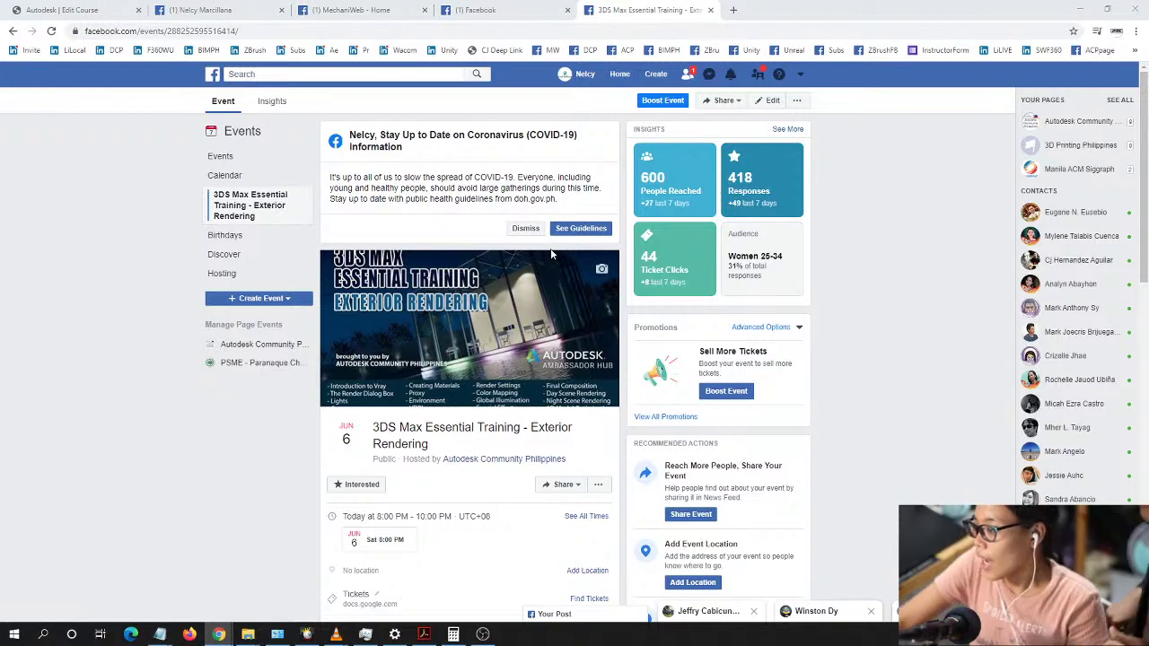
# Step: Scroll through the 3DS Max Essential Training - Exterior Rendering event page to review its details
pyautogui.scroll(-2, 551, 255)
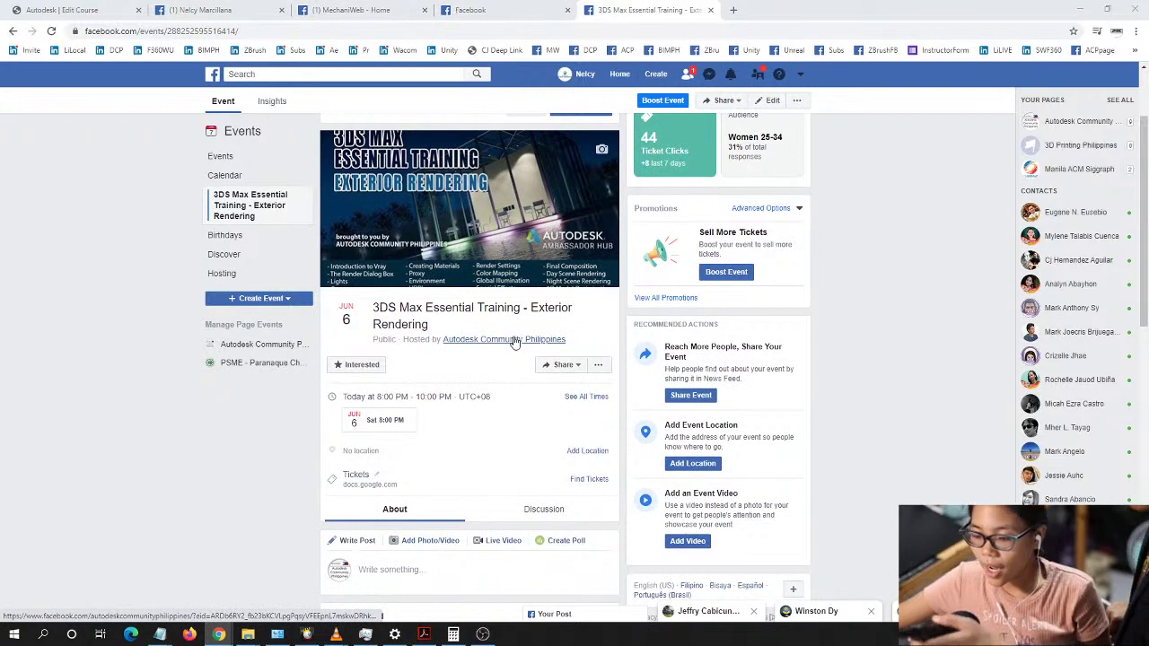
pyautogui.moveTo(514, 343)
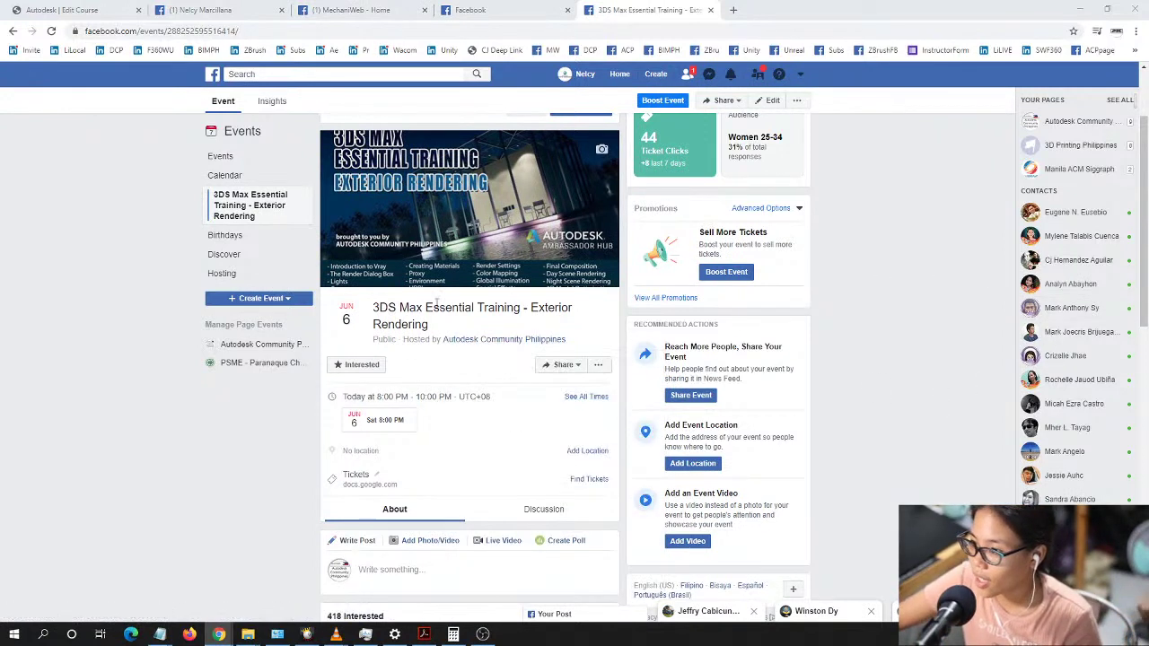
pyautogui.scroll(1, 530, 306)
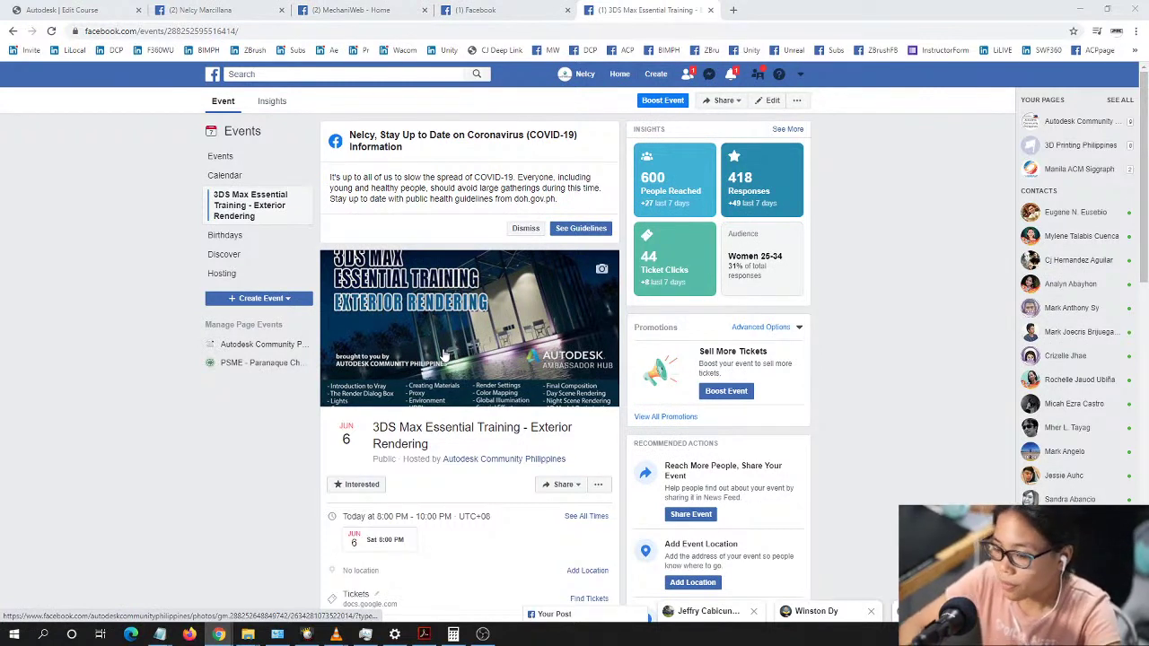
pyautogui.scroll(-2, 562, 325)
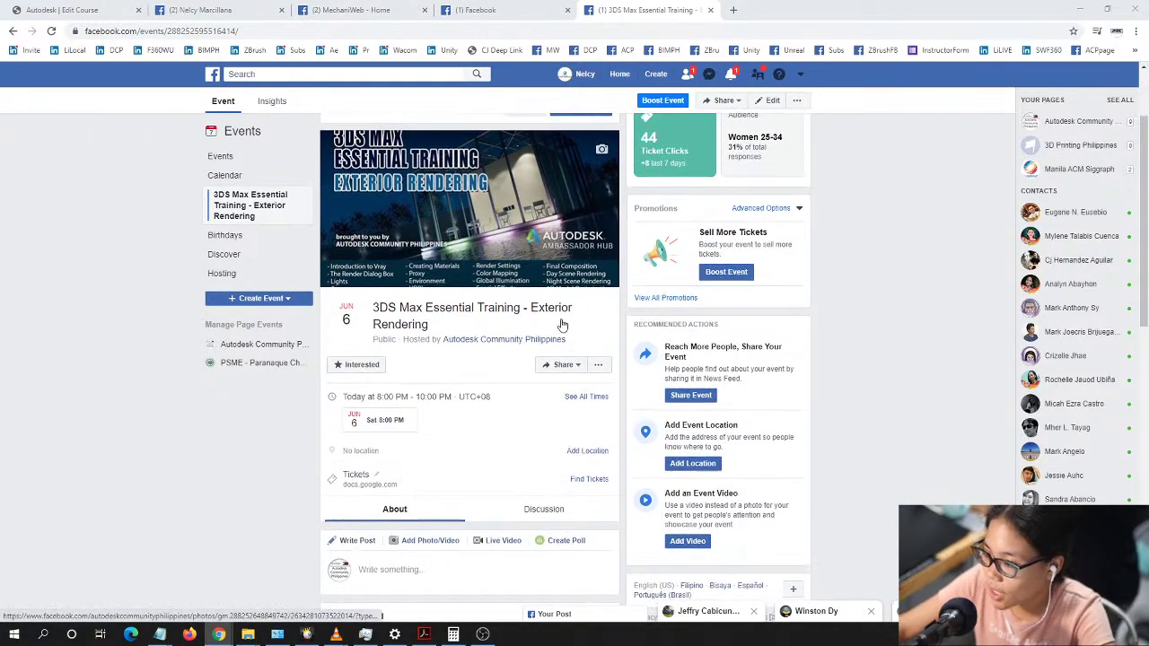
pyautogui.scroll(-3, 562, 325)
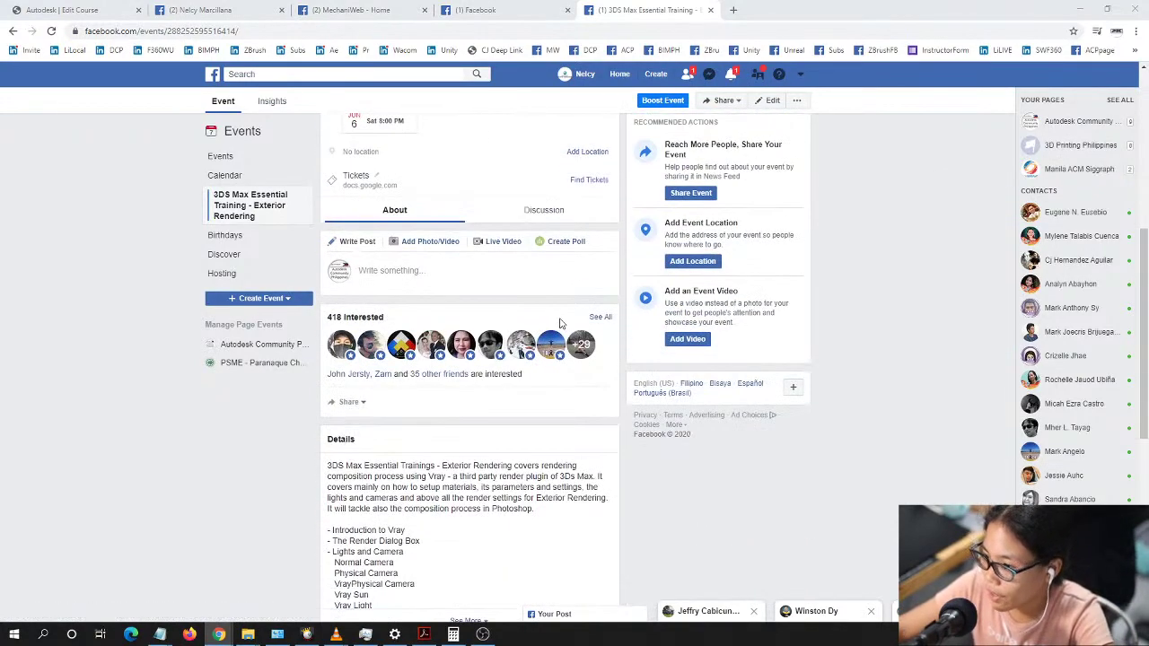
pyautogui.scroll(6, 562, 325)
# Step: In a new tab, search 'ambassador hub autodesk' and open the Autodesk Ambassador Hub site
pyautogui.click(733, 10)
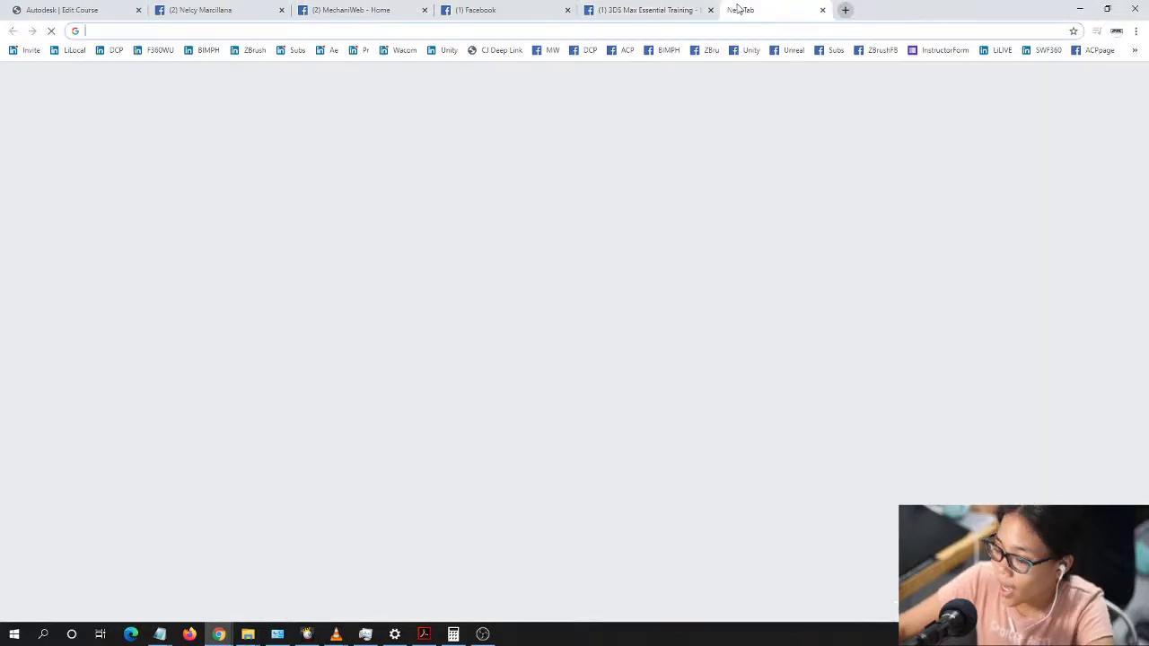
pyautogui.write('ambassador hub autodesk')
pyautogui.press('Return')
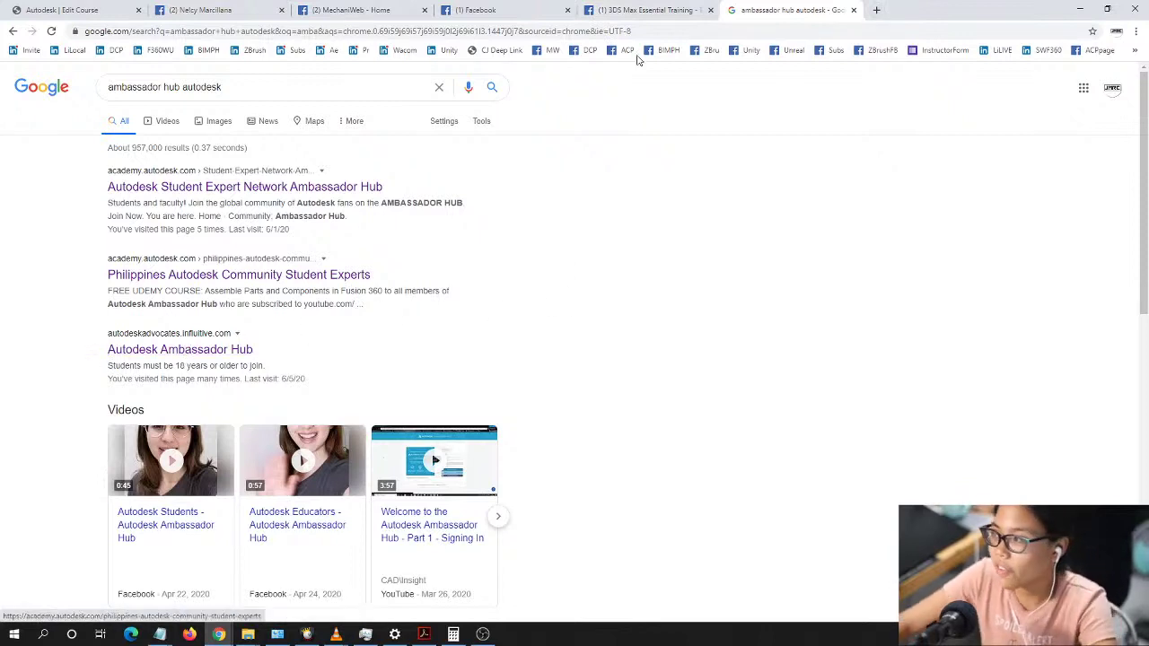
pyautogui.click(224, 350)
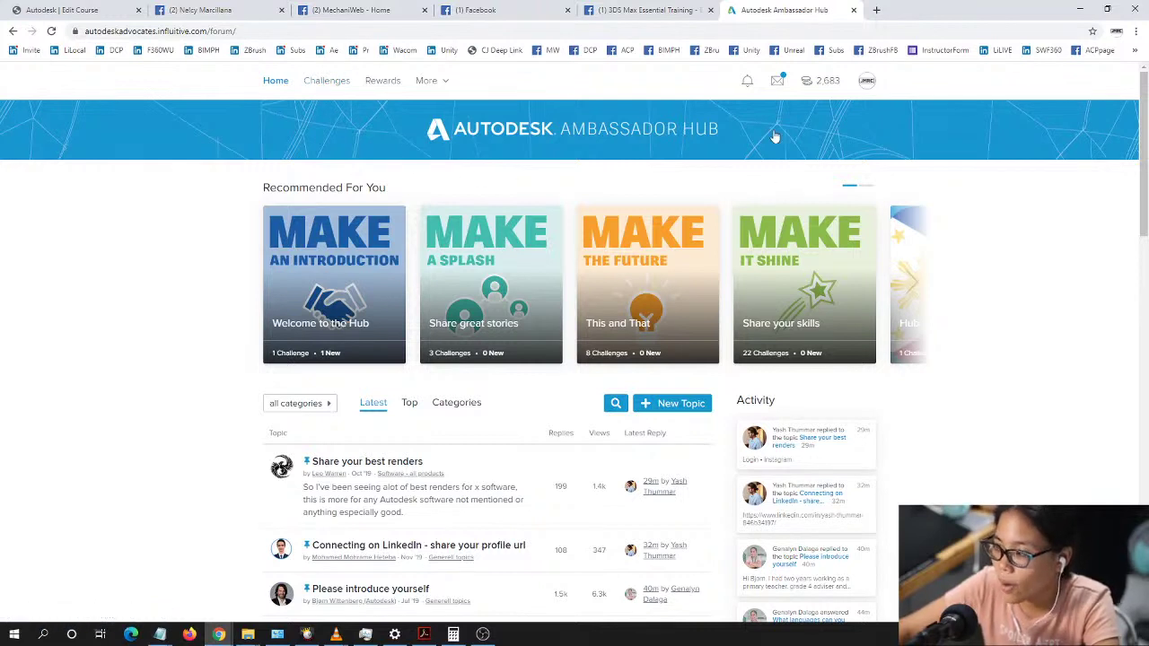
# Step: Browse the Hub's Challenges page, then go back to the 3DS Max Essential Training event tab
pyautogui.click(325, 83)
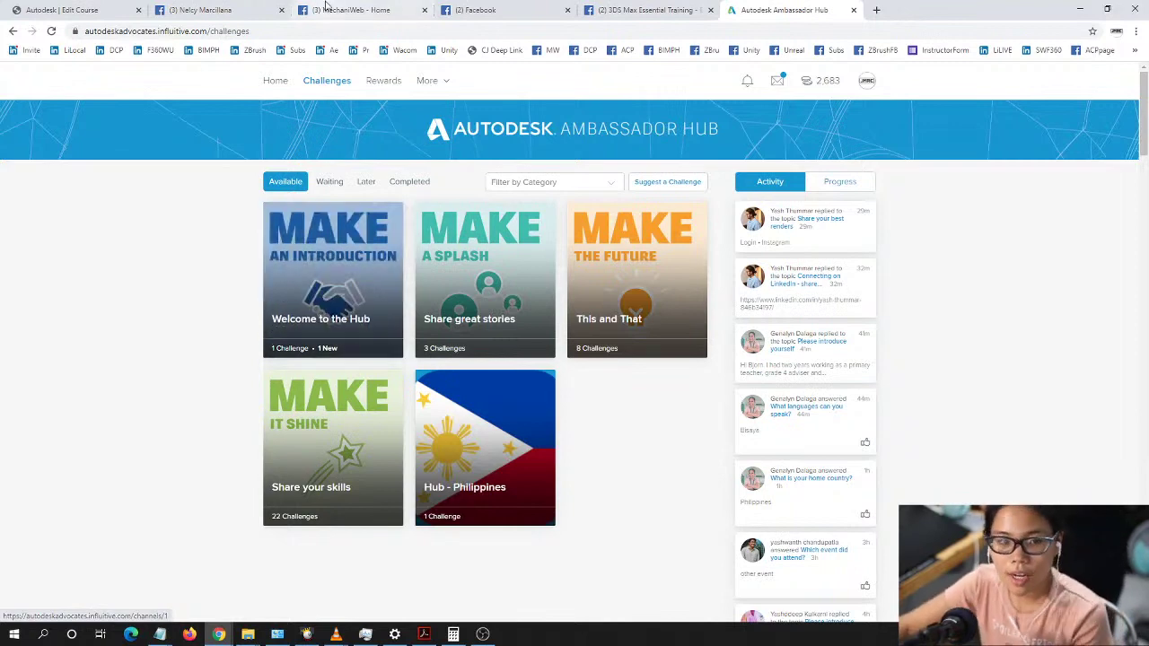
pyautogui.click(645, 9)
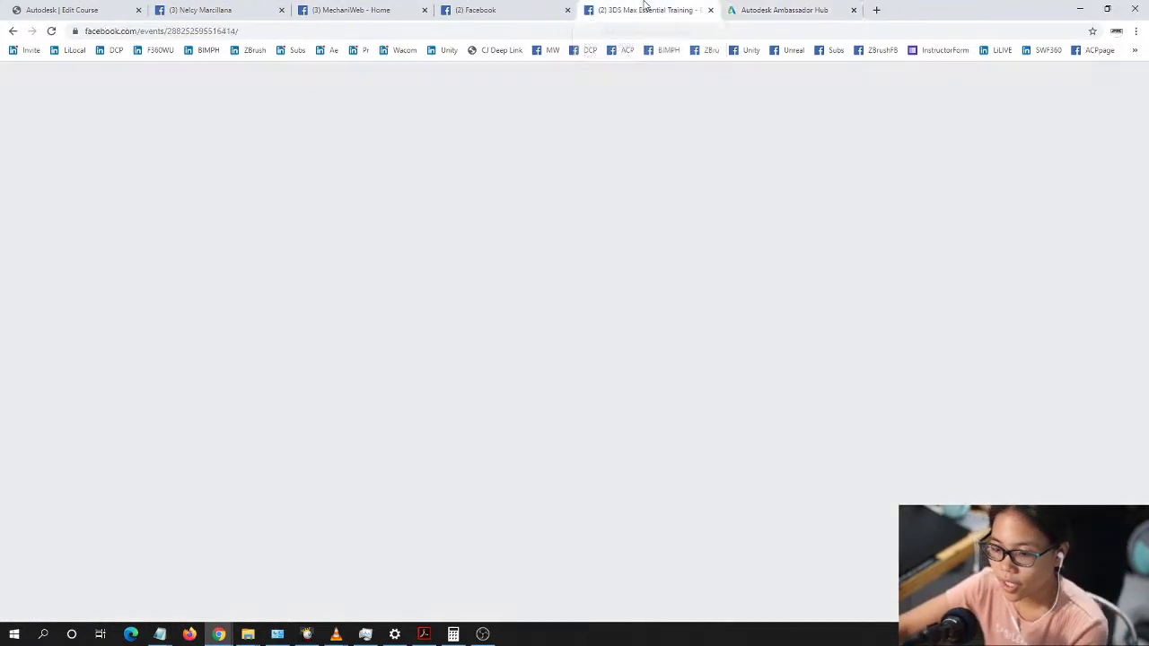
pyautogui.click(786, 9)
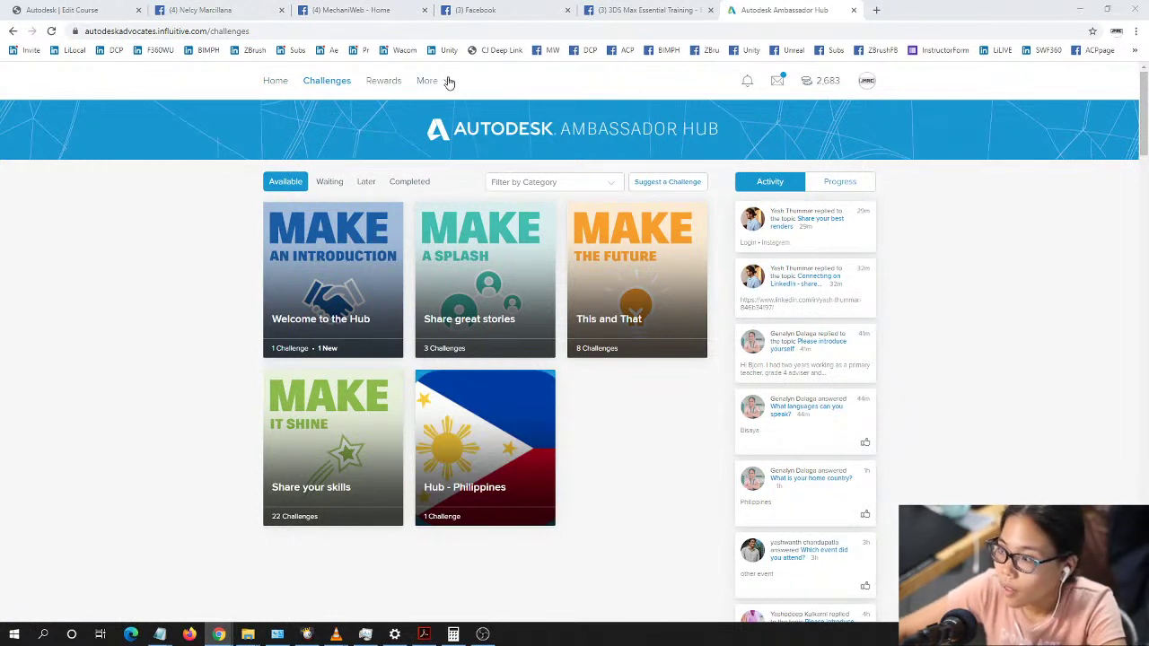
pyautogui.click(636, 7)
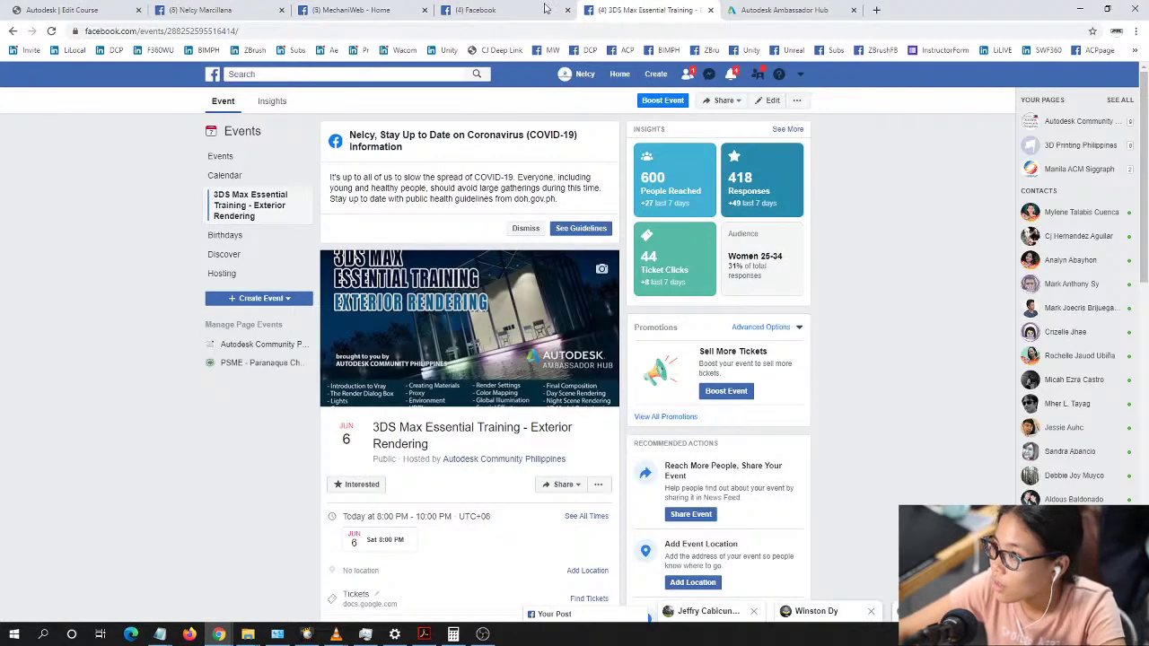
# Step: Move across the Facebook, MechaniWeb and profile tabs to the 'Autodesk | Edit Course' tab
pyautogui.click(543, 9)
pyautogui.click(365, 7)
pyautogui.click(241, 7)
pyautogui.click(54, 8)
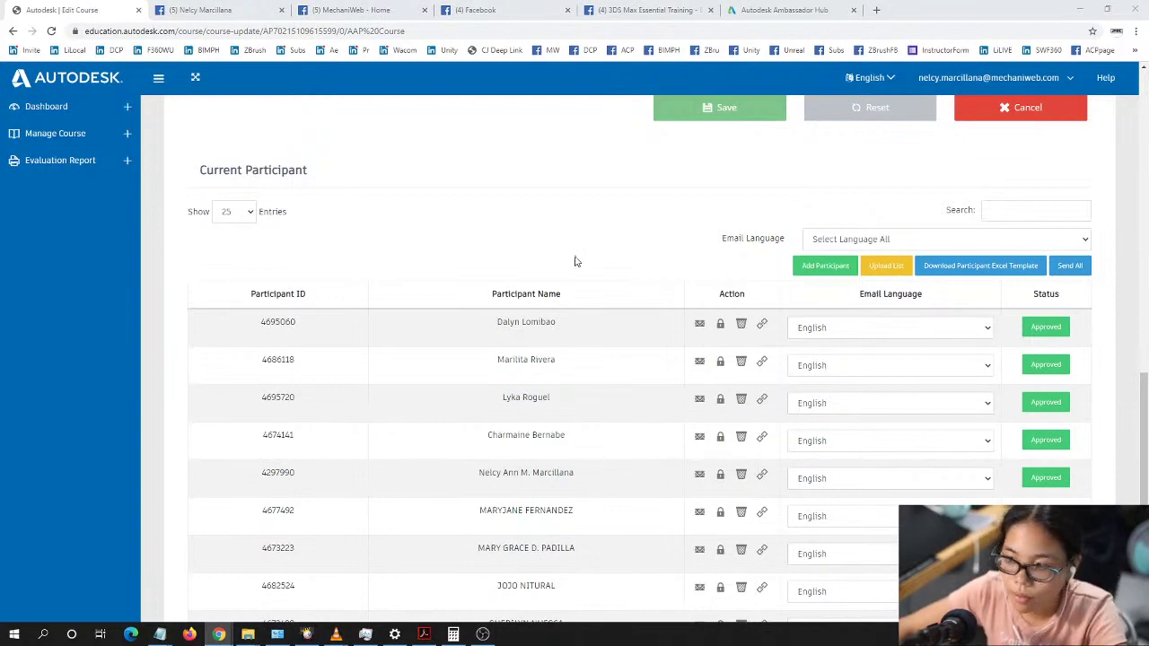
# Step: Reload the Autodesk Edit Course page
pyautogui.scroll(-3, 413, 308)
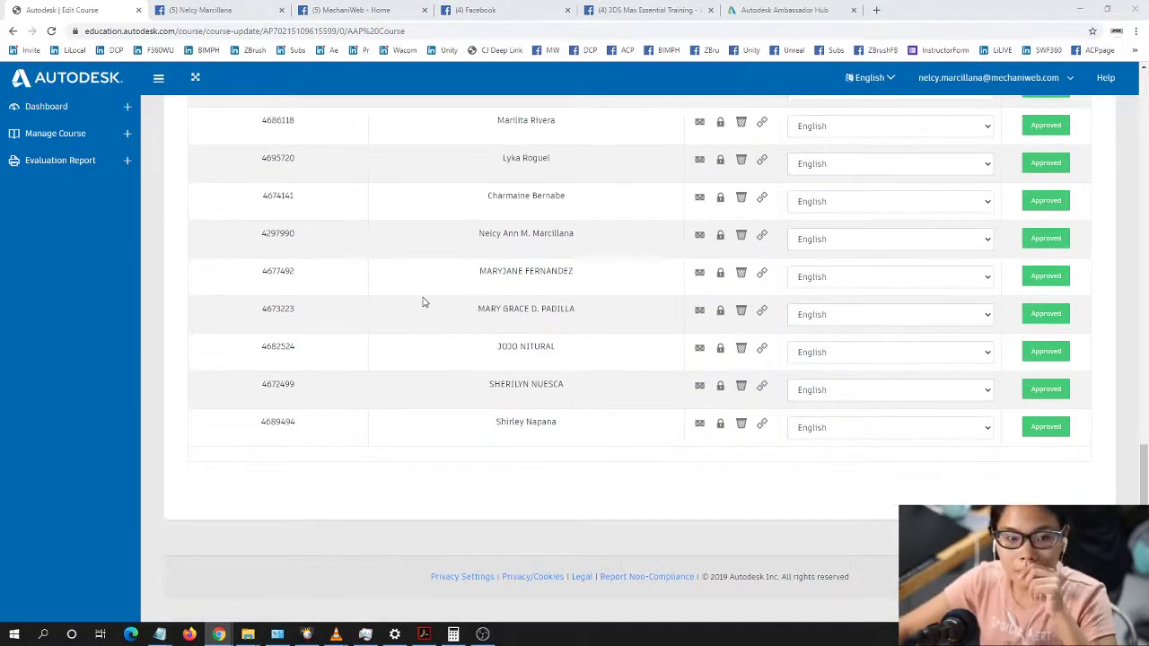
pyautogui.scroll(1, 402, 328)
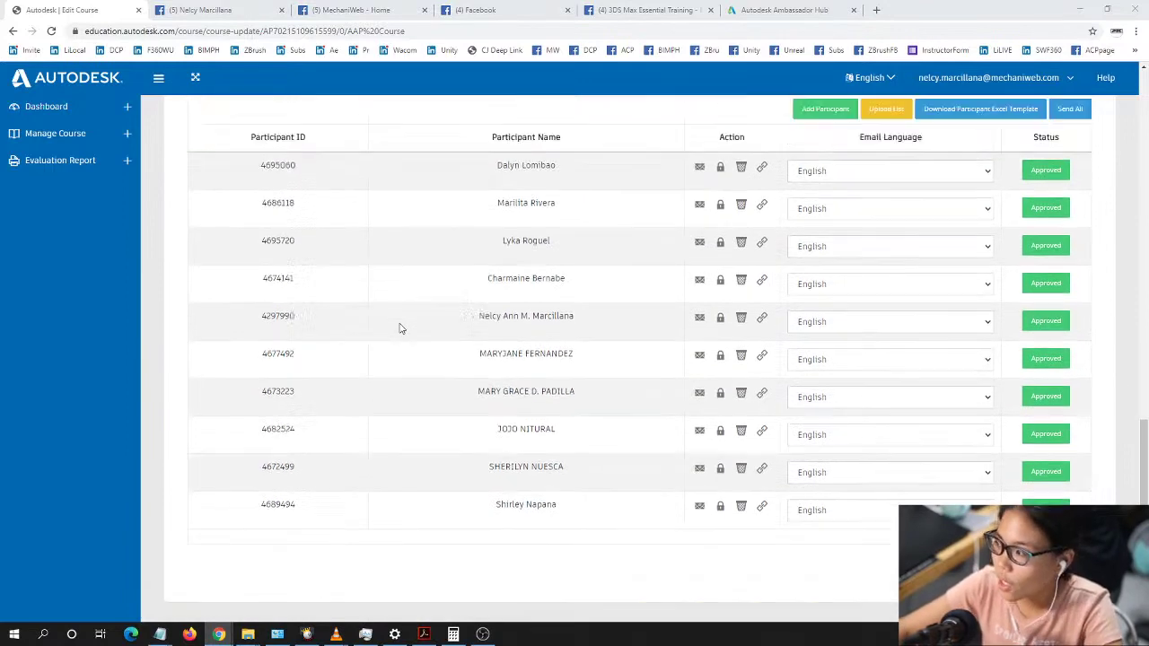
pyautogui.scroll(2, 401, 329)
pyautogui.scroll(-2, 470, 298)
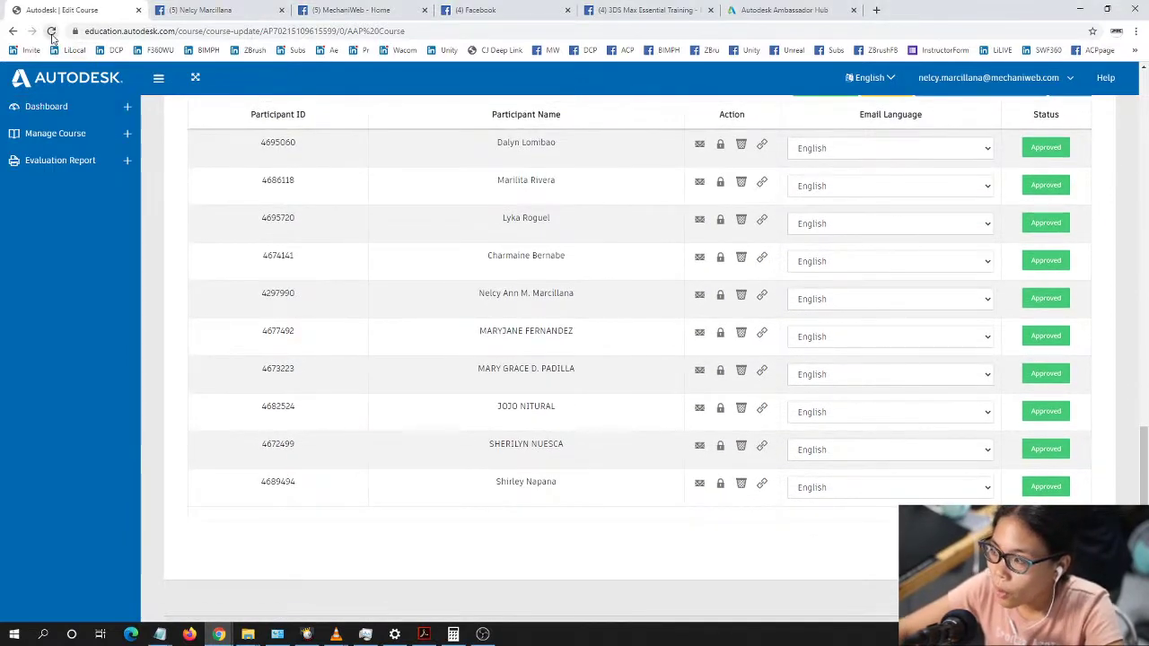
pyautogui.click(51, 31)
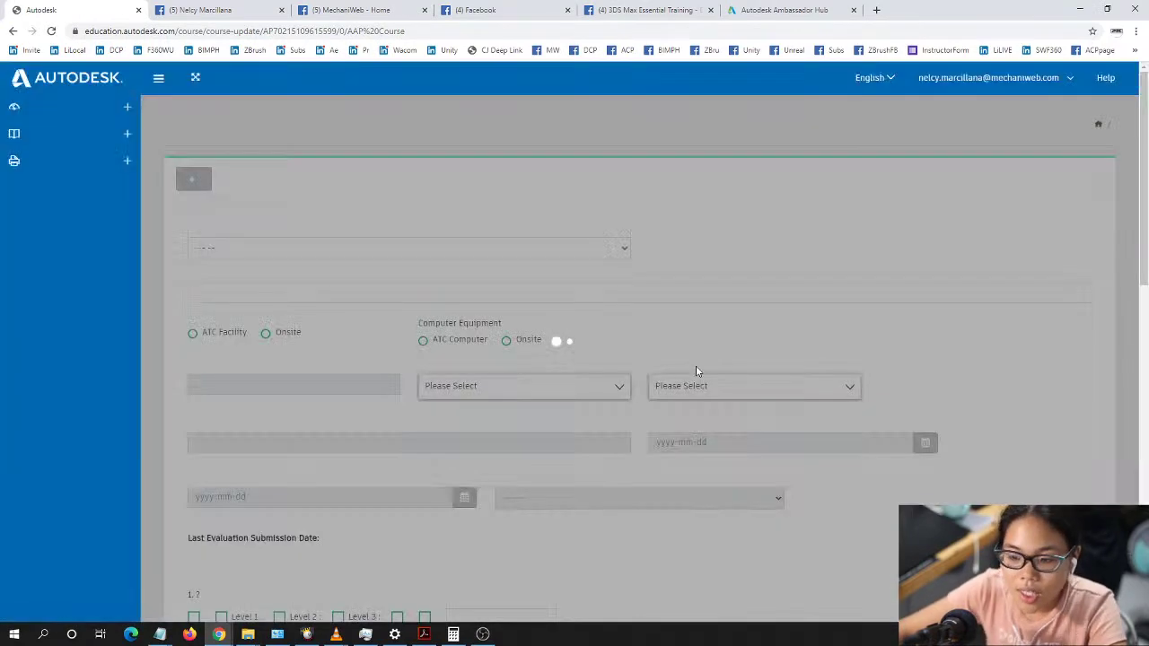
# Step: Show 25 entries per page in Current Participant to reveal the six pending registrants
pyautogui.scroll(-2, 696, 369)
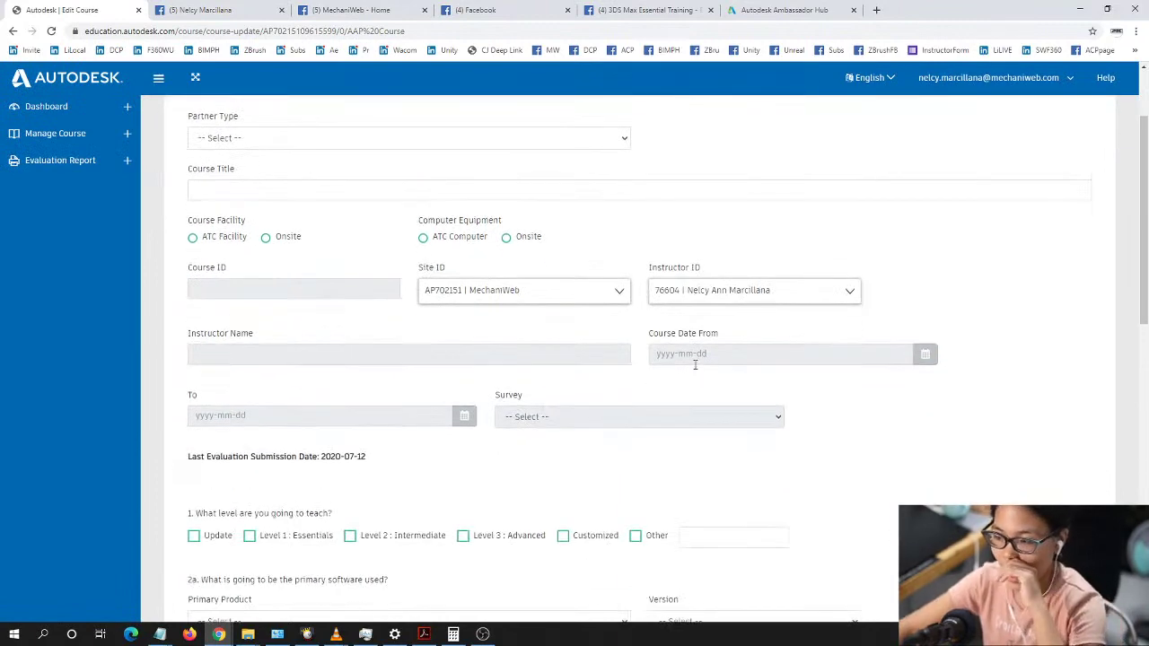
pyautogui.scroll(-2, 696, 366)
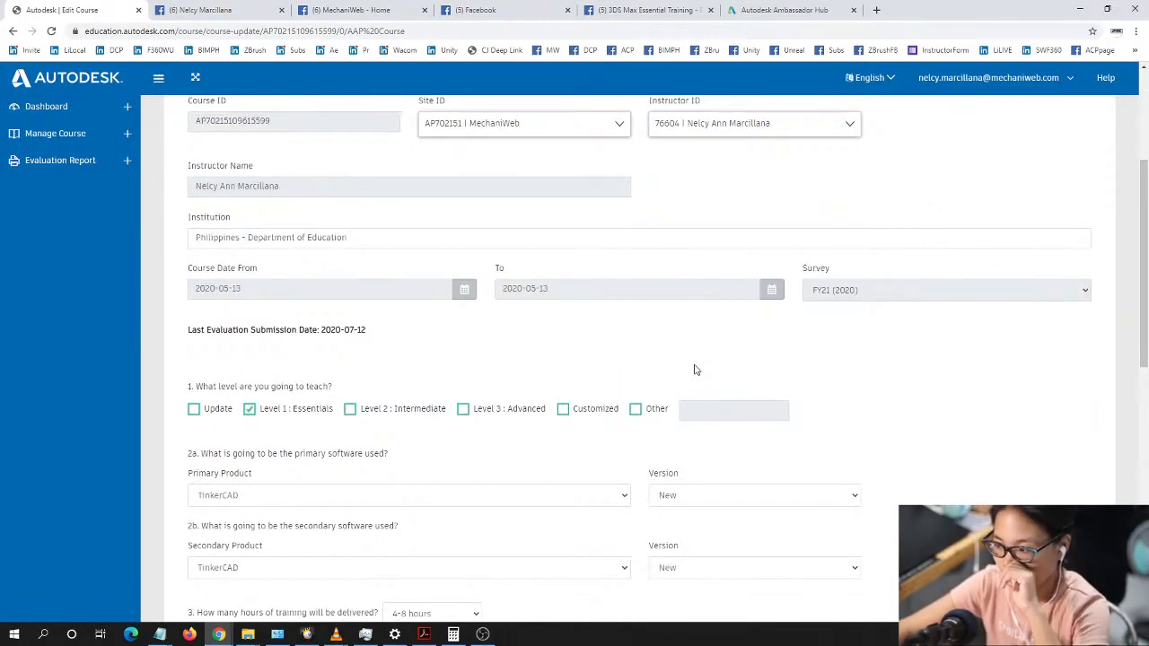
pyautogui.scroll(-3, 696, 366)
pyautogui.scroll(-10, 696, 365)
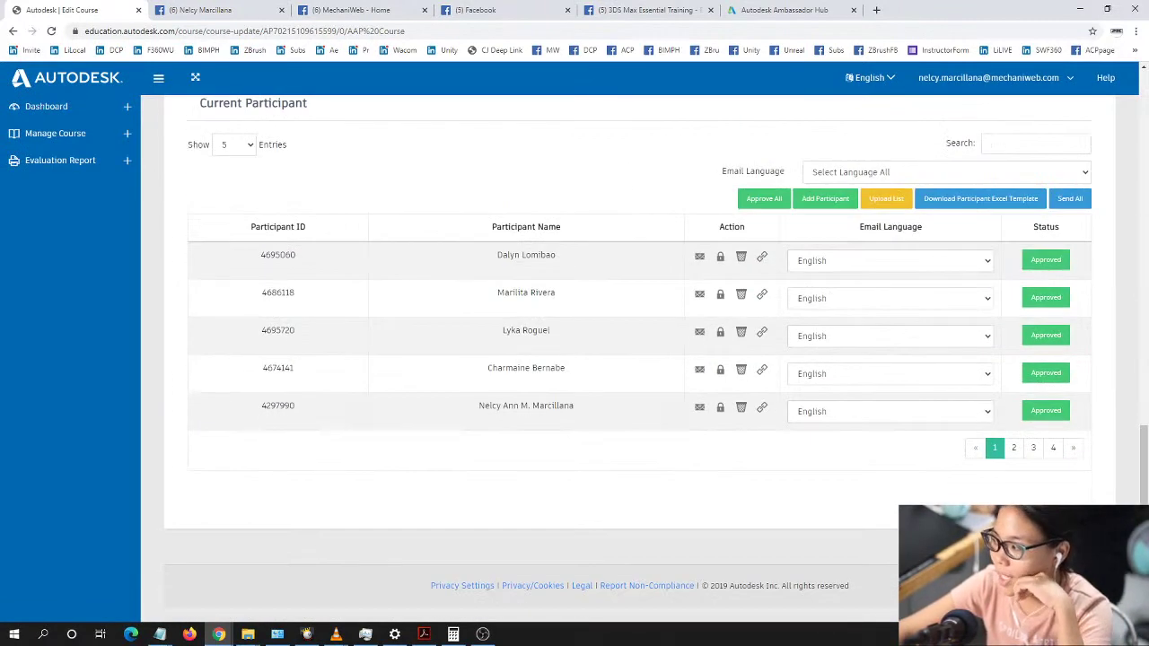
pyautogui.click(232, 145)
pyautogui.click(225, 188)
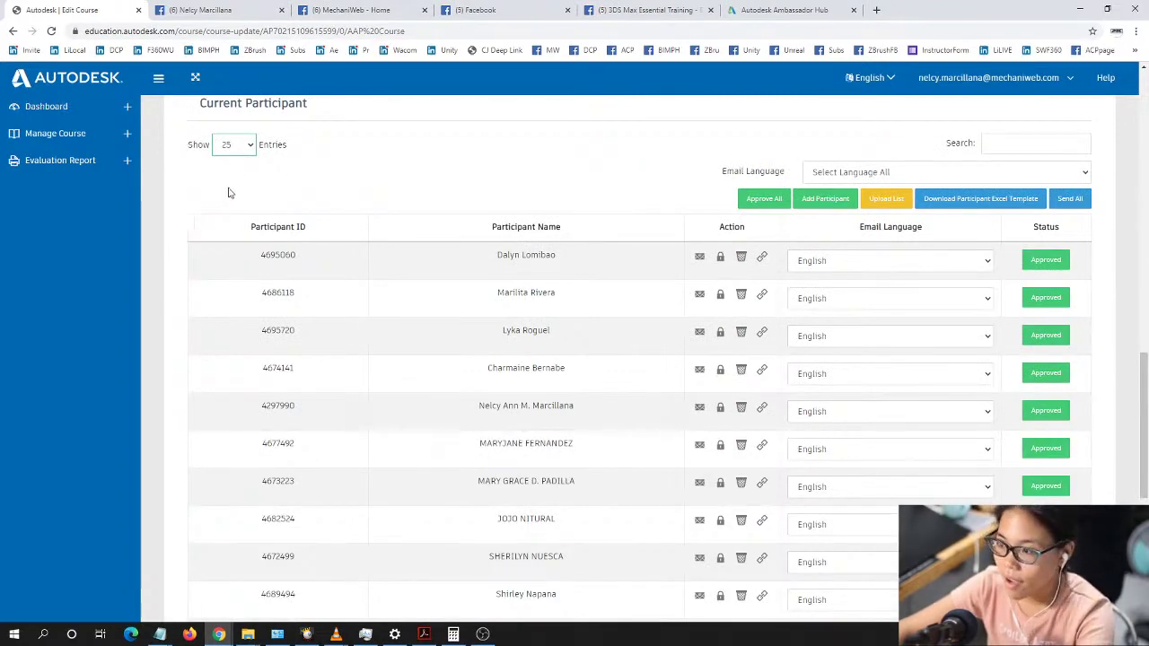
pyautogui.scroll(-3, 963, 358)
pyautogui.scroll(-3, 963, 358)
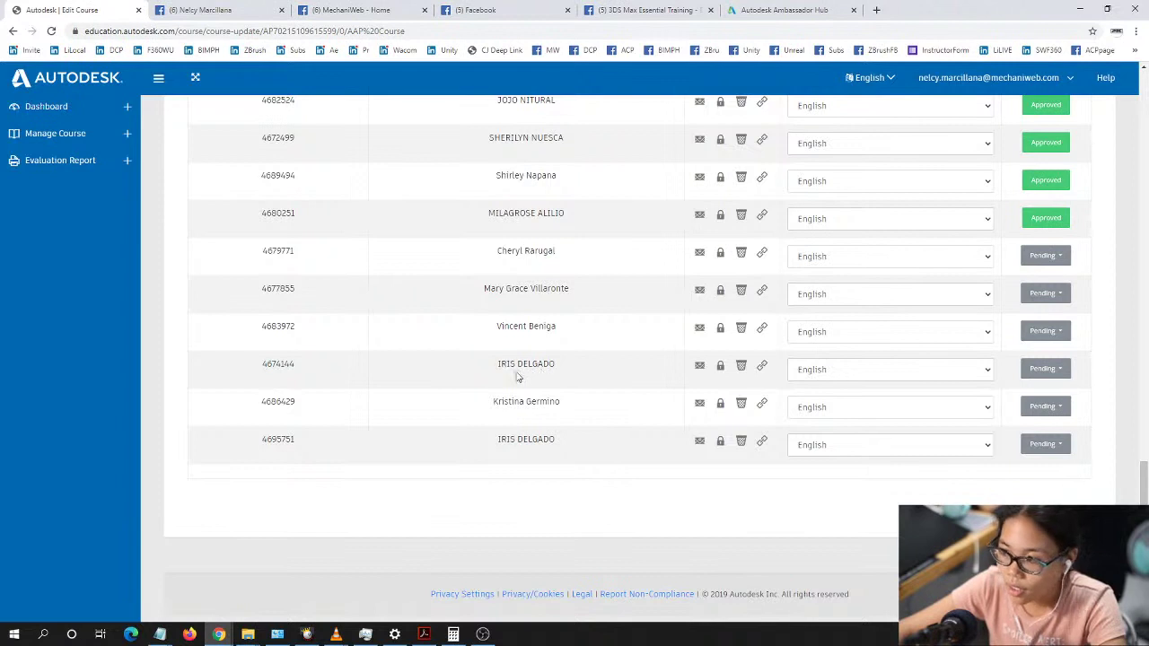
# Step: Reject the registration of the duplicate participant entry
pyautogui.moveTo(499, 364); pyautogui.dragTo(593, 366)
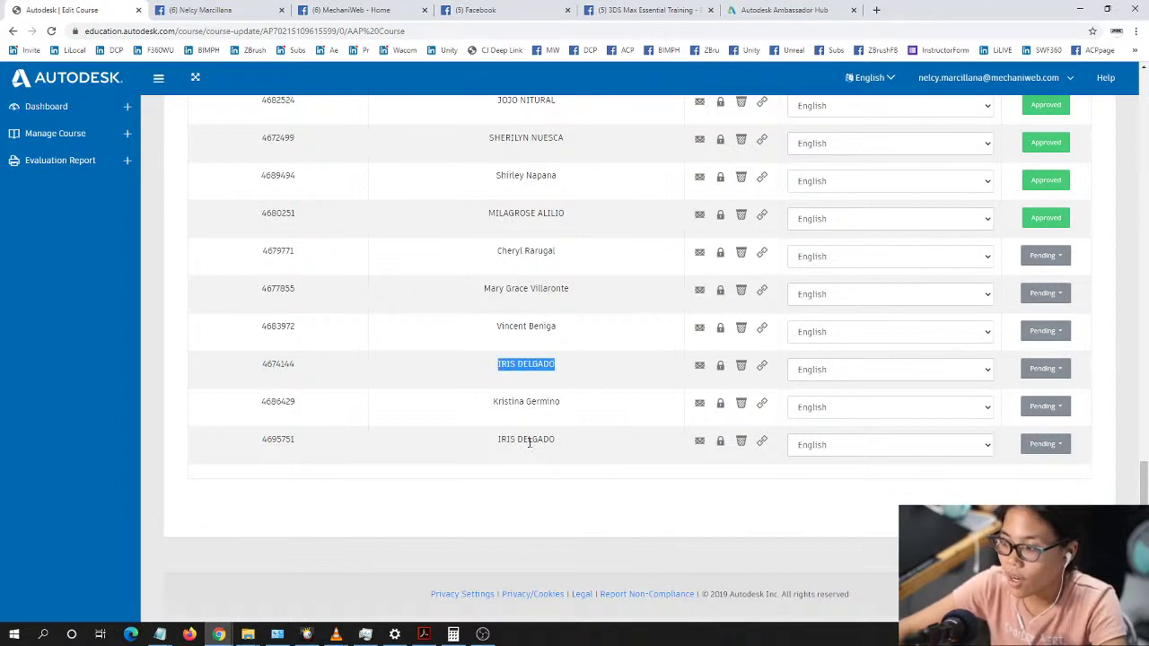
pyautogui.moveTo(486, 442); pyautogui.dragTo(441, 405)
pyautogui.moveTo(474, 370); pyautogui.dragTo(598, 367)
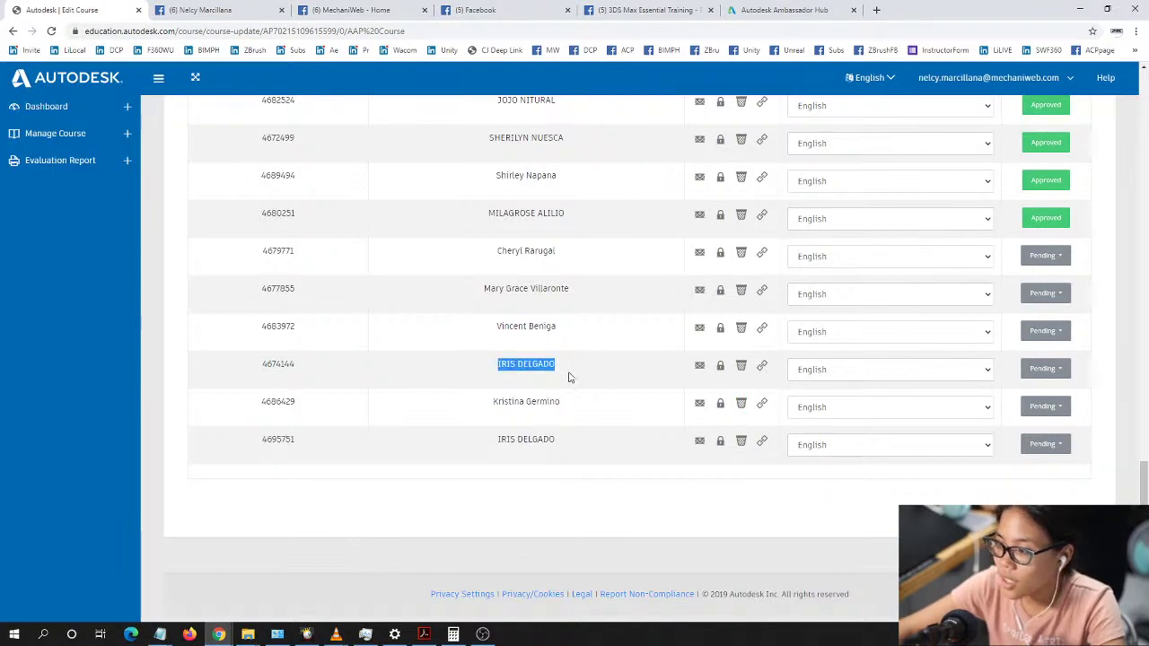
pyautogui.click(1042, 368)
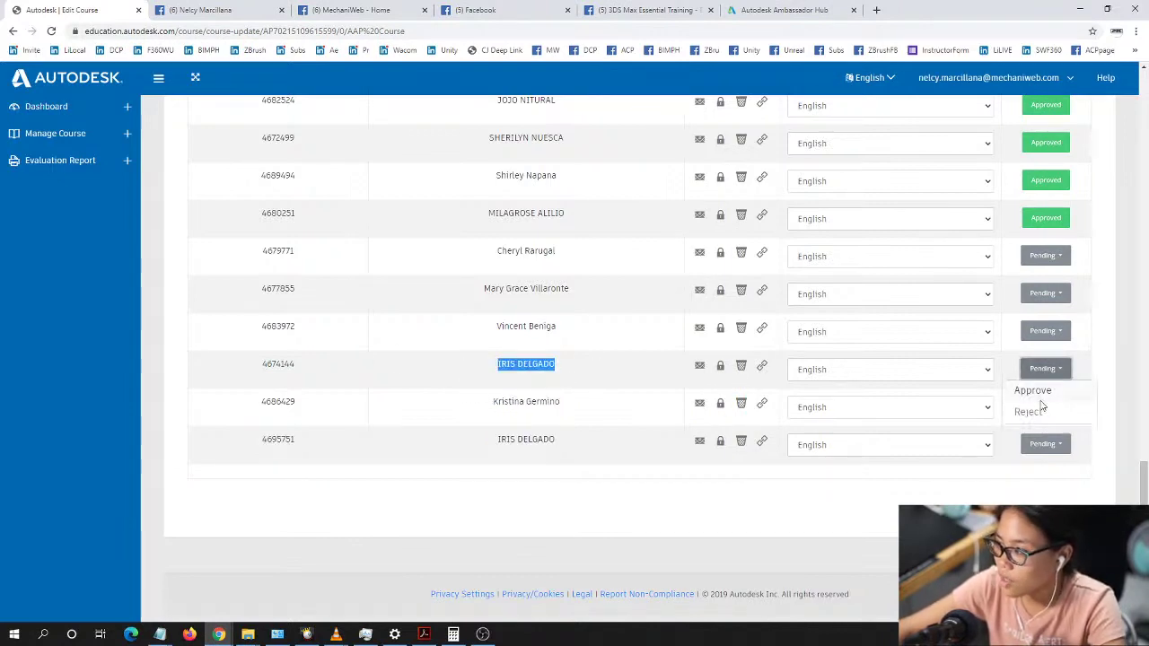
pyautogui.click(1039, 413)
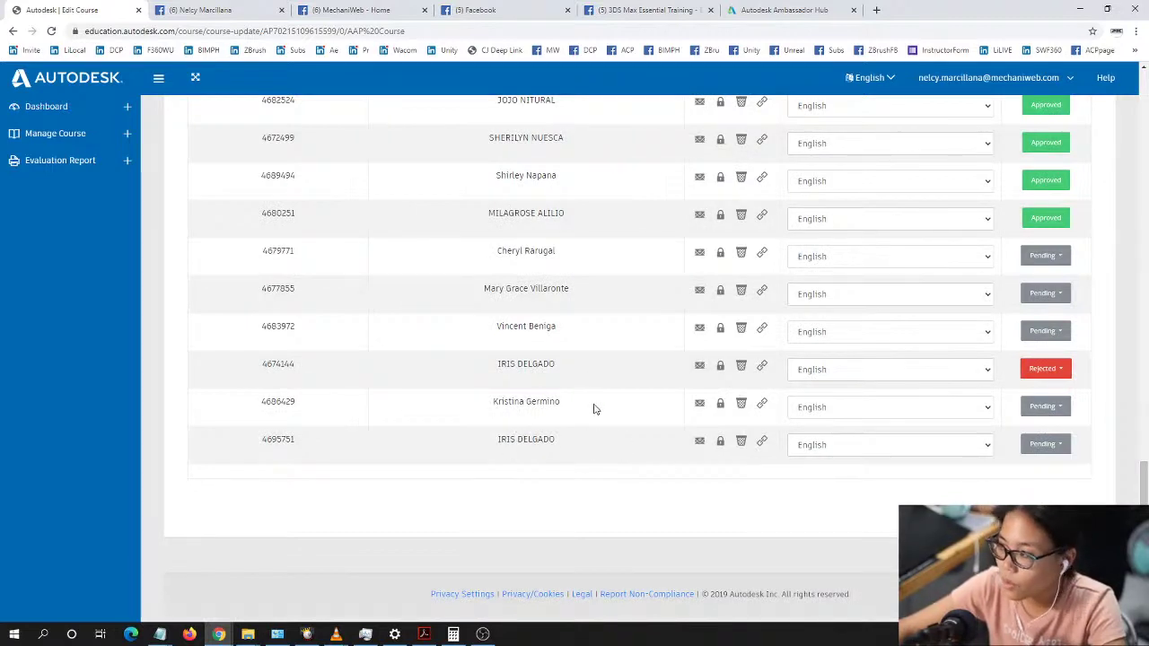
# Step: Approve all participants on the course, confirming Yes in the 'Are you sure?' dialog
pyautogui.scroll(2, 594, 410)
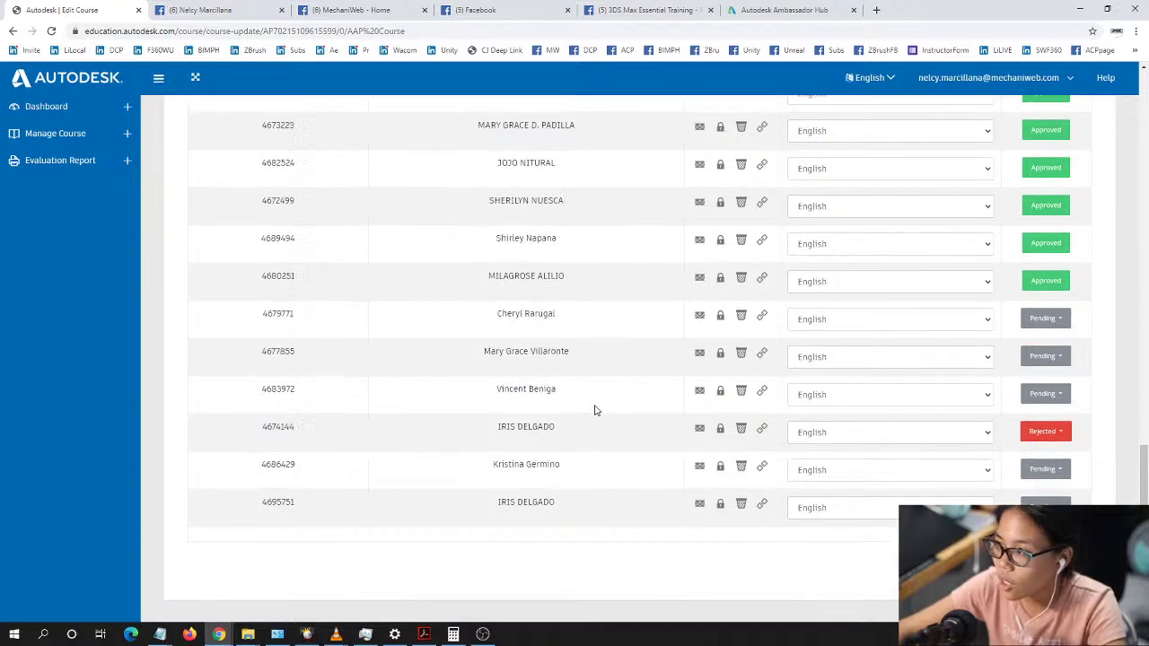
pyautogui.scroll(-2, 594, 410)
pyautogui.scroll(1, 594, 410)
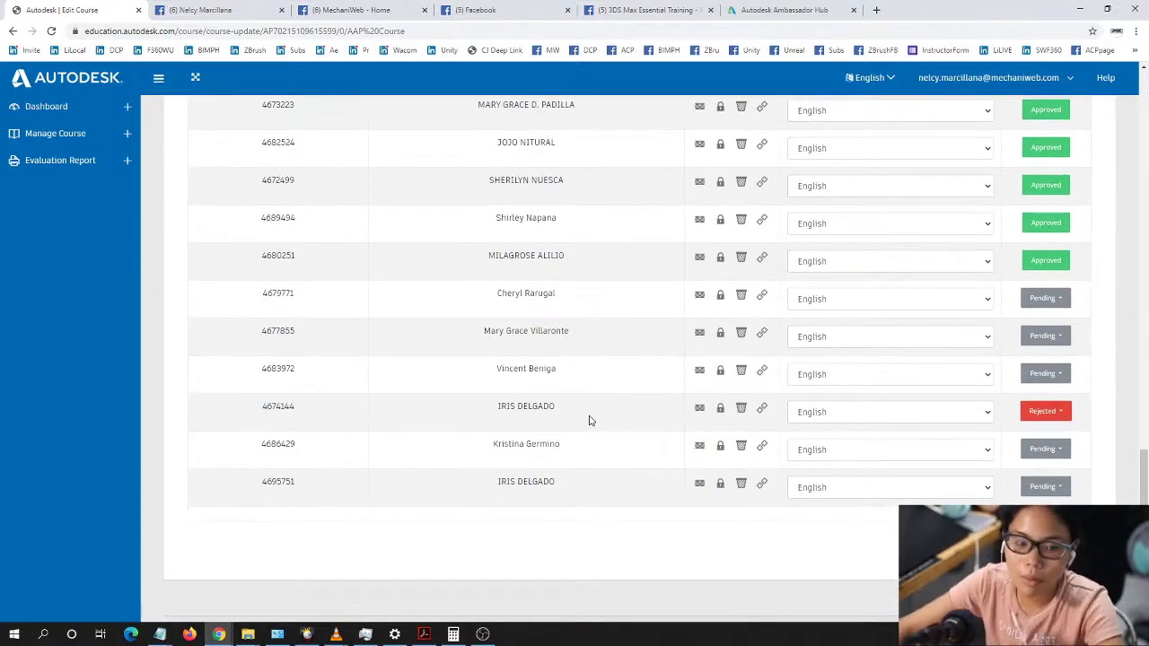
pyautogui.scroll(3, 886, 423)
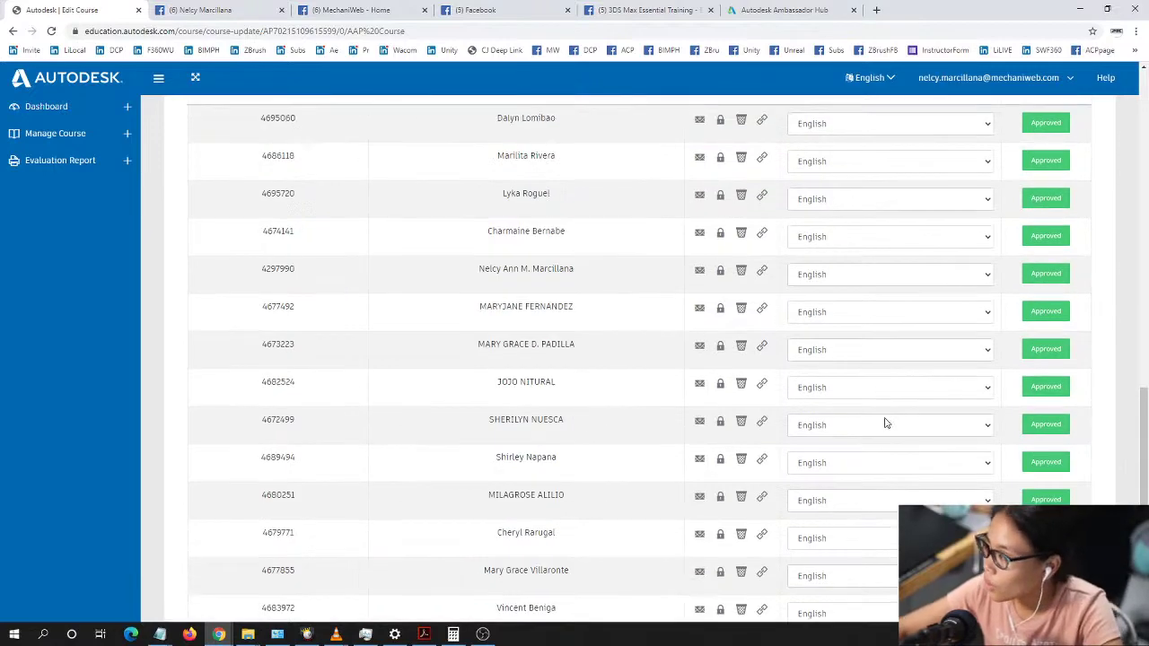
pyautogui.scroll(-2, 886, 423)
pyautogui.scroll(-1, 886, 423)
pyautogui.scroll(4, 862, 428)
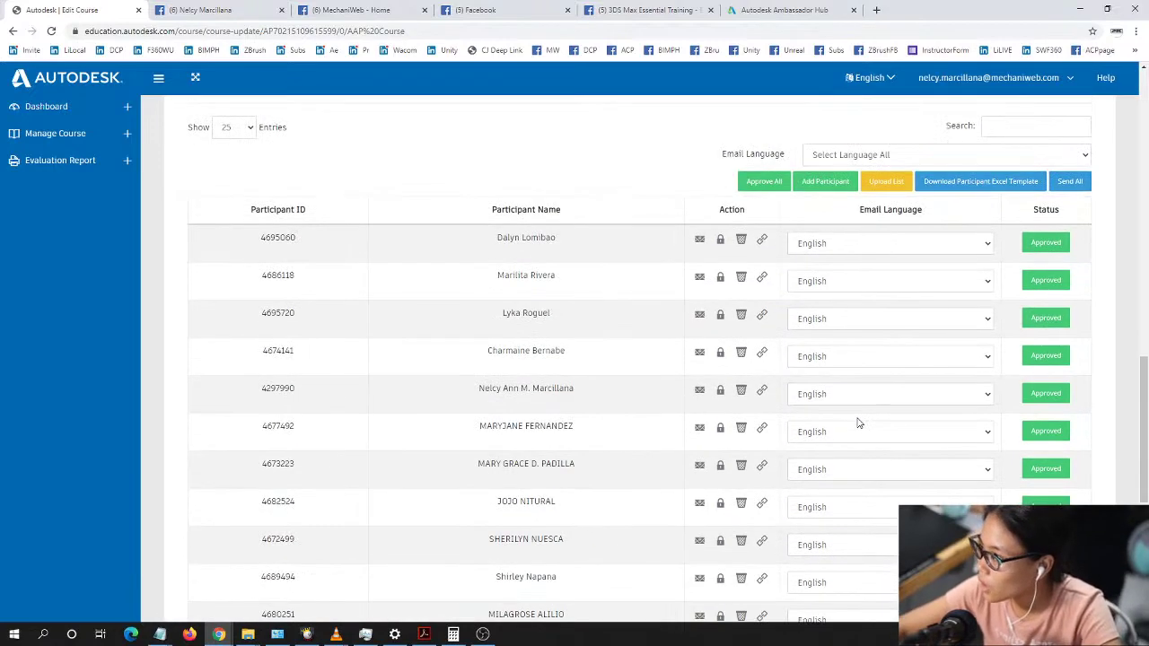
pyautogui.scroll(-3, 848, 429)
pyautogui.scroll(-1, 842, 431)
pyautogui.scroll(6, 831, 440)
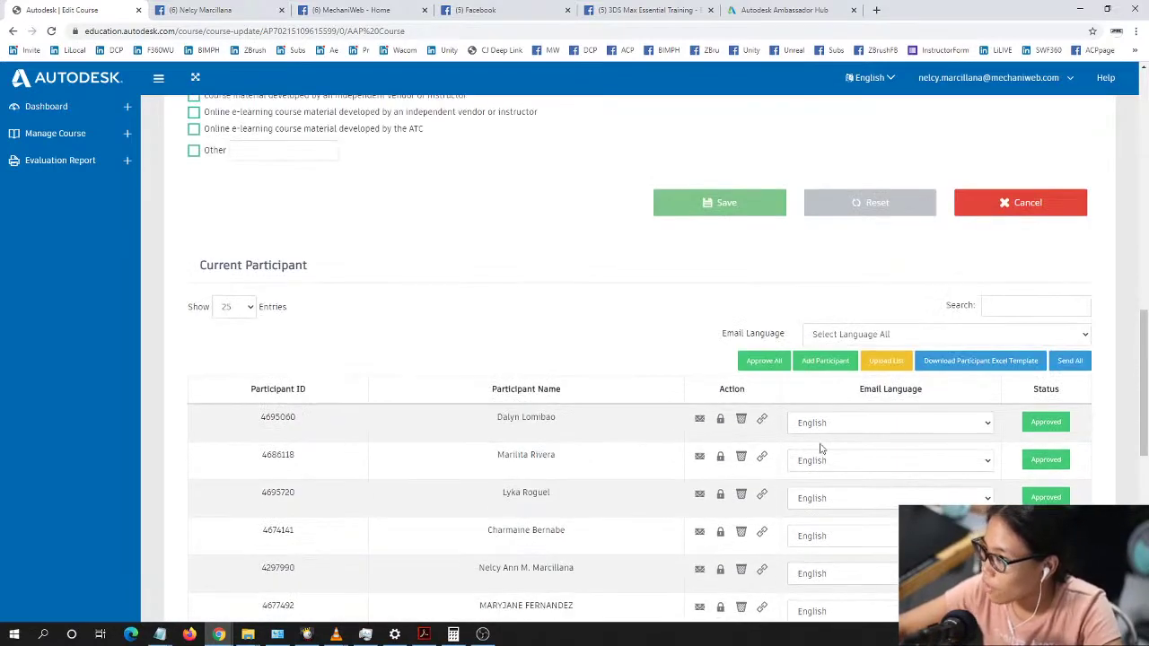
pyautogui.click(753, 368)
pyautogui.click(535, 369)
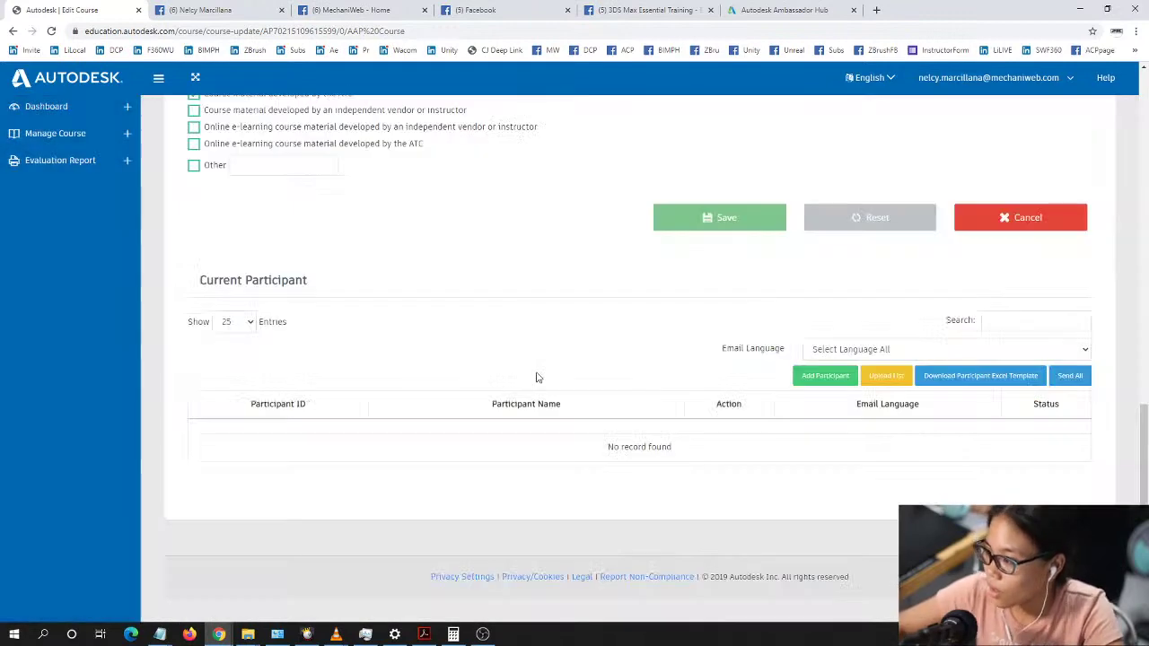
# Step: Scroll through the participant table to confirm everyone now shows Approved
pyautogui.scroll(-5, 919, 347)
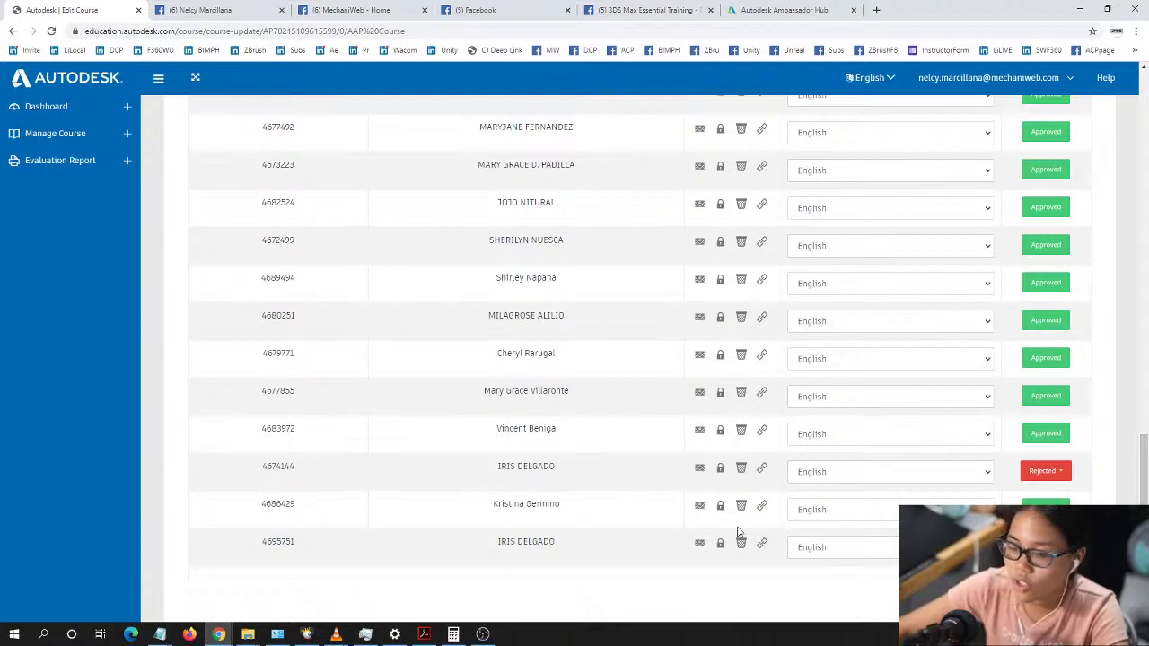
pyautogui.scroll(1, 777, 467)
pyautogui.scroll(-1, 779, 456)
pyautogui.scroll(2, 778, 453)
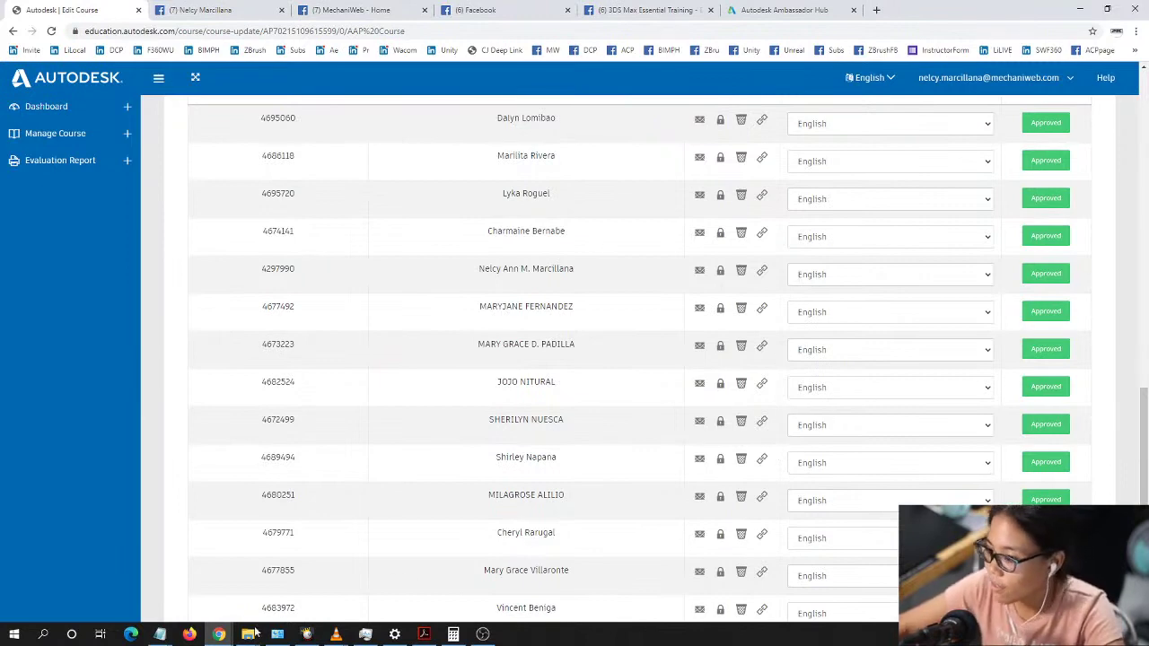
pyautogui.scroll(2, 453, 326)
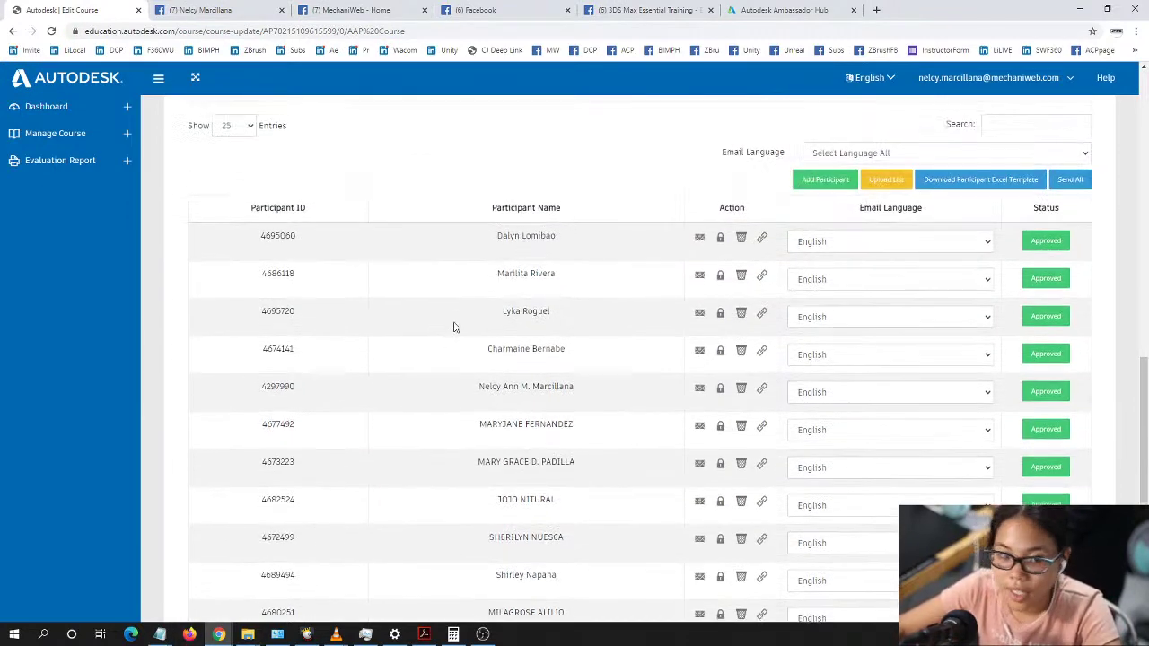
pyautogui.scroll(-2, 415, 371)
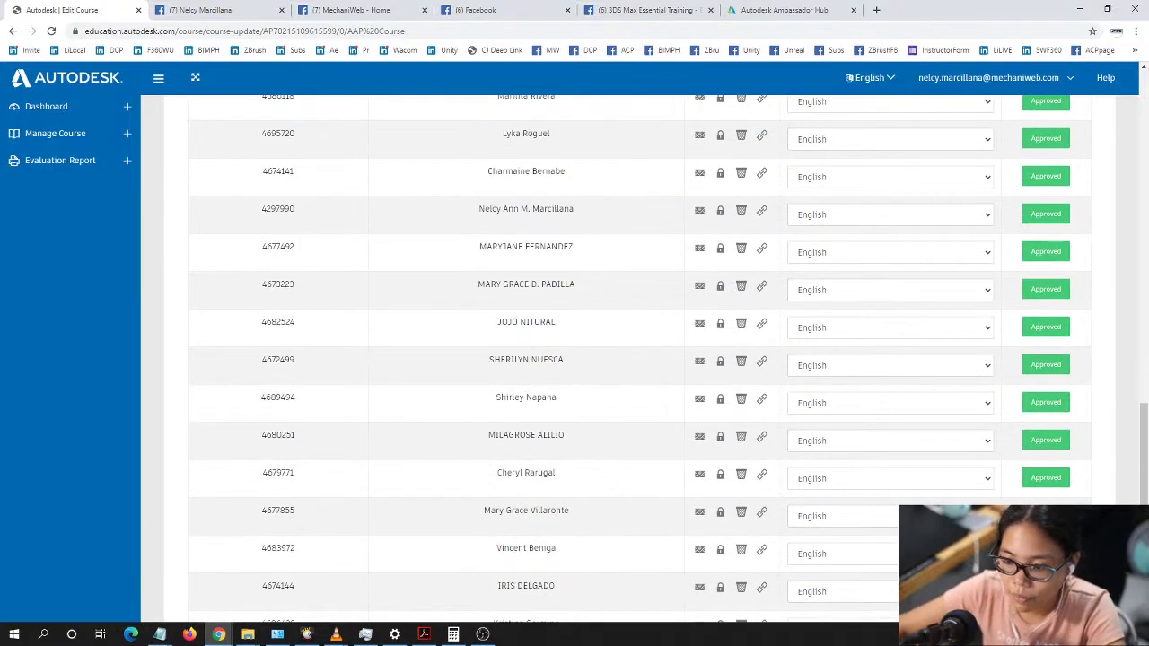
pyautogui.scroll(3, 795, 413)
pyautogui.scroll(-3, 795, 413)
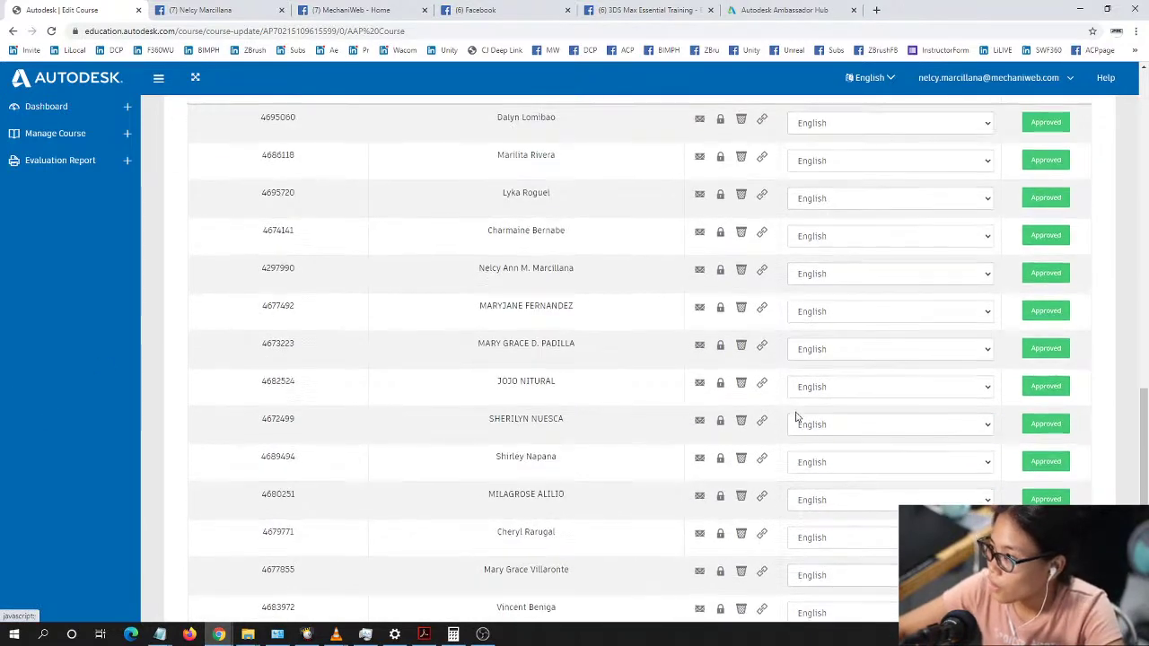
pyautogui.scroll(-3, 796, 418)
pyautogui.scroll(9, 796, 418)
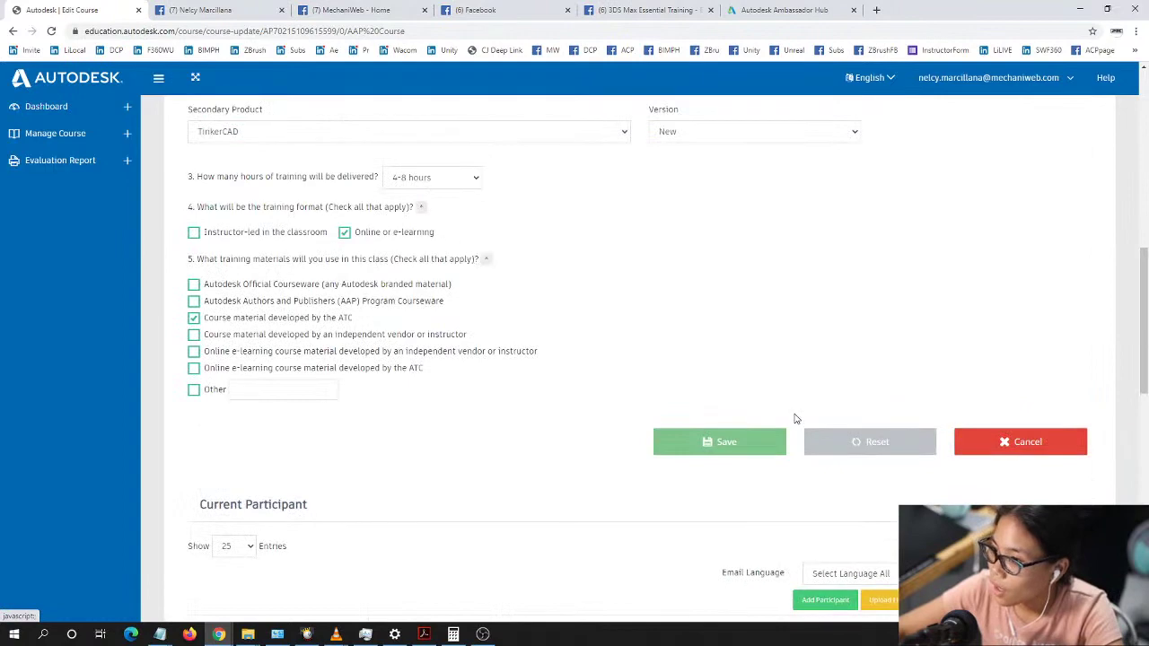
pyautogui.scroll(8, 794, 418)
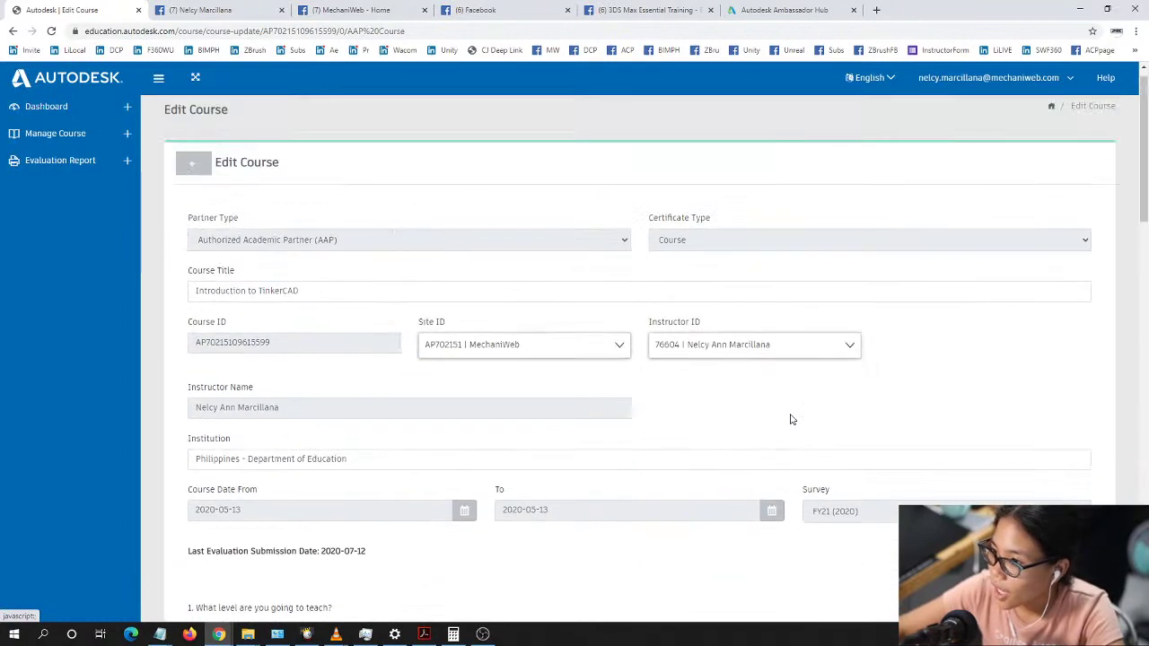
pyautogui.scroll(1, 791, 419)
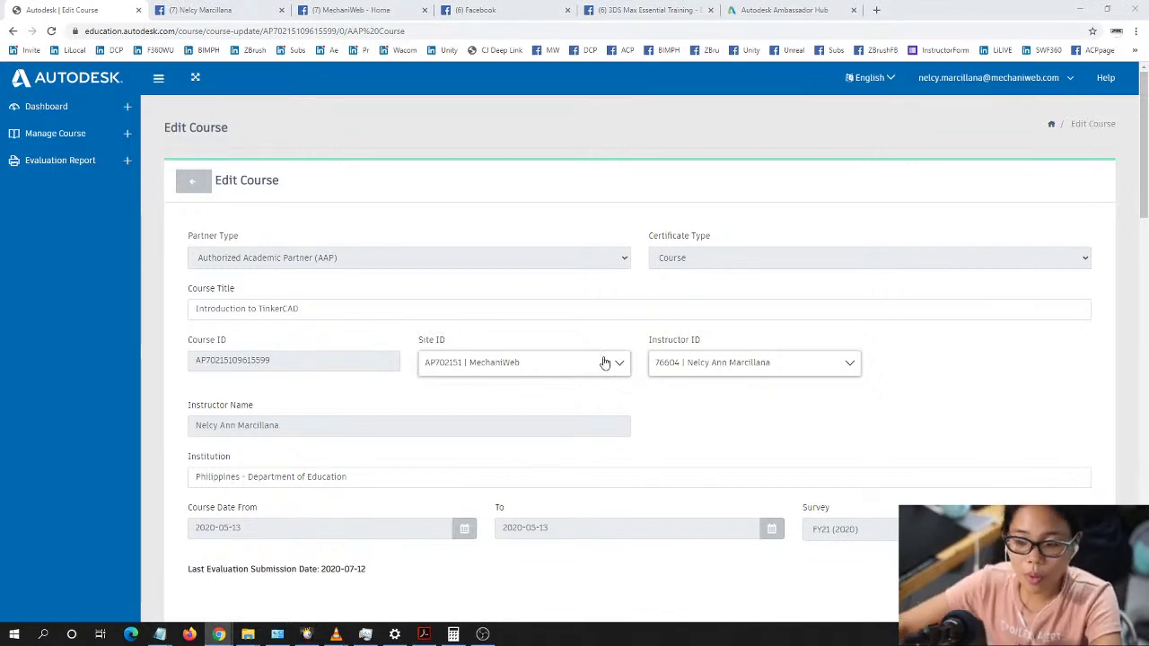
pyautogui.scroll(-11, 604, 362)
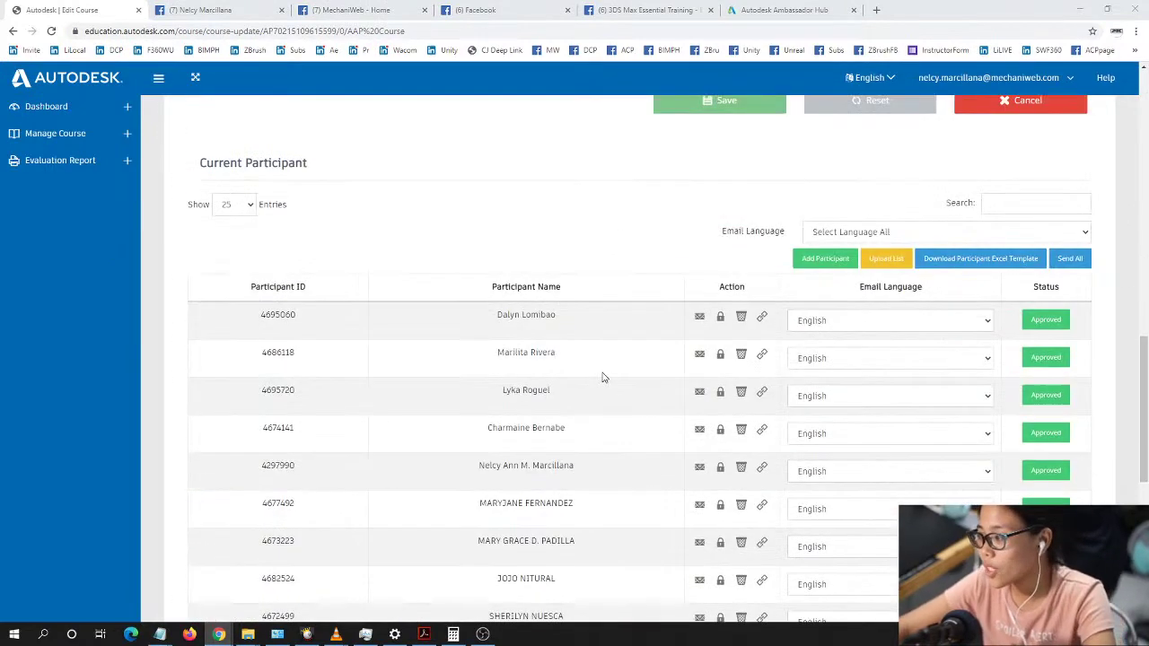
pyautogui.scroll(-5, 620, 370)
pyautogui.scroll(2, 630, 373)
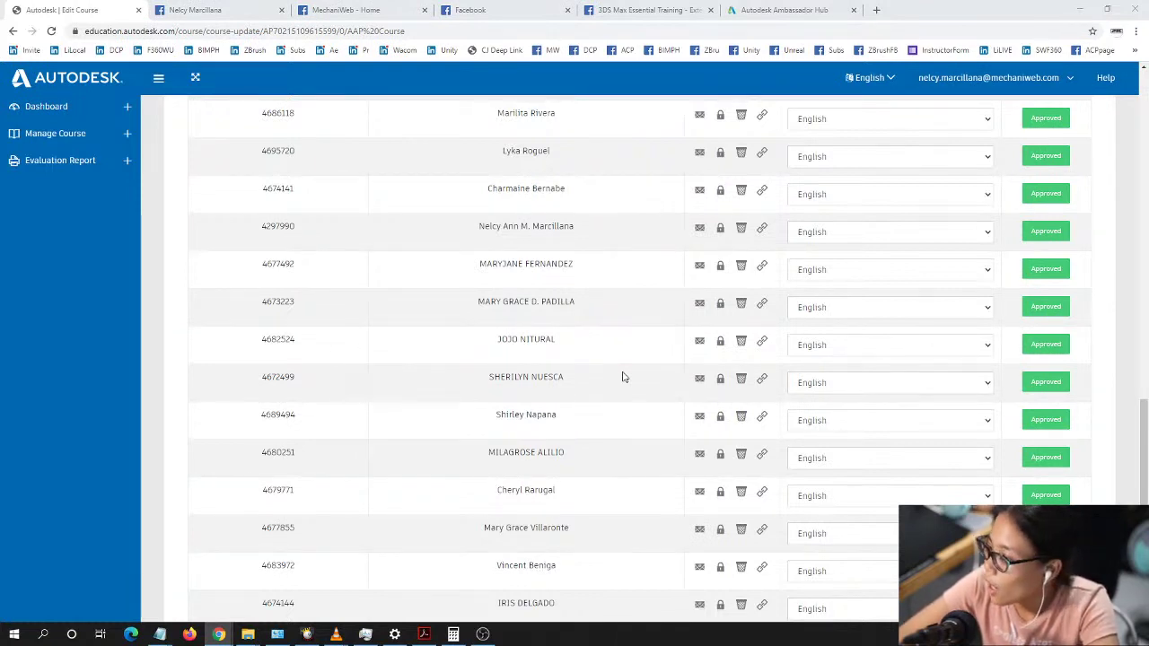
# Step: Browse the available rewards on the Ambassador Hub's Rewards page
pyautogui.click(784, 11)
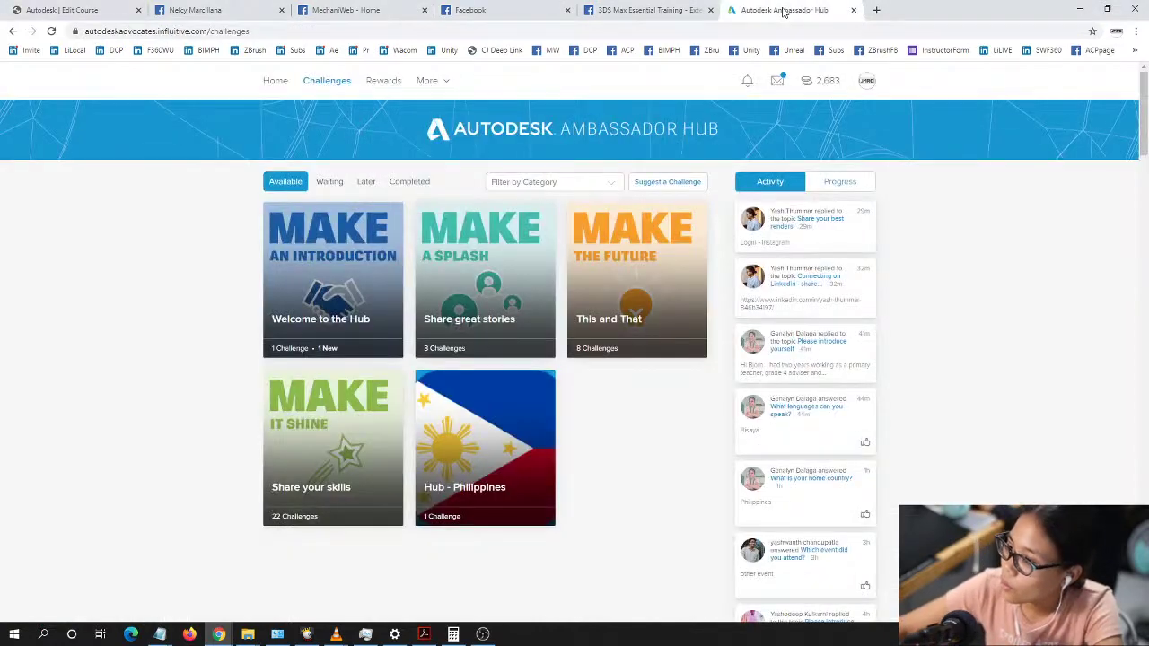
pyautogui.click(380, 82)
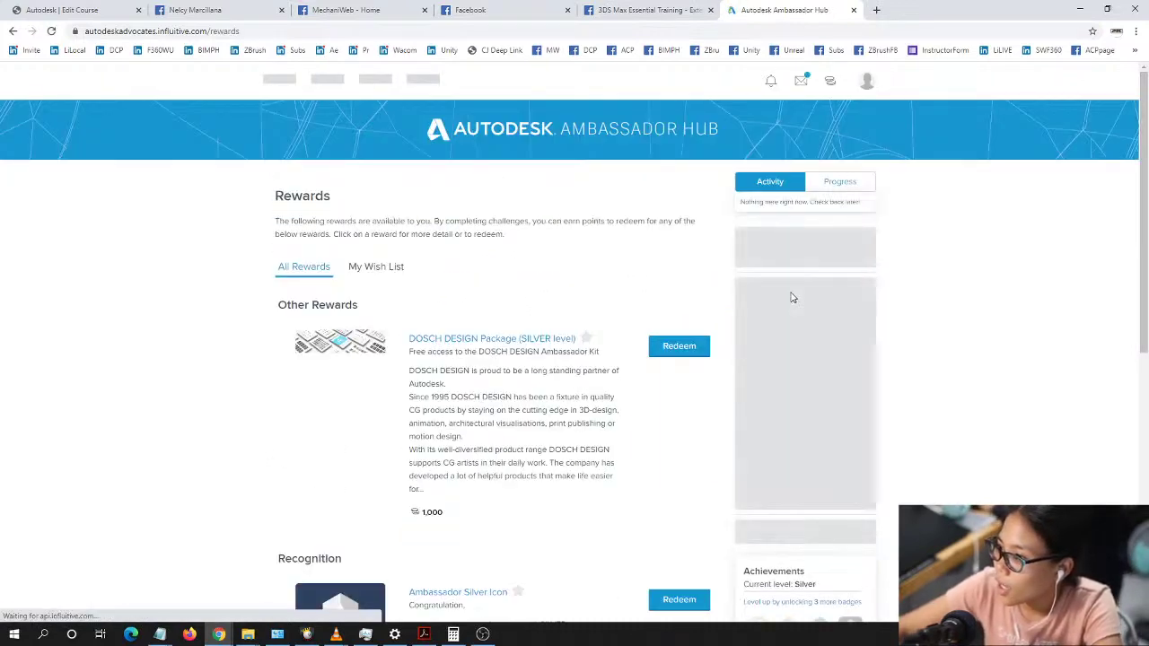
pyautogui.scroll(-3, 847, 275)
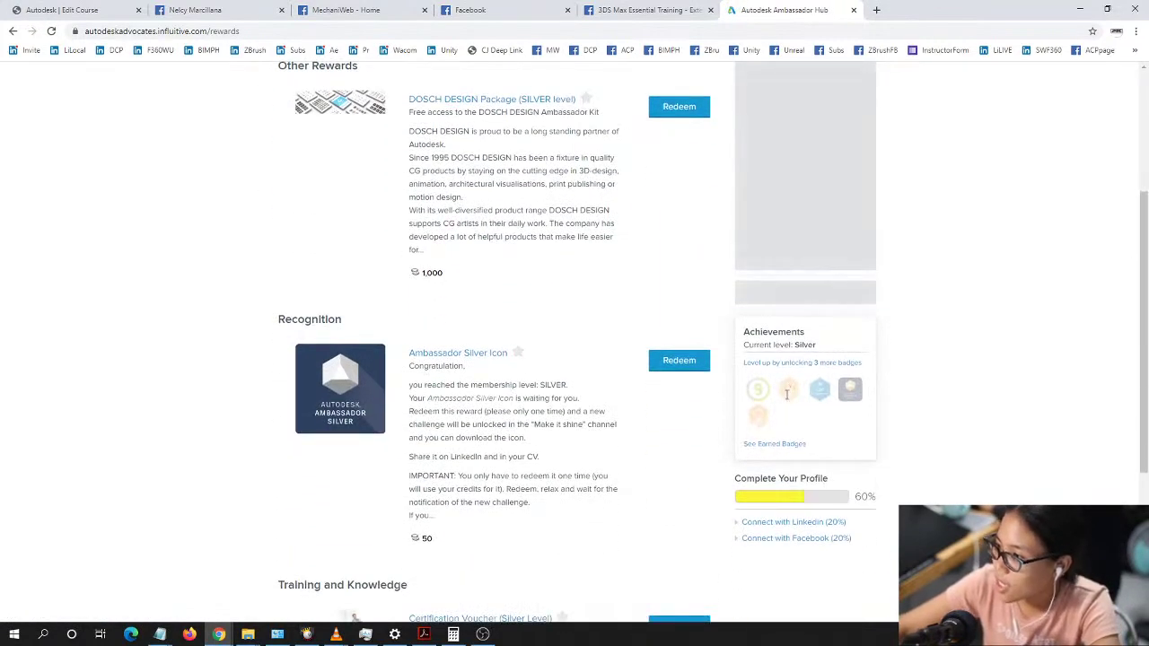
pyautogui.scroll(3, 811, 359)
pyautogui.scroll(-2, 842, 331)
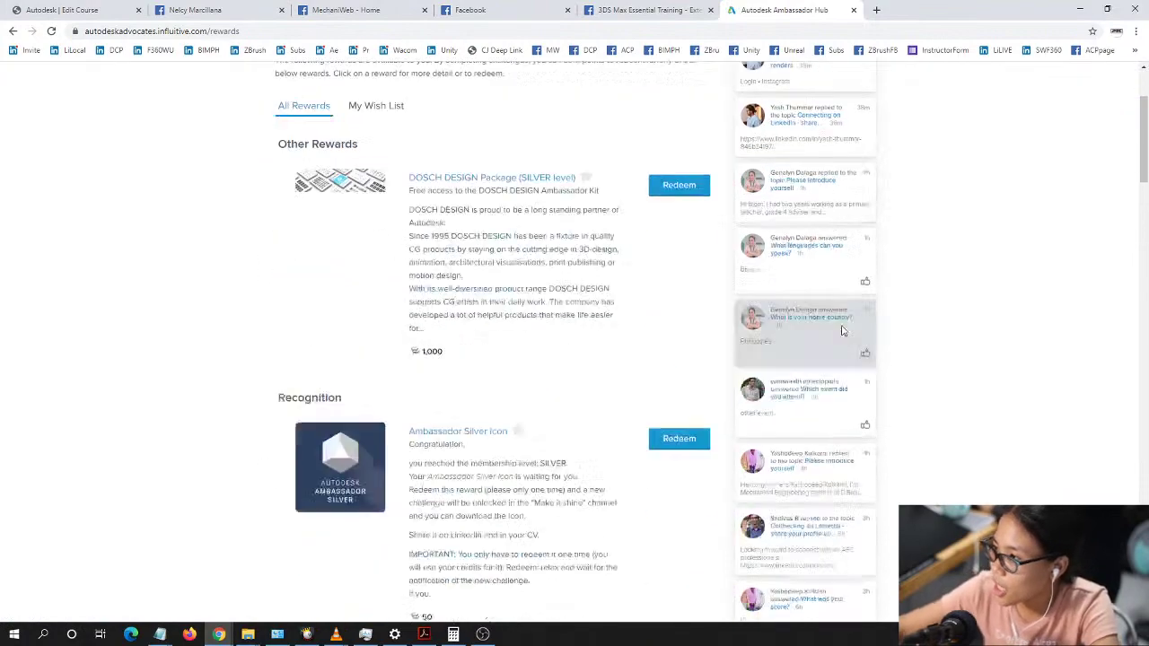
pyautogui.scroll(-7, 841, 323)
pyautogui.scroll(7, 839, 322)
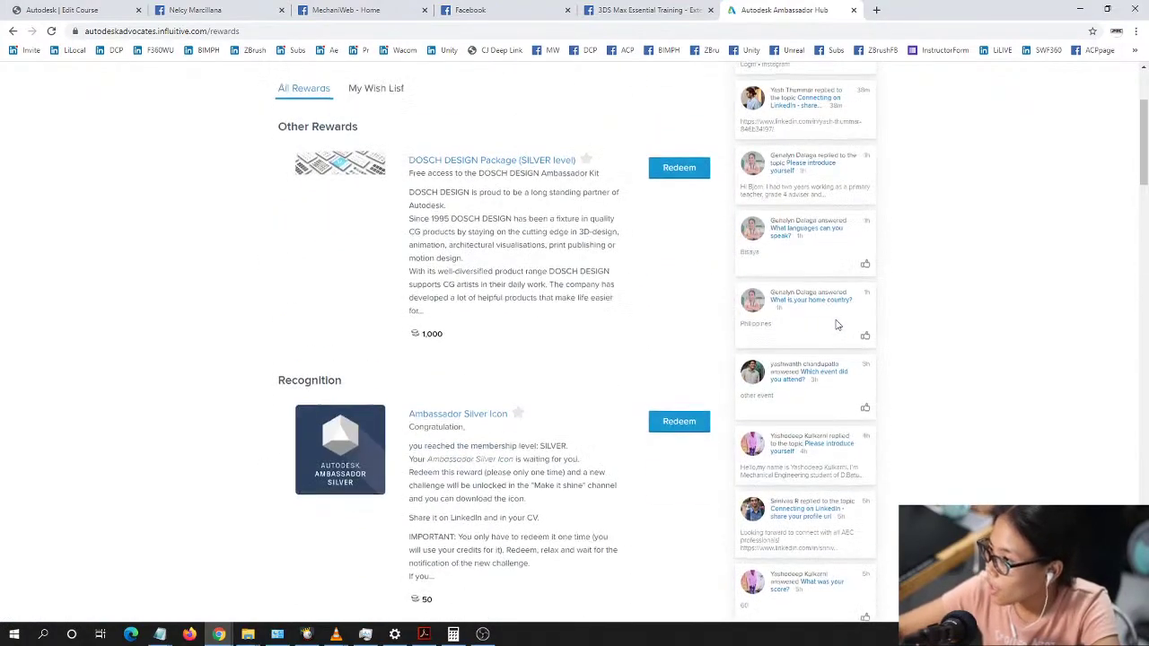
pyautogui.scroll(3, 837, 324)
pyautogui.scroll(-1, 837, 180)
pyautogui.scroll(1, 837, 171)
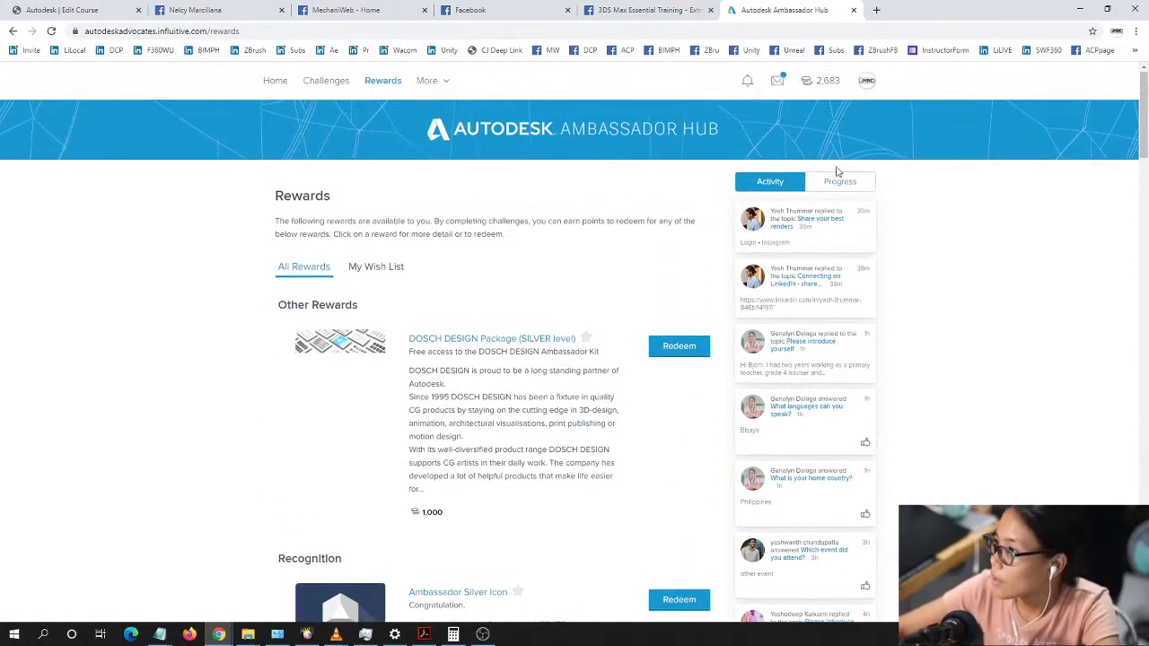
# Step: Open the ambassador profile showing Silver level, 2,698 points, badges and leaderboard rank 191
pyautogui.click(867, 81)
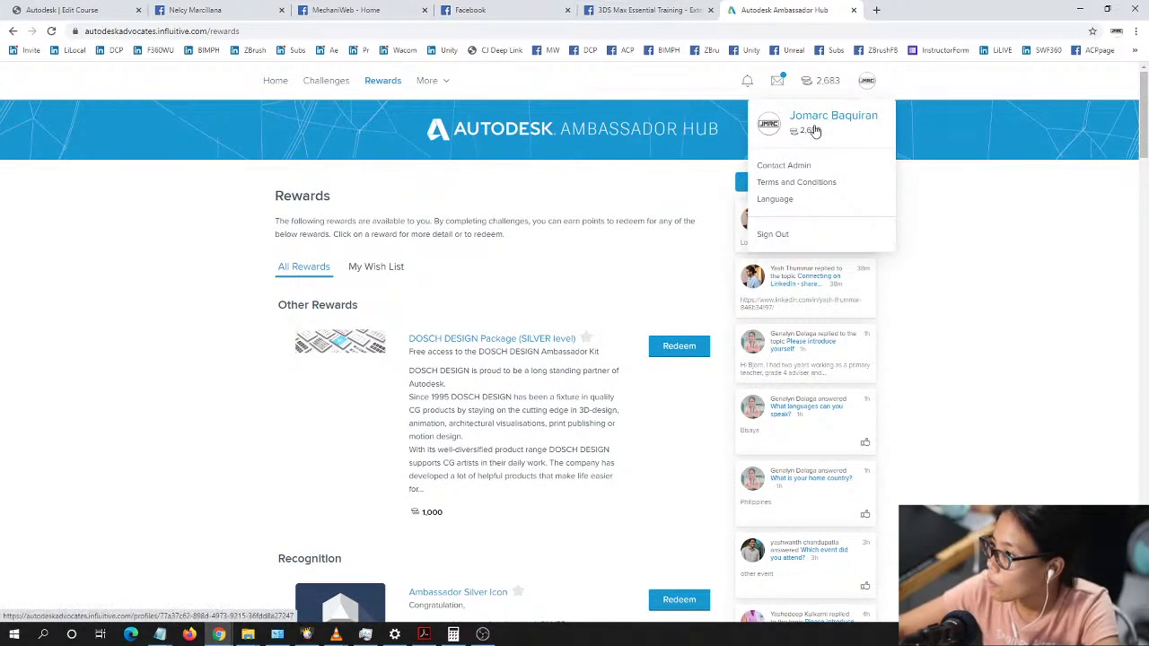
pyautogui.click(831, 118)
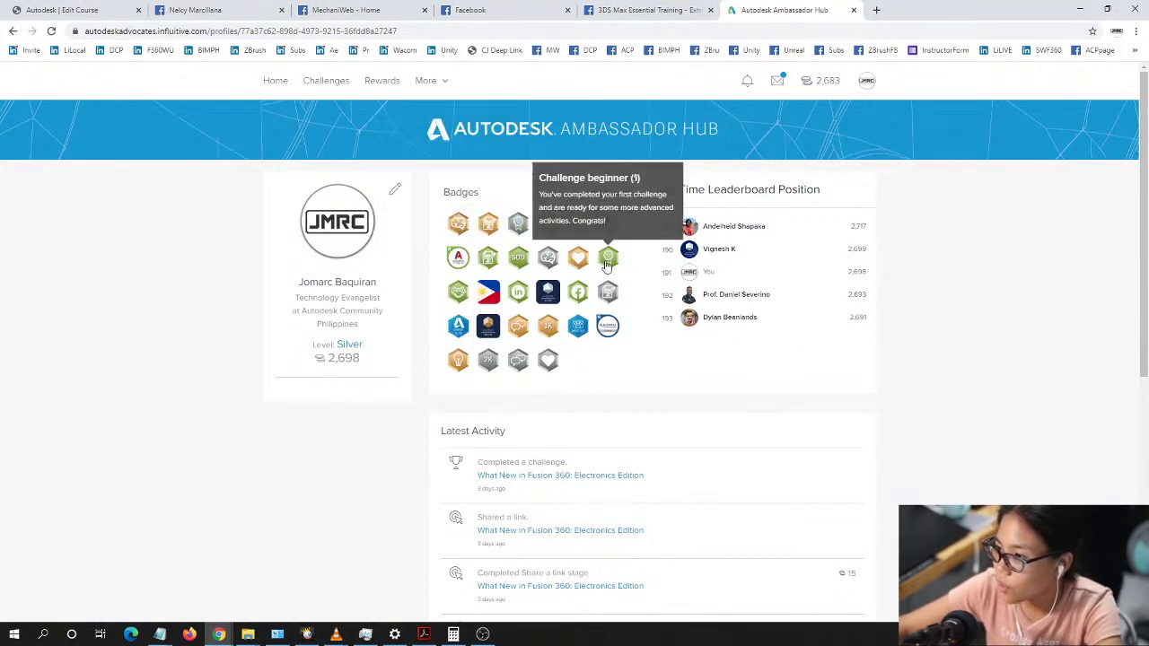
pyautogui.moveTo(608, 331)
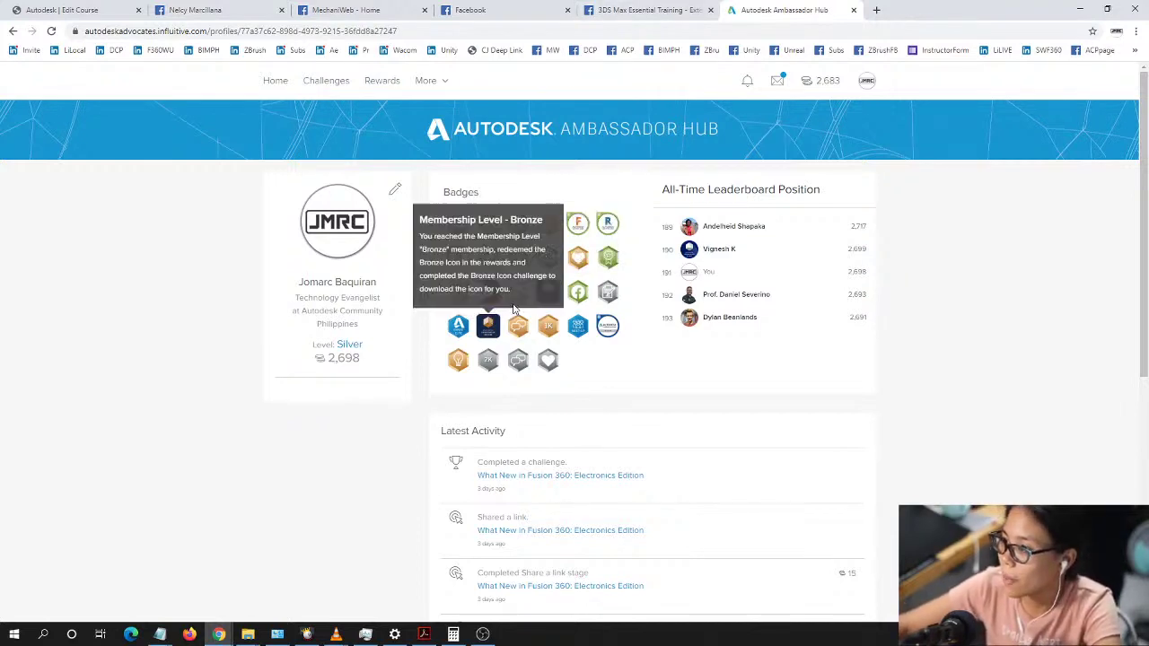
pyautogui.moveTo(506, 328)
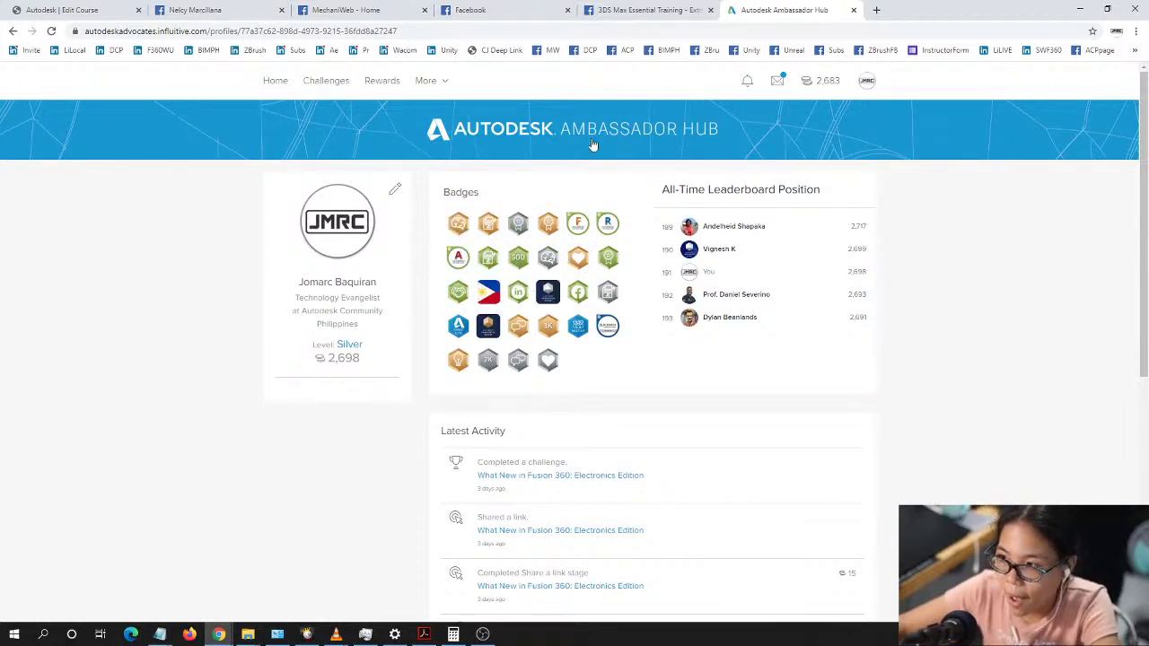
# Step: Review the approved participants on the Edit Course tab, ending on the 3DS Max event page
pyautogui.click(651, 9)
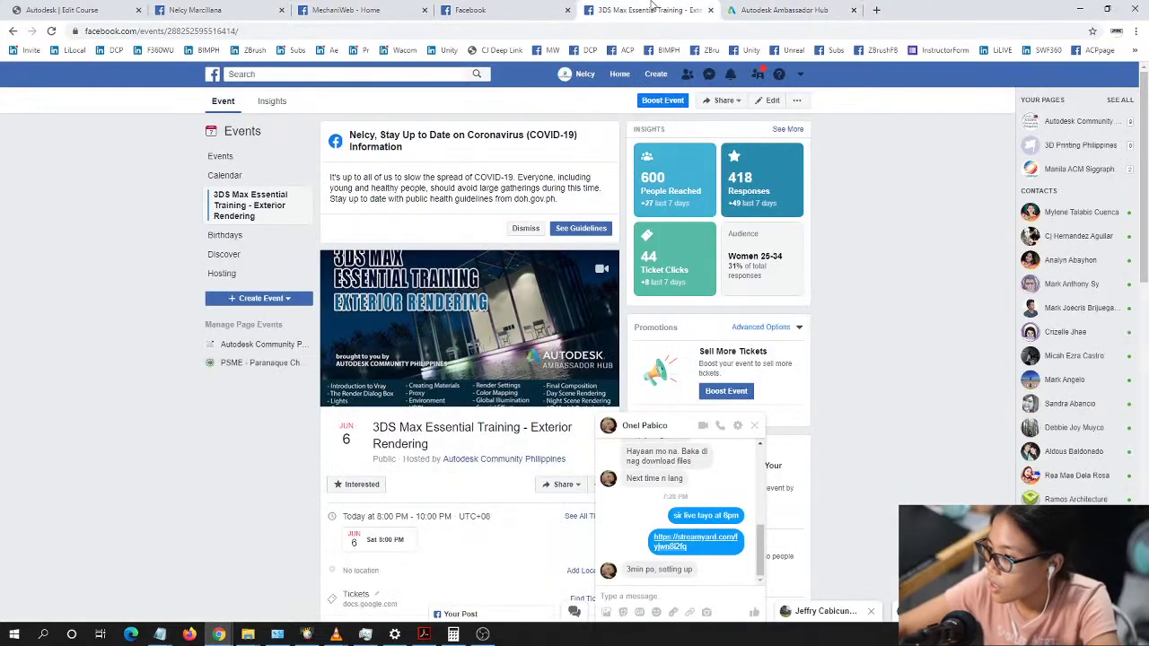
pyautogui.click(747, 9)
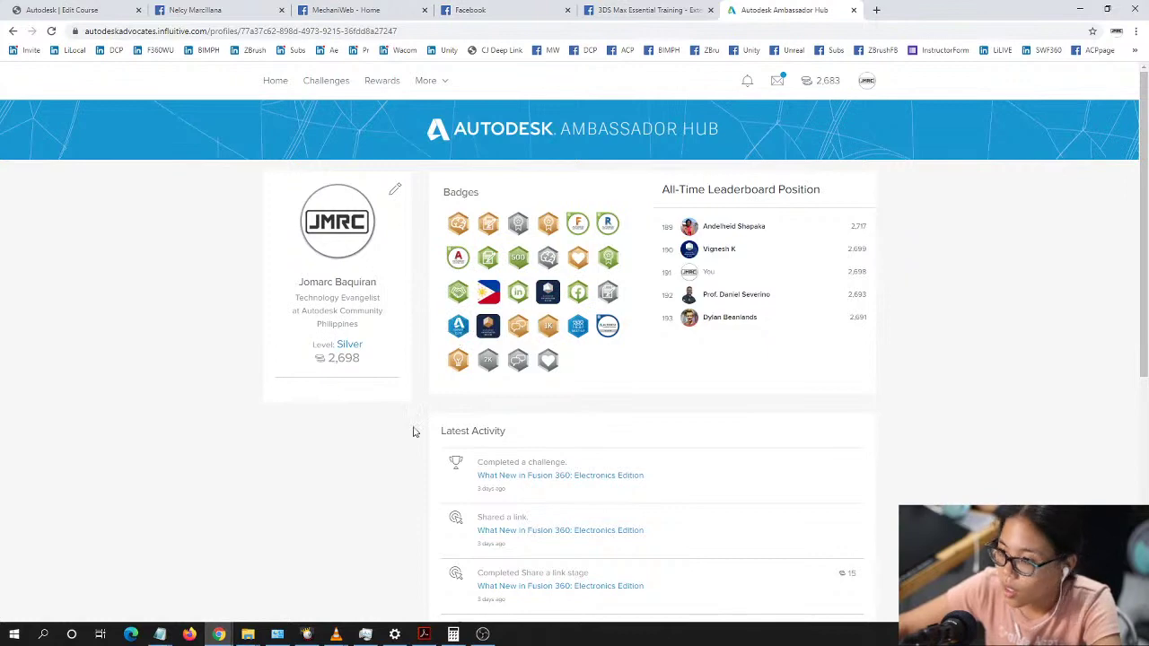
pyautogui.click(216, 8)
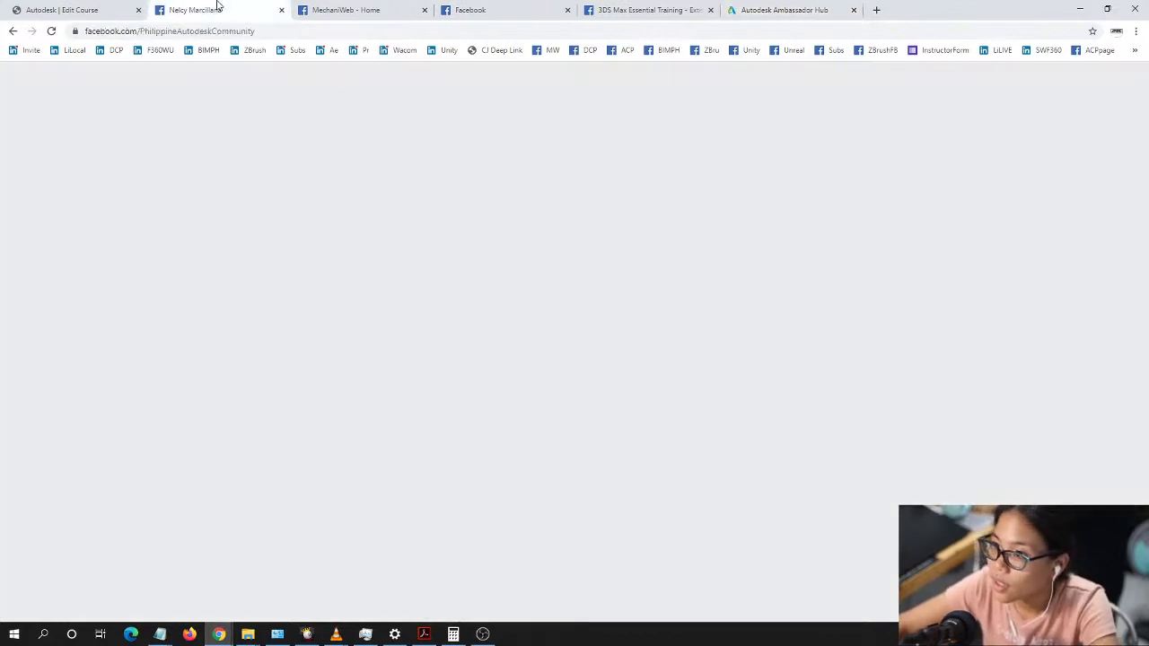
pyautogui.click(104, 8)
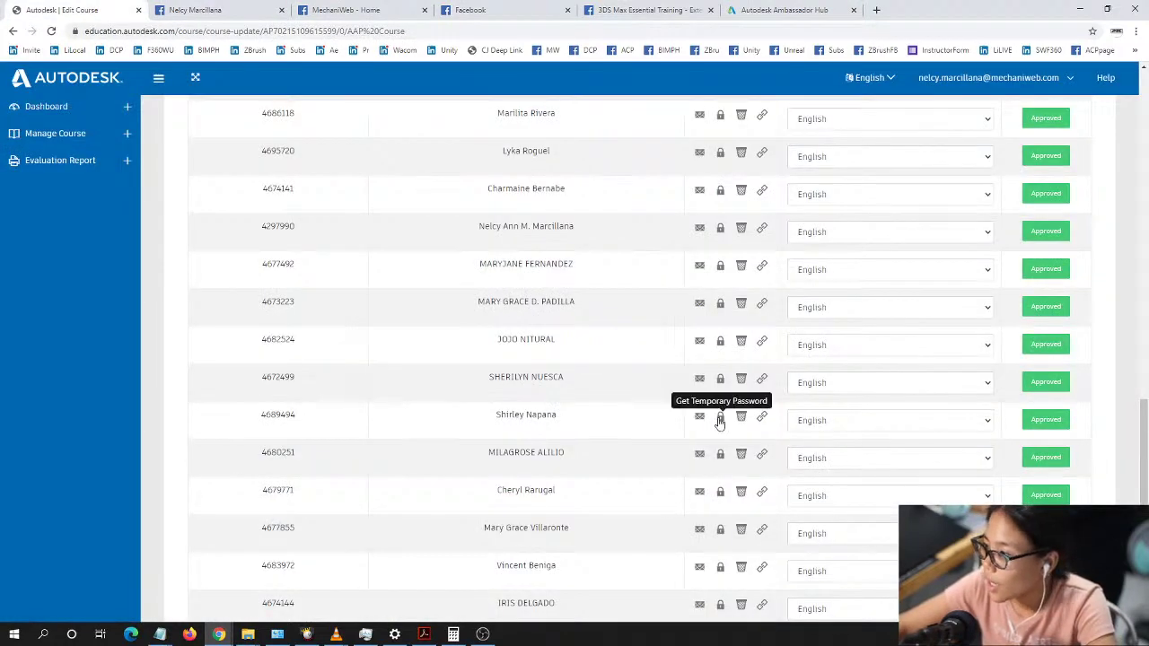
pyautogui.scroll(-4, 722, 415)
pyautogui.scroll(4, 749, 440)
pyautogui.scroll(1, 754, 464)
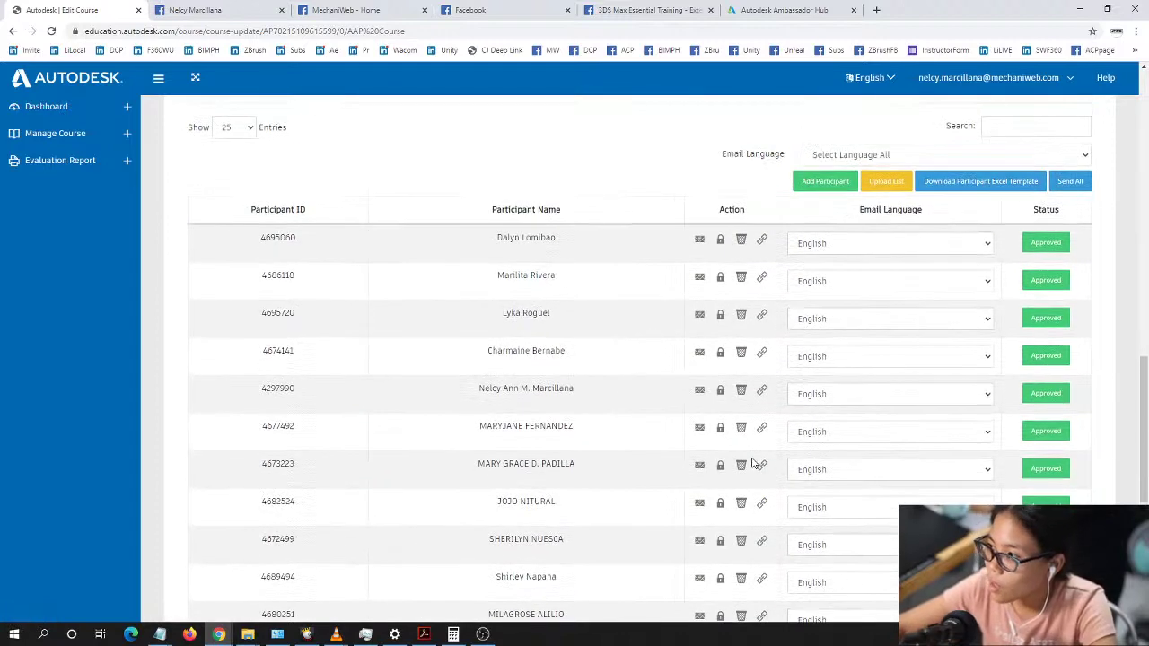
pyautogui.scroll(-1, 754, 464)
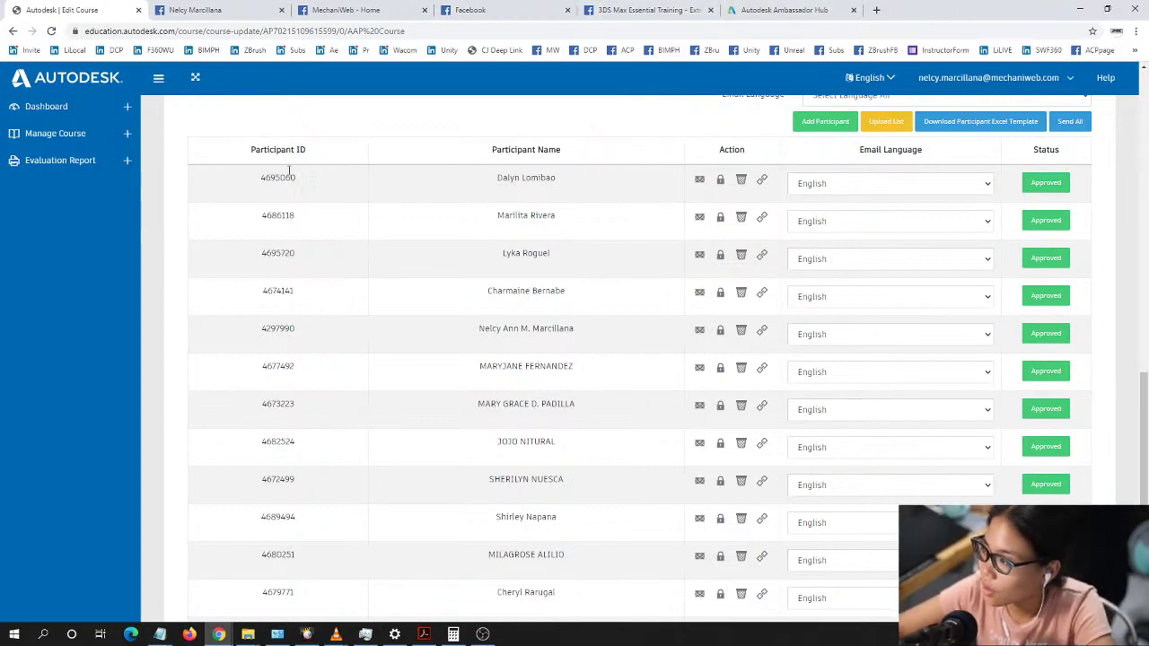
pyautogui.click(768, 9)
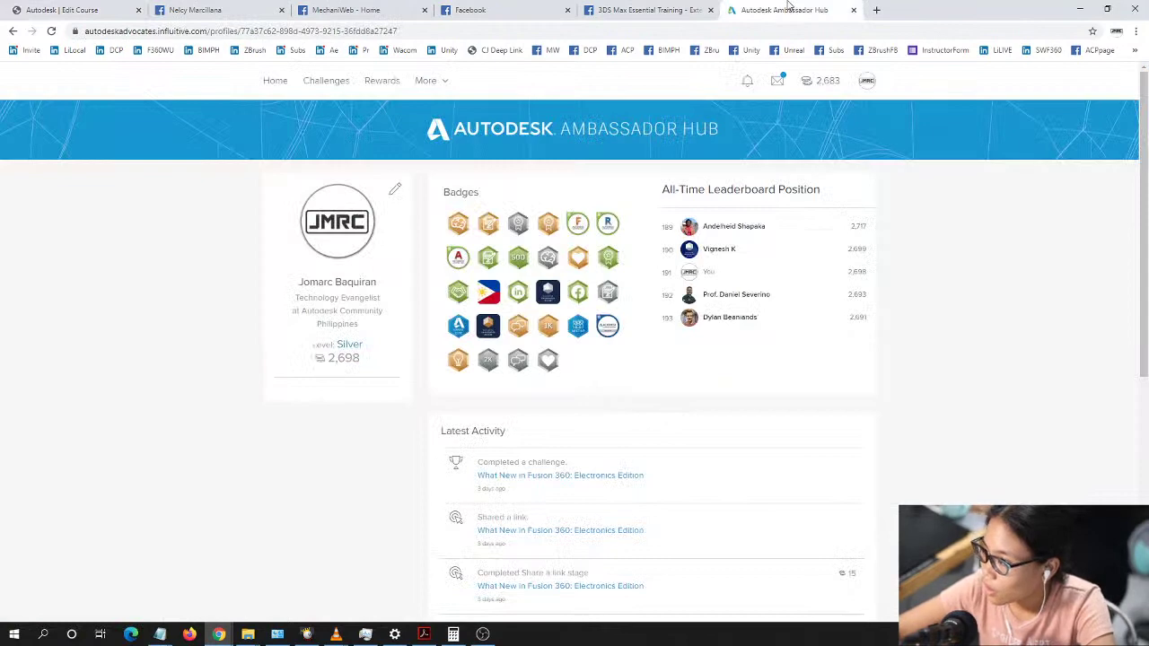
pyautogui.click(679, 9)
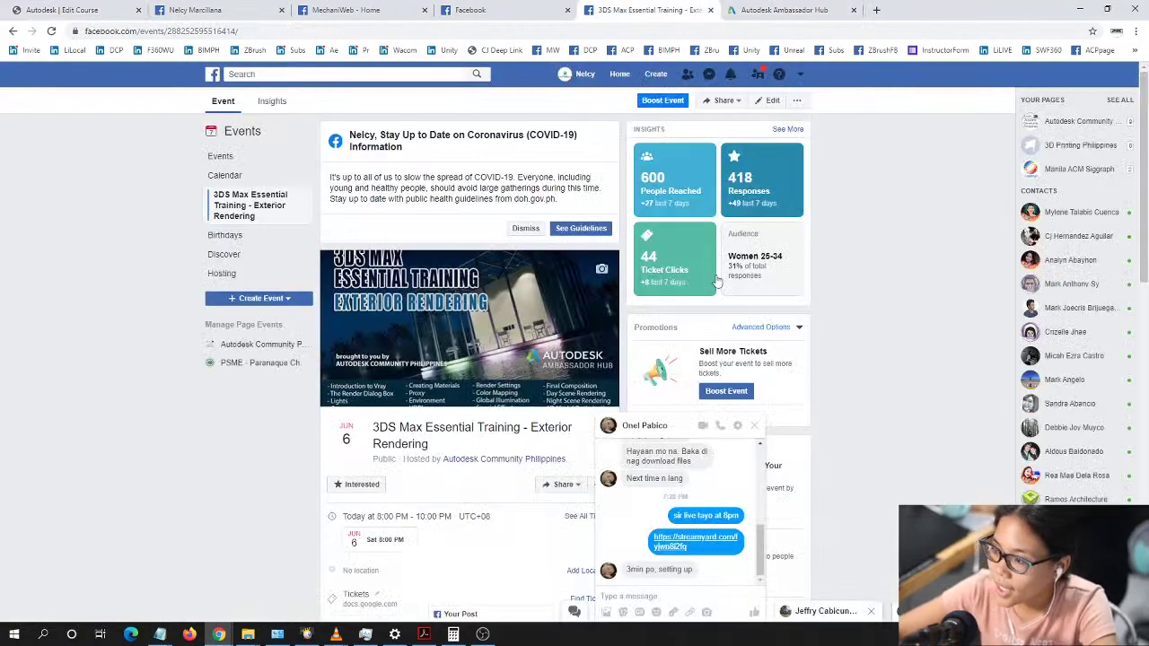
# Step: Collapse the Messenger chat window into the bottom bar to uncover the event's recommended actions
pyautogui.click(747, 427)
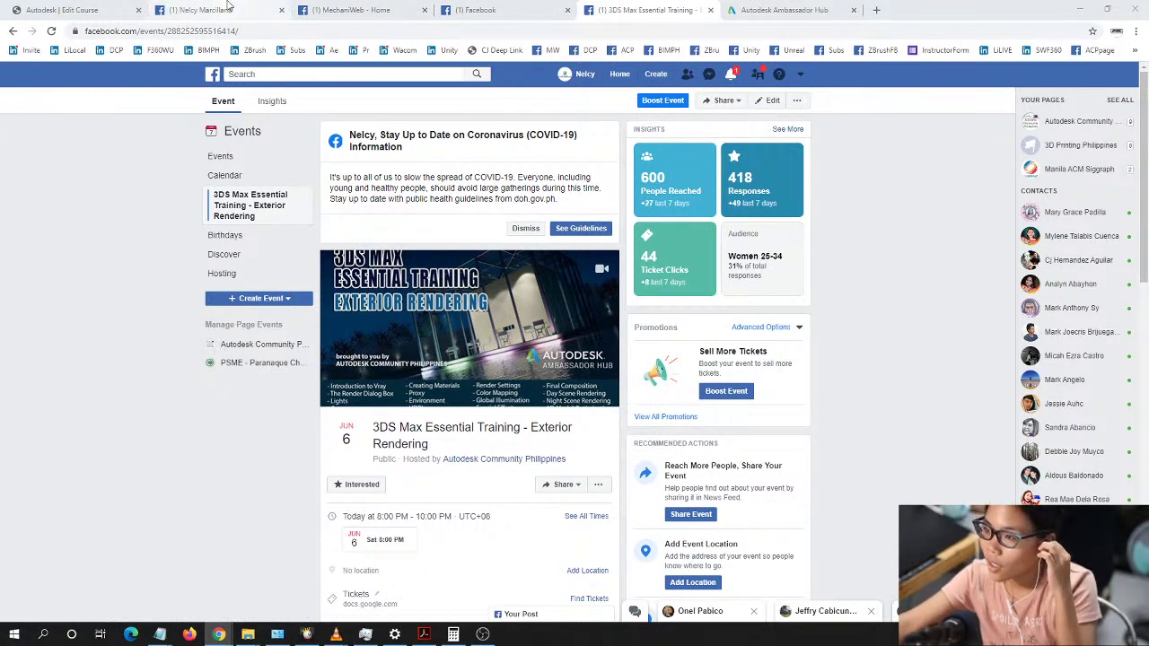
# Step: Open the Autodesk Community Philippines page from the News Feed, dismissing the Your Post popup
pyautogui.click(375, 9)
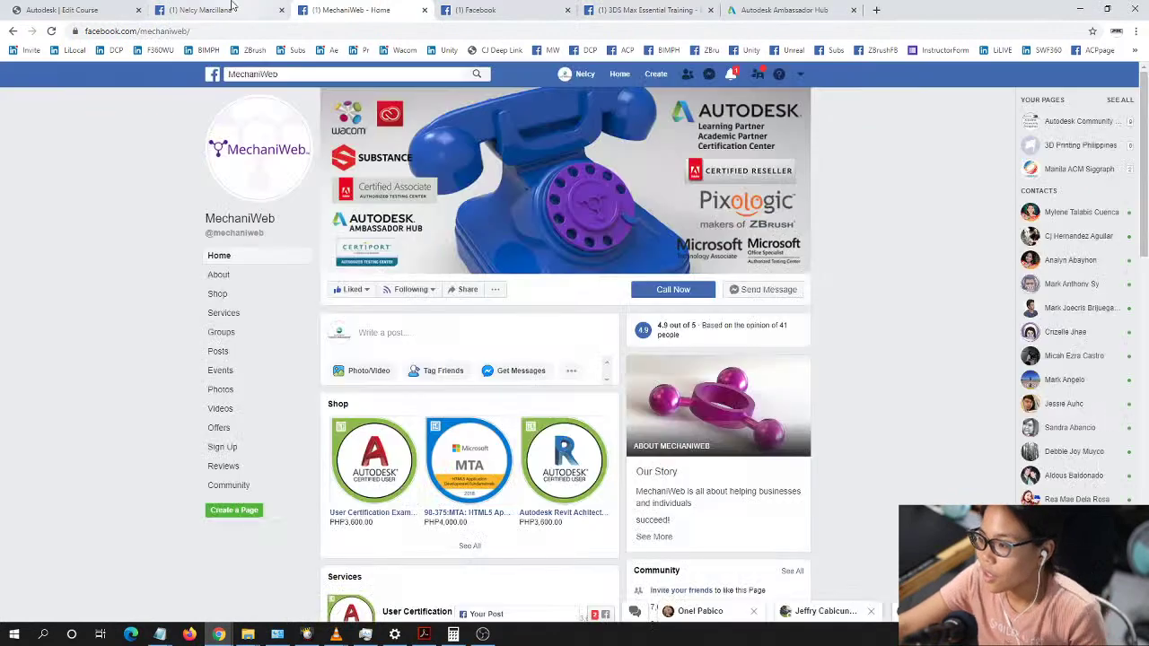
pyautogui.click(239, 9)
pyautogui.click(476, 10)
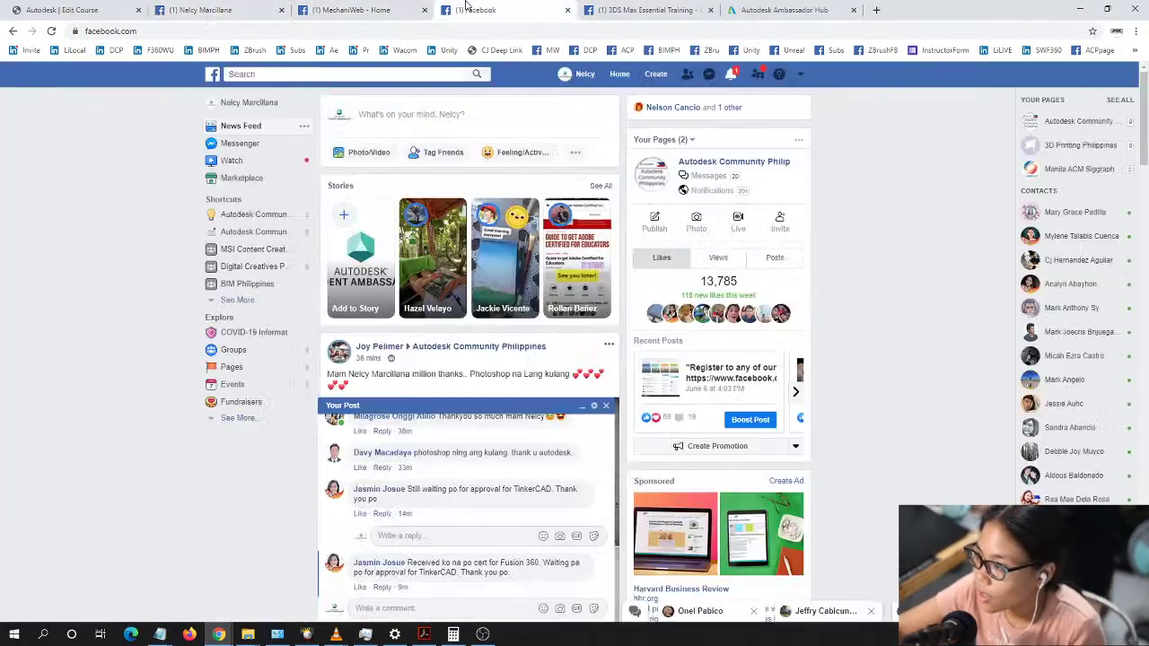
pyautogui.click(258, 232)
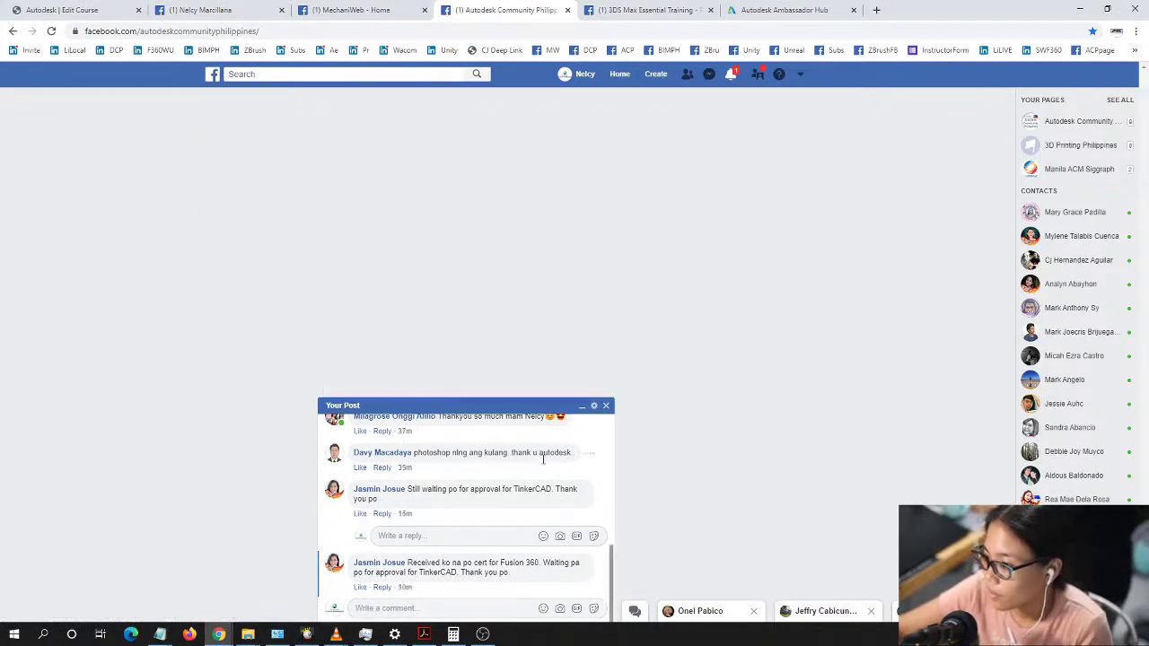
pyautogui.click(606, 408)
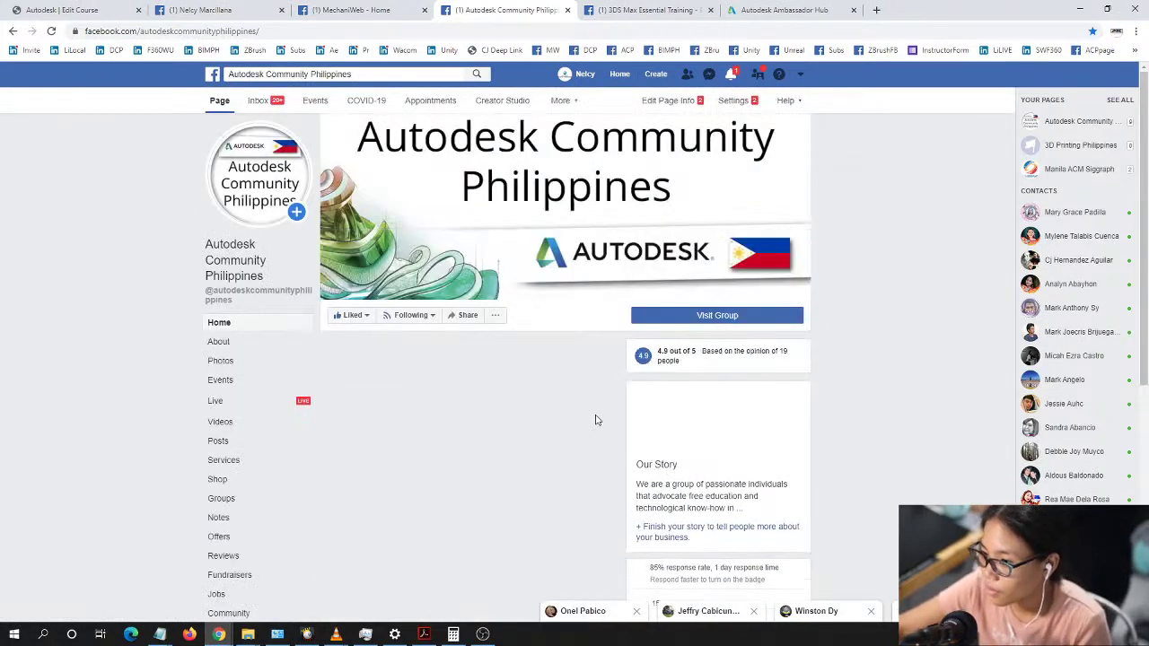
# Step: Browse the page's Events list, including tonight's 3DS Max training and Learning Autodesk Inventor
pyautogui.click(228, 388)
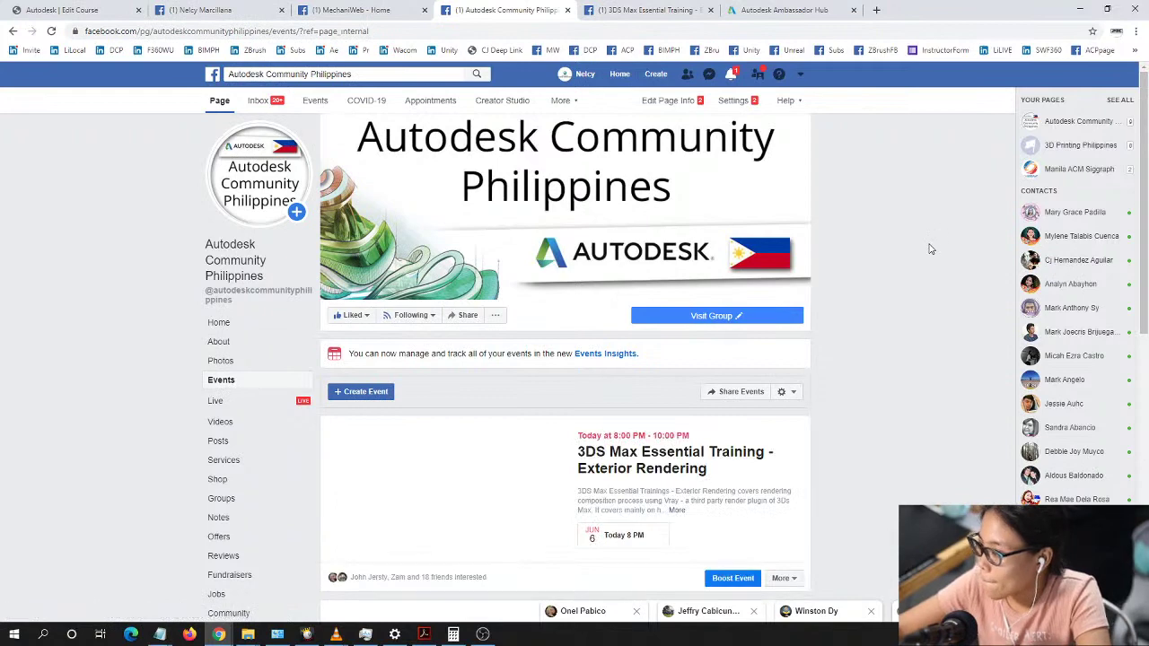
pyautogui.scroll(-3, 925, 252)
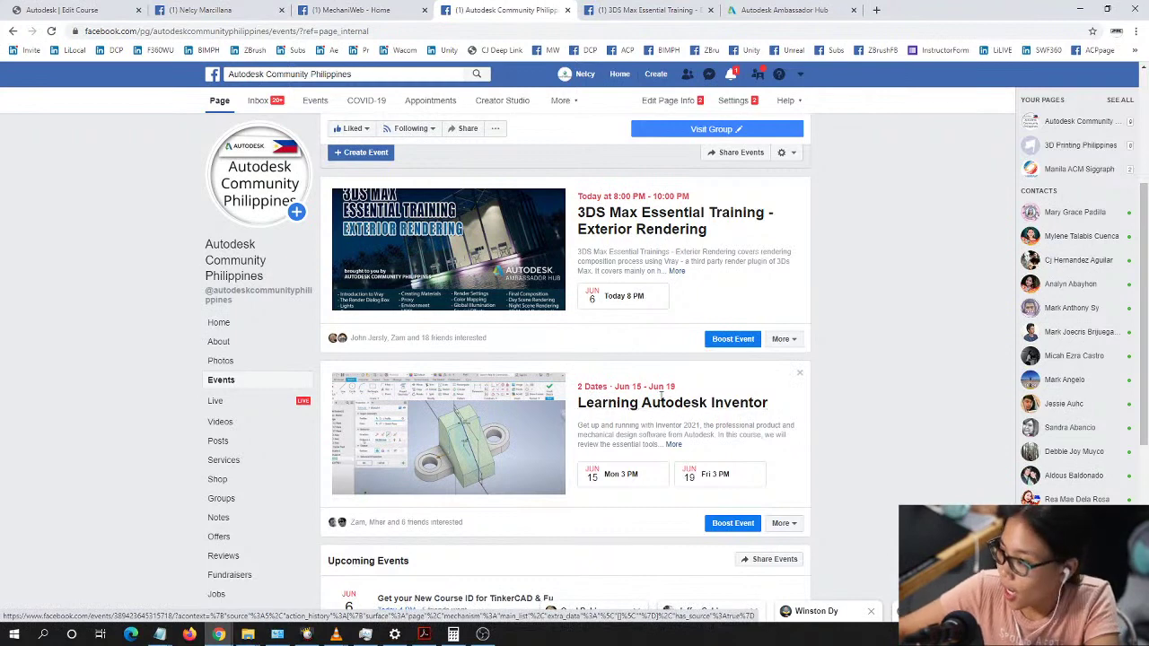
pyautogui.scroll(-1, 745, 335)
pyautogui.scroll(-1, 746, 335)
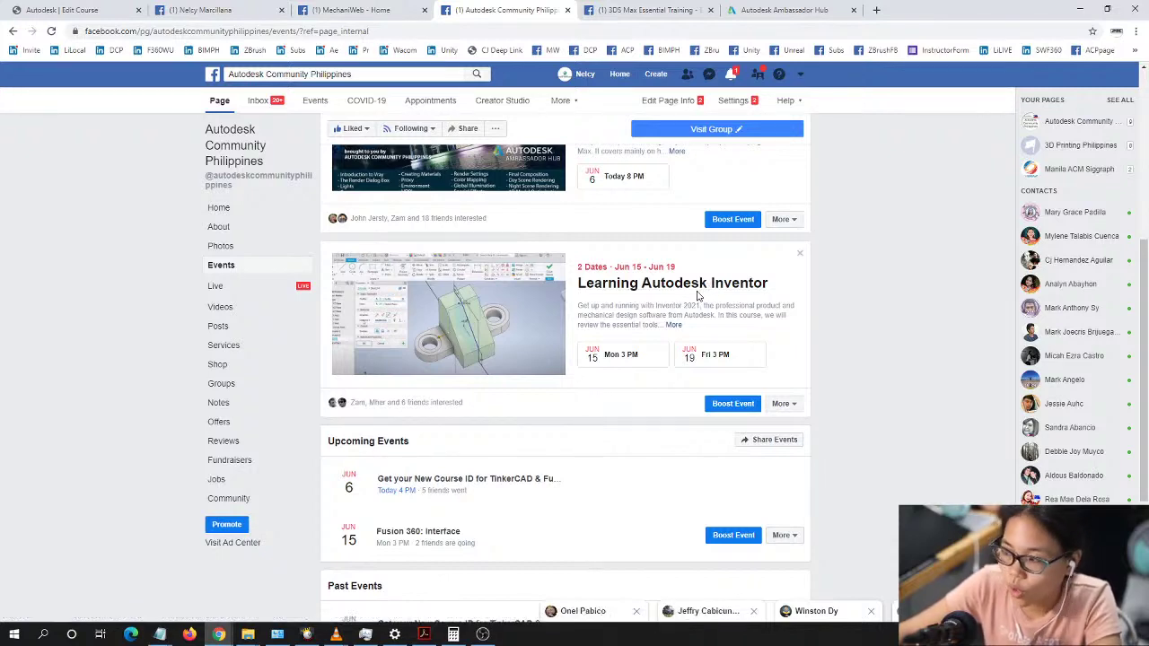
pyautogui.scroll(-1, 685, 310)
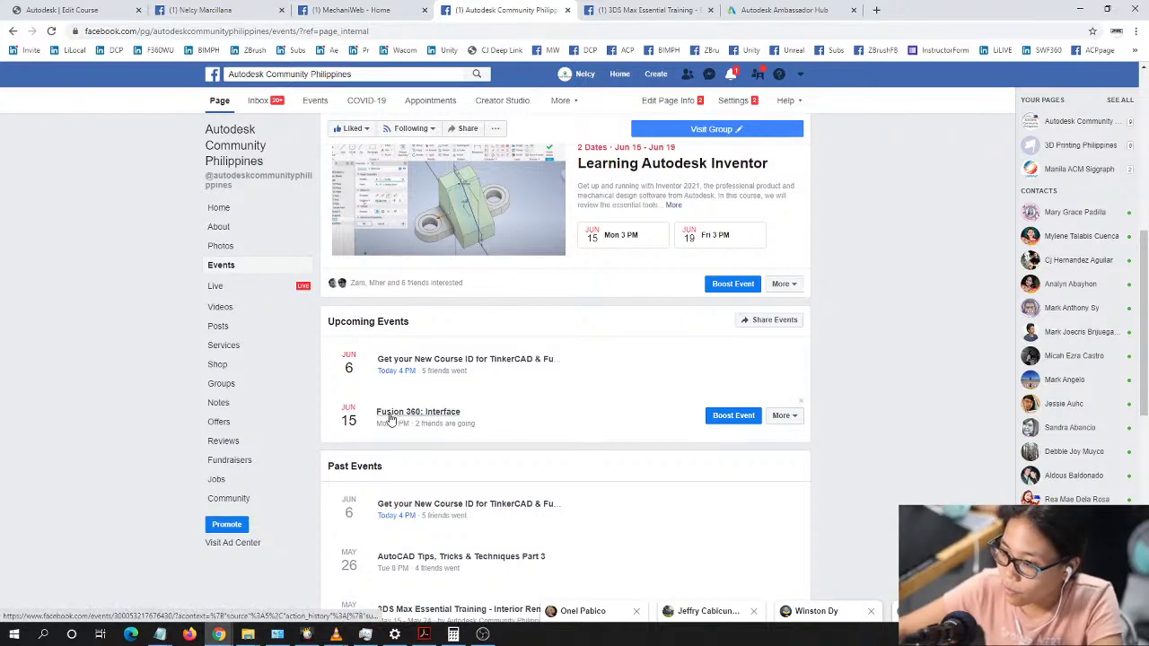
pyautogui.moveTo(420, 416)
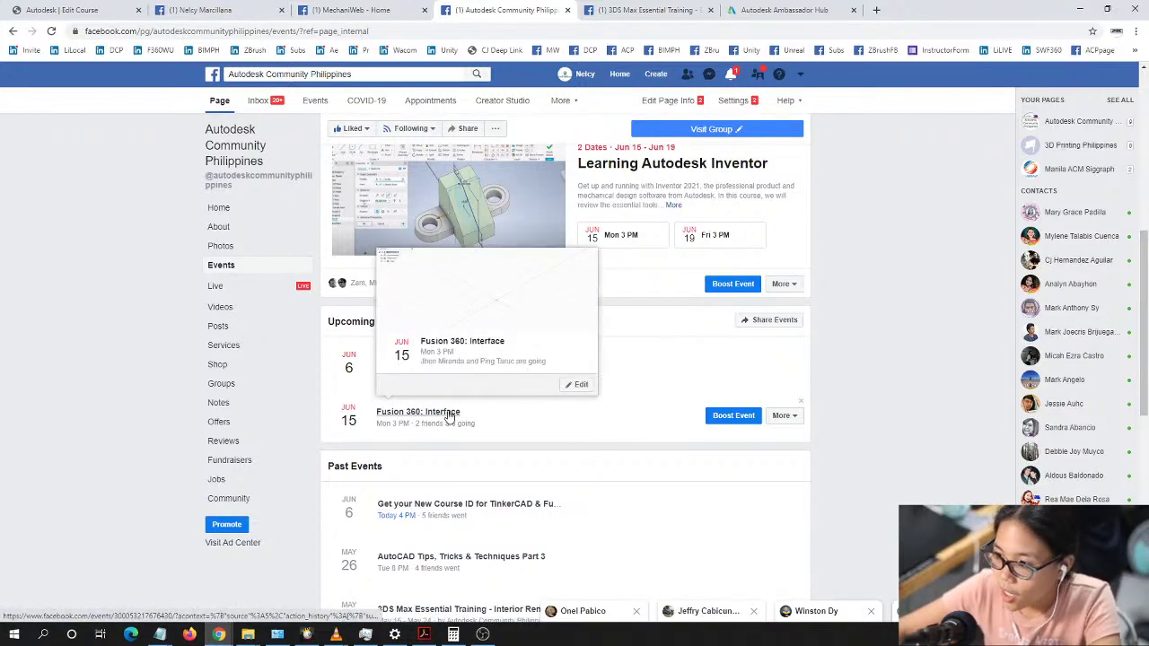
pyautogui.scroll(2, 510, 439)
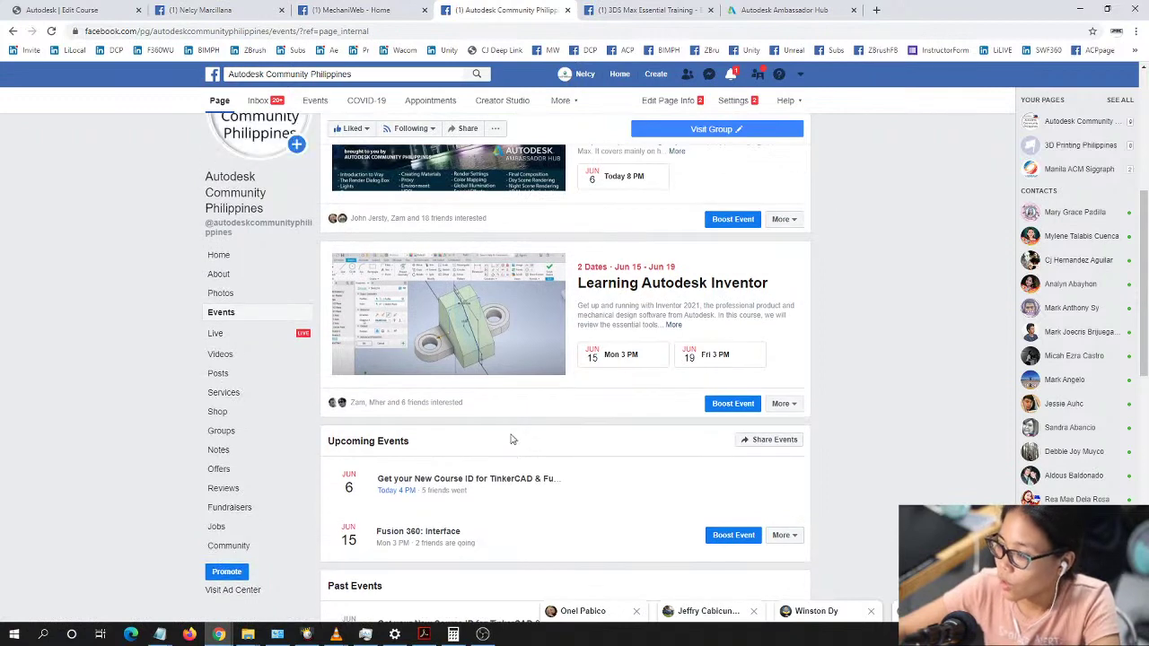
pyautogui.scroll(-2, 521, 429)
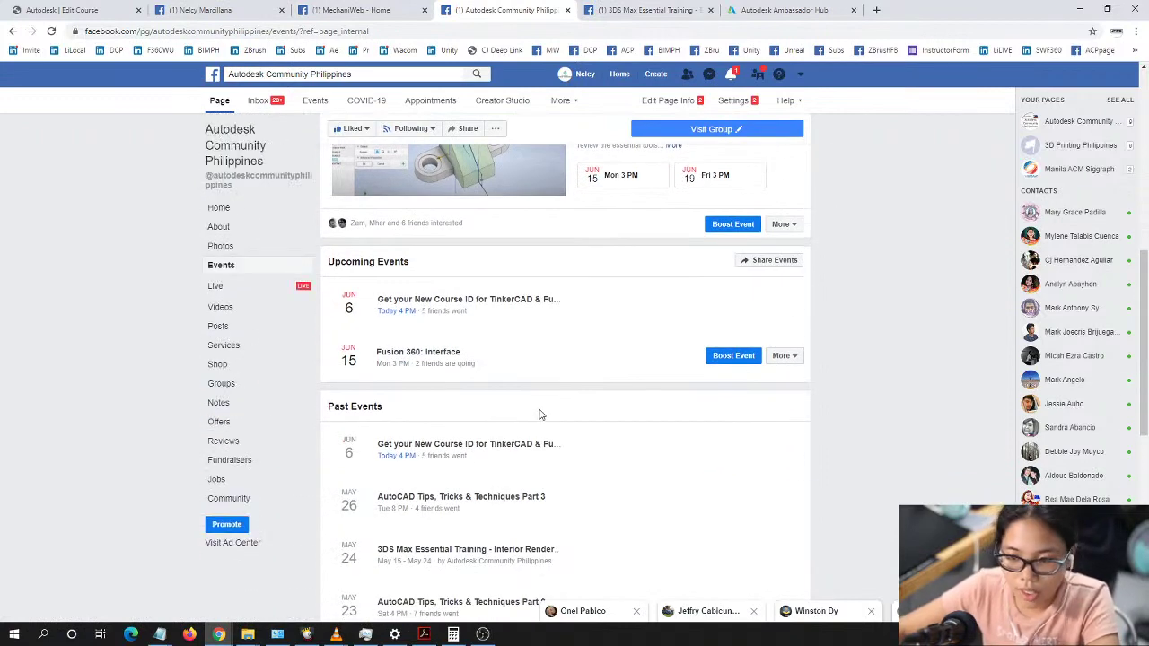
pyautogui.scroll(-3, 547, 410)
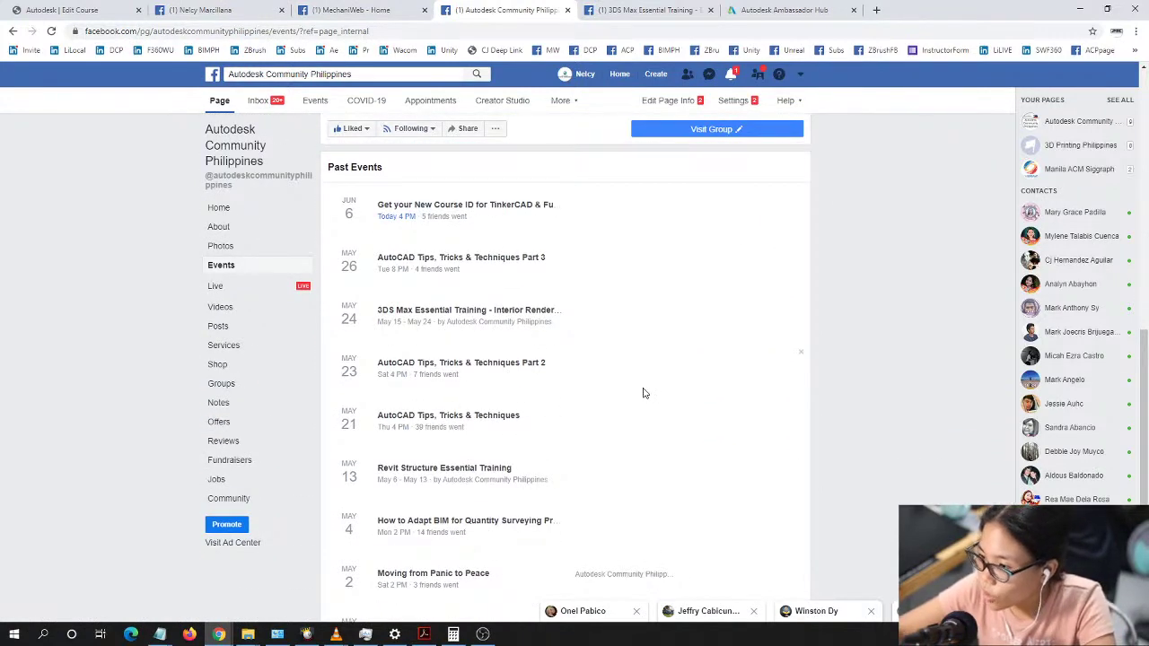
pyautogui.scroll(10, 656, 431)
pyautogui.scroll(-3, 660, 428)
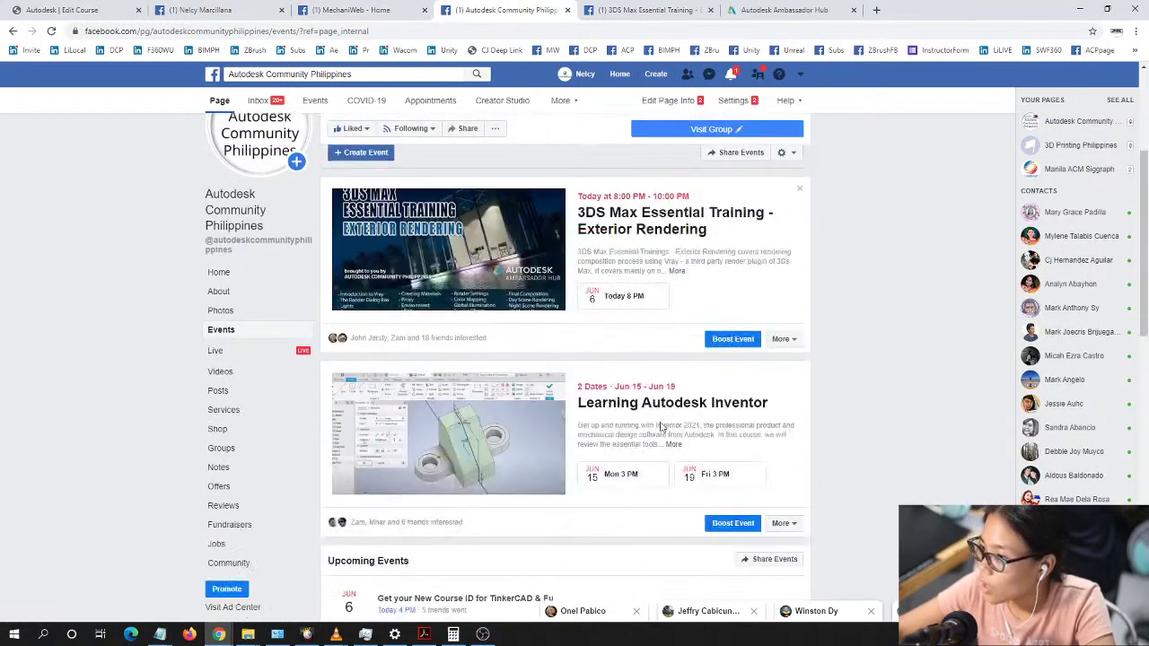
pyautogui.scroll(2, 660, 428)
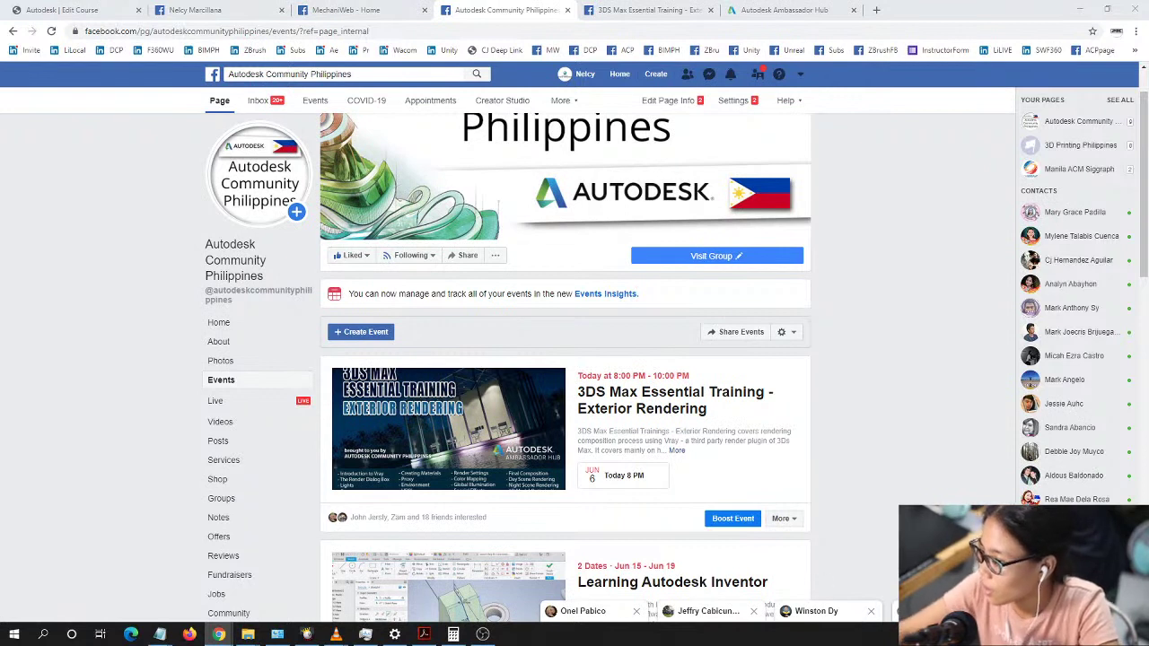
# Step: Close the three open chat conversations along the bottom bar
pyautogui.click(754, 611)
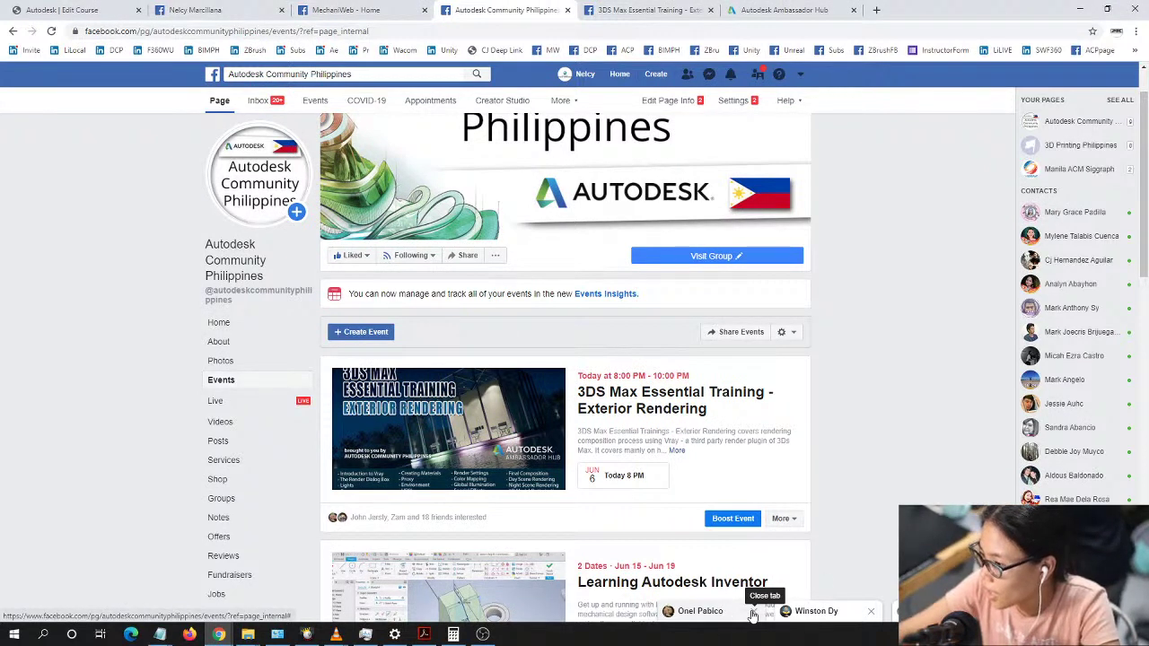
pyautogui.click(754, 611)
pyautogui.click(871, 611)
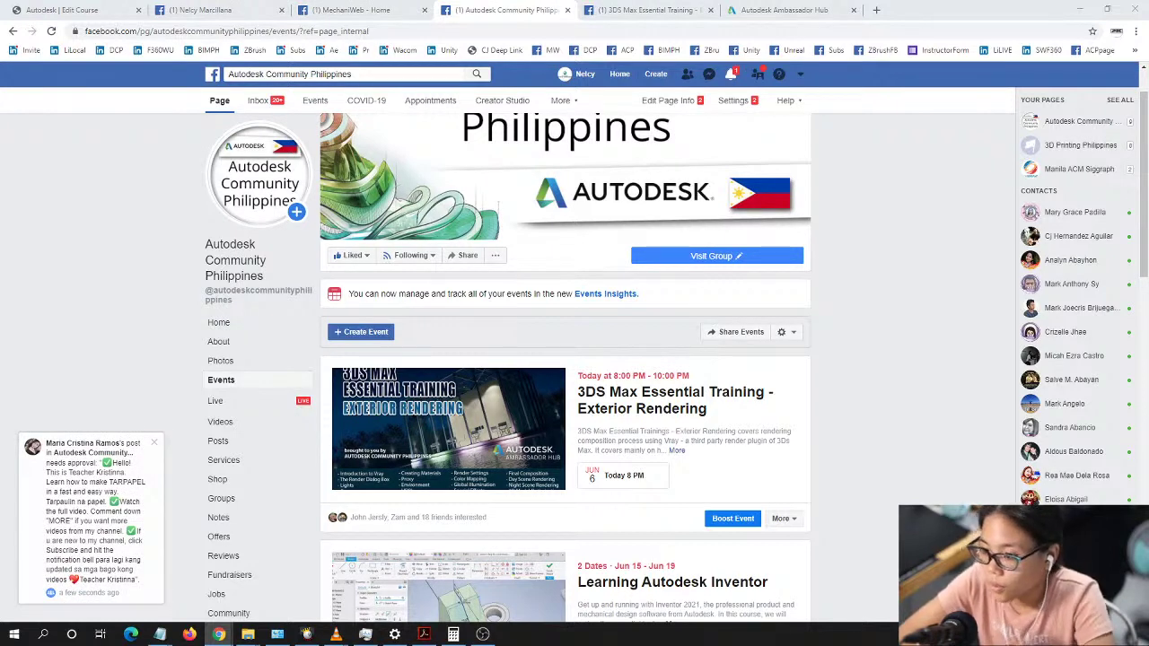
# Step: Dismiss the post-approval notice, return to the events list, and browse recent Messenger conversations
pyautogui.click(153, 443)
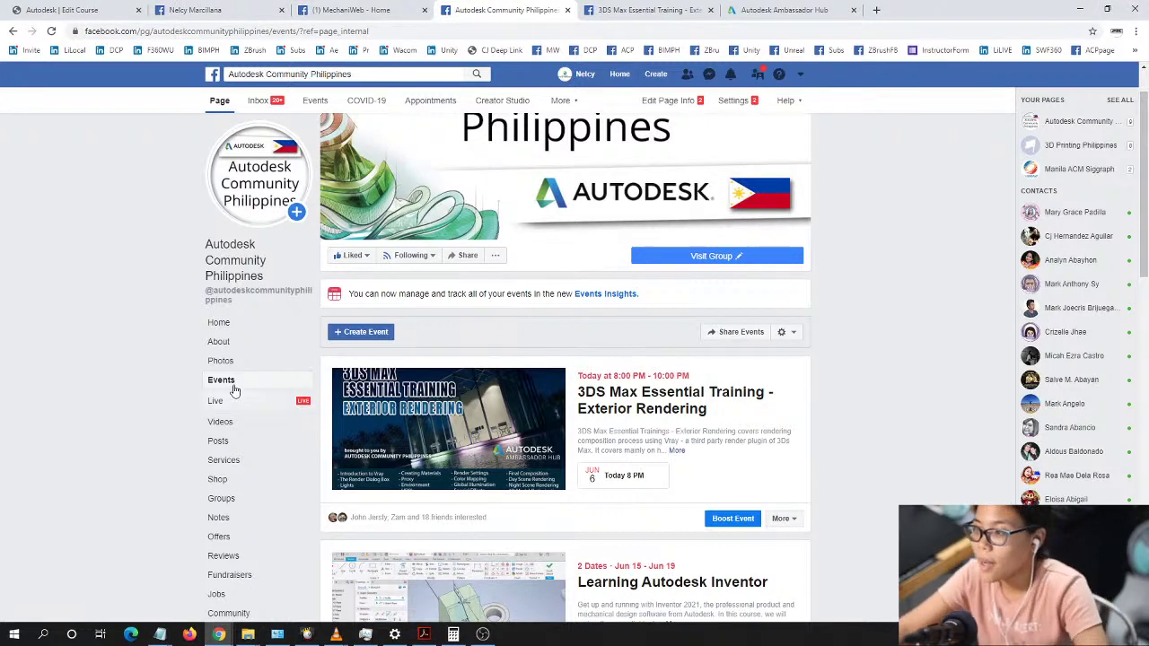
pyautogui.click(392, 256)
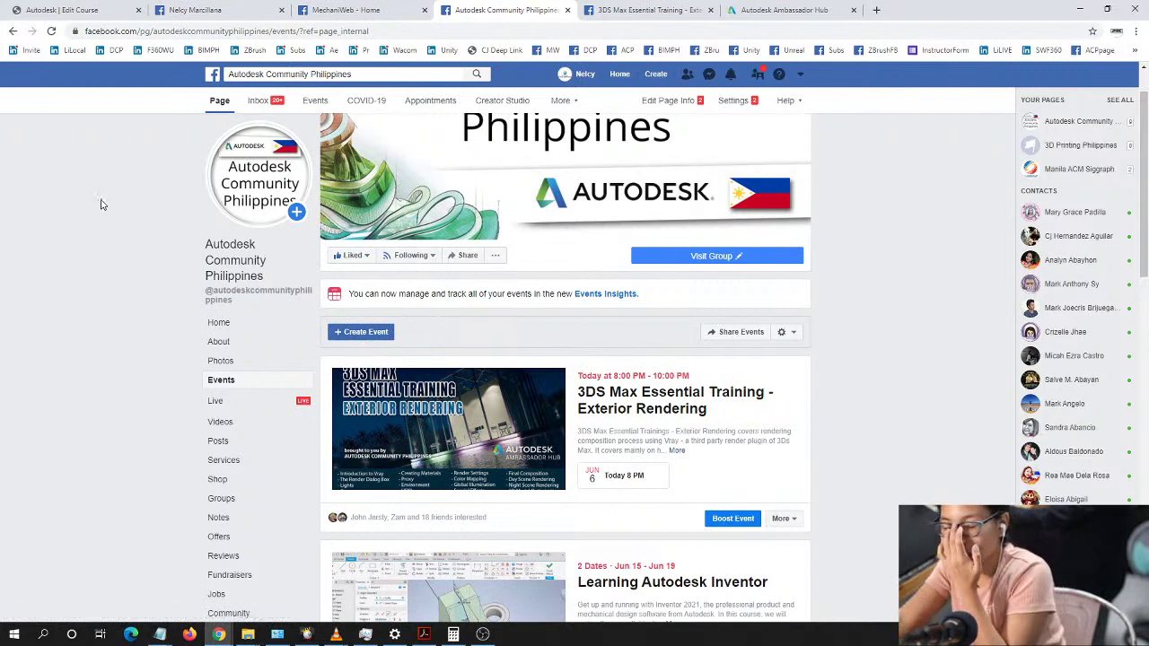
pyautogui.click(710, 75)
pyautogui.scroll(-1, 605, 206)
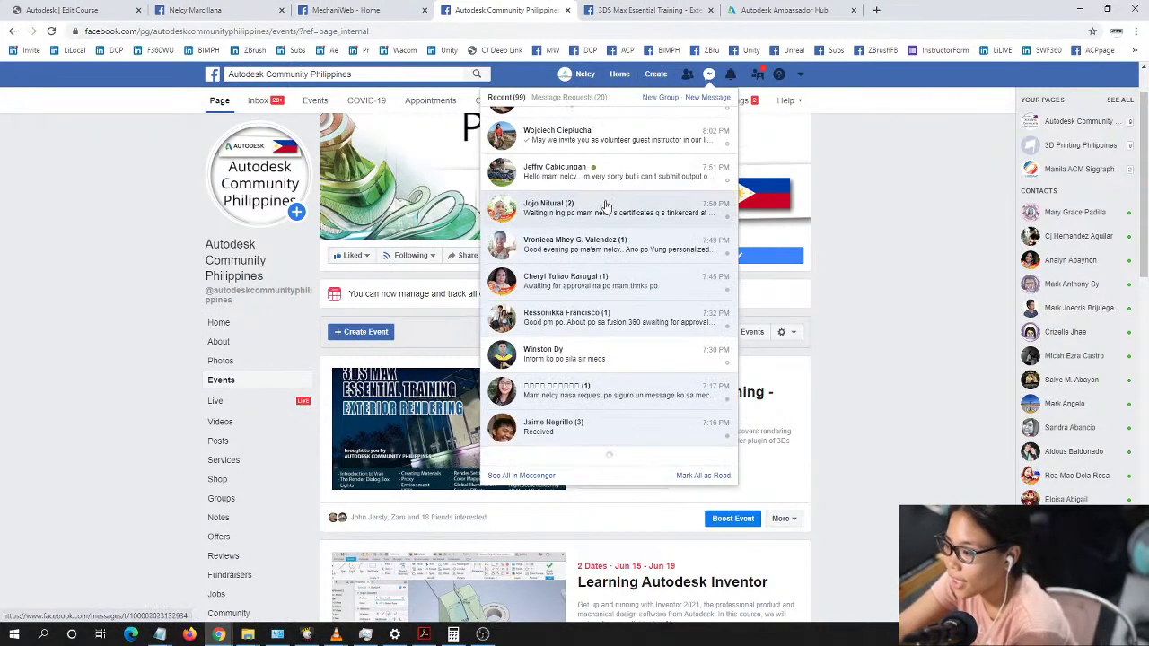
pyautogui.scroll(-3, 600, 232)
pyautogui.scroll(-3, 600, 231)
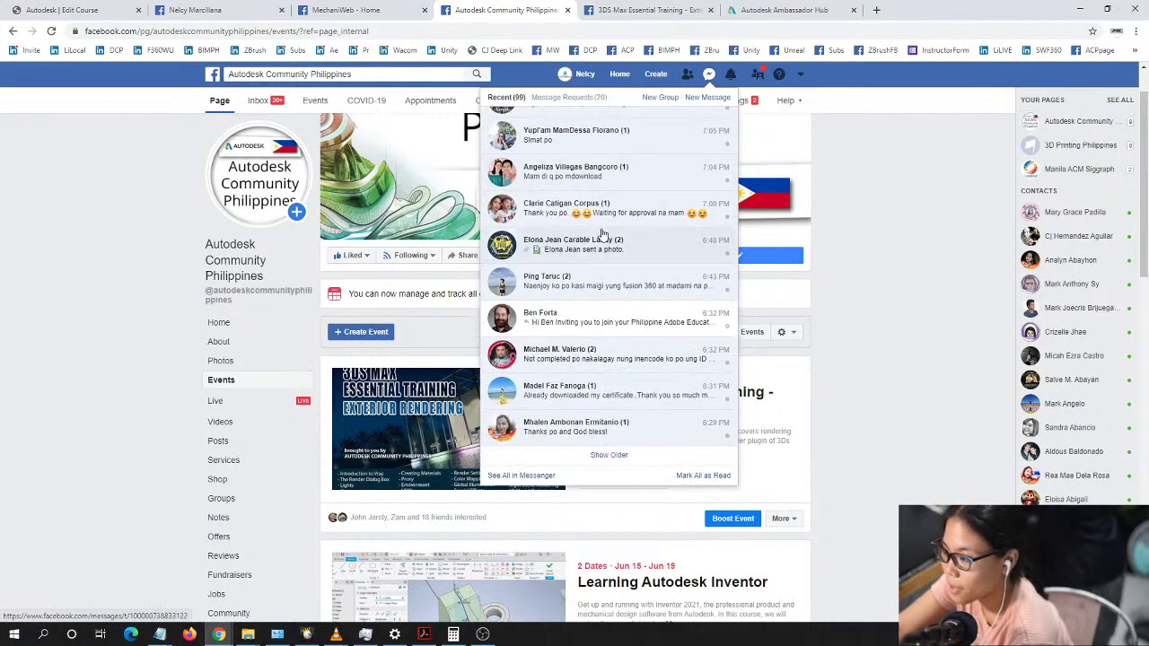
pyautogui.scroll(-2, 606, 223)
pyautogui.scroll(-2, 613, 227)
pyautogui.scroll(-6, 607, 235)
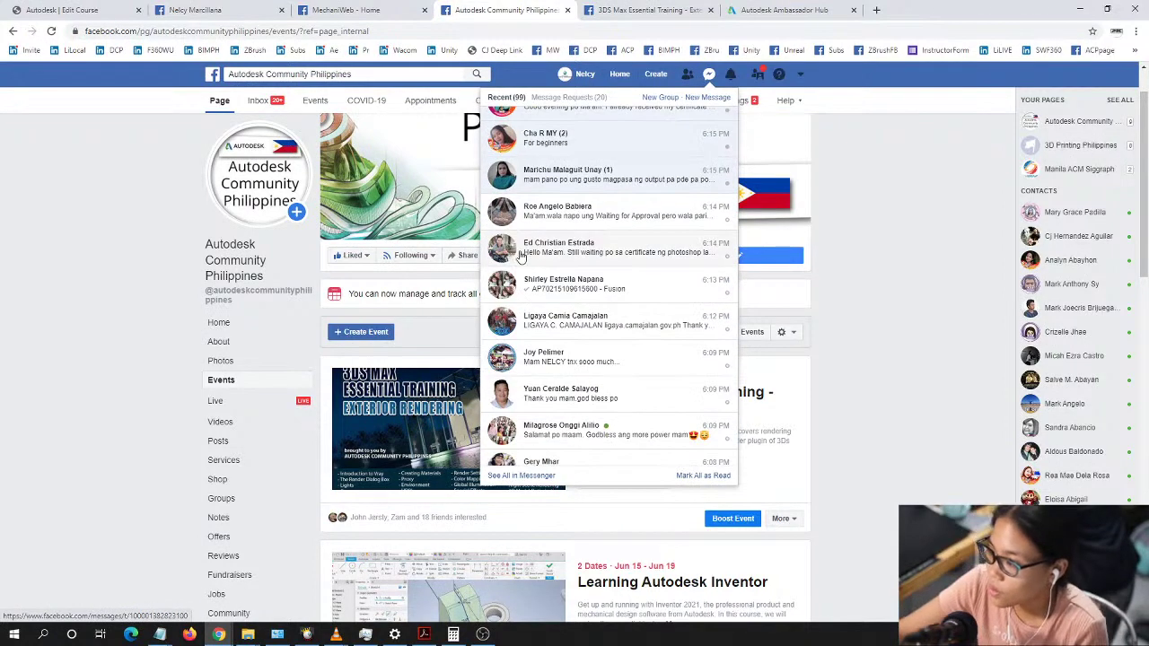
pyautogui.click(75, 231)
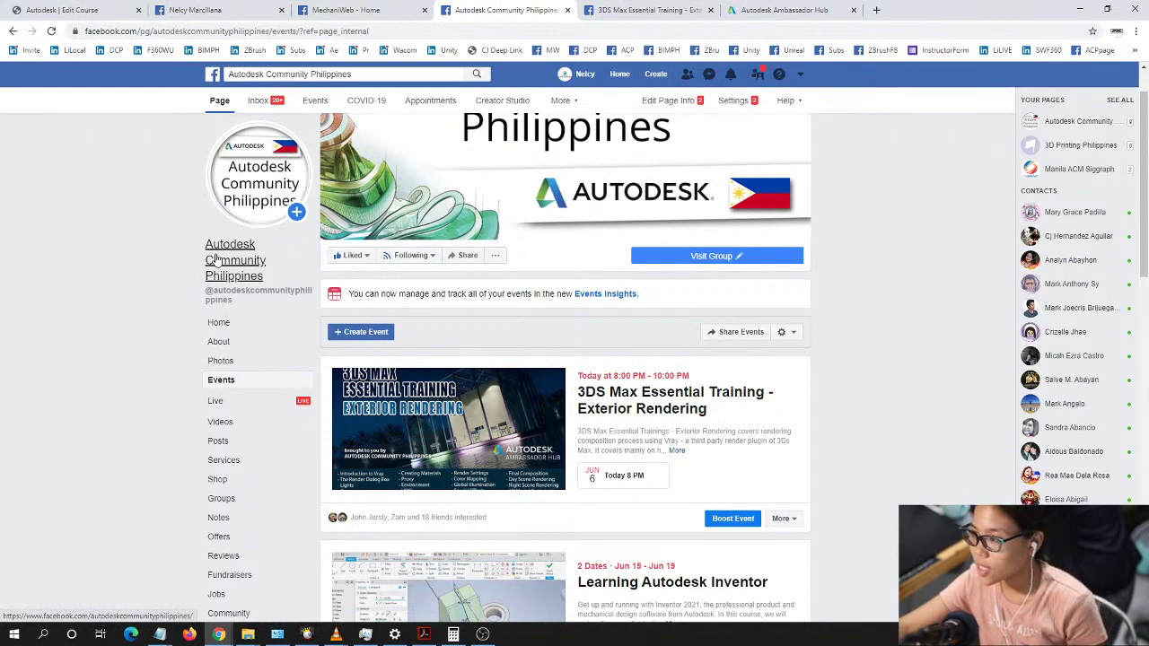
# Step: Switch to the MechaniWeb page and scroll through its Shop, Services, Groups and Posts
pyautogui.click(329, 8)
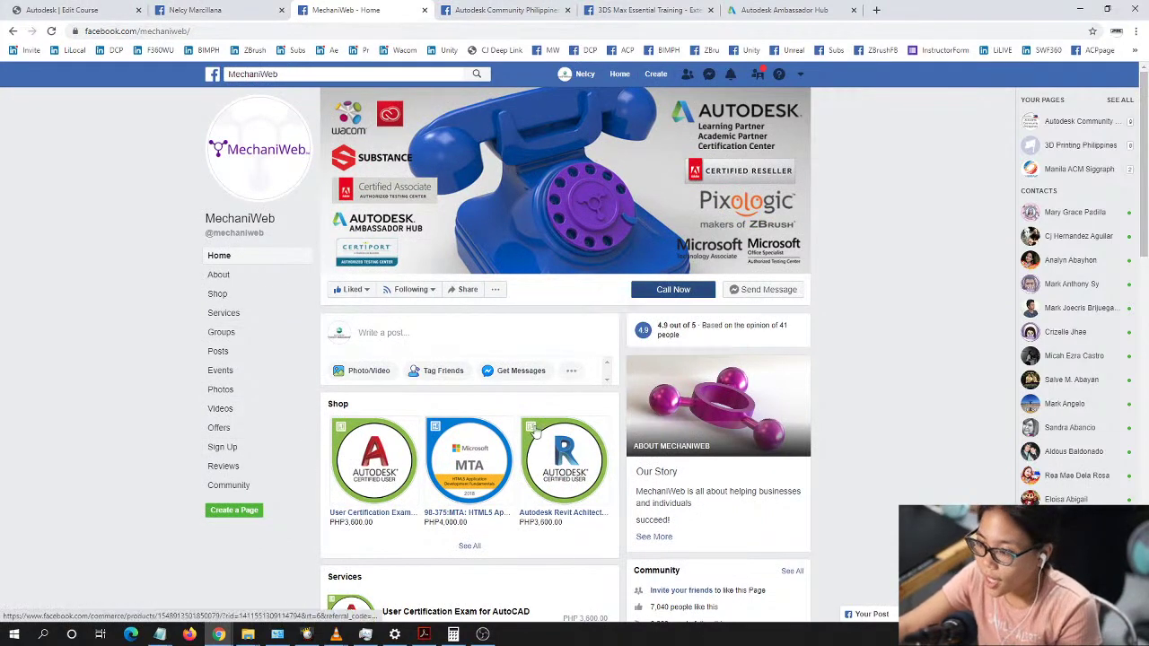
pyautogui.scroll(-3, 533, 432)
pyautogui.scroll(-4, 535, 441)
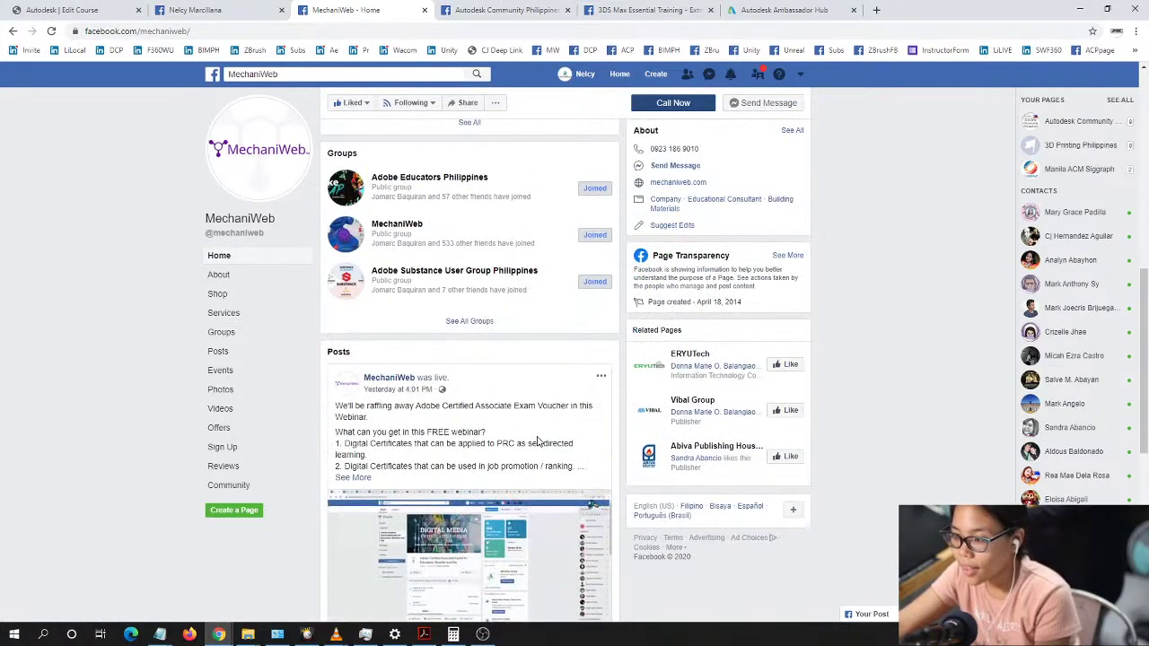
pyautogui.scroll(7, 539, 440)
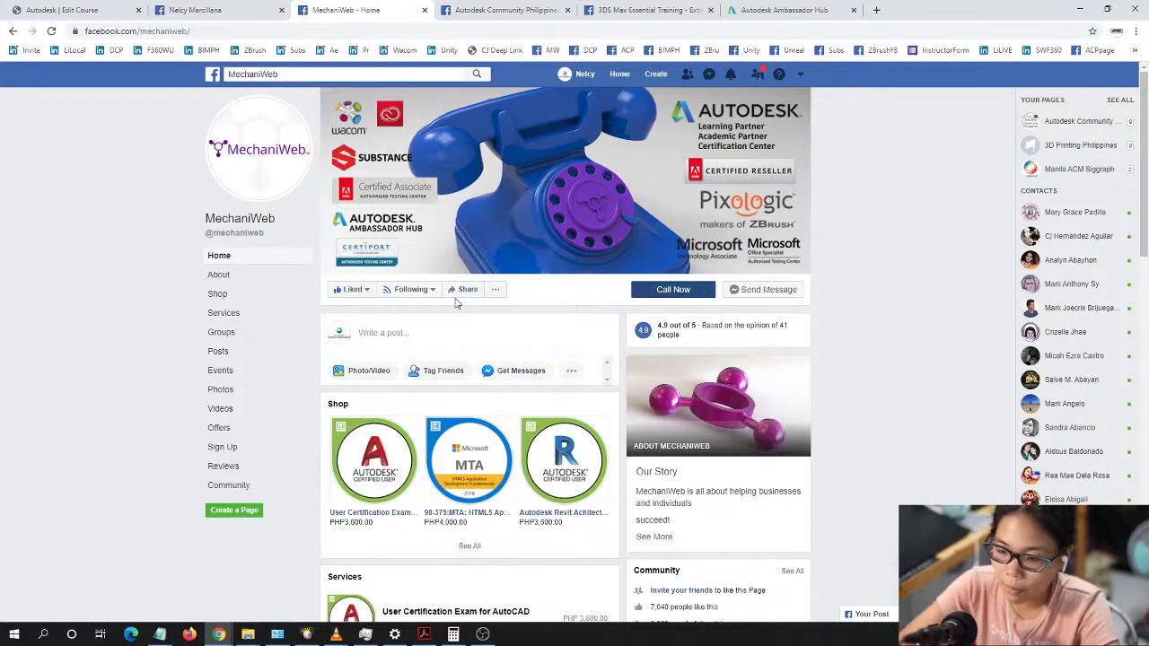
pyautogui.scroll(-8, 493, 352)
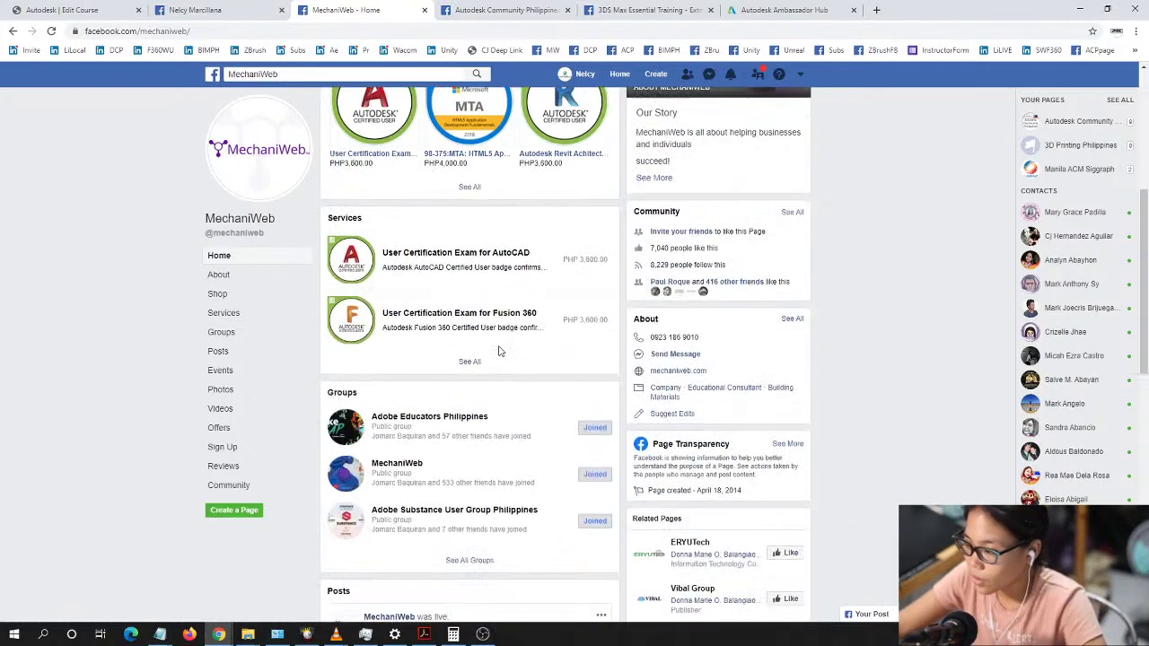
pyautogui.scroll(-4, 499, 361)
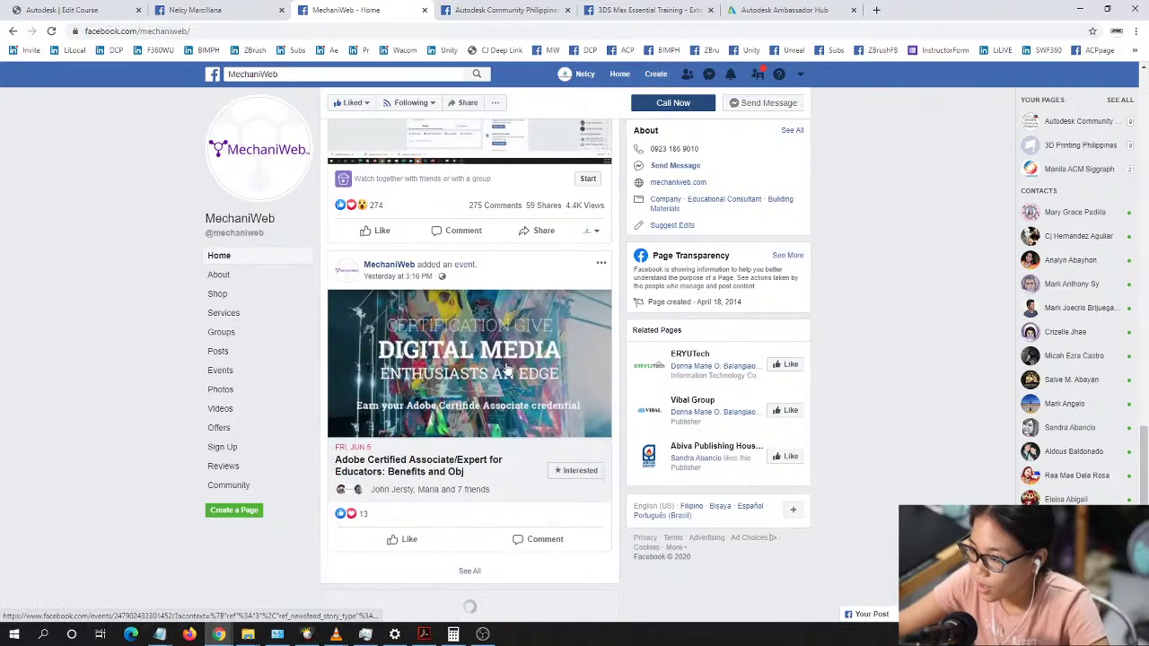
pyautogui.scroll(12, 505, 364)
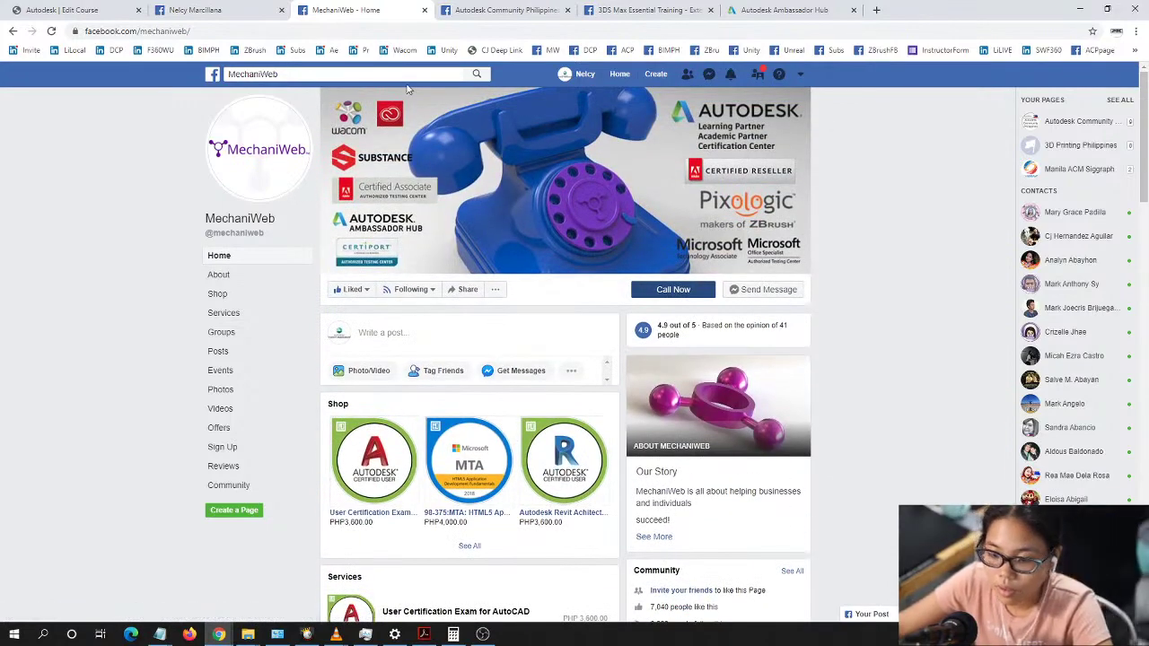
# Step: Search '3ds' and open the Autodesk 3ds Max User Group Philippines group in a new tab
pyautogui.click(242, 10)
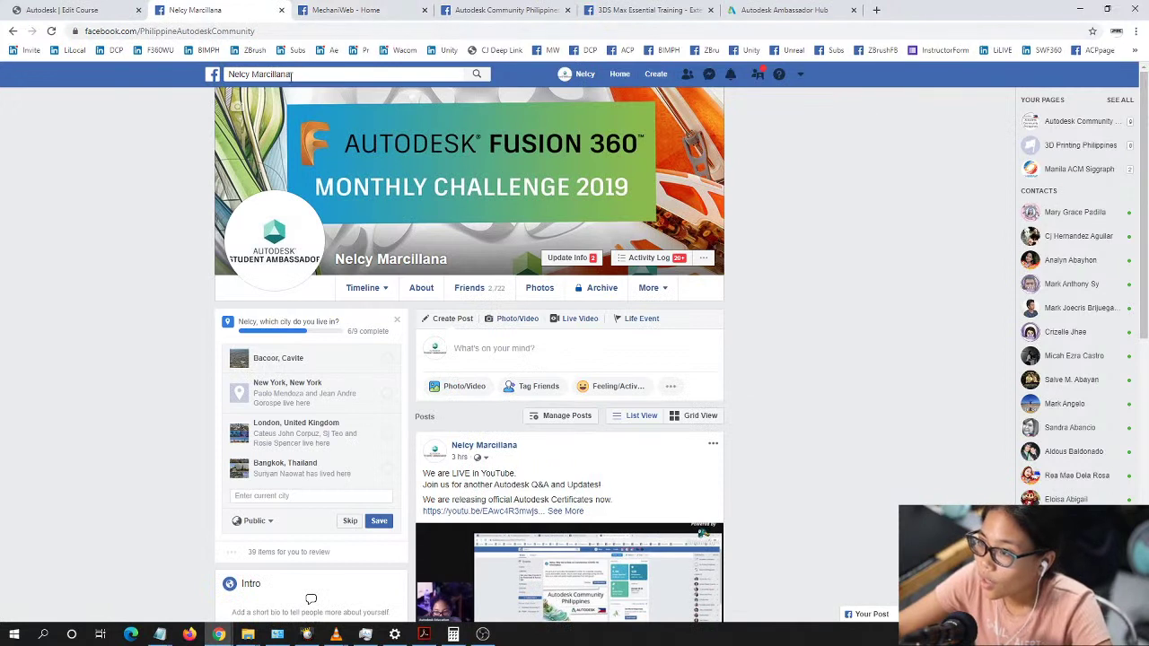
pyautogui.click(301, 75)
pyautogui.write('3ds')
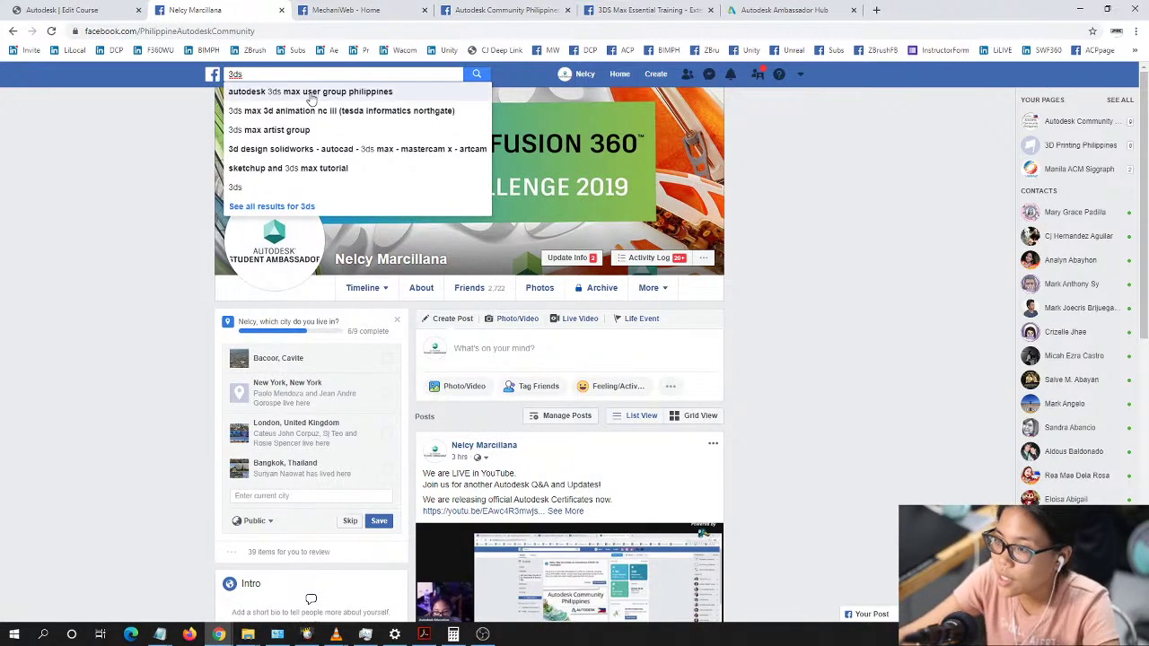
pyautogui.rightClick(322, 91)
pyautogui.click(345, 97)
pyautogui.click(384, 8)
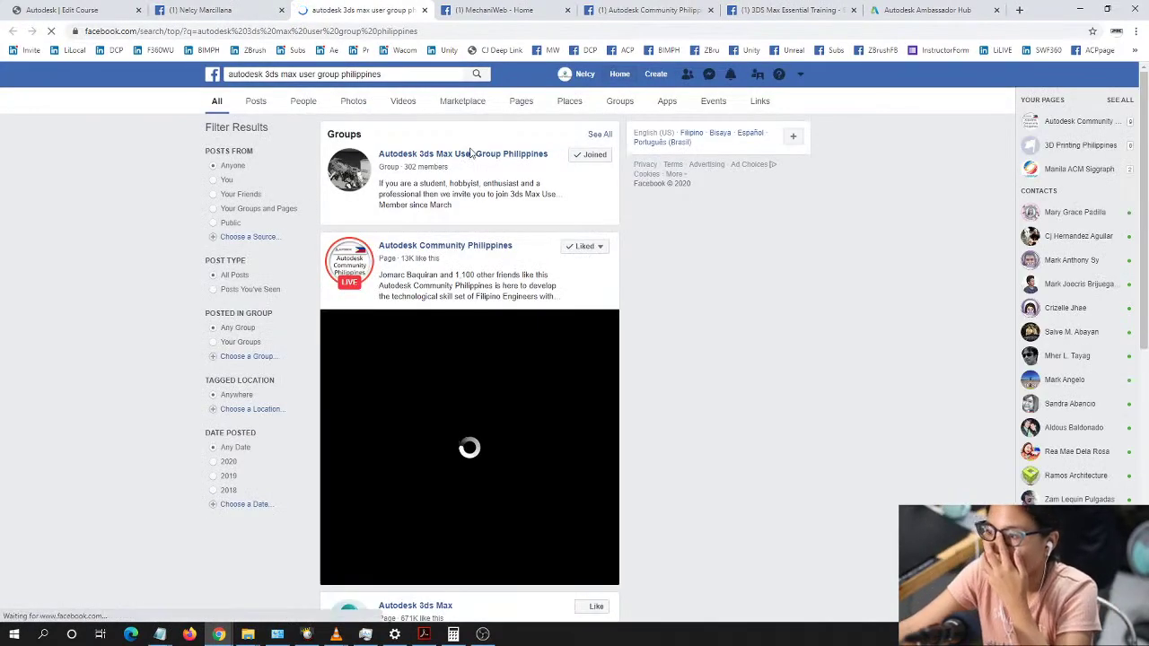
pyautogui.click(469, 158)
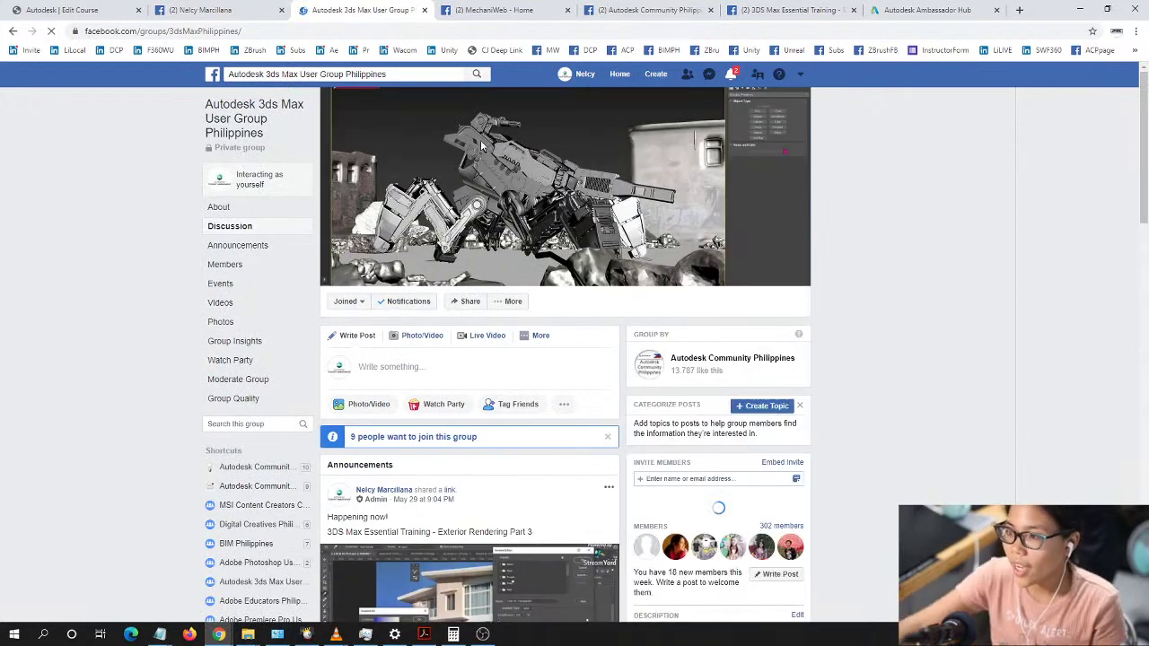
# Step: Dismiss the 9 pending join requests notice and scroll through the group's recent posts
pyautogui.click(606, 438)
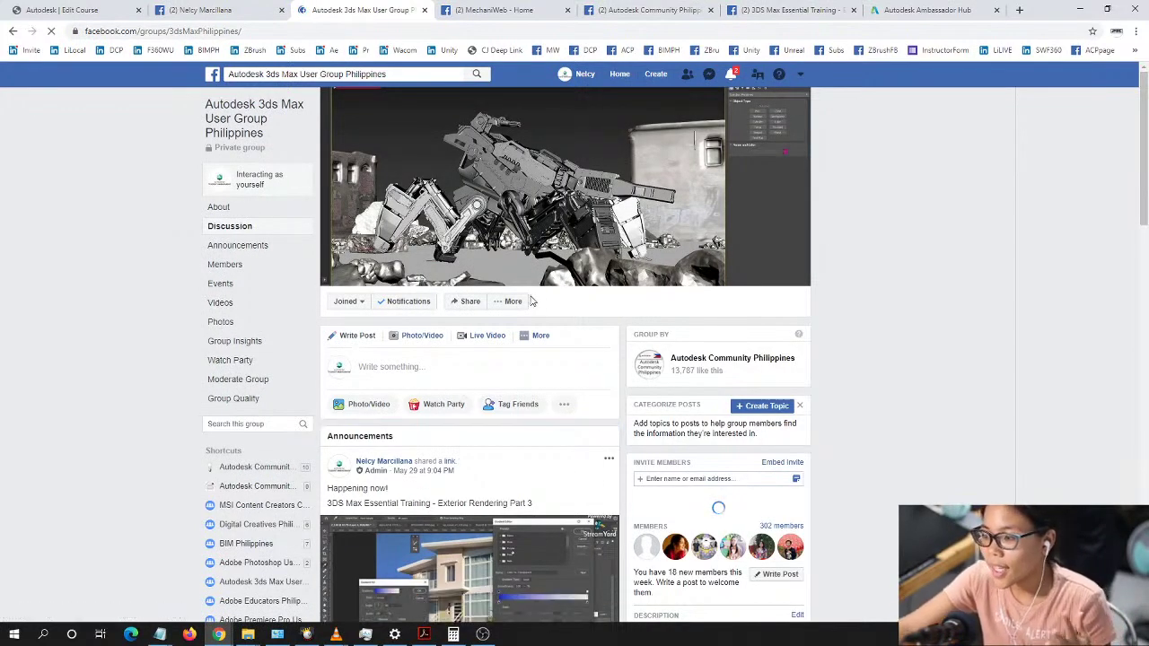
pyautogui.scroll(-4, 487, 329)
pyautogui.scroll(-5, 481, 372)
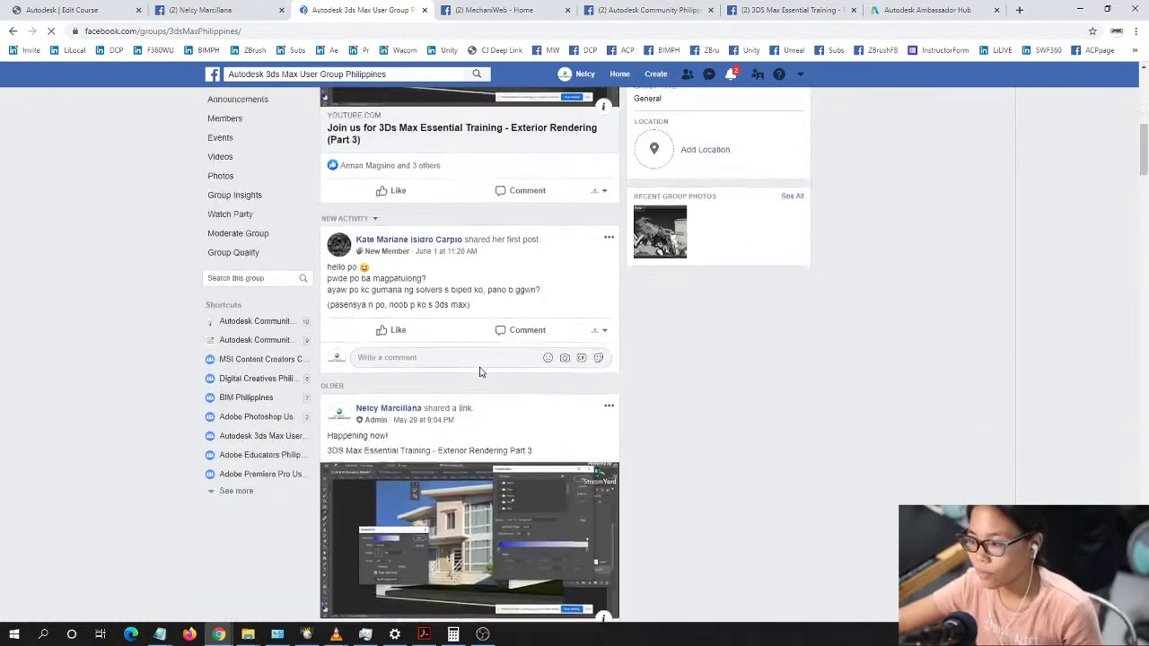
pyautogui.scroll(-3, 482, 375)
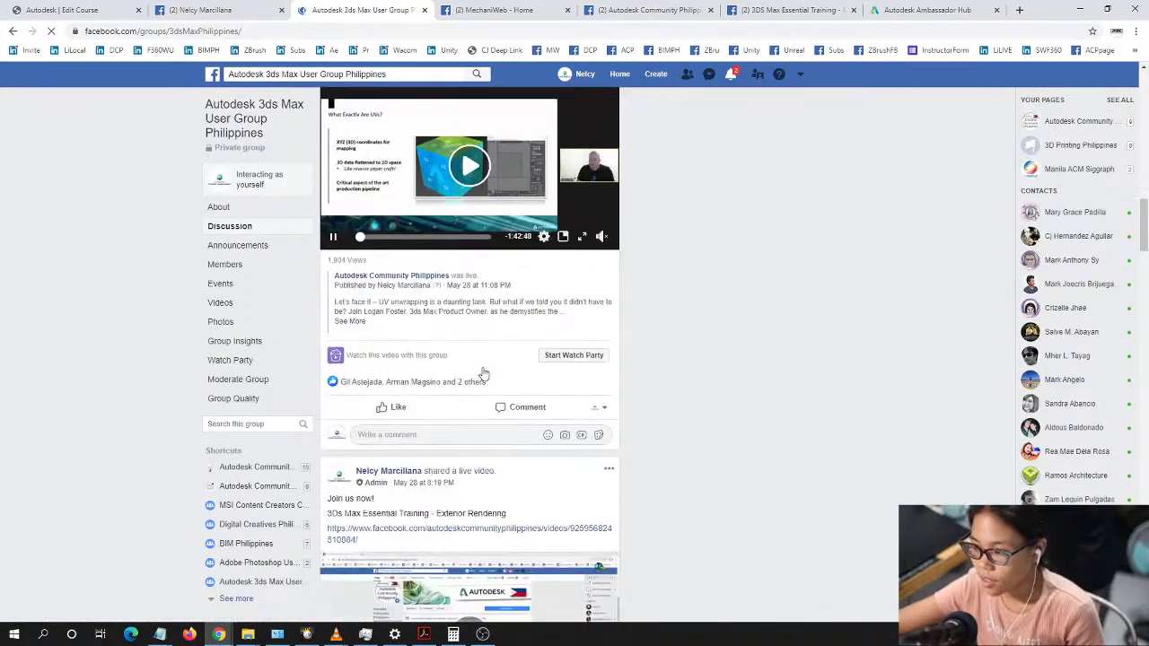
pyautogui.scroll(-2, 526, 406)
pyautogui.scroll(-10, 524, 408)
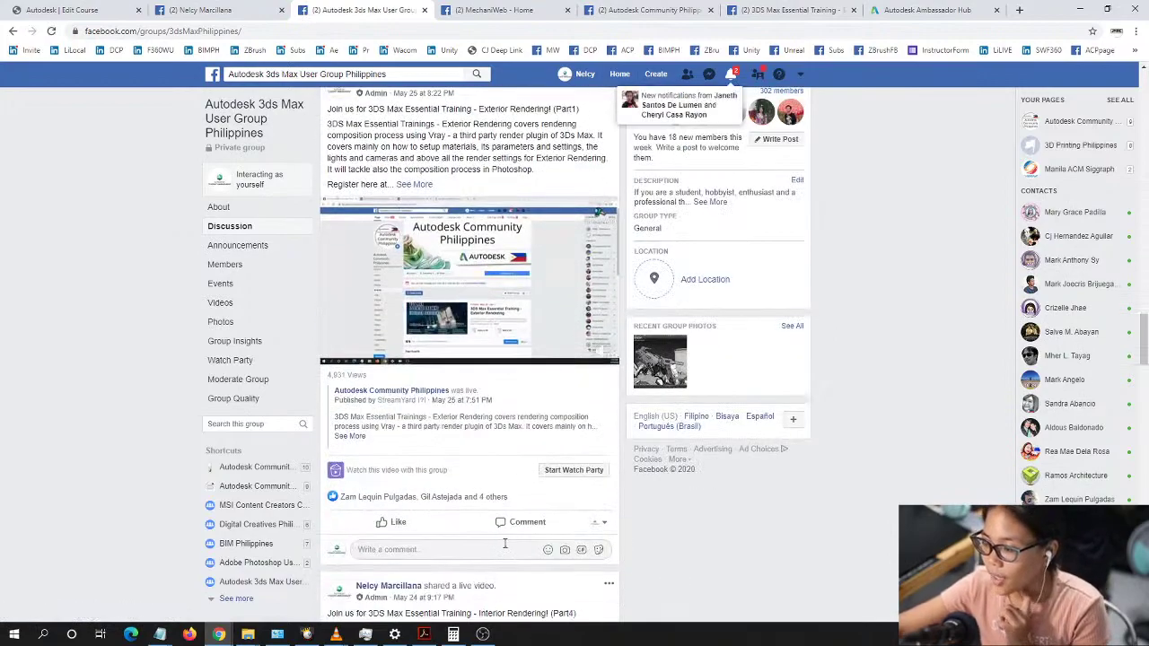
pyautogui.scroll(8, 500, 419)
pyautogui.scroll(8, 500, 418)
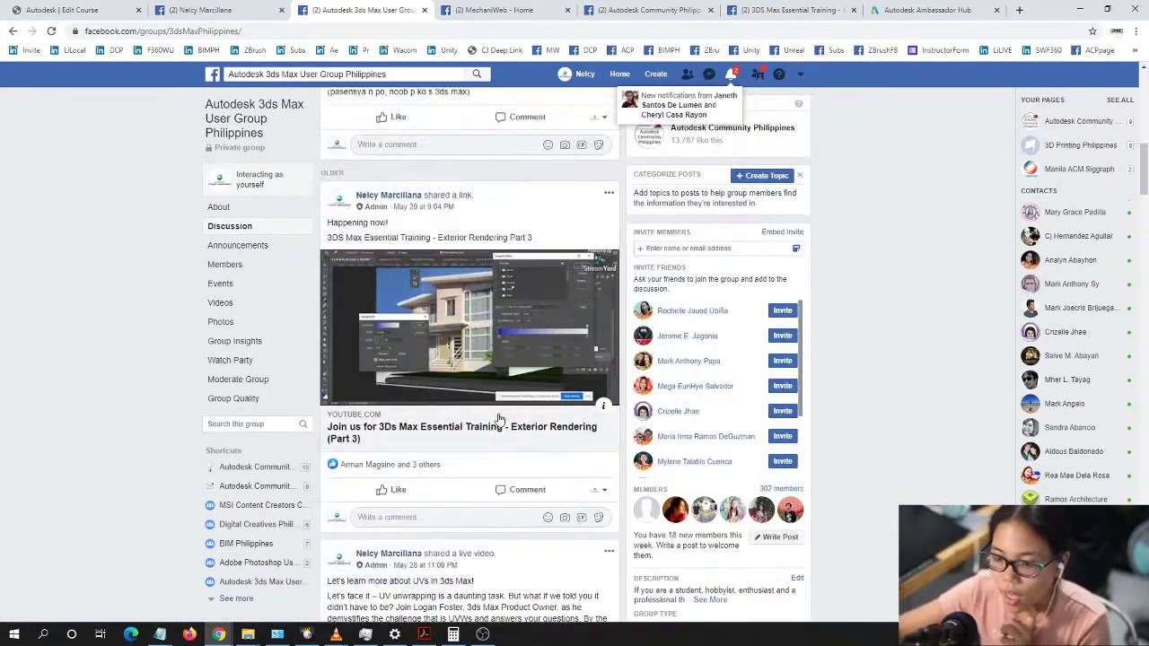
pyautogui.scroll(-2, 499, 418)
pyautogui.scroll(2, 498, 419)
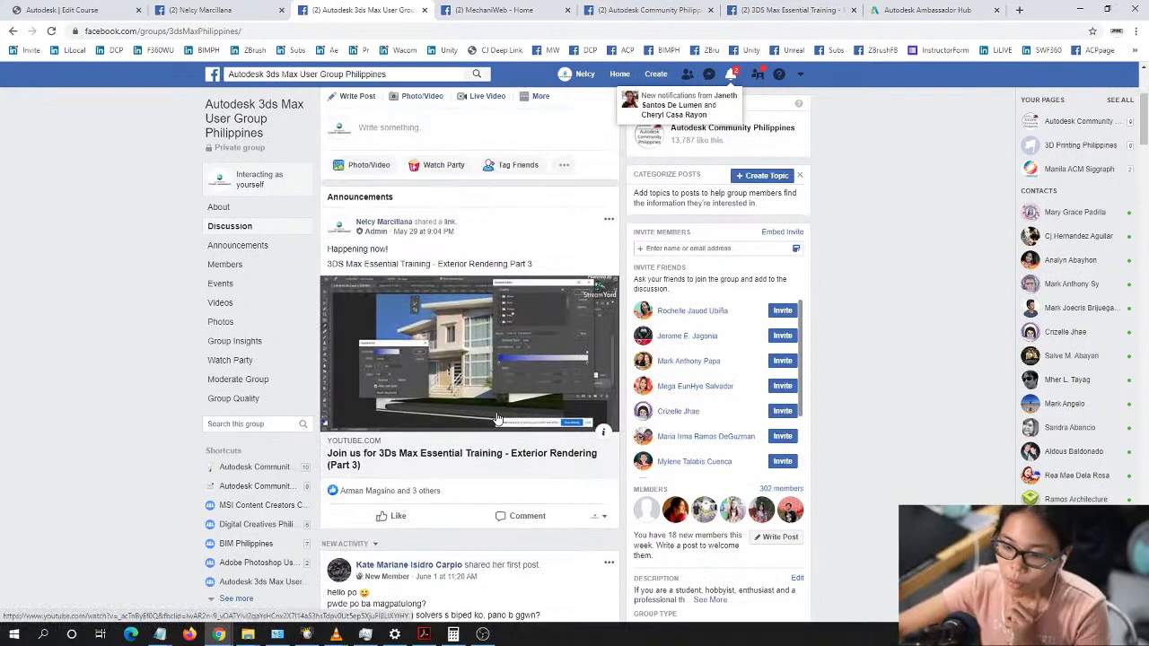
pyautogui.scroll(5, 500, 413)
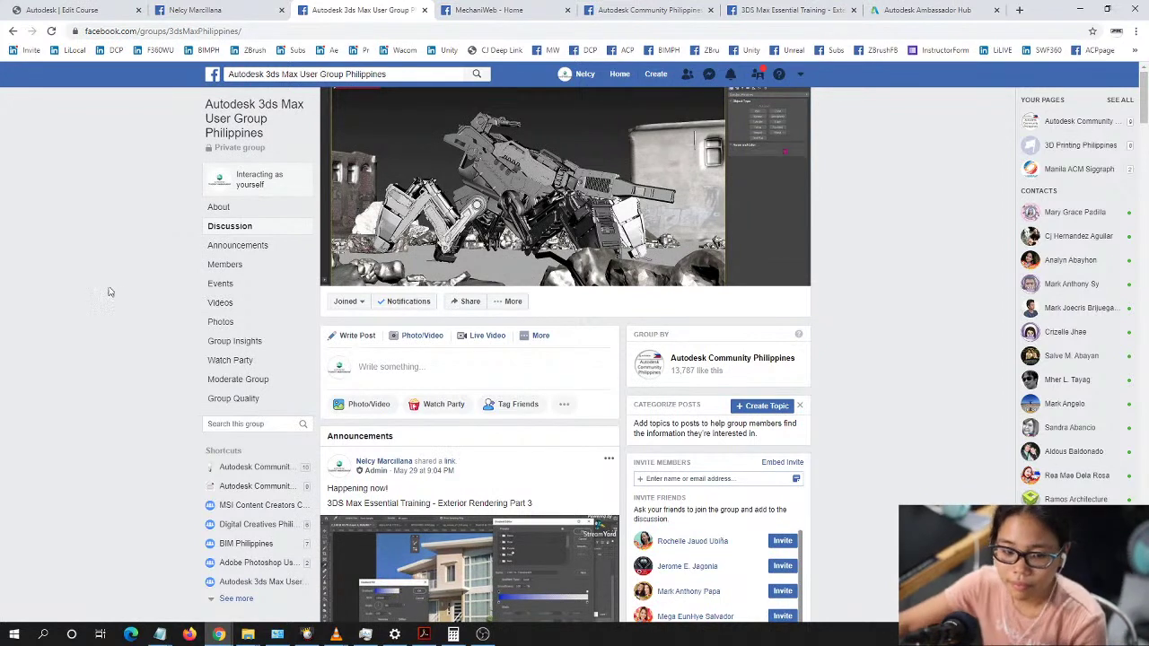
pyautogui.scroll(-8, 735, 509)
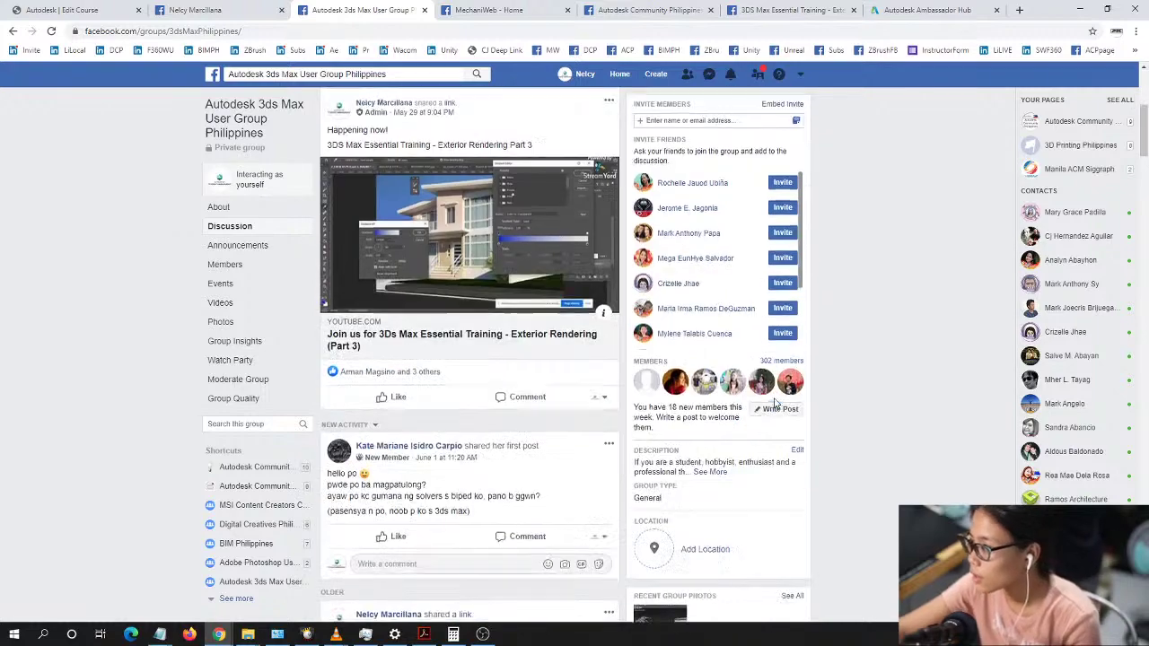
pyautogui.scroll(4, 687, 463)
pyautogui.scroll(4, 687, 462)
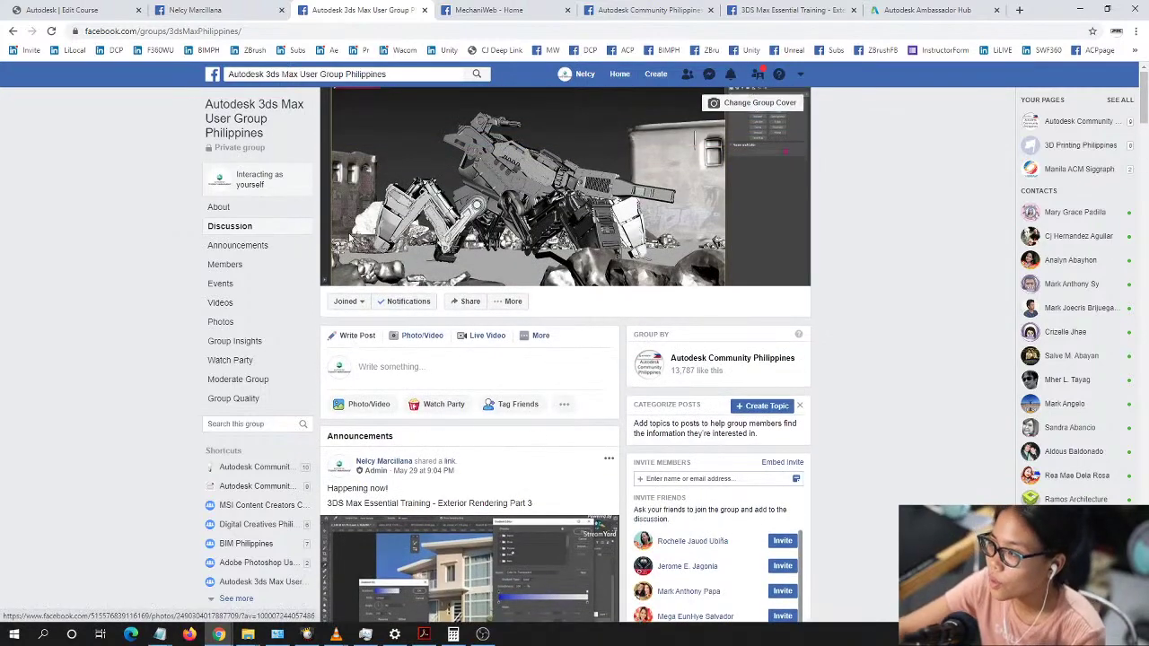
# Step: Cycle through the open Facebook tabs, ending on the MechaniWeb page
pyautogui.click(213, 7)
pyautogui.click(345, 9)
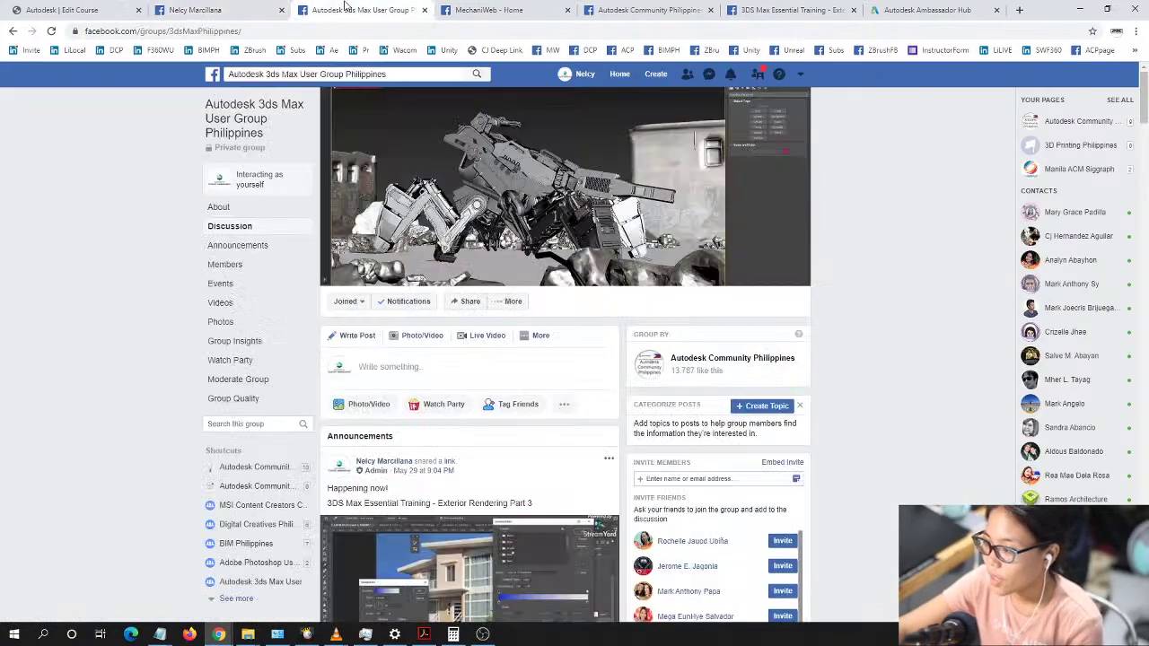
pyautogui.click(465, 7)
pyautogui.click(653, 9)
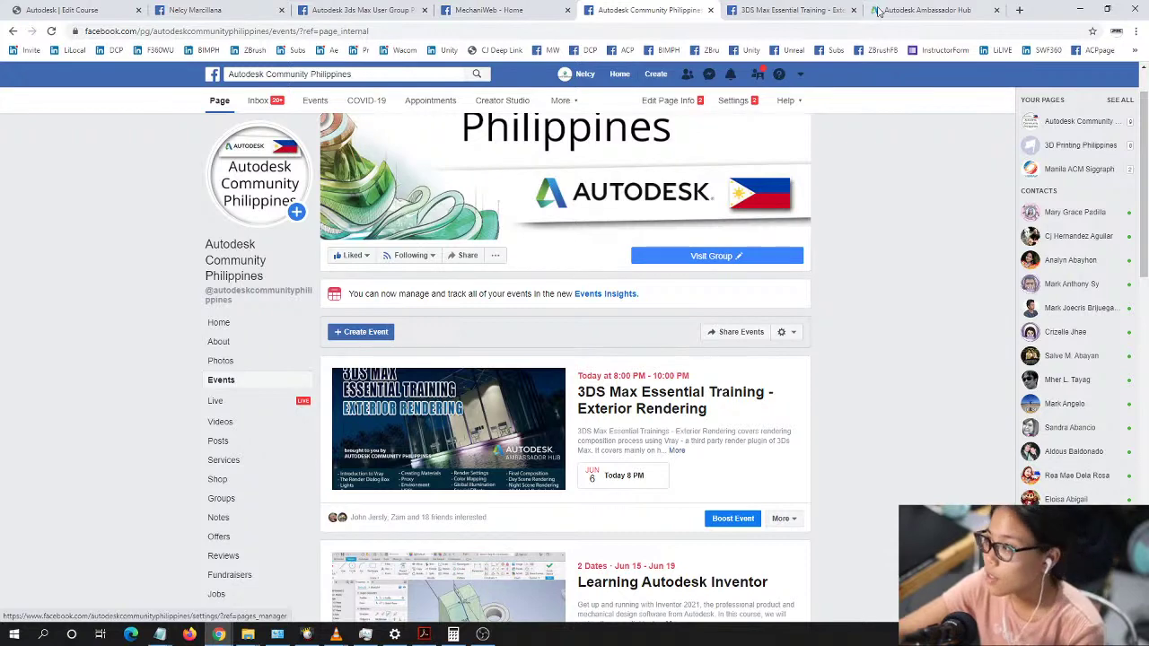
pyautogui.click(368, 9)
pyautogui.click(498, 10)
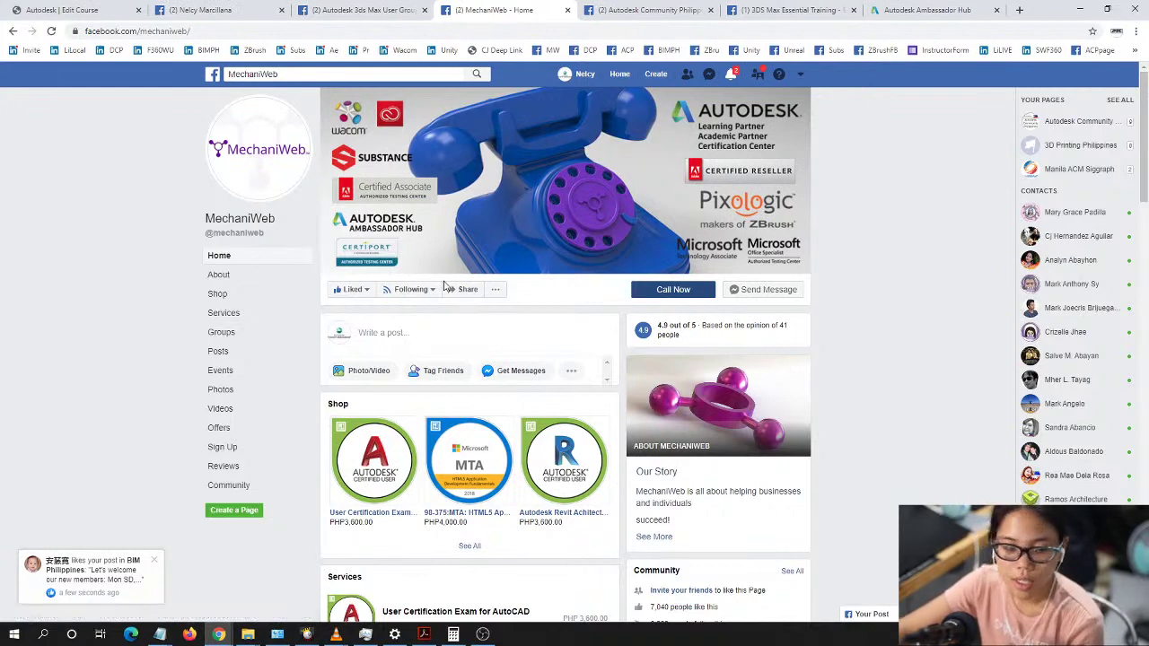
# Step: Scroll down through MechaniWeb's shop, groups, posts and videos, then back to the top
pyautogui.scroll(-1, 531, 386)
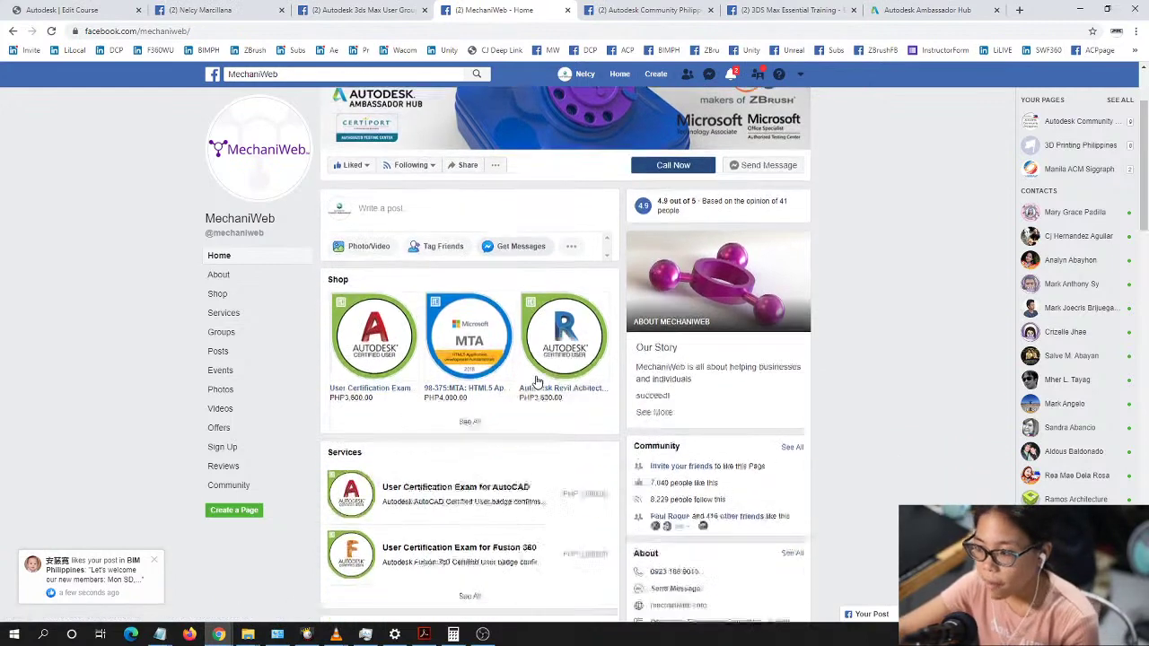
pyautogui.scroll(1, 528, 392)
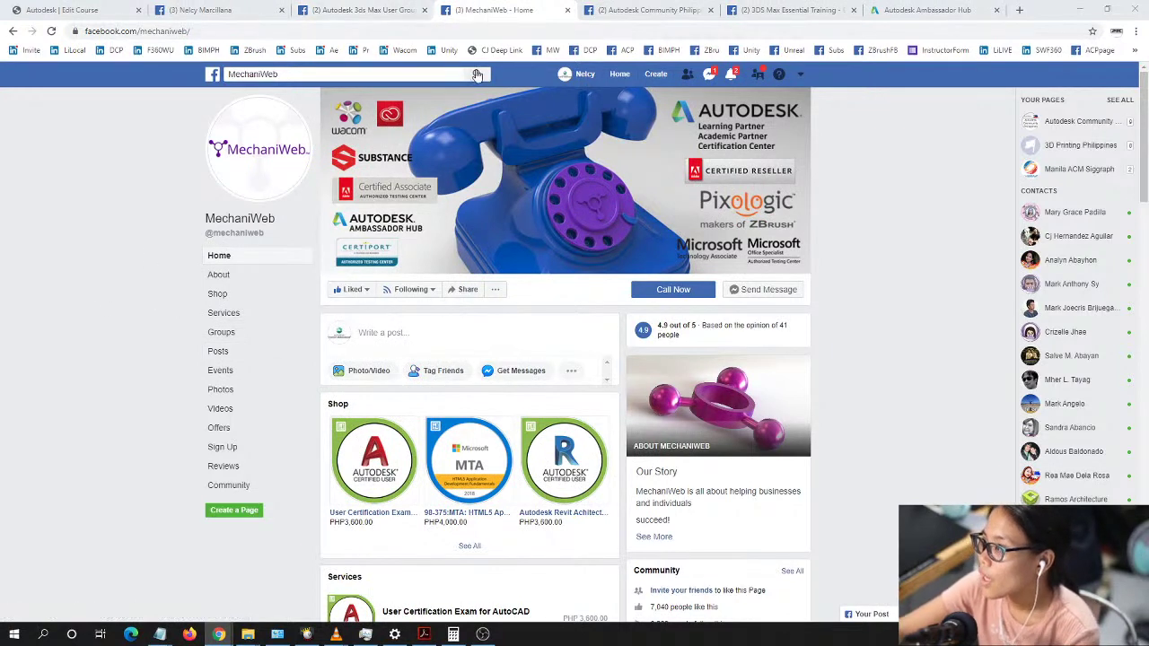
pyautogui.scroll(-3, 586, 284)
pyautogui.scroll(-2, 585, 284)
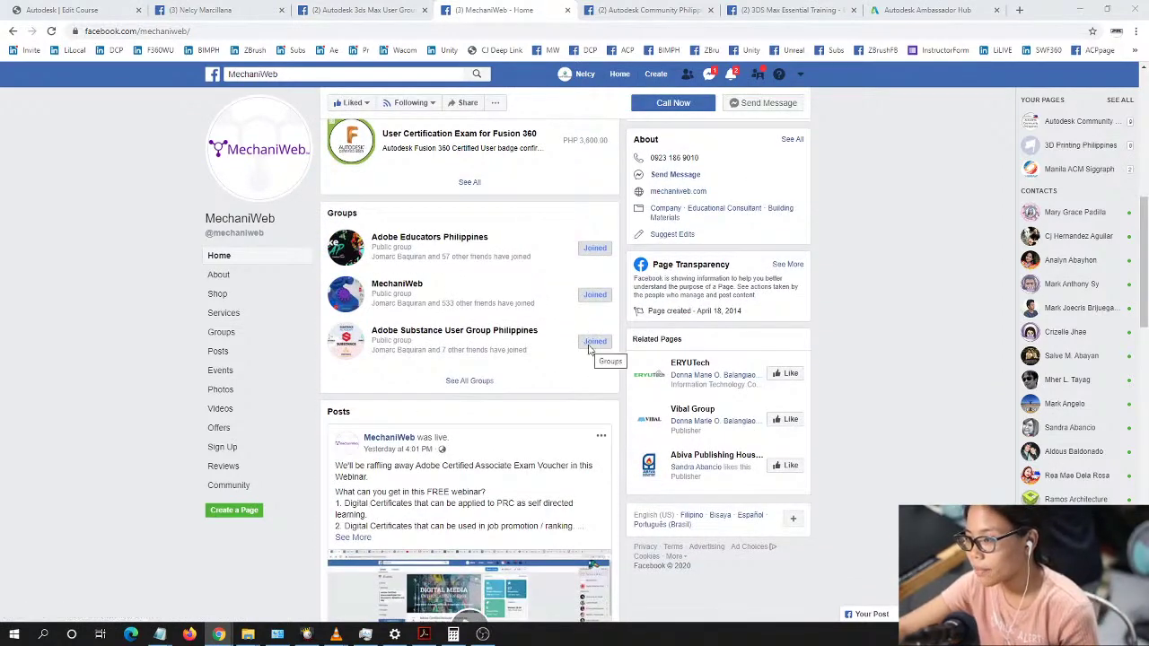
pyautogui.scroll(-4, 616, 303)
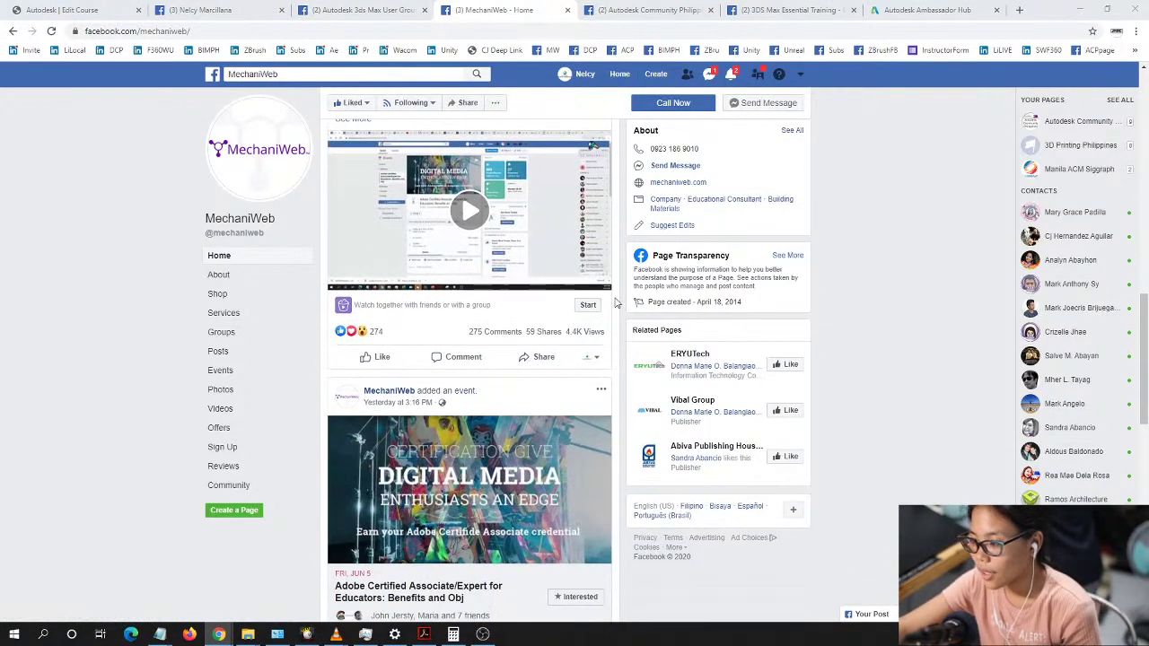
pyautogui.scroll(-2, 616, 303)
pyautogui.scroll(-4, 610, 323)
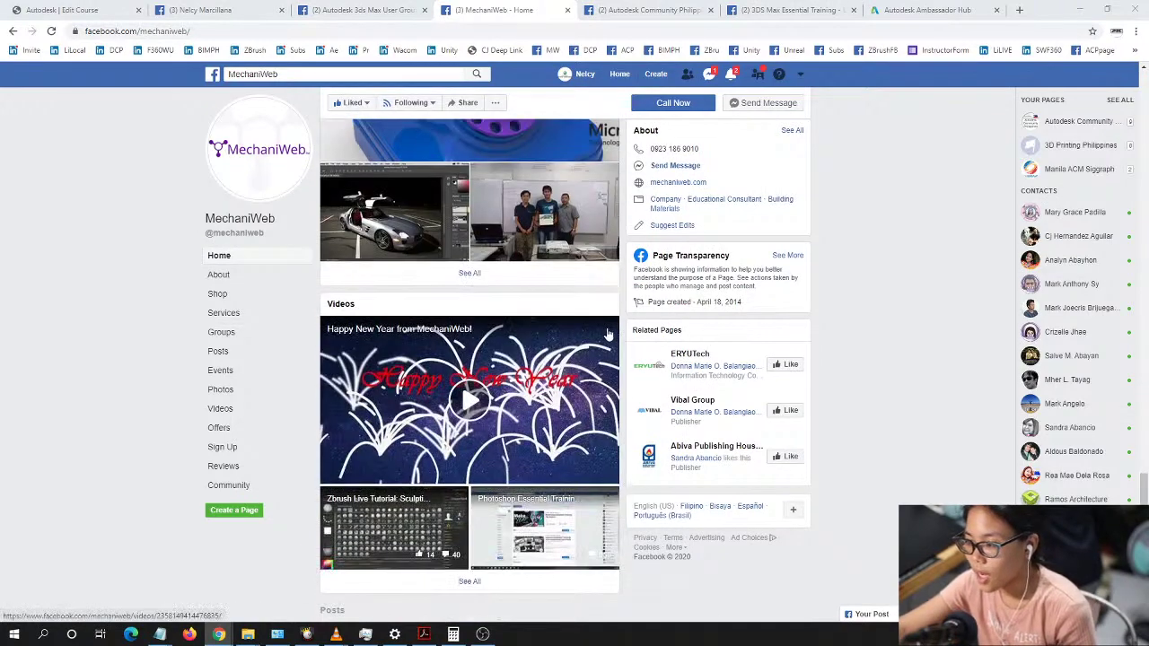
pyautogui.scroll(3, 521, 466)
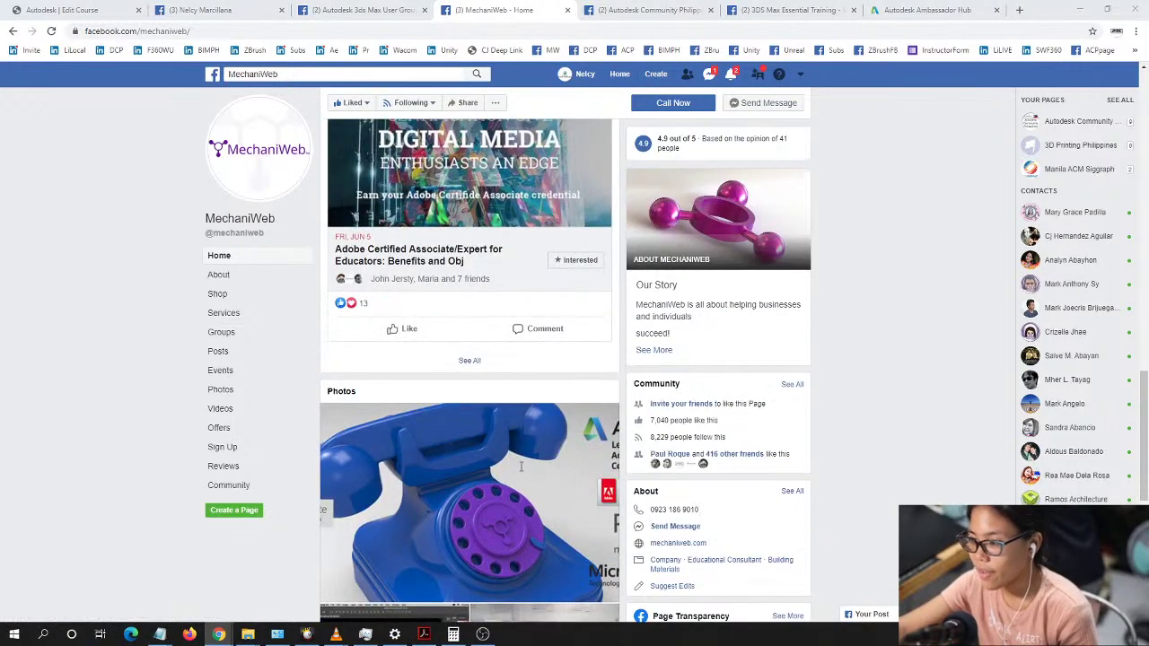
pyautogui.scroll(10, 521, 466)
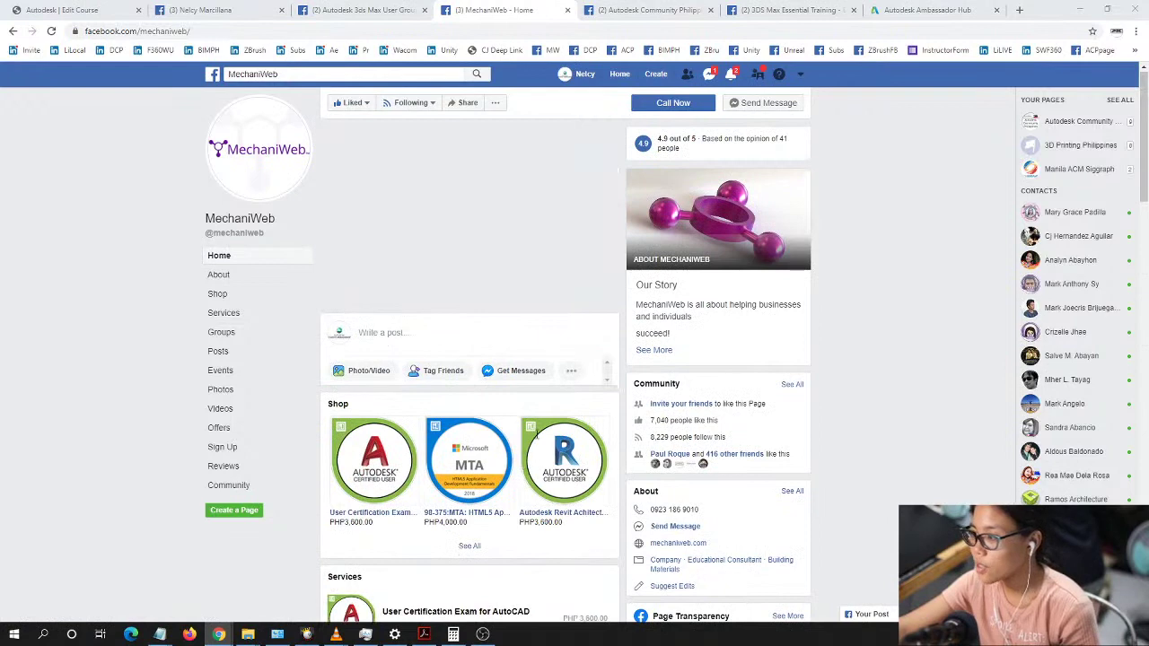
pyautogui.scroll(2, 781, 280)
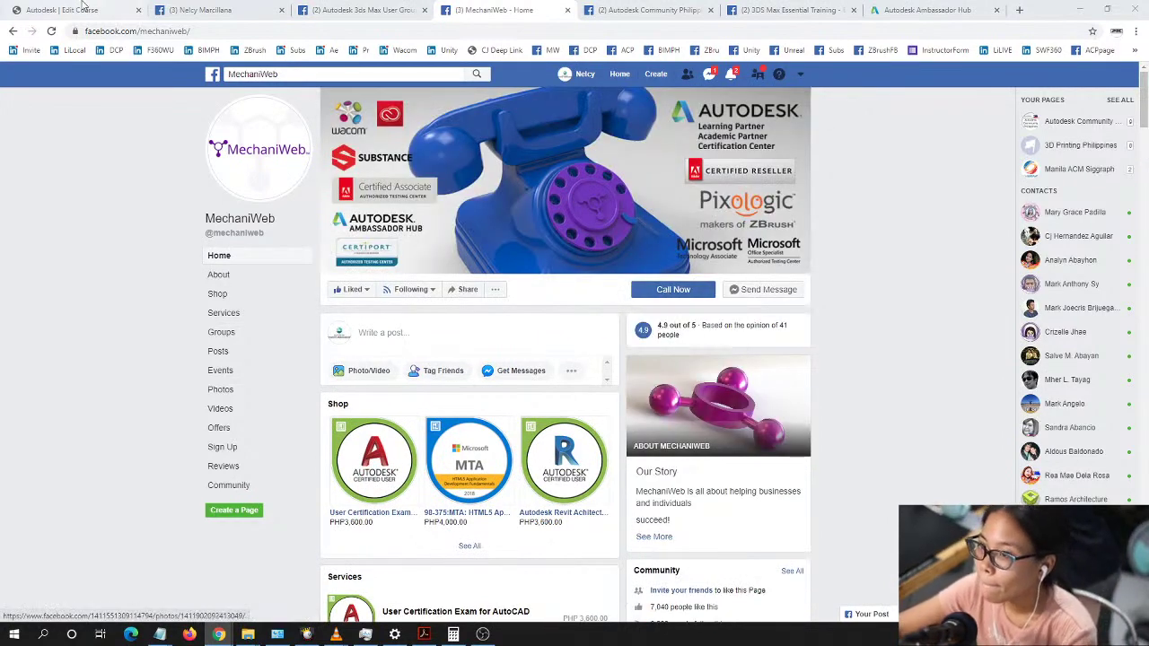
# Step: Check the course participant list on the Edit Course tab
pyautogui.click(81, 9)
pyautogui.scroll(-4, 746, 423)
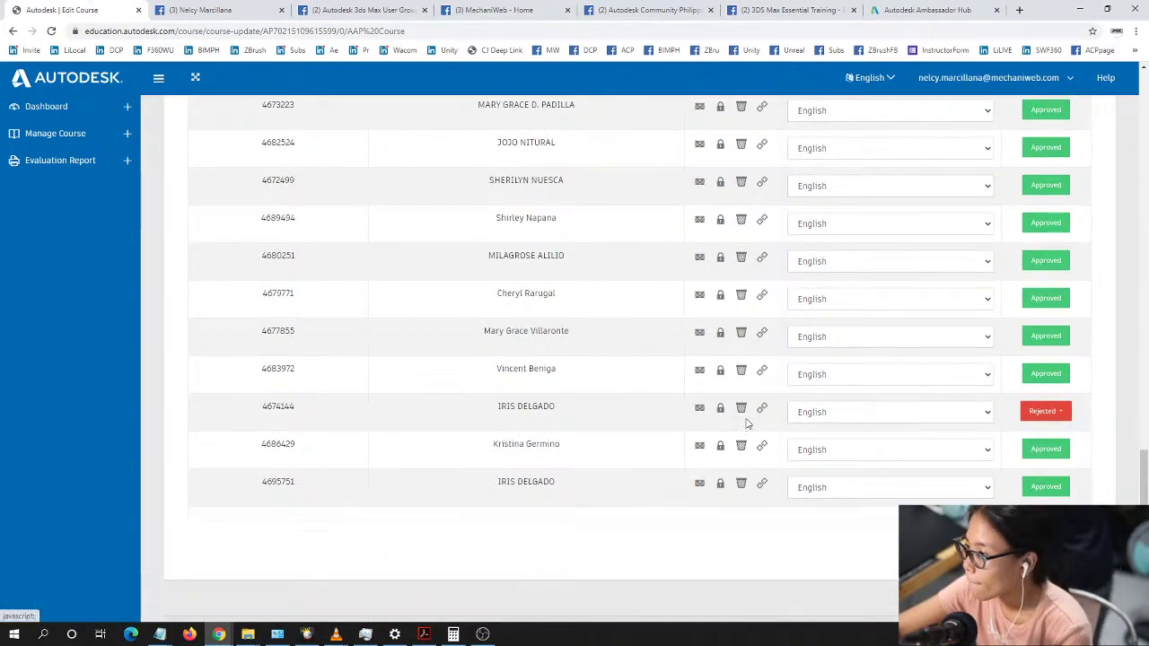
pyautogui.scroll(6, 741, 428)
pyautogui.scroll(1, 741, 427)
# Step: Cycle through the Facebook tabs to the 3DS Max Essential Training event page
pyautogui.click(224, 9)
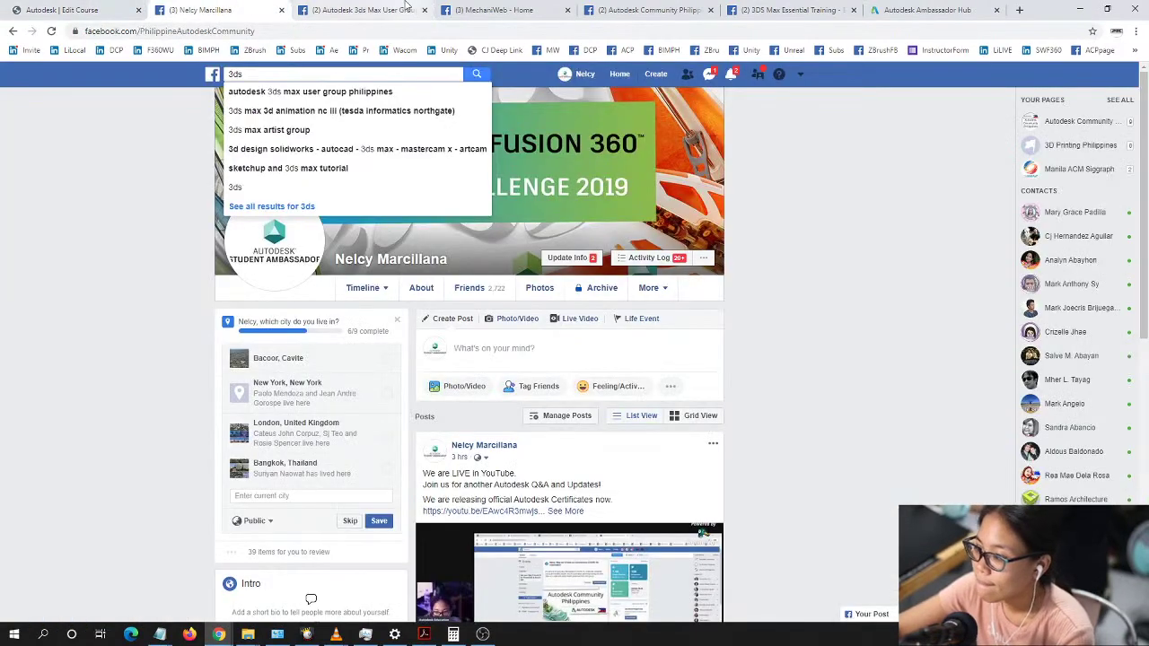
pyautogui.click(406, 7)
pyautogui.click(501, 9)
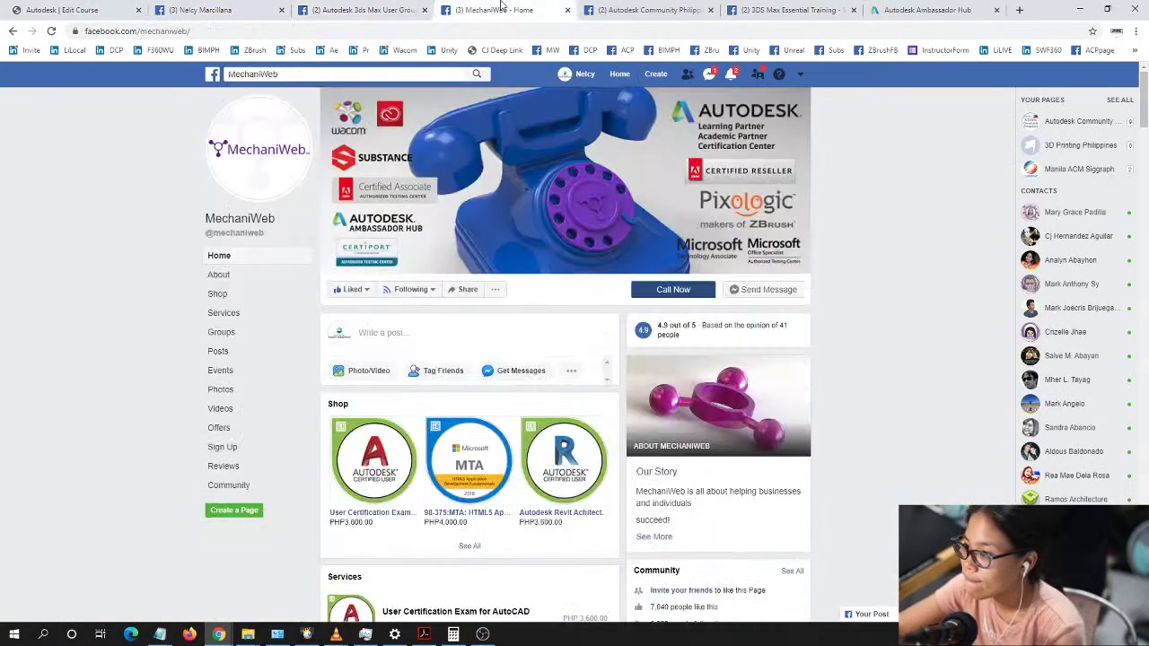
pyautogui.click(660, 7)
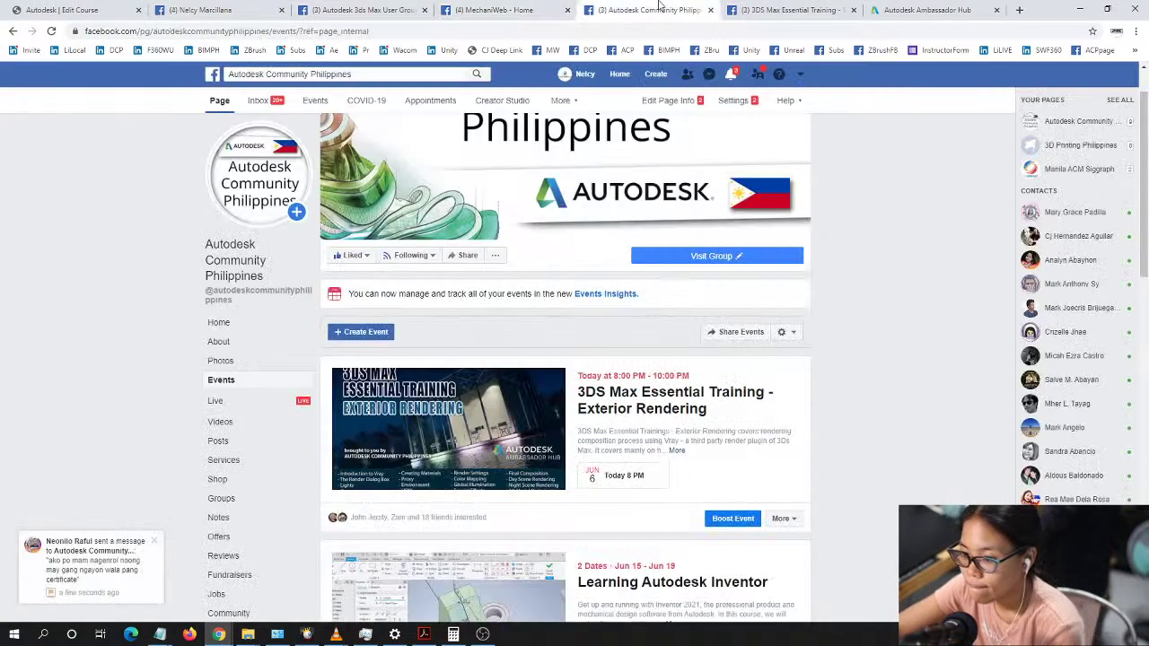
pyautogui.click(744, 9)
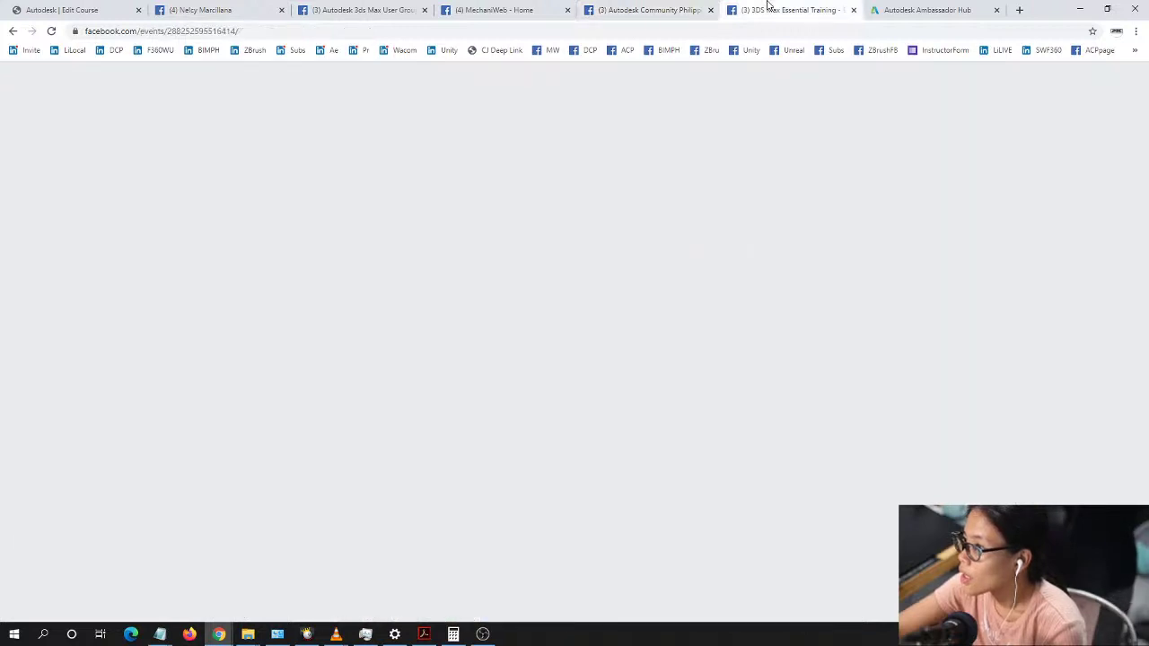
# Step: Bring up the Ambassador Hub profile and open link options for the Digital Creatives group
pyautogui.click(906, 7)
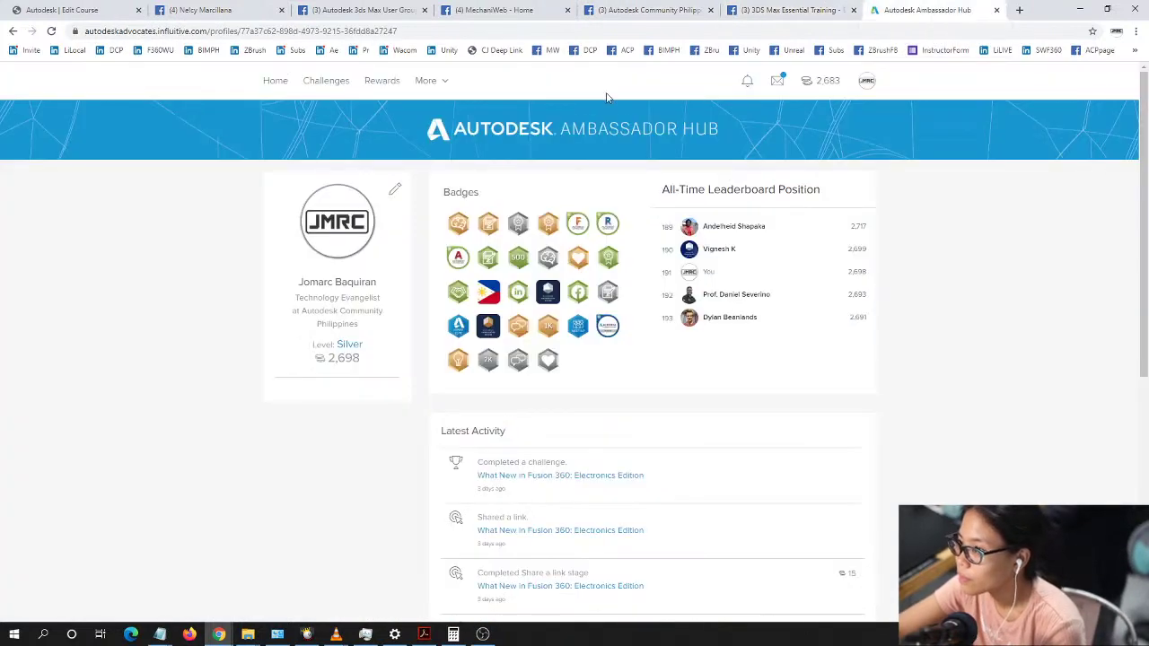
pyautogui.click(270, 83)
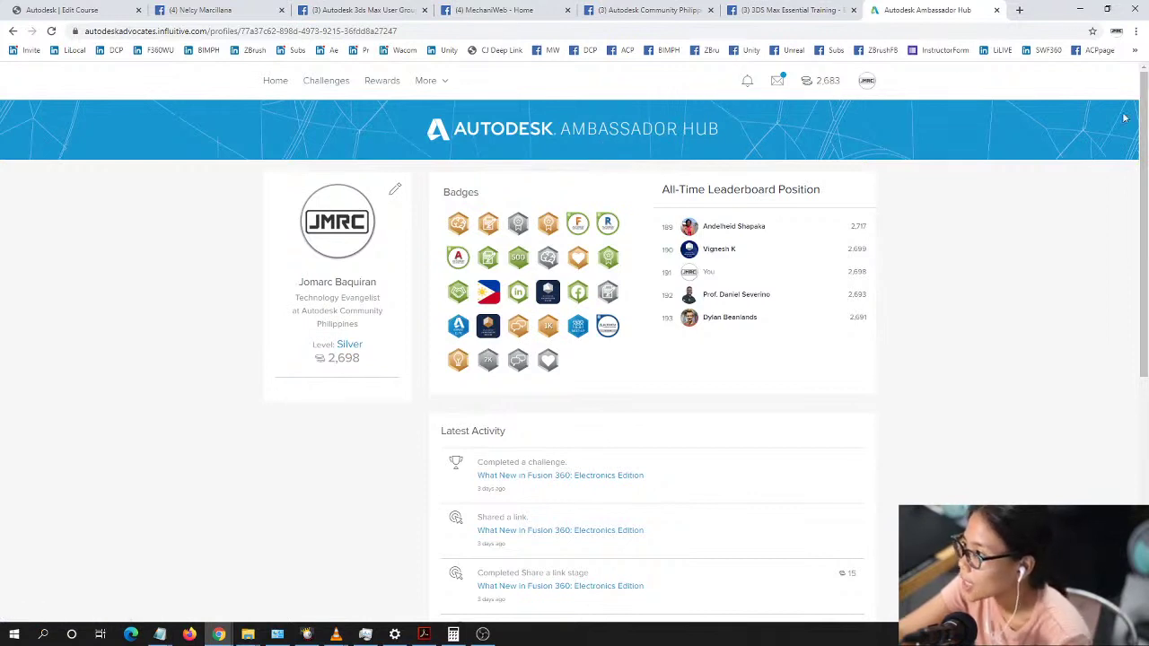
pyautogui.rightClick(589, 50)
# Step: Open Digital Creatives Philippines in a new tab and dismiss its 6 join-request and 296 pending-post notices
pyautogui.click(628, 59)
pyautogui.click(925, 9)
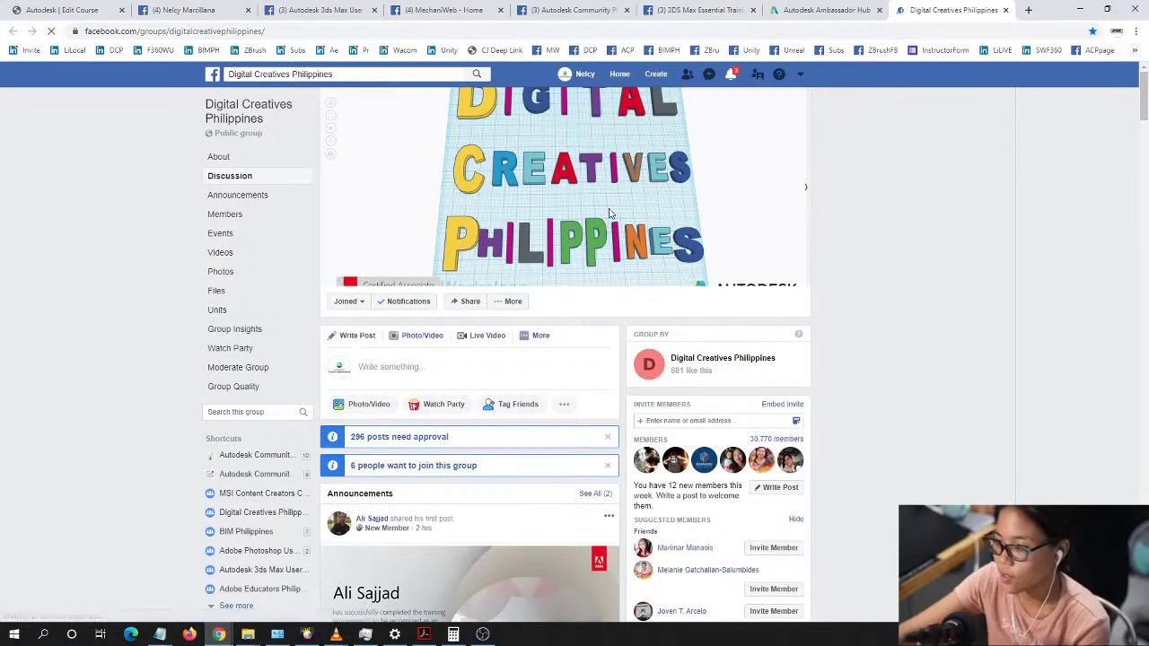
pyautogui.scroll(-2, 764, 469)
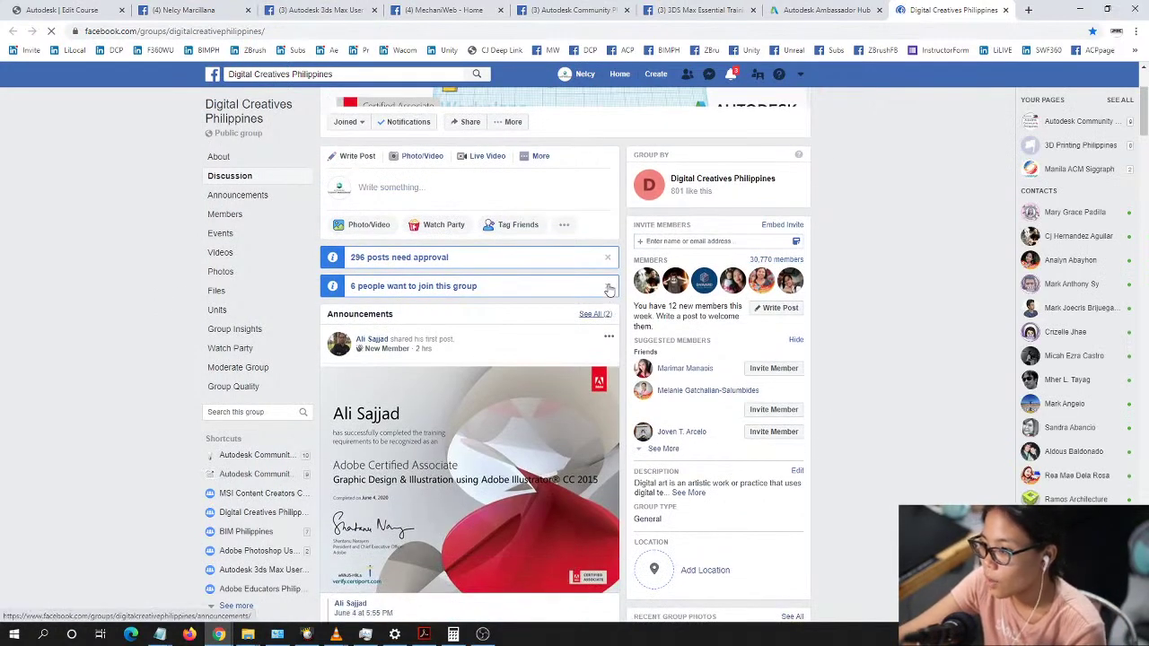
pyautogui.click(608, 285)
pyautogui.click(608, 259)
# Step: Scroll the group's Discussion feed and close the chat window that popped up
pyautogui.scroll(2, 539, 323)
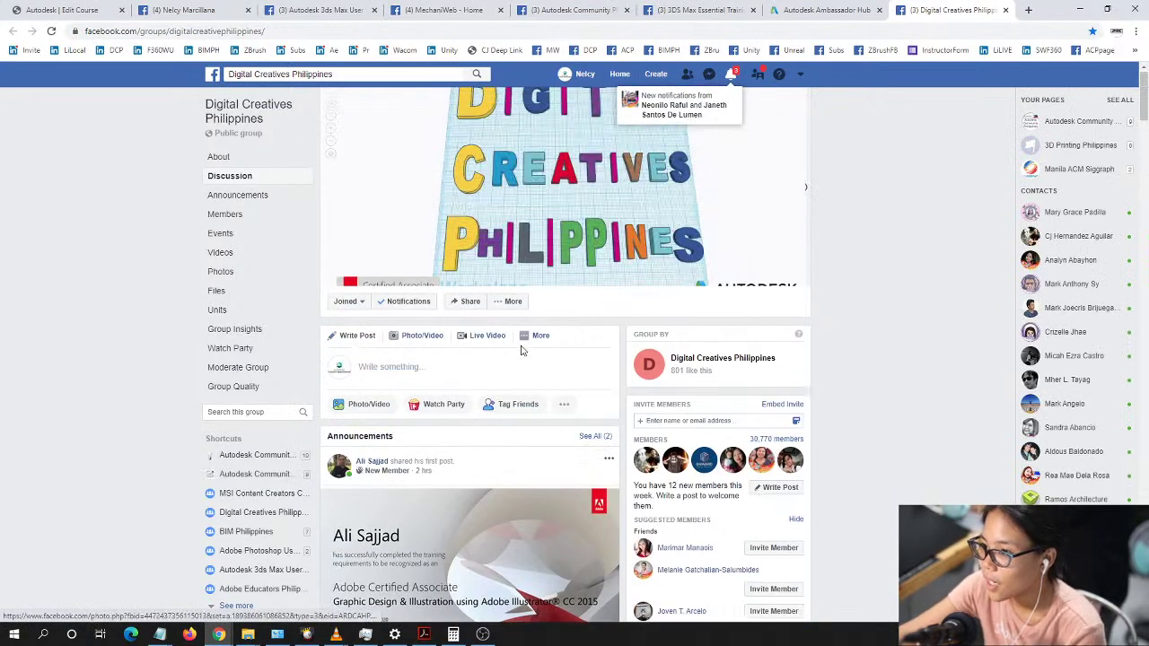
pyautogui.scroll(-3, 522, 350)
pyautogui.scroll(-1, 521, 350)
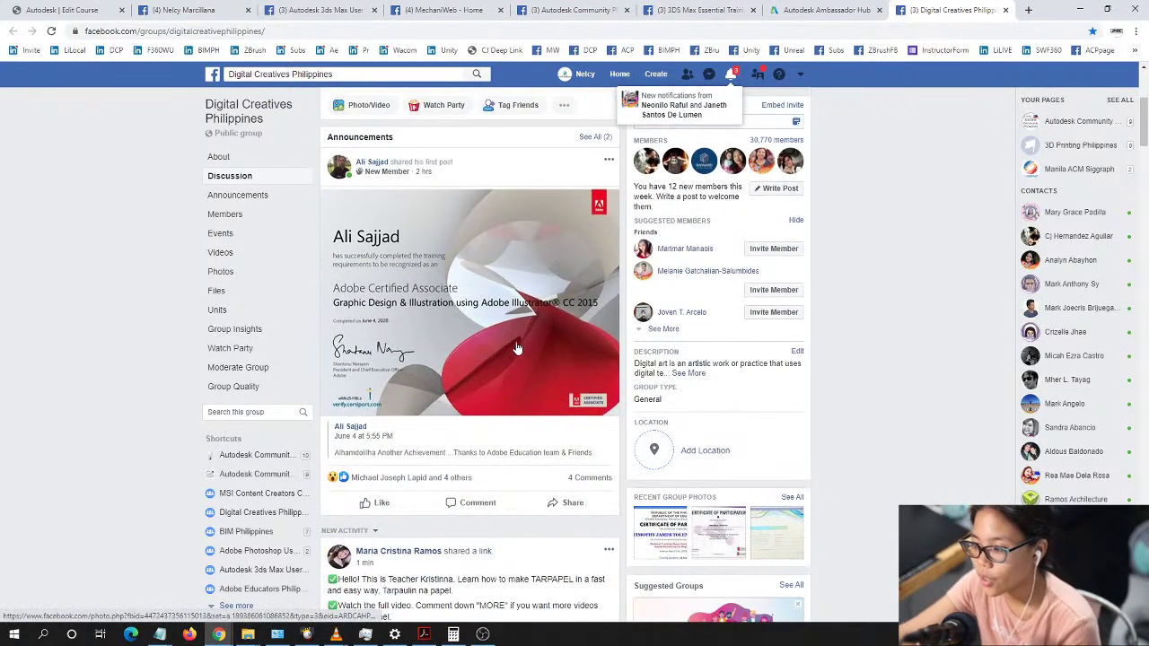
pyautogui.scroll(1, 524, 332)
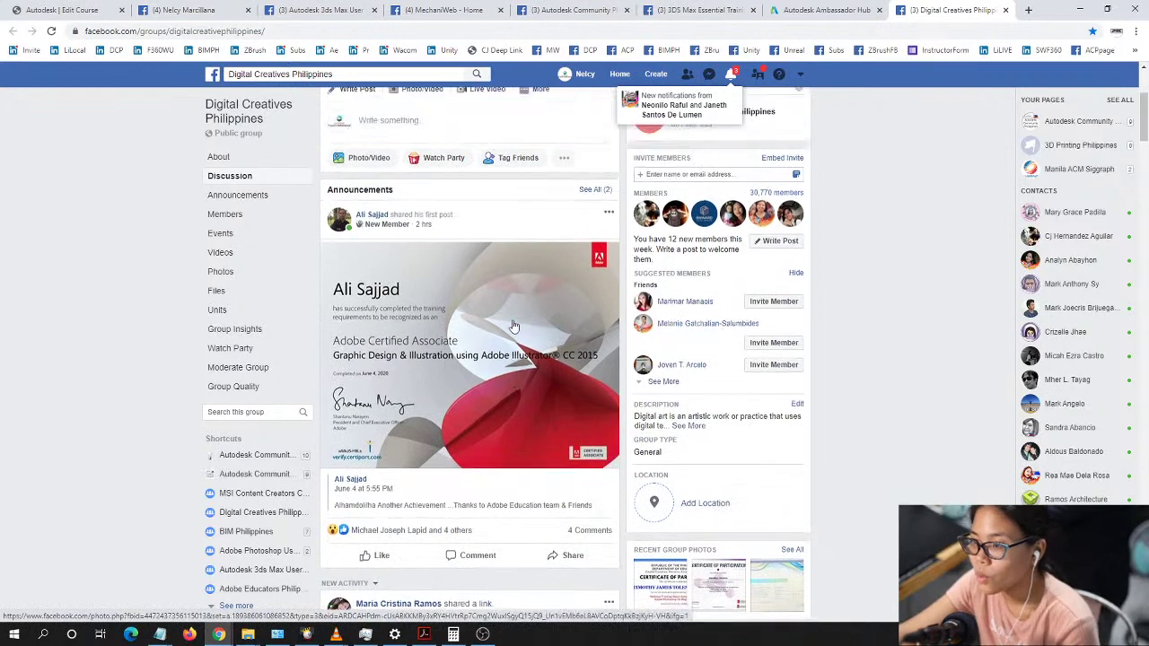
pyautogui.scroll(-1, 529, 318)
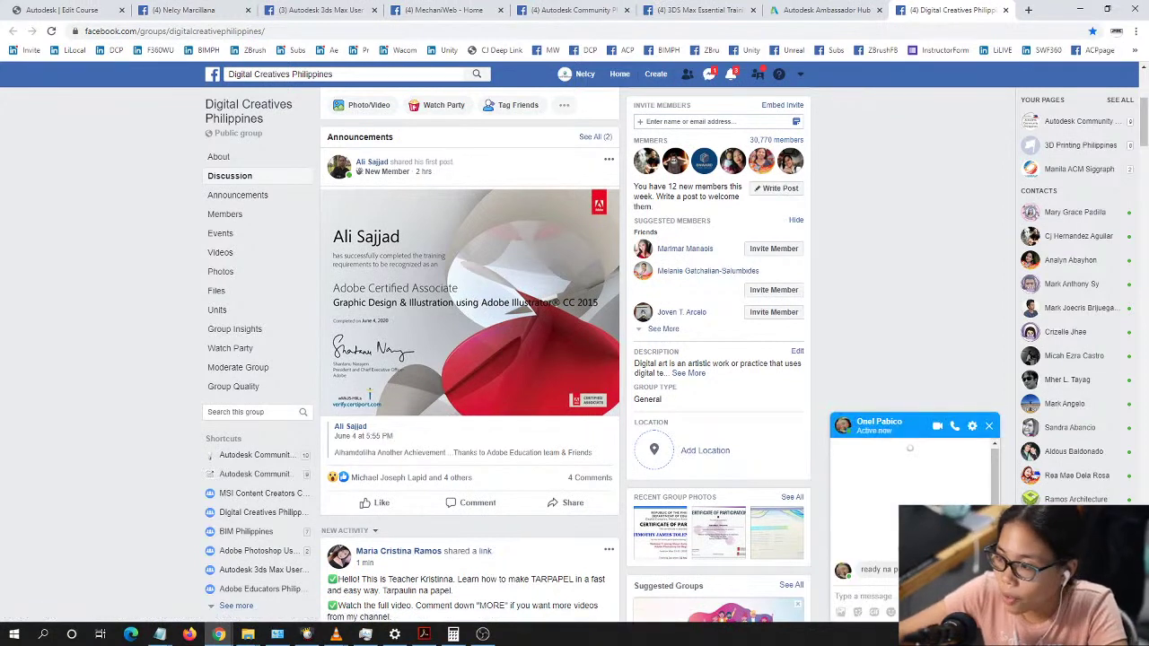
pyautogui.click(992, 428)
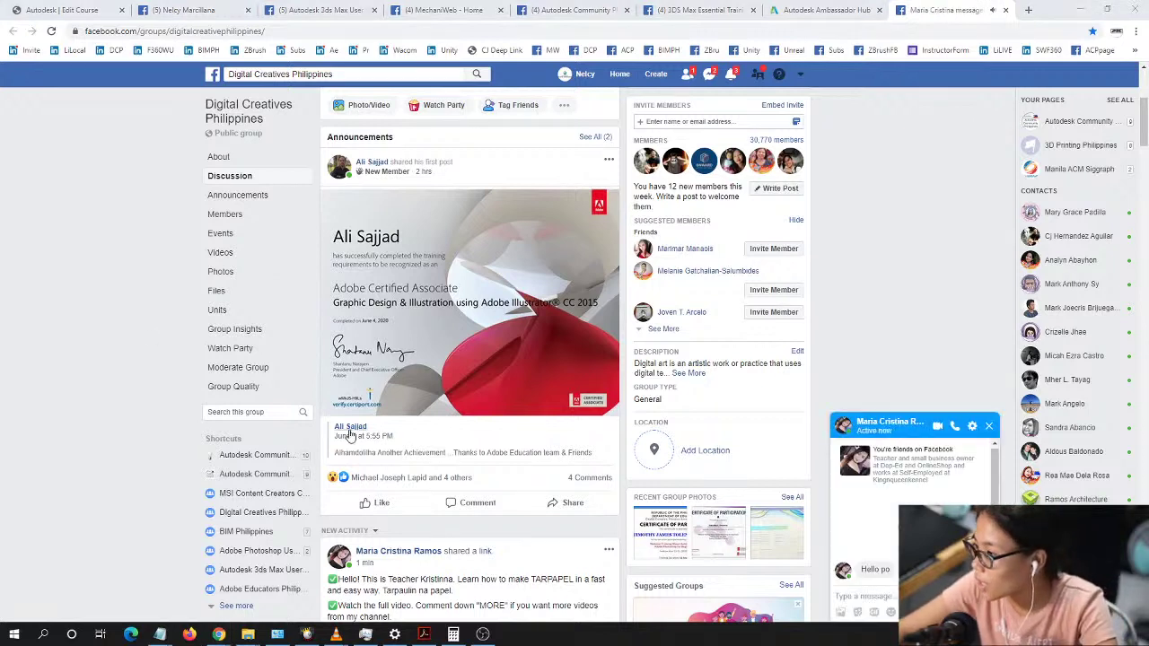
# Step: Close the remaining chat window and scroll down to the Photoshop webinar certificate post
pyautogui.click(988, 425)
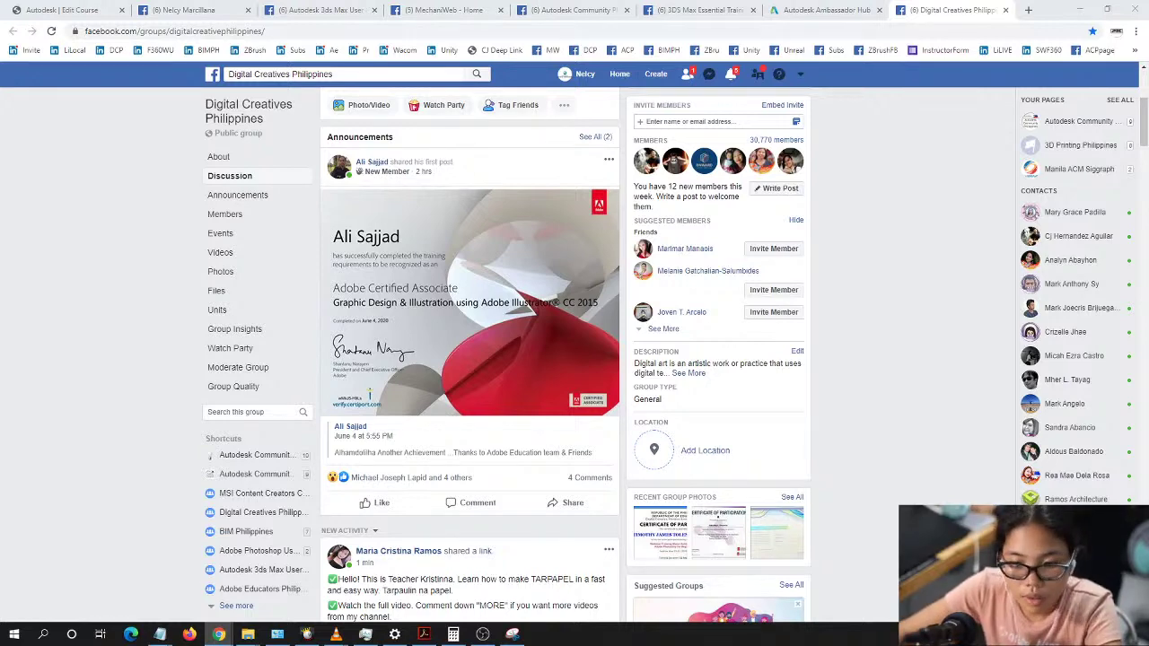
pyautogui.scroll(-5, 574, 380)
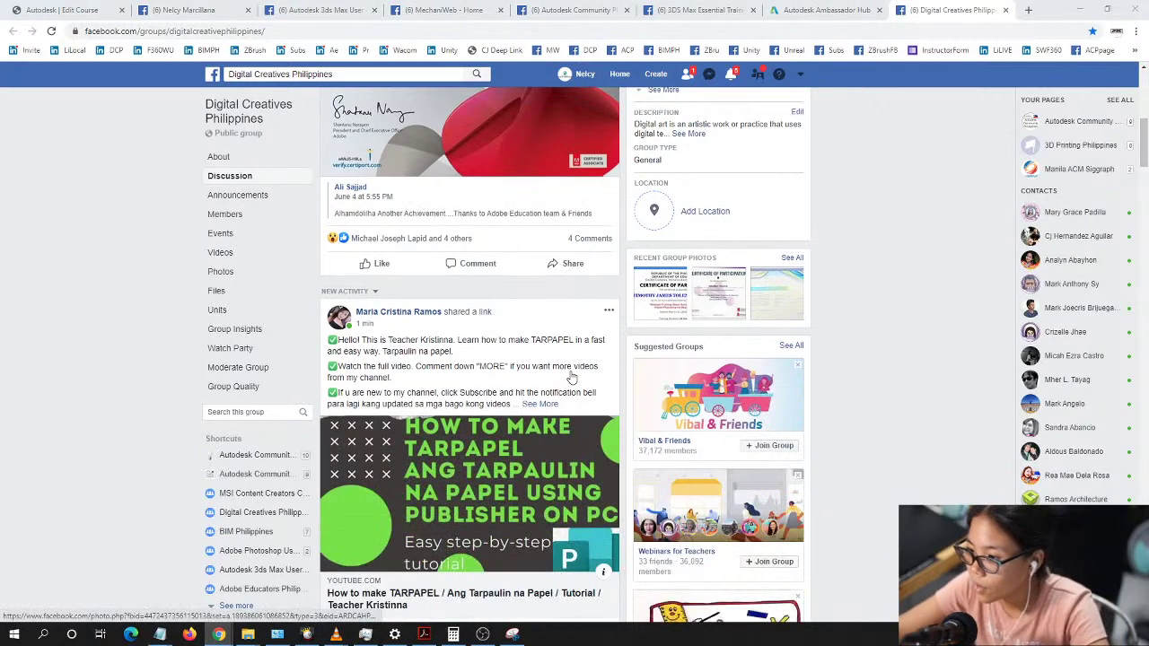
pyautogui.scroll(-3, 569, 378)
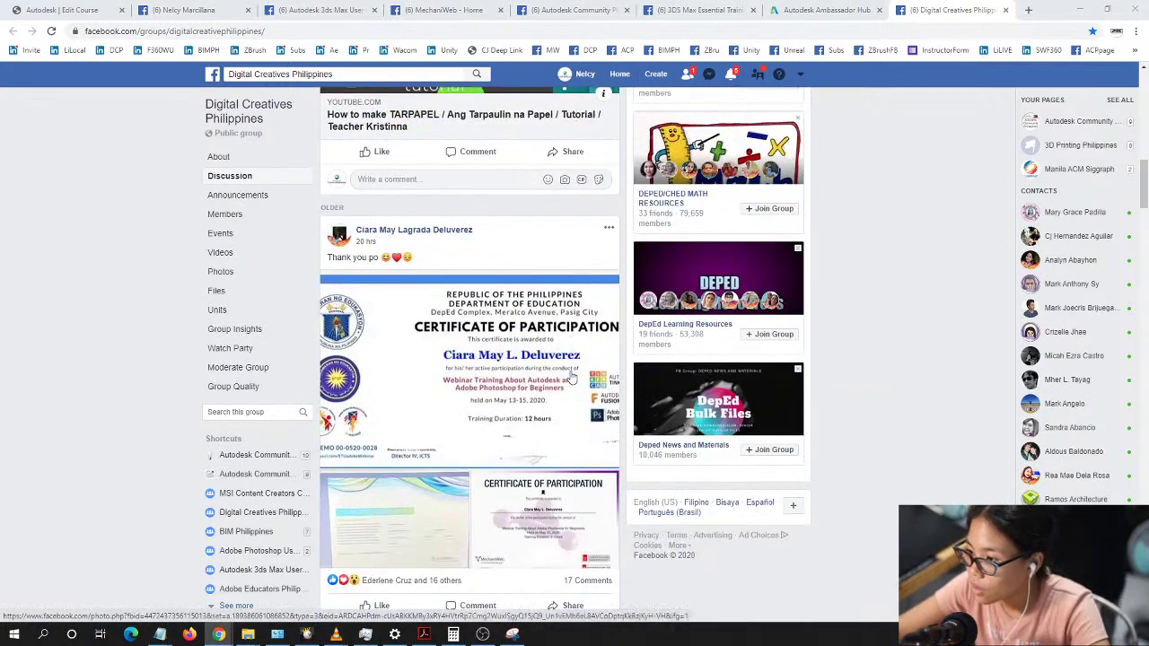
pyautogui.scroll(-1, 571, 379)
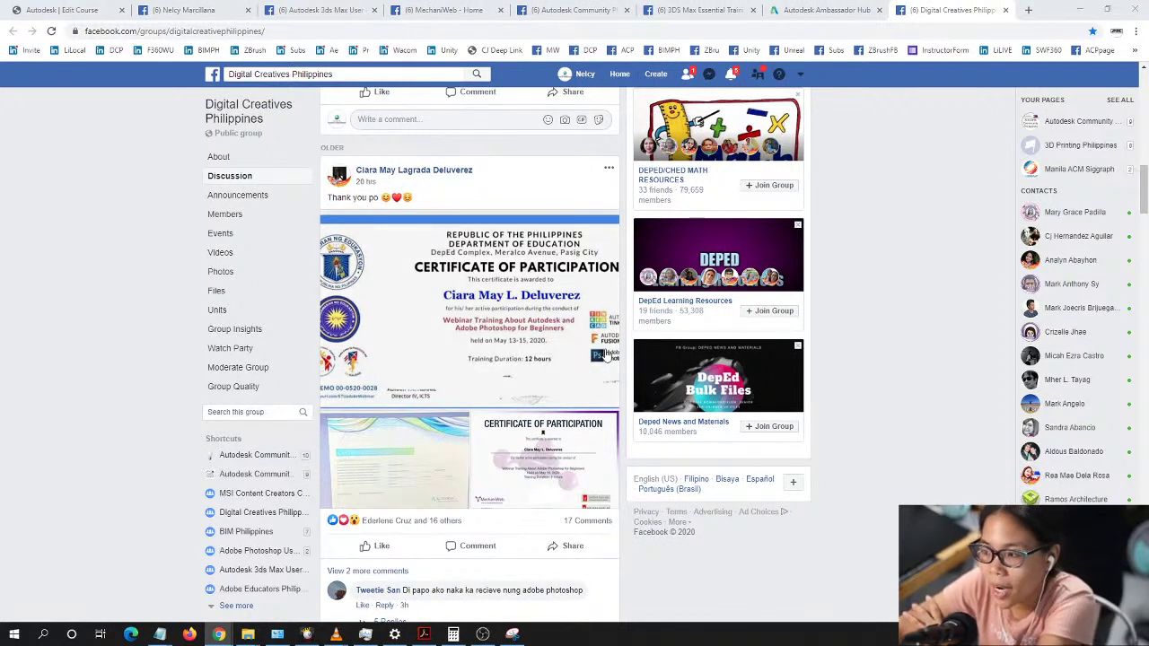
pyautogui.scroll(-2, 451, 323)
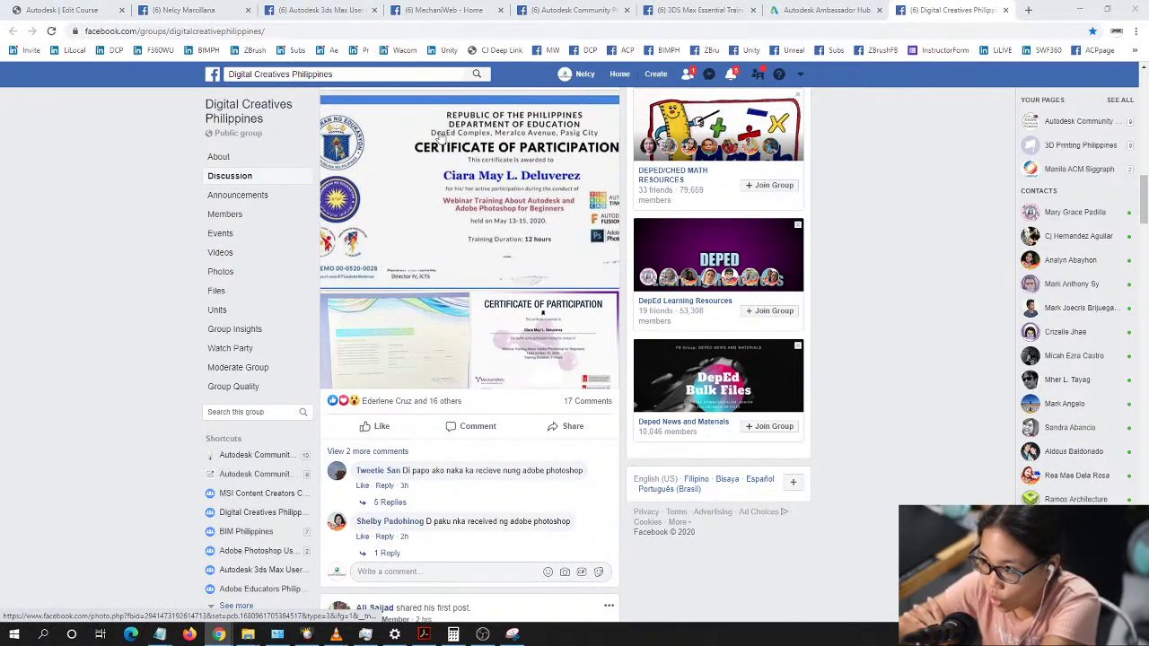
pyautogui.scroll(1, 536, 255)
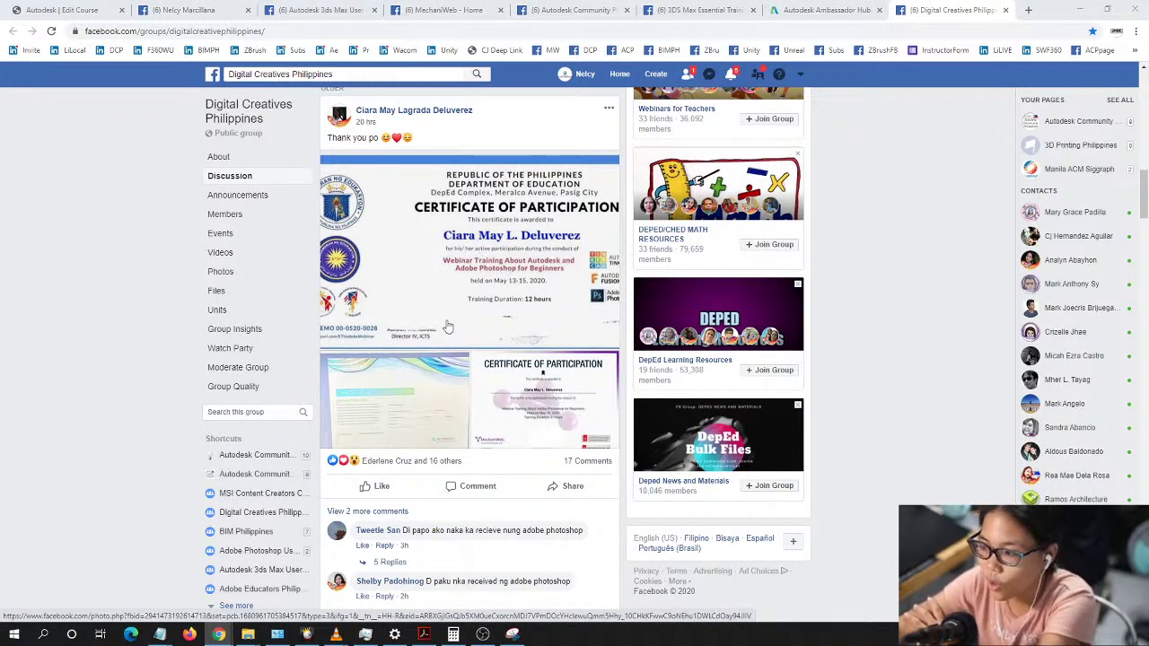
pyautogui.click(412, 391)
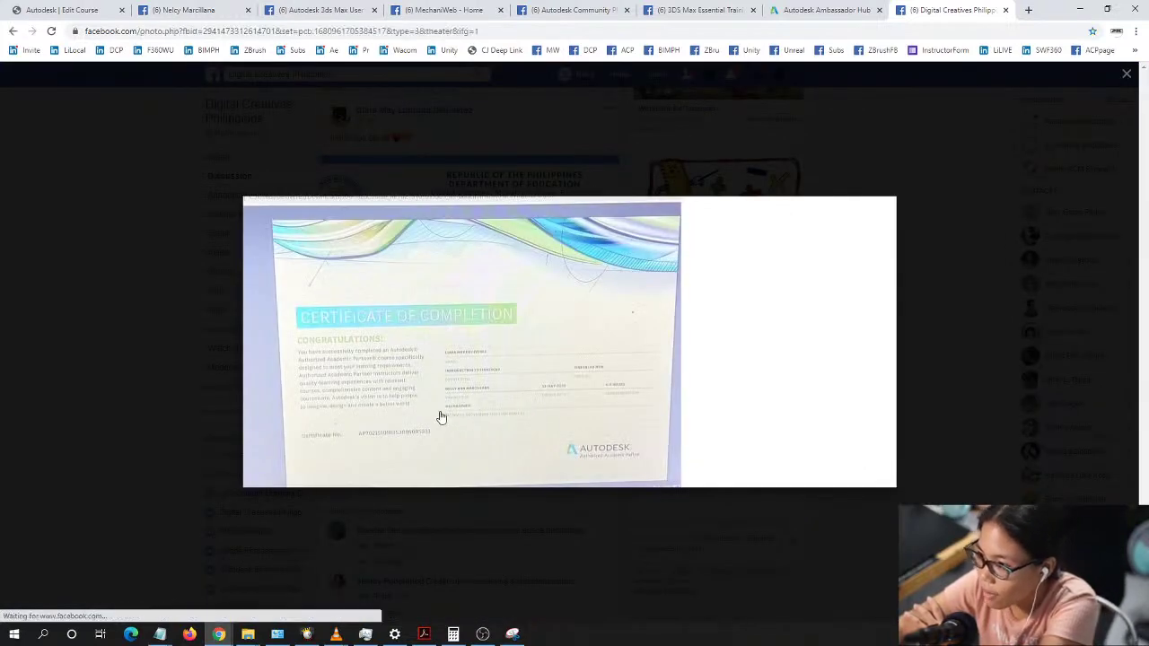
pyautogui.click(1128, 75)
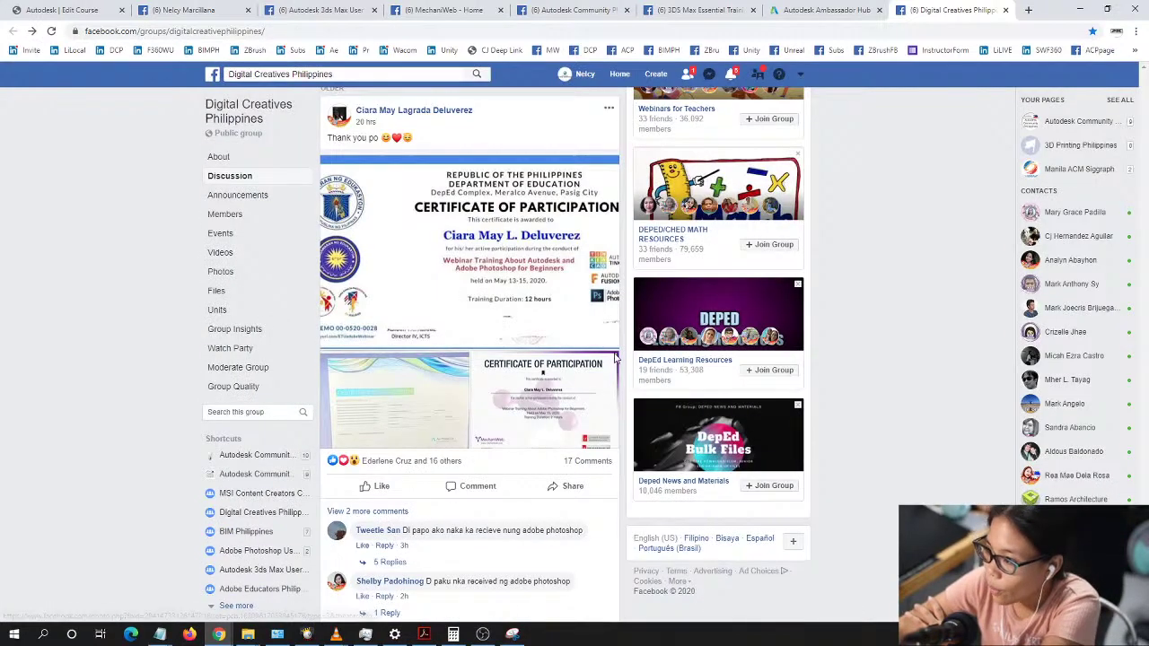
pyautogui.click(556, 410)
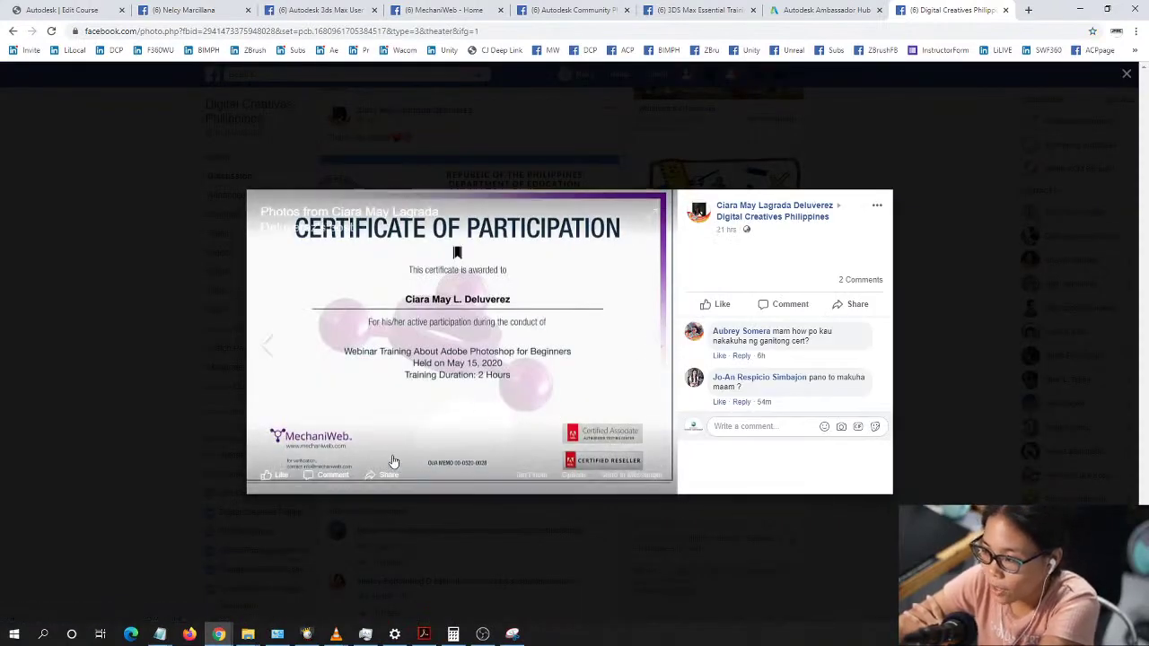
pyautogui.click(1127, 76)
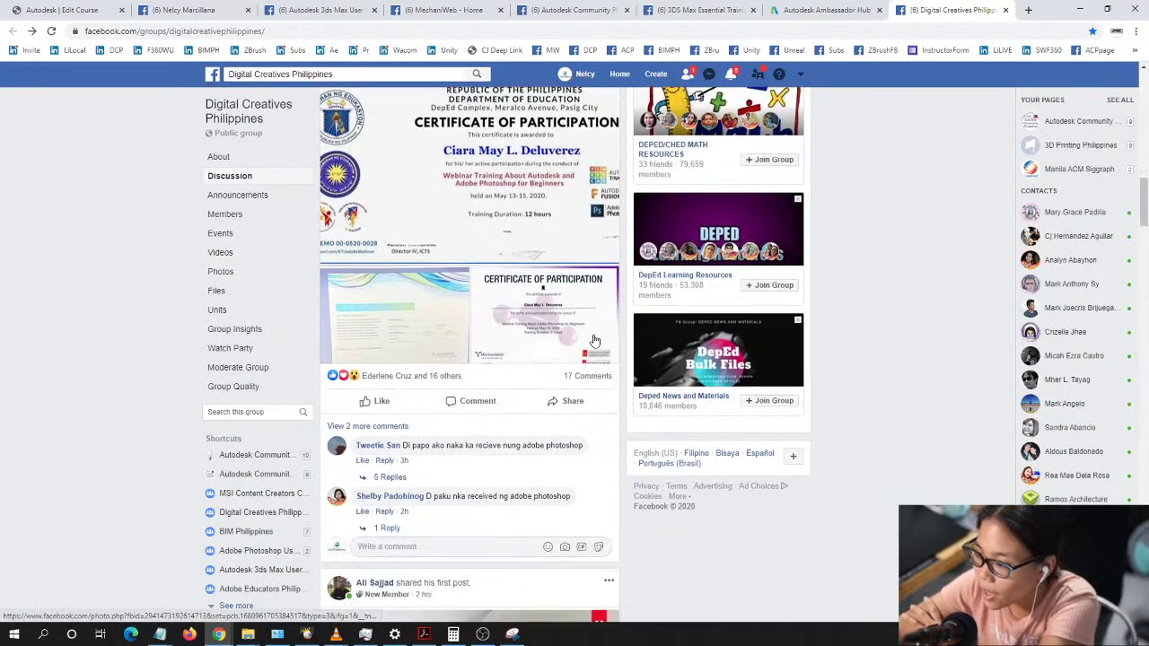
pyautogui.scroll(-4, 593, 346)
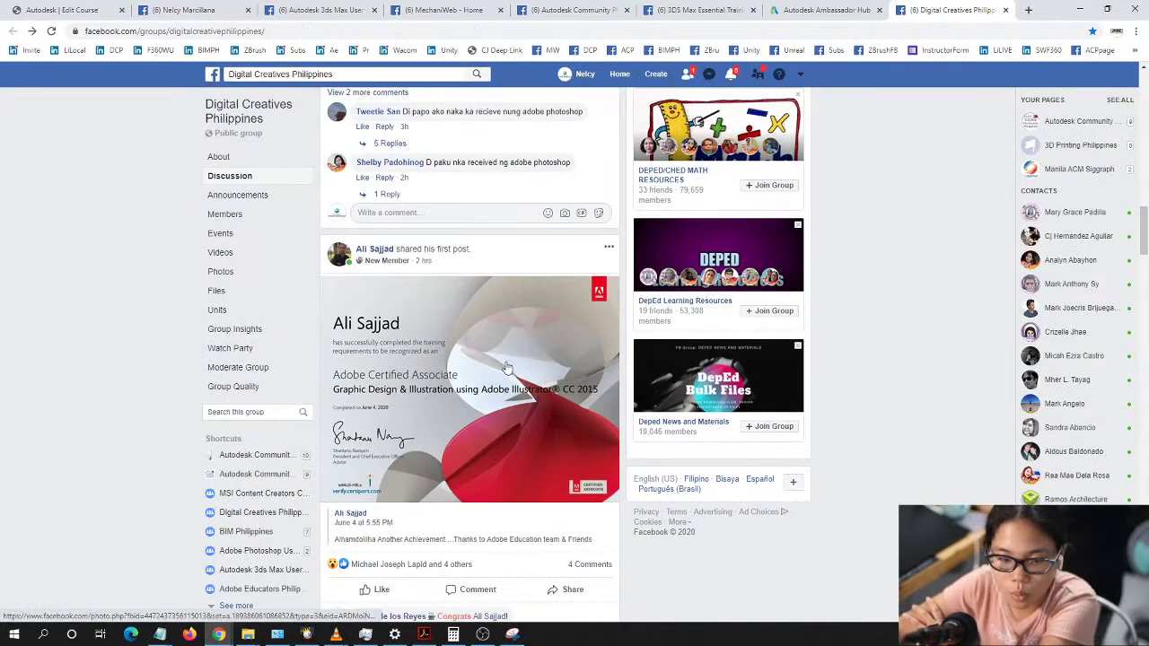
pyautogui.scroll(10, 507, 369)
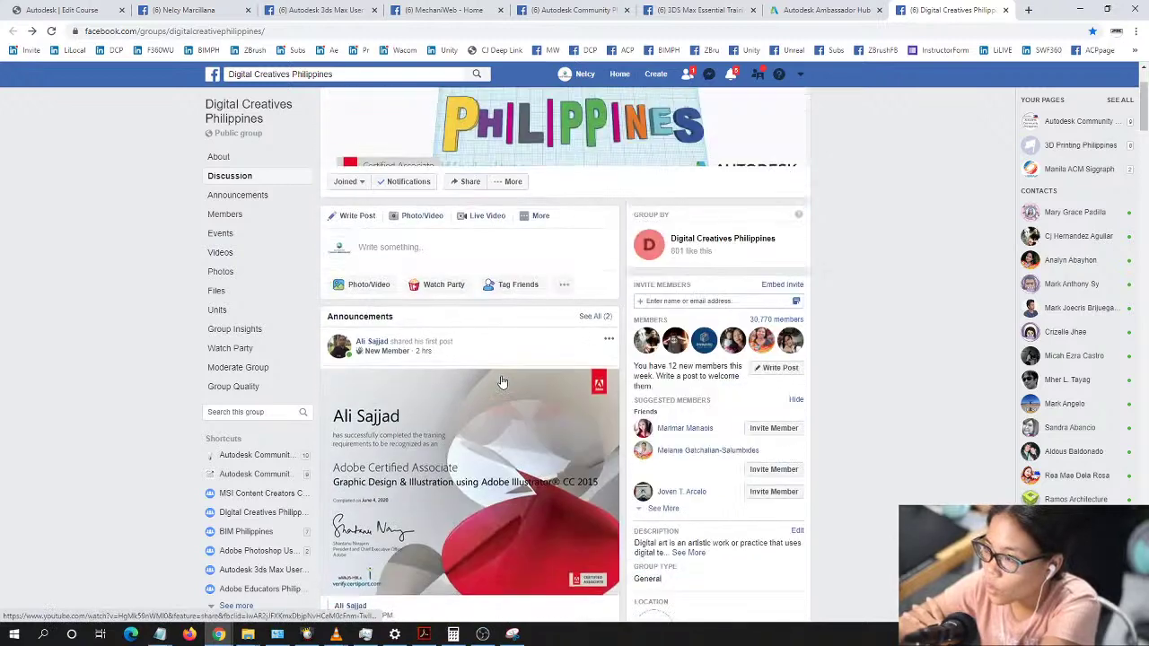
# Step: Scroll back up and dismiss the 'Your Post' popup about the 3ds Max training post
pyautogui.scroll(2, 503, 382)
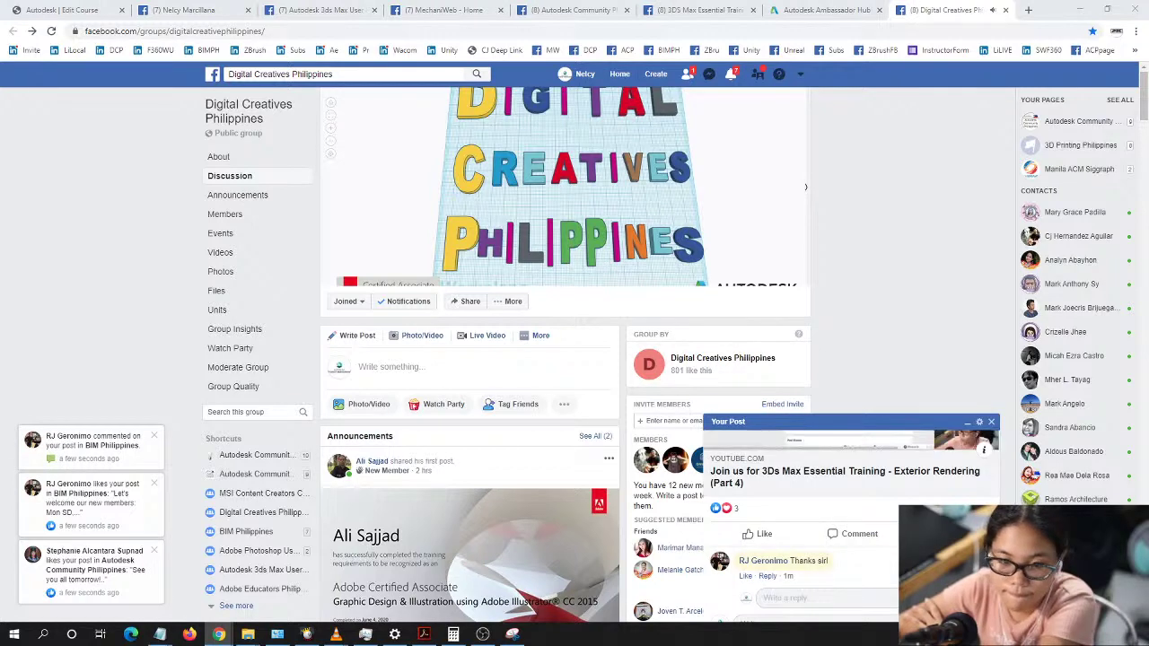
pyautogui.click(993, 423)
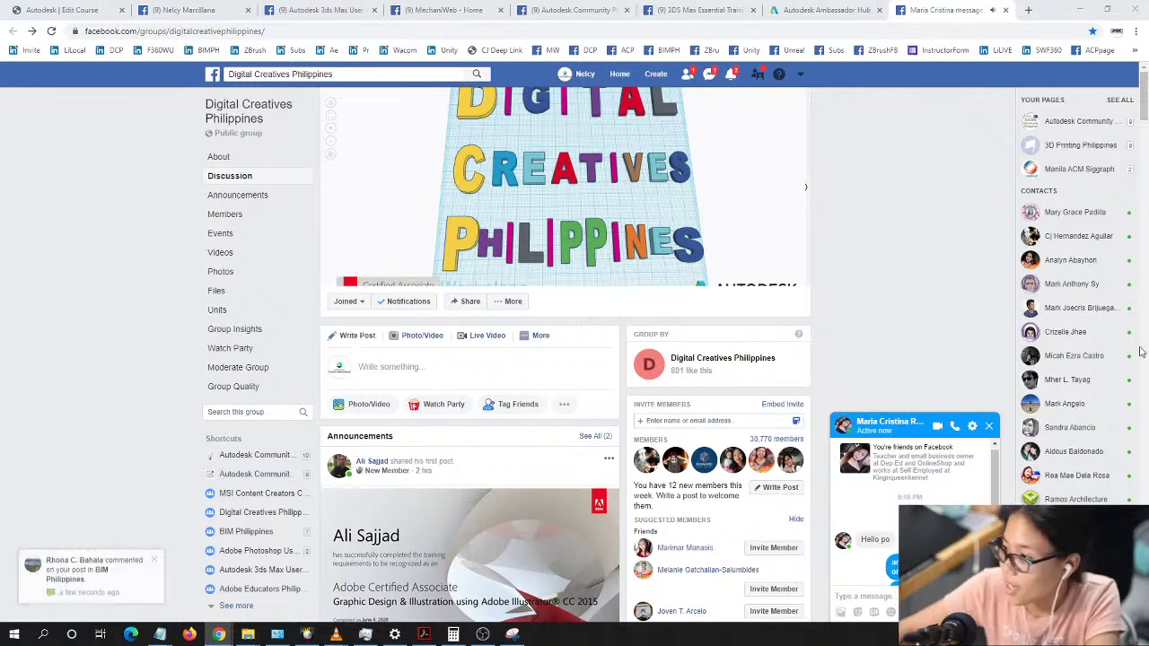
# Step: Close the Messenger chat and 'Your Post' popups, then return to the live 3ds Max session
pyautogui.click(989, 429)
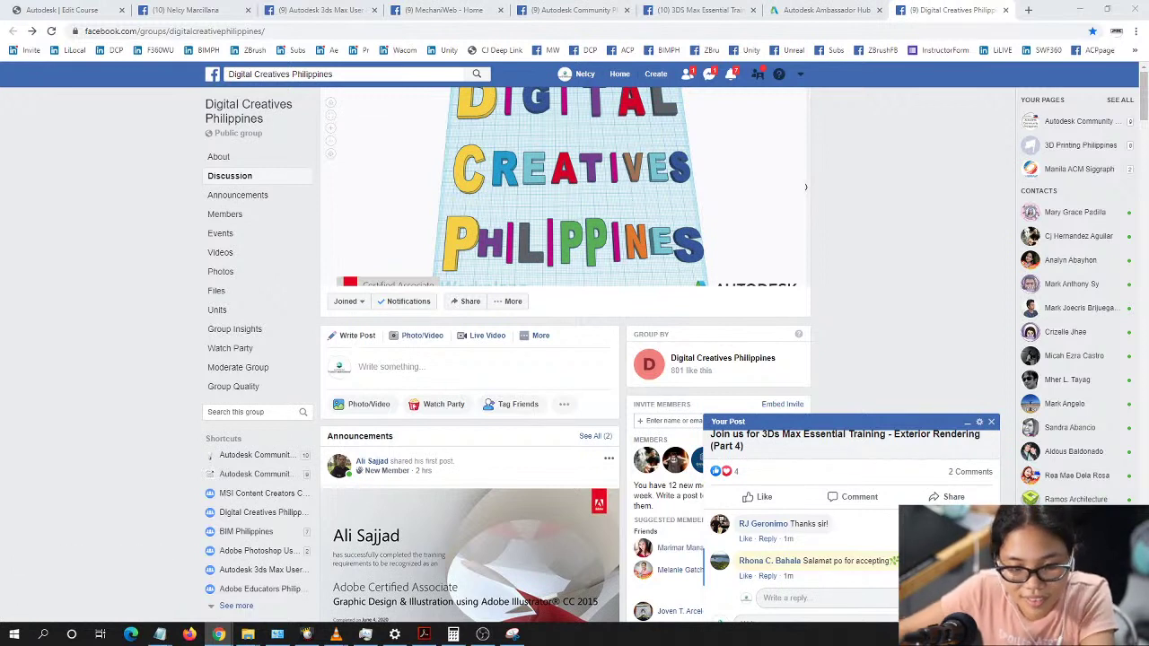
pyautogui.click(992, 422)
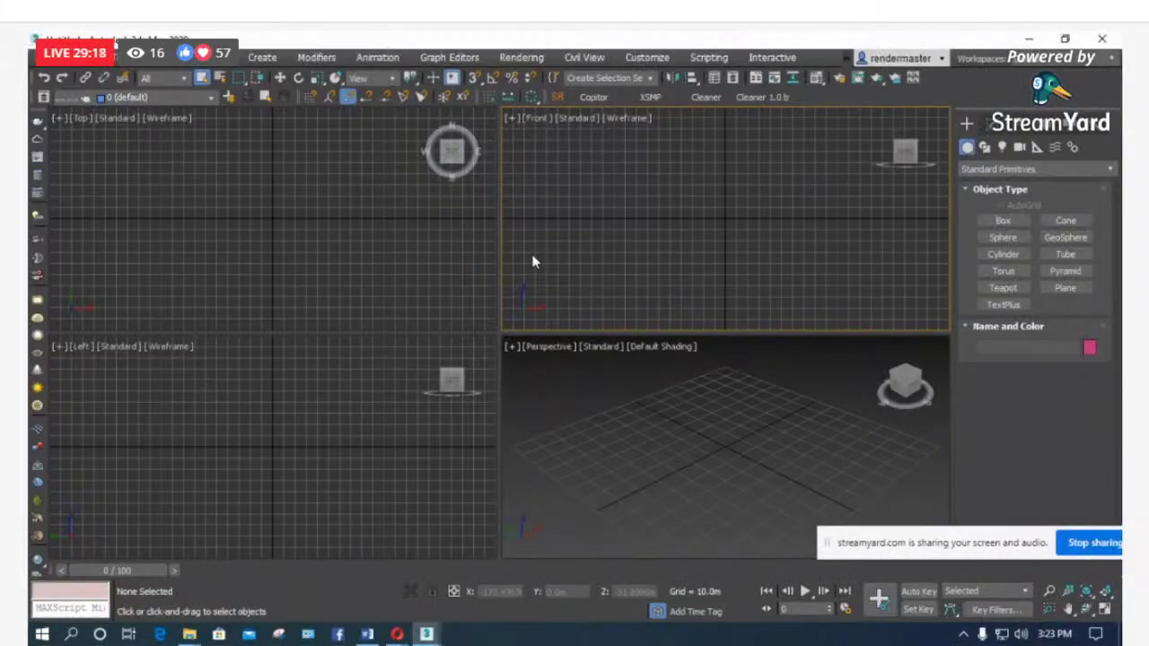
pyautogui.hotkey('ctrl', 'o')
pyautogui.press('Escape')
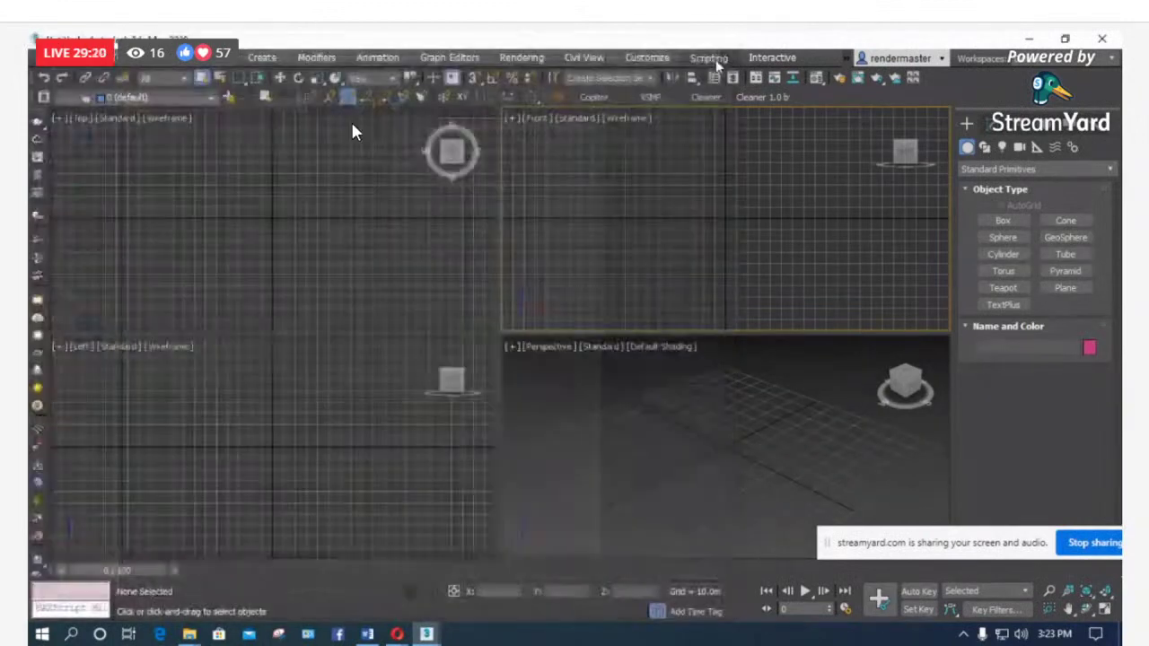
pyautogui.click(709, 57)
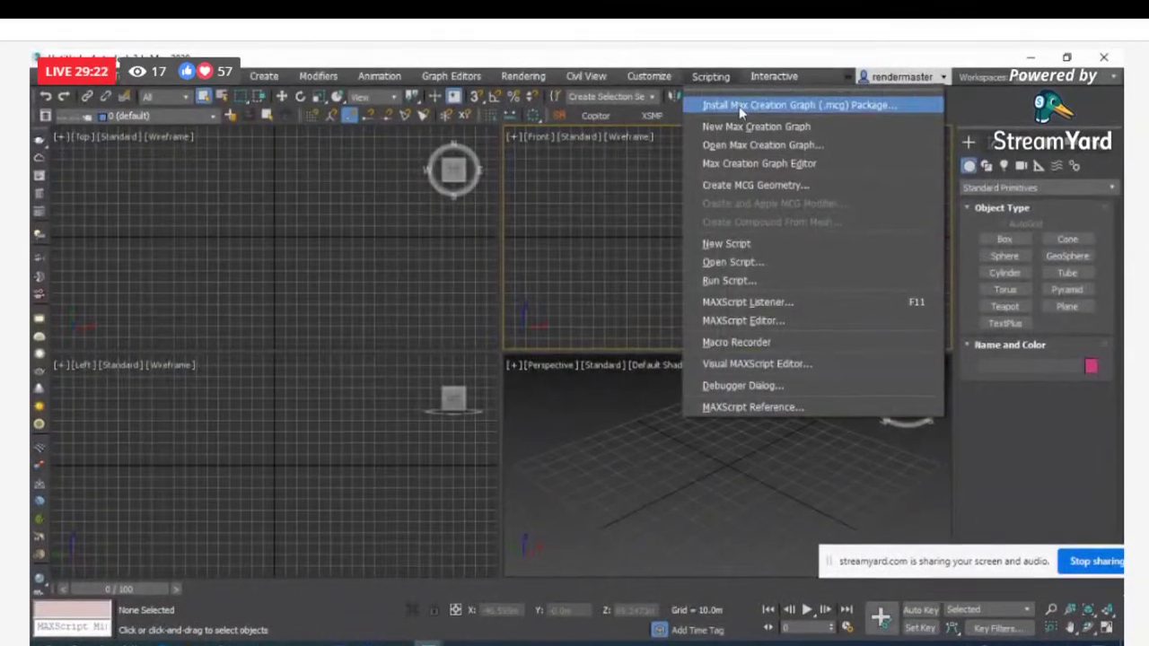
pyautogui.click(738, 107)
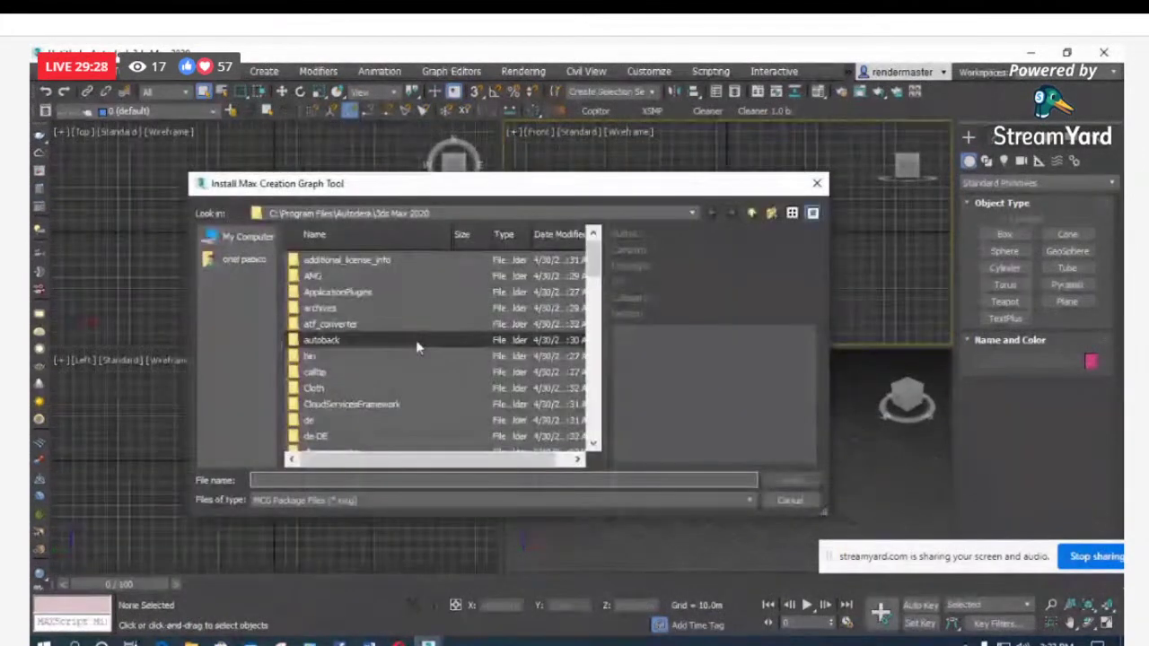
pyautogui.scroll(-3, 418, 349)
pyautogui.scroll(-6, 416, 351)
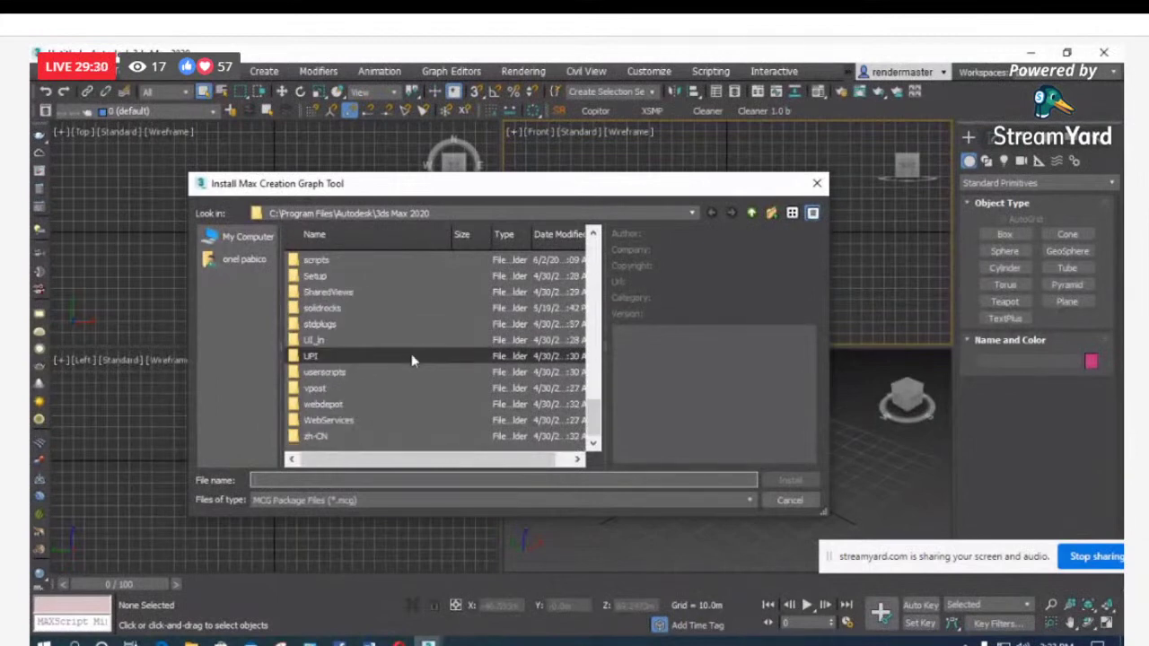
pyautogui.click(248, 237)
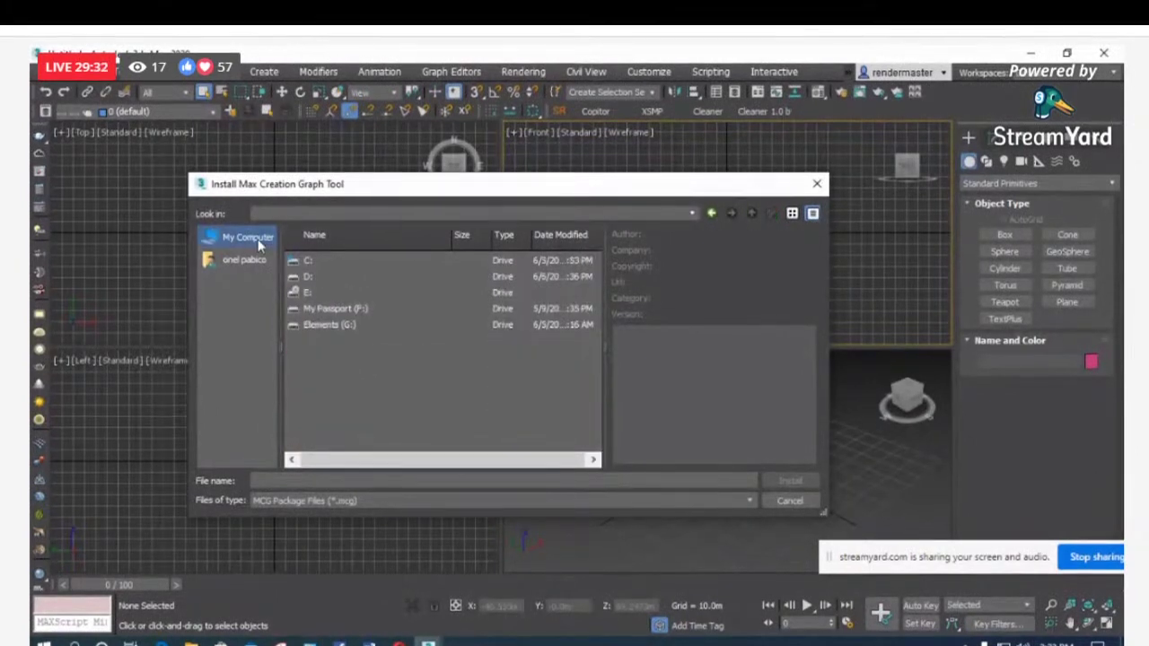
pyautogui.doubleClick(308, 276)
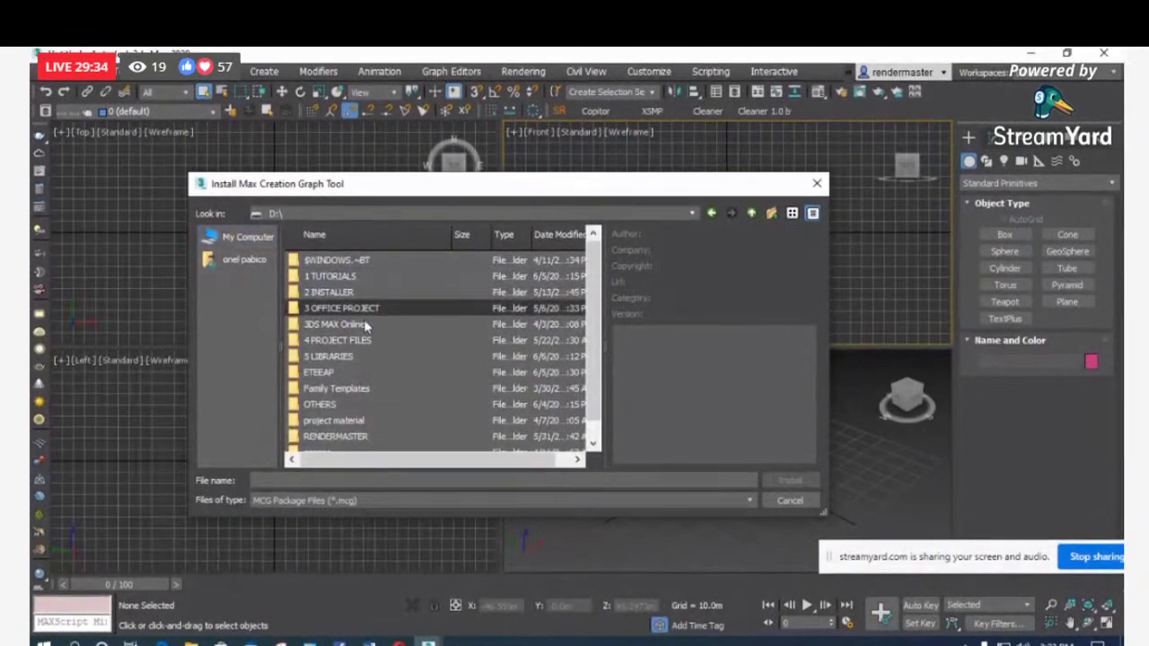
pyautogui.doubleClick(342, 357)
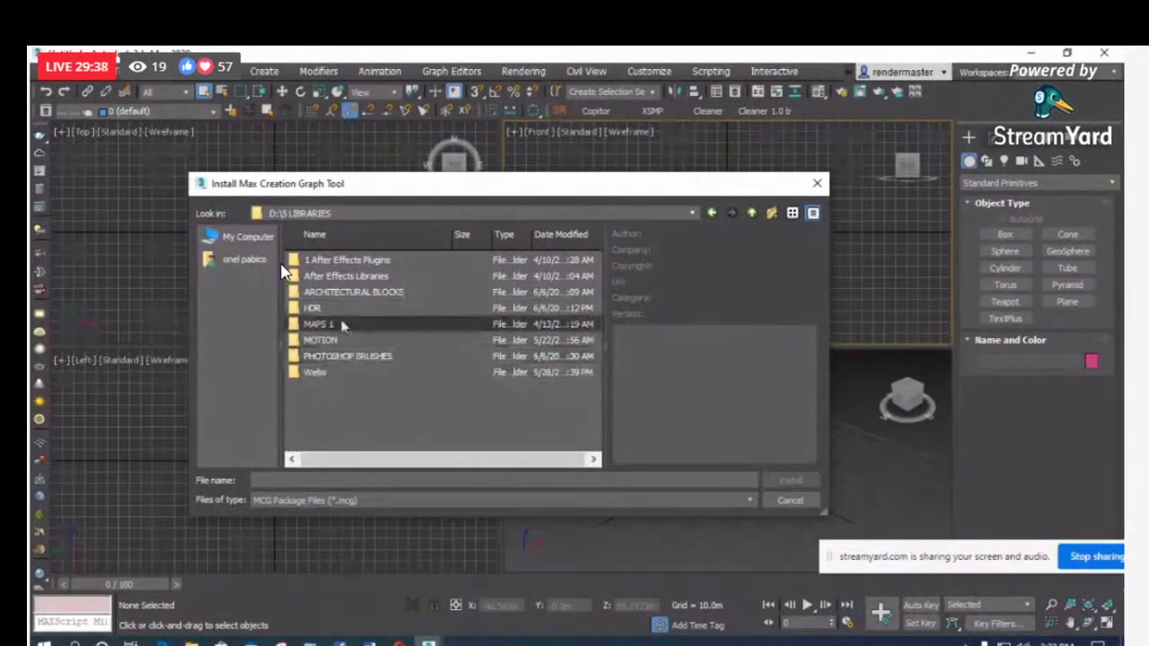
pyautogui.click(244, 236)
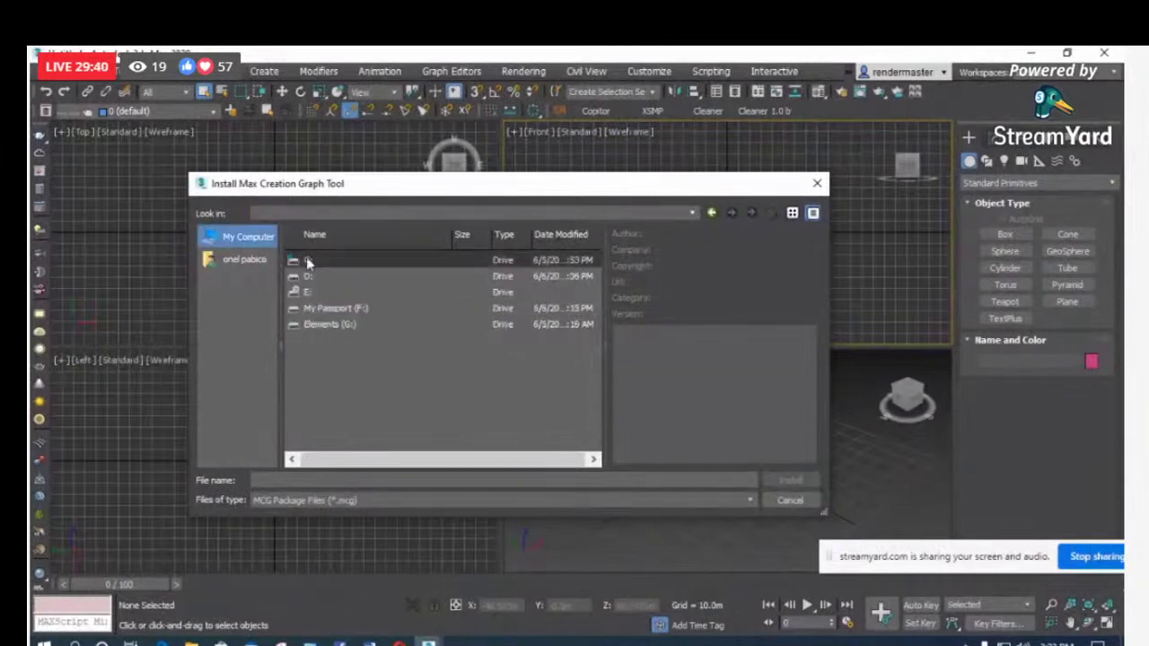
pyautogui.doubleClick(309, 276)
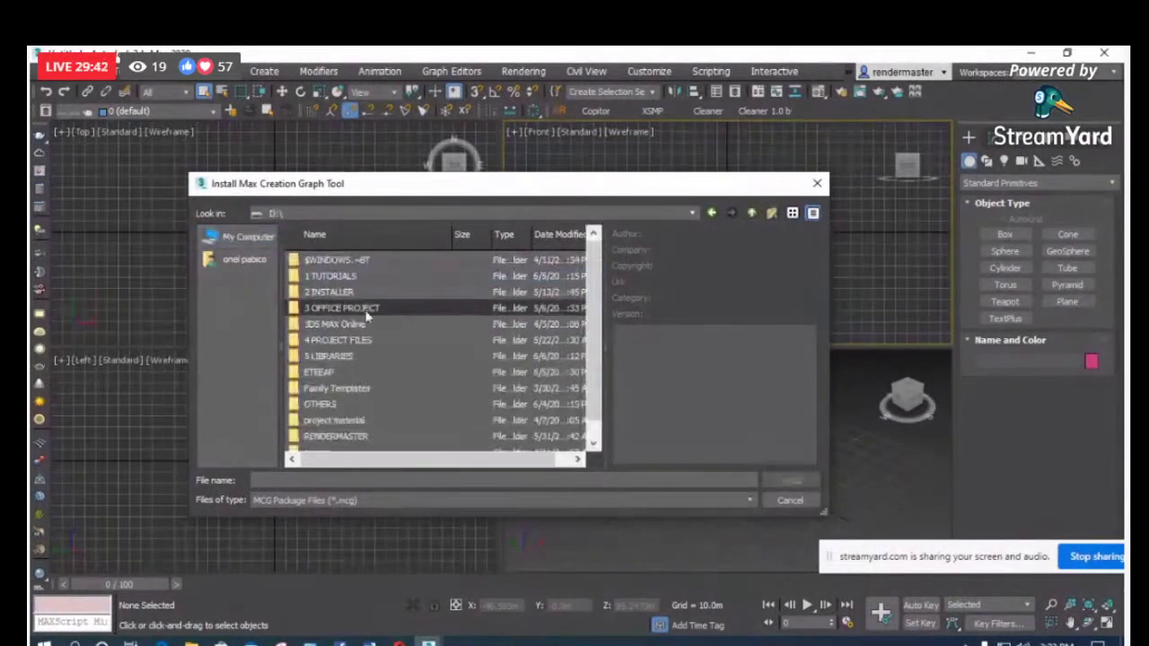
pyautogui.scroll(-1, 374, 326)
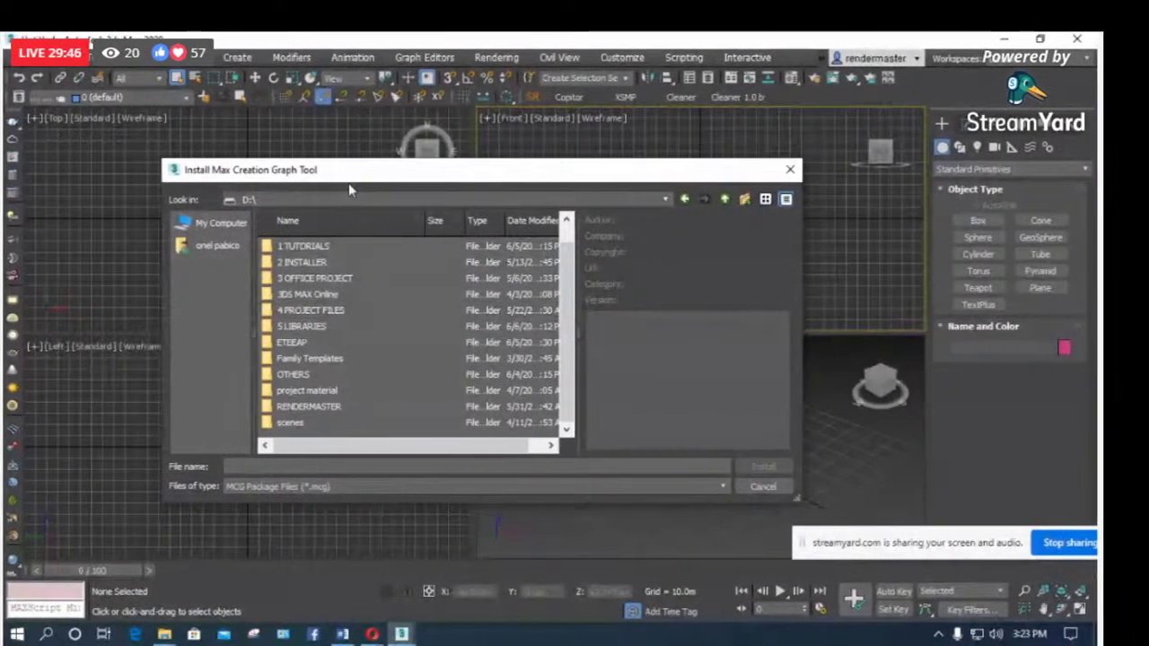
# Step: Cancel the install, select vu_honeycomb_2.03.00_package_0 in Downloads, and return to 3ds Max
pyautogui.press('Escape')
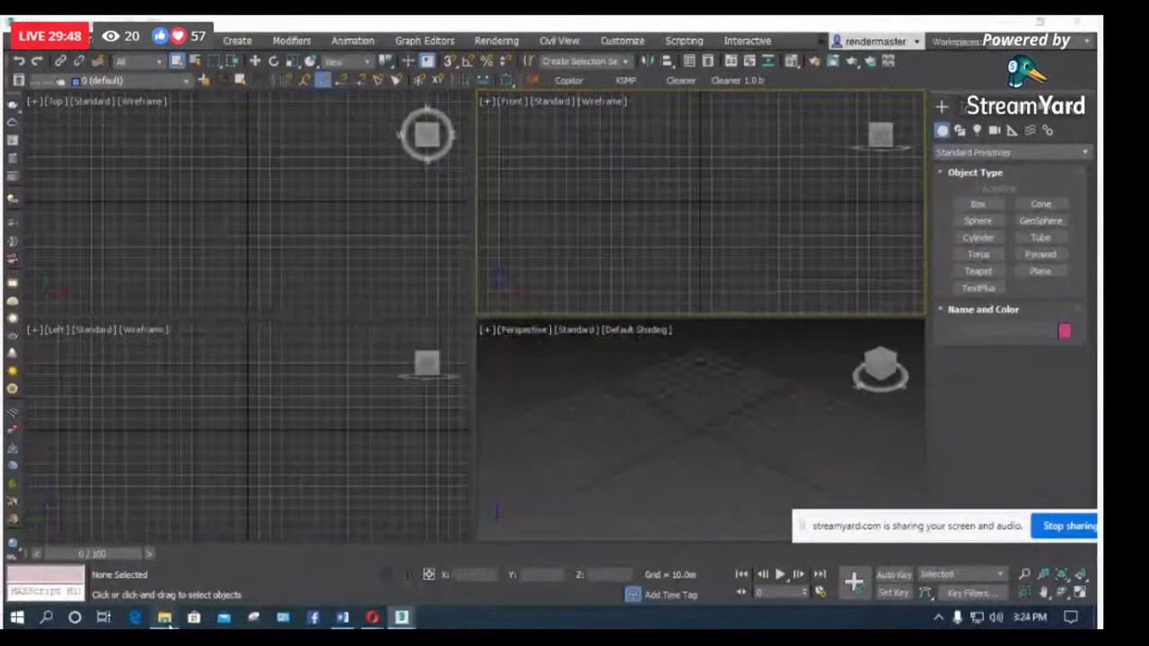
pyautogui.moveTo(180, 603)
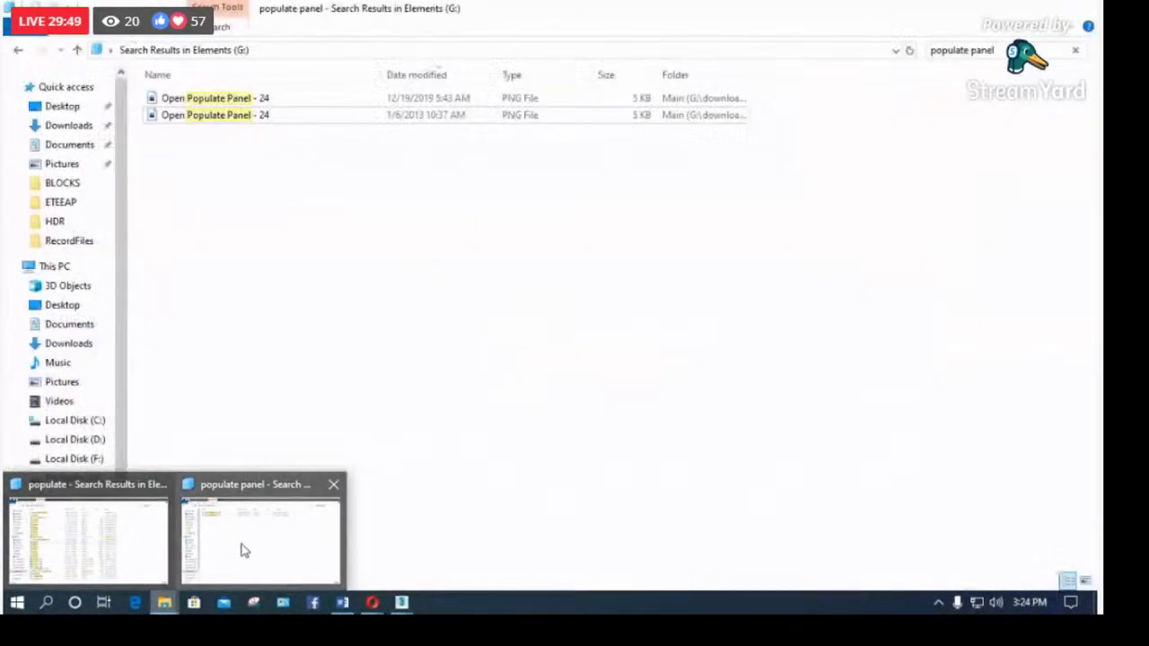
pyautogui.click(242, 549)
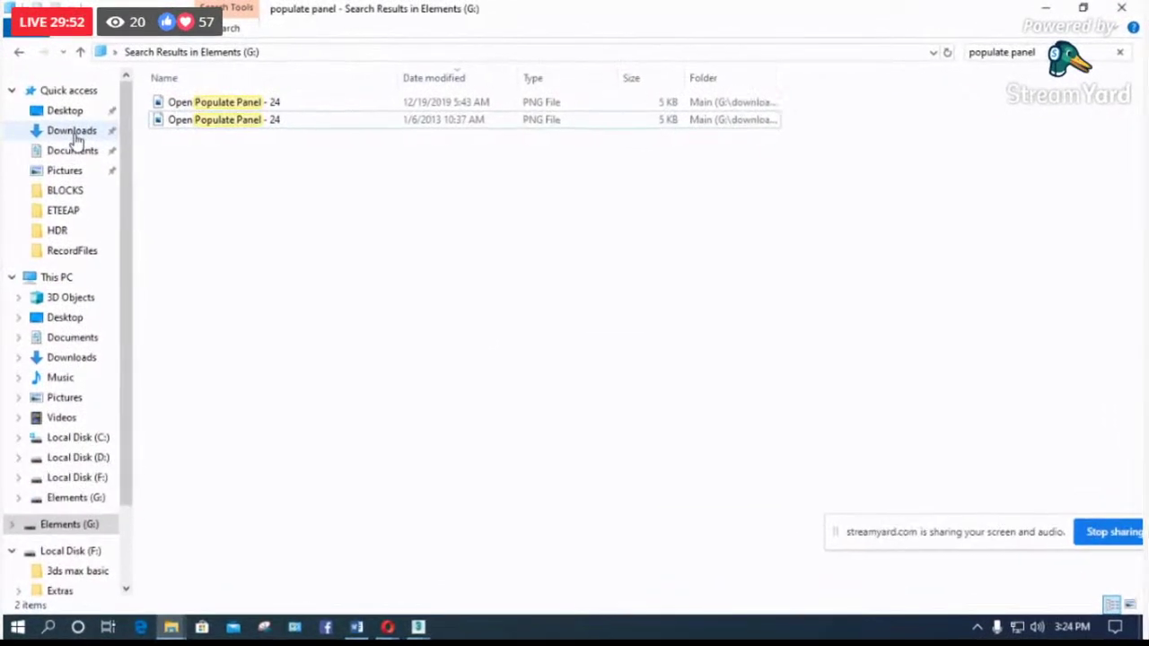
pyautogui.click(71, 131)
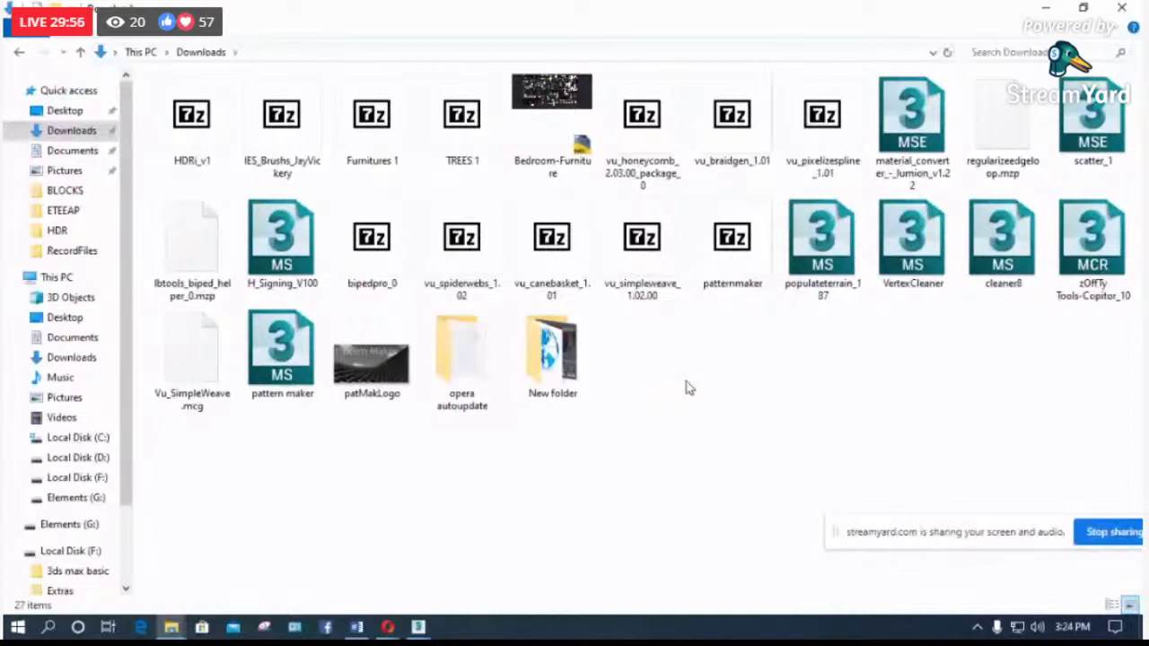
pyautogui.click(640, 144)
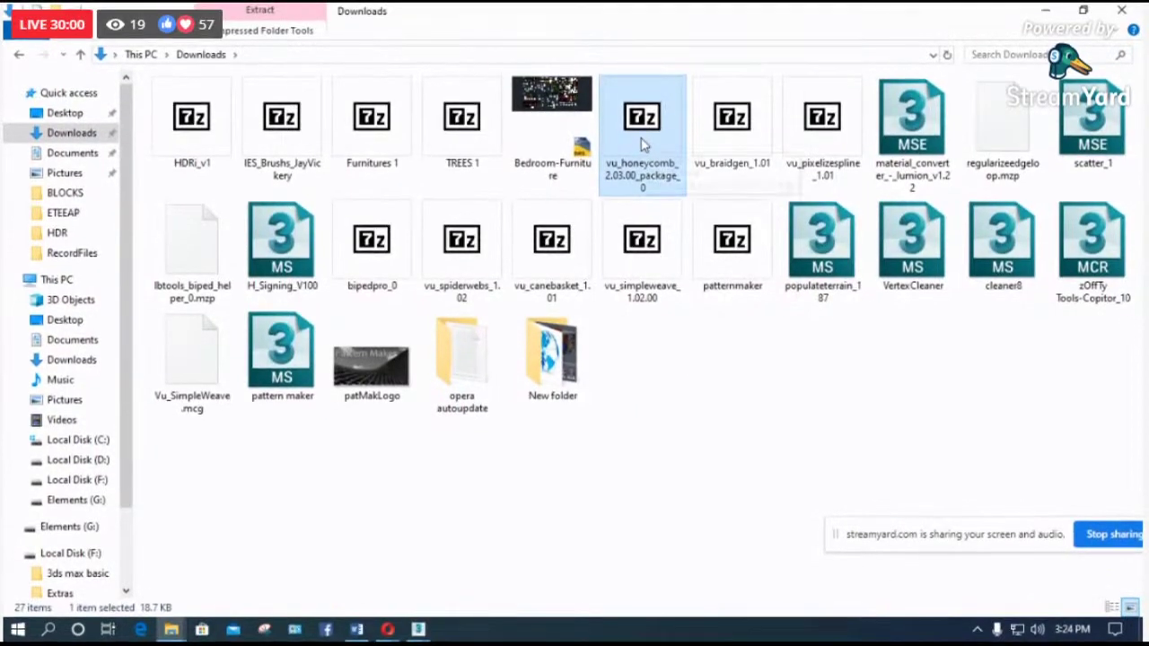
pyautogui.click(1039, 18)
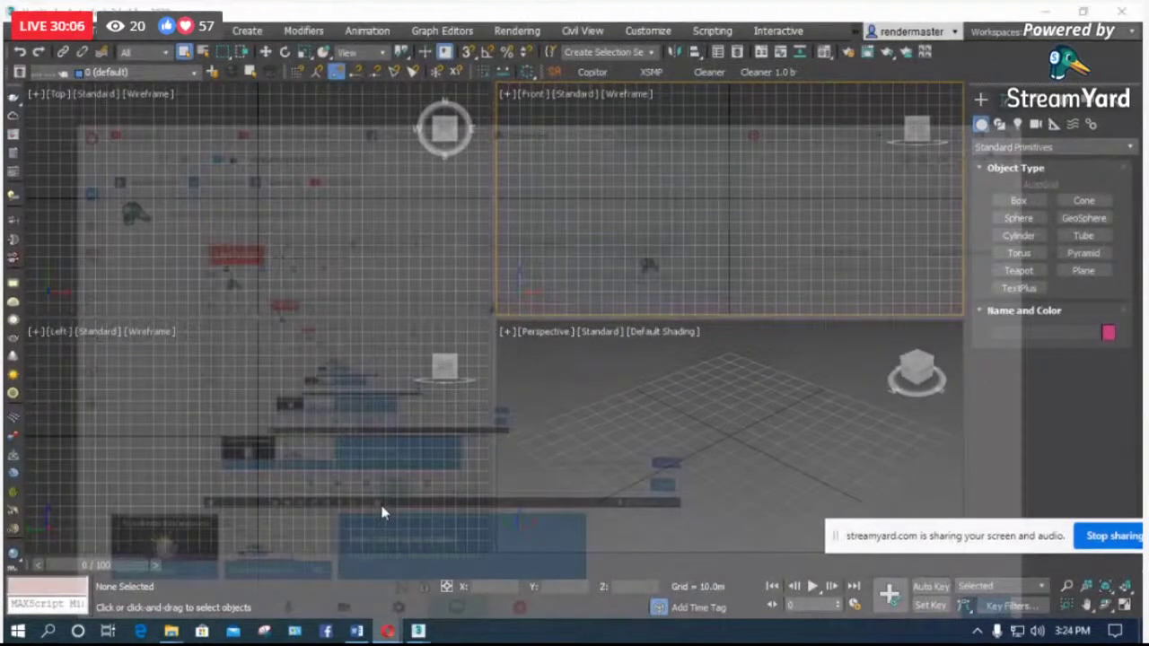
# Step: In the browser, load the scriptspot.com Copitor script page from the 'scrip' address suggestion
pyautogui.hotkey('alt', 'Tab')
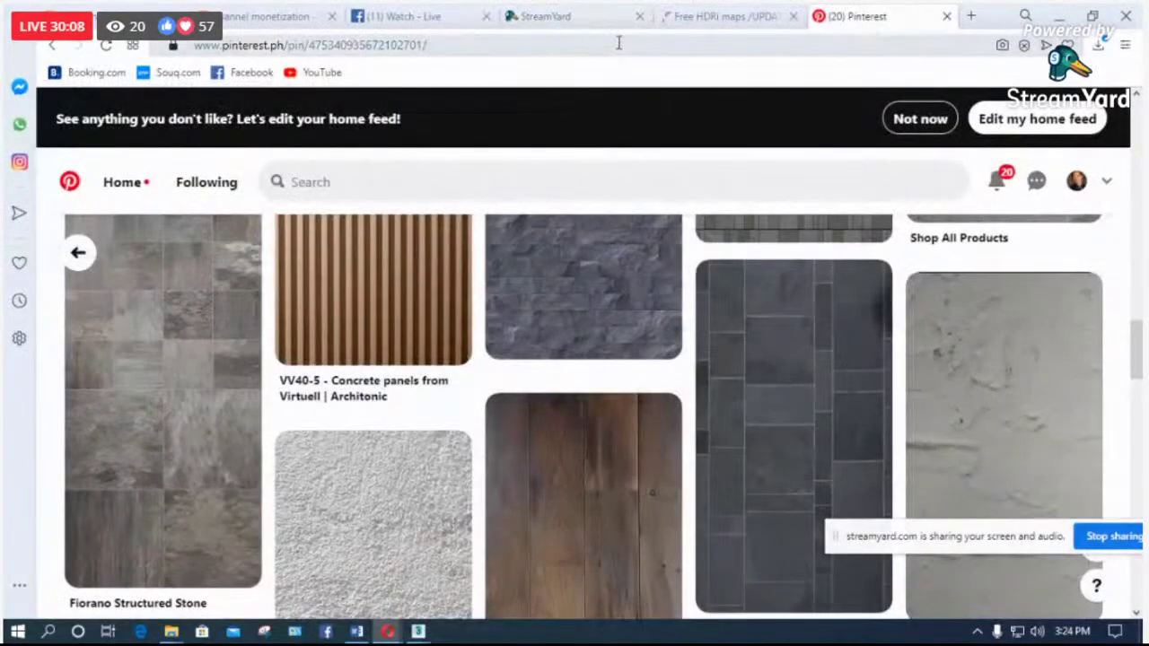
pyautogui.click(618, 43)
pyautogui.write('scrip')
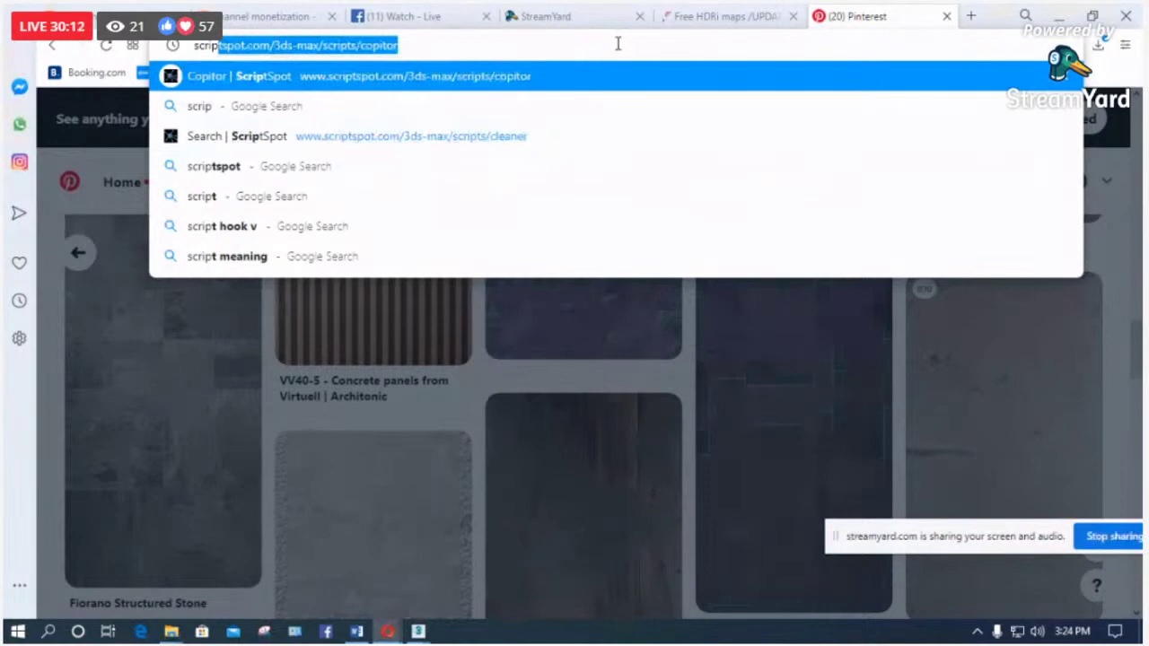
pyautogui.press('Return')
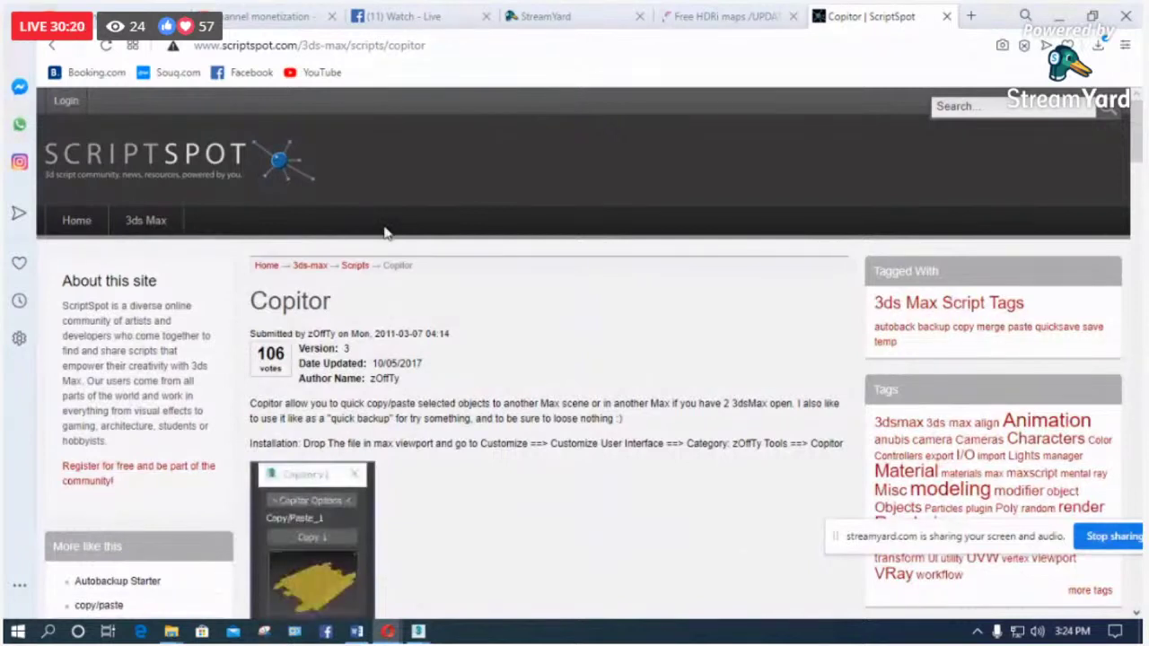
pyautogui.moveTo(144, 222)
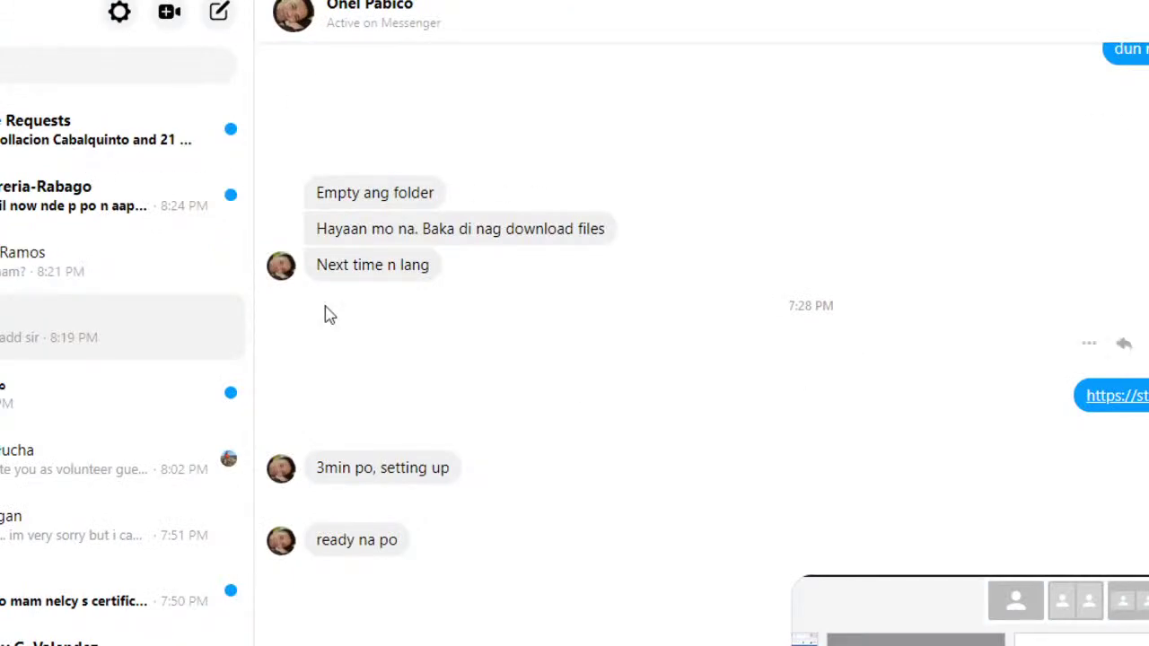
# Step: Filter Messenger to Unread Chats, then enter the StreamYard studio and close the archive window
pyautogui.click(120, 14)
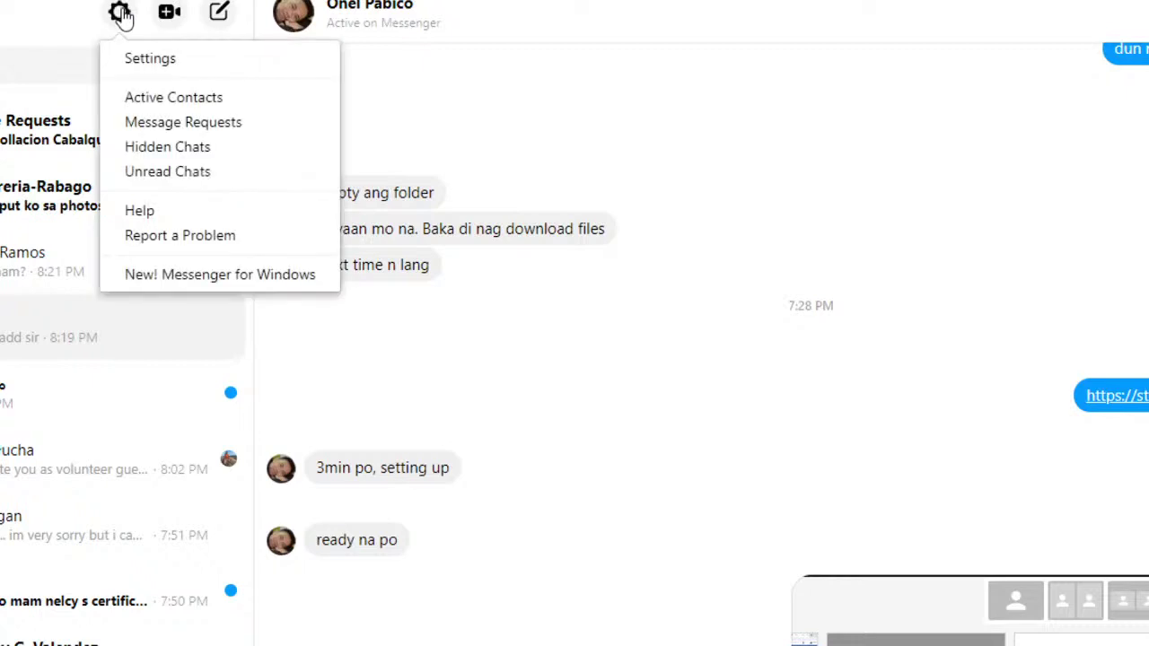
pyautogui.click(224, 180)
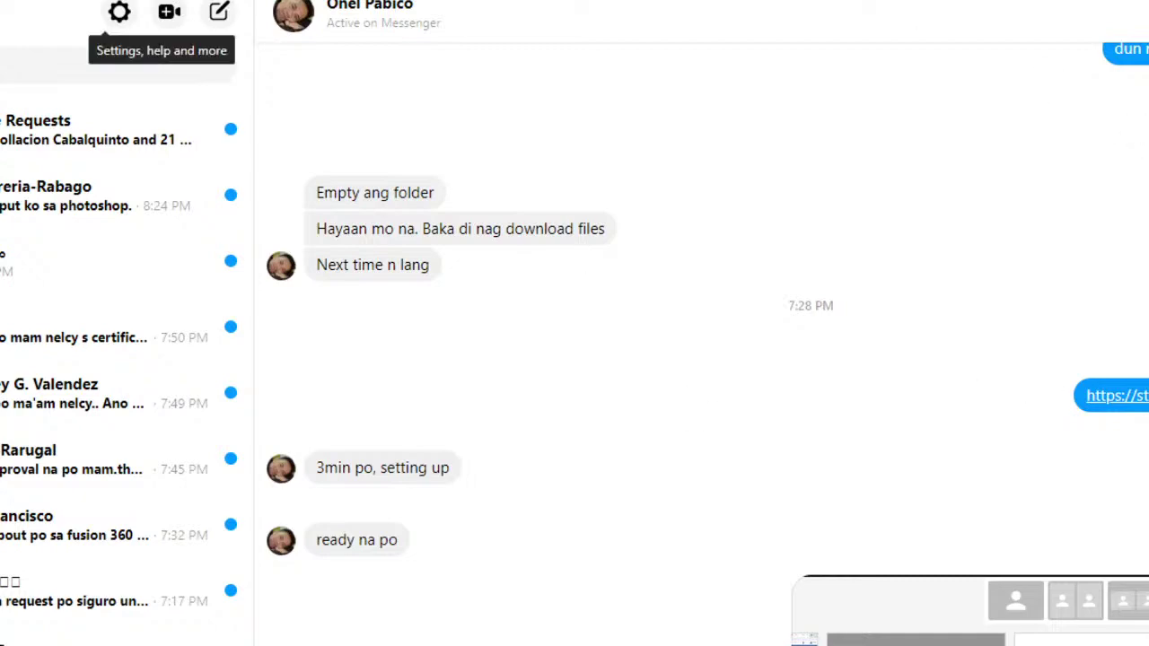
pyautogui.hotkey('ctrl', 'Tab')
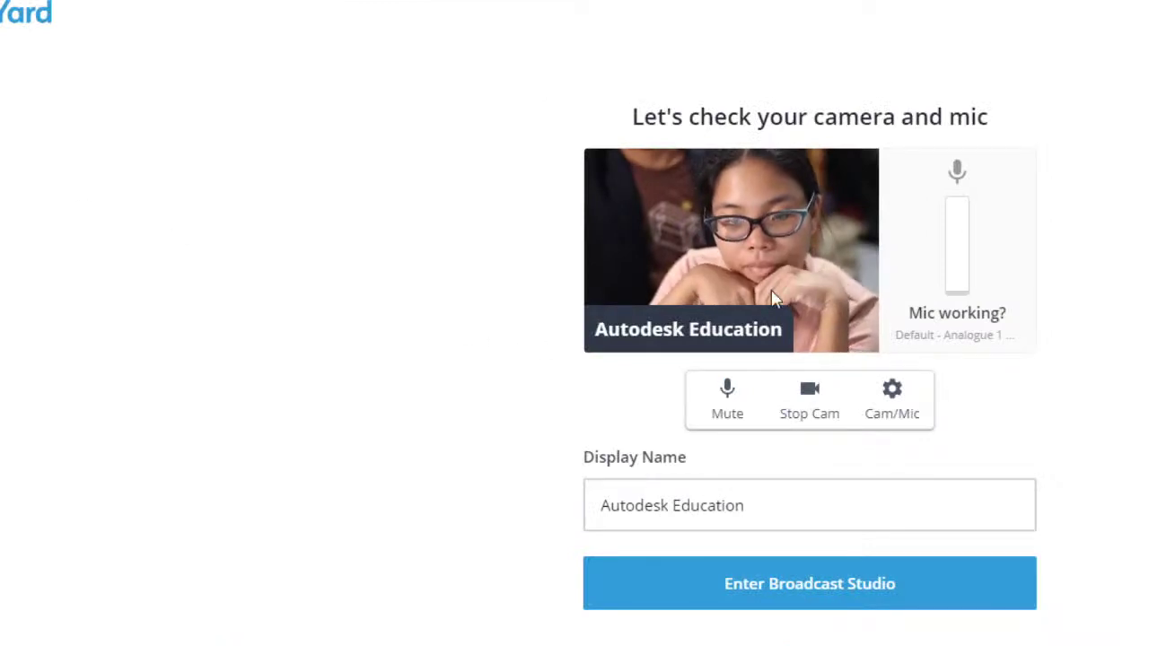
pyautogui.click(811, 600)
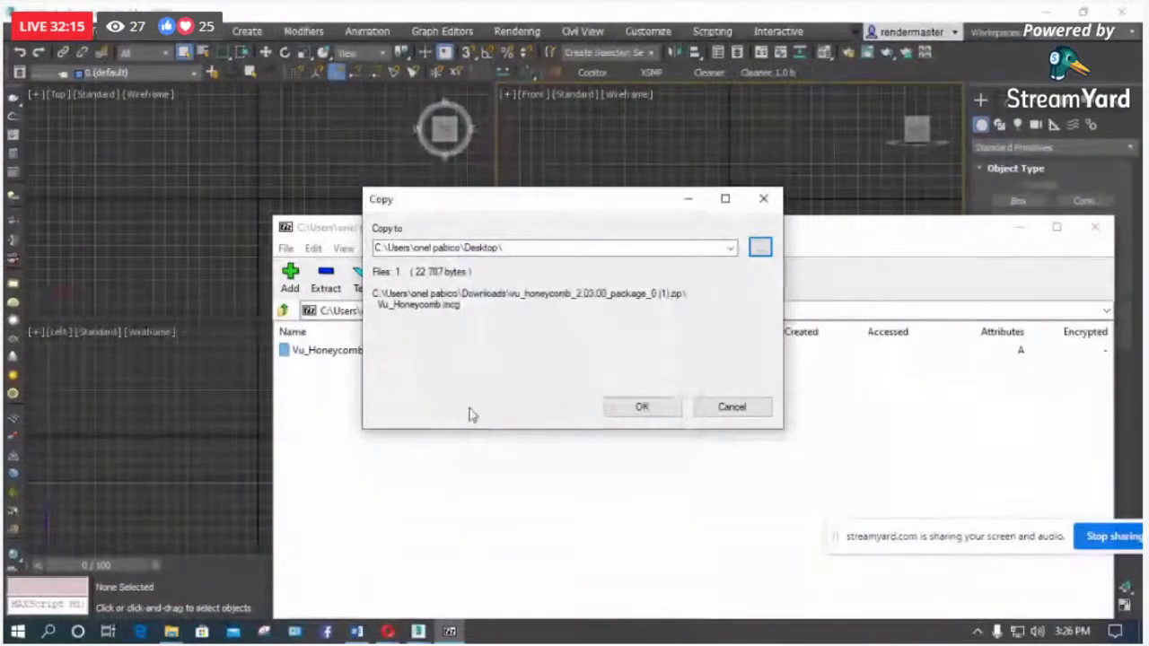
pyautogui.click(1096, 227)
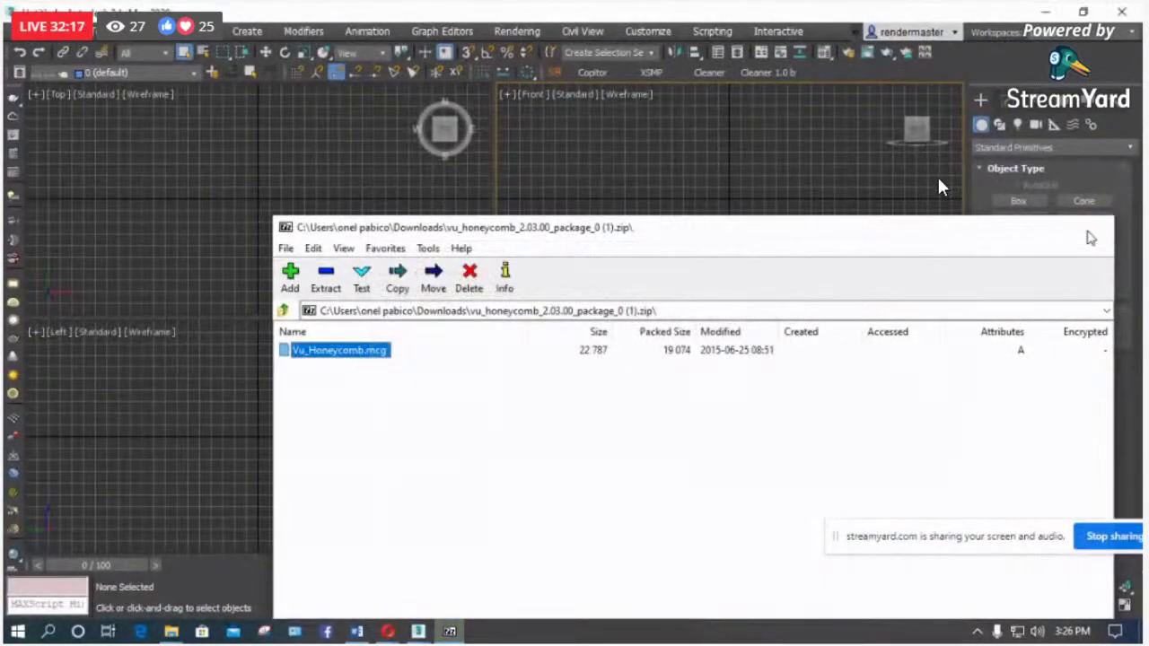
# Step: Start Install Max Creation Graph Package and select Vu_Honeycomb.mcg on the Desktop
pyautogui.click(705, 32)
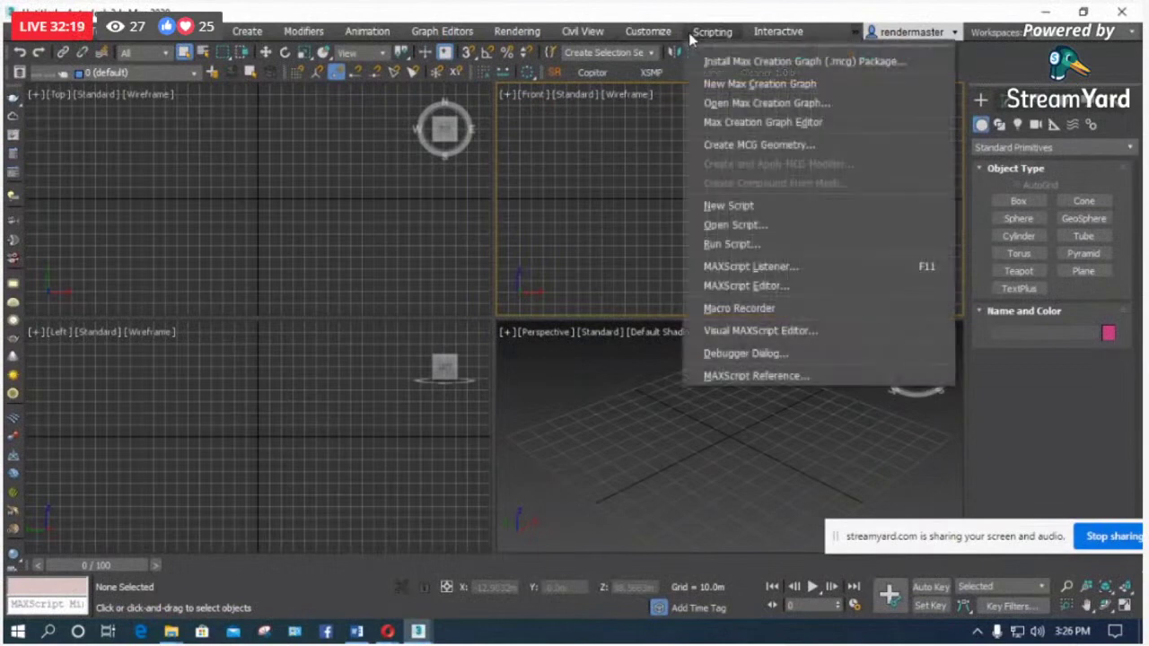
pyautogui.click(734, 62)
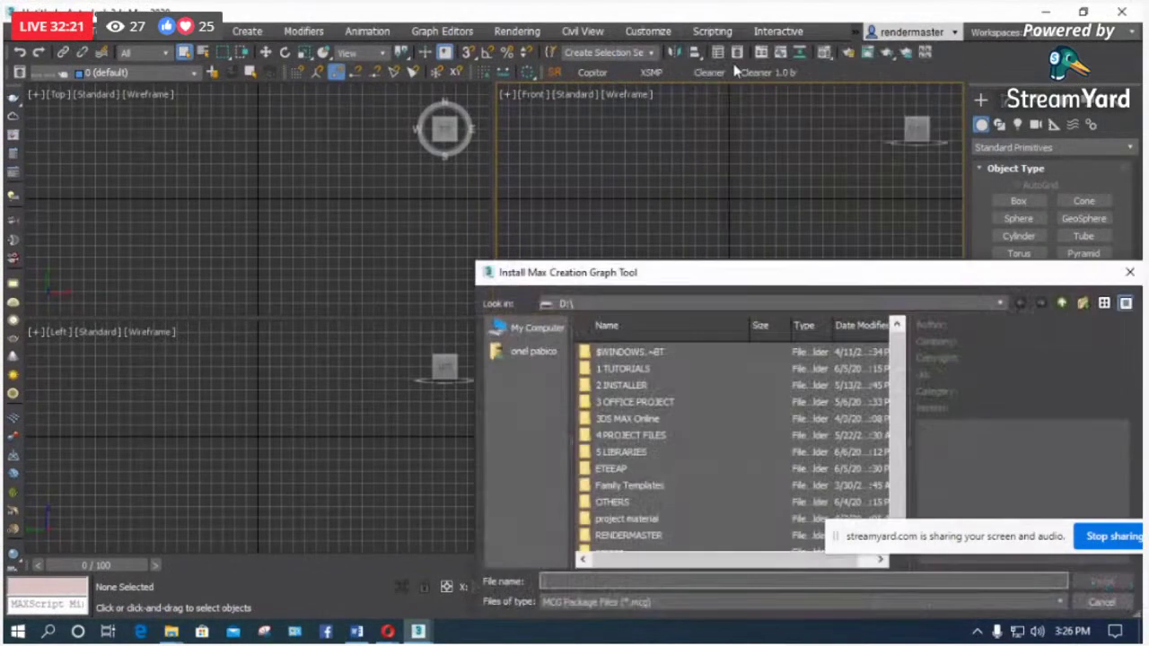
pyautogui.moveTo(708, 265); pyautogui.dragTo(708, 177)
pyautogui.click(530, 233)
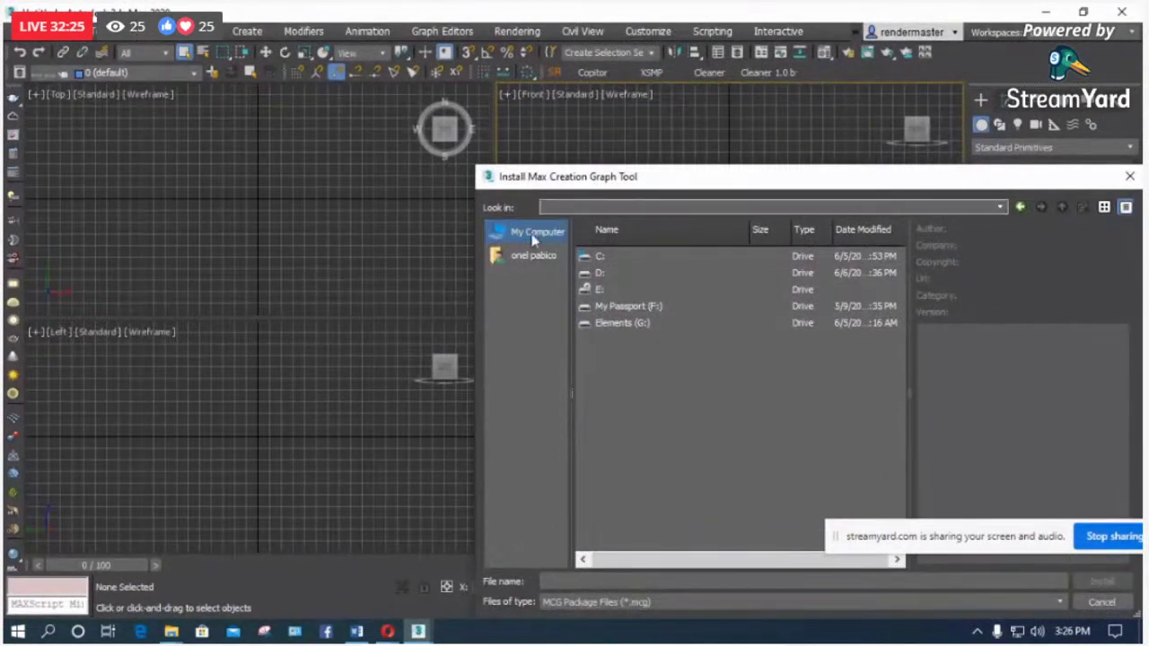
pyautogui.click(530, 257)
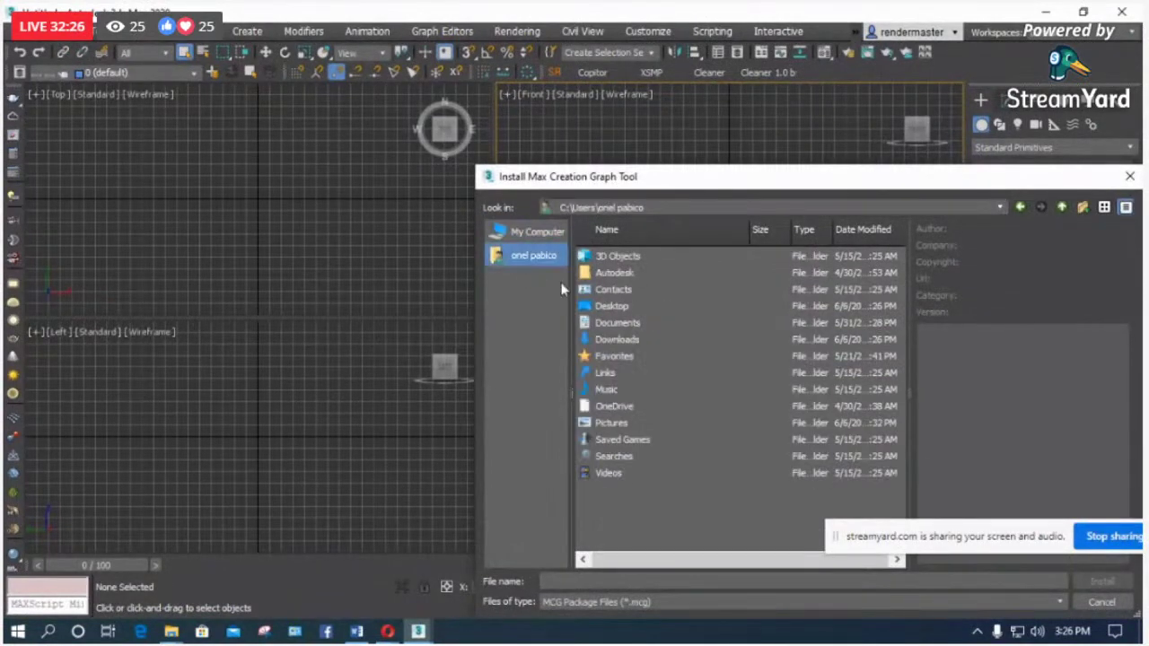
pyautogui.doubleClick(622, 308)
pyautogui.click(637, 290)
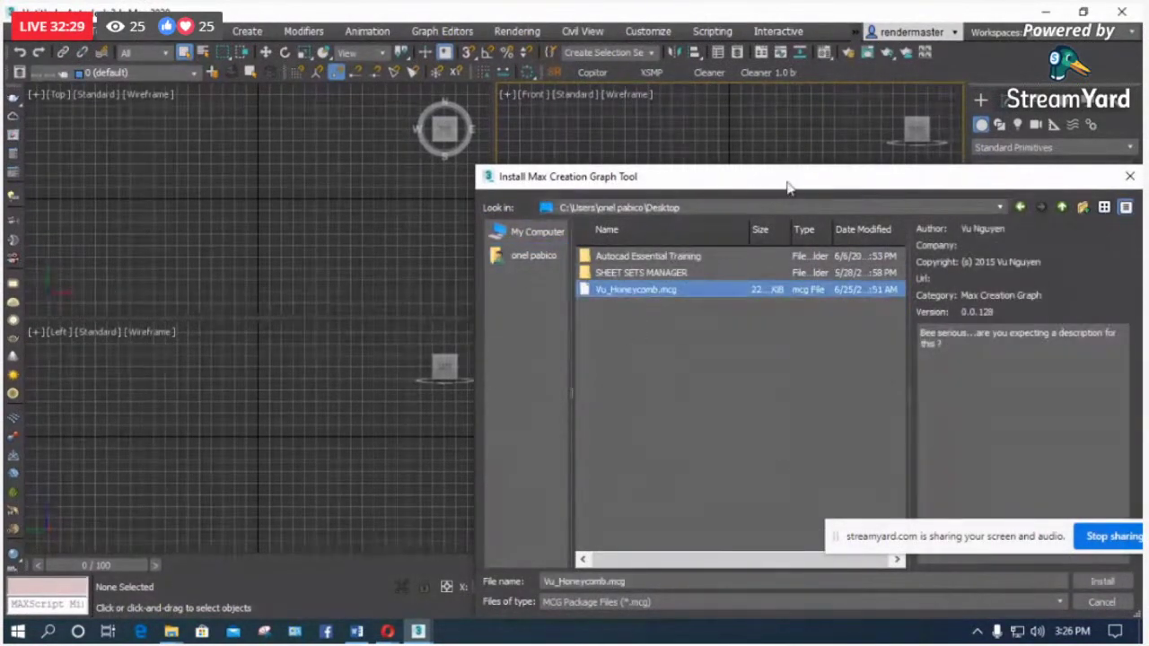
# Step: Install the Vu_Honeycomb package and close the success notice
pyautogui.moveTo(611, 177); pyautogui.dragTo(308, 64)
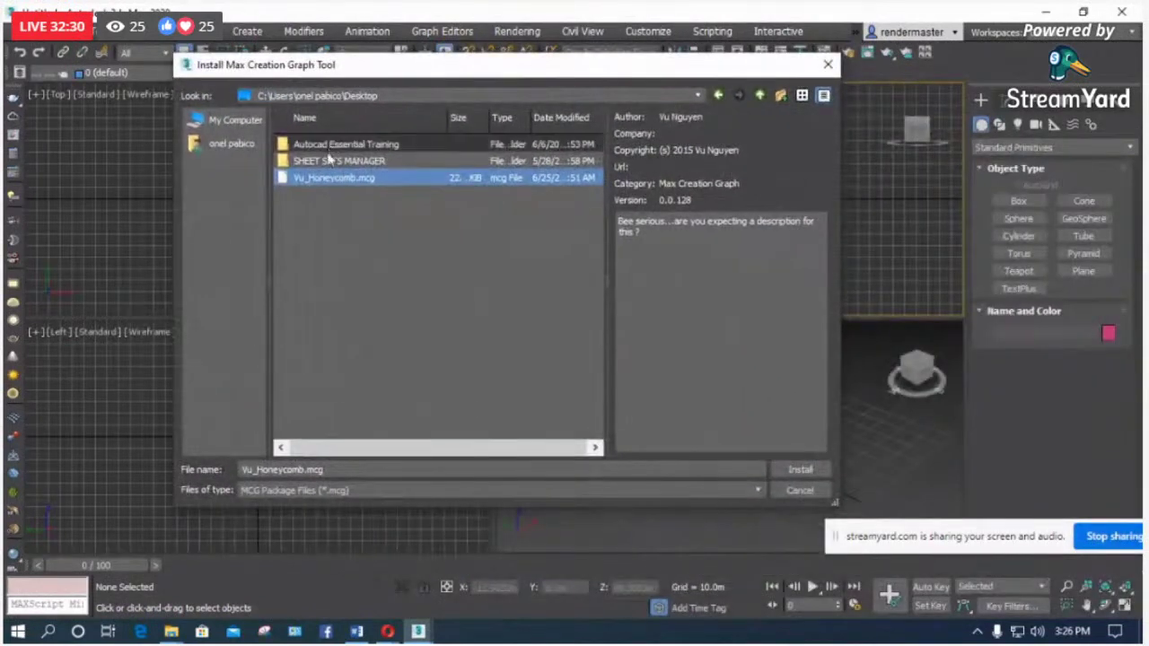
pyautogui.click(800, 469)
pyautogui.moveTo(804, 424); pyautogui.dragTo(458, 181)
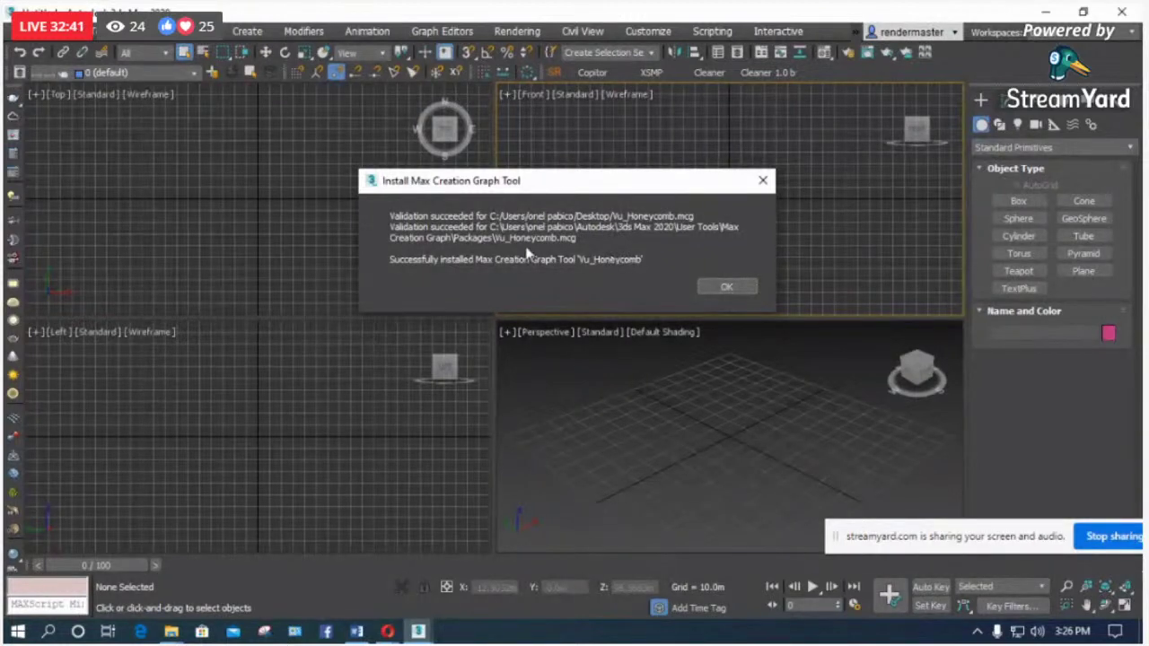
pyautogui.click(727, 287)
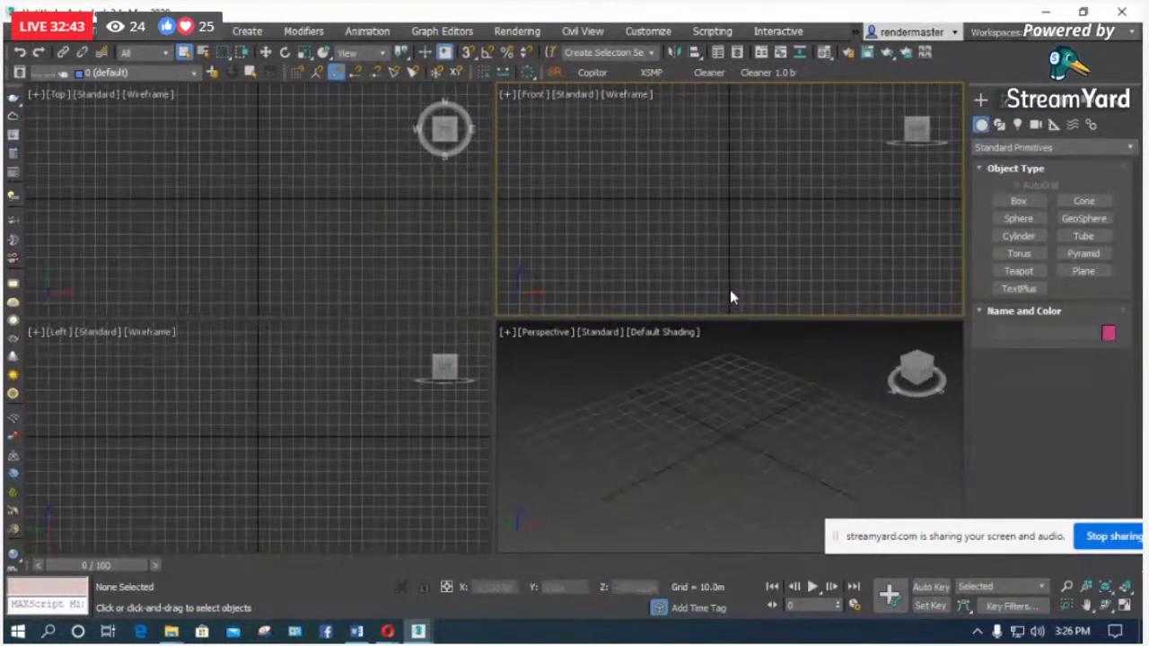
# Step: Switch the Create panel to Max Creation Graph and place a Vu_Honeycomb grid in the Top view
pyautogui.click(1007, 150)
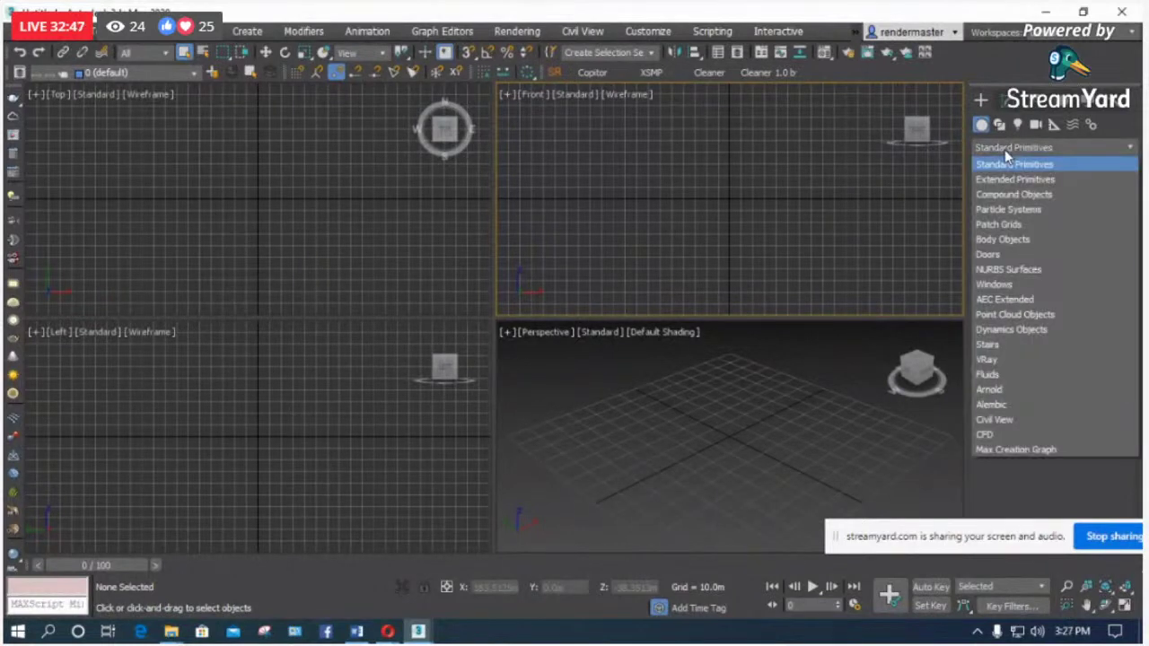
pyautogui.click(1023, 449)
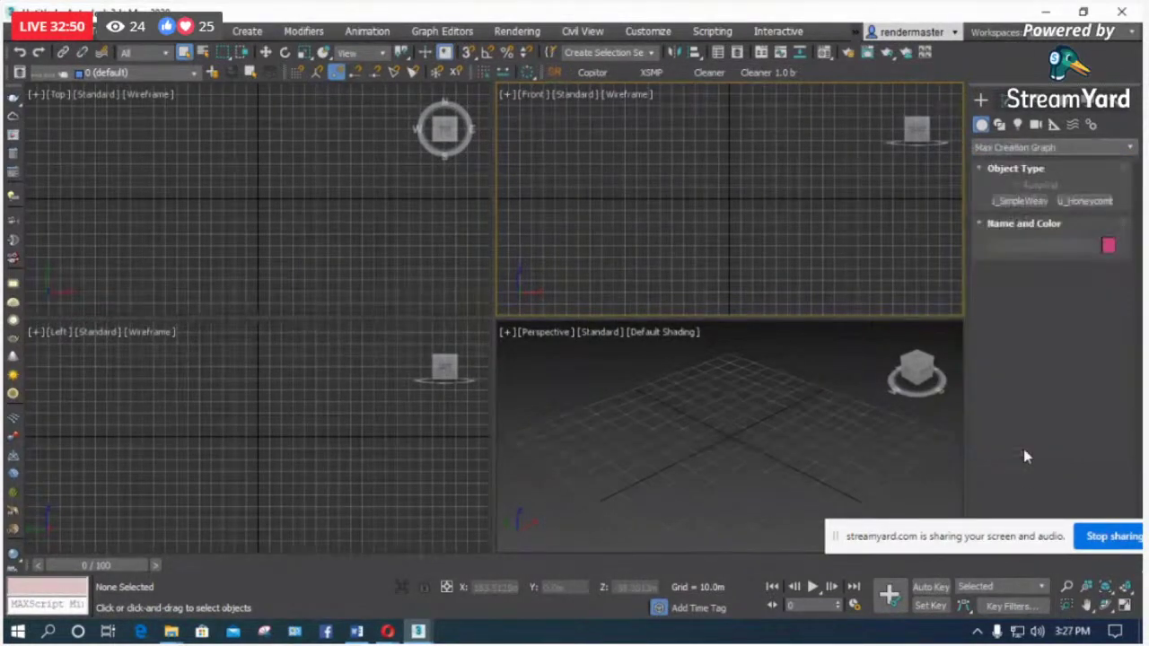
pyautogui.click(1075, 202)
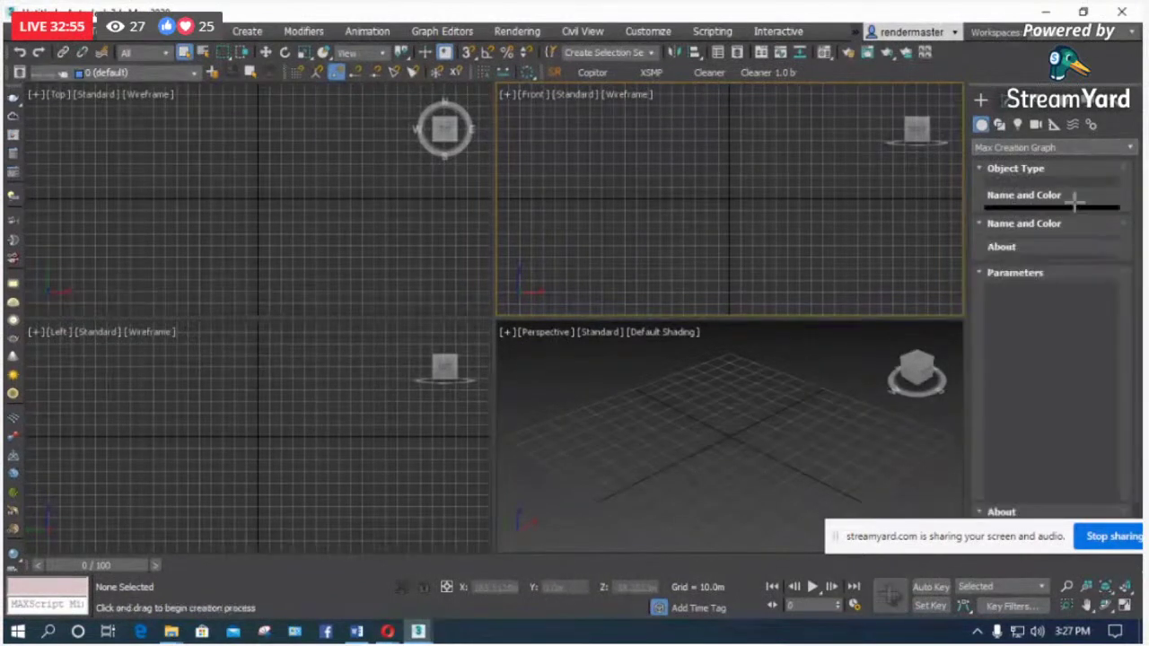
pyautogui.click(256, 196)
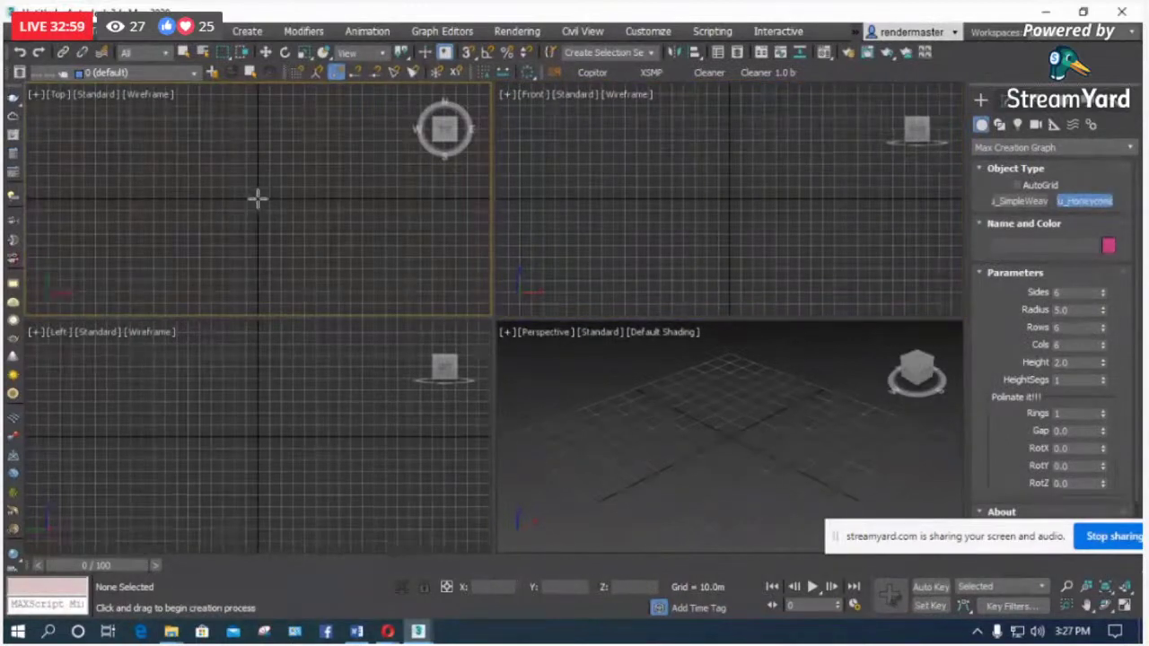
# Step: Change the view to Top and end honeycomb creation
pyautogui.scroll(5, 782, 469)
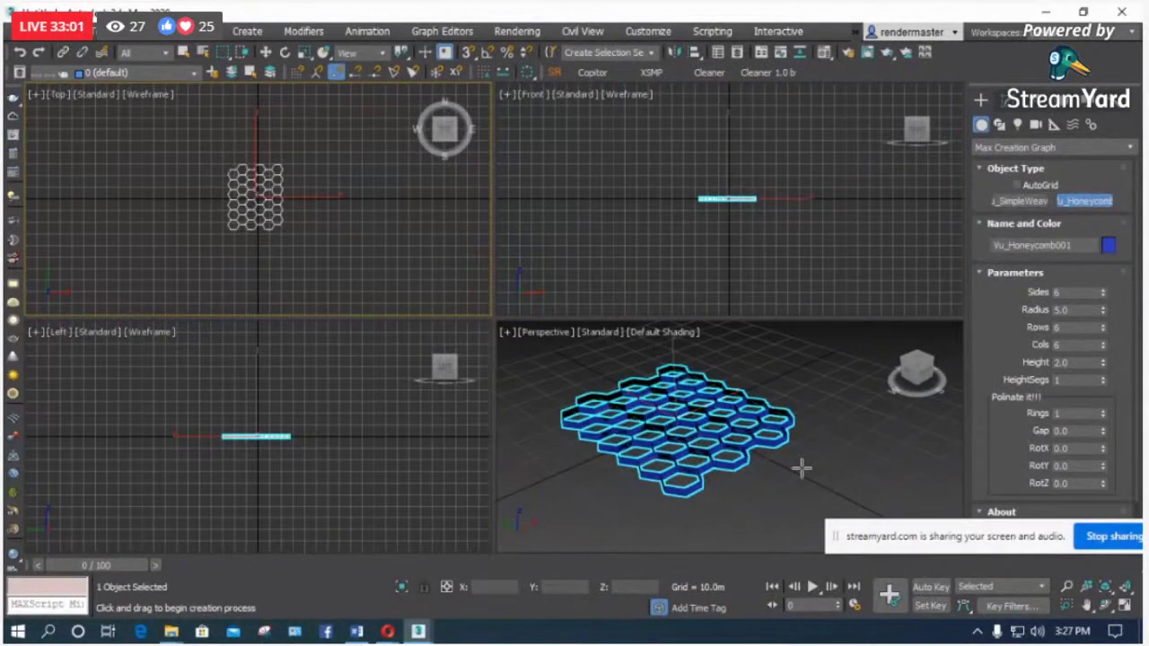
pyautogui.press('t')
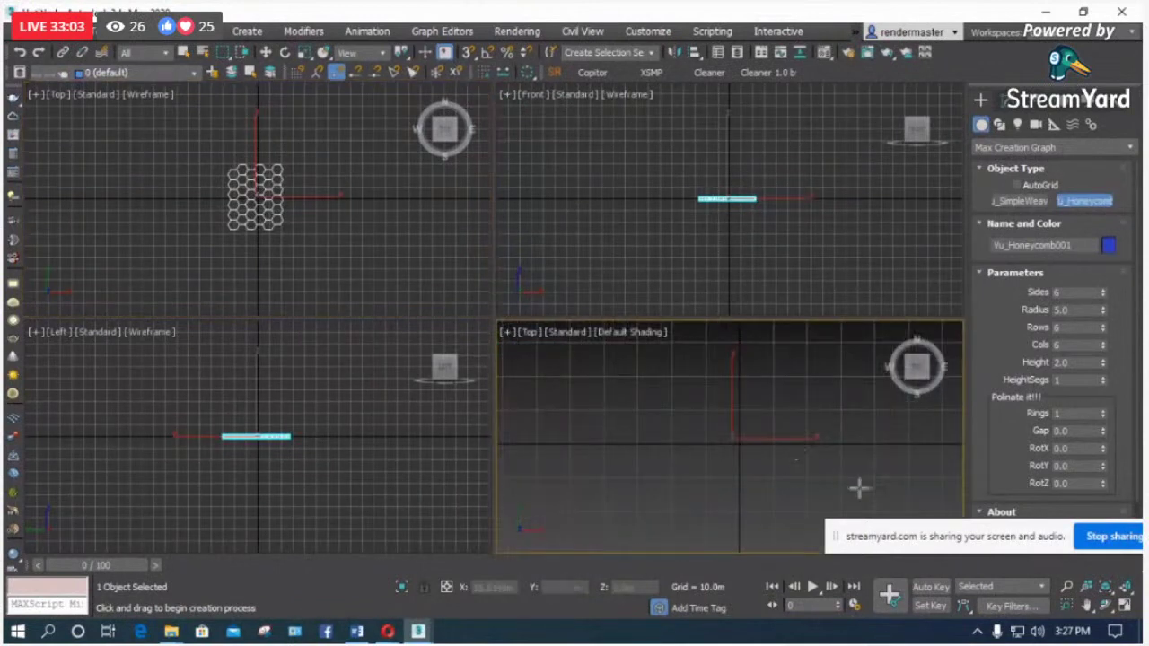
pyautogui.rightClick(781, 465)
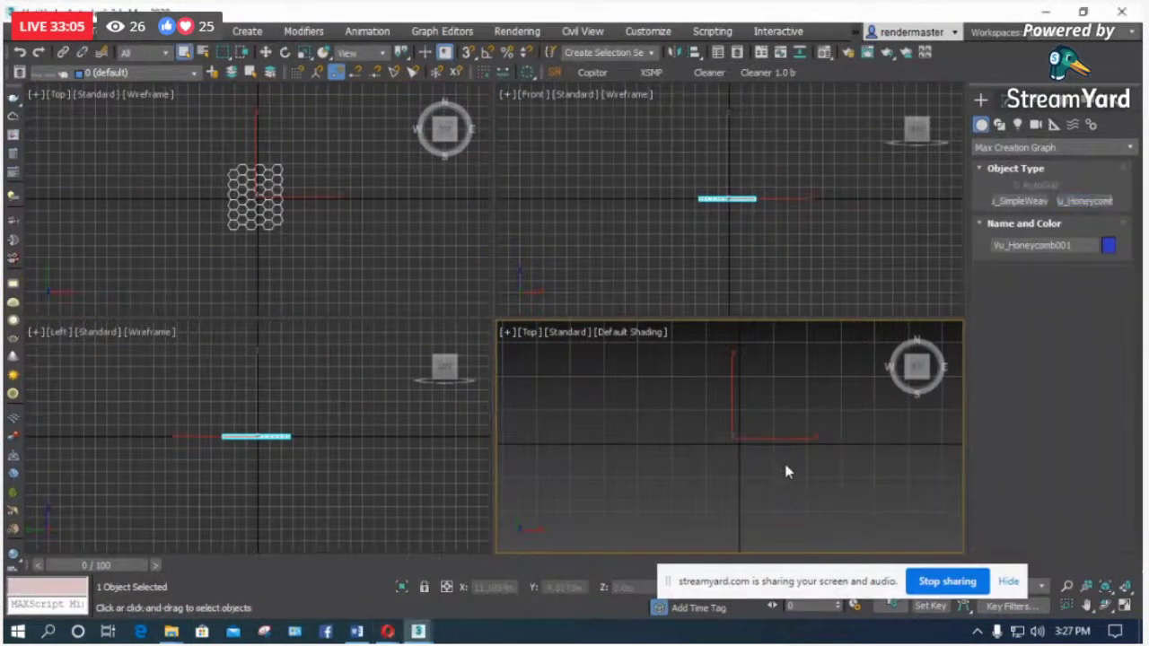
pyautogui.moveTo(785, 470); pyautogui.dragTo(771, 466, button='middle')
pyautogui.moveTo(695, 428); pyautogui.dragTo(678, 412, button='middle')
# Step: Select the honeycomb, zoom it to fit a maximized Top view, and show its parameters
pyautogui.click(368, 284)
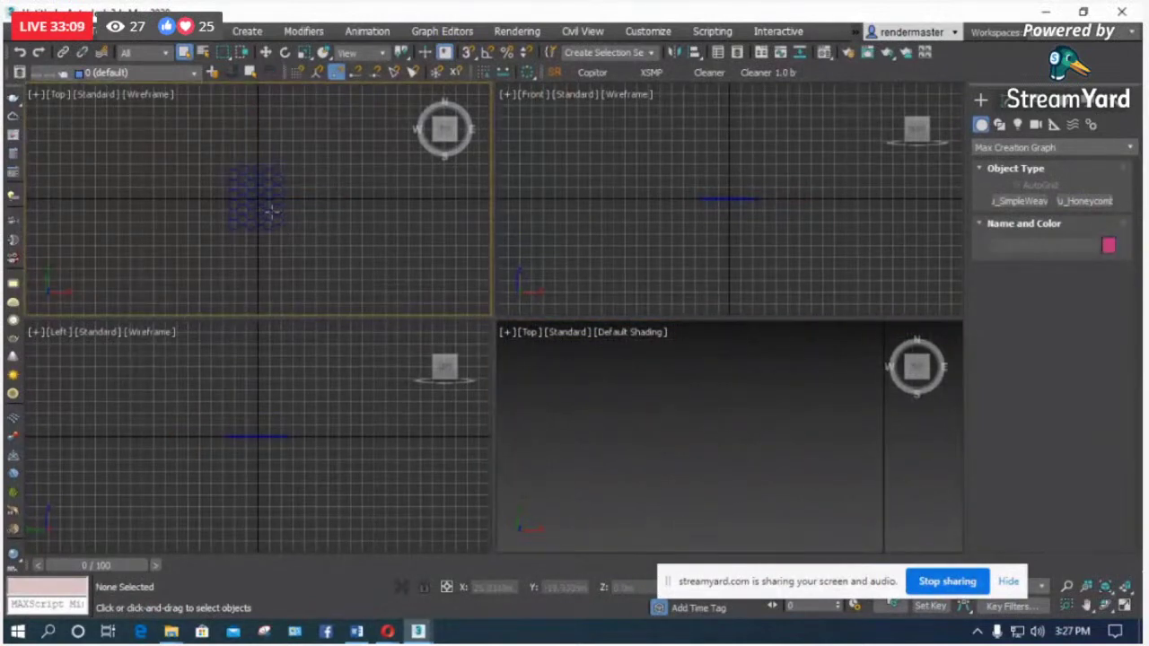
pyautogui.click(269, 211)
pyautogui.press('z')
pyautogui.click(1124, 606)
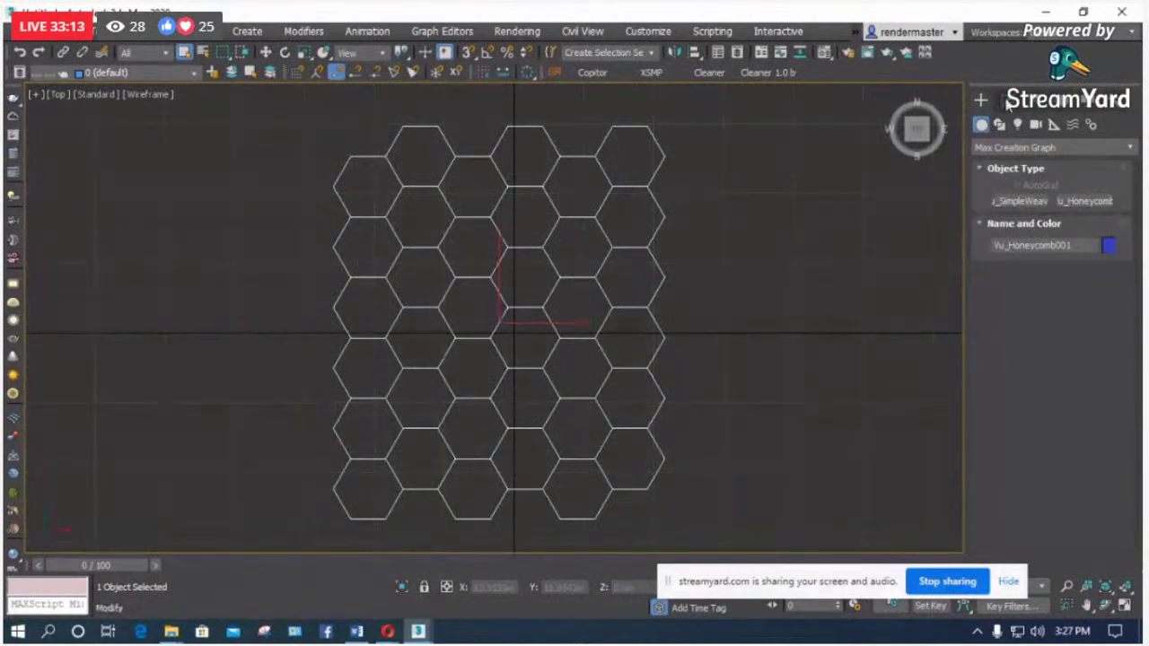
pyautogui.click(1010, 103)
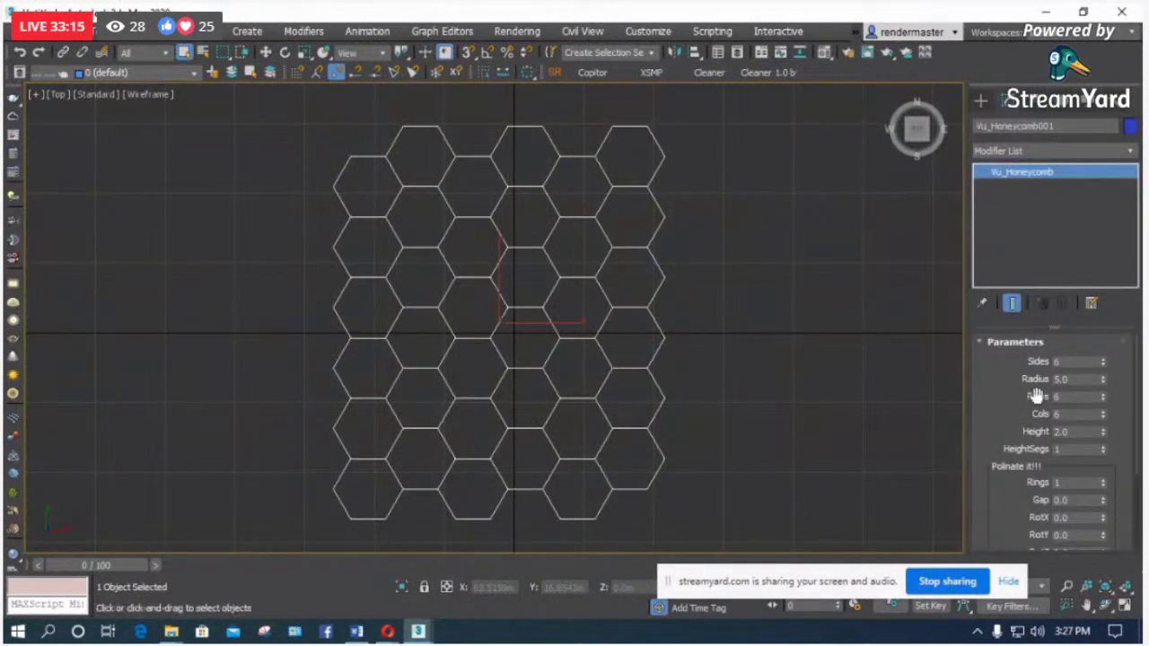
# Step: Set the honeycomb to 5 rows with a cell Radius of 5.0
pyautogui.click(1102, 361)
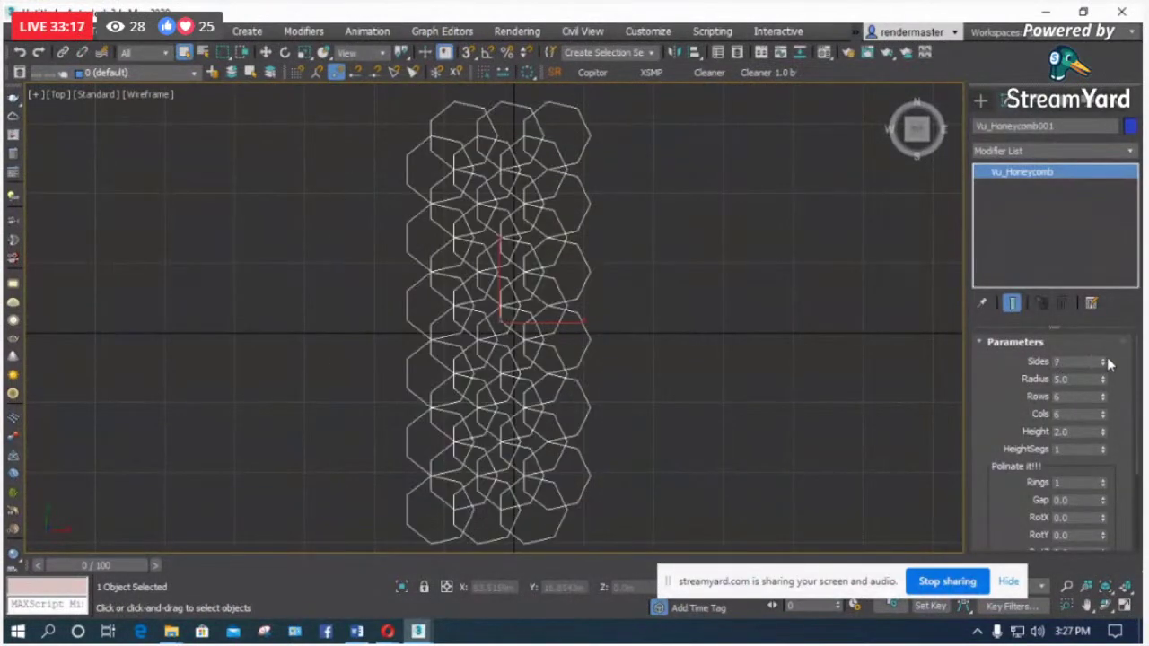
pyautogui.moveTo(1104, 379); pyautogui.dragTo(1104, 402)
pyautogui.click(1104, 395)
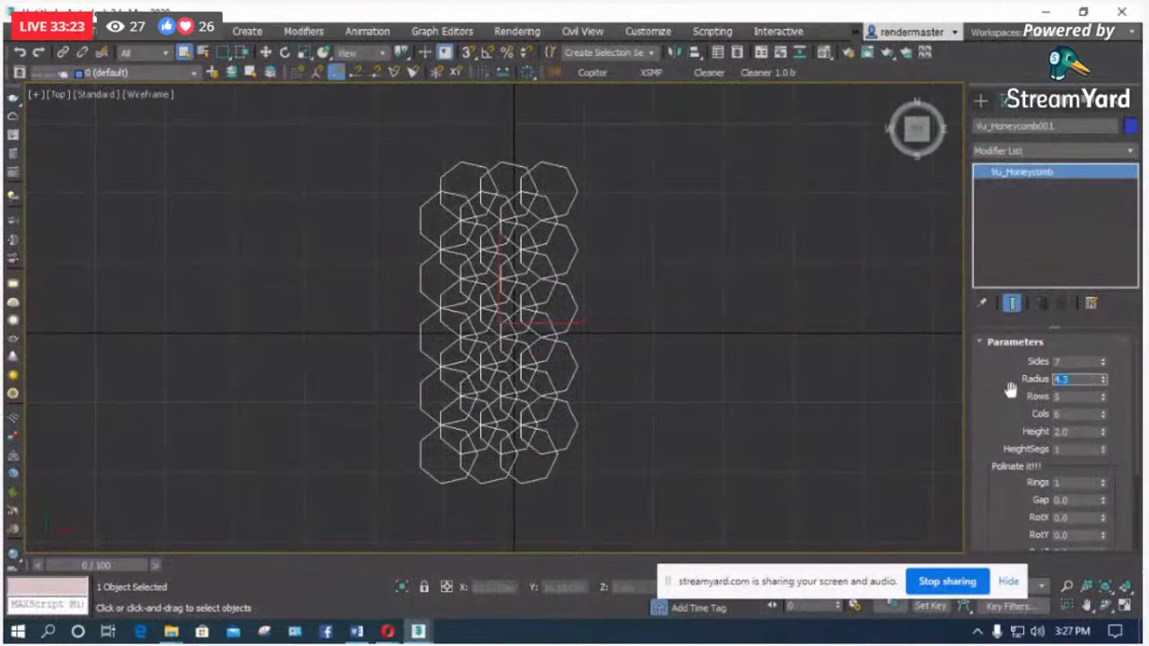
pyautogui.doubleClick(1059, 379)
pyautogui.write('5')
pyautogui.press('Tab')
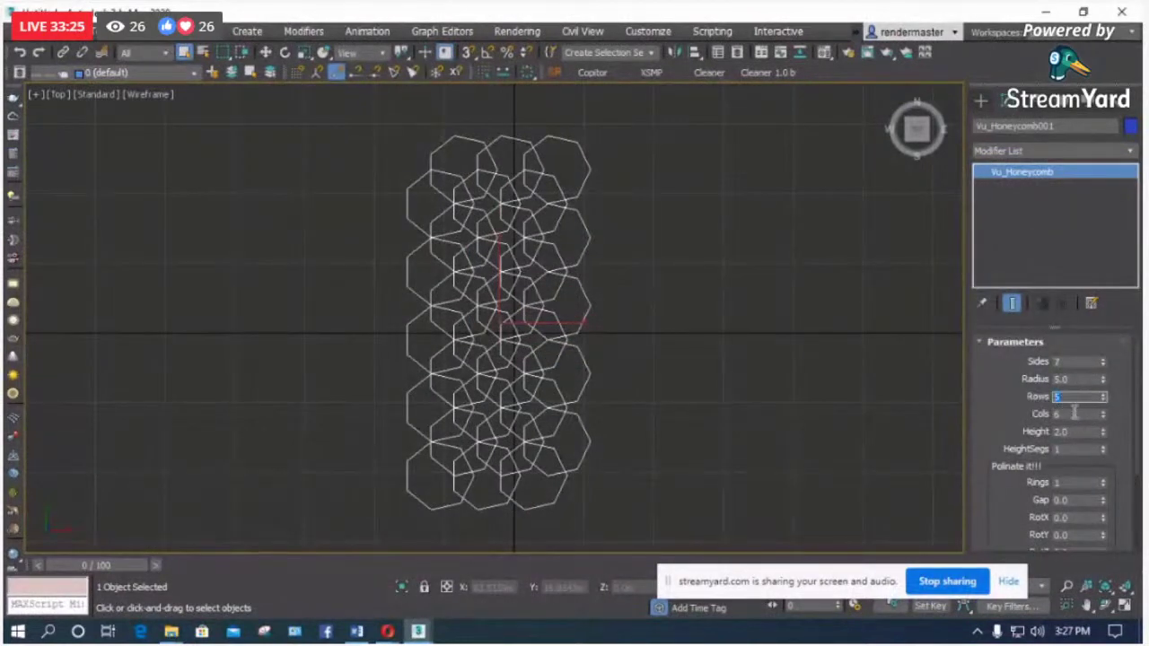
# Step: Set 23 columns, 2 height segments, 2 rings, a 1.9 gap and 6 sides
pyautogui.moveTo(1106, 418)
pyautogui.mouseDown()
pyautogui.moveTo(1105, 404)
pyautogui.moveTo(1110, 421)
pyautogui.mouseUp()
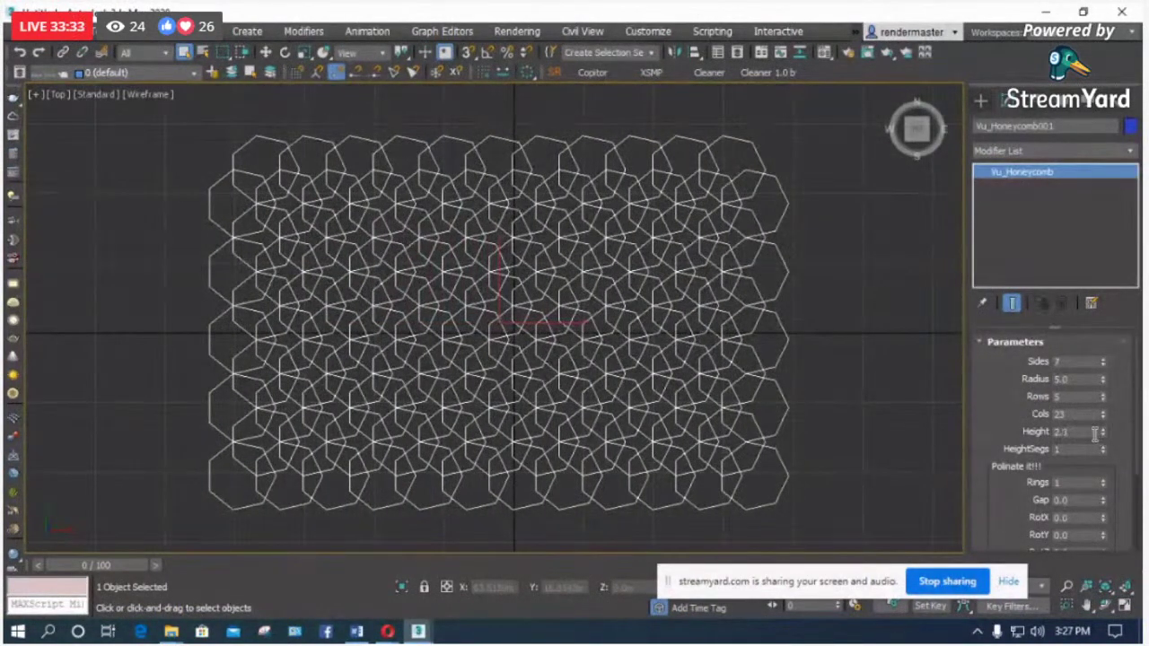
pyautogui.click(1104, 449)
pyautogui.click(1105, 482)
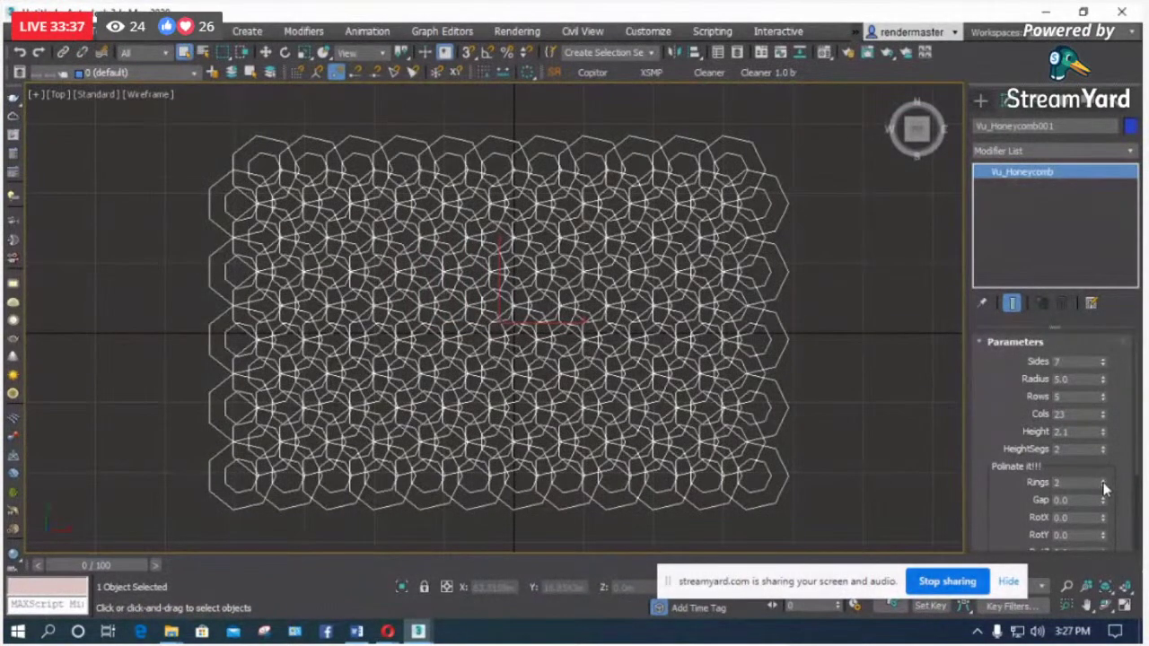
pyautogui.click(1104, 486)
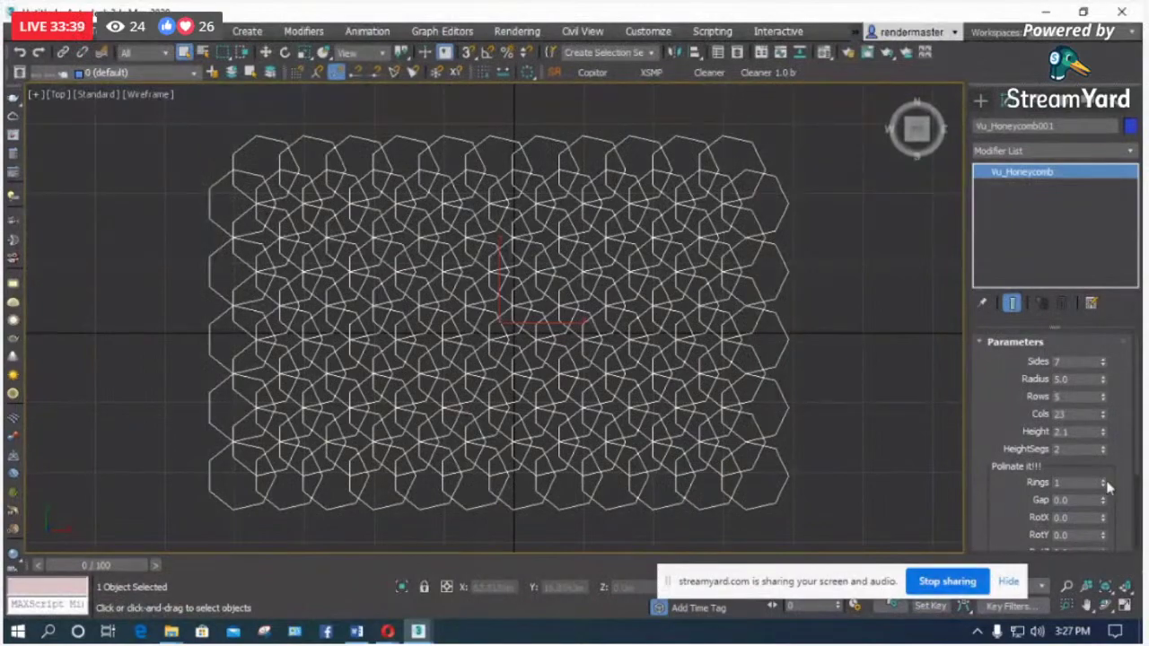
pyautogui.click(1104, 483)
pyautogui.moveTo(1105, 503)
pyautogui.mouseDown()
pyautogui.moveTo(1105, 442)
pyautogui.moveTo(1104, 486)
pyautogui.mouseUp()
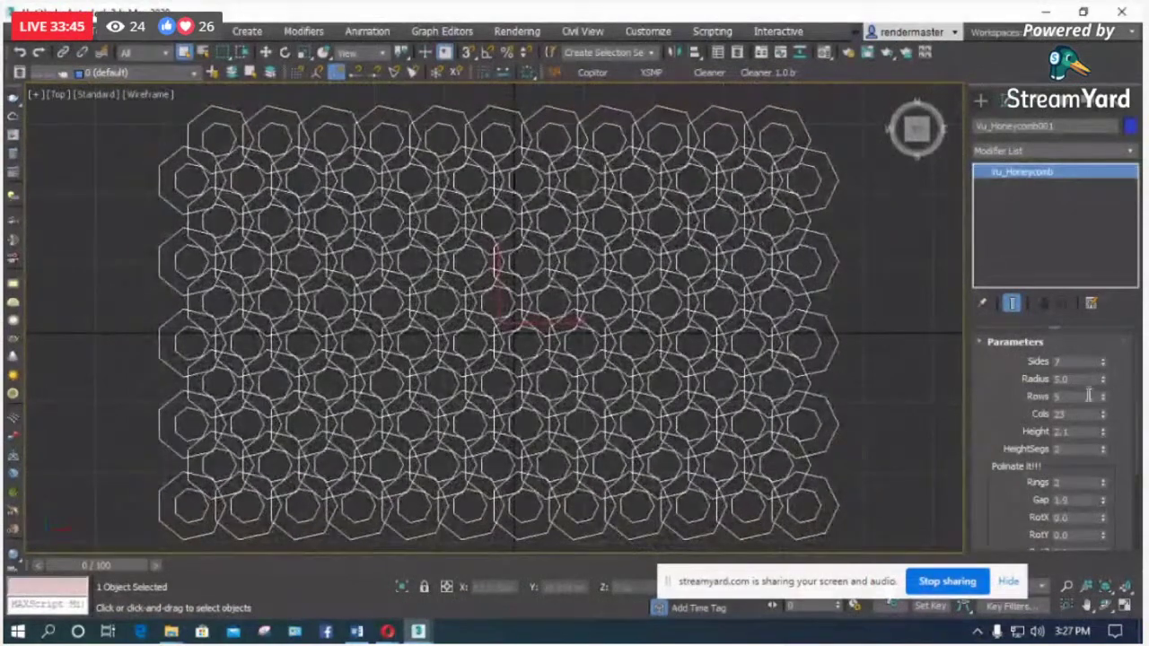
pyautogui.click(1105, 366)
# Step: Zoom to fit the whole 5-by-23 honeycomb band in the view
pyautogui.scroll(-5, 532, 368)
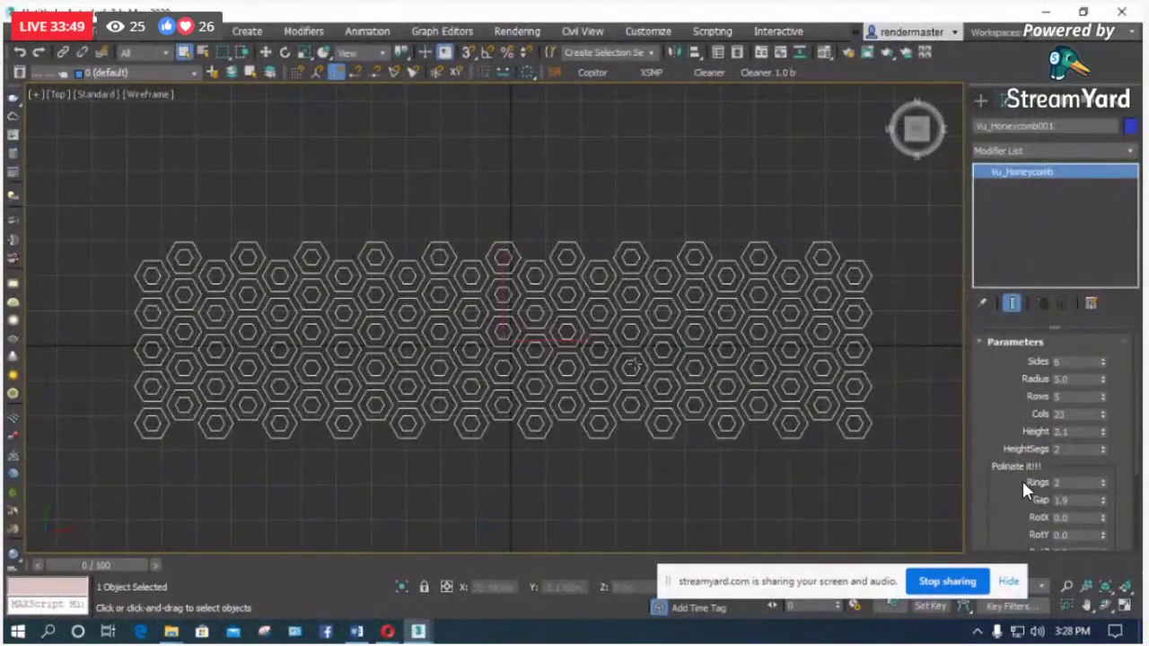
pyautogui.scroll(-5, 1011, 476)
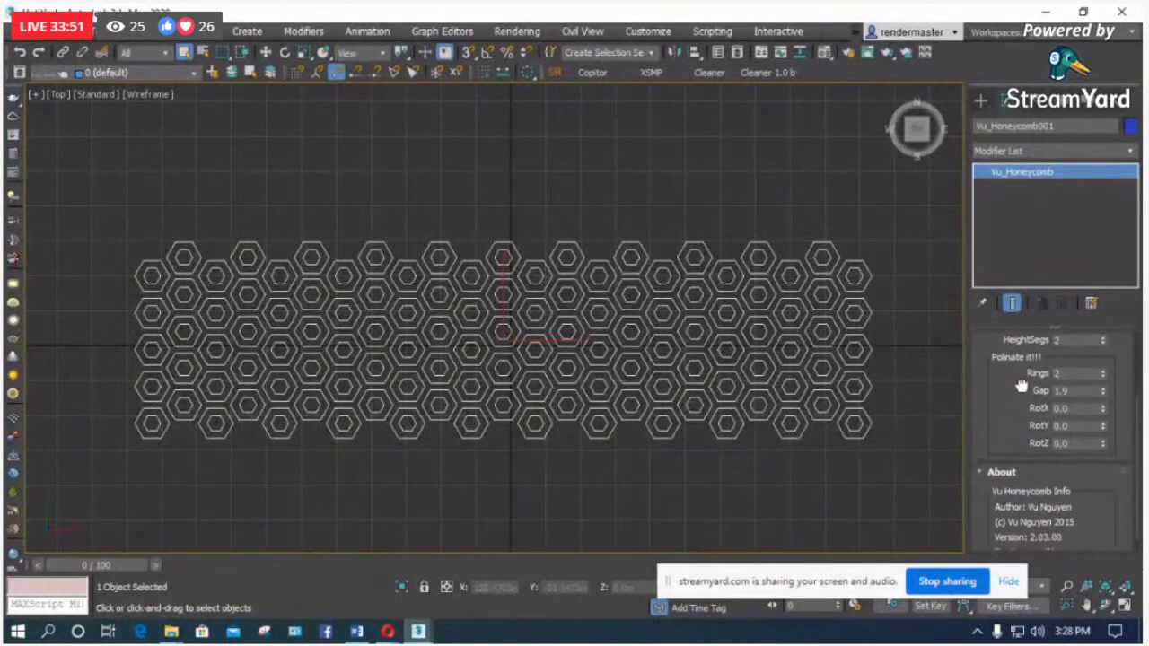
pyautogui.scroll(3, 997, 485)
pyautogui.scroll(1, 1024, 422)
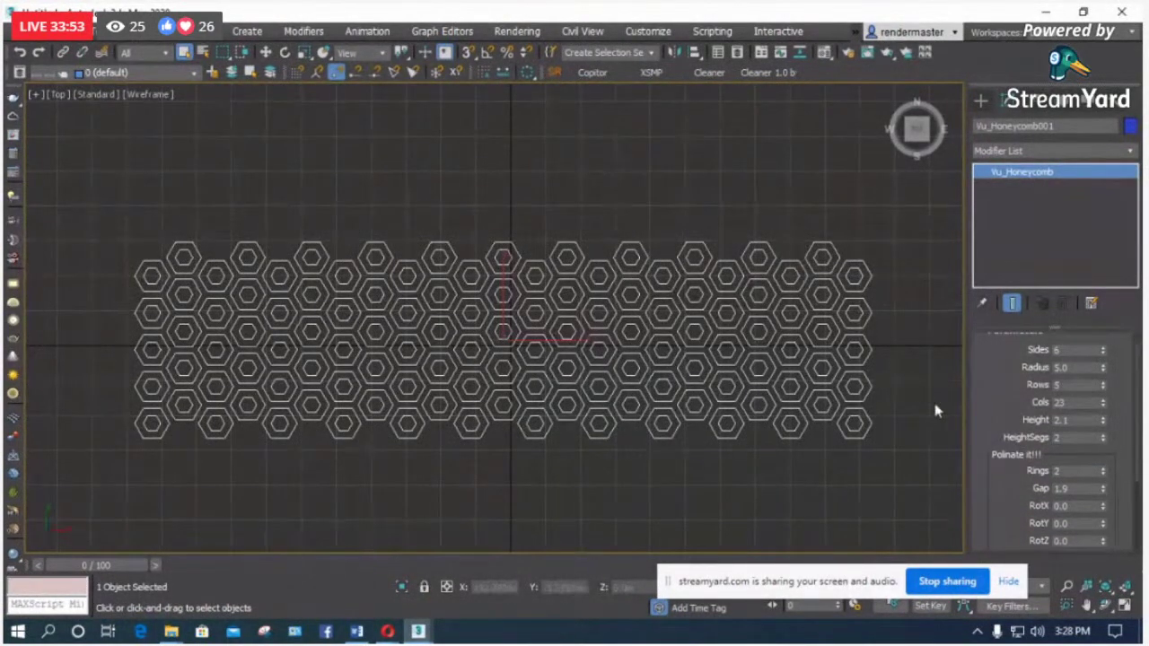
pyautogui.click(1105, 606)
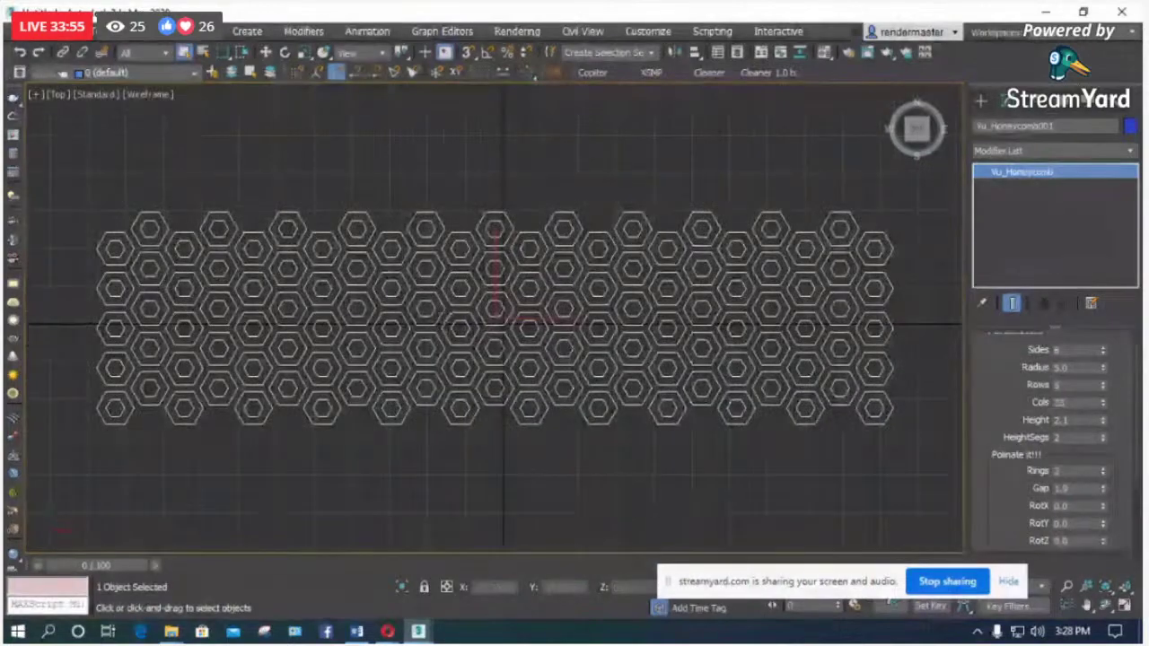
pyautogui.click(1111, 608)
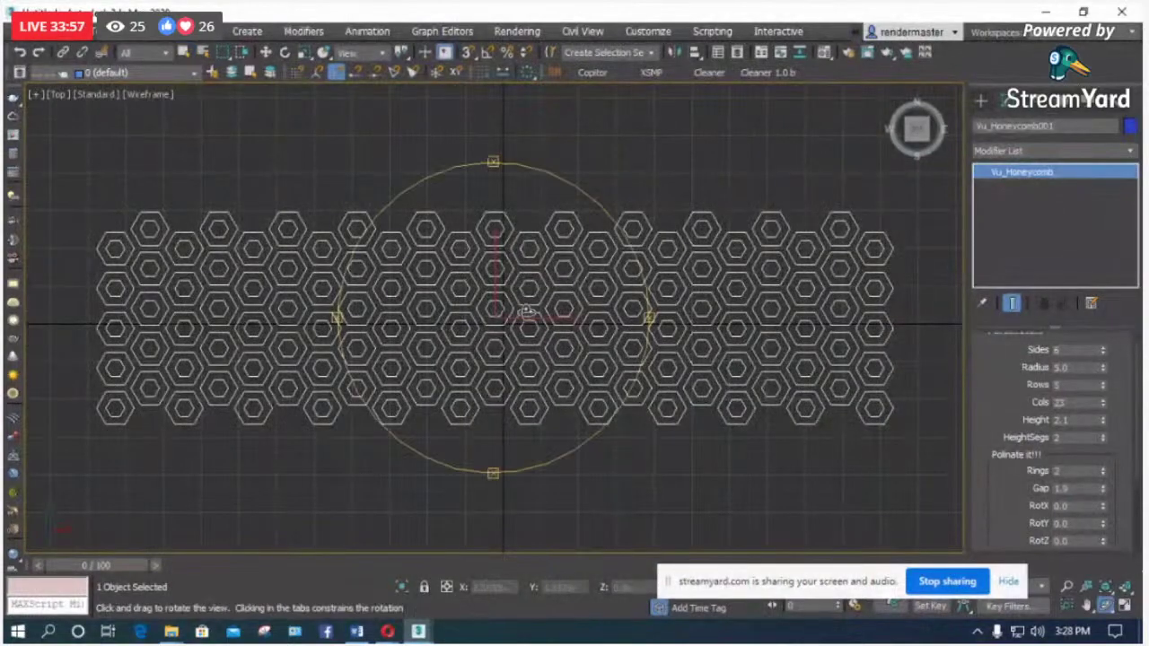
# Step: Orbit to a tilted close-up and set the honeycomb Height to 1.0
pyautogui.moveTo(528, 311)
pyautogui.mouseDown()
pyautogui.moveTo(542, 267)
pyautogui.moveTo(397, 395)
pyautogui.mouseUp()
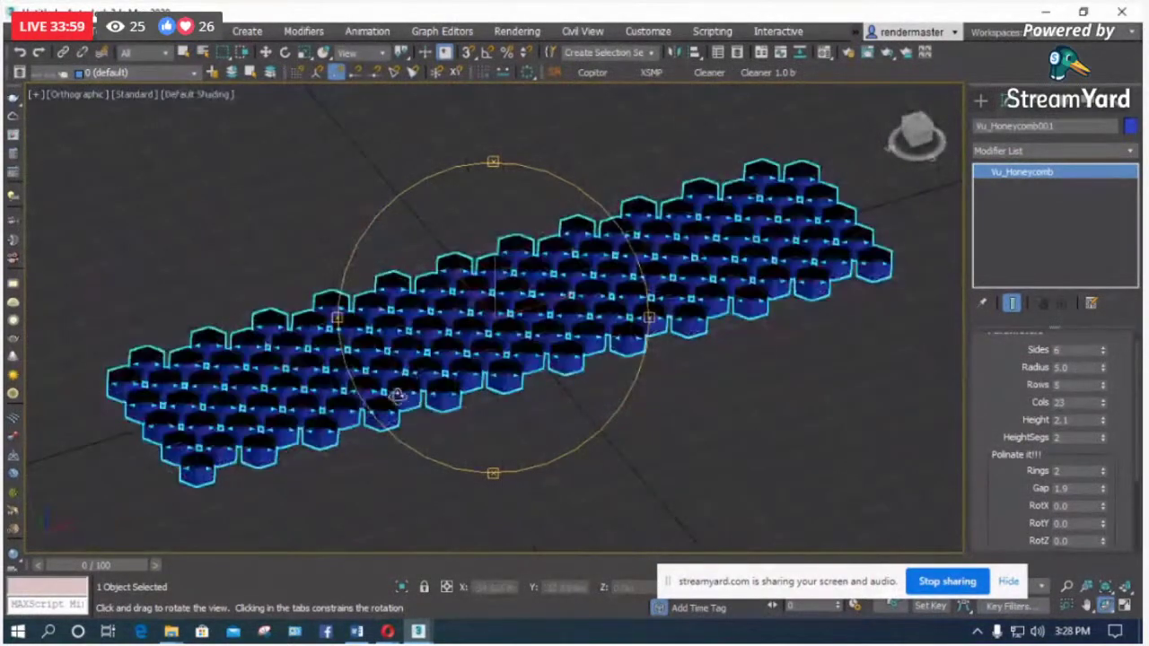
pyautogui.scroll(3, 377, 402)
pyautogui.scroll(4, 512, 351)
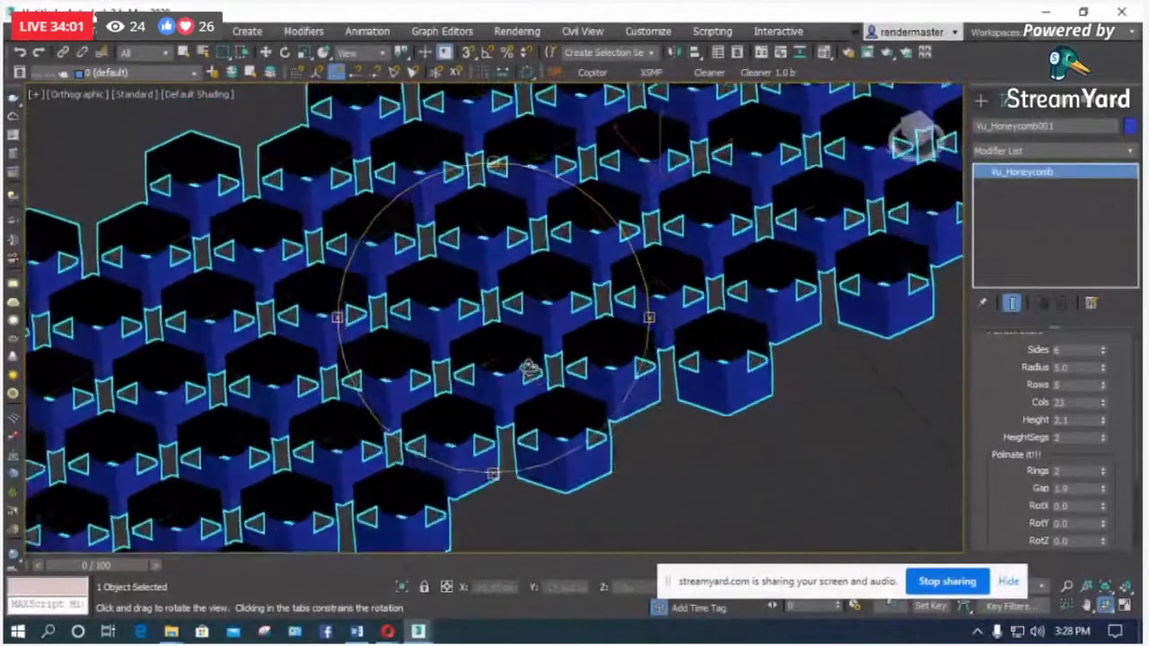
pyautogui.moveTo(530, 370); pyautogui.dragTo(492, 388)
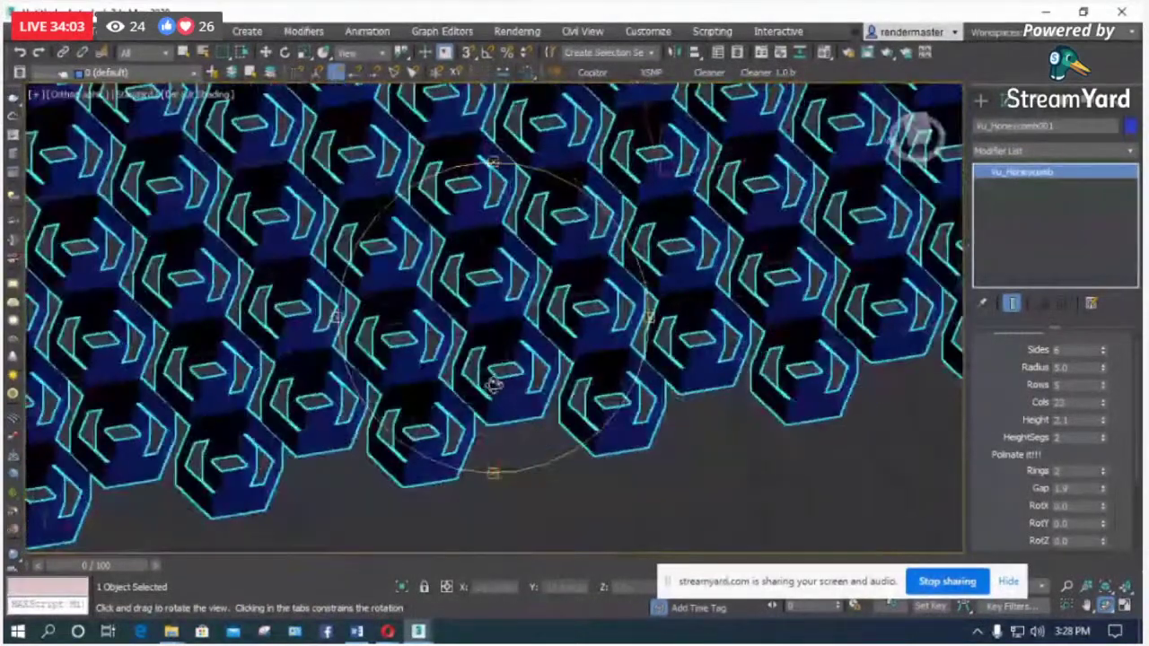
pyautogui.scroll(2, 839, 368)
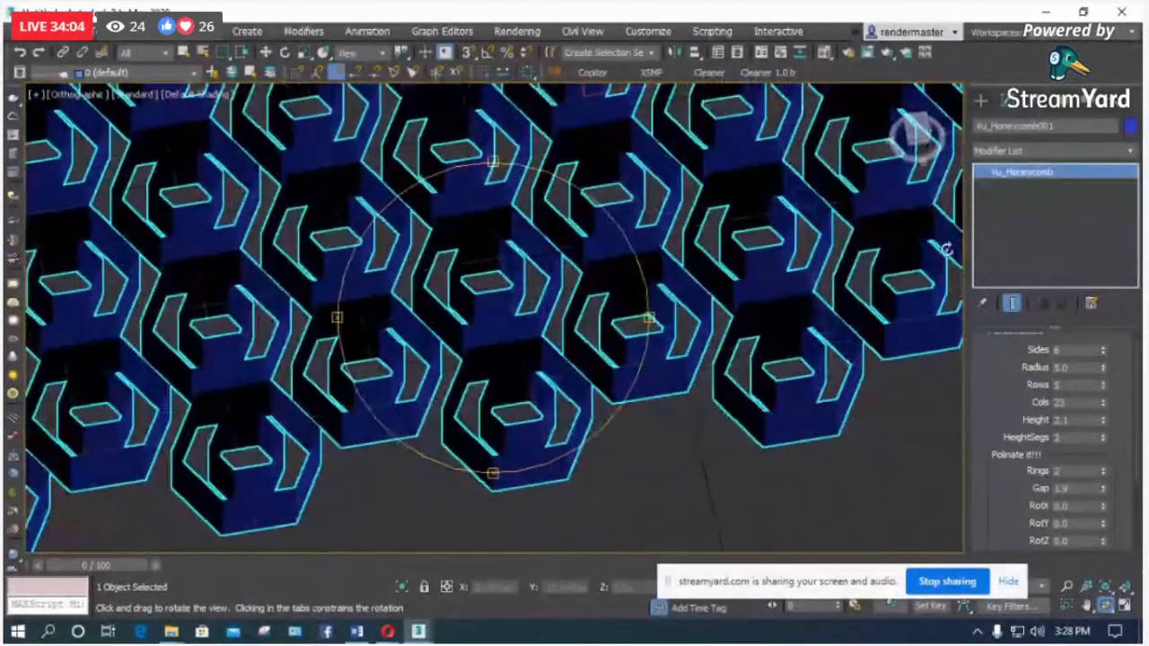
pyautogui.doubleClick(1090, 420)
pyautogui.write('0')
pyautogui.press('Return')
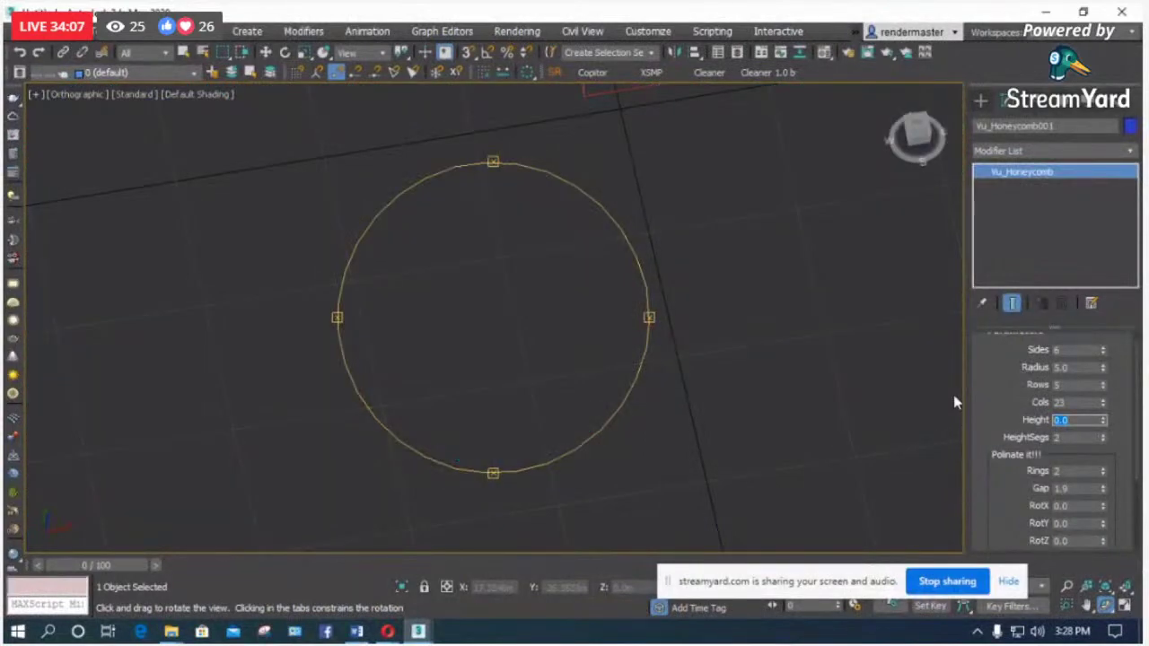
pyautogui.write('1')
pyautogui.press('Return')
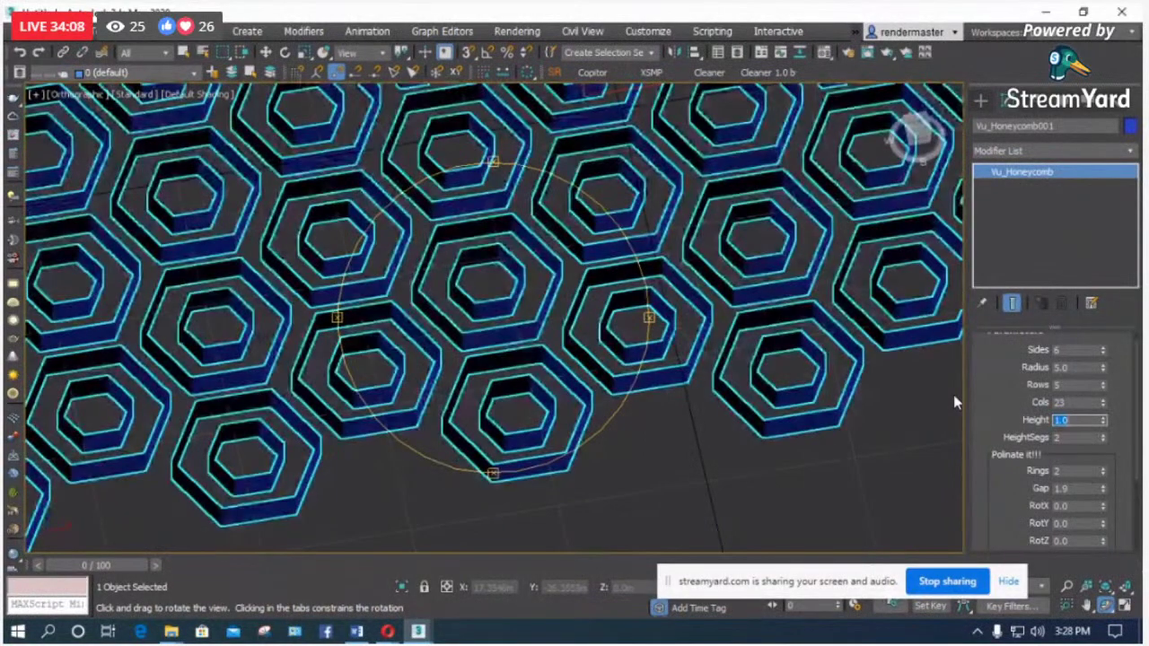
# Step: Add a Shell modifier and set its Outer Amount to 1.0m after trying 0.1m
pyautogui.click(1042, 153)
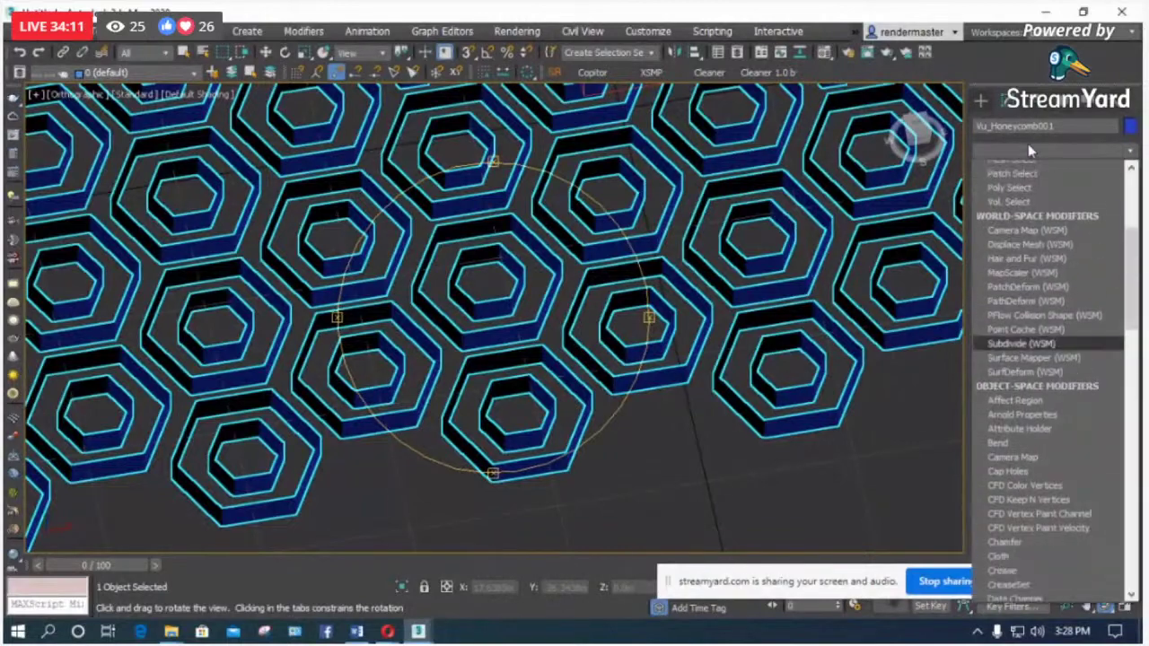
pyautogui.scroll(-15, 1024, 270)
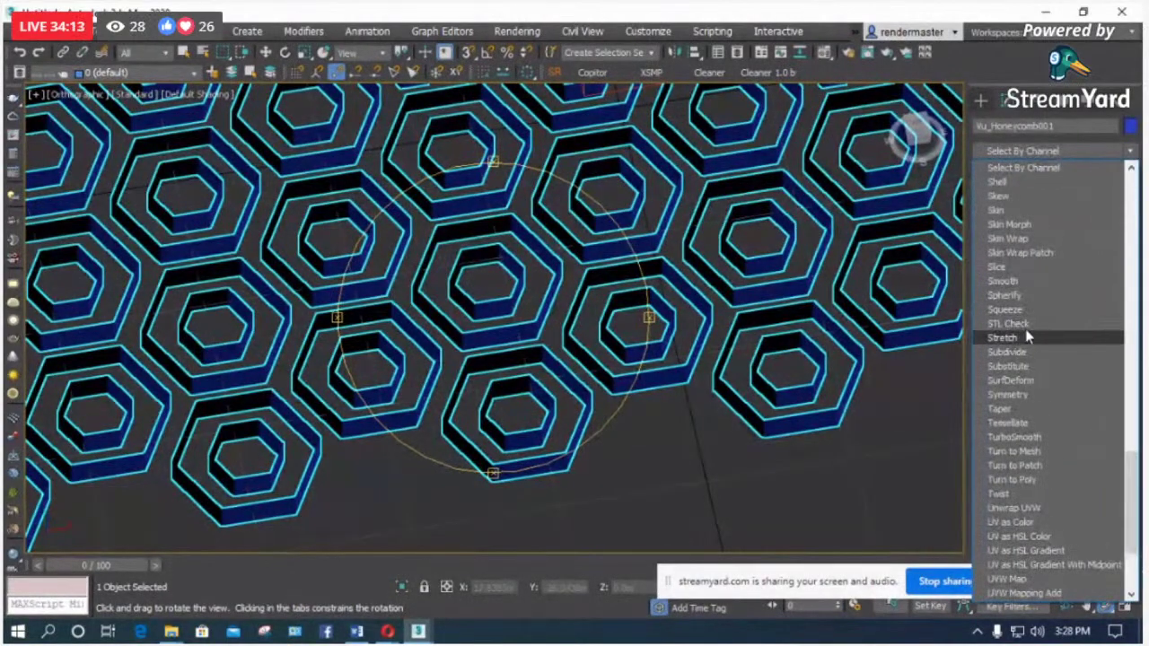
pyautogui.click(1025, 183)
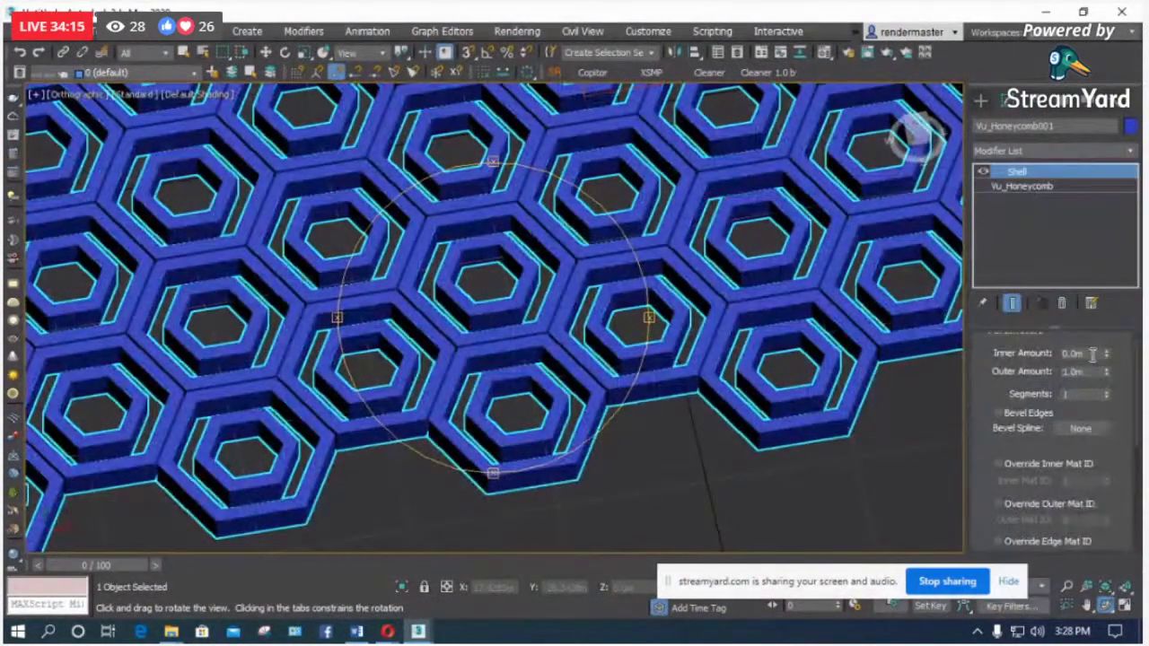
pyautogui.click(1073, 372)
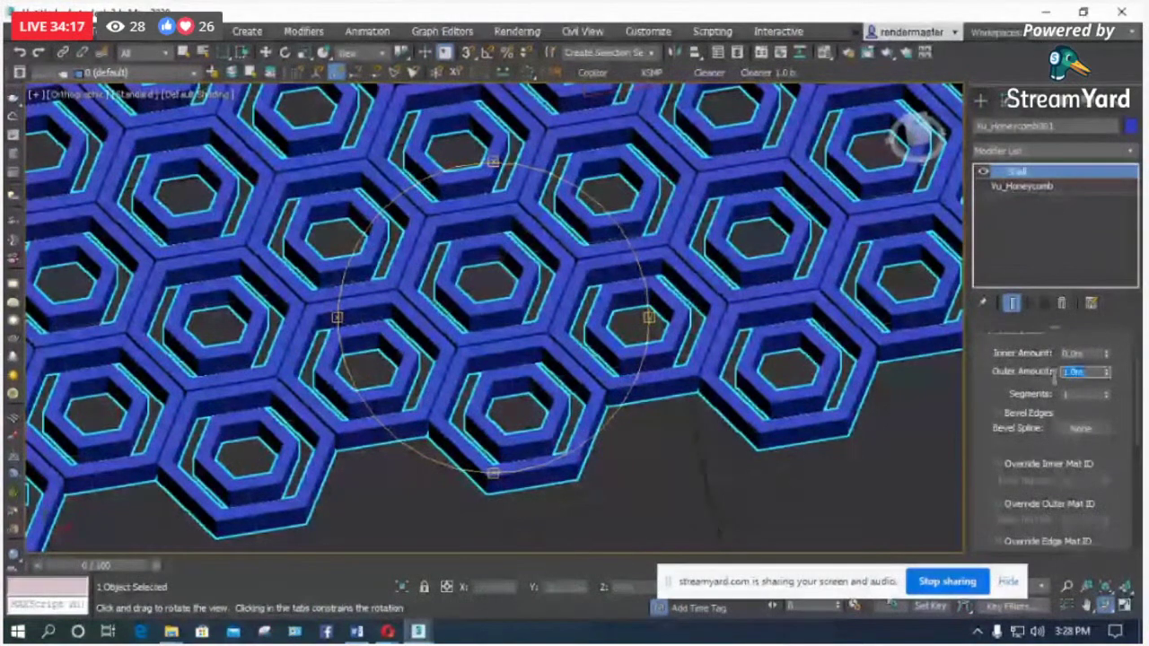
pyautogui.write('0')
pyautogui.press('Return')
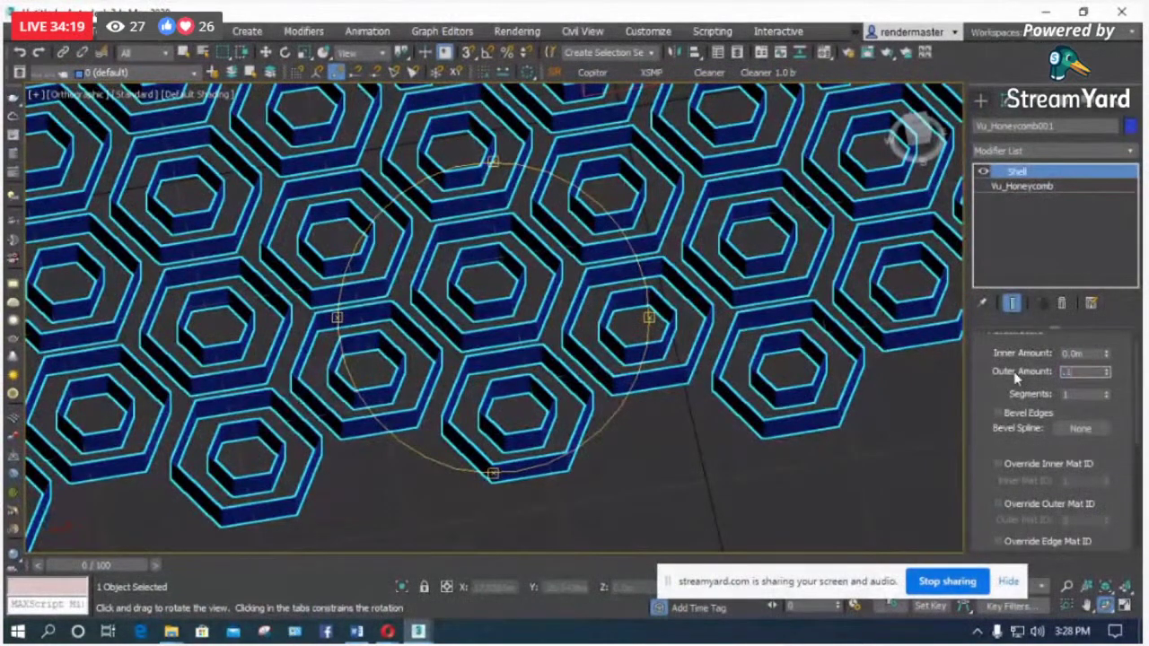
pyautogui.press('Return')
pyautogui.write('1')
pyautogui.press('Return')
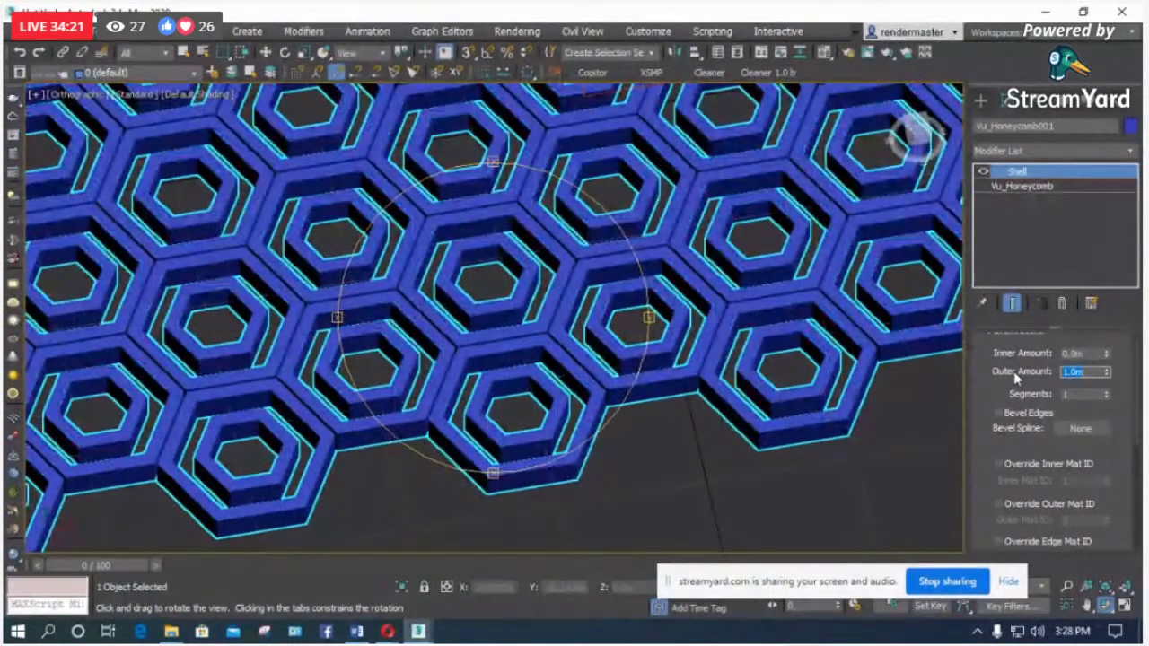
# Step: Orbit to view the shelled band, then reselect Vu_Honeycomb in the modifier stack
pyautogui.scroll(-4, 543, 346)
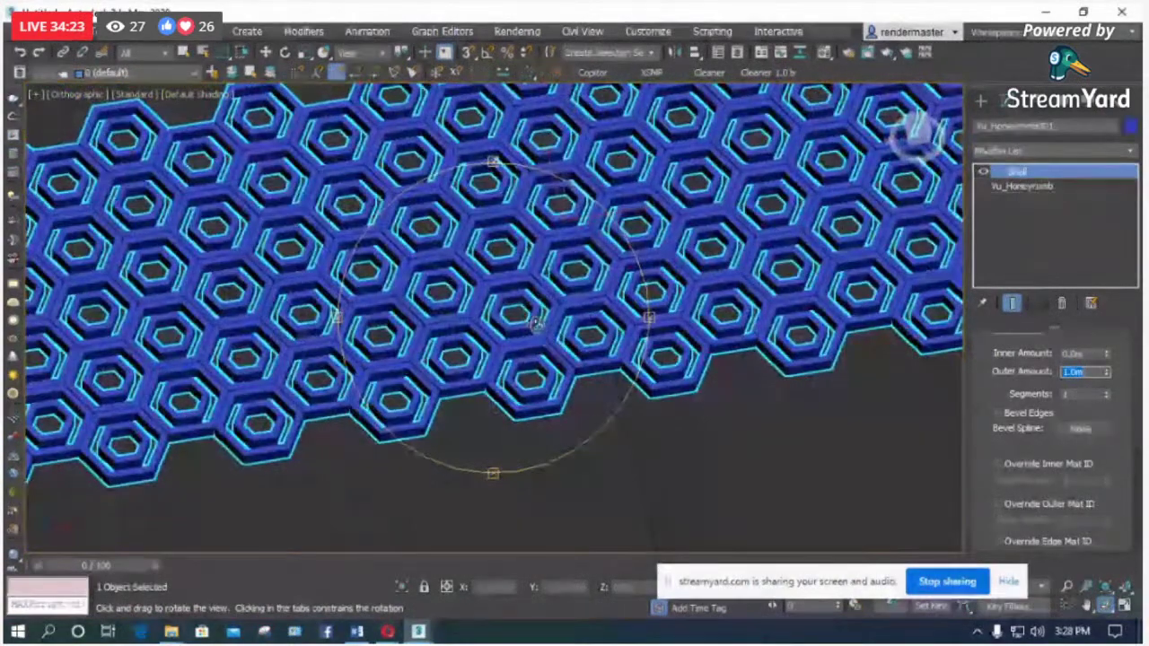
pyautogui.moveTo(544, 346)
pyautogui.mouseDown()
pyautogui.moveTo(509, 323)
pyautogui.moveTo(538, 320)
pyautogui.moveTo(532, 327)
pyautogui.mouseUp()
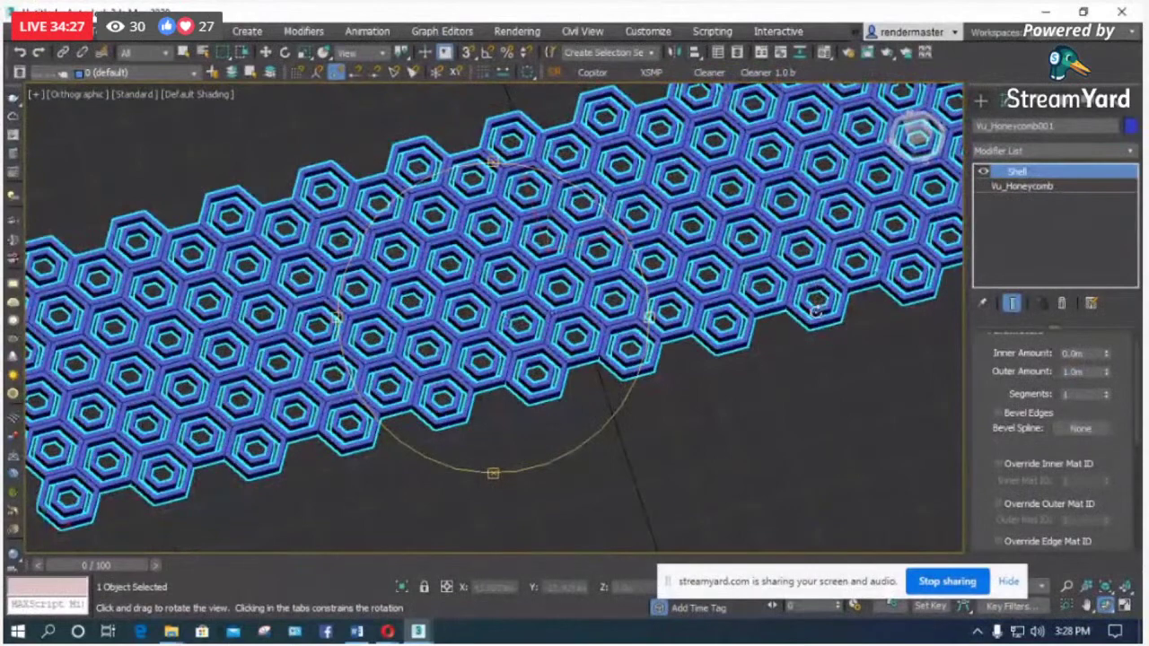
pyautogui.rightClick(803, 381)
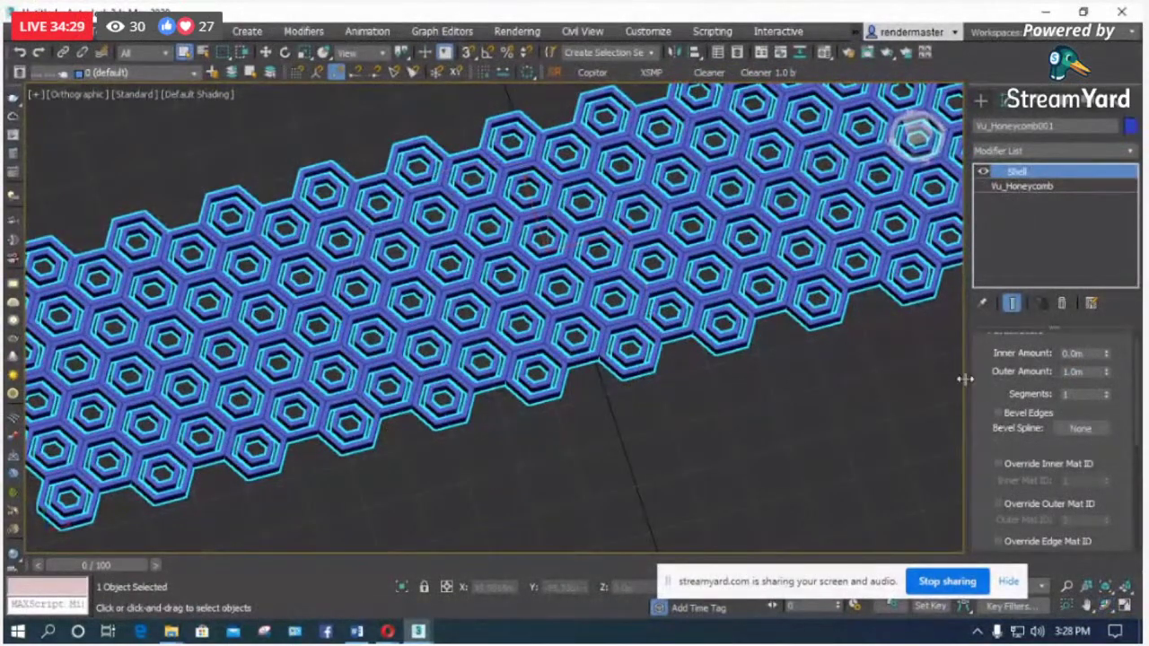
pyautogui.moveTo(982, 384); pyautogui.dragTo(997, 505)
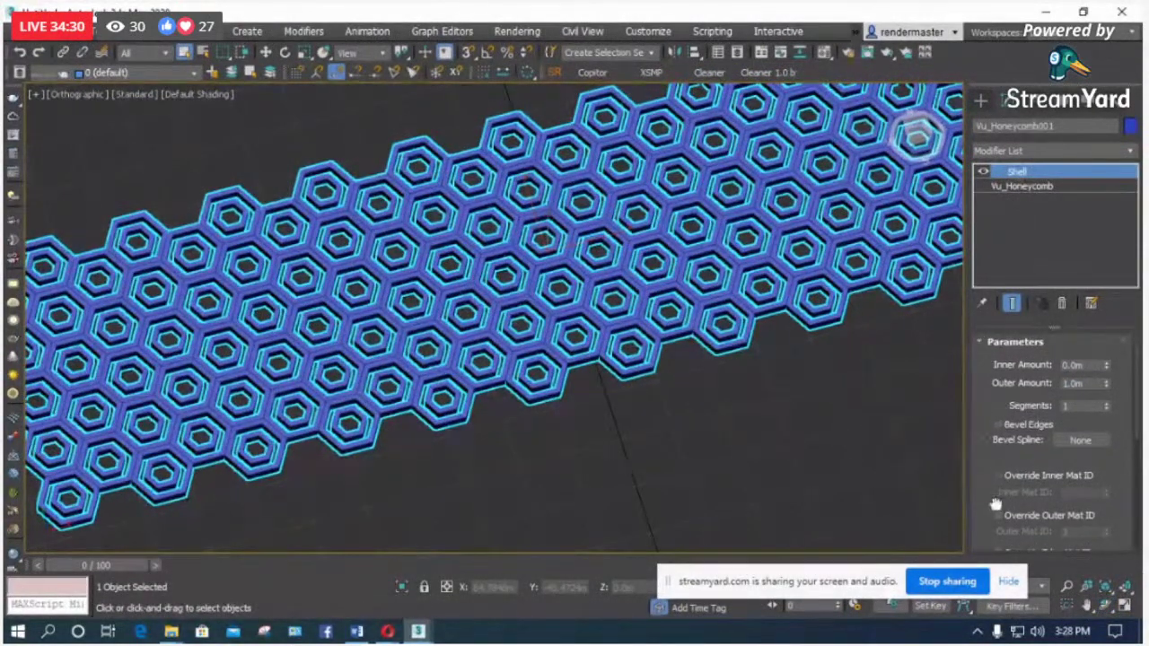
pyautogui.click(1024, 187)
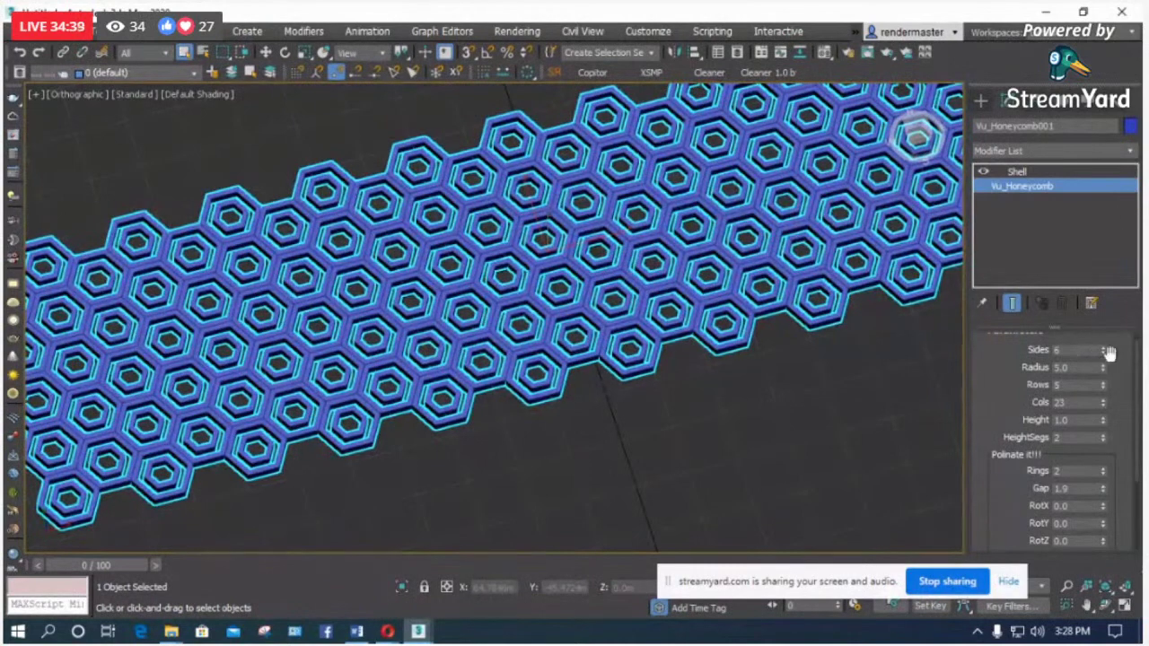
# Step: Raise the honeycomb cells to 9 sides, widen to about 35 columns and enlarge the gap
pyautogui.click(1105, 347)
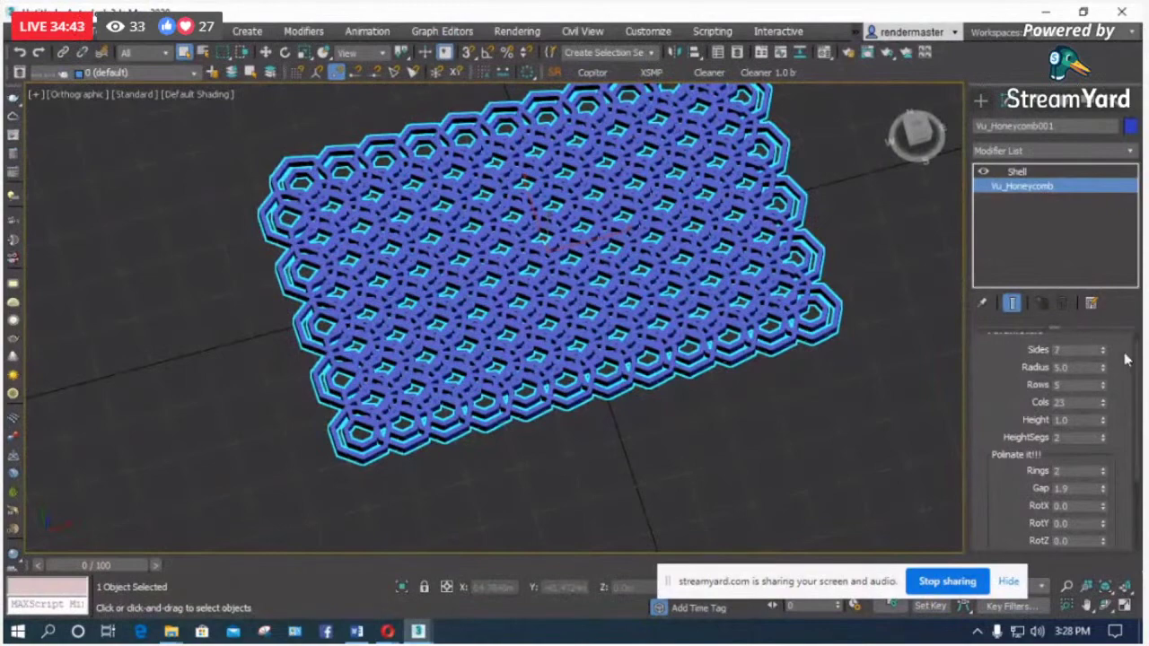
pyautogui.click(1104, 347)
pyautogui.click(1105, 348)
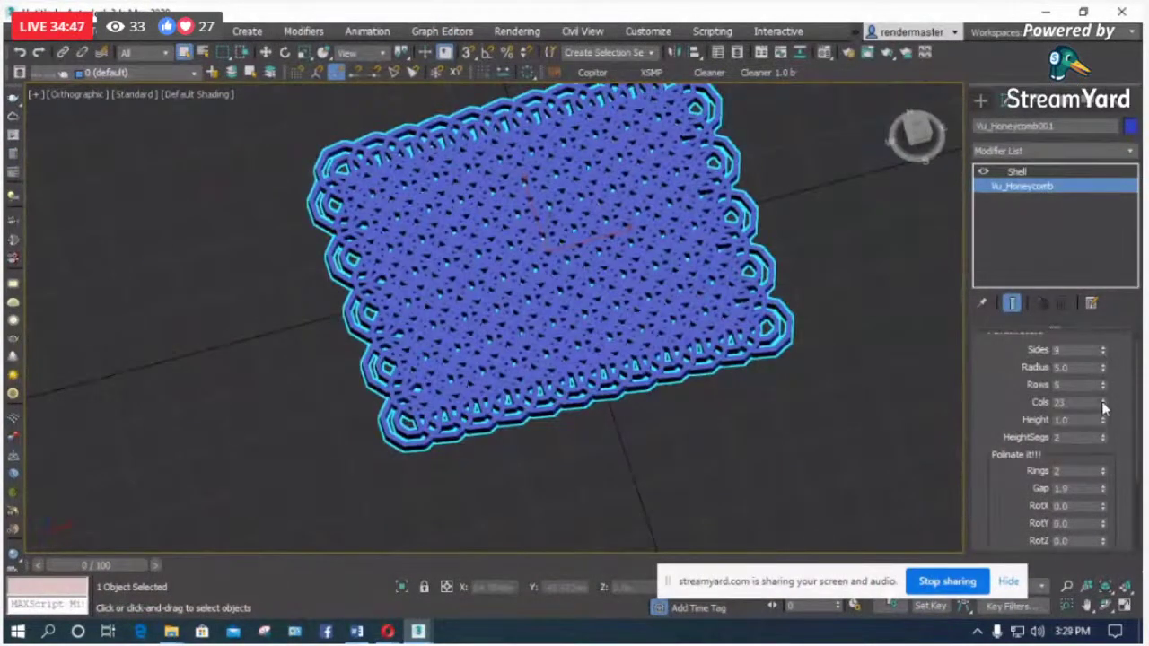
pyautogui.moveTo(1104, 406); pyautogui.dragTo(1082, 395)
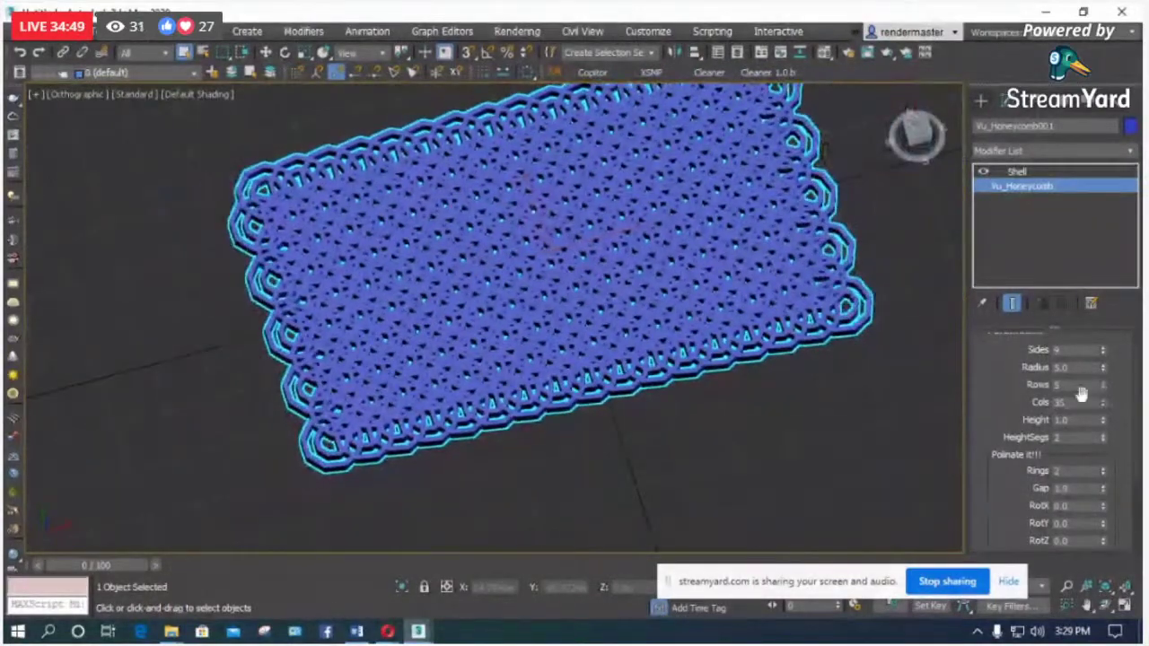
pyautogui.moveTo(1105, 489); pyautogui.dragTo(1108, 442)
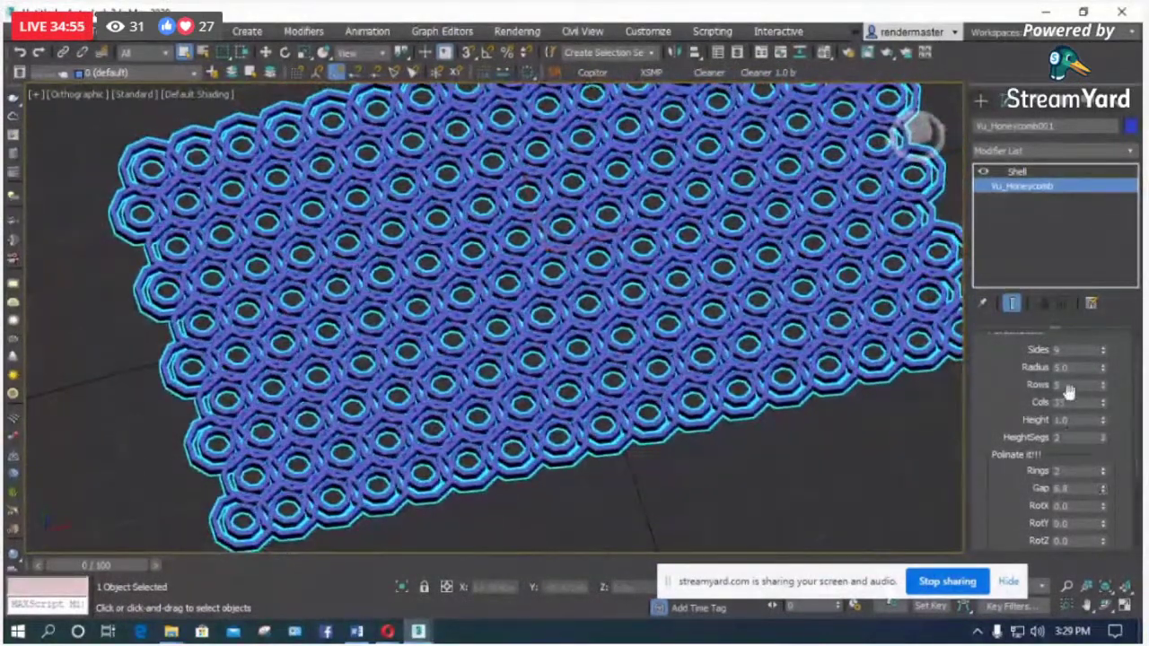
# Step: Lower the honeycomb cell sides step by step from 8 down to pentagons (5 sides)
pyautogui.scroll(-2, 444, 212)
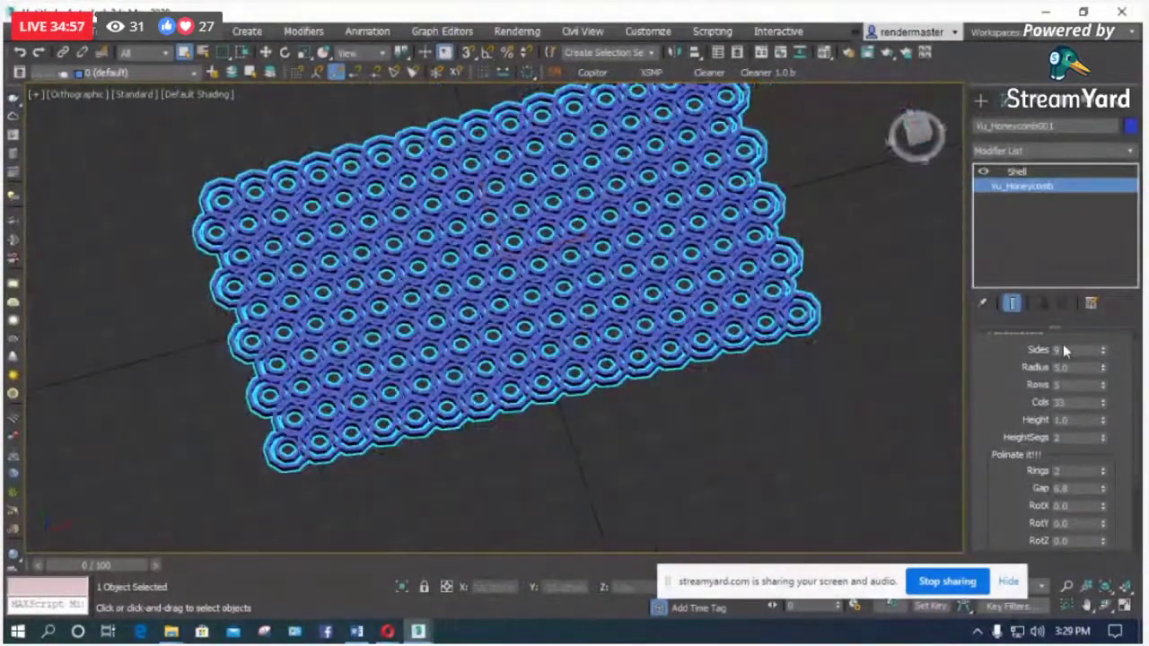
pyautogui.click(1106, 362)
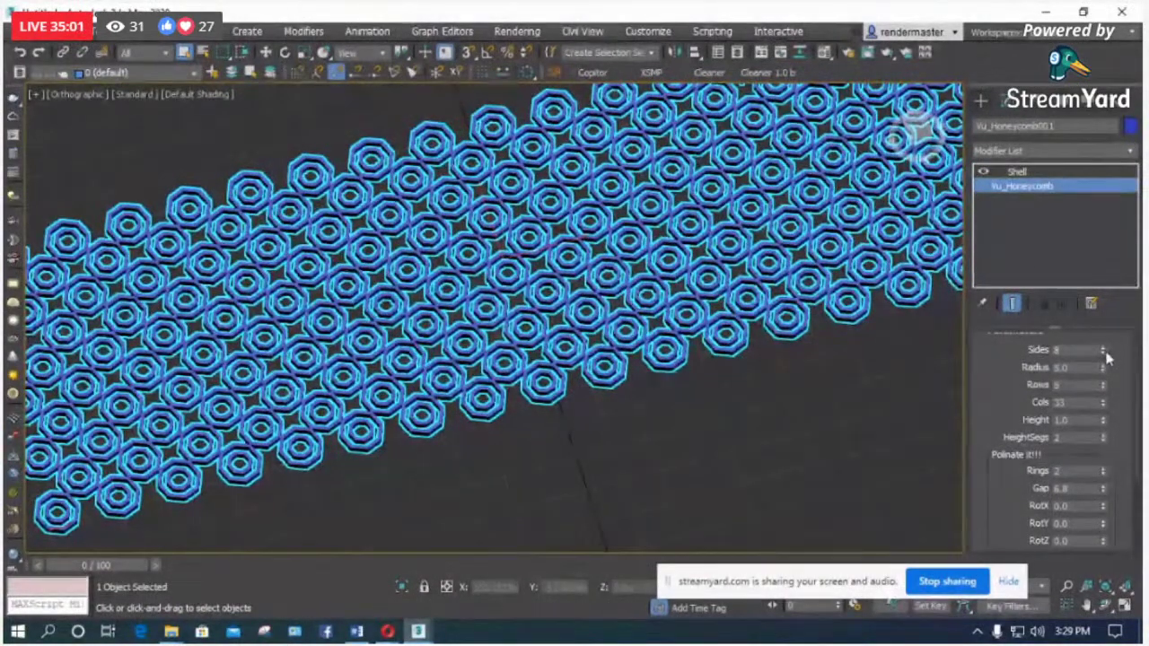
pyautogui.click(1106, 354)
pyautogui.click(1106, 354)
pyautogui.click(1107, 359)
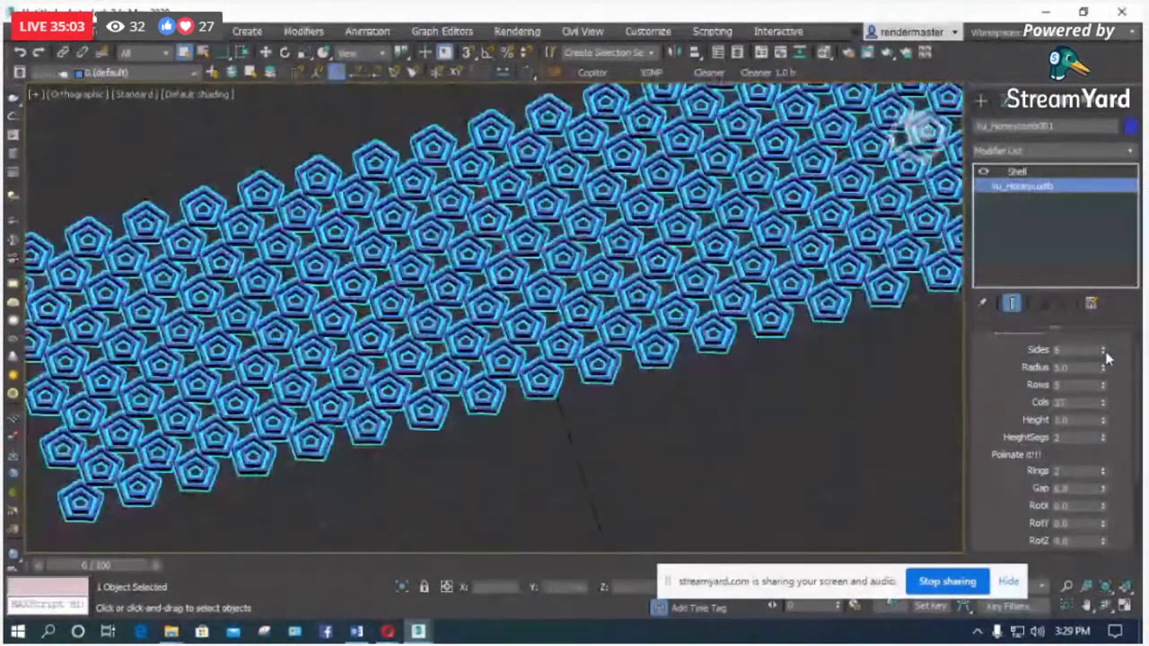
# Step: Reselect the pentagon honeycomb and delete it
pyautogui.click(806, 379)
pyautogui.scroll(-3, 805, 379)
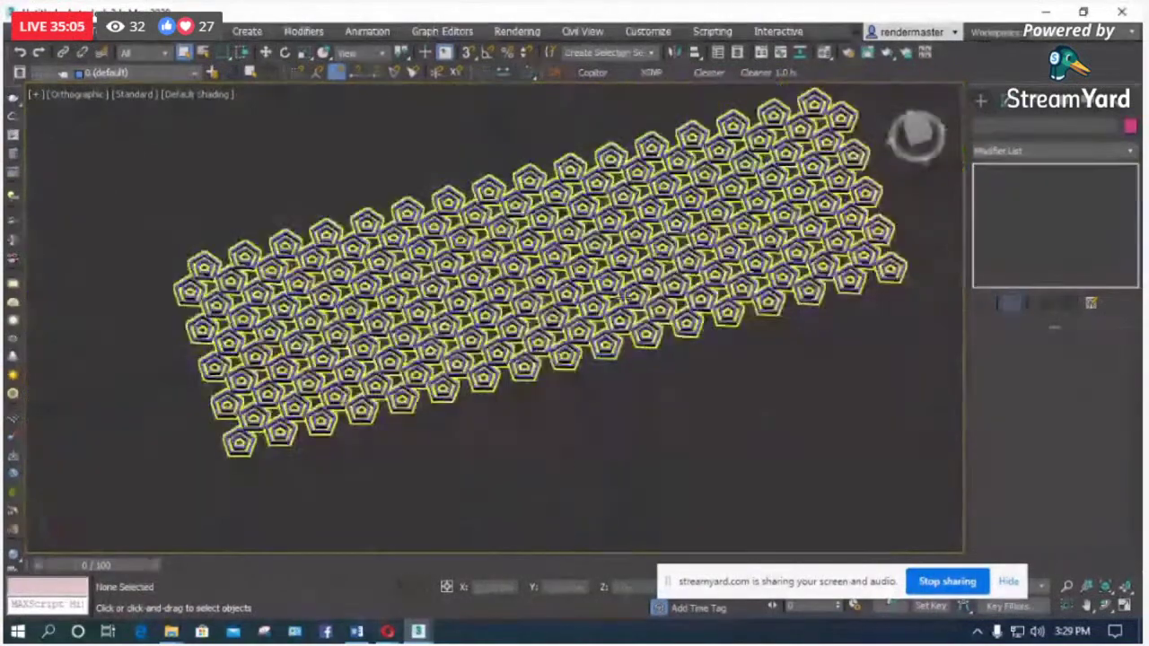
pyautogui.click(666, 260)
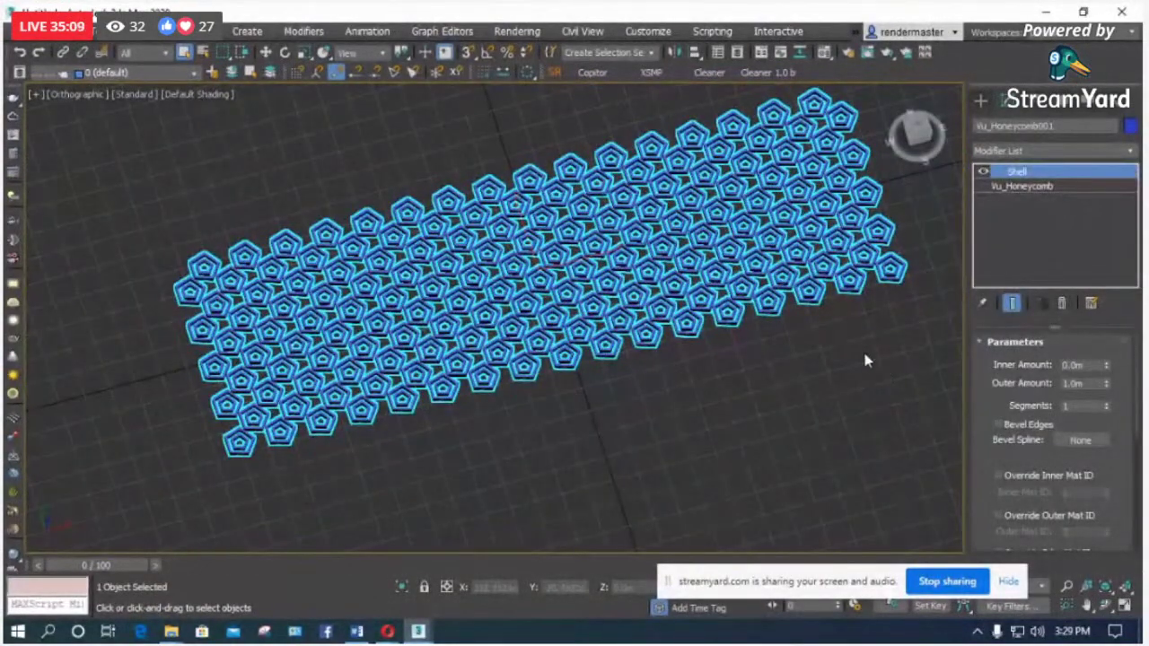
pyautogui.press('Delete')
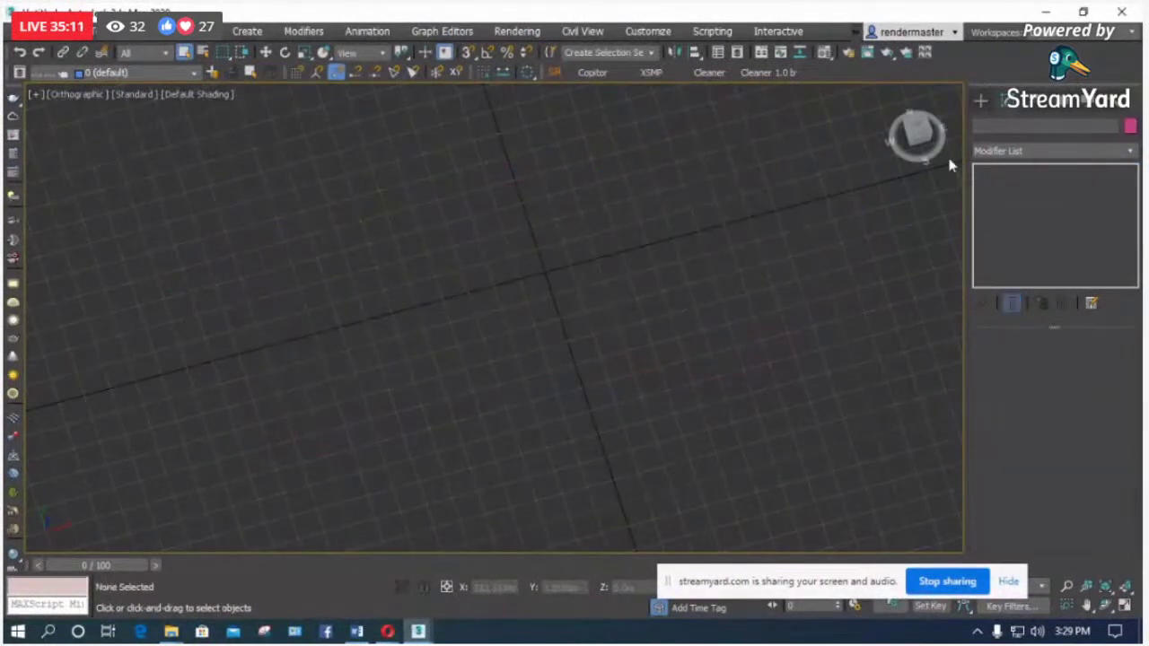
# Step: Place a Vu_SimpleWeave object at the grid centre and orbit to view it with edges shown
pyautogui.click(982, 101)
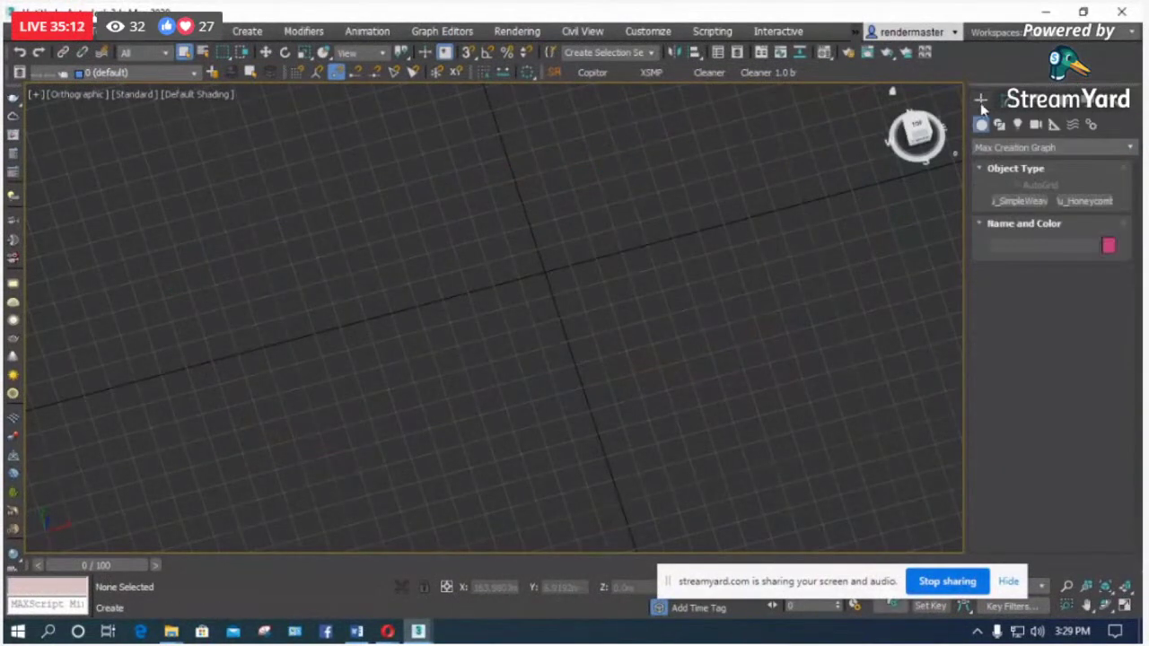
pyautogui.click(1023, 201)
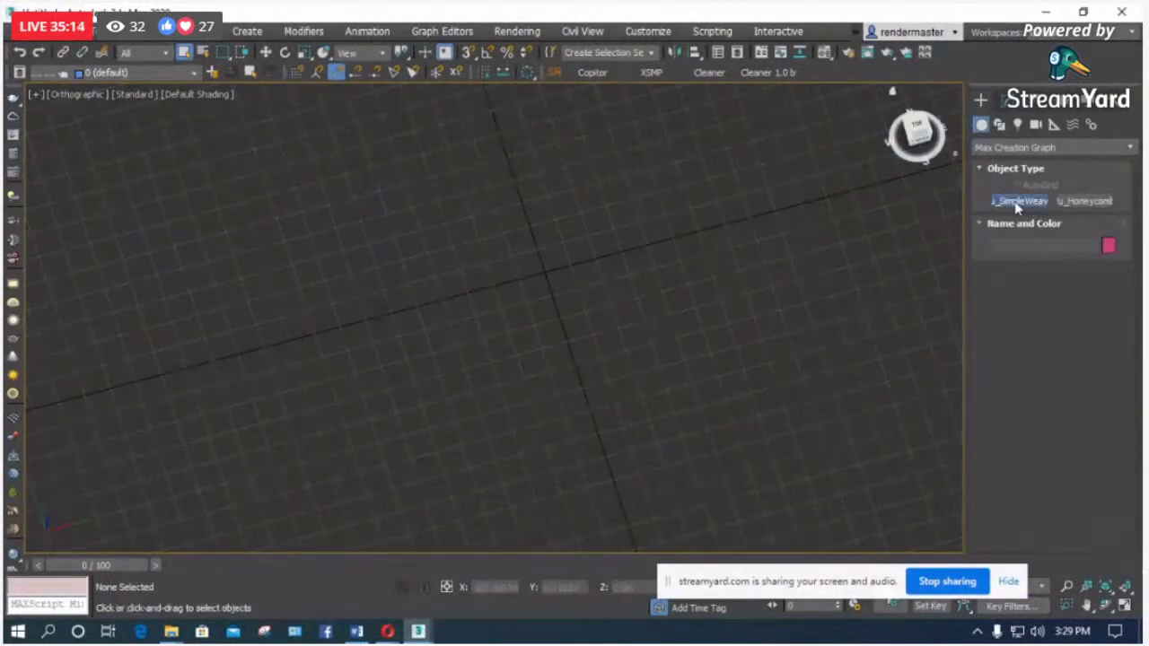
pyautogui.click(543, 289)
pyautogui.scroll(5, 505, 329)
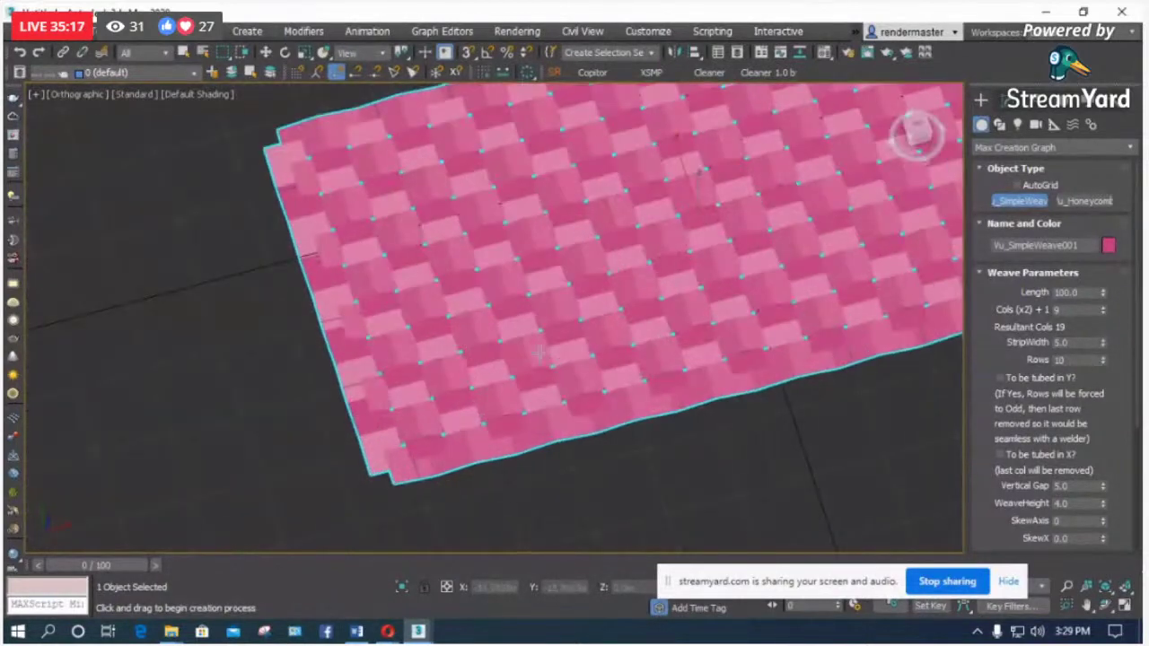
pyautogui.click(1106, 606)
pyautogui.moveTo(555, 305); pyautogui.dragTo(567, 278)
pyautogui.press('F4')
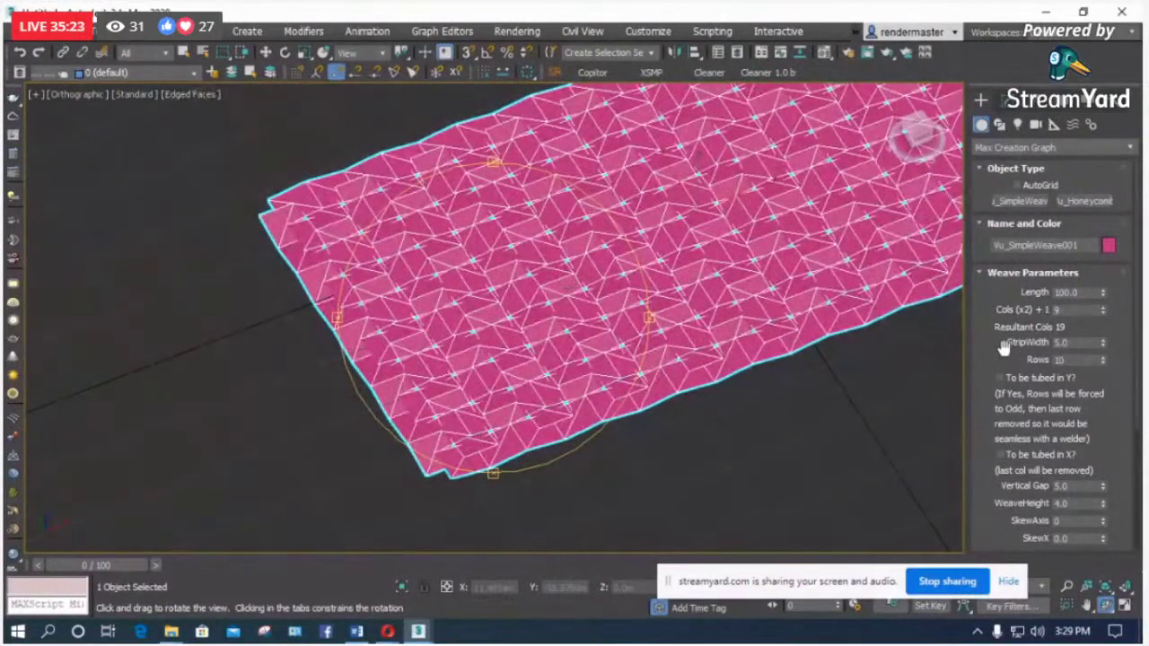
# Step: Set the weave's Cols (x2)+1 value to 7, hide edges and cancel an accidental second weave
pyautogui.moveTo(1104, 314); pyautogui.dragTo(1106, 312)
pyautogui.click(1106, 312)
pyautogui.click(1106, 312)
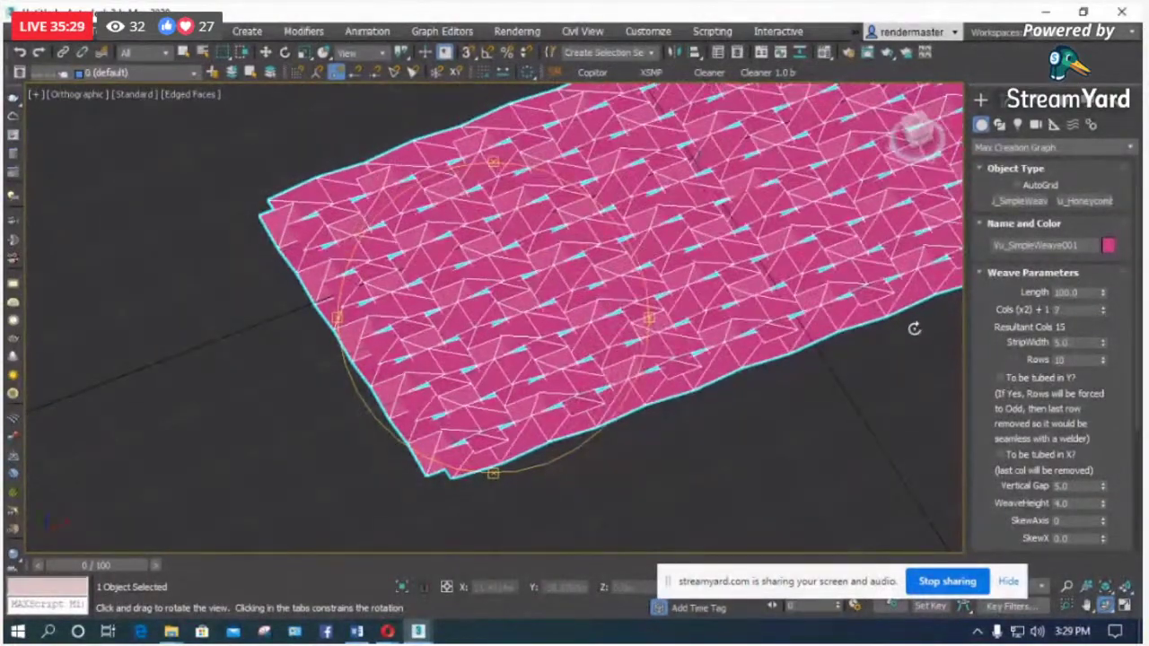
pyautogui.press('F4')
pyautogui.rightClick(768, 386)
pyautogui.click(745, 312)
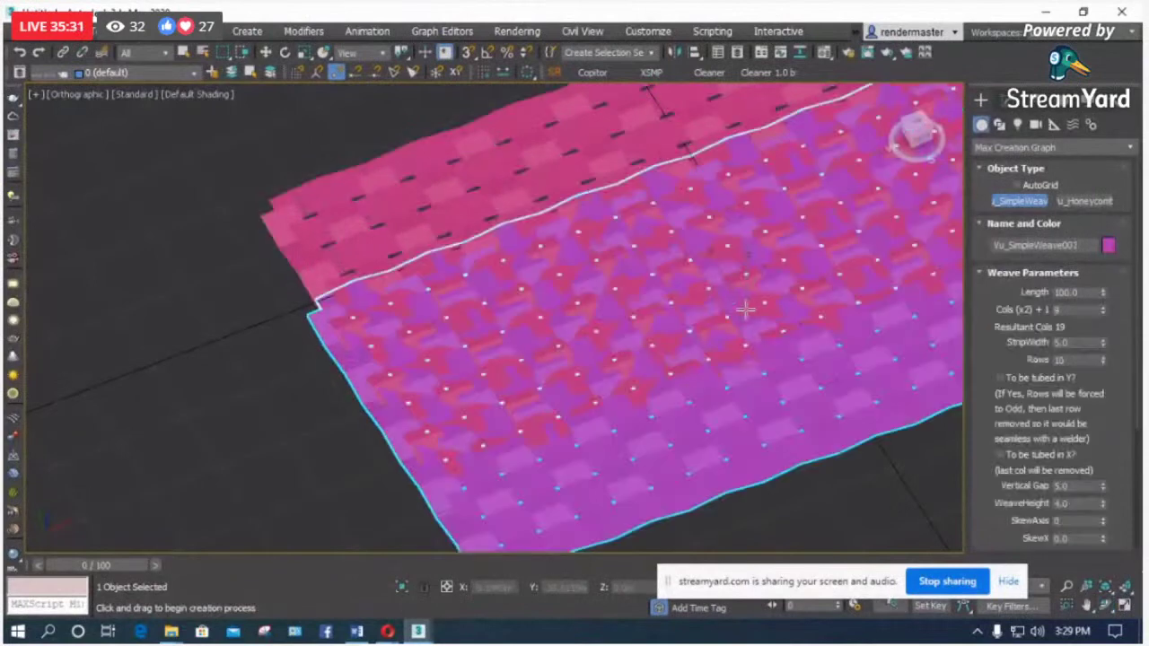
pyautogui.rightClick(504, 262)
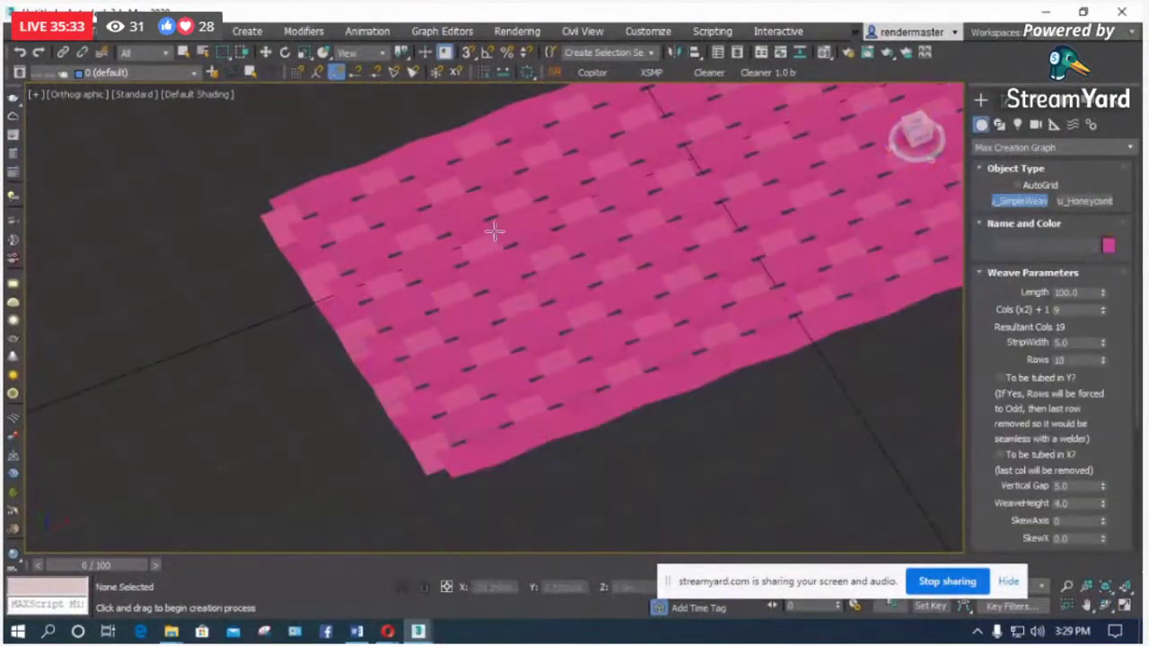
pyautogui.click(266, 52)
# Step: Add a TurboSmooth modifier to the pink weave and check its mesh edges
pyautogui.click(476, 185)
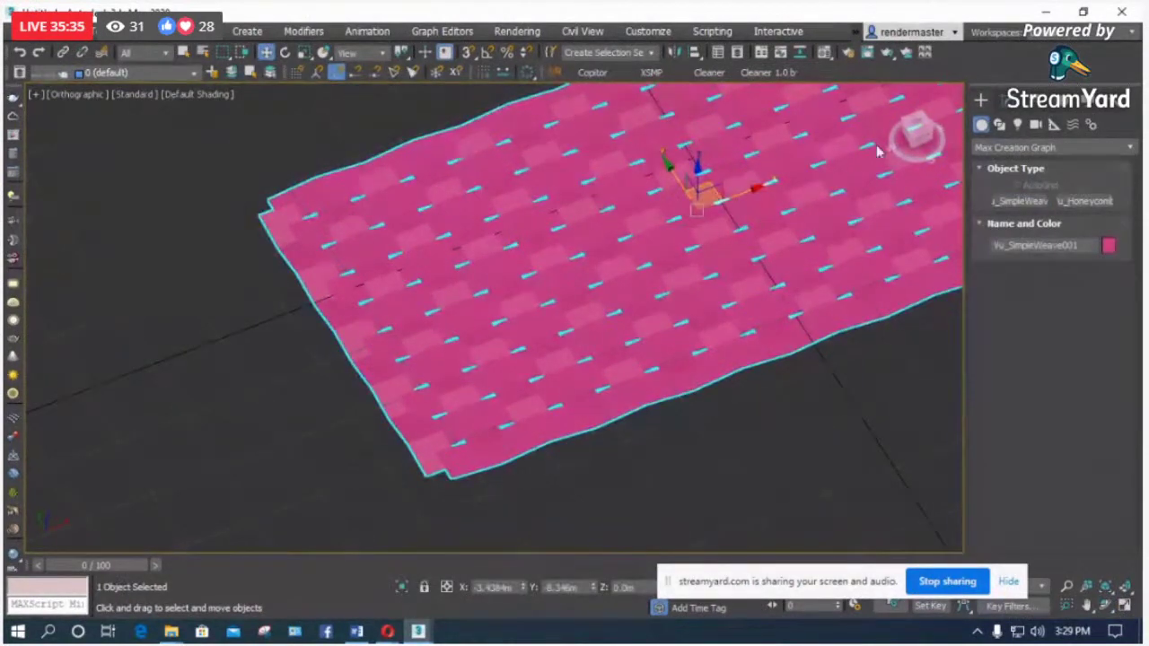
pyautogui.click(1000, 125)
pyautogui.click(1030, 153)
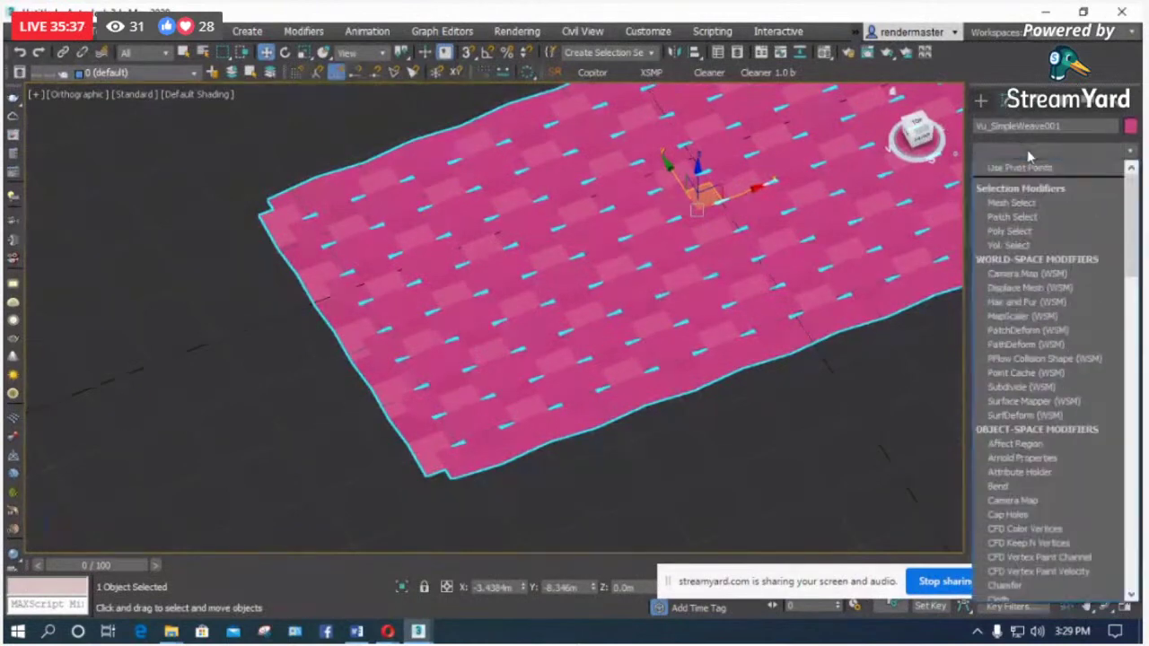
pyautogui.press('t')
pyautogui.click(1030, 296)
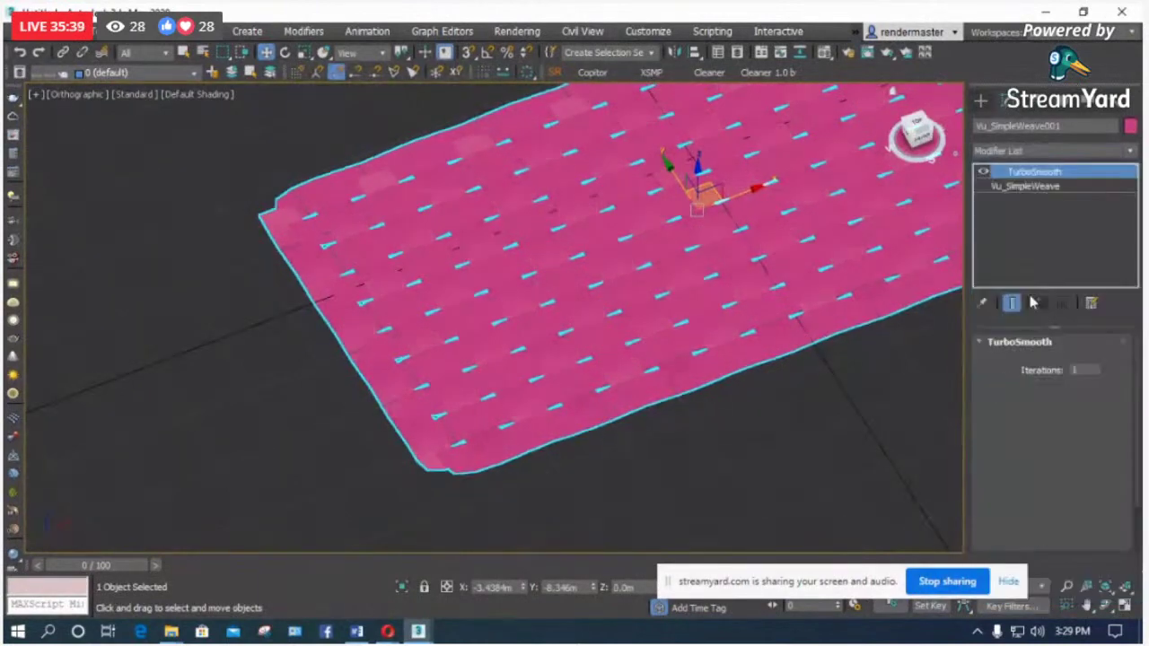
pyautogui.scroll(3, 490, 346)
pyautogui.press('F4')
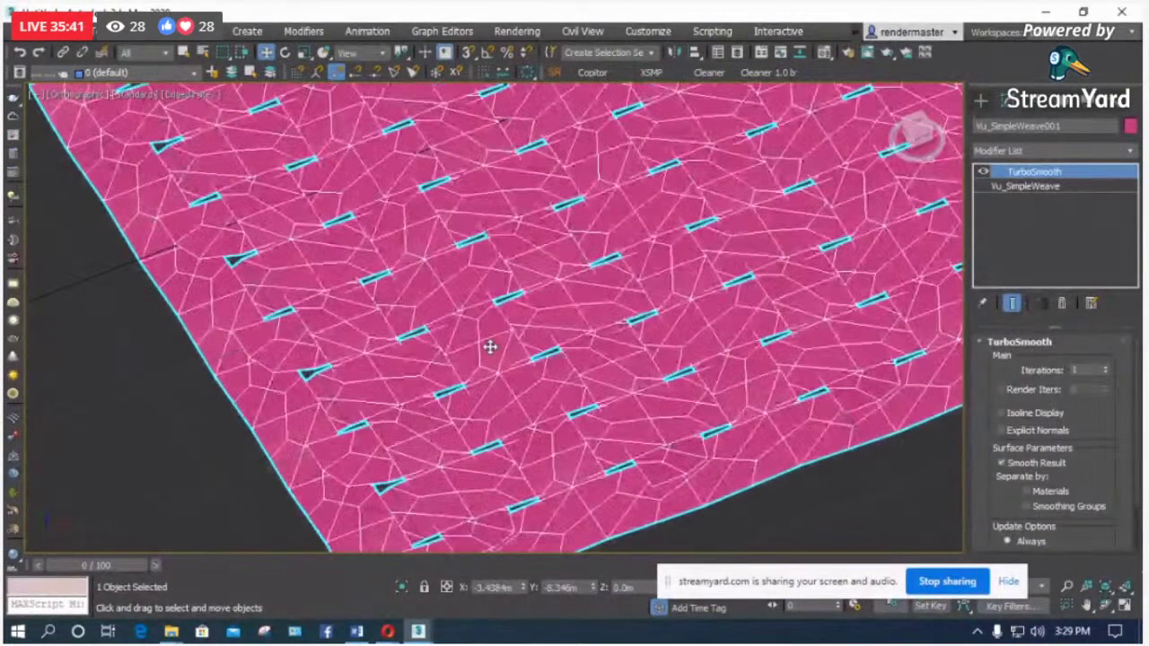
pyautogui.press('F4')
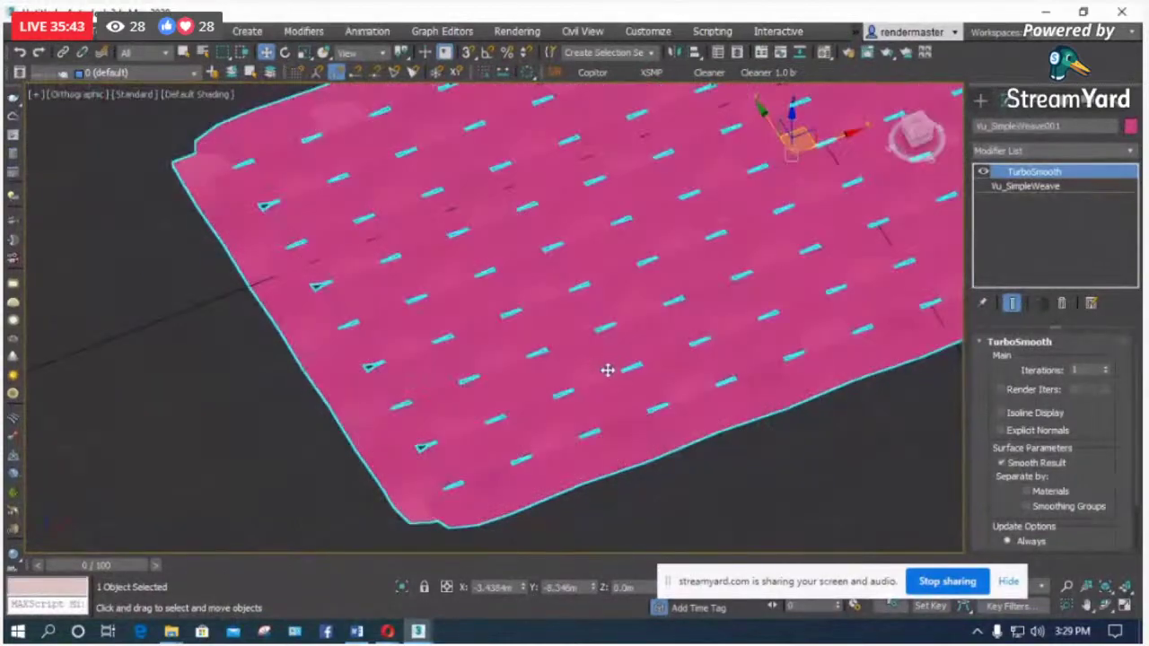
# Step: Narrow the weave strips and reduce the weave rows from 10 to 9
pyautogui.click(1044, 186)
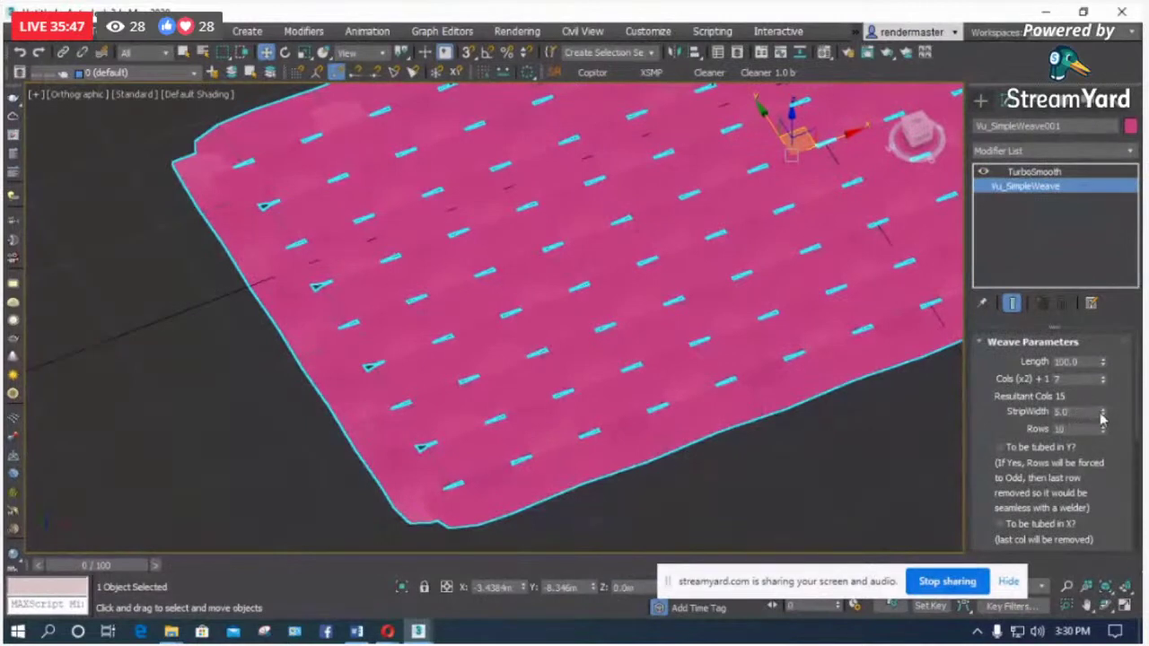
pyautogui.moveTo(1103, 418); pyautogui.dragTo(1109, 416)
pyautogui.click(1106, 433)
pyautogui.press('F4')
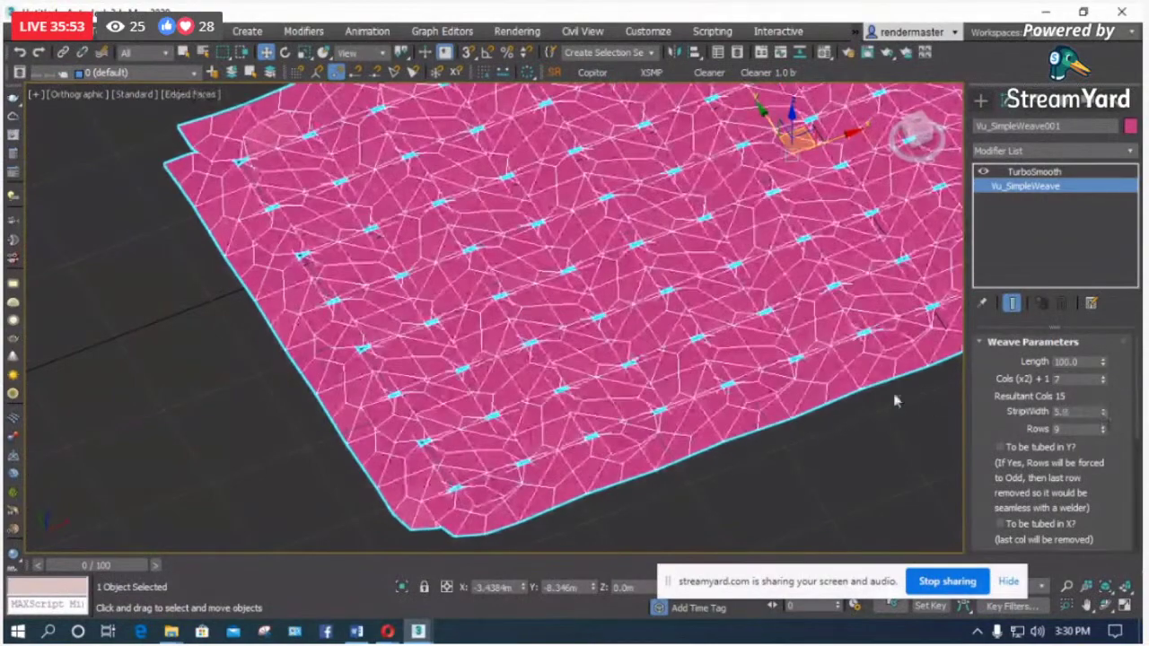
pyautogui.click(907, 422)
pyautogui.click(761, 357)
pyautogui.scroll(4, 725, 338)
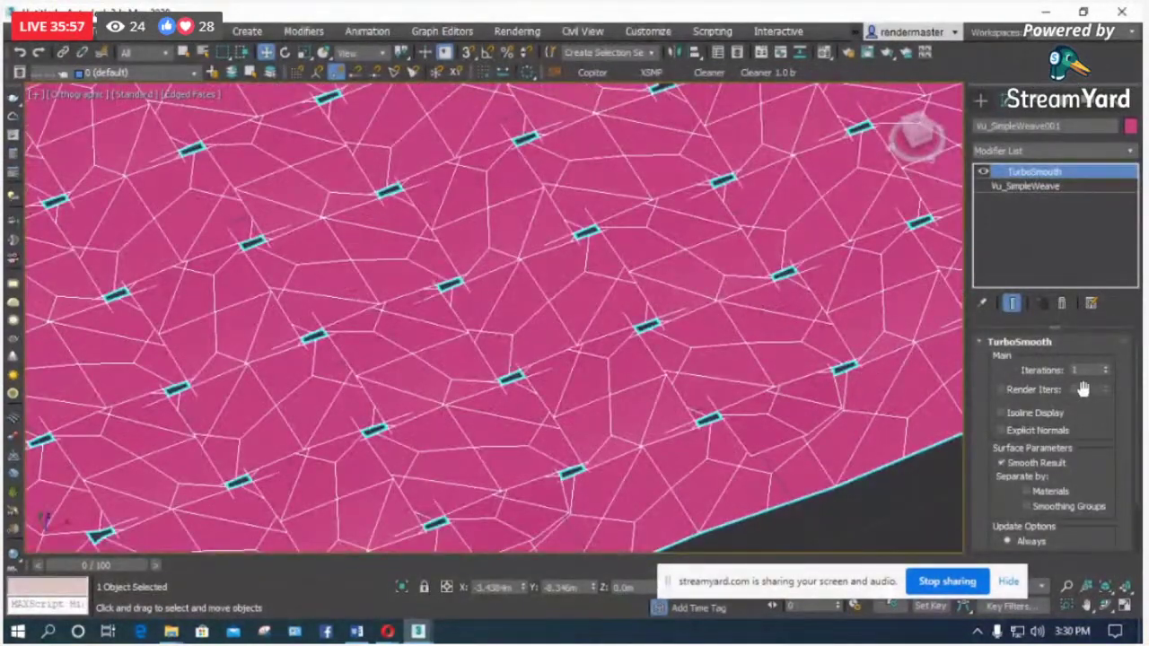
pyautogui.click(1024, 186)
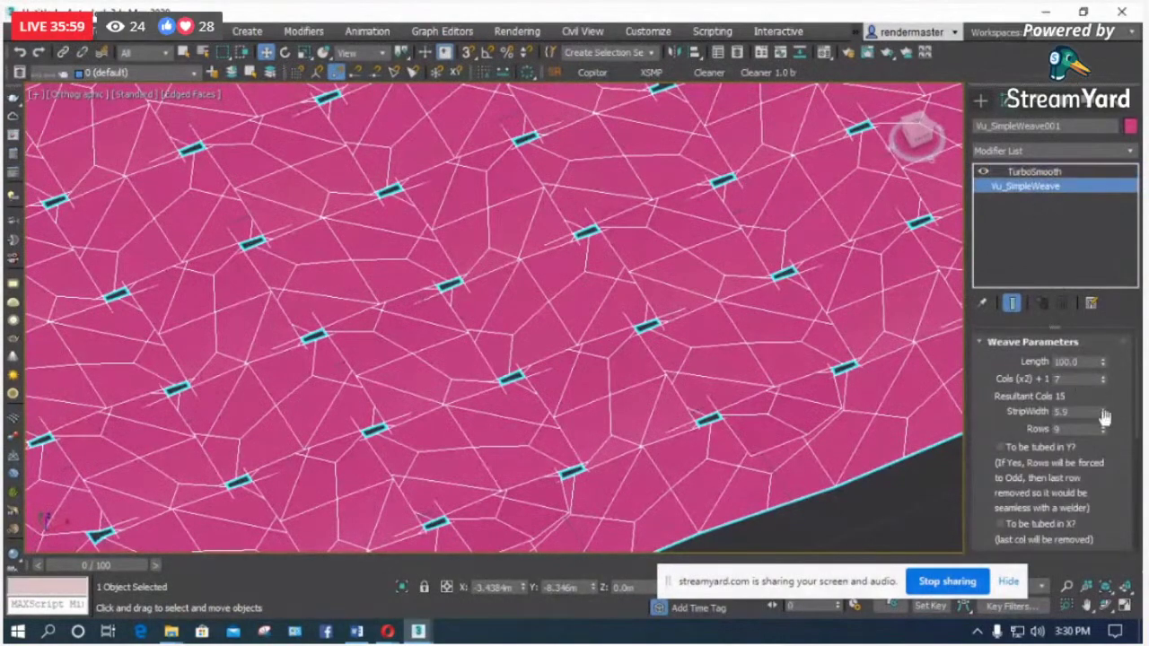
pyautogui.moveTo(1107, 417); pyautogui.dragTo(1117, 454)
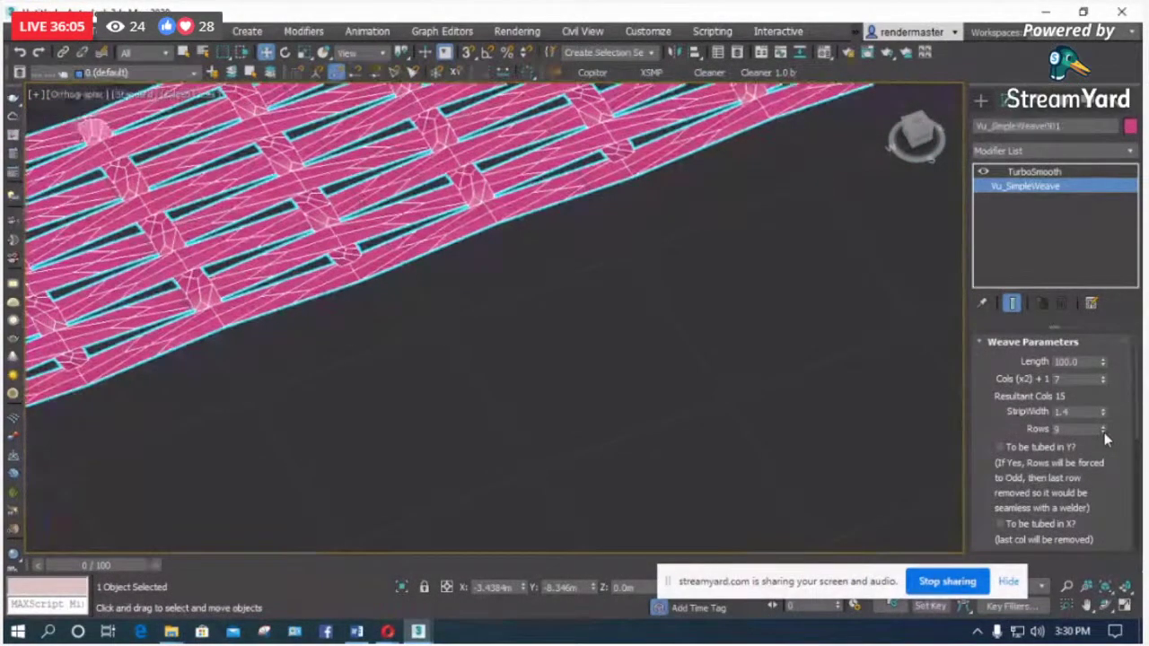
# Step: Reselect the weave and raise its column value to 15 for 31 resultant columns
pyautogui.click(411, 315)
pyautogui.click(348, 266)
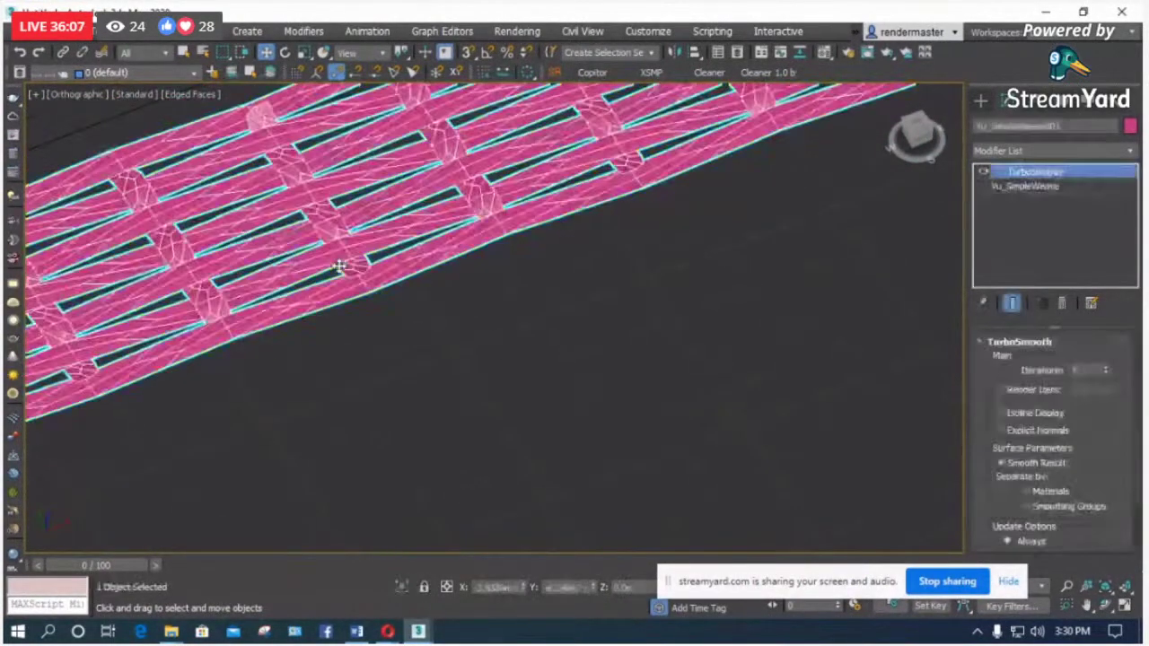
pyautogui.scroll(3, 643, 209)
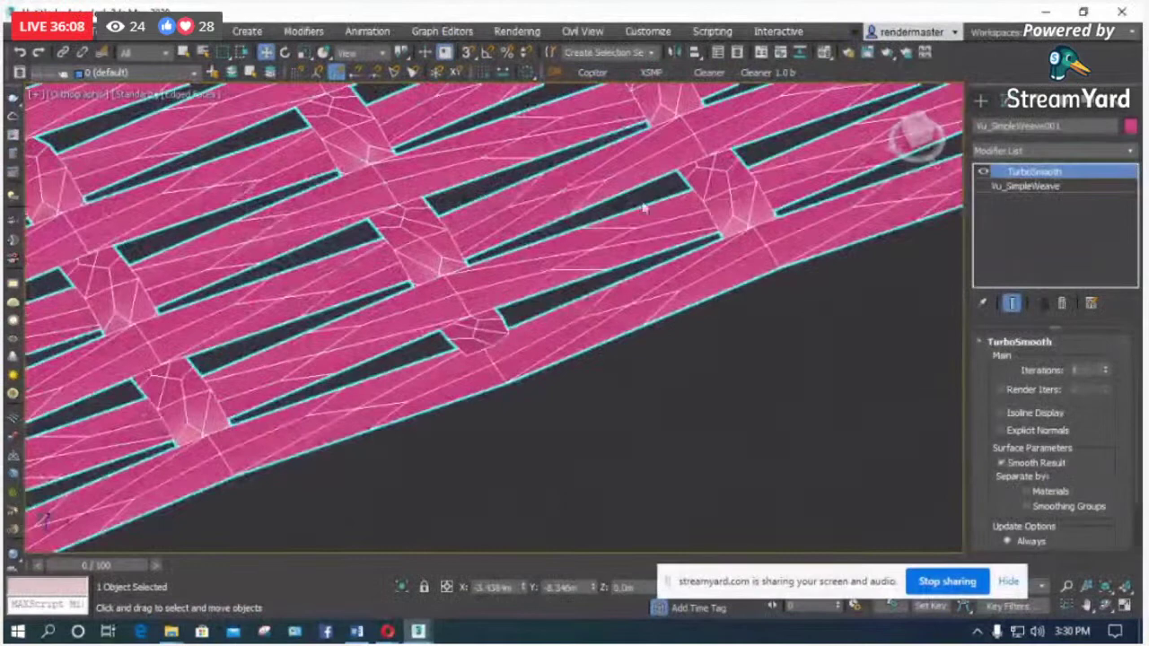
pyautogui.click(1028, 186)
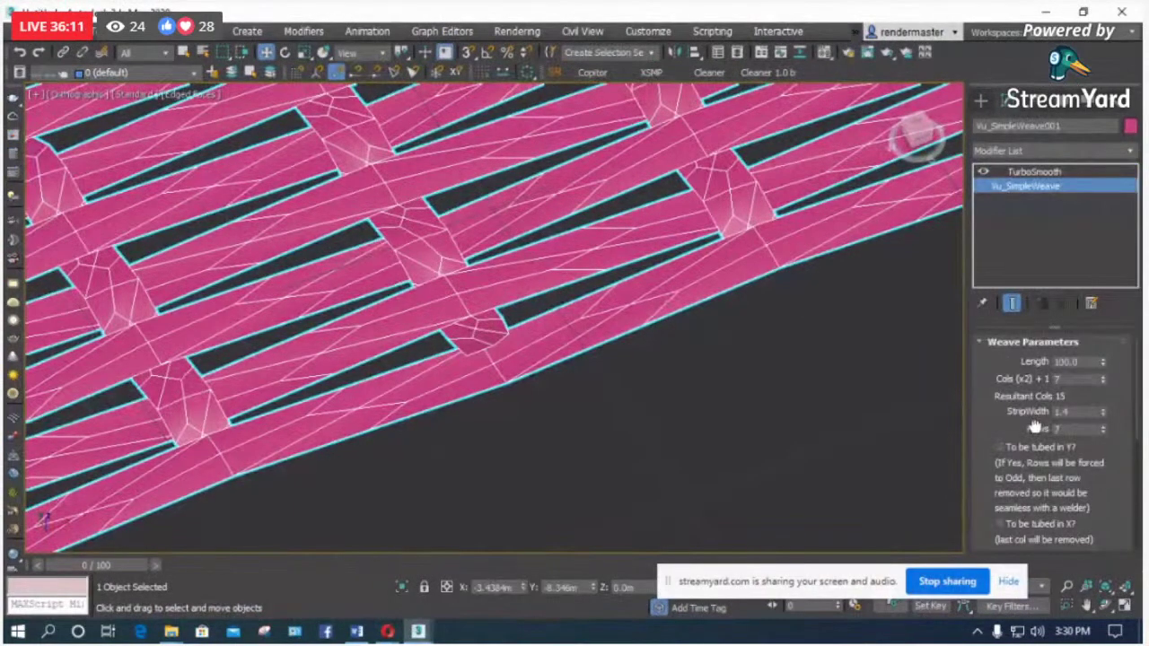
pyautogui.click(1104, 382)
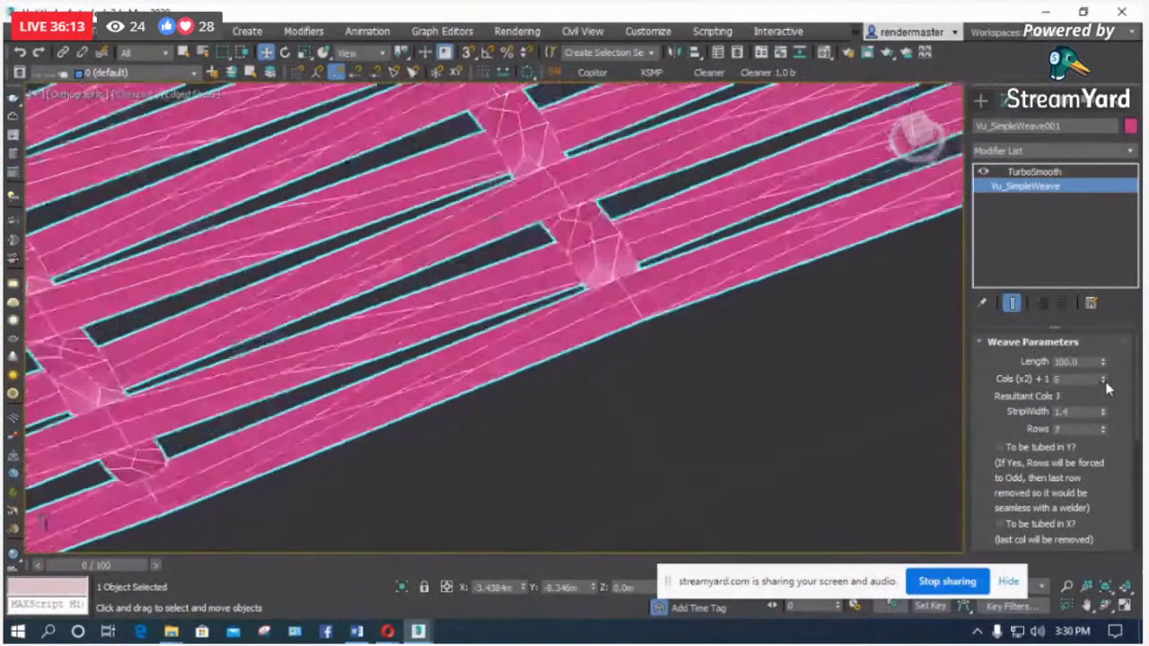
pyautogui.moveTo(1107, 381); pyautogui.dragTo(1108, 380)
pyautogui.click(652, 429)
pyautogui.scroll(-5, 627, 410)
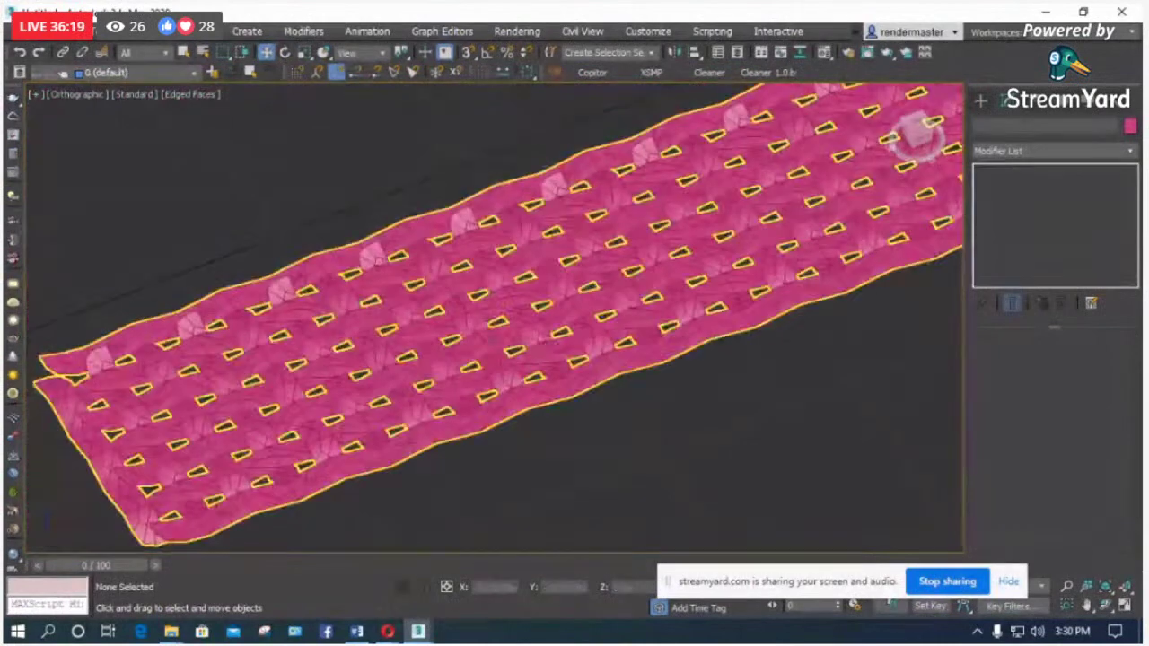
pyautogui.scroll(2, 392, 330)
pyautogui.click(416, 335)
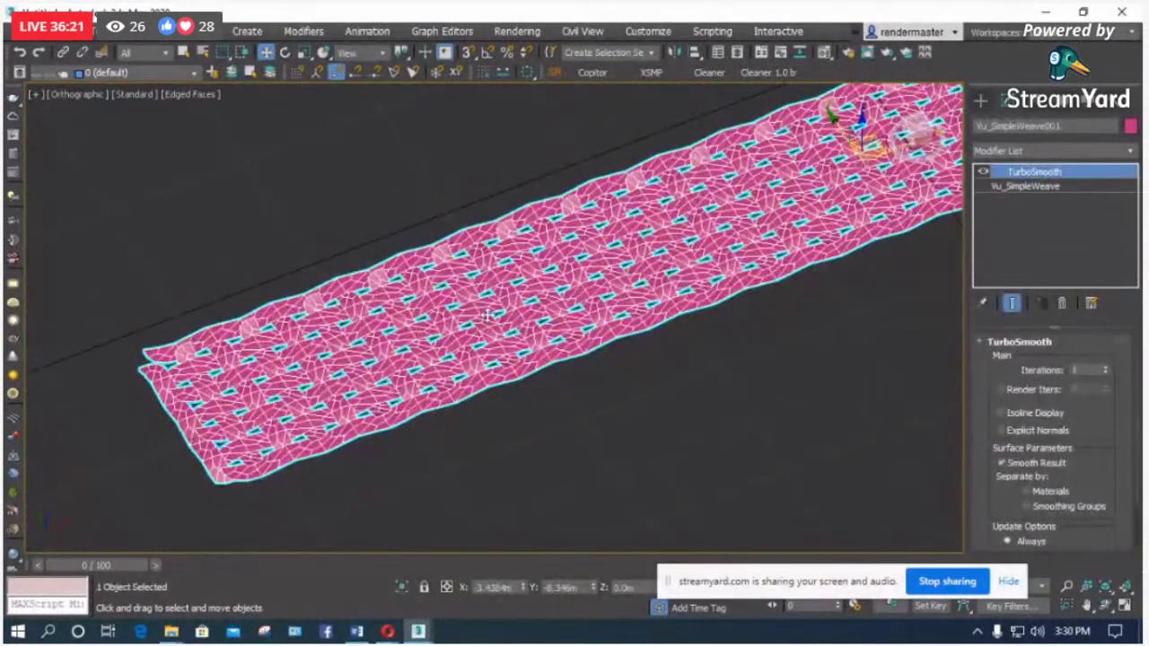
pyautogui.click(980, 99)
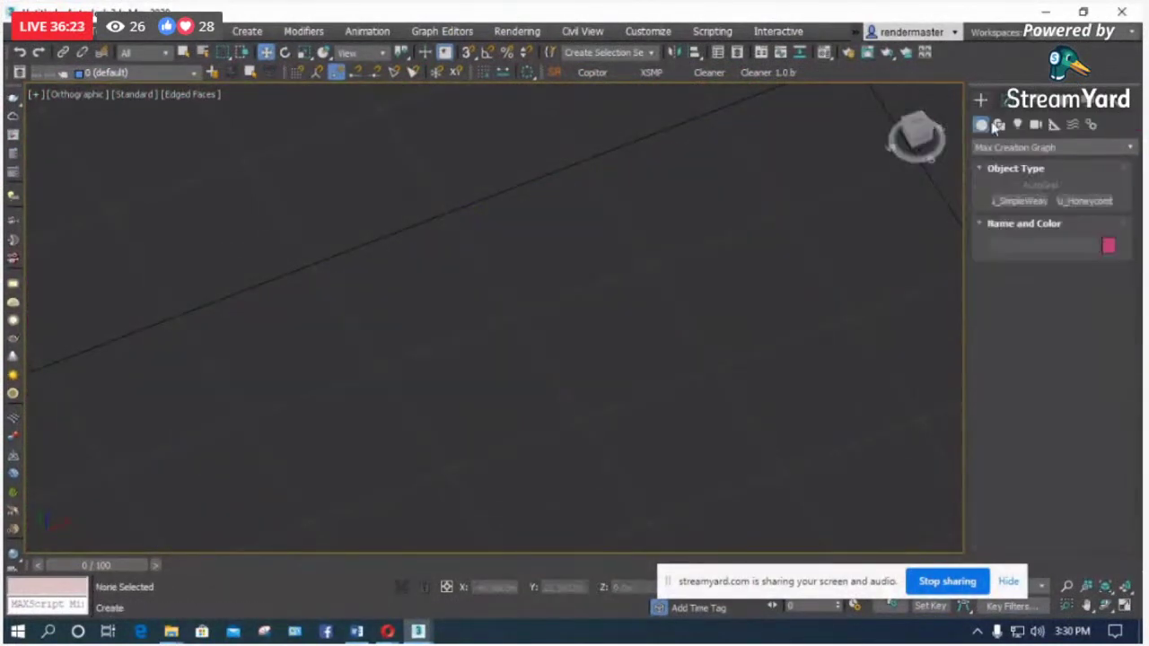
pyautogui.click(1002, 147)
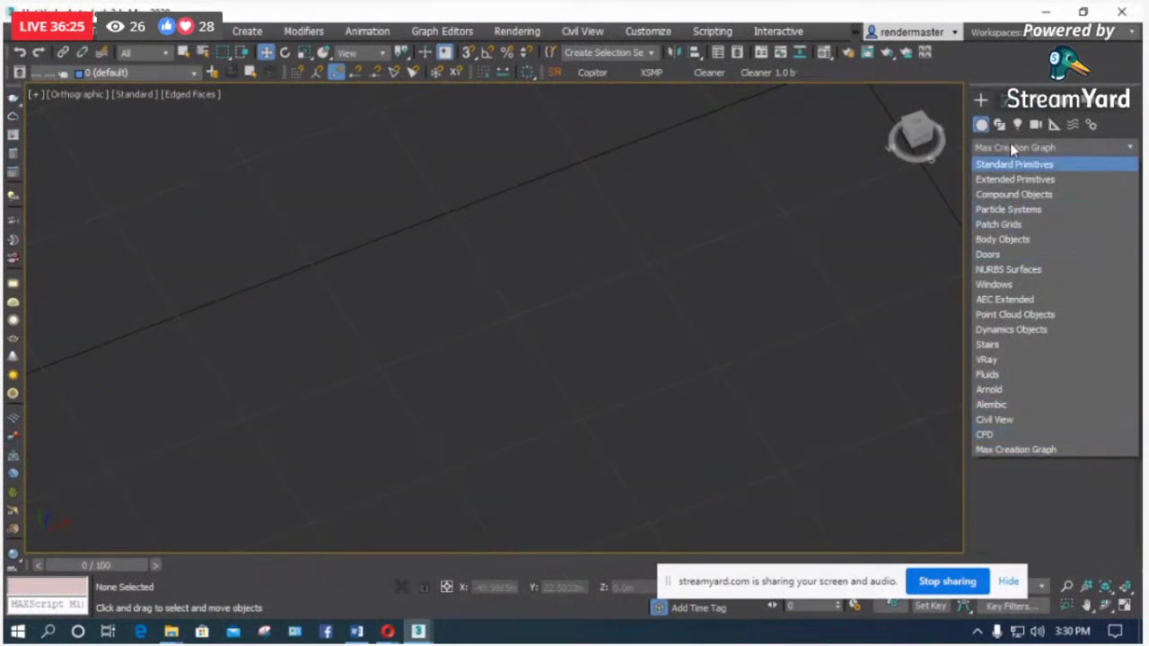
pyautogui.click(1011, 102)
pyautogui.click(1013, 151)
pyautogui.click(1011, 102)
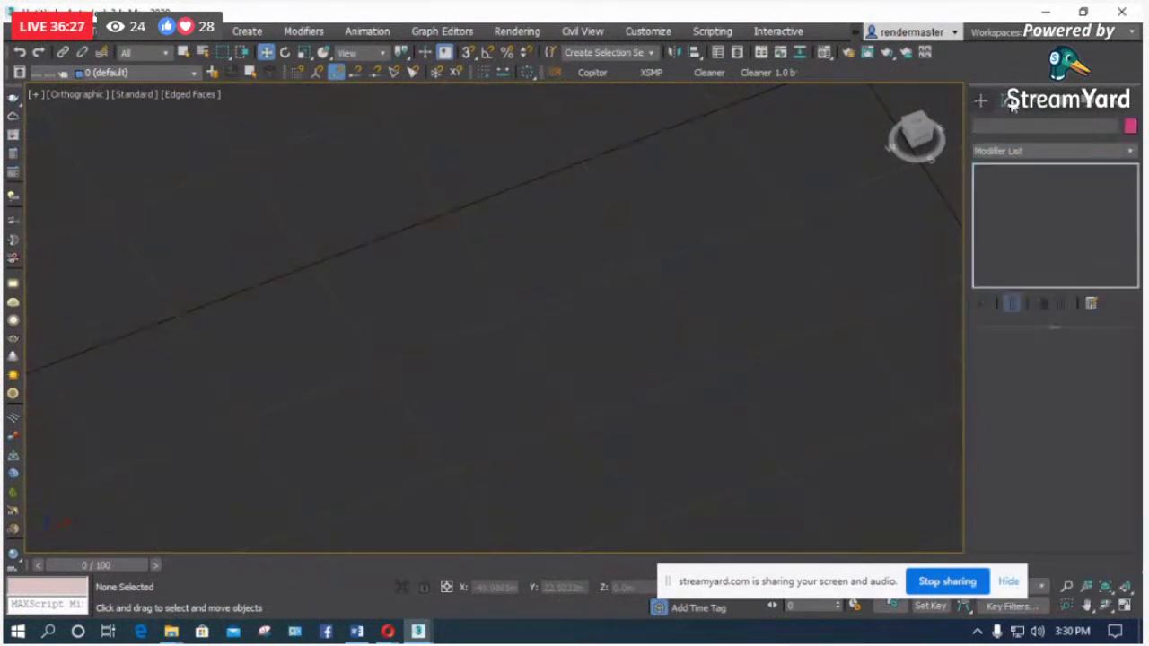
pyautogui.click(980, 100)
pyautogui.click(997, 147)
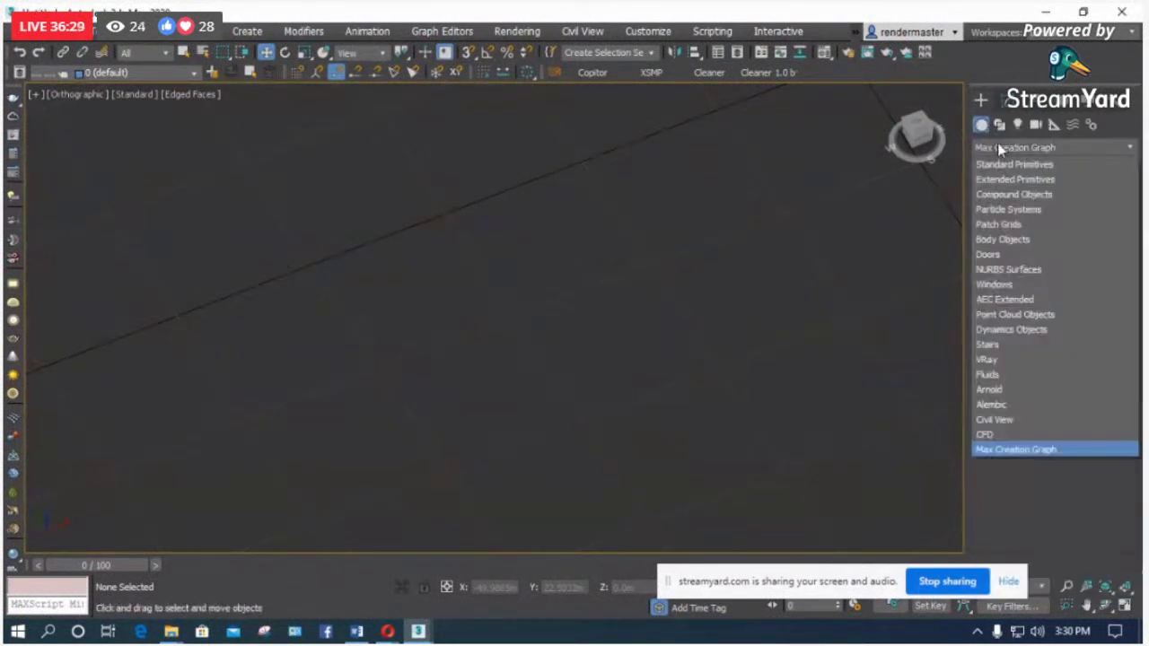
pyautogui.click(810, 310)
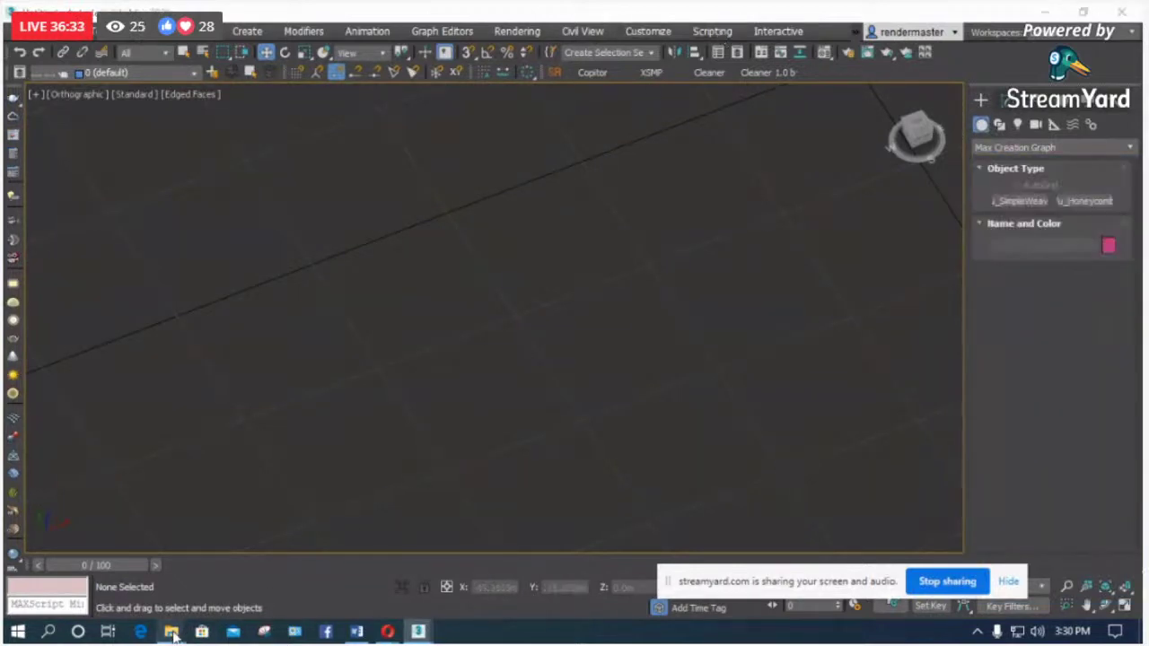
pyautogui.moveTo(171, 631)
pyautogui.click(302, 556)
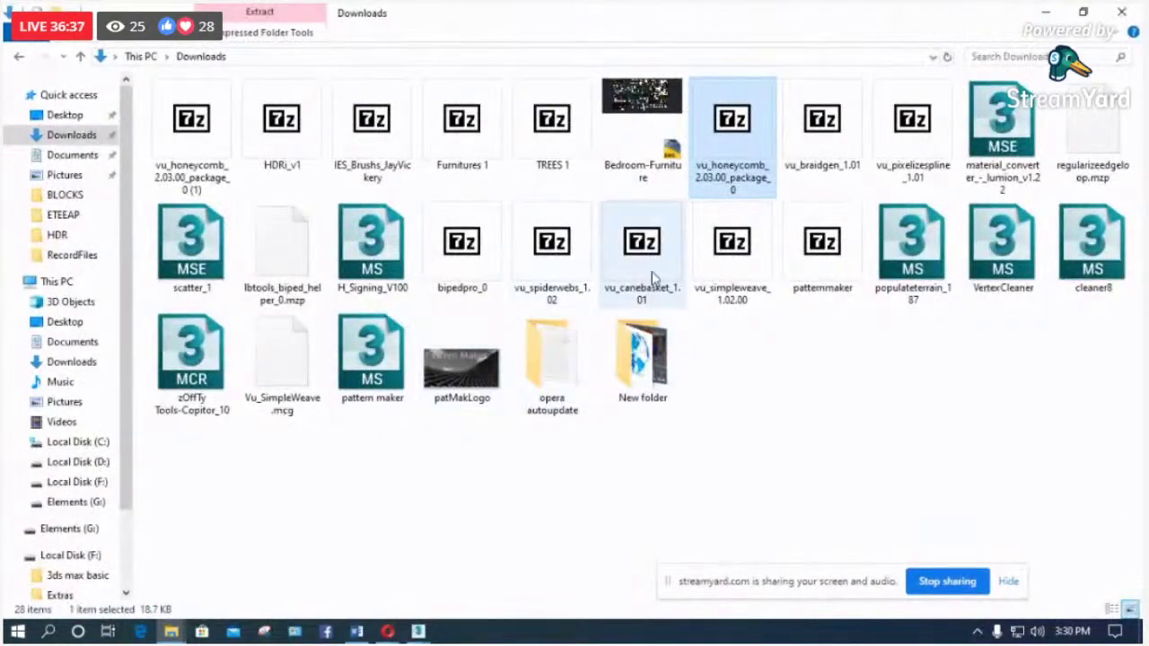
# Step: Open the vu_canebasket_1.01 archive and drag Vu_CaneBasket.mcg onto the Desktop
pyautogui.click(653, 278)
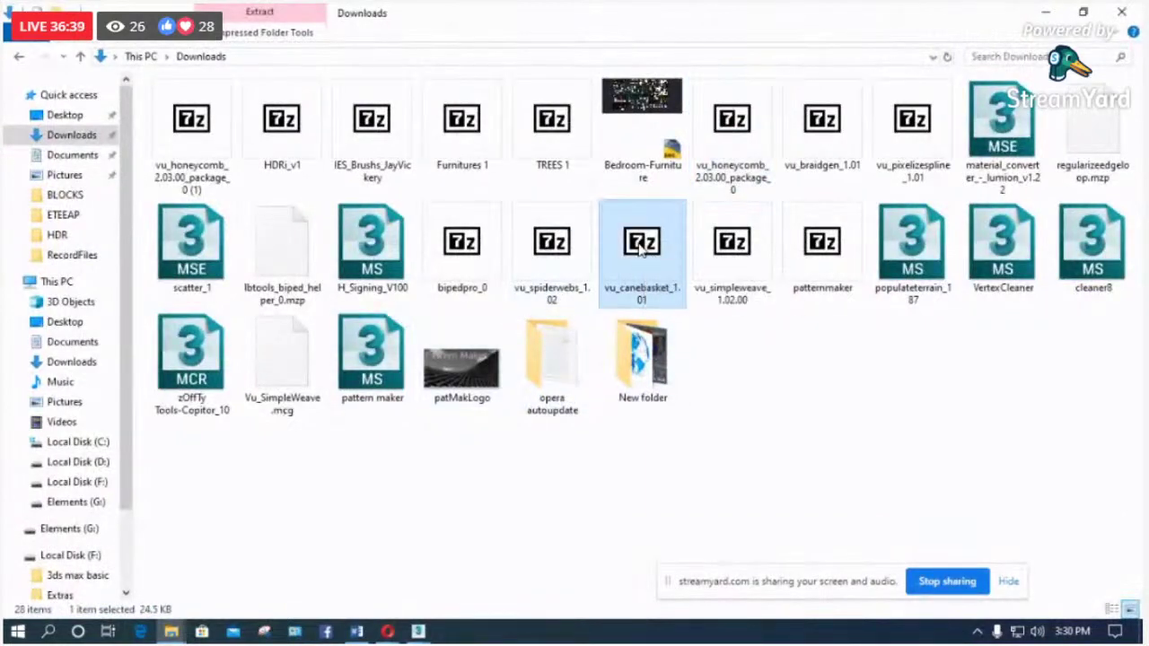
pyautogui.doubleClick(645, 252)
pyautogui.moveTo(375, 352); pyautogui.dragTo(72, 121)
# Step: Close 7-Zip and install the Vu_CaneBasket.mcg package via Install Max Creation Graph (.mcg) Package
pyautogui.click(1096, 227)
pyautogui.click(1044, 12)
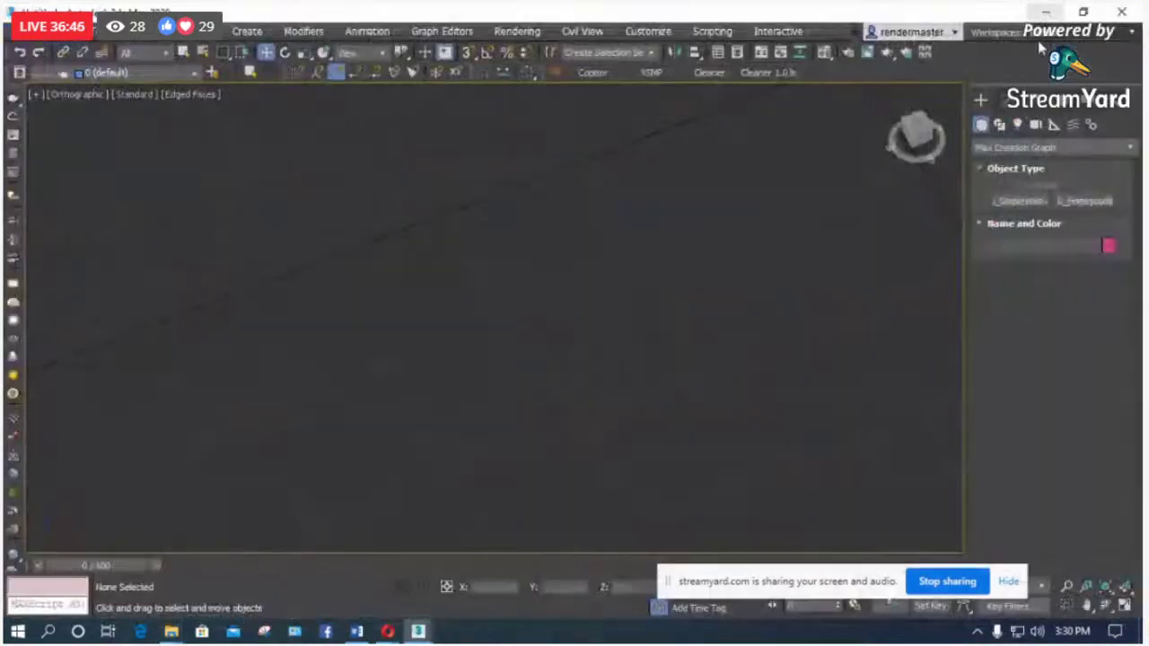
pyautogui.click(712, 33)
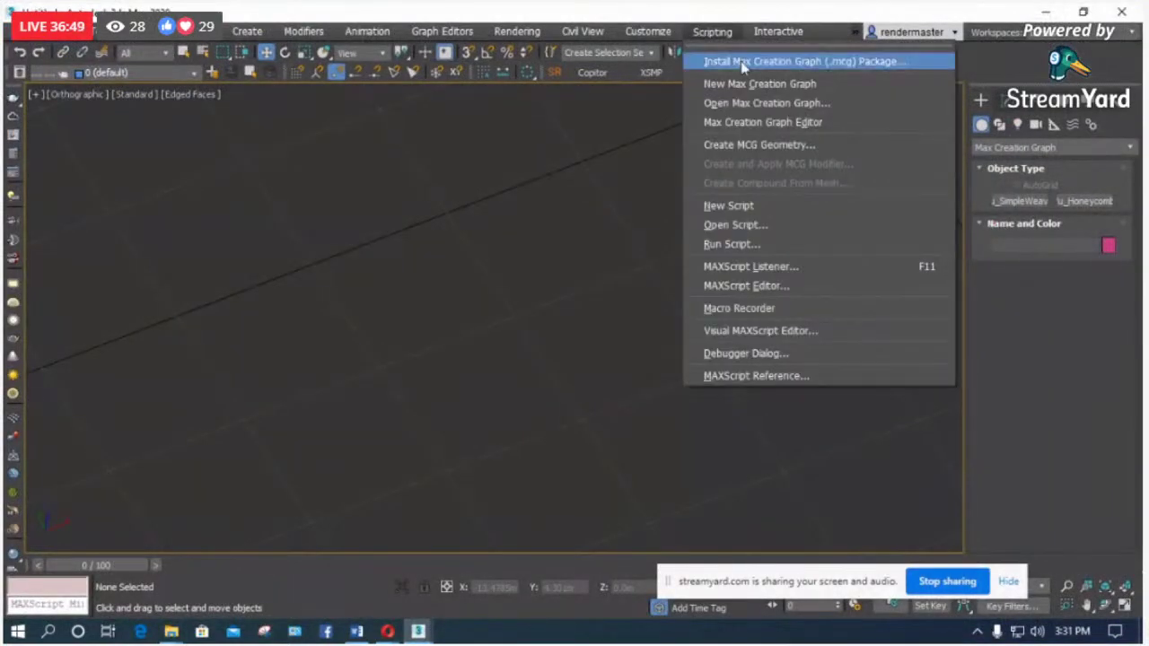
pyautogui.click(742, 62)
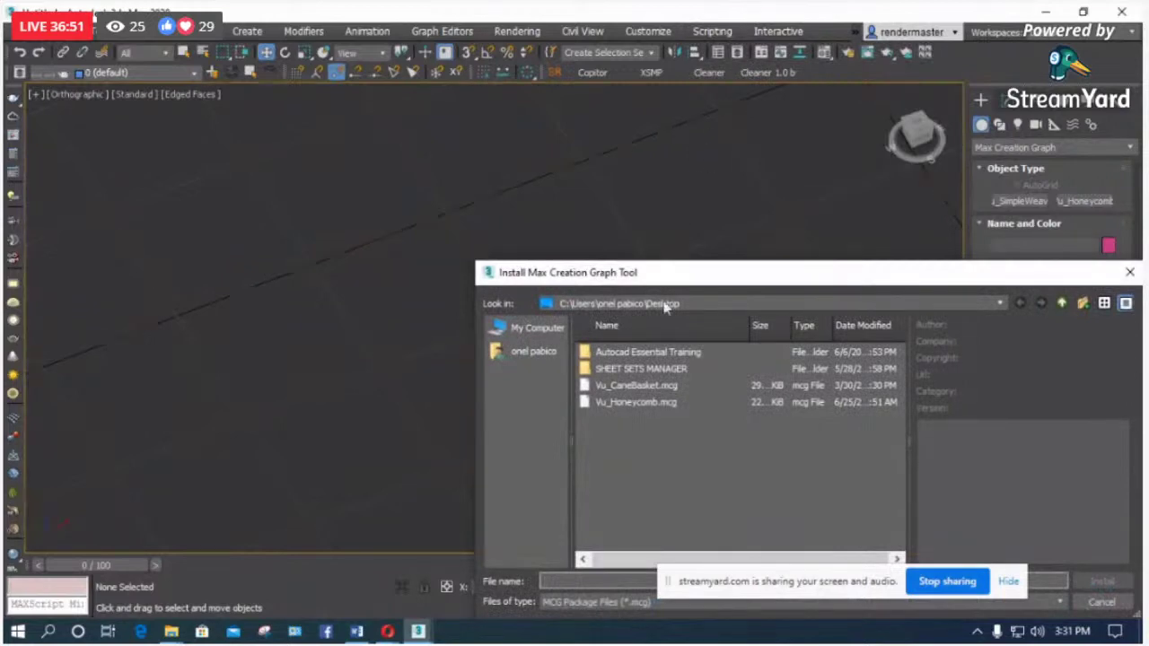
pyautogui.click(653, 401)
pyautogui.moveTo(723, 273); pyautogui.dragTo(540, 134)
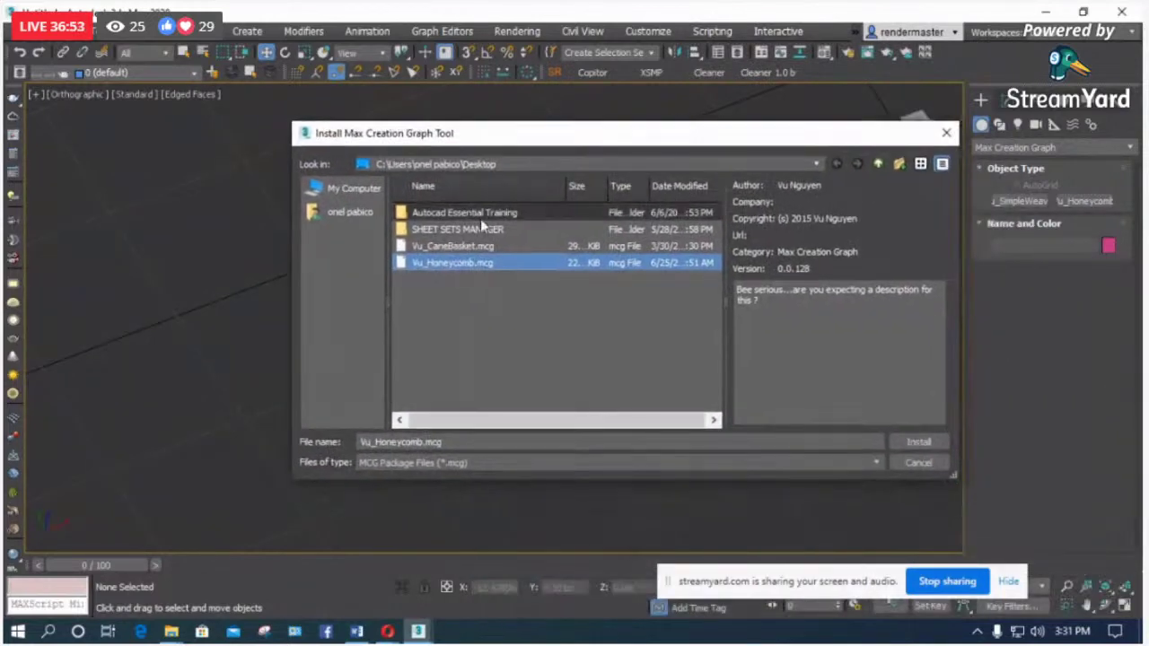
pyautogui.click(453, 246)
pyautogui.click(934, 443)
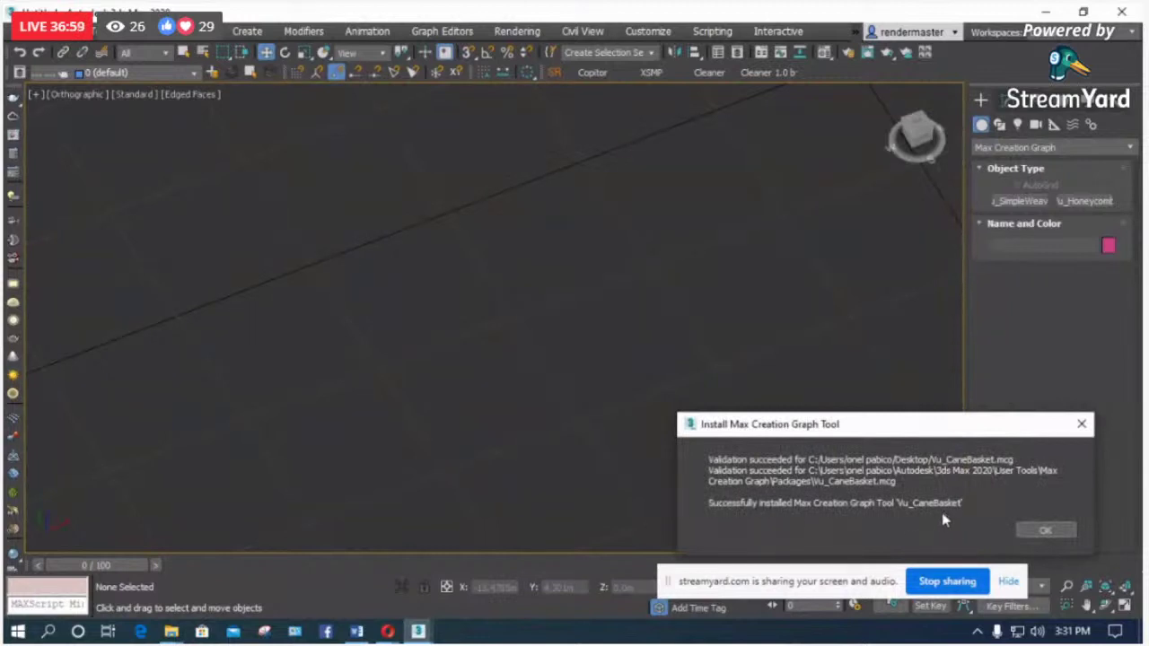
pyautogui.click(1042, 531)
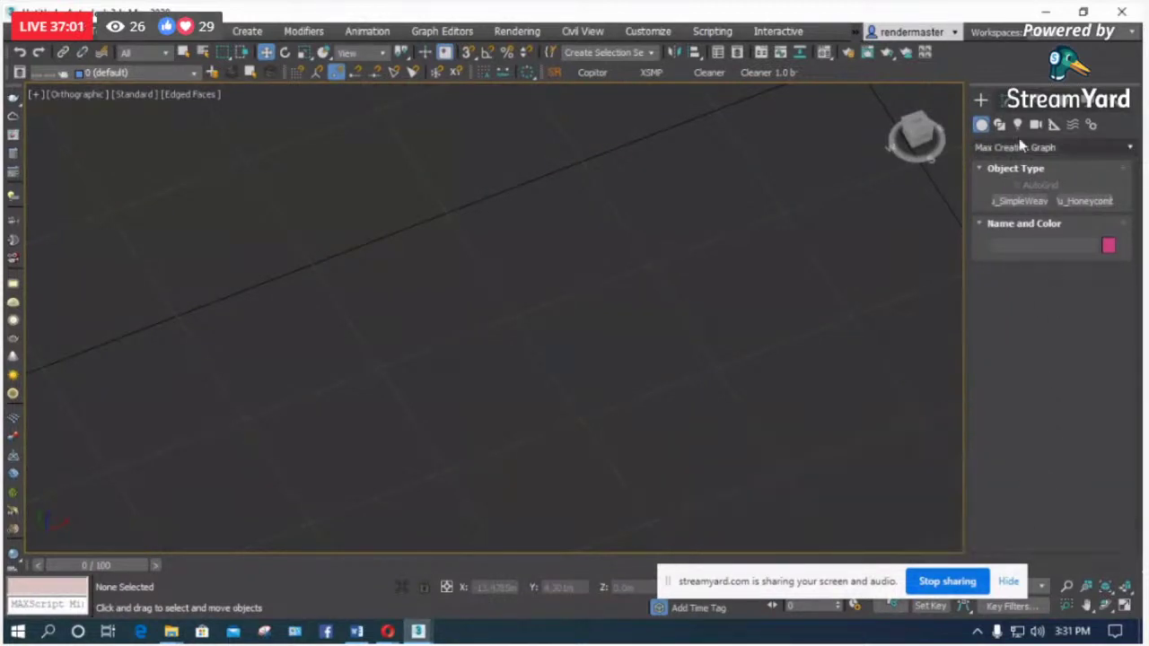
# Step: Switch the Create panel category to Standard Primitives and back to Max Creation Graph
pyautogui.click(998, 148)
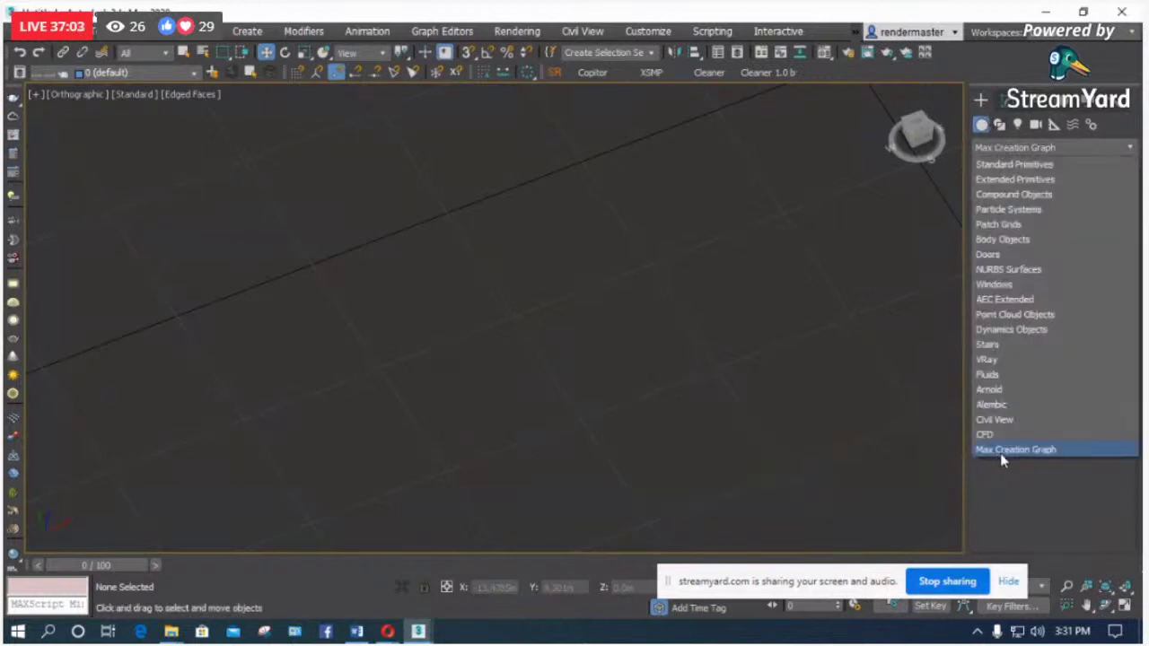
pyautogui.click(1031, 449)
pyautogui.click(996, 147)
pyautogui.click(993, 164)
pyautogui.click(993, 149)
pyautogui.click(1038, 449)
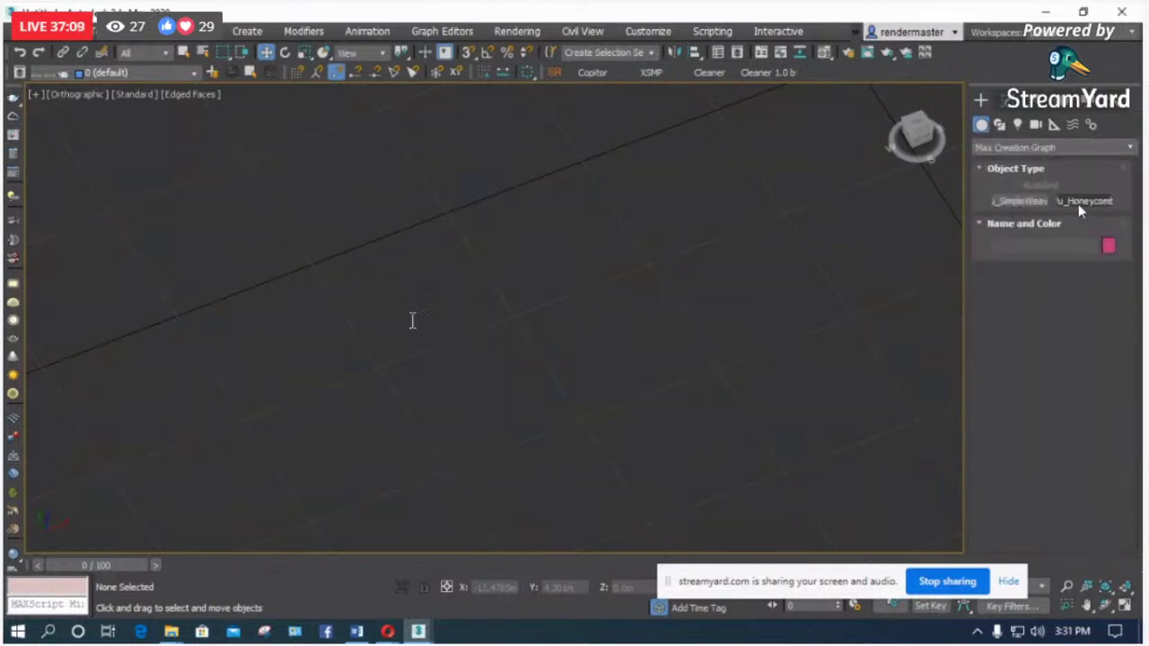
# Step: Check the Modify panel's Modifier List for the new tool
pyautogui.click(999, 125)
pyautogui.click(1010, 153)
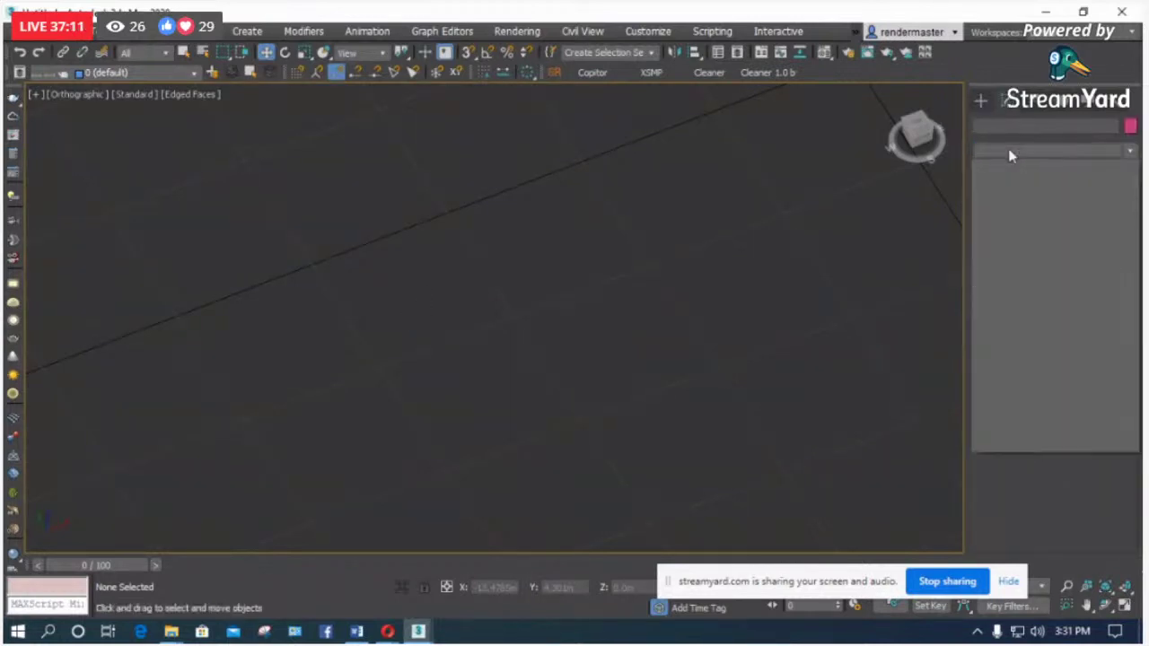
pyautogui.click(994, 149)
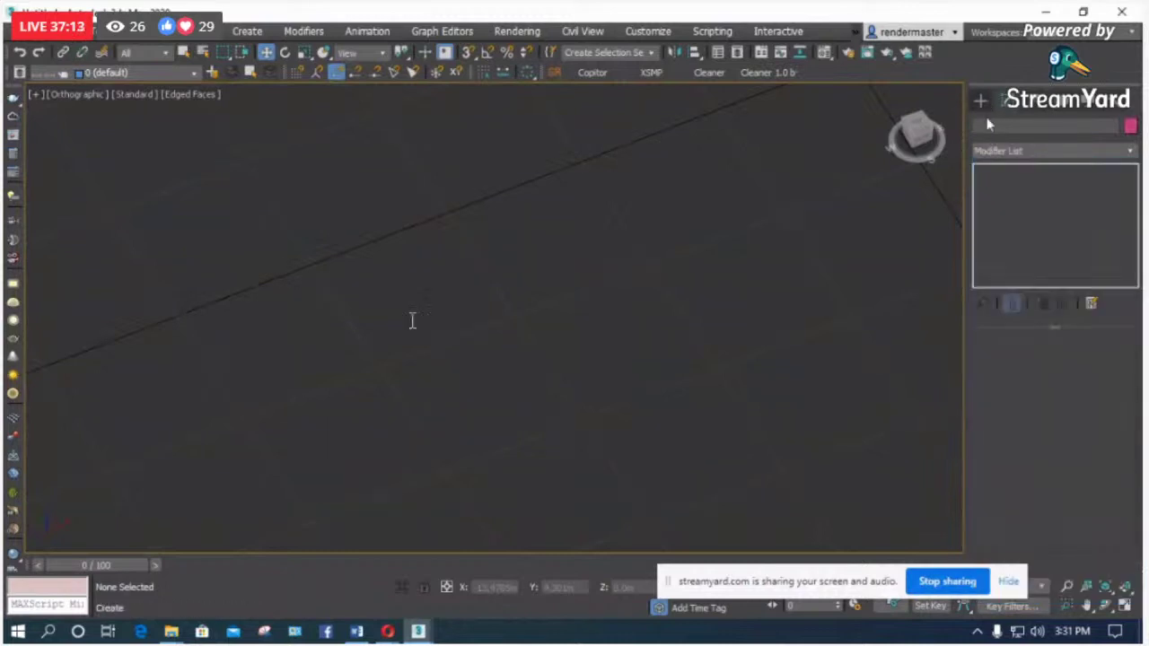
pyautogui.click(988, 153)
pyautogui.click(988, 151)
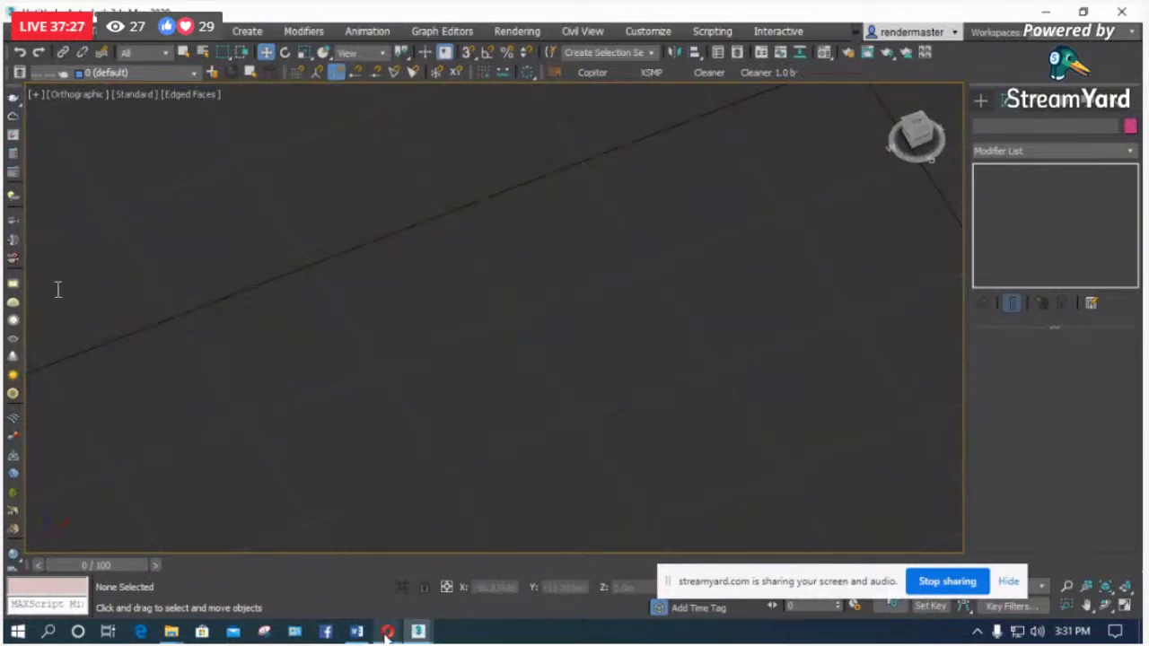
# Step: Read the ScriptSpot MCG Honeycomb page up to its title, then return to 3ds Max
pyautogui.moveTo(387, 631)
pyautogui.click(333, 584)
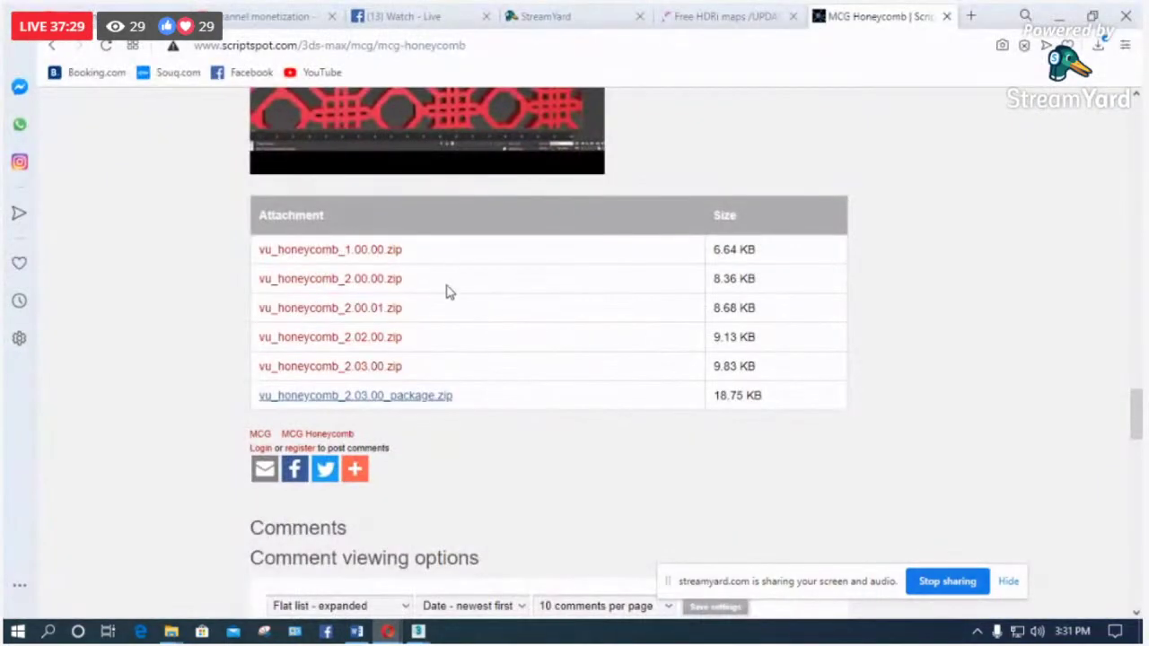
pyautogui.scroll(8, 447, 290)
pyautogui.scroll(10, 449, 296)
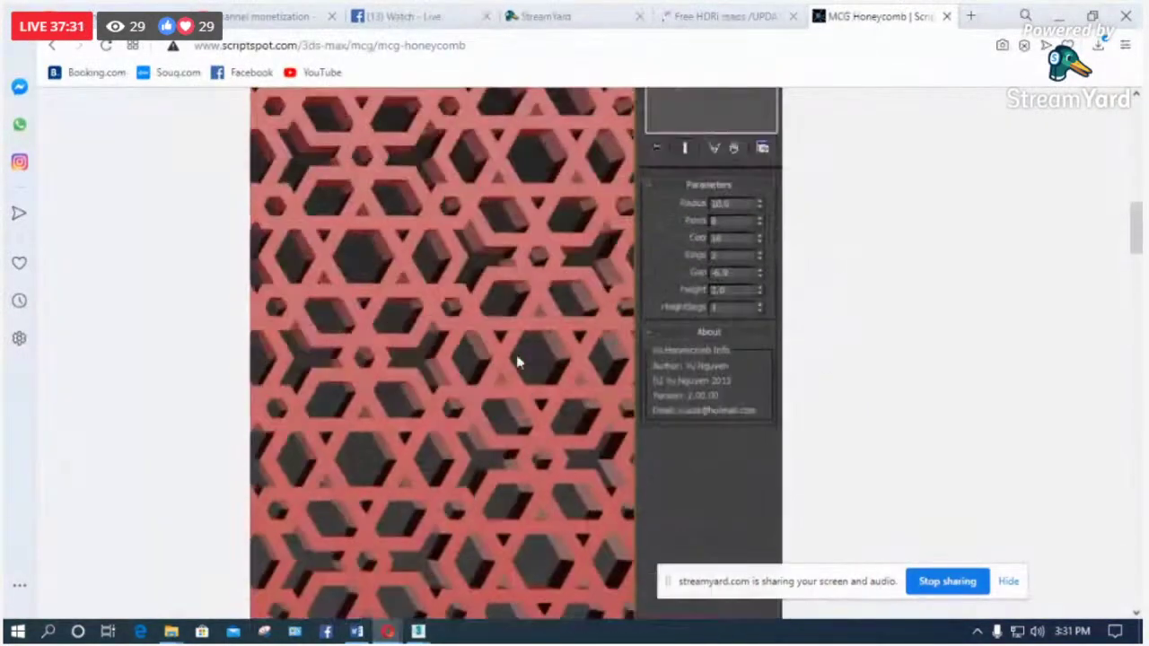
pyautogui.scroll(1, 484, 337)
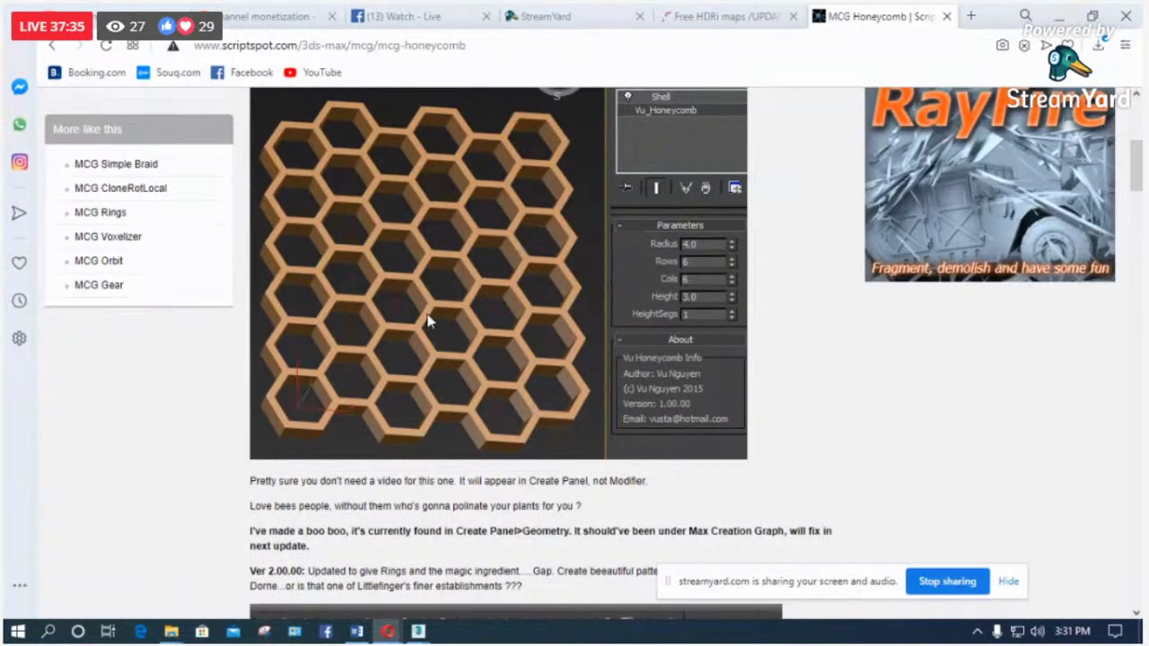
pyautogui.scroll(5, 429, 322)
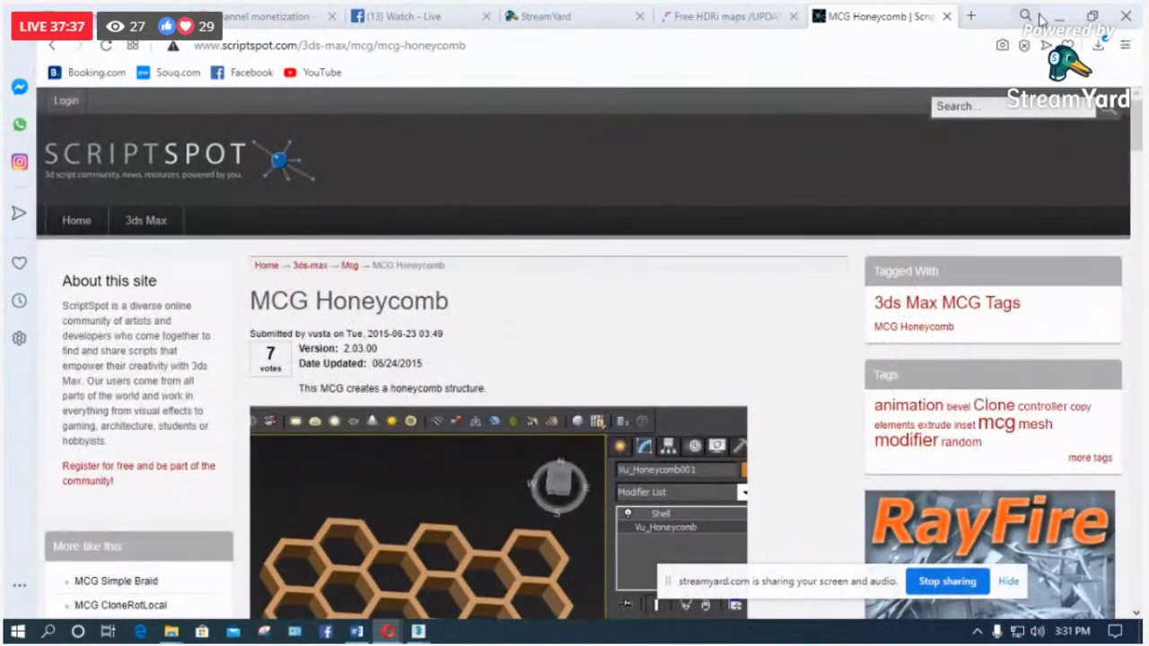
pyautogui.click(1059, 16)
pyautogui.click(712, 32)
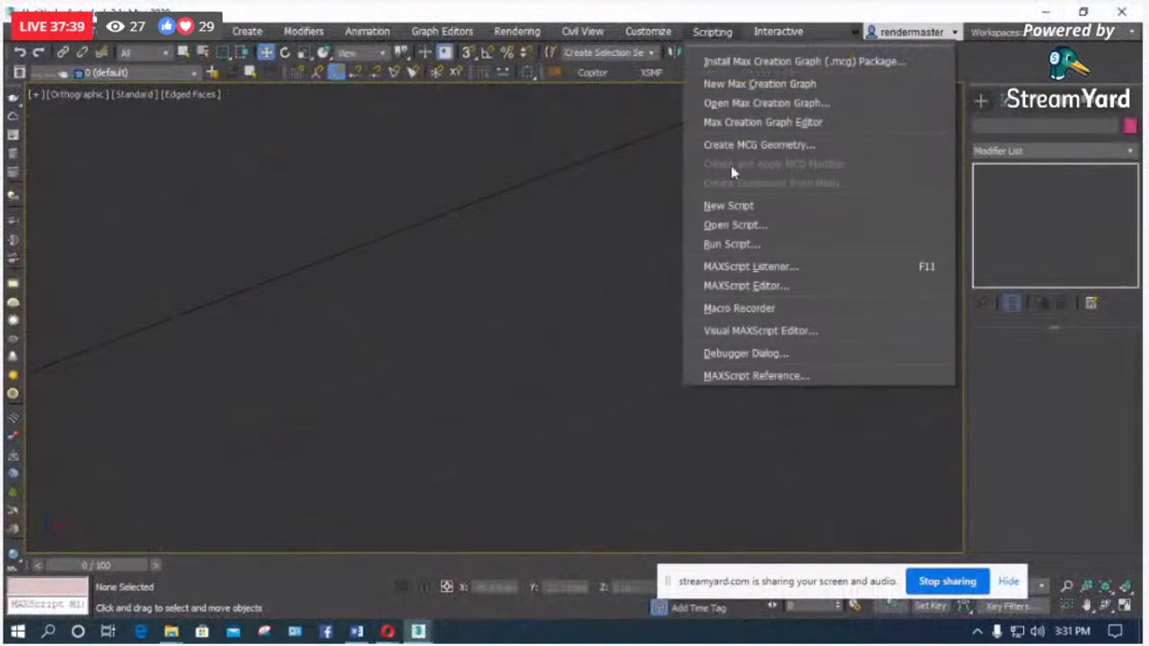
# Step: Run the cleaner10 script, then reinstall Vu_CaneBasket.mcg, overwriting the existing 0.0.135 version
pyautogui.click(741, 245)
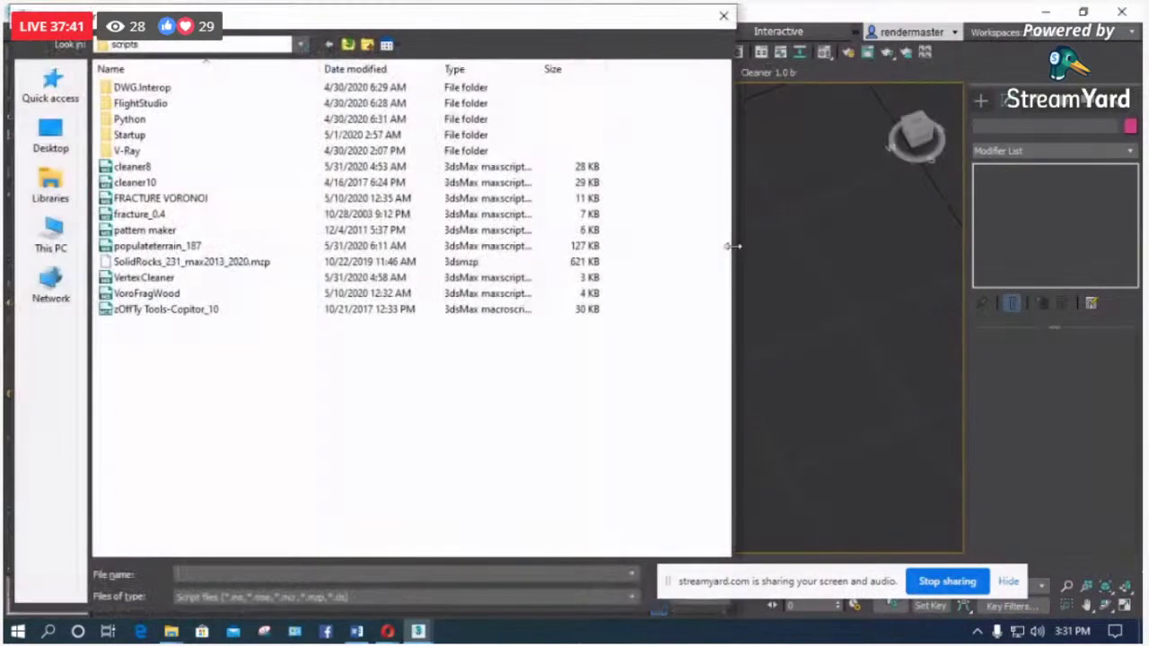
pyautogui.doubleClick(263, 188)
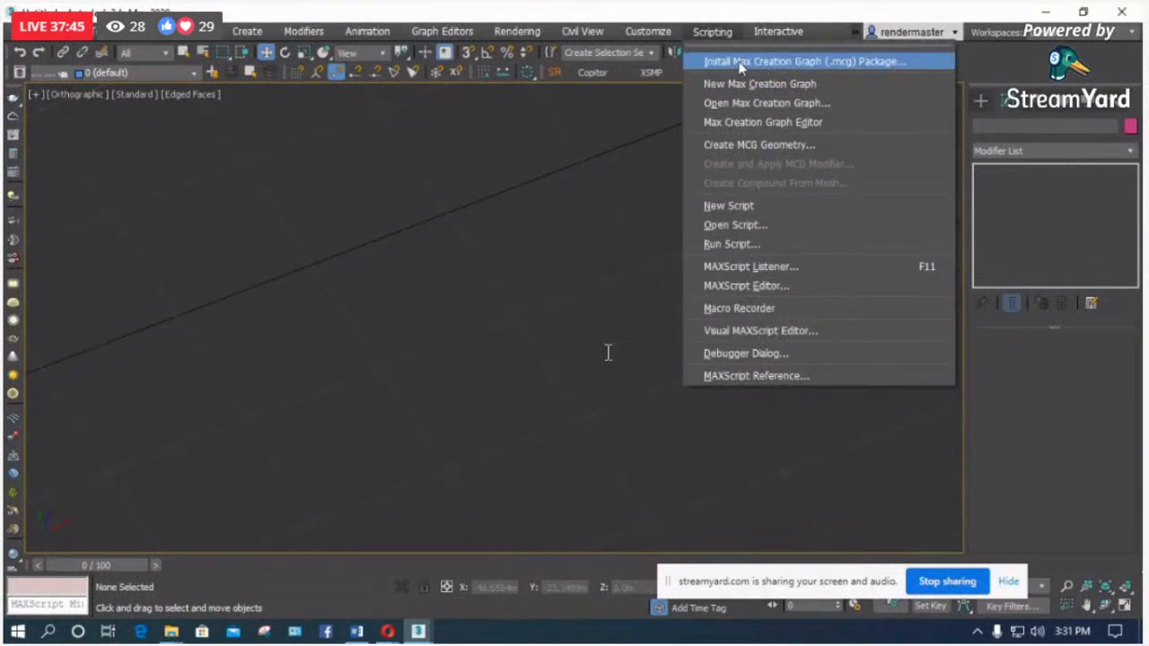
pyautogui.click(741, 62)
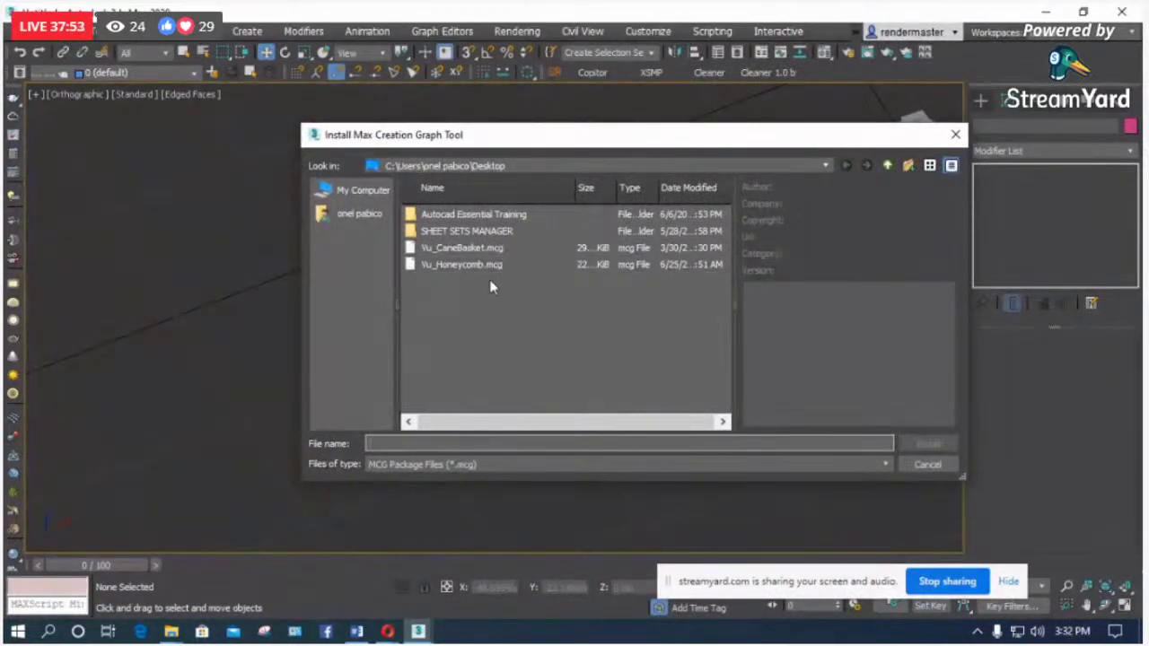
pyautogui.click(482, 248)
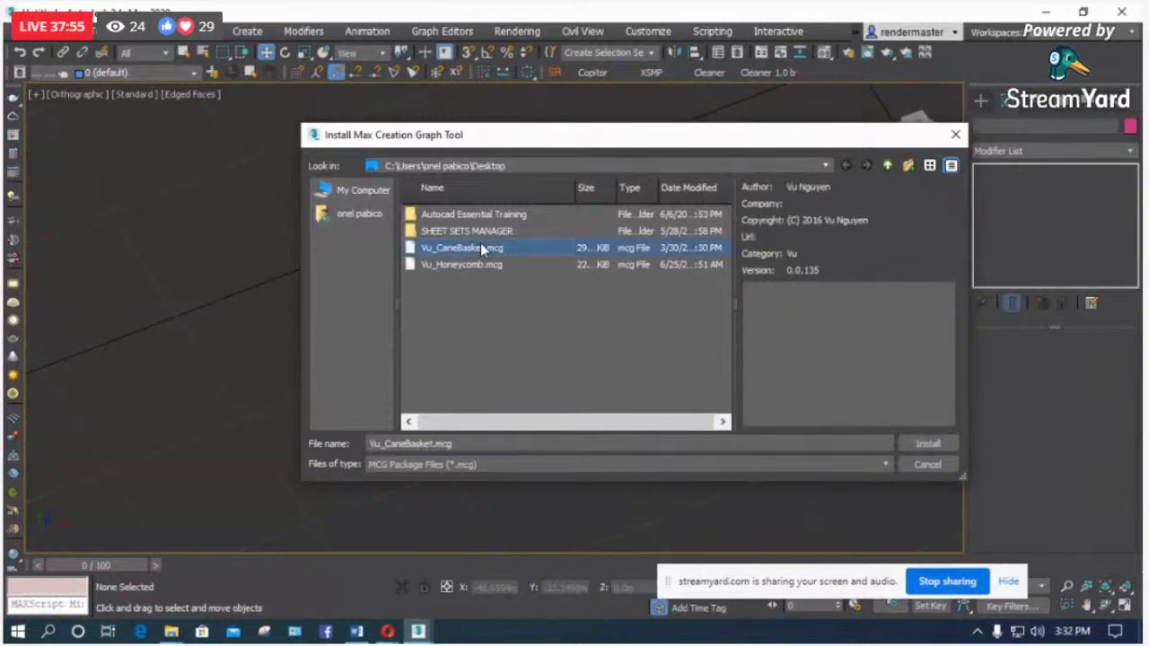
pyautogui.click(928, 444)
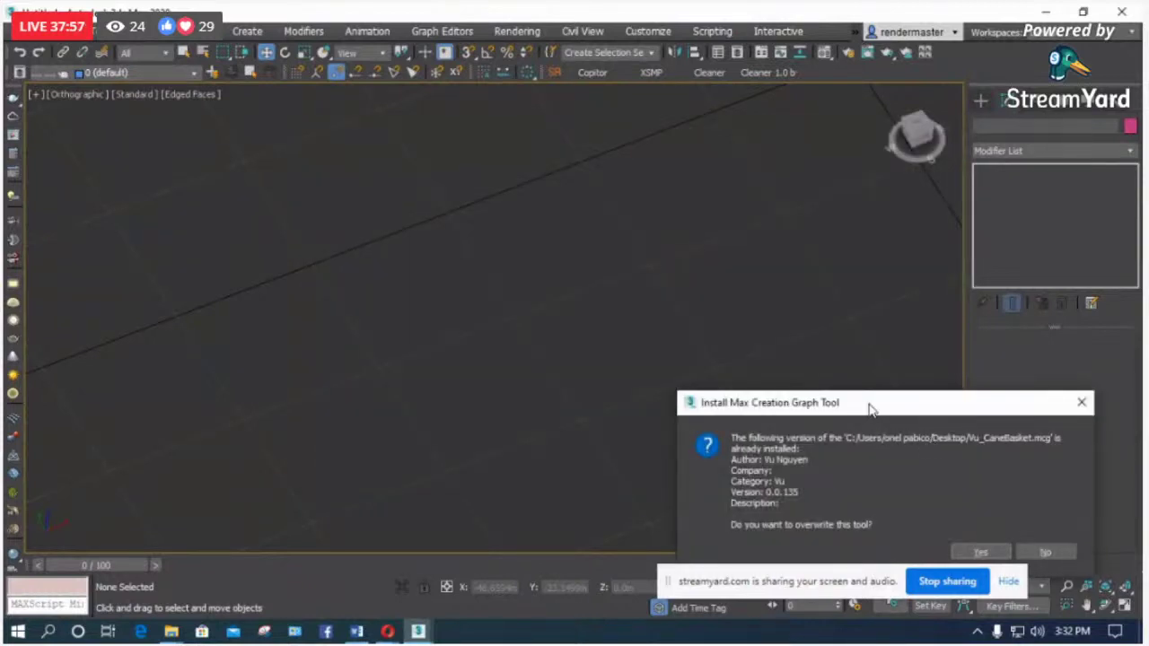
pyautogui.moveTo(869, 409); pyautogui.dragTo(648, 279)
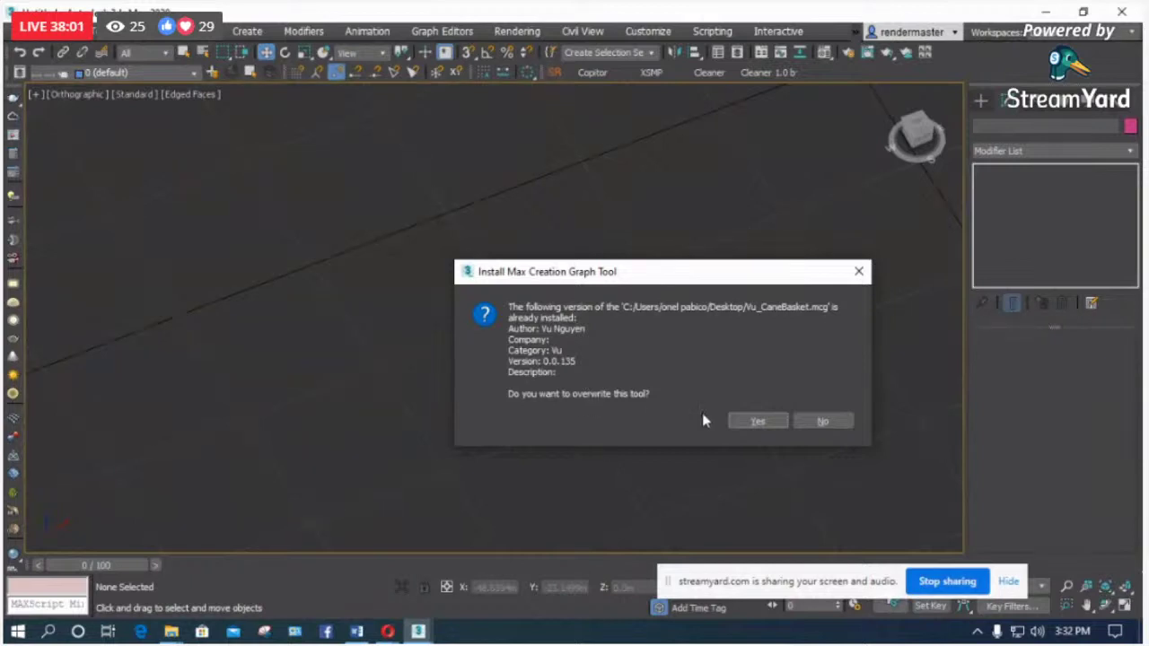
pyautogui.click(756, 422)
pyautogui.moveTo(771, 420); pyautogui.dragTo(452, 172)
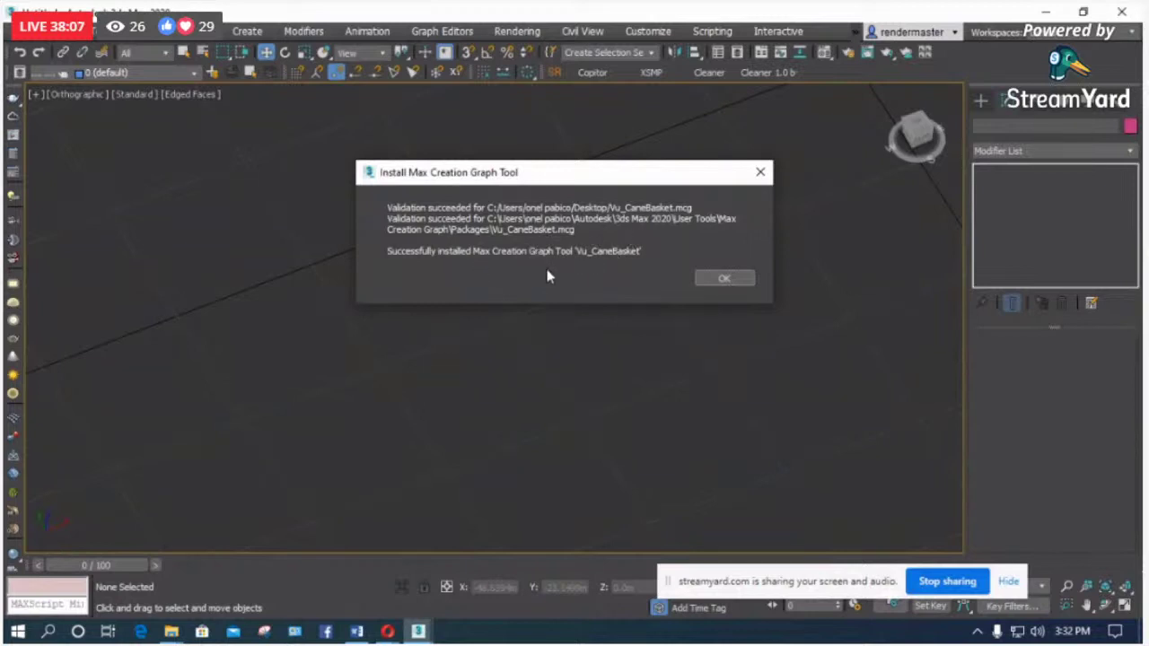
pyautogui.click(723, 279)
# Step: Browse the geometry and shape categories, checking Standard Primitives, Vu and Max Creation Graph
pyautogui.click(980, 101)
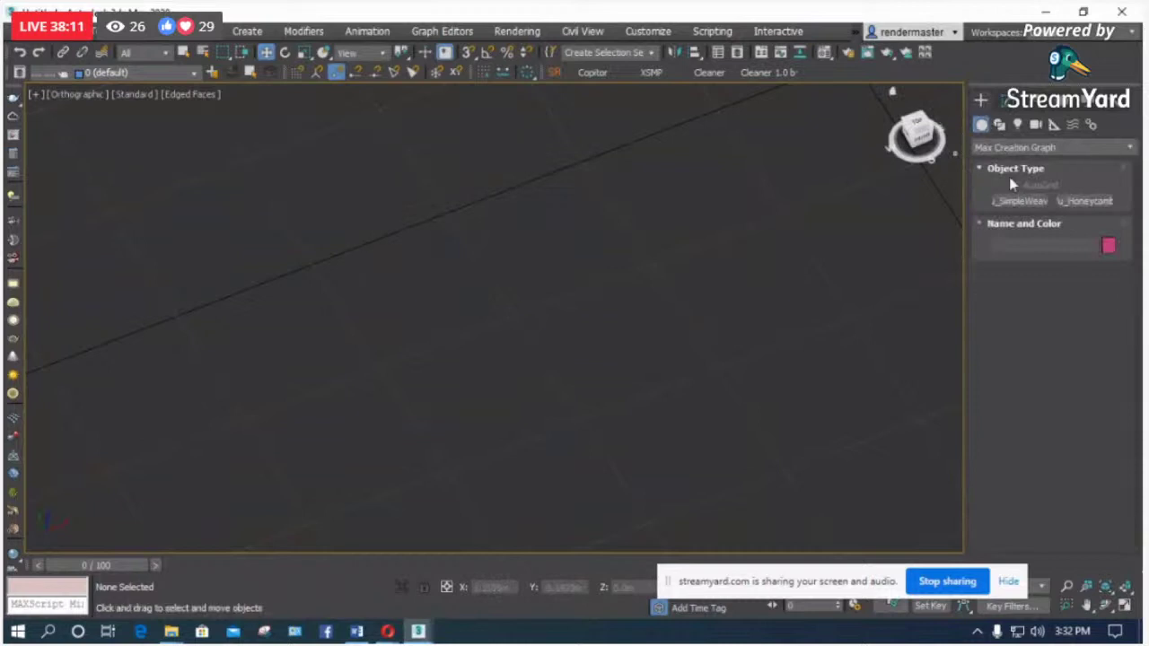
pyautogui.click(1050, 147)
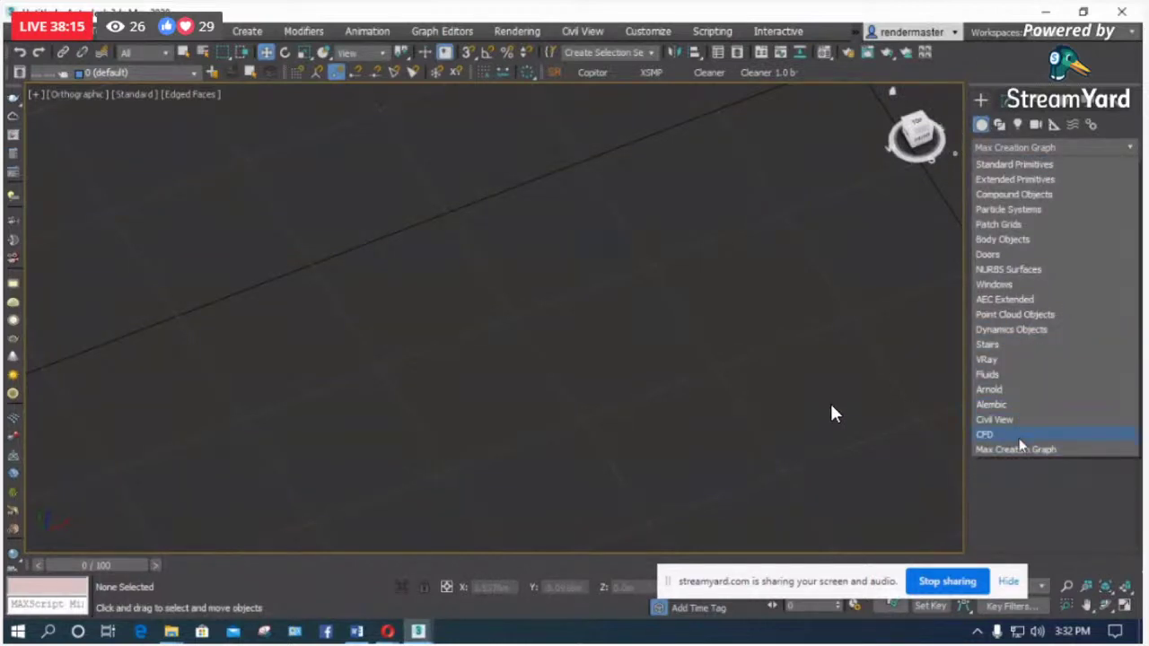
pyautogui.click(929, 410)
pyautogui.click(1011, 148)
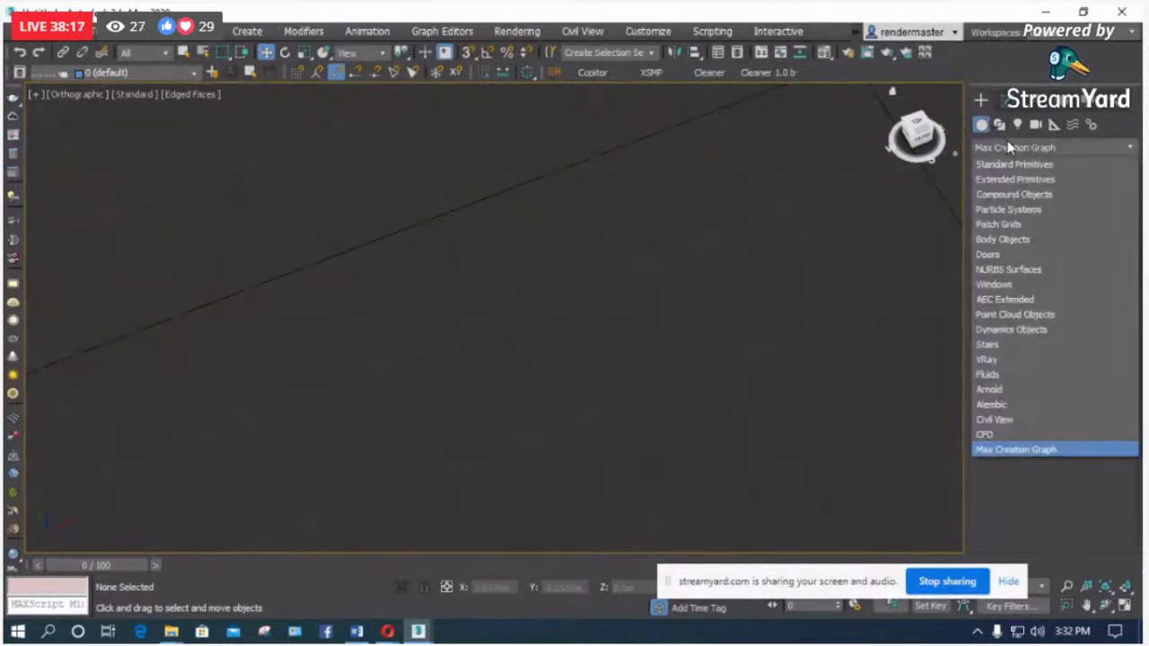
pyautogui.click(1007, 165)
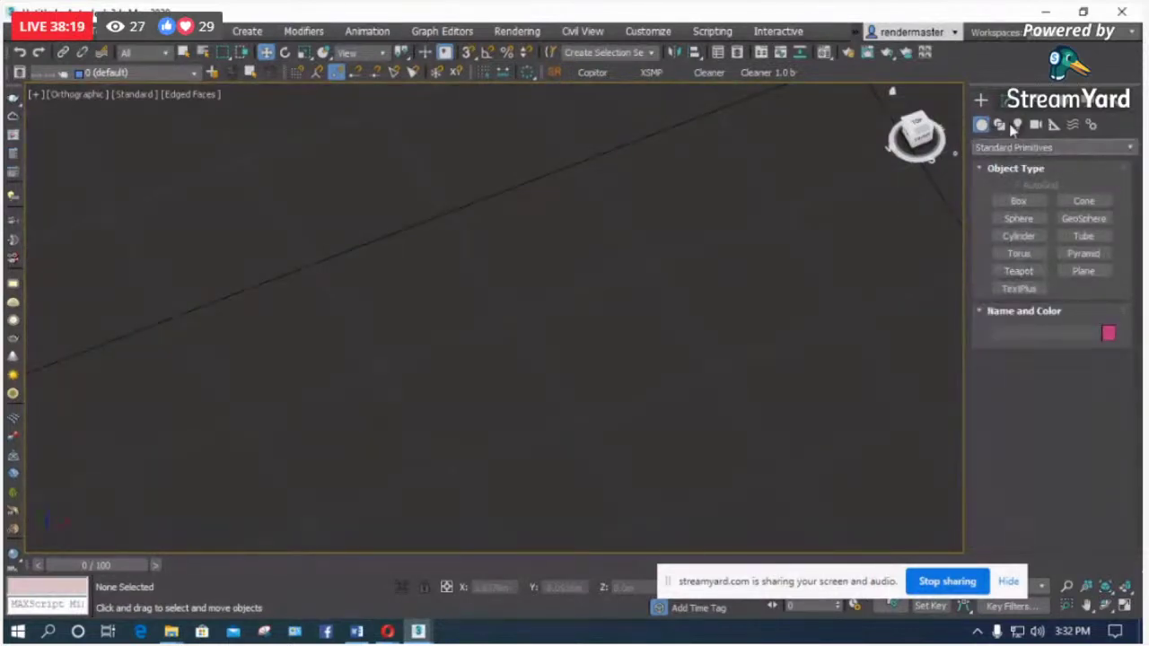
pyautogui.click(999, 125)
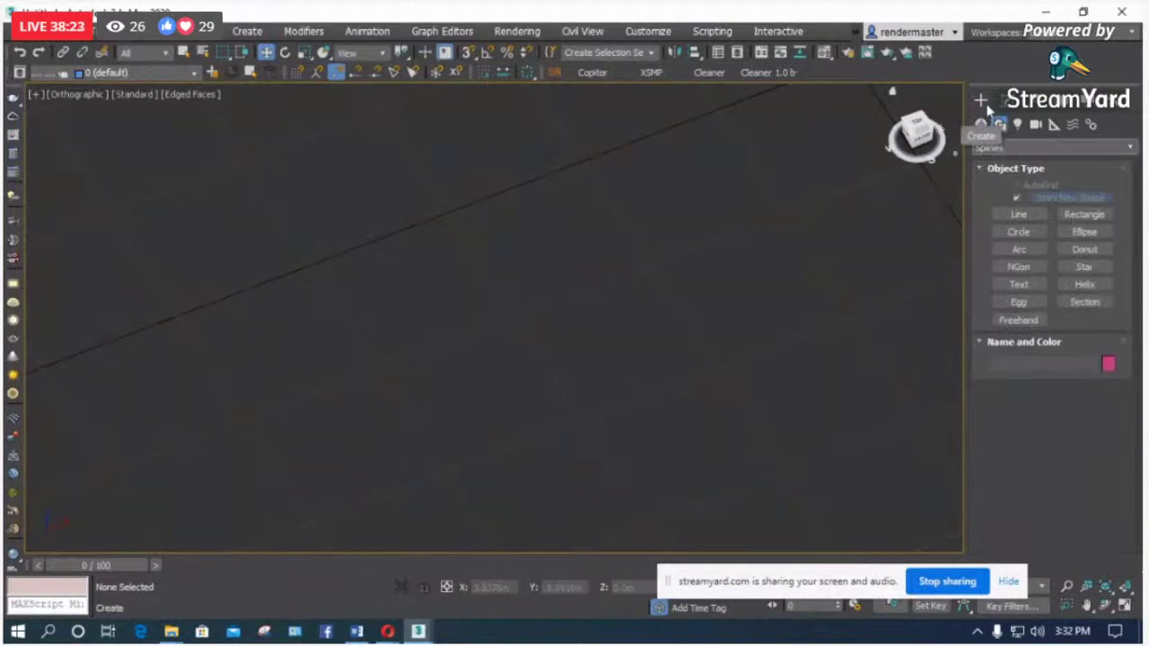
pyautogui.click(997, 147)
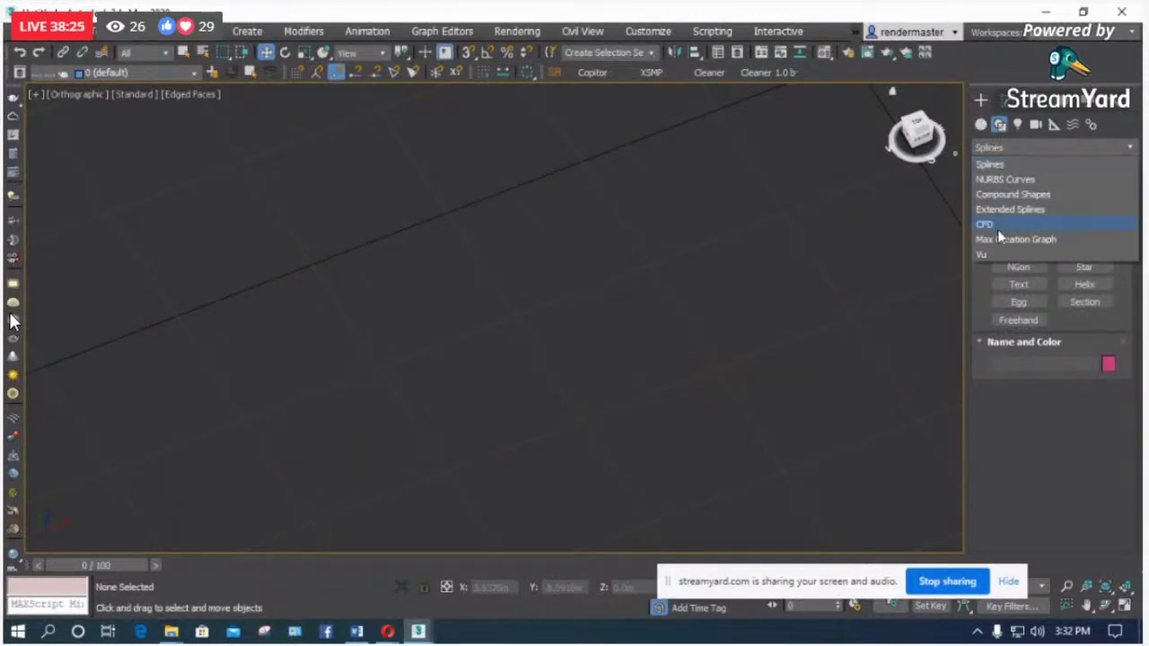
pyautogui.click(996, 254)
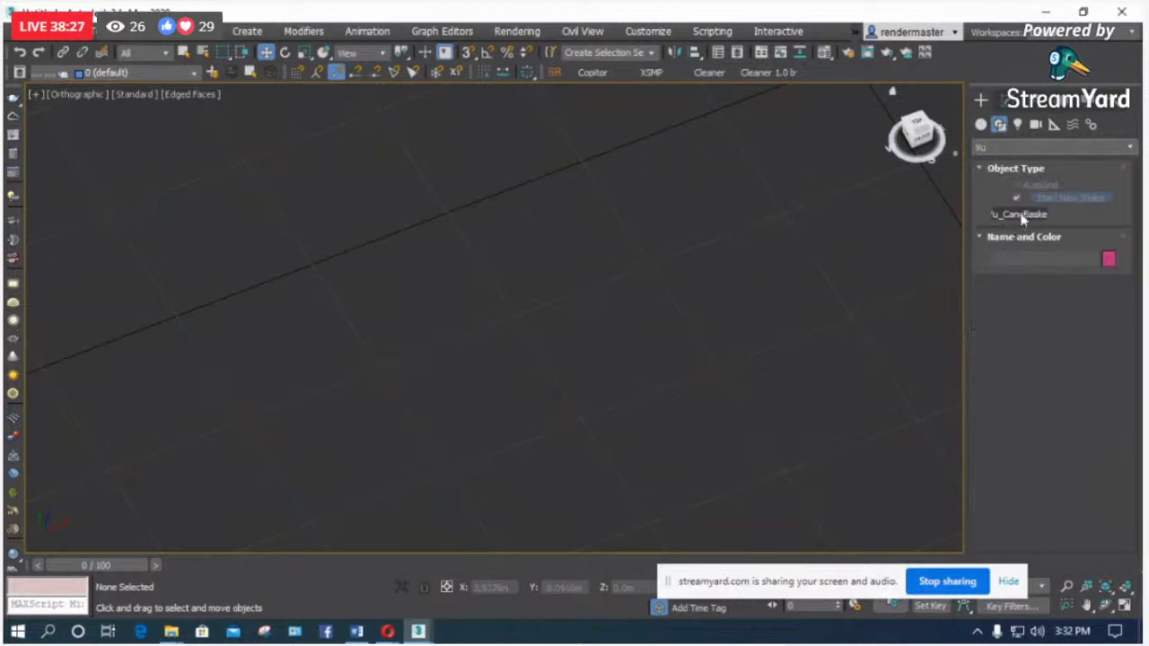
pyautogui.click(983, 126)
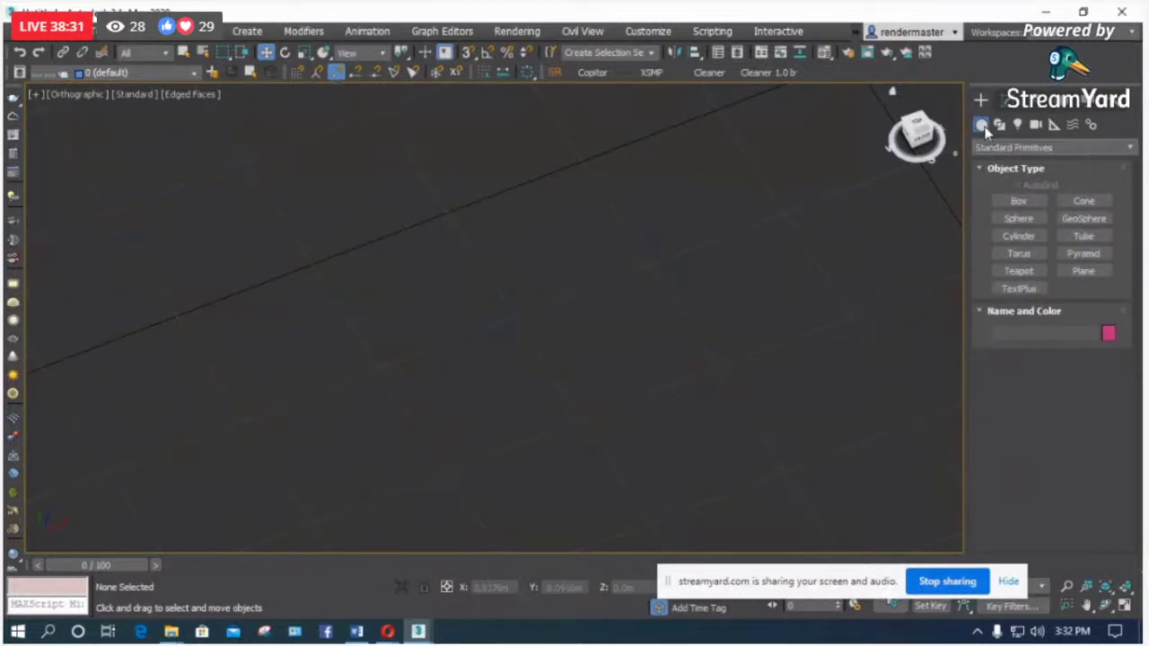
pyautogui.click(1033, 147)
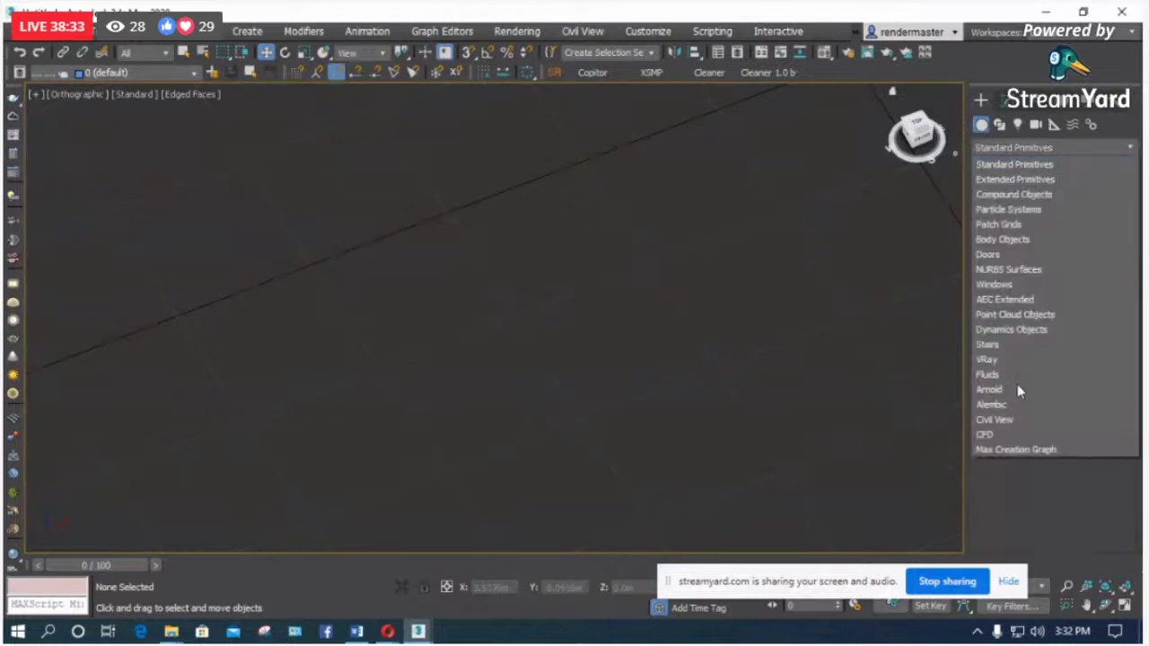
pyautogui.click(1041, 450)
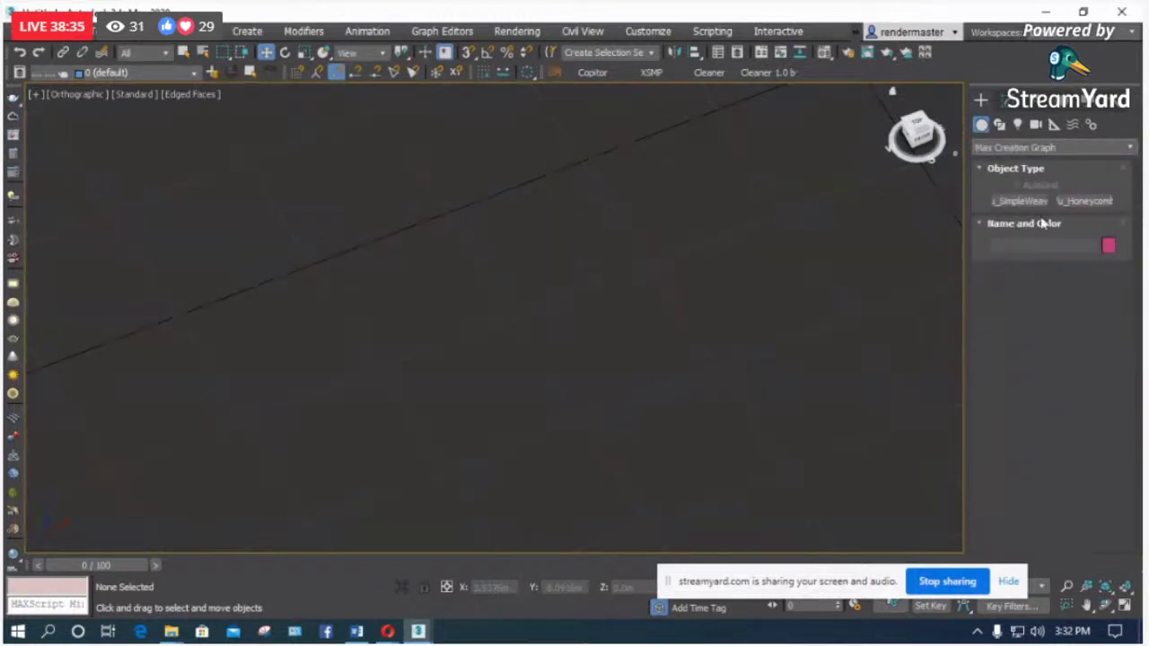
# Step: Draw a test MCG_Donut shape with radii 25 and 15 from the Max Creation Graph shapes
pyautogui.click(997, 125)
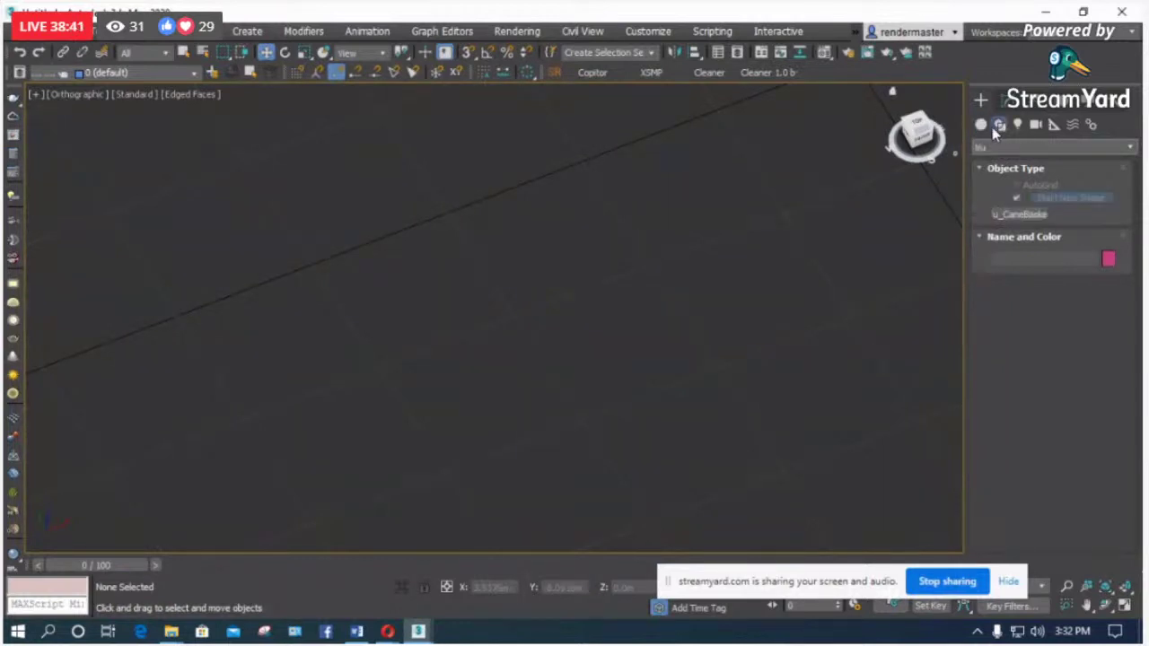
pyautogui.click(996, 147)
pyautogui.click(998, 158)
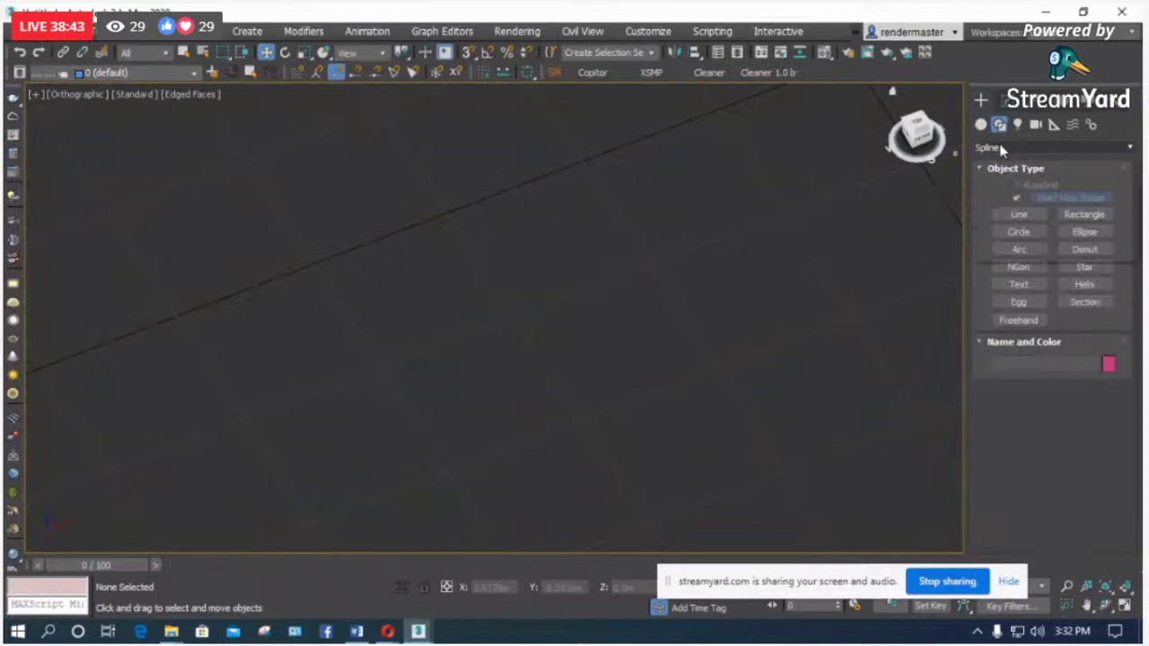
pyautogui.click(1002, 148)
pyautogui.click(1002, 147)
pyautogui.click(1004, 149)
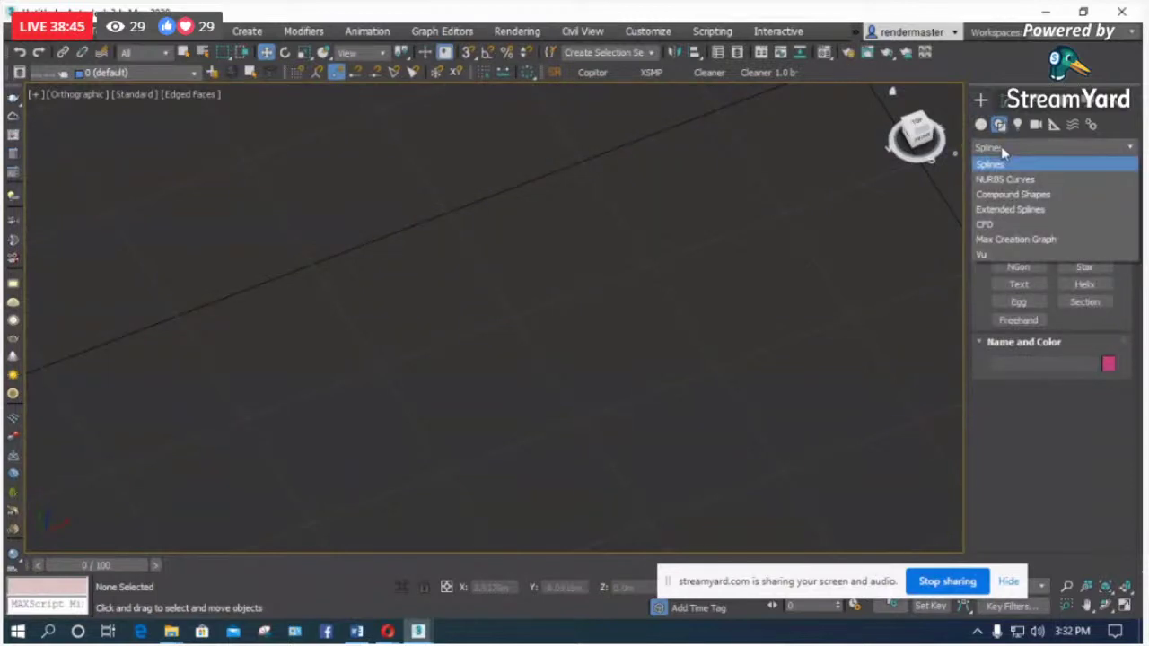
pyautogui.click(1012, 240)
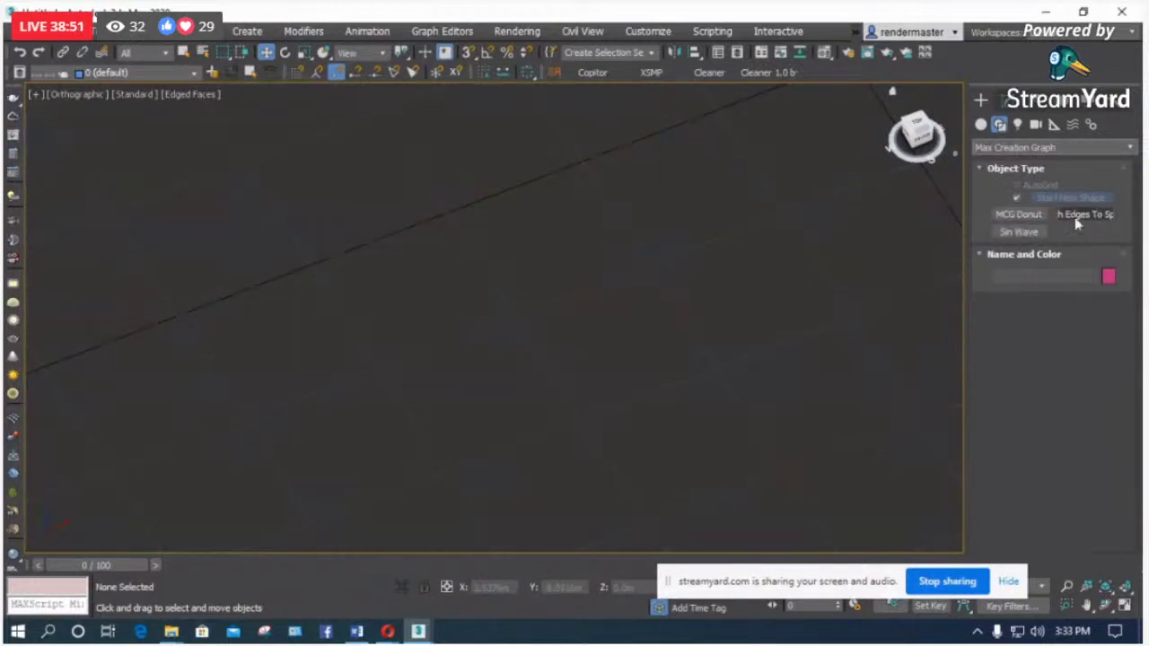
pyautogui.click(1019, 215)
pyautogui.click(465, 318)
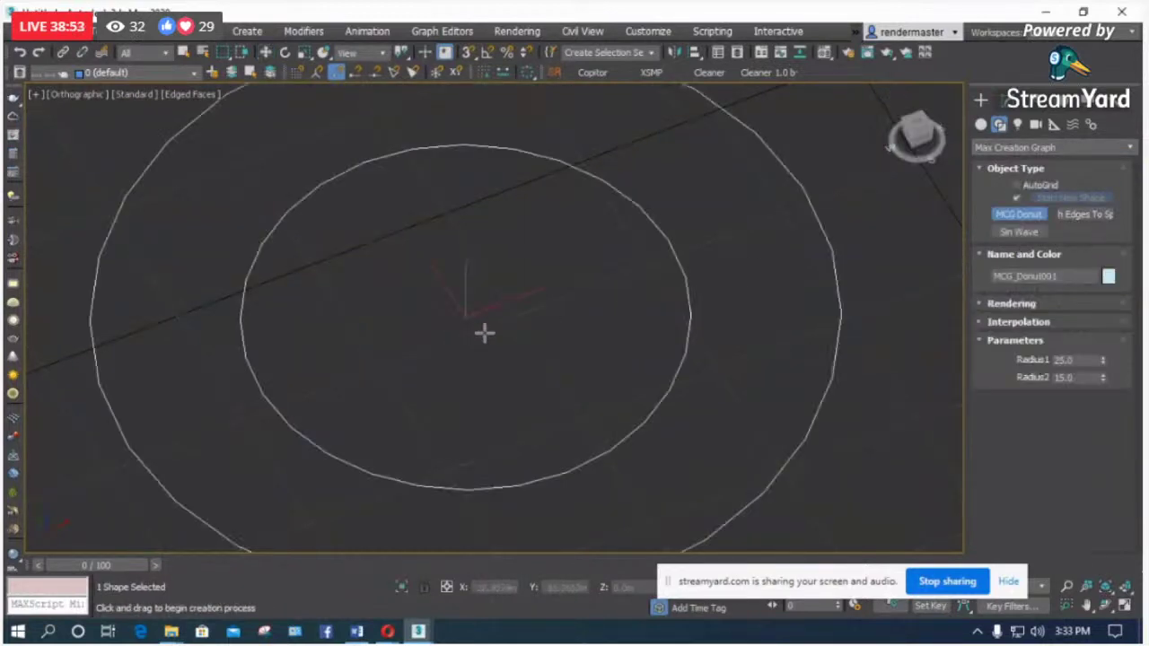
pyautogui.rightClick(901, 225)
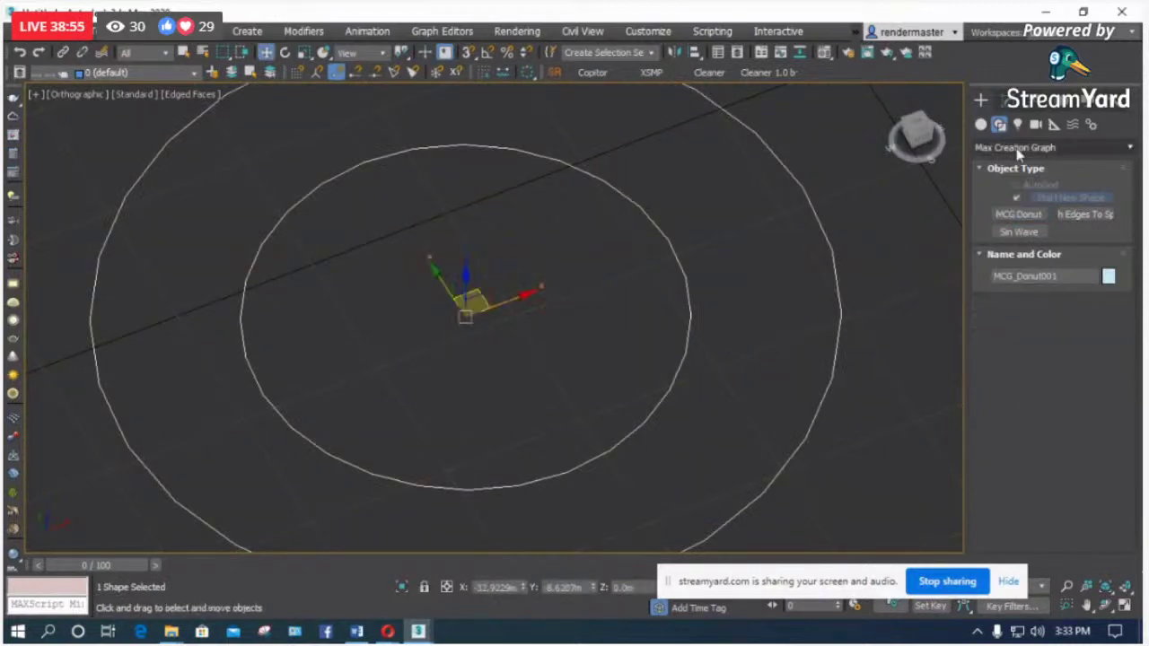
# Step: Switch to the Vu shape category, delete the test donut and start a CaneBasket
pyautogui.click(1020, 148)
pyautogui.click(995, 256)
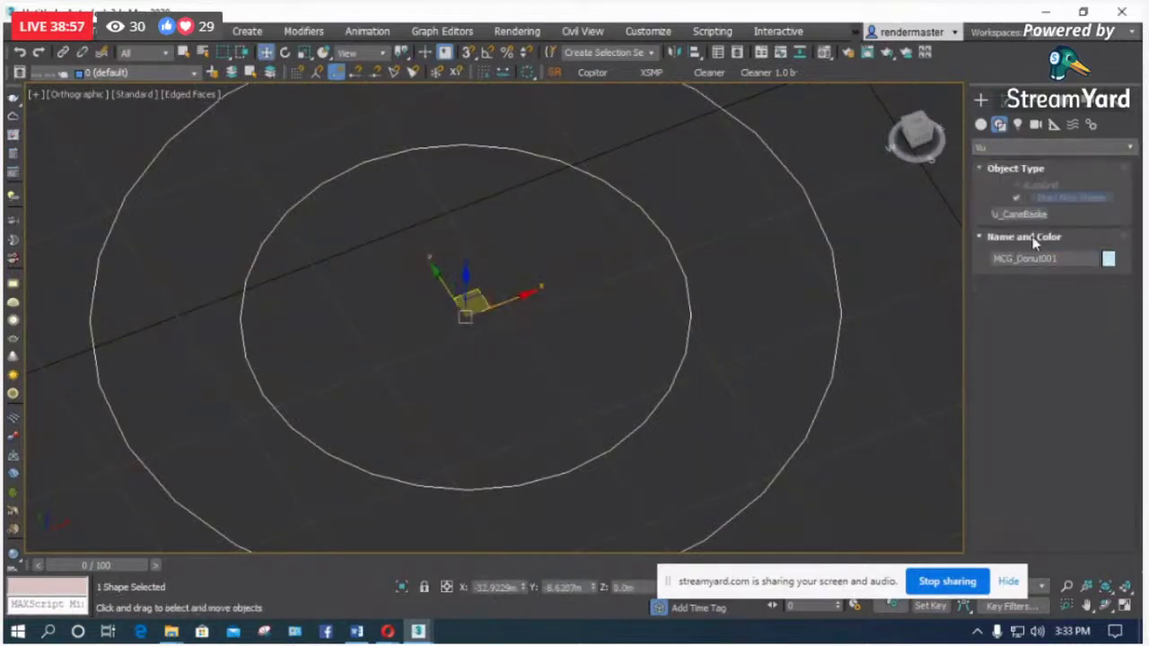
pyautogui.rightClick(936, 255)
pyautogui.click(842, 286)
pyautogui.press('Delete')
pyautogui.click(1006, 216)
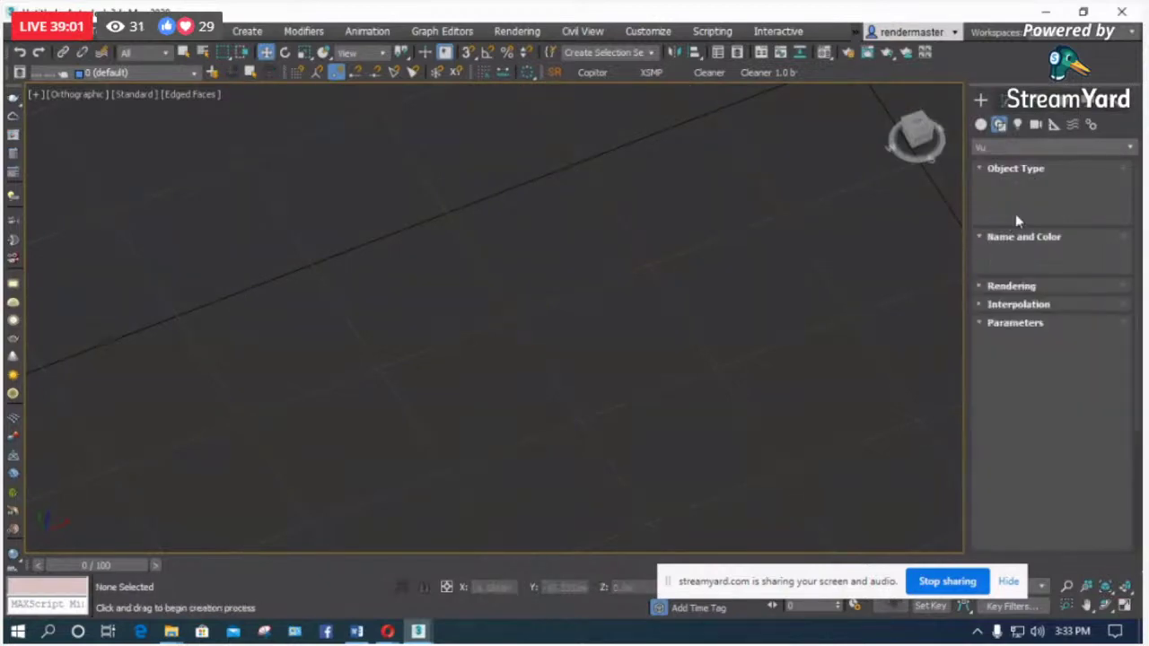
# Step: Place a cane basket in the viewport, switch to wireframe, and show its modifier stack
pyautogui.click(457, 307)
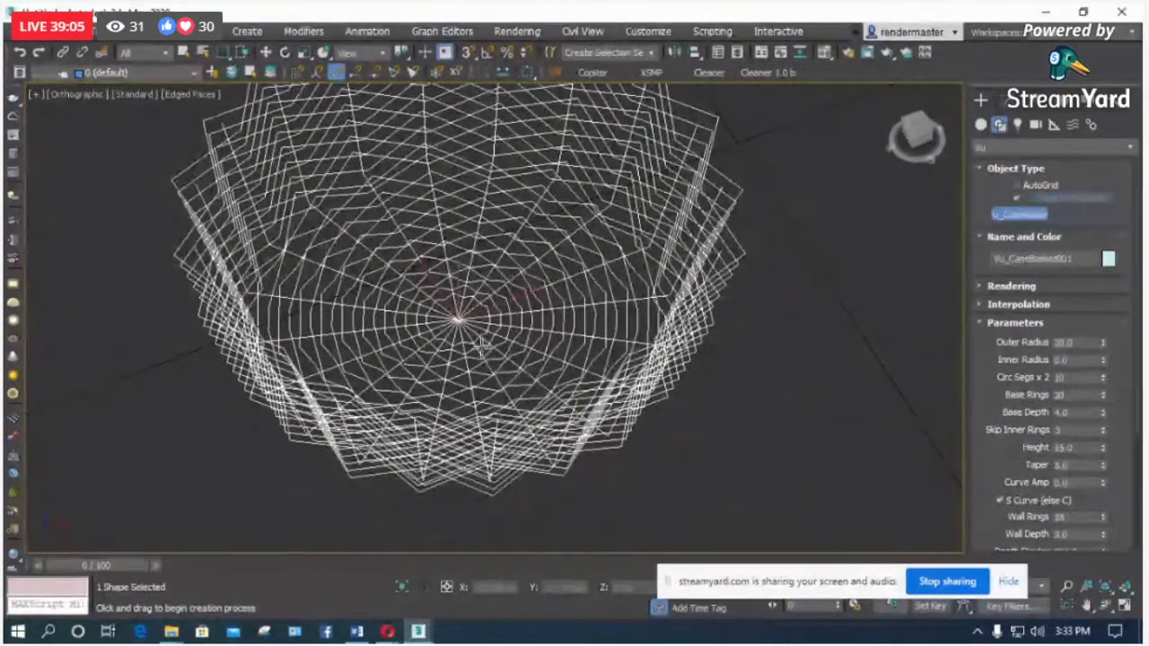
pyautogui.press('F4')
pyautogui.press('w')
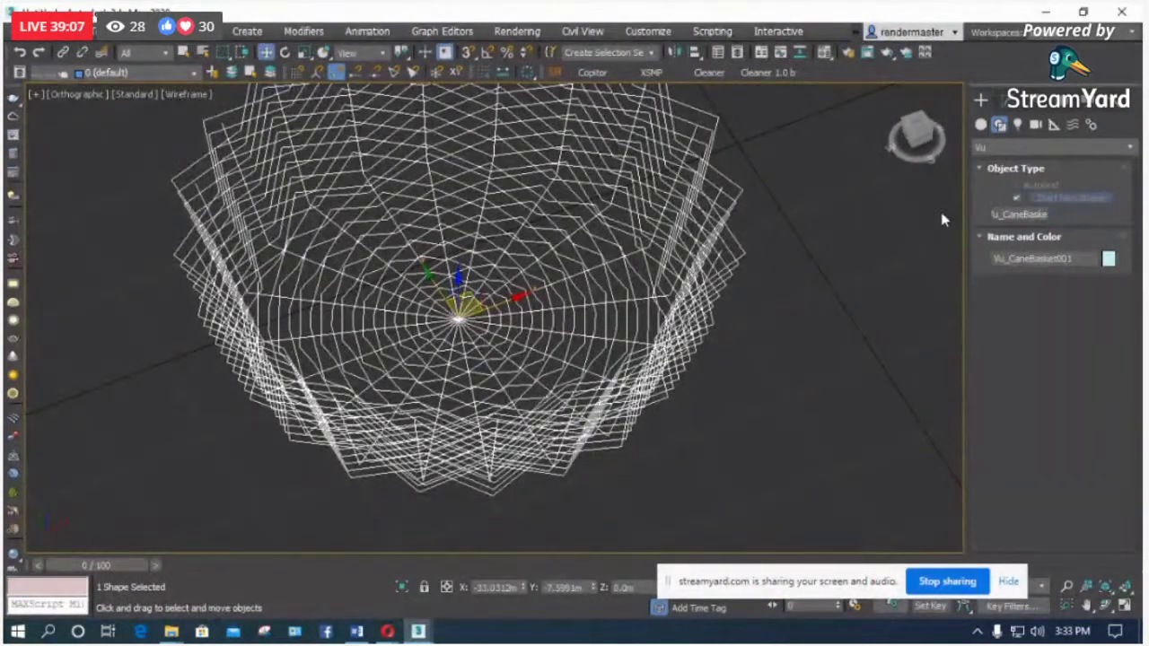
pyautogui.click(1000, 103)
pyautogui.click(1024, 151)
pyautogui.click(1021, 152)
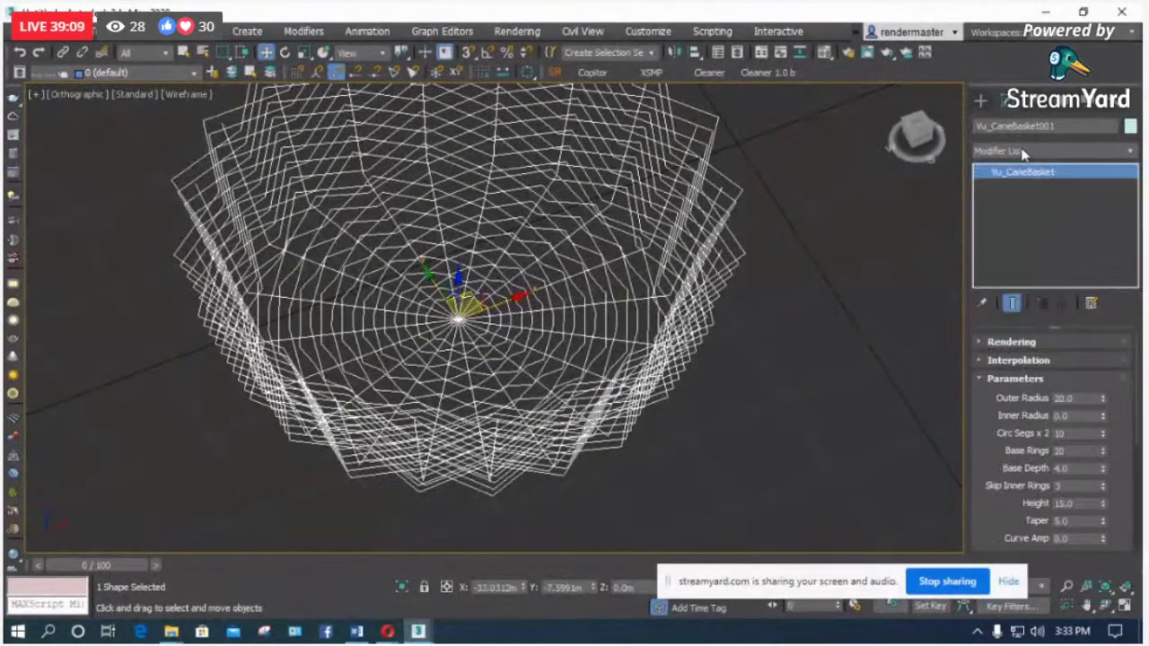
# Step: Make the basket's strands renderable and try a radial thickness of 0.05
pyautogui.click(1004, 342)
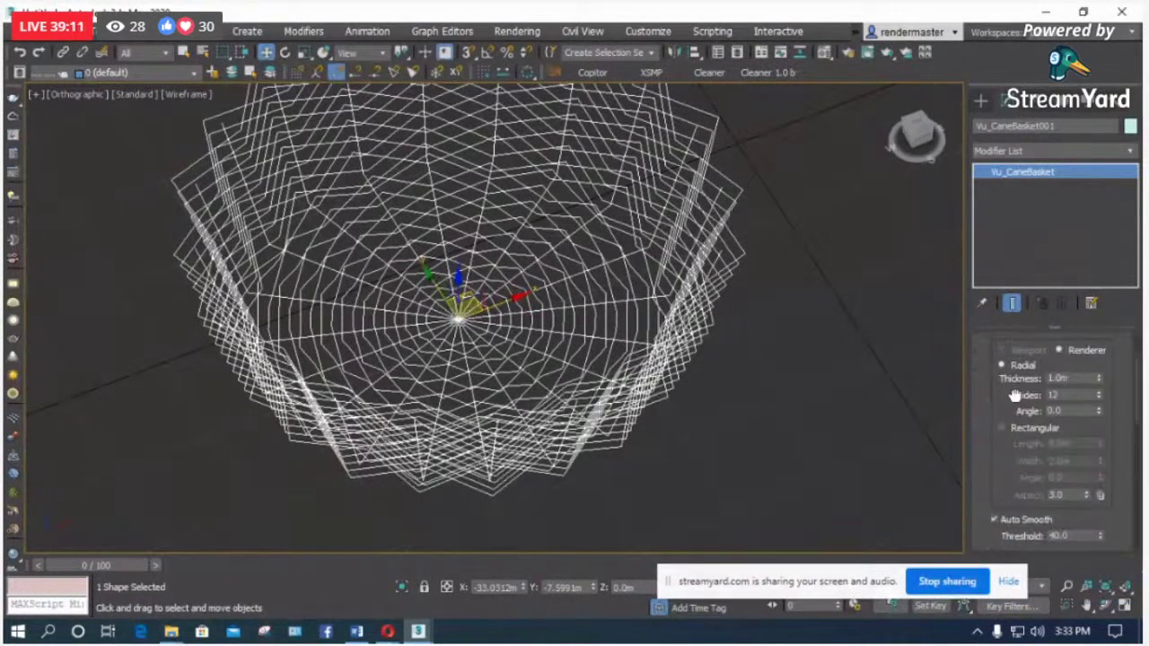
pyautogui.scroll(2, 1042, 368)
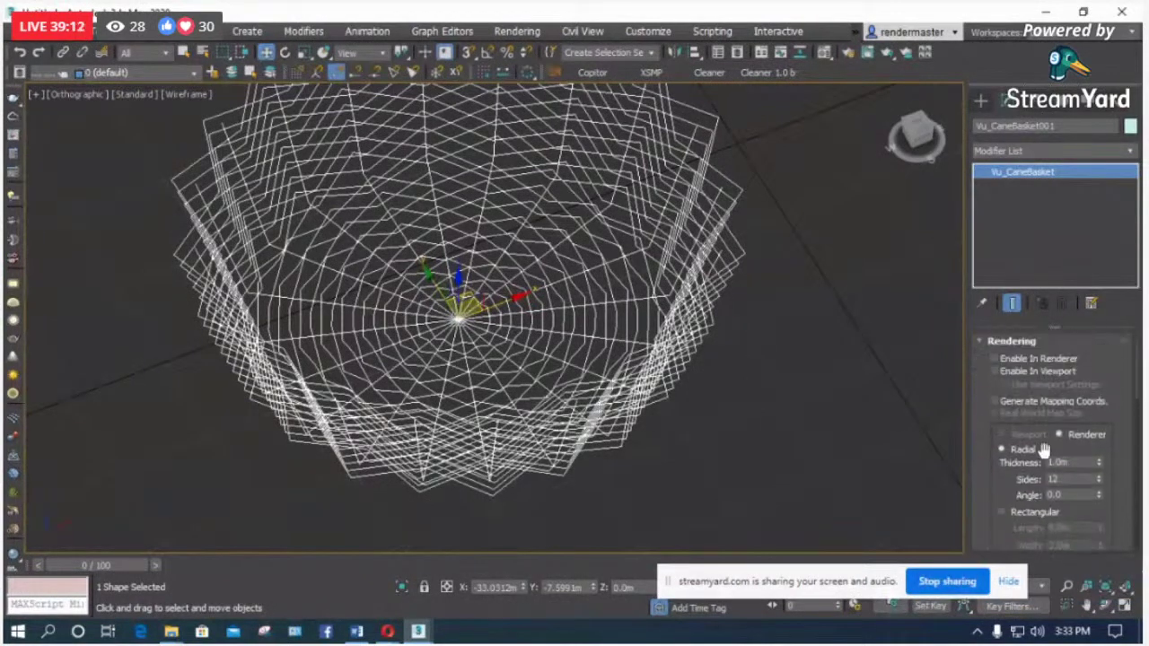
pyautogui.click(1040, 359)
pyautogui.doubleClick(1066, 463)
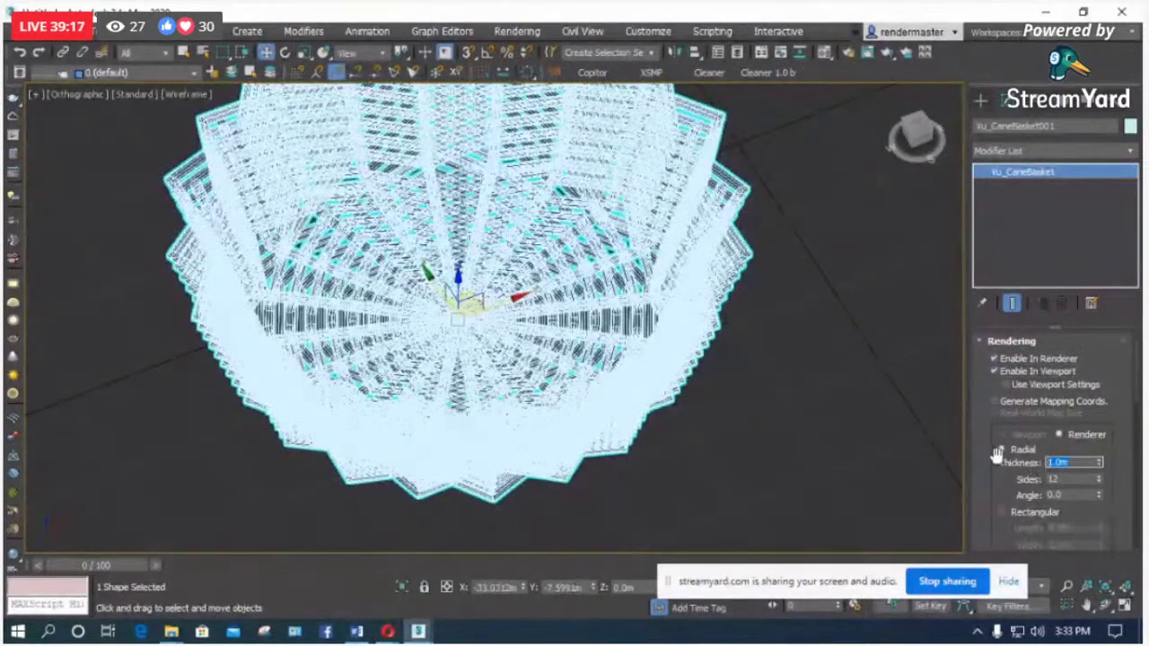
pyautogui.write('.05')
pyautogui.press('Return')
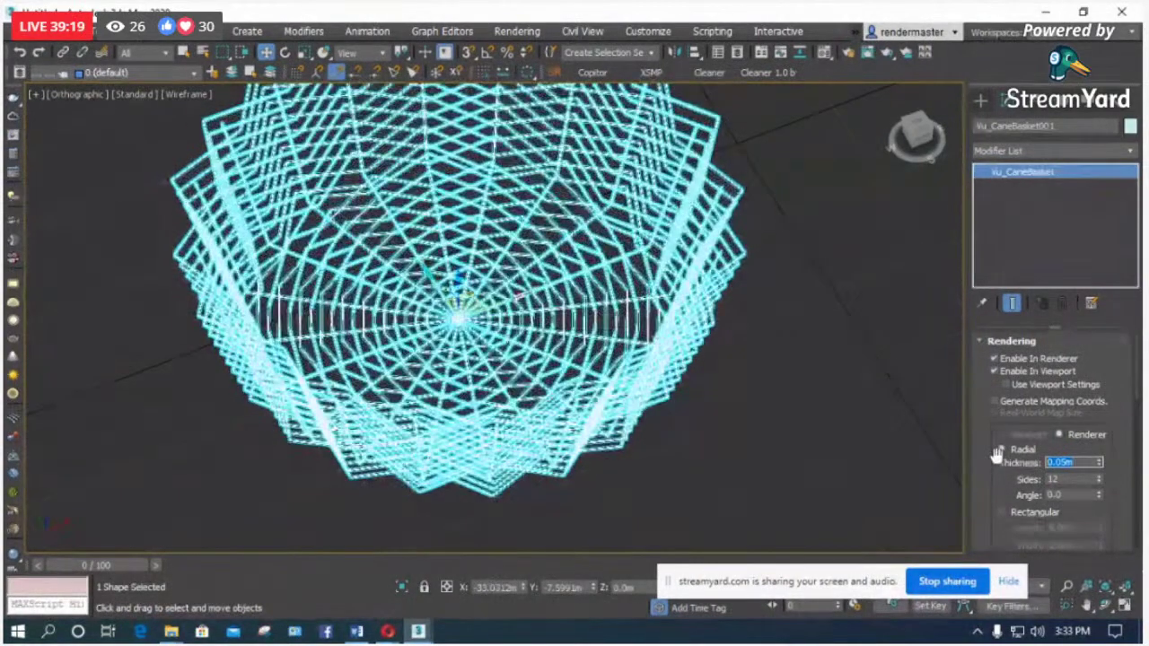
pyautogui.write('1')
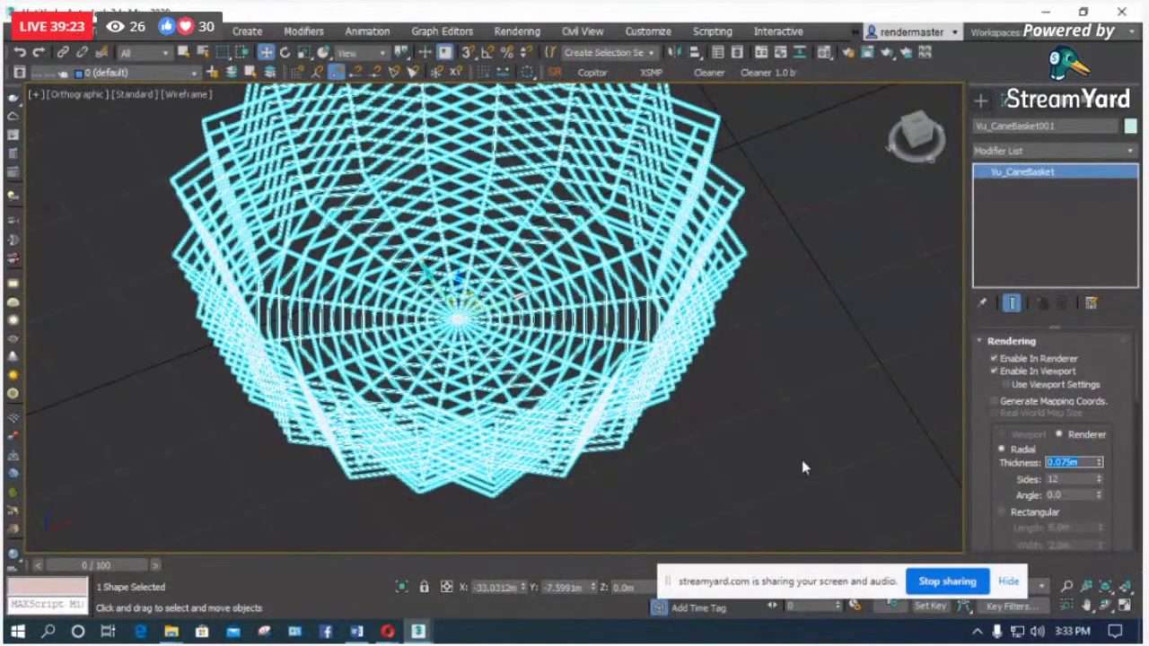
# Step: Set the basket's radial strand thickness to 0.5m
pyautogui.click(802, 467)
pyautogui.click(685, 349)
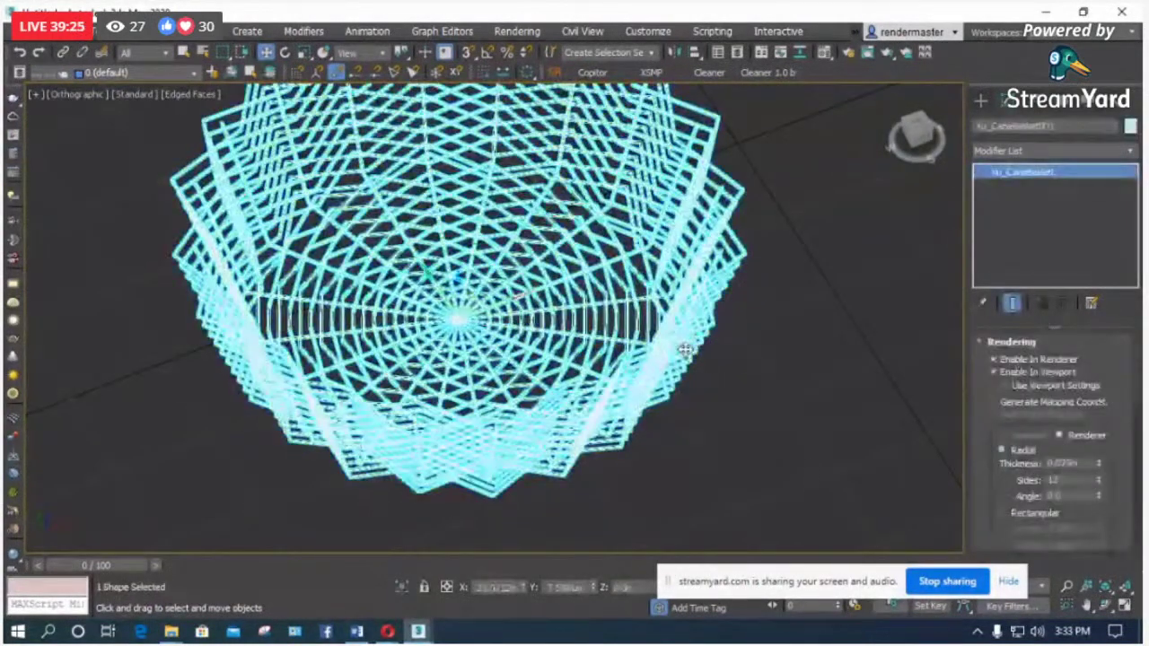
pyautogui.doubleClick(1068, 462)
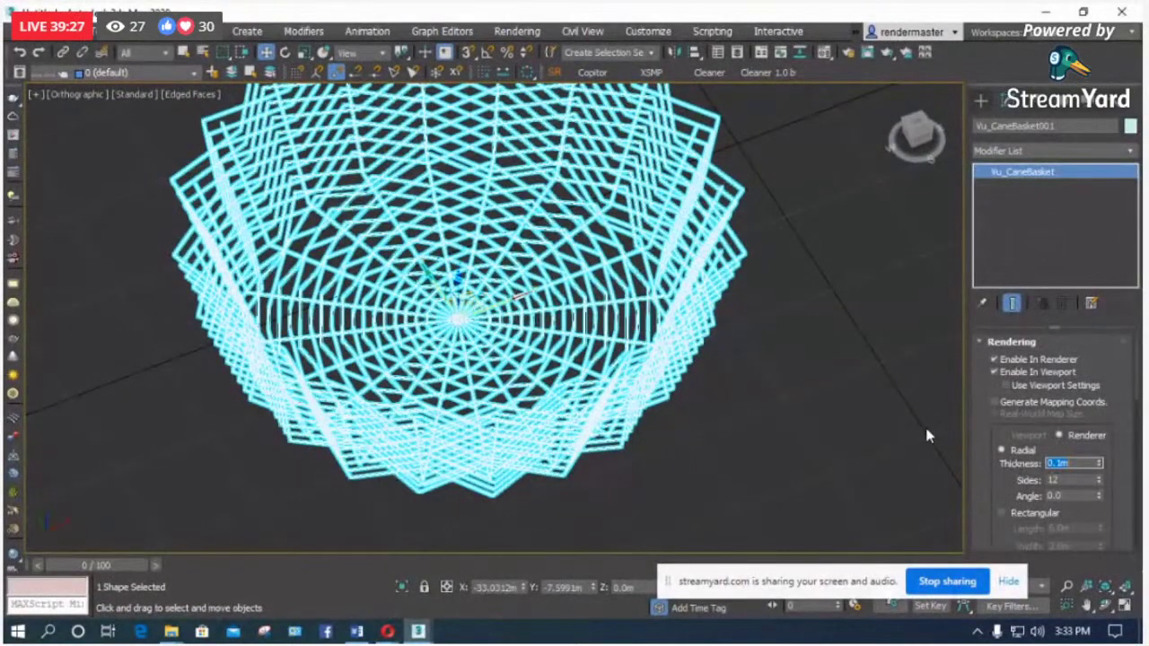
pyautogui.click(745, 385)
pyautogui.click(640, 385)
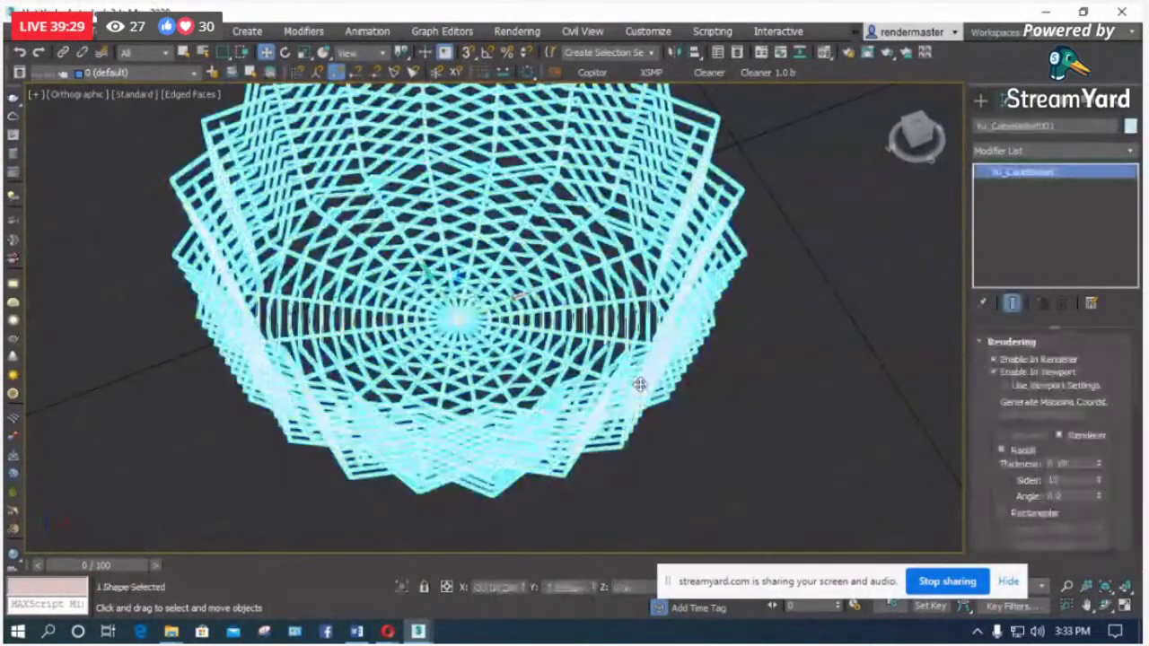
pyautogui.write('0.')
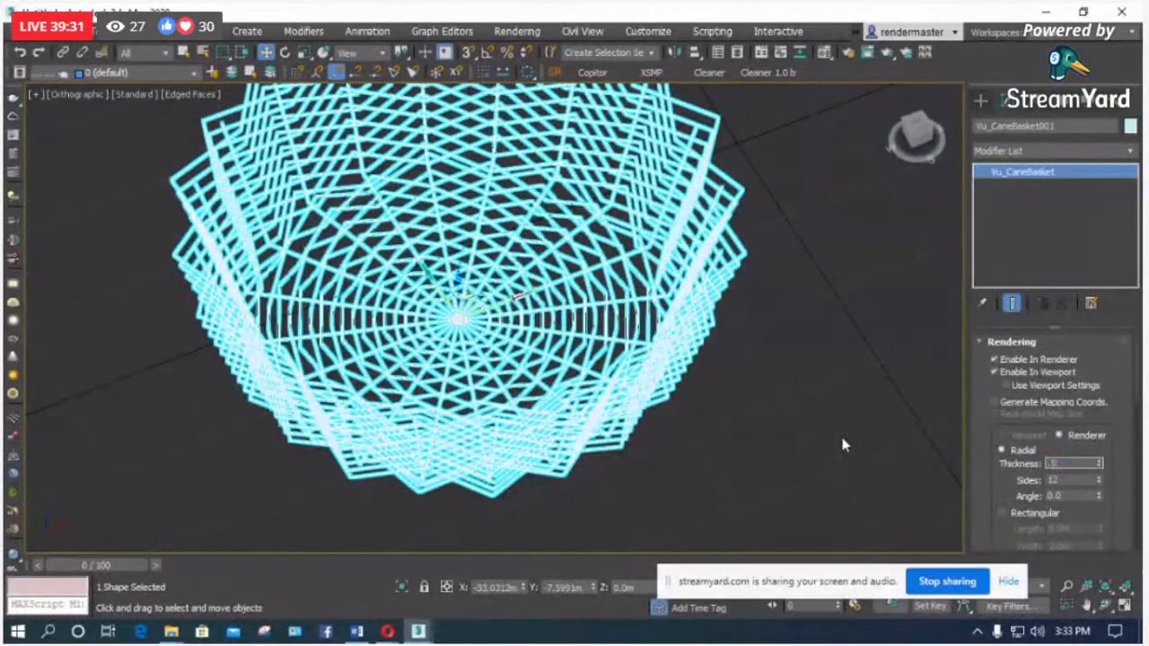
pyautogui.write('5')
pyautogui.press('Return')
# Step: Toggle the viewport between wireframe and shaded and briefly open the Material Editor
pyautogui.press('F3')
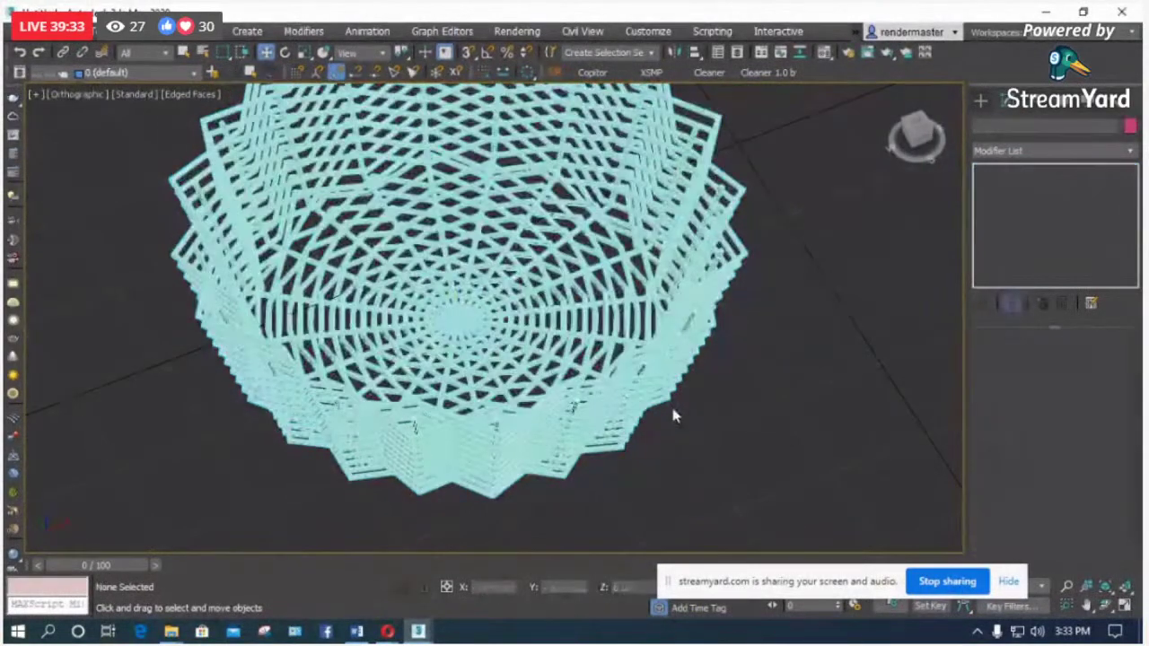
pyautogui.press('m')
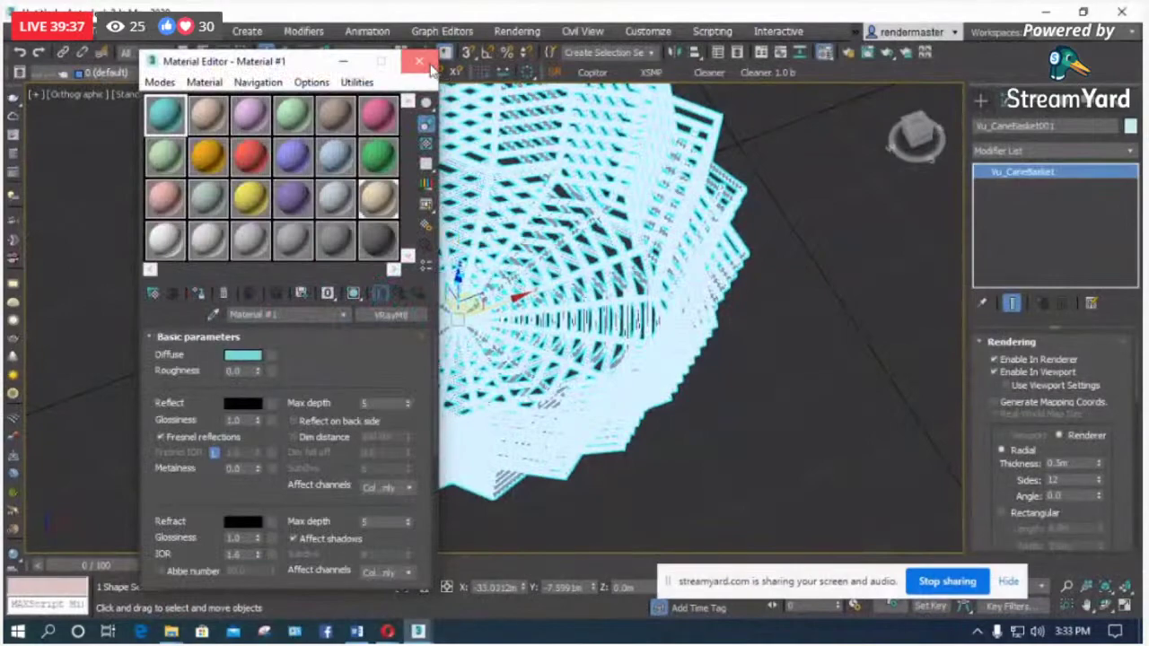
pyautogui.click(423, 63)
pyautogui.click(793, 395)
pyautogui.press('F3')
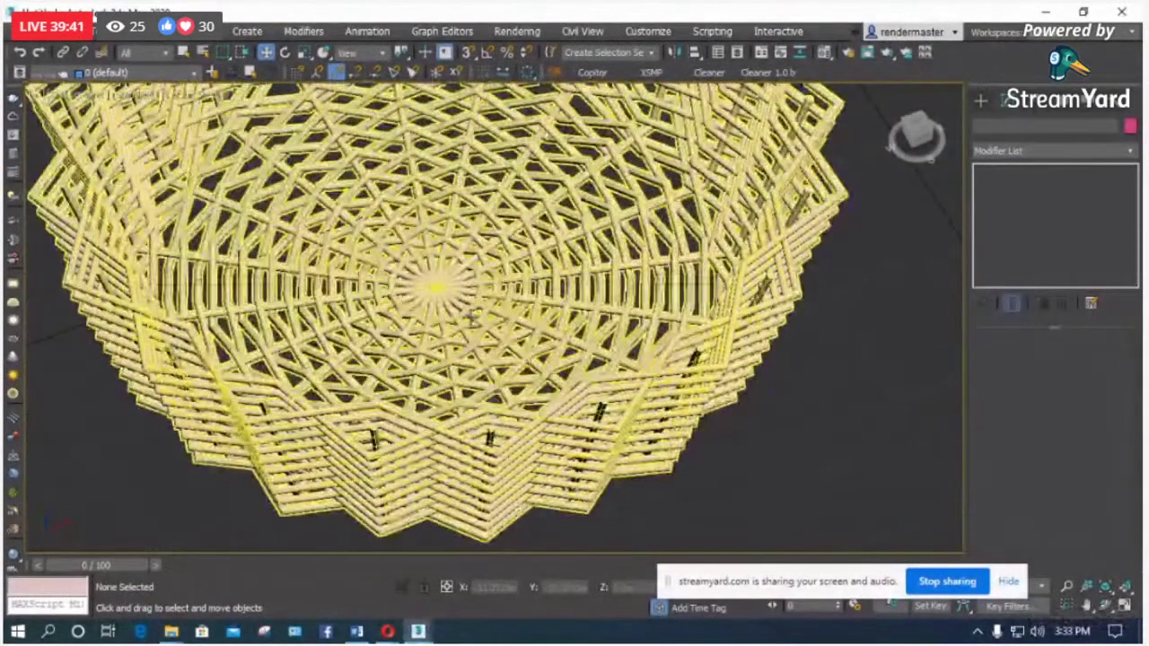
pyautogui.click(757, 448)
pyautogui.scroll(-2, 757, 448)
# Step: Shrink the basket's outer radius to 16 and its inner radius to 0
pyautogui.keyDown('alt'); pyautogui.moveTo(484, 438); pyautogui.dragTo(493, 473, button='middle'); pyautogui.keyUp('alt')
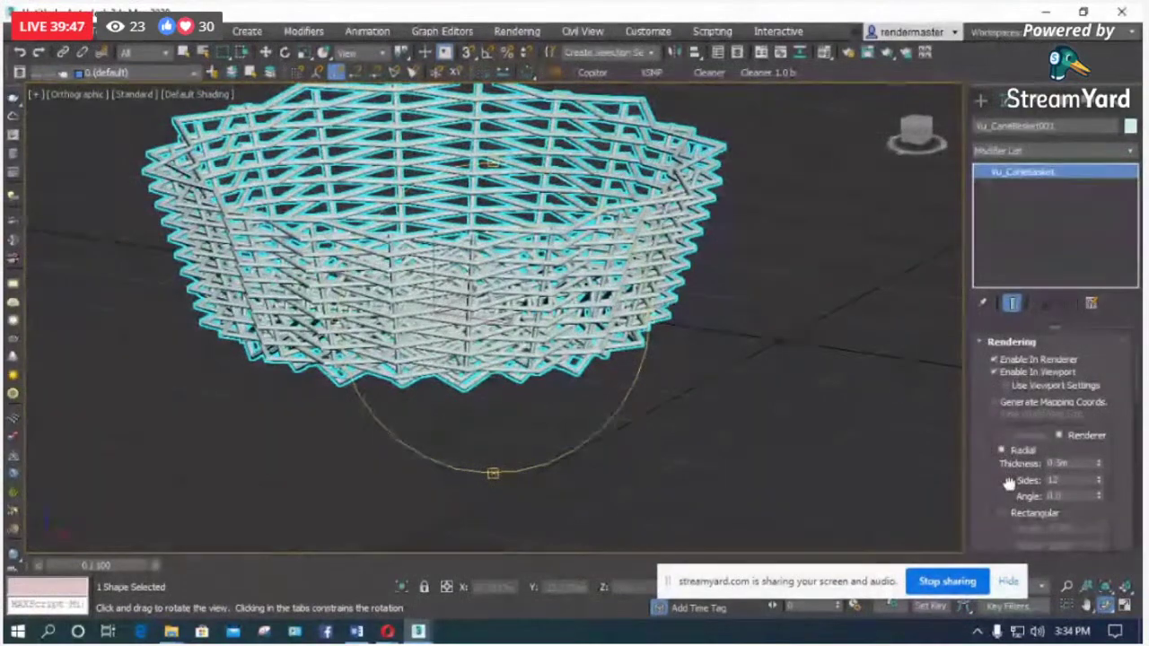
pyautogui.moveTo(1005, 477); pyautogui.dragTo(995, 201)
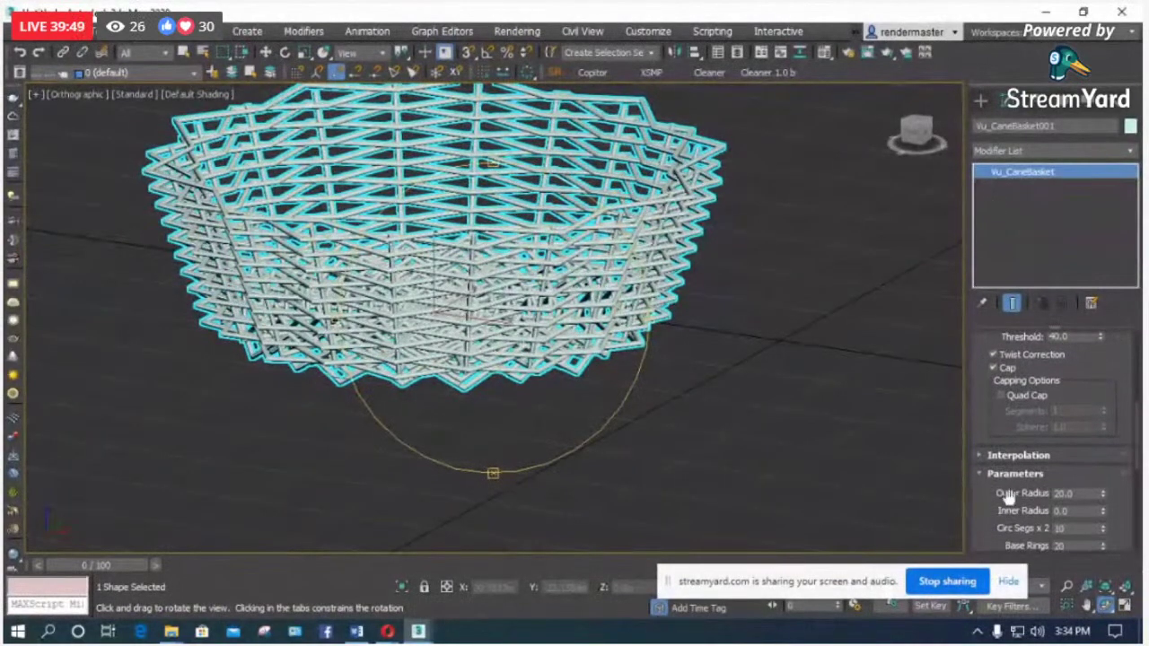
pyautogui.scroll(-2, 1007, 456)
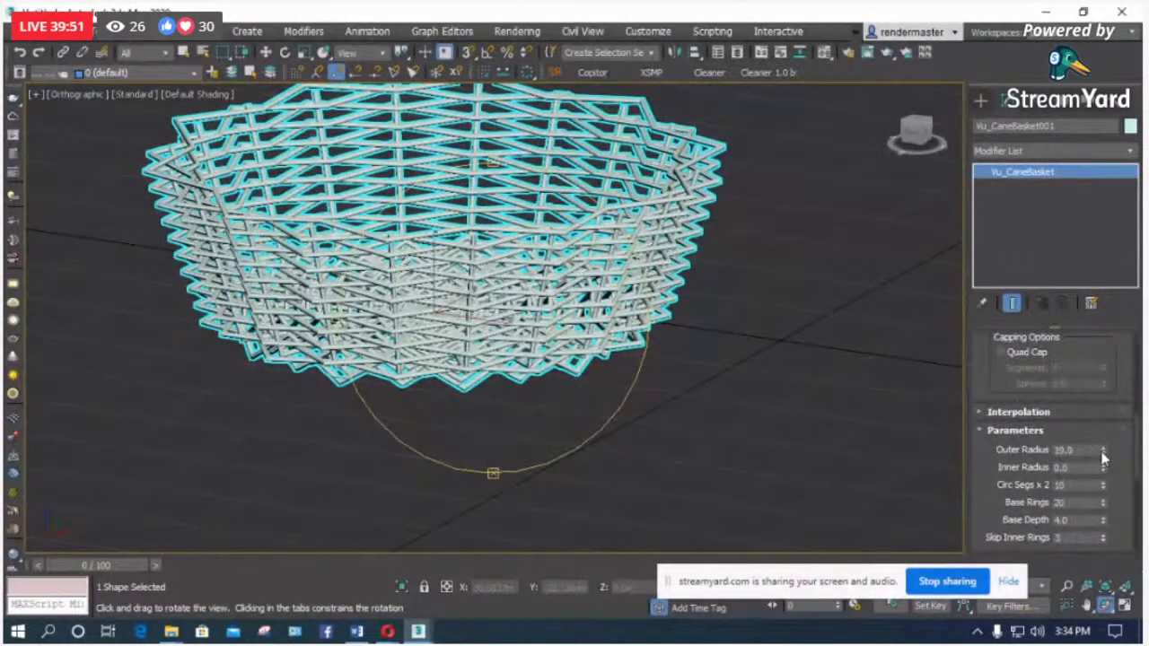
pyautogui.moveTo(1104, 453); pyautogui.dragTo(1105, 485)
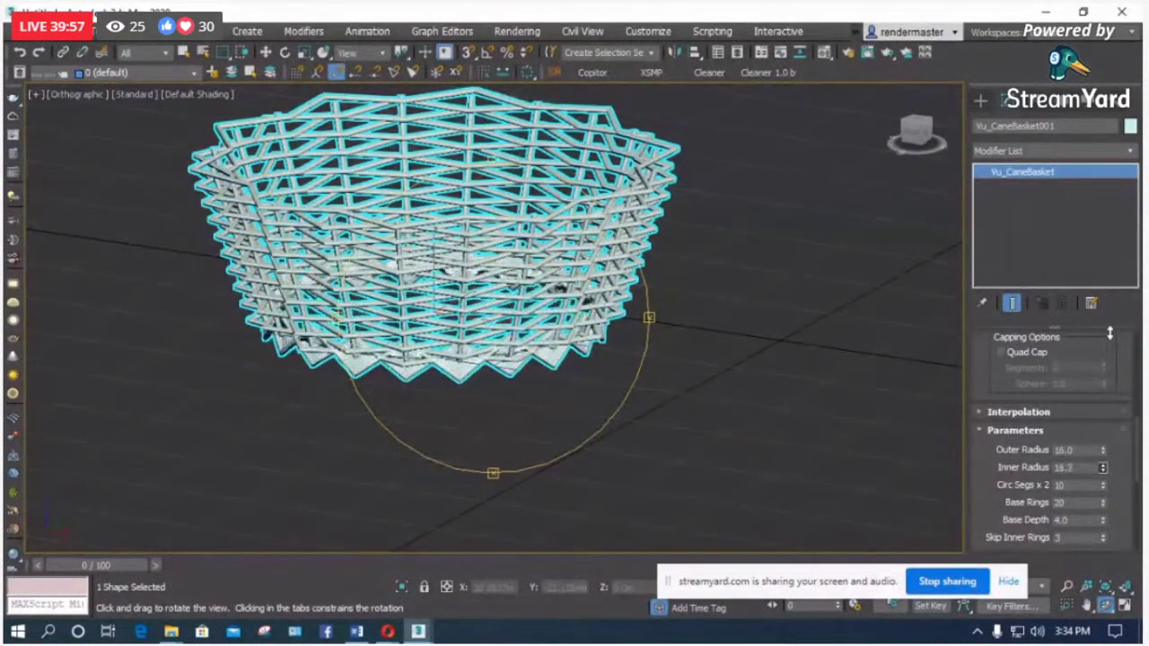
pyautogui.moveTo(1117, 430); pyautogui.dragTo(1118, 439)
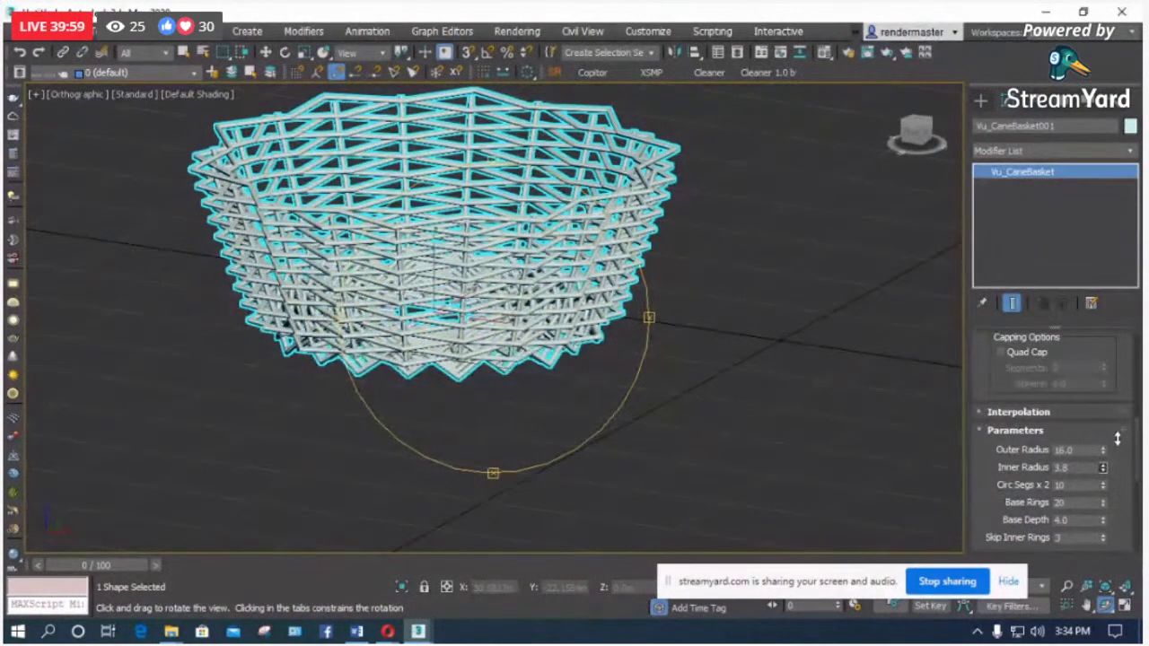
# Step: Raise Circ Segs x 2 to 15 and reduce the base rings to 12
pyautogui.moveTo(620, 395); pyautogui.dragTo(569, 454)
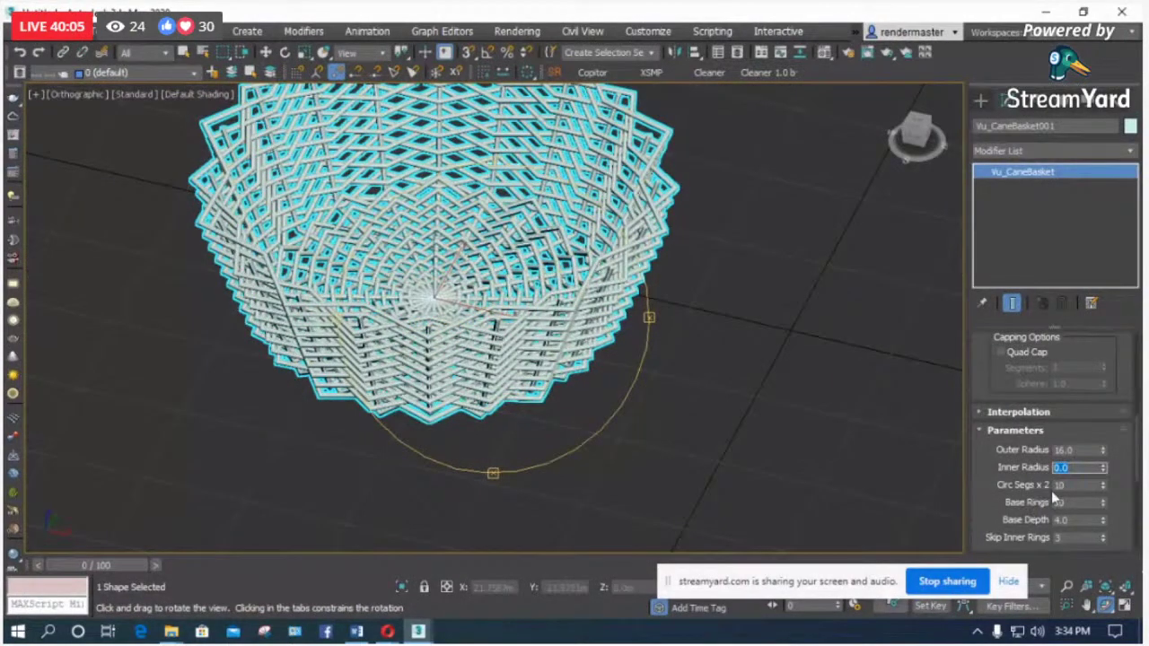
pyautogui.click(1104, 482)
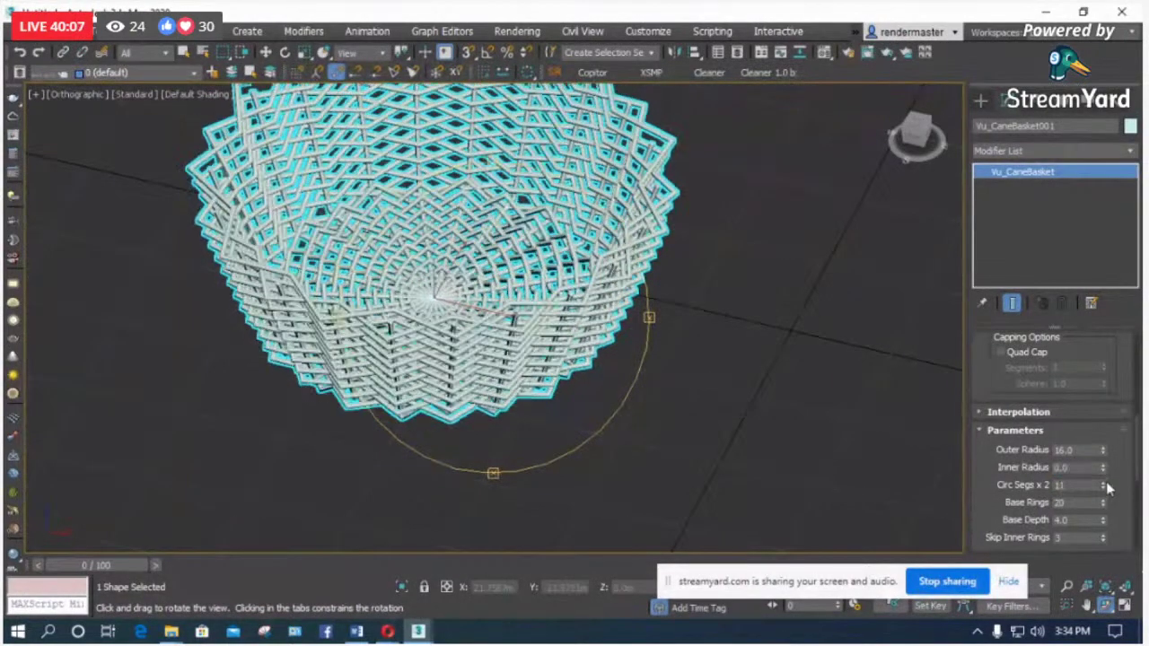
pyautogui.click(1104, 482)
pyautogui.click(1105, 483)
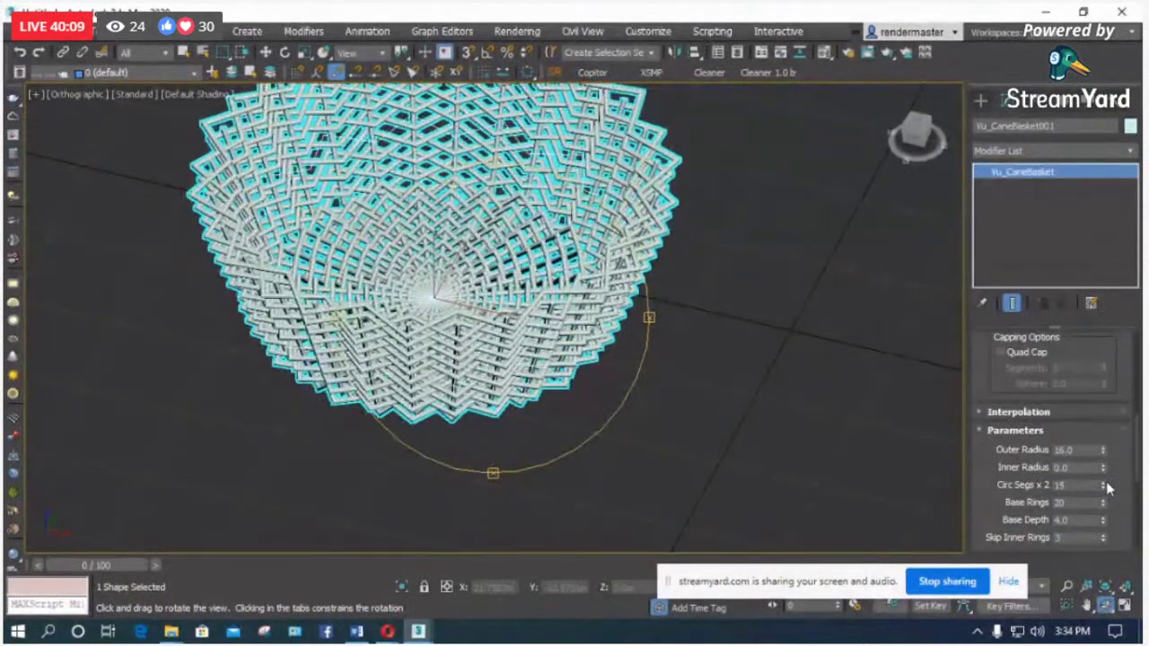
pyautogui.click(1105, 483)
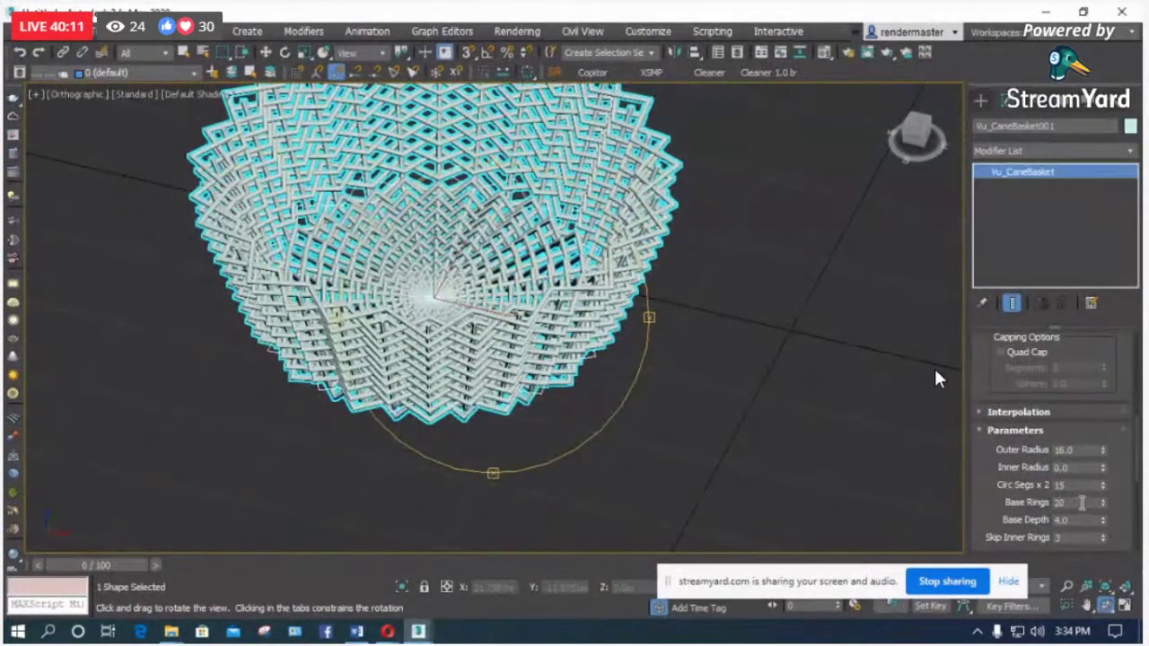
pyautogui.moveTo(1104, 506); pyautogui.dragTo(1106, 533)
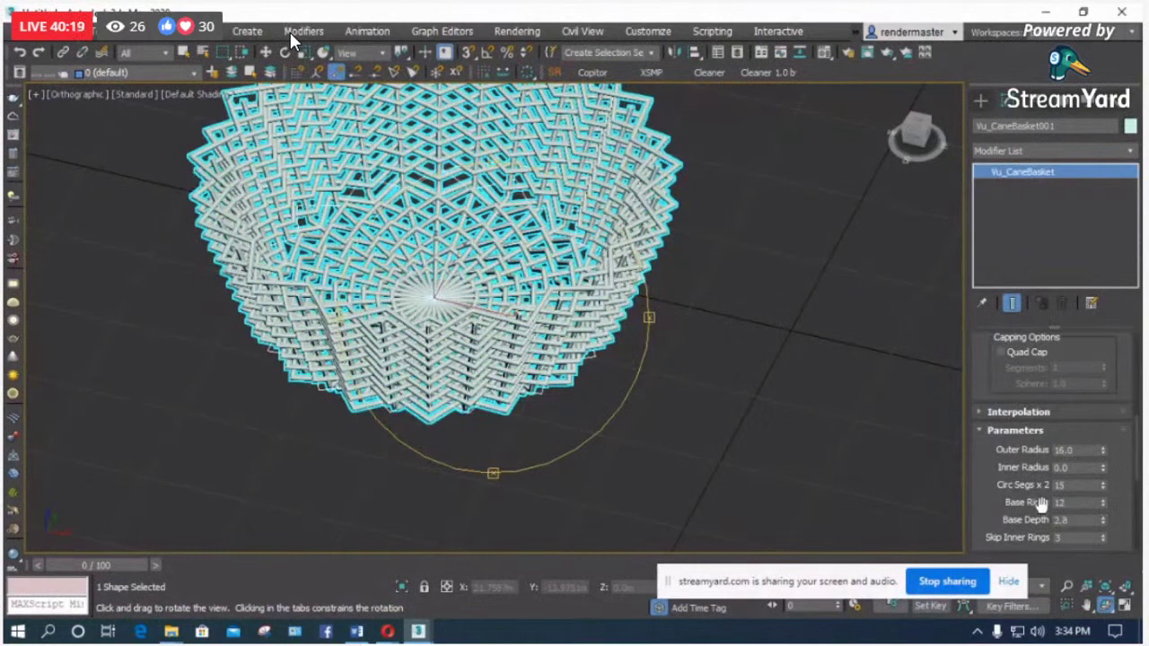
# Step: Adjust the basket height and raise the taper to 7.3 in the front view
pyautogui.moveTo(1040, 505); pyautogui.dragTo(1037, 396)
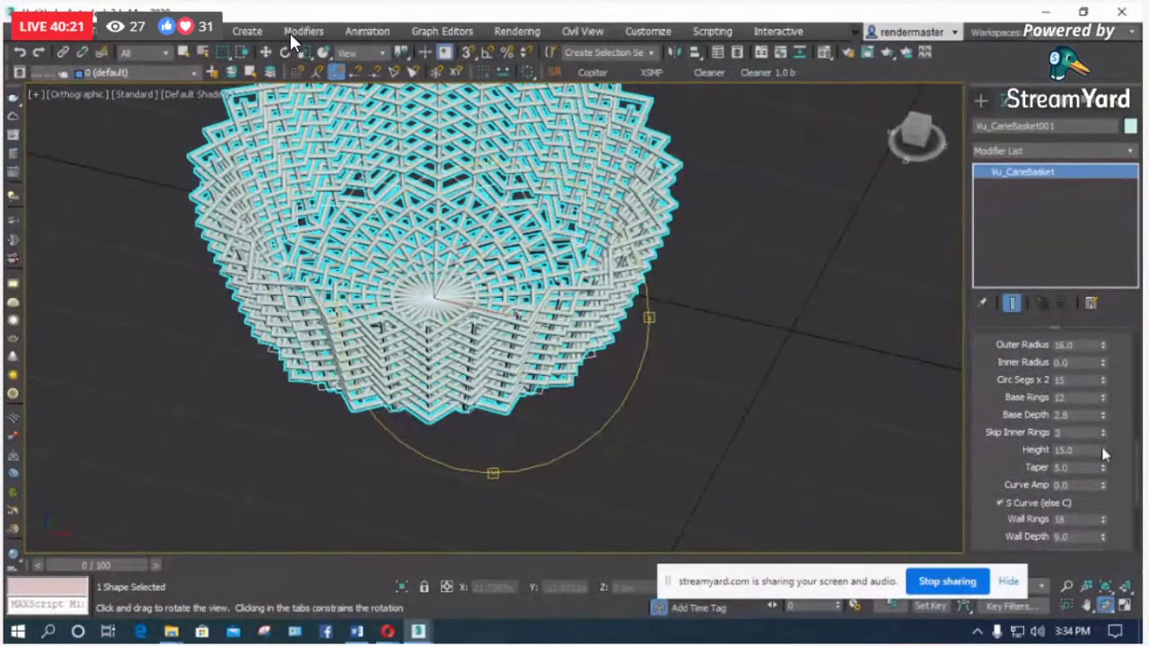
pyautogui.moveTo(1105, 451); pyautogui.dragTo(1104, 450)
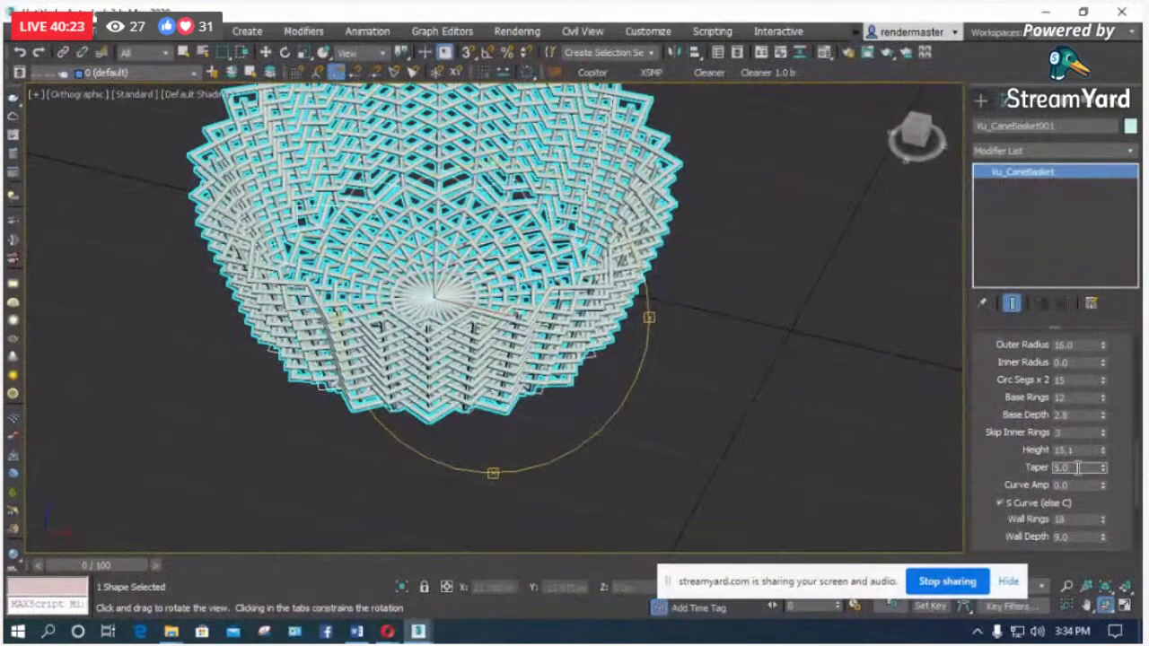
pyautogui.press('f')
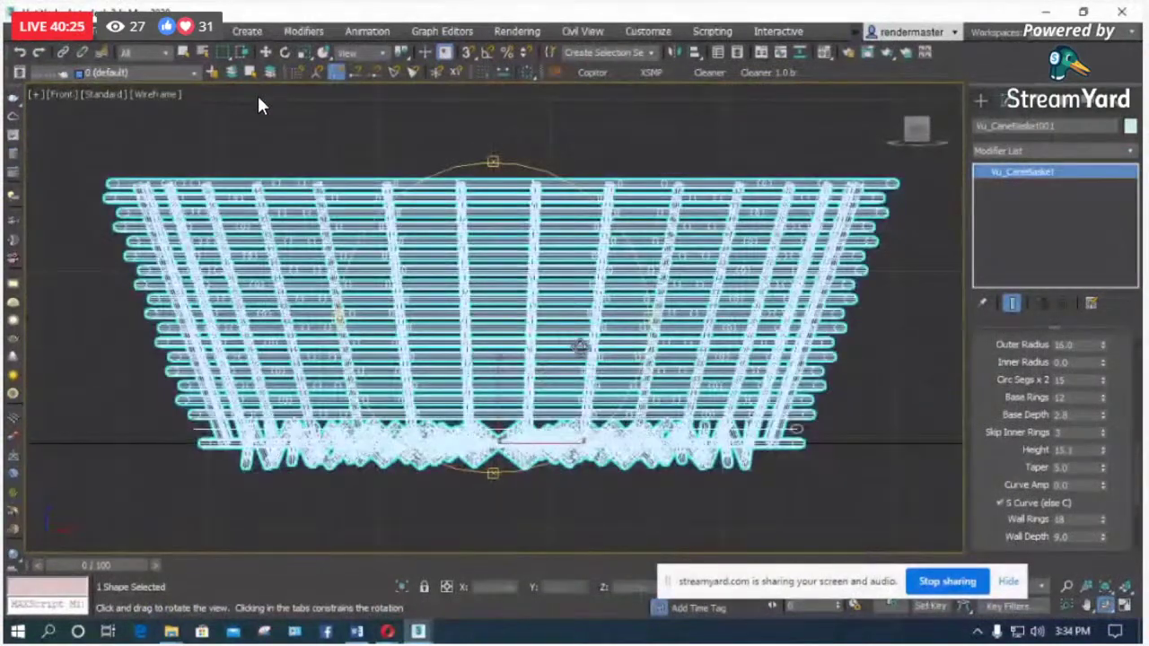
pyautogui.moveTo(1105, 468); pyautogui.dragTo(1103, 431)
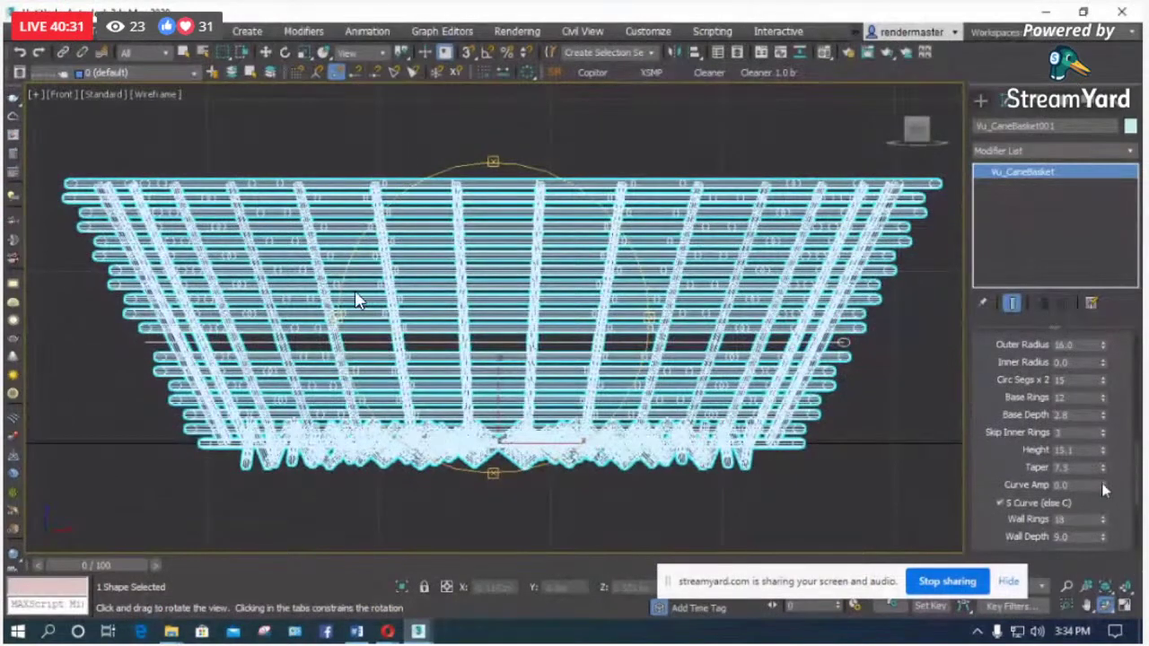
# Step: Push Curve Amp to 50.2 for bulging S-curved walls and view the opening
pyautogui.moveTo(1105, 489); pyautogui.dragTo(1060, 265)
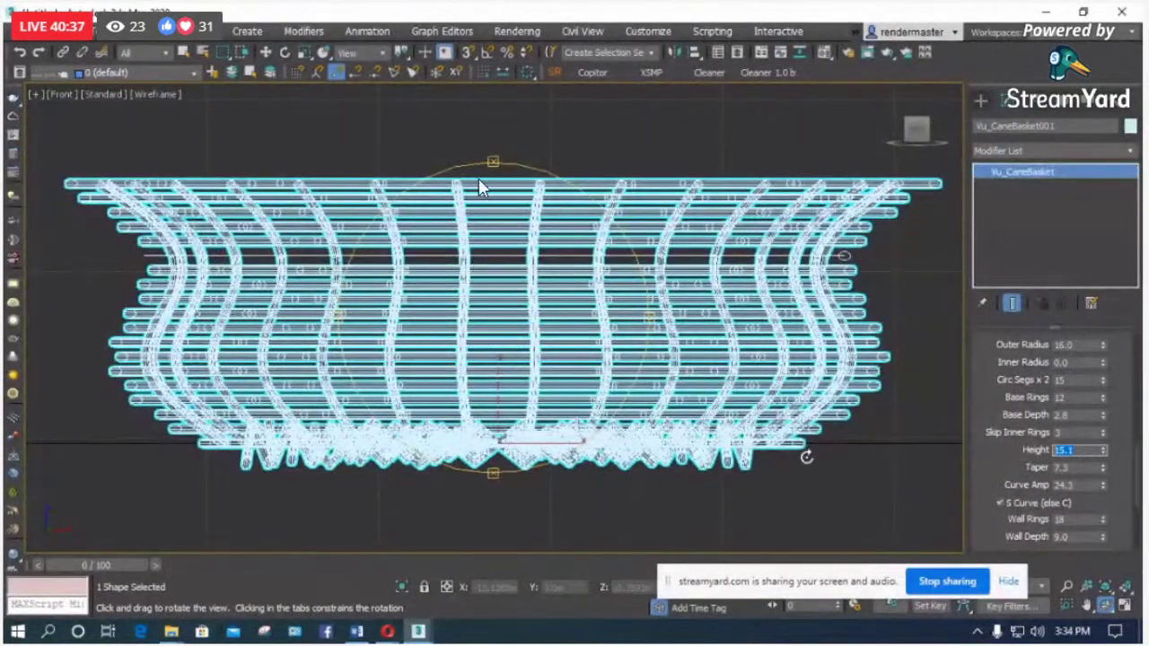
pyautogui.write('20')
pyautogui.press('Return')
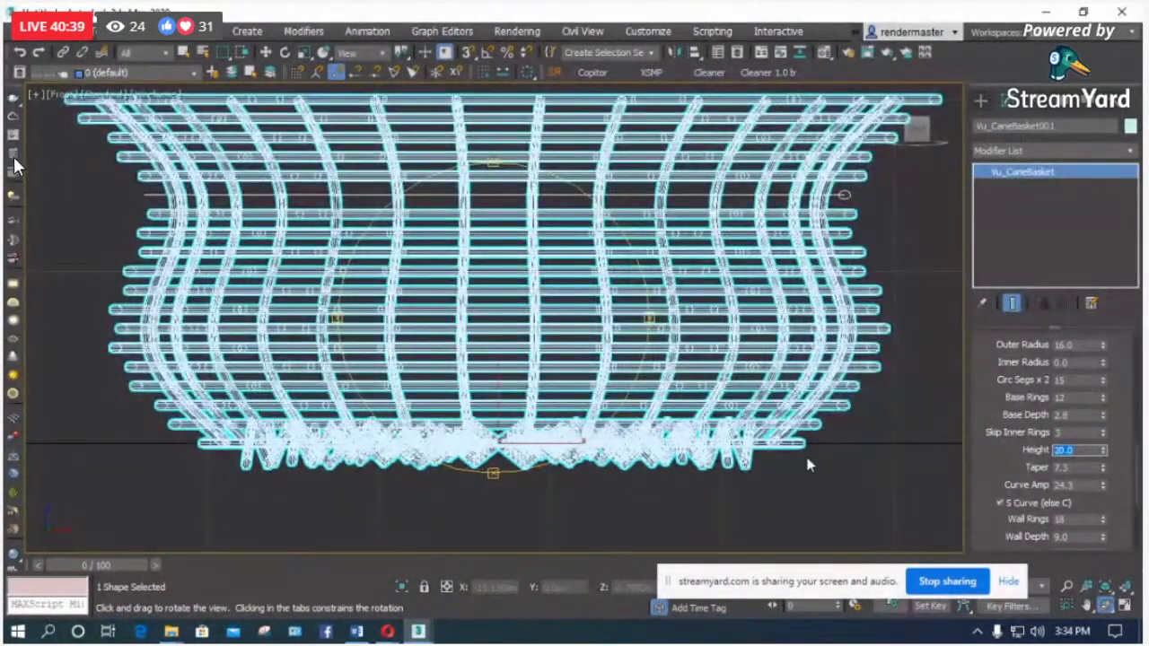
pyautogui.scroll(-4, 397, 488)
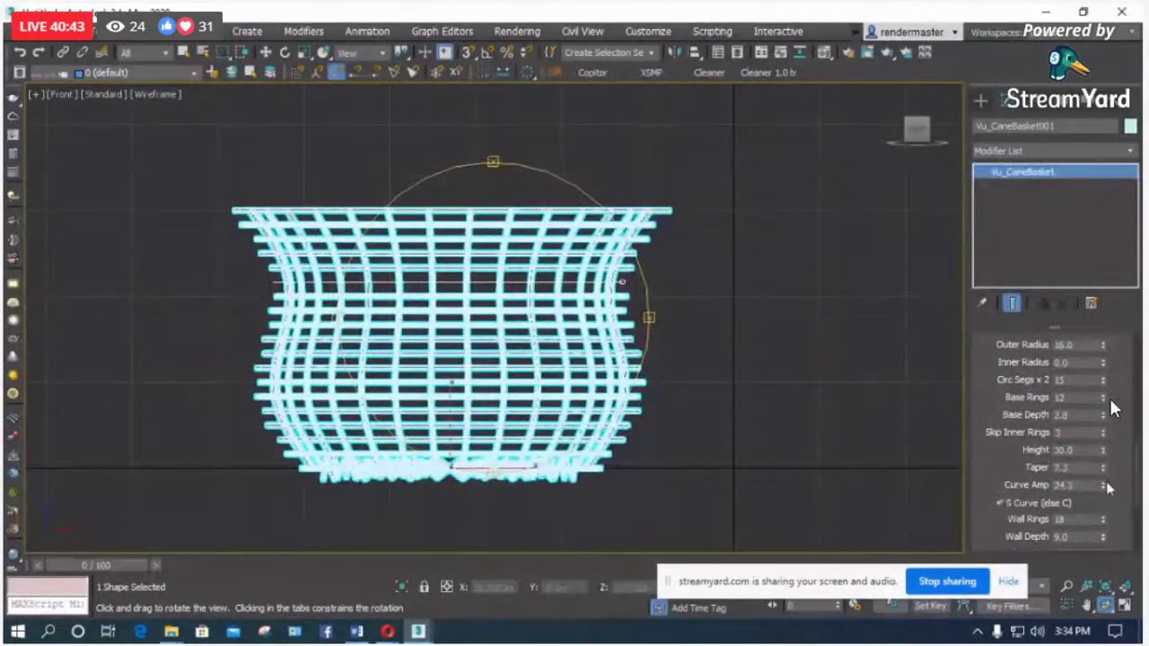
pyautogui.moveTo(1104, 486); pyautogui.dragTo(1105, 473)
pyautogui.moveTo(1092, 396); pyautogui.dragTo(1070, 303)
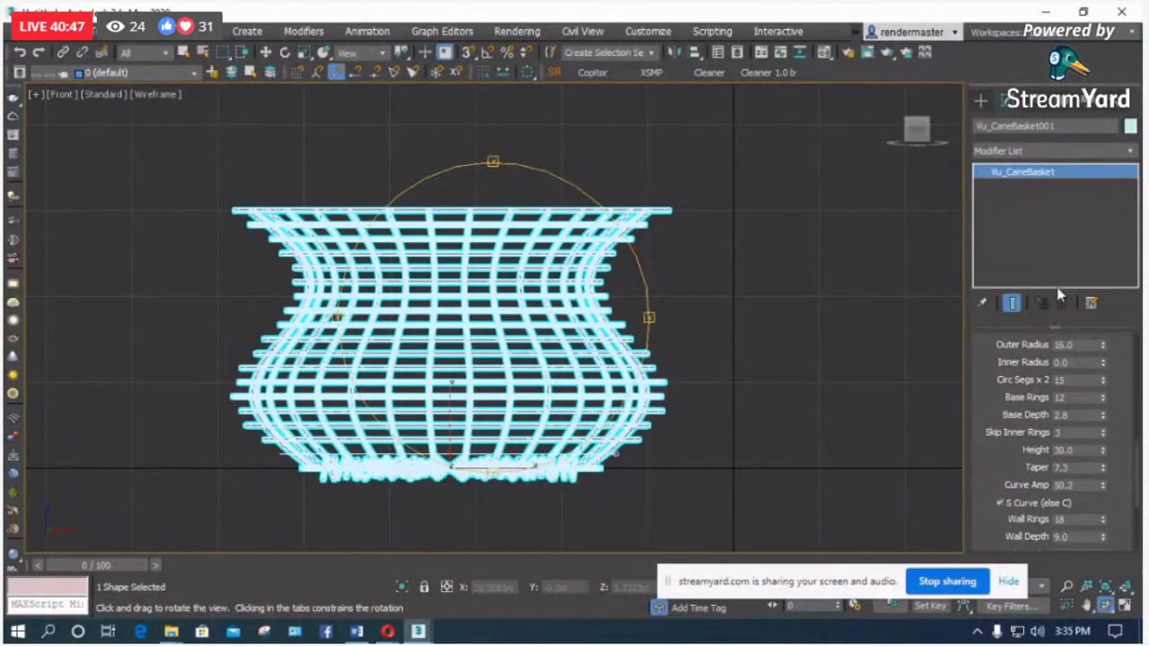
pyautogui.keyDown('alt'); pyautogui.moveTo(503, 269); pyautogui.dragTo(534, 388, button='middle'); pyautogui.keyUp('alt')
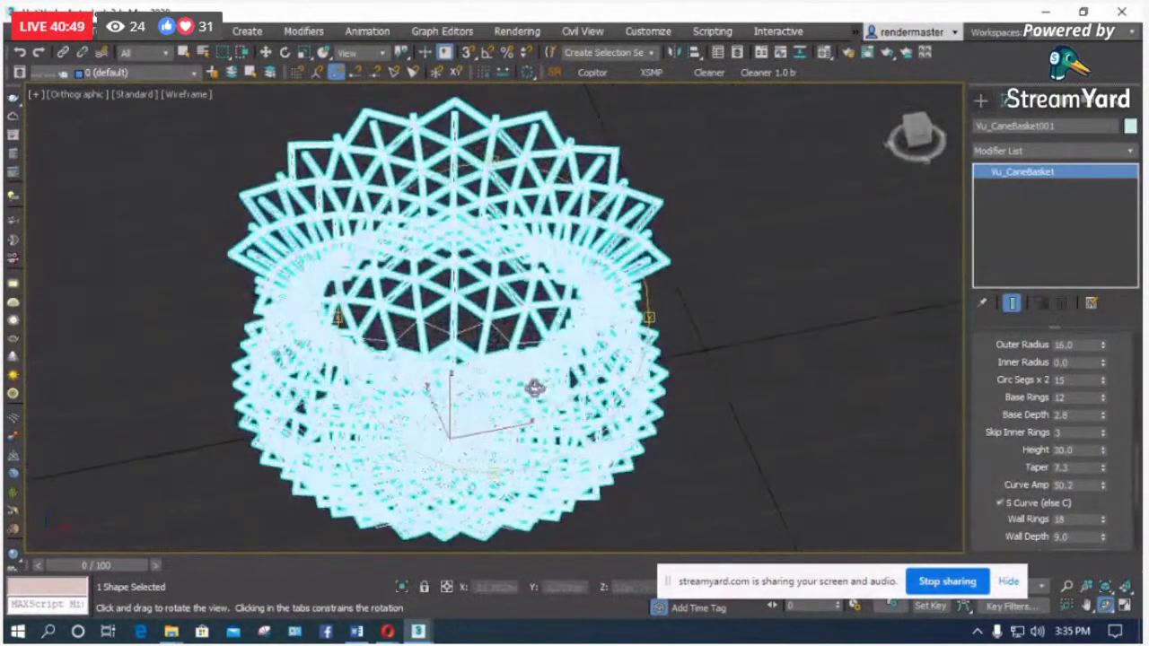
# Step: Return to shaded display, reselect the basket, and frame its top opening
pyautogui.press('F3')
pyautogui.press('w')
pyautogui.click(771, 323)
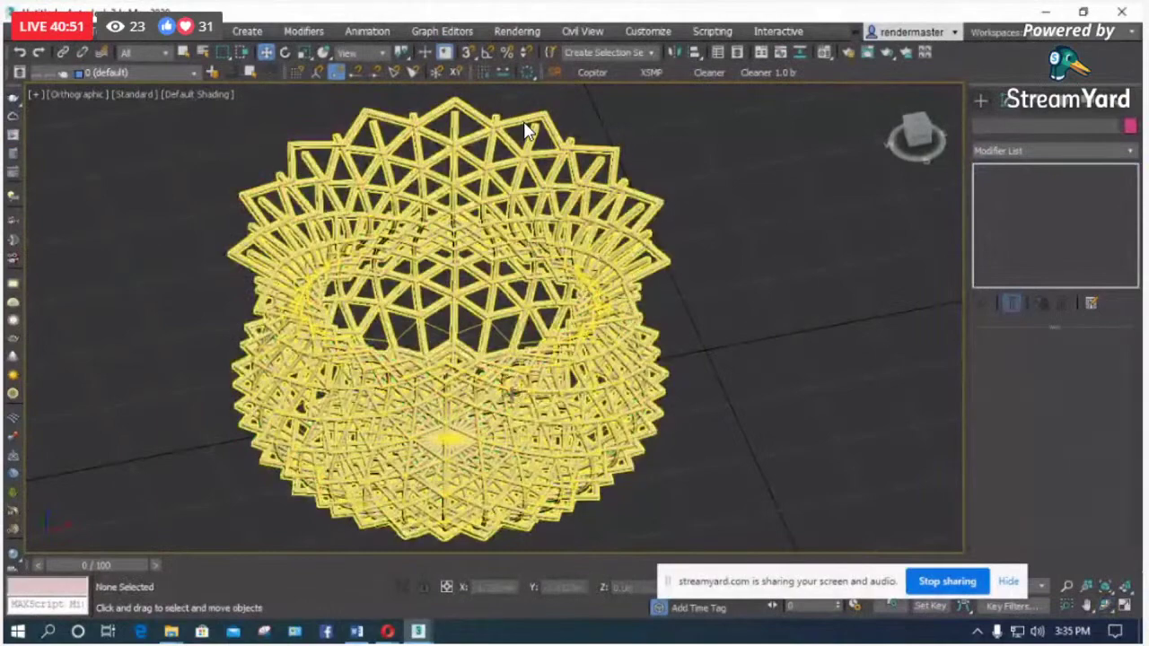
pyautogui.click(527, 131)
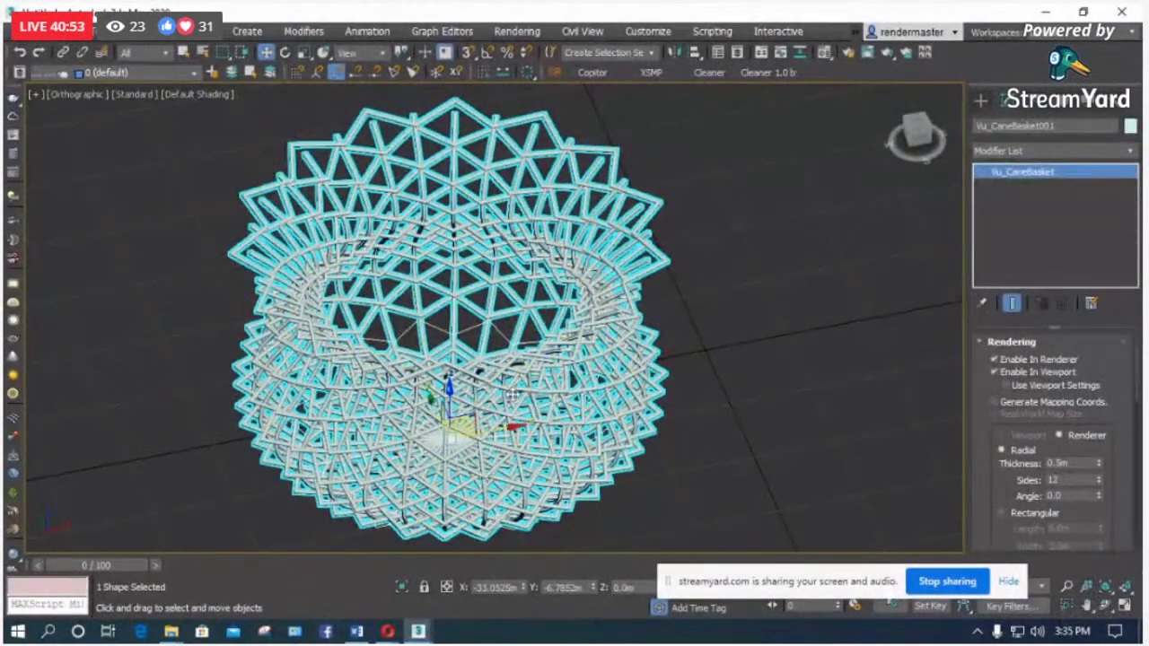
pyautogui.keyDown('alt'); pyautogui.moveTo(511, 416); pyautogui.dragTo(447, 266, button='middle'); pyautogui.keyUp('alt')
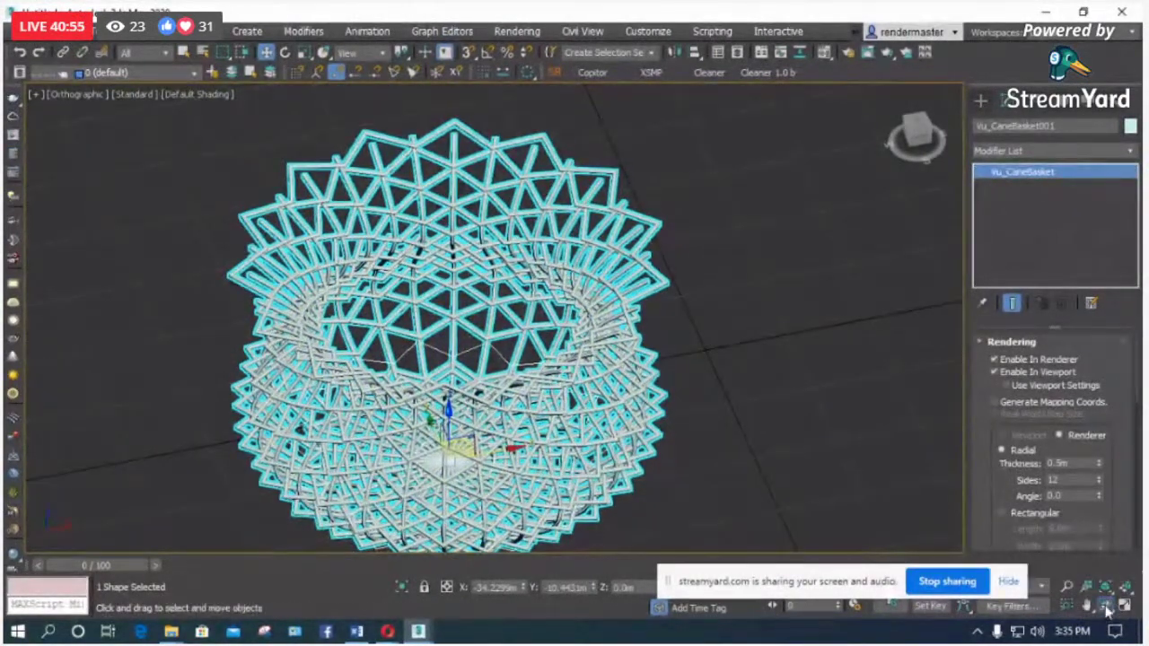
pyautogui.scroll(10, 406, 168)
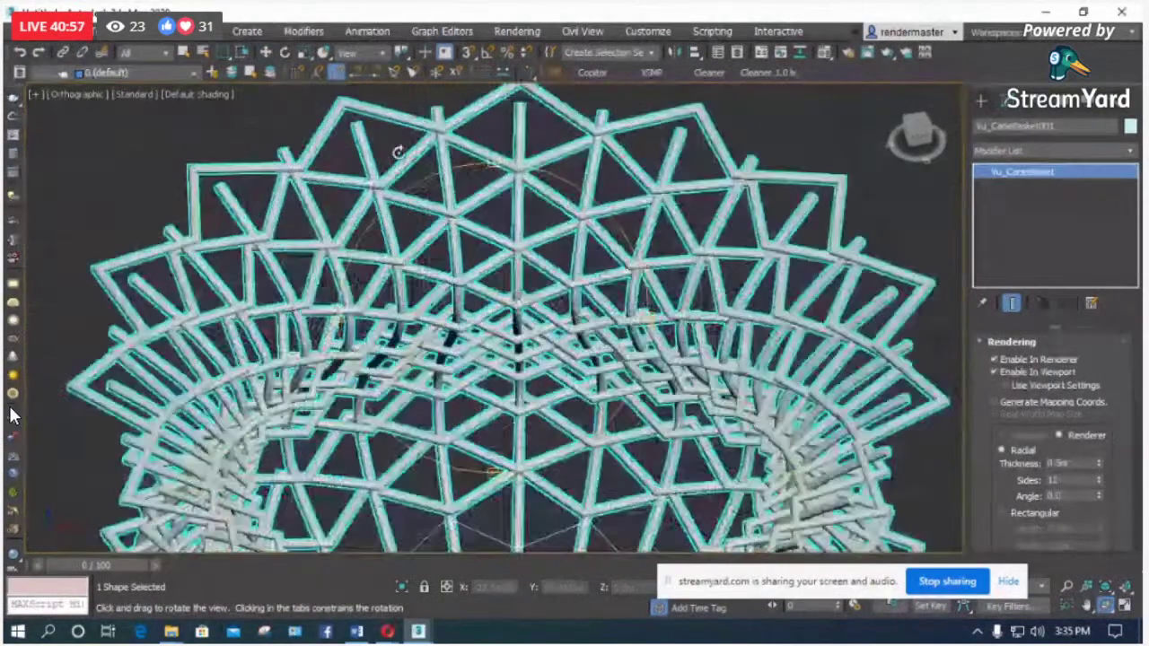
pyautogui.press('z')
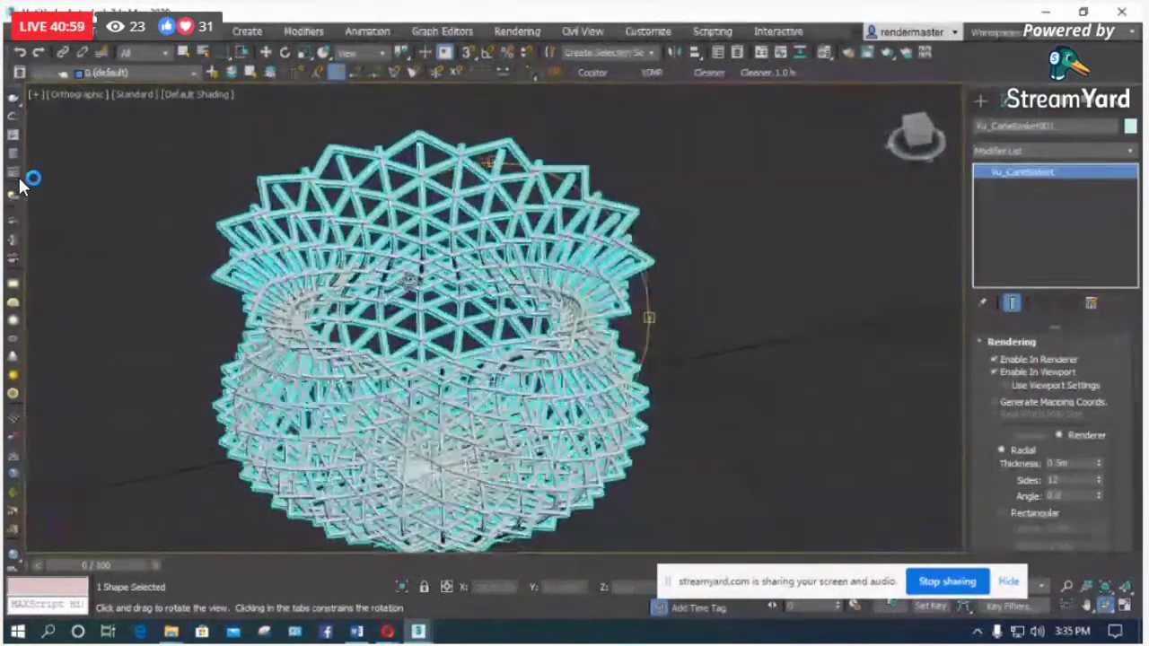
pyautogui.moveTo(772, 270); pyautogui.dragTo(773, 301)
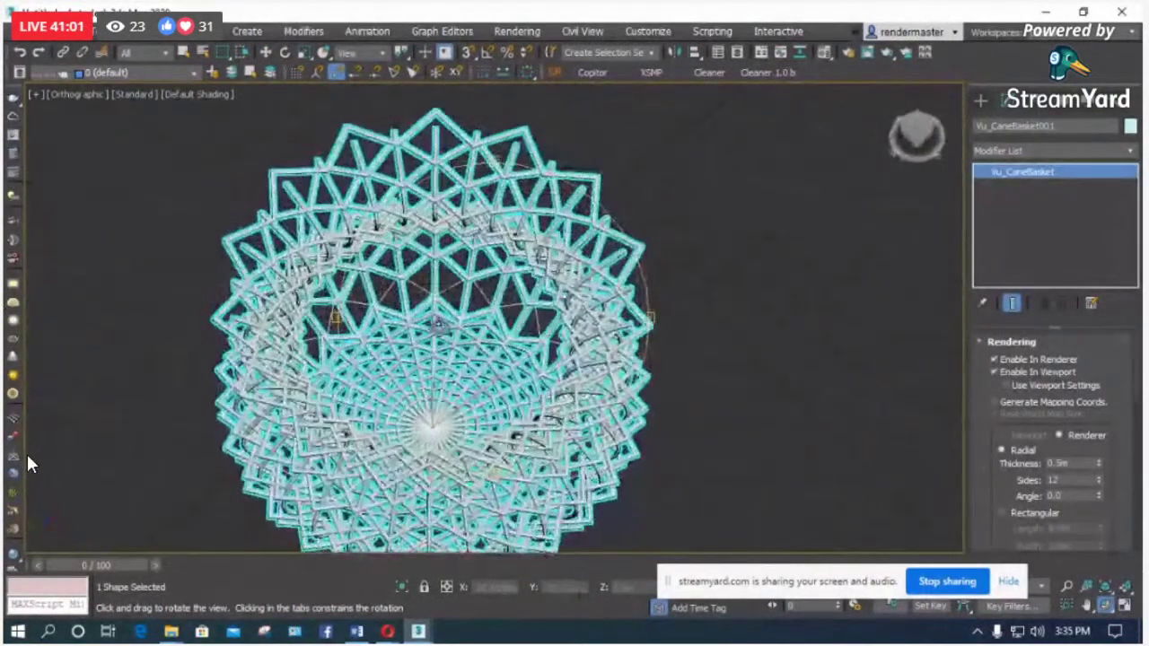
pyautogui.rightClick(810, 290)
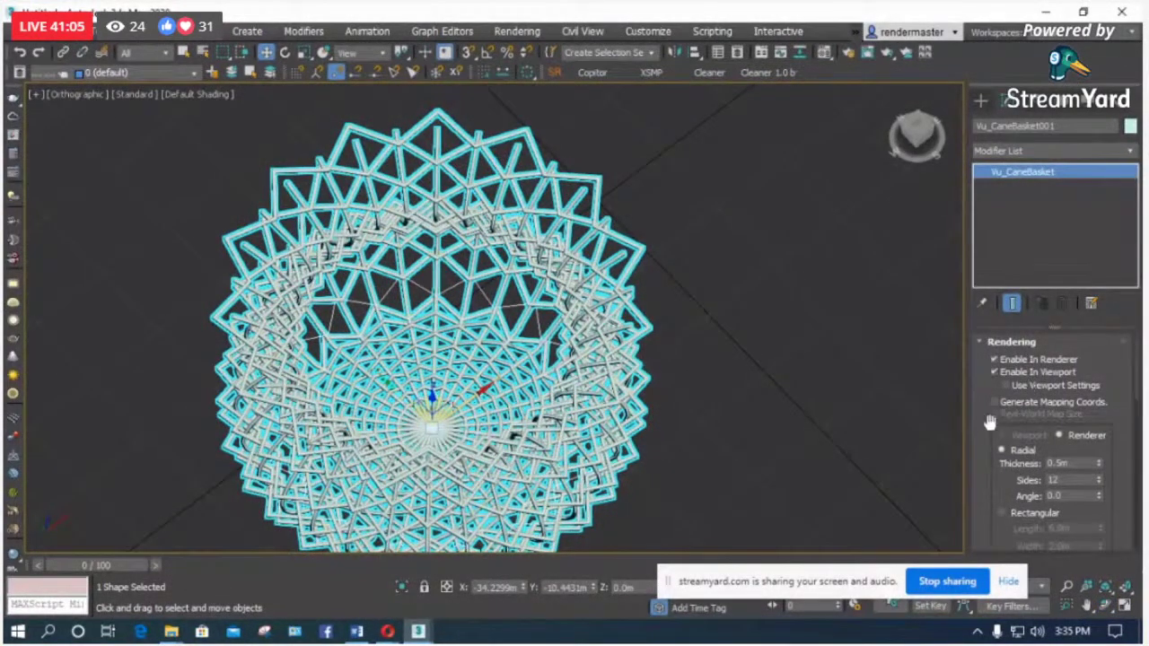
pyautogui.scroll(-3, 991, 426)
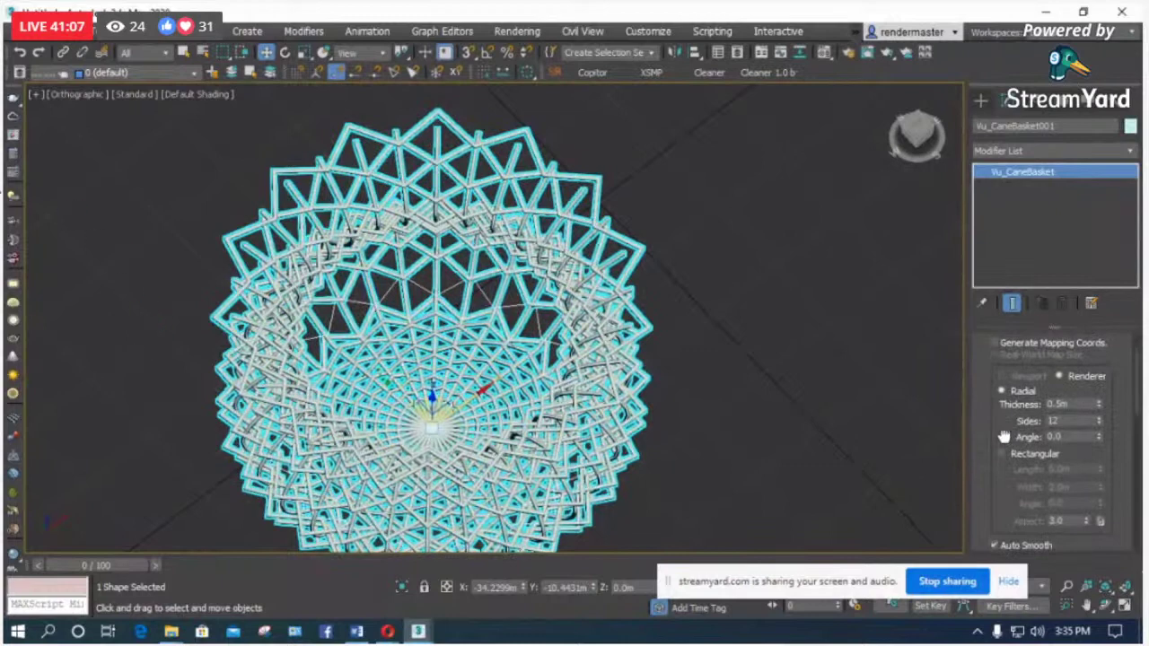
pyautogui.scroll(1, 1010, 475)
pyautogui.scroll(-4, 1021, 405)
pyautogui.scroll(1, 1028, 422)
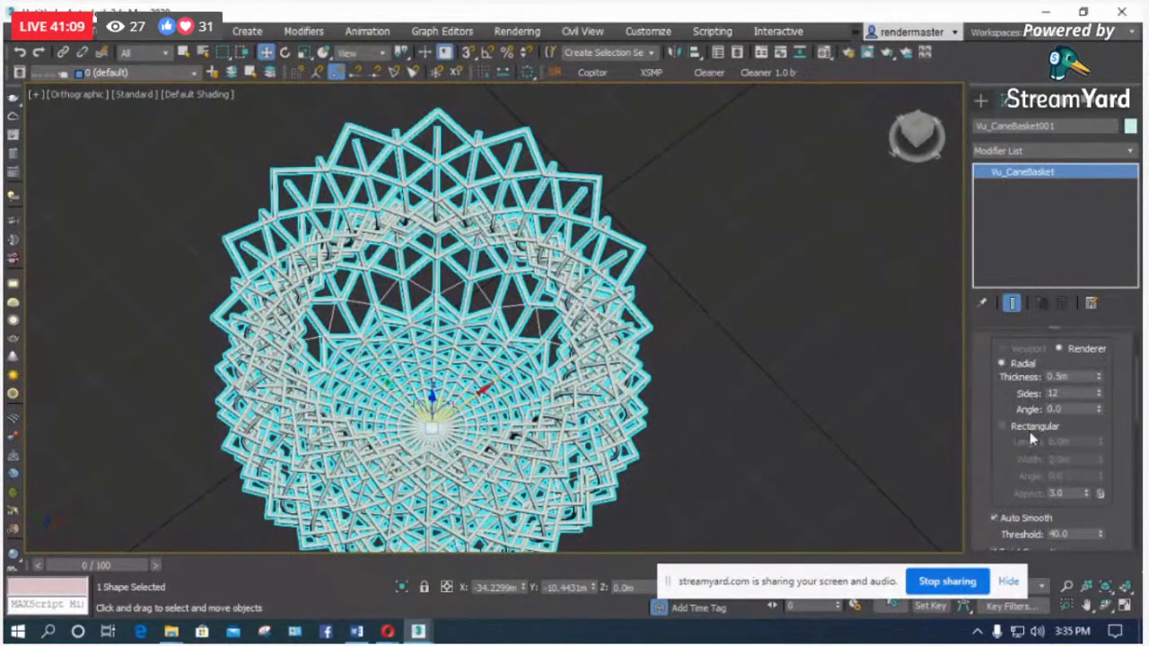
# Step: Switch the strands to Rectangular with Length 0.1m and Width 0.5m
pyautogui.click(1022, 426)
pyautogui.moveTo(1071, 441); pyautogui.dragTo(998, 448)
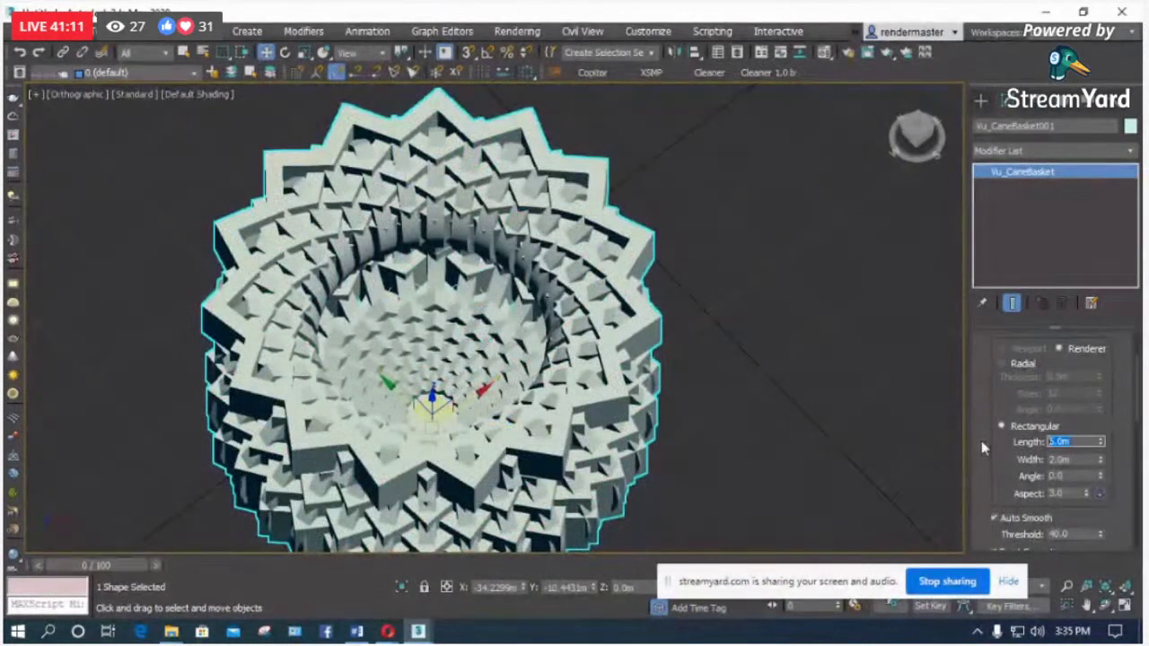
pyautogui.write('0.1')
pyautogui.press('Return')
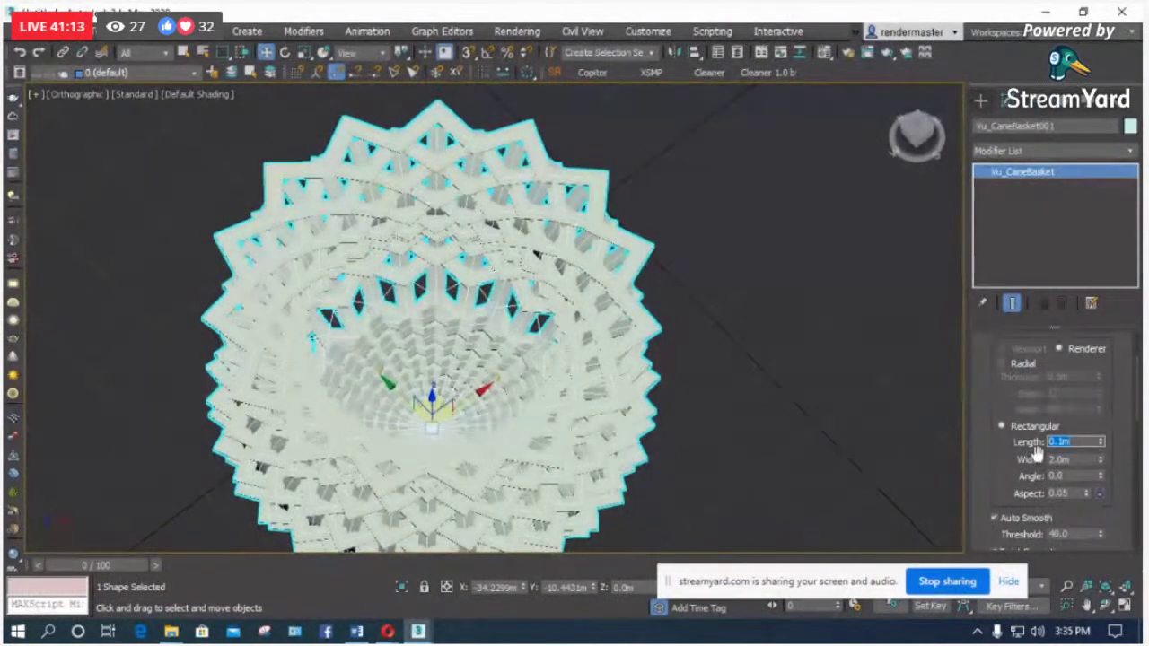
pyautogui.moveTo(1077, 460); pyautogui.dragTo(954, 454)
pyautogui.write('0.1')
pyautogui.press('Return')
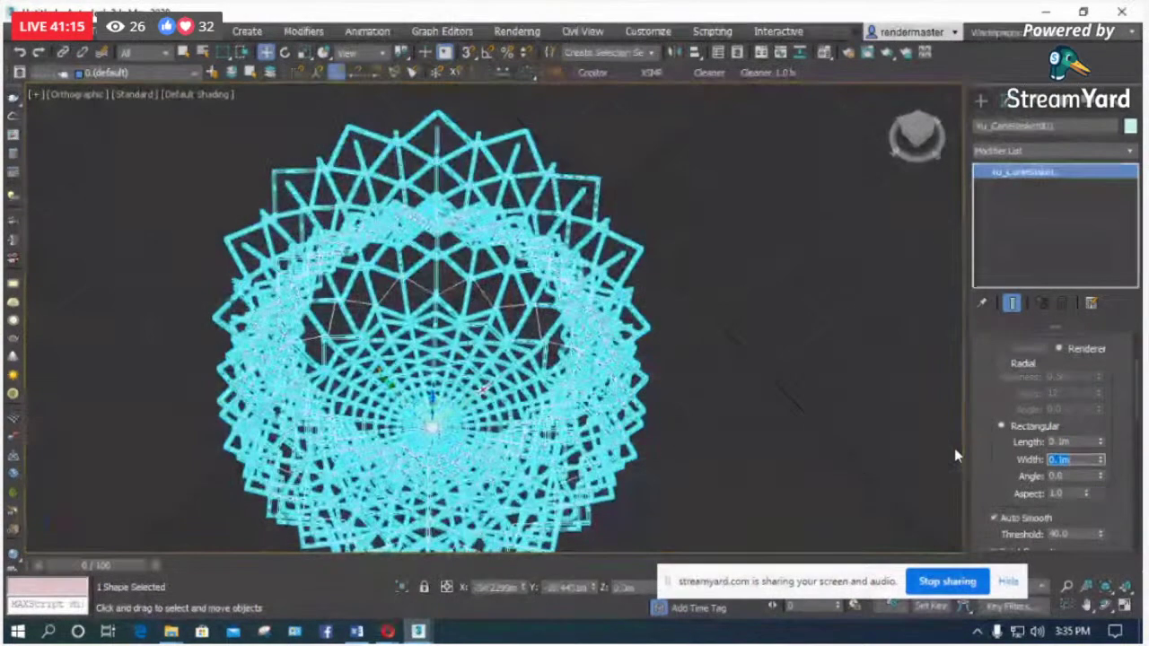
pyautogui.write('0.5')
pyautogui.press('Return')
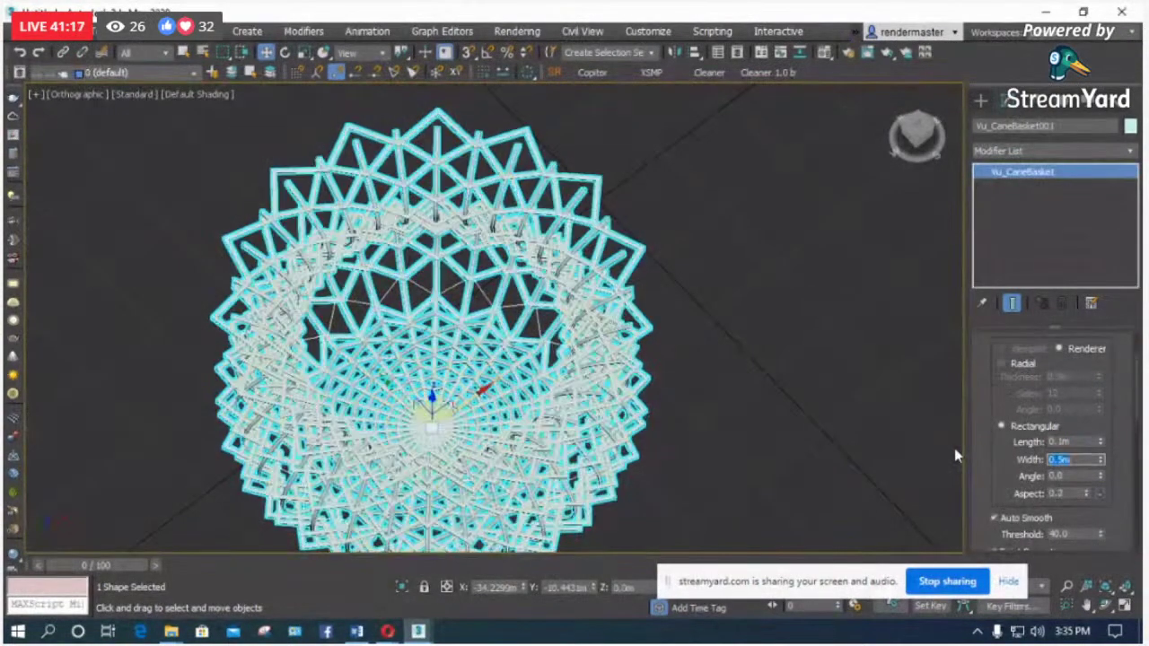
# Step: Inspect the flat-strip basket from the front and an angled orbit
pyautogui.click(795, 325)
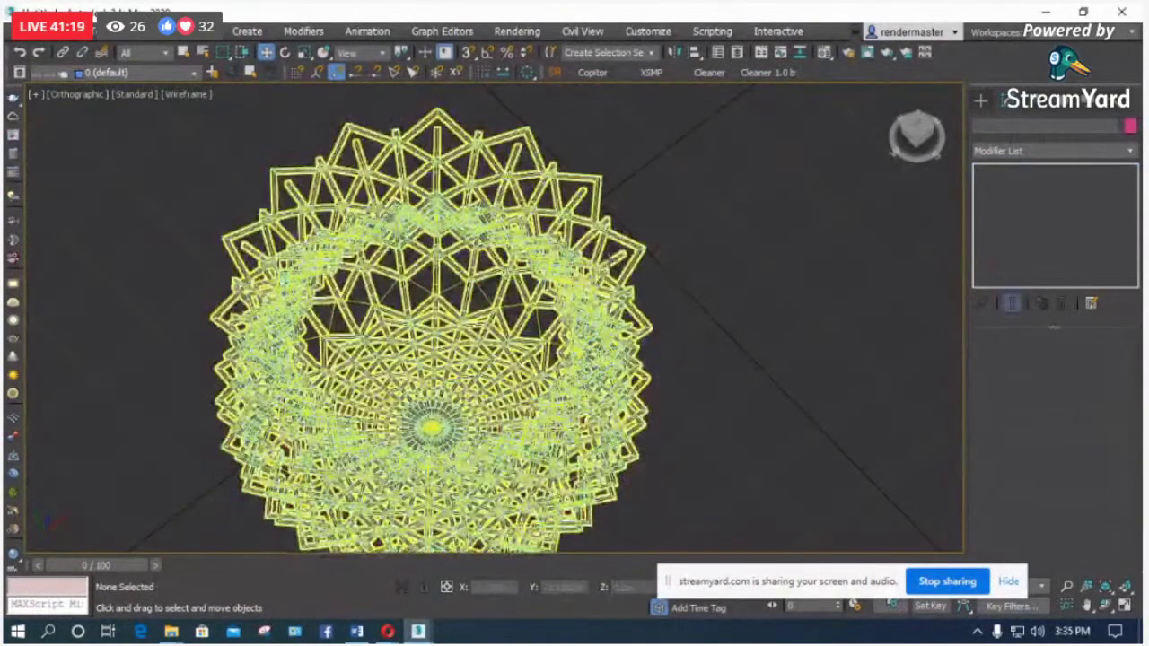
pyautogui.scroll(3, 655, 271)
pyautogui.scroll(2, 642, 261)
pyautogui.scroll(-6, 638, 249)
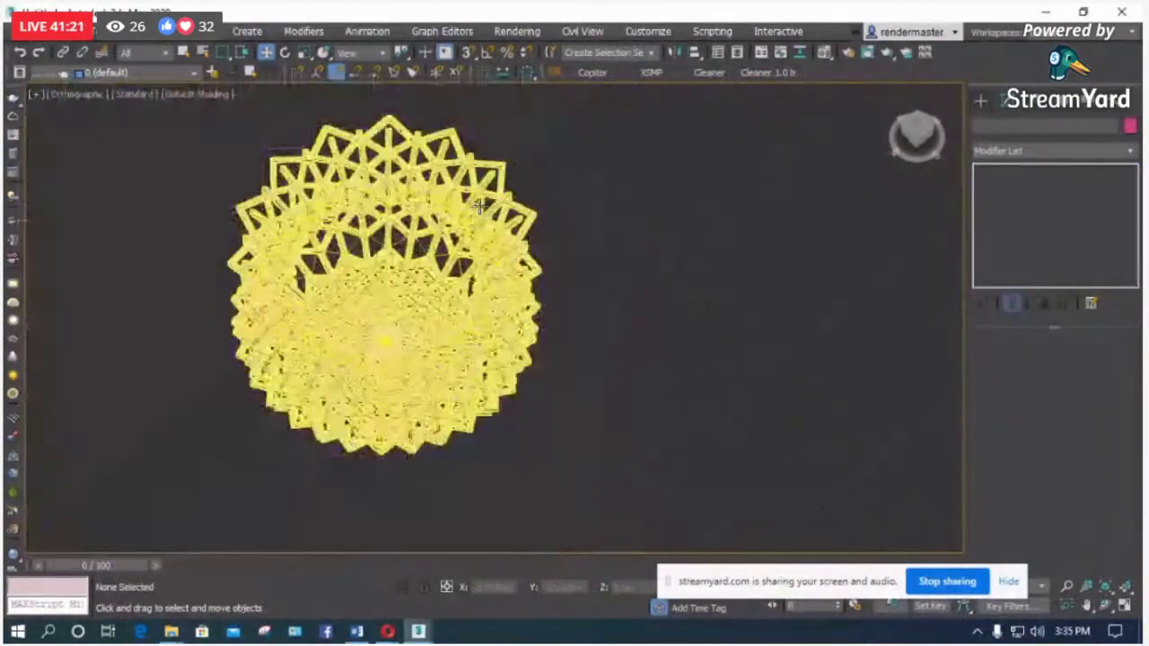
pyautogui.scroll(2, 411, 388)
pyautogui.click(411, 388)
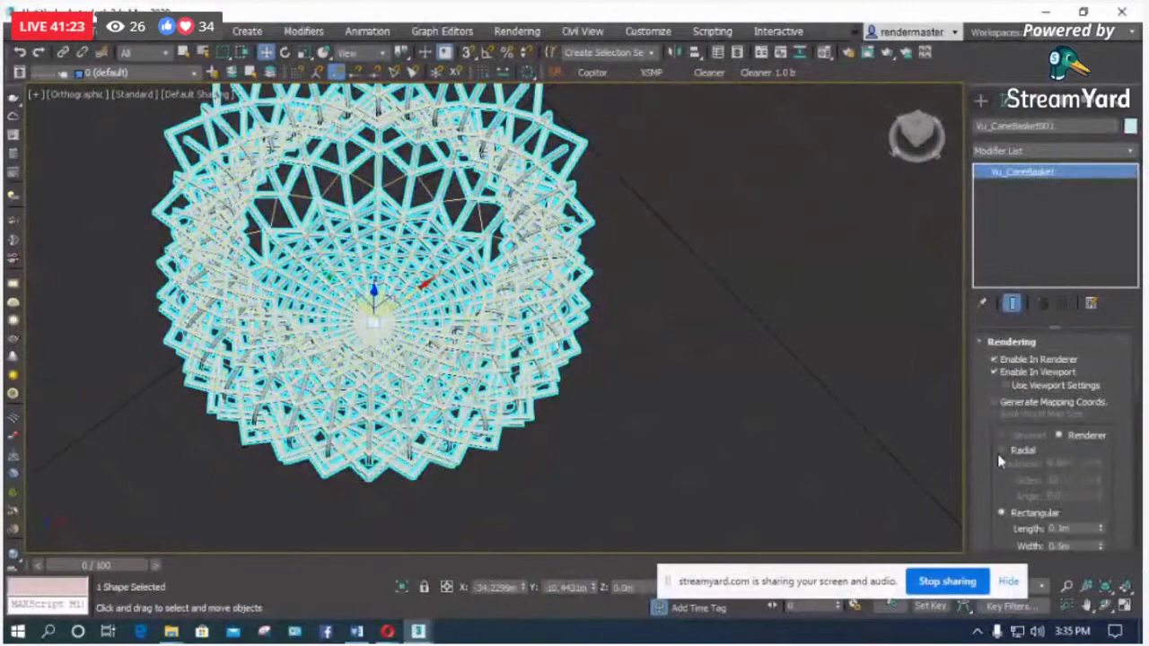
pyautogui.click(603, 332)
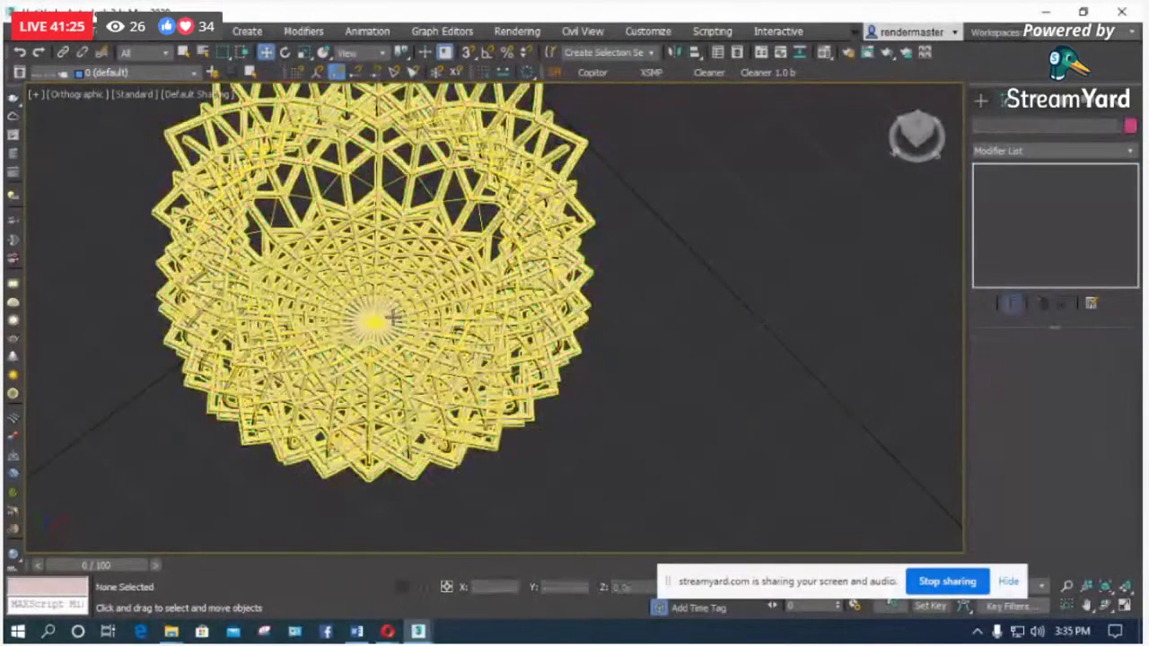
pyautogui.press('f')
pyautogui.press('z')
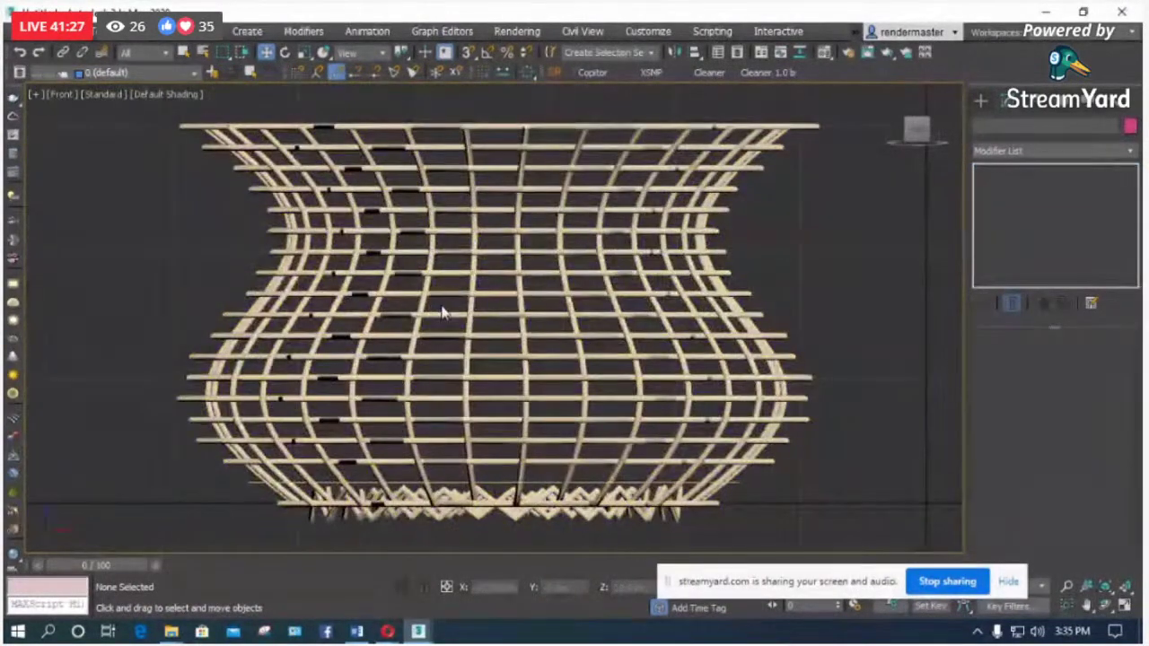
pyautogui.click(440, 337)
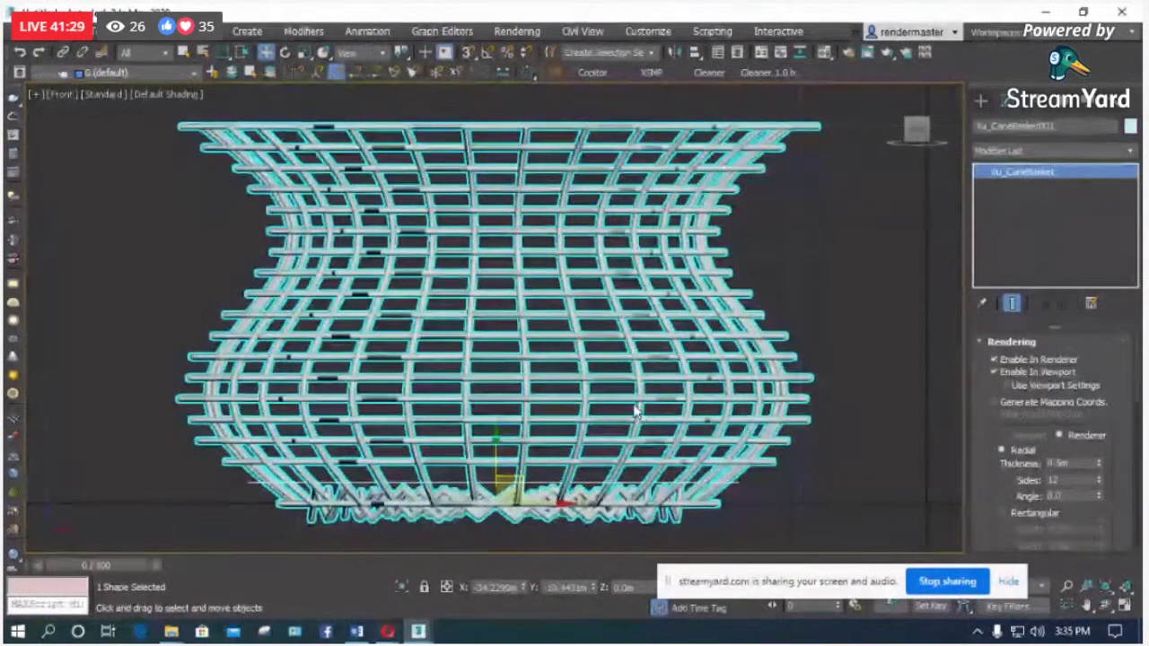
pyautogui.click(1106, 607)
pyautogui.moveTo(474, 348); pyautogui.dragTo(444, 348)
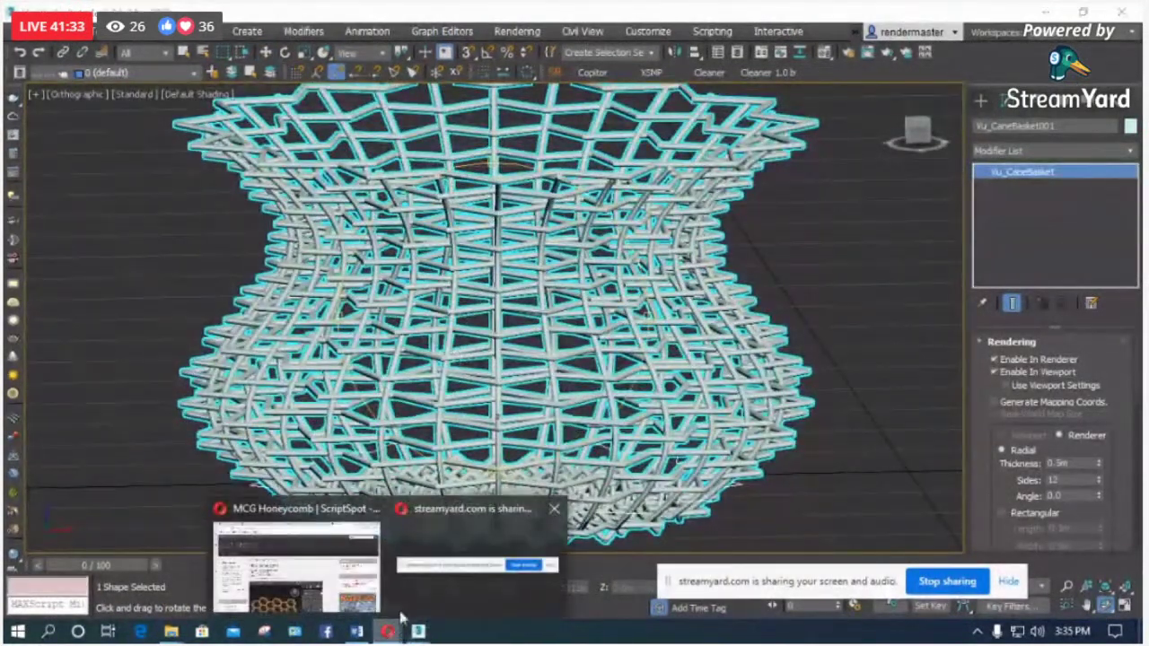
# Step: Return to Opera's MCG Honeycomb page, scroll through it, and reveal the 3ds Max section menu
pyautogui.hotkey('alt', 'Tab')
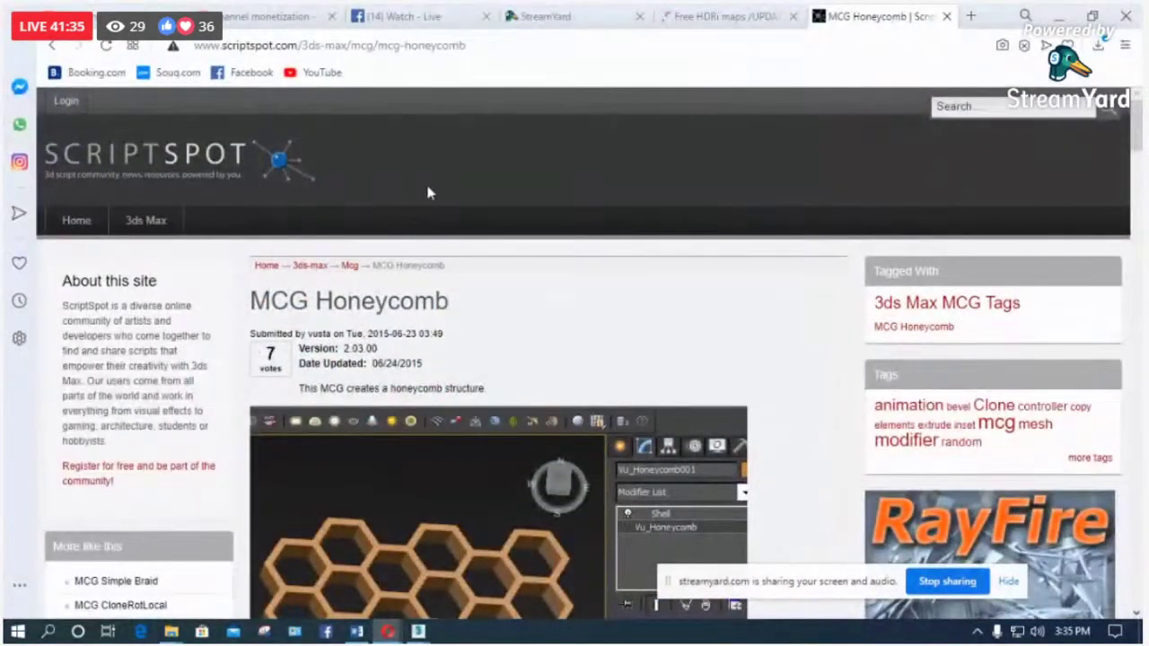
pyautogui.scroll(-10, 429, 193)
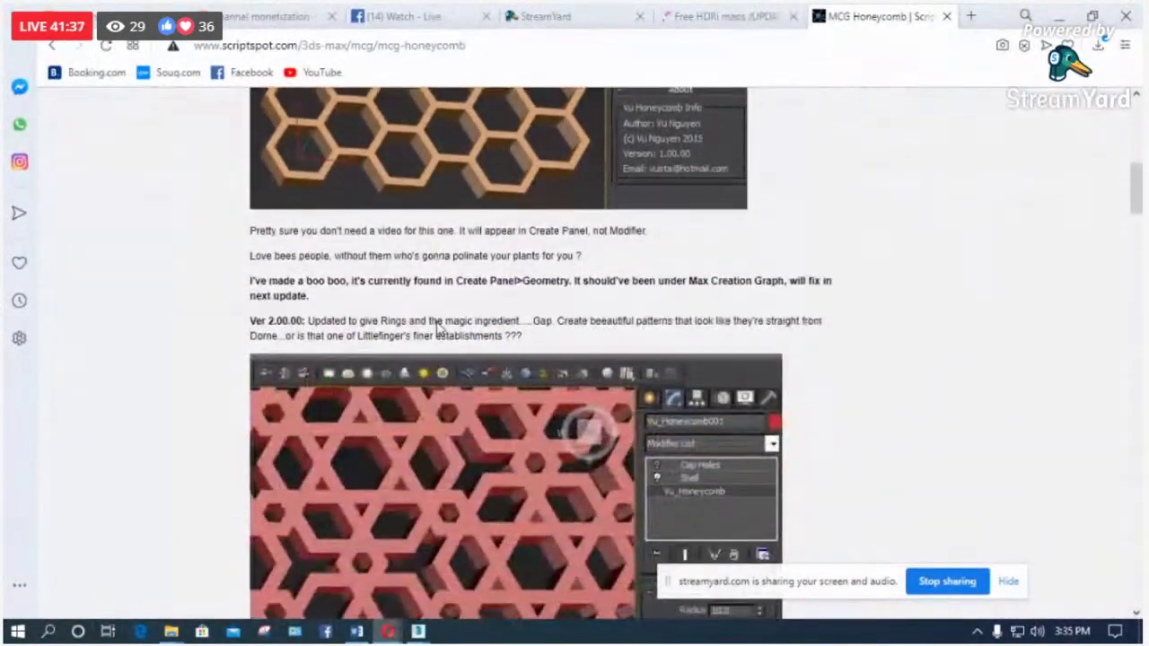
pyautogui.scroll(-6, 444, 333)
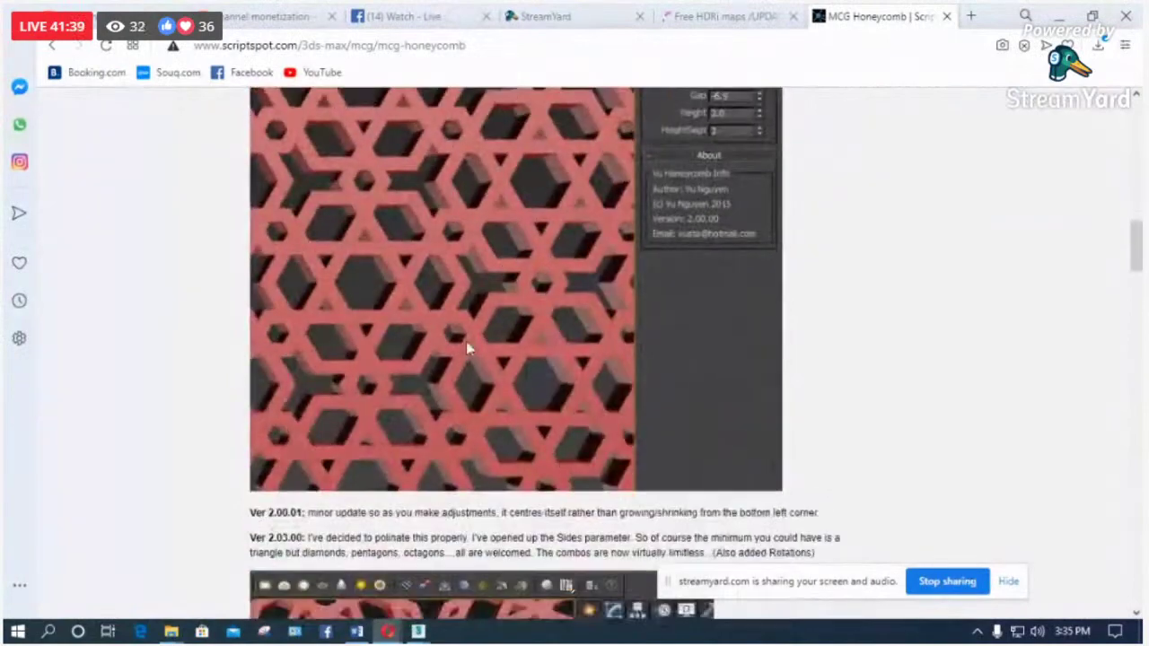
pyautogui.scroll(-4, 385, 378)
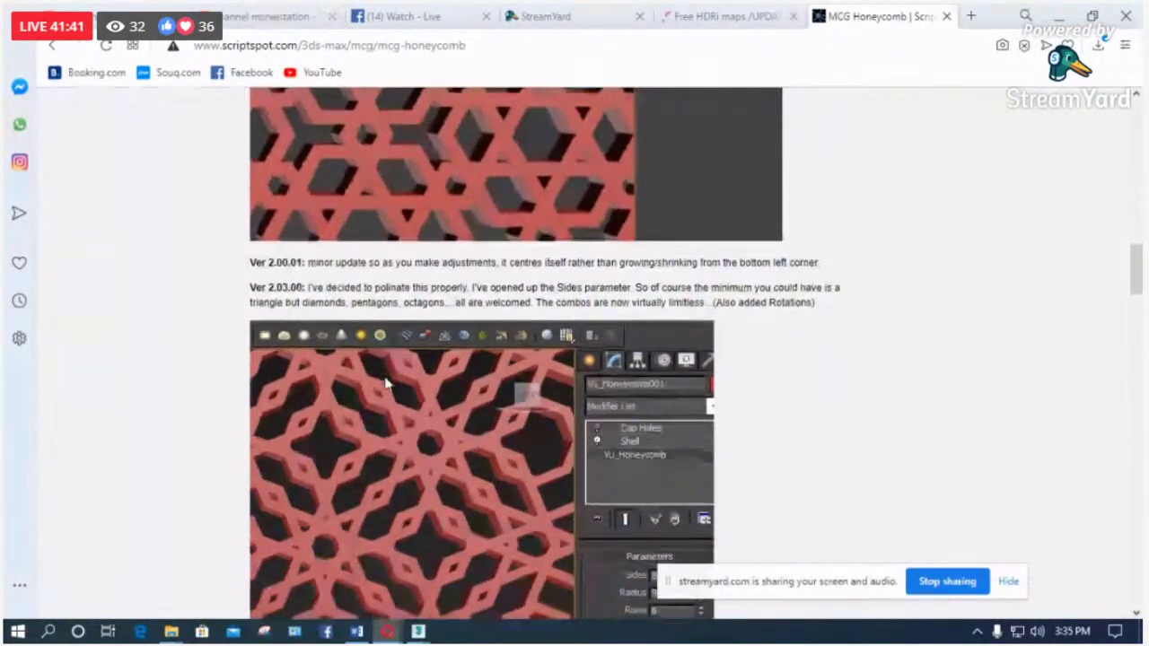
pyautogui.scroll(2, 242, 242)
pyautogui.scroll(15, 242, 242)
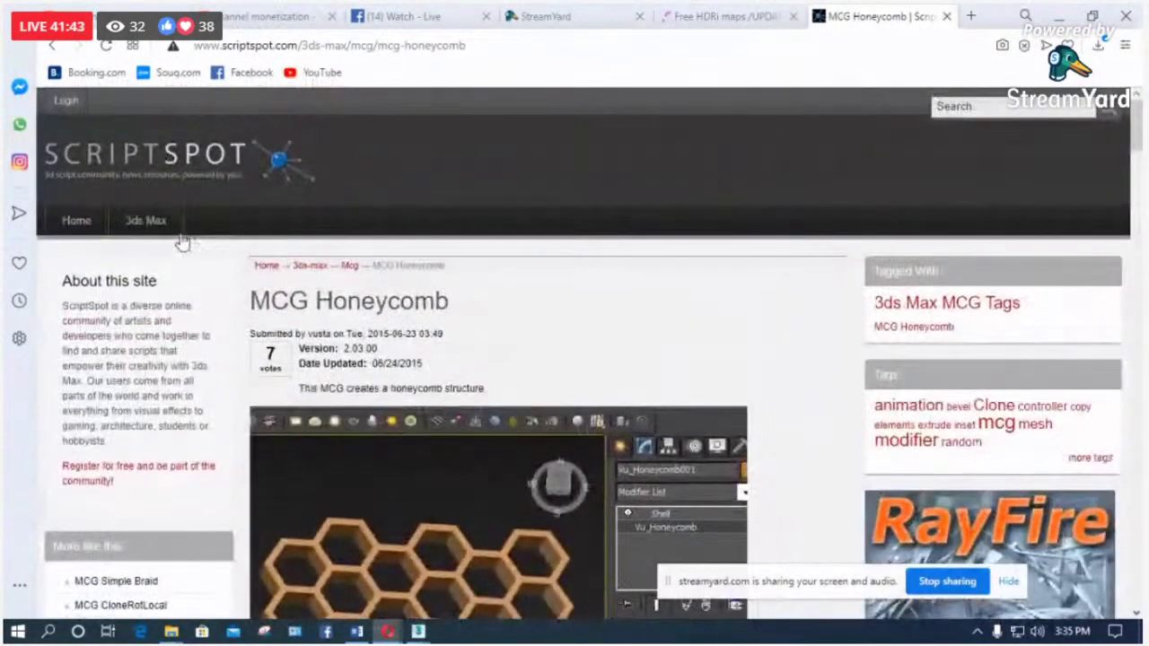
pyautogui.moveTo(180, 240)
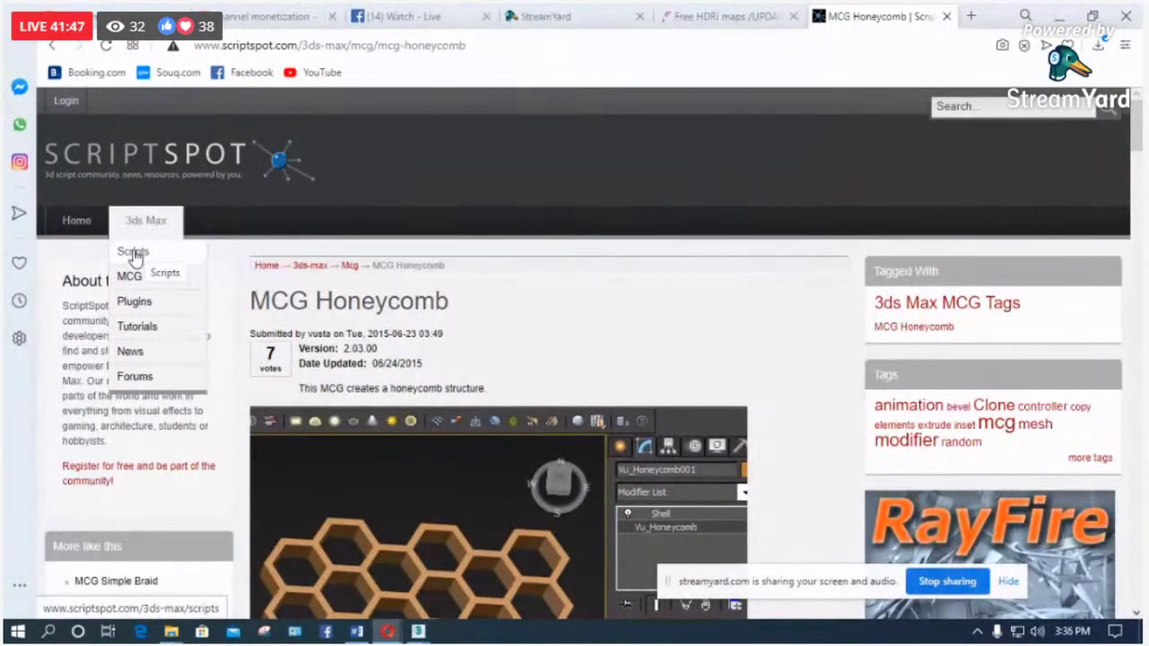
# Step: Scroll ScriptSpot's 3ds Max scripts listing to the footer, then switch back to 3ds Max
pyautogui.click(133, 253)
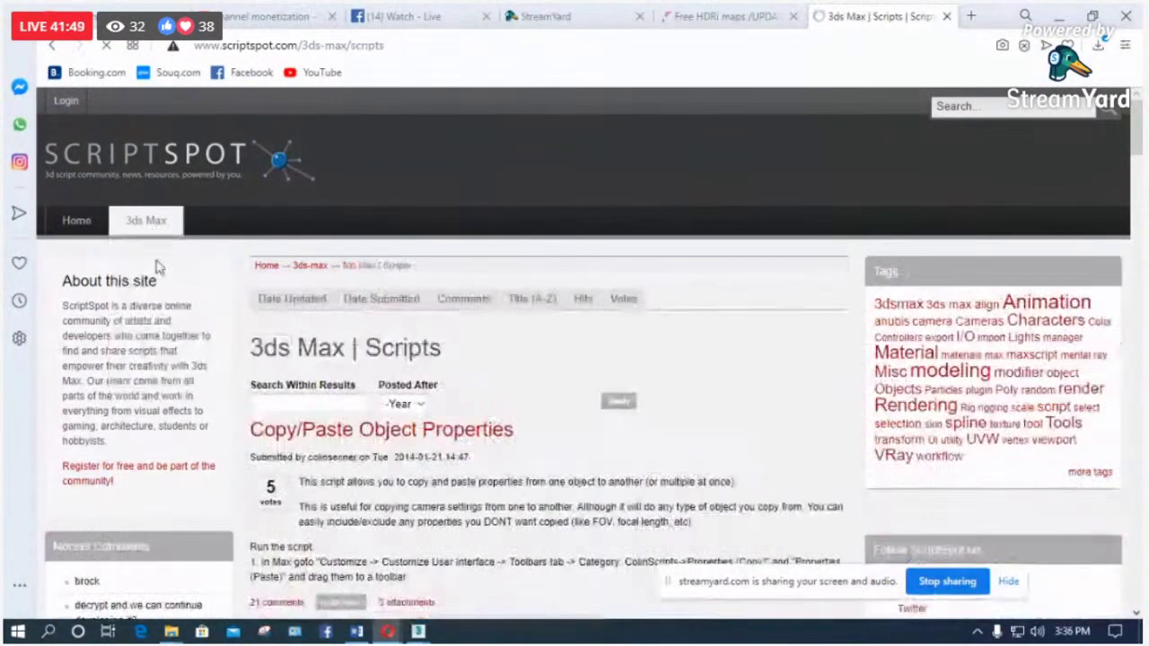
pyautogui.scroll(-5, 477, 296)
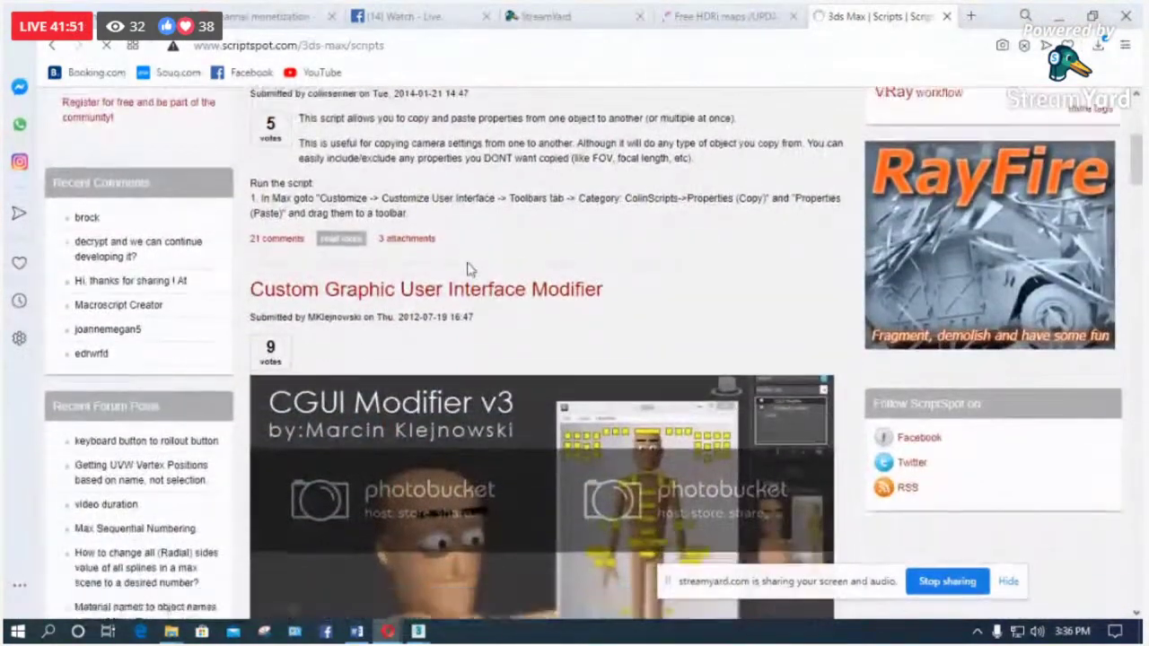
pyautogui.scroll(-12, 479, 267)
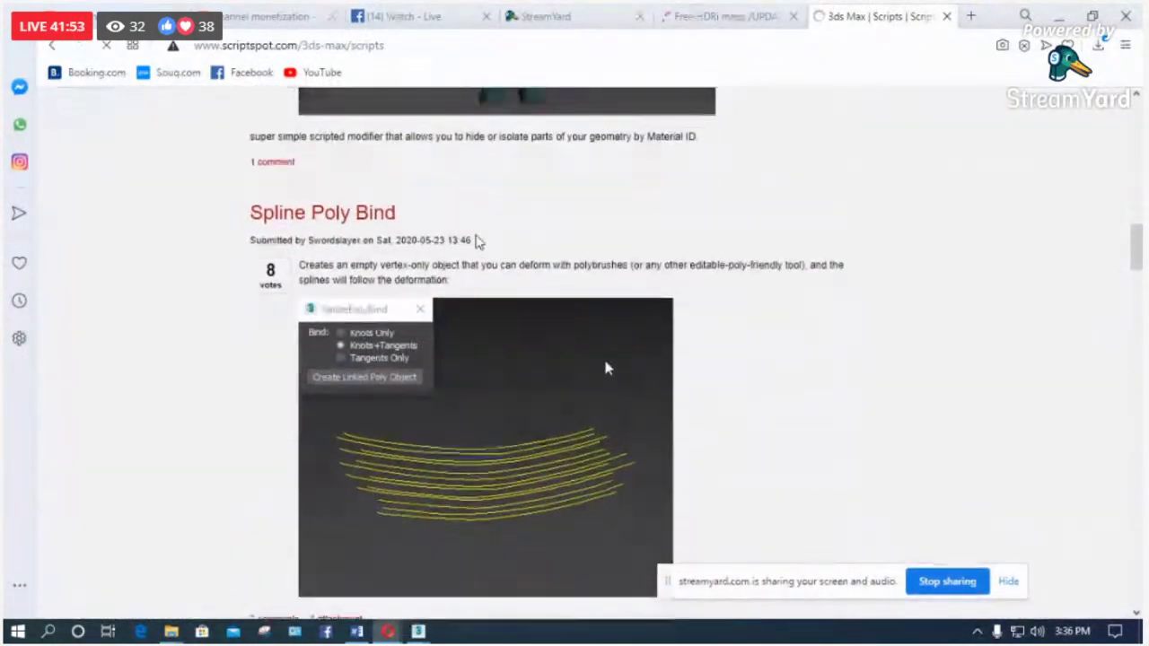
pyautogui.scroll(-8, 377, 314)
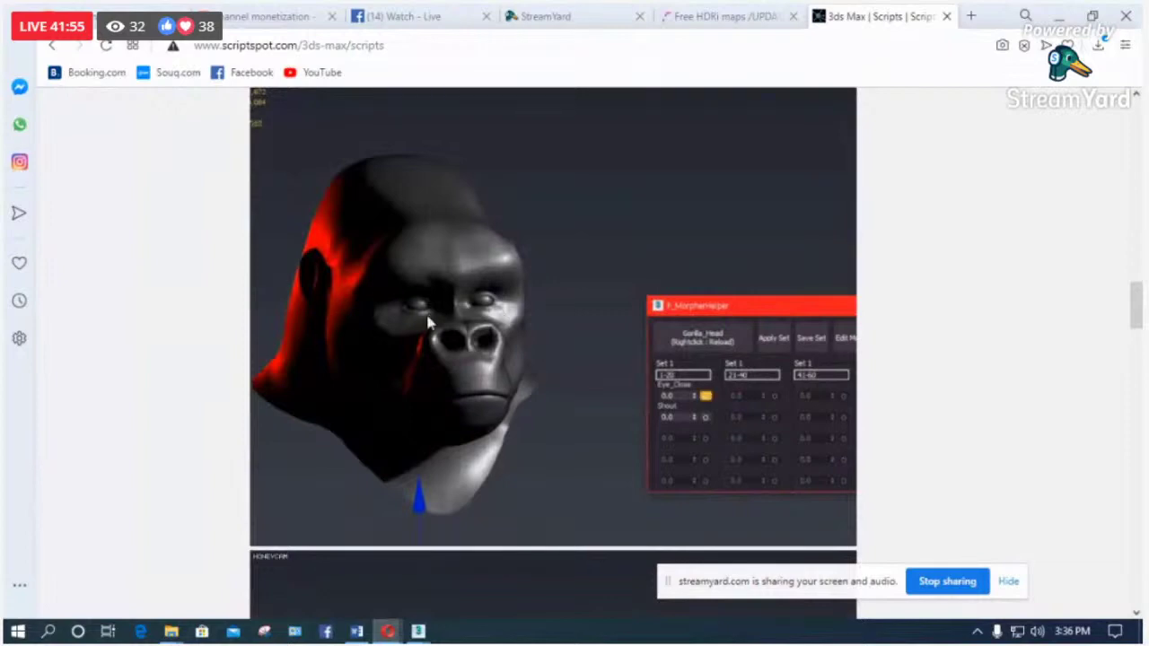
pyautogui.scroll(-9, 429, 323)
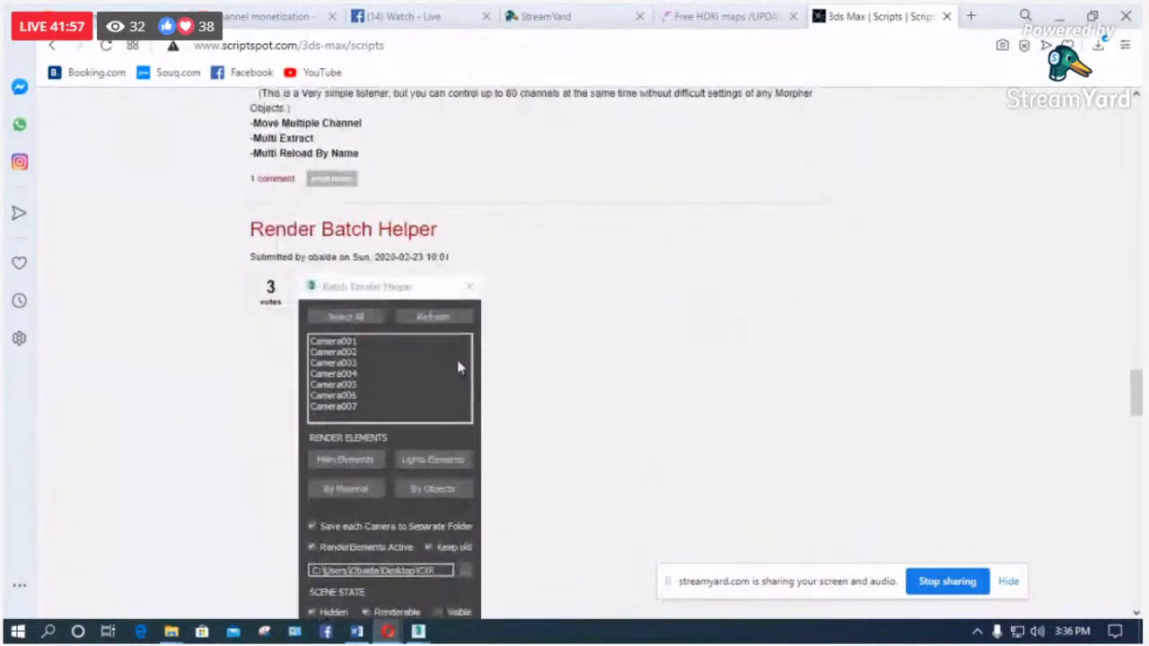
pyautogui.scroll(-8, 415, 305)
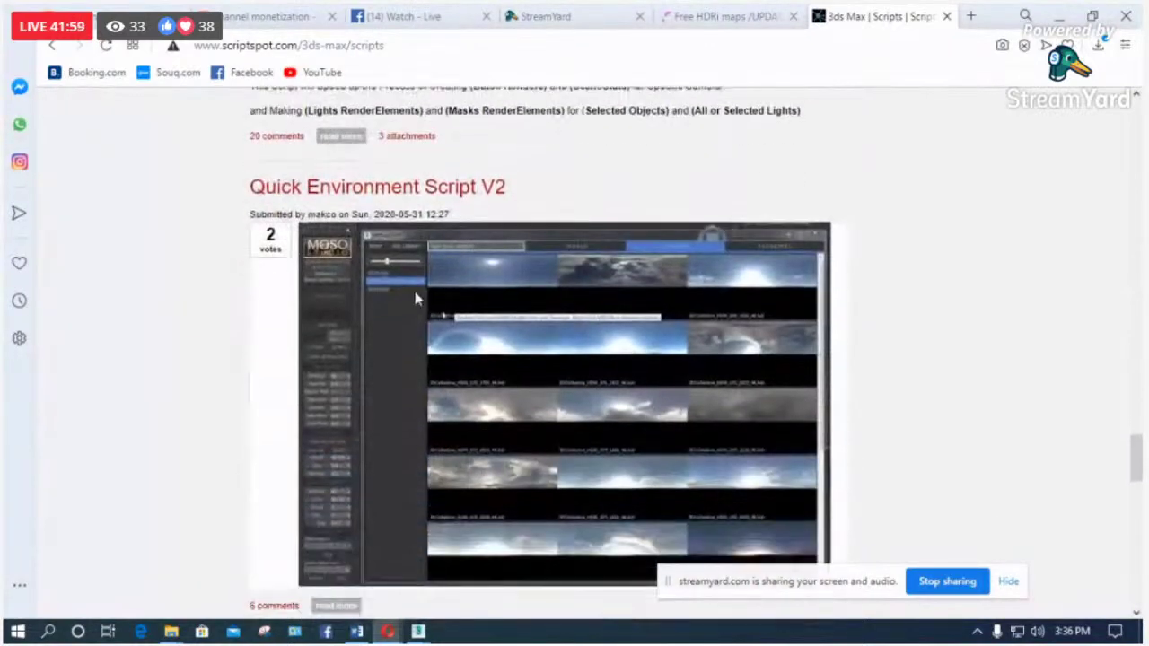
pyautogui.scroll(-5, 530, 264)
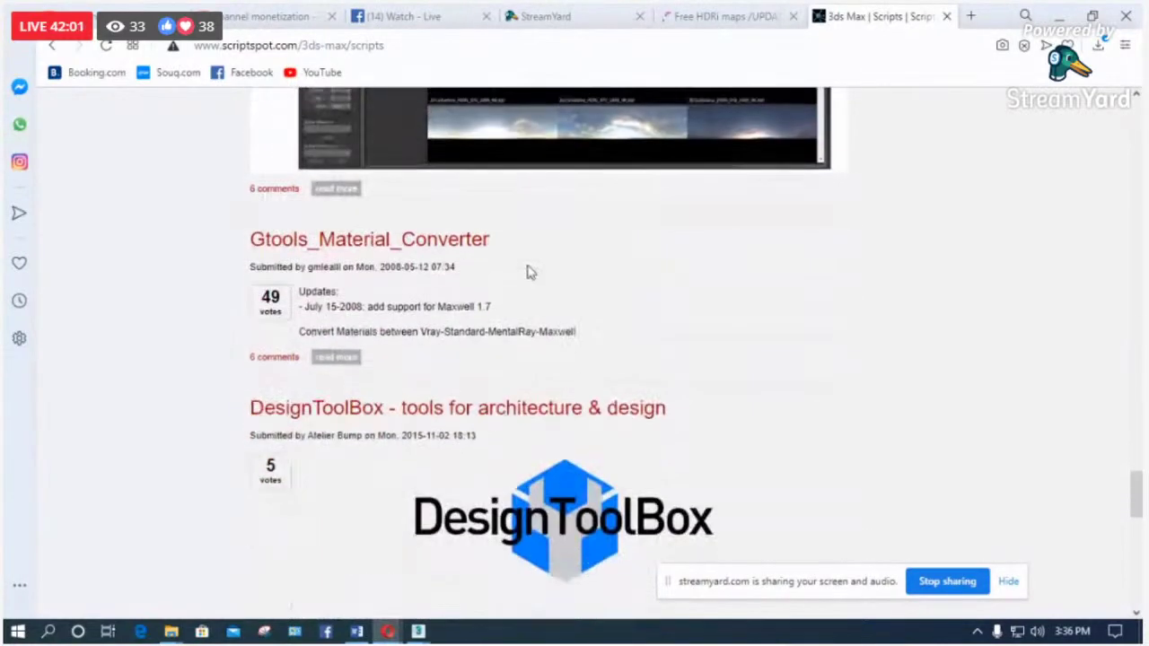
pyautogui.scroll(-9, 463, 350)
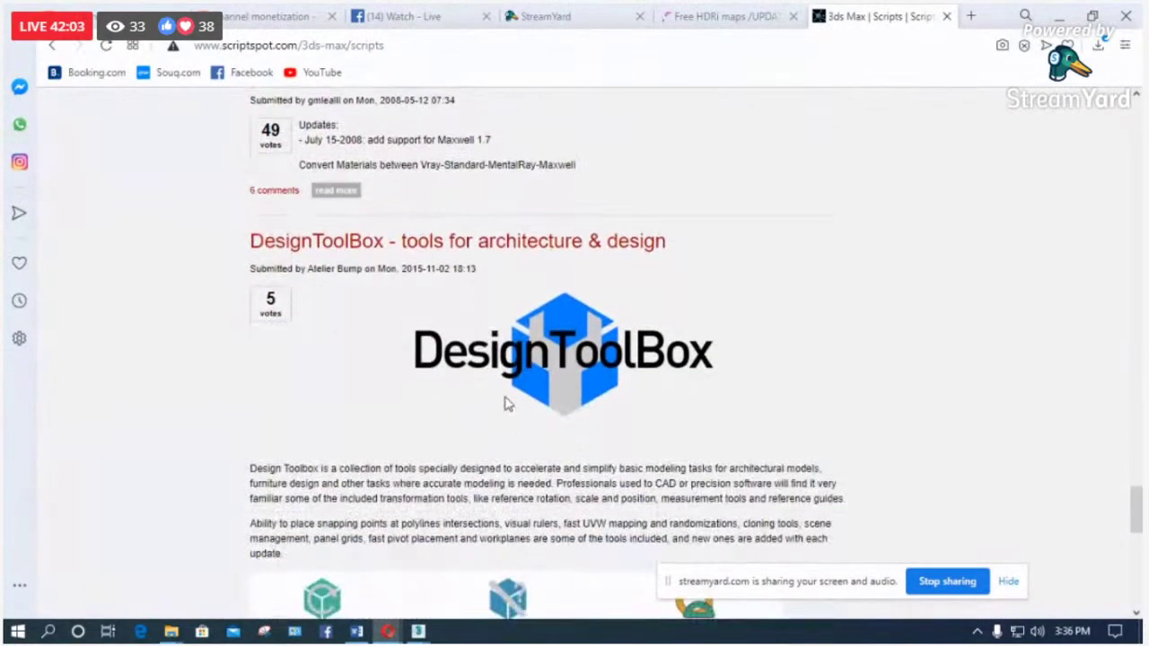
pyautogui.scroll(-3, 595, 377)
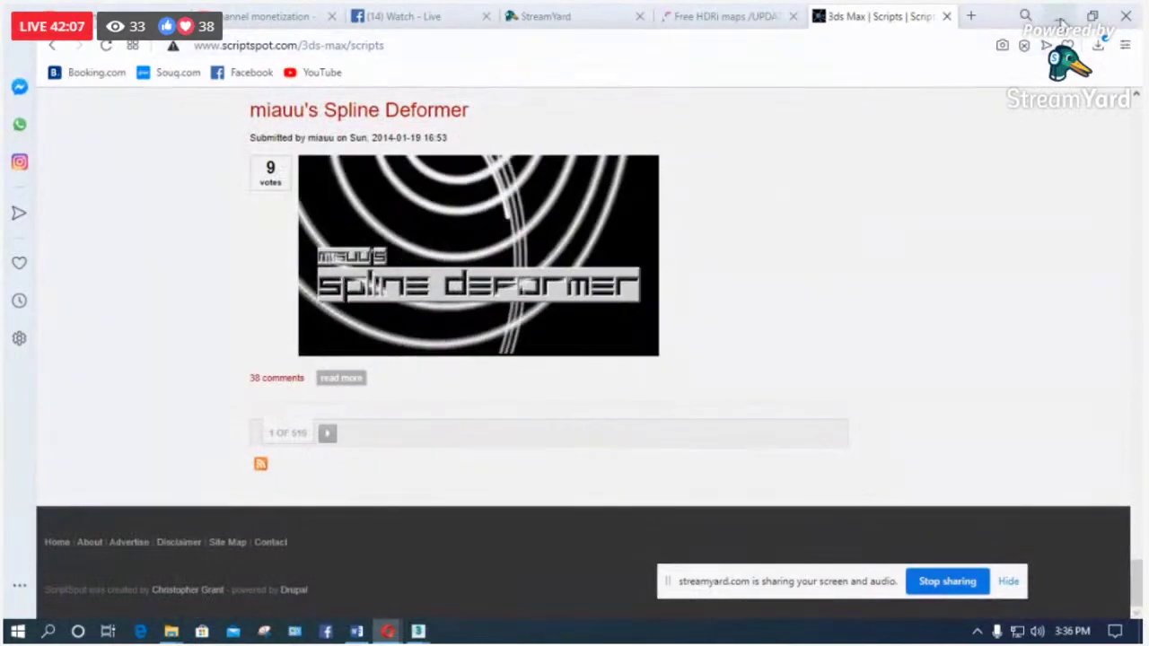
pyautogui.hotkey('alt', 'Tab')
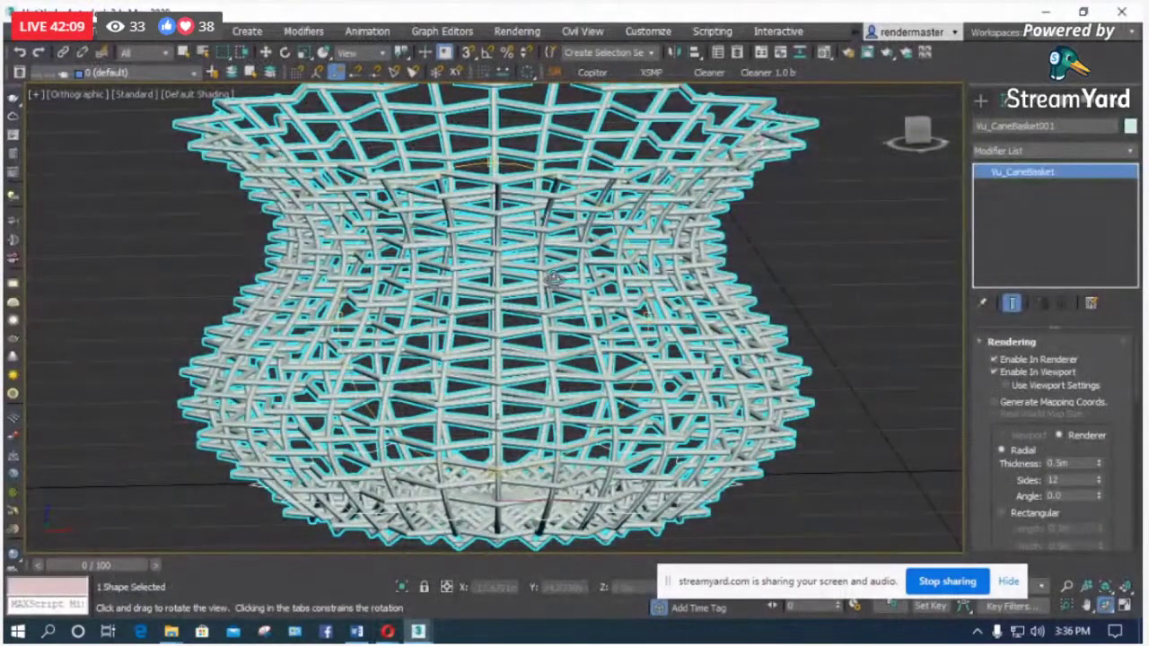
# Step: Delete the basket and reset 3ds Max without saving, activating the Top viewport
pyautogui.press('Delete')
pyautogui.click(18, 31)
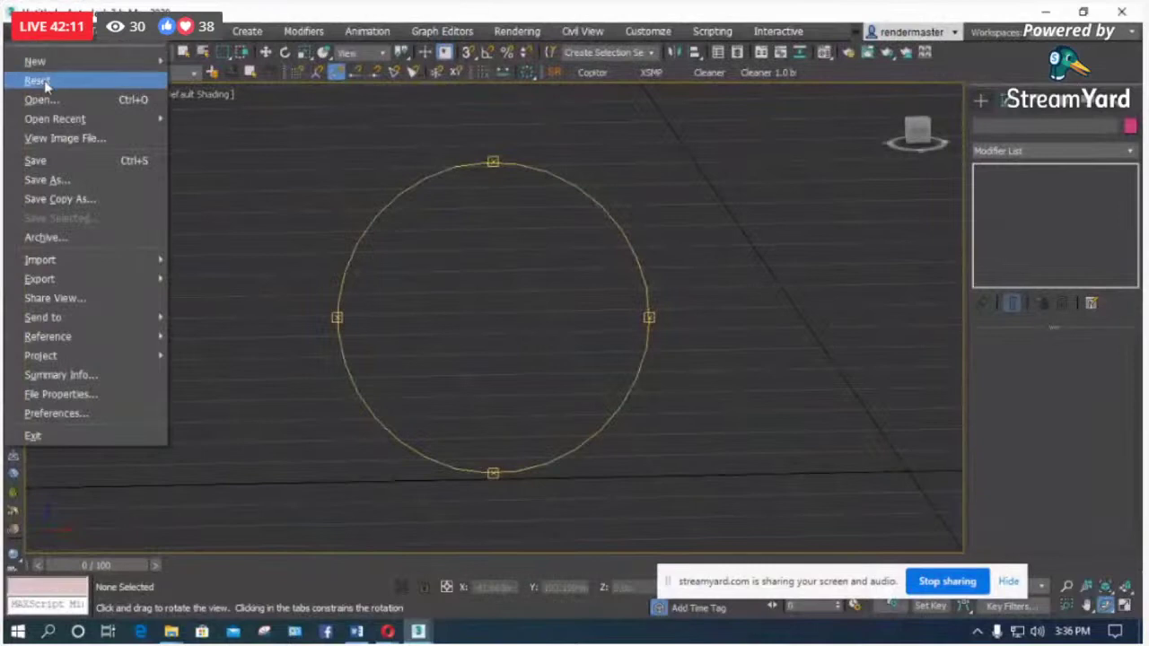
pyautogui.click(36, 80)
pyautogui.click(559, 344)
pyautogui.click(527, 351)
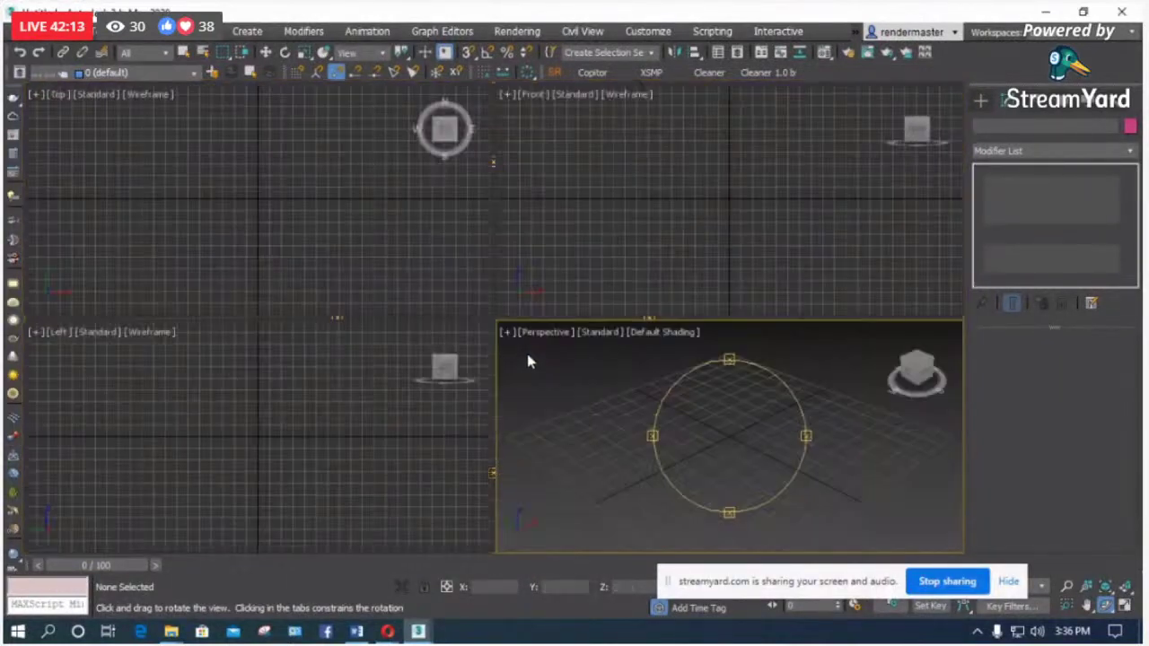
pyautogui.click(418, 258)
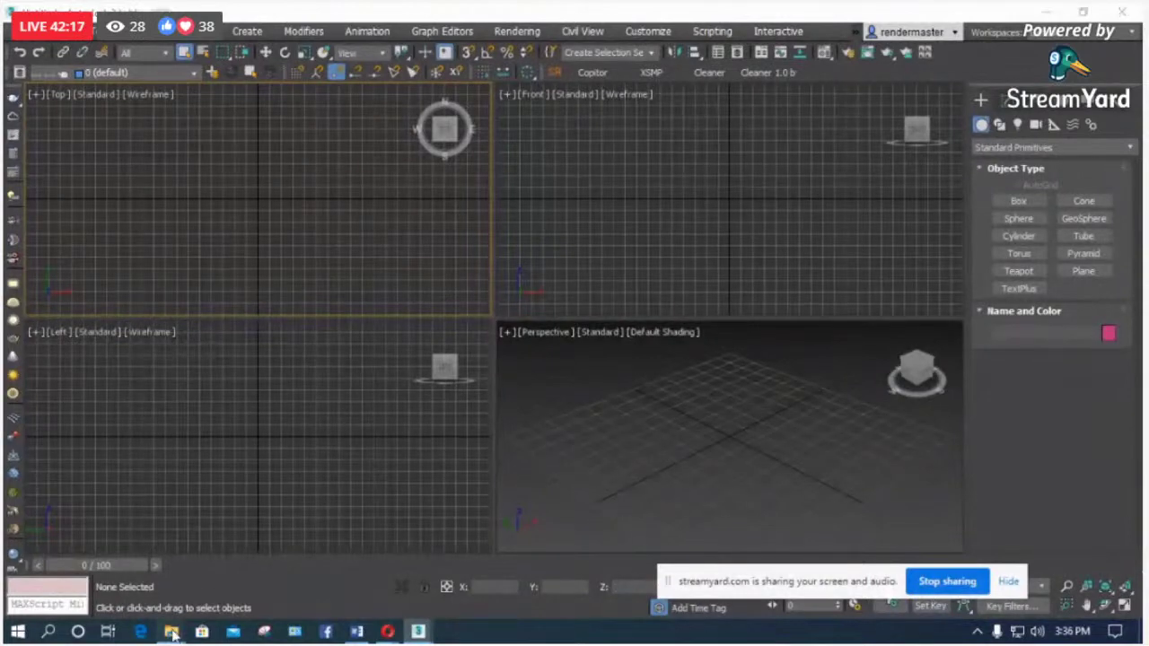
# Step: Glance at the Downloads folder window, then hide it to reveal 3ds Max
pyautogui.moveTo(171, 631)
pyautogui.click(262, 582)
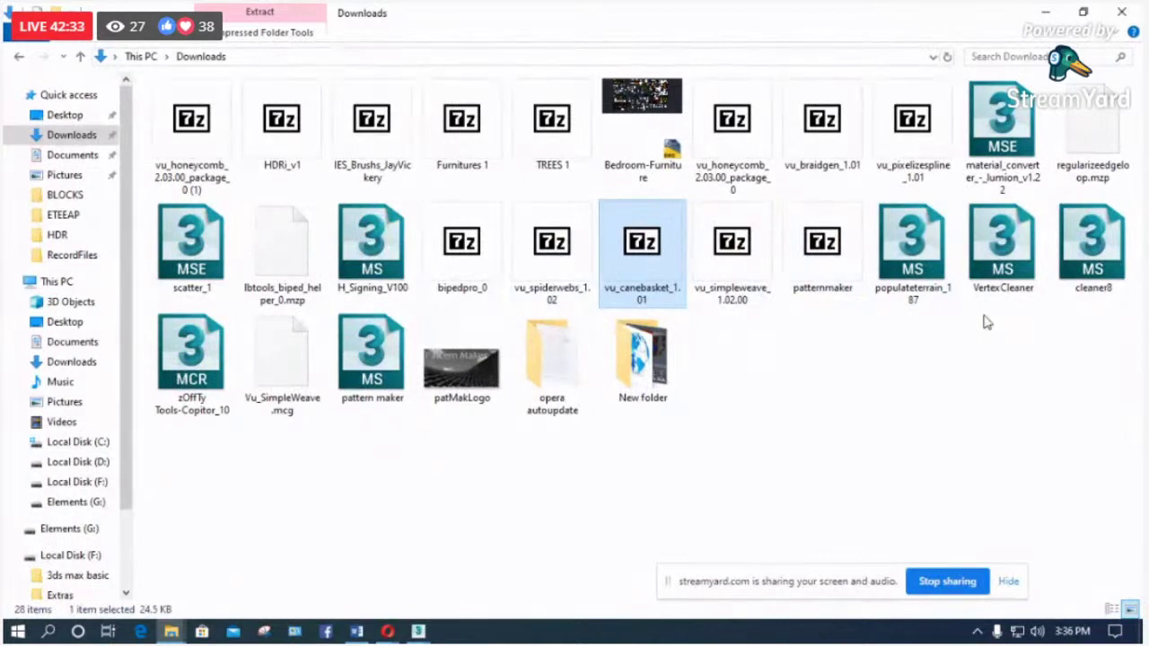
pyautogui.click(1042, 13)
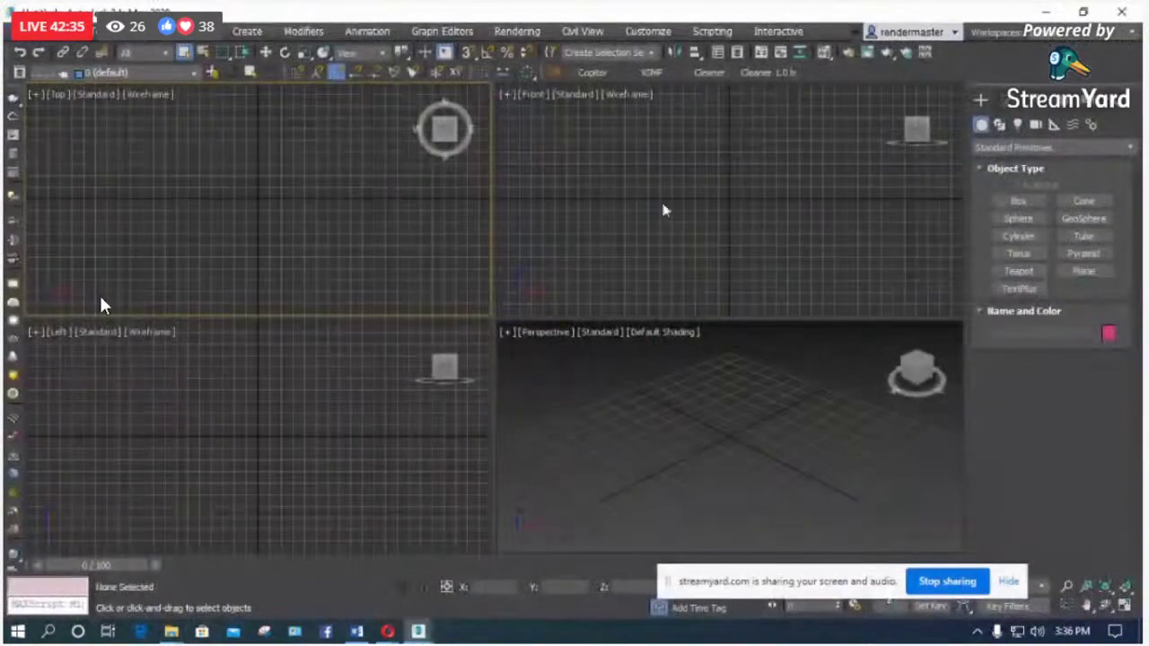
# Step: Search Google for 'populate terrain' from Opera's address bar
pyautogui.moveTo(391, 633)
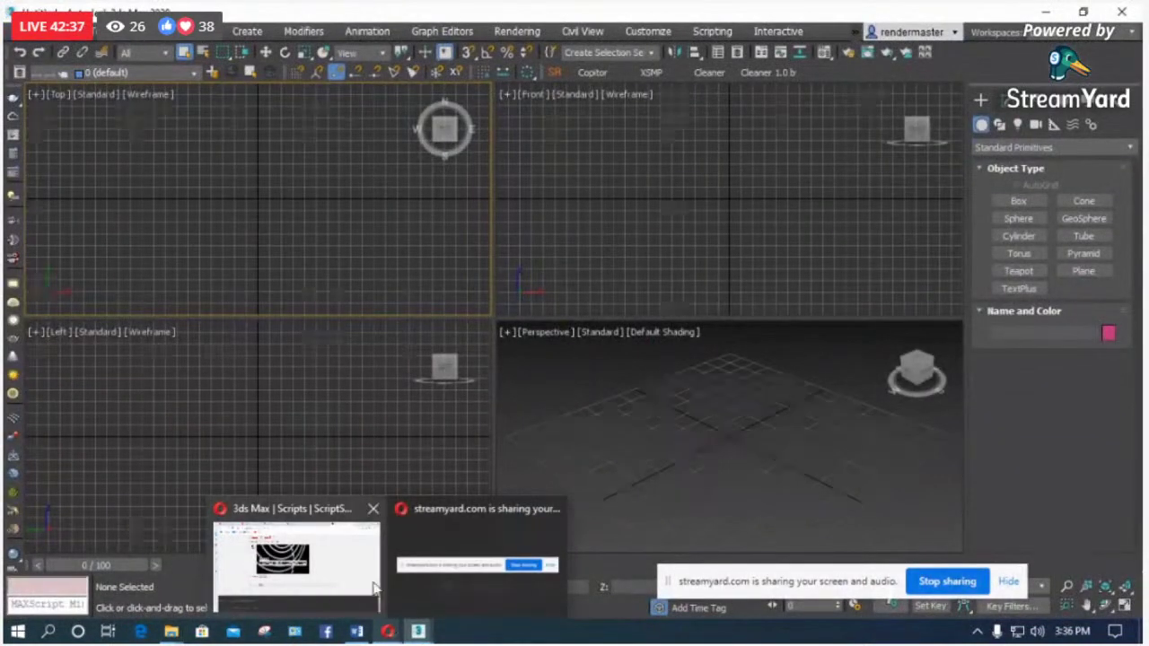
pyautogui.click(370, 544)
pyautogui.click(404, 46)
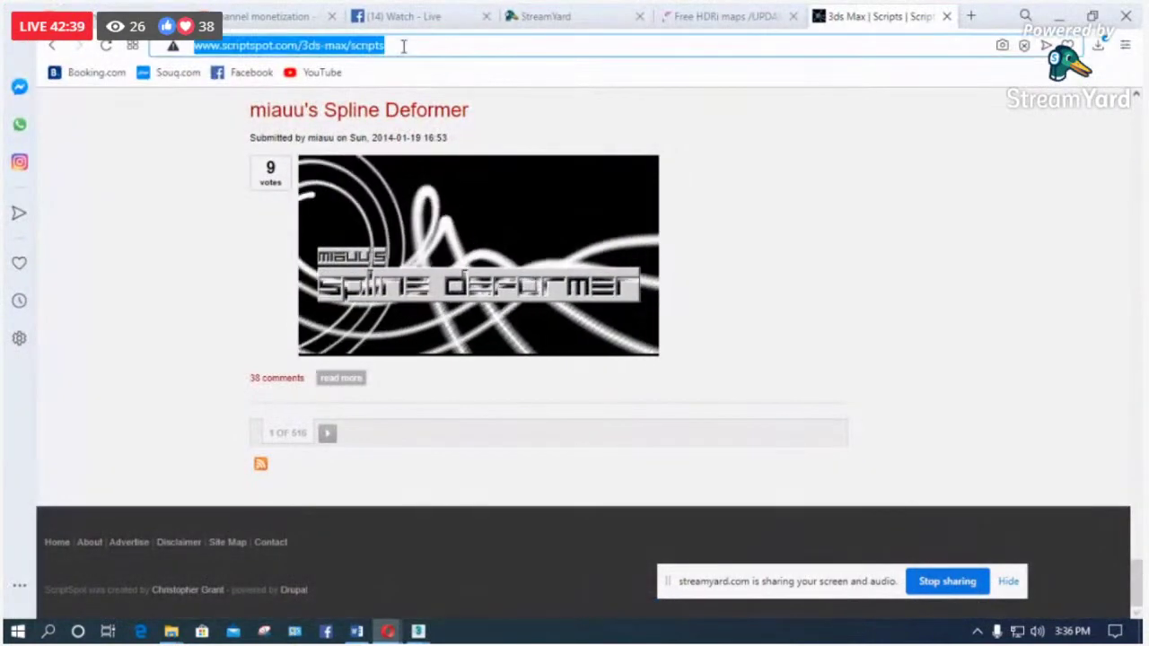
pyautogui.write('populate panel 3ds max plugin')
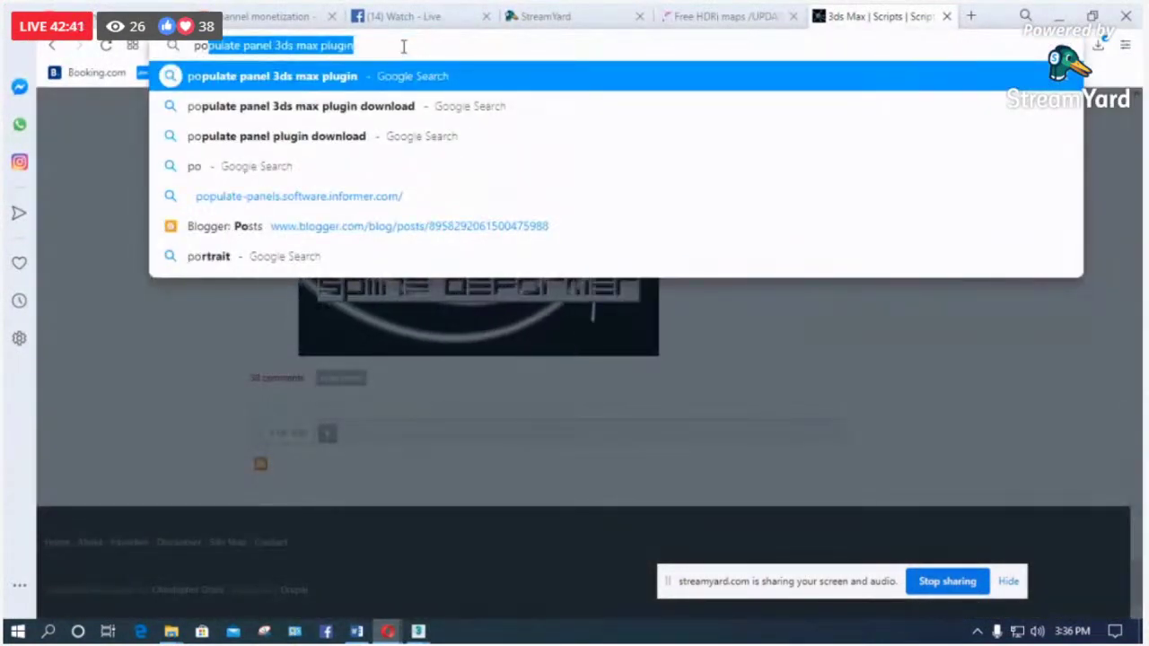
pyautogui.press('Right')
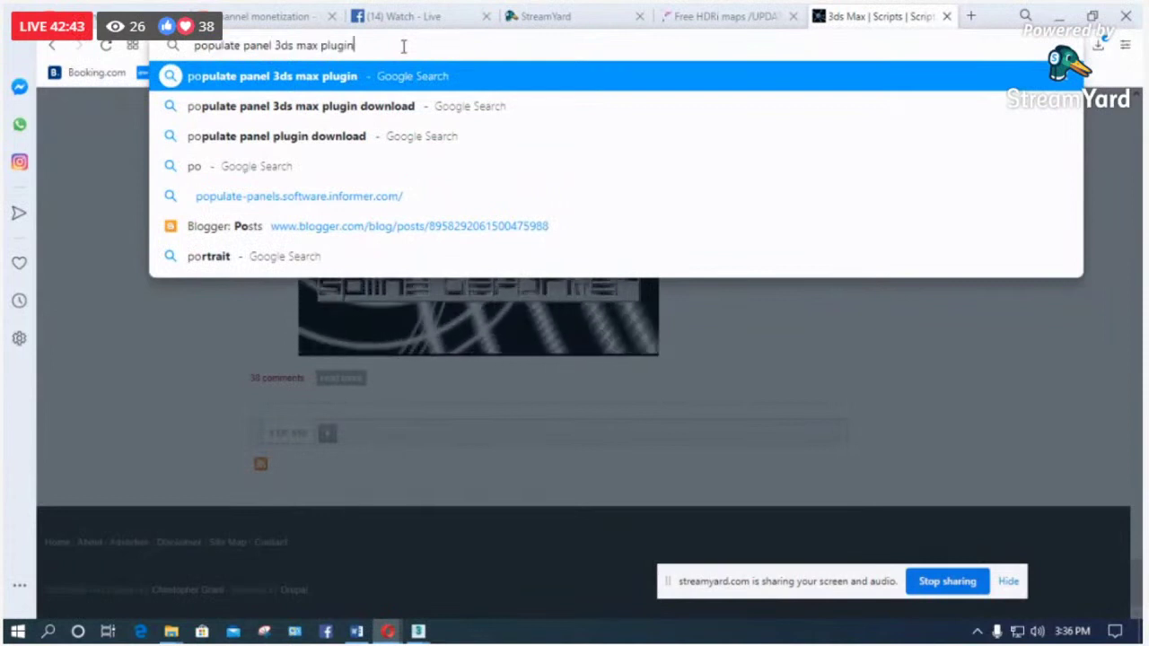
pyautogui.press('BackSpace')
pyautogui.press('BackSpace')
pyautogui.press('BackSpace')
pyautogui.press('BackSpace')
pyautogui.press('BackSpace')
pyautogui.press('BackSpace')
pyautogui.press('BackSpace')
pyautogui.press('BackSpace')
pyautogui.press('BackSpace')
pyautogui.press('BackSpace')
pyautogui.press('BackSpace')
pyautogui.press('BackSpace')
pyautogui.press('BackSpace')
pyautogui.press('BackSpace')
pyautogui.press('BackSpace')
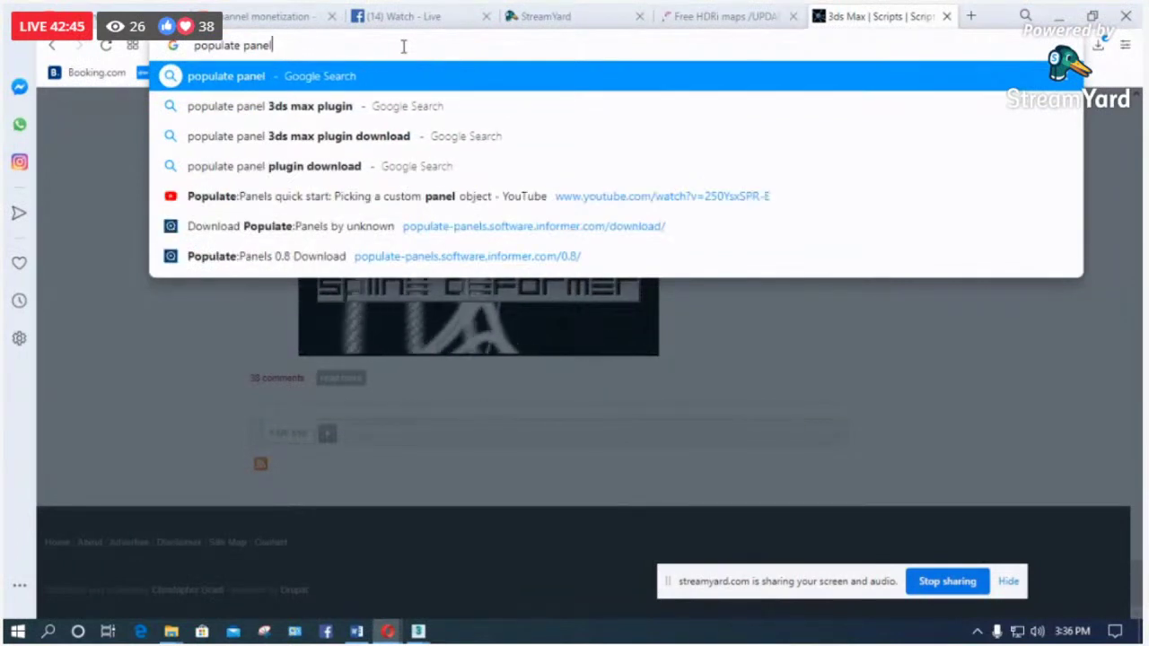
pyautogui.press('BackSpace')
pyautogui.press('BackSpace')
pyautogui.press('BackSpace')
pyautogui.press('BackSpace')
pyautogui.press('BackSpace')
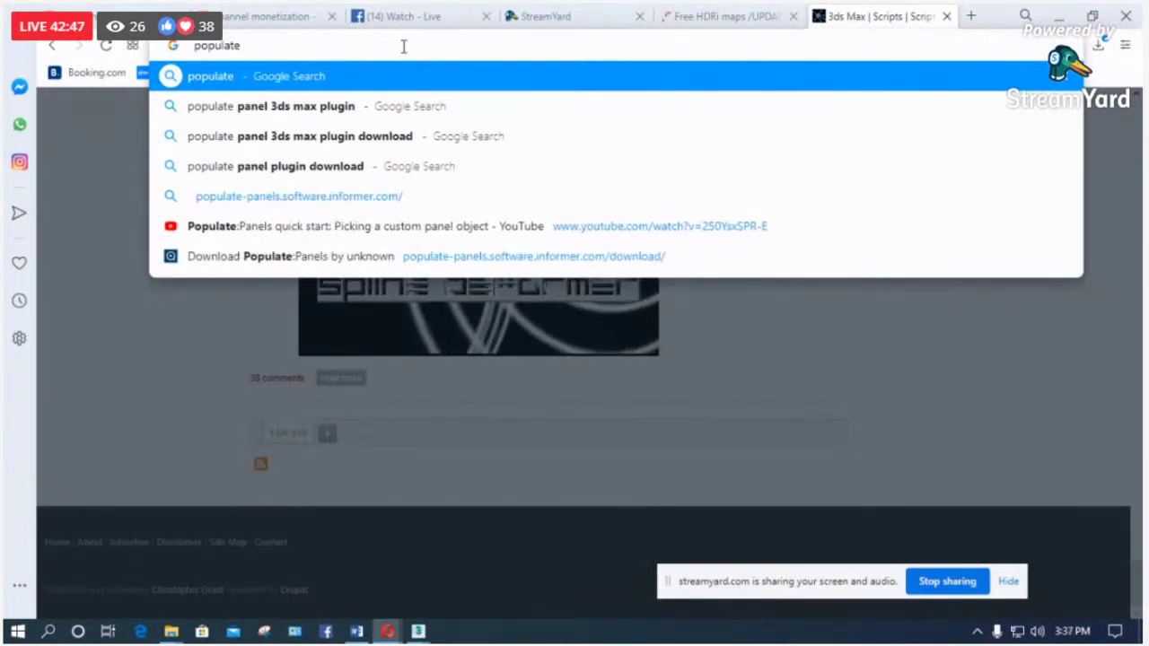
pyautogui.write('terrain')
pyautogui.press('Return')
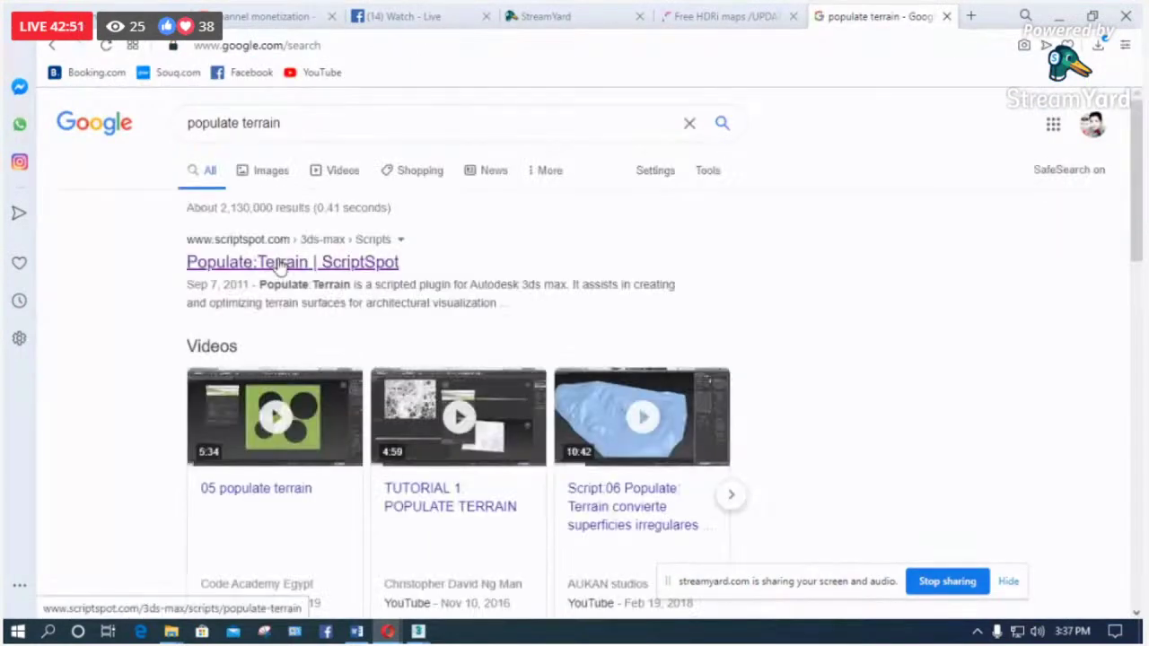
# Step: Open the ScriptSpot Populate:Terrain page in a new tab, try its failing download link, and minimize Opera
pyautogui.rightClick(280, 265)
pyautogui.click(296, 275)
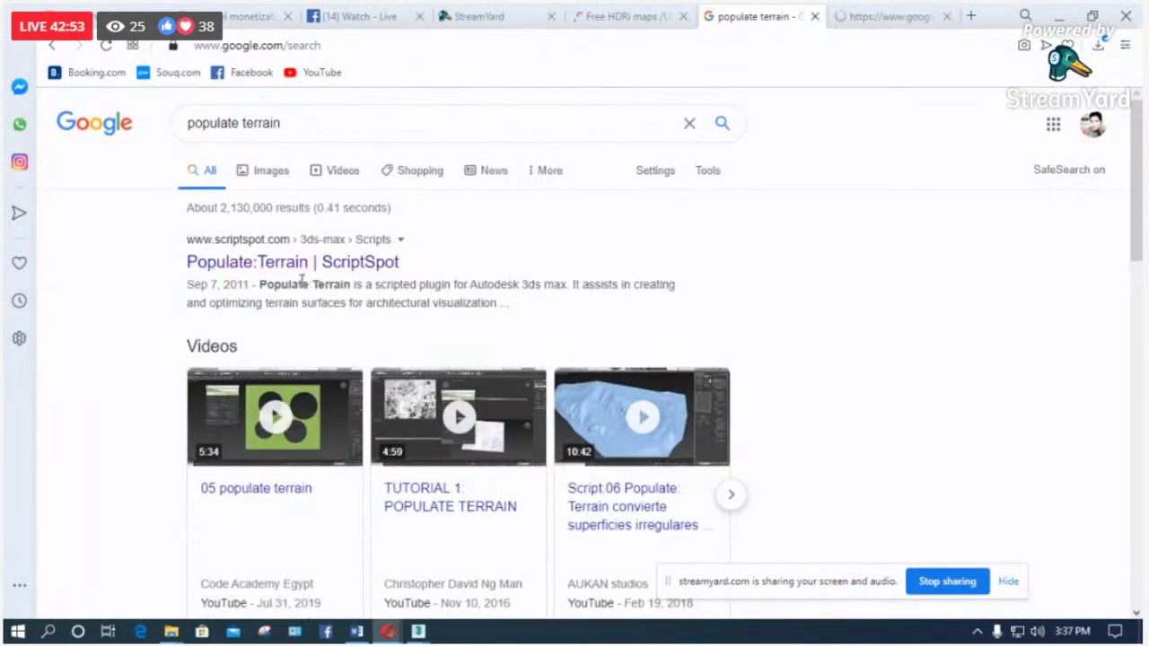
pyautogui.scroll(-3, 301, 292)
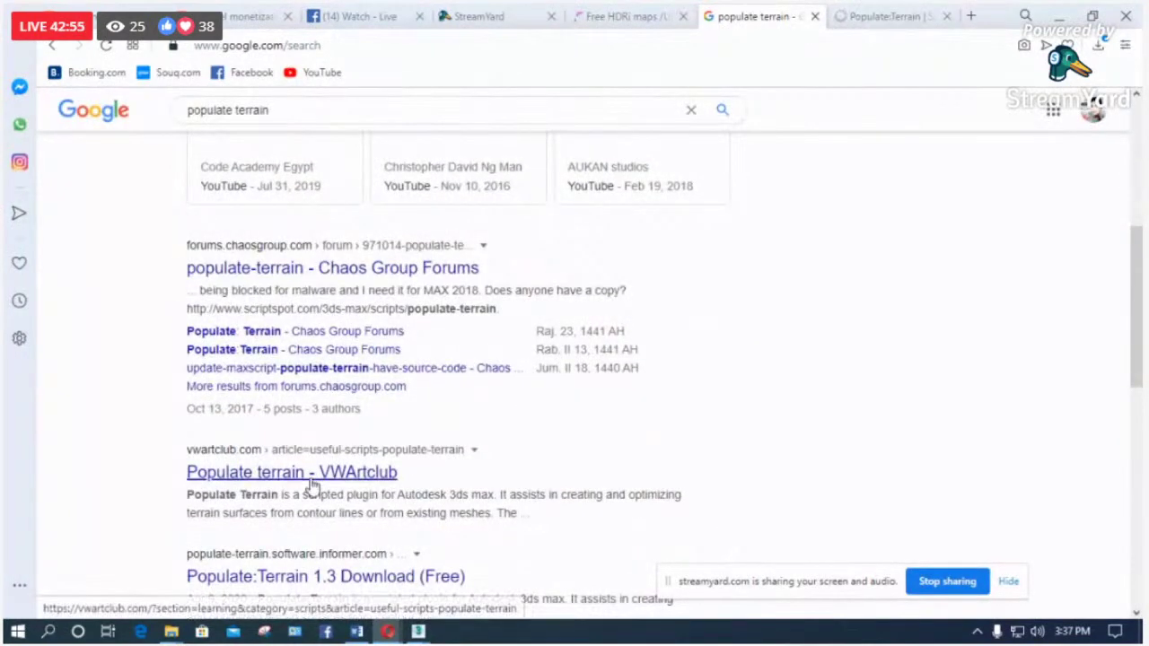
pyautogui.scroll(-2, 308, 466)
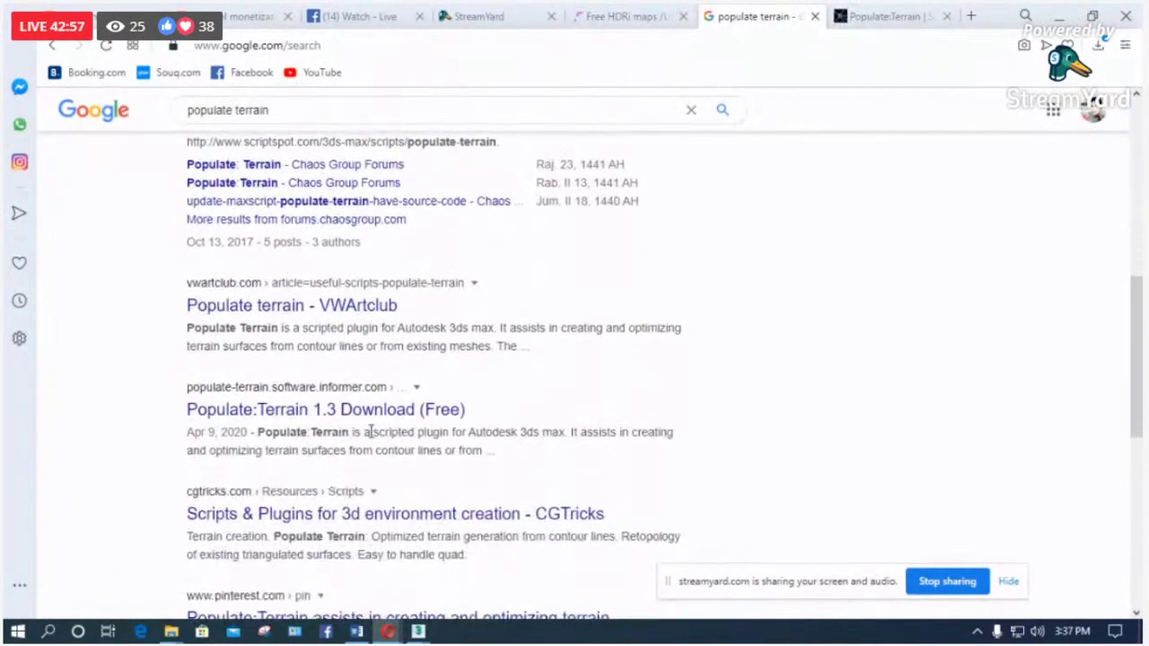
pyautogui.scroll(-1, 380, 418)
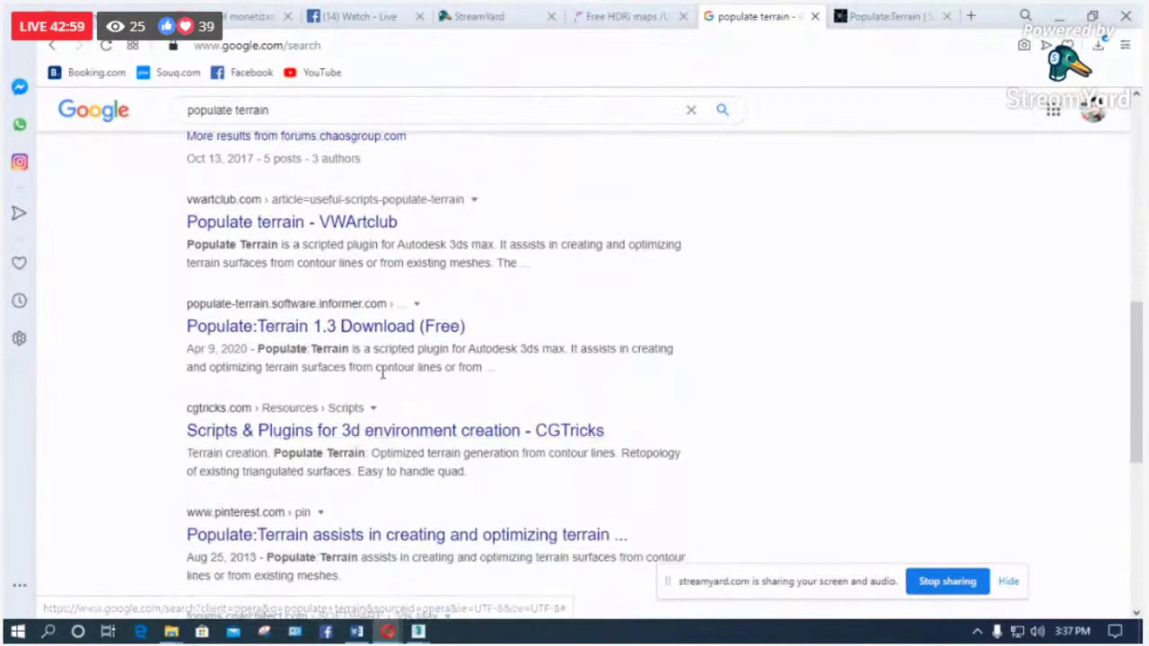
pyautogui.click(846, 24)
pyautogui.scroll(-5, 431, 305)
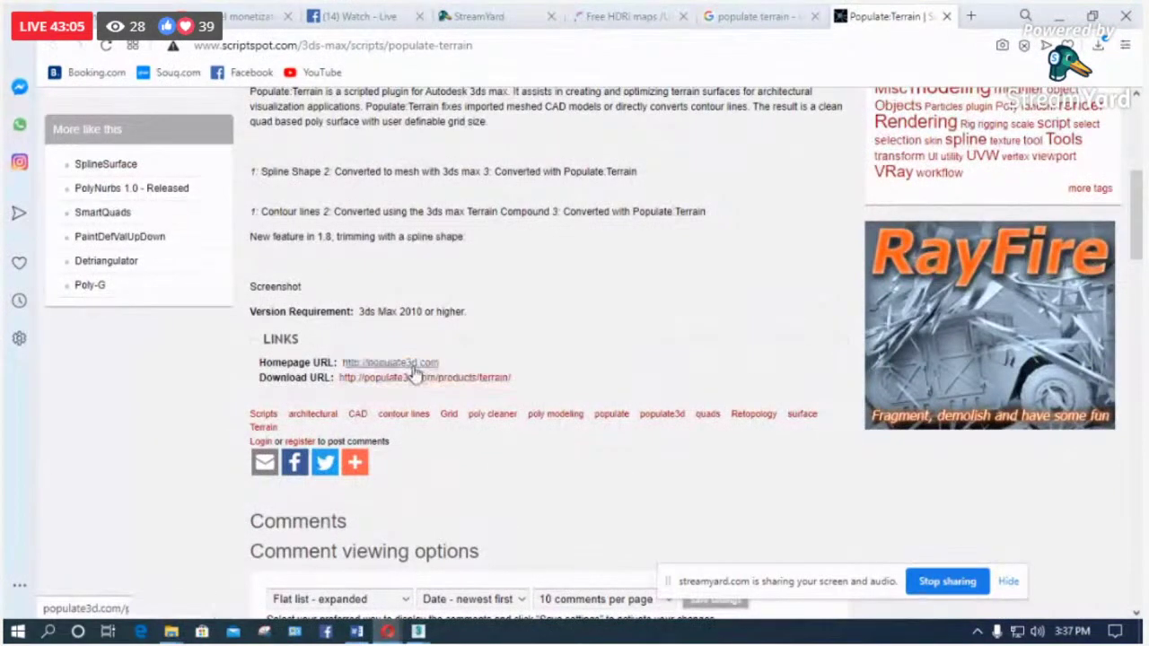
pyautogui.click(422, 378)
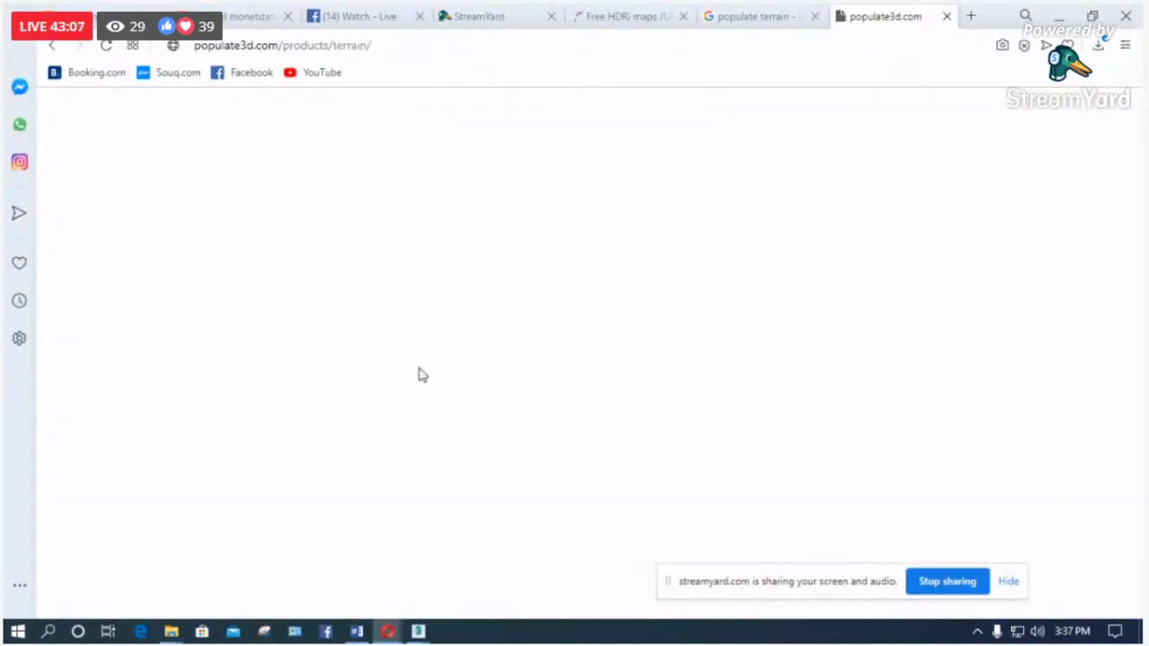
pyautogui.click(947, 16)
pyautogui.click(1059, 16)
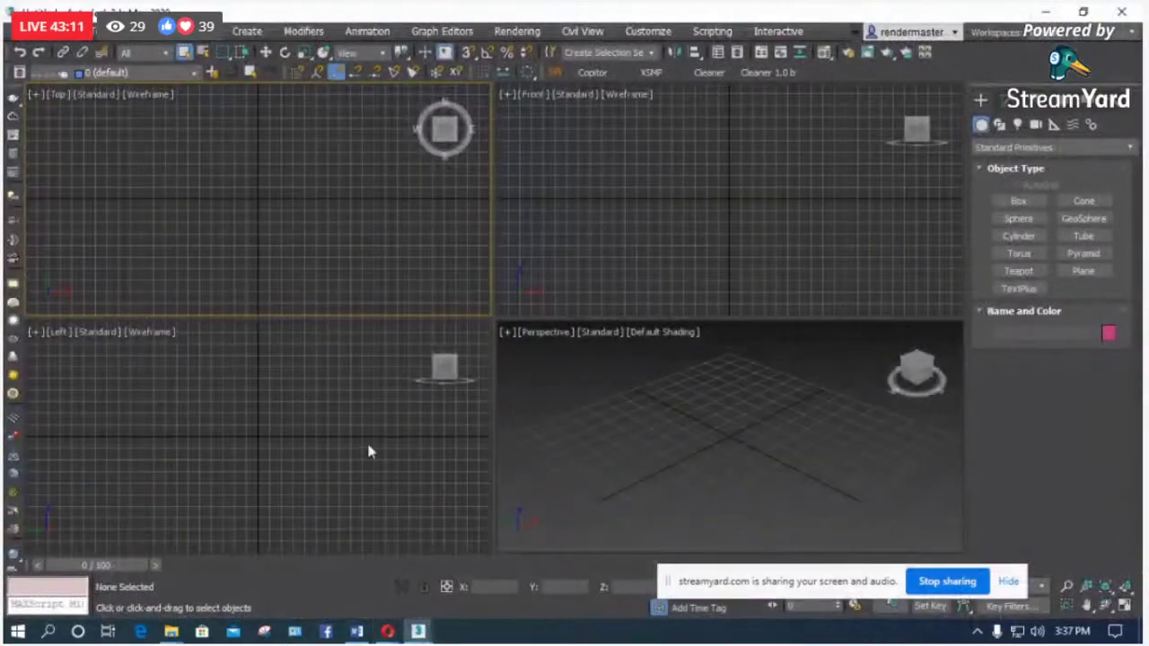
# Step: Review the populate file search results and bring the Downloads folder forward
pyautogui.moveTo(176, 620)
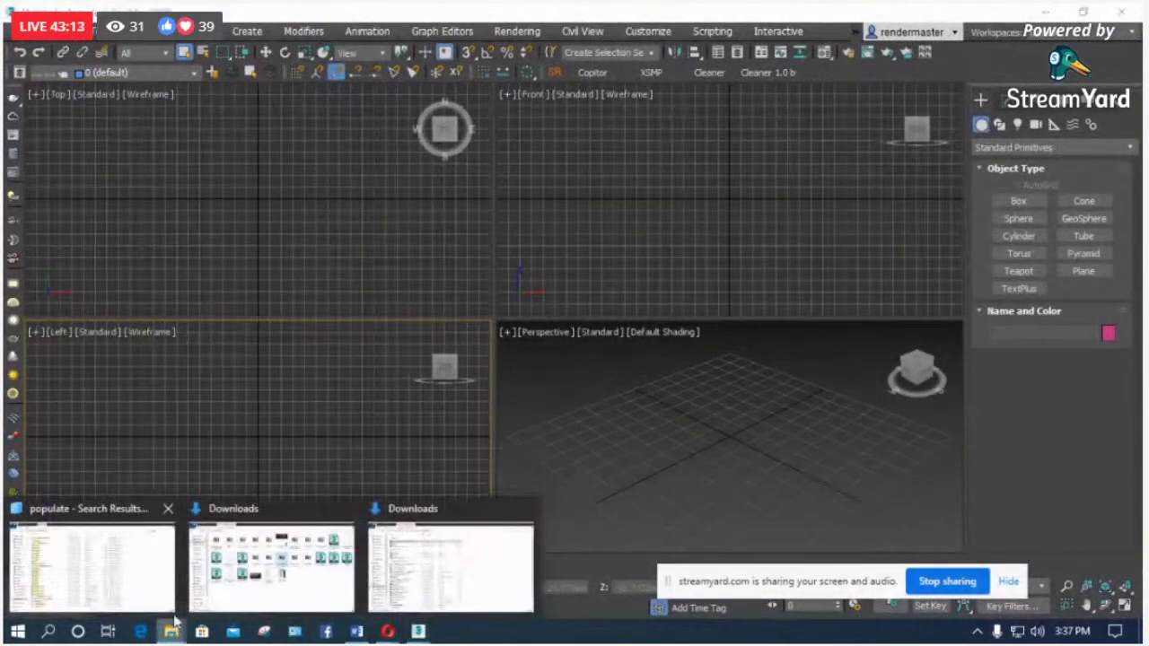
pyautogui.click(123, 570)
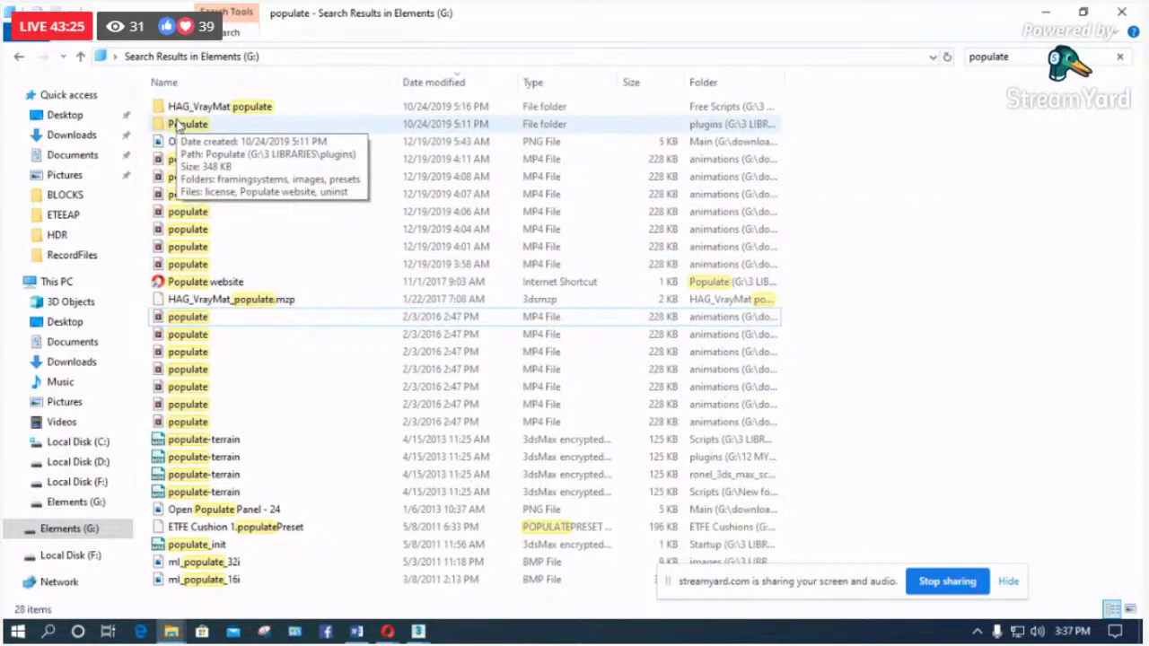
pyautogui.moveTo(170, 631)
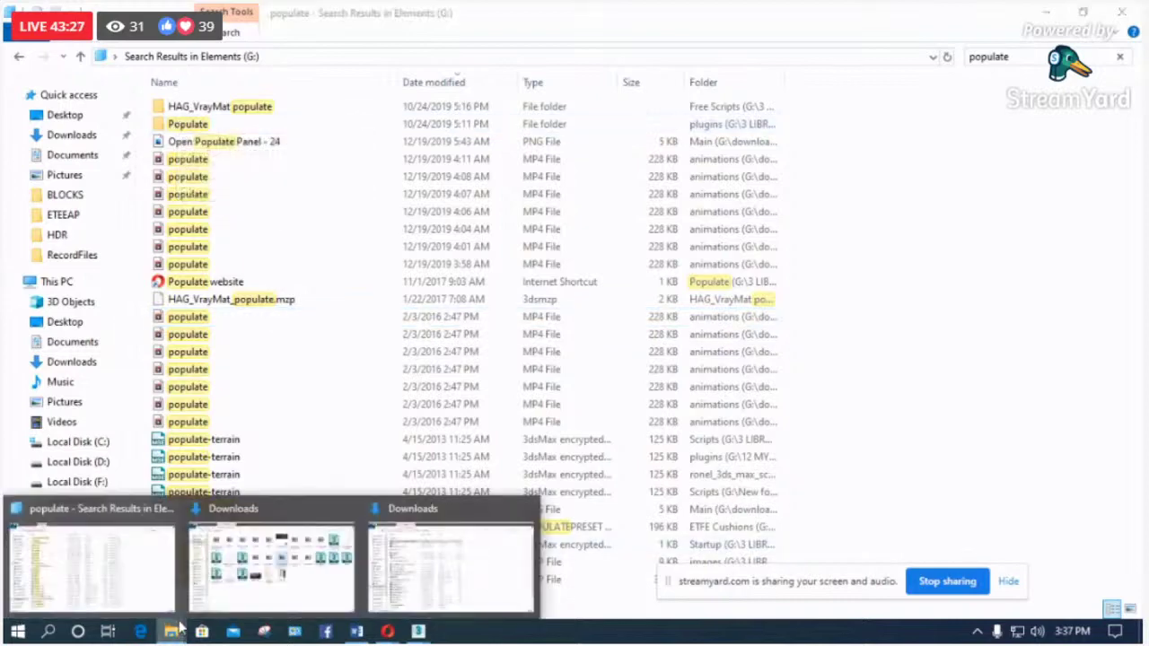
pyautogui.click(406, 568)
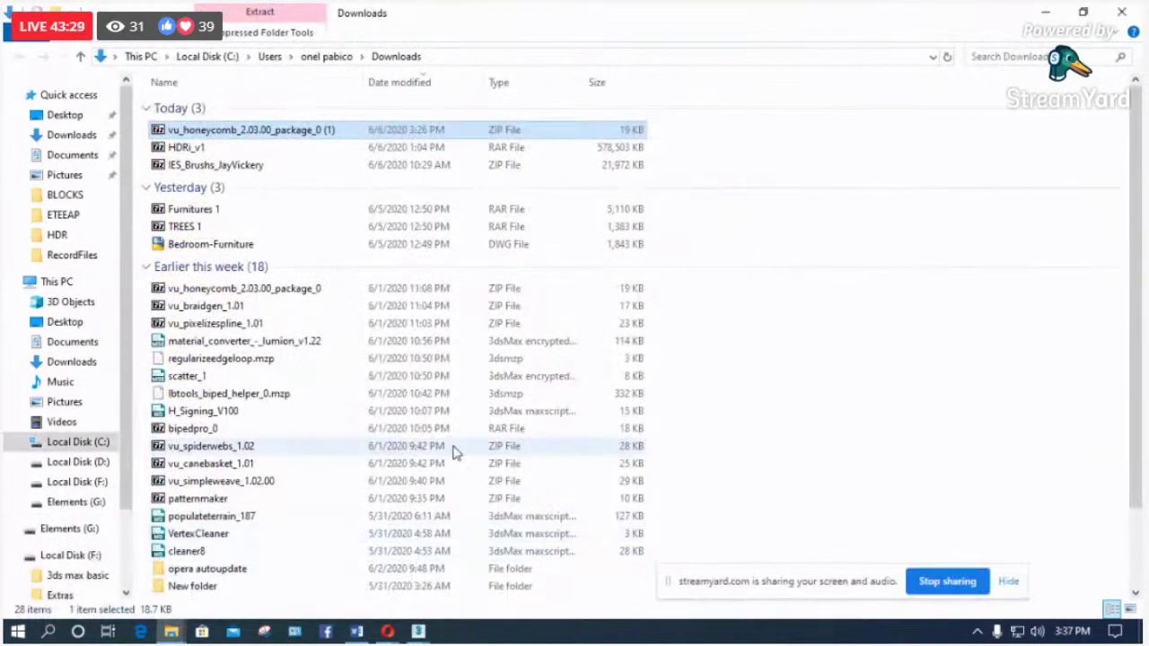
# Step: Search the Elements (G:) drive for 'panel', then hide Explorer and activate the Front viewport
pyautogui.click(76, 502)
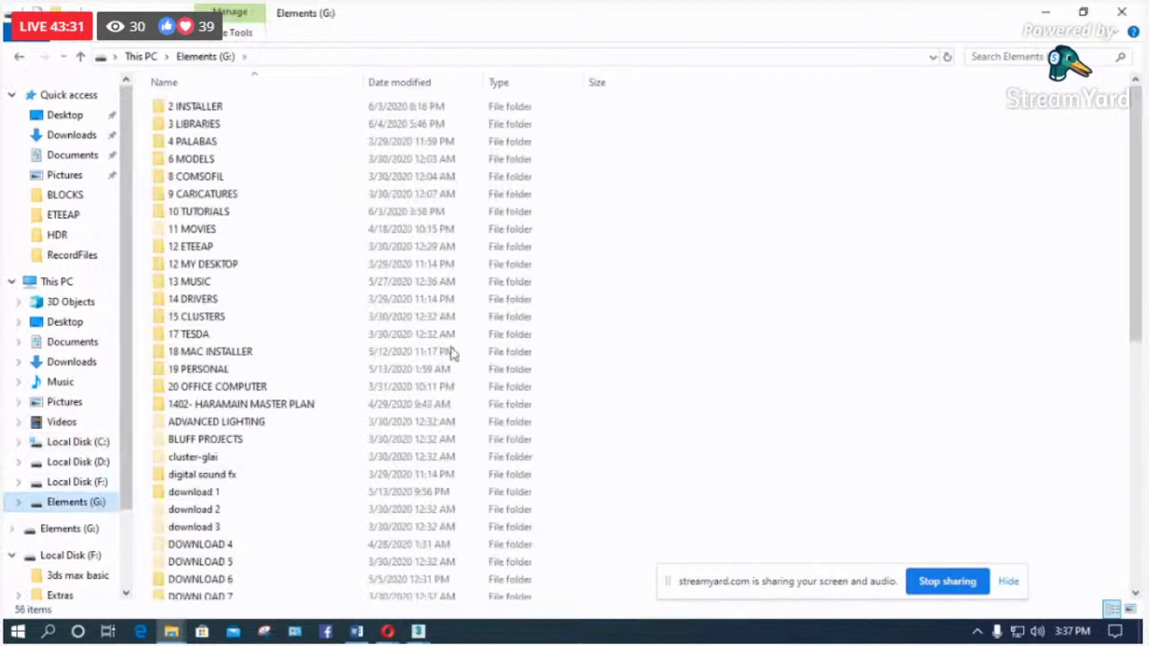
pyautogui.click(1019, 57)
pyautogui.write('panel')
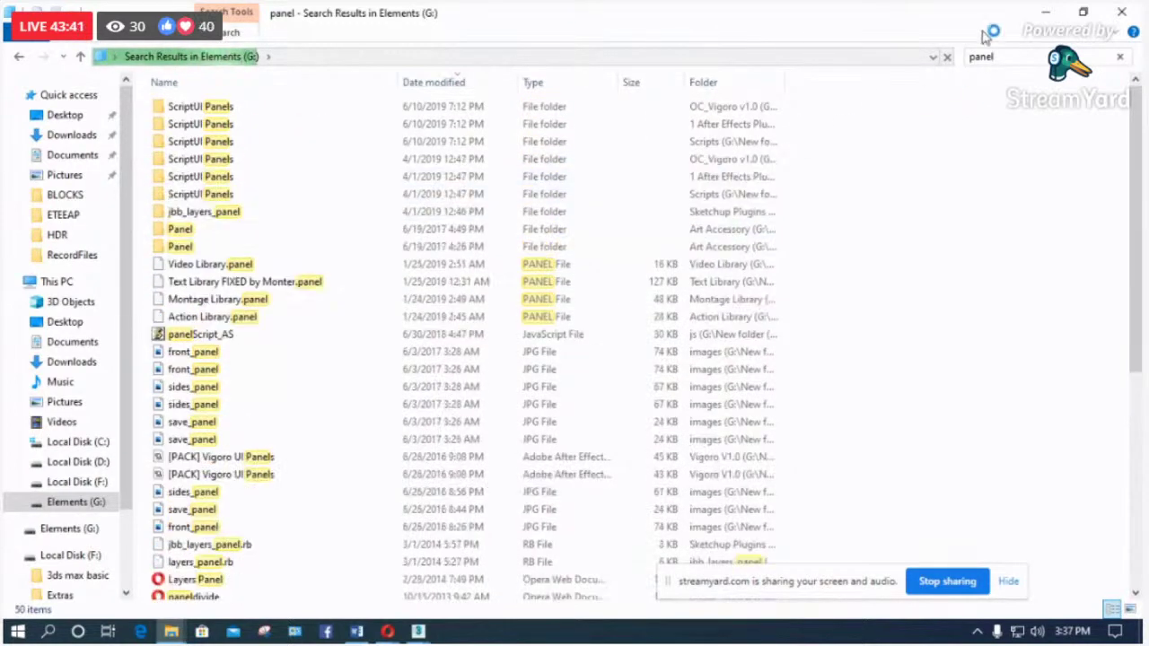
pyautogui.click(1045, 13)
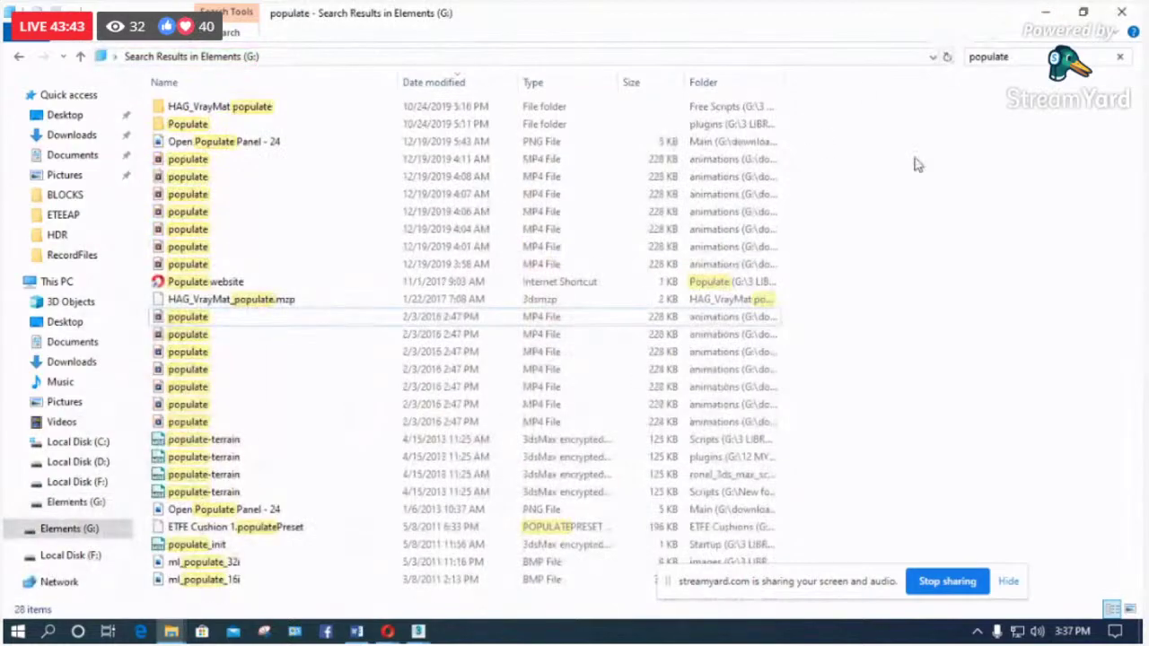
pyautogui.click(1045, 12)
pyautogui.click(661, 198)
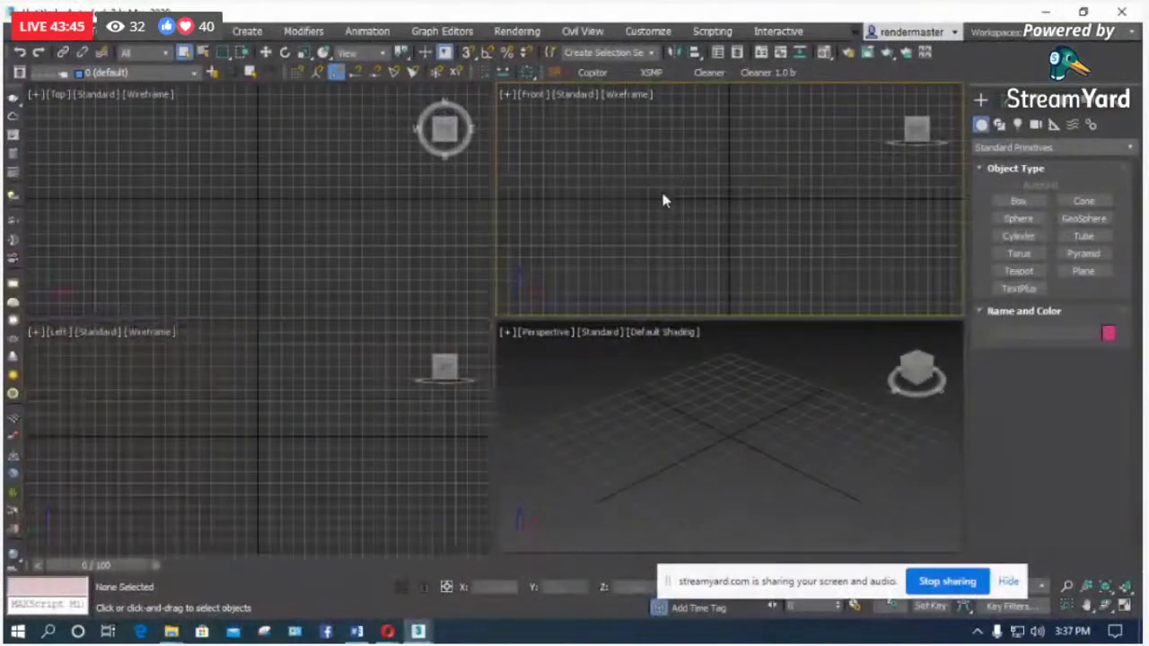
# Step: Run the FRACTURE VORONOI script from the scripts folder with Scripting > Run Script
pyautogui.click(707, 33)
pyautogui.click(715, 241)
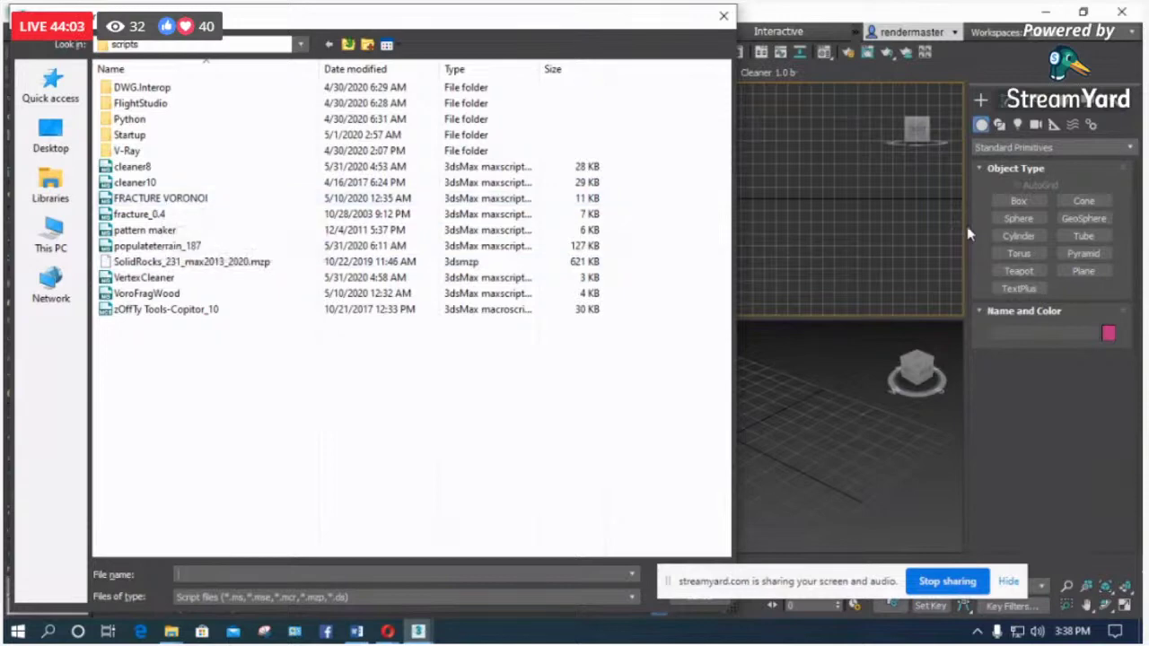
pyautogui.click(153, 201)
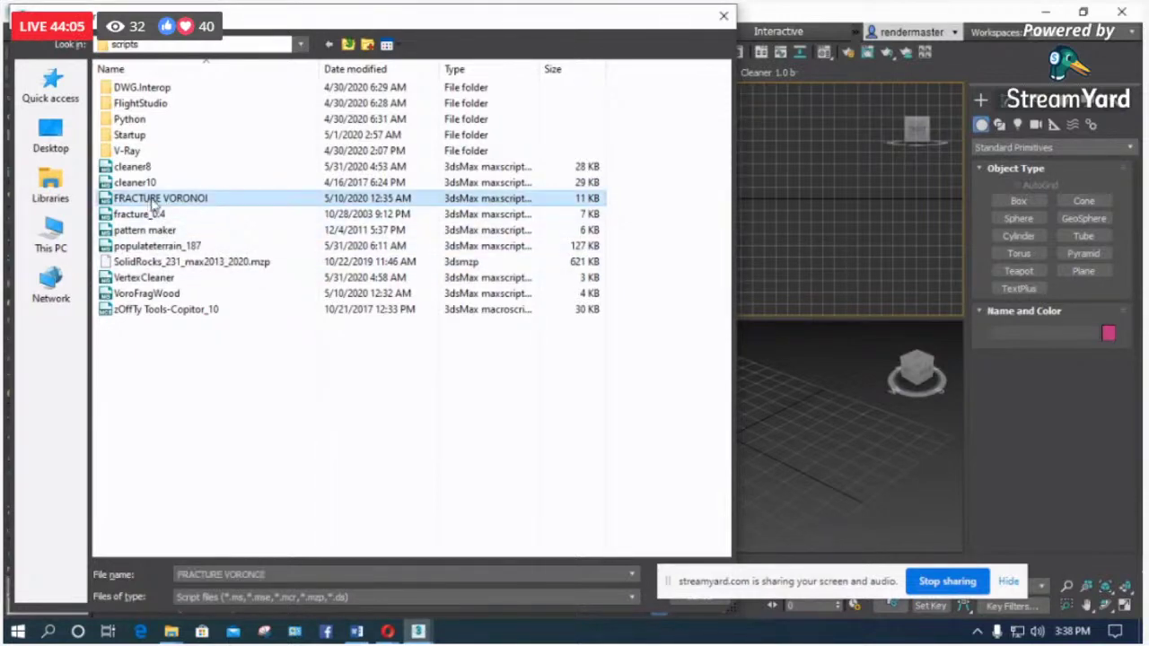
pyautogui.moveTo(624, 18); pyautogui.dragTo(483, 32)
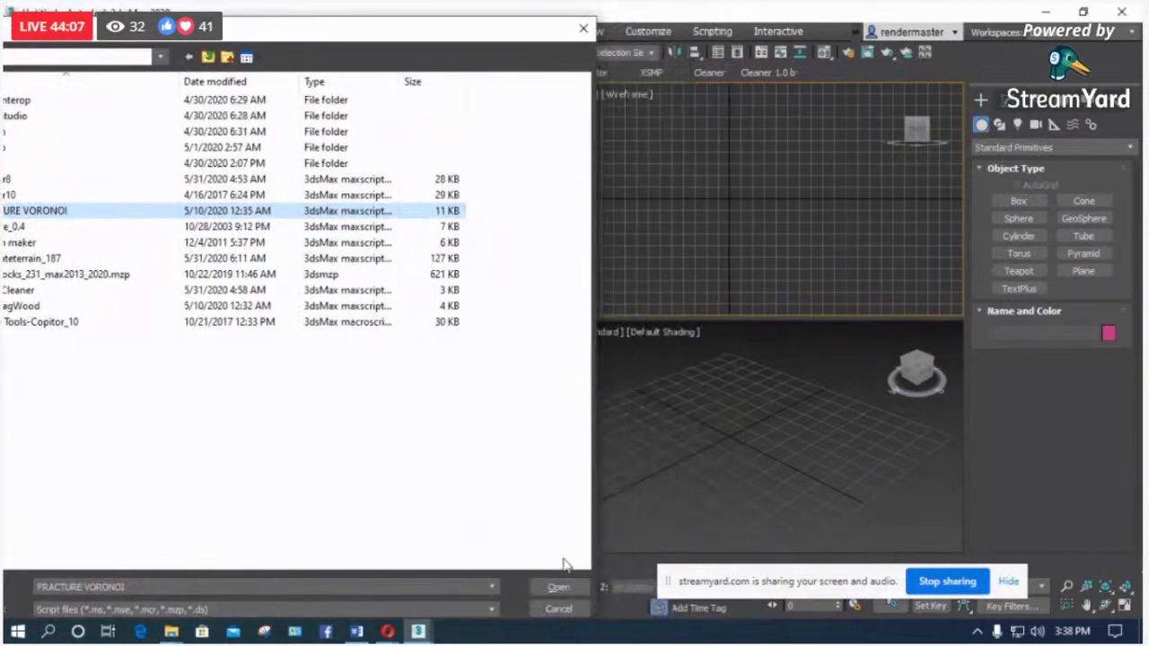
pyautogui.click(559, 587)
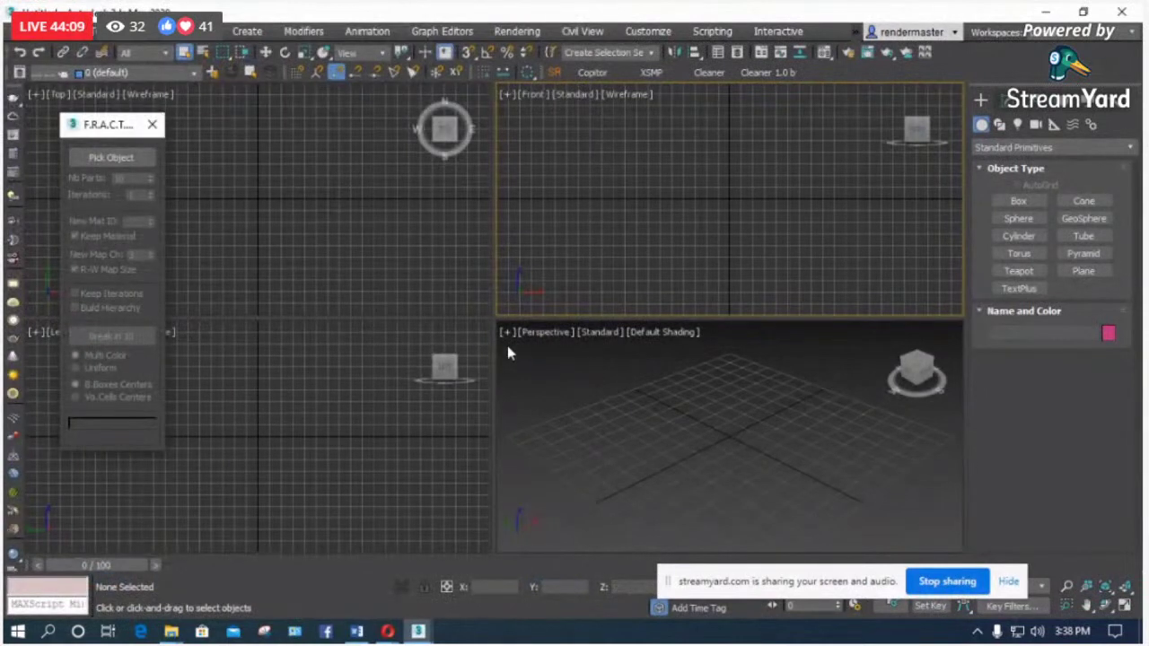
# Step: Draw a thin upright Box001 and zoom the perspective view onto it
pyautogui.click(1018, 200)
pyautogui.moveTo(716, 434); pyautogui.dragTo(736, 413)
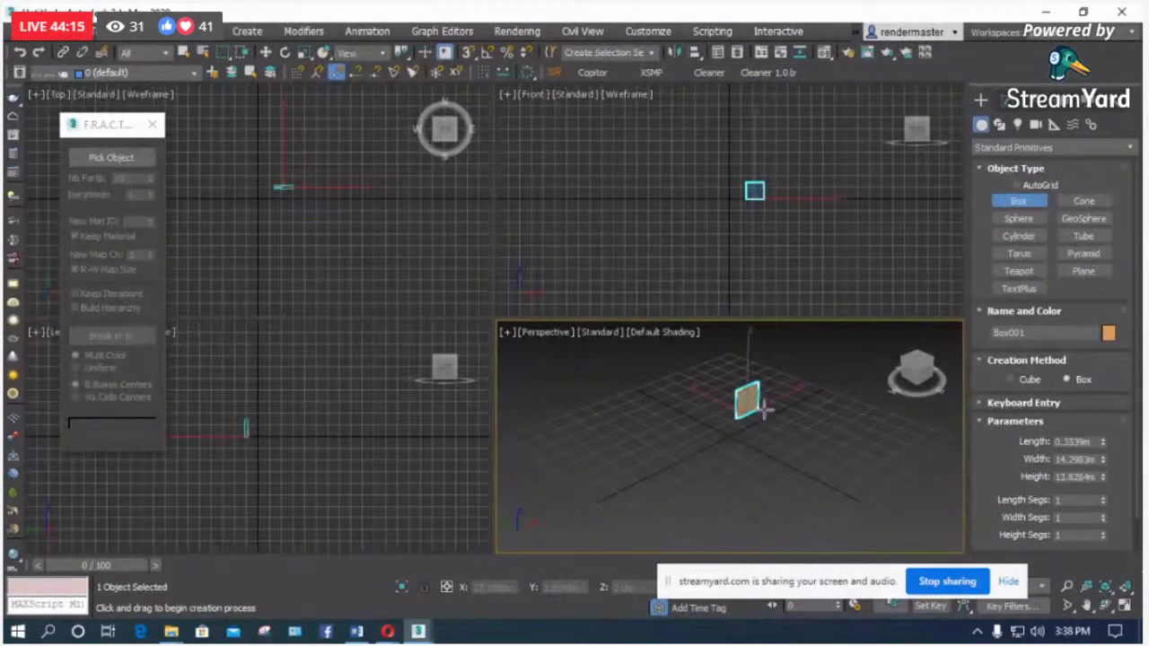
pyautogui.press('z')
# Step: Break Box001 into 10 Voronoi pieces with edged faces shown, then select all ten pieces
pyautogui.click(115, 161)
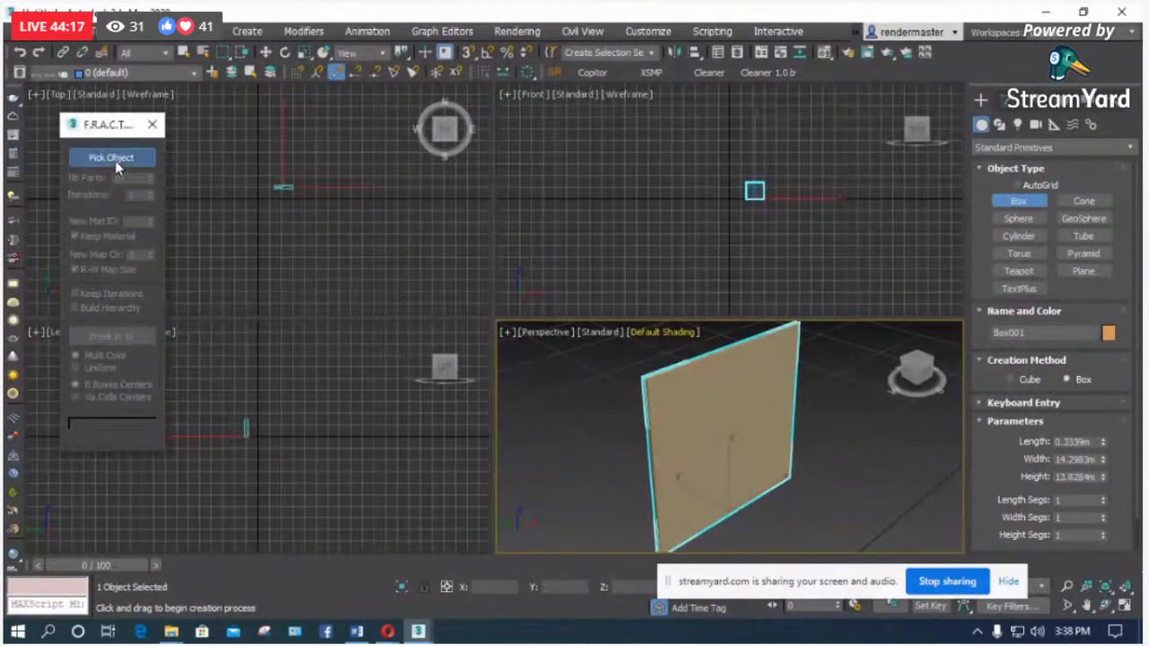
pyautogui.click(694, 398)
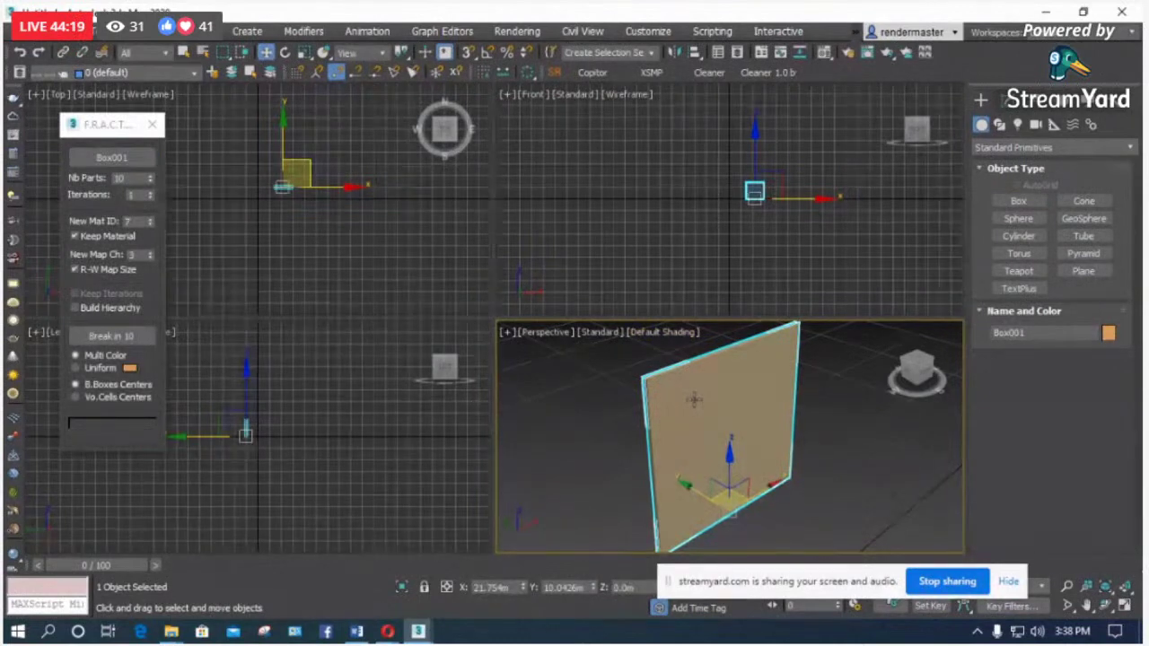
pyautogui.press('F4')
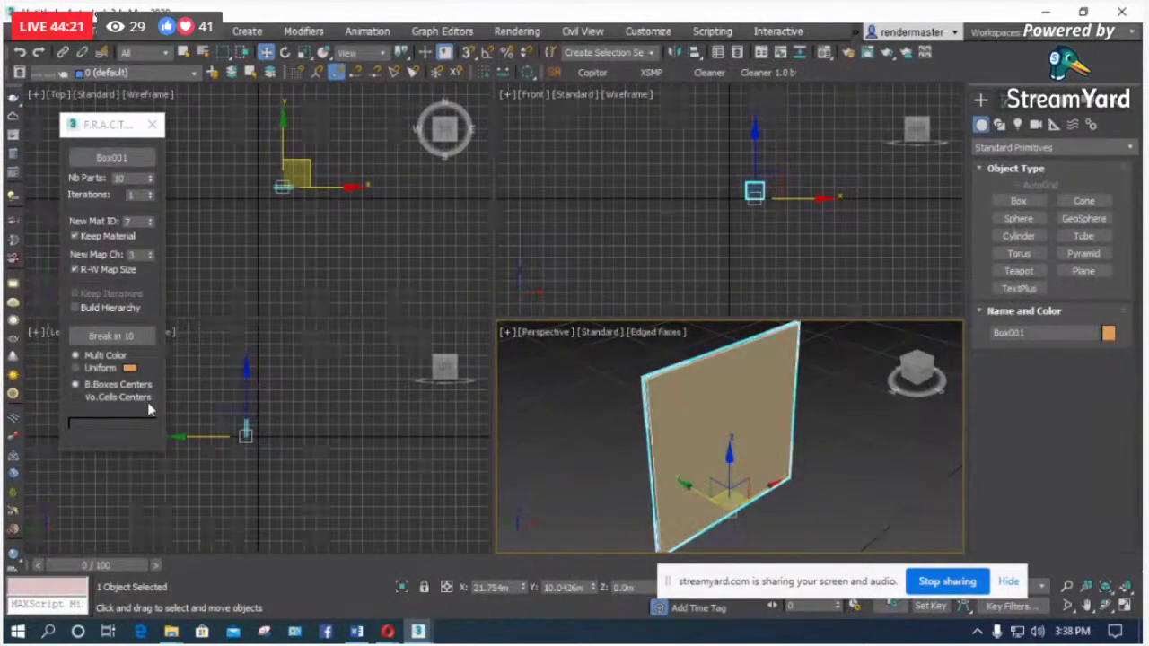
pyautogui.click(118, 338)
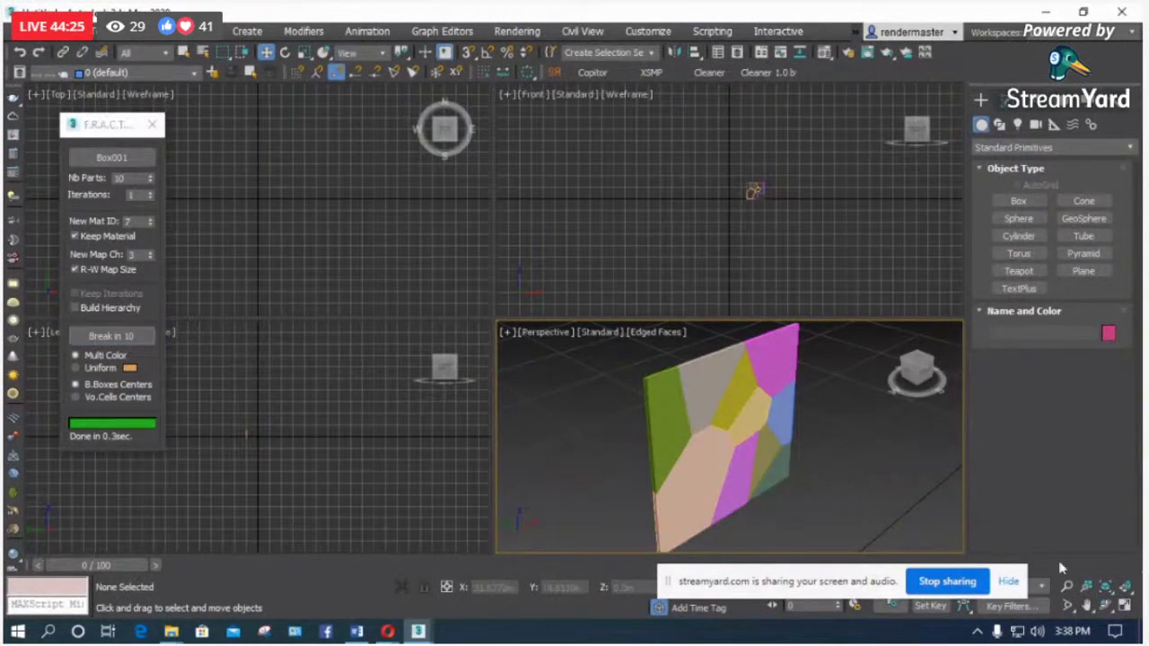
pyautogui.click(1126, 608)
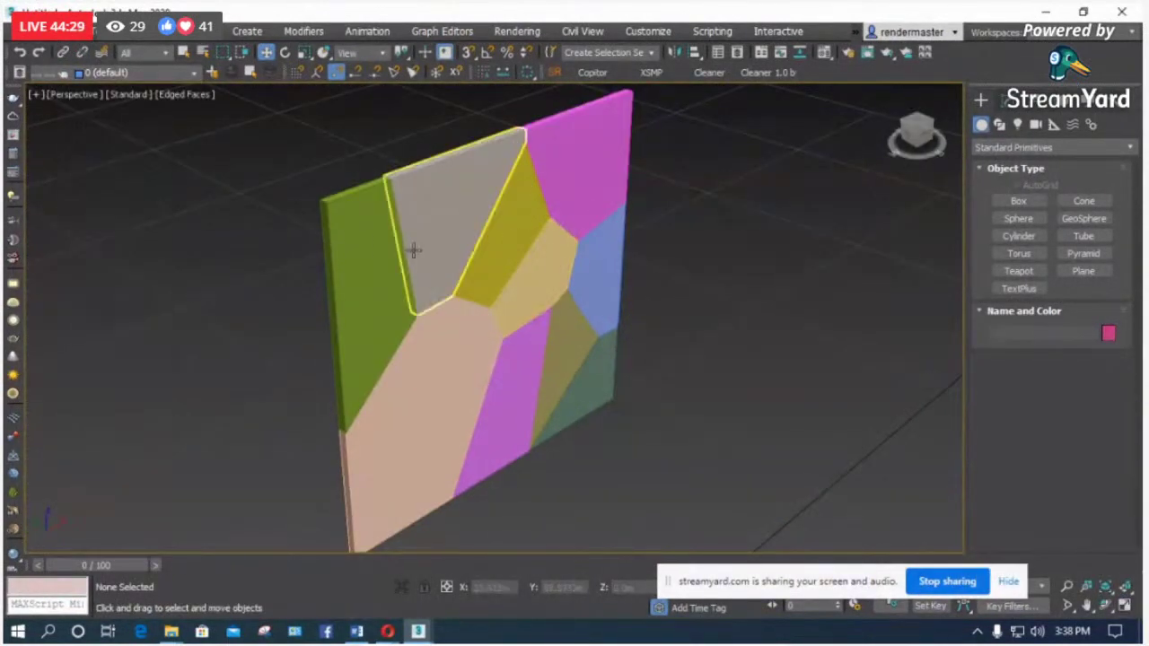
pyautogui.scroll(-5, 410, 248)
pyautogui.moveTo(595, 141); pyautogui.dragTo(317, 395)
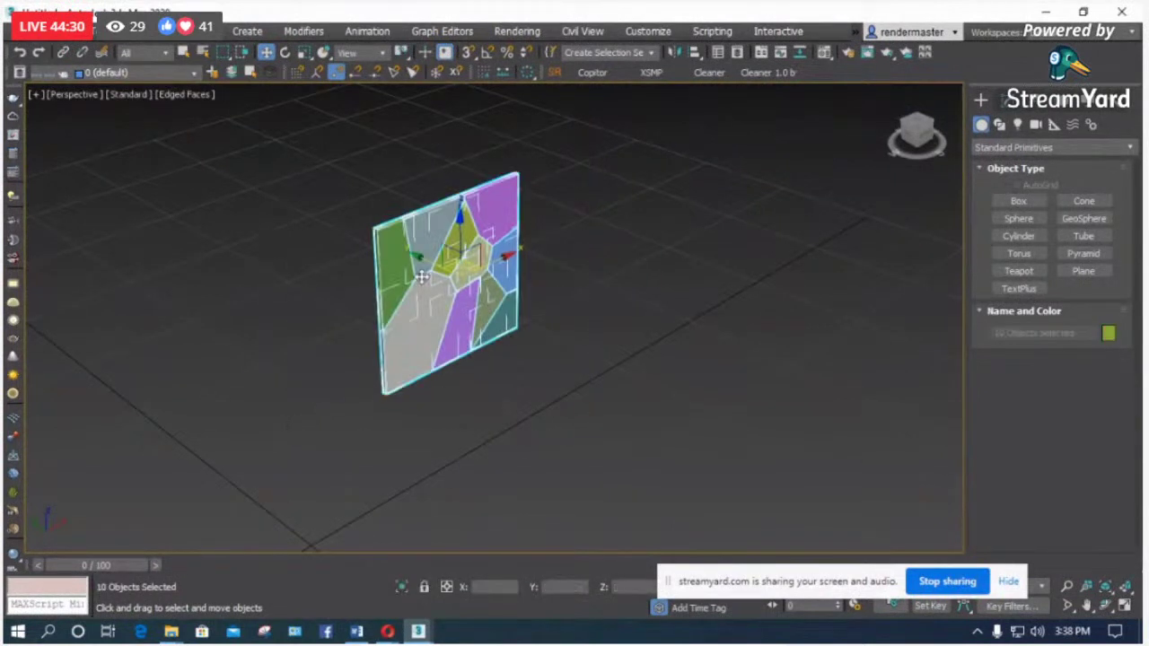
# Step: Show the MassFX toolbar, reset the test simulation, and raise the fractured wall along Z
pyautogui.rightClick(950, 77)
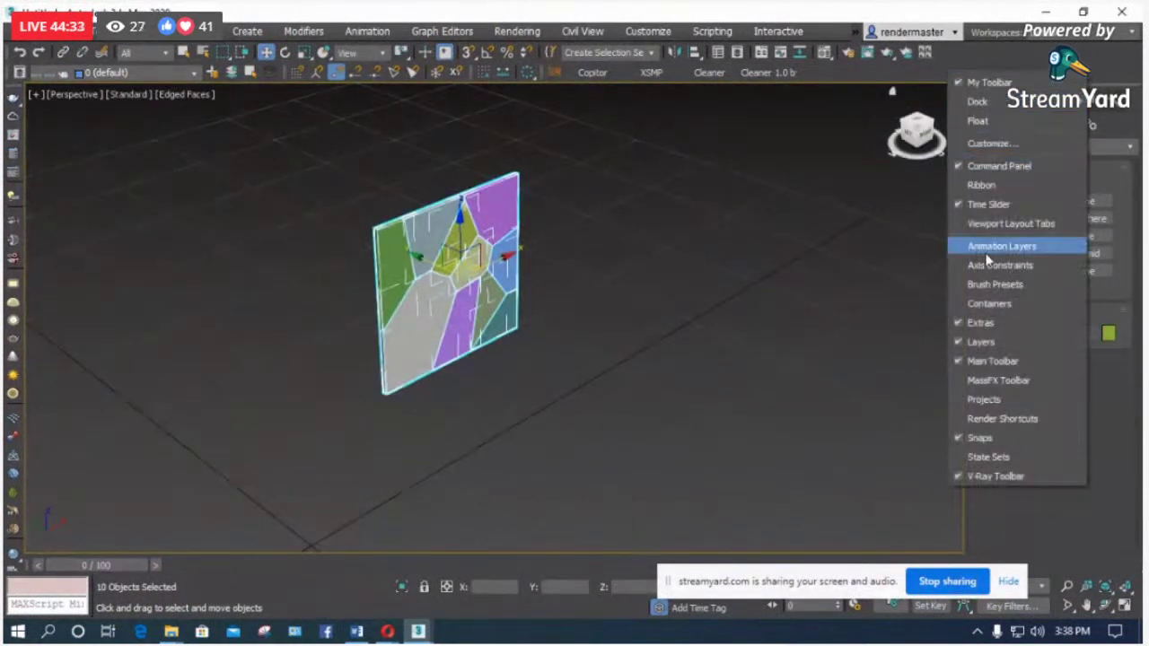
pyautogui.click(999, 380)
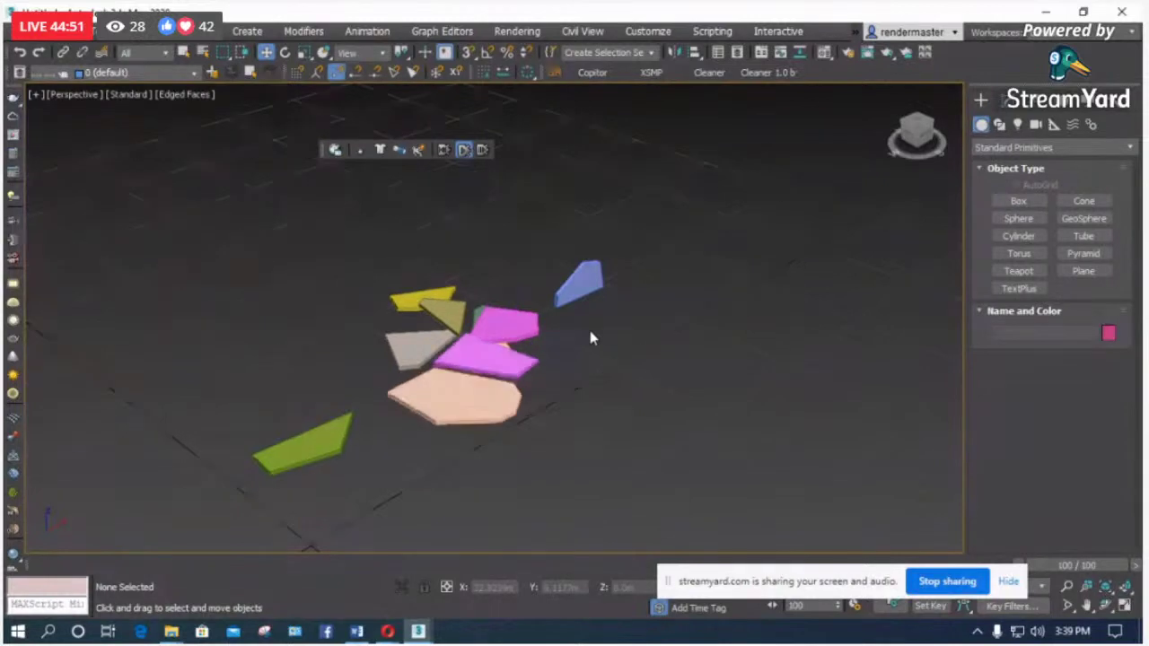
pyautogui.click(464, 149)
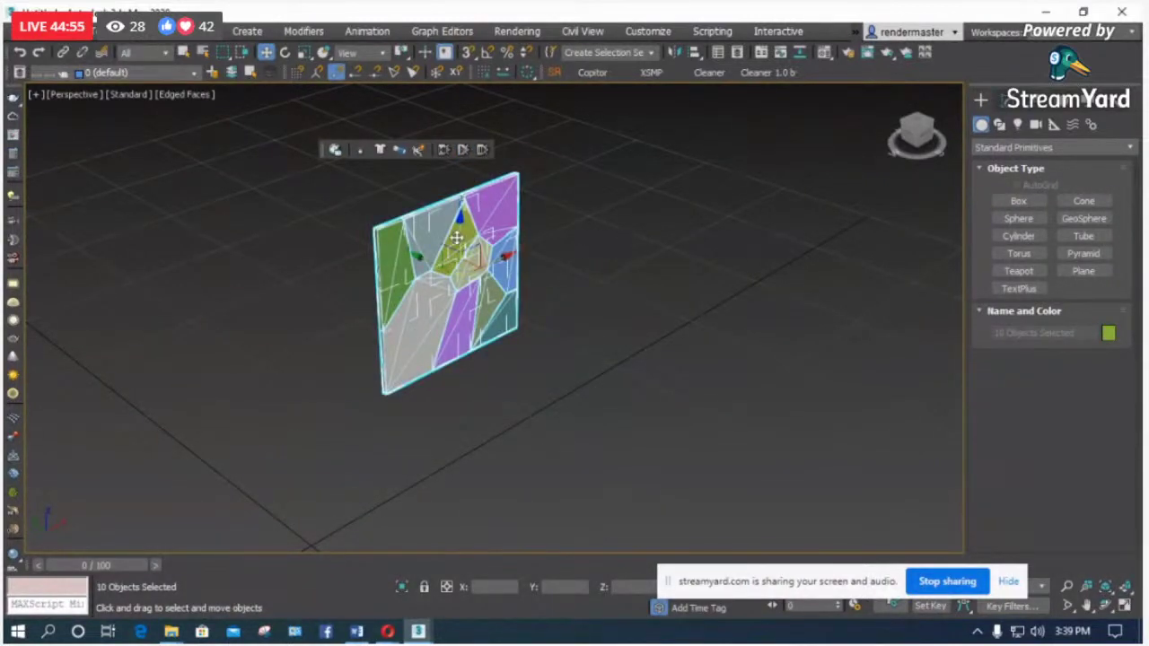
pyautogui.moveTo(459, 238); pyautogui.dragTo(454, 118)
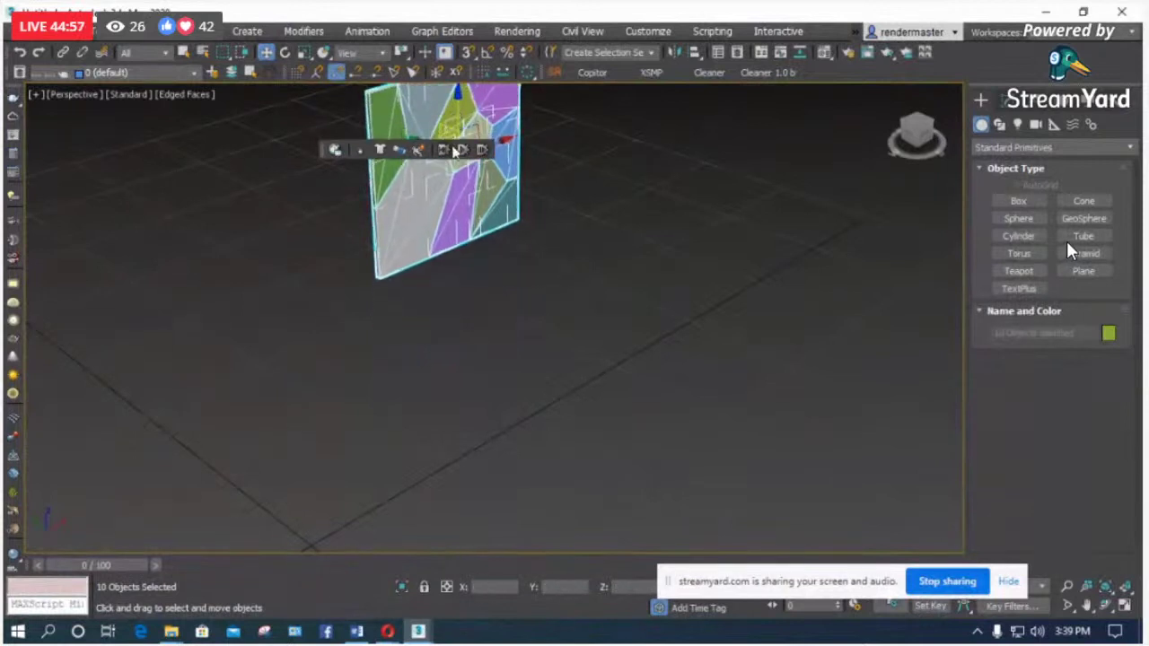
# Step: Select Box001_Part_3 and confirm its Rigid Body Type is Dynamic
pyautogui.click(1013, 100)
pyautogui.click(634, 199)
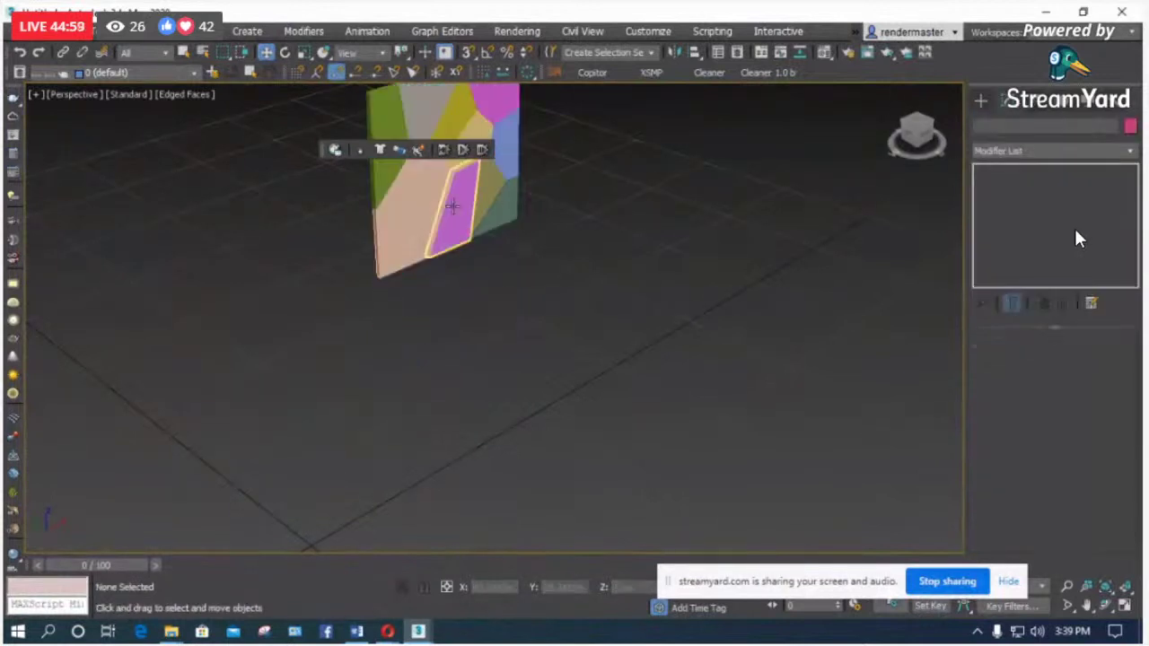
pyautogui.click(454, 206)
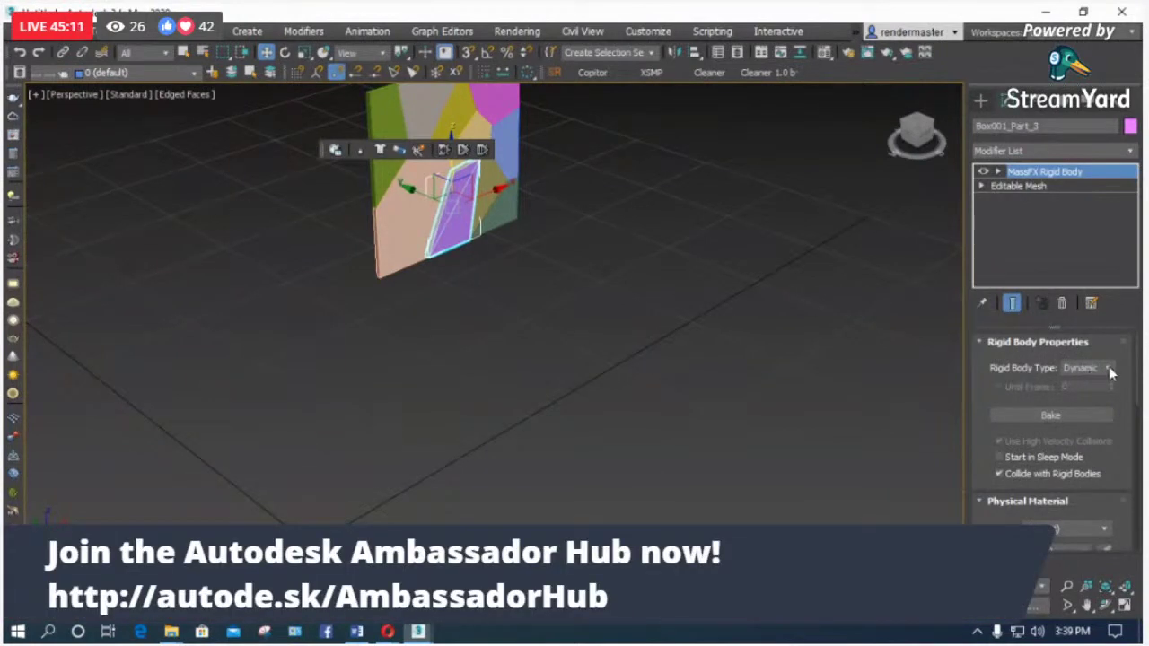
pyautogui.click(1107, 368)
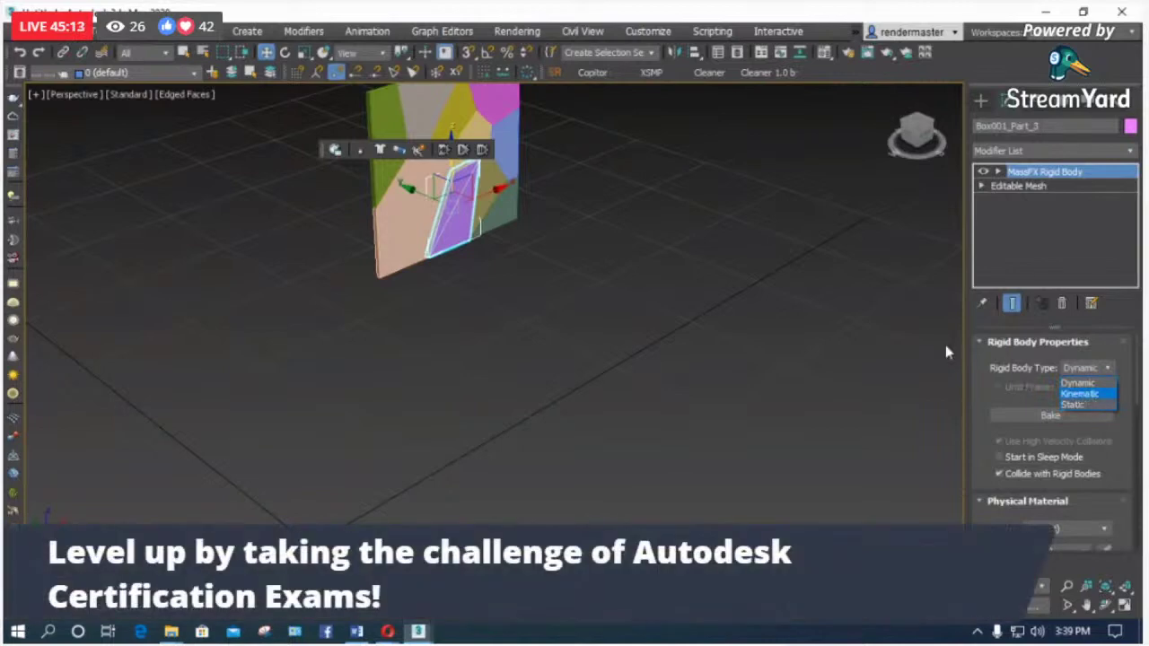
pyautogui.click(467, 150)
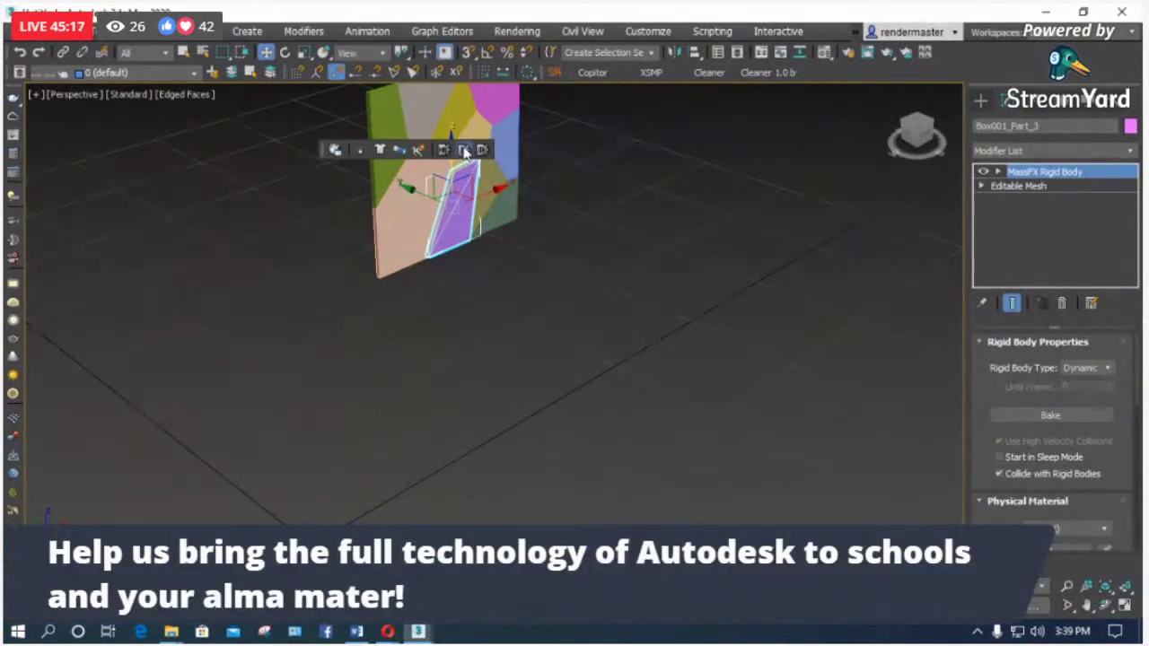
# Step: Play the MassFX simulation so the pieces fall, then return to the panel search results
pyautogui.press('/')
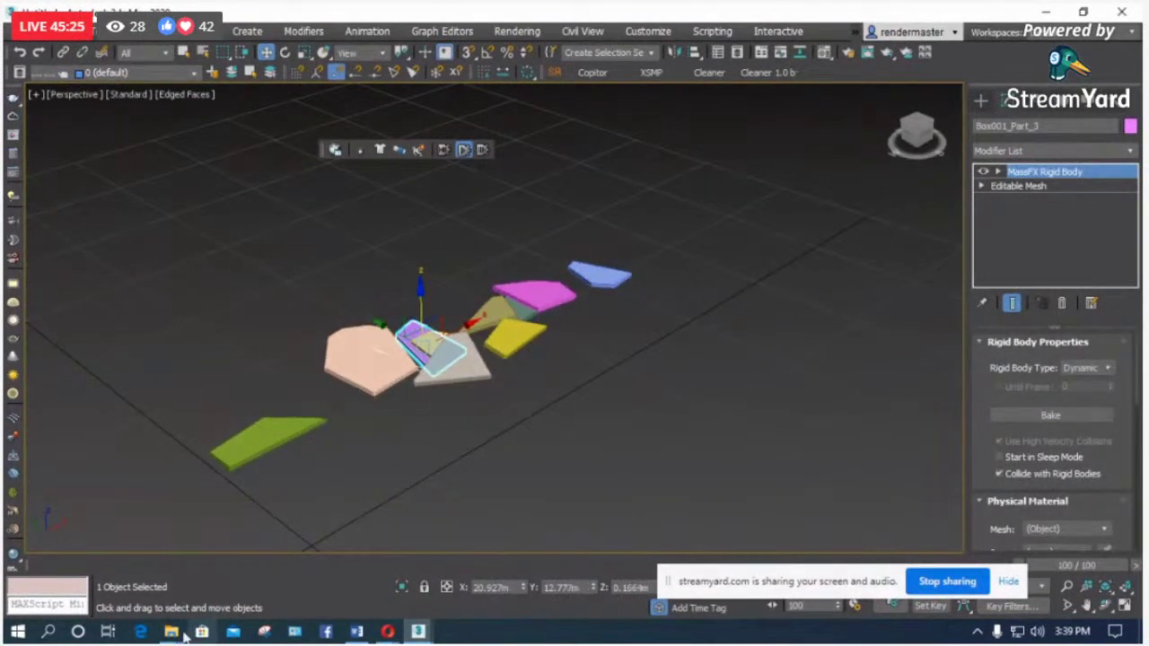
pyautogui.moveTo(170, 631)
pyautogui.click(408, 567)
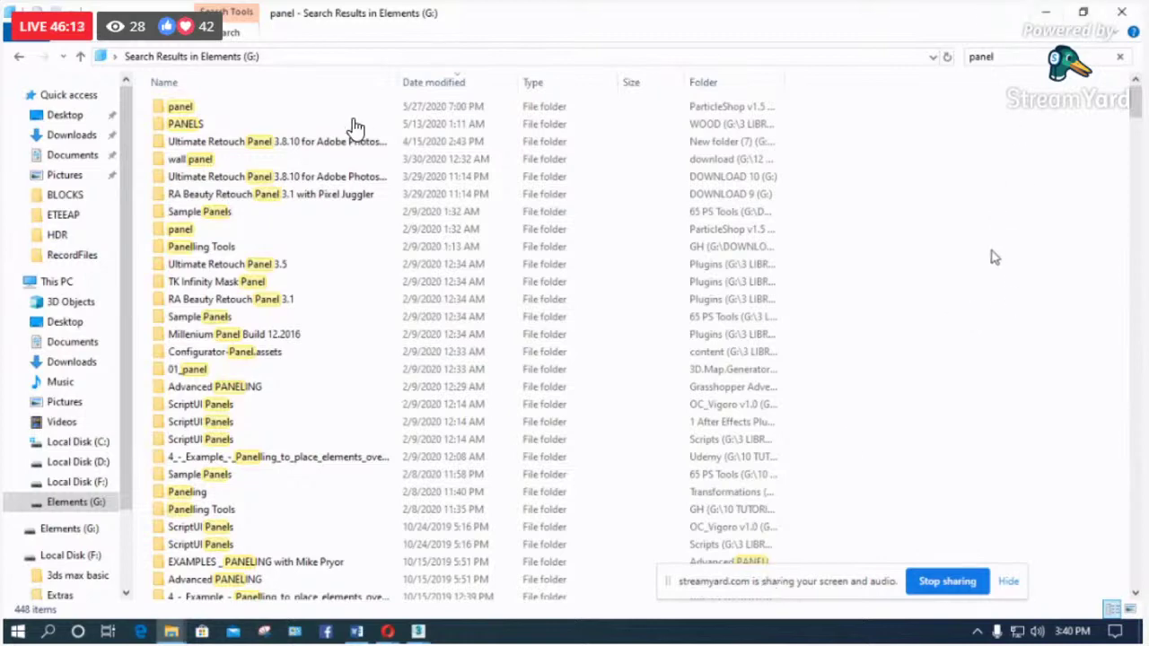
# Step: Scroll through the 448 'panel' results on Elements (G:) and place the cursor before 'panel' in the search box
pyautogui.scroll(-3, 993, 254)
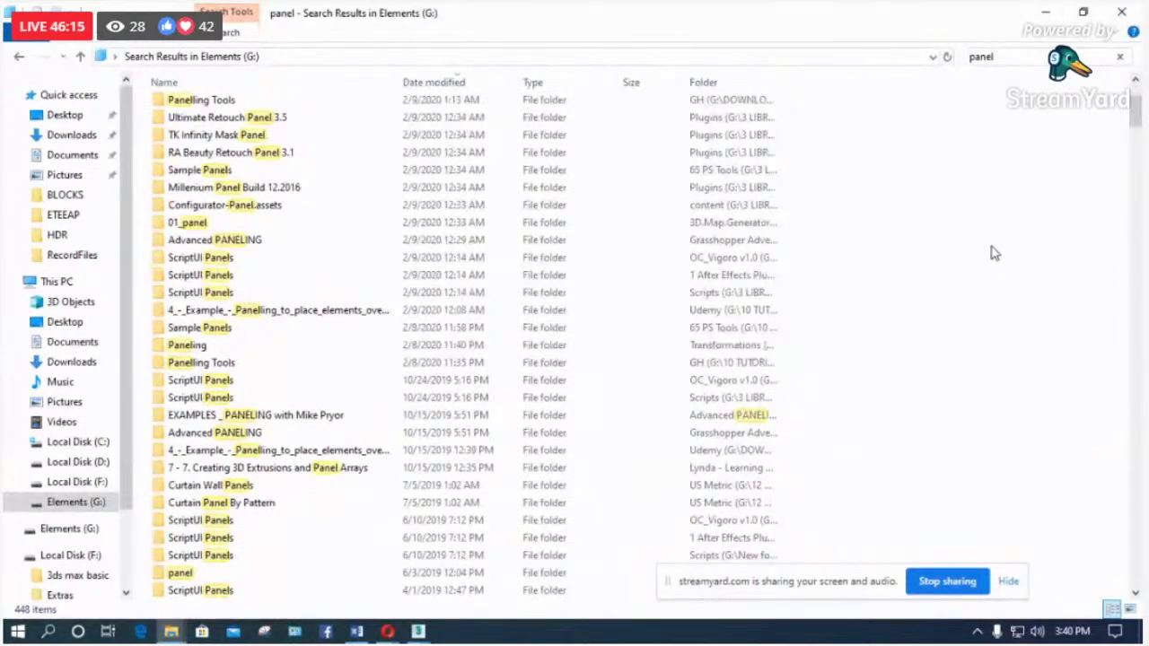
pyautogui.scroll(-2, 993, 254)
pyautogui.scroll(-9, 993, 254)
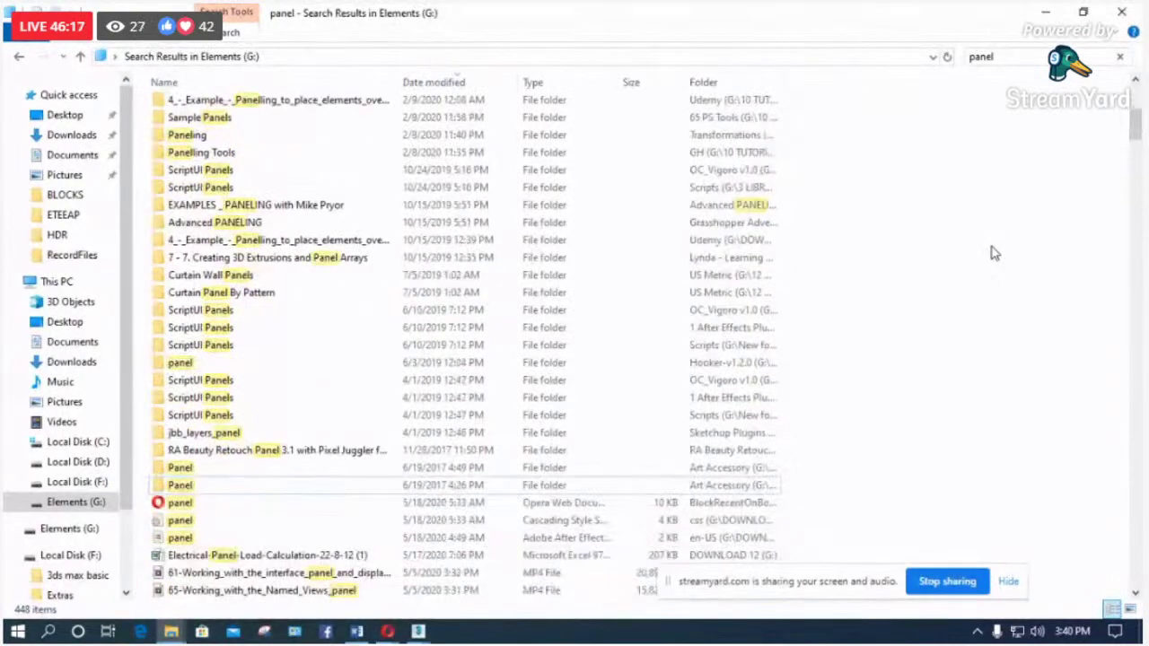
pyautogui.scroll(-5, 993, 254)
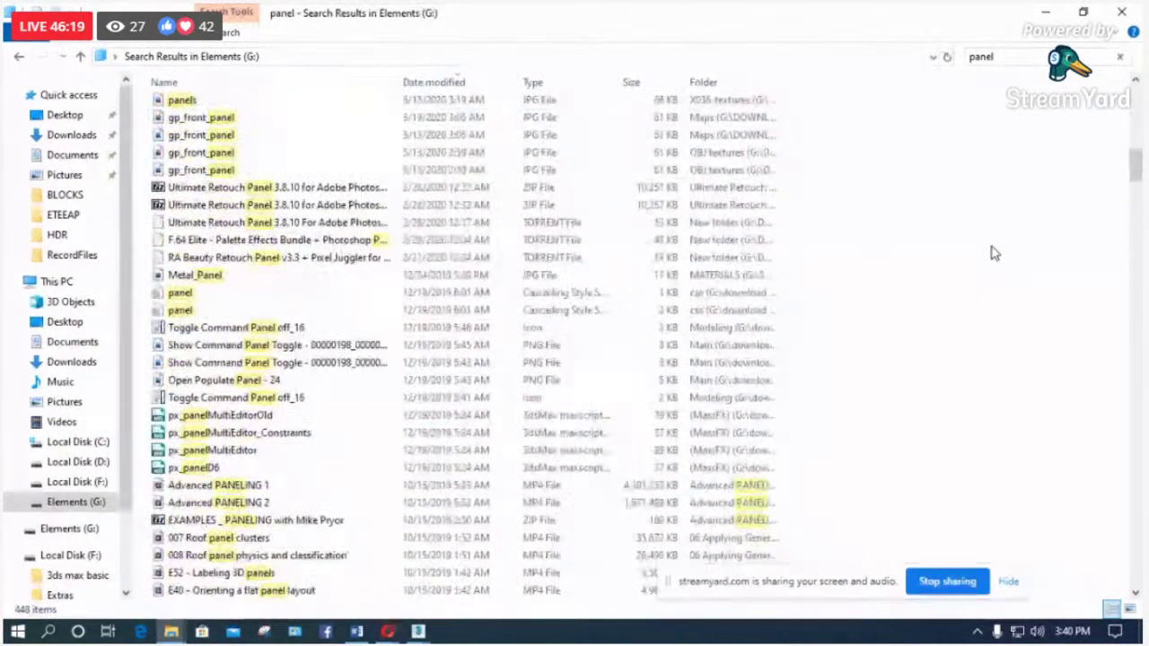
pyautogui.scroll(-6, 993, 254)
pyautogui.scroll(-13, 994, 254)
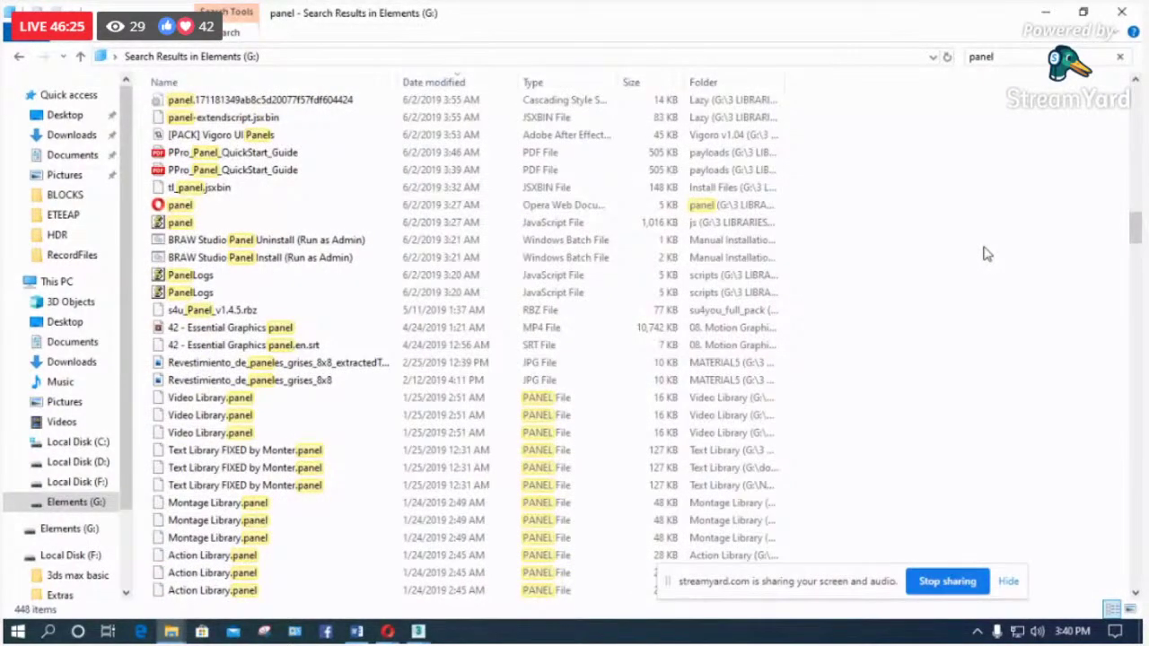
pyautogui.scroll(-6, 1013, 249)
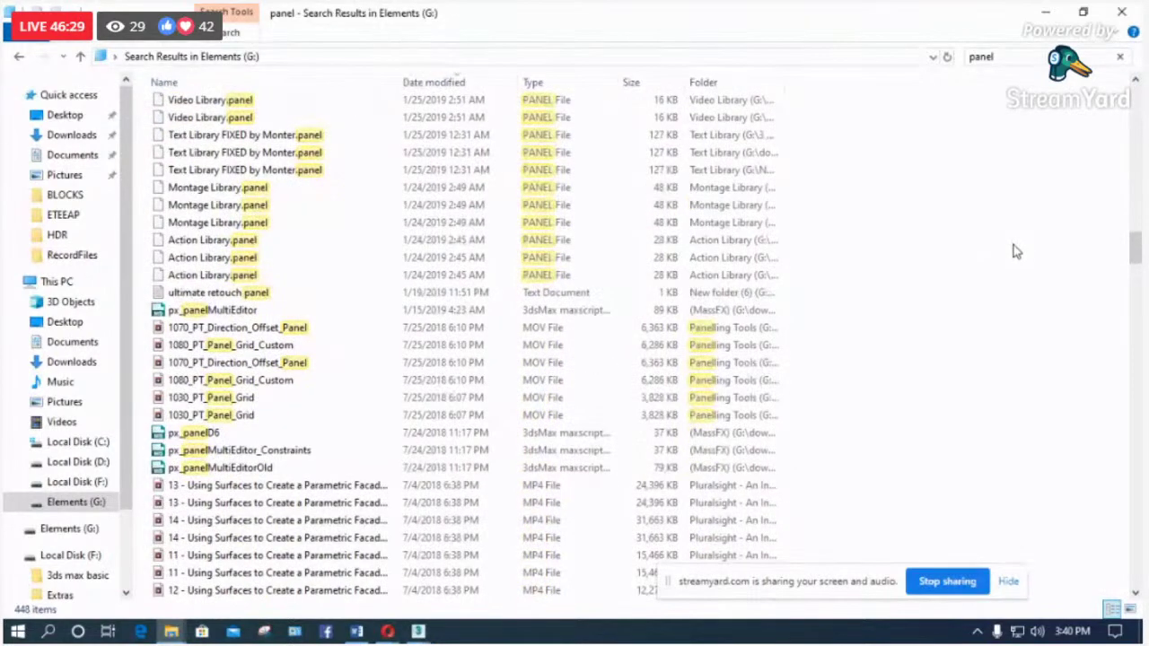
pyautogui.scroll(-9, 1013, 246)
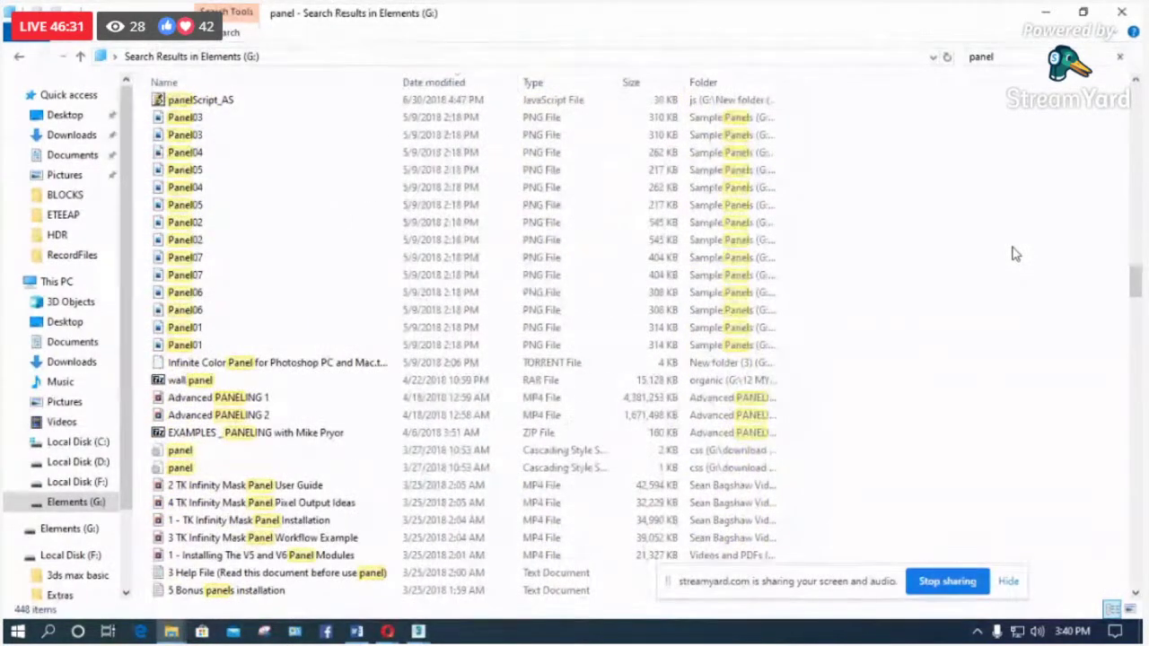
pyautogui.scroll(-4, 1014, 252)
pyautogui.scroll(-6, 1014, 254)
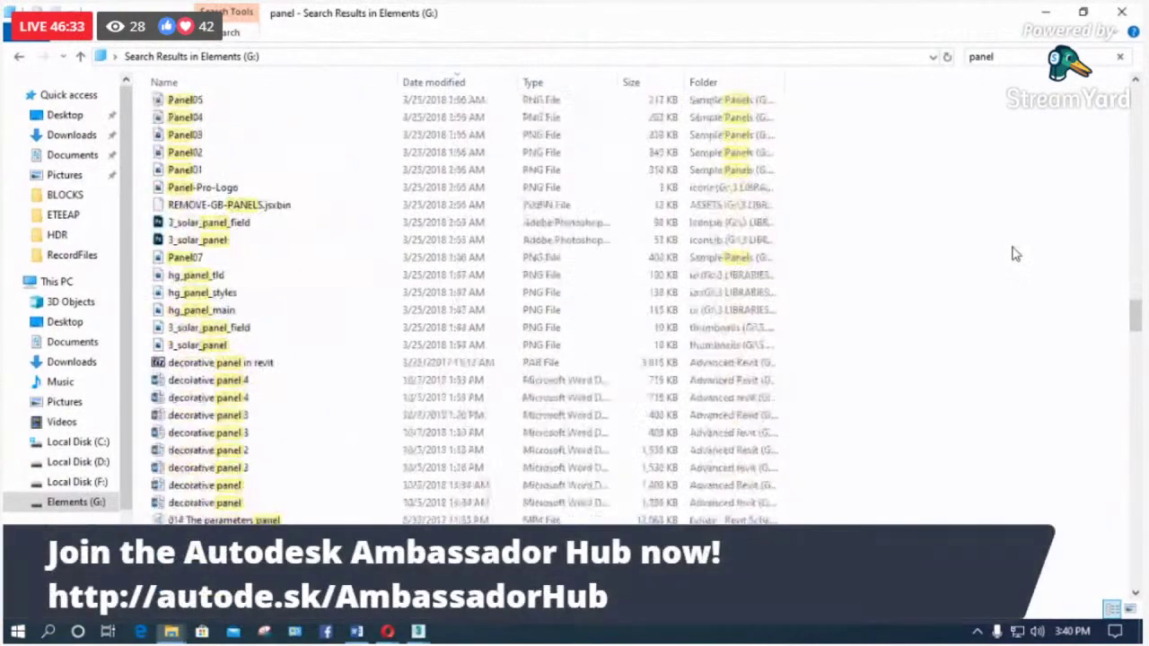
pyautogui.click(972, 59)
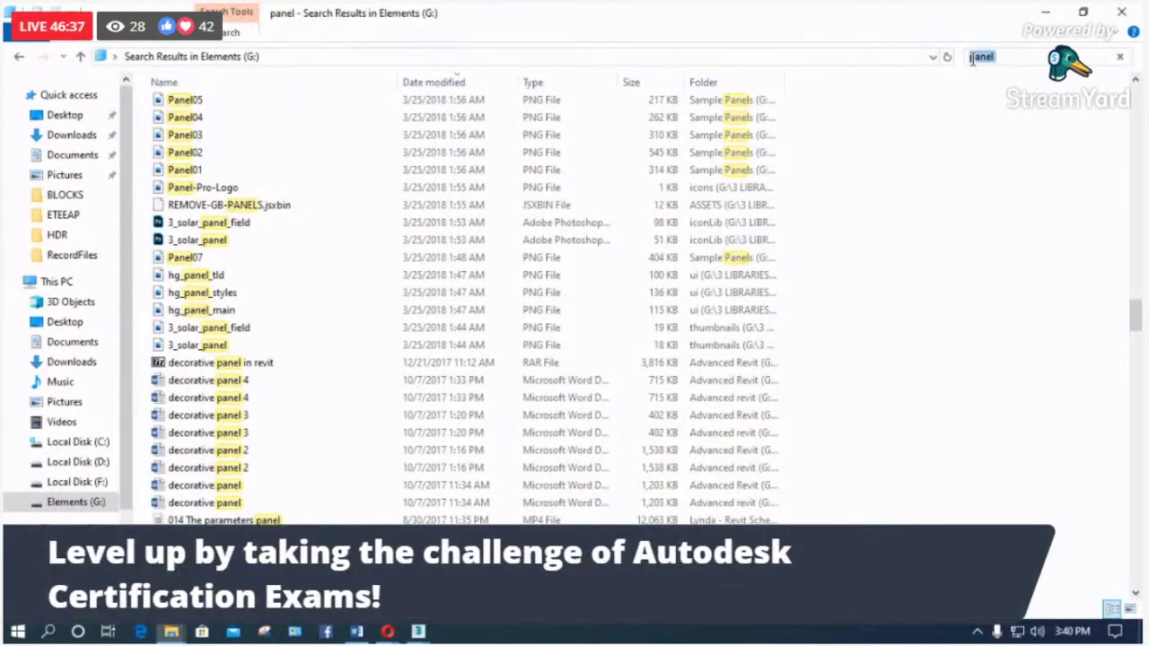
pyautogui.click(972, 59)
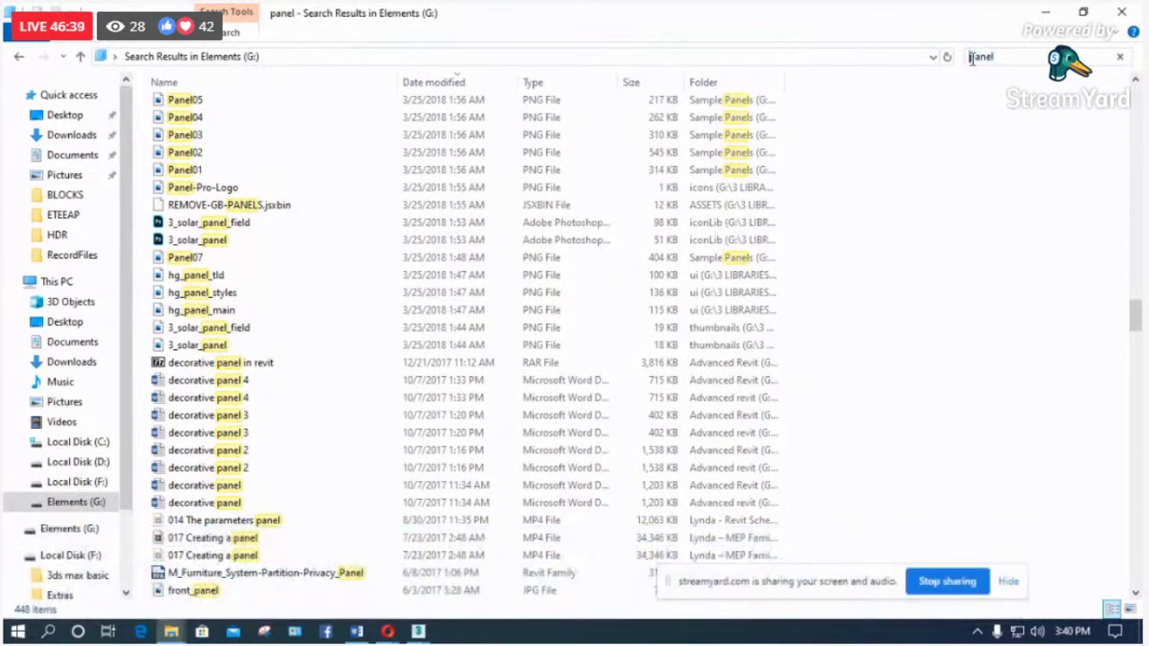
# Step: Add 'populate' before 'panel' in the Explorer search box
pyautogui.write('pop')
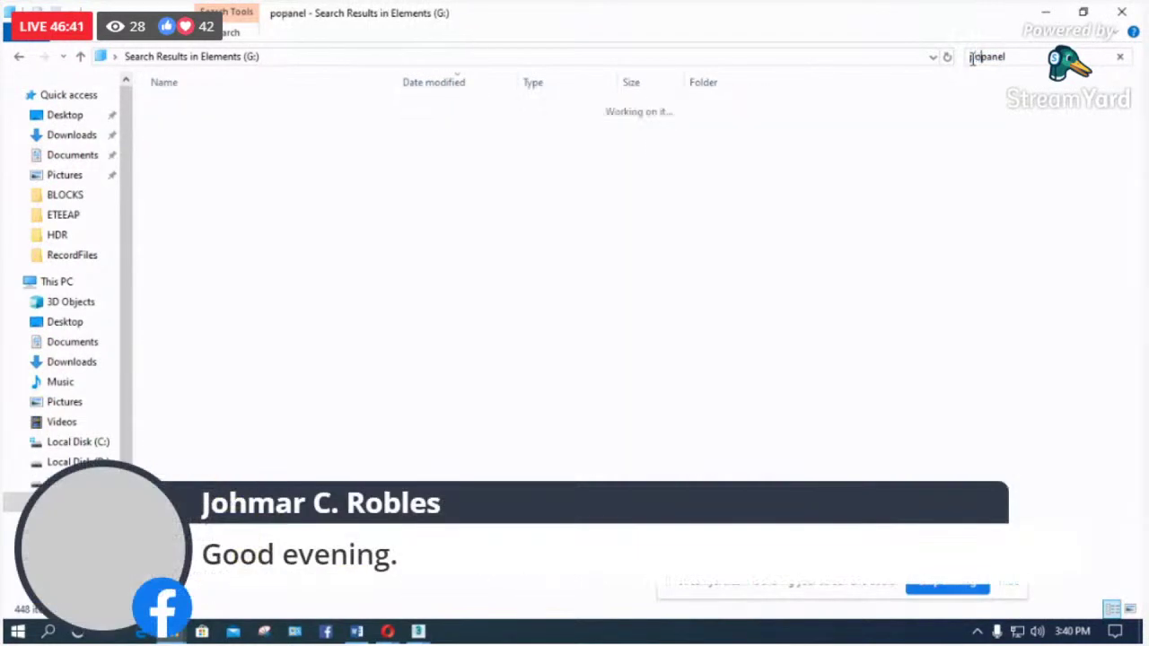
pyautogui.write('ulat')
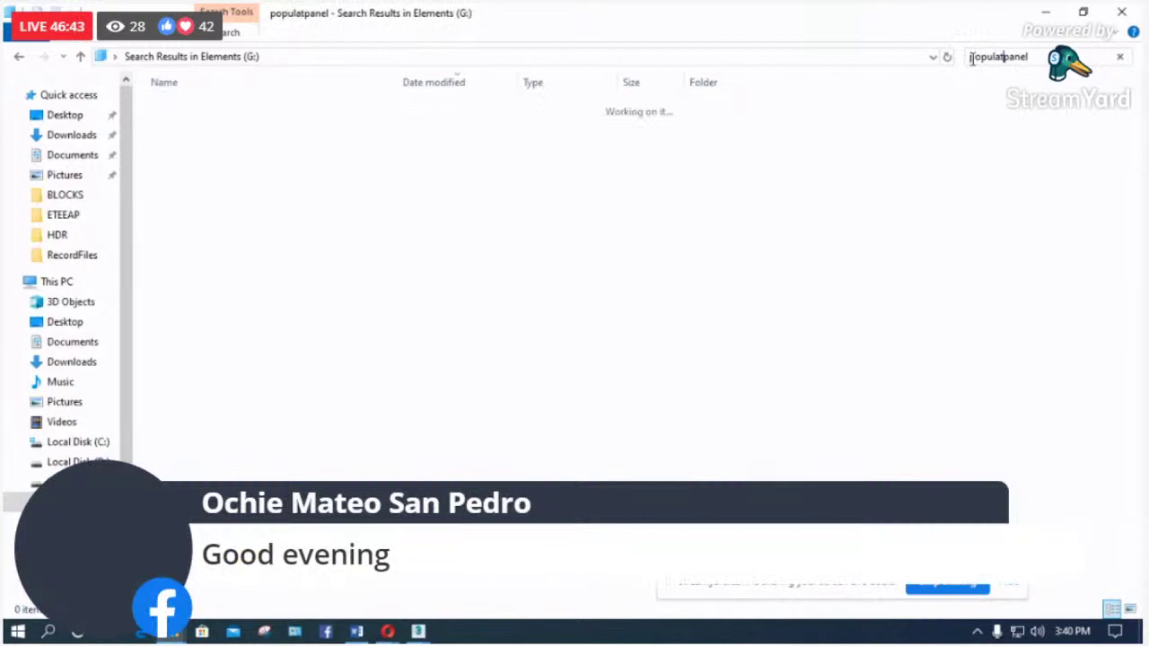
pyautogui.write('e')
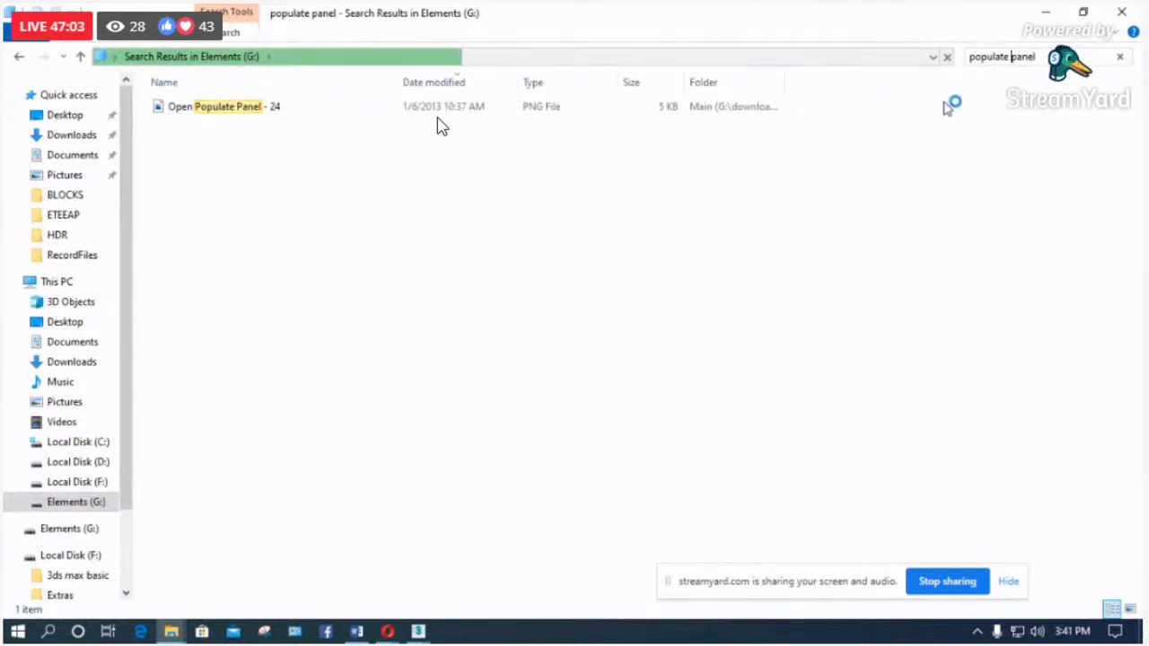
# Step: Return to 3ds Max and window-select all ten fallen fragments on the ground
pyautogui.click(1043, 18)
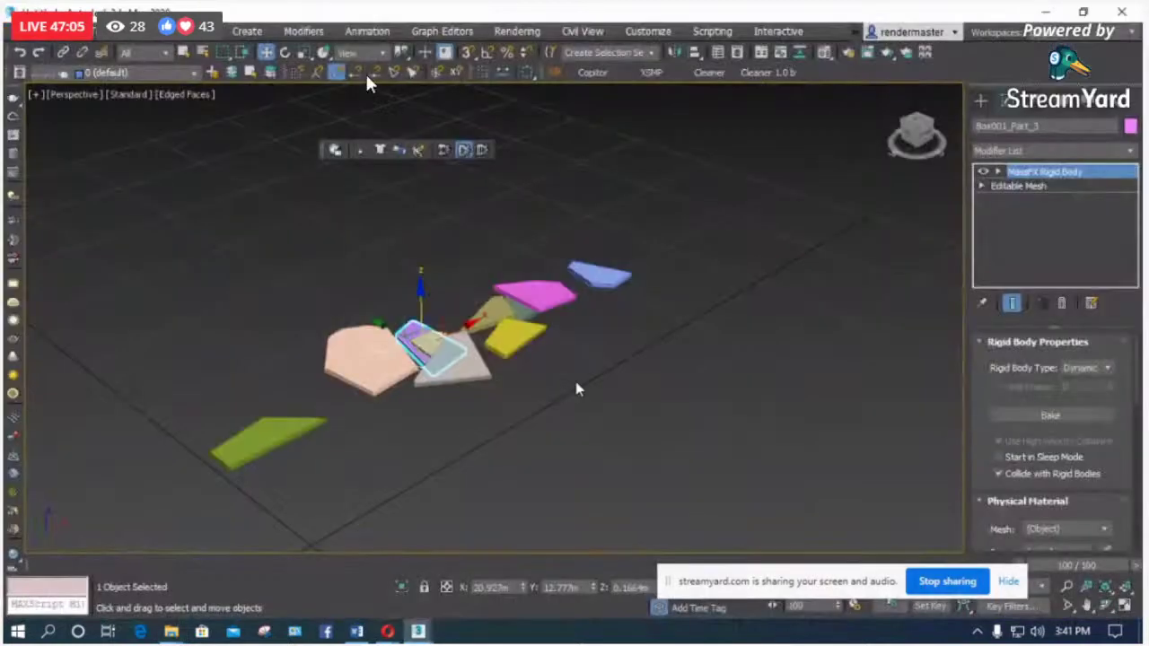
pyautogui.click(610, 371)
pyautogui.moveTo(303, 472); pyautogui.dragTo(231, 503)
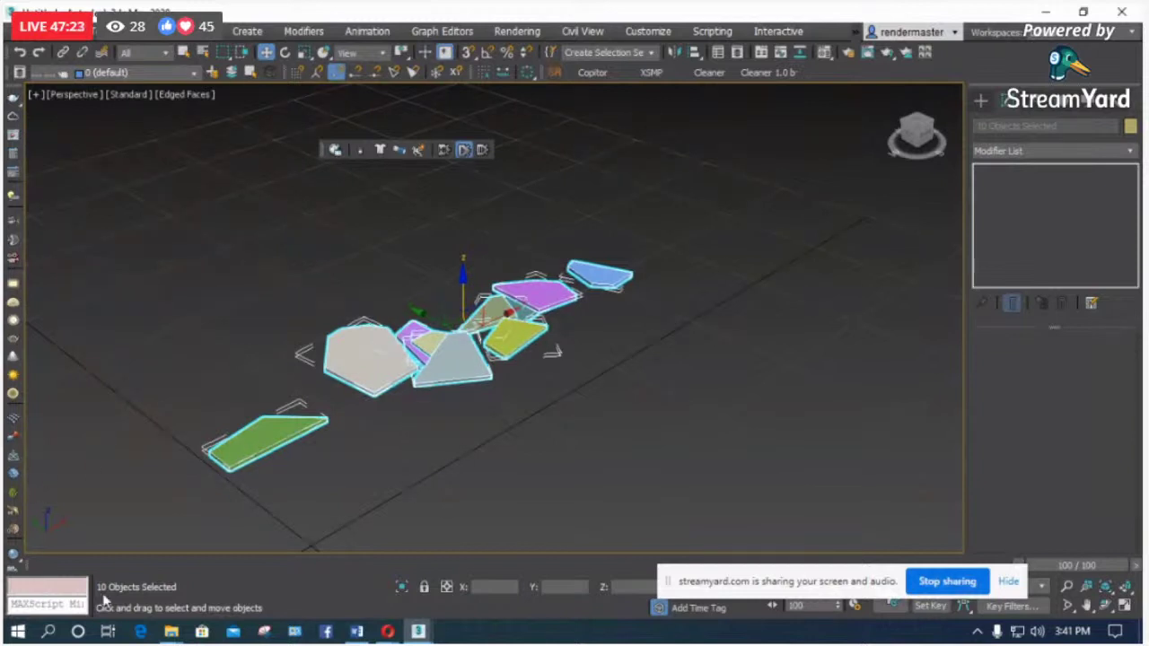
# Step: Change the Google query to 'populate panel 3ds max' and show only Video results
pyautogui.moveTo(388, 626)
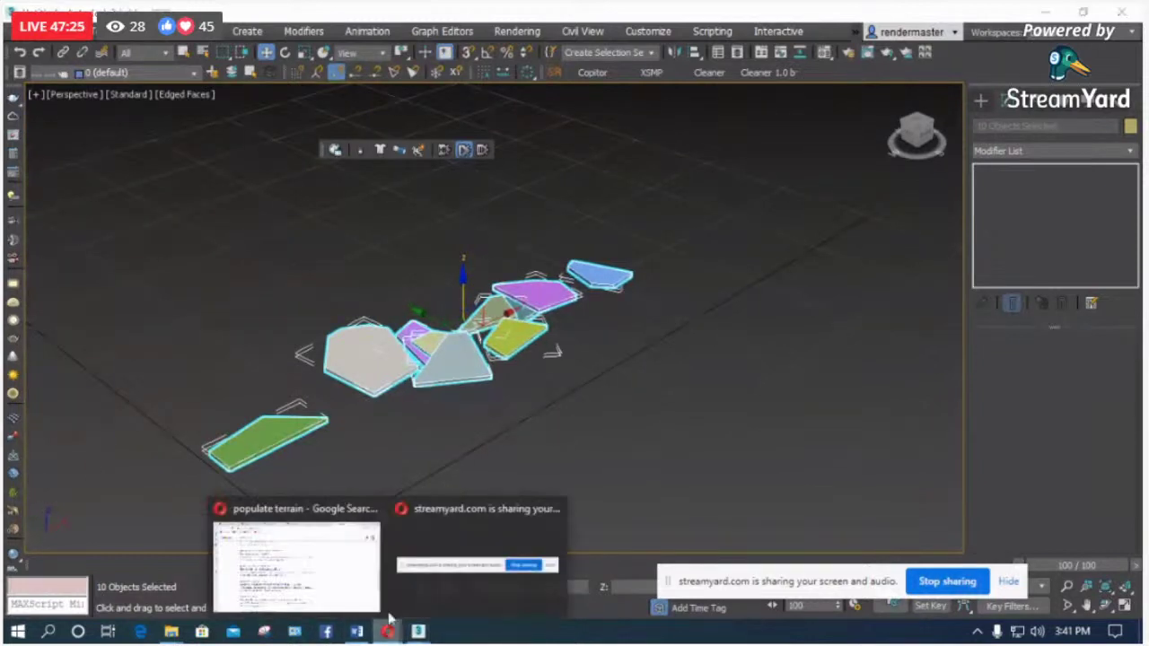
pyautogui.click(336, 564)
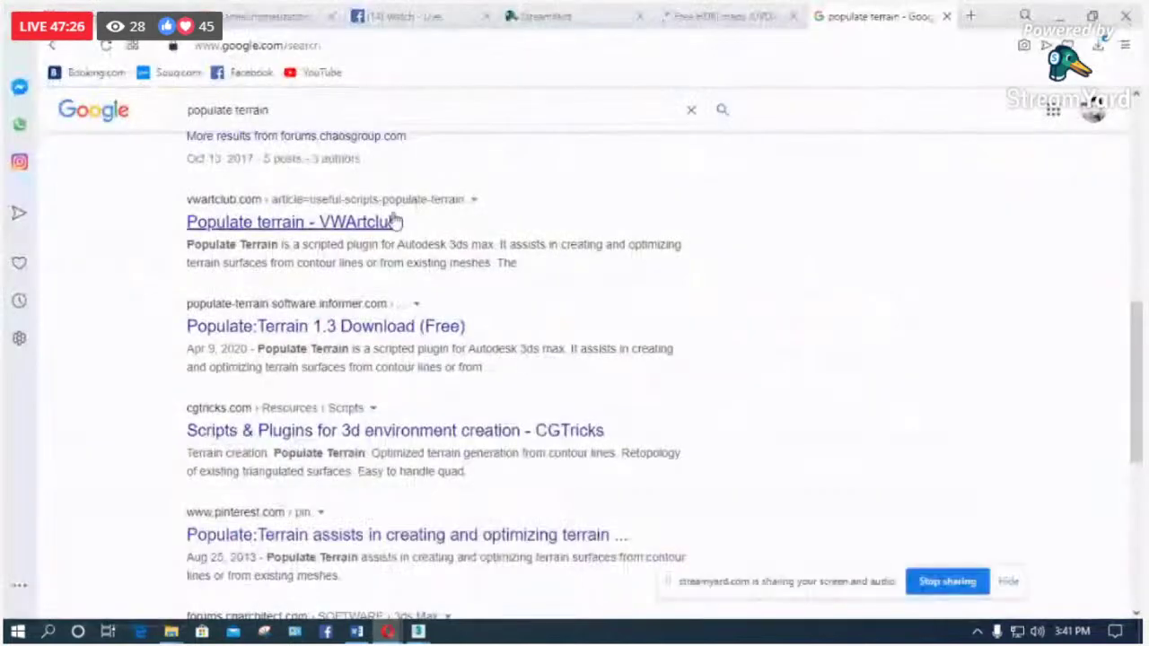
pyautogui.click(323, 103)
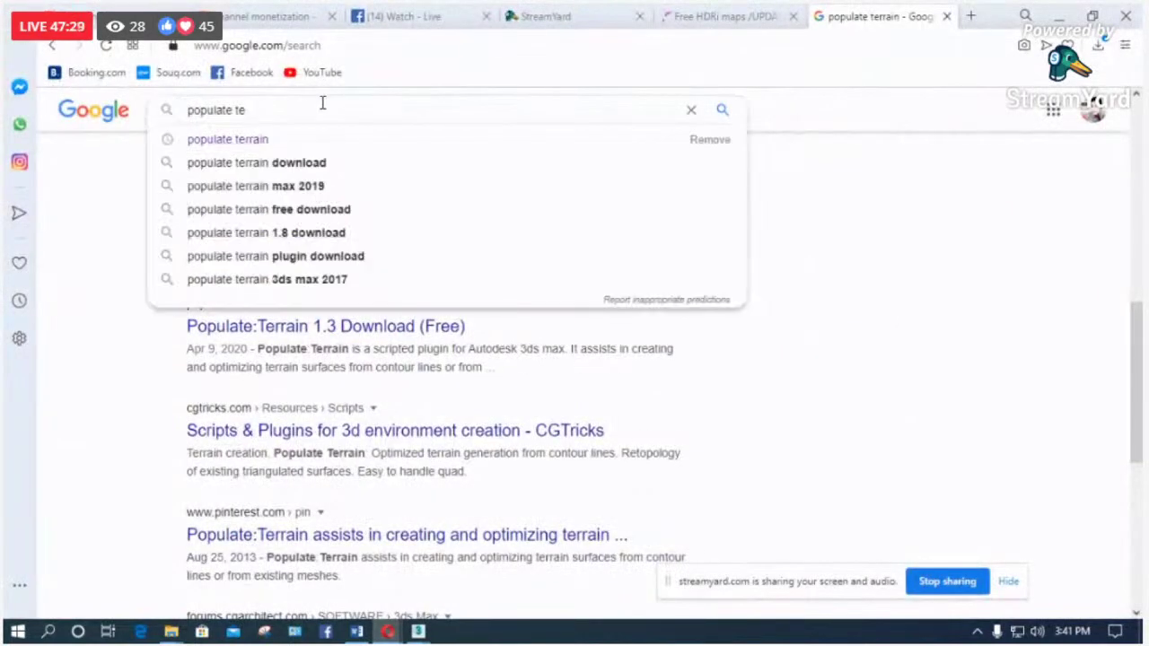
pyautogui.press('BackSpace')
pyautogui.press('BackSpace')
pyautogui.write('p')
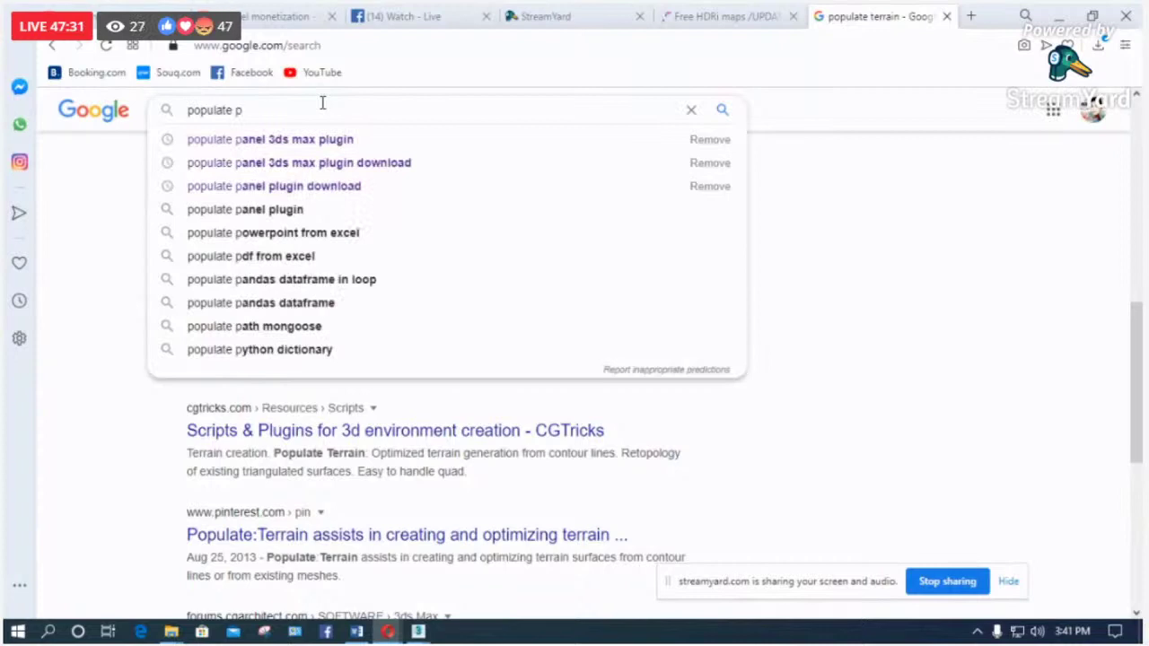
pyautogui.write('anel ')
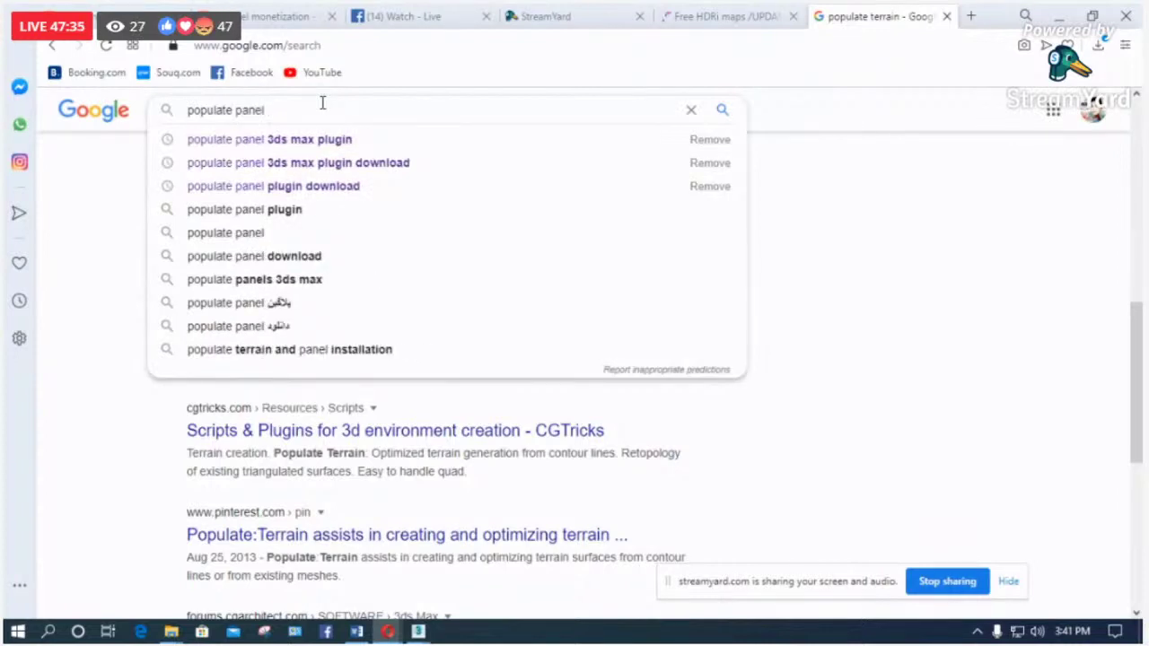
pyautogui.write('3ds max')
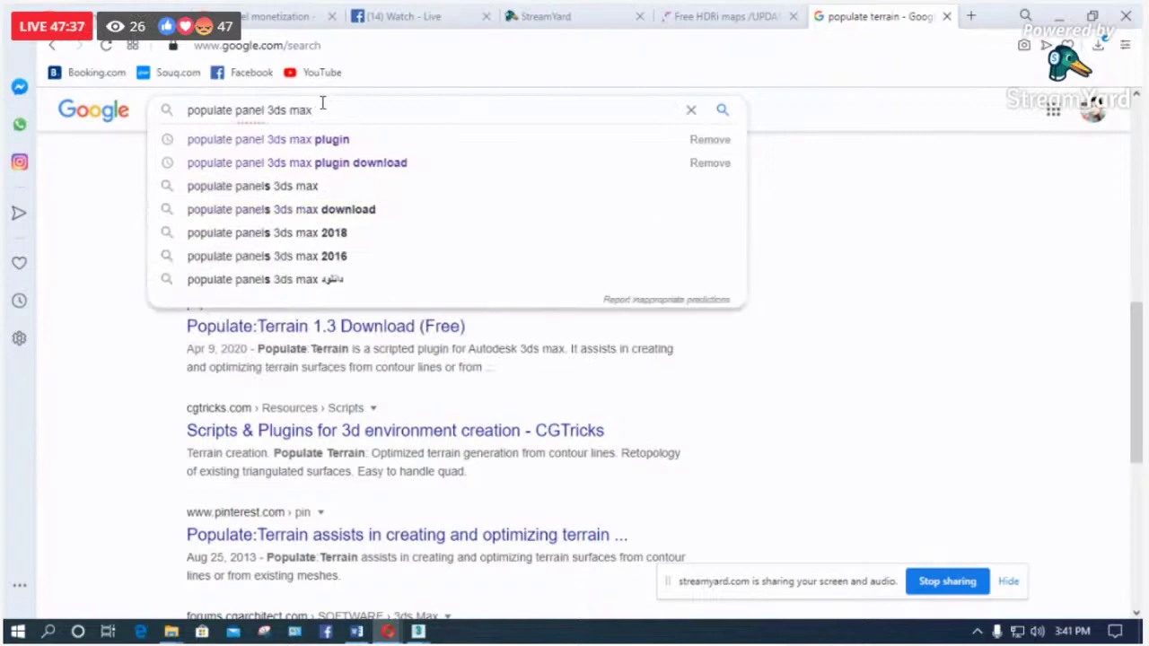
pyautogui.press('Return')
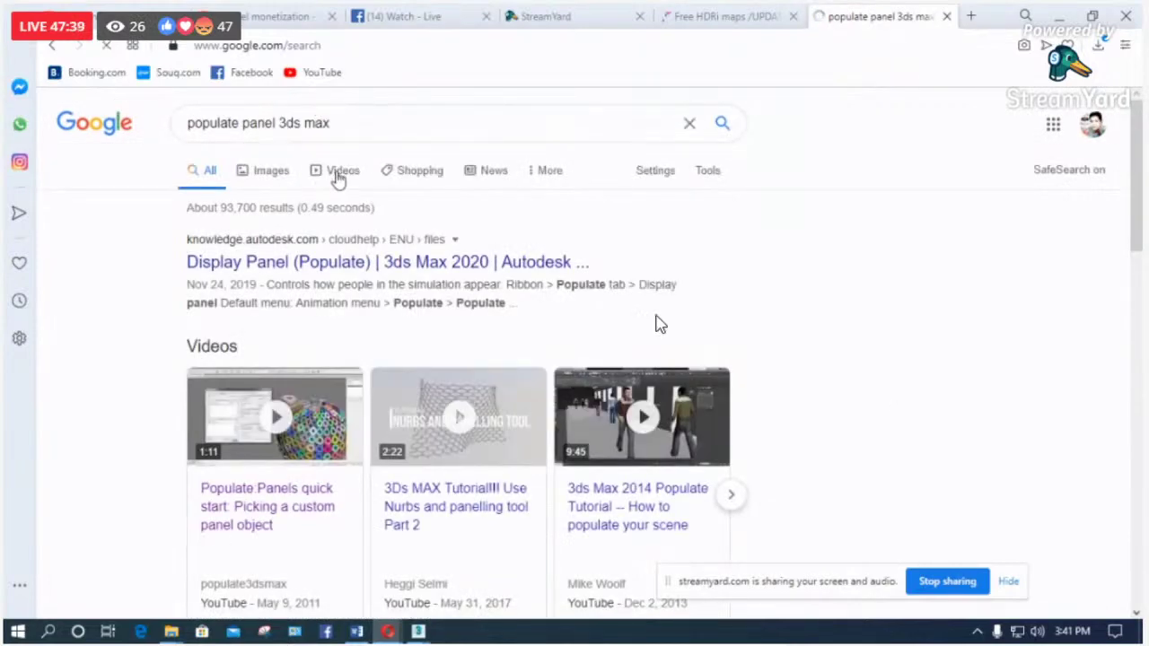
pyautogui.click(340, 172)
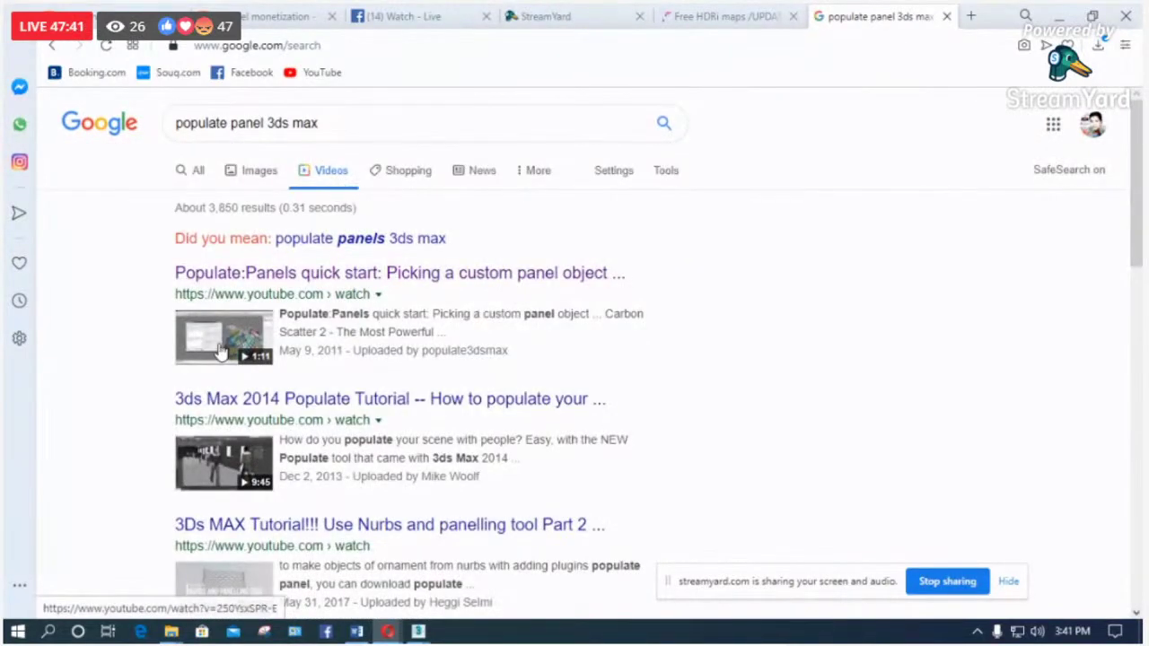
# Step: Play the Populate:Panels quick start video, skip ahead to about 0:31, and watch it full screen
pyautogui.click(220, 350)
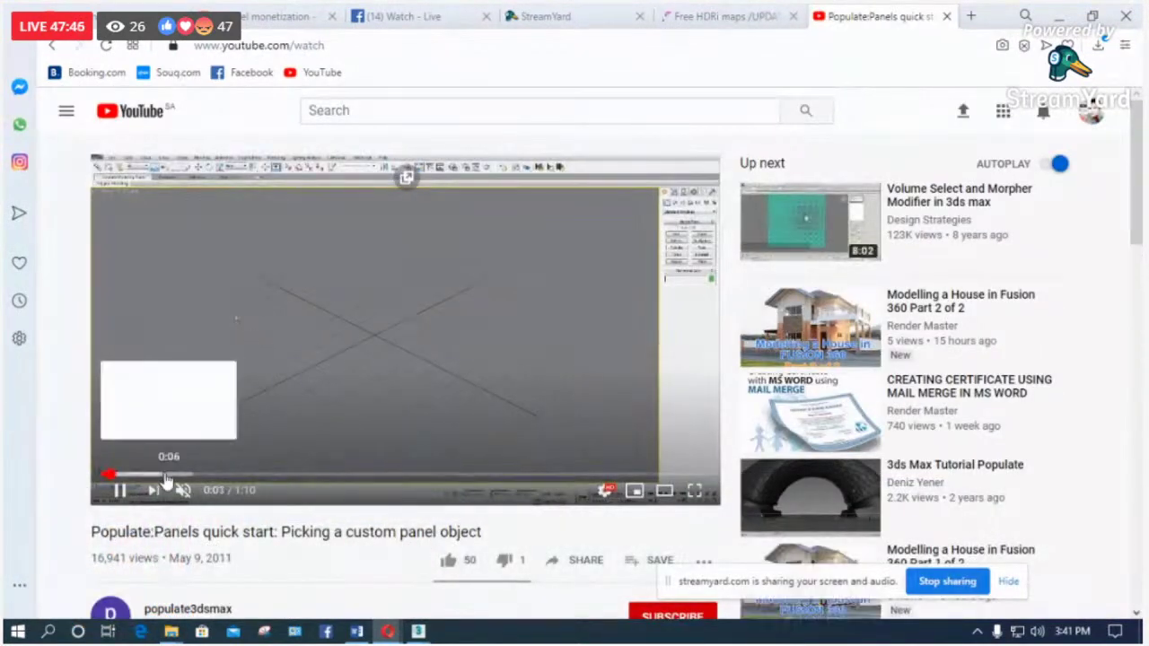
pyautogui.click(161, 475)
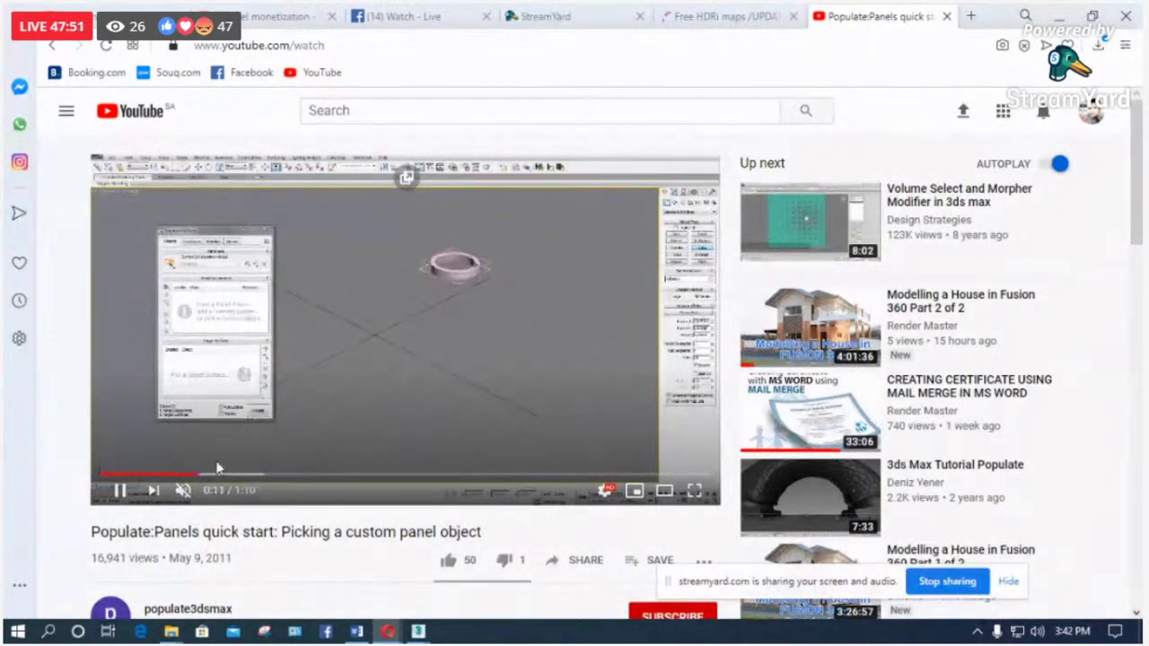
pyautogui.click(244, 476)
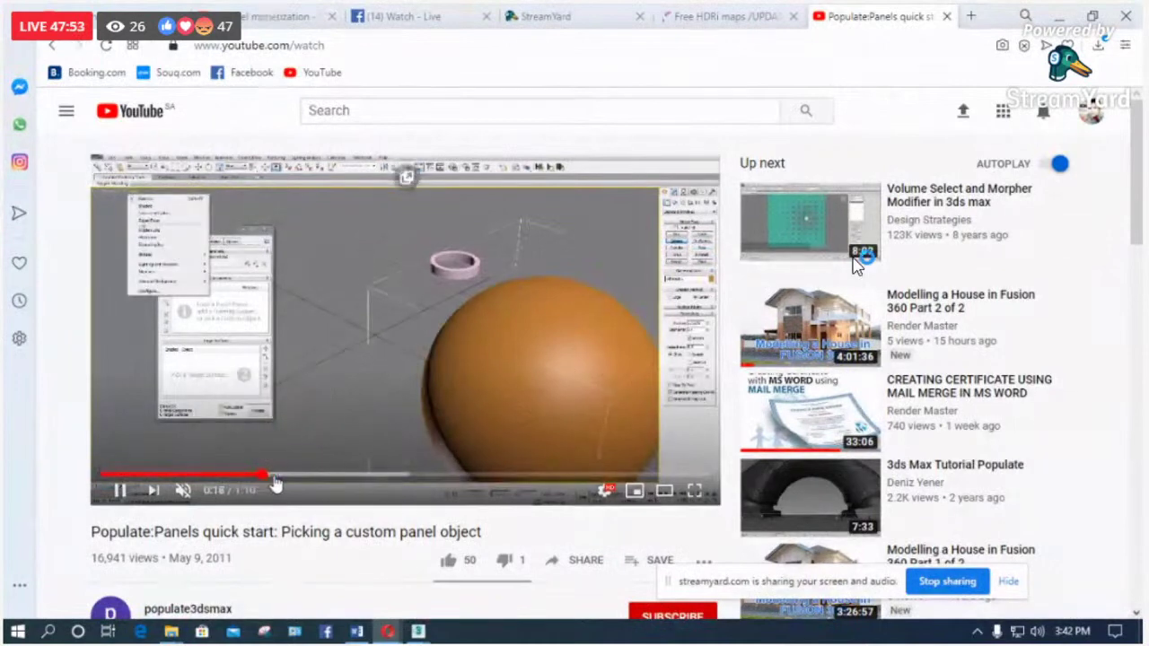
pyautogui.click(292, 476)
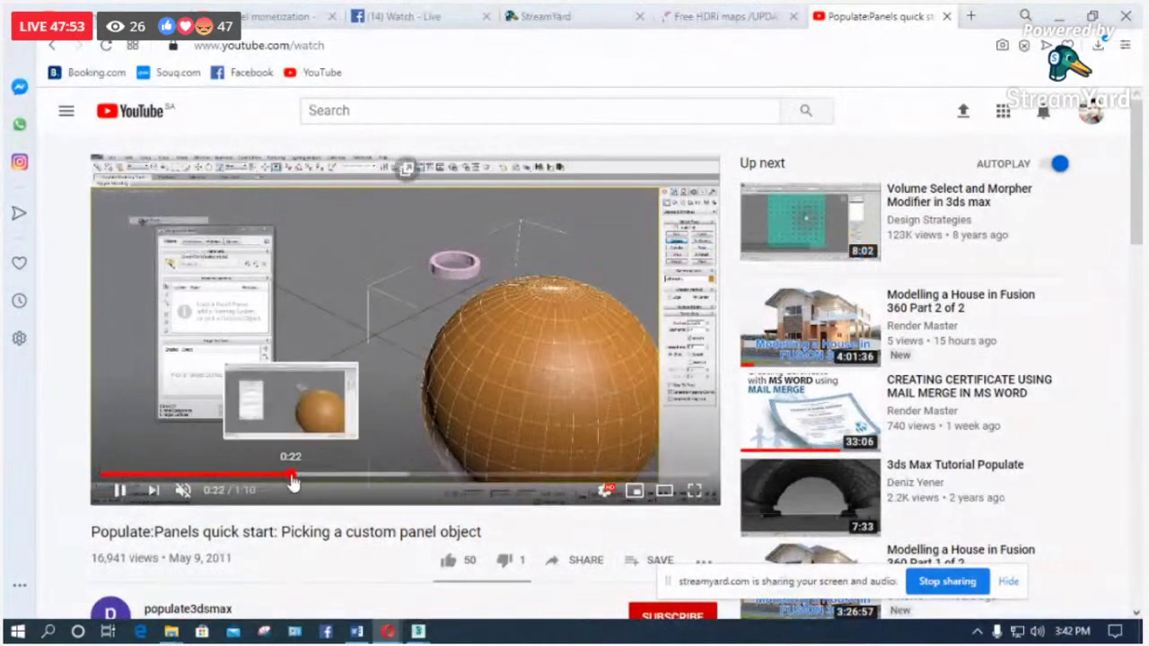
pyautogui.click(370, 476)
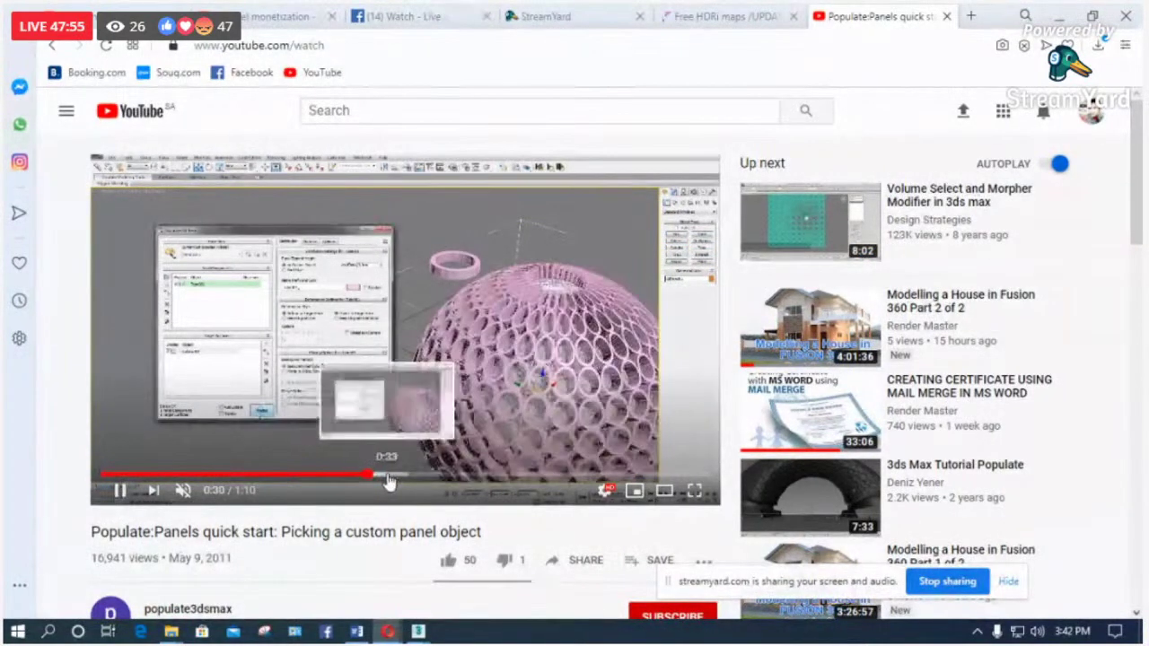
pyautogui.click(694, 490)
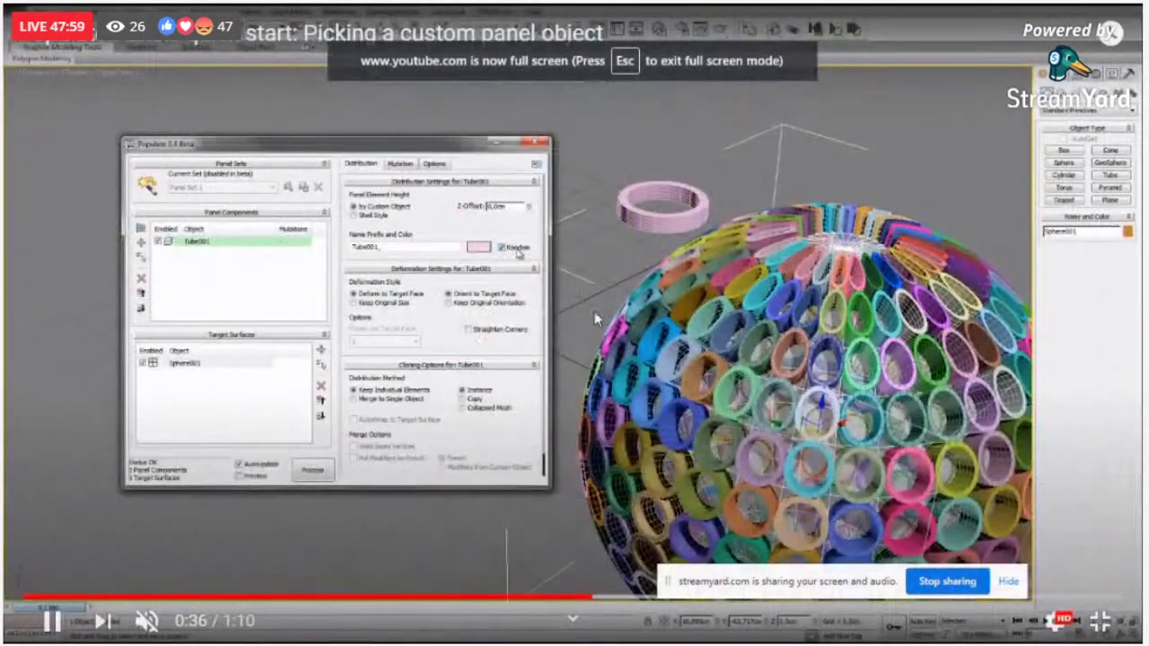
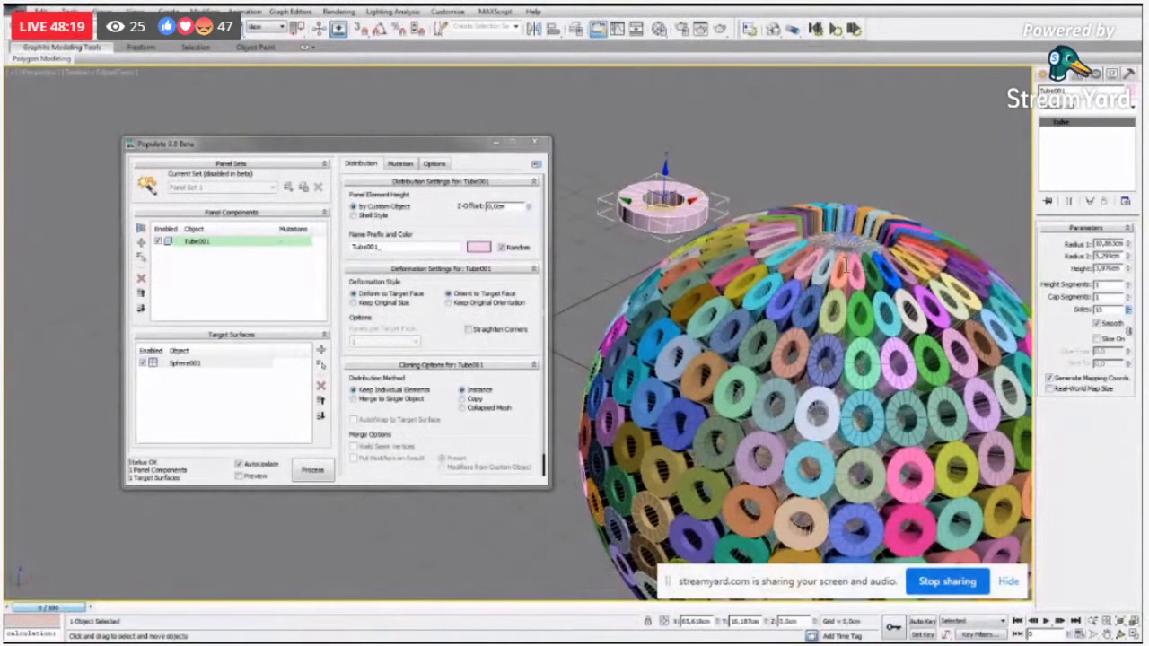
# Step: Exit full-screen playback of the Populate tutorial video
pyautogui.moveTo(825, 357)
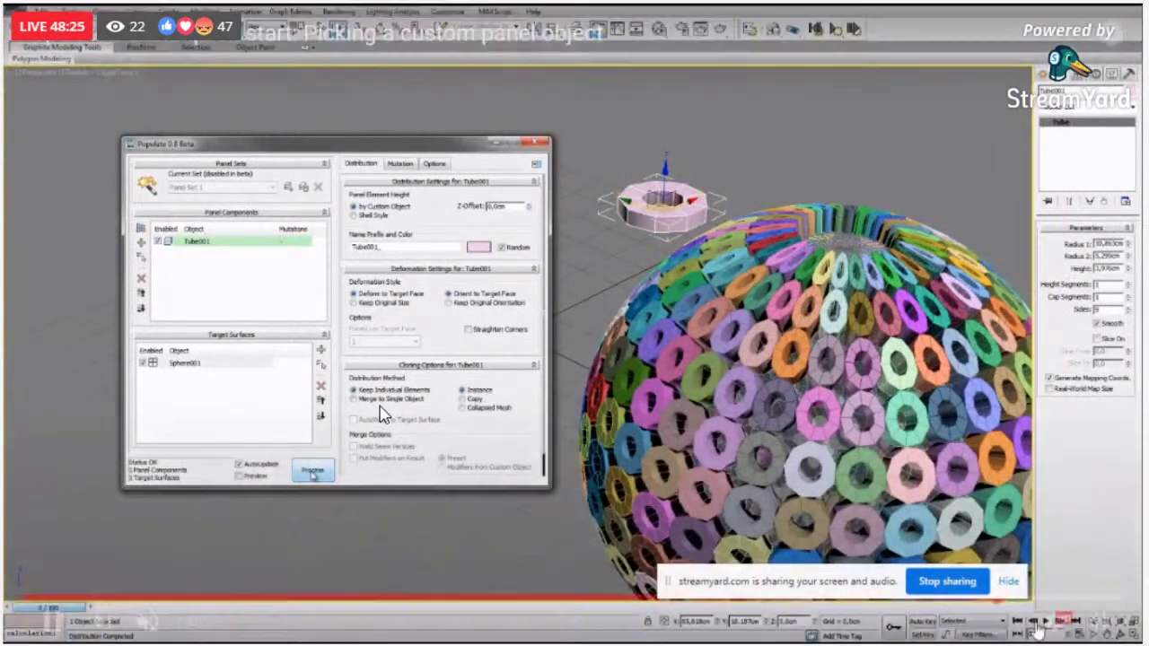
pyautogui.moveTo(1101, 621)
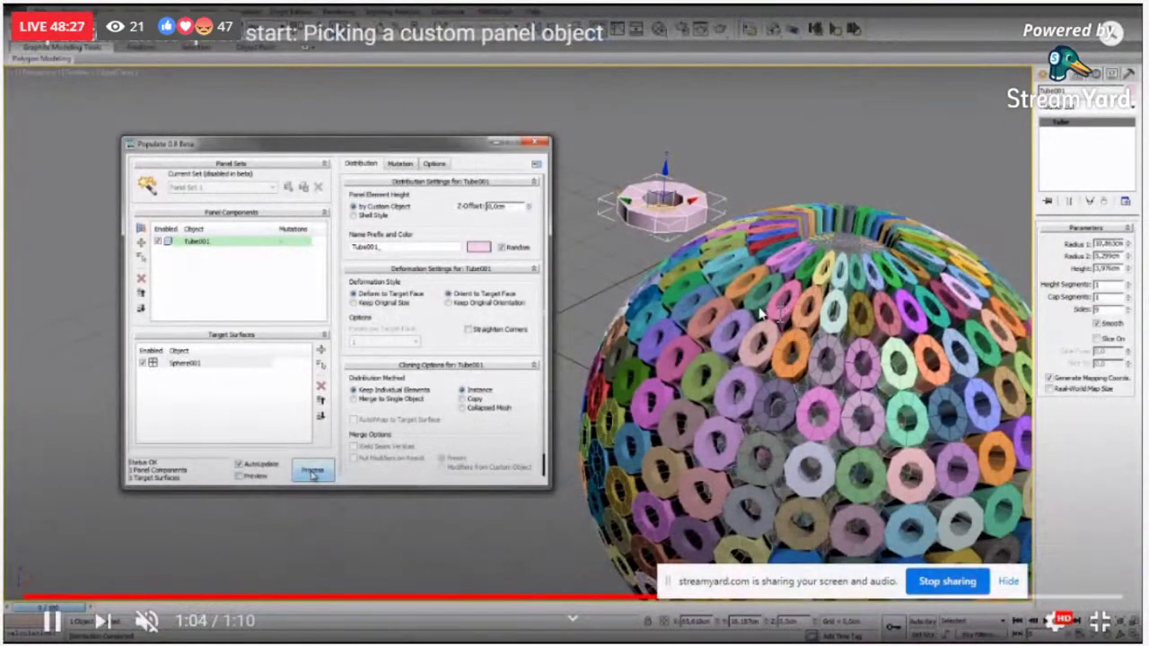
pyautogui.click(1101, 622)
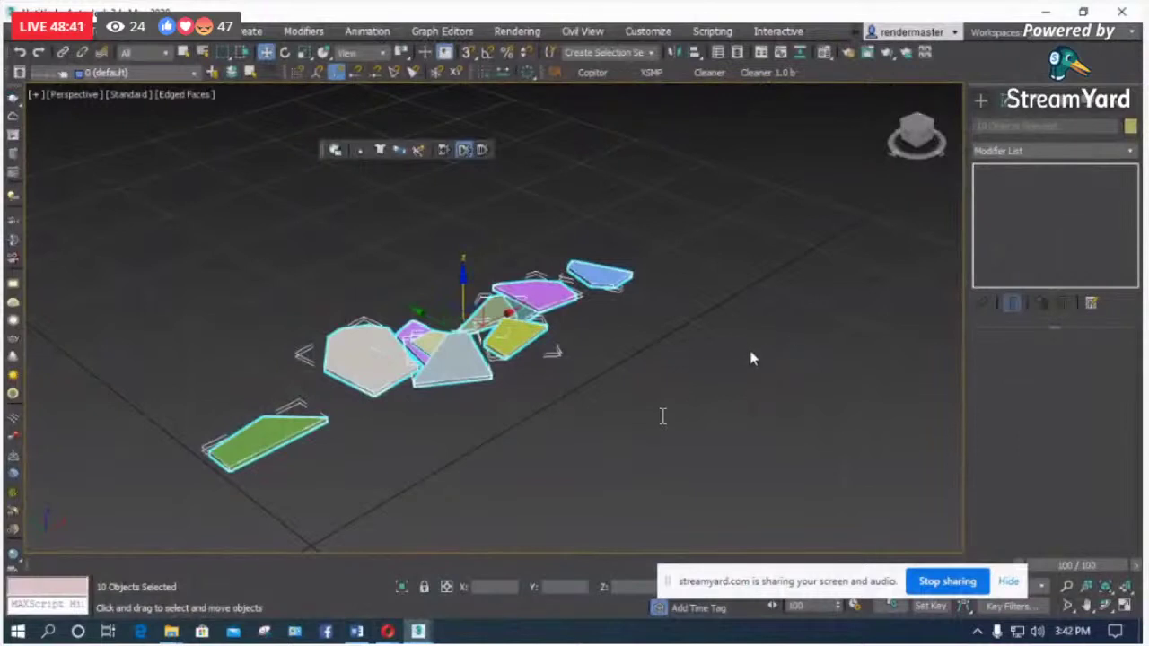
# Step: Return to 3ds Max and reset the fragment scene via File > Reset without saving
pyautogui.click(752, 358)
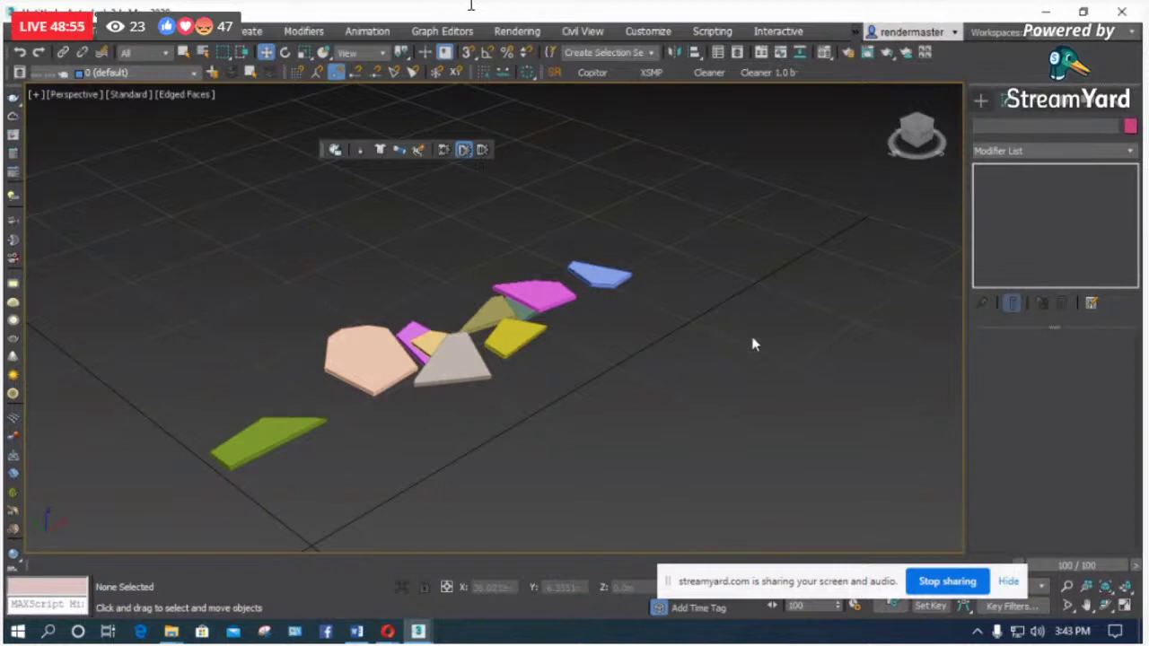
pyautogui.click(17, 30)
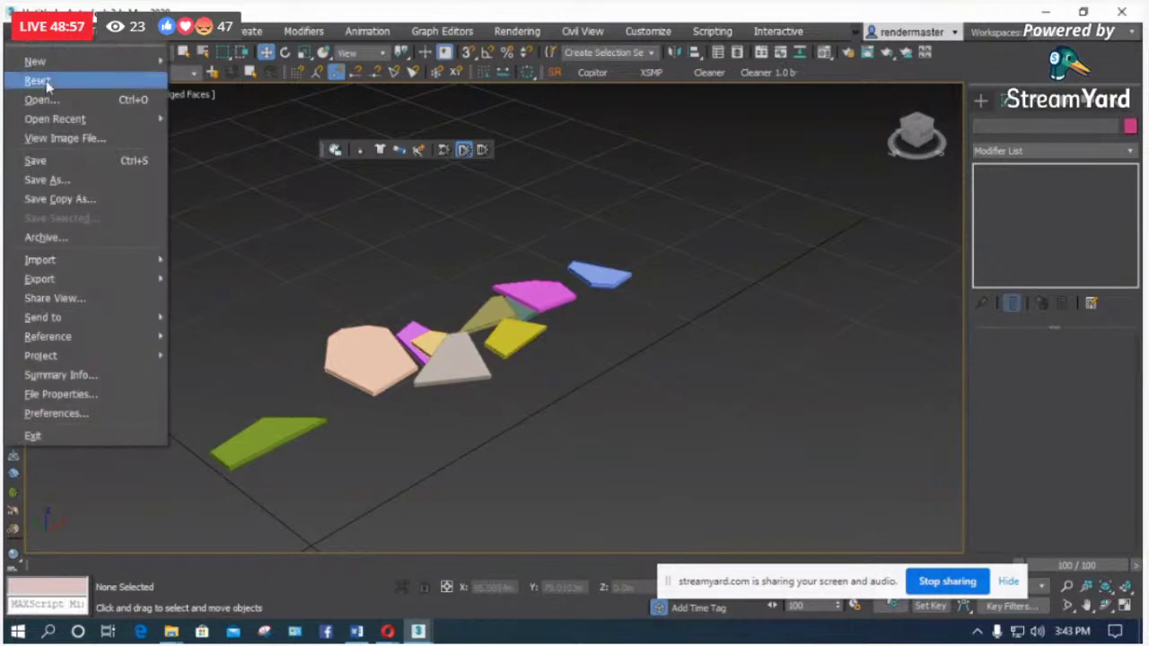
pyautogui.click(40, 79)
pyautogui.click(581, 345)
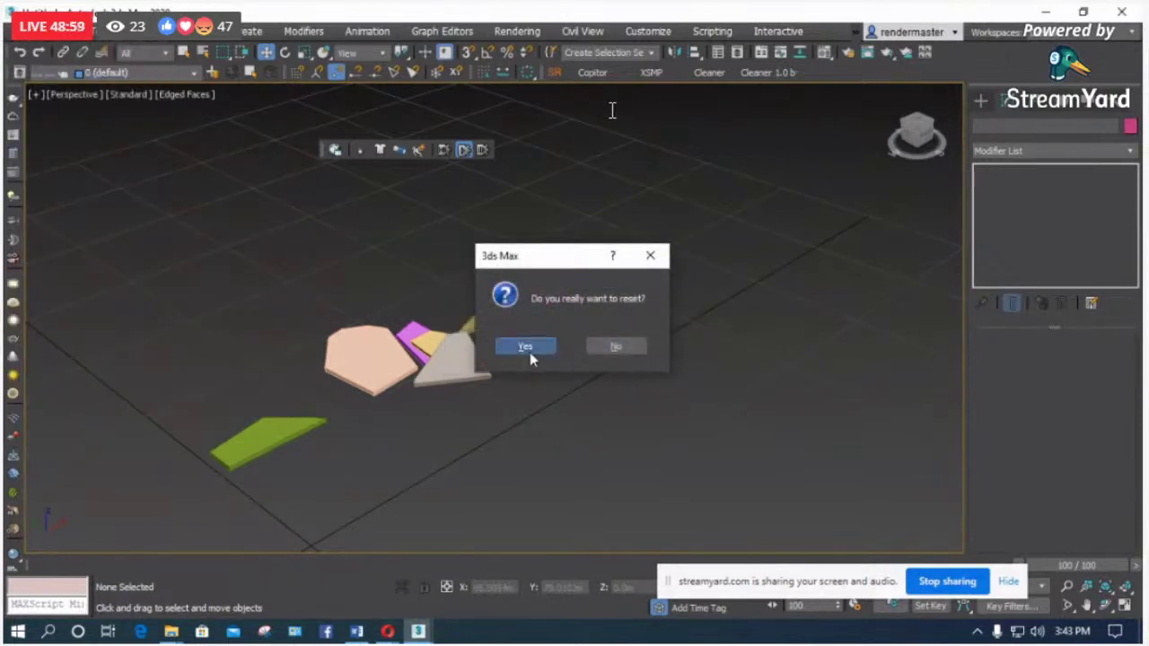
pyautogui.click(530, 352)
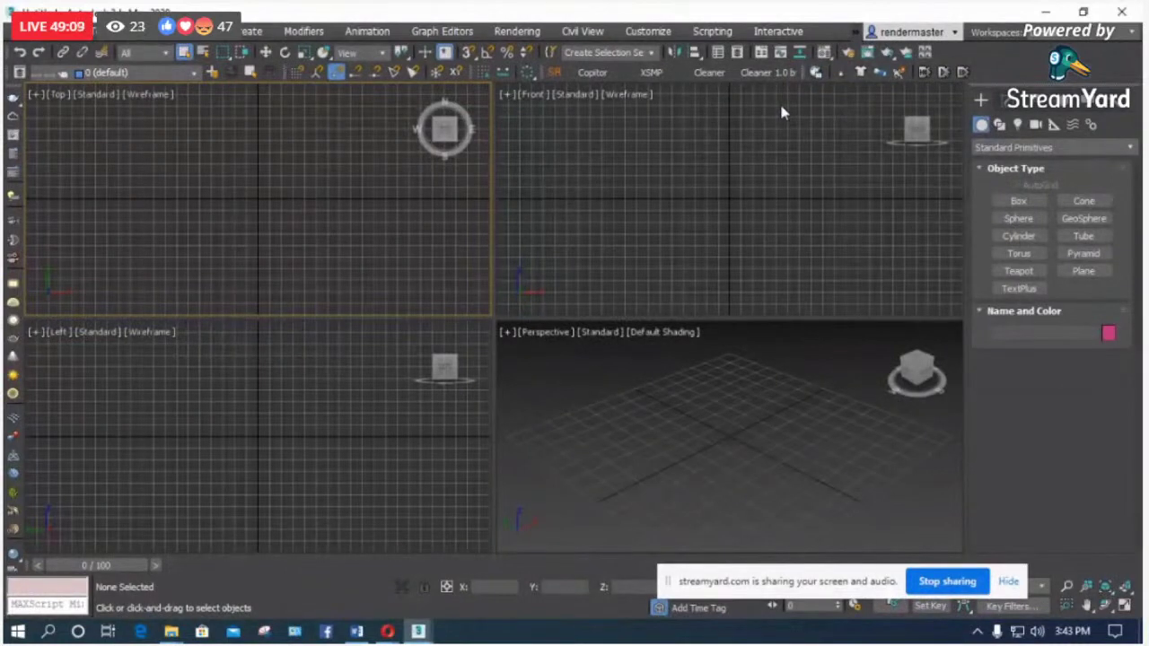
# Step: Browse the scripts folder via Scripting > Run Script, then switch to the Free HDRi maps browser page
pyautogui.click(712, 30)
pyautogui.click(726, 245)
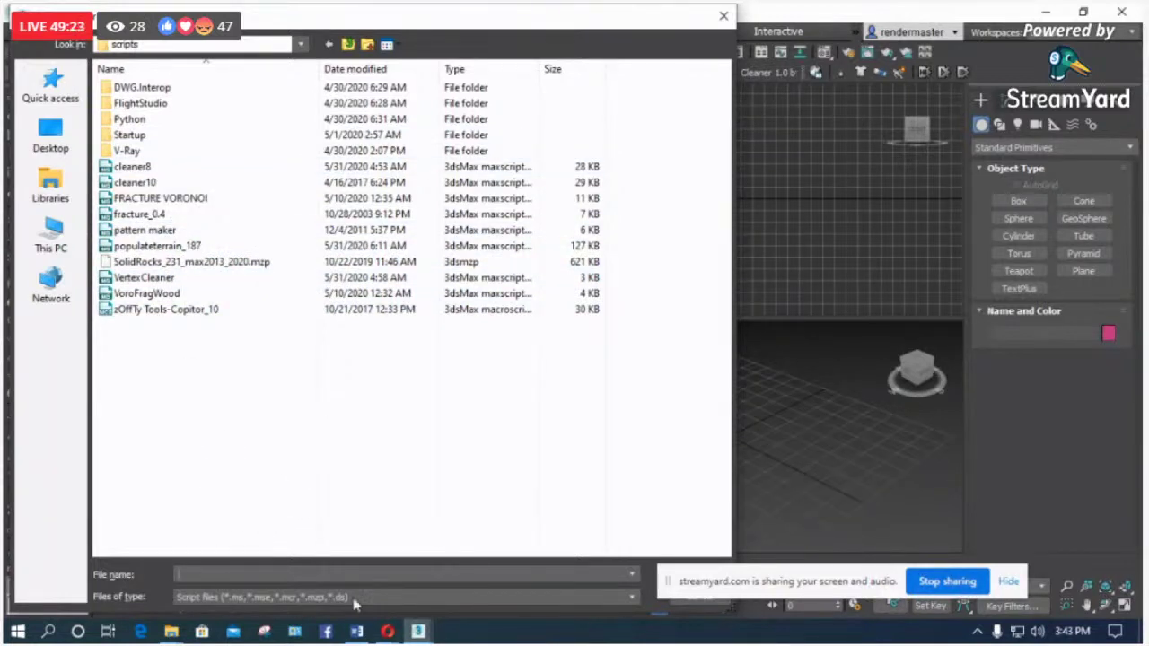
pyautogui.moveTo(388, 632)
pyautogui.click(329, 578)
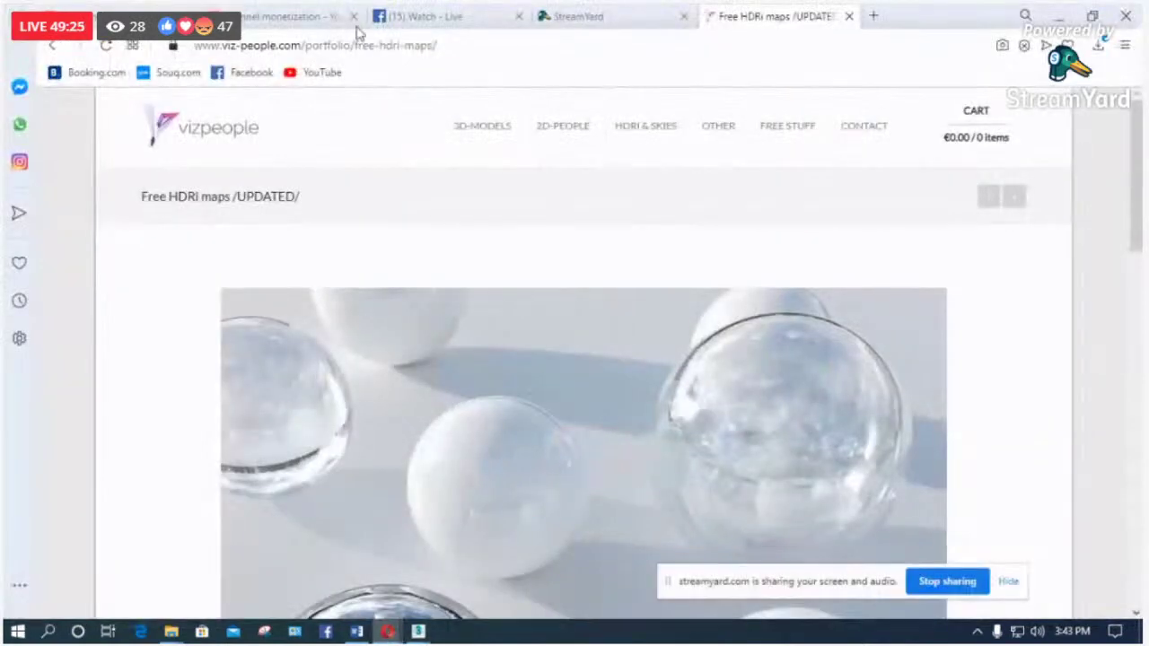
# Step: Load scriptspot.com in a new Opera tab
pyautogui.click(874, 17)
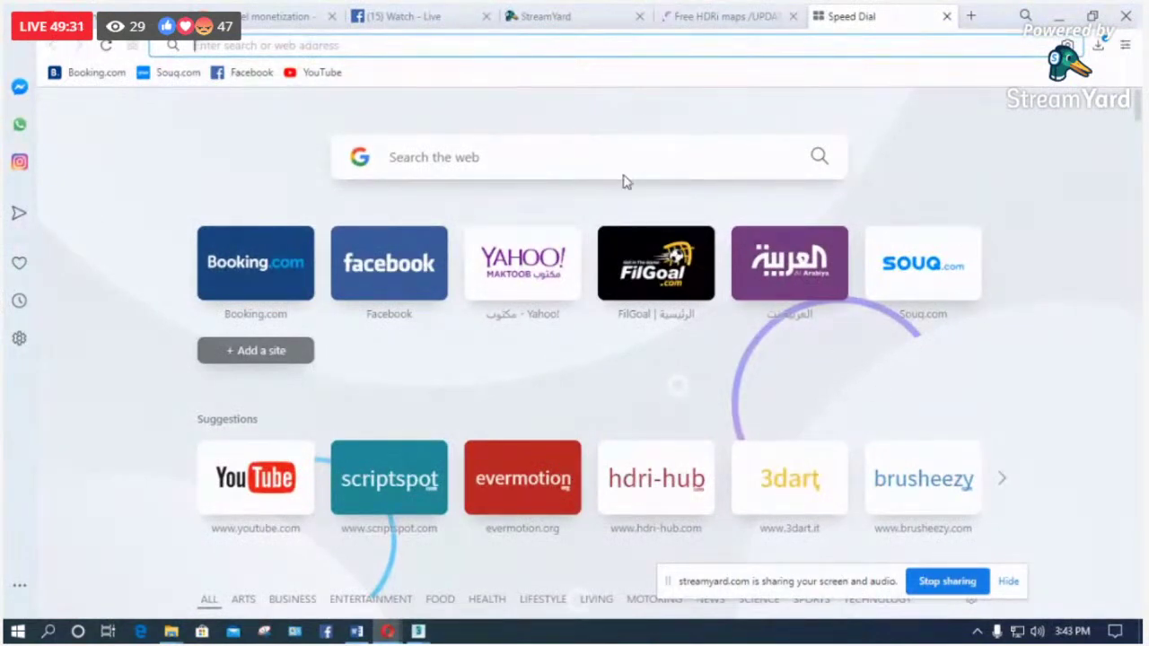
pyautogui.write('sci')
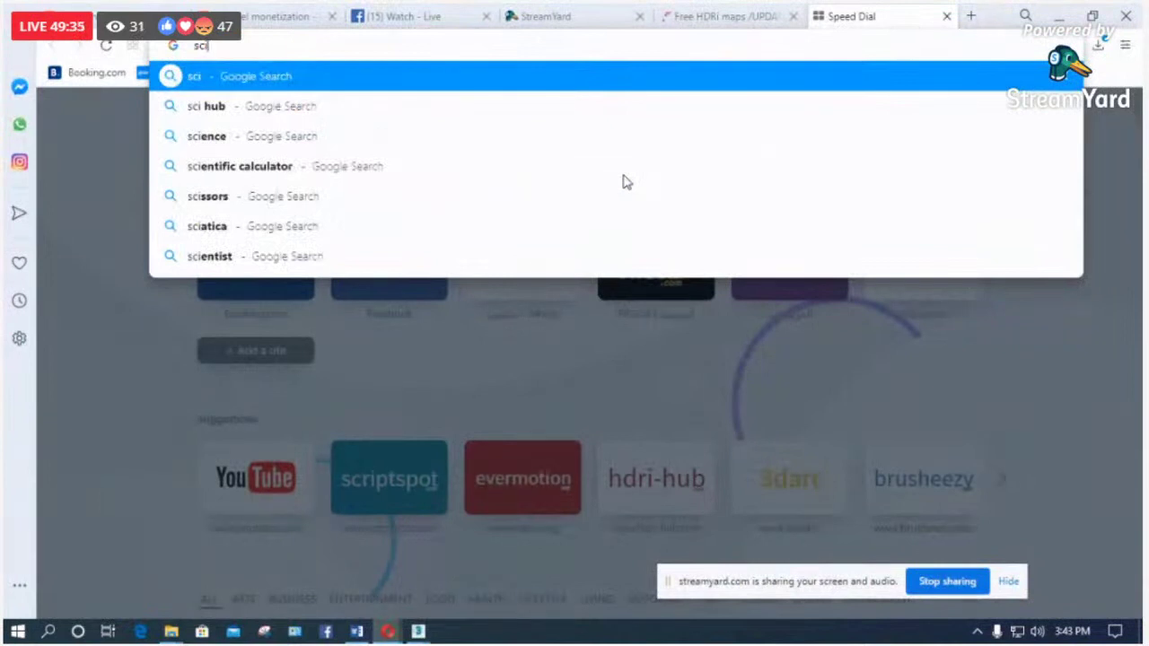
pyautogui.press('BackSpace')
pyautogui.write('rip')
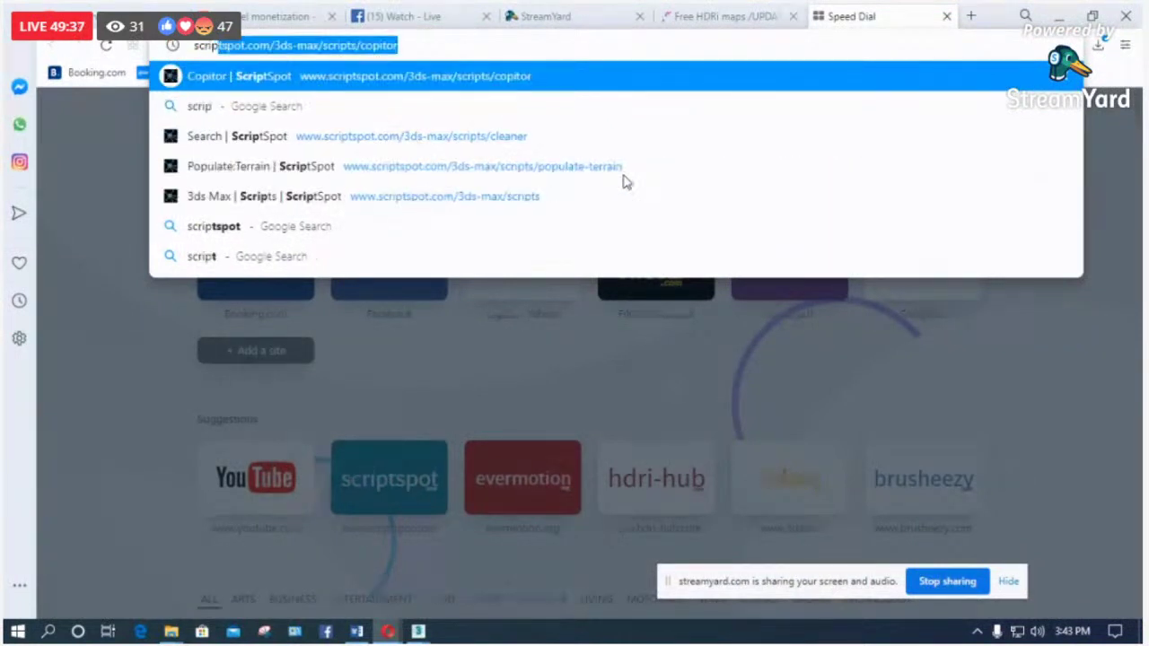
pyautogui.press('Right')
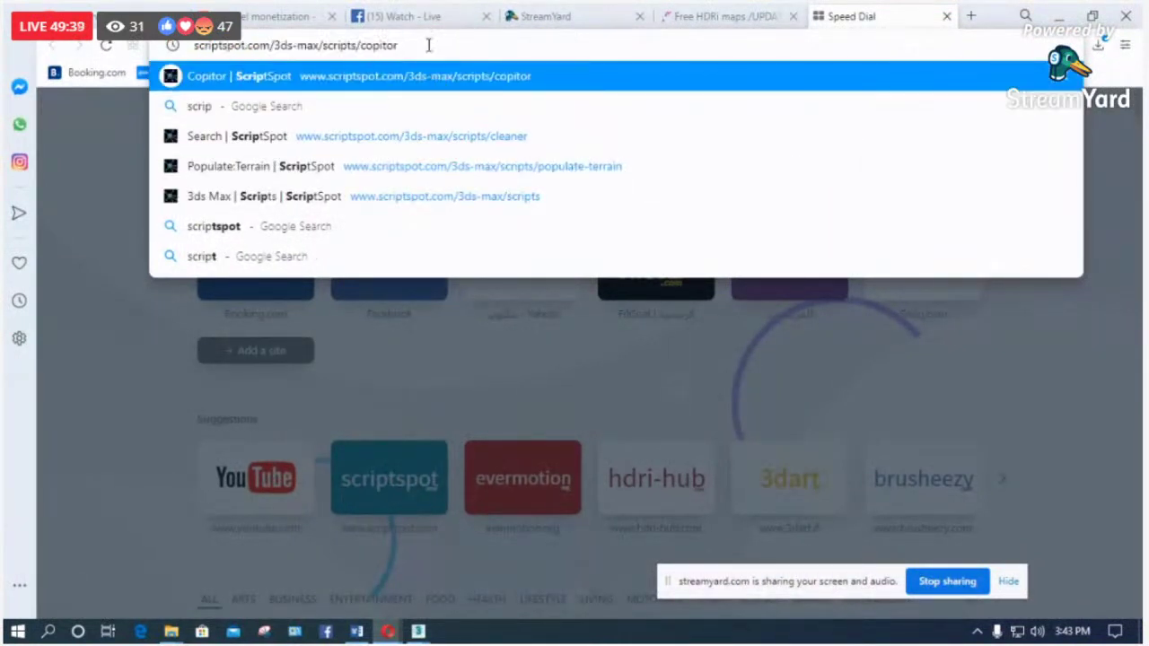
pyautogui.press('Return')
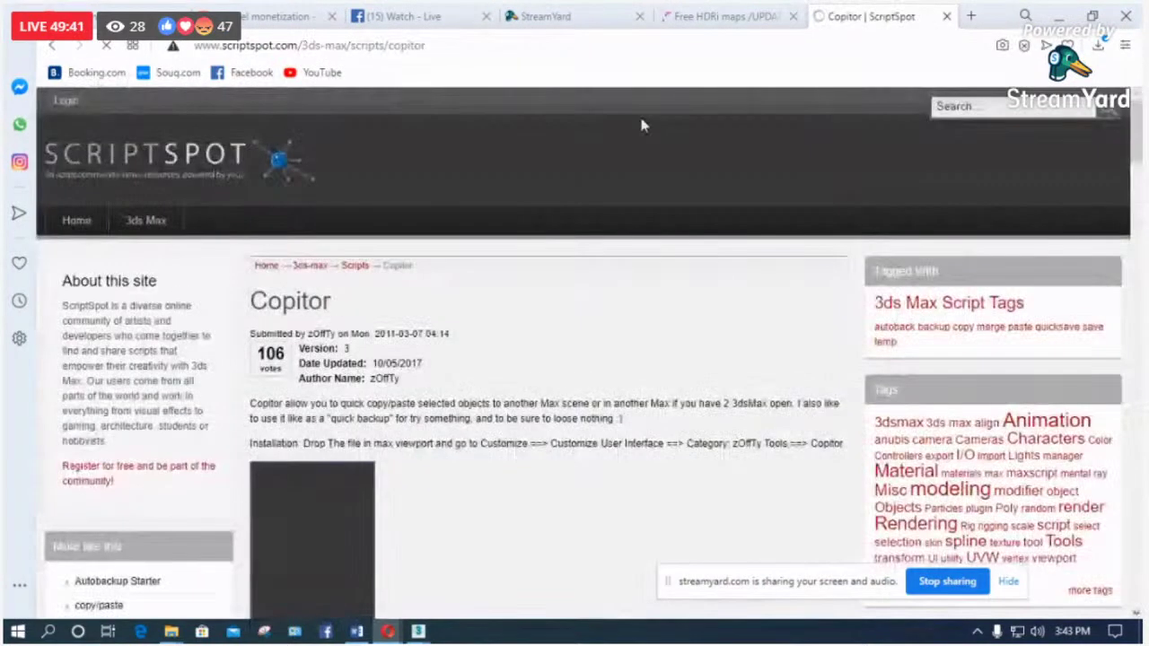
# Step: Search ScriptSpot for 'debris' and open DebrisMaker2 and Debris Maker in new tabs
pyautogui.click(970, 108)
pyautogui.write('debris')
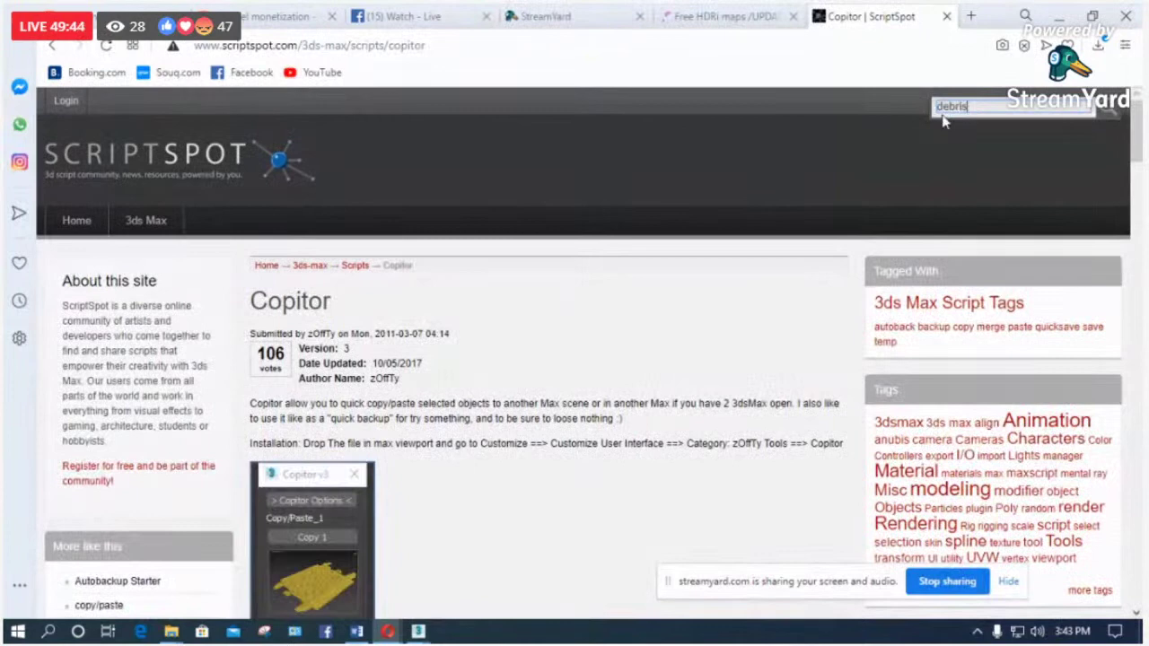
pyautogui.press('Return')
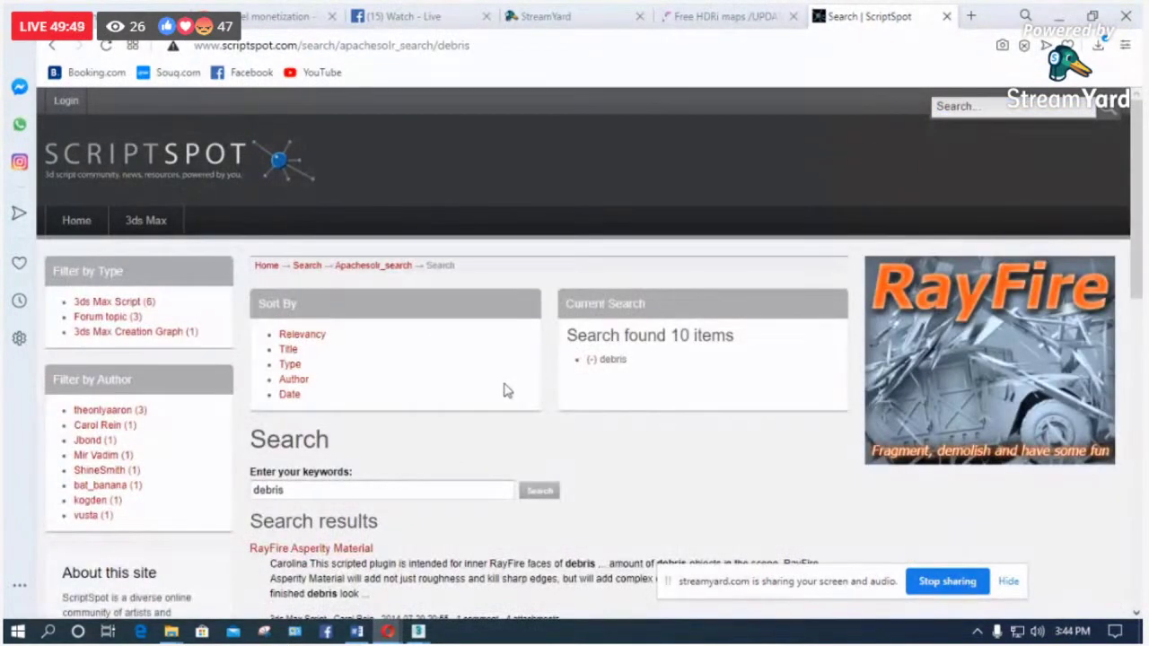
pyautogui.scroll(-3, 508, 389)
pyautogui.rightClick(353, 401)
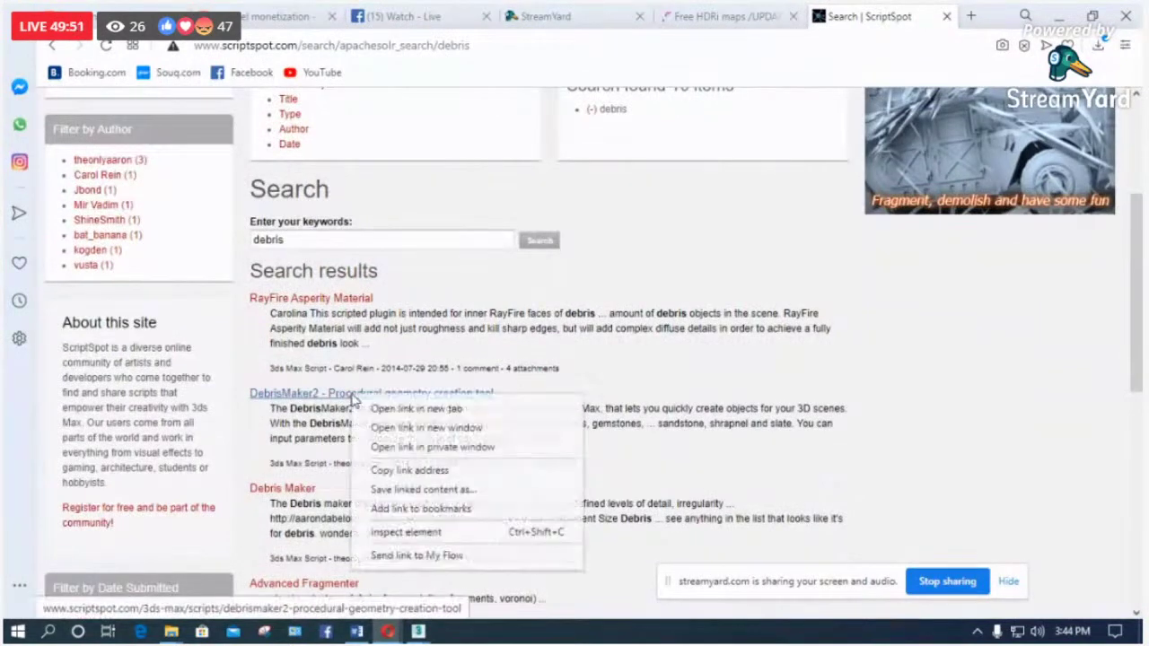
pyautogui.click(405, 409)
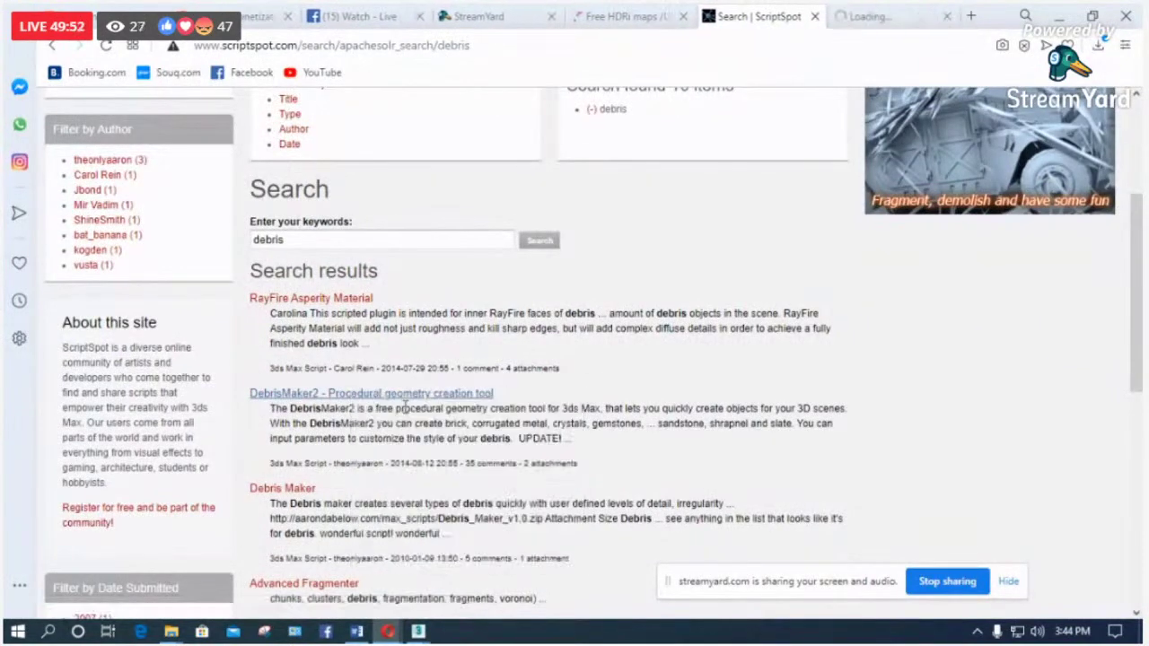
pyautogui.rightClick(296, 488)
pyautogui.click(368, 326)
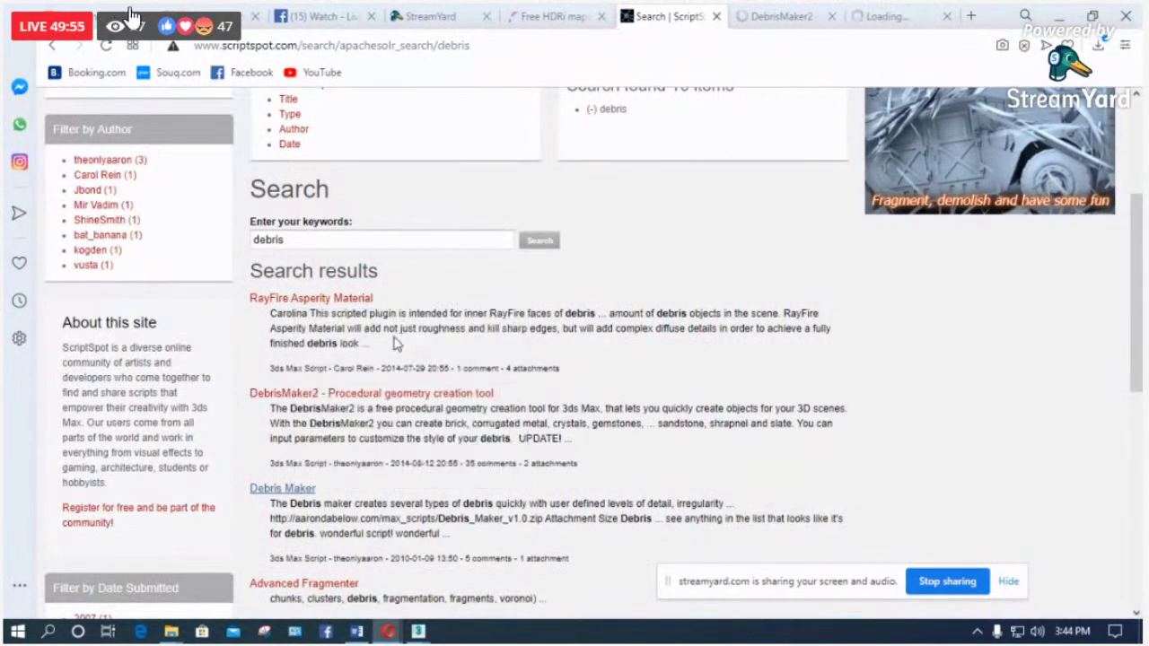
# Step: Download debrismaker2.0.mzp from the DebrisMaker2 page
pyautogui.click(753, 18)
pyautogui.scroll(-10, 476, 269)
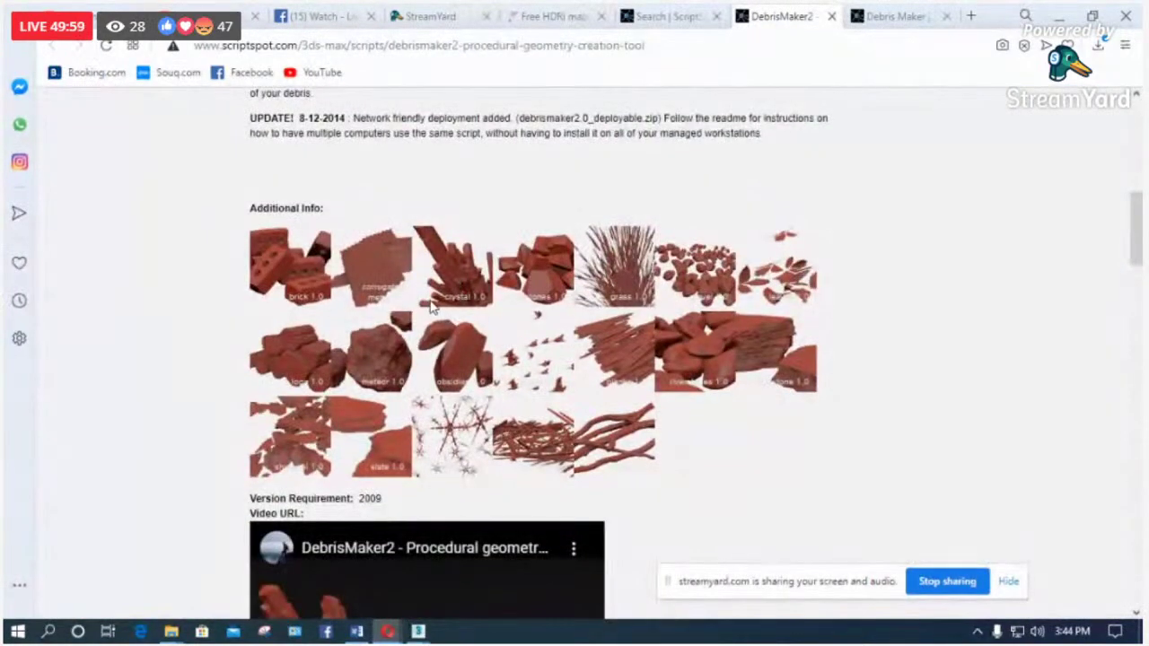
pyautogui.scroll(-7, 431, 308)
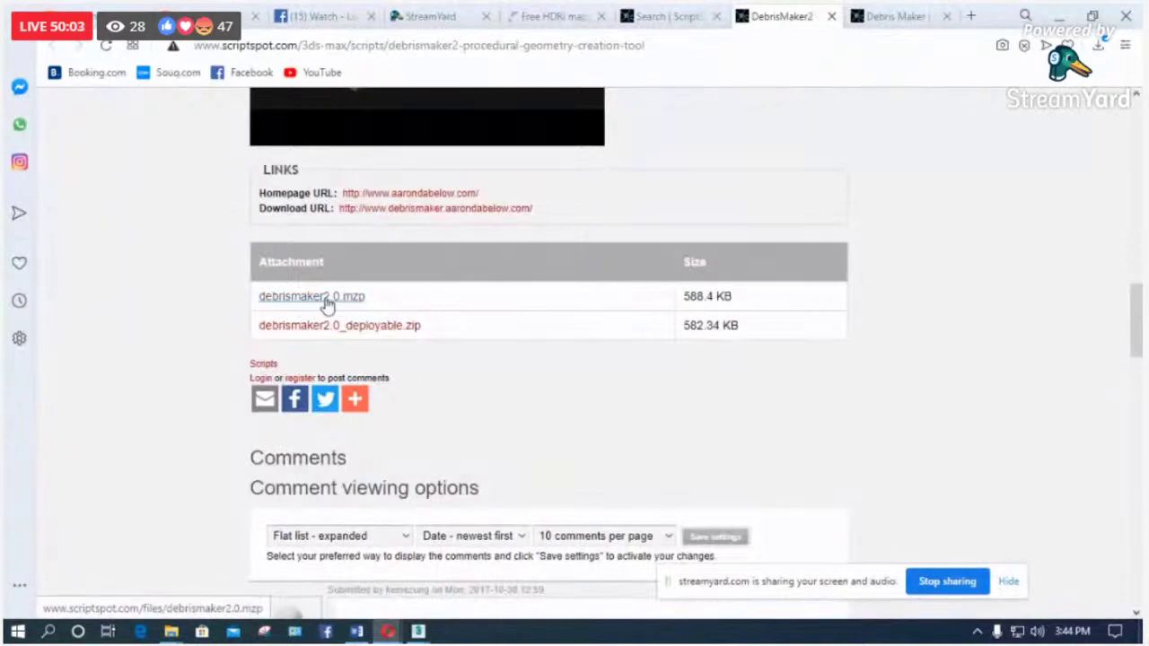
pyautogui.click(325, 303)
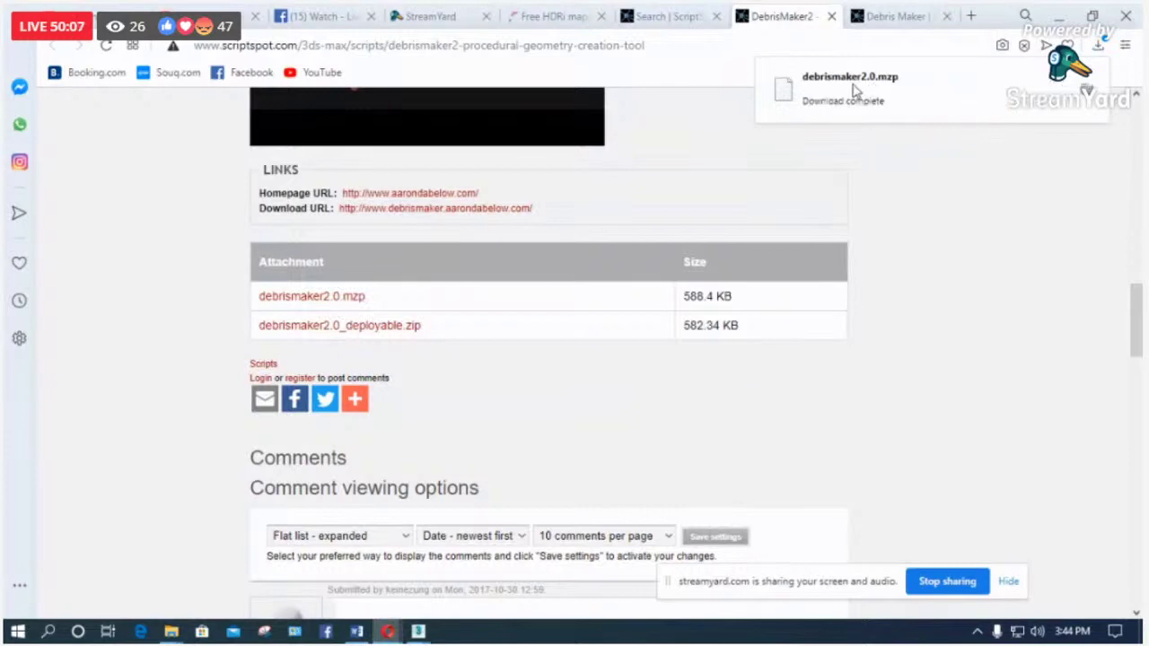
# Step: Copy debrismaker2.0.mzp from the Downloads folder and minimise the windows back to 3ds Max
pyautogui.click(1087, 91)
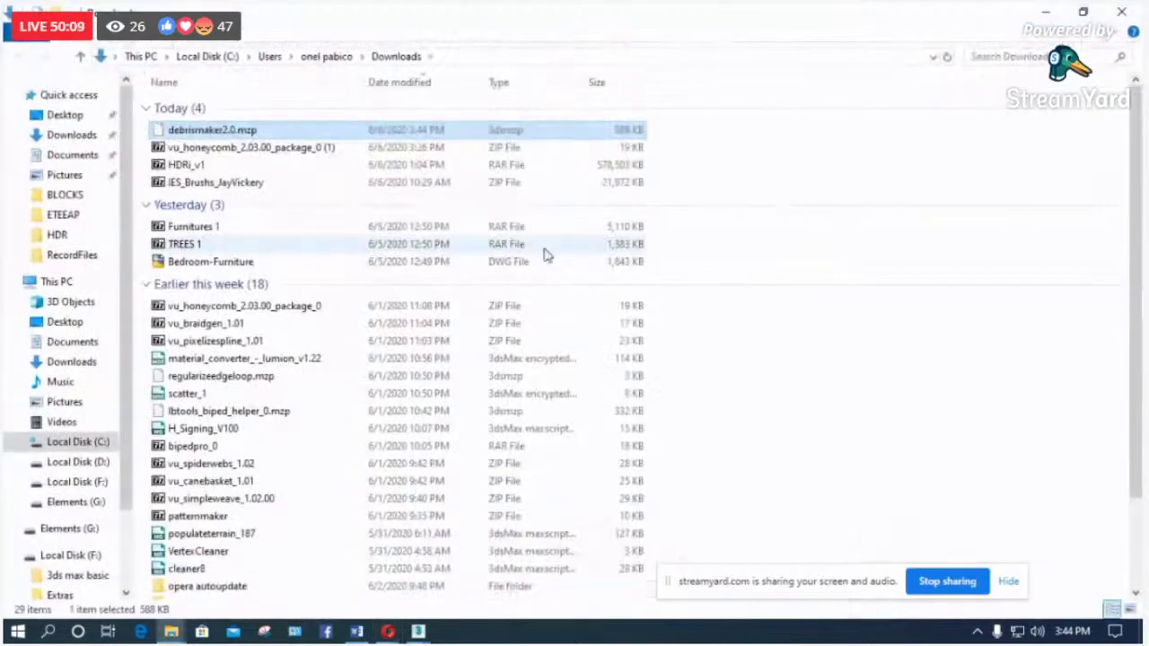
pyautogui.rightClick(225, 140)
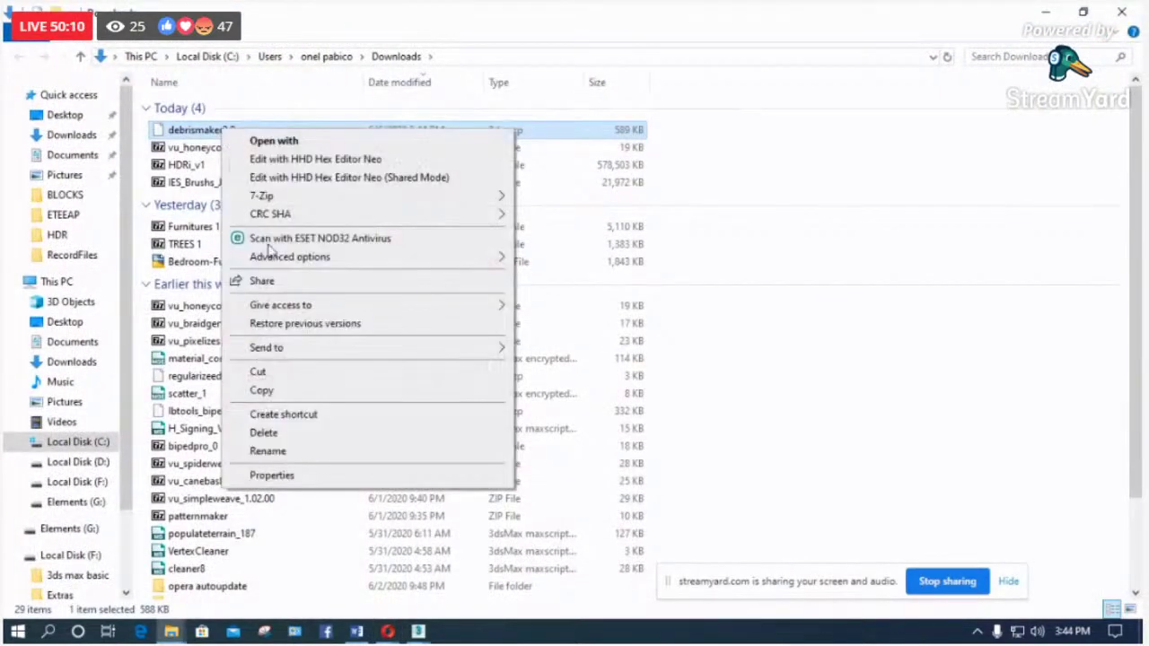
pyautogui.click(284, 391)
pyautogui.click(1046, 12)
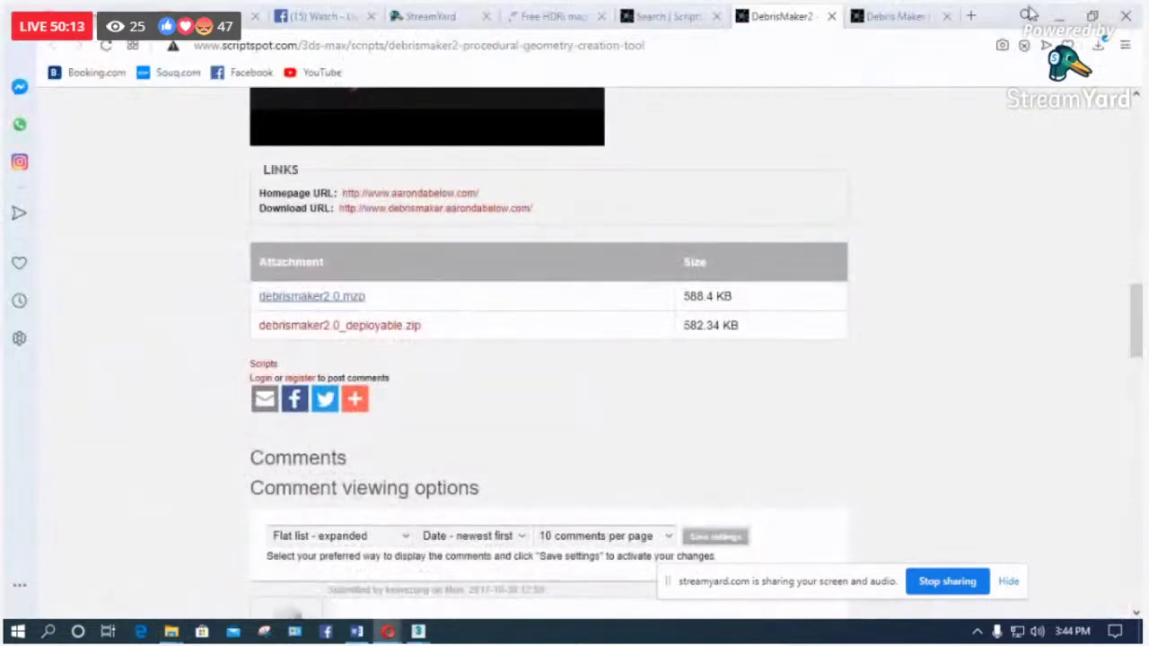
pyautogui.click(1049, 11)
pyautogui.click(723, 16)
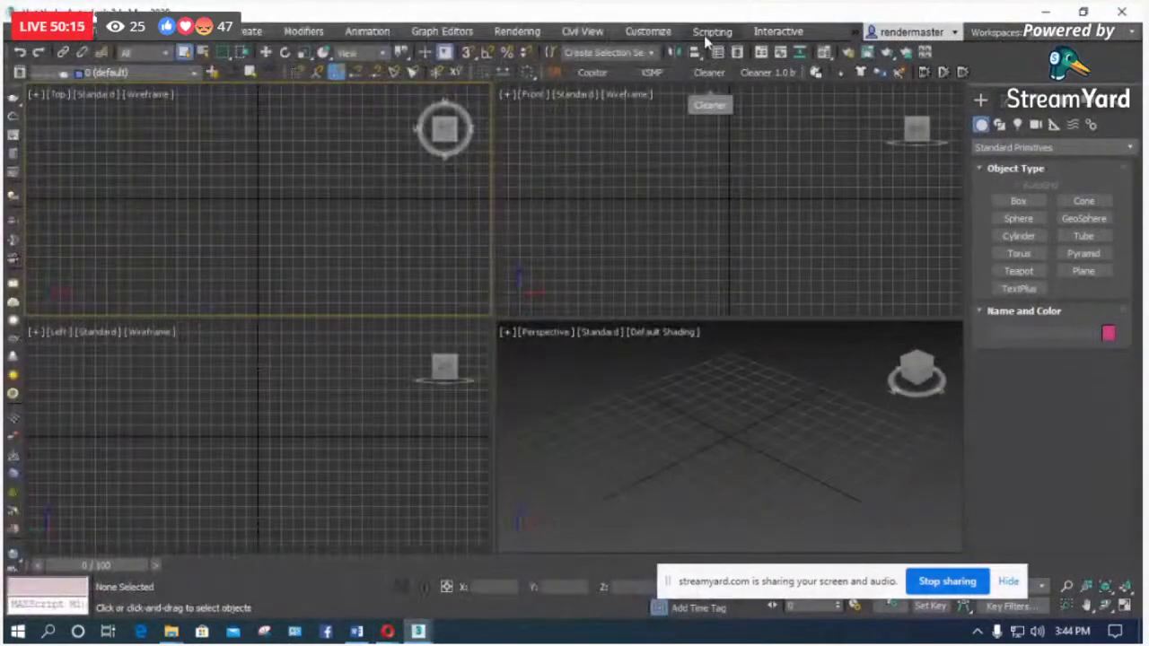
# Step: Paste debrismaker2.0.mzp into the scripts folder from the Run Script dialog
pyautogui.click(704, 35)
pyautogui.click(737, 246)
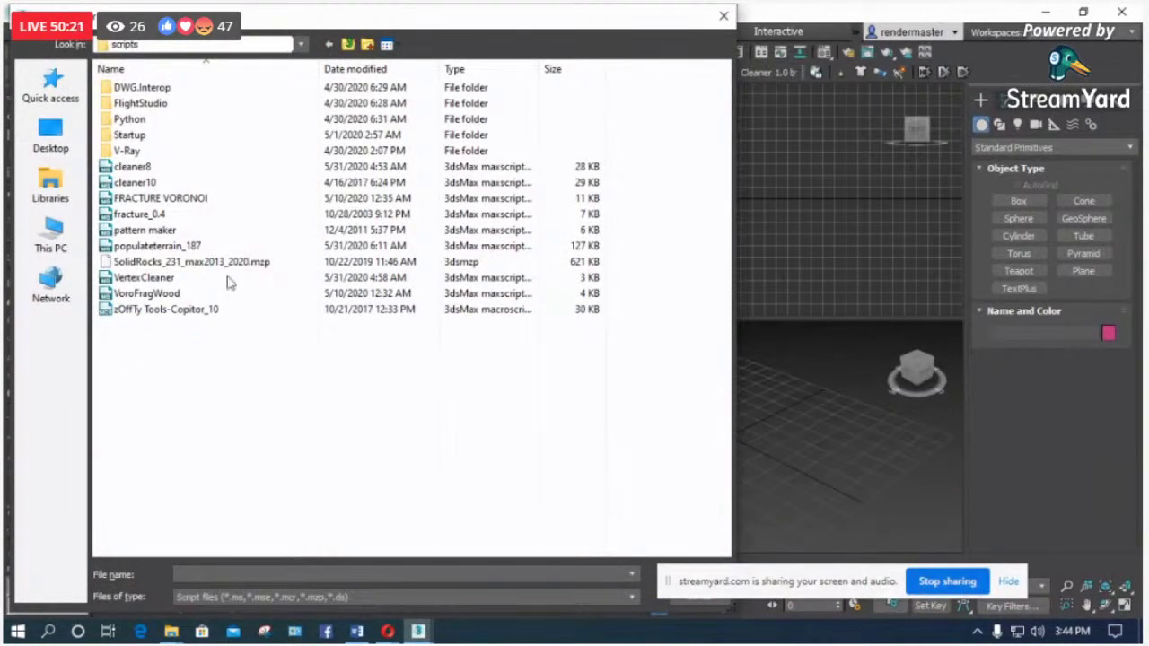
pyautogui.rightClick(227, 379)
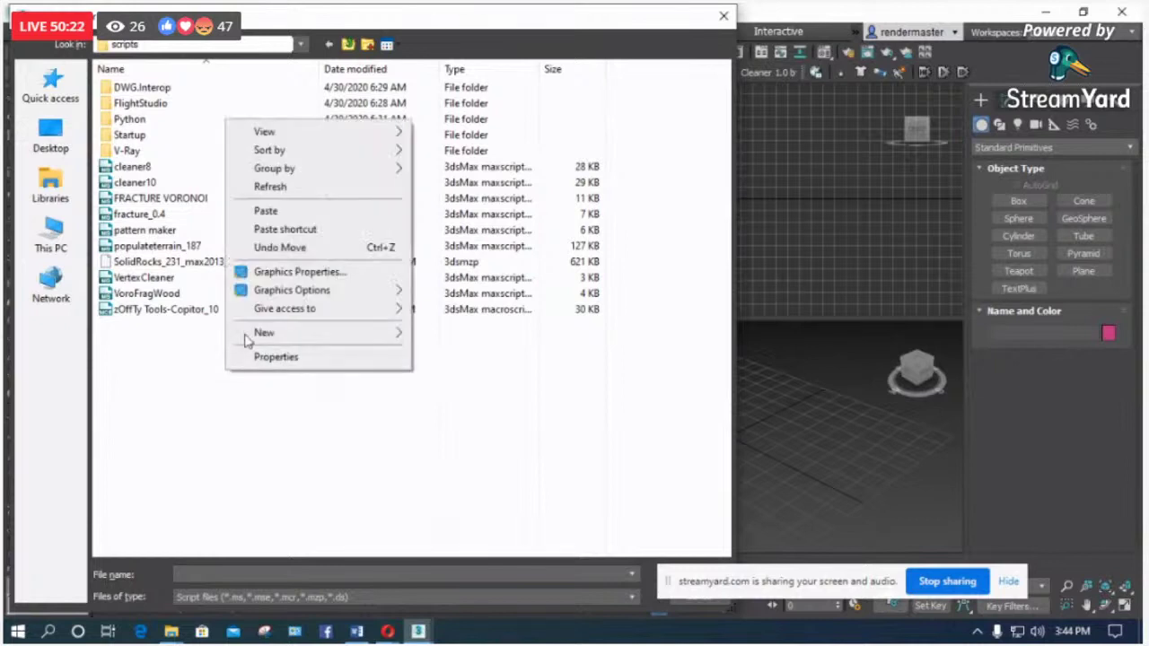
pyautogui.click(274, 216)
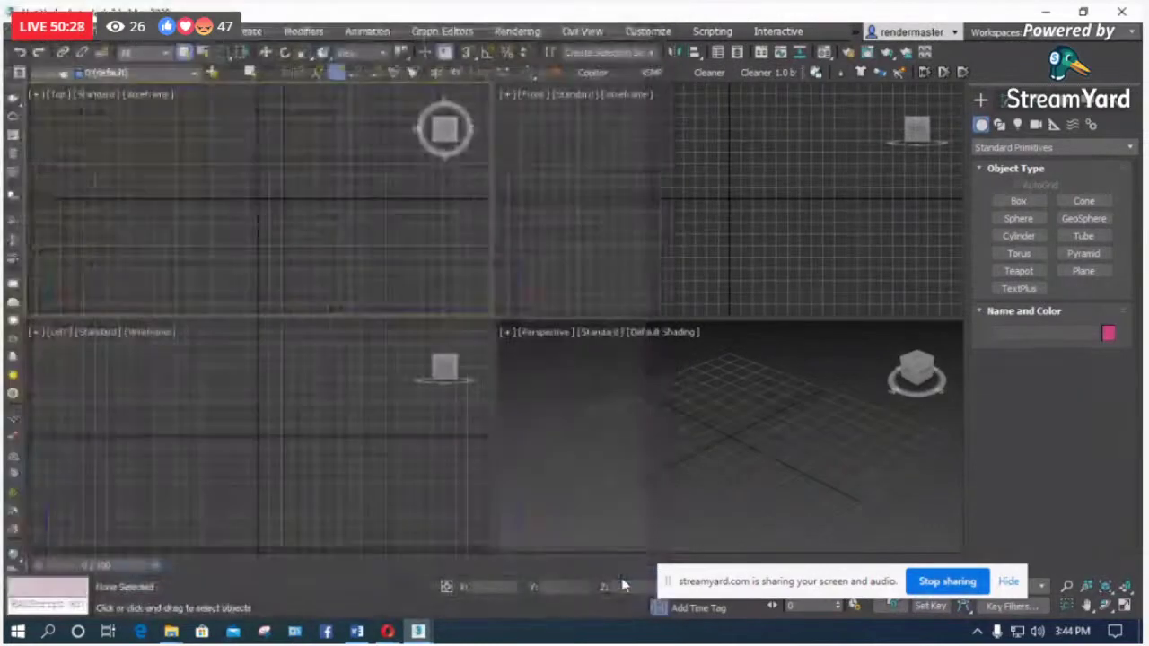
# Step: Run and install the debrismaker2.0 script, then move the Debris Maker v2.0 window aside
pyautogui.click(629, 576)
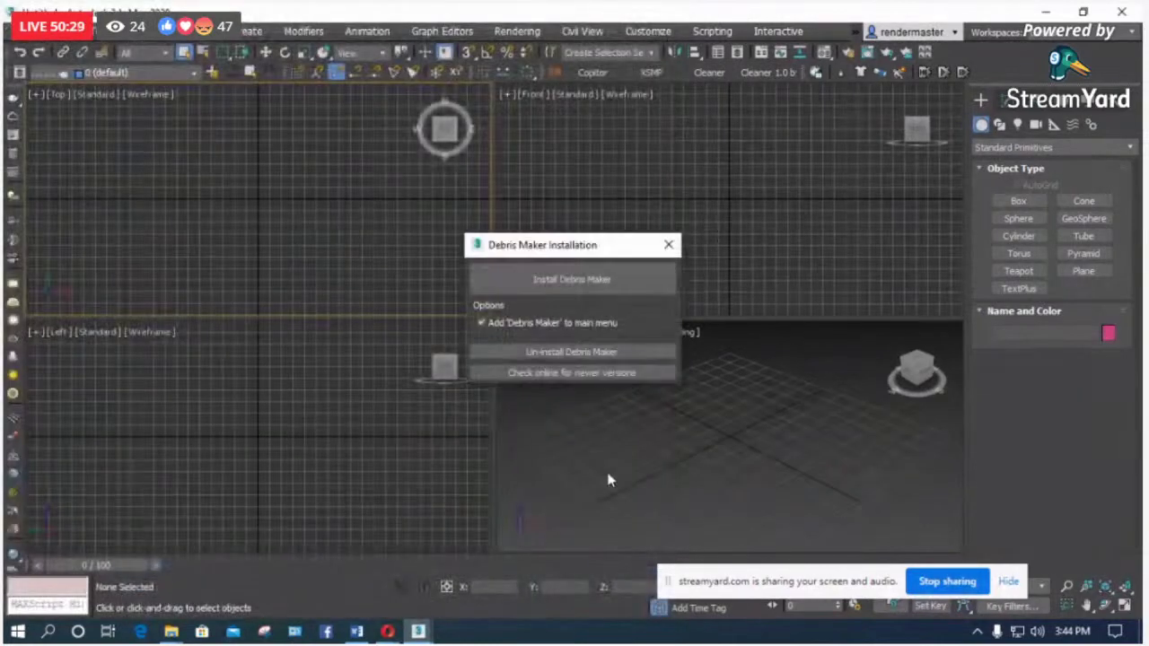
pyautogui.click(581, 281)
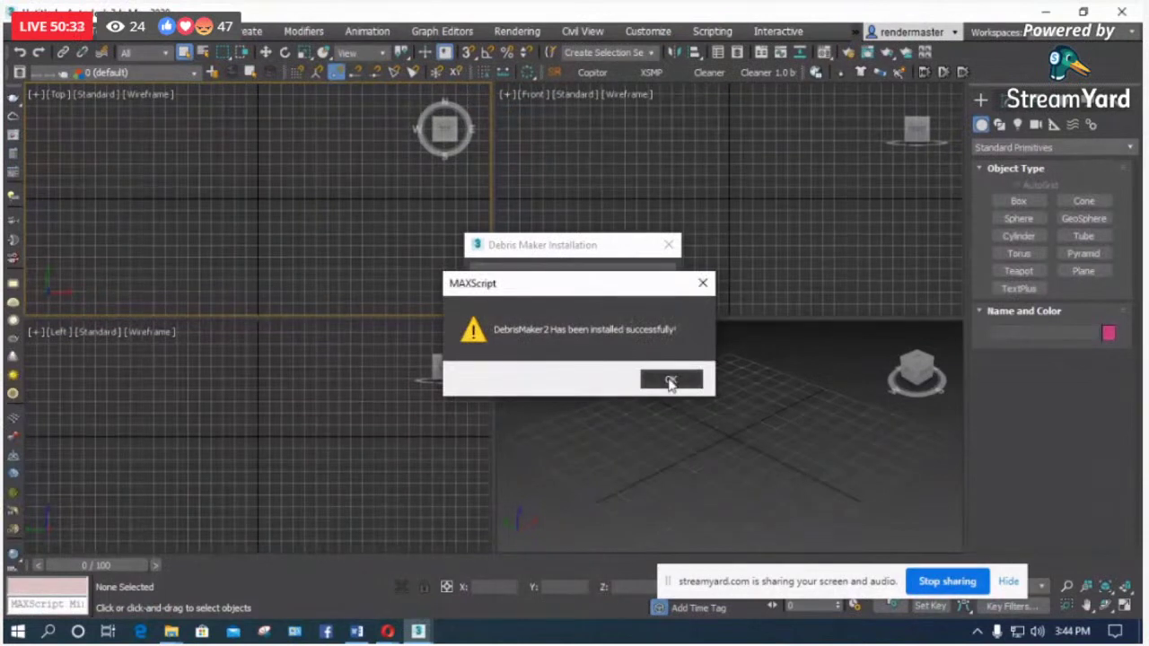
pyautogui.click(673, 378)
pyautogui.moveTo(292, 231); pyautogui.dragTo(207, 142)
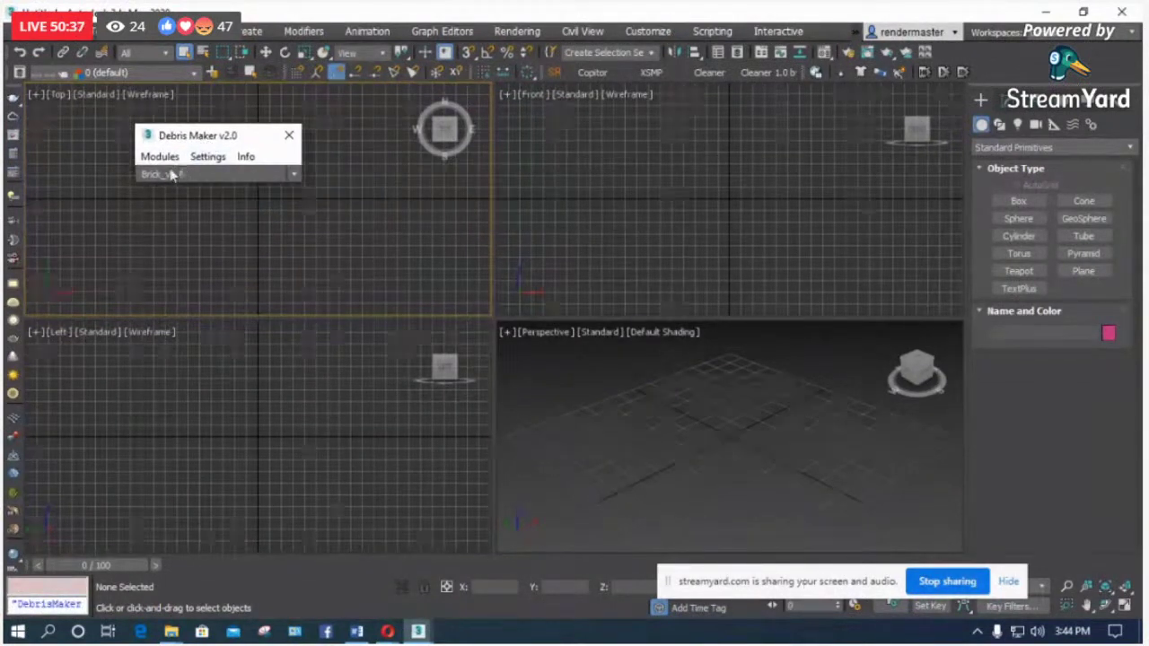
# Step: Generate a row of bricks with Debris Maker's Brick_v1.0 module
pyautogui.click(293, 174)
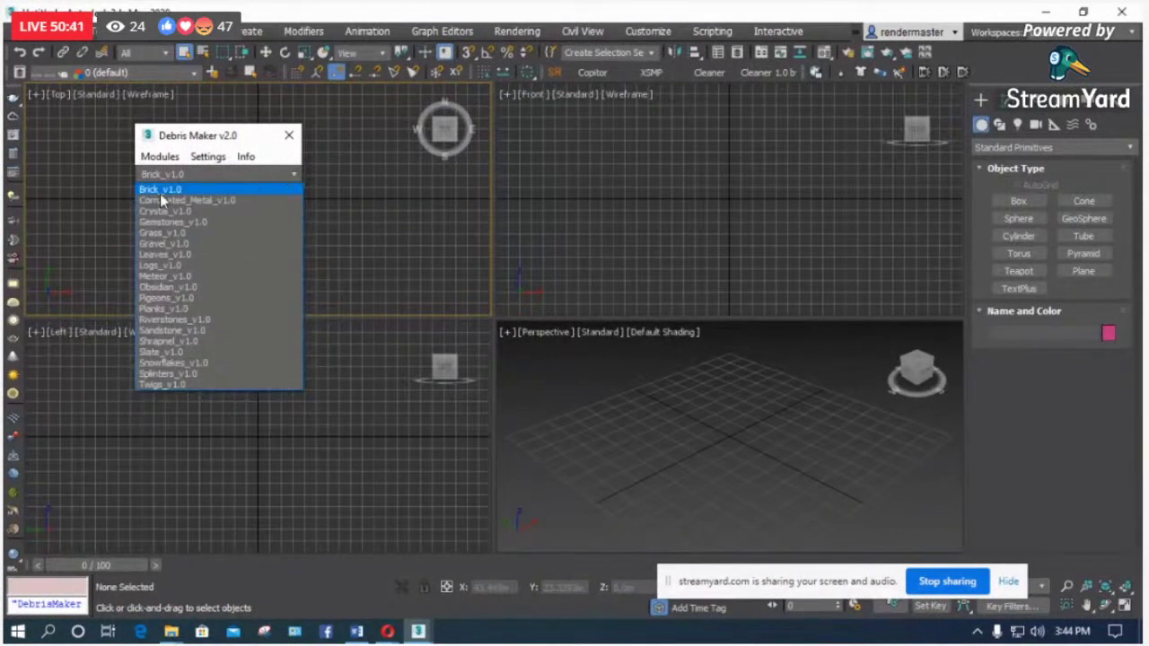
pyautogui.click(162, 190)
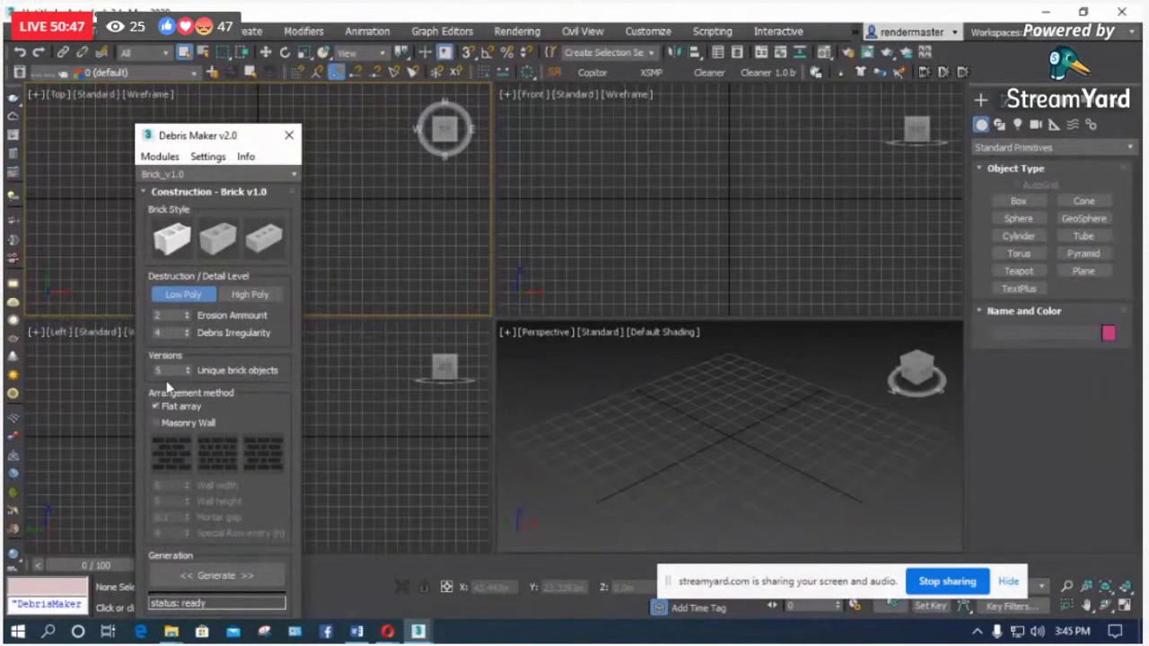
pyautogui.click(208, 576)
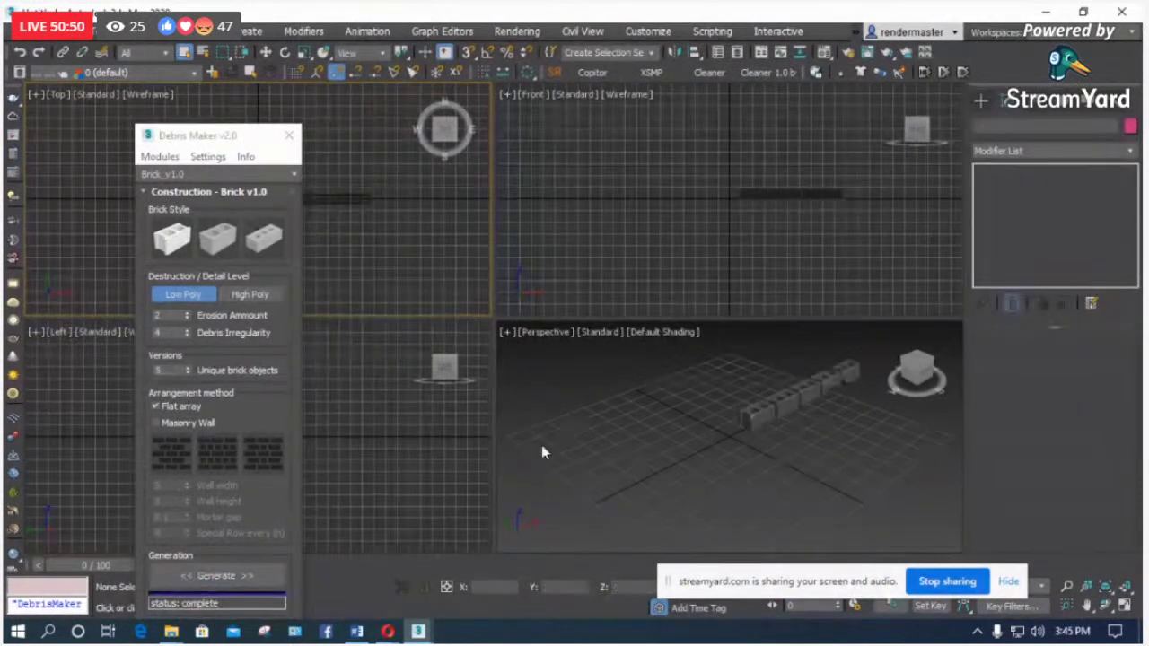
pyautogui.scroll(10, 815, 422)
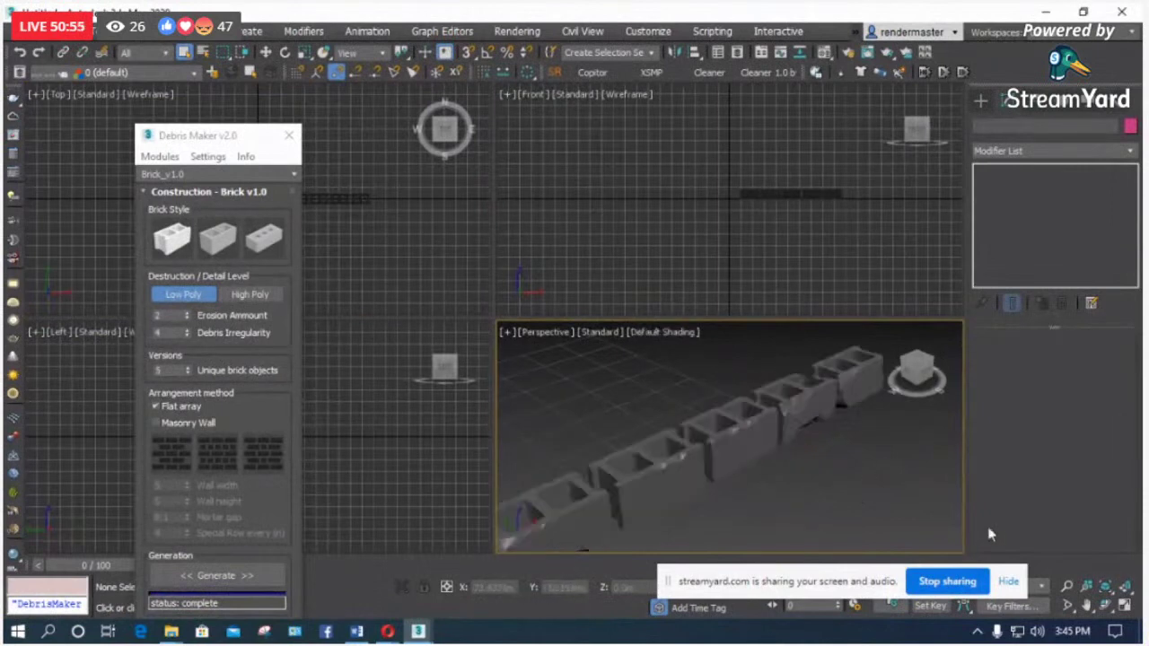
# Step: Maximize the Perspective view and move the brick row back along Y
pyautogui.click(1125, 611)
pyautogui.scroll(-10, 815, 360)
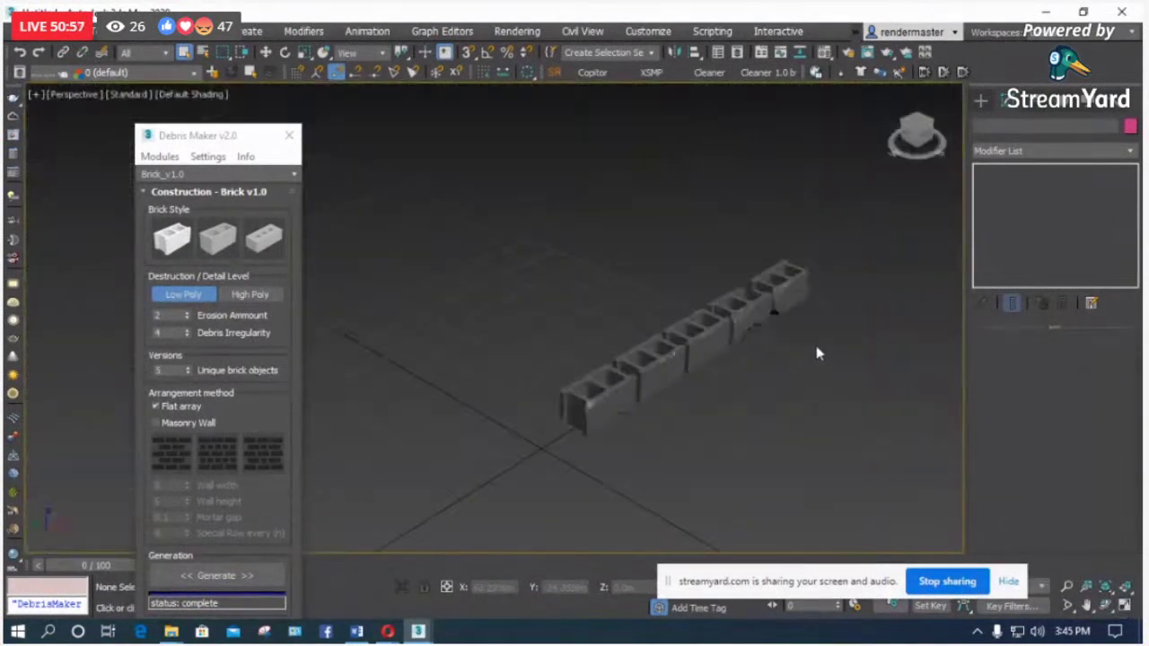
pyautogui.moveTo(835, 269); pyautogui.dragTo(536, 475)
pyautogui.press('w')
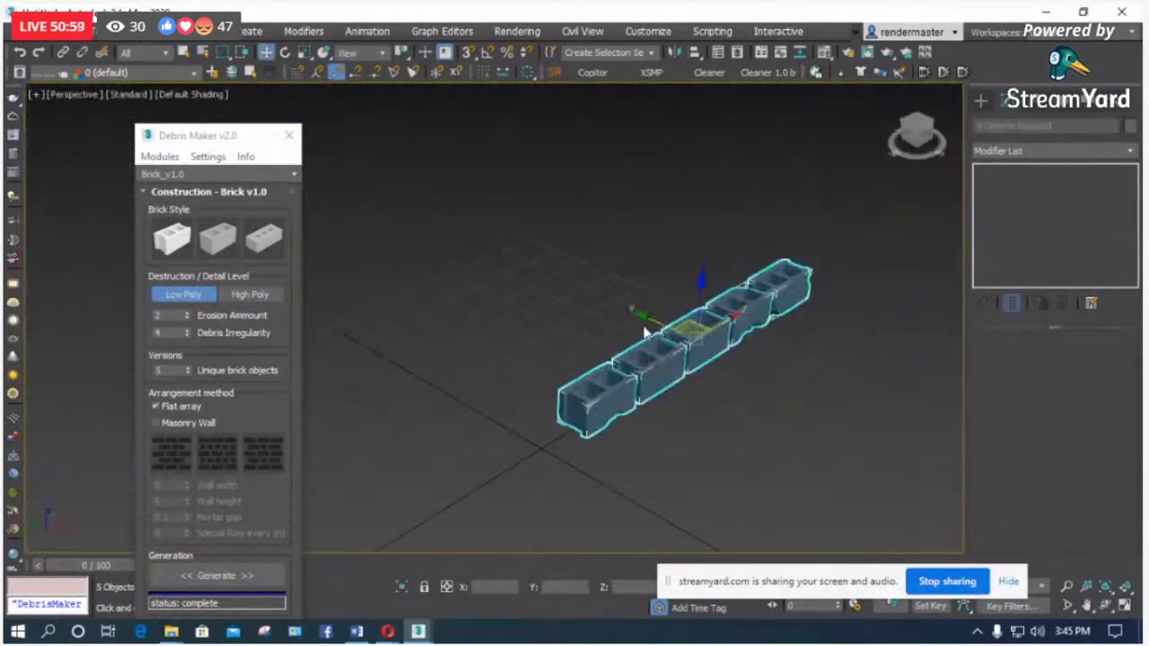
pyautogui.moveTo(644, 332); pyautogui.dragTo(608, 377)
pyautogui.click(608, 377)
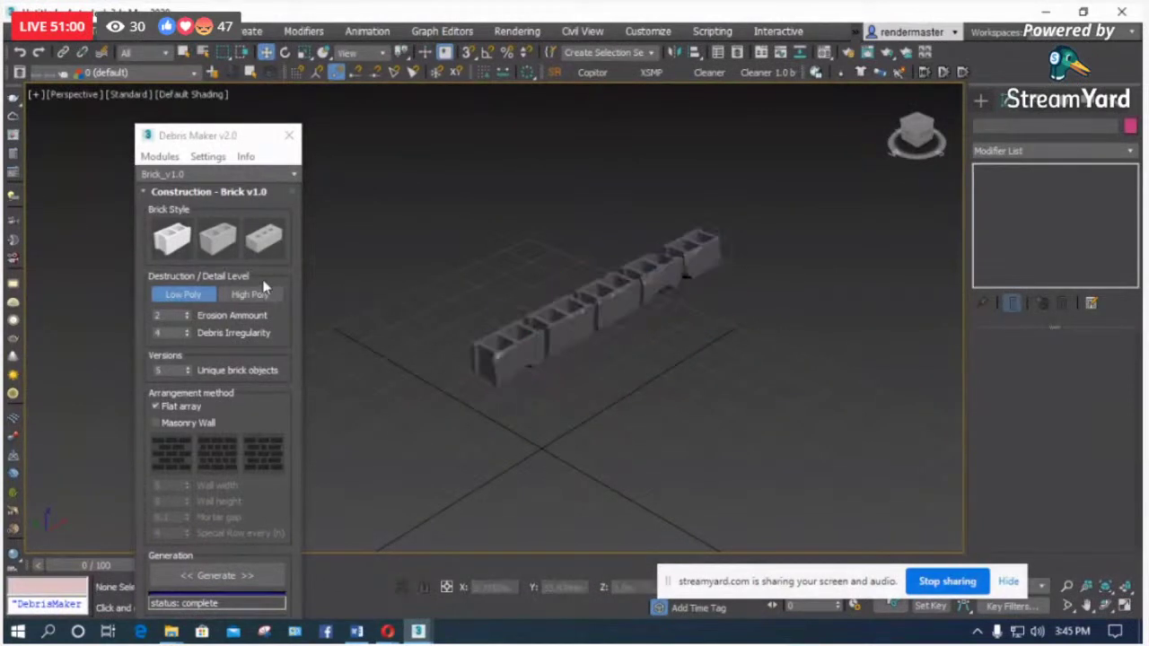
pyautogui.click(192, 176)
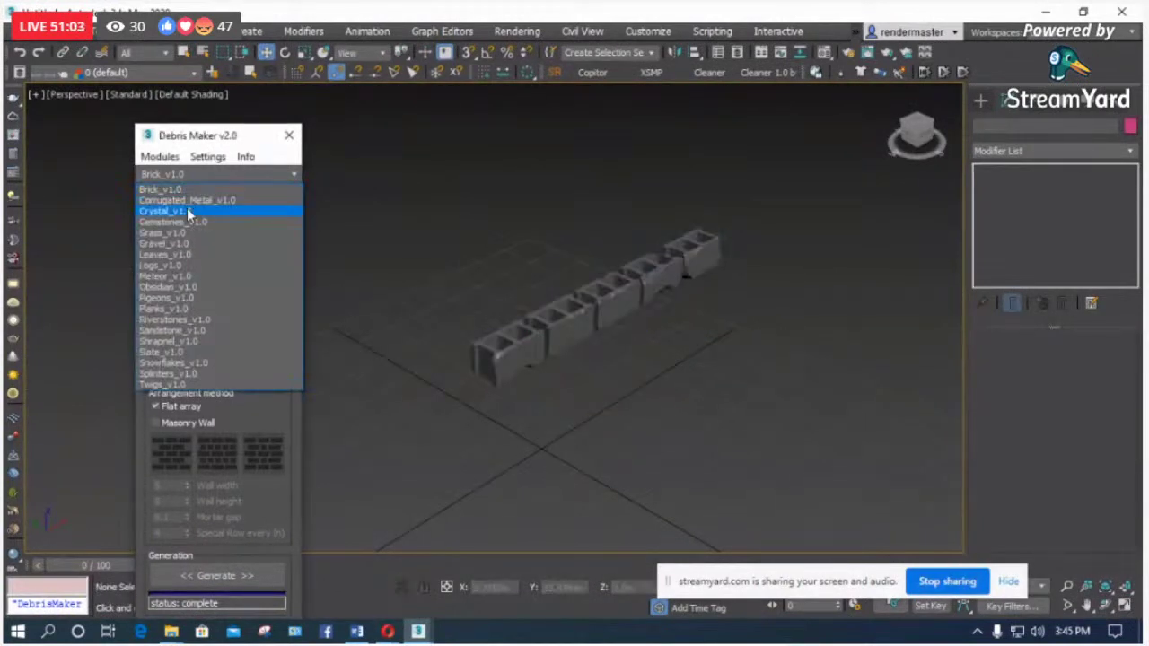
# Step: Generate five Grass_v1.0 tufts and inspect them zoomed in from the Left view
pyautogui.click(181, 235)
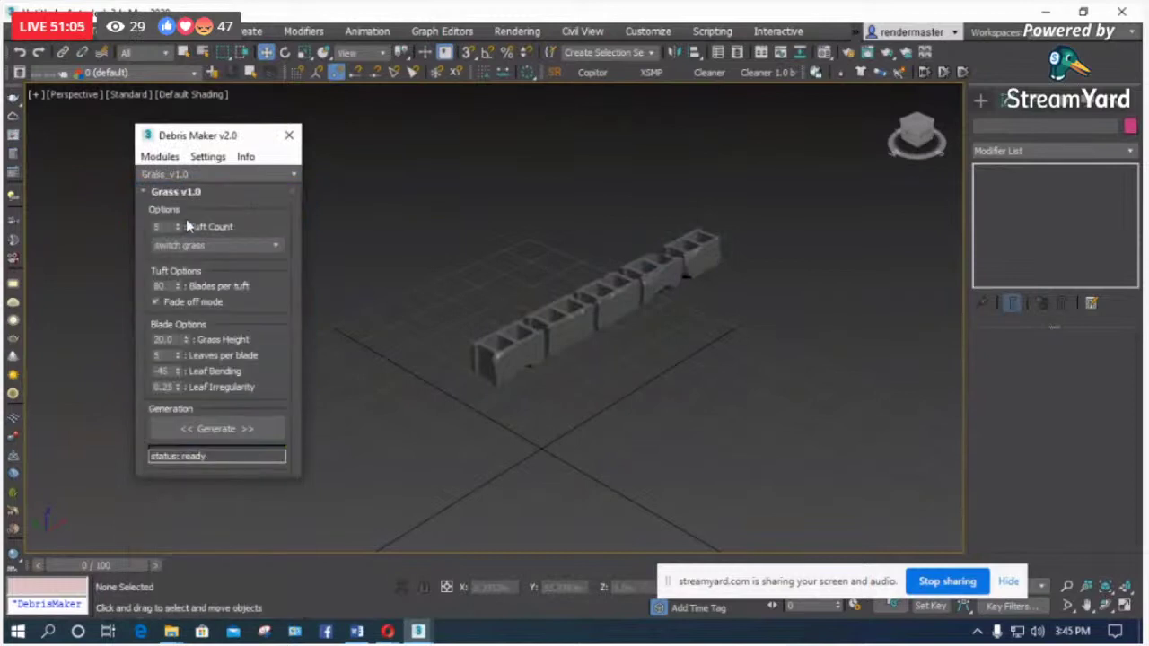
pyautogui.click(224, 432)
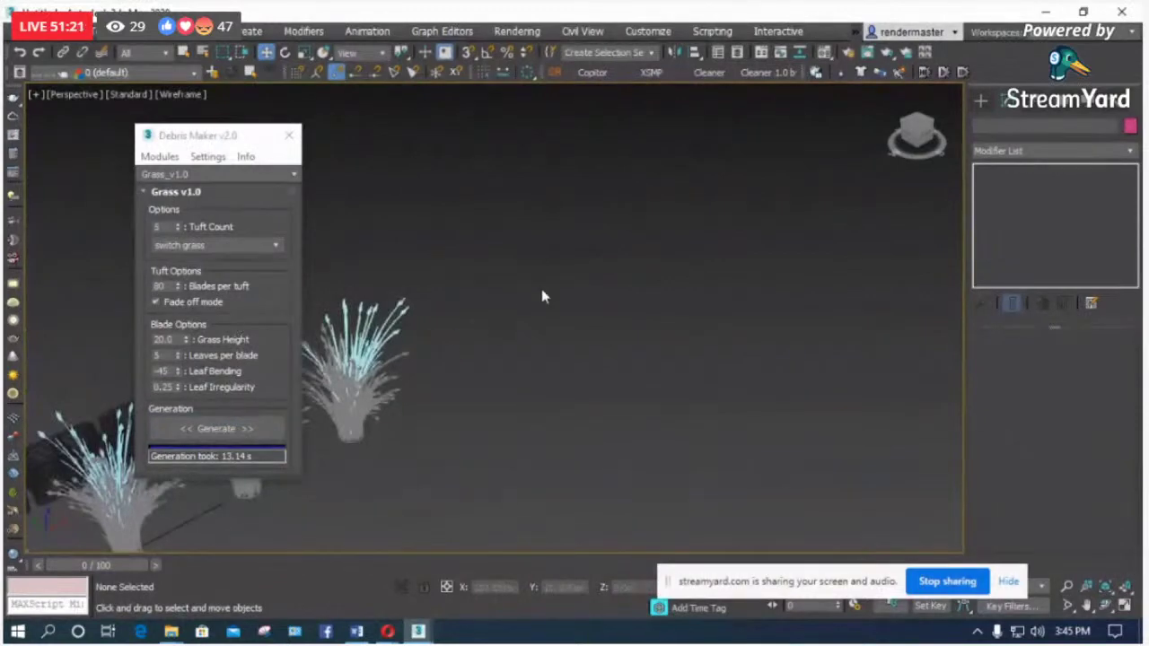
pyautogui.press('F3')
pyautogui.scroll(-2, 595, 321)
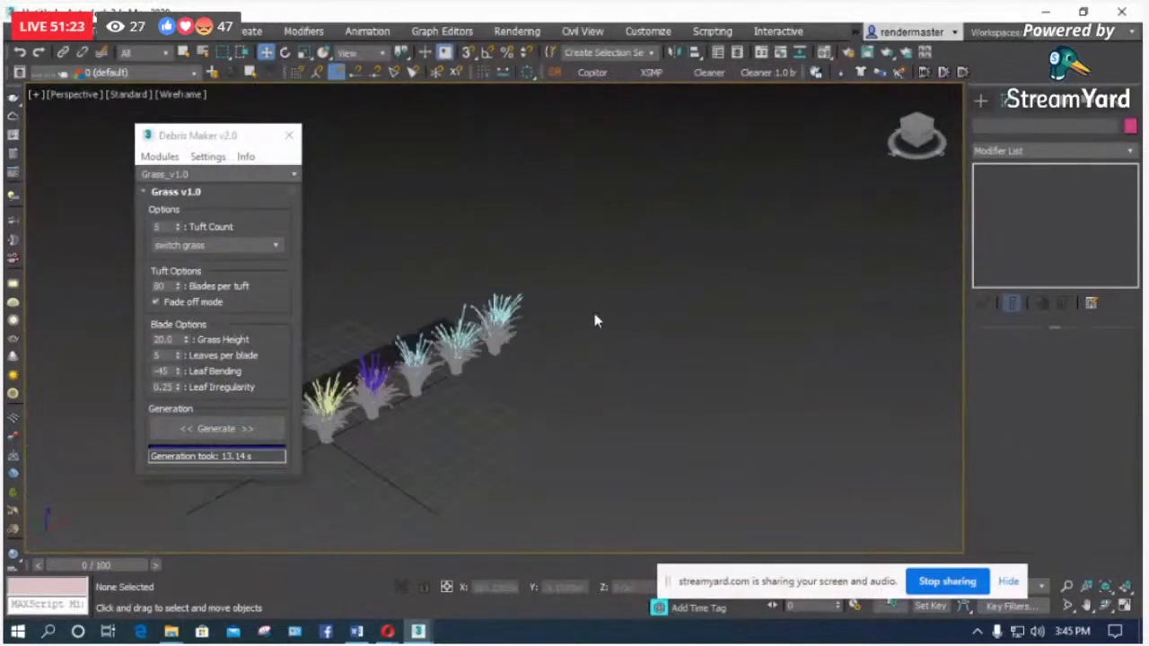
pyautogui.press('l')
pyautogui.press('z')
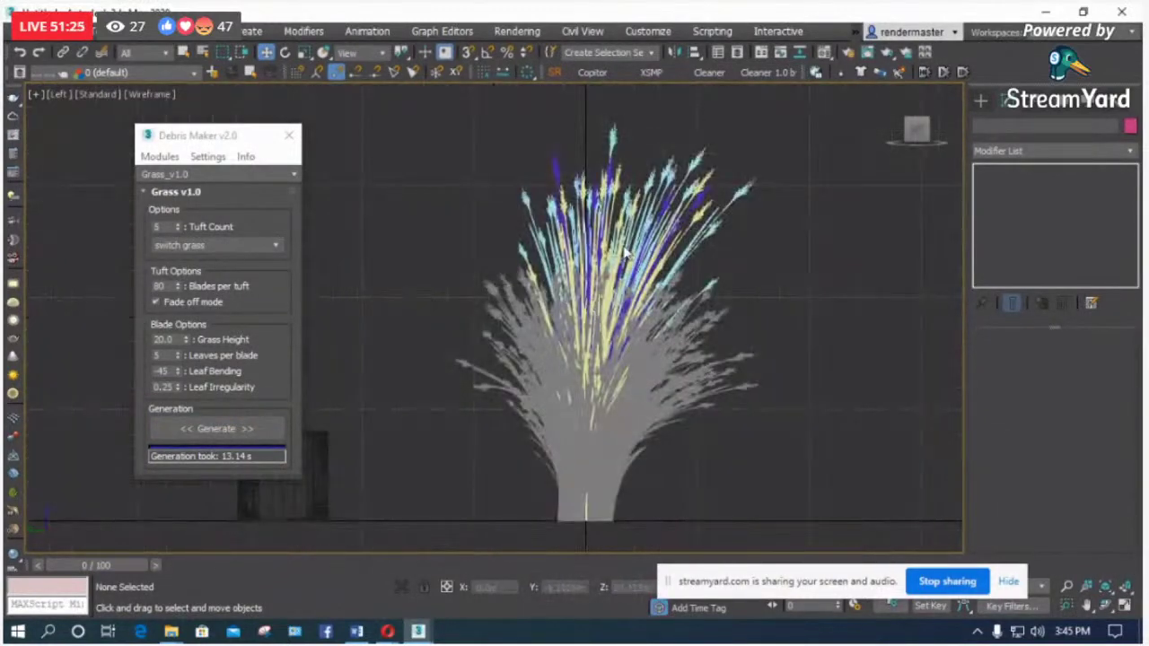
pyautogui.scroll(3, 625, 254)
pyautogui.scroll(-1, 628, 215)
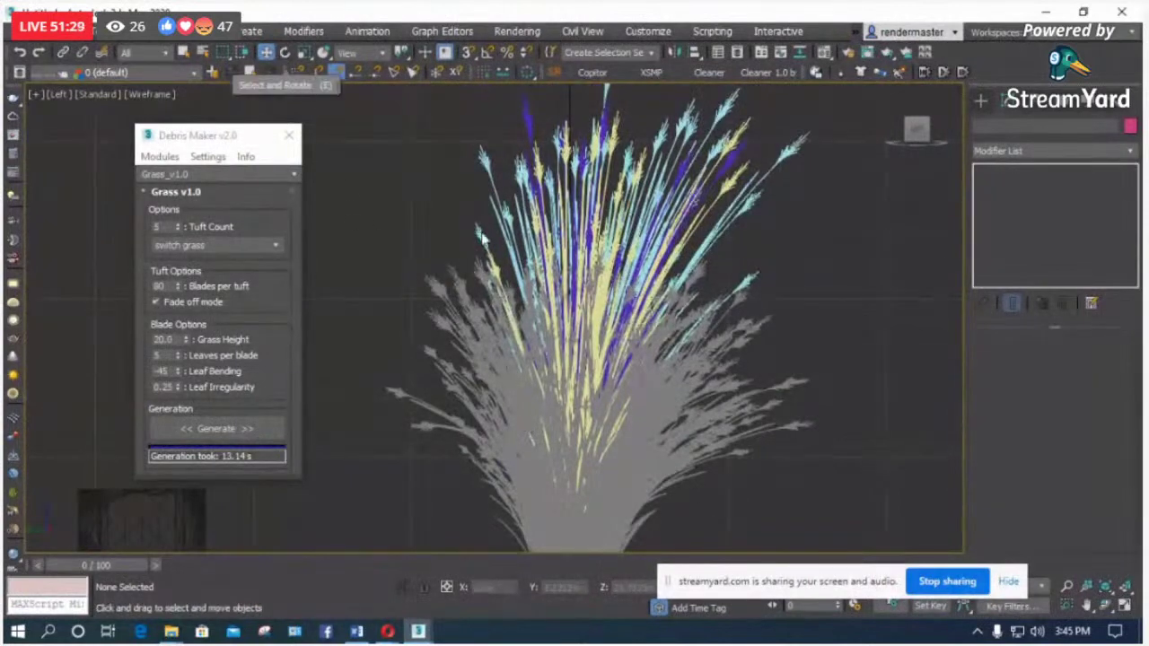
pyautogui.scroll(-4, 526, 271)
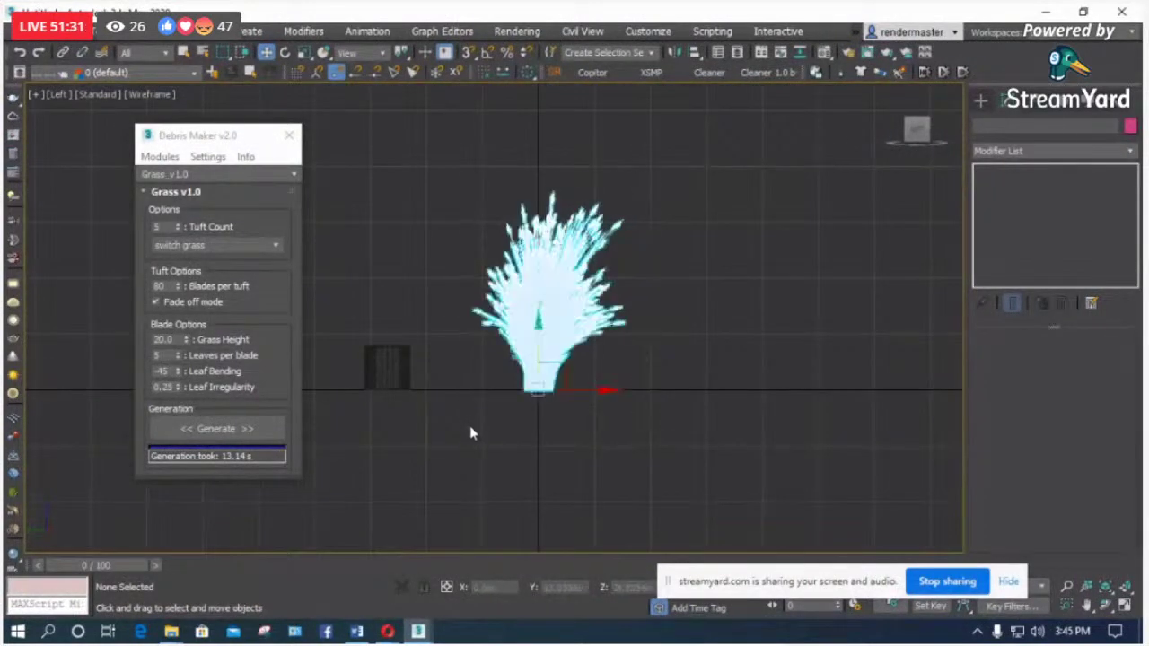
# Step: Delete the grass tufts, then orbit a shaded Top view to tilt the brick row
pyautogui.press('Delete')
pyautogui.click(196, 177)
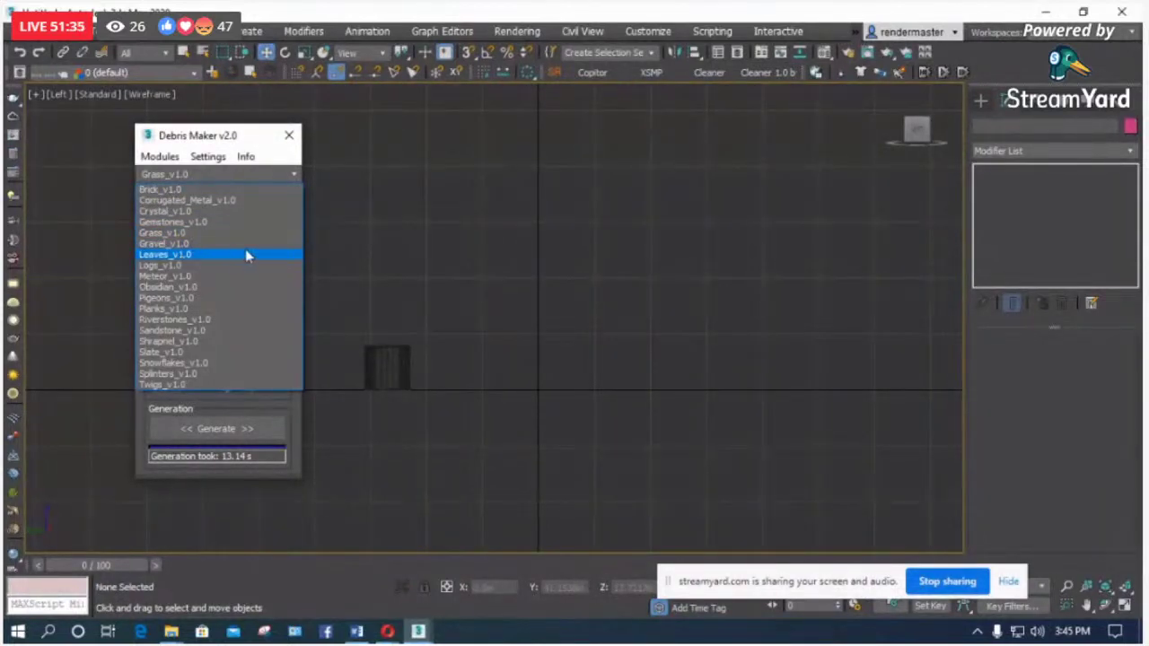
pyautogui.click(526, 260)
pyautogui.press('t')
pyautogui.press('z')
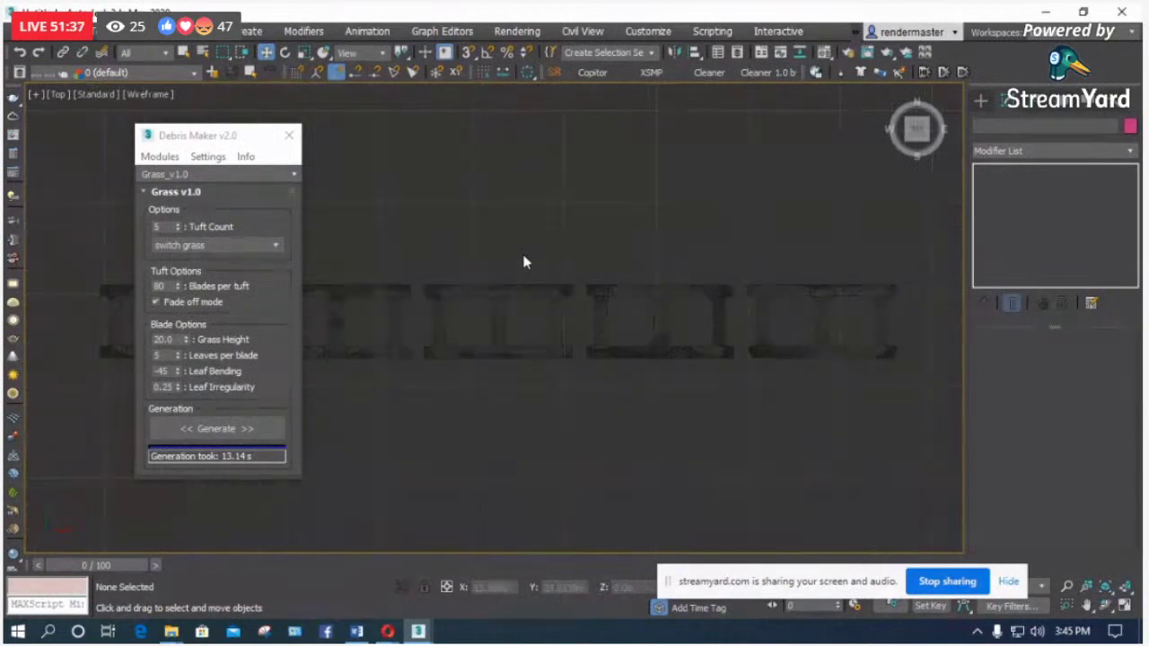
pyautogui.press('F3')
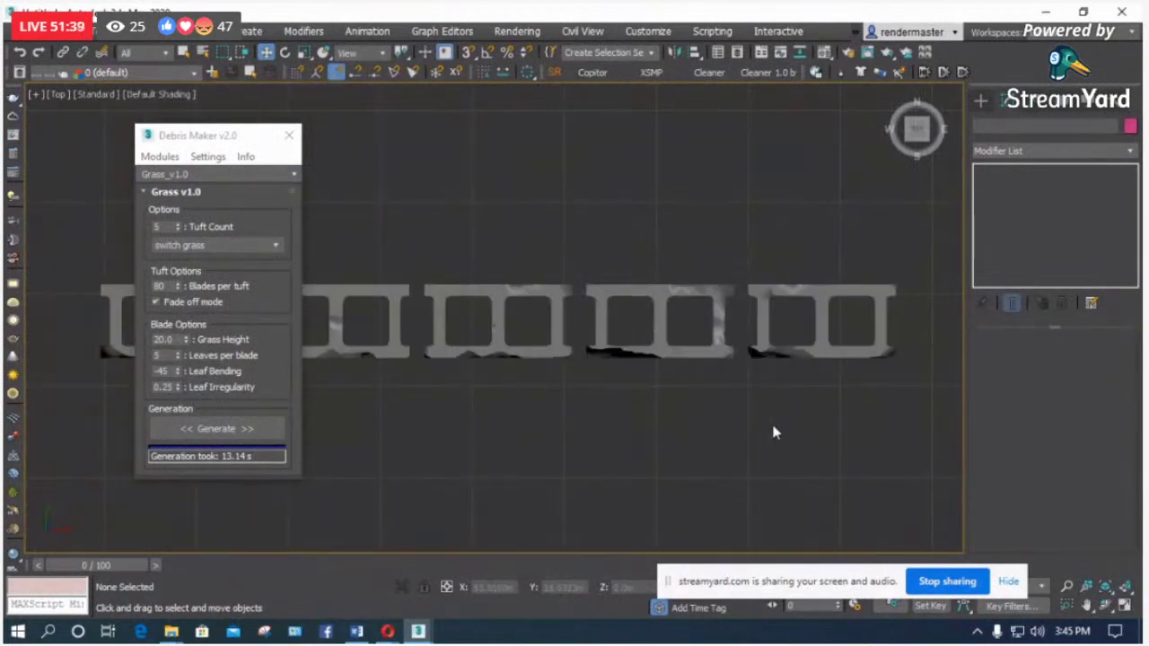
pyautogui.click(1105, 608)
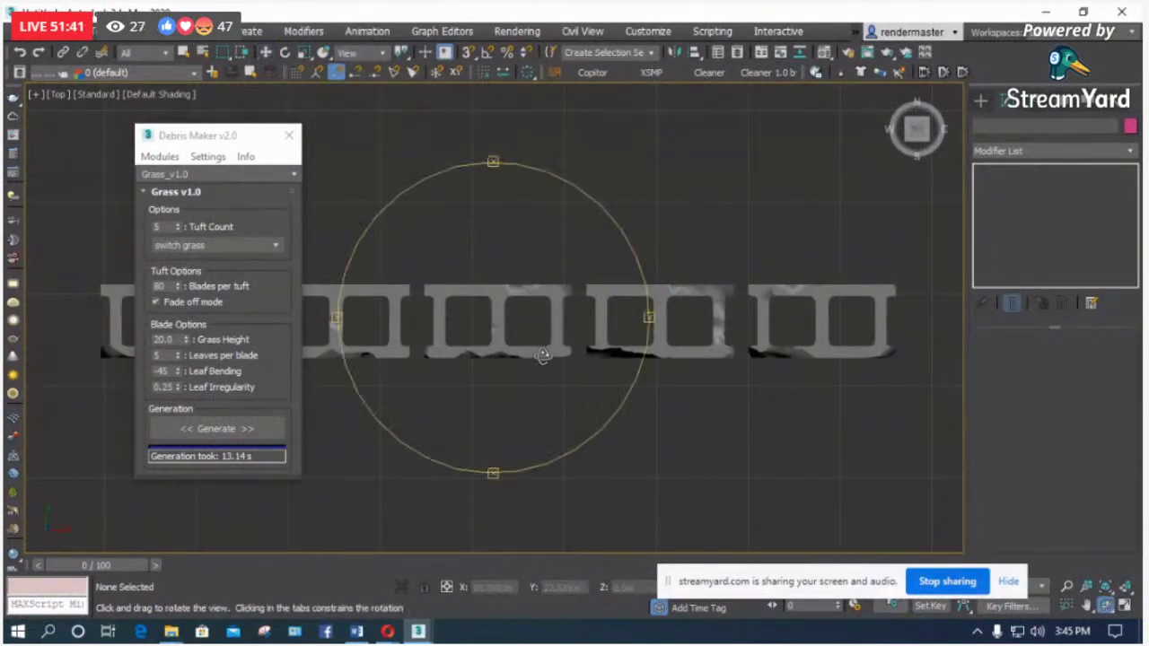
pyautogui.moveTo(544, 356); pyautogui.dragTo(481, 212)
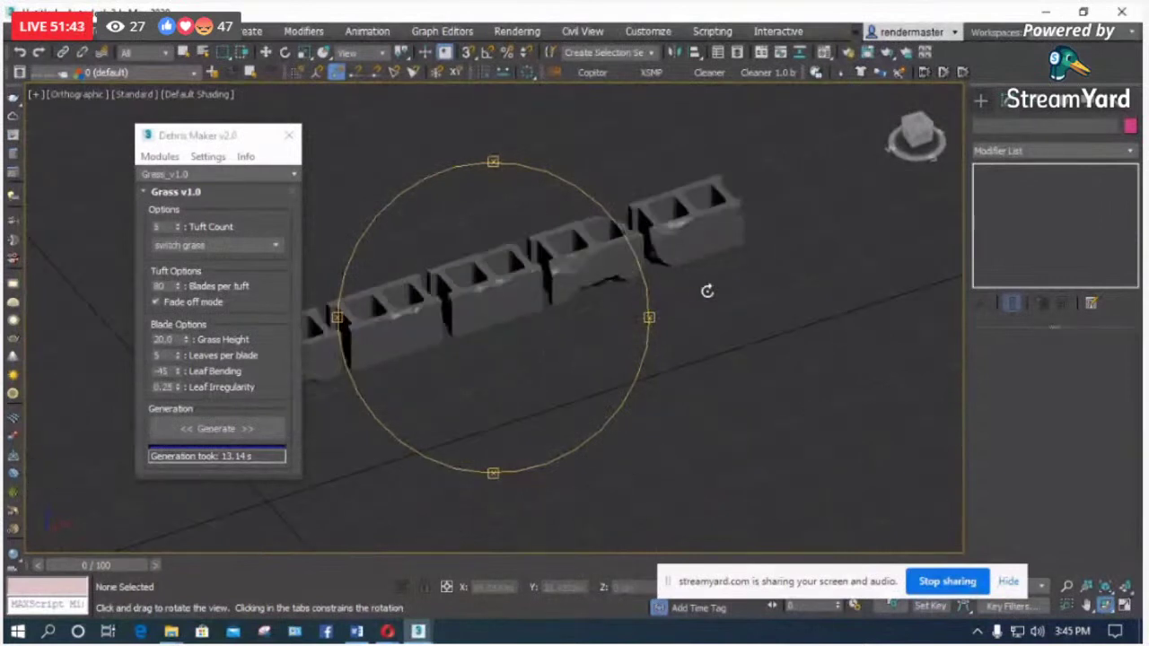
pyautogui.rightClick(759, 293)
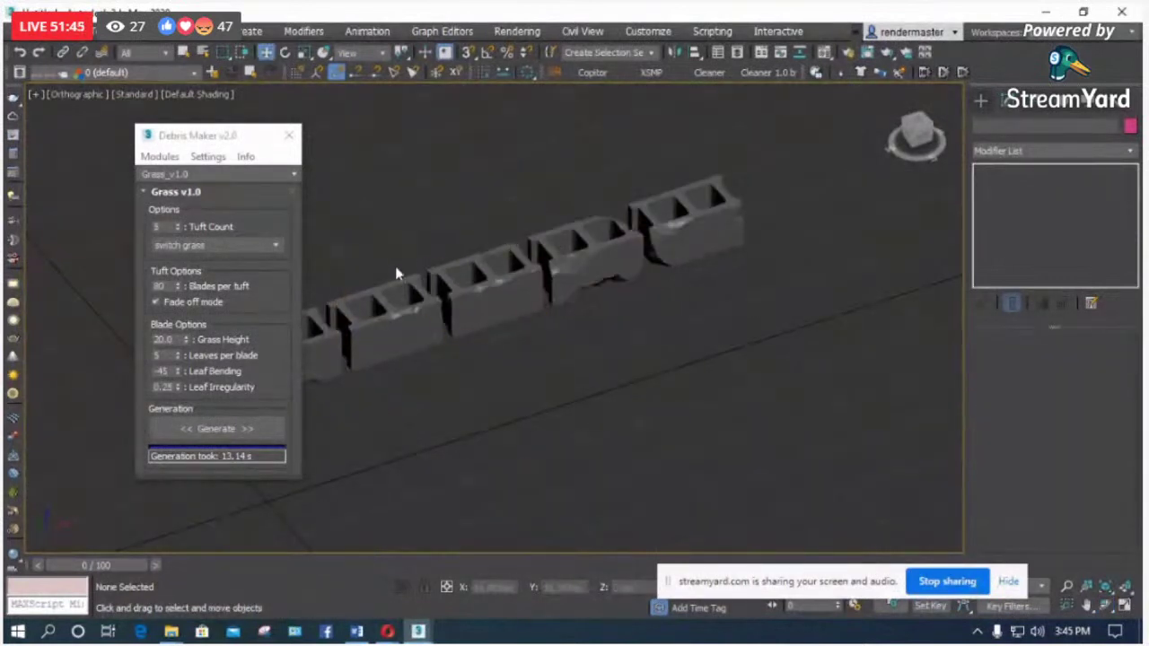
# Step: Generate wood logs with the Logs_v1.0 module and show them with Edged Faces
pyautogui.click(185, 174)
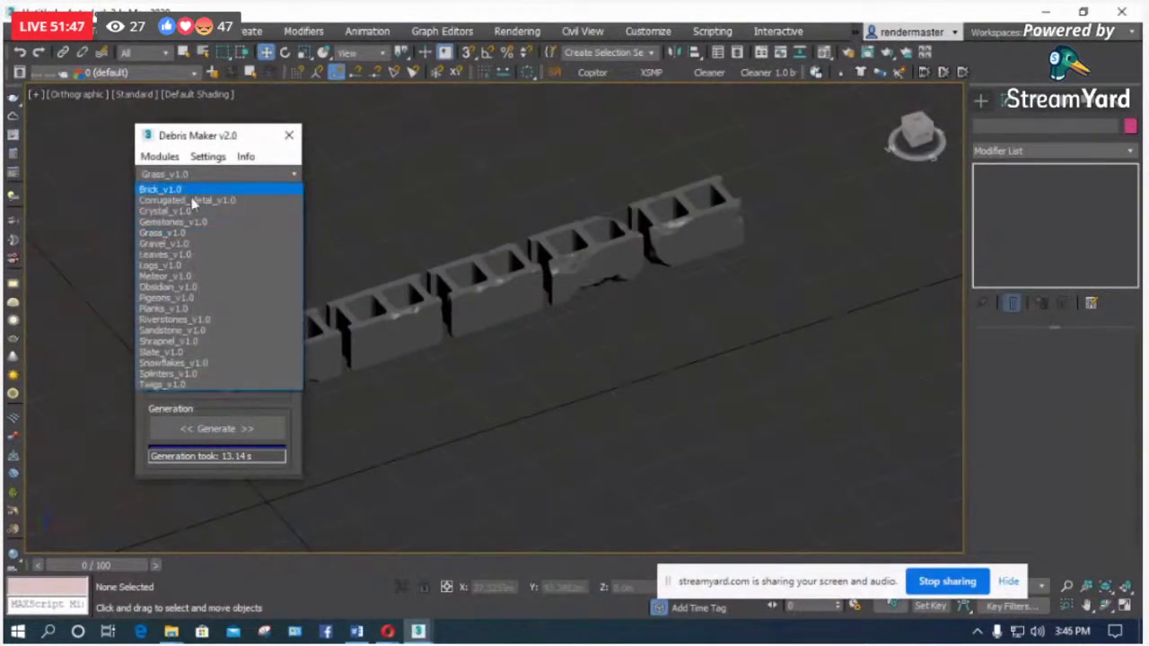
pyautogui.click(178, 267)
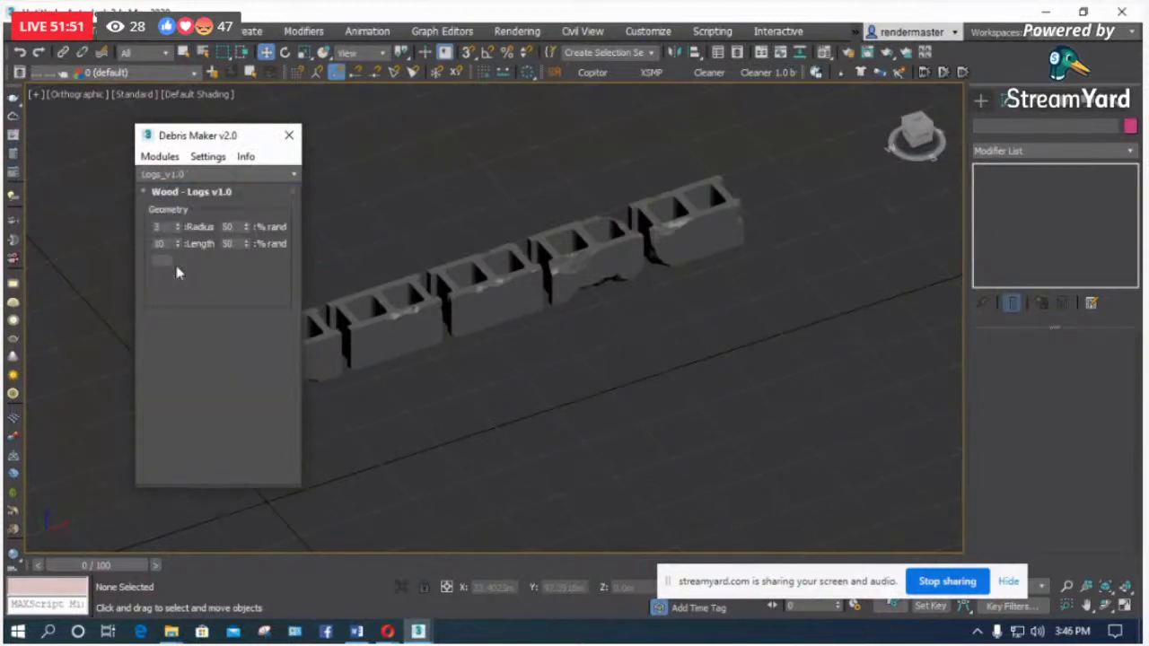
pyautogui.click(212, 439)
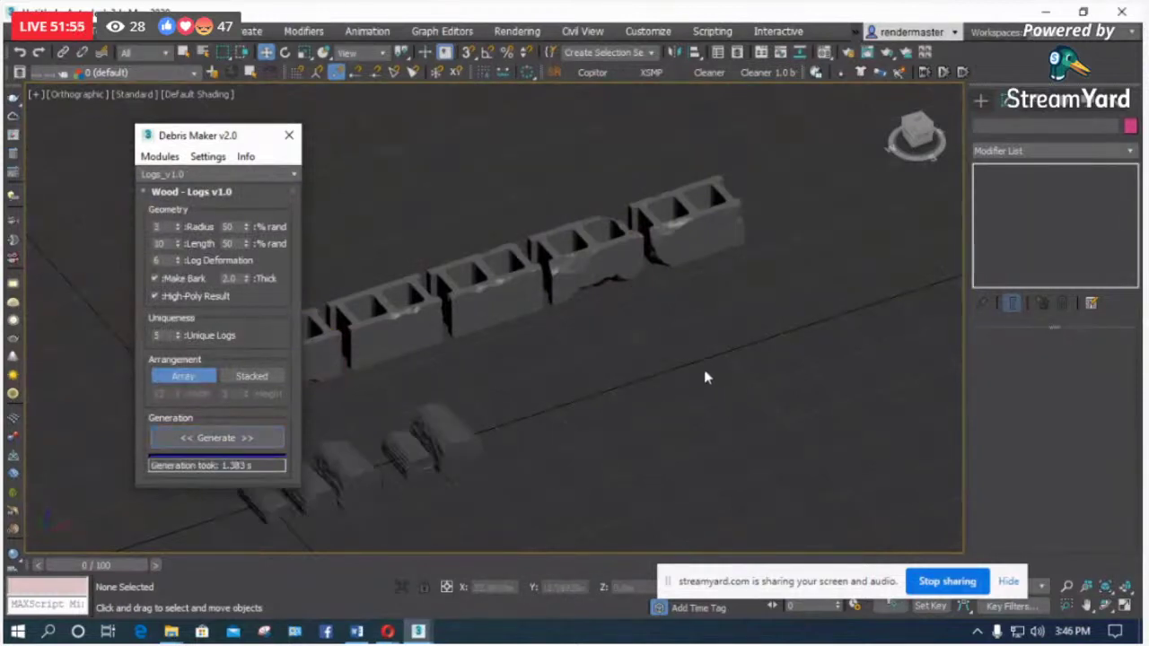
pyautogui.scroll(5, 438, 454)
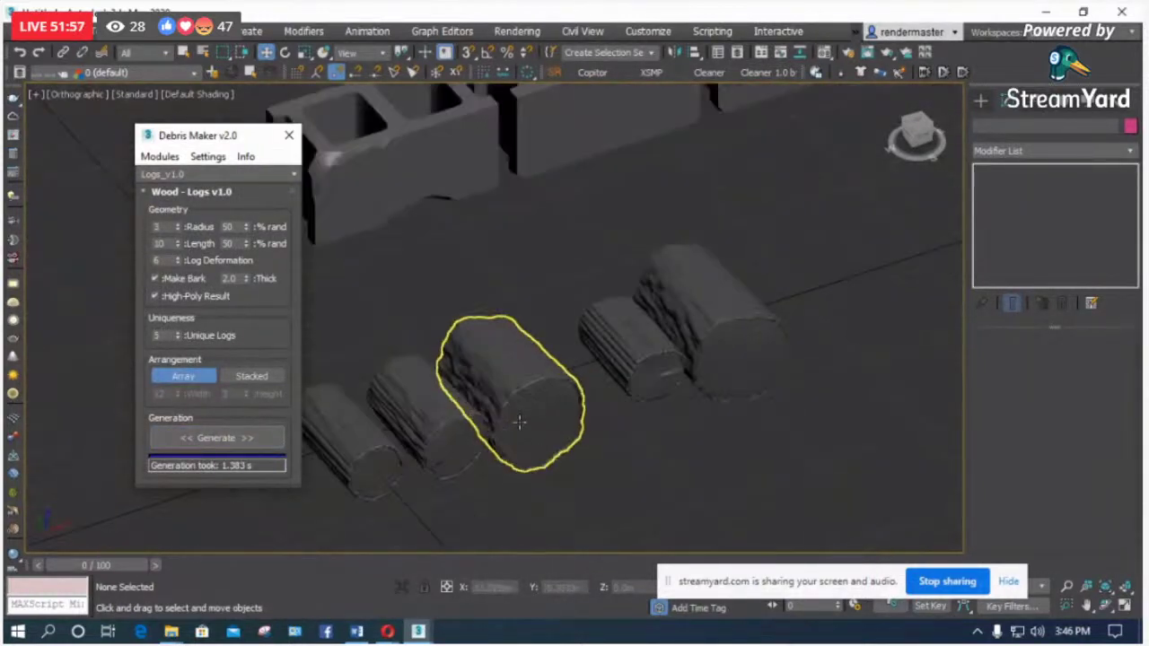
pyautogui.press('F4')
# Step: Select and delete all the generated logs, leaving the brick row
pyautogui.click(746, 357)
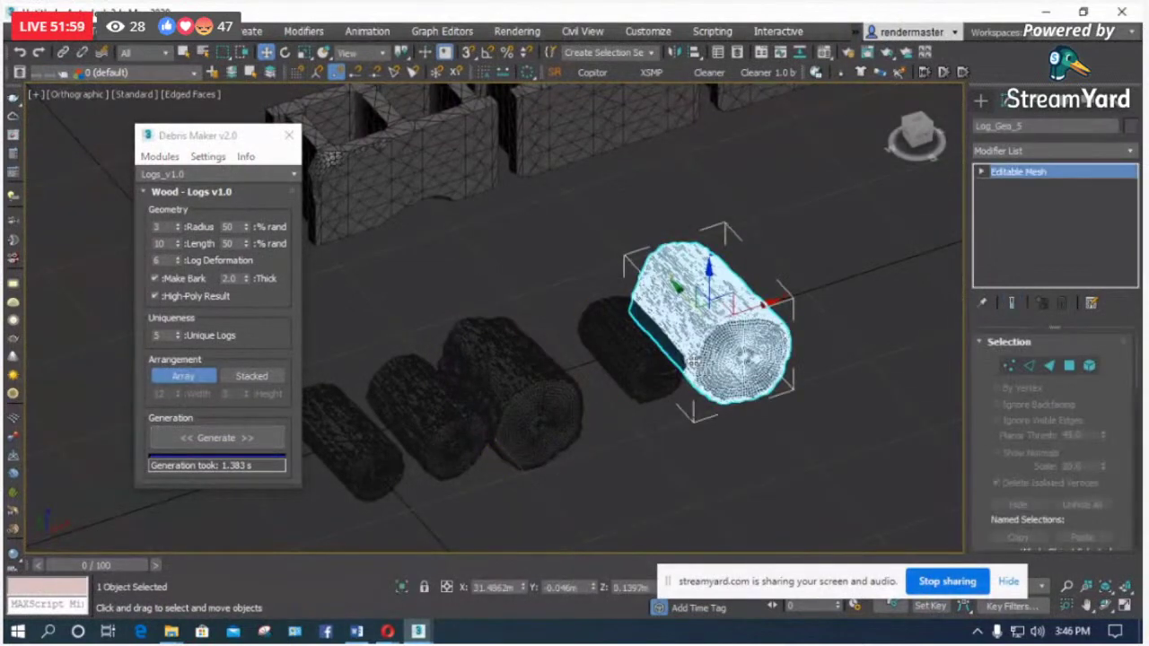
pyautogui.keyDown('alt'); pyautogui.moveTo(718, 359); pyautogui.dragTo(699, 359, button='middle'); pyautogui.keyUp('alt')
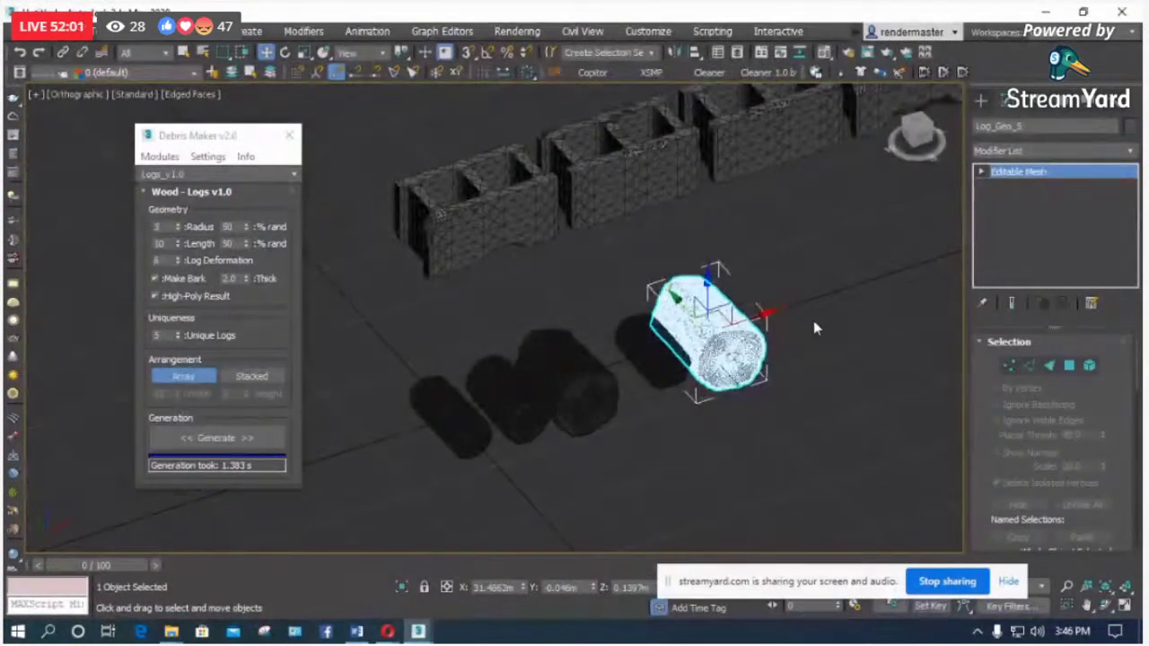
pyautogui.moveTo(814, 321); pyautogui.dragTo(501, 450)
pyautogui.press('Delete')
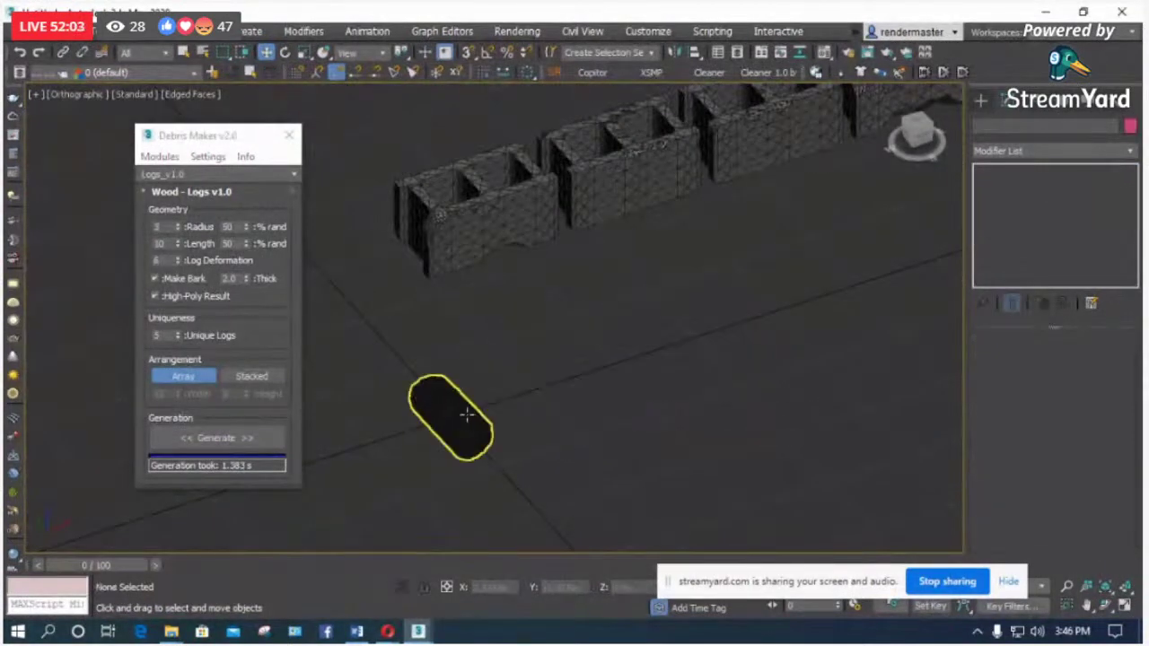
pyautogui.click(446, 408)
pyautogui.press('Delete')
pyautogui.click(256, 175)
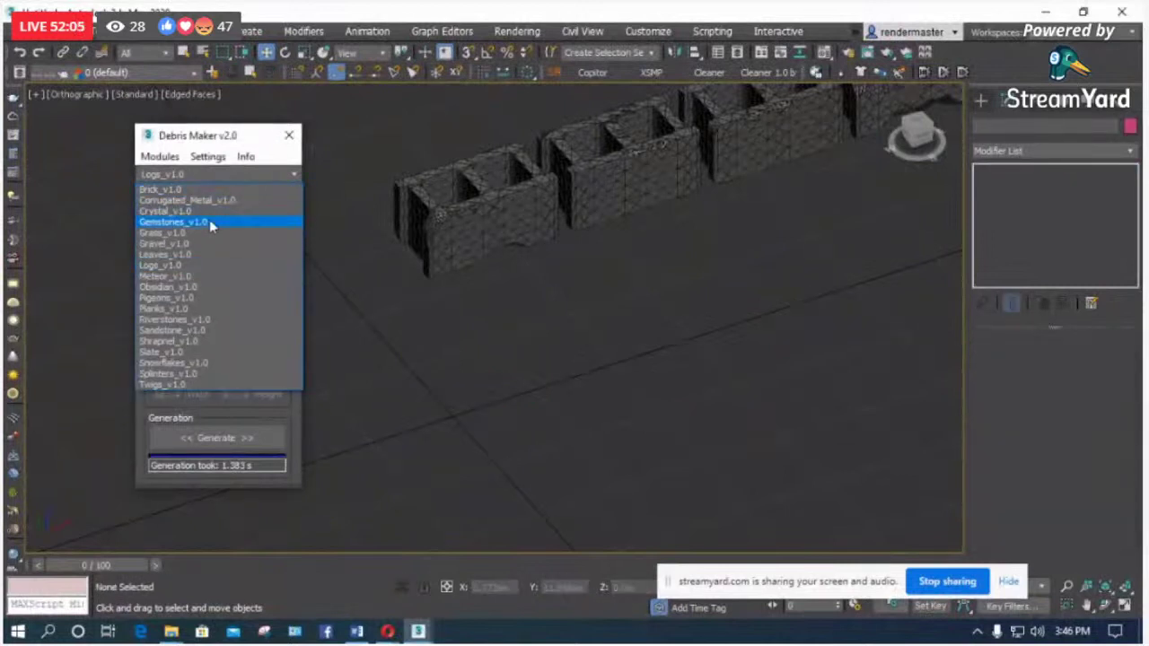
# Step: Generate a field of leaves with Debris Maker's Leaves_v1.0 module
pyautogui.click(178, 255)
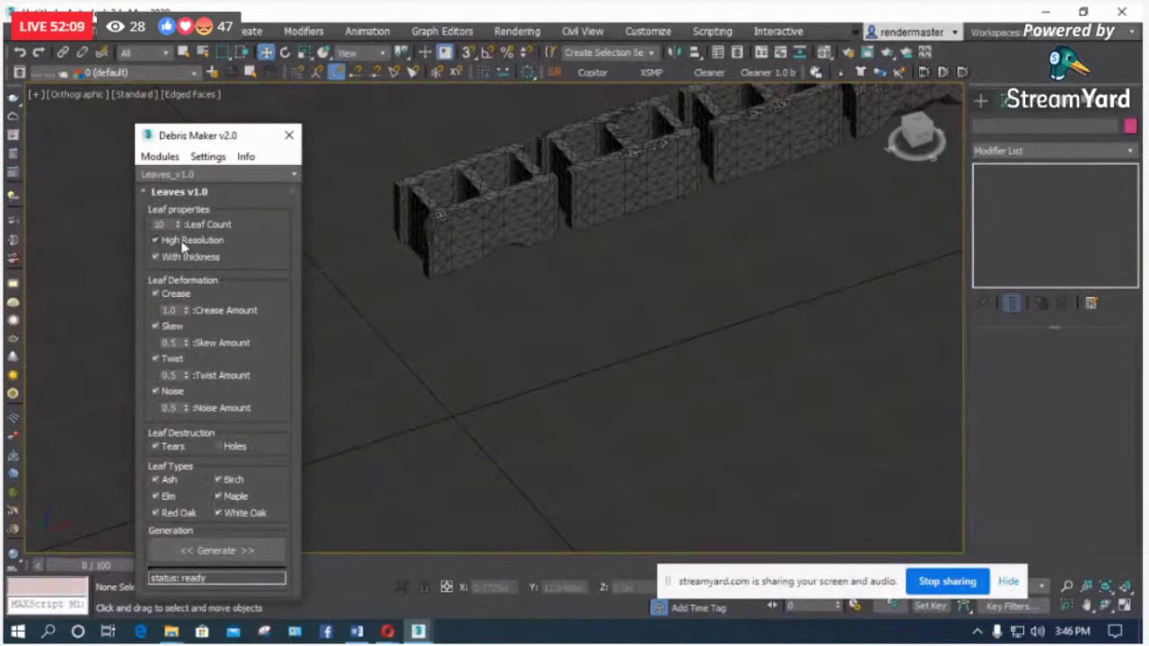
pyautogui.click(222, 554)
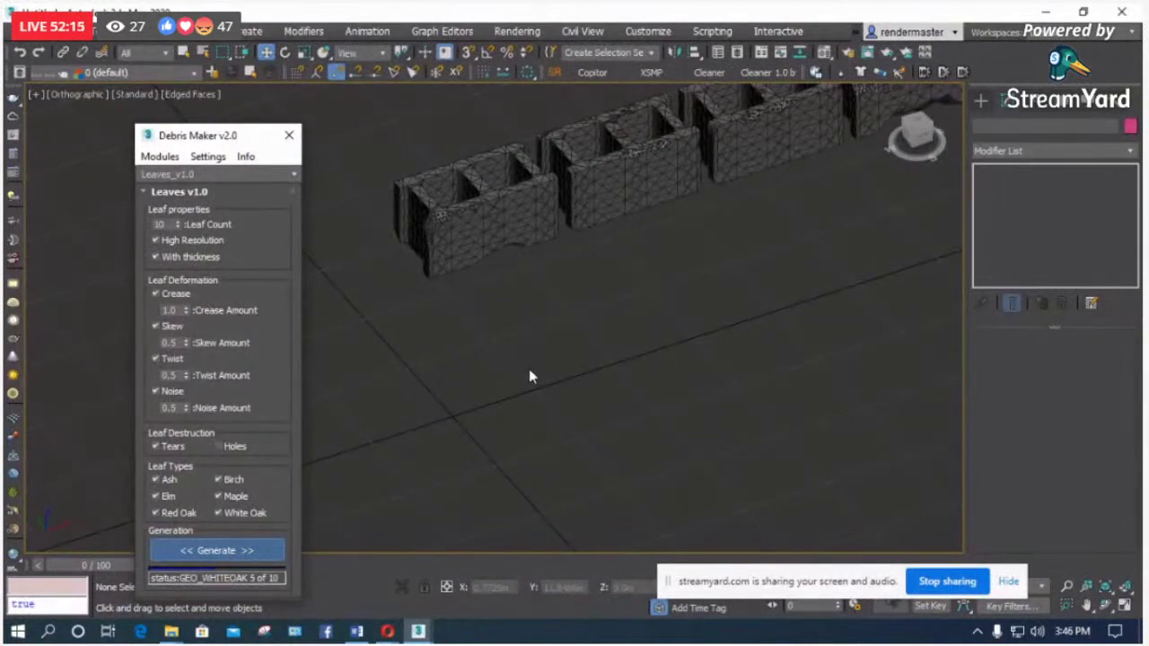
pyautogui.scroll(-6, 525, 364)
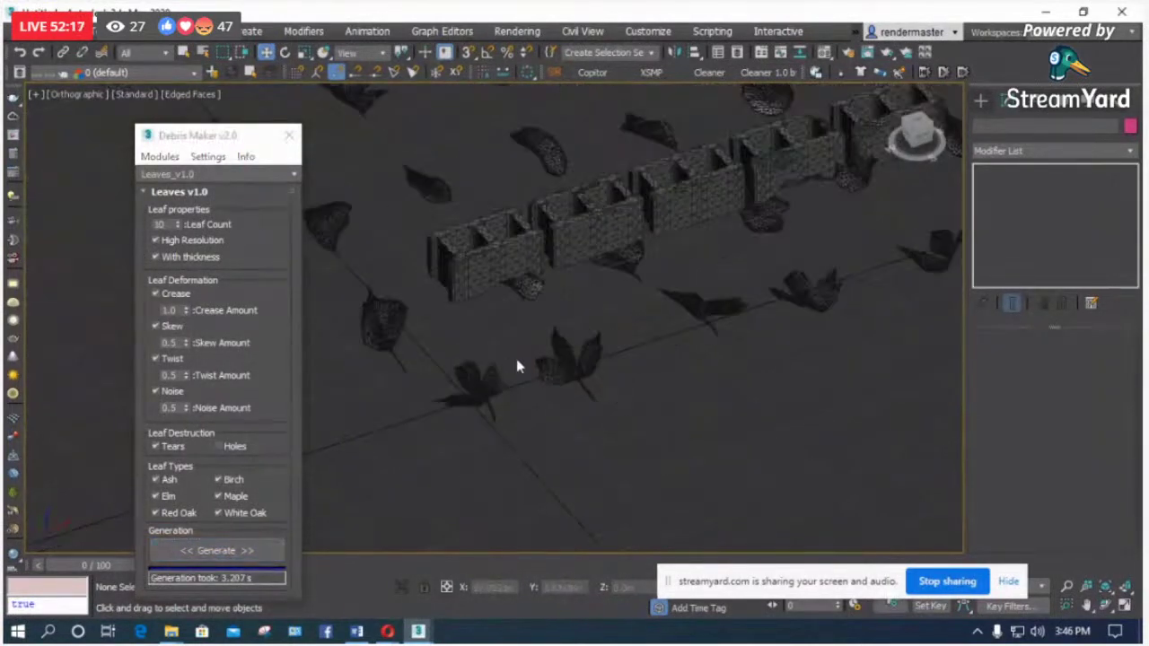
pyautogui.scroll(-2, 537, 337)
pyautogui.scroll(5, 826, 290)
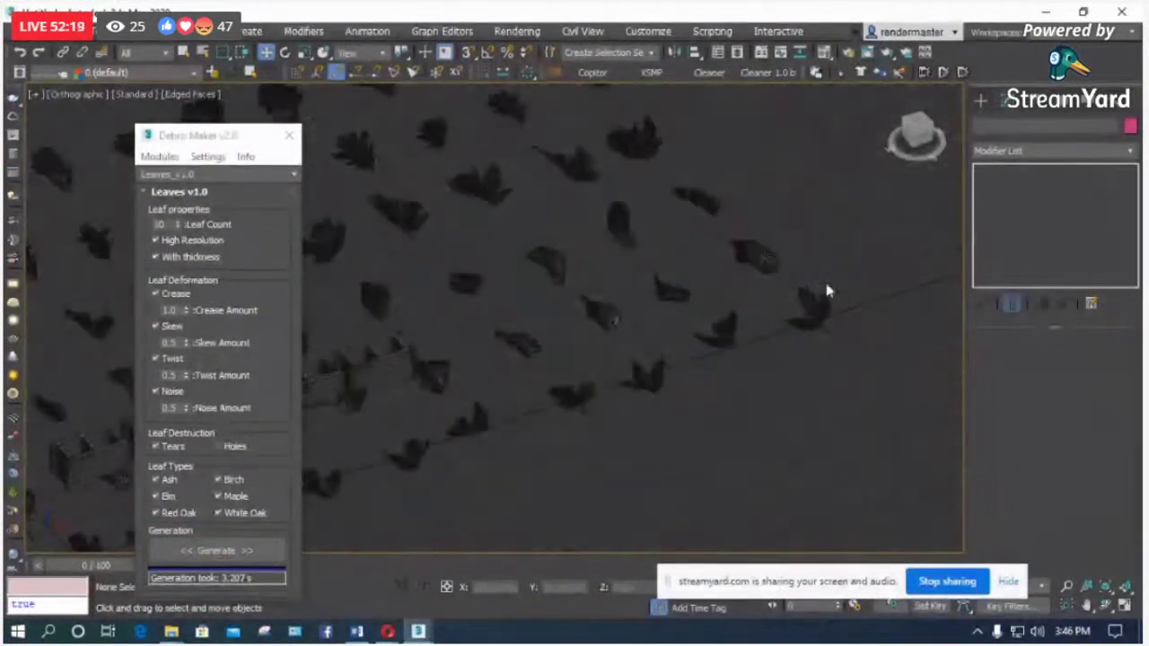
# Step: Nudge an ash leaf left and a birch leaf up-right, then select elm leaves
pyautogui.click(812, 314)
pyautogui.moveTo(823, 308); pyautogui.dragTo(772, 297)
pyautogui.click(766, 259)
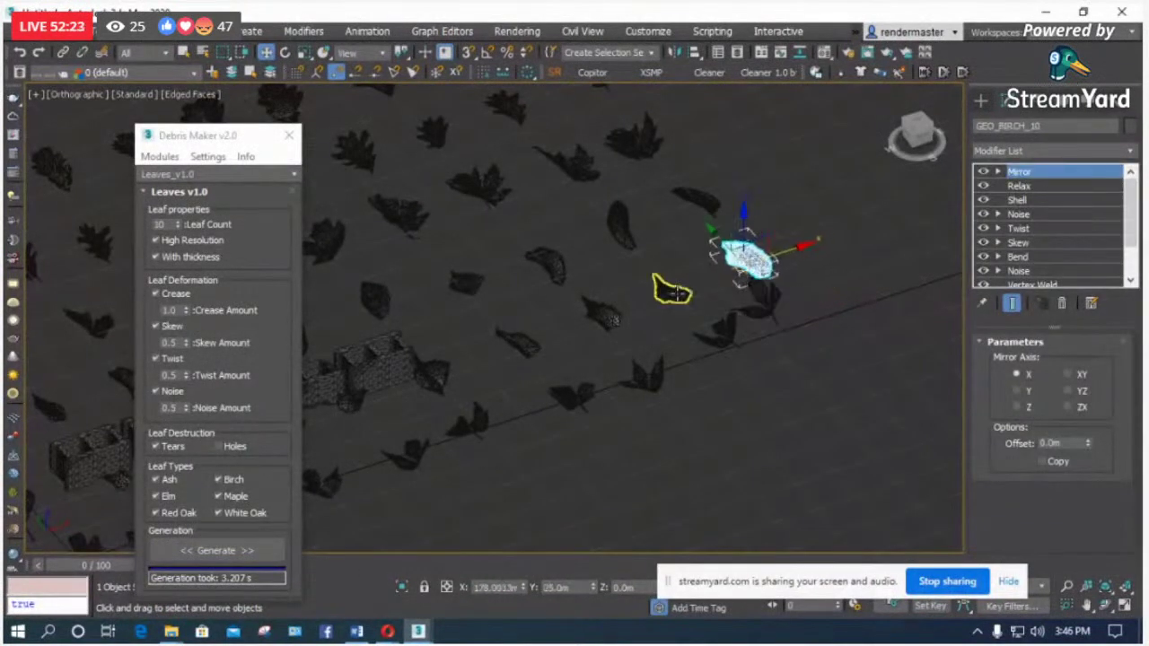
pyautogui.moveTo(671, 291); pyautogui.dragTo(693, 305)
pyautogui.click(687, 273)
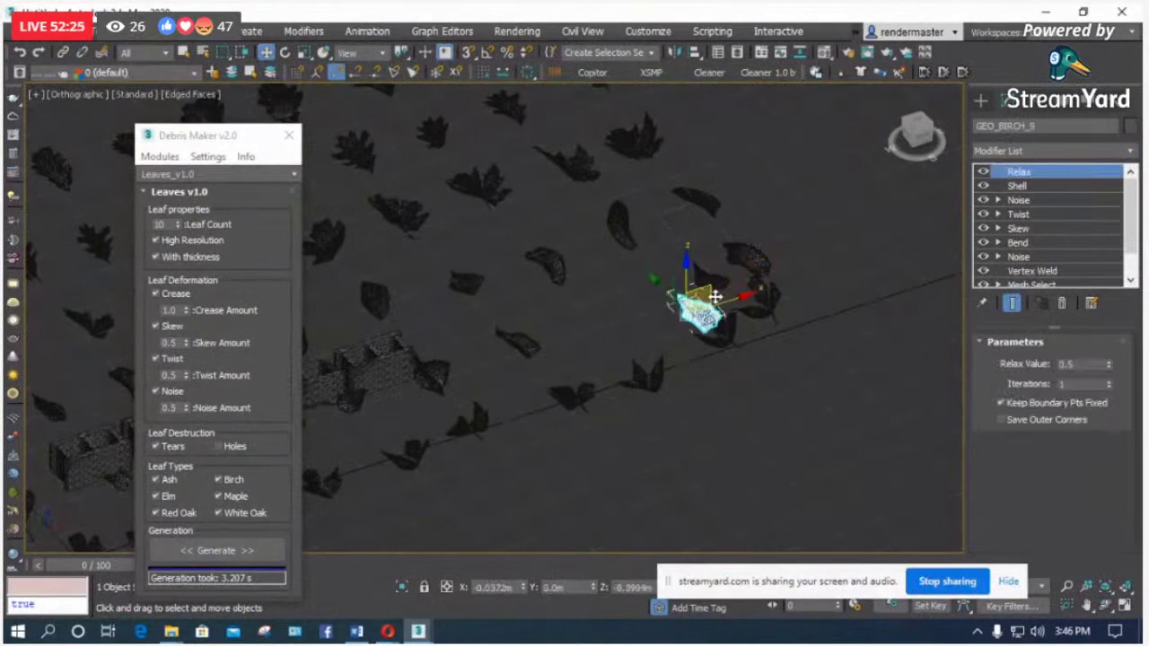
pyautogui.click(696, 204)
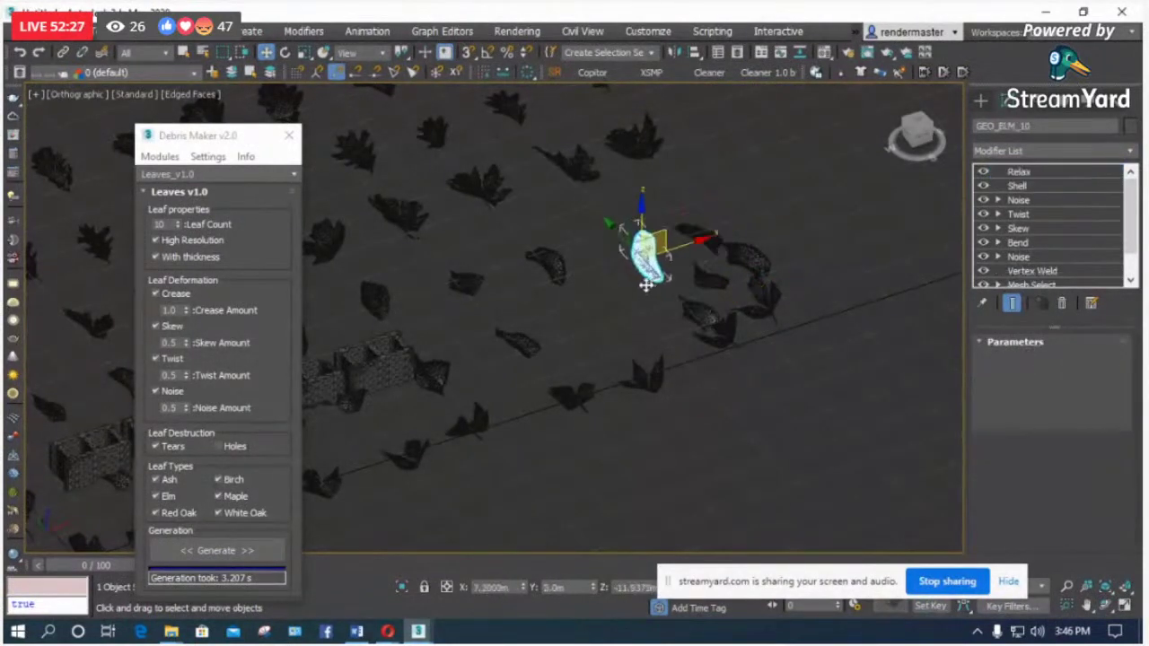
pyautogui.click(669, 283)
pyautogui.scroll(-6, 671, 251)
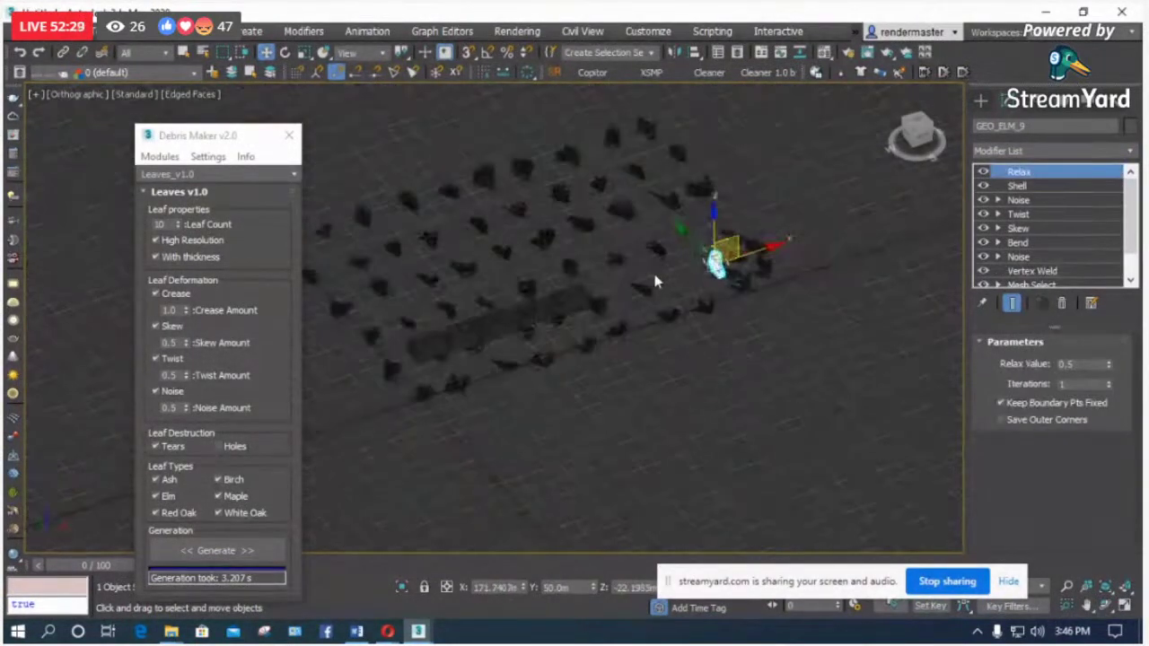
pyautogui.click(244, 176)
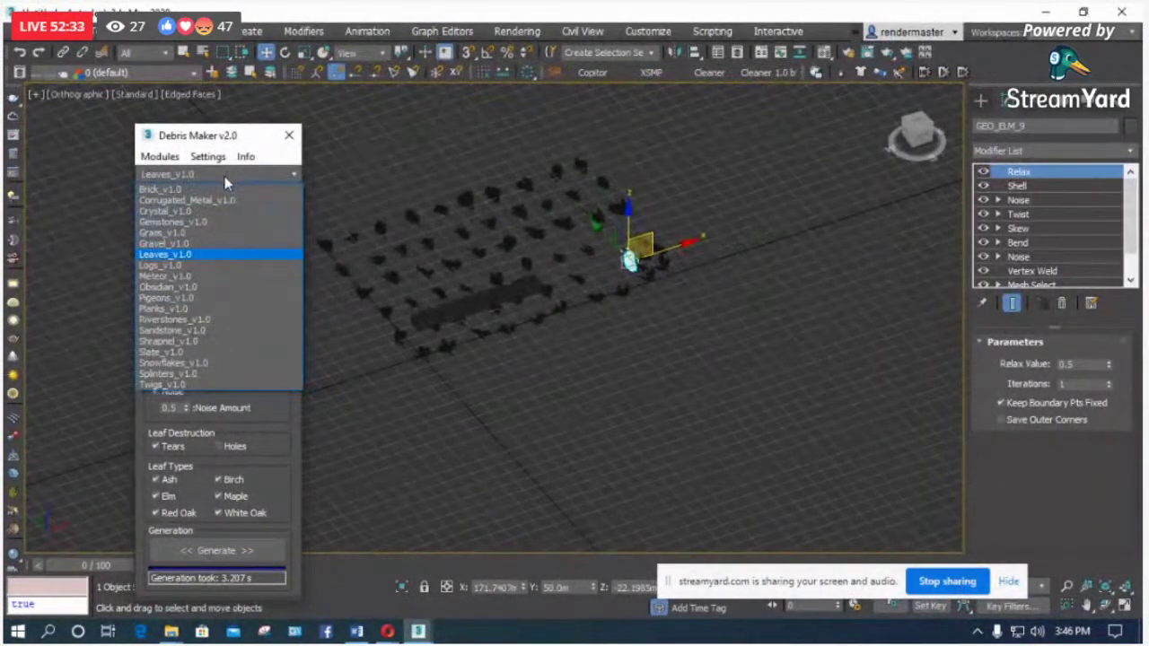
# Step: Generate a 15-pigeon flock with Pigeons_v1.0 and view it from the Front
pyautogui.click(185, 299)
pyautogui.click(222, 361)
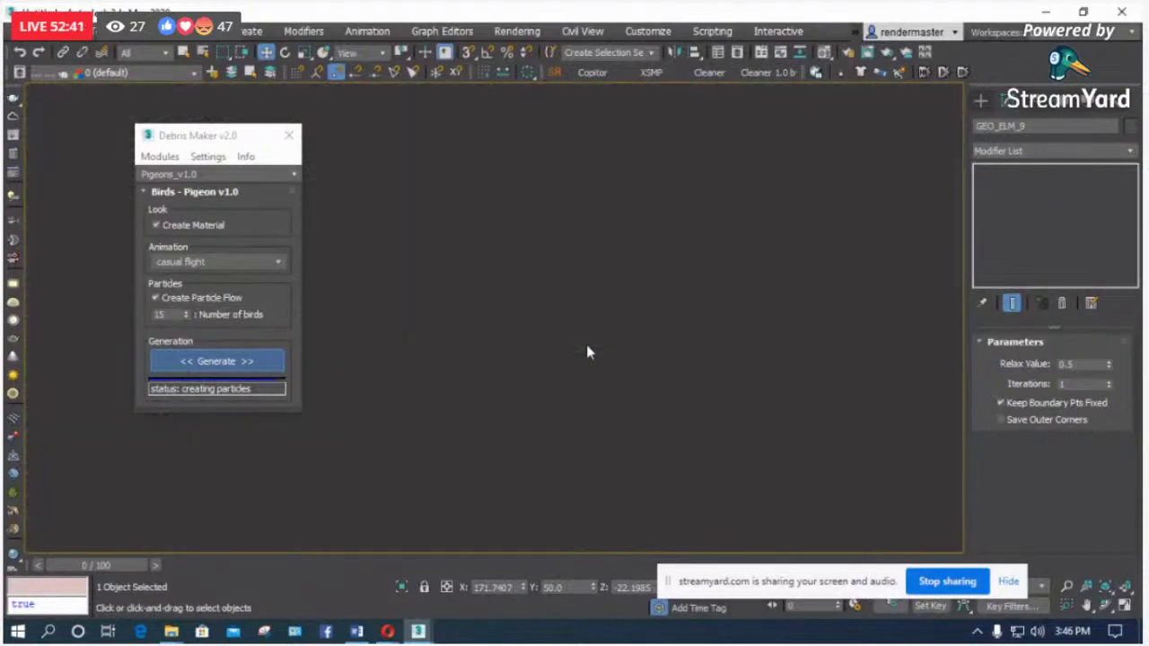
pyautogui.scroll(4, 449, 428)
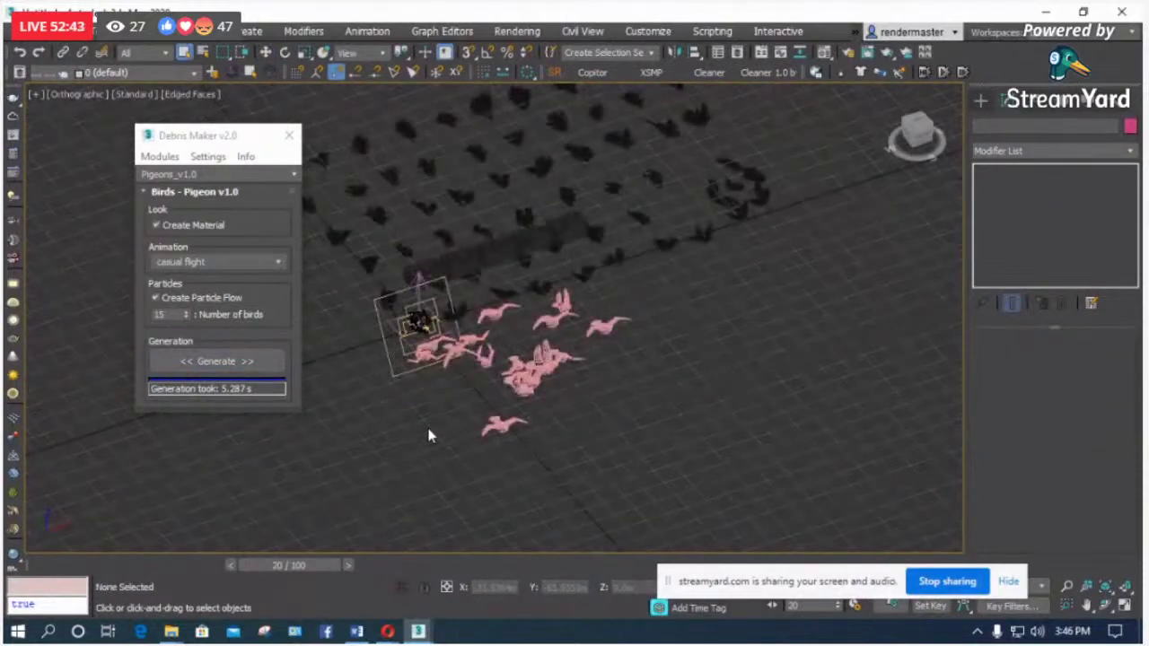
pyautogui.scroll(-2, 672, 339)
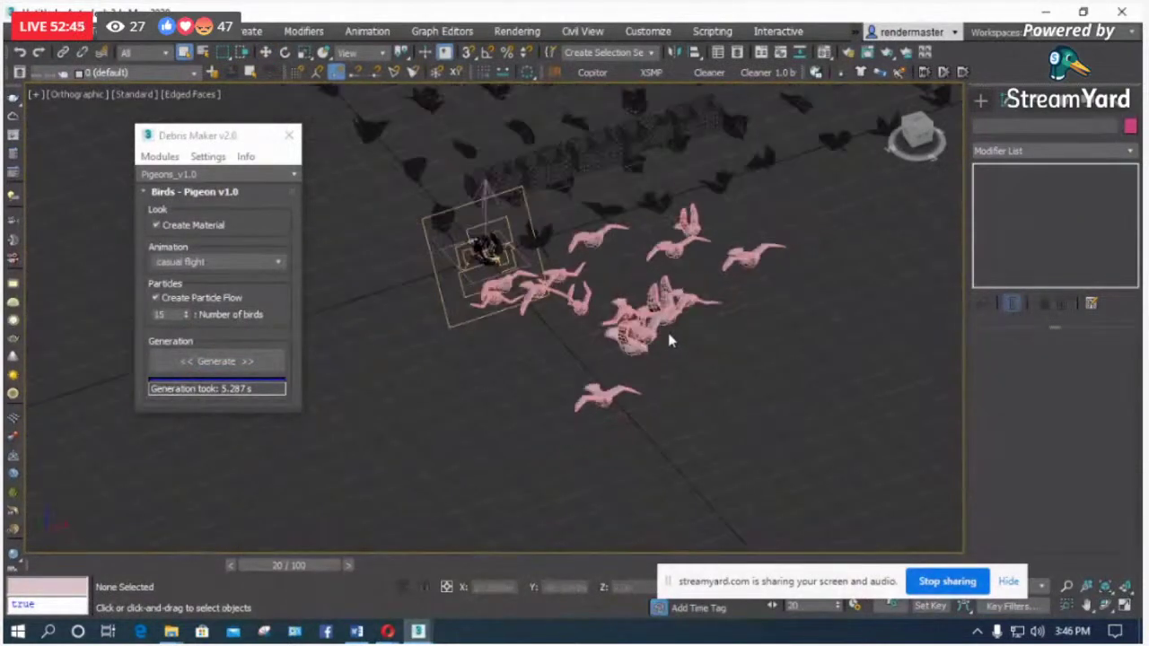
pyautogui.press('f')
pyautogui.scroll(-2, 778, 344)
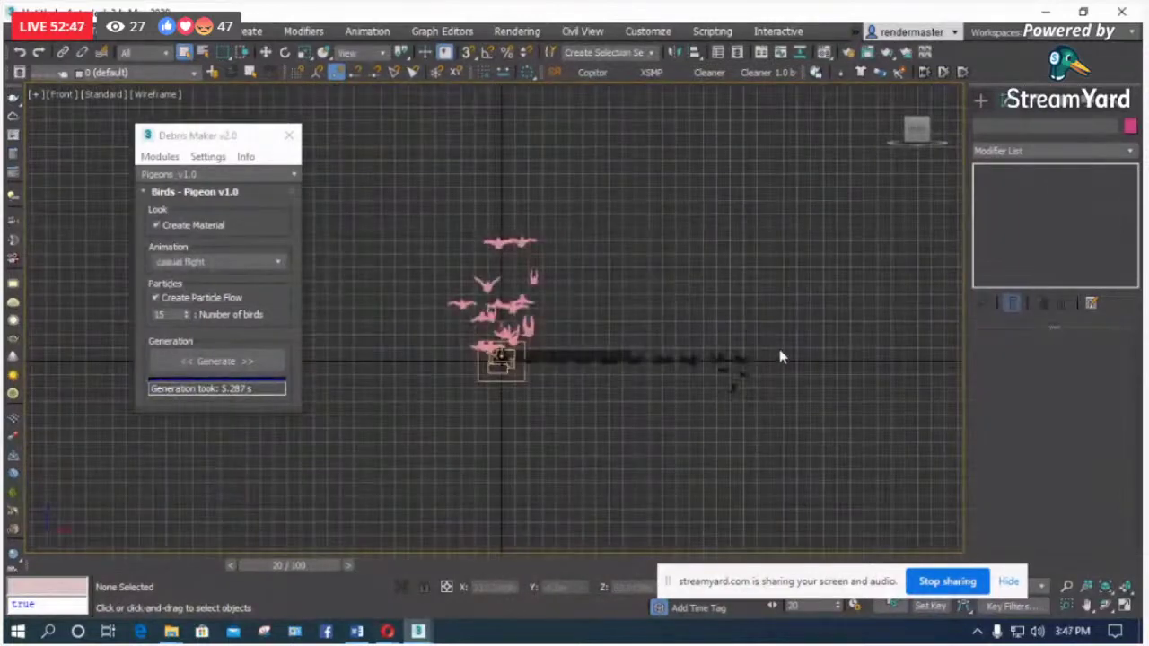
pyautogui.scroll(3, 793, 341)
# Step: Box-select the birds around the emitter and pick out the single leaf among them
pyautogui.moveTo(727, 329); pyautogui.dragTo(466, 452)
pyautogui.click(860, 310)
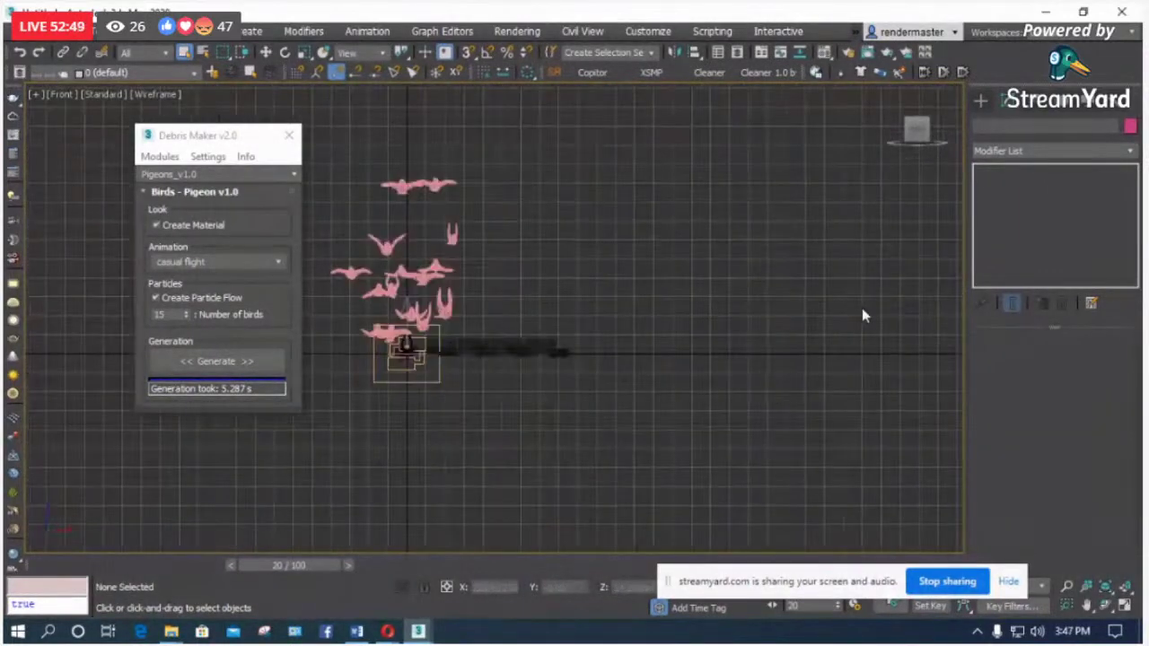
pyautogui.moveTo(648, 334); pyautogui.dragTo(348, 360)
pyautogui.scroll(2, 348, 361)
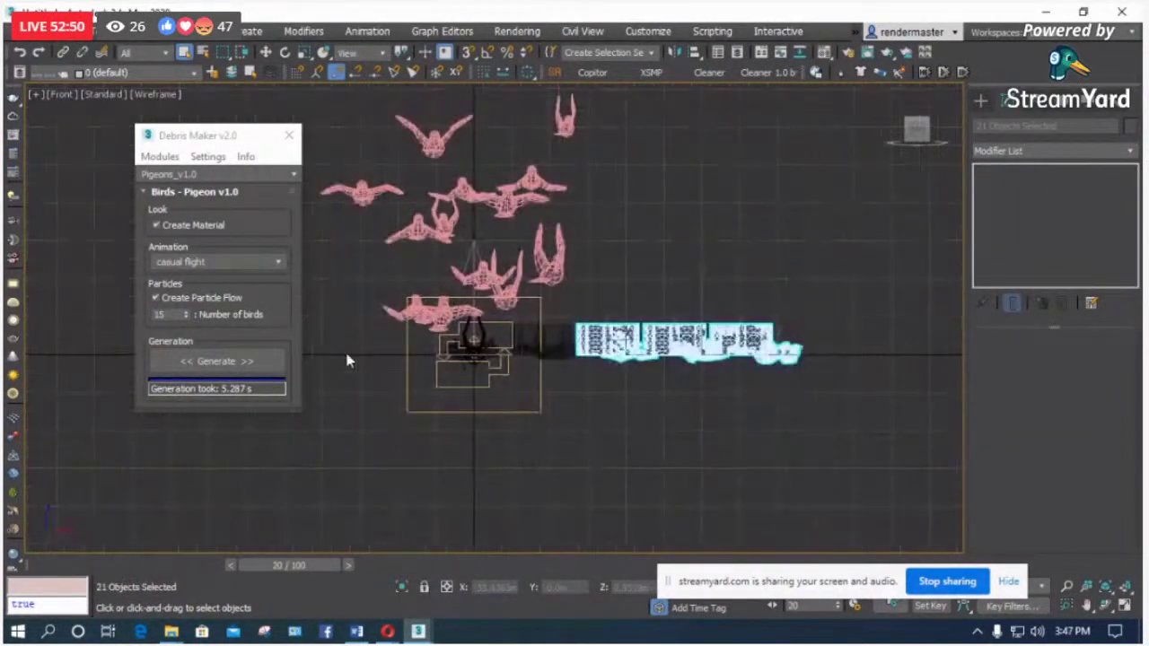
pyautogui.click(540, 349)
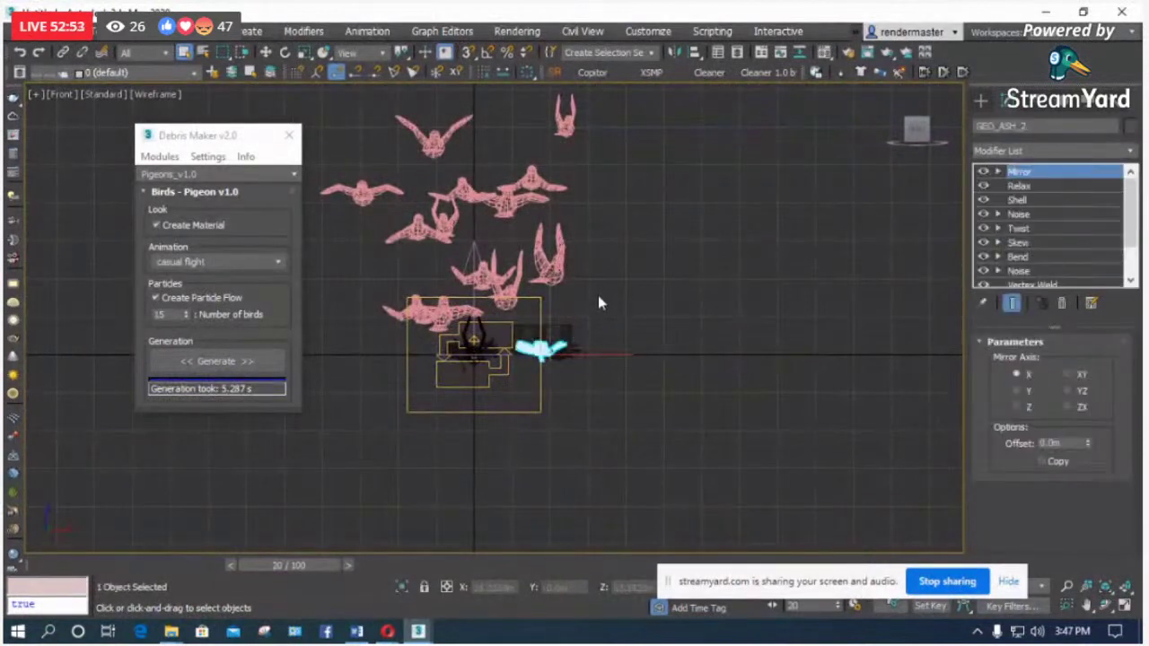
# Step: Frame the leaf in a shaded Perspective view and rewind the animation to frame 0
pyautogui.press('p')
pyautogui.press('z')
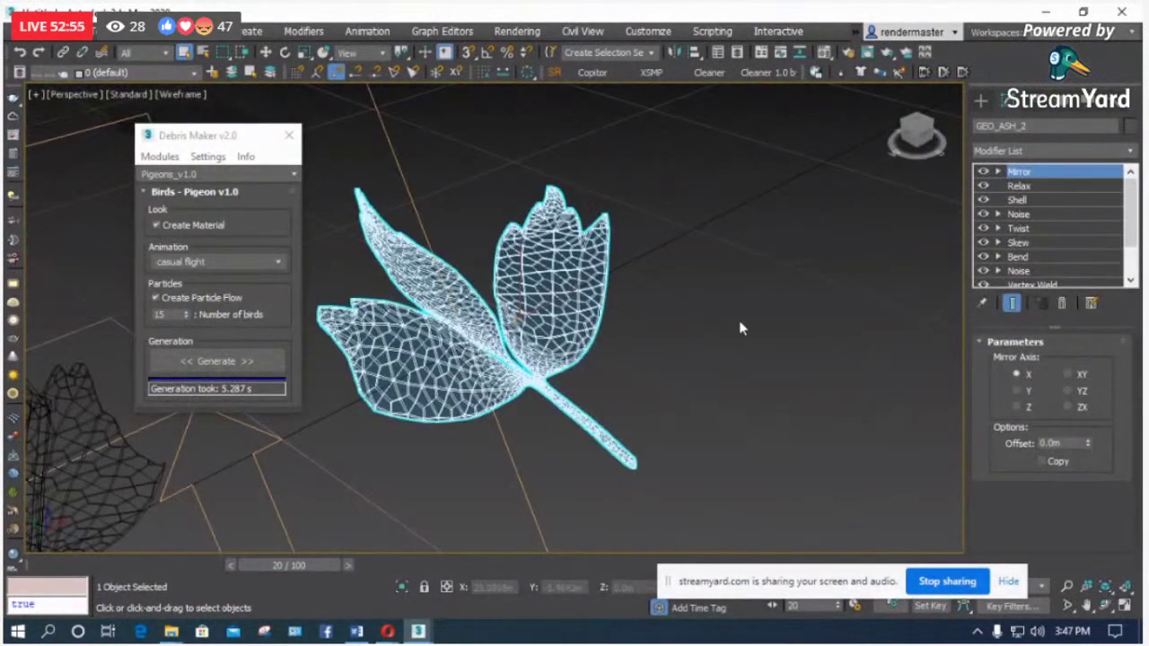
pyautogui.scroll(-6, 611, 309)
pyautogui.scroll(-2, 548, 306)
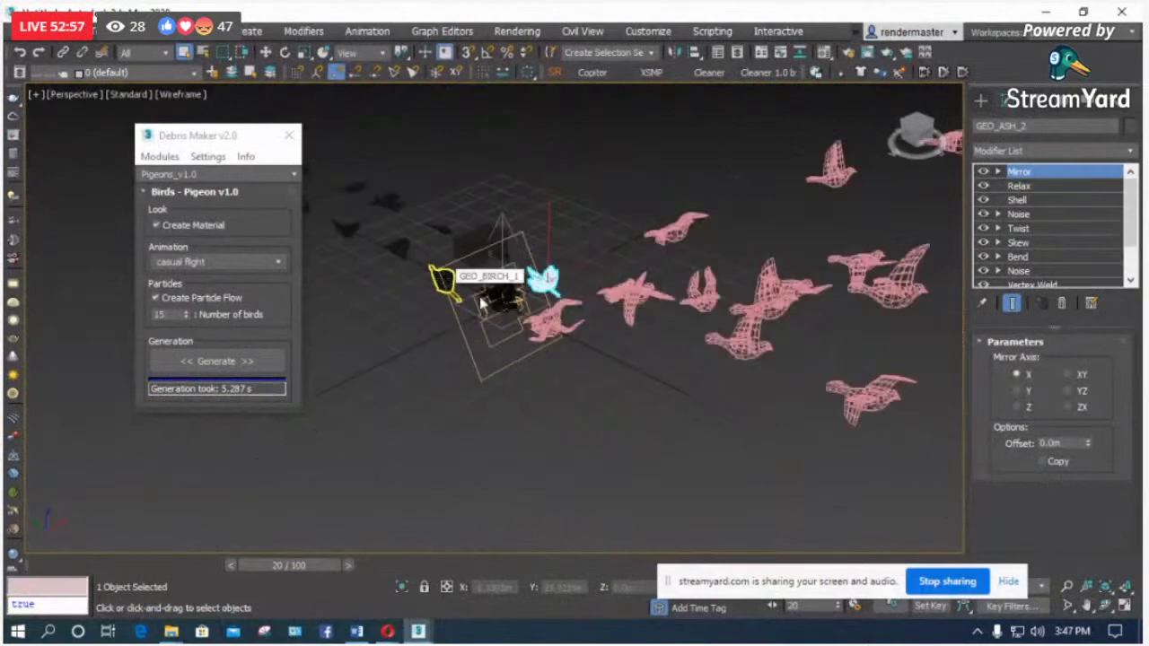
pyautogui.press('F3')
pyautogui.scroll(5, 906, 375)
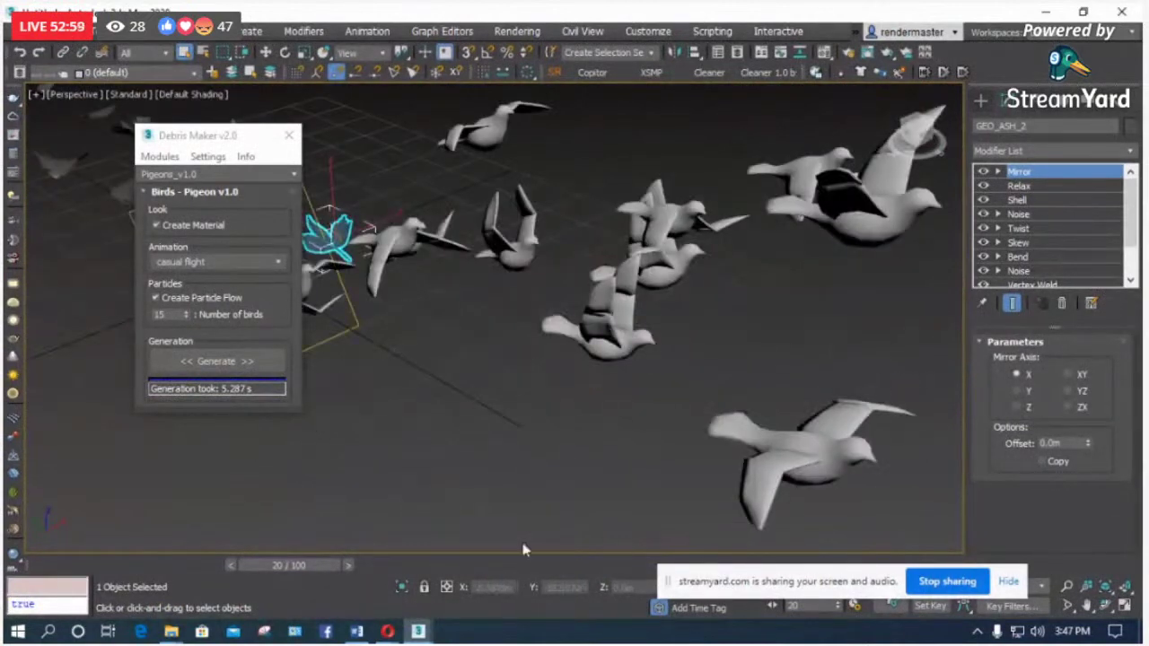
pyautogui.moveTo(297, 565); pyautogui.dragTo(96, 565)
pyautogui.keyDown('alt'); pyautogui.moveTo(446, 509); pyautogui.dragTo(357, 488, button='middle'); pyautogui.keyUp('alt')
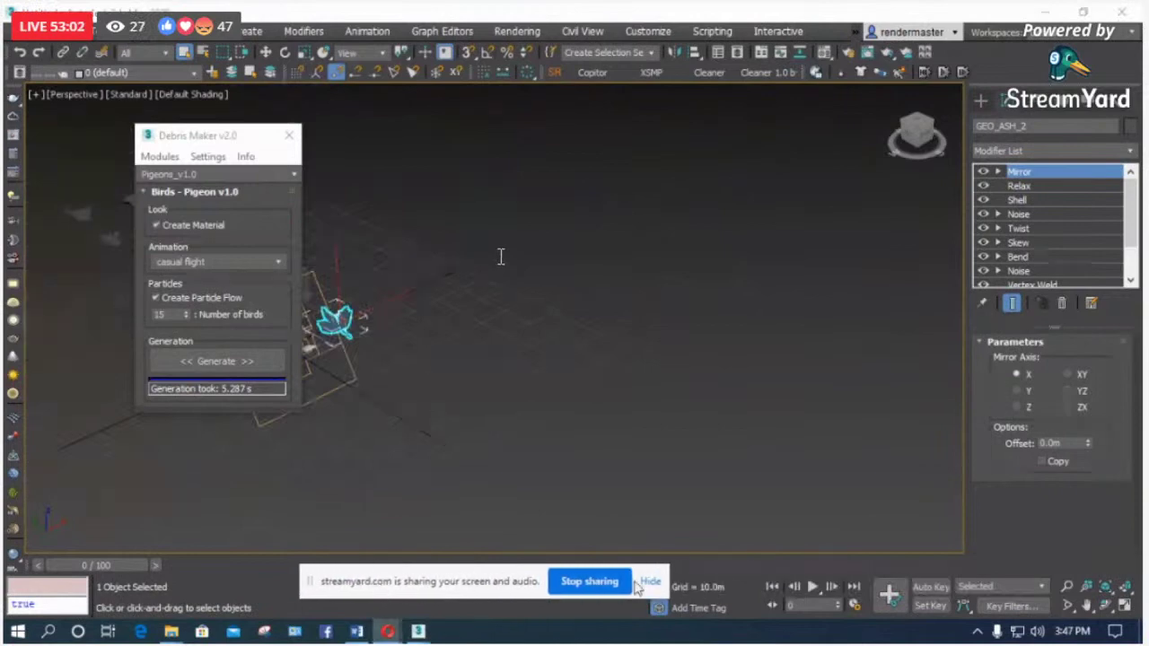
# Step: Play the pigeons' casual flight animation, then stop it
pyautogui.click(812, 586)
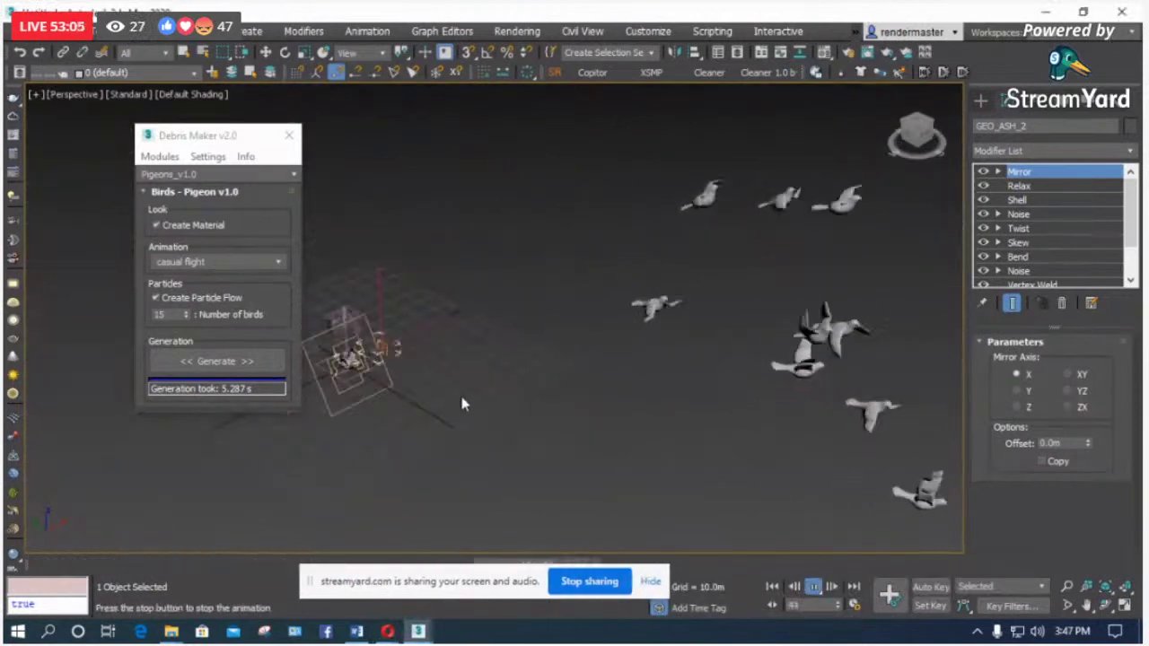
pyautogui.scroll(-5, 457, 393)
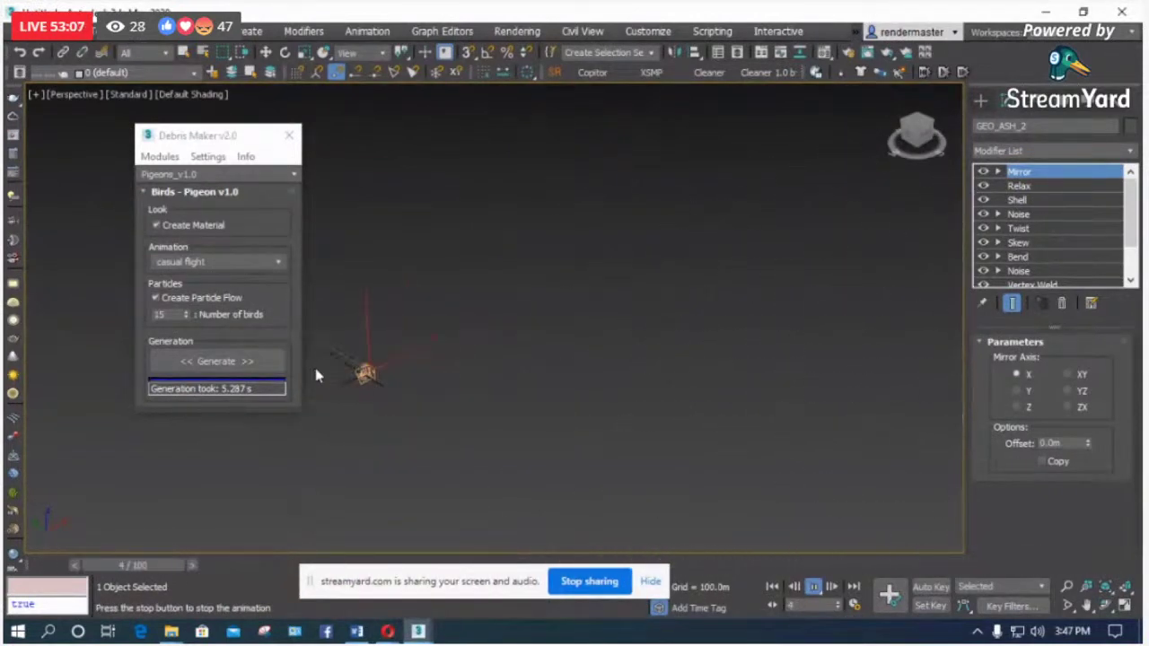
pyautogui.scroll(3, 433, 418)
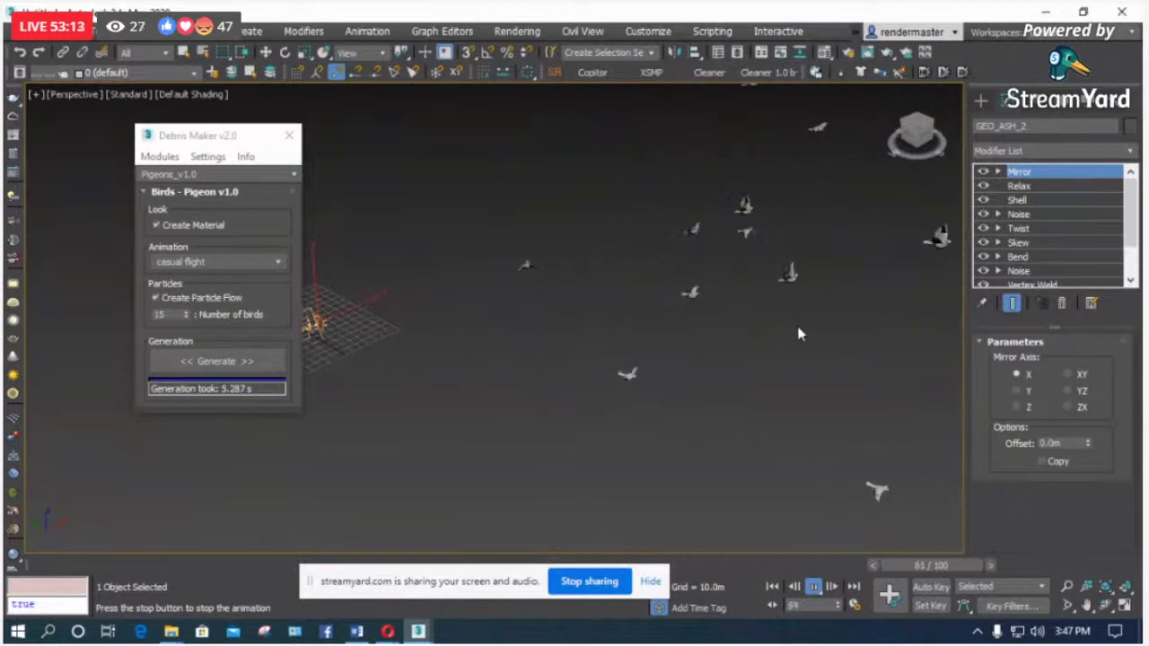
pyautogui.click(813, 586)
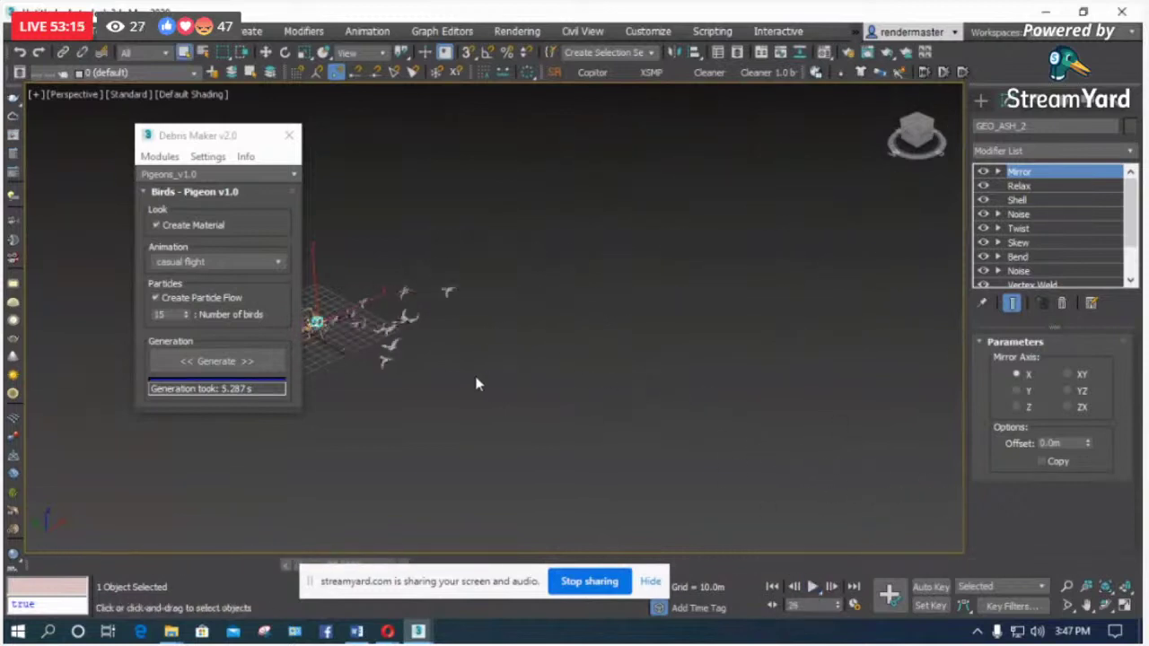
# Step: Select all the pigeons and delete them
pyautogui.moveTo(180, 141); pyautogui.dragTo(115, 158)
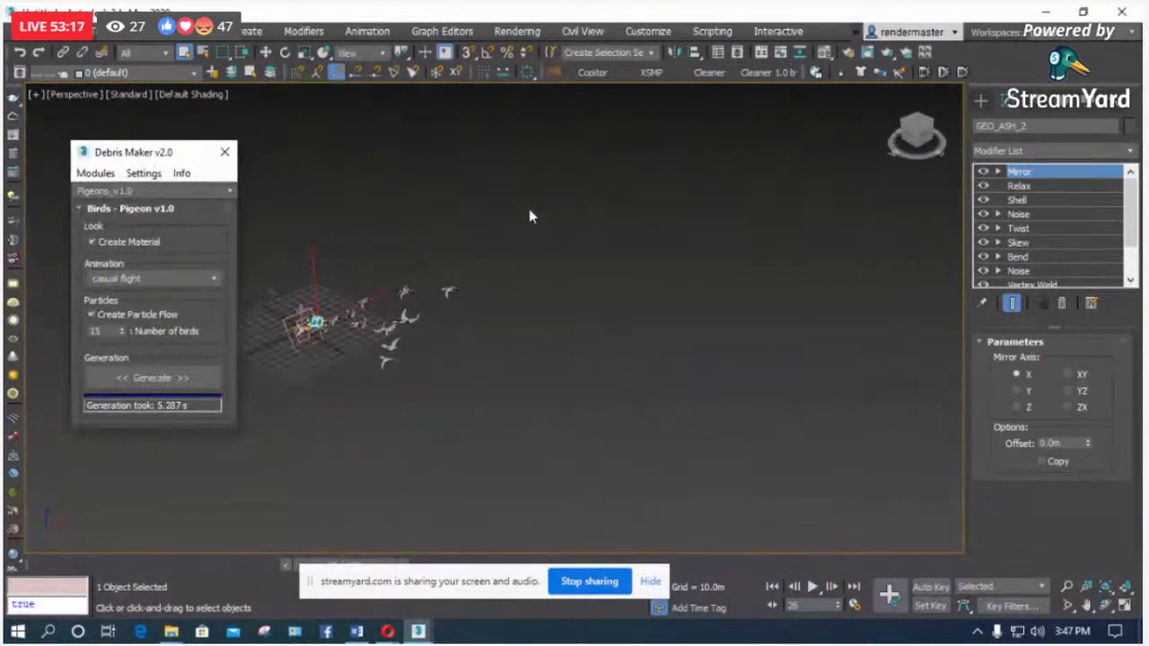
pyautogui.moveTo(533, 216); pyautogui.dragTo(241, 404)
pyautogui.press('Delete')
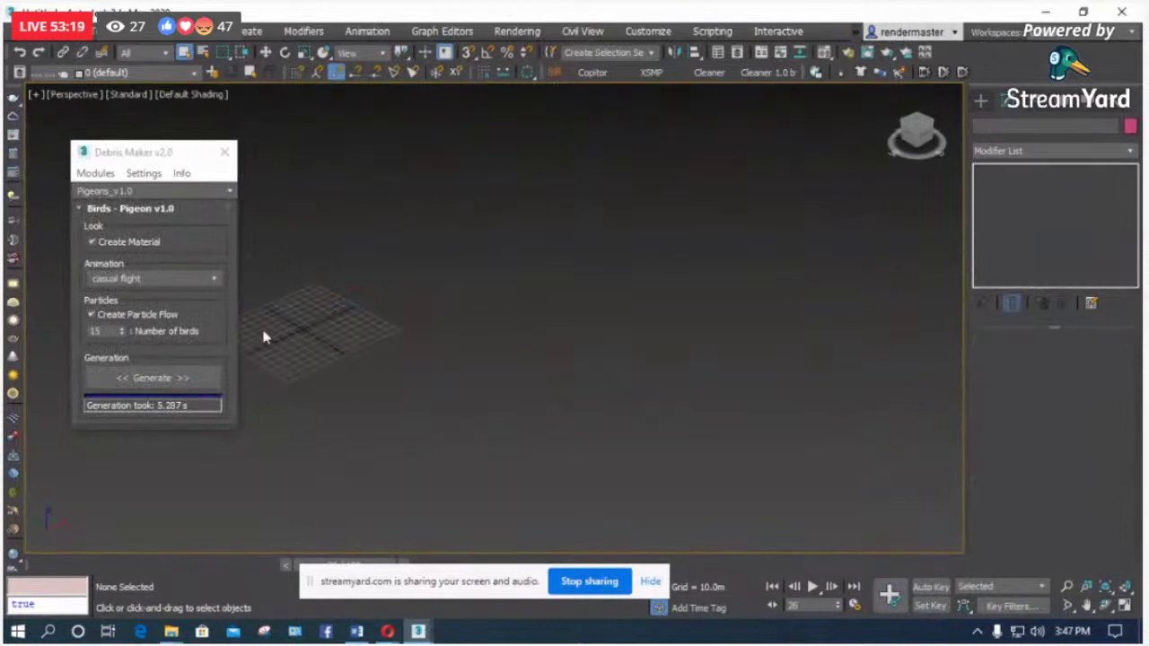
pyautogui.click(139, 211)
# Step: Switch Debris Maker to the Riverstones module and generate a first riverstone
pyautogui.click(139, 210)
pyautogui.click(118, 190)
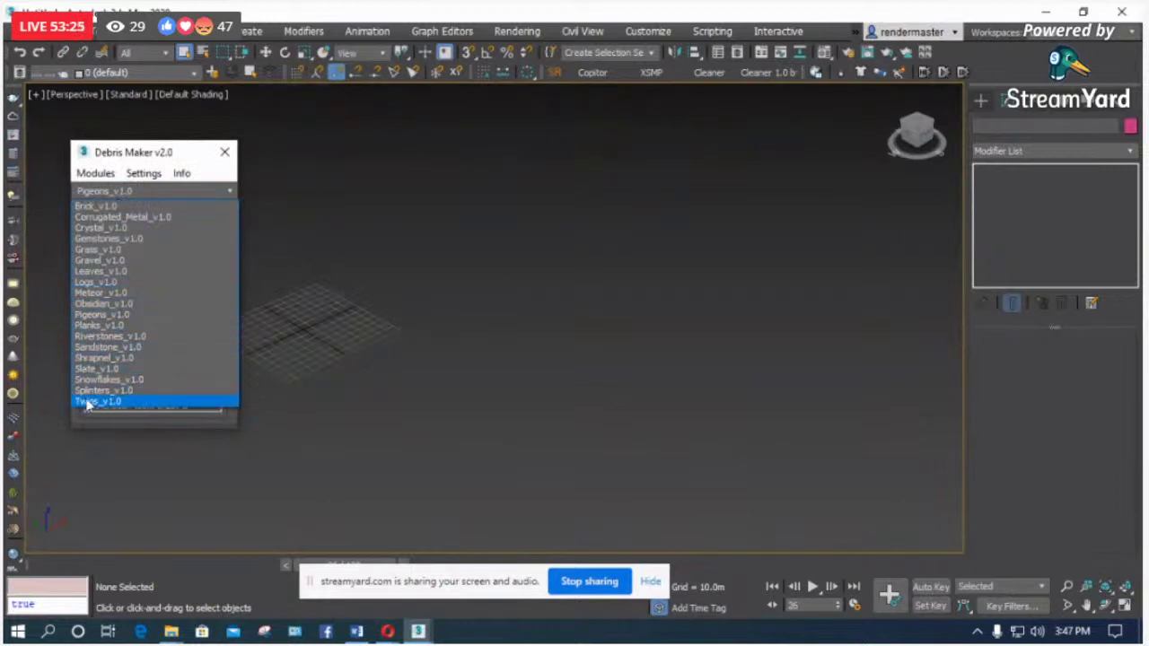
pyautogui.click(108, 337)
pyautogui.click(149, 484)
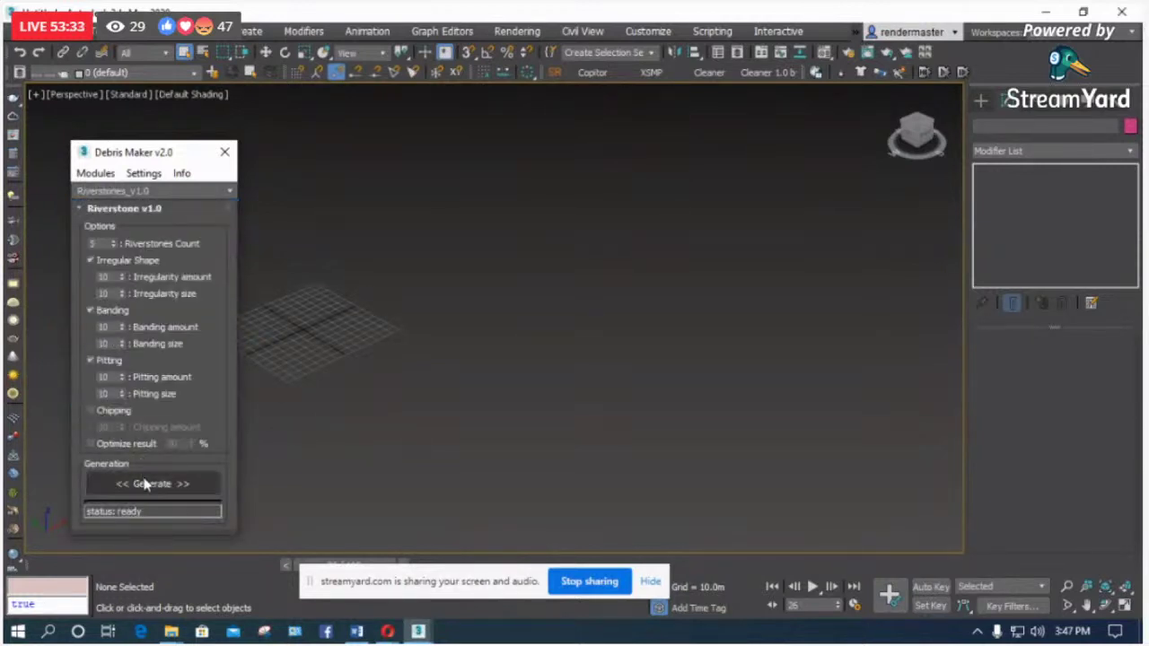
pyautogui.scroll(8, 515, 342)
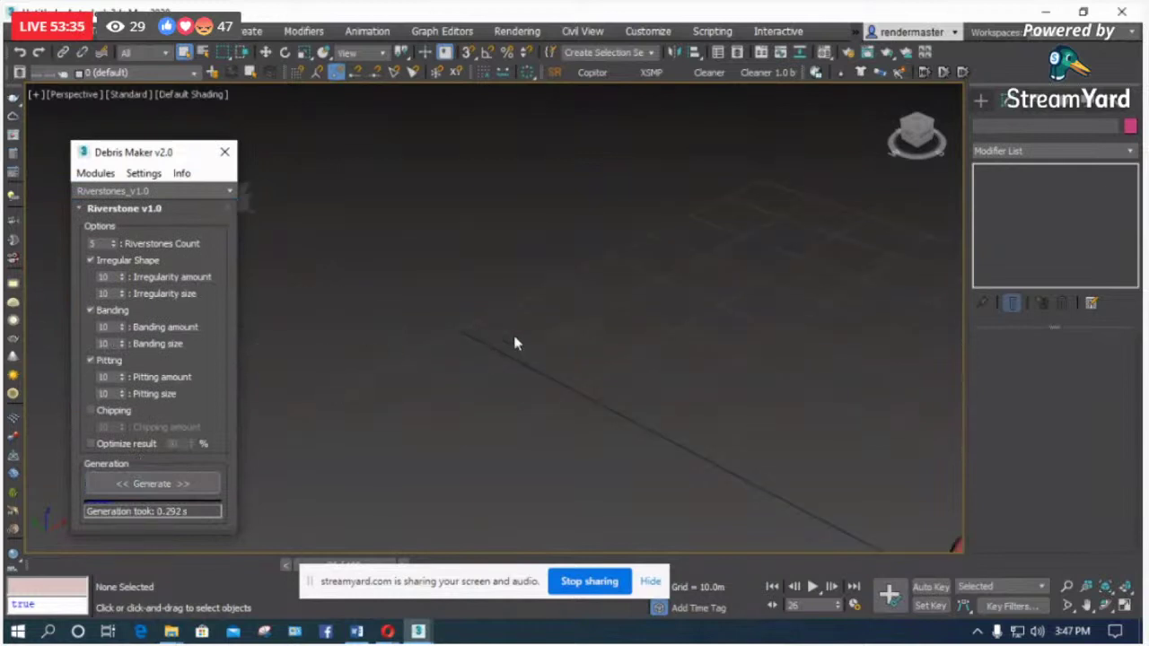
pyautogui.click(642, 359)
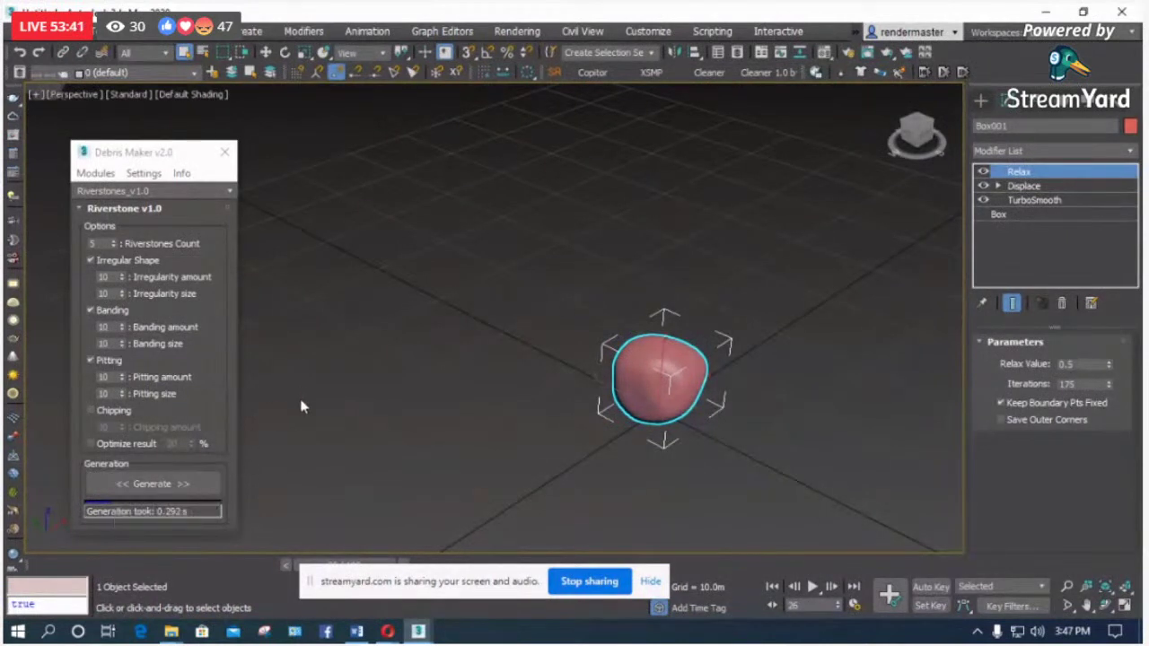
# Step: Generate more riverstones, spread them out with the Move tool, then delete the selected stones
pyautogui.click(153, 486)
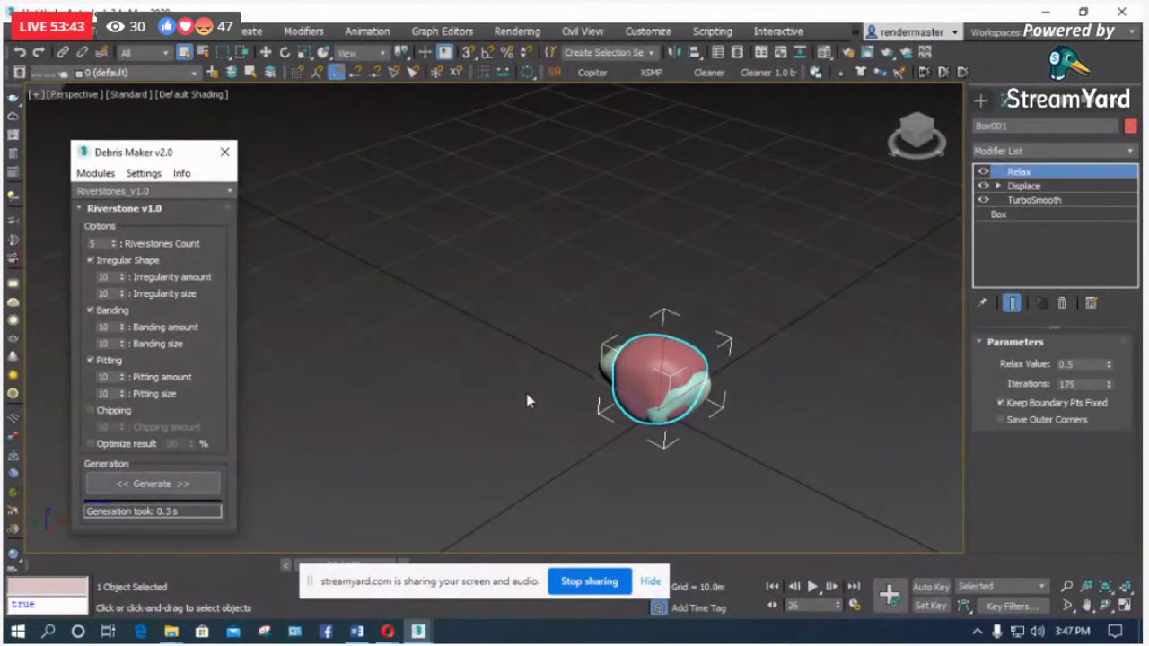
pyautogui.press('w')
pyautogui.moveTo(705, 392); pyautogui.dragTo(790, 337)
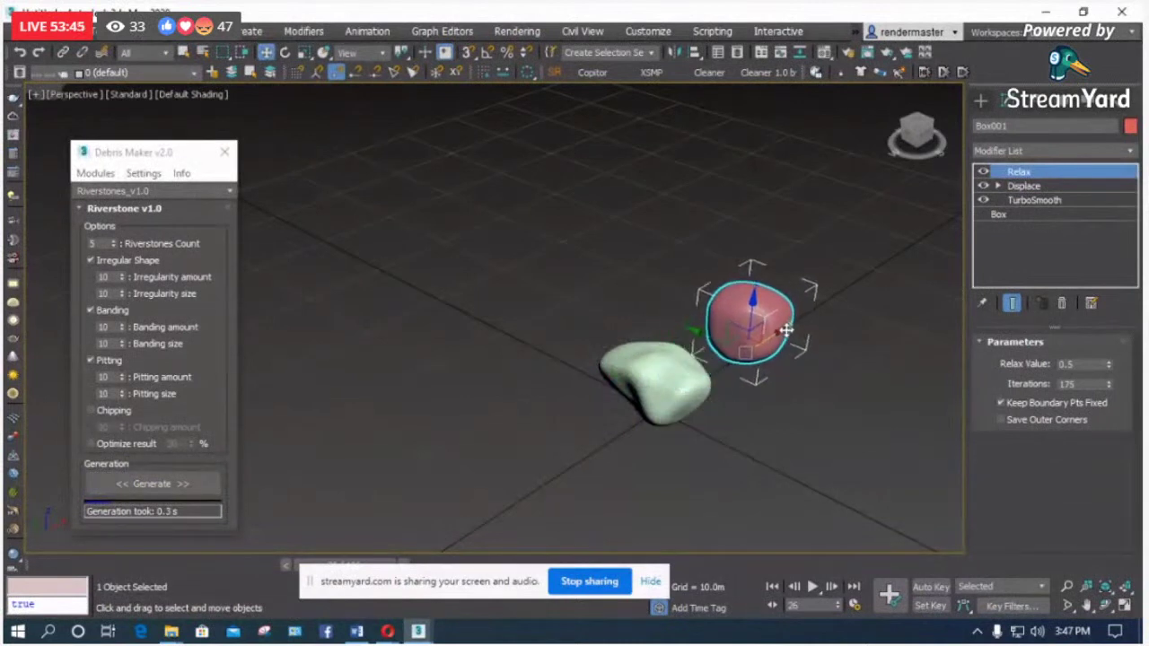
pyautogui.moveTo(654, 385); pyautogui.dragTo(580, 431)
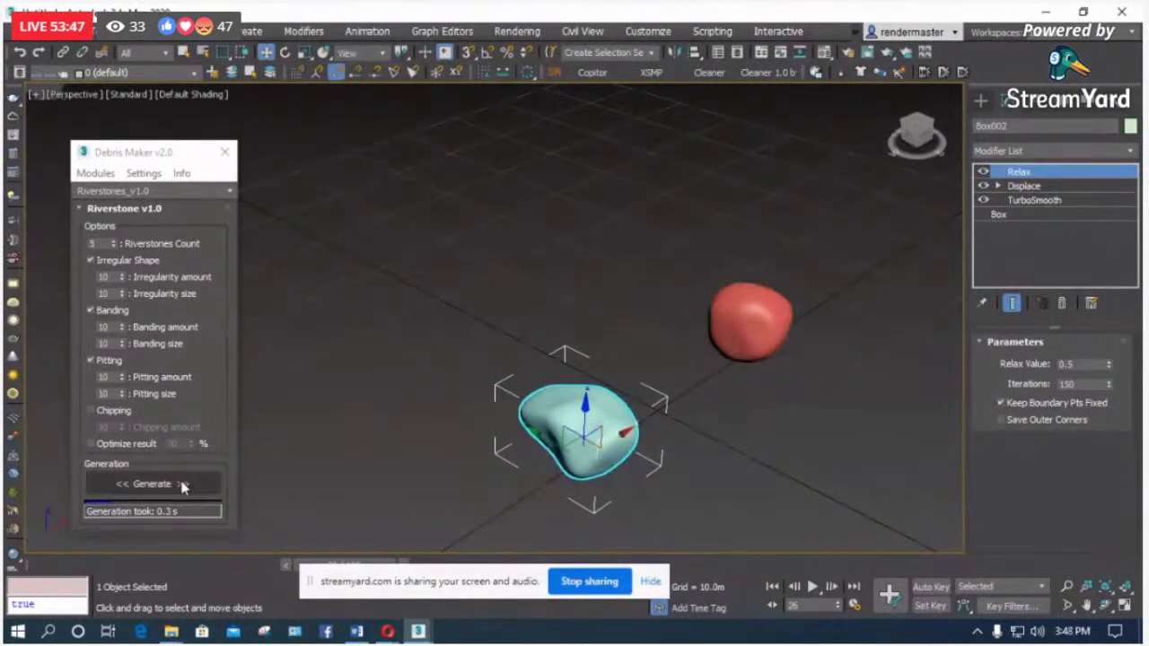
pyautogui.click(154, 484)
pyautogui.moveTo(692, 403); pyautogui.dragTo(730, 383)
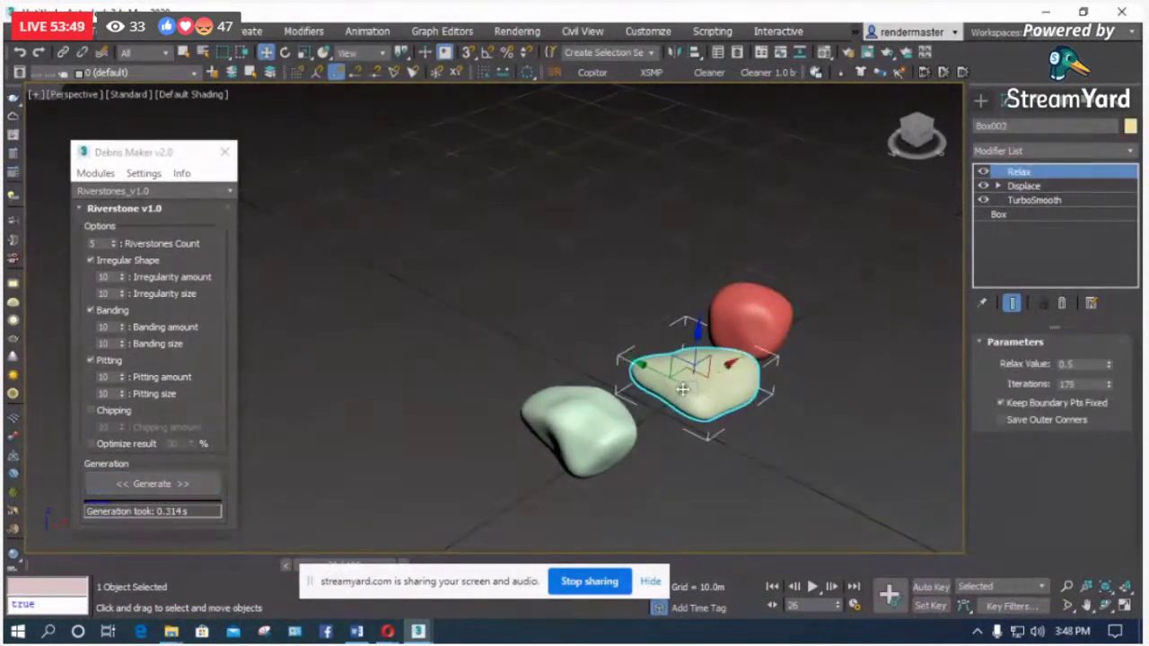
pyautogui.click(154, 484)
pyautogui.moveTo(645, 417); pyautogui.dragTo(476, 471)
pyautogui.scroll(-4, 544, 400)
pyautogui.press('Delete')
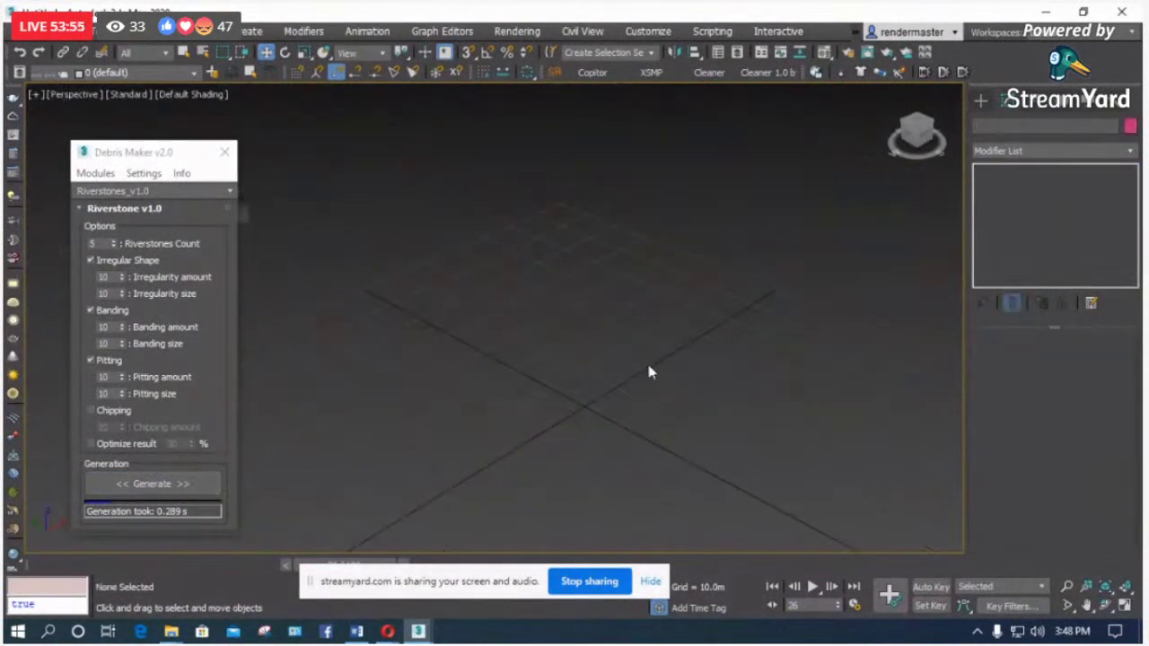
# Step: Close Debris Maker and delete the remaining riverstone behind it
pyautogui.click(225, 152)
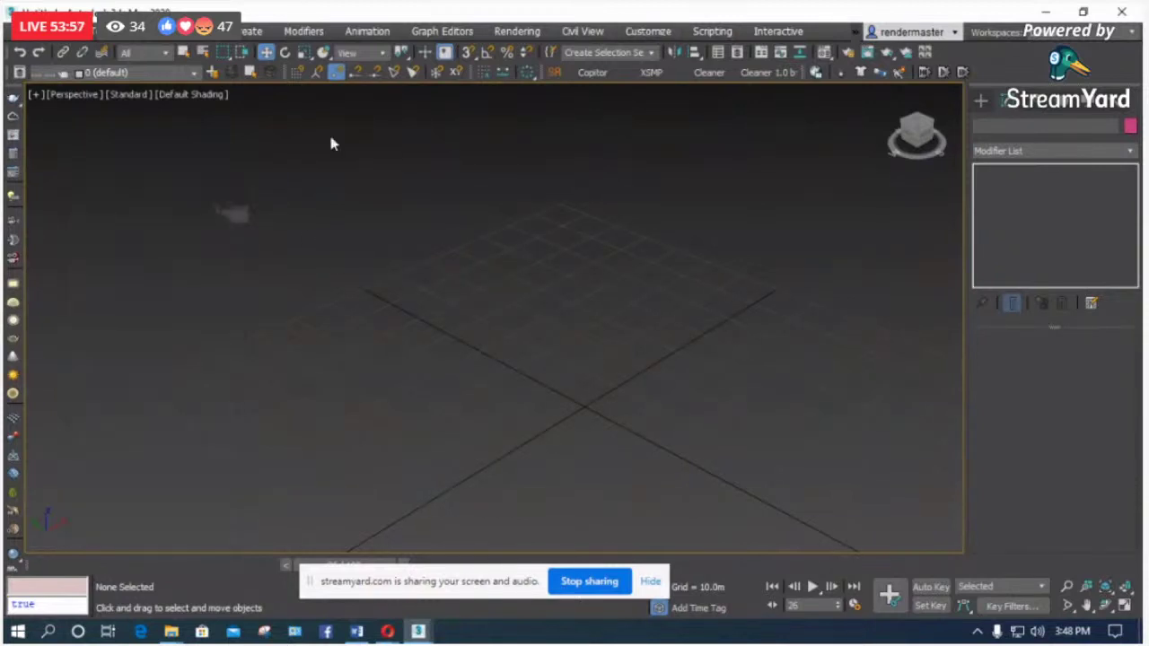
pyautogui.moveTo(328, 131); pyautogui.dragTo(200, 240)
pyautogui.press('Delete')
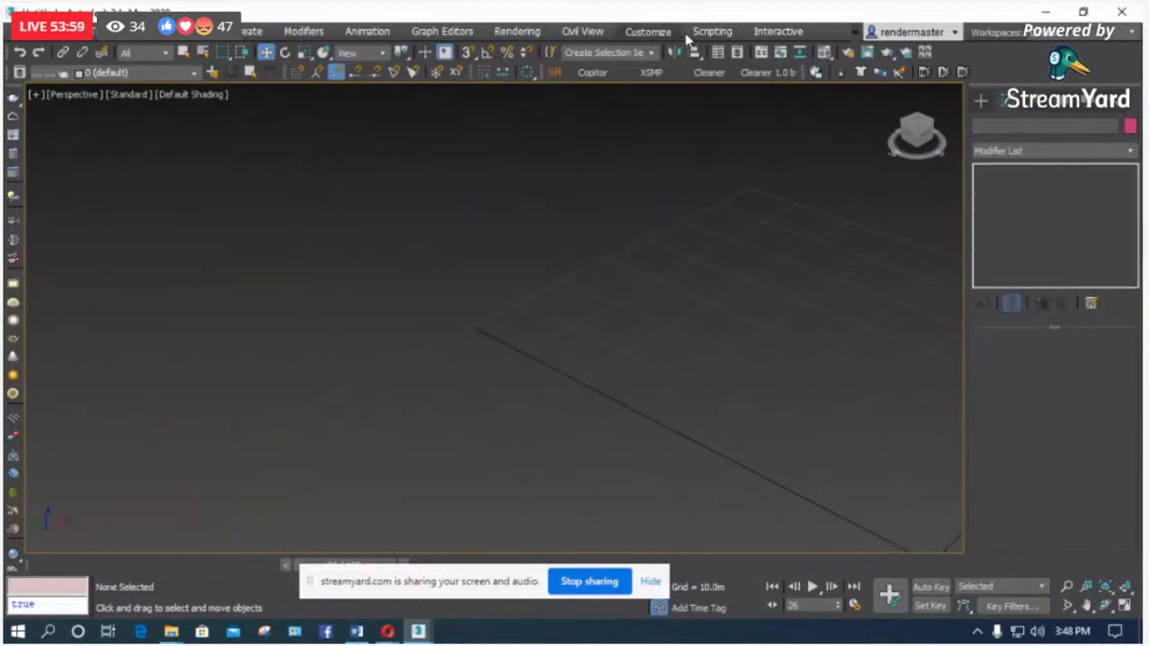
# Step: Use Scripting > Run Script and pick the debrismaker2.0.mzp file
pyautogui.click(699, 33)
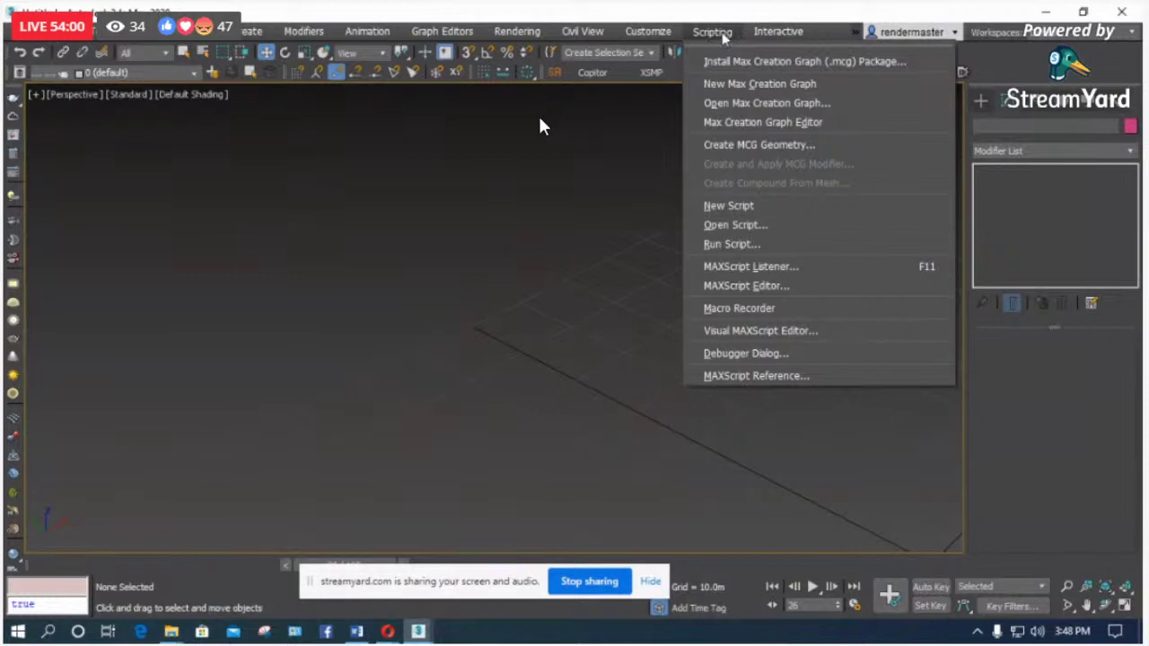
pyautogui.click(729, 244)
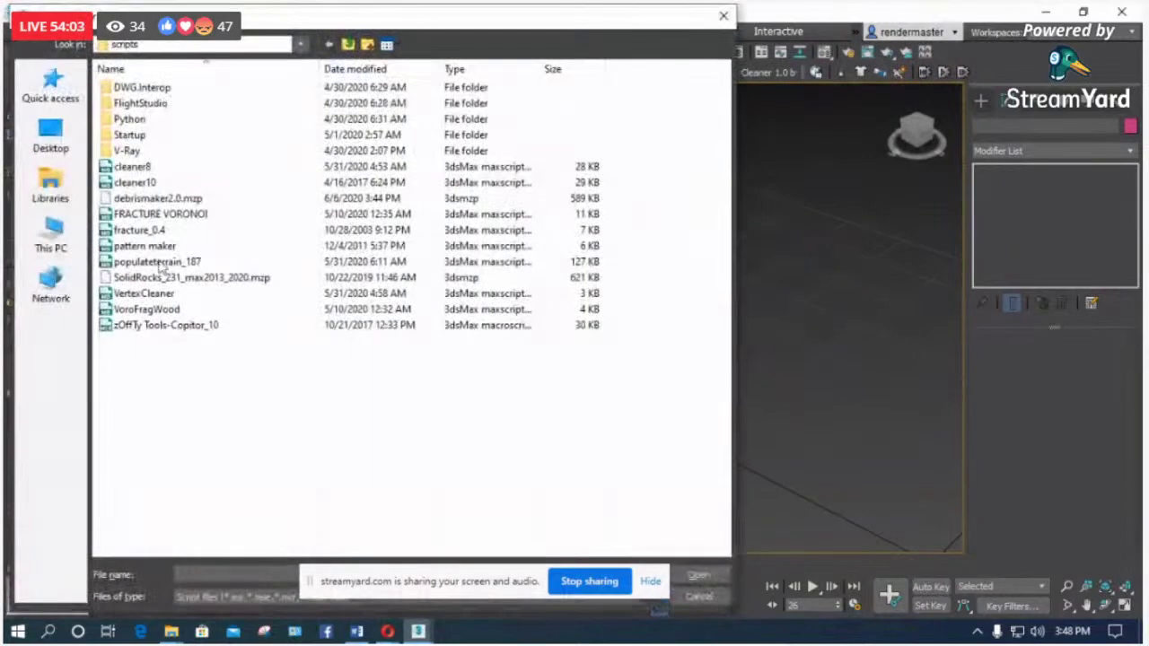
pyautogui.click(158, 199)
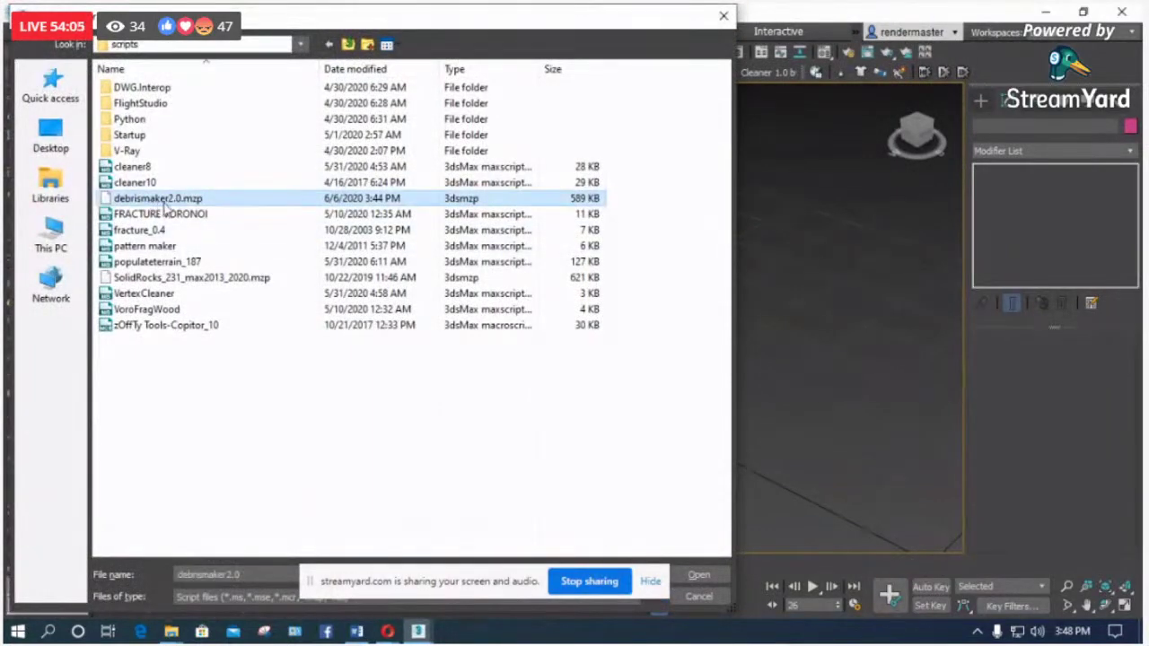
# Step: Bring the ScriptSpot DebrisMaker2 page forward in the browser
pyautogui.moveTo(387, 632)
pyautogui.click(346, 587)
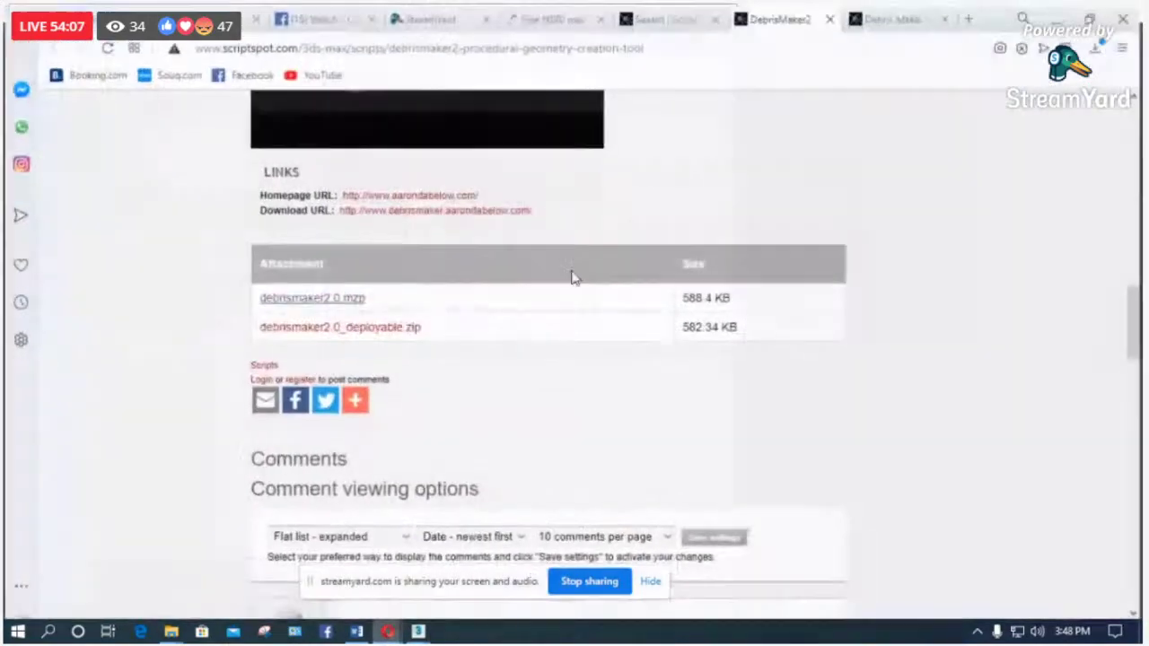
pyautogui.scroll(10, 403, 202)
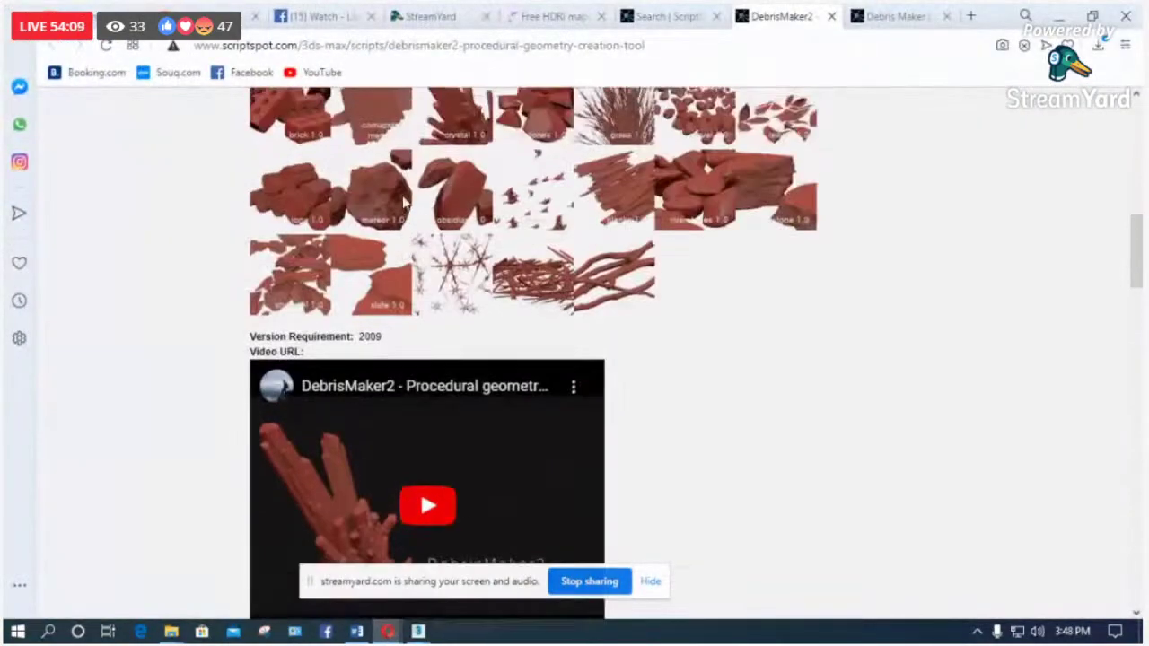
pyautogui.scroll(3, 403, 193)
# Step: Browse ScriptSpot's 3ds Max scripts listing, then minimise the browser
pyautogui.moveTo(157, 222)
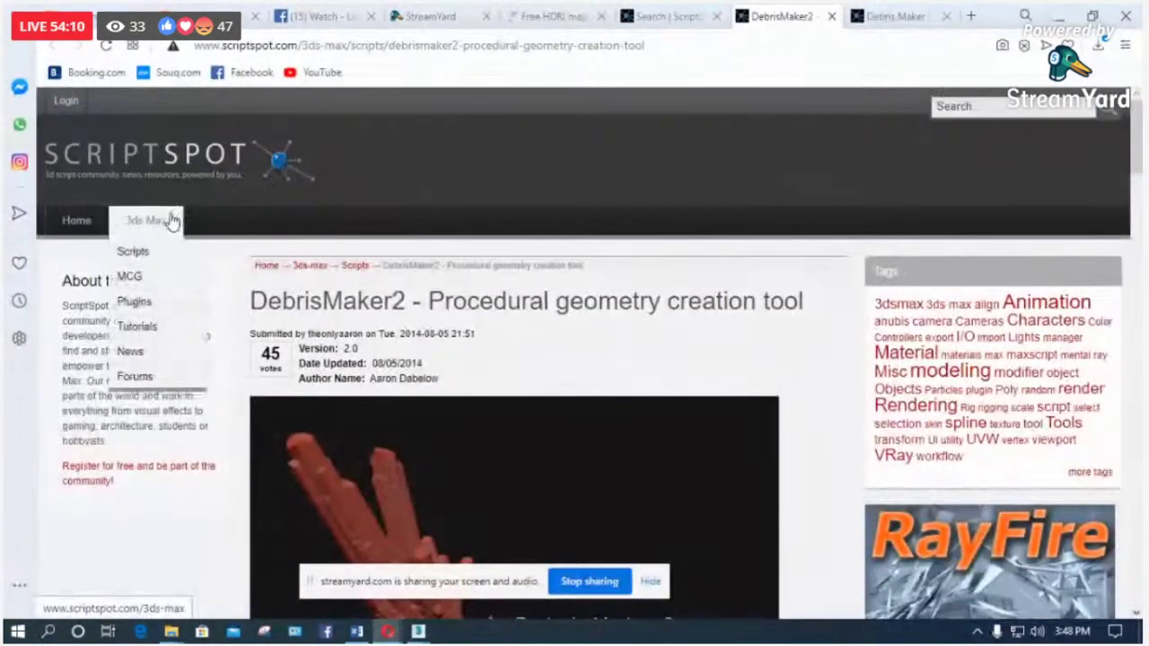
pyautogui.click(144, 252)
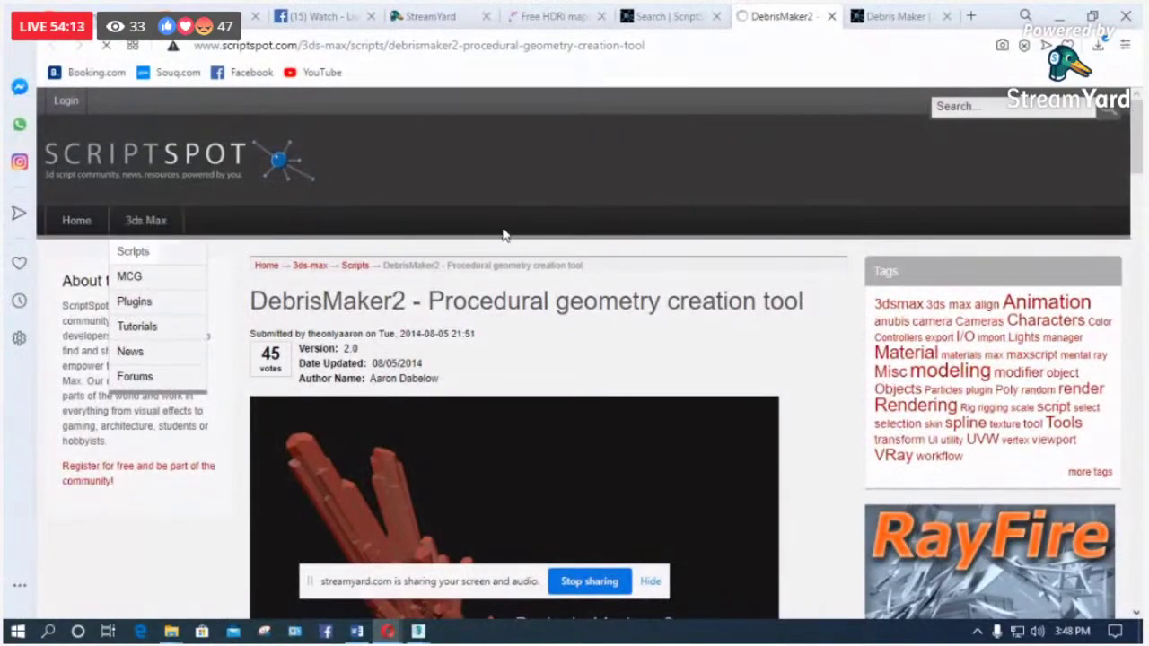
pyautogui.scroll(-5, 498, 265)
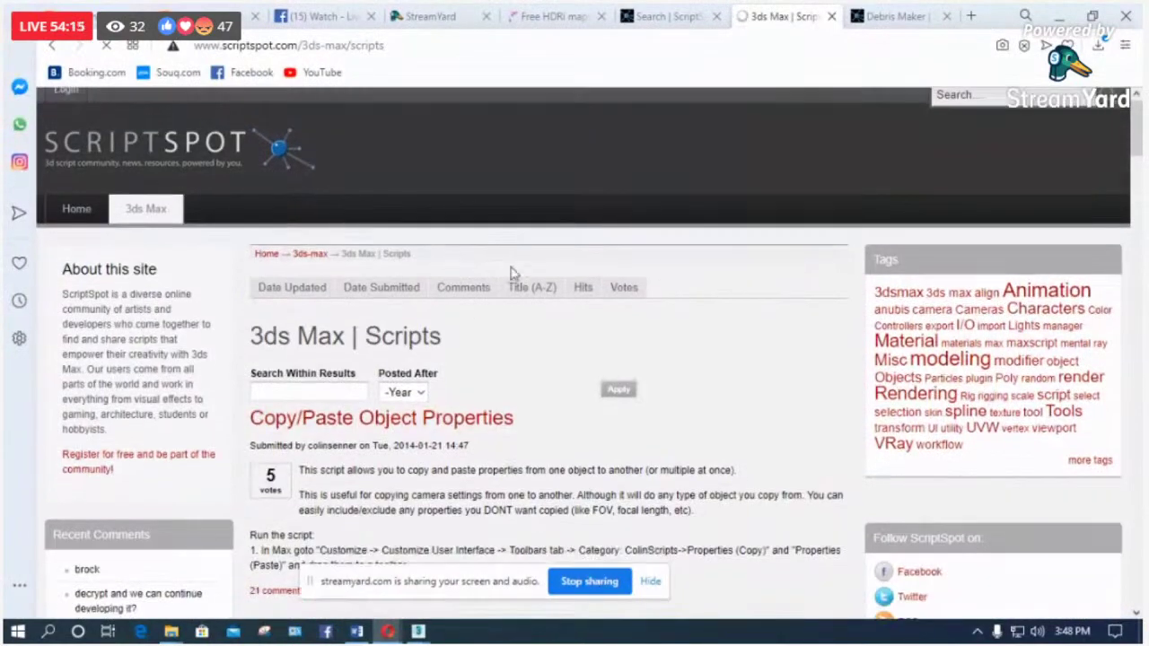
pyautogui.scroll(-4, 575, 260)
pyautogui.scroll(-5, 538, 261)
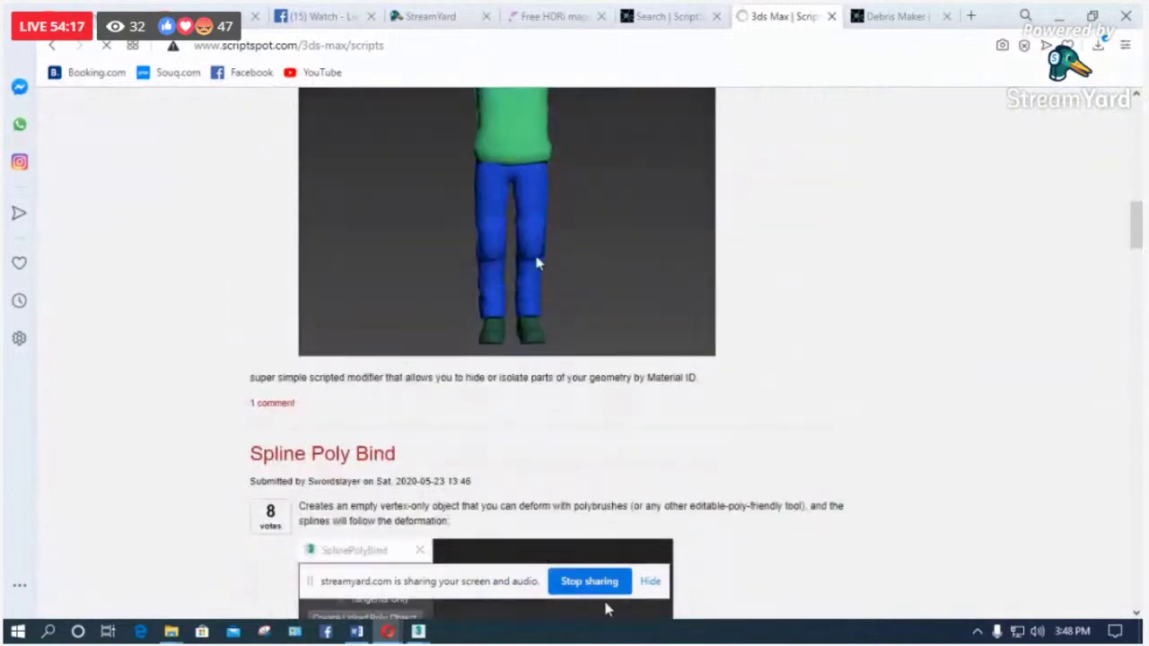
pyautogui.scroll(-9, 404, 302)
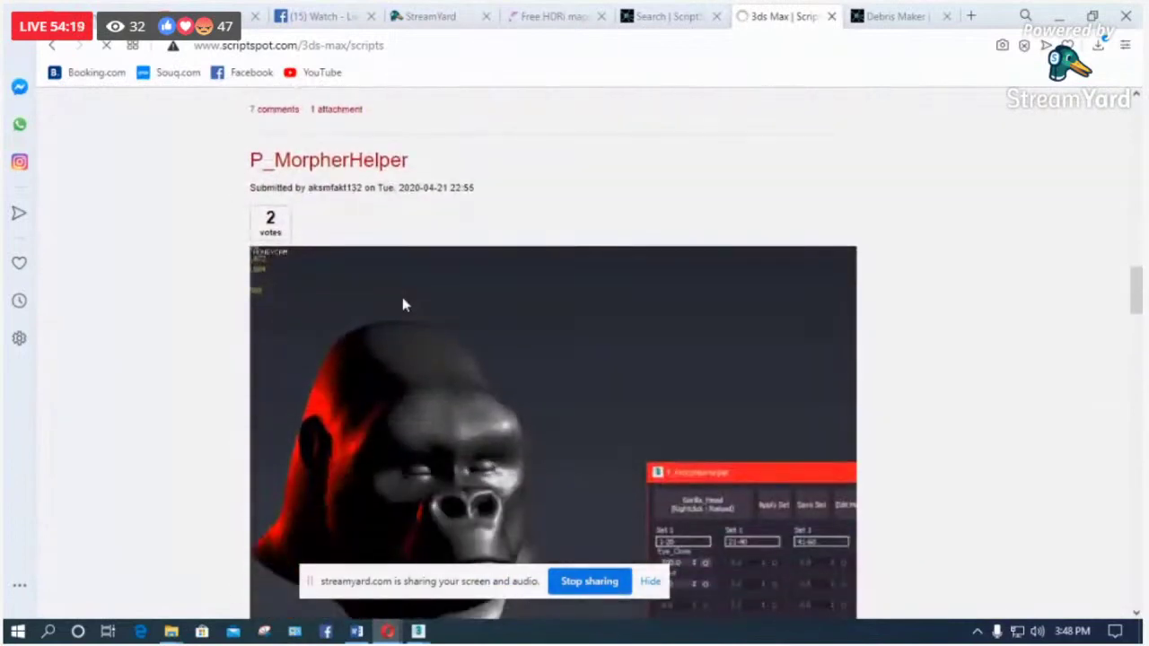
pyautogui.scroll(-5, 303, 323)
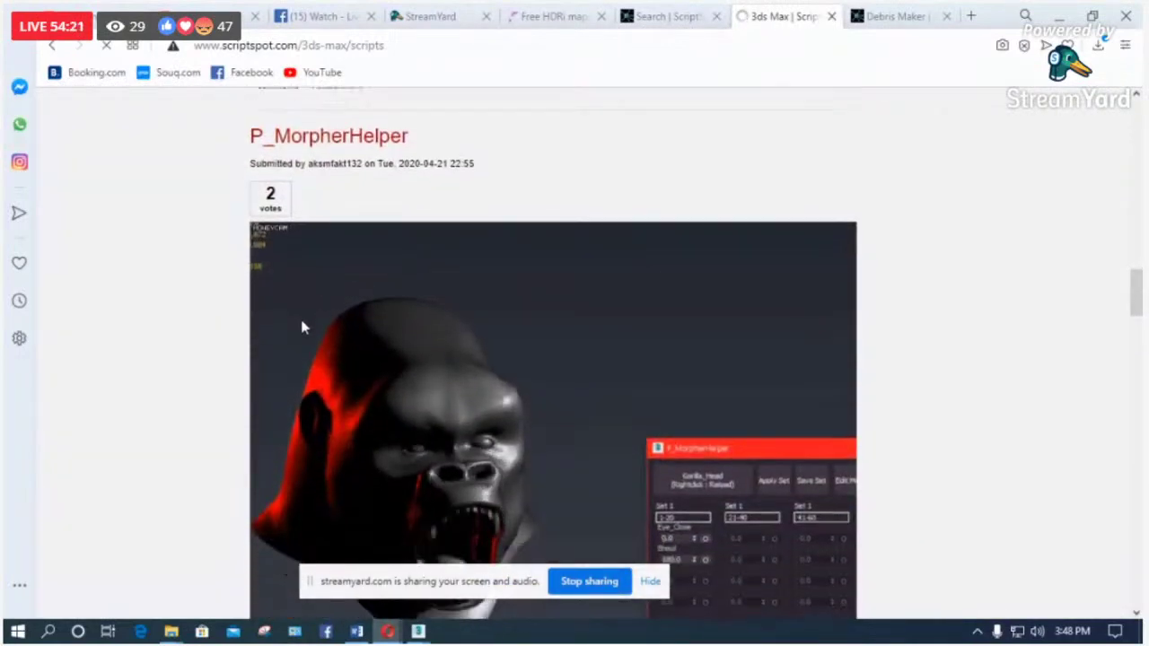
pyautogui.scroll(-3, 342, 316)
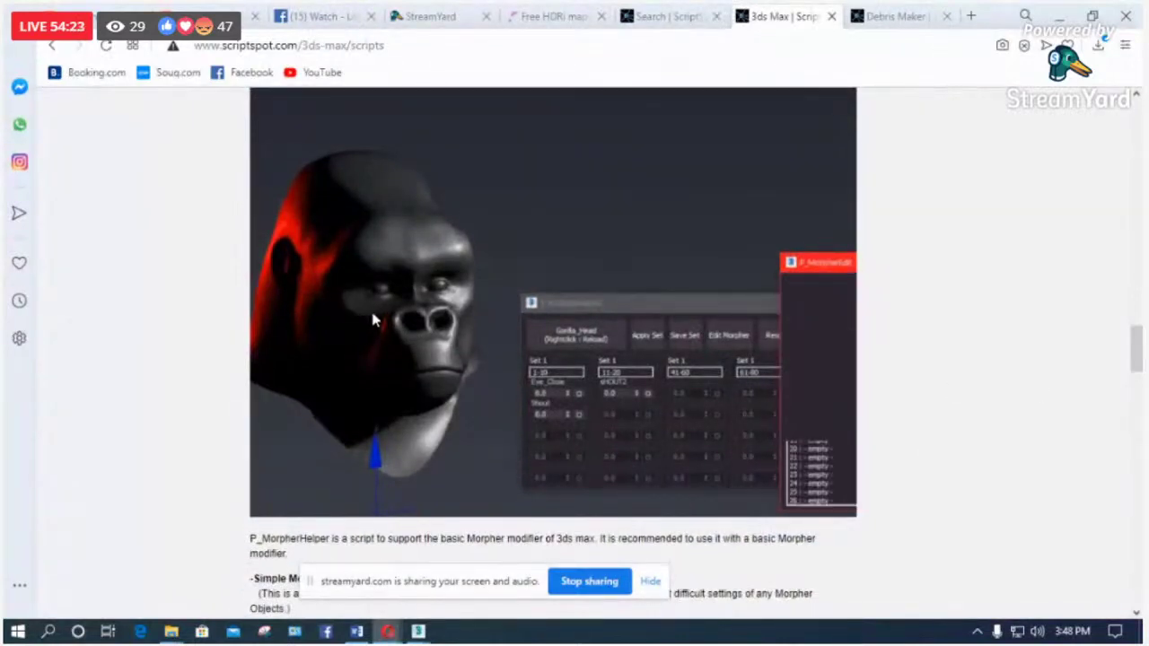
pyautogui.scroll(-10, 364, 334)
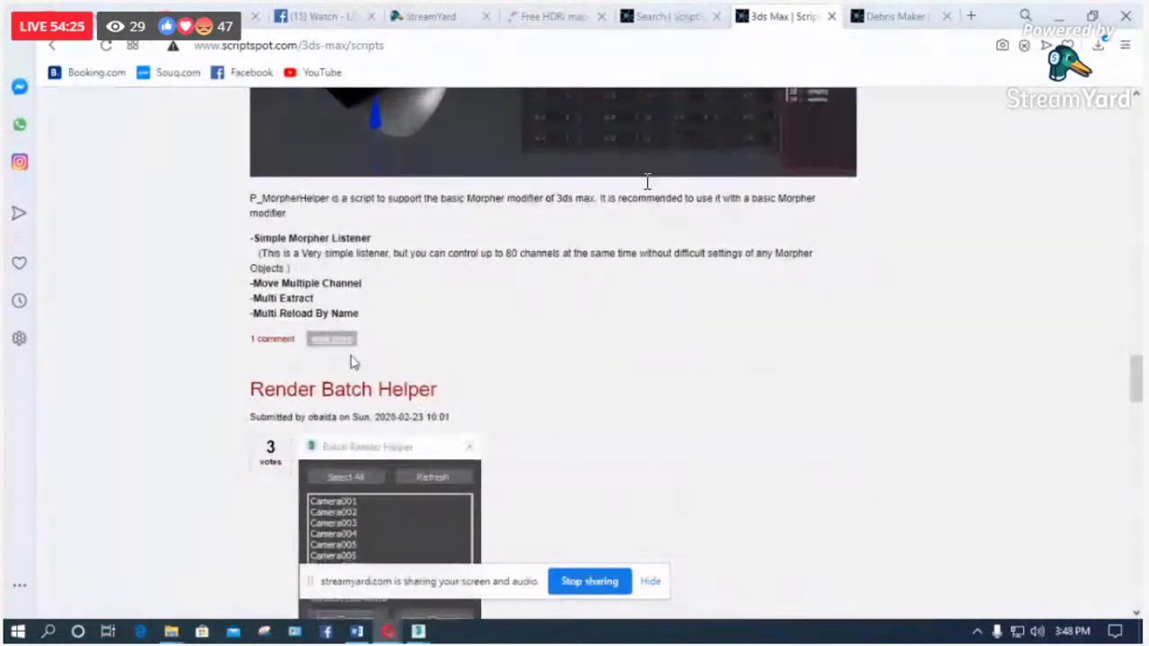
pyautogui.scroll(-8, 473, 296)
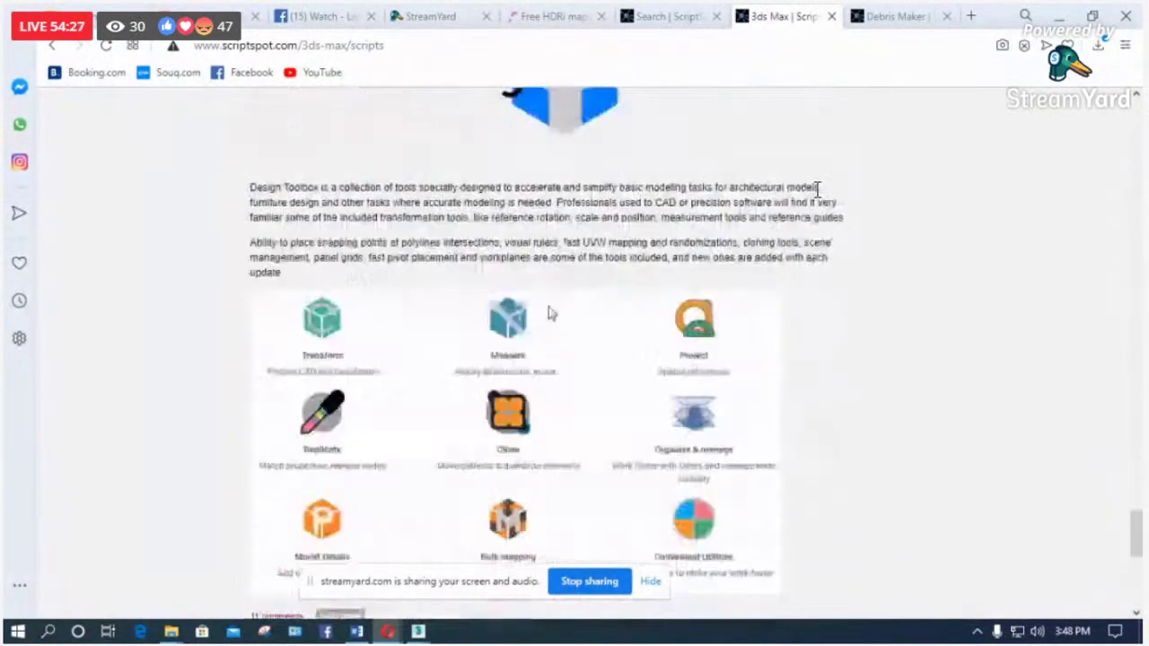
pyautogui.click(1060, 17)
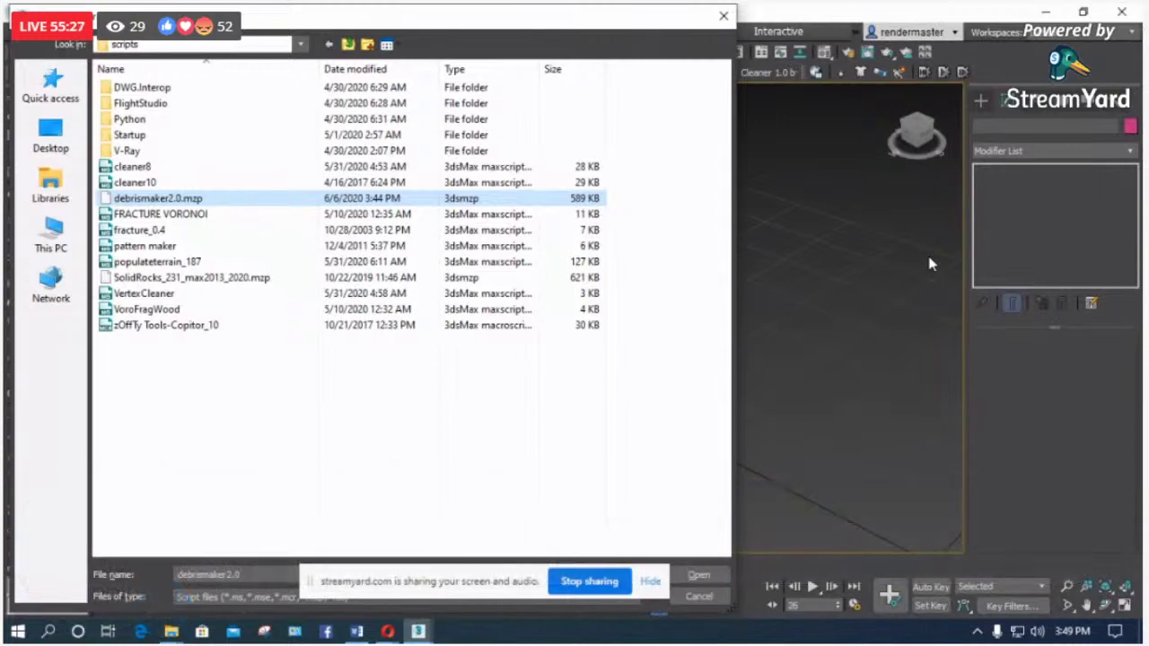
# Step: Prepare to close the Run Script file dialog without running a script
pyautogui.moveTo(211, 43)
# Step: Close the script dialog and discard the current scene's changes
pyautogui.click(724, 15)
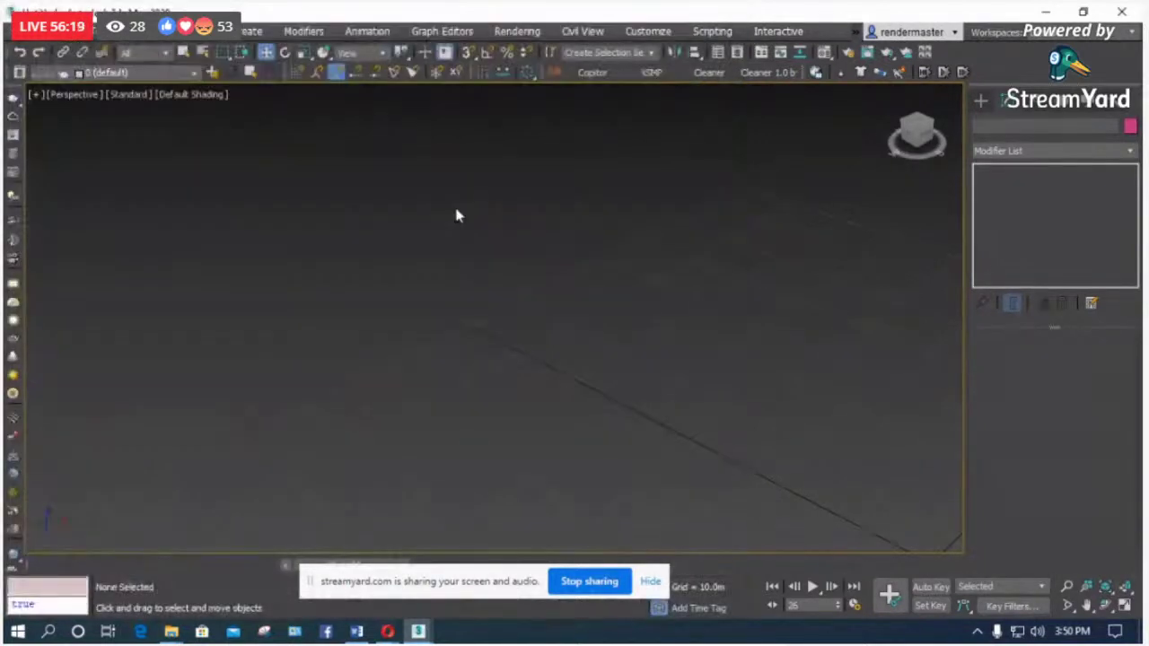
pyautogui.hotkey('ctrl', 'n')
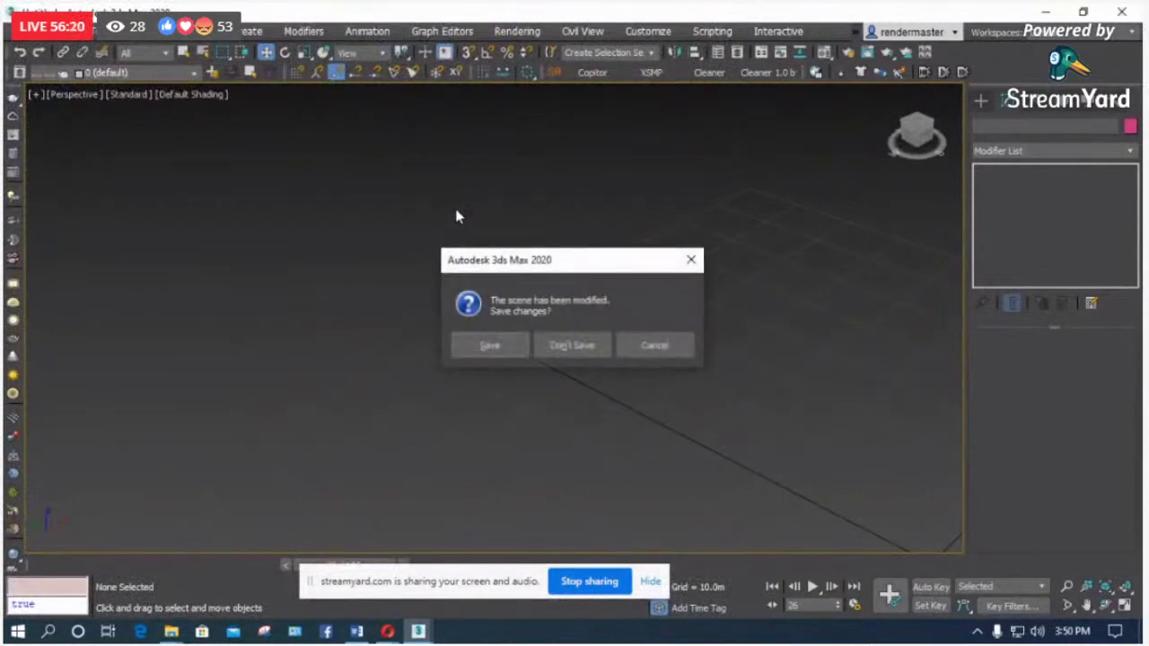
pyautogui.click(568, 347)
# Step: Open the house final scene from the scenes folder
pyautogui.click(162, 147)
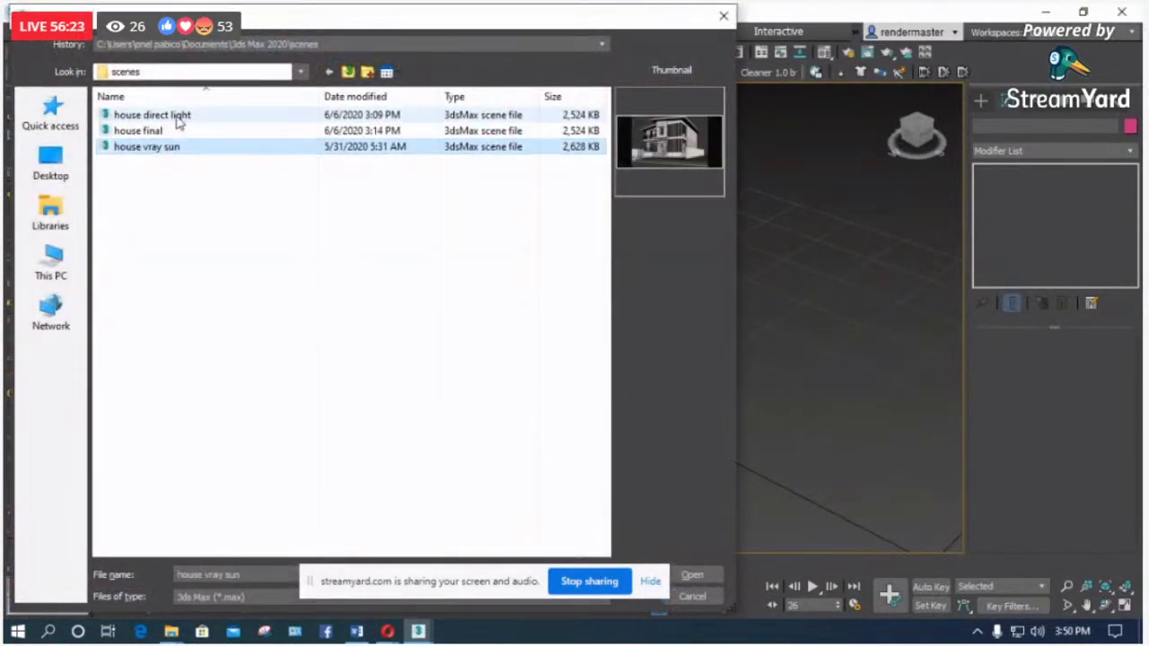
pyautogui.click(177, 119)
pyautogui.click(154, 130)
pyautogui.click(692, 574)
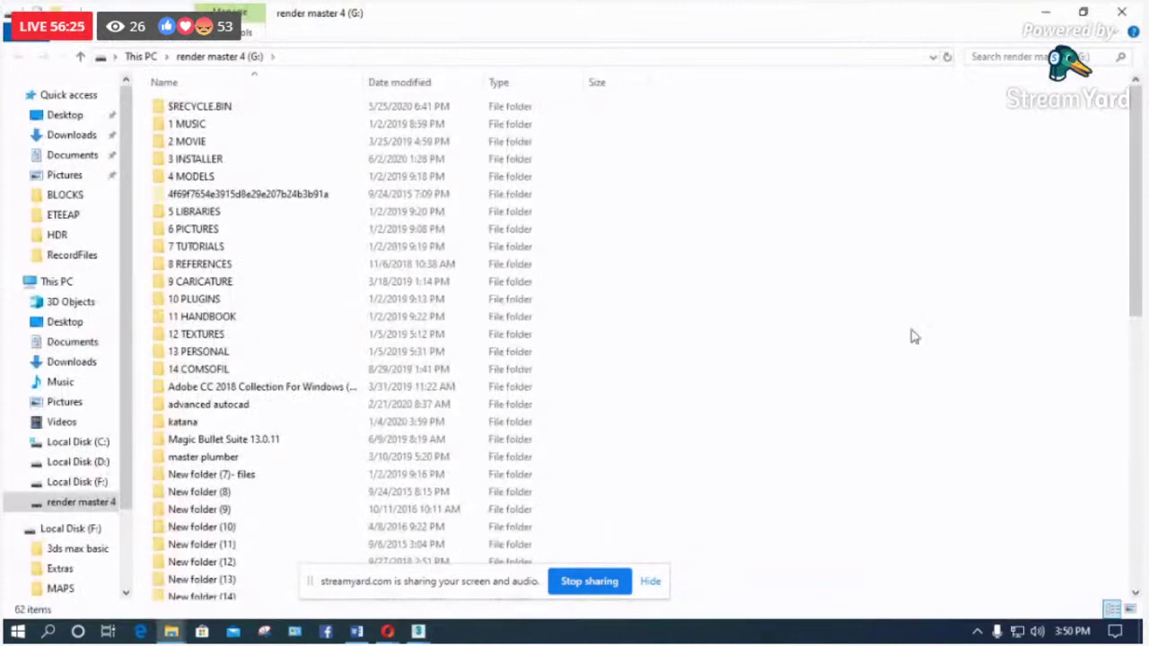
pyautogui.click(1047, 12)
pyautogui.click(695, 580)
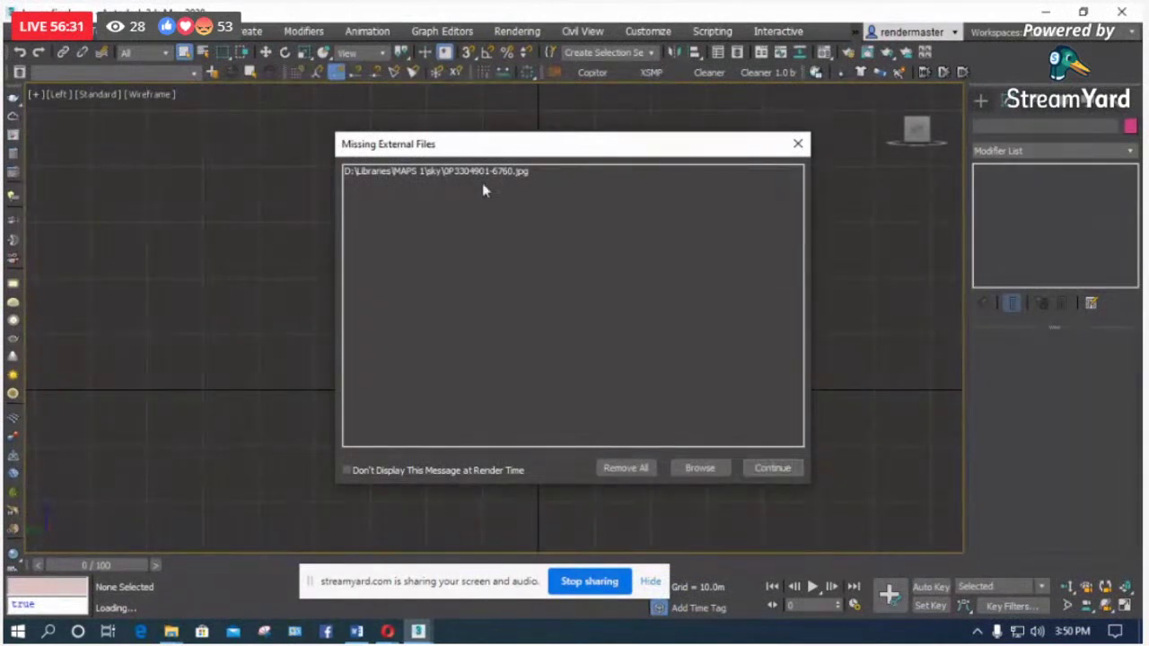
# Step: Move the Missing External Files warning aside and continue loading without the sky JPG
pyautogui.moveTo(515, 147); pyautogui.dragTo(597, 125)
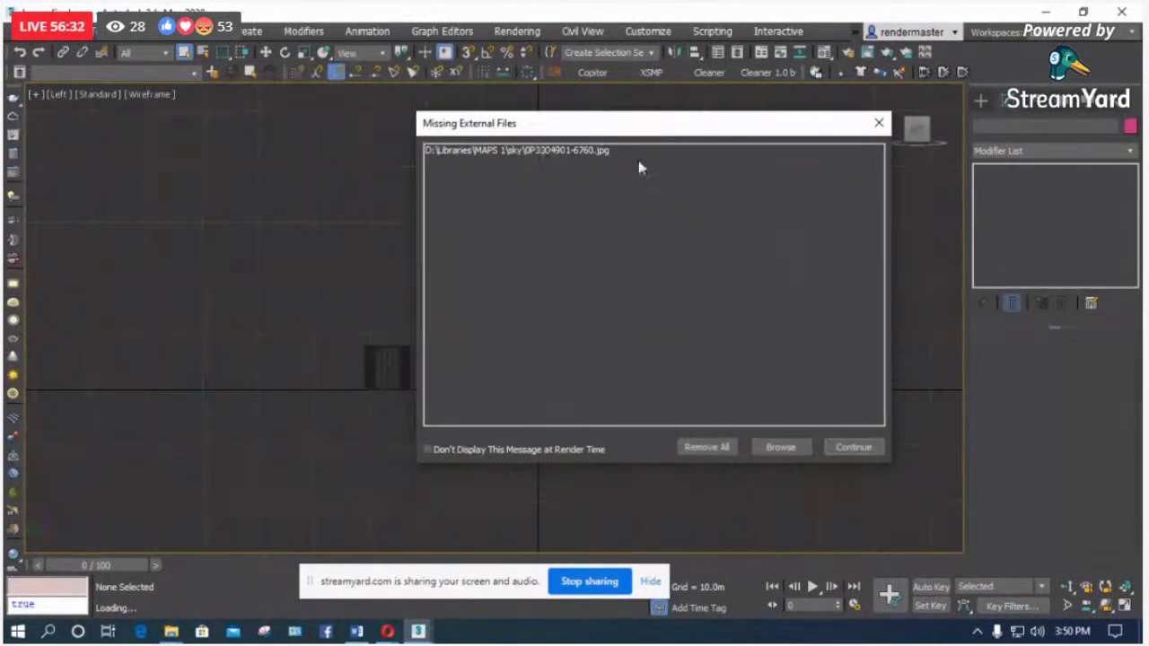
pyautogui.click(853, 446)
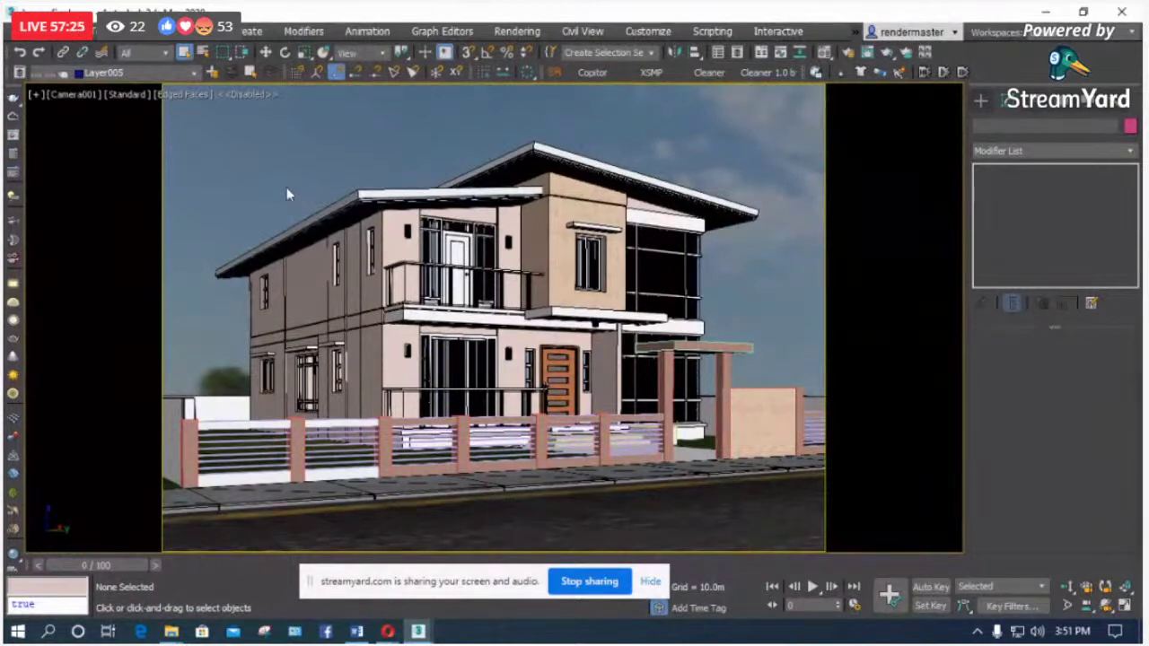
# Step: Bring the browser forward on the viz-people Free HDRi maps tab
pyautogui.moveTo(390, 634)
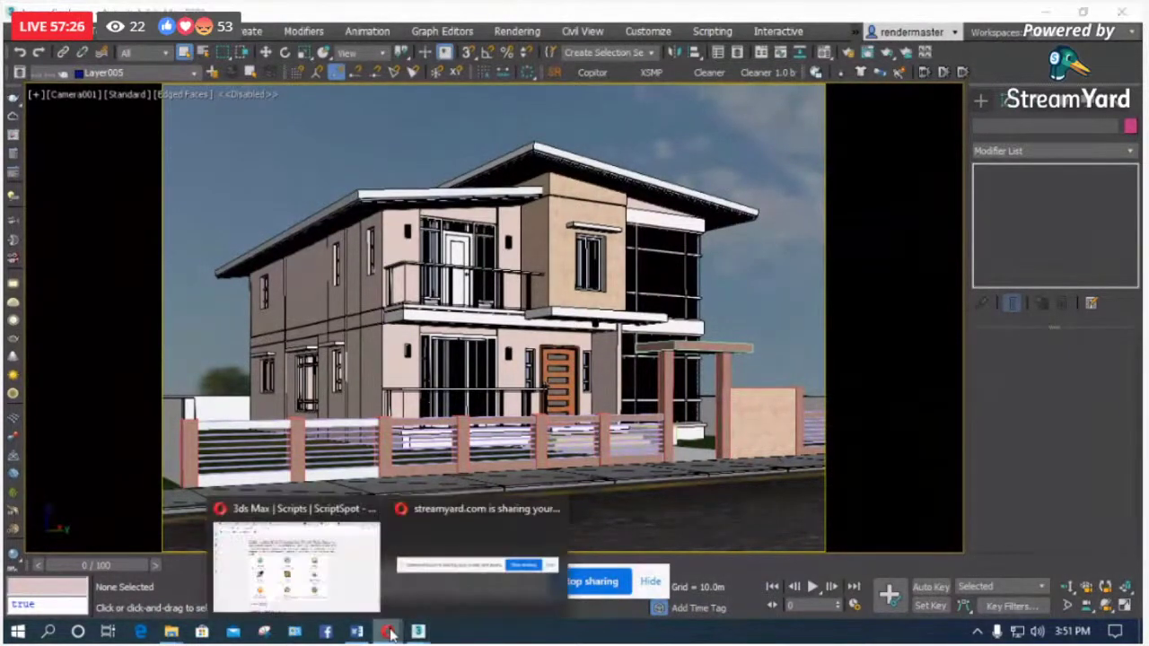
pyautogui.click(344, 574)
pyautogui.click(530, 27)
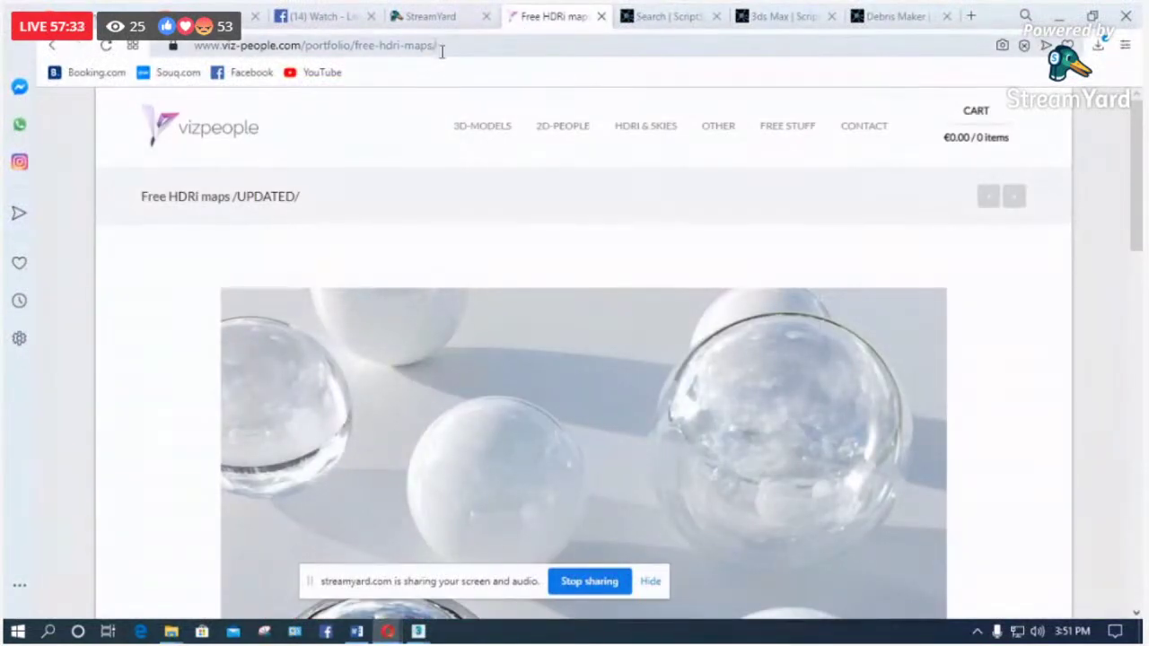
# Step: Scroll through the Free HDRi maps page and its download mirrors, then select the address bar
pyautogui.scroll(-8, 500, 182)
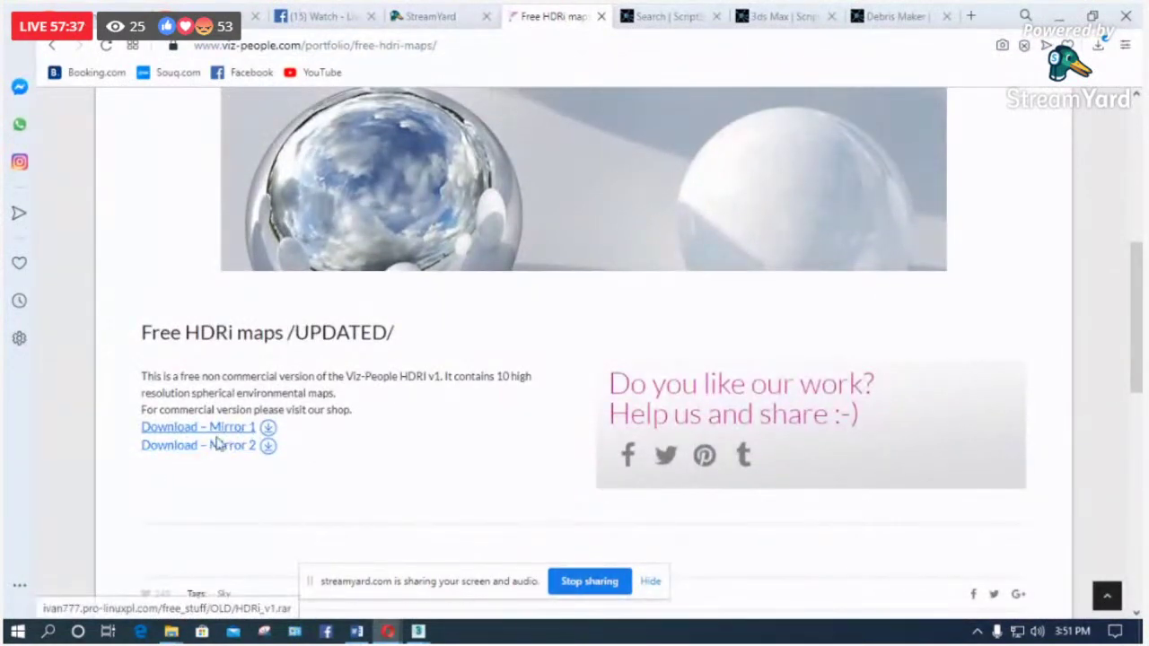
pyautogui.scroll(-1, 321, 355)
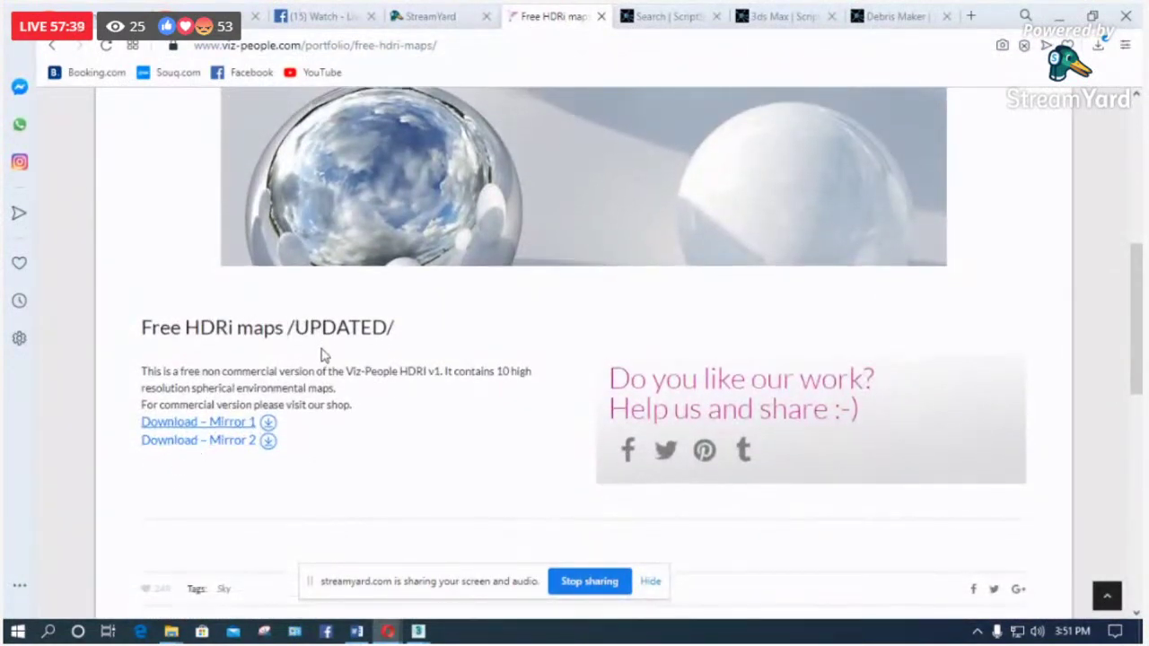
pyautogui.scroll(-6, 324, 354)
pyautogui.scroll(5, 404, 358)
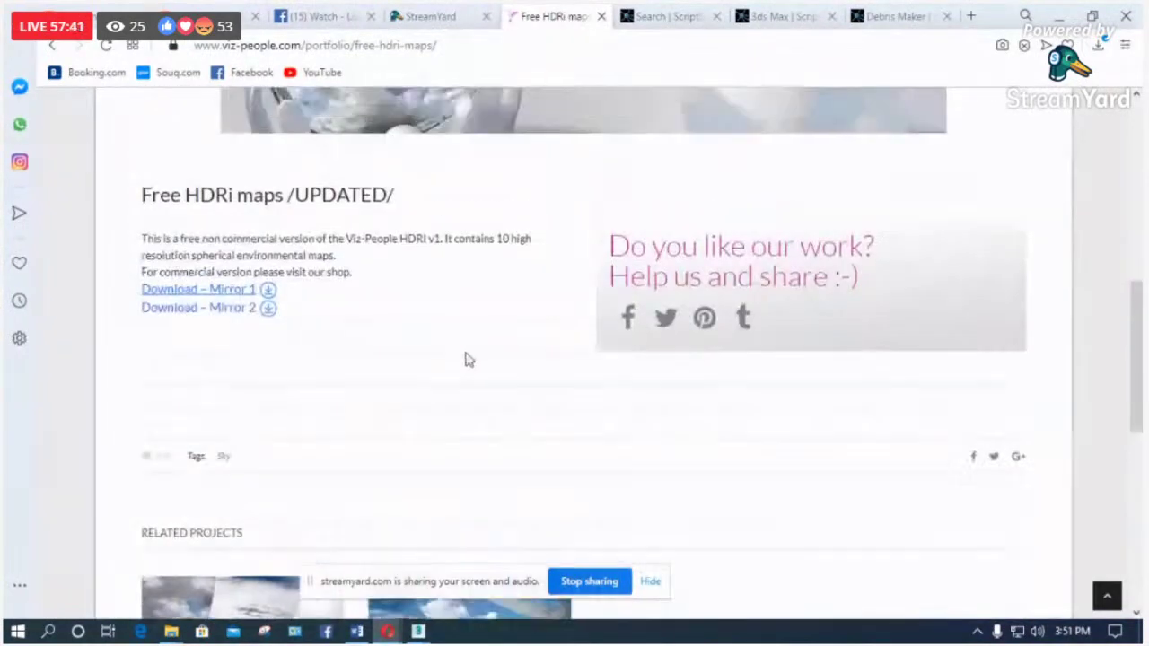
pyautogui.scroll(7, 466, 359)
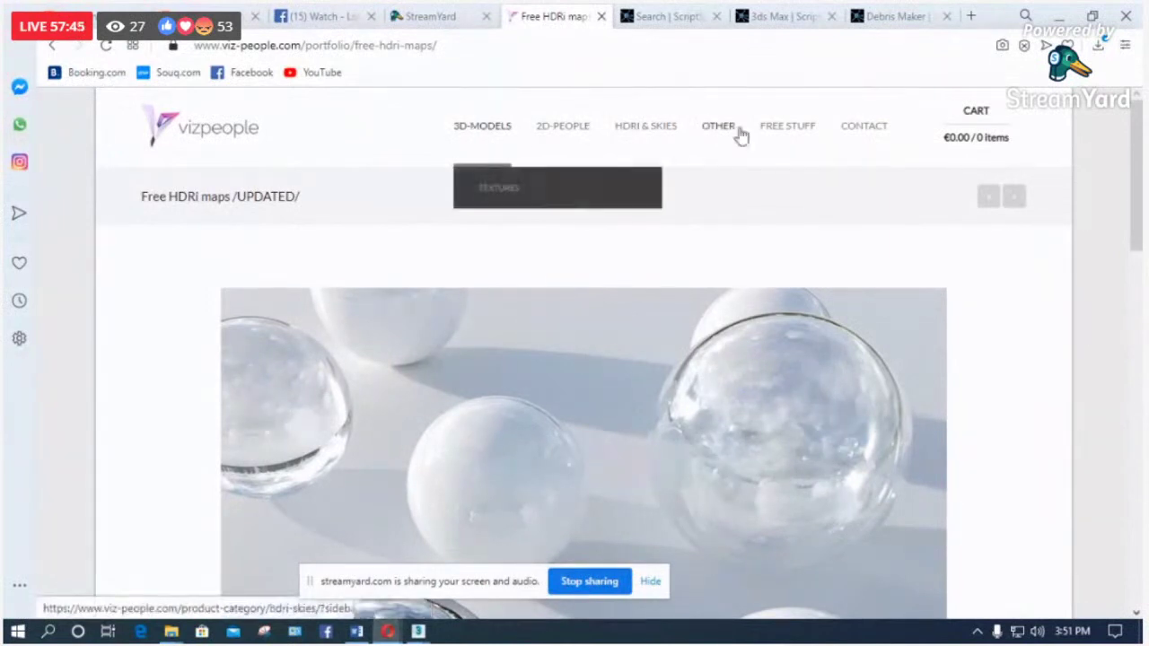
pyautogui.moveTo(796, 133)
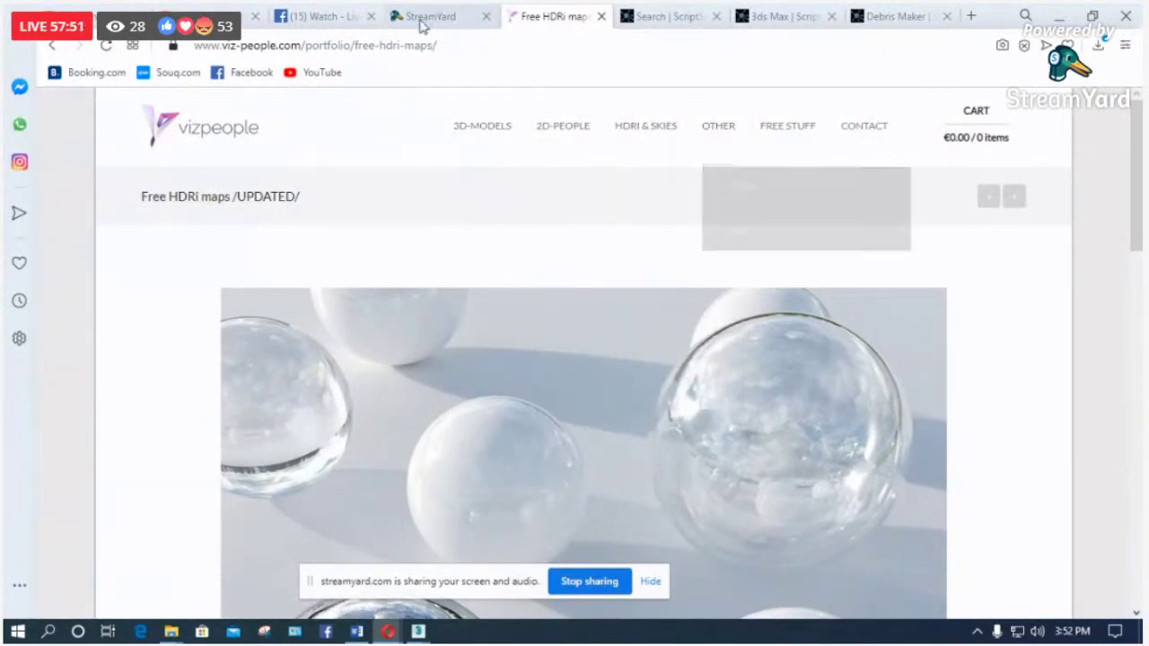
pyautogui.scroll(-3, 419, 174)
pyautogui.scroll(-3, 317, 464)
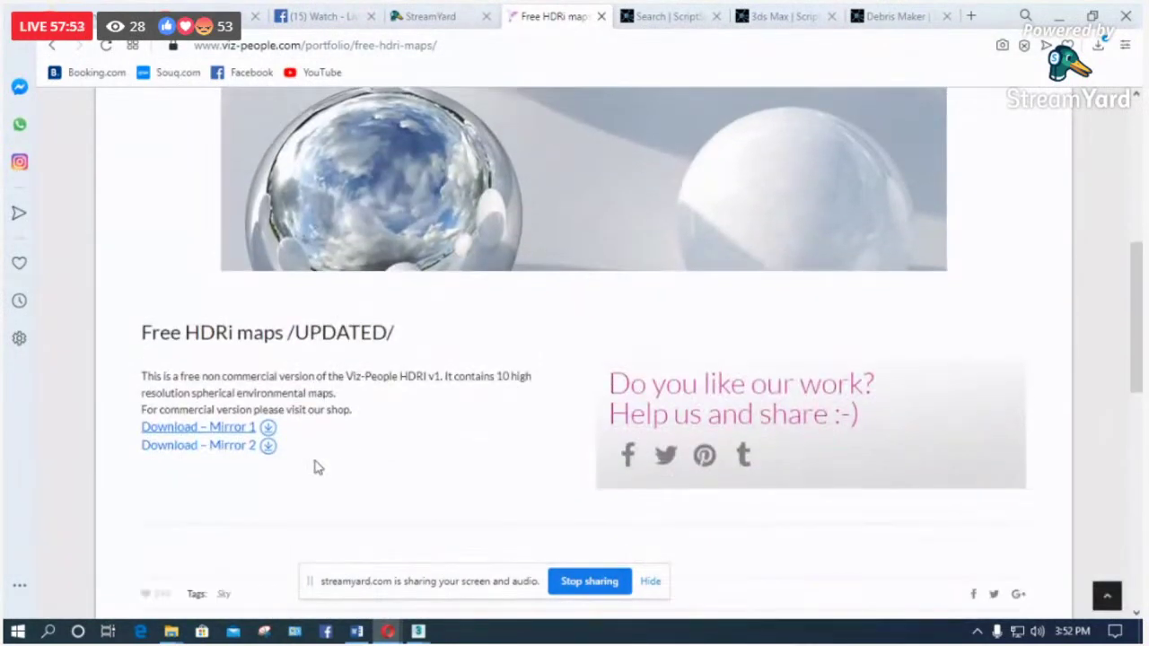
pyautogui.click(420, 45)
# Step: Search for 'free hdri' and browse HDRI Hub's Free HDRI Skies thumbnails
pyautogui.write('fr')
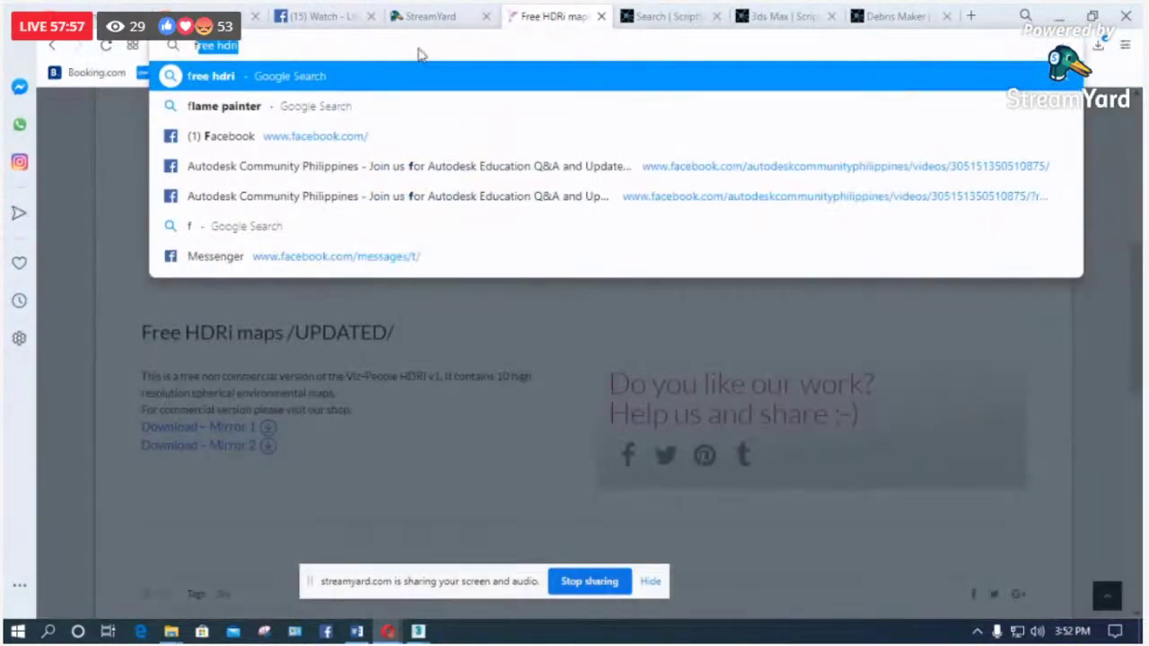
pyautogui.write('ee')
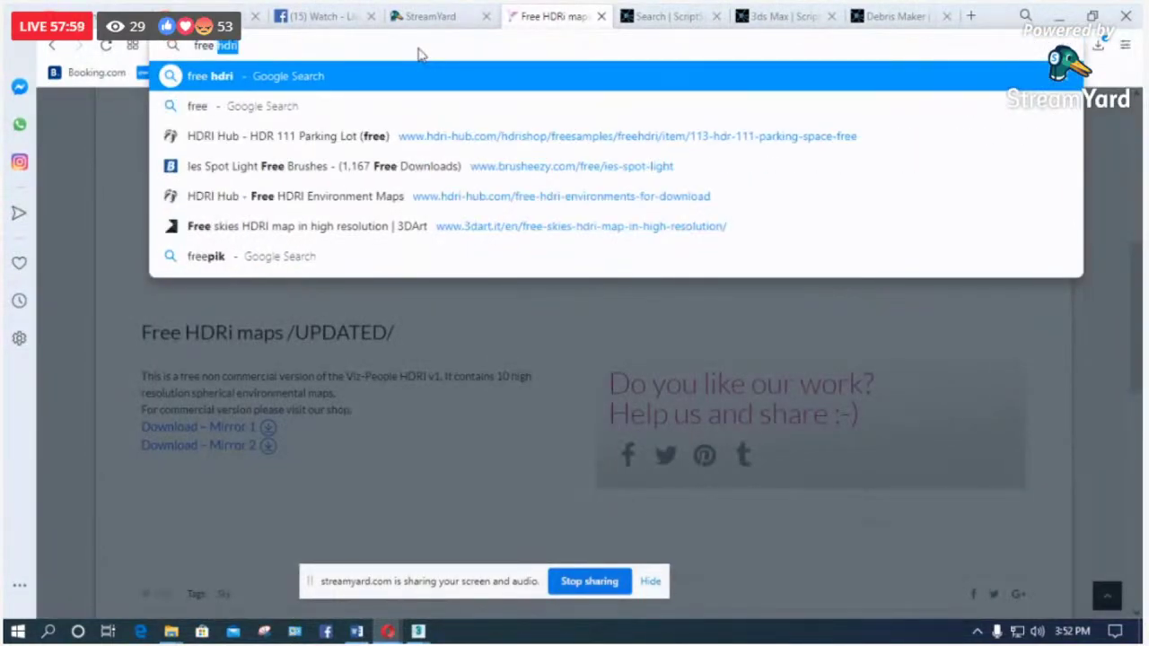
pyautogui.write(' hdri')
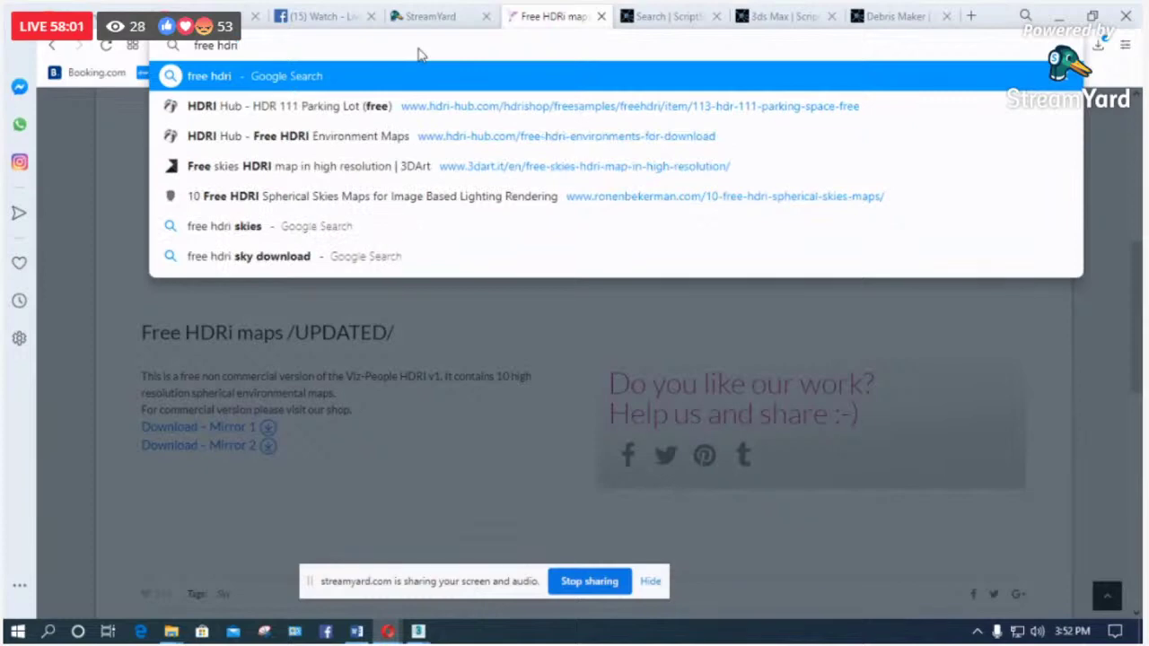
pyautogui.press('Return')
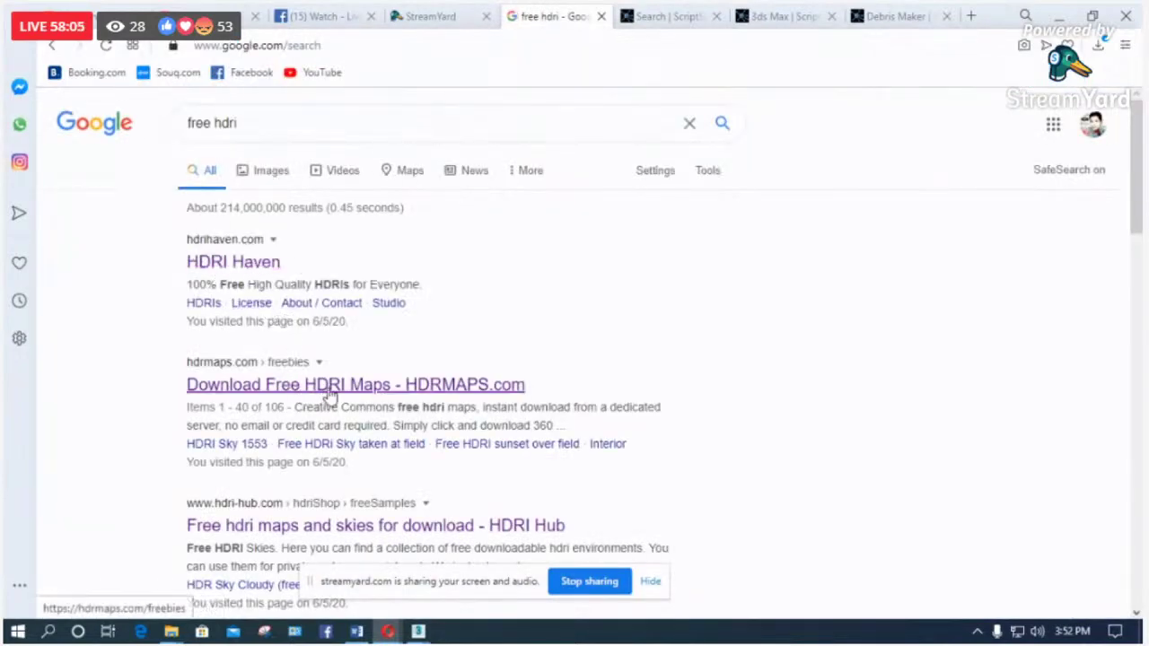
pyautogui.scroll(-1, 329, 402)
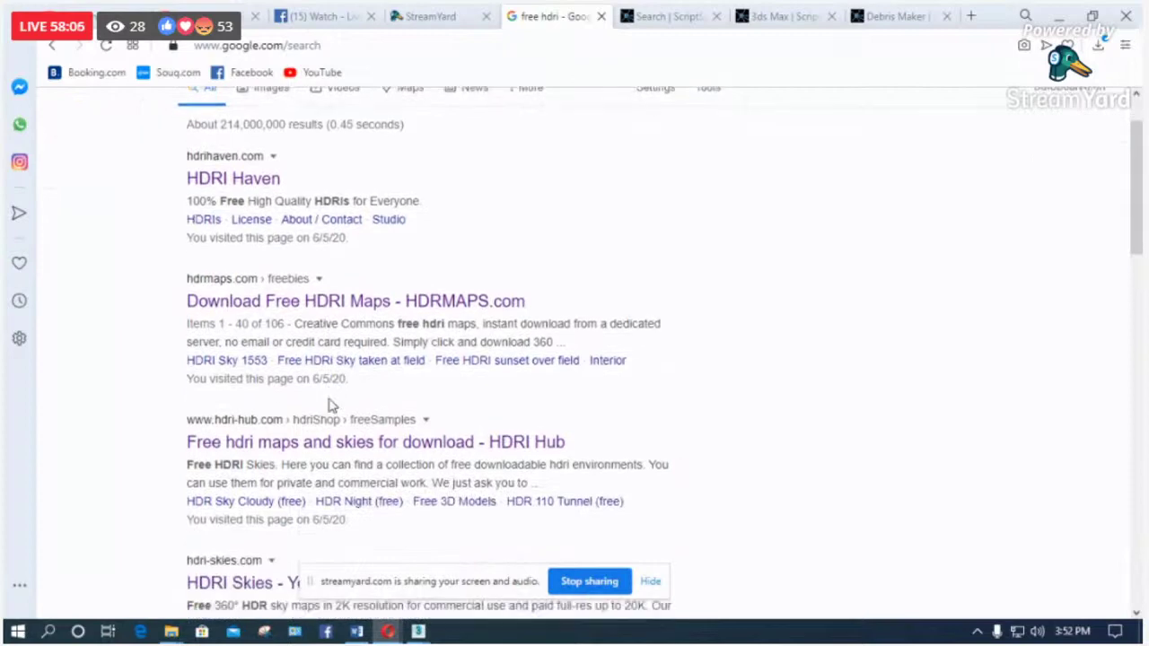
pyautogui.click(287, 444)
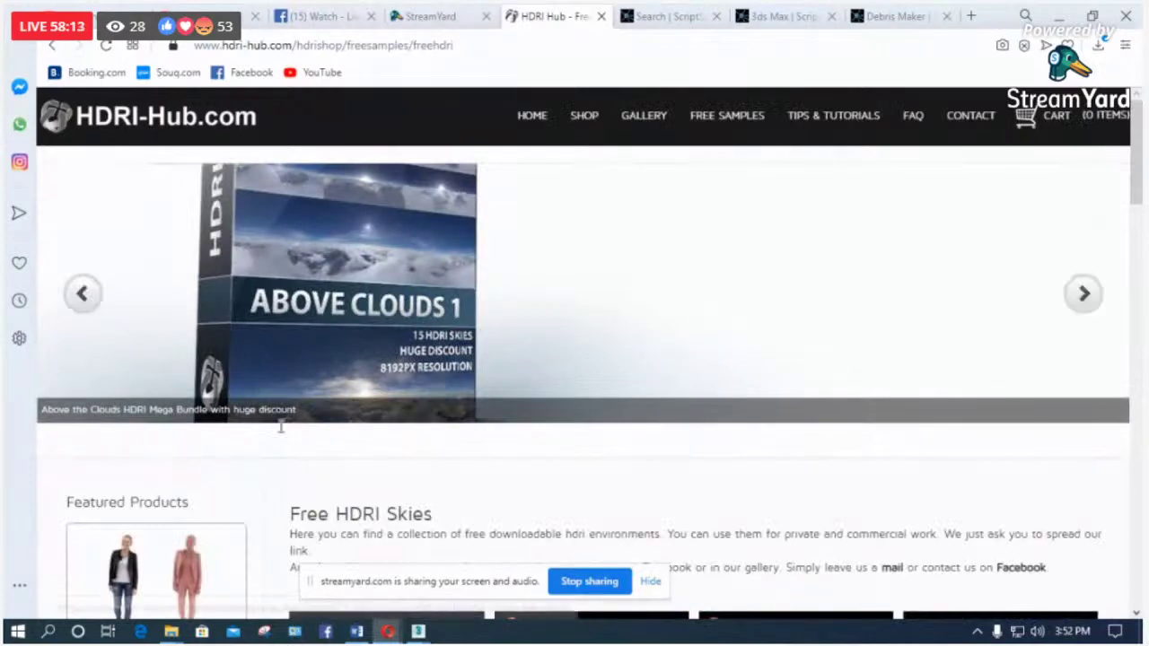
pyautogui.scroll(-5, 354, 431)
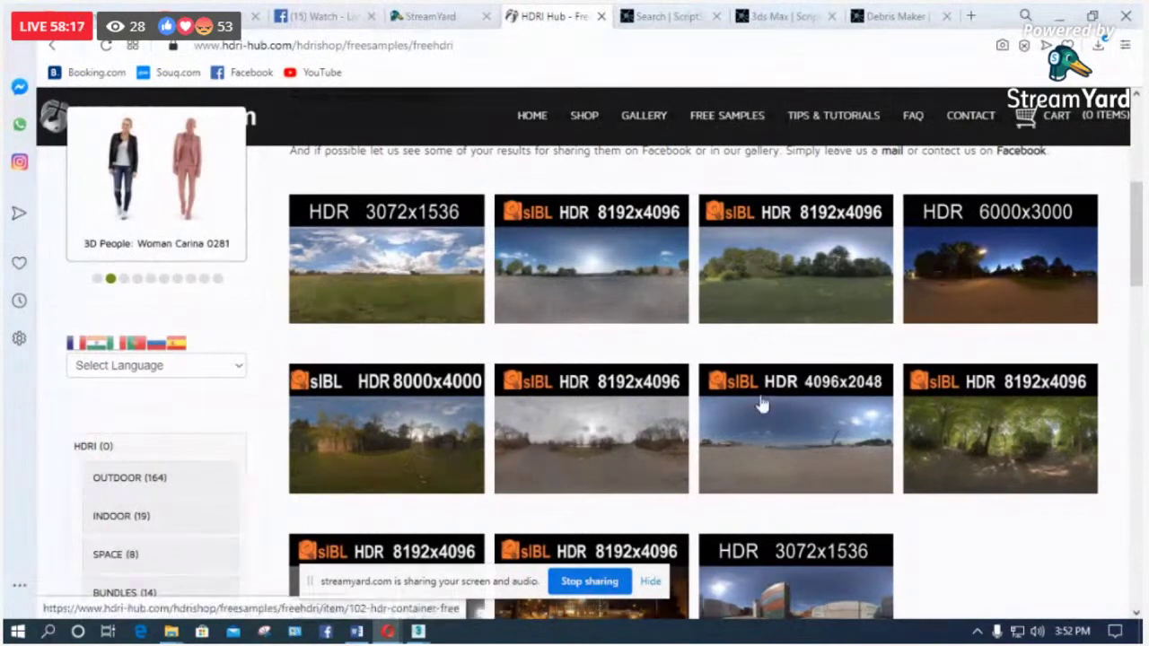
# Step: Close the HDRI Hub tab and view the house scene from the Top in 3ds Max
pyautogui.click(601, 18)
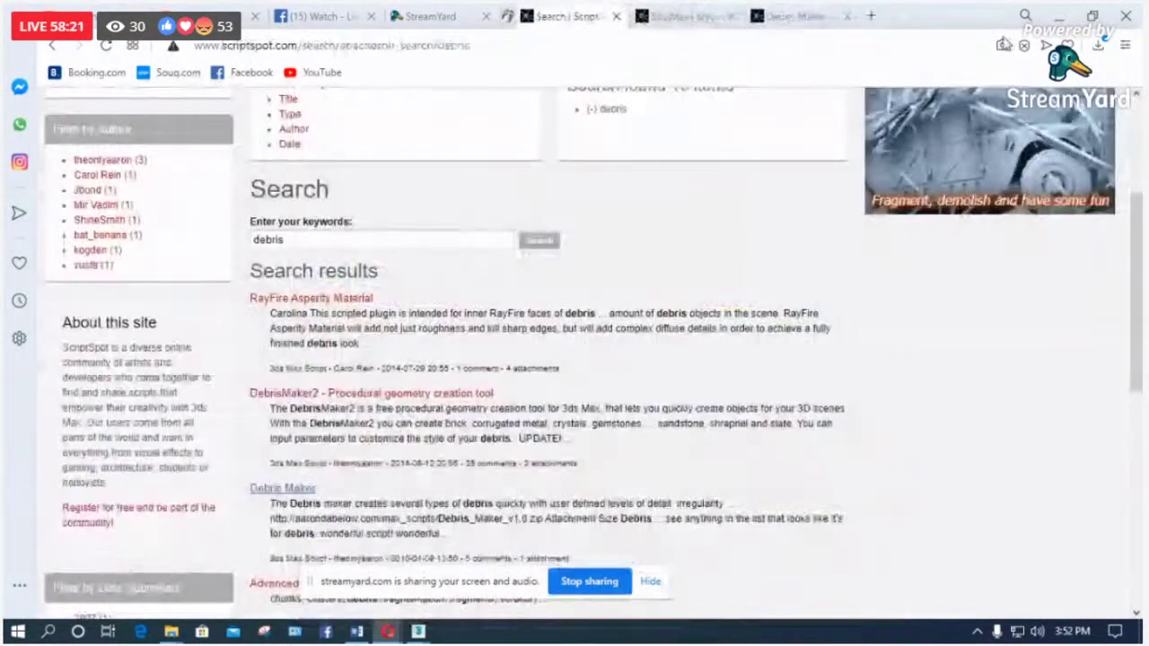
pyautogui.hotkey('alt', 'Tab')
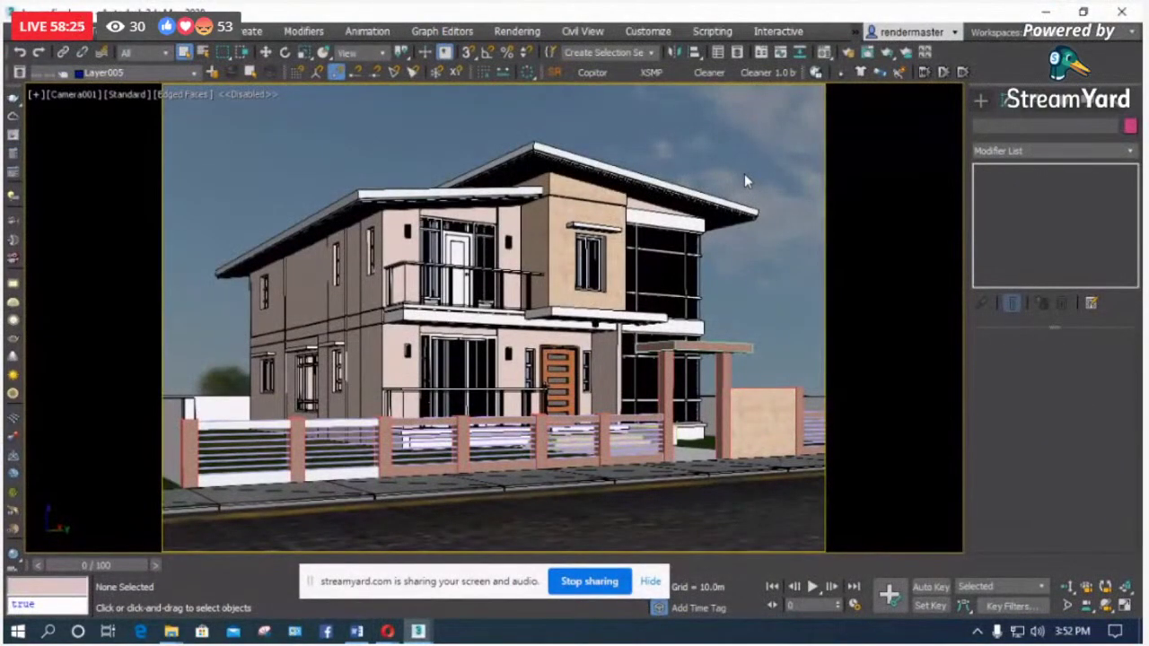
pyautogui.press('t')
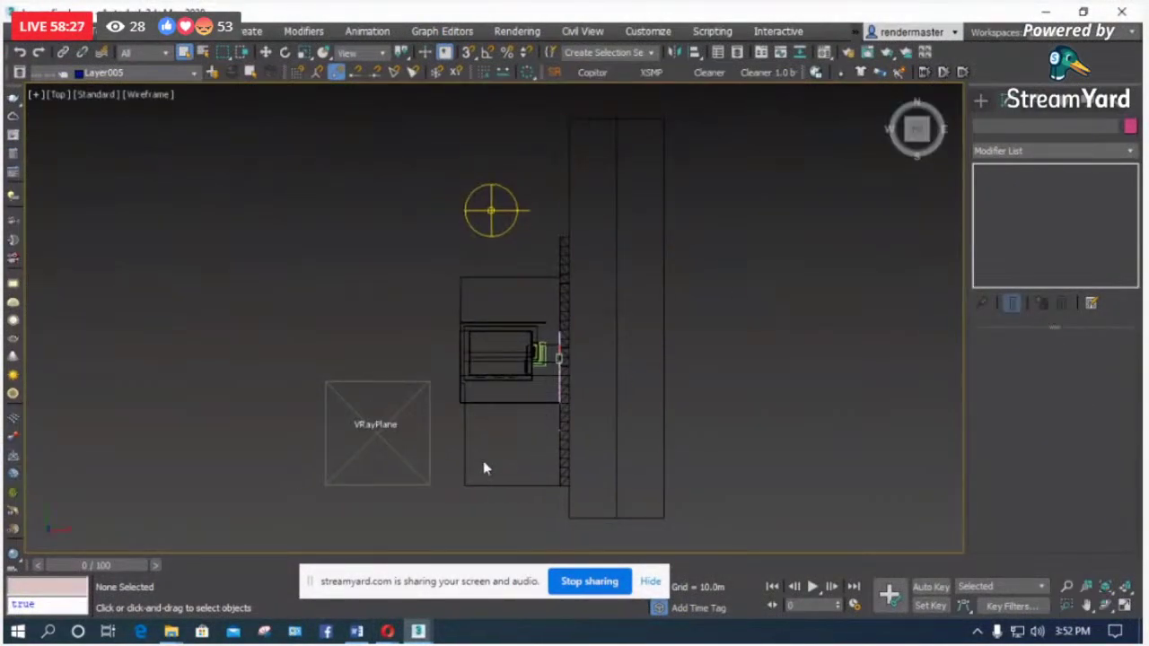
pyautogui.scroll(3, 483, 468)
# Step: Isolate the VRayPlane, delete it, and show the whole scene again
pyautogui.click(280, 410)
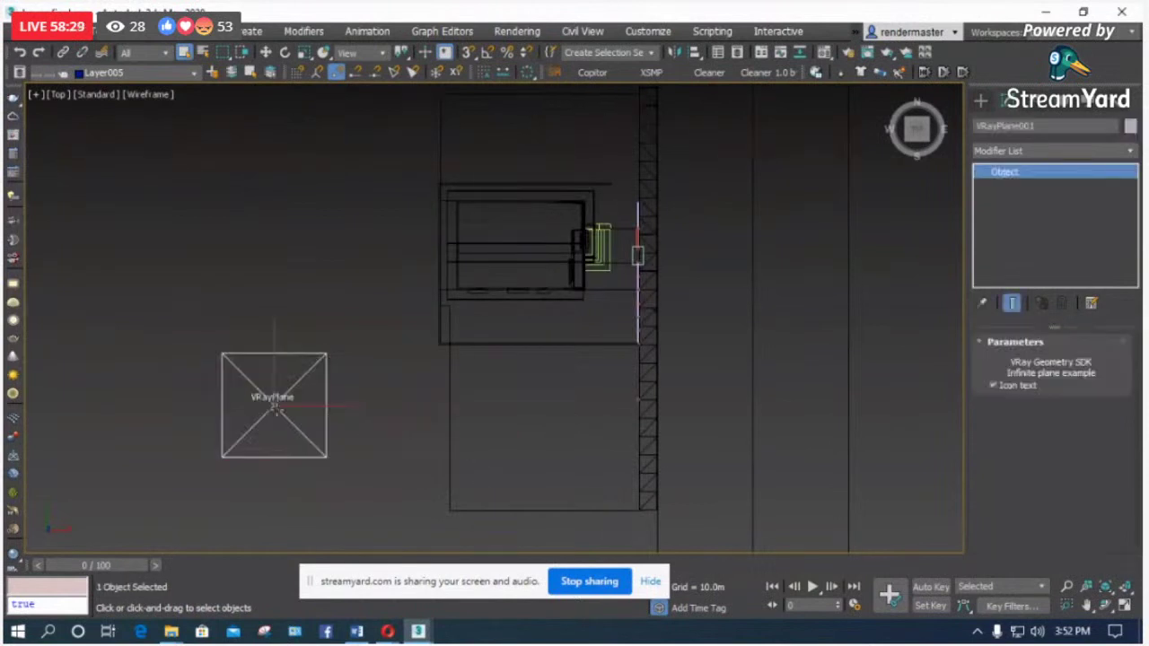
pyautogui.hotkey('alt', 'q')
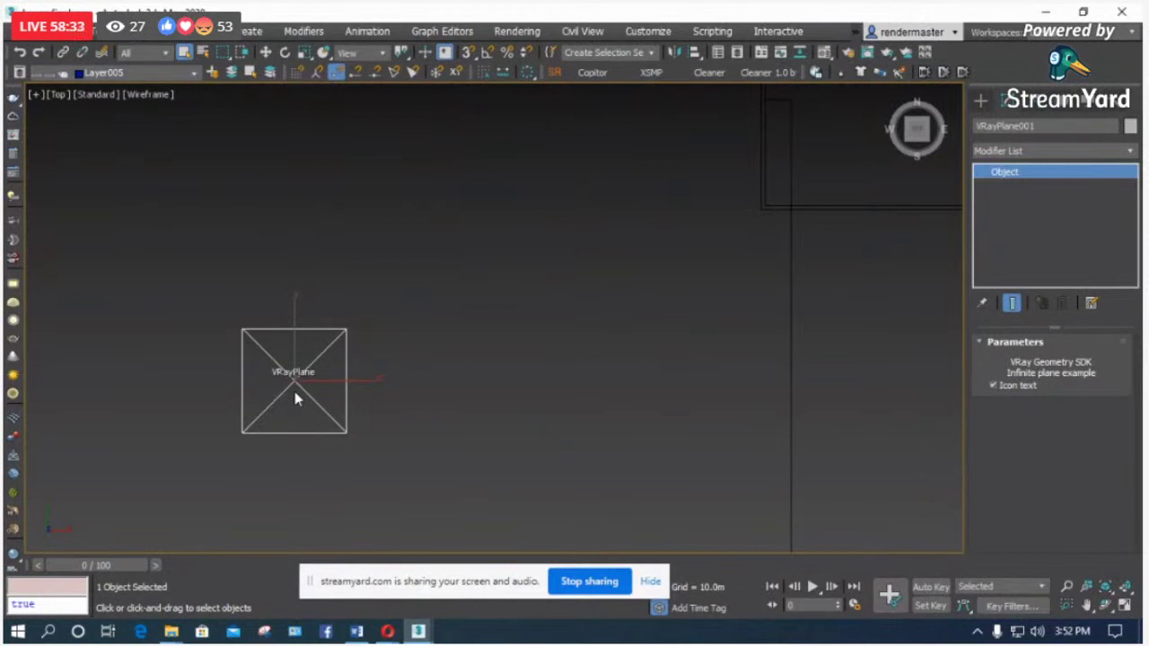
pyautogui.press('Delete')
pyautogui.hotkey('alt', 'q')
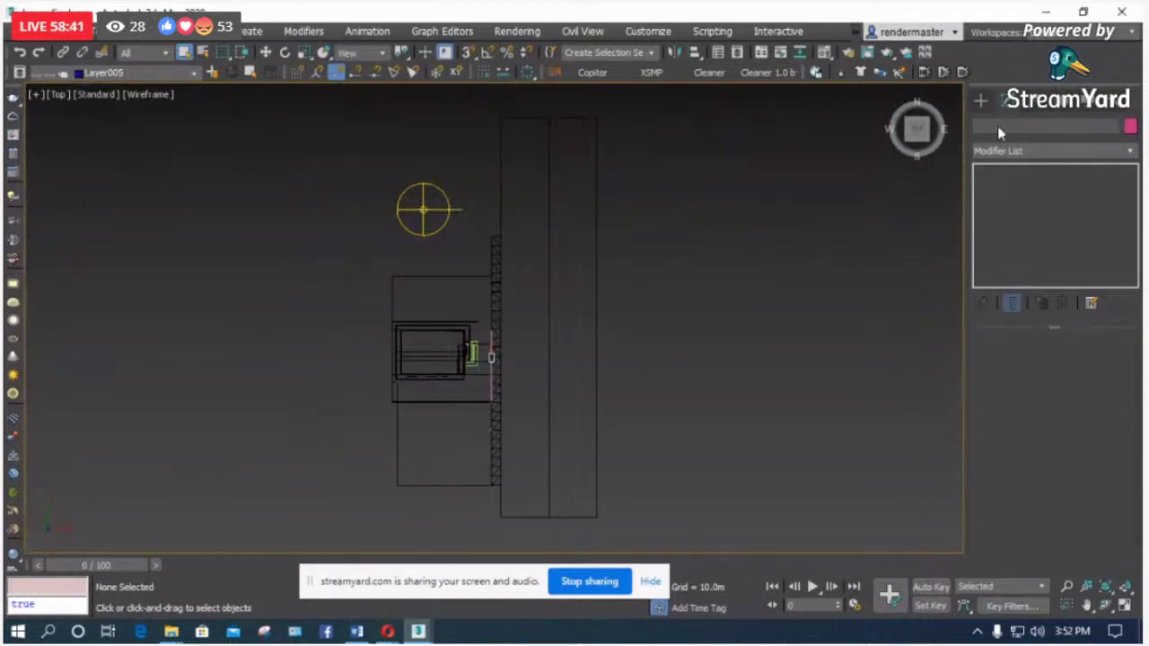
# Step: Create a VRayPlane from the VRay object types over the house in Top view
pyautogui.click(981, 100)
pyautogui.click(1006, 148)
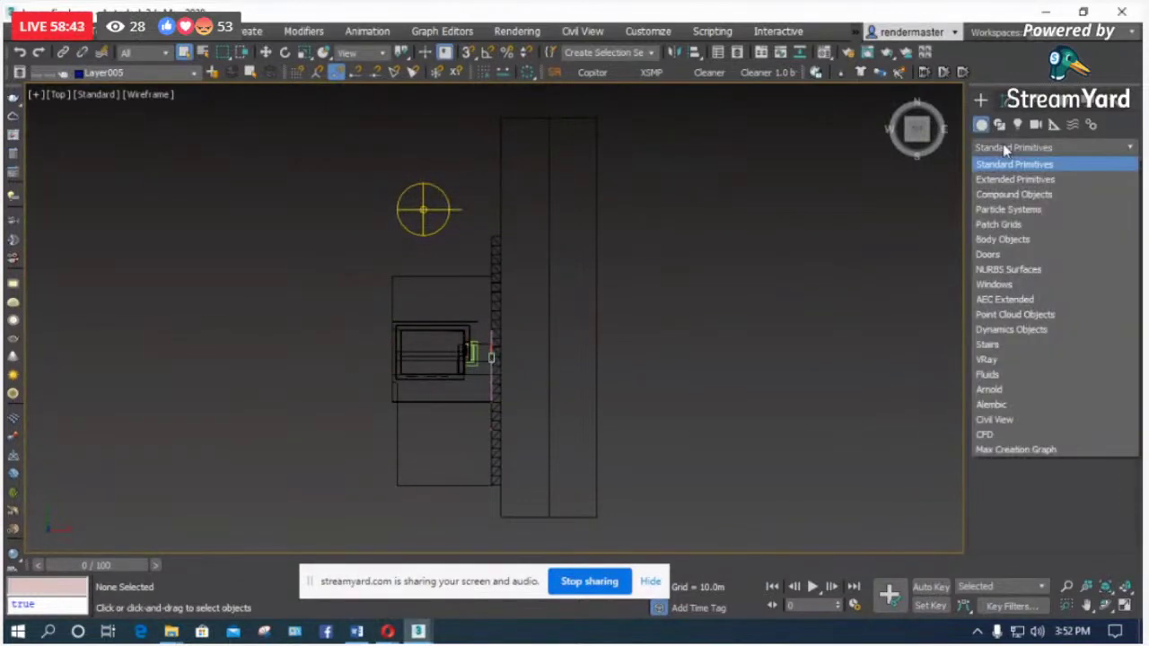
pyautogui.click(1003, 370)
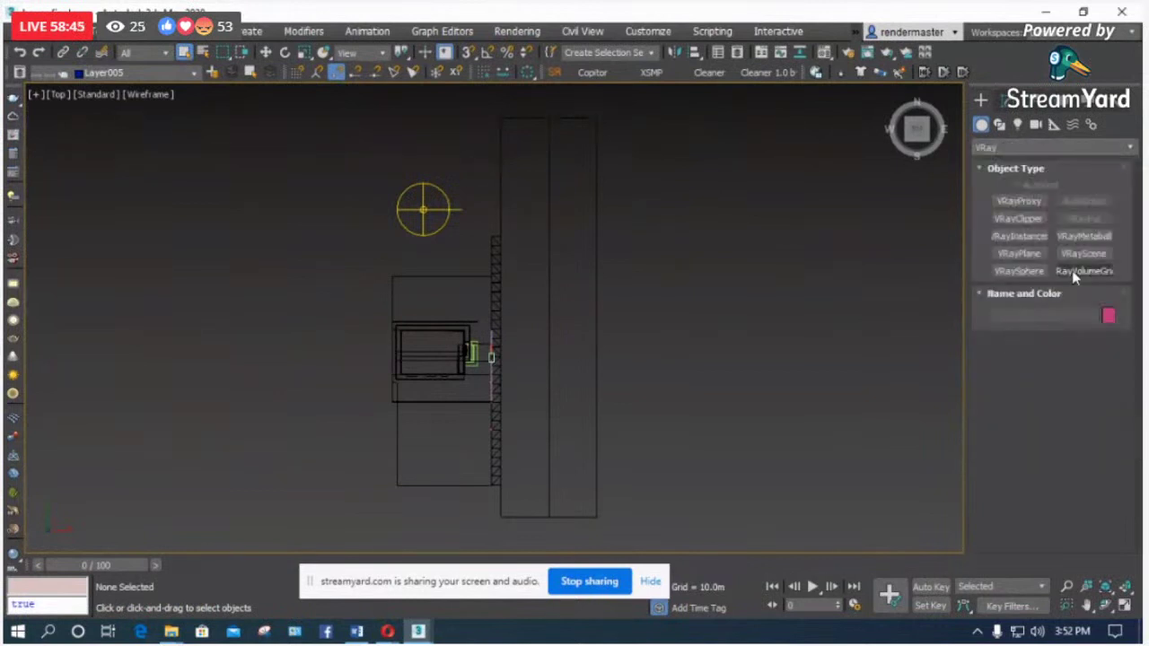
pyautogui.click(1020, 254)
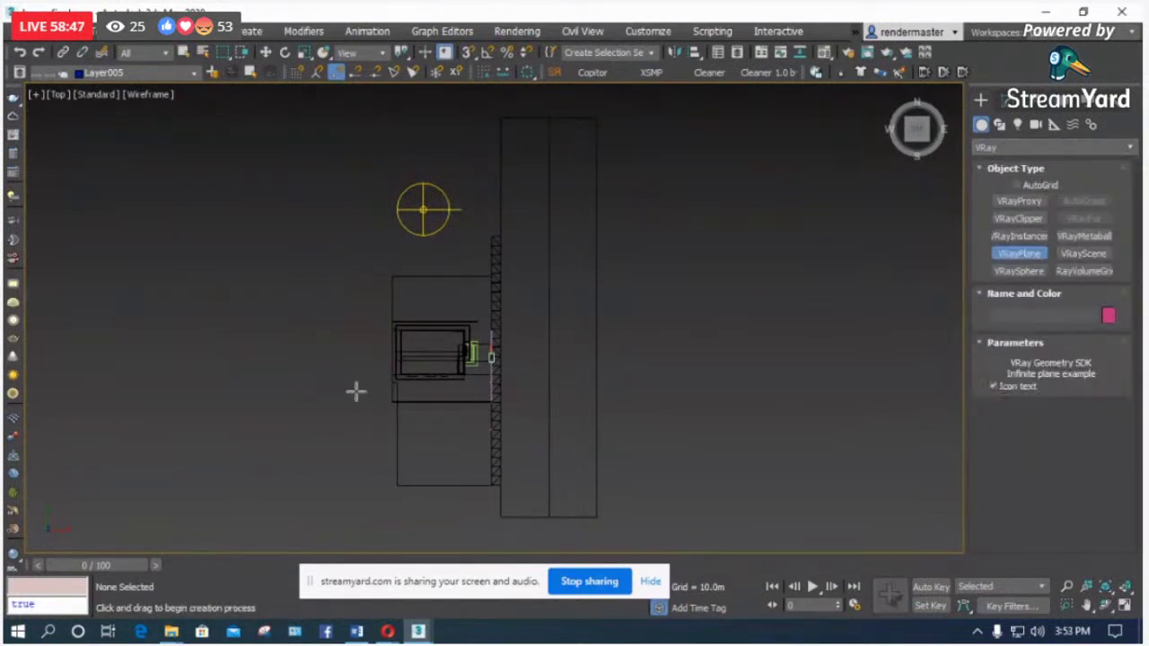
pyautogui.click(540, 440)
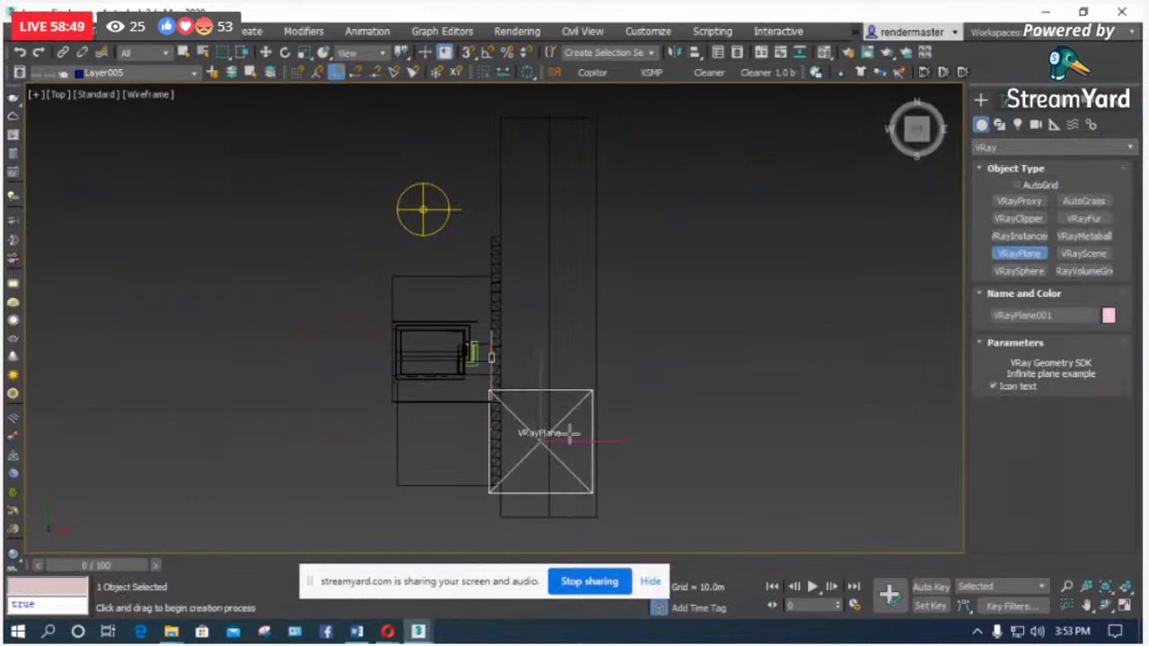
# Step: Lower the VRayPlane beneath the house in Front view, then return to Top view
pyautogui.press('f')
pyautogui.scroll(8, 587, 315)
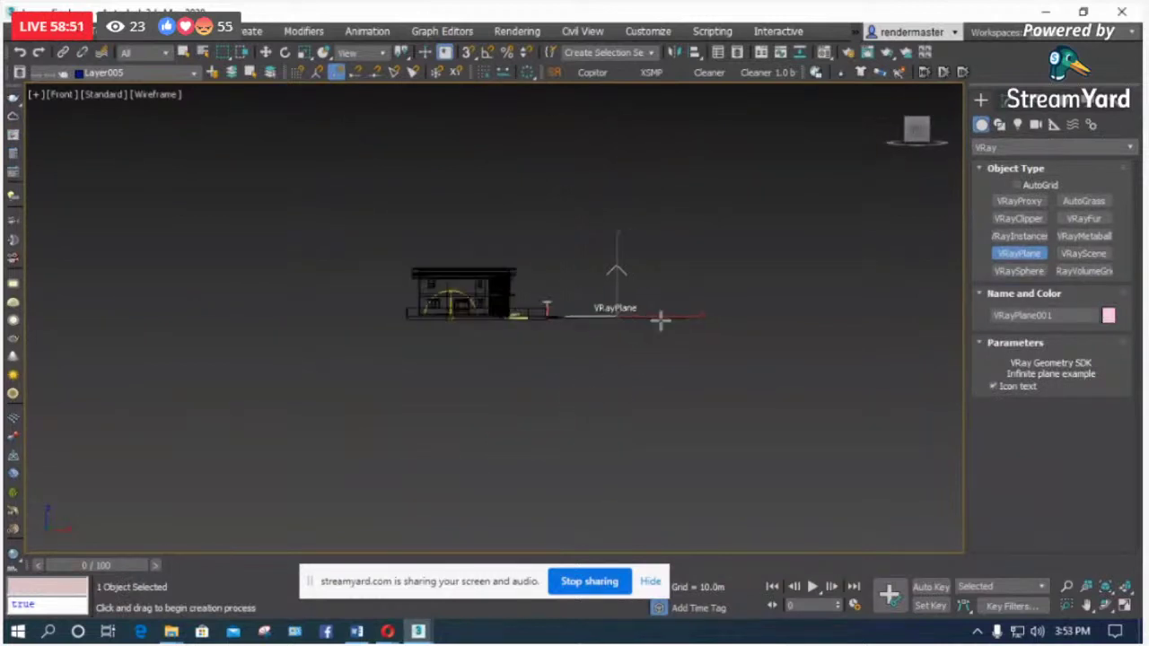
pyautogui.scroll(3, 571, 285)
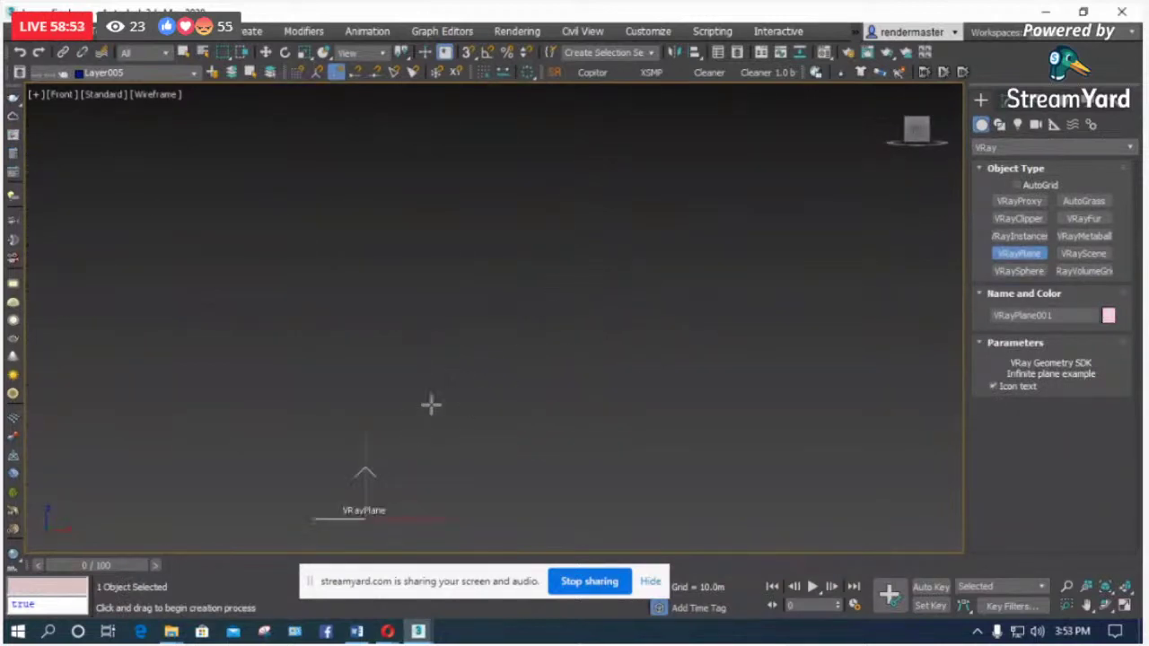
pyautogui.scroll(-3, 488, 267)
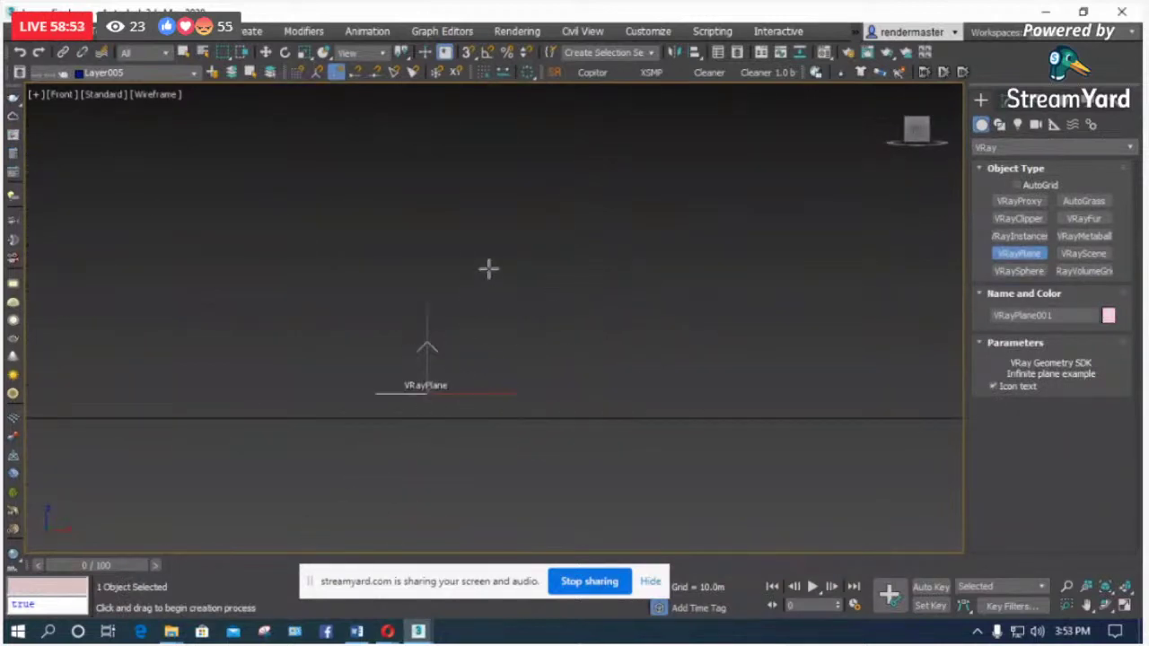
pyautogui.click(267, 52)
pyautogui.moveTo(434, 344); pyautogui.dragTo(439, 385)
pyautogui.scroll(3, 428, 435)
pyautogui.scroll(2, 431, 429)
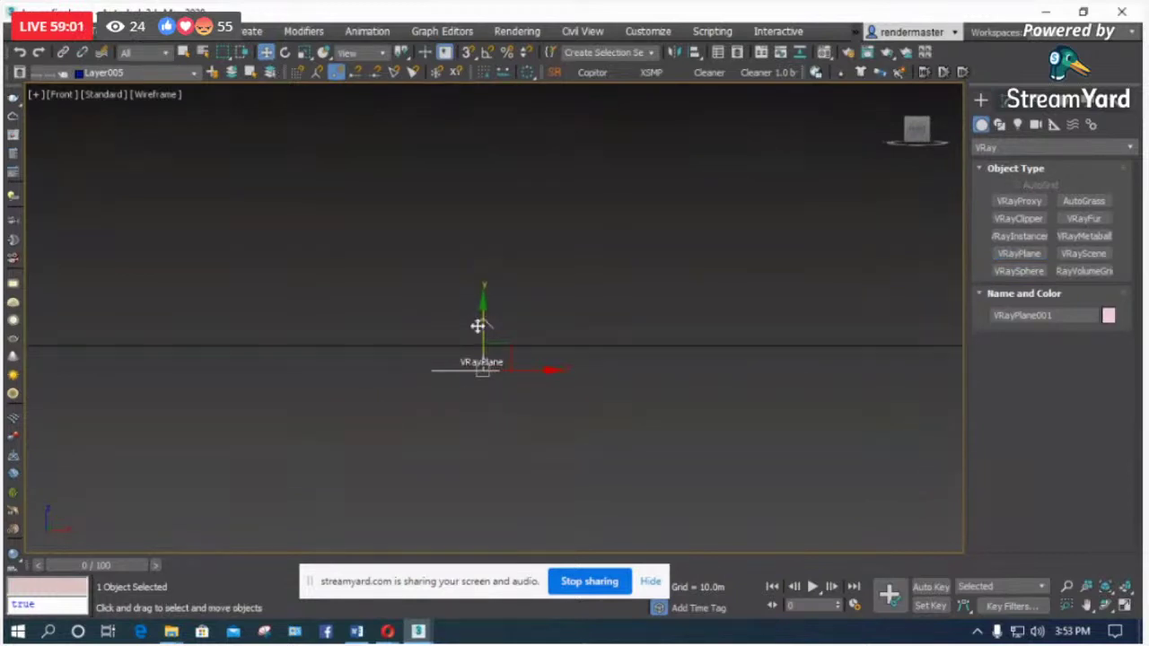
pyautogui.press('t')
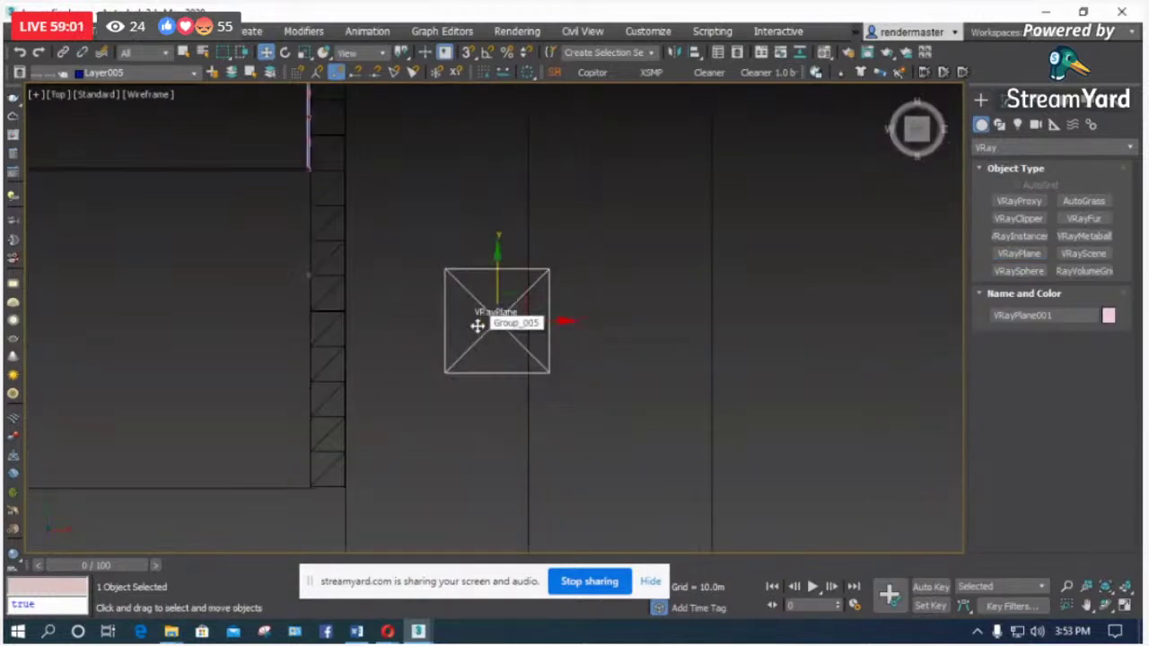
# Step: Give the VRayPlane a grey object colour and deselect it
pyautogui.click(1109, 315)
pyautogui.click(683, 358)
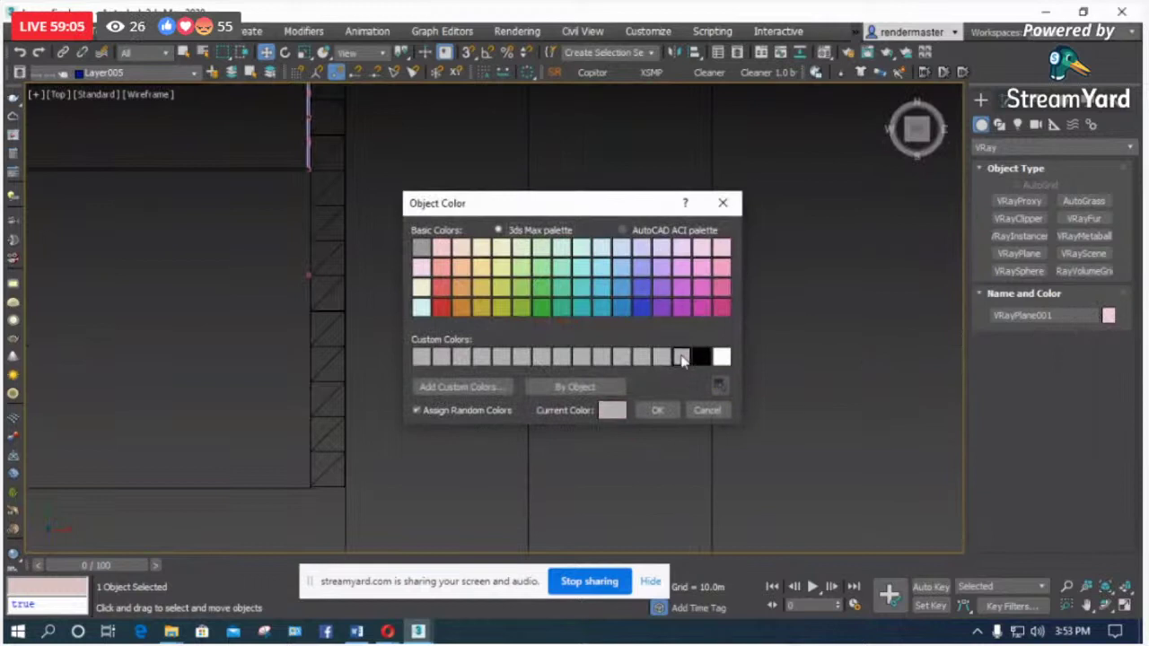
pyautogui.click(660, 410)
pyautogui.scroll(-3, 528, 348)
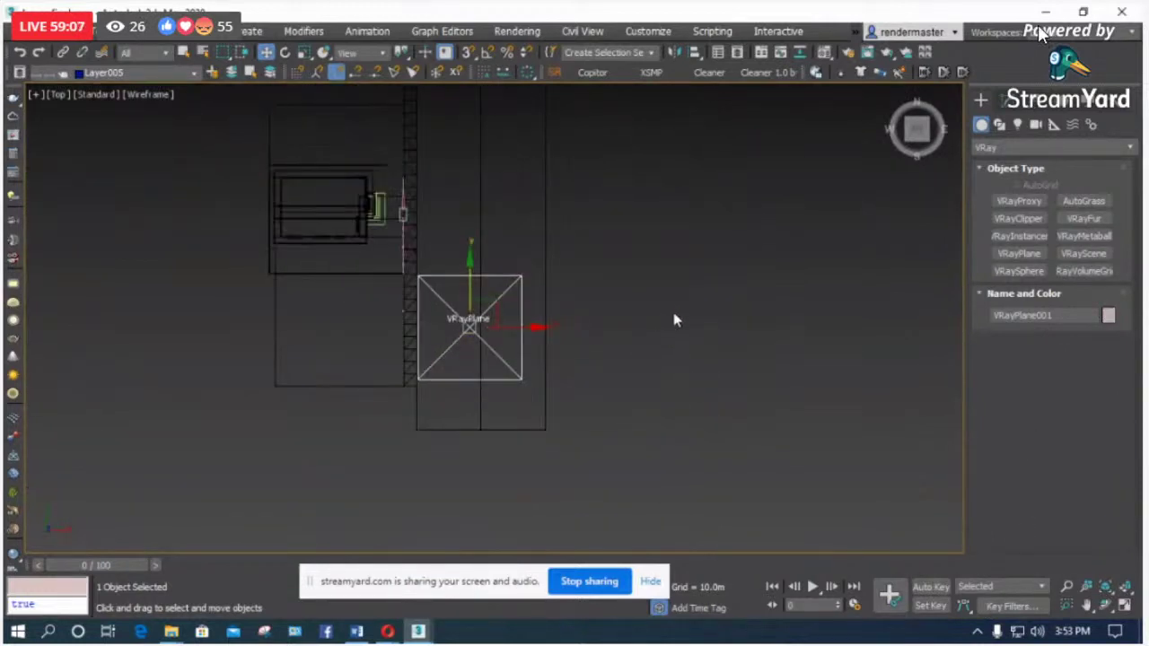
pyautogui.click(635, 326)
# Step: Bring the VRayLight001 dome light into view, select and deselect it, and dismiss the camera picker
pyautogui.scroll(-1, 565, 310)
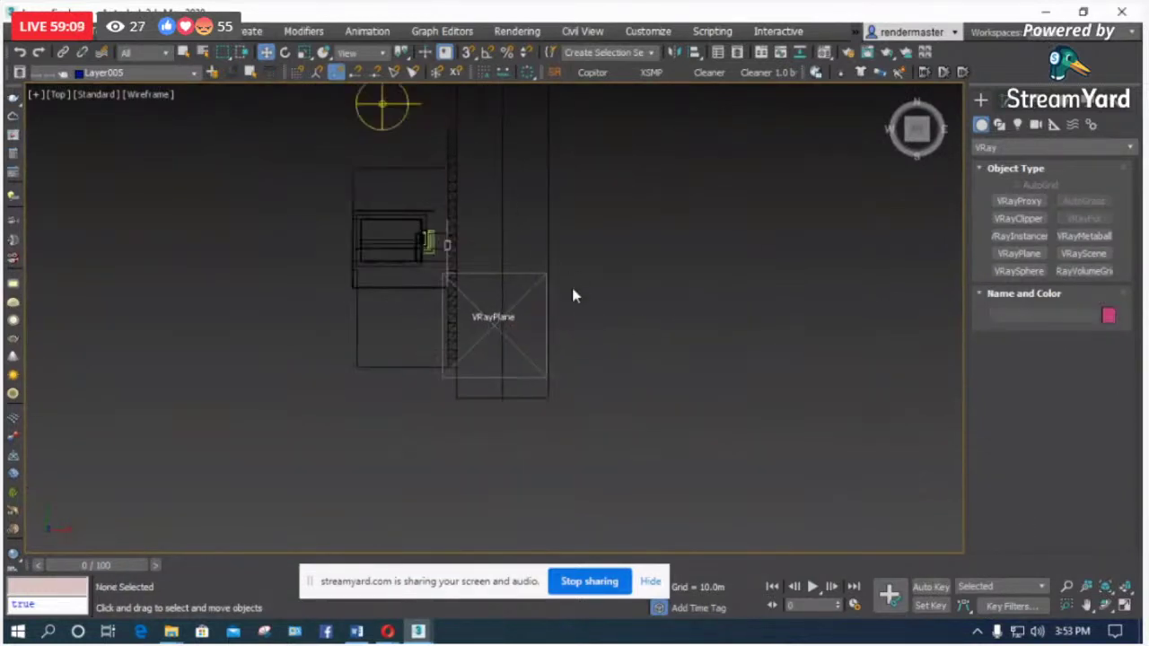
pyautogui.moveTo(575, 295); pyautogui.dragTo(639, 344, button='middle')
pyautogui.scroll(2, 447, 148)
pyautogui.click(445, 146)
pyautogui.scroll(2, 442, 144)
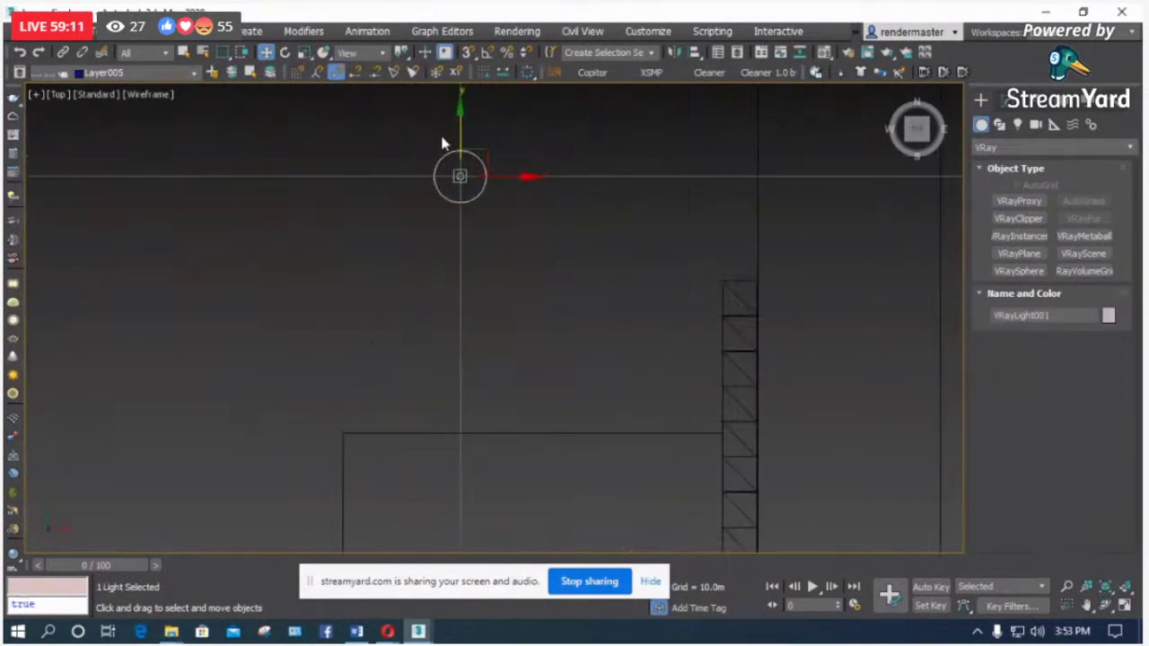
pyautogui.click(471, 201)
pyautogui.scroll(-3, 474, 199)
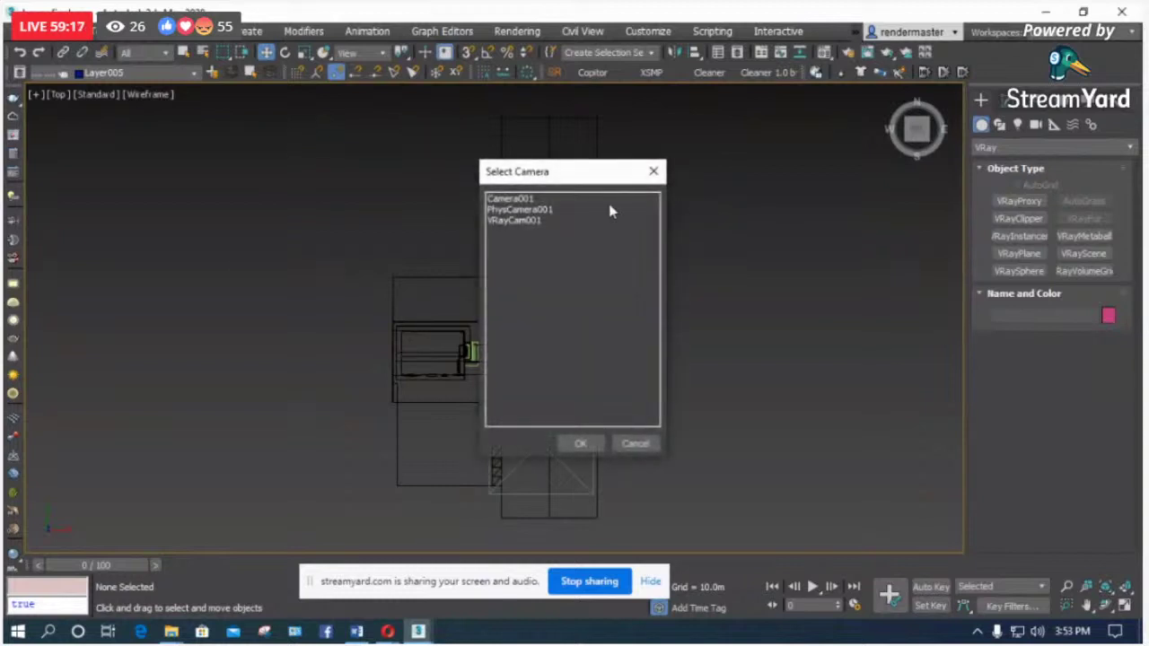
pyautogui.click(653, 172)
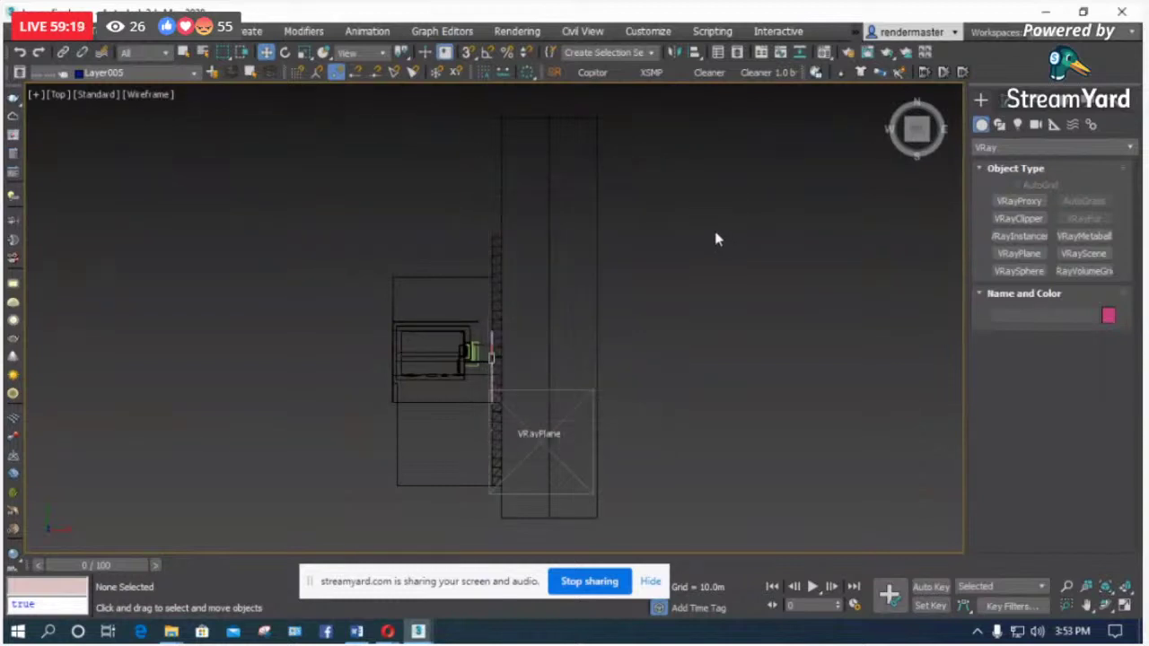
# Step: Clear the VRayHDRI map from the Environment Map slot, leaving it set to None
pyautogui.press('8')
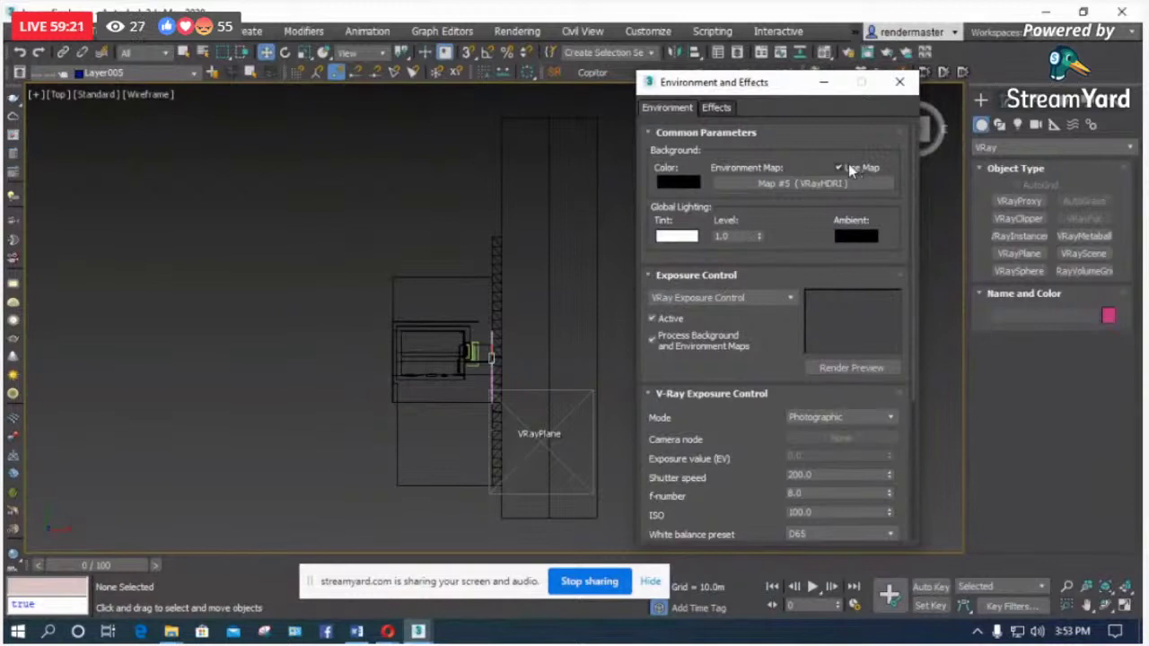
pyautogui.rightClick(812, 182)
pyautogui.click(864, 226)
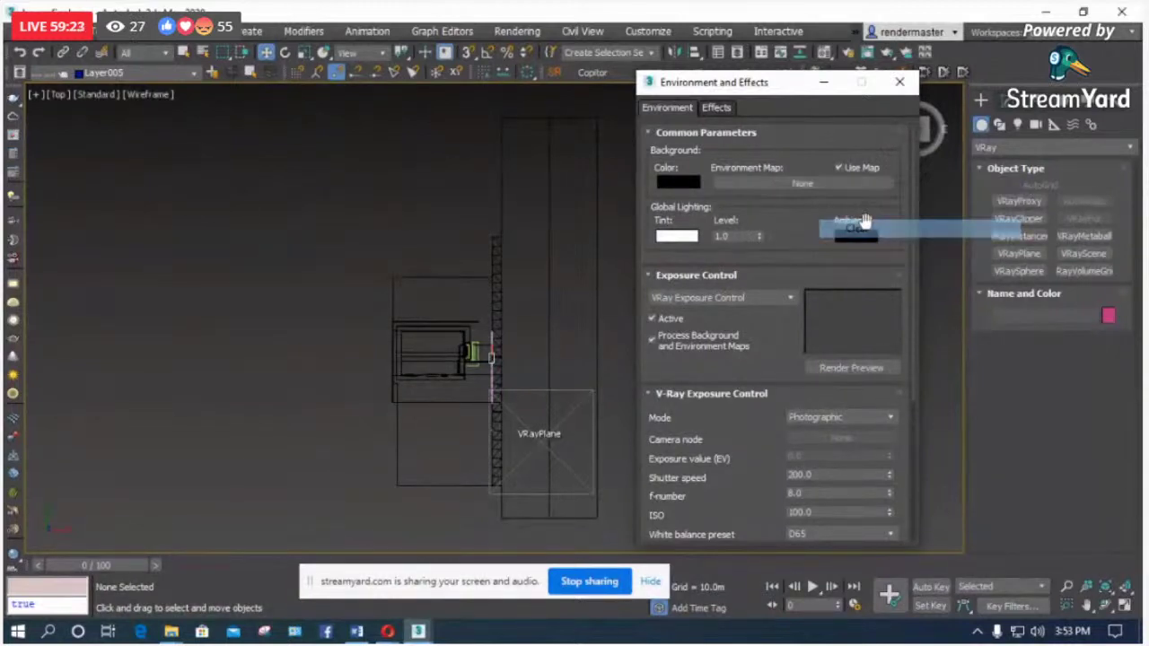
pyautogui.click(900, 82)
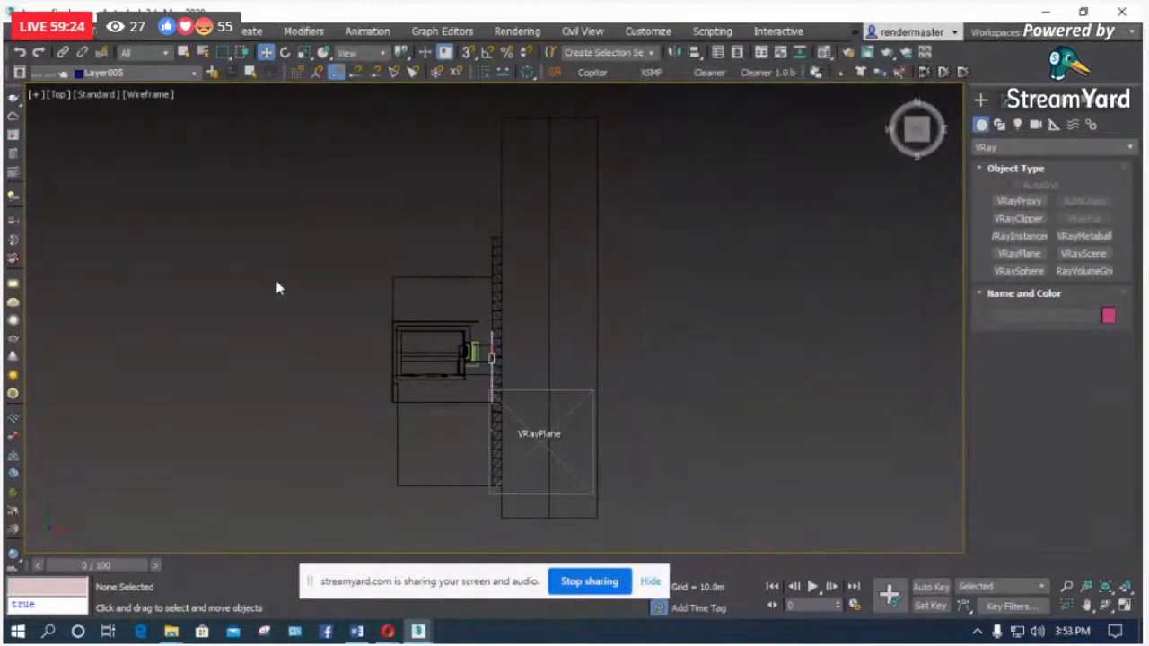
# Step: Create a VRaySun in the Top view, aimed at the house
pyautogui.click(1018, 125)
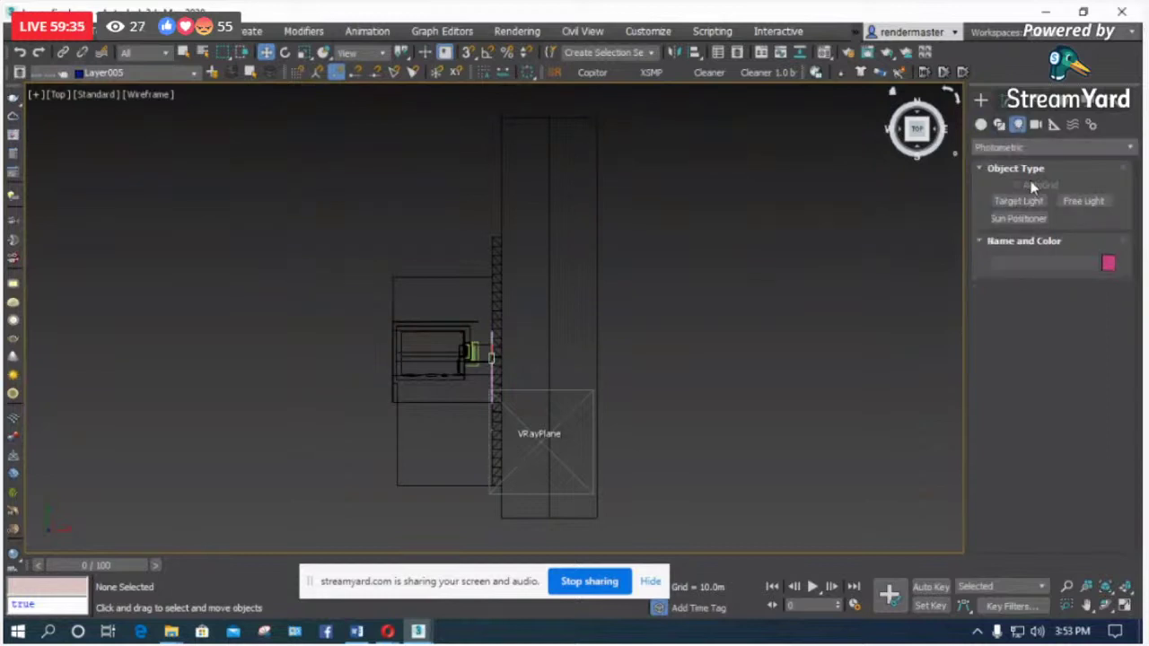
pyautogui.click(1005, 147)
pyautogui.click(992, 194)
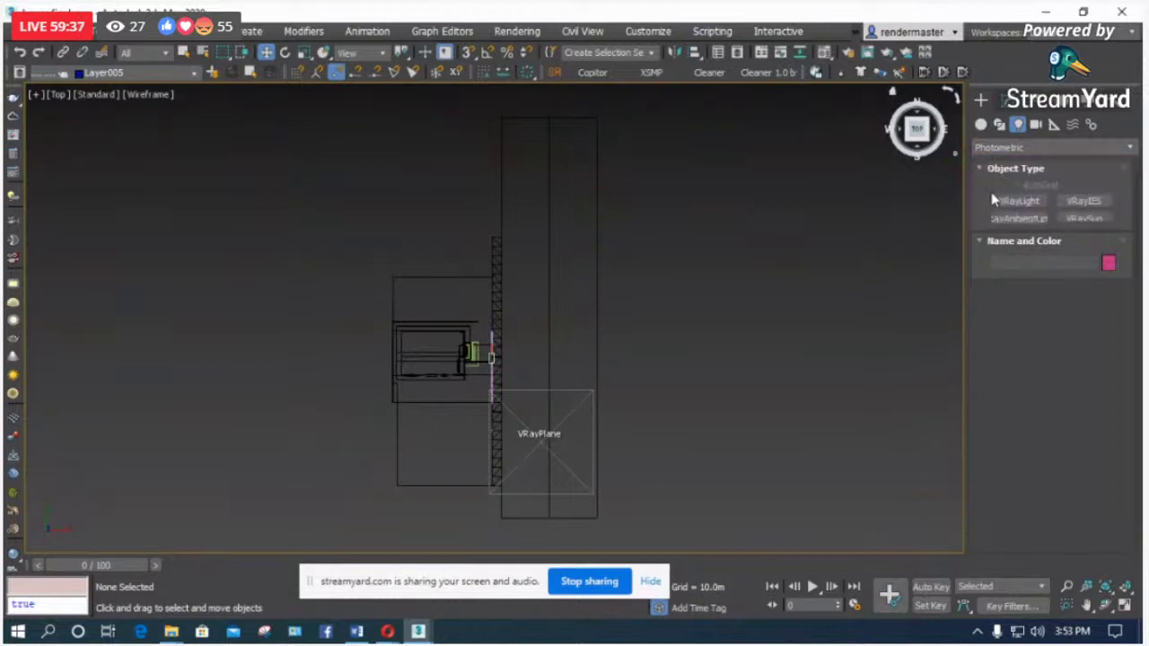
pyautogui.click(1085, 218)
pyautogui.moveTo(710, 214); pyautogui.dragTo(216, 509)
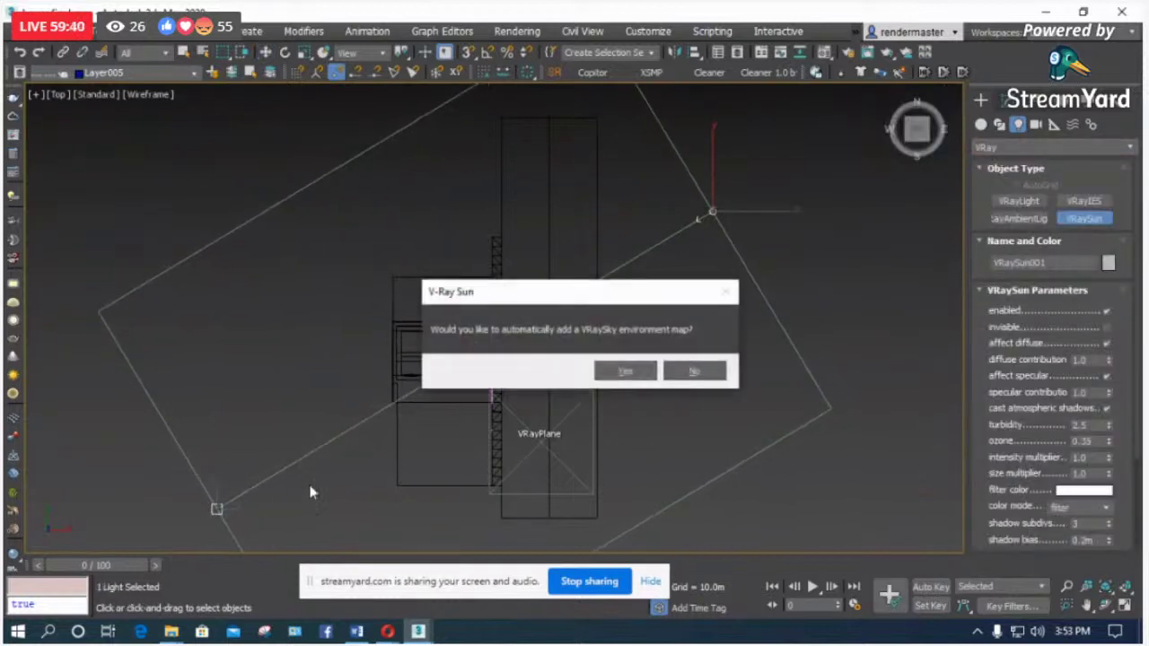
# Step: Accept the automatic VRaySky environment map, then clear it from the Environment Map slot
pyautogui.click(626, 372)
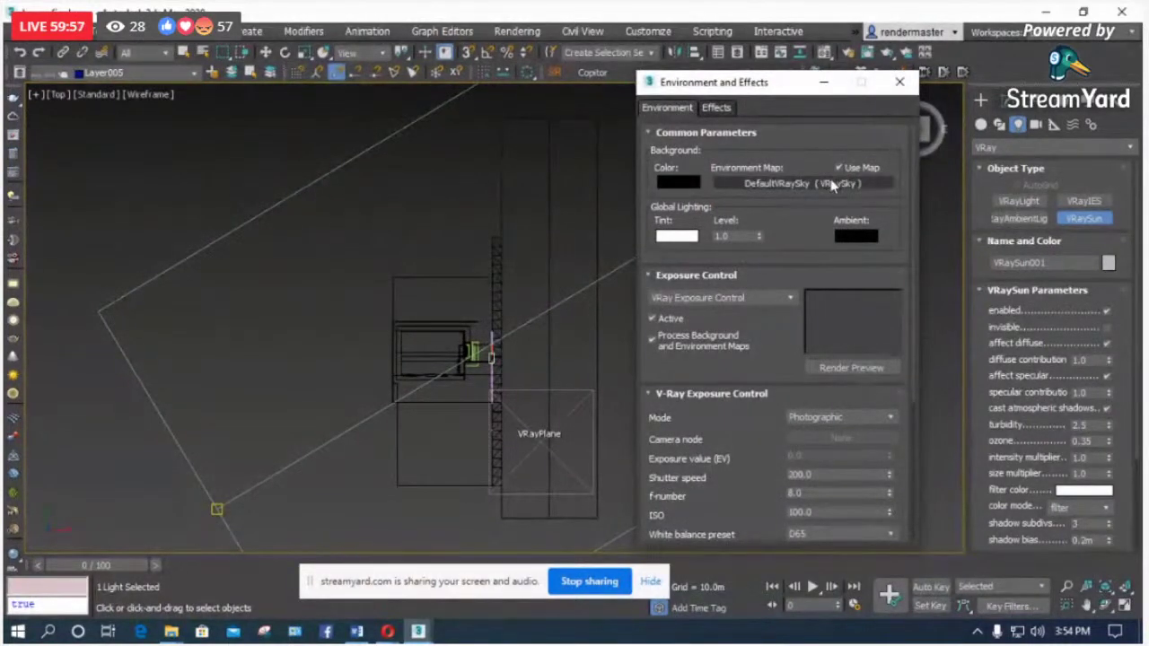
pyautogui.rightClick(830, 184)
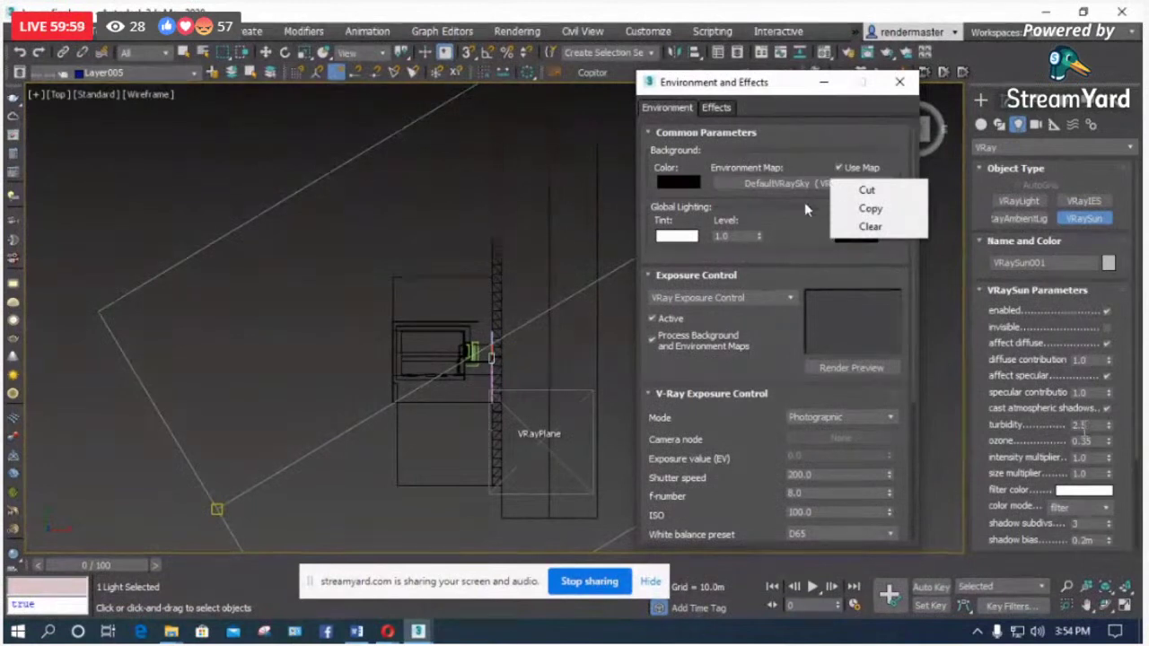
pyautogui.click(879, 228)
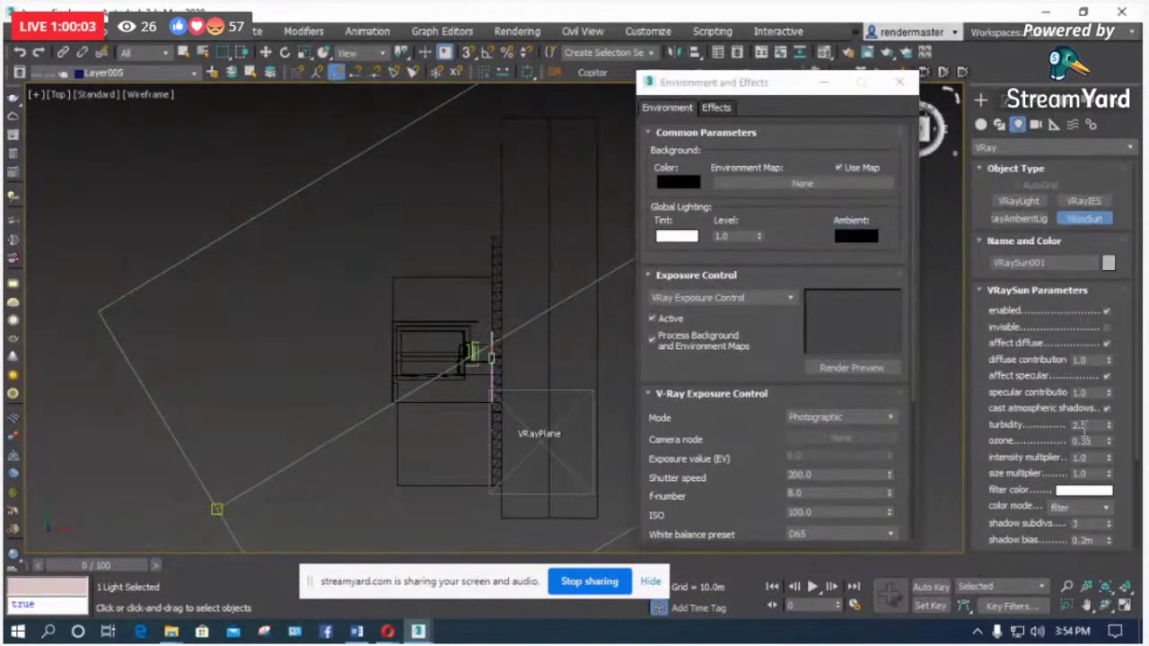
pyautogui.click(900, 81)
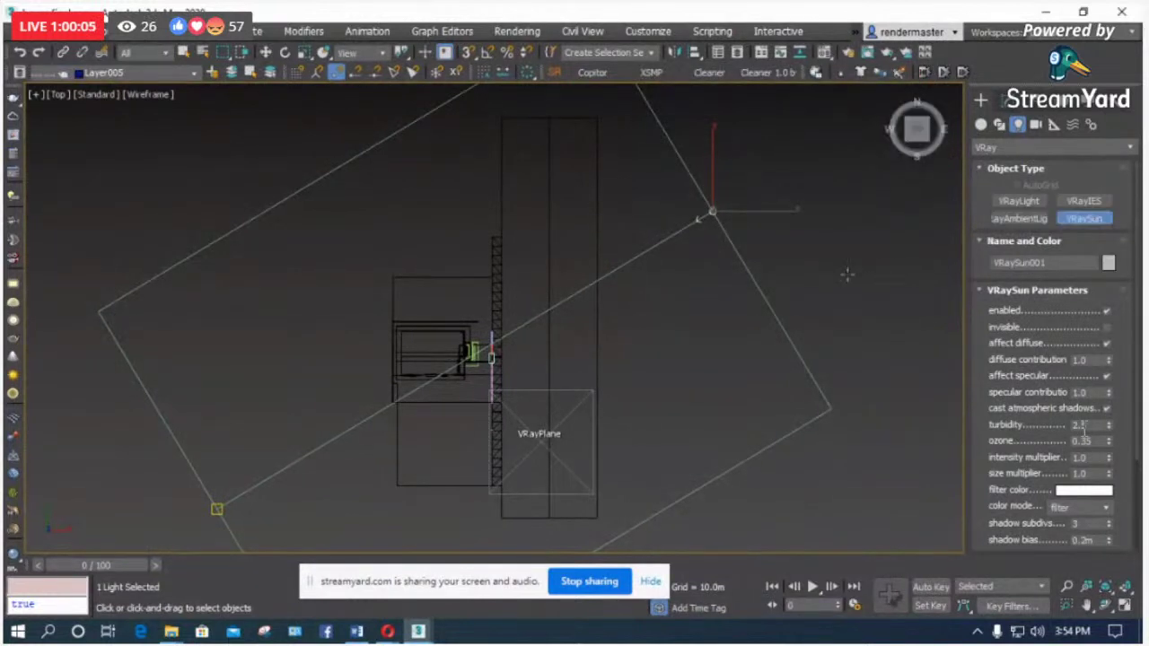
# Step: Switch the Top view to shaded display and deselect the sun
pyautogui.press('w')
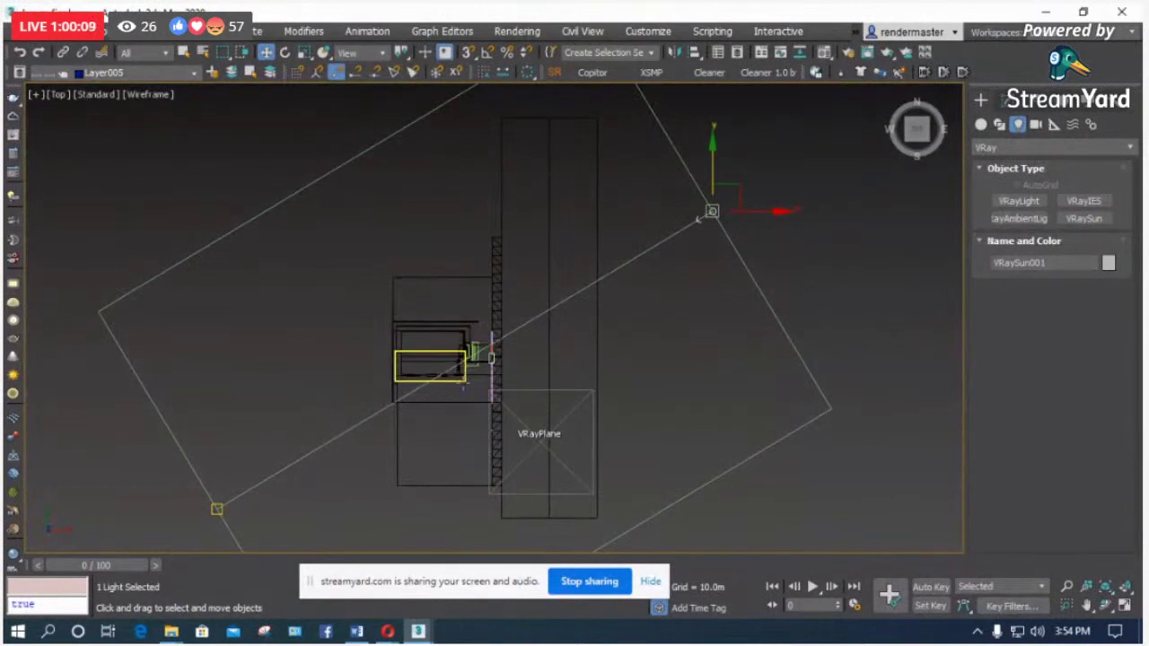
pyautogui.scroll(2, 460, 390)
pyautogui.scroll(2, 461, 390)
pyautogui.press('F3')
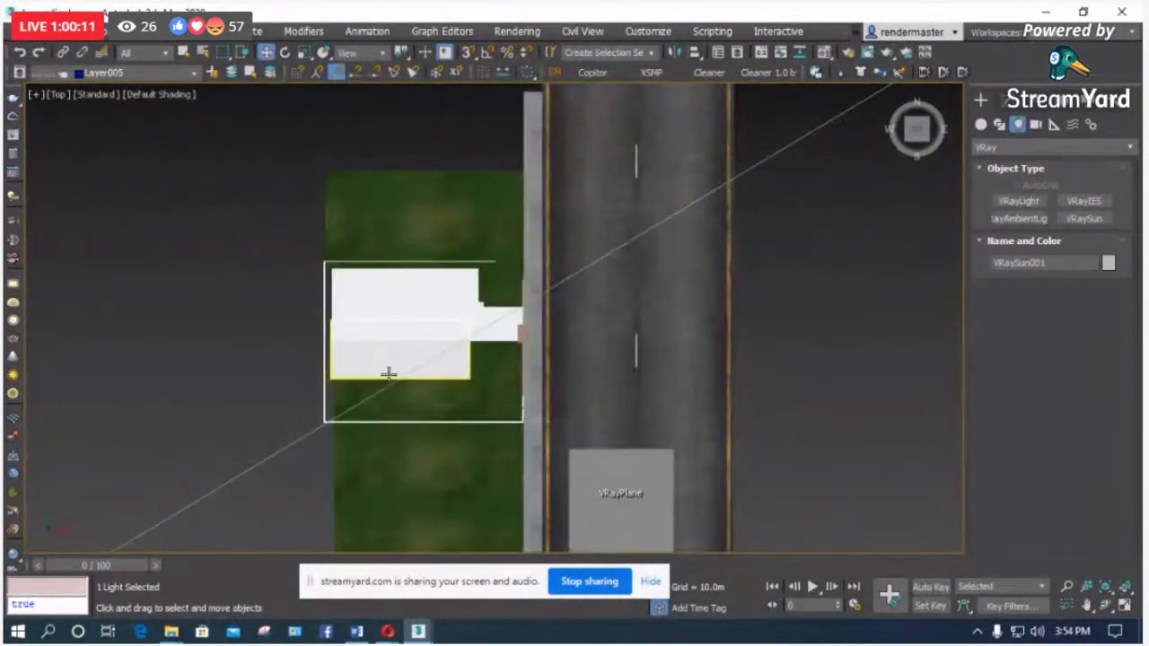
pyautogui.scroll(-2, 389, 376)
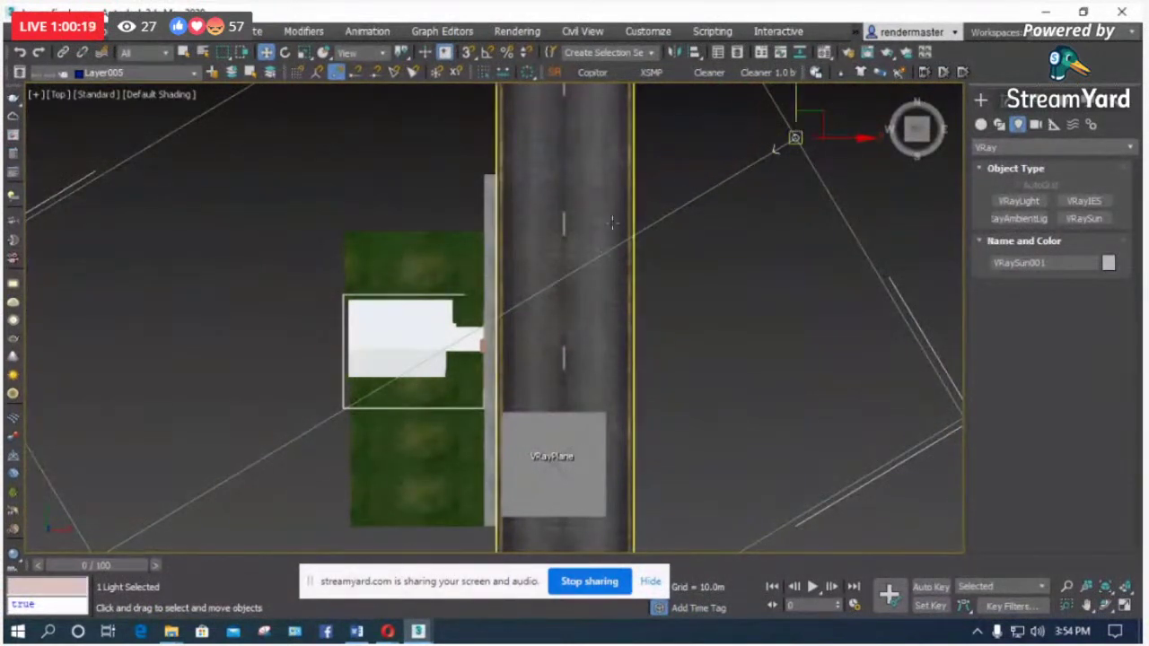
pyautogui.click(790, 243)
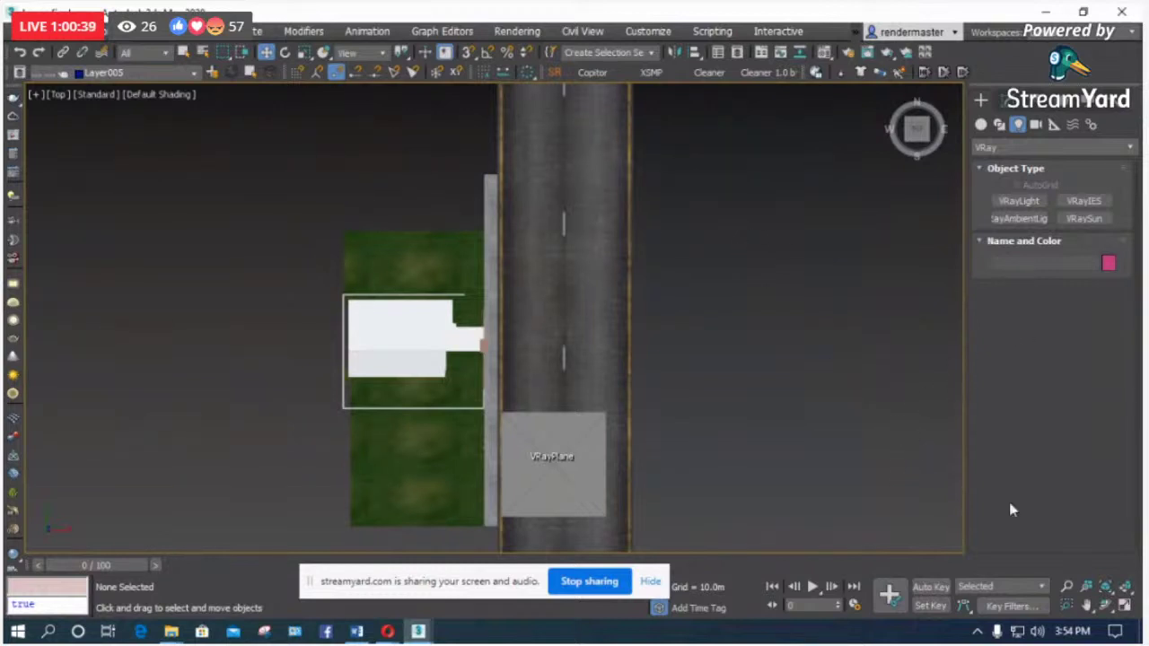
pyautogui.click(1105, 606)
# Step: Orbit to a tilted overview, then switch the viewport to Camera001
pyautogui.moveTo(463, 314); pyautogui.dragTo(398, 192)
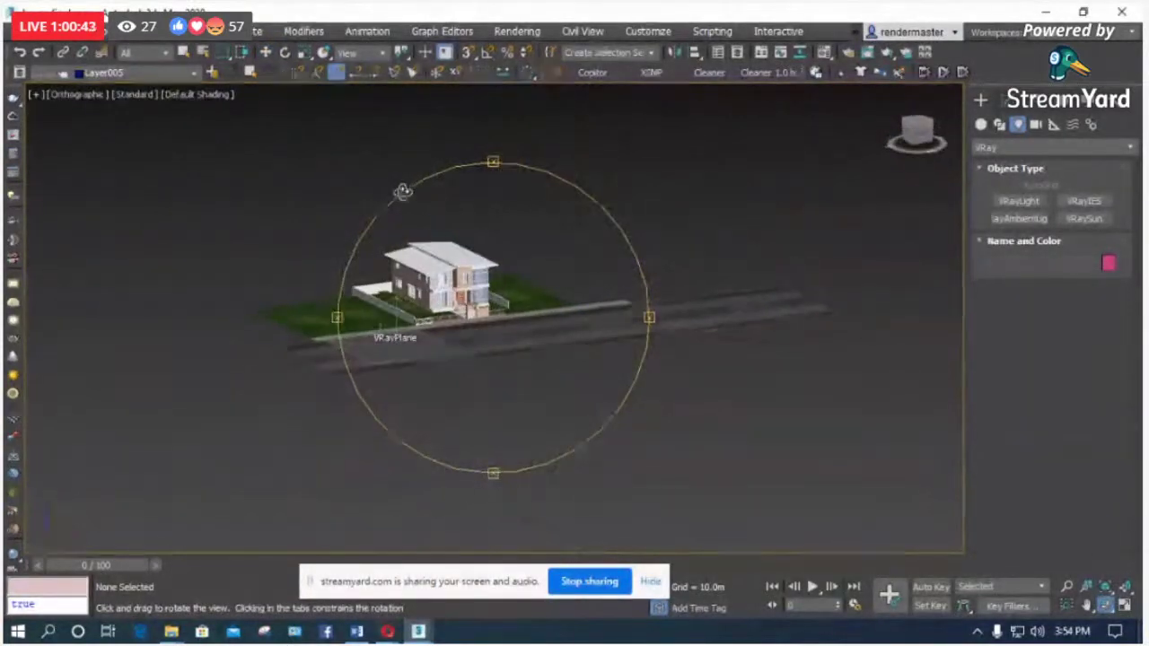
pyautogui.press('c')
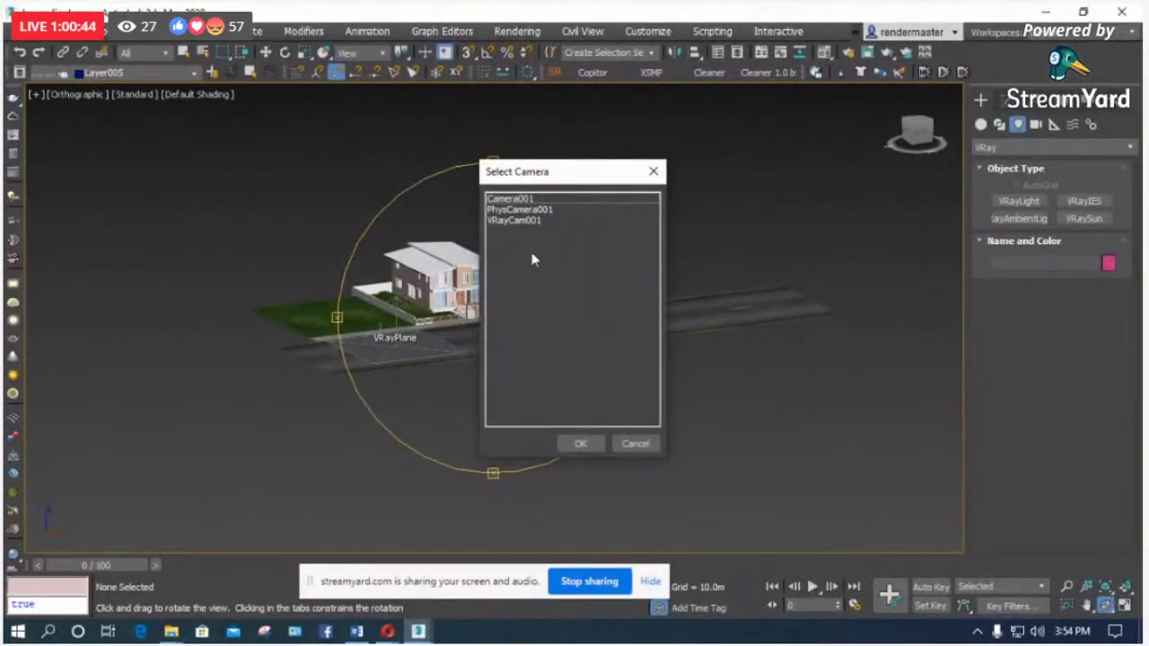
pyautogui.click(534, 199)
pyautogui.click(582, 443)
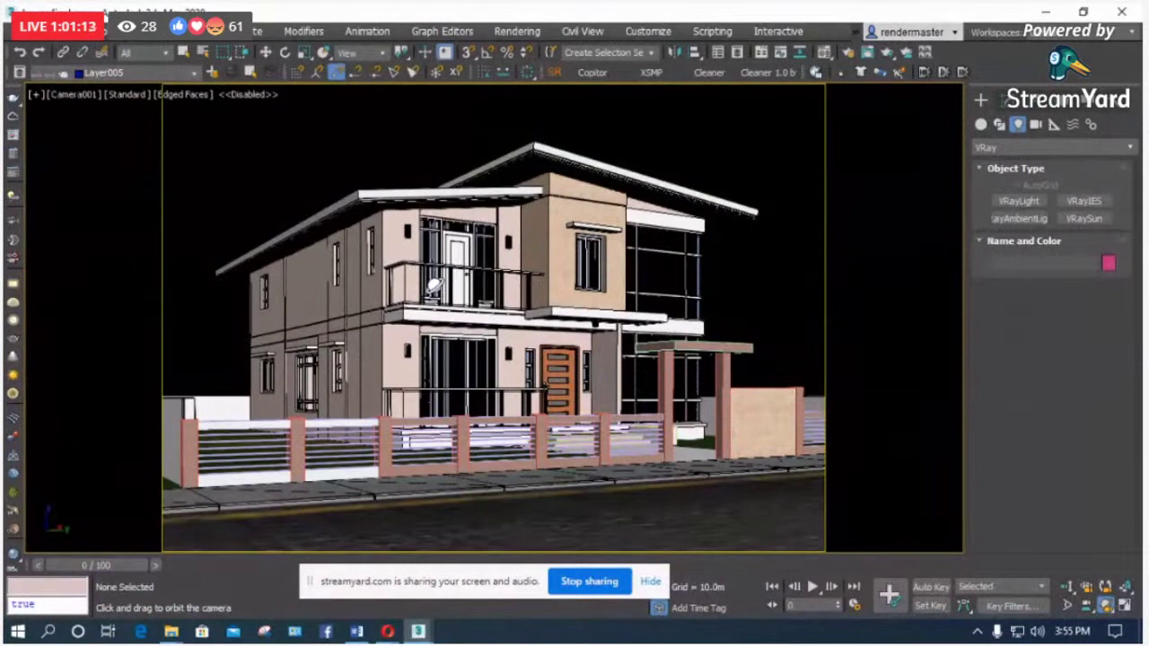
# Step: Return the viewport to the Top view
pyautogui.click(266, 52)
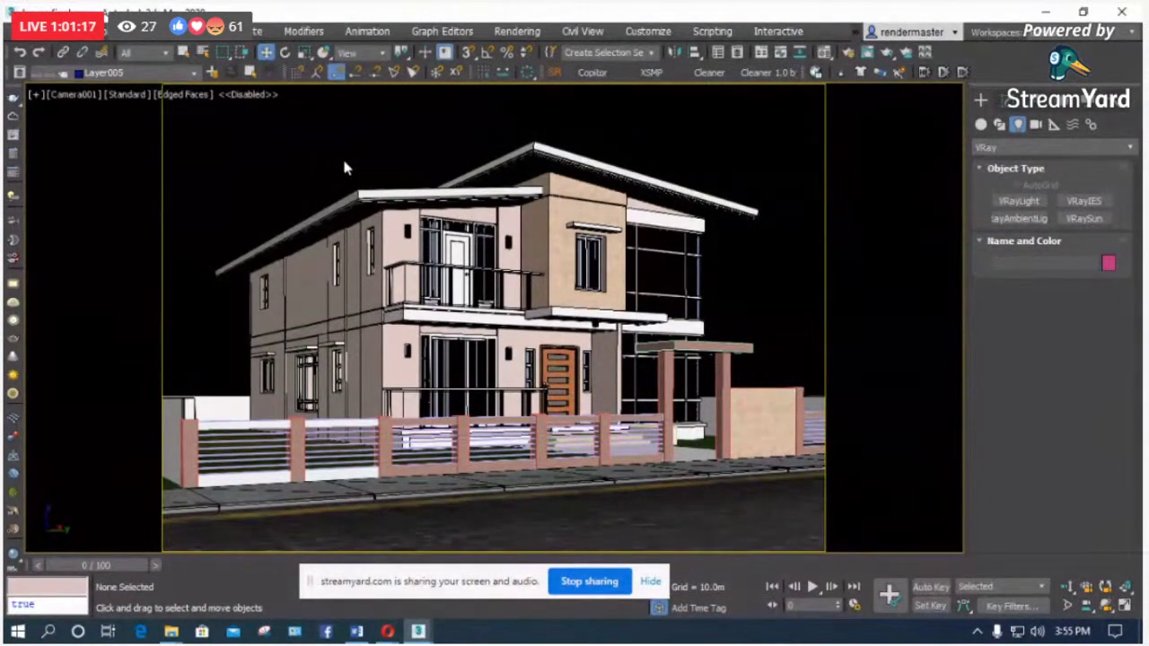
pyautogui.press('t')
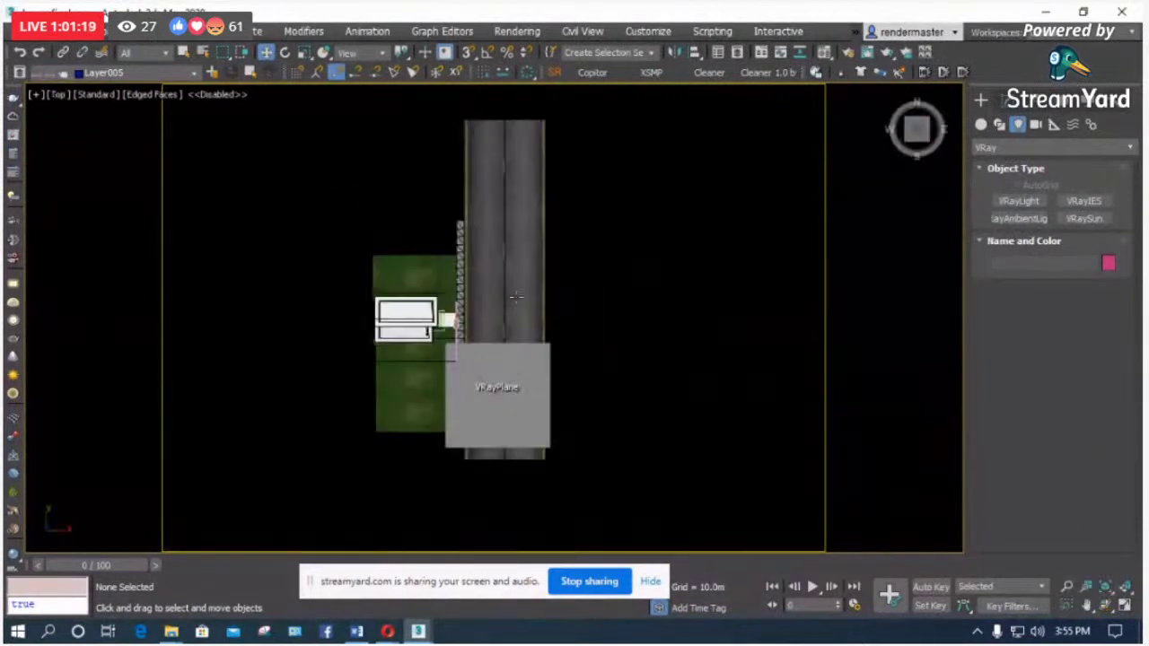
pyautogui.press('F3')
pyautogui.press('F3')
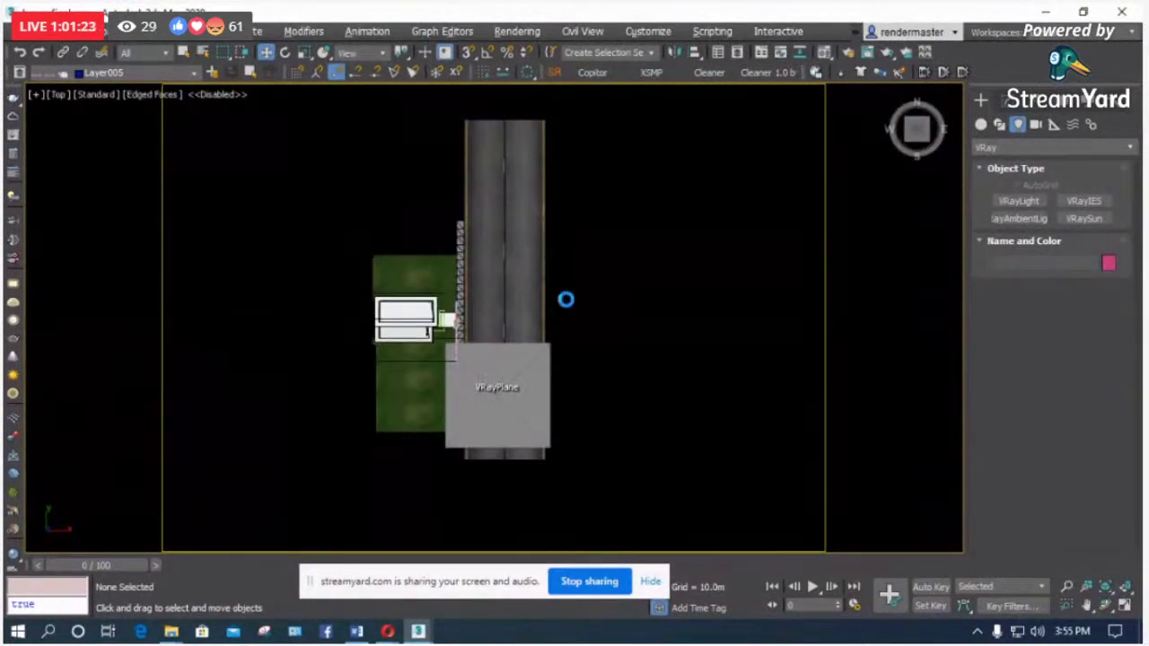
# Step: Set the viewport background to the Customize User Interface gradient colors
pyautogui.hotkey('alt', 'b')
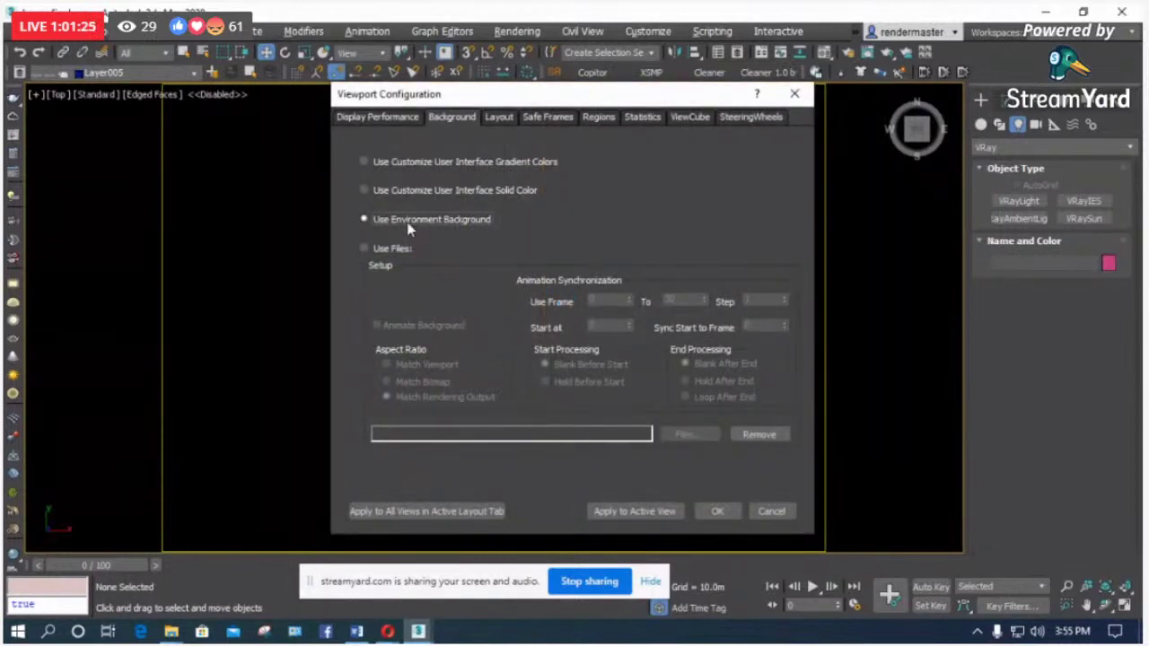
pyautogui.click(440, 164)
pyautogui.click(717, 512)
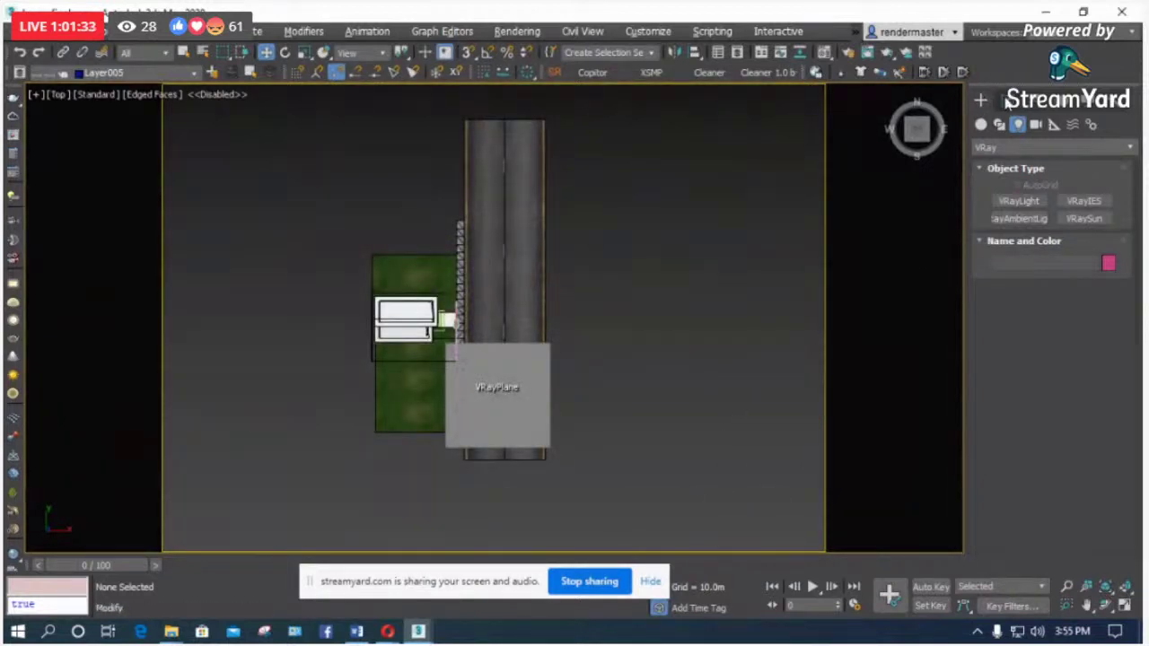
pyautogui.click(1004, 101)
pyautogui.click(982, 101)
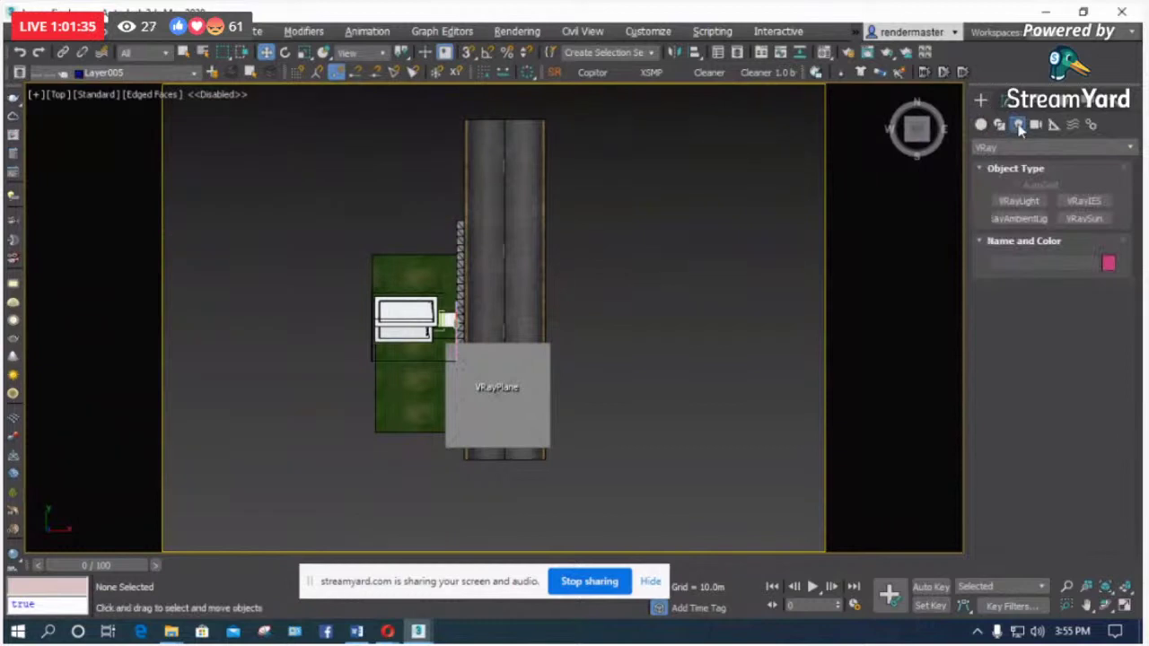
# Step: Create a rectangular VRayLight to the left of the house in the Top view
pyautogui.click(1019, 201)
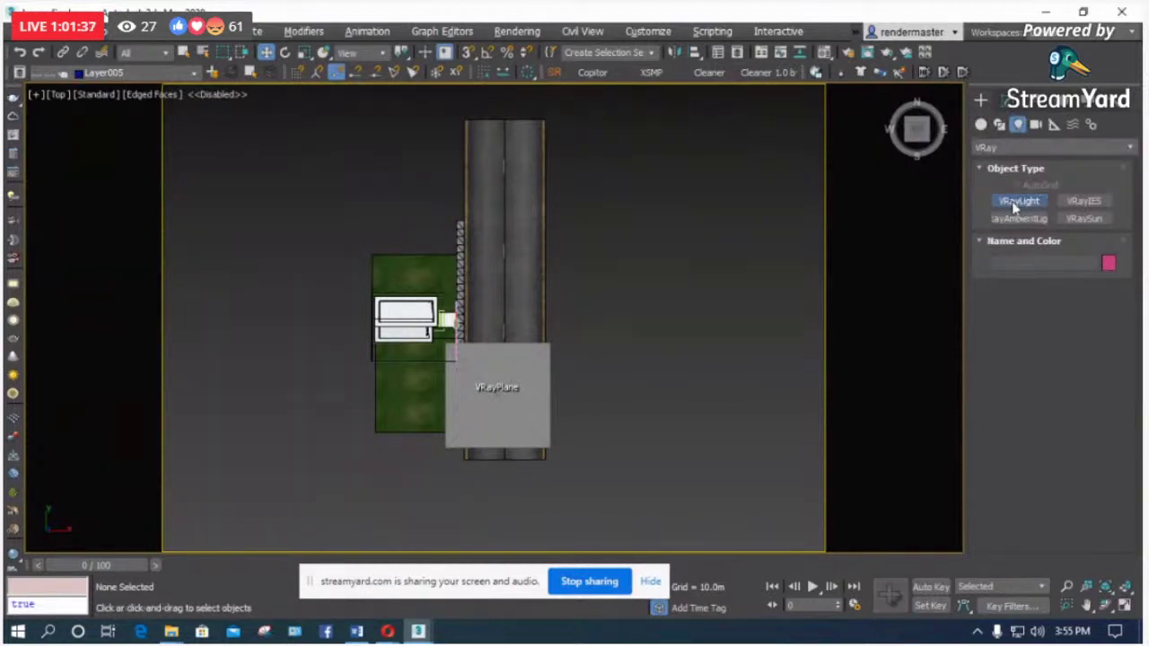
pyautogui.scroll(2, 338, 360)
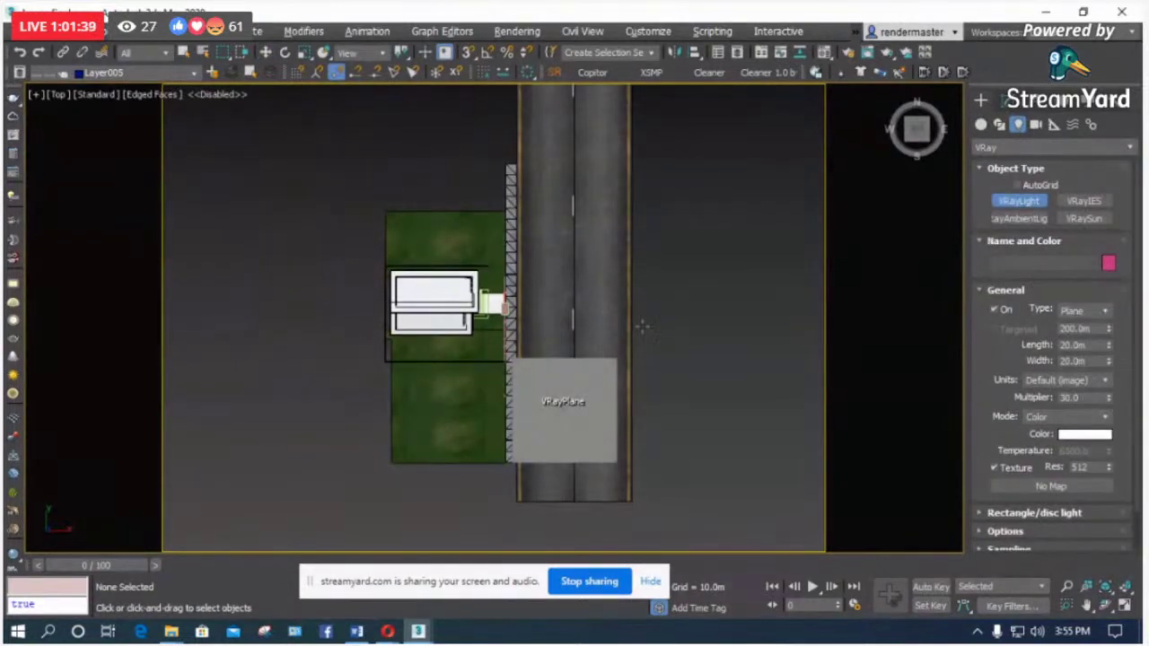
pyautogui.scroll(2, 353, 364)
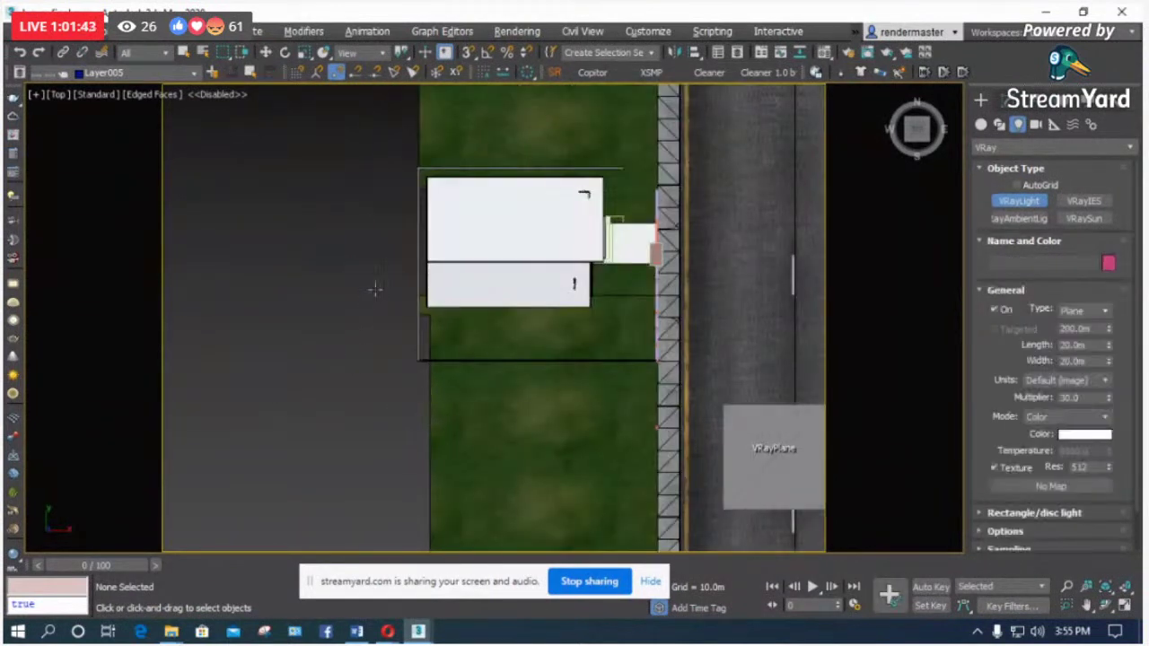
pyautogui.click(348, 303)
pyautogui.moveTo(337, 321); pyautogui.dragTo(299, 351)
pyautogui.scroll(2, 302, 357)
pyautogui.scroll(2, 365, 264)
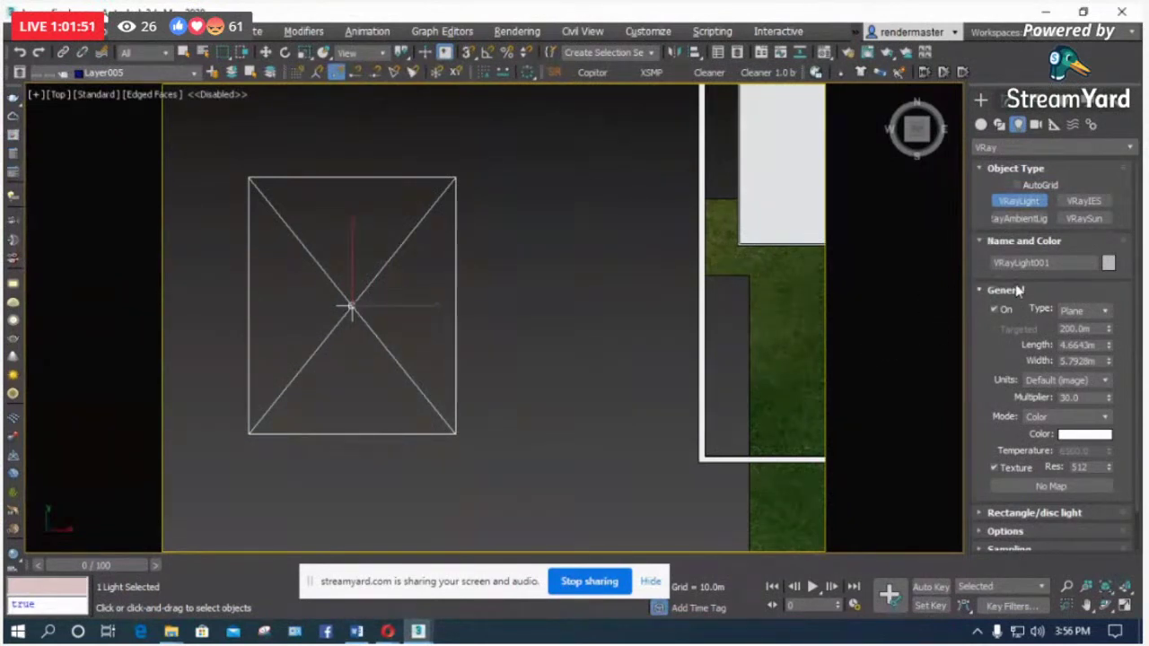
# Step: Change the light type to Dome, then select it to show its parameters
pyautogui.click(1099, 312)
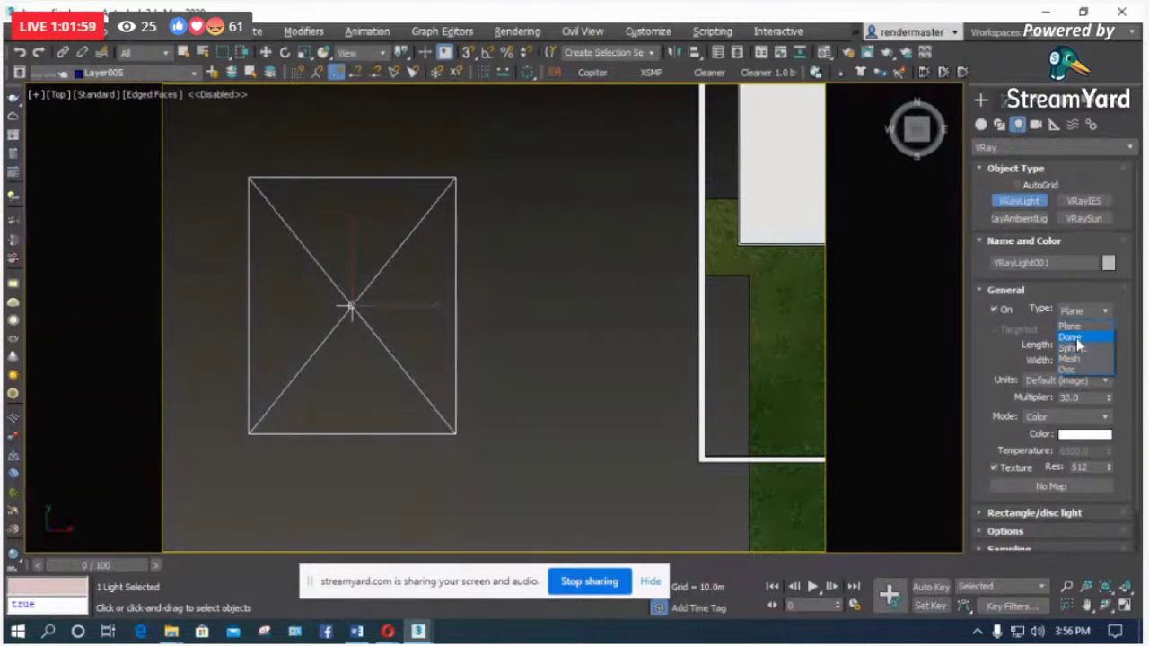
pyautogui.click(1077, 338)
pyautogui.press('w')
pyautogui.scroll(-5, 422, 329)
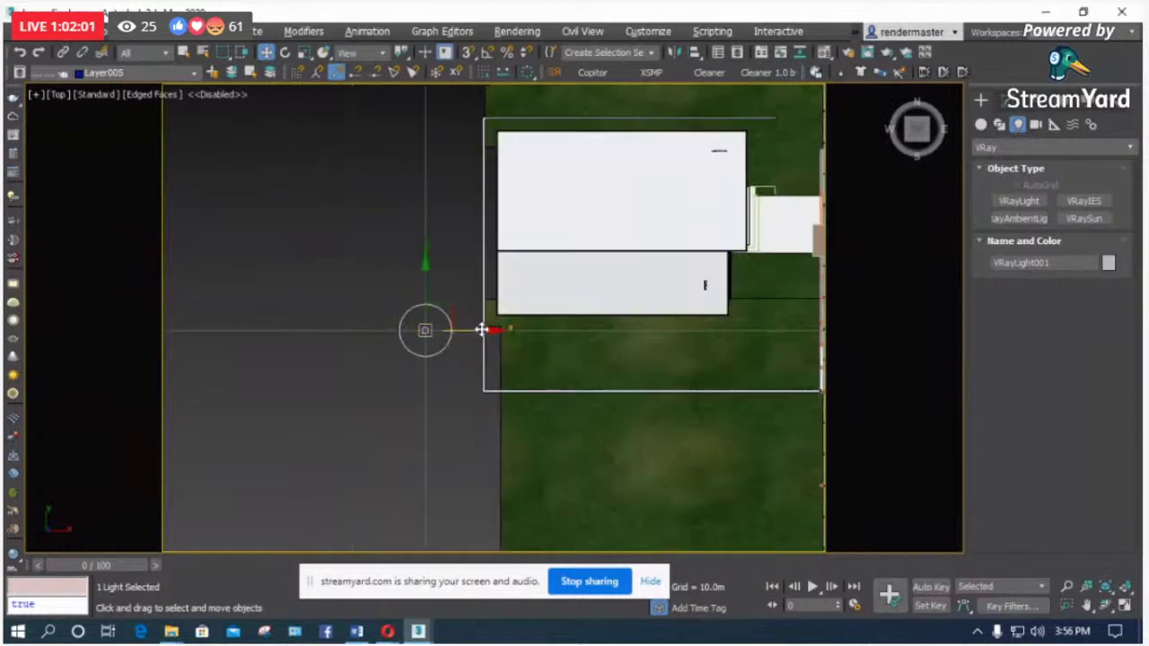
pyautogui.scroll(-8, 416, 321)
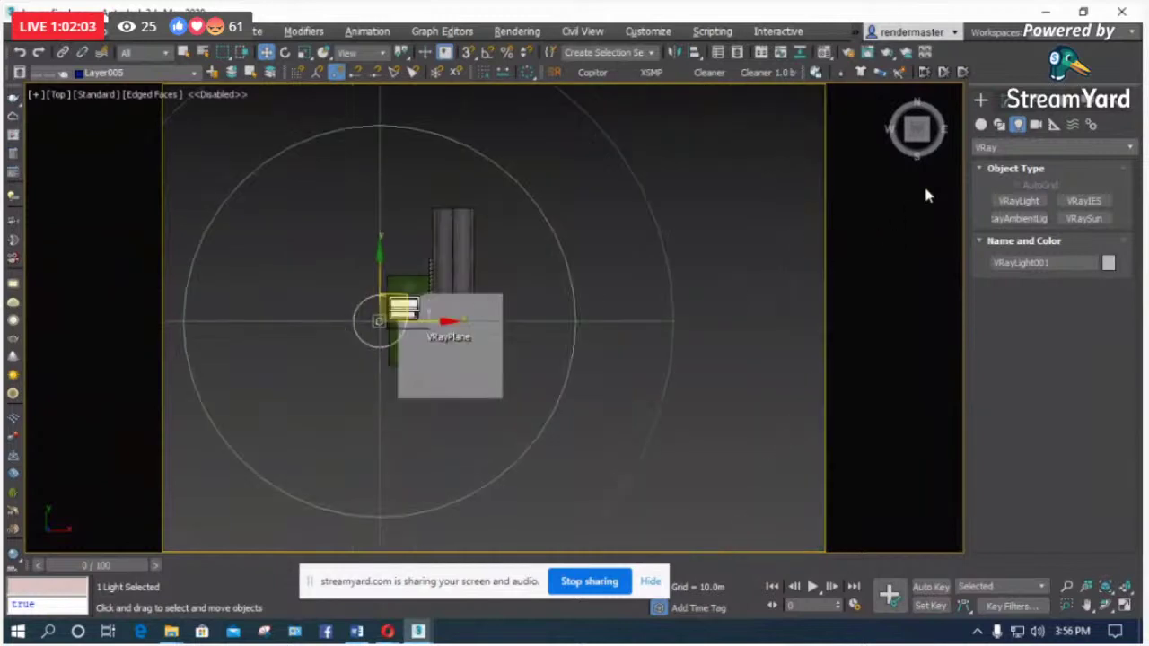
pyautogui.click(1007, 100)
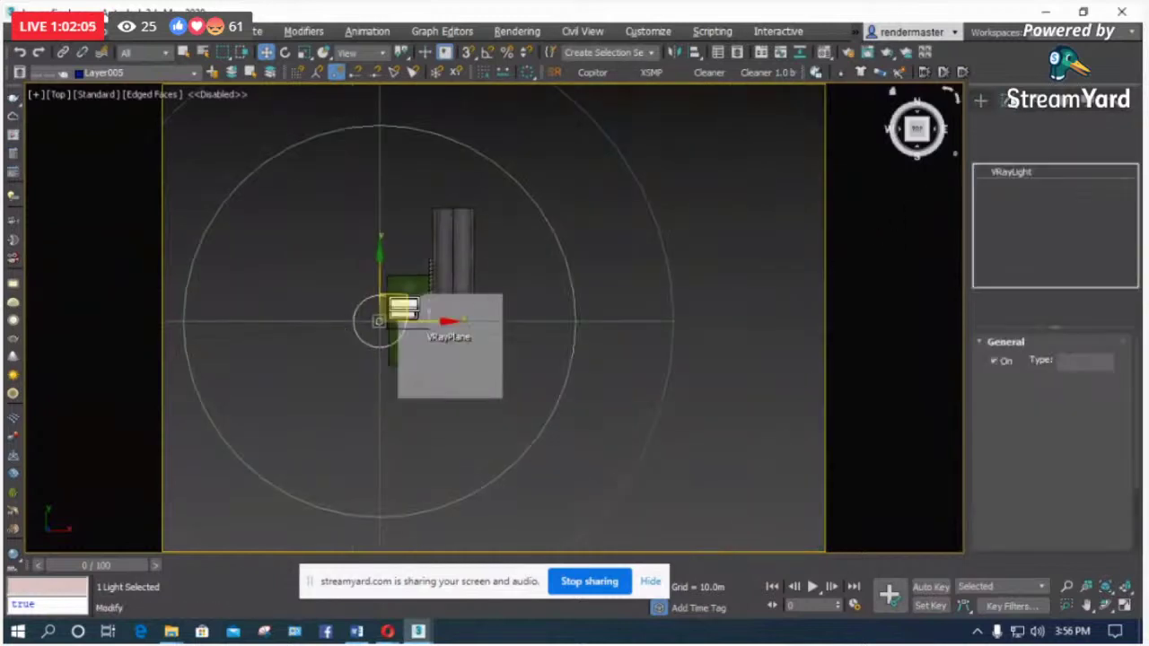
pyautogui.click(493, 286)
pyautogui.click(374, 334)
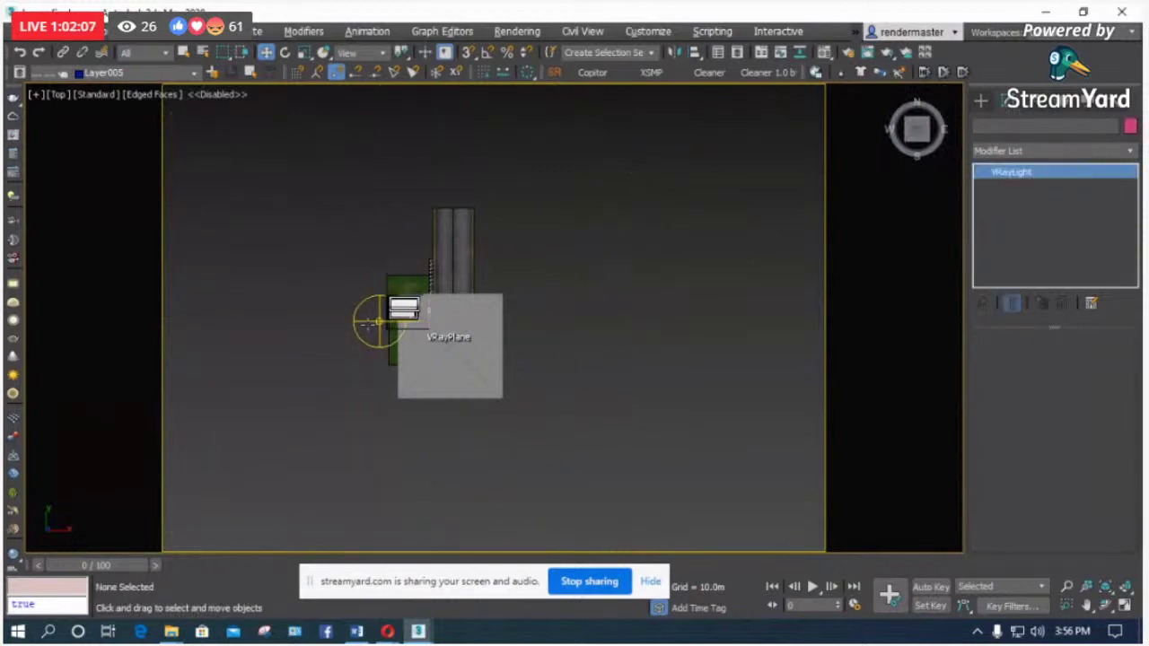
pyautogui.scroll(4, 367, 326)
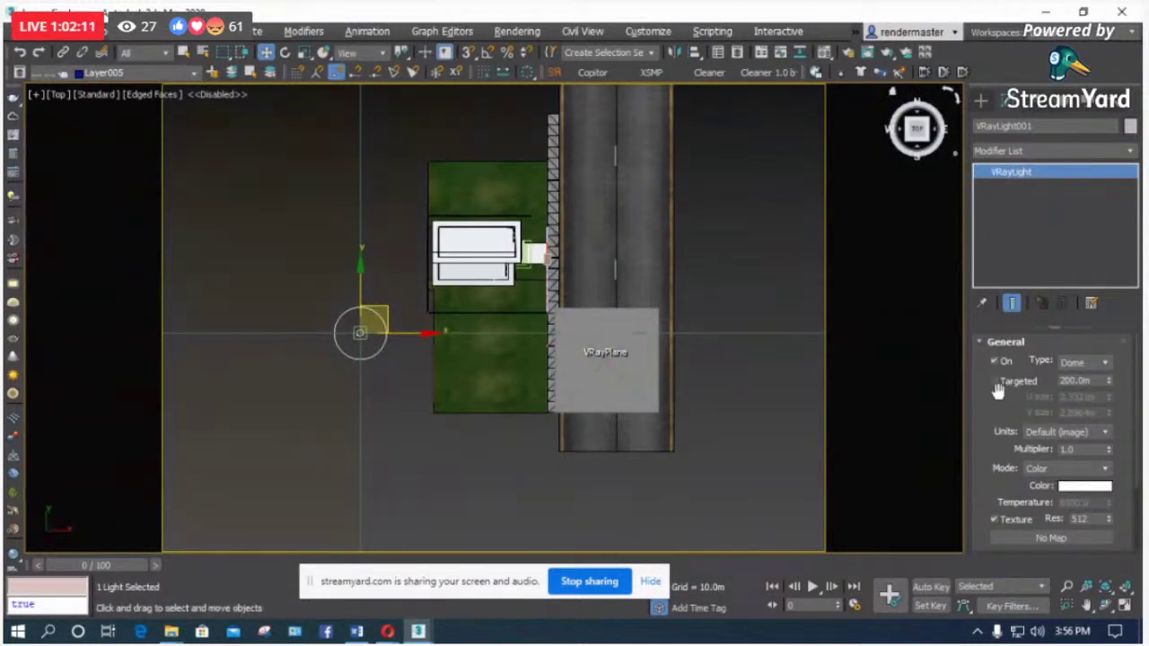
pyautogui.scroll(-5, 992, 425)
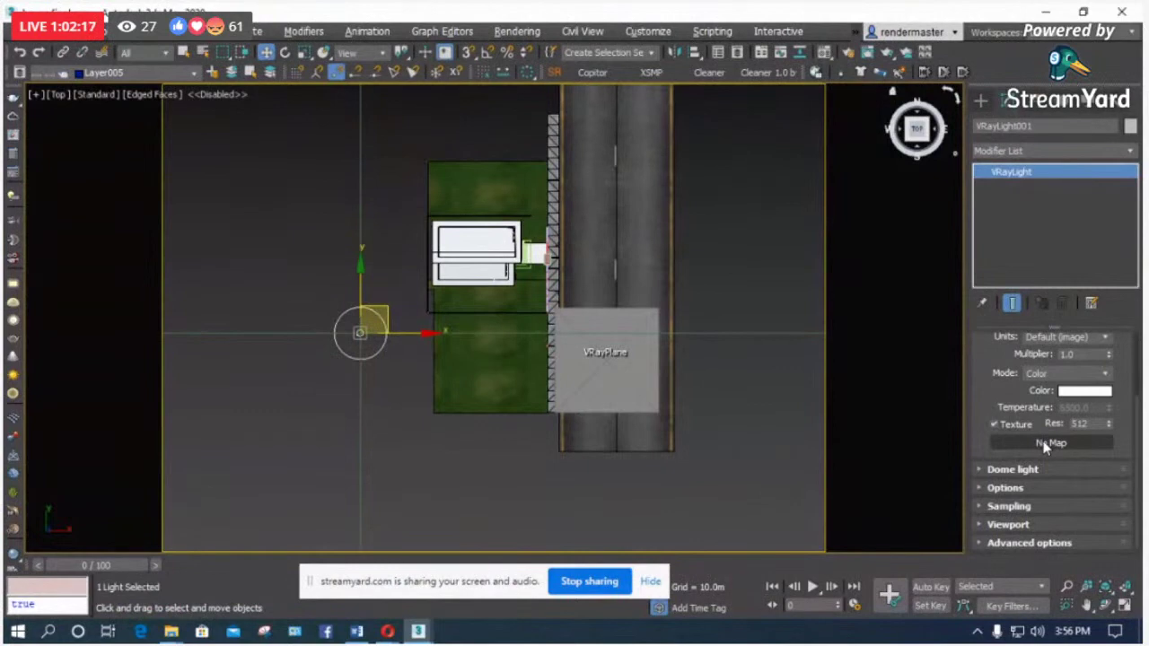
# Step: Assign a VRayHDRI map to the dome light's Texture slot
pyautogui.click(1051, 443)
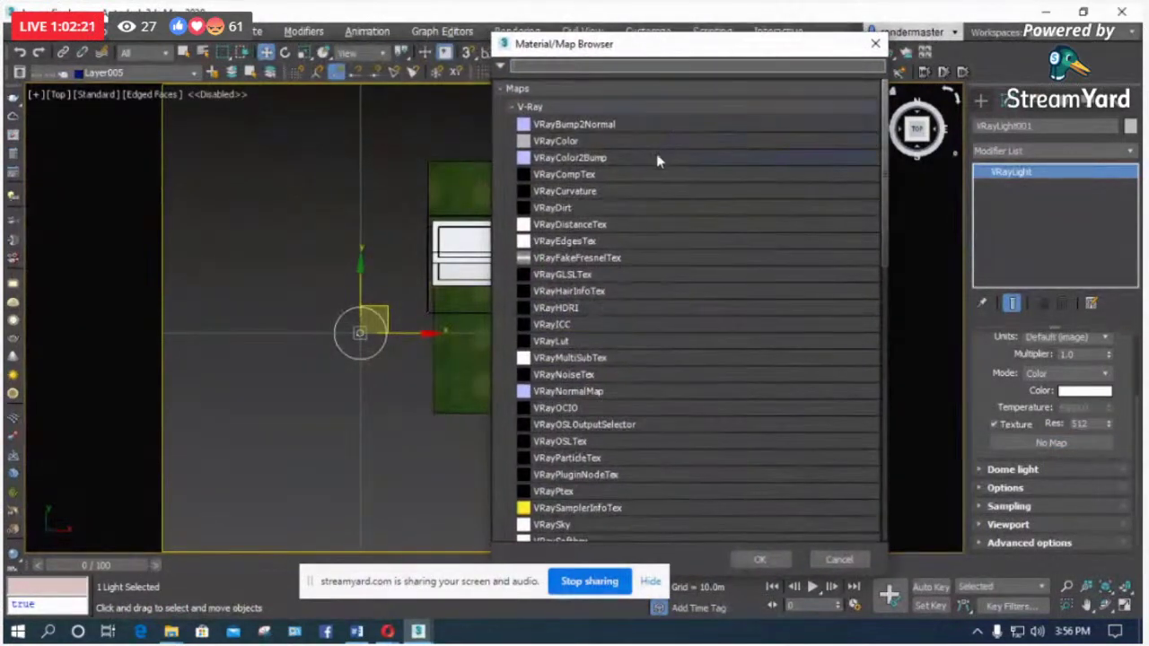
pyautogui.click(555, 309)
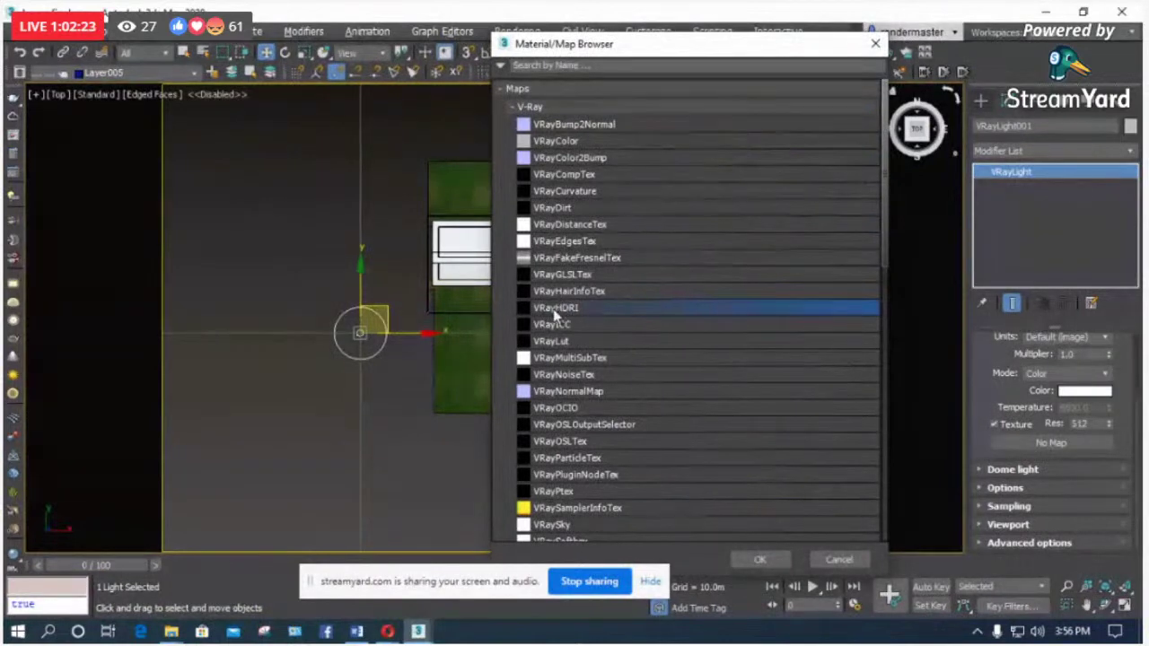
pyautogui.click(762, 561)
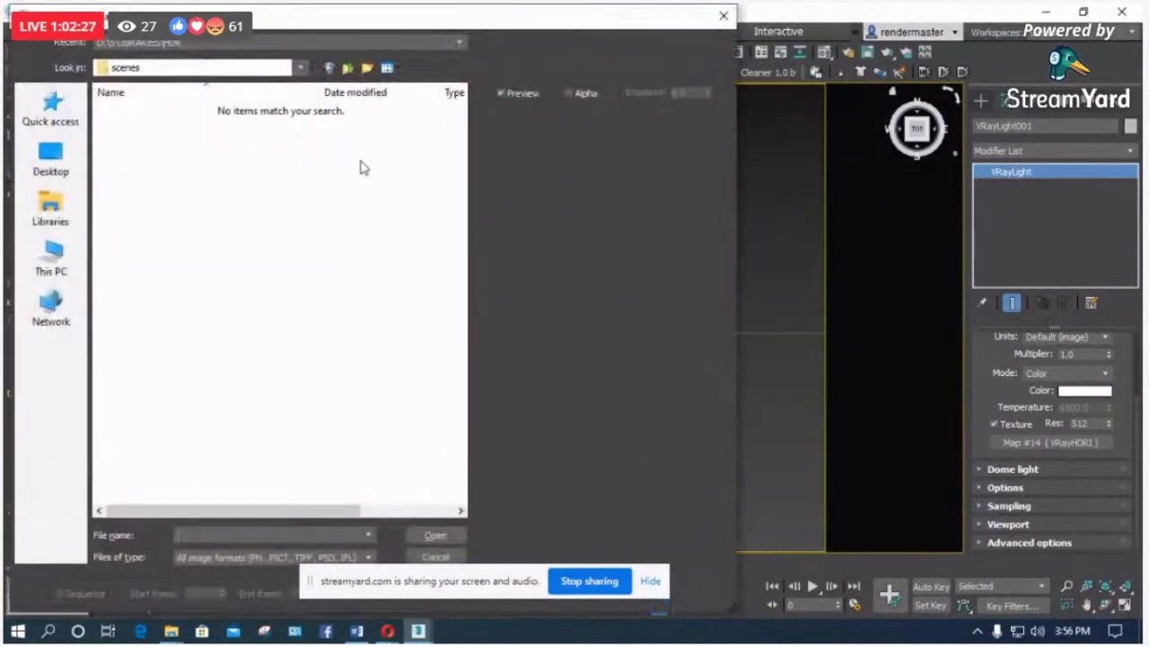
# Step: Preview the HDR images in D:\5 LIBRARIES without loading one, then open Preferences
pyautogui.moveTo(269, 25); pyautogui.dragTo(526, 26)
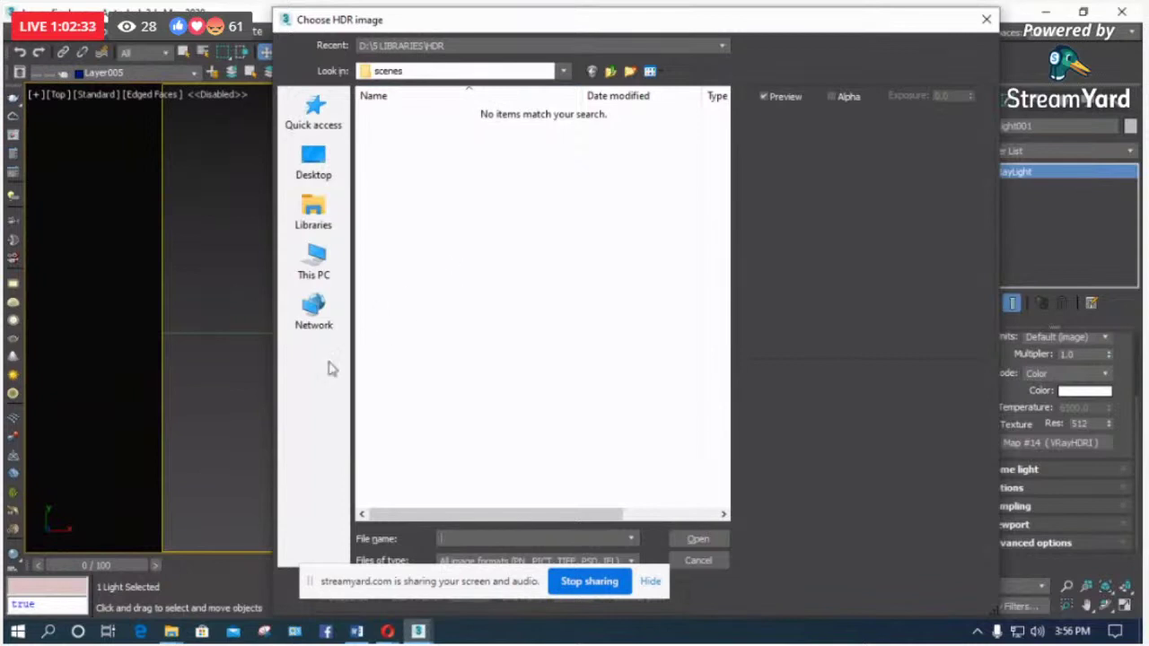
pyautogui.click(435, 74)
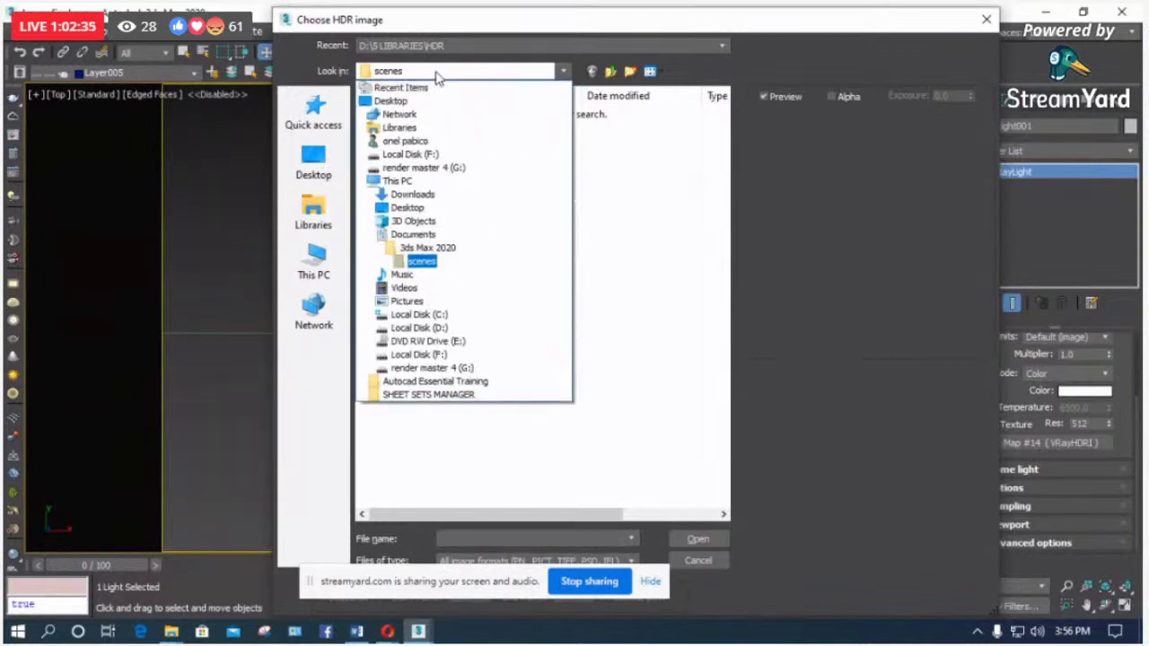
pyautogui.click(442, 329)
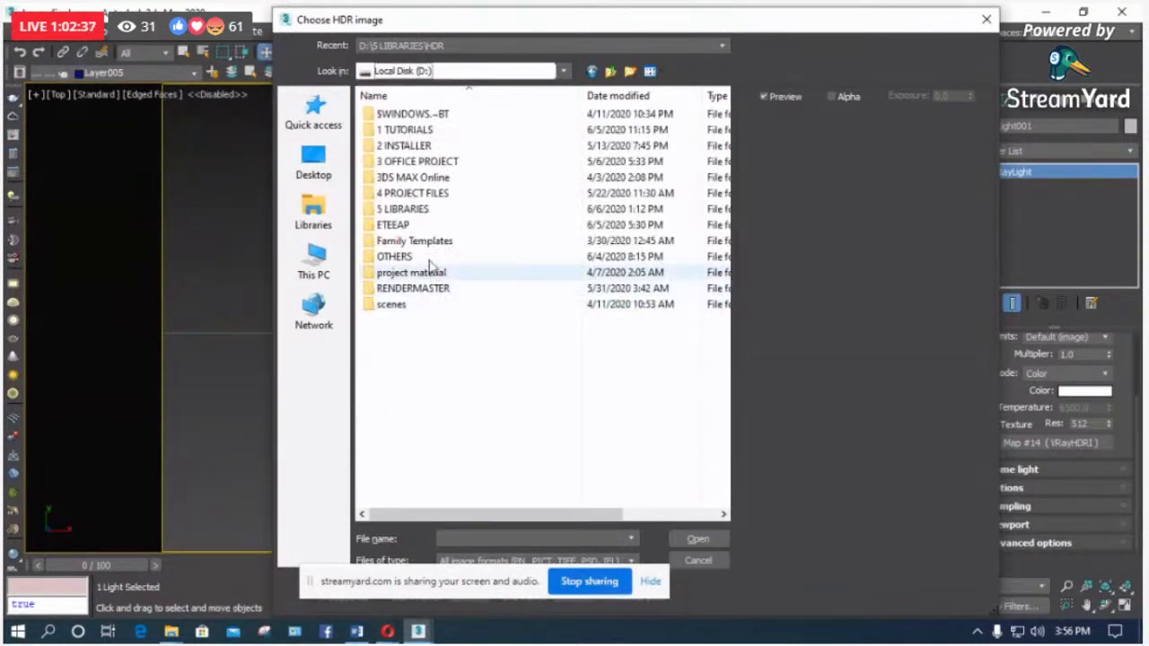
pyautogui.doubleClick(402, 208)
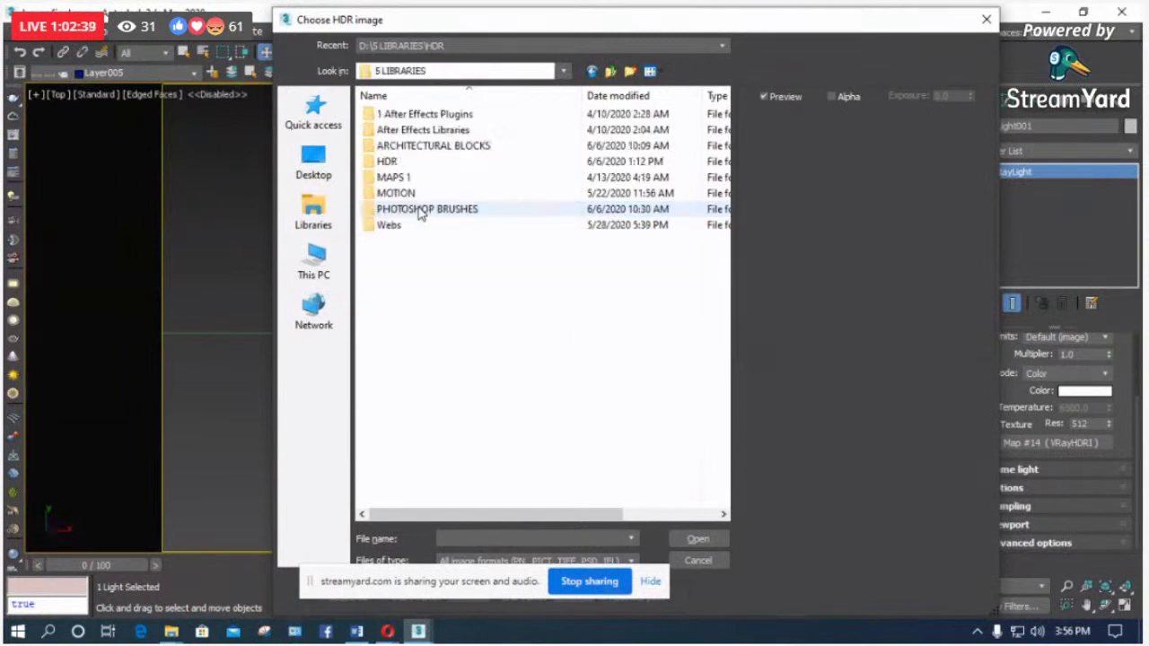
pyautogui.click(400, 171)
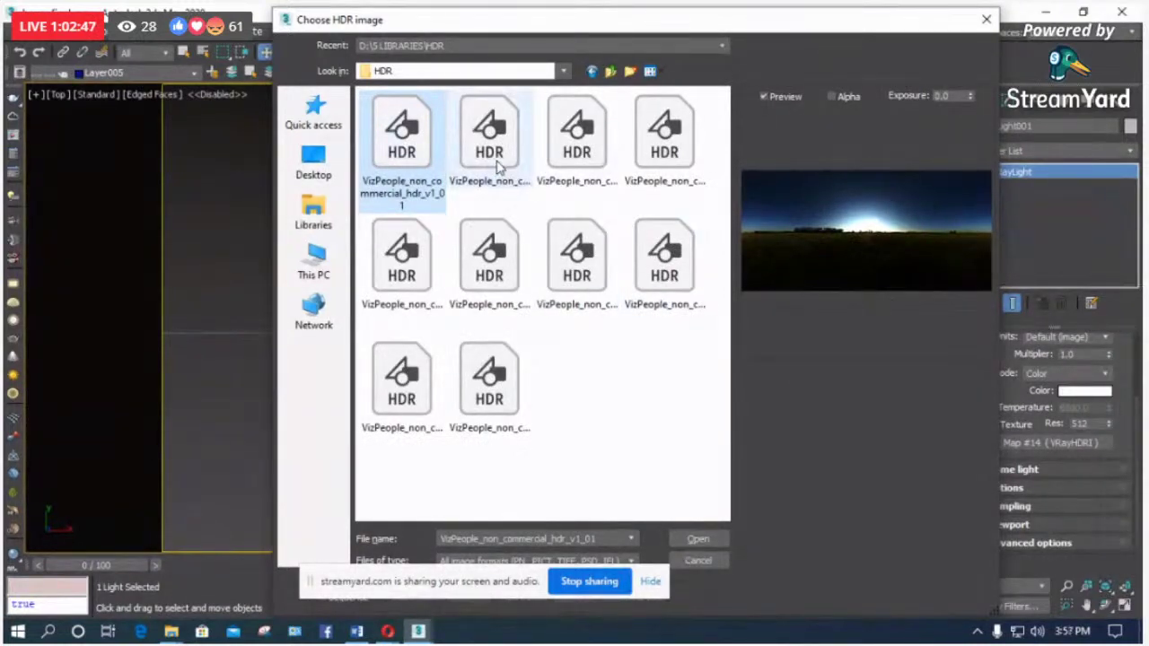
pyautogui.press('Right')
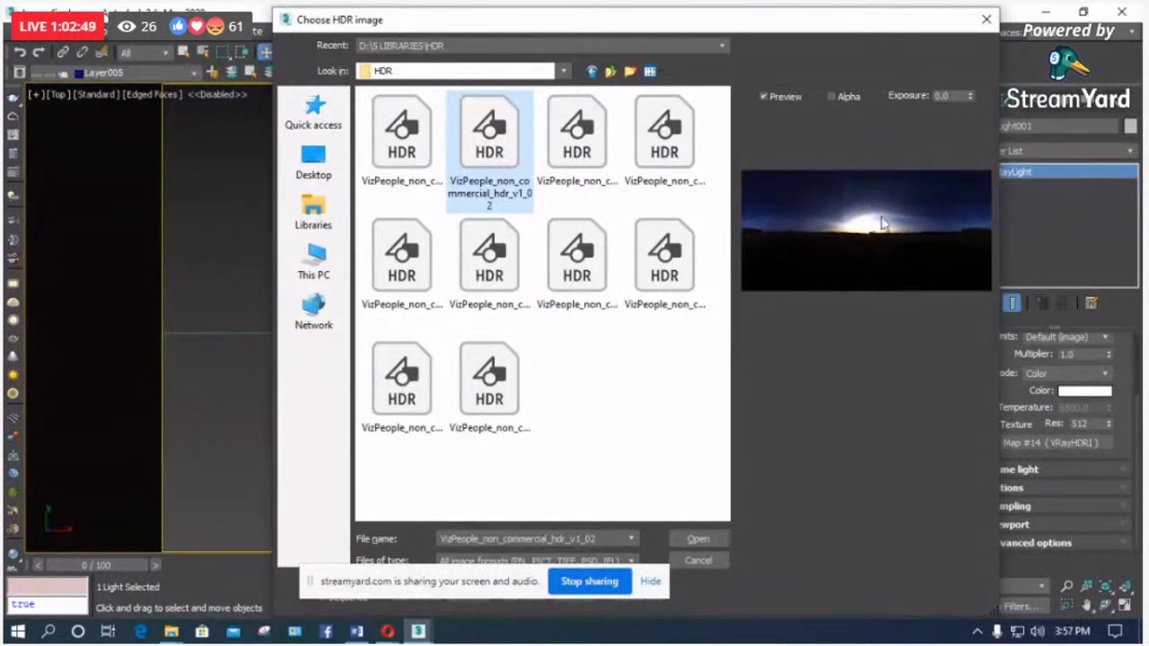
pyautogui.click(947, 95)
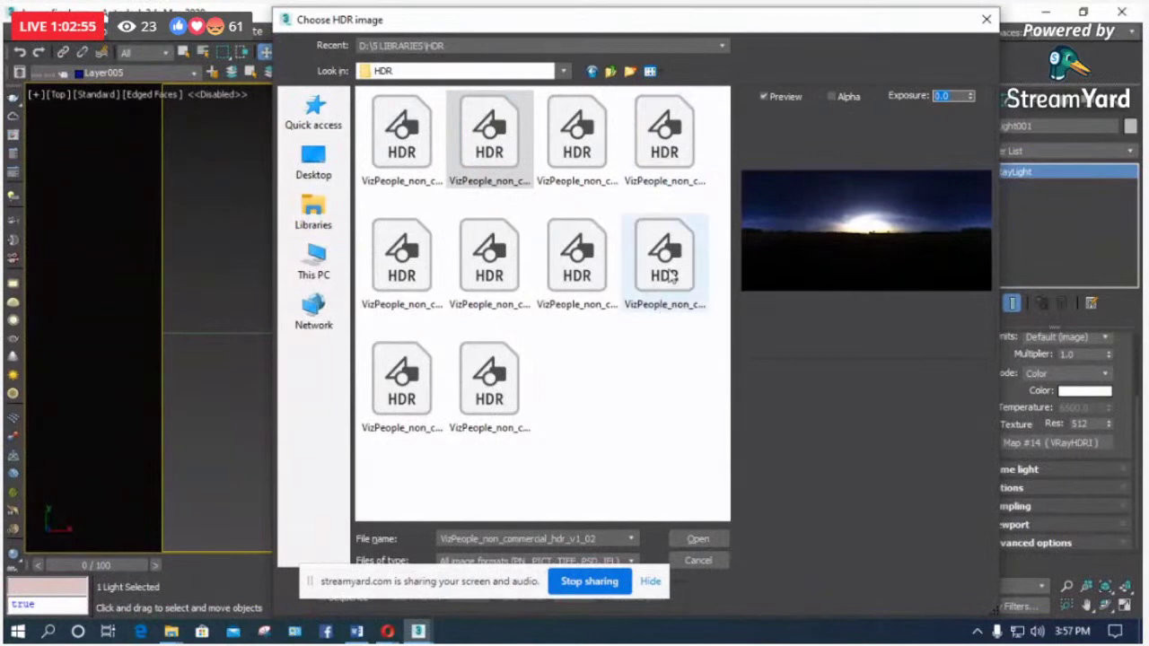
pyautogui.click(702, 252)
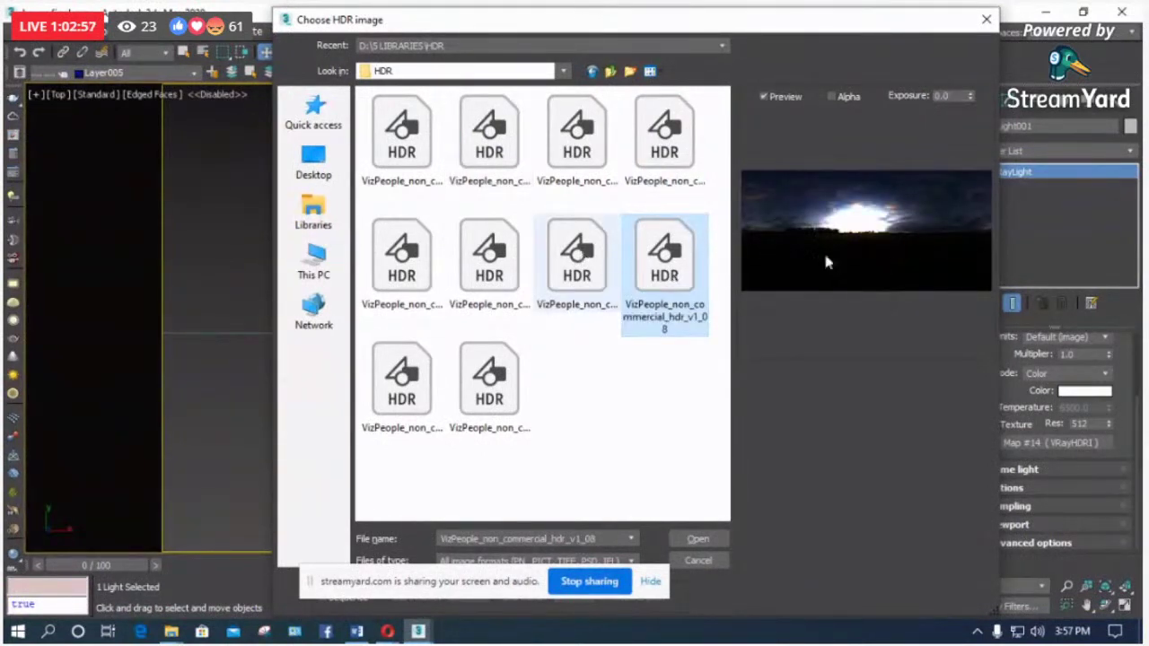
pyautogui.press('Left')
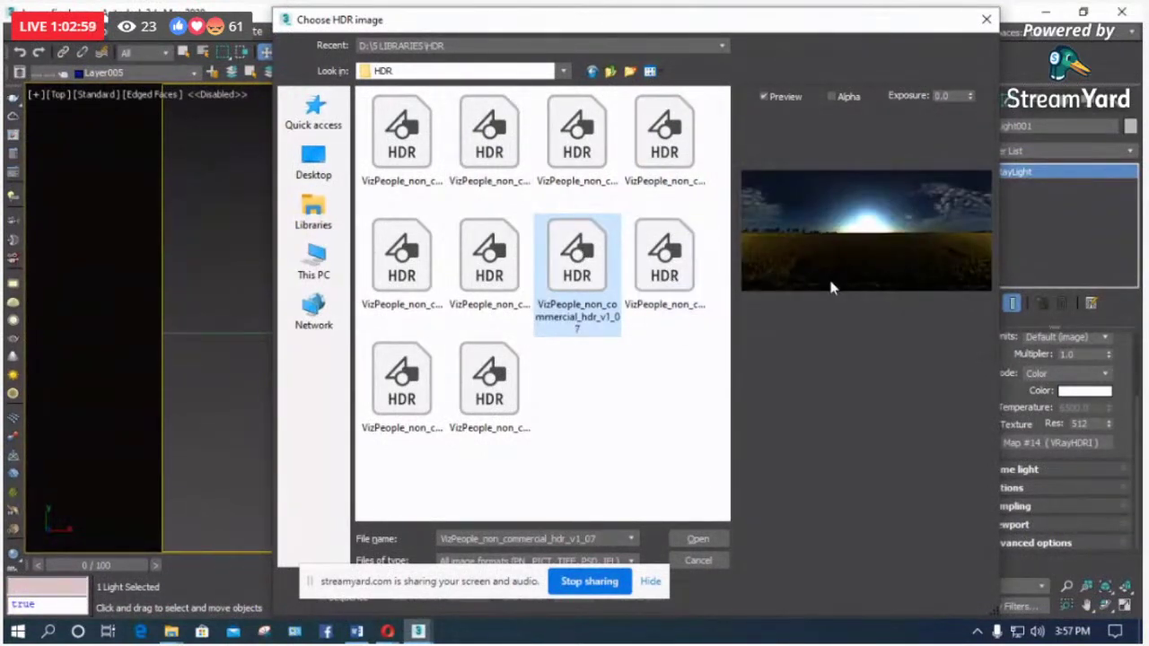
pyautogui.click(986, 20)
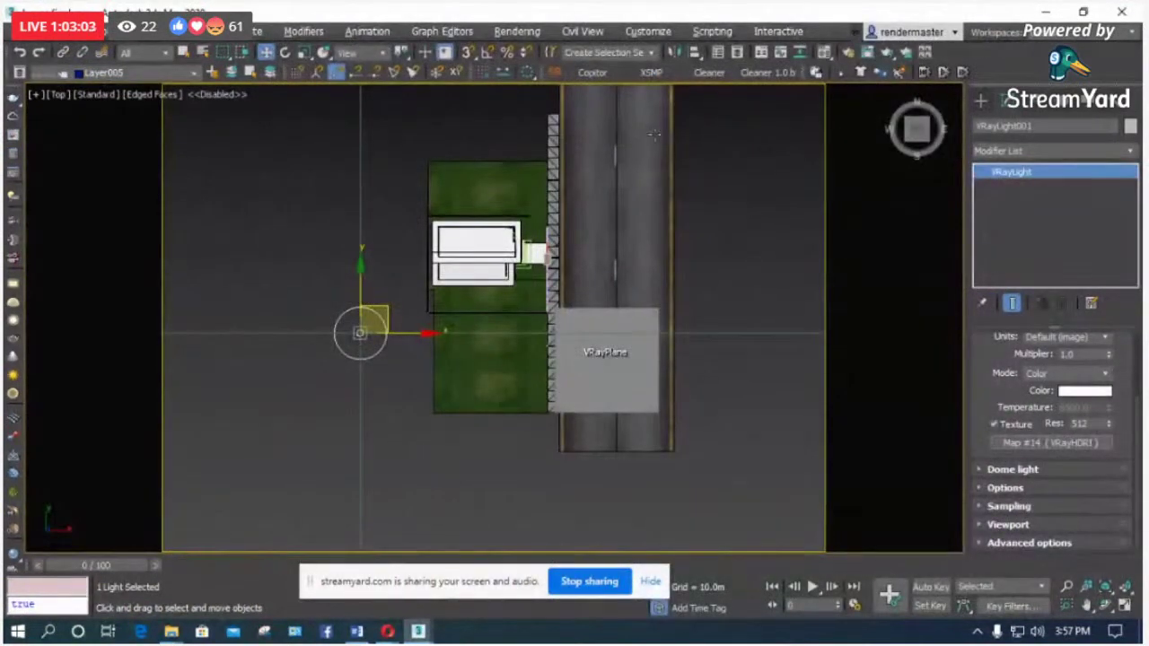
pyautogui.click(650, 32)
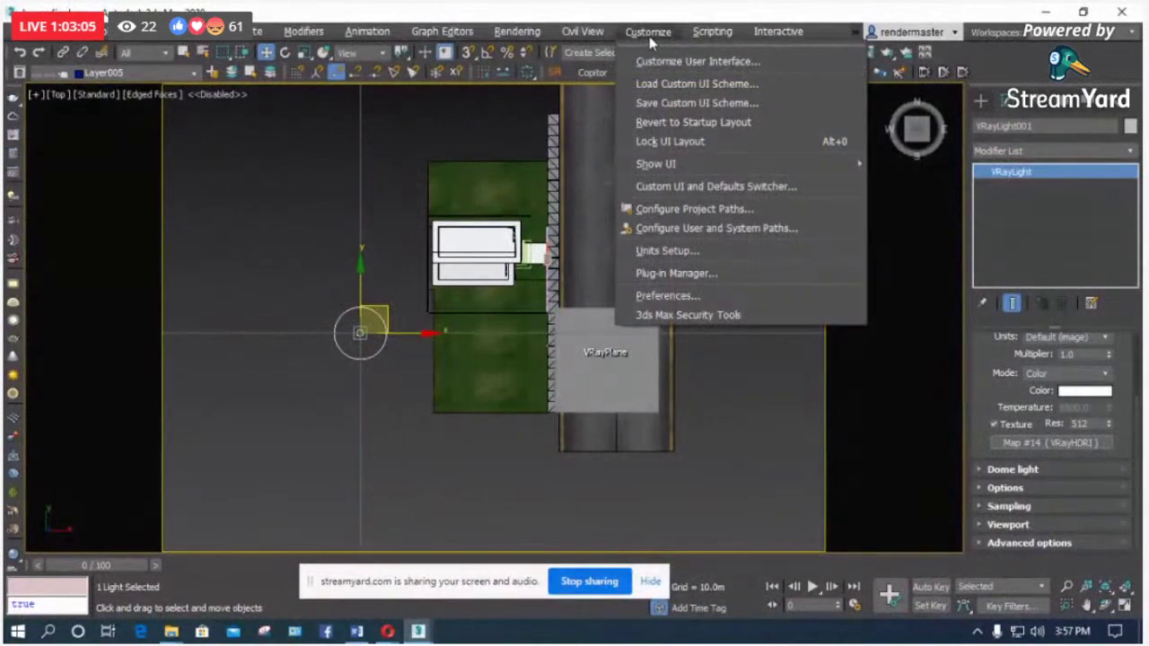
pyautogui.click(681, 295)
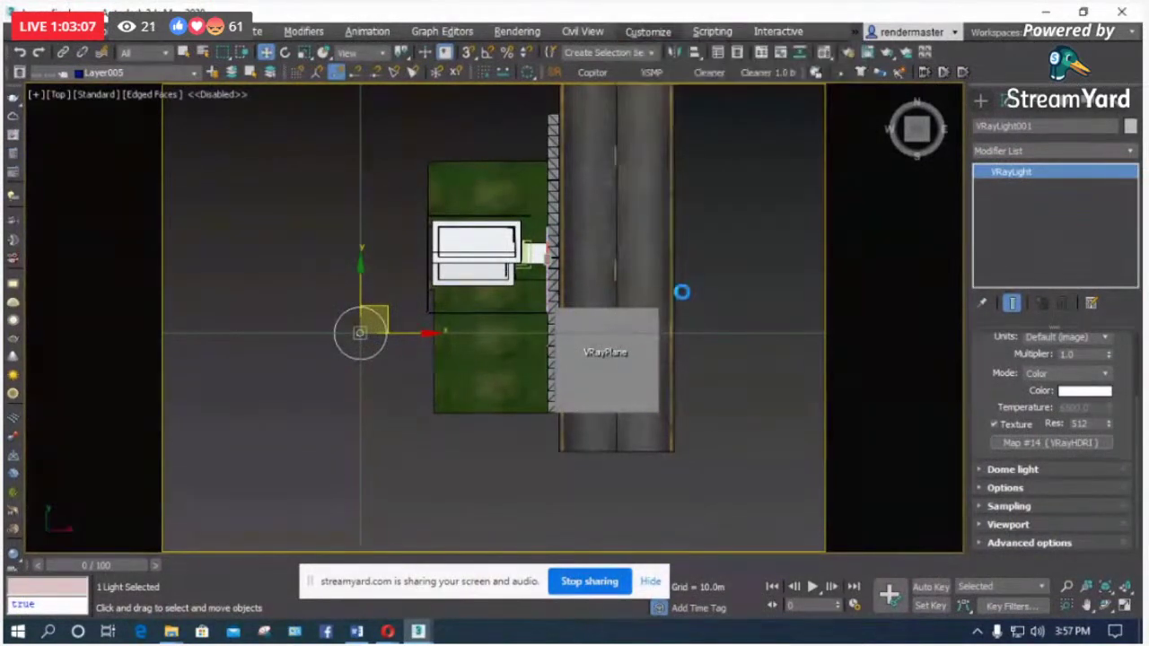
# Step: Check the Gamma and LUT preferences, leaving gamma/LUT correction enabled
pyautogui.click(697, 93)
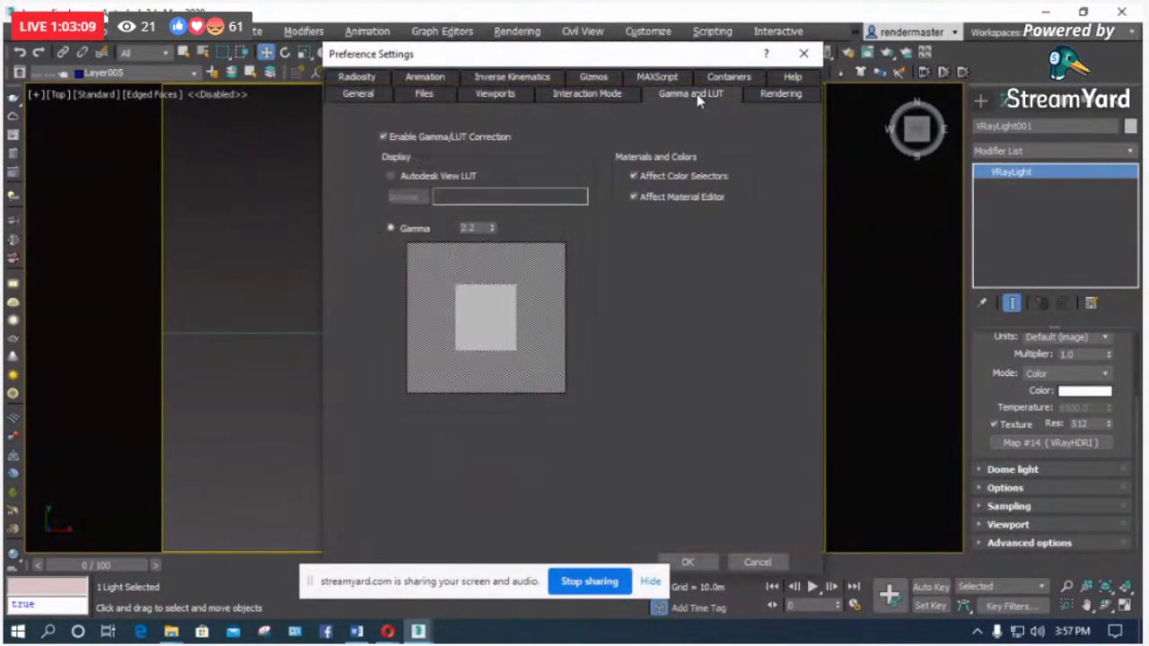
pyautogui.click(435, 137)
pyautogui.click(410, 139)
pyautogui.click(695, 560)
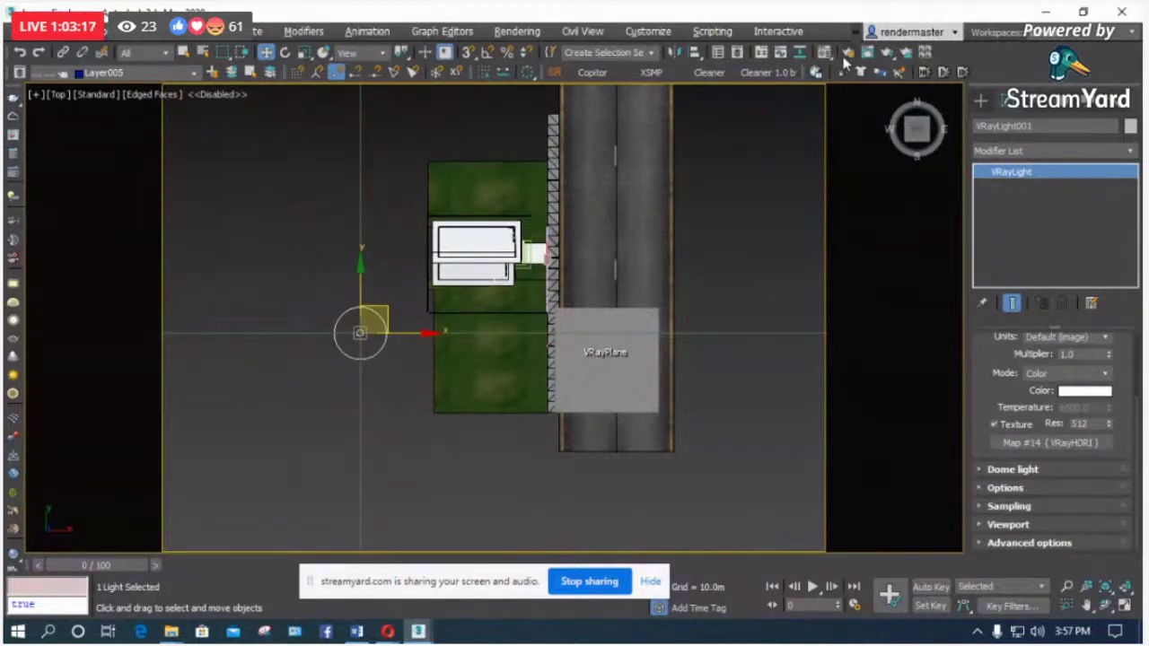
# Step: Replace the light's texture with a fresh VRayHDRI map and browse to the HDR folder
pyautogui.click(1015, 443)
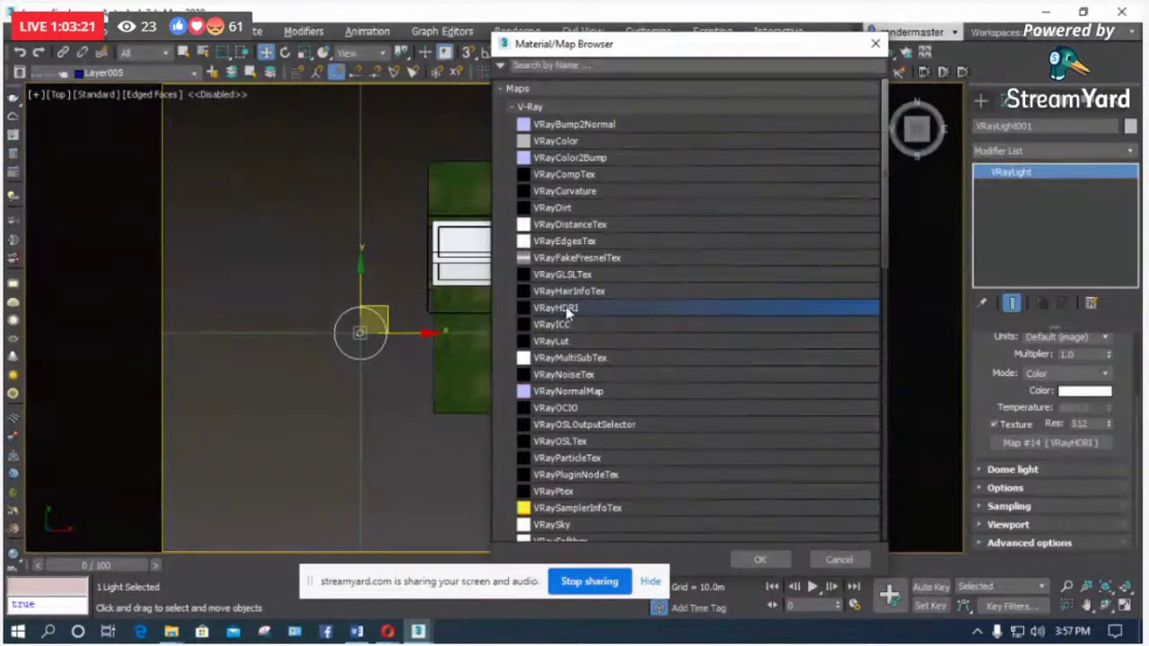
pyautogui.doubleClick(566, 307)
pyautogui.click(466, 41)
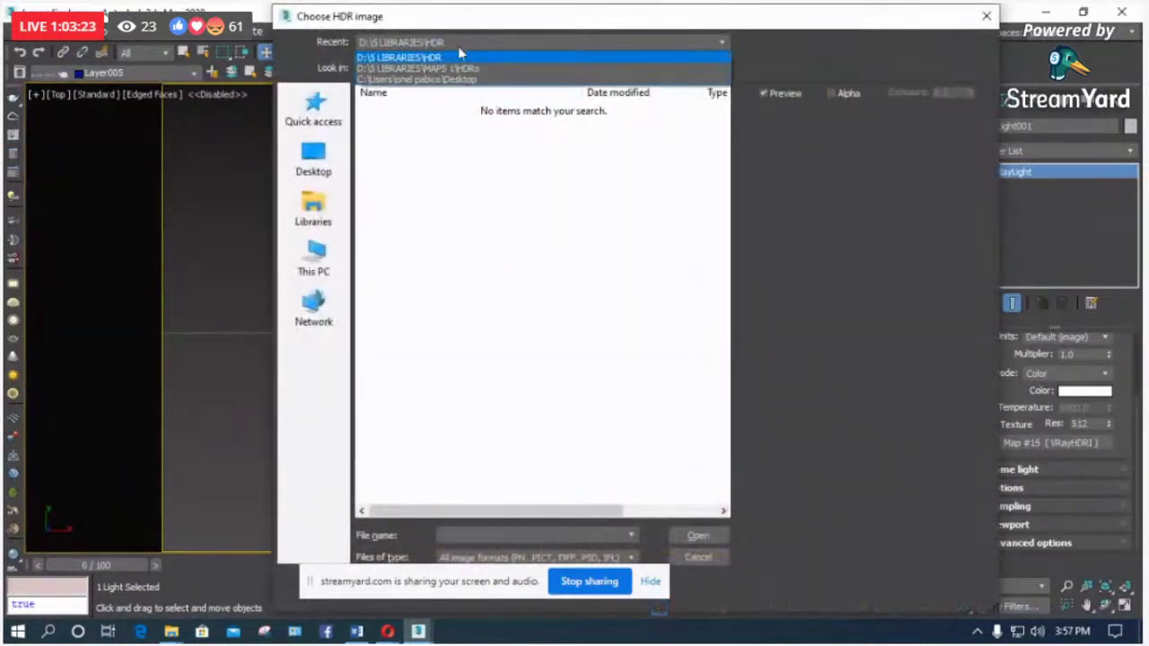
pyautogui.click(449, 62)
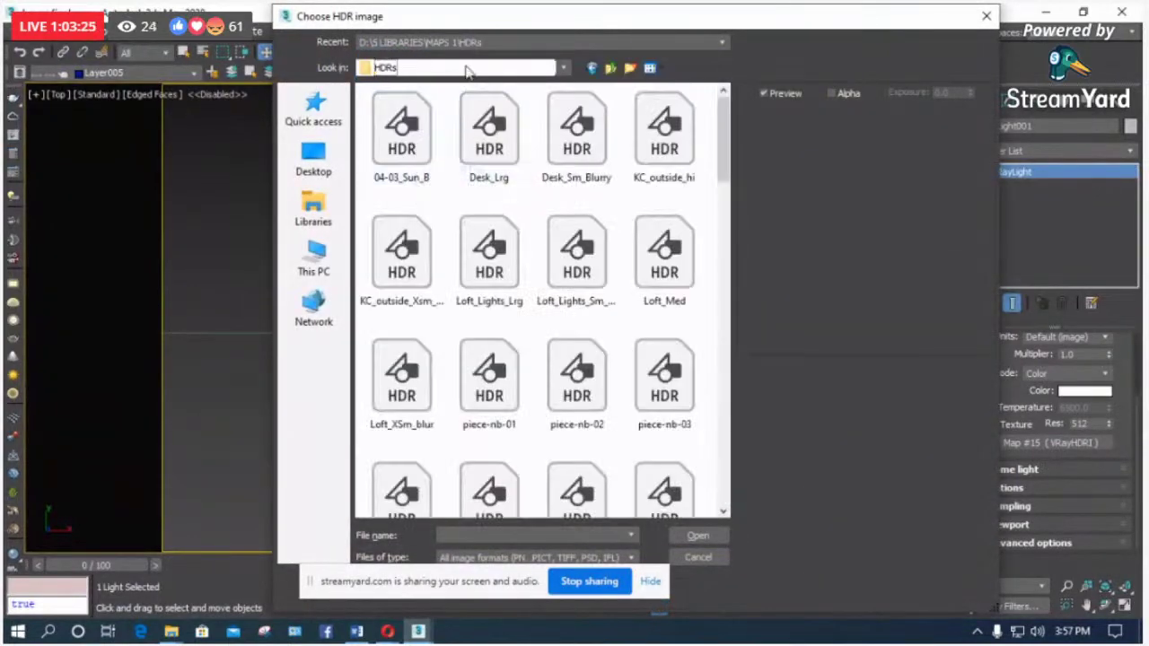
pyautogui.click(386, 67)
pyautogui.click(449, 311)
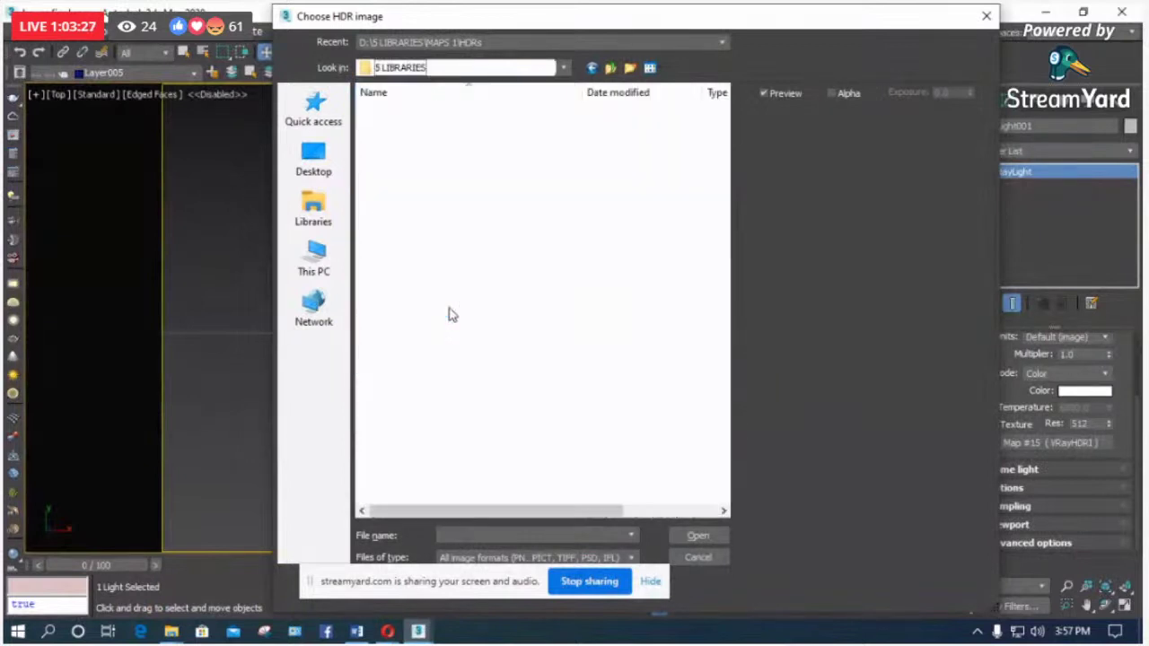
pyautogui.doubleClick(403, 160)
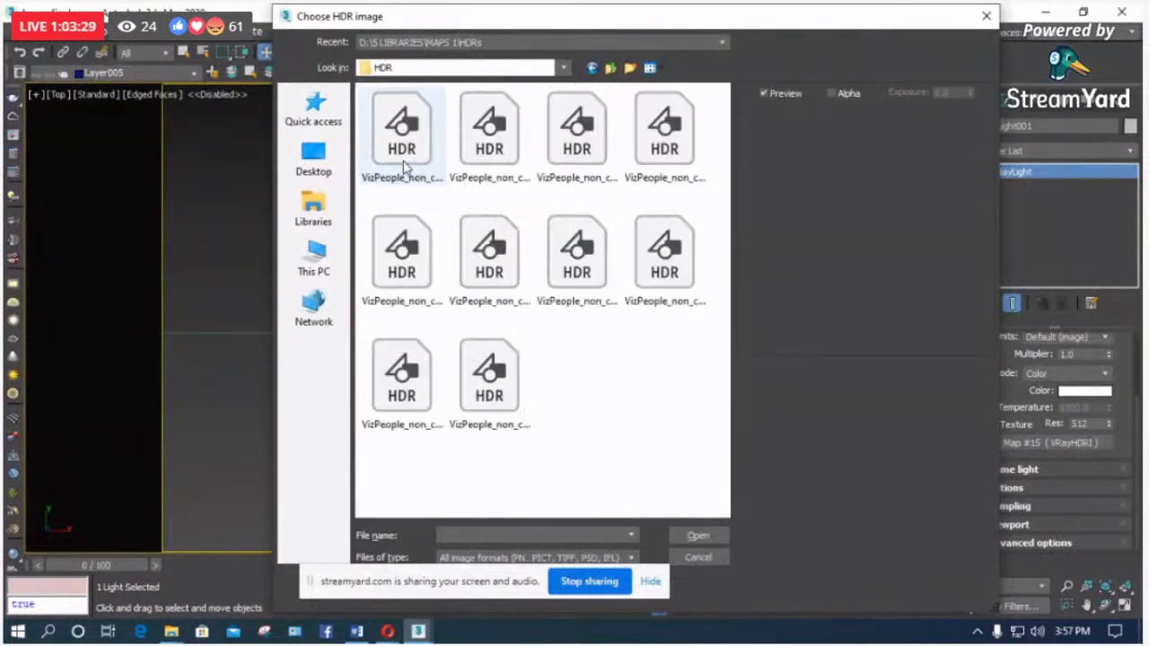
# Step: Preview the HDRs at exposure 2.2, then load VizPeople_non_commercial_hdr_v1_04
pyautogui.click(404, 160)
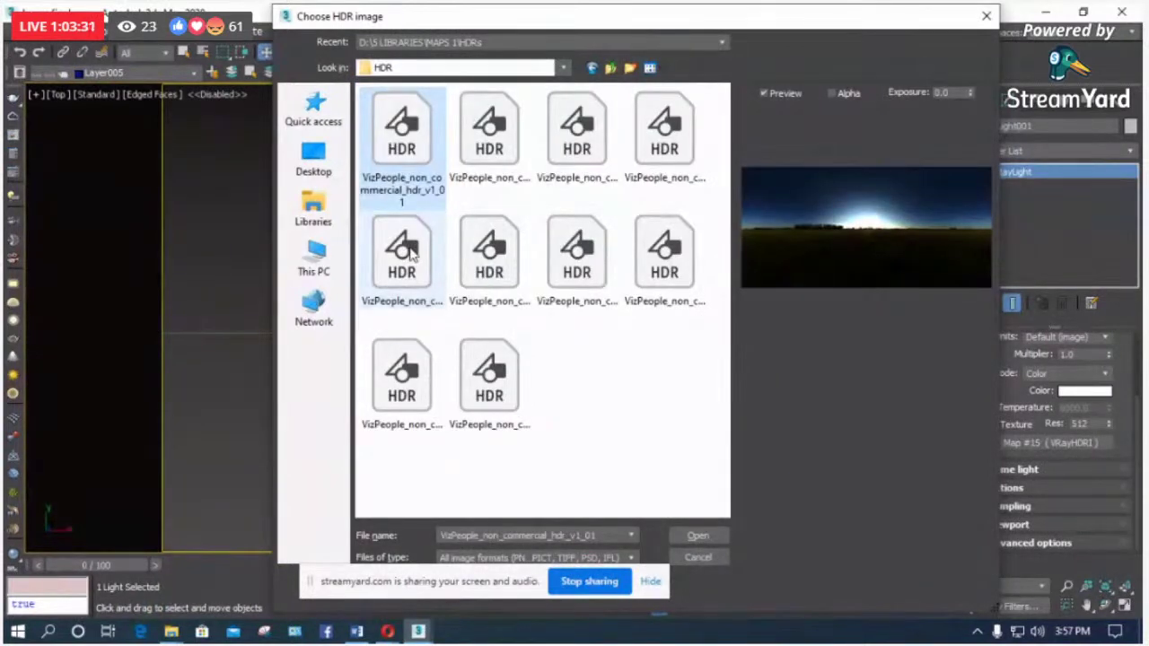
pyautogui.click(413, 254)
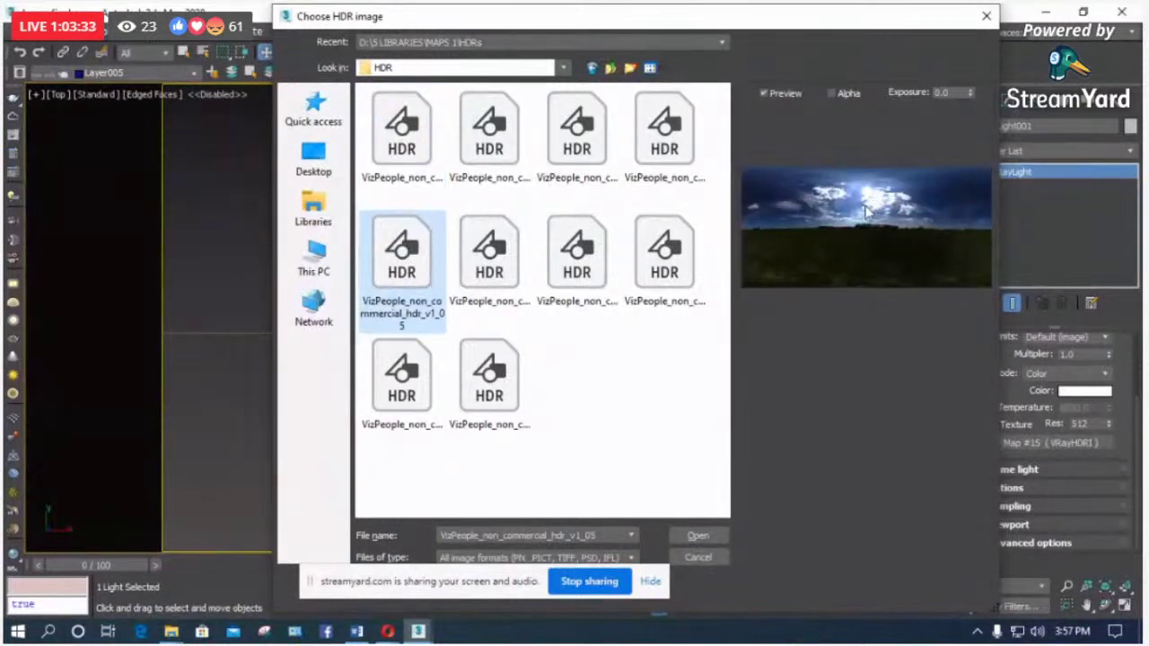
pyautogui.click(957, 92)
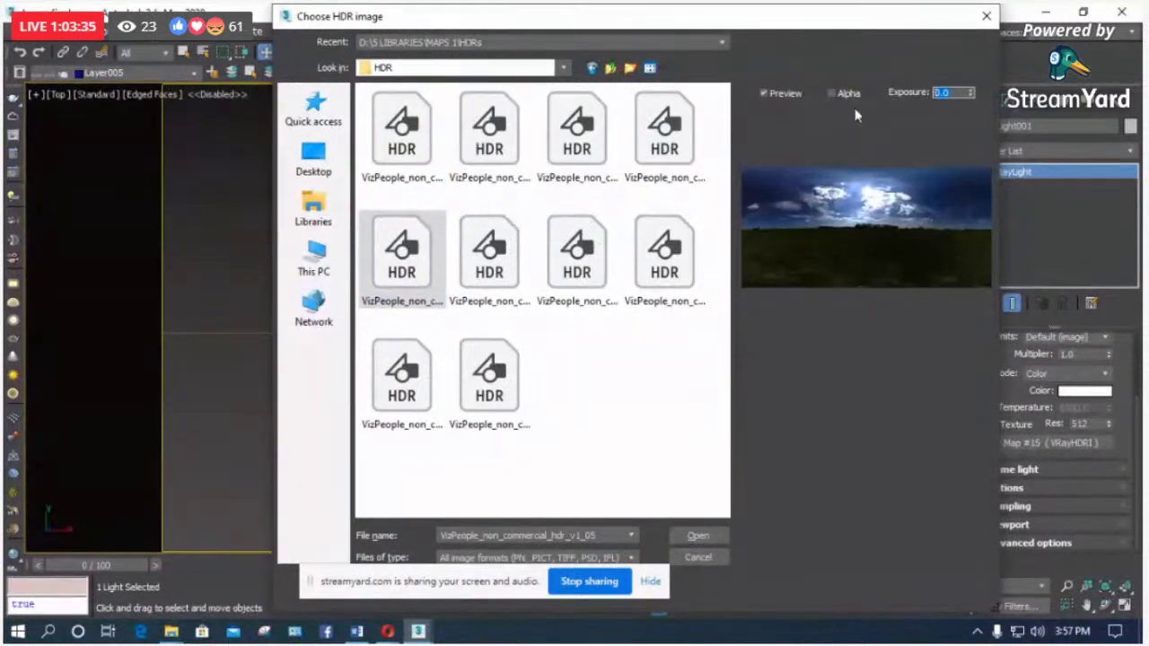
pyautogui.write('2.2')
pyautogui.press('Return')
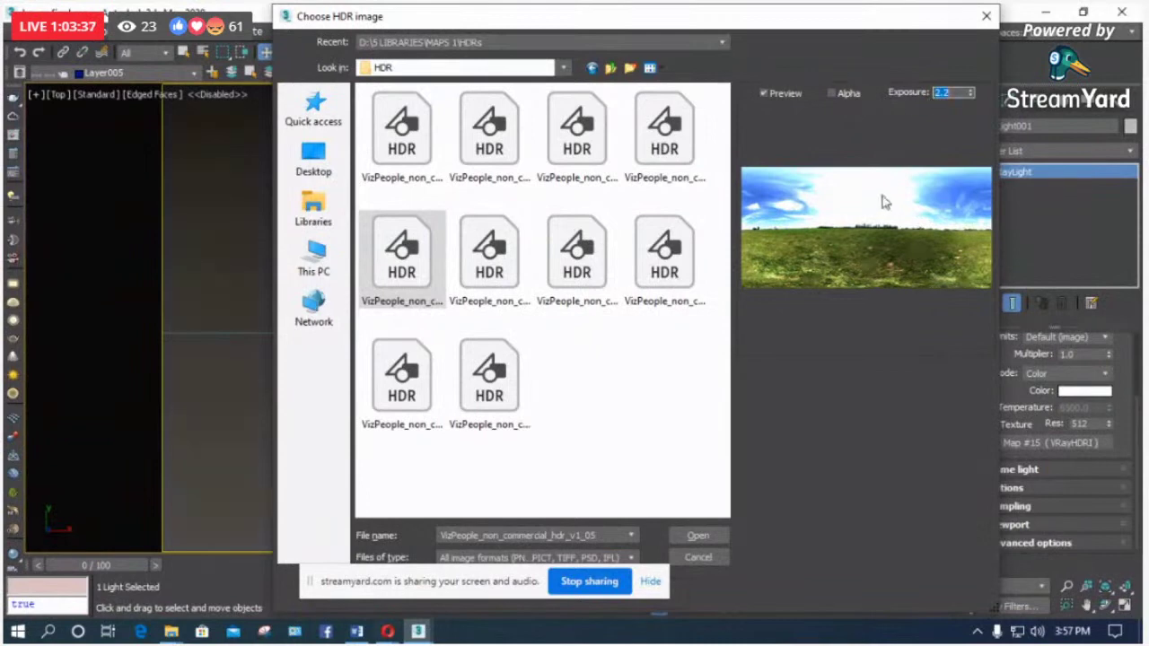
pyautogui.click(529, 288)
pyautogui.click(680, 262)
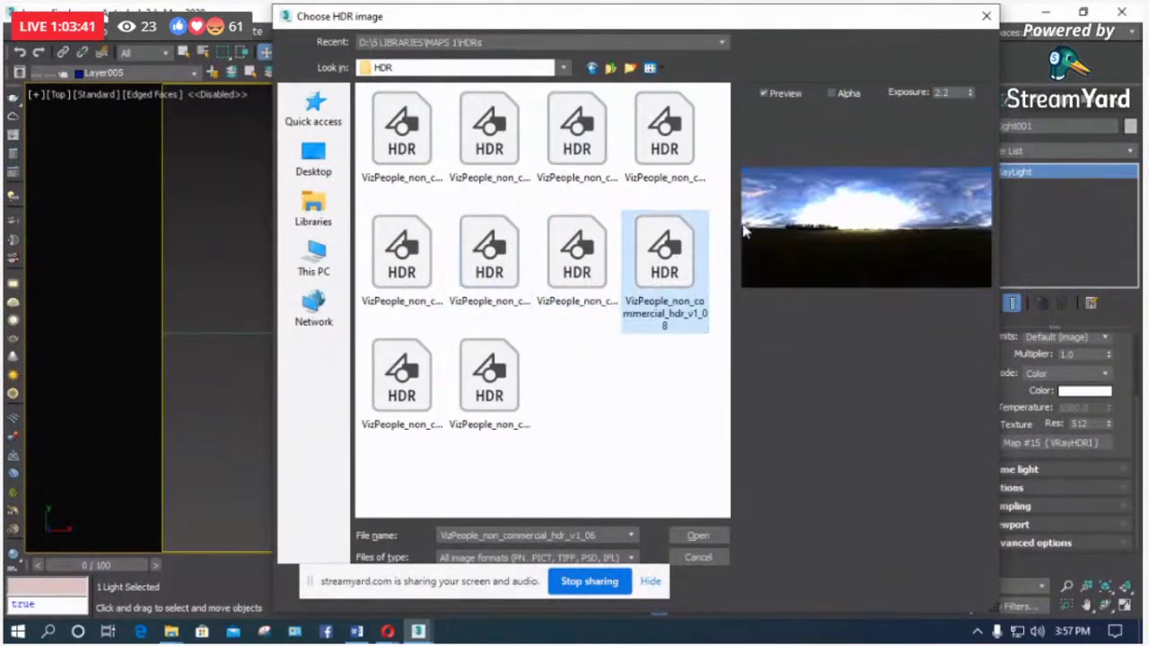
pyautogui.press('Right')
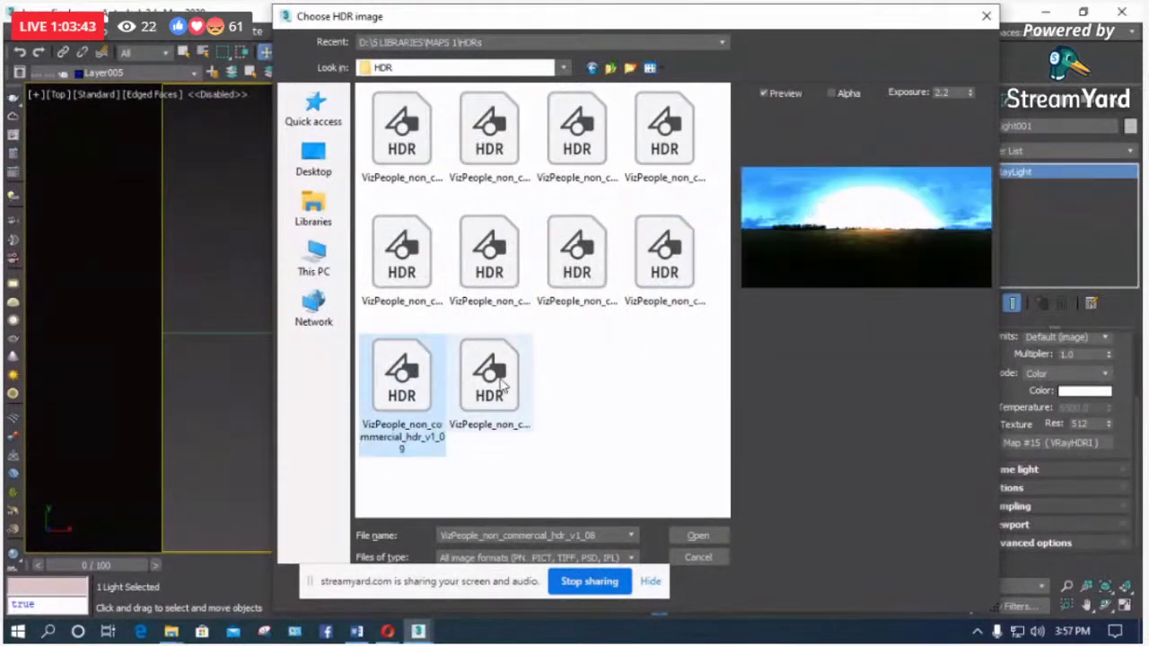
pyautogui.press('Right')
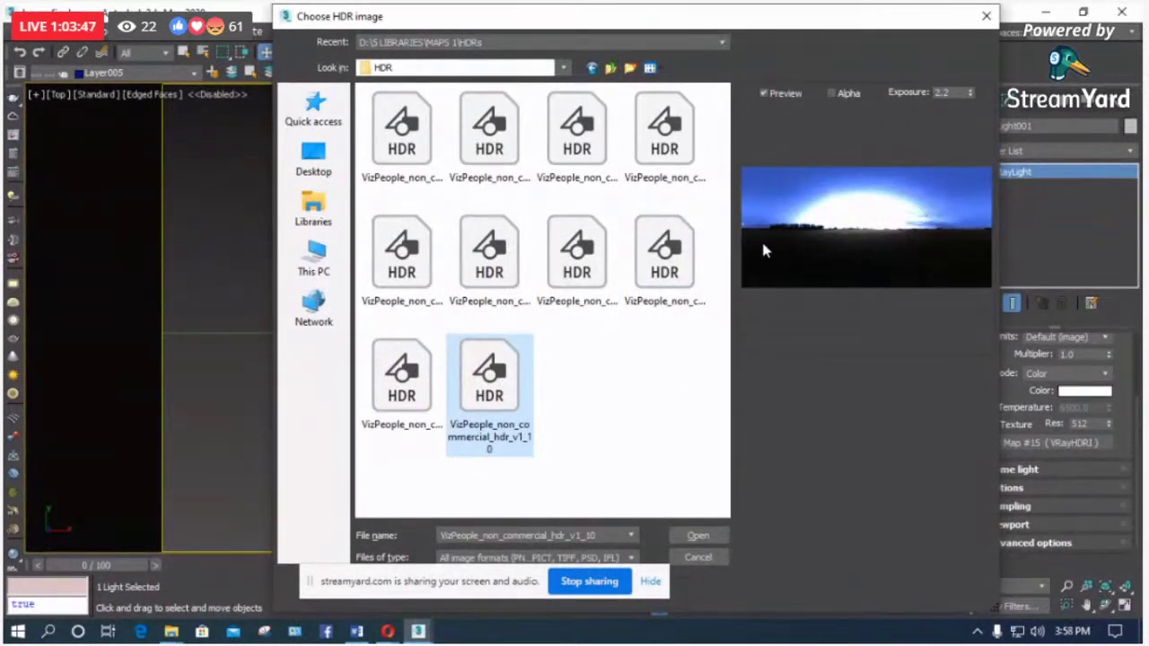
pyautogui.click(690, 158)
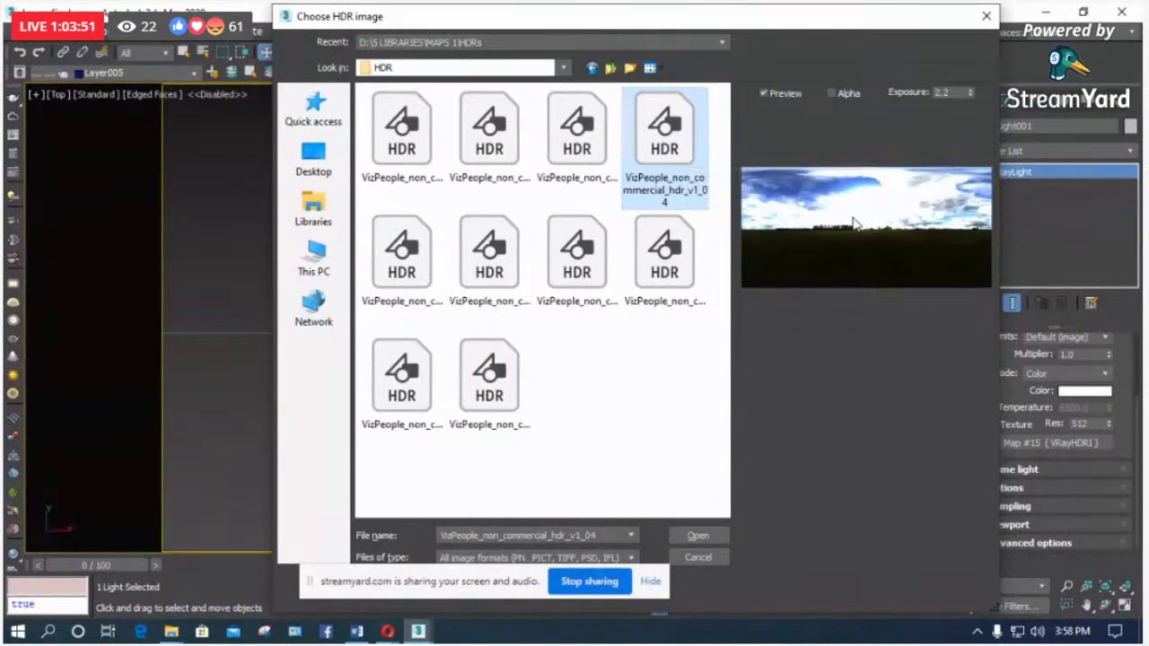
pyautogui.moveTo(783, 22); pyautogui.dragTo(960, 23)
pyautogui.click(873, 536)
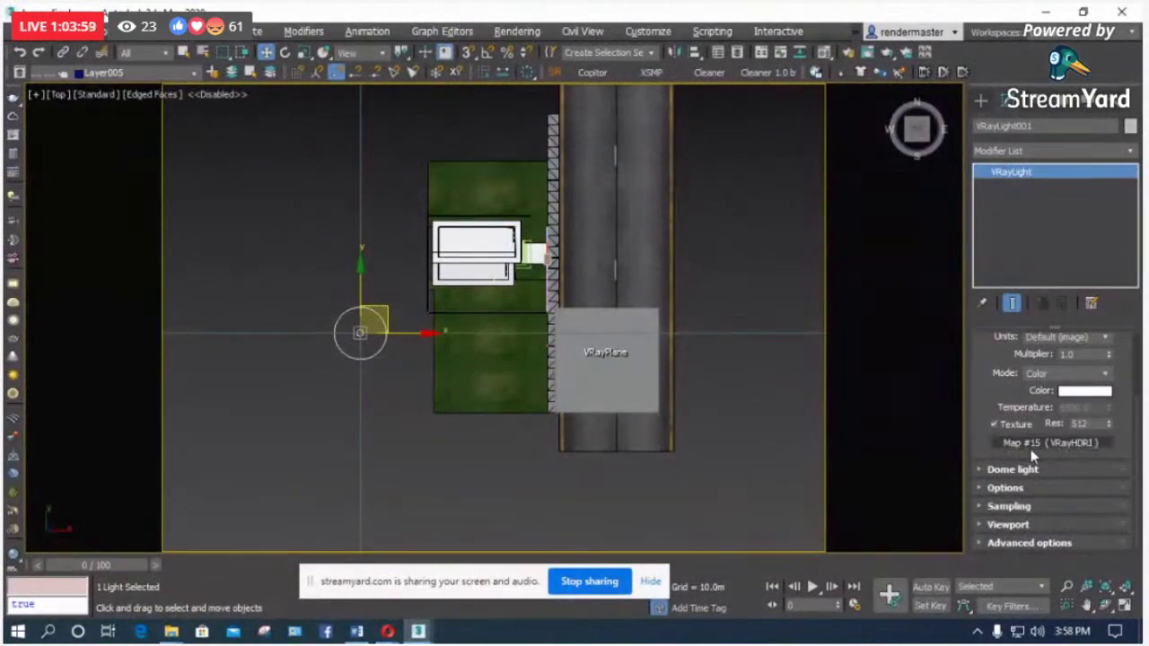
# Step: Open the Material Editor and reselect the dome light to reach its Map #15 button
pyautogui.click(871, 370)
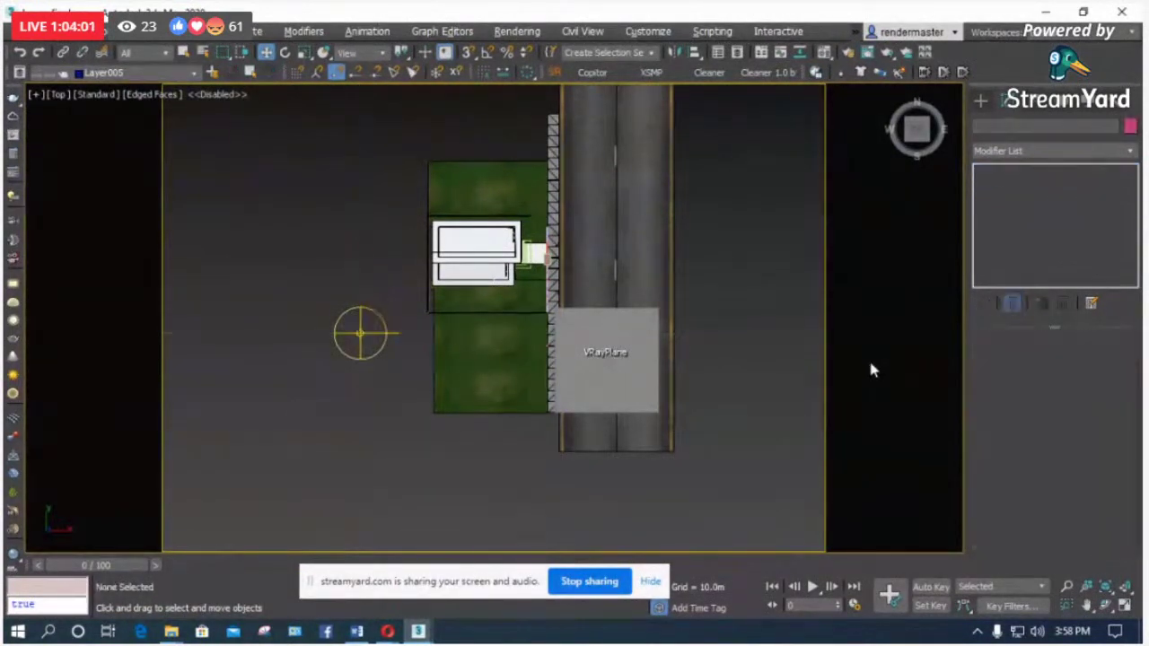
pyautogui.press('m')
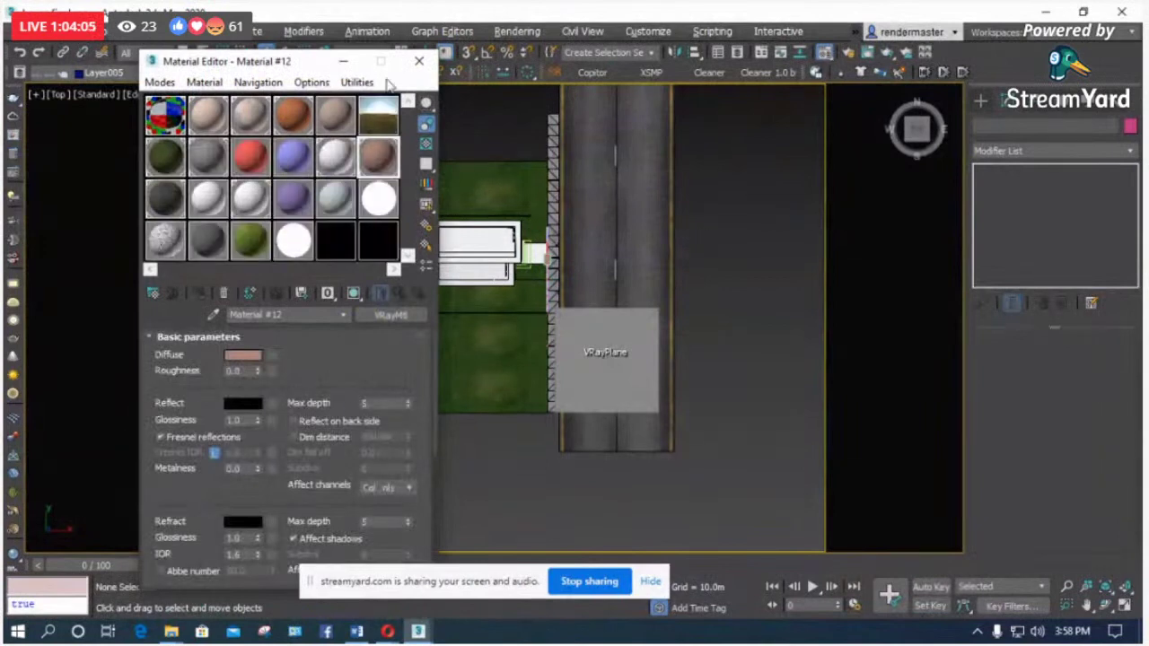
pyautogui.moveTo(305, 65); pyautogui.dragTo(148, 116)
pyautogui.click(361, 334)
pyautogui.scroll(-2, 881, 235)
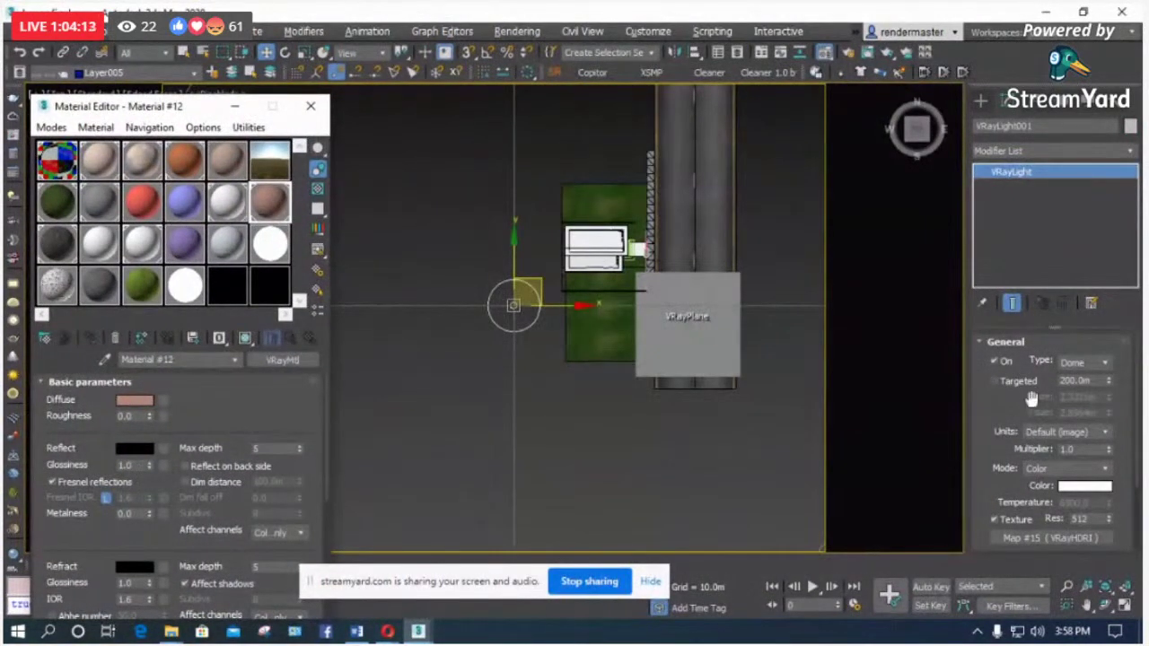
pyautogui.moveTo(1022, 522); pyautogui.dragTo(1007, 469)
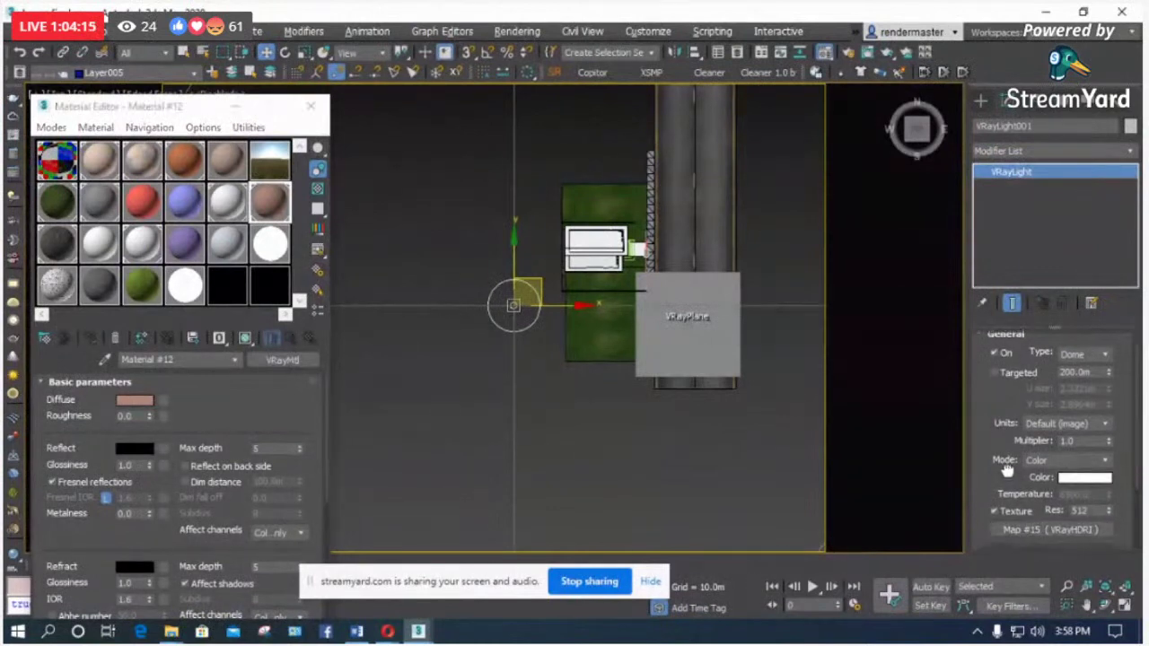
pyautogui.scroll(-1, 1008, 469)
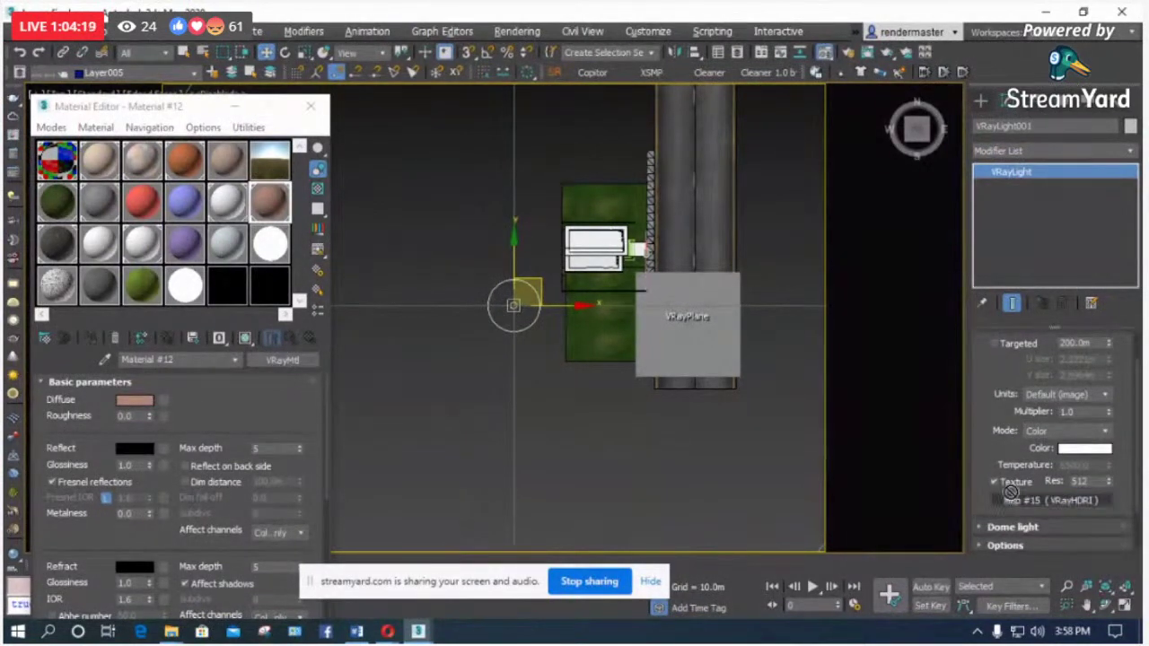
# Step: Instance the dome light's Map #15 into an empty Material Editor slot
pyautogui.moveTo(555, 306); pyautogui.dragTo(260, 247)
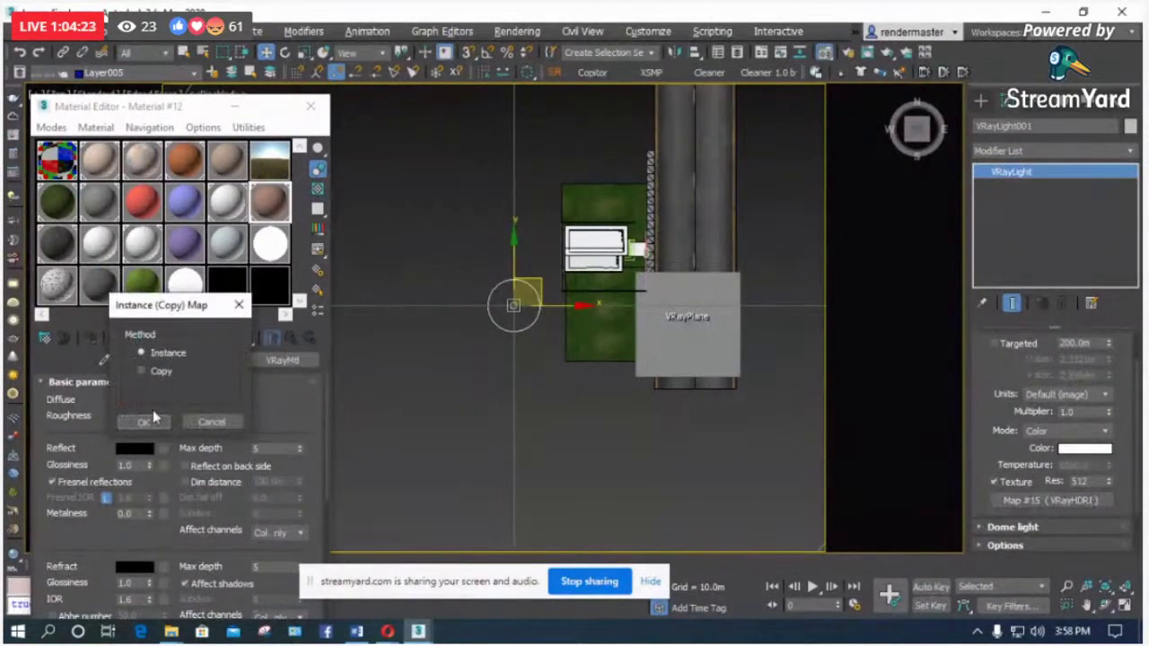
pyautogui.click(146, 422)
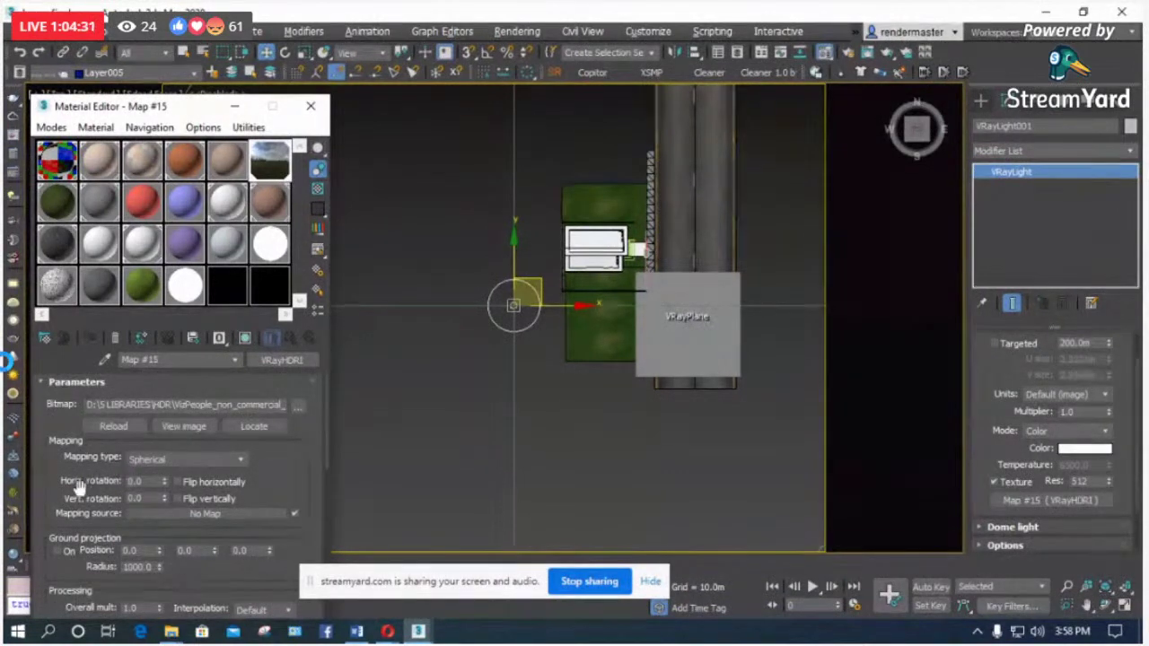
pyautogui.scroll(-2, 78, 437)
pyautogui.scroll(1, 78, 437)
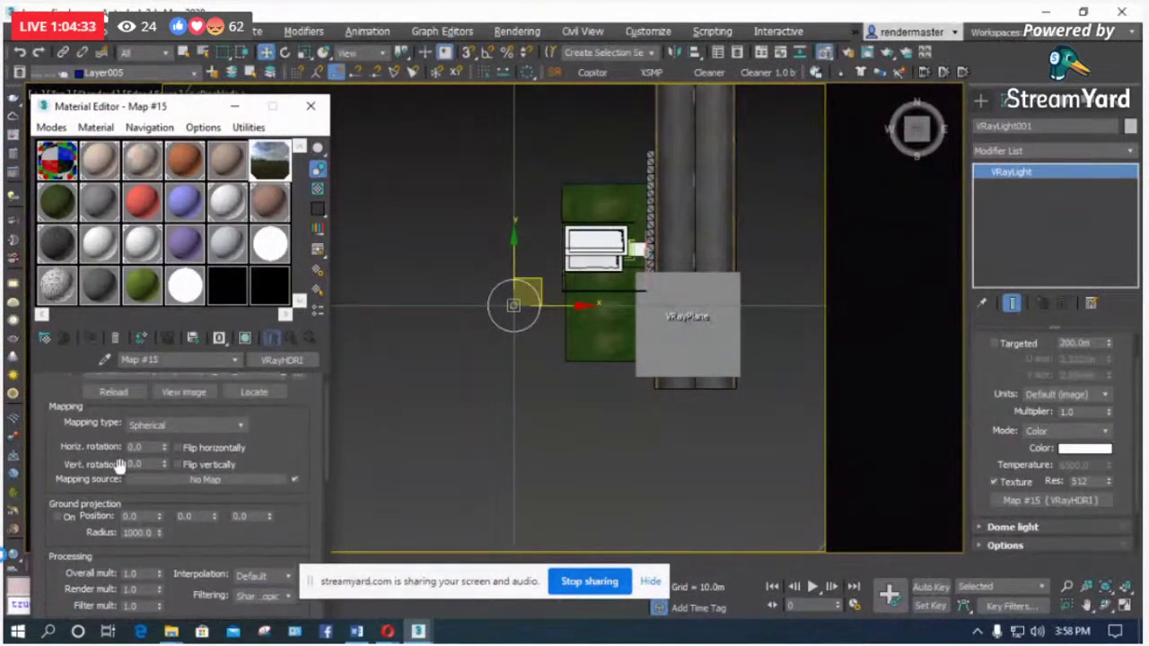
pyautogui.scroll(-2, 135, 539)
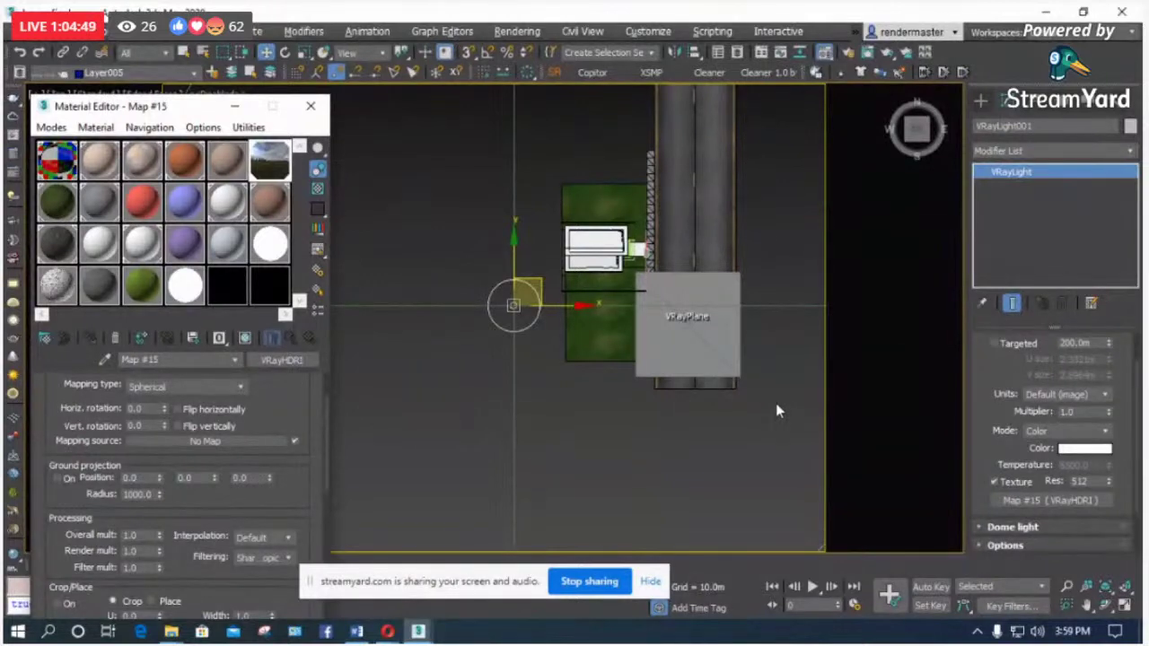
# Step: Instance Map #15 onto the Environment Map slot in Environment and Effects
pyautogui.press('8')
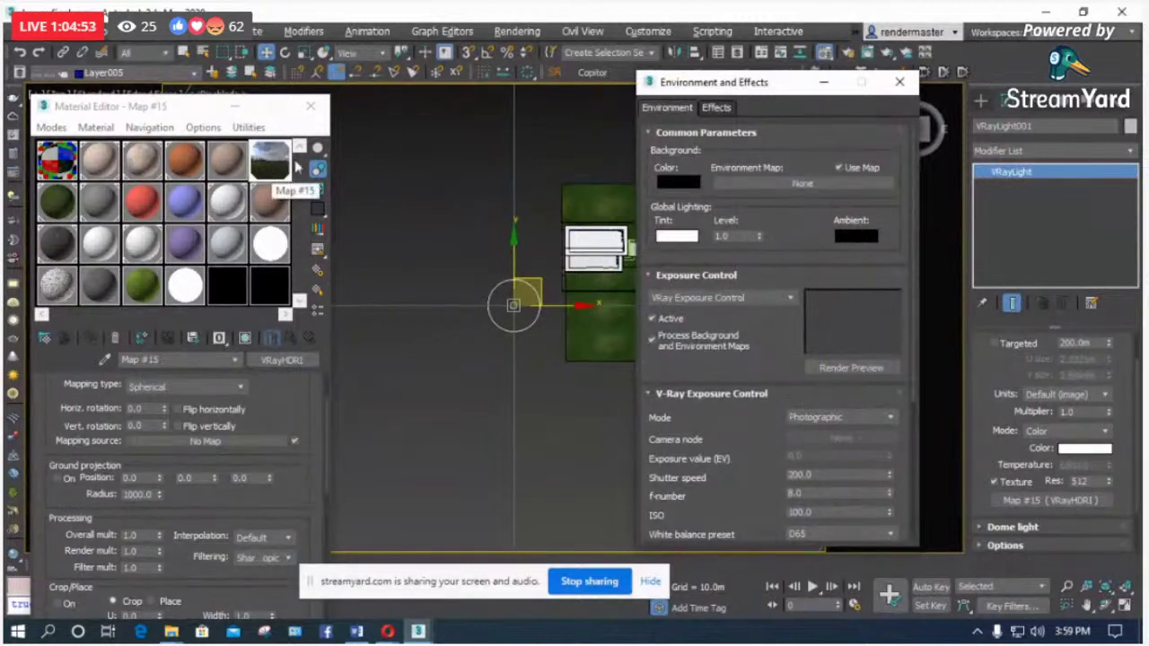
pyautogui.moveTo(297, 167); pyautogui.dragTo(754, 193)
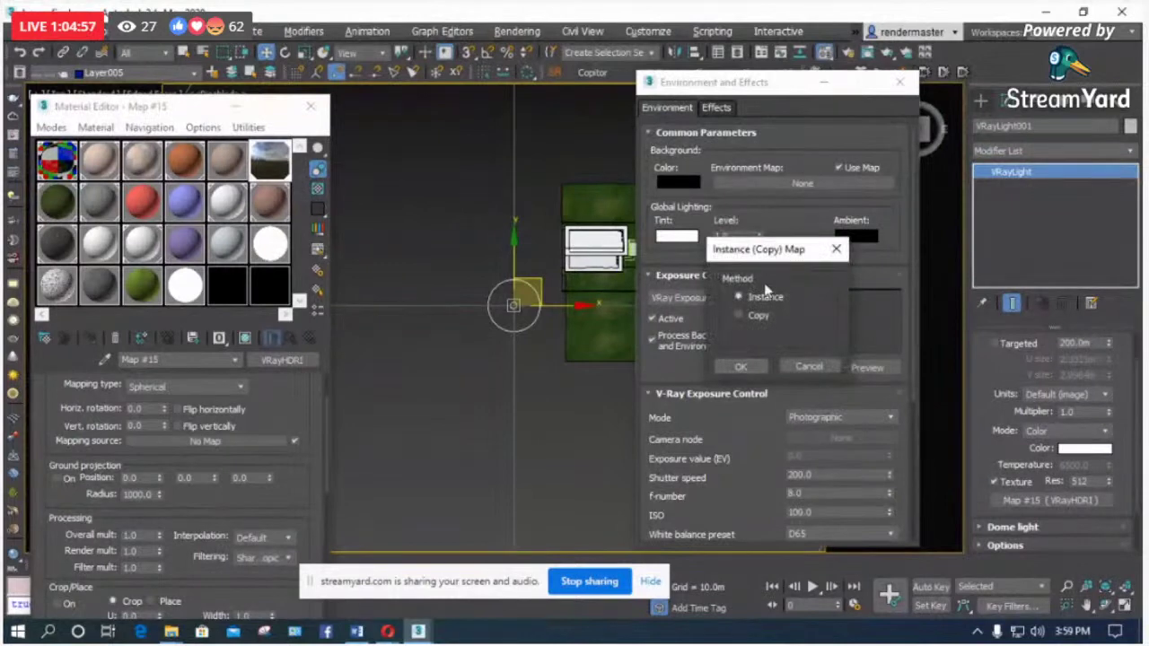
pyautogui.click(742, 368)
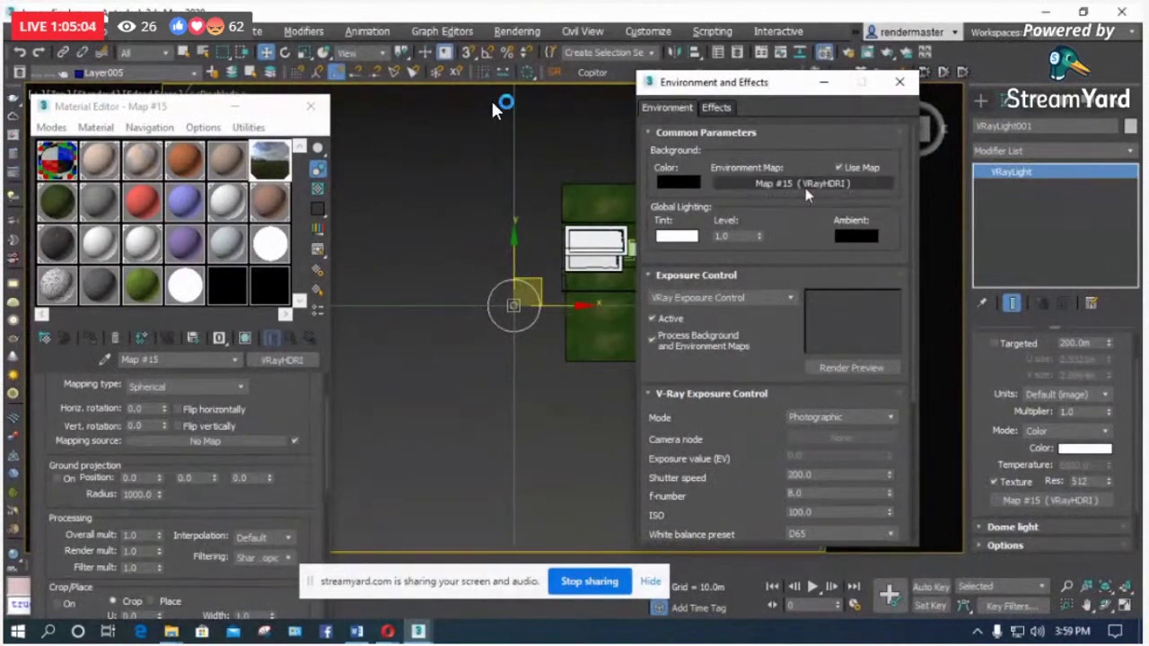
pyautogui.click(899, 81)
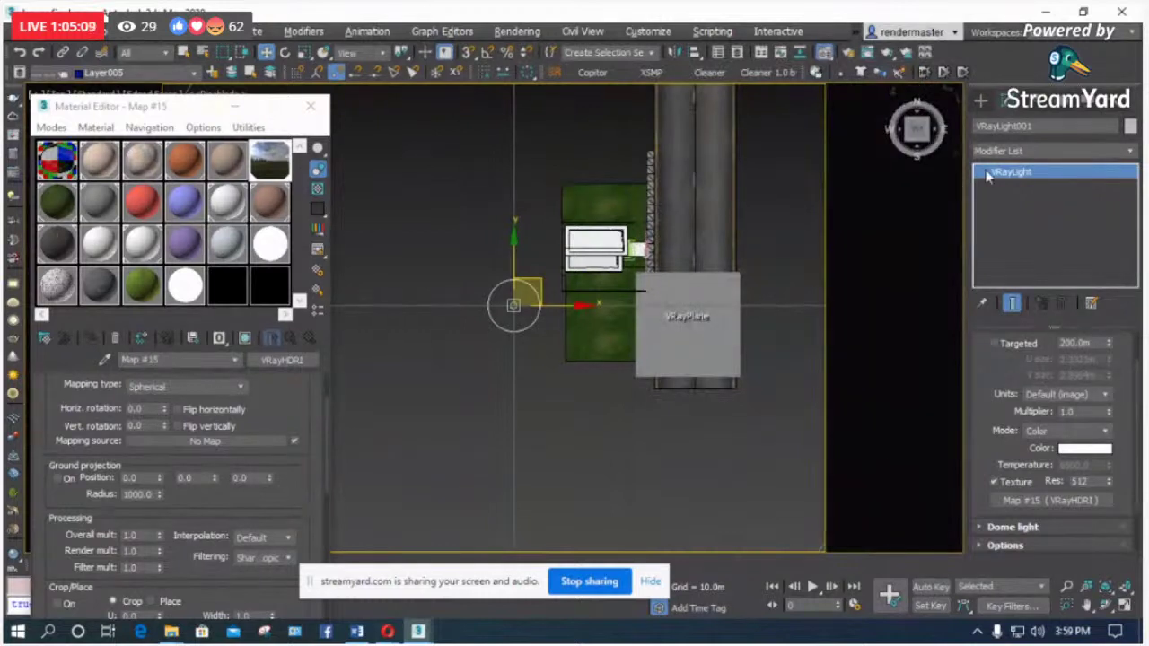
# Step: Isolate the dome light, recheck the environment settings, and close the Material Editor
pyautogui.scroll(2, 465, 316)
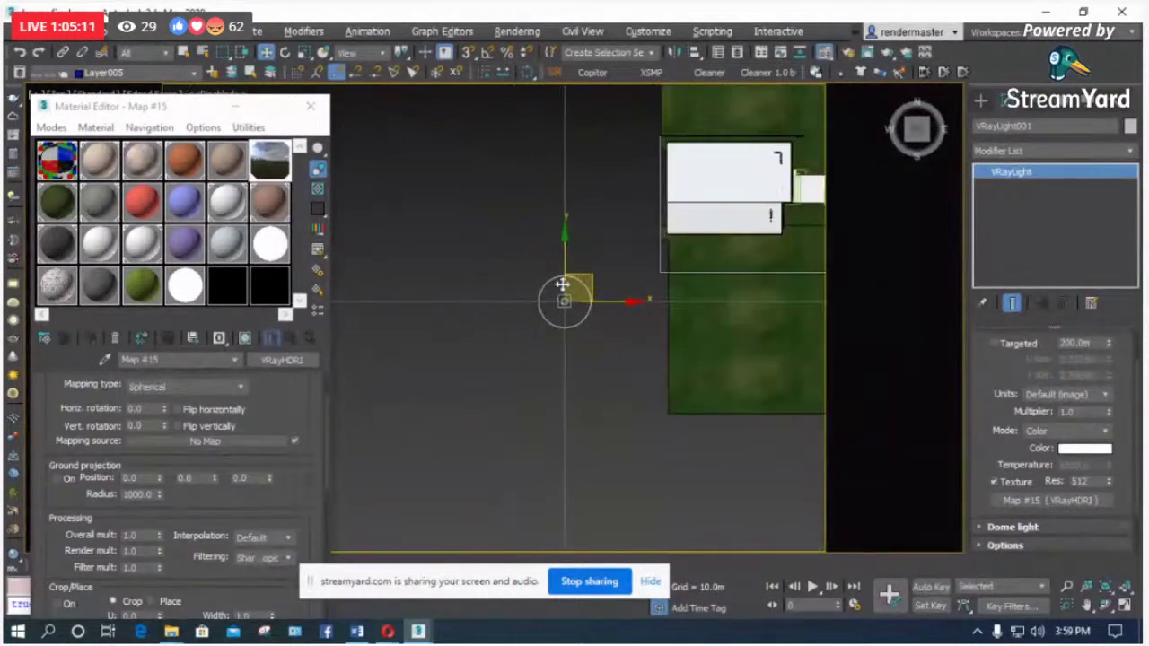
pyautogui.hotkey('alt', 'q')
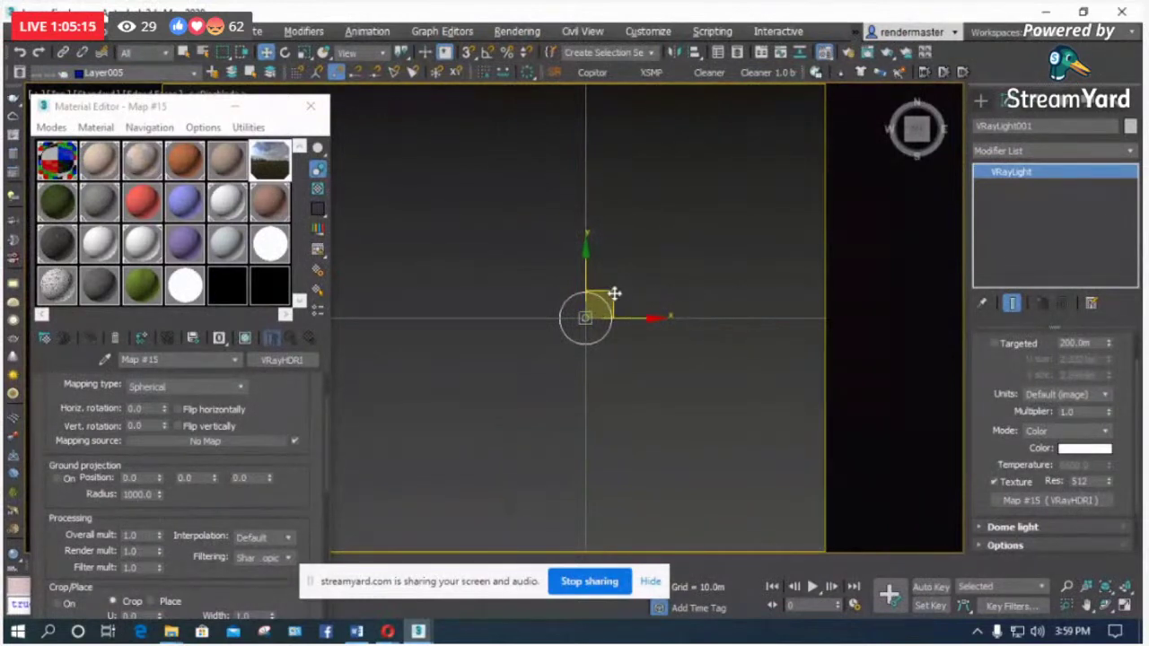
pyautogui.click(664, 268)
pyautogui.press('8')
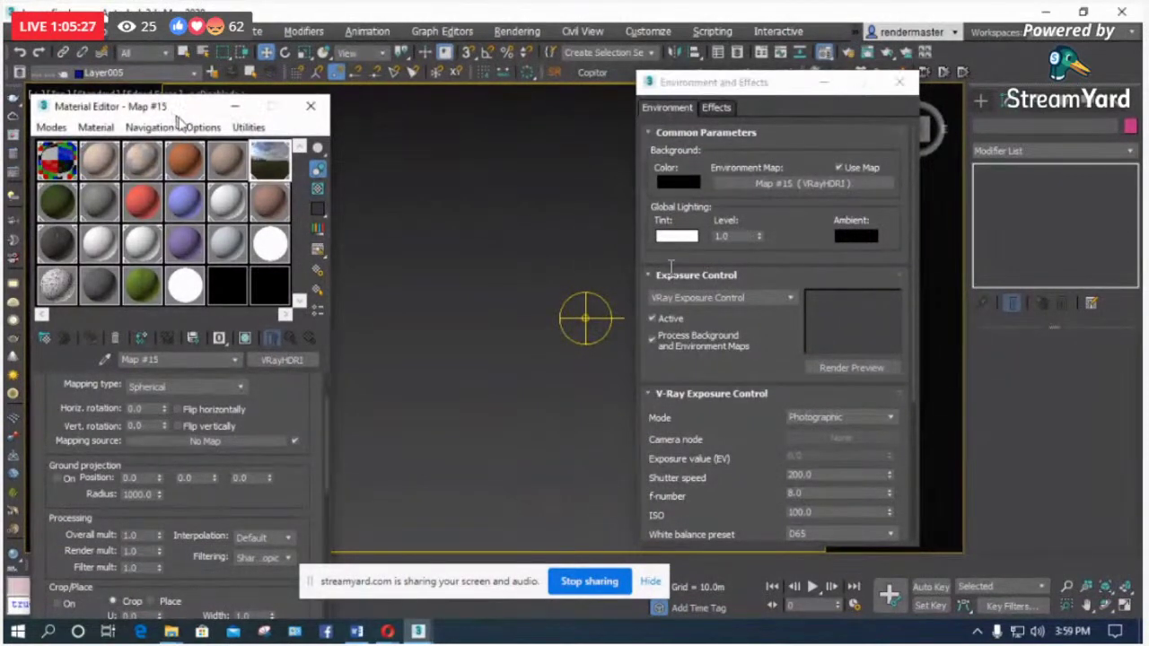
pyautogui.moveTo(177, 114); pyautogui.dragTo(350, 125)
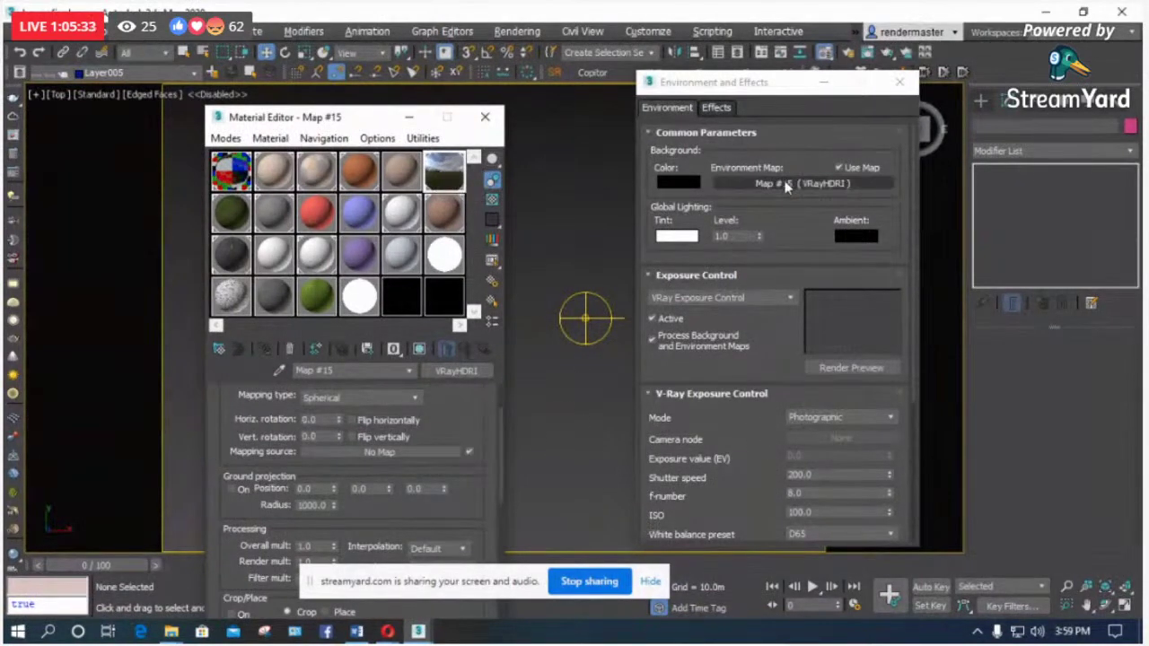
pyautogui.click(493, 117)
# Step: Close the environment settings and view the house through Camera001
pyautogui.click(900, 81)
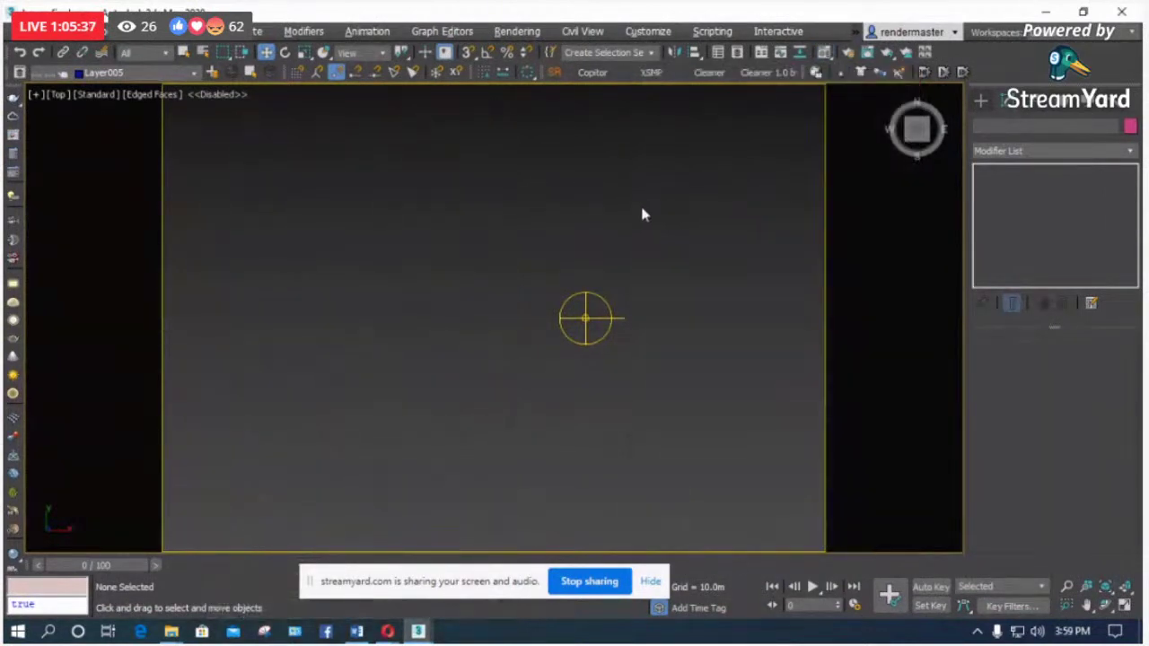
pyautogui.press('c')
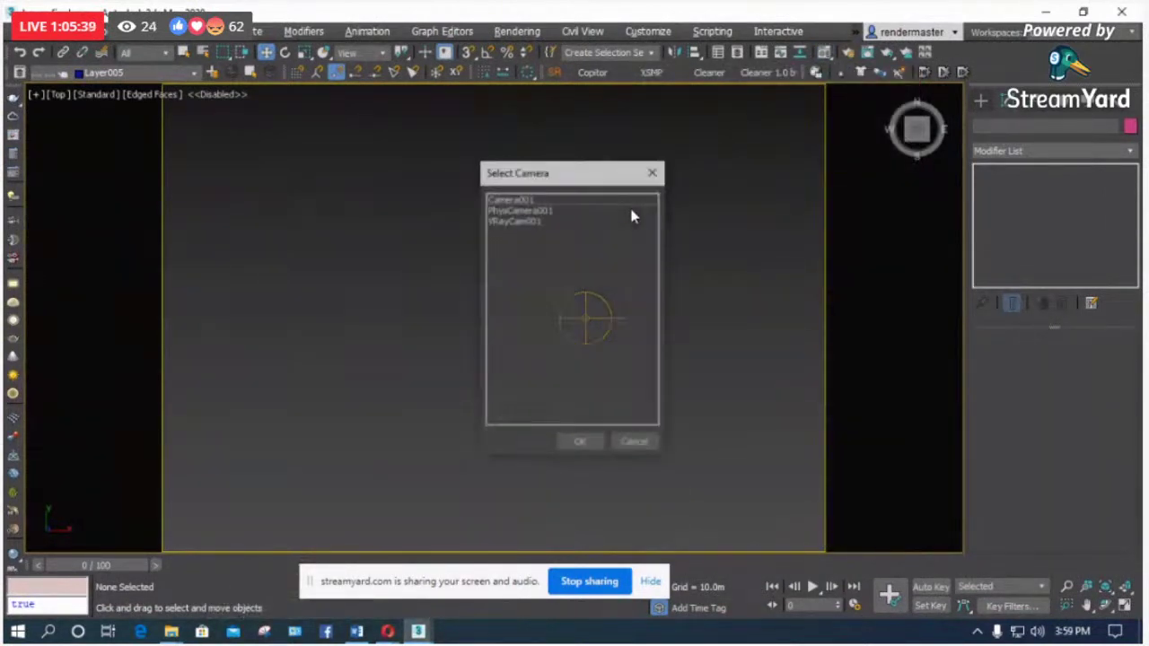
pyautogui.doubleClick(539, 199)
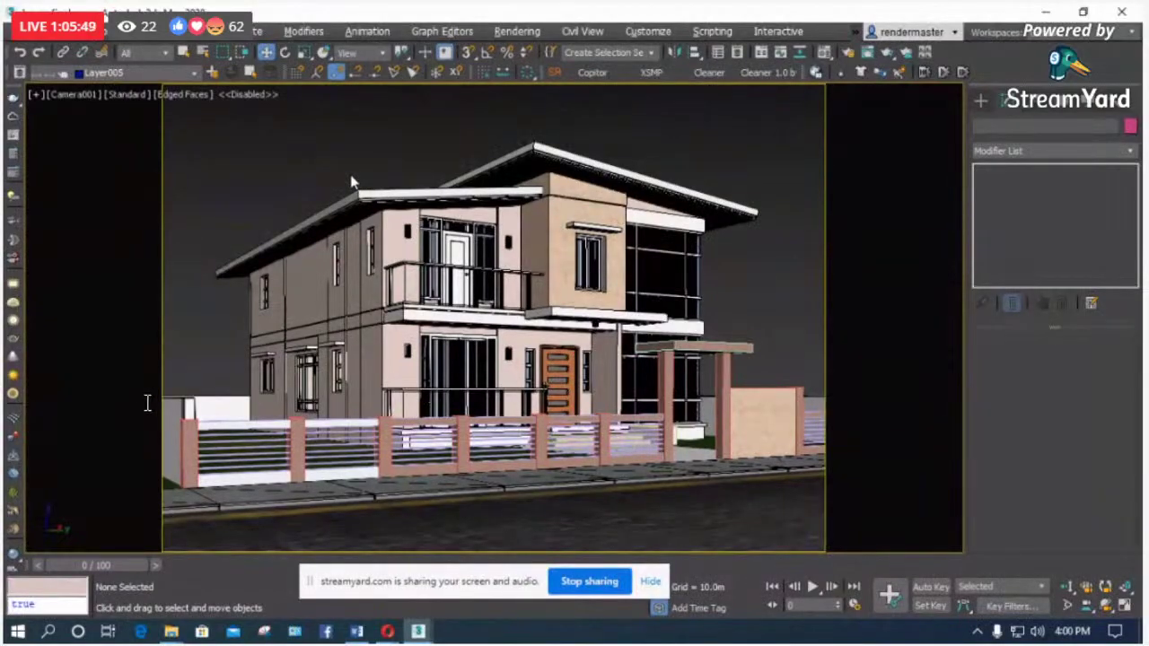
# Step: Show the environment background in the Camera001 viewport, then reopen the Material Editor
pyautogui.hotkey('alt', 'b')
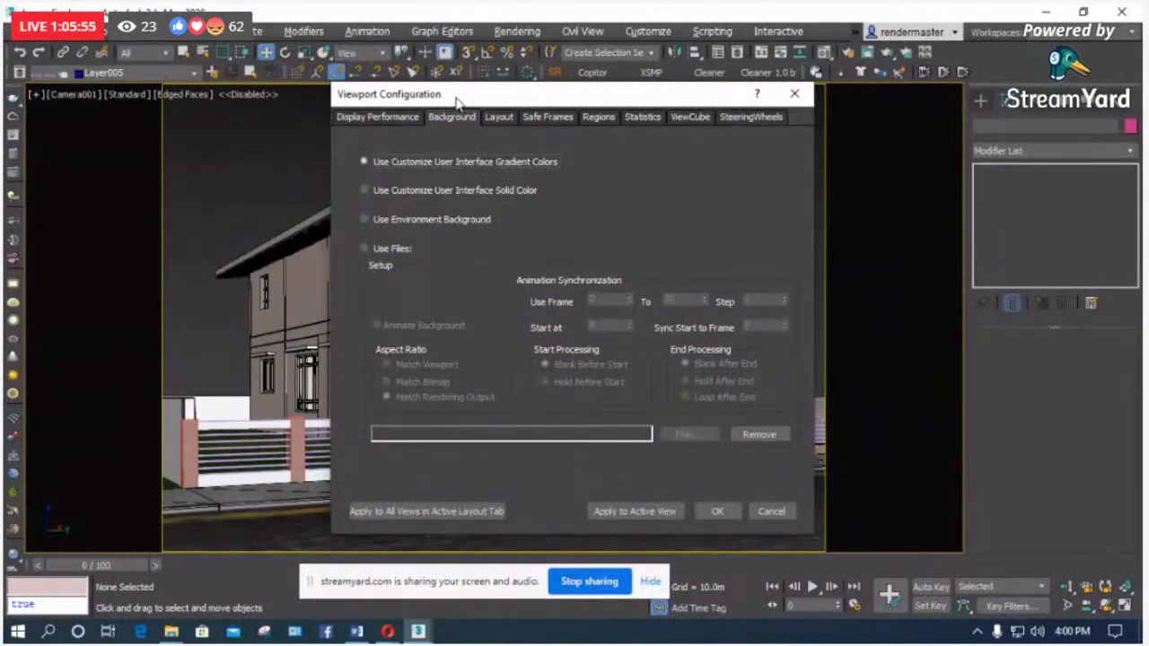
pyautogui.moveTo(456, 102); pyautogui.dragTo(485, 94)
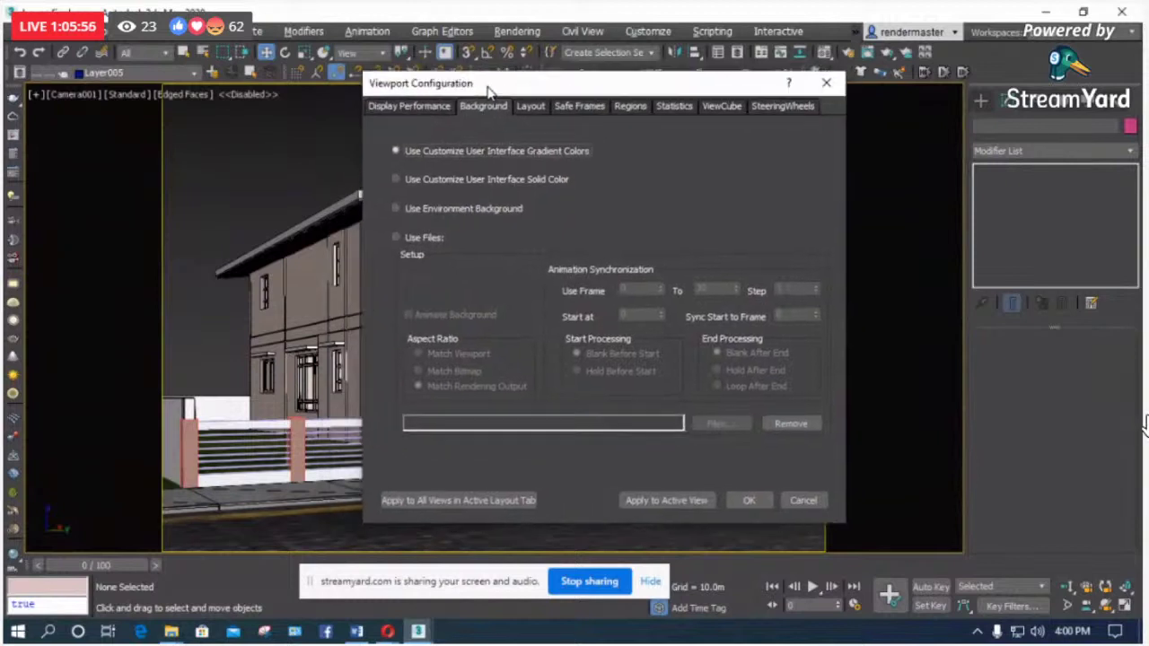
pyautogui.click(441, 215)
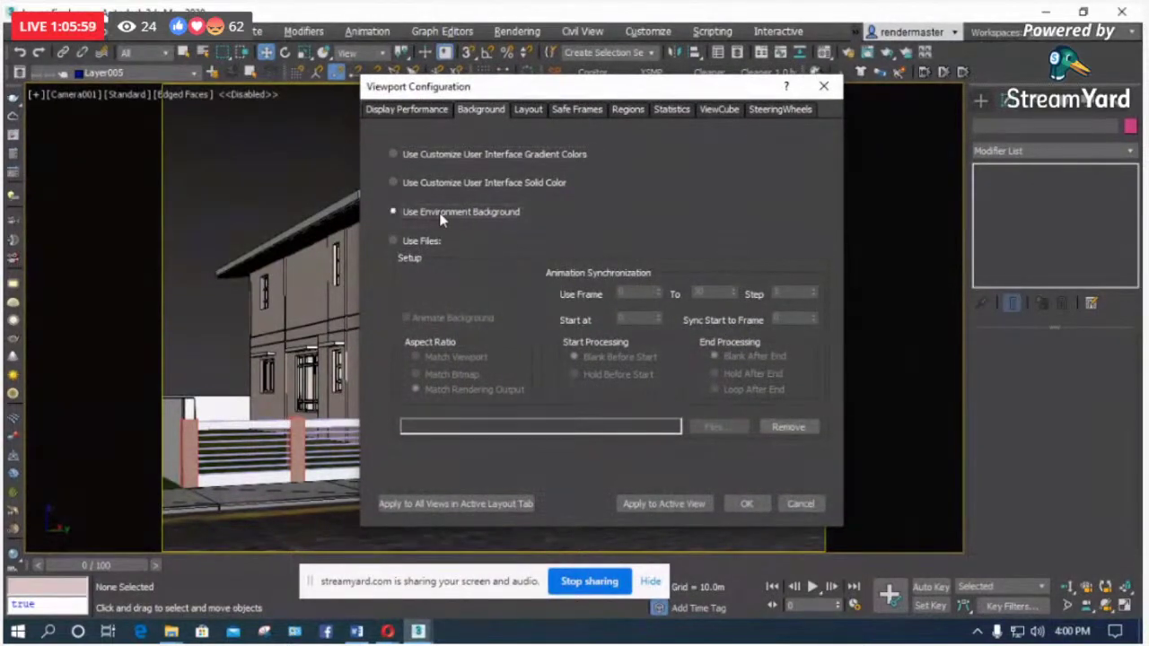
pyautogui.click(675, 505)
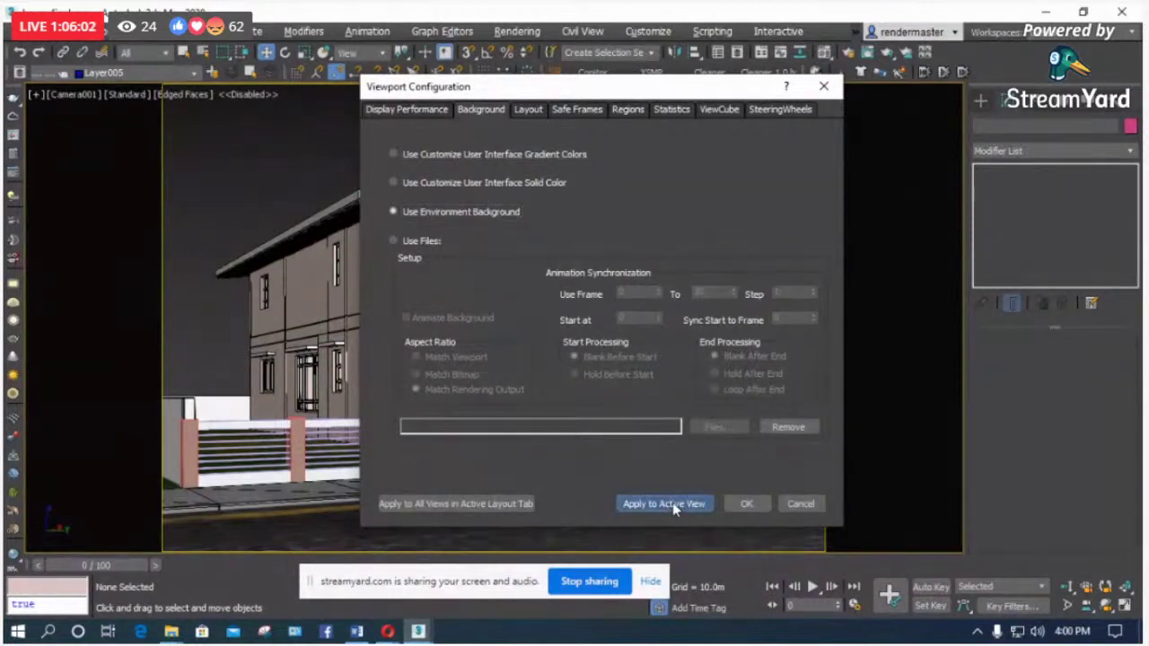
pyautogui.click(746, 504)
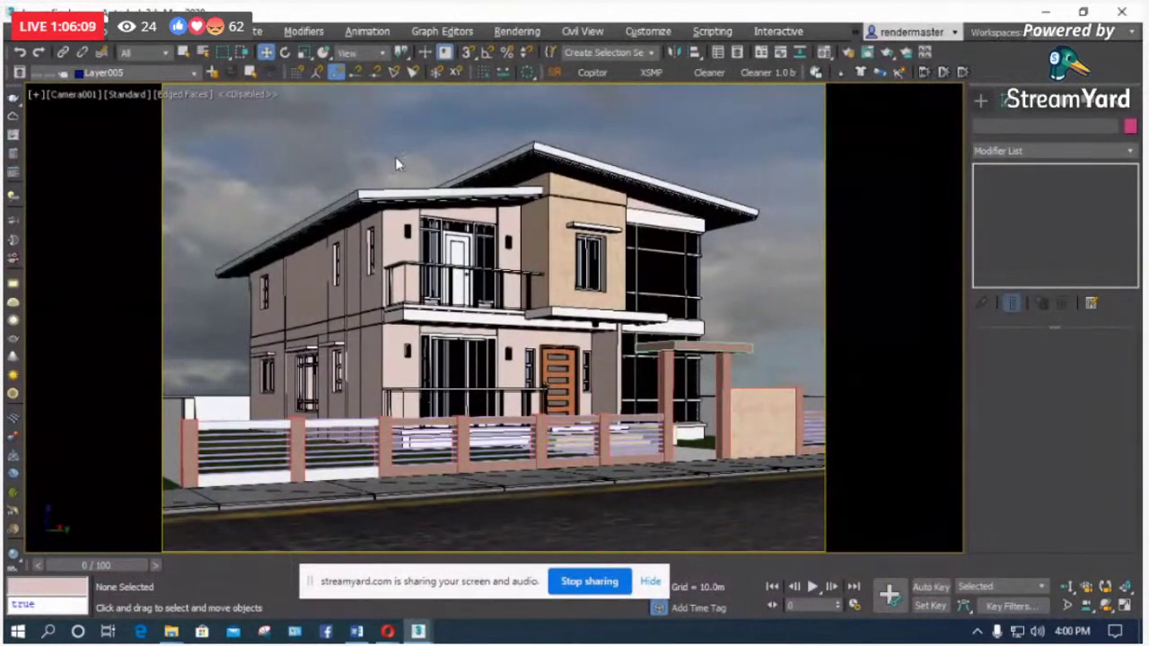
pyautogui.press('m')
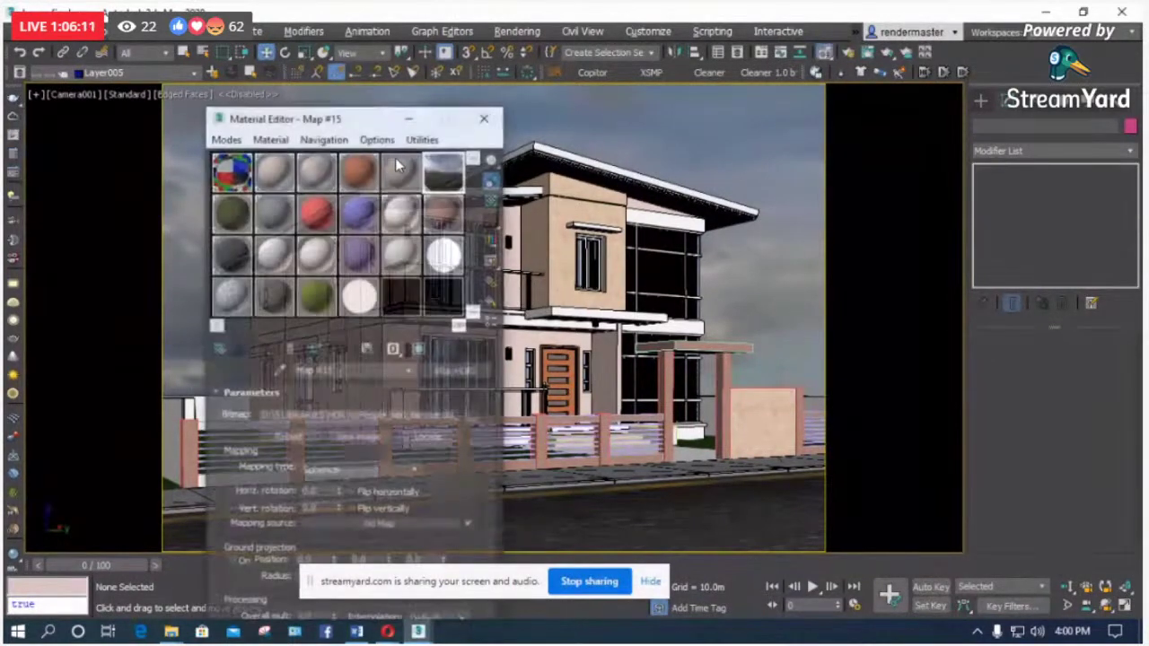
pyautogui.moveTo(360, 119); pyautogui.dragTo(802, 42)
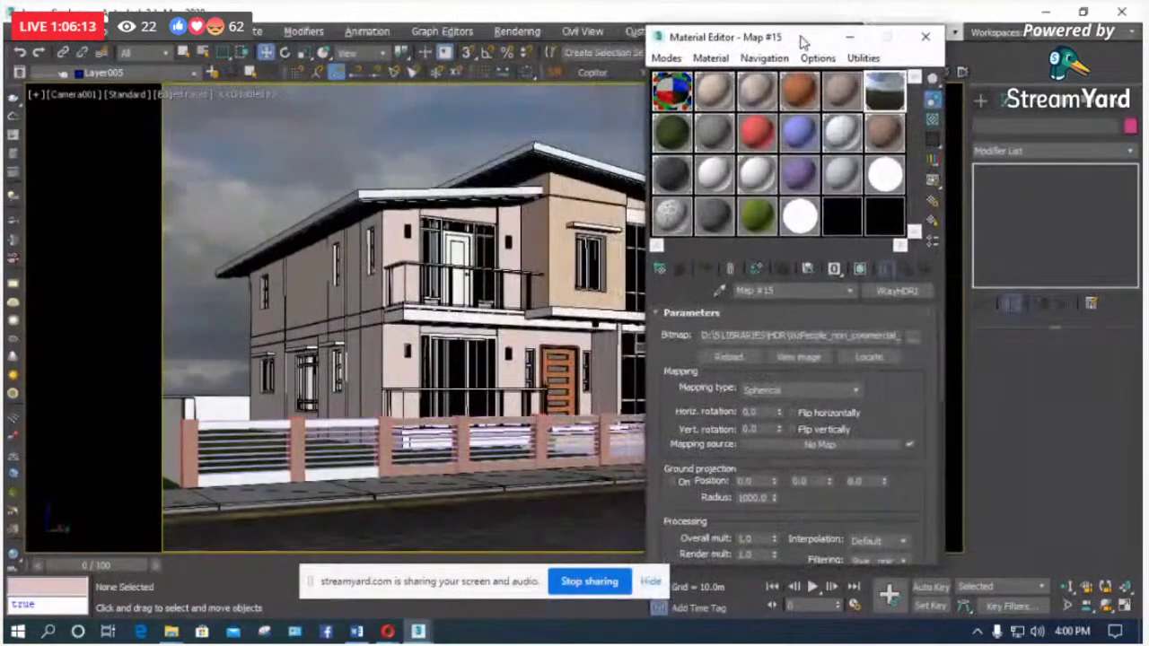
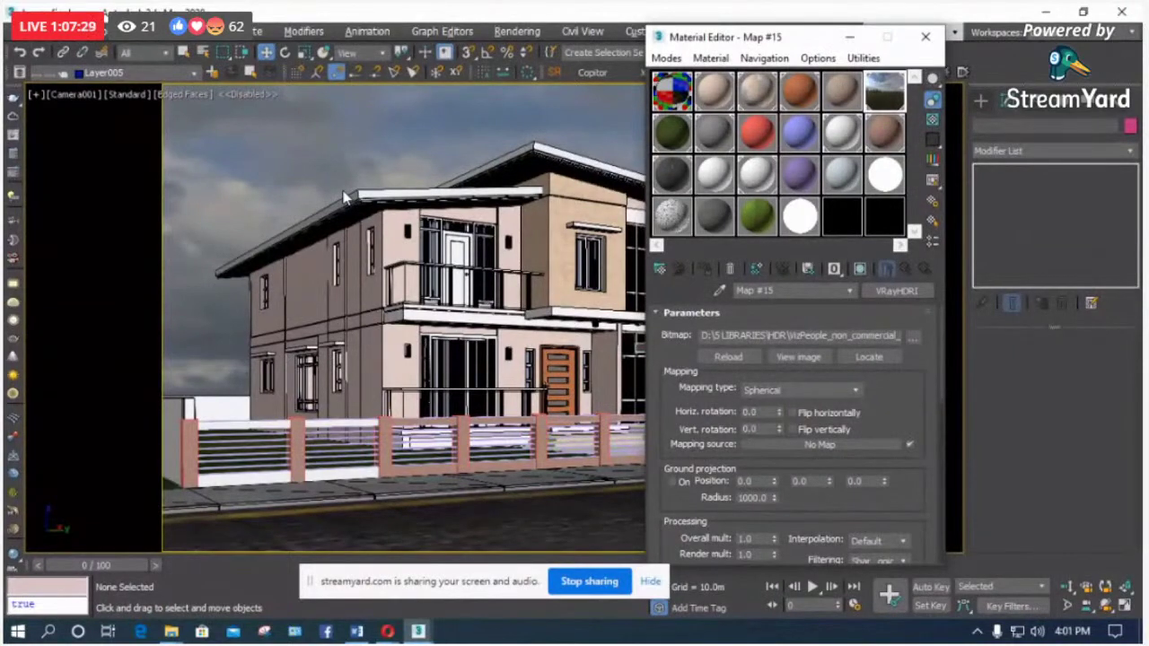
# Step: Move the HDRI map settings aside and test horizontal sky rotations between 10 and 20 degrees
pyautogui.moveTo(763, 36); pyautogui.dragTo(933, 51)
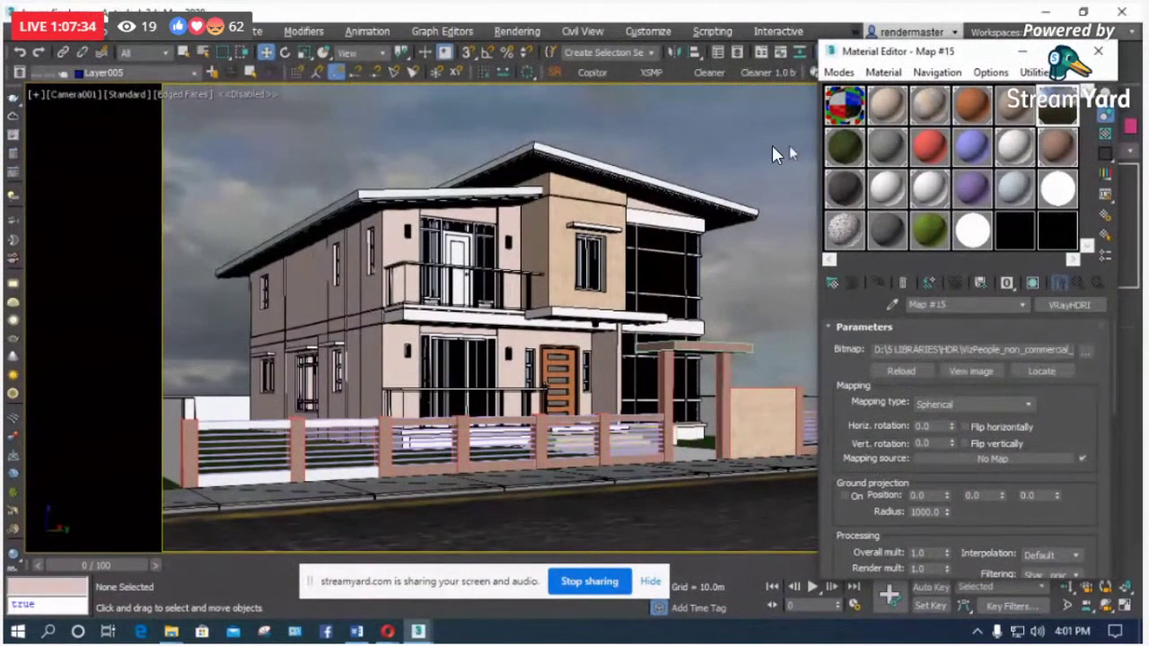
pyautogui.moveTo(903, 56); pyautogui.dragTo(843, 32)
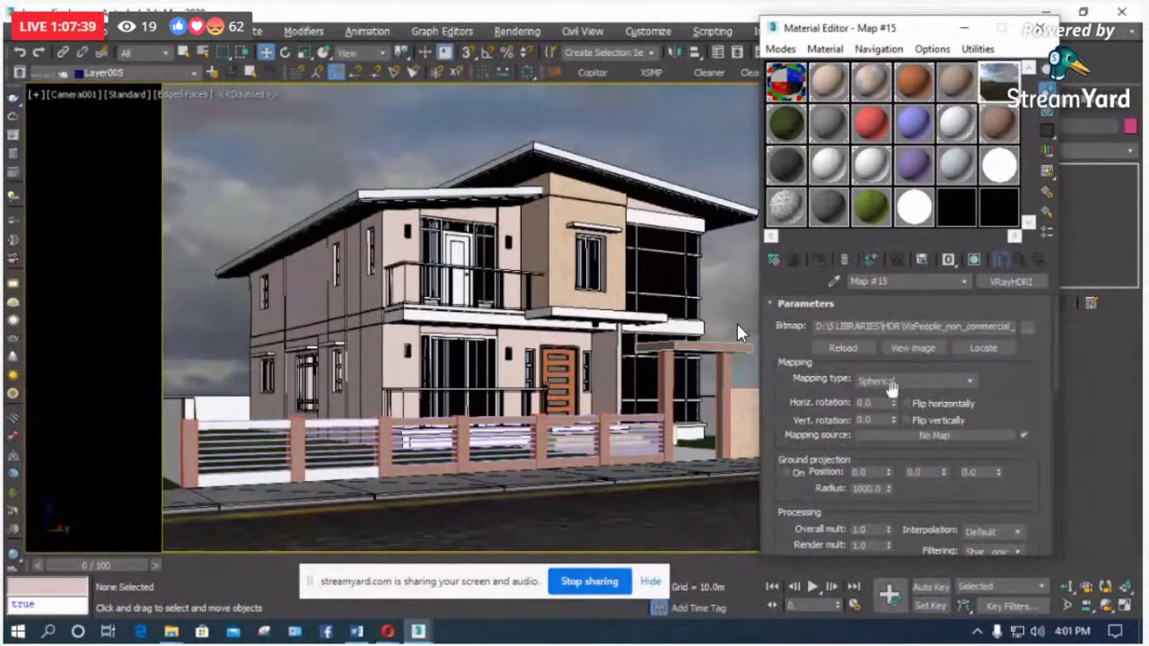
pyautogui.moveTo(896, 406); pyautogui.dragTo(702, 387)
pyautogui.moveTo(920, 35); pyautogui.dragTo(1010, 34)
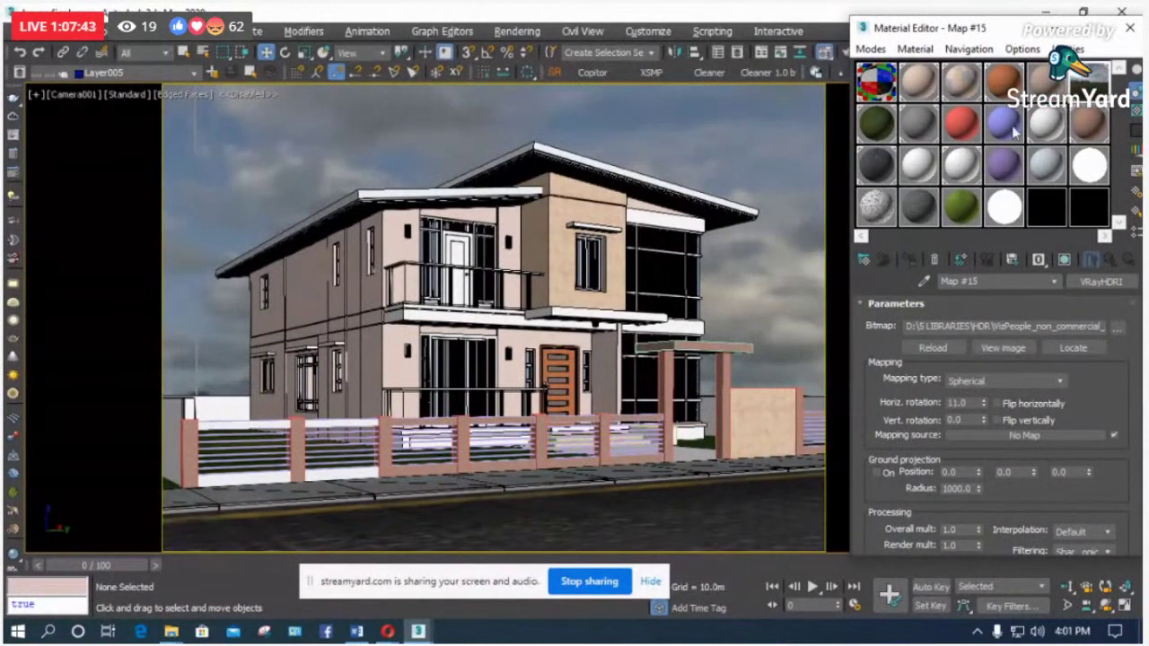
pyautogui.click(987, 405)
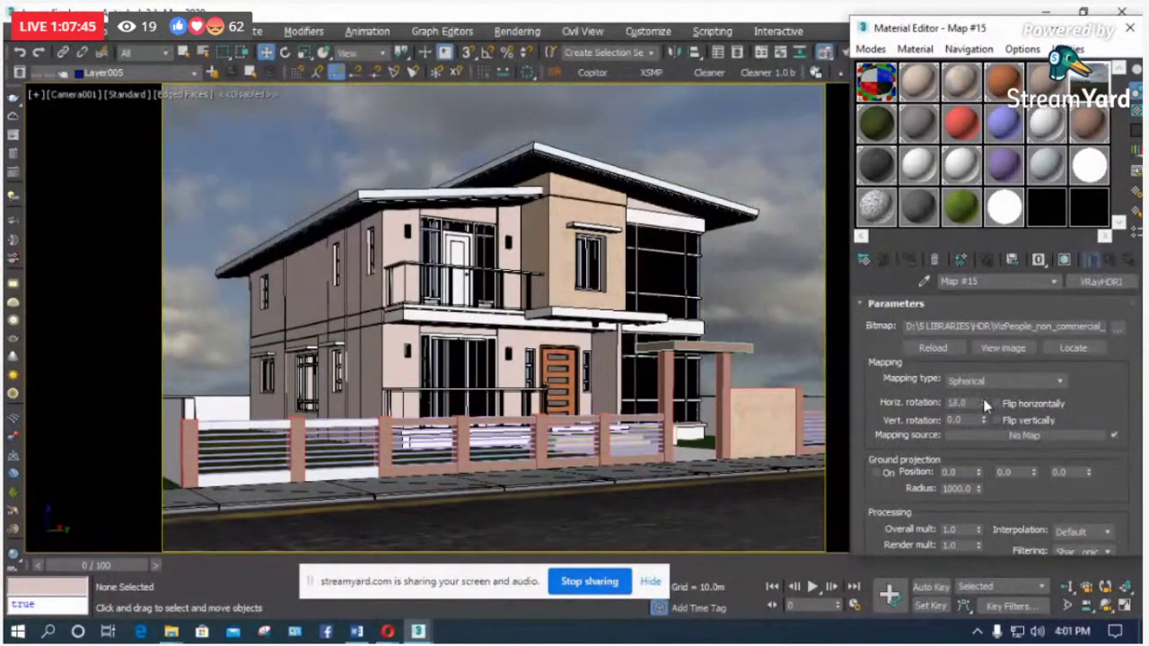
pyautogui.moveTo(986, 405); pyautogui.dragTo(228, 390)
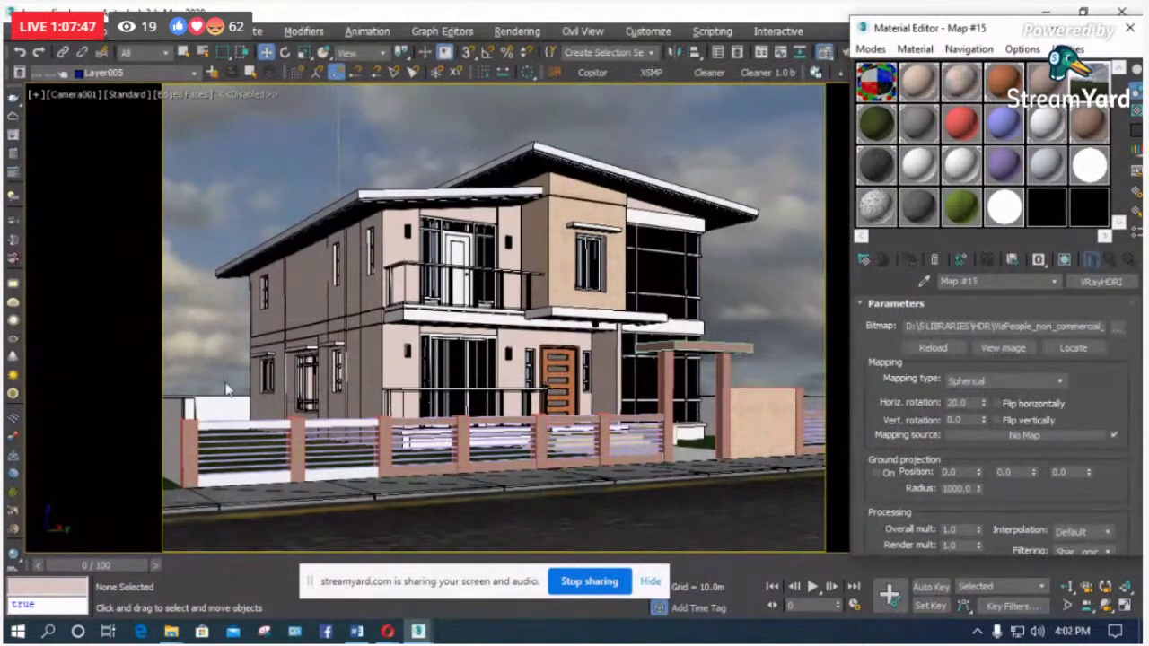
# Step: Fine-tune the sky to about 33° horizontal and -7° vertical rotation
pyautogui.click(985, 417)
pyautogui.moveTo(986, 416); pyautogui.dragTo(986, 412)
pyautogui.click(985, 406)
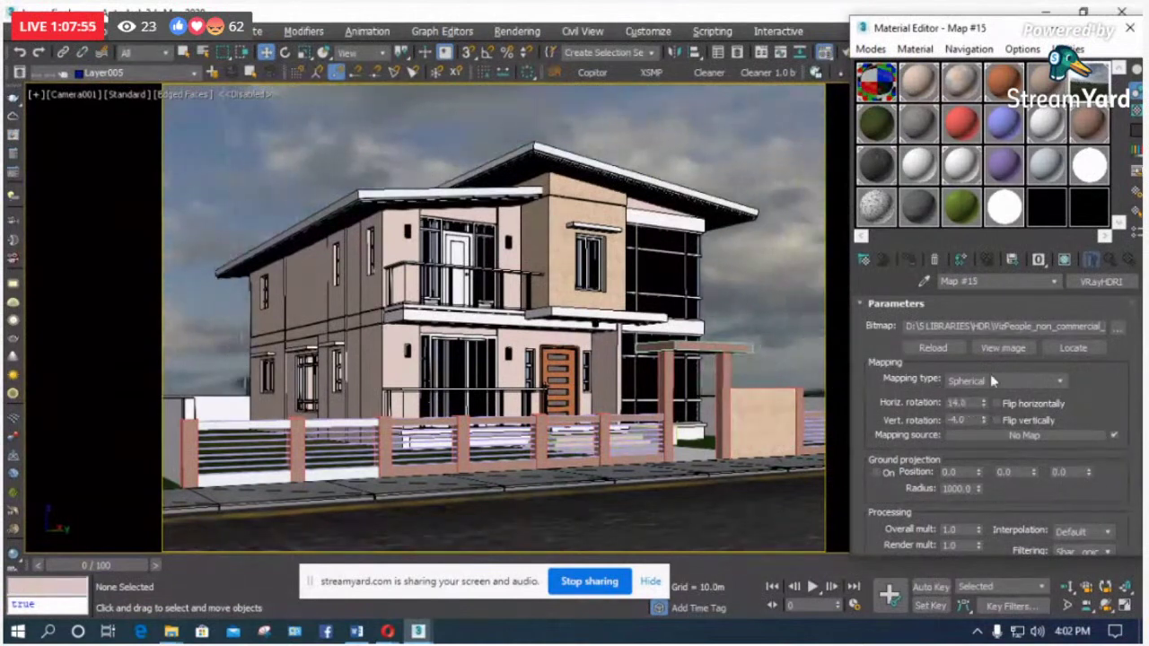
pyautogui.click(983, 400)
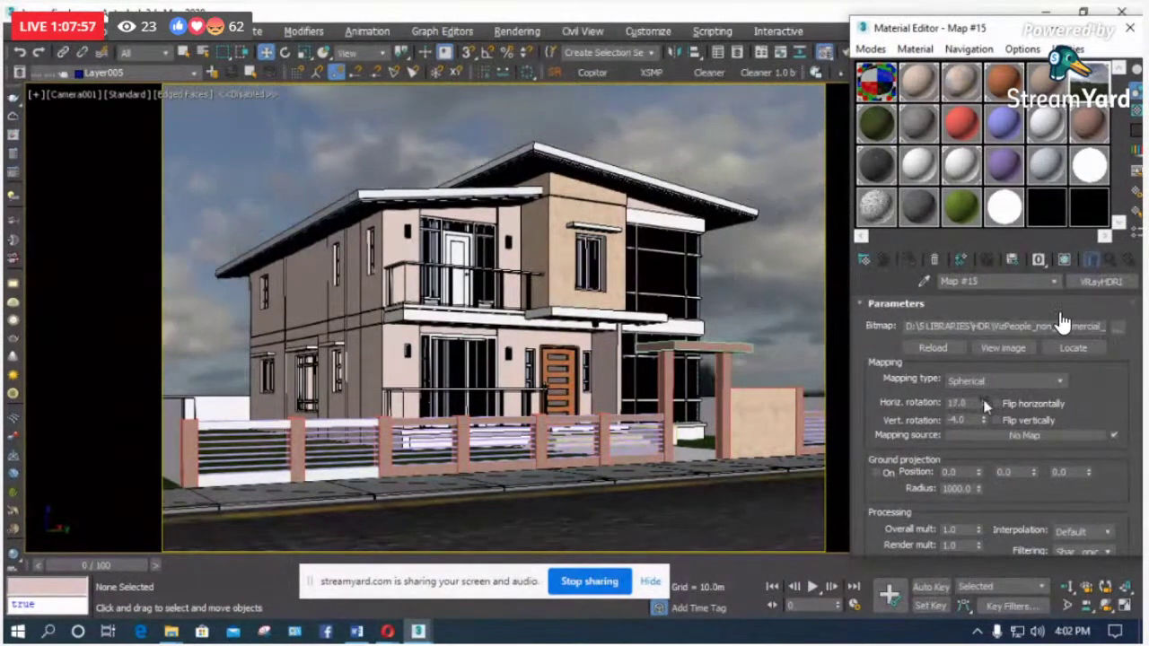
pyautogui.click(984, 400)
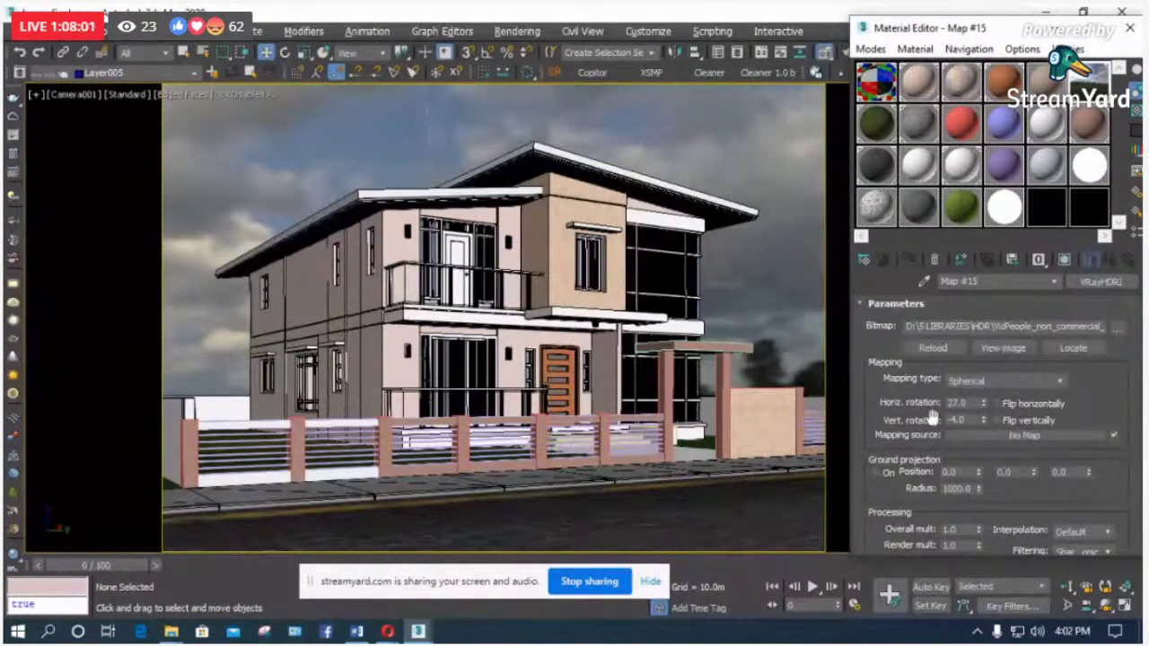
pyautogui.click(984, 401)
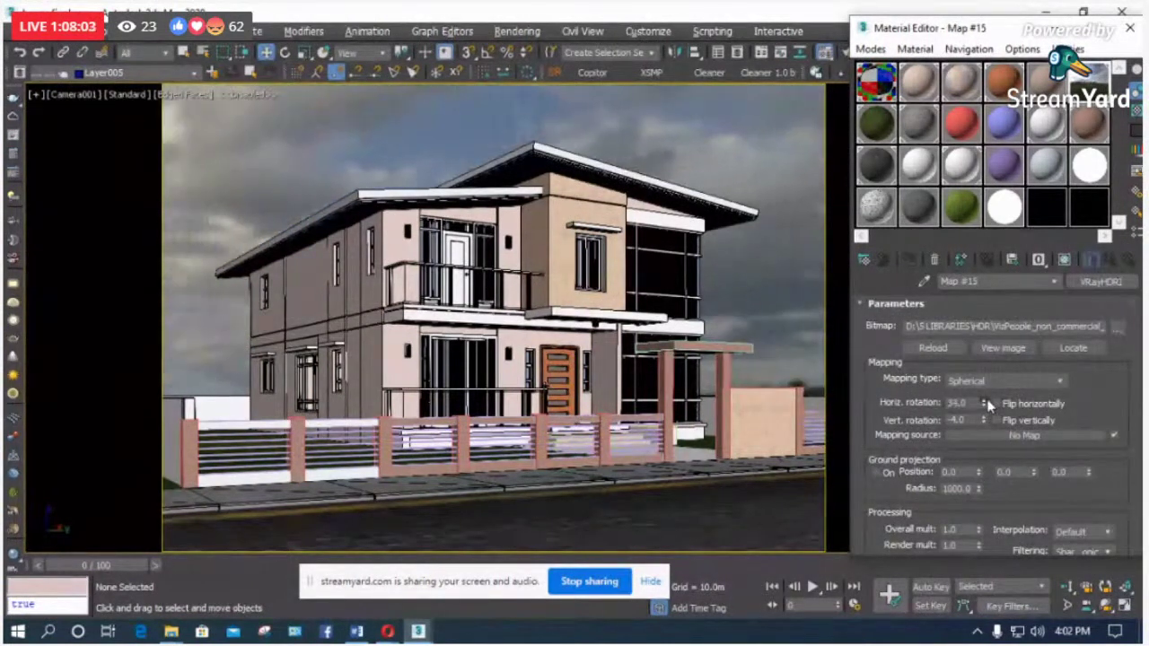
pyautogui.click(984, 423)
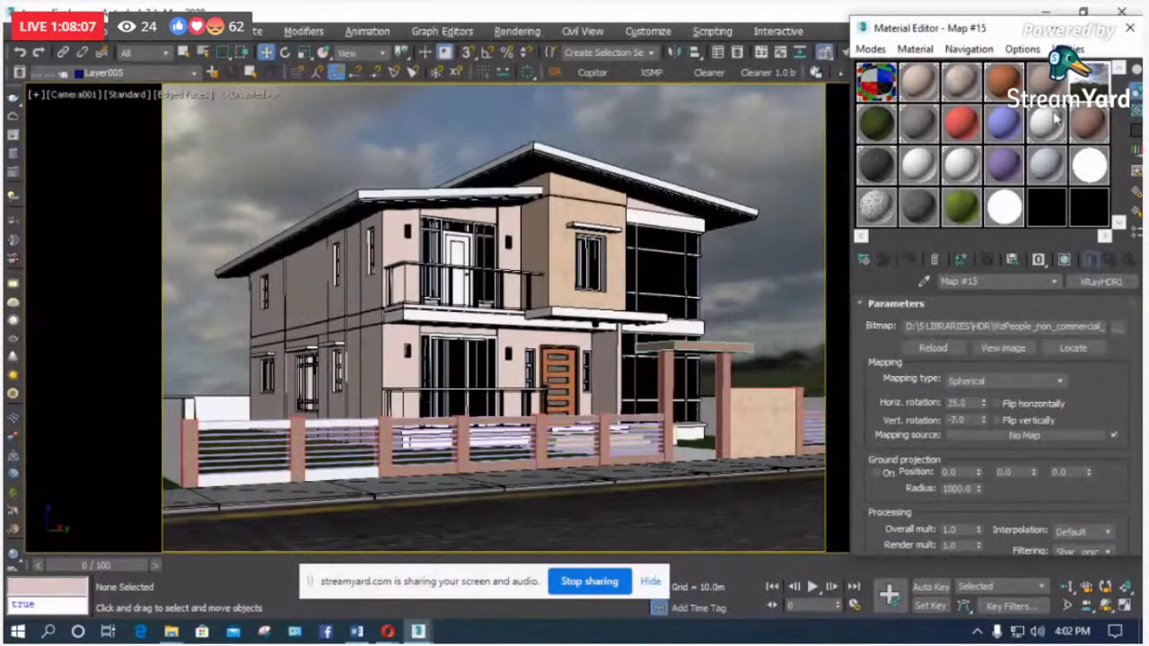
# Step: Raise the vertical rotation to -2 and spin the horizontal rotation to 163, then close the settings
pyautogui.click(982, 405)
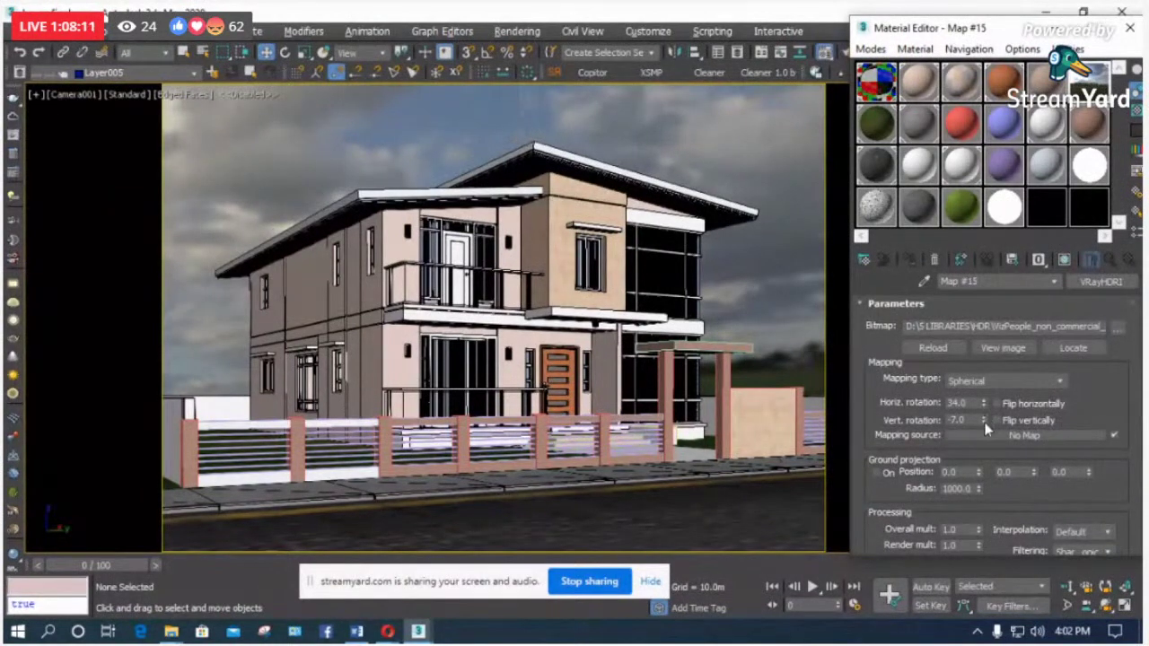
pyautogui.click(984, 418)
pyautogui.click(985, 419)
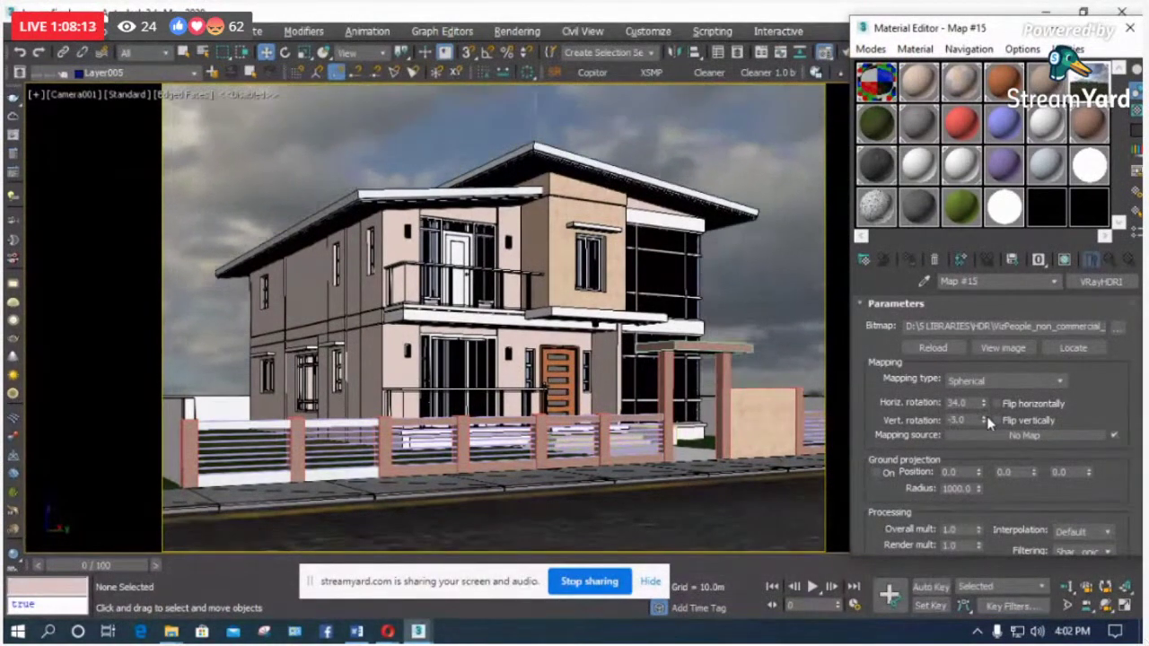
pyautogui.click(985, 418)
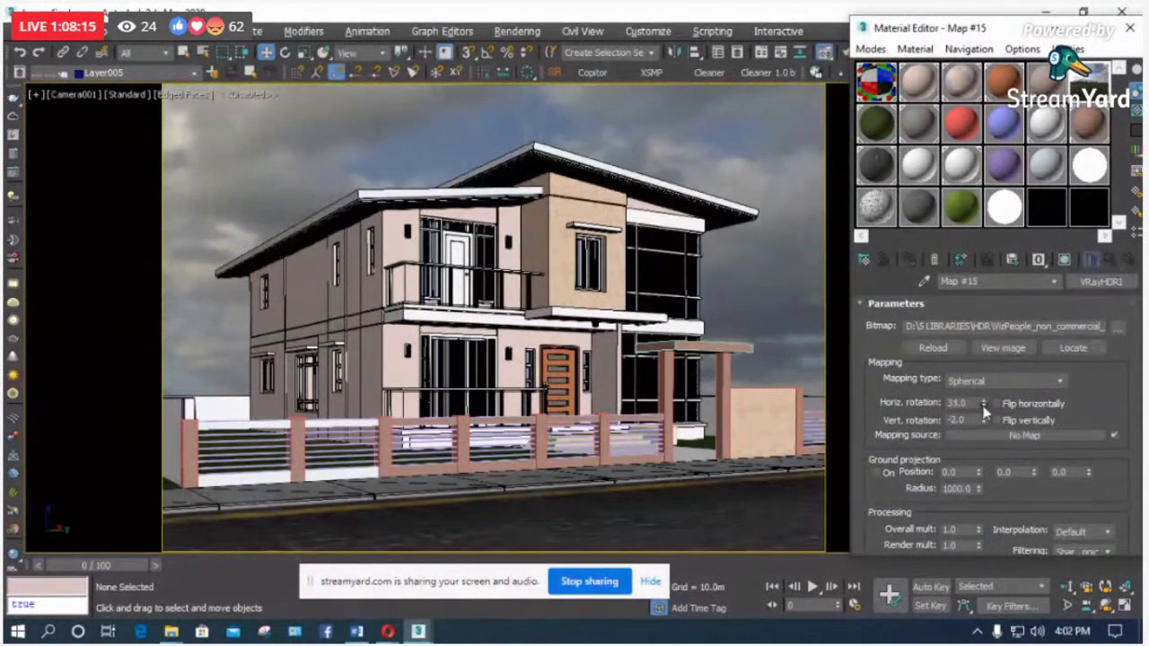
pyautogui.moveTo(981, 405); pyautogui.dragTo(962, 297)
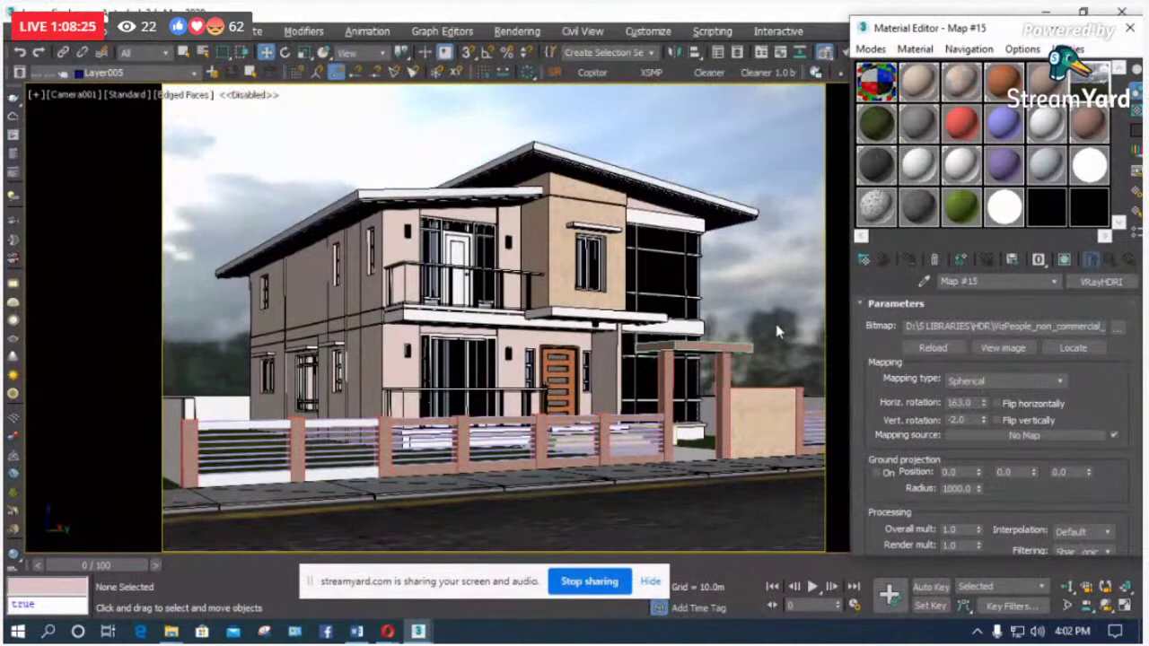
pyautogui.click(1130, 28)
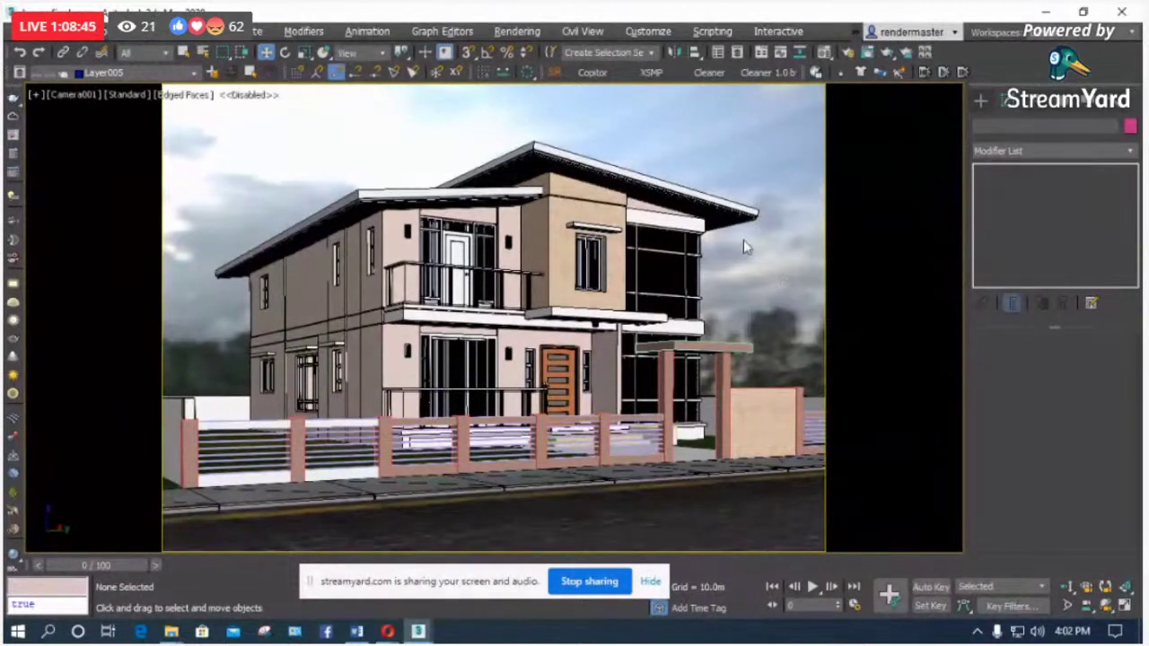
# Step: Open the Views menu in the menu bar
pyautogui.click(198, 30)
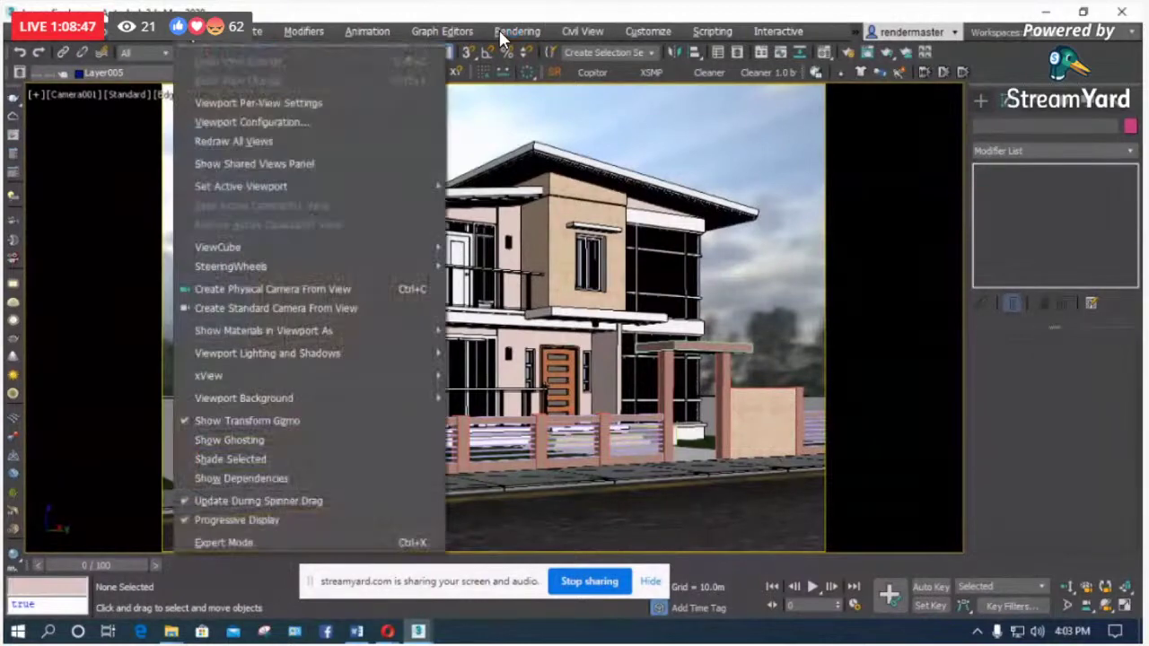
# Step: In Viewport Configuration, set baked procedural maps, texture maps and viewport background to 10000 pixels and apply
pyautogui.click(265, 123)
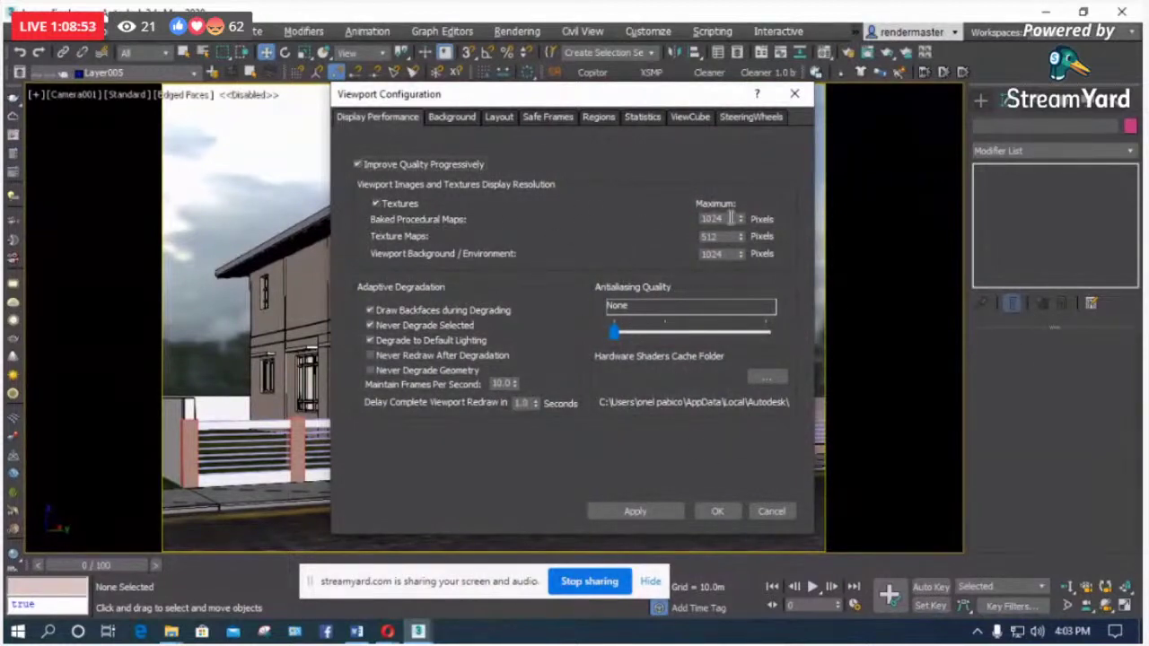
pyautogui.moveTo(731, 219); pyautogui.dragTo(638, 218)
pyautogui.write('10000')
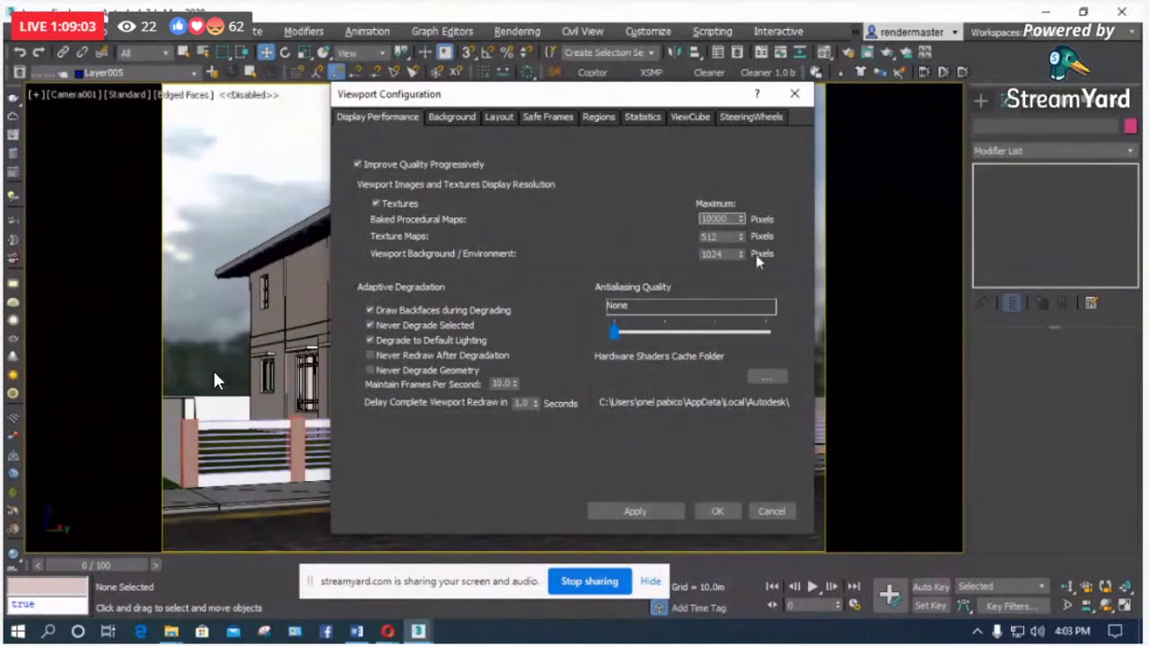
pyautogui.press('Tab')
pyautogui.write('1000')
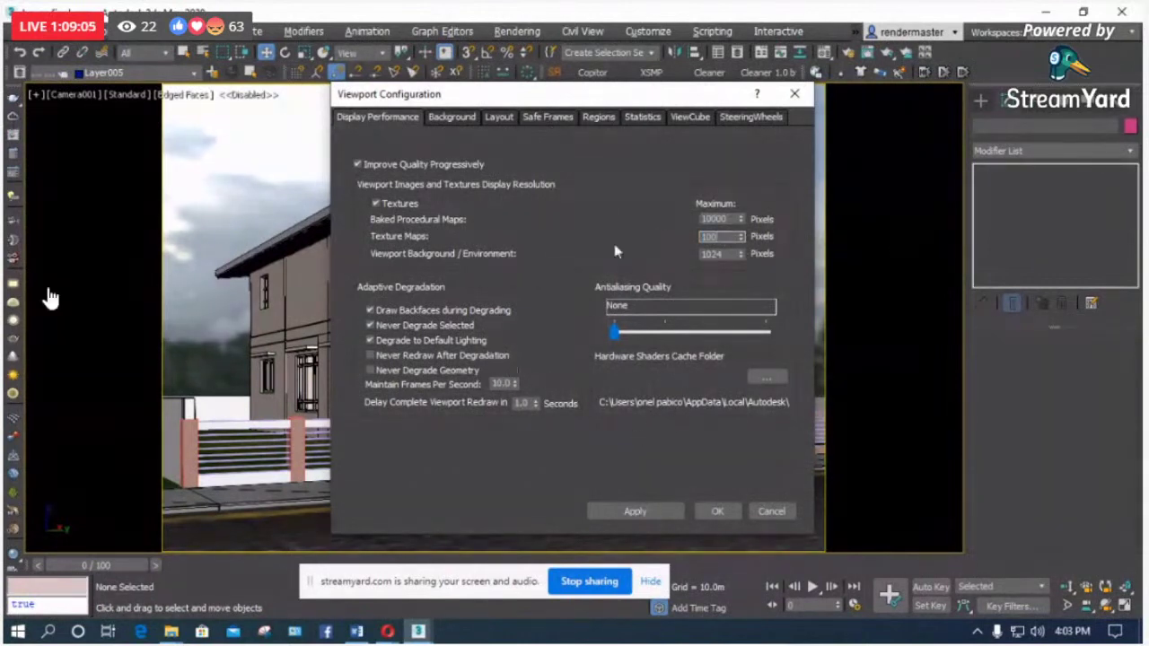
pyautogui.write('0')
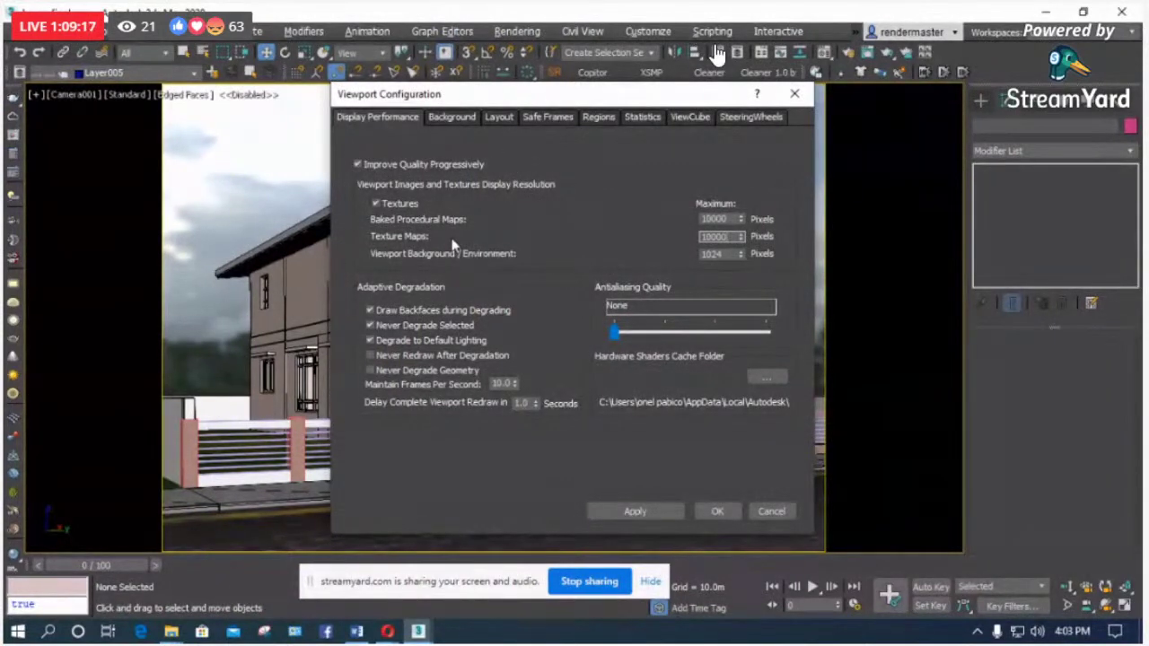
pyautogui.moveTo(491, 98); pyautogui.dragTo(520, 112)
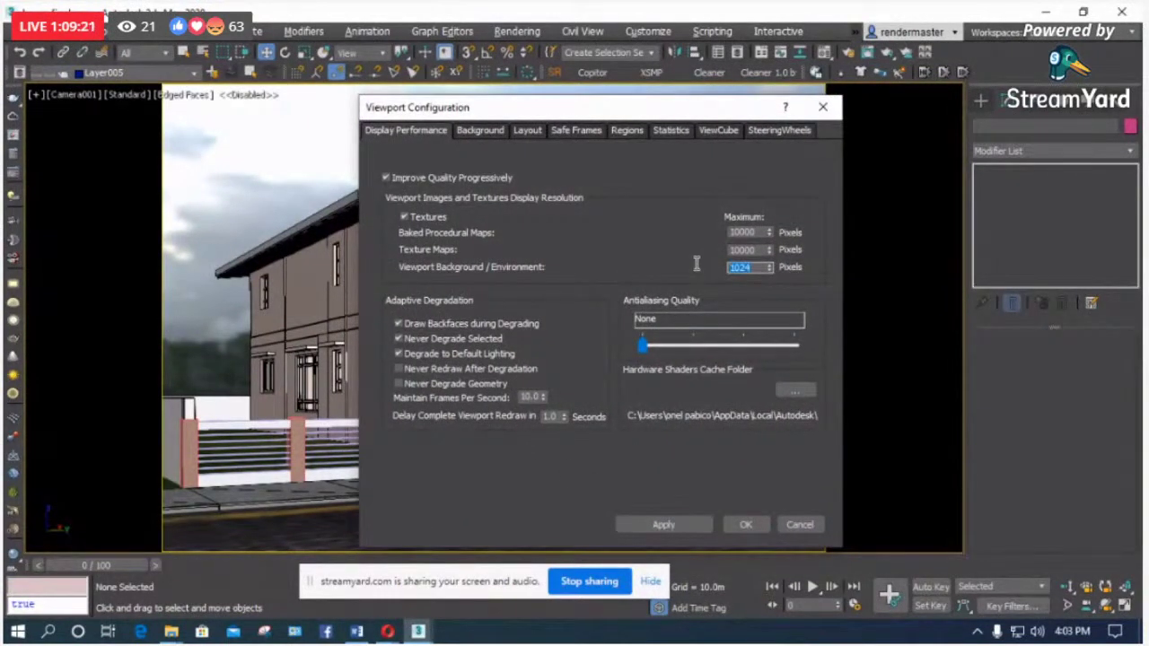
pyautogui.write('0000')
pyautogui.press('Return')
pyautogui.click(662, 528)
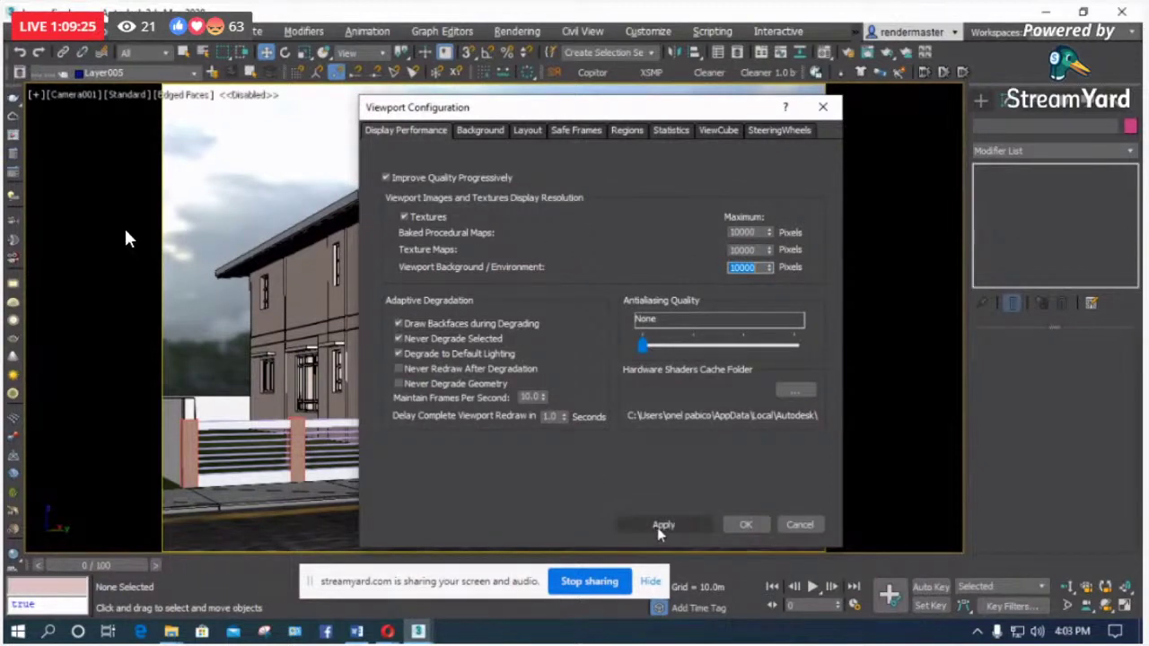
pyautogui.click(746, 524)
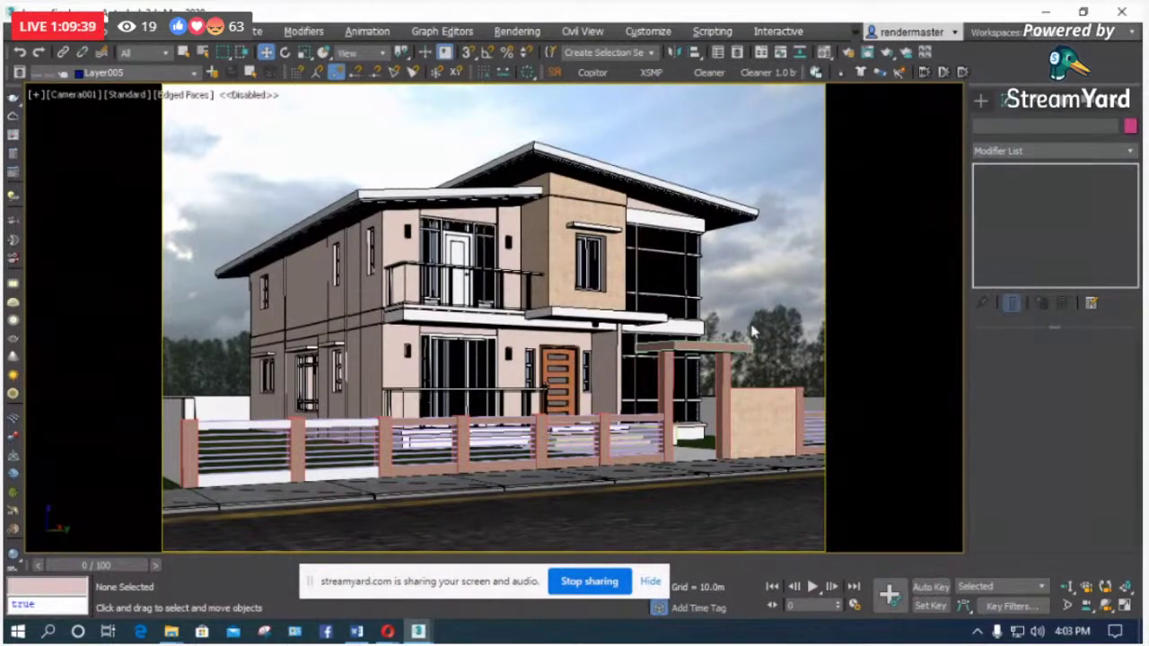
# Step: Reopen the HDRI map settings with M and turn the sky to 170° horizontal while testing vertical tilts
pyautogui.press('m')
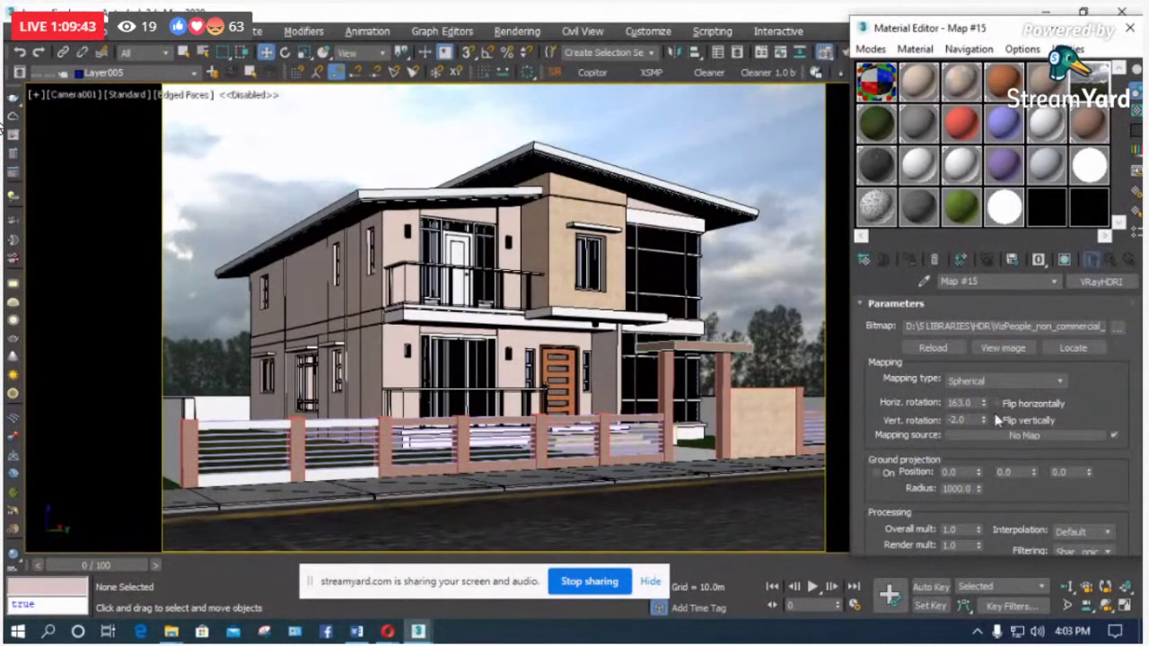
pyautogui.moveTo(985, 422); pyautogui.dragTo(985, 431)
pyautogui.click(985, 424)
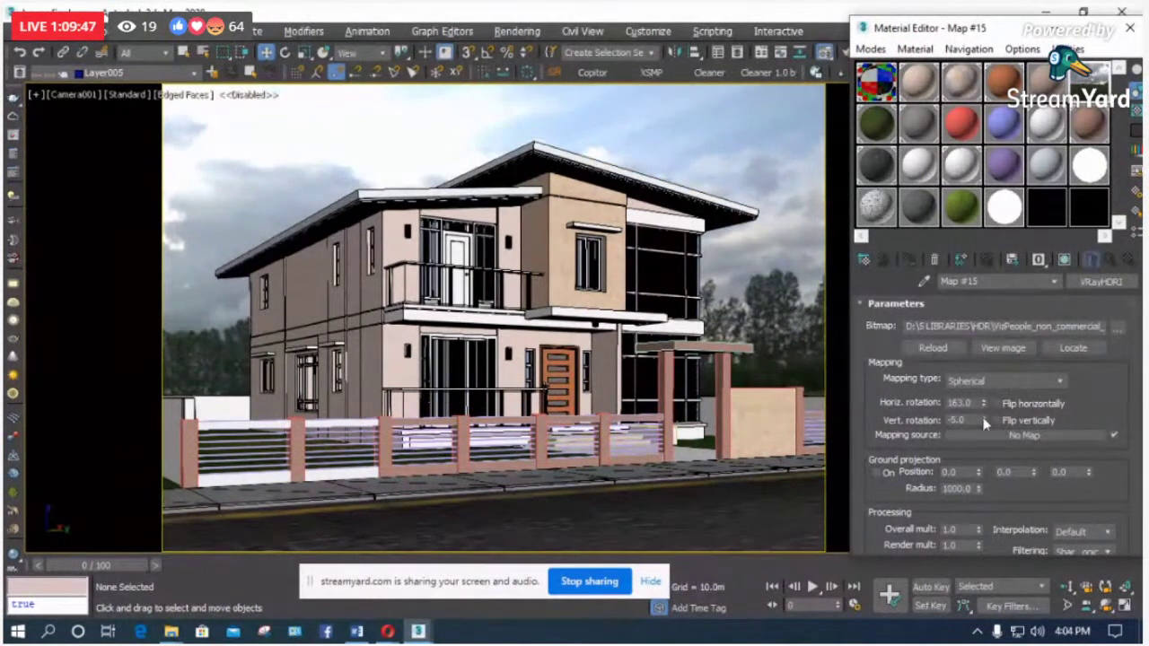
pyautogui.click(984, 424)
pyautogui.click(982, 407)
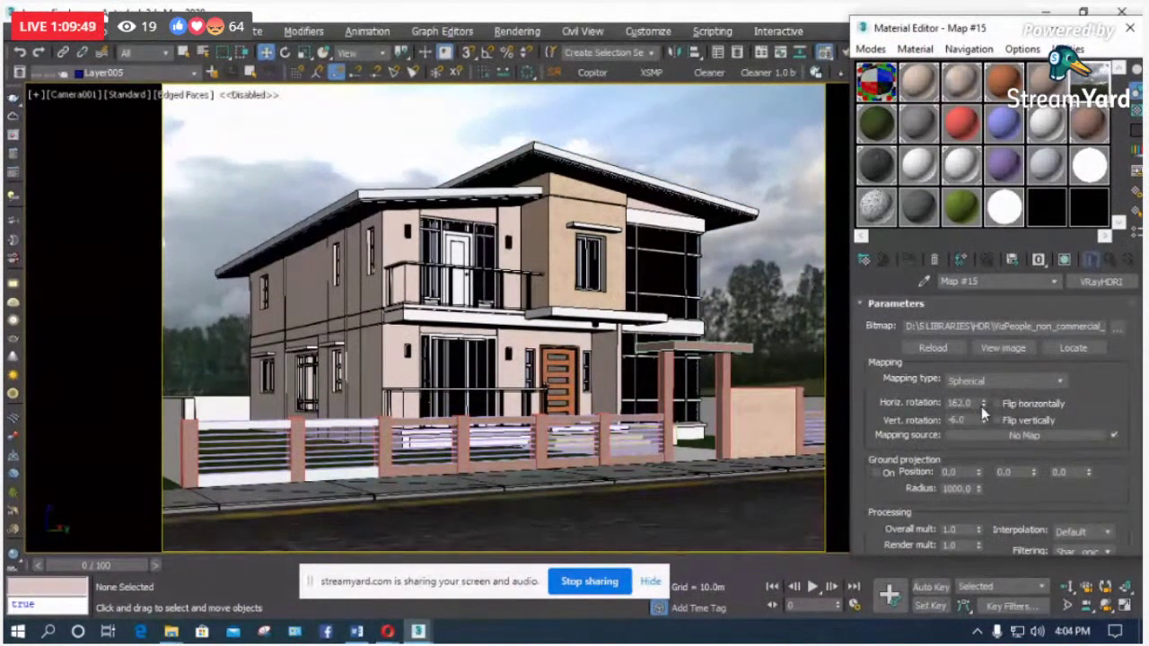
pyautogui.click(982, 407)
pyautogui.click(983, 401)
pyautogui.click(984, 400)
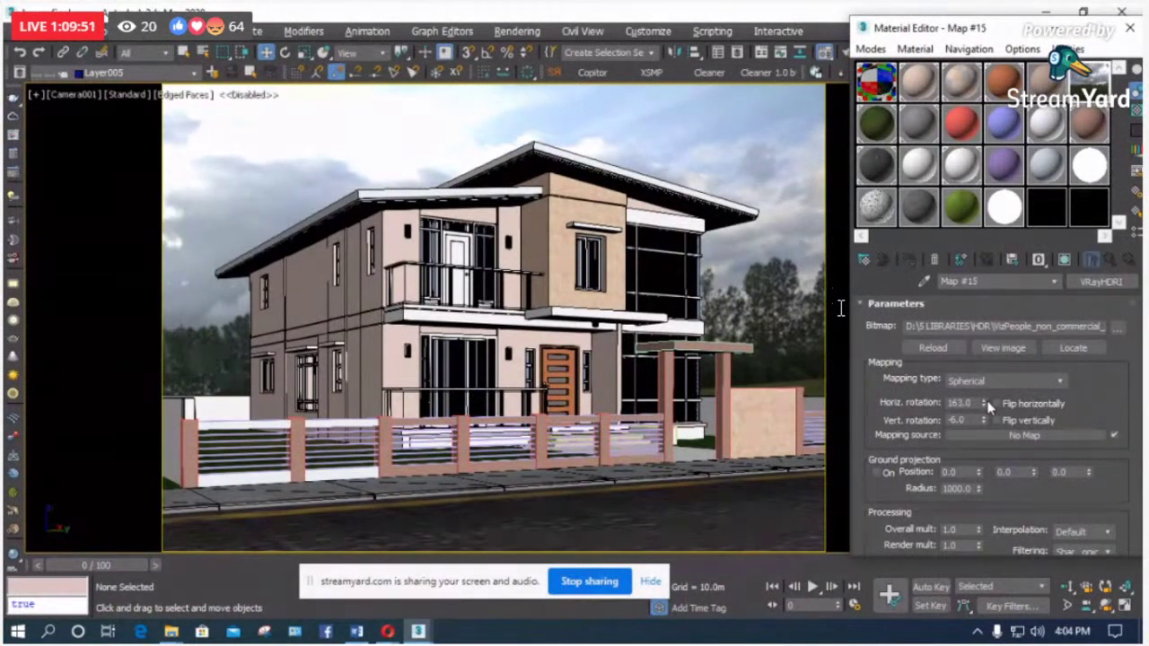
pyautogui.click(983, 400)
pyautogui.click(983, 400)
pyautogui.click(984, 401)
pyautogui.click(984, 401)
pyautogui.click(984, 401)
pyautogui.click(984, 401)
pyautogui.click(984, 402)
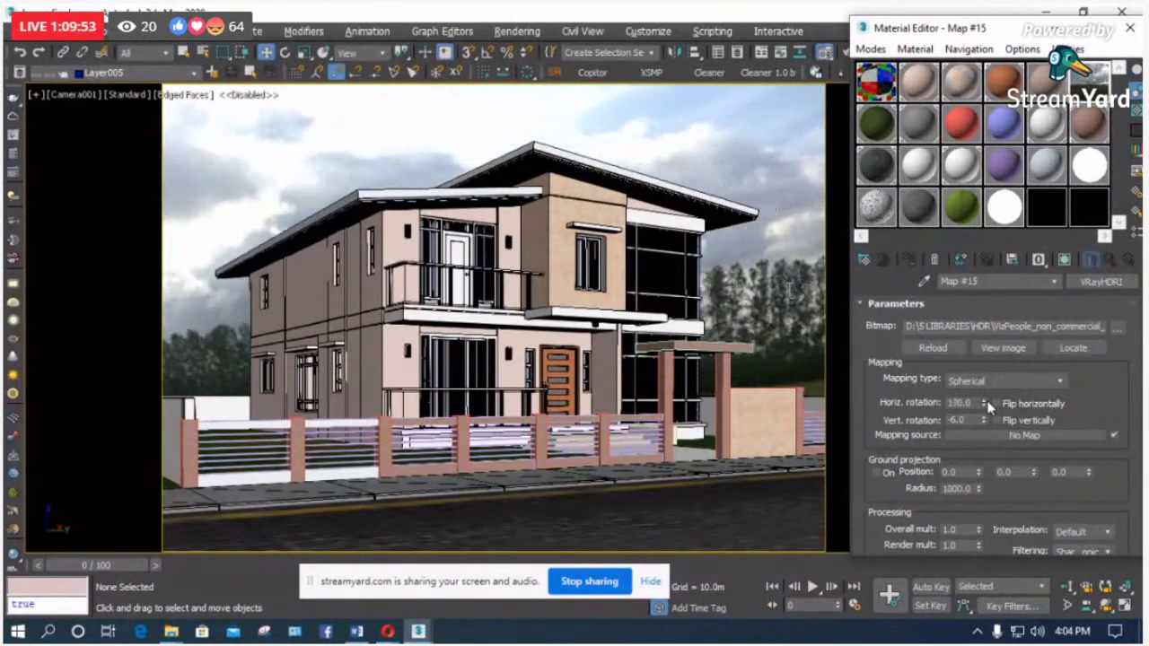
pyautogui.click(985, 425)
pyautogui.click(985, 426)
pyautogui.click(985, 418)
pyautogui.click(985, 418)
pyautogui.click(985, 418)
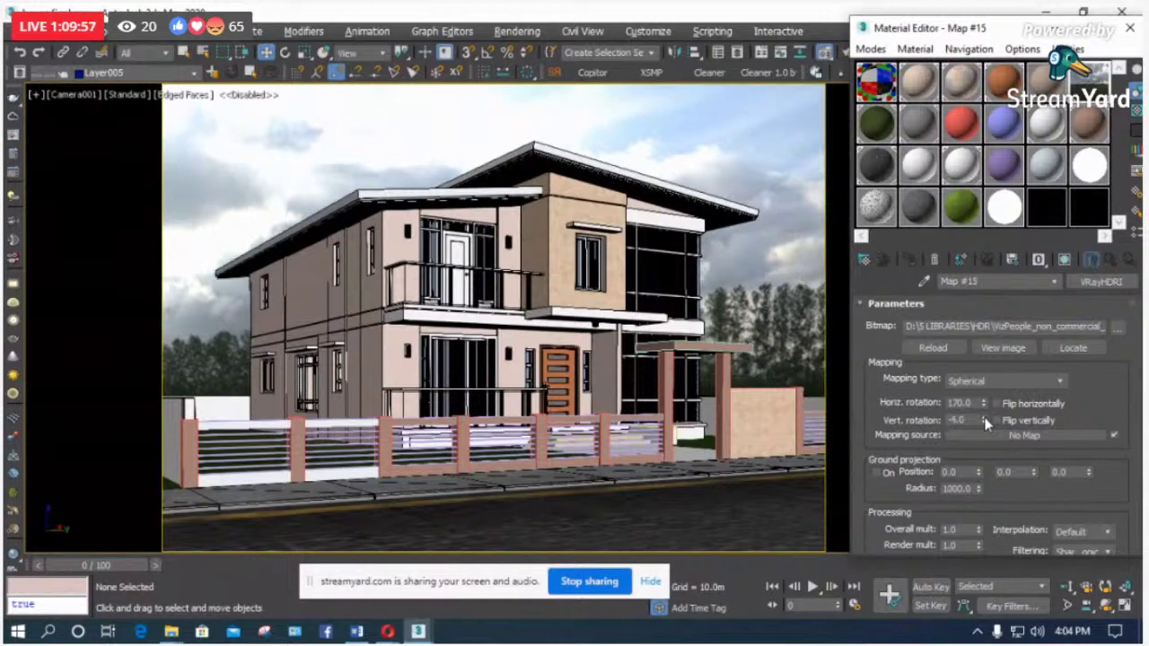
pyautogui.moveTo(985, 420); pyautogui.dragTo(985, 395)
# Step: Try HDRI ground projection with X position 0.04, then switch ground projection back off
pyautogui.scroll(-1, 902, 444)
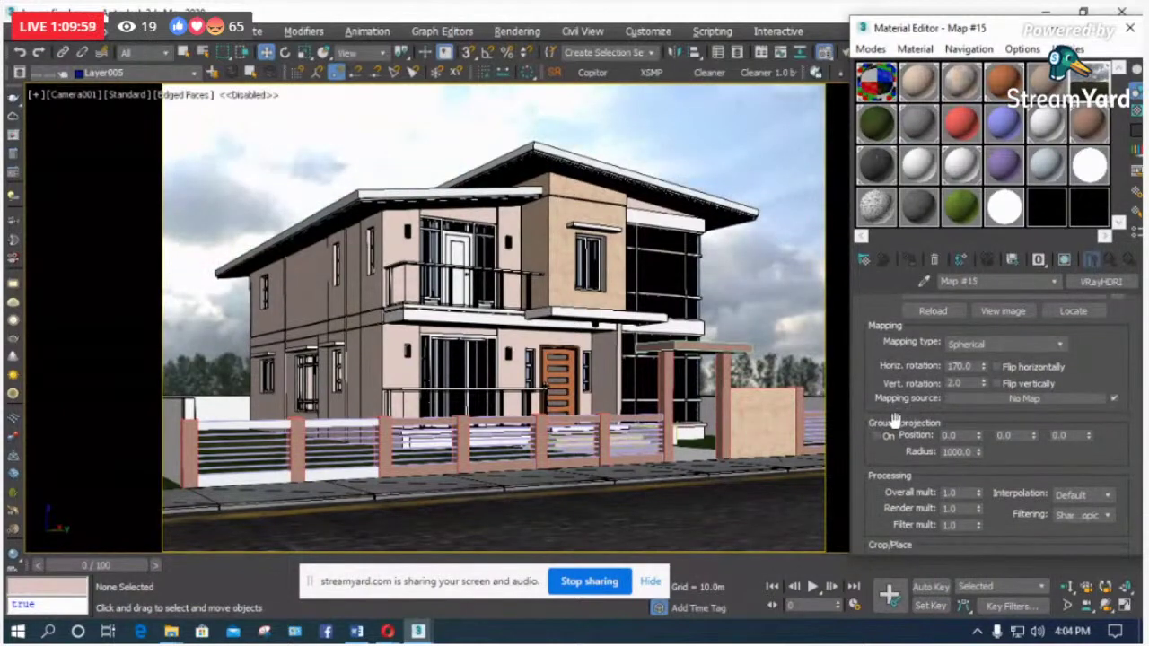
pyautogui.click(879, 436)
pyautogui.click(979, 435)
pyautogui.click(979, 432)
pyautogui.moveTo(980, 452); pyautogui.dragTo(979, 467)
pyautogui.click(878, 436)
pyautogui.moveTo(911, 452); pyautogui.dragTo(911, 392)
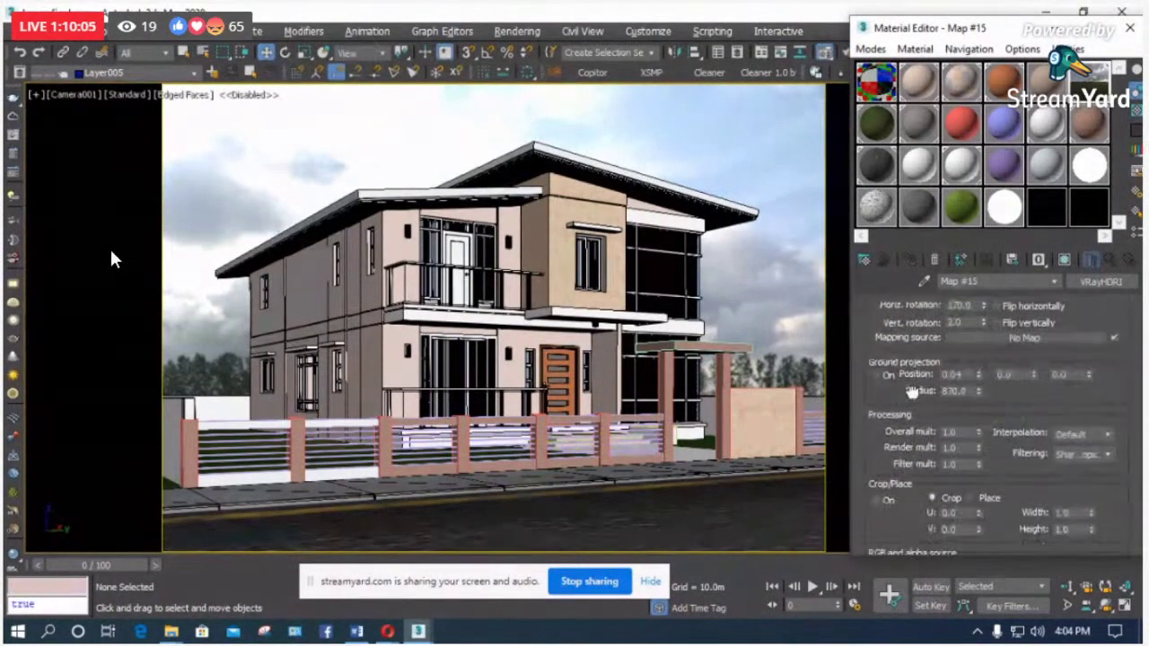
pyautogui.scroll(-3, 911, 422)
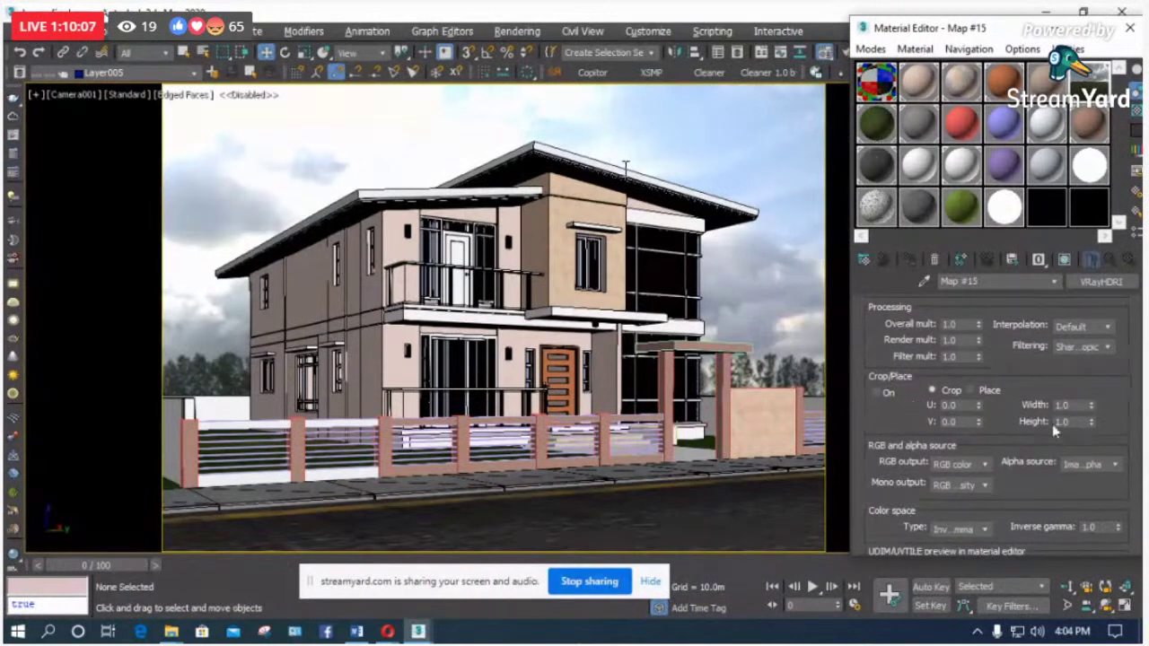
pyautogui.moveTo(891, 447); pyautogui.dragTo(906, 374)
pyautogui.scroll(4, 907, 375)
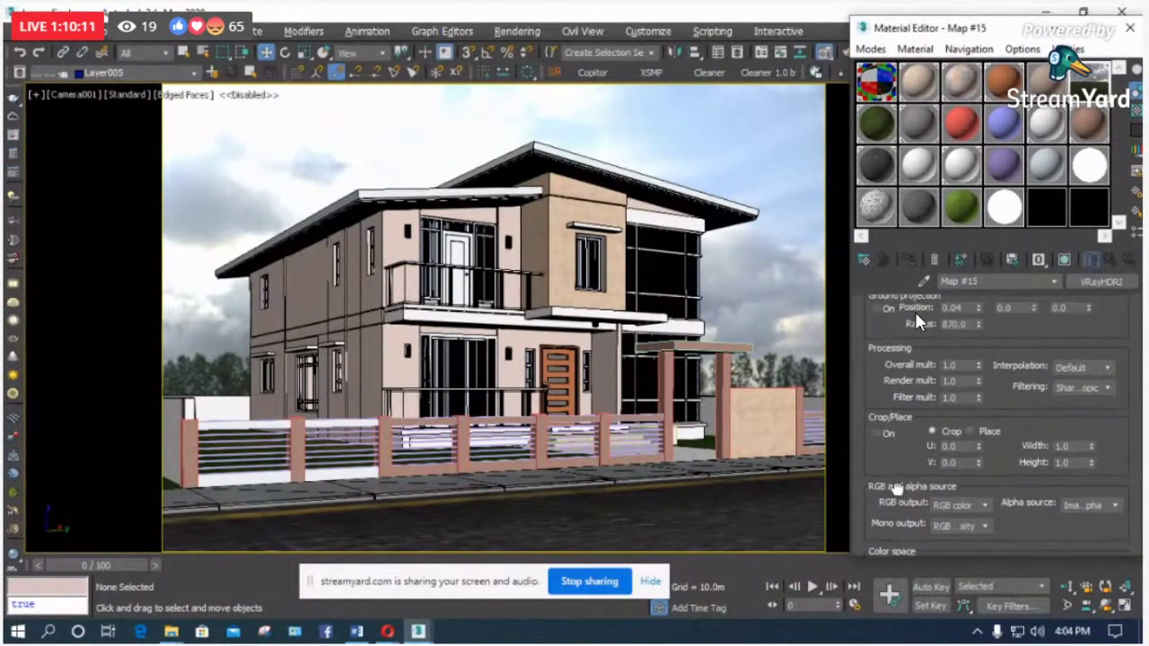
pyautogui.scroll(5, 899, 374)
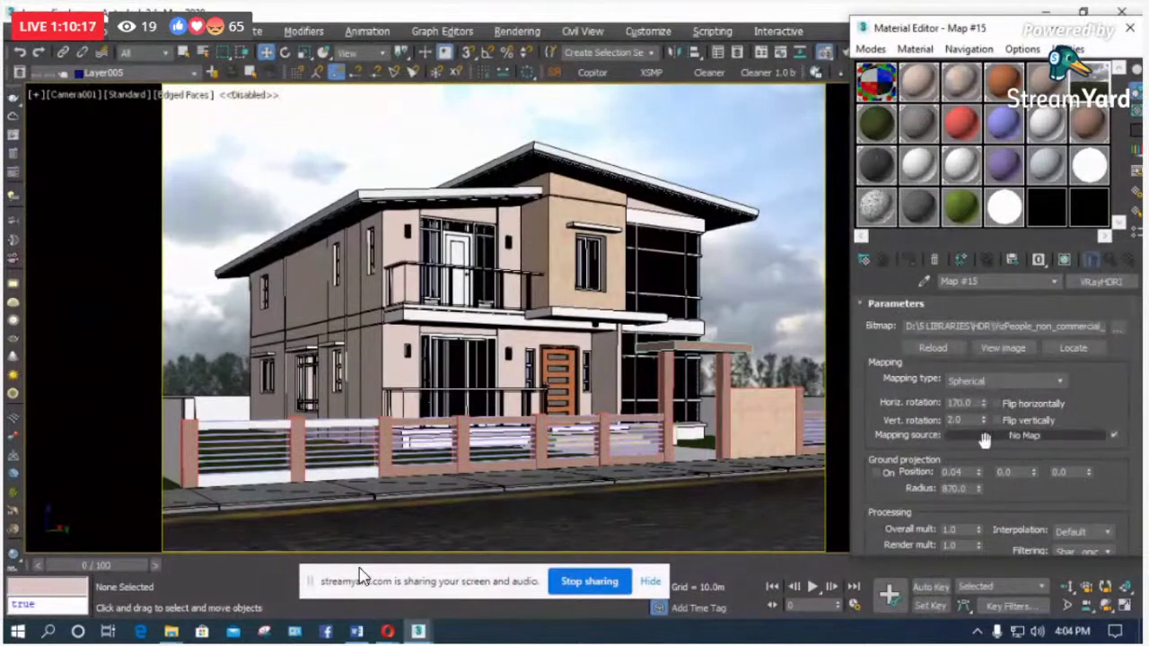
# Step: Test and clear the Flip options, keep horizontal rotation 170, set vertical -3.0, and close the editor
pyautogui.click(998, 404)
pyautogui.click(999, 419)
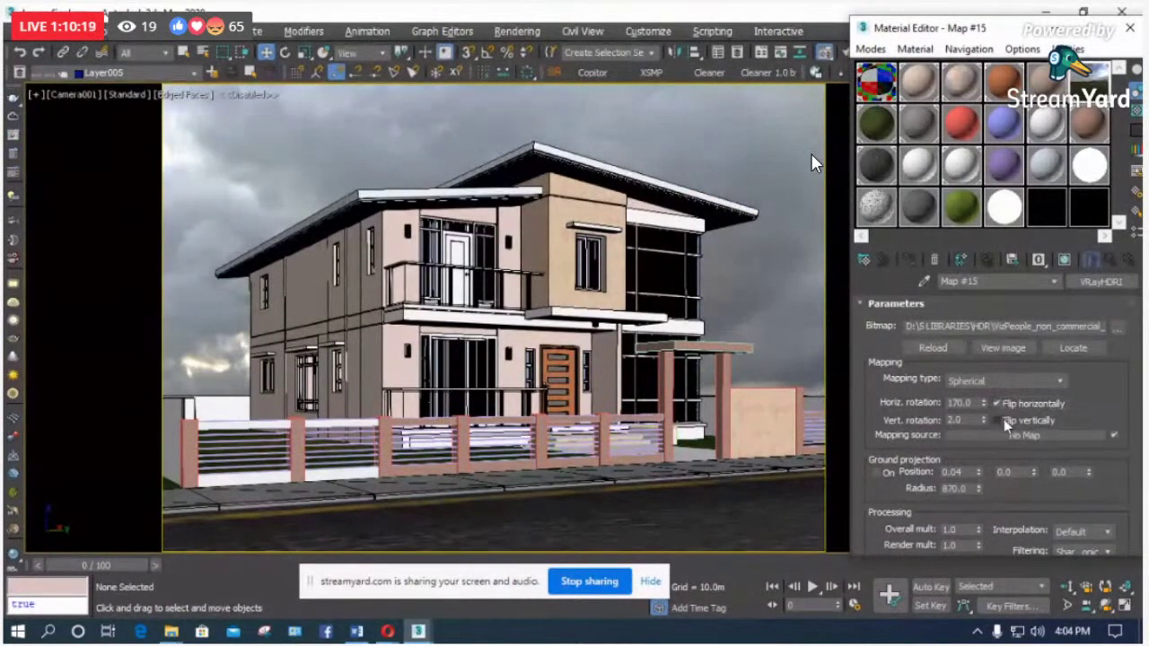
pyautogui.click(997, 404)
pyautogui.click(999, 421)
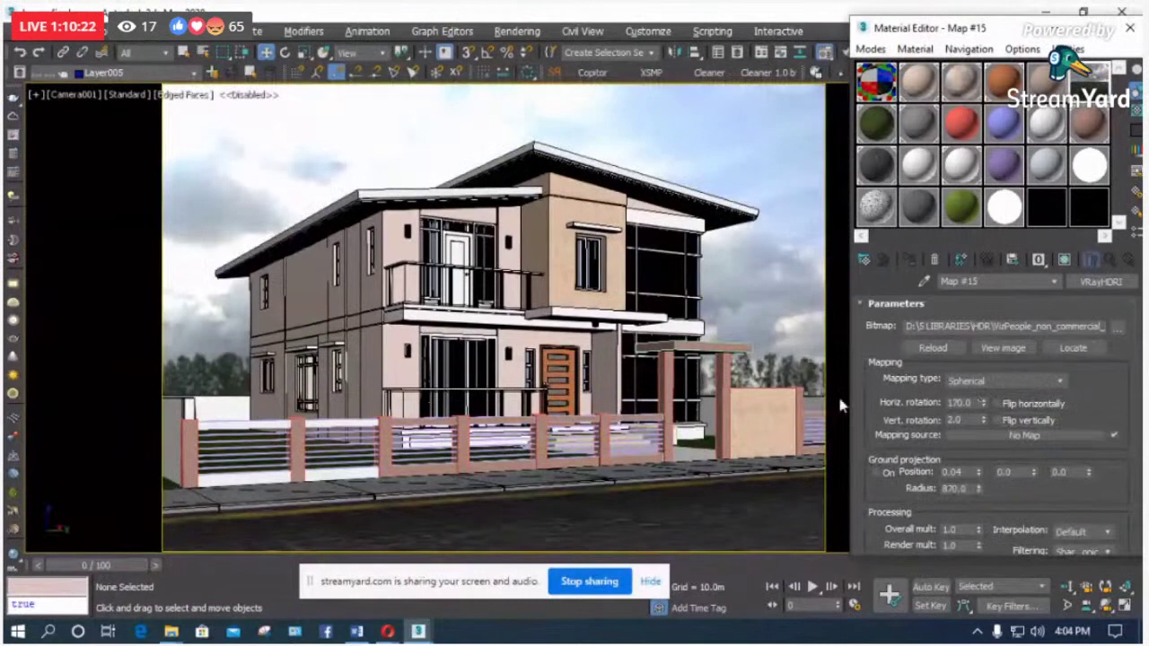
pyautogui.click(985, 403)
pyautogui.click(983, 403)
pyautogui.moveTo(984, 420); pyautogui.dragTo(985, 432)
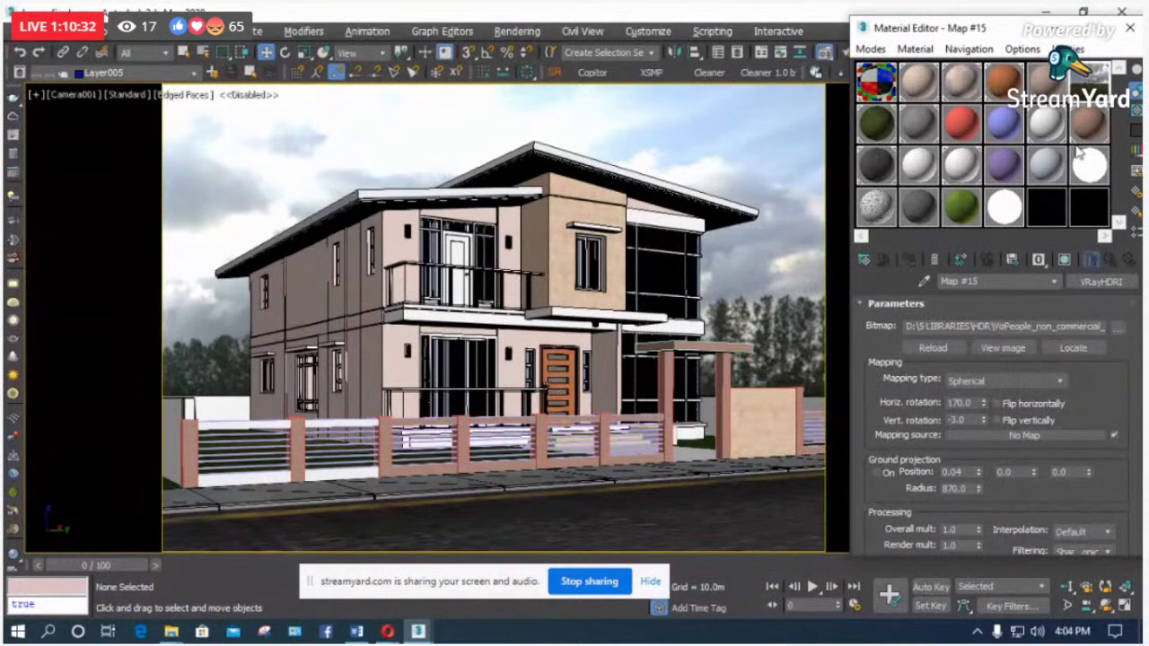
pyautogui.click(1130, 29)
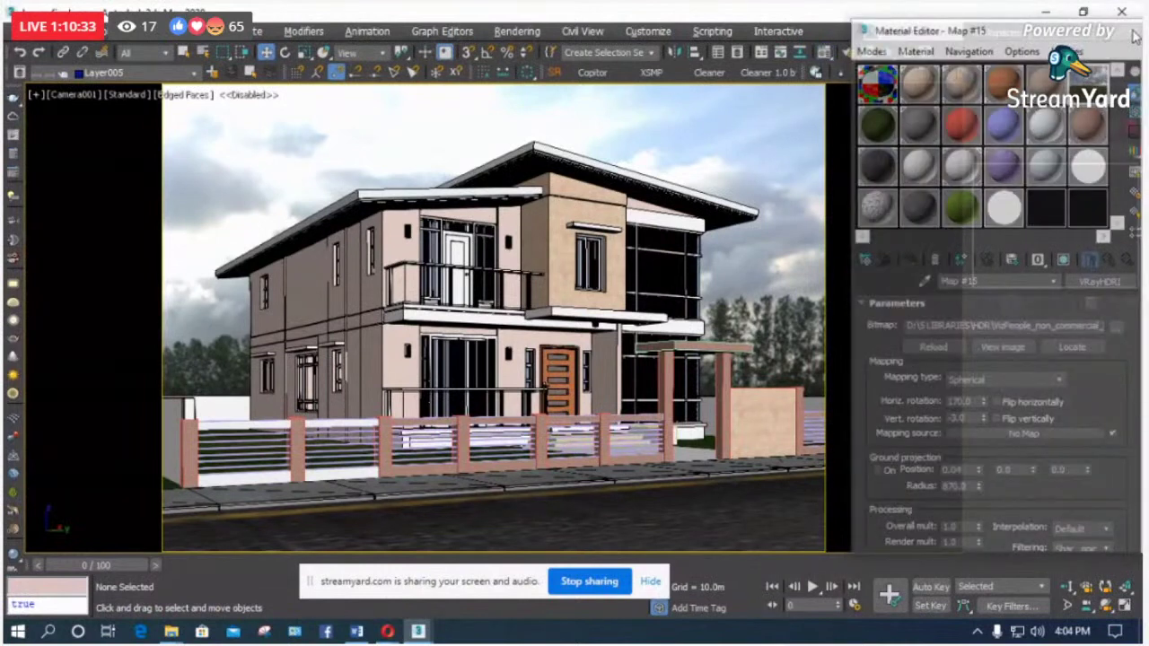
# Step: Switch to the Top view, zoom in, and open then cancel the dome light's texture map browser
pyautogui.press('t')
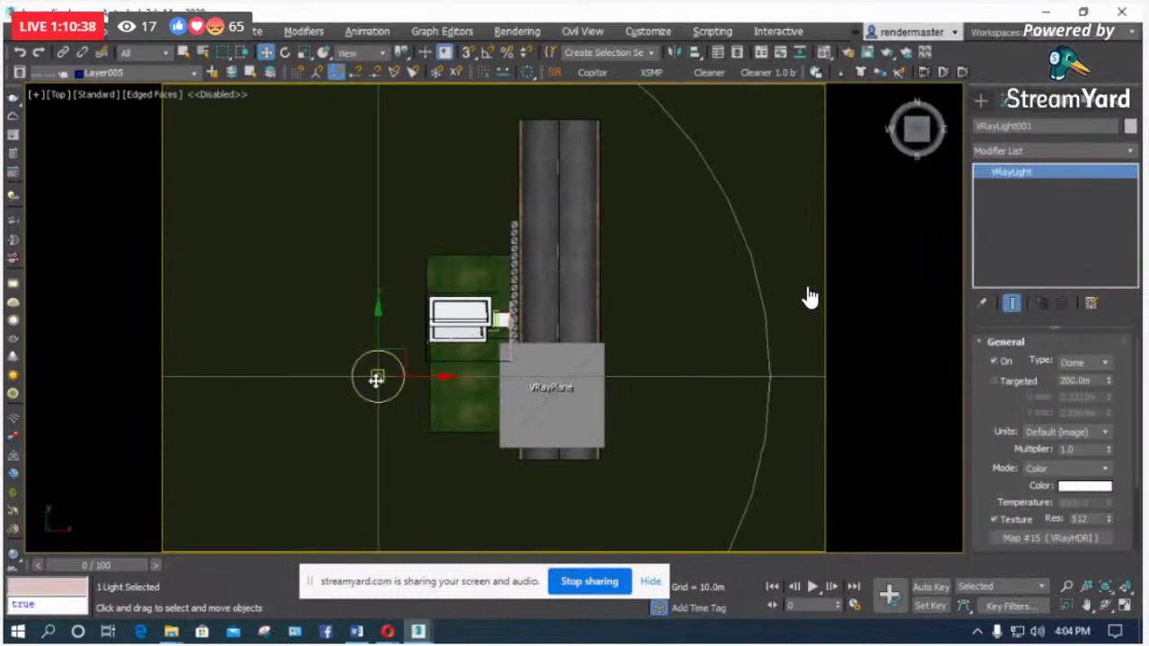
pyautogui.scroll(5, 808, 296)
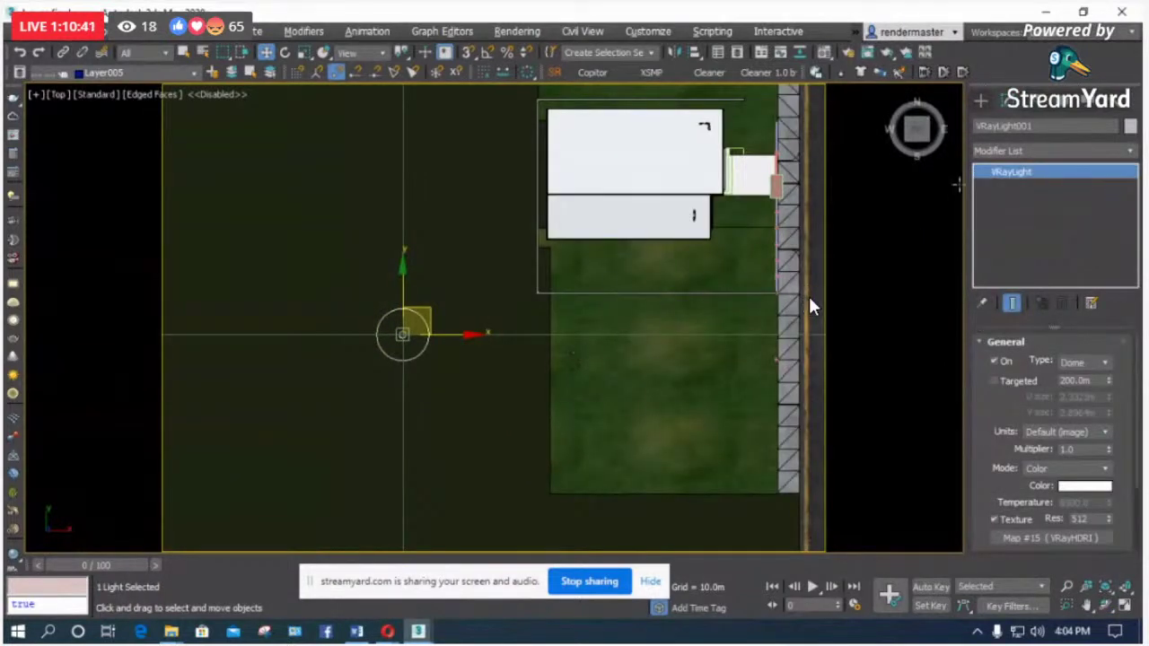
pyautogui.scroll(-3, 991, 323)
pyautogui.scroll(-1, 991, 324)
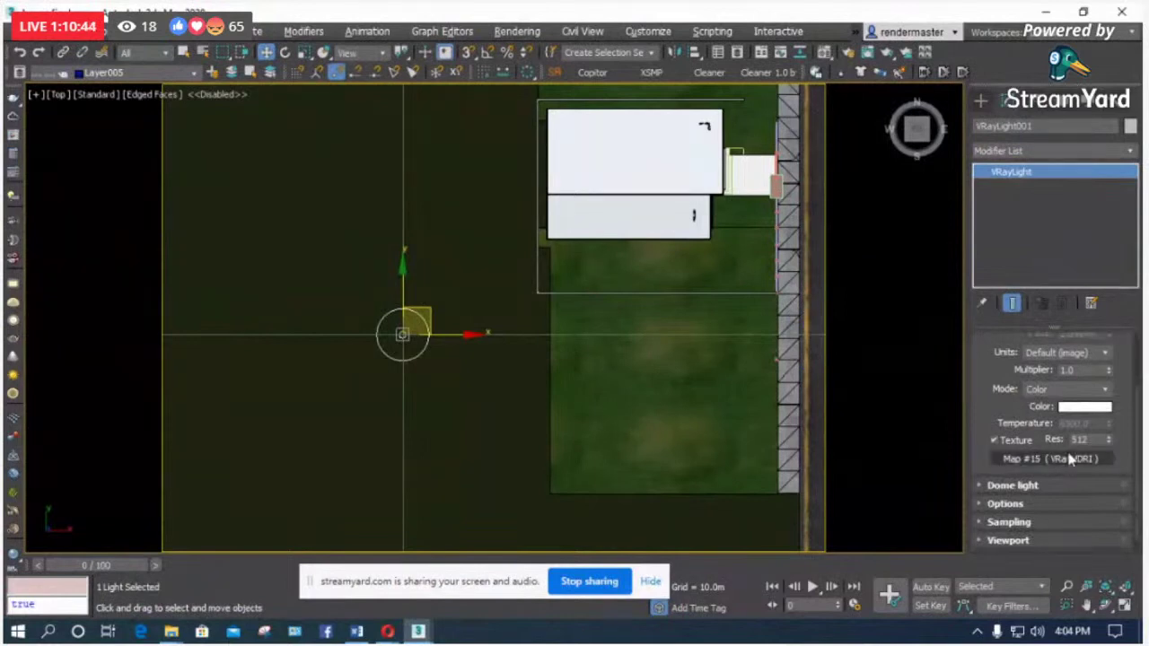
pyautogui.click(1069, 459)
pyautogui.click(839, 558)
# Step: Assign a new VRayHDRI map (Map #16) to the dome light's texture, skipping the file picker
pyautogui.click(1064, 458)
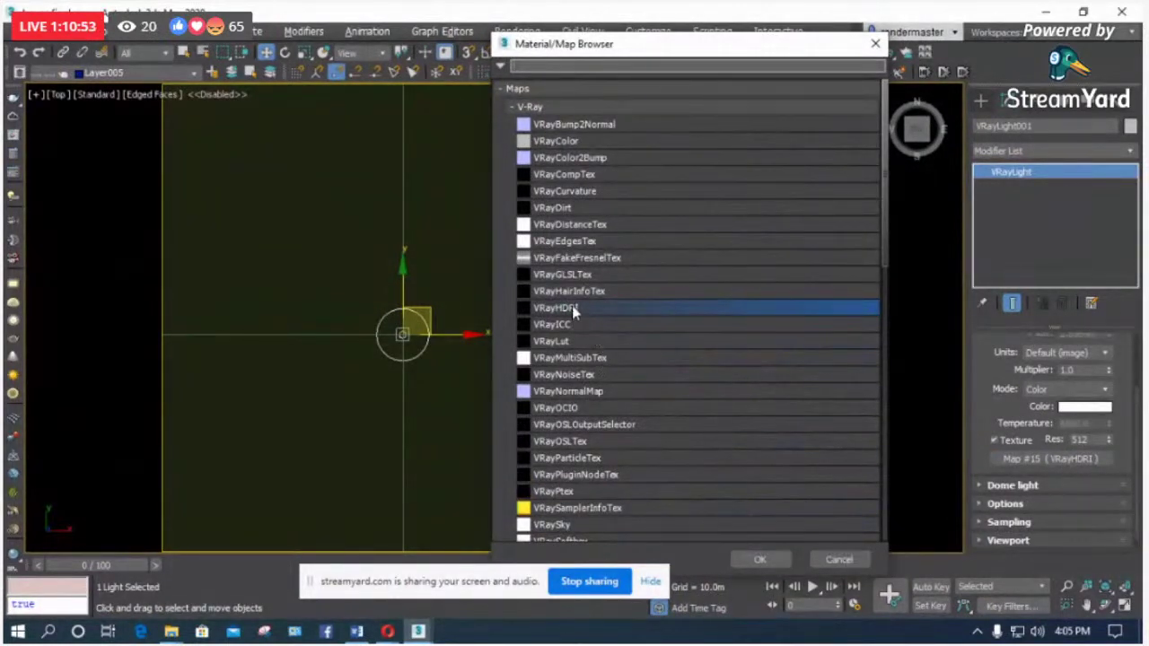
pyautogui.doubleClick(572, 308)
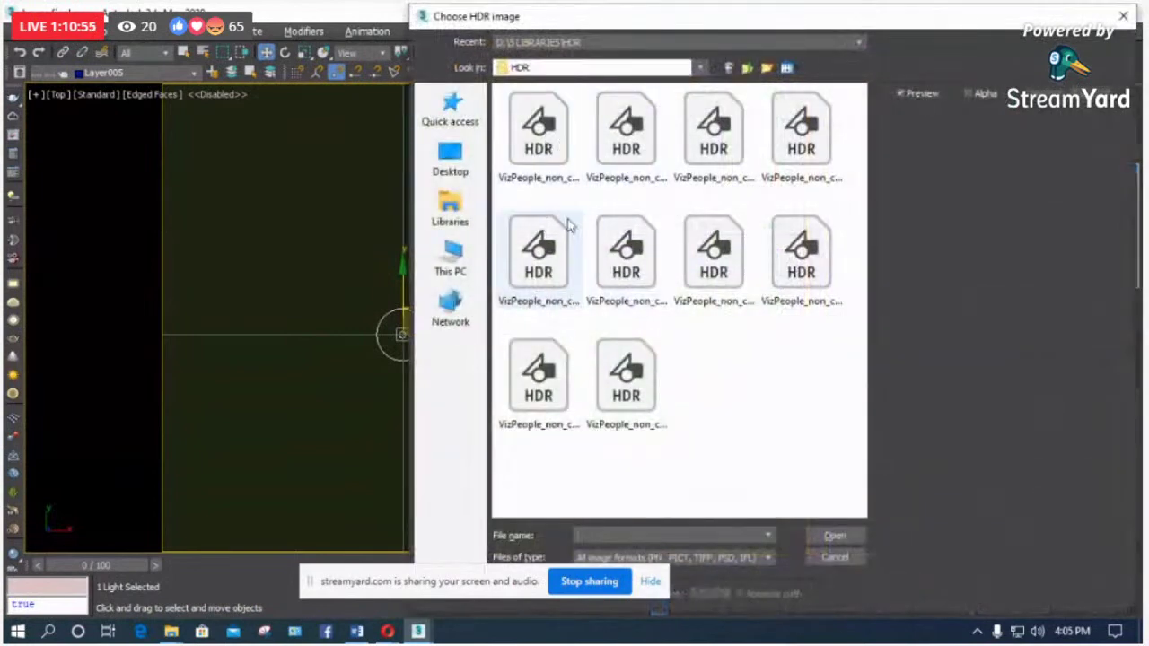
pyautogui.click(1122, 18)
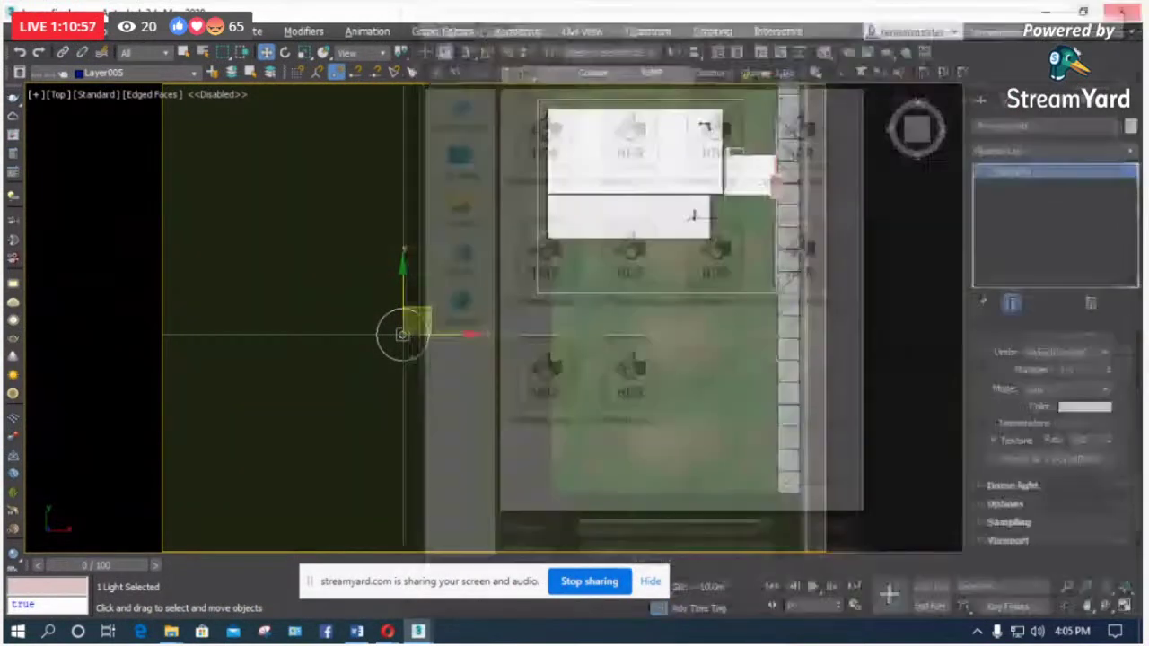
# Step: Select VRayLight001, confirm the environment still uses Map #15, and close the Material Editor
pyautogui.press('m')
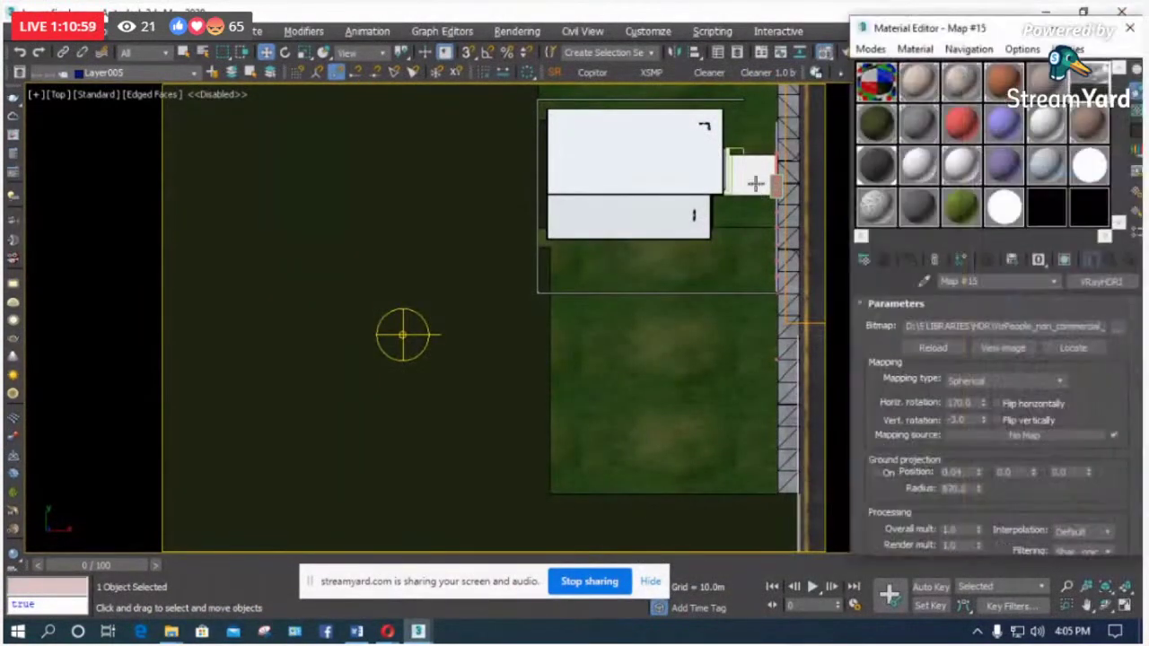
pyautogui.moveTo(986, 27); pyautogui.dragTo(470, 81)
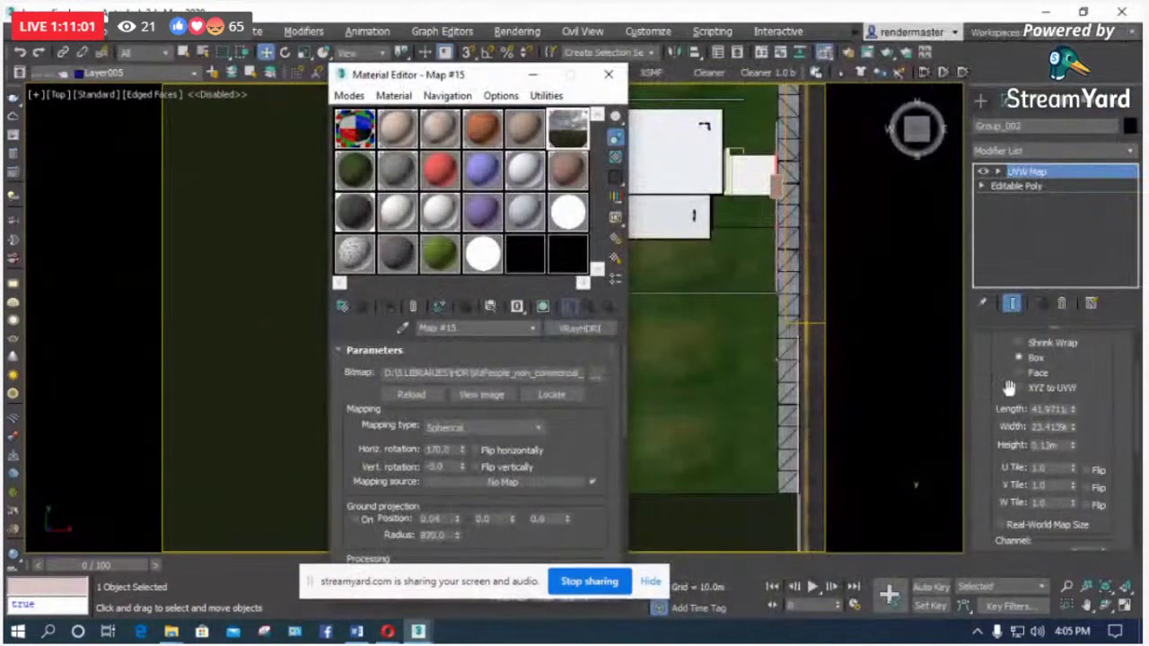
pyautogui.click(1022, 188)
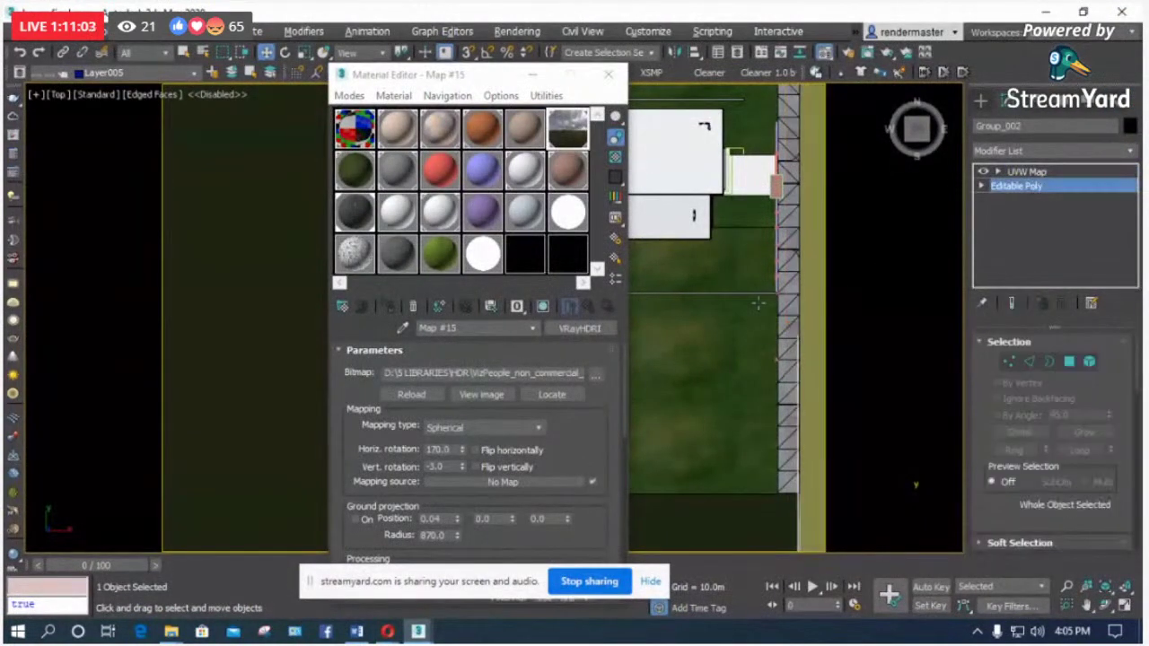
pyautogui.moveTo(444, 75); pyautogui.dragTo(621, 75)
pyautogui.click(401, 337)
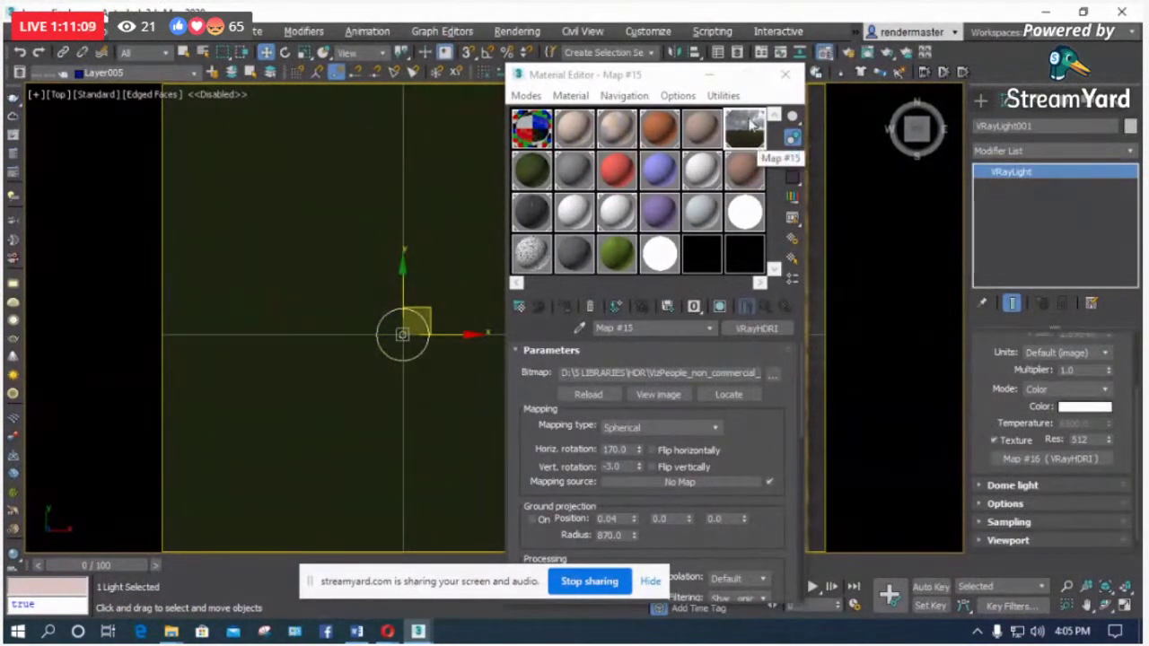
pyautogui.moveTo(666, 88); pyautogui.dragTo(429, 110)
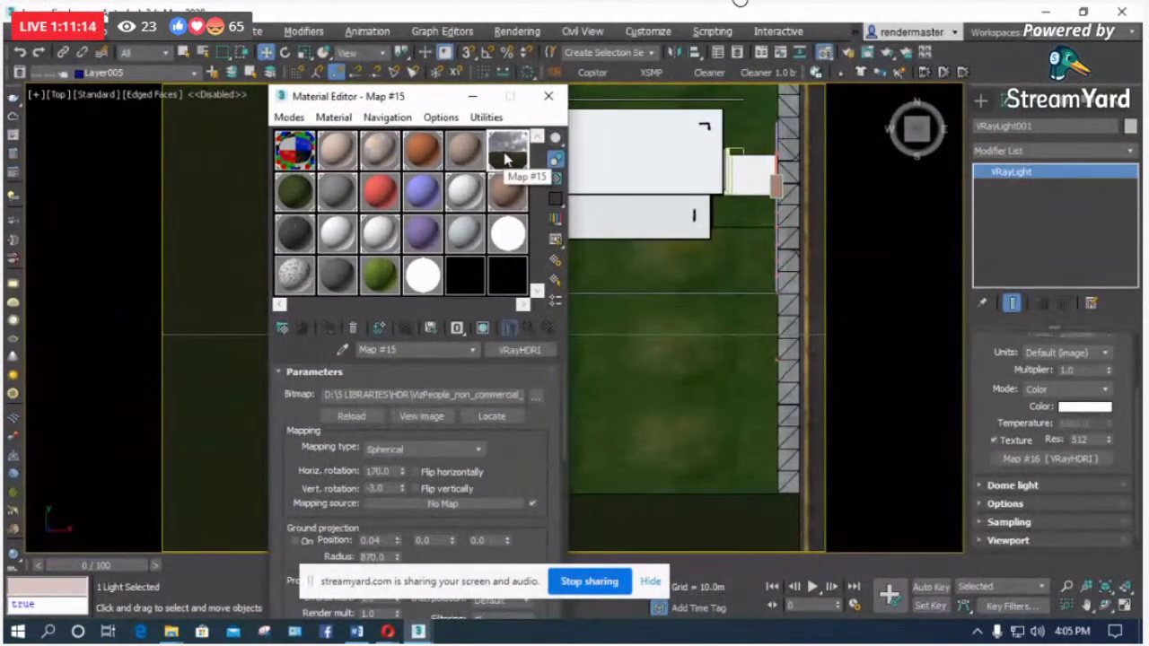
pyautogui.press('8')
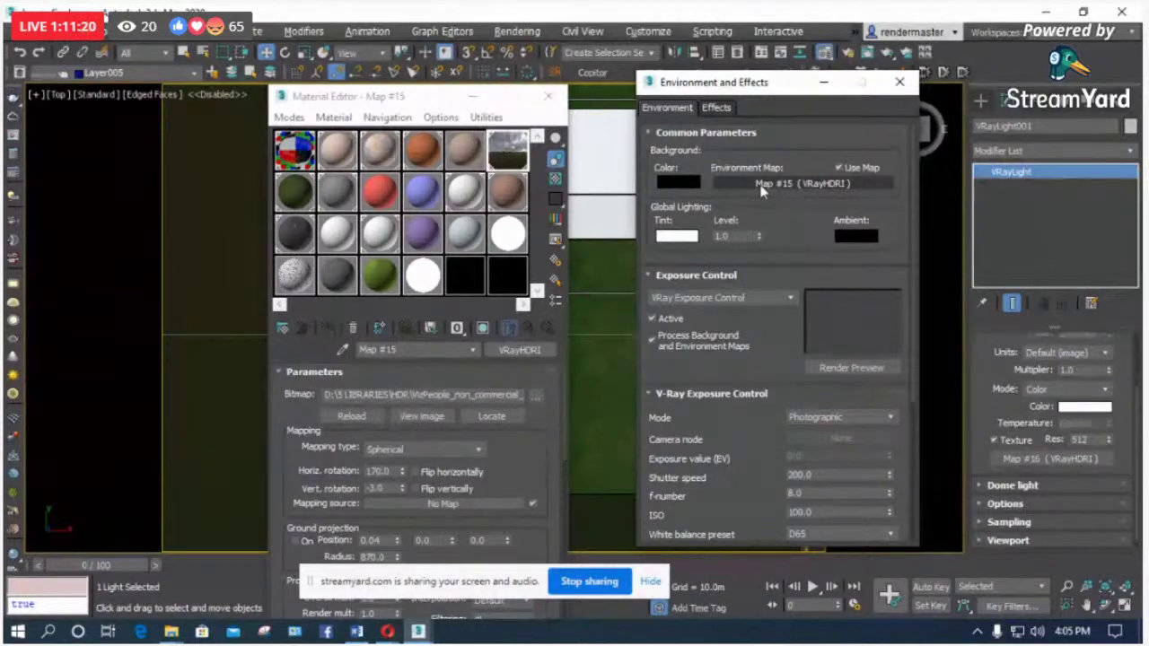
pyautogui.click(900, 81)
pyautogui.click(548, 96)
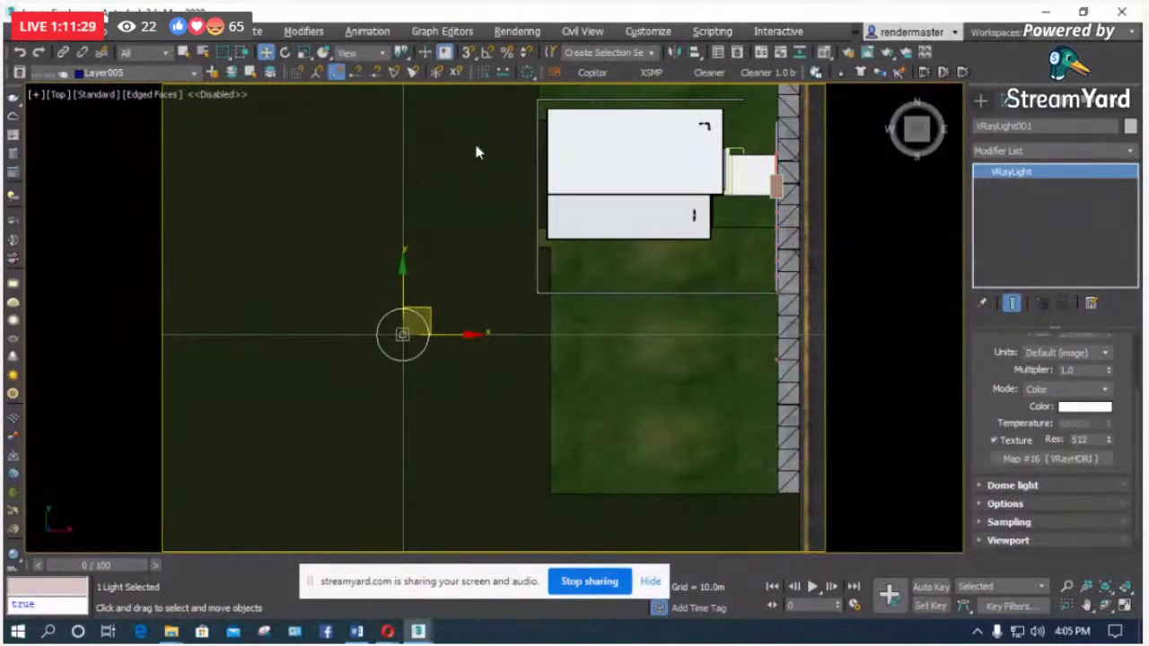
# Step: Switch the viewport to the Camera001 view
pyautogui.press('c')
pyautogui.click(512, 199)
pyautogui.press('Return')
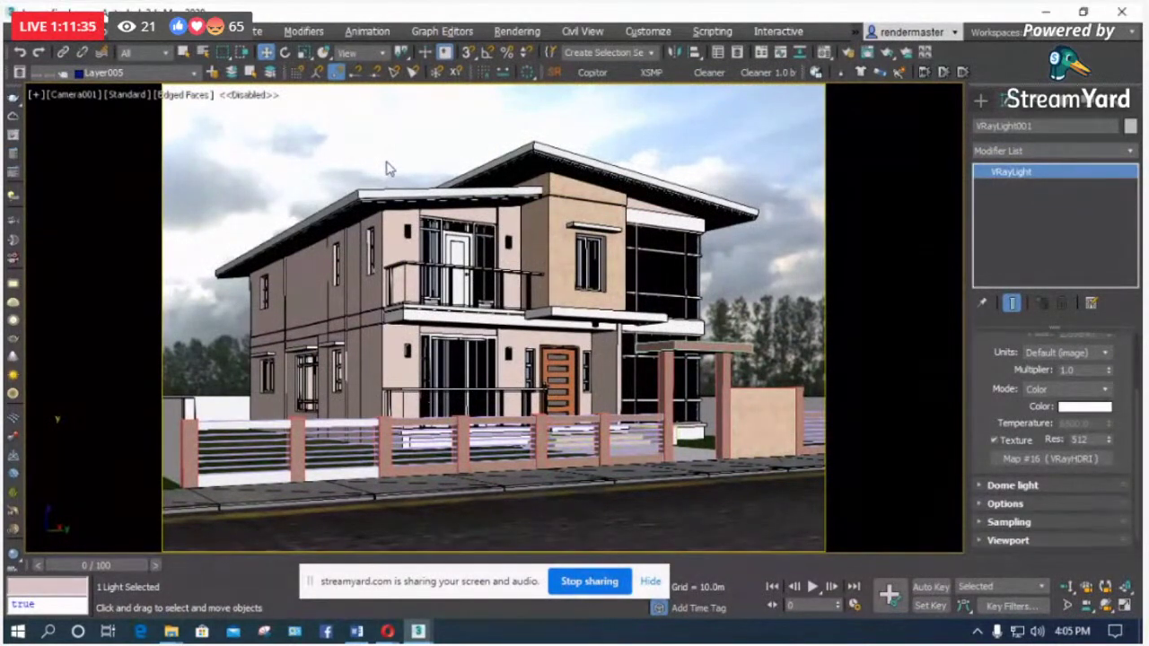
# Step: Set the viewport to use the environment background and confirm the 10000-pixel display resolutions
pyautogui.hotkey('alt', 'b')
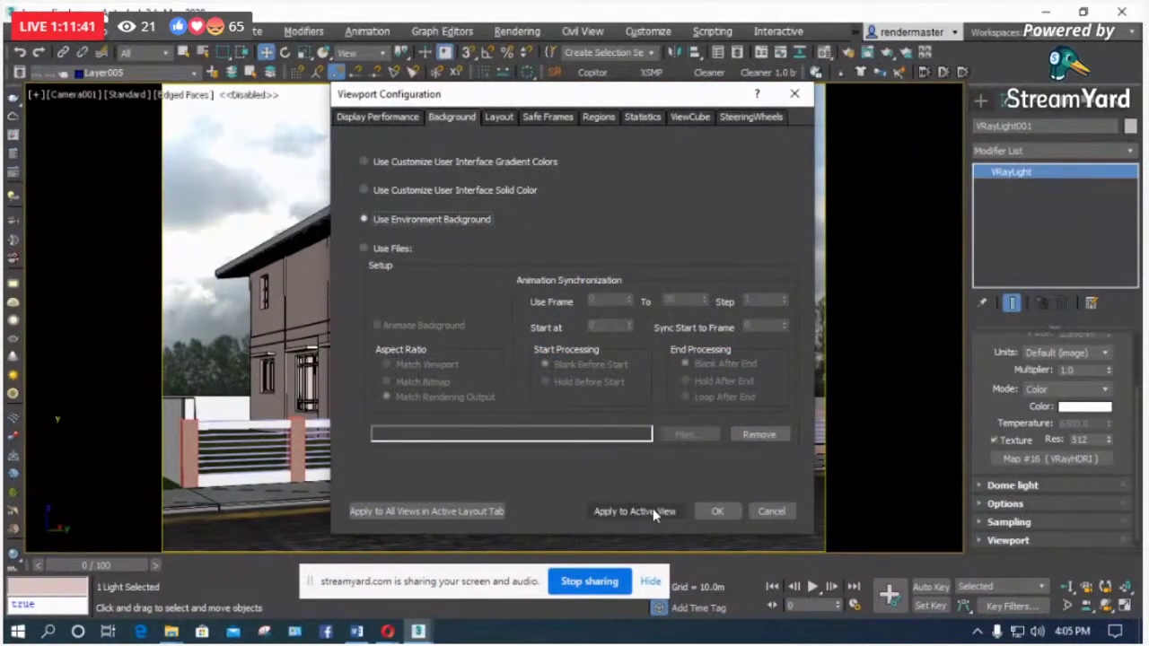
pyautogui.click(717, 511)
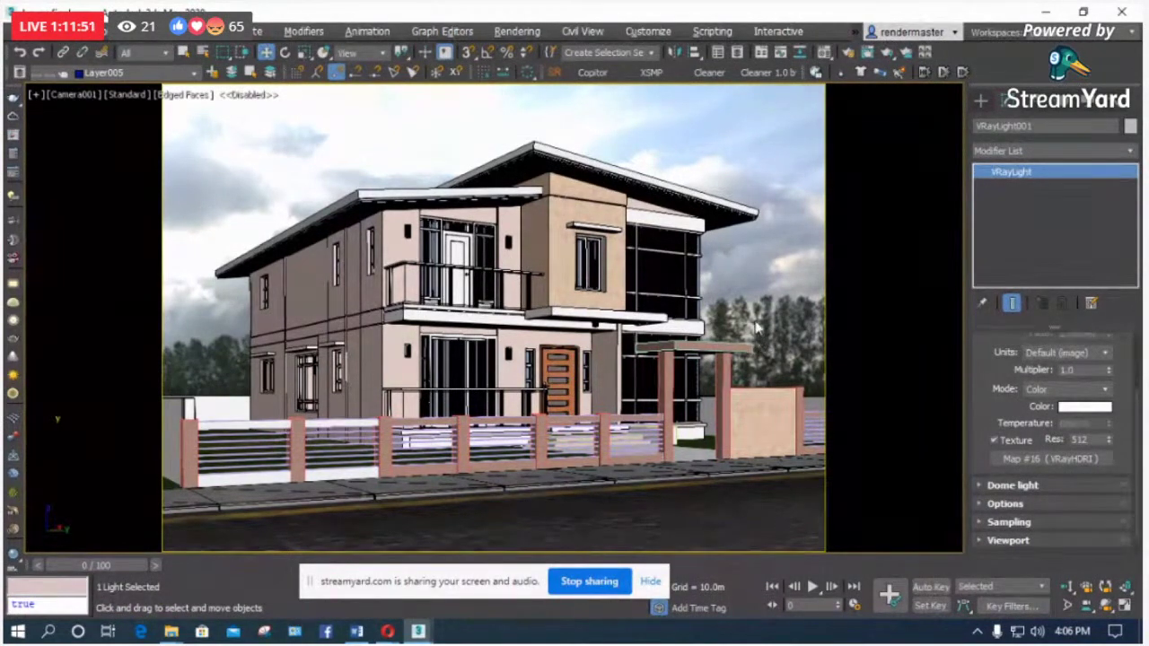
pyautogui.click(190, 30)
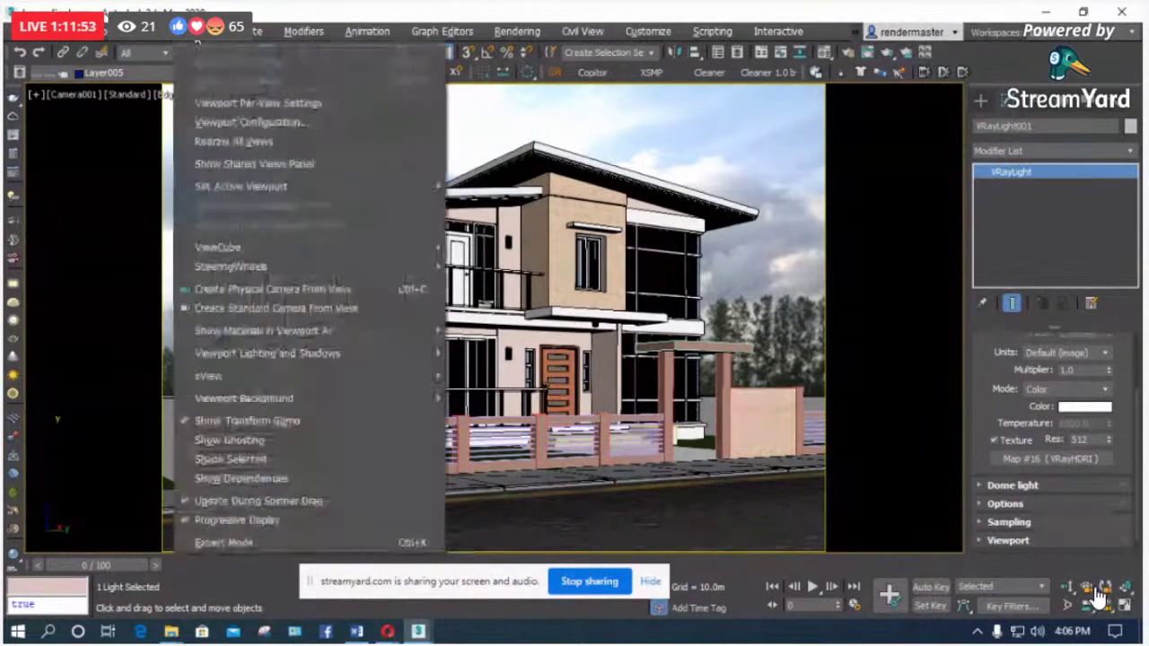
pyautogui.click(260, 123)
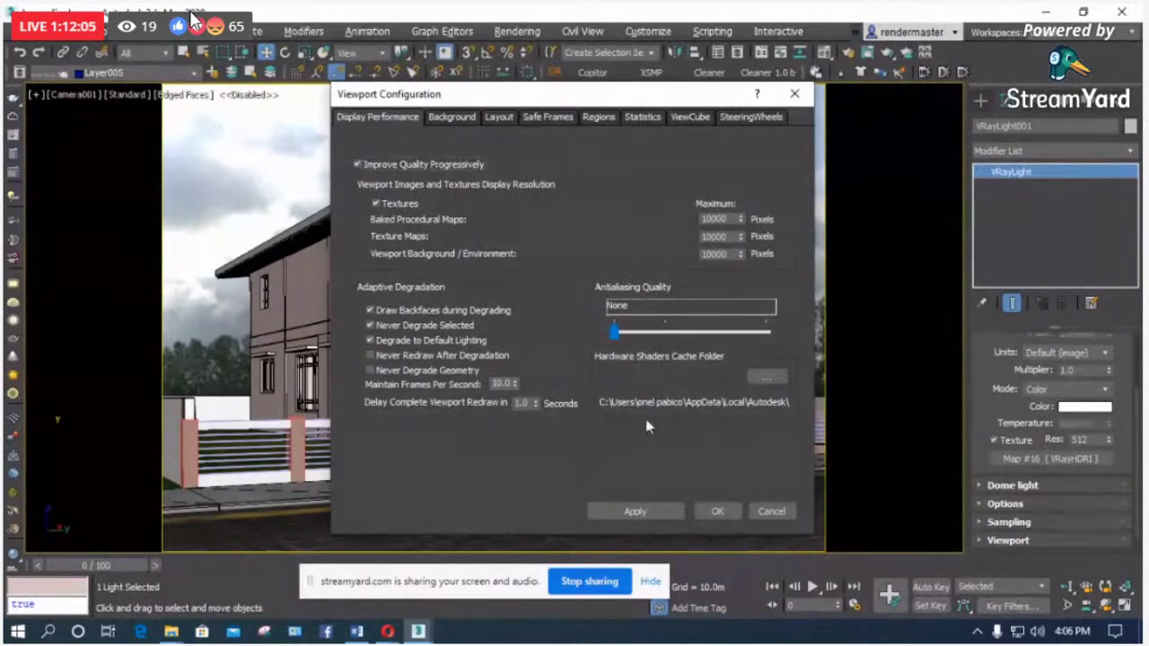
pyautogui.click(718, 512)
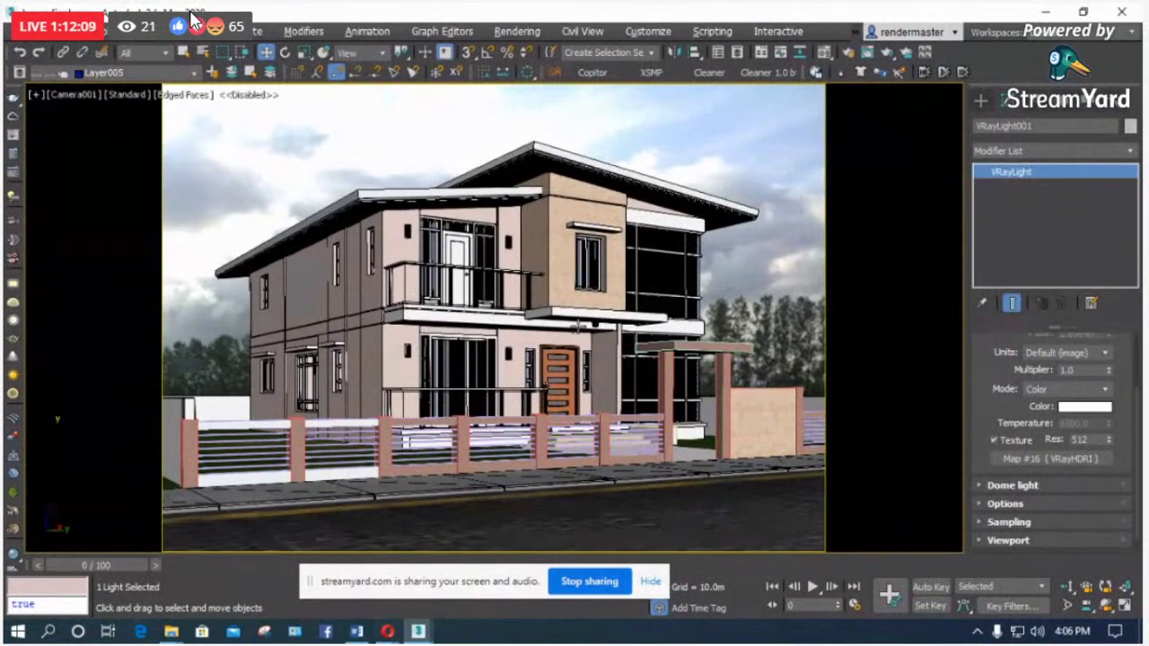
# Step: In the Top view, toggle wireframe, deselect the dome light and zoom in on the house
pyautogui.press('t')
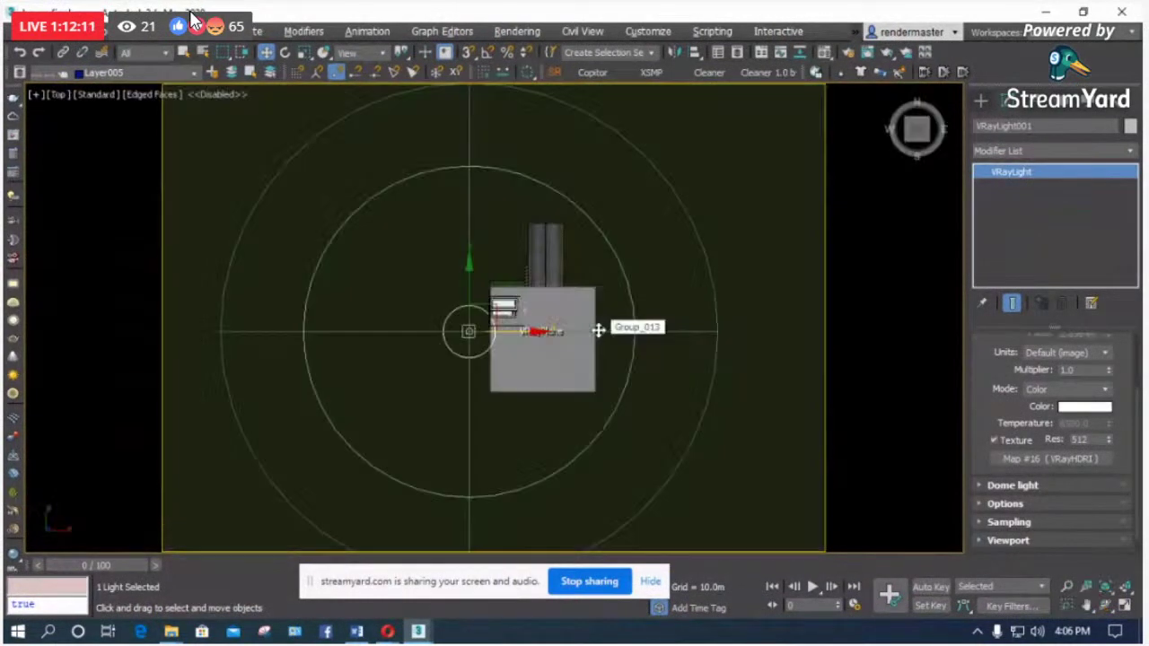
pyautogui.press('F3')
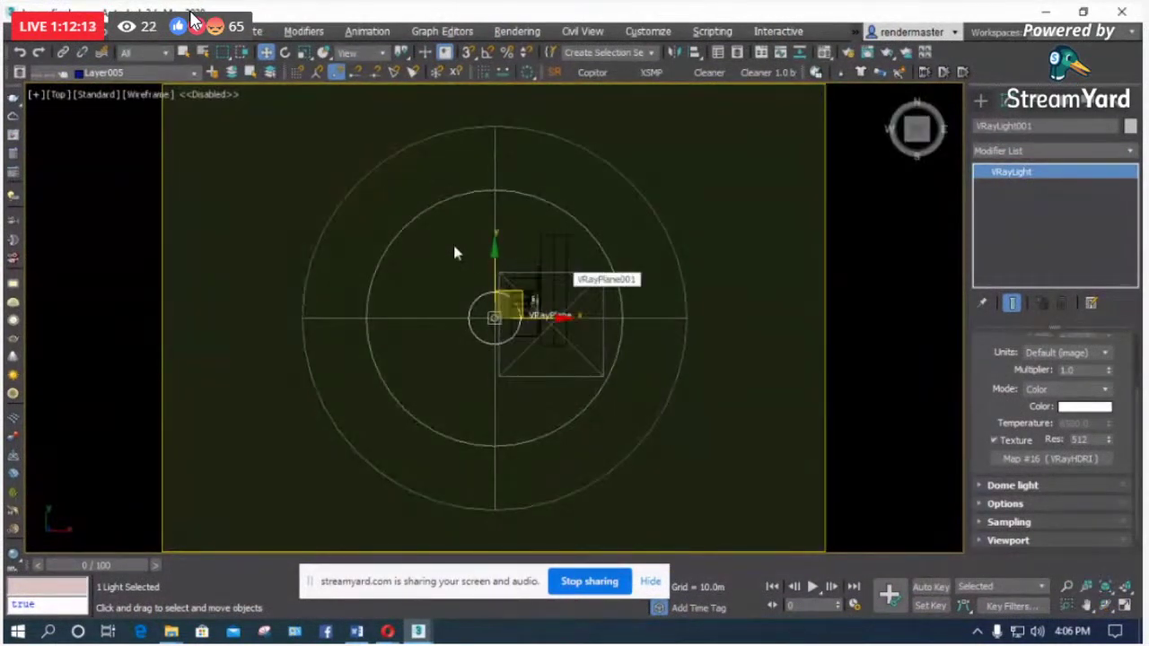
pyautogui.scroll(-2, 387, 243)
pyautogui.click(688, 235)
pyautogui.scroll(5, 525, 289)
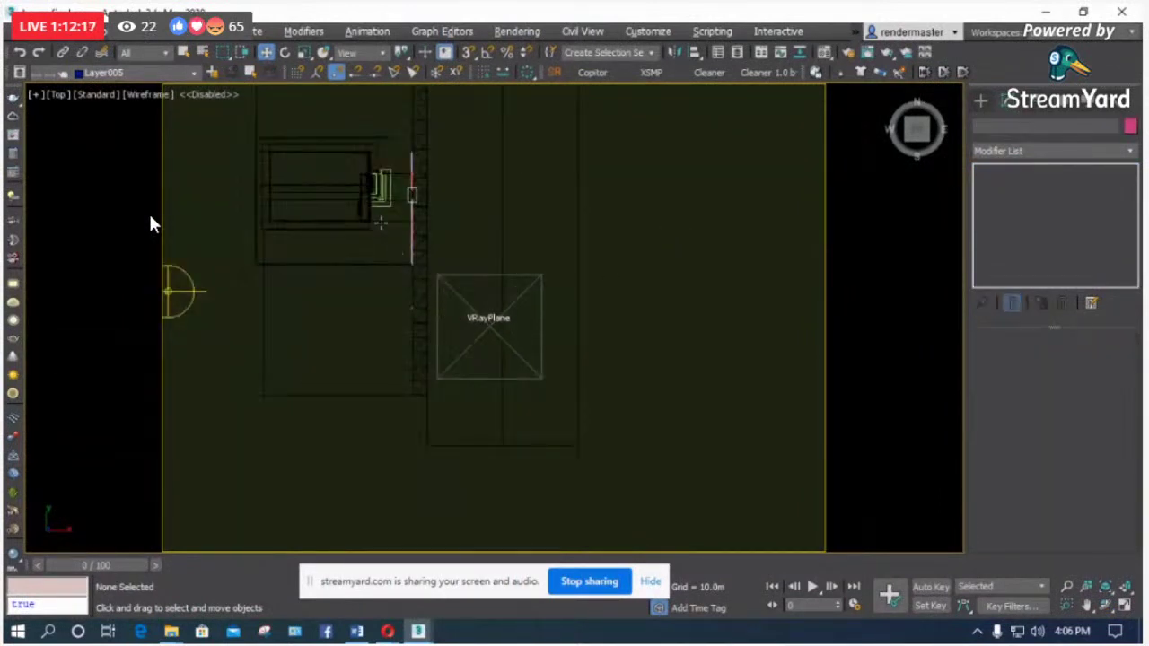
pyautogui.scroll(3, 377, 191)
pyautogui.scroll(2, 325, 143)
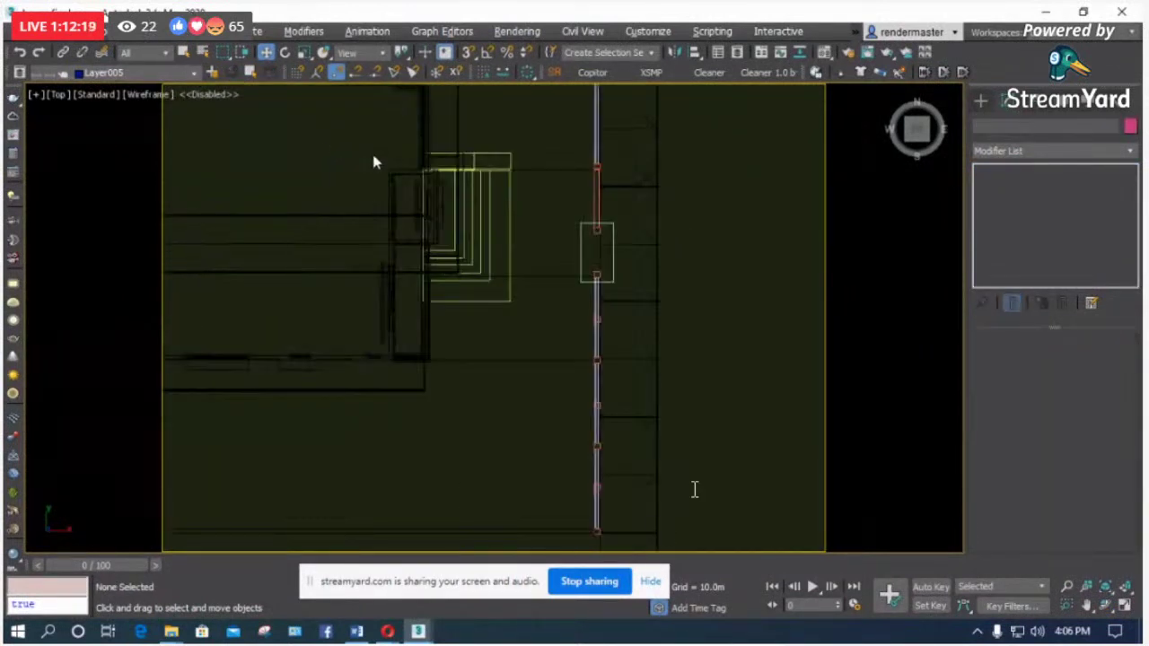
pyautogui.press('F3')
# Step: Orbit from the top view into a 3D perspective around the porch, door, fence and upper storey
pyautogui.click(1106, 606)
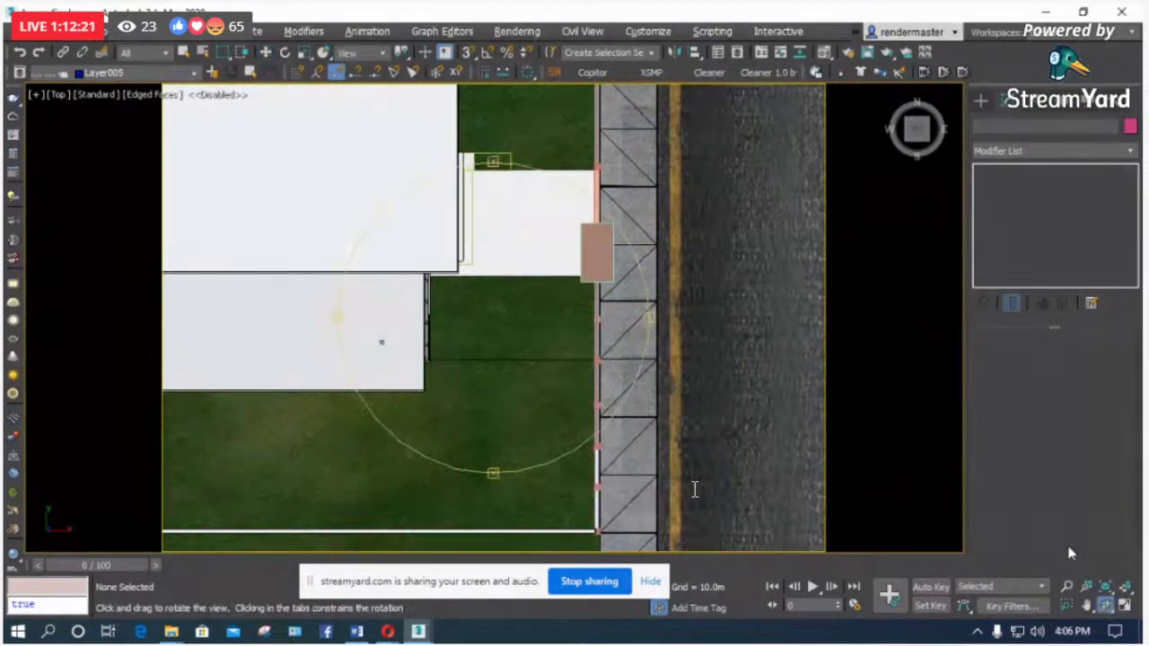
pyautogui.press('[')
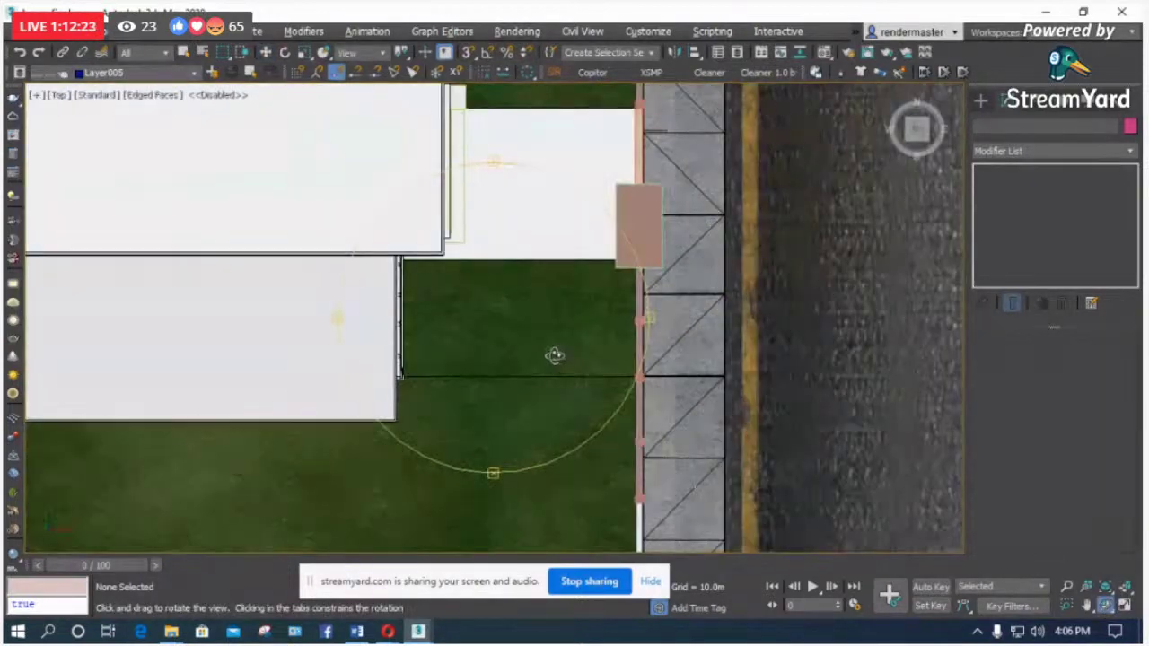
pyautogui.moveTo(554, 354); pyautogui.dragTo(493, 173)
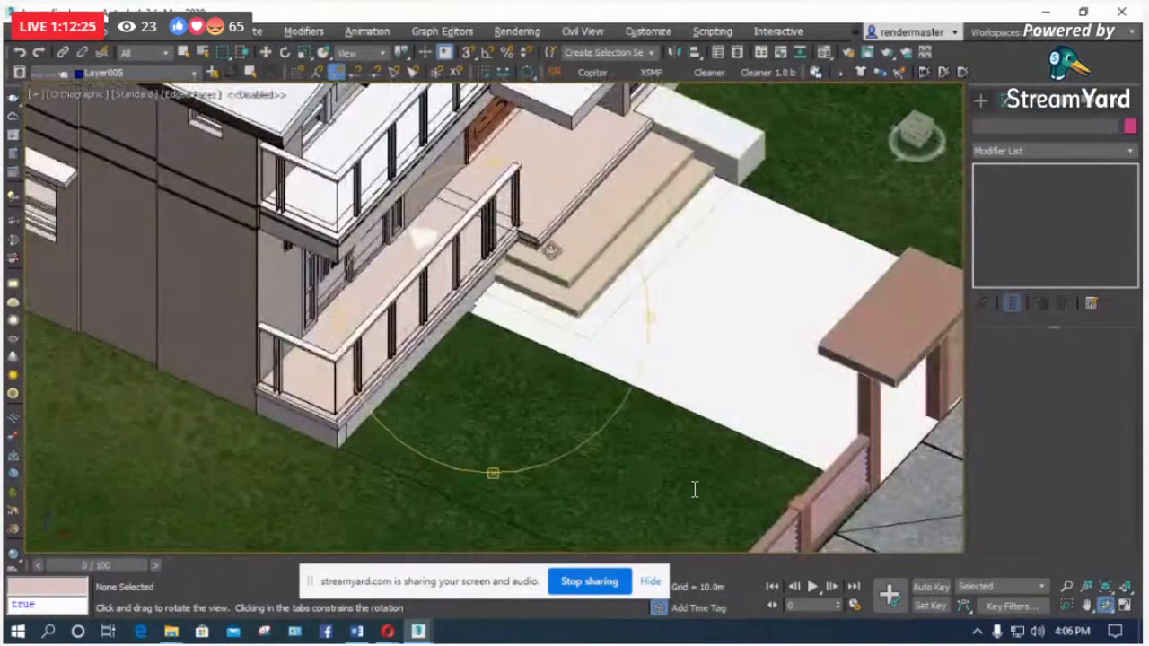
pyautogui.moveTo(517, 276); pyautogui.dragTo(513, 332)
pyautogui.moveTo(448, 358); pyautogui.dragTo(400, 363)
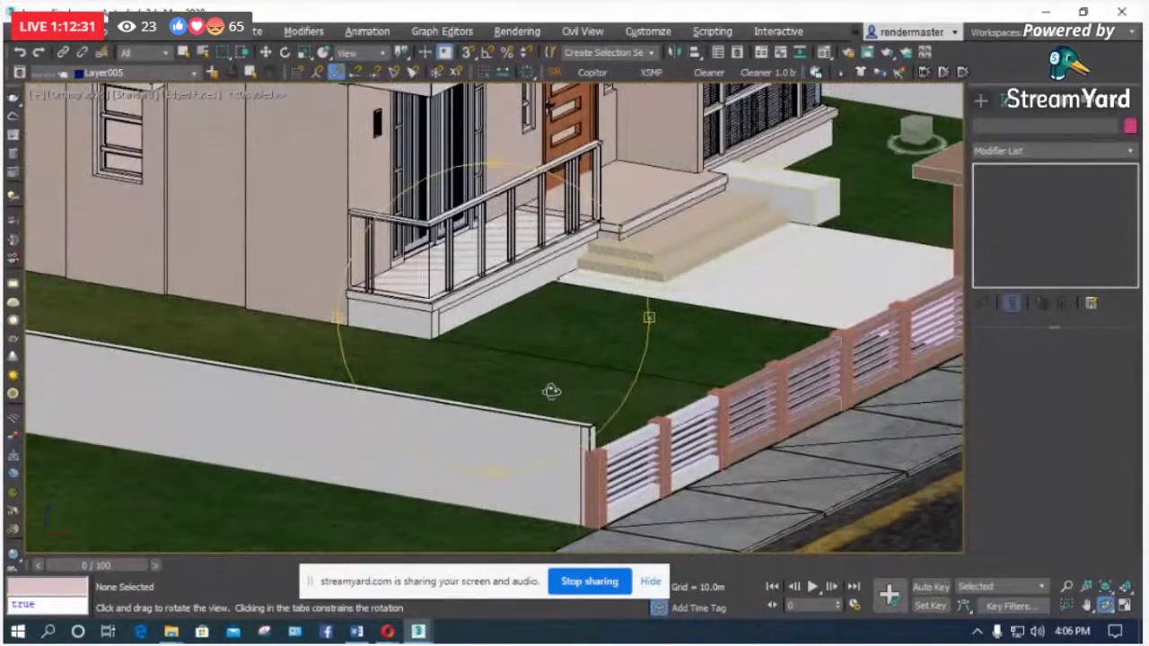
pyautogui.moveTo(552, 391); pyautogui.dragTo(779, 364)
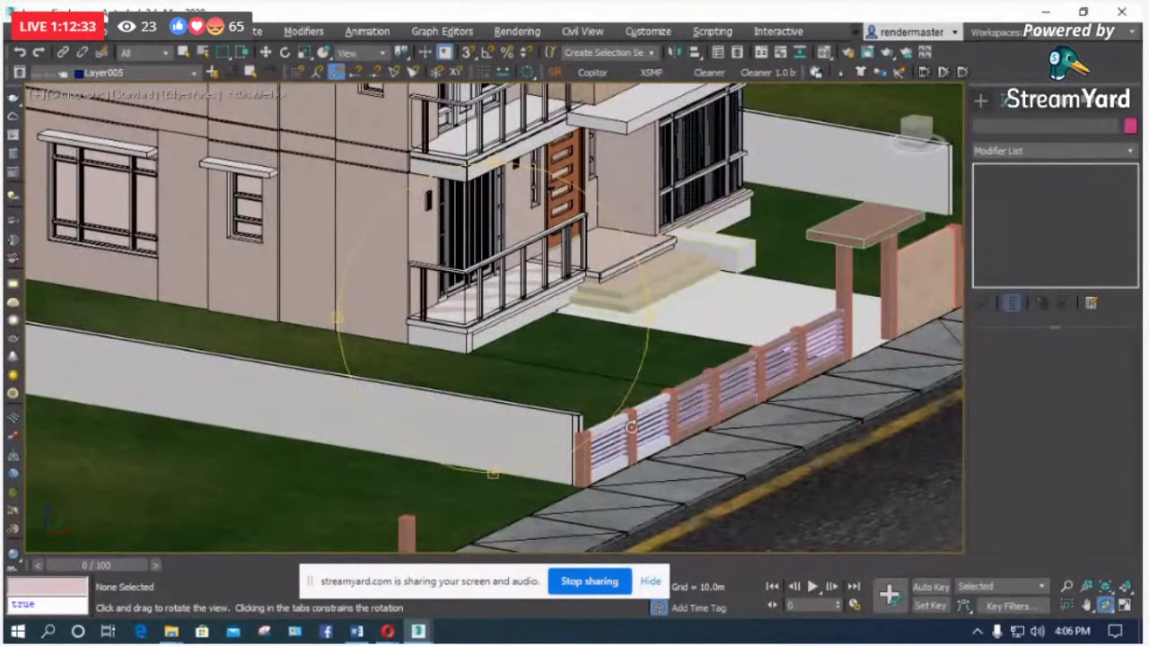
pyautogui.moveTo(587, 473); pyautogui.dragTo(625, 153)
pyautogui.scroll(3, 558, 296)
pyautogui.scroll(3, 573, 156)
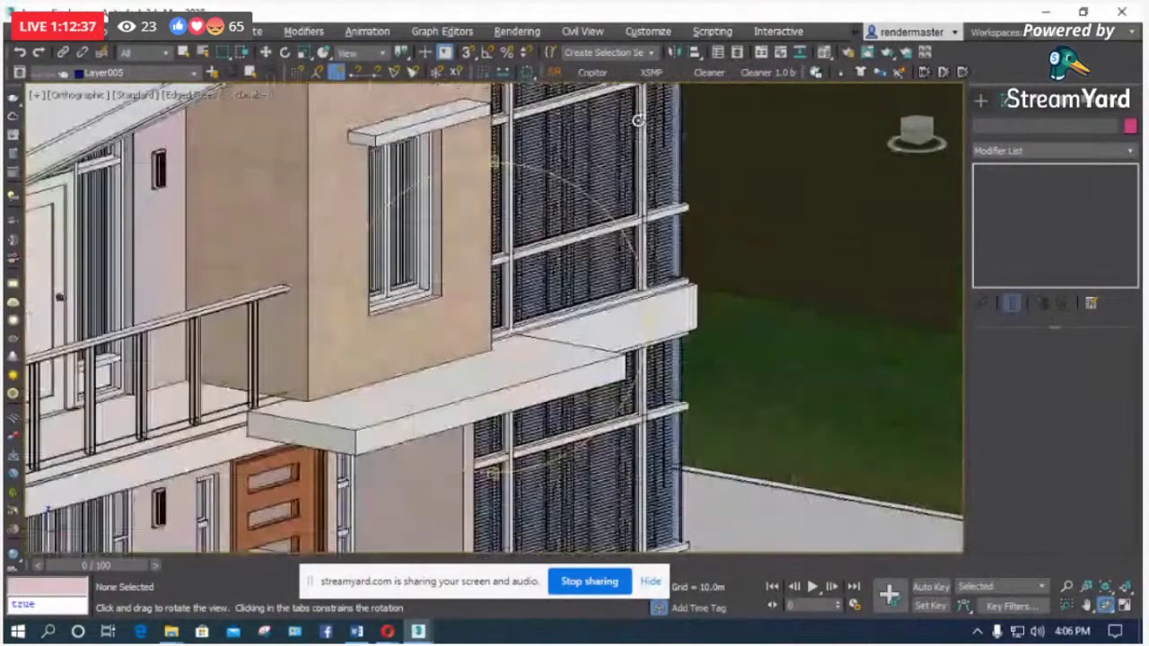
pyautogui.scroll(5, 637, 120)
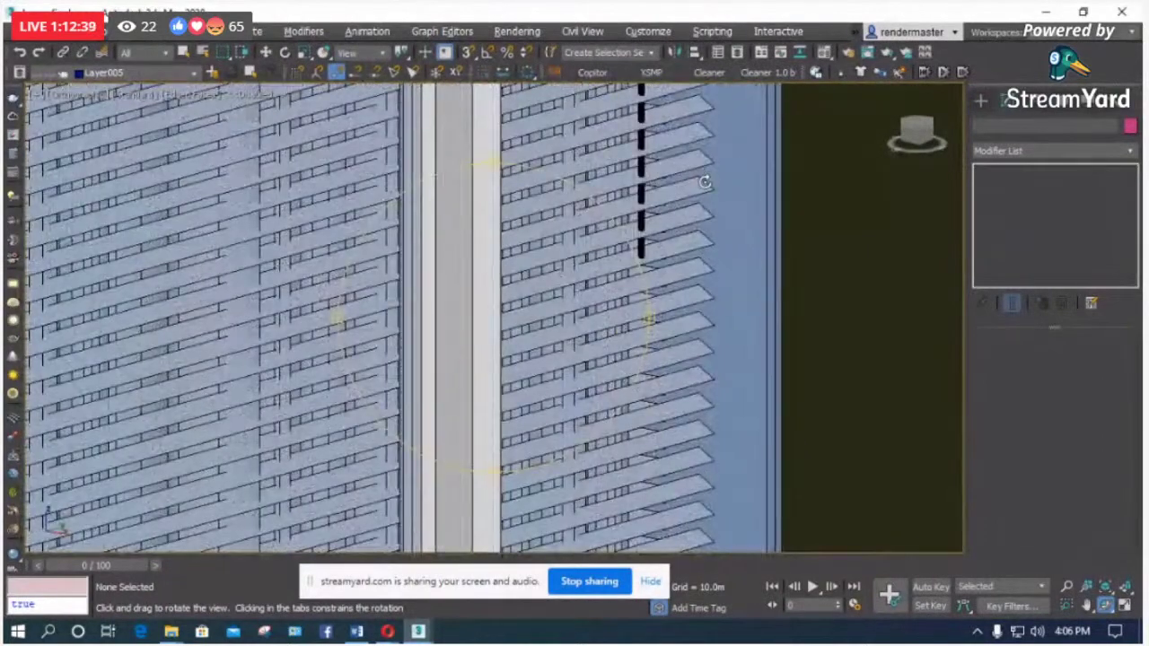
pyautogui.scroll(3, 705, 182)
# Step: Select facade Group_074, then louvre group Group#103_262, checking them in wireframe
pyautogui.rightClick(690, 188)
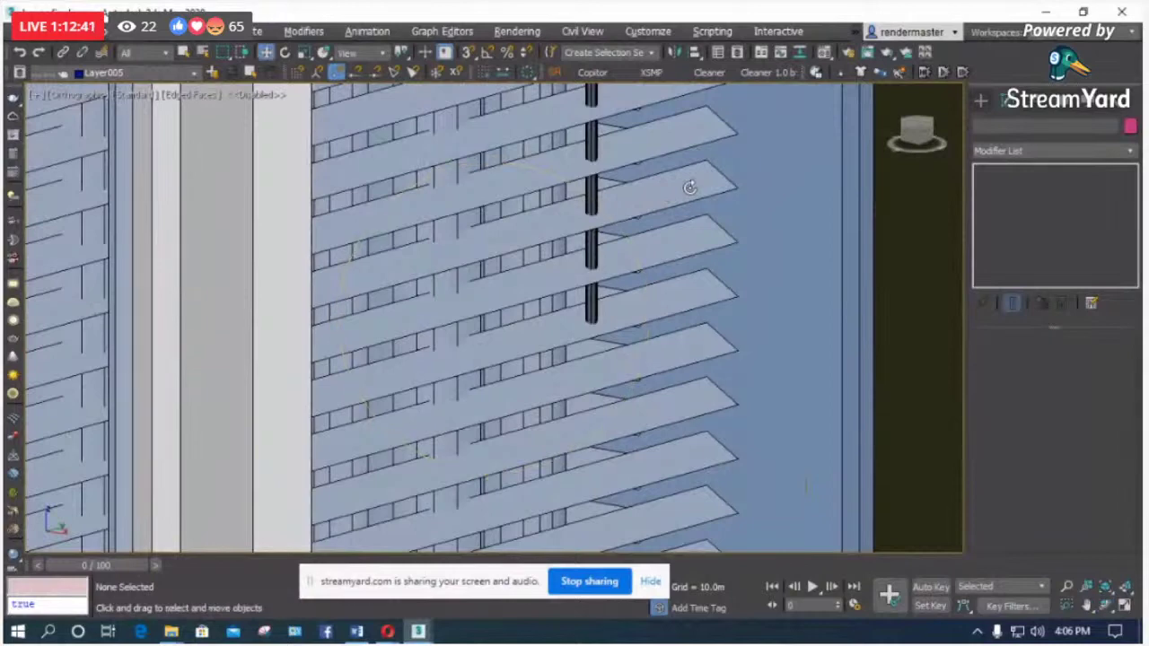
pyautogui.click(695, 182)
pyautogui.press('F3')
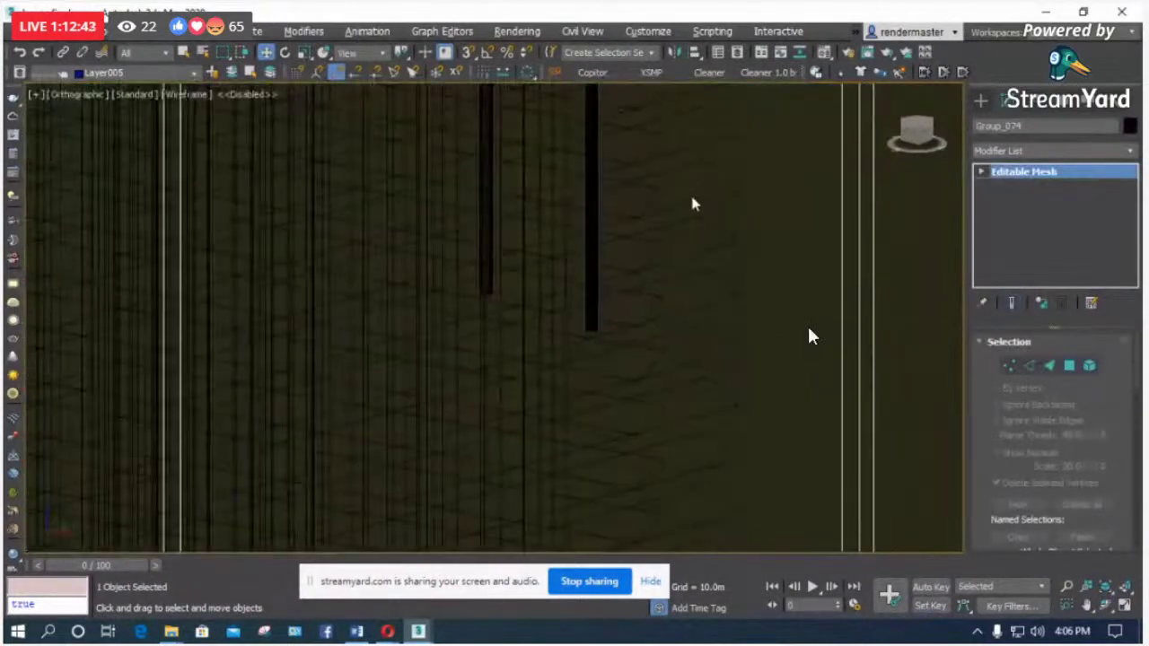
pyautogui.click(700, 200)
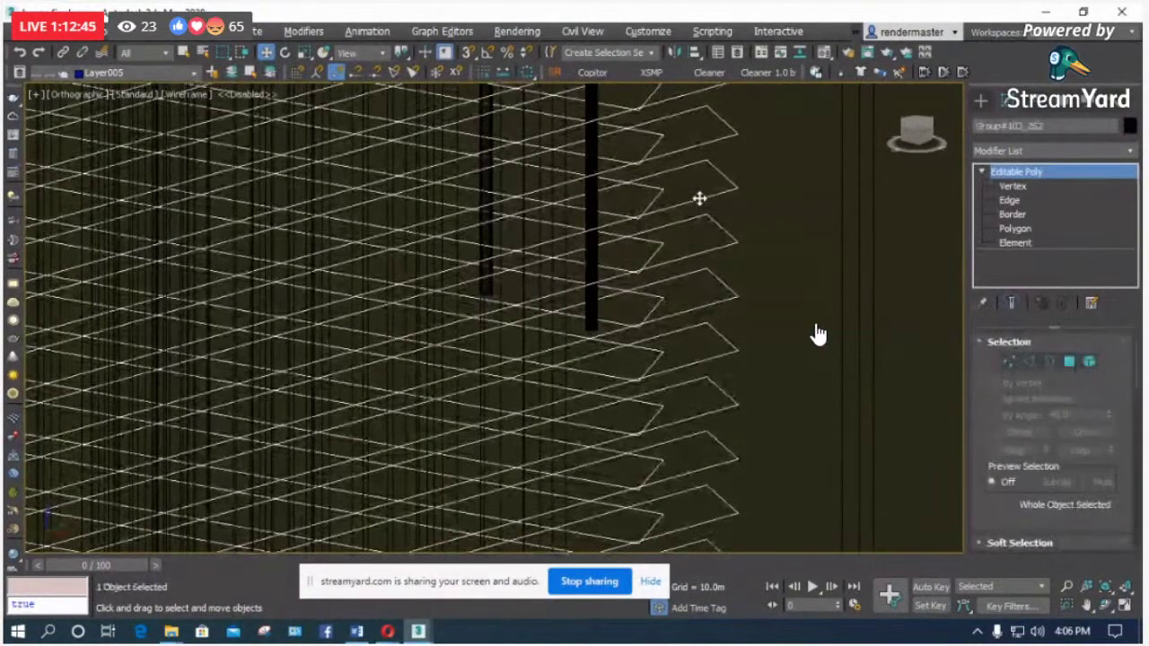
pyautogui.press('F3')
pyautogui.scroll(-5, 817, 334)
pyautogui.scroll(2, 746, 233)
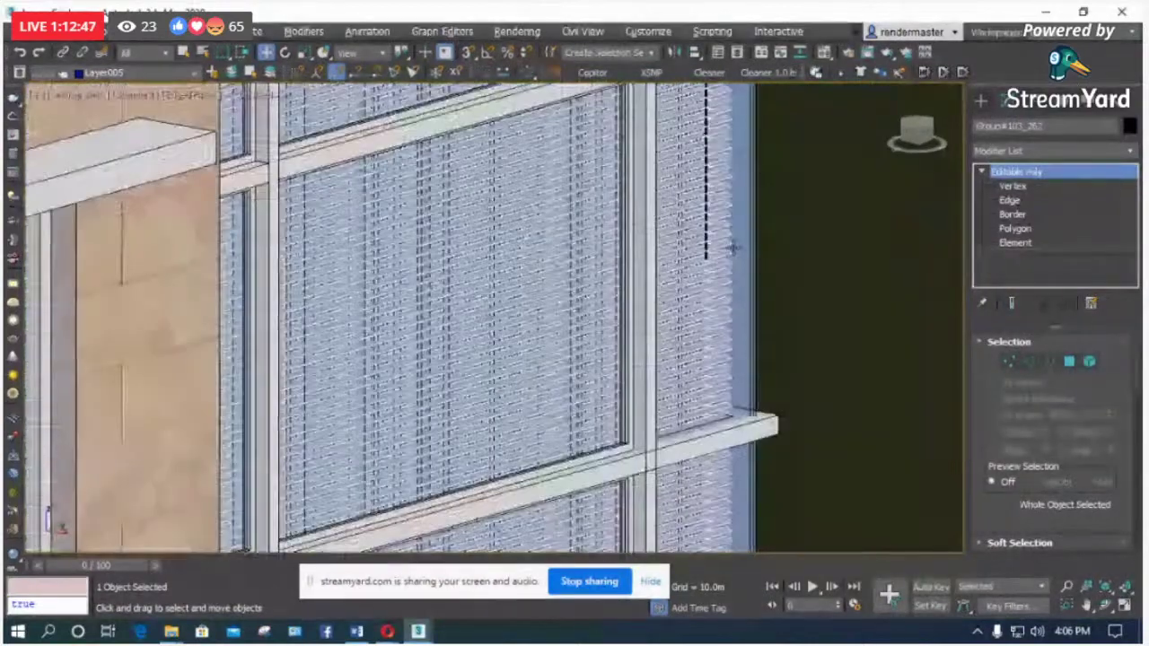
pyautogui.scroll(-3, 795, 201)
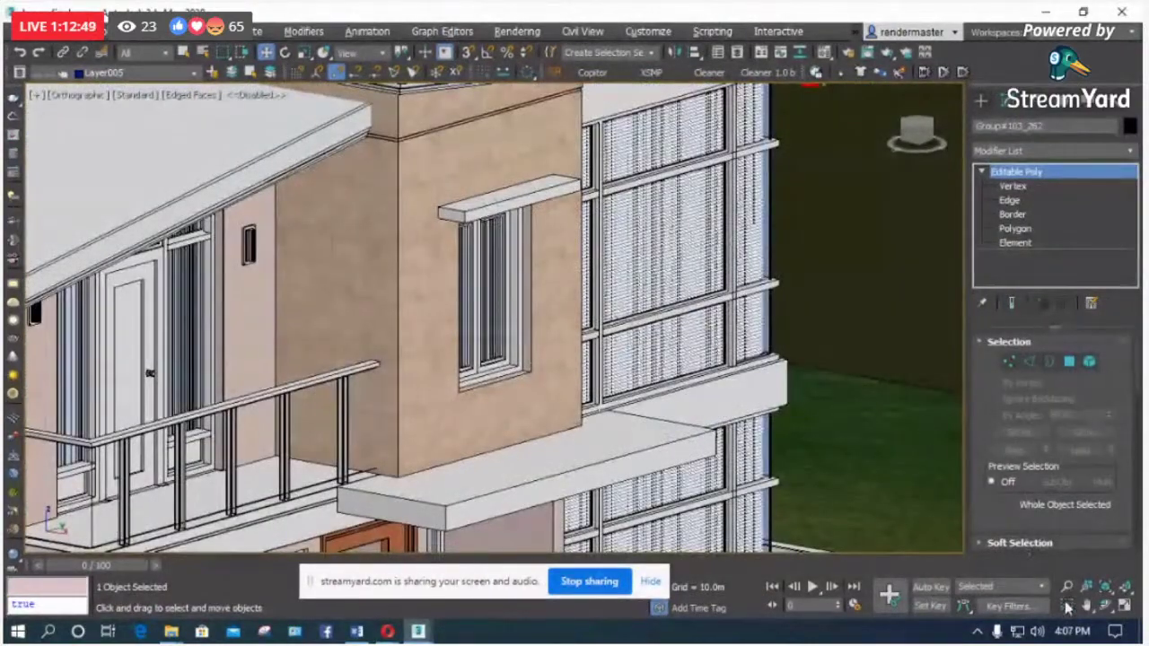
# Step: Orbit to a low, near-frontal view close to the house
pyautogui.click(1103, 604)
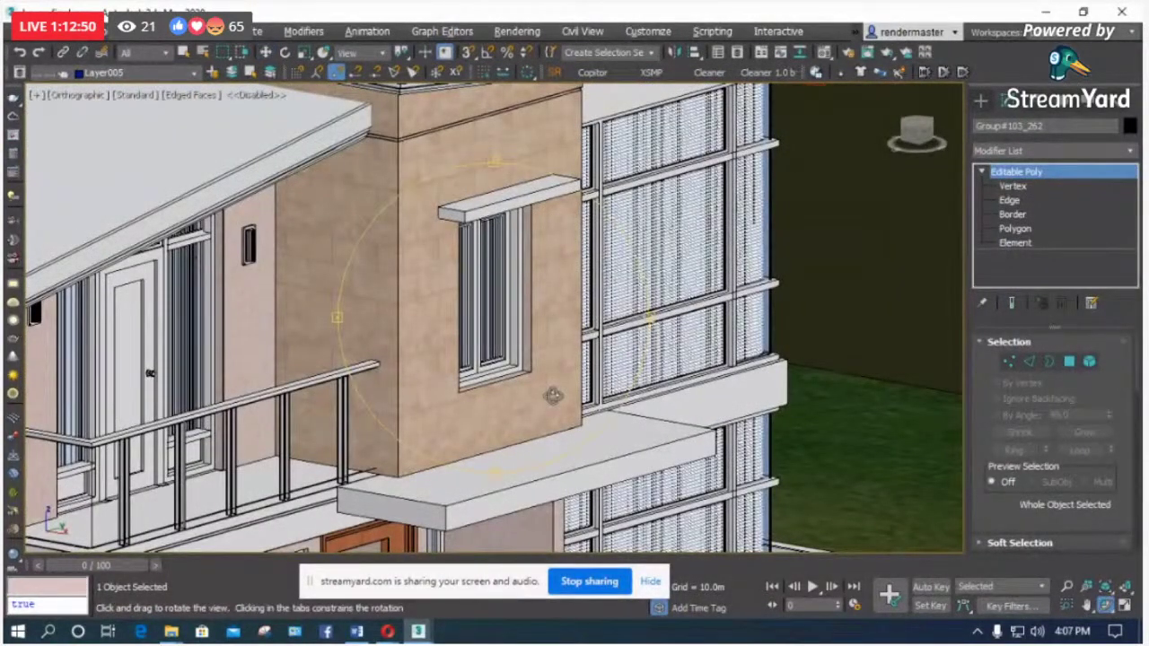
pyautogui.scroll(-5, 553, 395)
pyautogui.moveTo(538, 386); pyautogui.dragTo(444, 358)
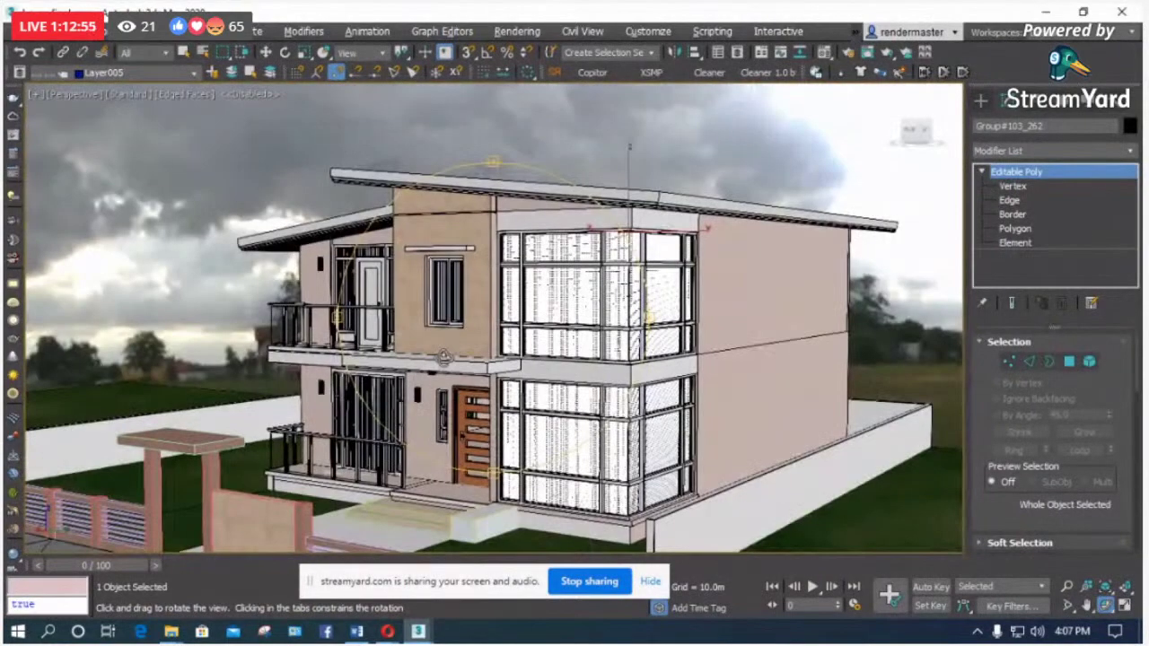
pyautogui.moveTo(553, 347); pyautogui.dragTo(604, 328)
pyautogui.scroll(-3, 593, 310)
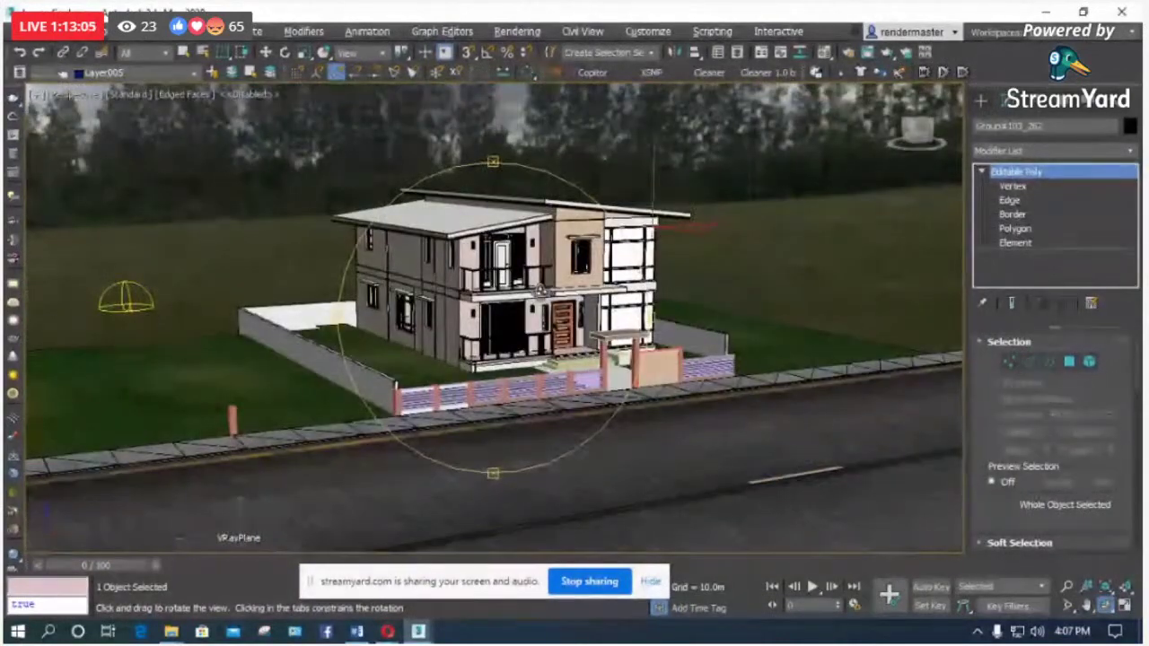
pyautogui.moveTo(541, 295); pyautogui.dragTo(592, 479)
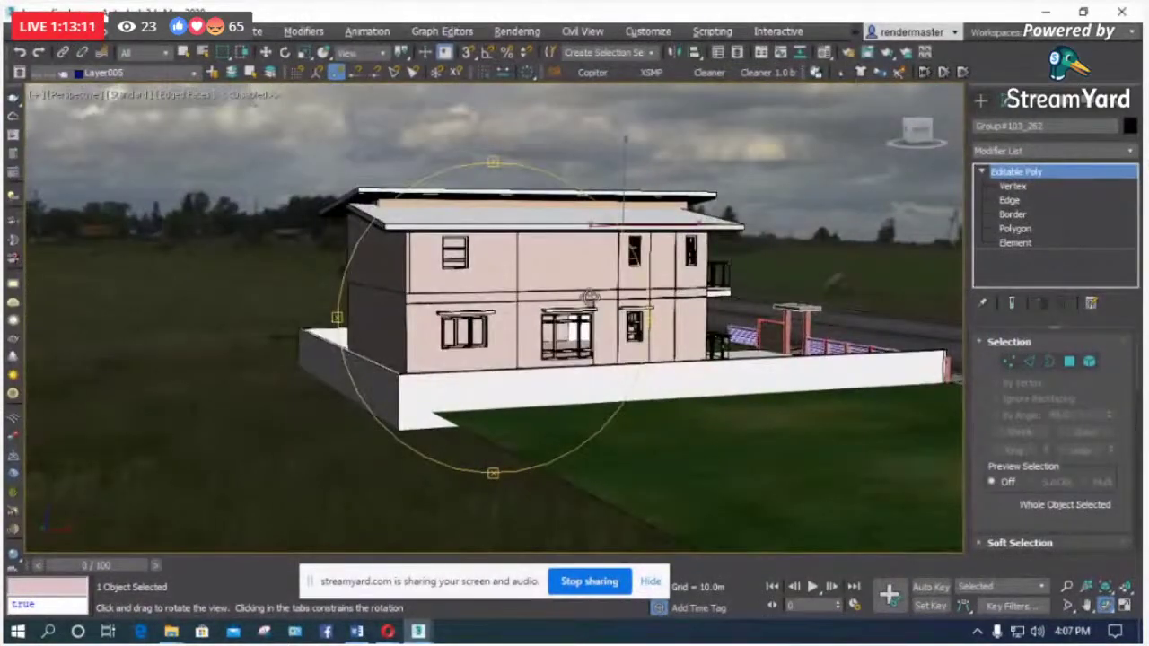
# Step: Look through Camera001 from the camera list and turn on the safe frame with Shift+F
pyautogui.press('c')
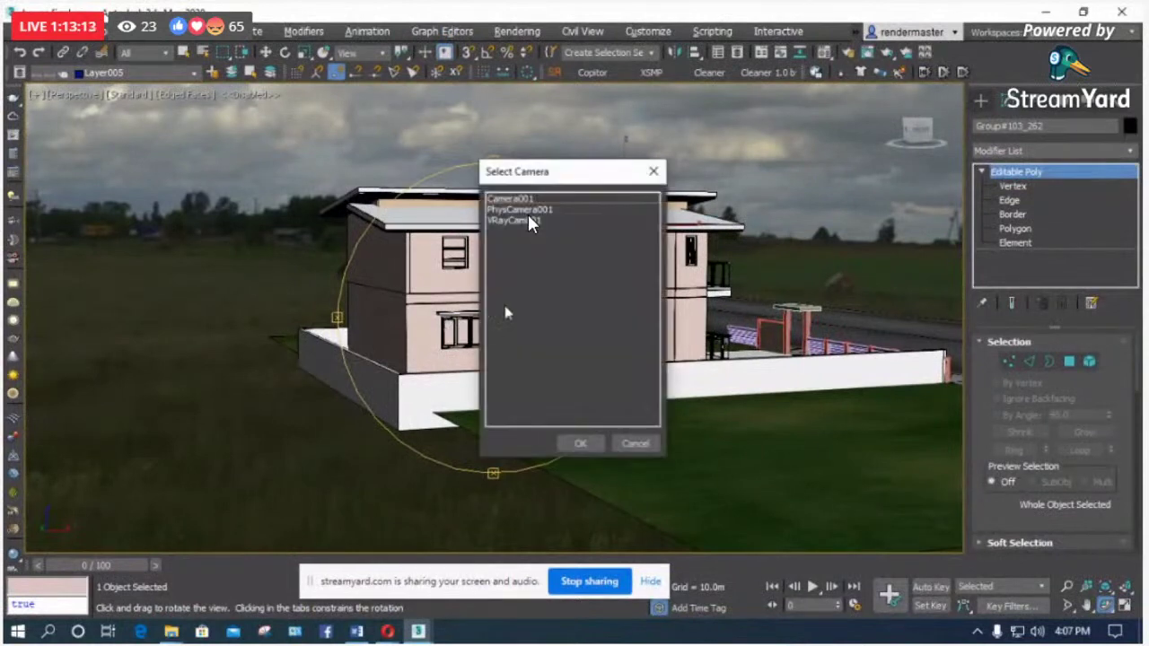
pyautogui.doubleClick(512, 200)
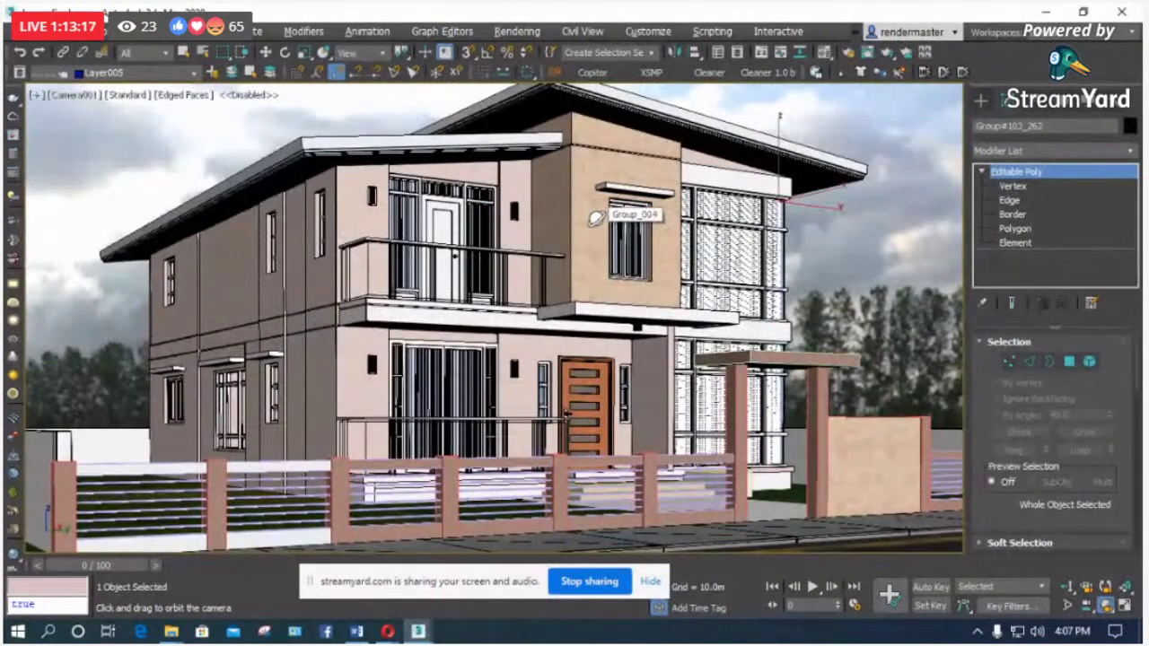
pyautogui.hotkey('shift', 'f')
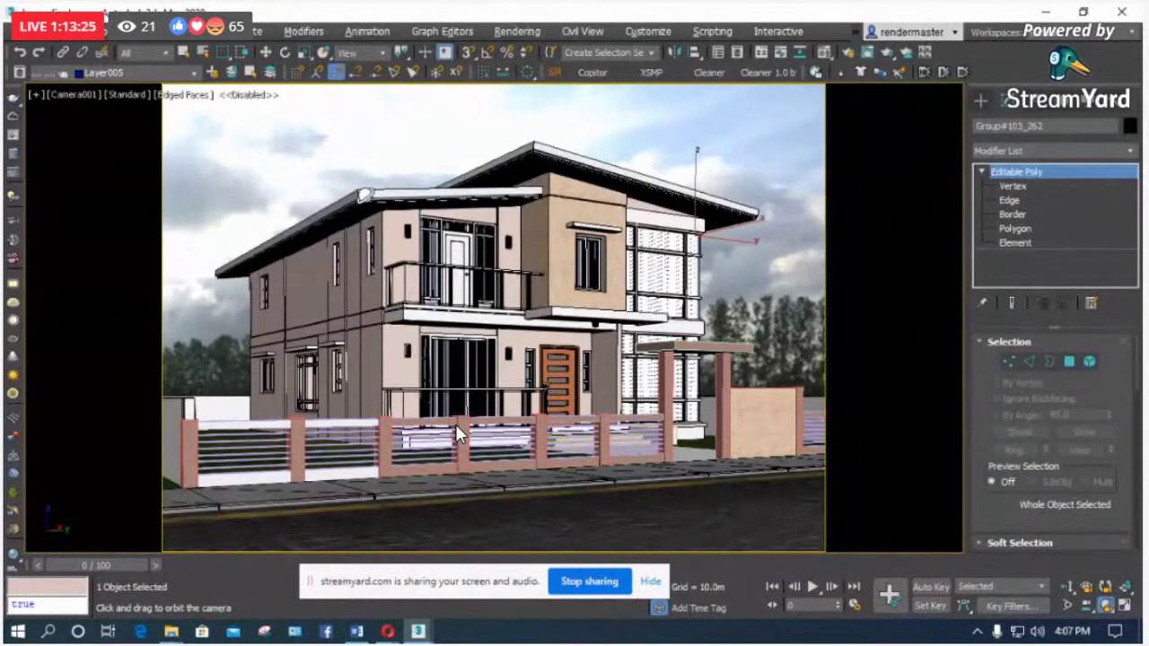
# Step: Apply V-Ray's Exterior quick preset with IM + LC (fast) GI, leaving GI quality at 0%
pyautogui.click(13, 173)
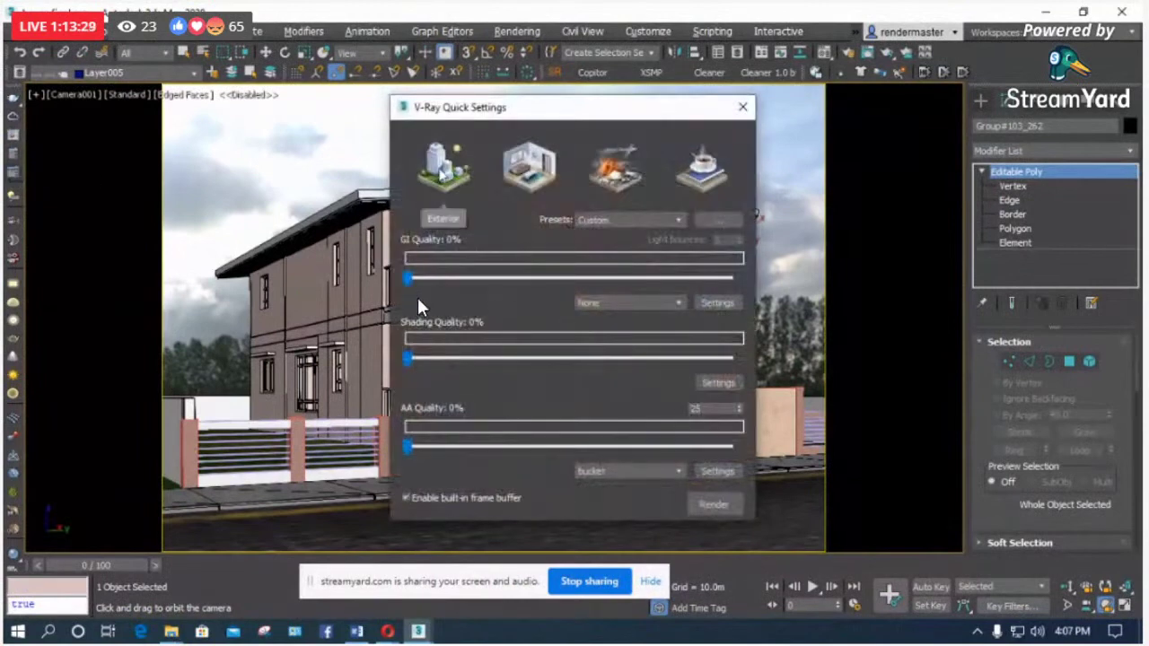
pyautogui.click(440, 175)
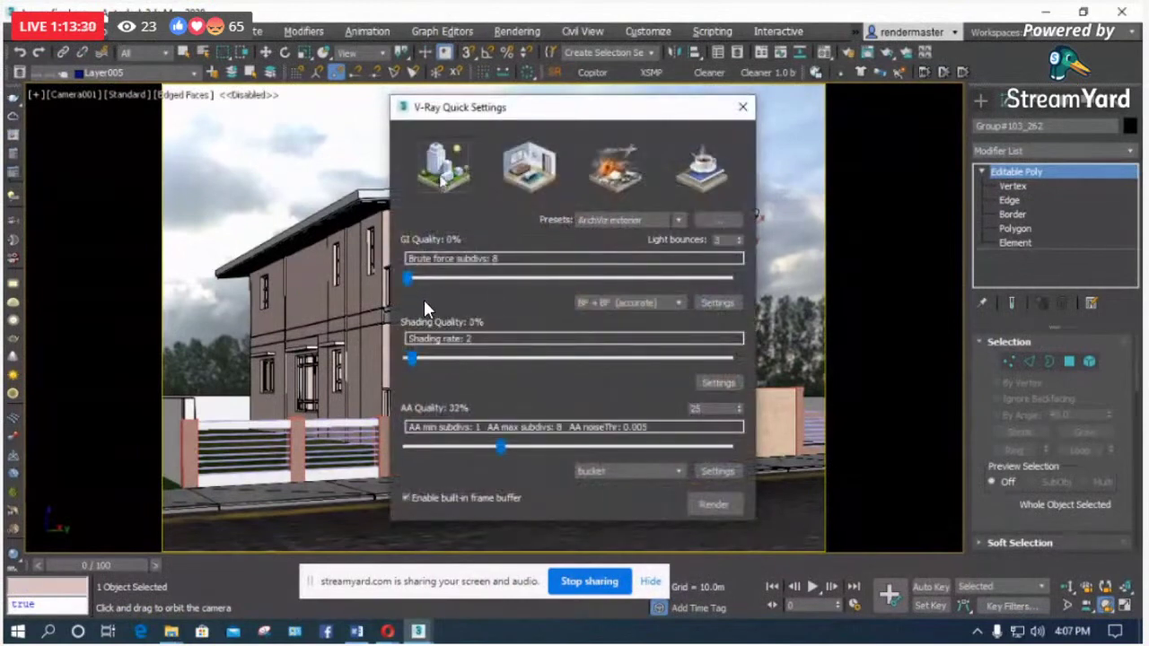
pyautogui.click(672, 303)
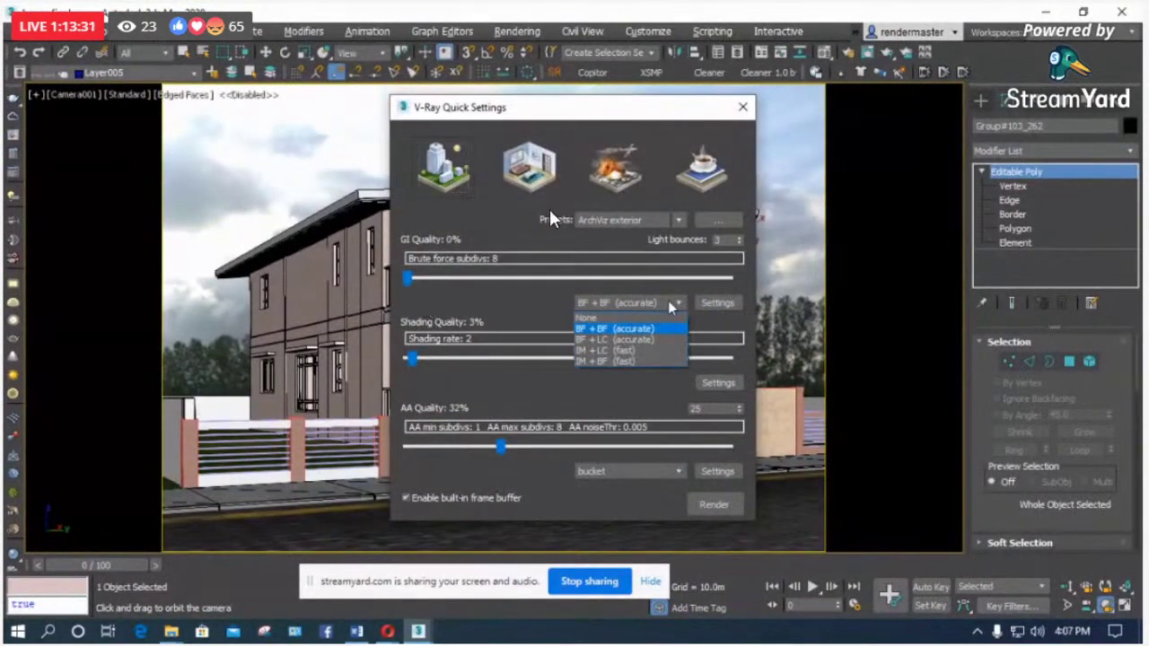
pyautogui.click(640, 351)
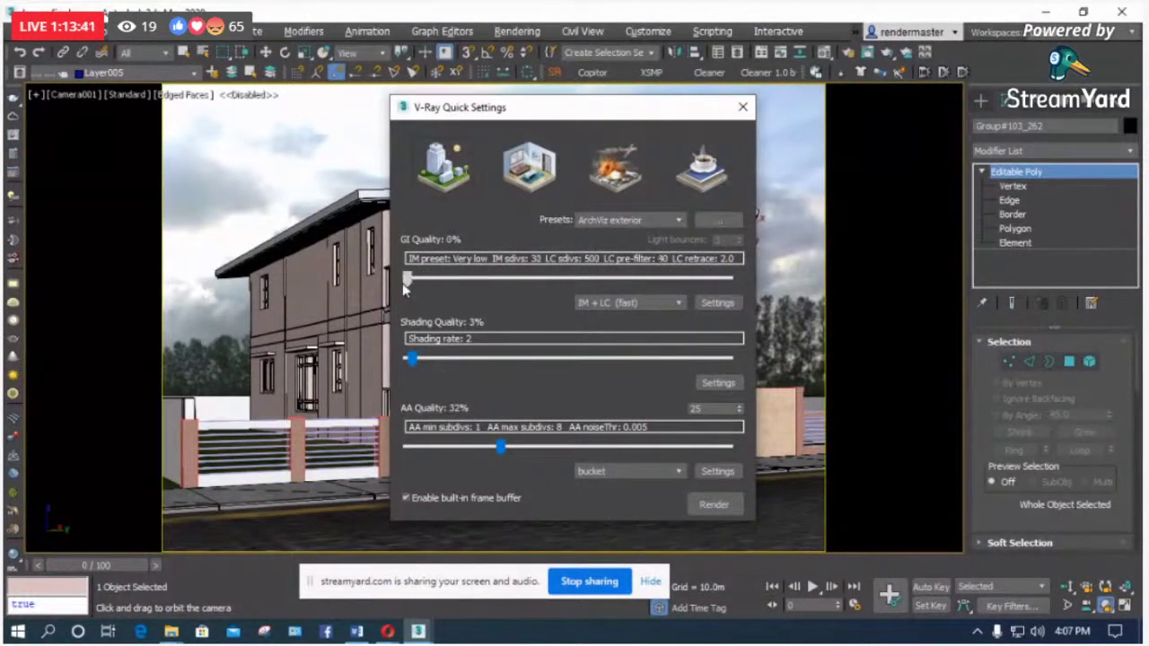
pyautogui.moveTo(418, 285); pyautogui.dragTo(539, 285)
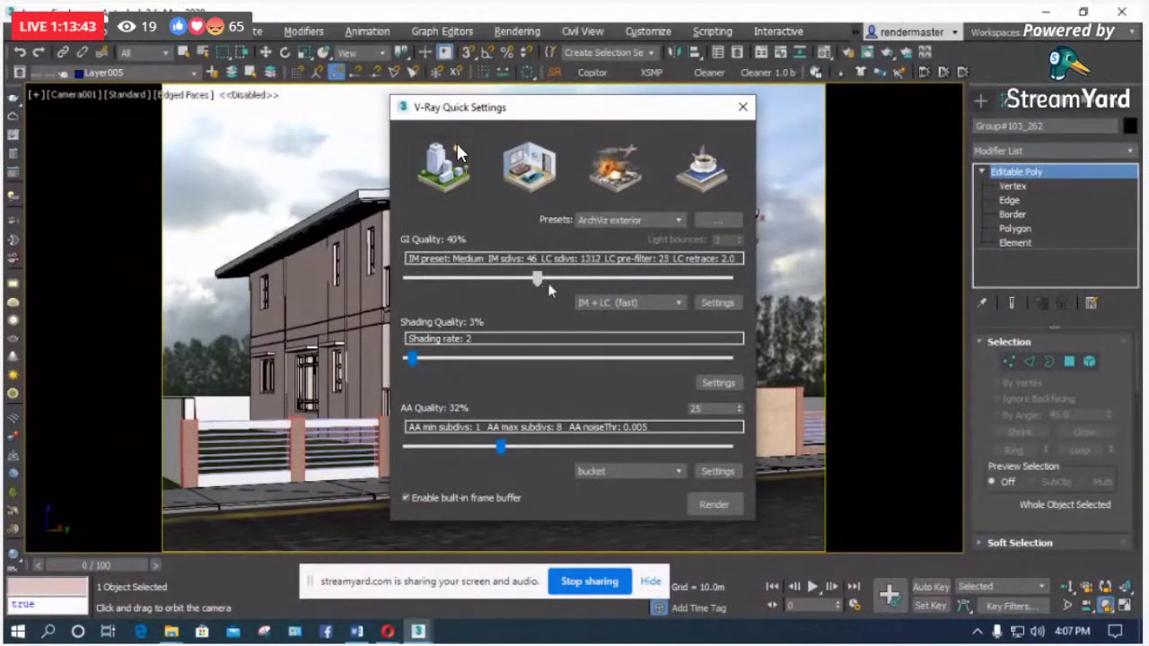
pyautogui.moveTo(693, 289); pyautogui.dragTo(410, 284)
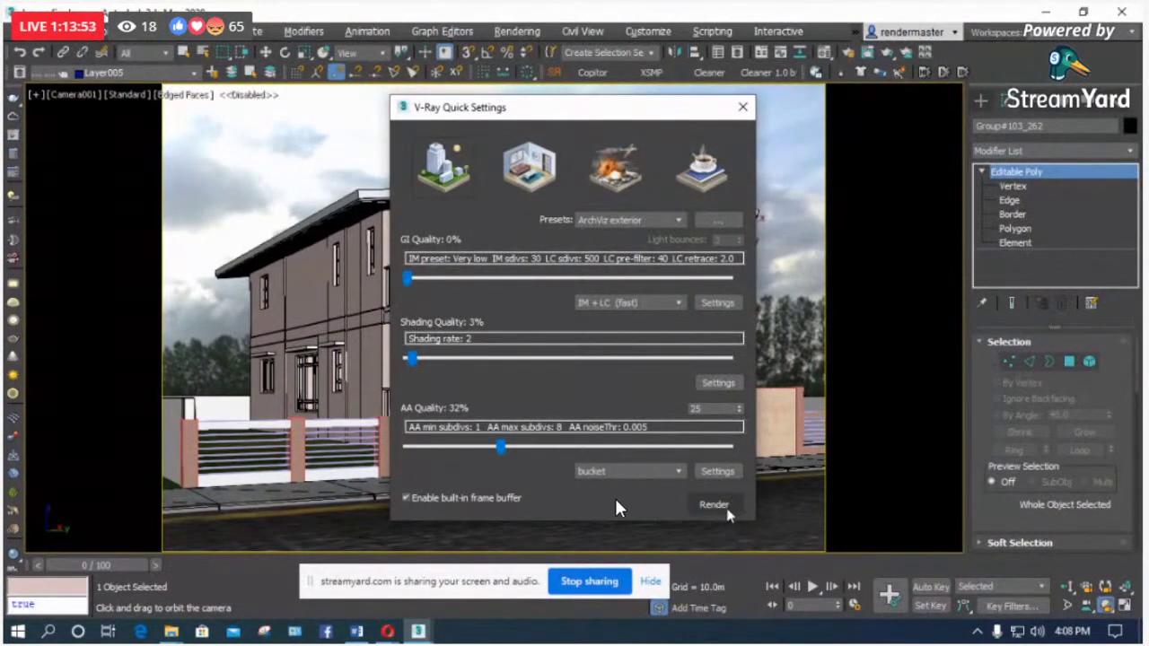
pyautogui.click(743, 107)
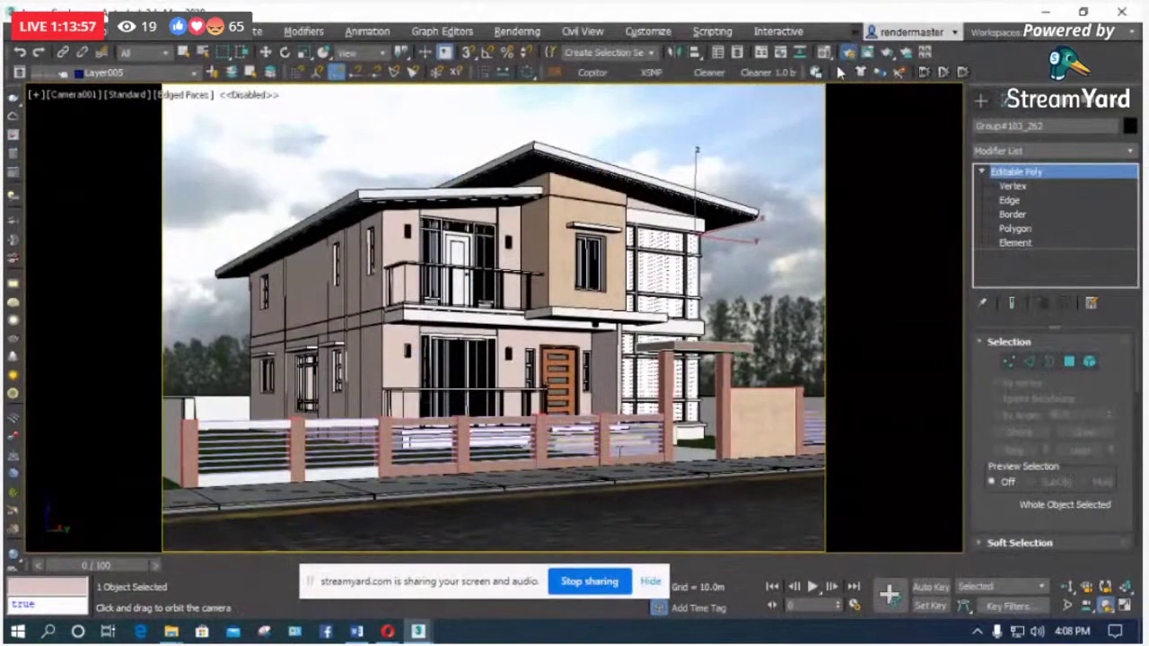
# Step: Confirm the ArchViz exterior preset is kept in Render Setup (F10), then close it
pyautogui.press('F10')
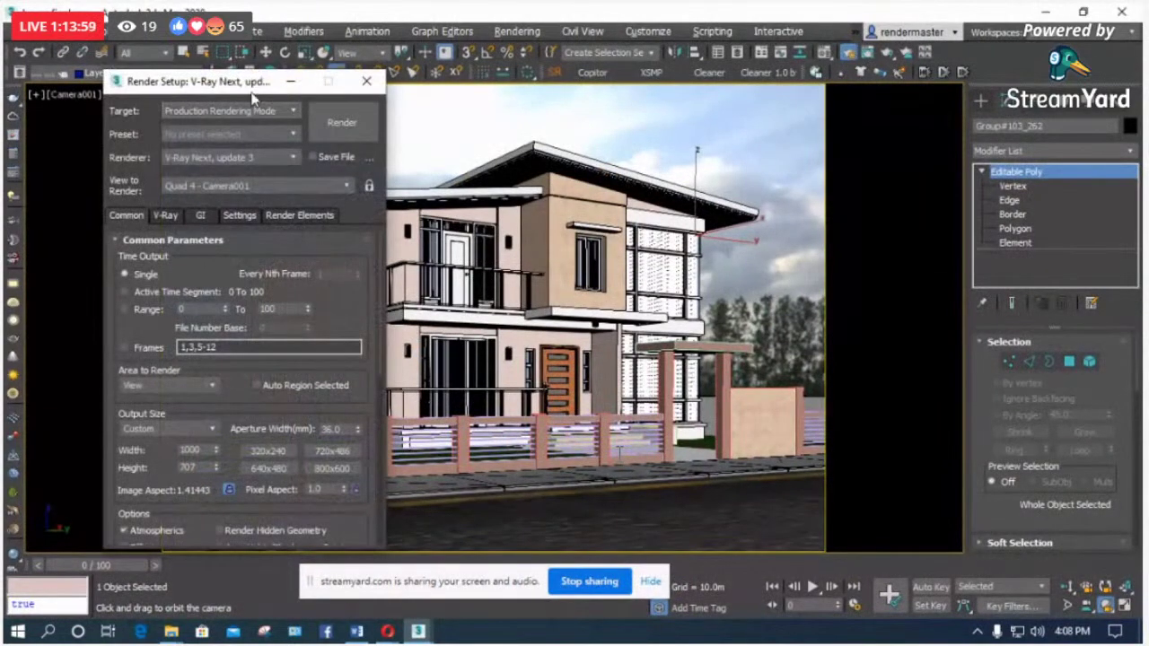
pyautogui.moveTo(252, 86); pyautogui.dragTo(634, 87)
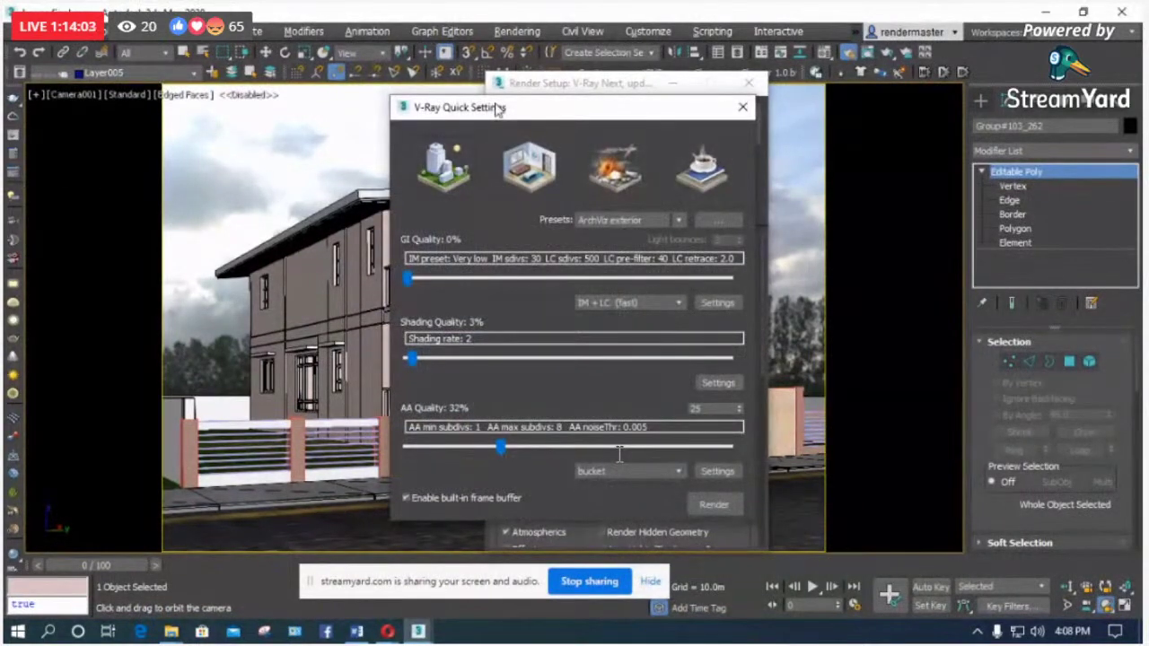
pyautogui.moveTo(492, 106); pyautogui.dragTo(179, 97)
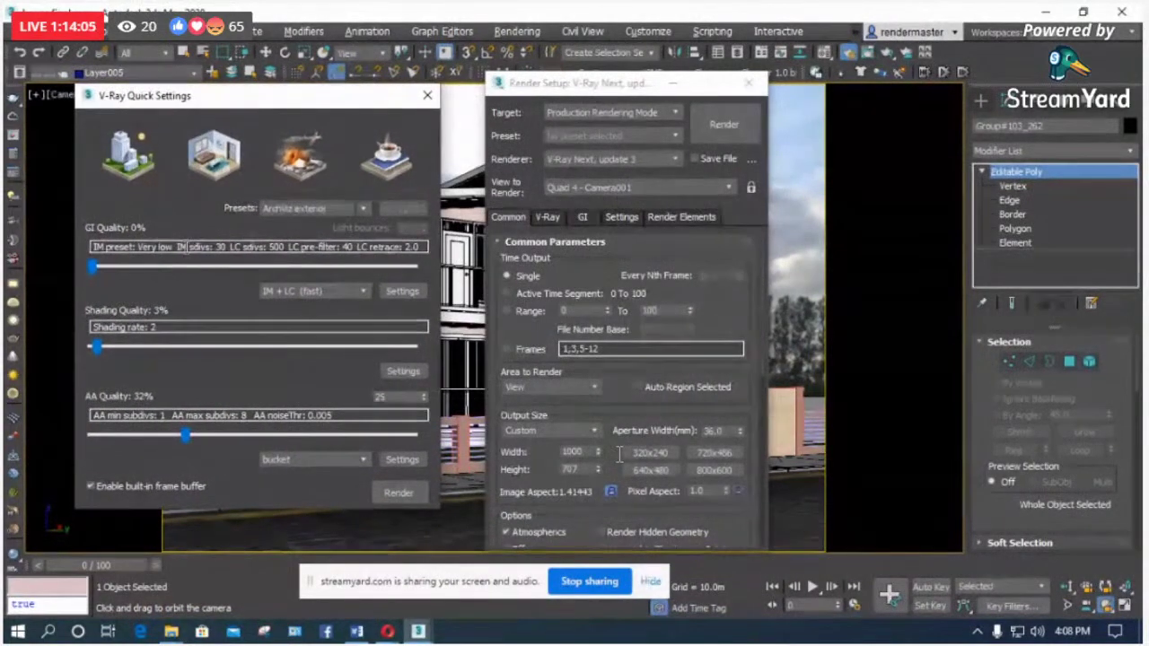
pyautogui.moveTo(610, 88); pyautogui.dragTo(715, 87)
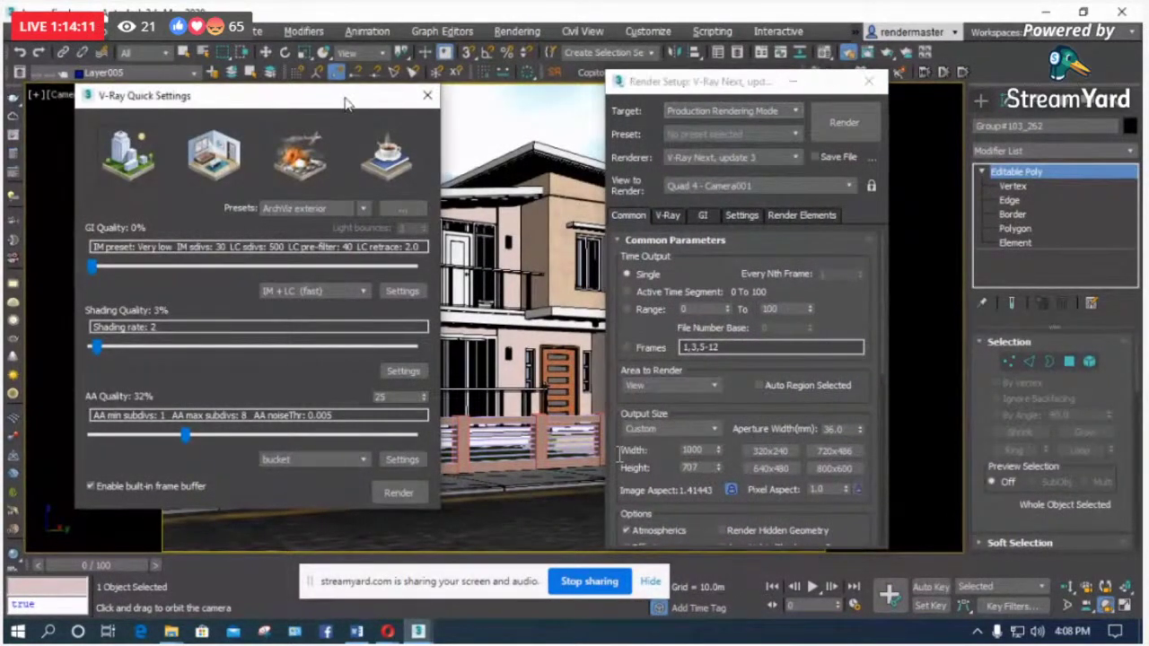
pyautogui.moveTo(269, 95); pyautogui.dragTo(460, 58)
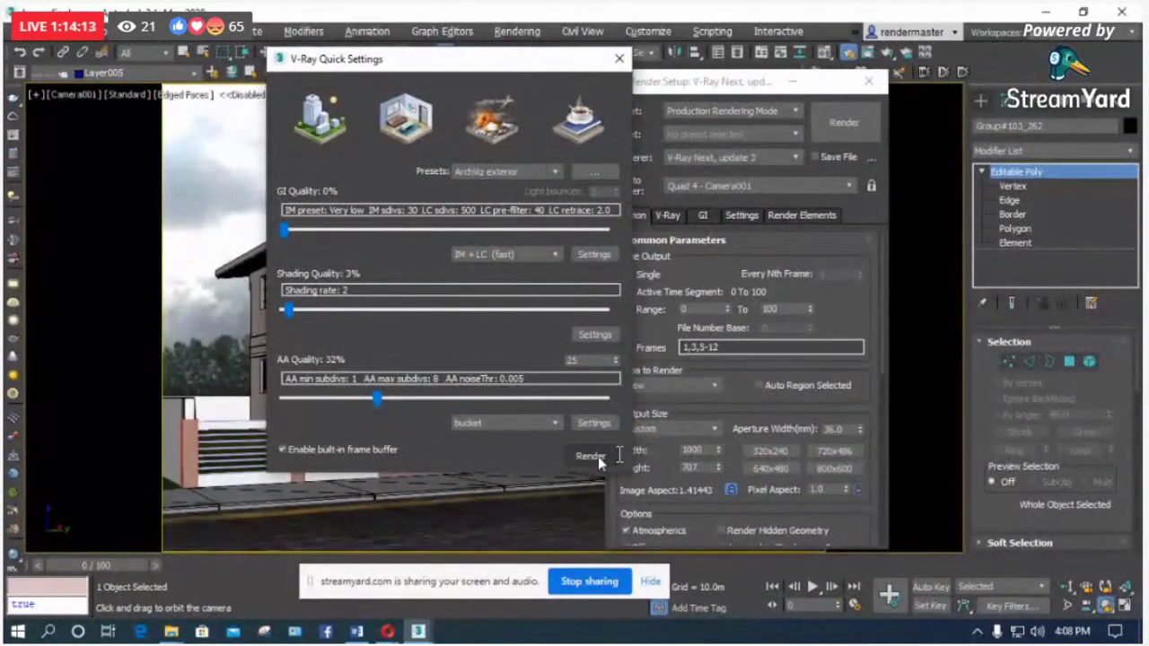
pyautogui.moveTo(711, 81); pyautogui.dragTo(801, 60)
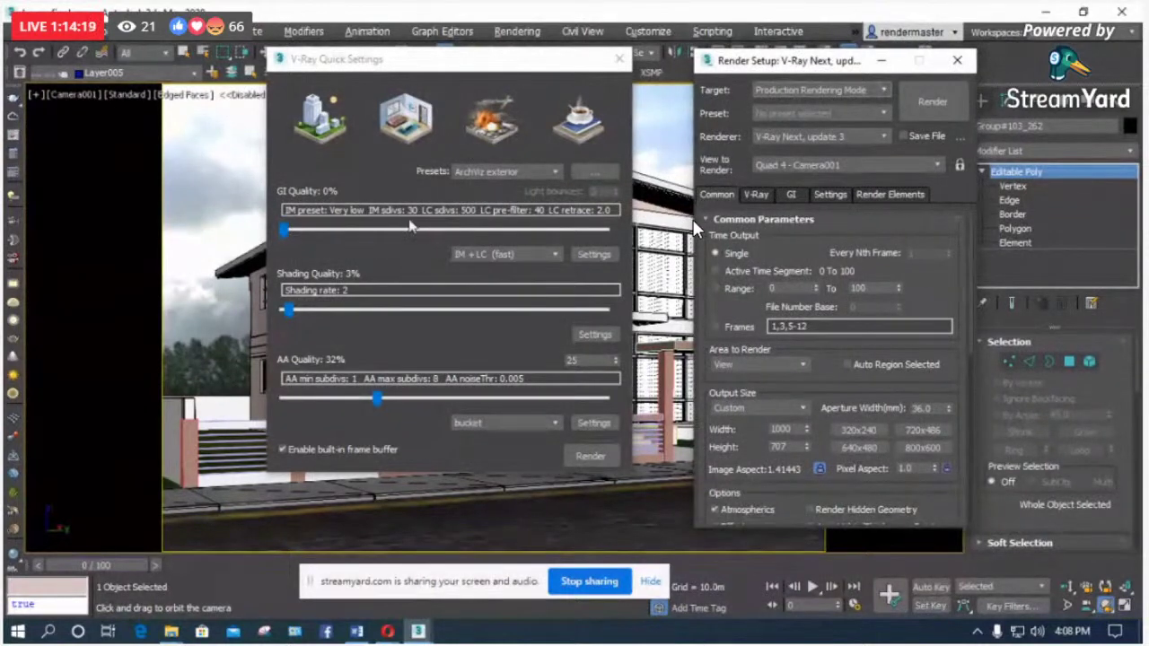
pyautogui.click(511, 173)
pyautogui.click(400, 259)
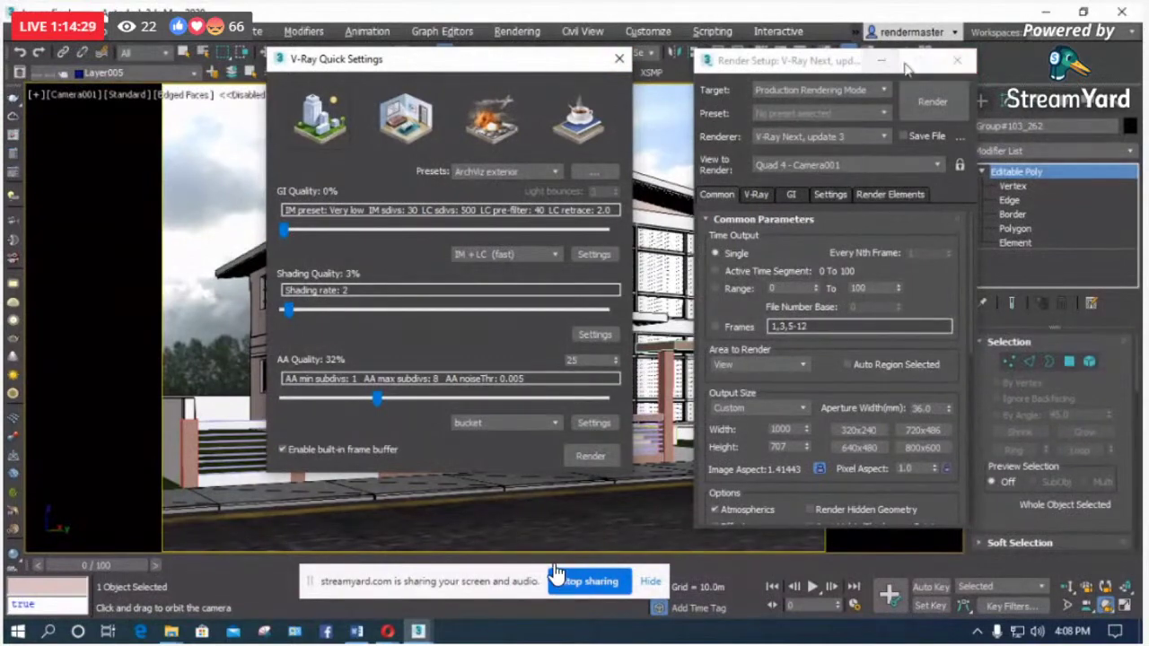
pyautogui.click(957, 62)
pyautogui.moveTo(545, 61); pyautogui.dragTo(894, 50)
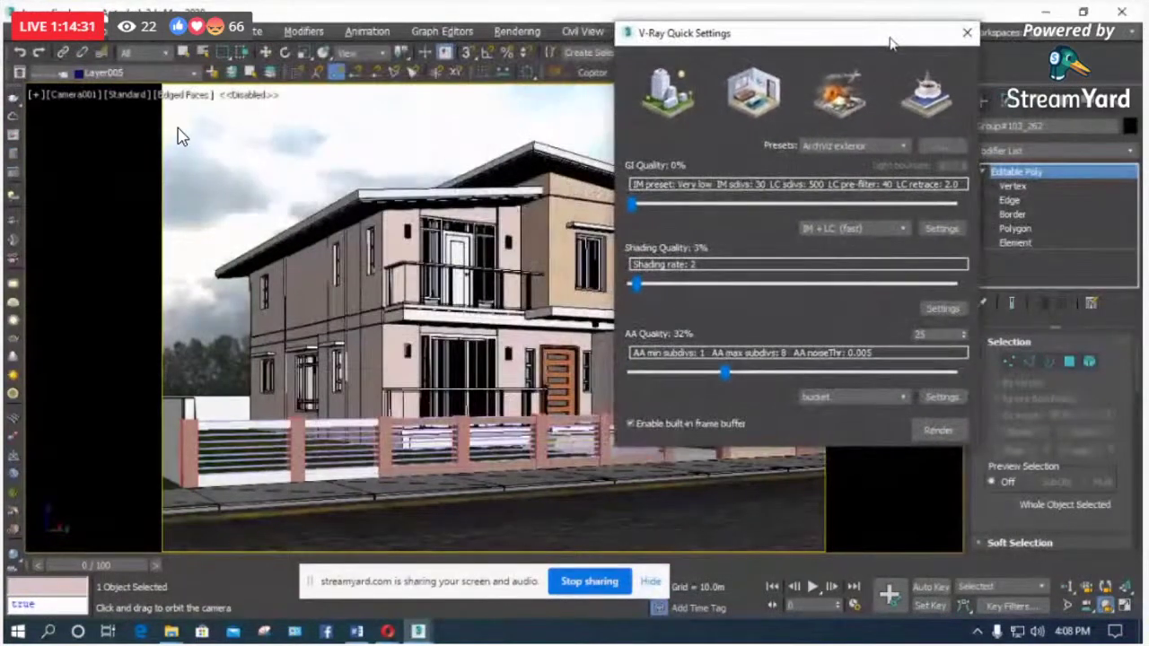
# Step: Launch a render of the camera view and return to the main scene
pyautogui.click(941, 431)
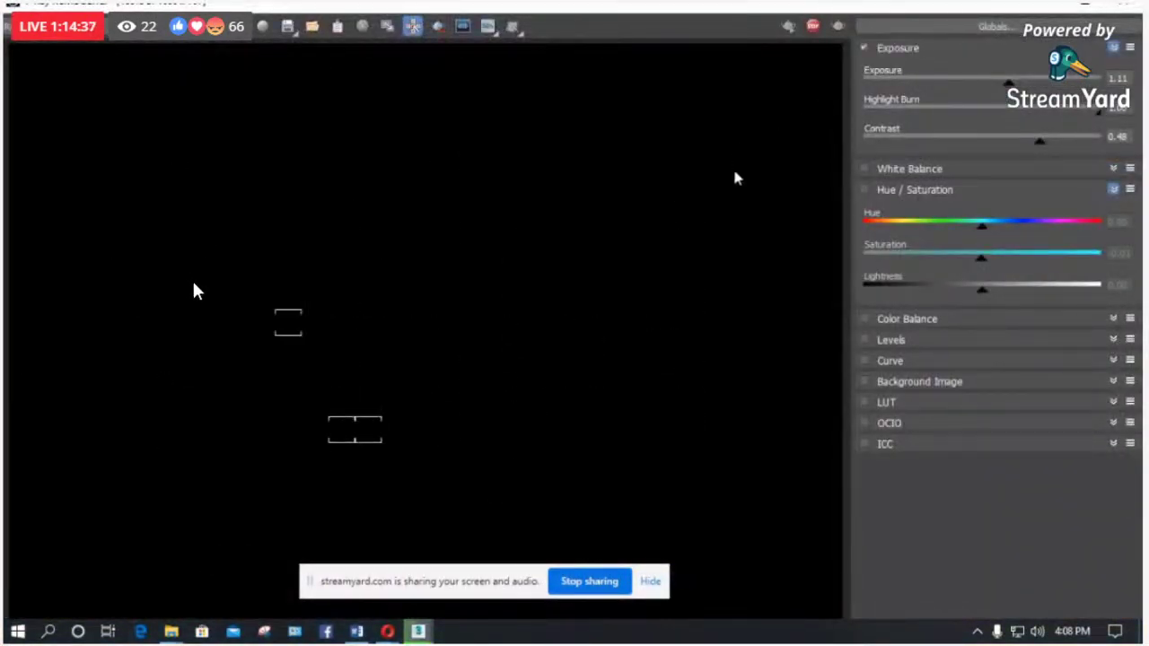
pyautogui.scroll(-2, 665, 224)
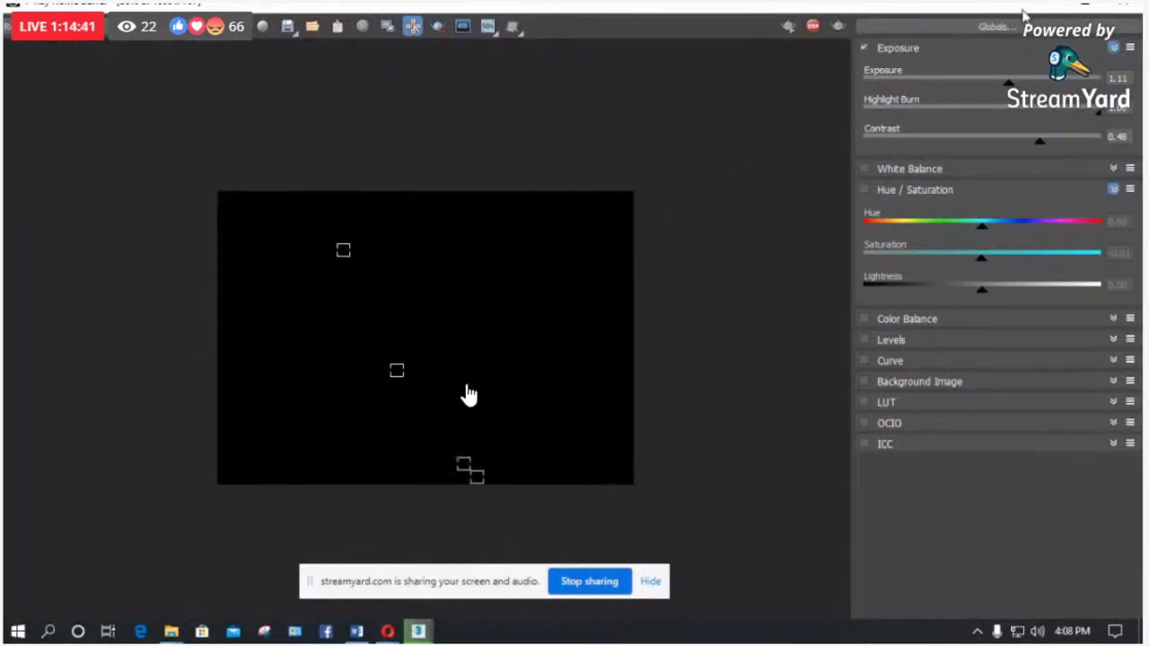
pyautogui.hotkey('alt', 'Tab')
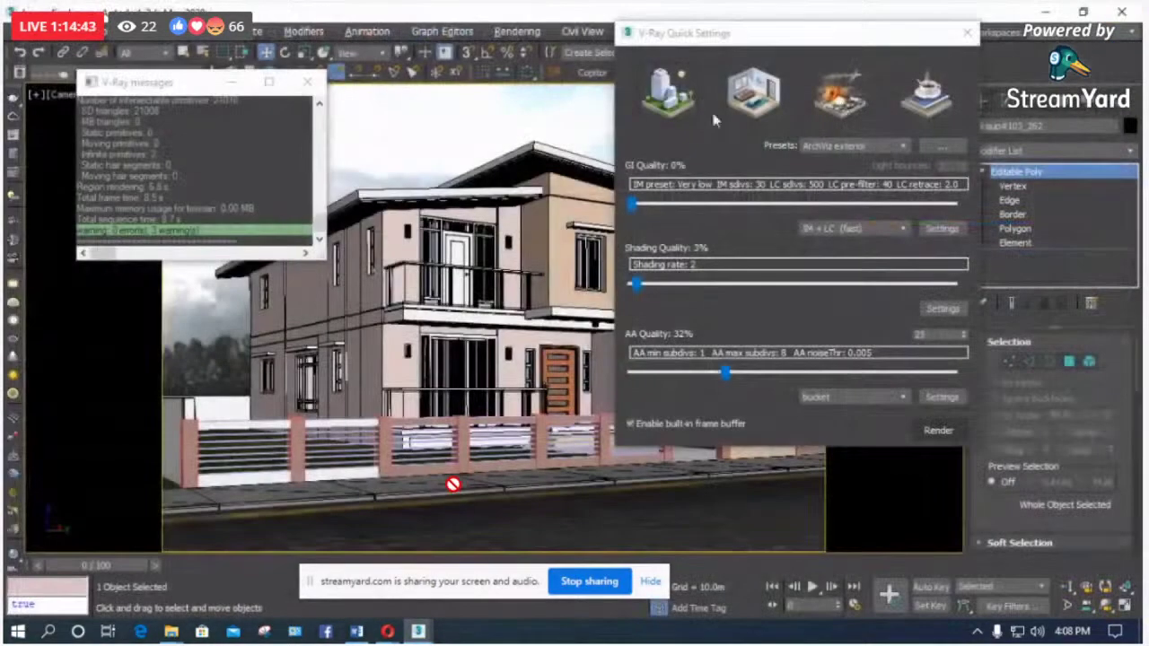
pyautogui.click(454, 481)
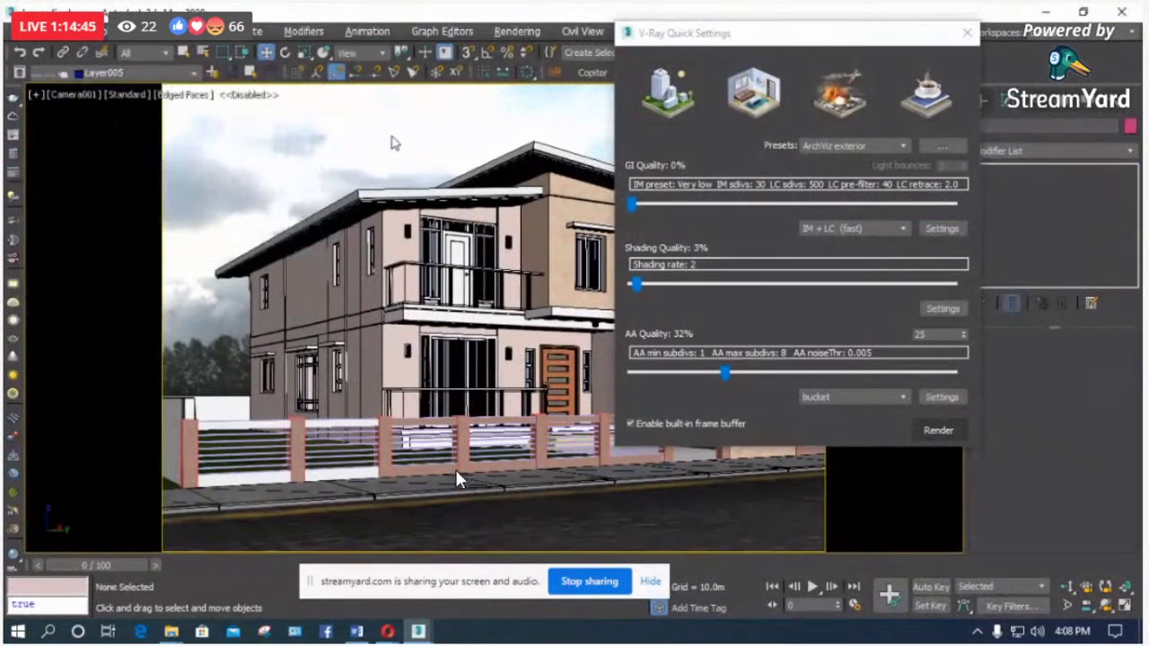
pyautogui.press('Escape')
# Step: In a wireframe Top view, select the VRayLight dome and check its Multiplier value
pyautogui.press('t')
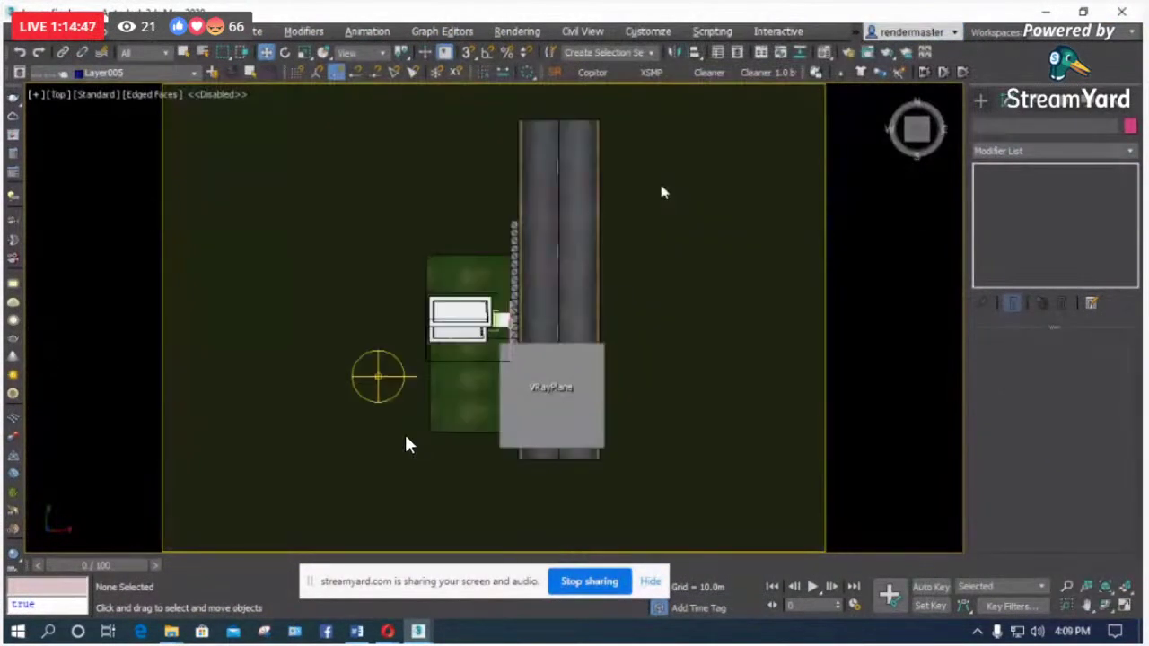
pyautogui.press('F3')
pyautogui.scroll(3, 341, 470)
pyautogui.hotkey('ctrl', 'z')
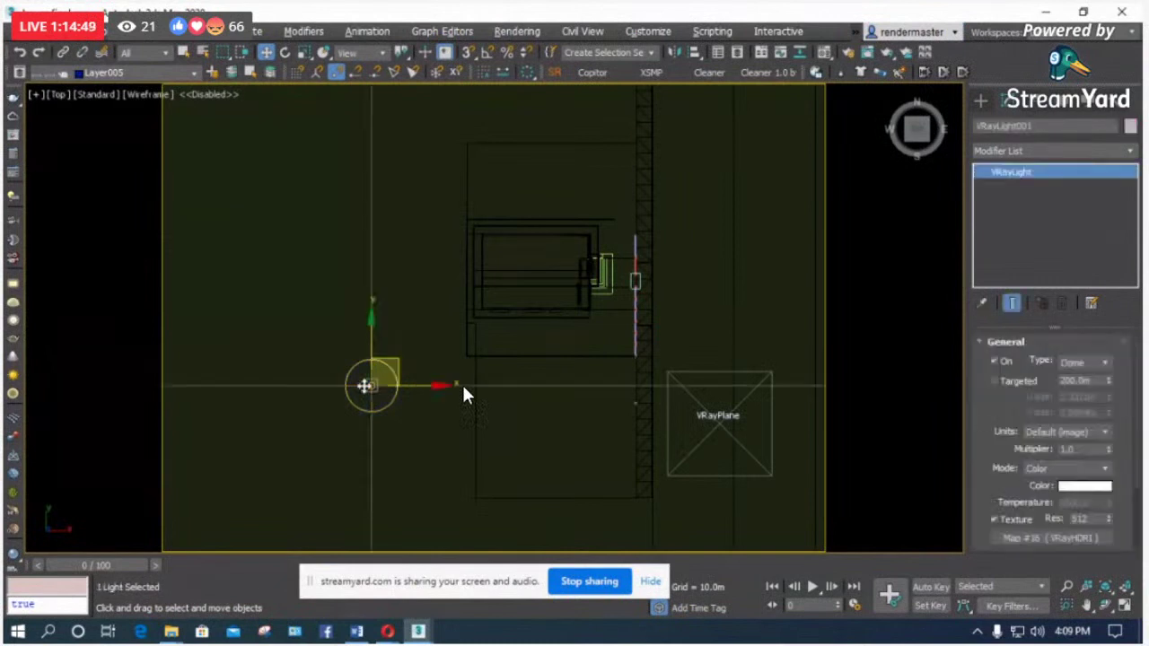
pyautogui.doubleClick(1084, 448)
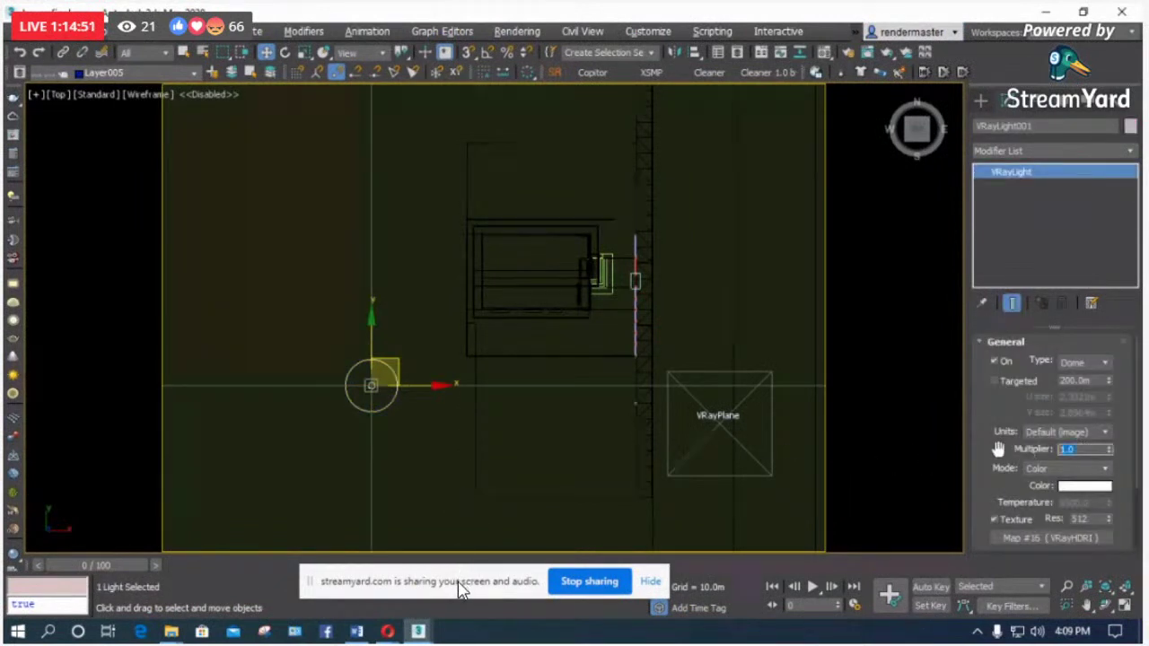
pyautogui.click(680, 325)
# Step: Look through Camera001, start a render, then cancel it and close the messages
pyautogui.press('c')
pyautogui.click(536, 205)
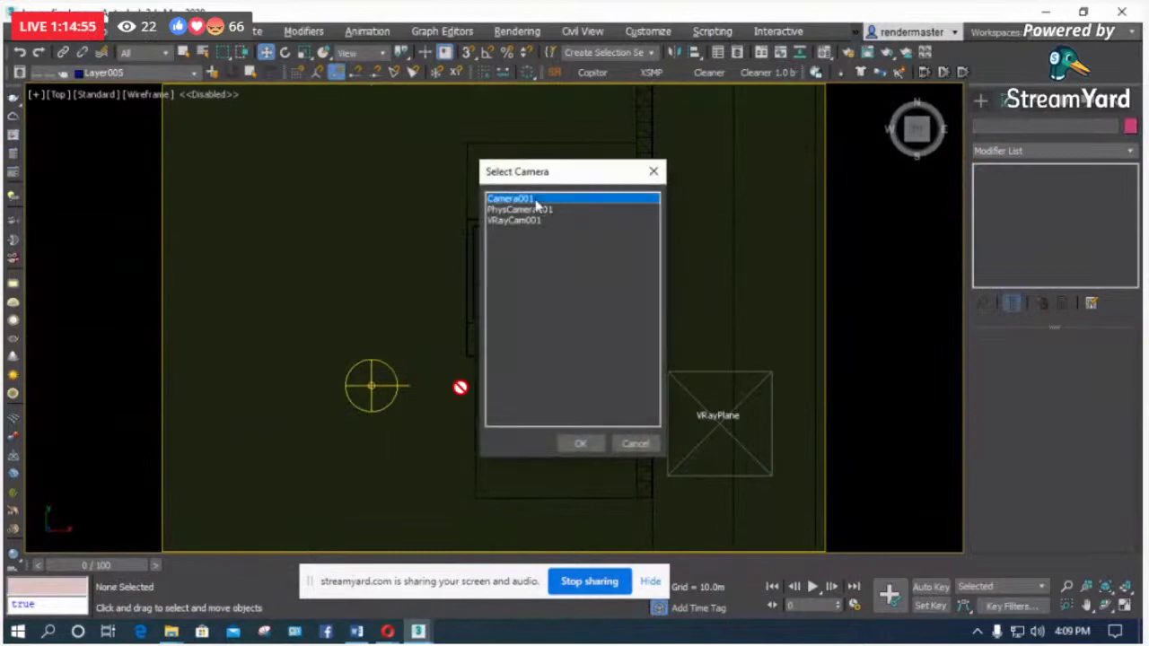
pyautogui.doubleClick(536, 205)
pyautogui.click(887, 52)
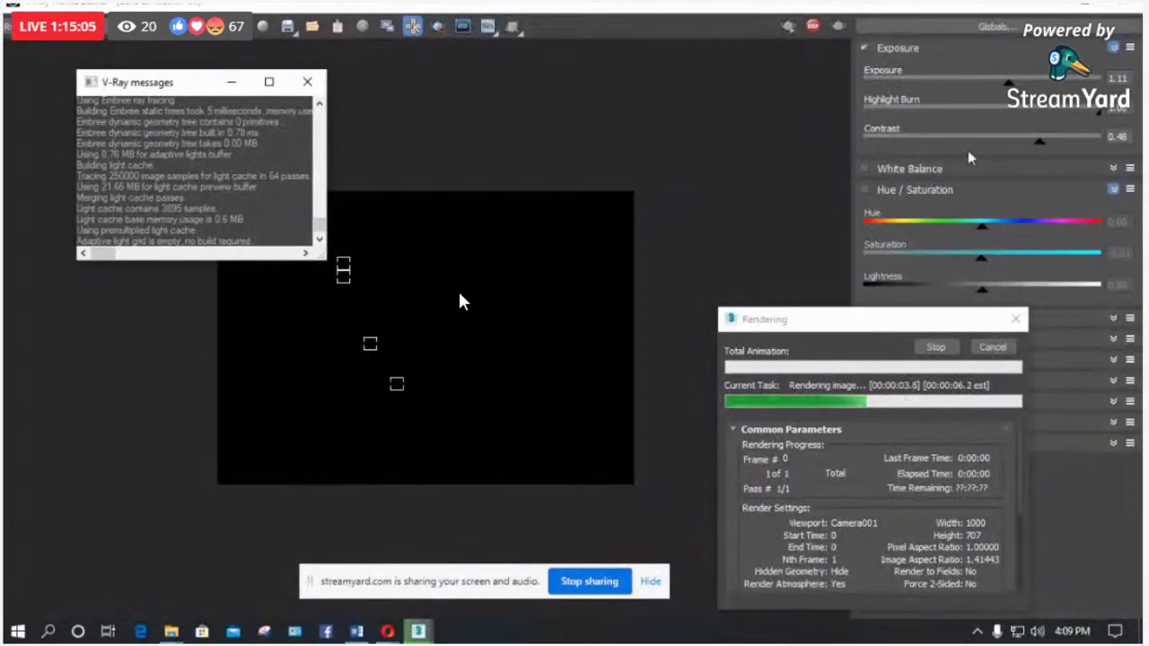
pyautogui.click(997, 348)
pyautogui.click(307, 82)
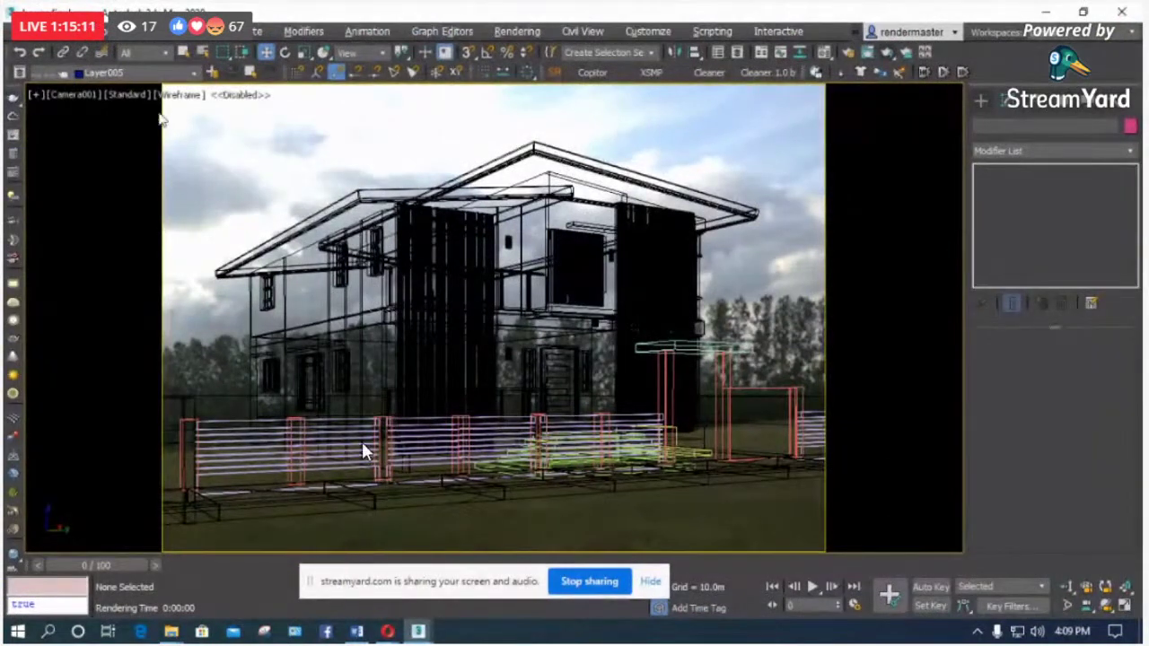
# Step: Switch to PhysCamera001, render it with Shift+Q, and close the V-Ray messages
pyautogui.press('c')
pyautogui.press('Down')
pyautogui.press('Return')
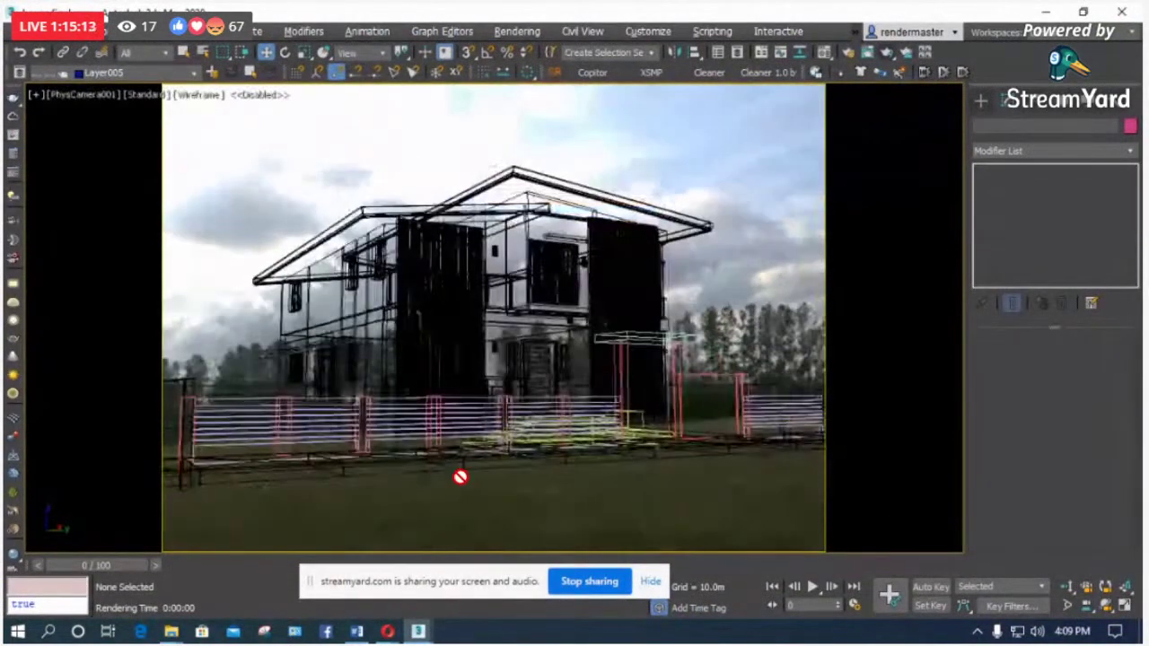
pyautogui.hotkey('shift', 'q')
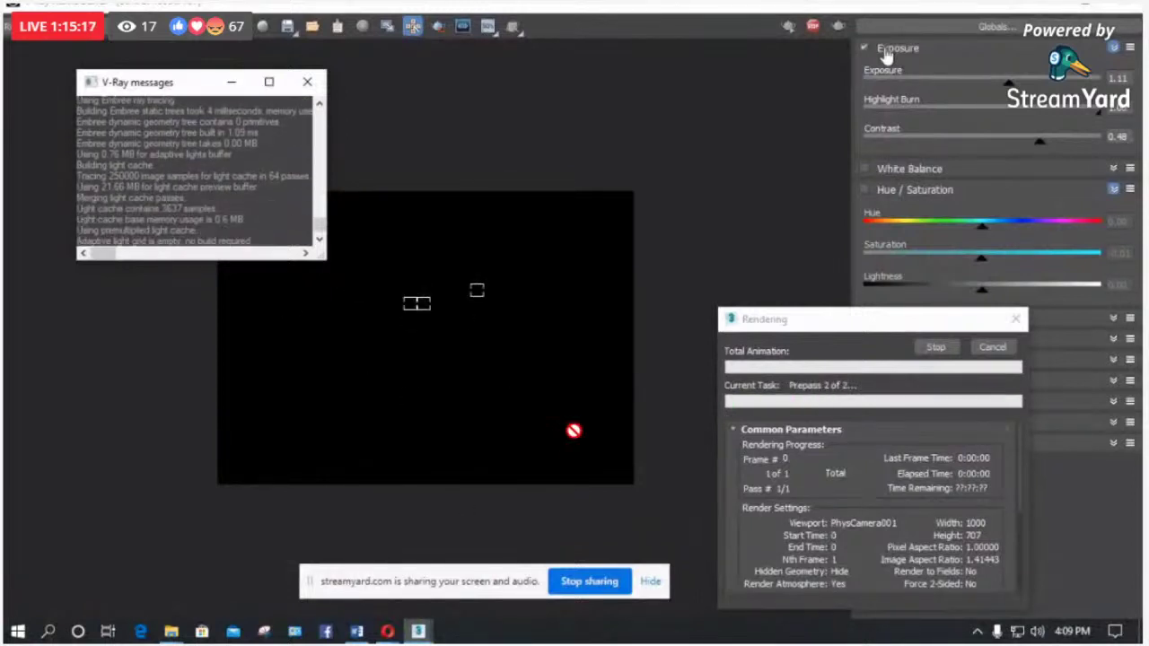
pyautogui.click(310, 83)
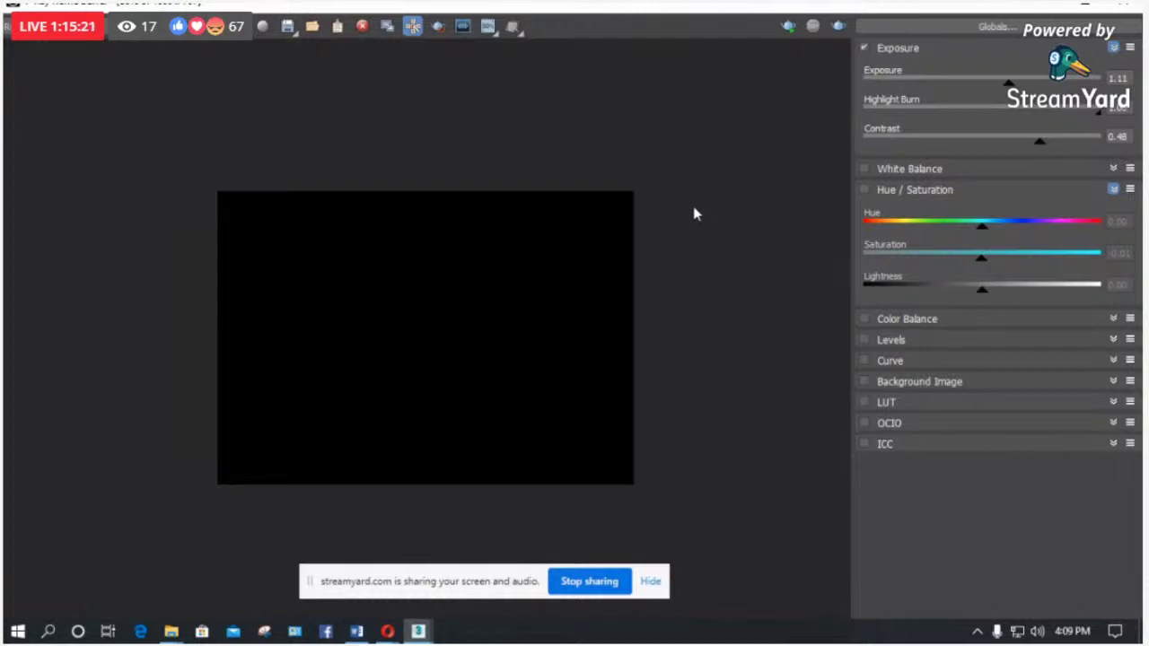
# Step: Select Camera001 in the Top and Front views, then look through Camera001
pyautogui.hotkey('alt', 'Tab')
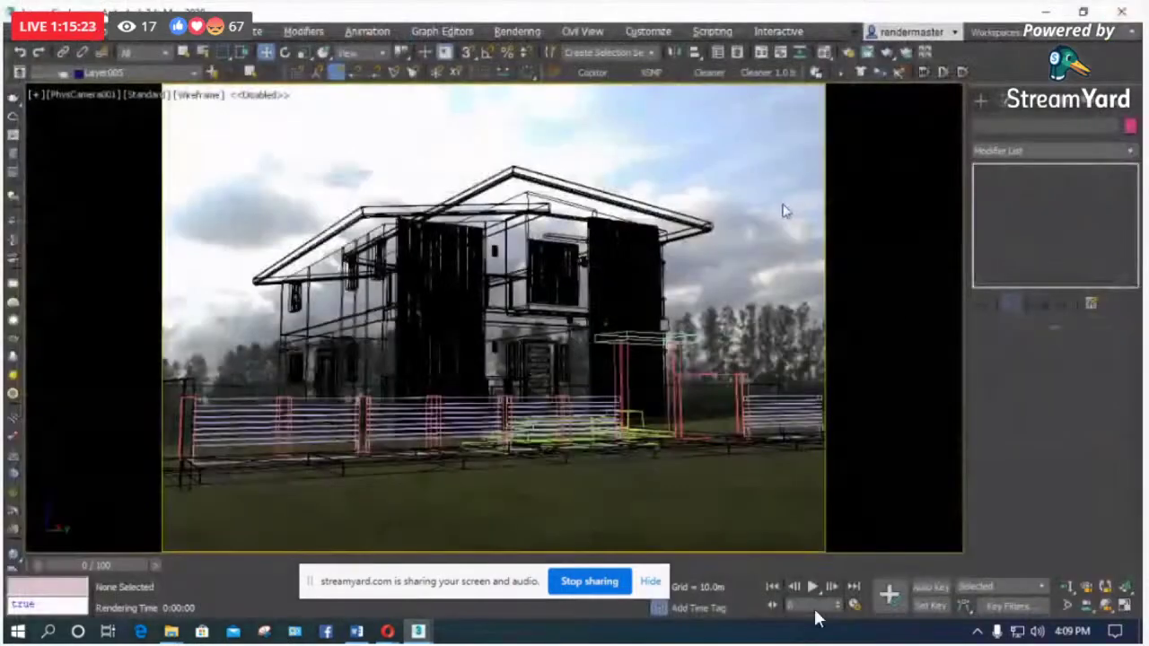
pyautogui.press('t')
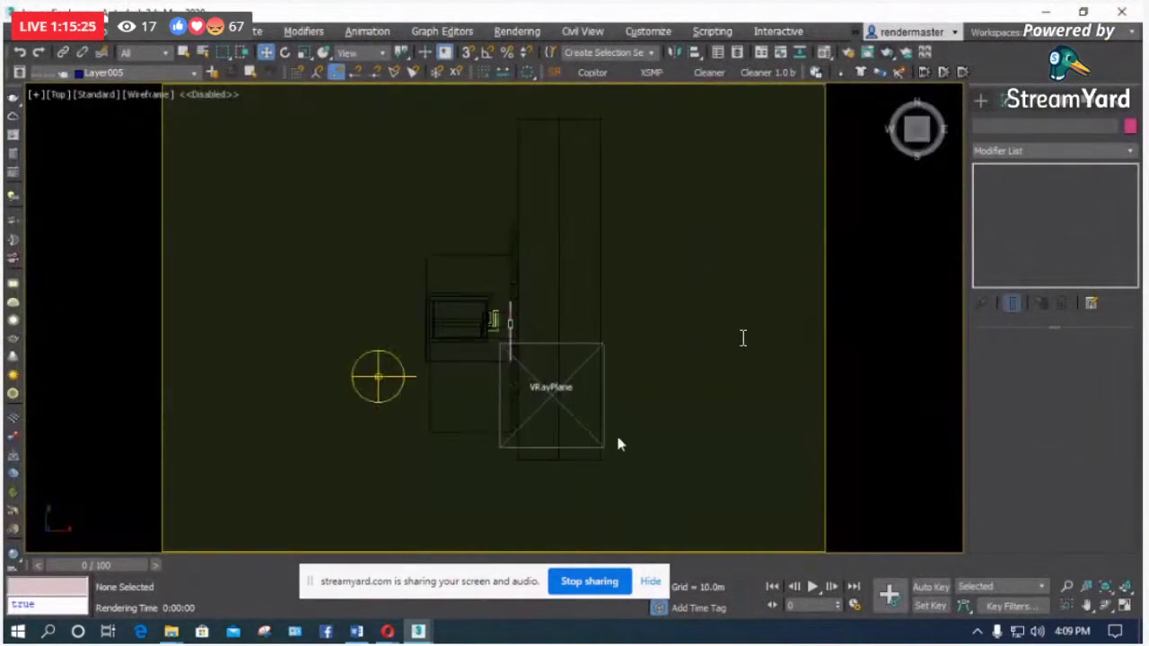
pyautogui.scroll(4, 539, 452)
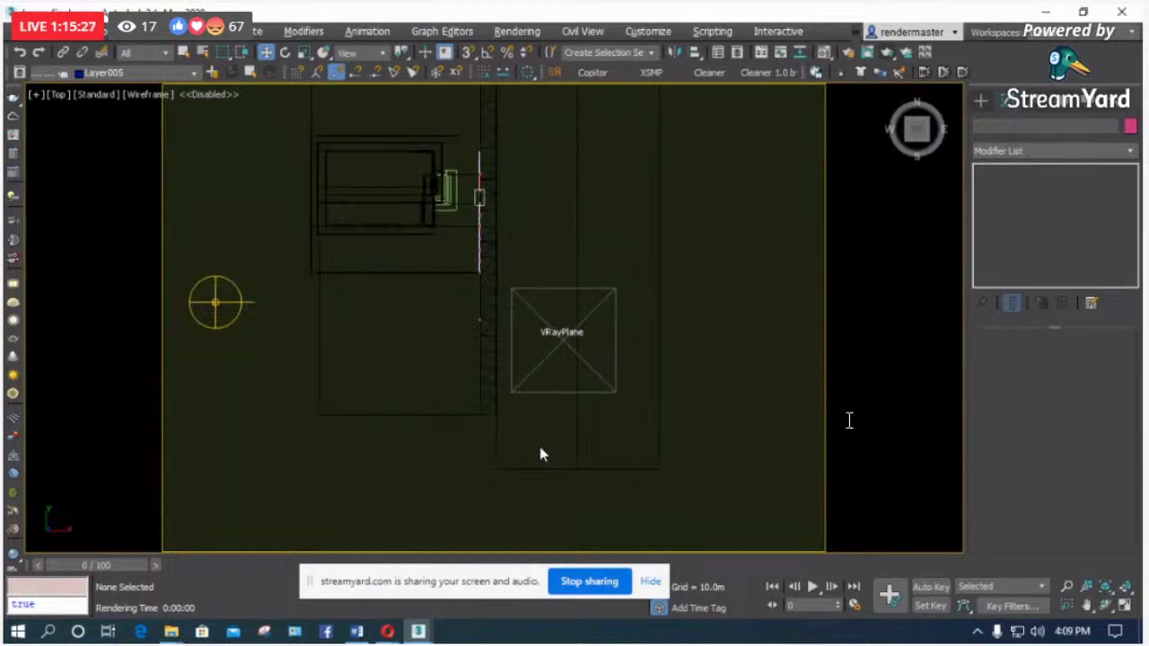
pyautogui.scroll(-2, 552, 432)
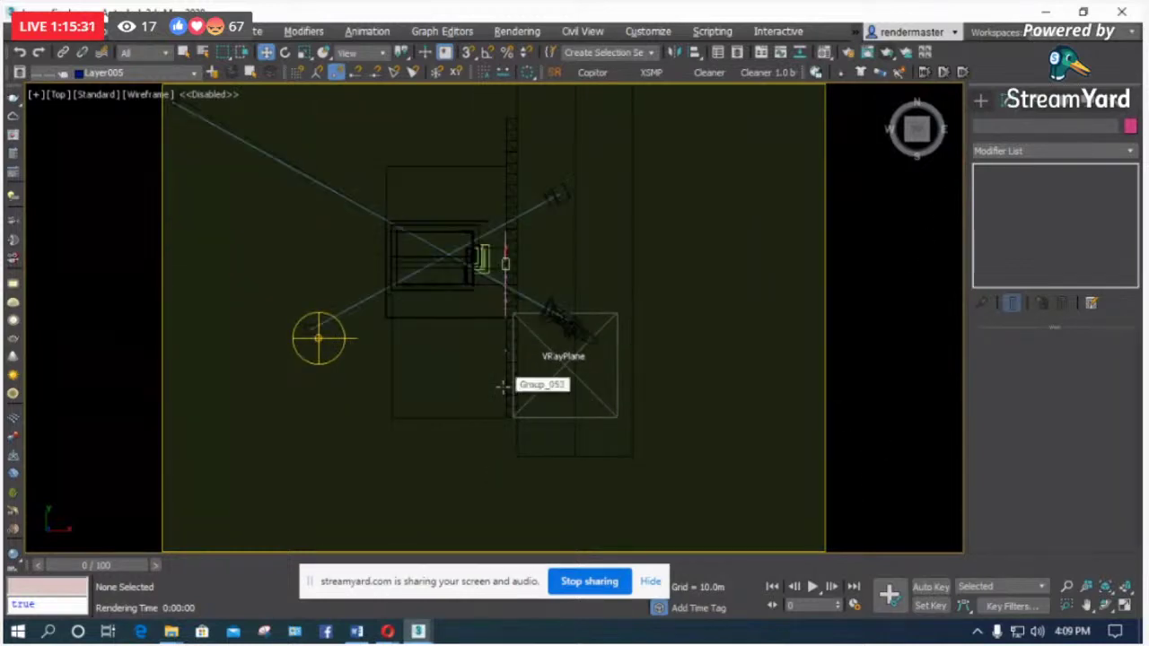
pyautogui.scroll(6, 546, 332)
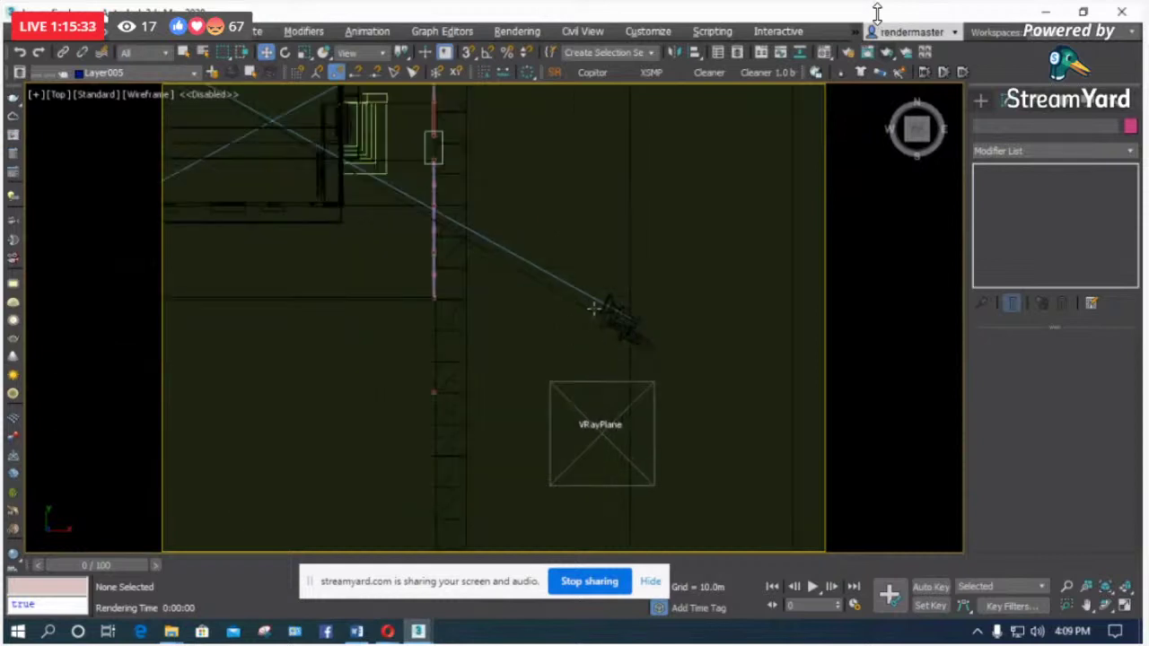
pyautogui.click(613, 329)
pyautogui.press('p')
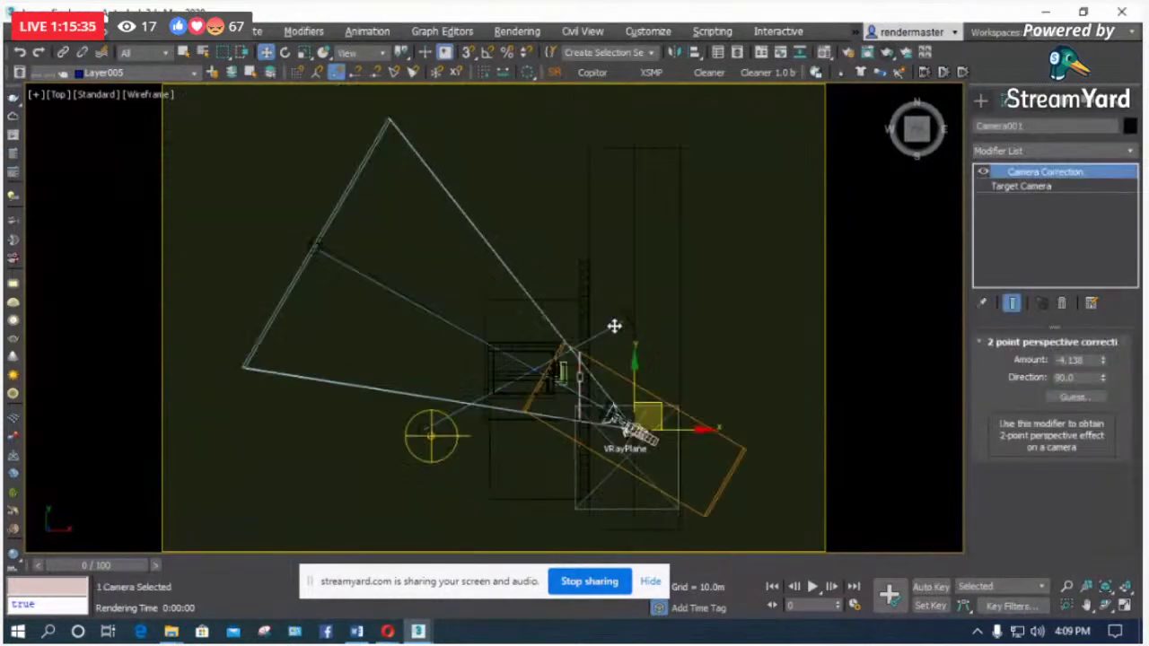
pyautogui.press('t')
pyautogui.press('f')
pyautogui.scroll(6, 718, 359)
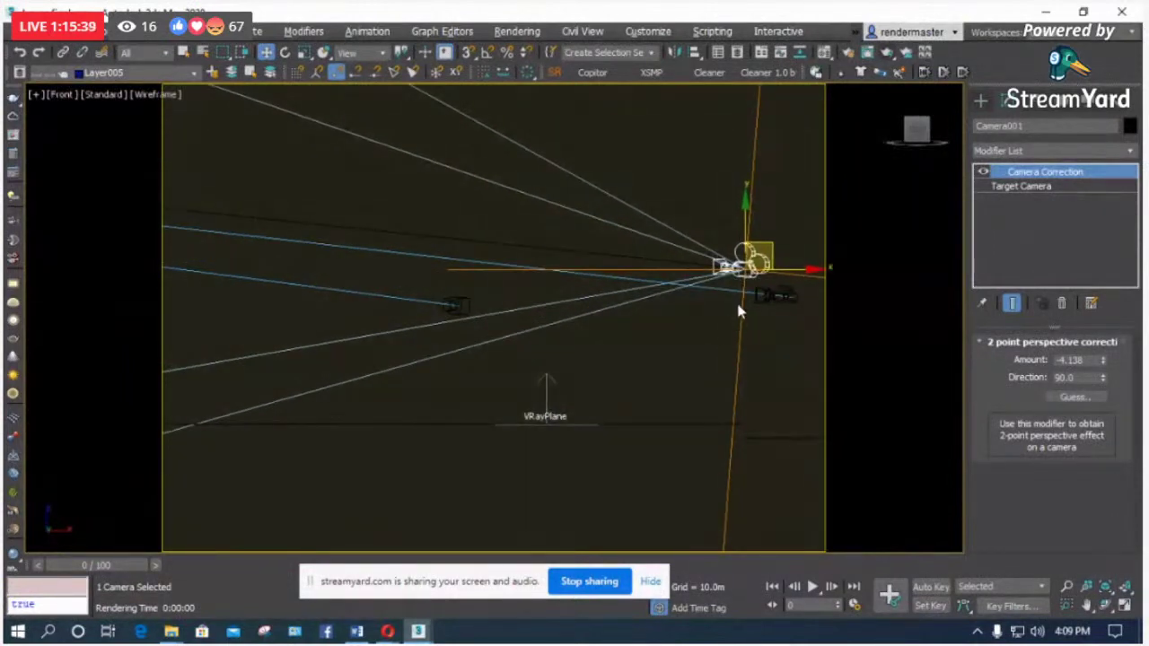
pyautogui.scroll(-6, 660, 340)
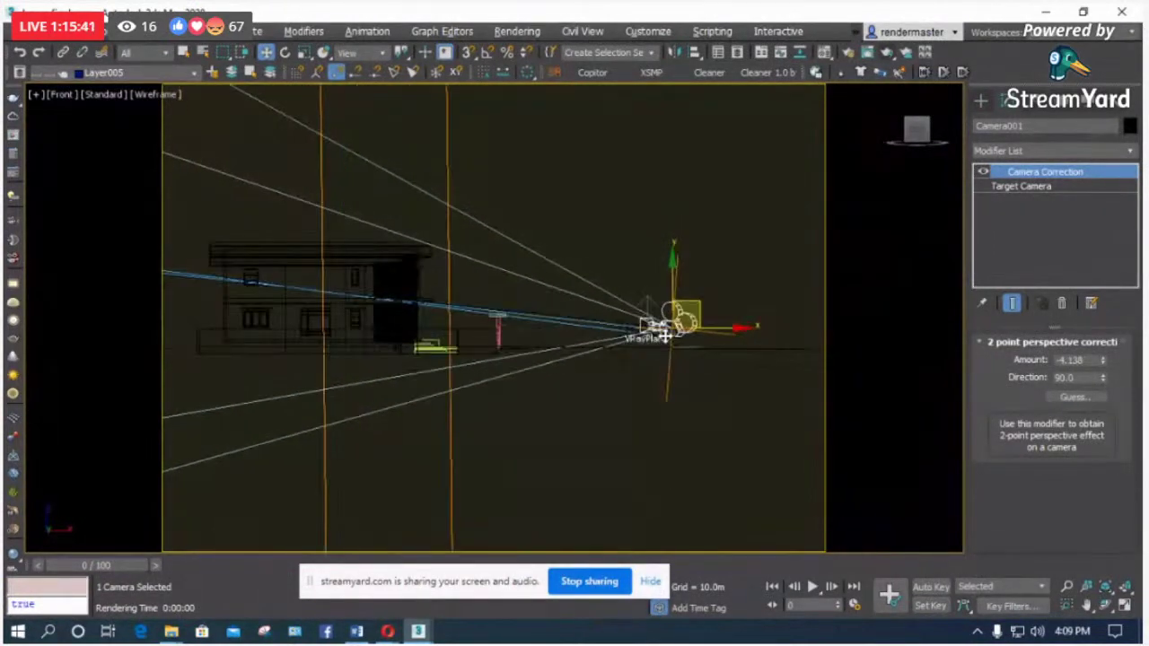
pyautogui.press('c')
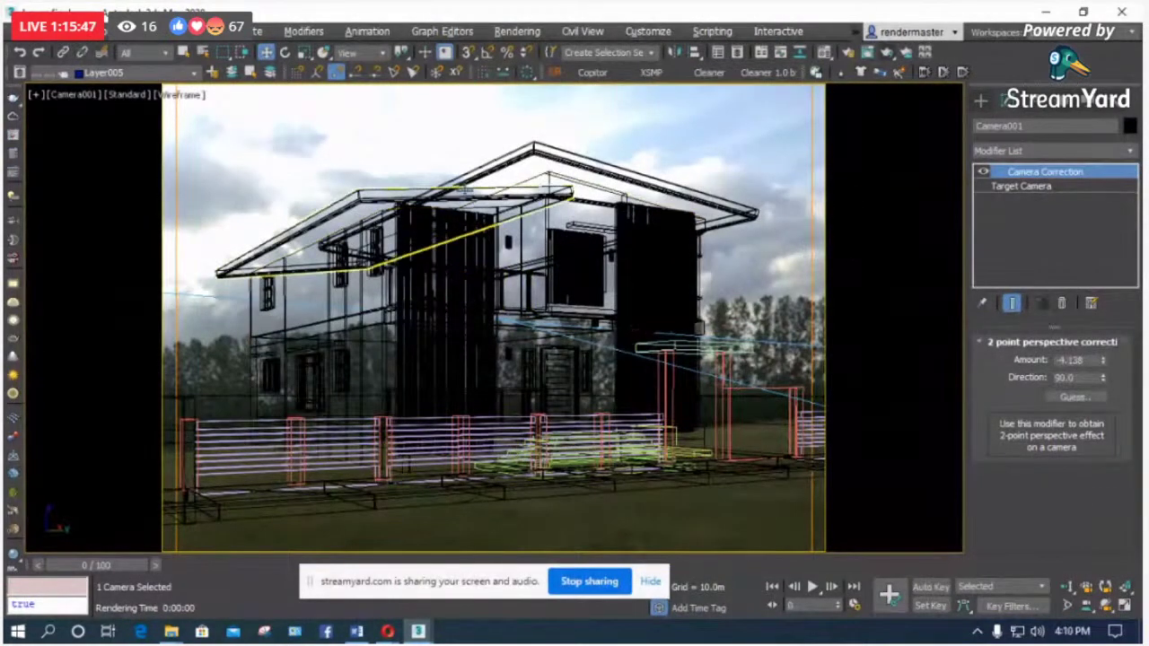
# Step: Confirm the environment map is Map #15 (VRayHDRI) in Material Editor and Environment, then close both
pyautogui.press('m')
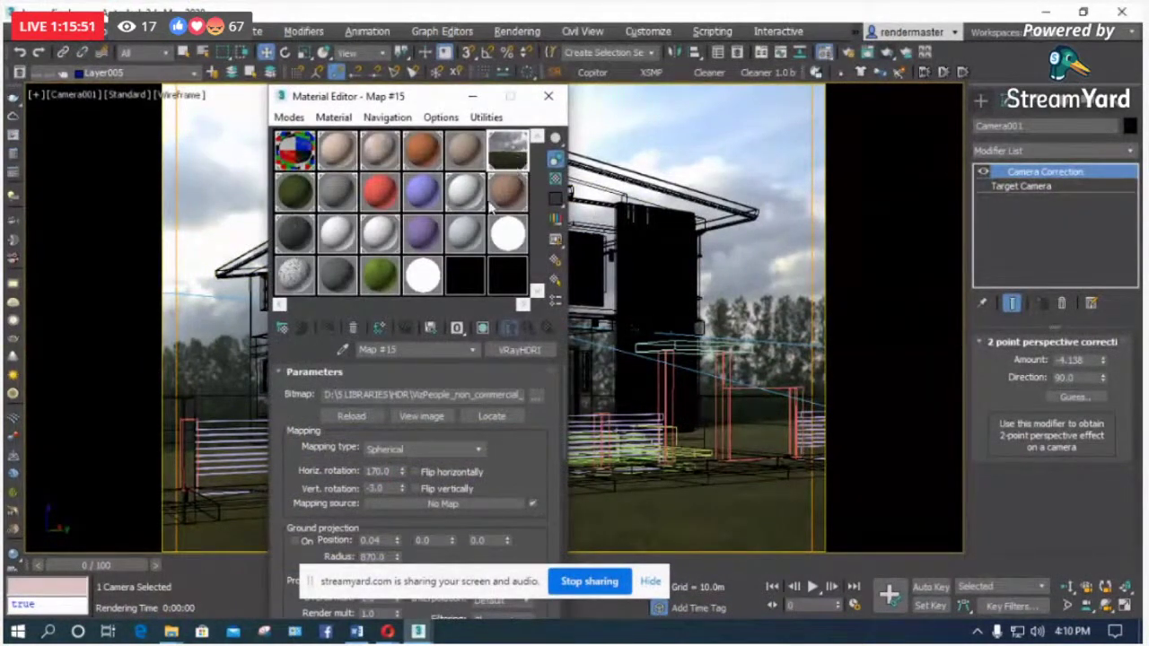
pyautogui.moveTo(378, 96); pyautogui.dragTo(301, 33)
pyautogui.scroll(-3, 350, 505)
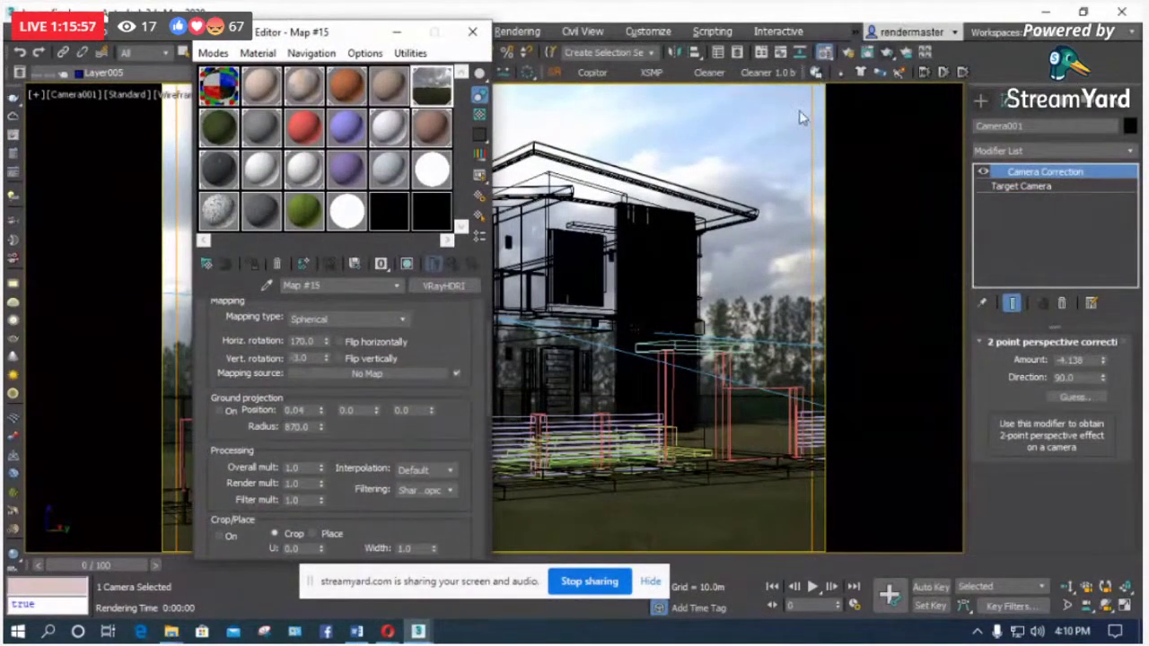
pyautogui.press('8')
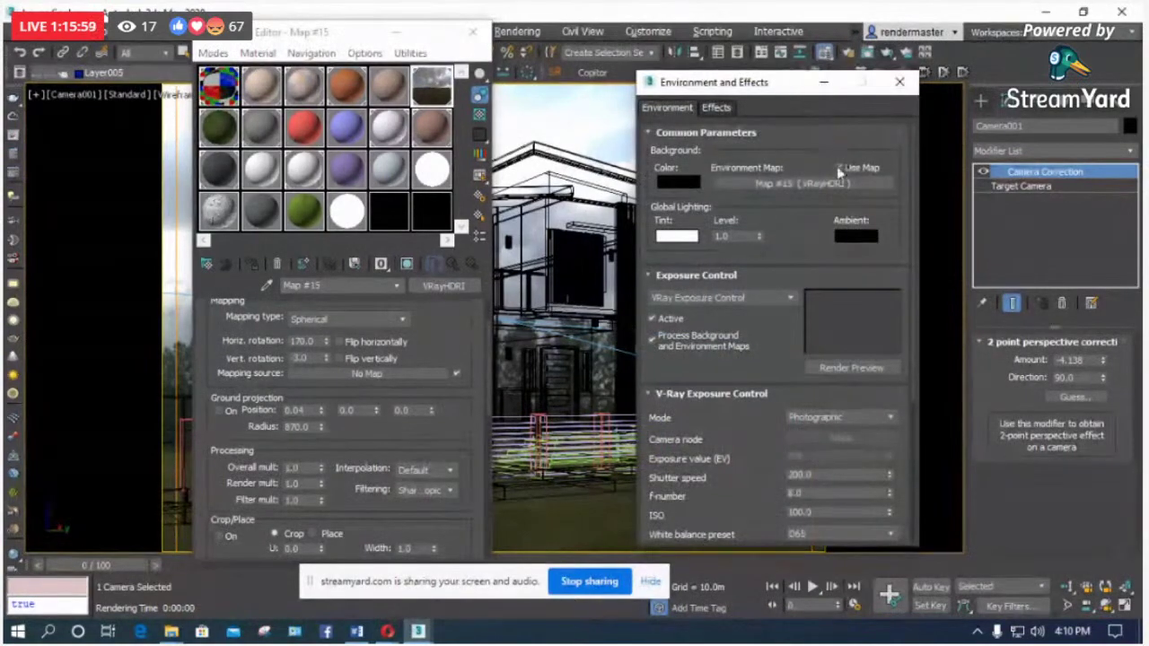
pyautogui.click(899, 81)
pyautogui.click(471, 34)
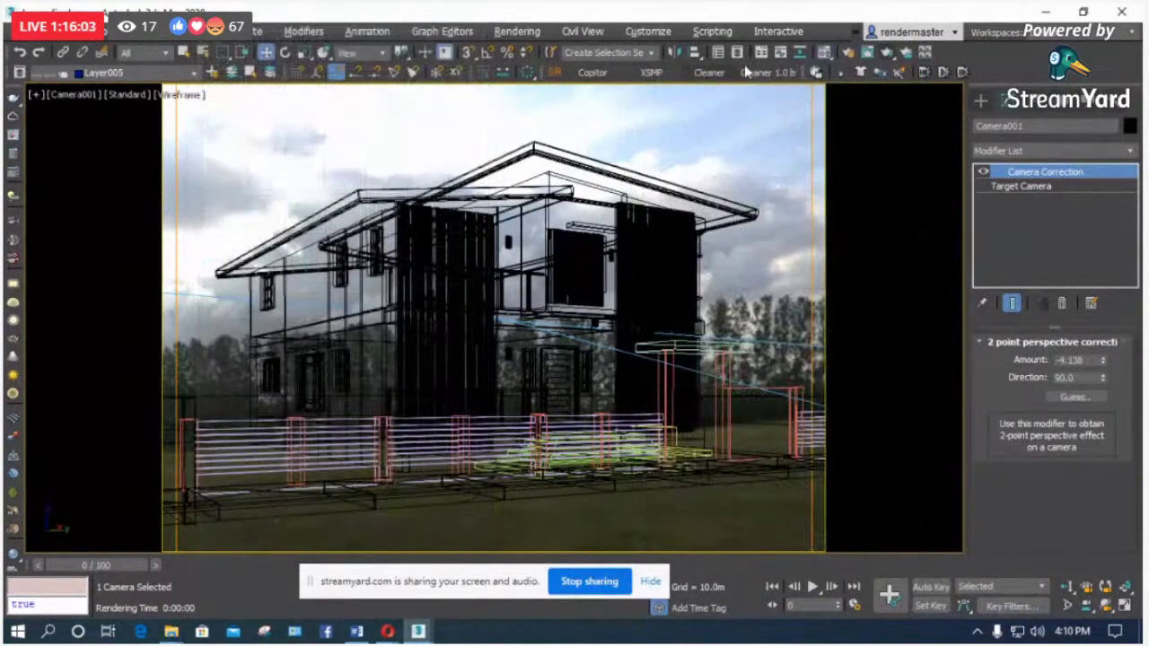
# Step: Render the Camera001 view and inspect its Alpha channel before returning to RGB
pyautogui.click(887, 55)
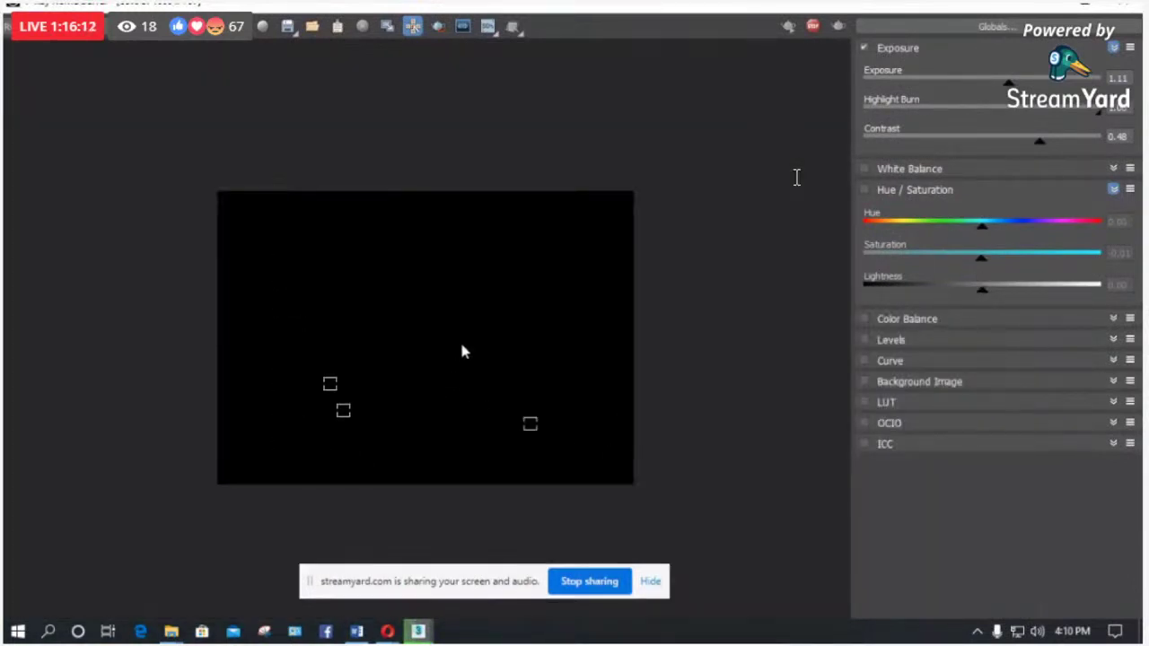
pyautogui.click(68, 26)
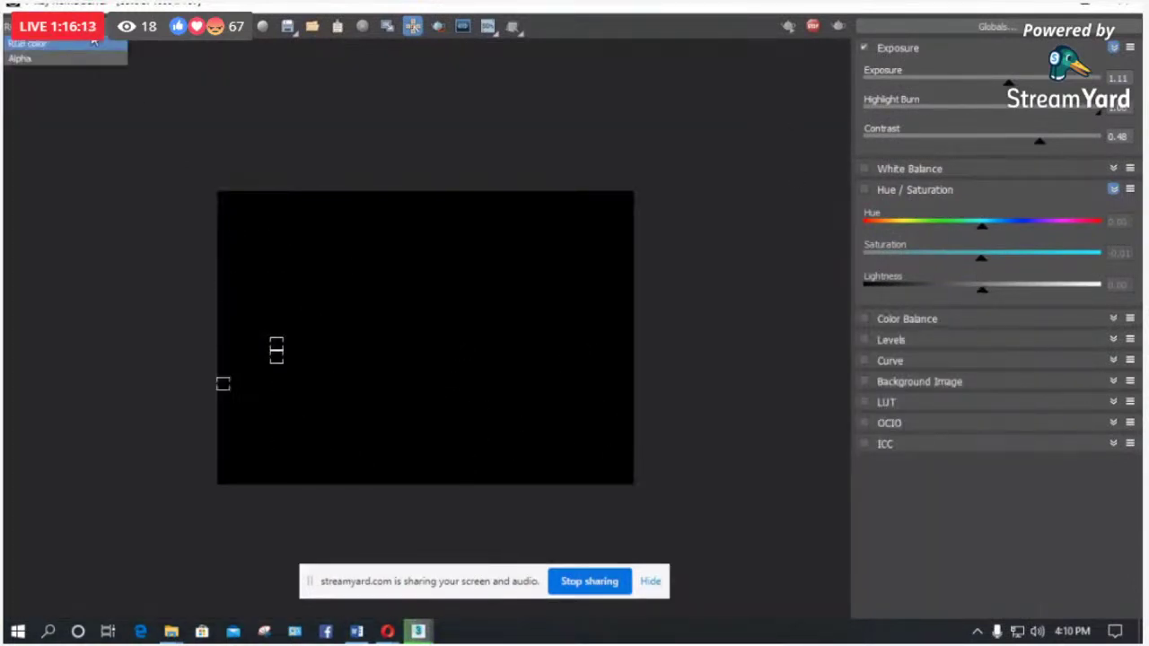
pyautogui.click(70, 57)
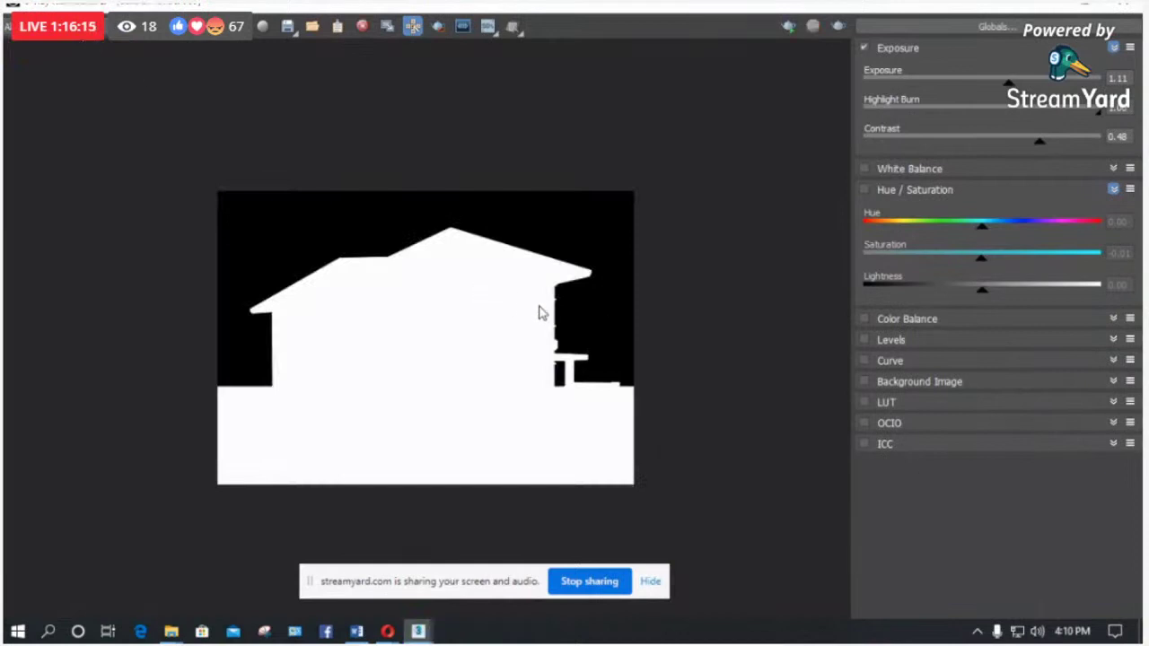
pyautogui.click(67, 27)
pyautogui.click(60, 45)
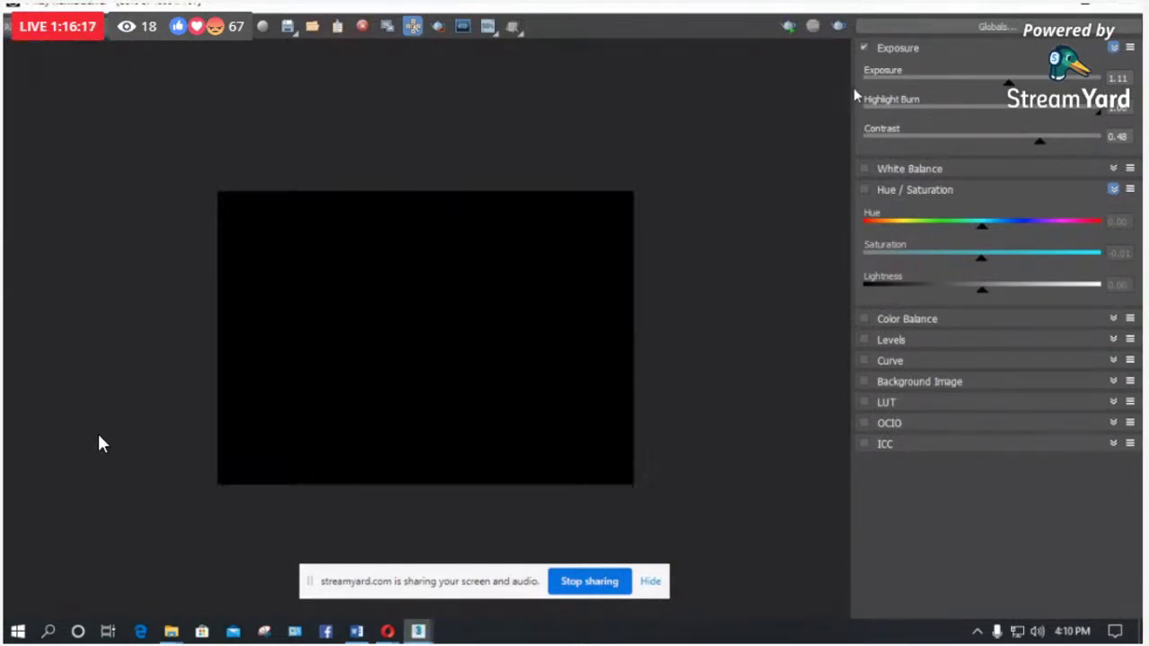
pyautogui.click(879, 52)
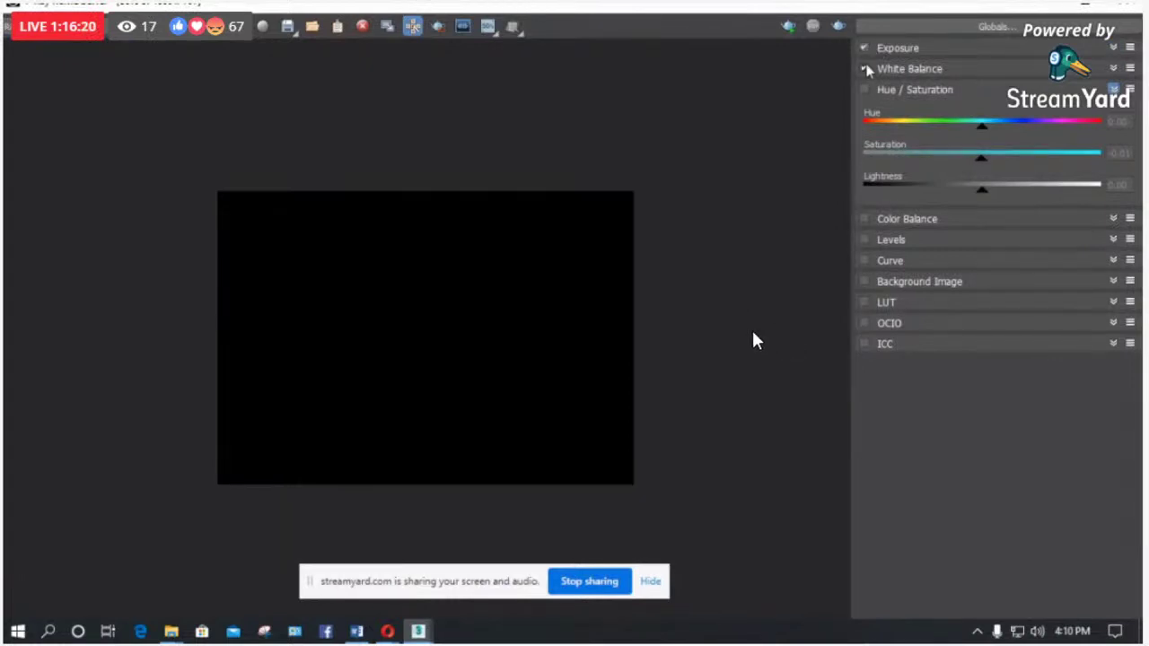
pyautogui.click(1114, 49)
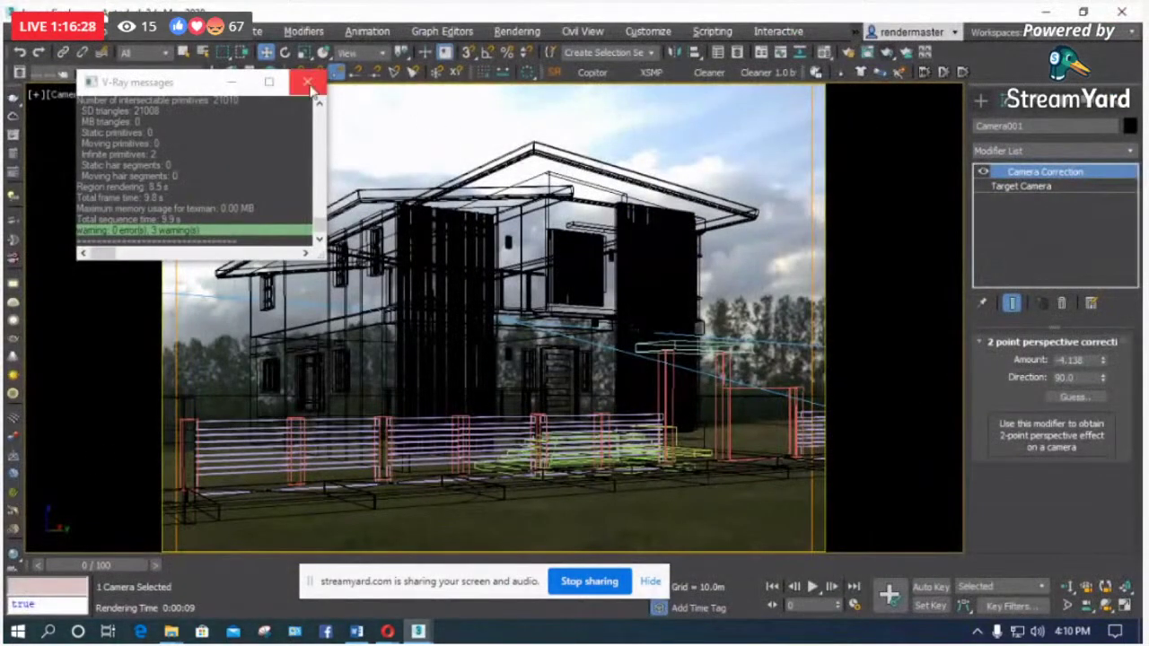
# Step: Close the V-Ray messages and look through Camera001 in shaded mode
pyautogui.click(315, 83)
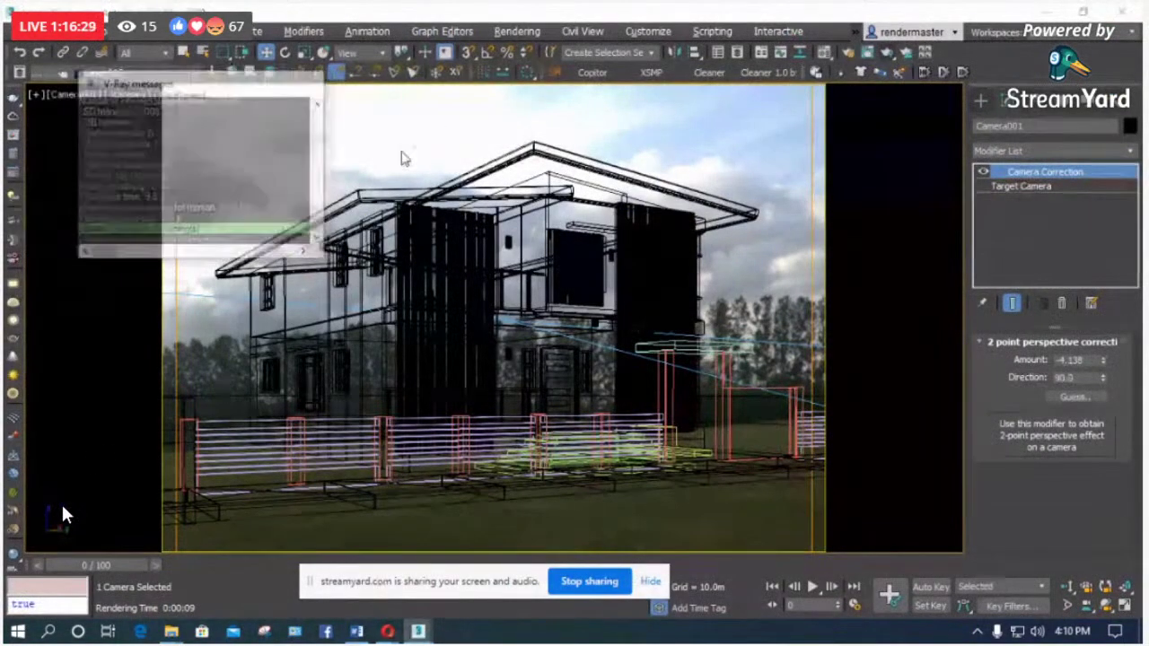
pyautogui.click(423, 149)
pyautogui.press('c')
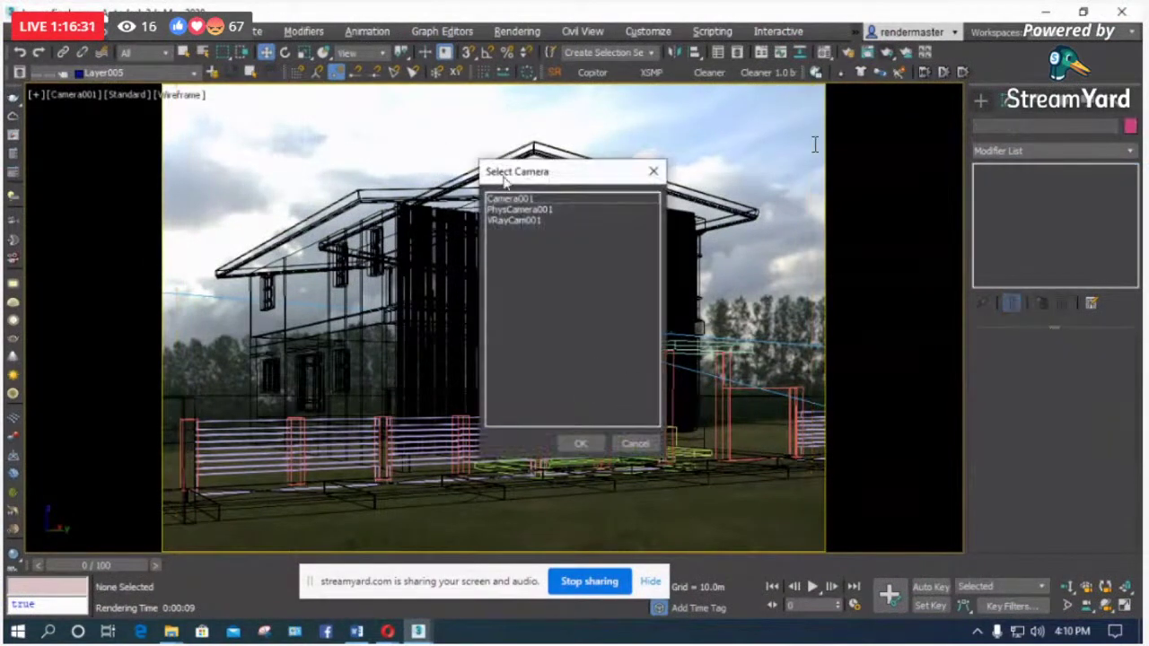
pyautogui.doubleClick(509, 198)
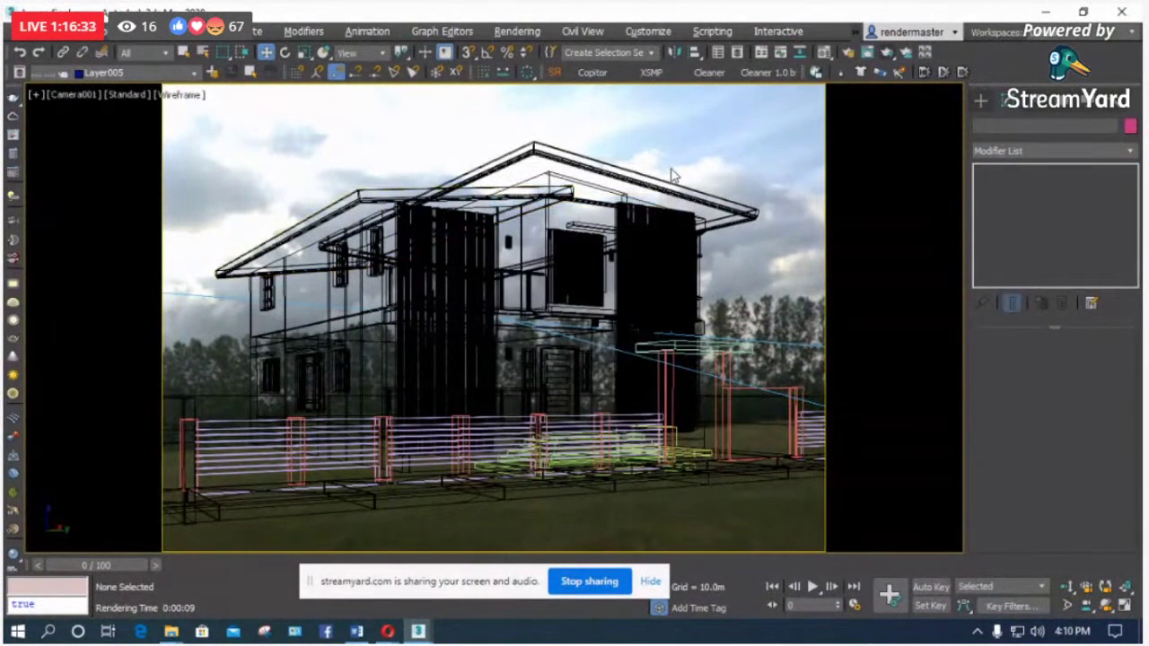
pyautogui.press('F3')
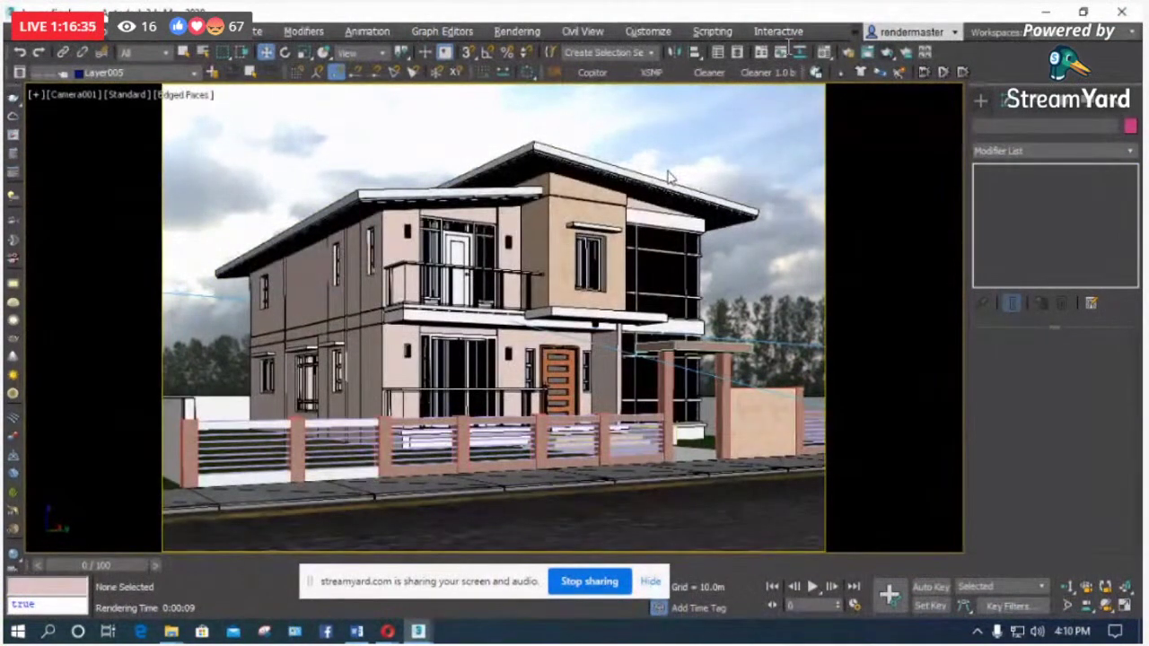
# Step: In the zoomed-out Top view, select the dome light and expand its Dome light settings
pyautogui.press('t')
pyautogui.press('z')
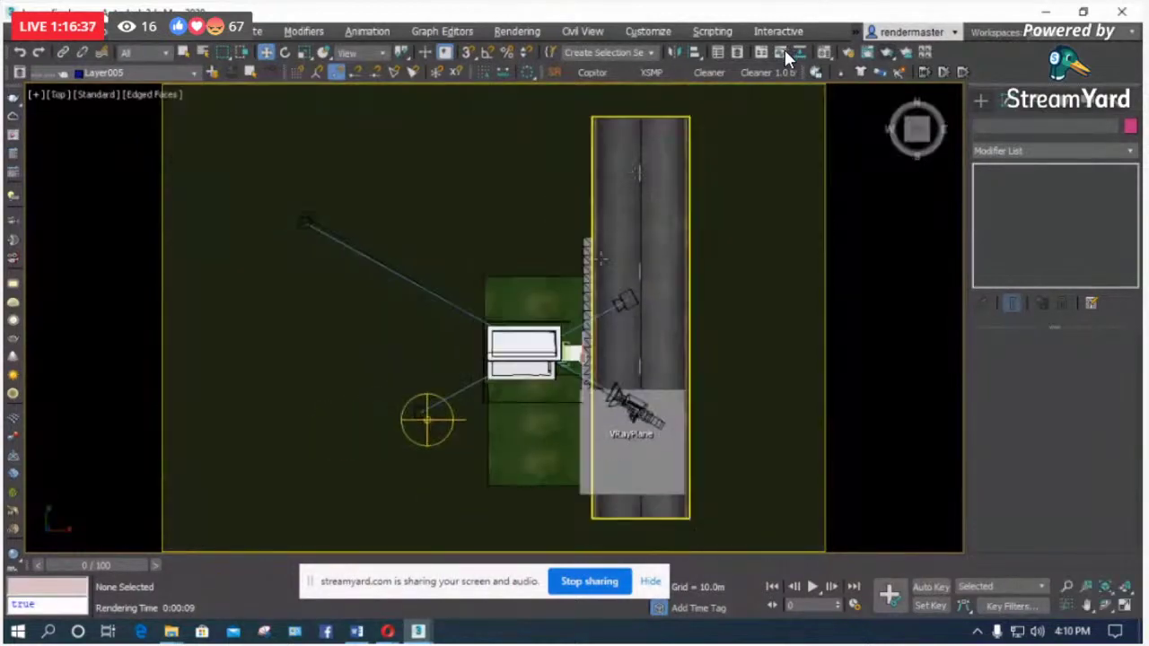
pyautogui.scroll(3, 439, 438)
pyautogui.click(415, 403)
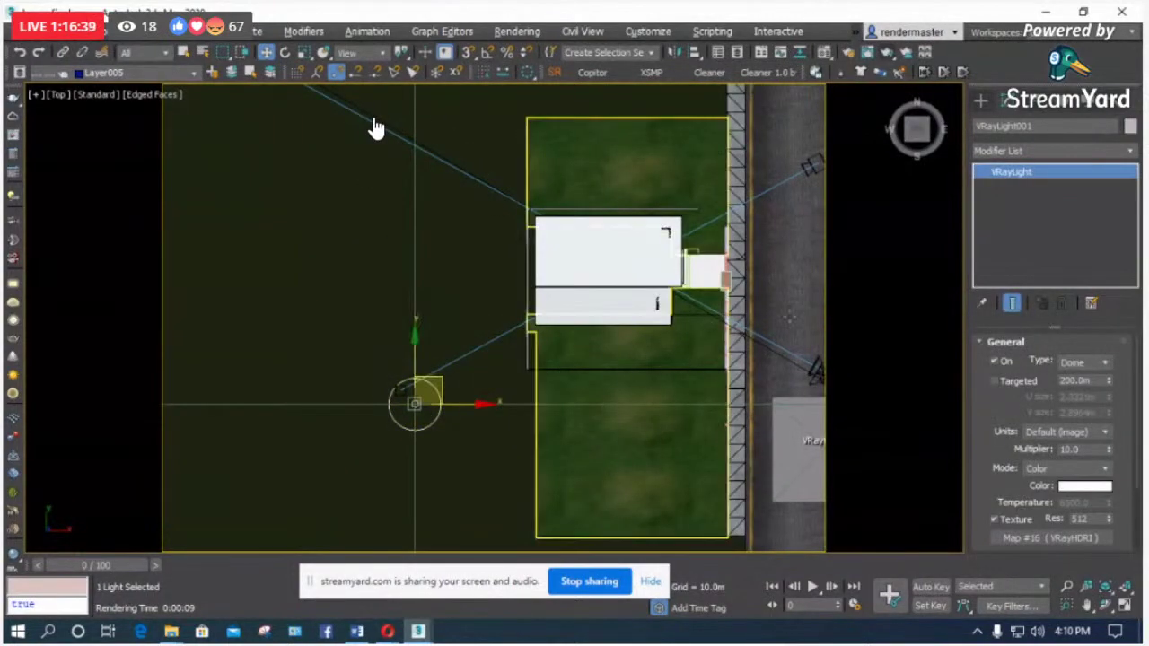
pyautogui.scroll(-3, 1005, 378)
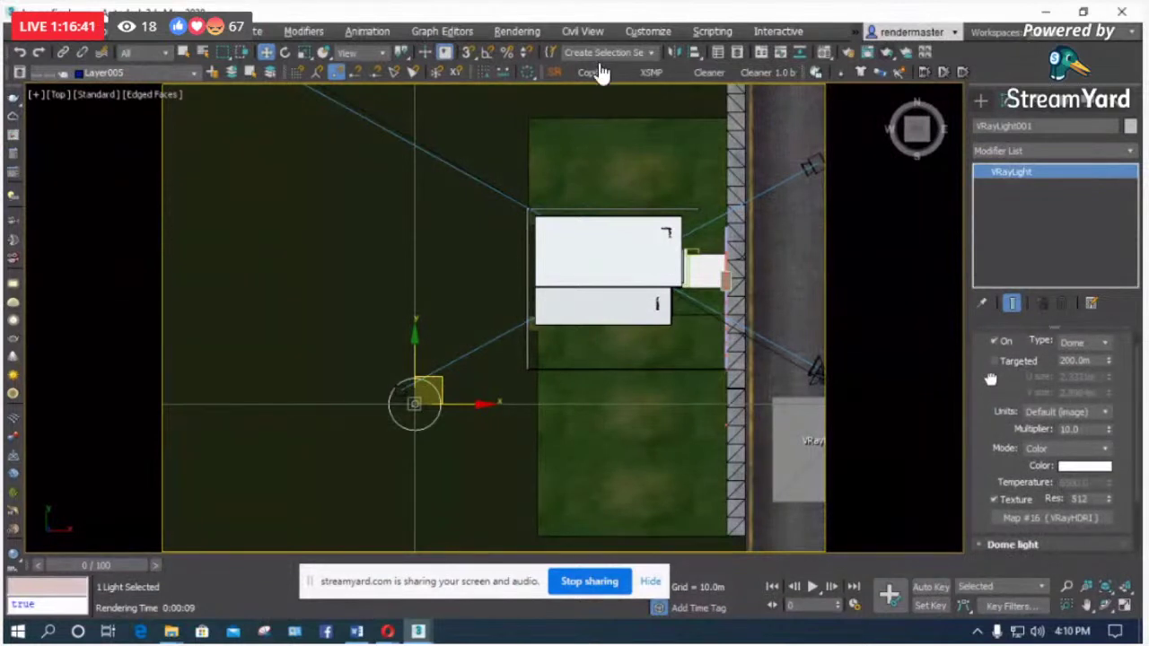
pyautogui.scroll(-2, 991, 396)
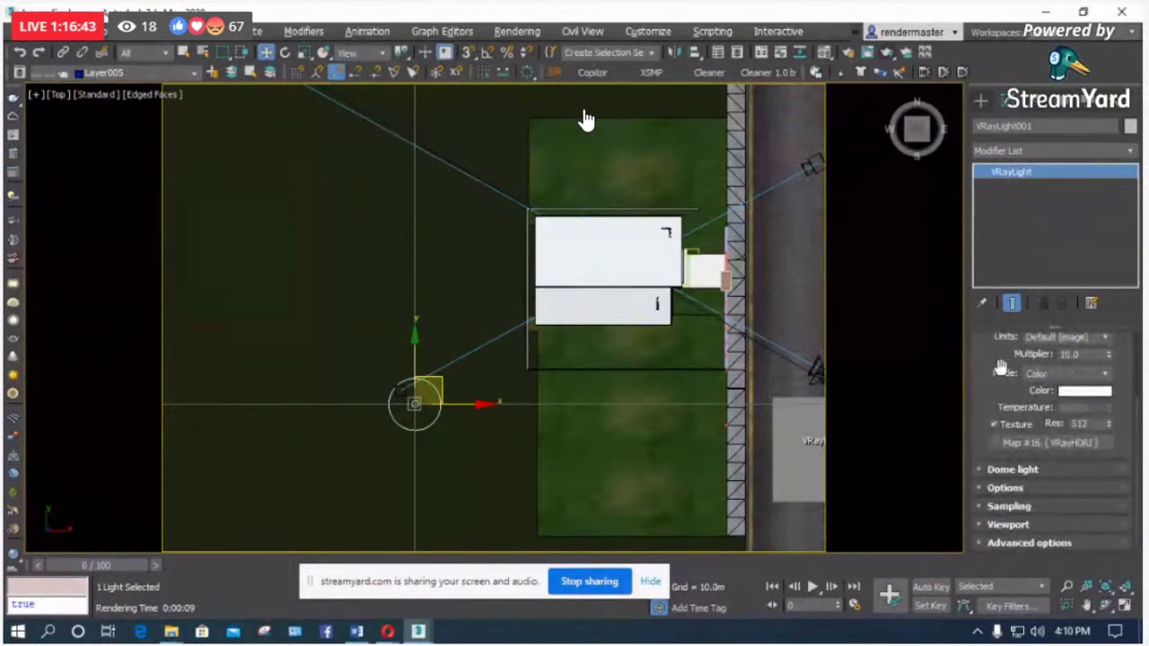
pyautogui.click(986, 470)
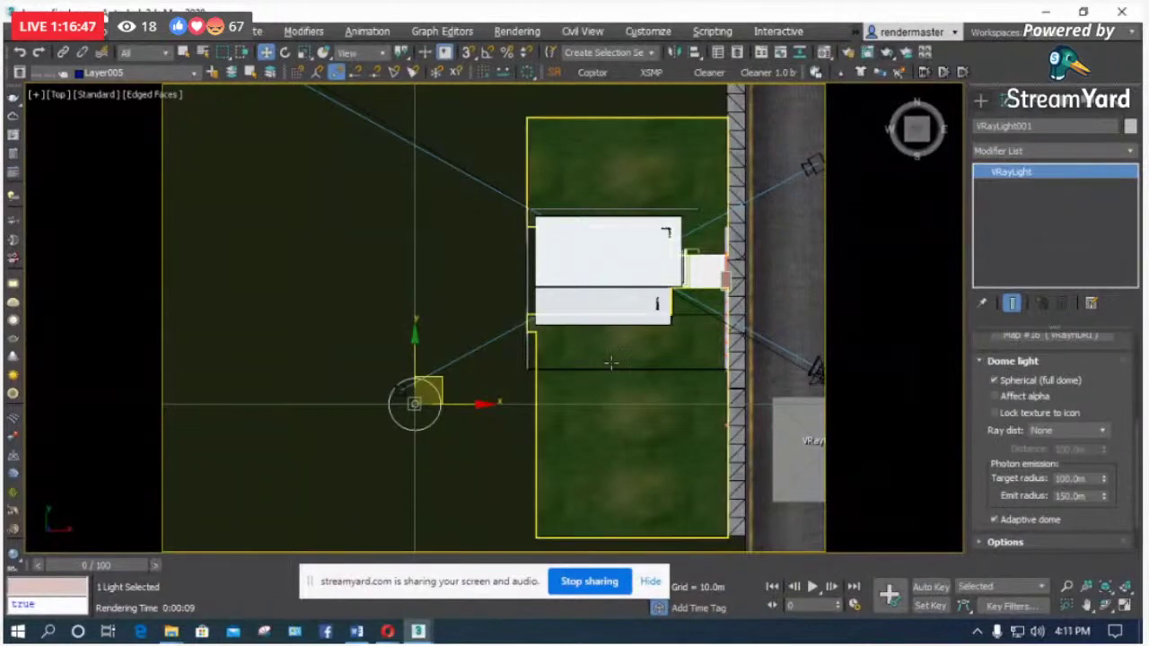
# Step: Orbit and switch to Front view to inspect the dome light's shape, reselecting it
pyautogui.hotkey('ctrl', 'r')
pyautogui.moveTo(706, 455); pyautogui.dragTo(480, 244)
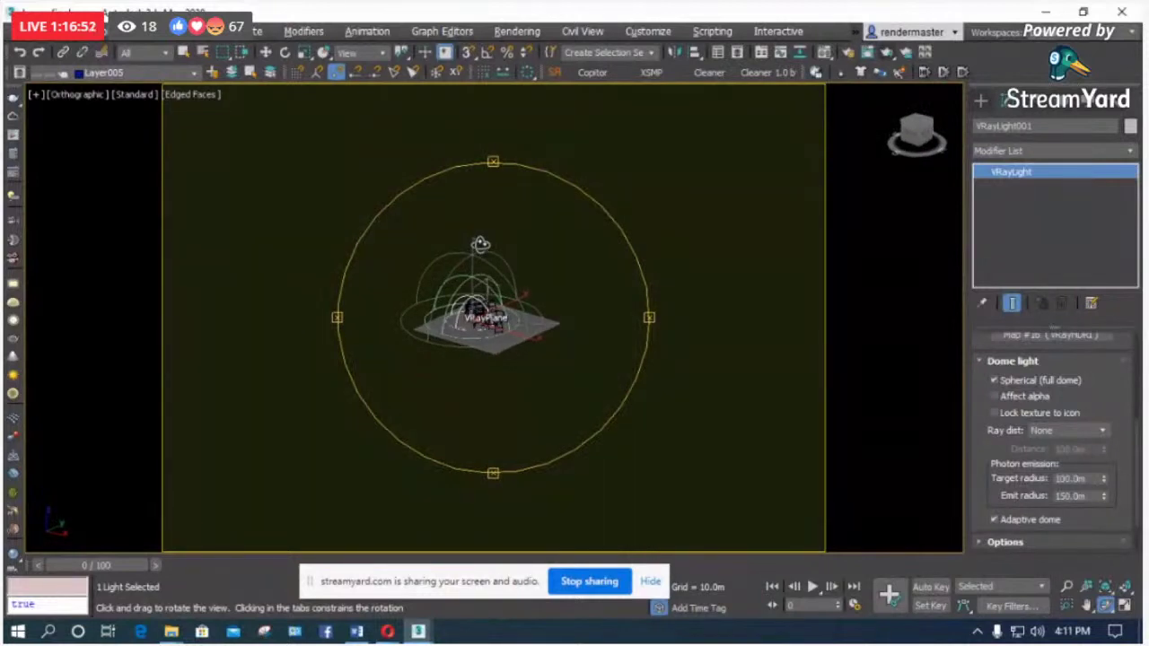
pyautogui.press('f')
pyautogui.press('w')
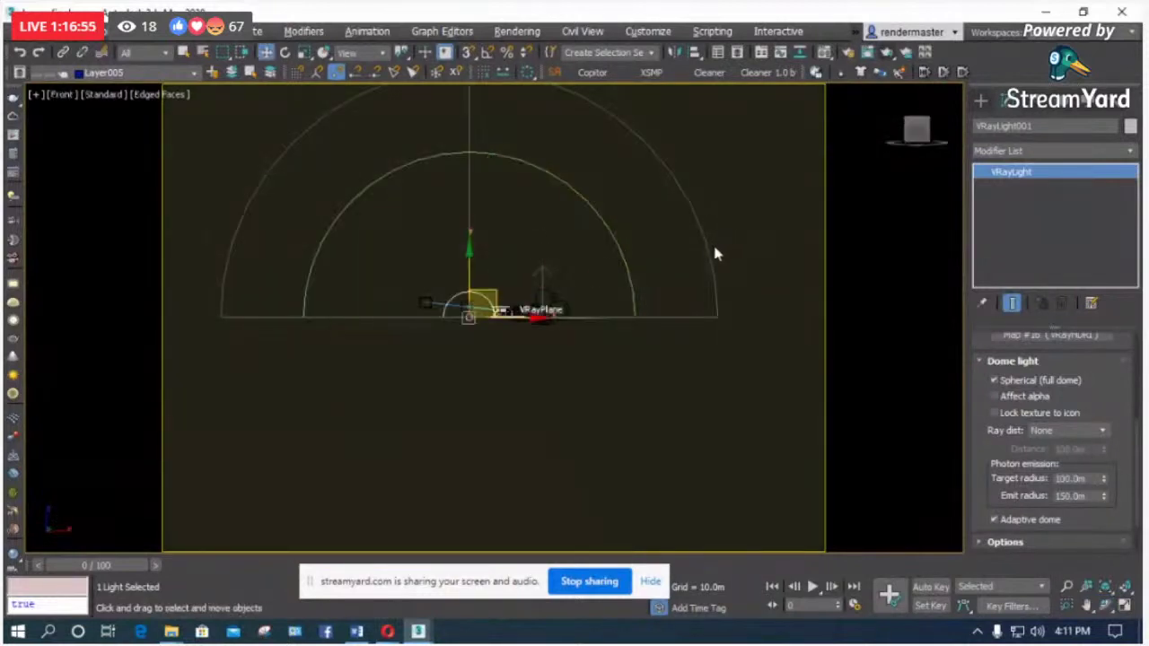
pyautogui.click(628, 358)
pyautogui.click(458, 312)
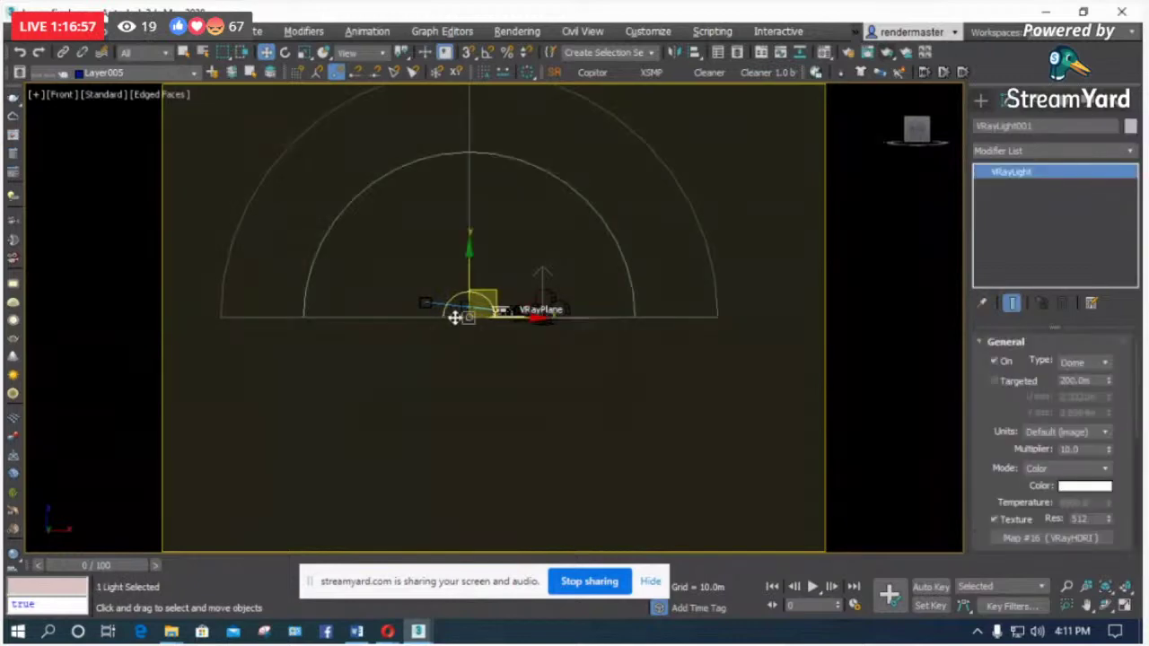
# Step: Look through shaded Camera001, start a SolidRocks render, abort it, and close the frame buffer
pyautogui.press('c')
pyautogui.doubleClick(533, 201)
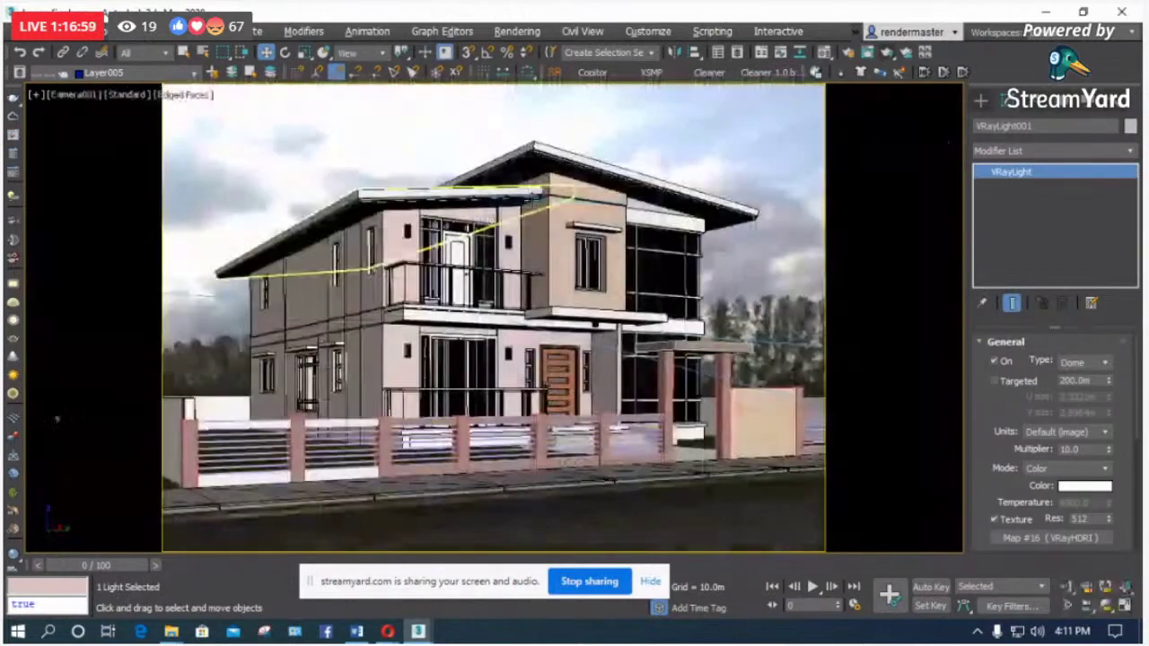
pyautogui.press('F3')
pyautogui.press('F3')
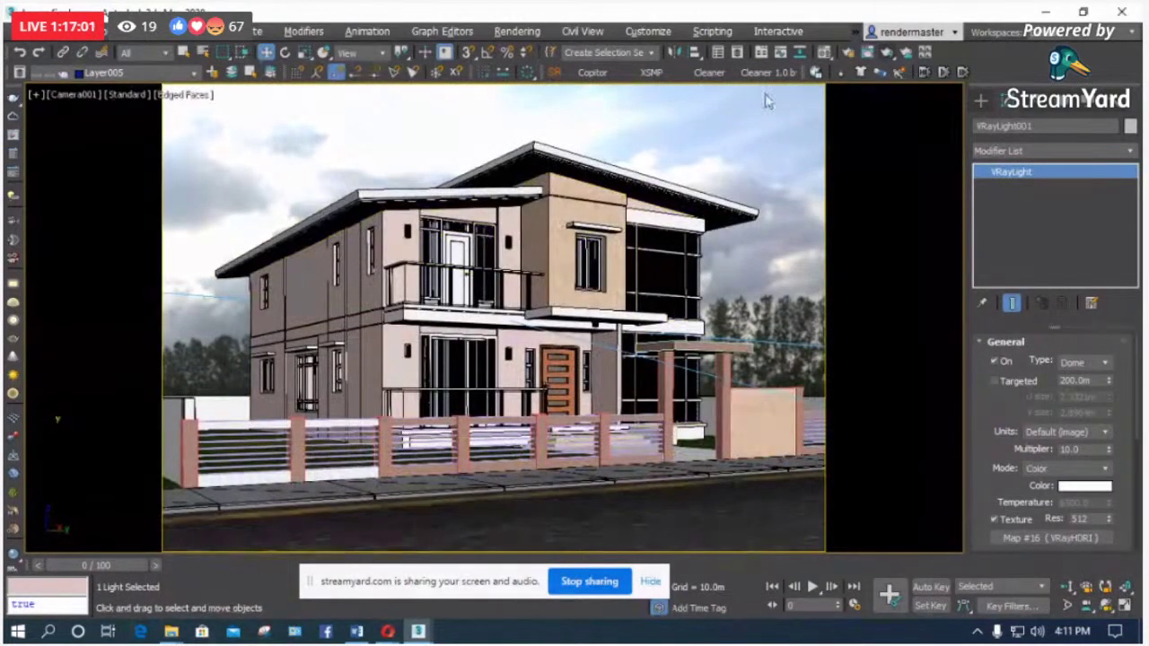
pyautogui.click(556, 73)
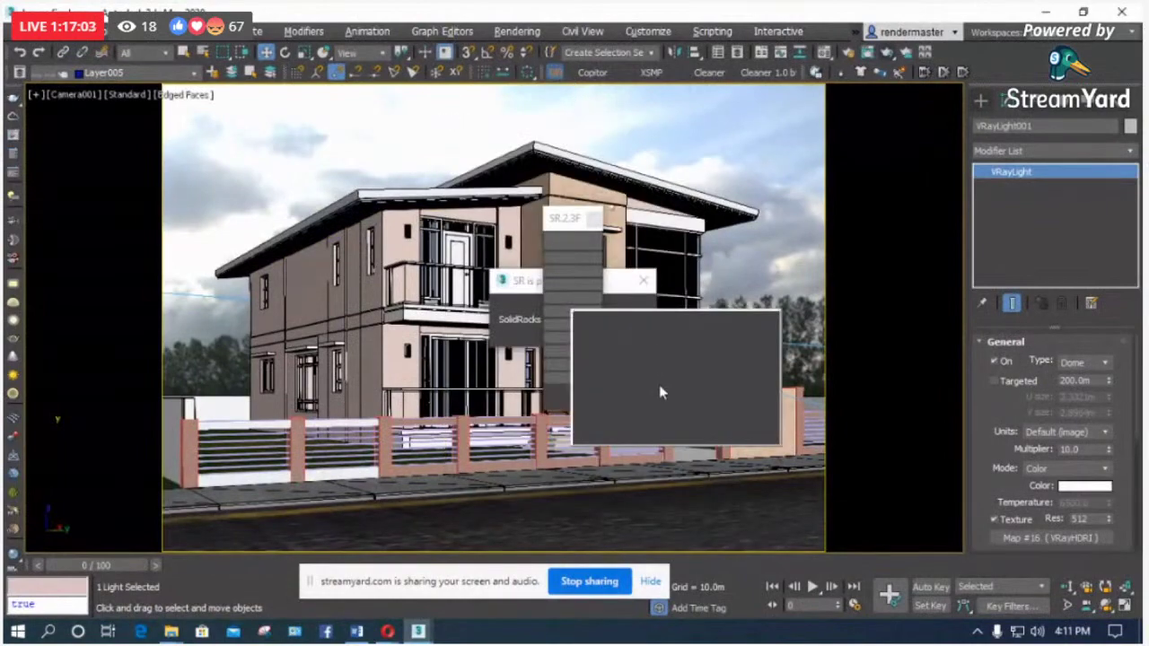
pyautogui.click(795, 309)
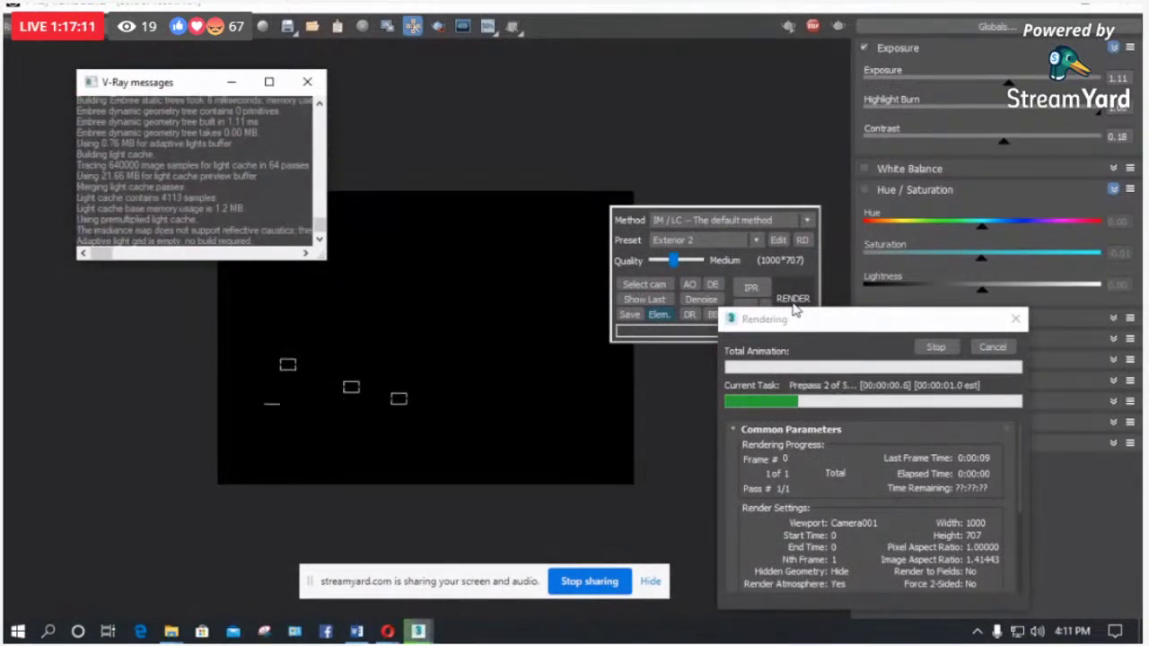
pyautogui.click(1016, 319)
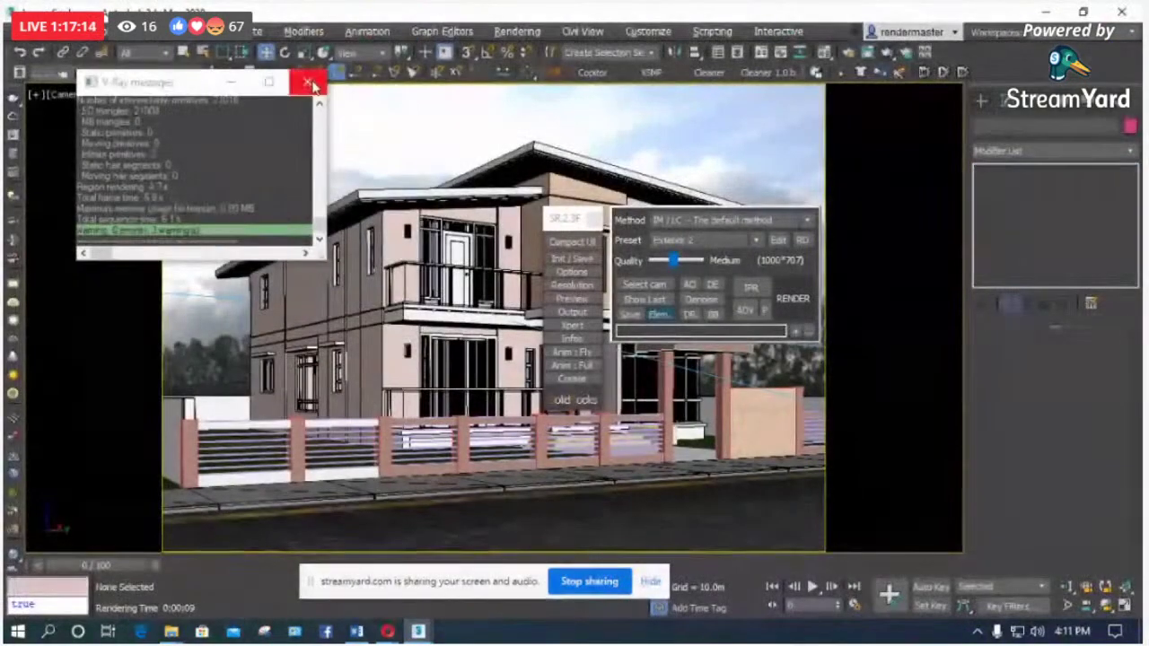
pyautogui.click(308, 84)
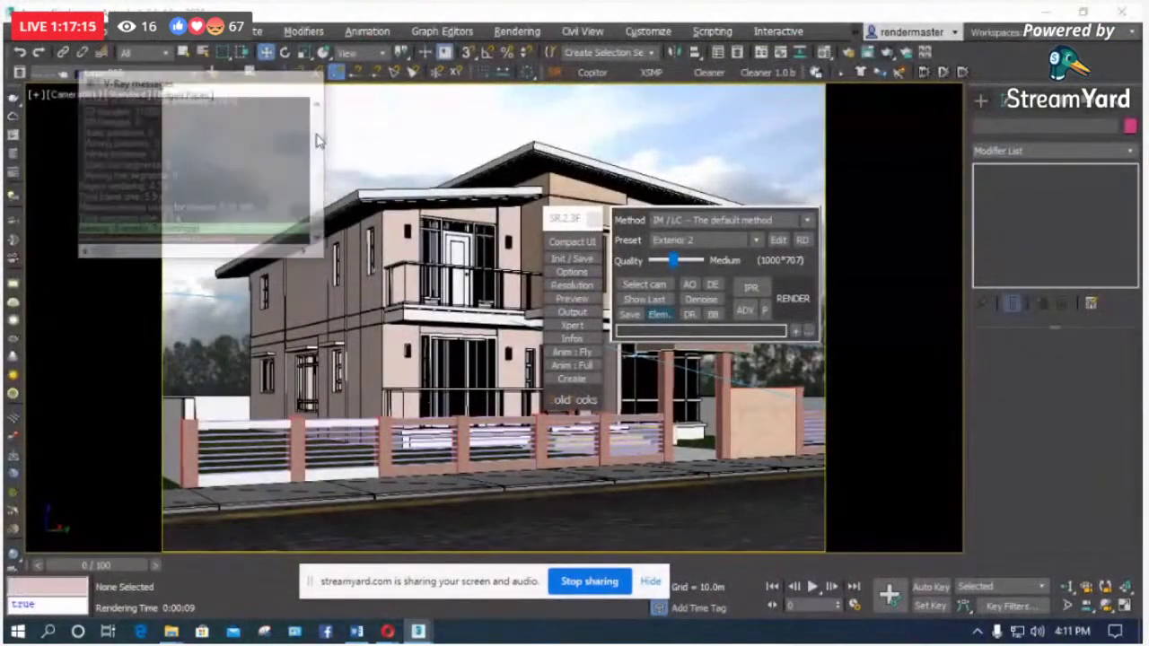
# Step: In the Top view, select and delete the camera beside the road
pyautogui.press('t')
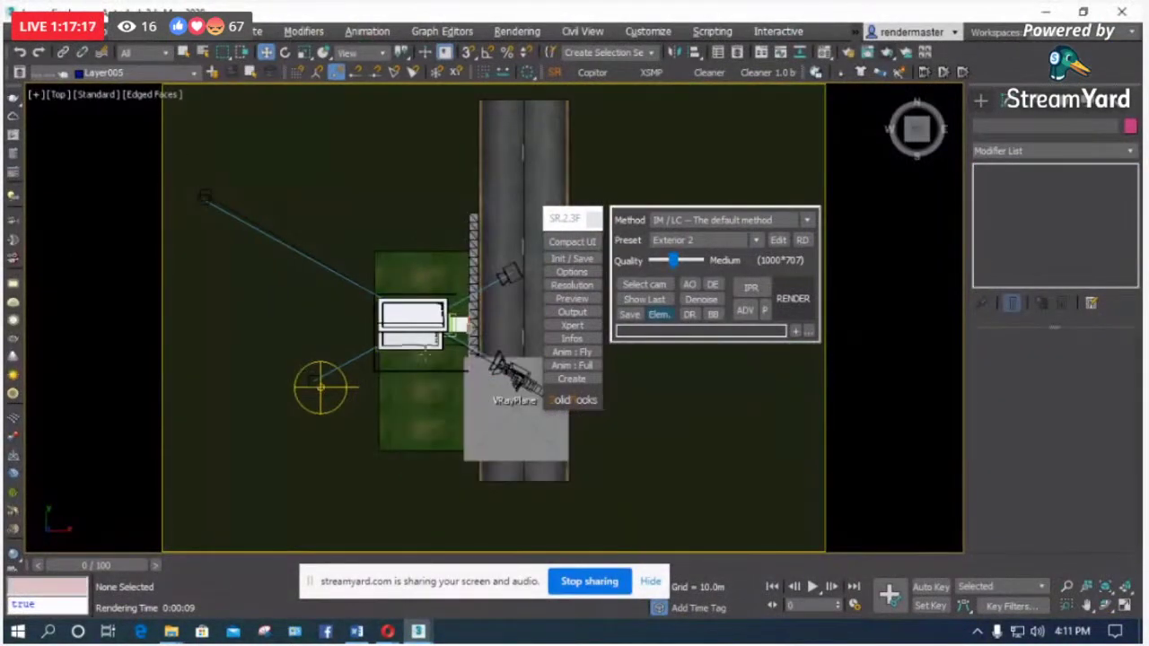
pyautogui.scroll(5, 423, 353)
pyautogui.scroll(-2, 404, 341)
pyautogui.scroll(2, 379, 330)
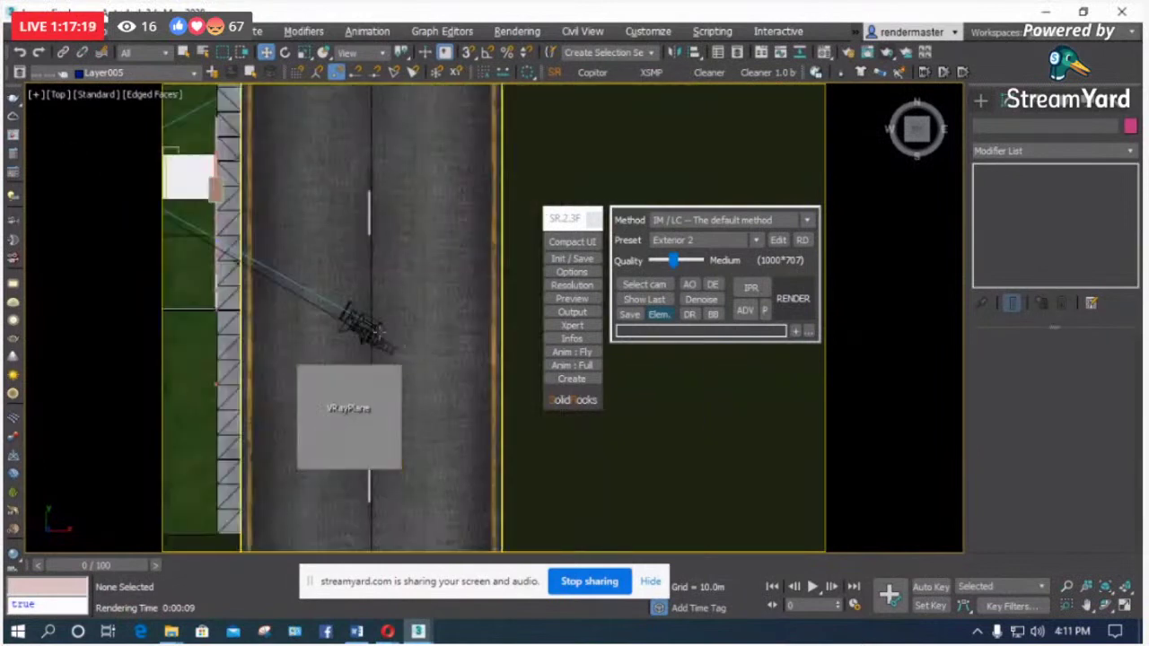
pyautogui.click(369, 325)
pyautogui.press('Delete')
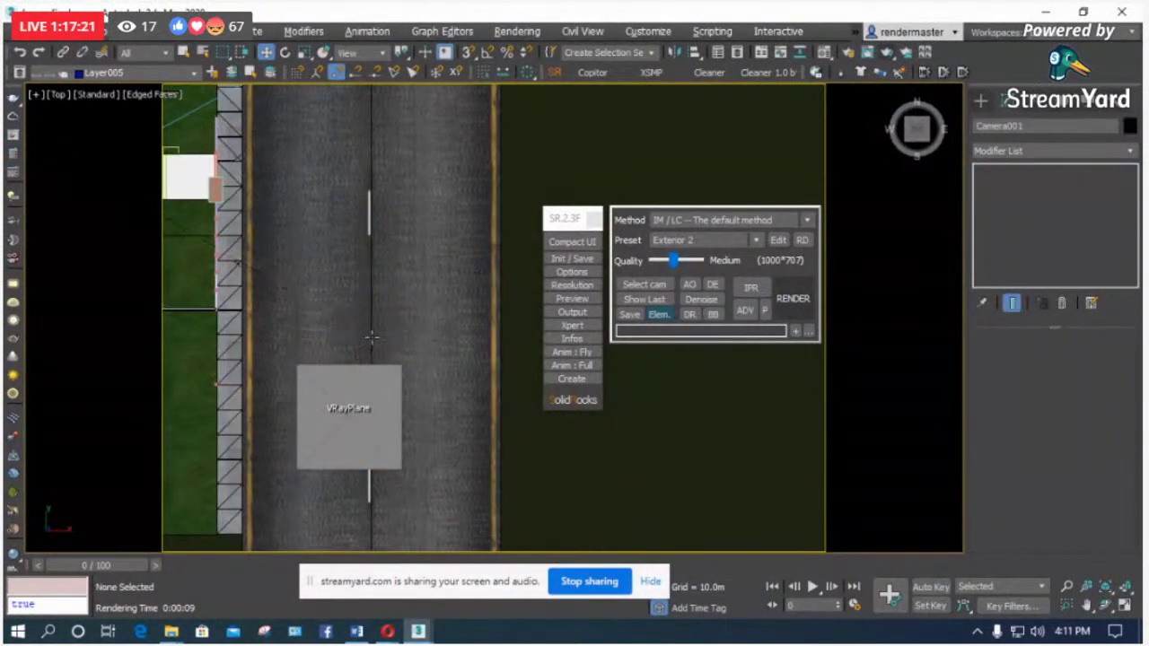
pyautogui.click(372, 337)
pyautogui.click(338, 132)
pyautogui.click(338, 130)
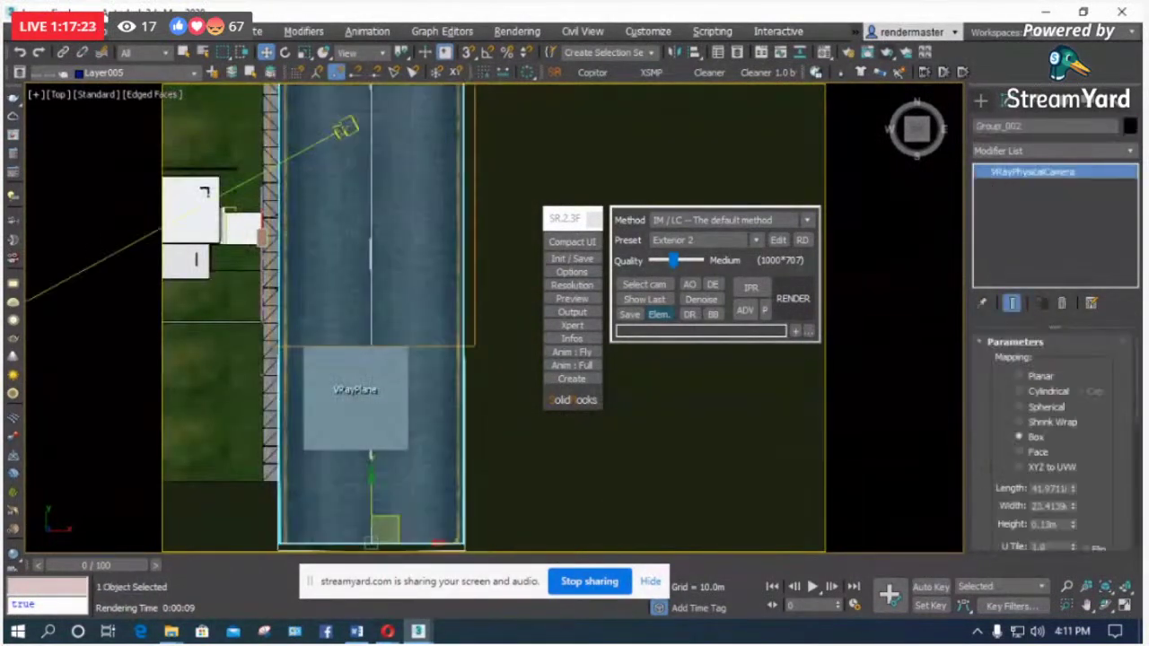
pyautogui.press('Delete')
# Step: Orbit the Perspective view to frame the house front at street level and render it
pyautogui.press('p')
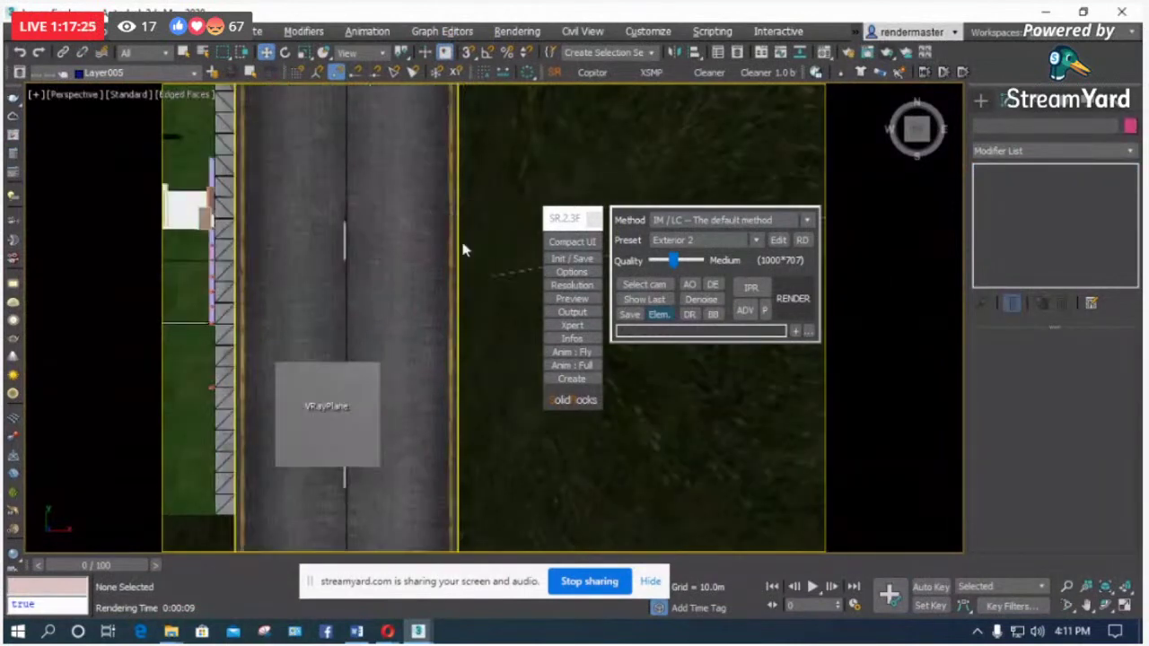
pyautogui.press('z')
pyautogui.click(1107, 609)
pyautogui.moveTo(398, 308); pyautogui.dragTo(447, 255)
pyautogui.scroll(5, 455, 340)
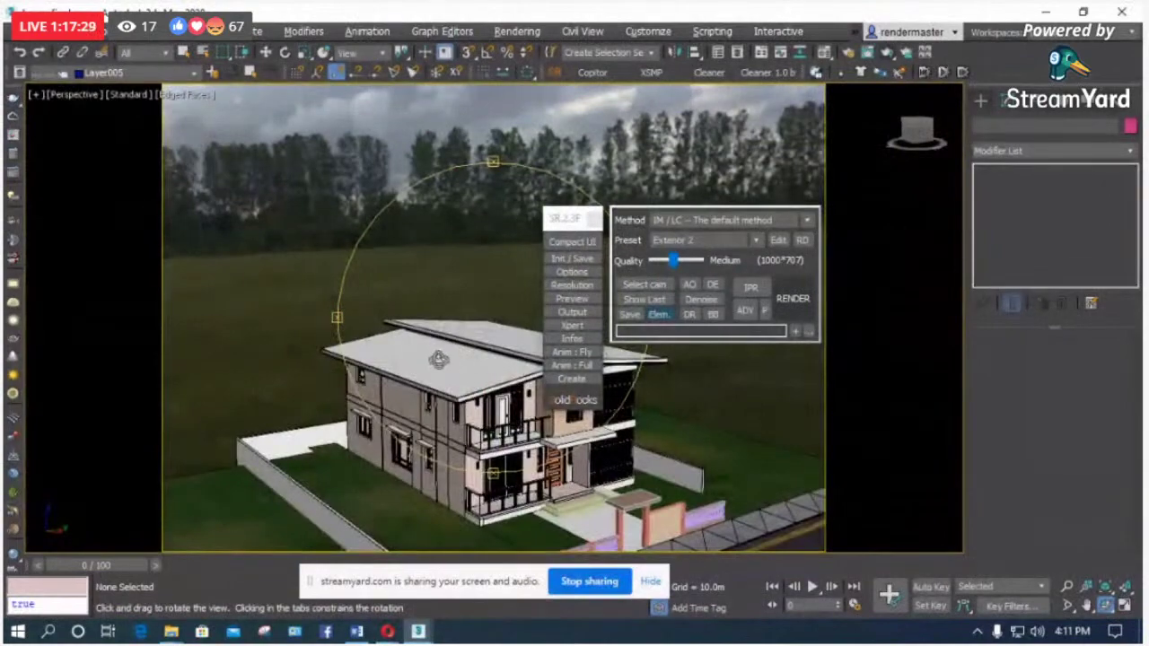
pyautogui.moveTo(438, 359); pyautogui.dragTo(548, 270)
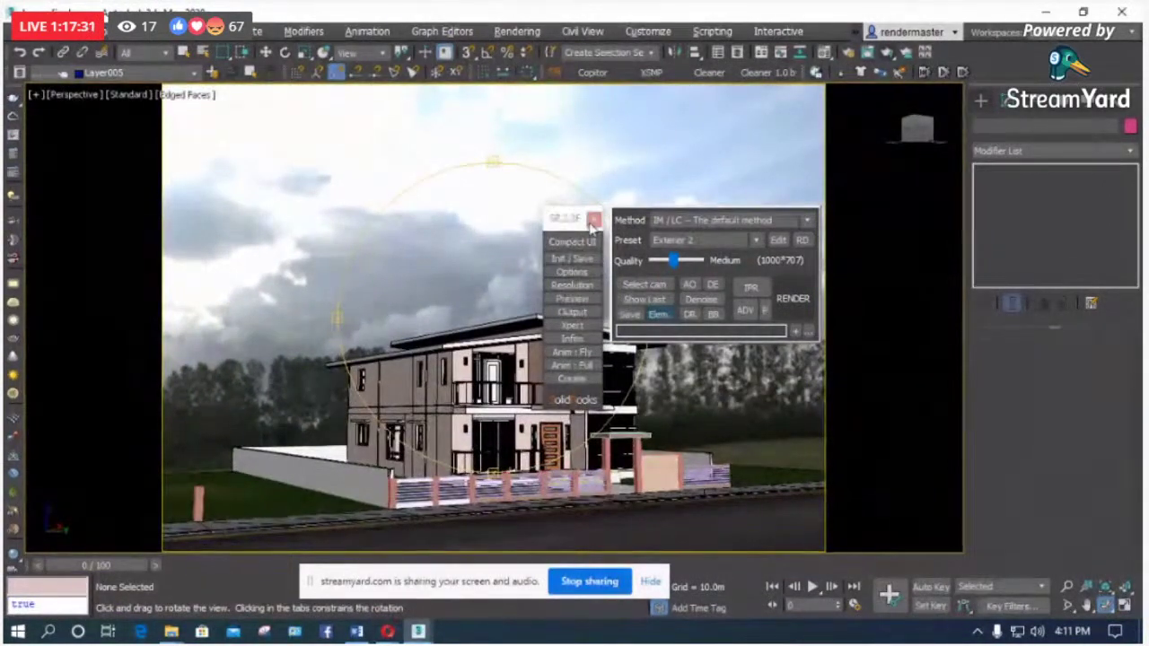
pyautogui.click(592, 220)
pyautogui.moveTo(574, 224); pyautogui.dragTo(523, 360)
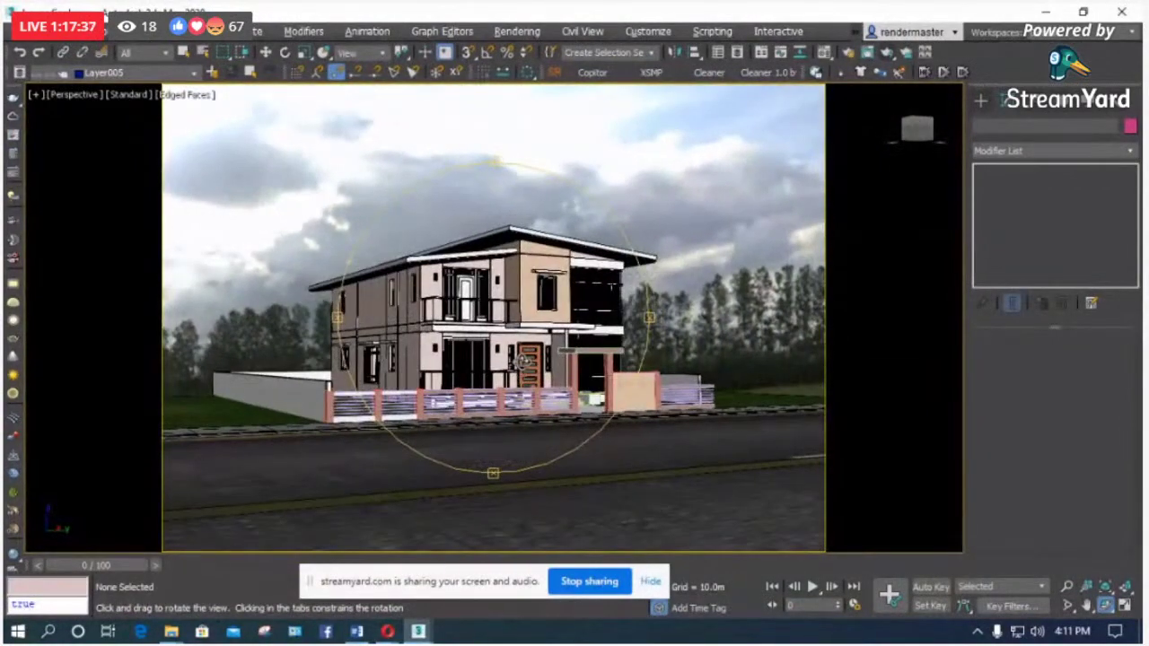
pyautogui.scroll(5, 523, 361)
pyautogui.scroll(-5, 524, 361)
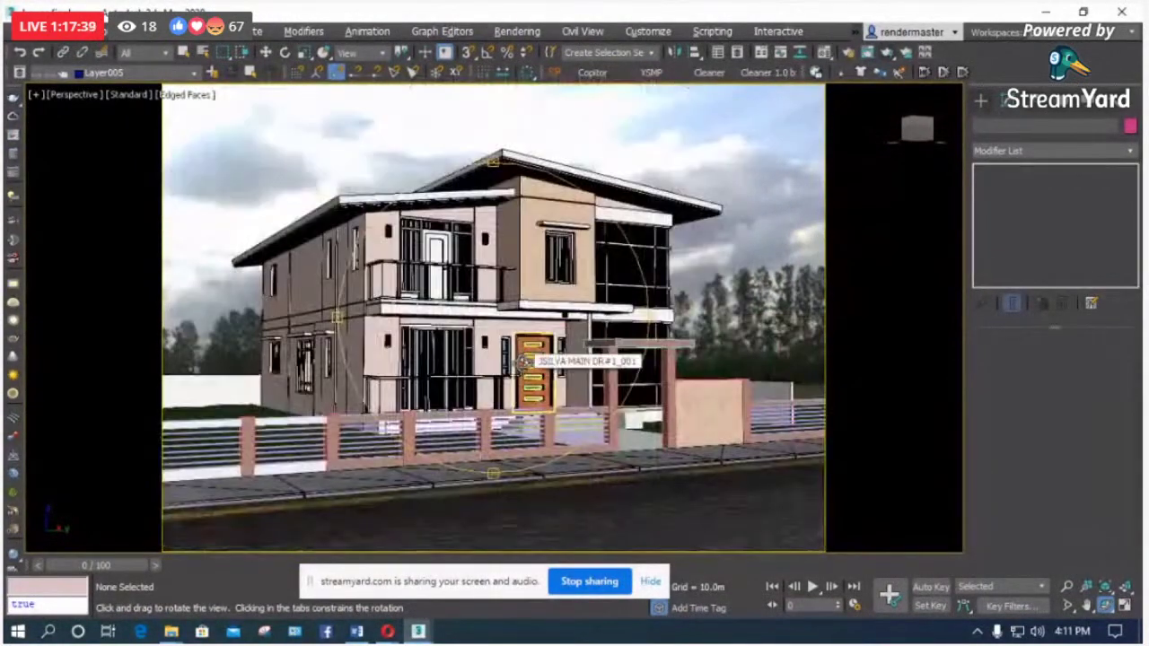
pyautogui.click(895, 55)
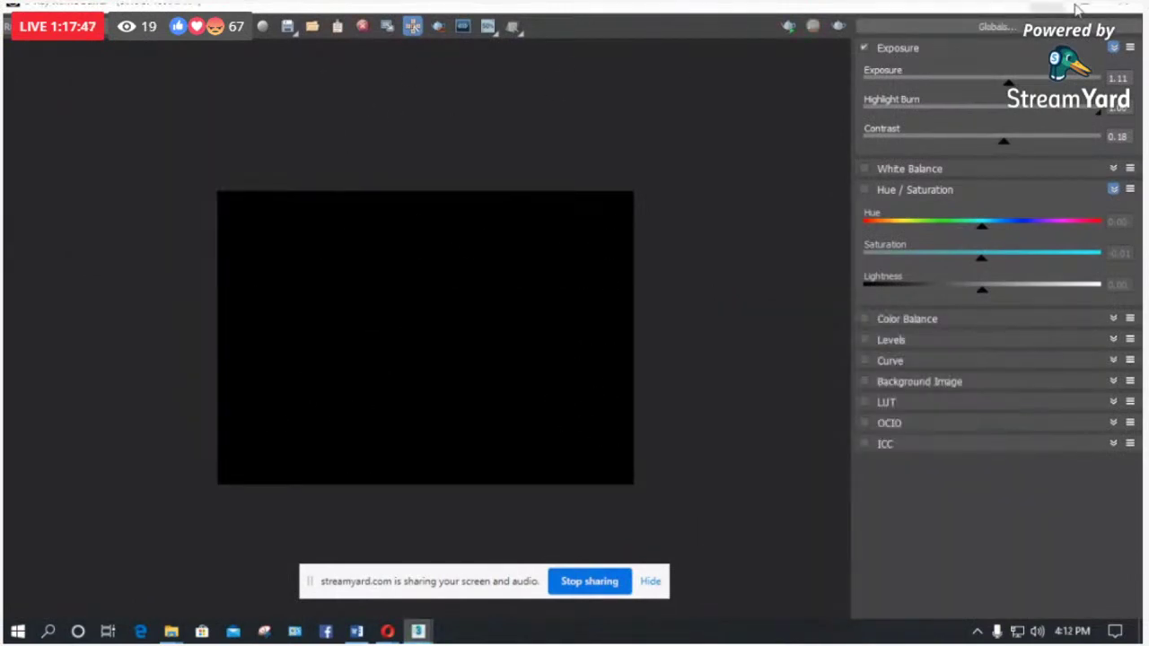
# Step: Switch to PhysCamera001, render its view with Shift+Q, and close the frame buffer
pyautogui.click(1136, 9)
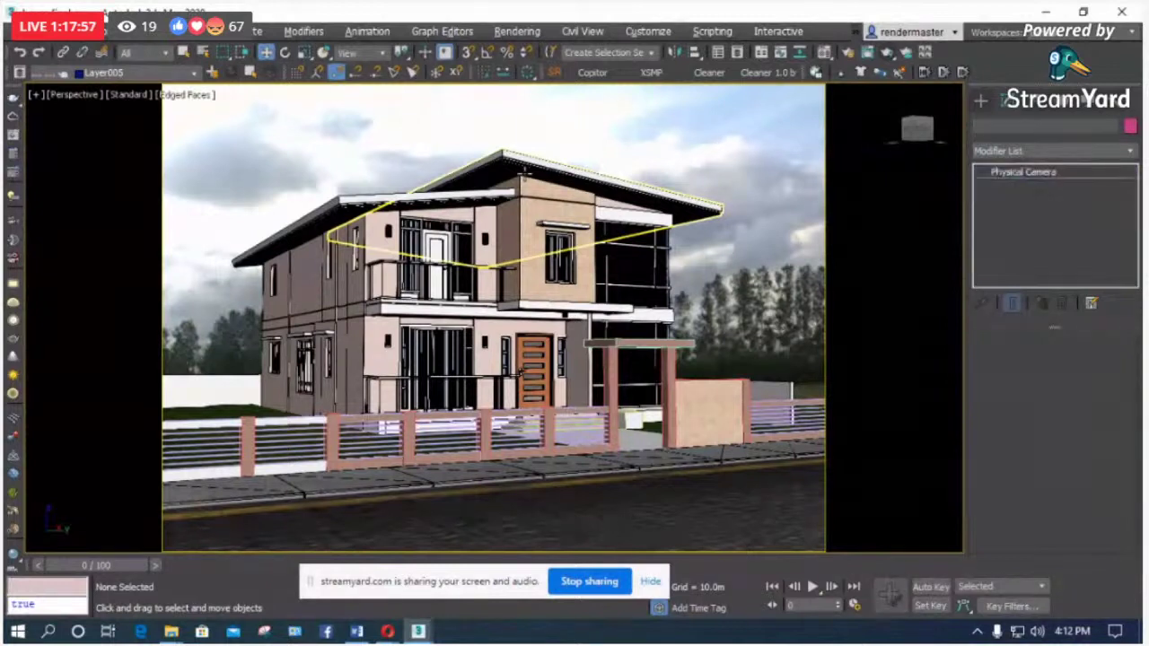
pyautogui.hotkey('ctrl', 'c')
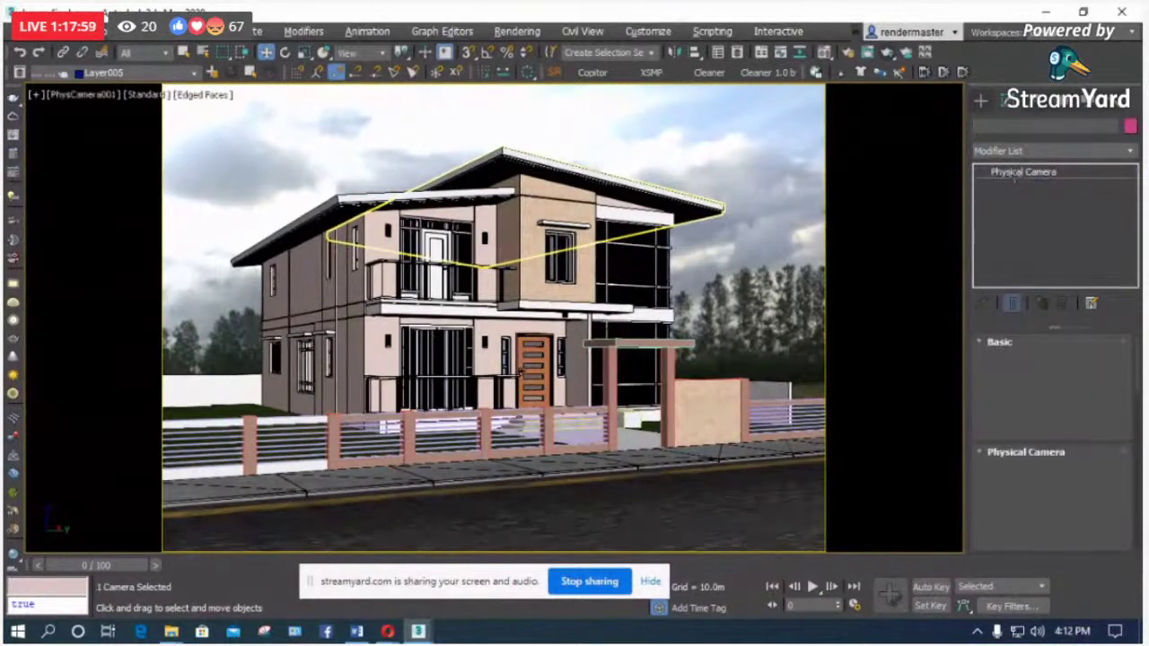
pyautogui.hotkey('shift', 'q')
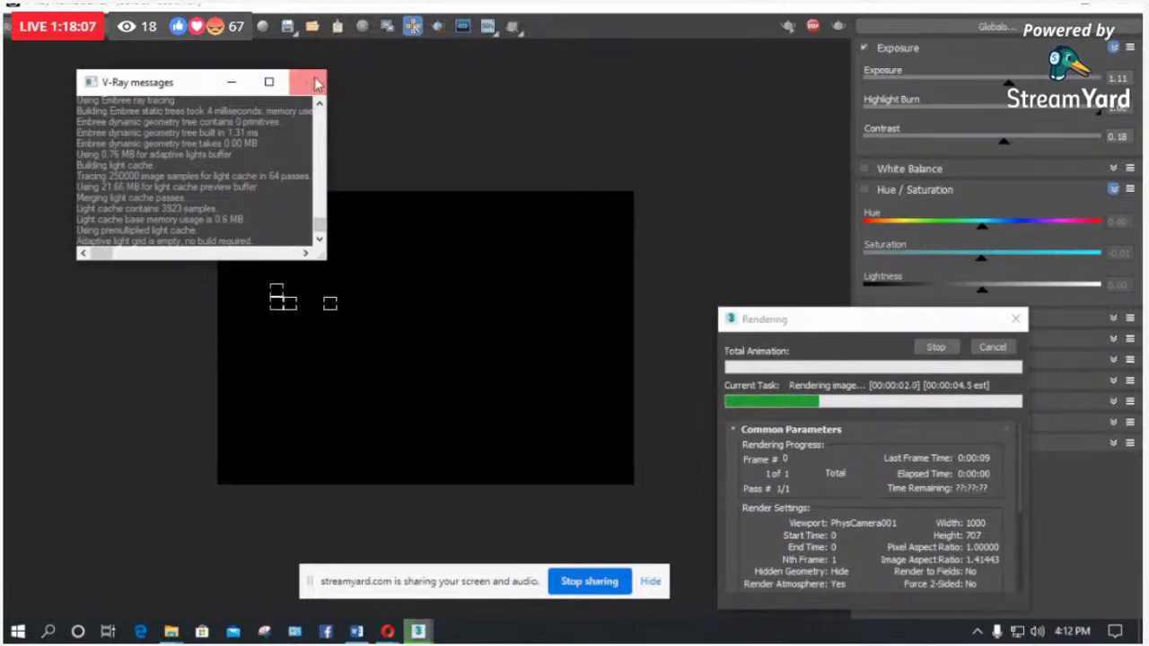
pyautogui.click(1126, 8)
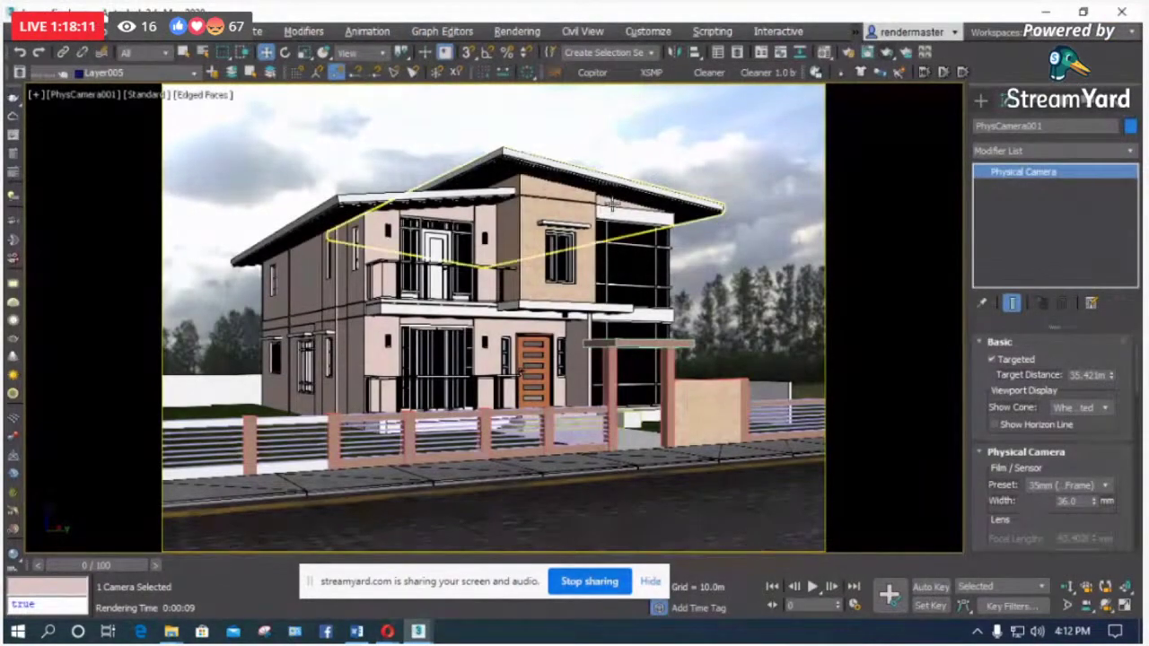
# Step: Frame the camera in Top view and untick Use Map in Environment settings
pyautogui.press('t')
pyautogui.scroll(-5, 582, 234)
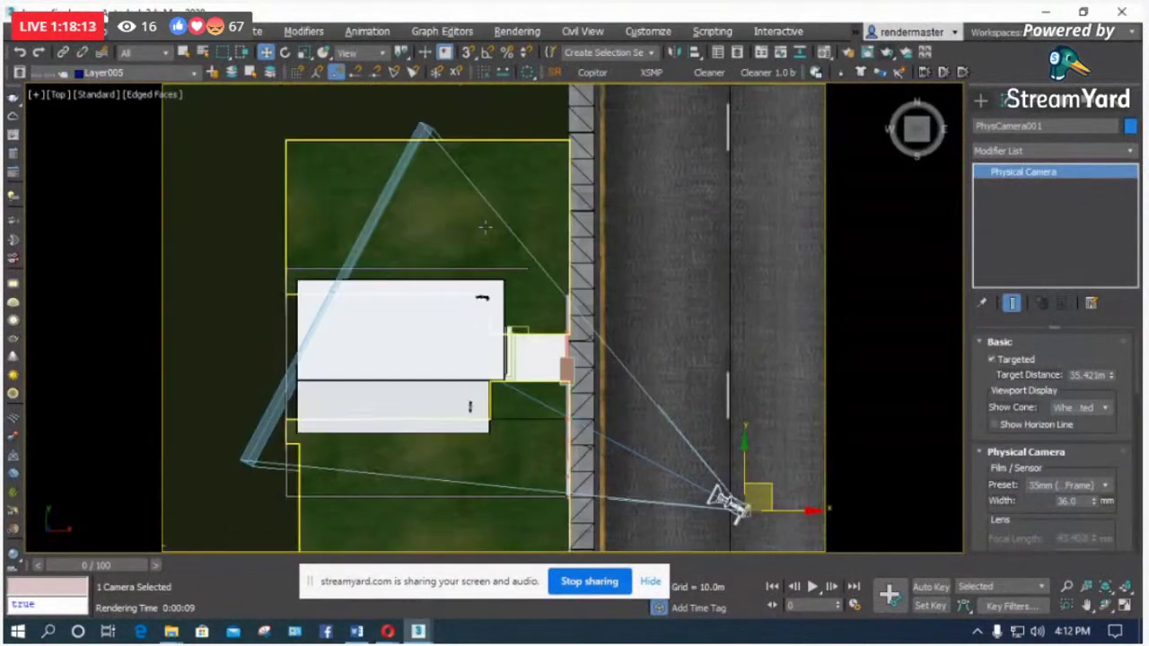
pyautogui.hotkey('alt', 'q')
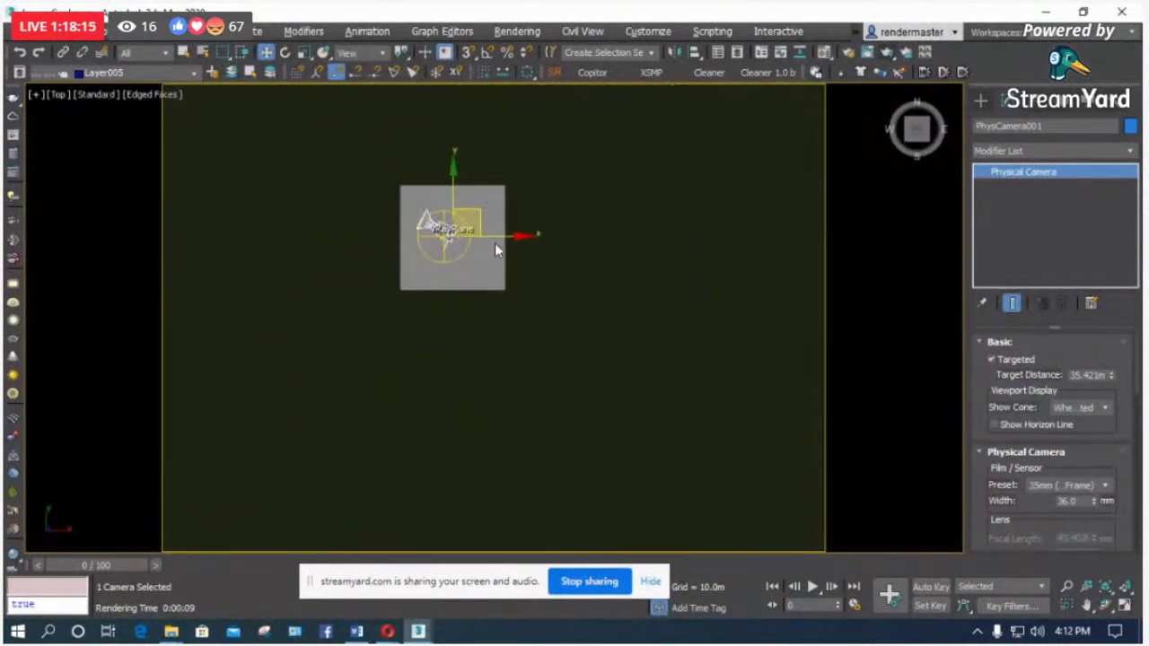
pyautogui.press('8')
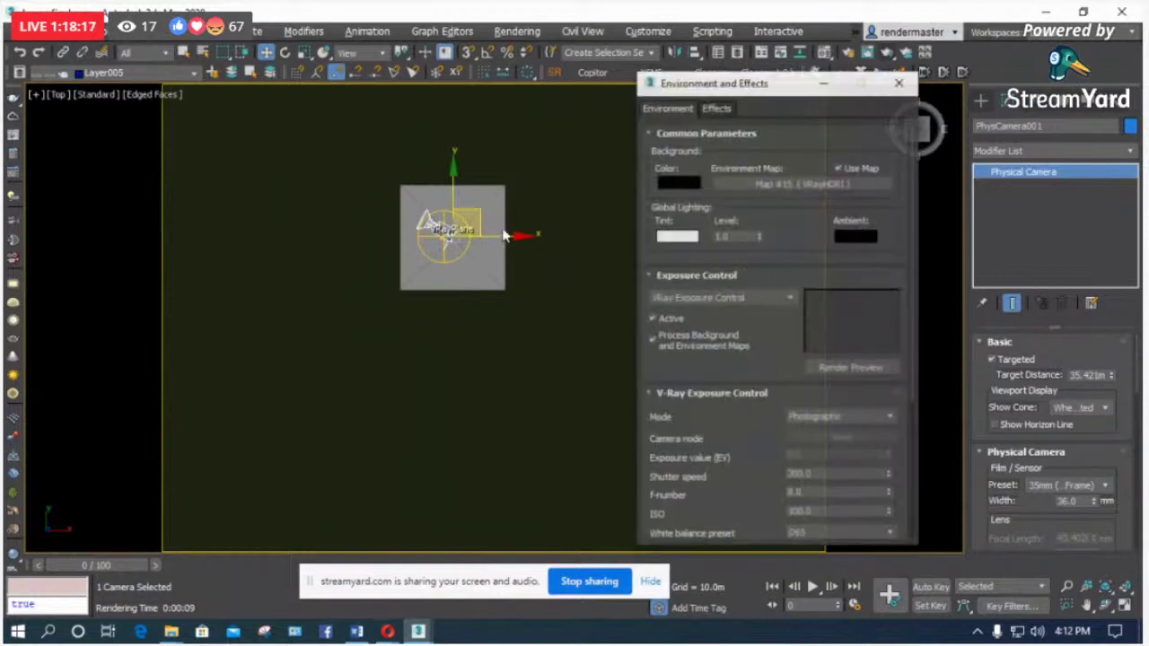
pyautogui.click(841, 168)
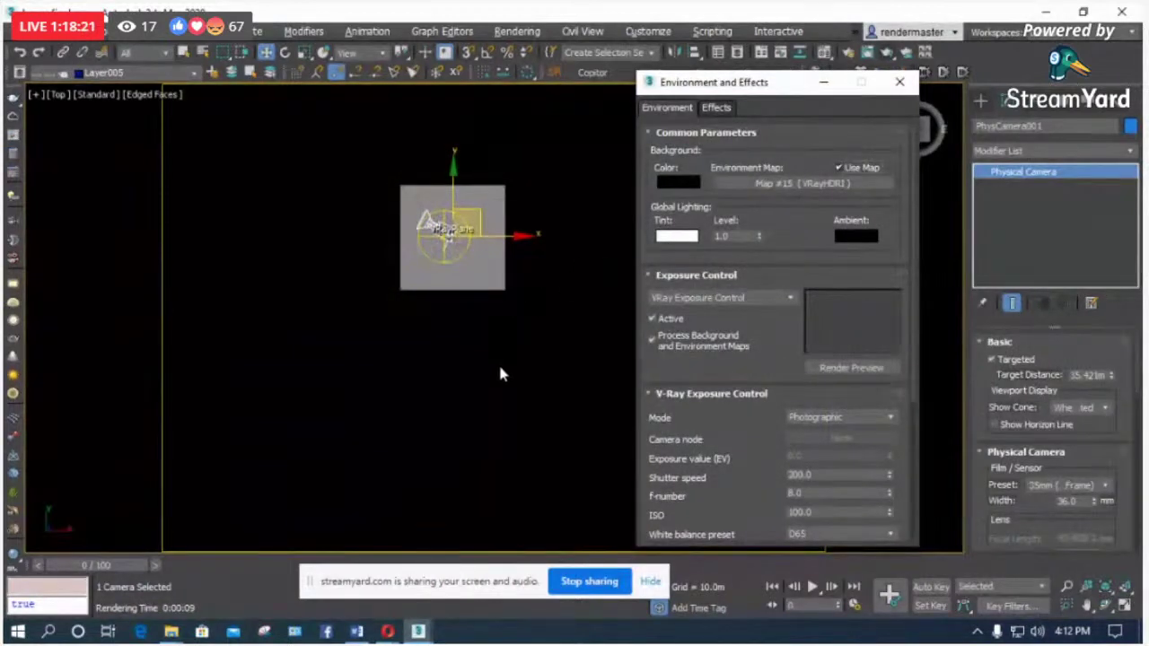
# Step: Render through the physical camera, then close the environment, messages and black frame buffer
pyautogui.click(531, 382)
pyautogui.press('c')
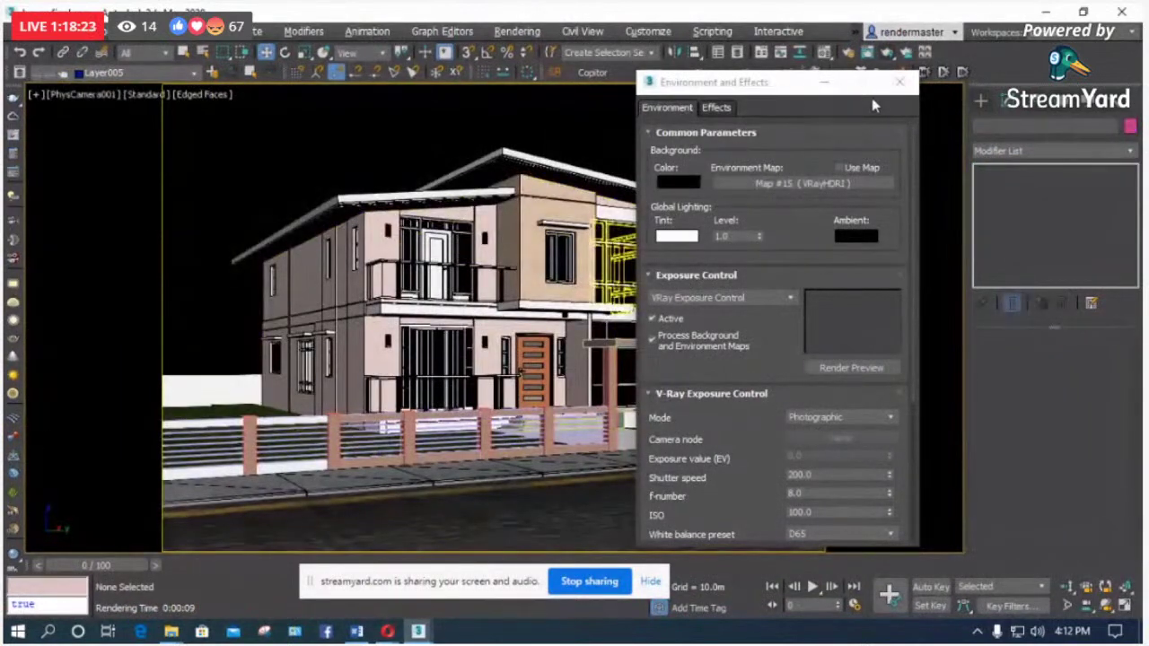
pyautogui.click(905, 54)
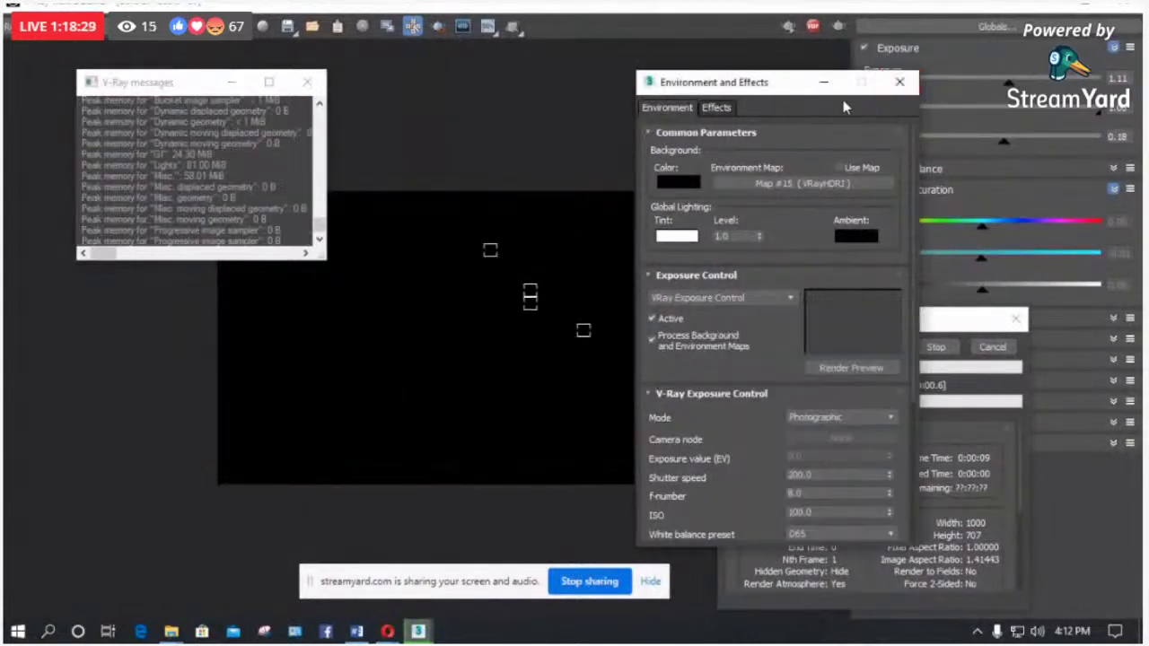
pyautogui.click(900, 82)
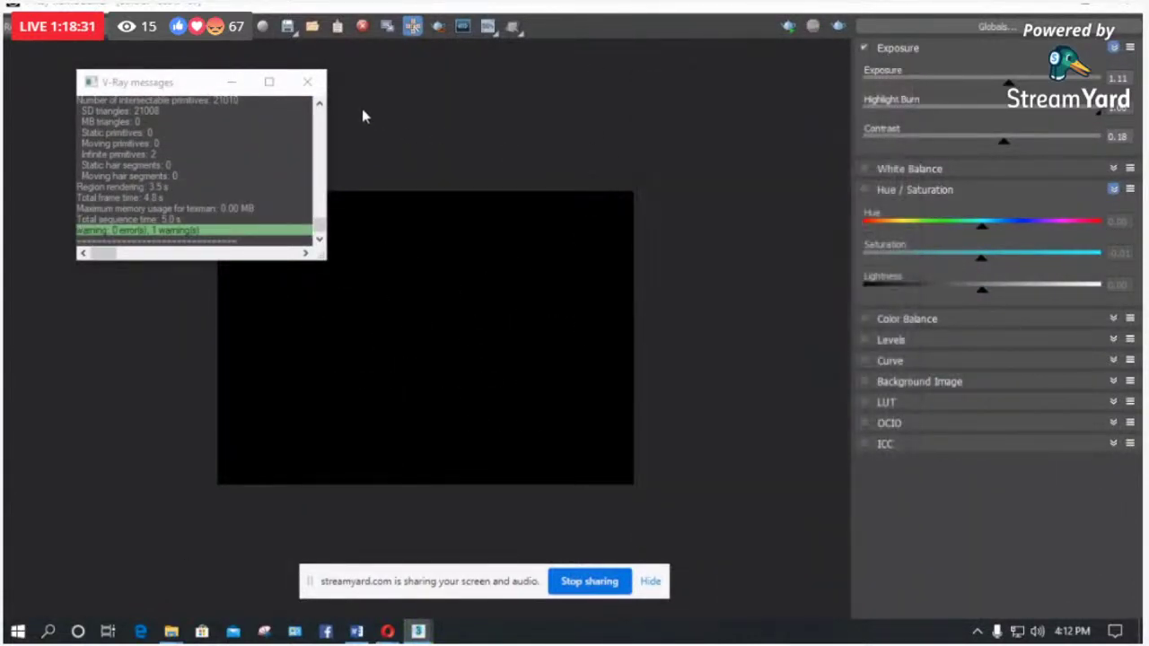
pyautogui.click(307, 82)
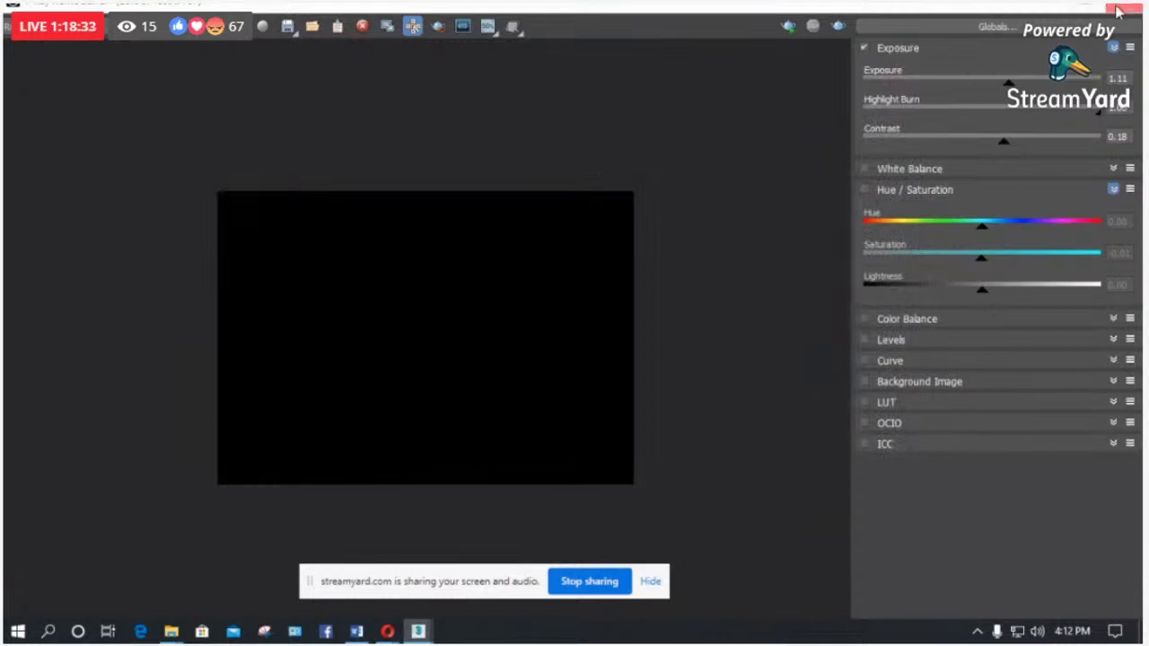
pyautogui.click(1133, 8)
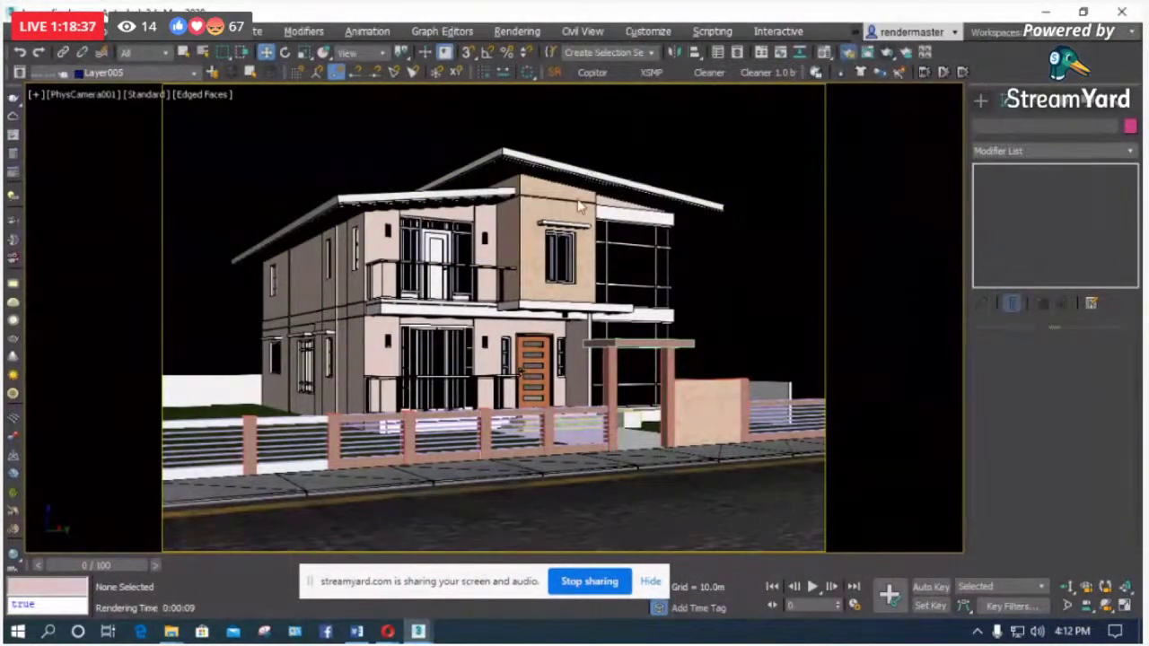
# Step: Expand V-Ray's Global switches in Render Setup and set them to Advanced mode
pyautogui.click(848, 52)
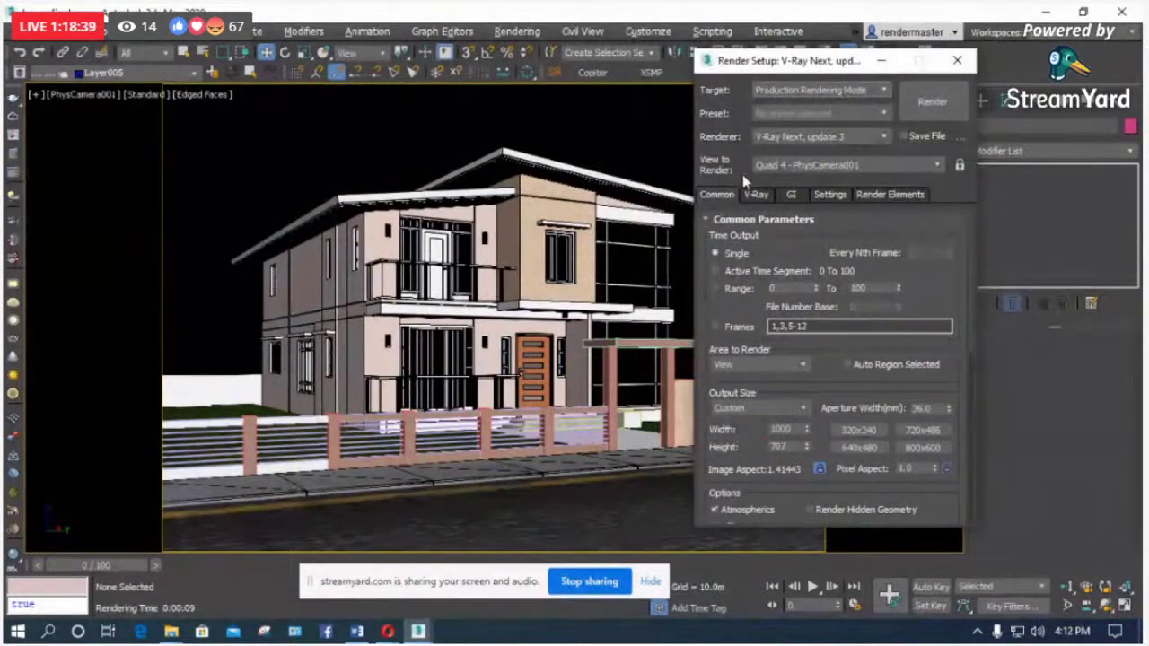
pyautogui.click(755, 195)
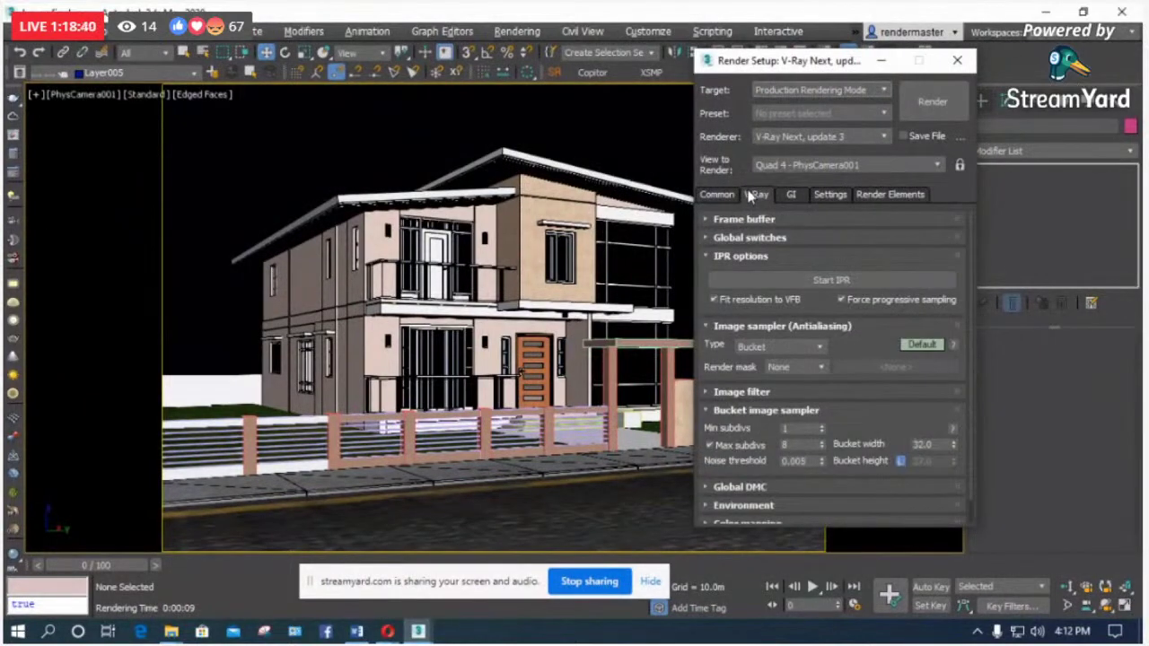
pyautogui.click(734, 238)
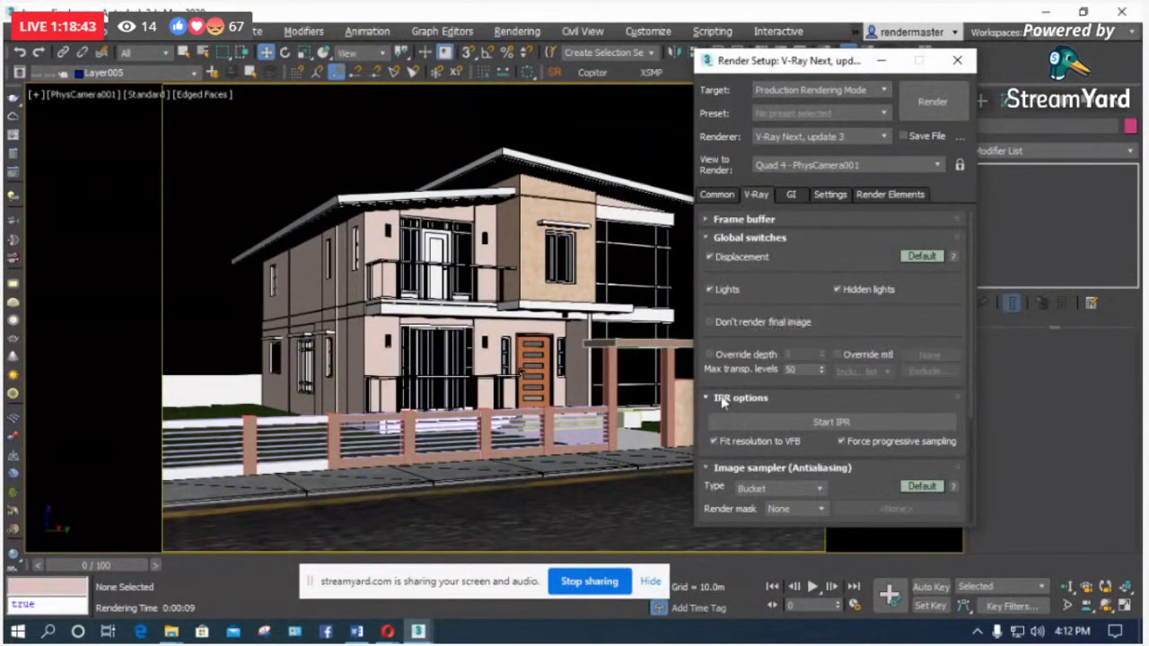
pyautogui.click(922, 257)
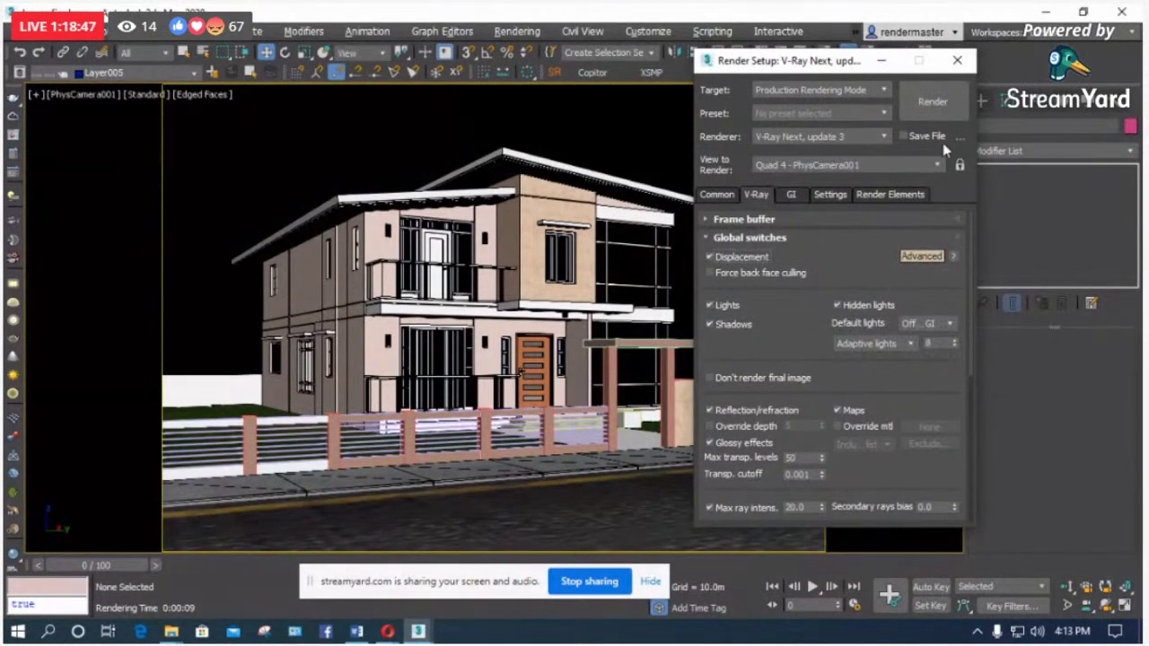
pyautogui.click(957, 60)
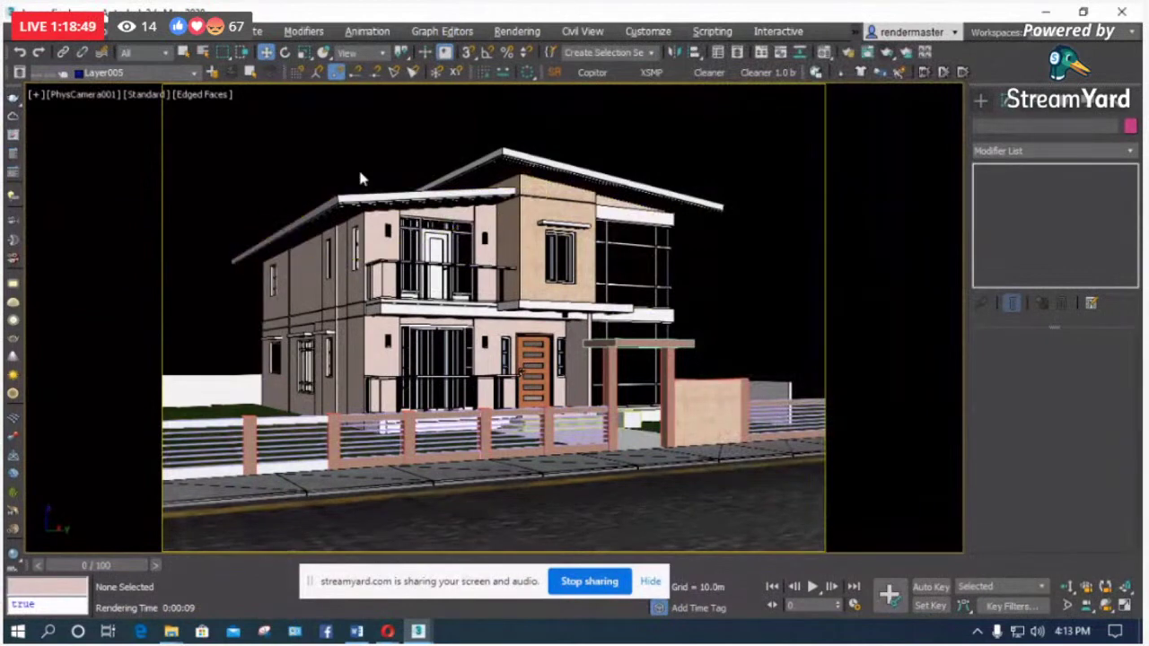
# Step: Zoom out to the whole site in the shaded Top view
pyautogui.press('t')
pyautogui.scroll(-5, 359, 179)
pyautogui.press('F3')
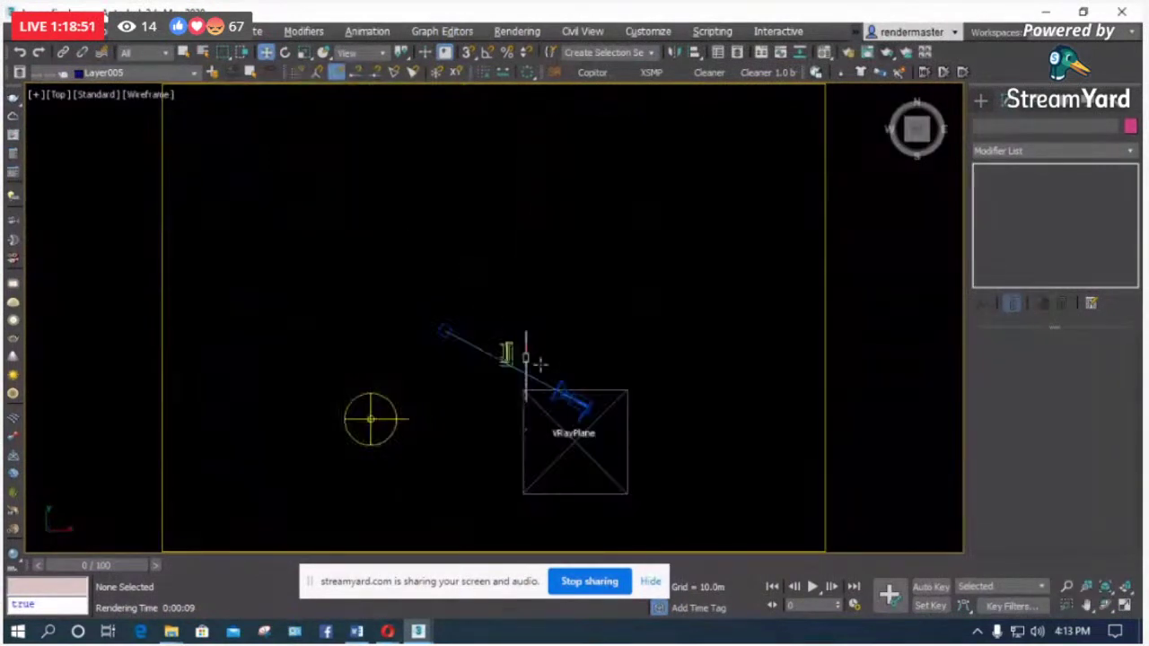
pyautogui.press('F3')
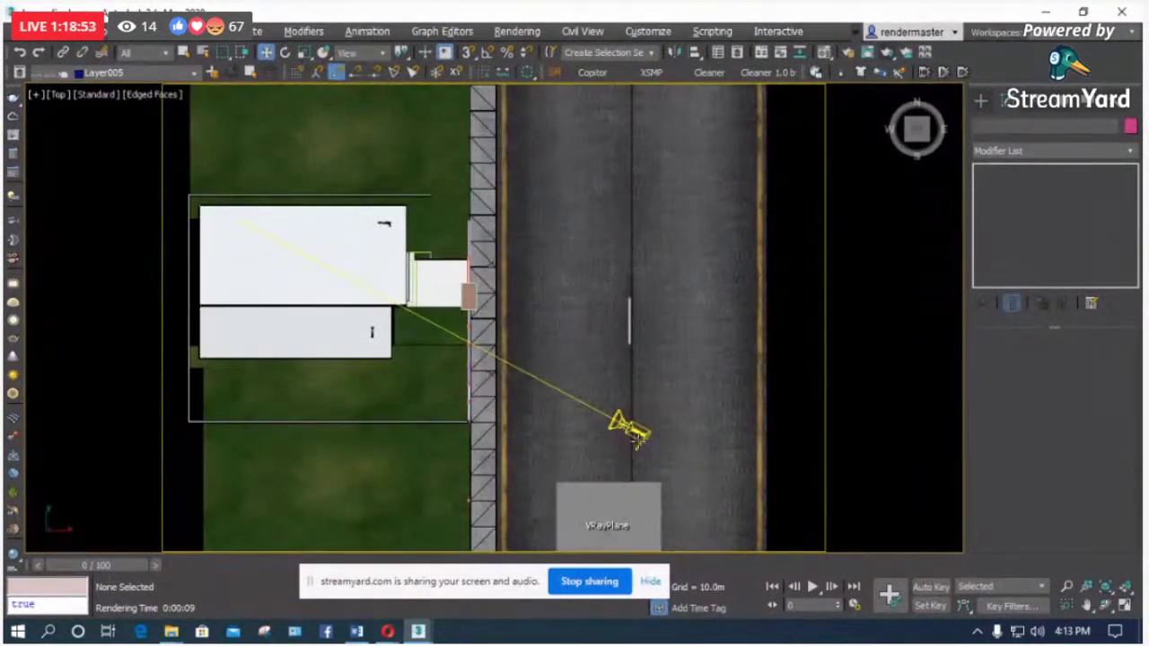
pyautogui.press('F3')
pyautogui.scroll(-4, 583, 416)
pyautogui.press('F3')
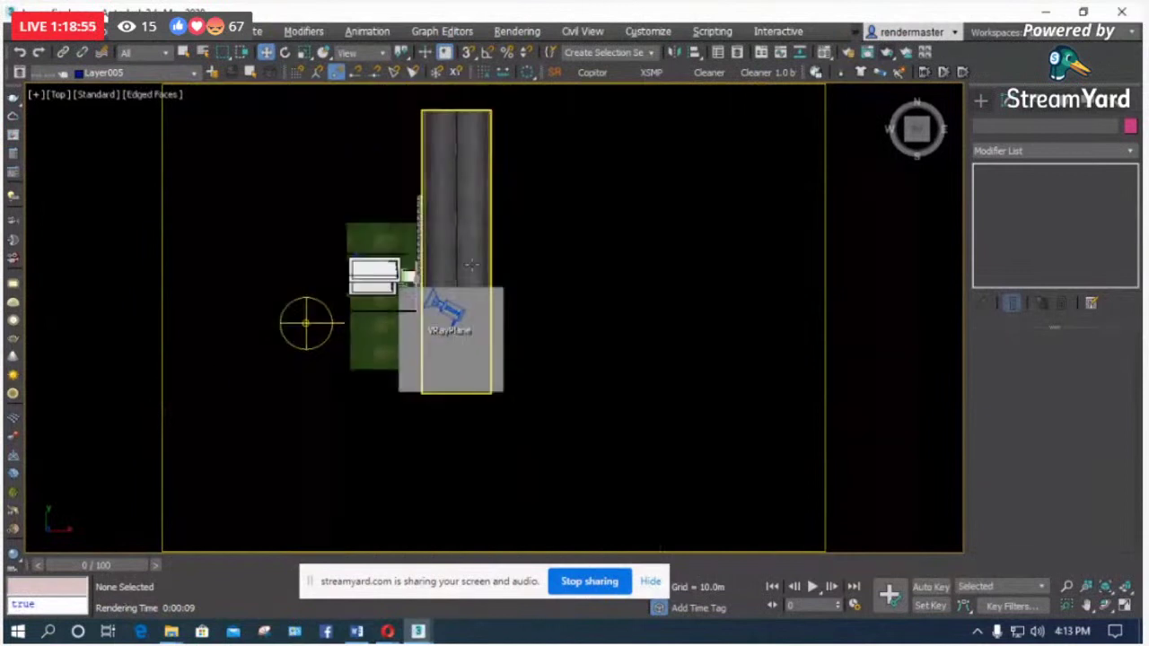
# Step: Select the dome light VRayLight001 and save the scene as 'house final 2'
pyautogui.scroll(-3, 519, 251)
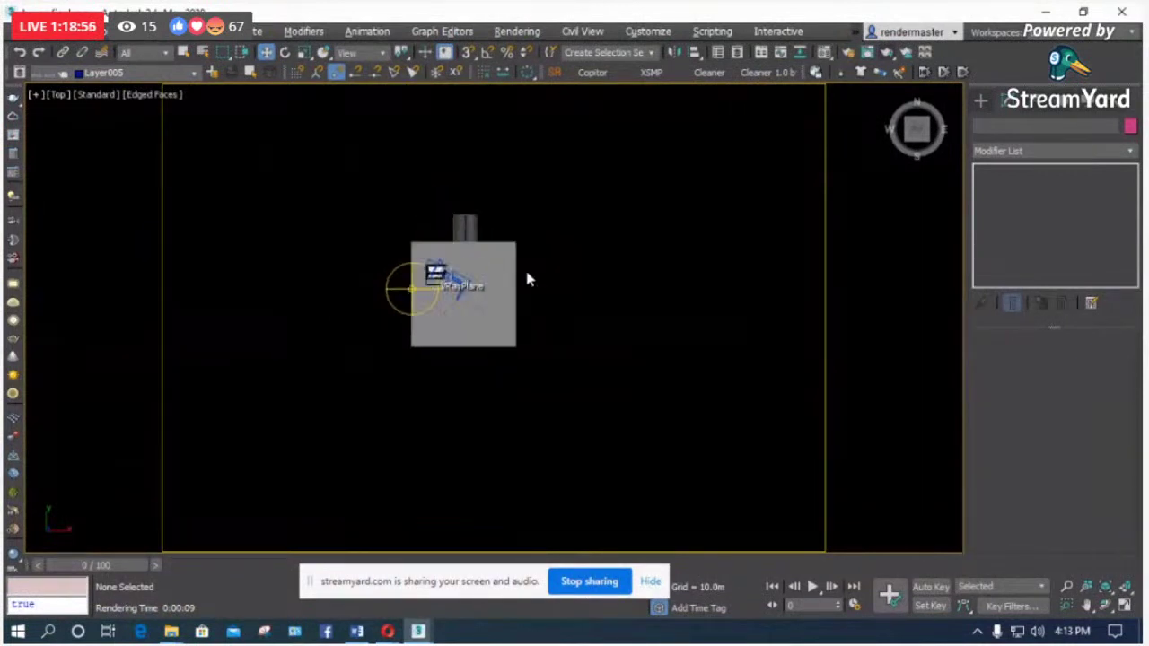
pyautogui.click(391, 293)
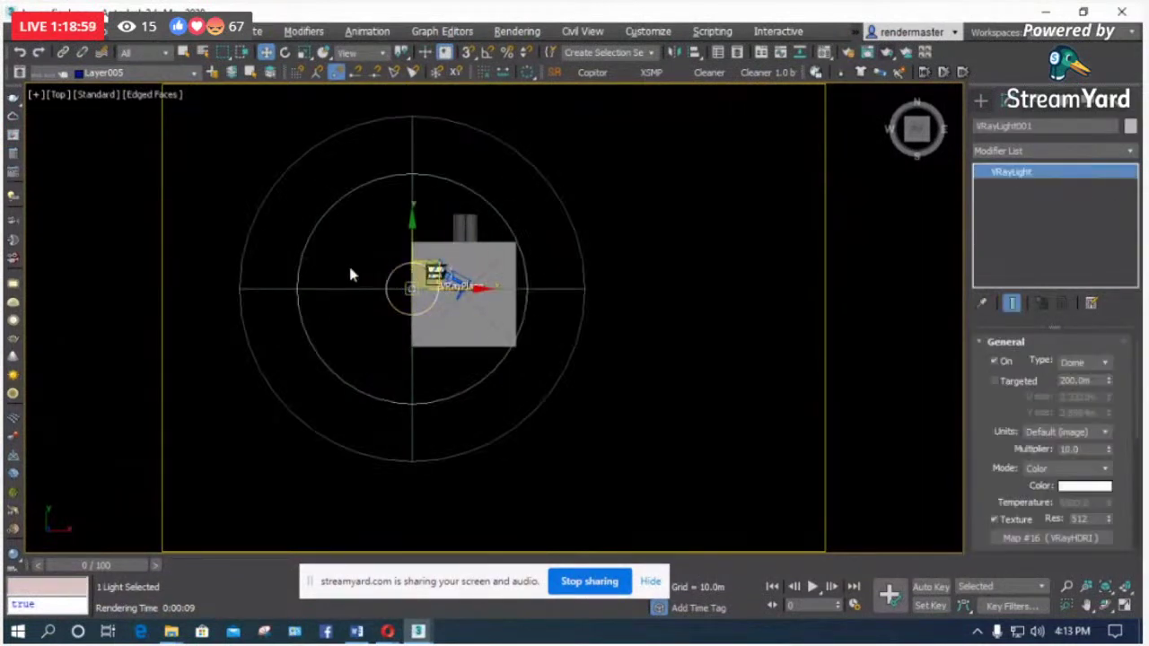
pyautogui.click(9, 31)
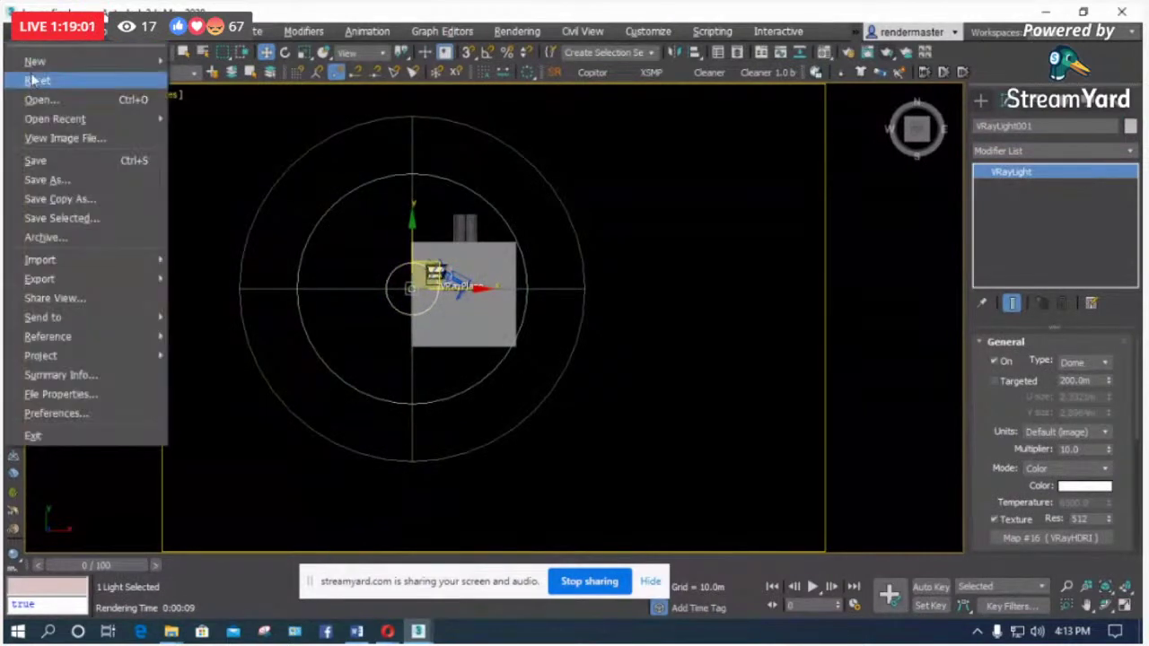
pyautogui.click(59, 181)
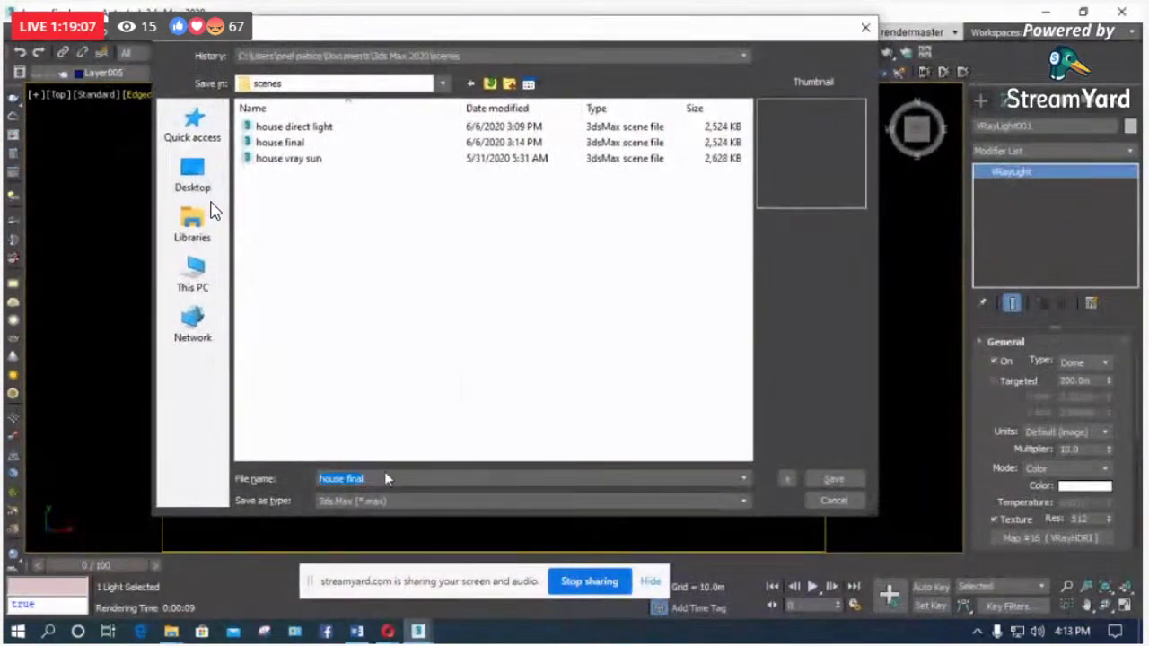
pyautogui.click(846, 481)
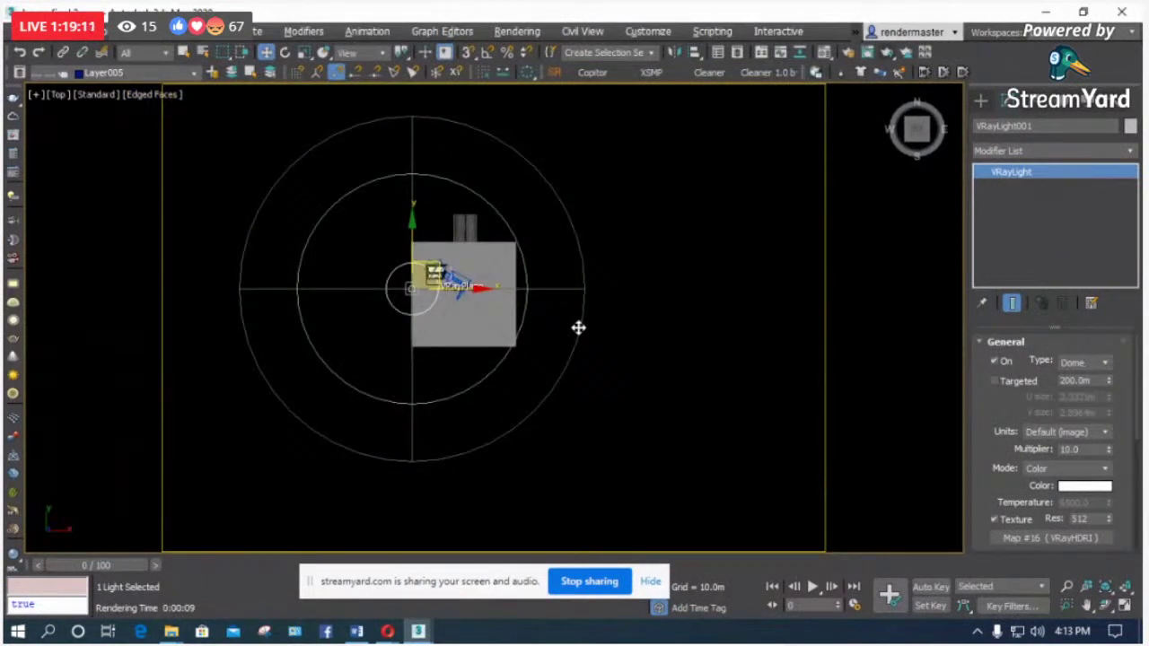
# Step: Reopen recent scene house final.max past the missing-files warning and view through Camera001
pyautogui.click(22, 31)
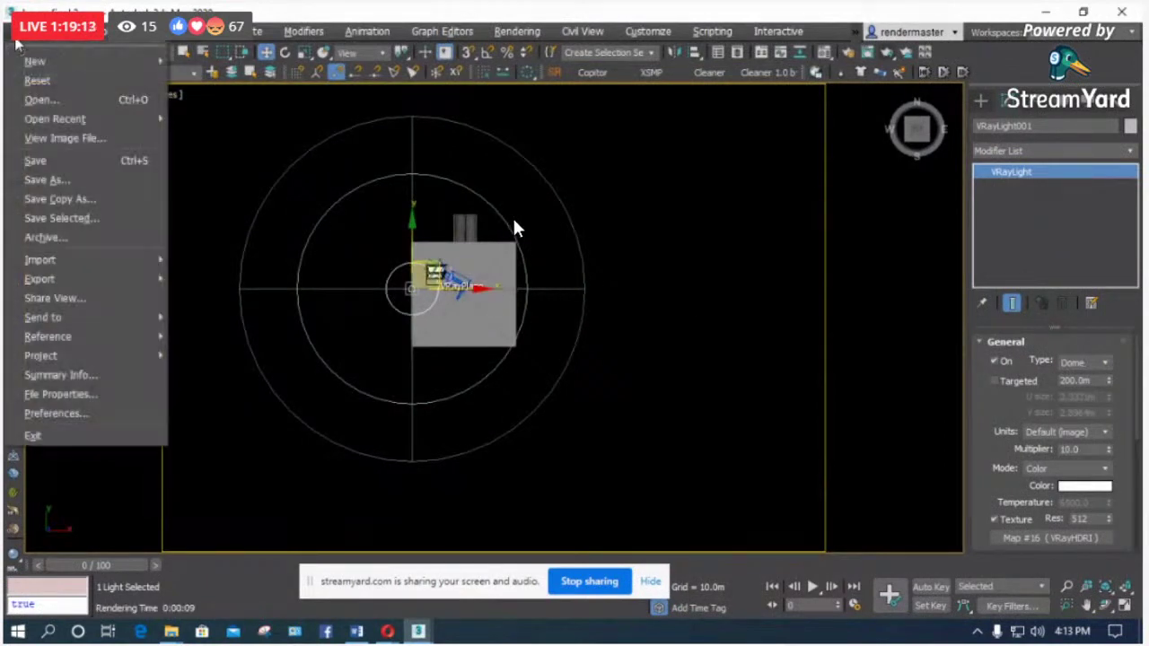
pyautogui.moveTo(70, 121)
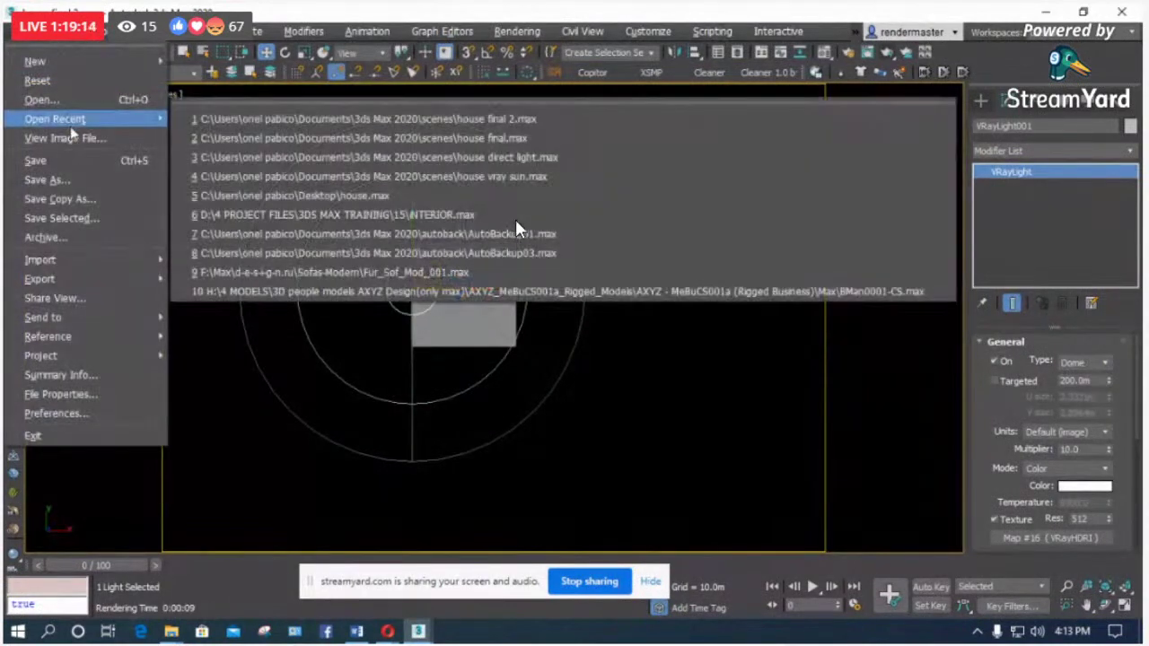
pyautogui.click(524, 140)
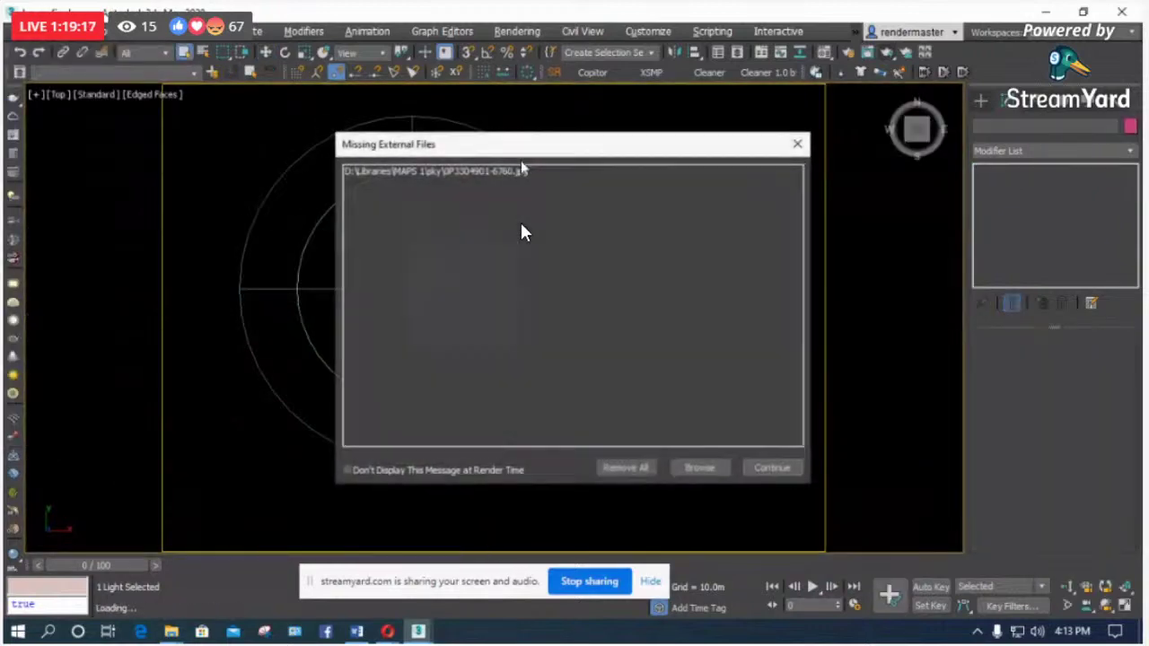
pyautogui.click(771, 468)
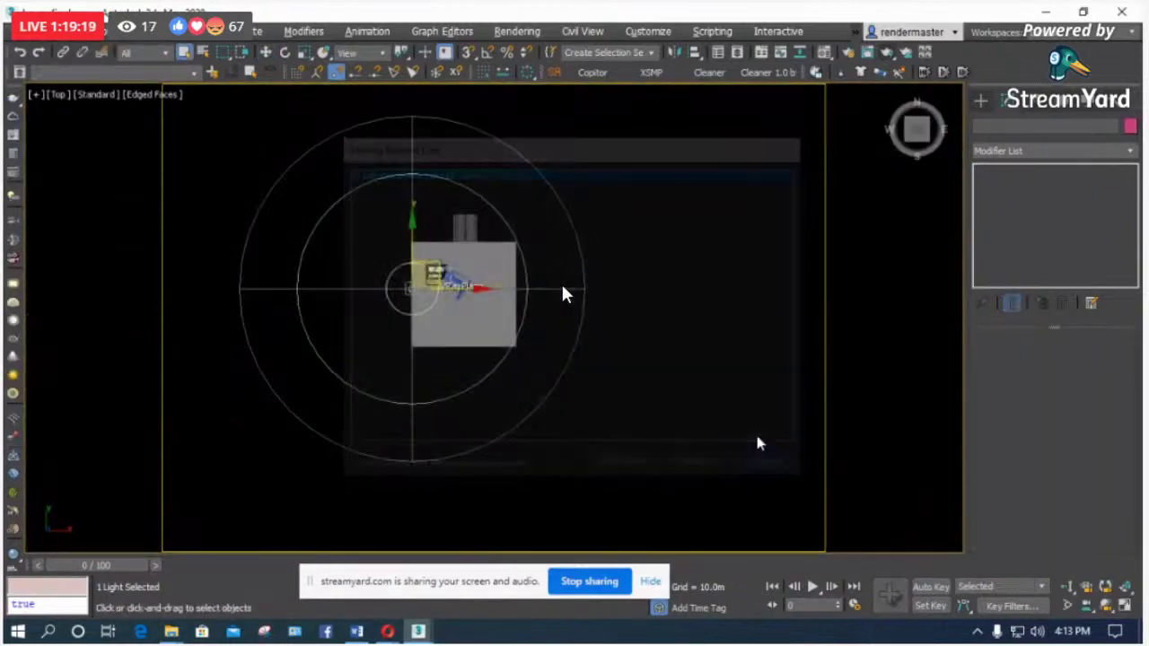
pyautogui.click(754, 426)
pyautogui.press('c')
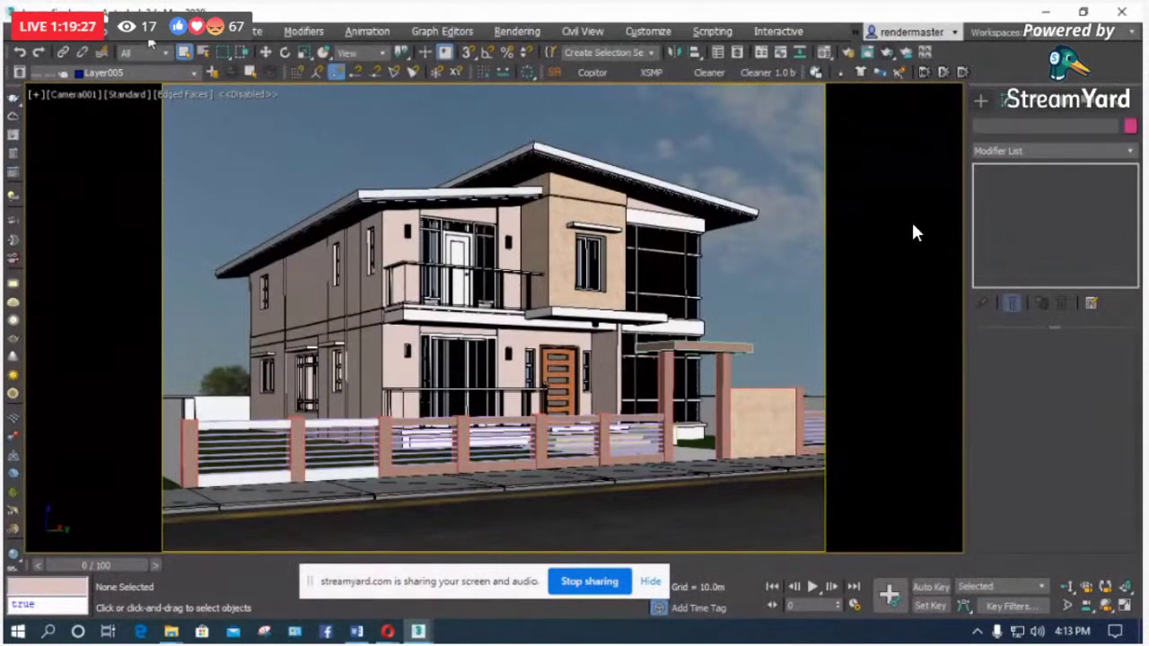
# Step: Look through the Group and File menus, closing both without choosing a command
pyautogui.click(151, 40)
pyautogui.moveTo(116, 43)
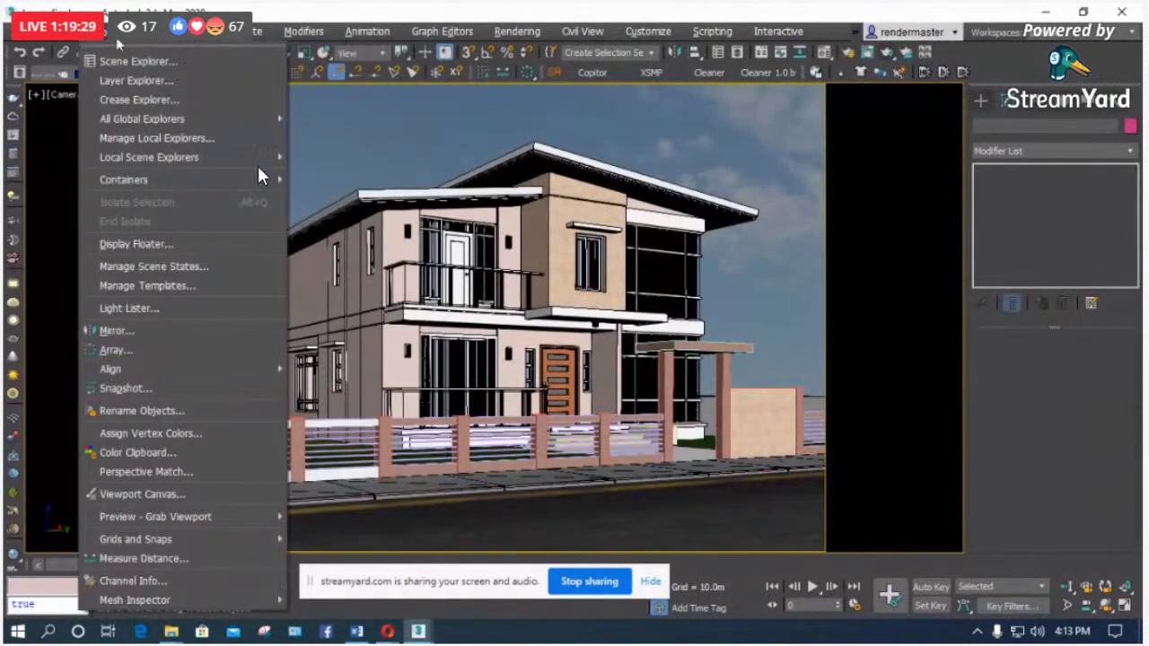
pyautogui.press('Escape')
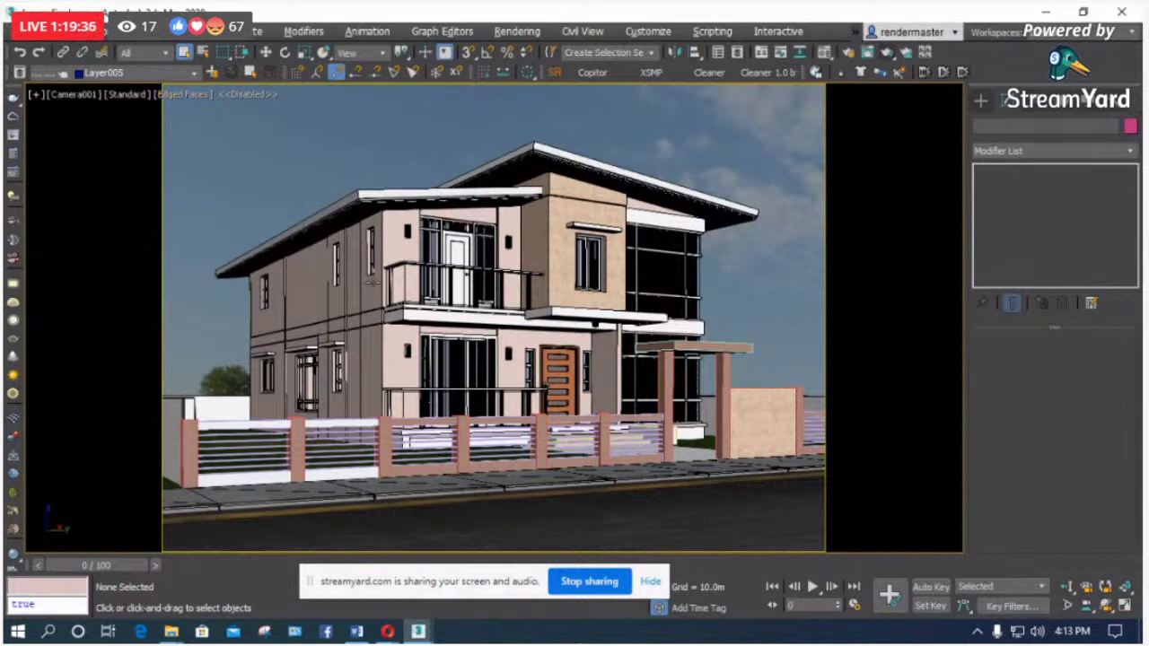
pyautogui.click(11, 30)
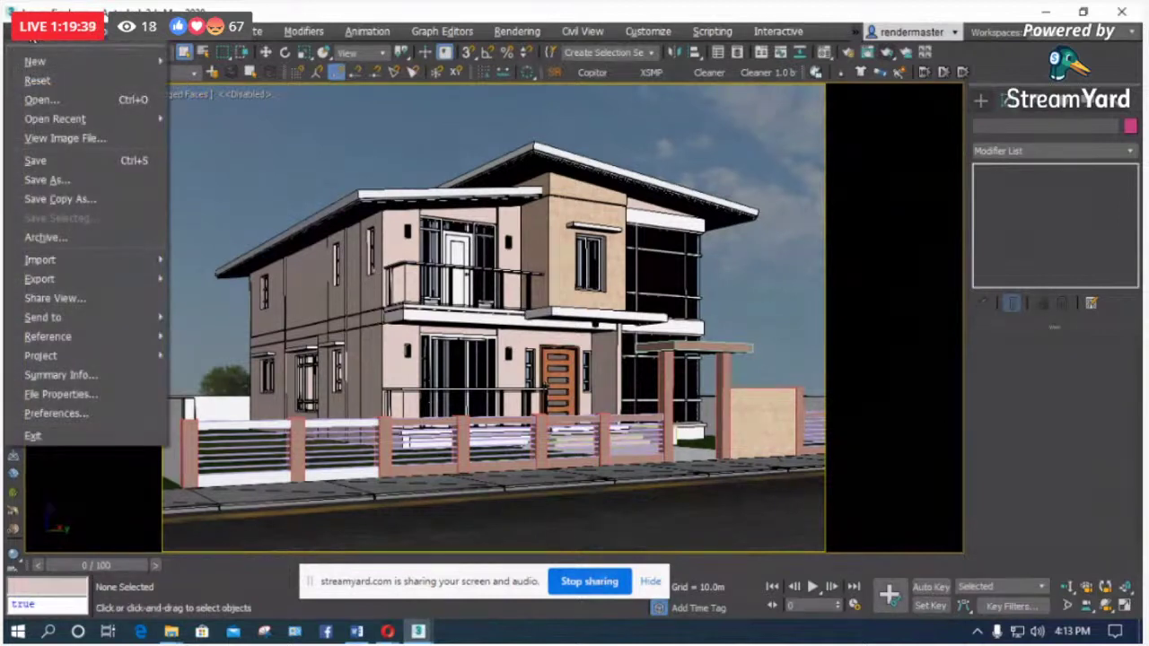
pyautogui.click(305, 160)
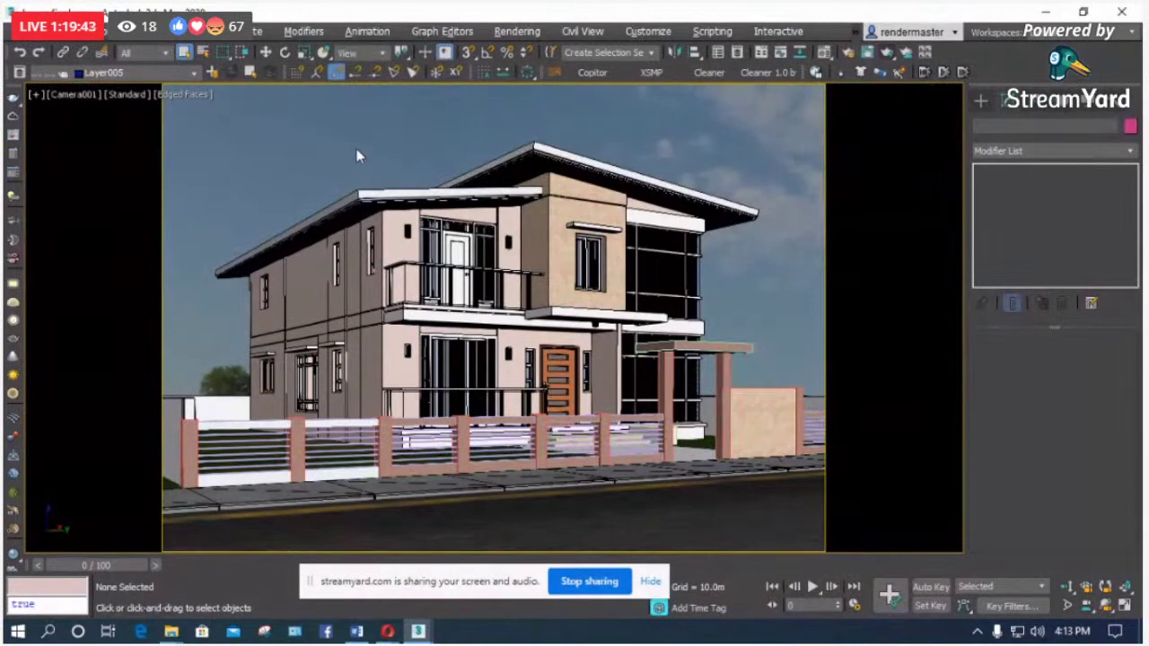
# Step: Open Views > Viewport Configuration and accept its display settings with OK
pyautogui.click(157, 30)
pyautogui.moveTo(198, 31)
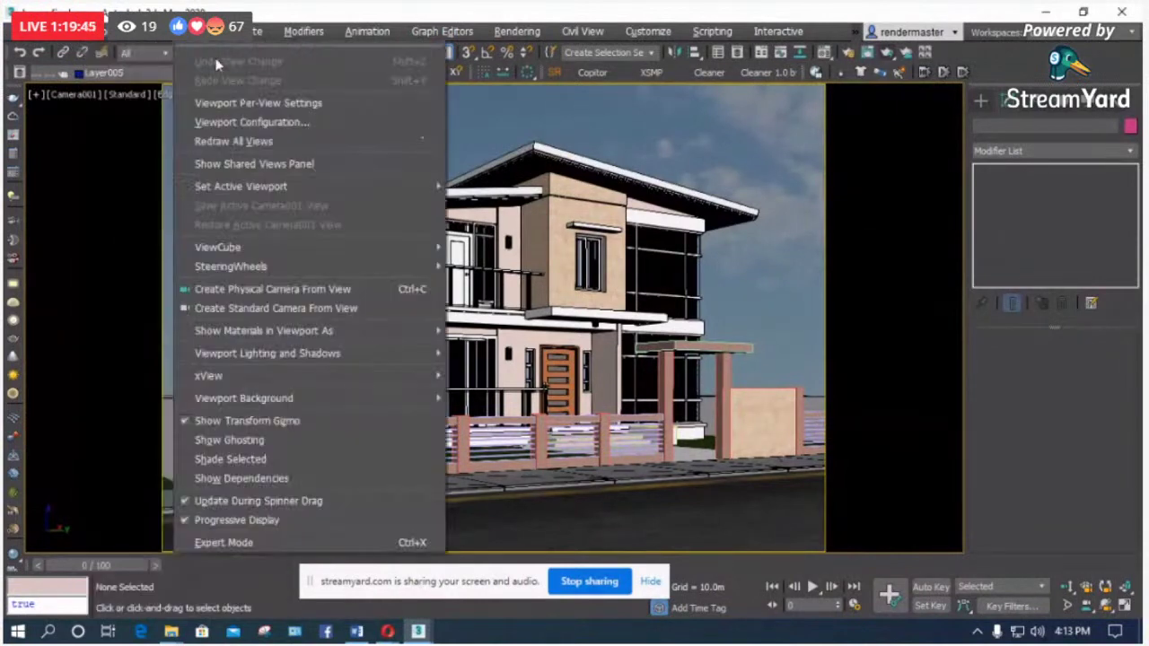
pyautogui.click(252, 122)
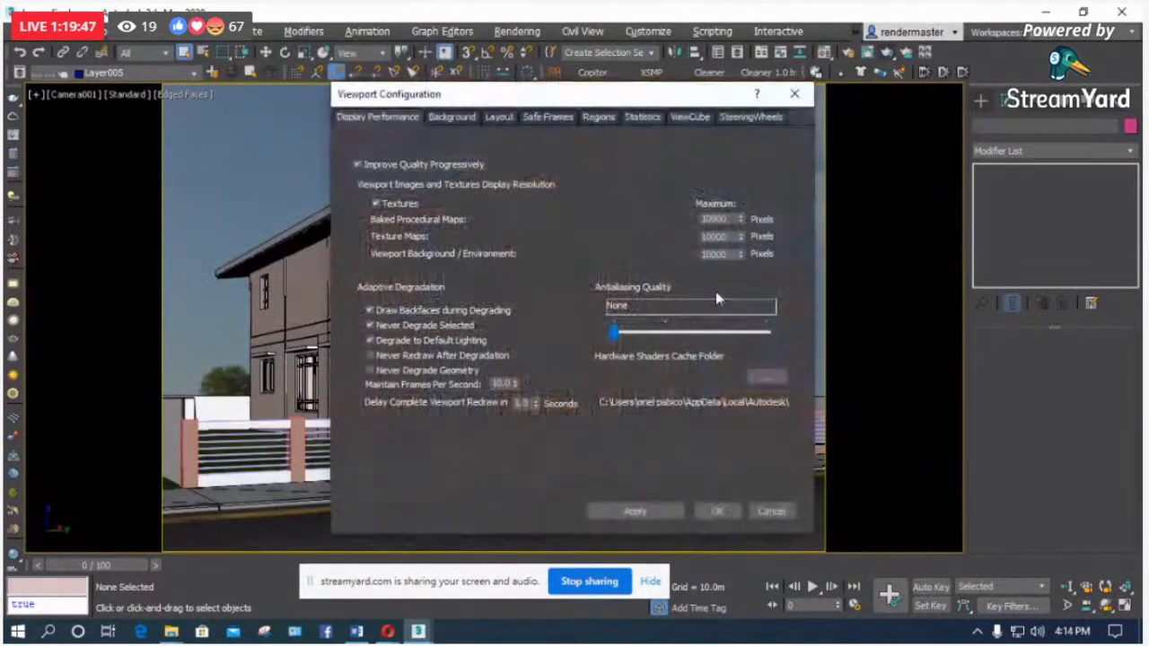
pyautogui.click(717, 511)
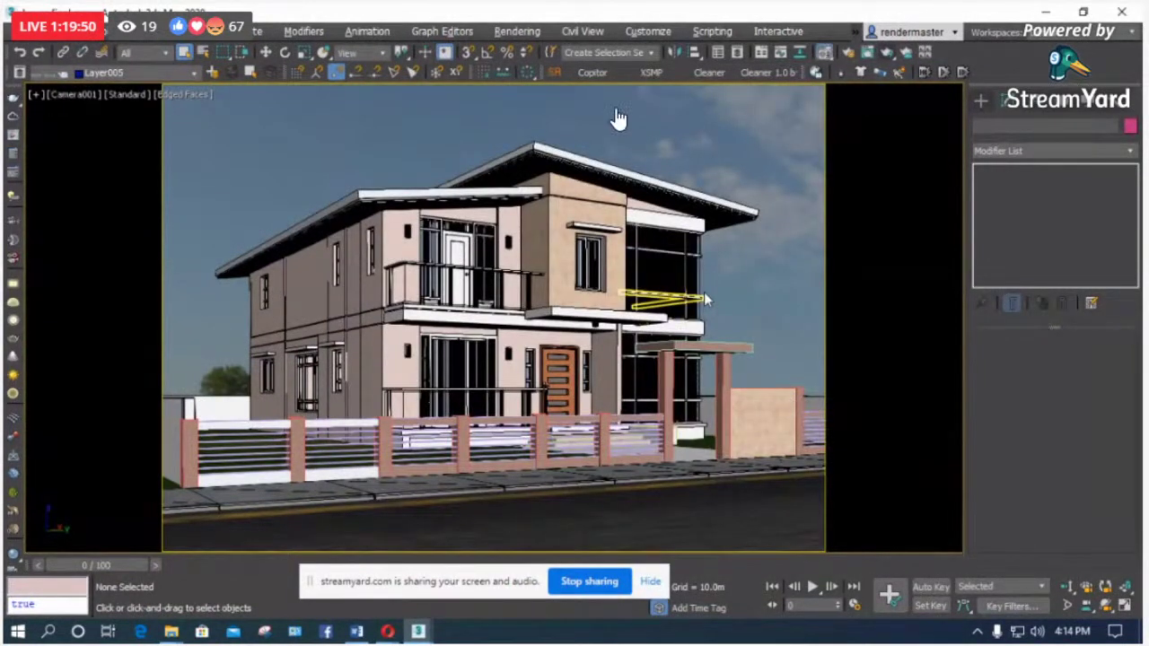
# Step: Bring up the Material Editor and Environment and Effects, then switch to Top view
pyautogui.press('m')
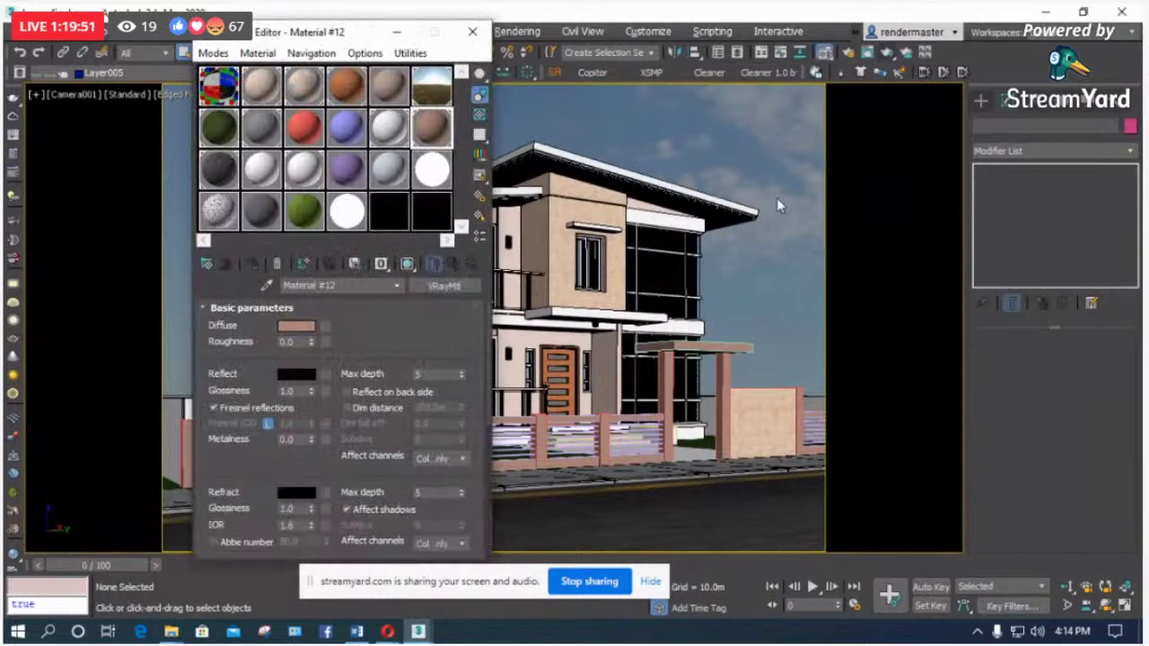
pyautogui.press('8')
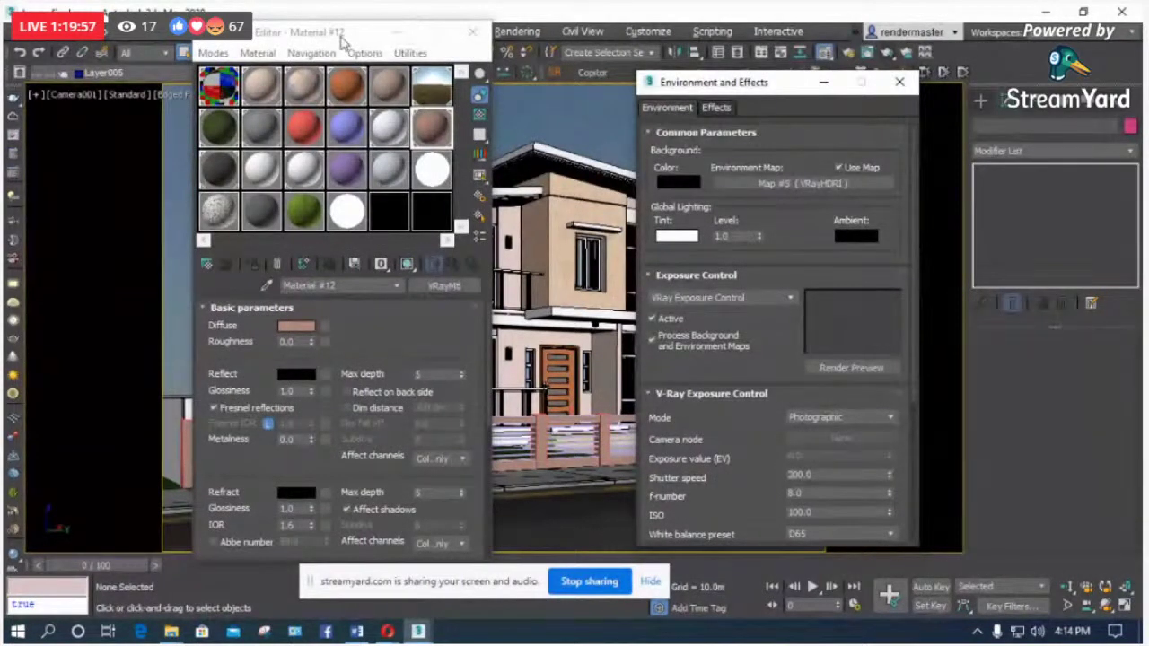
pyautogui.moveTo(341, 42); pyautogui.dragTo(162, 64)
pyautogui.press('t')
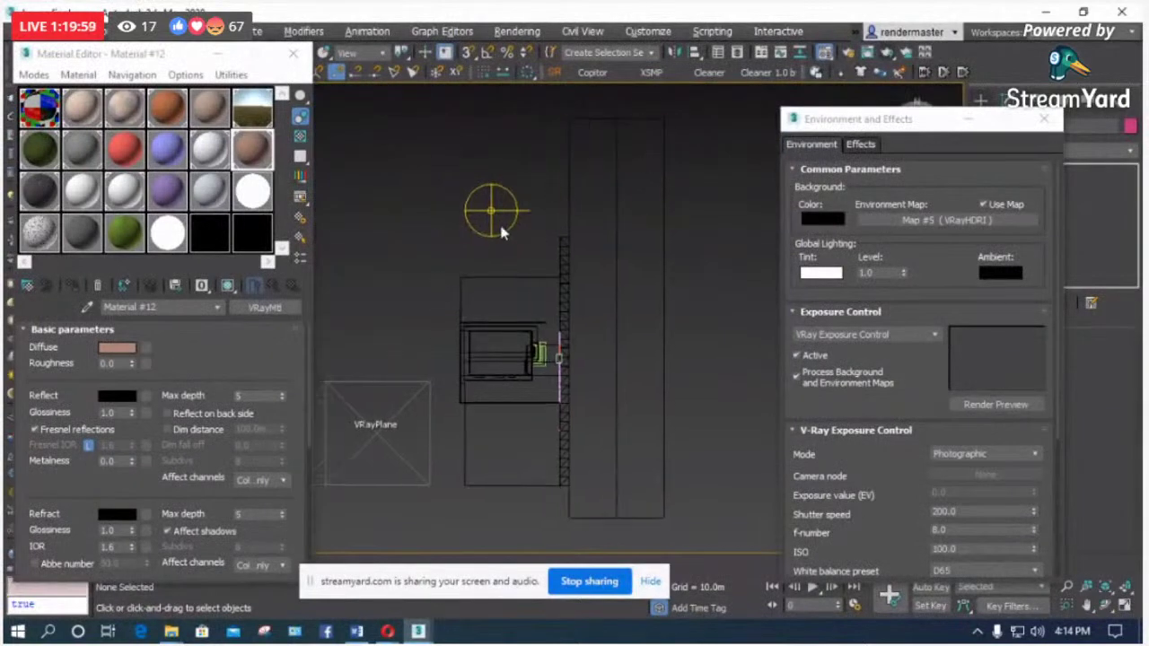
# Step: Select dome light VRayLight001 and show the Map #5 VRayHDRI parameters
pyautogui.click(490, 212)
pyautogui.moveTo(851, 132); pyautogui.dragTo(632, 171)
pyautogui.moveTo(995, 409); pyautogui.dragTo(1009, 304)
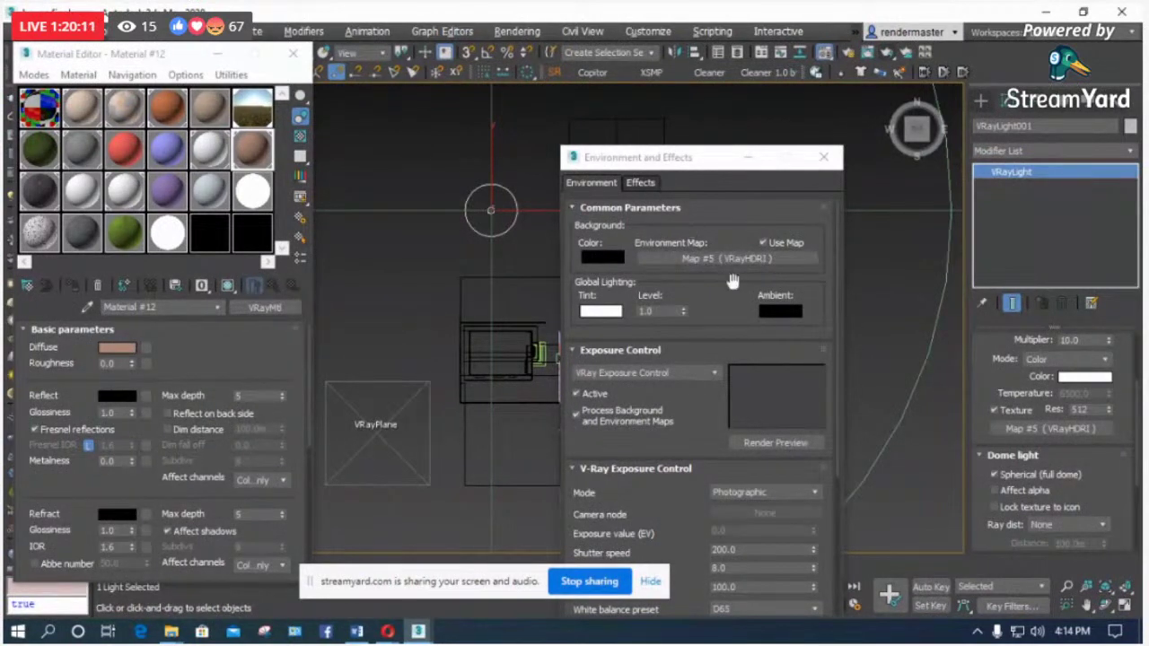
pyautogui.click(249, 121)
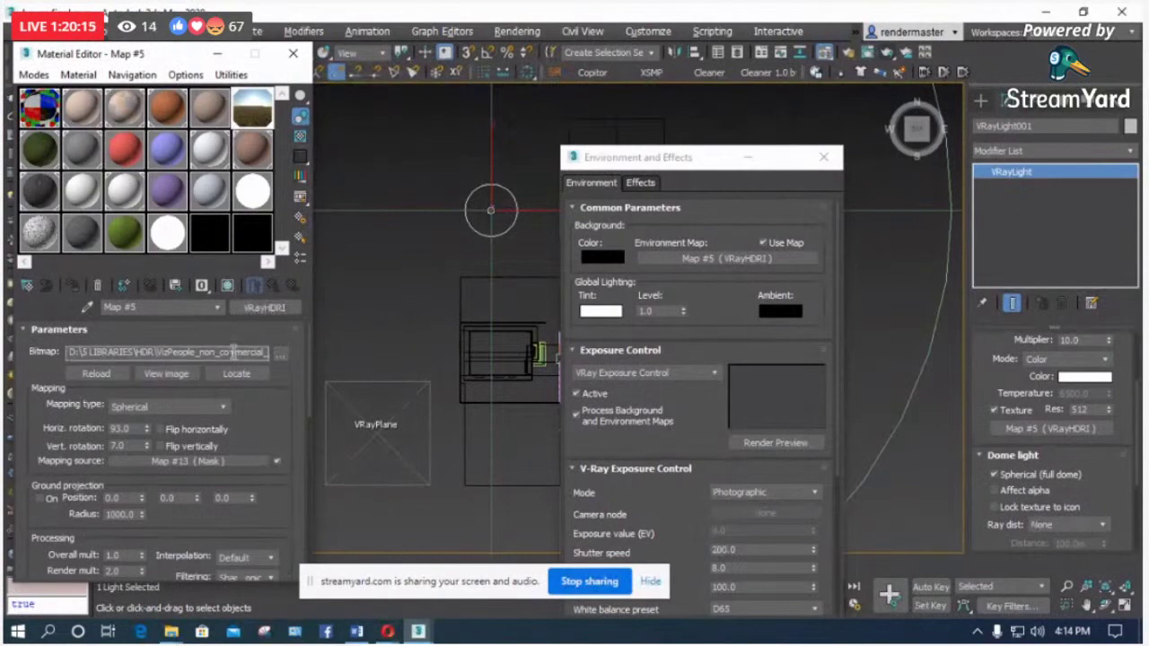
# Step: Browse for a new sky HDR, previewing panoramas v1_05 through v1_08
pyautogui.click(256, 352)
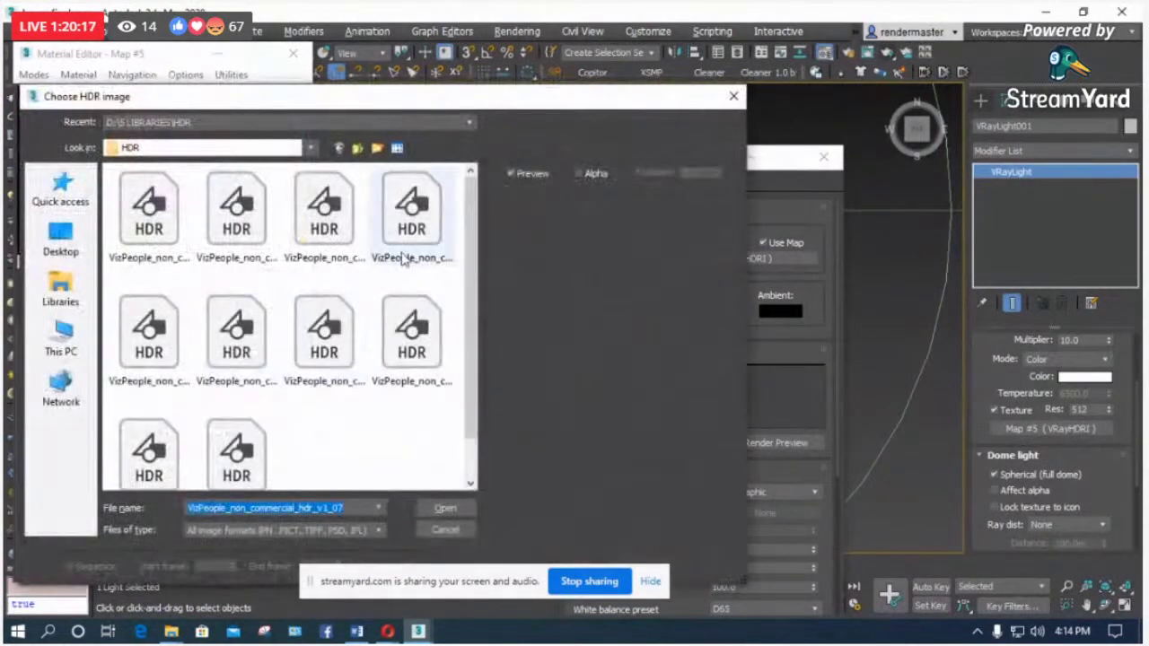
pyautogui.click(424, 229)
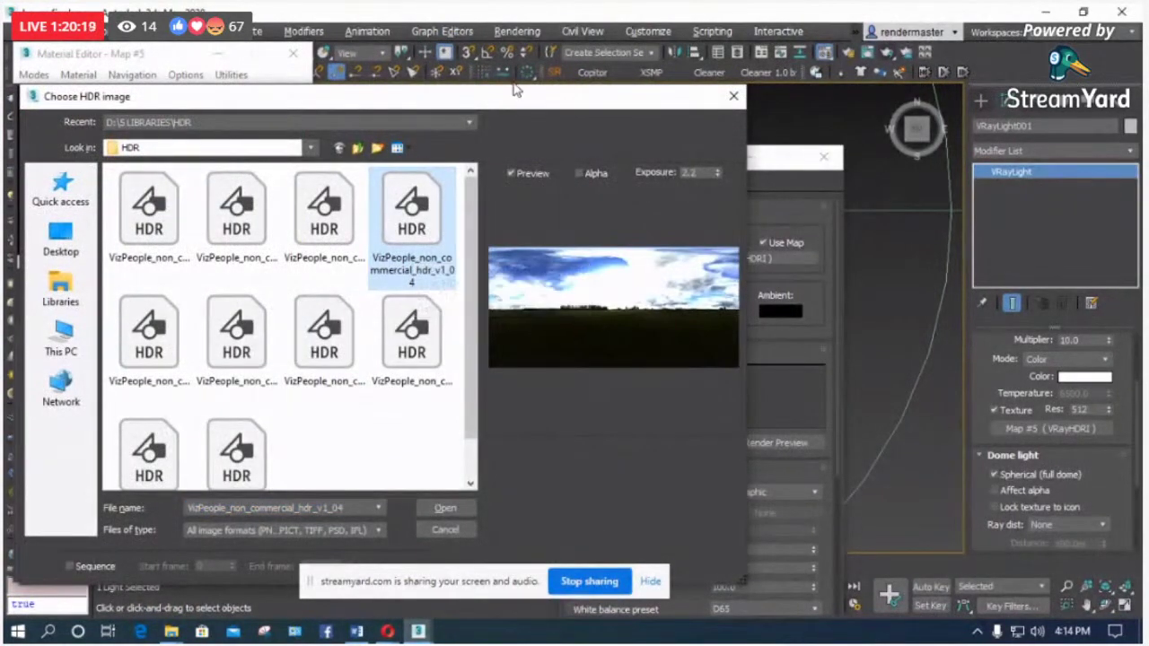
pyautogui.moveTo(515, 106); pyautogui.dragTo(632, 32)
pyautogui.click(274, 256)
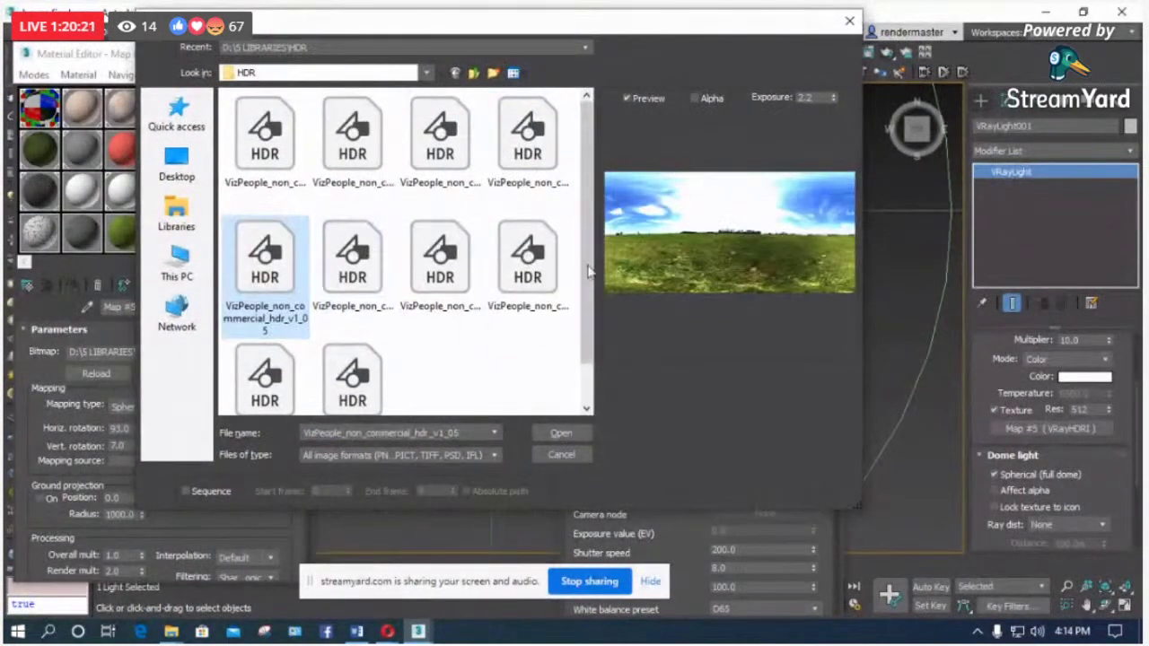
pyautogui.click(356, 308)
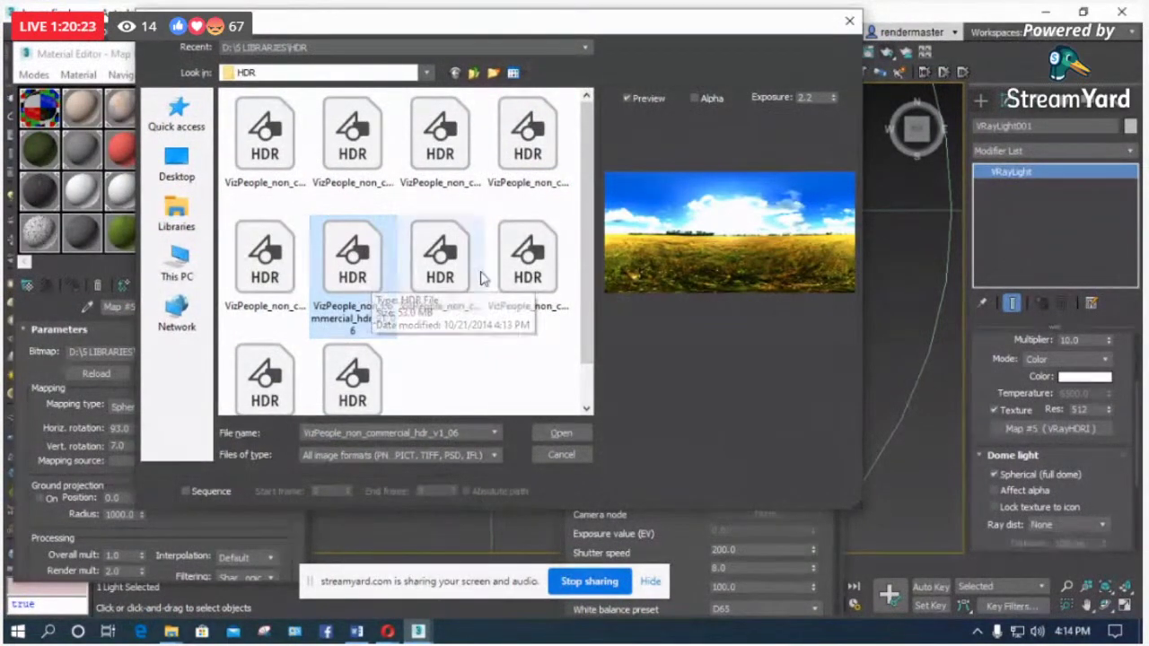
pyautogui.click(453, 274)
pyautogui.click(501, 282)
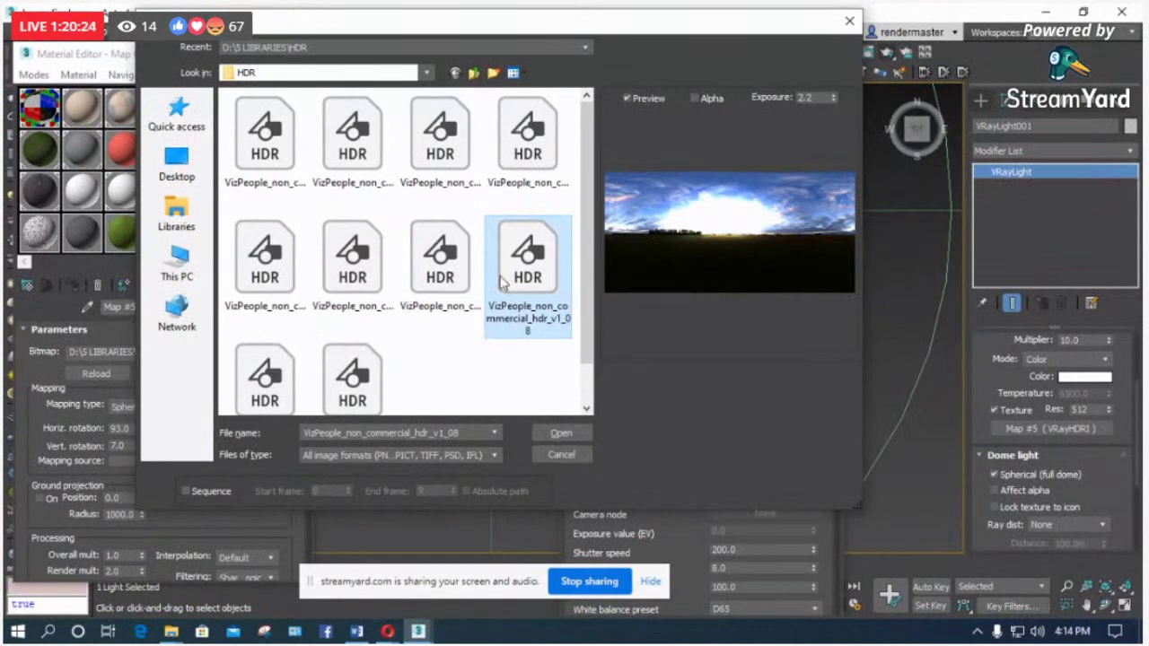
# Step: After checking v1_01, v1_04 and v1_09, load the dark dusk VizPeople_non_commercial_hdr_v1_10
pyautogui.click(521, 144)
pyautogui.click(370, 158)
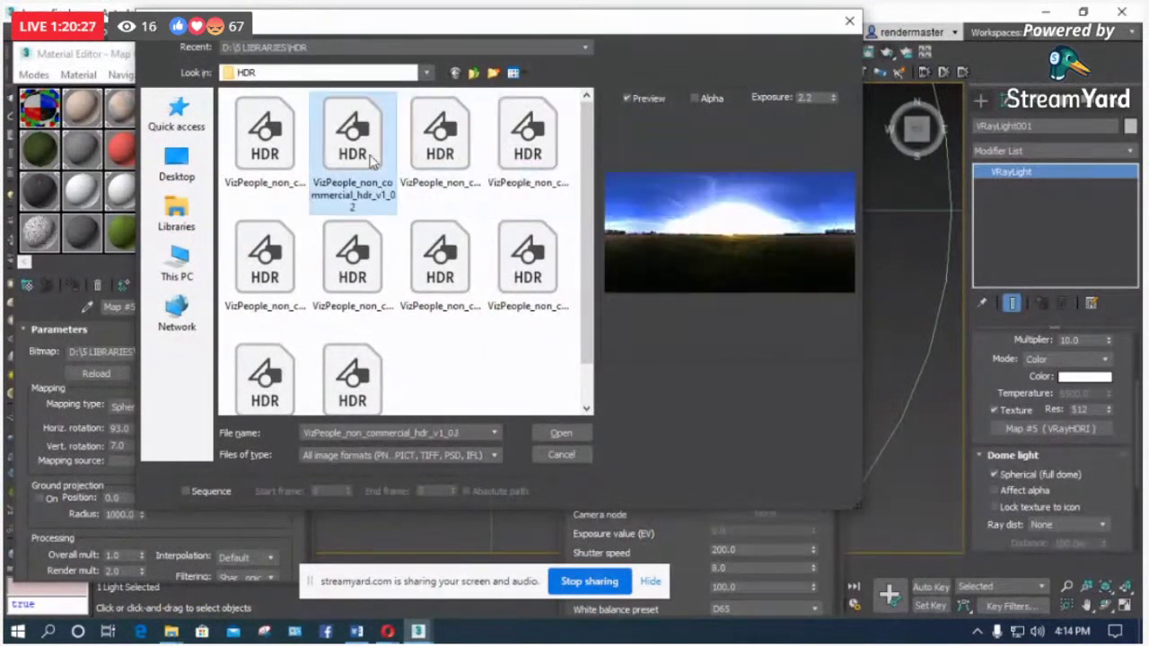
pyautogui.click(297, 166)
pyautogui.click(285, 386)
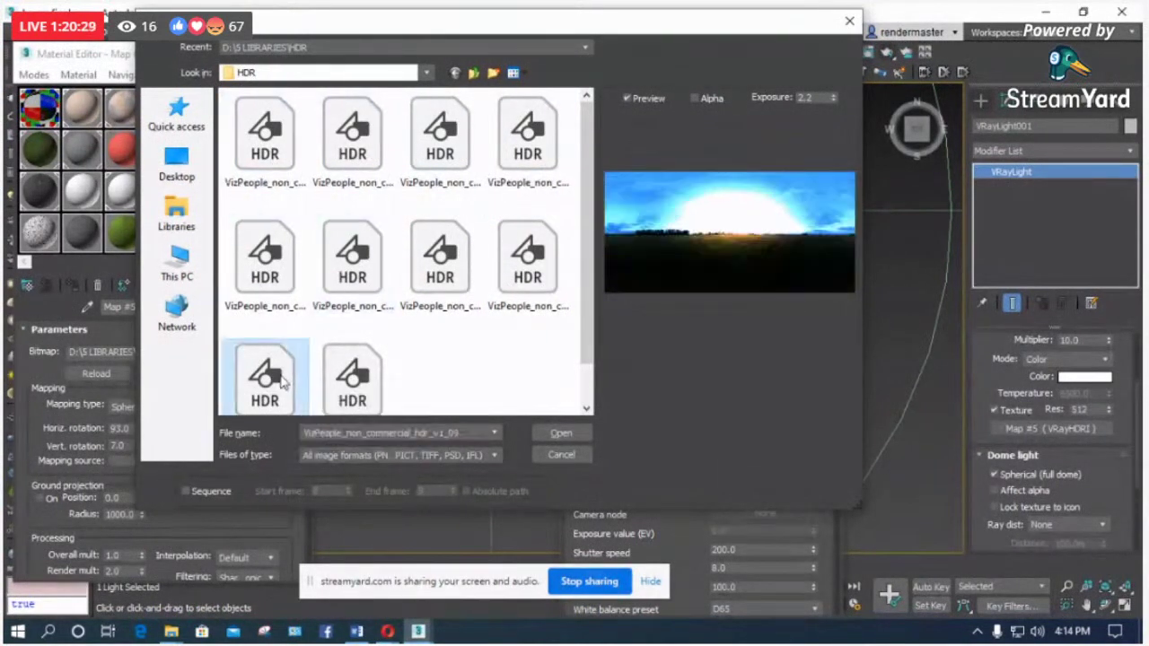
pyautogui.click(362, 344)
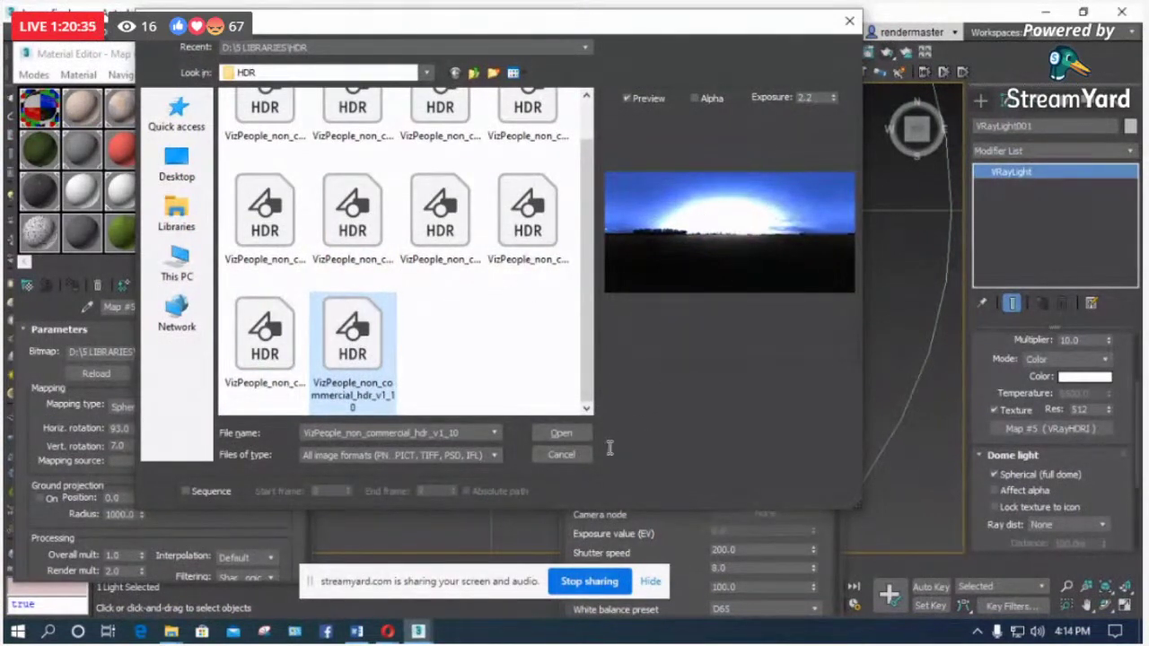
pyautogui.click(572, 435)
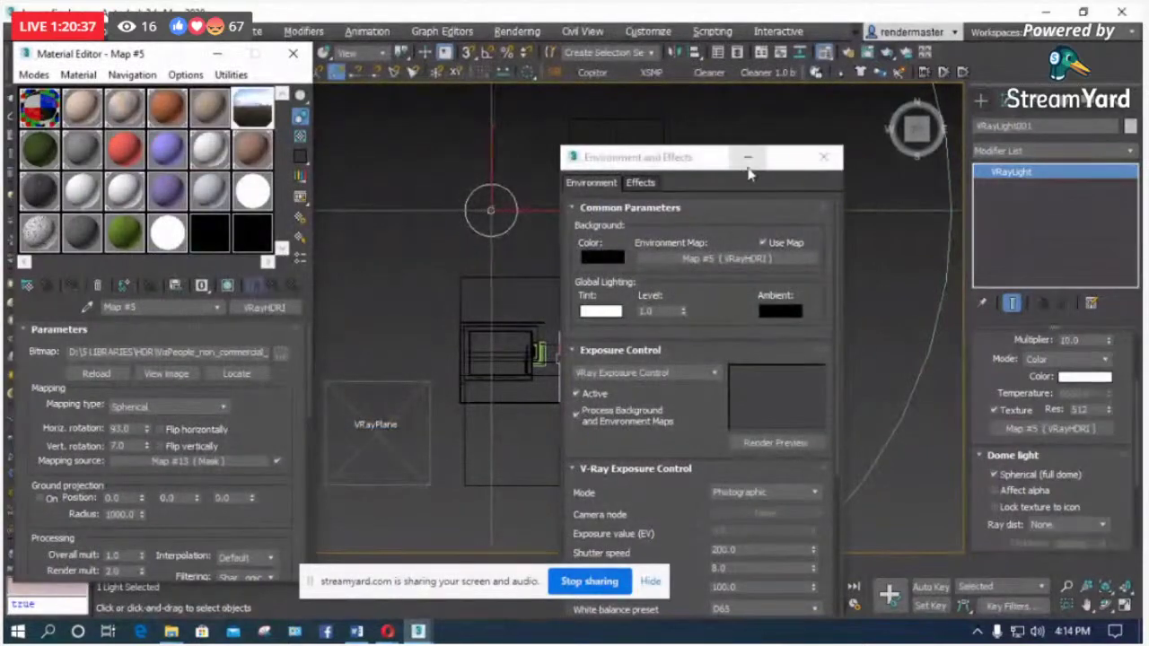
# Step: Close Environment and Effects, switch the view to PhysCamera001, and start a production render
pyautogui.click(823, 157)
pyautogui.press('c')
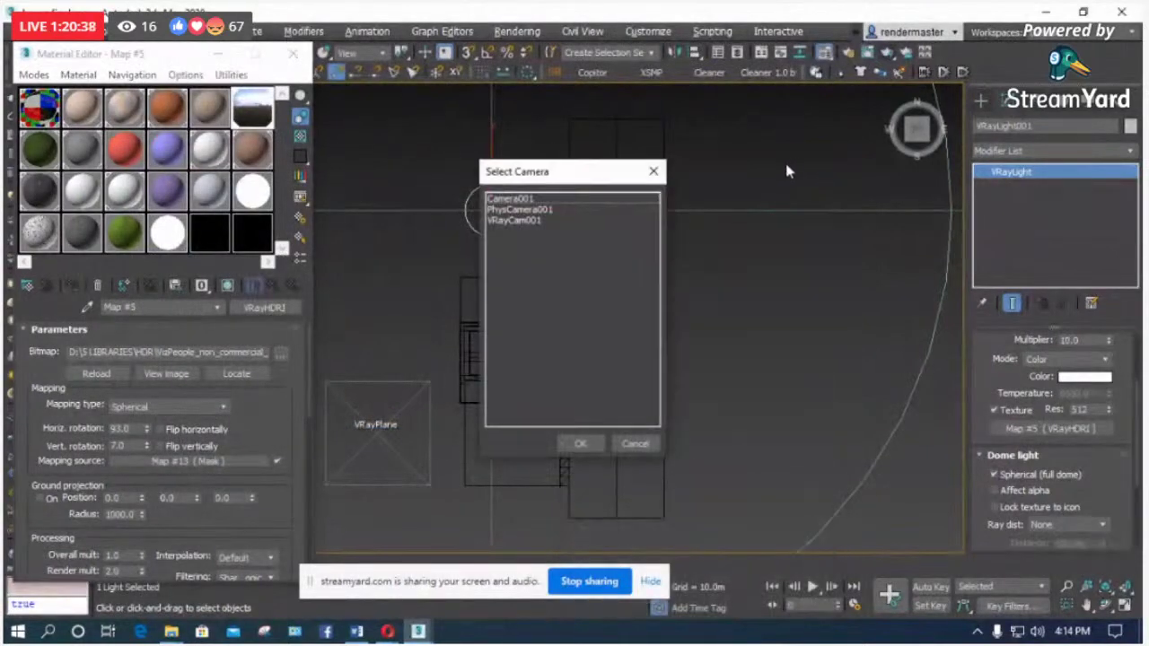
pyautogui.doubleClick(498, 211)
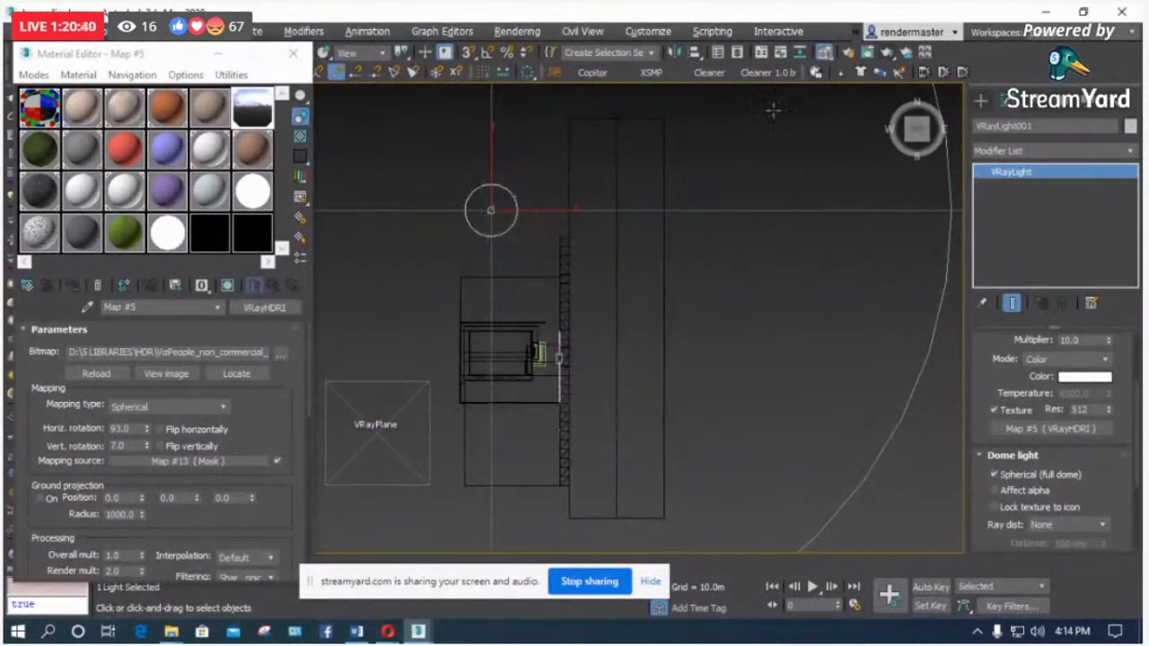
pyautogui.press('c')
pyautogui.doubleClick(534, 208)
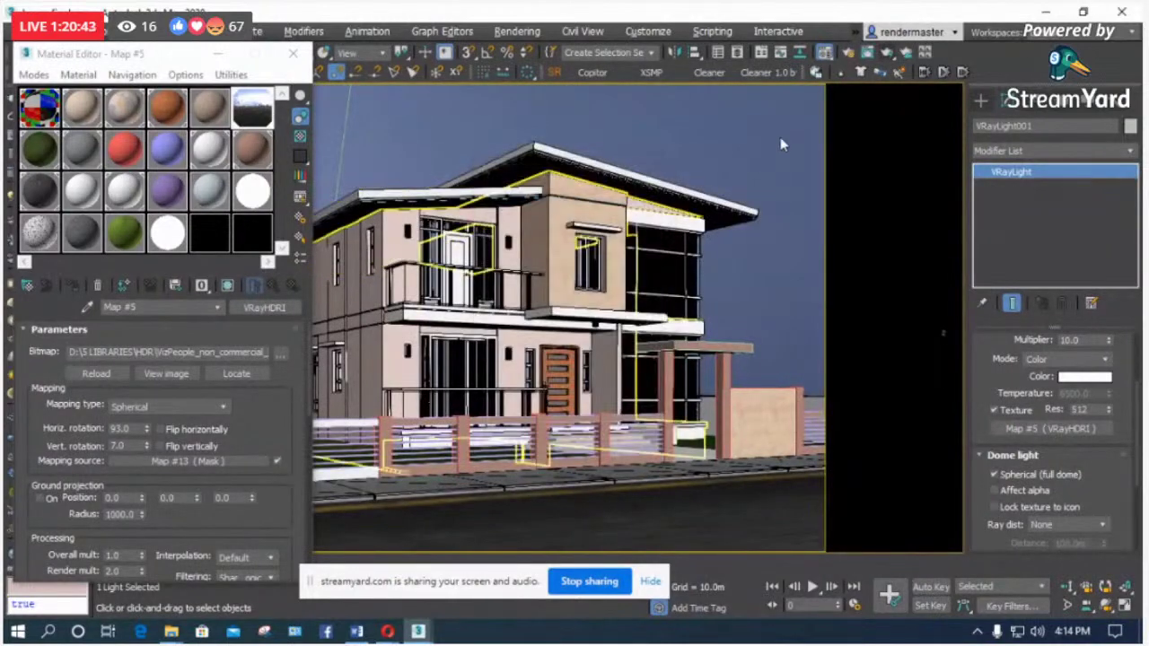
pyautogui.click(875, 59)
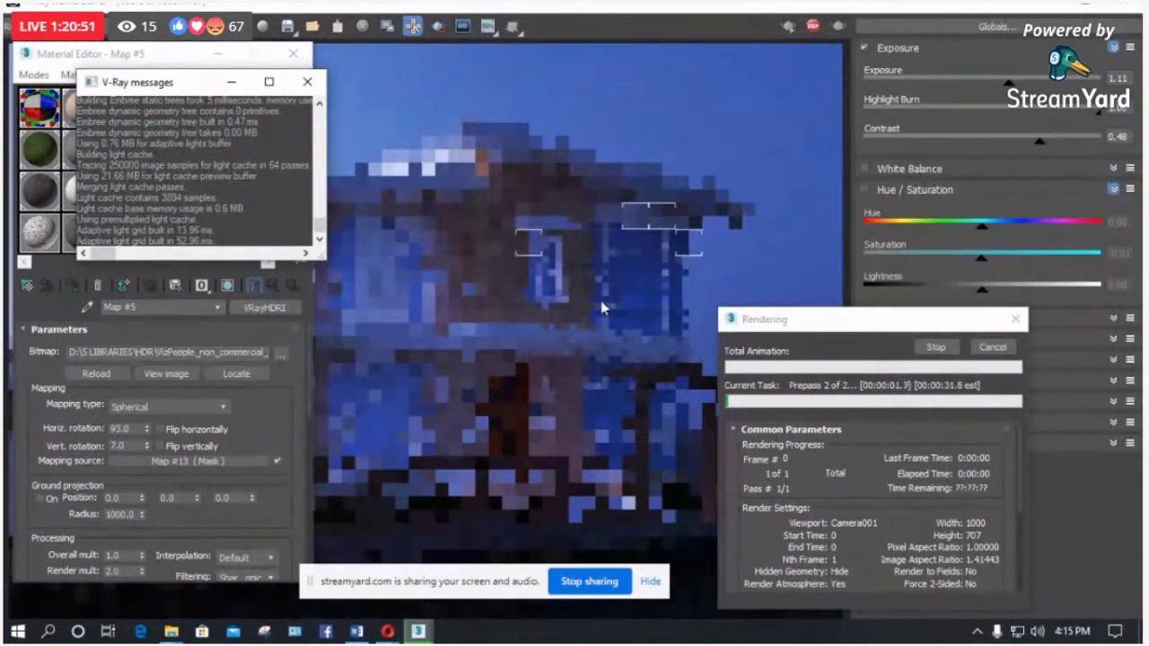
# Step: Move the render progress dialog aside, hide V-Ray messages, and raise the frame buffer
pyautogui.moveTo(798, 321); pyautogui.dragTo(872, 226)
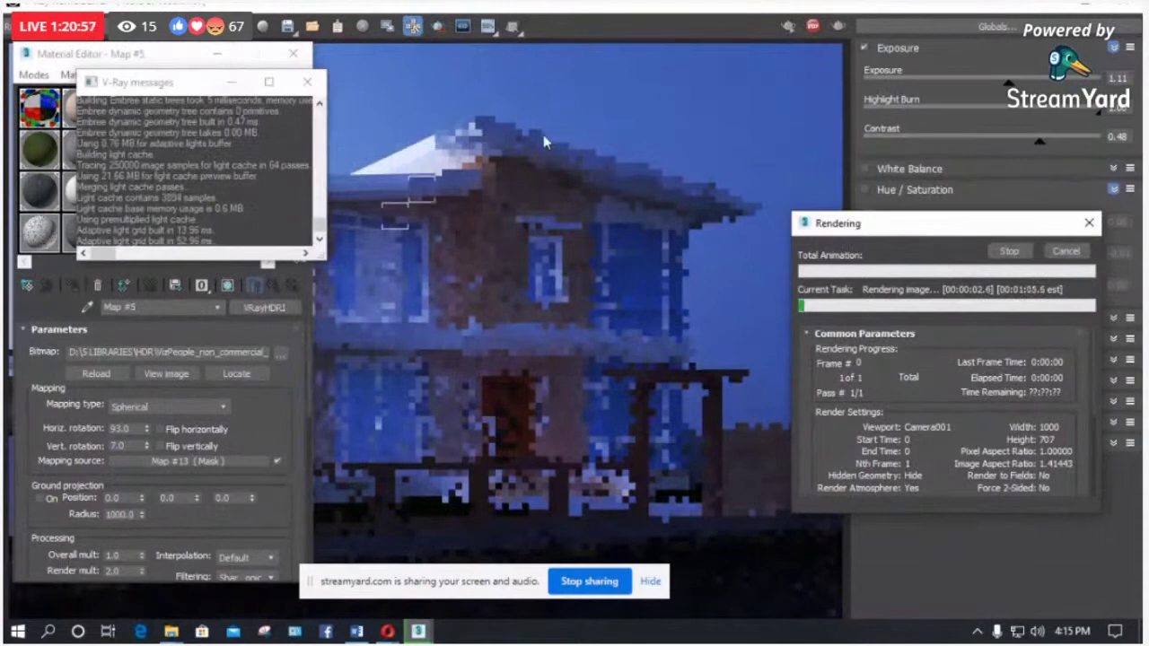
pyautogui.click(231, 81)
pyautogui.click(451, 194)
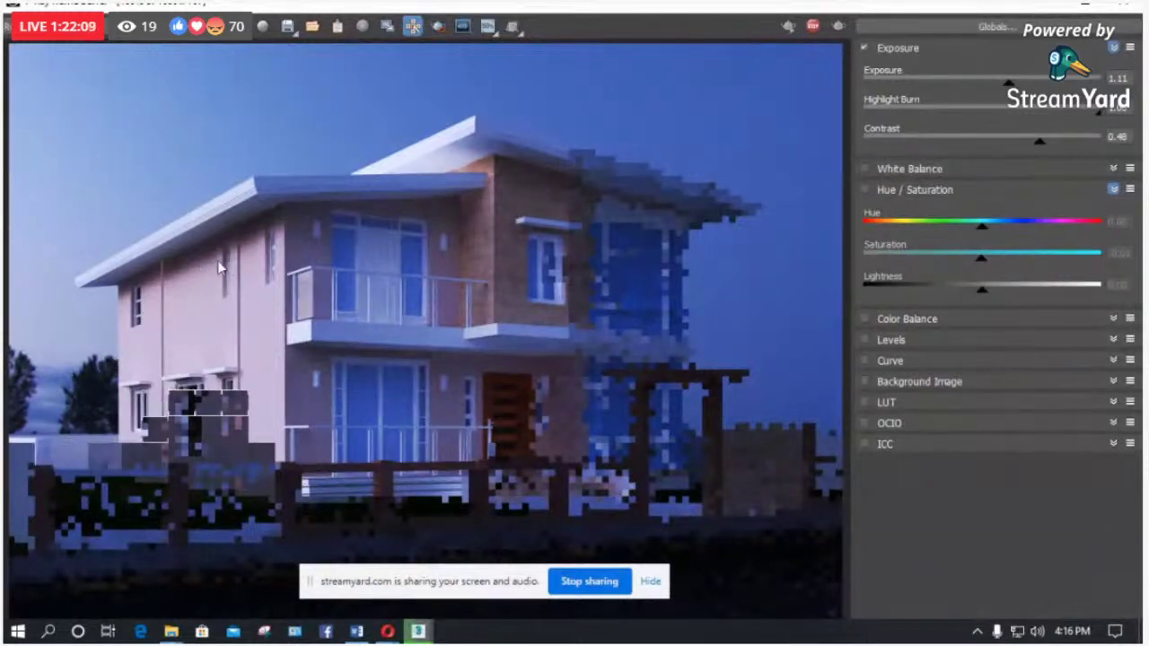
pyautogui.scroll(2, 206, 275)
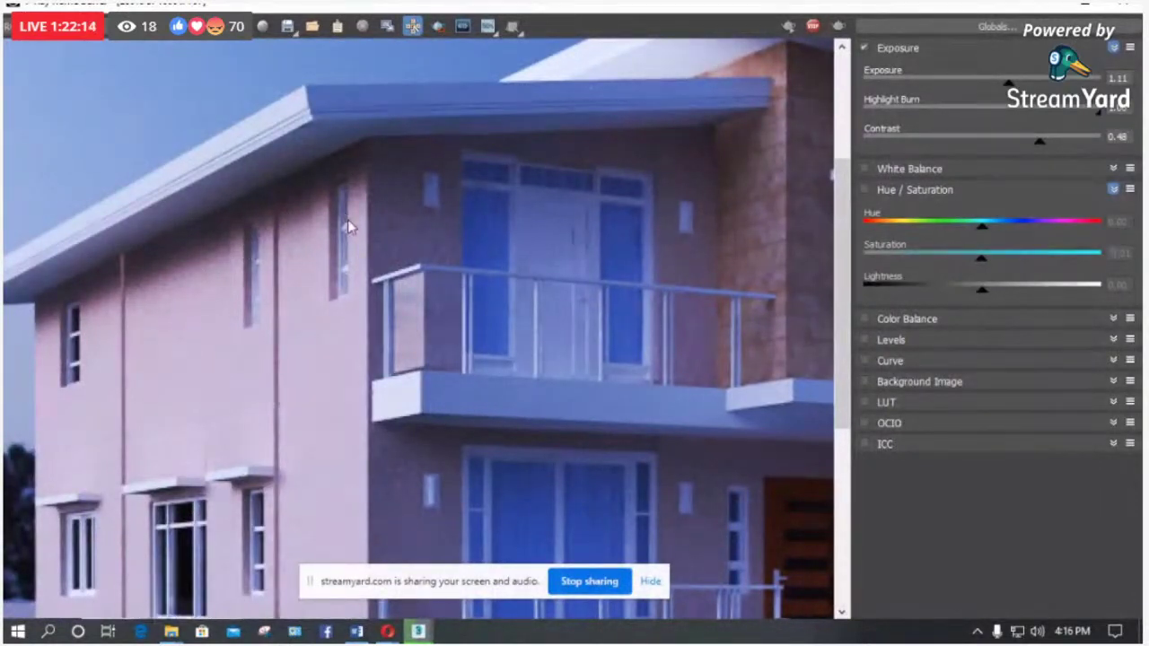
pyautogui.scroll(-2, 347, 219)
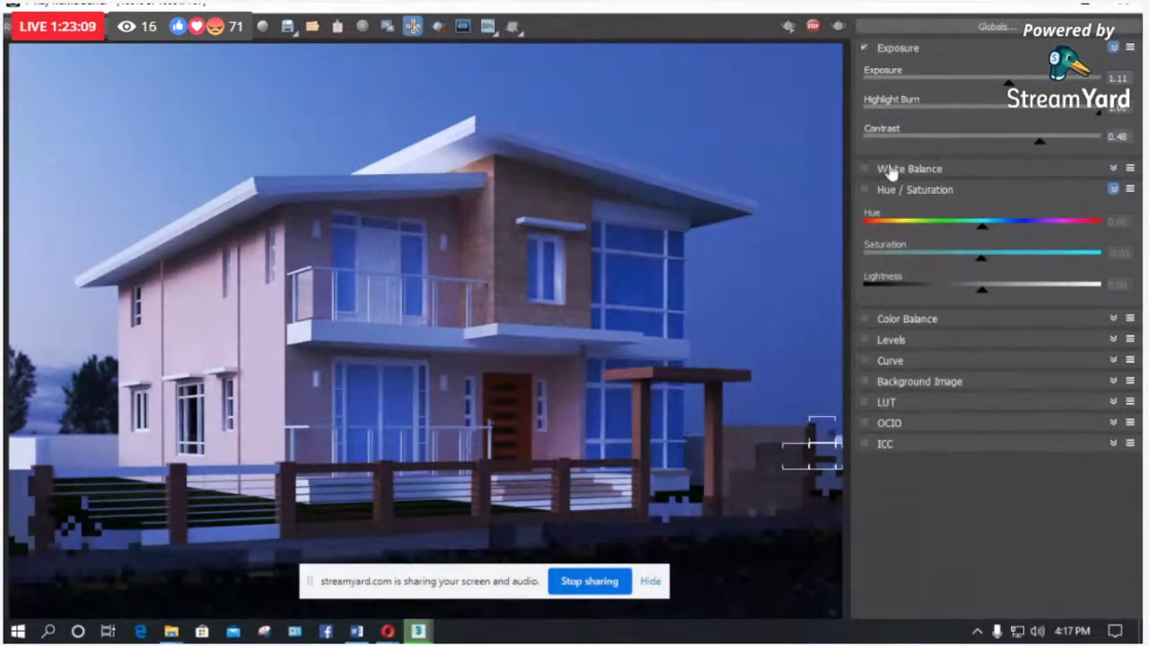
# Step: Enable white balance at 6500, compare exposure off/on, then set exposure 1.32 and contrast 0.52
pyautogui.click(1113, 168)
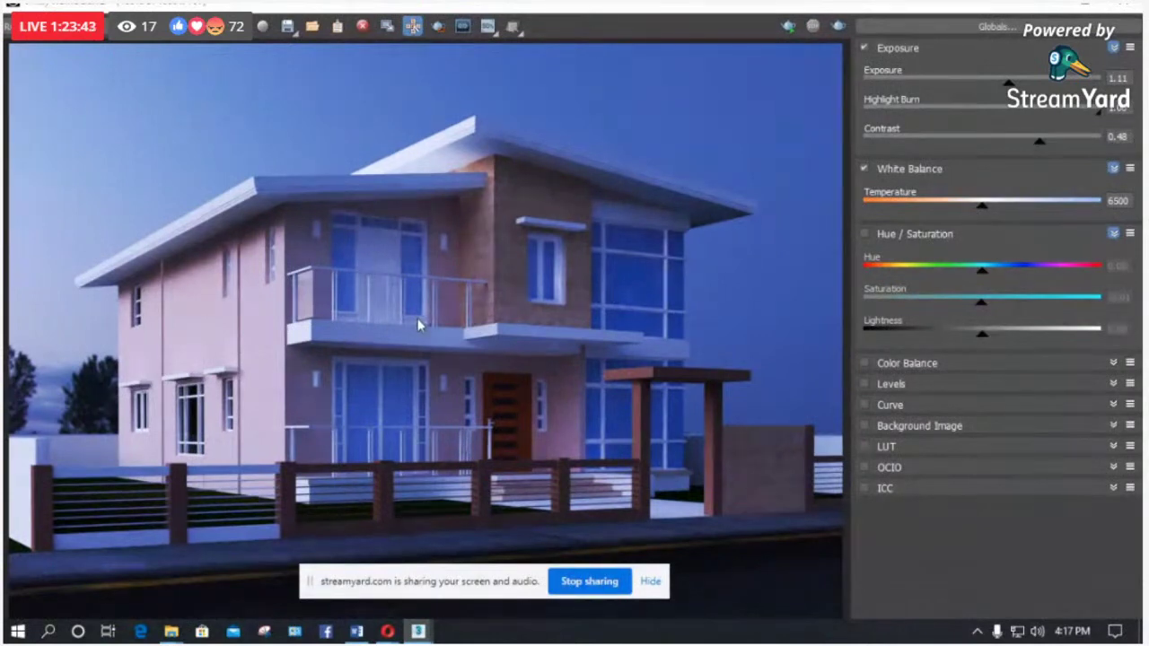
pyautogui.click(863, 47)
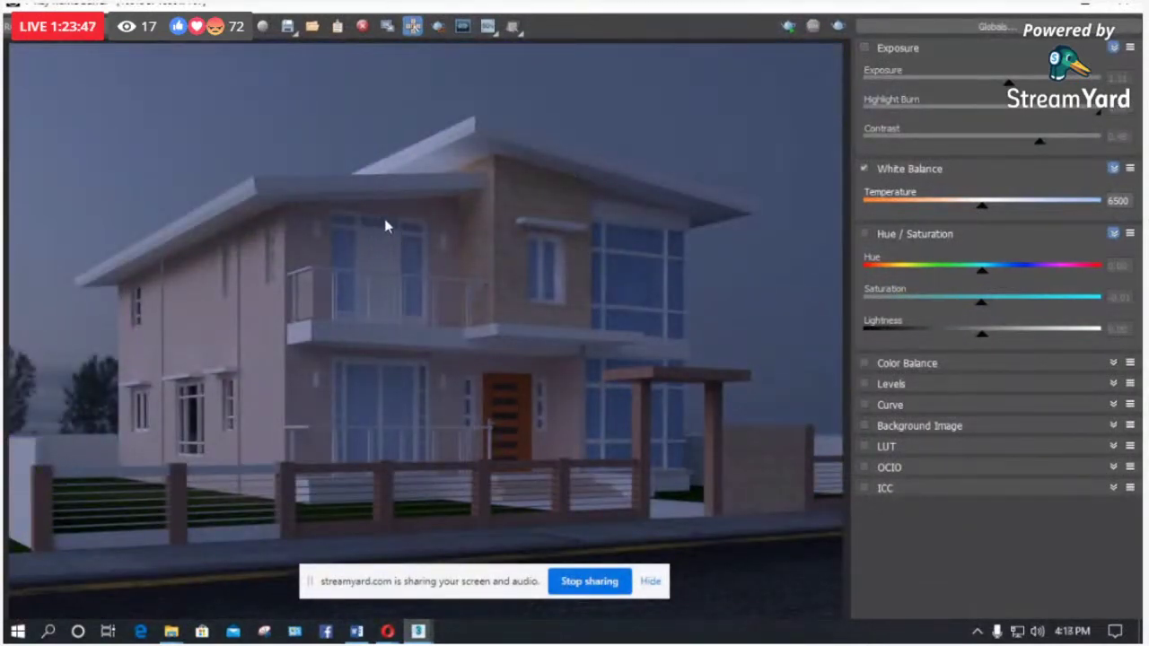
pyautogui.click(864, 47)
pyautogui.moveTo(1008, 84); pyautogui.dragTo(1015, 85)
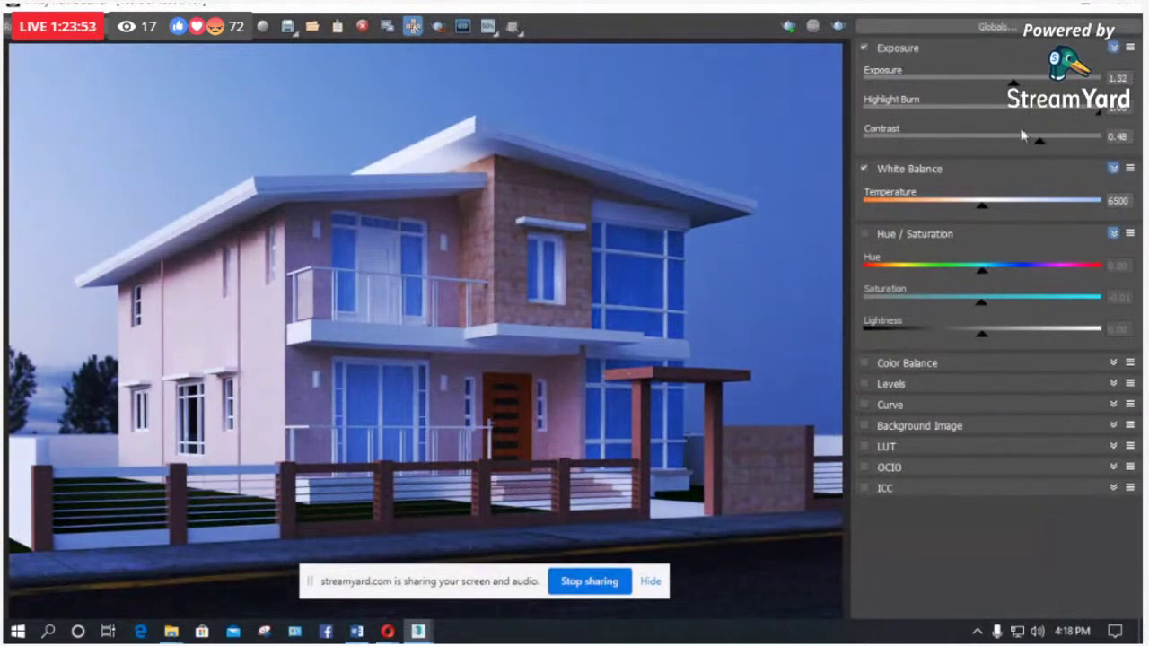
pyautogui.moveTo(1036, 147); pyautogui.dragTo(1046, 146)
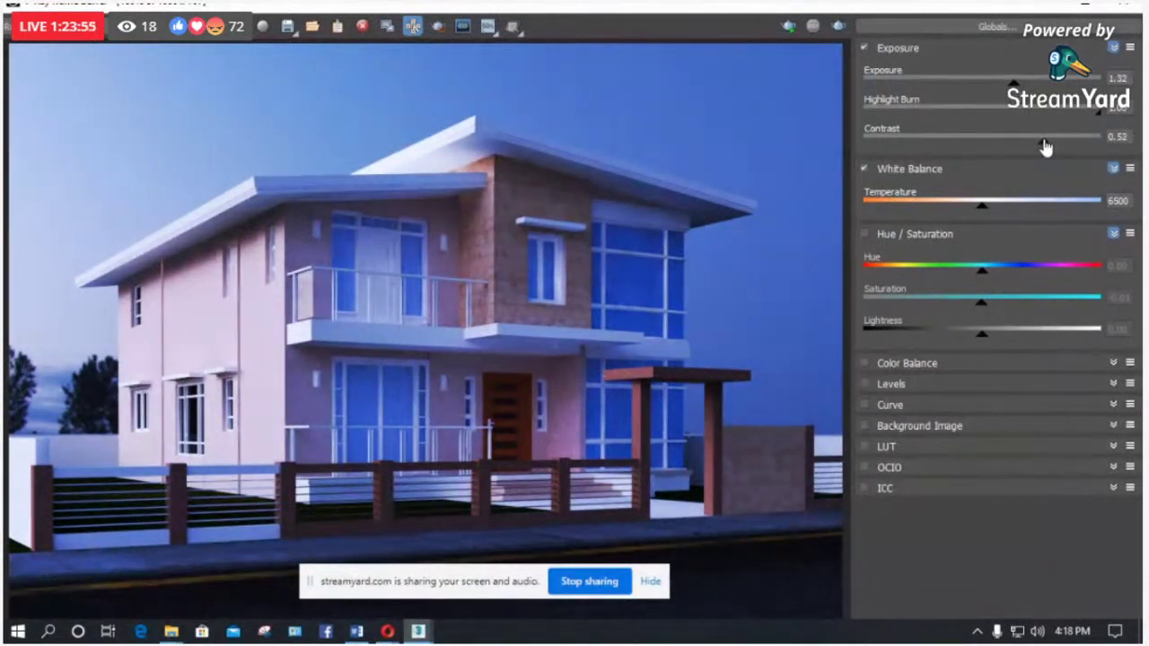
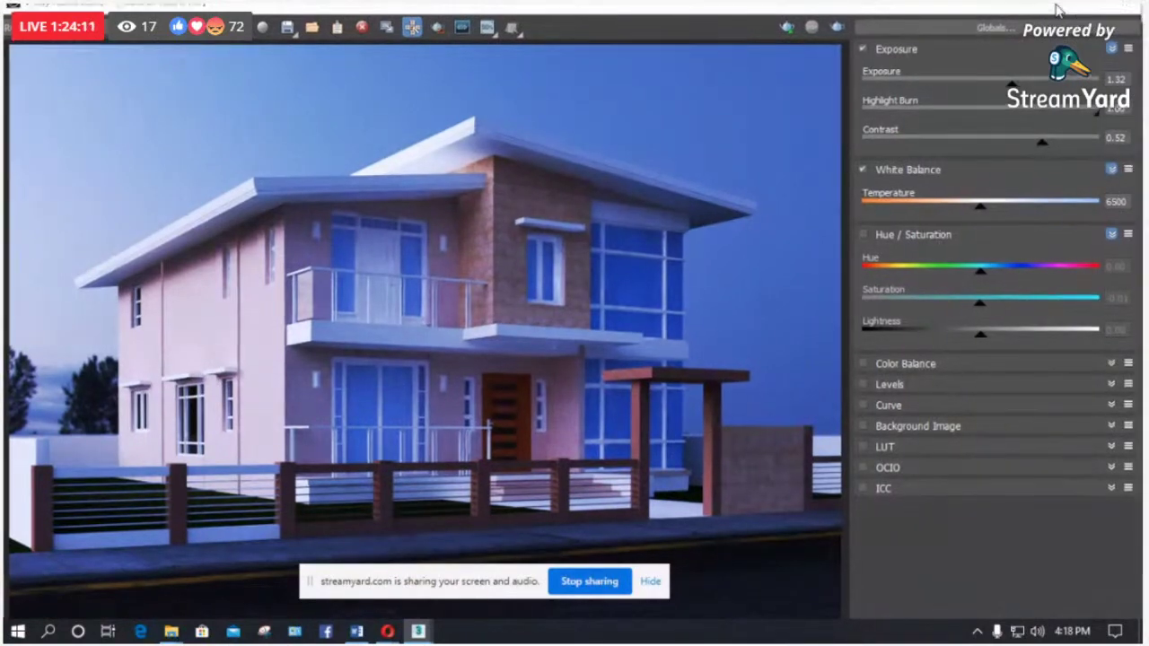
# Step: Assign the brown Material #12 to the front fence section
pyautogui.click(1057, 9)
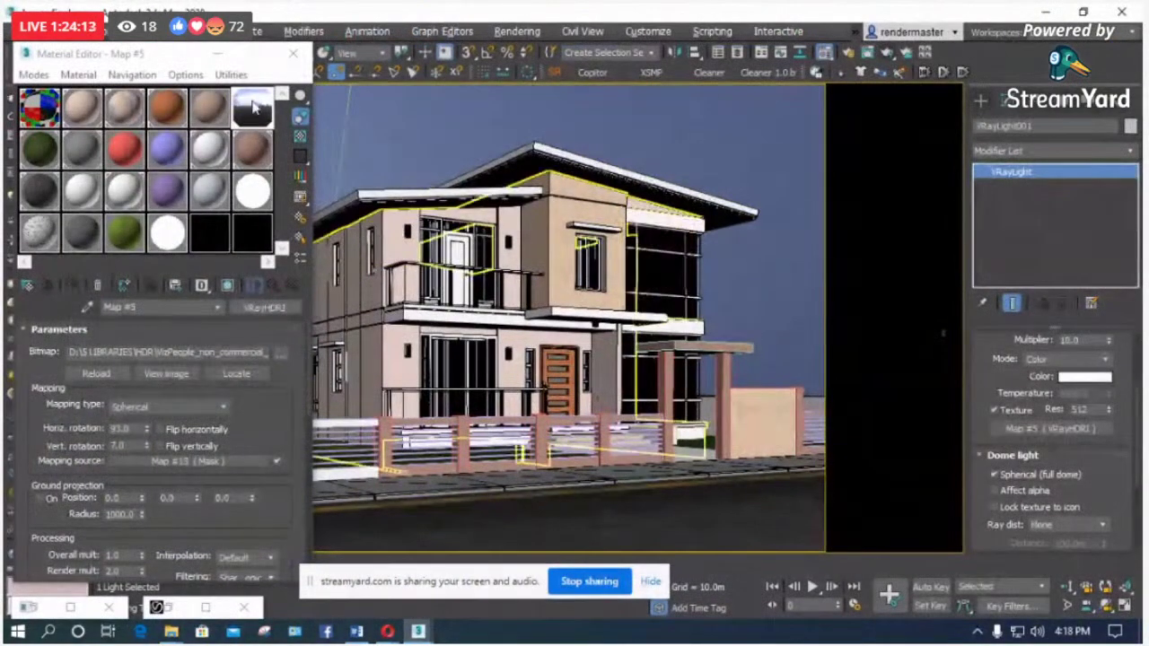
pyautogui.moveTo(179, 54); pyautogui.dragTo(840, 69)
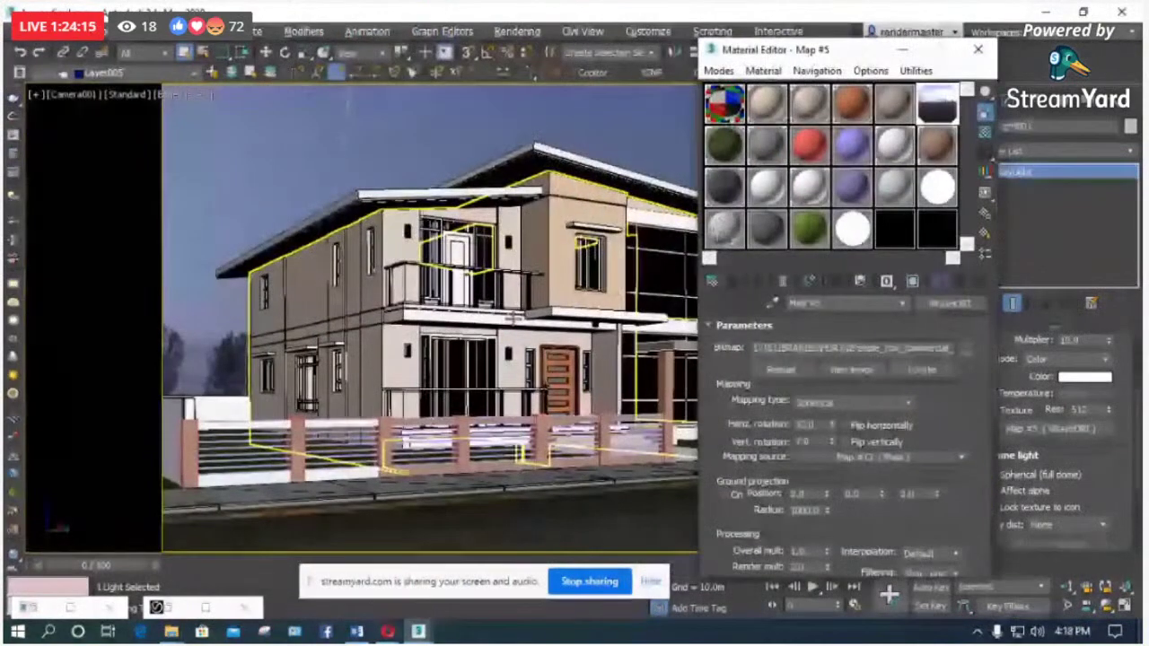
pyautogui.click(346, 420)
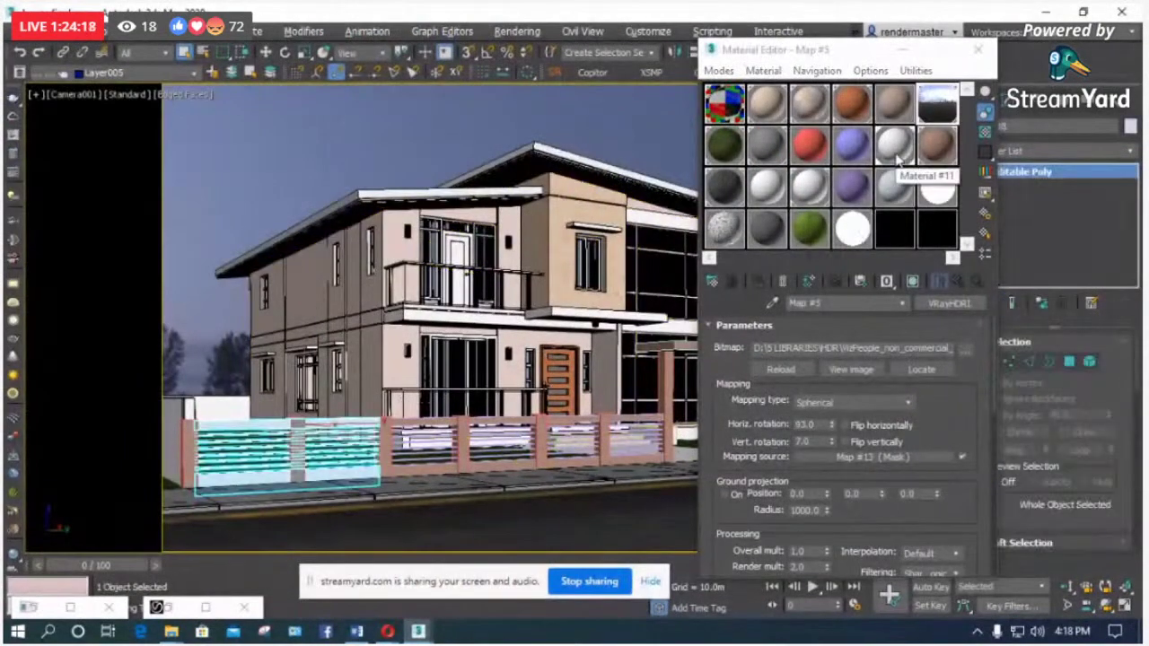
pyautogui.moveTo(896, 158); pyautogui.dragTo(349, 471)
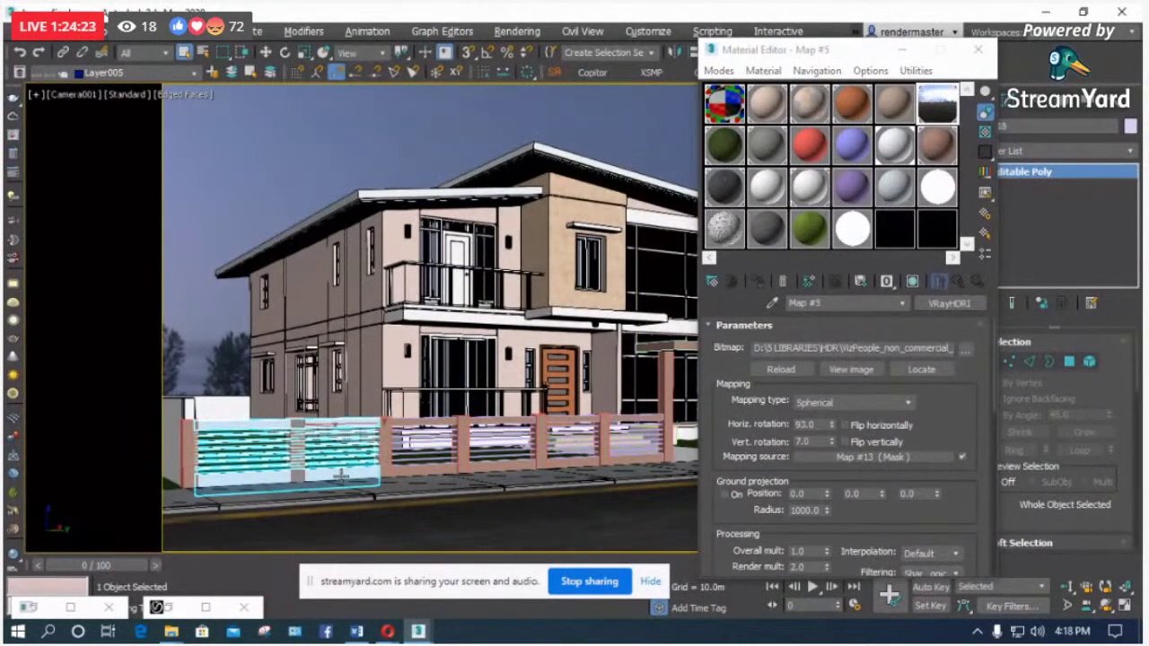
pyautogui.click(934, 148)
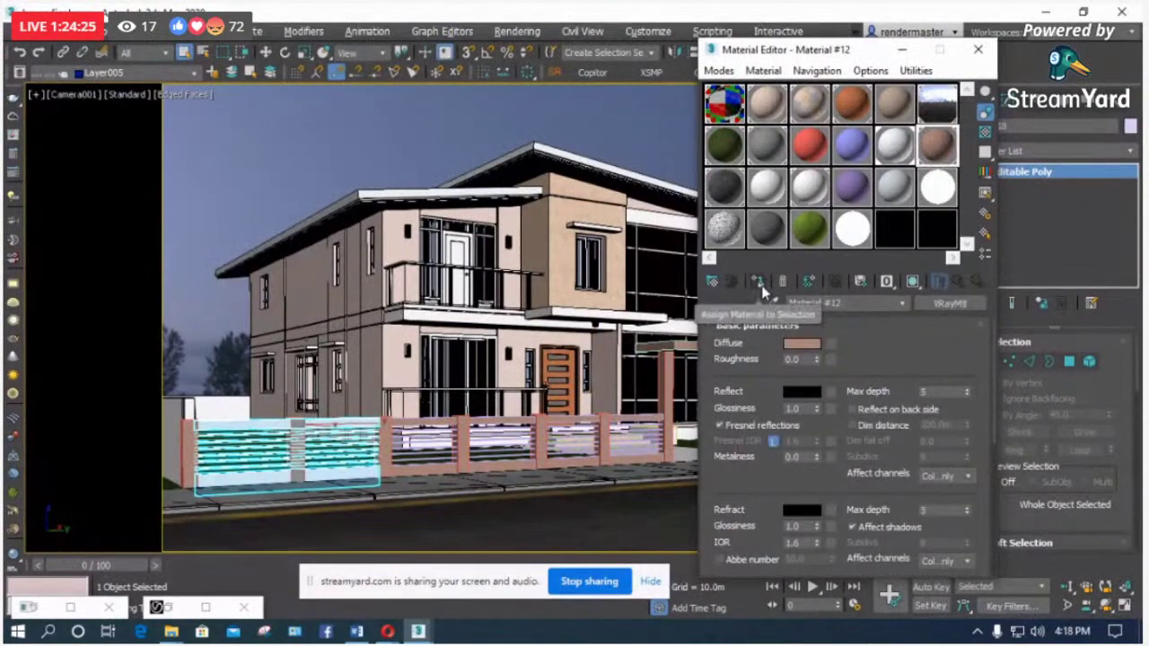
pyautogui.click(280, 178)
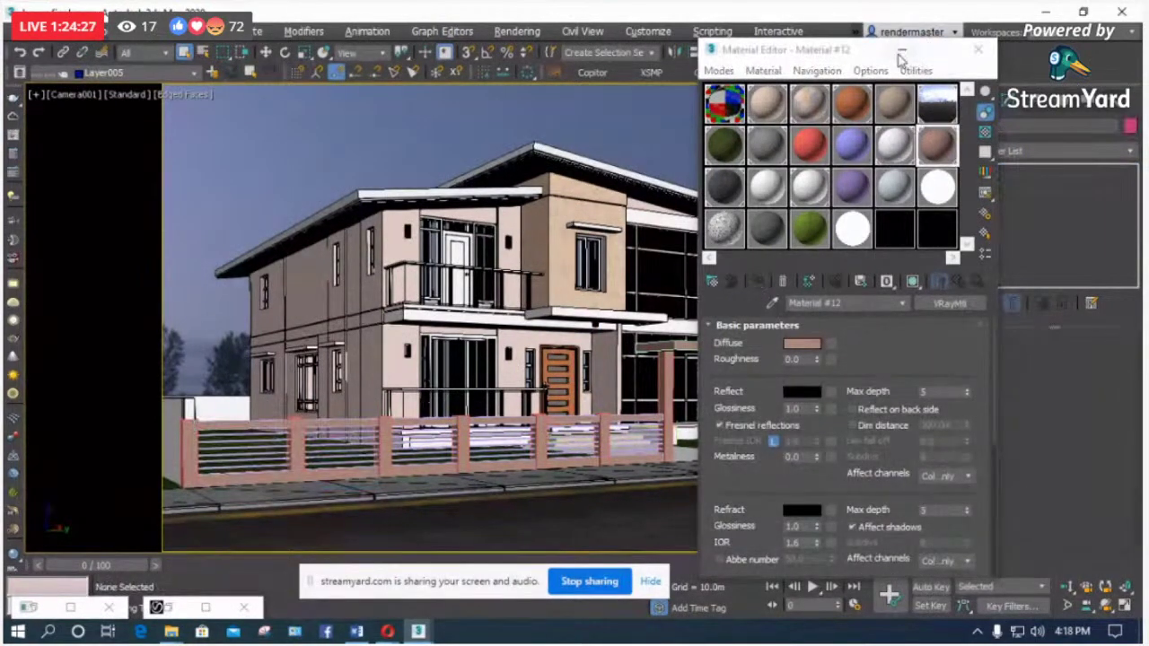
pyautogui.moveTo(860, 51); pyautogui.dragTo(914, 153)
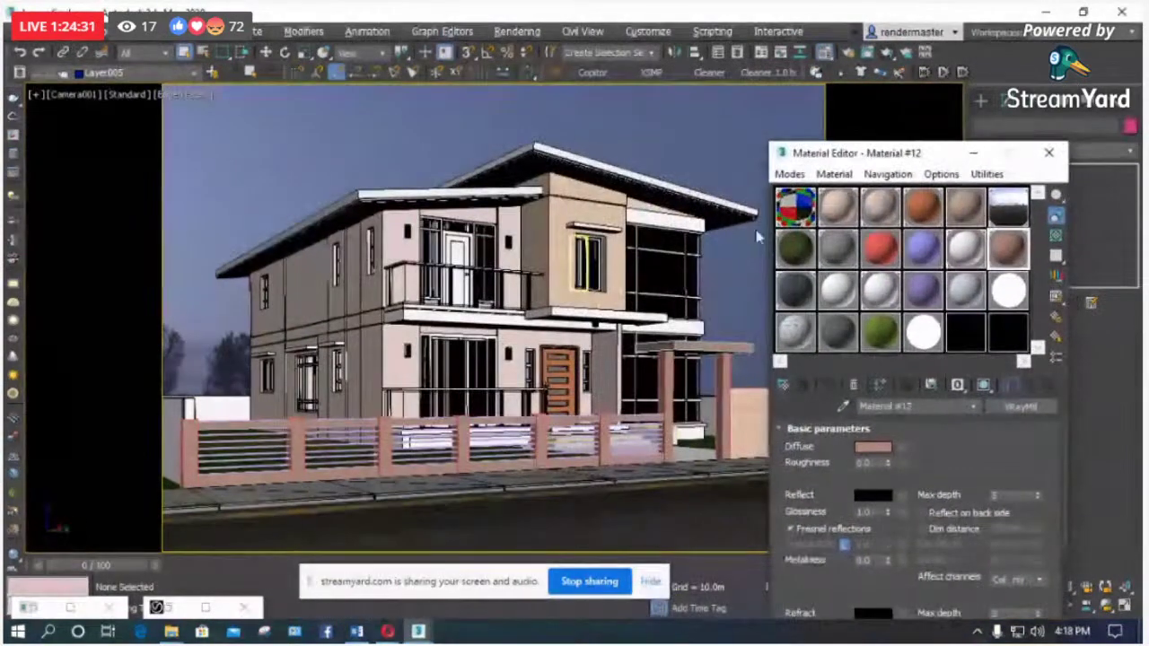
# Step: Select the upper-floor window glazing and switch to the top view of the house plan
pyautogui.click(660, 267)
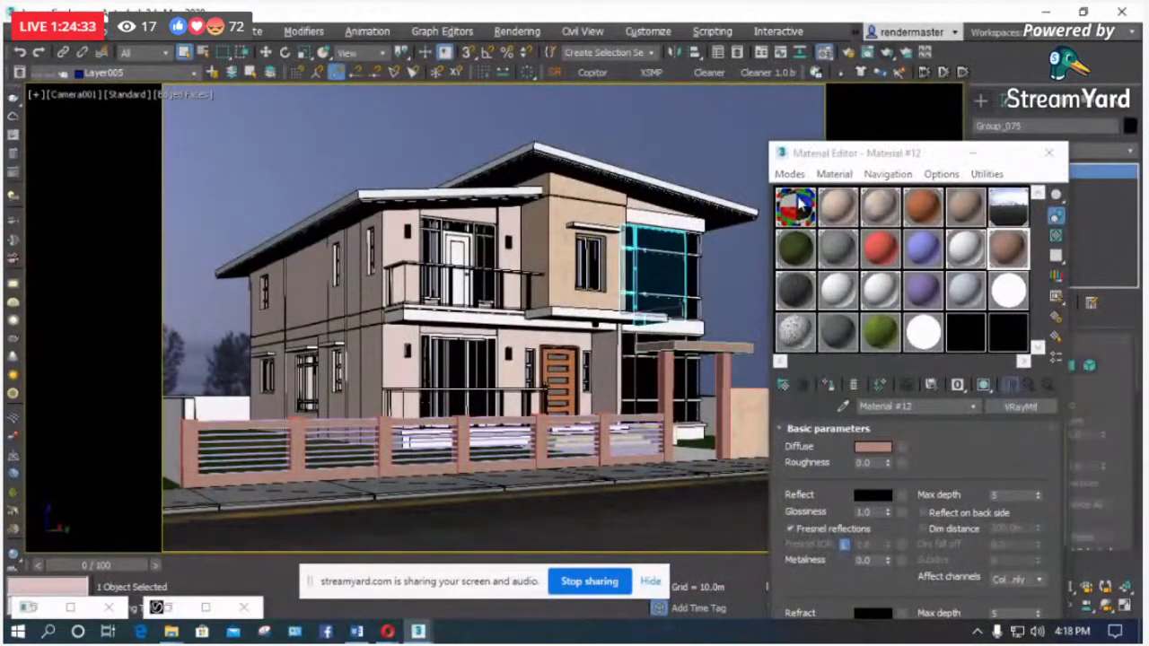
pyautogui.moveTo(802, 153); pyautogui.dragTo(819, 293)
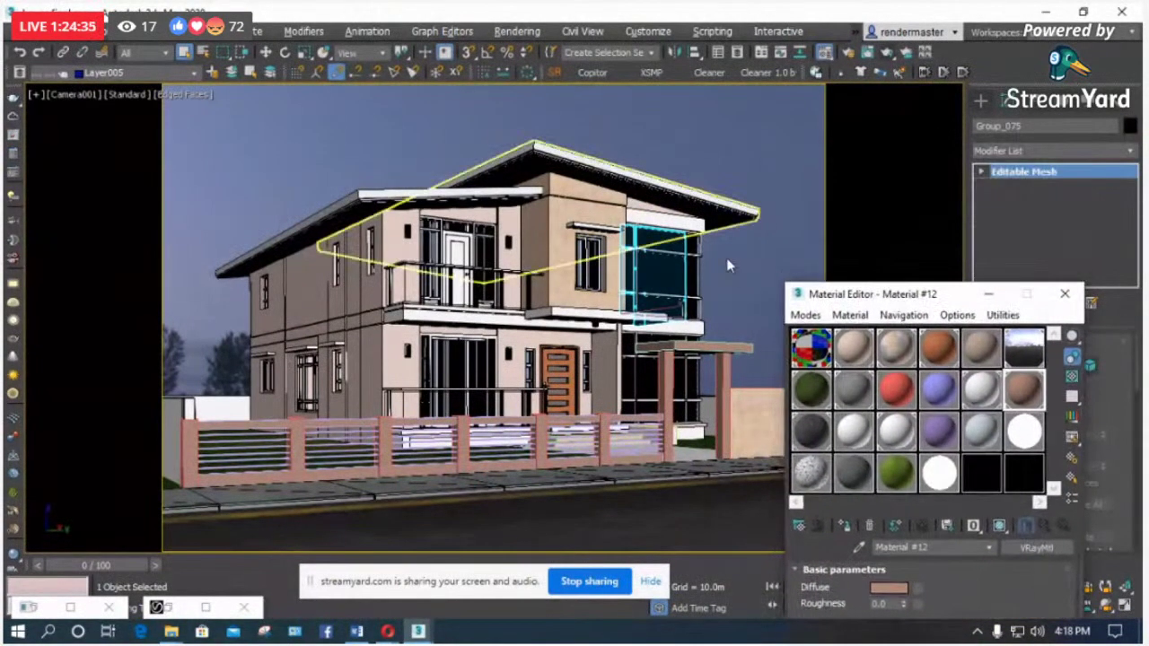
pyautogui.press('t')
pyautogui.scroll(5, 728, 264)
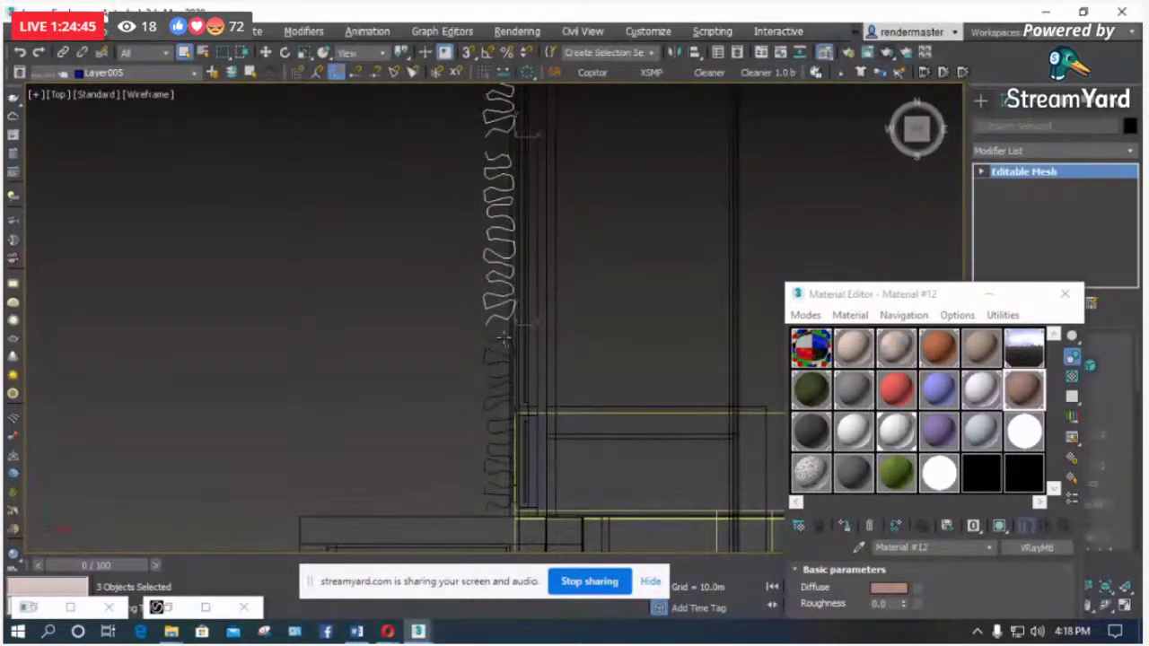
# Step: Hide the first selected curtain objects in the top view
pyautogui.keyDown('ctrl'); pyautogui.click(489, 358); pyautogui.keyUp('ctrl')
pyautogui.rightClick(492, 341)
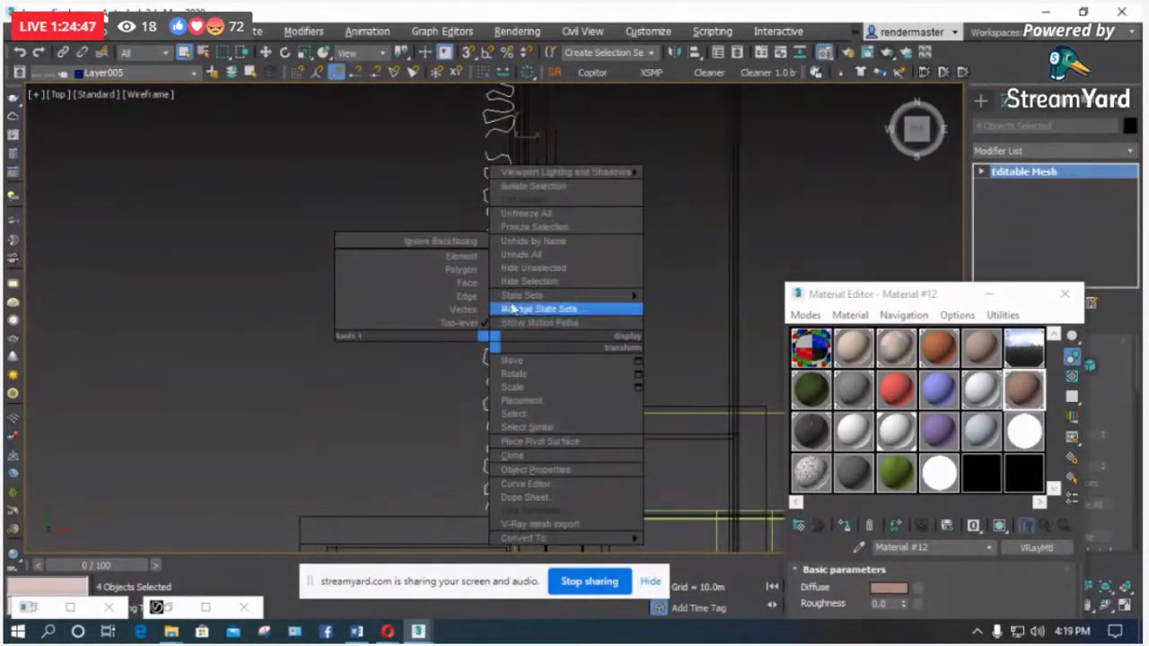
pyautogui.click(528, 281)
pyautogui.scroll(4, 494, 389)
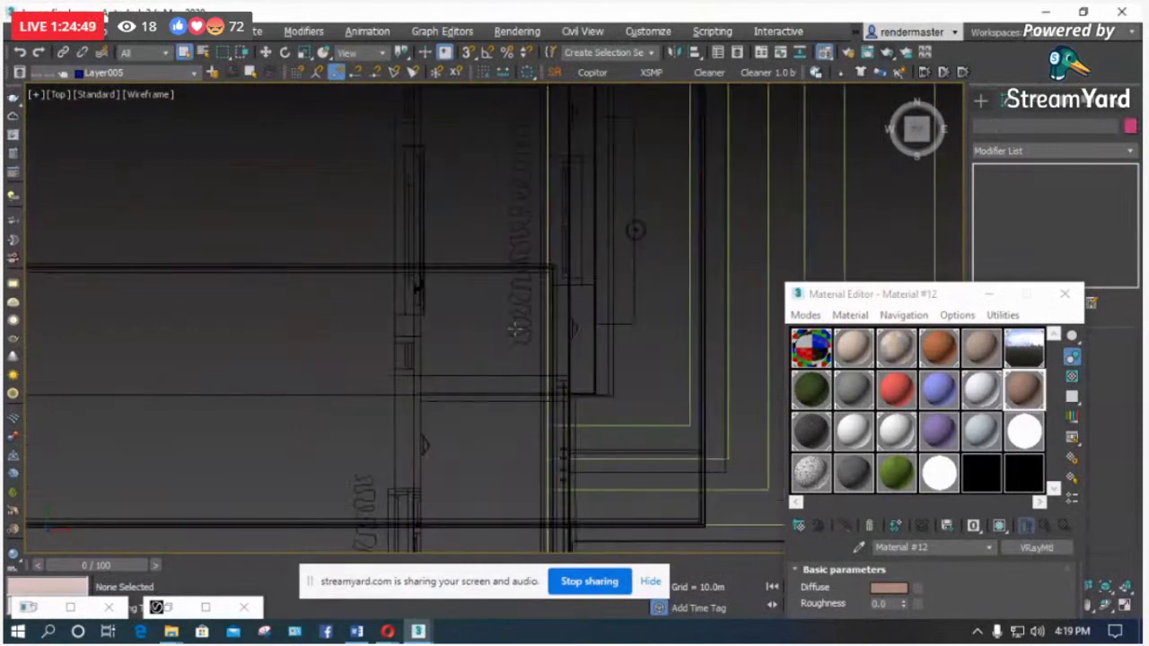
# Step: Select all objects similar to the zigzag curtains, then clear that oversized selection
pyautogui.click(508, 334)
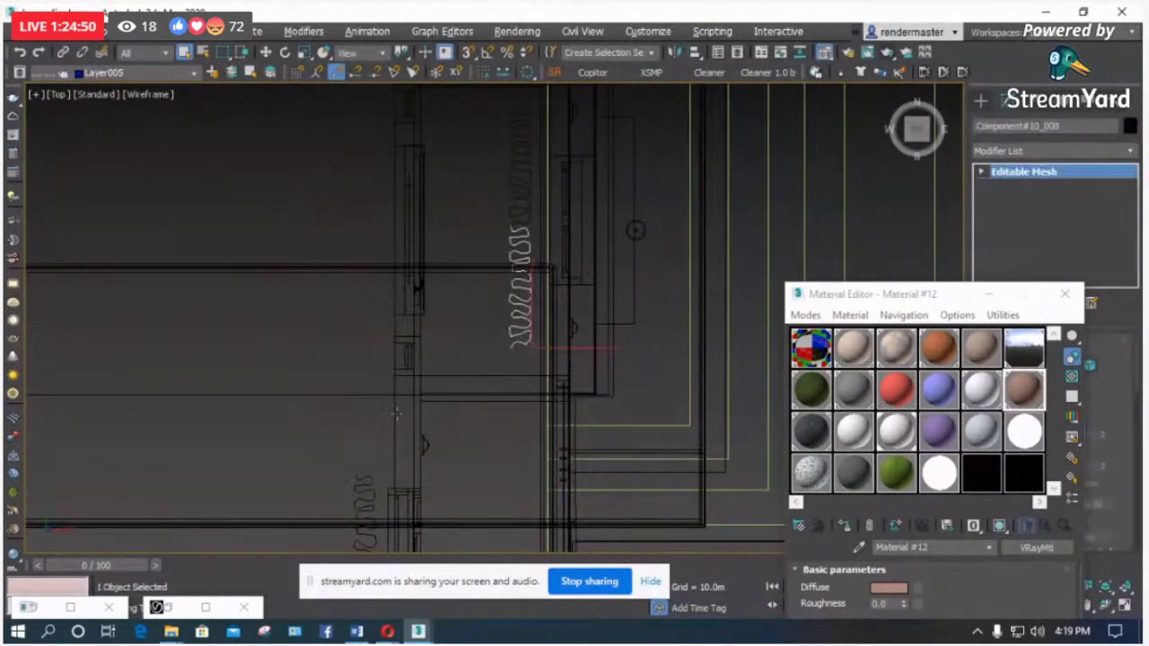
pyautogui.keyDown('ctrl'); pyautogui.click(358, 490); pyautogui.keyUp('ctrl')
pyautogui.rightClick(361, 417)
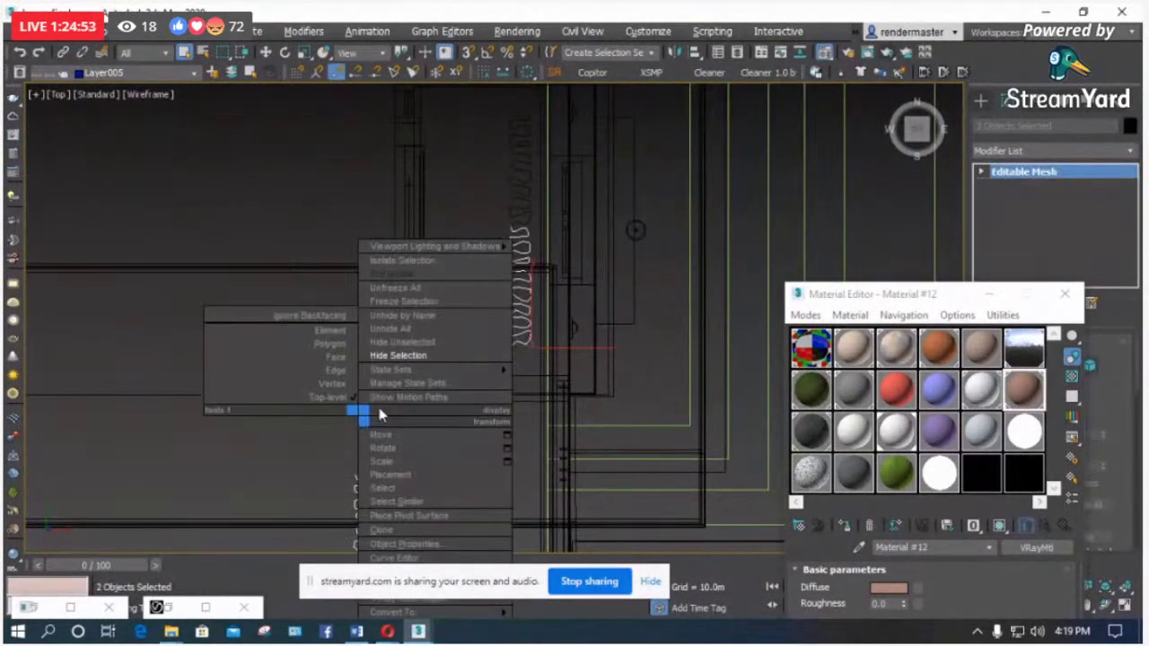
pyautogui.moveTo(402, 374)
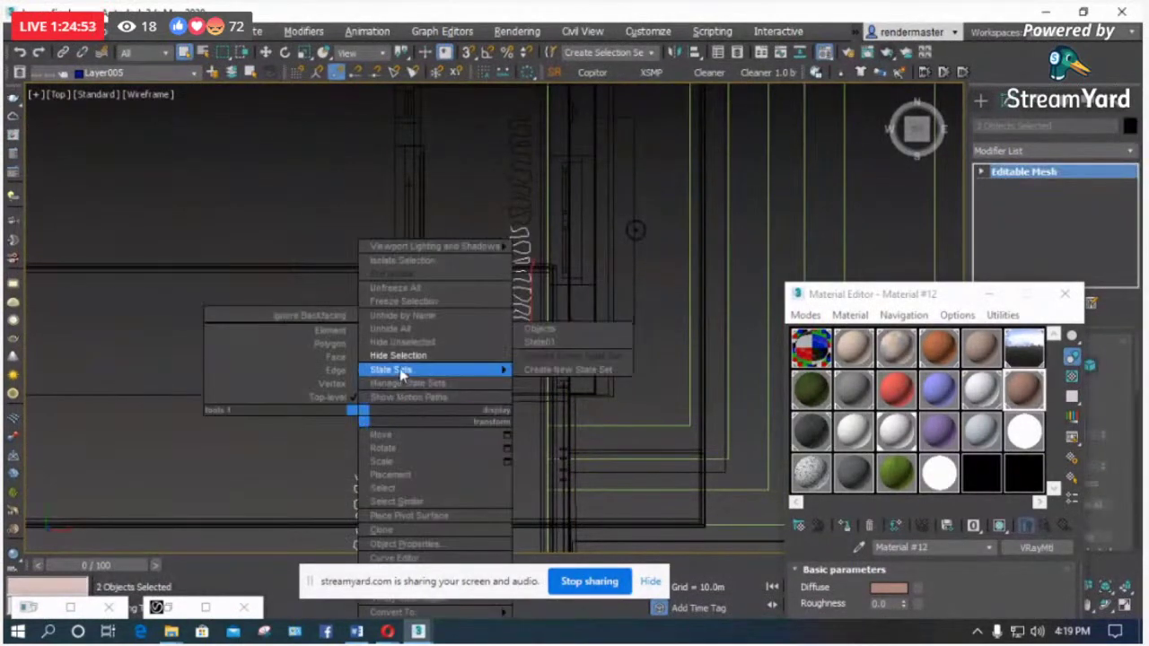
pyautogui.click(410, 501)
pyautogui.scroll(-3, 385, 380)
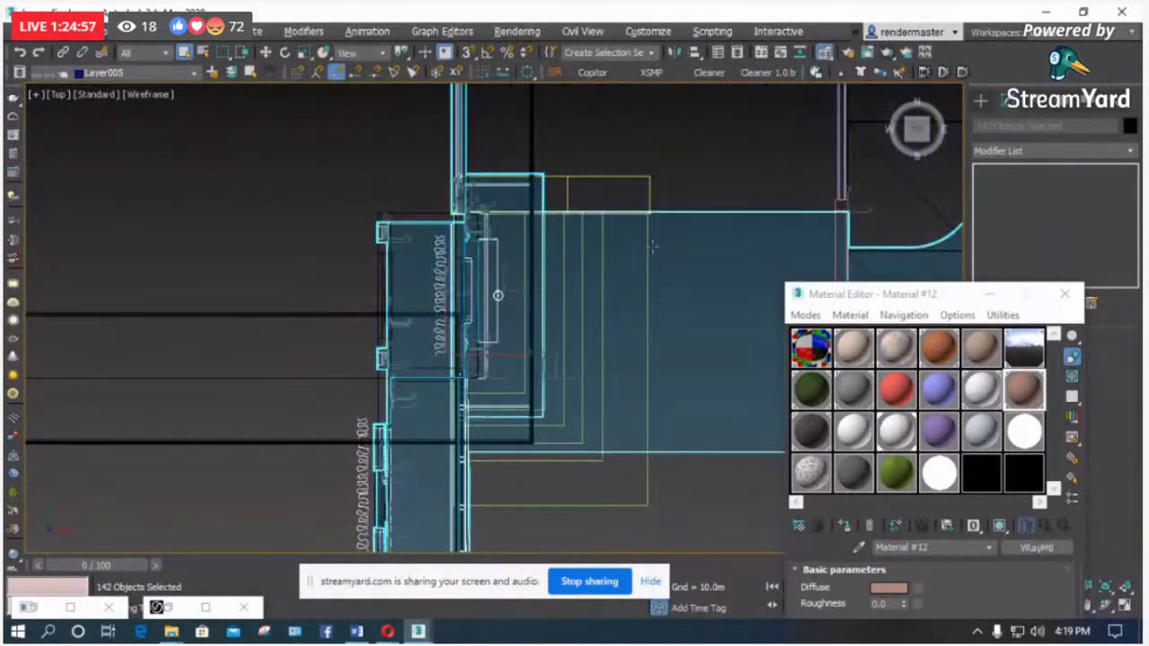
pyautogui.click(300, 212)
pyautogui.scroll(4, 431, 354)
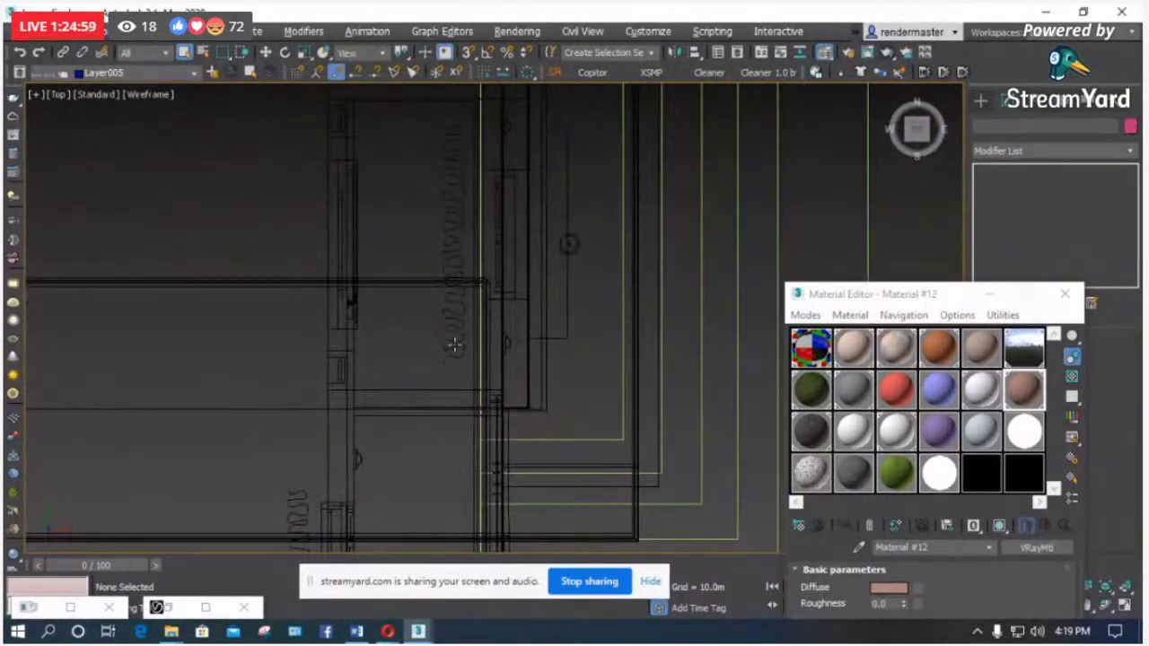
# Step: Hide two more zigzag curtains and pan the plan to the right
pyautogui.click(444, 346)
pyautogui.keyDown('ctrl'); pyautogui.click(291, 497); pyautogui.keyUp('ctrl')
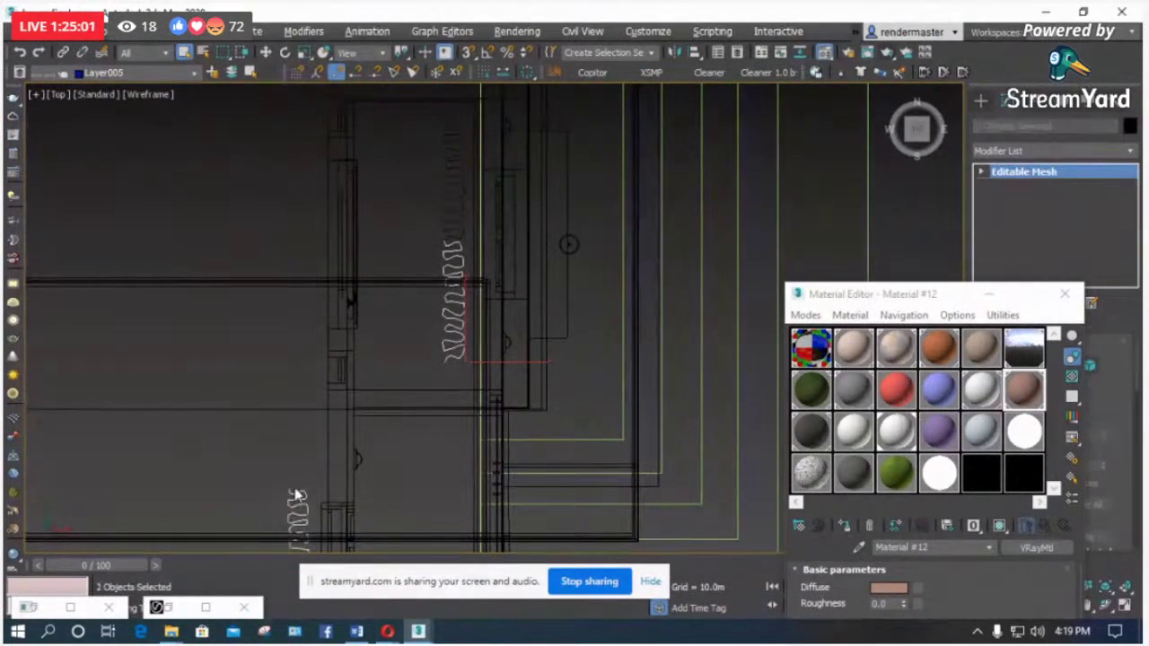
pyautogui.rightClick(290, 412)
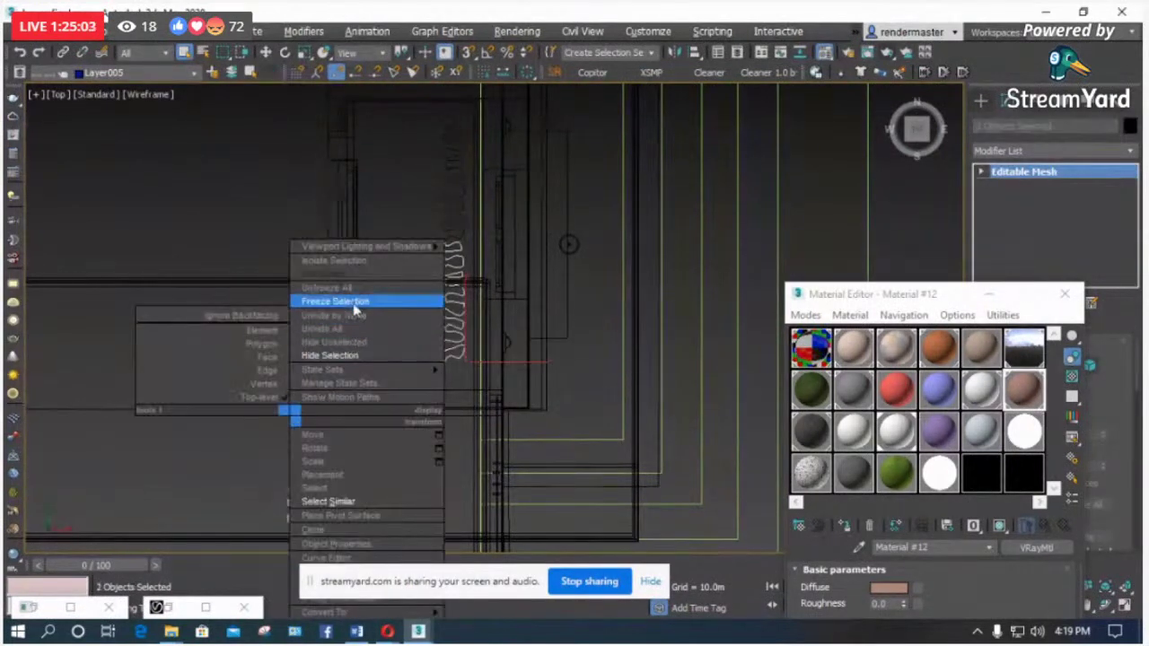
pyautogui.click(354, 356)
pyautogui.moveTo(349, 420); pyautogui.dragTo(383, 413, button='middle')
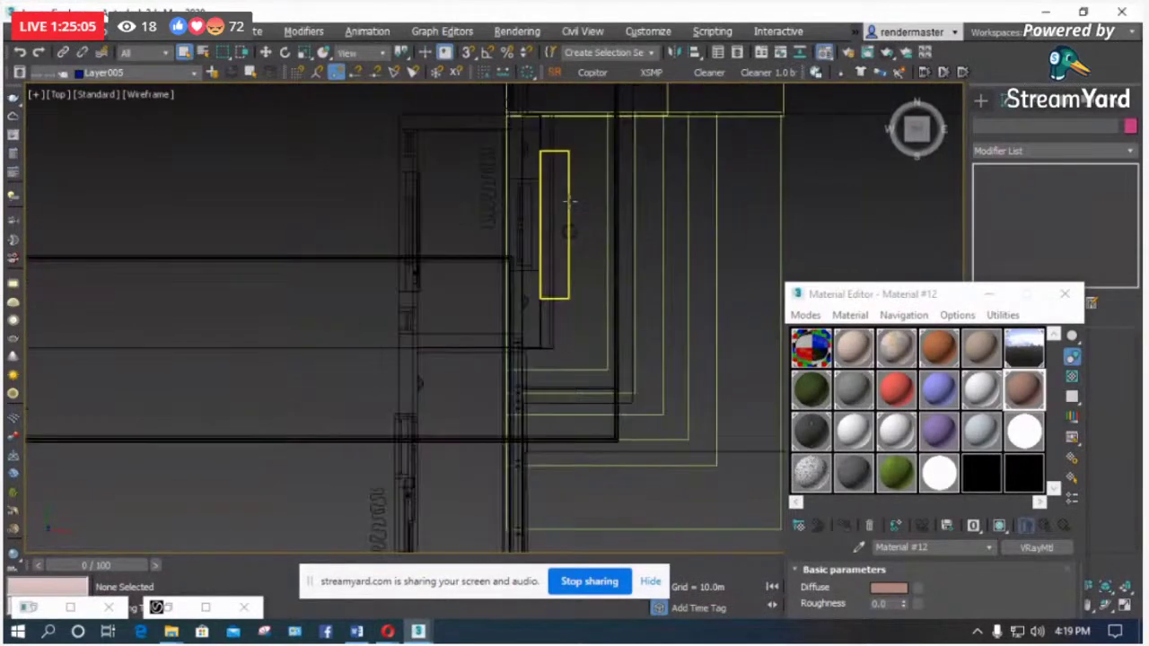
# Step: Hide the remaining zigzag curtains around the windows
pyautogui.click(486, 226)
pyautogui.scroll(-2, 486, 226)
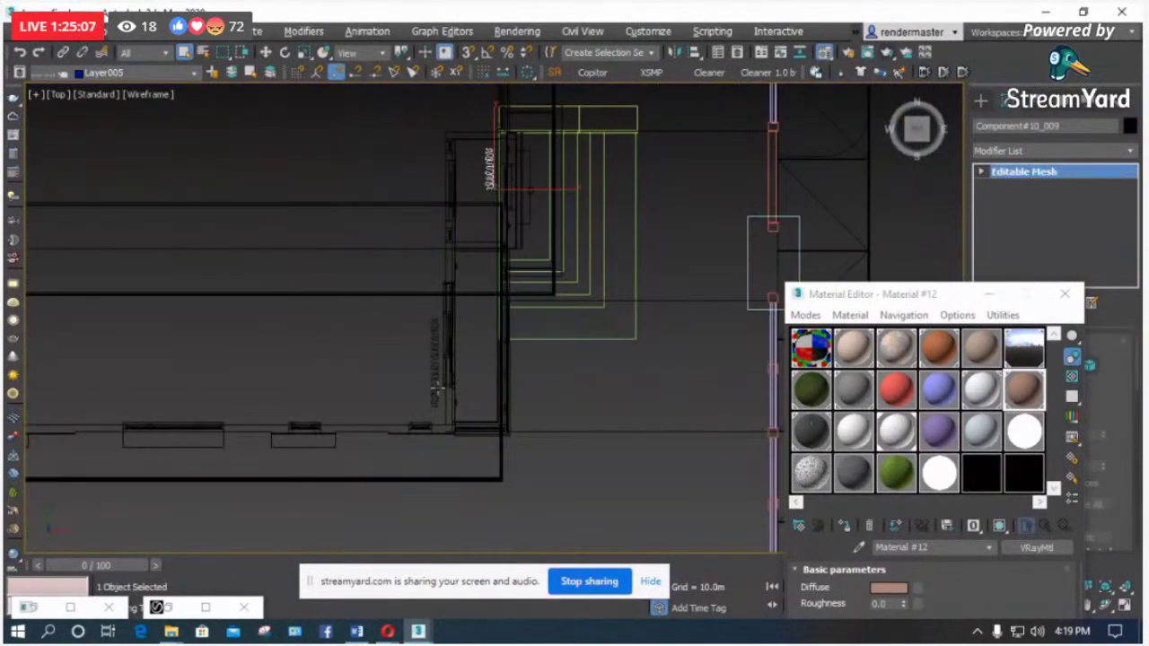
pyautogui.scroll(4, 426, 360)
pyautogui.keyDown('ctrl'); pyautogui.click(432, 341); pyautogui.keyUp('ctrl')
pyautogui.rightClick(422, 327)
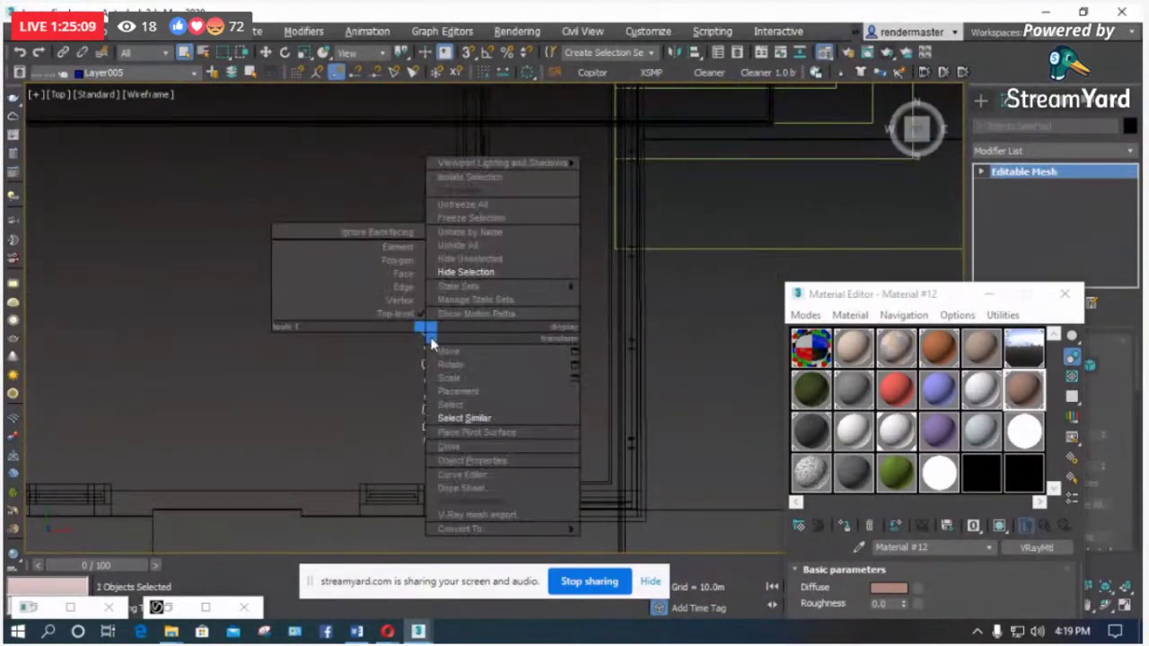
pyautogui.click(467, 274)
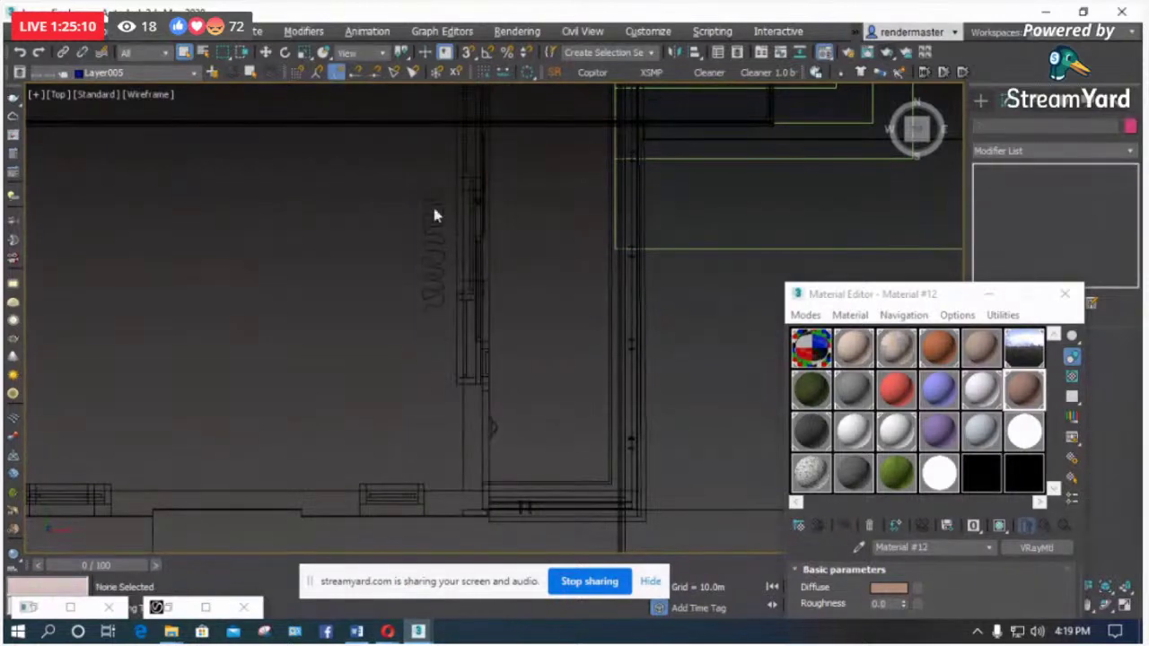
pyautogui.moveTo(409, 274); pyautogui.dragTo(411, 274)
pyautogui.rightClick(429, 260)
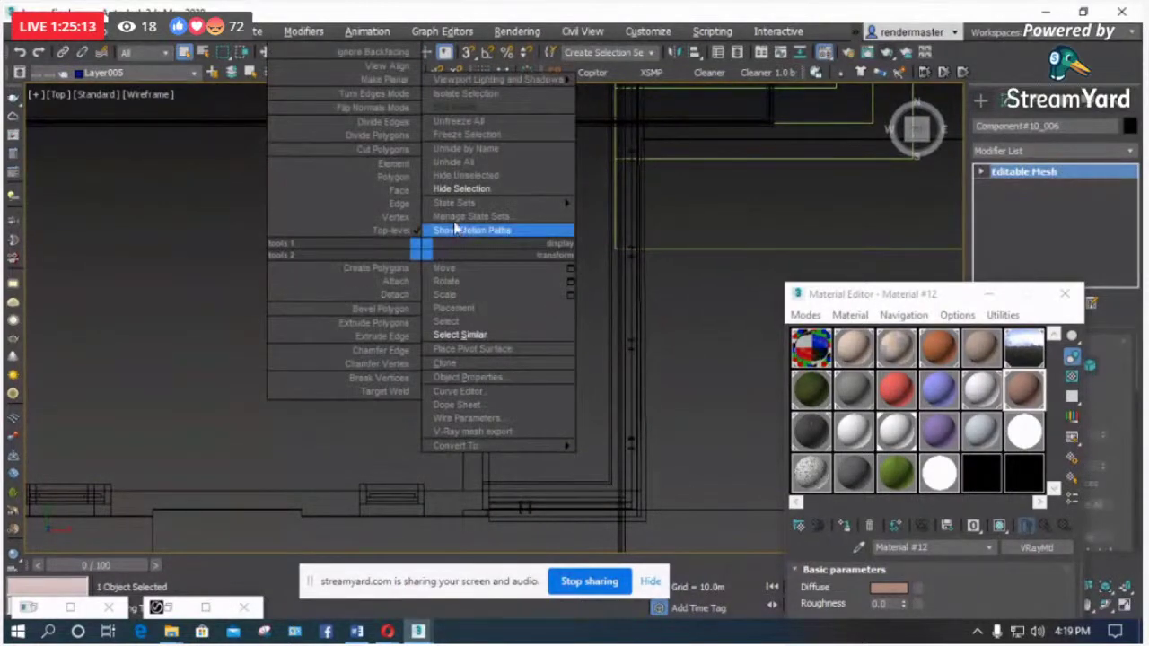
pyautogui.click(461, 189)
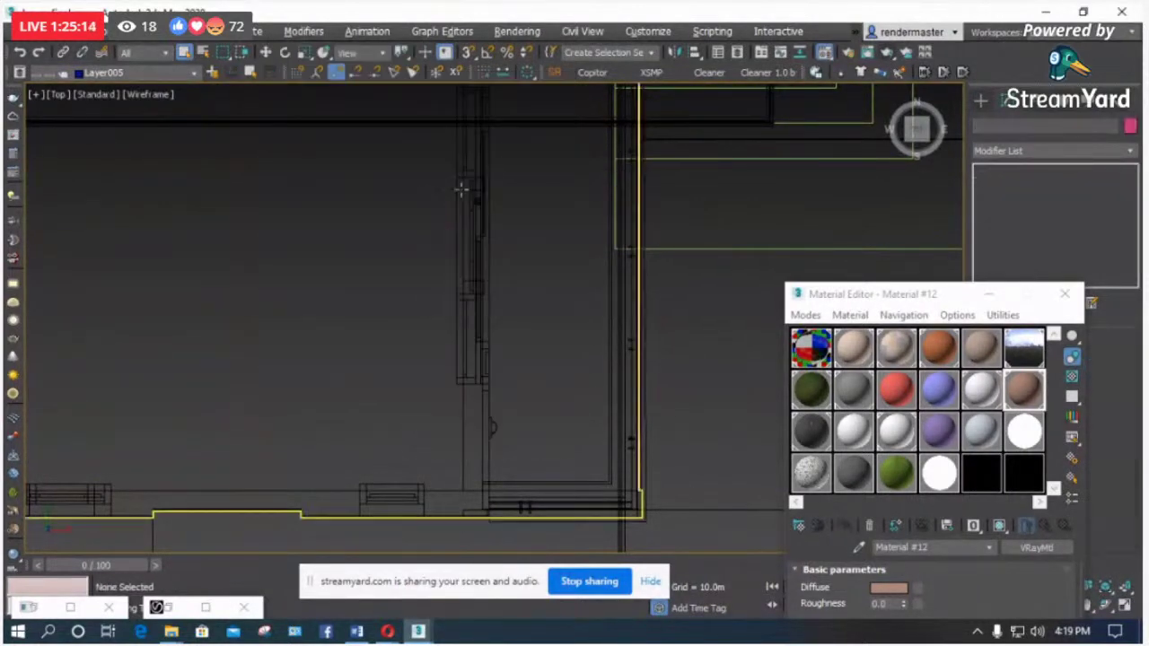
# Step: Check the layer list, close the Material Editor and view through Camera001
pyautogui.click(124, 74)
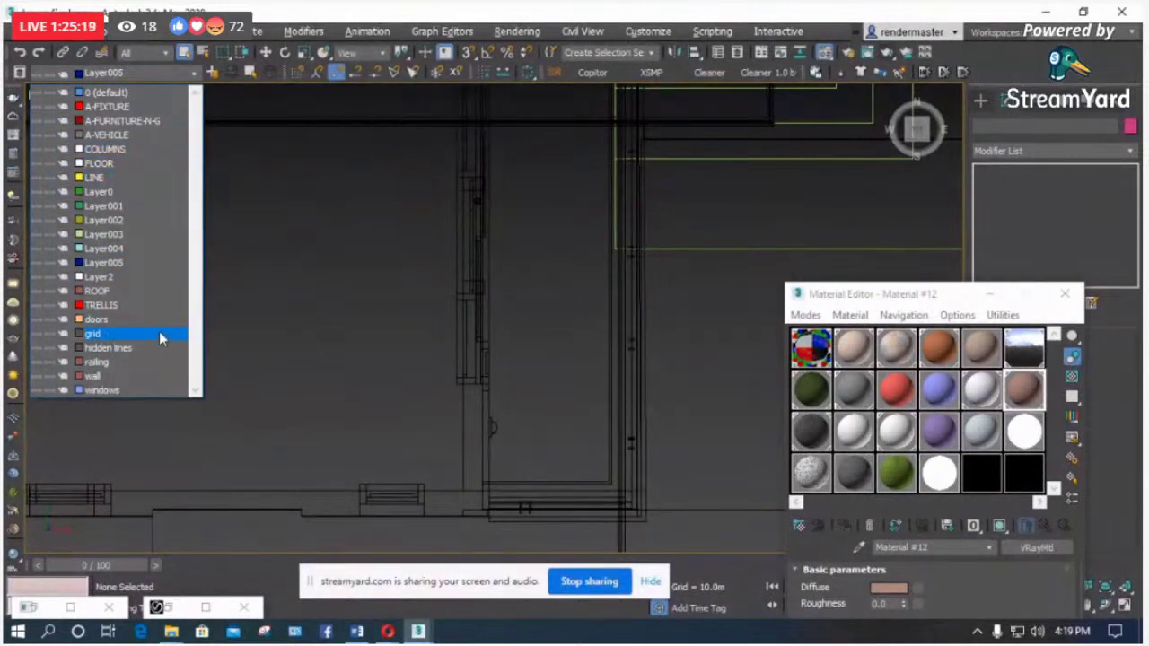
pyautogui.click(237, 264)
pyautogui.scroll(-3, 393, 407)
pyautogui.scroll(-2, 368, 421)
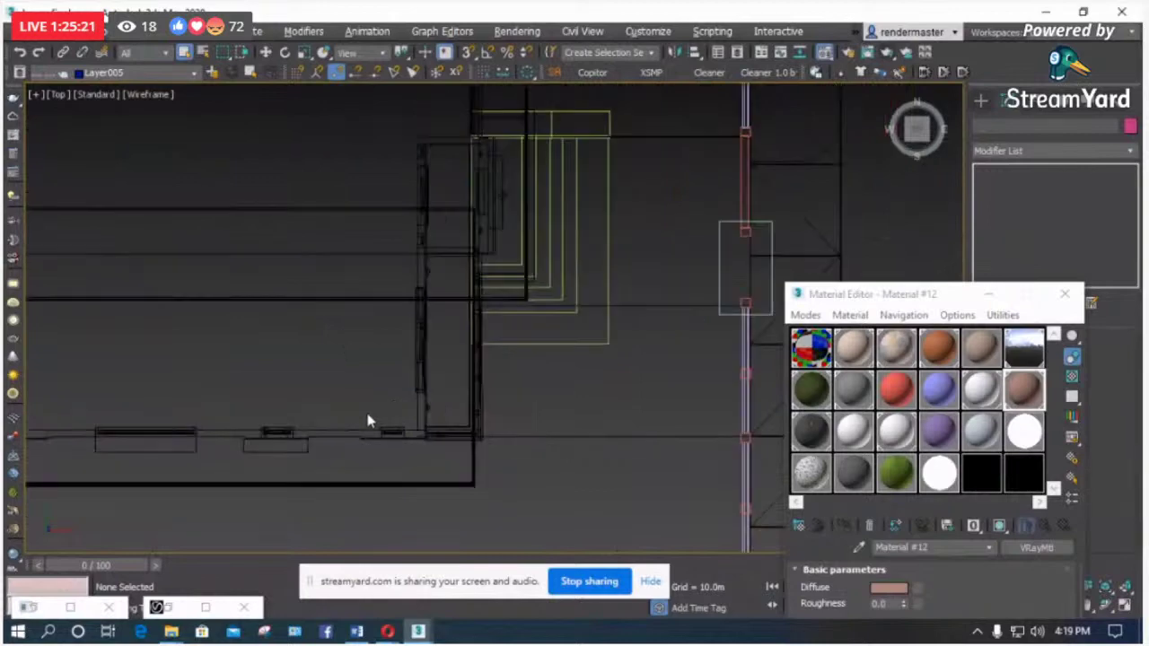
pyautogui.scroll(-2, 328, 380)
pyautogui.scroll(5, 408, 192)
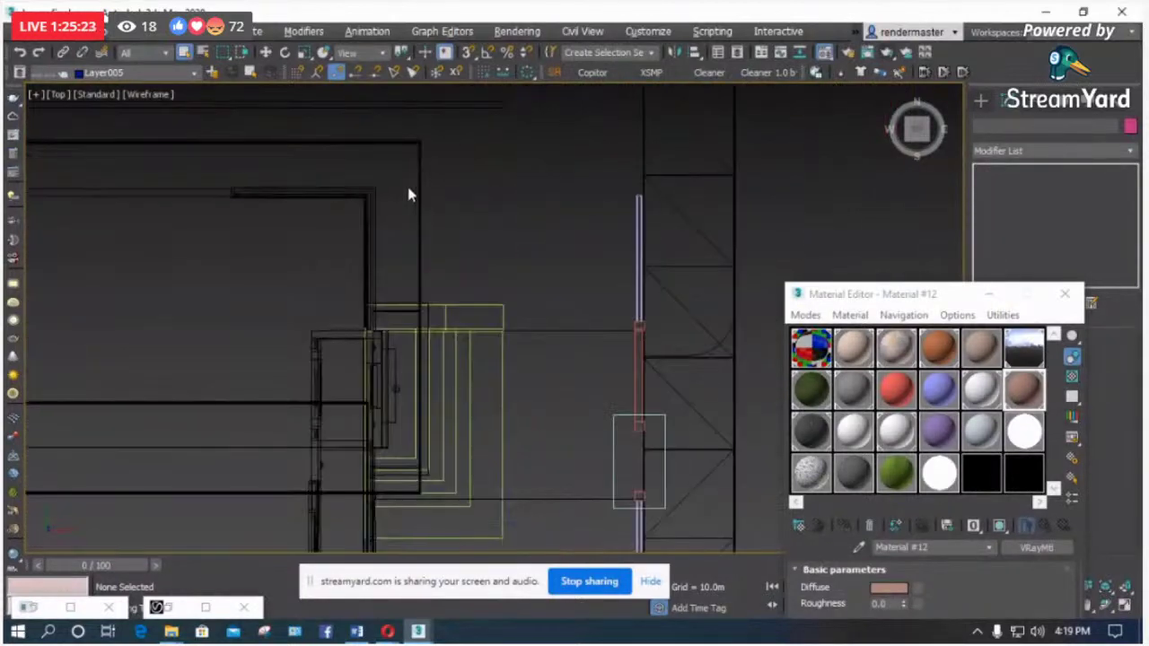
pyautogui.scroll(-2, 378, 187)
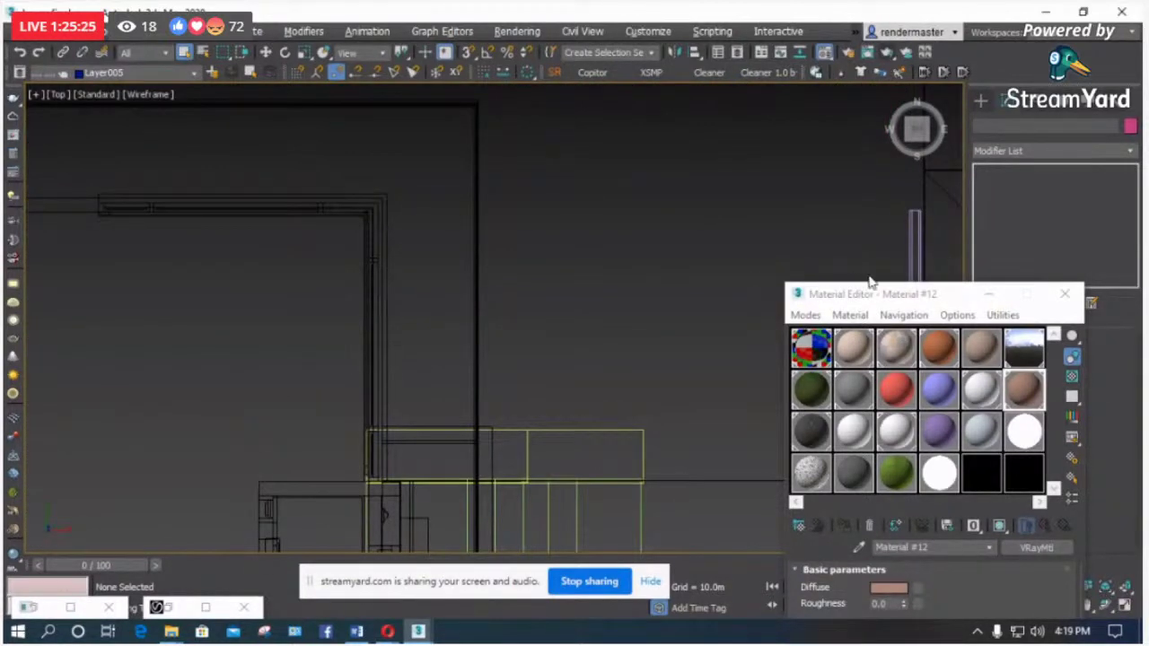
pyautogui.press('m')
pyautogui.press('c')
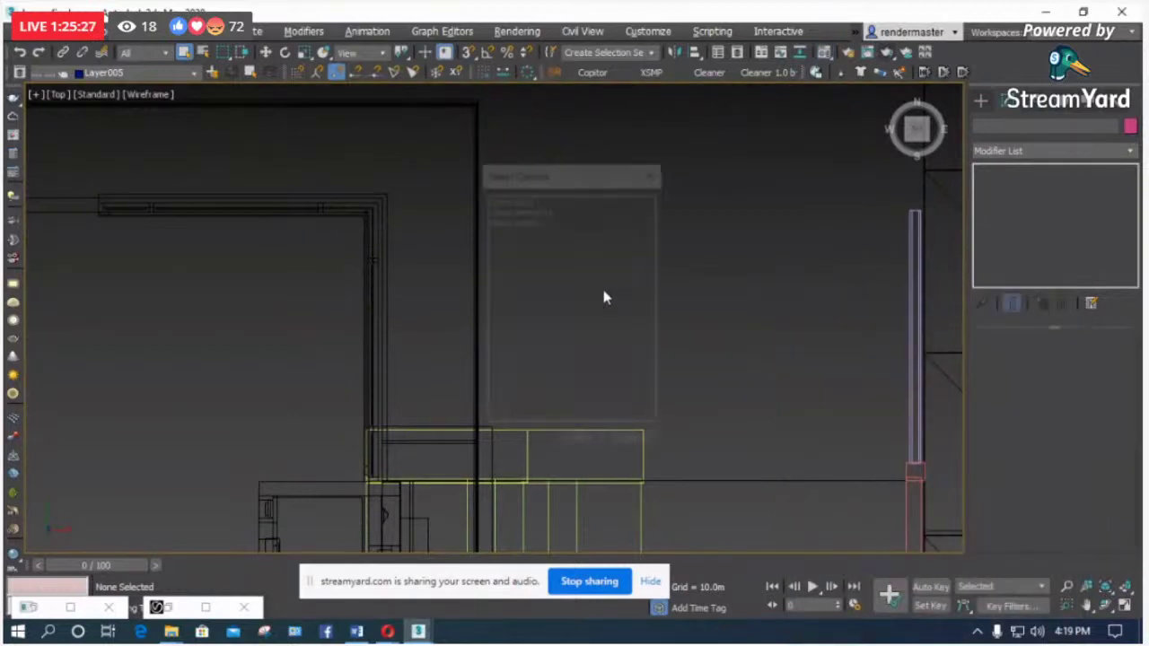
pyautogui.doubleClick(529, 199)
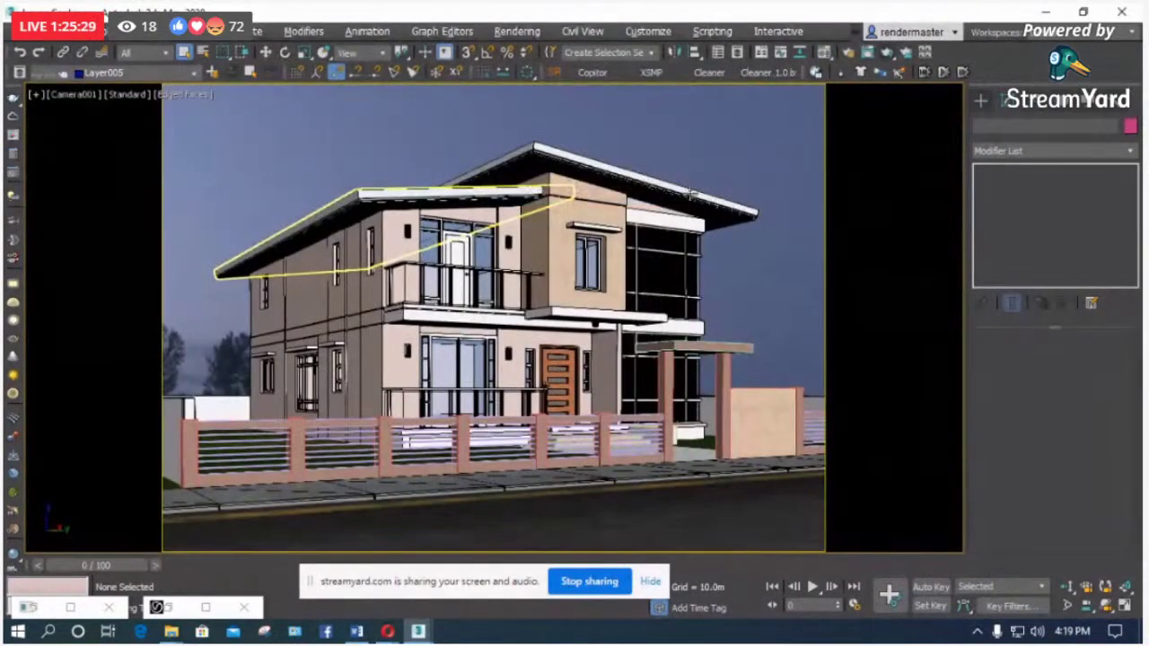
# Step: Locate the window area in front, left and top wireframe views, then clear the selection
pyautogui.click(664, 286)
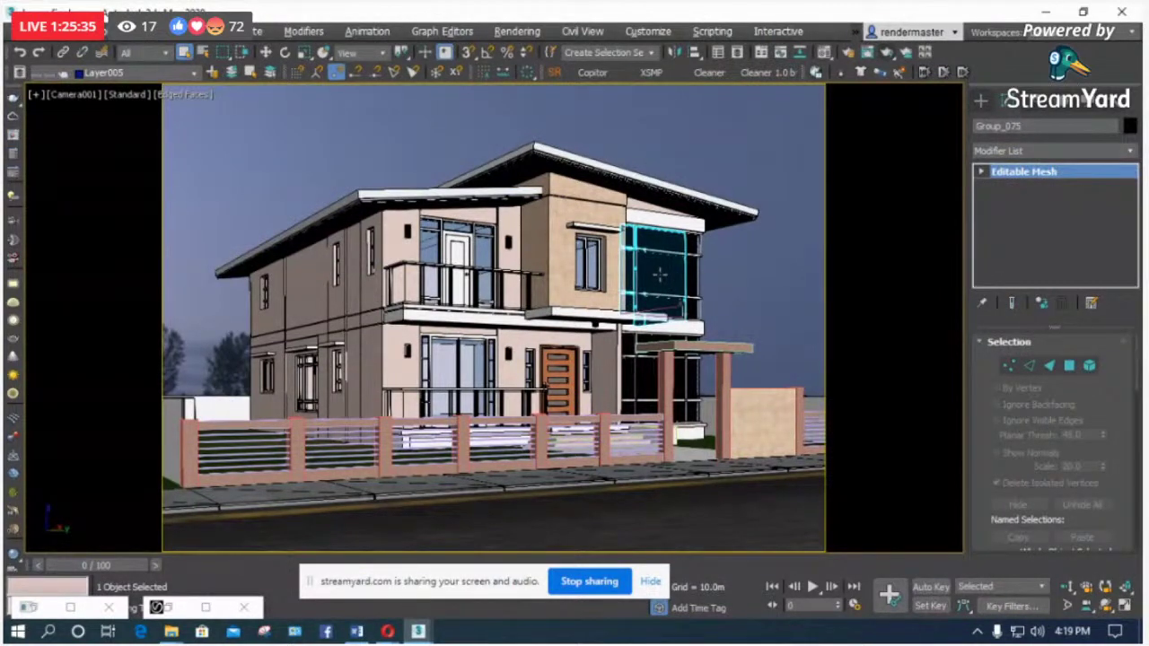
pyautogui.press('f')
pyautogui.press('z')
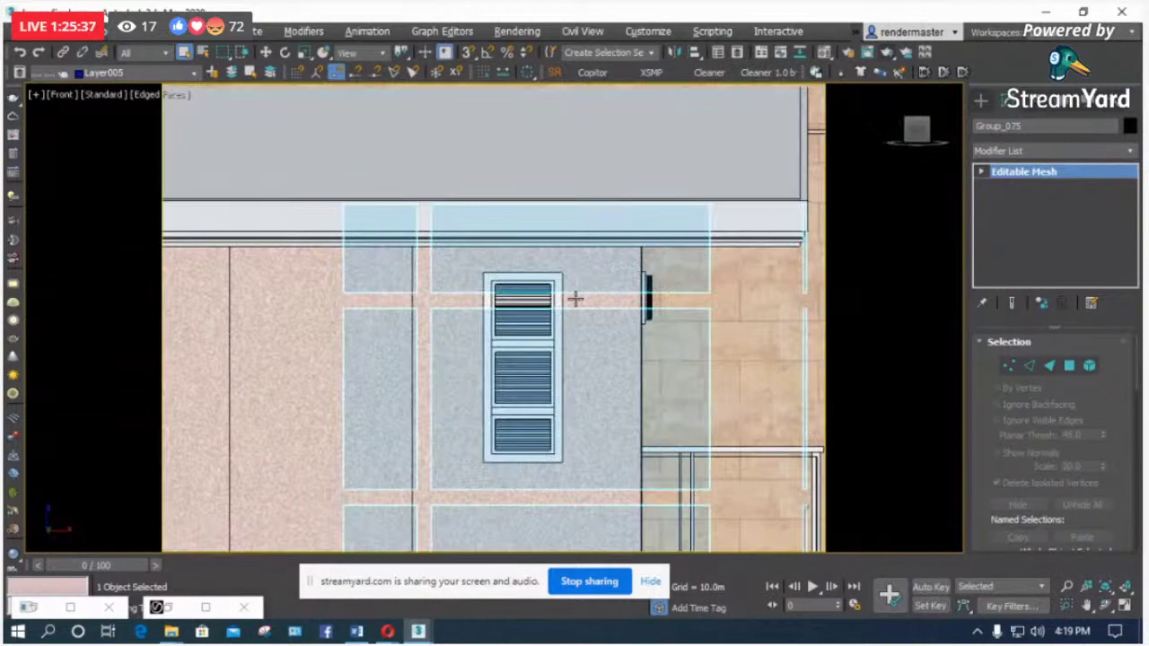
pyautogui.press('l')
pyautogui.press('F3')
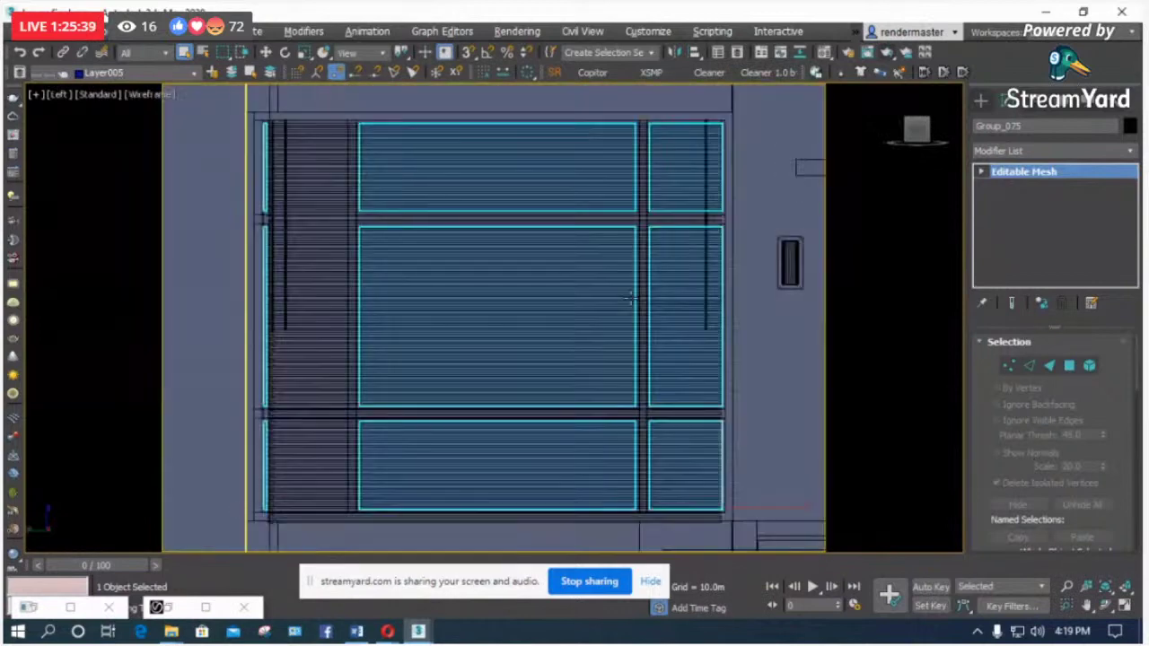
pyautogui.press('t')
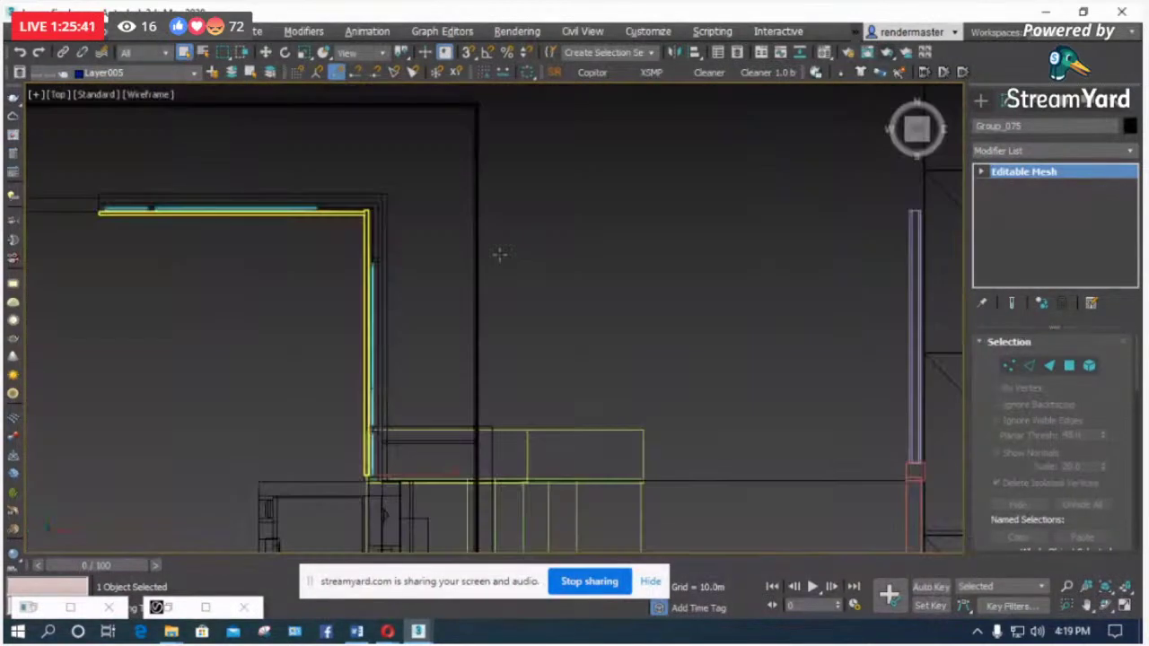
pyautogui.press('z')
pyautogui.press('F3')
pyautogui.press('F3')
pyautogui.scroll(5, 737, 100)
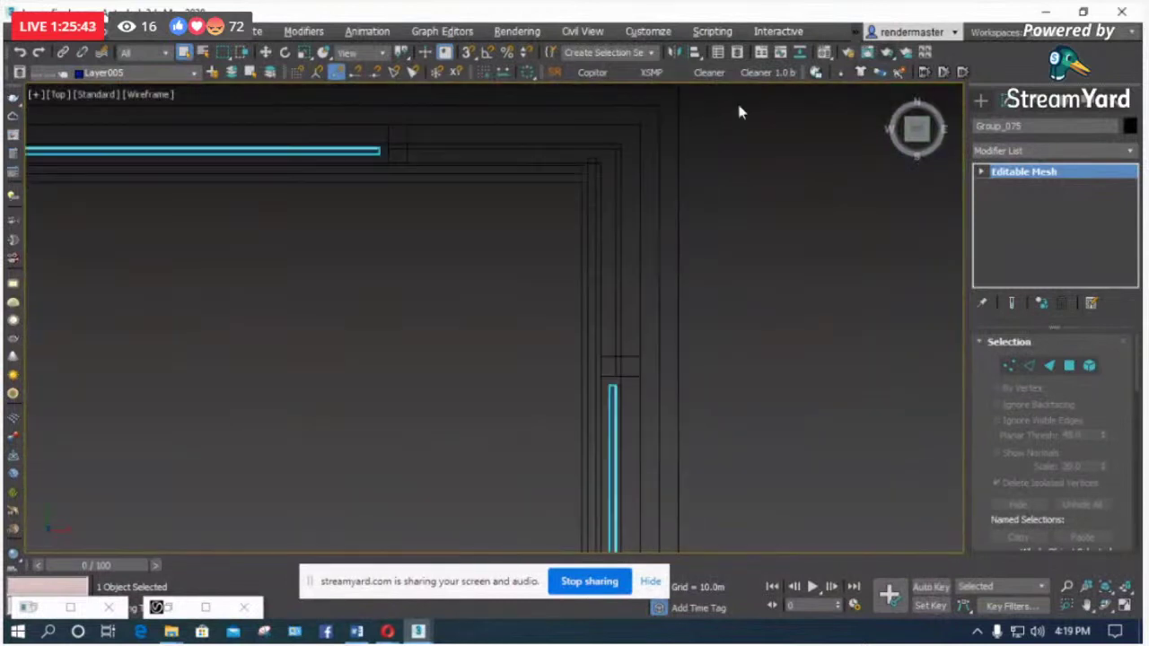
pyautogui.scroll(3, 736, 100)
pyautogui.scroll(2, 477, 188)
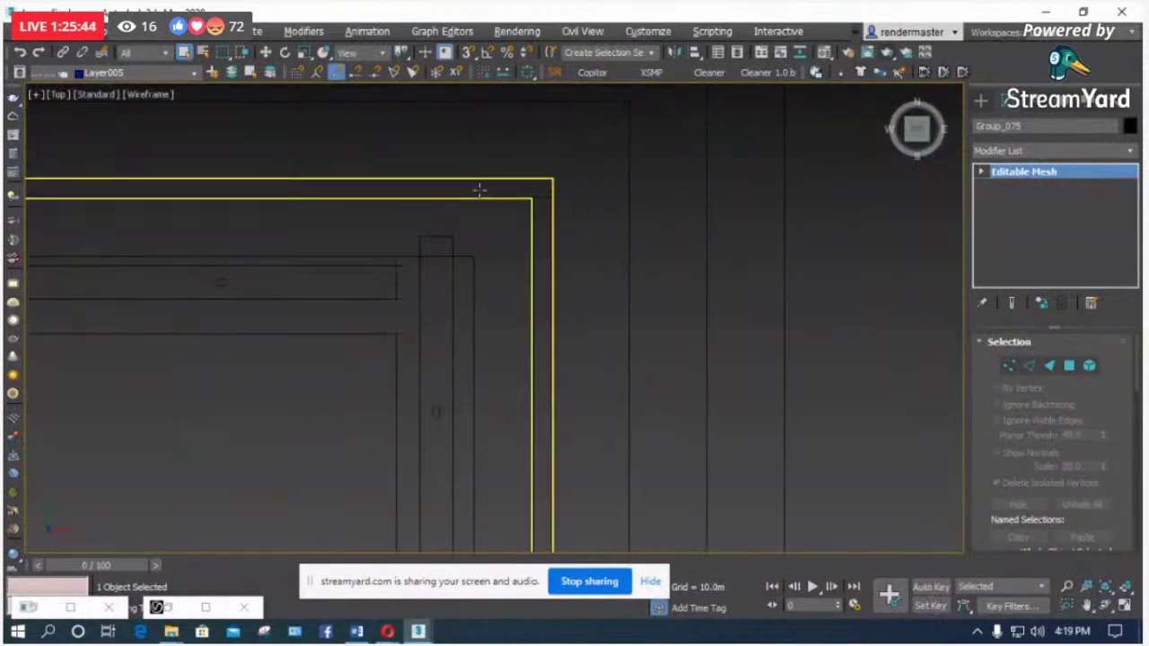
pyautogui.click(446, 240)
# Step: Move the selected blinds group onto a new layer named 'blinds'
pyautogui.click(382, 302)
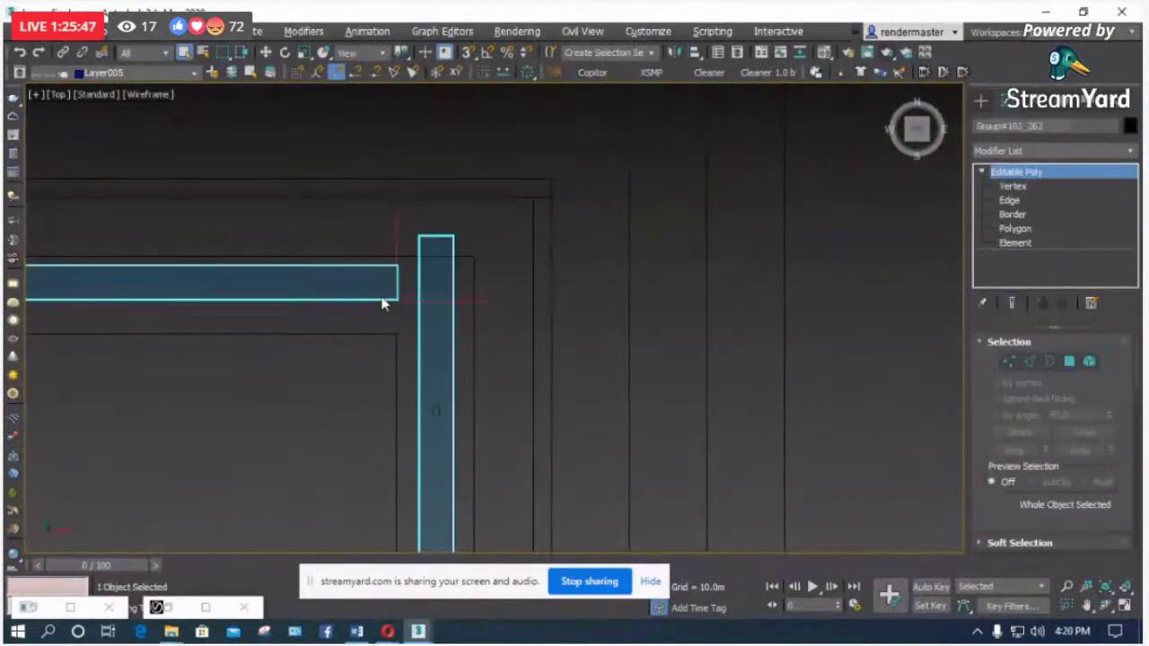
pyautogui.click(213, 71)
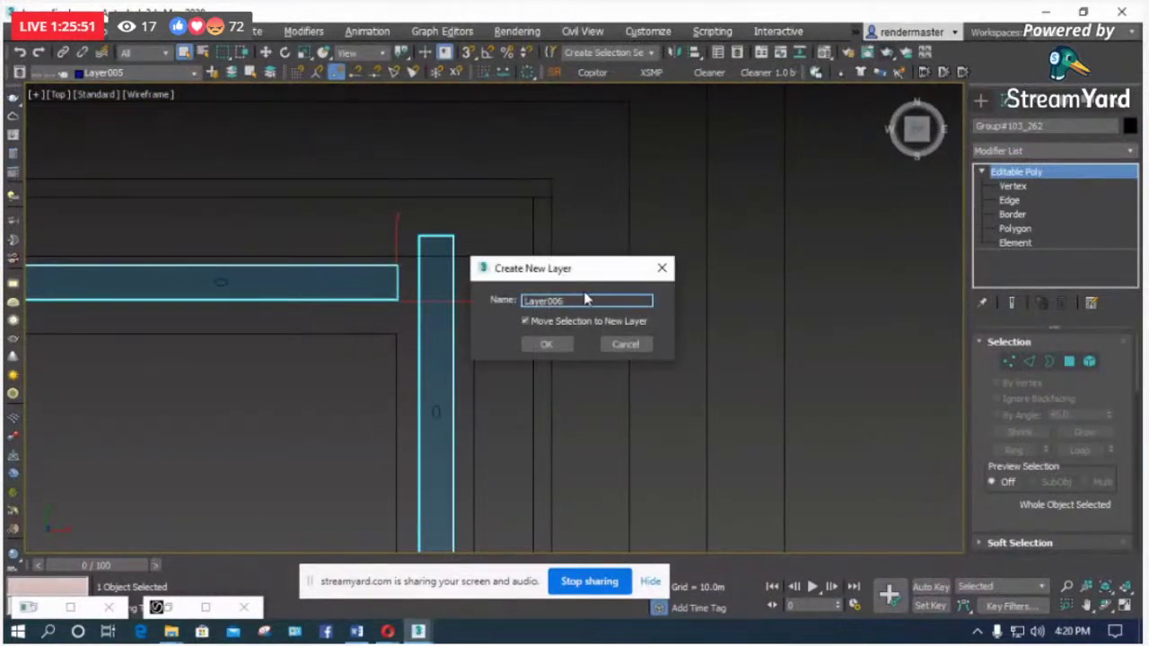
pyautogui.write('blinds')
pyautogui.click(547, 346)
# Step: Hide the blinds layer so the blinds disappear
pyautogui.click(138, 71)
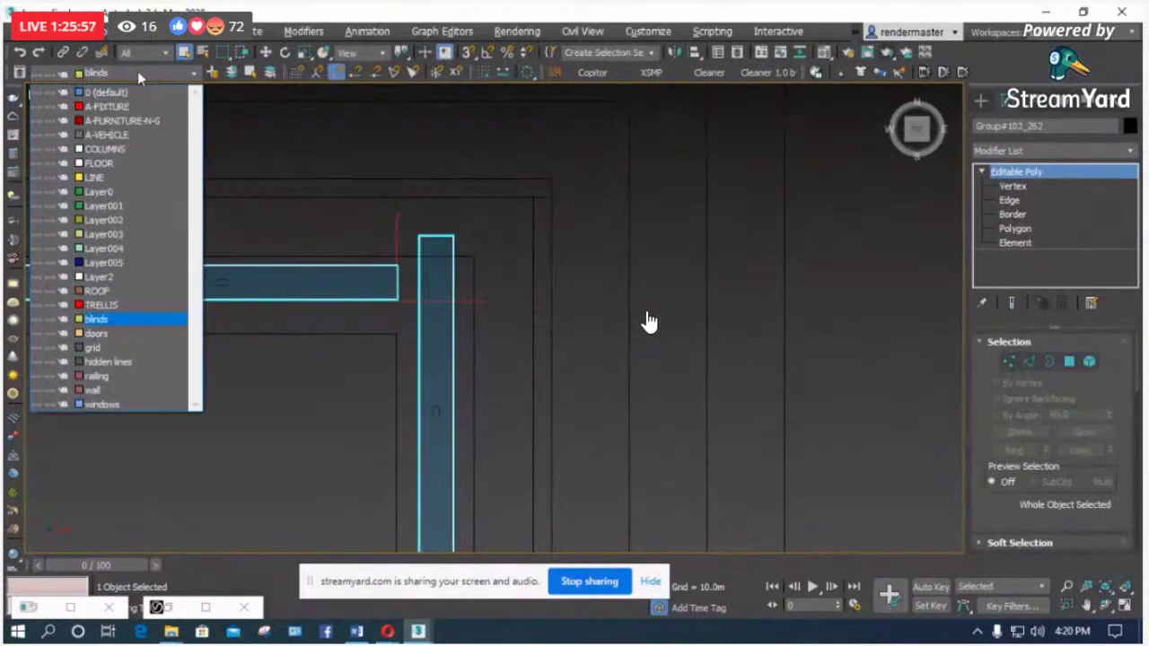
pyautogui.click(37, 320)
pyautogui.click(600, 274)
pyautogui.press('c')
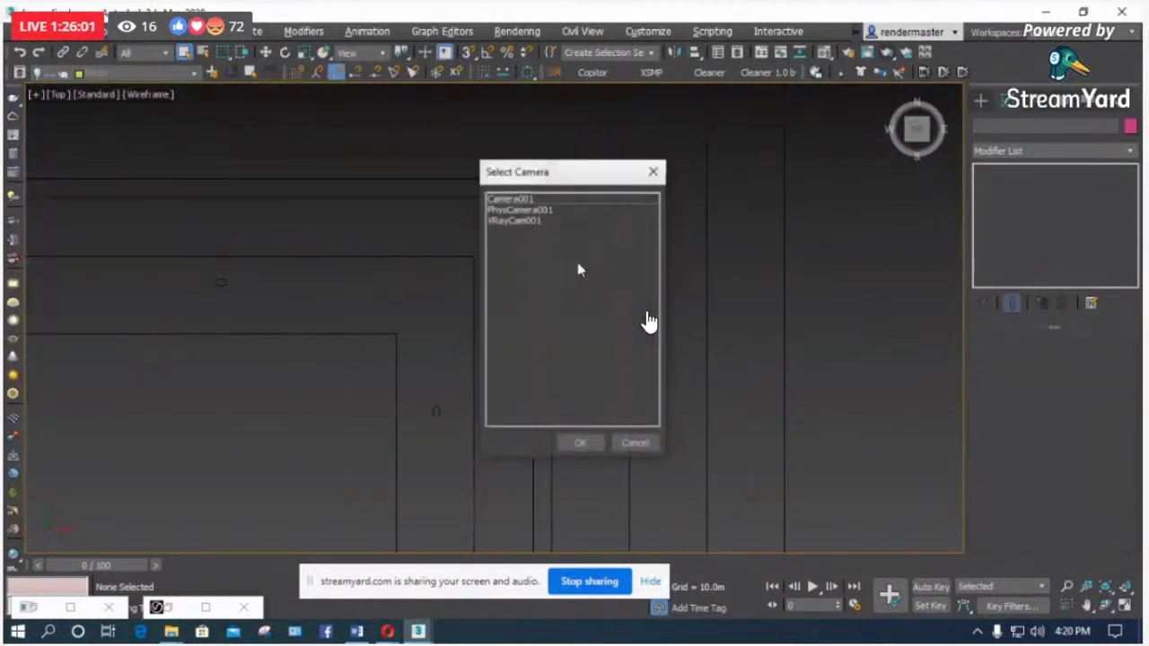
# Step: Check the shaded Camera001 view, then return to the top view in wireframe
pyautogui.doubleClick(526, 205)
pyautogui.press('F3')
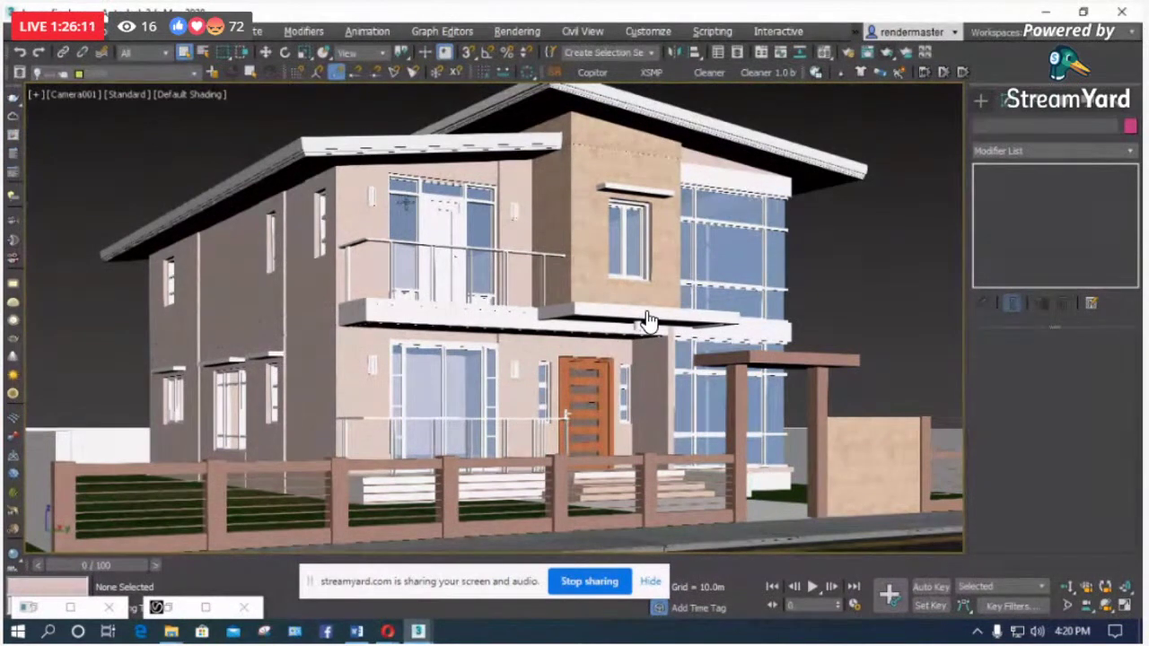
pyautogui.press('t')
pyautogui.press('F3')
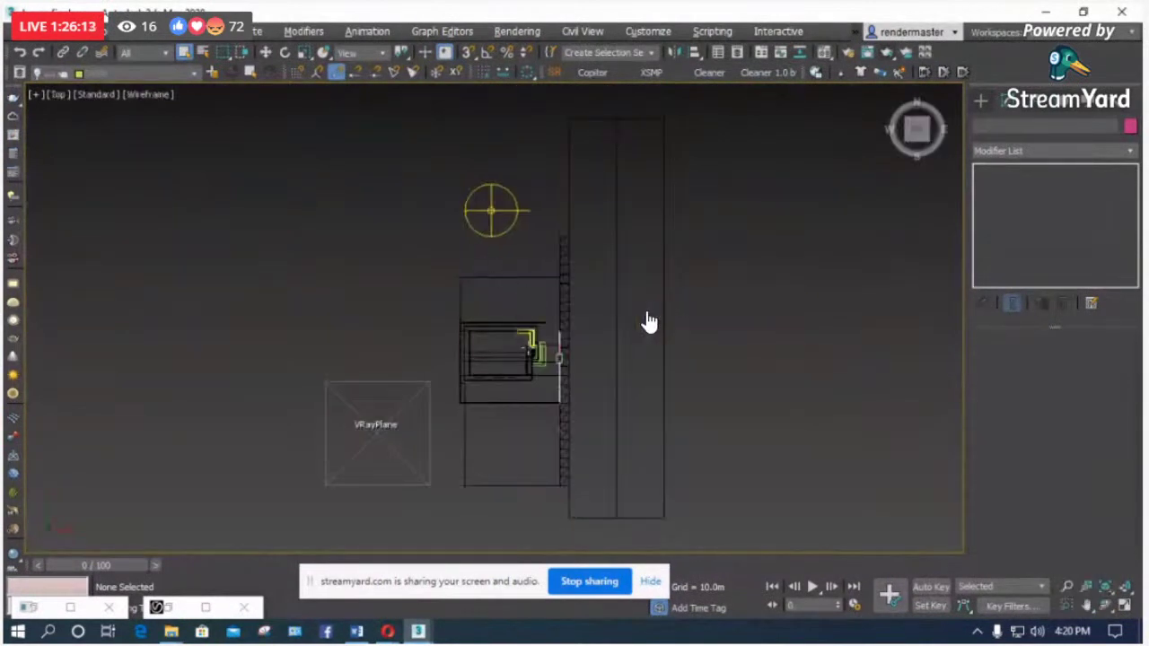
pyautogui.scroll(4, 530, 354)
pyautogui.scroll(5, 529, 355)
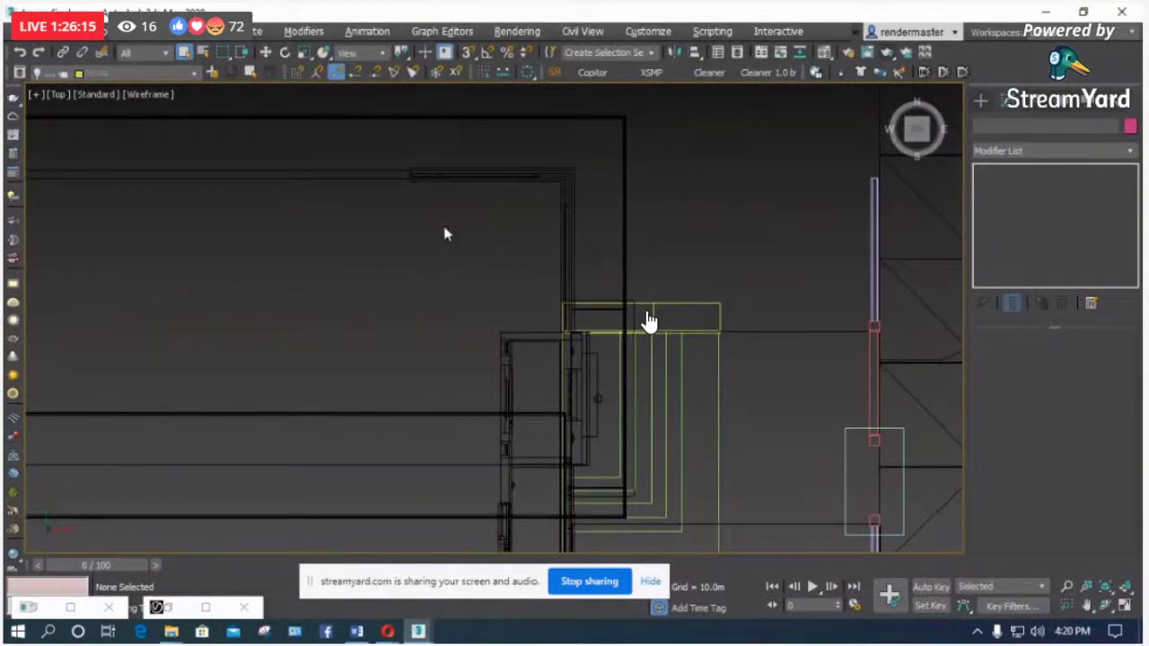
pyautogui.scroll(-2, 548, 234)
# Step: Draw a VRay plane light, about 7.07m by 7.61m, beside the house in the top view
pyautogui.click(981, 101)
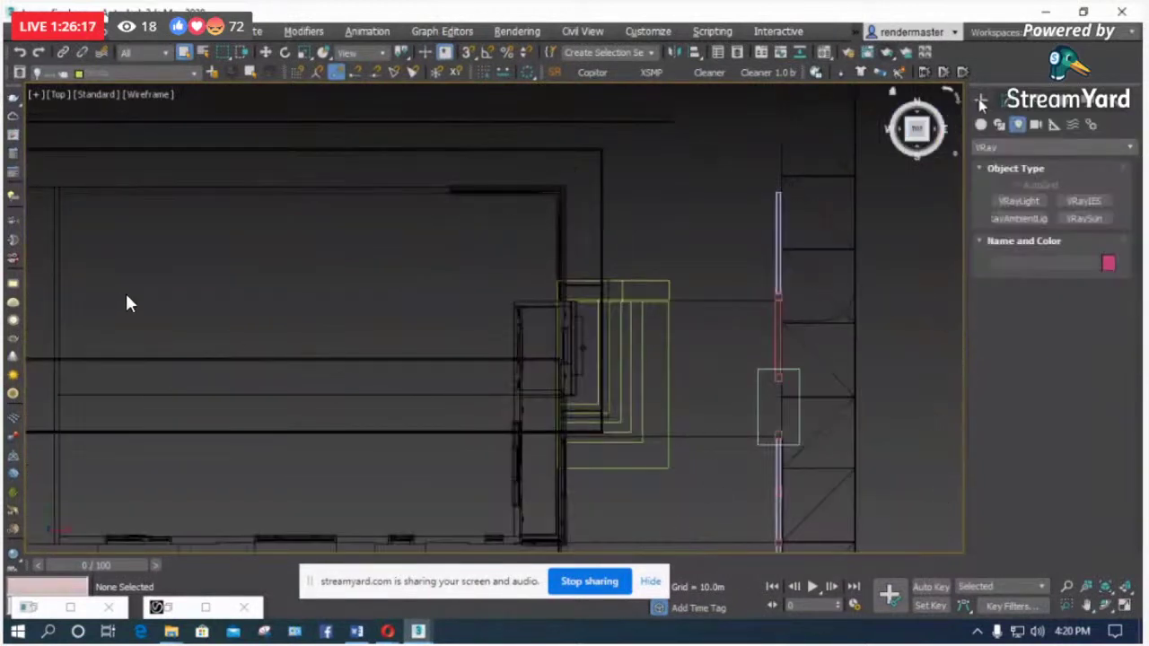
pyautogui.click(1007, 146)
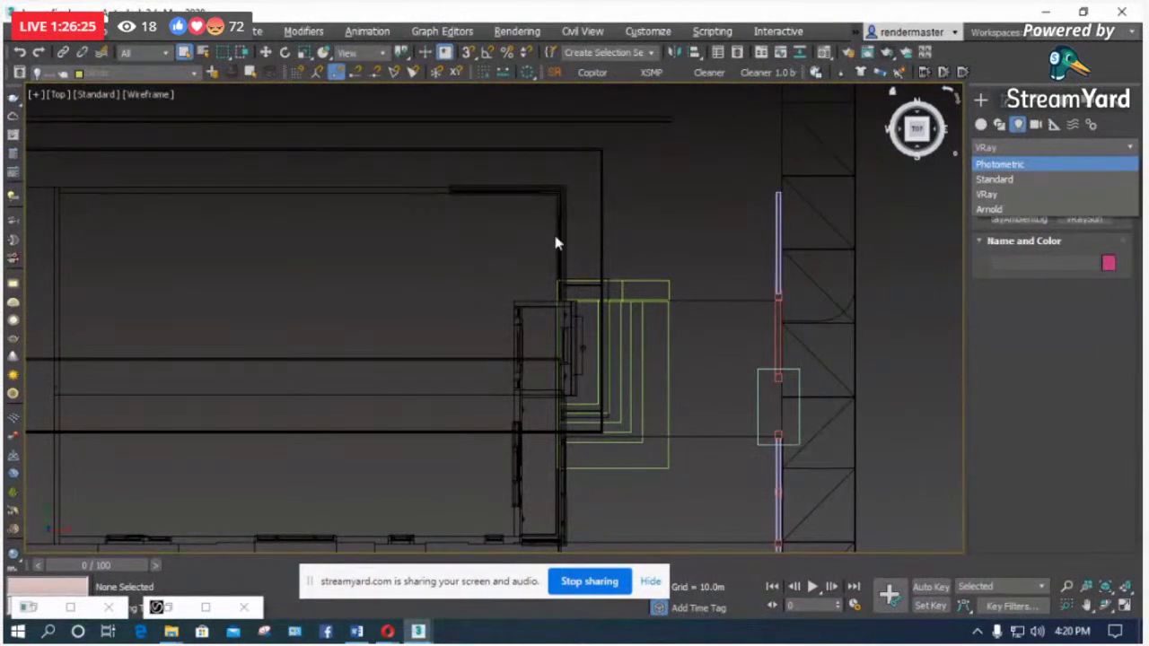
pyautogui.click(989, 194)
pyautogui.click(1020, 201)
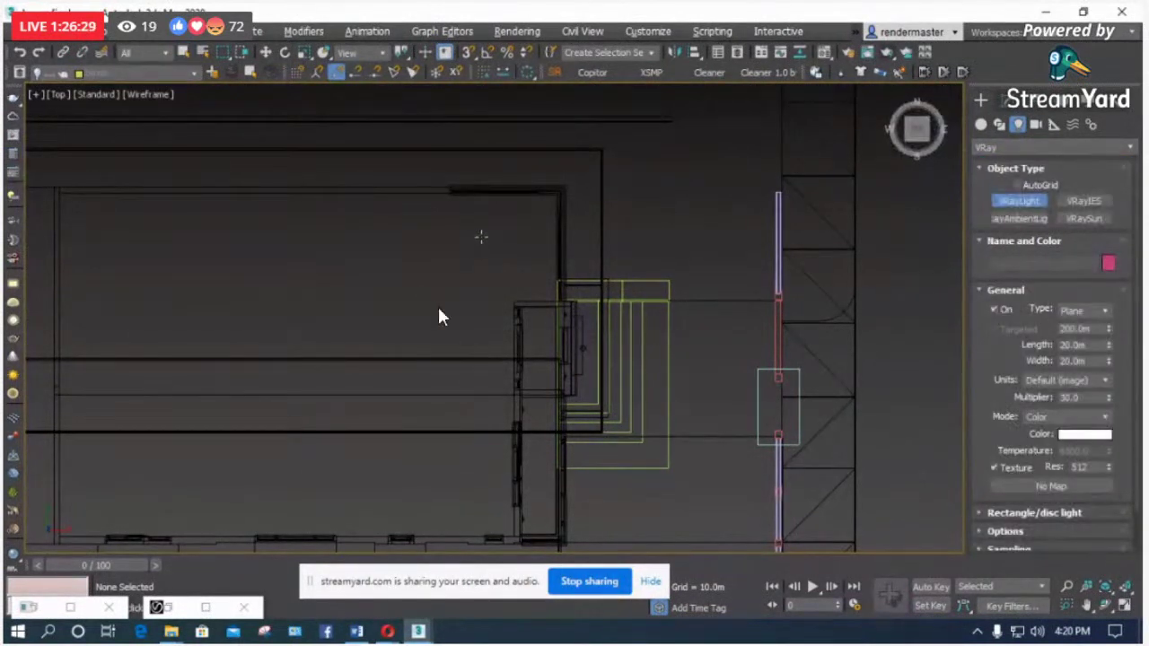
pyautogui.moveTo(478, 238); pyautogui.dragTo(437, 293)
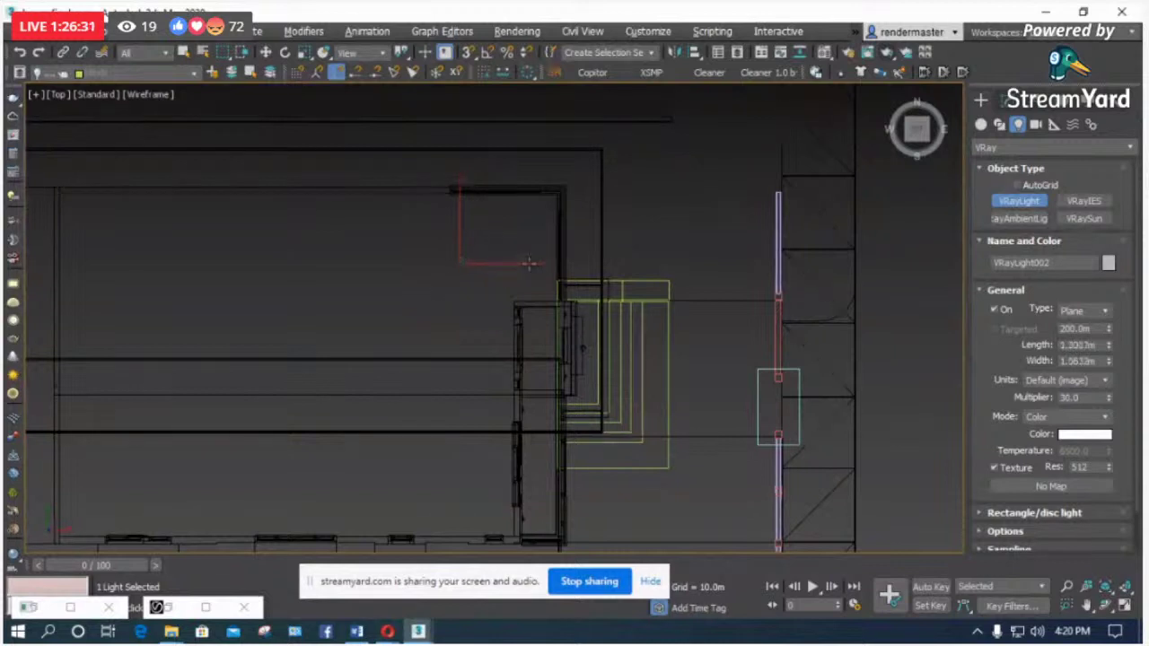
pyautogui.scroll(-5, 416, 287)
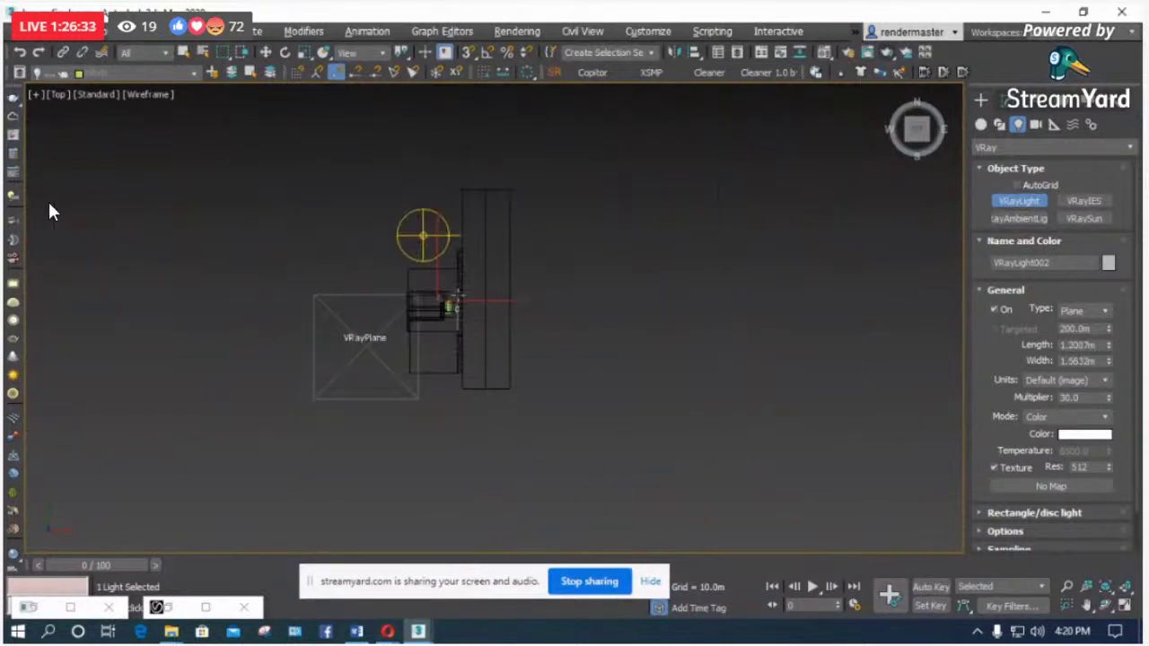
pyautogui.moveTo(557, 245); pyautogui.dragTo(466, 296, button='middle')
pyautogui.hotkey('ctrl', 'z')
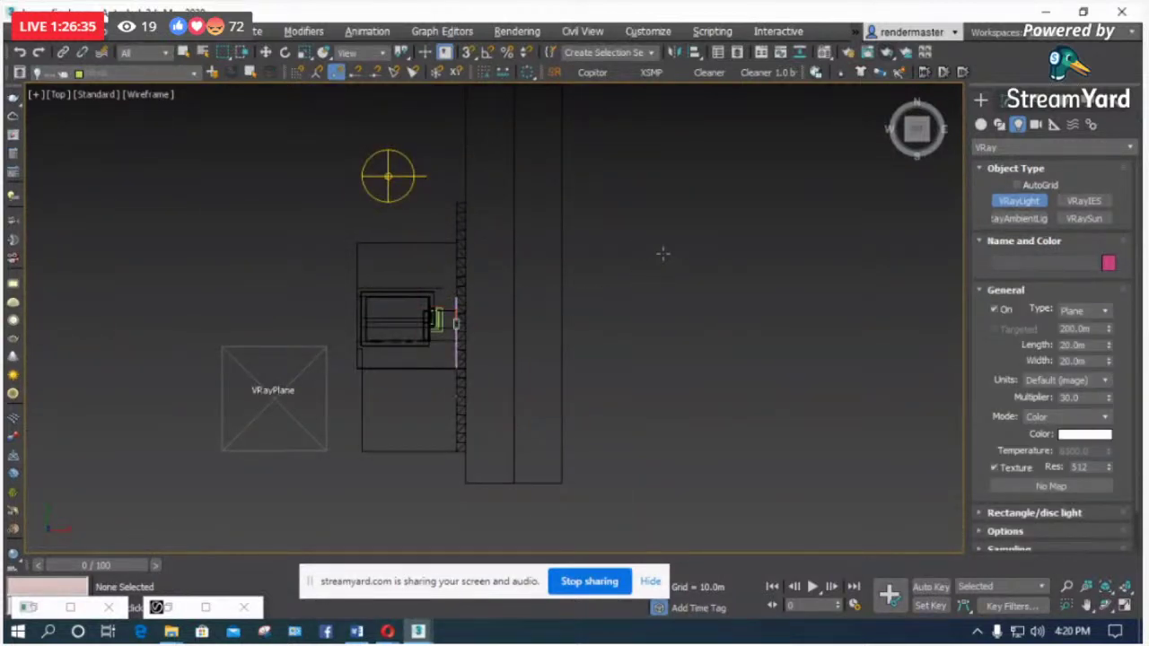
pyautogui.moveTo(663, 254); pyautogui.dragTo(630, 288)
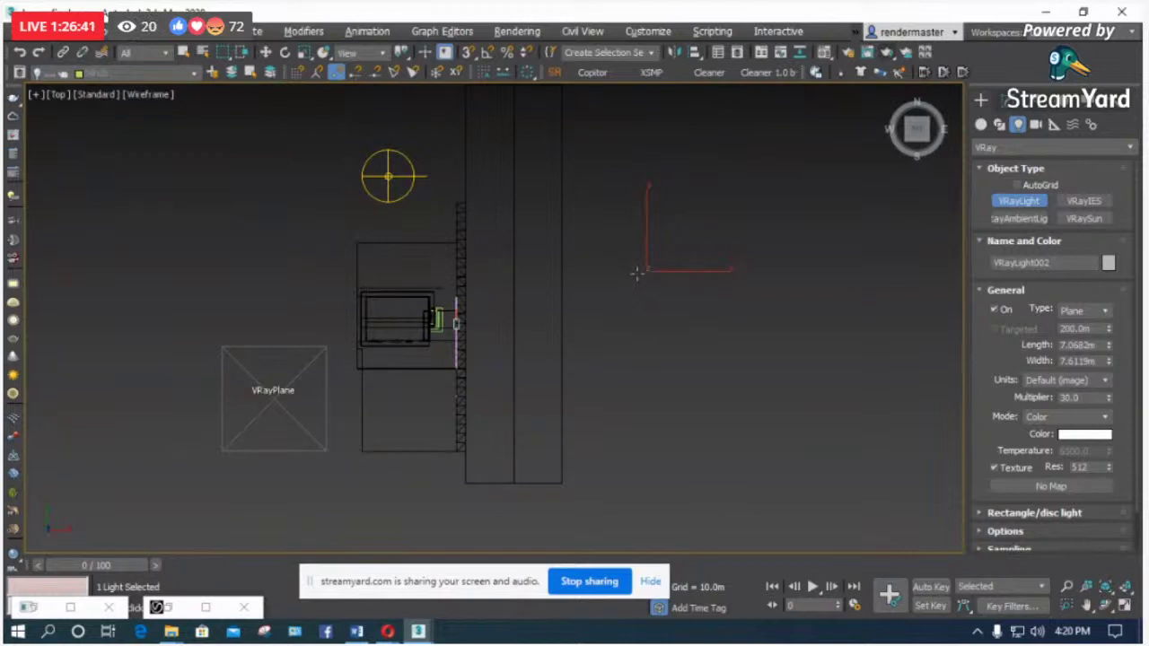
pyautogui.moveTo(636, 273); pyautogui.dragTo(665, 272, button='middle')
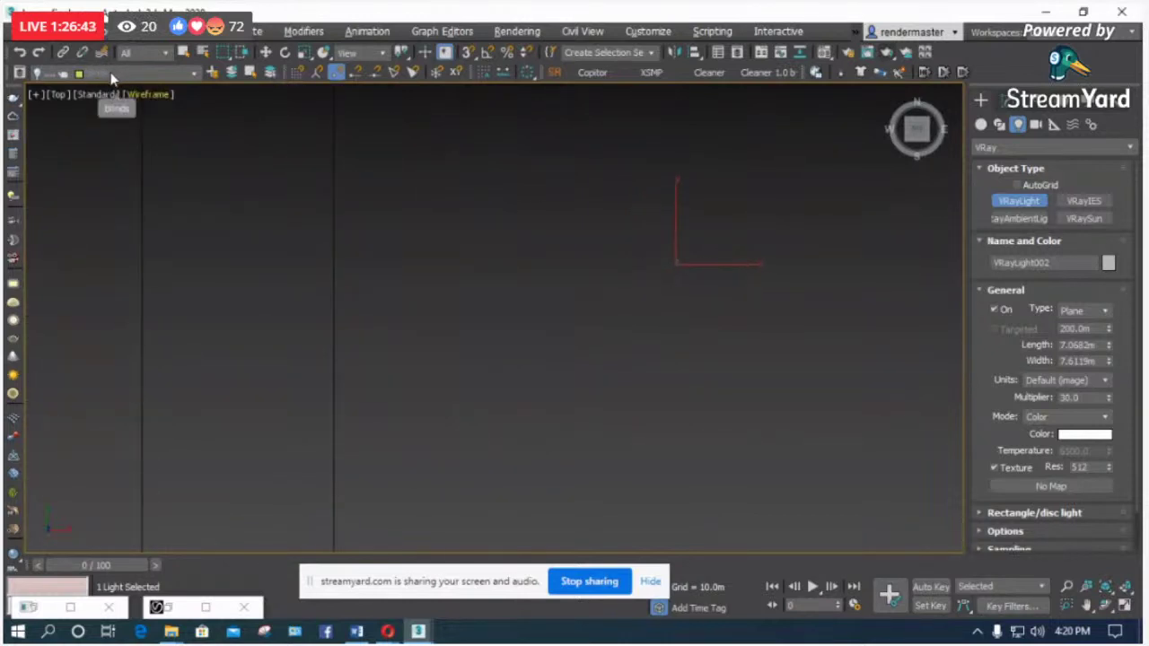
pyautogui.moveTo(617, 255); pyautogui.dragTo(541, 245, button='middle')
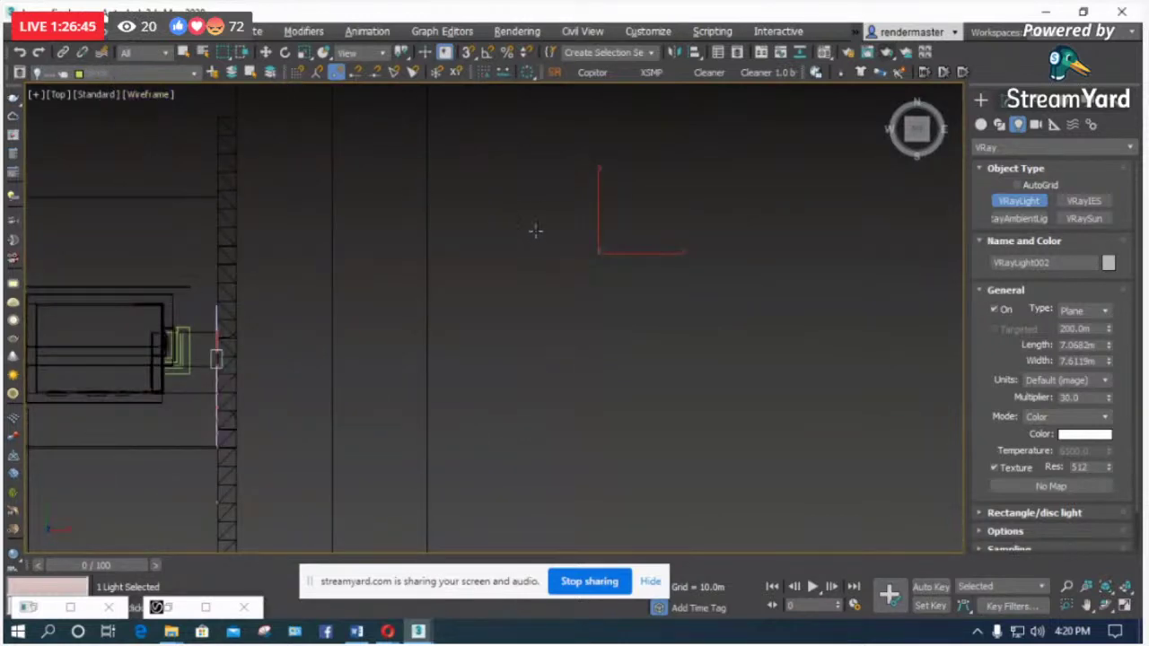
pyautogui.click(536, 231)
# Step: Make 0 (default) current, then create a new current layer named 'lights'
pyautogui.click(120, 72)
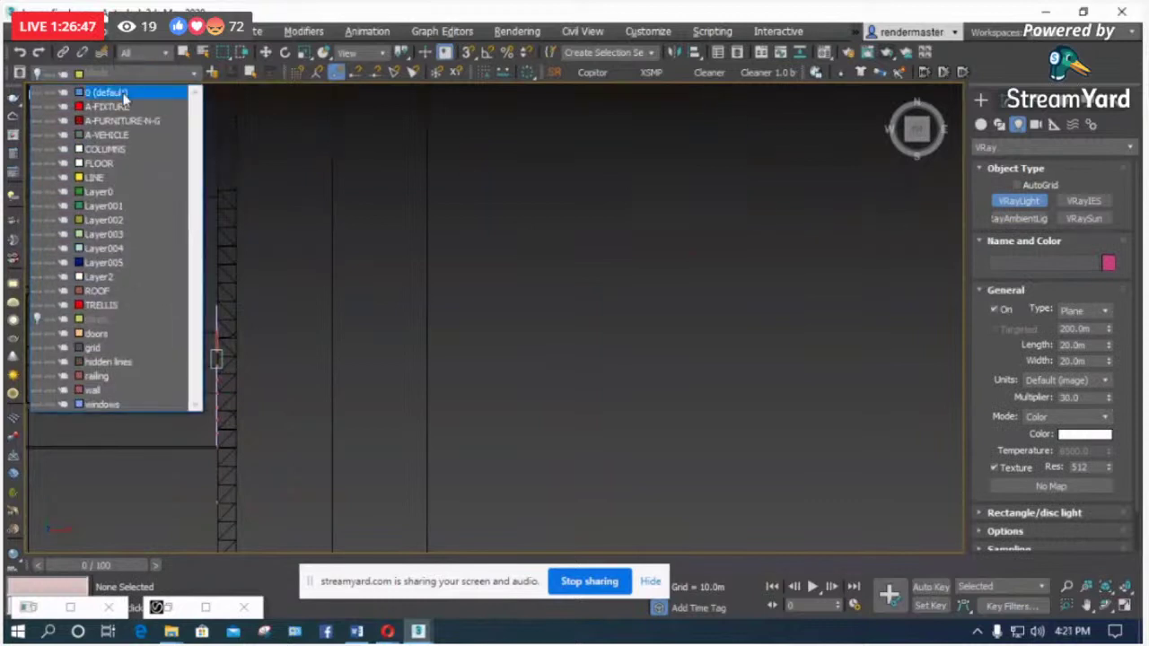
pyautogui.click(115, 94)
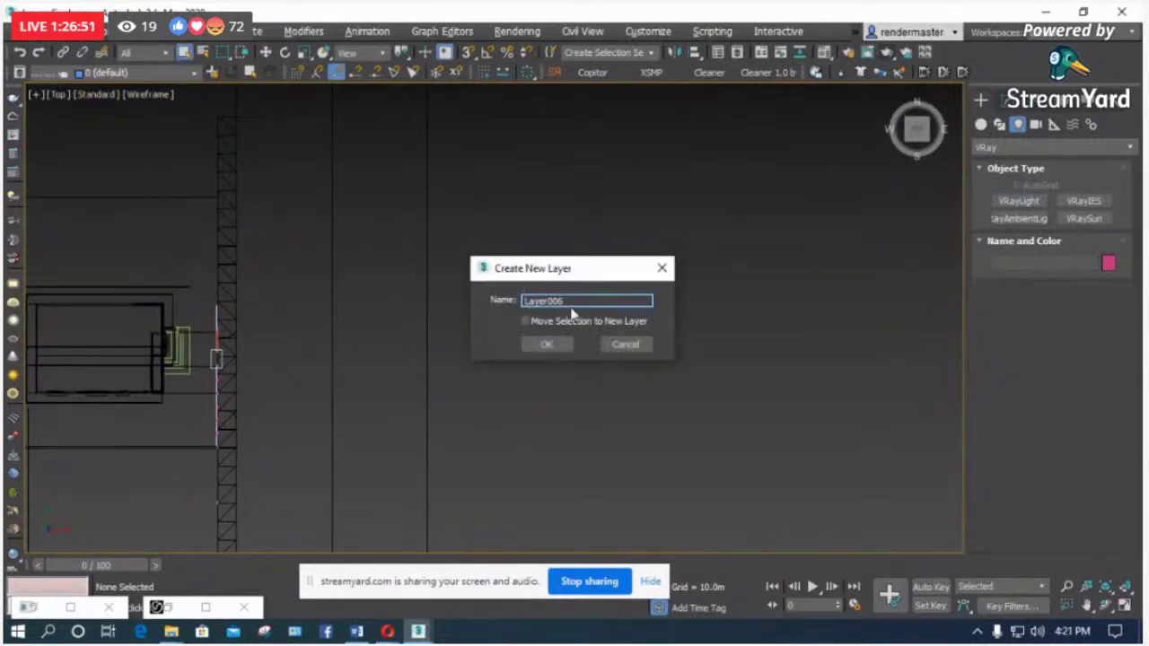
pyautogui.write('lig')
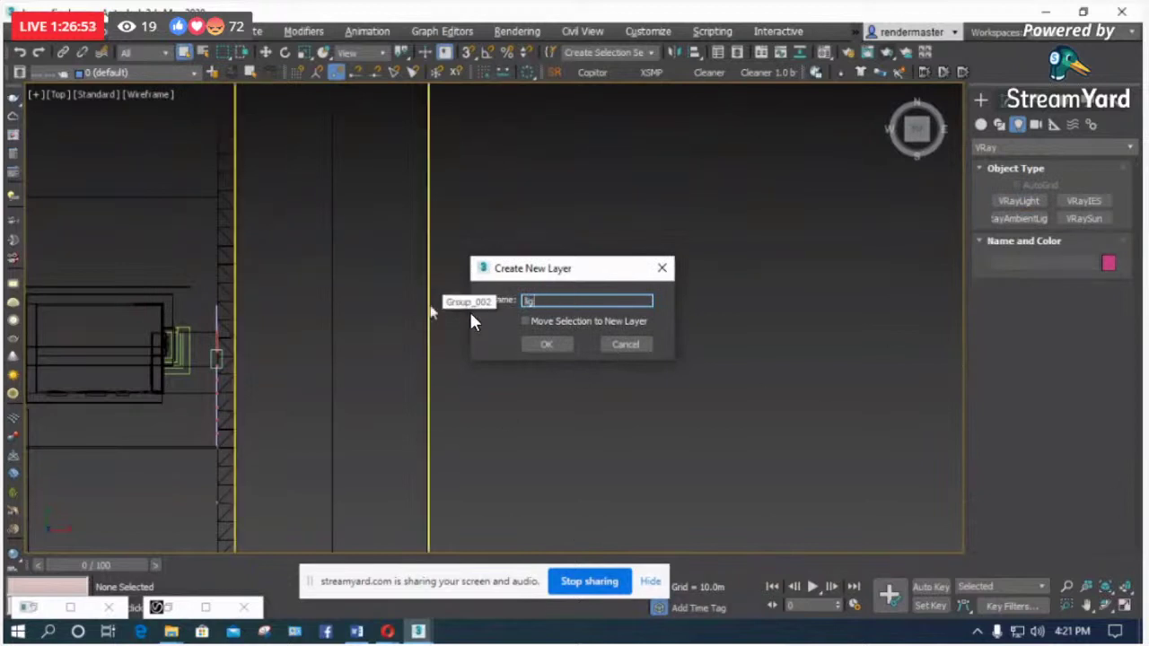
pyautogui.write('hts')
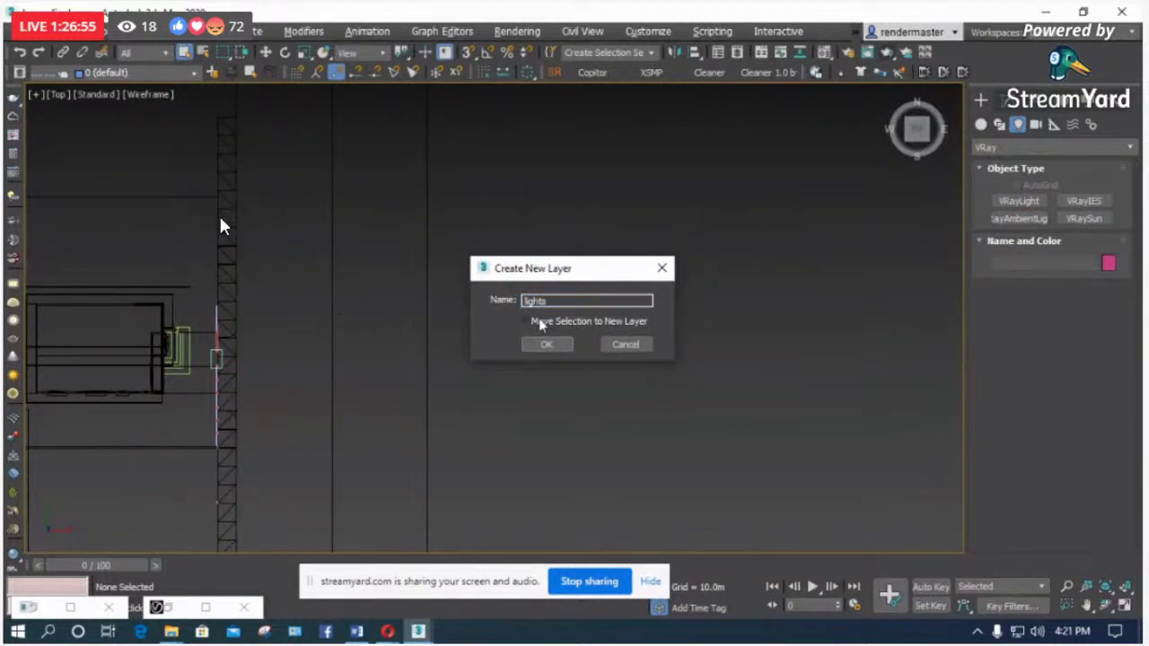
pyautogui.click(546, 344)
pyautogui.click(1005, 203)
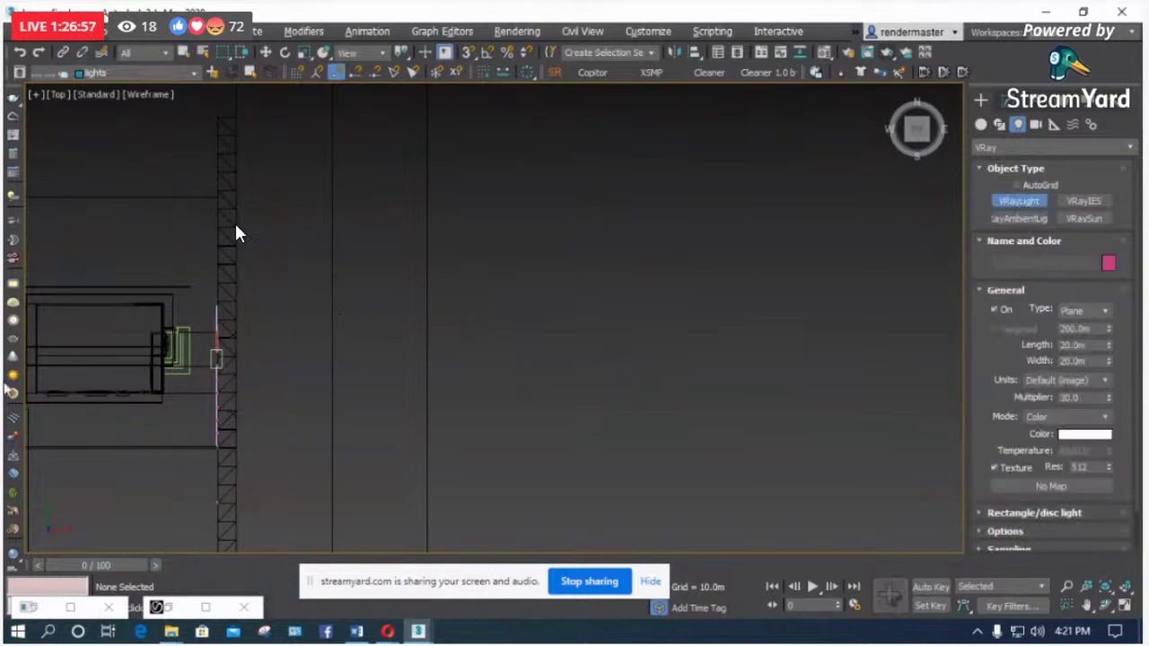
pyautogui.scroll(5, 308, 295)
# Step: Draw a small VRay plane light inside the house and nudge it slightly right
pyautogui.click(324, 281)
pyautogui.moveTo(308, 294); pyautogui.dragTo(266, 326)
pyautogui.scroll(3, 290, 291)
pyautogui.press('w')
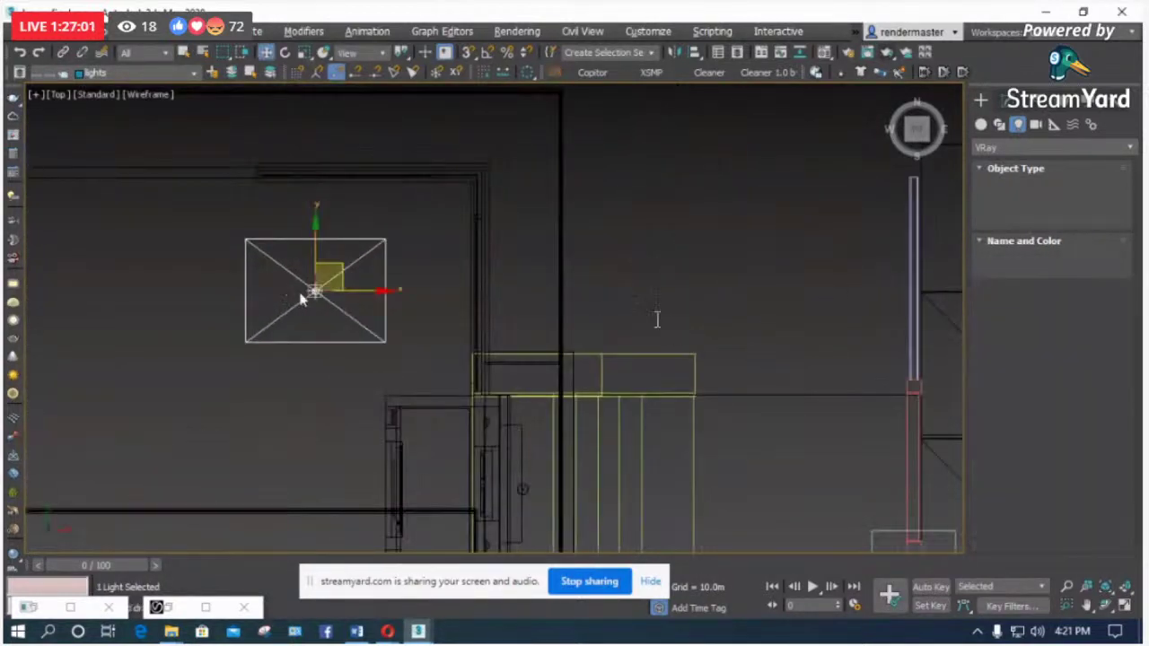
pyautogui.moveTo(342, 267); pyautogui.dragTo(368, 276)
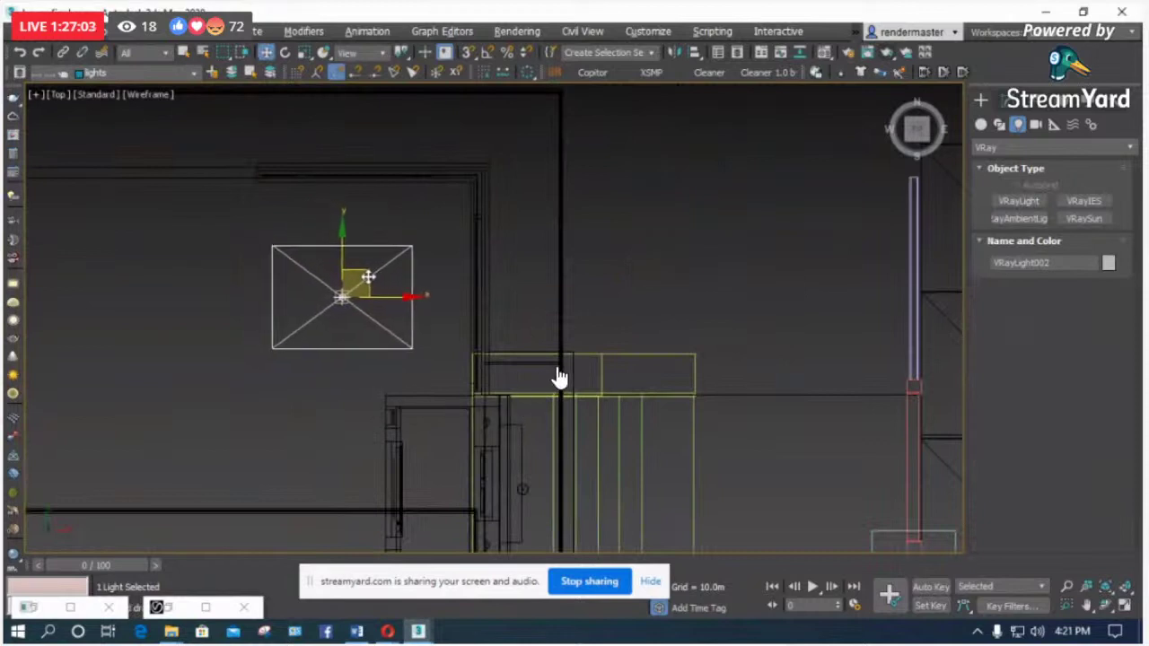
pyautogui.press('e')
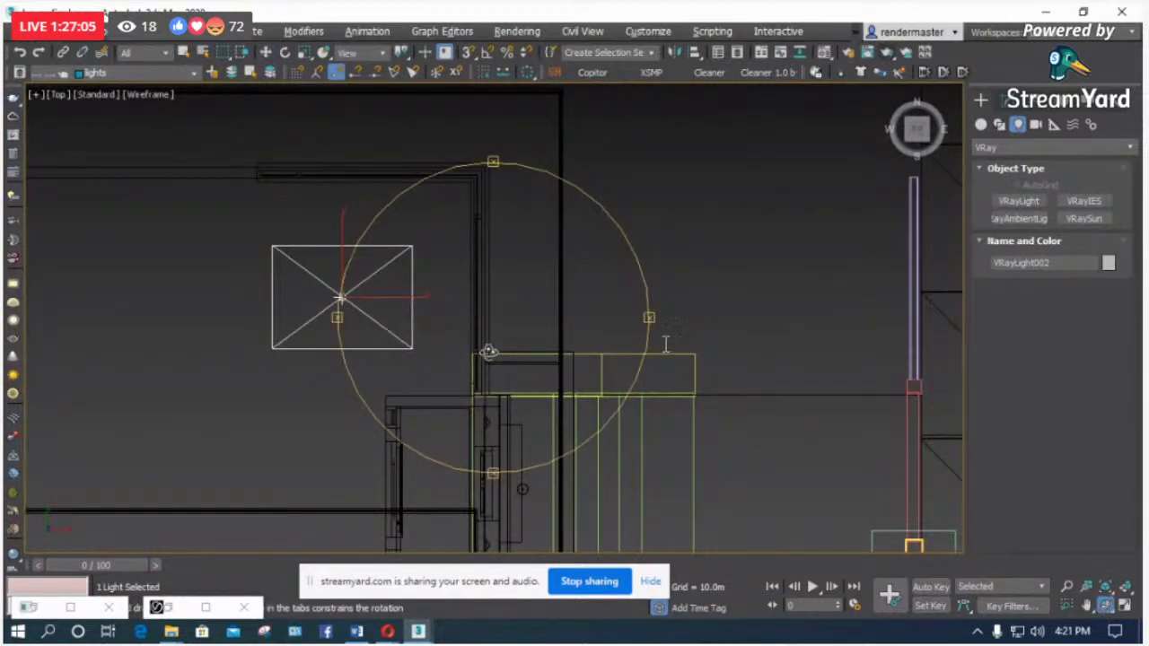
# Step: Check the light's position in the shaded Camera001 view
pyautogui.press('c')
pyautogui.click(535, 201)
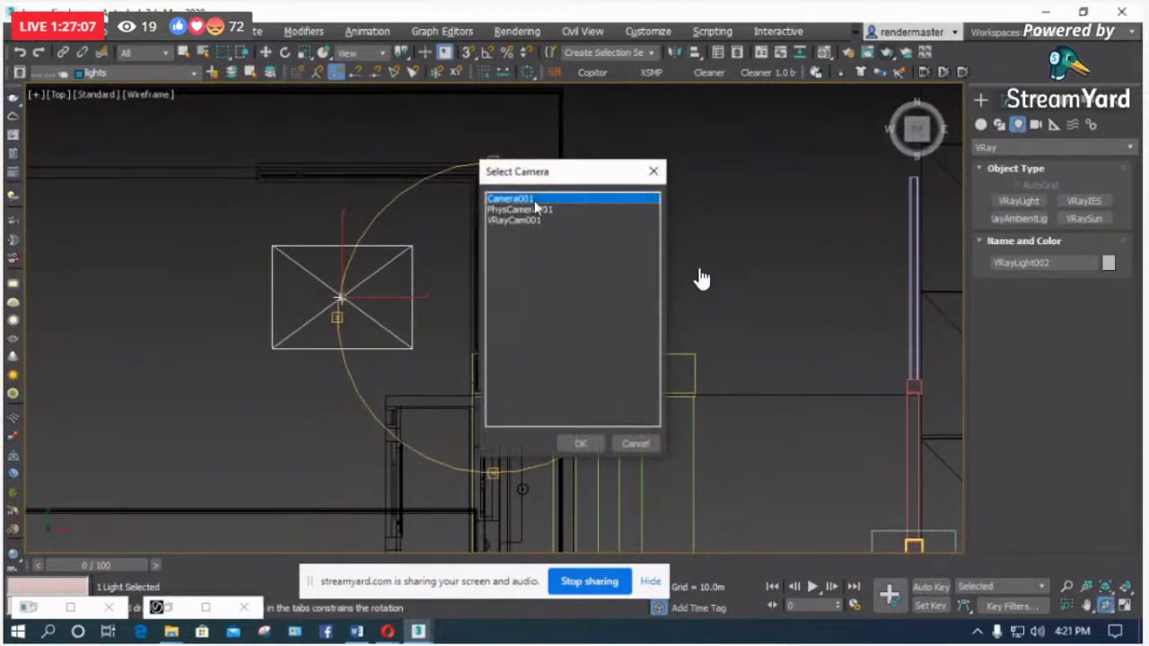
pyautogui.doubleClick(535, 201)
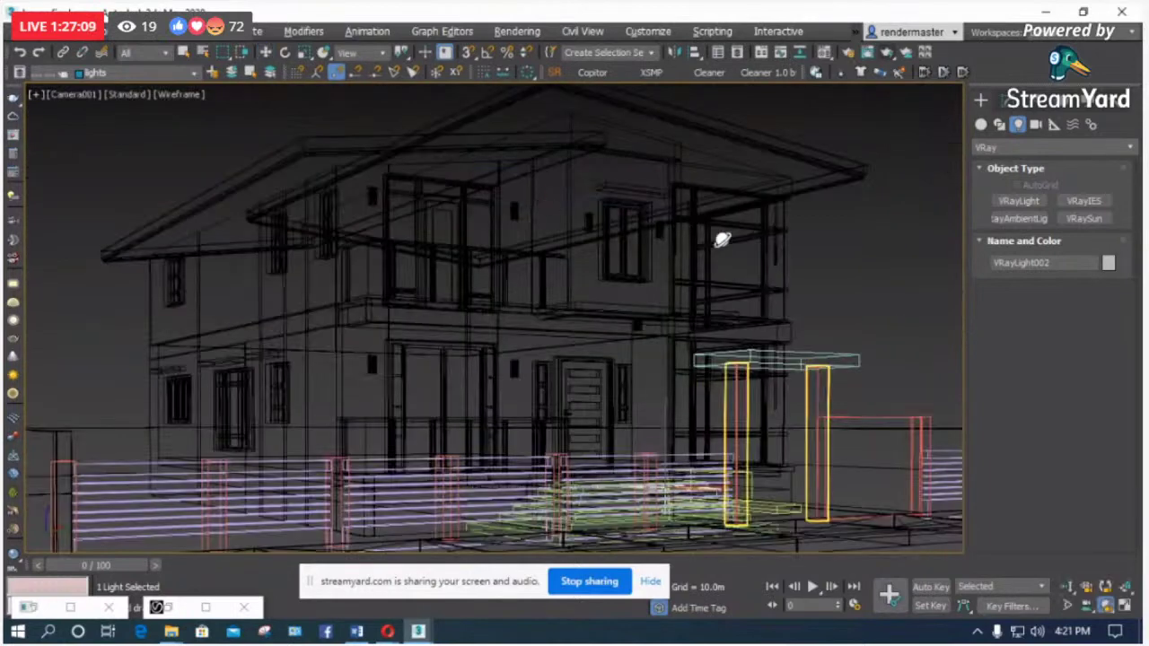
pyautogui.press('F3')
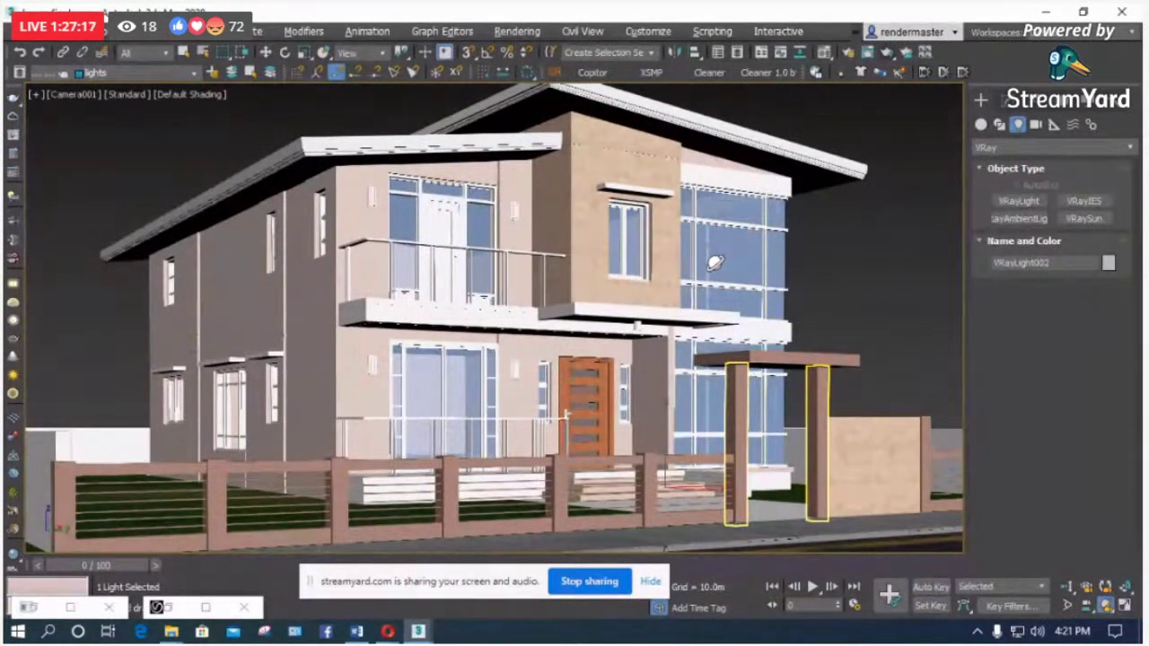
# Step: Move the plane light left and down in the top view, away from the wall
pyautogui.press('t')
pyautogui.press('w')
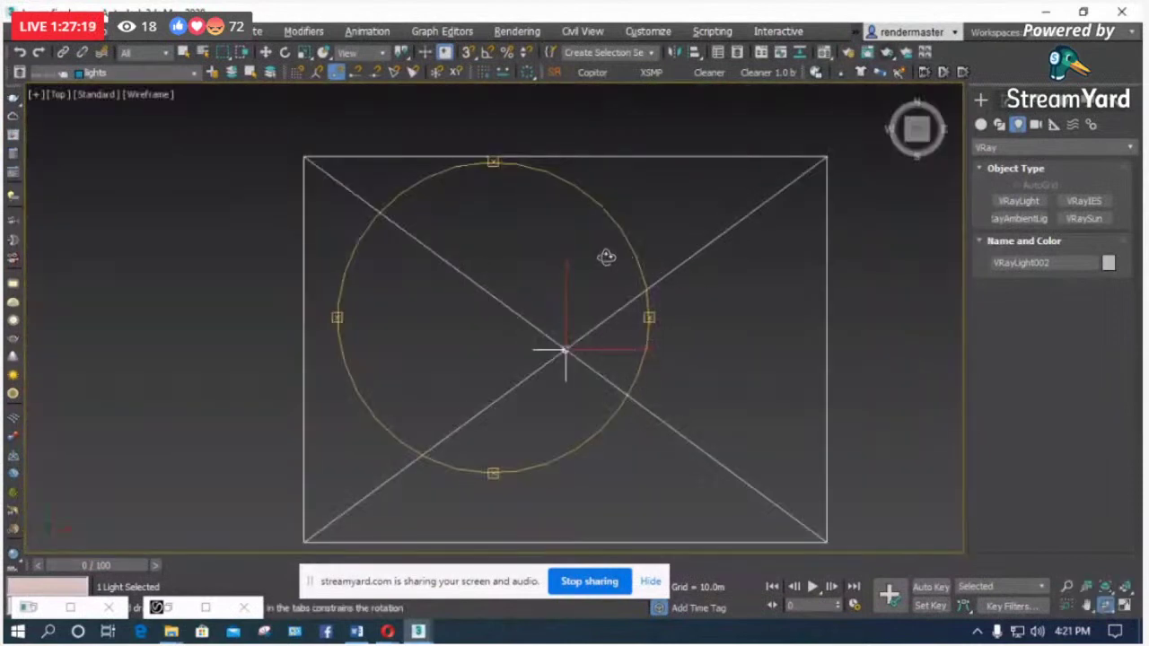
pyautogui.scroll(-8, 547, 377)
pyautogui.scroll(4, 546, 364)
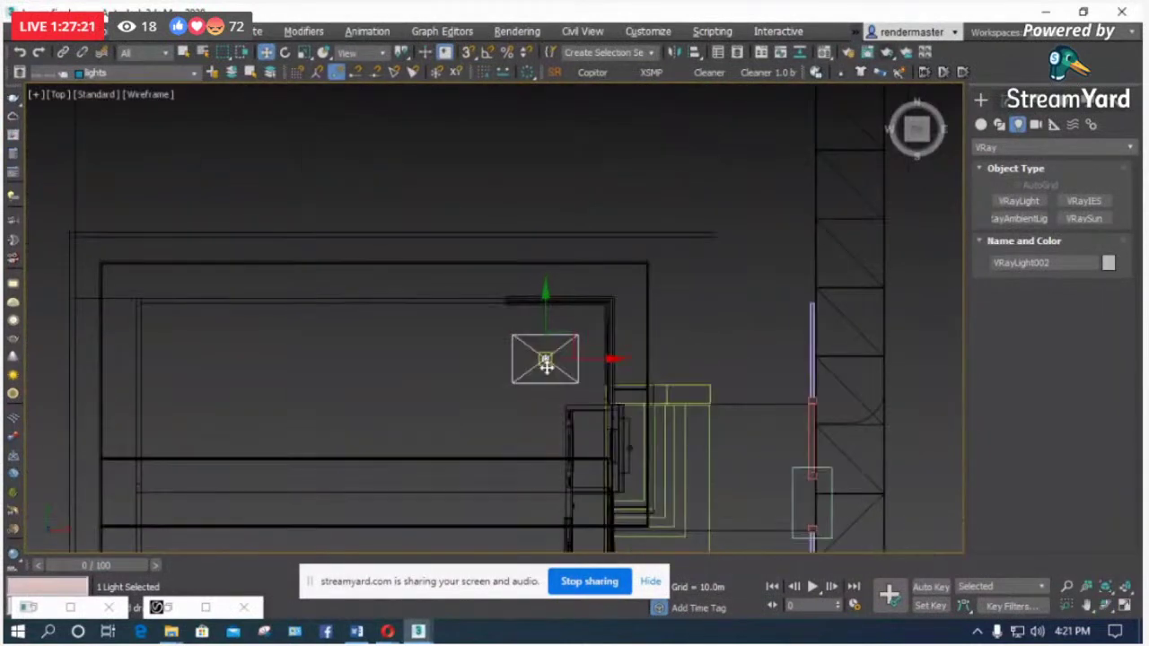
pyautogui.moveTo(575, 347); pyautogui.dragTo(515, 367)
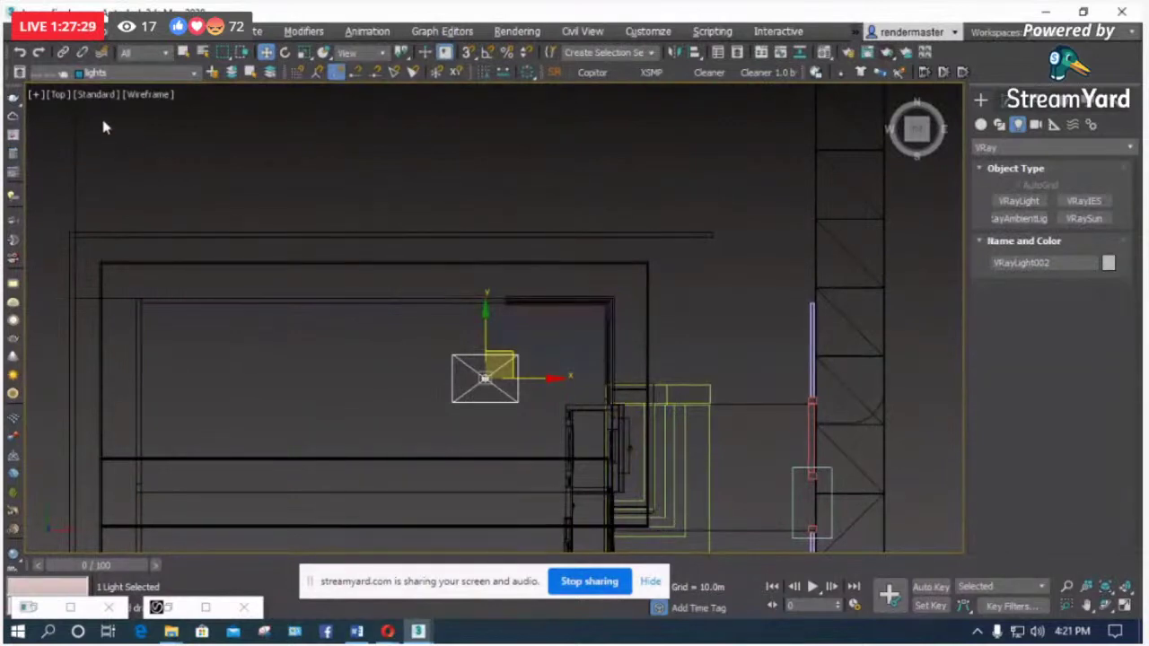
pyautogui.click(60, 94)
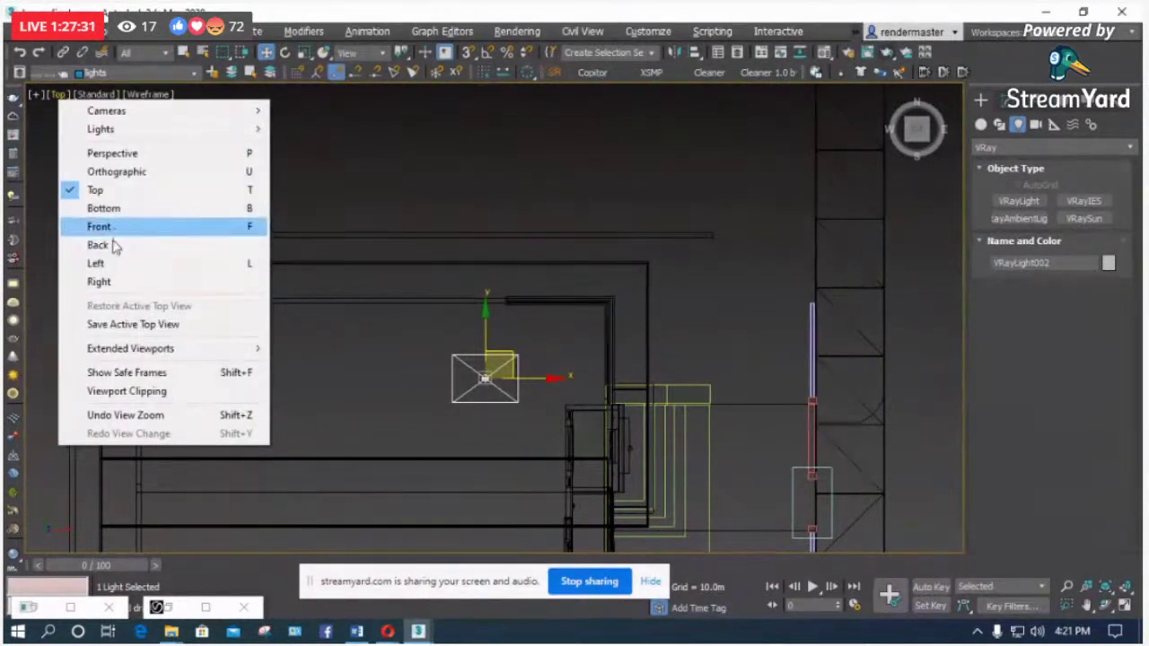
# Step: Raise the plane light in the right view to sit just under the eave
pyautogui.click(99, 282)
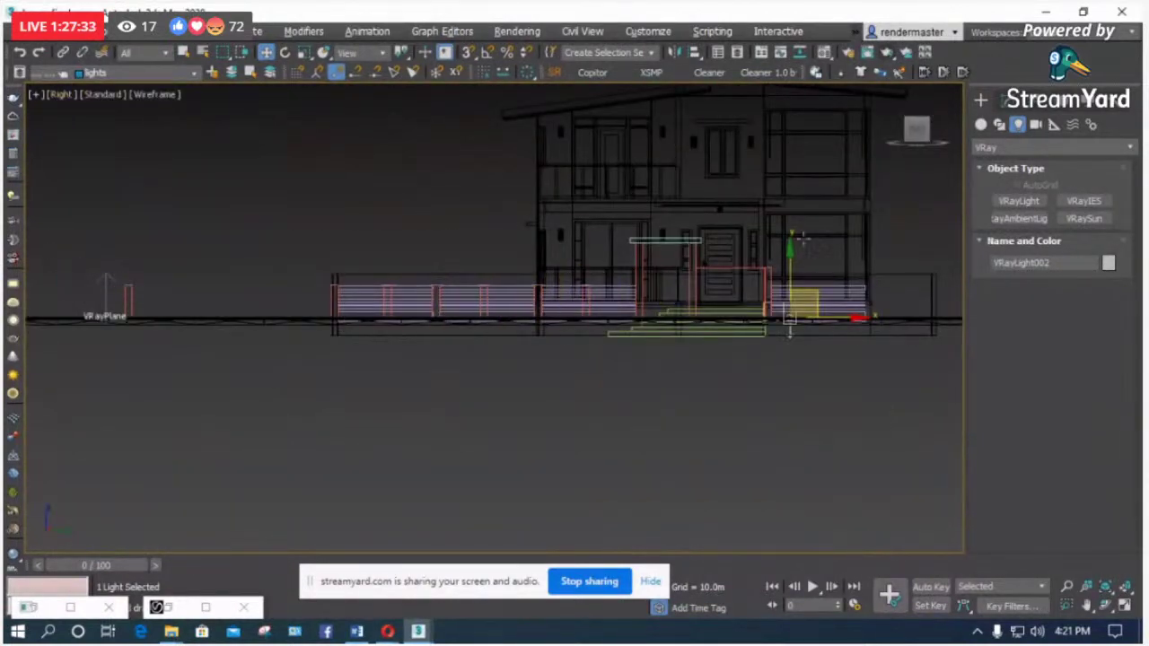
pyautogui.scroll(-3, 626, 328)
pyautogui.scroll(4, 626, 329)
pyautogui.moveTo(585, 364); pyautogui.dragTo(620, 175)
pyautogui.scroll(5, 620, 176)
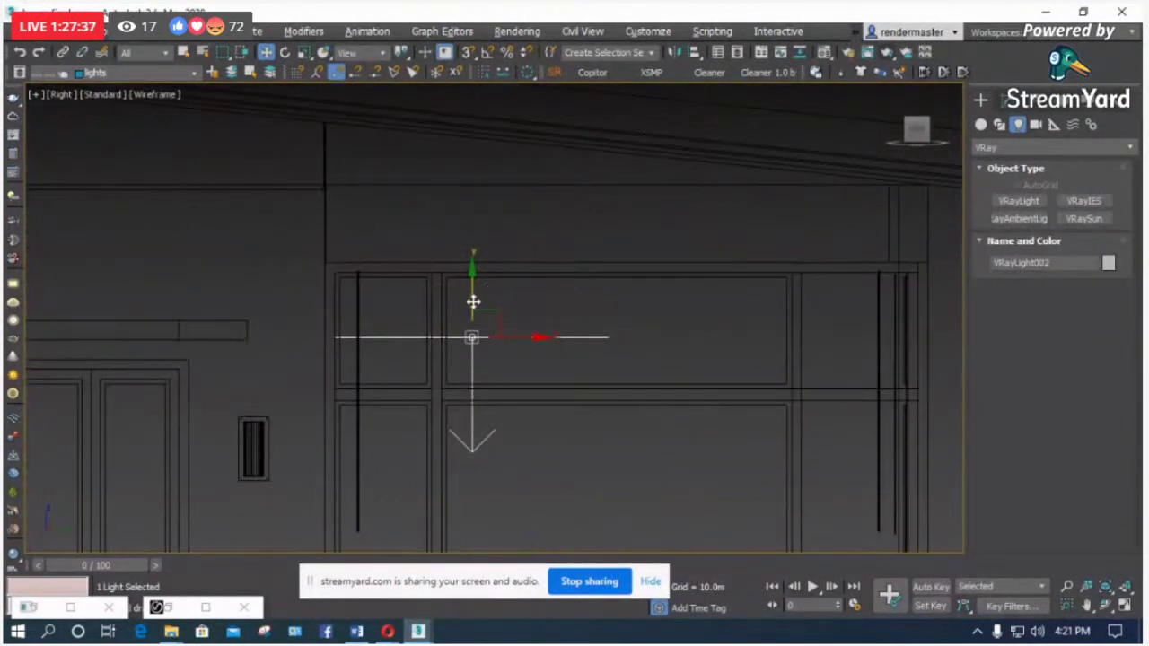
pyautogui.moveTo(488, 213); pyautogui.dragTo(491, 196)
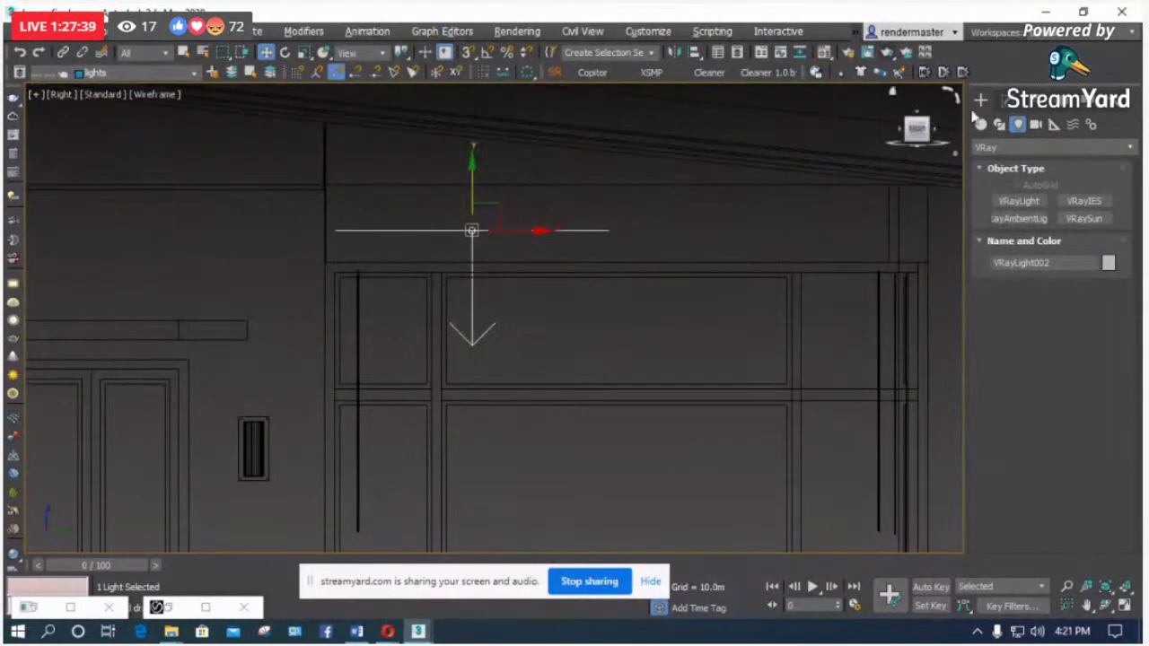
# Step: Uncheck Invisible in the light's Options so it shows in renders
pyautogui.click(1000, 101)
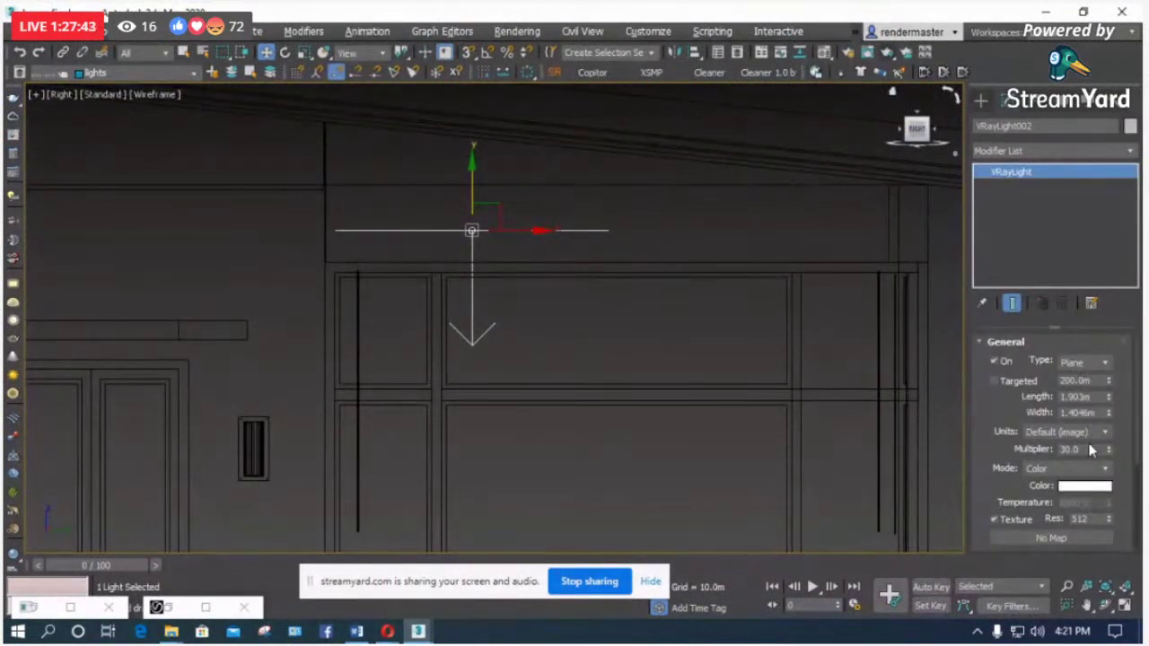
pyautogui.moveTo(1000, 426); pyautogui.dragTo(1004, 252)
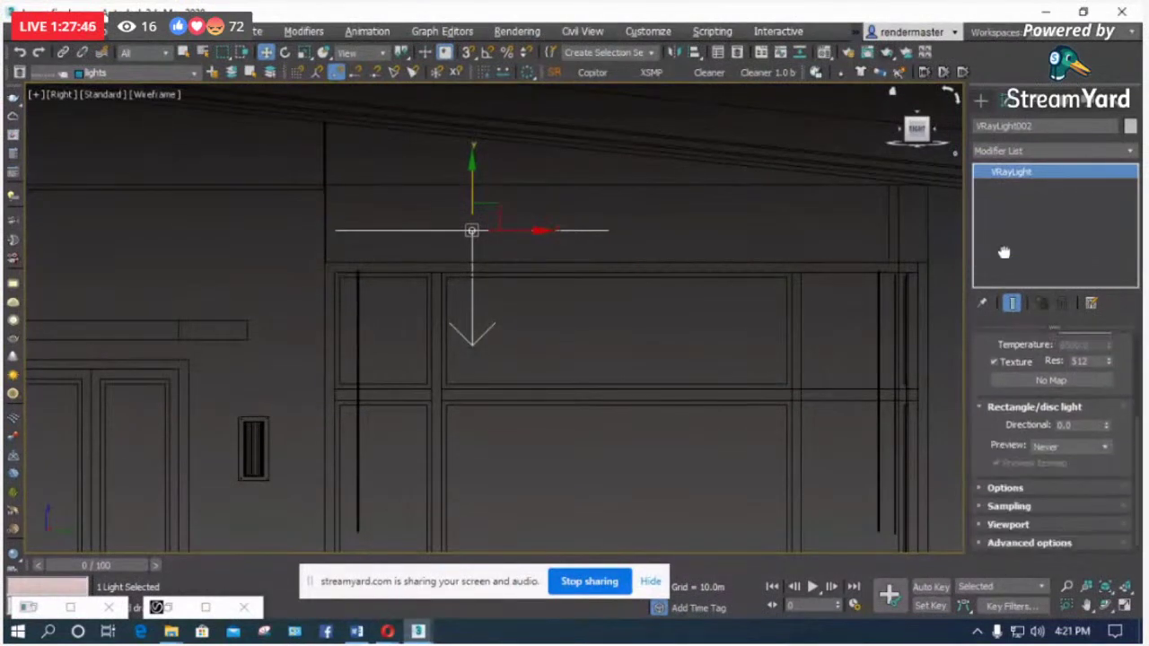
pyautogui.click(1009, 488)
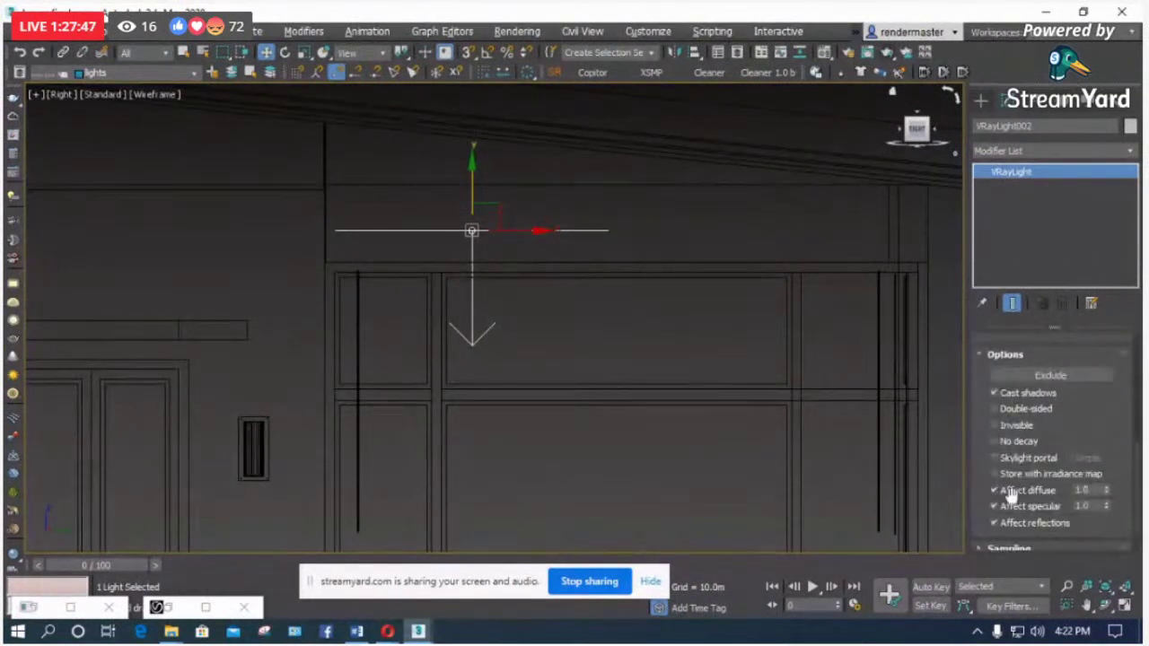
pyautogui.click(1020, 432)
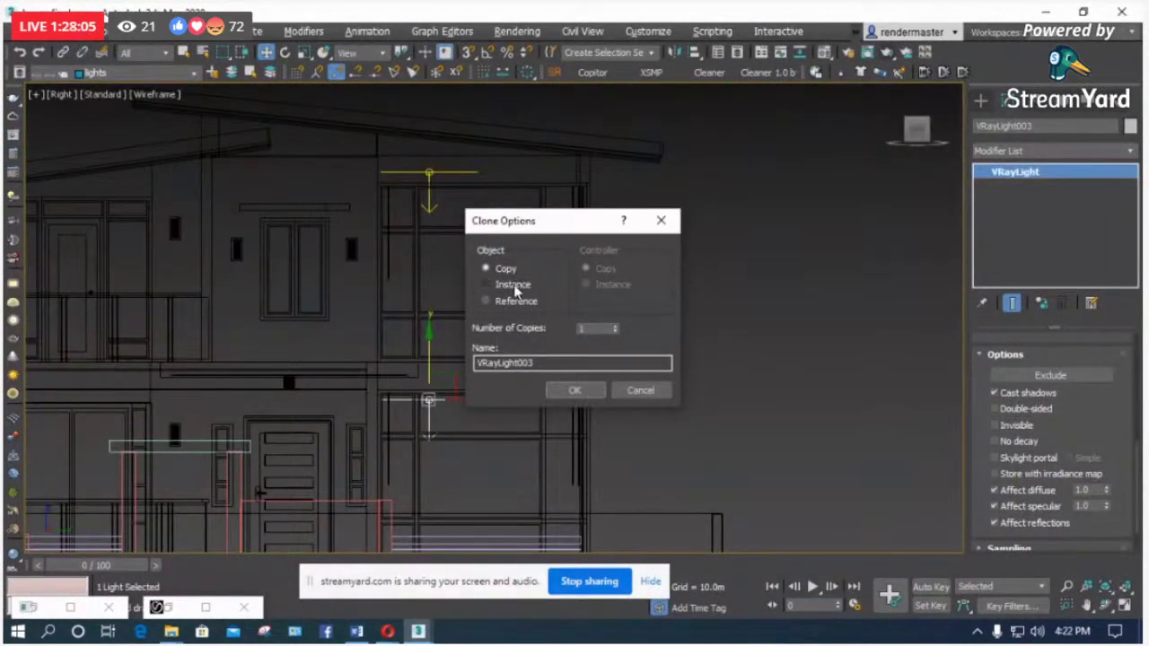
# Step: Create an instanced copy, VRayLight003, and rotate it near the roof in Camera001
pyautogui.click(514, 285)
pyautogui.click(574, 390)
pyautogui.press('c')
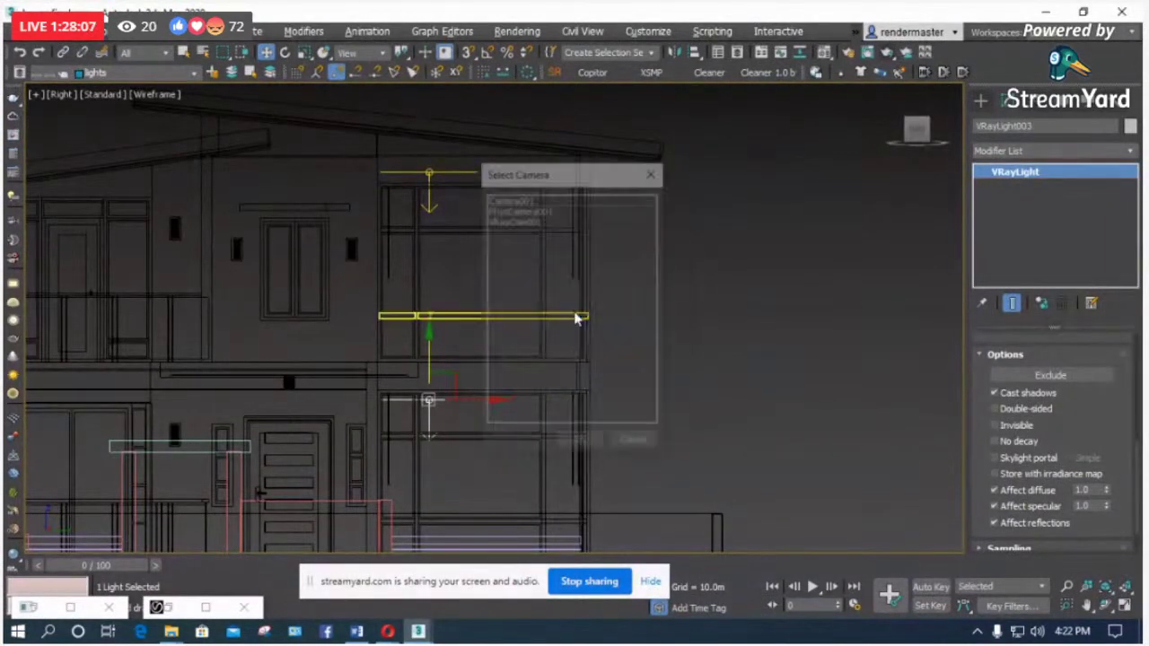
pyautogui.doubleClick(539, 199)
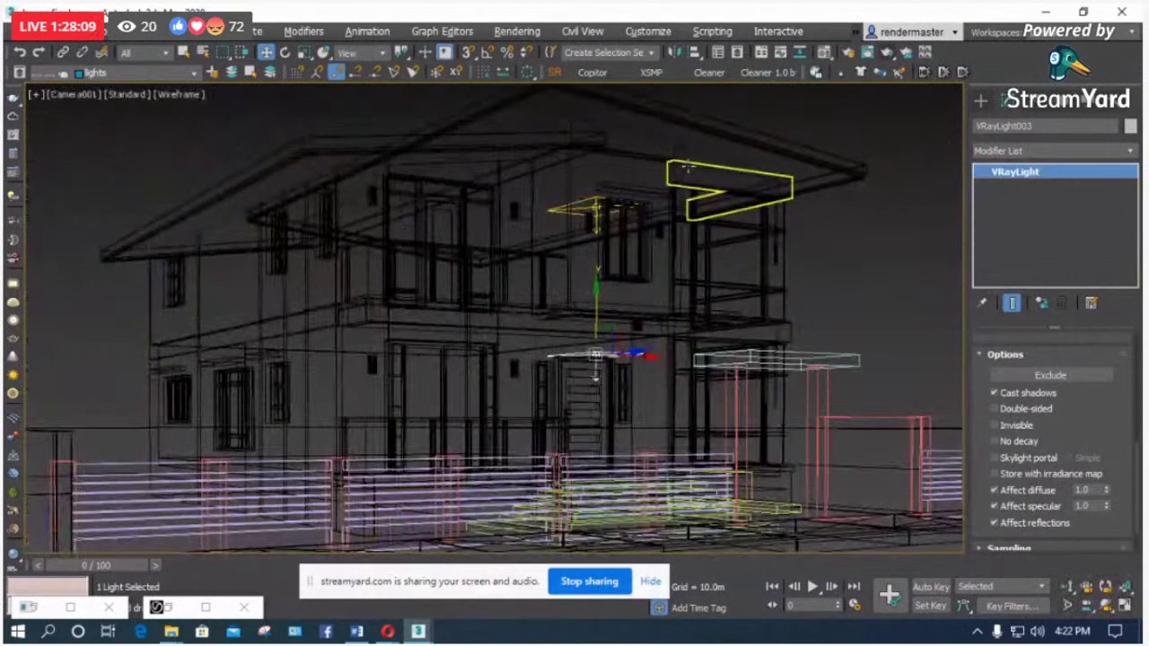
pyautogui.moveTo(687, 166); pyautogui.dragTo(830, 125)
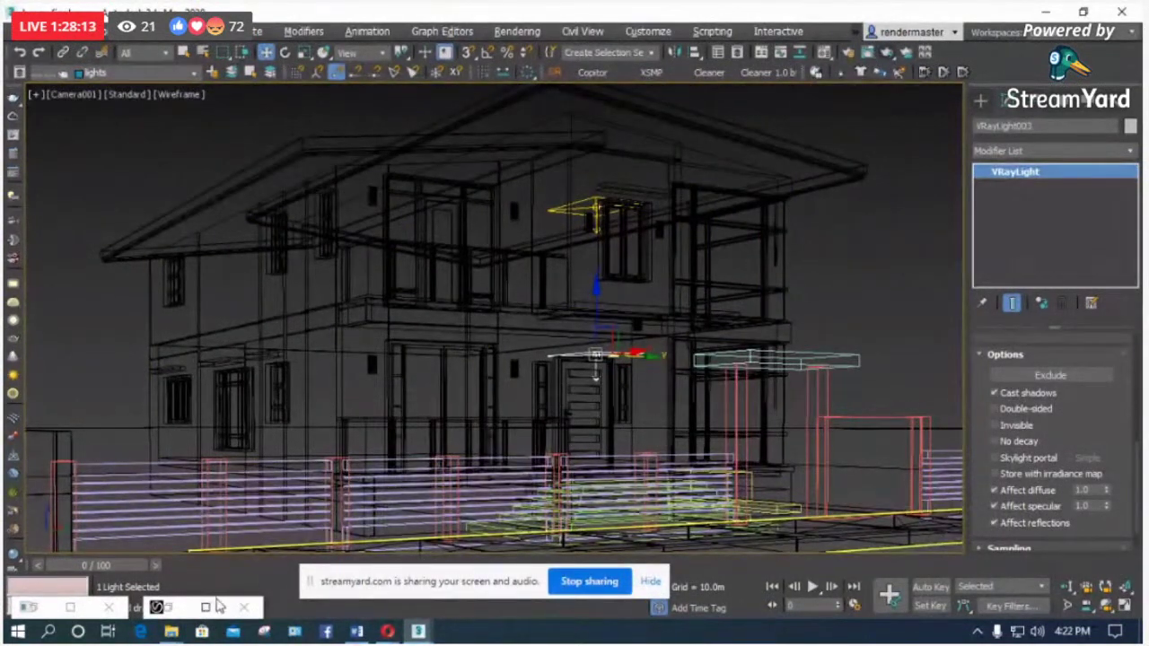
pyautogui.click(70, 608)
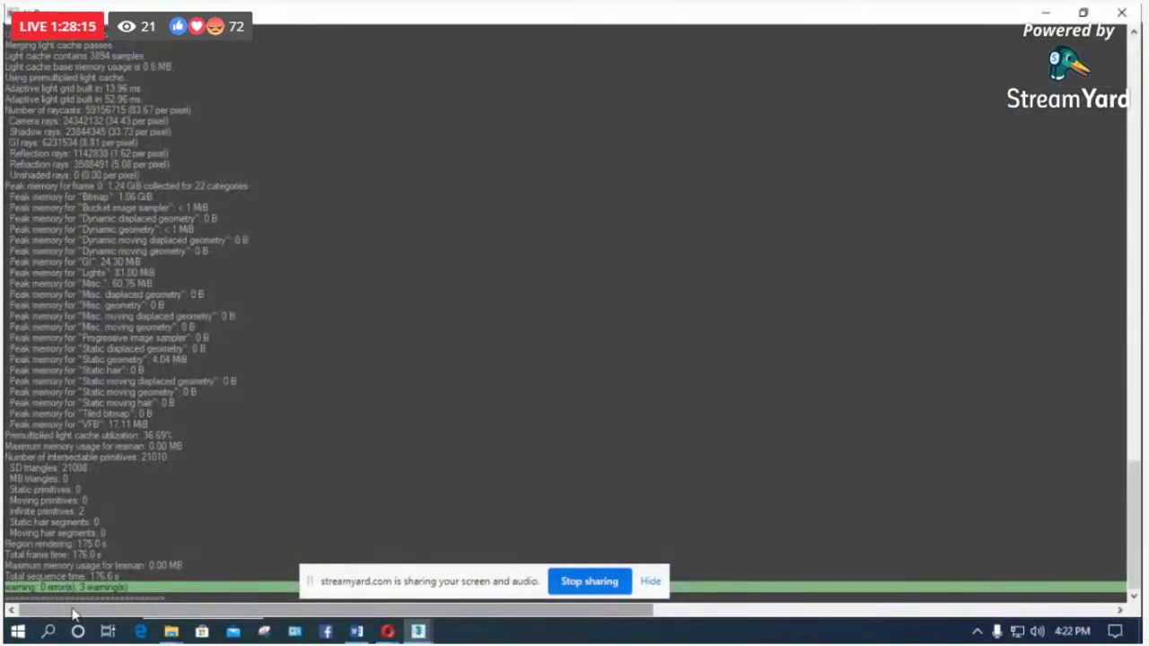
# Step: Region-render the house's right section in V-Ray, review the result, then close the frame buffer
pyautogui.click(1046, 13)
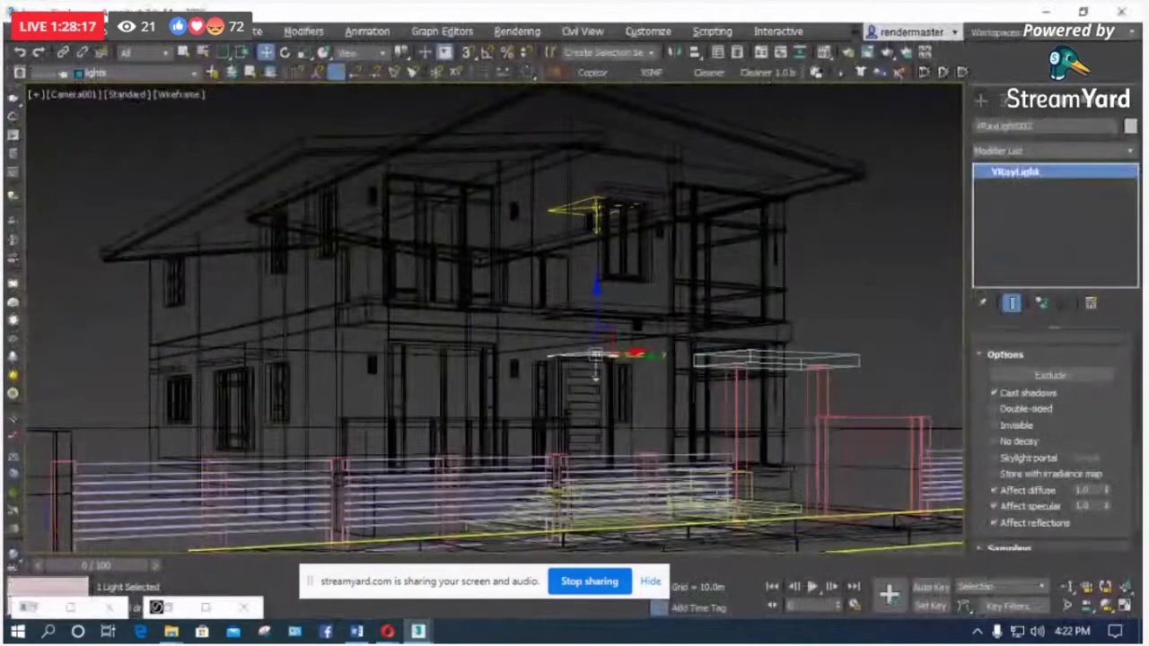
pyautogui.click(201, 616)
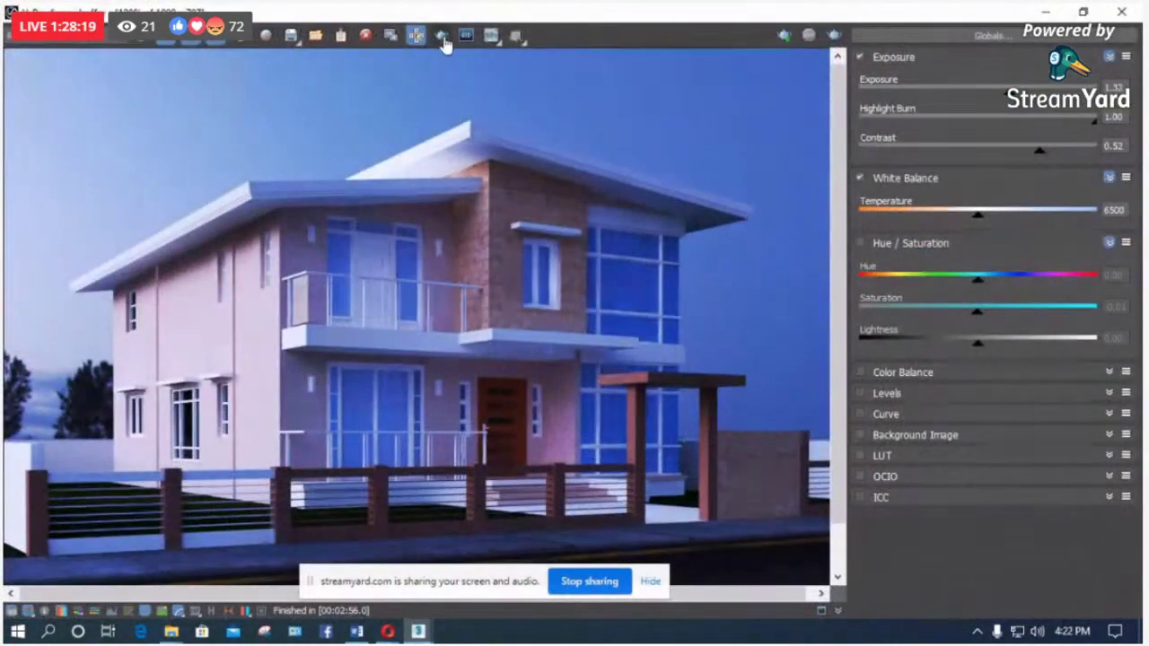
pyautogui.click(441, 34)
pyautogui.moveTo(512, 136); pyautogui.dragTo(703, 528)
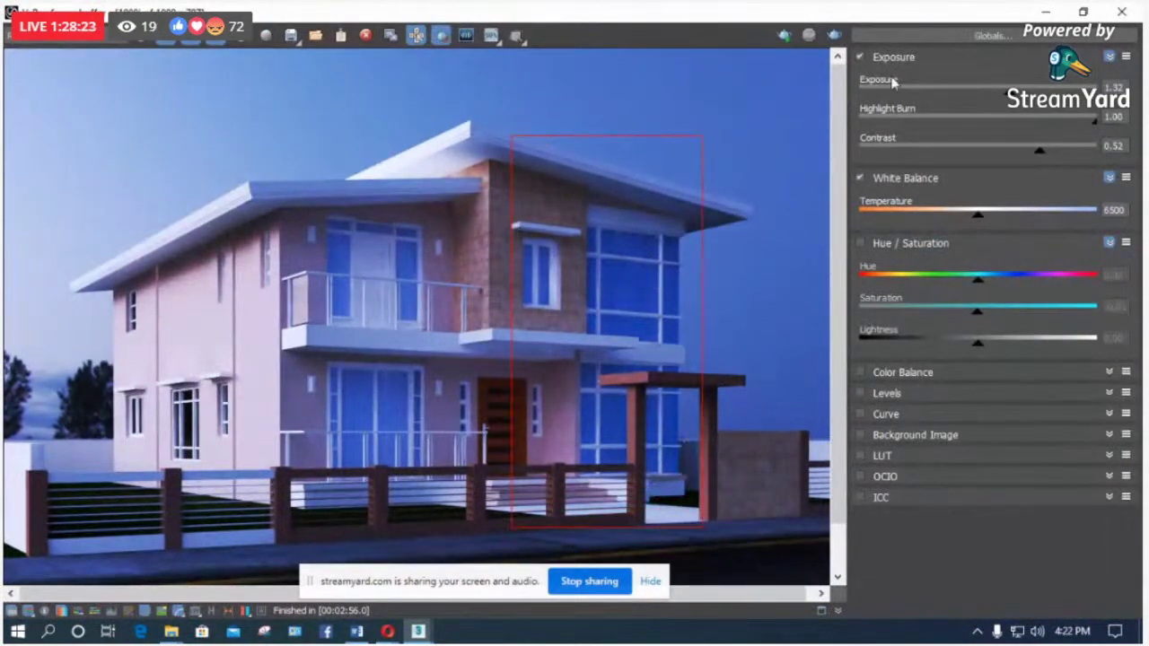
pyautogui.click(834, 36)
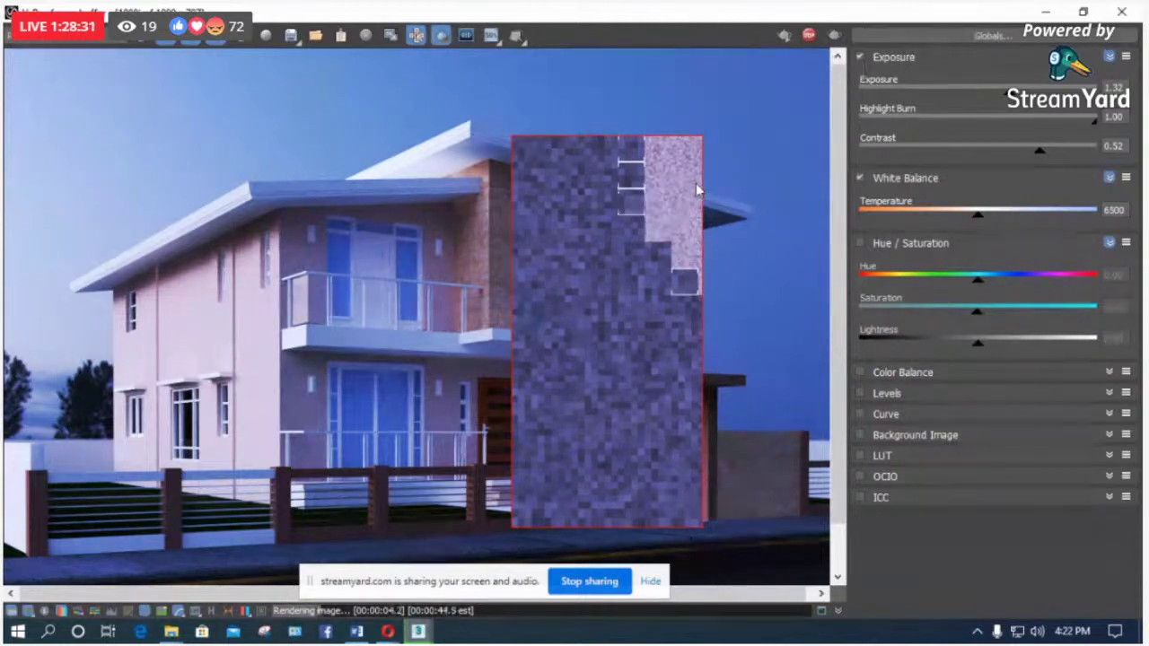
pyautogui.click(1122, 12)
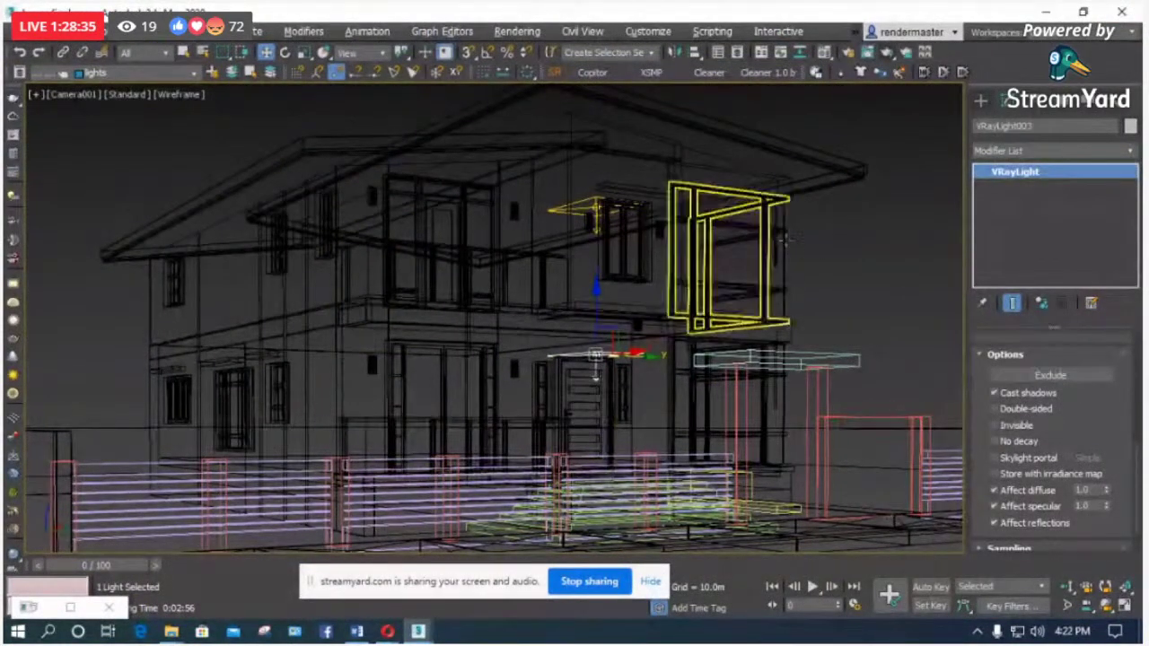
pyautogui.click(71, 609)
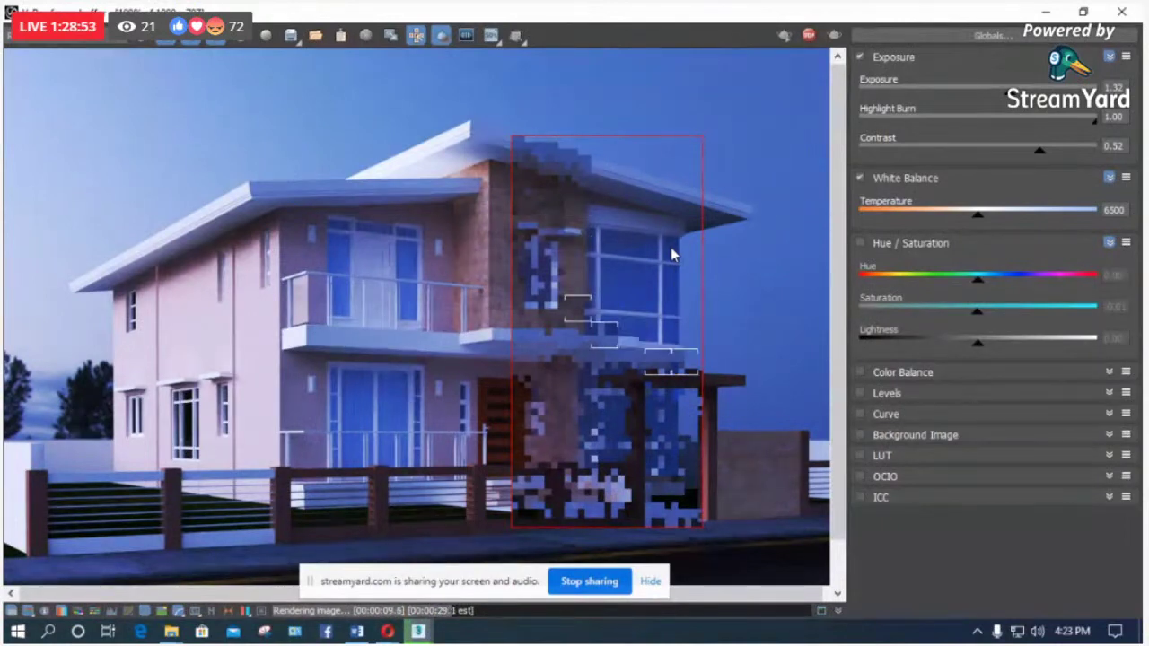
pyautogui.click(1108, 19)
# Step: Isolate the glass curtain-wall object in a shaded top view
pyautogui.click(878, 253)
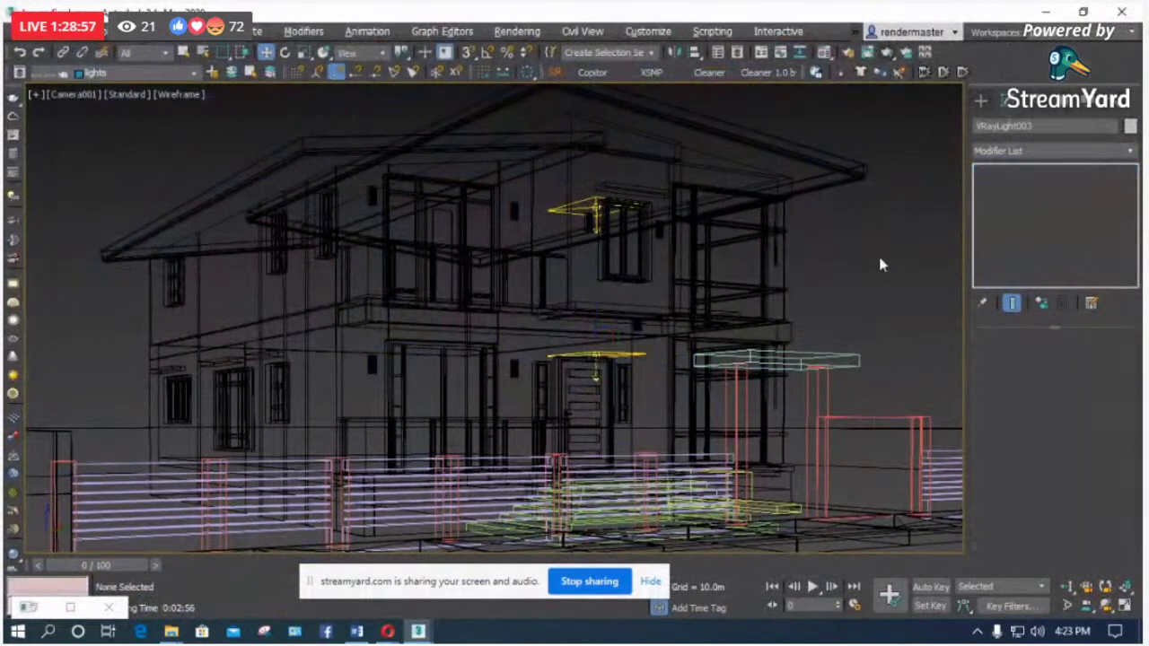
pyautogui.press('F3')
pyautogui.click(781, 269)
pyautogui.rightClick(727, 235)
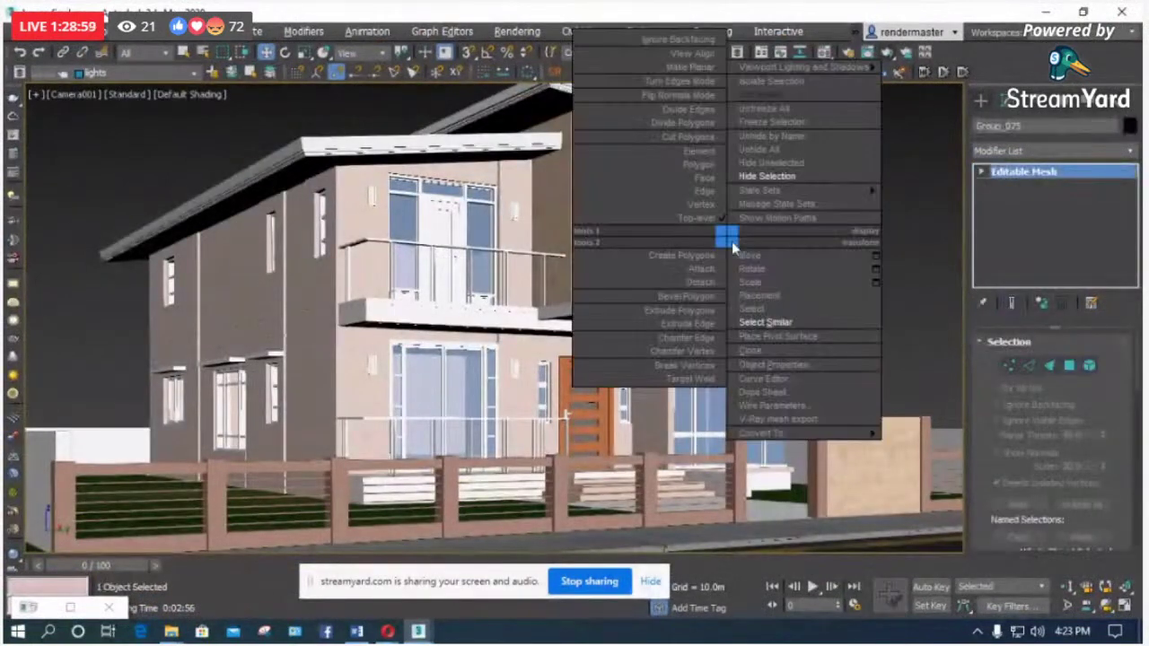
pyautogui.click(771, 80)
pyautogui.press('t')
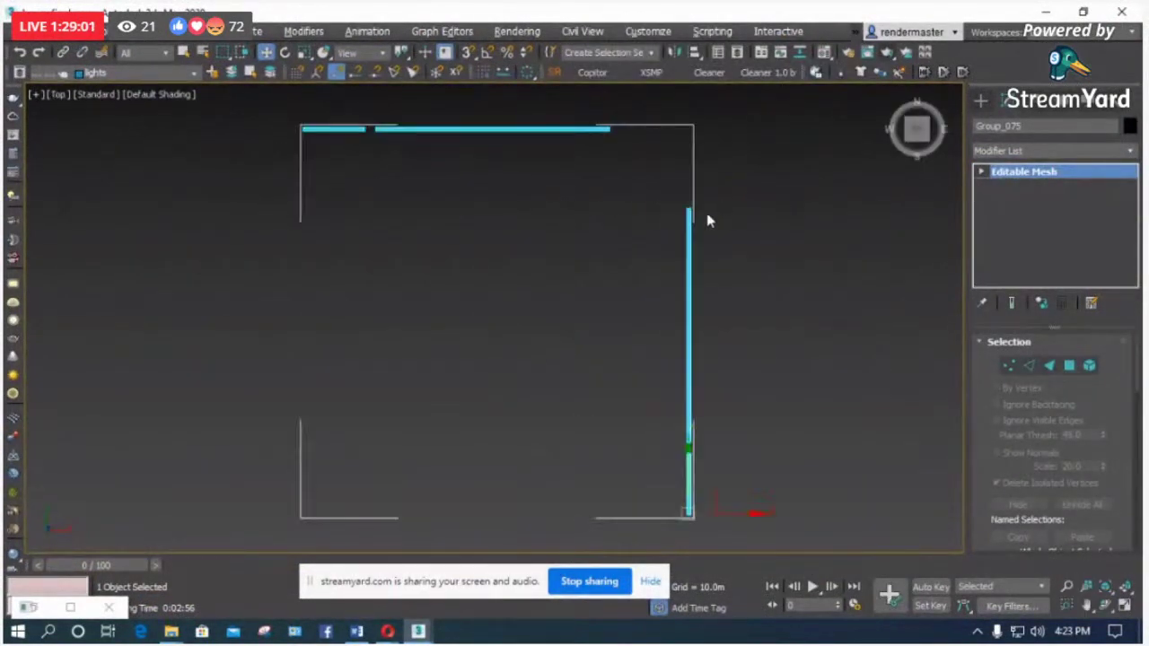
pyautogui.scroll(2, 696, 170)
# Step: Pick the window's Translucent_Glass_Blue material from the scene into a Material Editor slot
pyautogui.click(706, 283)
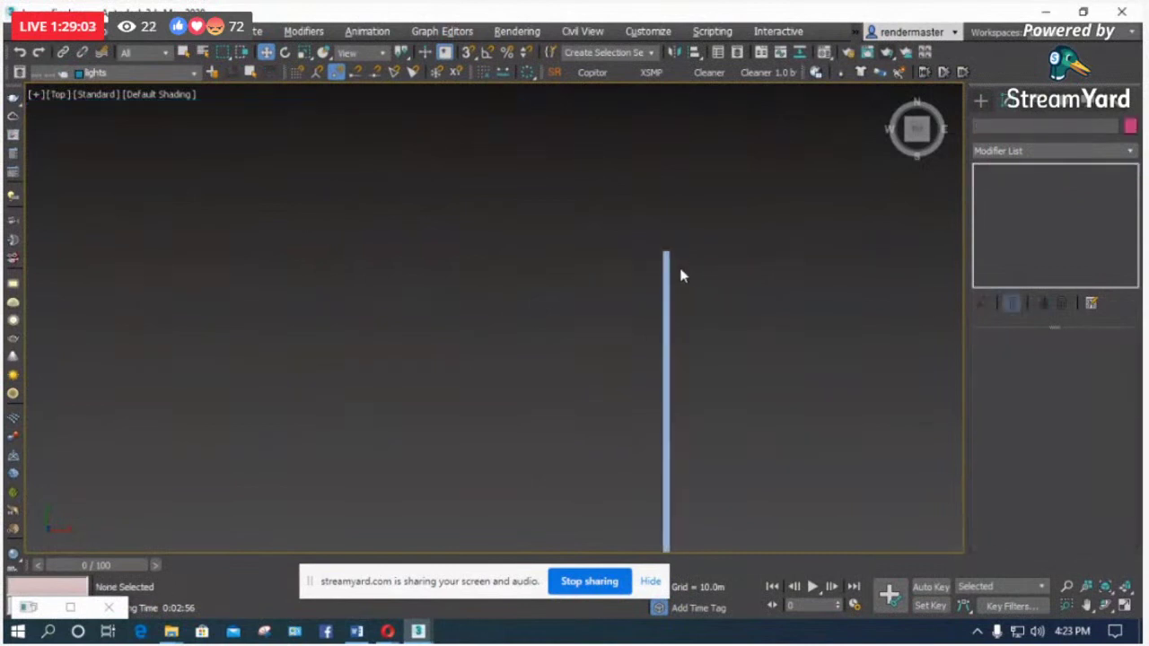
pyautogui.scroll(-1, 580, 281)
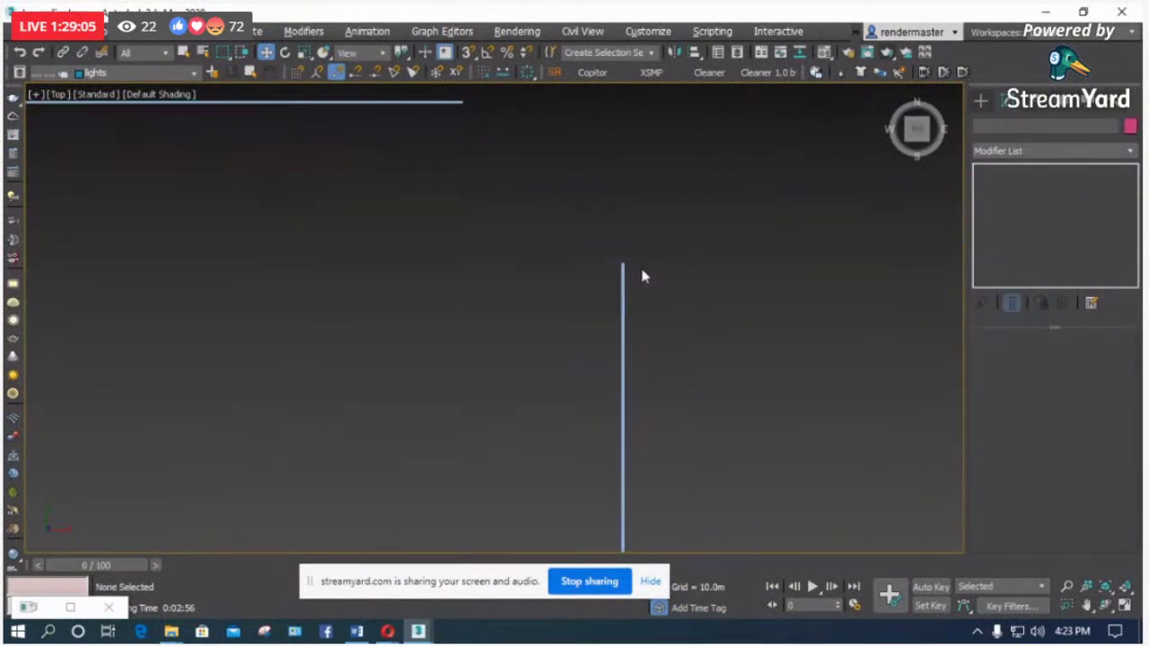
pyautogui.press('f')
pyautogui.click(564, 301)
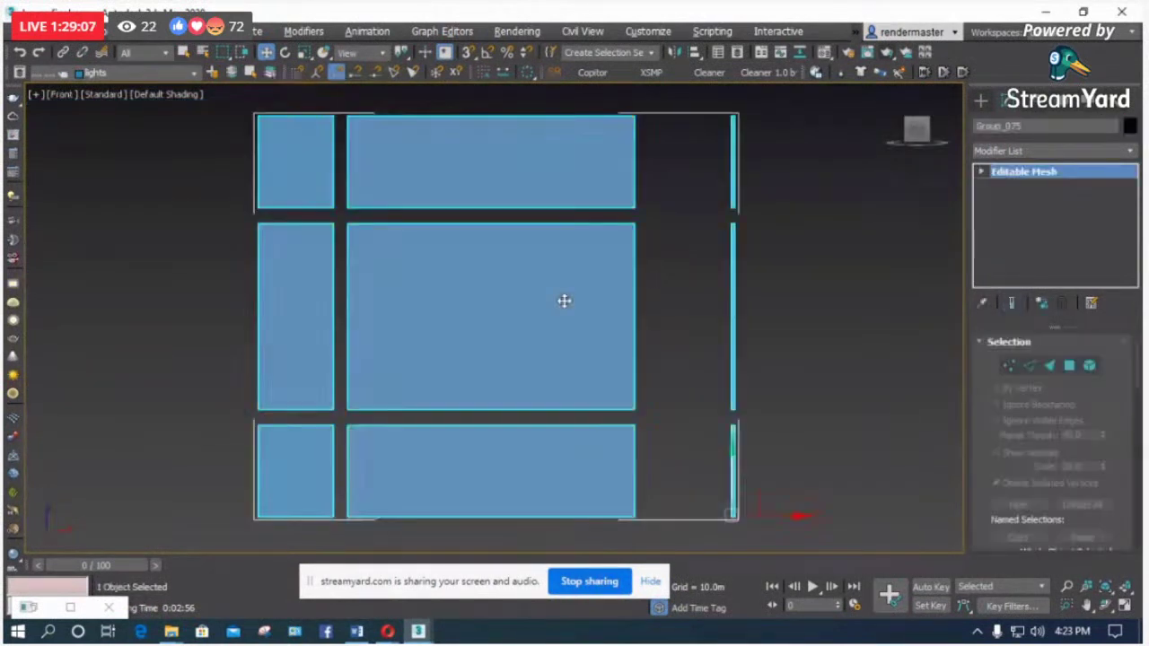
pyautogui.press('m')
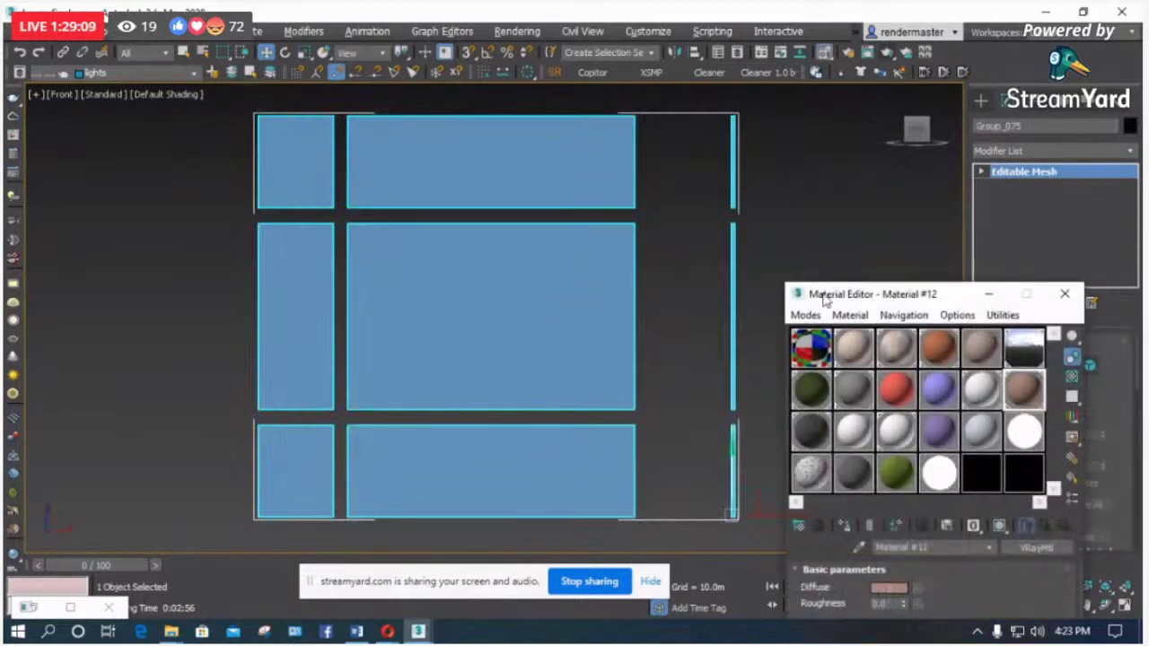
pyautogui.moveTo(855, 285); pyautogui.dragTo(828, 145)
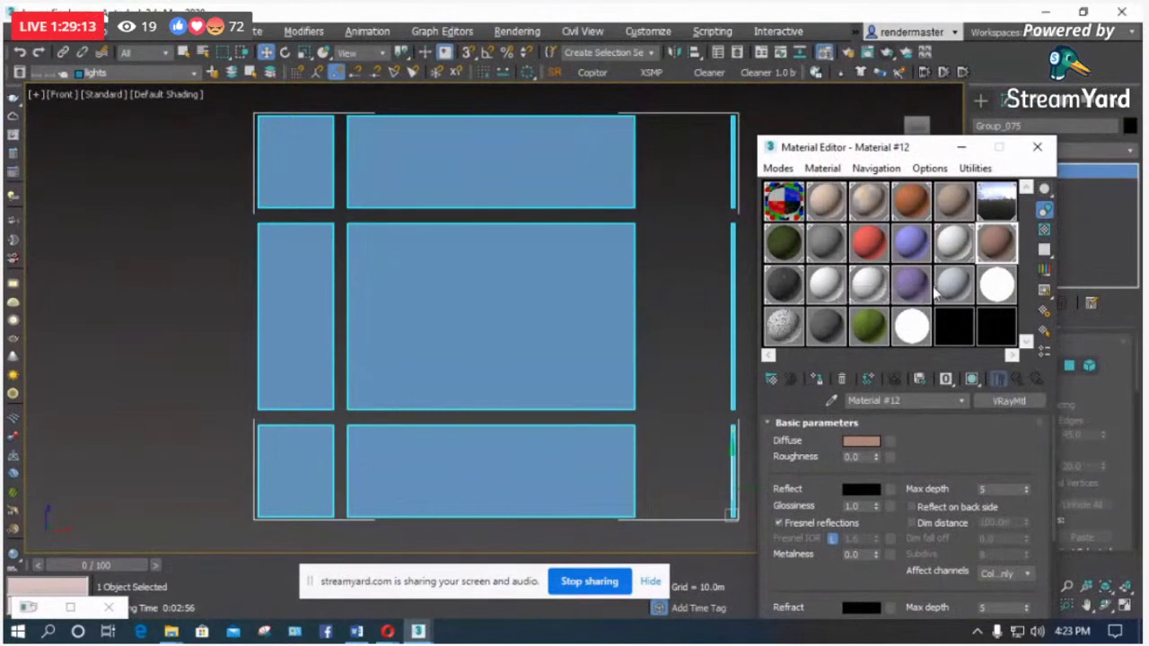
pyautogui.click(884, 244)
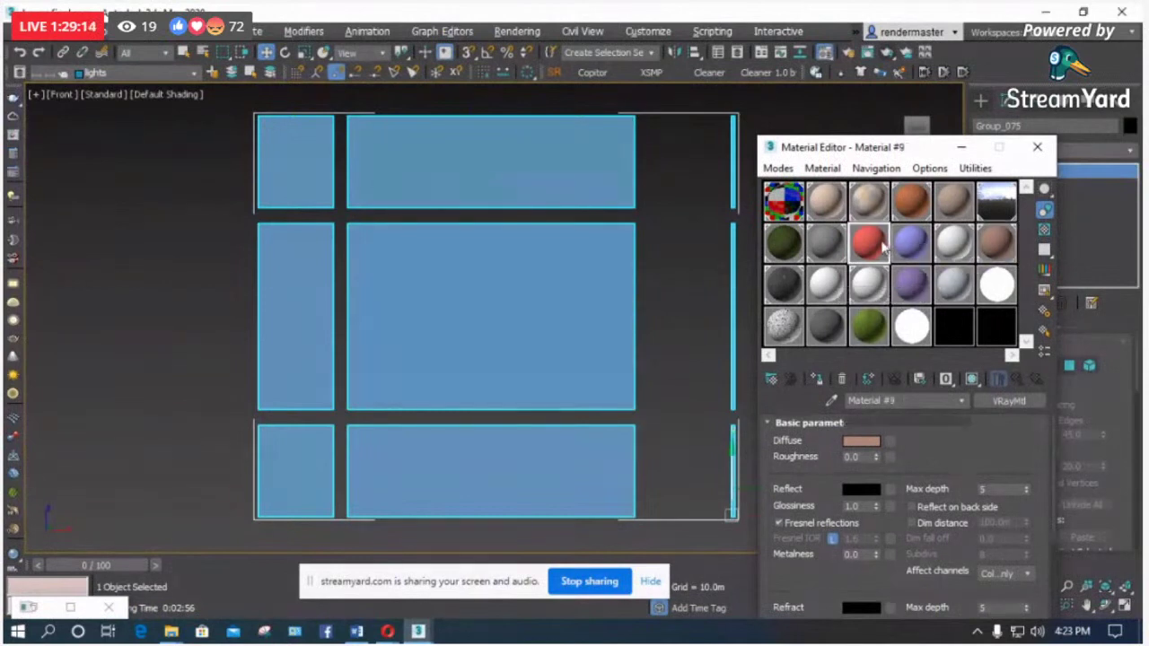
pyautogui.click(832, 401)
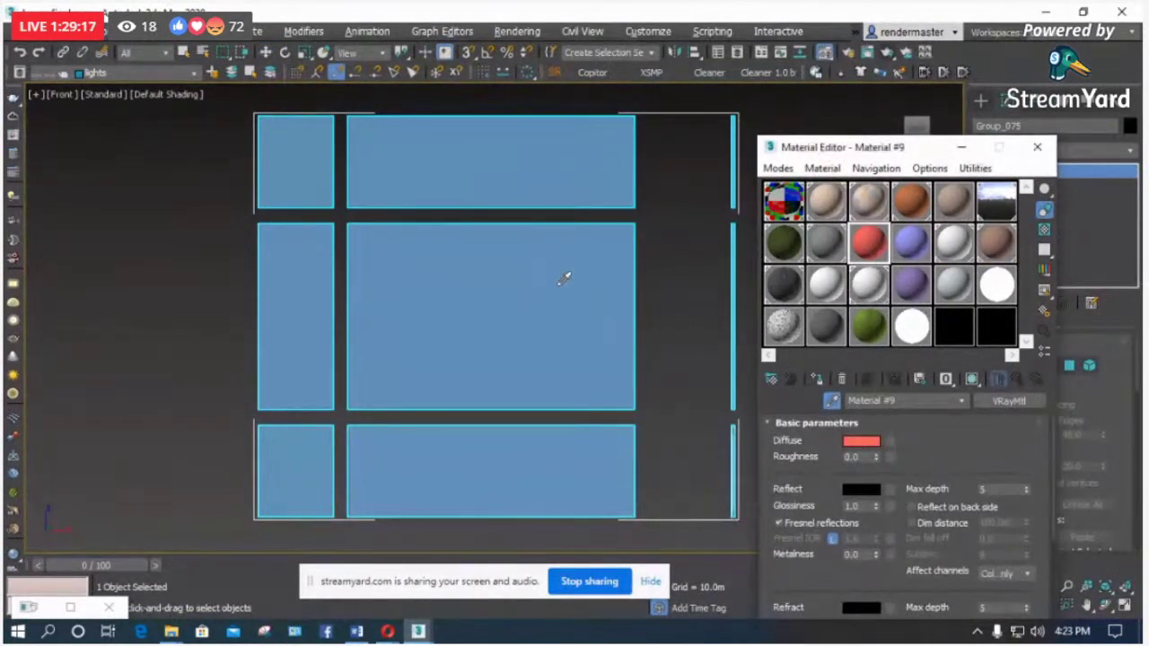
pyautogui.click(562, 281)
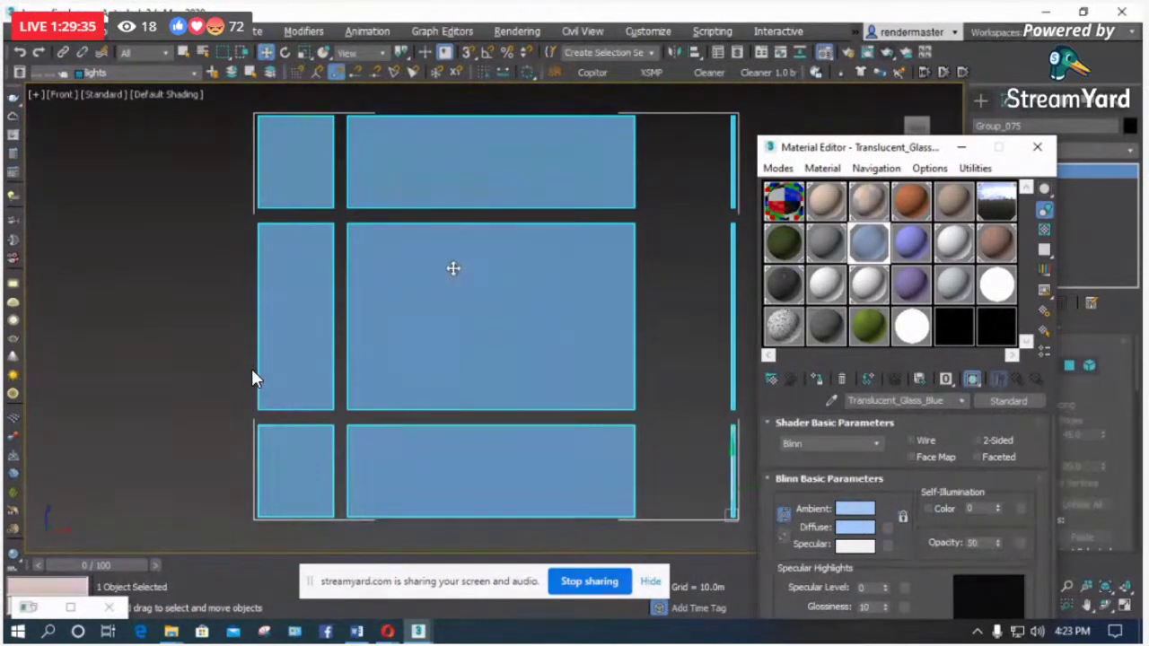
# Step: View the whole house through Camera001 with isolation ended
pyautogui.press('c')
pyautogui.doubleClick(511, 199)
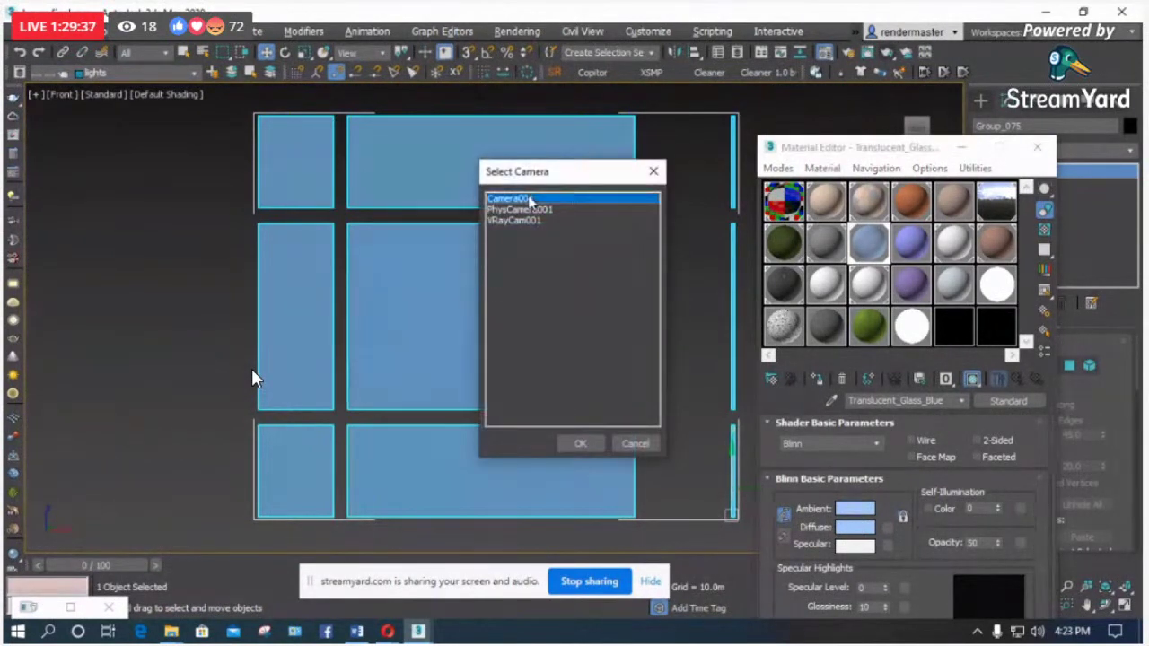
pyautogui.rightClick(465, 211)
pyautogui.click(493, 71)
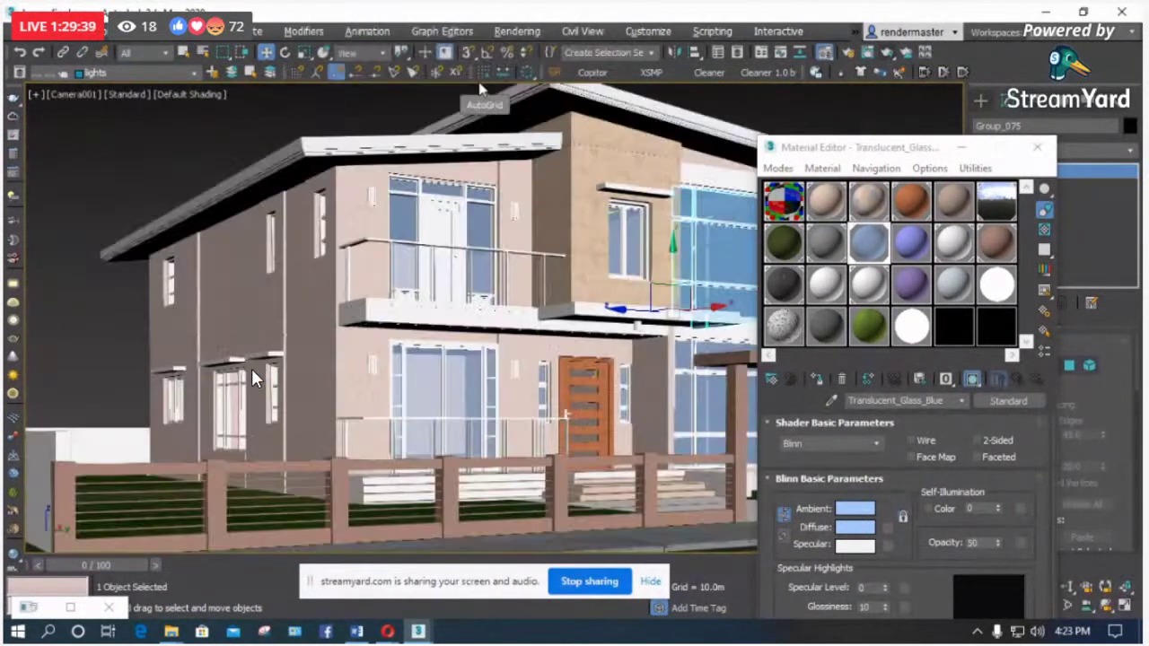
pyautogui.moveTo(822, 144); pyautogui.dragTo(296, 138)
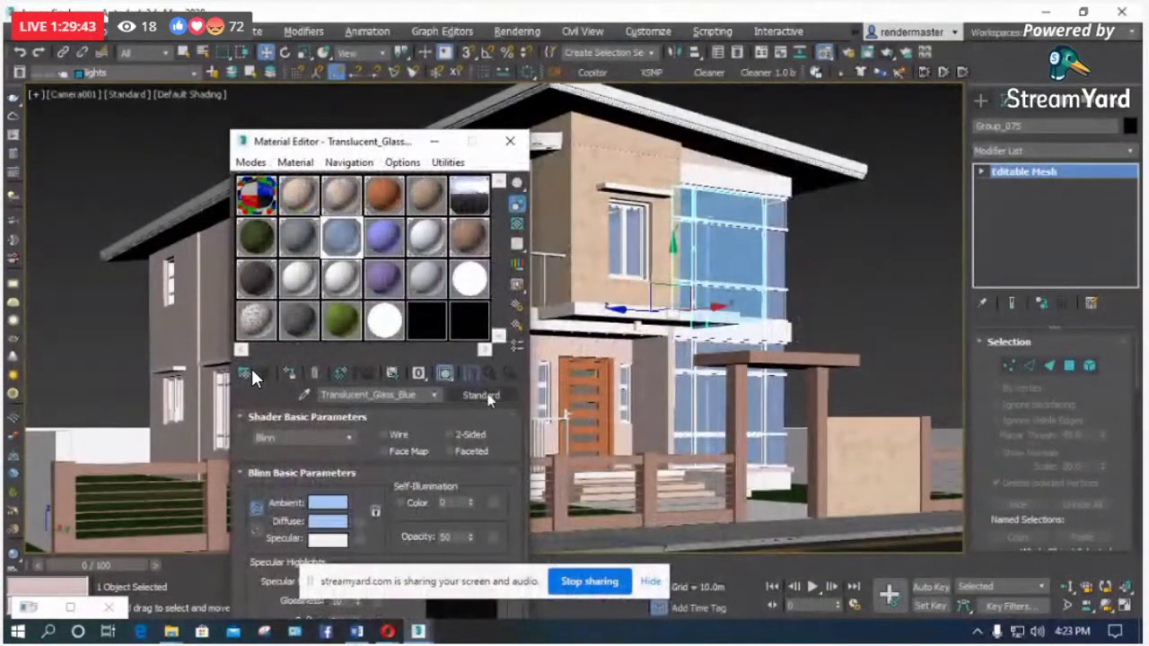
# Step: Convert Translucent_Glass_Blue to a VRayMtl with a light-blue diffuse colour
pyautogui.click(252, 372)
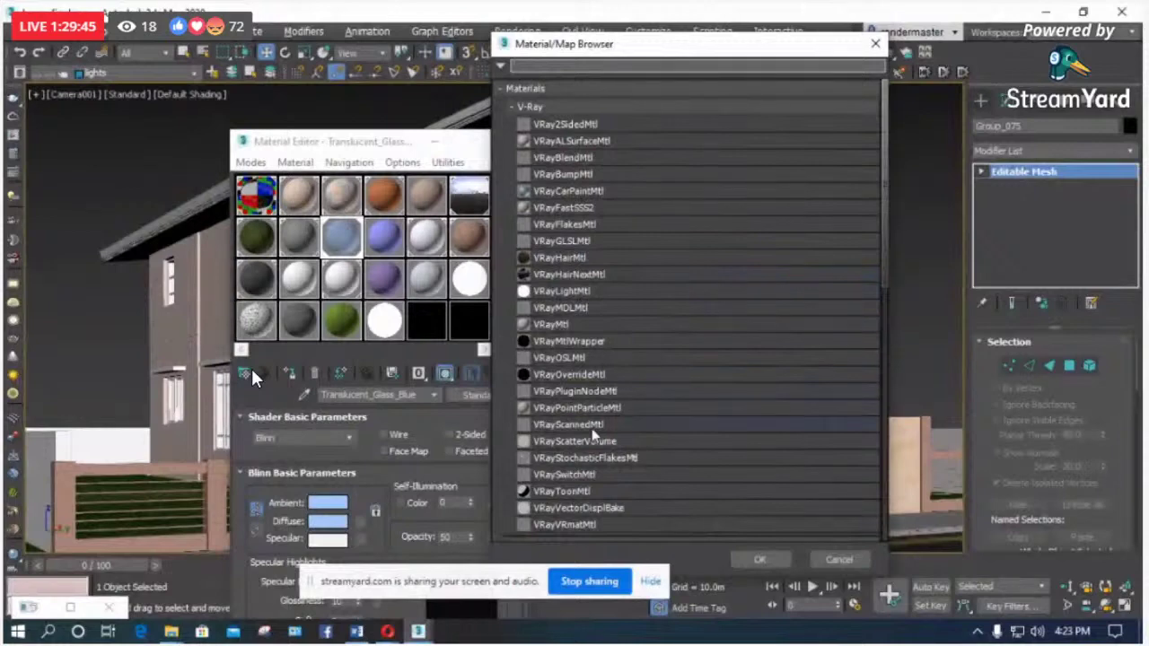
pyautogui.doubleClick(571, 327)
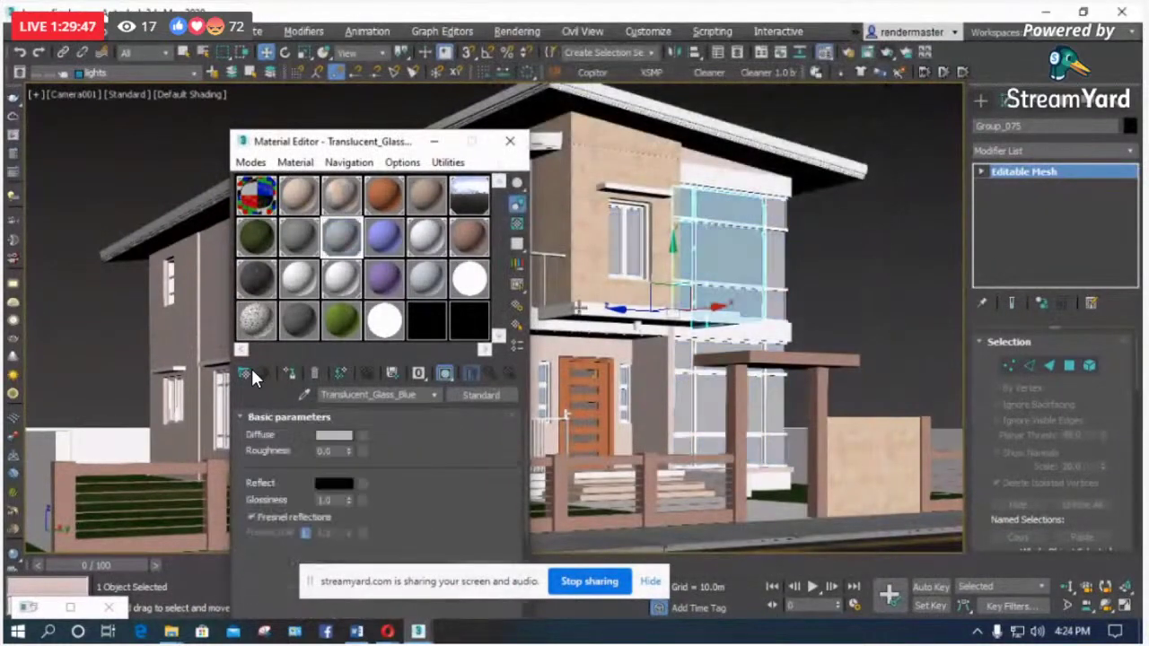
pyautogui.click(334, 434)
pyautogui.moveTo(452, 154); pyautogui.dragTo(427, 176)
pyautogui.moveTo(476, 147); pyautogui.dragTo(483, 147)
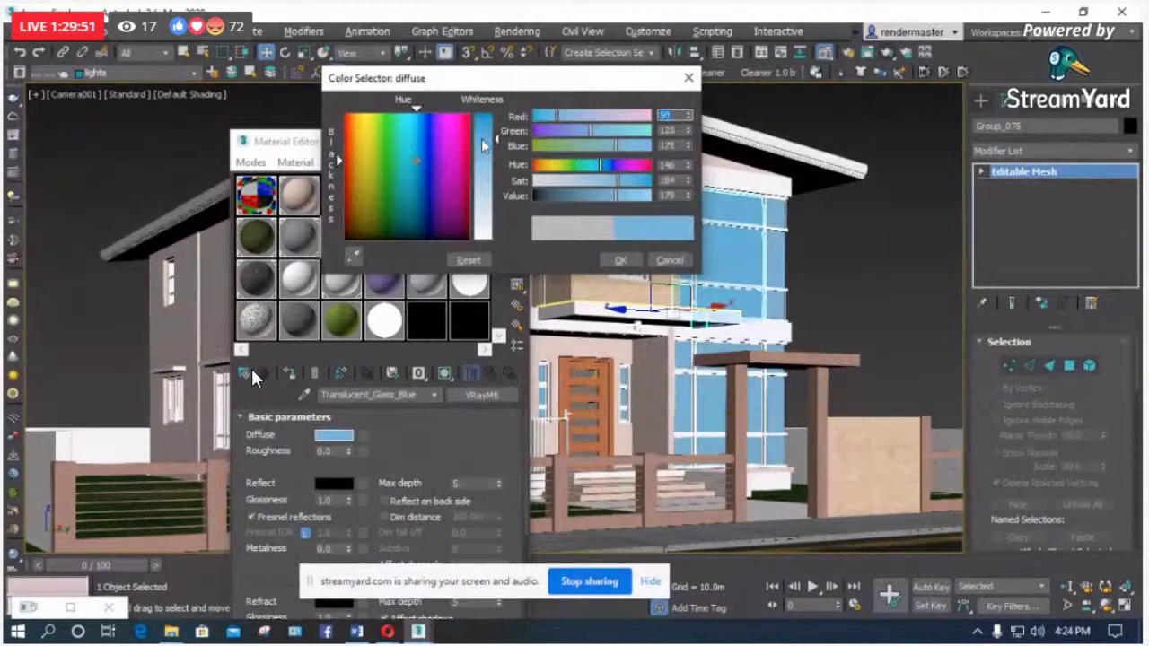
pyautogui.click(610, 257)
# Step: Set the glass Reflect and Refract colours to light grey 228, then close the Material Editor
pyautogui.scroll(-2, 321, 449)
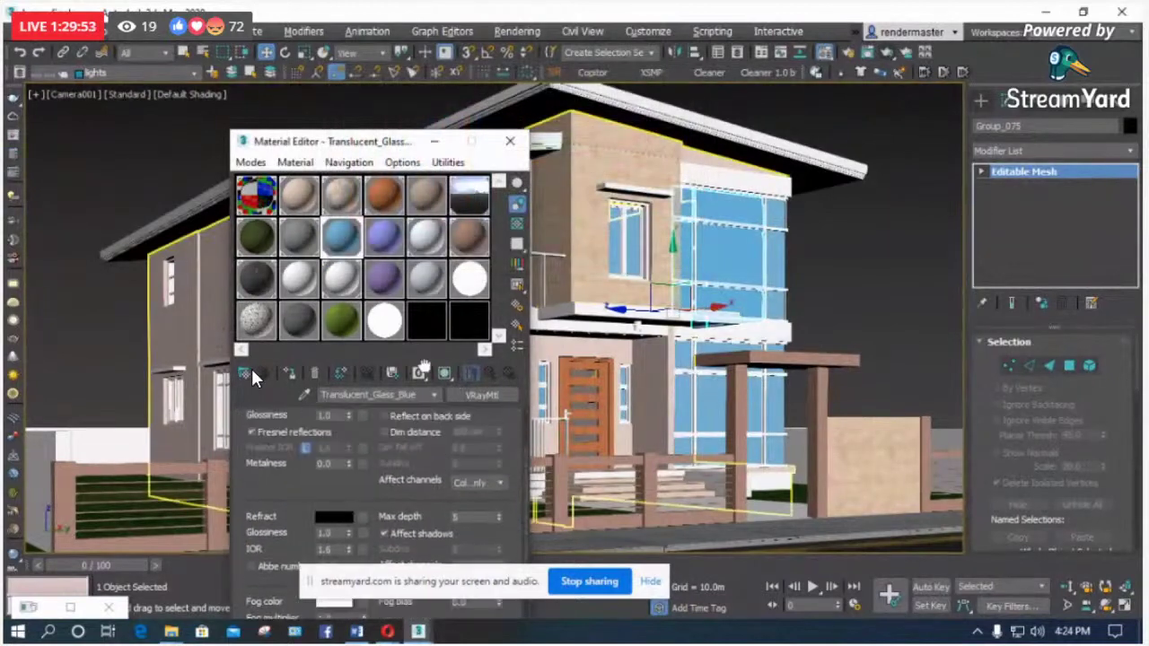
pyautogui.click(322, 449)
pyautogui.moveTo(485, 214); pyautogui.dragTo(498, 246)
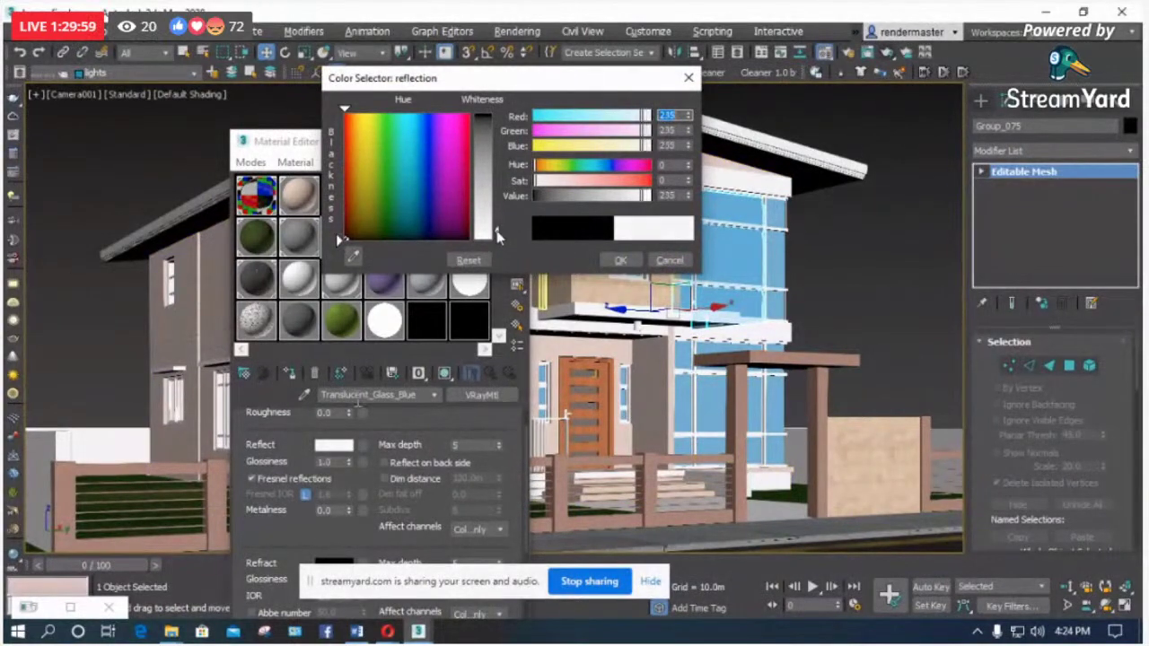
pyautogui.click(620, 260)
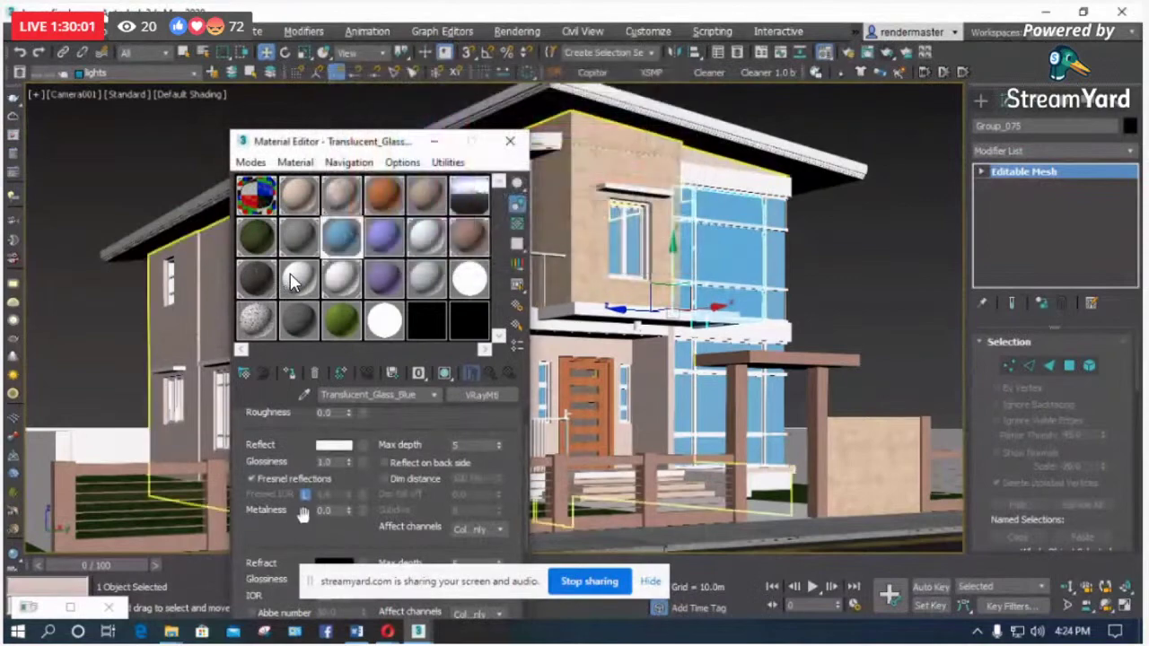
pyautogui.moveTo(278, 514); pyautogui.dragTo(282, 405)
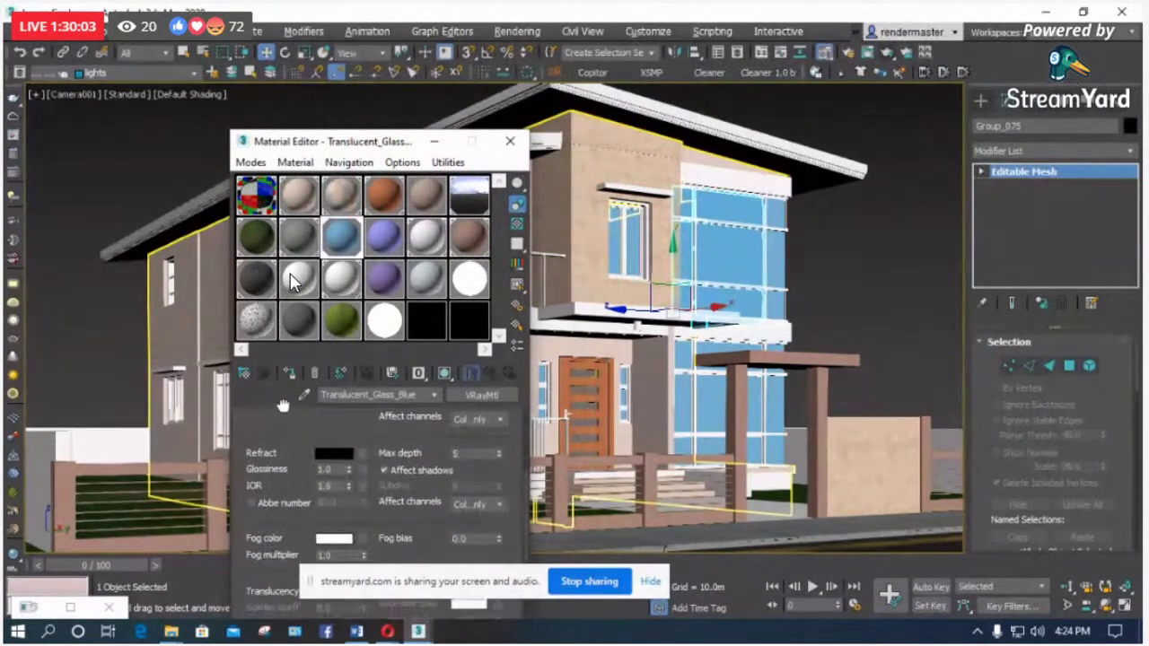
pyautogui.click(332, 456)
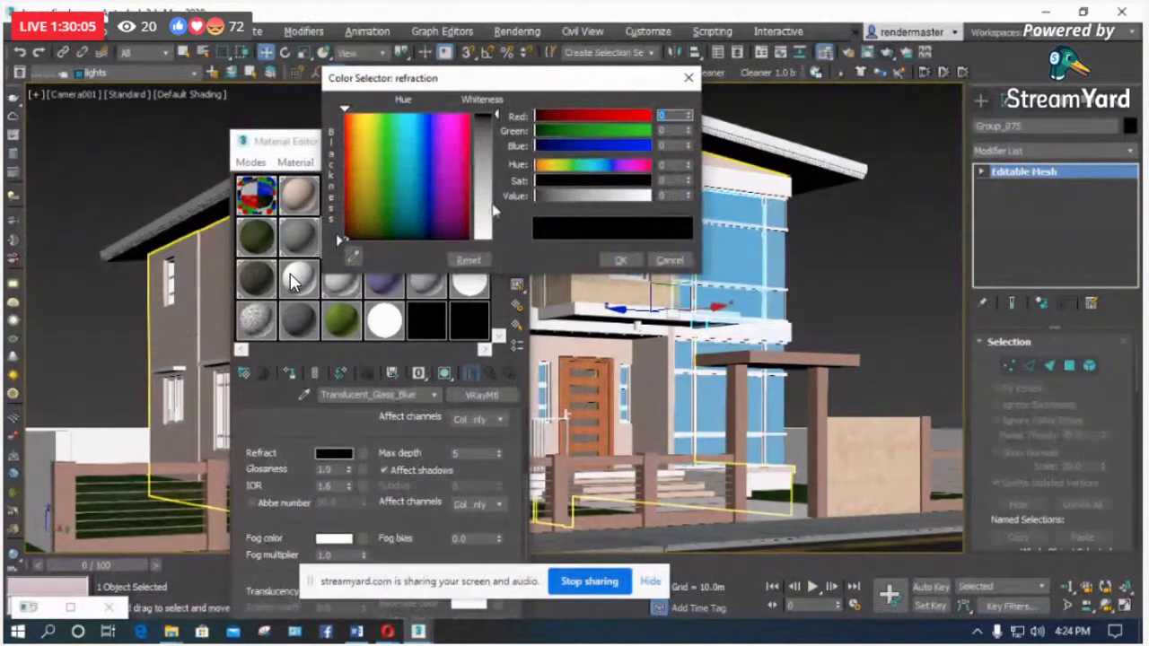
pyautogui.moveTo(495, 212); pyautogui.dragTo(492, 230)
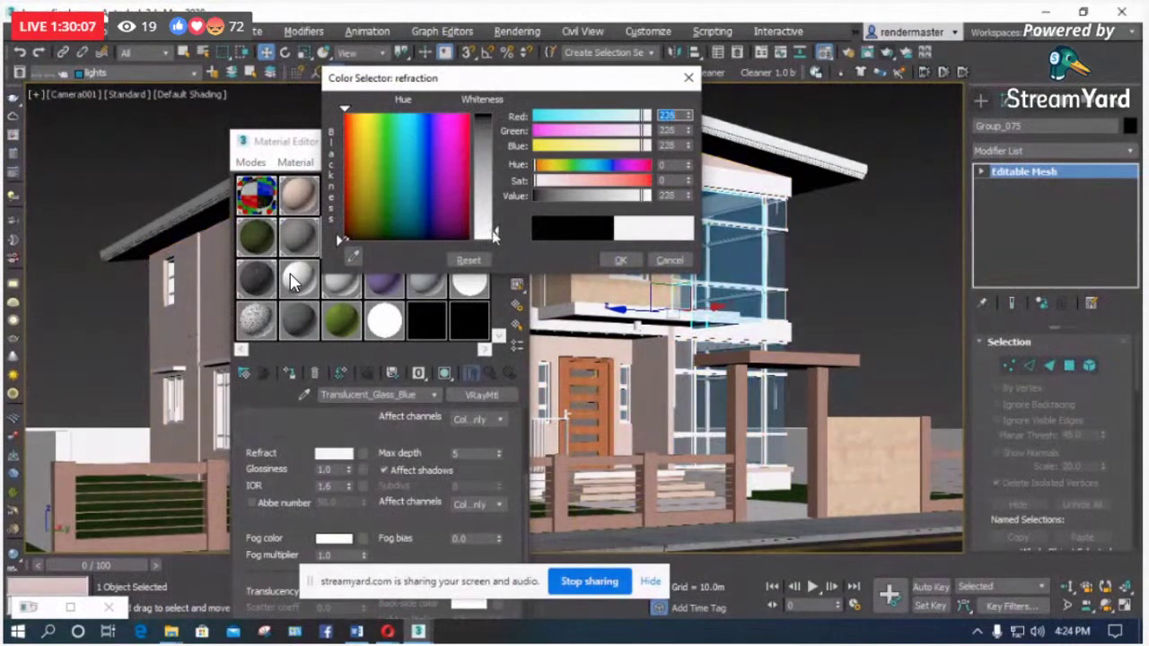
pyautogui.click(620, 260)
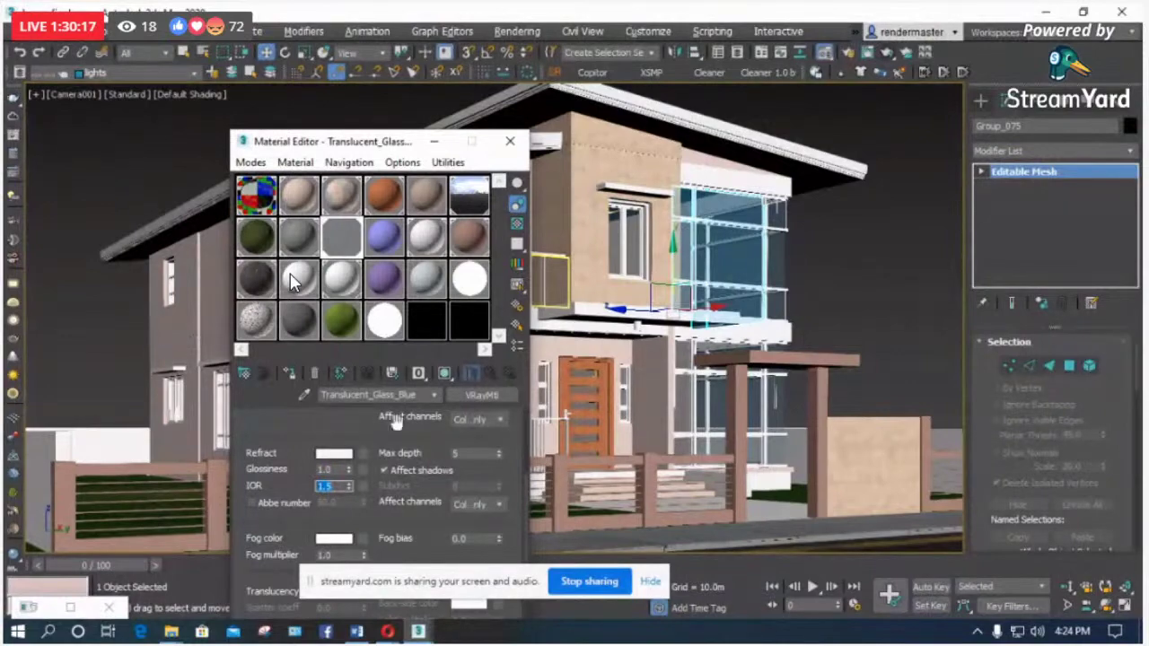
pyautogui.click(510, 141)
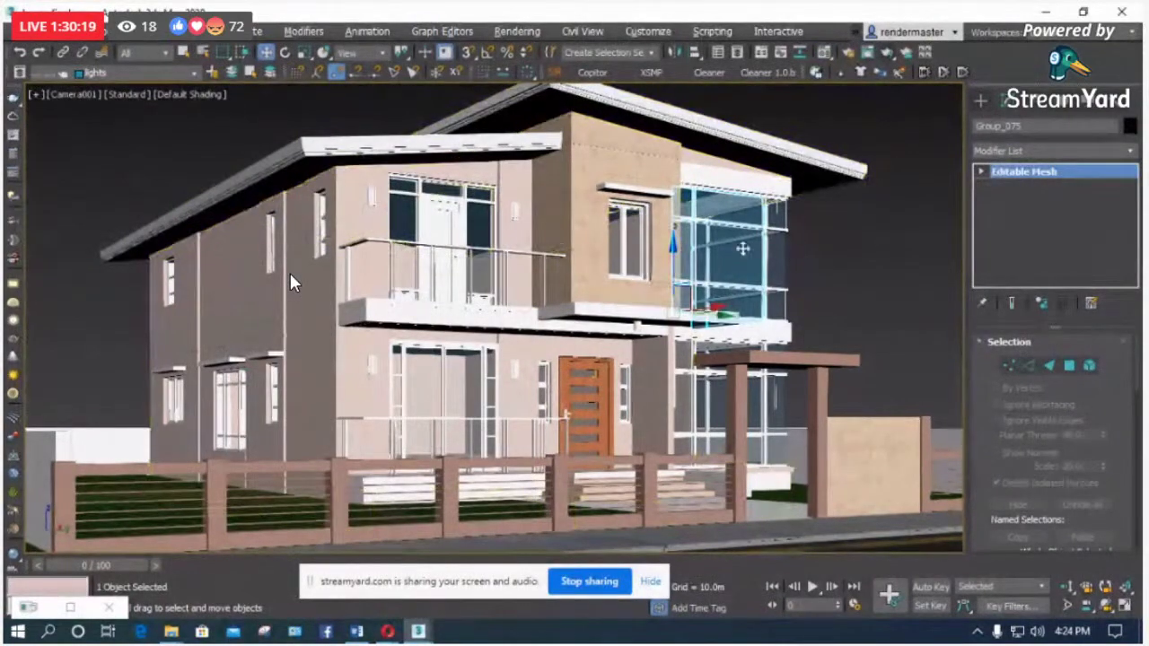
# Step: Render the Camera001 view in V-Ray and minimize the frame buffer once finished
pyautogui.click(895, 71)
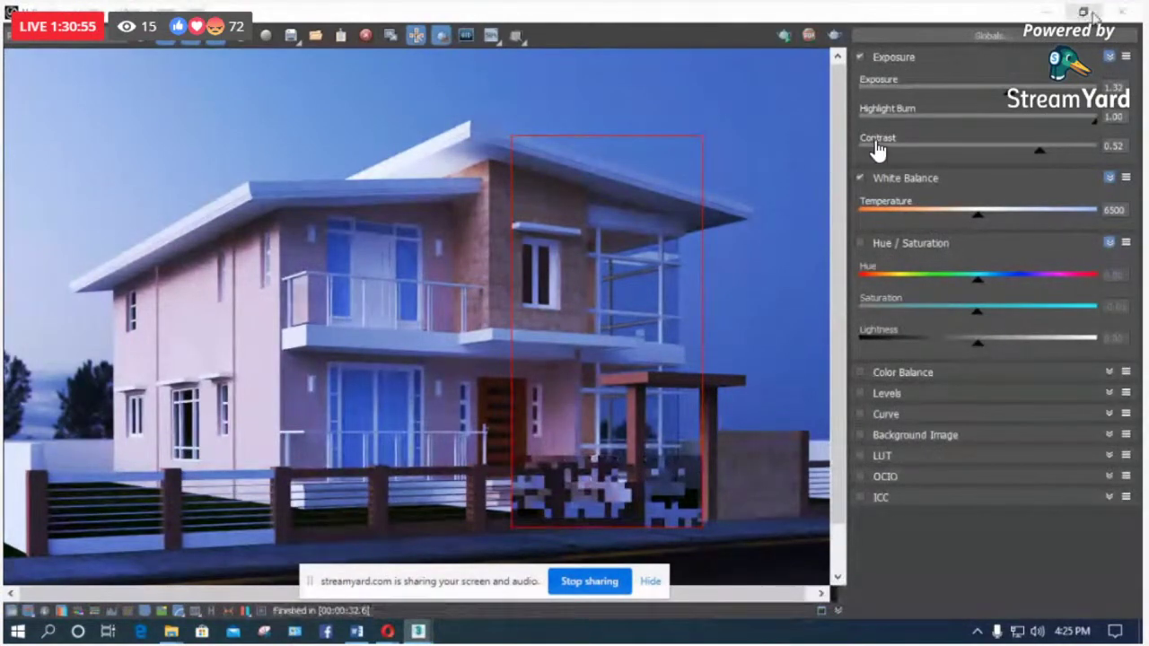
pyautogui.click(1046, 12)
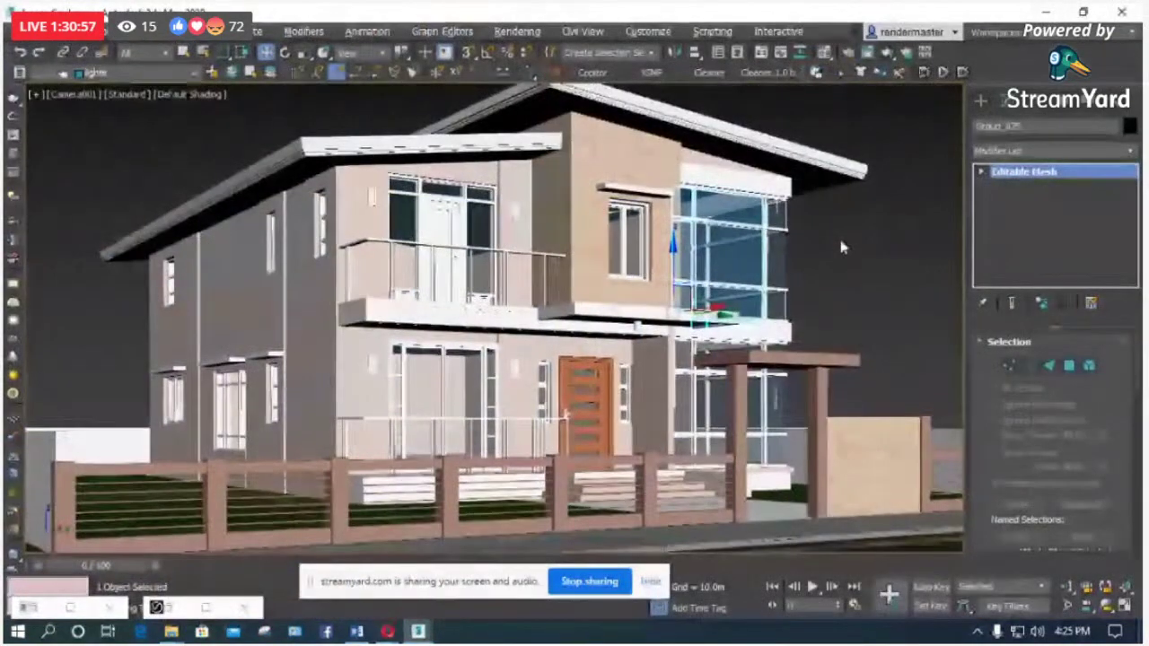
# Step: Select the VRayLight002 plane light under the eave in a Front wireframe view
pyautogui.press('f')
pyautogui.press('z')
pyautogui.press('F3')
pyautogui.click(282, 158)
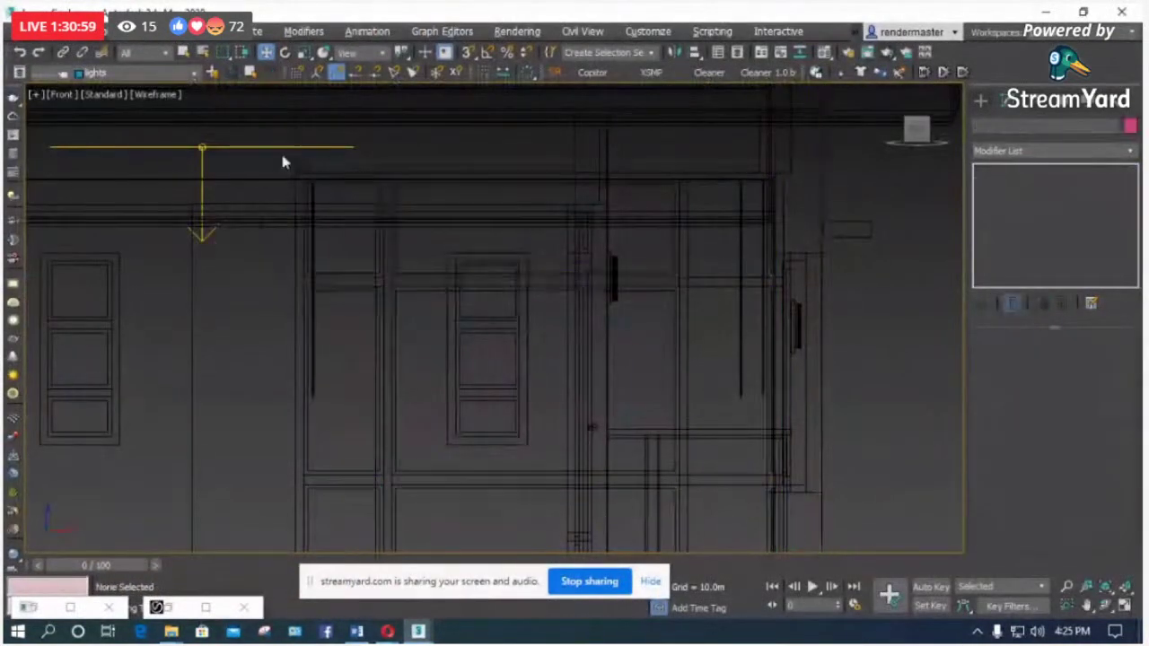
pyautogui.click(242, 147)
pyautogui.scroll(-3, 377, 211)
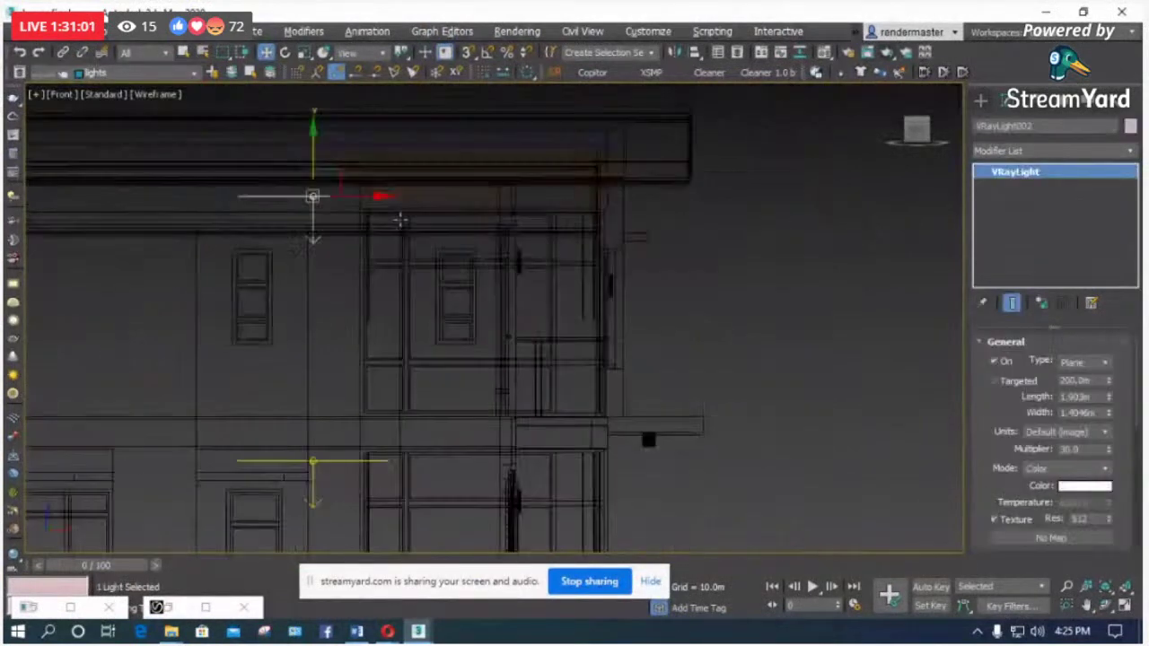
pyautogui.scroll(5, 400, 220)
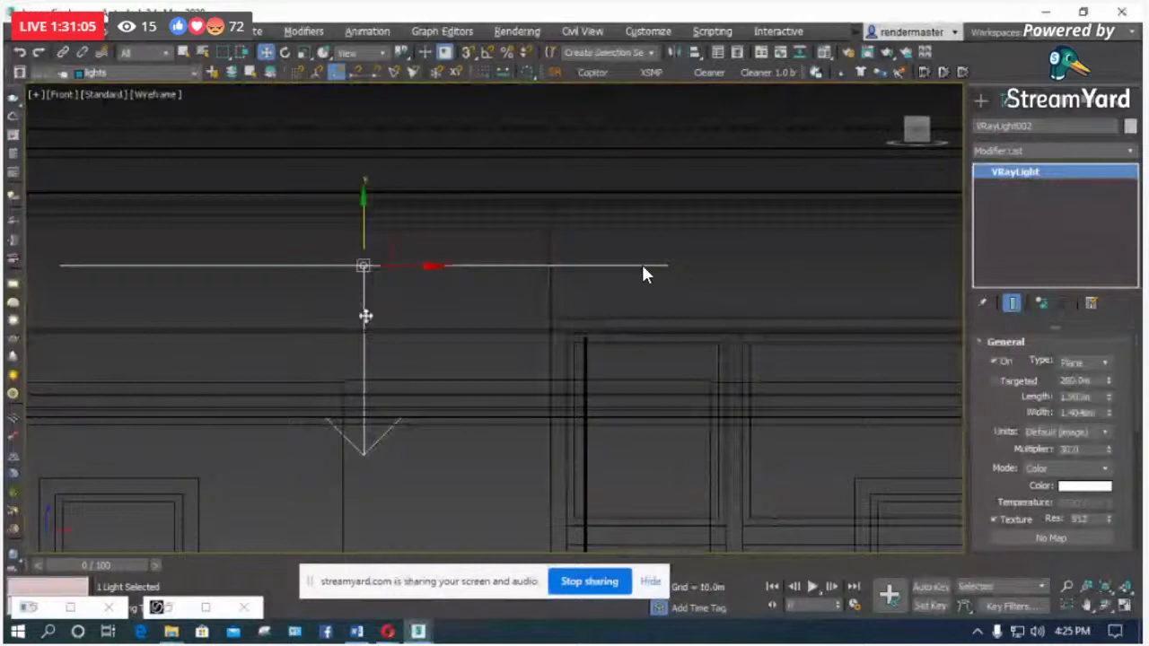
pyautogui.hotkey('ctrl', 'z')
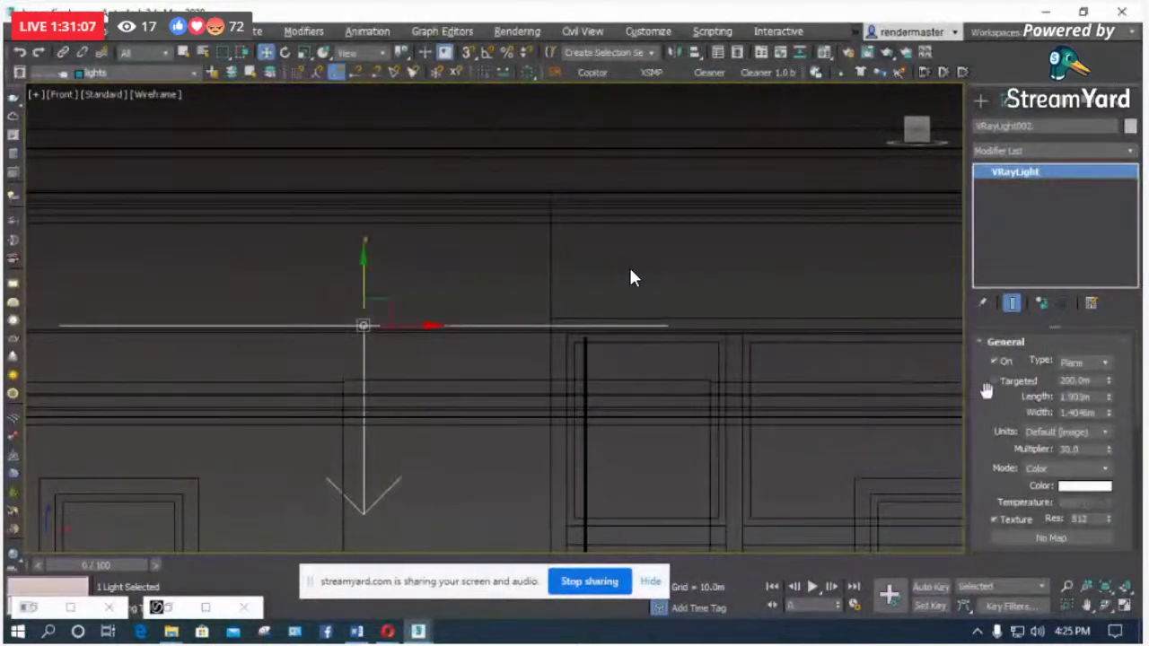
pyautogui.scroll(-5, 1032, 422)
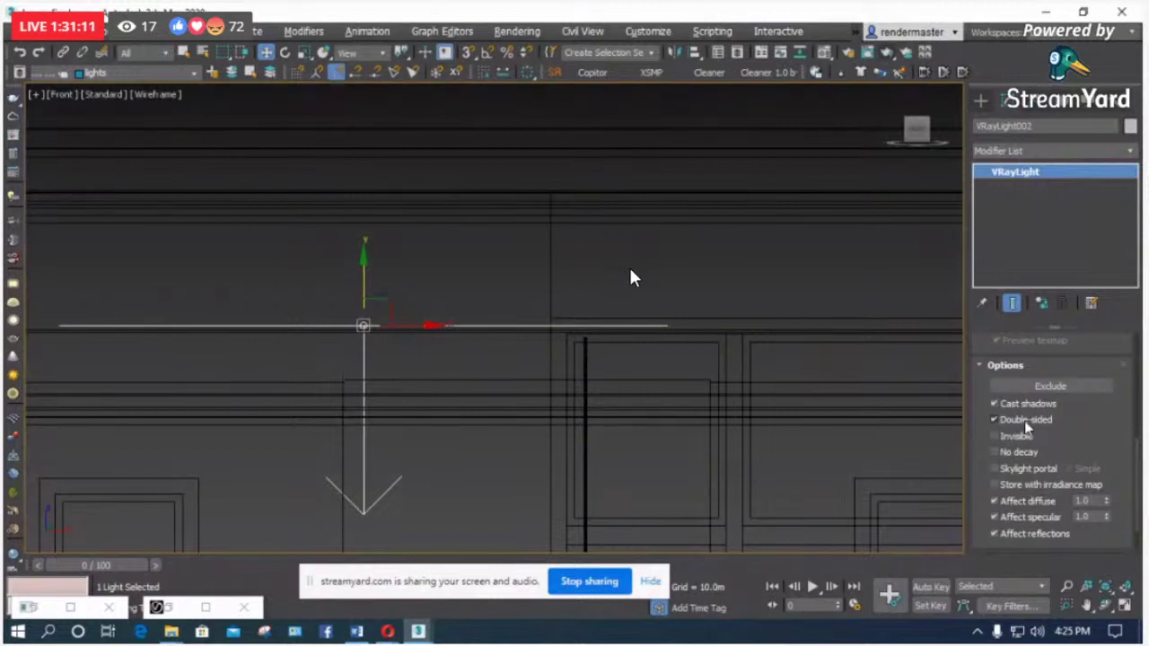
pyautogui.hotkey('ctrl', 'z')
pyautogui.hotkey('ctrl', 'z')
pyautogui.hotkey('ctrl', 'z')
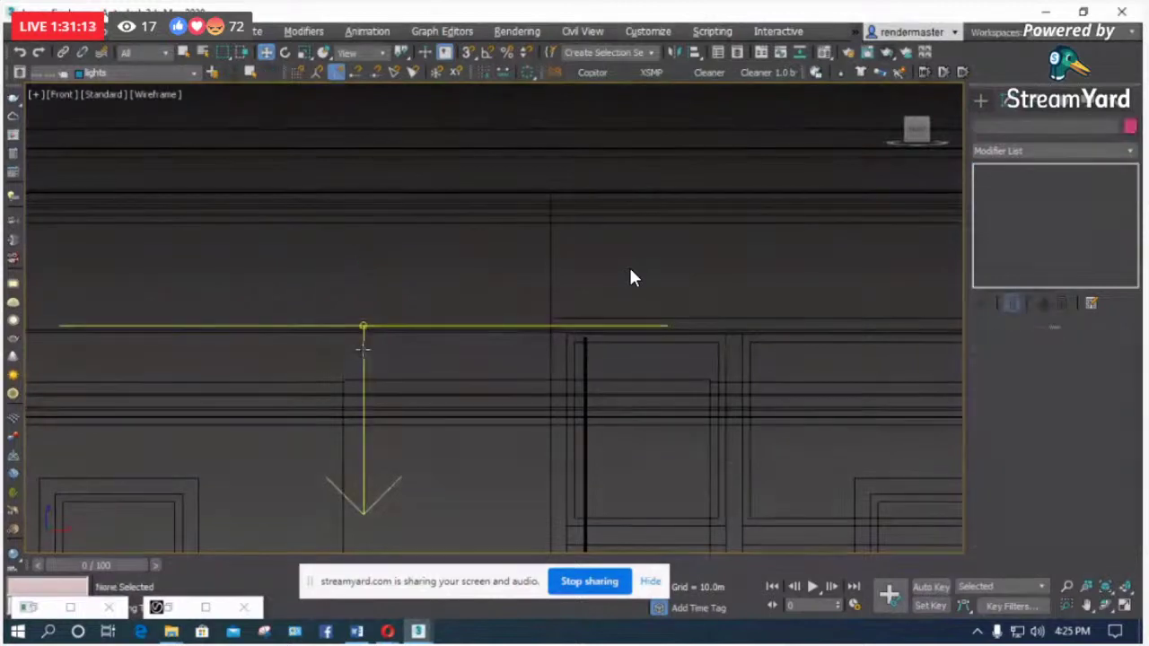
pyautogui.hotkey('ctrl', 'z')
pyautogui.hotkey('ctrl', 'z')
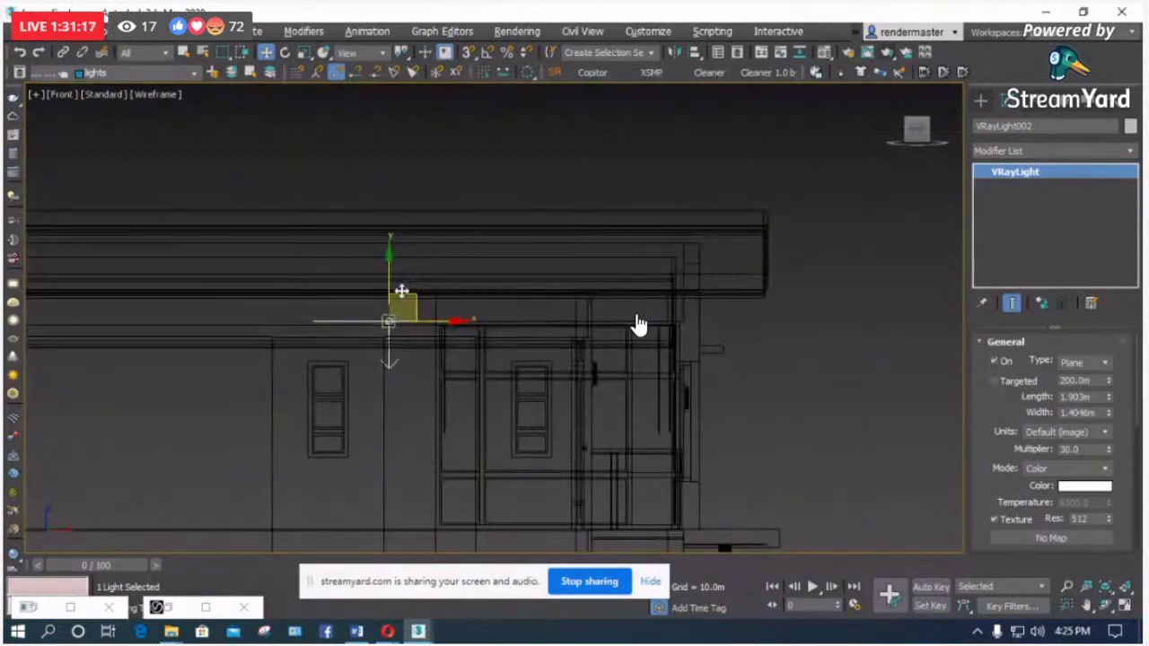
pyautogui.hotkey('ctrl', 'z')
pyautogui.hotkey('ctrl', 'z')
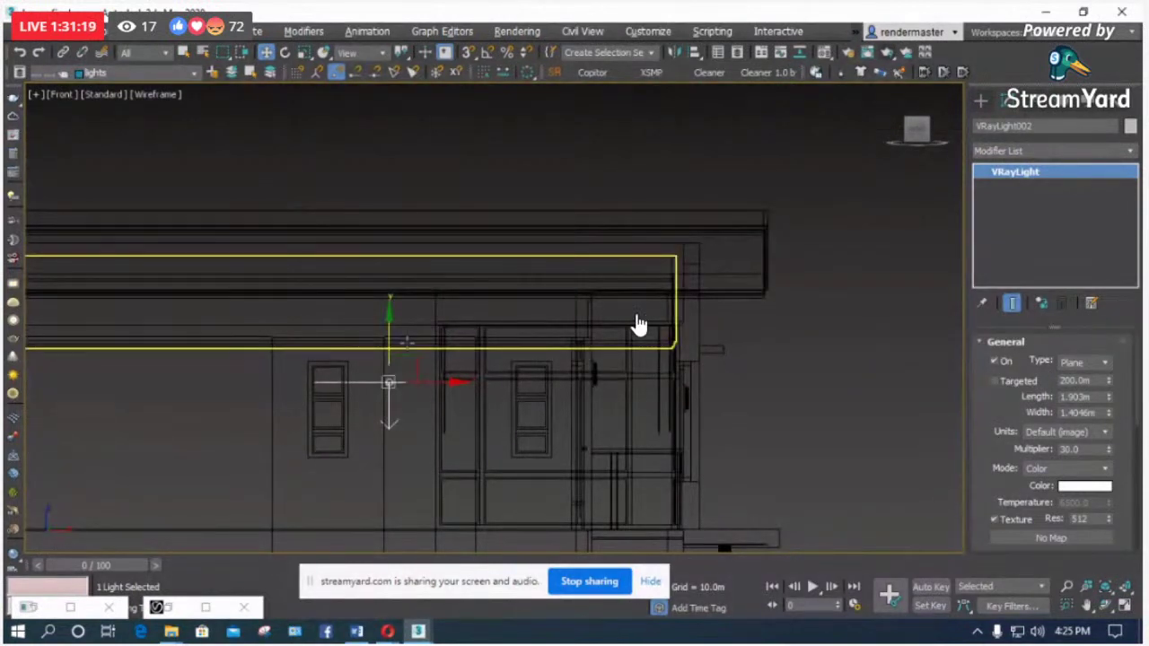
# Step: Flip VRayLight002 with Mirror (No Clone), then return to the Camera001 view
pyautogui.hotkey('alt', 'm')
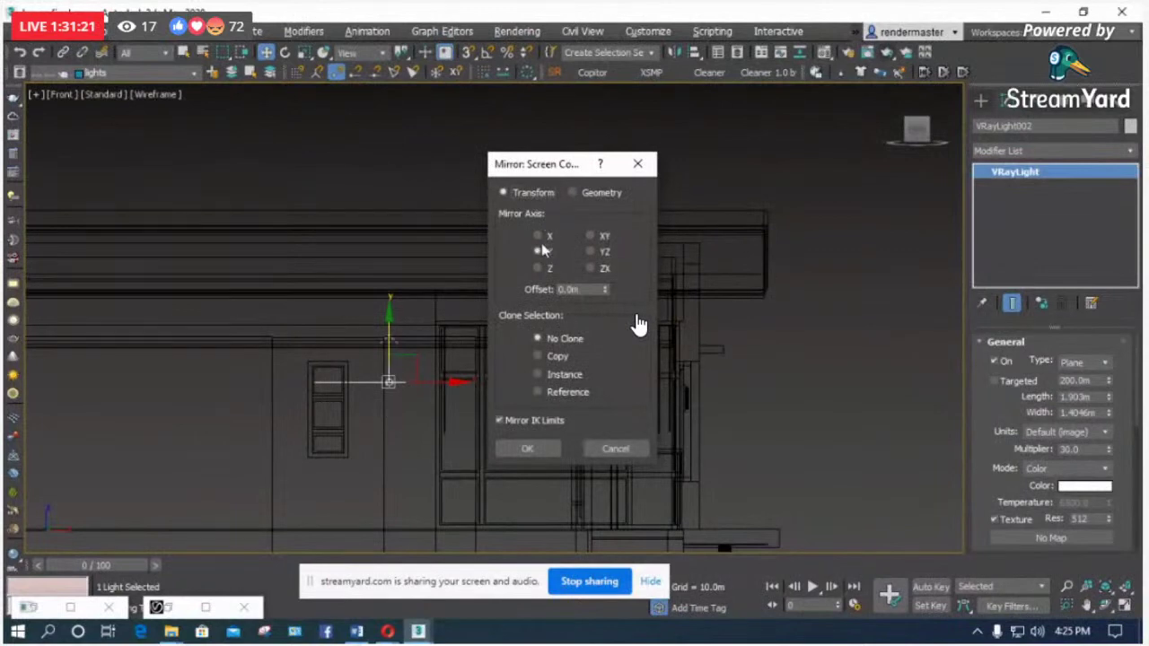
pyautogui.click(543, 449)
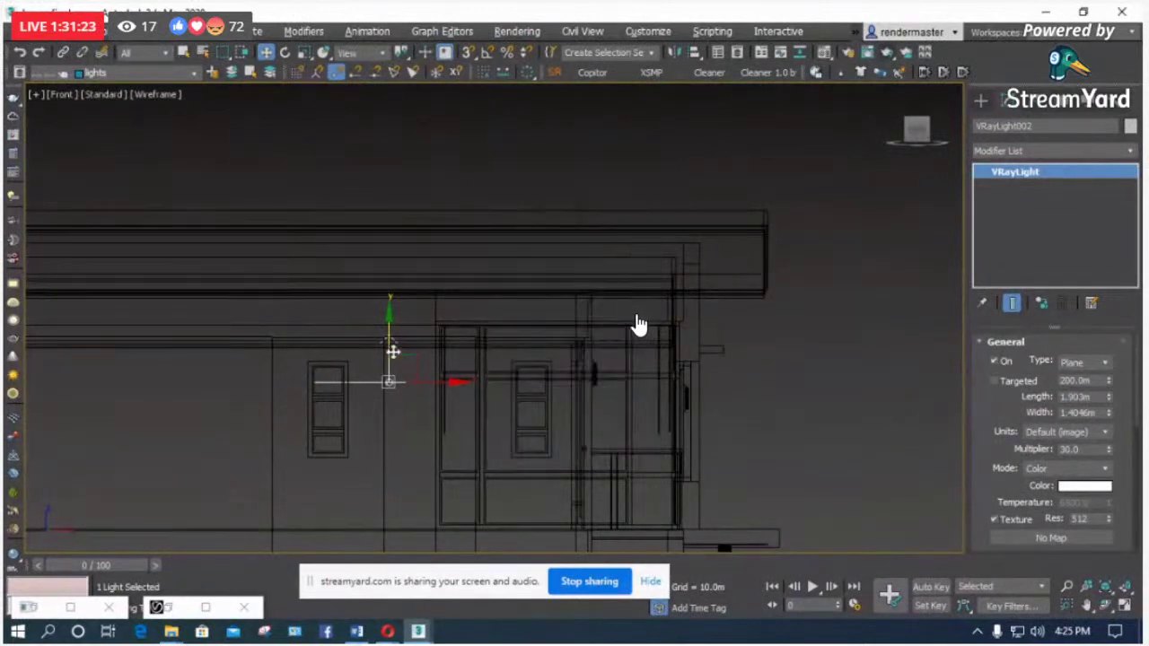
pyautogui.hotkey('ctrl', 'z')
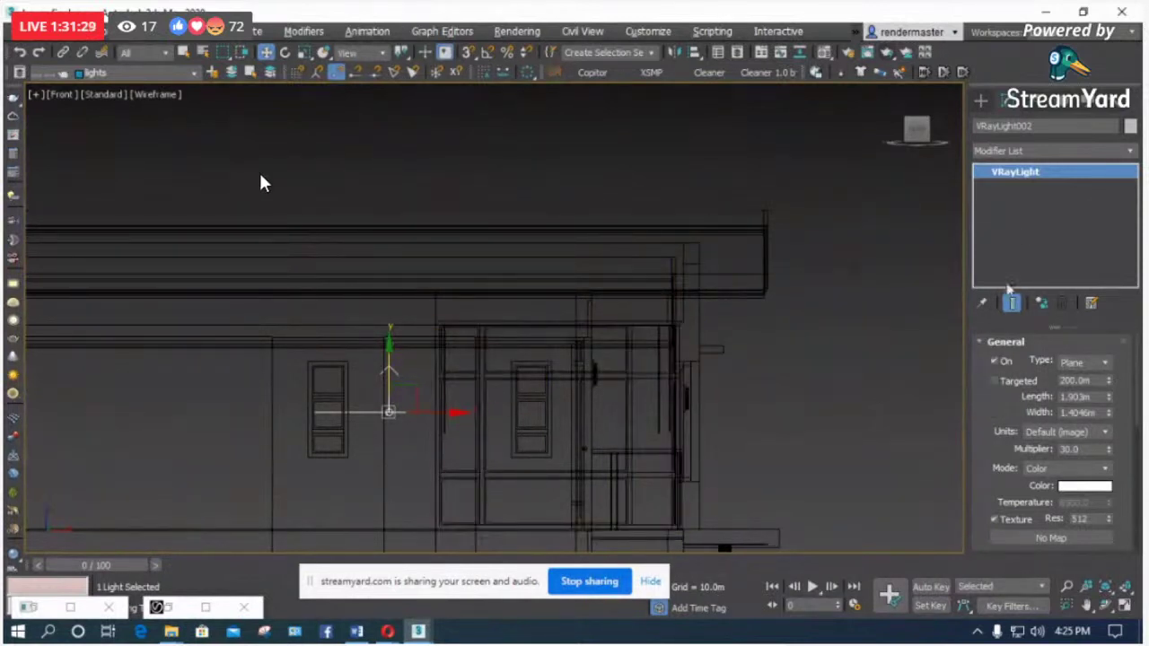
pyautogui.scroll(-6, 988, 410)
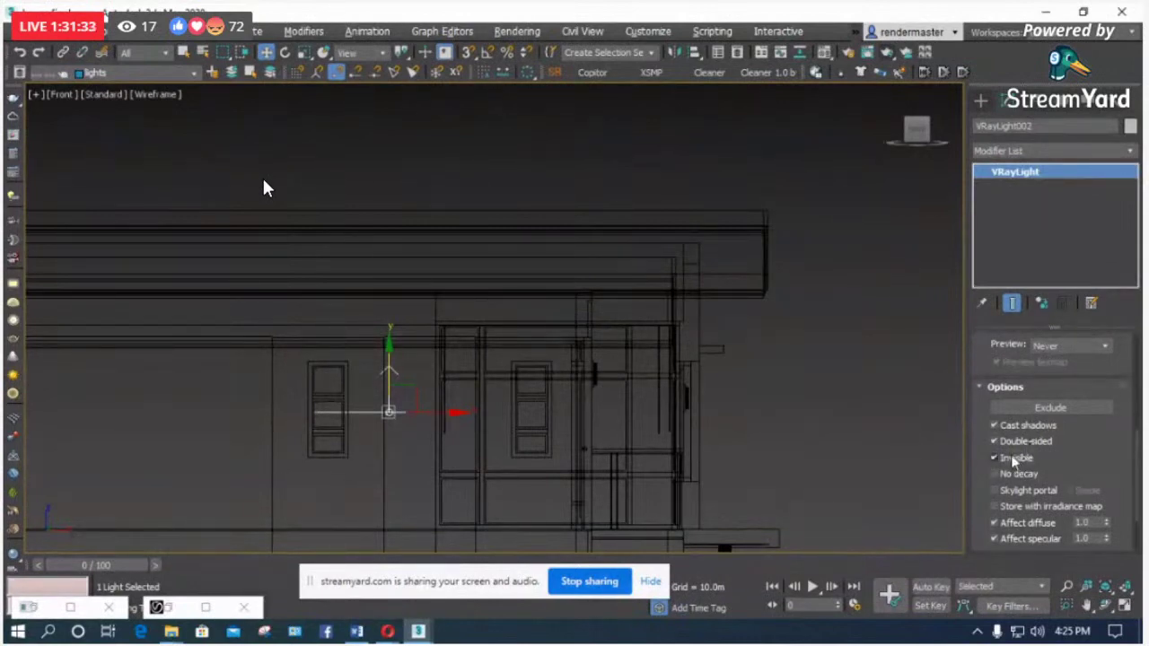
pyautogui.click(868, 445)
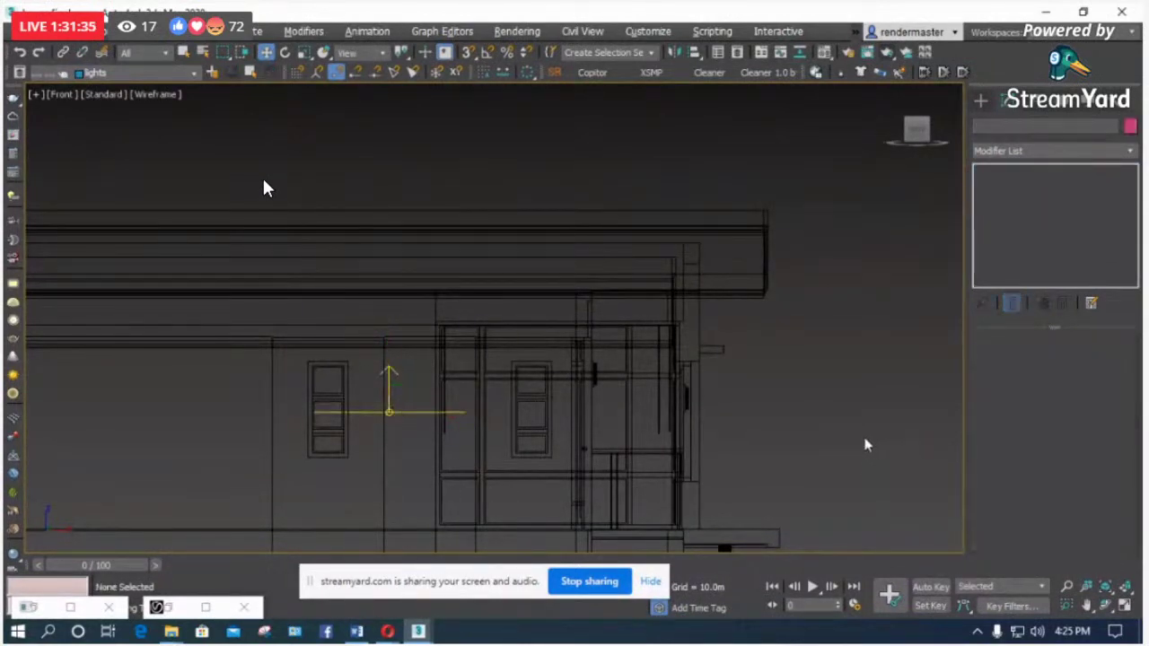
pyautogui.press('c')
pyautogui.doubleClick(526, 197)
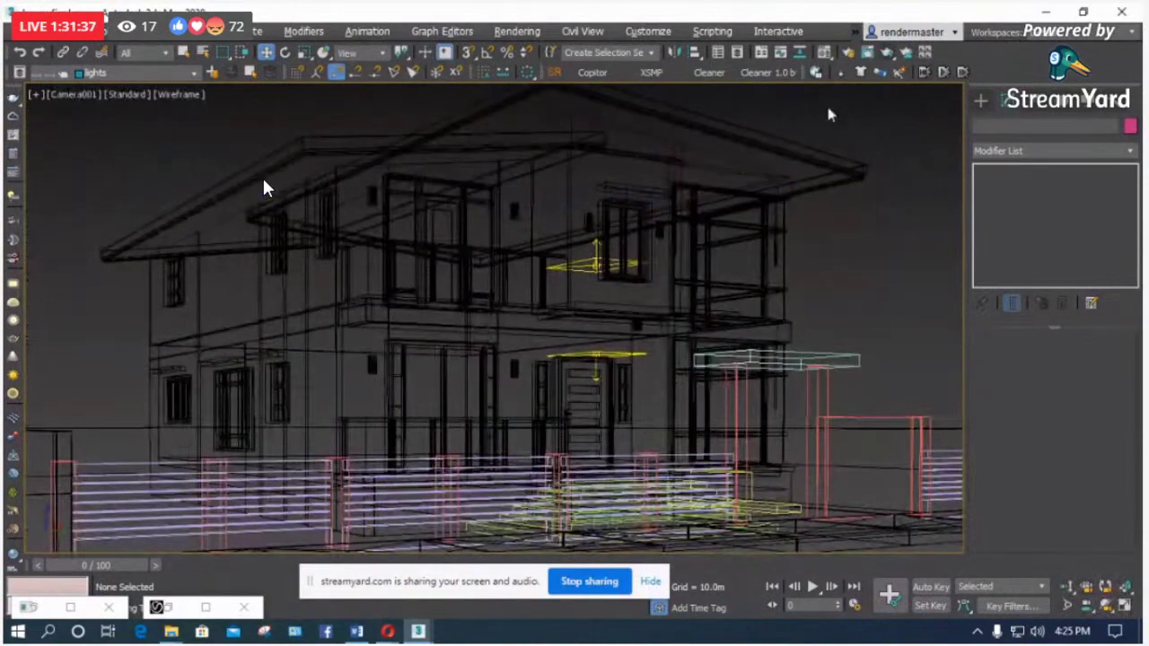
# Step: Re-render the Camera001 view in V-Ray to check the flipped eave light
pyautogui.click(886, 56)
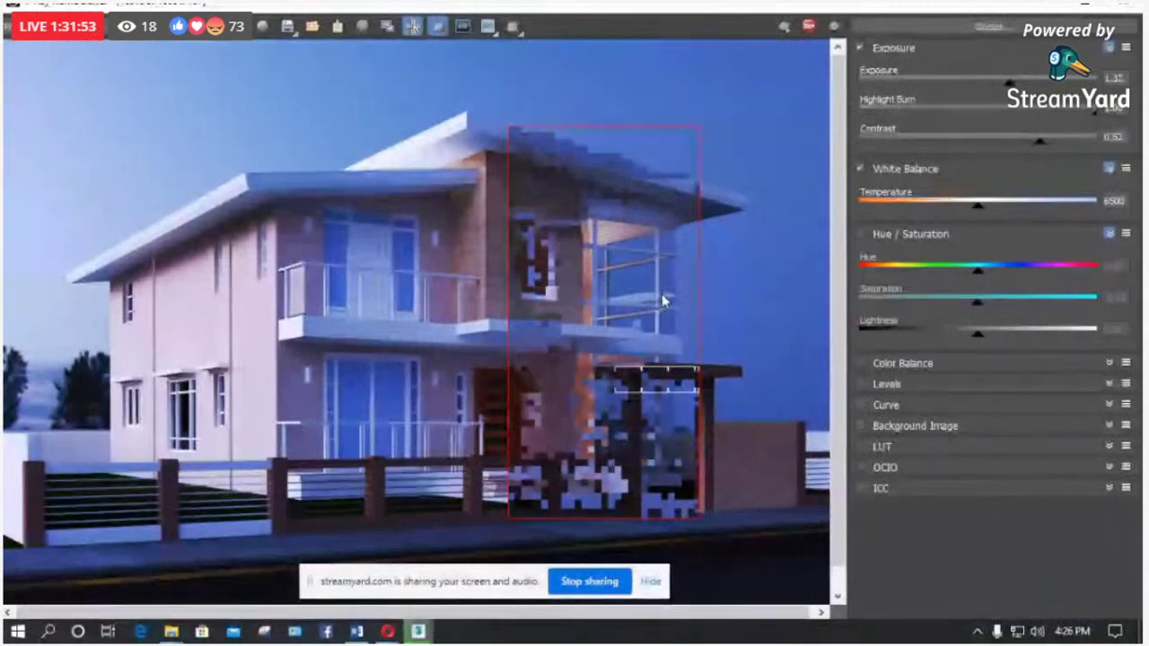
pyautogui.click(1136, 9)
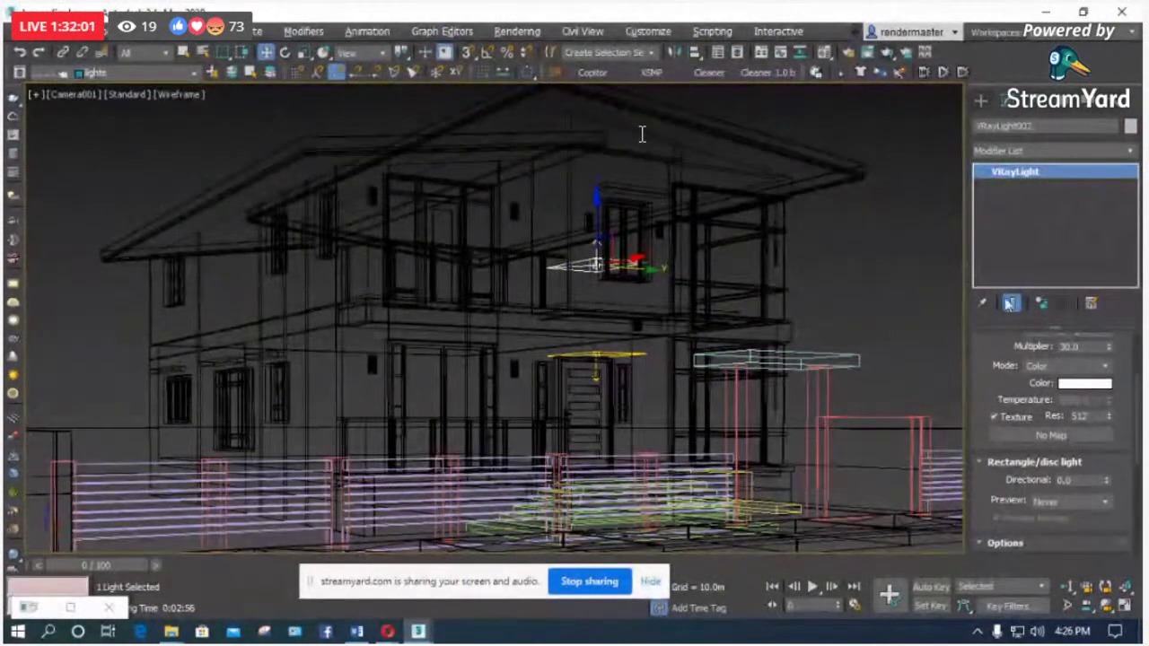
# Step: Untick Invisible on VRayLight002, review its Object Properties, then deselect the light
pyautogui.scroll(-5, 1013, 231)
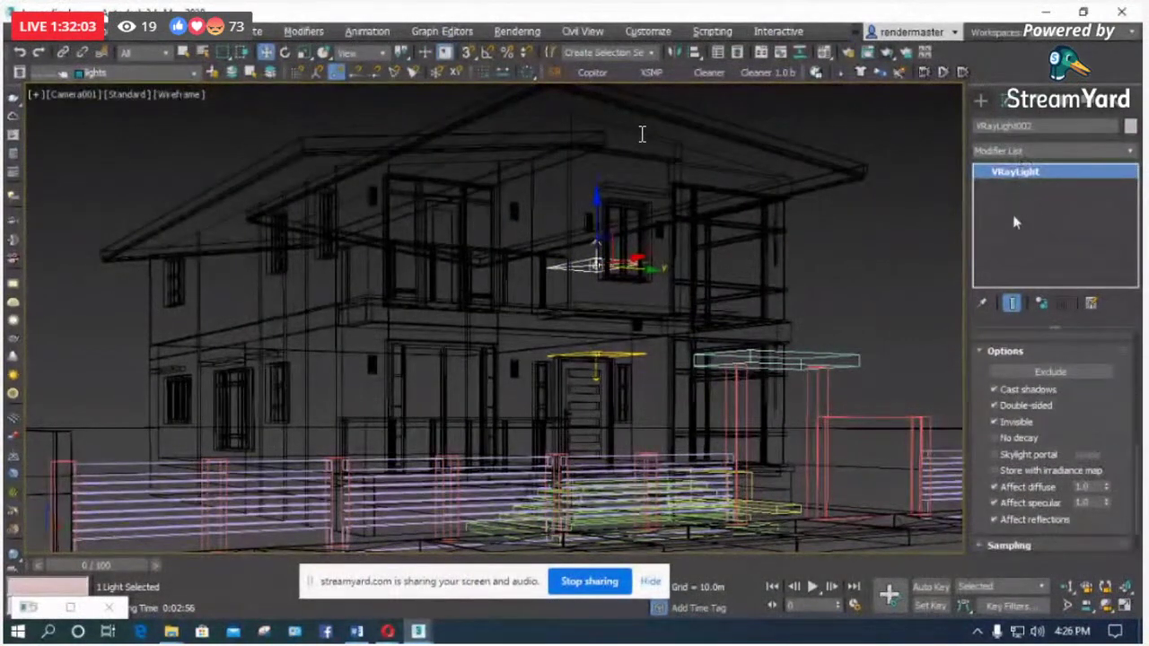
pyautogui.click(1018, 424)
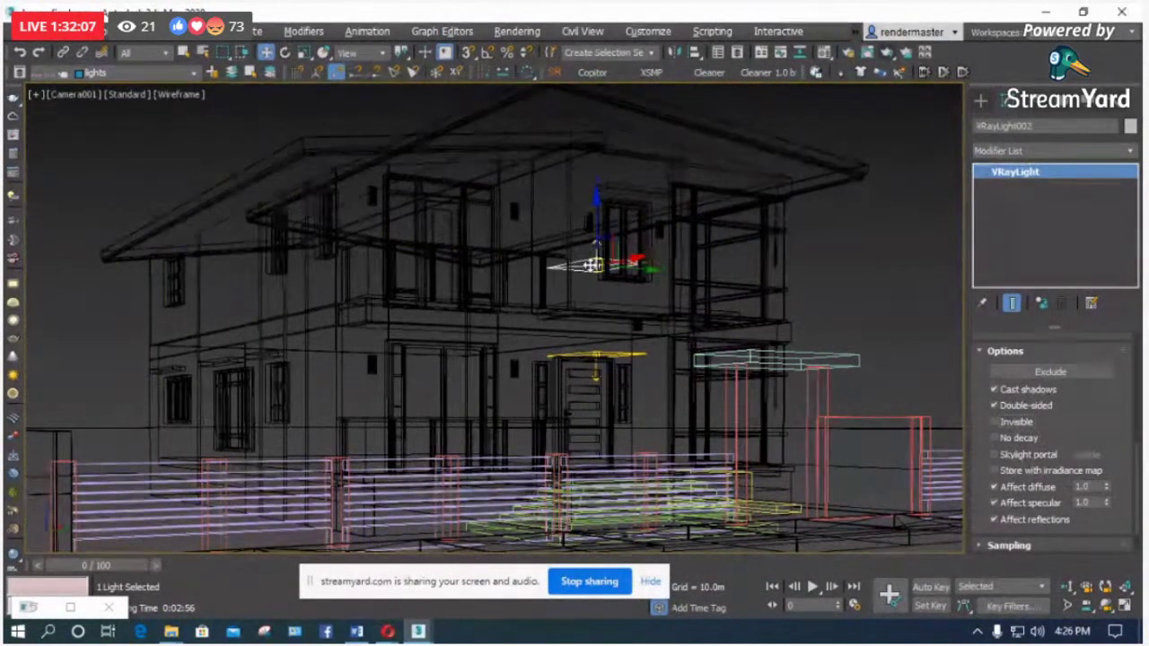
pyautogui.rightClick(592, 266)
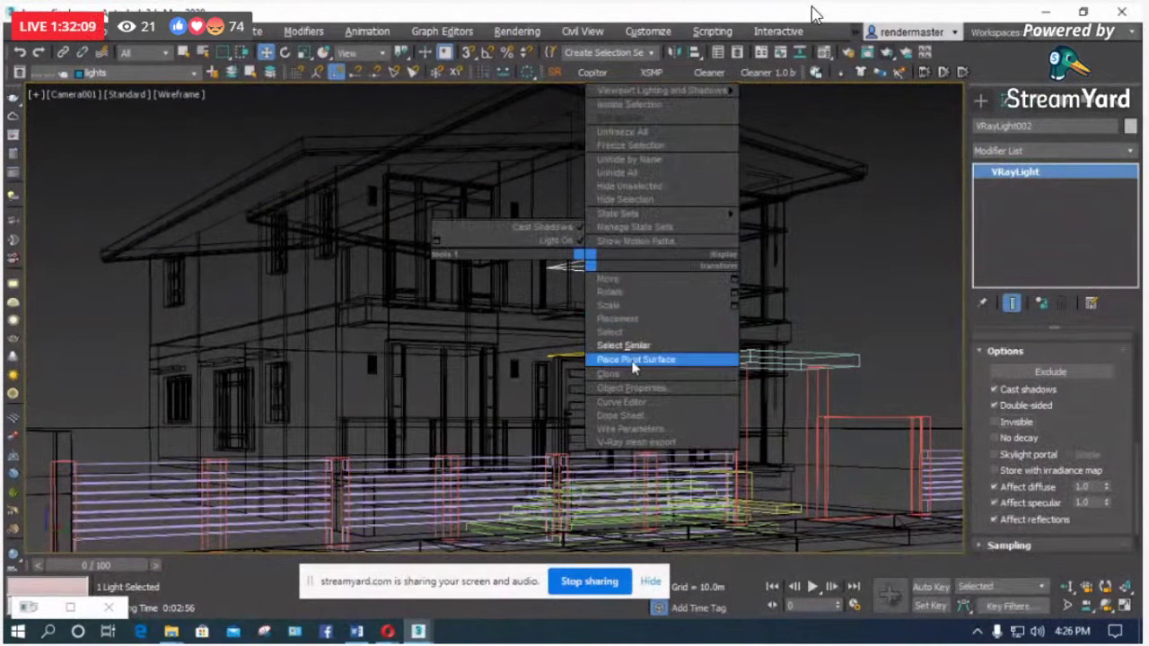
pyautogui.click(599, 388)
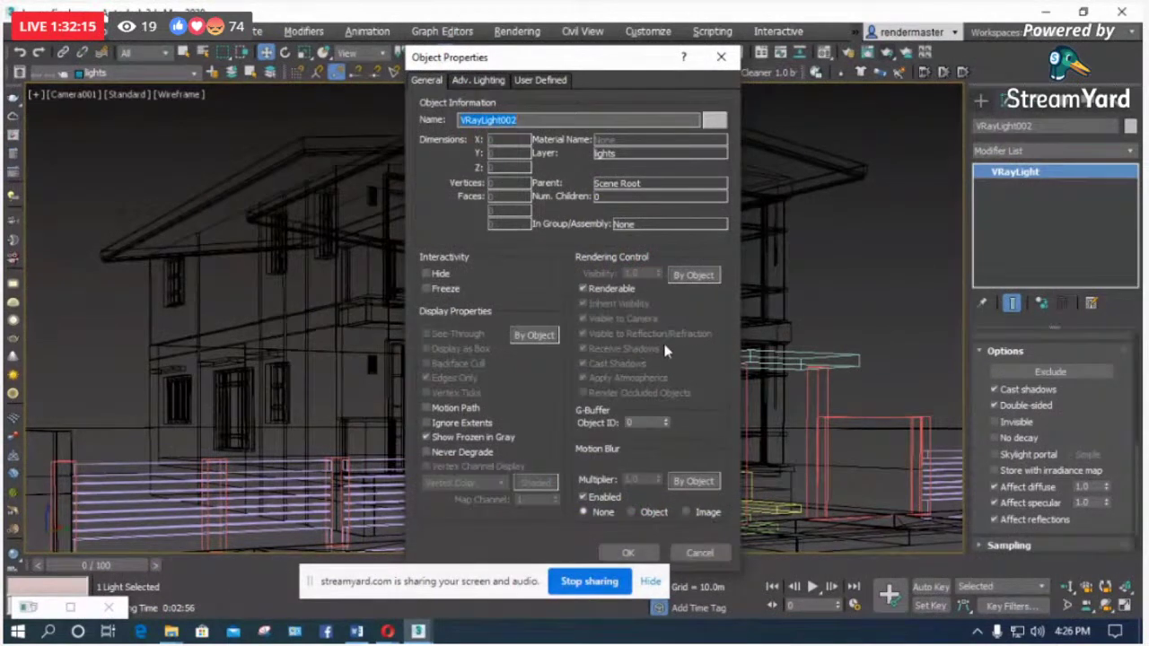
pyautogui.click(722, 57)
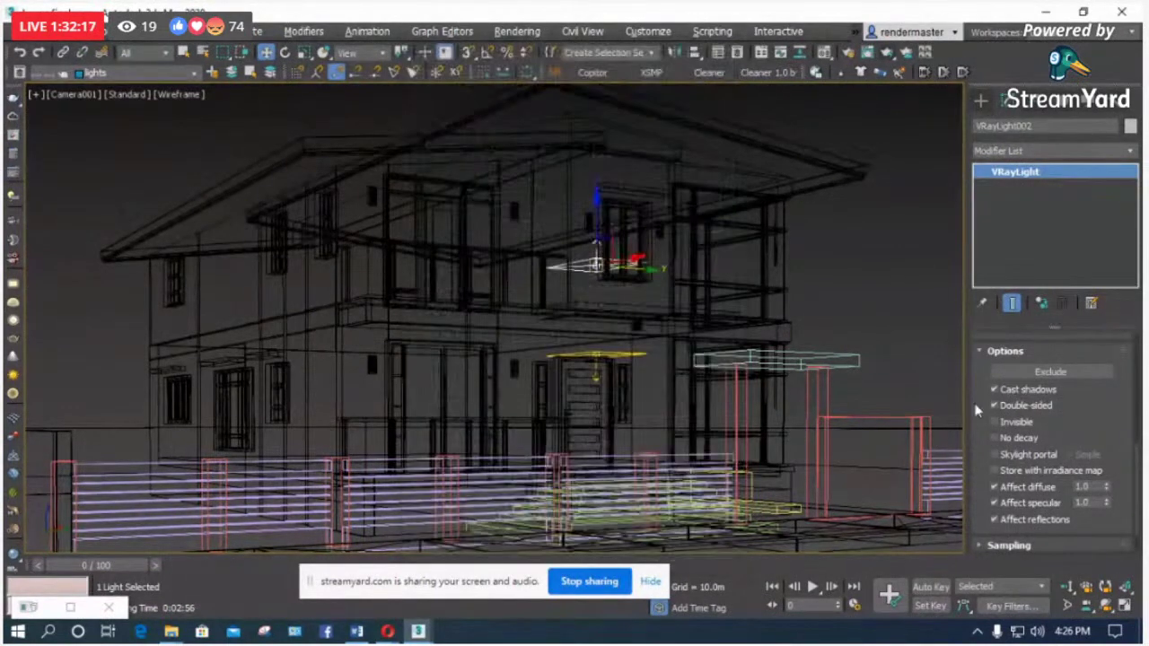
pyautogui.scroll(-2, 982, 450)
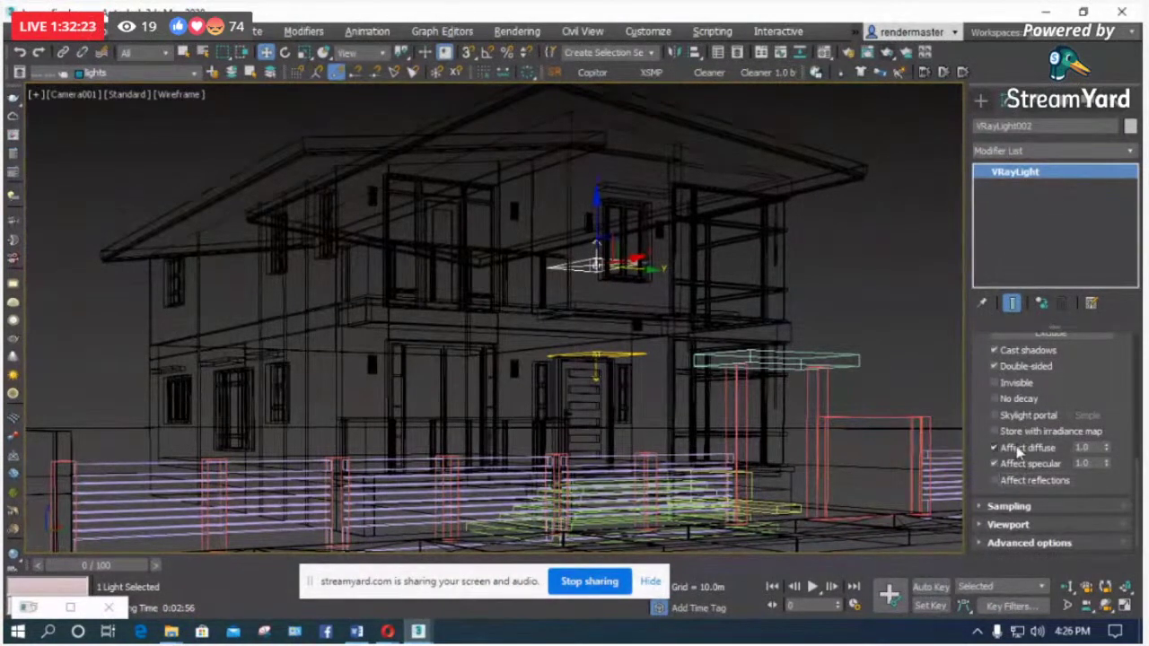
pyautogui.click(883, 294)
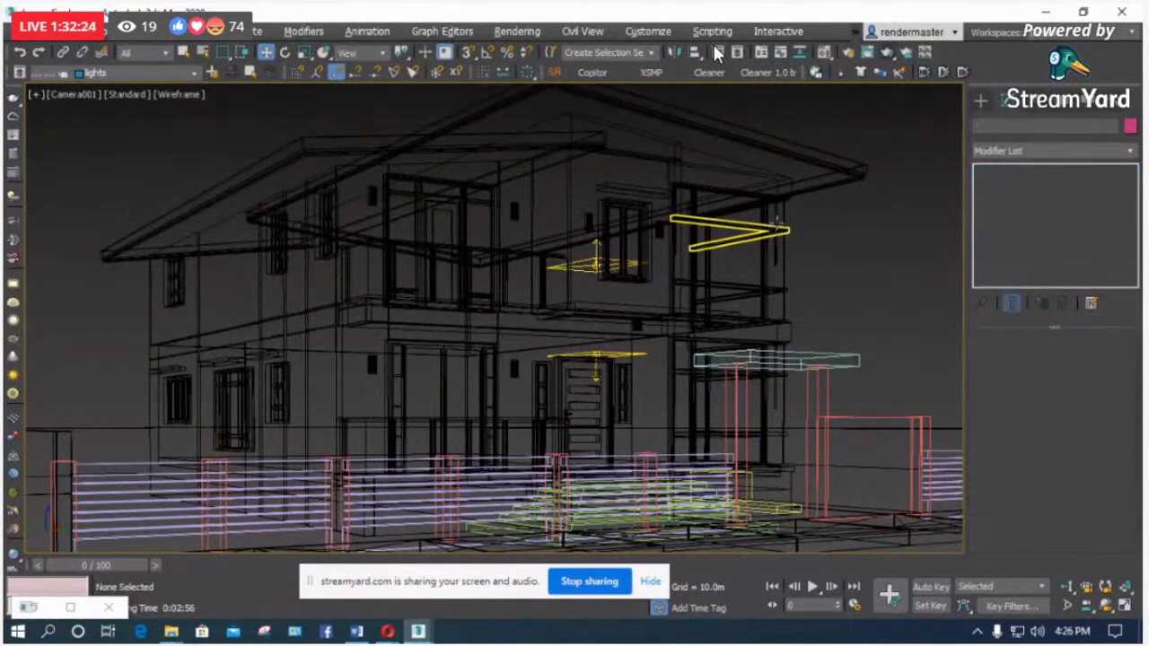
# Step: Render Camera001 in V-Ray and zoom into the upper-floor window in the frame buffer
pyautogui.click(891, 55)
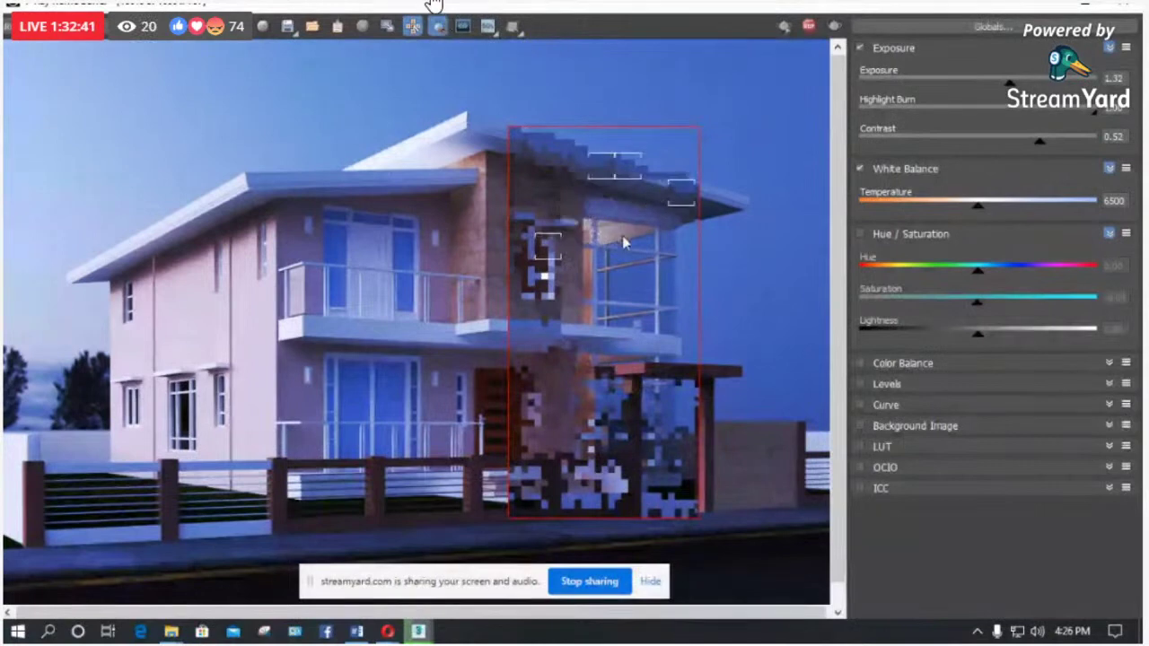
pyautogui.scroll(2, 626, 216)
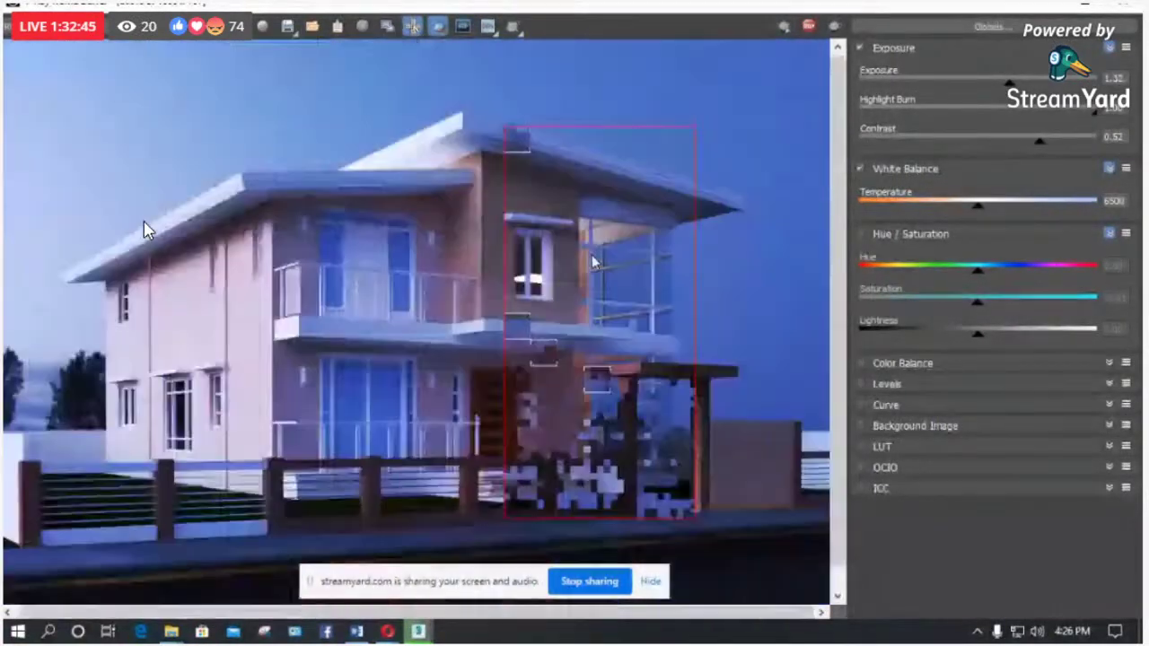
pyautogui.scroll(-2, 145, 225)
pyautogui.scroll(2, 529, 285)
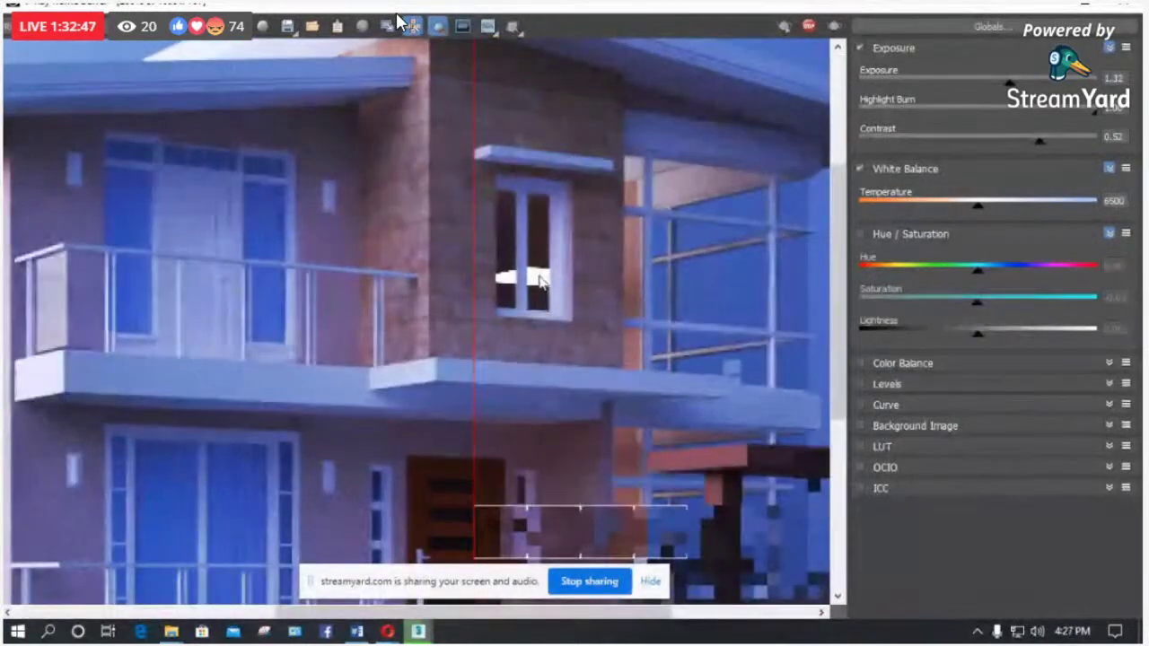
pyautogui.scroll(-2, 359, 300)
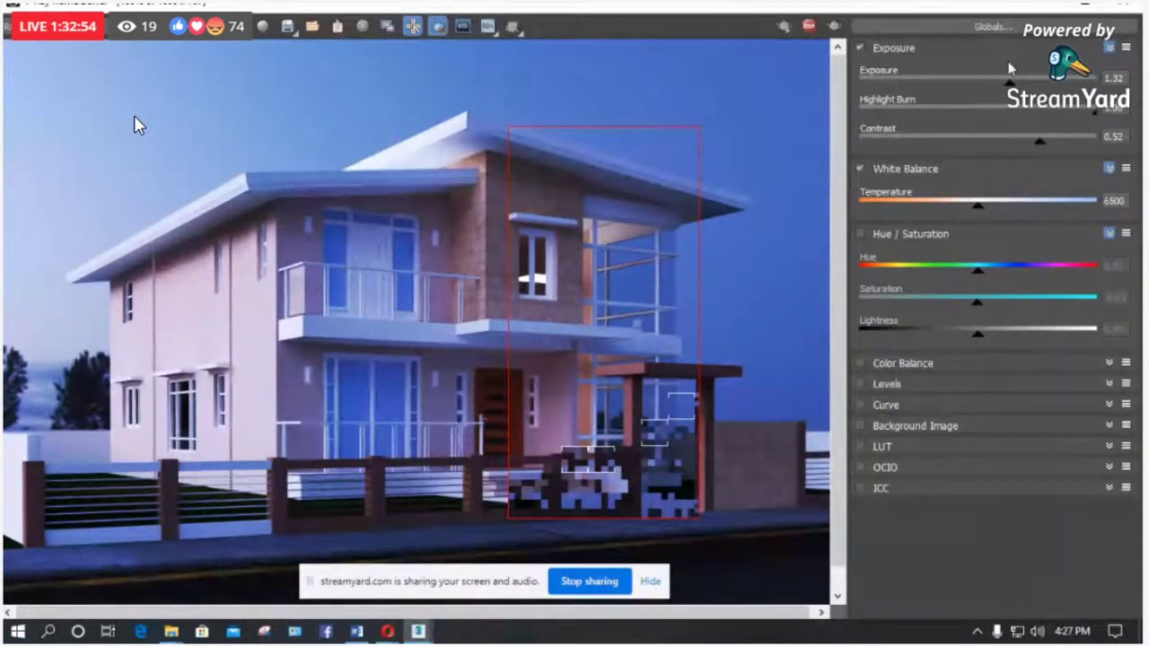
pyautogui.hotkey('alt', 'Tab')
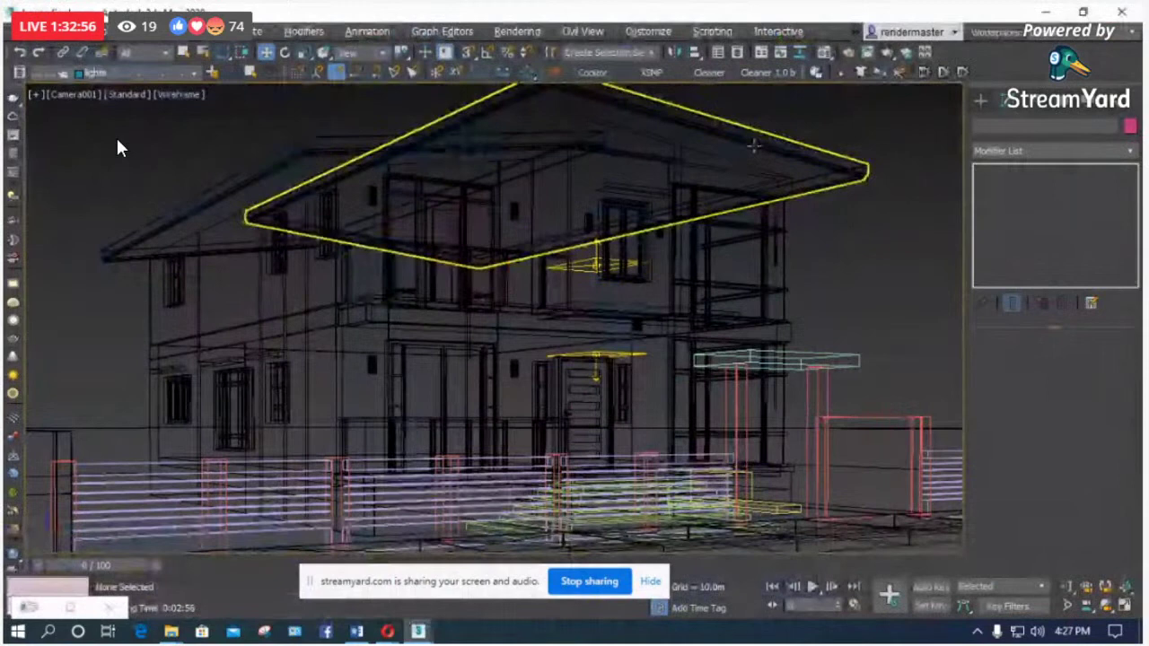
pyautogui.click(635, 257)
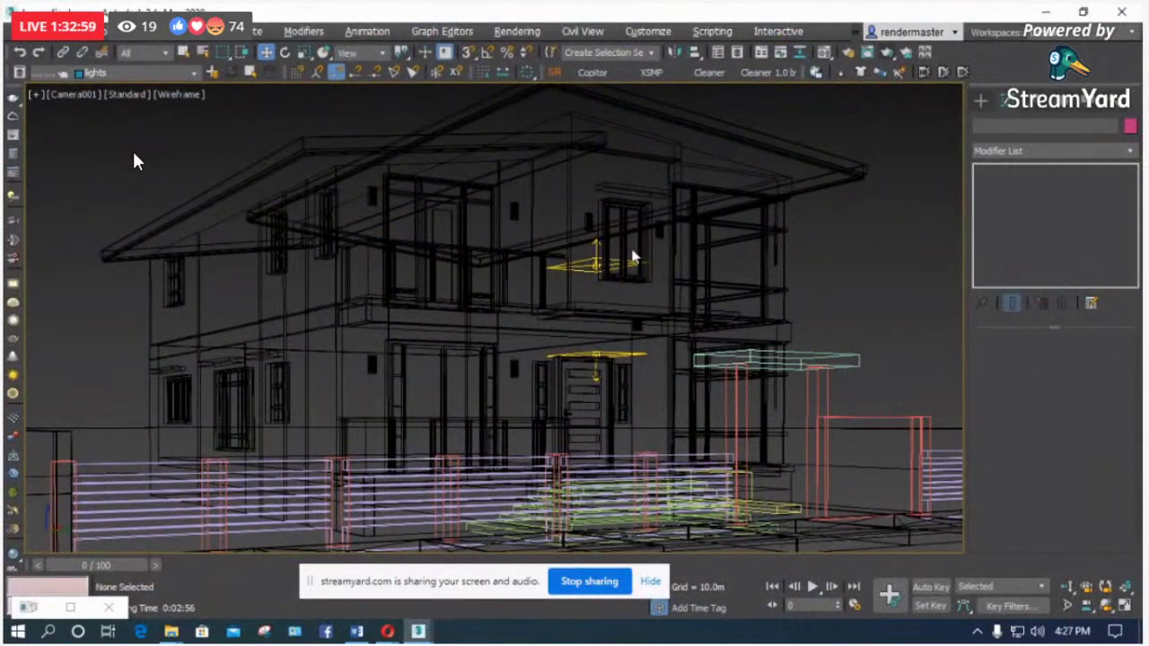
# Step: Select both glass pane elements of the upper-floor window in shaded view
pyautogui.click(636, 254)
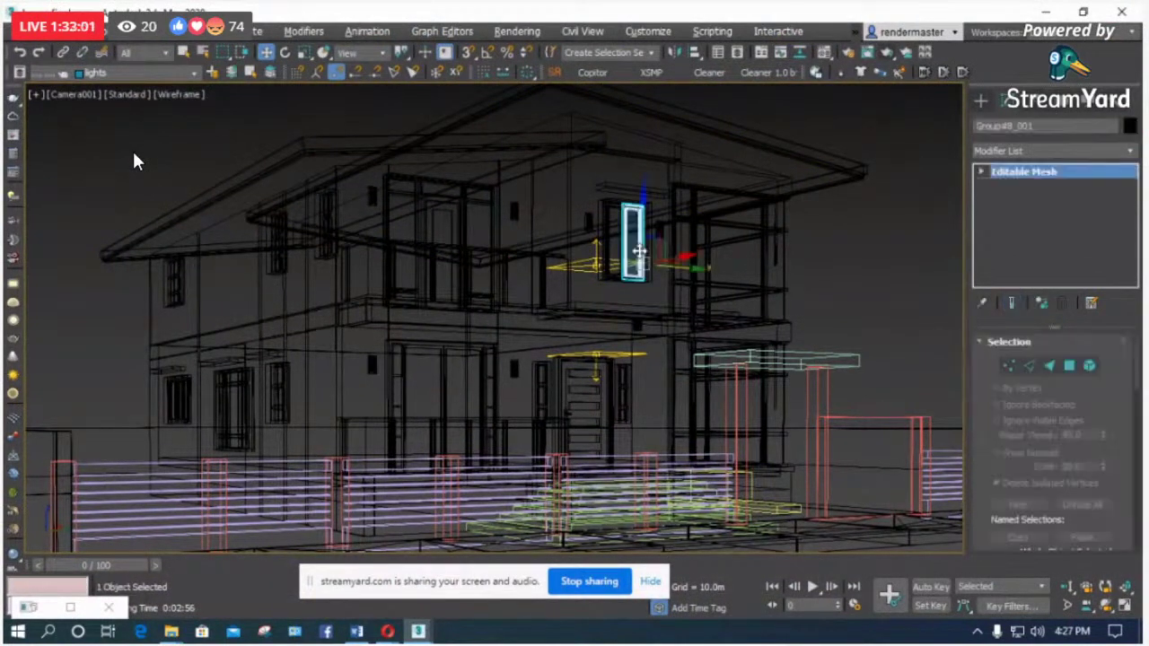
pyautogui.press('F3')
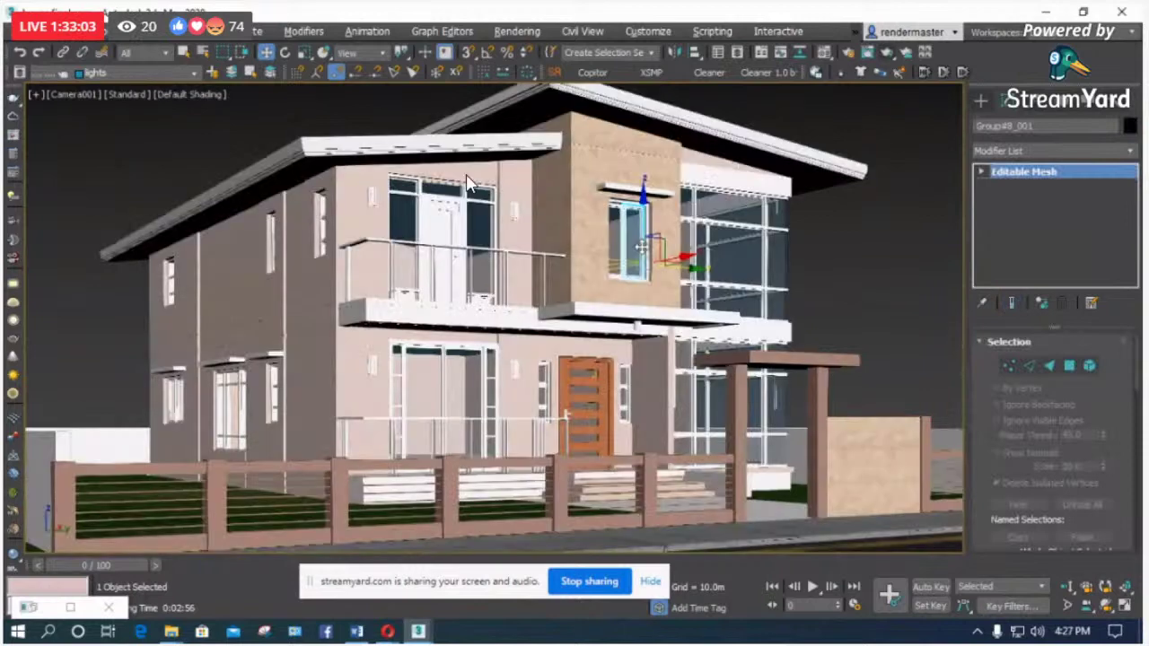
pyautogui.click(1089, 366)
pyautogui.click(629, 241)
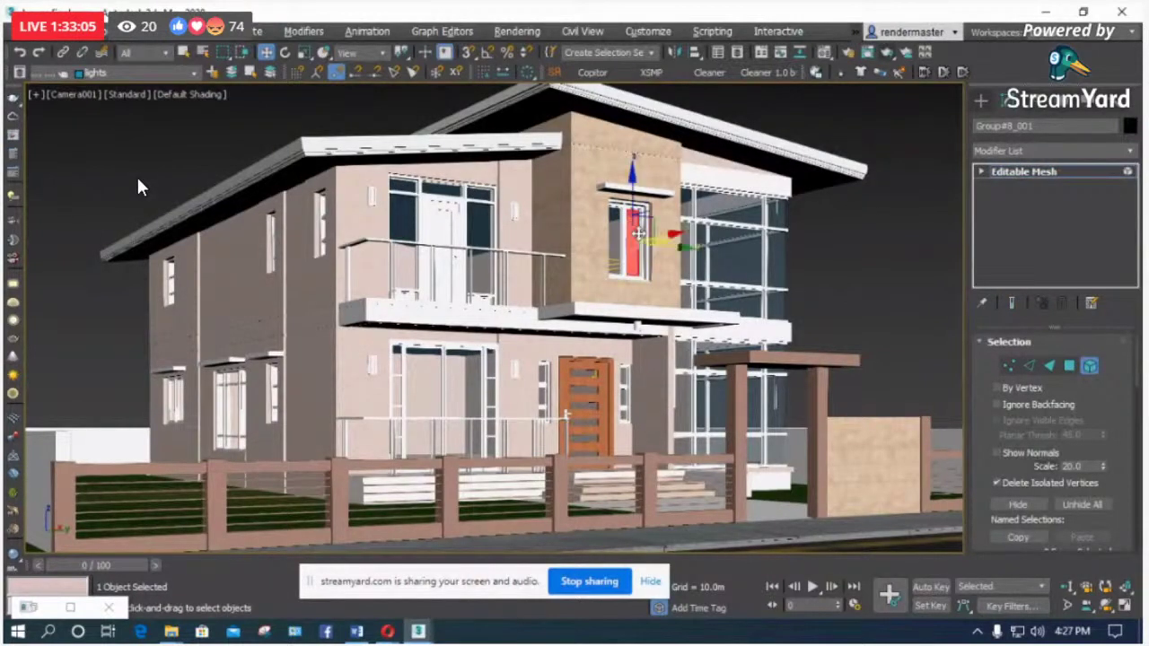
pyautogui.keyDown('ctrl'); pyautogui.click(618, 244); pyautogui.keyUp('ctrl')
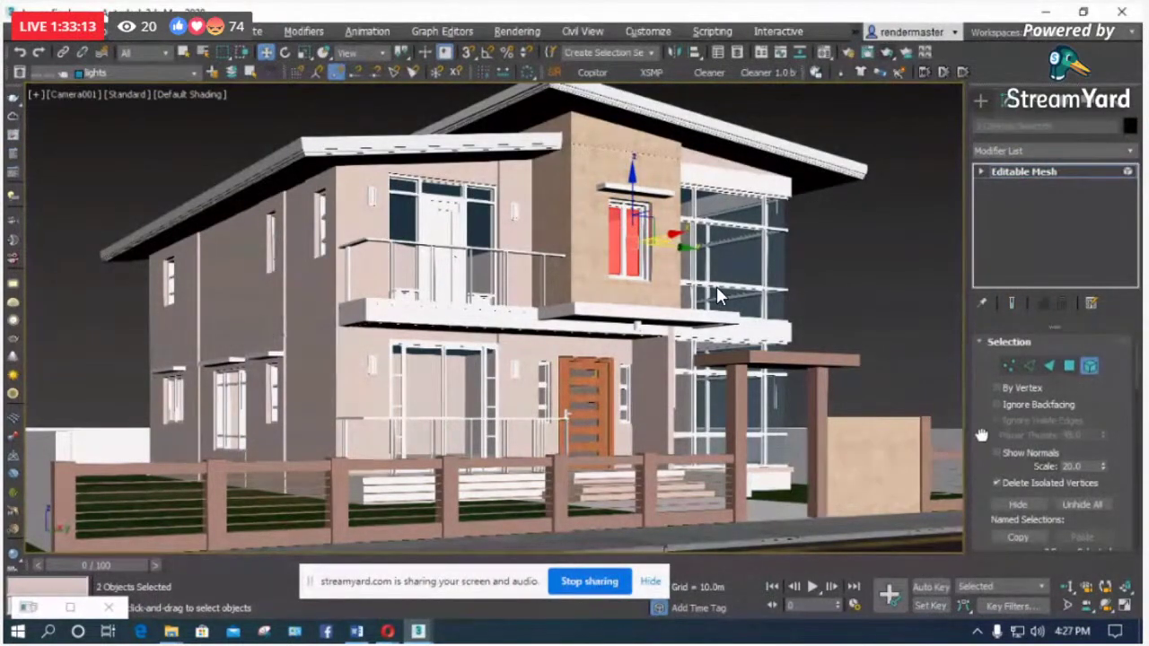
# Step: Detach the two panes as Object002 and clear the selection
pyautogui.moveTo(981, 434); pyautogui.dragTo(1010, 280)
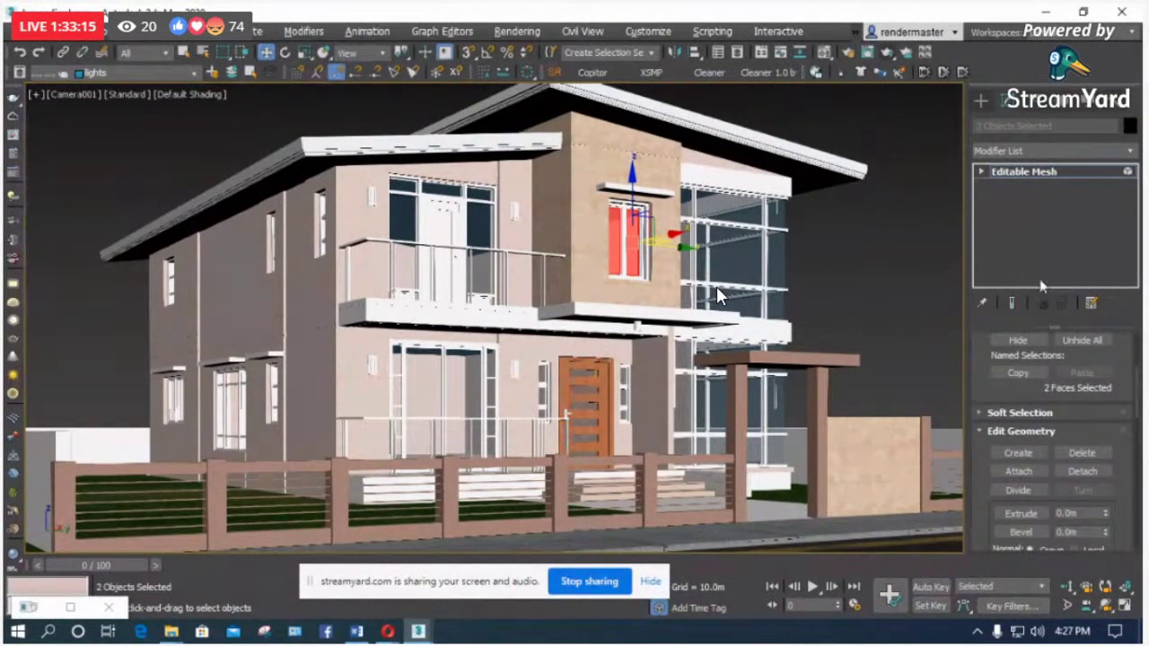
pyautogui.click(1083, 472)
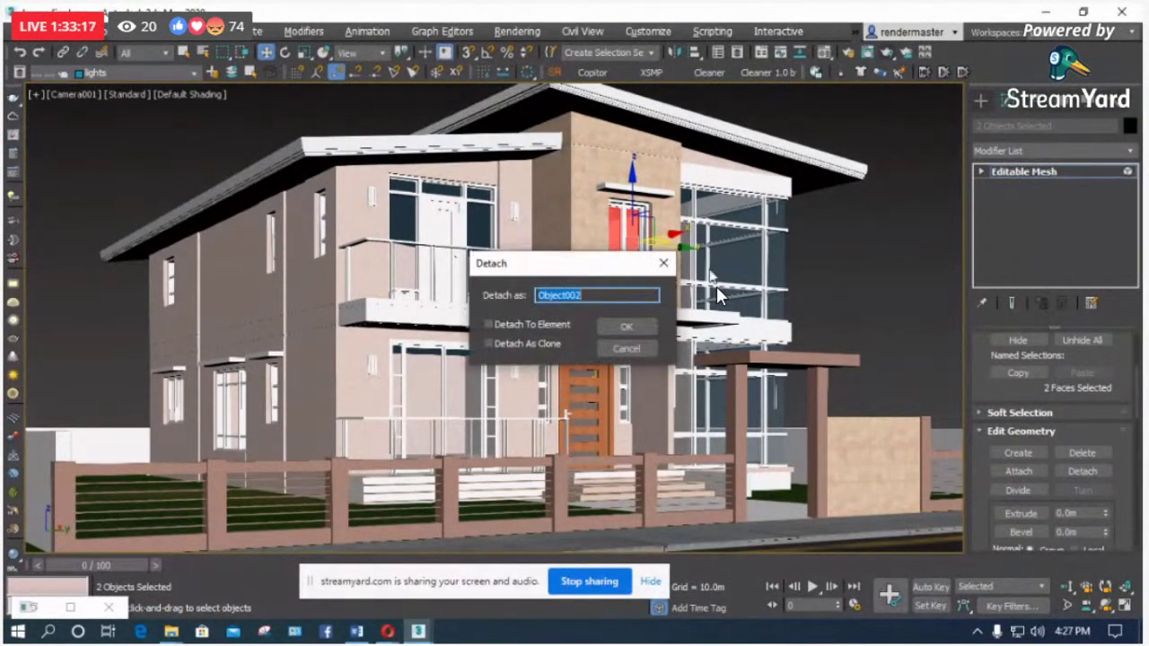
pyautogui.click(629, 327)
pyautogui.click(982, 171)
pyautogui.click(1015, 243)
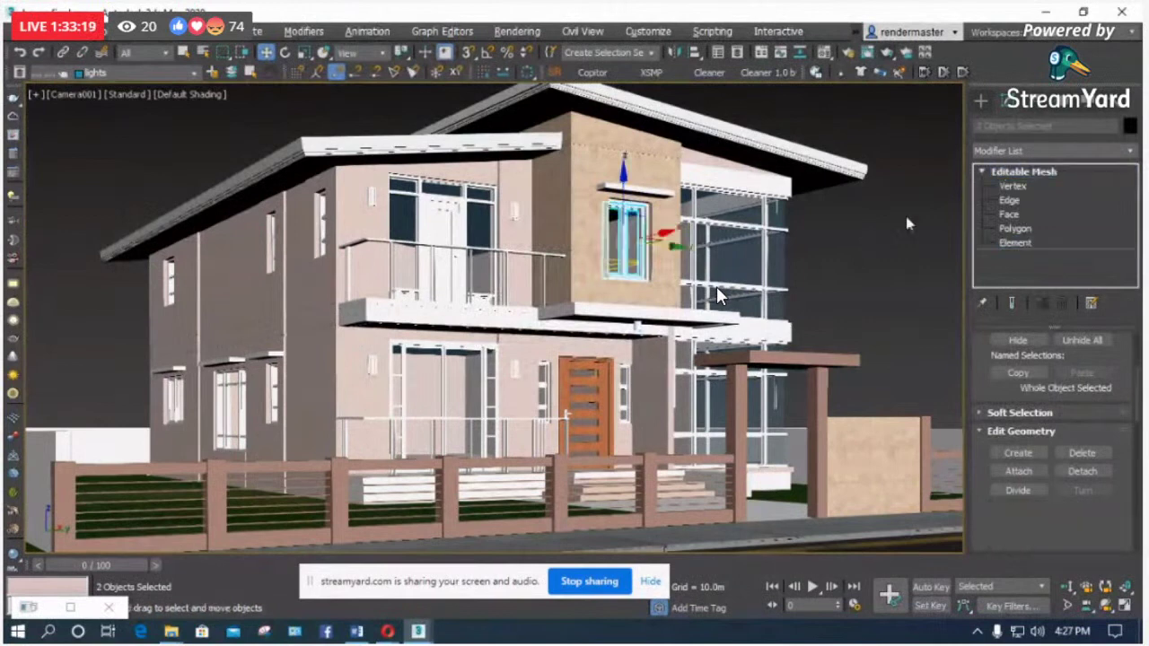
pyautogui.click(907, 225)
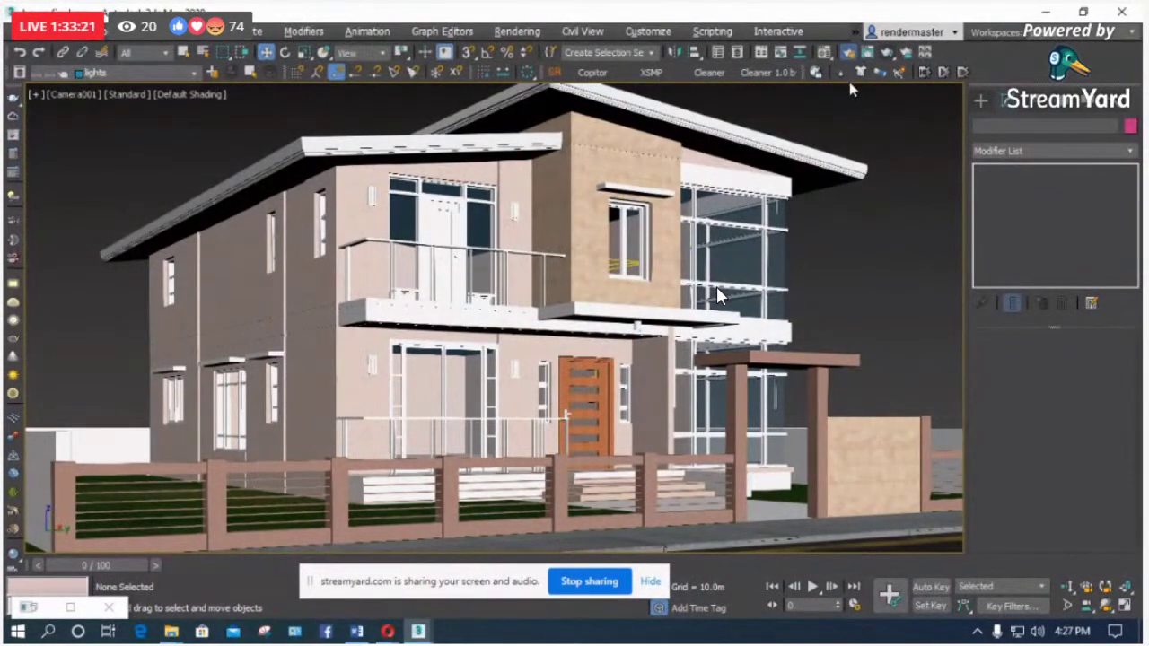
pyautogui.press('F10')
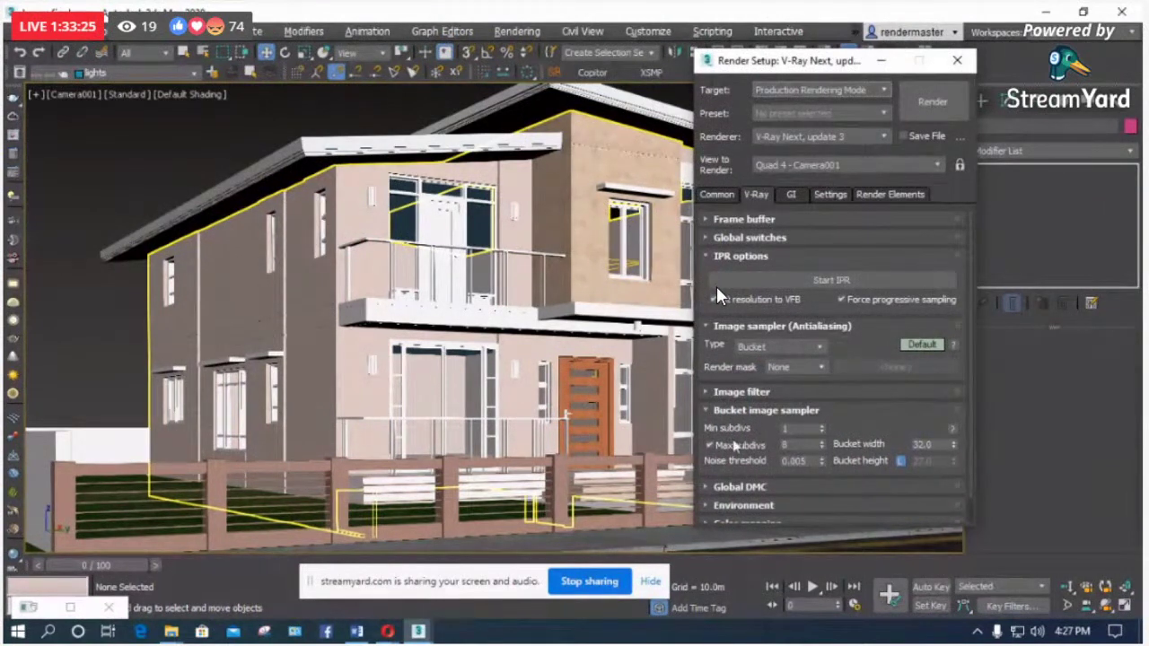
# Step: Confirm V-Ray Next as the renderer in Render Setup
pyautogui.click(884, 137)
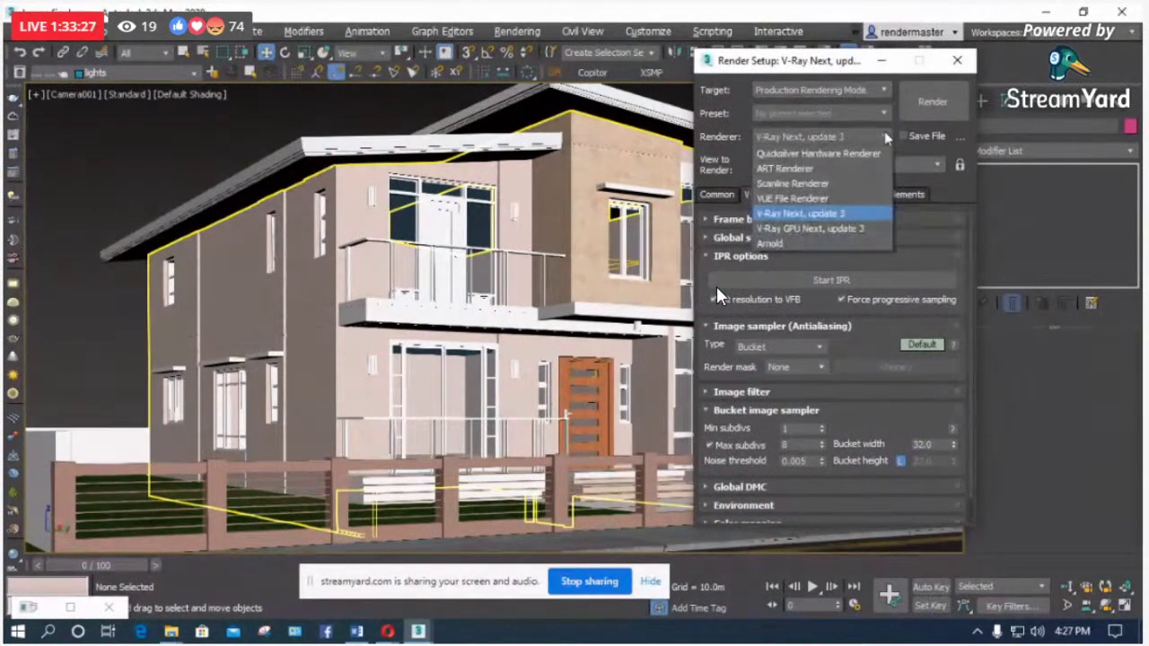
pyautogui.click(885, 136)
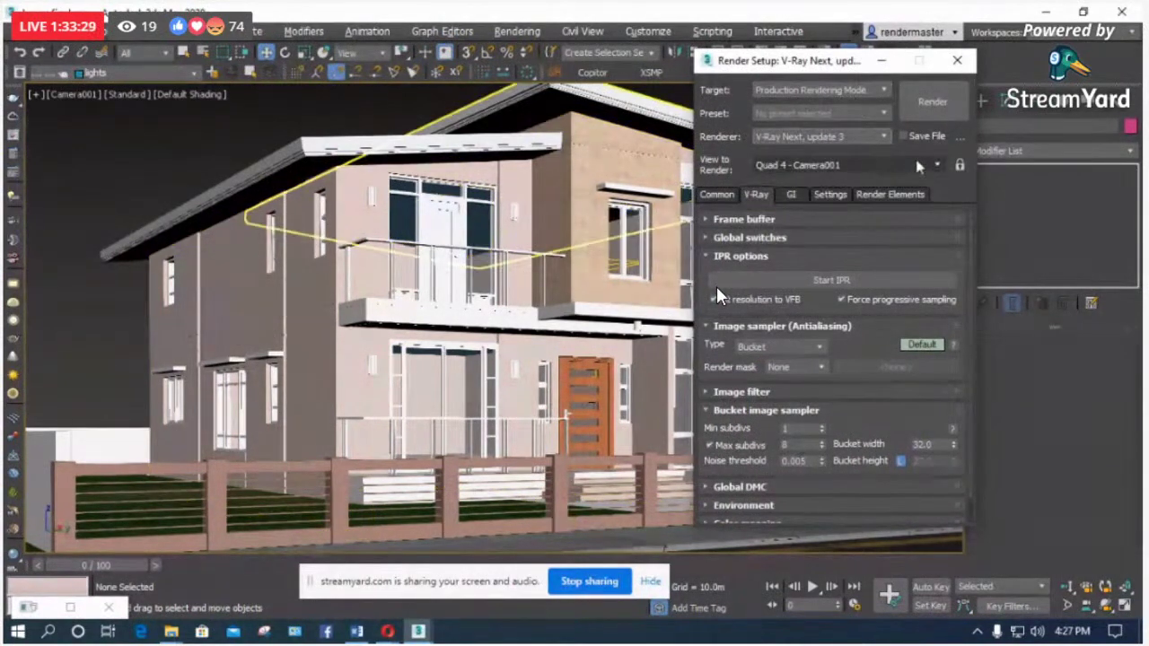
pyautogui.click(957, 60)
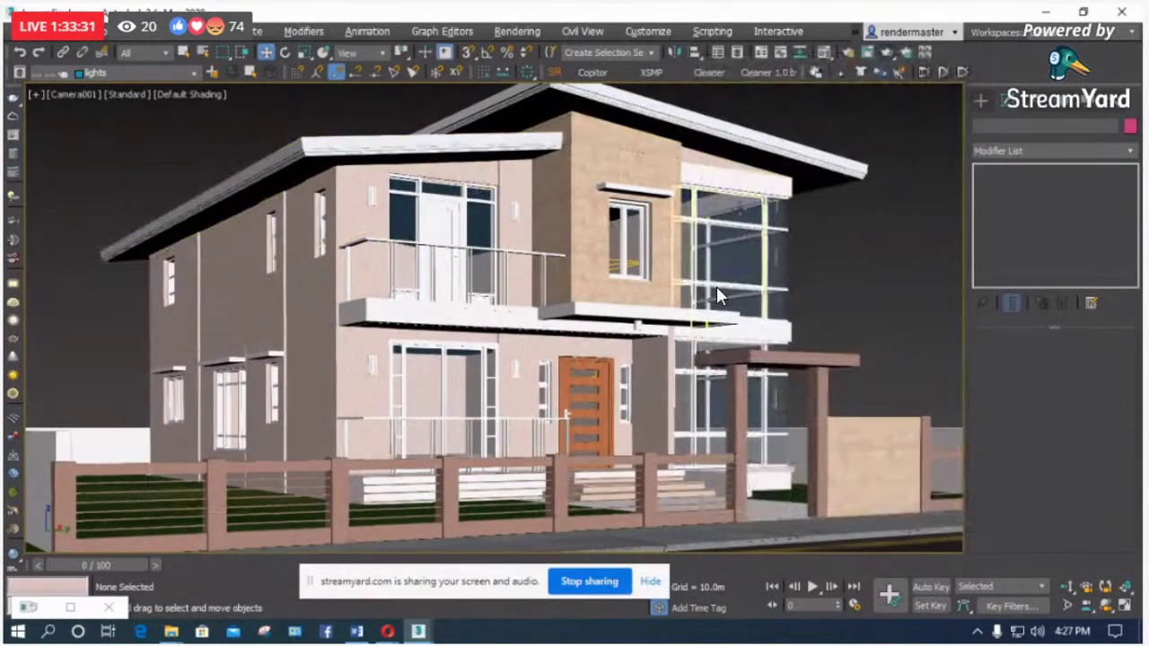
# Step: Select the detached panes and window frame and pick the Translucent_Glass_Blue material sample
pyautogui.press('m')
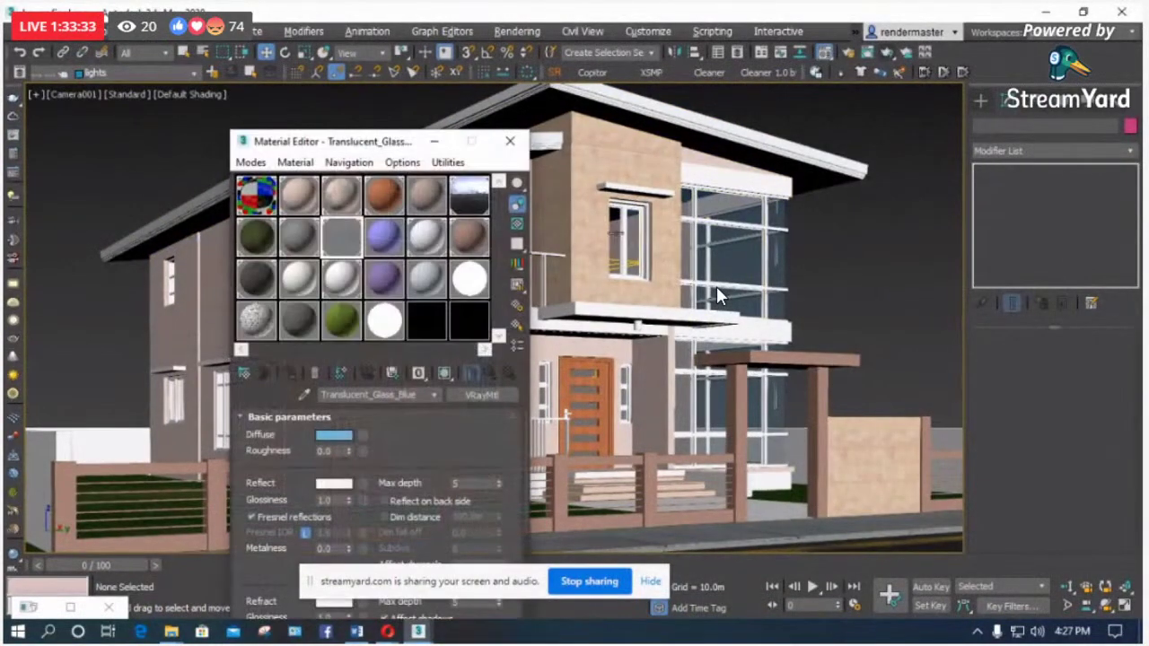
pyautogui.click(626, 235)
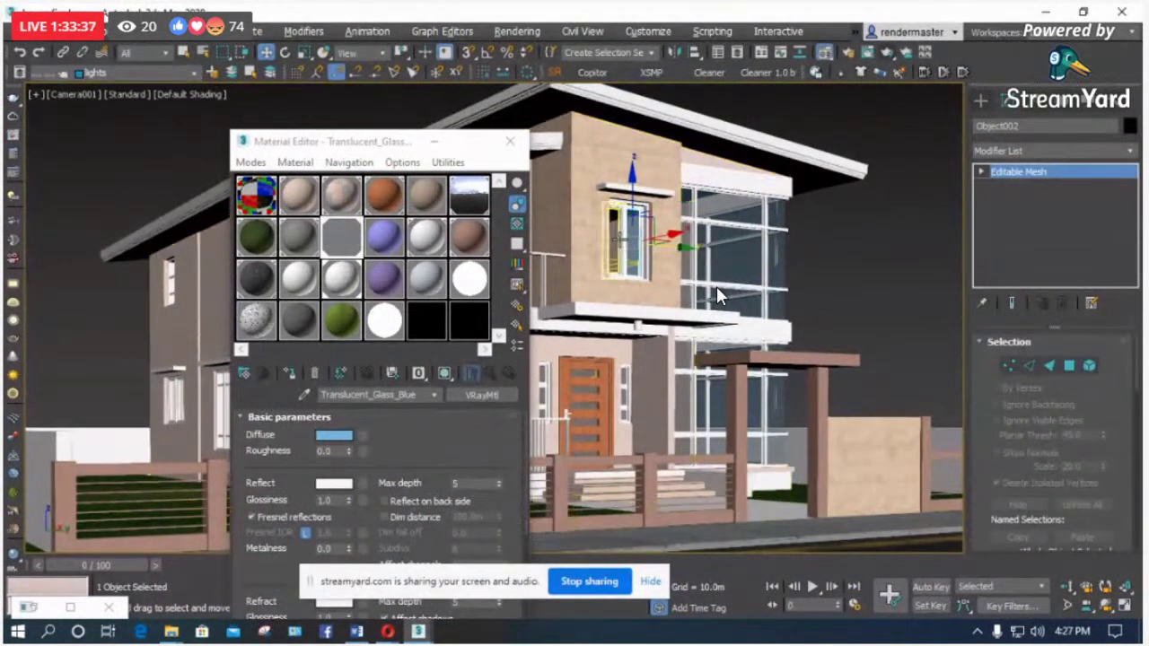
pyautogui.keyDown('ctrl'); pyautogui.click(628, 238); pyautogui.keyUp('ctrl')
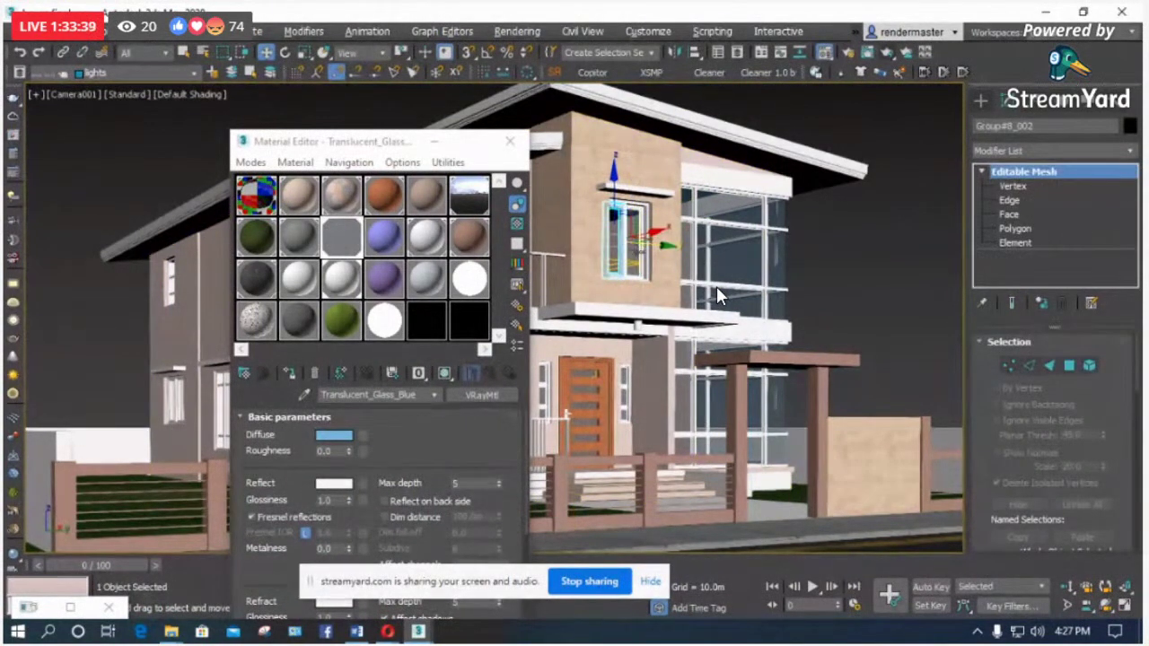
pyautogui.click(357, 247)
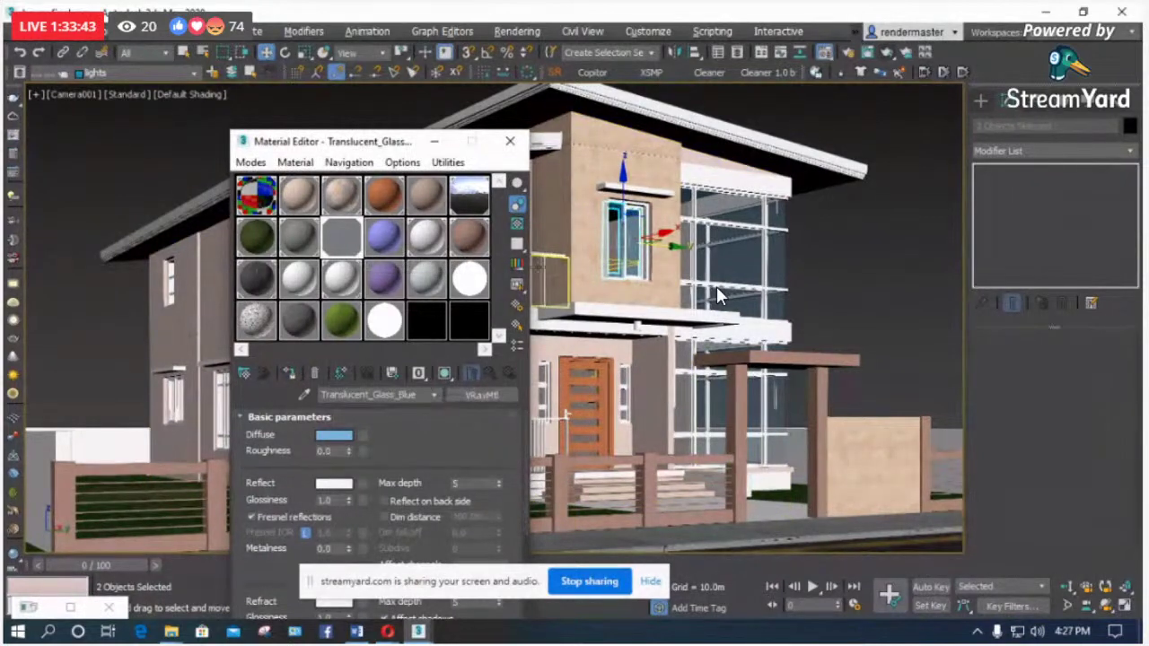
pyautogui.click(853, 266)
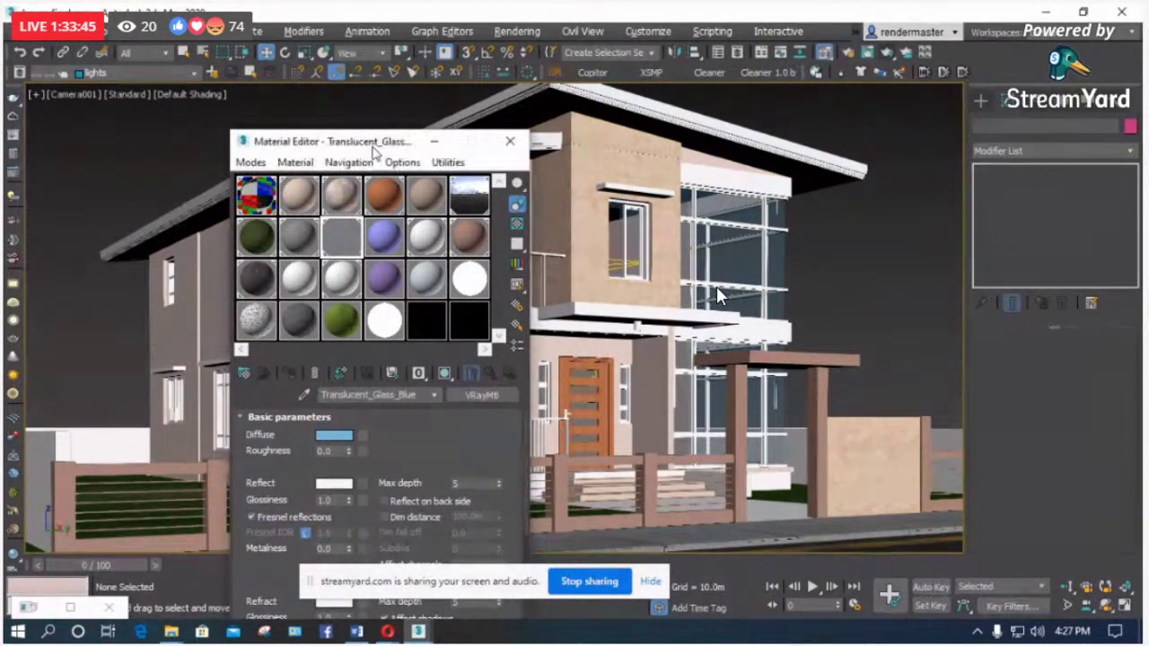
pyautogui.moveTo(341, 141); pyautogui.dragTo(203, 147)
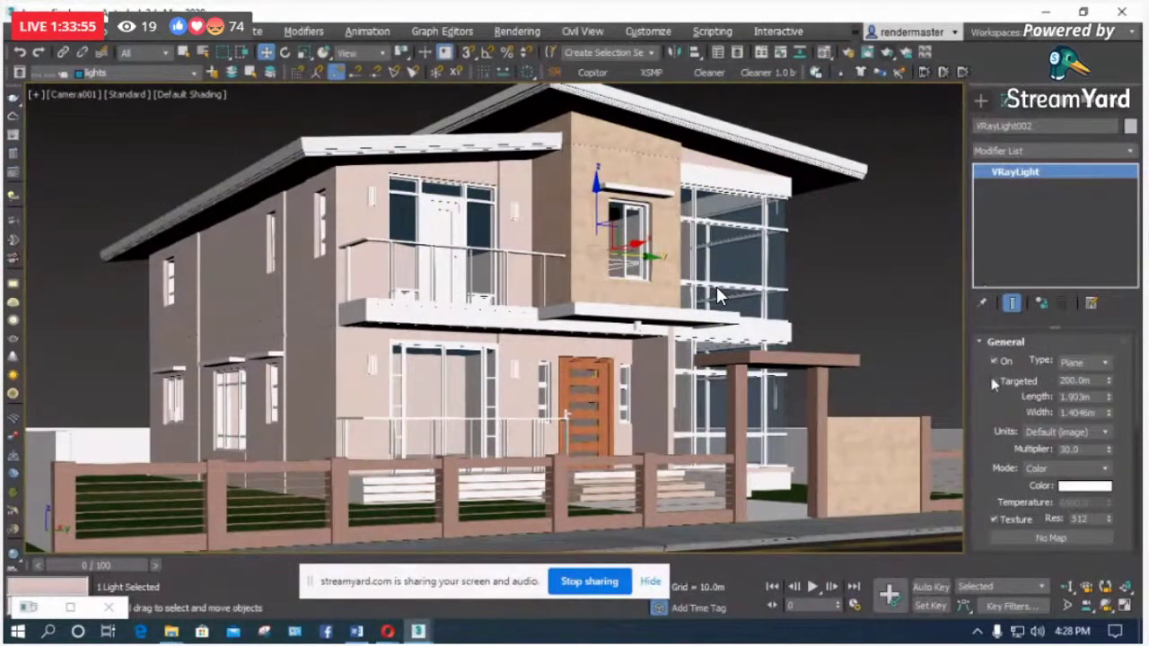
# Step: Render the marked front region of the house with Shift+Q to preview the lights
pyautogui.moveTo(995, 385); pyautogui.dragTo(989, 254)
pyautogui.scroll(-3, 979, 431)
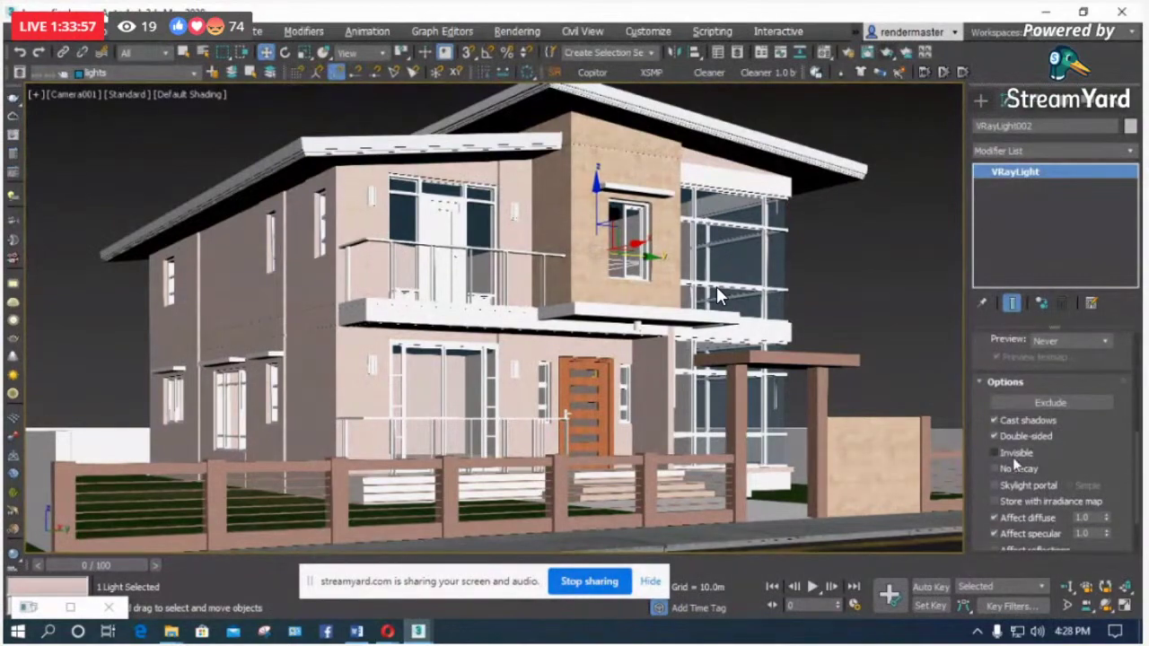
pyautogui.hotkey('shift', 'q')
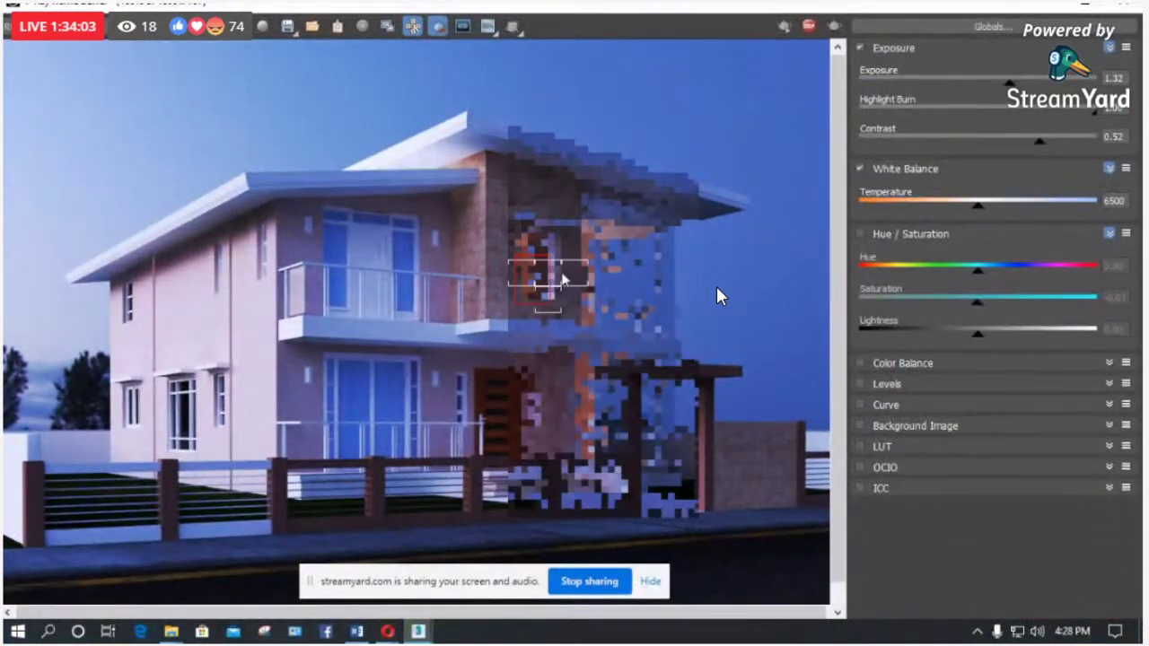
# Step: Show the V-Ray frame buffer to watch the lighting render, then return to the Camera001 view
pyautogui.click(438, 26)
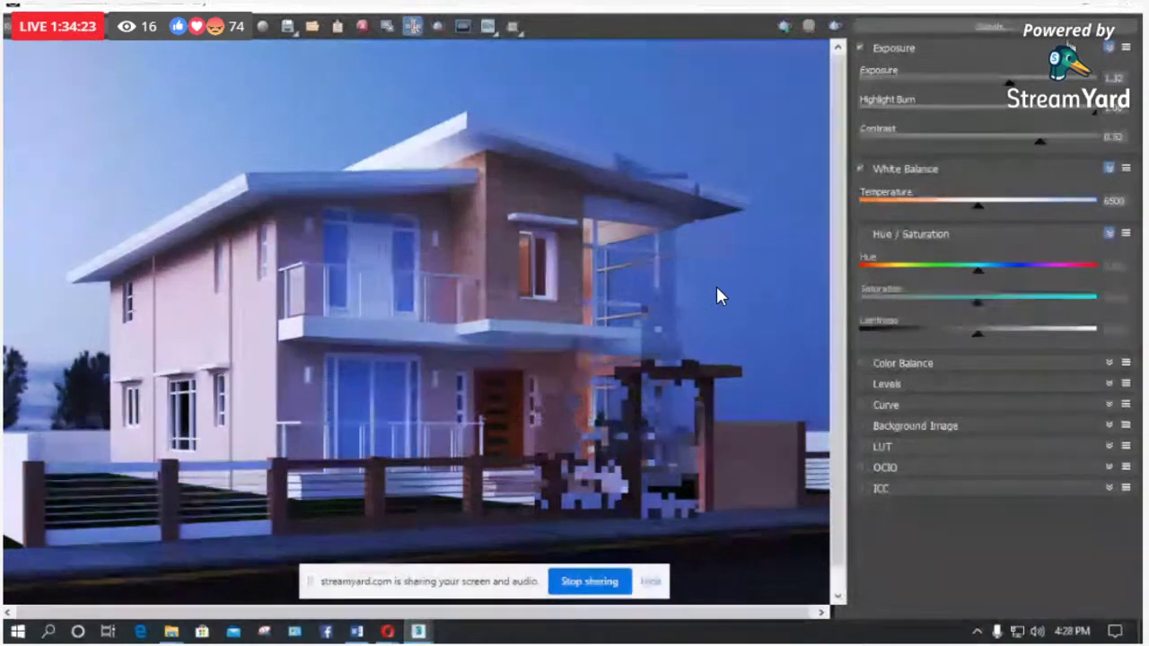
pyautogui.hotkey('alt', 'Tab')
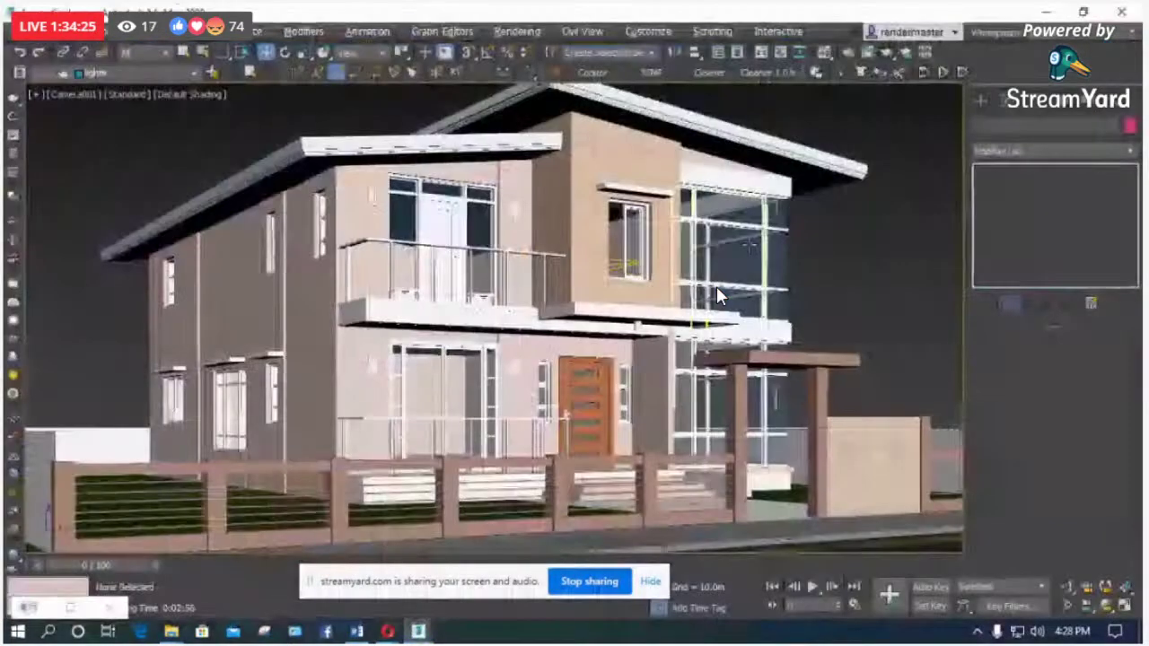
# Step: In Top wireframe view, Shift-copy the plane lights downward as instances
pyautogui.press('t')
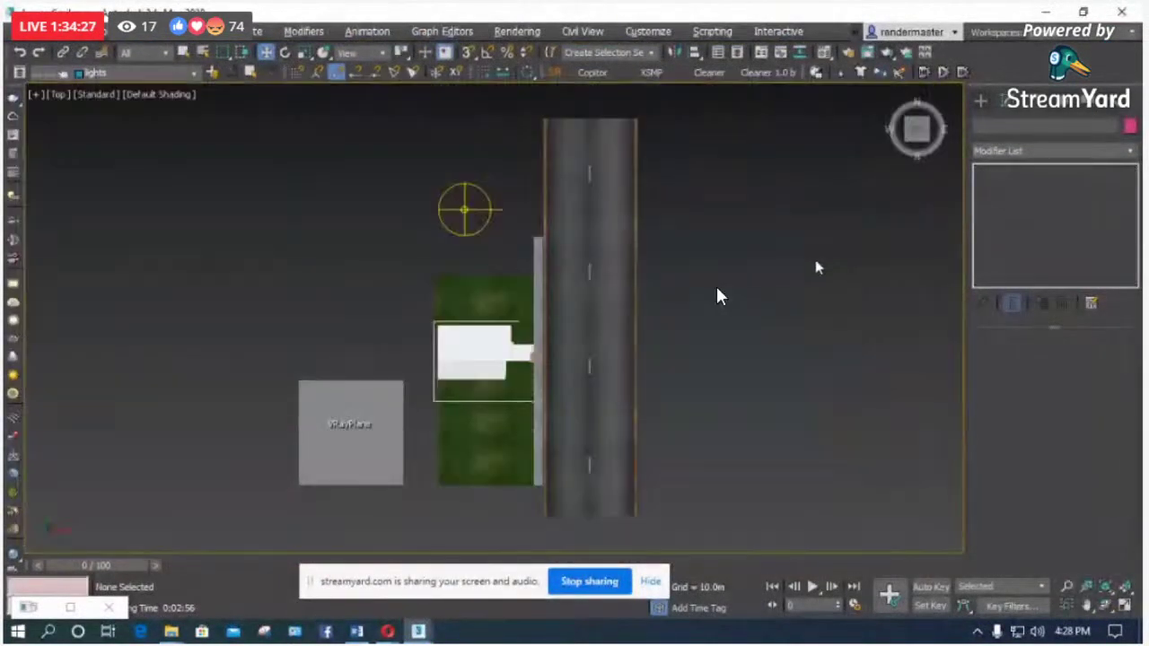
pyautogui.press('F3')
pyautogui.scroll(5, 491, 313)
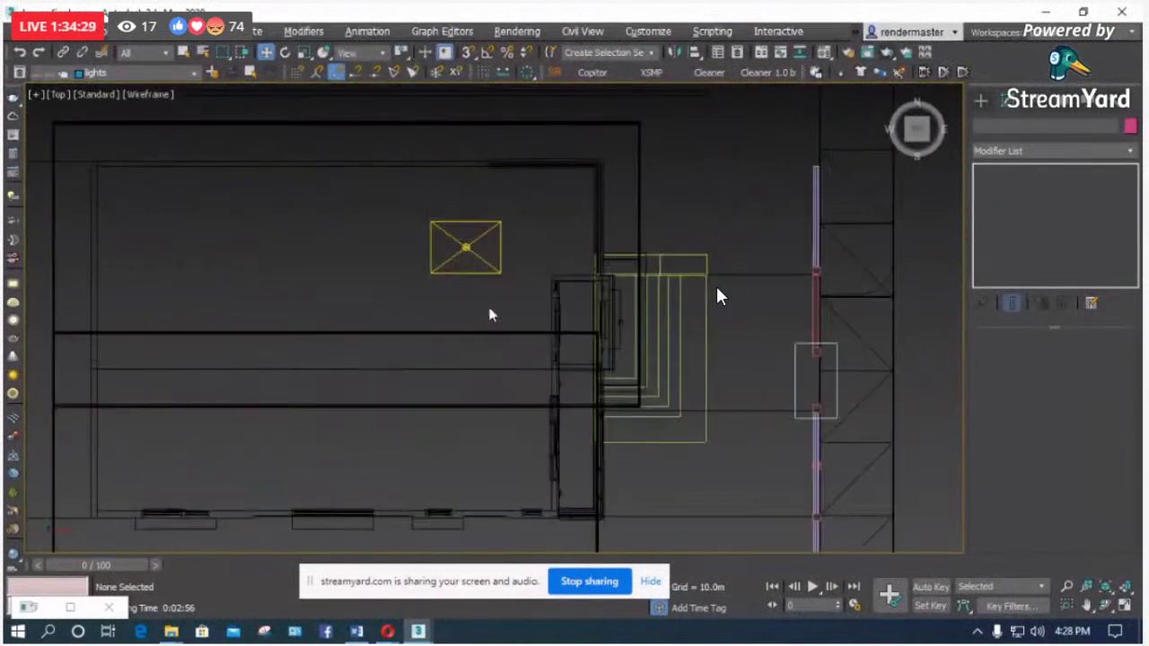
pyautogui.click(423, 234)
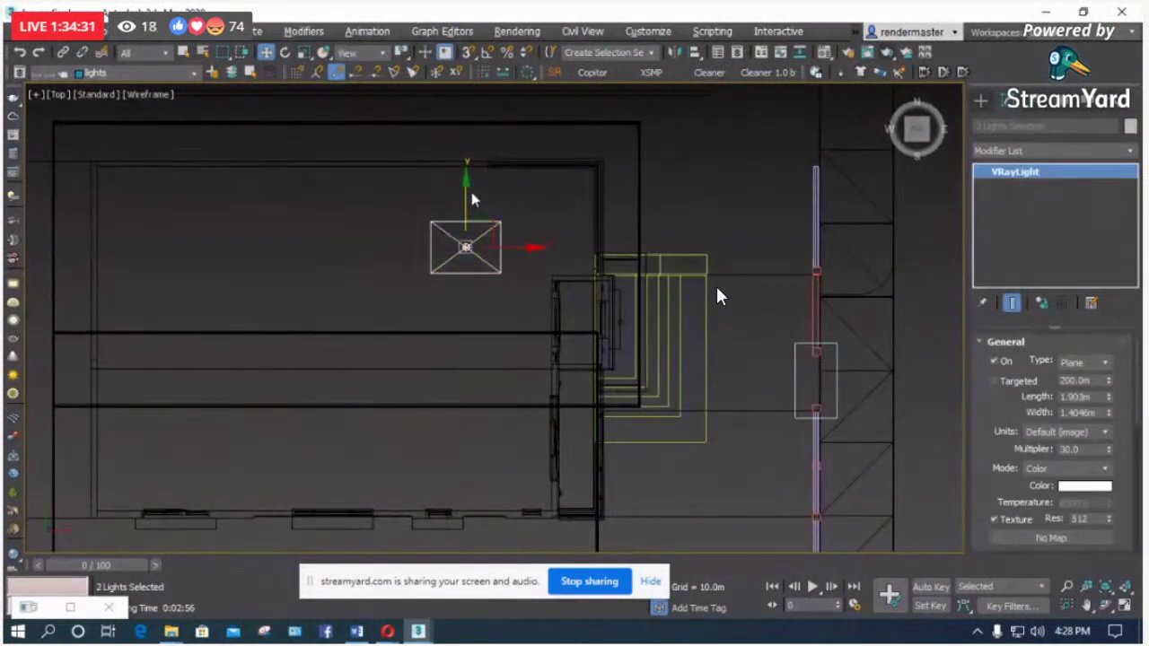
pyautogui.keyDown('shift'); pyautogui.moveTo(464, 185); pyautogui.dragTo(467, 390); pyautogui.keyUp('shift')
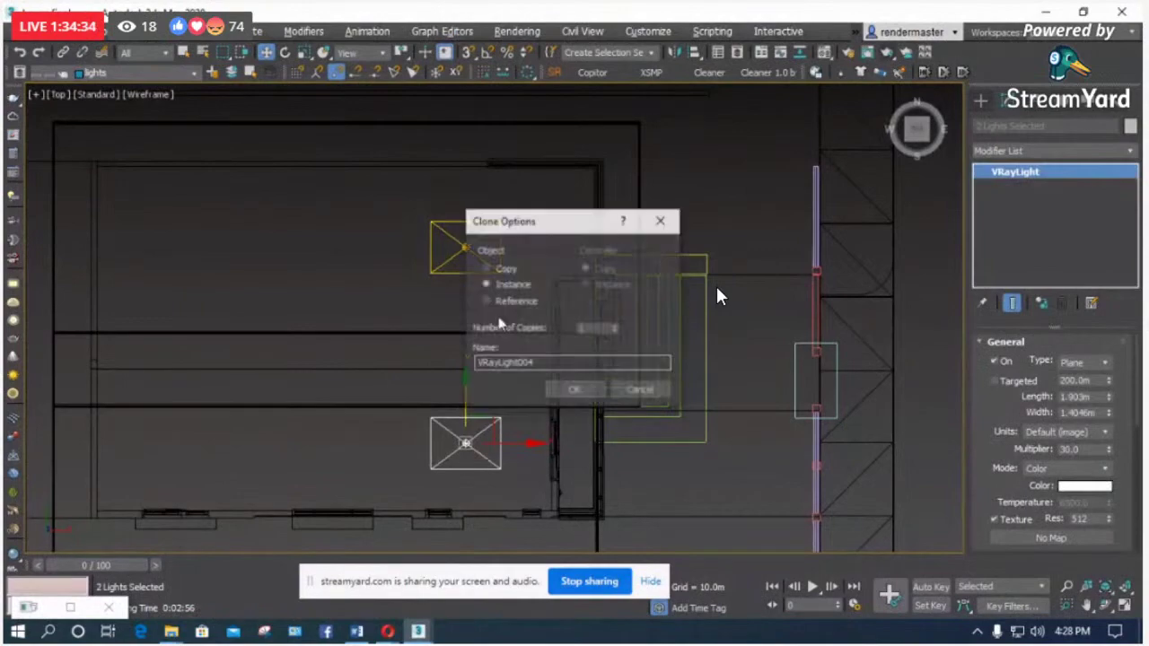
pyautogui.click(576, 391)
# Step: In Left view, mirror the copied lower light on Y and move it down to the ground floor
pyautogui.click(1106, 609)
pyautogui.moveTo(560, 351); pyautogui.dragTo(461, 187)
pyautogui.press('l')
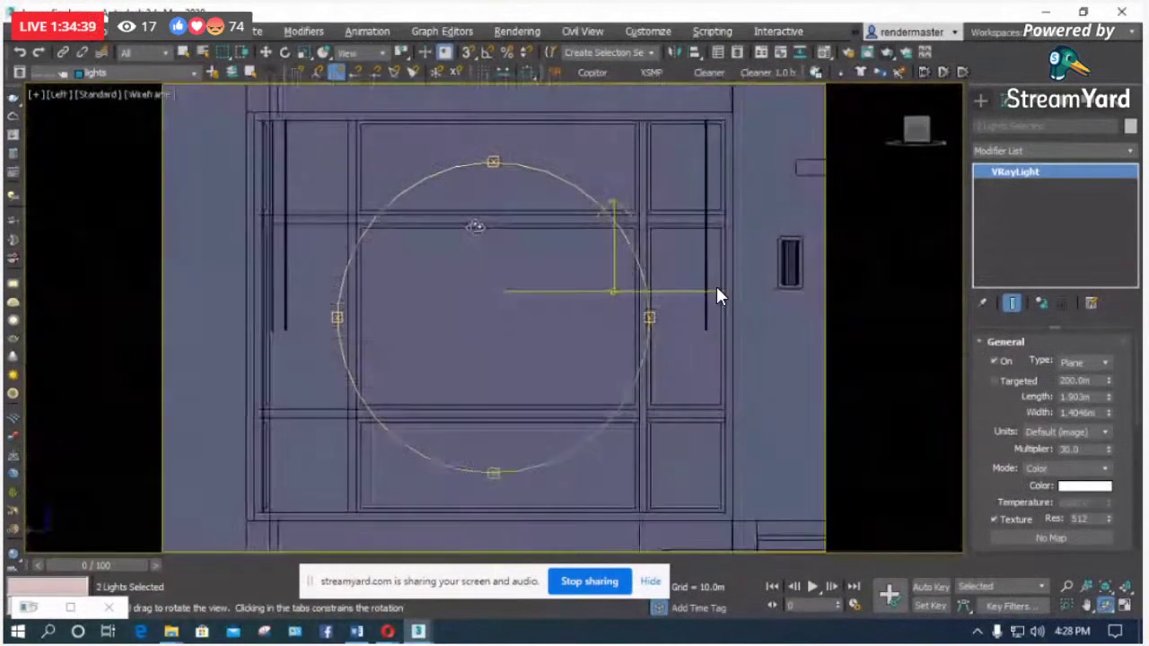
pyautogui.rightClick(532, 489)
pyautogui.scroll(2, 526, 485)
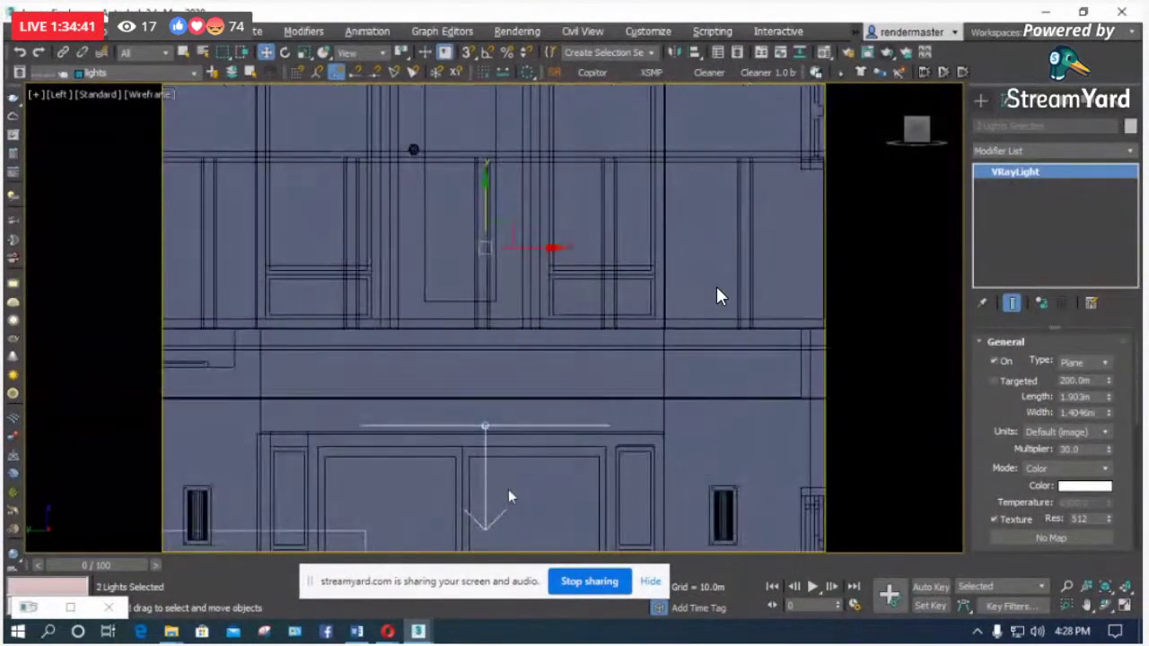
pyautogui.click(508, 487)
pyautogui.click(482, 501)
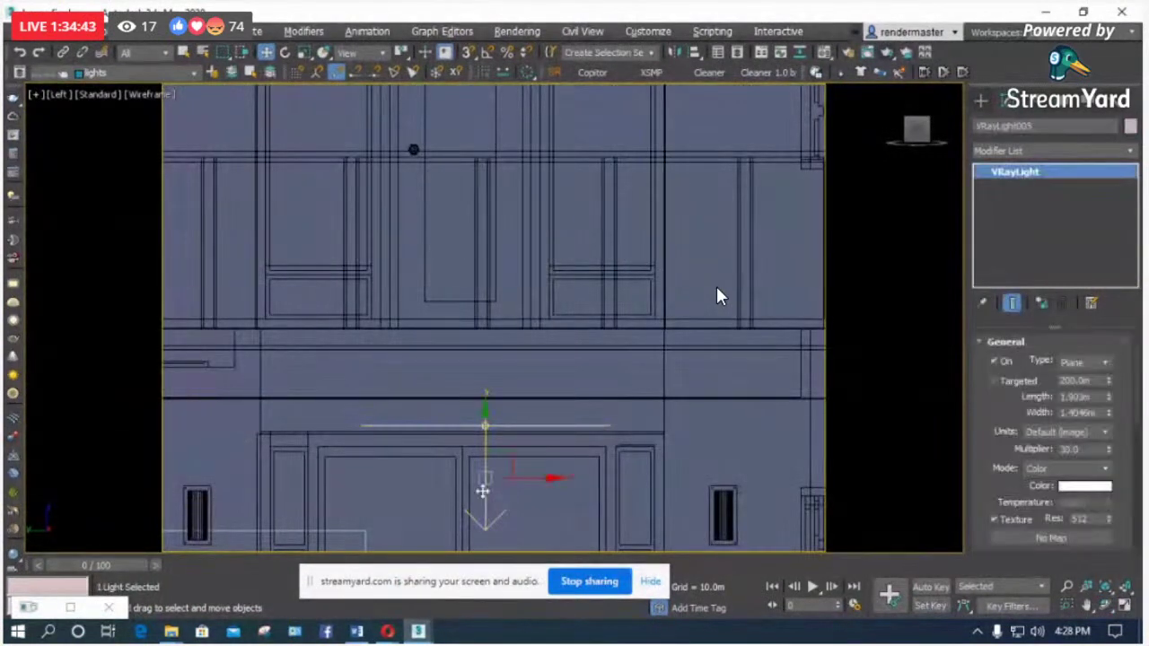
pyautogui.click(674, 52)
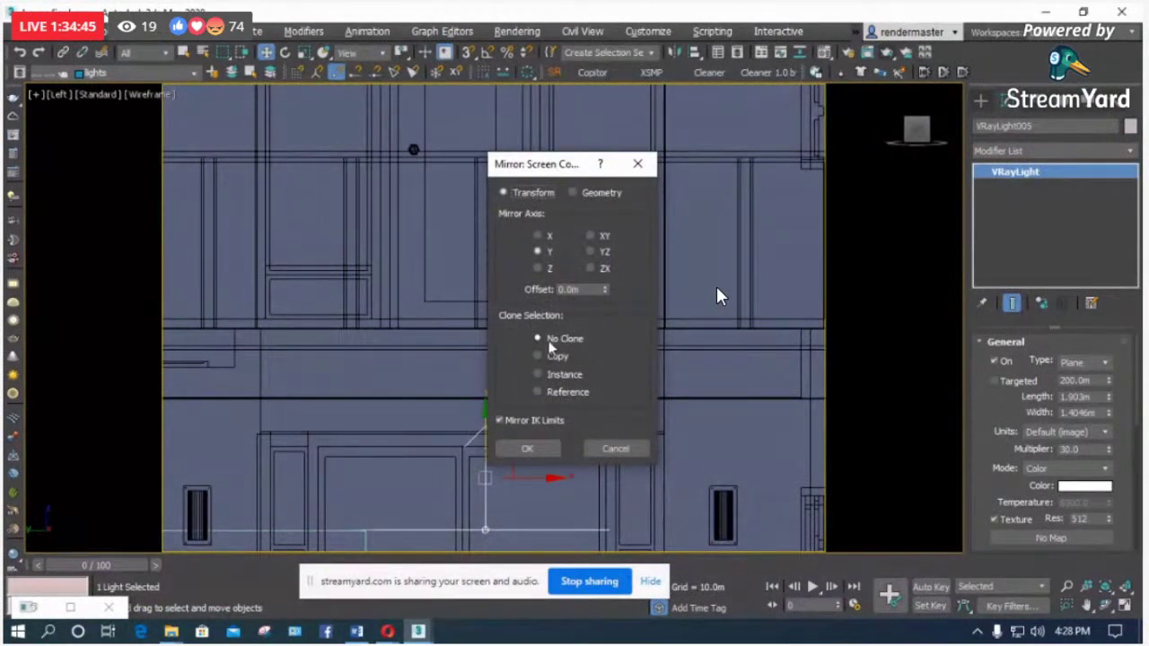
pyautogui.click(529, 449)
pyautogui.scroll(-4, 467, 207)
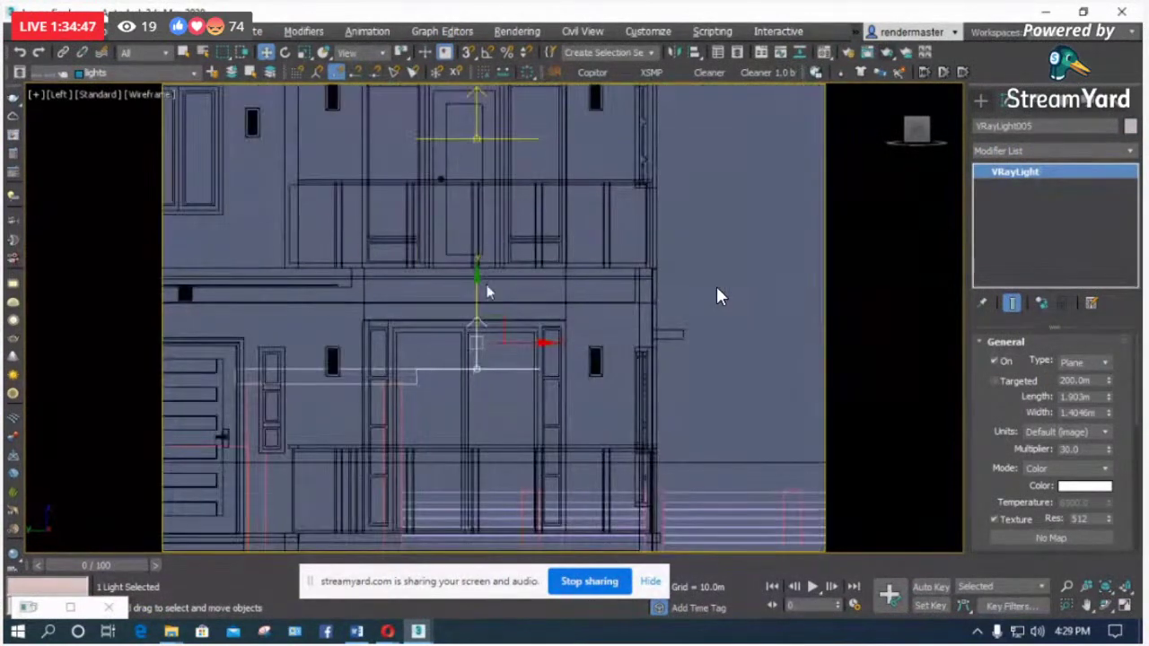
pyautogui.scroll(-5, 991, 407)
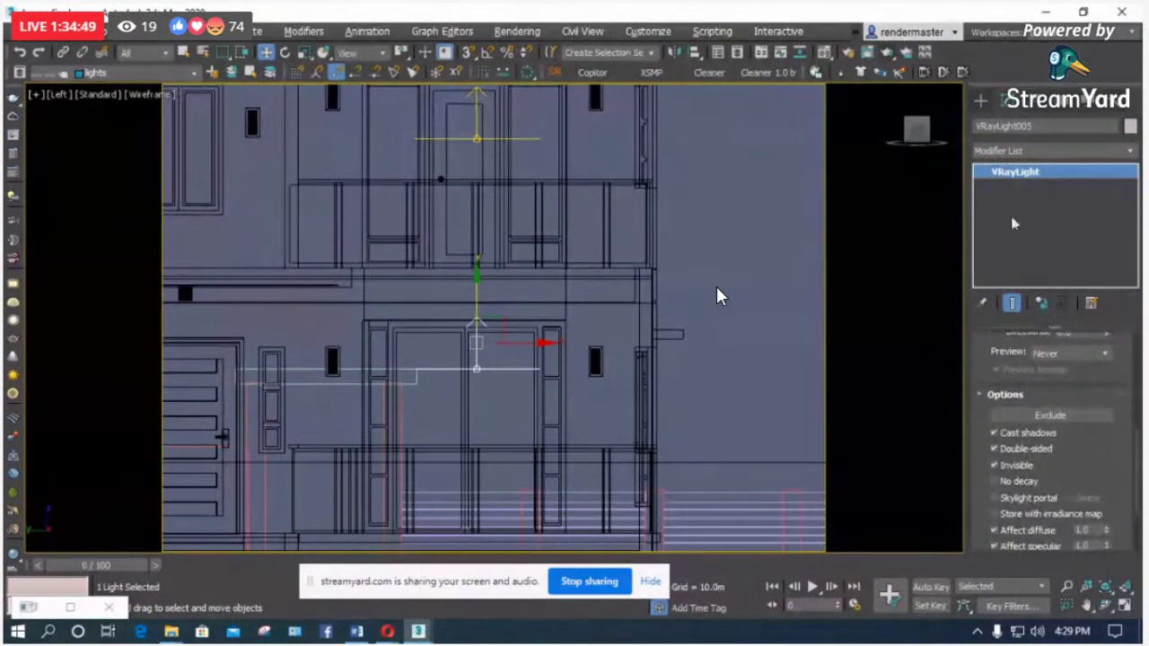
pyautogui.moveTo(489, 277); pyautogui.dragTo(489, 368)
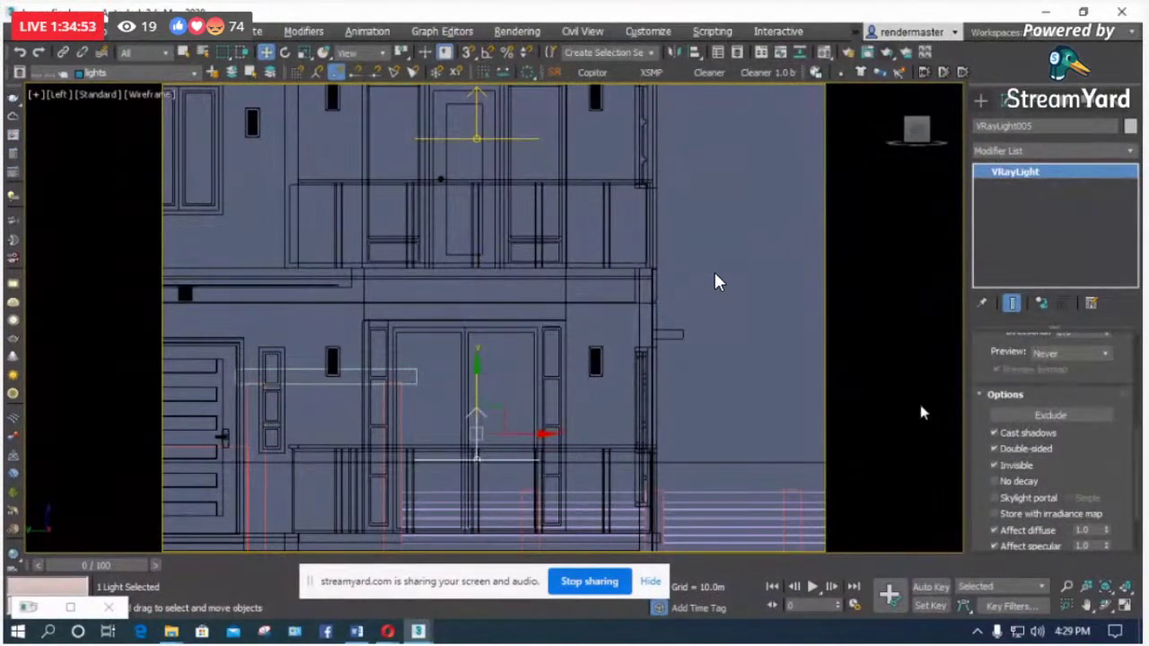
# Step: Move VRayLight003 down, mirror it on Y, and raise it slightly beside the entrance
pyautogui.scroll(-3, 1105, 398)
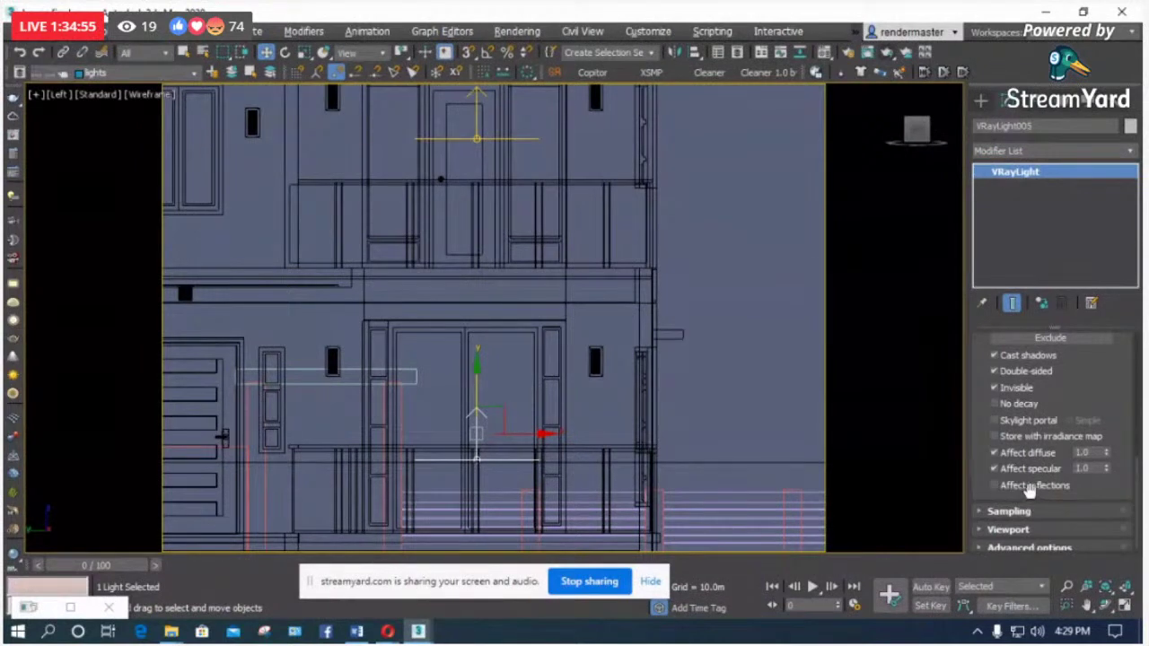
pyautogui.scroll(-5, 862, 404)
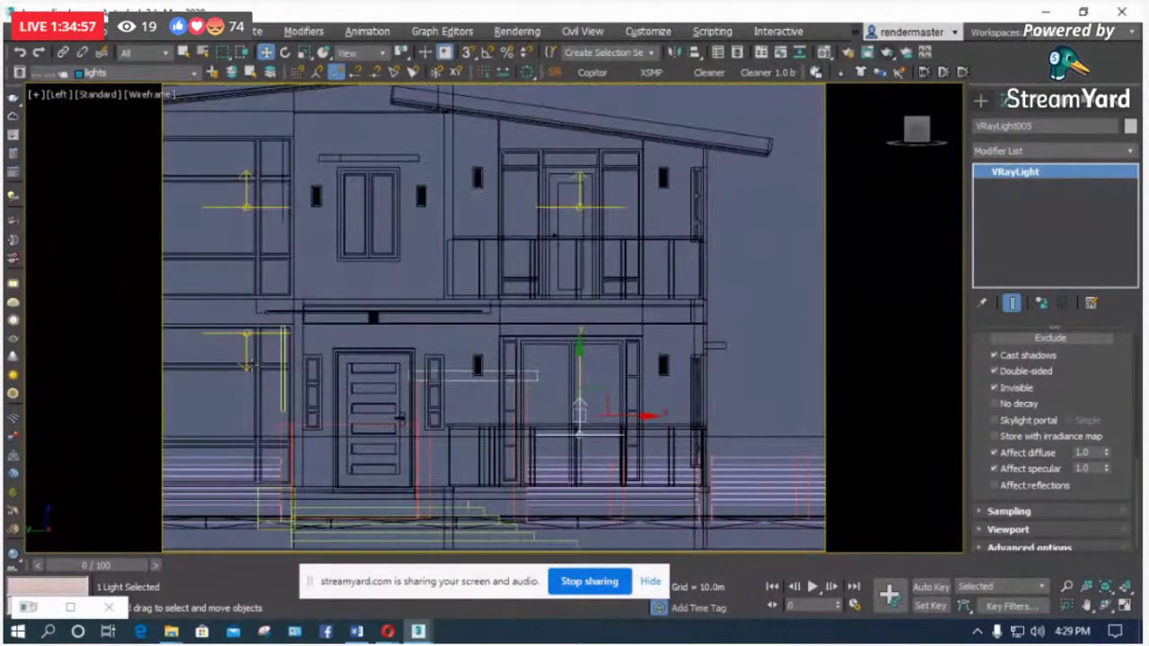
pyautogui.scroll(-1, 610, 400)
pyautogui.scroll(5, 387, 380)
pyautogui.click(371, 359)
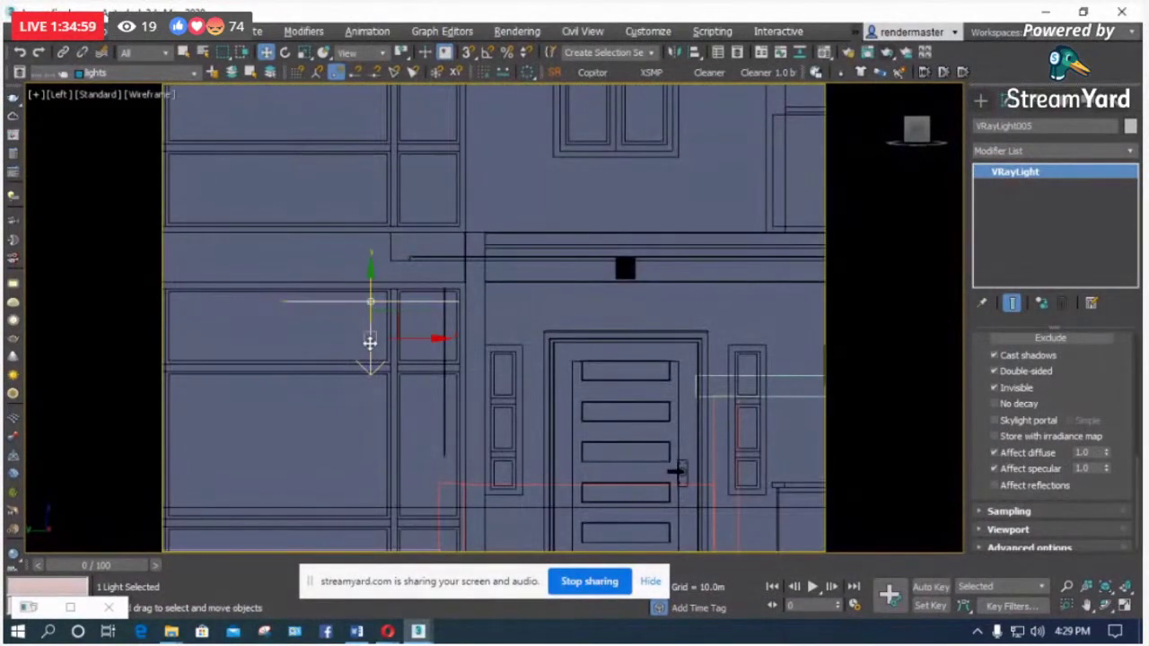
pyautogui.moveTo(364, 391); pyautogui.dragTo(349, 506)
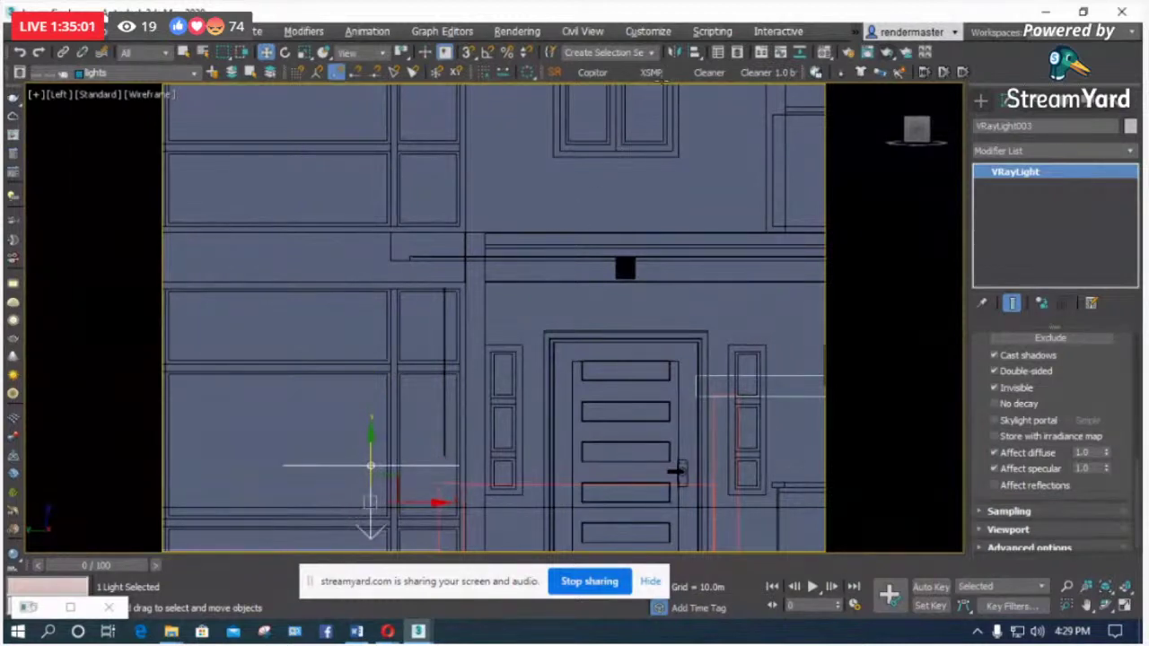
pyautogui.click(673, 51)
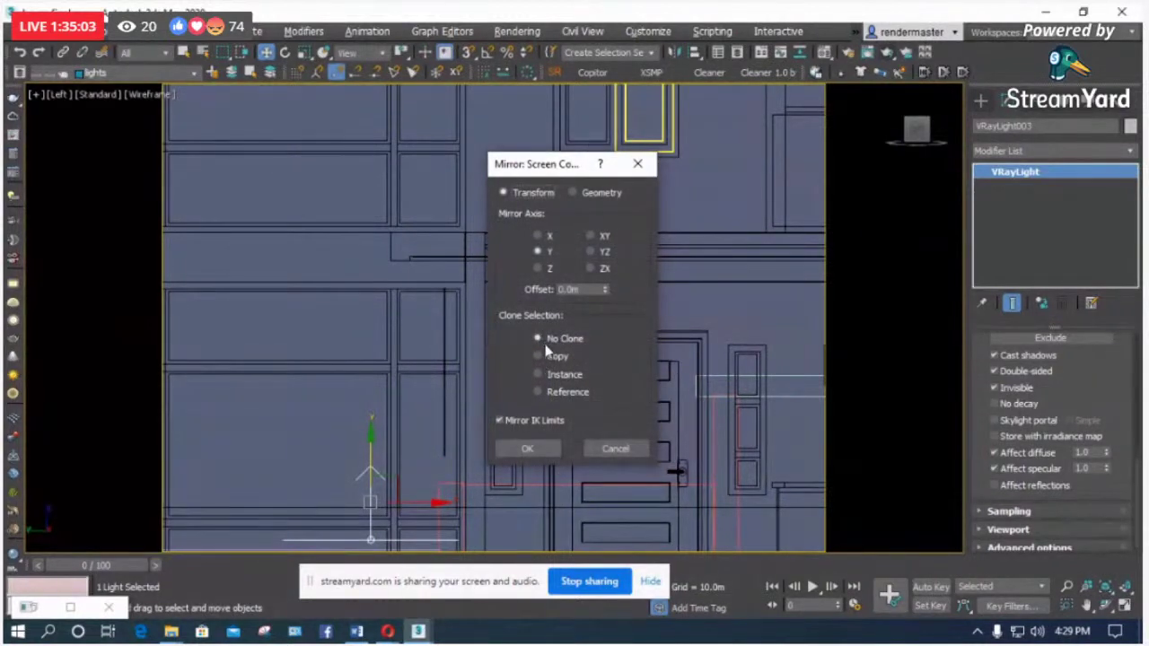
pyautogui.click(540, 447)
pyautogui.scroll(-2, 317, 390)
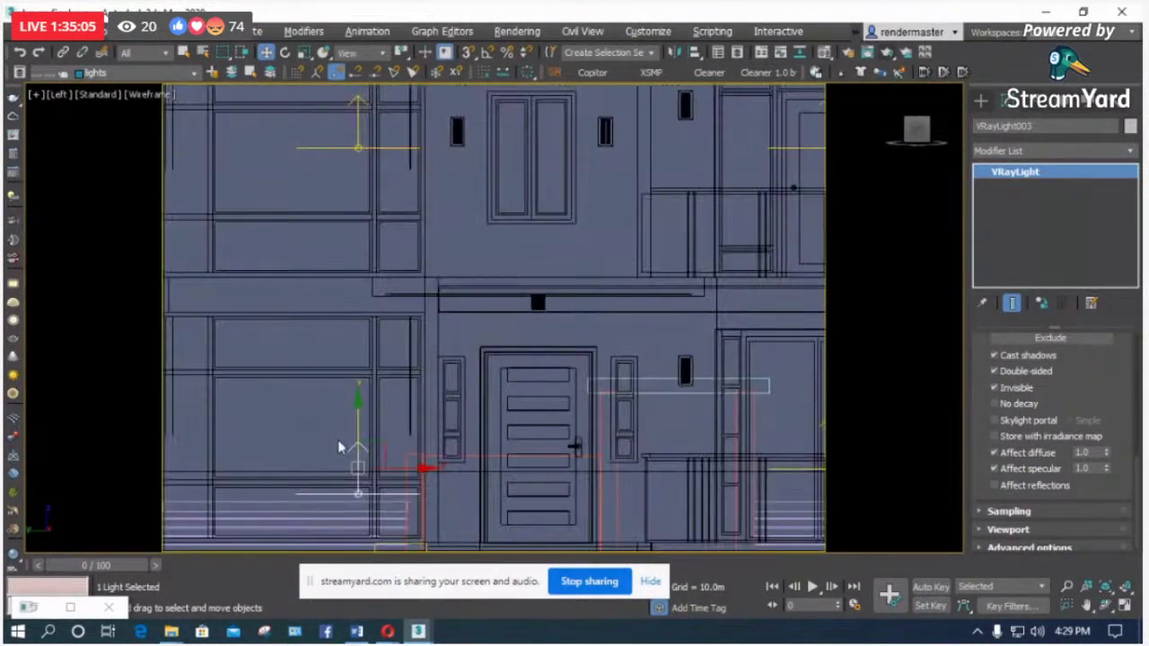
pyautogui.moveTo(357, 427); pyautogui.dragTo(357, 388)
pyautogui.scroll(-3, 552, 324)
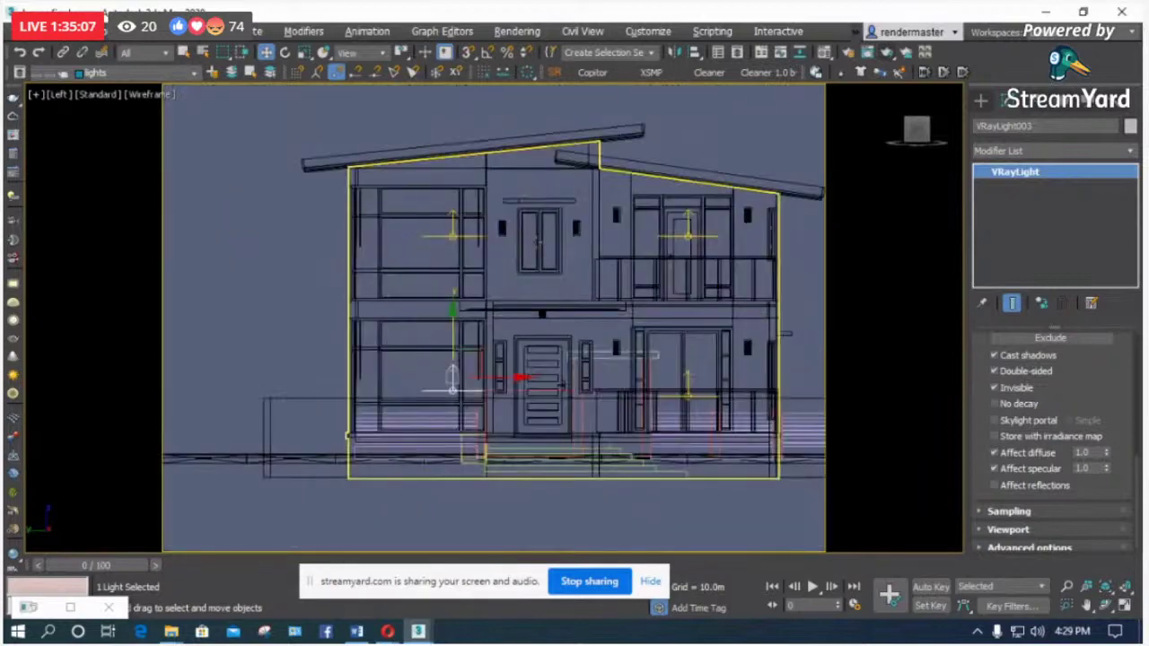
# Step: Check the house through Camera001, then return to a shaded perspective view
pyautogui.press('c')
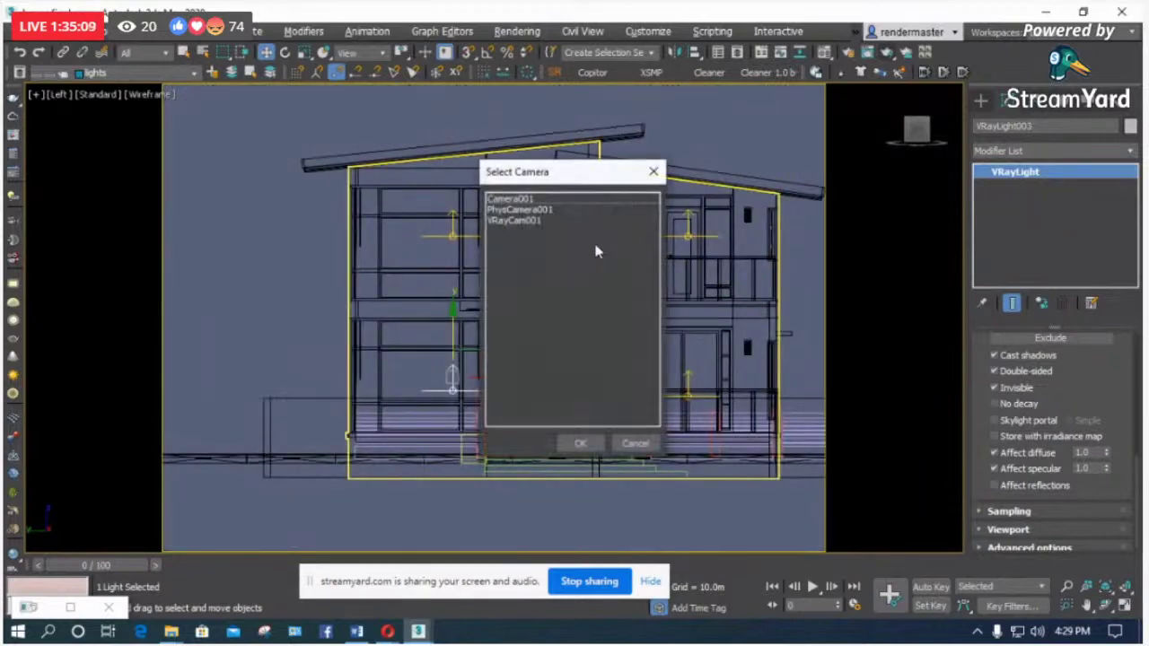
pyautogui.doubleClick(513, 194)
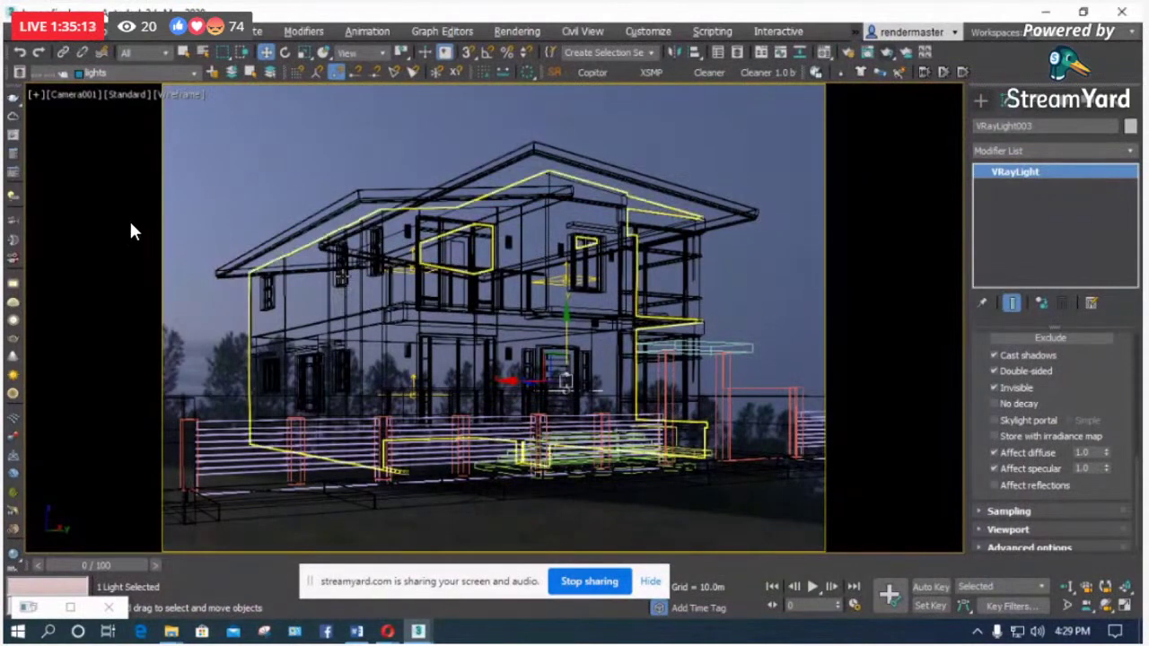
pyautogui.press('F3')
pyautogui.hotkey('ctrl', 'z')
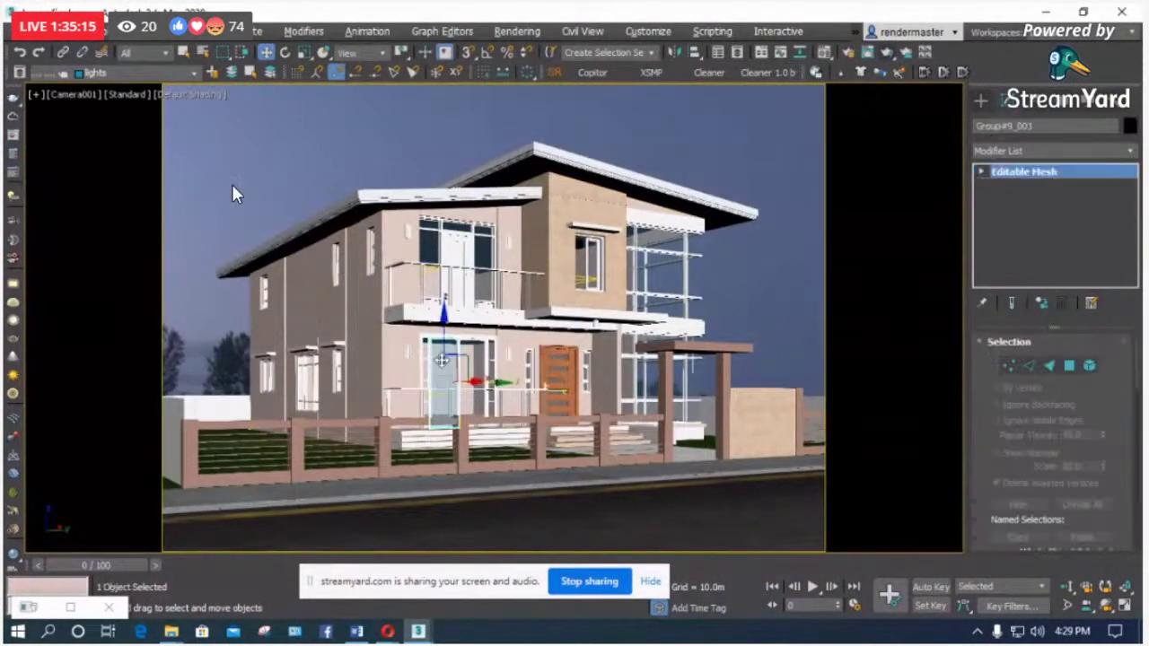
pyautogui.press('p')
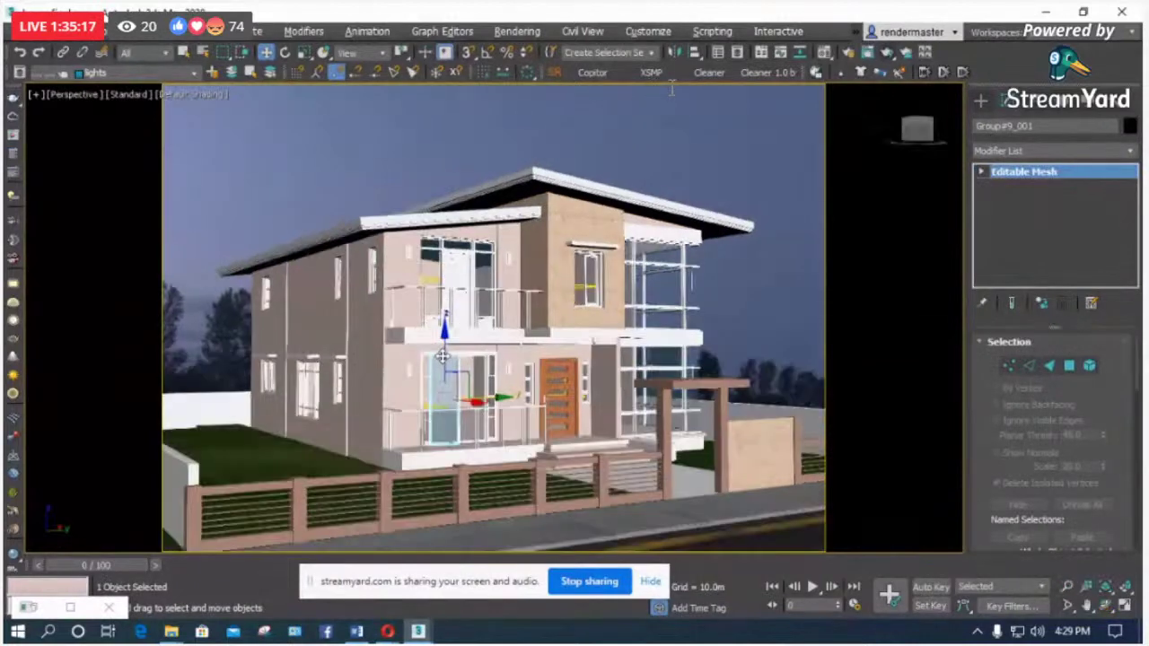
pyautogui.scroll(3, 628, 187)
pyautogui.scroll(4, 444, 379)
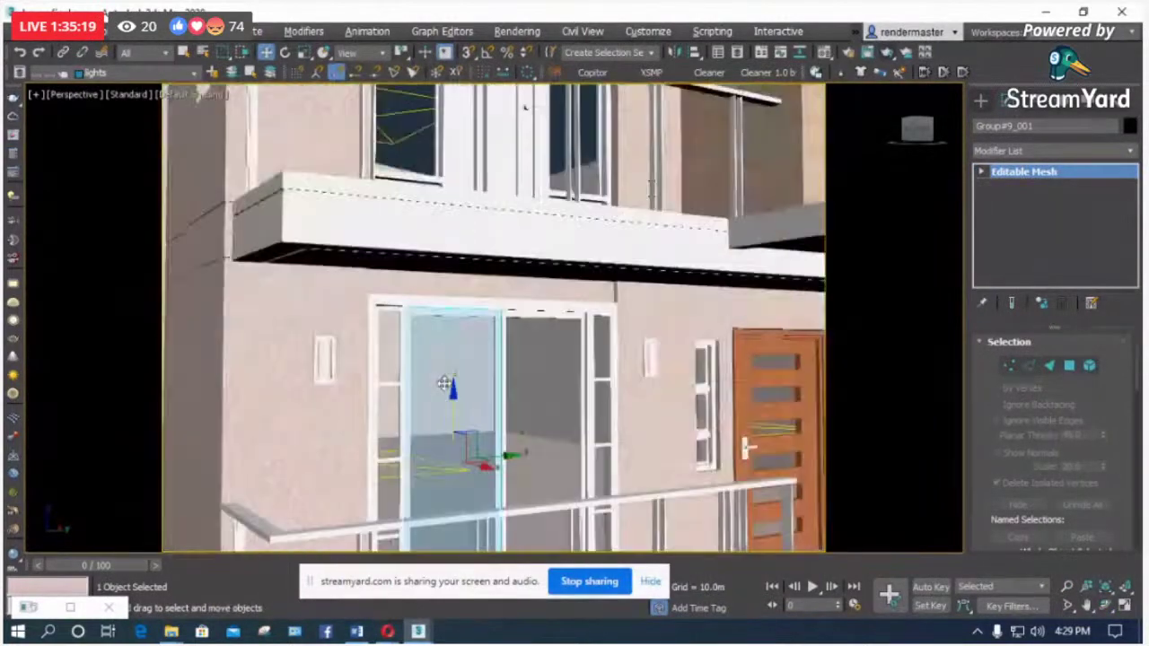
# Step: Select the right door panel and pick its glass element in Element mode
pyautogui.keyDown('ctrl'); pyautogui.click(523, 354); pyautogui.keyUp('ctrl')
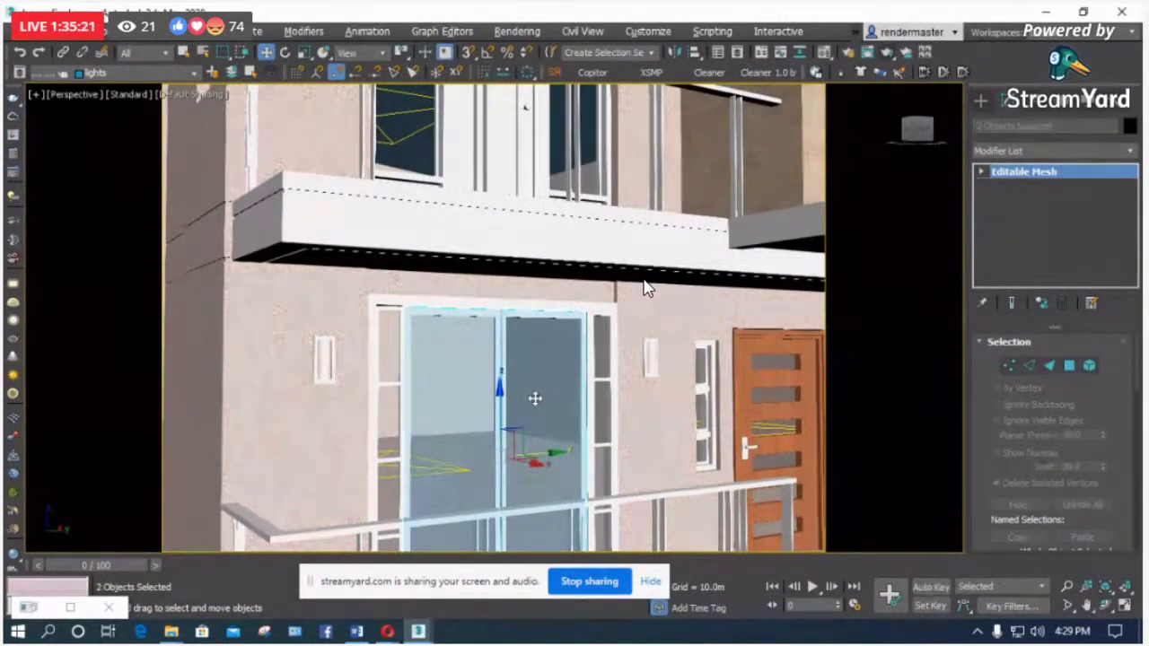
pyautogui.scroll(2, 645, 287)
pyautogui.click(703, 339)
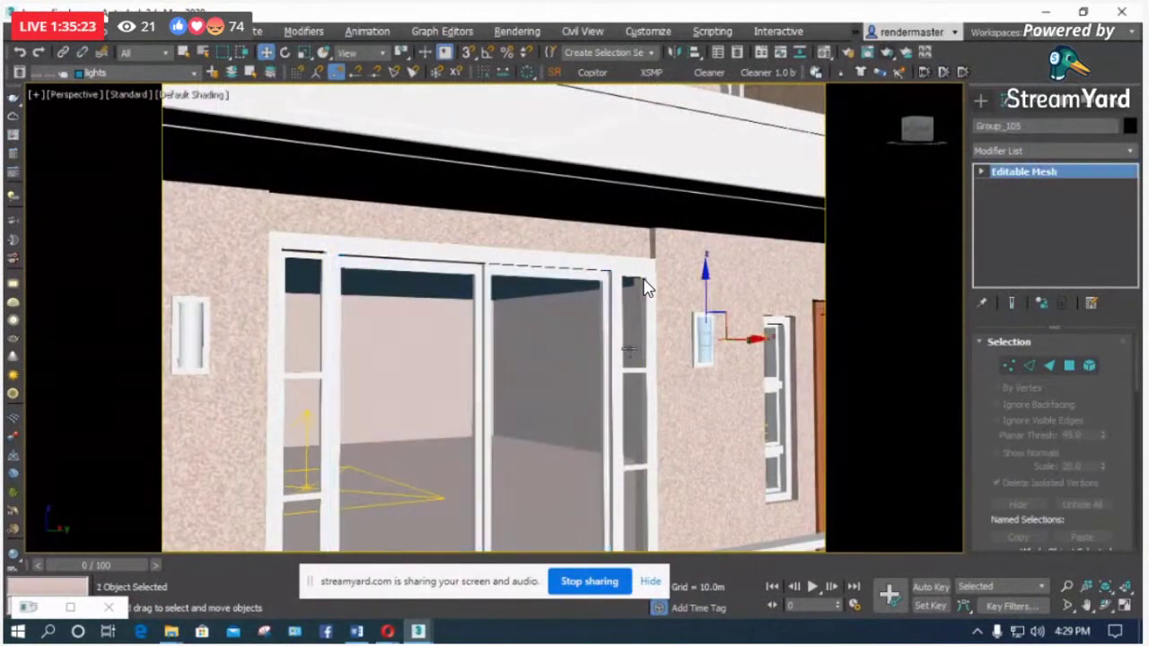
pyautogui.click(575, 338)
pyautogui.click(1091, 366)
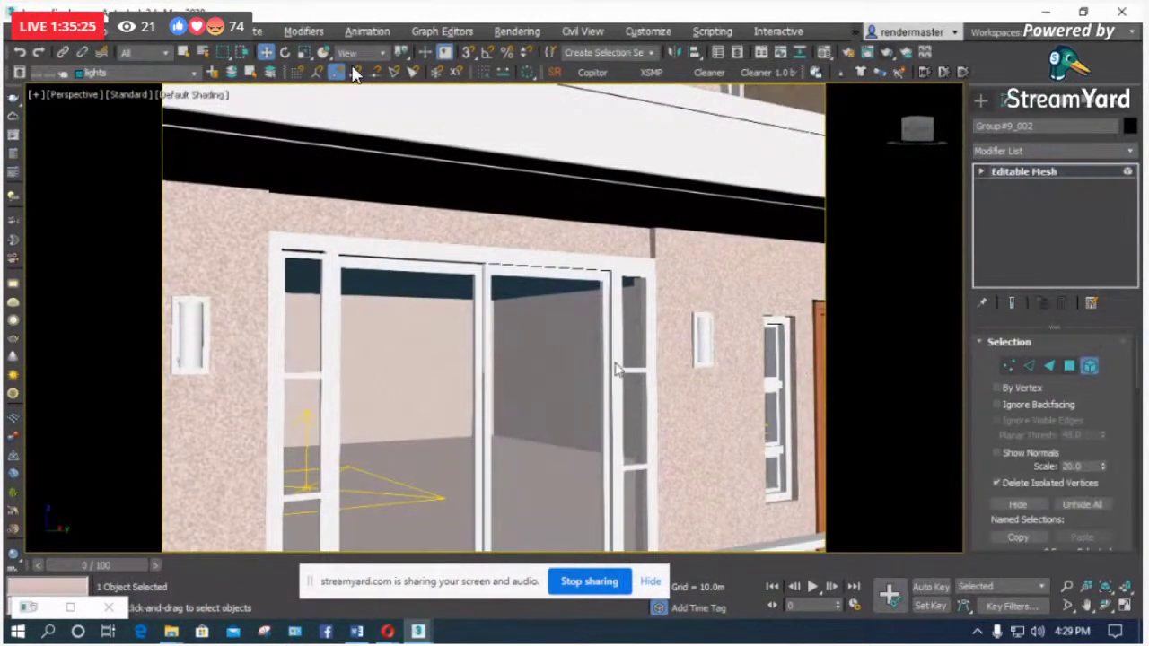
pyautogui.click(570, 362)
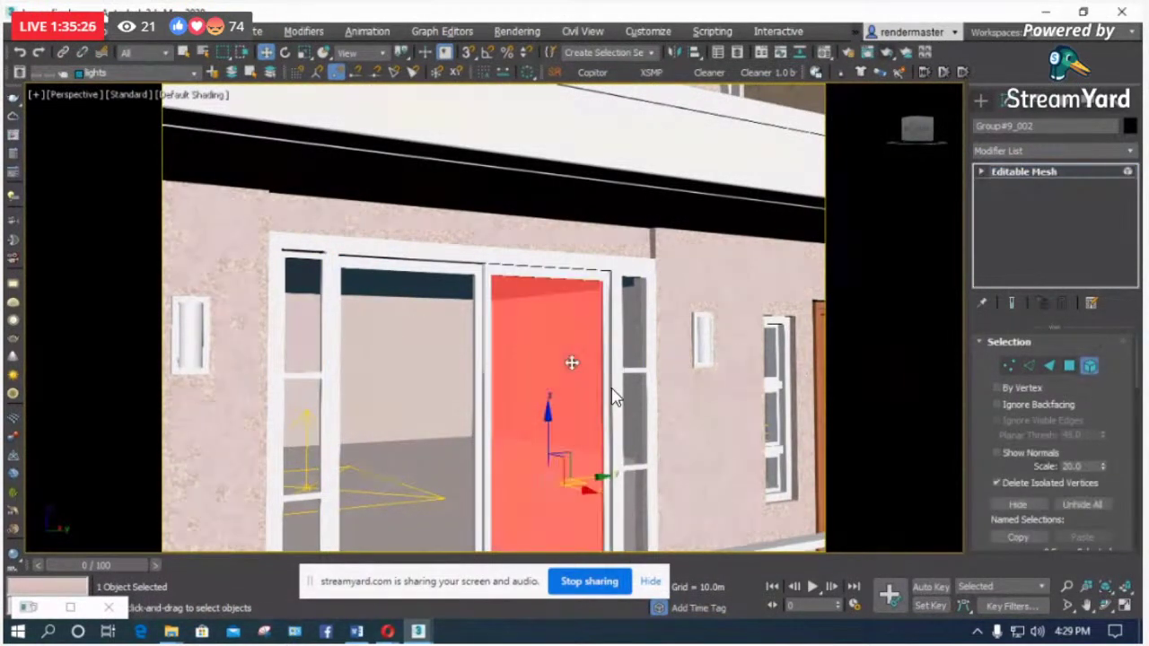
pyautogui.click(1089, 366)
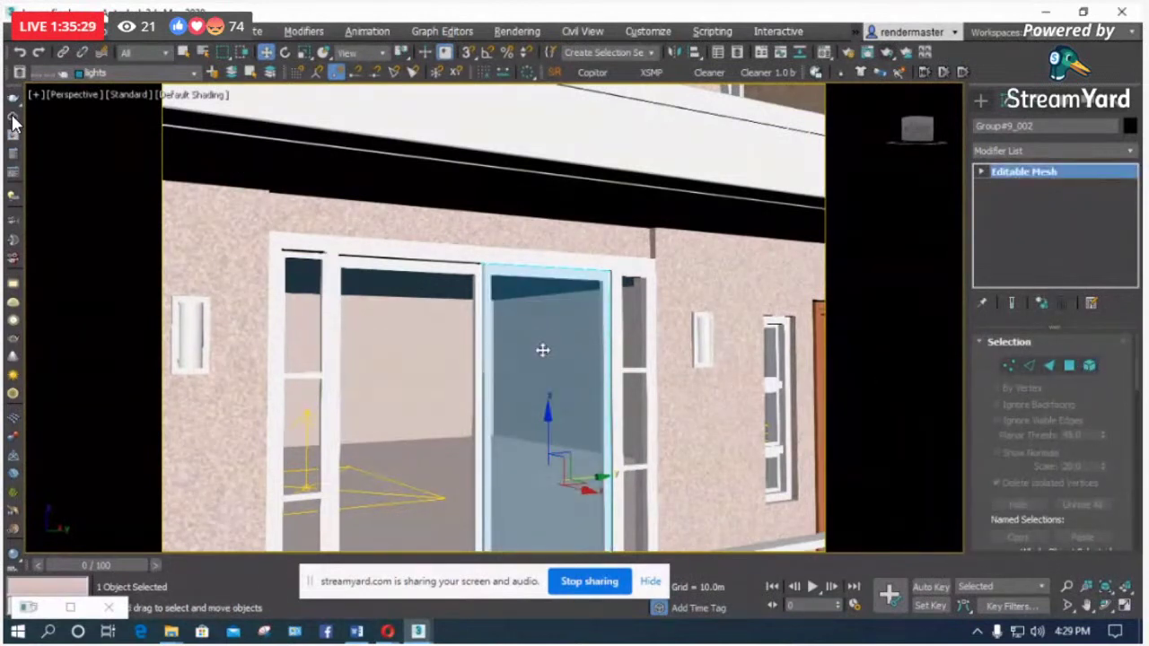
pyautogui.click(1089, 365)
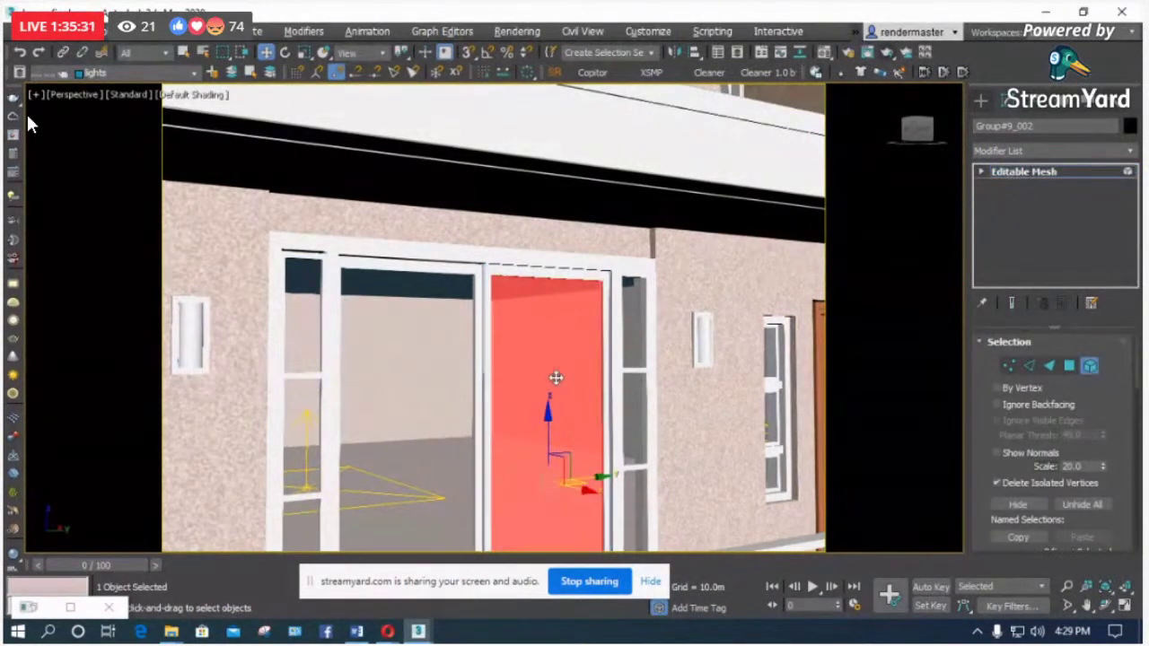
pyautogui.scroll(-5, 1010, 465)
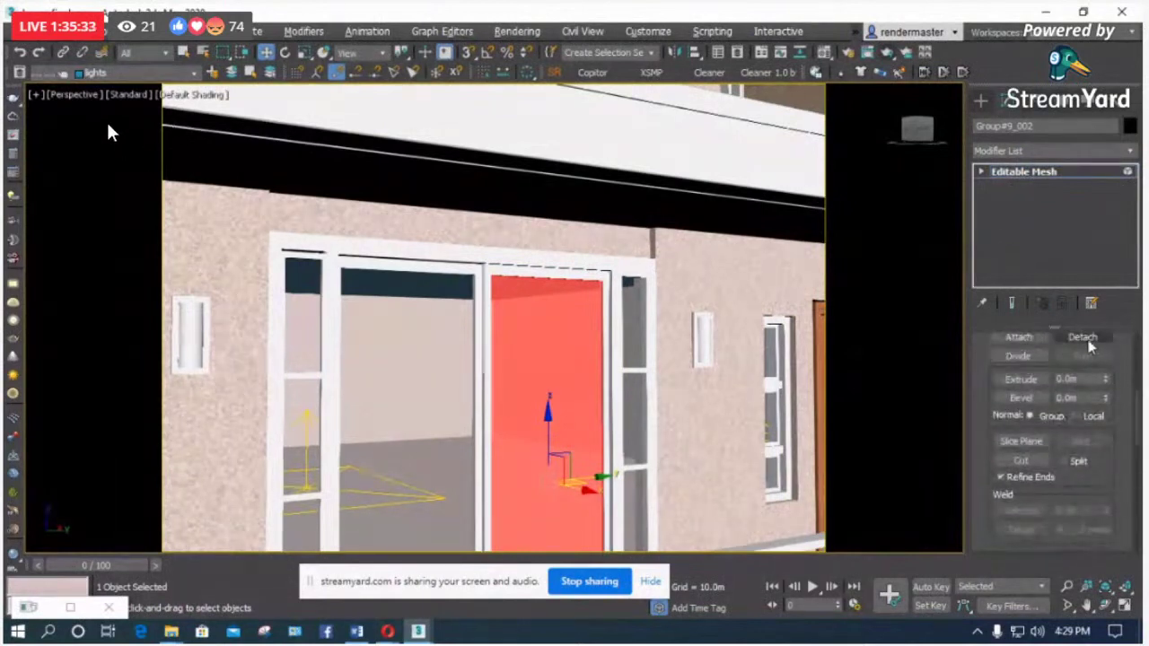
# Step: Detach the door element as its own object and select it at object level
pyautogui.click(1084, 339)
pyautogui.click(623, 322)
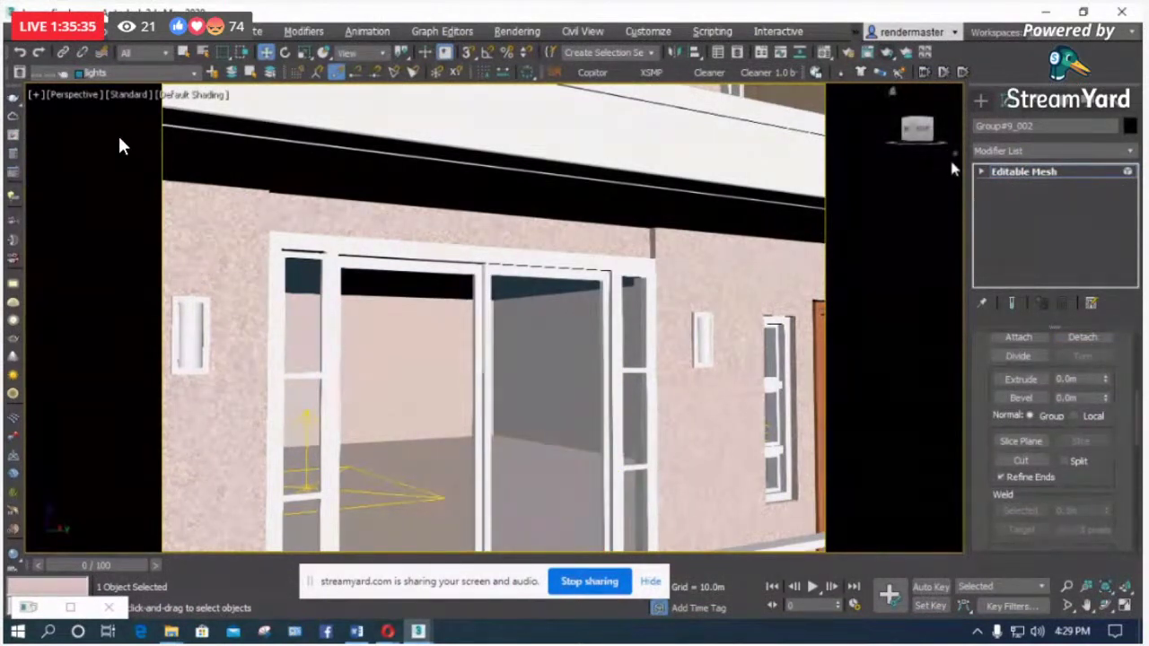
pyautogui.click(983, 172)
pyautogui.click(996, 172)
pyautogui.click(559, 269)
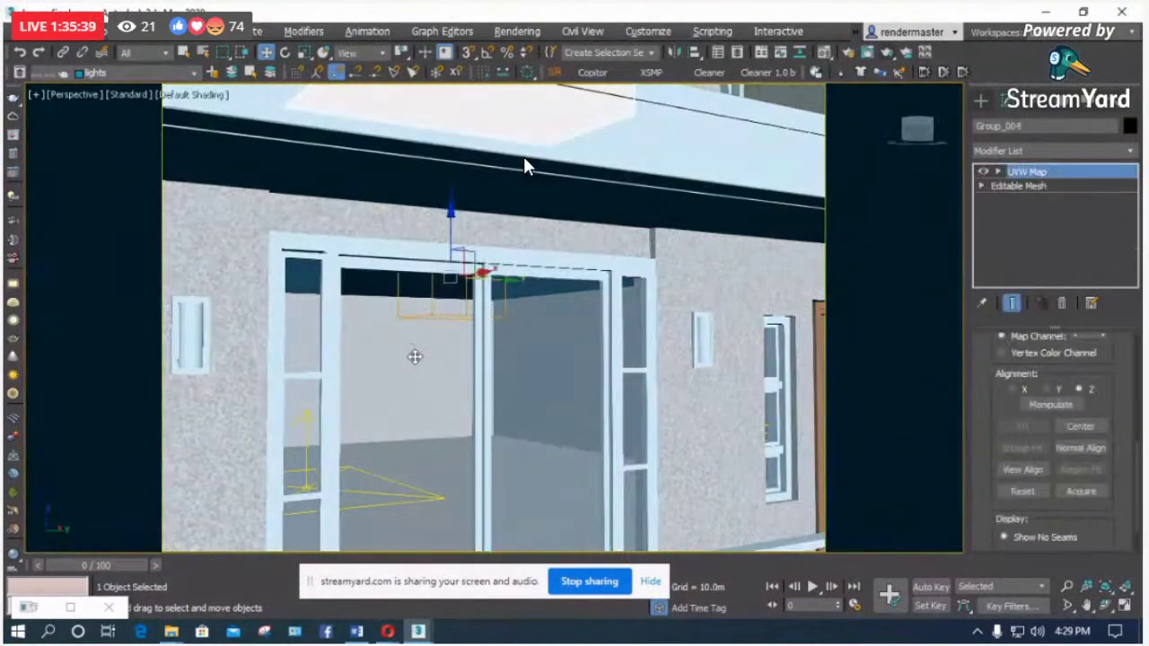
pyautogui.keyDown('alt'); pyautogui.moveTo(410, 354); pyautogui.dragTo(580, 405, button='middle'); pyautogui.keyUp('alt')
pyautogui.hotkey('shift', 'z')
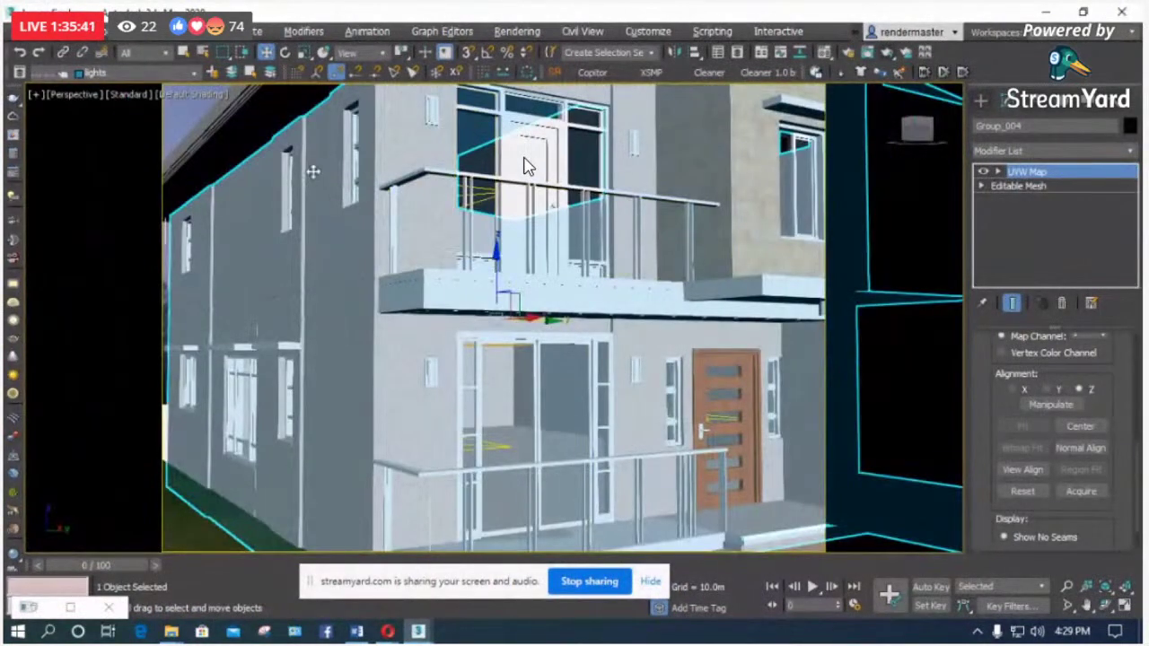
pyautogui.hotkey('ctrl', 'z')
pyautogui.scroll(6, 528, 166)
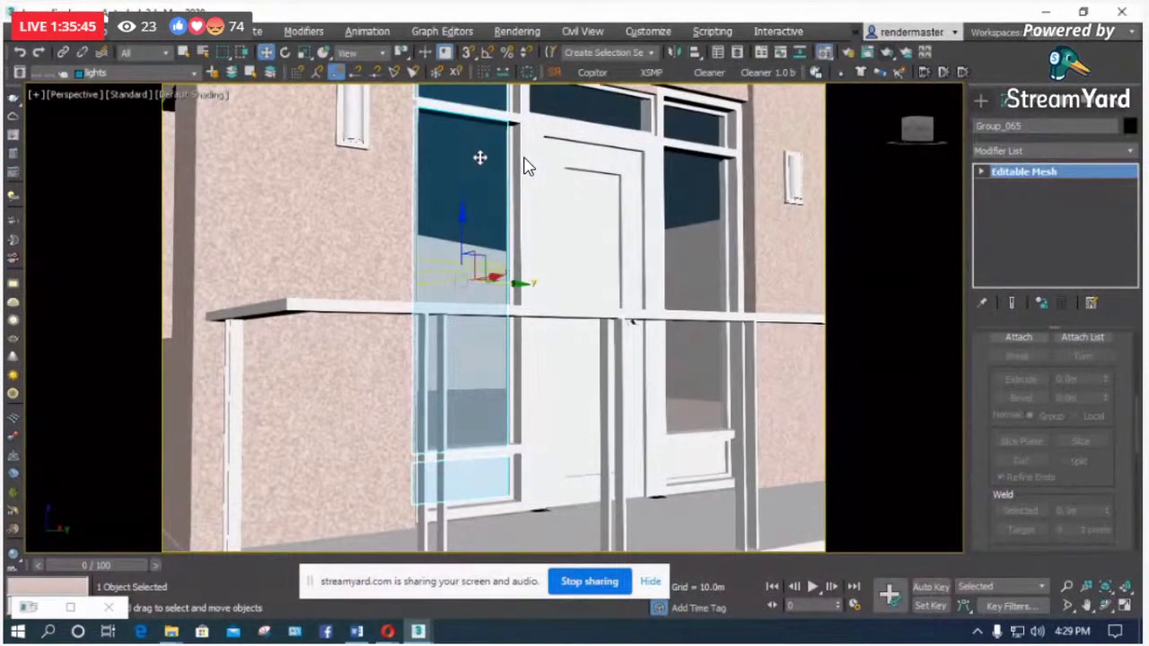
# Step: Copy Translucent_Glass_Blue's blue diffuse colour and paste it onto Plate-Glass 2's diffuse
pyautogui.press('m')
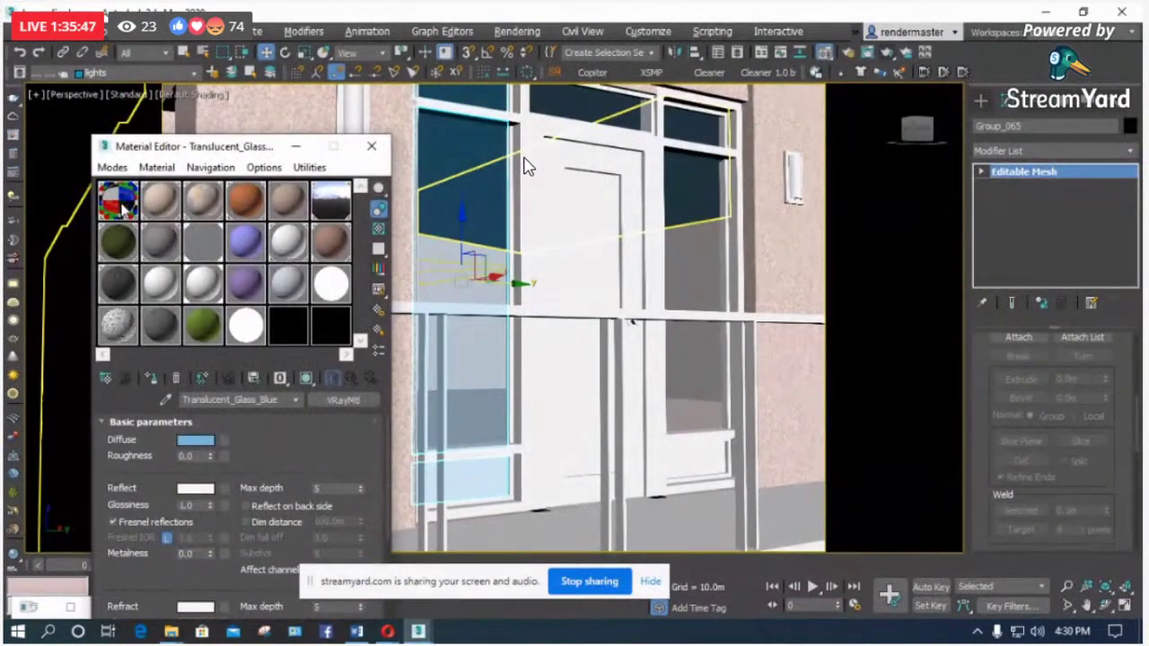
pyautogui.click(126, 205)
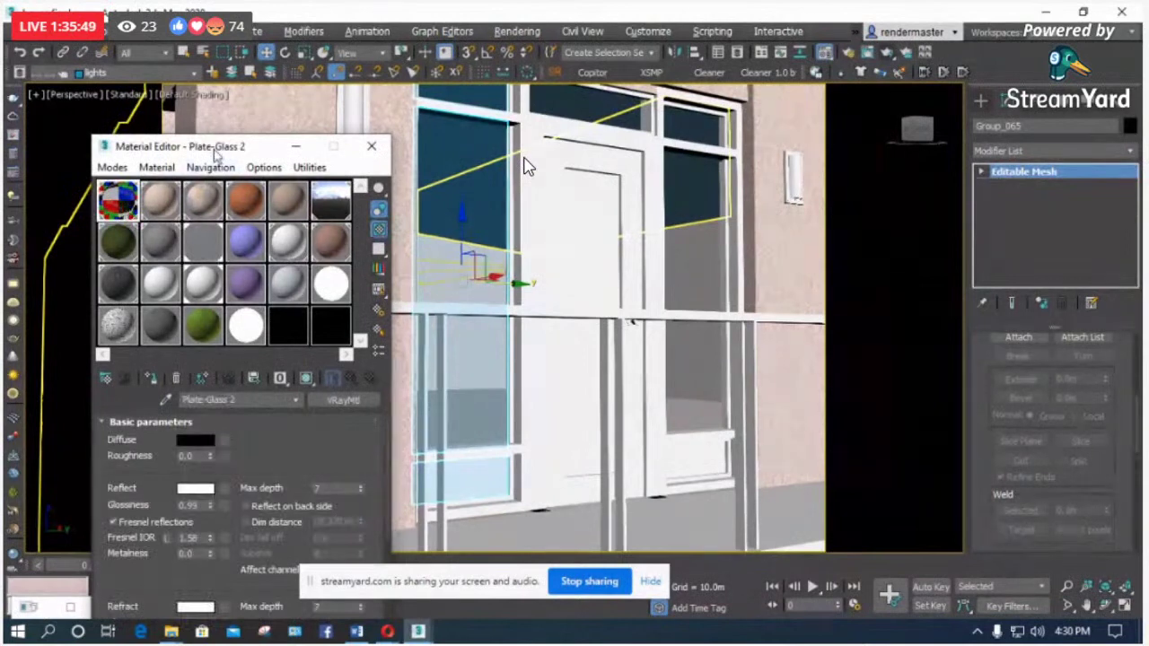
pyautogui.moveTo(215, 146); pyautogui.dragTo(734, 81)
pyautogui.click(716, 175)
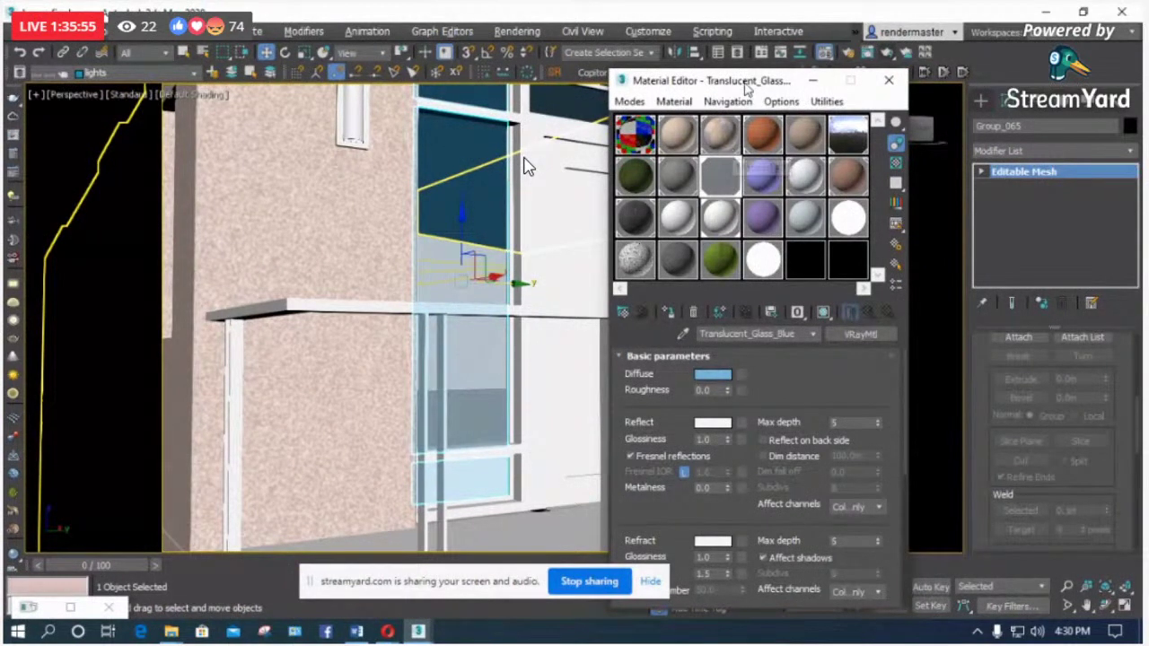
pyautogui.moveTo(750, 80); pyautogui.dragTo(709, 48)
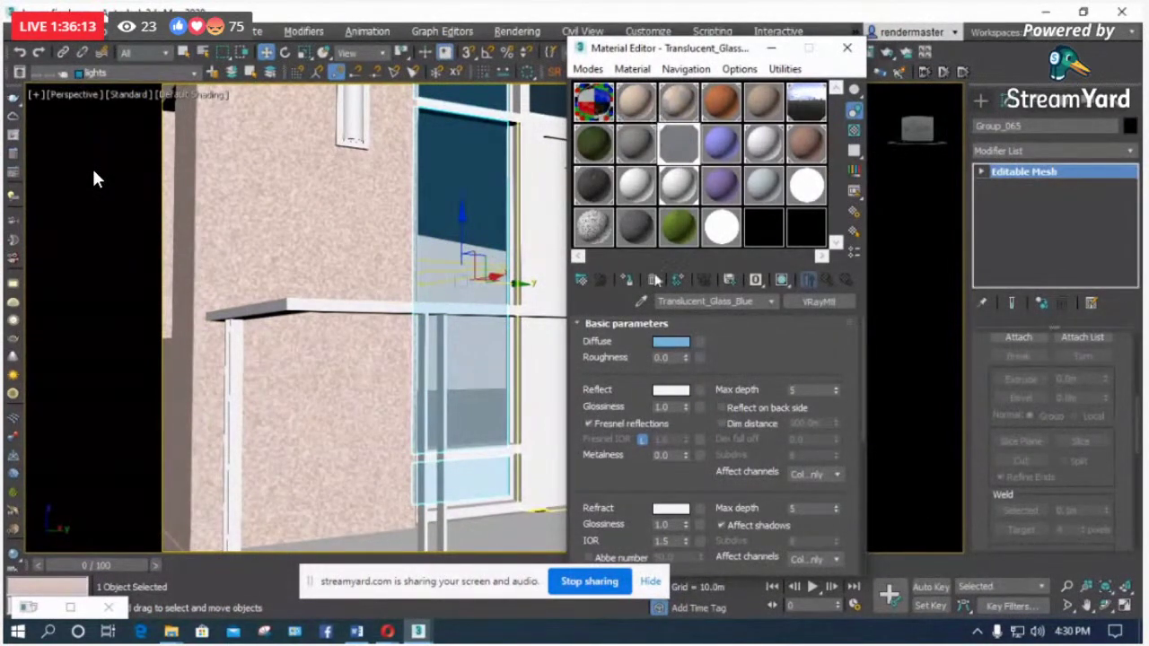
pyautogui.rightClick(675, 350)
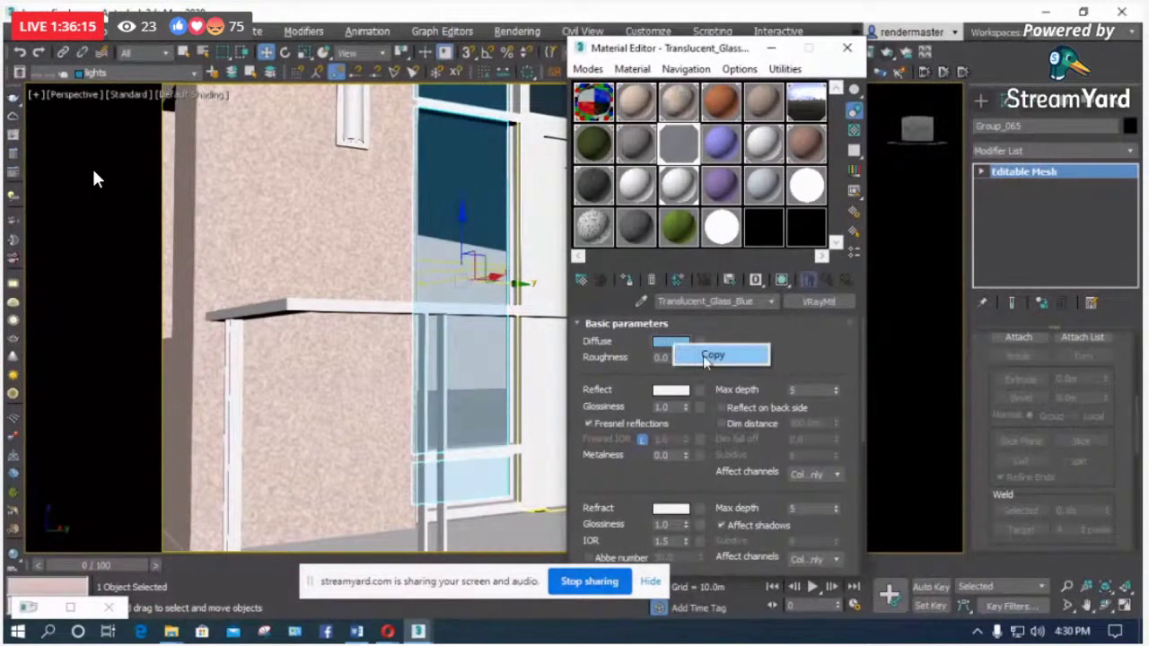
pyautogui.click(710, 354)
pyautogui.click(588, 100)
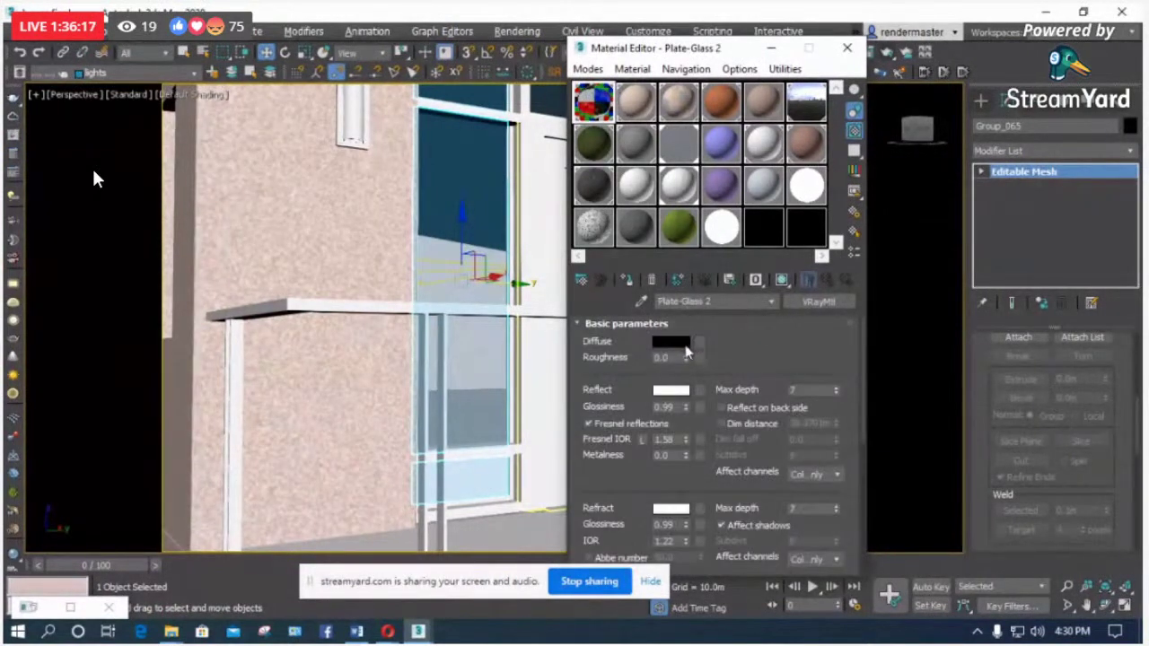
pyautogui.rightClick(674, 343)
pyautogui.click(717, 369)
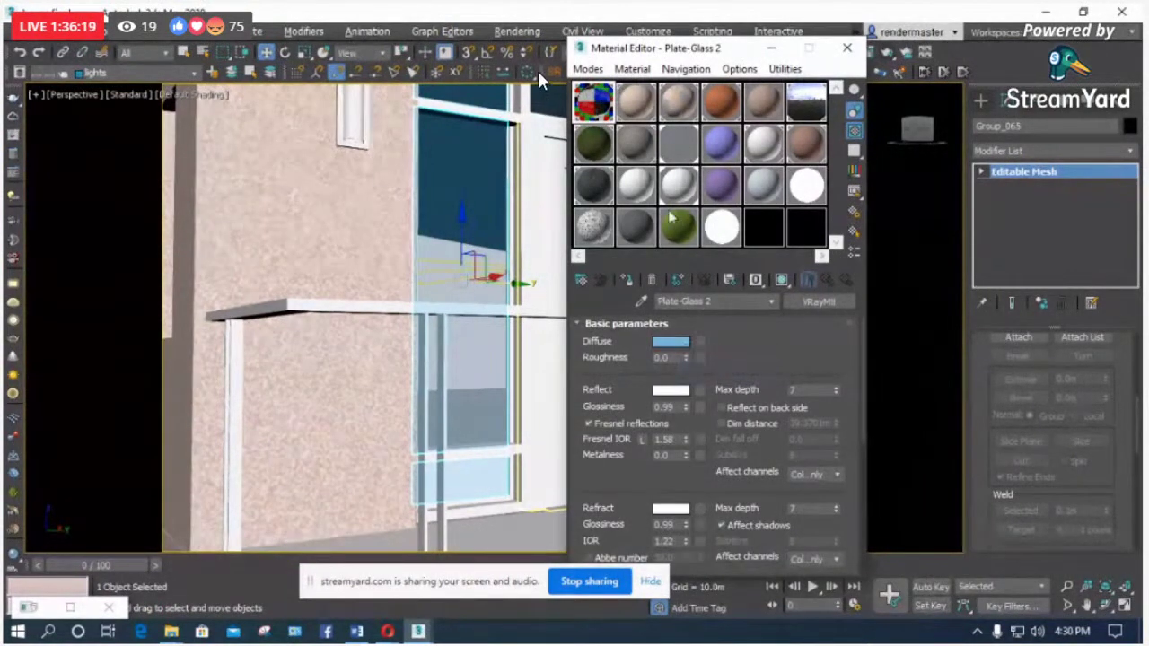
# Step: Set Plate-Glass 2 reflection glossiness 1.0 and Fresnel IOR 1.5, comparing with Translucent_Glass_Blue
pyautogui.click(680, 159)
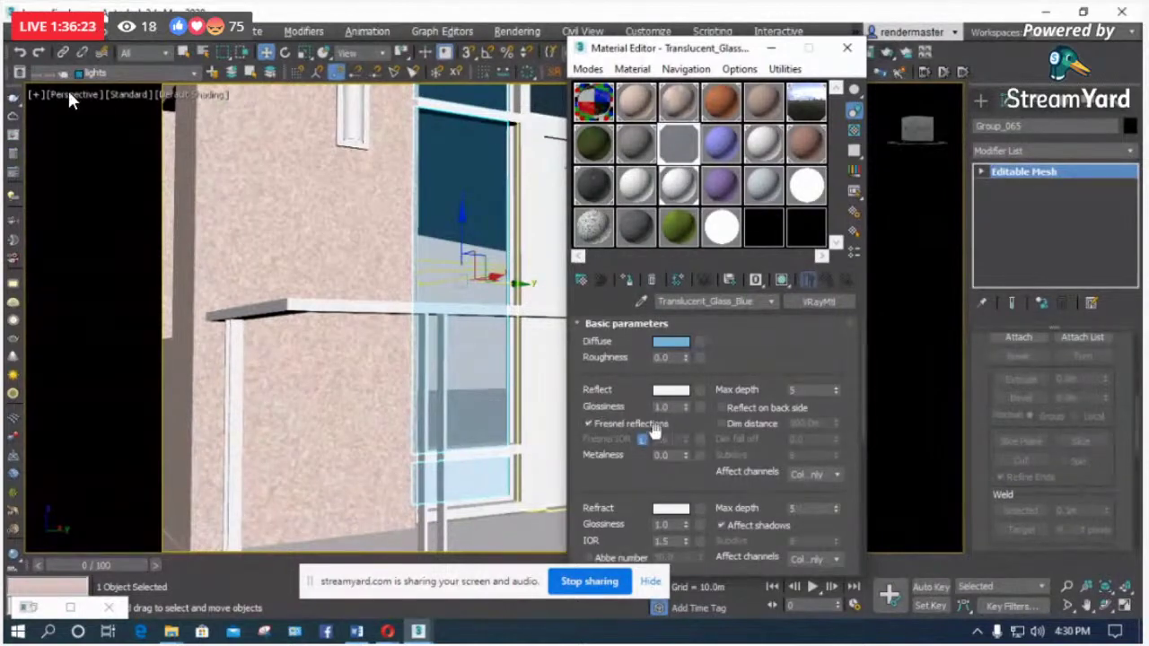
pyautogui.click(593, 101)
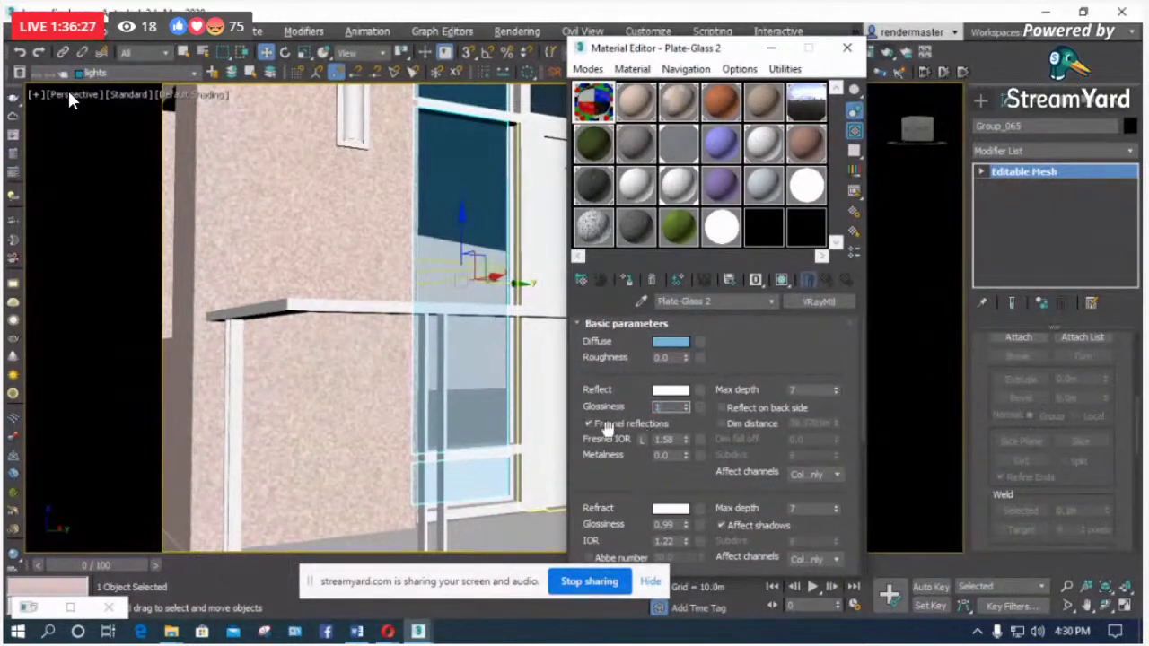
pyautogui.press('Tab')
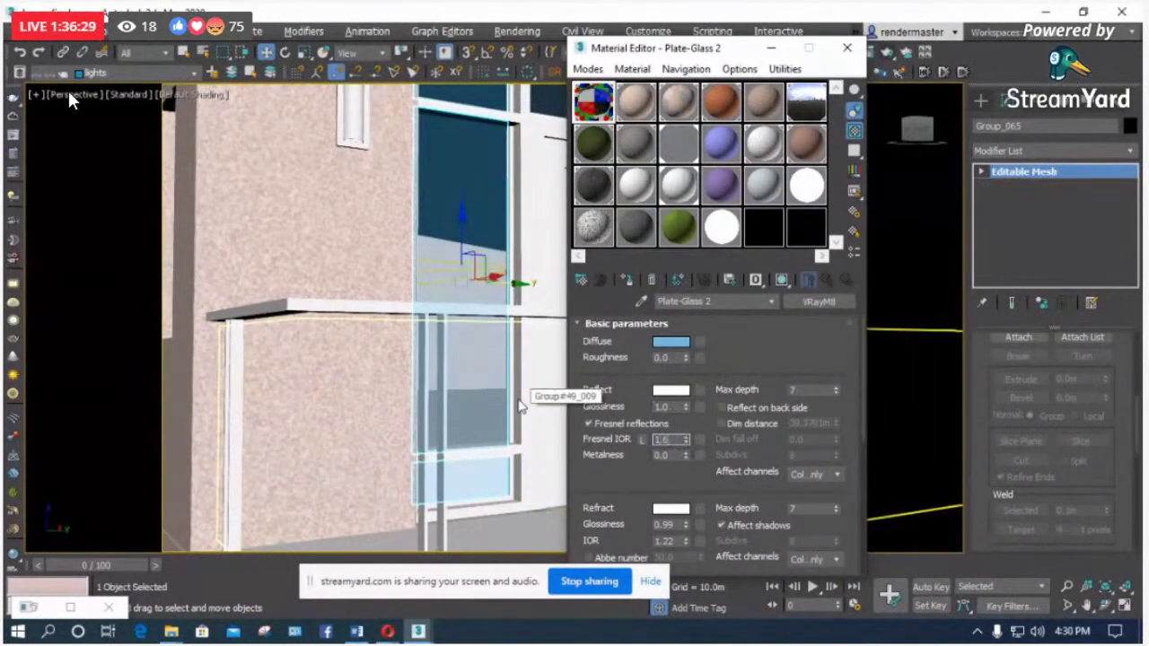
pyautogui.click(678, 143)
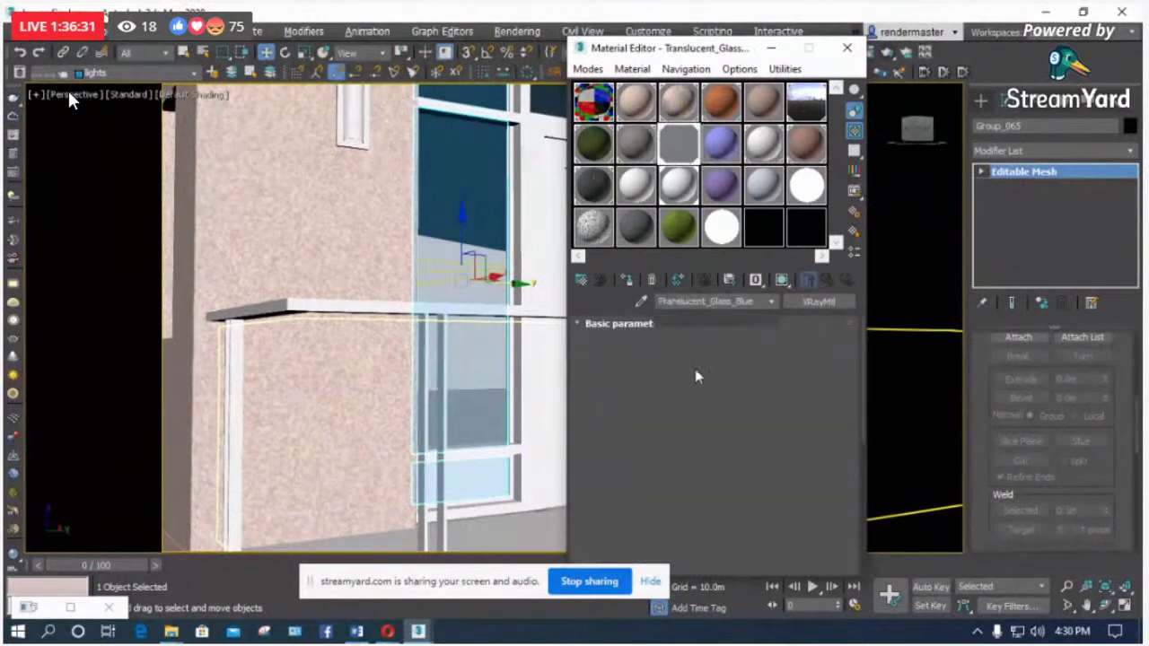
pyautogui.scroll(-3, 699, 377)
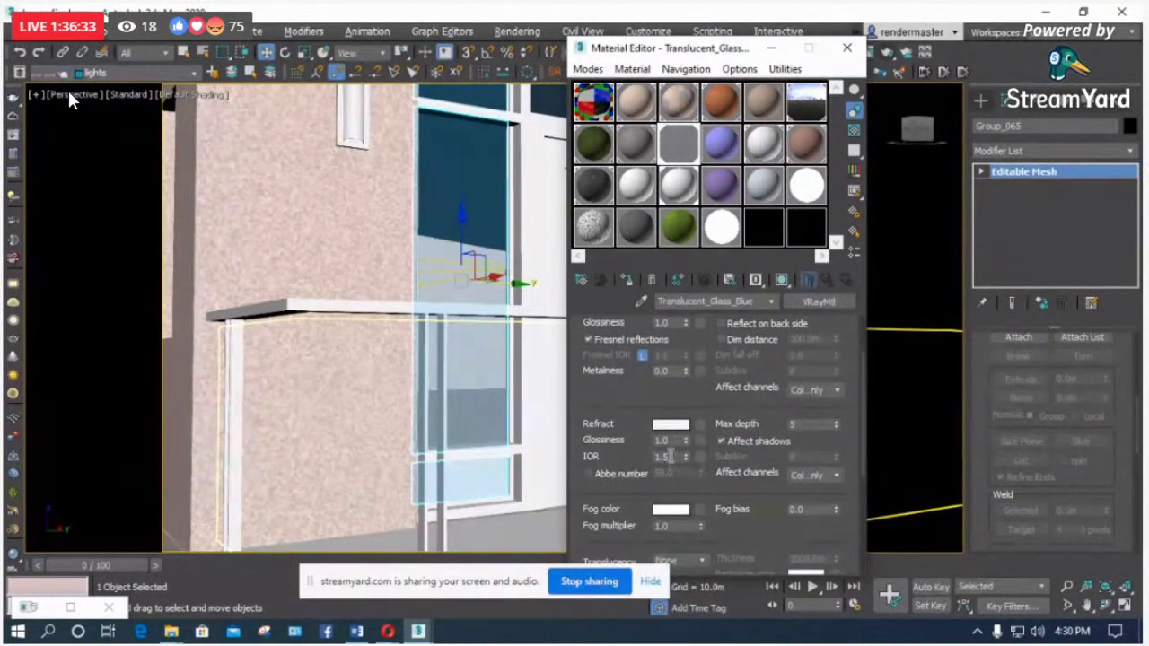
pyautogui.click(598, 115)
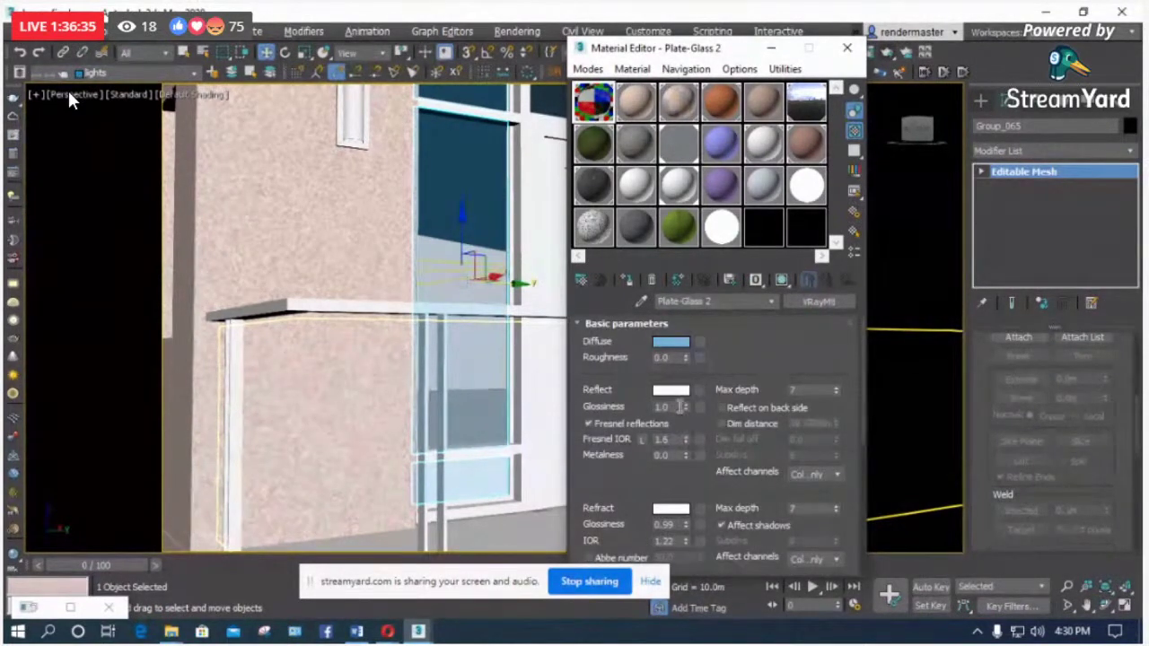
pyautogui.write('1.5')
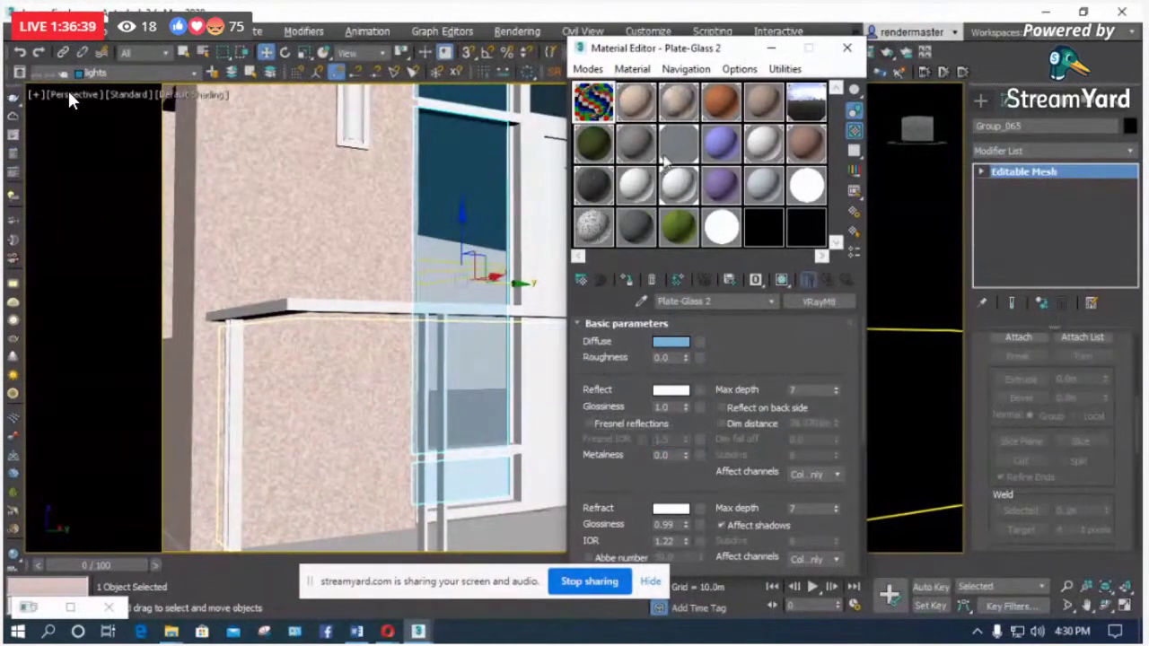
pyautogui.click(679, 143)
pyautogui.moveTo(650, 467); pyautogui.dragTo(650, 382)
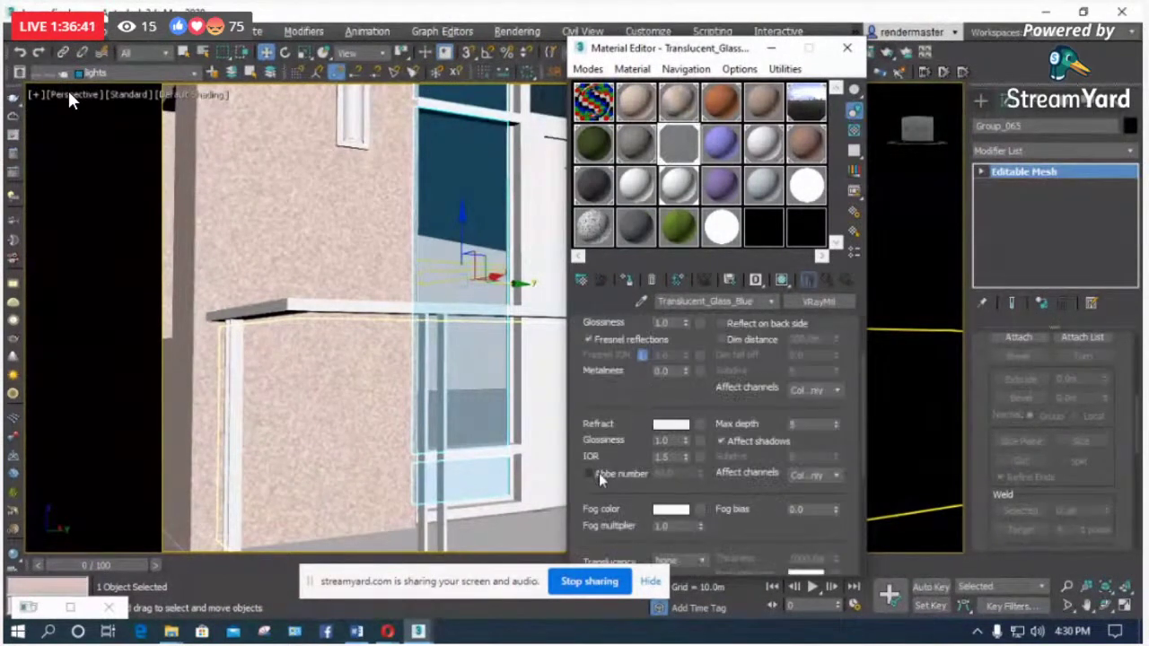
pyautogui.click(594, 102)
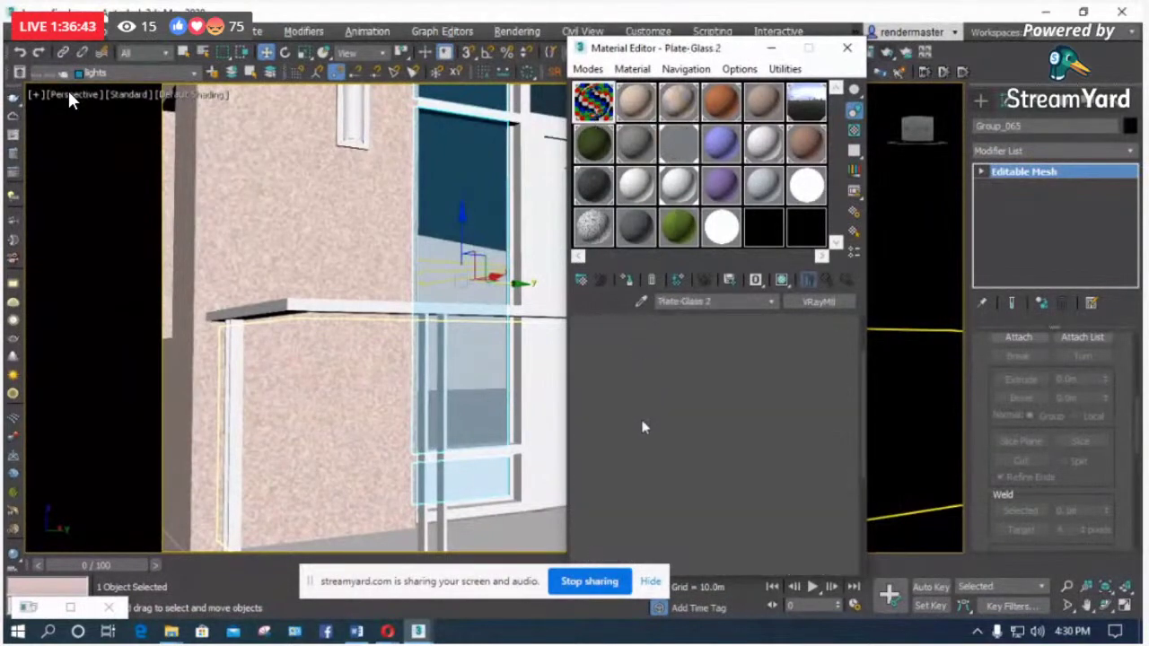
pyautogui.moveTo(614, 476); pyautogui.dragTo(614, 426)
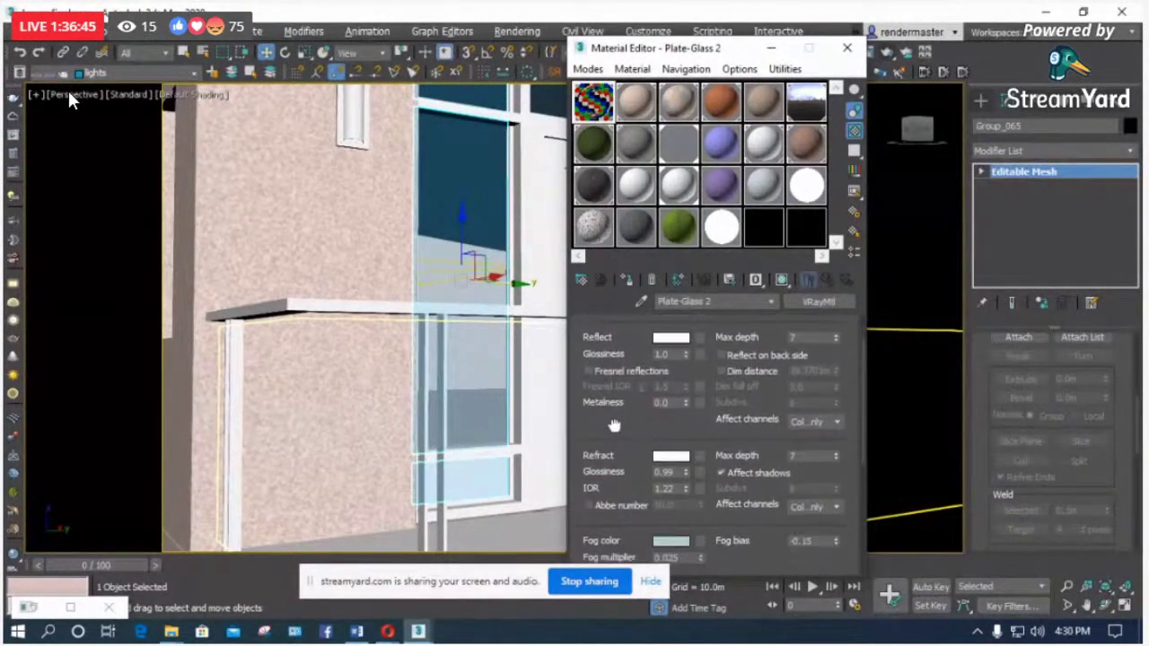
pyautogui.scroll(-2, 614, 426)
pyautogui.scroll(5, 639, 386)
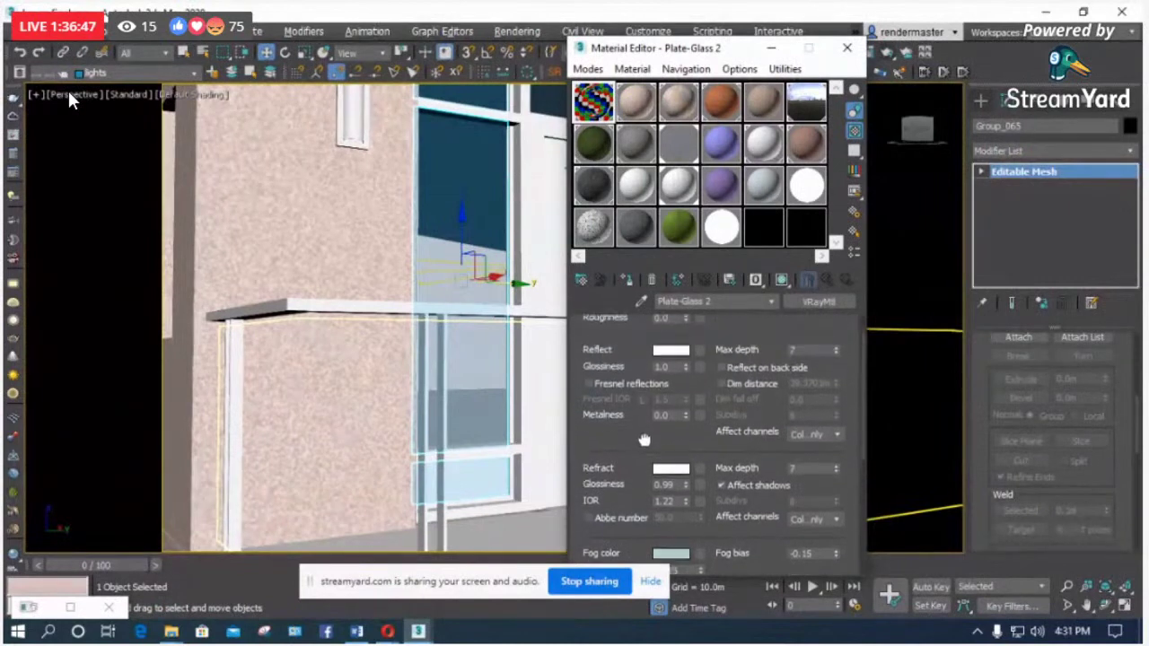
pyautogui.moveTo(644, 505); pyautogui.dragTo(664, 360)
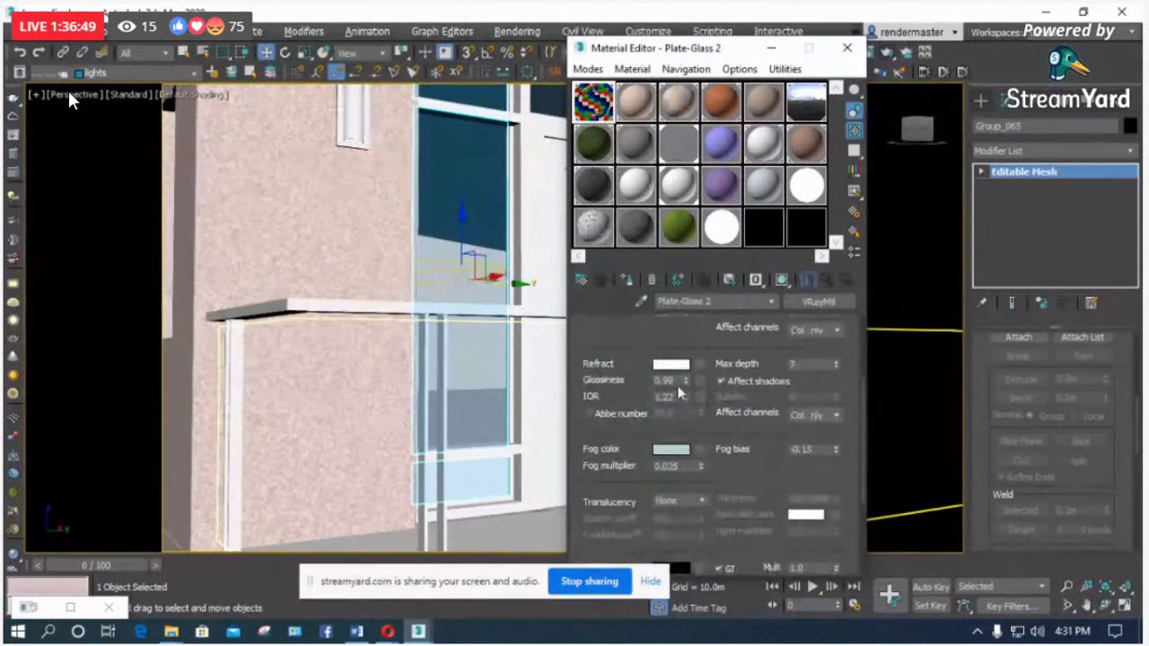
# Step: Set Plate-Glass 2 refraction glossiness to 1 and IOR to 1.5, then enlarge its preview
pyautogui.click(678, 142)
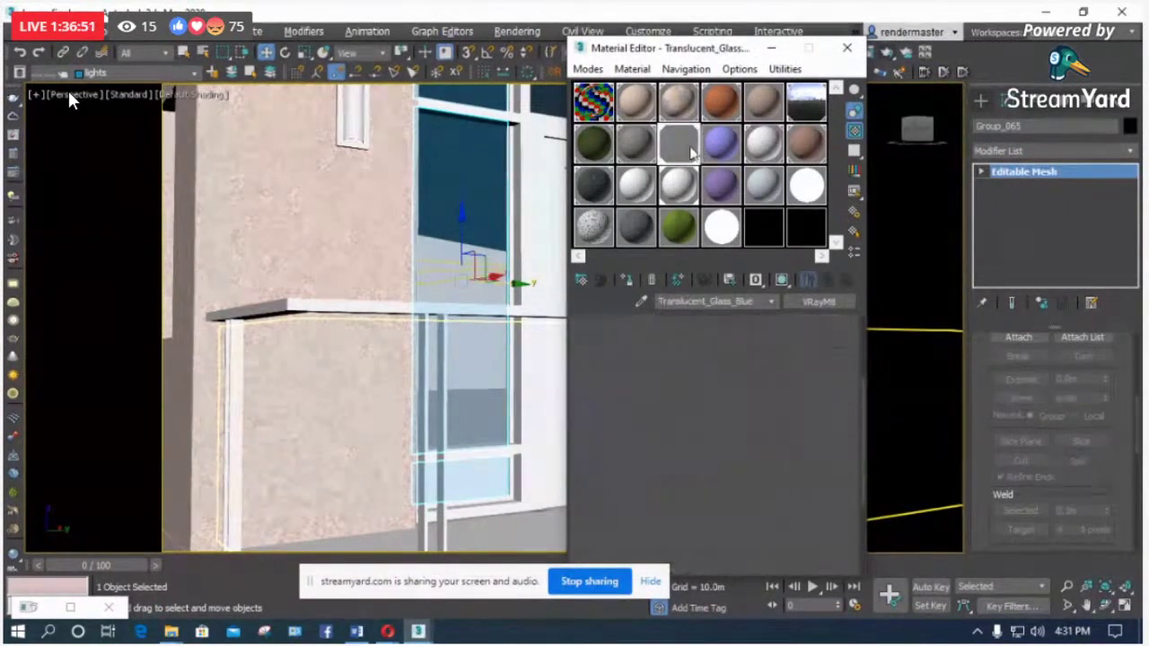
pyautogui.scroll(-1, 630, 361)
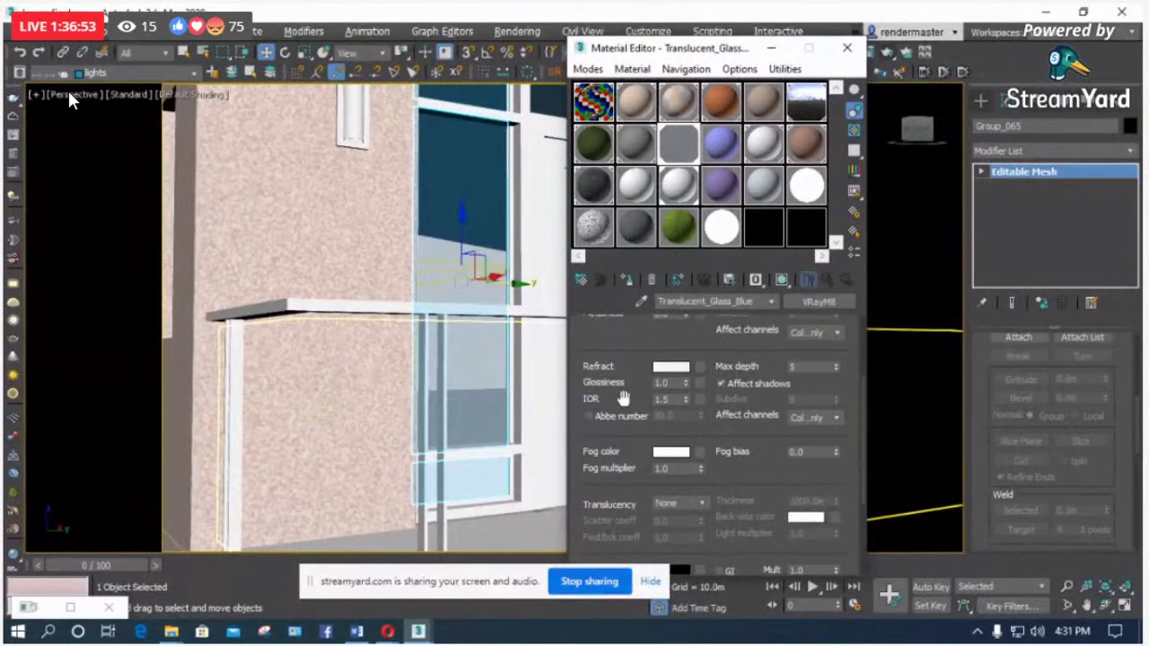
pyautogui.scroll(3, 624, 397)
pyautogui.click(594, 103)
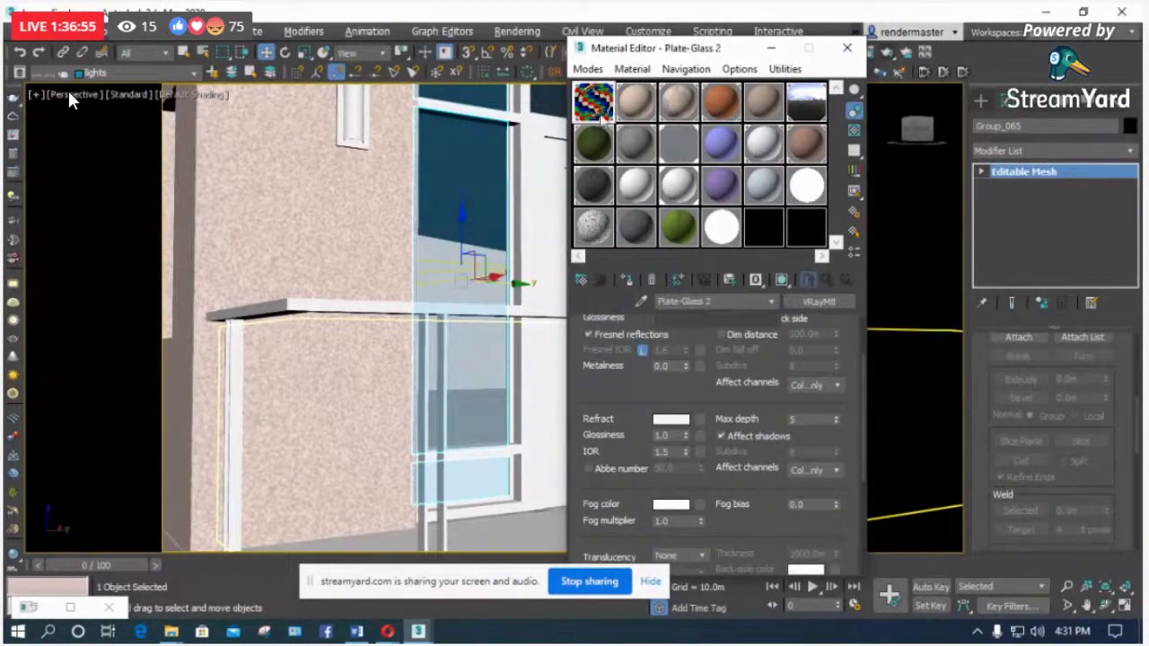
pyautogui.scroll(-3, 634, 371)
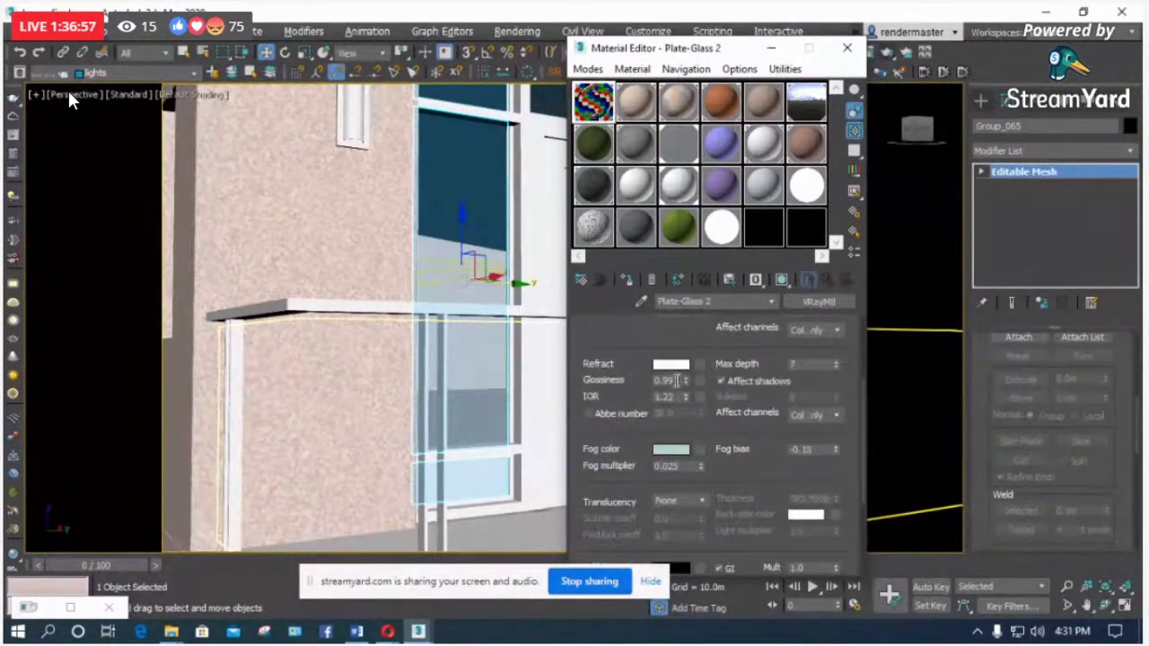
pyautogui.doubleClick(669, 379)
pyautogui.write('1')
pyautogui.press('Tab')
pyautogui.write('1.5')
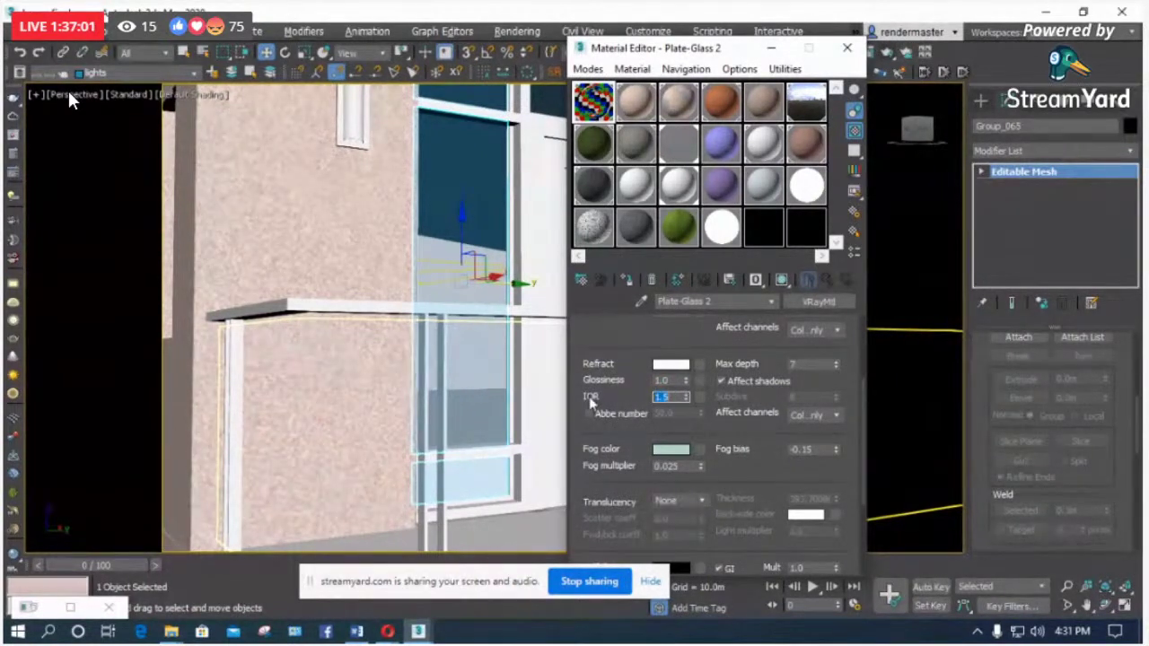
pyautogui.moveTo(614, 368); pyautogui.dragTo(633, 458)
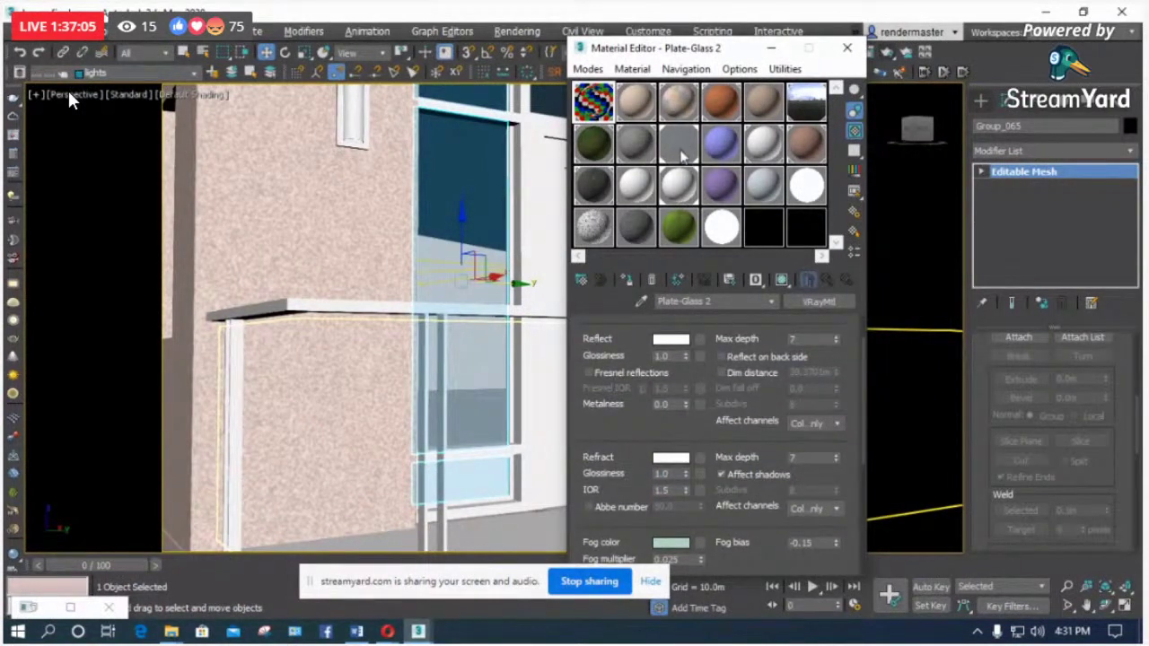
pyautogui.click(680, 148)
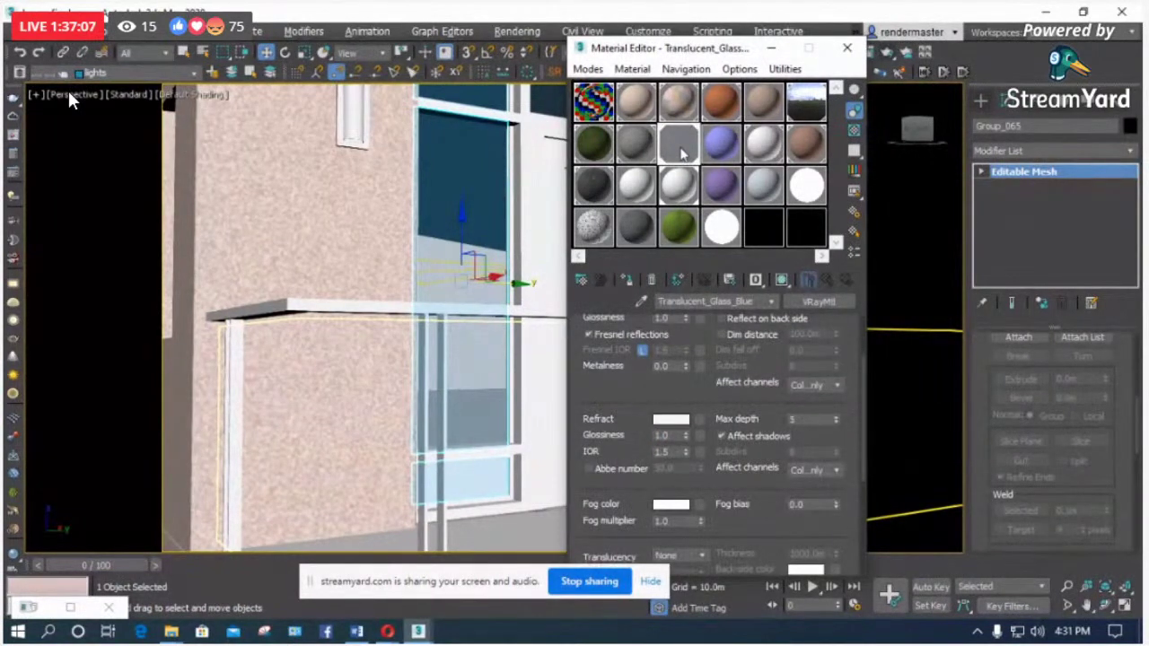
pyautogui.doubleClick(596, 102)
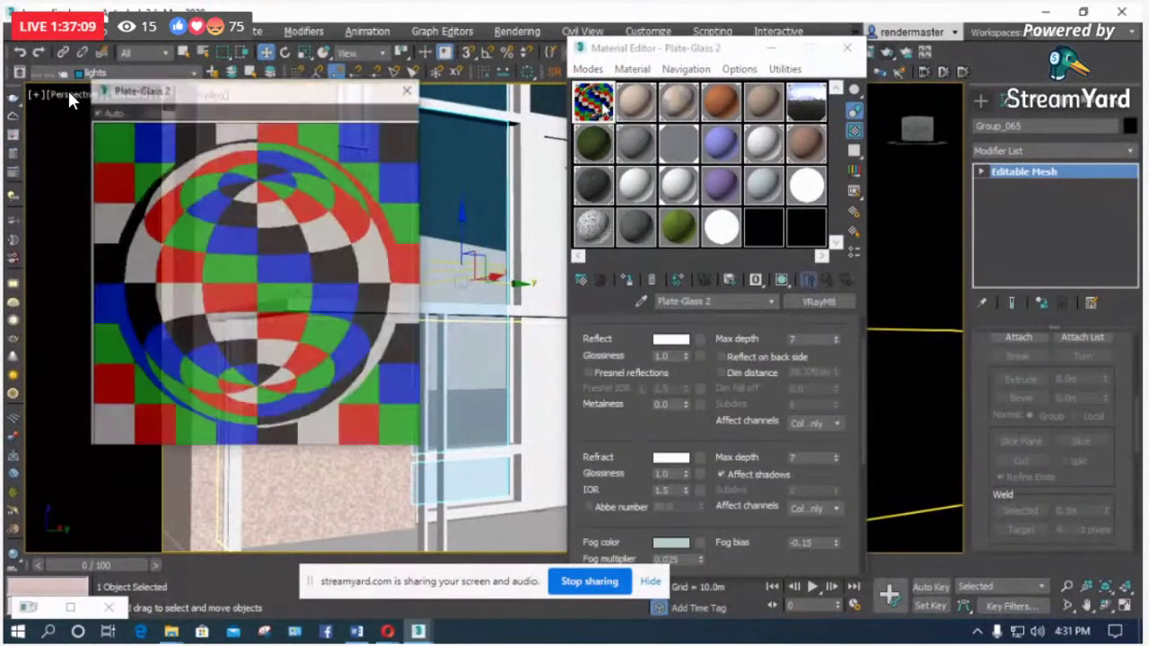
# Step: Compare magnified previews of Translucent_Glass_Blue and Plate-Glass 2 side by side, then close them
pyautogui.doubleClick(680, 148)
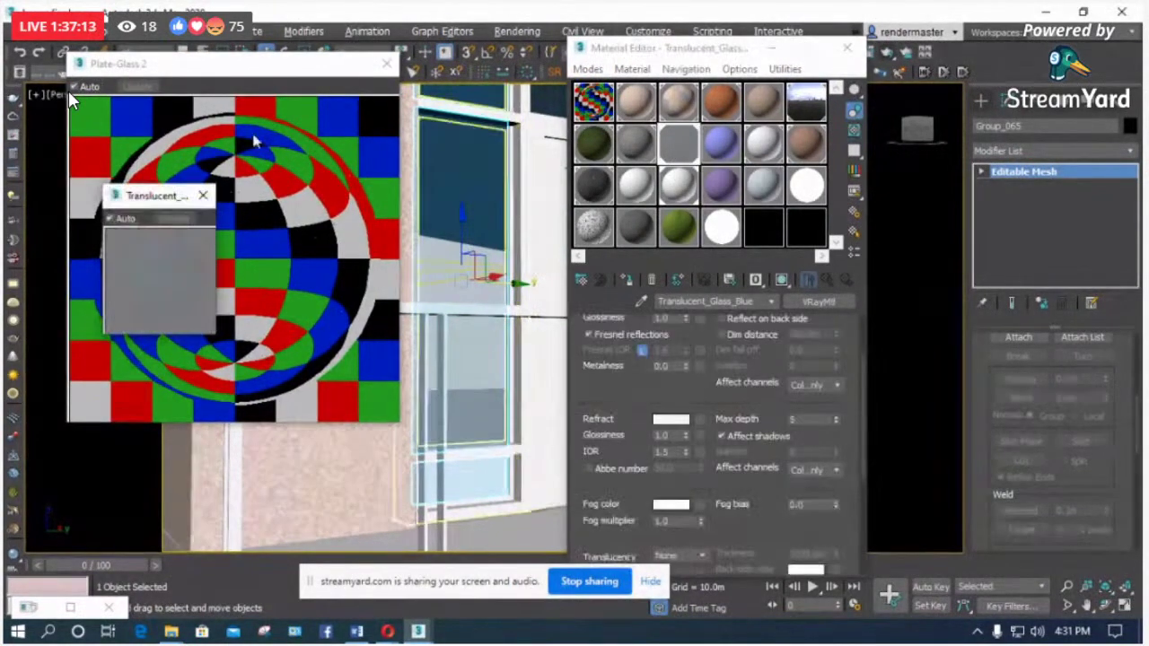
pyautogui.moveTo(149, 197); pyautogui.dragTo(487, 71)
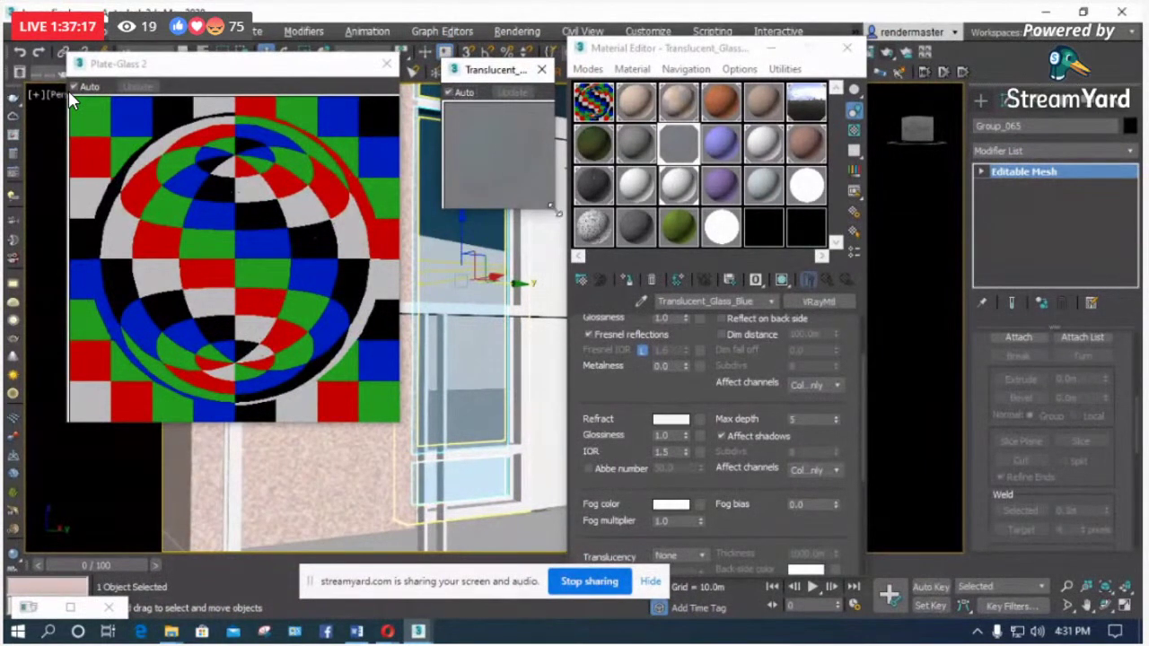
pyautogui.moveTo(554, 210); pyautogui.dragTo(731, 420)
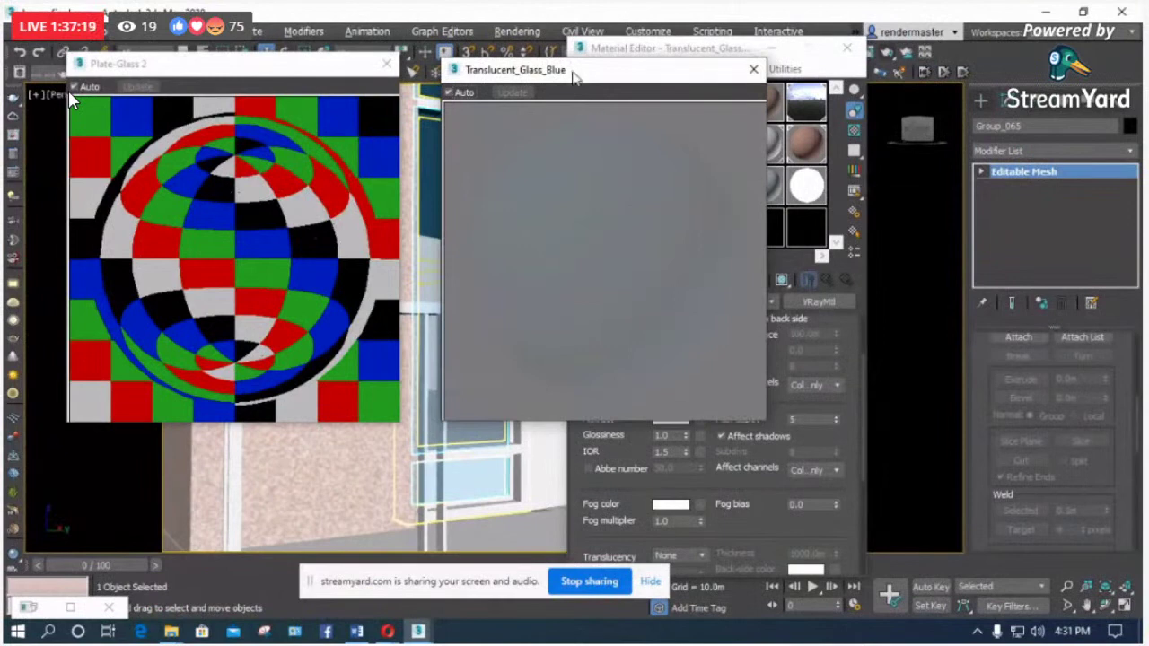
pyautogui.moveTo(575, 78); pyautogui.dragTo(548, 72)
pyautogui.click(855, 132)
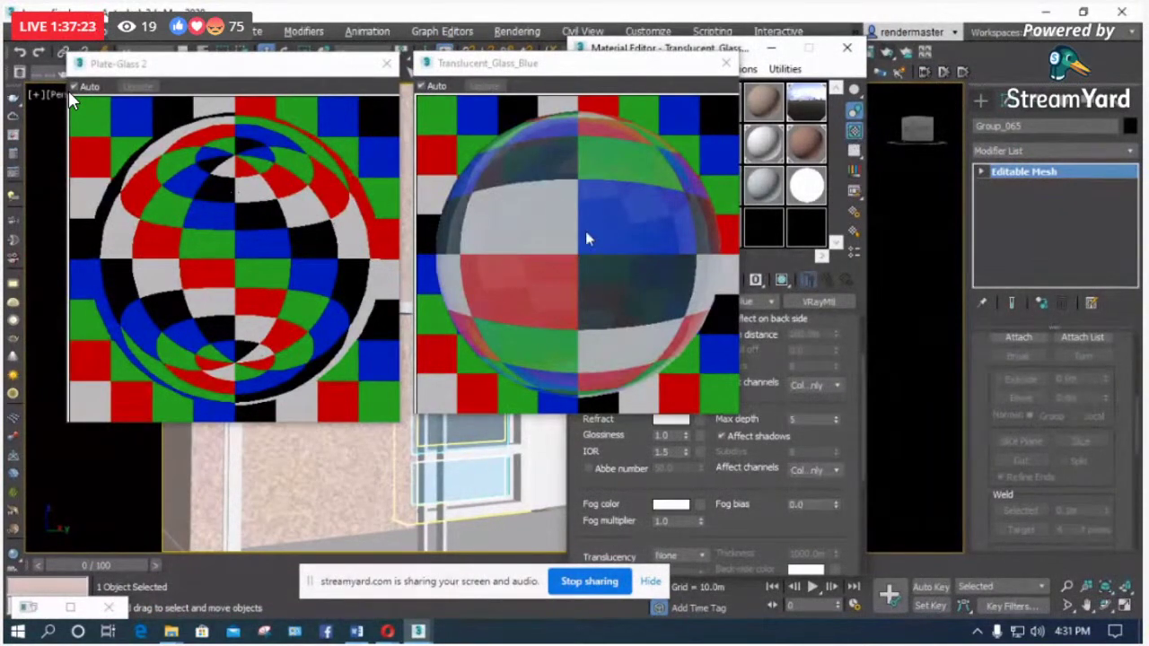
pyautogui.click(588, 238)
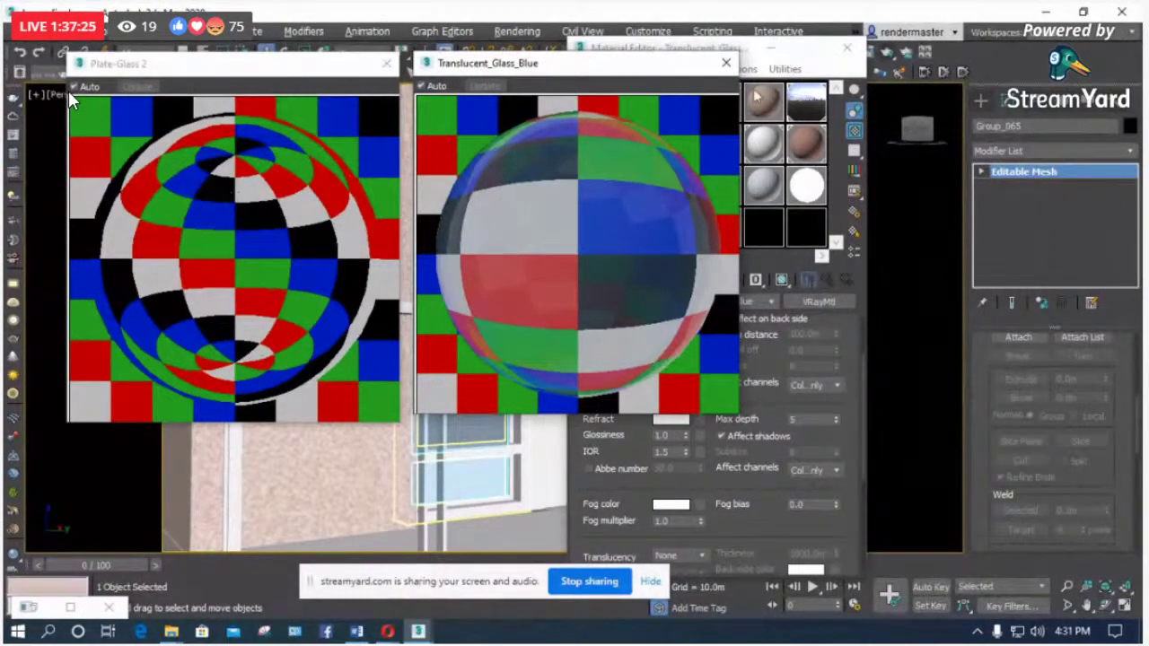
pyautogui.click(725, 62)
pyautogui.click(386, 63)
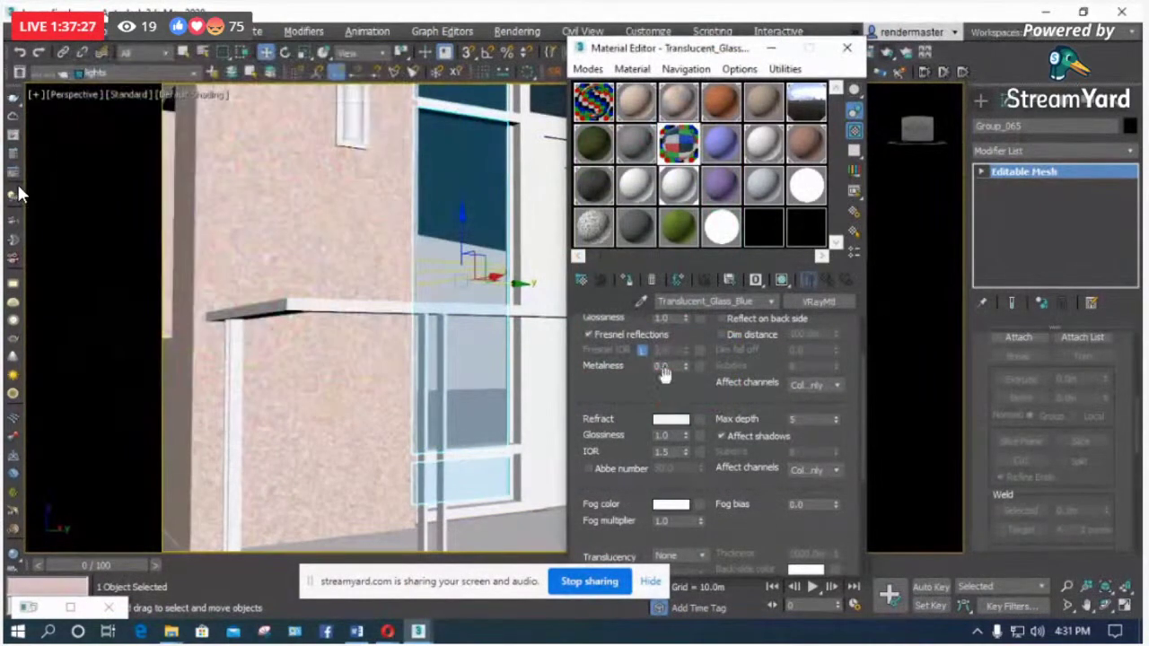
pyautogui.click(613, 94)
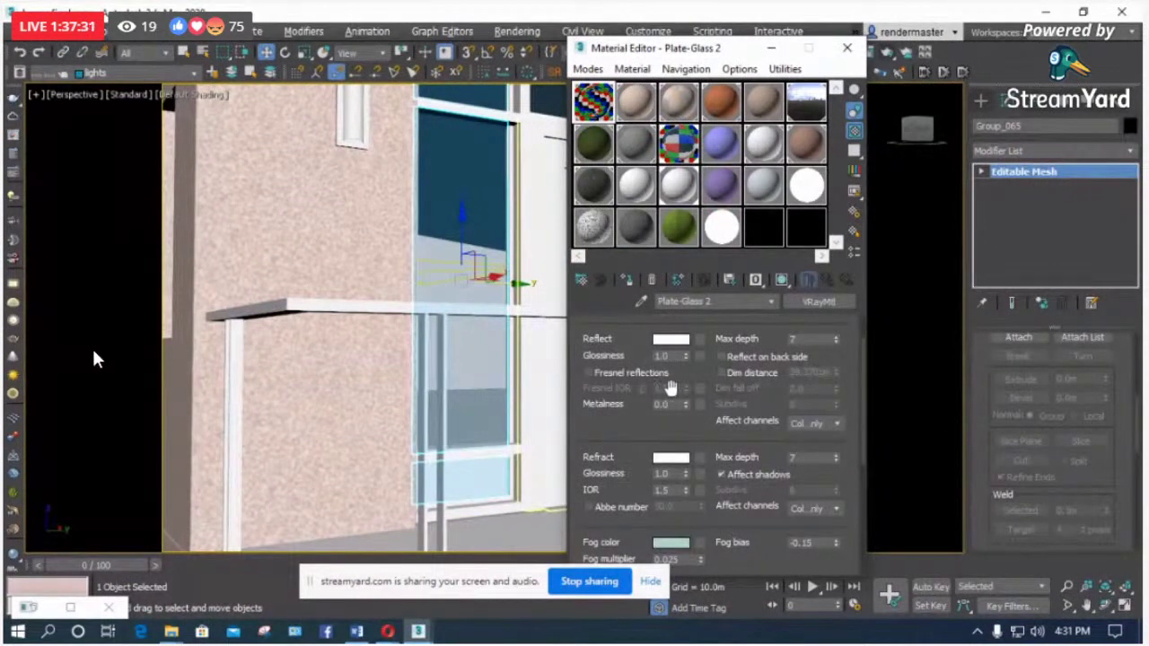
# Step: Turn off Fresnel reflections on Translucent_Glass_Blue, recheck both previews, and close the Material Editor
pyautogui.click(679, 143)
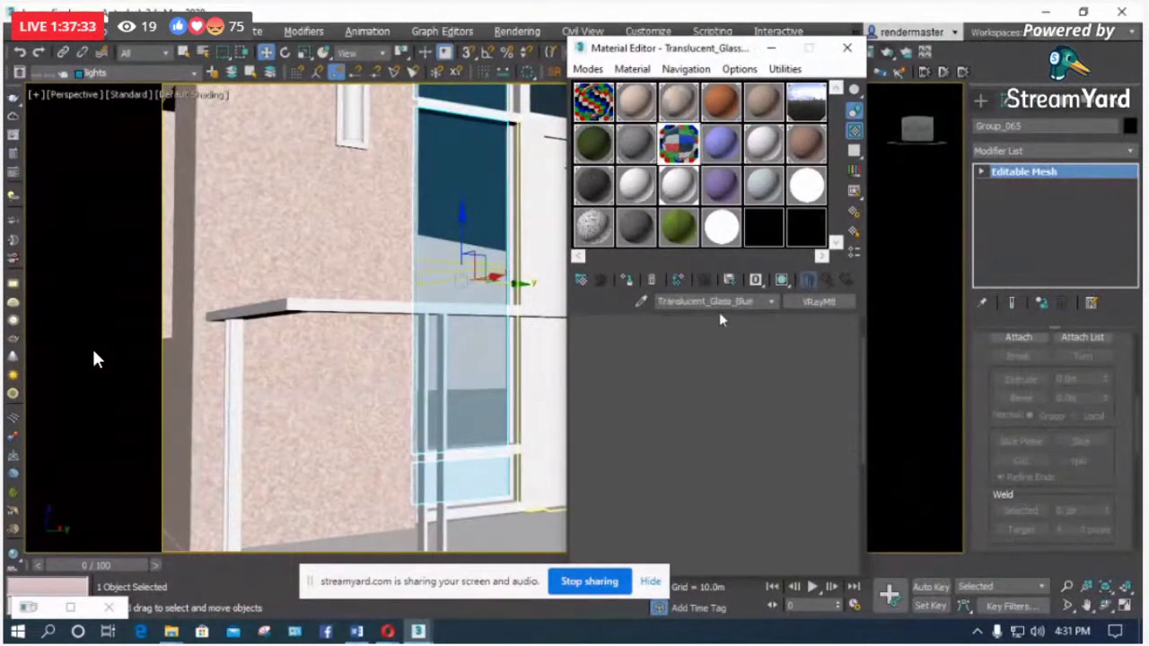
pyautogui.scroll(2, 620, 388)
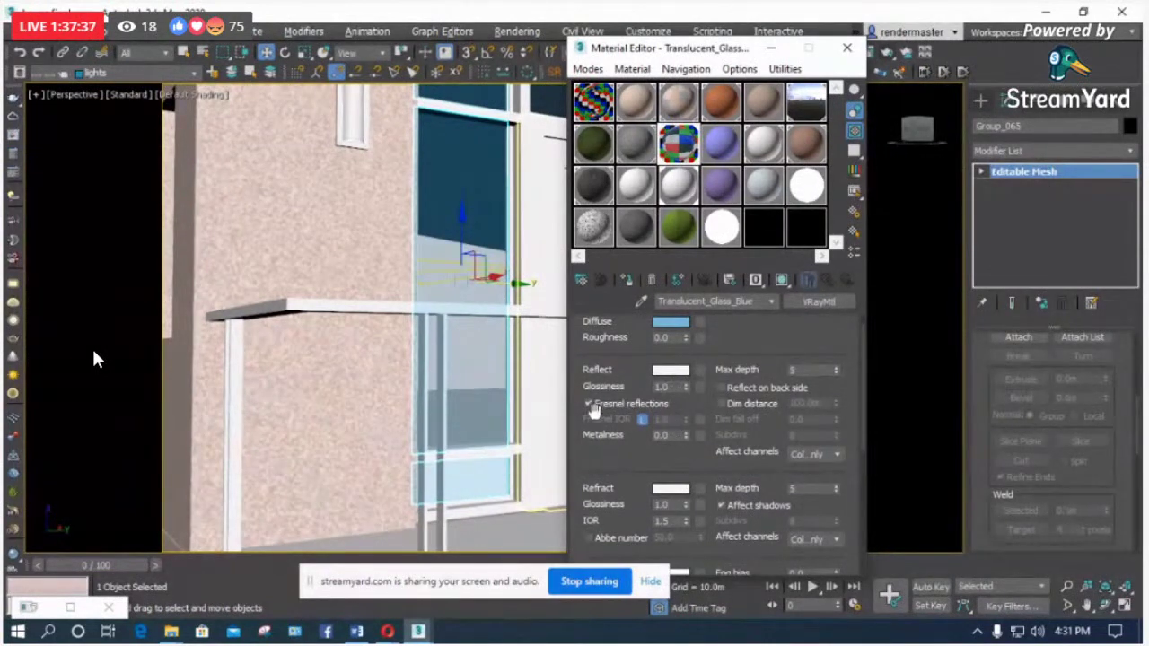
pyautogui.click(590, 404)
pyautogui.doubleClick(594, 105)
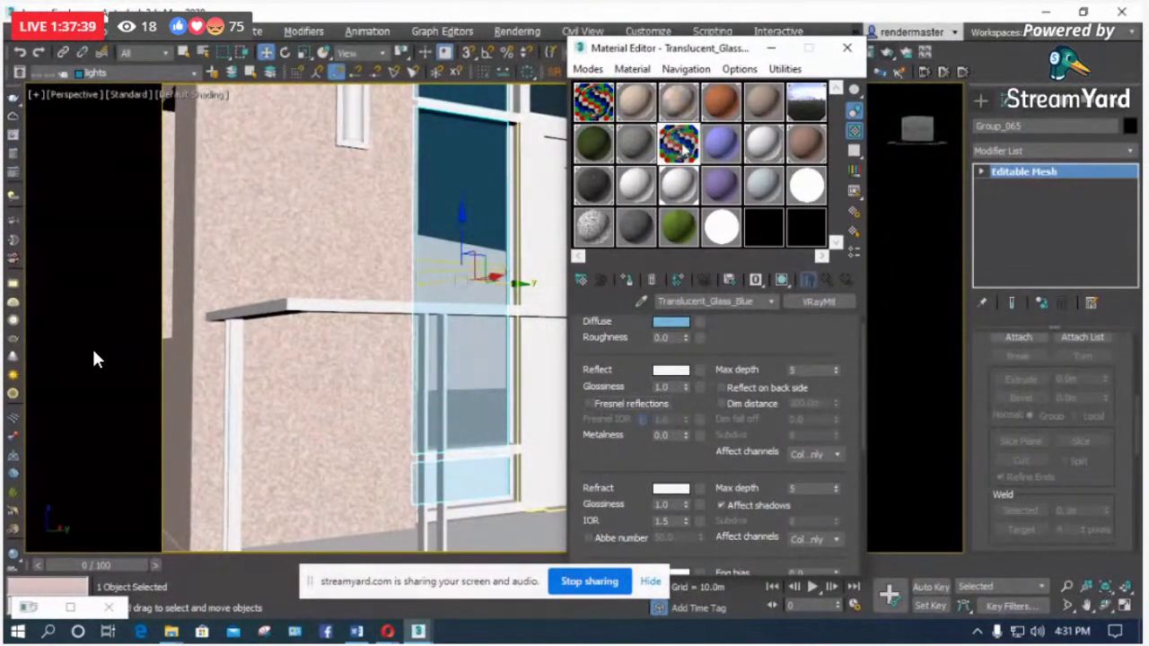
pyautogui.click(687, 152)
pyautogui.doubleClick(679, 142)
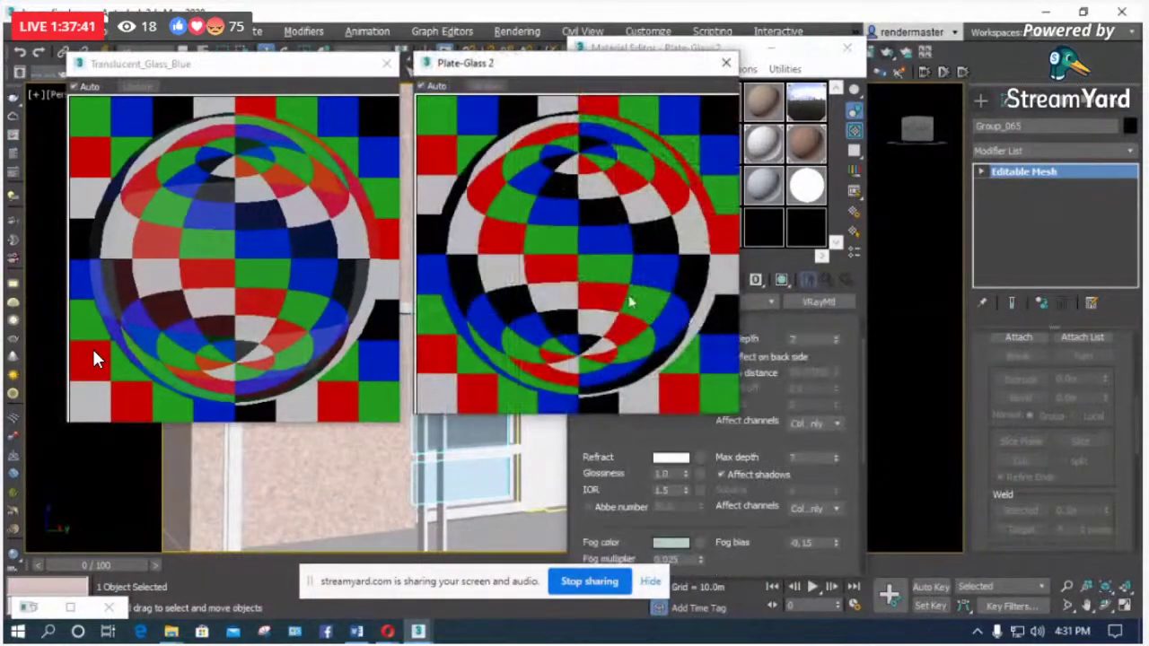
pyautogui.click(726, 62)
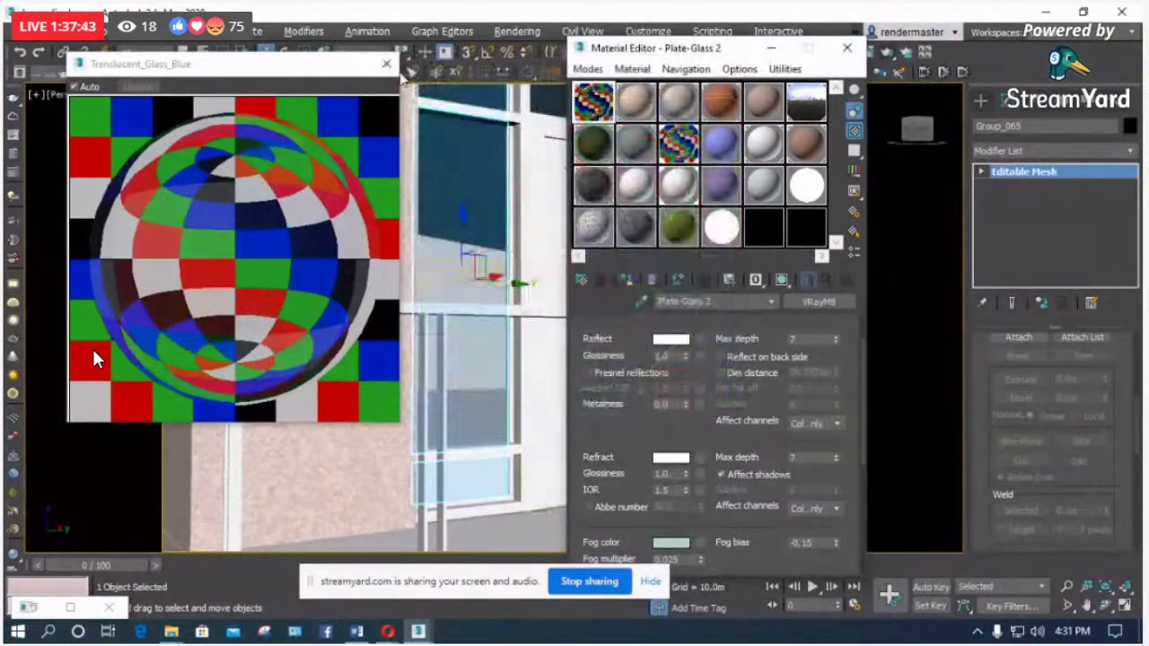
pyautogui.click(387, 63)
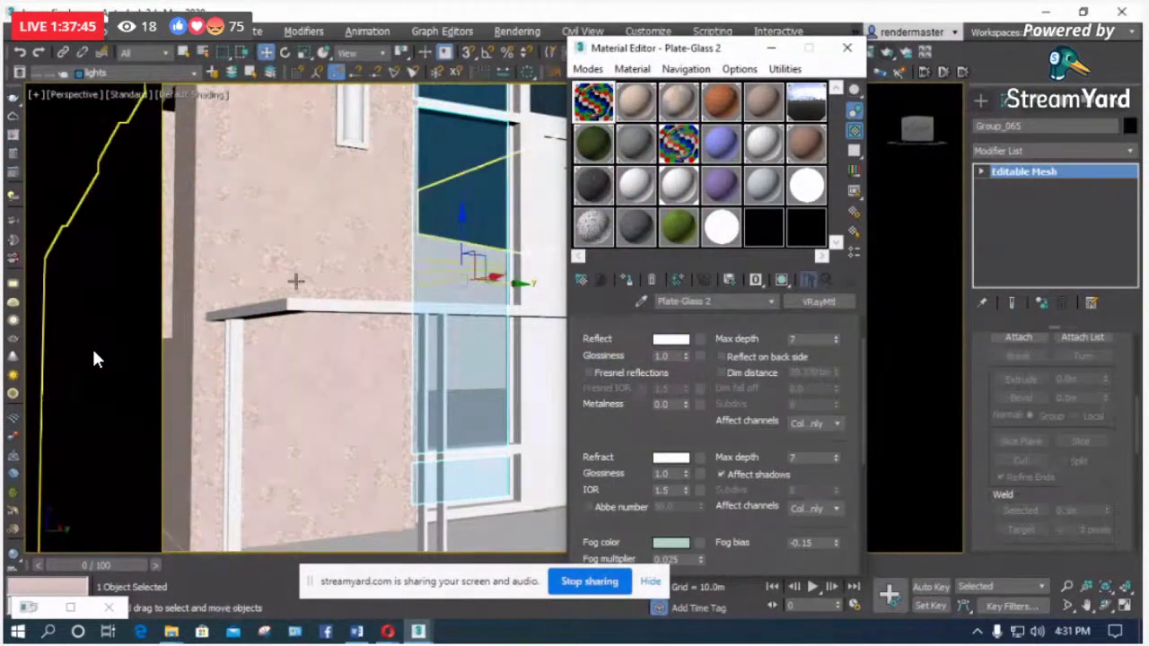
pyautogui.click(851, 51)
# Step: View the house through Camera001 and select the walls group
pyautogui.press('c')
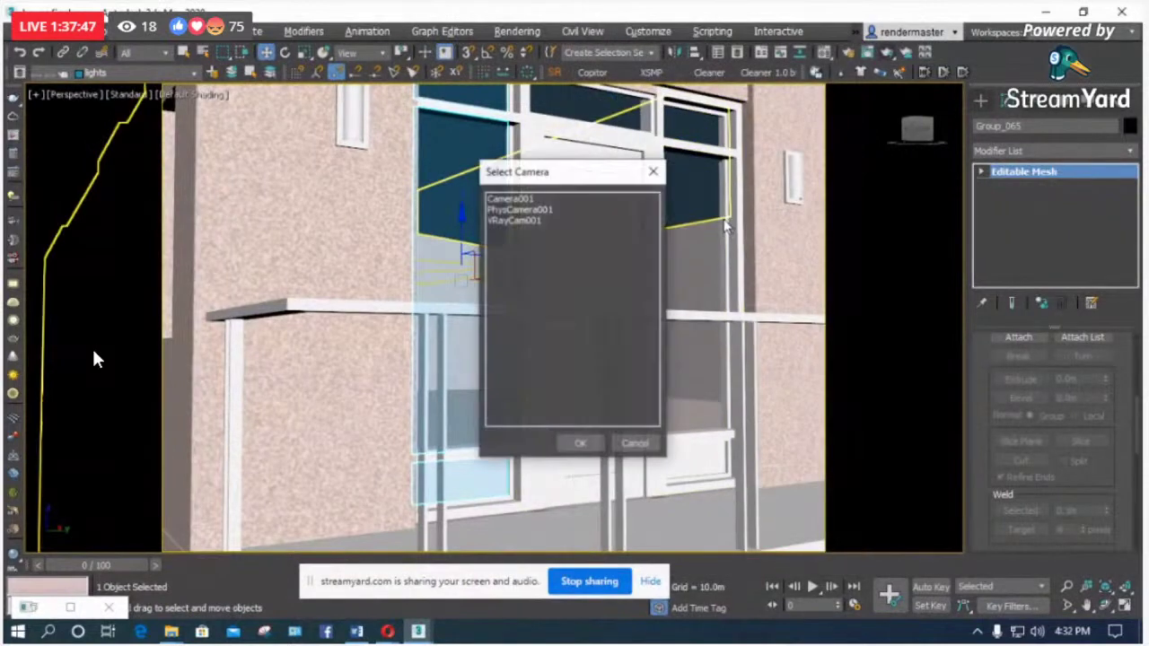
pyautogui.click(522, 202)
pyautogui.doubleClick(521, 201)
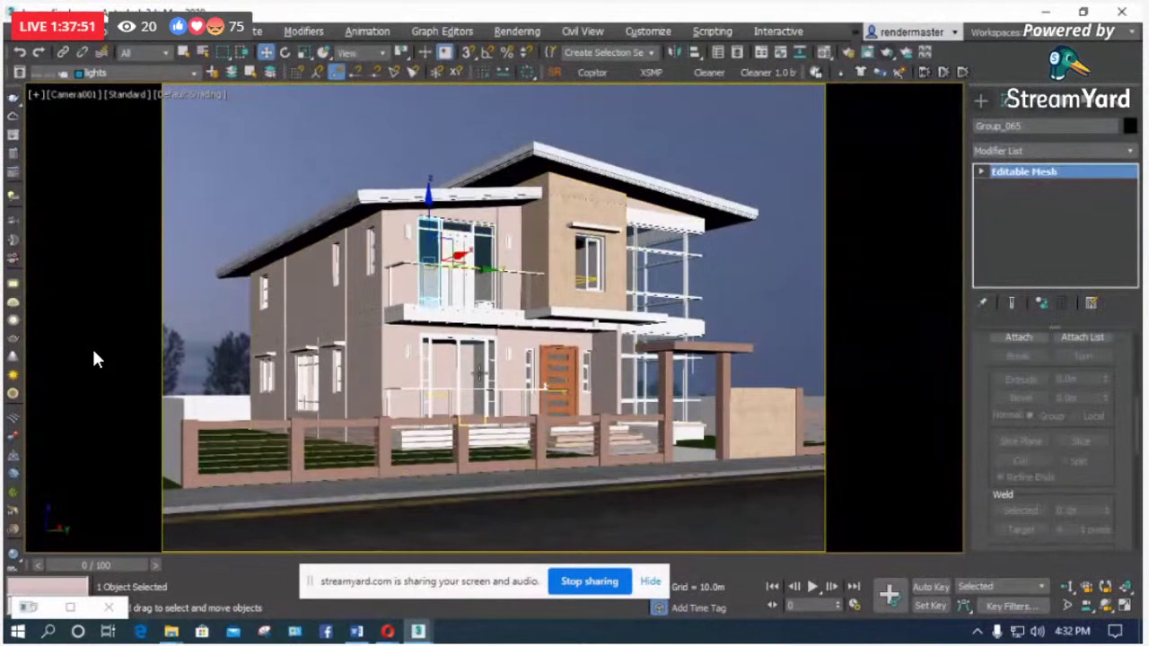
pyautogui.click(465, 364)
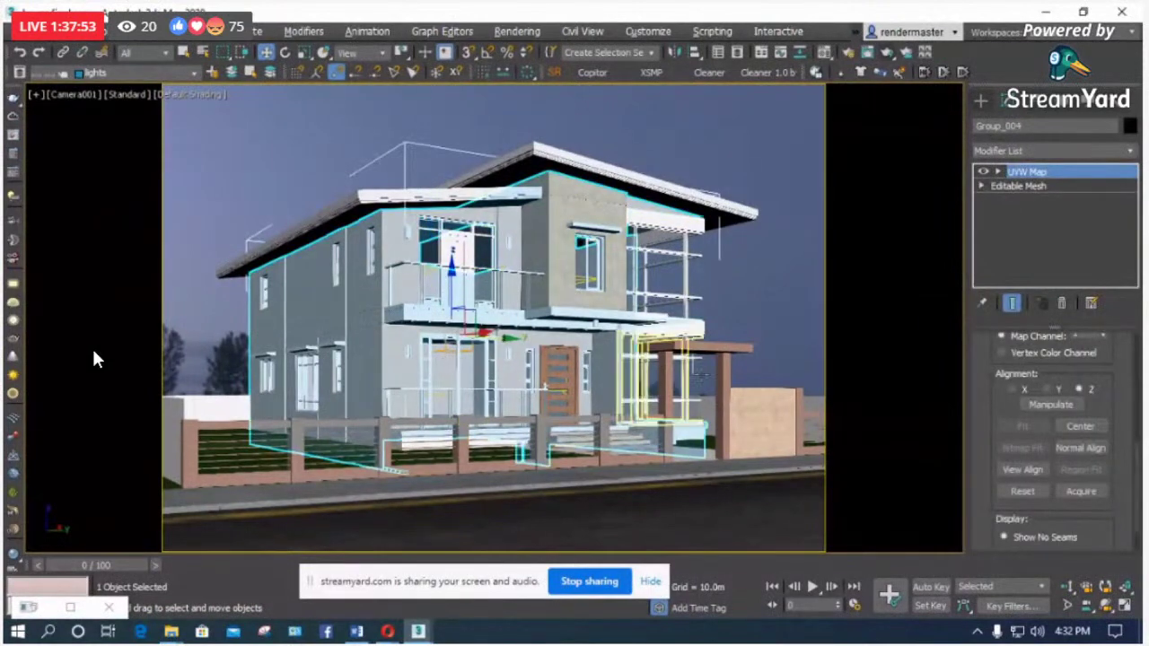
# Step: Zoom to the walls in Top wireframe view and bring up the Lights creation panel
pyautogui.press('p')
pyautogui.scroll(2, 786, 386)
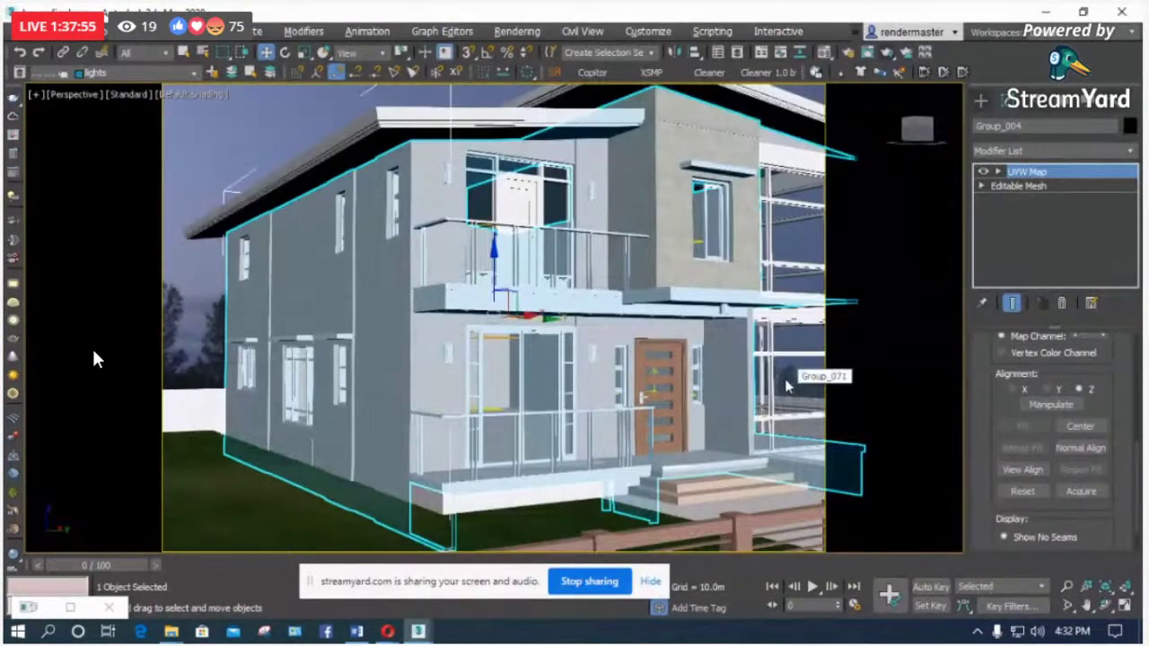
pyautogui.press('t')
pyautogui.press('F3')
pyautogui.press('z')
pyautogui.scroll(-3, 646, 268)
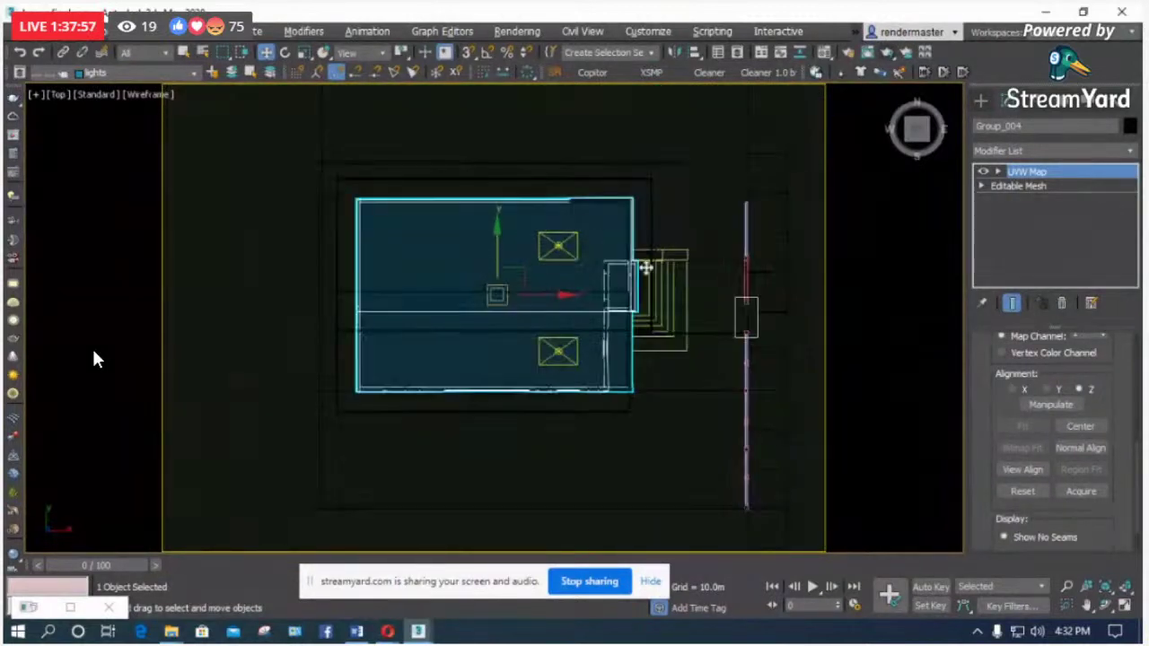
pyautogui.scroll(4, 698, 282)
pyautogui.scroll(-4, 539, 350)
pyautogui.scroll(2, 528, 377)
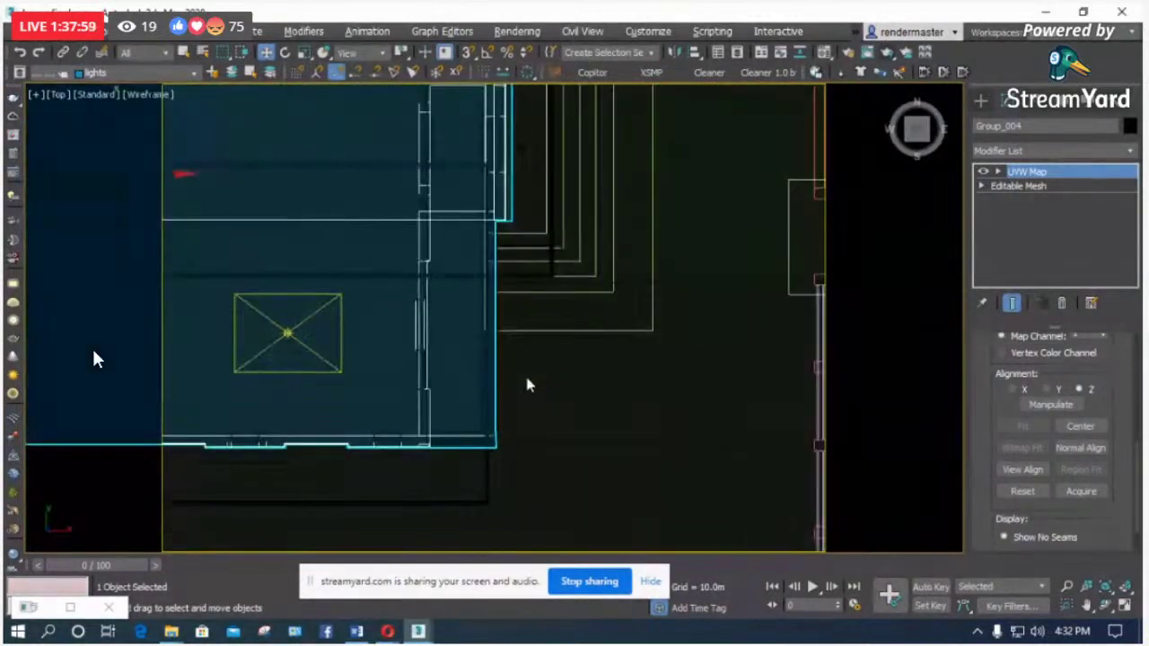
pyautogui.scroll(2, 464, 367)
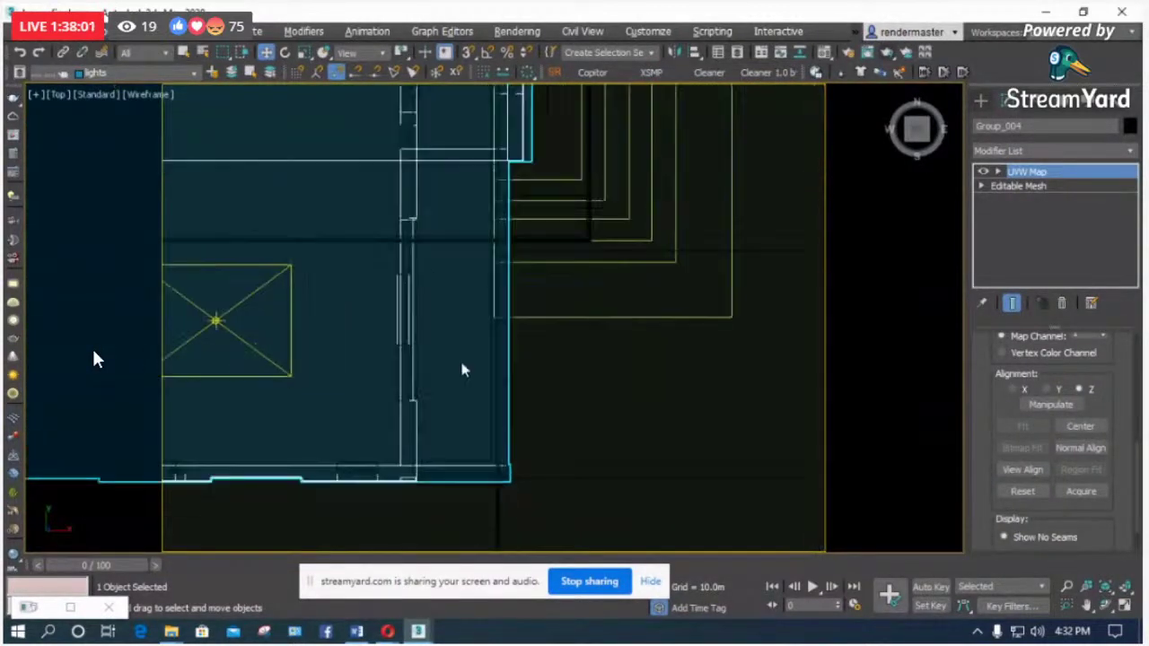
pyautogui.click(981, 102)
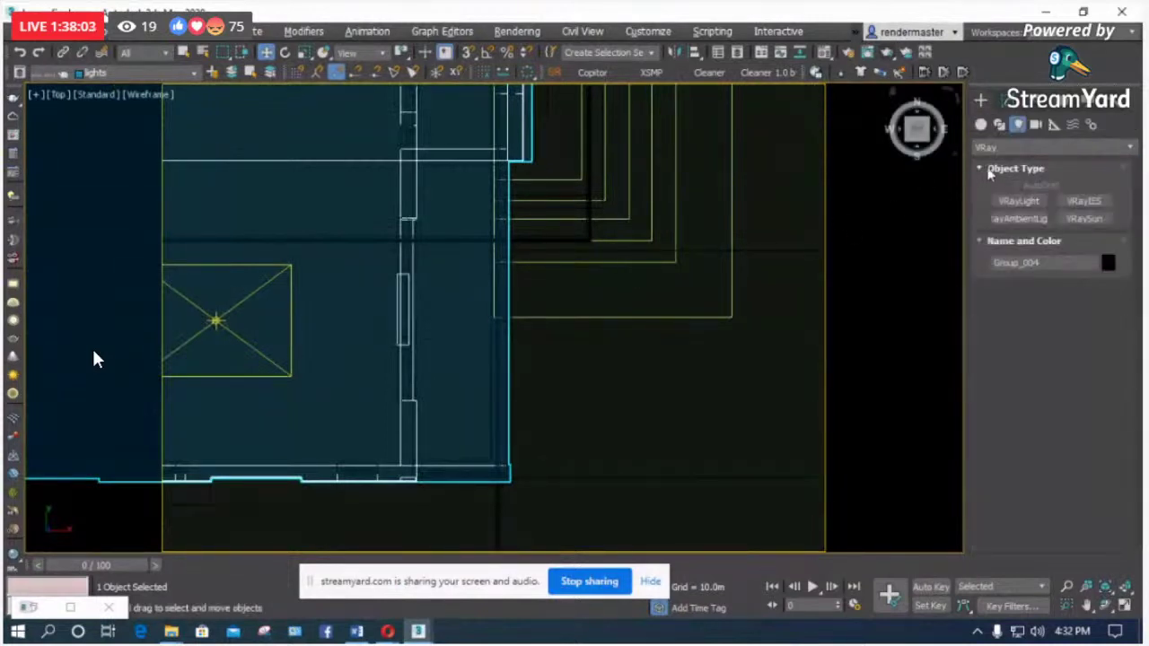
# Step: Create a photometric target light in the top view, dragging its target to the right
pyautogui.click(997, 149)
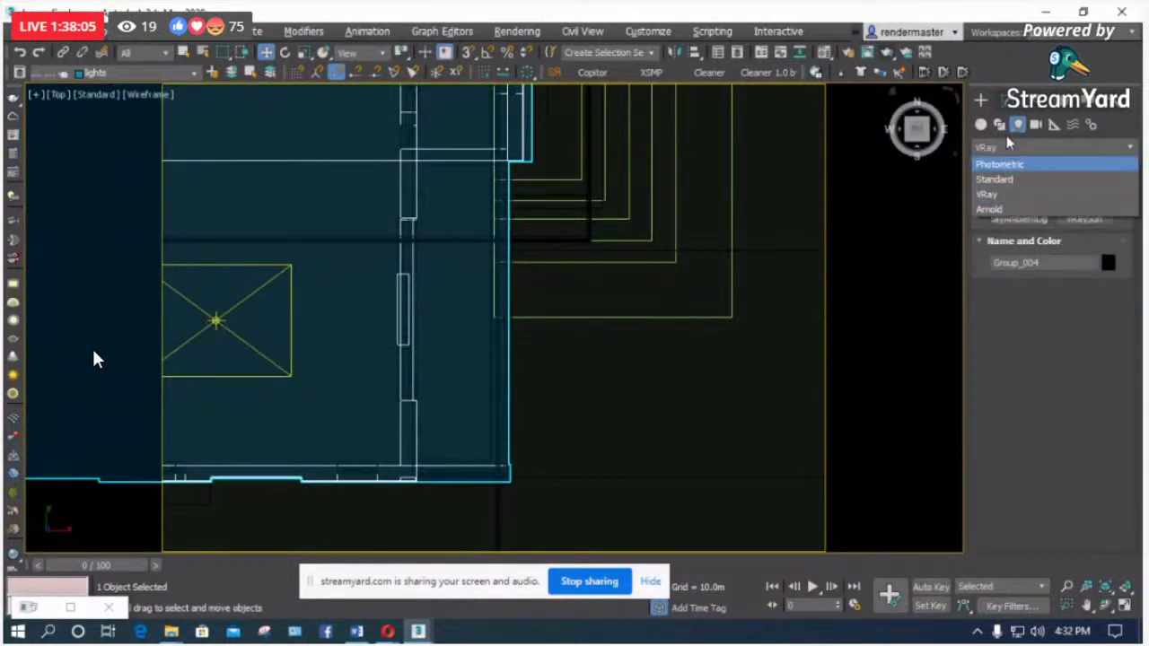
pyautogui.click(1000, 164)
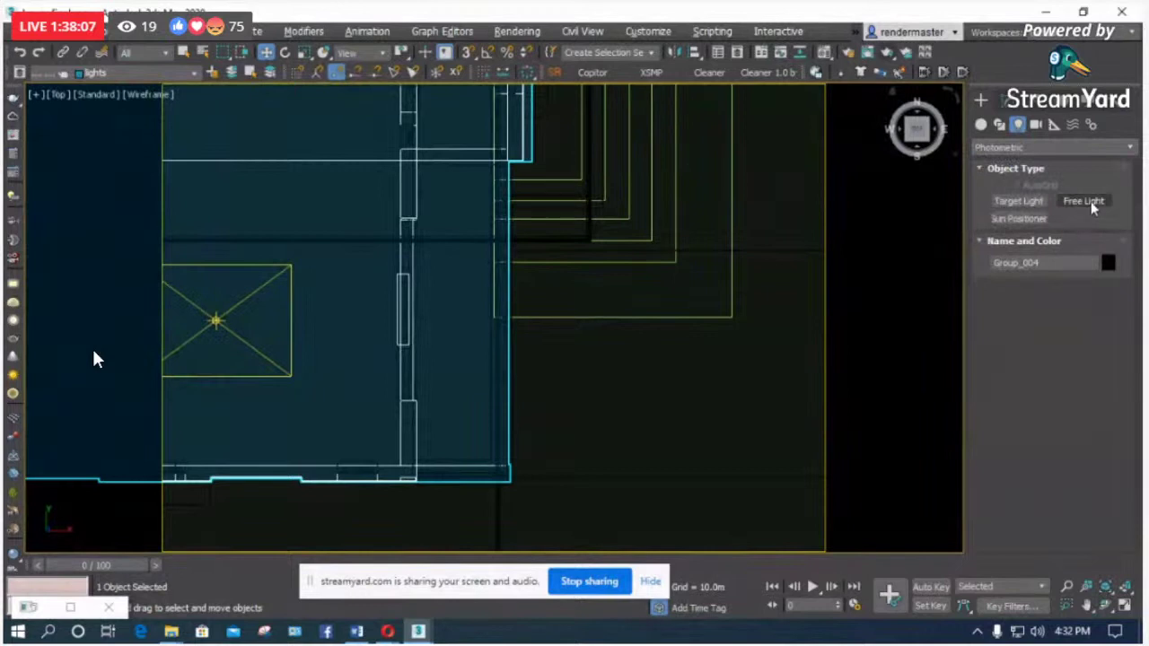
pyautogui.click(1029, 205)
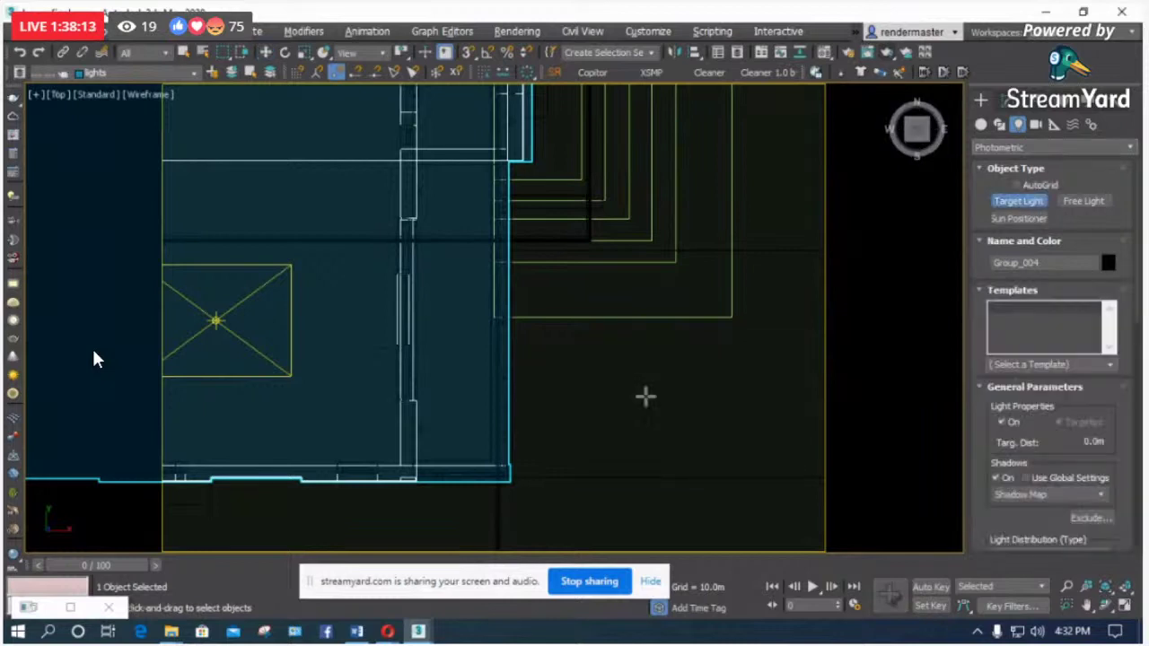
pyautogui.click(568, 381)
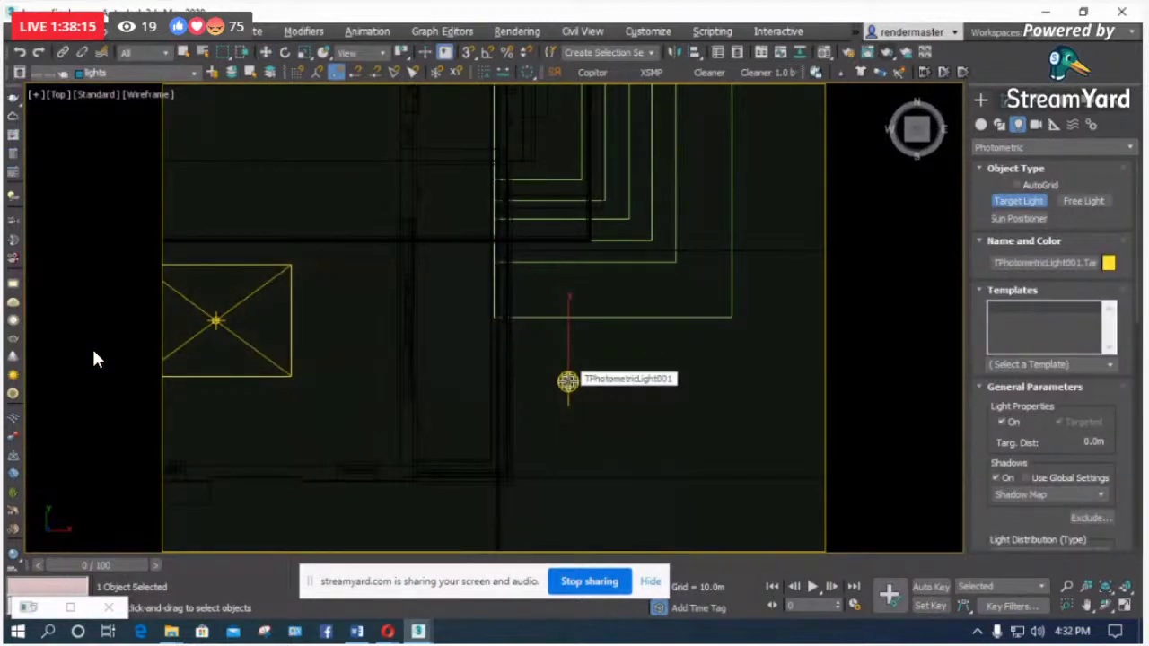
pyautogui.moveTo(568, 381); pyautogui.dragTo(726, 388)
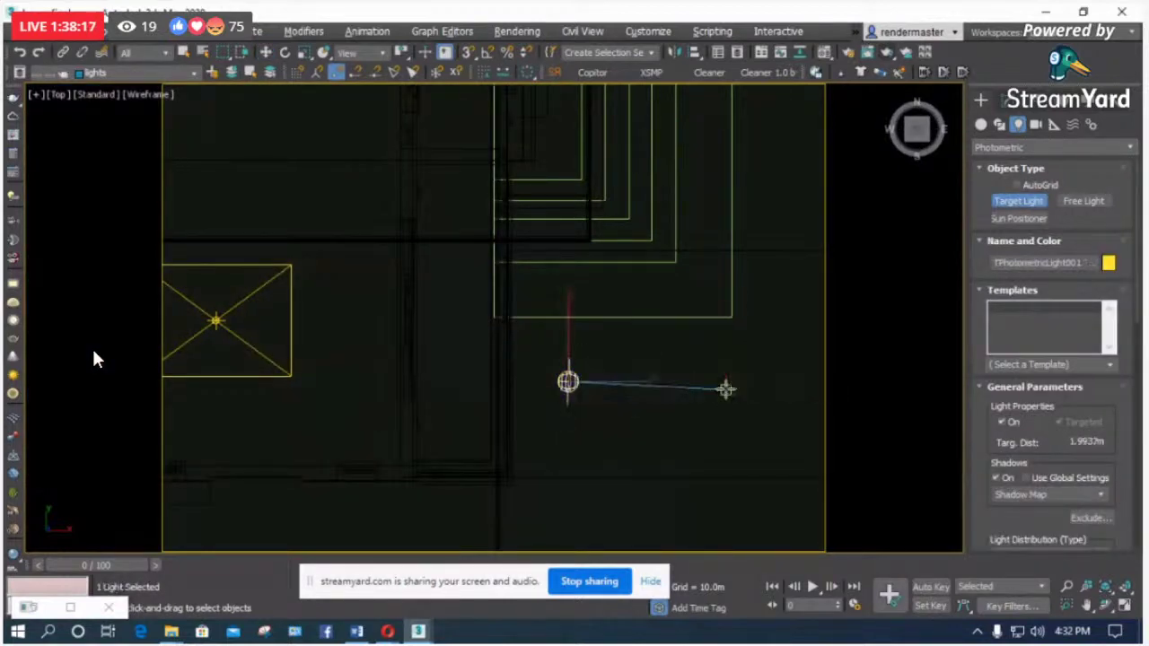
# Step: In the front view, place a target light under the eave aimed straight down about 3.18m
pyautogui.press('f')
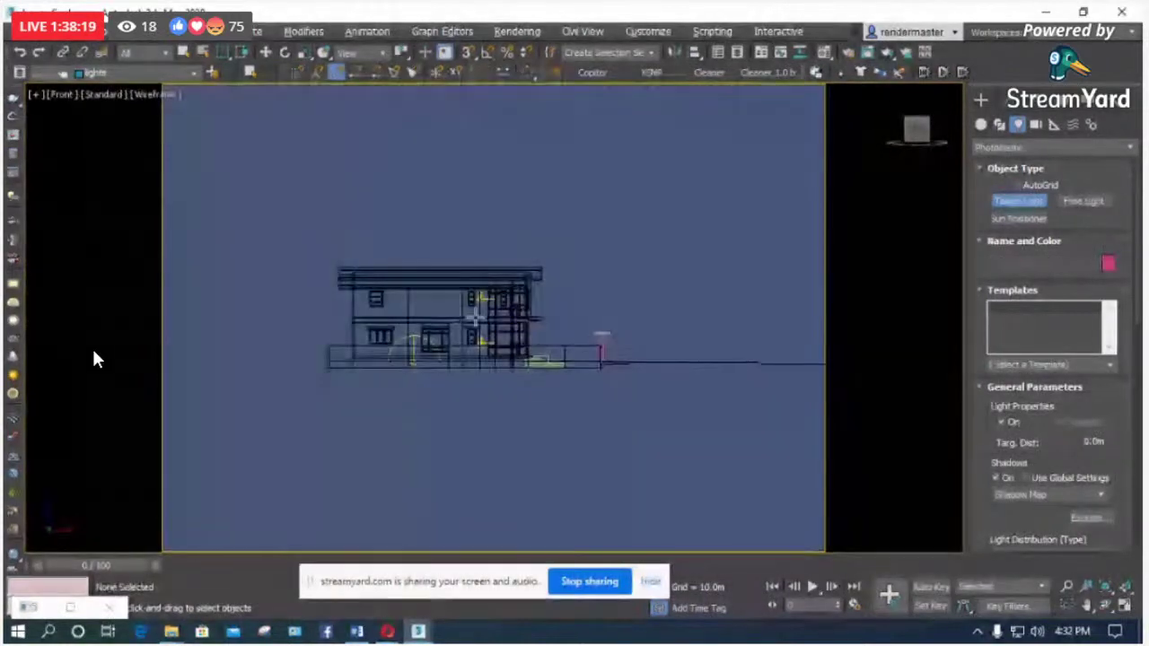
pyautogui.scroll(4, 532, 328)
pyautogui.scroll(6, 532, 327)
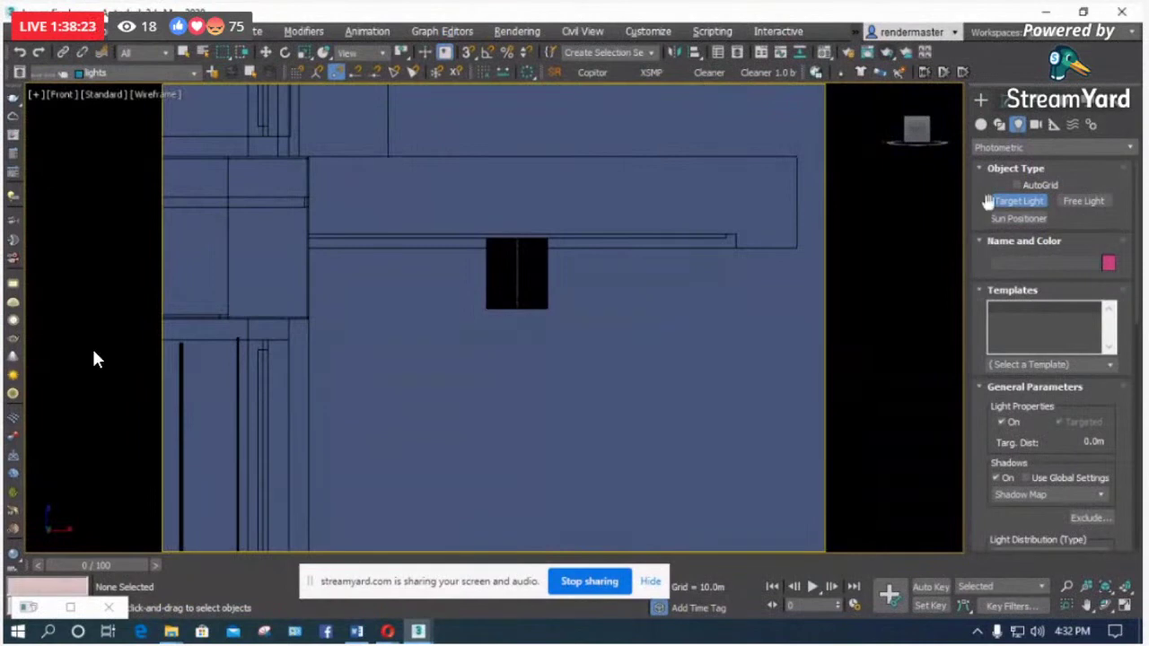
pyautogui.scroll(-3, 530, 120)
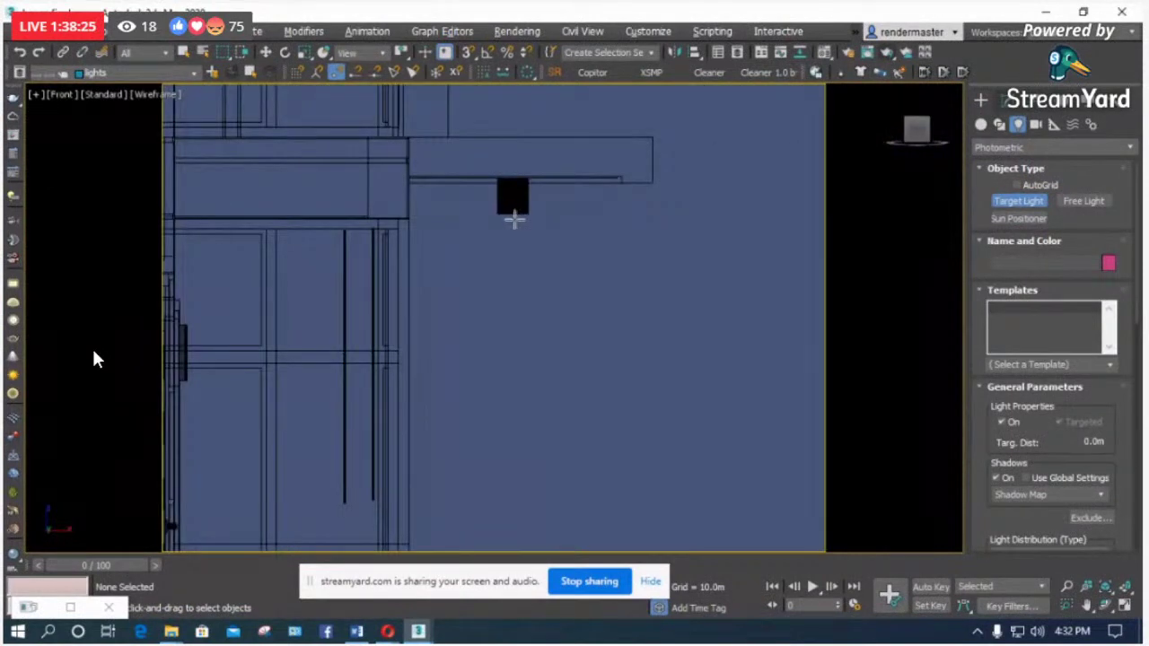
pyautogui.moveTo(513, 220); pyautogui.dragTo(517, 477)
pyautogui.scroll(-2, 519, 272)
pyautogui.scroll(-2, 517, 267)
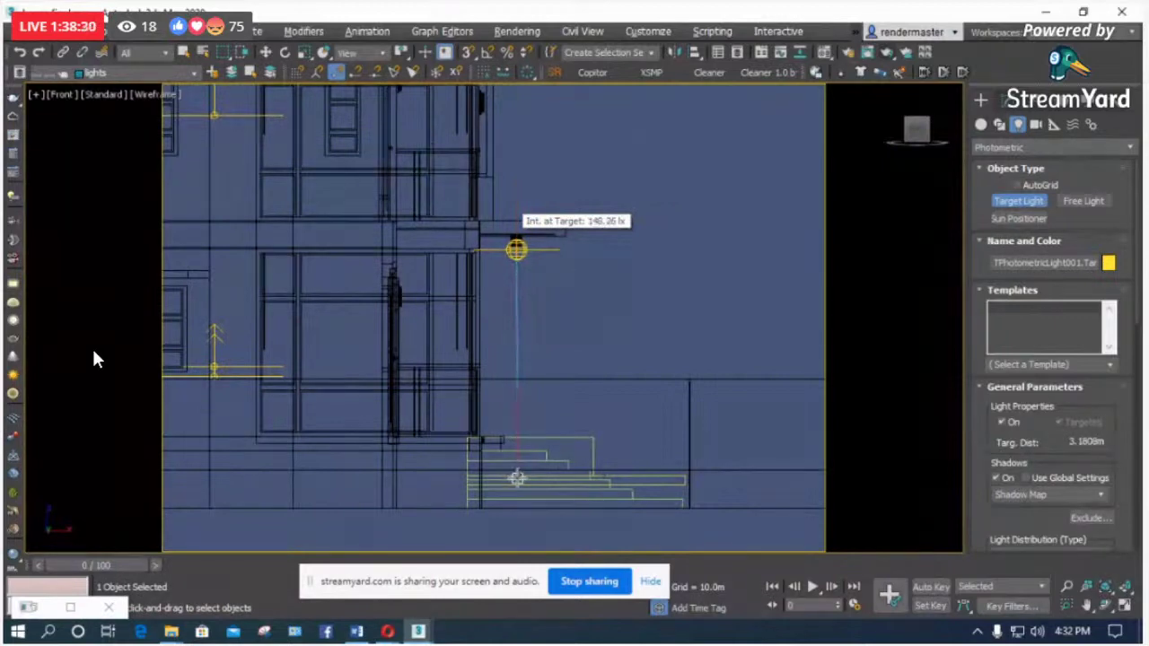
# Step: Select the new photometric light hanging beneath the eave
pyautogui.click(267, 52)
pyautogui.scroll(3, 548, 279)
pyautogui.click(553, 276)
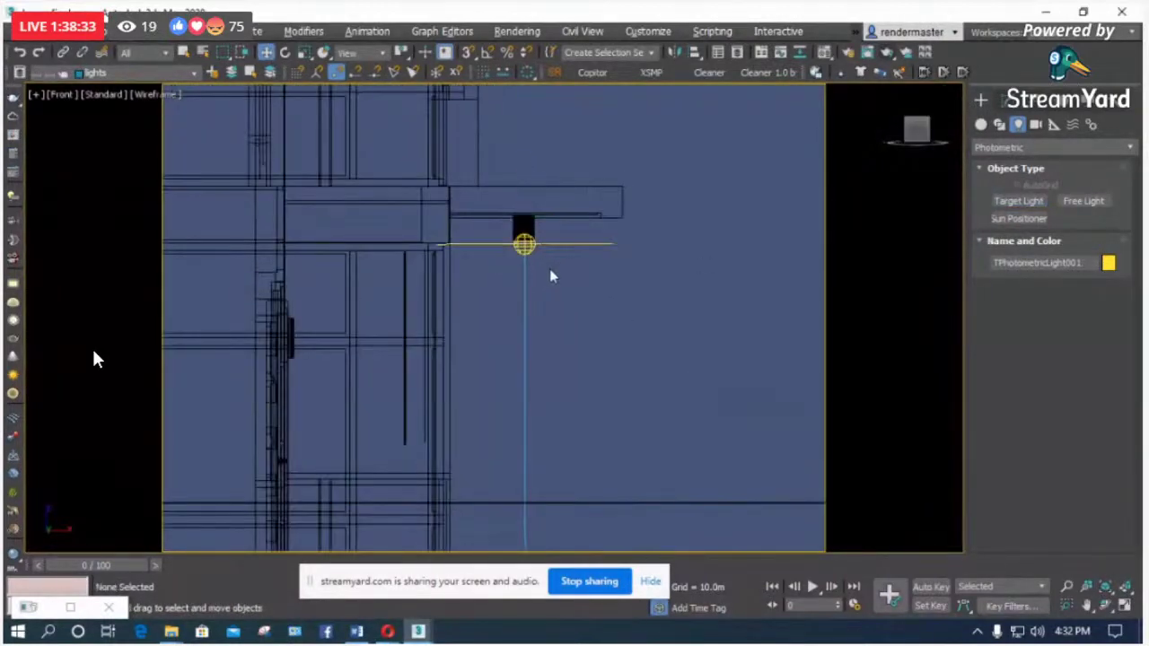
pyautogui.click(525, 245)
# Step: In Modify, set TPhotometricLight001's Light Distribution to Photometric Web and open Choose Photometric File
pyautogui.click(1006, 101)
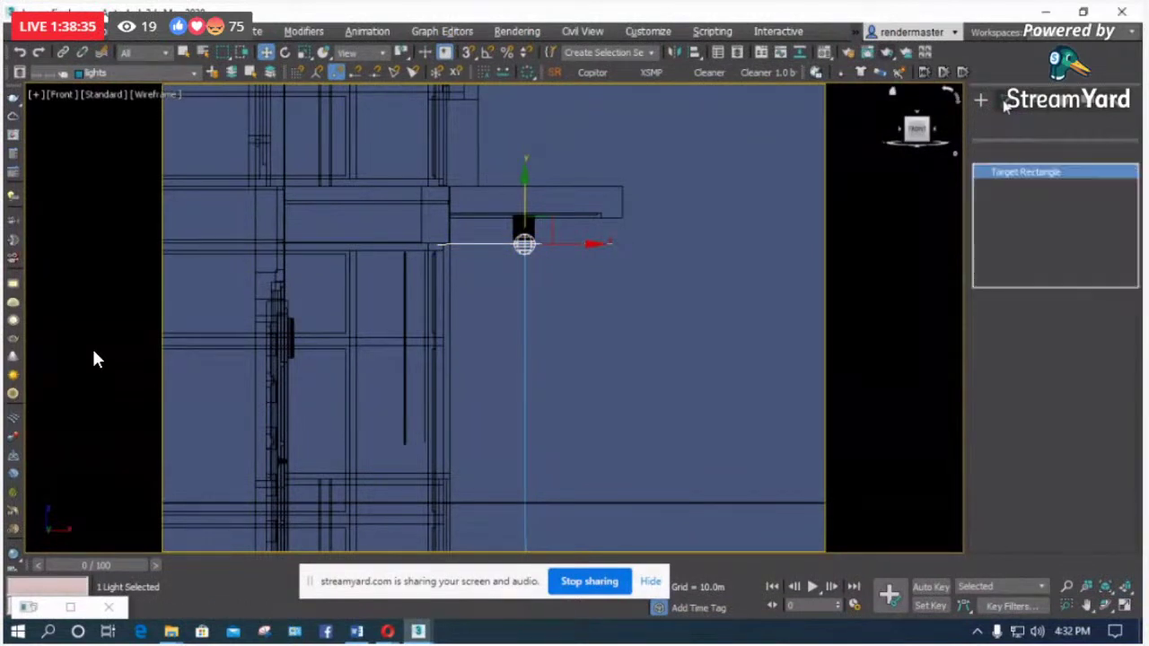
pyautogui.scroll(-2, 982, 335)
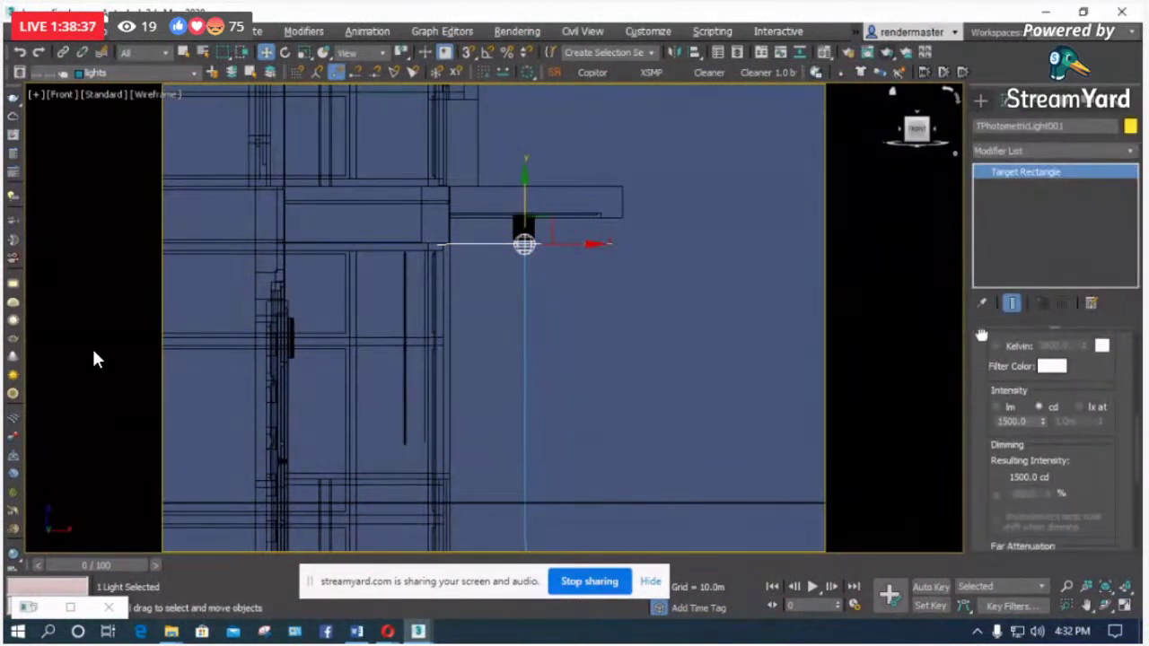
pyautogui.moveTo(981, 335); pyautogui.dragTo(988, 99)
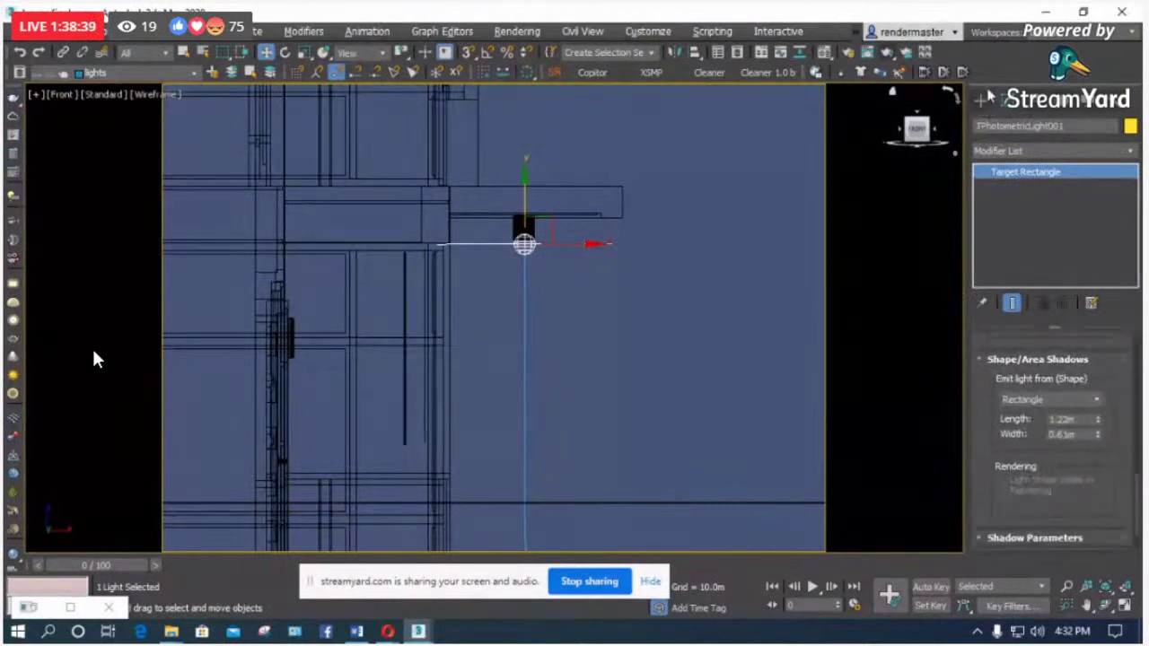
pyautogui.moveTo(978, 391); pyautogui.dragTo(990, 554)
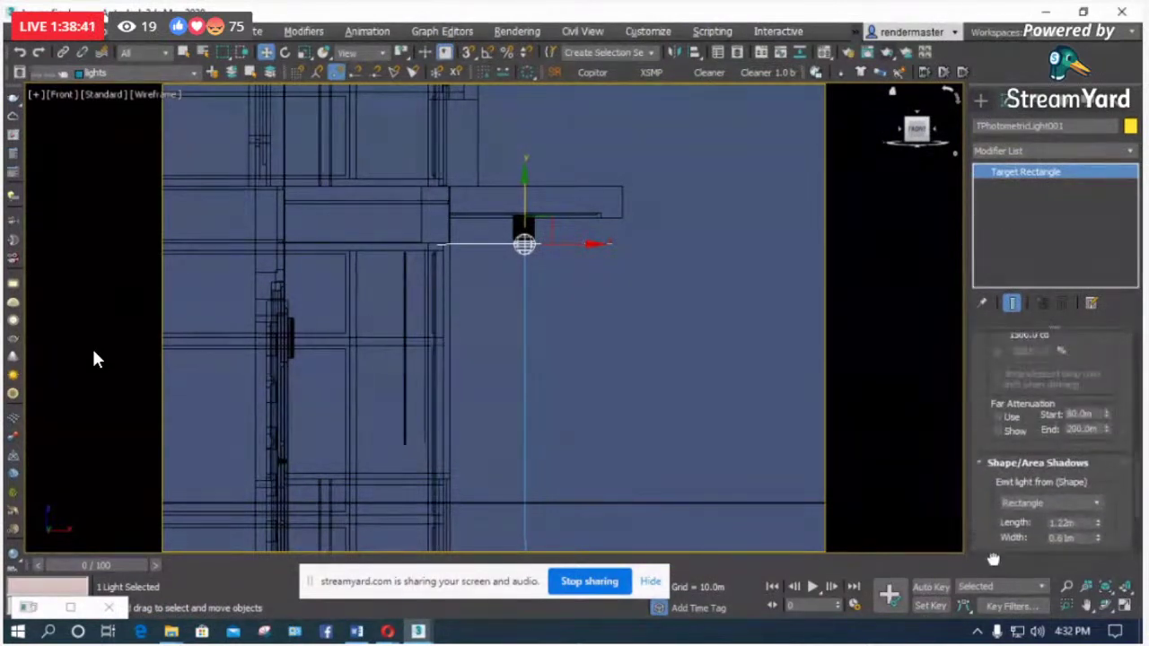
pyautogui.moveTo(986, 415); pyautogui.dragTo(988, 512)
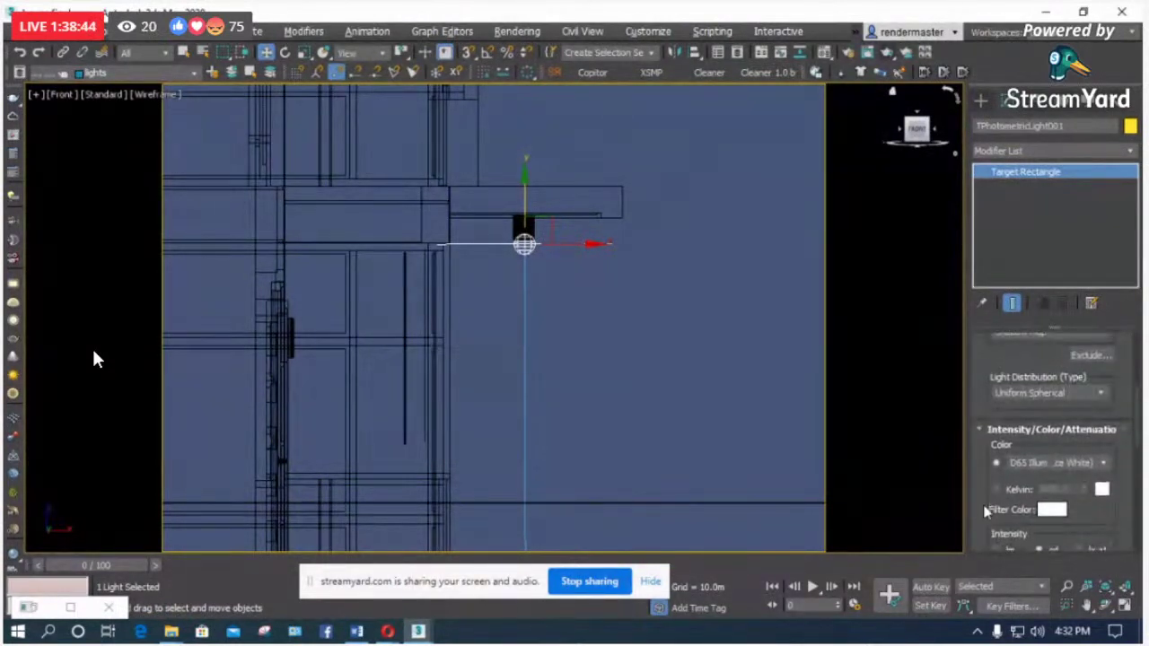
pyautogui.click(1090, 395)
pyautogui.click(1052, 411)
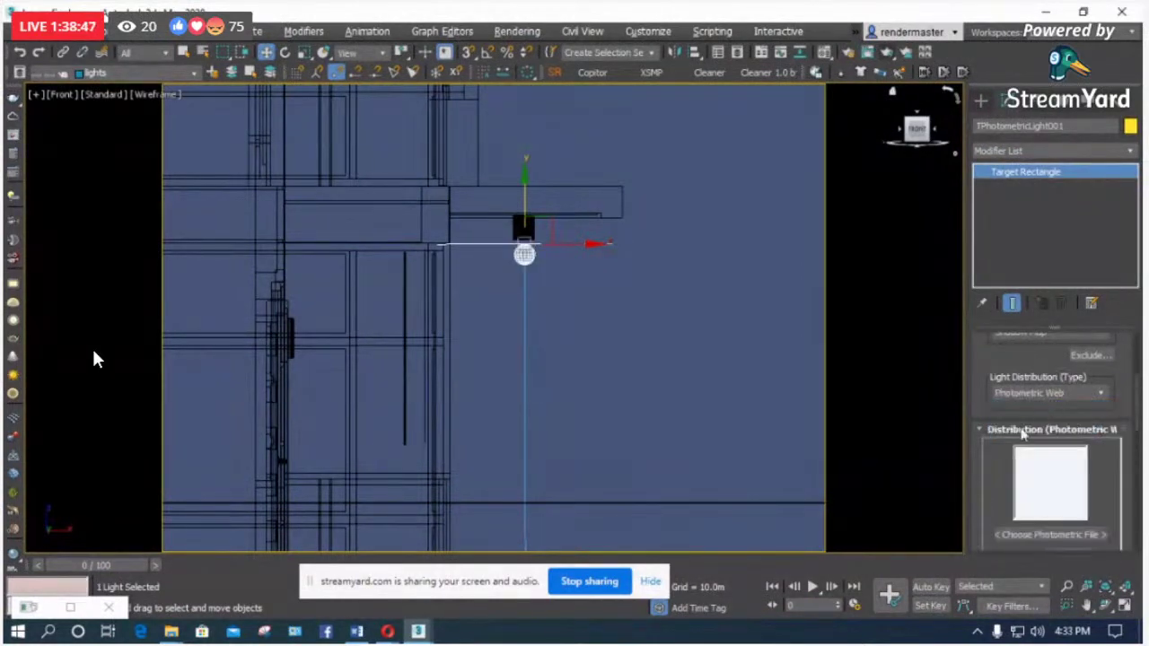
pyautogui.moveTo(982, 451); pyautogui.dragTo(982, 334)
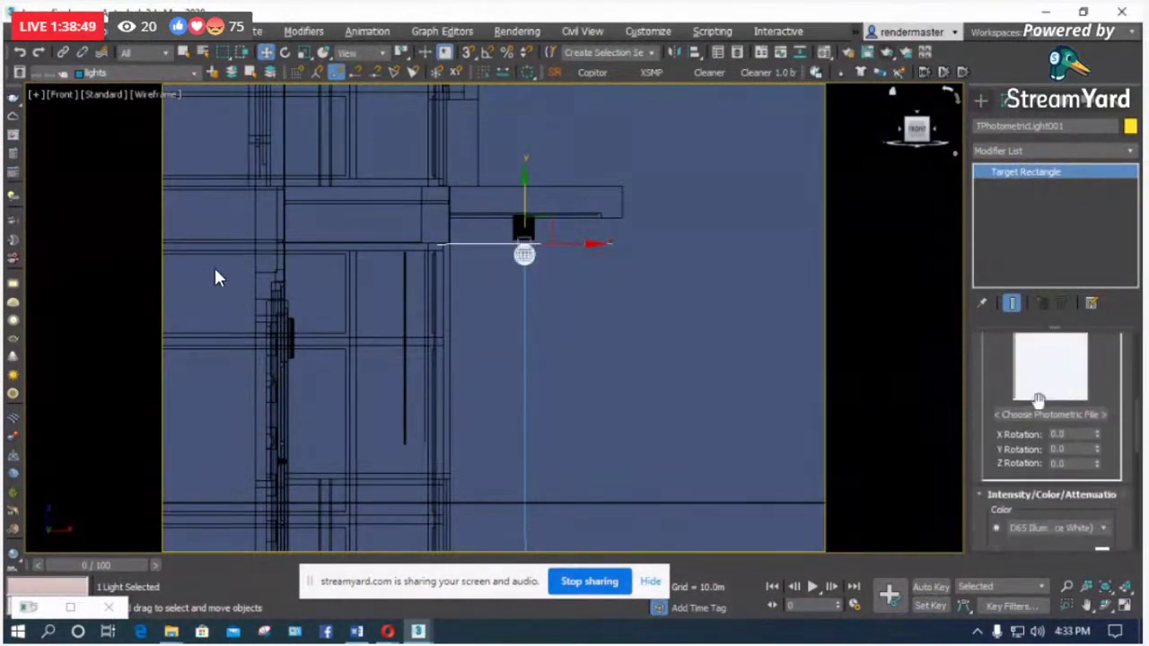
pyautogui.click(1052, 414)
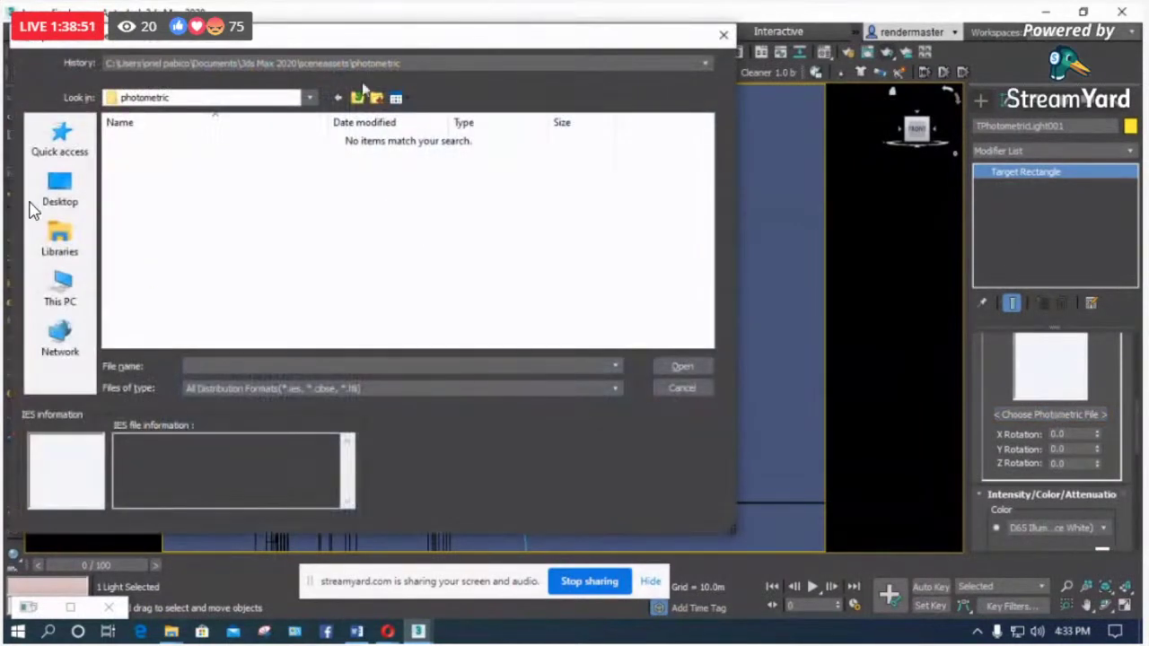
# Step: Browse recent folders and the 3ds Max 2020 sceneassets photometric folder, which is empty
pyautogui.click(319, 64)
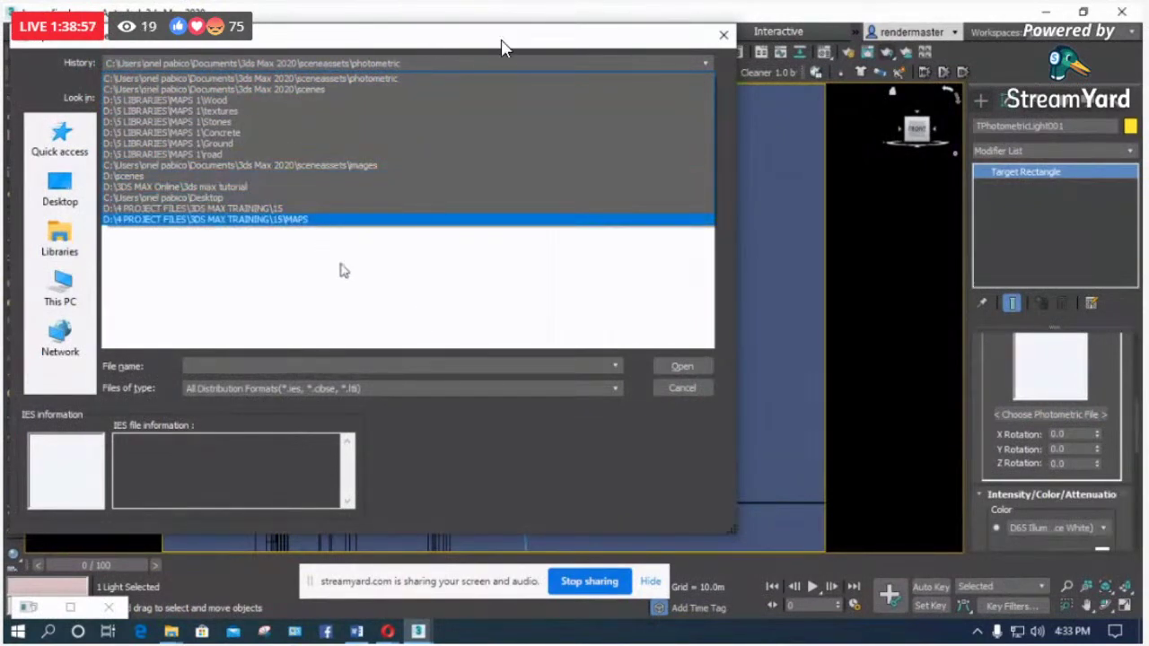
pyautogui.click(378, 271)
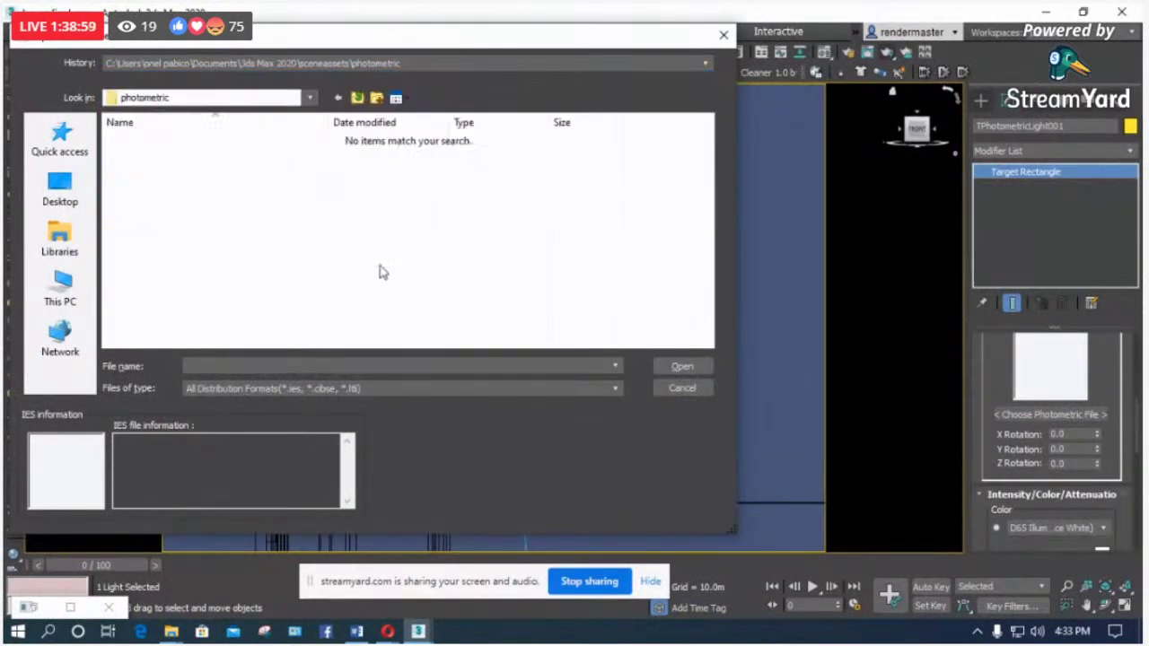
pyautogui.click(302, 68)
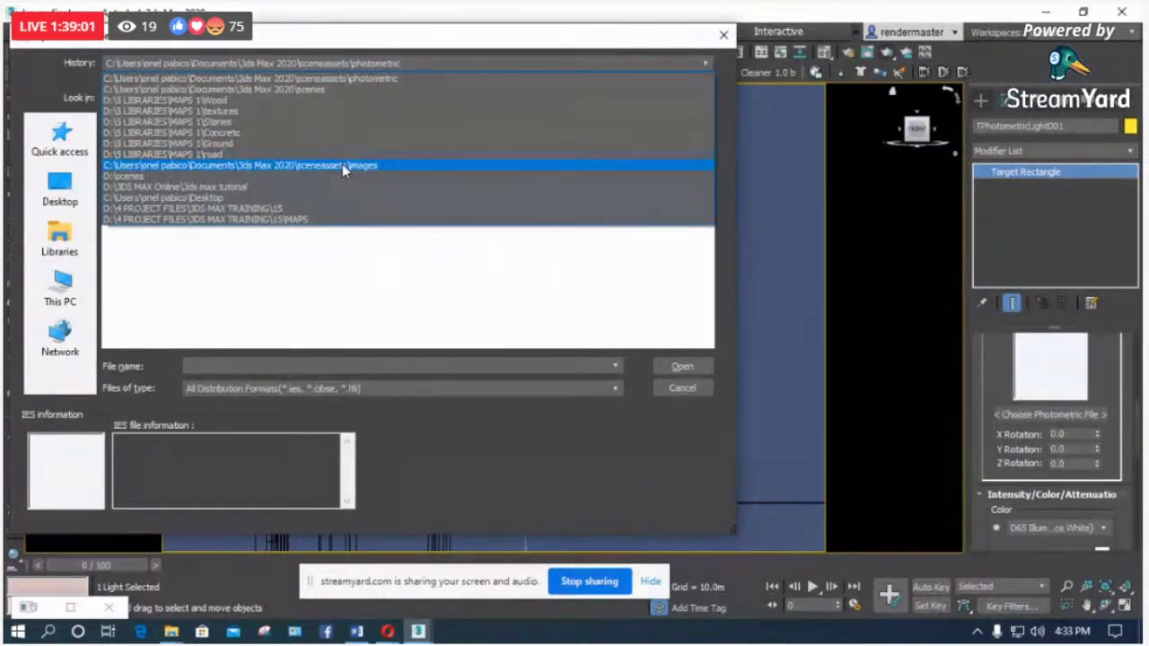
pyautogui.click(342, 163)
pyautogui.click(288, 99)
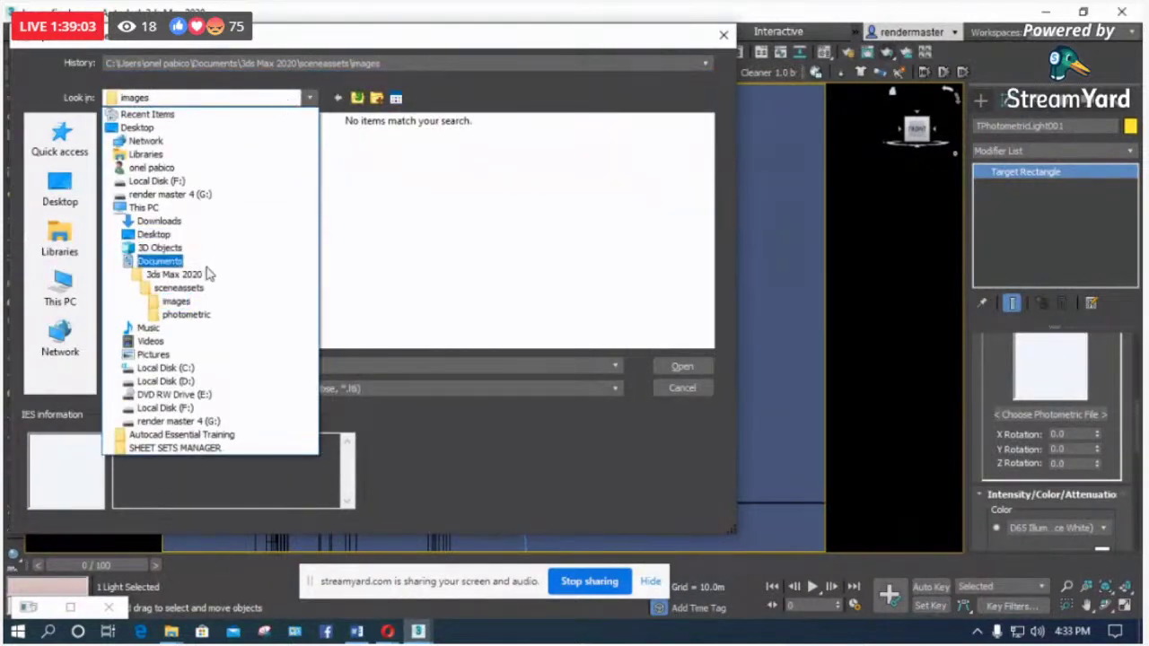
pyautogui.click(205, 278)
pyautogui.scroll(-1, 193, 285)
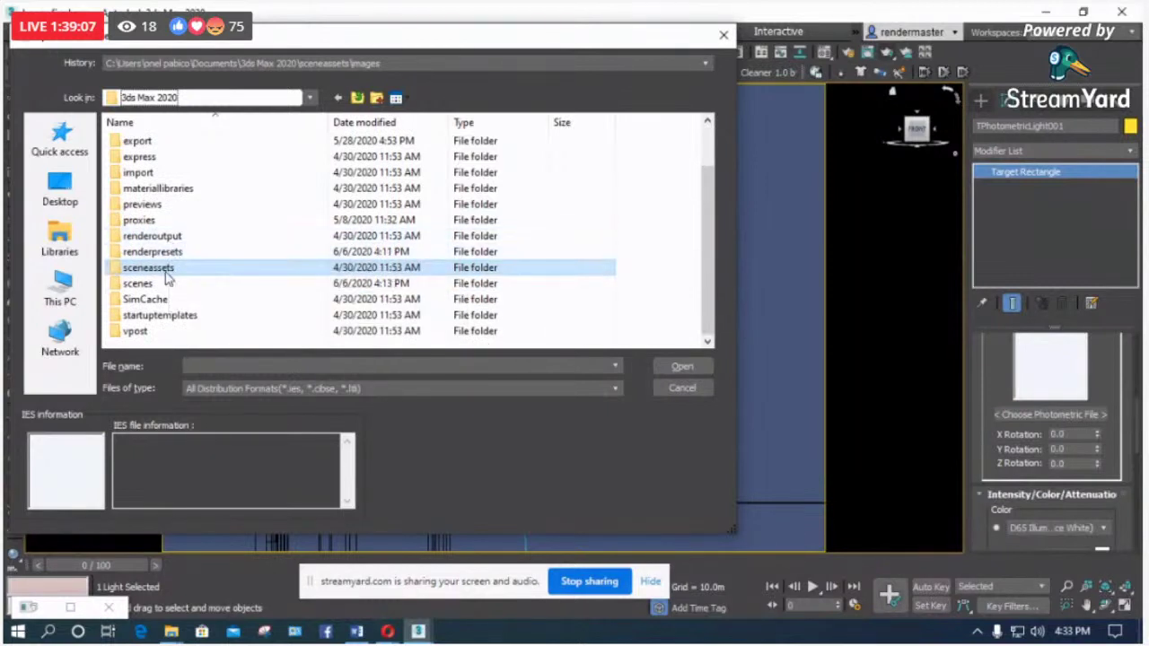
pyautogui.doubleClick(166, 267)
pyautogui.doubleClick(172, 190)
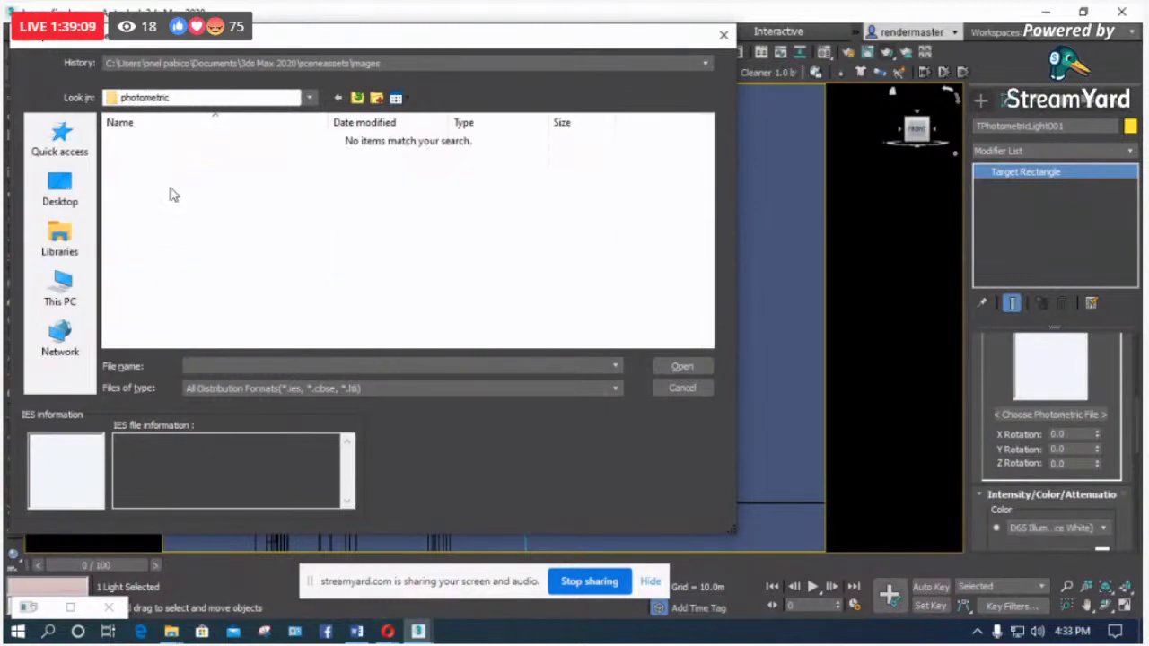
# Step: Load 02.IES from D:\5 LIBRARIES\Webs onto the light
pyautogui.click(249, 99)
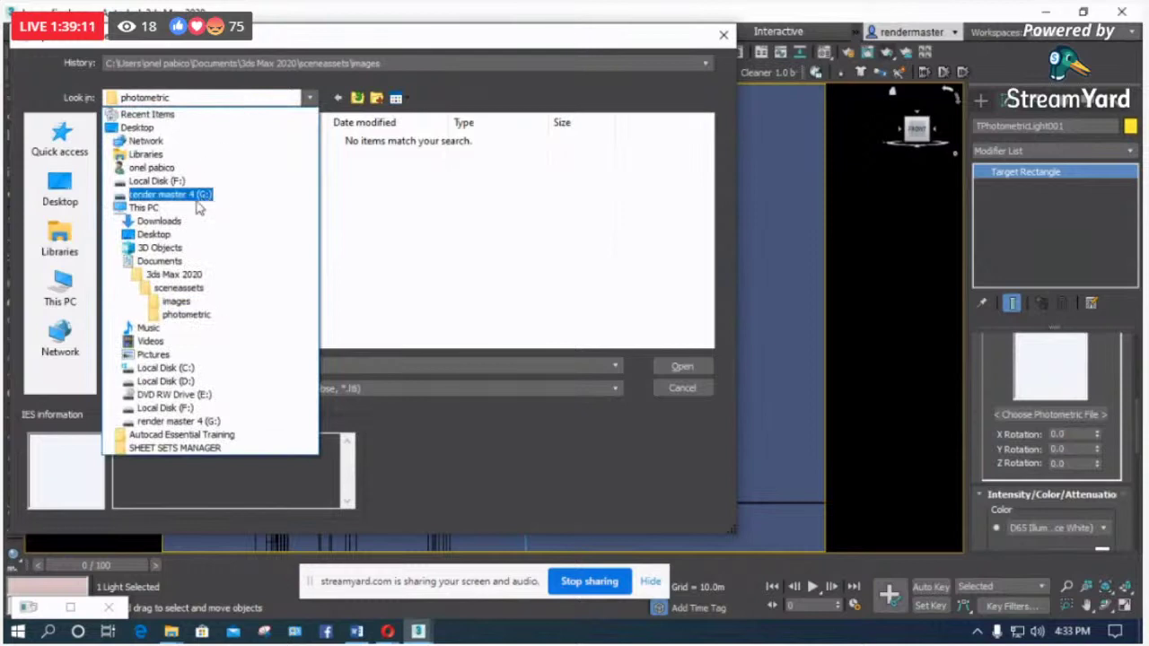
pyautogui.click(199, 382)
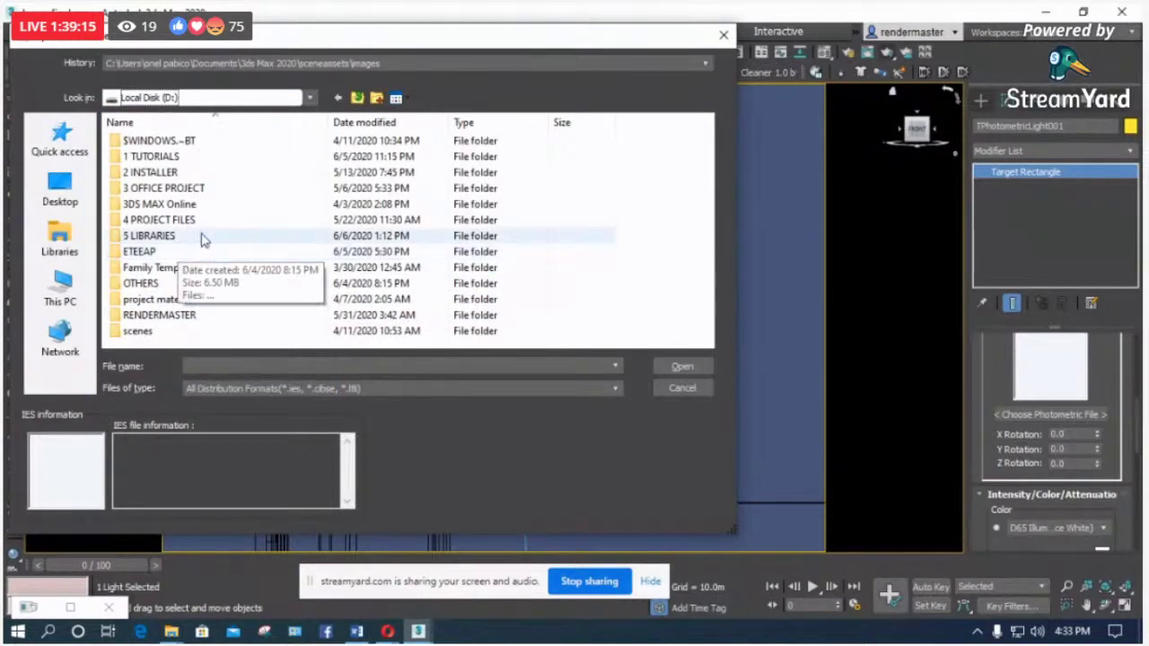
pyautogui.doubleClick(151, 235)
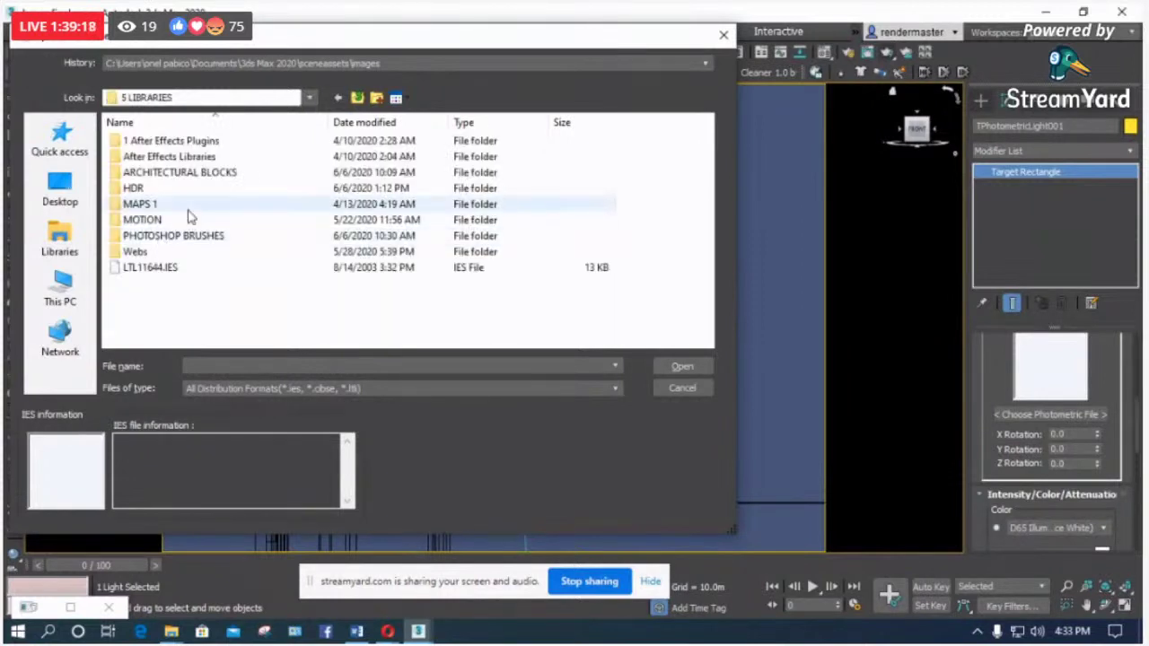
pyautogui.click(148, 255)
pyautogui.doubleClick(148, 255)
pyautogui.click(140, 156)
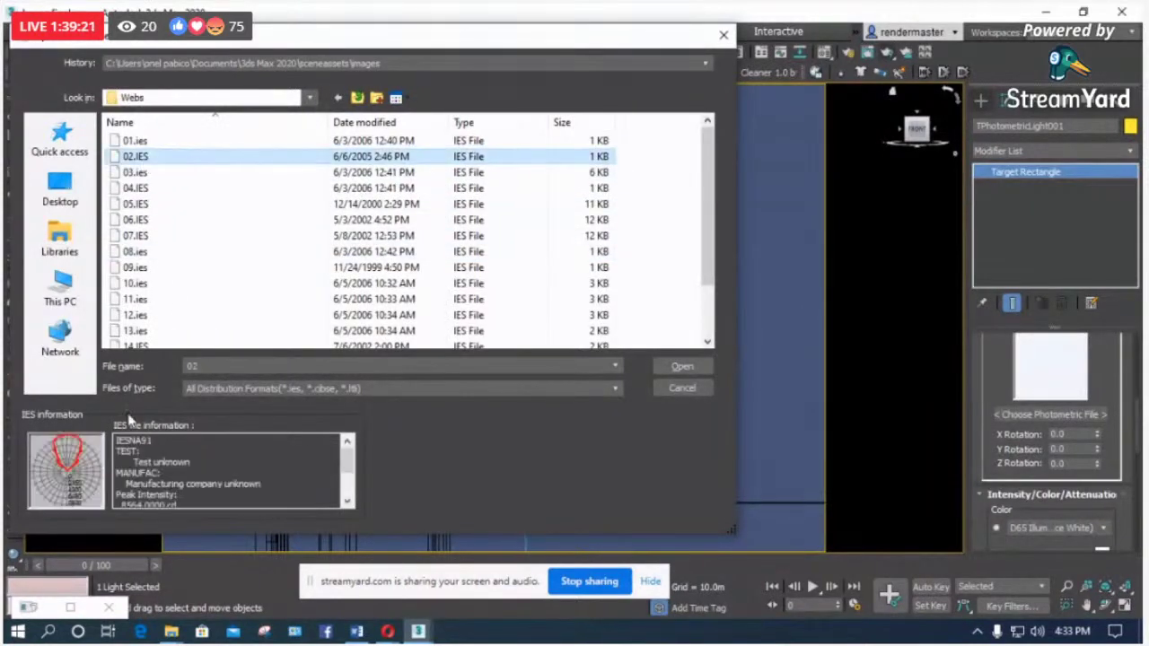
pyautogui.click(682, 366)
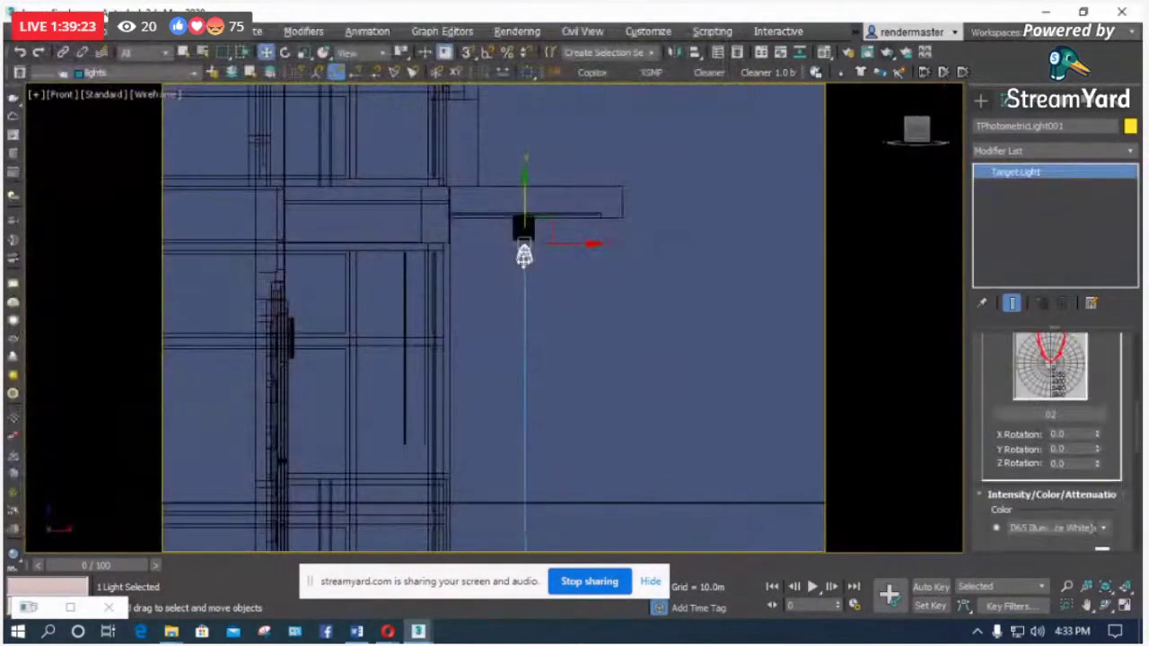
# Step: Set intensity to lux at 3.0m distance, then switch the unit to lm, giving 118553.5 lm
pyautogui.scroll(-2, 519, 215)
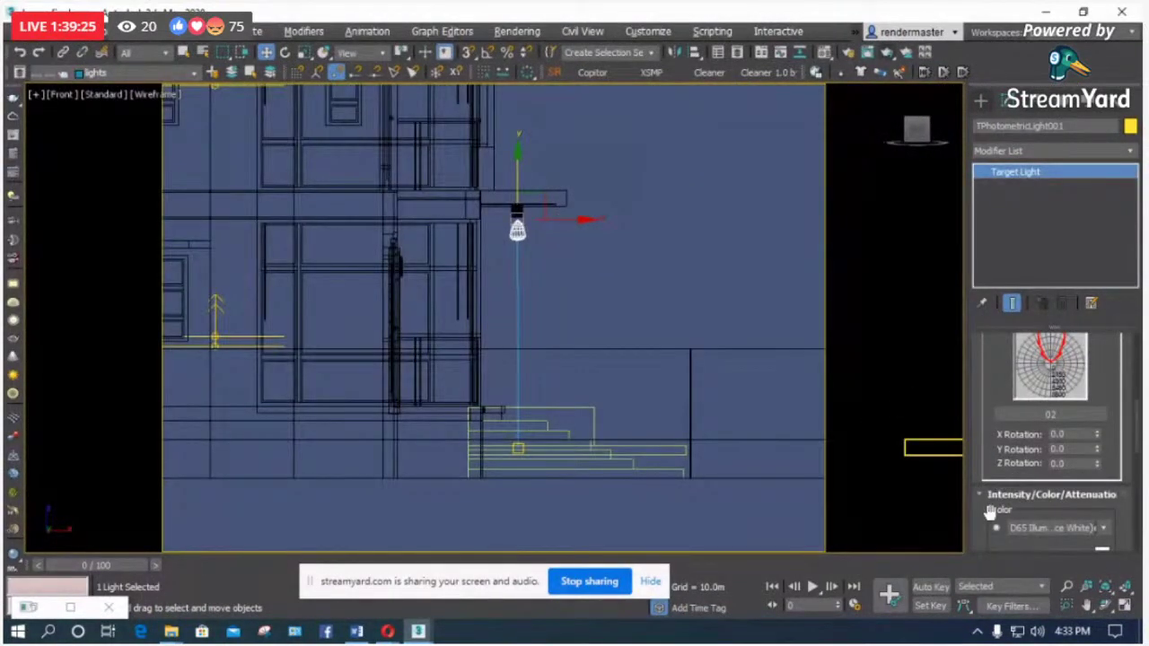
pyautogui.moveTo(987, 513); pyautogui.dragTo(985, 464)
pyautogui.scroll(-3, 1050, 413)
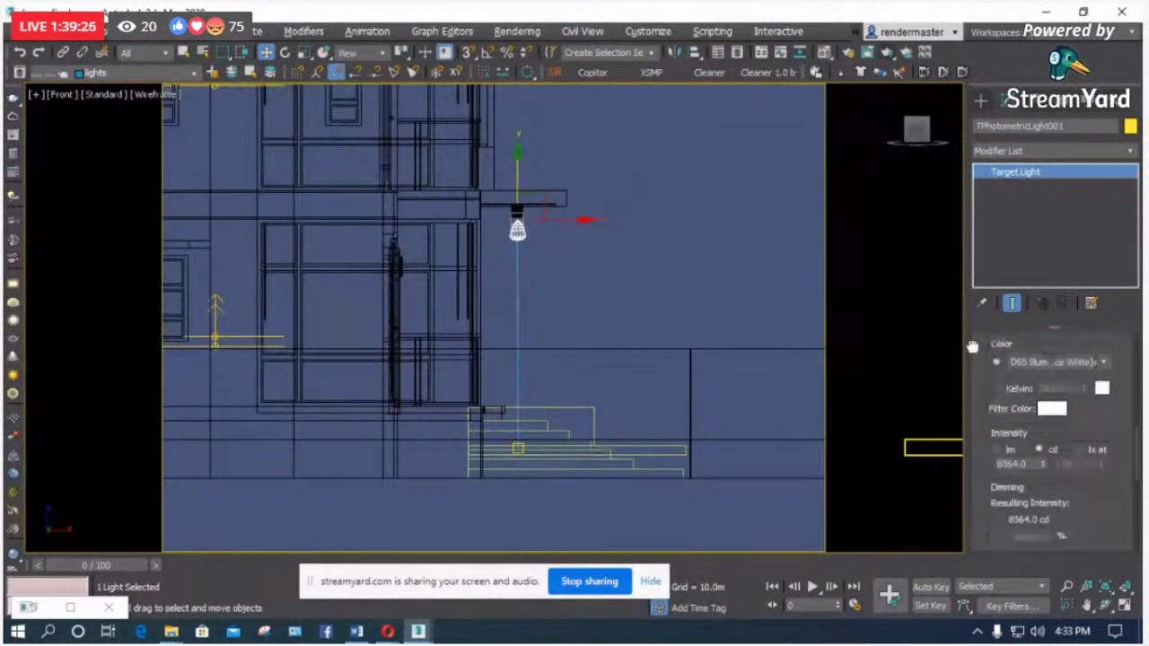
pyautogui.click(1080, 437)
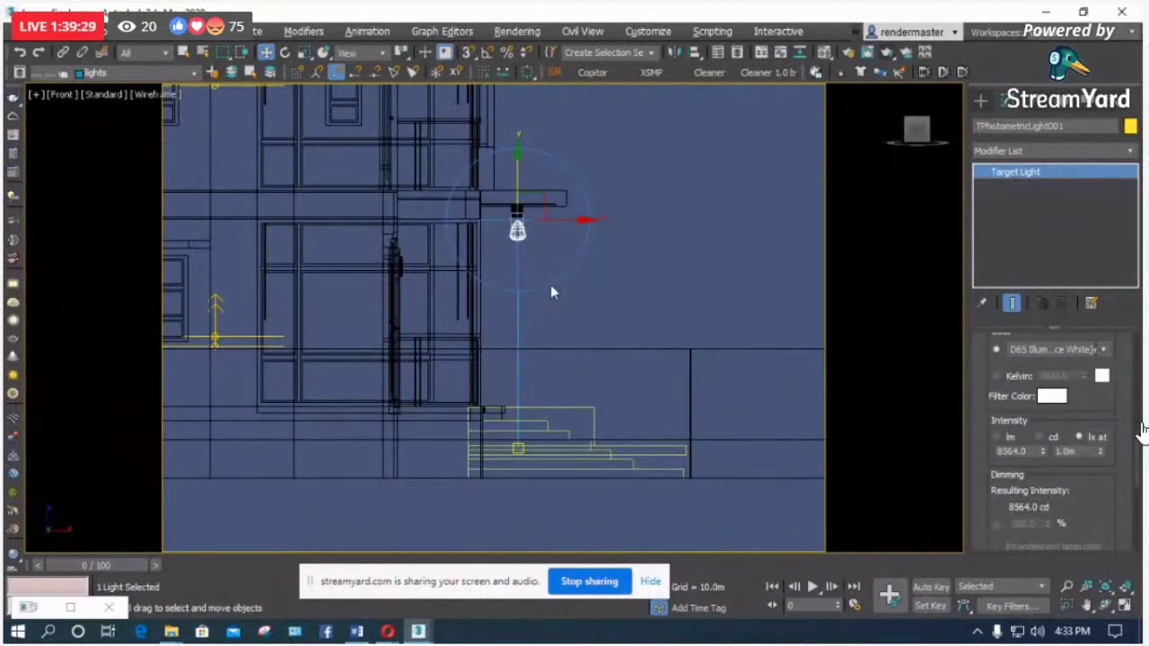
pyautogui.scroll(2, 553, 292)
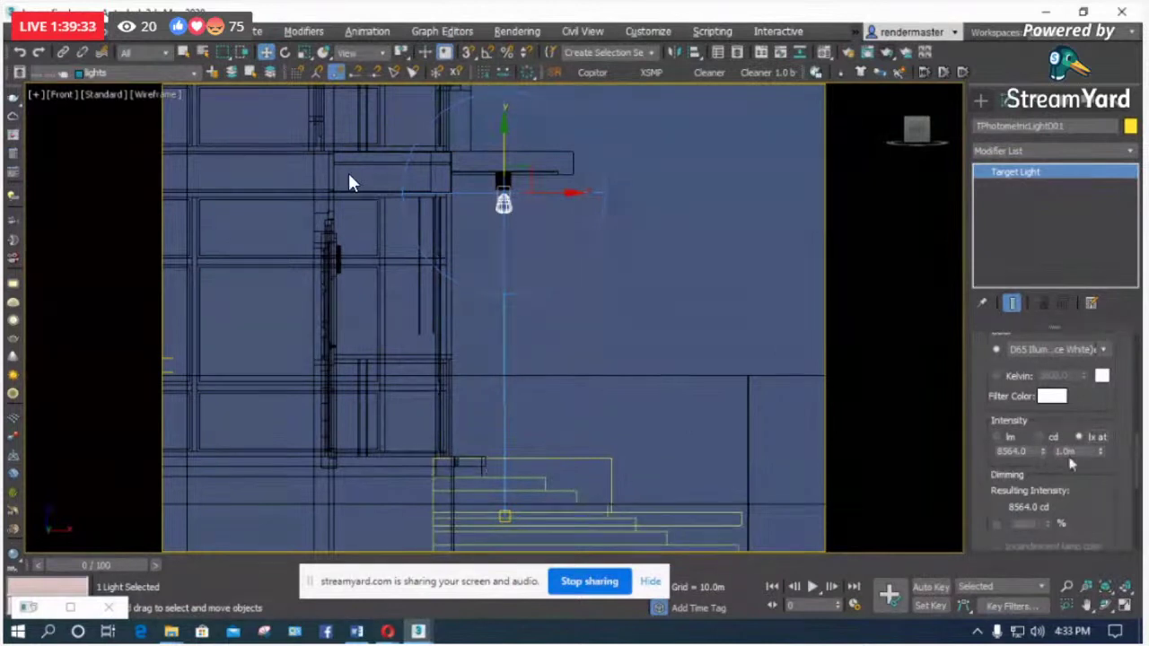
pyautogui.doubleClick(1082, 452)
pyautogui.write('3')
pyautogui.press('Return')
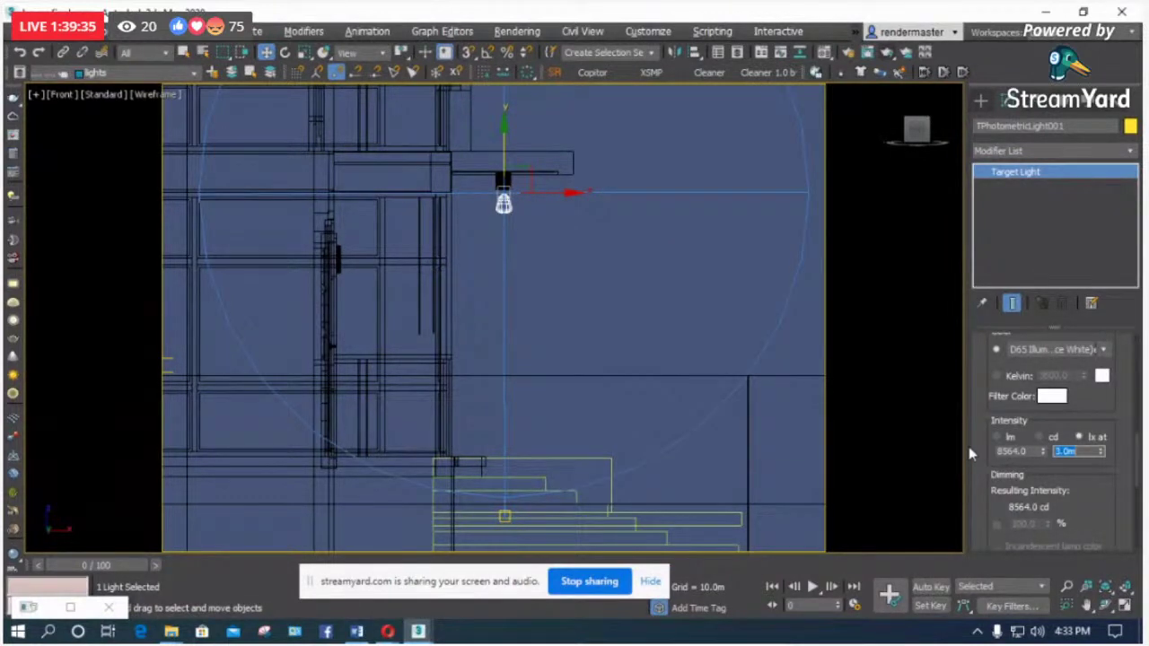
pyautogui.click(1019, 437)
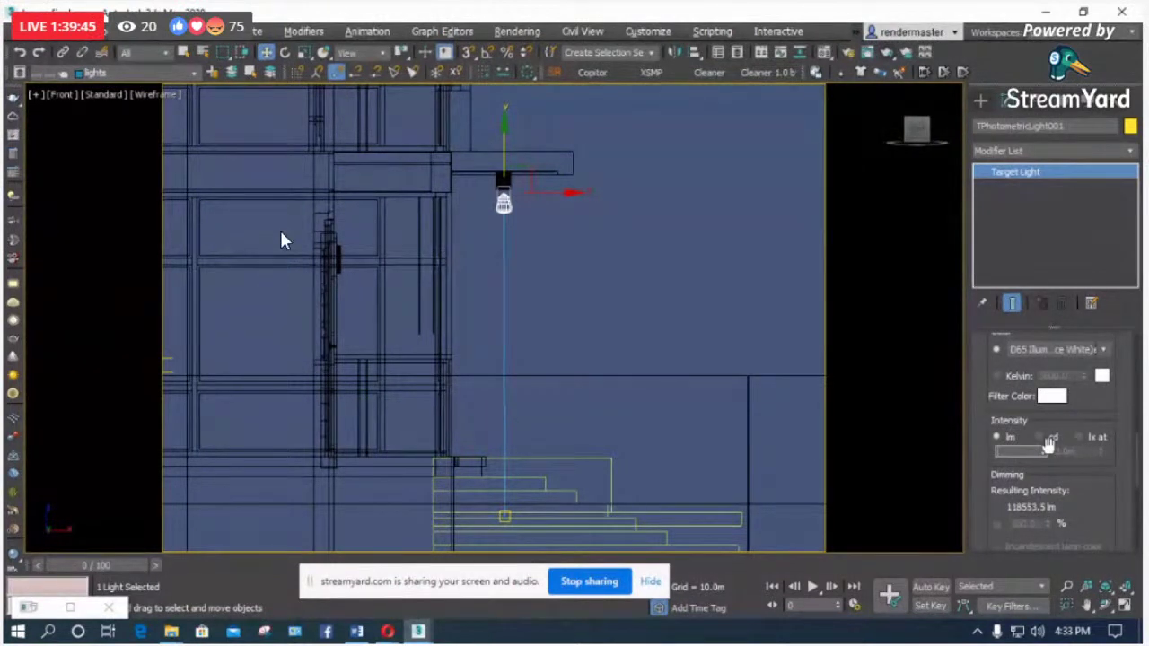
# Step: Confirm the 1000 lm intensity and drag the light up under the ceiling fixture in the Front view
pyautogui.press('Return')
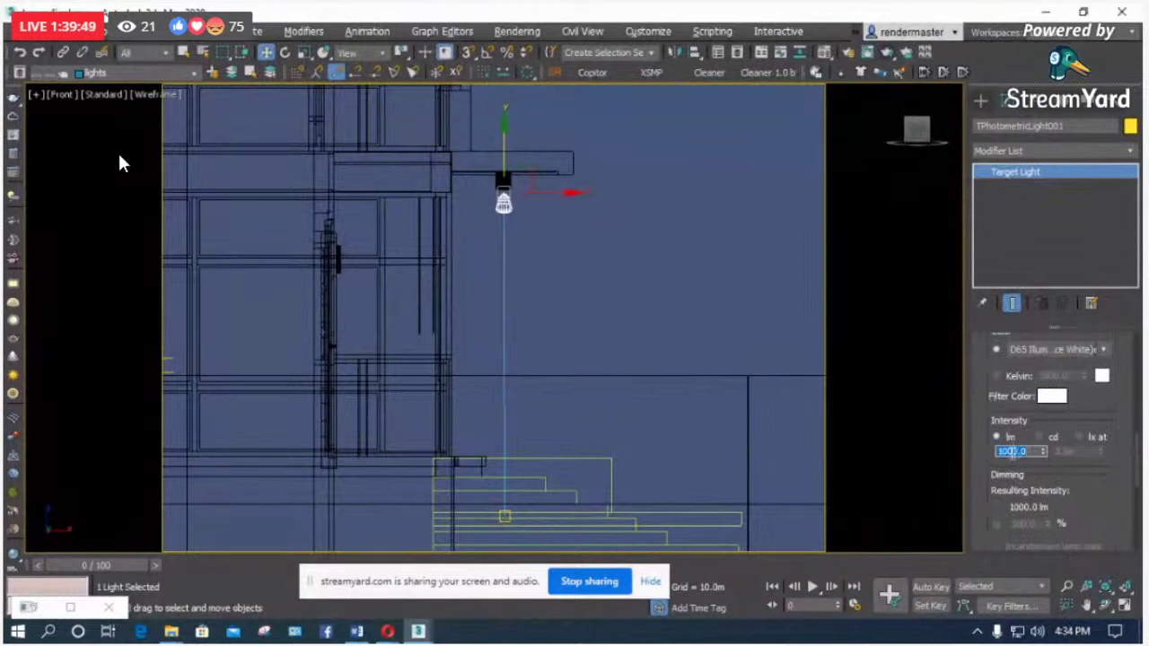
pyautogui.scroll(5, 515, 164)
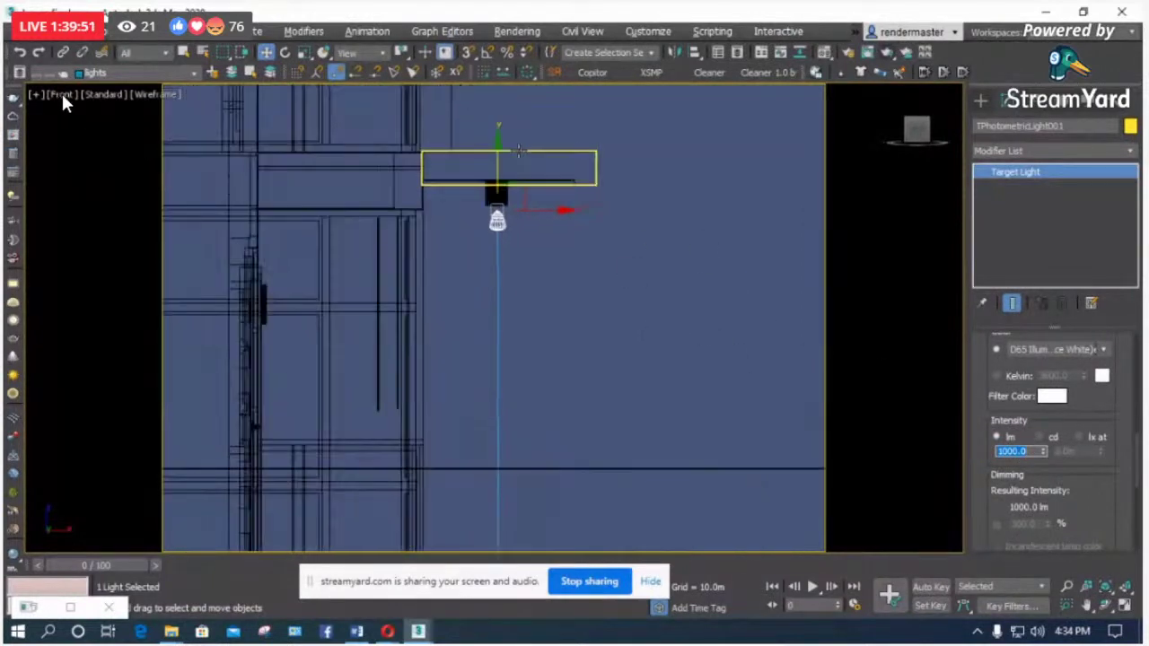
pyautogui.moveTo(469, 255); pyautogui.dragTo(470, 236)
pyautogui.scroll(3, 481, 287)
# Step: Dismiss the Select Camera list and reselect the light by its target line
pyautogui.press('c')
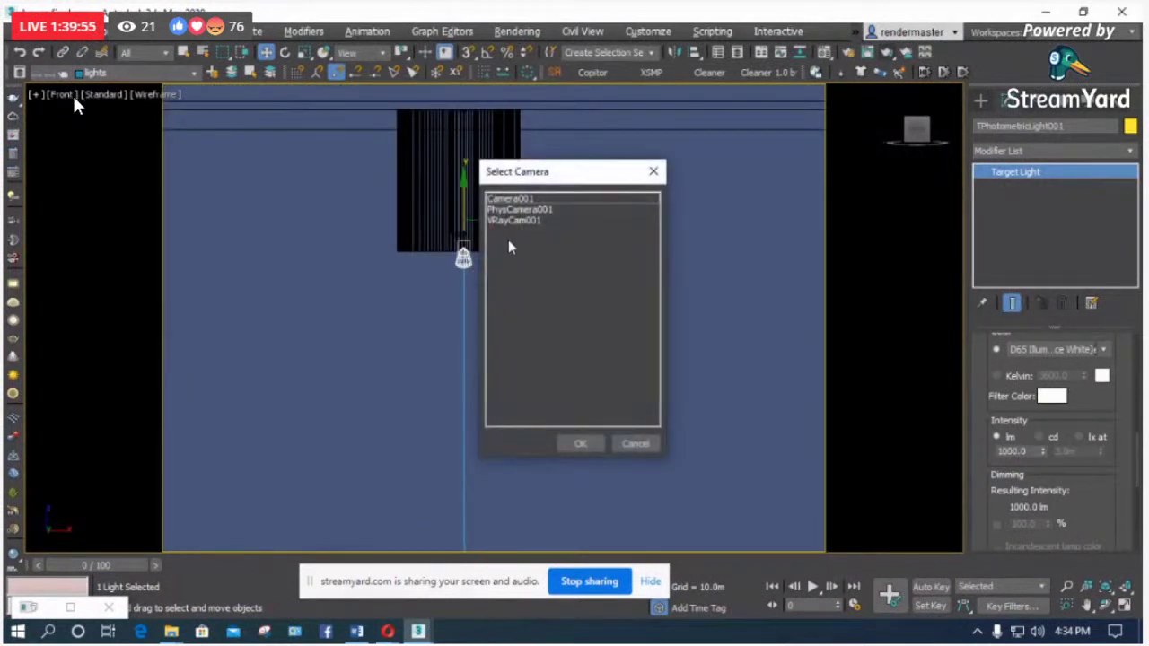
pyautogui.click(634, 442)
pyautogui.scroll(-3, 382, 328)
pyautogui.scroll(-3, 482, 189)
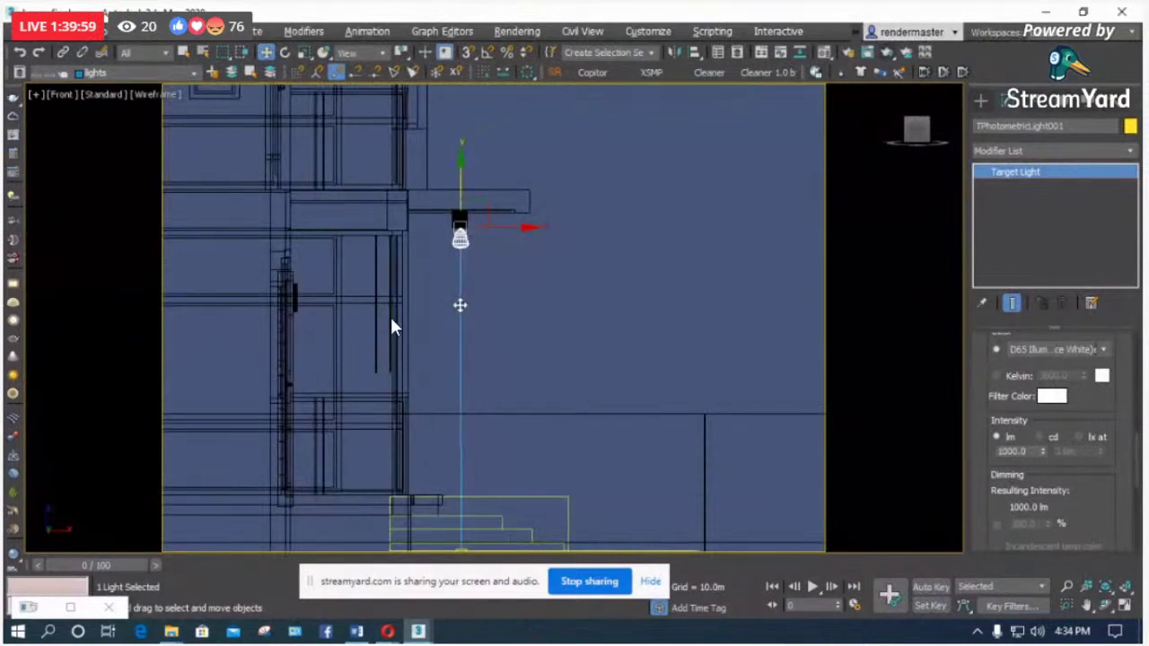
pyautogui.click(488, 328)
pyautogui.click(460, 331)
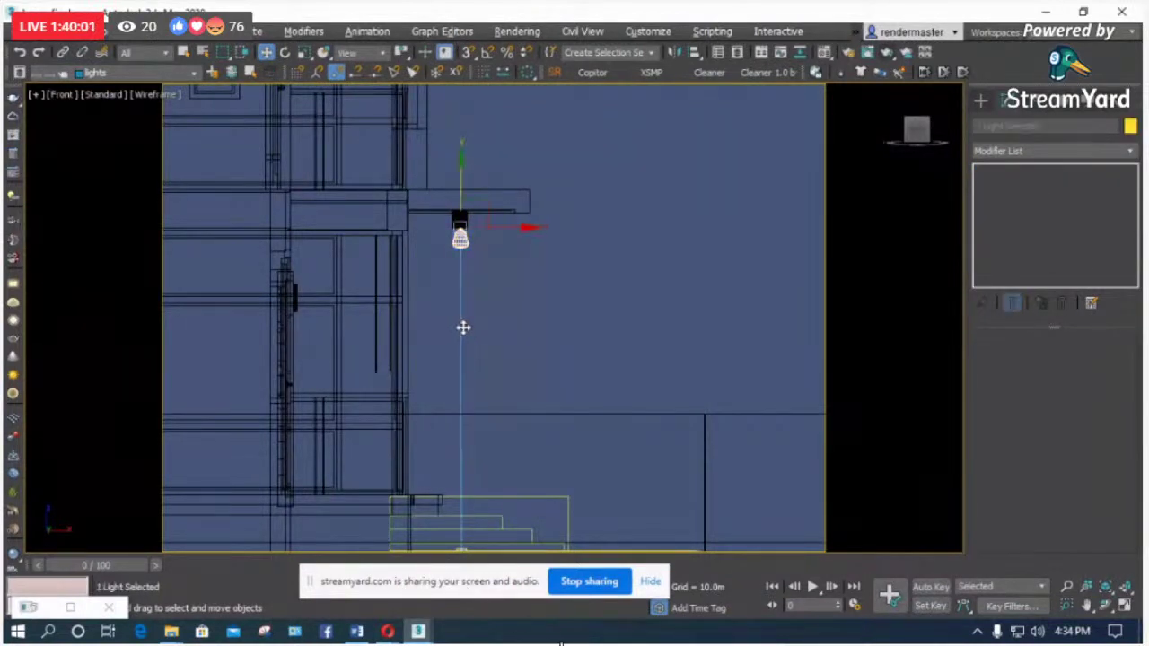
# Step: In the Top view, move the wall light further up in plan
pyautogui.press('t')
pyautogui.press('z')
pyautogui.moveTo(506, 389); pyautogui.dragTo(447, 396, button='middle')
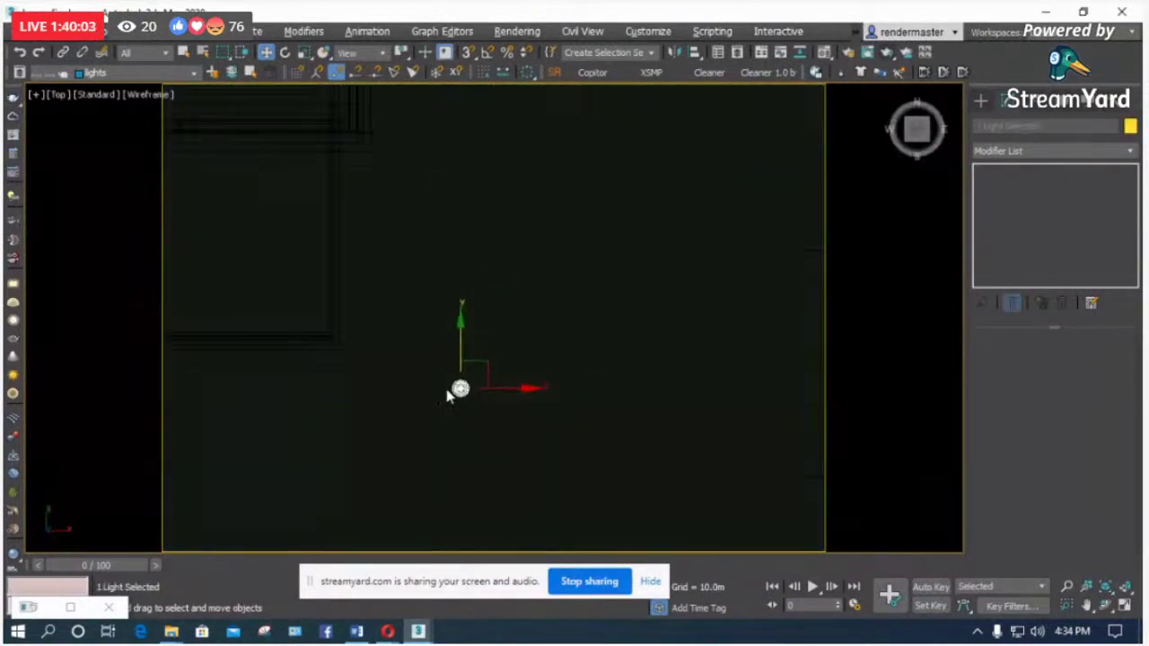
pyautogui.moveTo(454, 358); pyautogui.dragTo(454, 243)
pyautogui.scroll(-4, 455, 386)
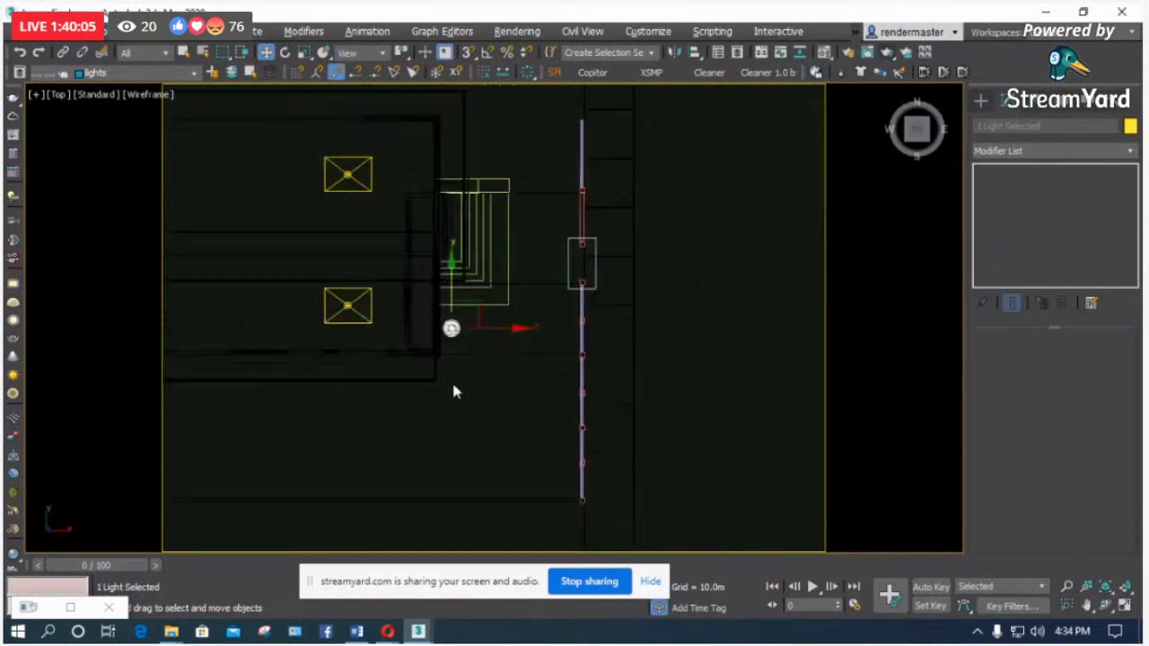
pyautogui.scroll(6, 454, 260)
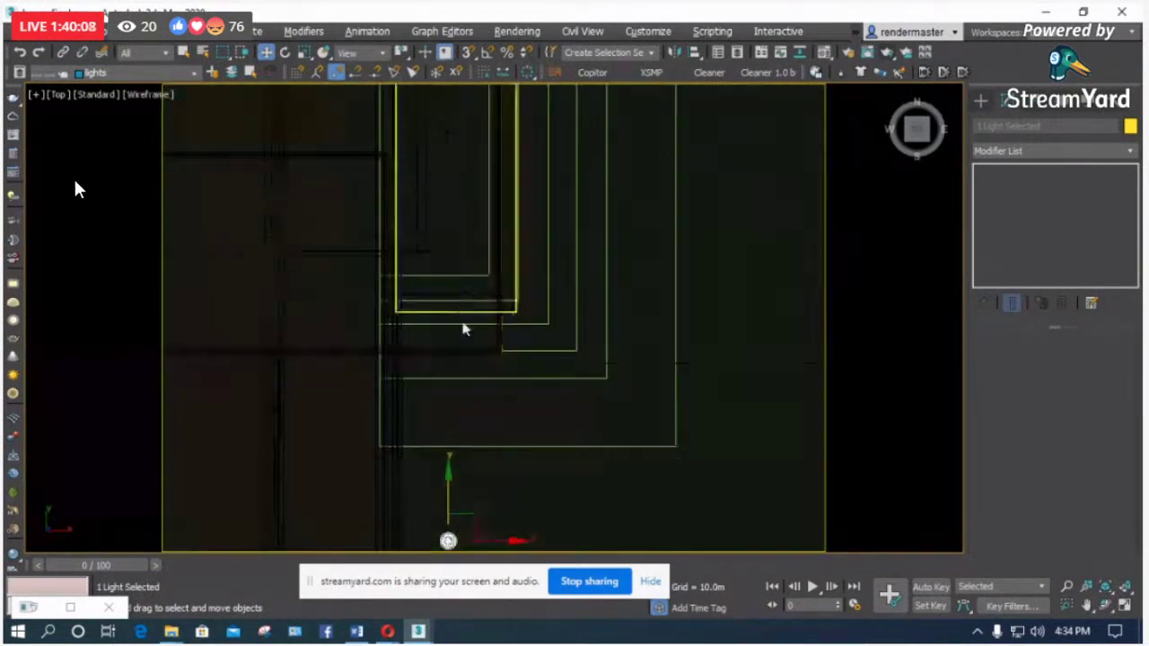
pyautogui.scroll(-3, 465, 328)
pyautogui.scroll(4, 479, 469)
pyautogui.moveTo(480, 470); pyautogui.dragTo(406, 379, button='middle')
pyautogui.scroll(-3, 439, 386)
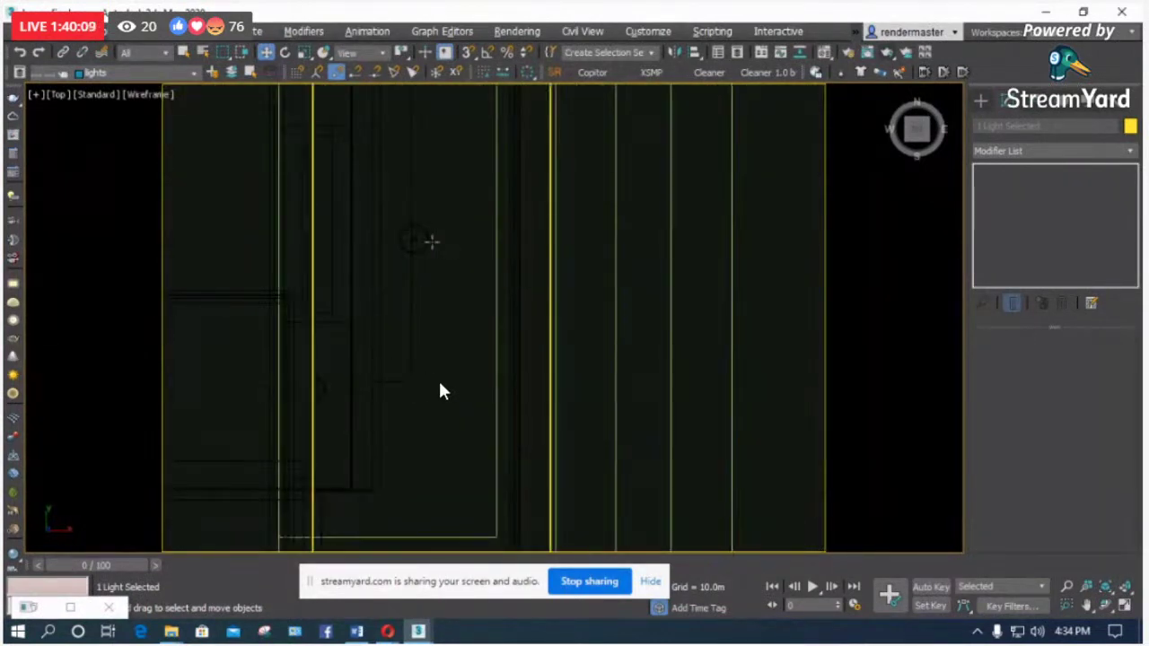
pyautogui.moveTo(426, 390); pyautogui.dragTo(437, 185)
pyautogui.scroll(4, 423, 236)
pyautogui.moveTo(423, 251); pyautogui.dragTo(409, 349, button='middle')
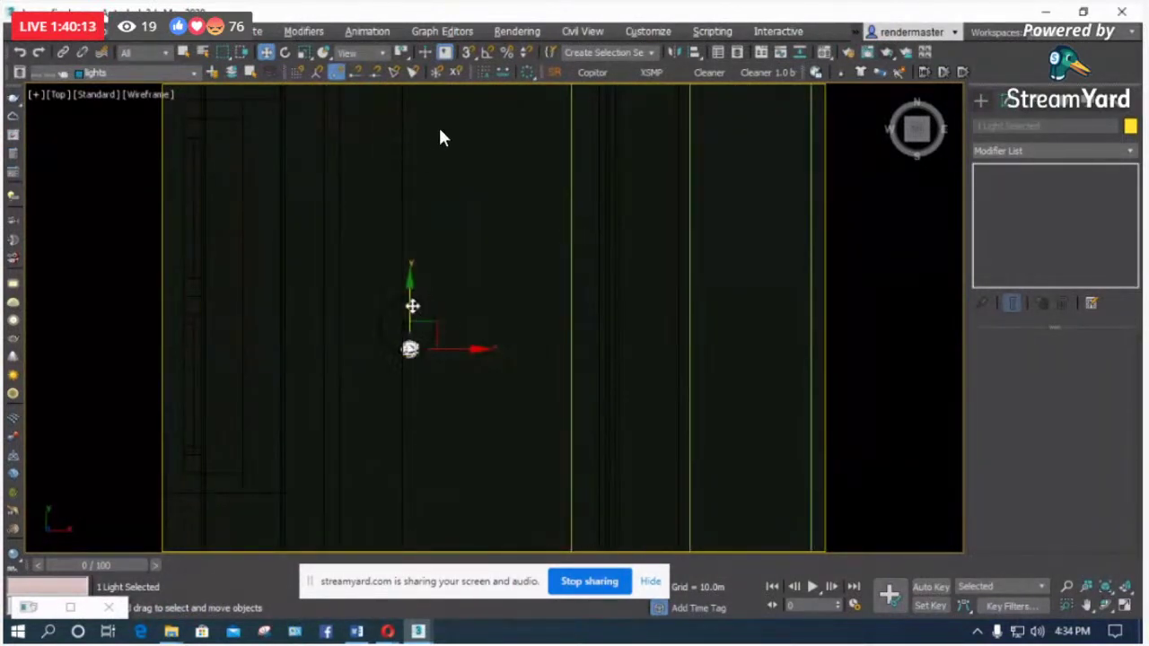
# Step: Look through Camera001 and start a production render of the house
pyautogui.press('c')
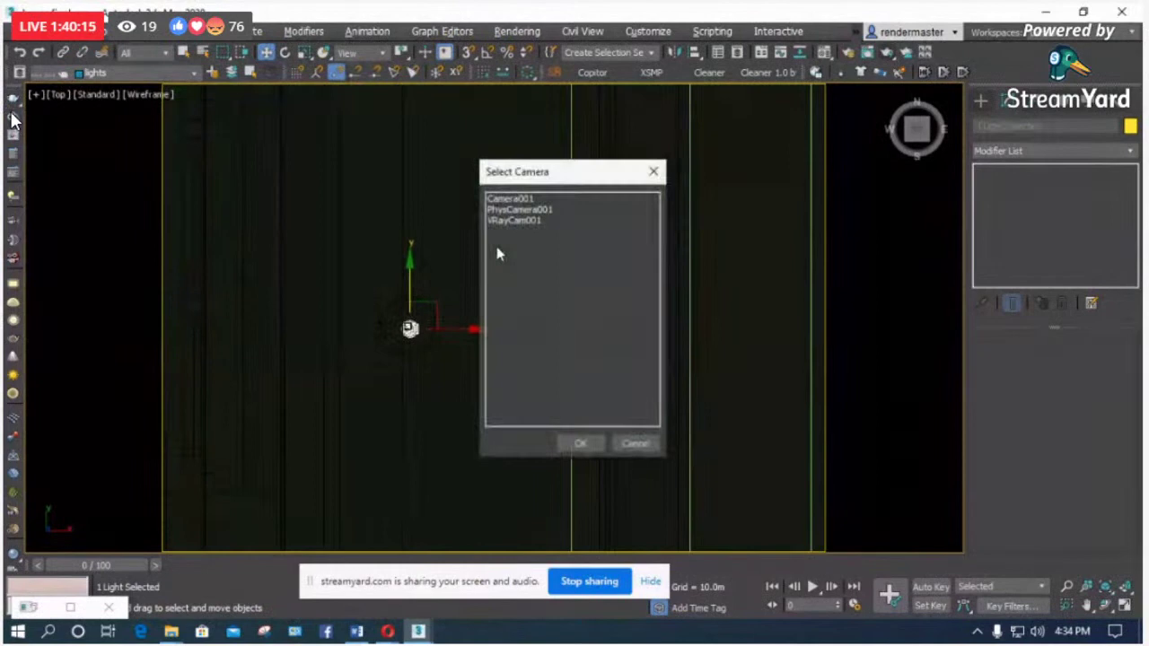
pyautogui.doubleClick(528, 200)
pyautogui.press('F3')
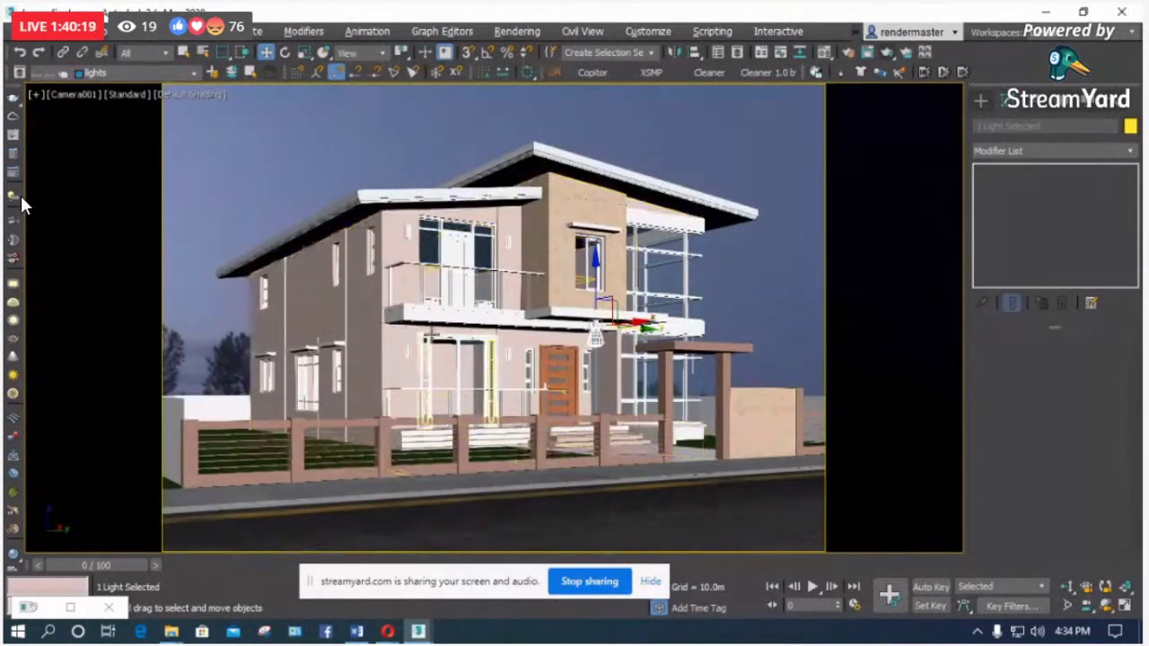
pyautogui.press('F3')
pyautogui.press('F3')
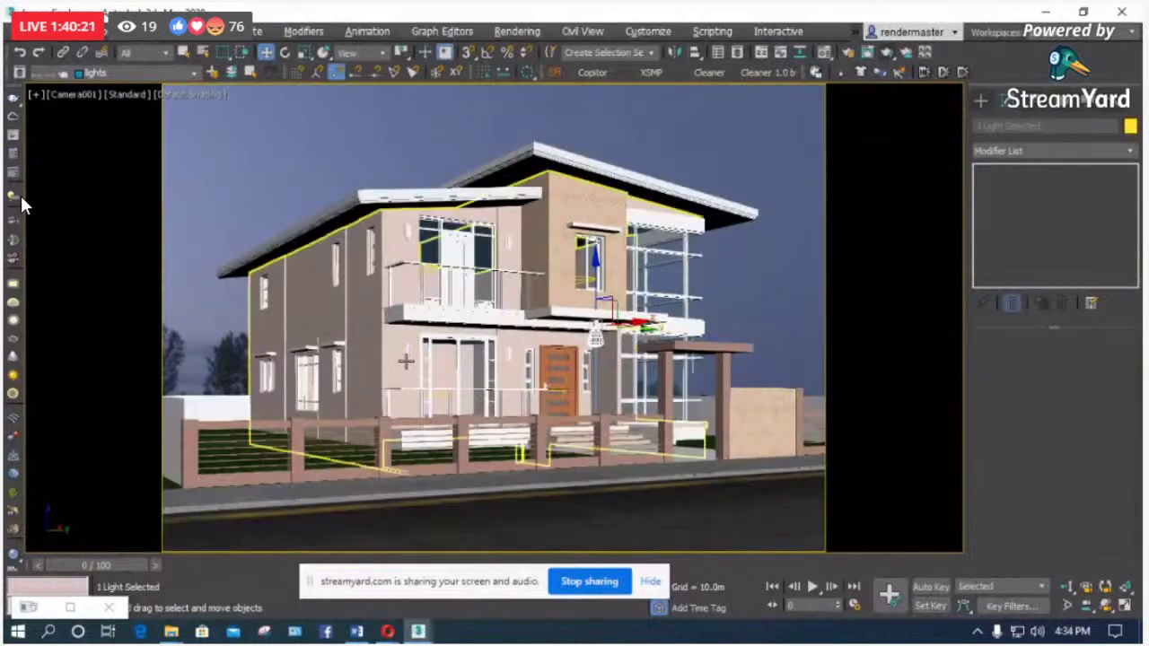
pyautogui.press('p')
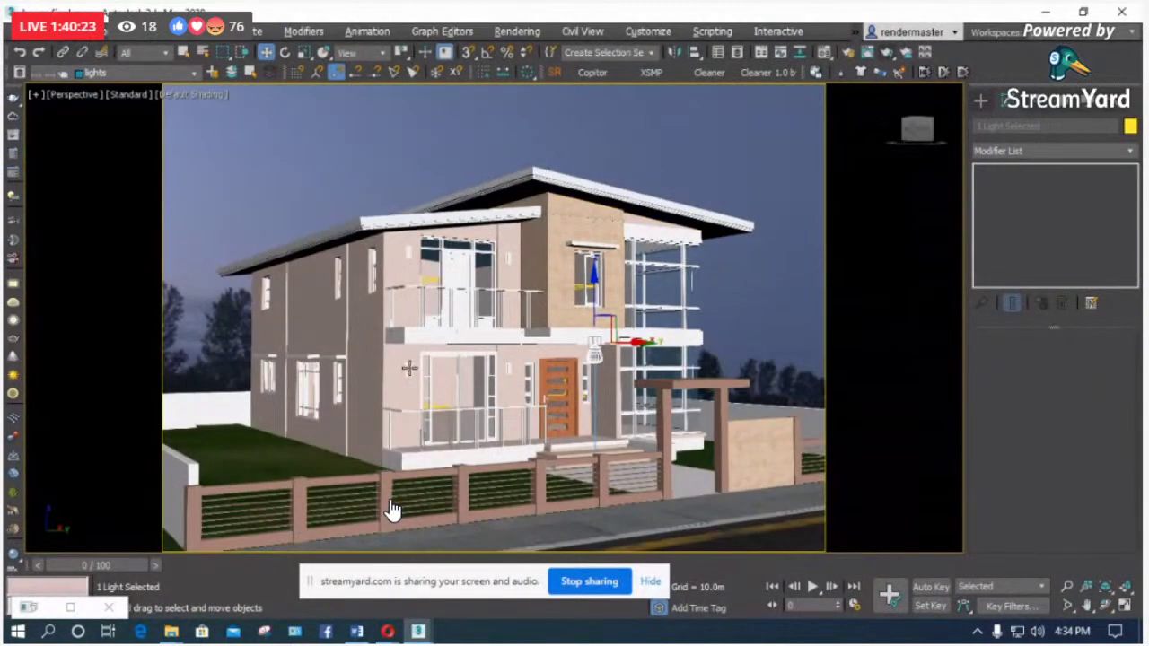
pyautogui.scroll(6, 412, 365)
pyautogui.scroll(3, 412, 365)
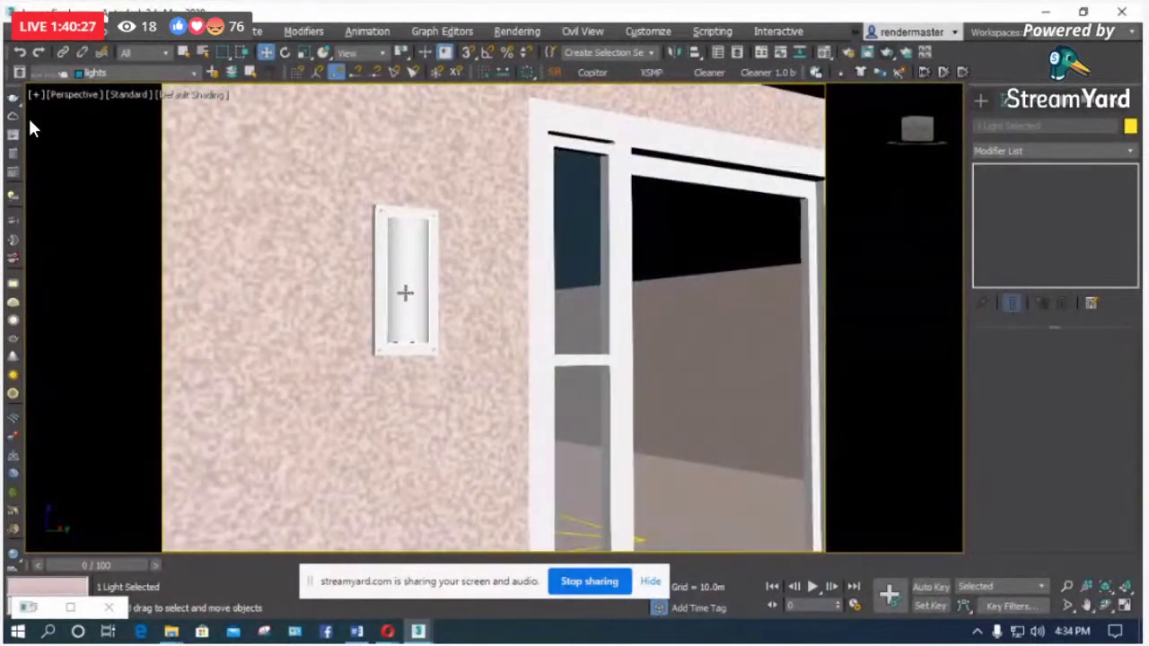
pyautogui.press('c')
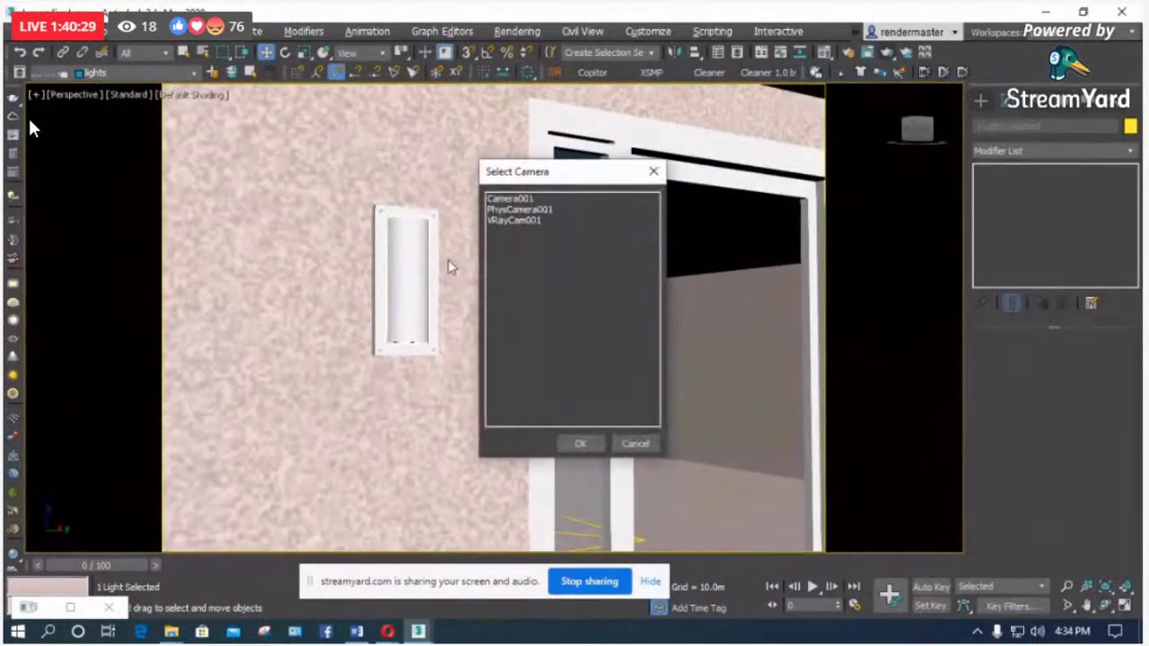
pyautogui.doubleClick(521, 199)
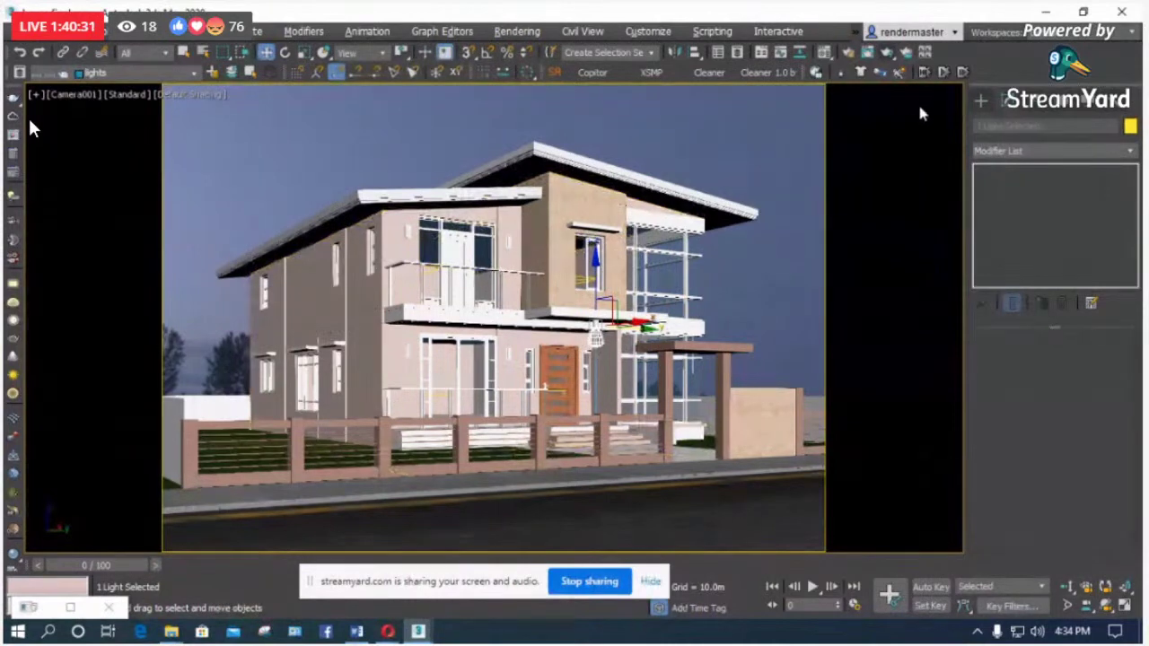
pyautogui.click(890, 52)
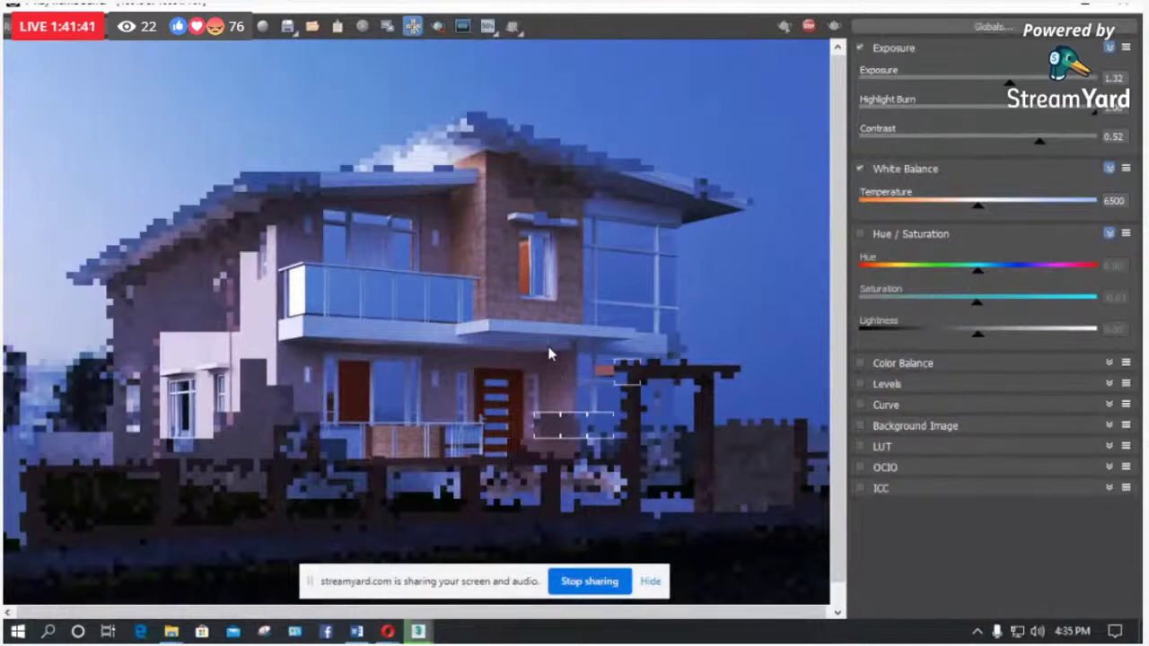
# Step: Close the V-Ray Frame Buffer after reviewing the dusk render
pyautogui.click(1134, 9)
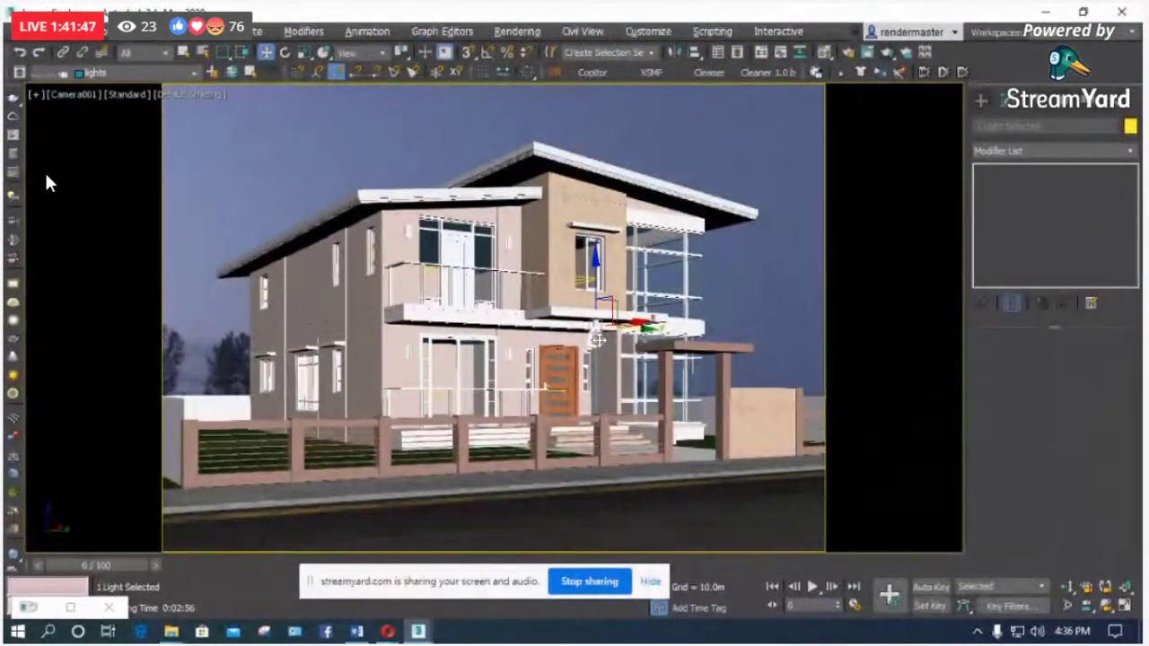
# Step: In a wireframe Left view, lower the light slightly above the entrance door
pyautogui.press('l')
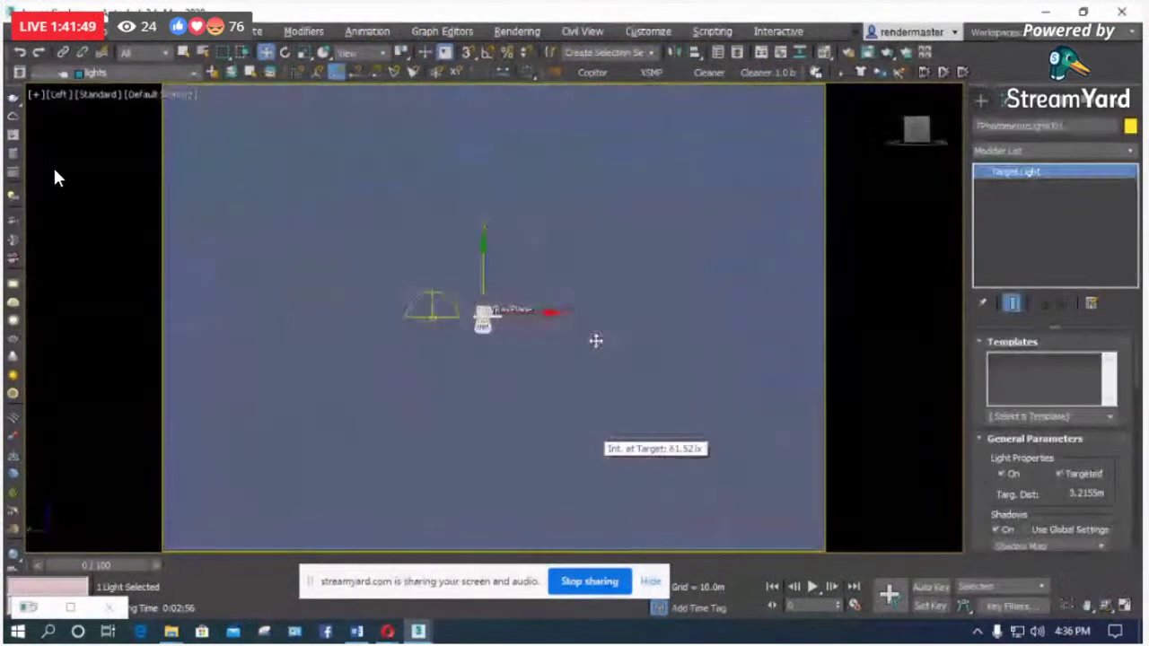
pyautogui.press('z')
pyautogui.press('F3')
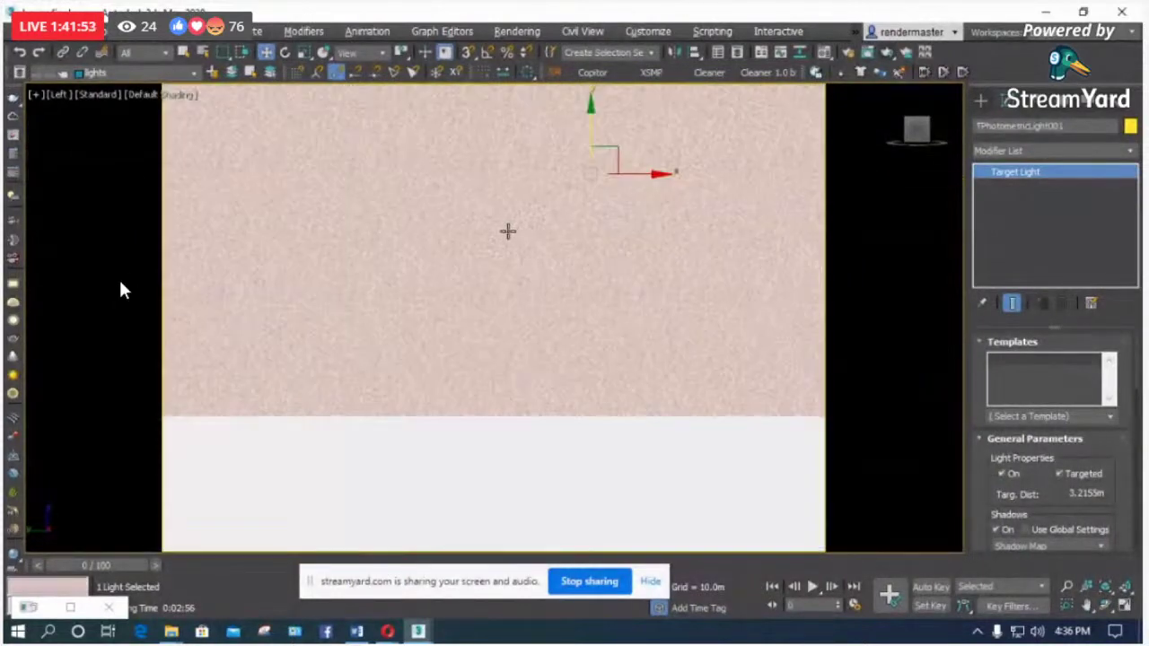
pyautogui.scroll(-5, 119, 278)
pyautogui.press('z')
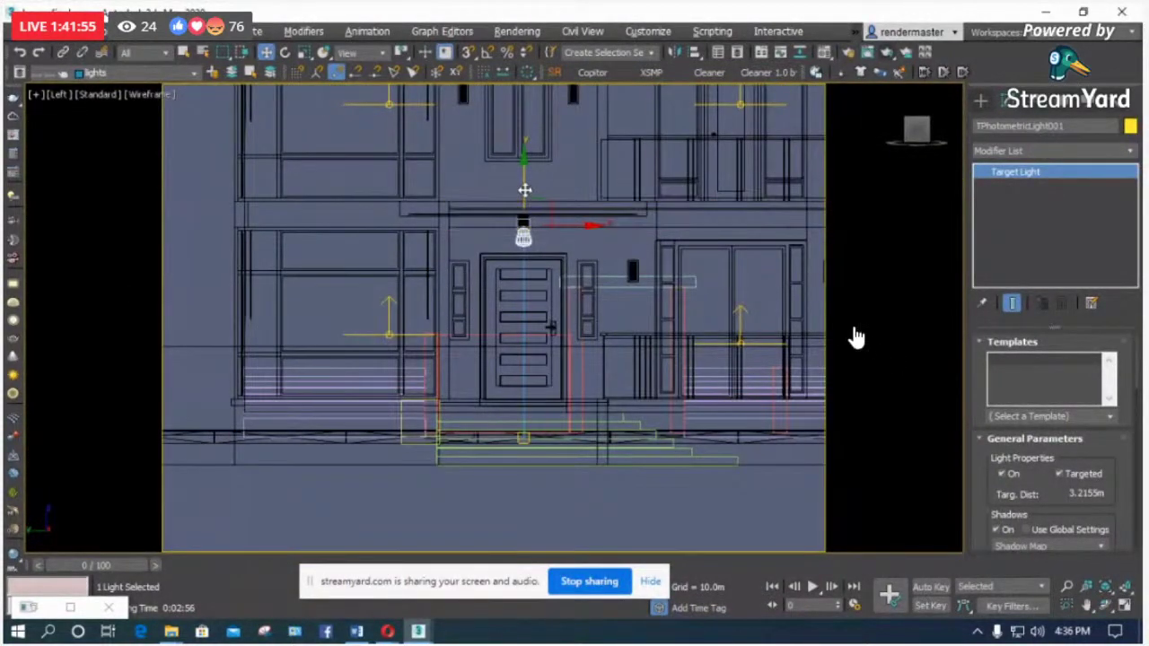
pyautogui.press('z')
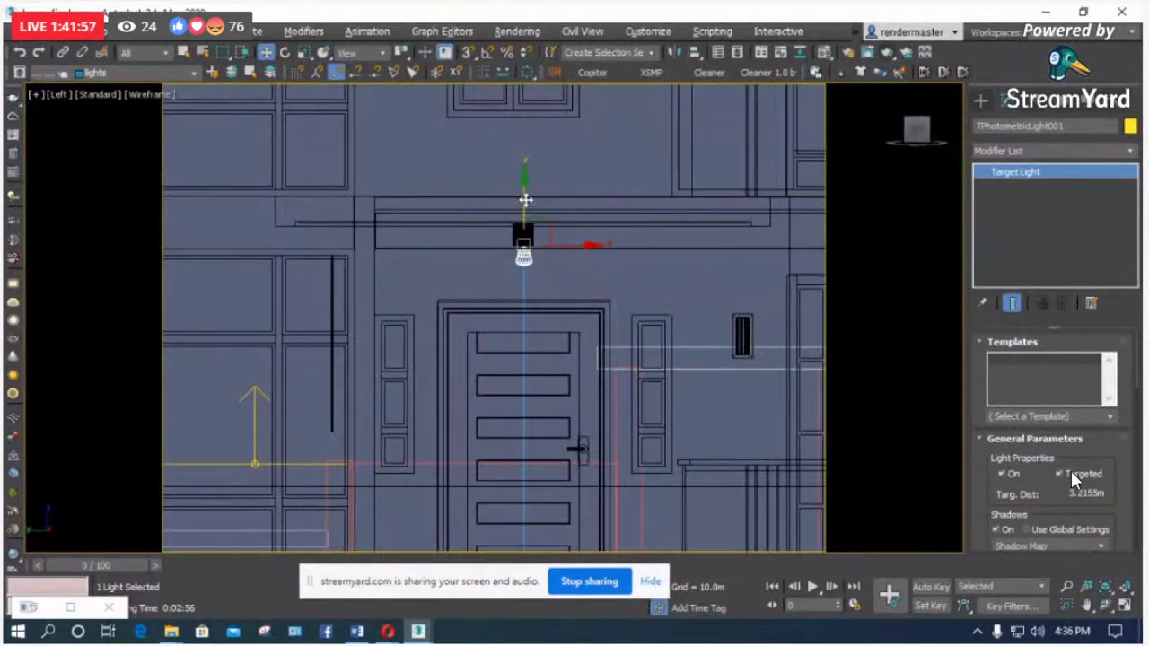
pyautogui.moveTo(528, 242); pyautogui.dragTo(578, 273)
# Step: In the Top view, slide the light left along X and select its target
pyautogui.press('t')
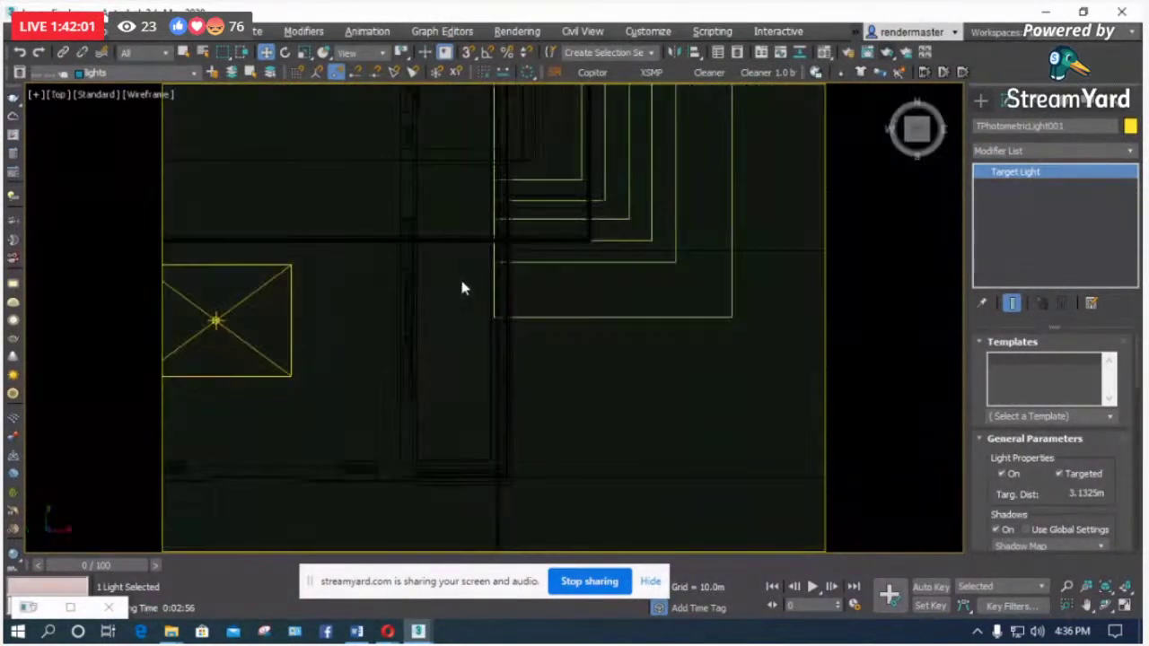
pyautogui.scroll(4, 460, 275)
pyautogui.scroll(-5, 533, 326)
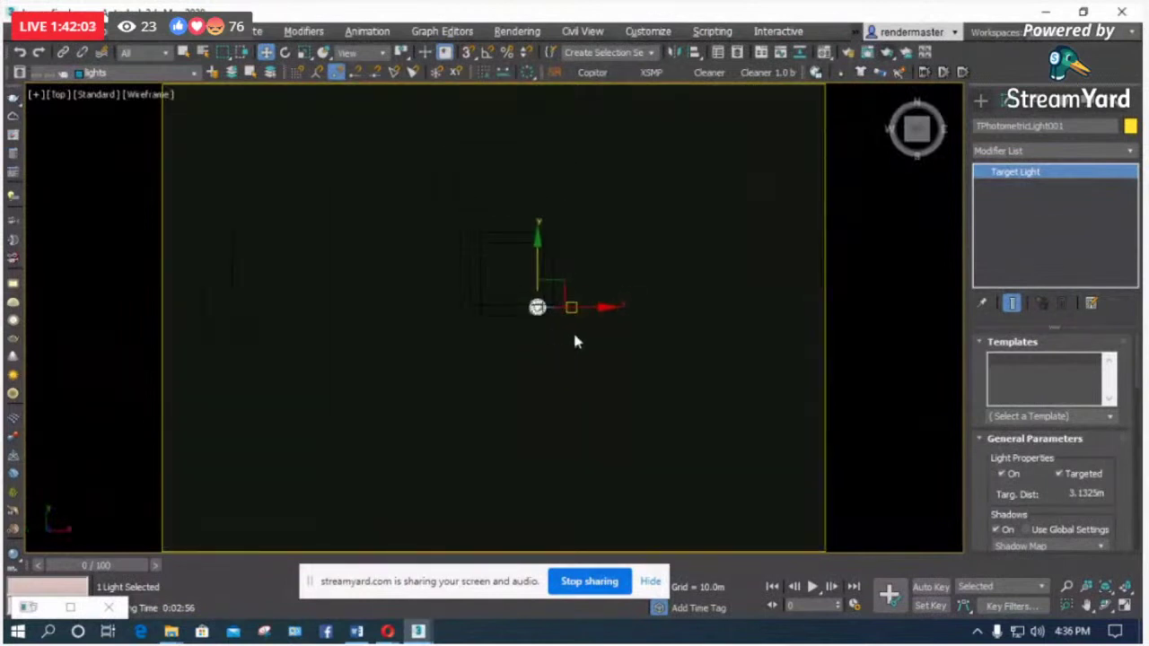
pyautogui.press('F3')
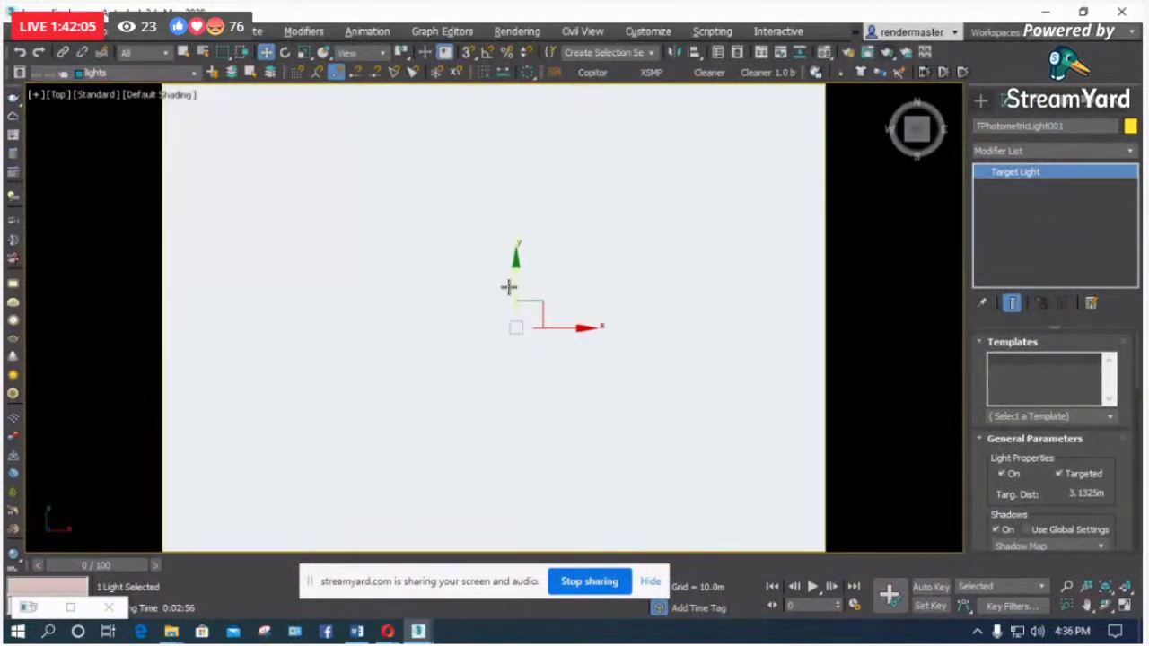
pyautogui.press('F3')
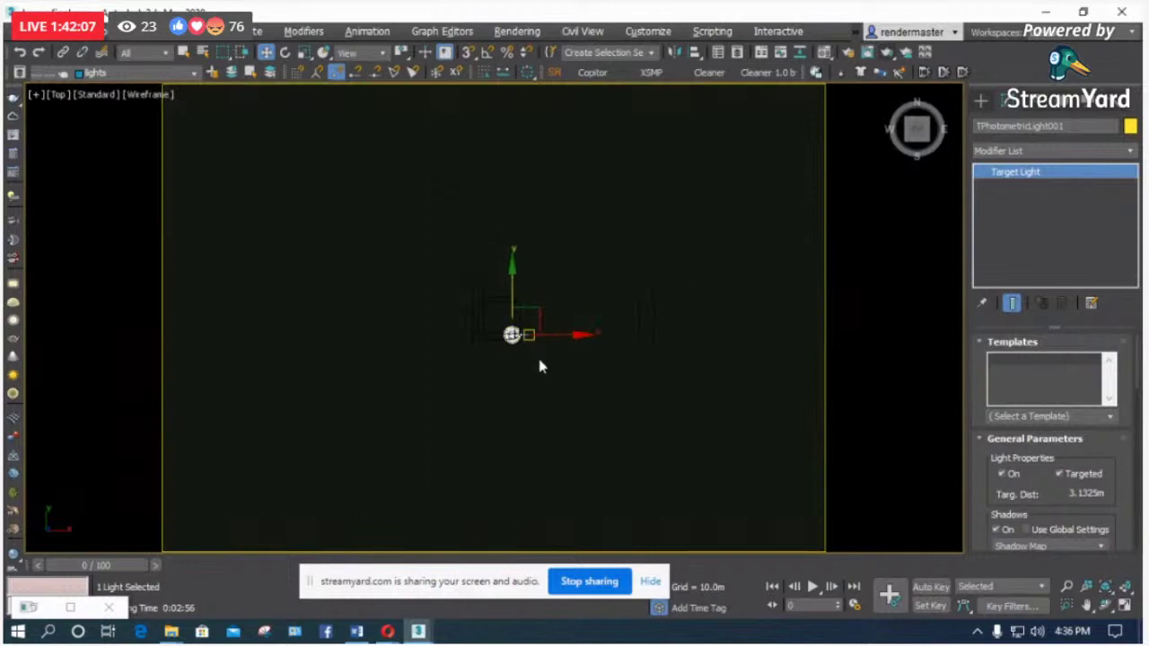
pyautogui.scroll(-2, 569, 377)
pyautogui.moveTo(600, 362); pyautogui.dragTo(398, 341)
pyautogui.scroll(3, 578, 381)
pyautogui.click(541, 341)
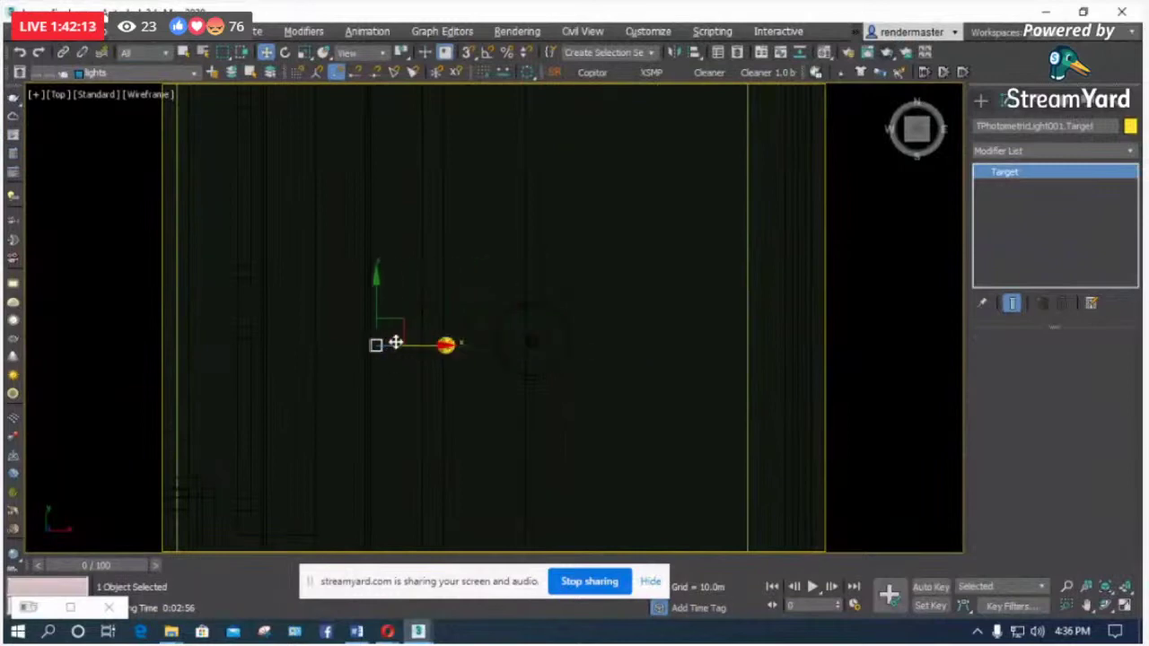
# Step: In the Front view, reselect TPhotometricLight001 and raise it beneath its fixture
pyautogui.scroll(-5, 424, 325)
pyautogui.press('f')
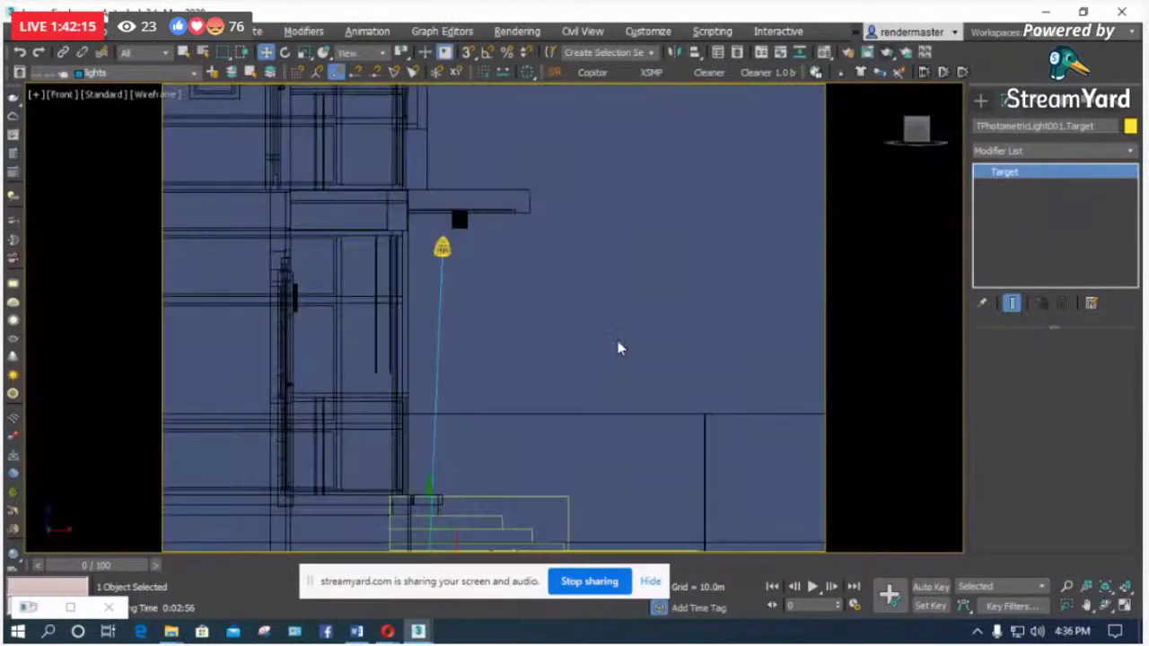
pyautogui.press('z')
pyautogui.scroll(-3, 459, 418)
pyautogui.scroll(-3, 476, 431)
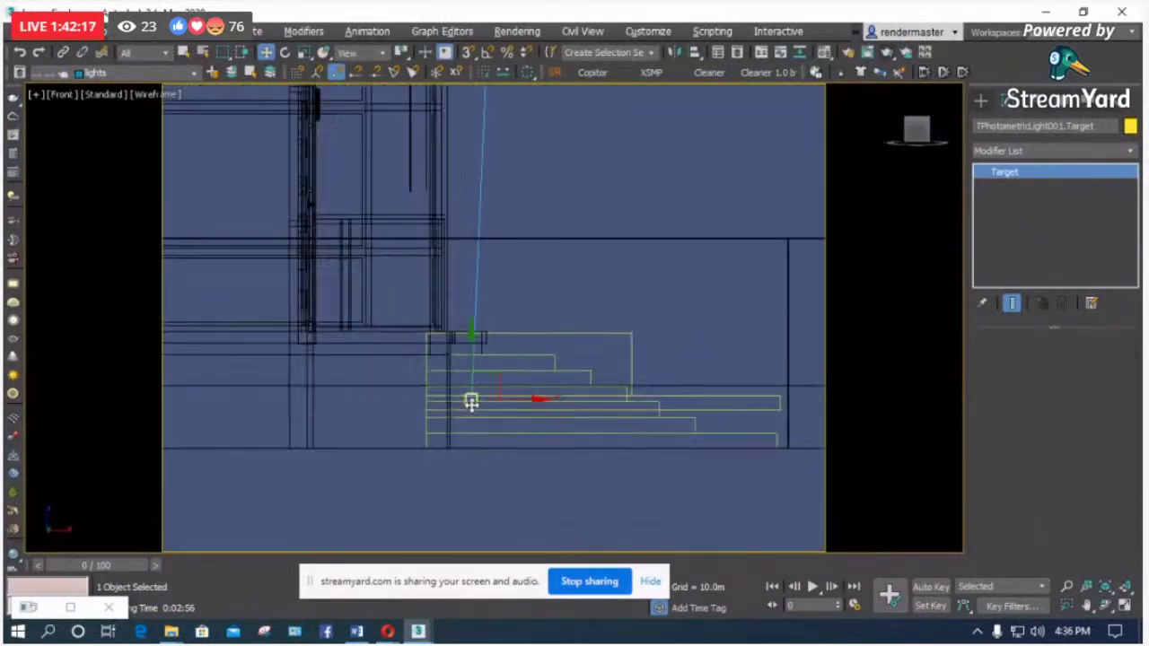
pyautogui.scroll(3, 492, 167)
pyautogui.click(494, 164)
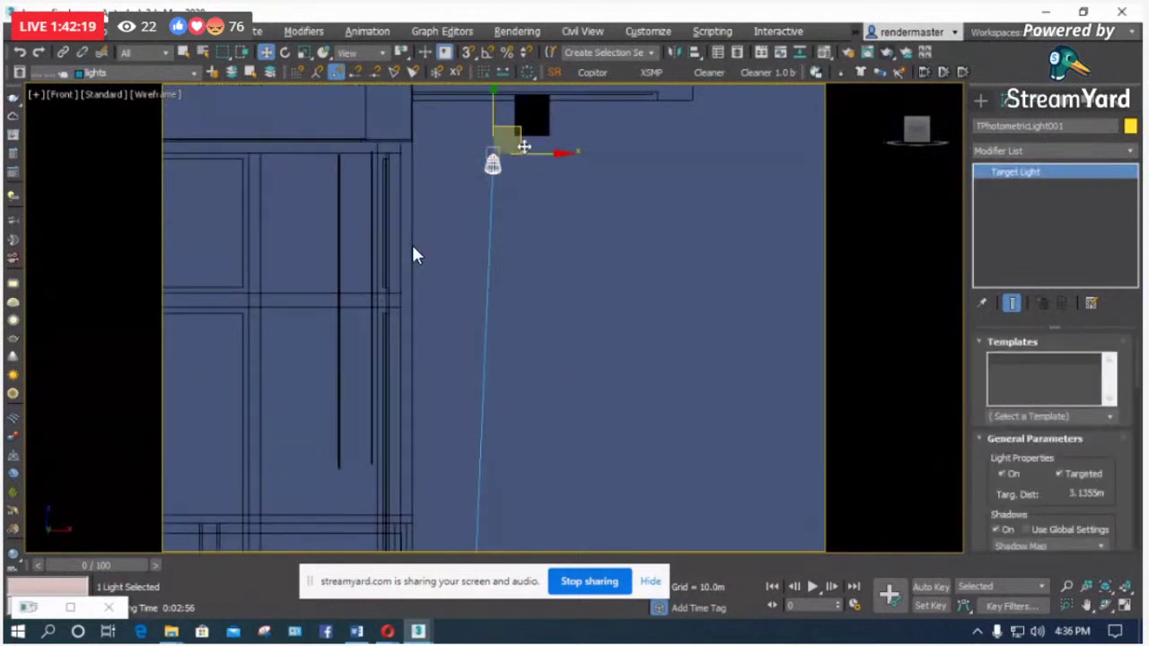
pyautogui.moveTo(524, 148); pyautogui.dragTo(515, 118)
pyautogui.scroll(-2, 483, 287)
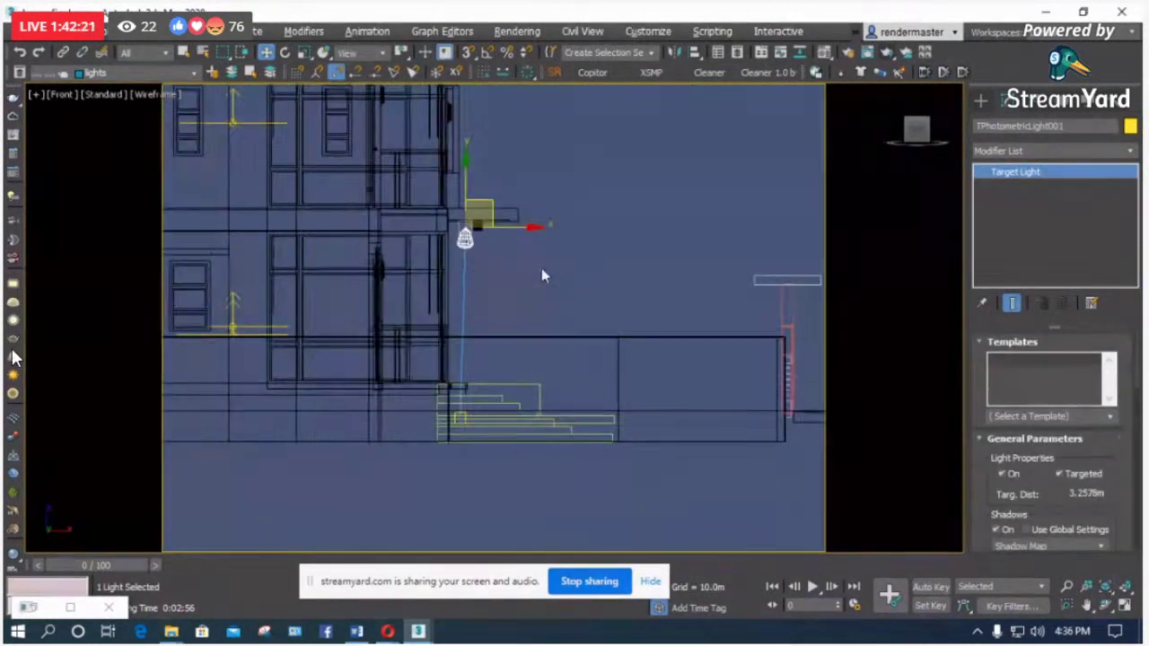
# Step: Enable Fresnel reflections on the Translucent_Glass_Blue material in the Material Editor
pyautogui.press('m')
pyautogui.click(677, 160)
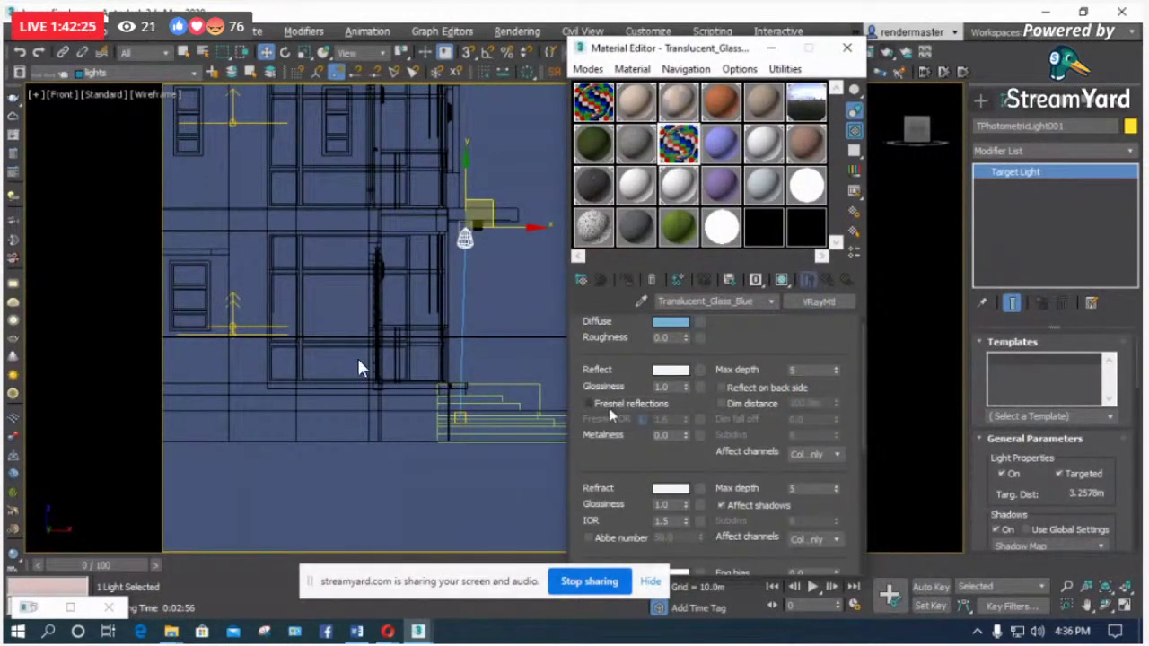
pyautogui.click(608, 406)
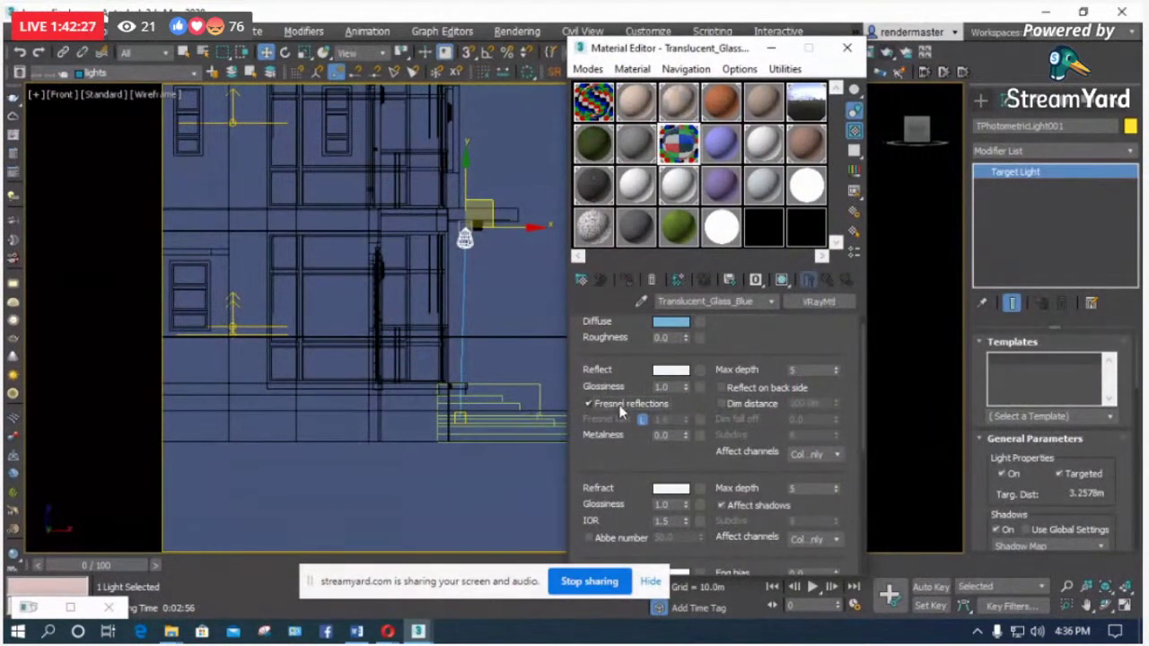
pyautogui.press('m')
# Step: Clear the selection and view the house elevation from the Right and Left sides
pyautogui.click(205, 454)
pyautogui.scroll(-2, 207, 455)
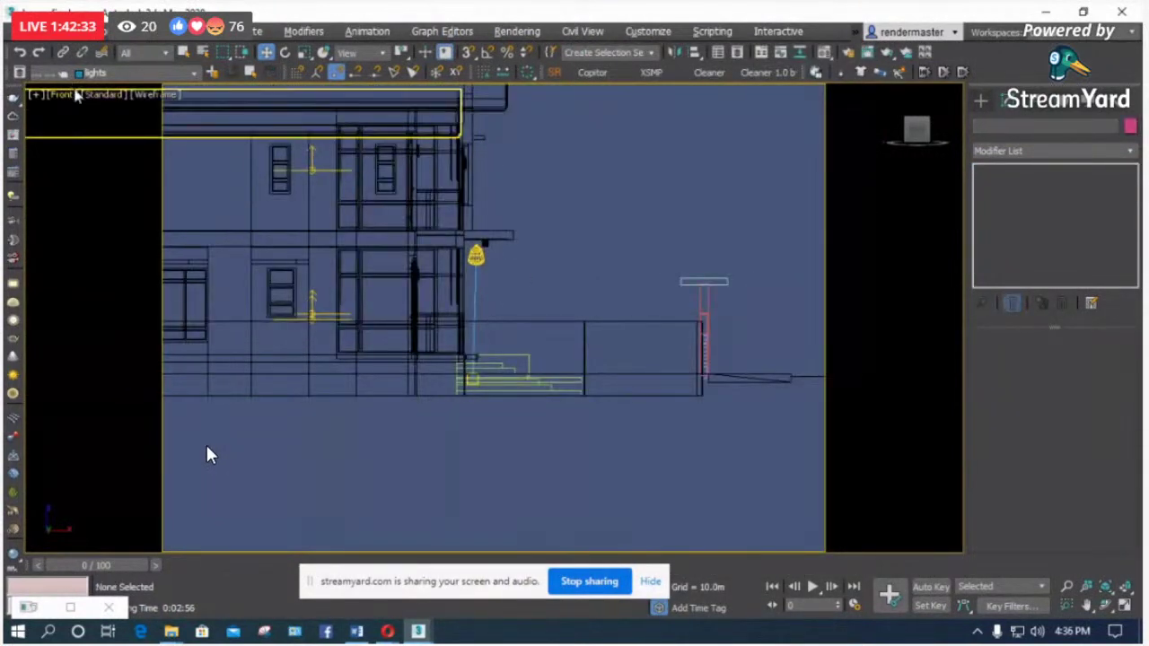
pyautogui.press('l')
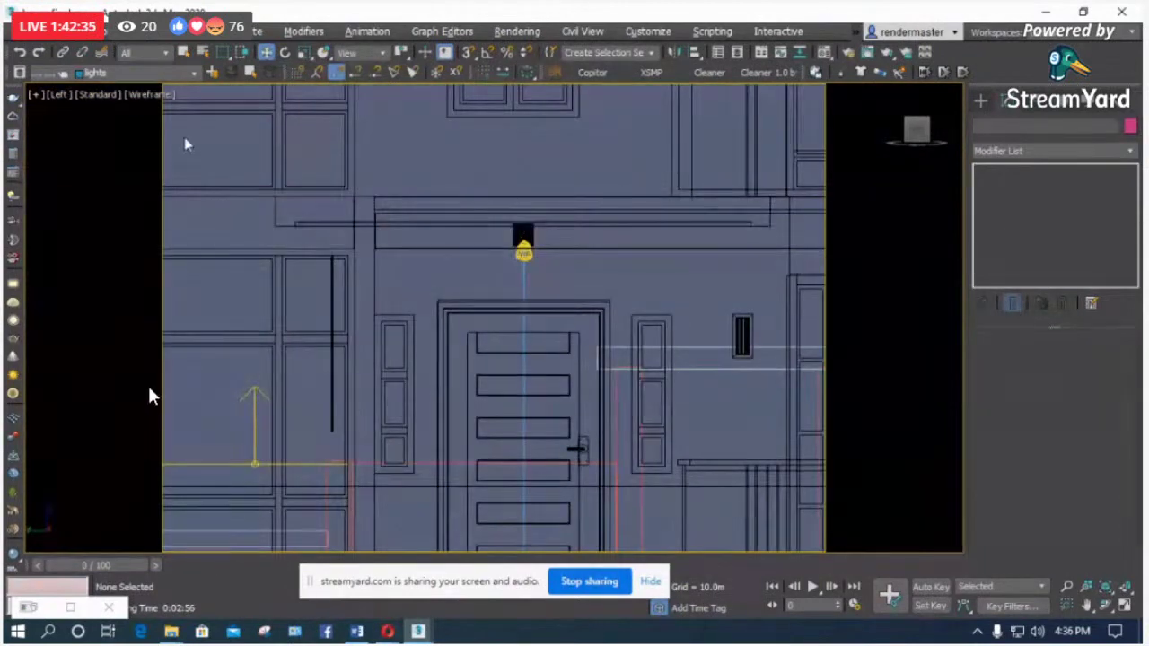
pyautogui.click(57, 95)
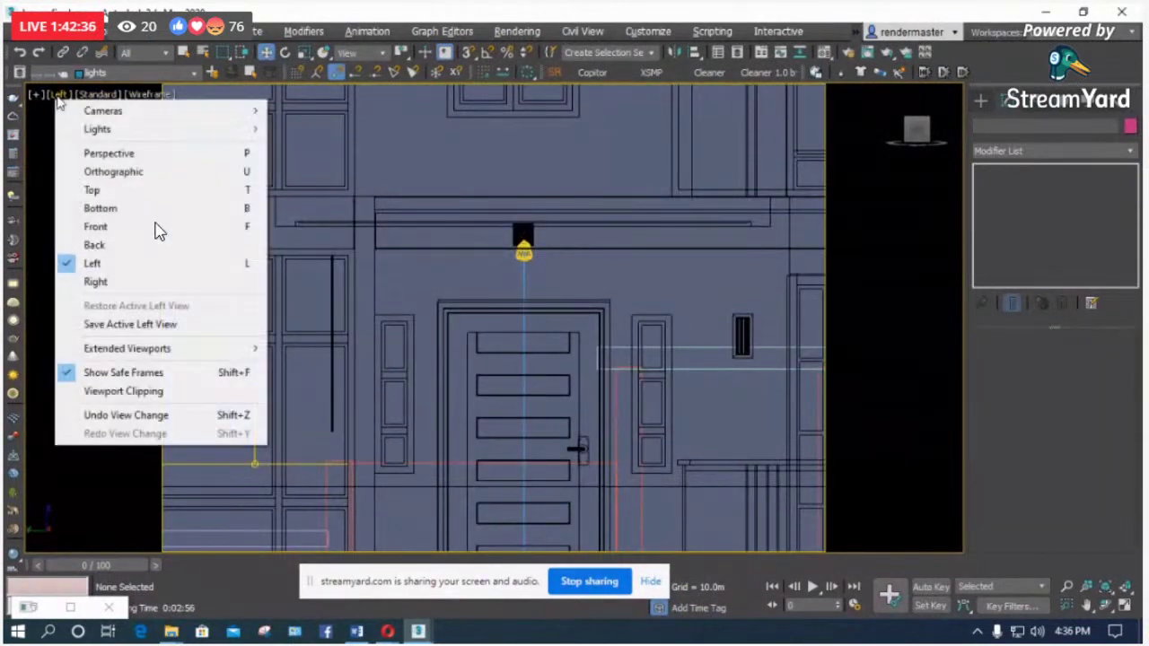
pyautogui.click(103, 282)
pyautogui.press('F3')
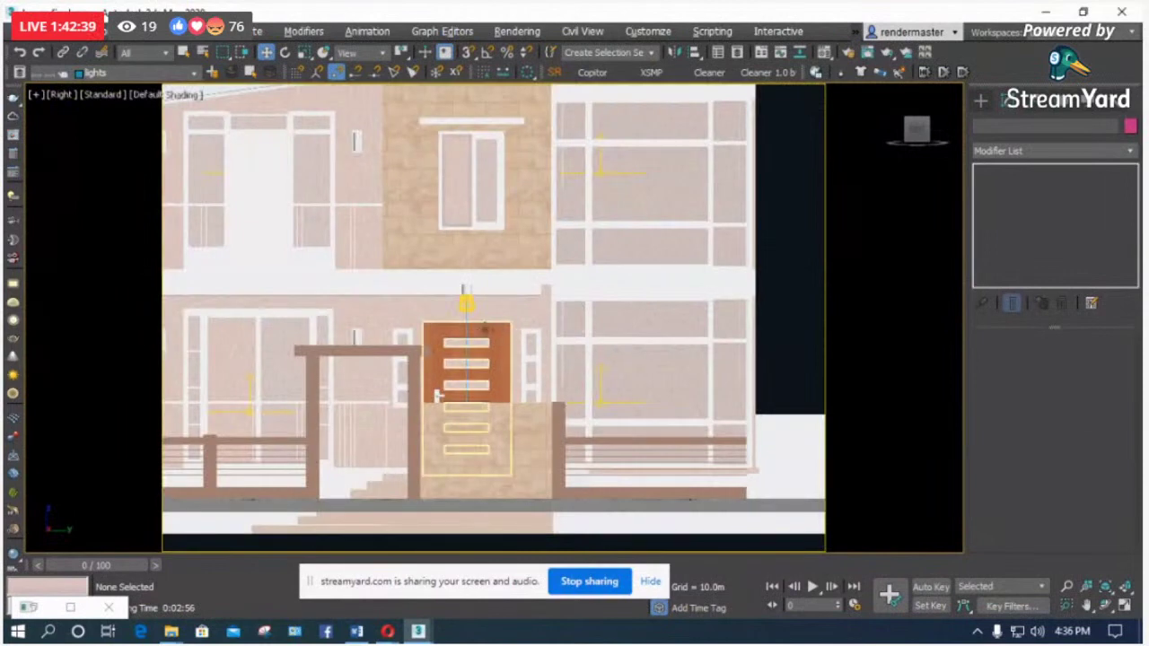
pyautogui.press('z')
pyautogui.scroll(6, 429, 227)
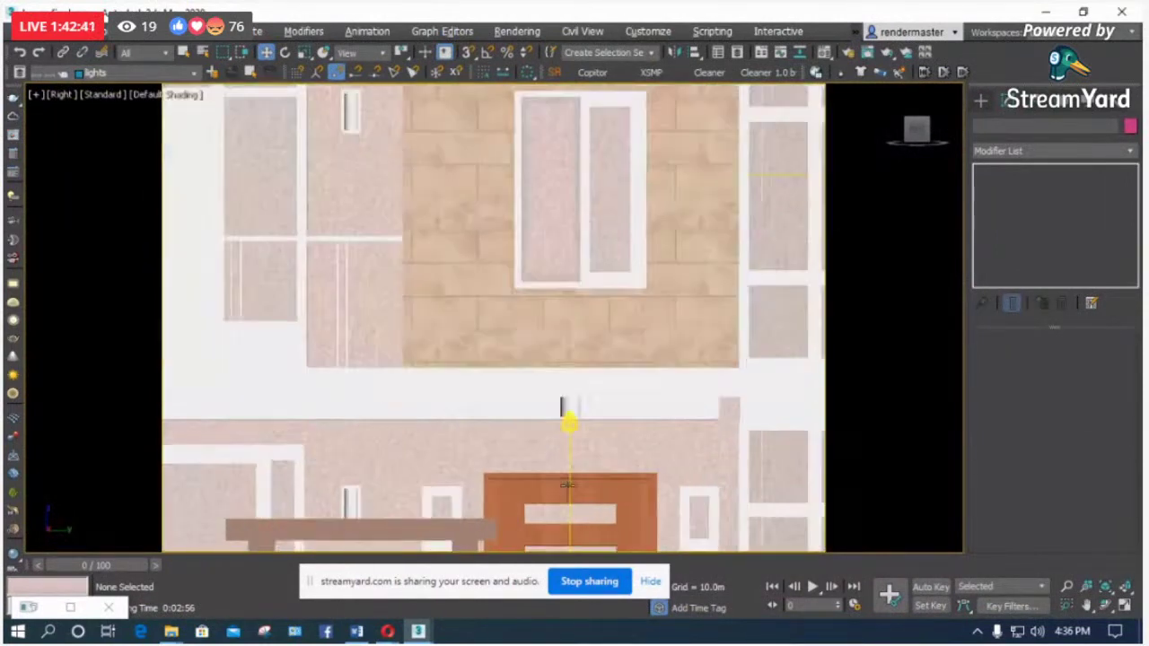
pyautogui.scroll(2, 323, 404)
pyautogui.press('F3')
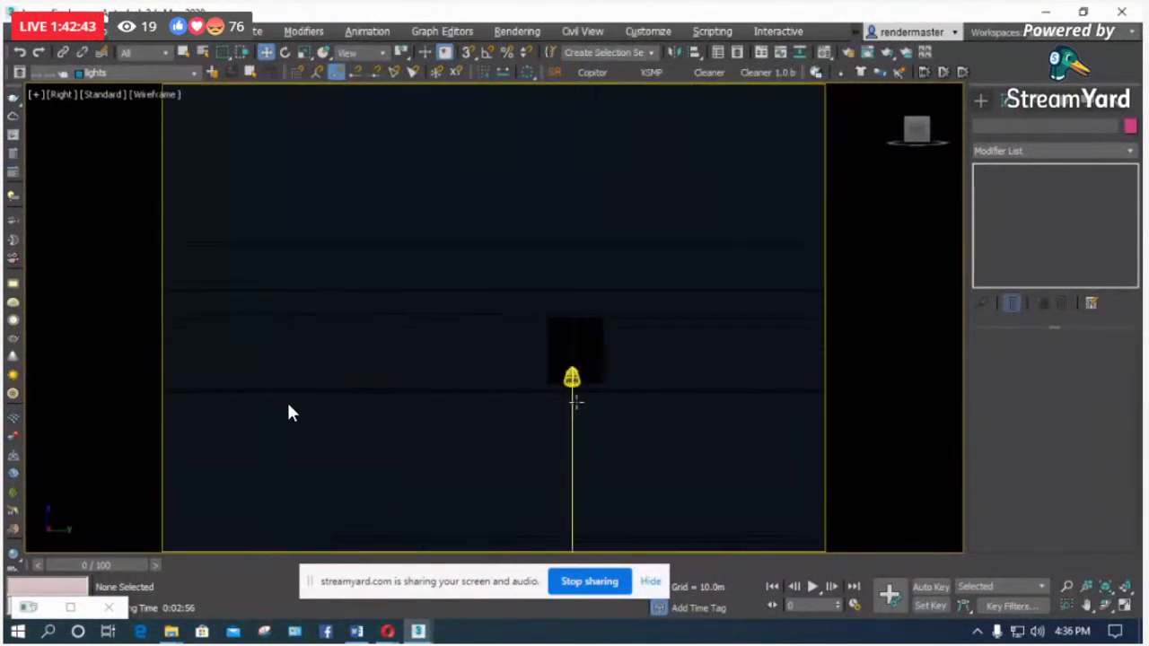
pyautogui.press('F3')
pyautogui.press('F3')
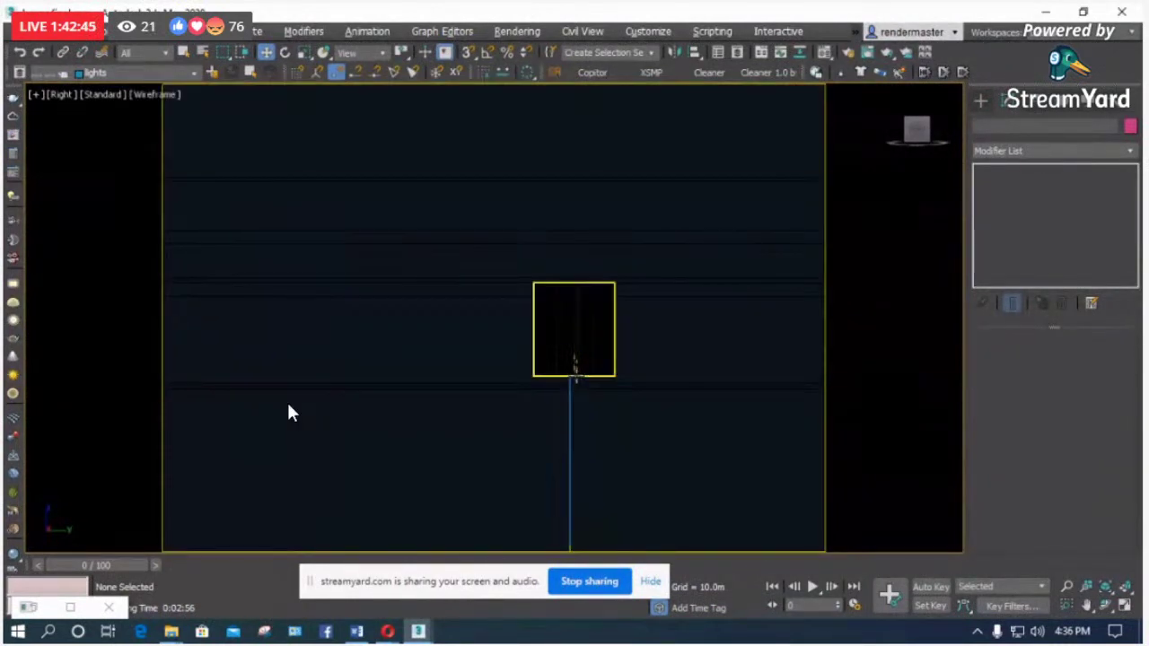
pyautogui.press('F3')
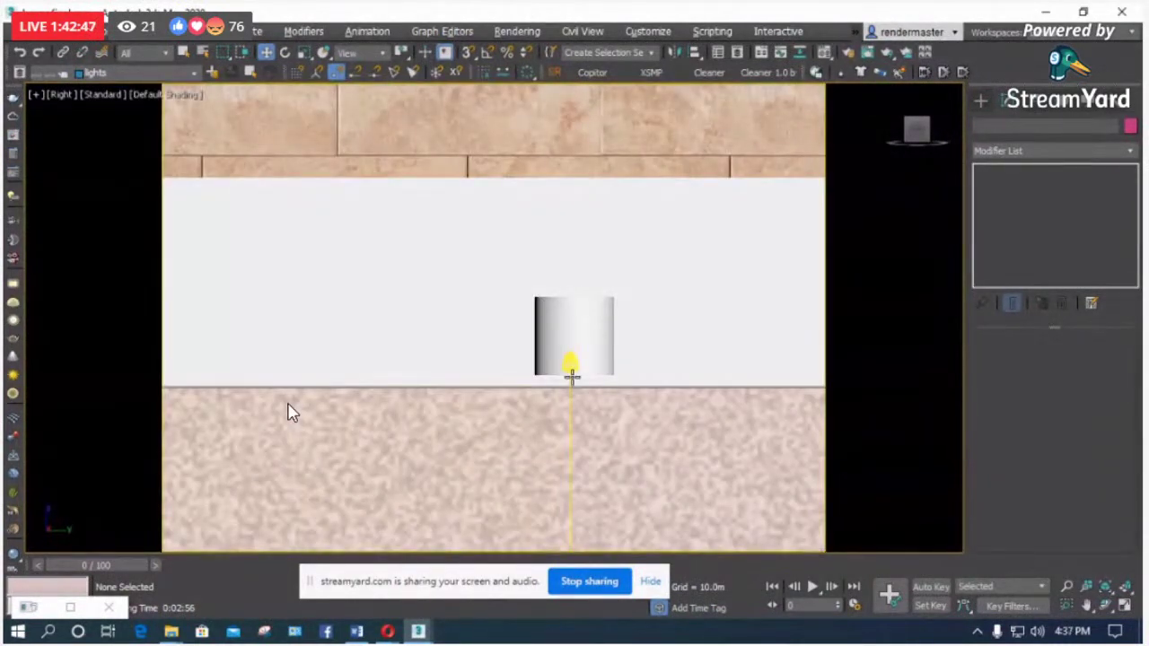
pyautogui.press('l')
pyautogui.press('F3')
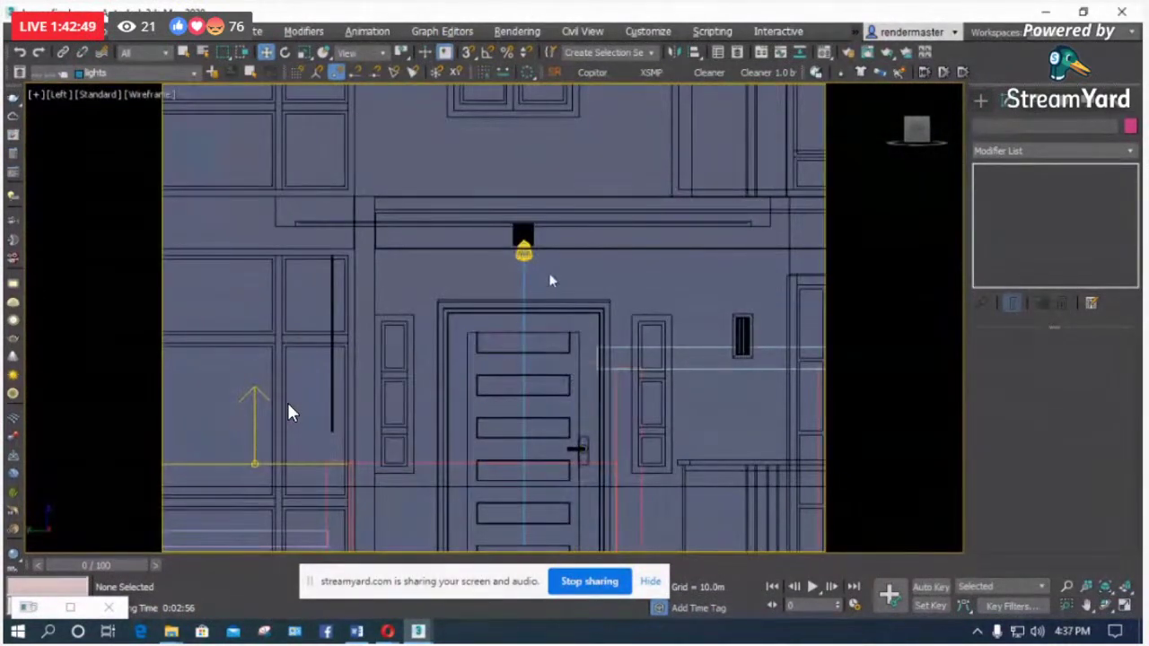
pyautogui.scroll(4, 546, 235)
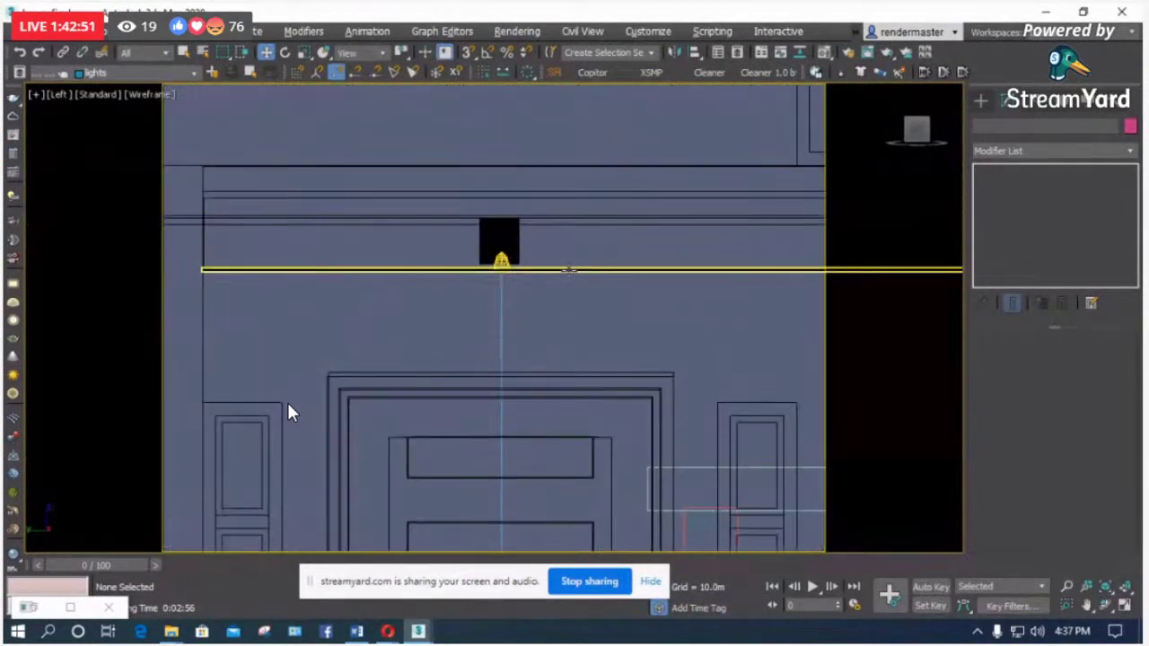
# Step: Select the wall light above the entrance door
pyautogui.click(559, 259)
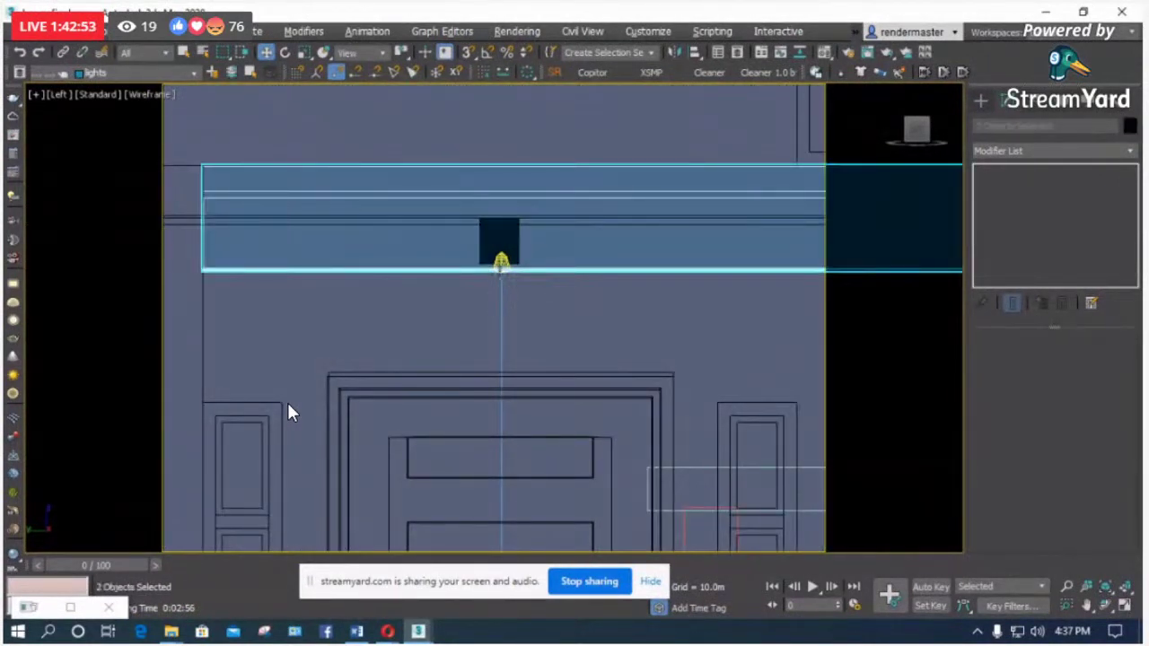
pyautogui.click(501, 258)
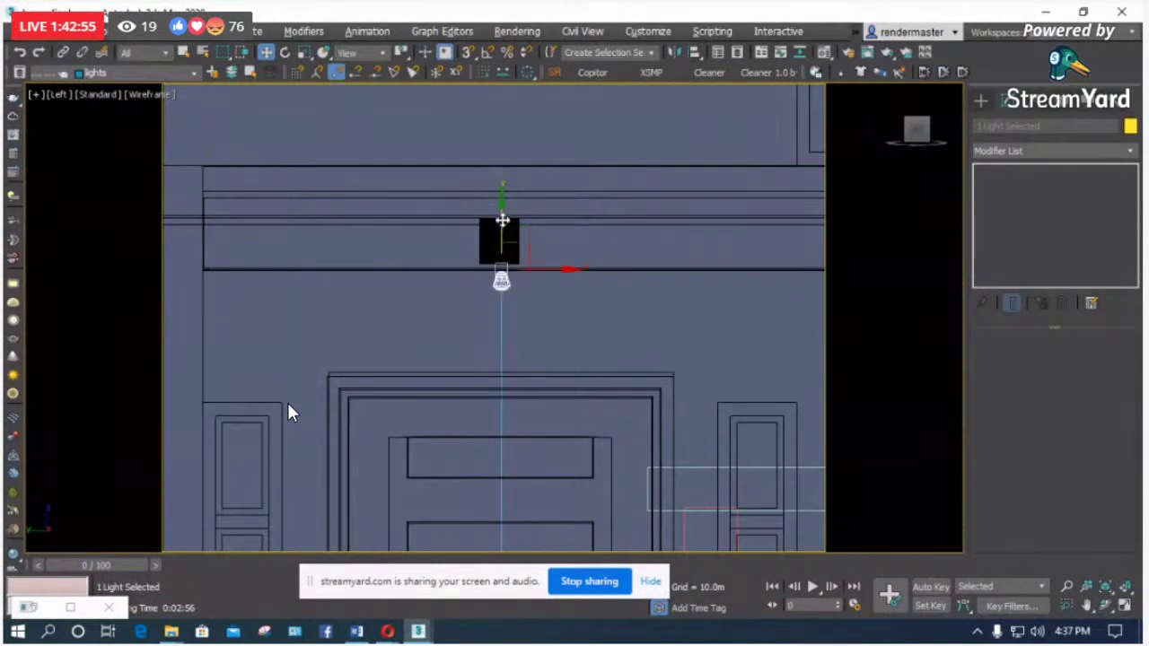
pyautogui.scroll(-5, 287, 404)
pyautogui.scroll(-2, 530, 304)
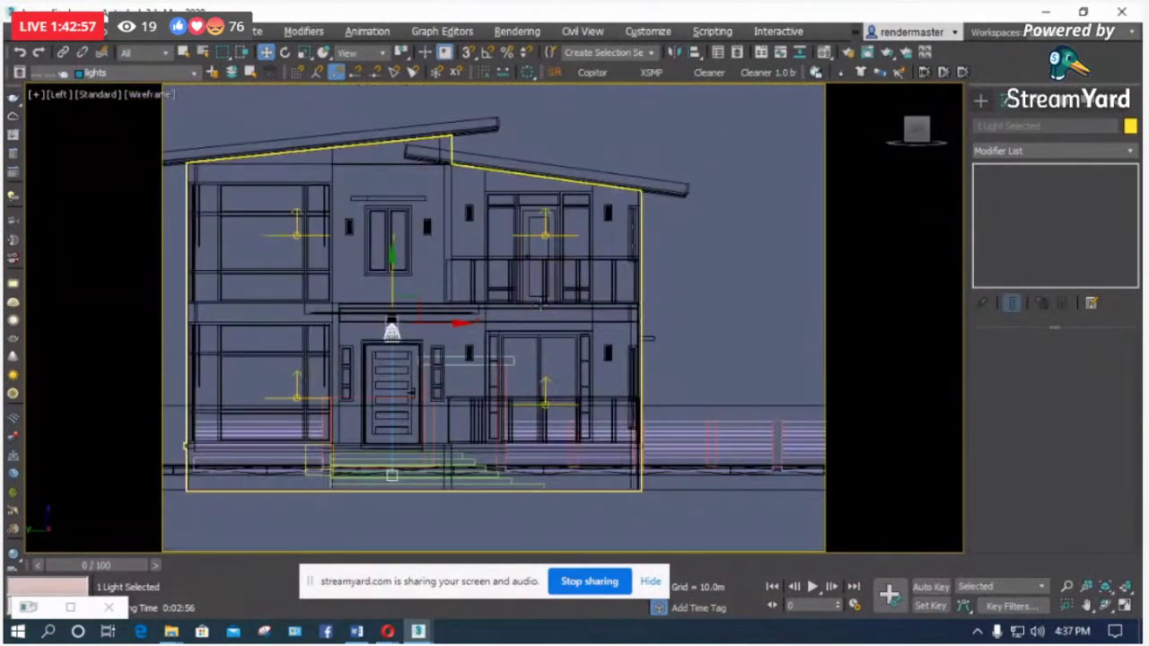
pyautogui.scroll(-2, 588, 314)
pyautogui.scroll(6, 161, 179)
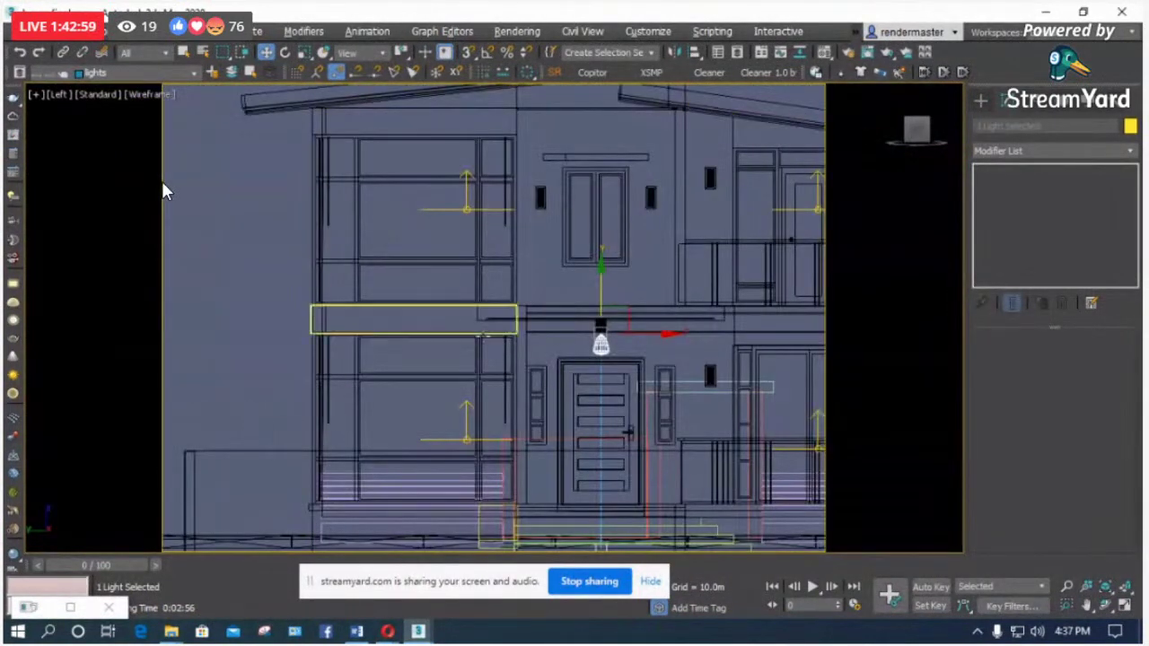
pyautogui.scroll(-3, 449, 337)
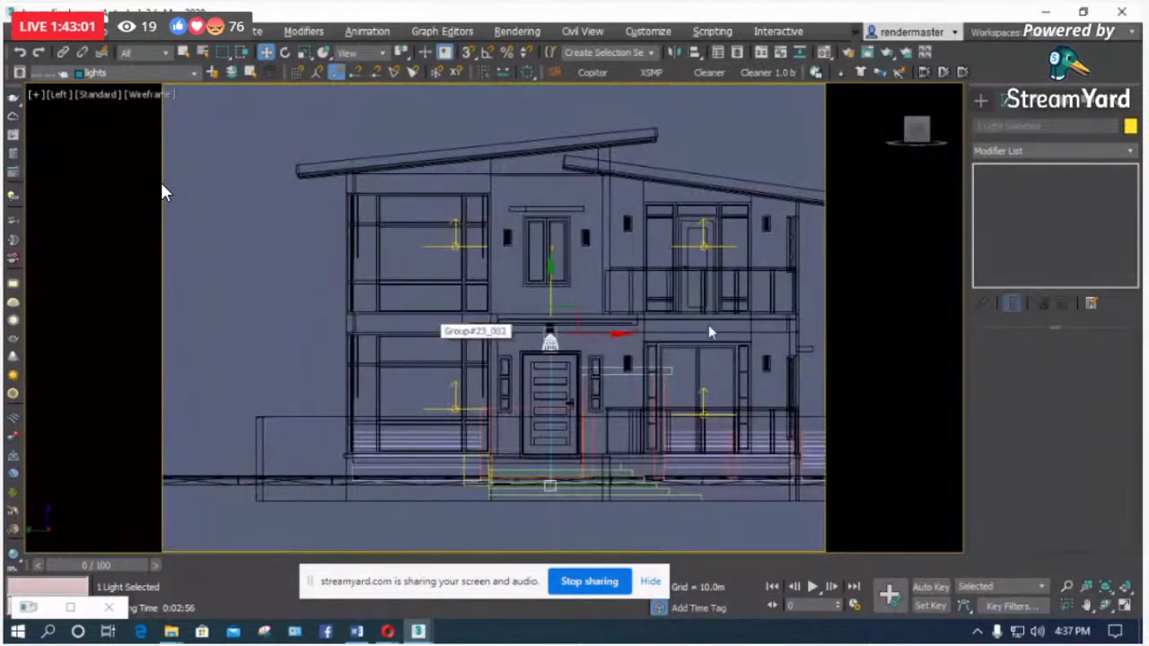
pyautogui.scroll(3, 747, 331)
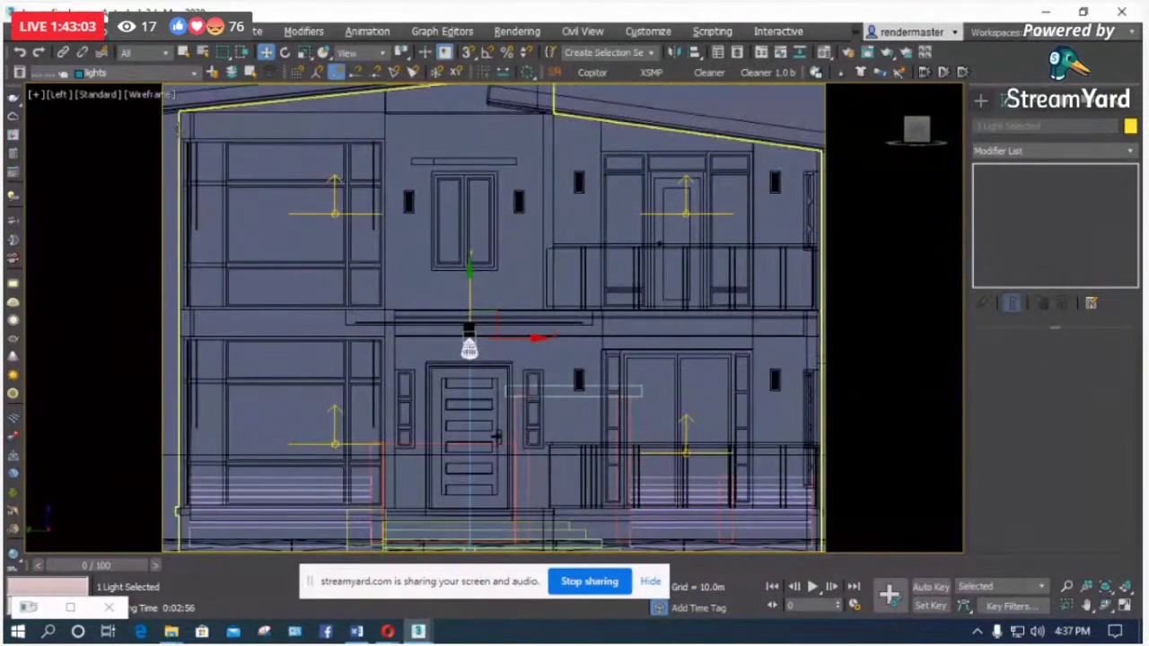
# Step: From the shaded Right view, Shift-drag the wall light to the left to clone it
pyautogui.click(60, 95)
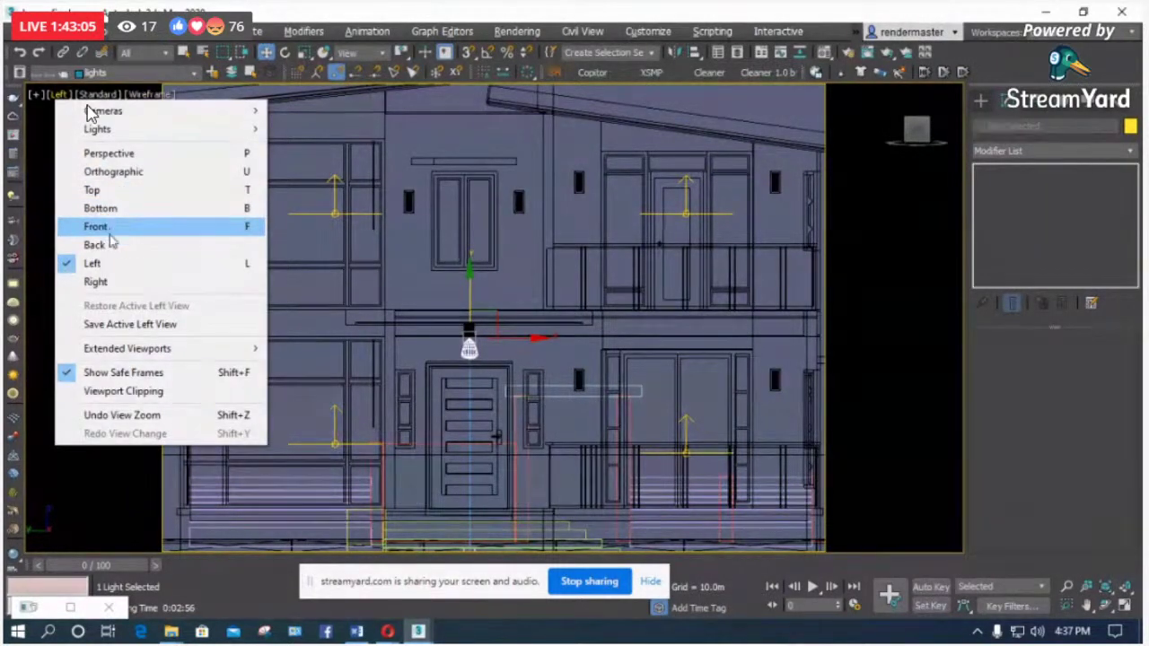
pyautogui.click(96, 282)
pyautogui.scroll(3, 323, 332)
pyautogui.press('F3')
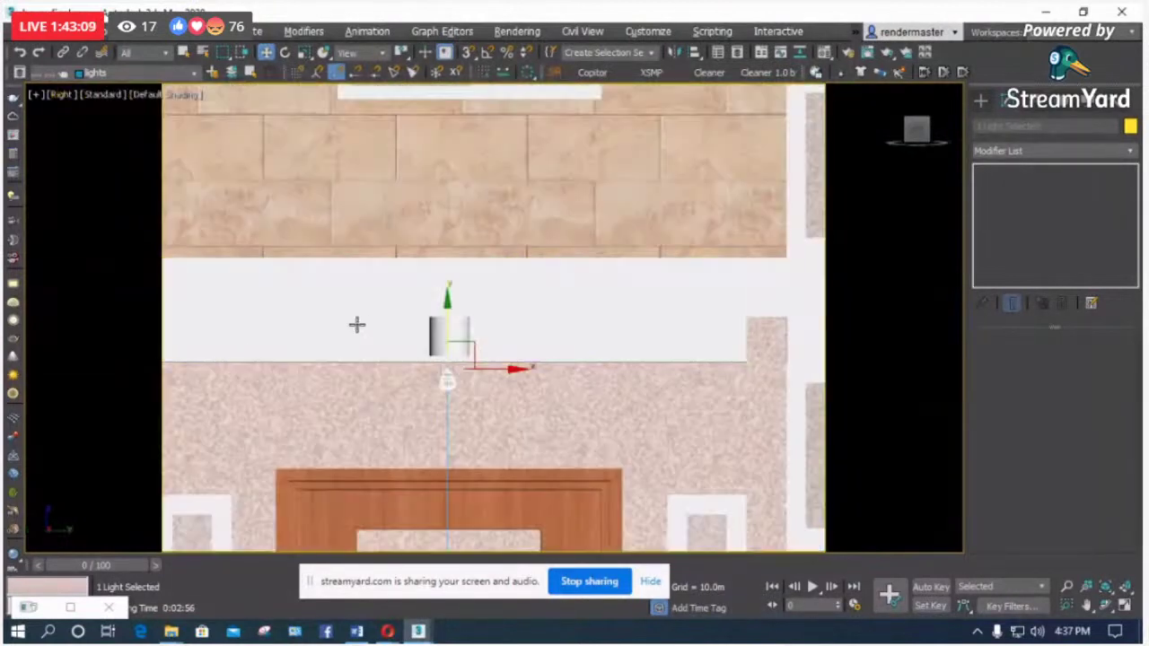
pyautogui.scroll(-5, 341, 326)
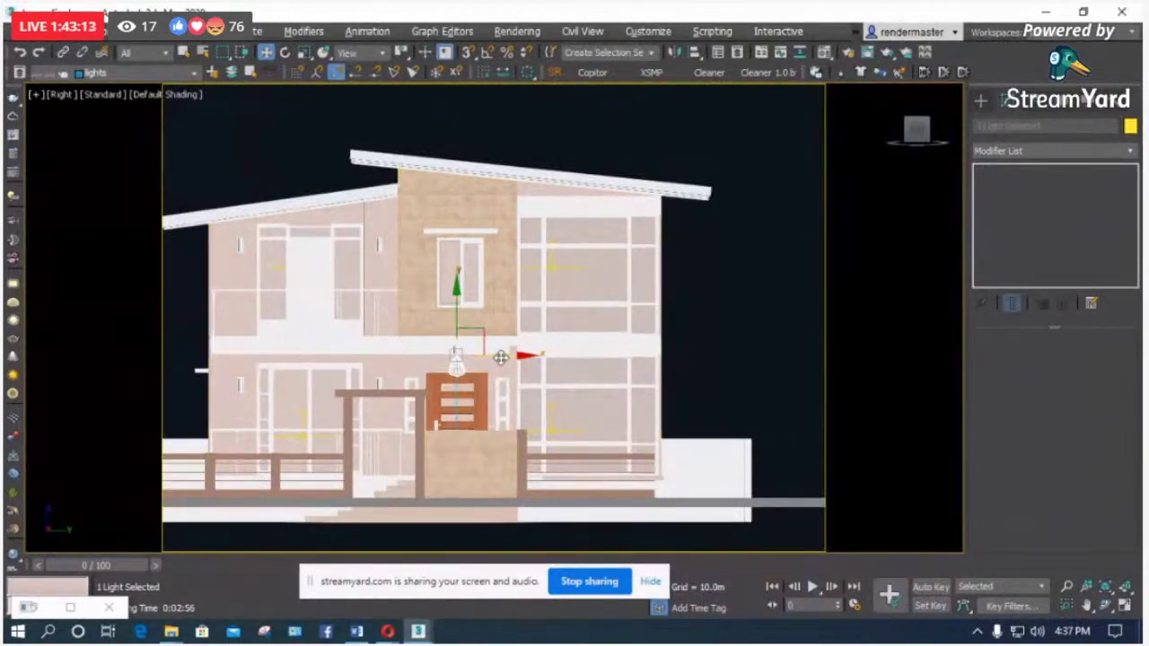
pyautogui.moveTo(500, 358); pyautogui.dragTo(284, 357)
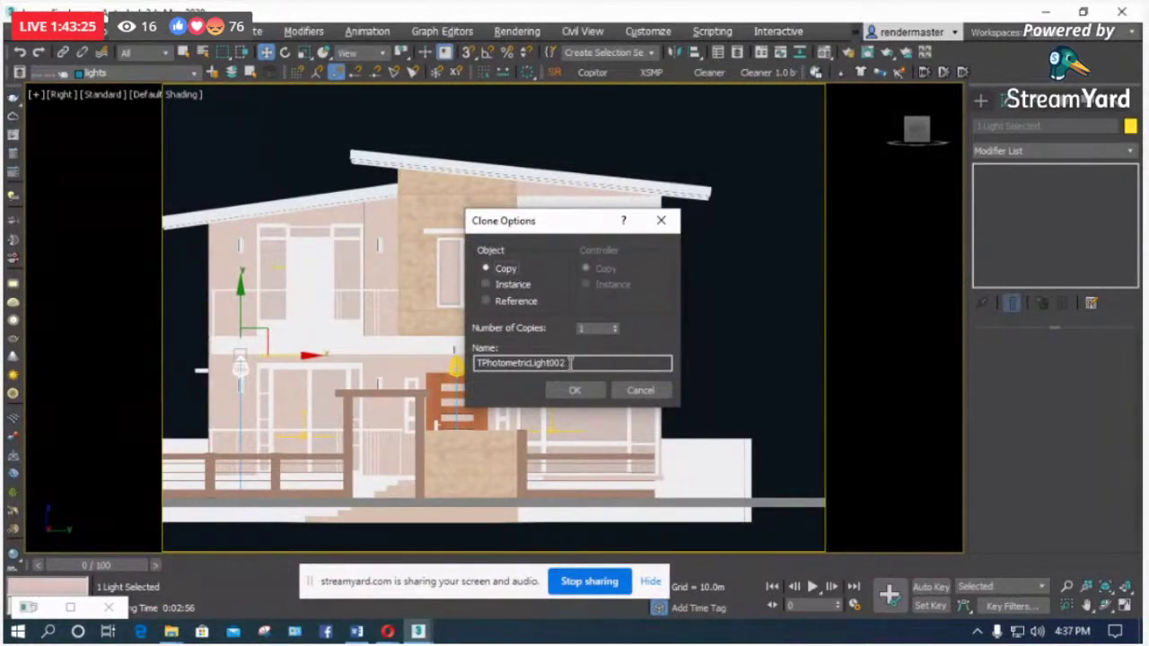
# Step: Create one copy, TPhotometricLight002, and lower it onto the wall fixture
pyautogui.click(574, 390)
pyautogui.scroll(6, 242, 395)
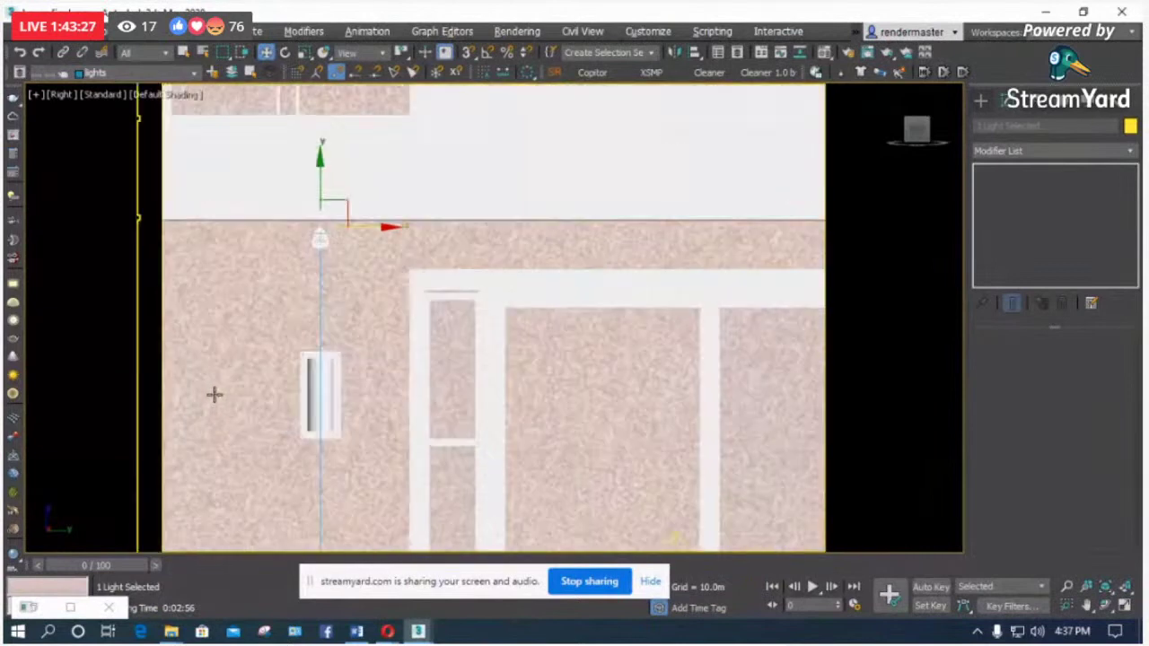
pyautogui.scroll(-3, 628, 225)
pyautogui.moveTo(422, 193); pyautogui.dragTo(429, 350)
pyautogui.scroll(4, 419, 377)
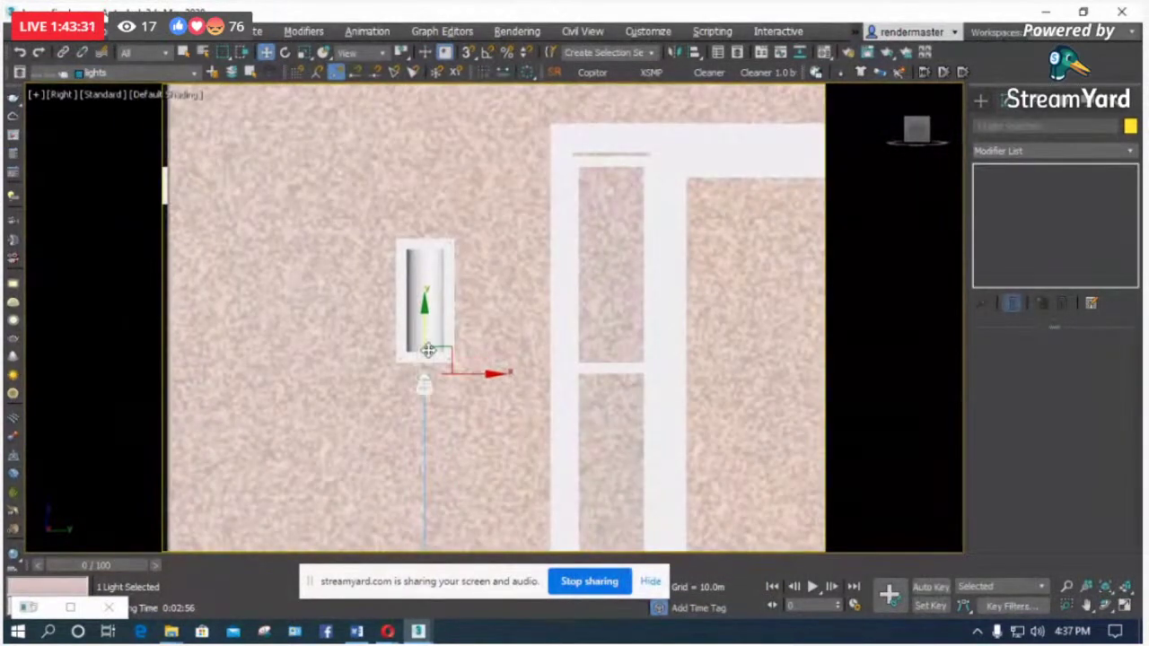
# Step: Check the copied light in a wireframe Left view, then return to the Front view
pyautogui.press('l')
pyautogui.scroll(5, 431, 341)
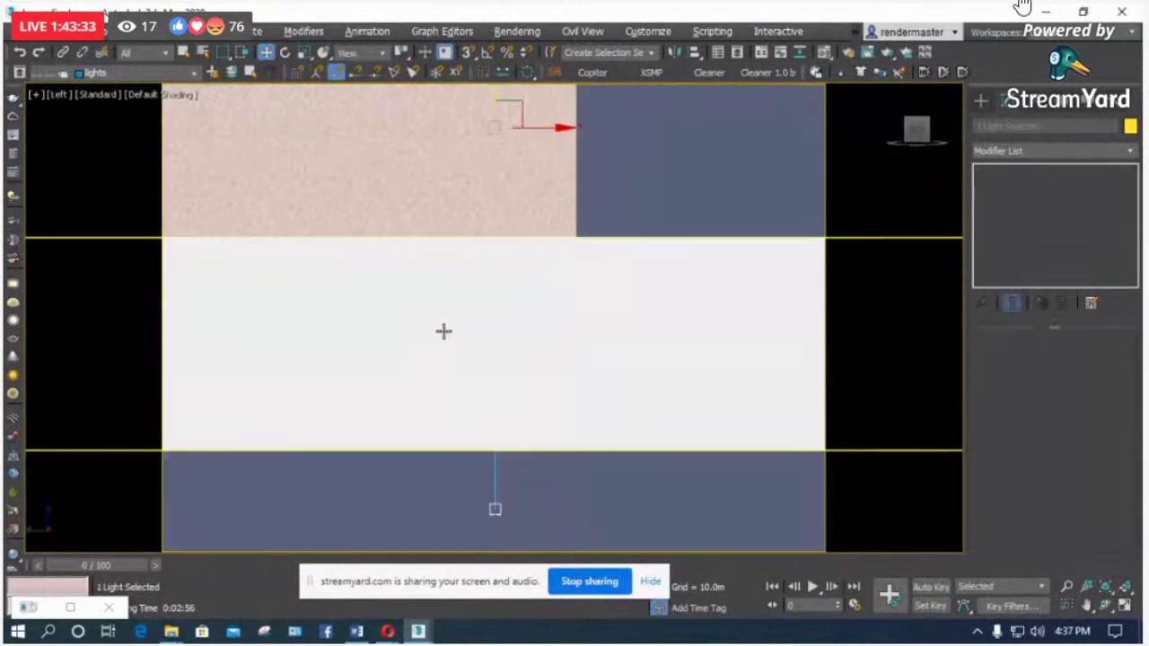
pyautogui.press('F3')
pyautogui.scroll(-5, 719, 109)
pyautogui.scroll(8, 627, 228)
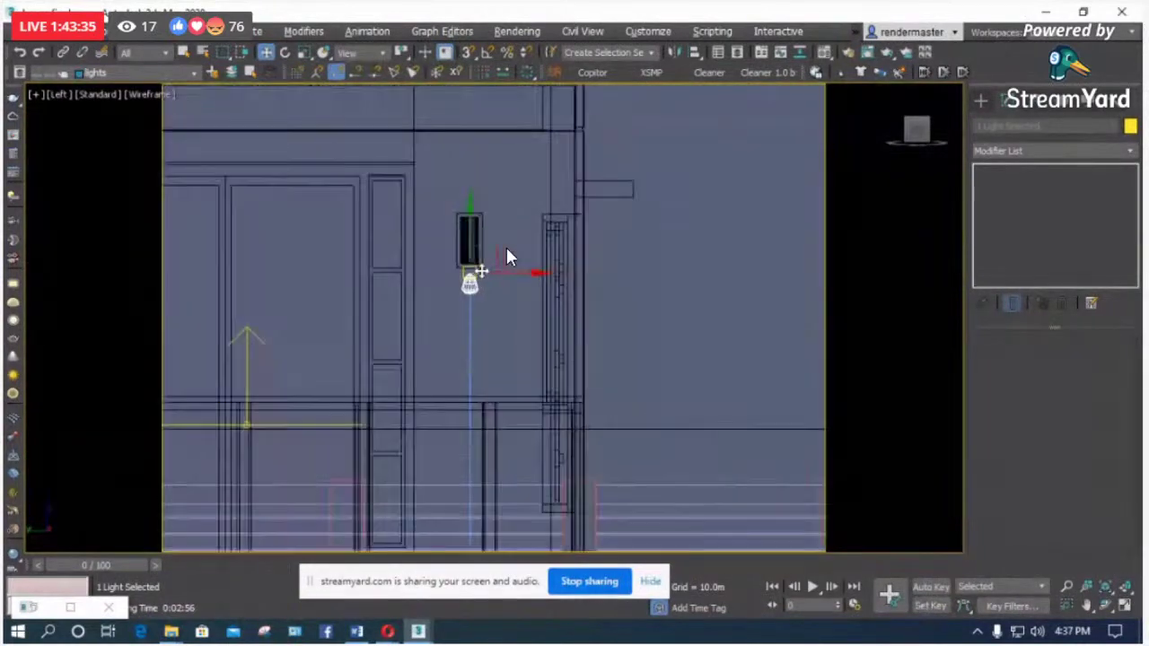
pyautogui.press('f')
pyautogui.scroll(6, 531, 284)
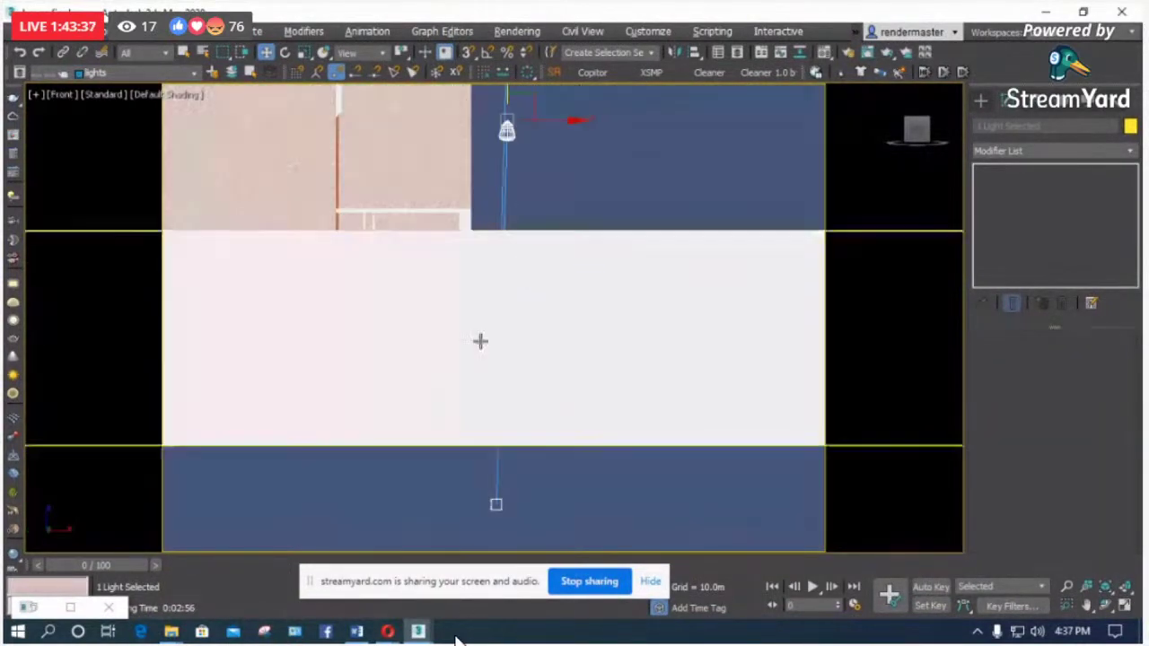
pyautogui.scroll(-6, 501, 235)
pyautogui.scroll(6, 500, 236)
pyautogui.scroll(-3, 411, 318)
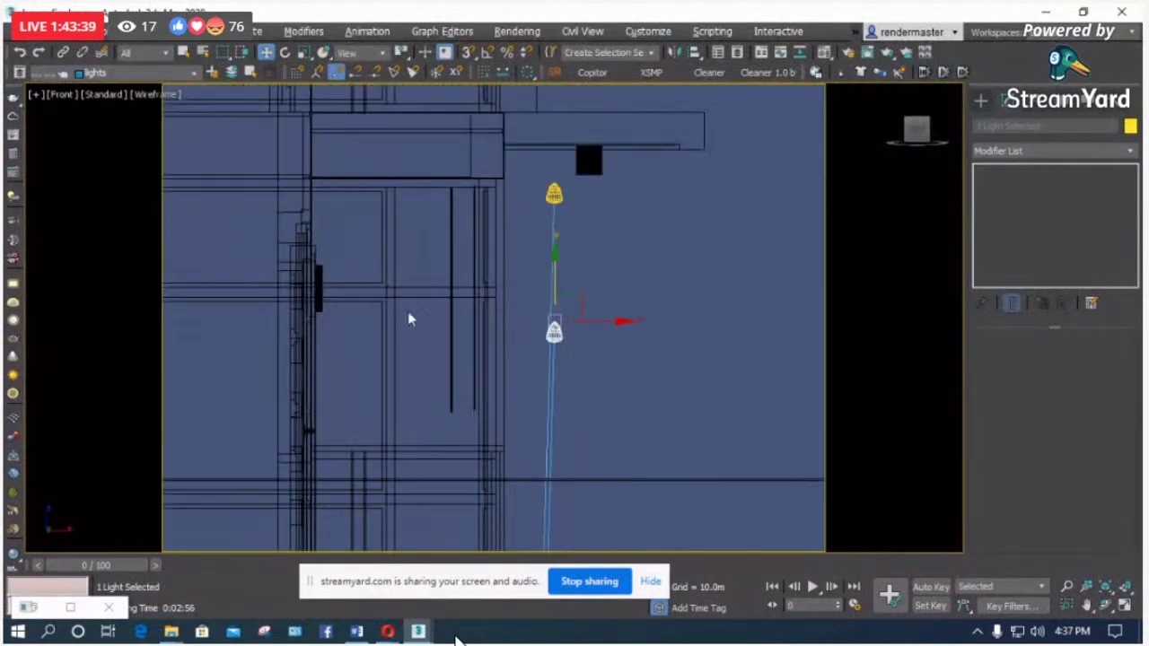
pyautogui.scroll(4, 310, 312)
# Step: Move the copied light next to the tall narrow wall fixture
pyautogui.click(321, 305)
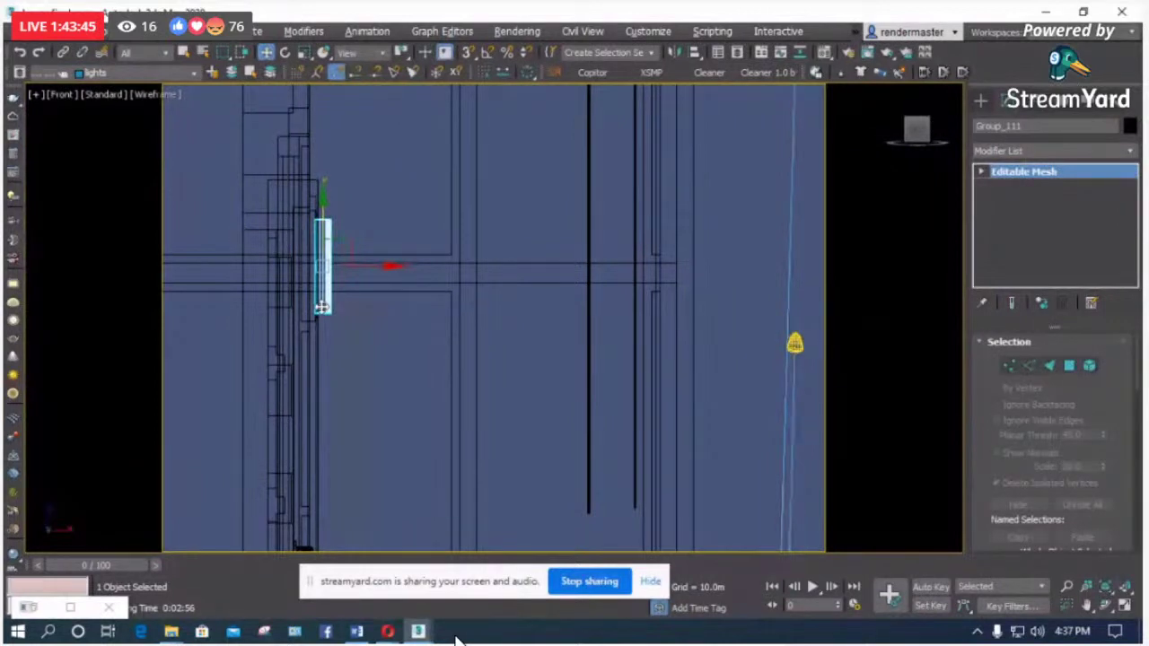
pyautogui.scroll(-2, 469, 351)
pyautogui.click(666, 341)
pyautogui.scroll(3, 692, 335)
pyautogui.moveTo(692, 335); pyautogui.dragTo(356, 271)
pyautogui.scroll(-4, 351, 256)
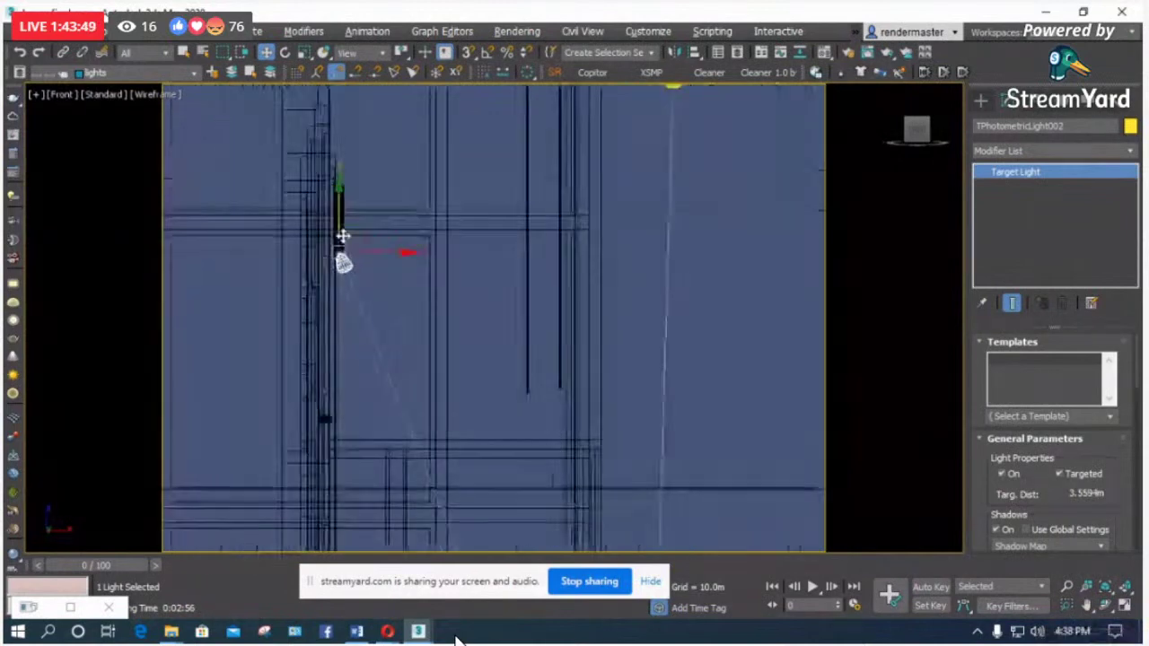
# Step: Shift the light's target left and slightly down, then nudge the light a little right
pyautogui.click(381, 333)
pyautogui.moveTo(381, 333); pyautogui.dragTo(343, 328)
pyautogui.scroll(2, 368, 319)
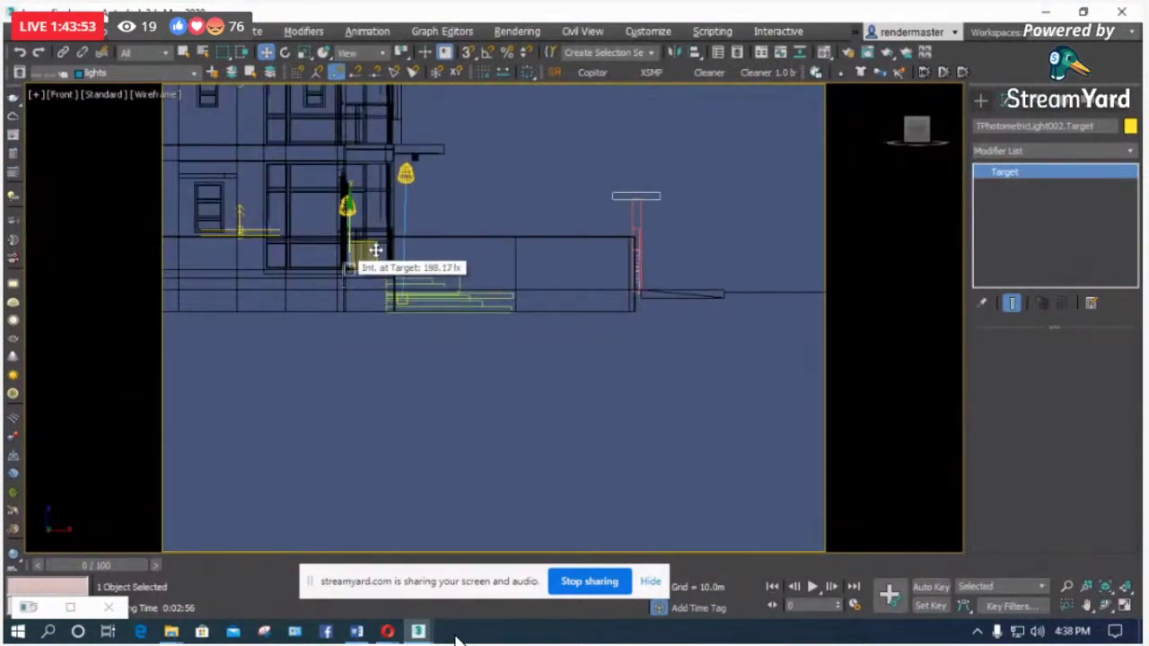
pyautogui.scroll(2, 373, 243)
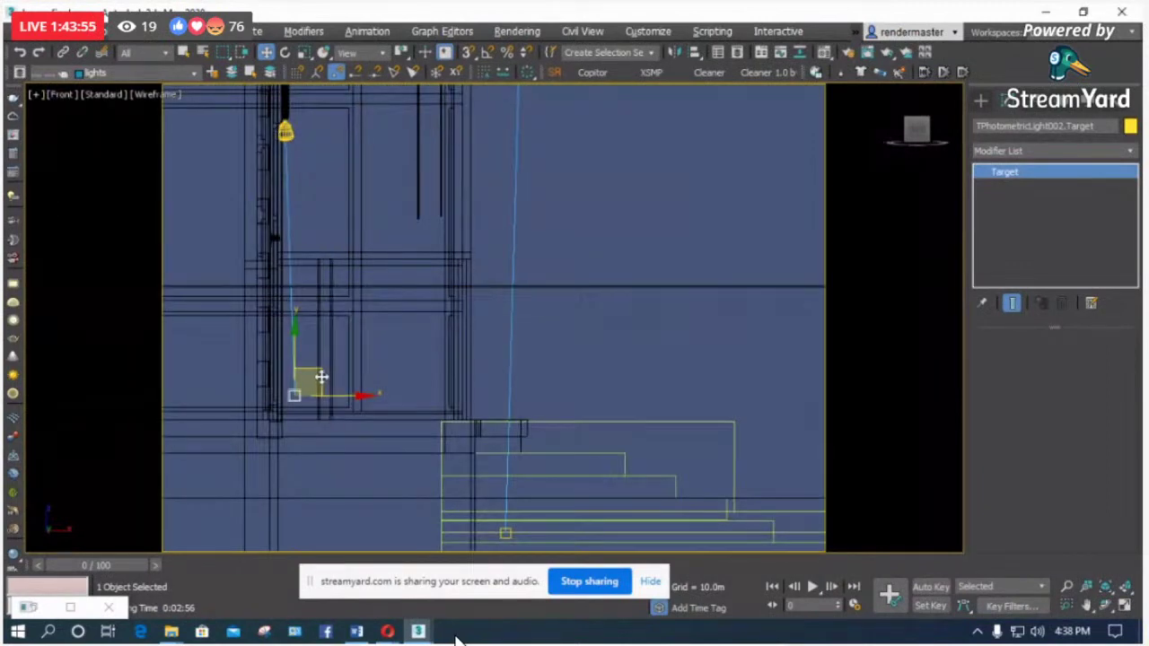
pyautogui.moveTo(320, 380); pyautogui.dragTo(316, 391)
pyautogui.scroll(3, 213, 95)
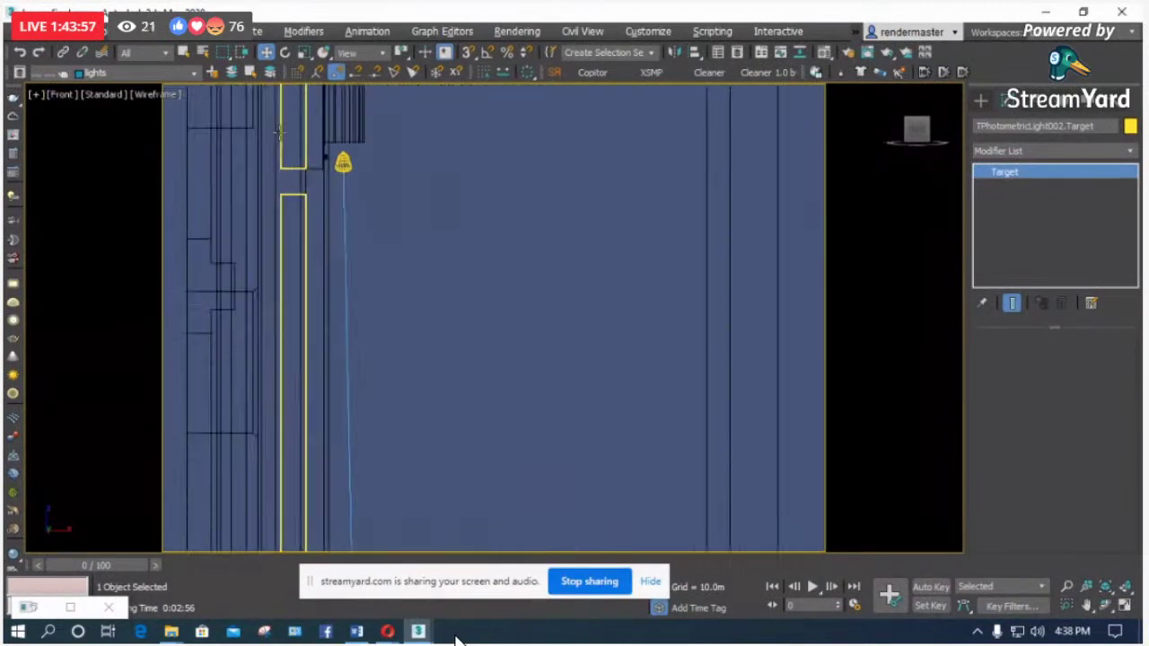
pyautogui.click(337, 167)
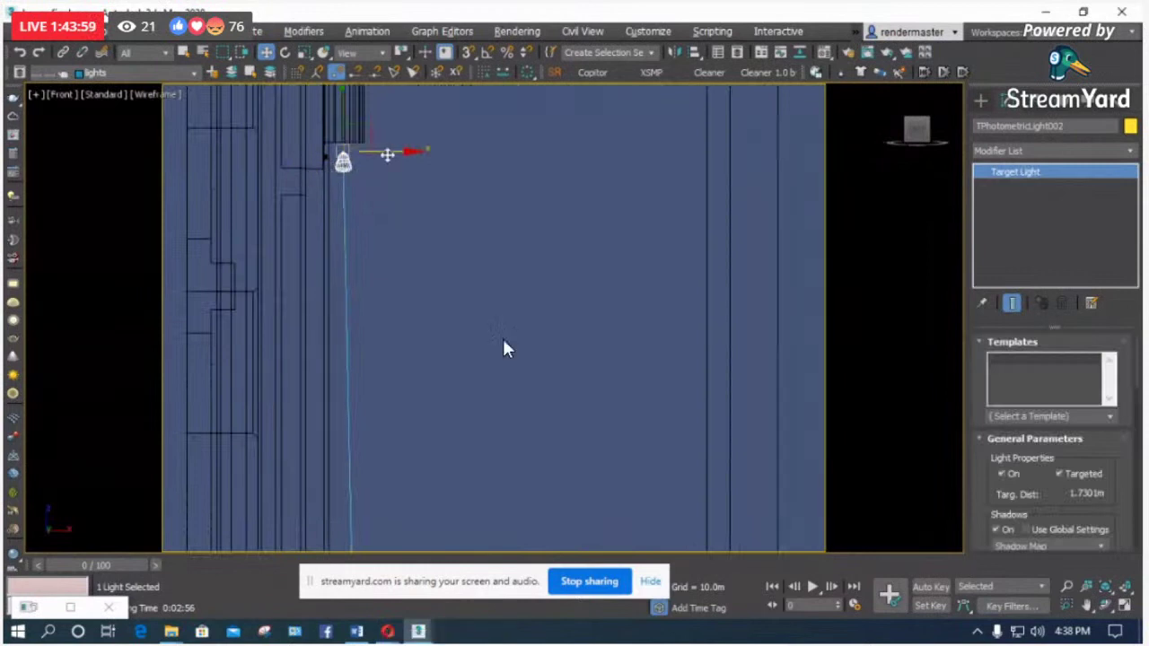
pyautogui.moveTo(387, 154)
pyautogui.mouseDown()
pyautogui.moveTo(421, 155)
pyautogui.moveTo(398, 157)
pyautogui.mouseUp()
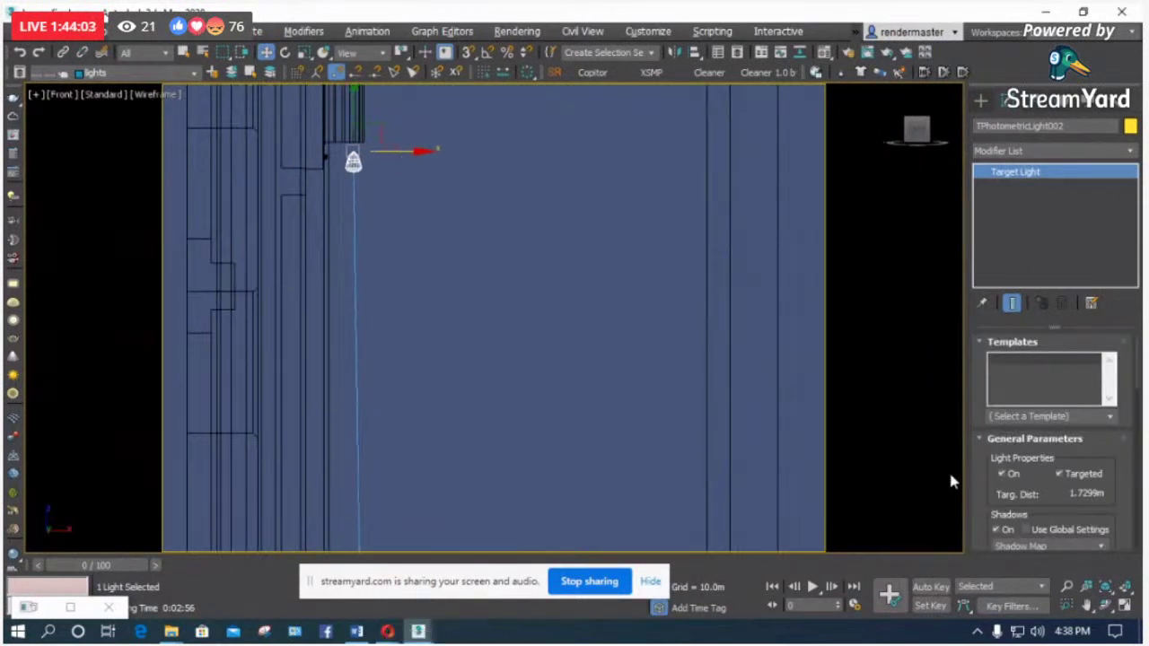
pyautogui.scroll(-3, 1041, 435)
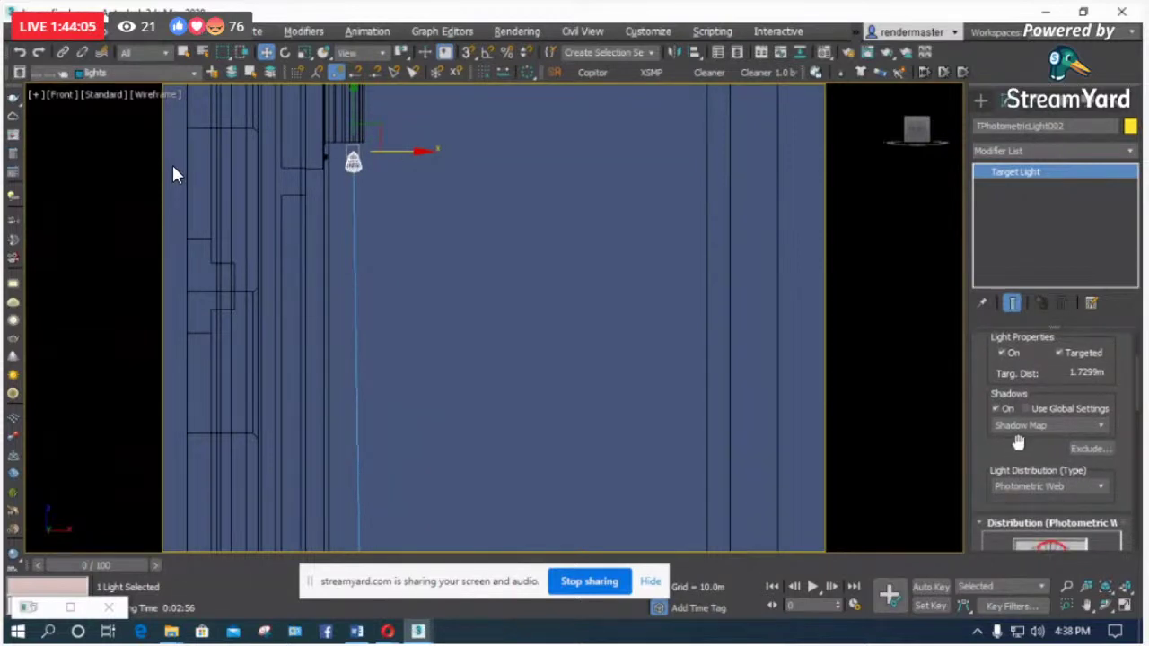
# Step: Set the copied wall light's shadows to VRayShadow
pyautogui.click(1032, 426)
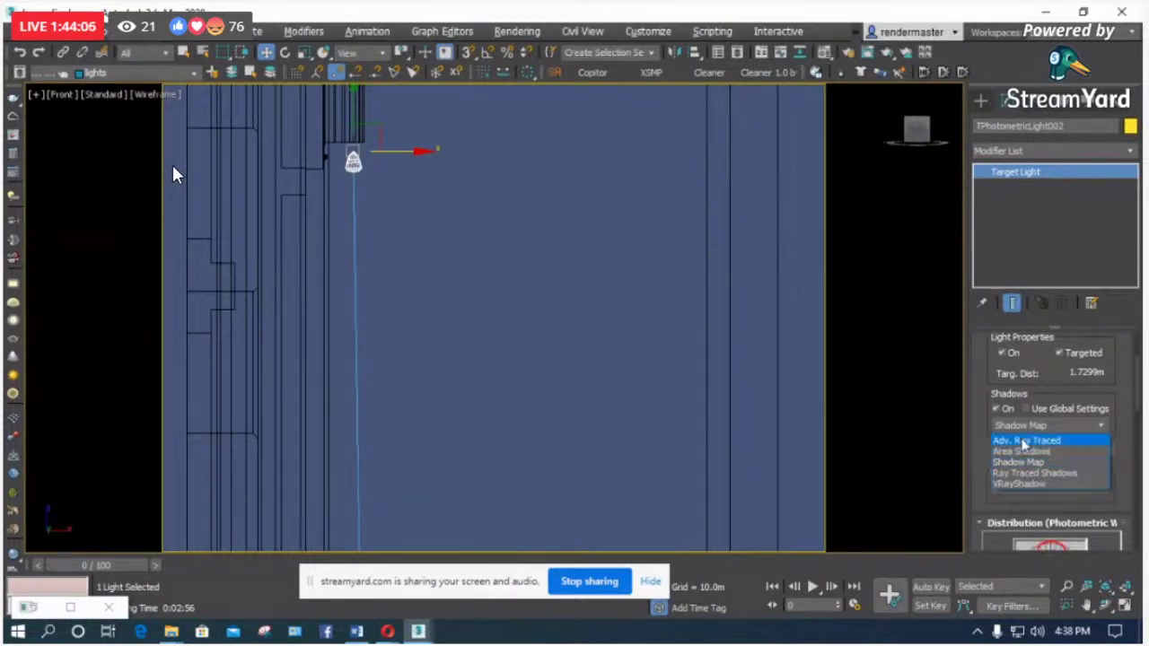
pyautogui.click(1031, 485)
pyautogui.scroll(-5, 985, 332)
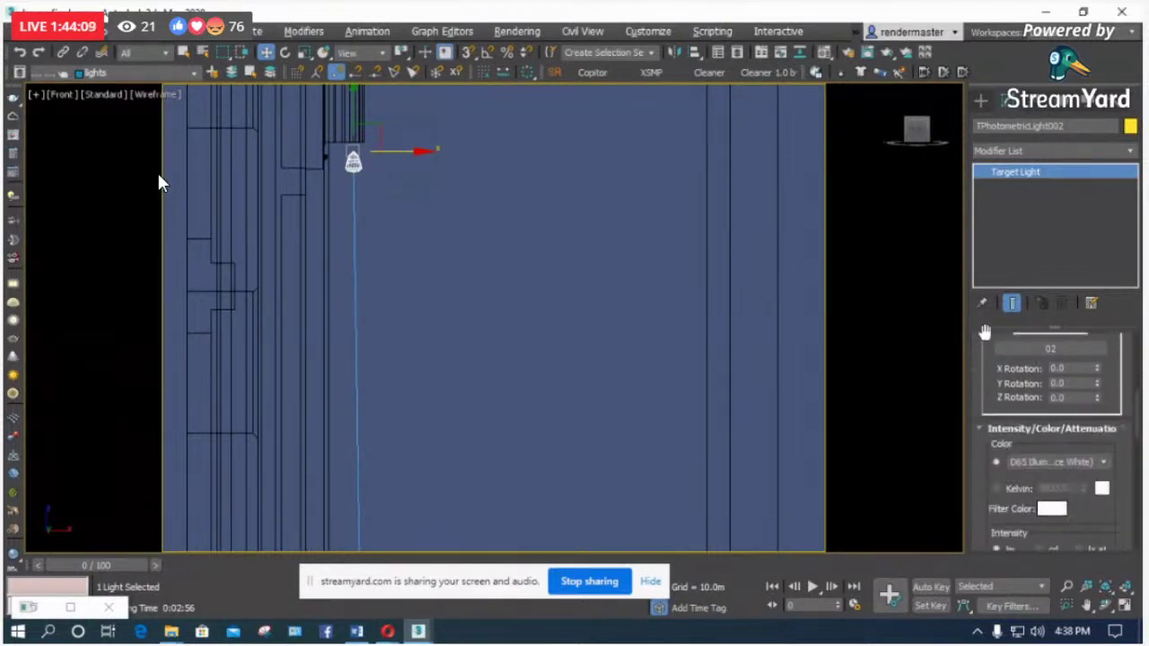
# Step: Lower the light's intensity from 1000 to 200 lm and deselect it
pyautogui.moveTo(990, 499); pyautogui.dragTo(985, 451)
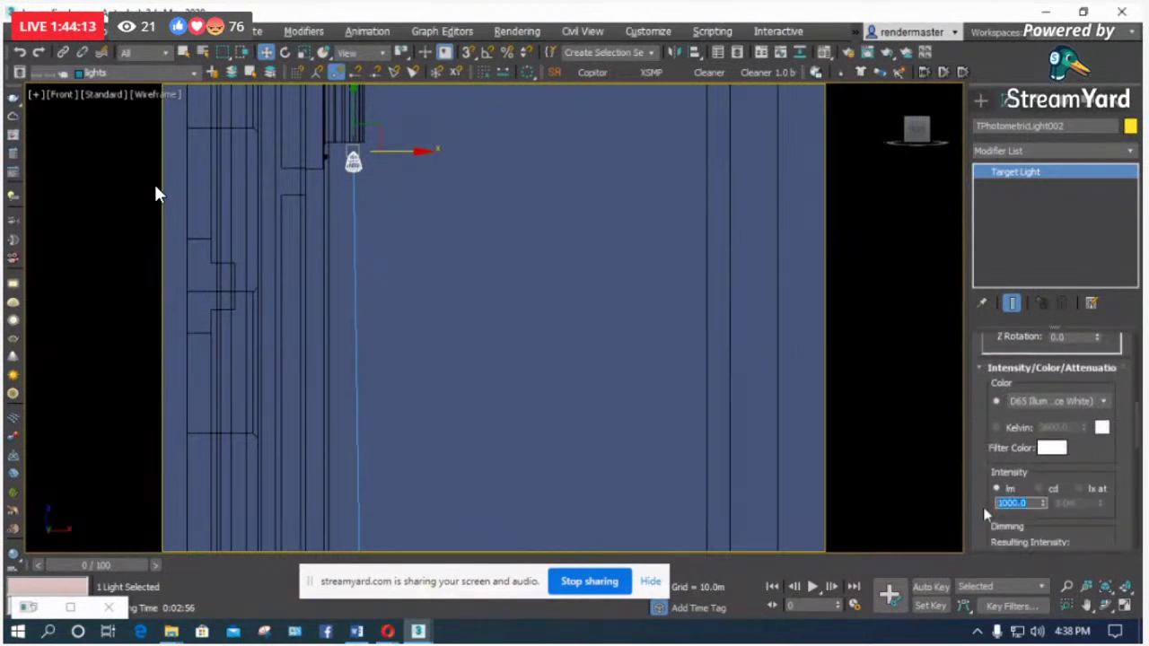
pyautogui.write('200')
pyautogui.press('Return')
pyautogui.scroll(-5, 355, 256)
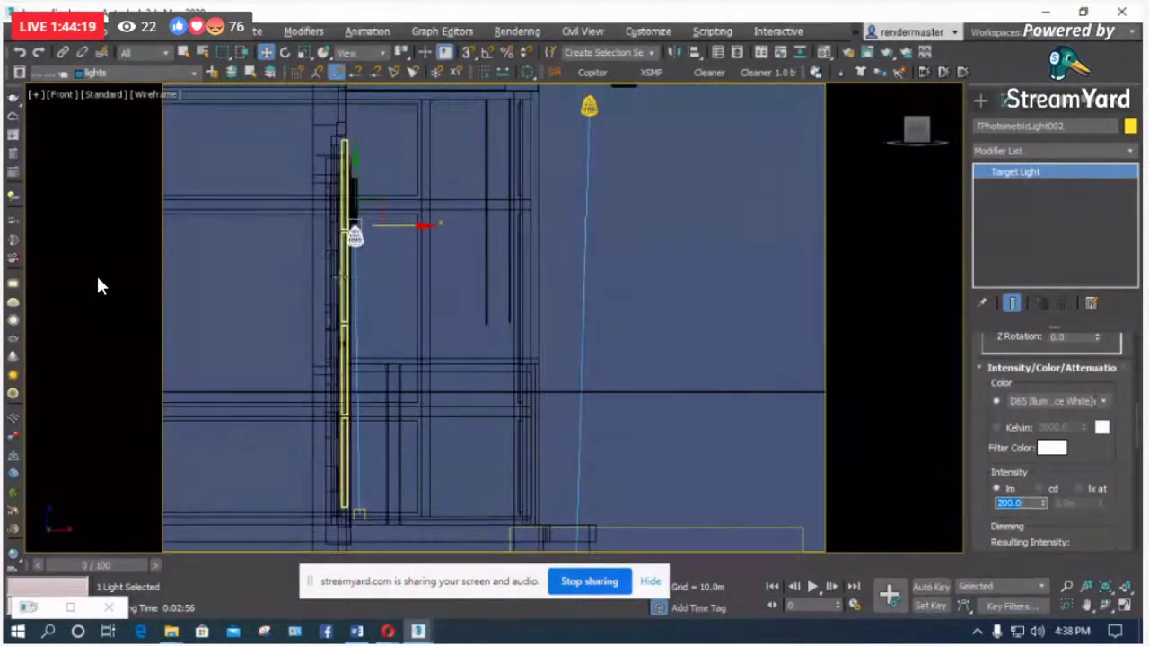
pyautogui.click(375, 273)
# Step: Clone the wall light and its target into a second light above the original
pyautogui.scroll(3, 375, 272)
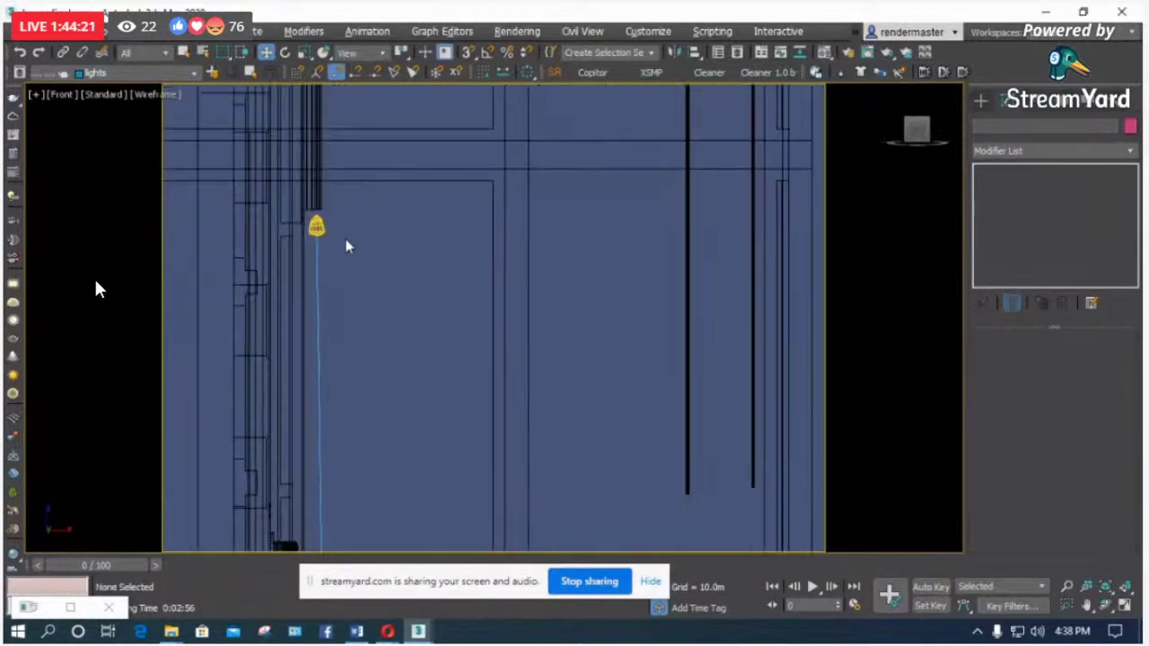
pyautogui.click(318, 228)
pyautogui.click(321, 288)
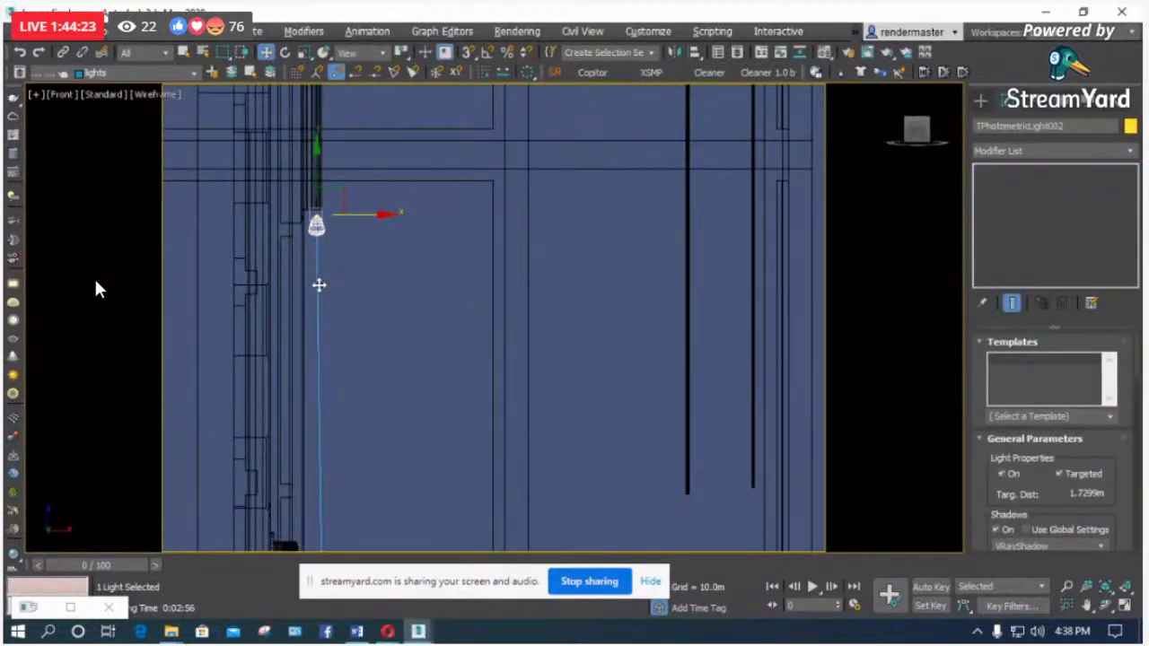
pyautogui.moveTo(318, 287); pyautogui.dragTo(333, 380, button='middle')
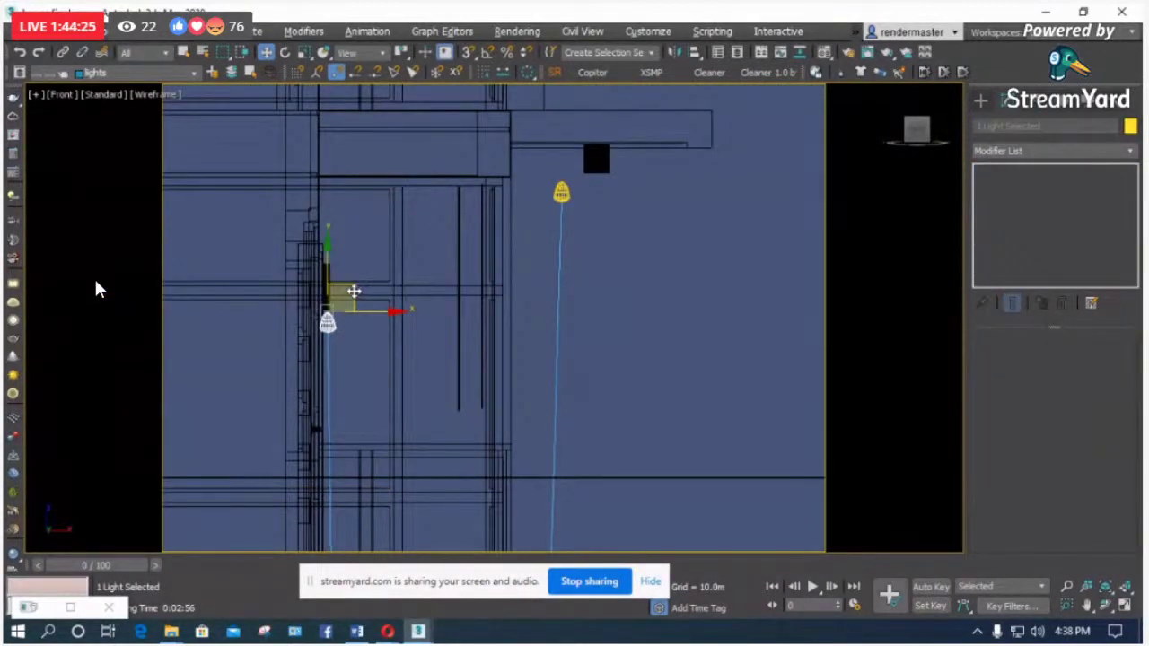
pyautogui.keyDown('shift'); pyautogui.moveTo(348, 294); pyautogui.dragTo(362, 223); pyautogui.keyUp('shift')
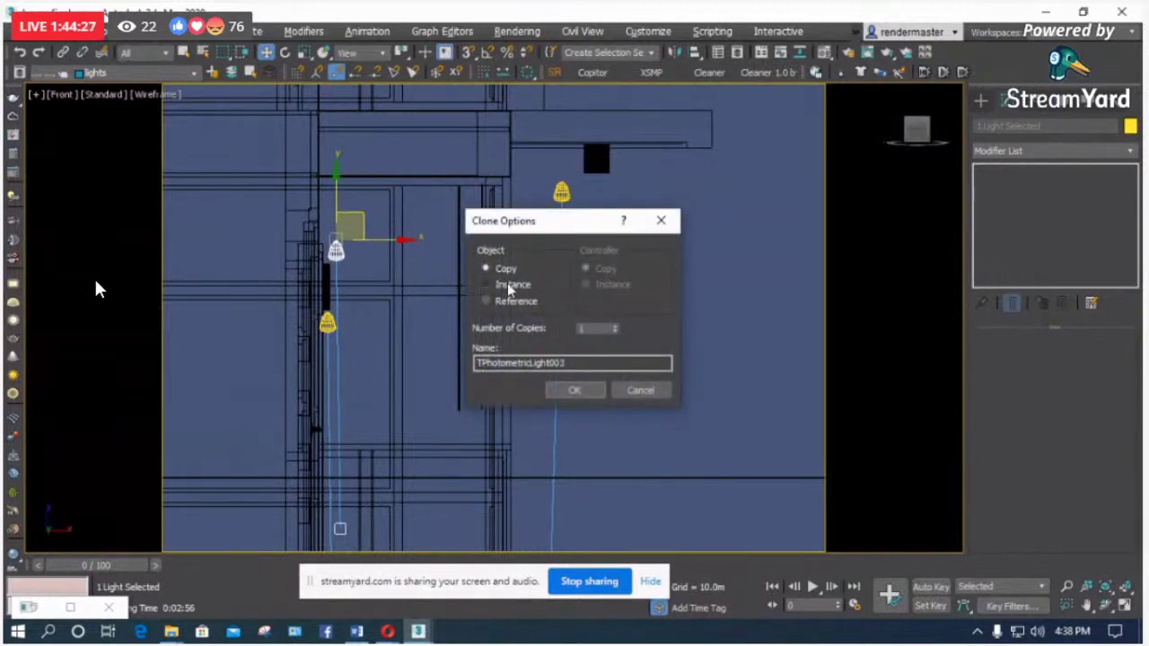
pyautogui.click(575, 390)
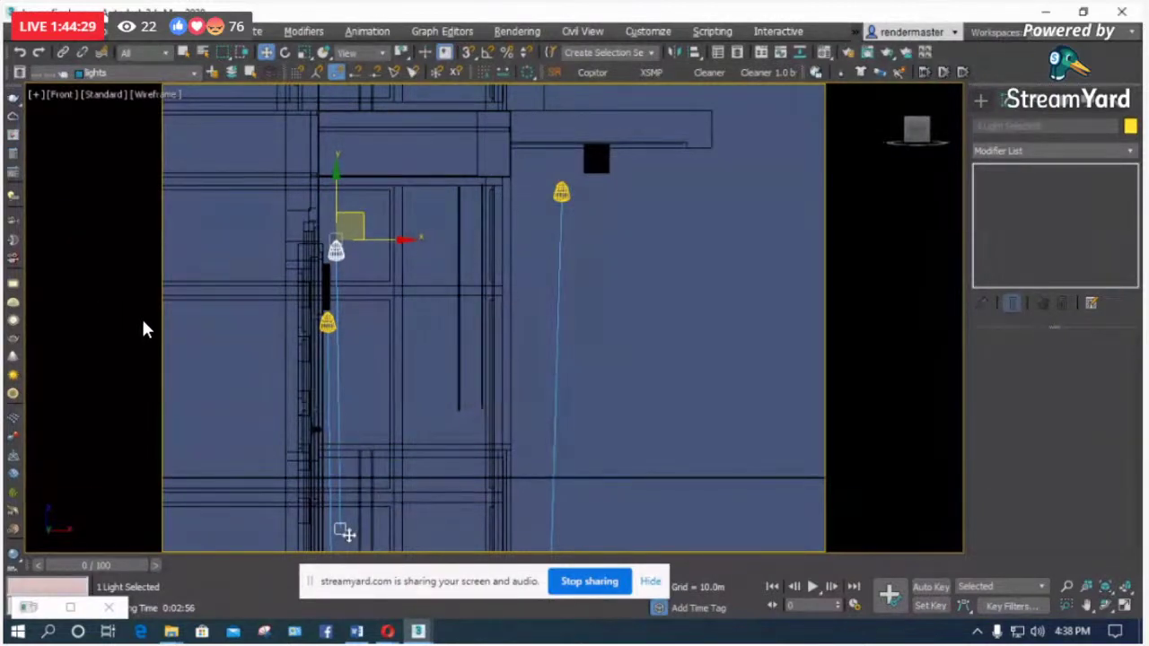
pyautogui.moveTo(344, 531)
pyautogui.mouseDown()
pyautogui.moveTo(326, 455)
pyautogui.moveTo(357, 431)
pyautogui.moveTo(587, 437)
pyautogui.moveTo(623, 462)
pyautogui.moveTo(551, 332)
pyautogui.moveTo(605, 92)
pyautogui.mouseUp()
# Step: Position the copied light onto the wall next to the first one
pyautogui.click(629, 476)
pyautogui.moveTo(615, 157); pyautogui.dragTo(333, 231)
pyautogui.scroll(4, 331, 229)
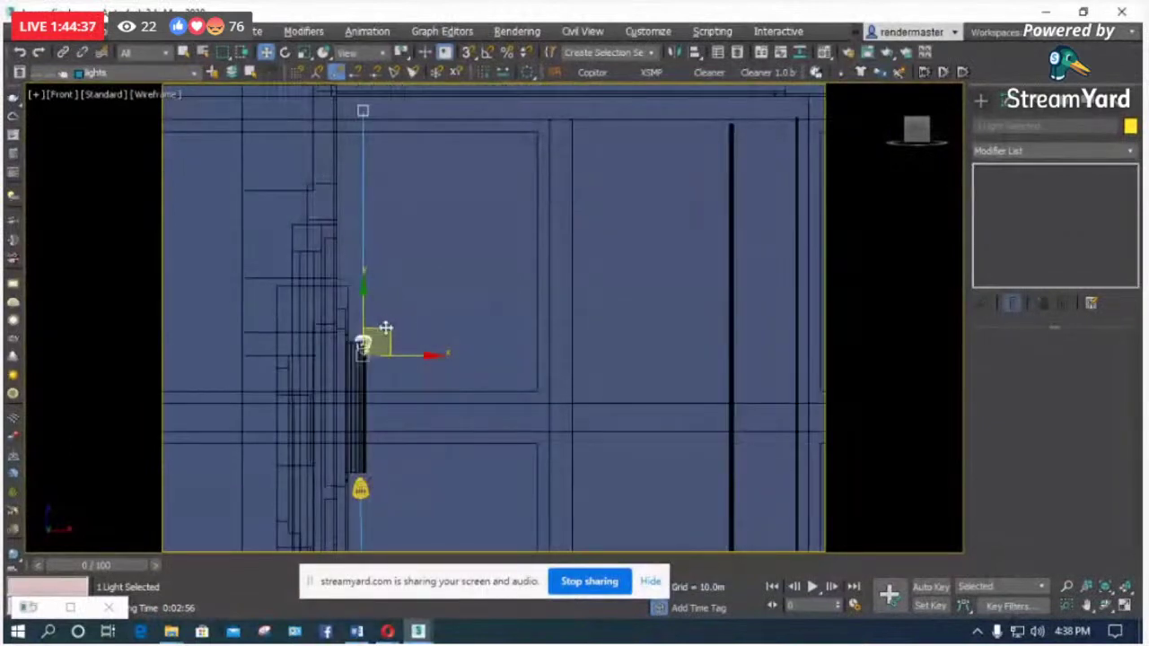
pyautogui.moveTo(385, 329); pyautogui.dragTo(379, 315)
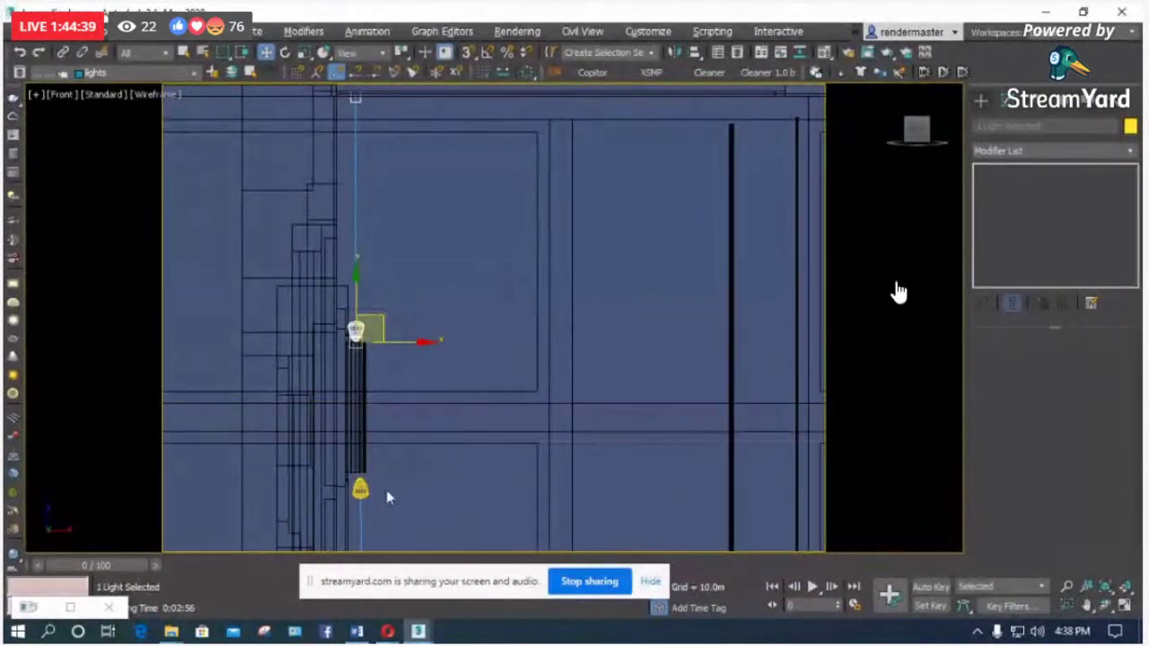
pyautogui.scroll(-2, 84, 216)
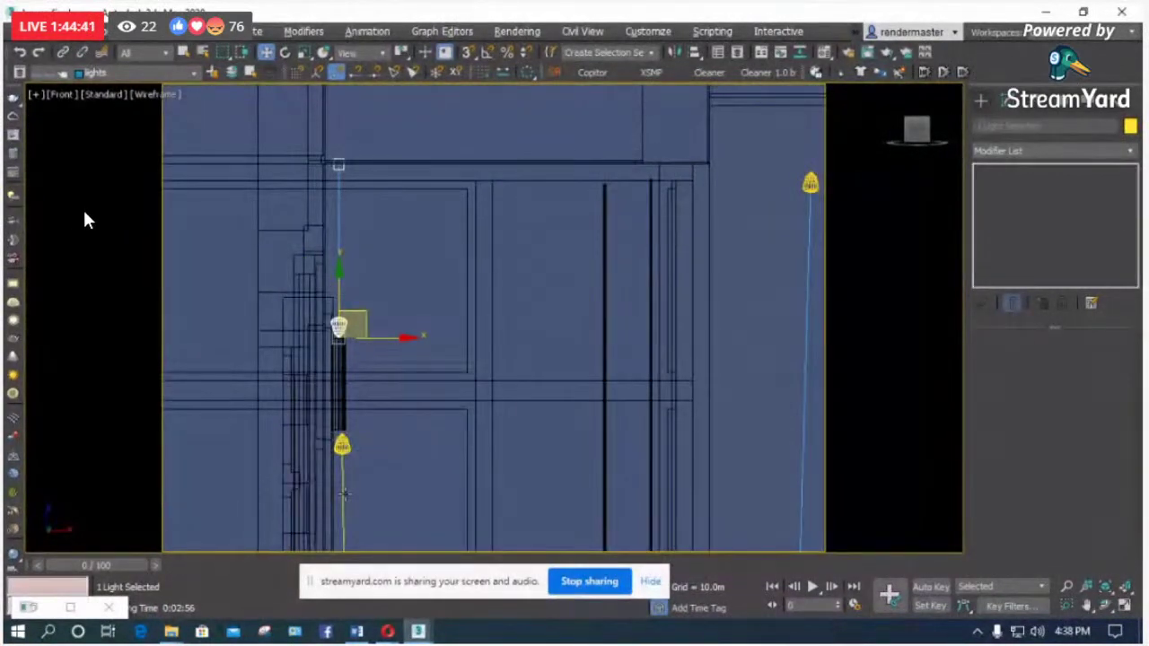
# Step: Group the two selected lights under the name 'wall light'
pyautogui.click(154, 31)
pyautogui.click(162, 62)
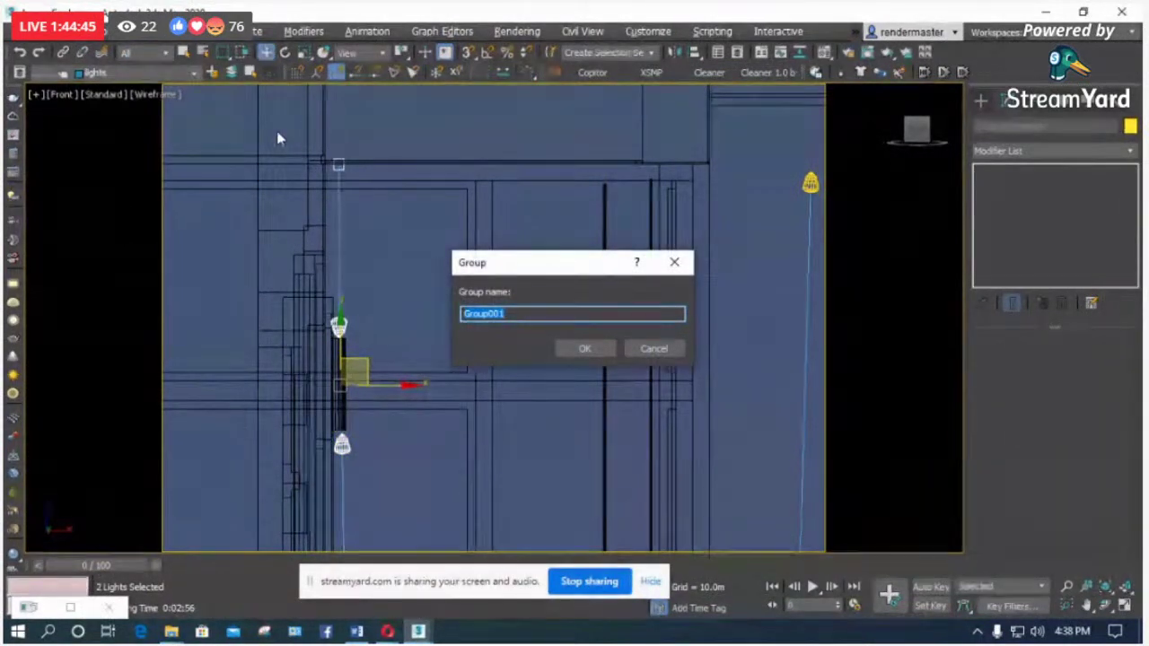
pyautogui.write('wall light')
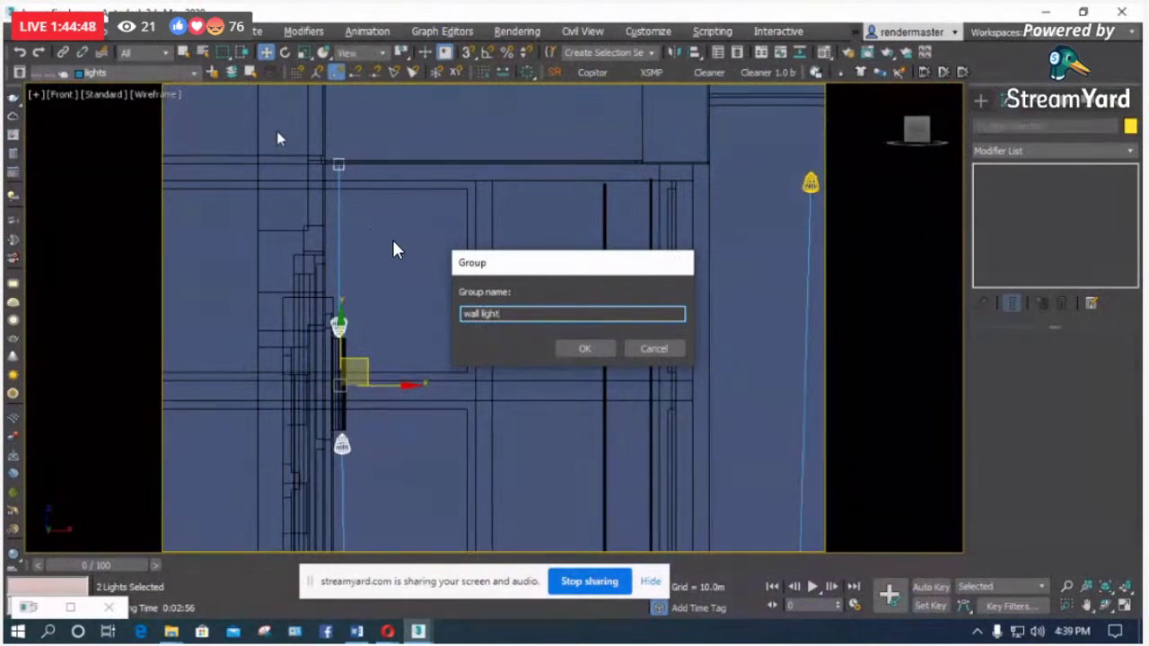
pyautogui.press('Return')
# Step: Switch to the Top view framed on the group and give it a solid grey background
pyautogui.press('t')
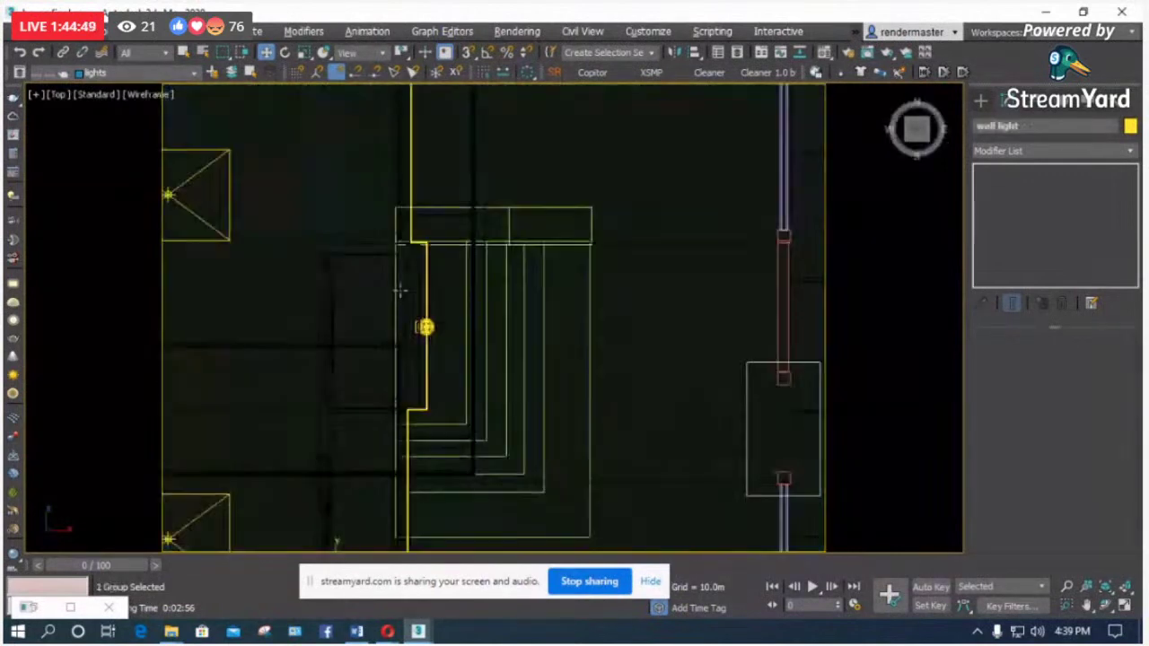
pyautogui.press('z')
pyautogui.scroll(3, 416, 285)
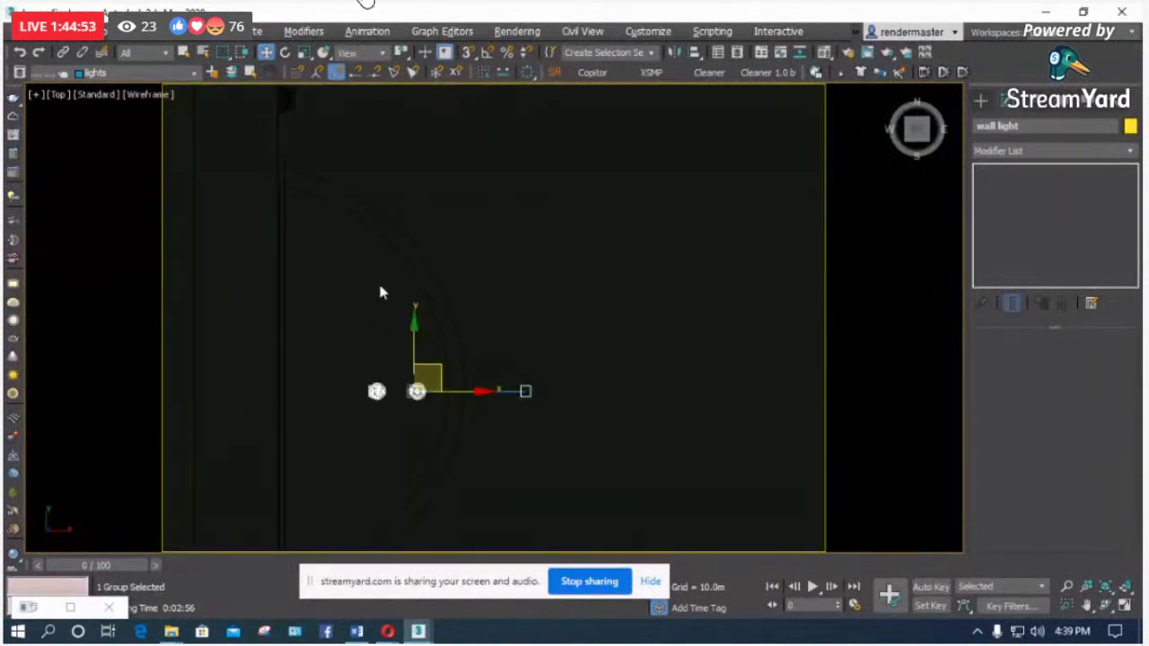
pyautogui.click(354, 289)
pyautogui.hotkey('alt', 'b')
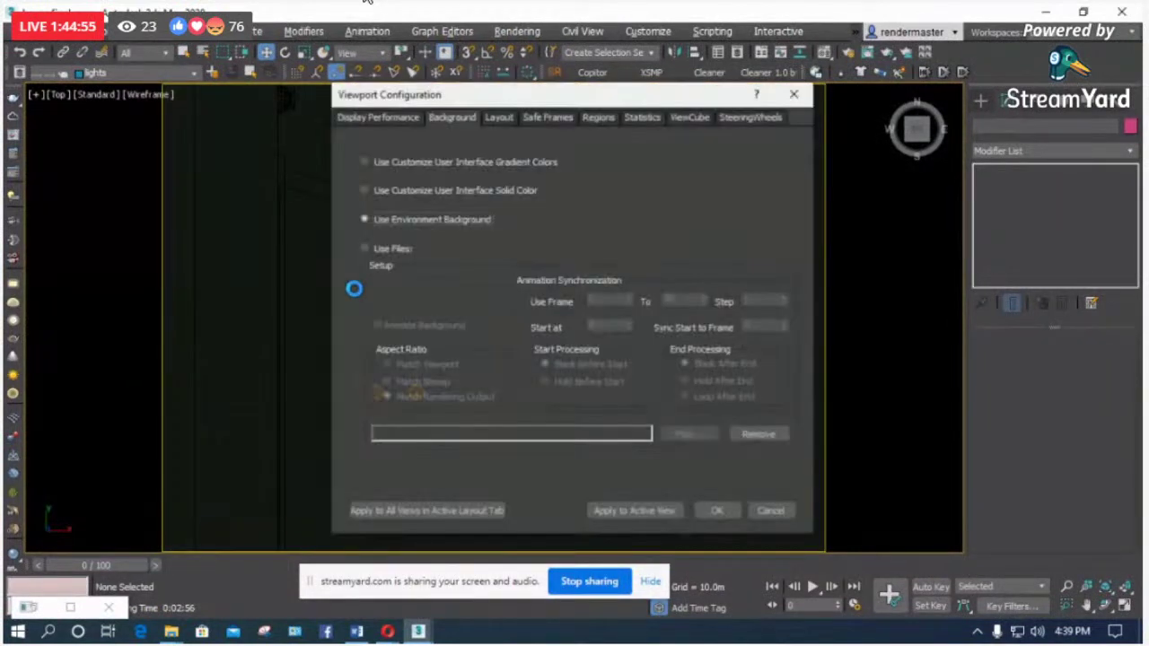
pyautogui.click(634, 510)
pyautogui.click(718, 511)
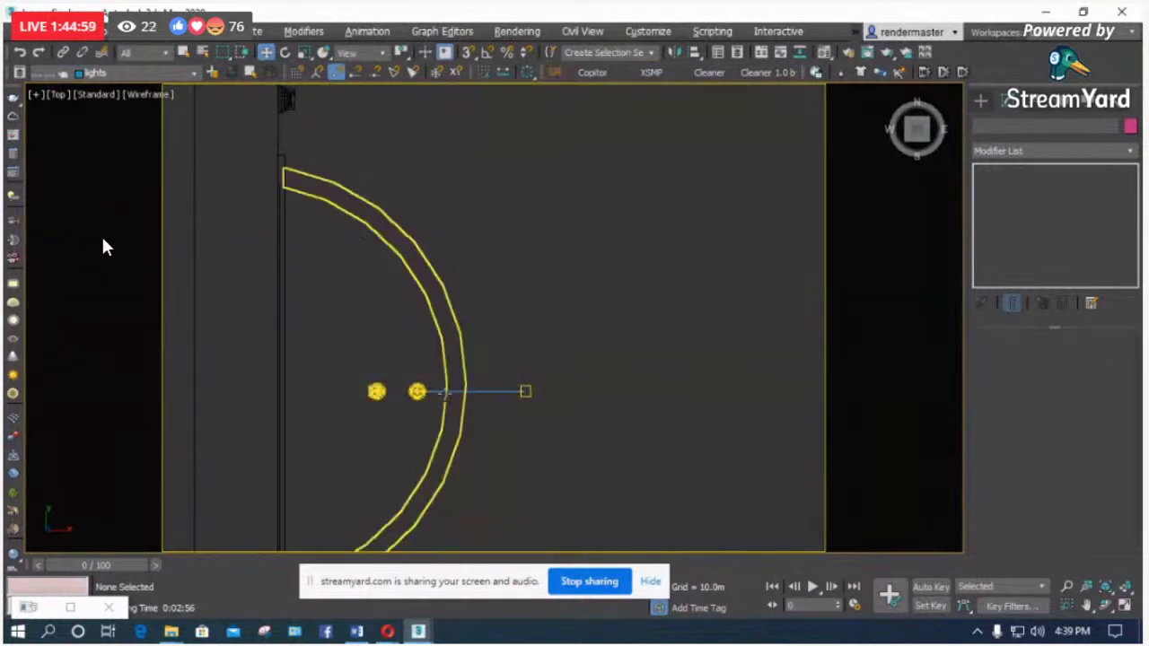
# Step: Move the wall light group up-left toward the wall, leaving the curved wall in place
pyautogui.click(456, 392)
pyautogui.scroll(-2, 341, 411)
pyautogui.scroll(2, 358, 409)
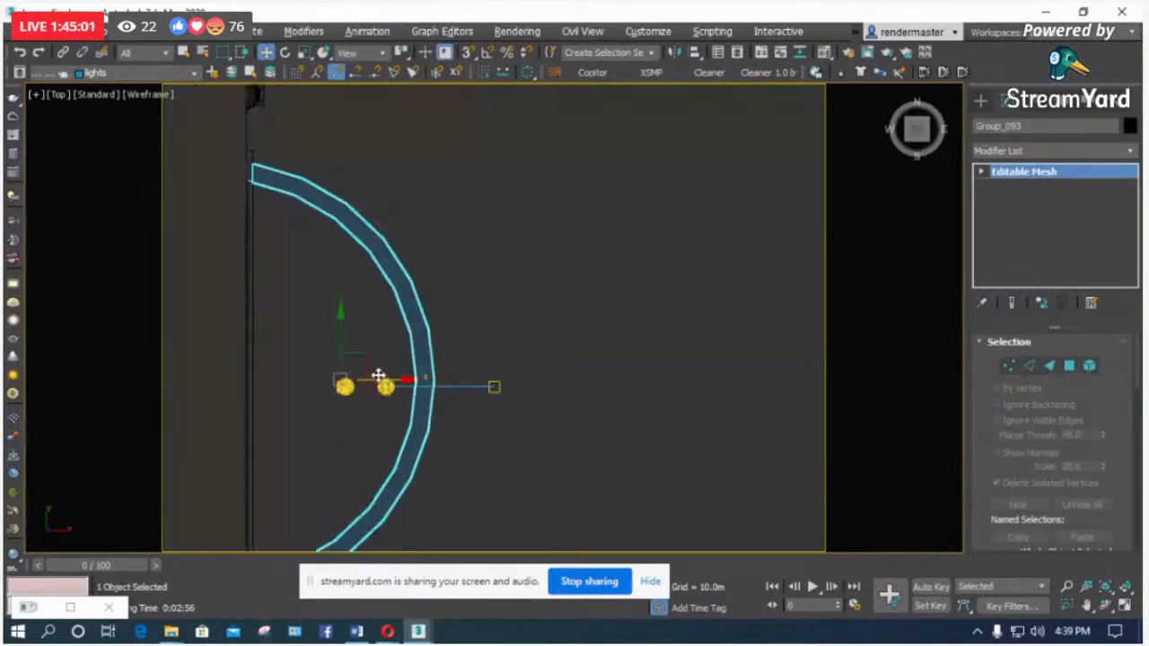
pyautogui.moveTo(378, 375); pyautogui.dragTo(326, 341)
pyautogui.rightClick(326, 341)
pyautogui.click(459, 388)
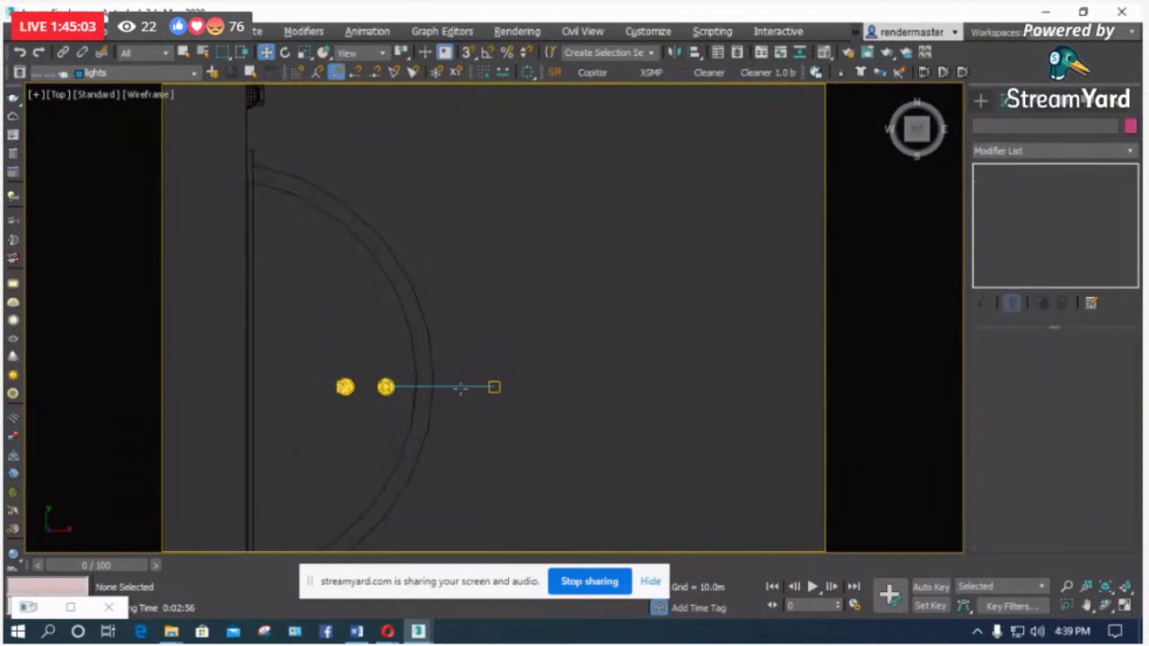
pyautogui.click(460, 387)
pyautogui.moveTo(462, 385); pyautogui.dragTo(426, 372)
# Step: Select the objects around the wall light and bring it into view in plan
pyautogui.scroll(3, 359, 449)
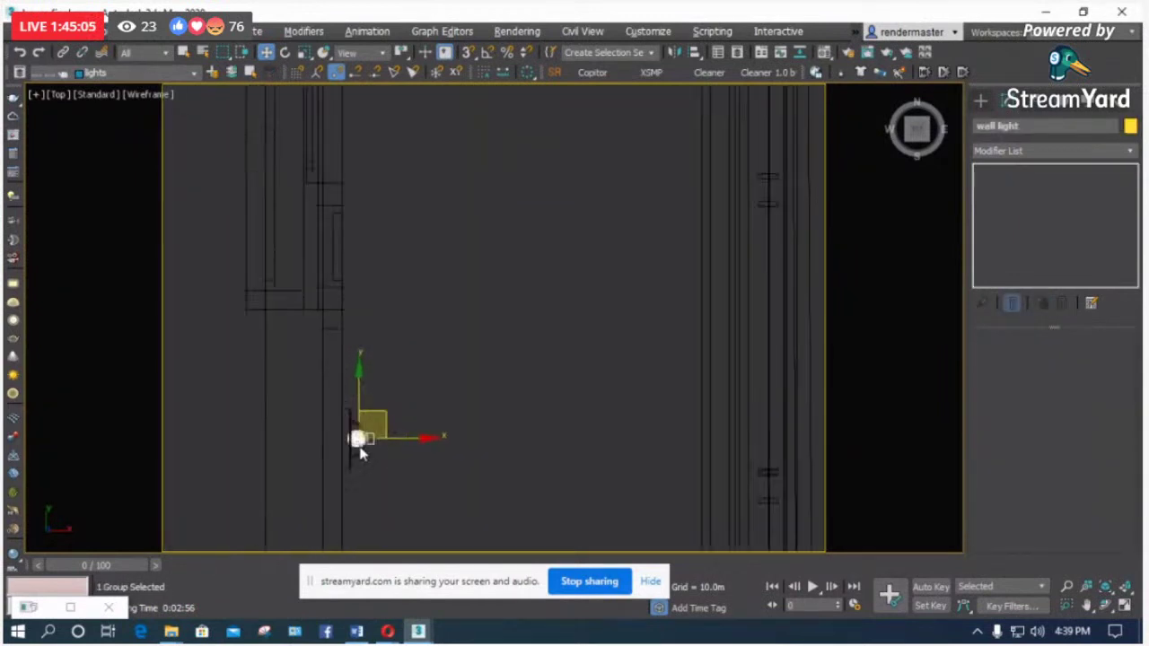
pyautogui.scroll(-2, 350, 460)
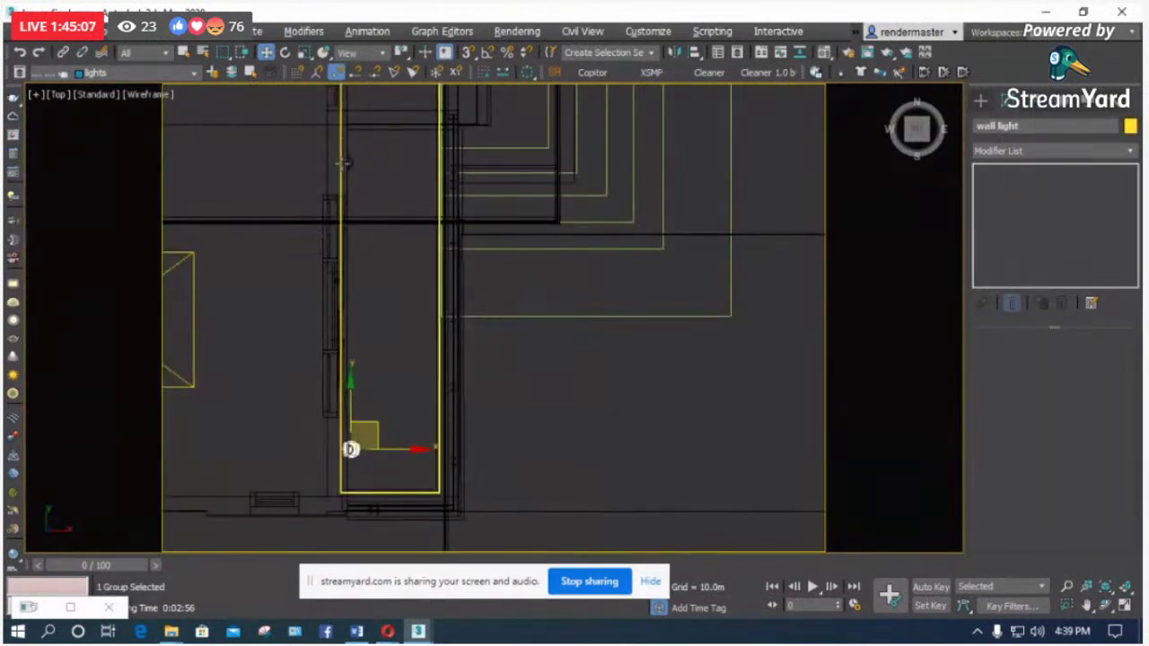
pyautogui.scroll(5, 353, 147)
pyautogui.moveTo(372, 235); pyautogui.dragTo(347, 275)
pyautogui.scroll(-4, 359, 272)
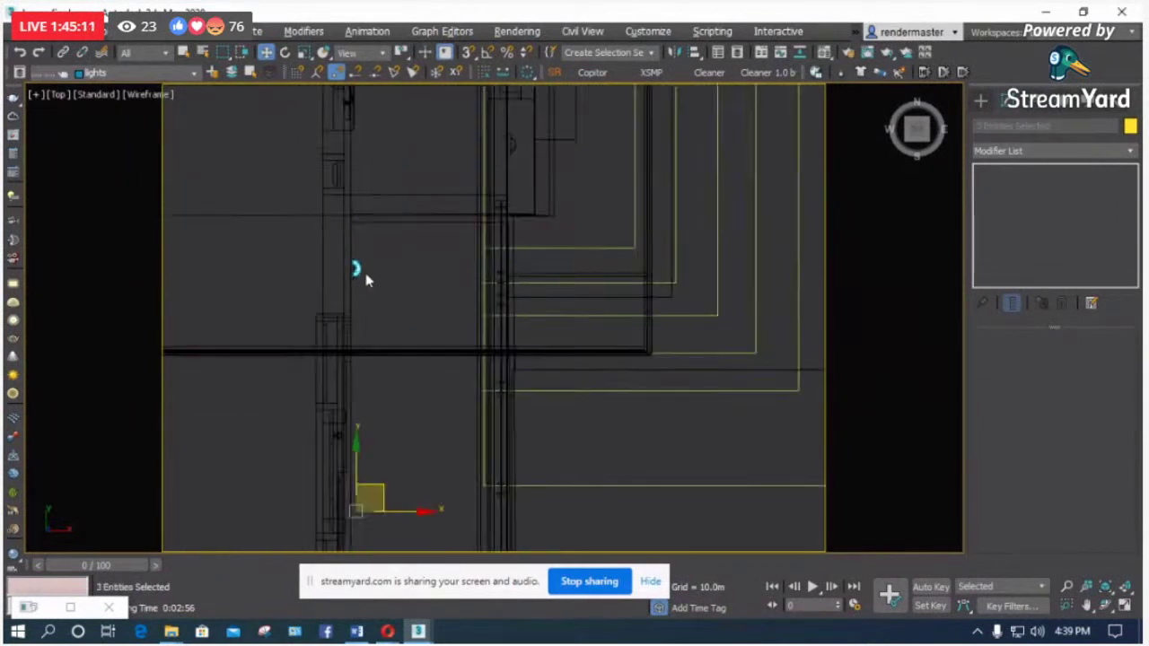
pyautogui.scroll(-2, 399, 477)
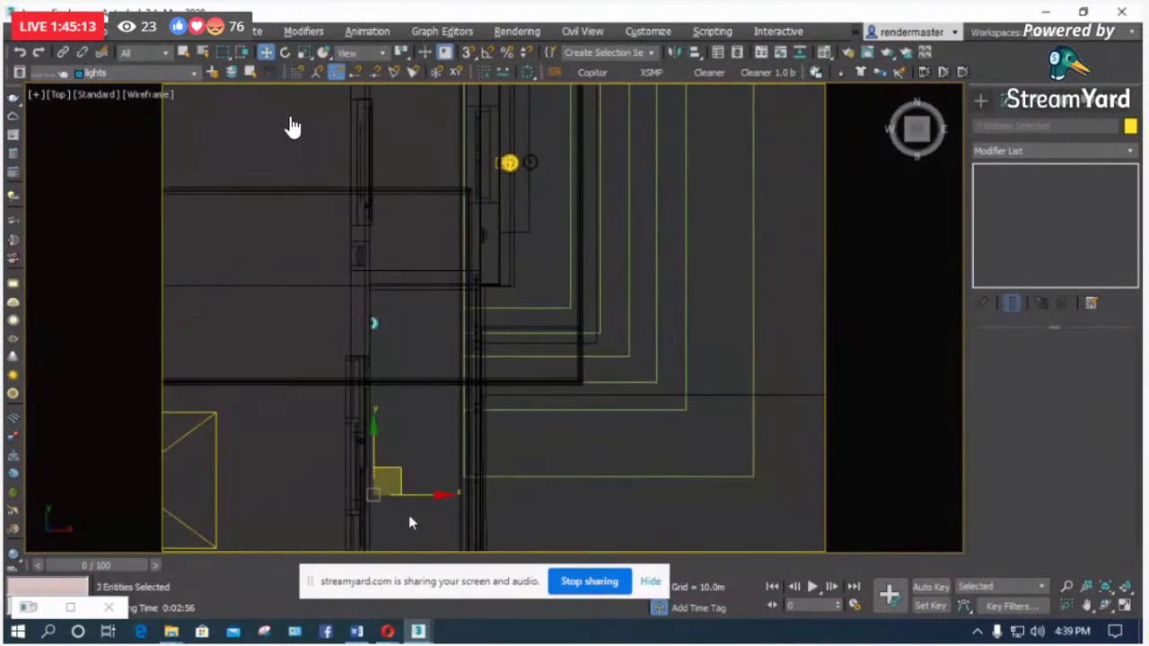
pyautogui.moveTo(292, 126); pyautogui.dragTo(419, 216, button='middle')
pyautogui.scroll(2, 418, 215)
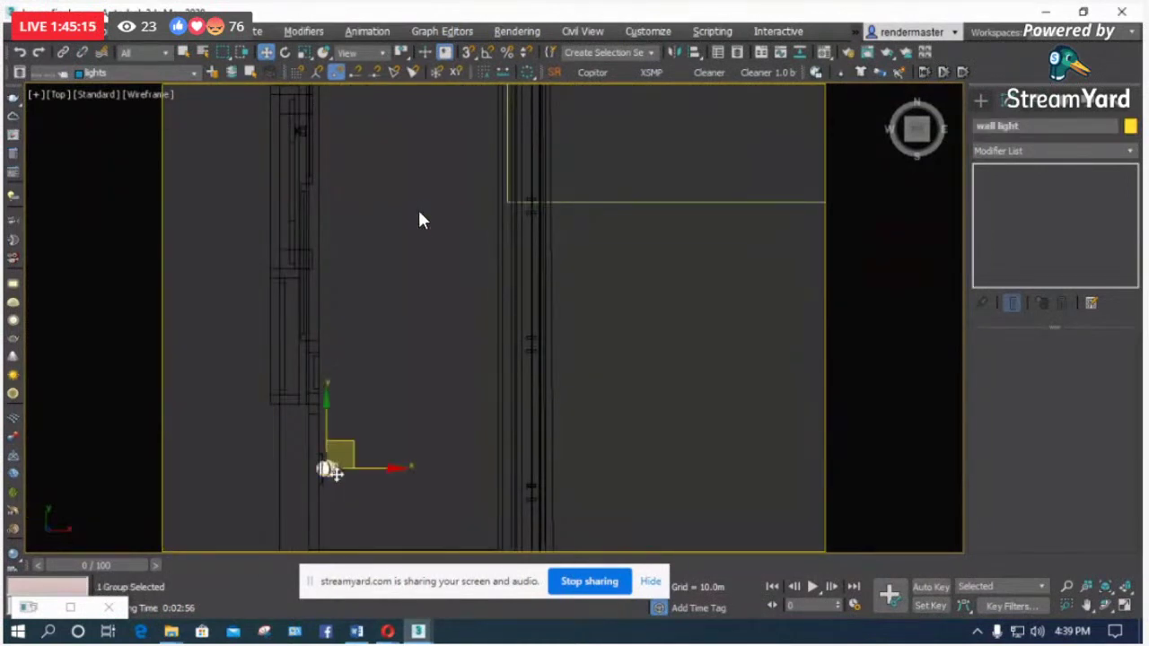
pyautogui.scroll(-2, 329, 470)
# Step: Copy the wall light group as wall light001 and move it down into place in plan
pyautogui.moveTo(330, 441)
pyautogui.keyDown('shift'); pyautogui.mouseDown()
pyautogui.moveTo(347, 146)
pyautogui.moveTo(353, 173)
pyautogui.mouseUp(); pyautogui.keyUp('shift')
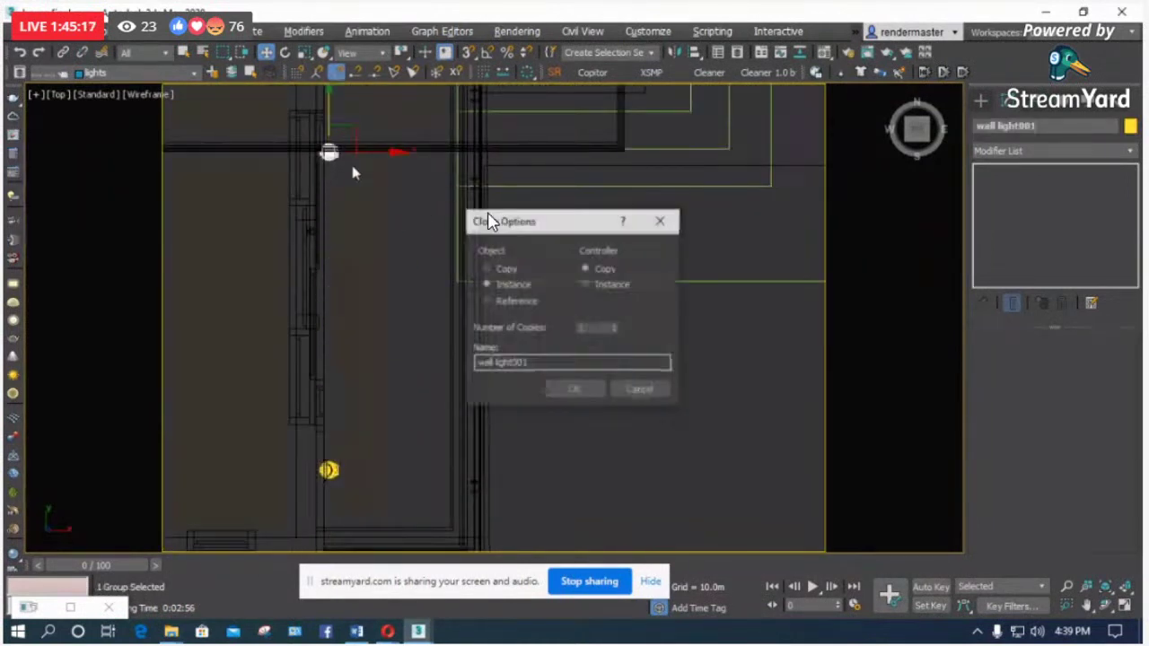
pyautogui.click(570, 391)
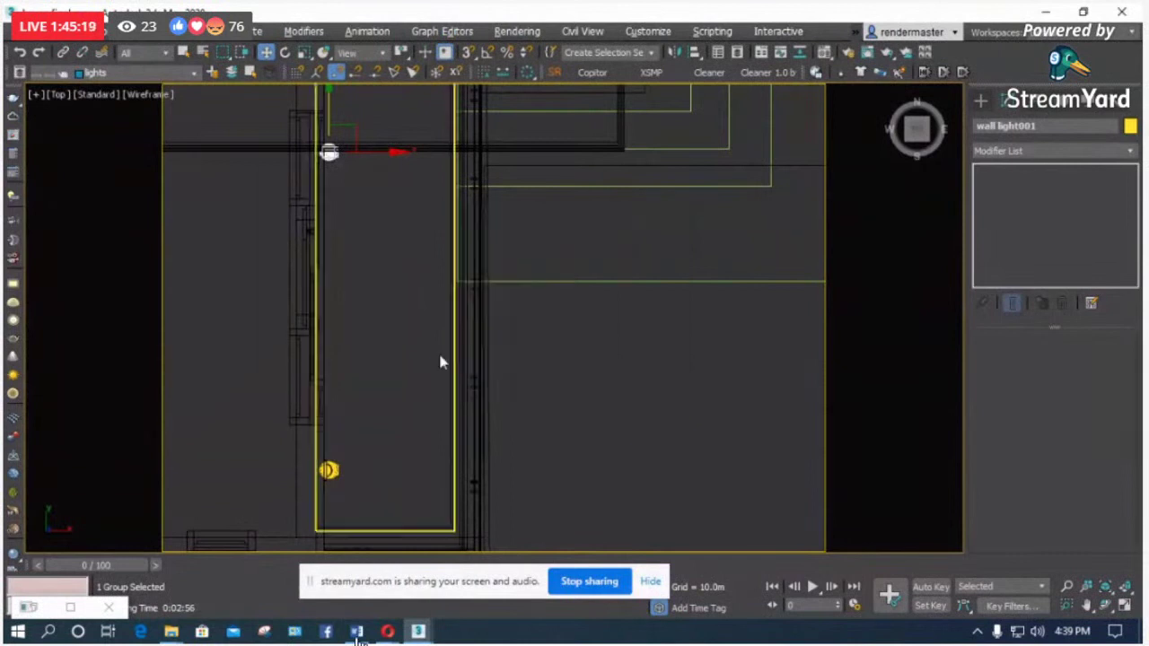
pyautogui.scroll(-2, 440, 362)
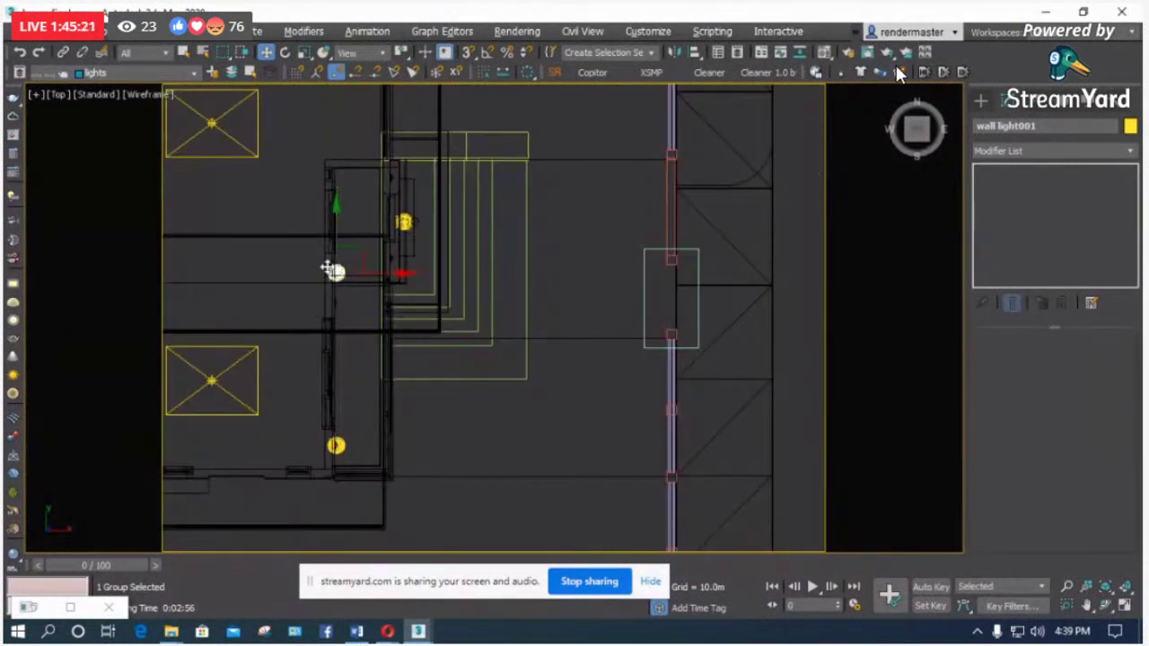
pyautogui.scroll(2, 330, 269)
pyautogui.moveTo(360, 164); pyautogui.dragTo(361, 368)
# Step: Switch the viewport to Camera001 and show it shaded
pyautogui.press('c')
pyautogui.press('Down')
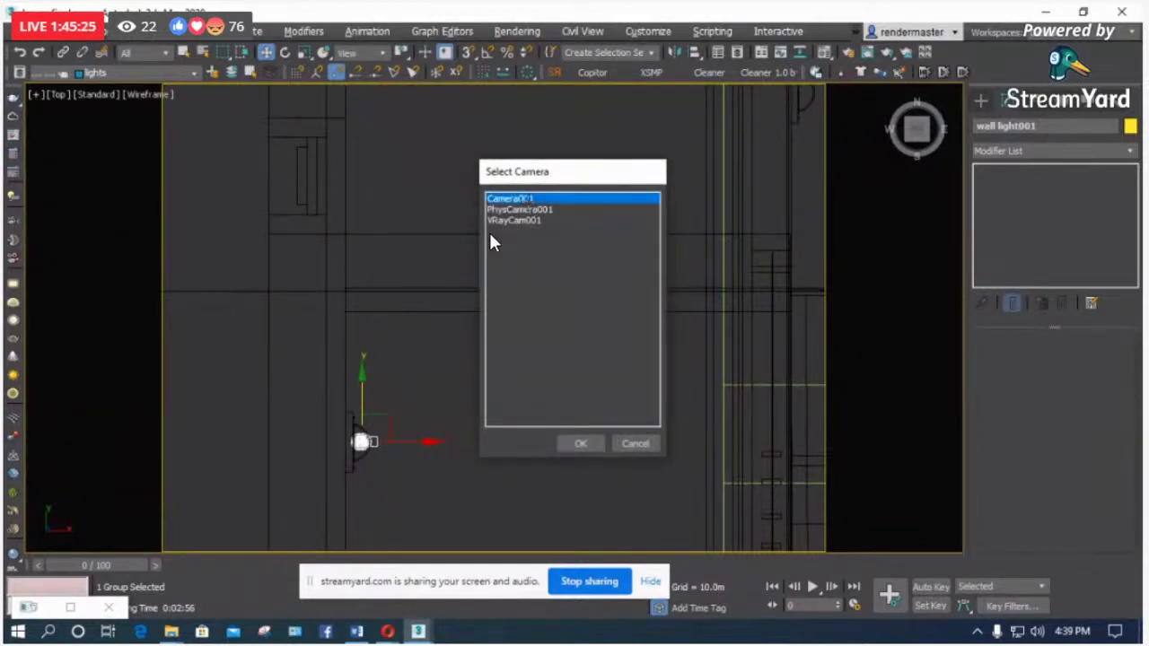
pyautogui.press('Return')
pyautogui.press('F3')
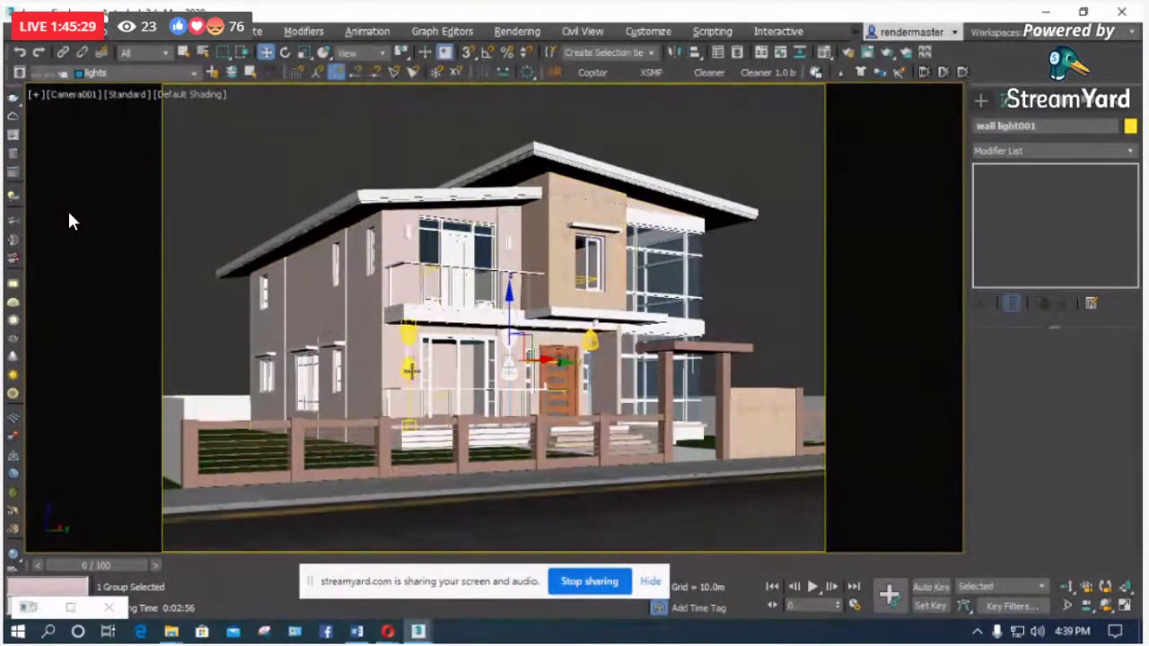
# Step: Instance both wall light groups up to the upper storey beside the balcony door
pyautogui.keyDown('ctrl'); pyautogui.click(411, 371); pyautogui.keyUp('ctrl')
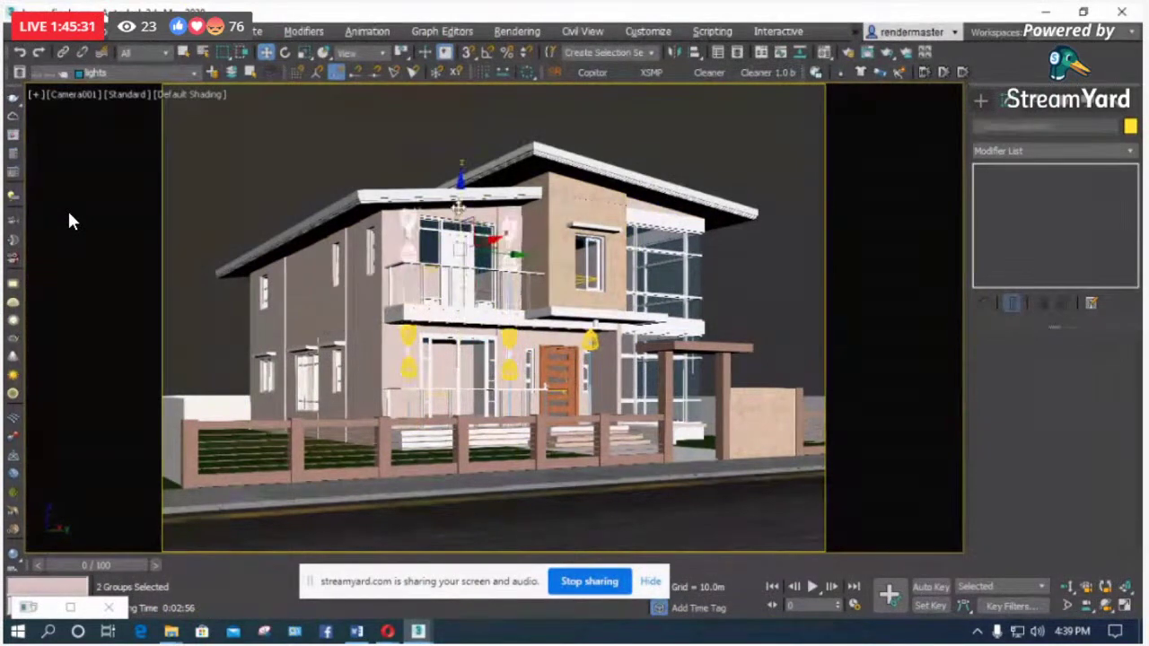
pyautogui.keyDown('shift'); pyautogui.moveTo(458, 195); pyautogui.dragTo(458, 189); pyautogui.keyUp('shift')
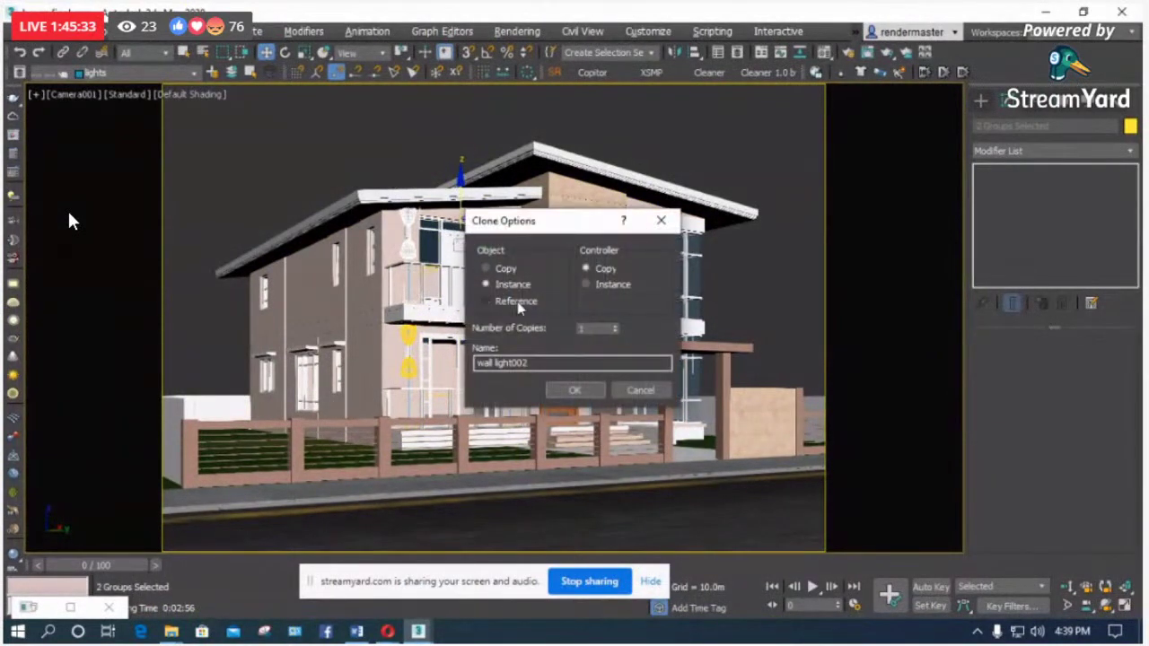
pyautogui.click(575, 390)
# Step: Check the copies in Front view, then return to Camera001 and deselect them
pyautogui.press('f')
pyautogui.press('z')
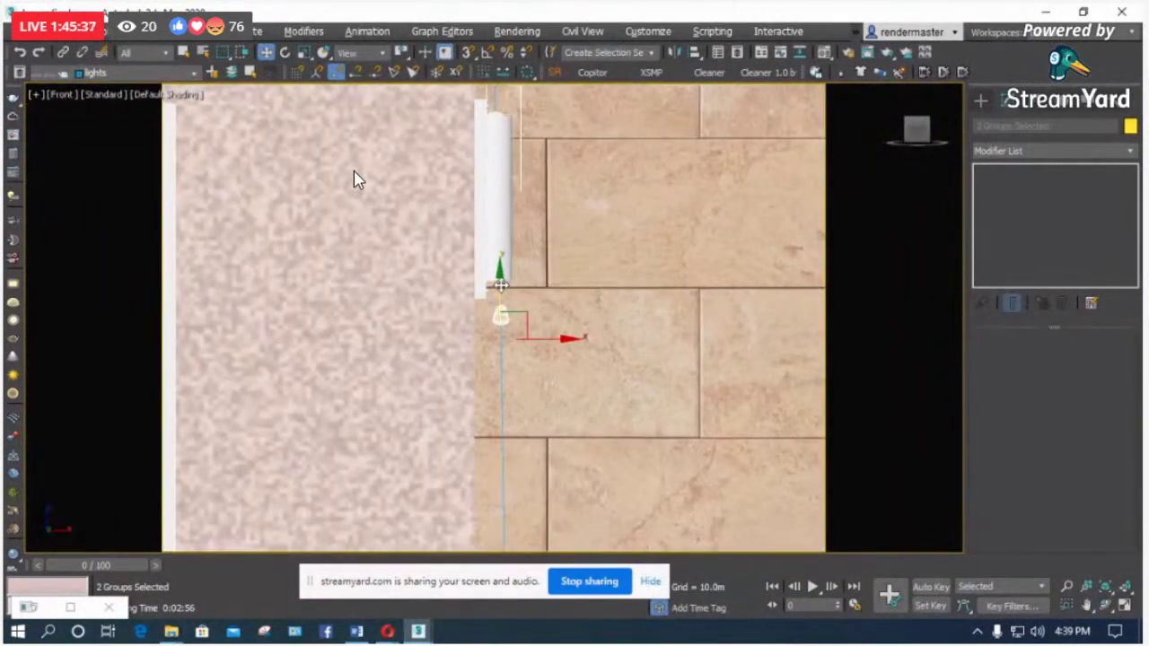
pyautogui.scroll(-5, 310, 284)
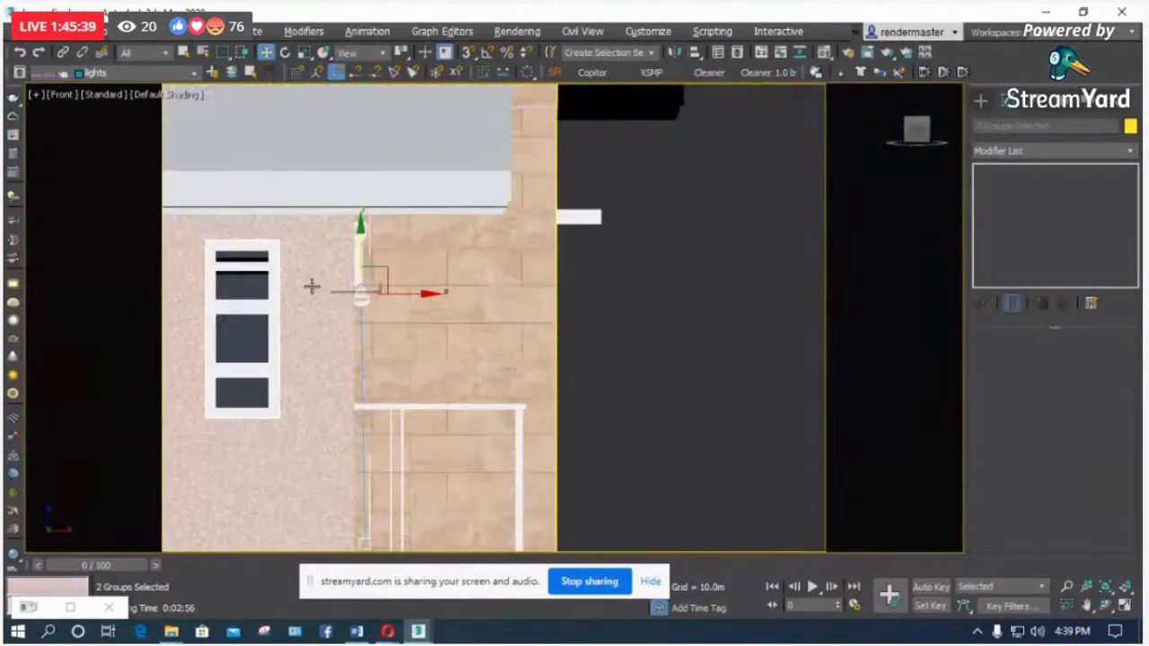
pyautogui.press('c')
pyautogui.click(516, 205)
pyautogui.press('Return')
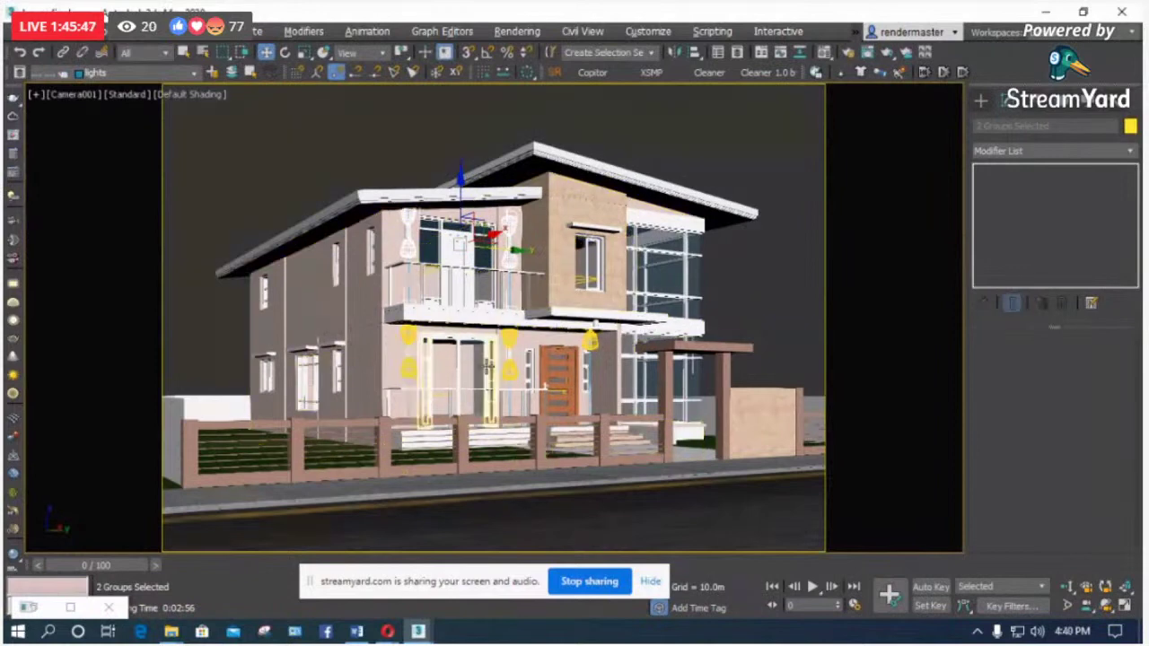
pyautogui.click(781, 130)
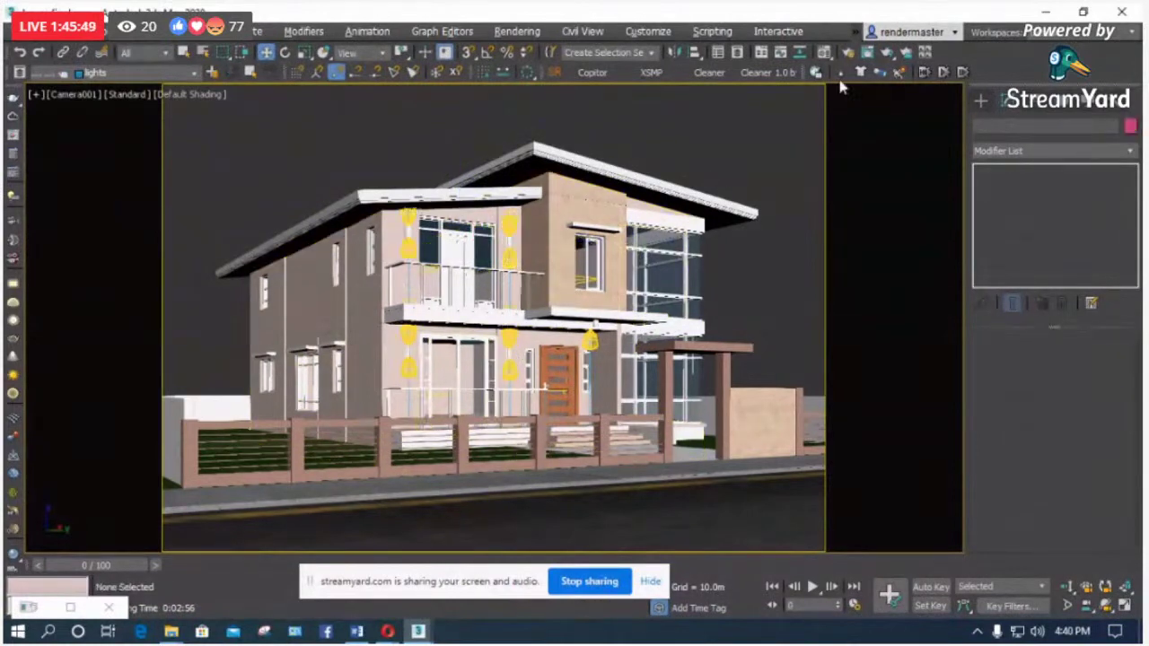
# Step: Review the previous render and the balcony glass railing's material, then start a new production render
pyautogui.click(887, 55)
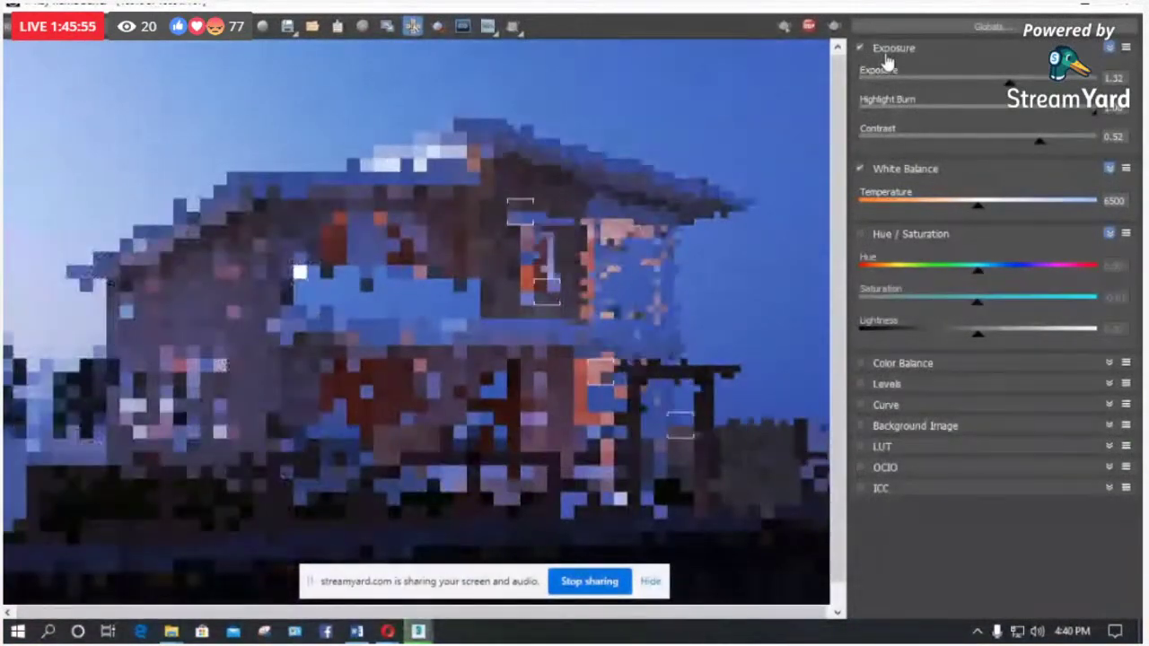
pyautogui.click(1128, 11)
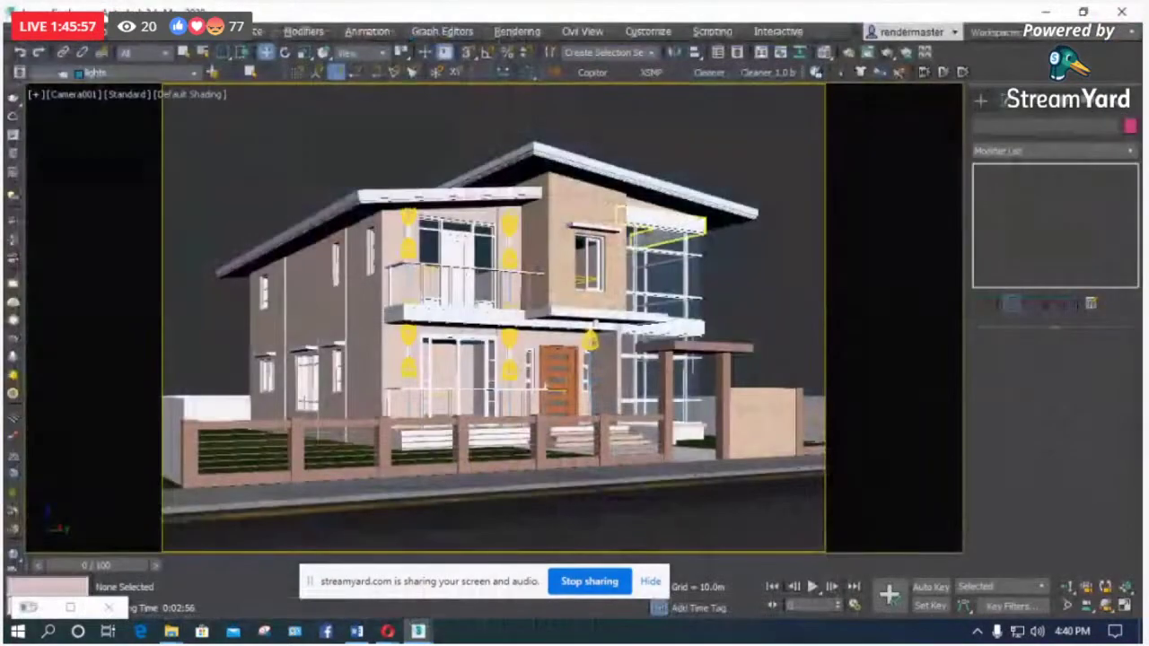
pyautogui.click(398, 285)
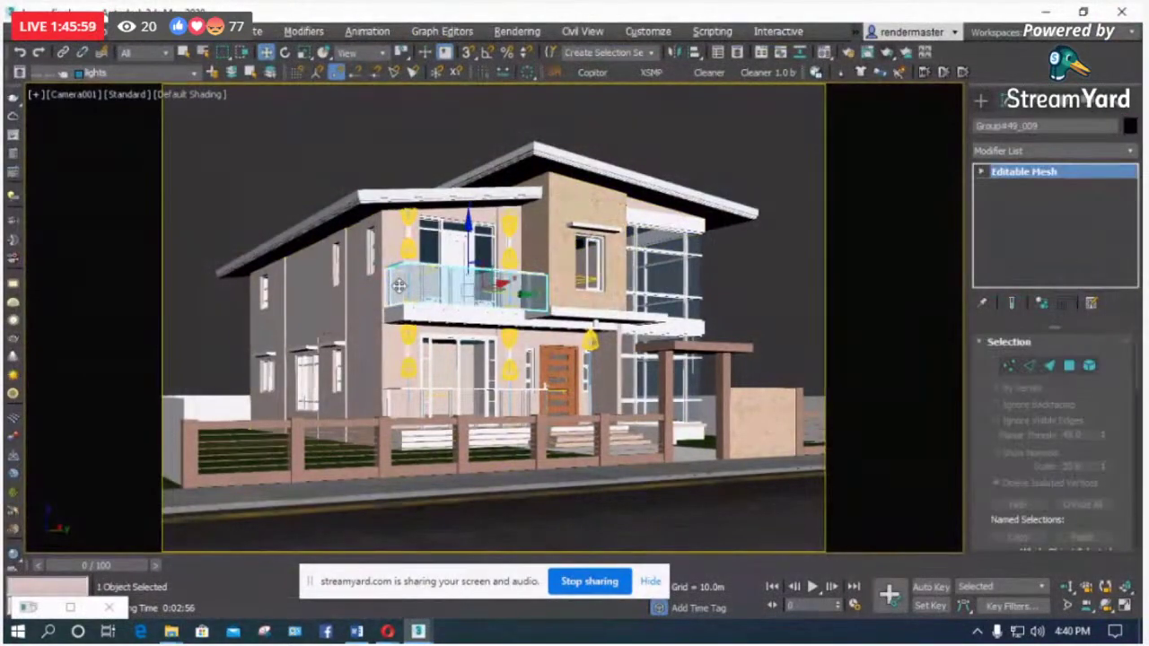
pyautogui.press('m')
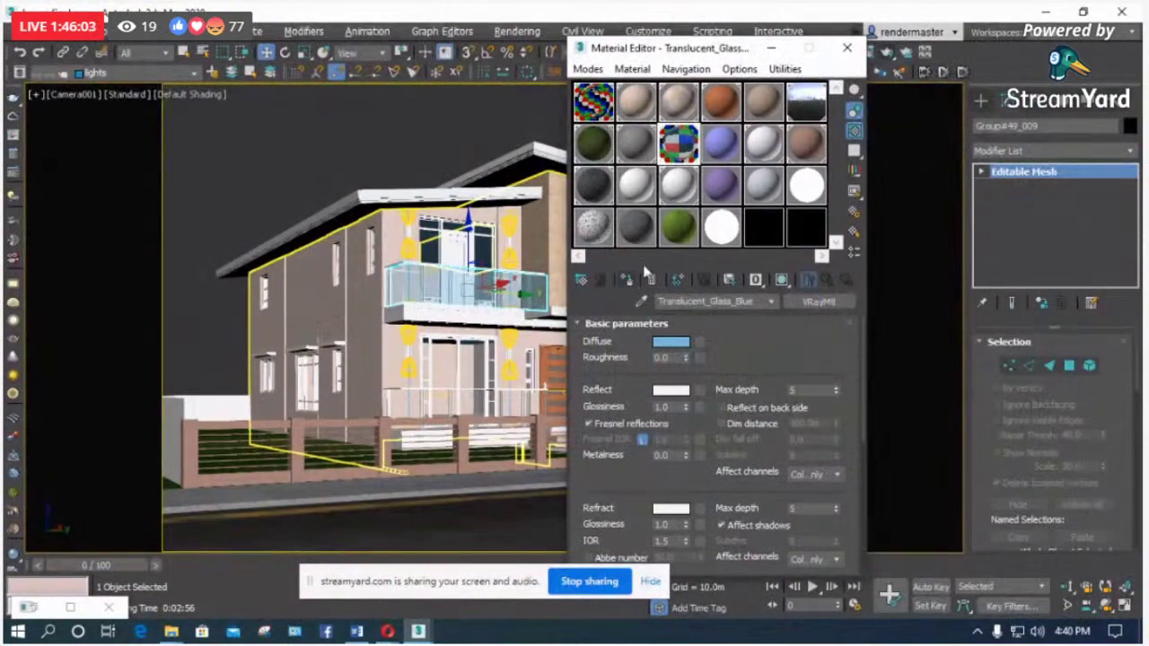
pyautogui.click(846, 48)
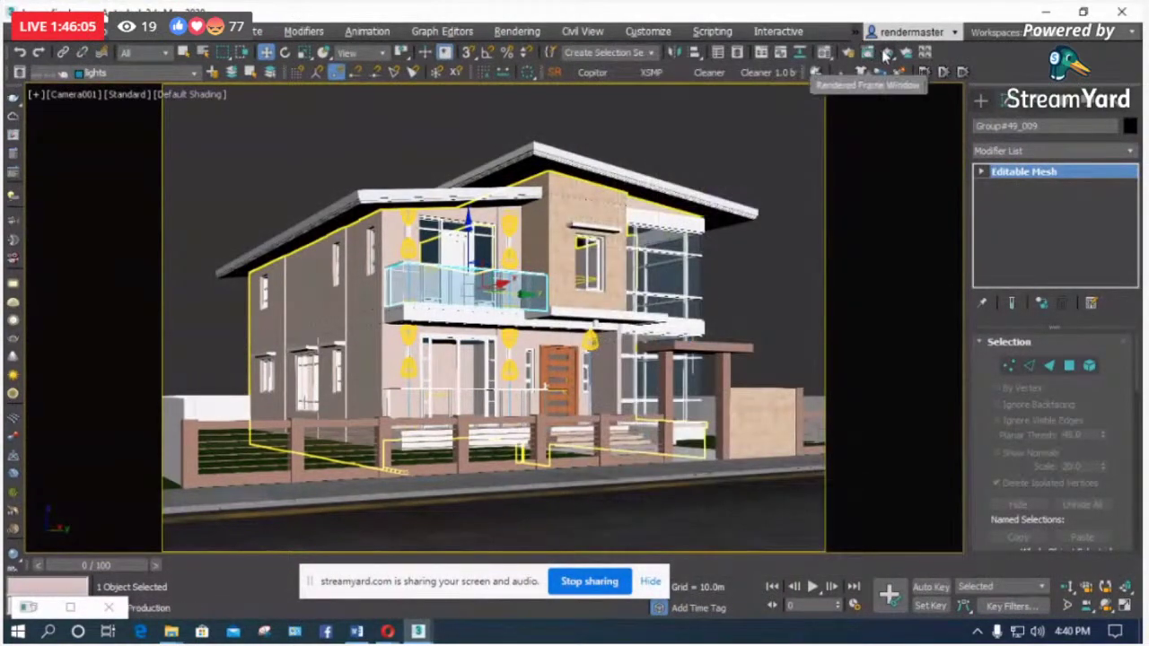
pyautogui.click(866, 52)
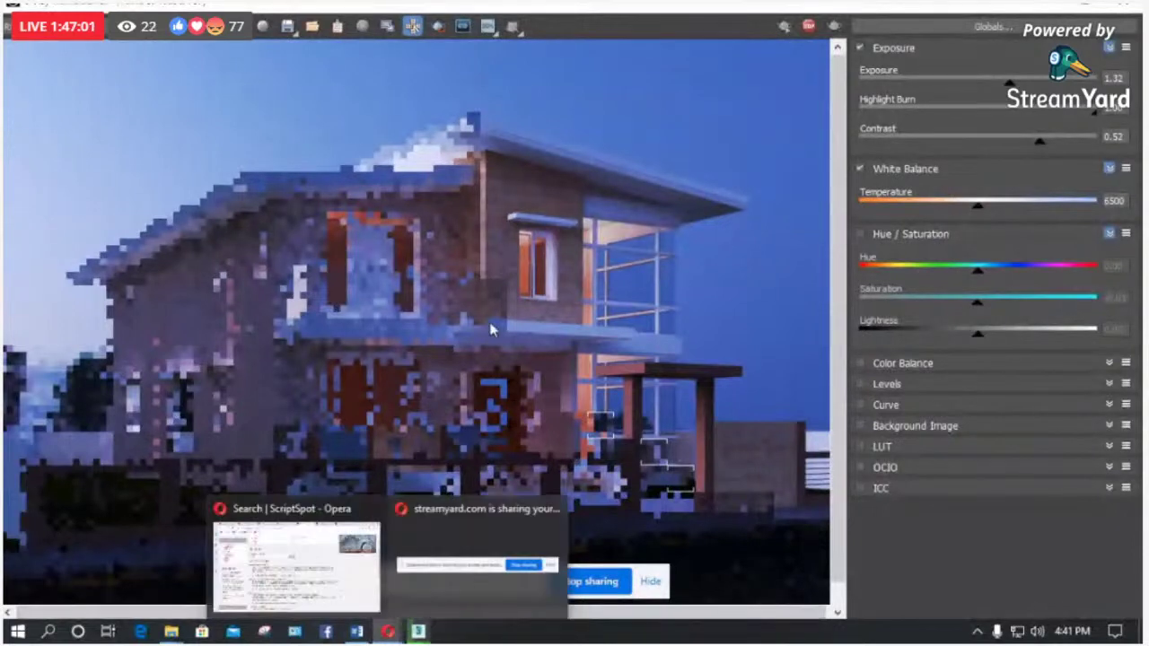
# Step: Search Opera for 'chaosgroup' and open the Chaos Group website
pyautogui.click(388, 631)
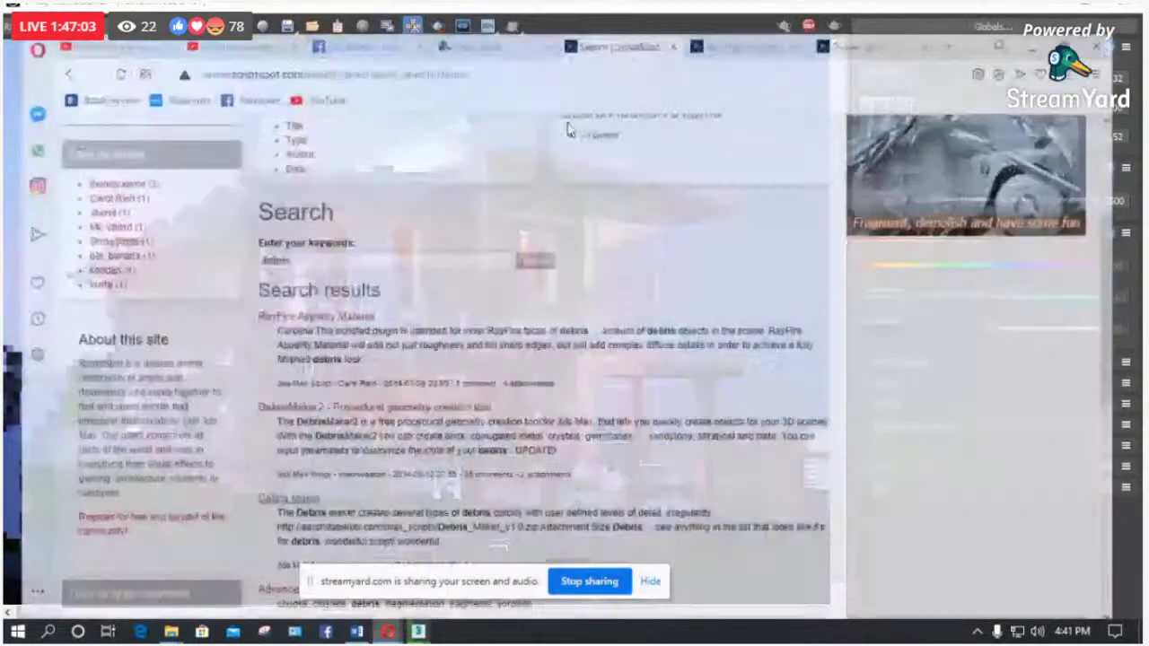
pyautogui.click(406, 54)
pyautogui.write('chaosgroup')
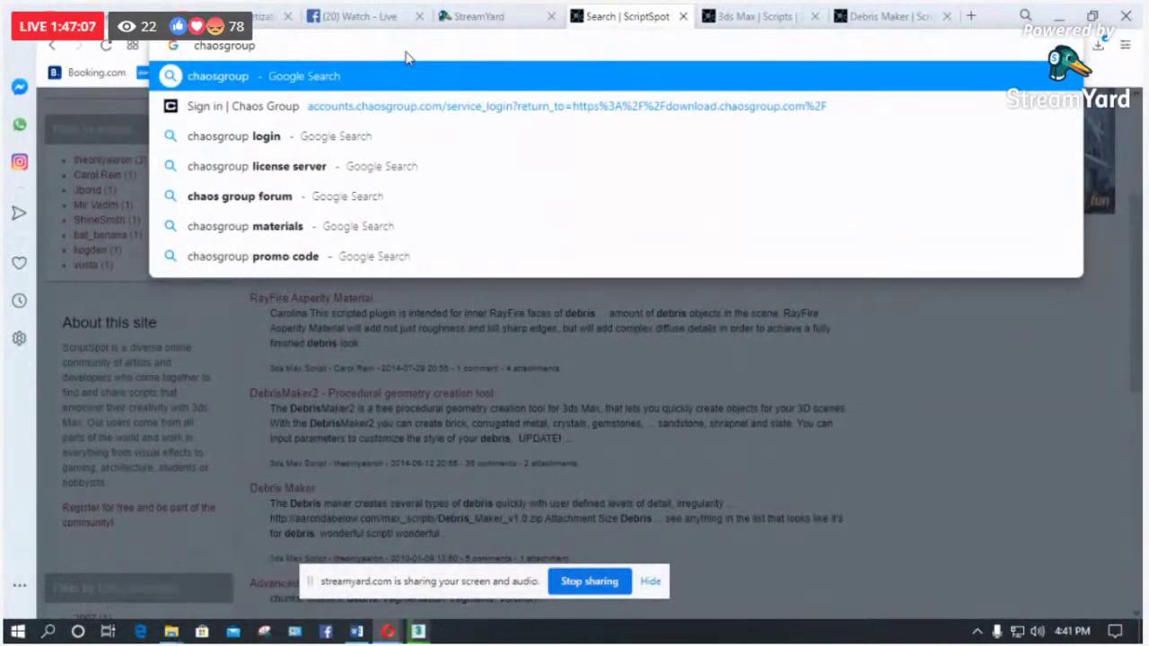
pyautogui.press('Return')
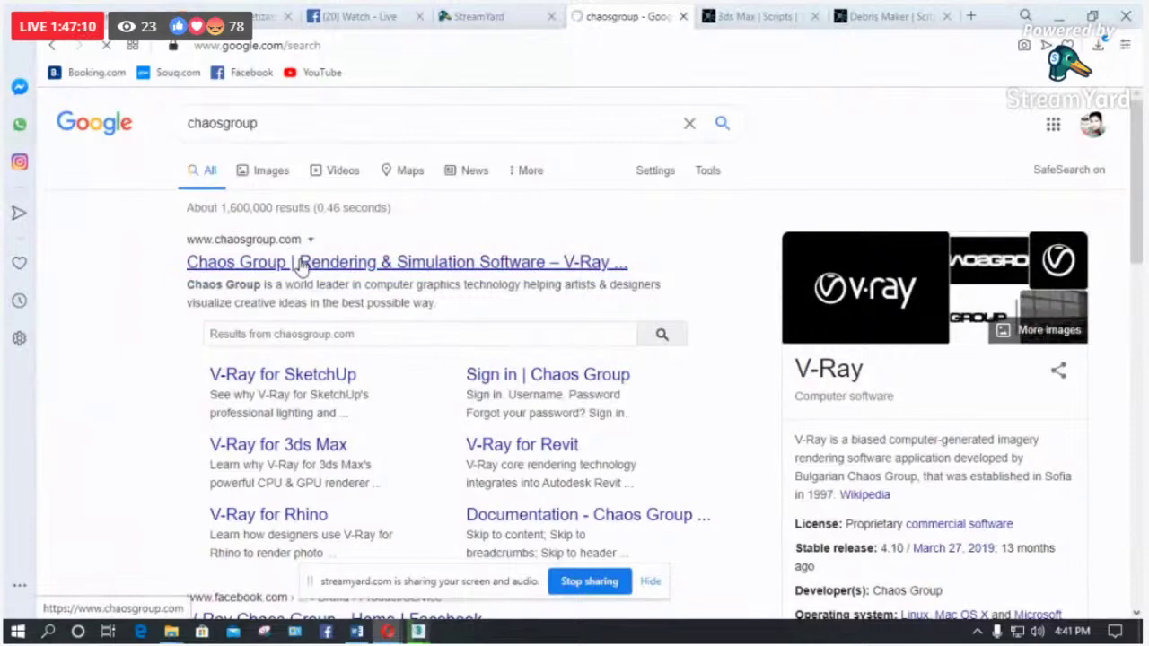
pyautogui.click(302, 264)
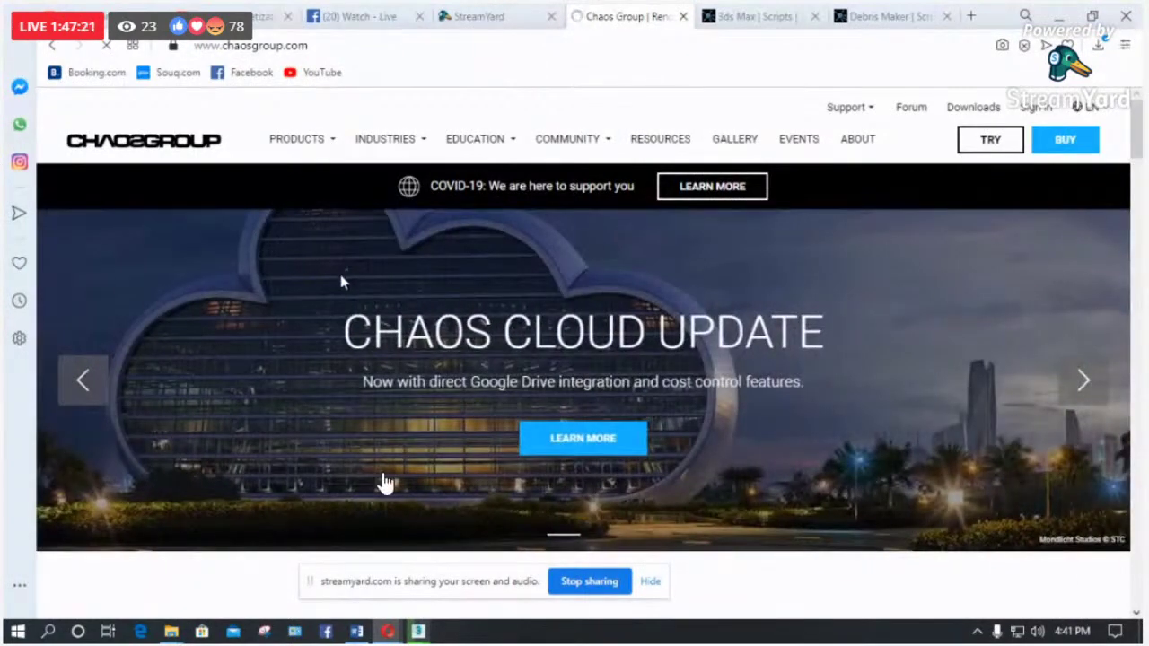
# Step: Visit the Chaos Group Downloads page, close the sign-in tab and leave the browser
pyautogui.scroll(-1, 382, 359)
pyautogui.scroll(-2, 381, 366)
pyautogui.scroll(3, 422, 431)
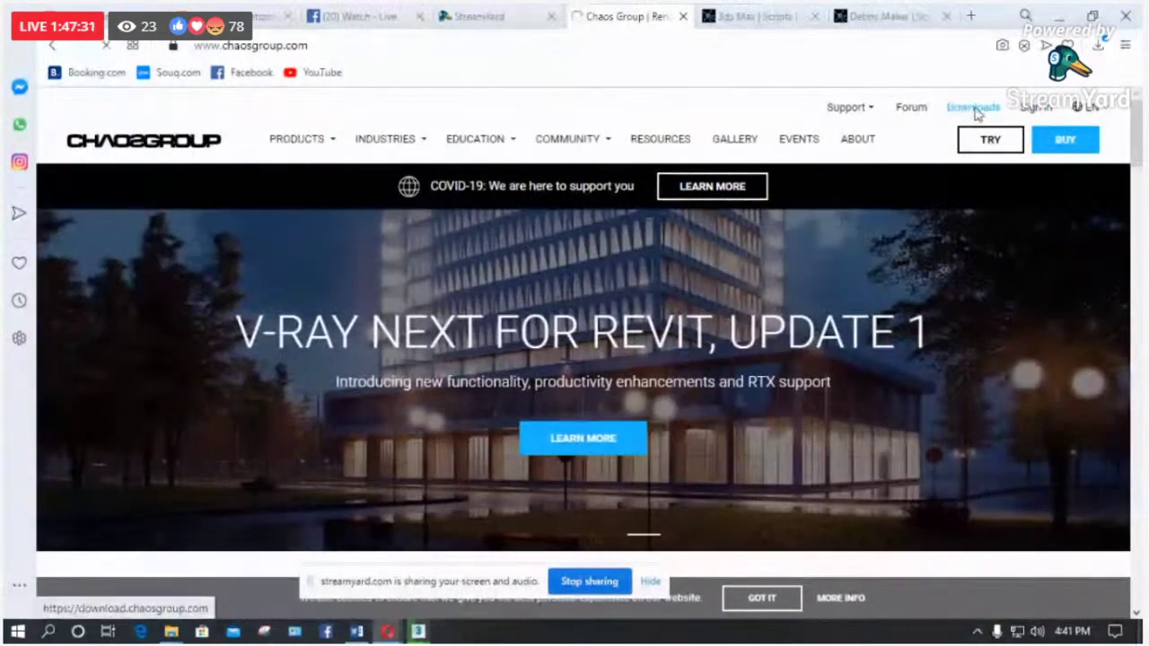
pyautogui.click(974, 108)
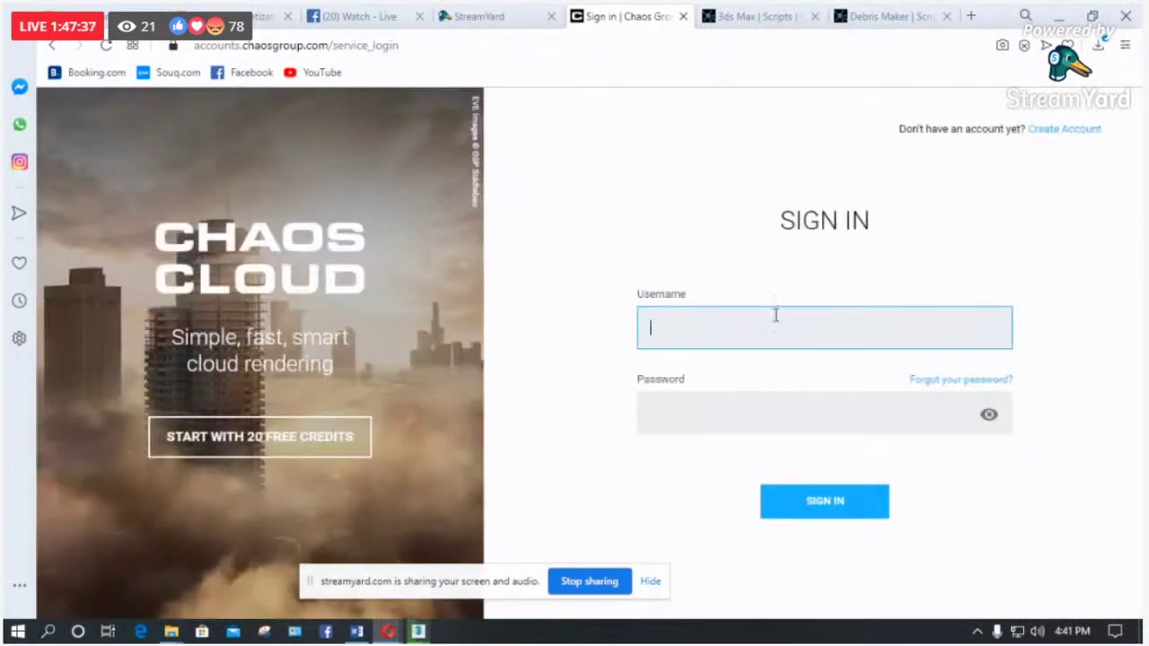
pyautogui.click(683, 18)
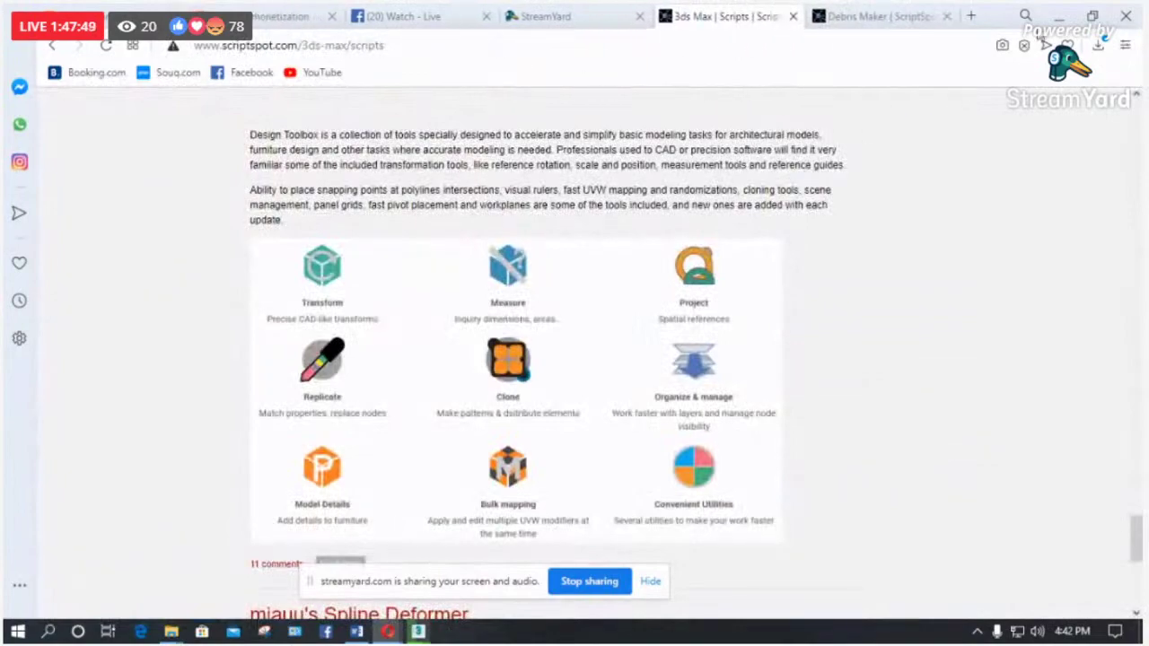
pyautogui.click(1060, 15)
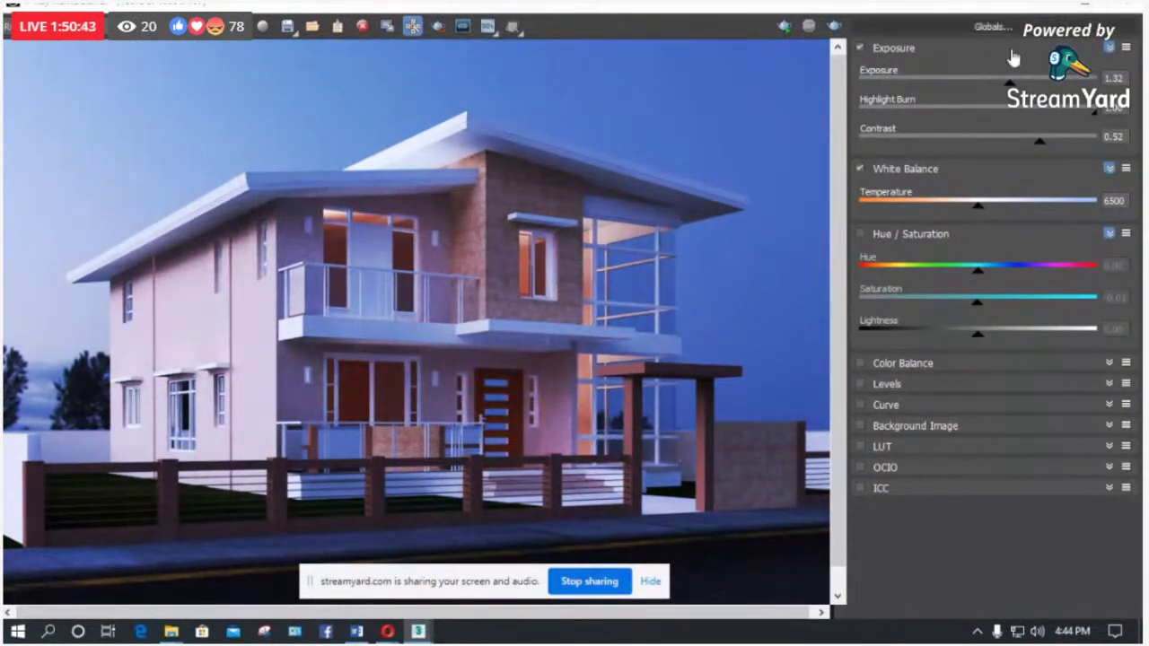
# Step: Minimize the frame buffer, zoom to the balcony door's glass panel and bring up its material
pyautogui.click(1080, 9)
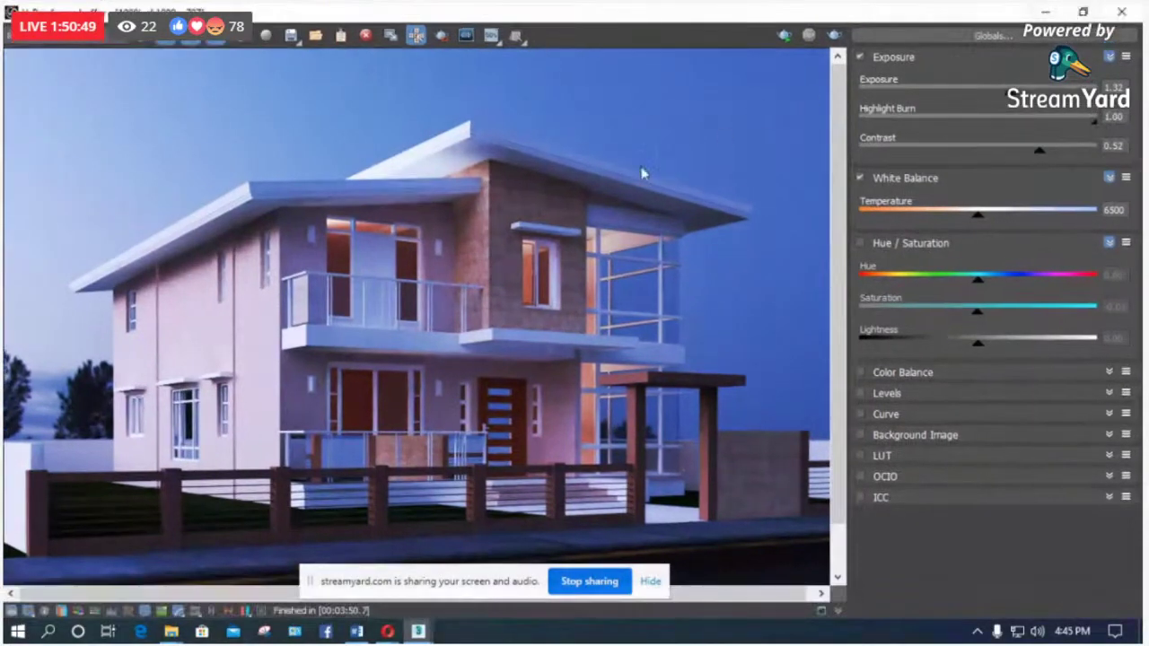
pyautogui.click(1046, 13)
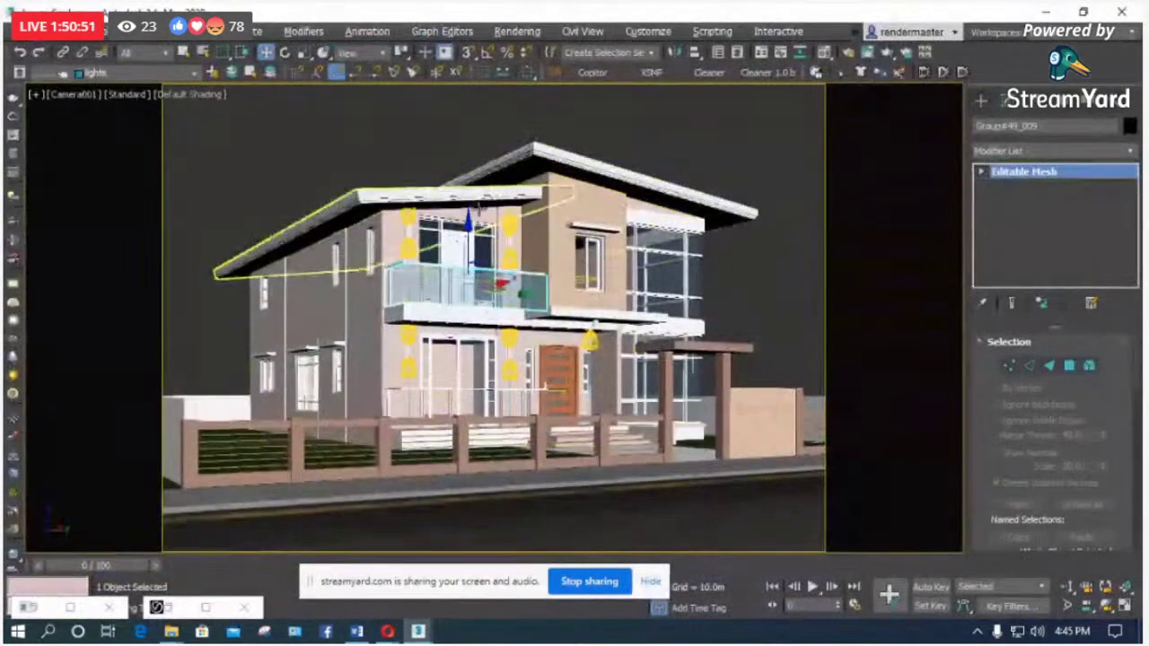
pyautogui.click(457, 251)
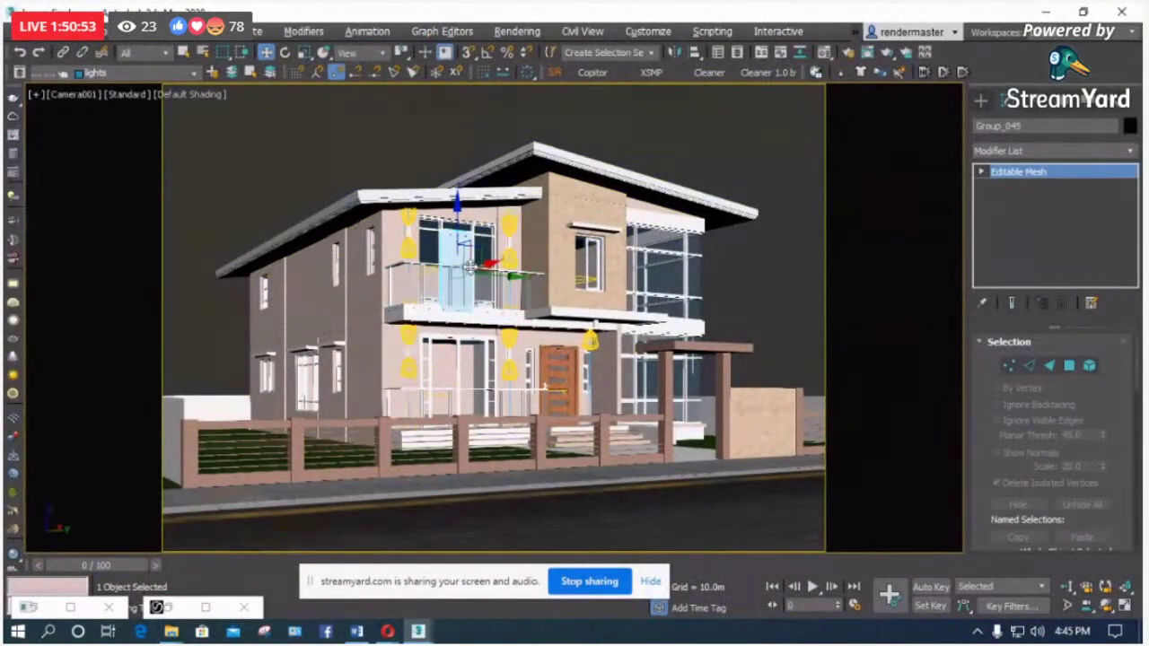
pyautogui.press('z')
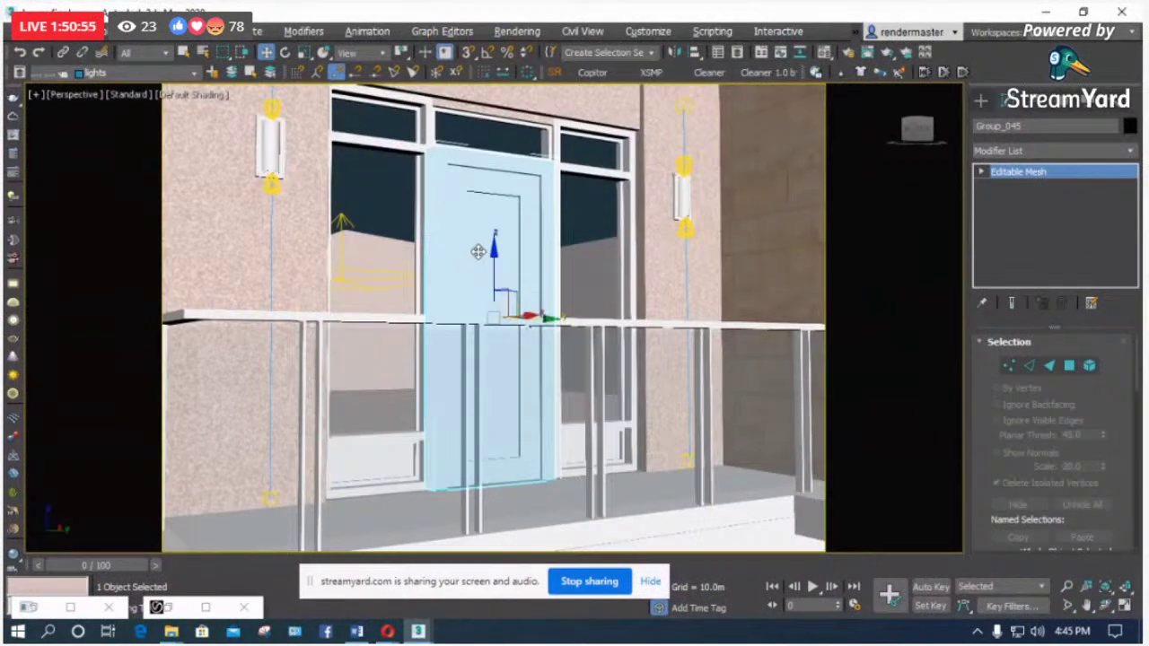
pyautogui.press('m')
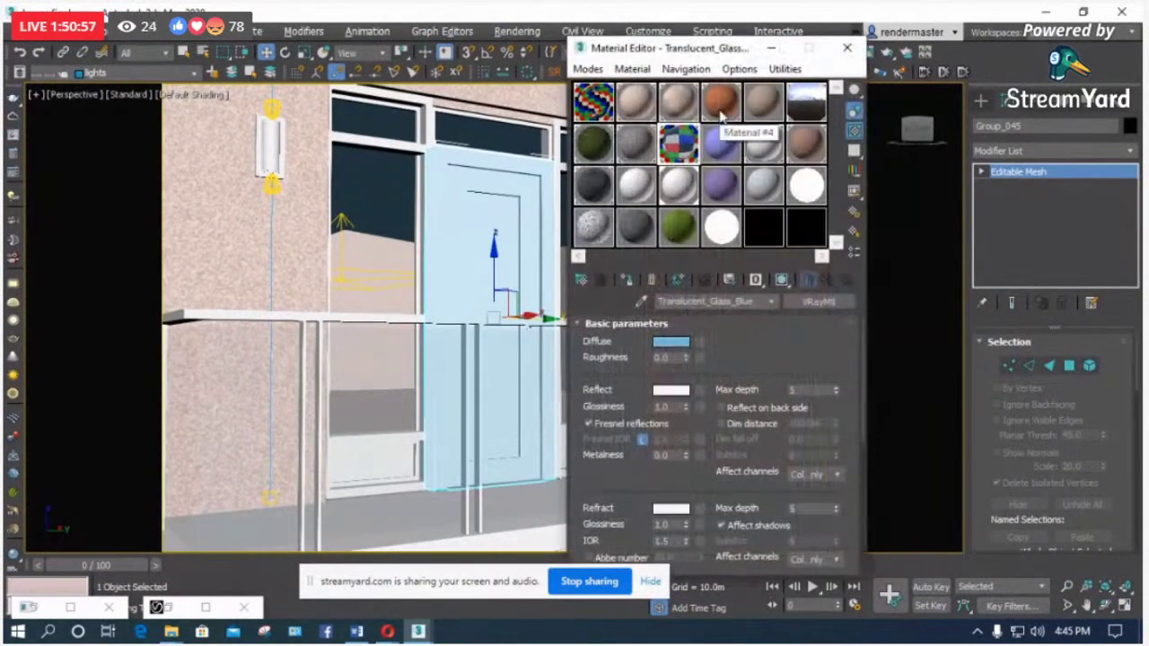
# Step: Close the Material Editor and select the balcony door group Group_045
pyautogui.click(847, 48)
pyautogui.scroll(-5, 610, 344)
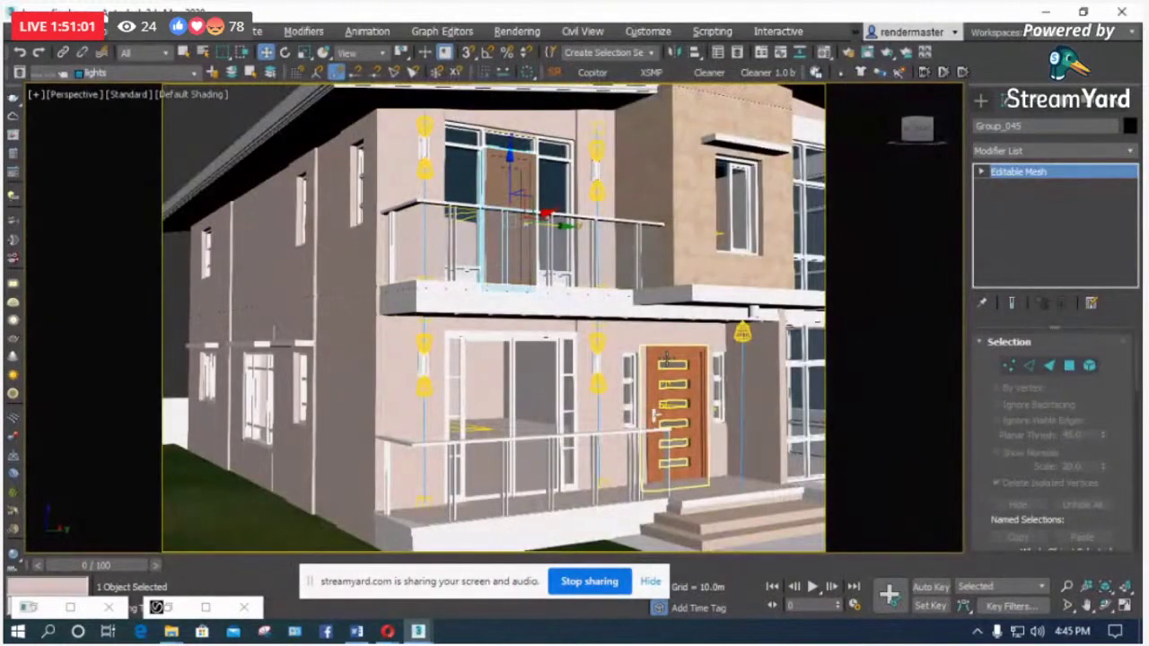
pyautogui.click(676, 414)
pyautogui.scroll(3, 575, 315)
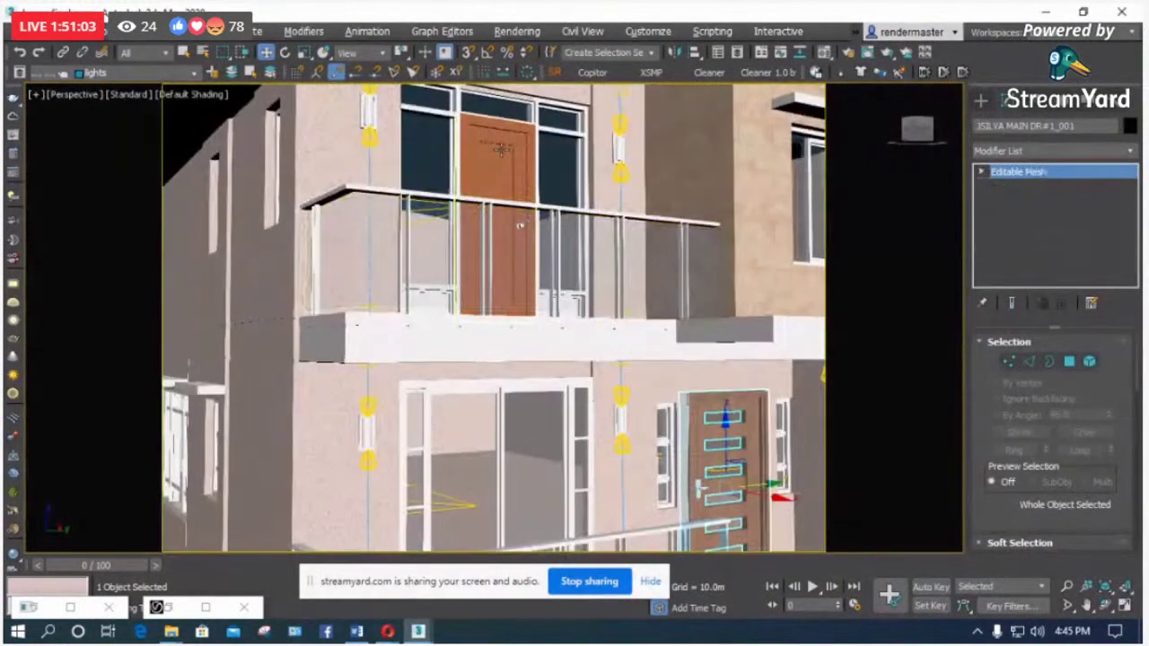
pyautogui.click(539, 242)
# Step: Add a UVW Map modifier with Box mapping, 0.15 × 0.9 × 2.1 m, to Group_045
pyautogui.click(1012, 153)
pyautogui.press('u')
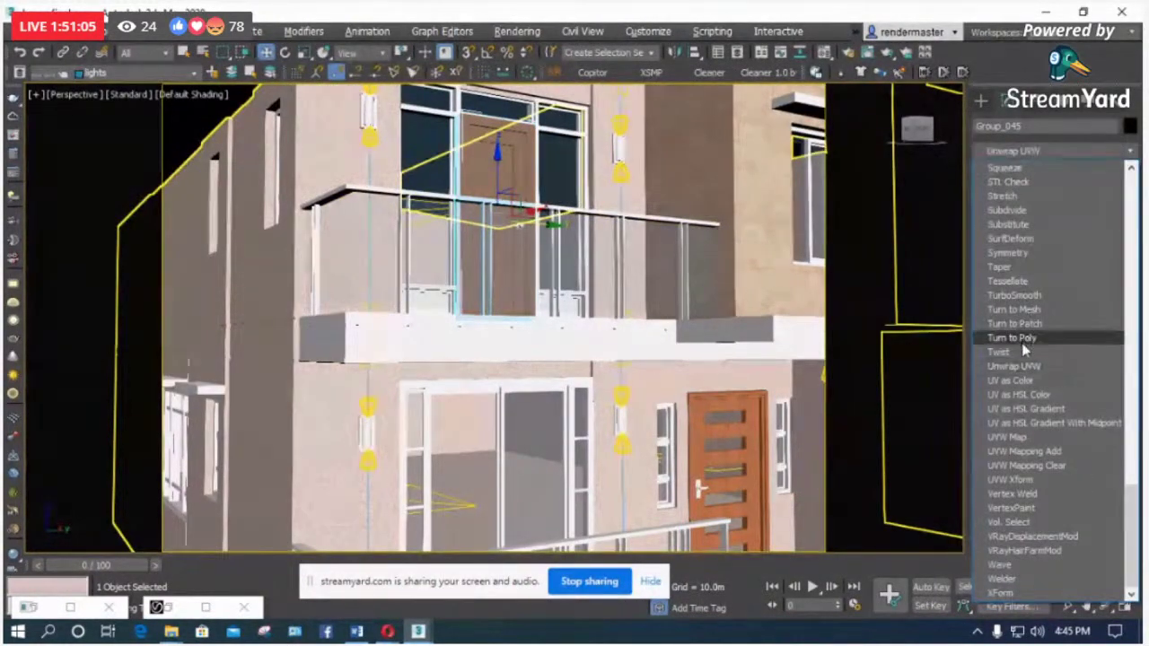
pyautogui.click(1023, 438)
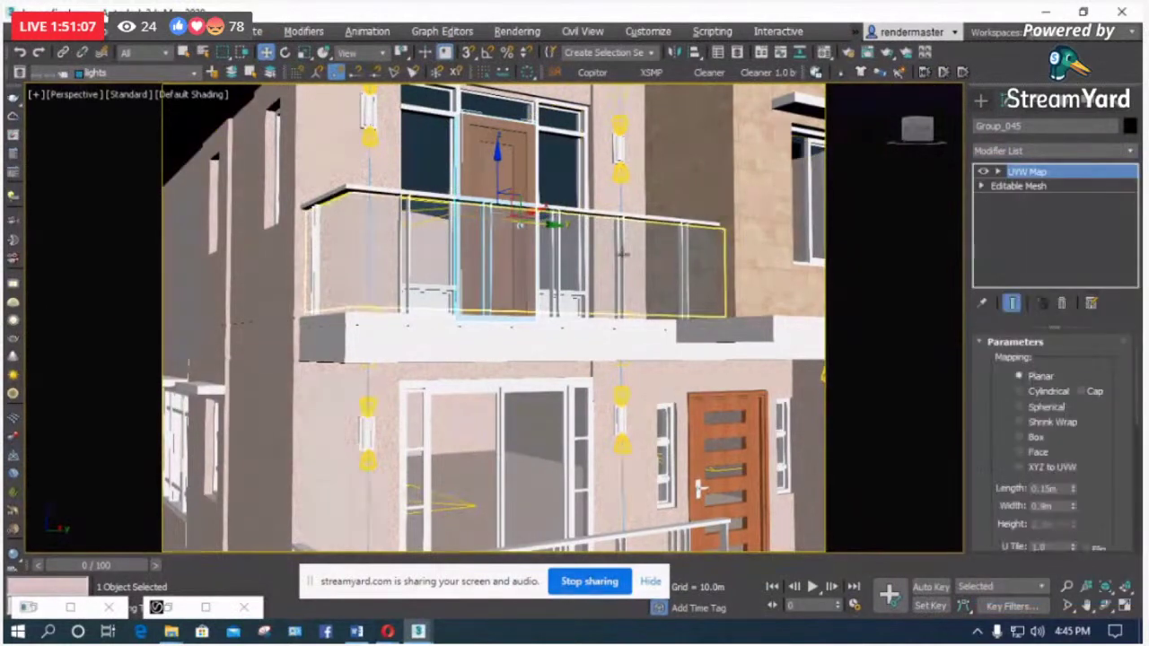
pyautogui.click(1035, 436)
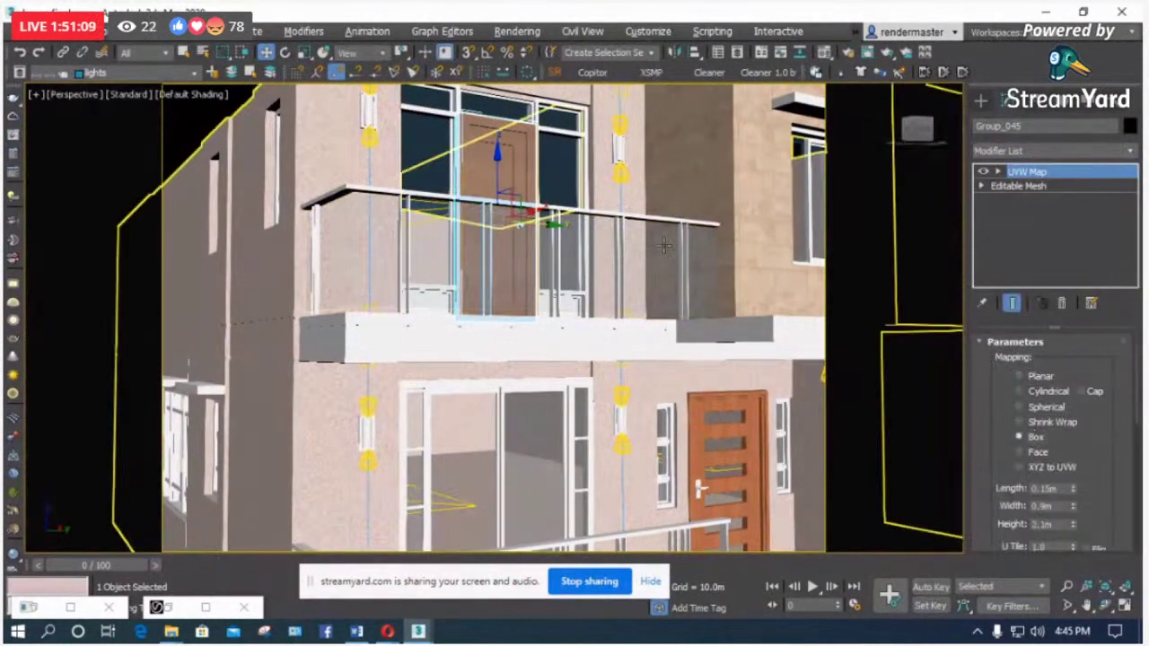
pyautogui.scroll(-3, 333, 210)
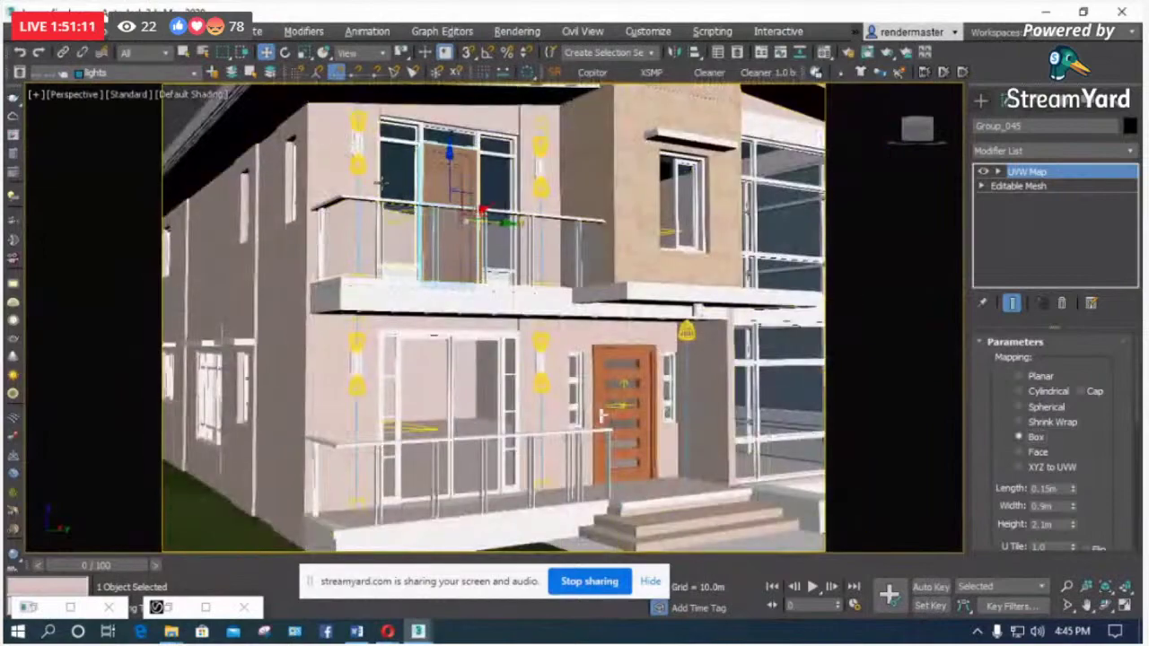
pyautogui.scroll(6, 333, 210)
pyautogui.scroll(-3, 382, 180)
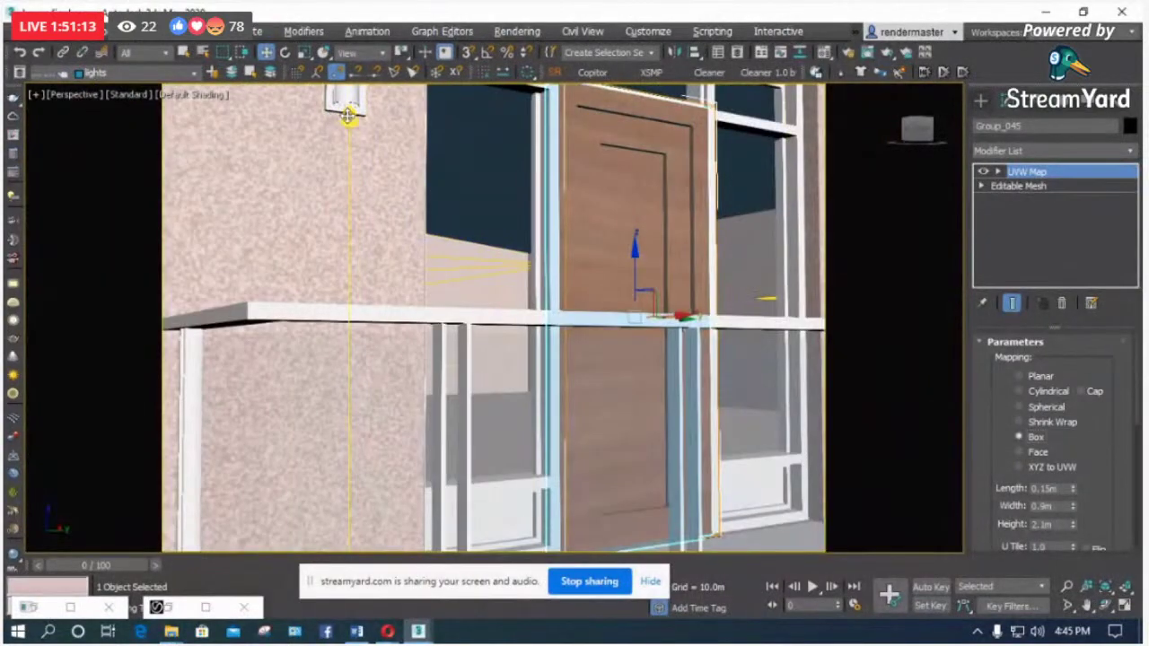
# Step: Select the wall light above the balcony
pyautogui.click(347, 113)
pyautogui.scroll(-2, 359, 143)
pyautogui.scroll(4, 370, 157)
pyautogui.scroll(2, 395, 175)
# Step: Open the wall light group and select the light inside the fixture
pyautogui.scroll(-6, 359, 180)
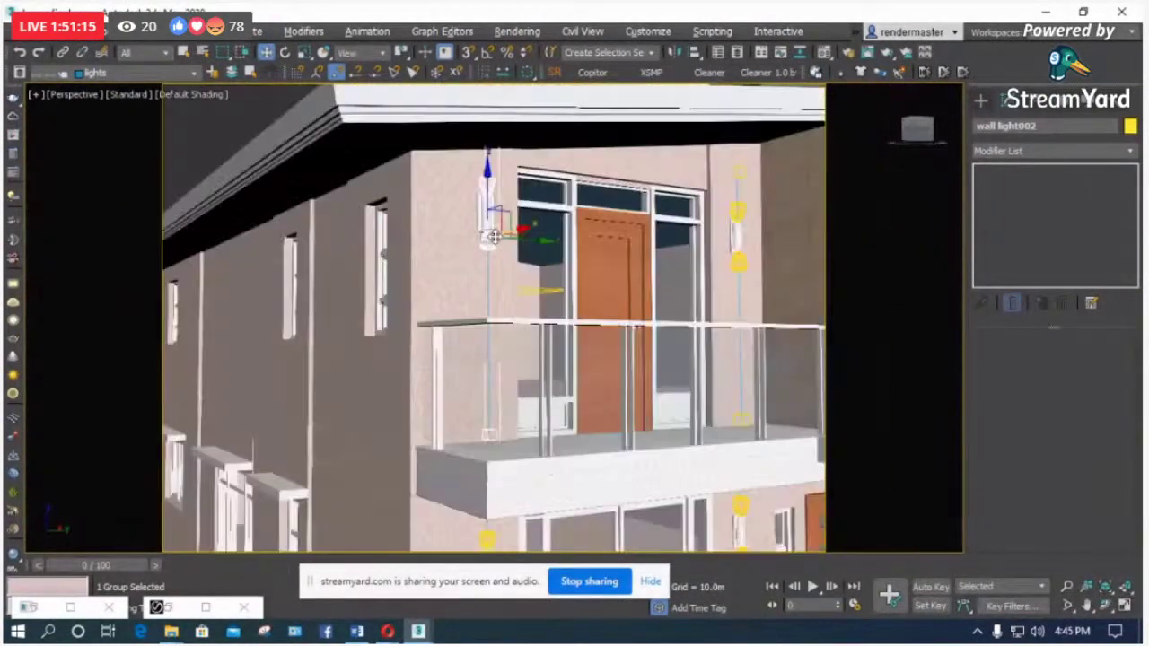
pyautogui.click(151, 30)
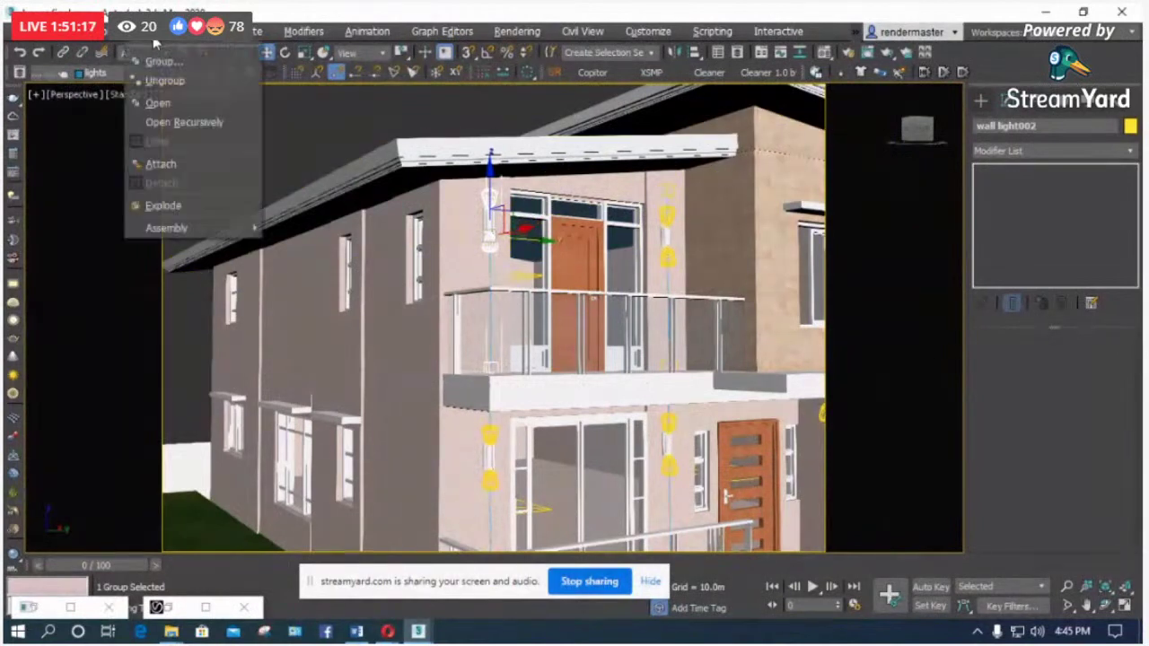
pyautogui.click(157, 104)
pyautogui.click(487, 240)
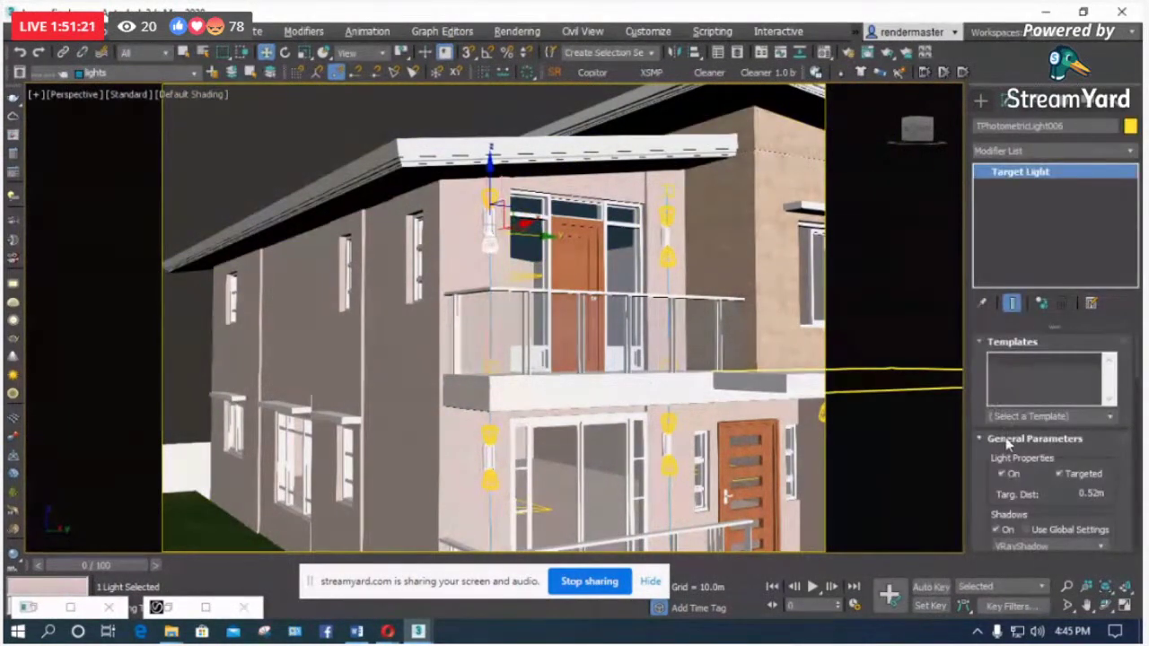
# Step: Raise the light's intensity from 200 to 1000 lm in the Modify panel
pyautogui.scroll(-4, 1003, 481)
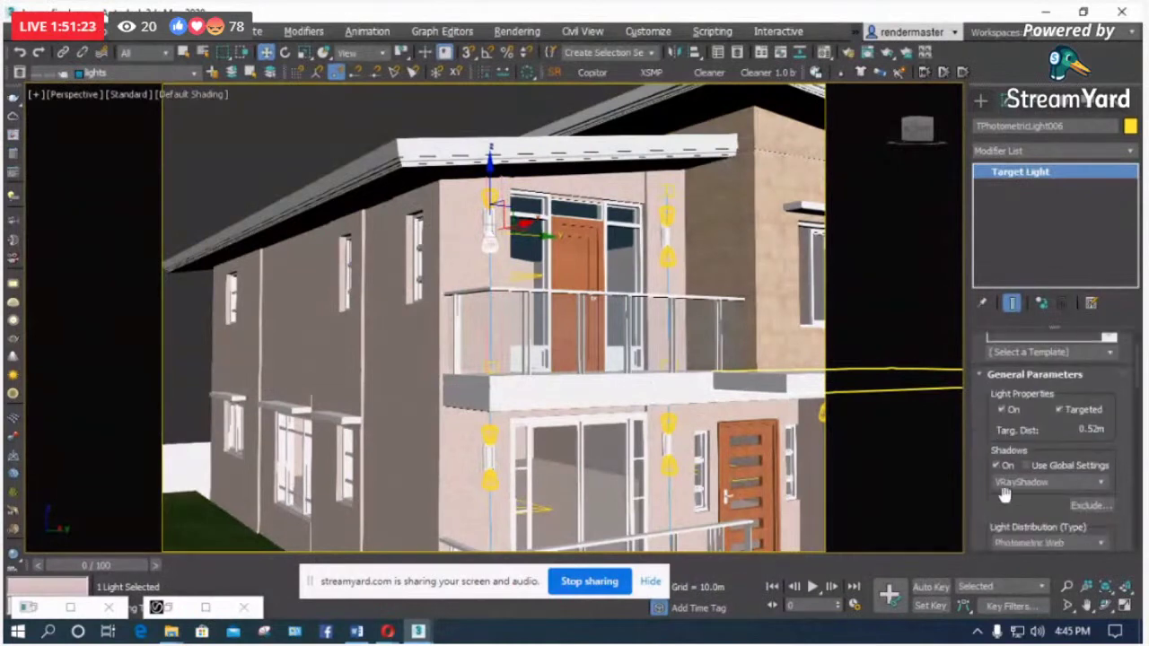
pyautogui.scroll(-5, 981, 505)
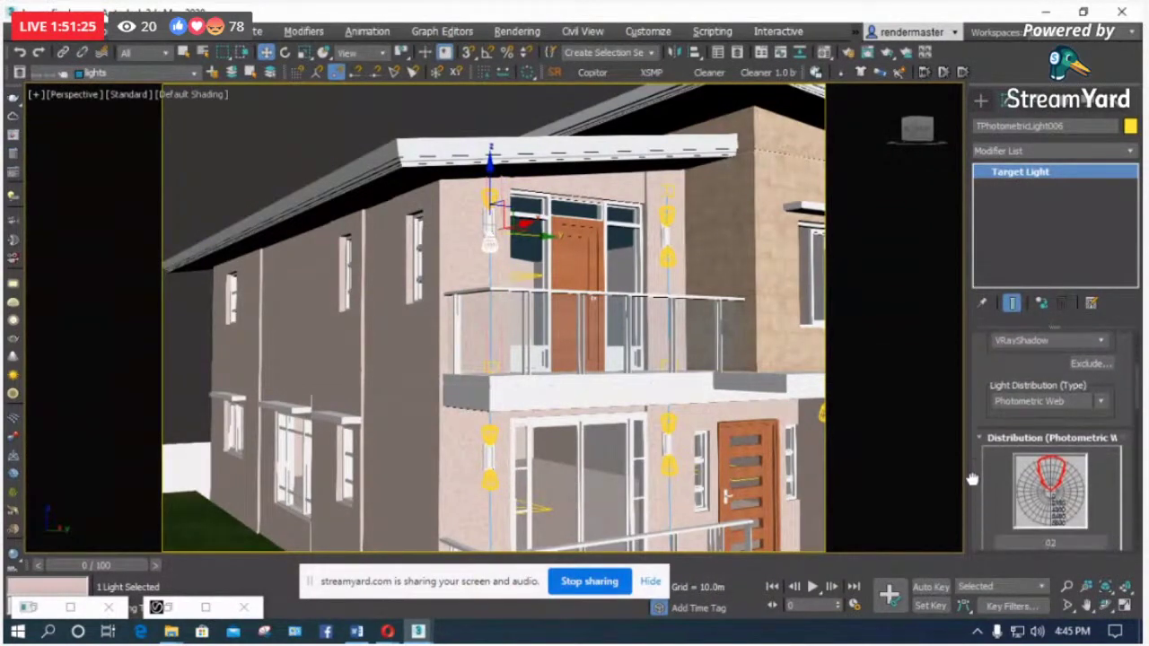
pyautogui.scroll(-2, 998, 482)
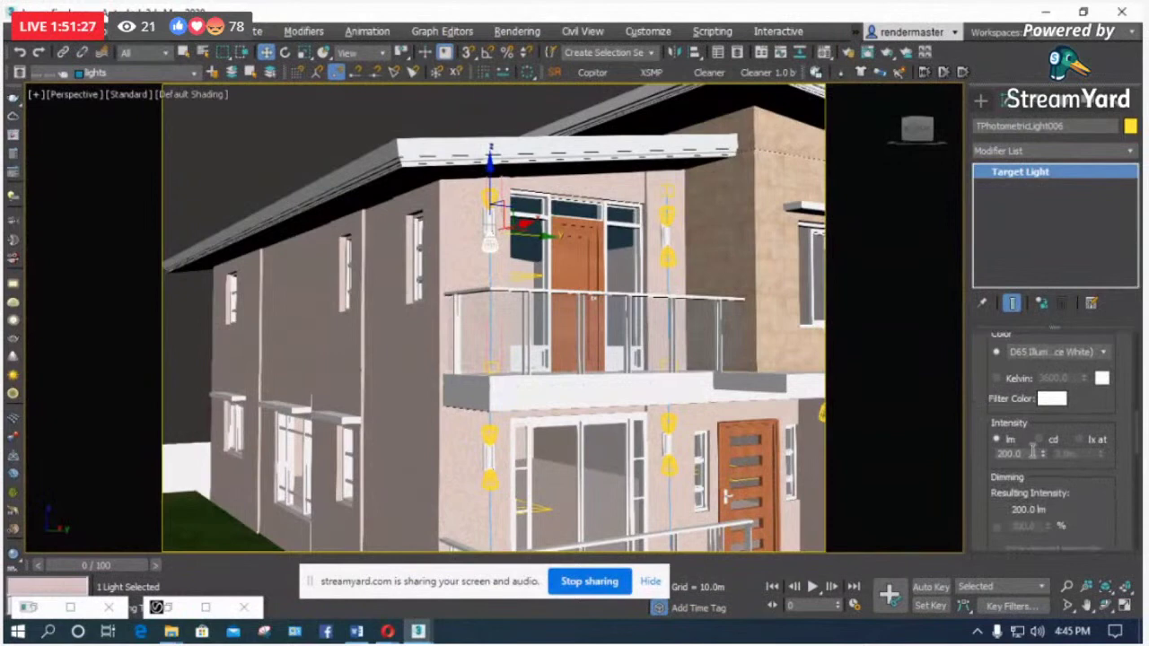
pyautogui.doubleClick(1019, 453)
pyautogui.write('2100')
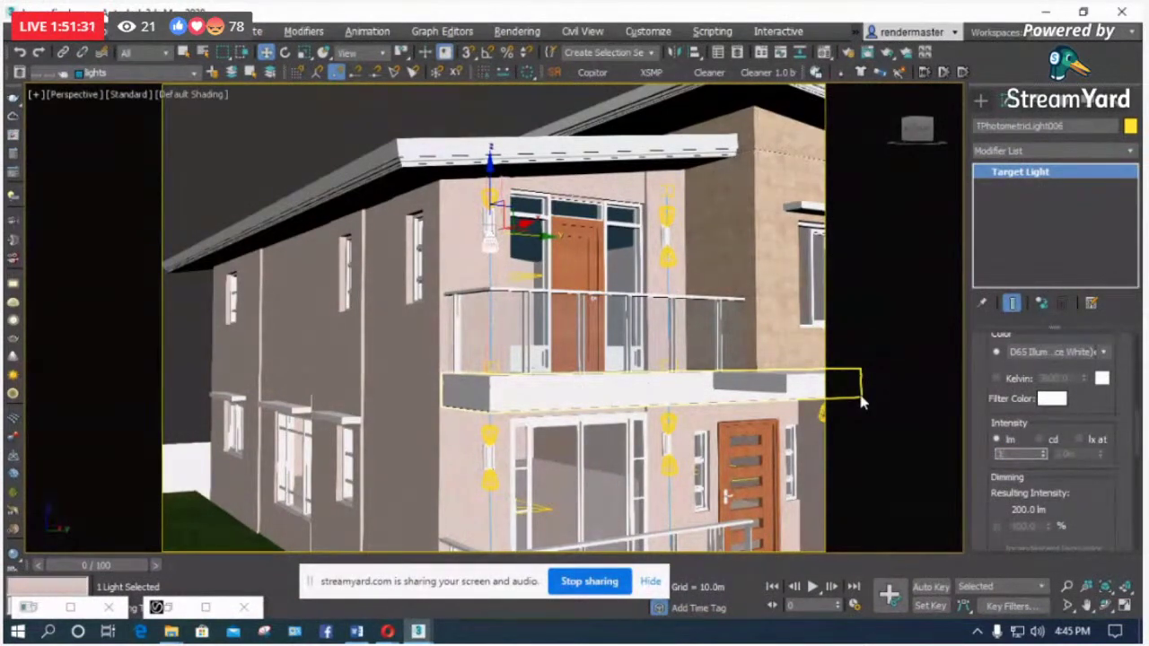
pyautogui.press('Return')
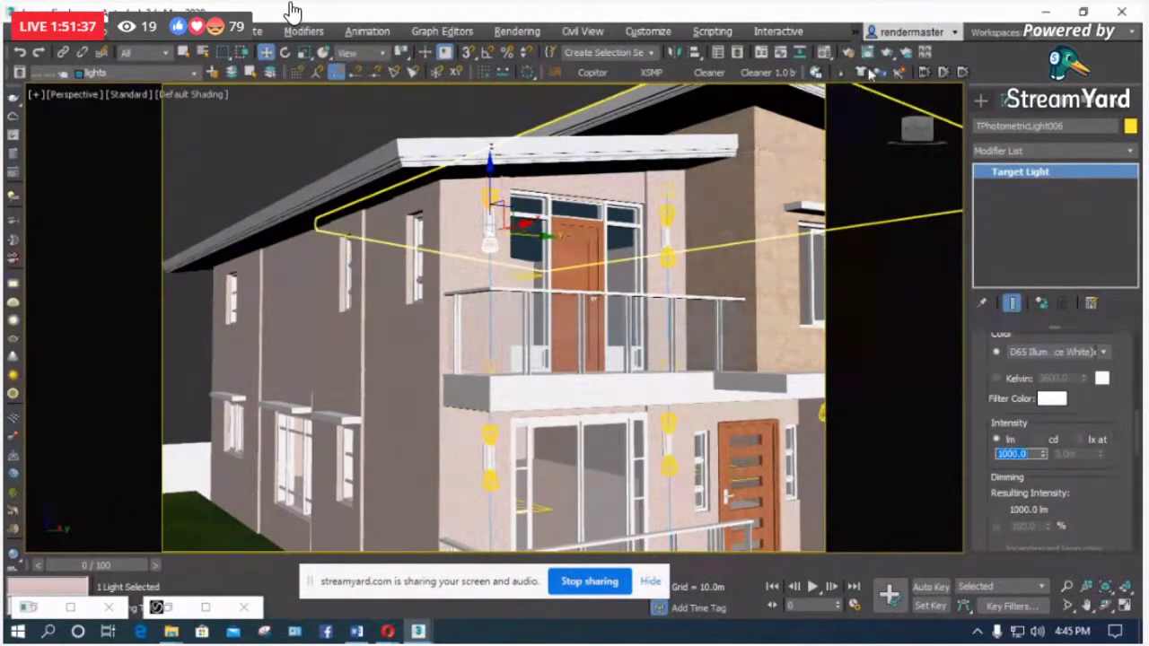
# Step: Deselect the light and view the house through Camera001 again
pyautogui.click(310, 136)
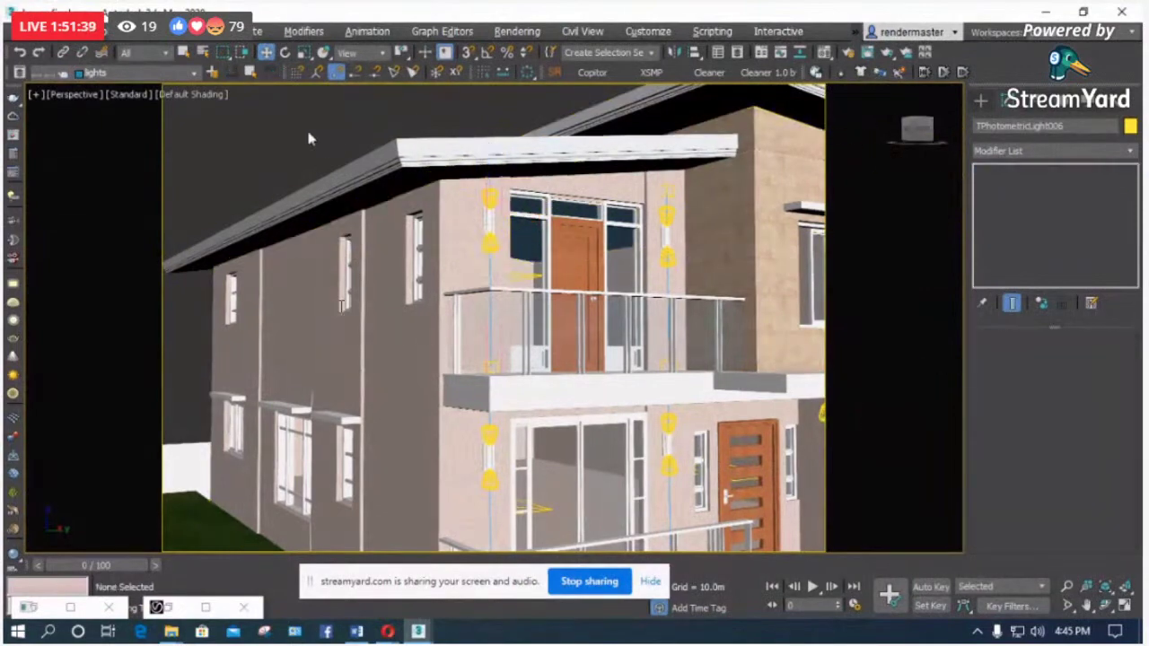
pyautogui.press('c')
pyautogui.doubleClick(508, 190)
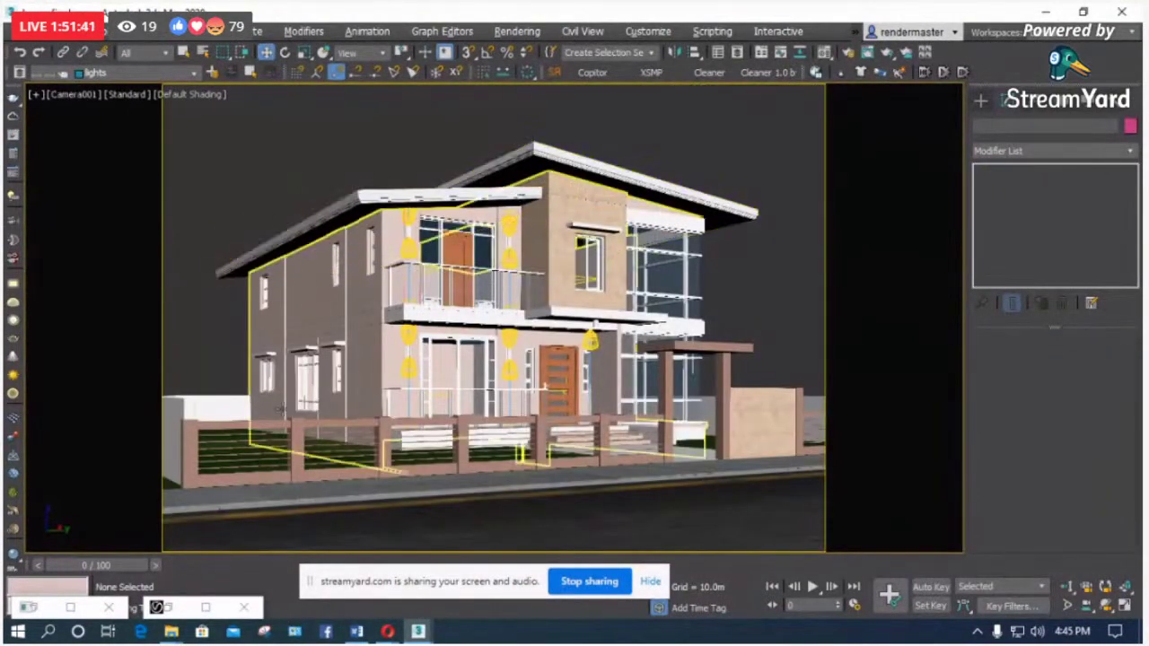
# Step: Region-render only the upper balcony wall in the V-Ray frame buffer, then close it
pyautogui.click(206, 608)
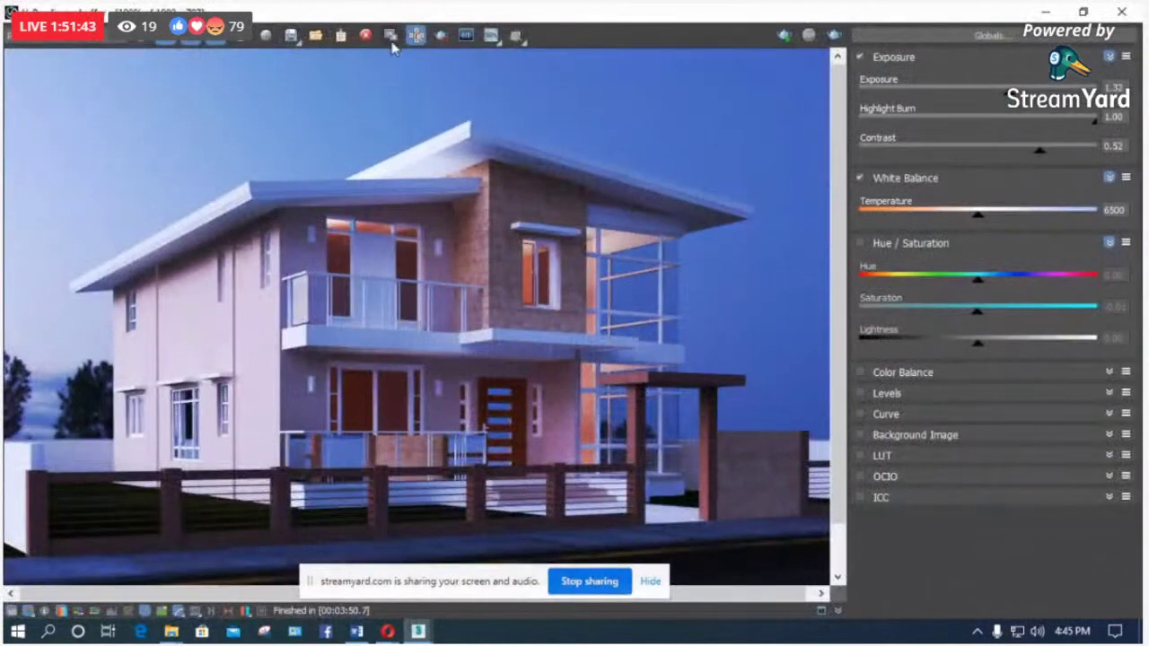
pyautogui.click(441, 35)
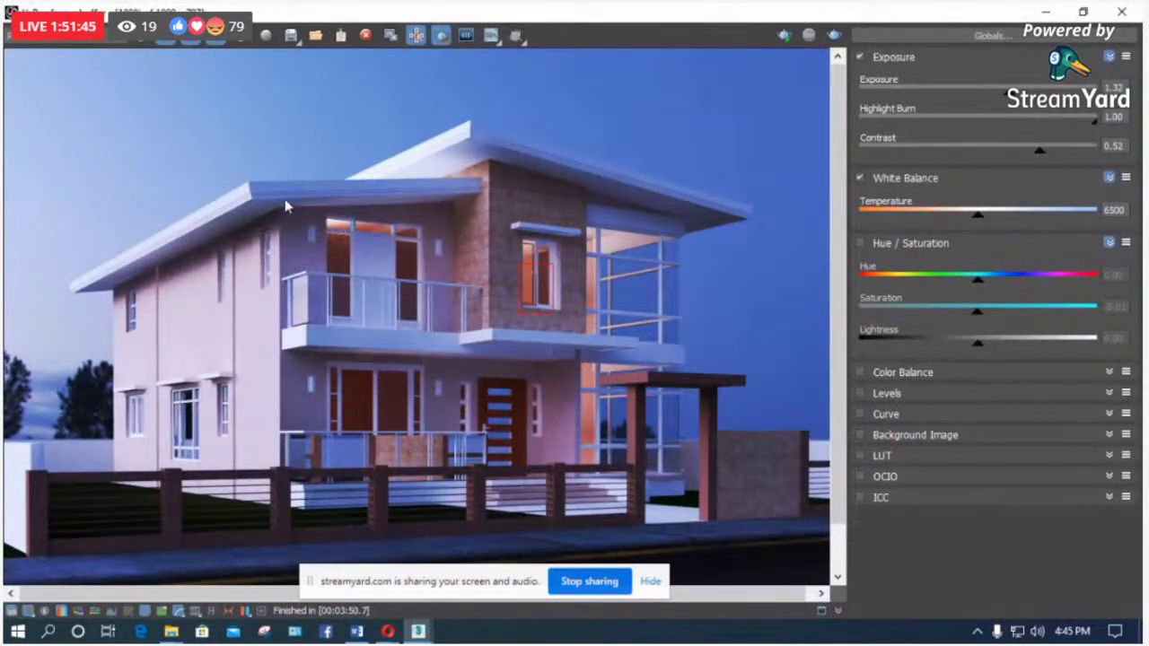
pyautogui.moveTo(281, 198); pyautogui.dragTo(339, 294)
pyautogui.click(834, 36)
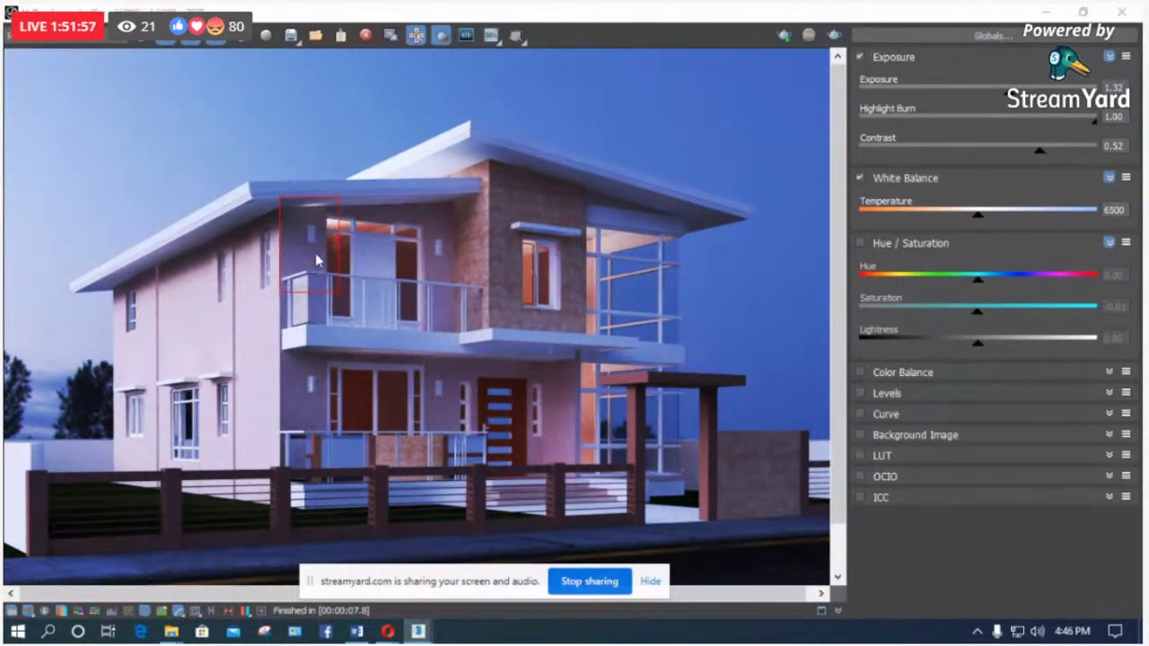
pyautogui.click(1120, 13)
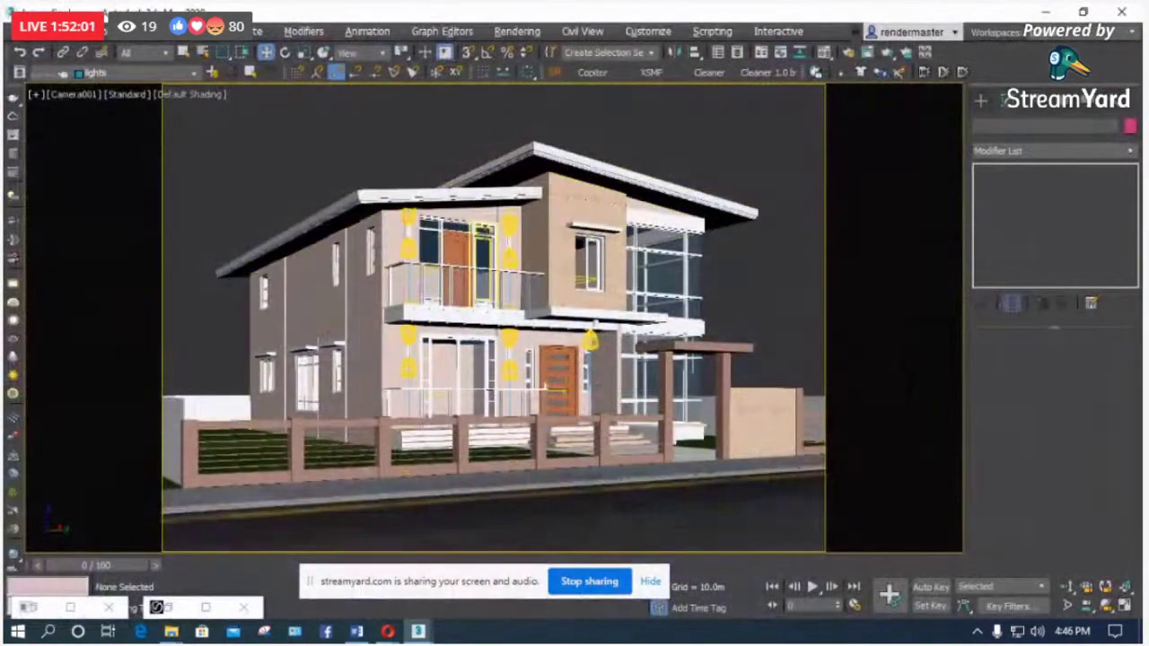
# Step: Select the upper-left balcony light and frame it in a wireframe viewport
pyautogui.click(411, 252)
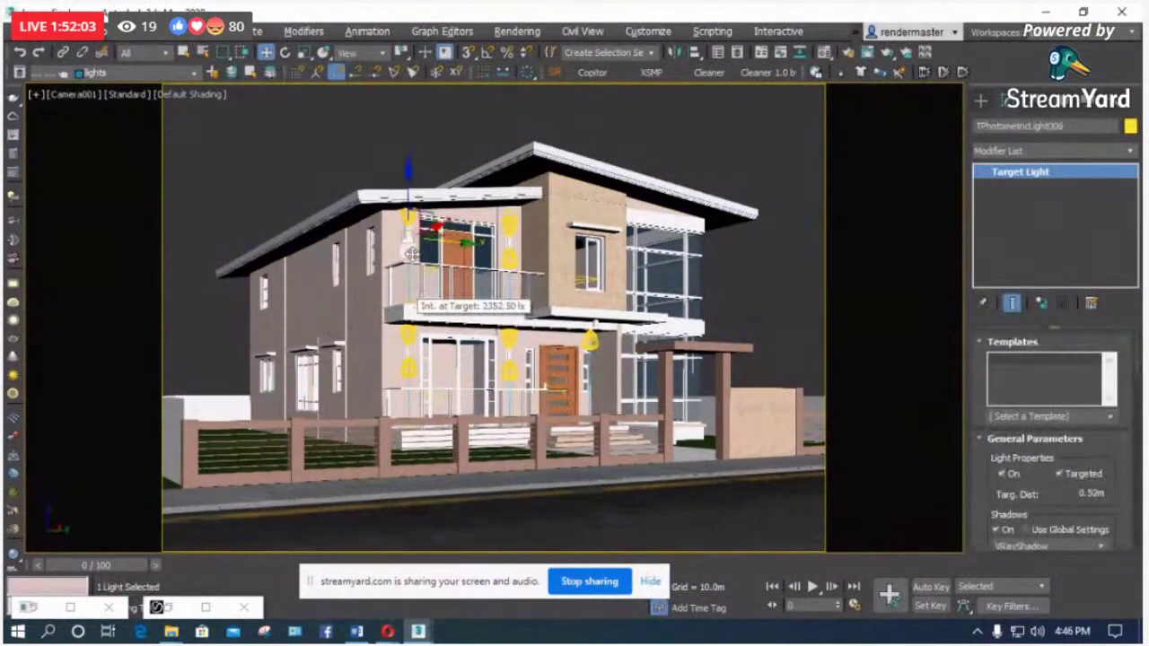
pyautogui.press('l')
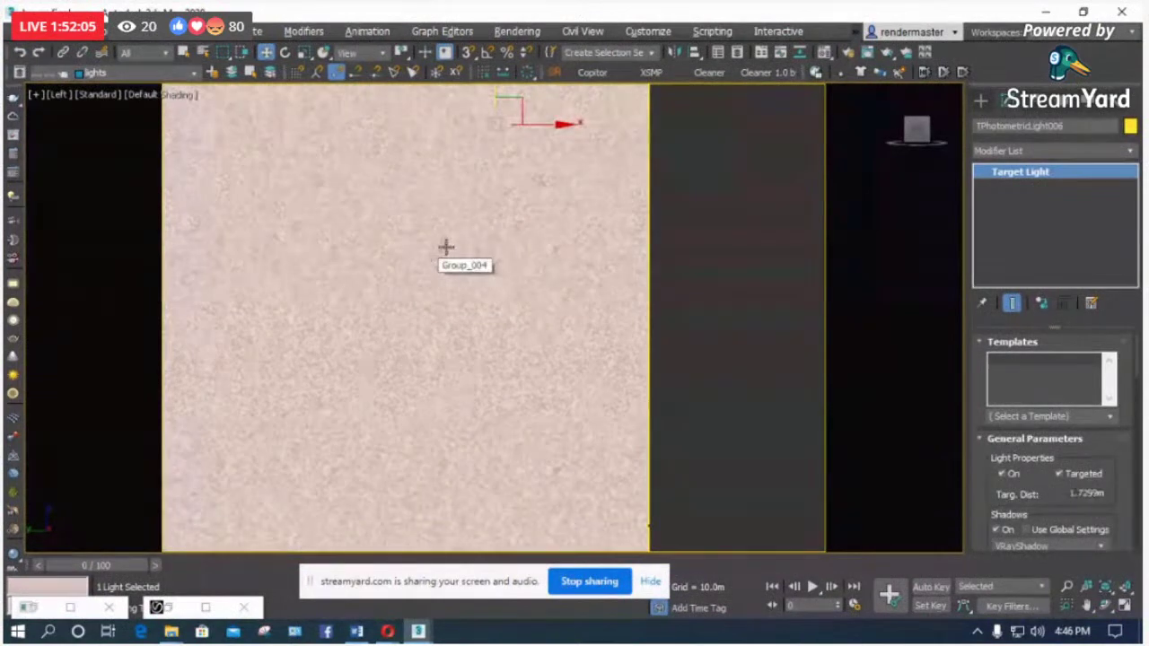
pyautogui.press('F3')
pyautogui.scroll(-2, 460, 312)
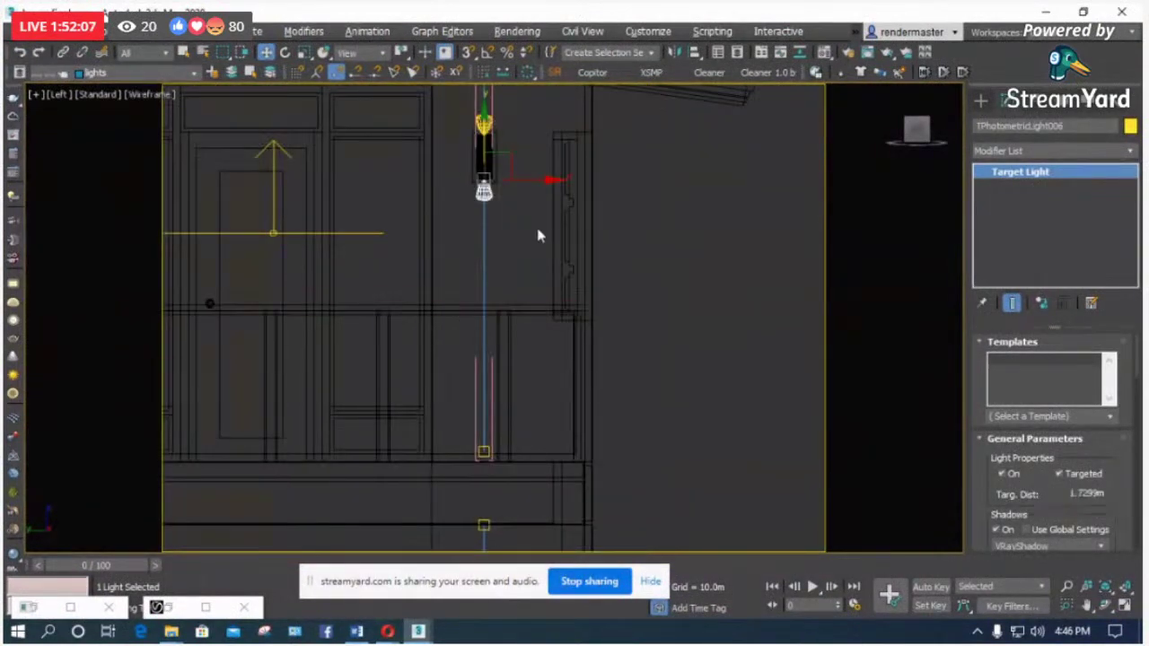
pyautogui.scroll(-2, 513, 244)
pyautogui.scroll(-2, 521, 248)
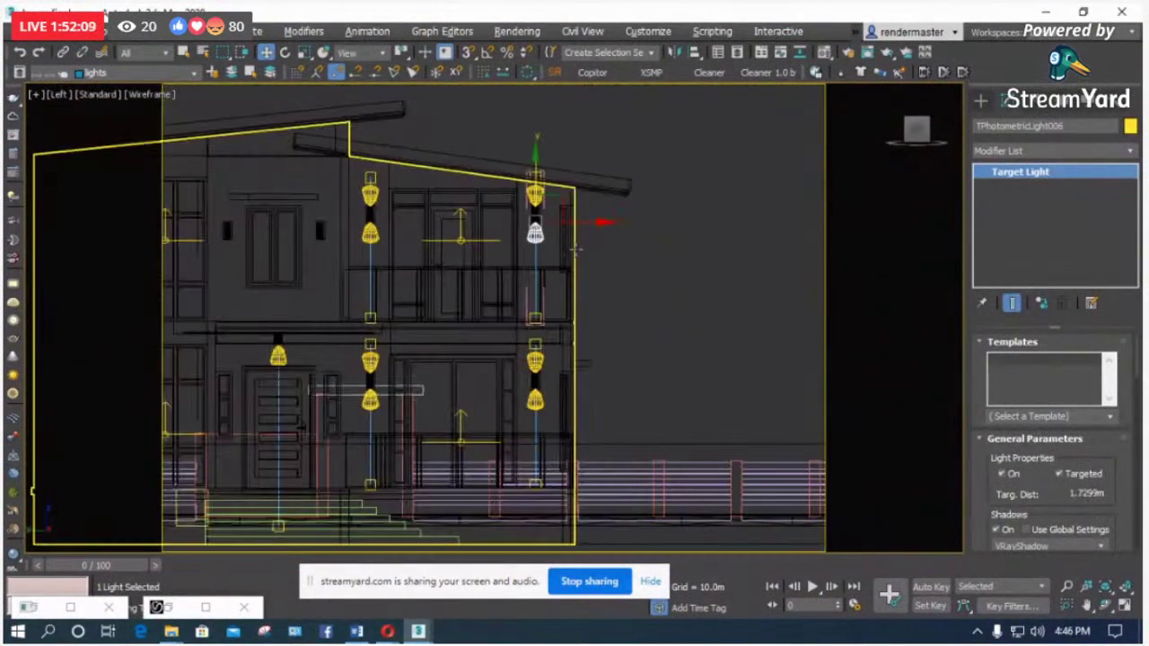
pyautogui.press('z')
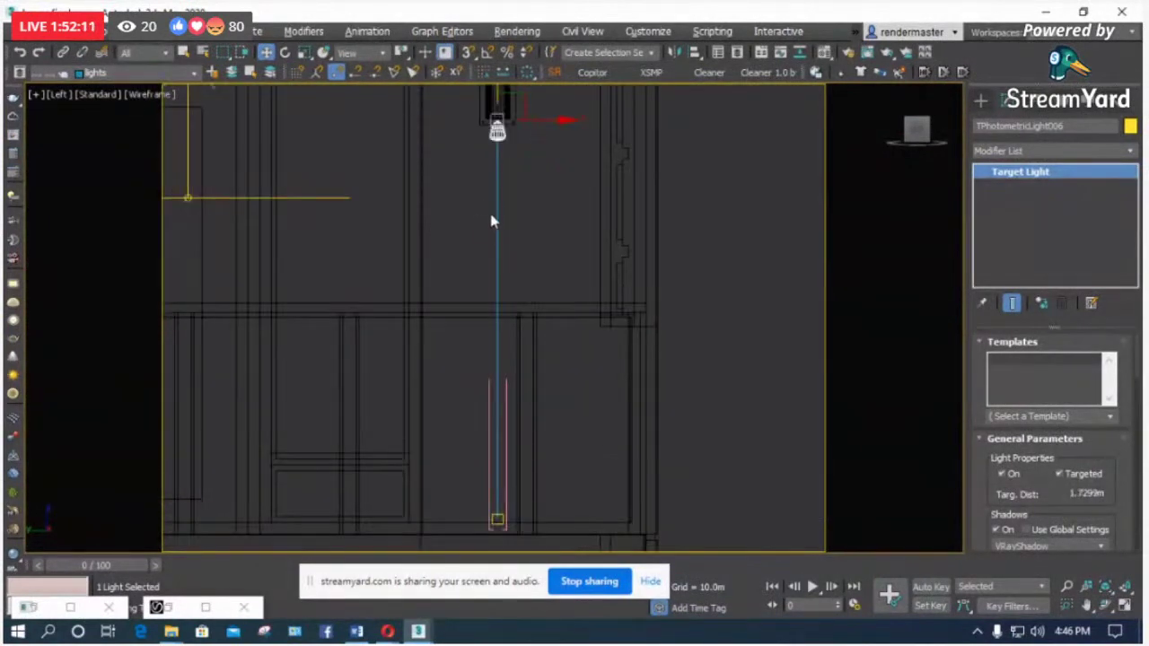
# Step: In Front view, clone the light to the right and move the wall light003 fixture onto it
pyautogui.press('f')
pyautogui.press('z')
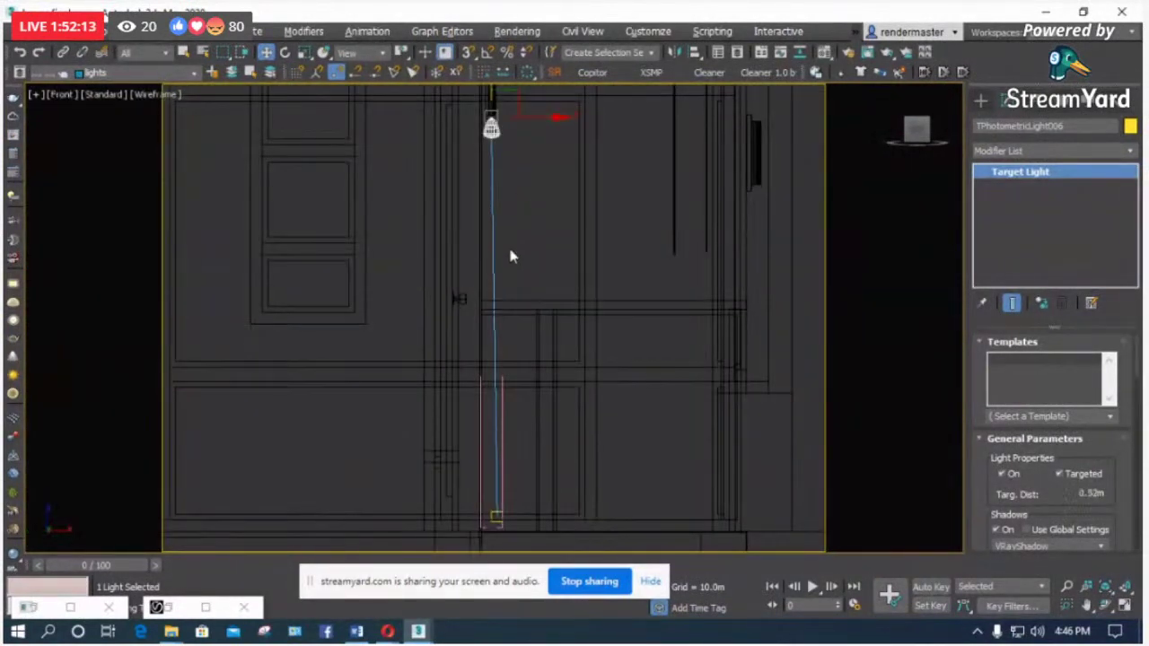
pyautogui.scroll(3, 488, 98)
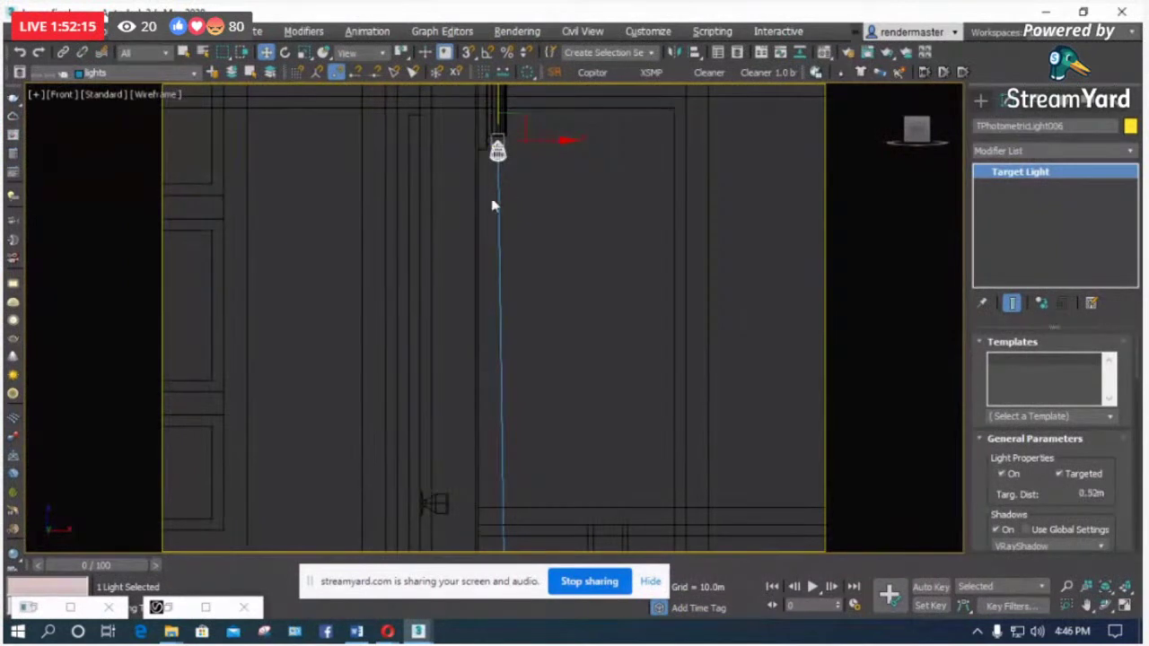
pyautogui.keyDown('shift'); pyautogui.moveTo(545, 139); pyautogui.dragTo(575, 139); pyautogui.keyUp('shift')
pyautogui.moveTo(497, 153); pyautogui.dragTo(600, 160)
# Step: Select the wall light003 fixture and move its target left under the fixture
pyautogui.scroll(-3, 372, 85)
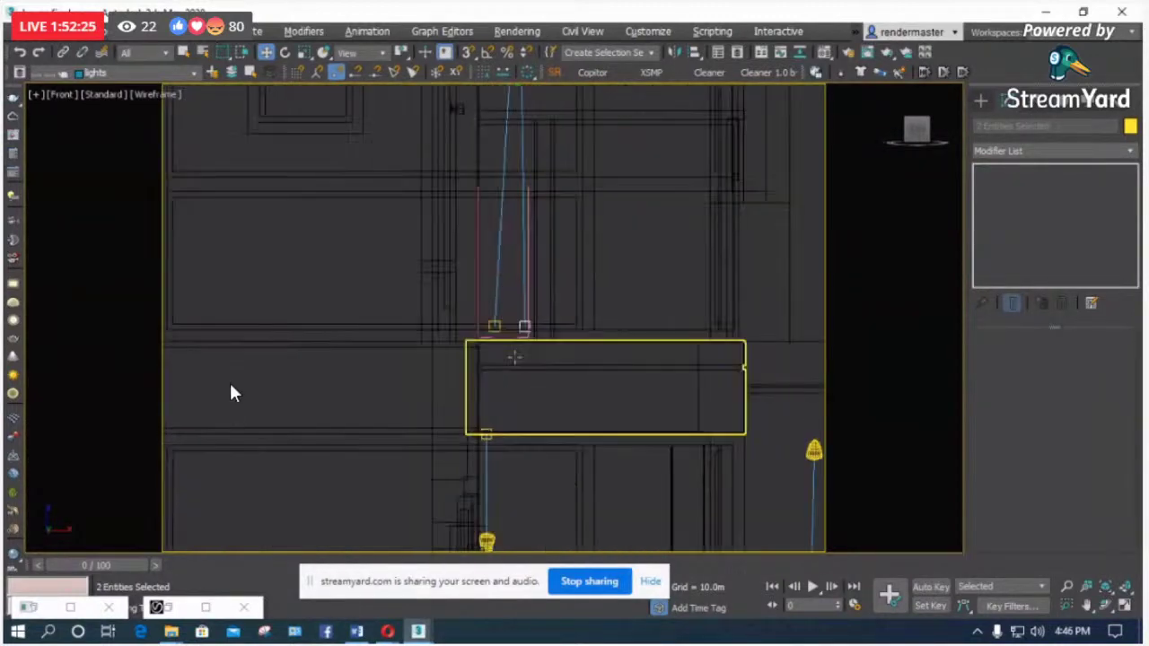
pyautogui.click(259, 285)
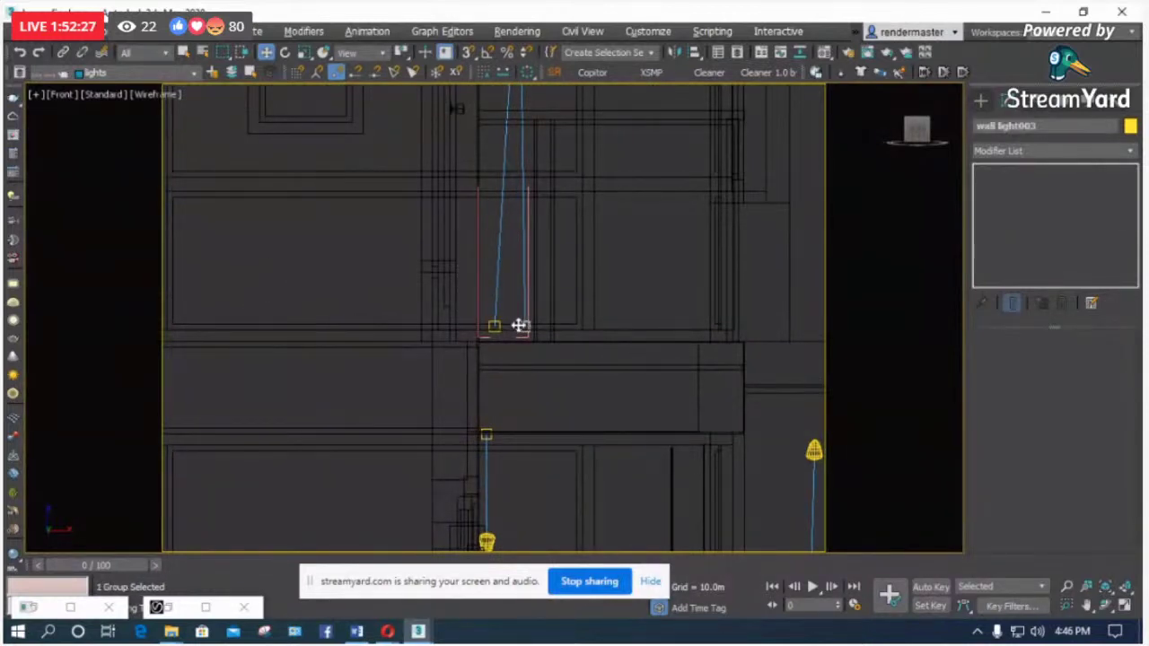
pyautogui.click(518, 321)
pyautogui.scroll(2, 534, 323)
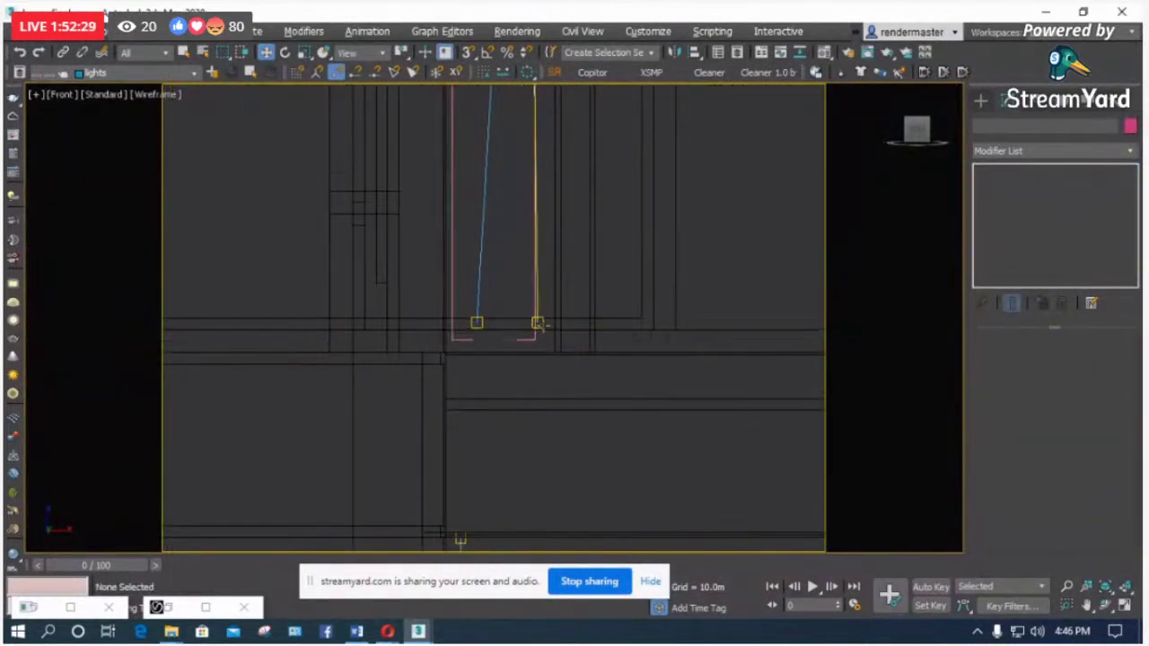
pyautogui.click(538, 324)
pyautogui.moveTo(542, 325); pyautogui.dragTo(481, 325)
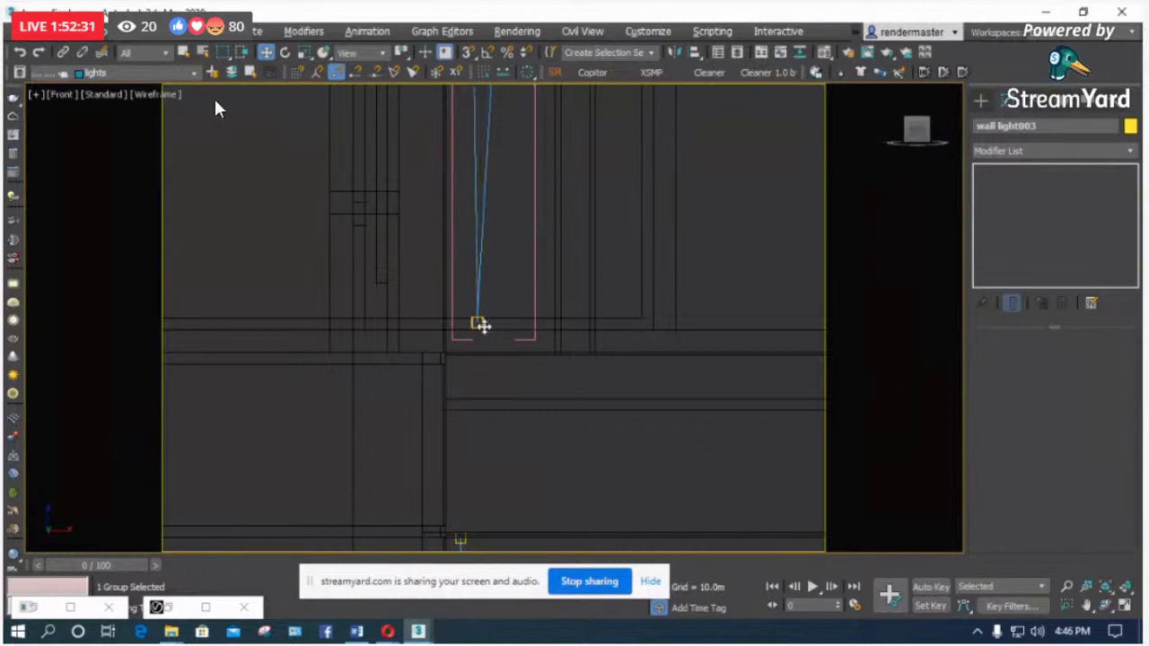
# Step: Select the wall light with its target, open the nested groups, and select the fixture
pyautogui.scroll(-4, 479, 326)
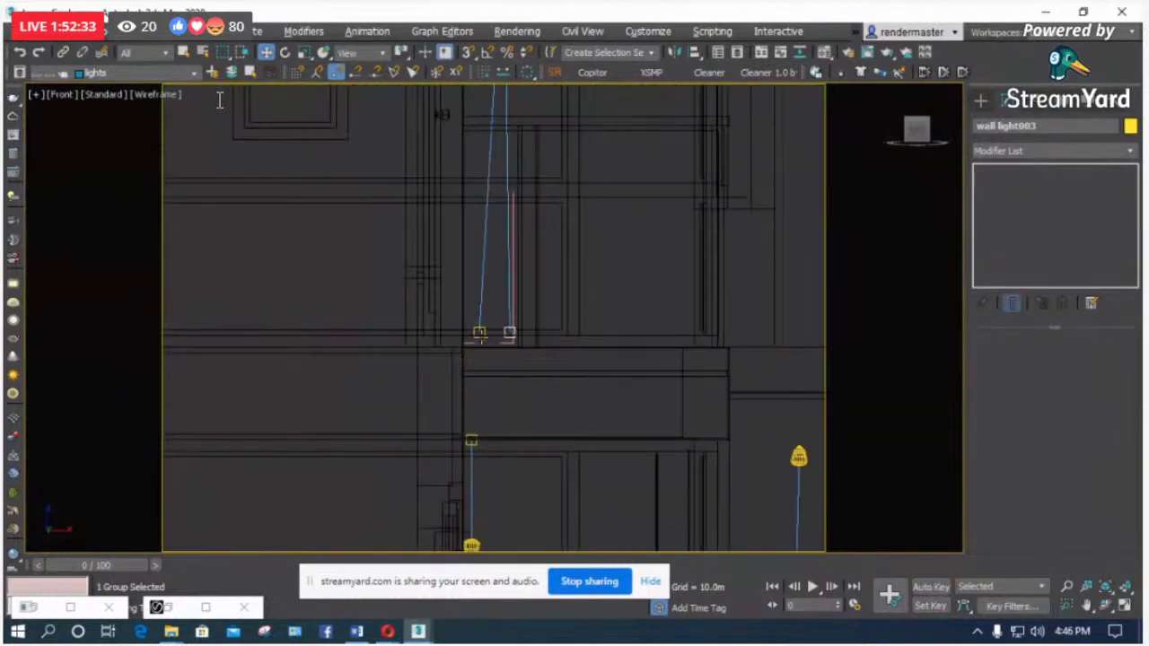
pyautogui.scroll(2, 505, 200)
pyautogui.scroll(3, 485, 251)
pyautogui.moveTo(491, 188); pyautogui.dragTo(423, 110)
pyautogui.click(139, 34)
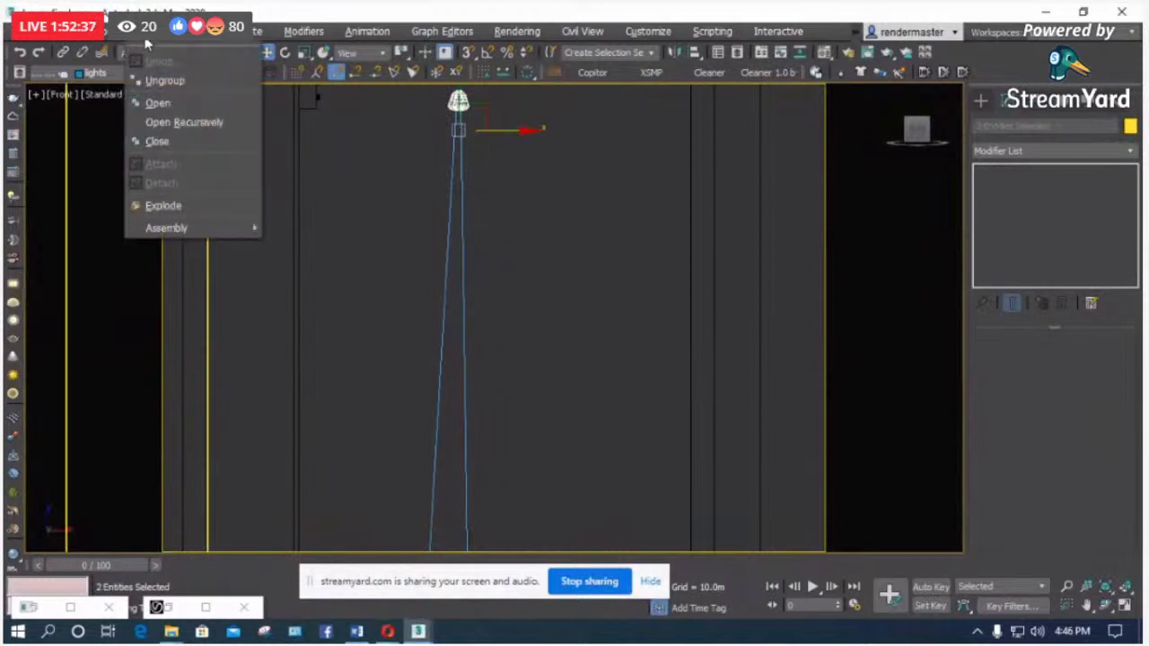
pyautogui.click(195, 132)
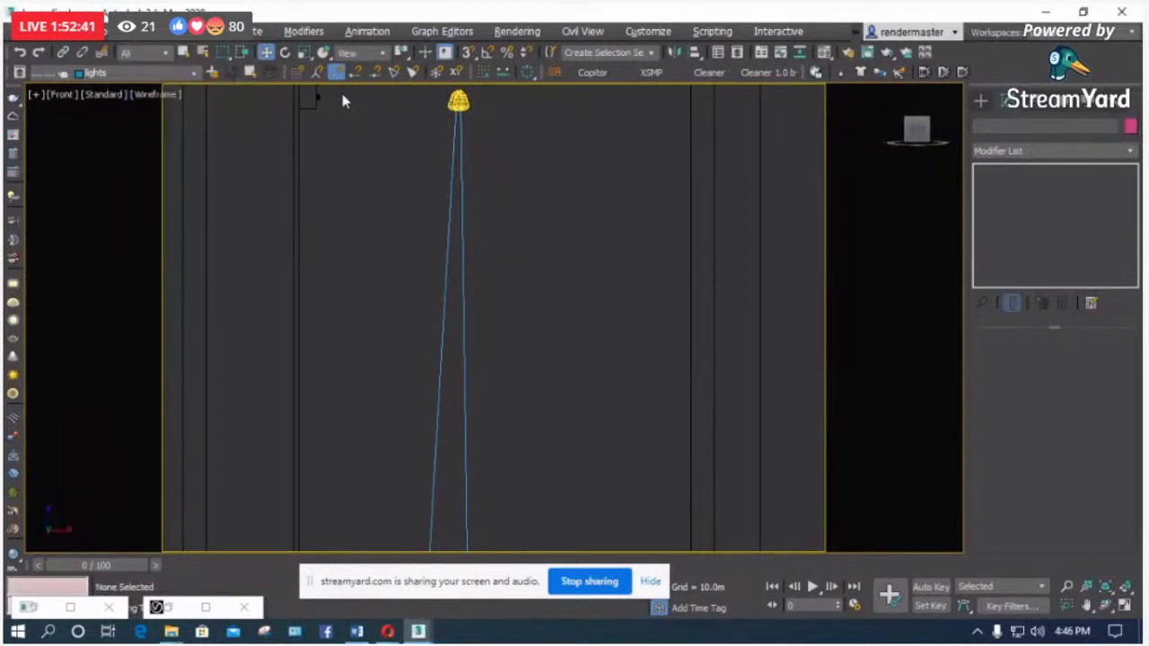
pyautogui.click(156, 36)
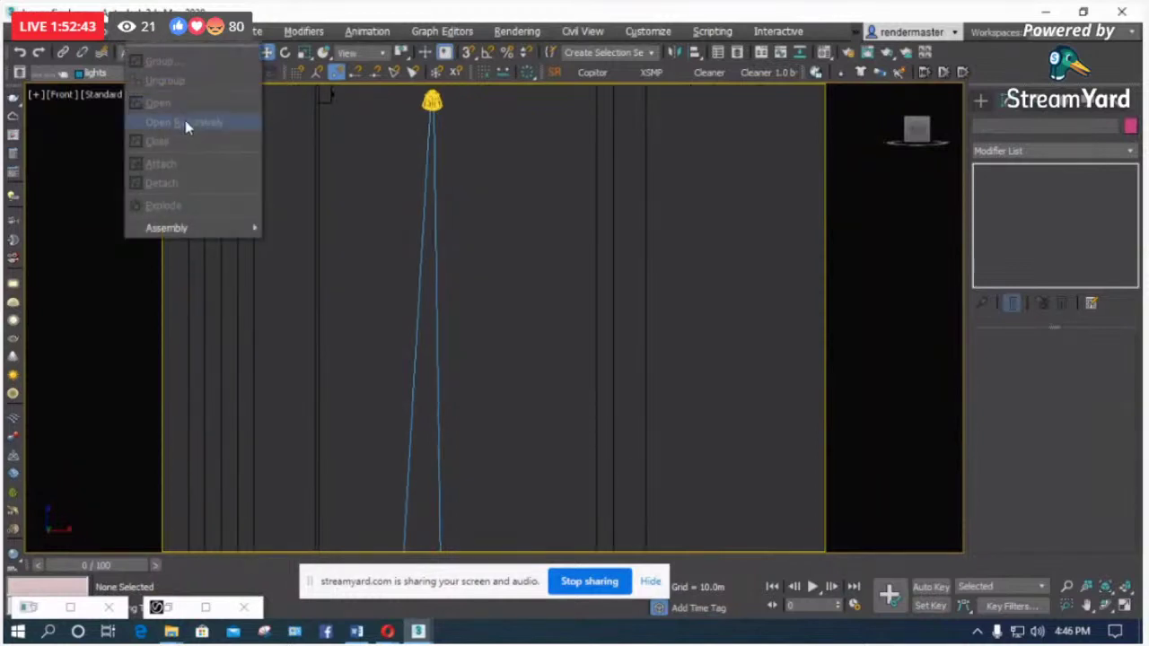
pyautogui.click(432, 110)
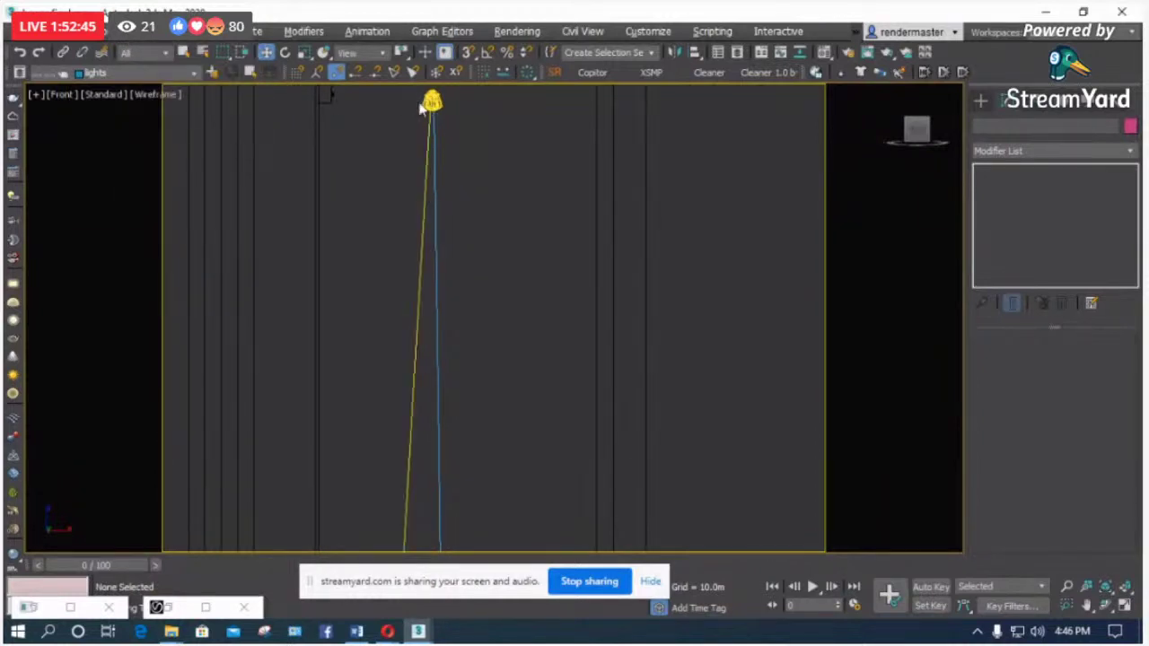
pyautogui.click(432, 102)
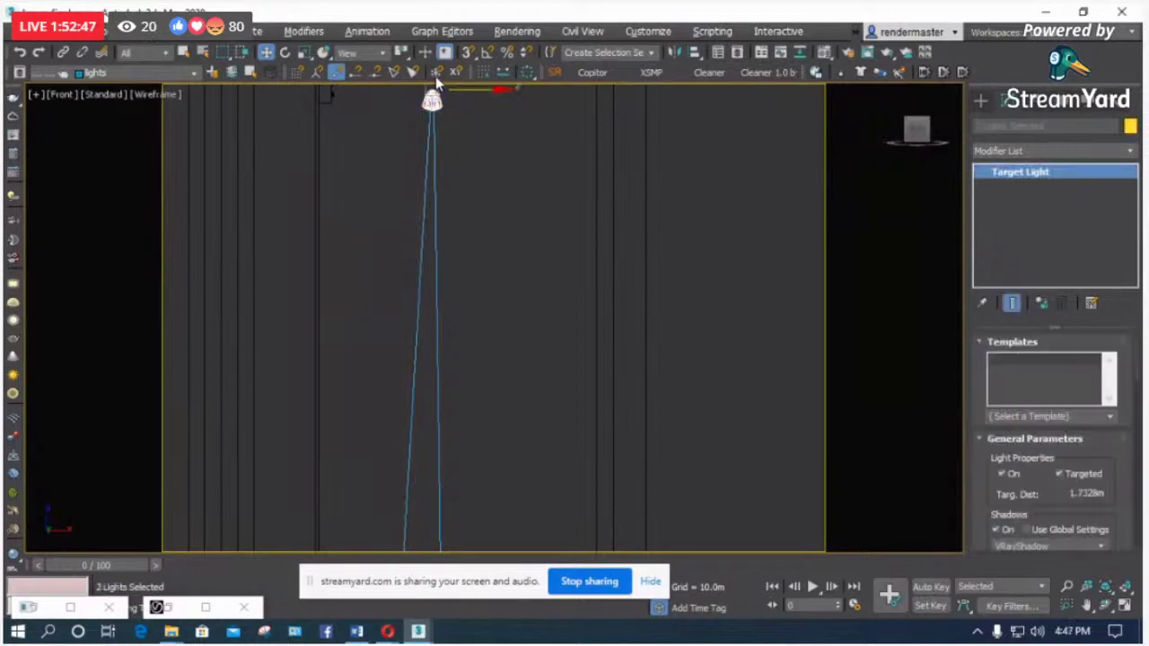
# Step: Select the wall light's aiming target and move it to the left
pyautogui.scroll(3, 454, 215)
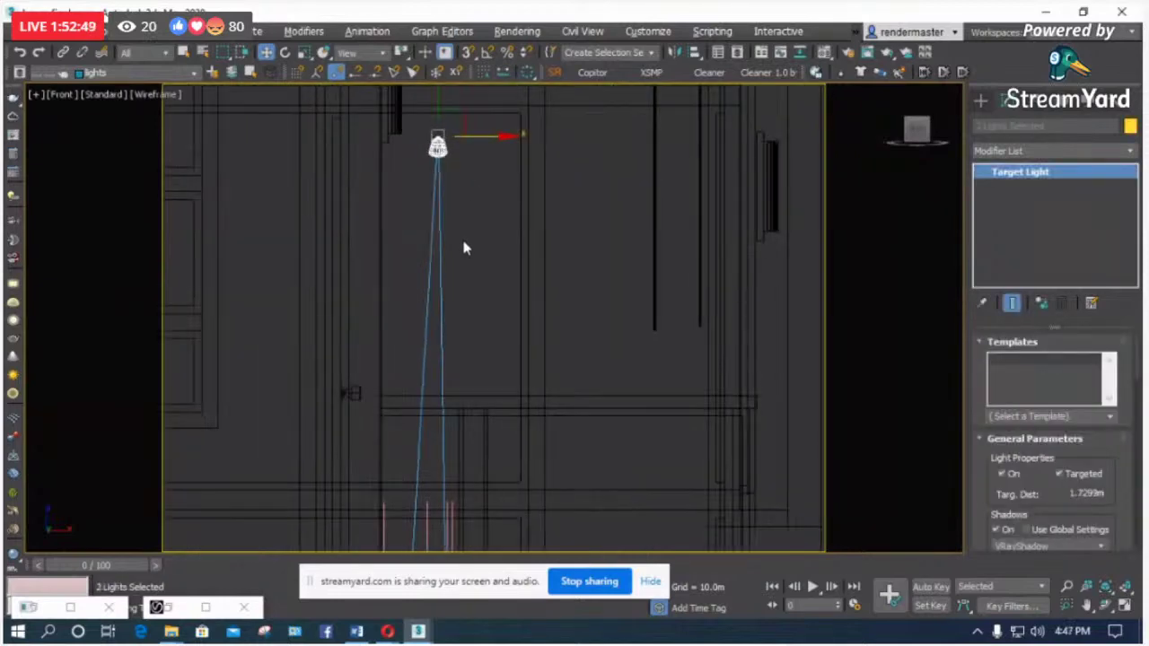
pyautogui.scroll(2, 466, 416)
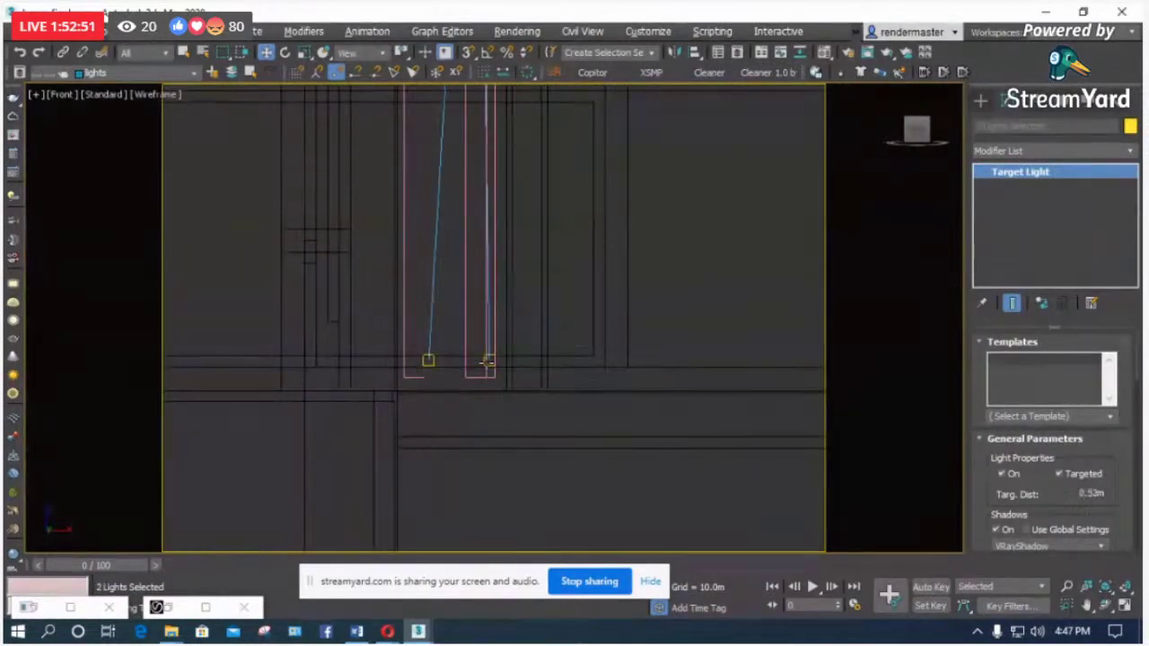
pyautogui.click(482, 363)
pyautogui.scroll(3, 484, 367)
pyautogui.click(513, 325)
pyautogui.scroll(-4, 509, 331)
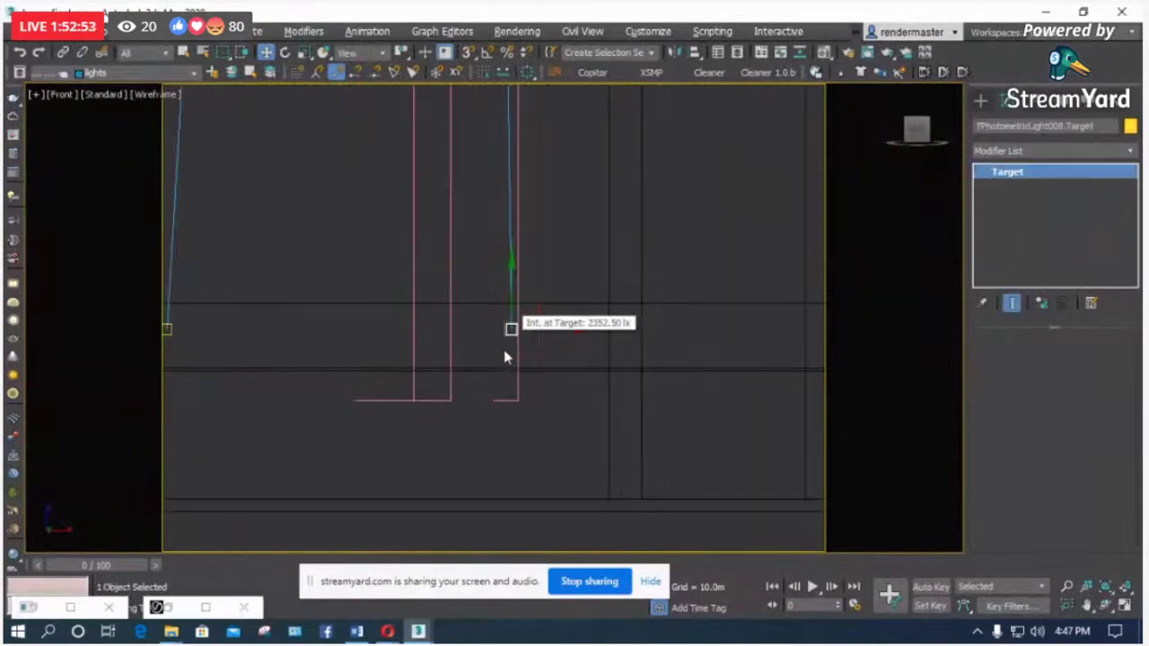
pyautogui.moveTo(536, 342); pyautogui.dragTo(386, 343)
# Step: Move the wall light group to the right along the facade
pyautogui.scroll(-3, 389, 345)
pyautogui.scroll(8, 377, 422)
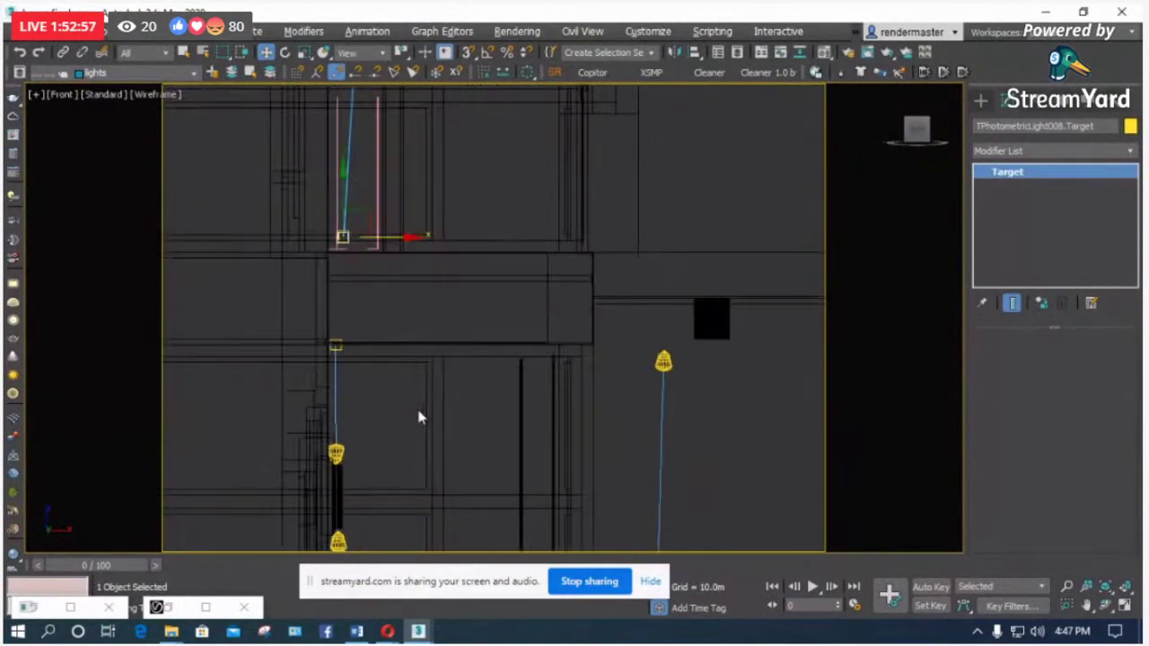
pyautogui.click(288, 467)
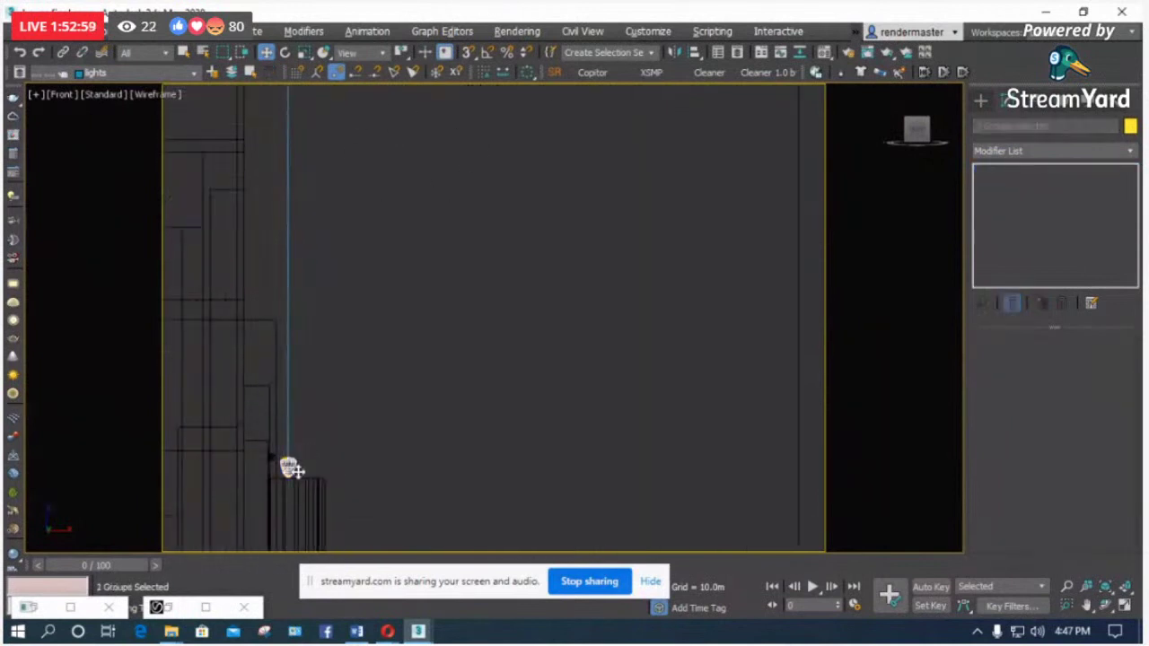
pyautogui.moveTo(289, 469); pyautogui.dragTo(401, 462)
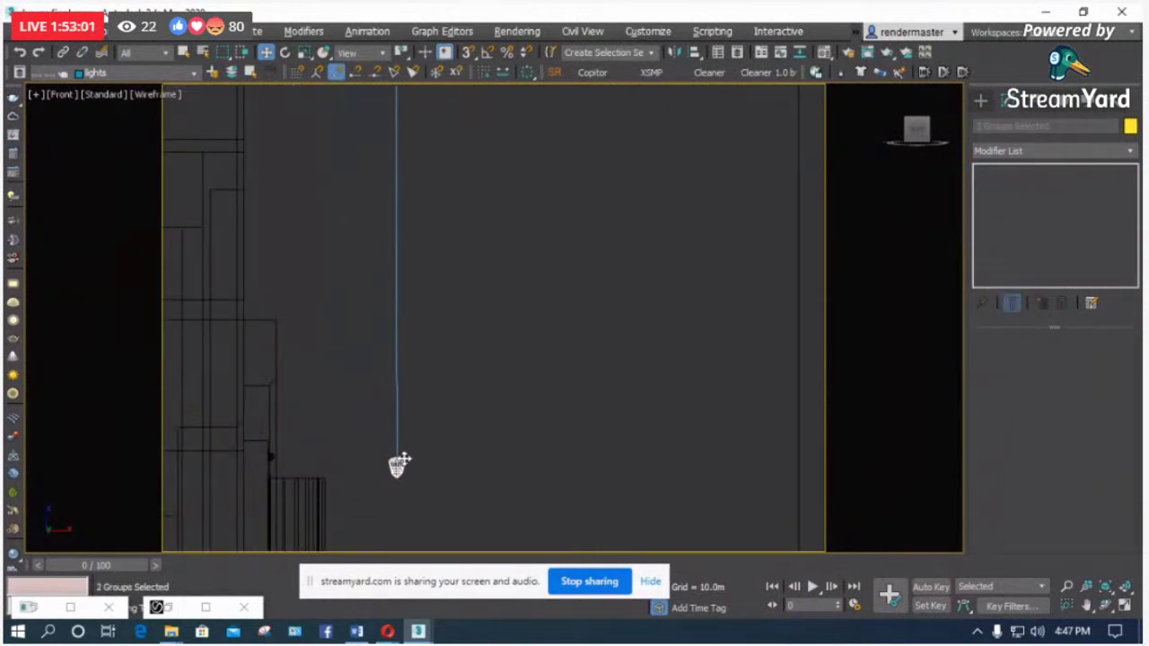
# Step: Undo the selection changes to get back to the two selected light groups
pyautogui.scroll(-3, 387, 270)
pyautogui.scroll(2, 405, 393)
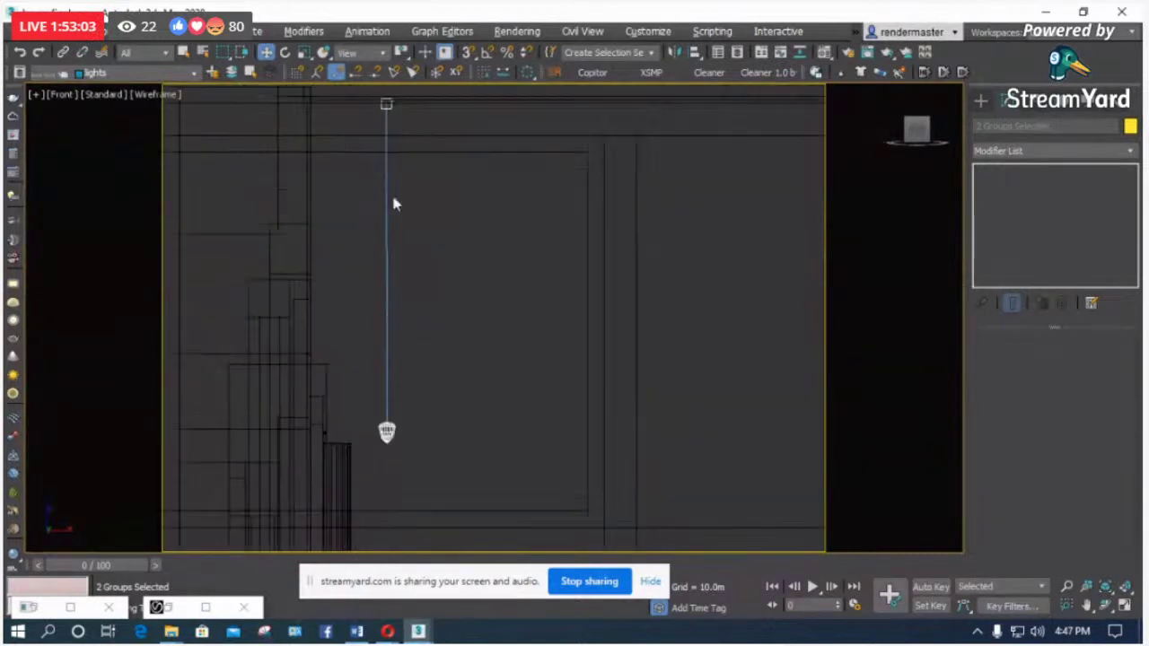
pyautogui.click(417, 208)
pyautogui.scroll(2, 668, 398)
pyautogui.scroll(4, 339, 369)
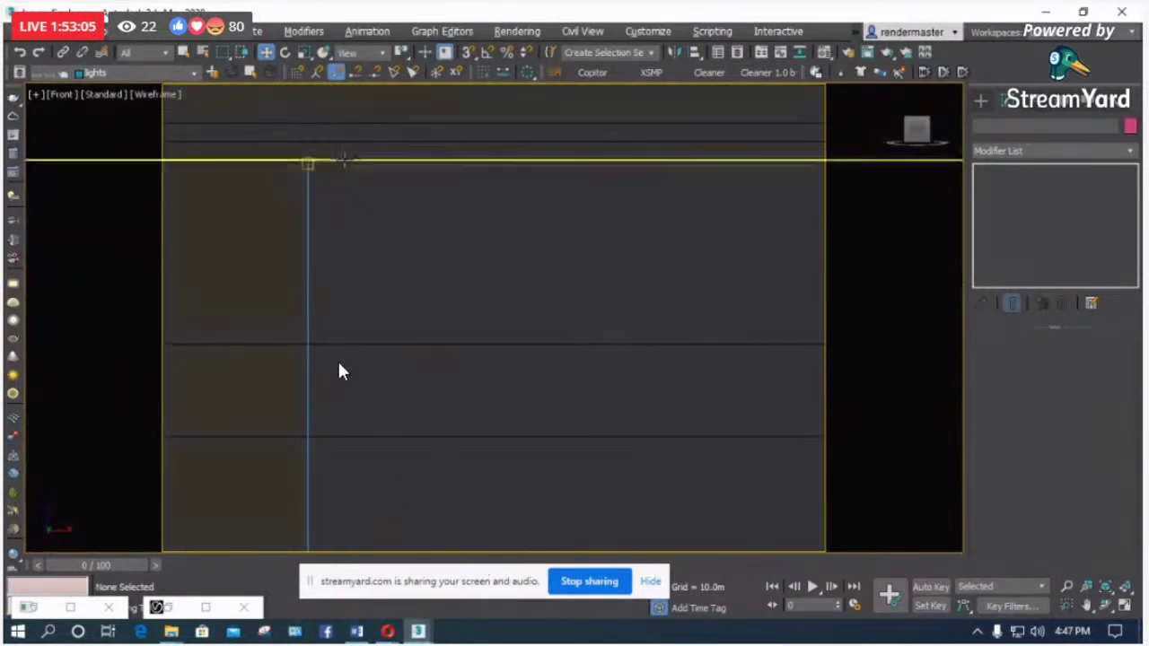
pyautogui.hotkey('ctrl', 'z')
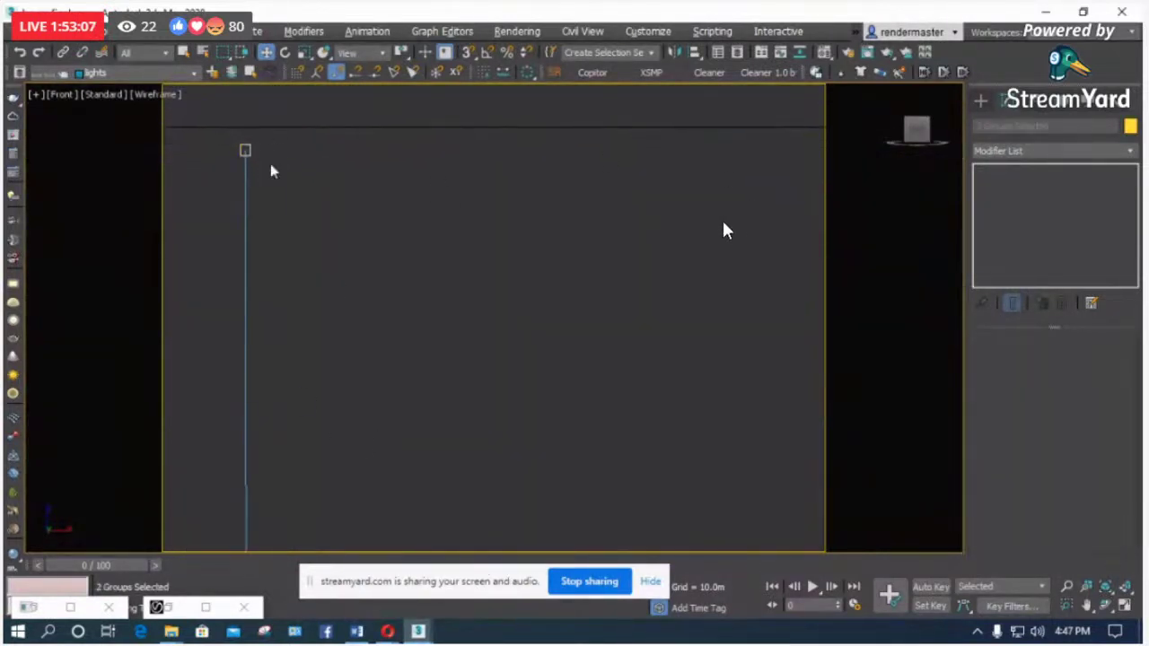
pyautogui.scroll(-3, 703, 257)
pyautogui.click(489, 235)
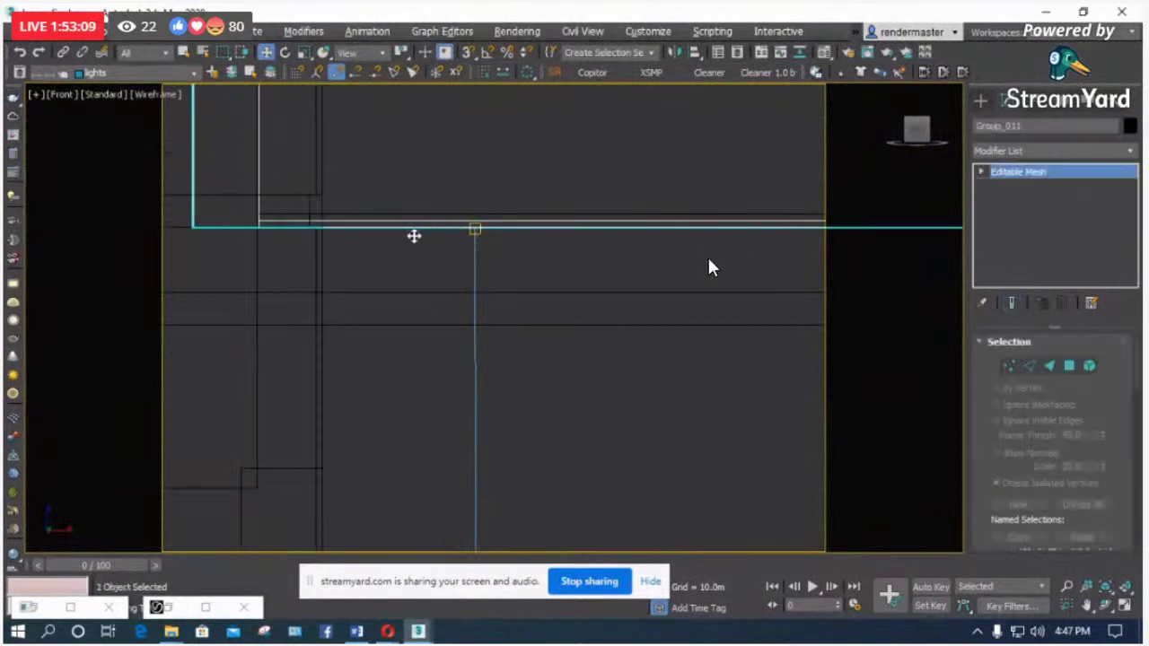
pyautogui.scroll(2, 538, 247)
pyautogui.scroll(1, 449, 232)
pyautogui.click(418, 215)
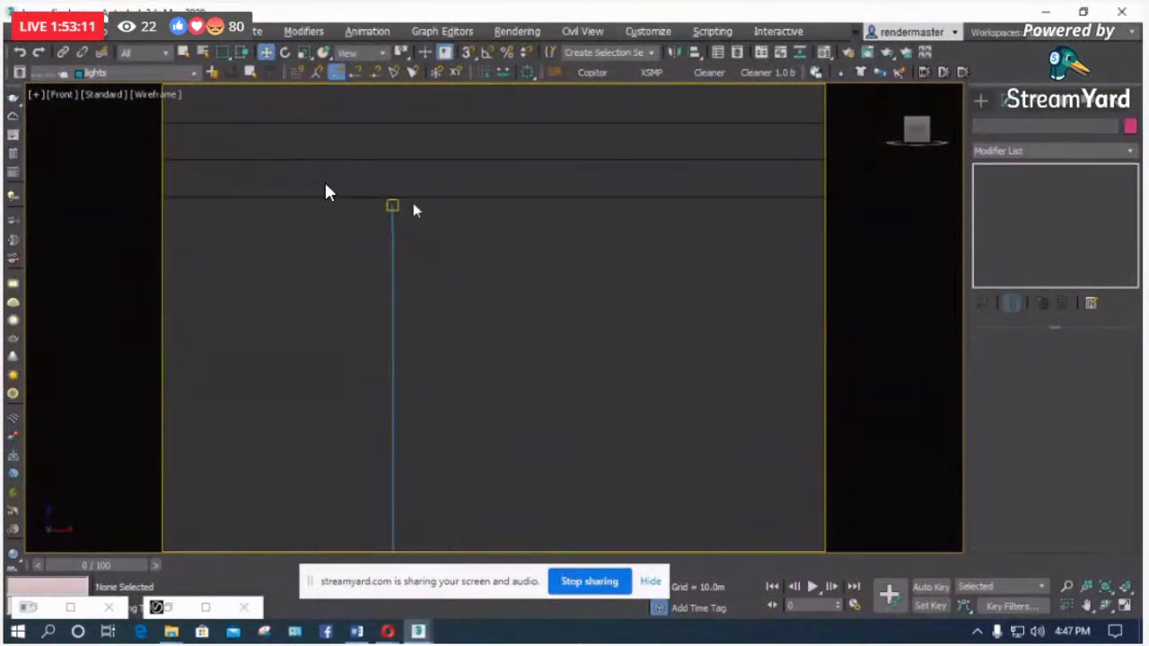
pyautogui.hotkey('ctrl', 'z')
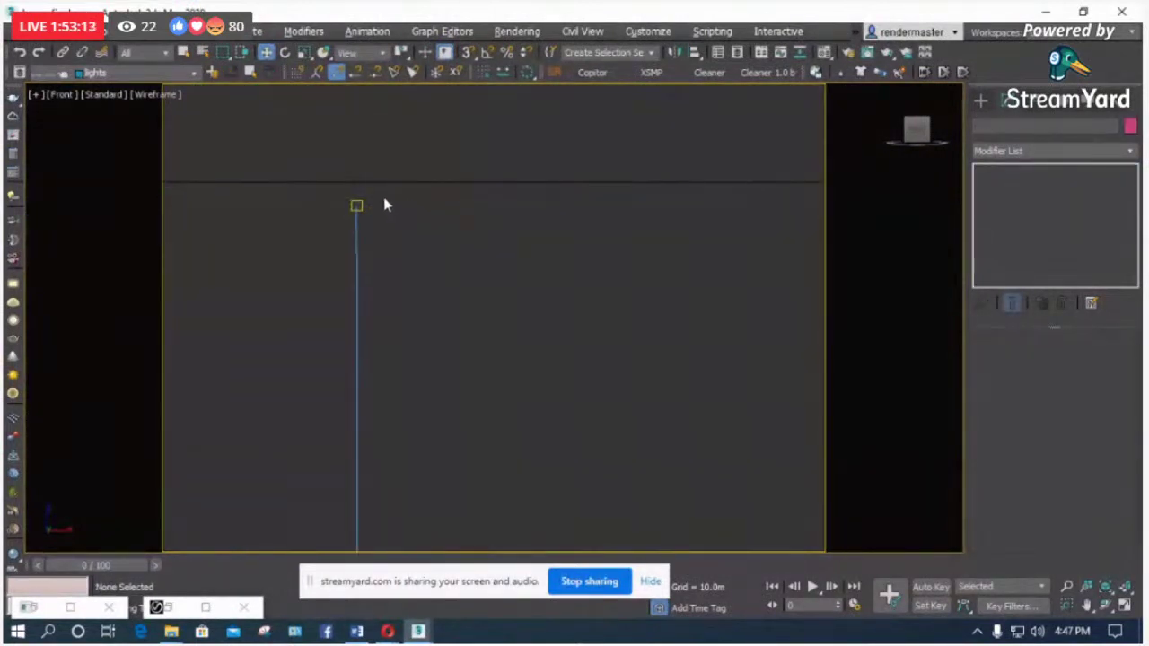
pyautogui.scroll(-3, 547, 169)
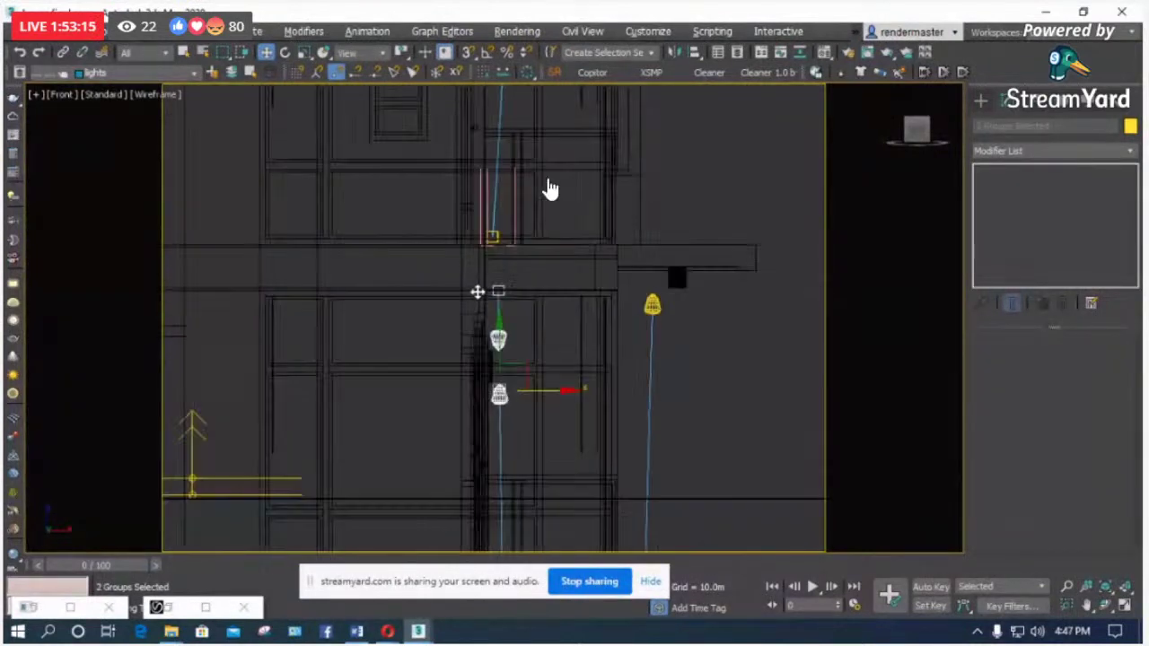
pyautogui.scroll(2, 616, 144)
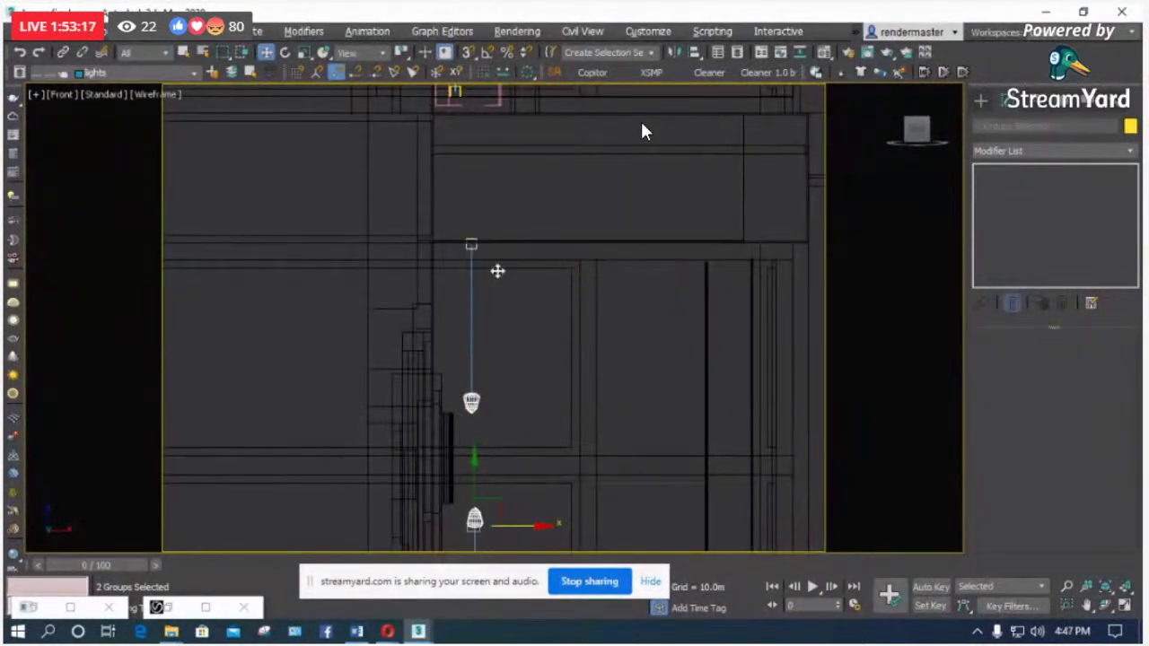
pyautogui.scroll(2, 618, 115)
# Step: Shift-drag the wall light into a copy, wall light001, and slide it left along X
pyautogui.click(479, 255)
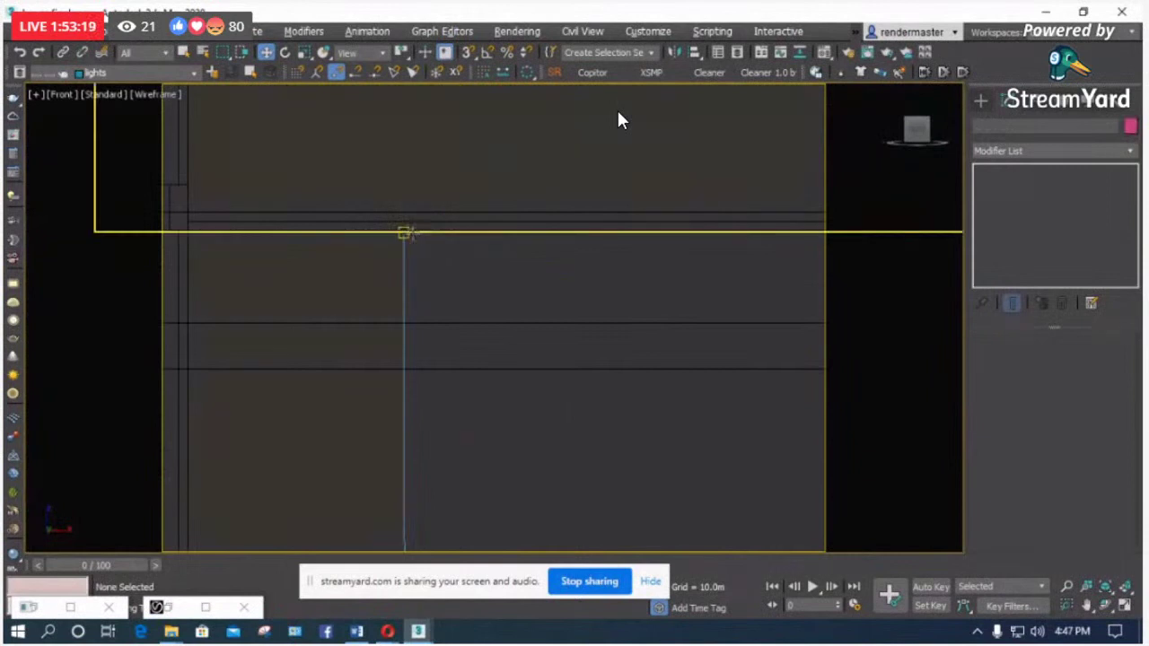
pyautogui.click(404, 235)
pyautogui.moveTo(405, 236); pyautogui.dragTo(190, 237)
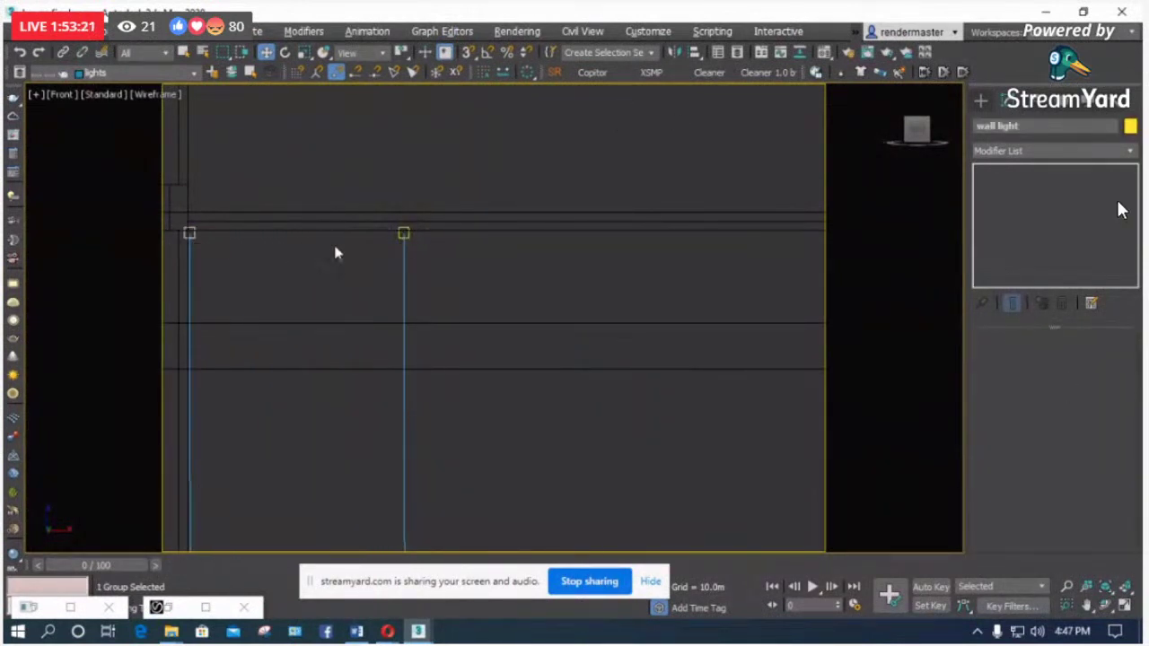
pyautogui.moveTo(405, 235); pyautogui.dragTo(198, 252)
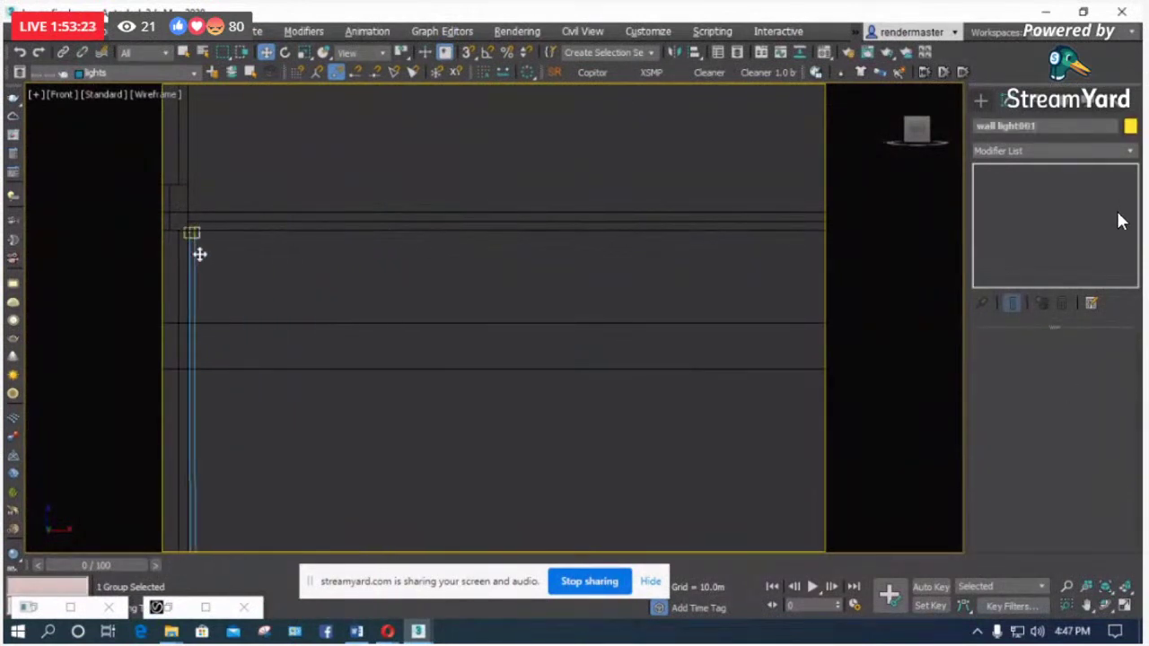
pyautogui.scroll(-3, 318, 162)
pyautogui.scroll(6, 317, 170)
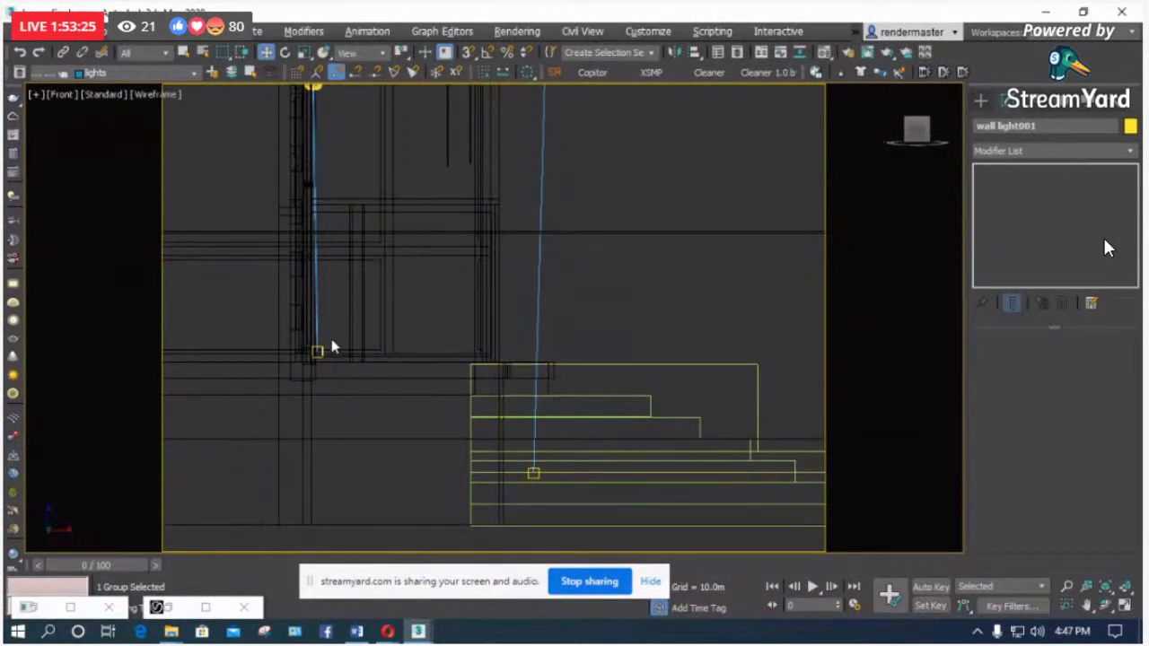
pyautogui.scroll(-2, 357, 284)
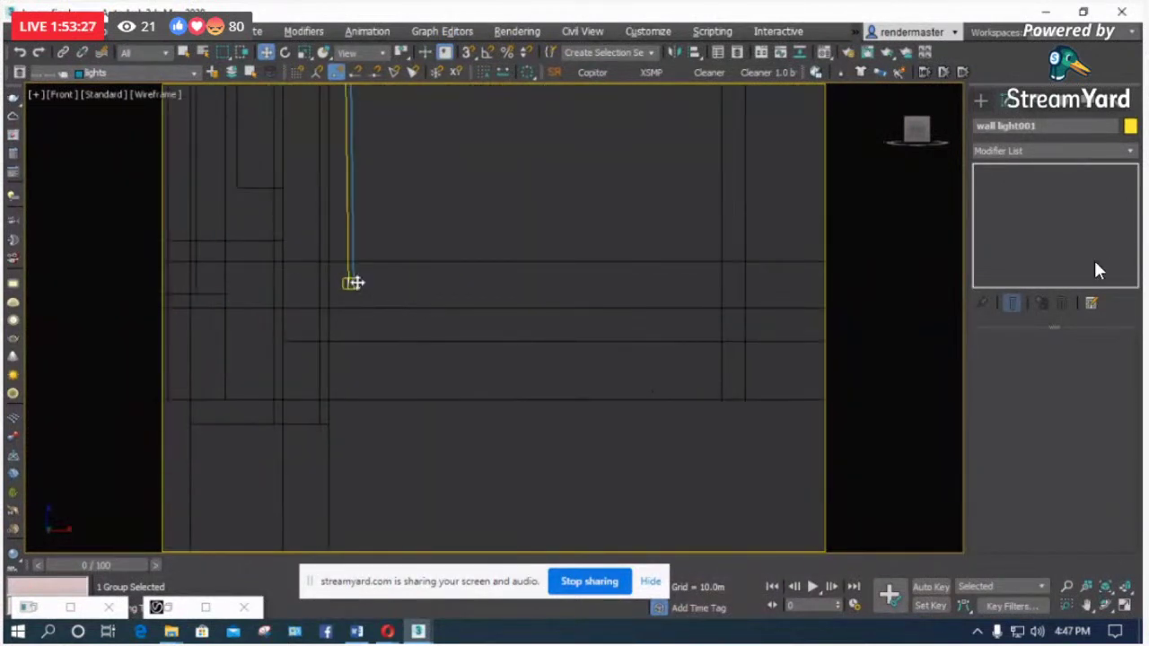
pyautogui.moveTo(357, 284); pyautogui.dragTo(218, 282)
pyautogui.scroll(-3, 303, 380)
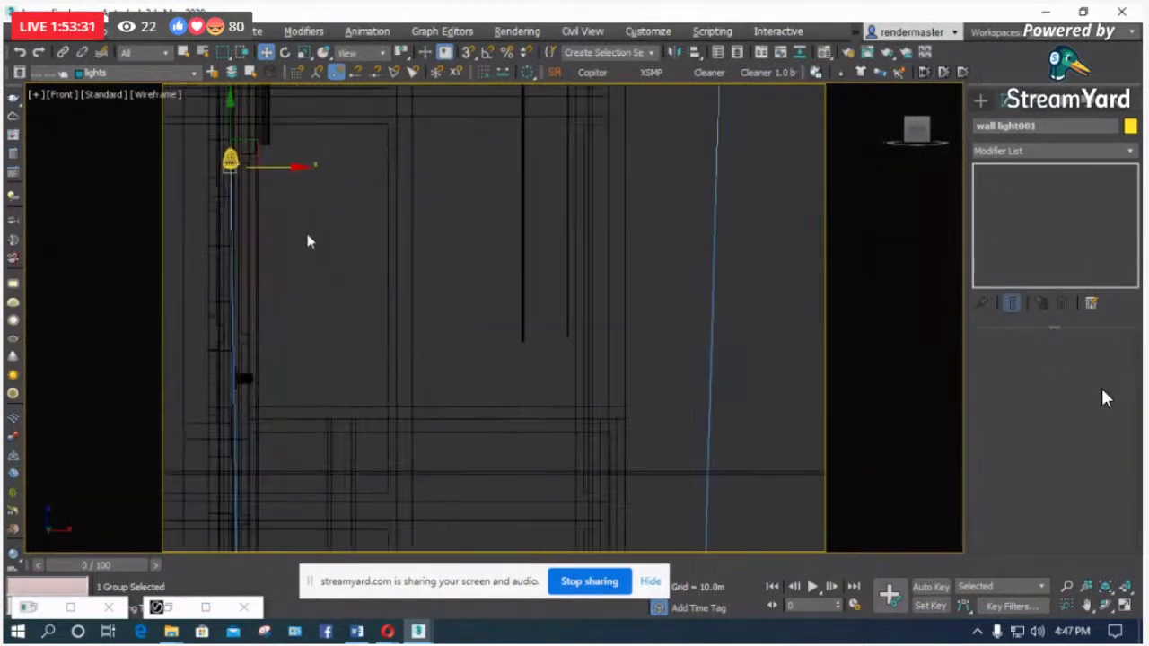
pyautogui.scroll(3, 174, 149)
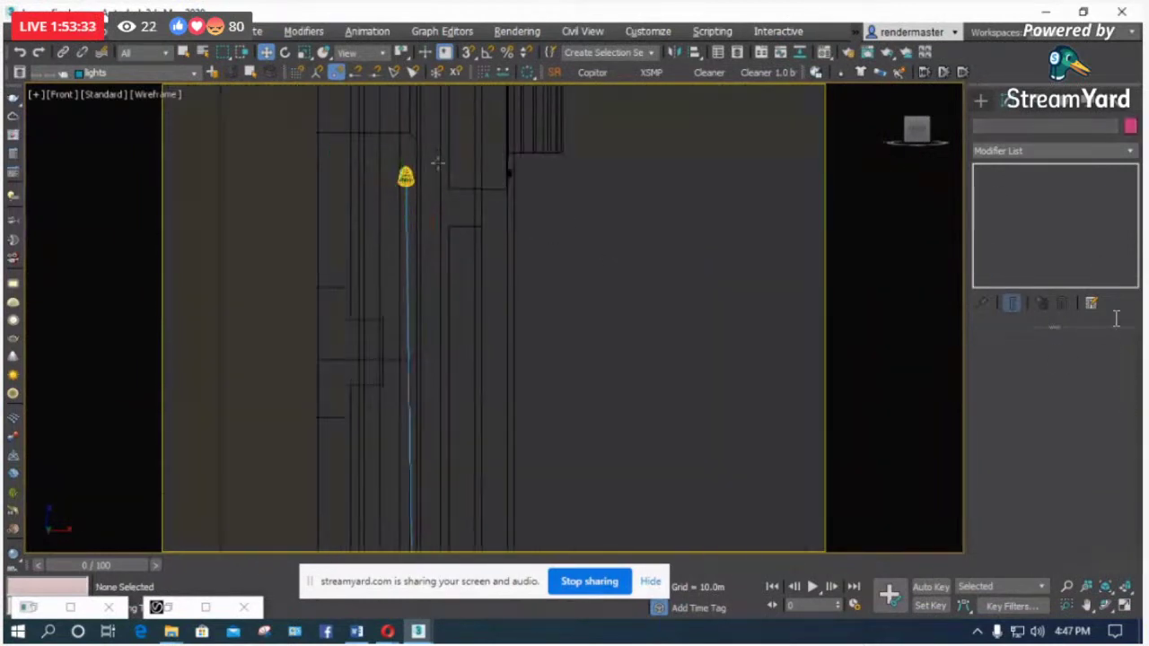
pyautogui.scroll(2, 437, 167)
# Step: Open the original wall light group and copy its light to the right along the wall
pyautogui.click(378, 182)
pyautogui.click(153, 36)
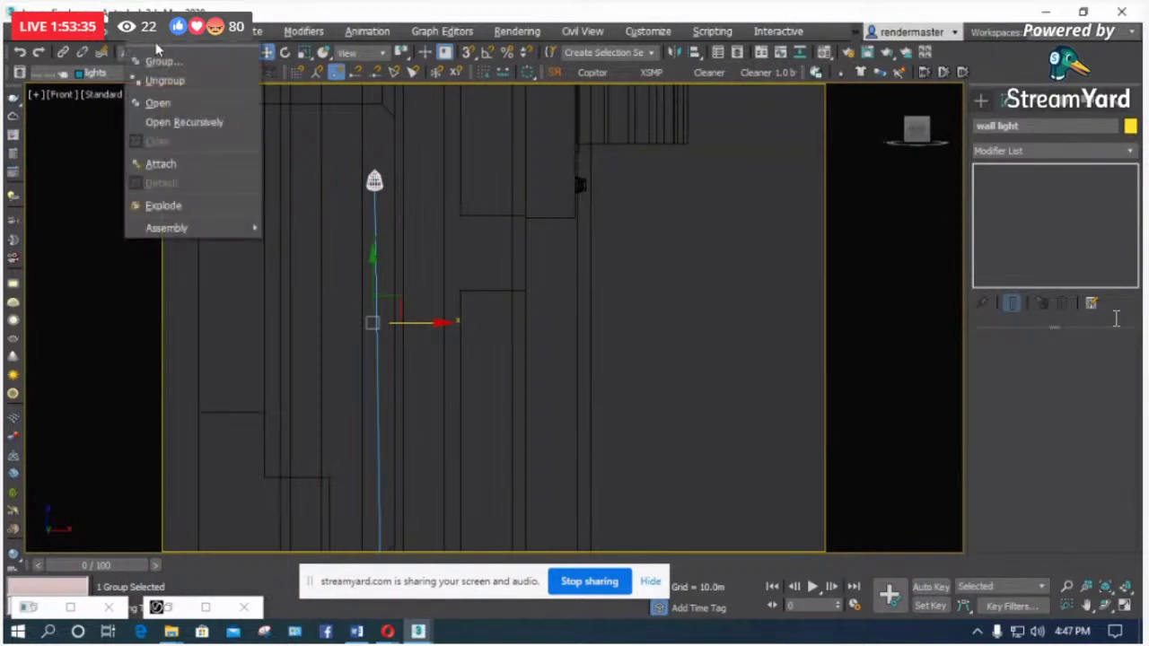
pyautogui.click(158, 105)
pyautogui.scroll(1, 400, 160)
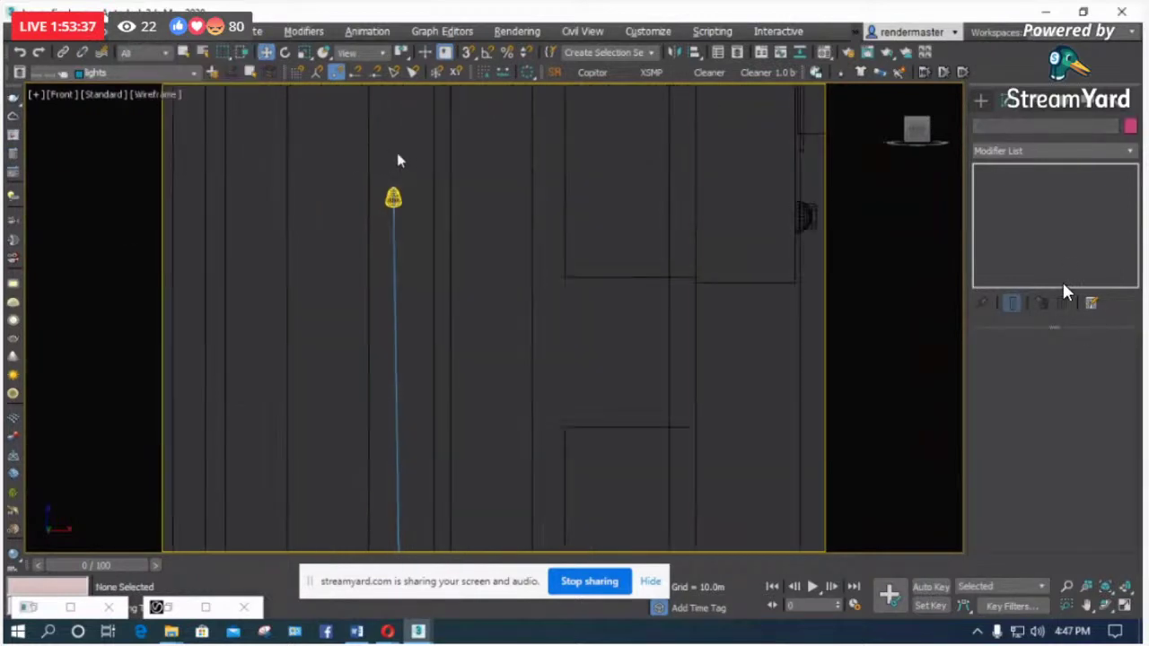
pyautogui.click(393, 196)
pyautogui.moveTo(481, 228); pyautogui.dragTo(371, 249, button='middle')
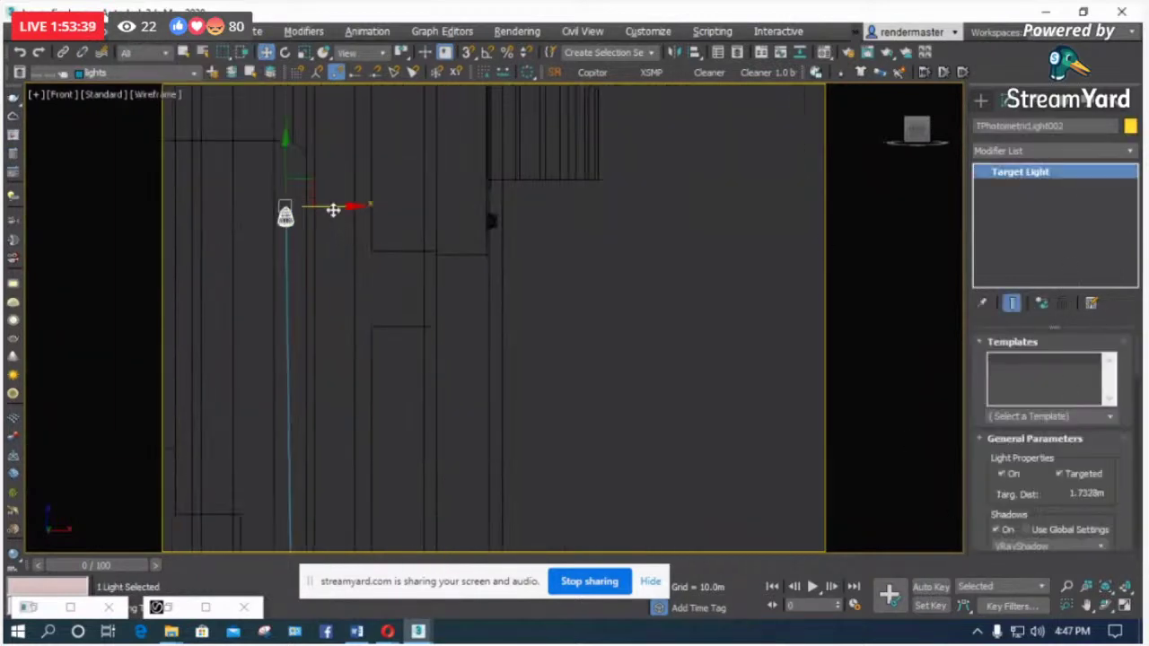
pyautogui.keyDown('shift'); pyautogui.moveTo(331, 210); pyautogui.dragTo(742, 230); pyautogui.keyUp('shift')
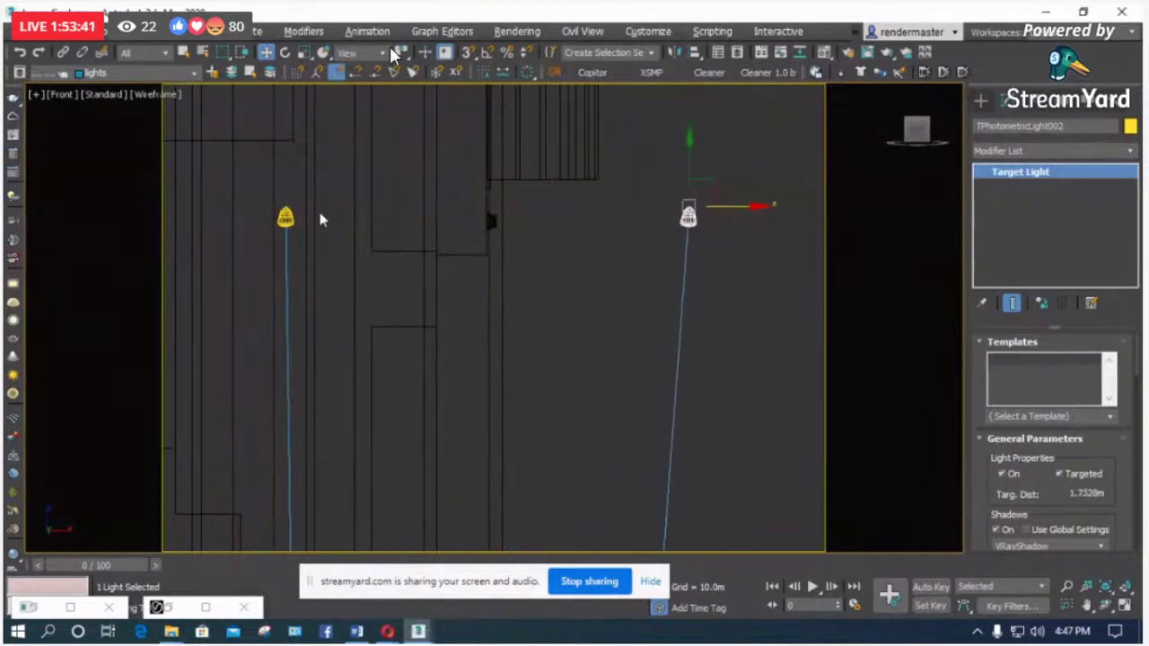
# Step: Ungroup wall light001 and move the left light onto the right light's position
pyautogui.press('pageup')
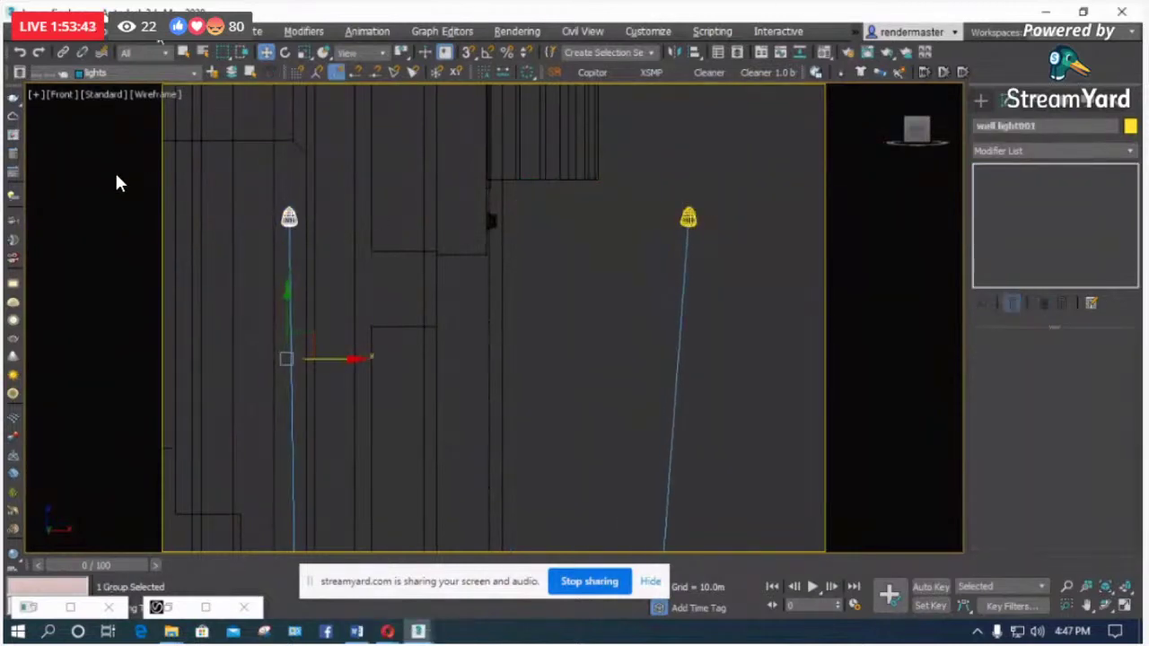
pyautogui.hotkey('alt', 'g')
pyautogui.press('Down')
pyautogui.press('Down')
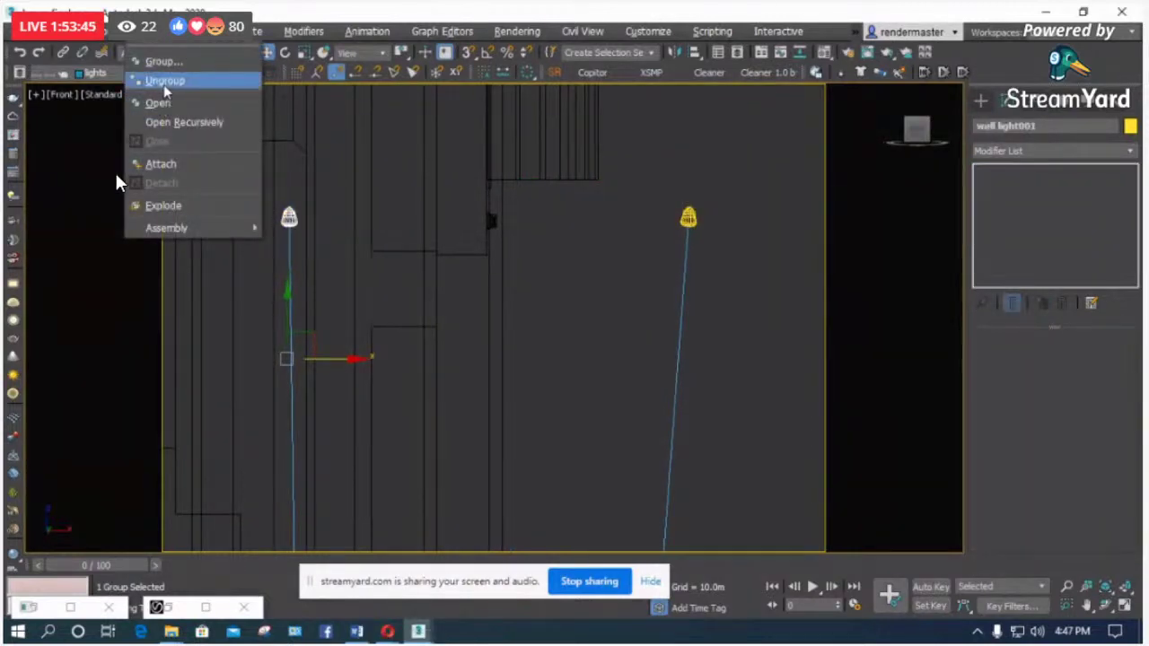
pyautogui.press('Return')
pyautogui.click(289, 217)
pyautogui.moveTo(289, 217); pyautogui.dragTo(689, 254)
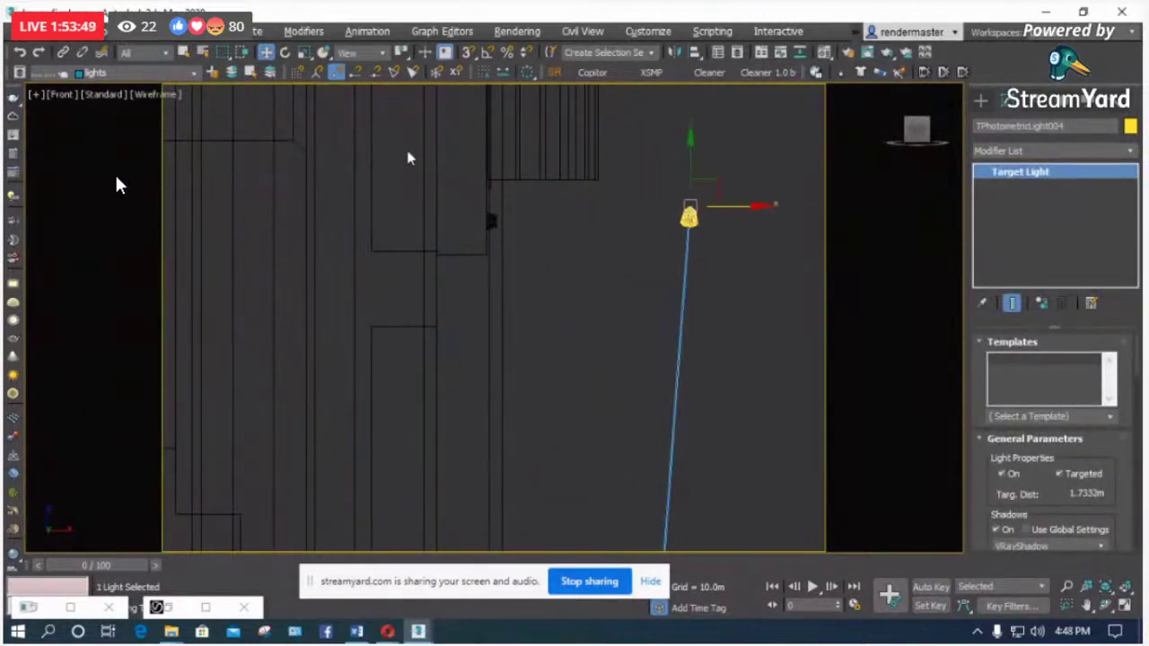
# Step: Zoom the Front view until both wall light targets are visible, then clear the selection
pyautogui.scroll(-4, 433, 121)
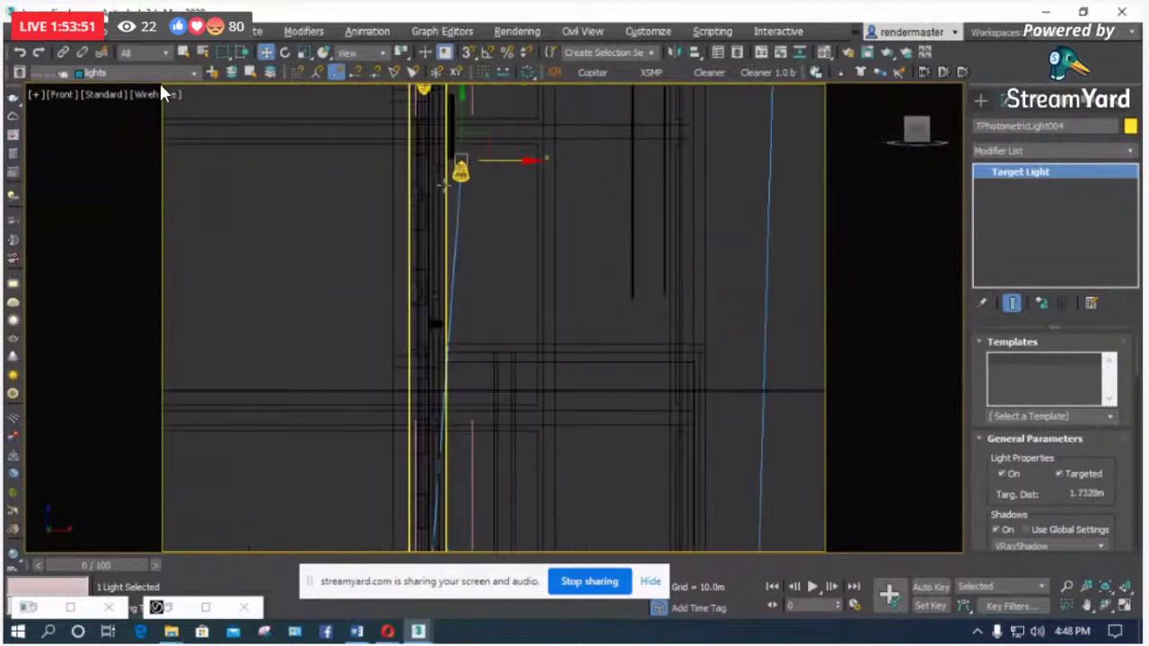
pyautogui.scroll(3, 477, 257)
pyautogui.scroll(-2, 477, 257)
pyautogui.scroll(4, 432, 418)
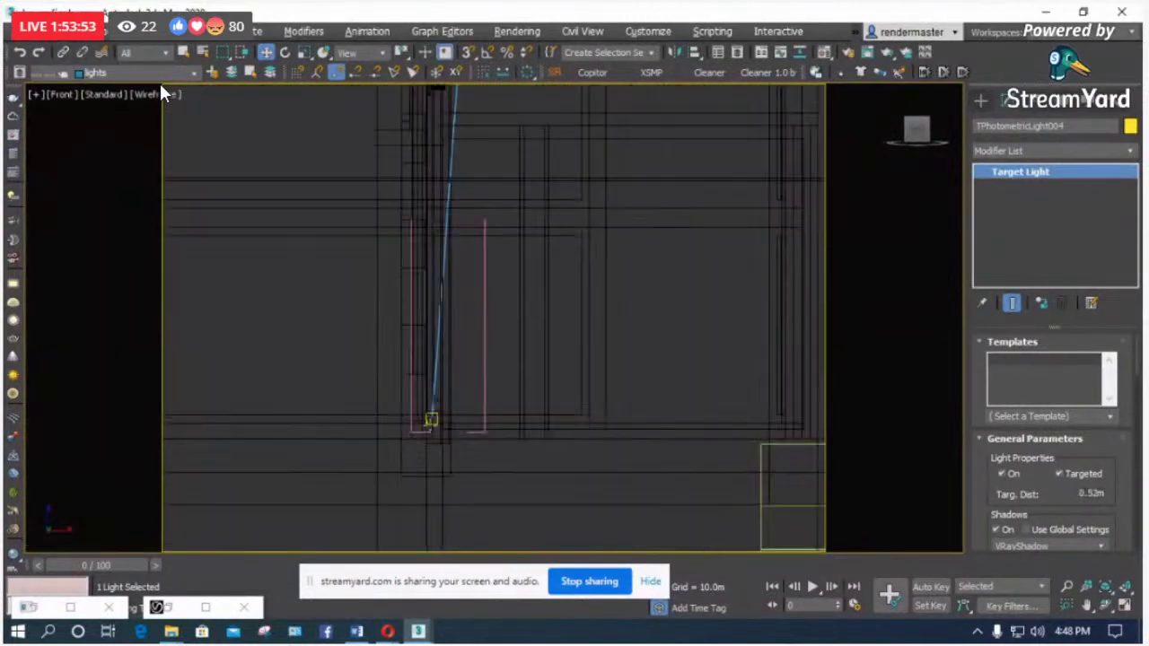
pyautogui.scroll(2, 440, 404)
pyautogui.click(457, 359)
pyautogui.scroll(4, 401, 349)
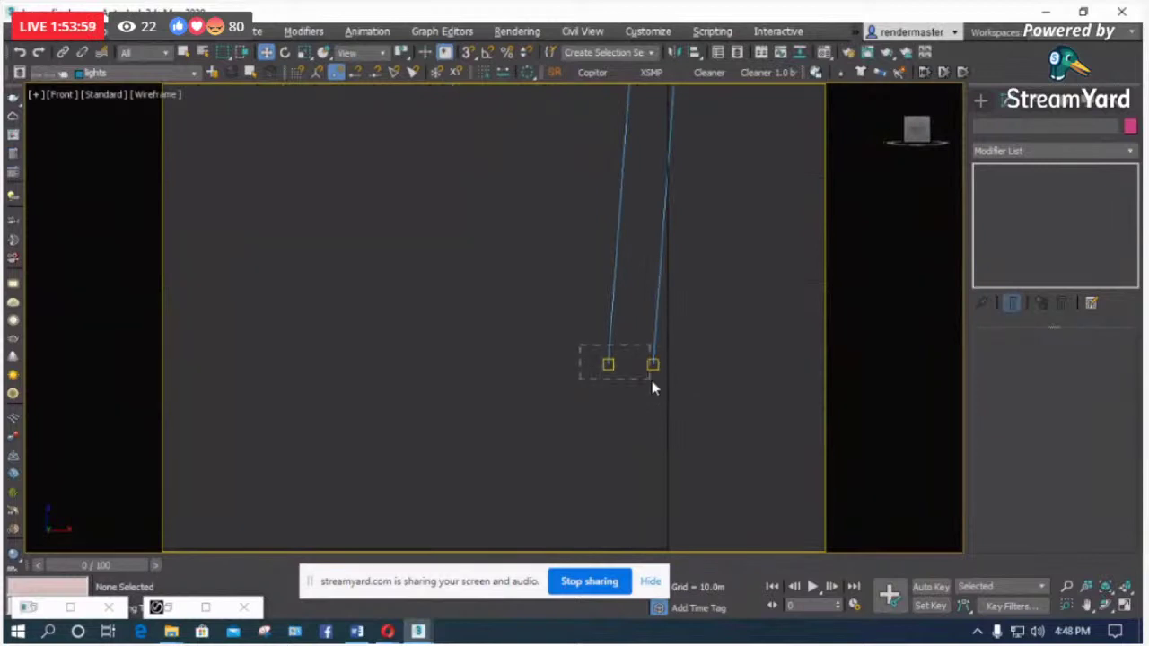
# Step: Select both wall light targets and raise them in the Front view
pyautogui.moveTo(659, 389); pyautogui.dragTo(652, 385)
pyautogui.scroll(5, 516, 439)
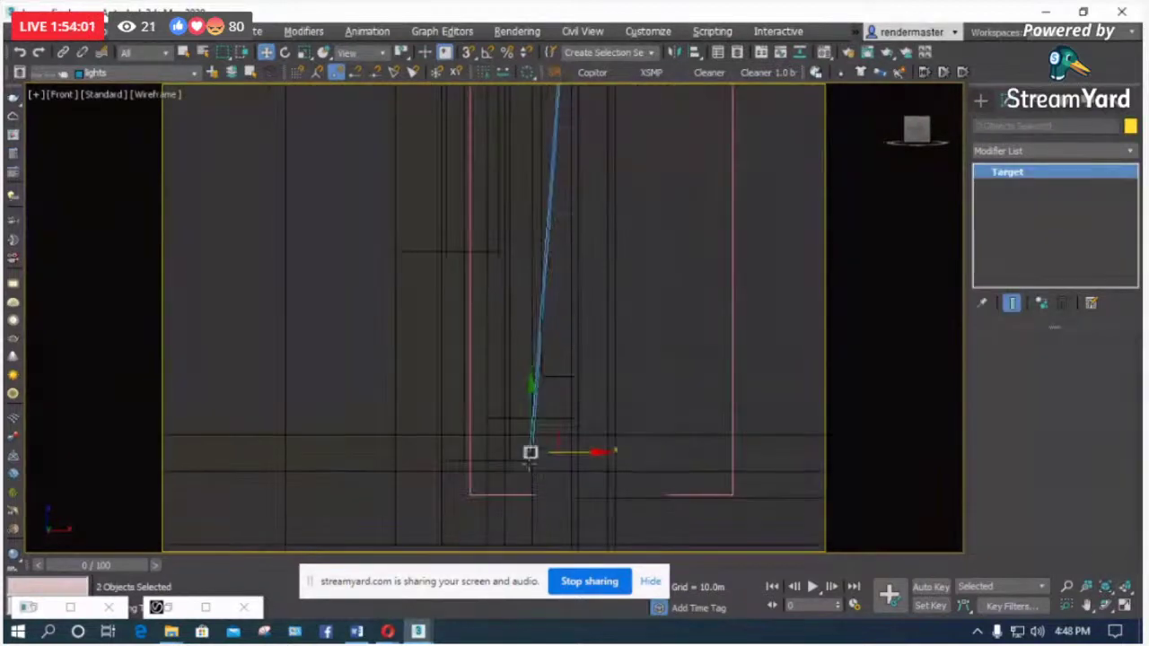
pyautogui.moveTo(531, 434); pyautogui.dragTo(513, 226)
pyautogui.scroll(-3, 530, 270)
pyautogui.scroll(3, 521, 128)
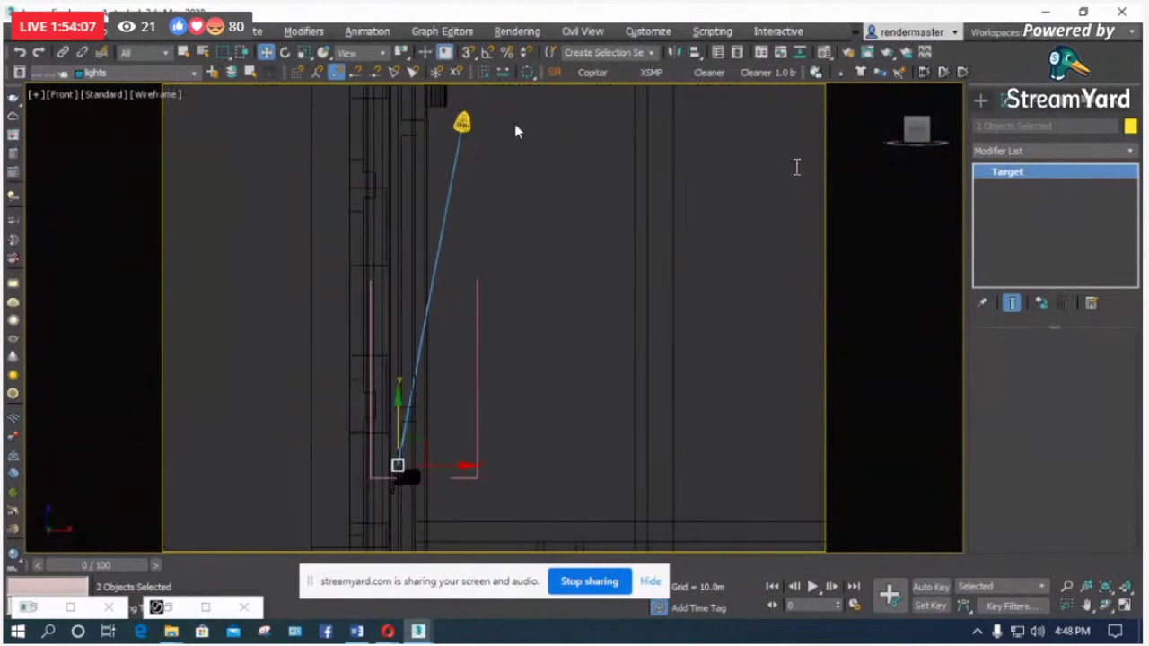
pyautogui.scroll(-2, 485, 154)
pyautogui.scroll(5, 477, 147)
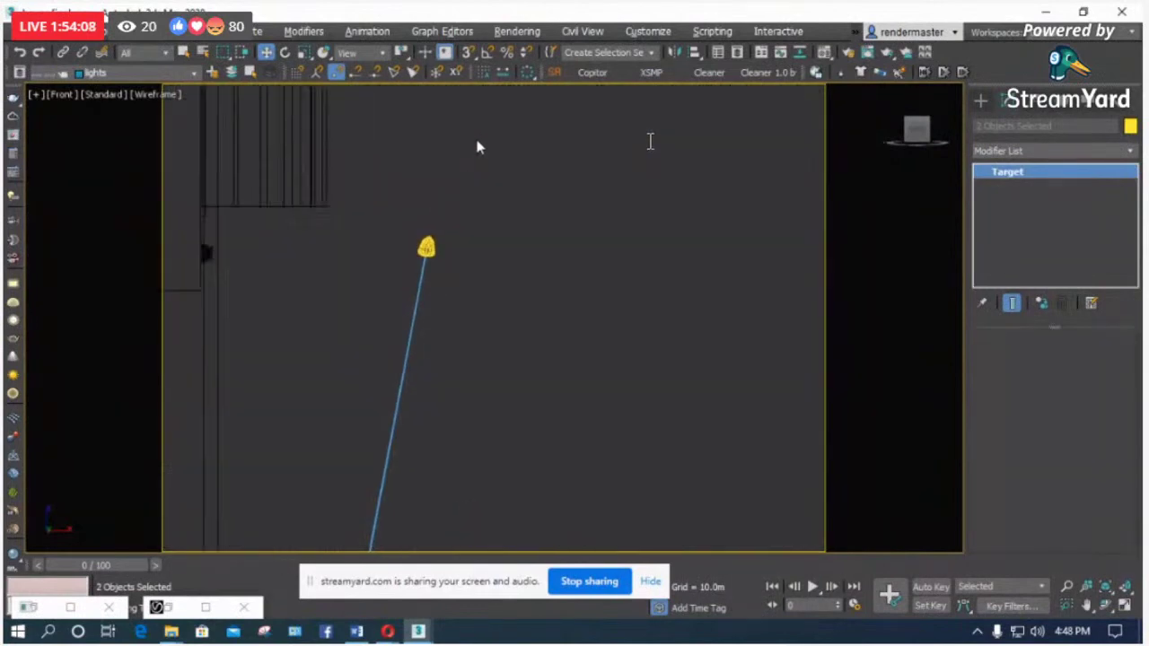
# Step: Shift the two wall lights to the right, then clear the selection
pyautogui.click(437, 256)
pyautogui.moveTo(461, 239); pyautogui.dragTo(501, 241)
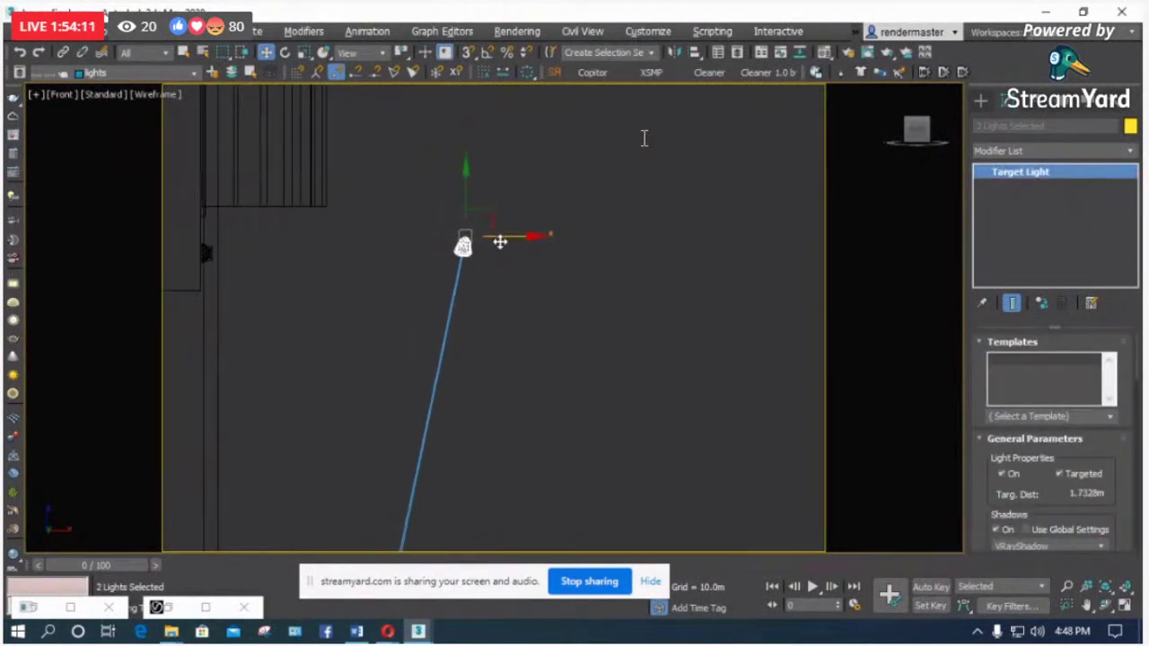
pyautogui.scroll(-3, 436, 425)
pyautogui.scroll(-2, 390, 198)
pyautogui.scroll(5, 324, 240)
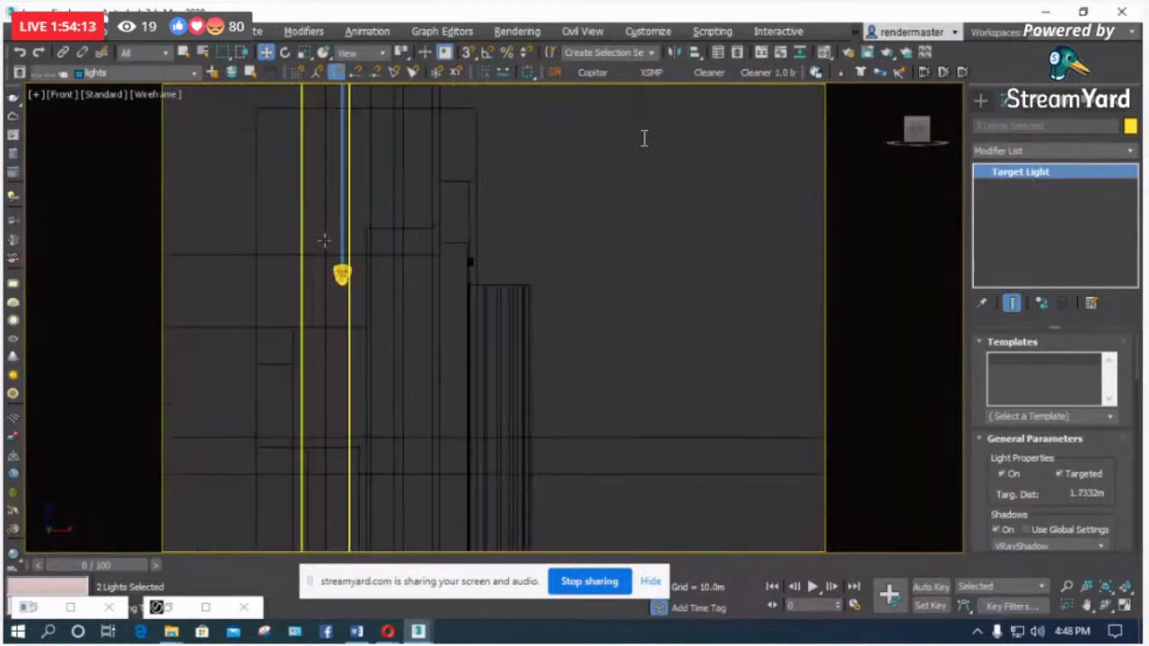
pyautogui.scroll(3, 336, 287)
pyautogui.click(347, 306)
pyautogui.scroll(2, 364, 301)
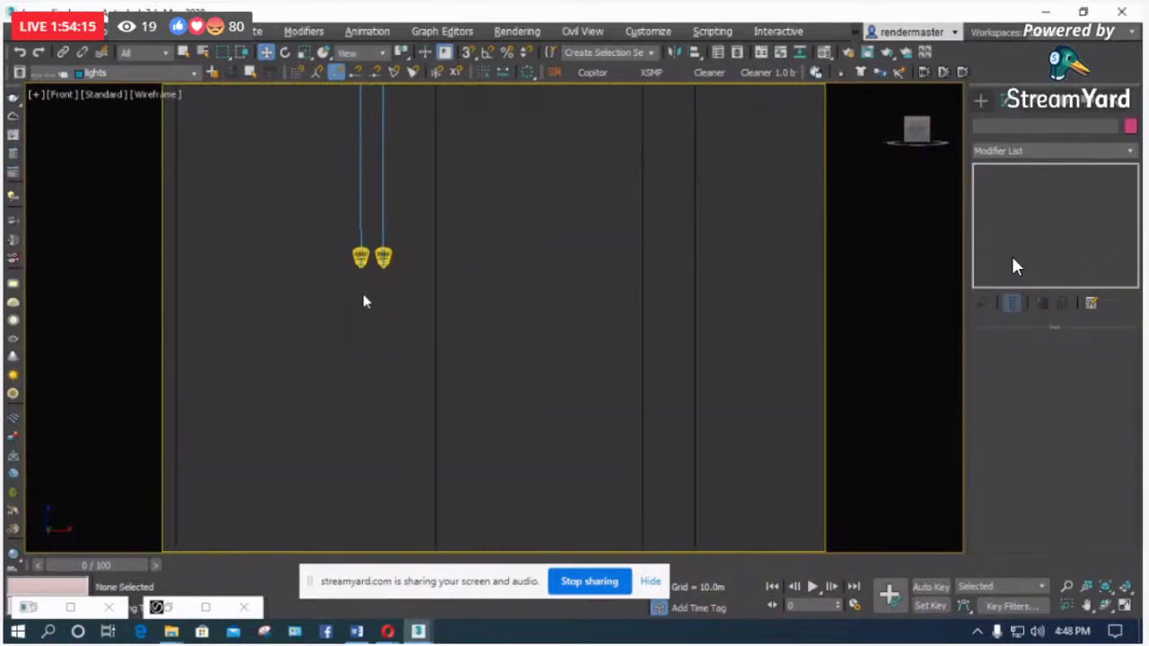
# Step: Move the right light further right and bring the left light onto it
pyautogui.click(384, 259)
pyautogui.scroll(-3, 210, 337)
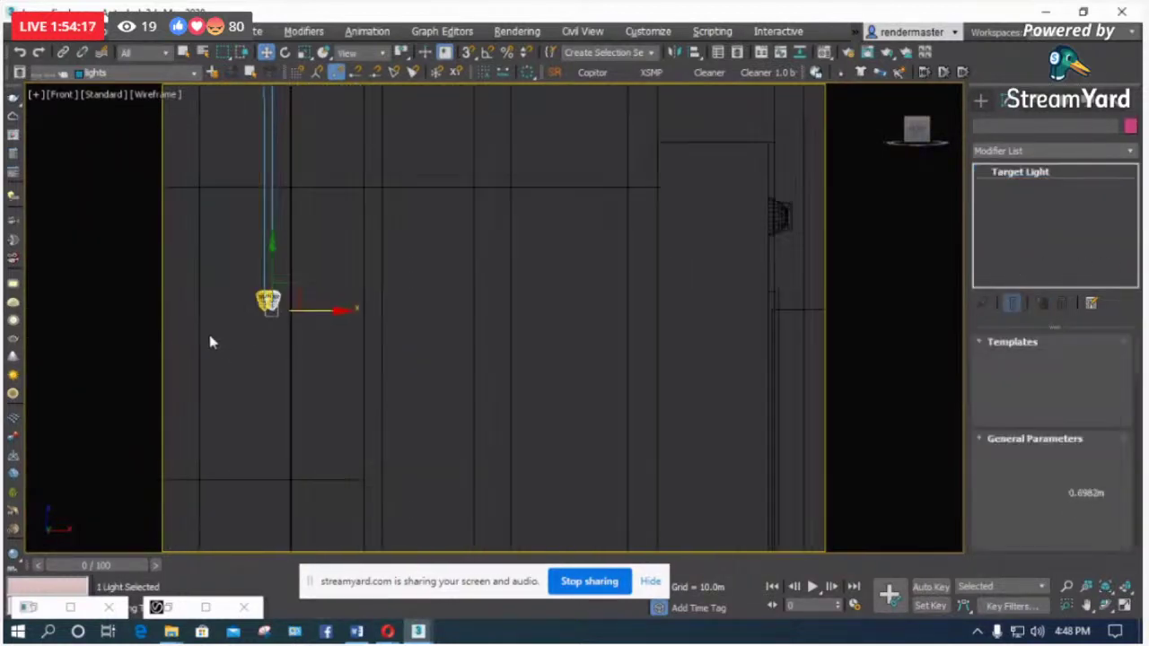
pyautogui.scroll(-3, 210, 342)
pyautogui.moveTo(350, 318); pyautogui.dragTo(669, 321)
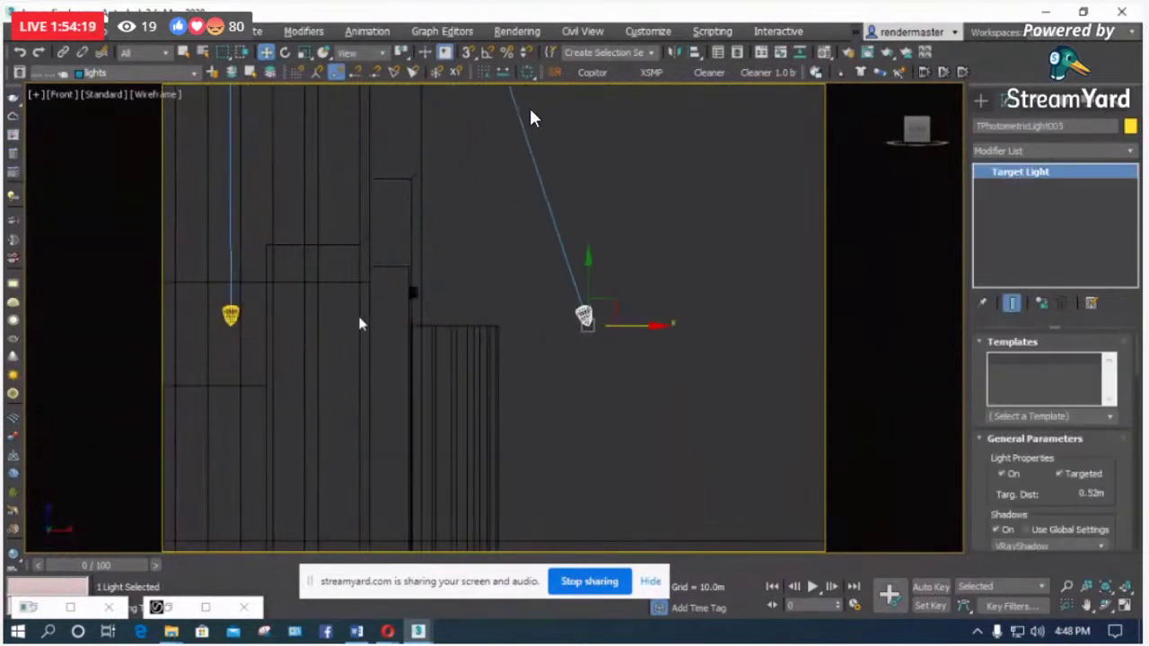
pyautogui.click(232, 316)
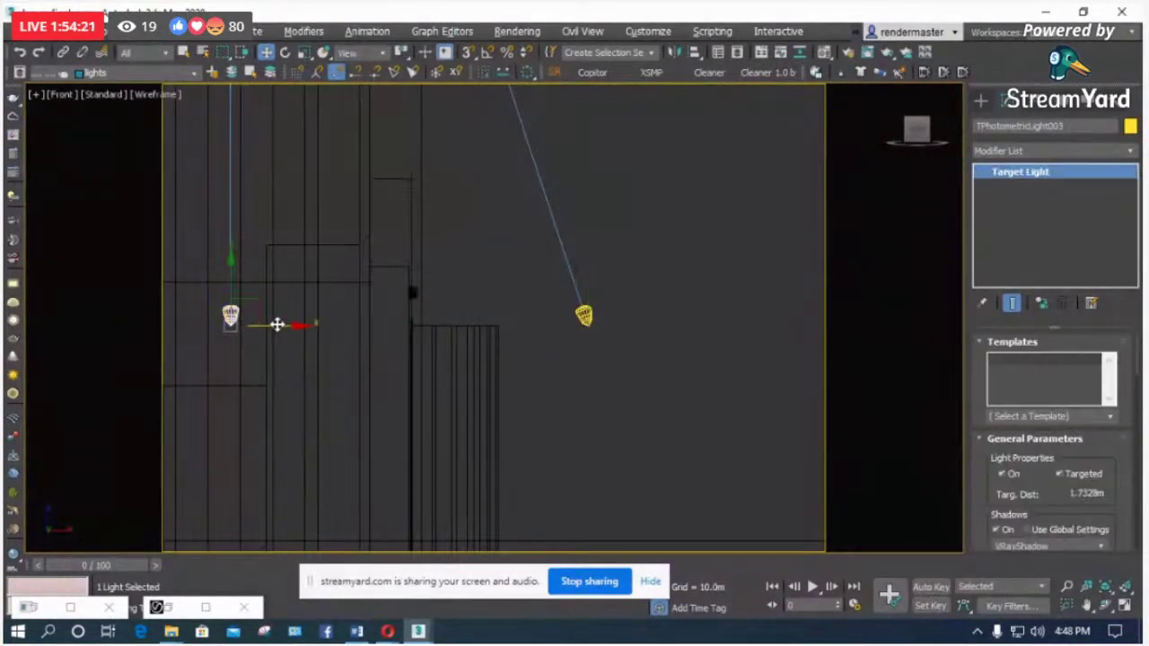
pyautogui.moveTo(276, 325); pyautogui.dragTo(629, 316)
# Step: Place the left light beside the yellow light and shift its target left
pyautogui.scroll(3, 487, 397)
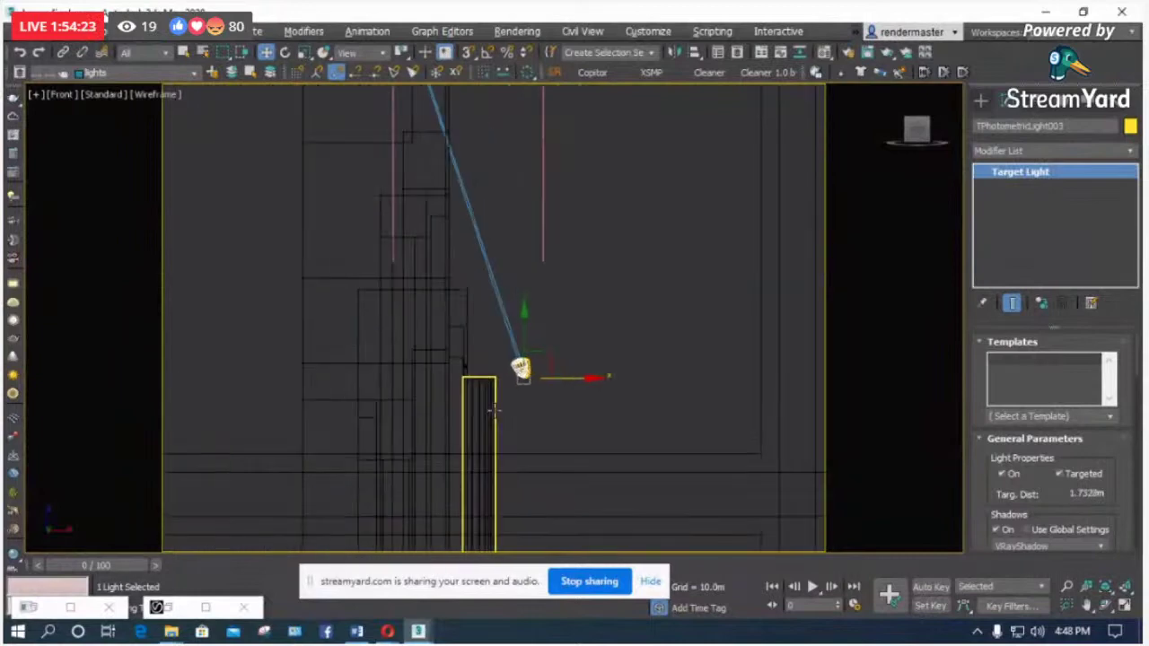
pyautogui.scroll(-4, 505, 224)
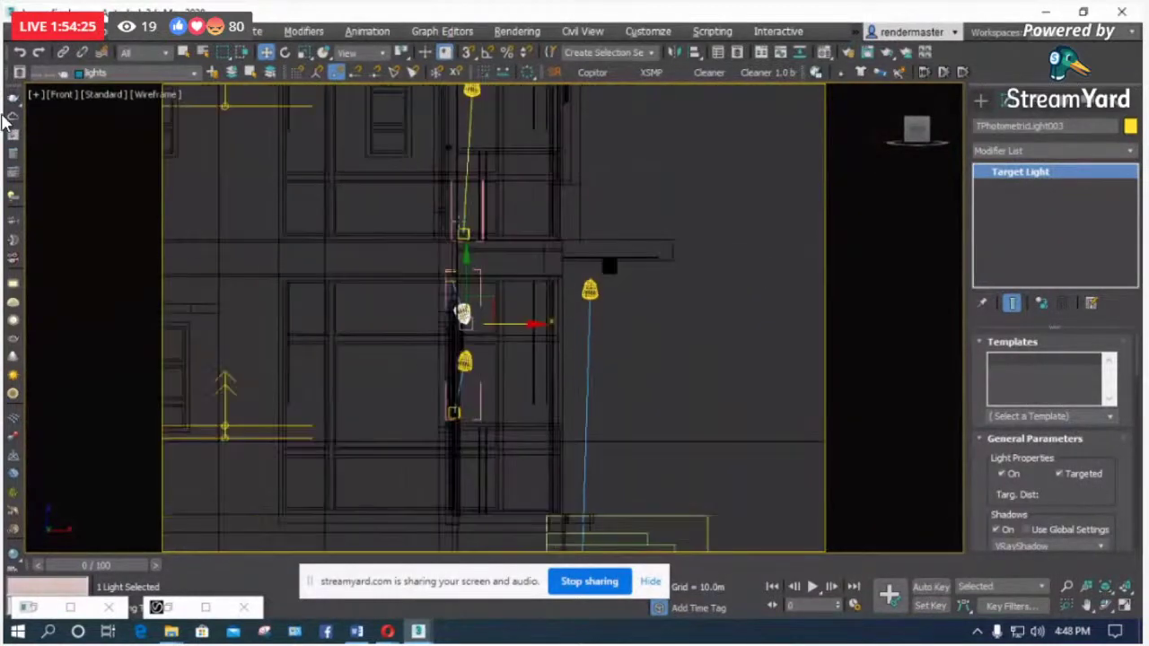
pyautogui.scroll(-2, 777, 366)
pyautogui.scroll(5, 153, 275)
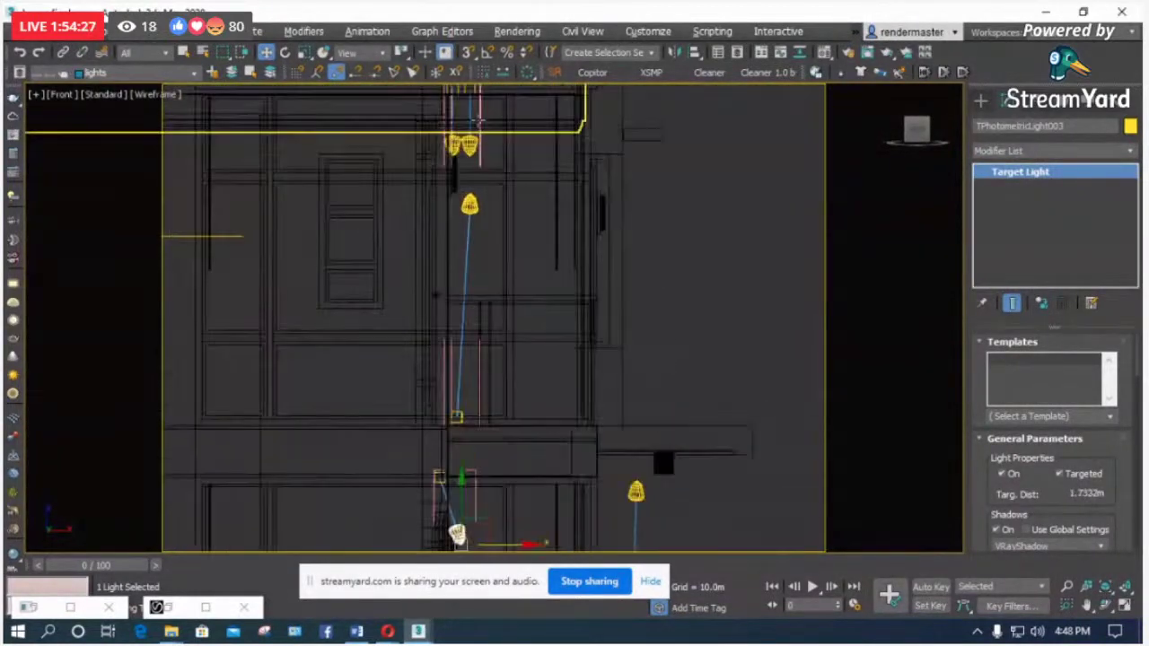
pyautogui.scroll(2, 160, 275)
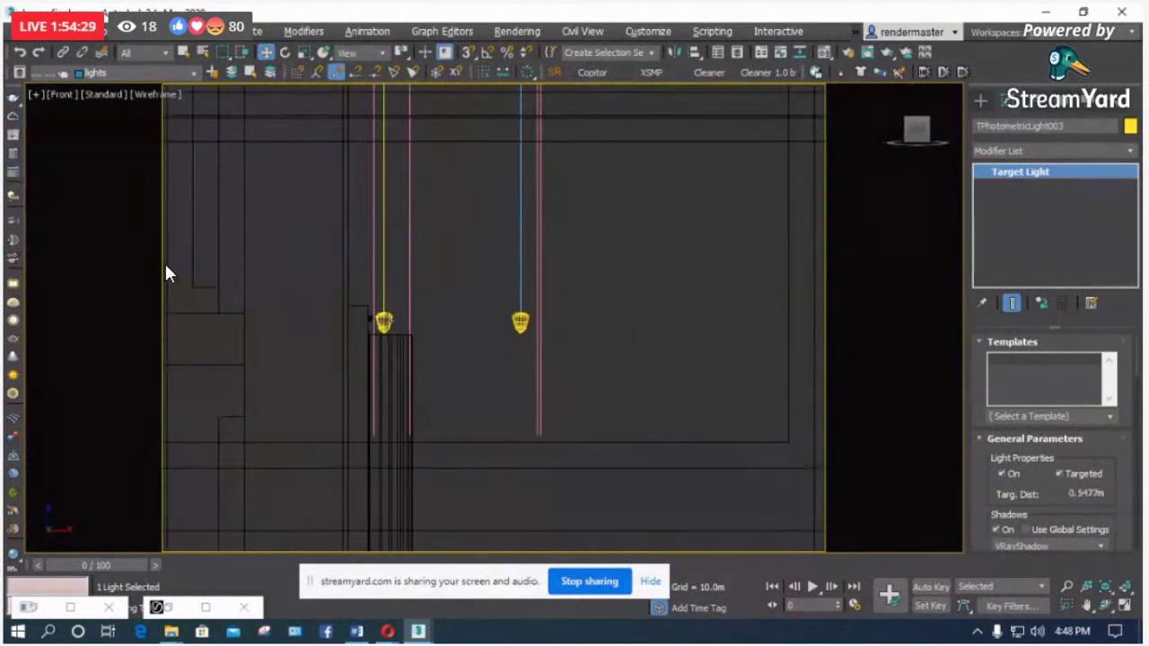
pyautogui.click(384, 324)
pyautogui.moveTo(417, 332); pyautogui.dragTo(547, 330)
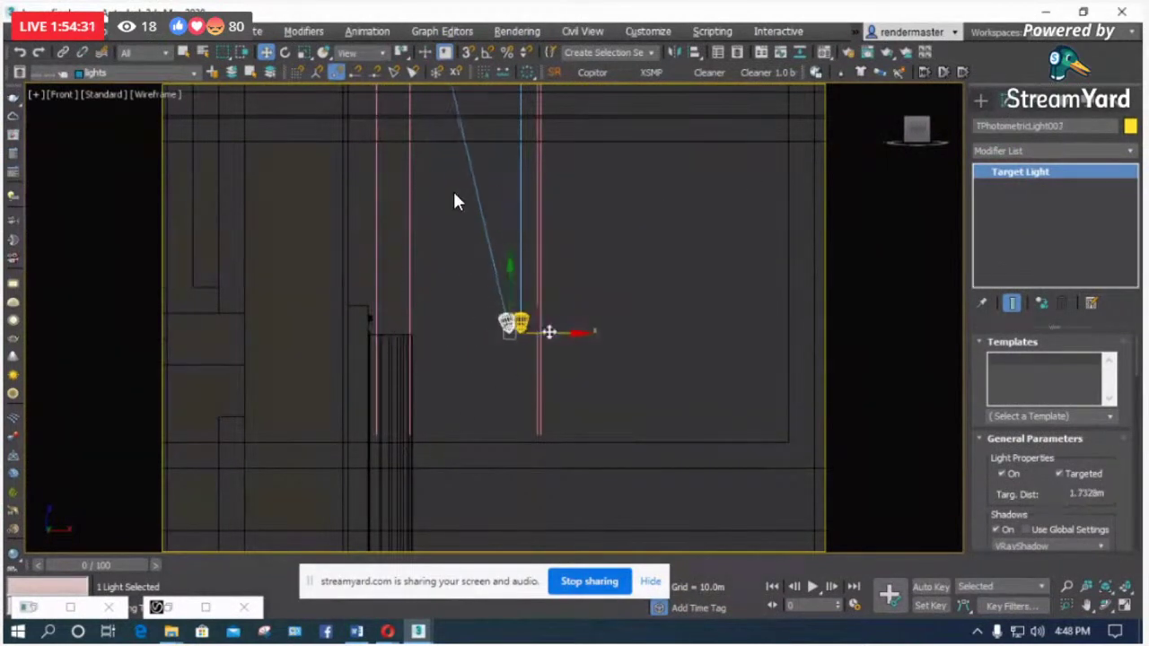
pyautogui.scroll(-4, 278, 188)
pyautogui.scroll(5, 278, 186)
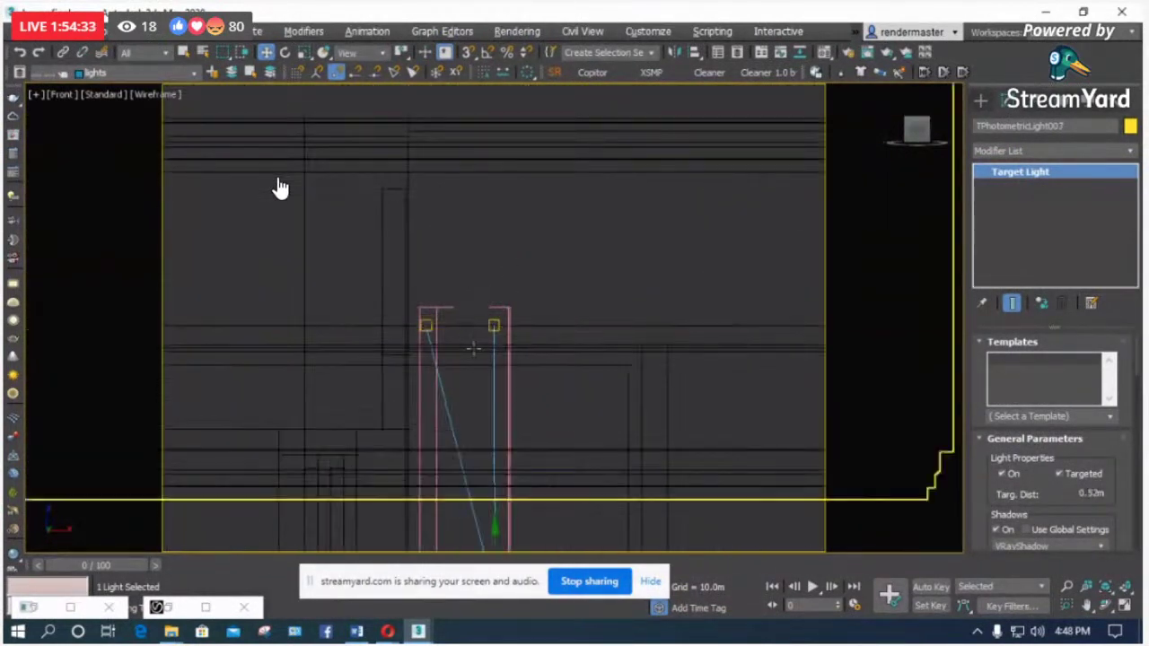
pyautogui.moveTo(505, 313); pyautogui.dragTo(398, 313)
# Step: Select both light targets and raise them together beneath the fixtures
pyautogui.scroll(-5, 398, 313)
pyautogui.scroll(6, 395, 286)
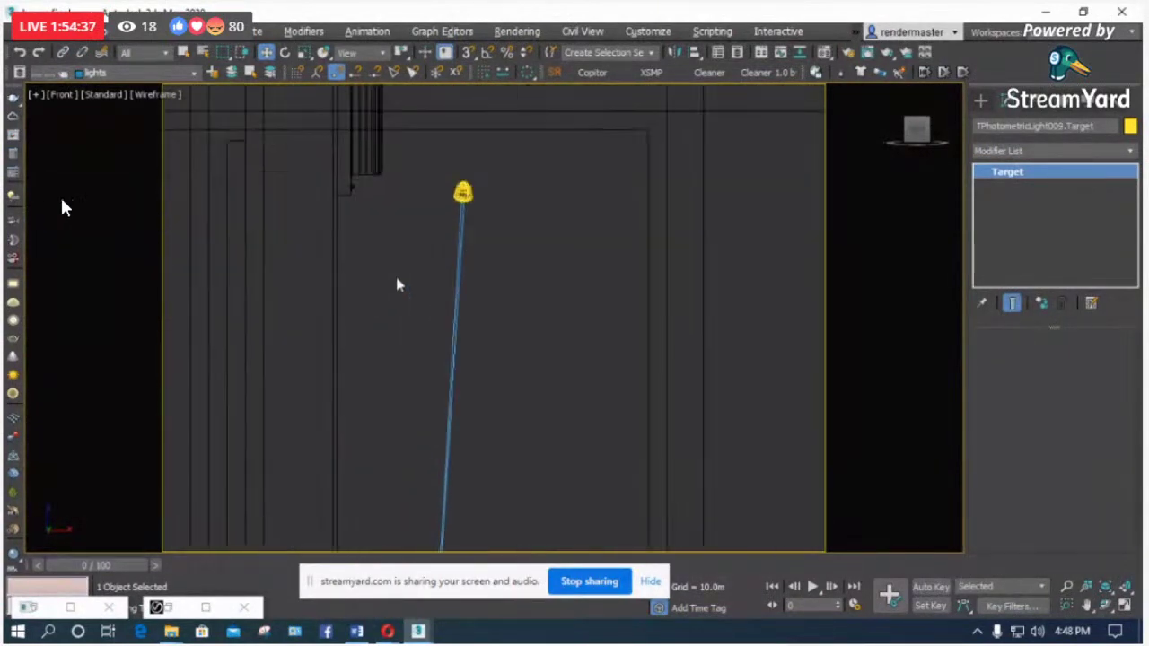
pyautogui.scroll(8, 422, 482)
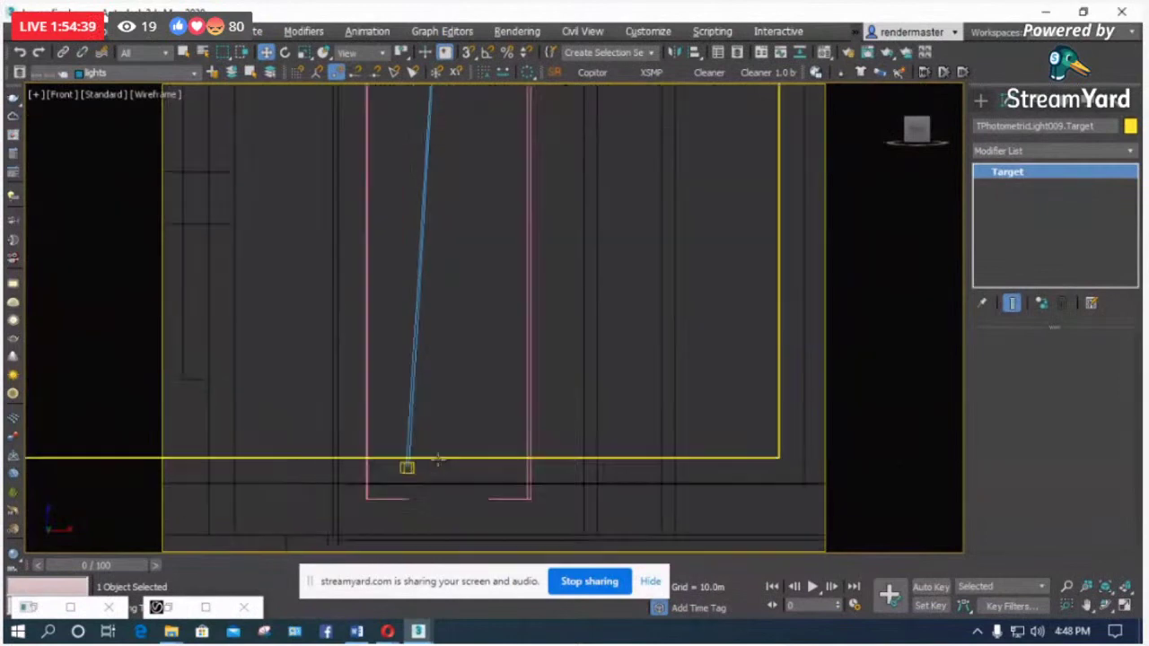
pyautogui.scroll(4, 383, 470)
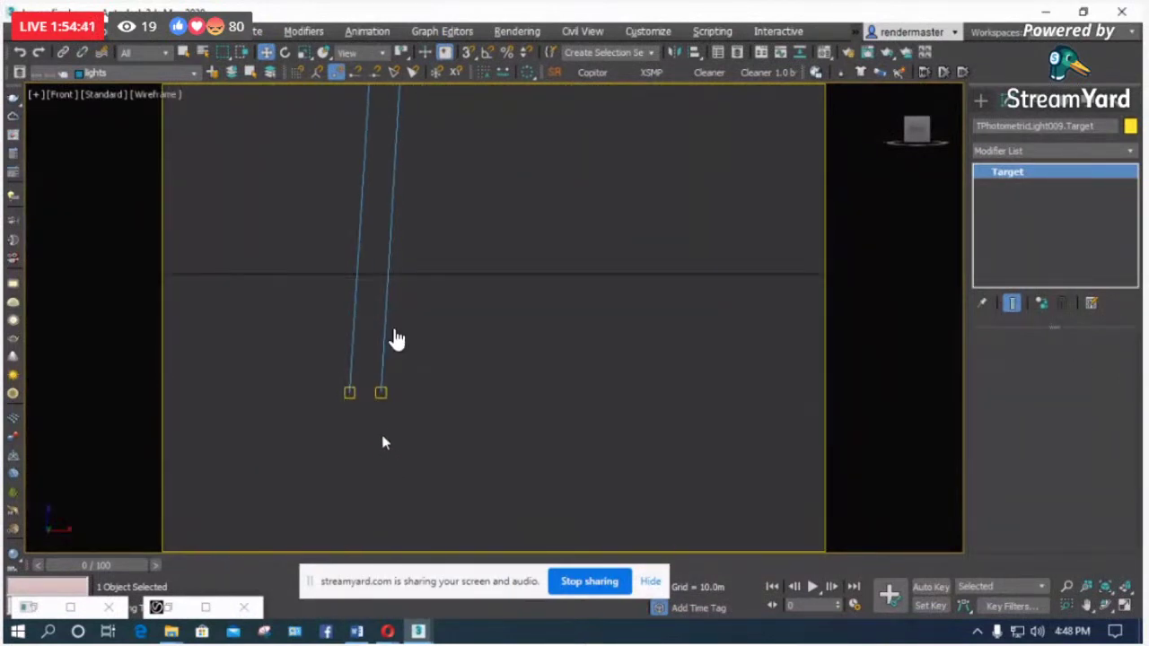
pyautogui.click(350, 393)
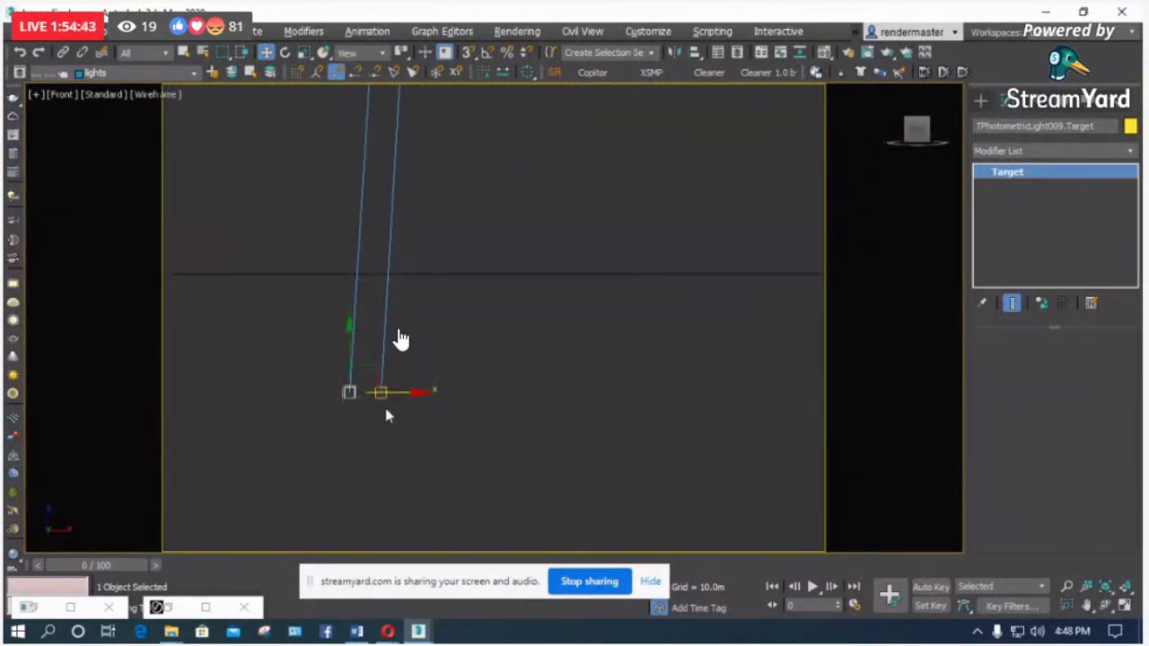
pyautogui.scroll(3, 388, 408)
pyautogui.keyDown('ctrl'); pyautogui.click(369, 387); pyautogui.keyUp('ctrl')
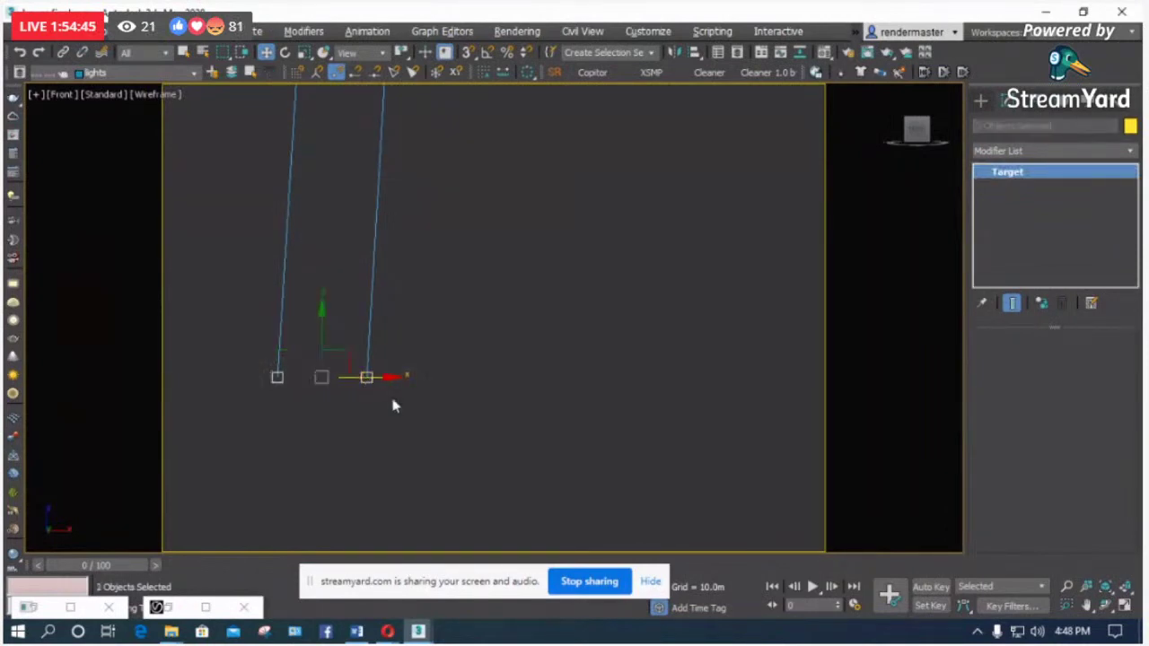
pyautogui.scroll(-5, 396, 465)
pyautogui.scroll(-2, 394, 465)
pyautogui.moveTo(395, 437); pyautogui.dragTo(387, 326)
# Step: Nudge the light target left and pan the view onto the building facade
pyautogui.scroll(-2, 404, 353)
pyautogui.scroll(2, 430, 400)
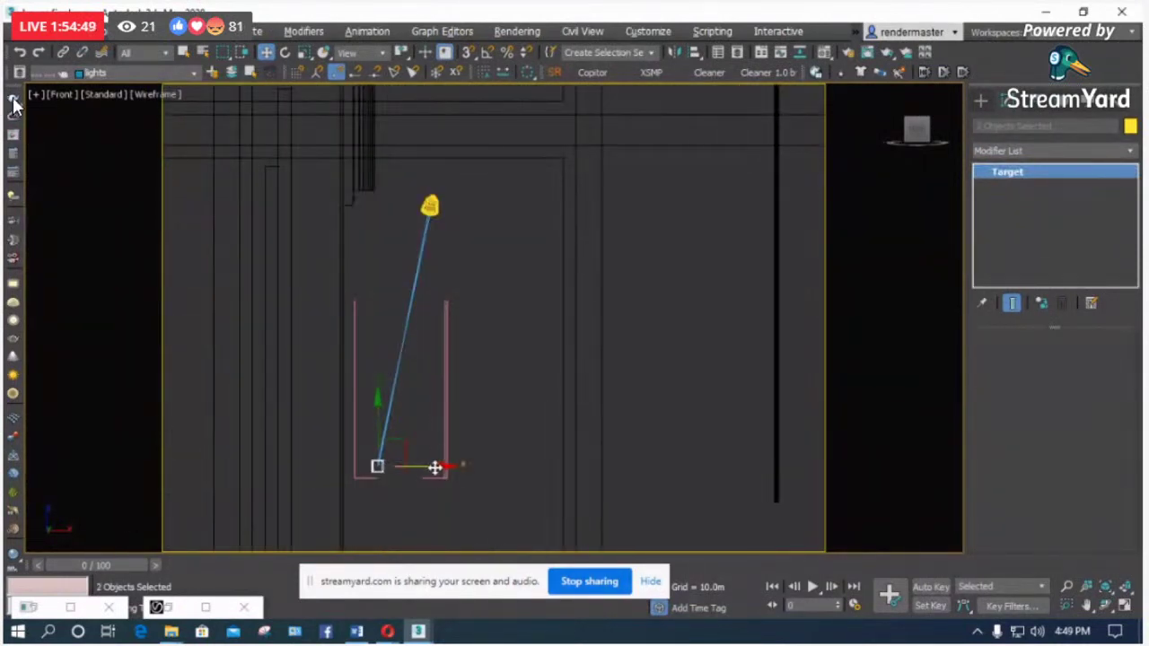
pyautogui.moveTo(434, 468); pyautogui.dragTo(370, 459)
pyautogui.scroll(-4, 392, 295)
pyautogui.moveTo(392, 295); pyautogui.dragTo(480, 293, button='middle')
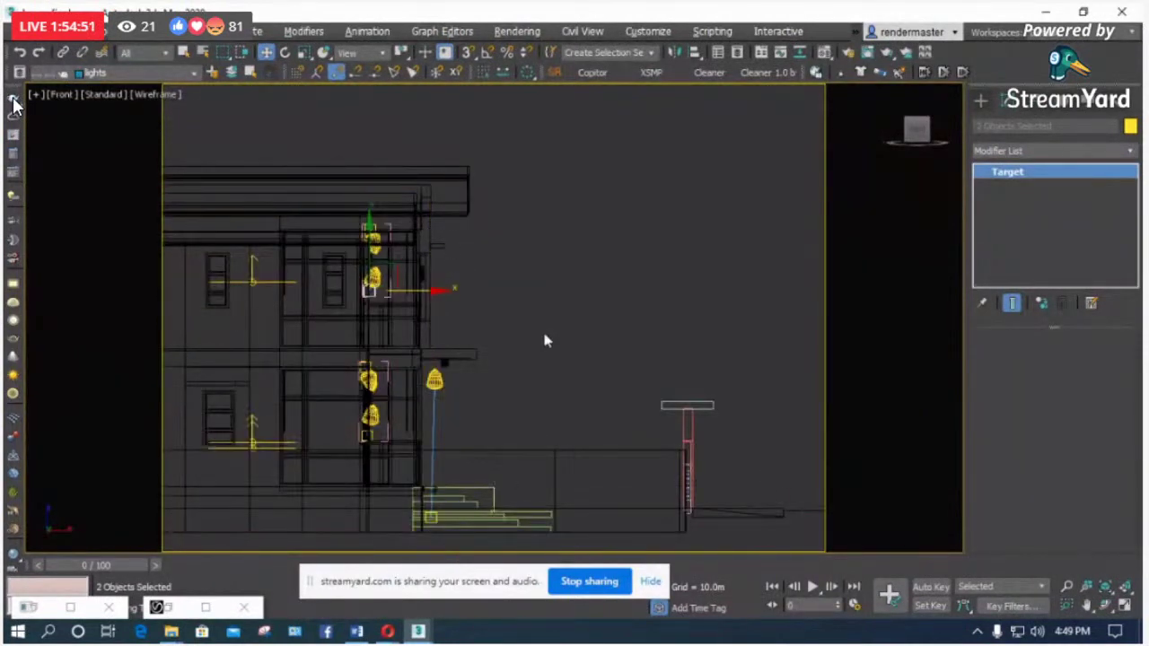
# Step: View the scene through Camera001 with shaded display
pyautogui.press('c')
pyautogui.doubleClick(510, 202)
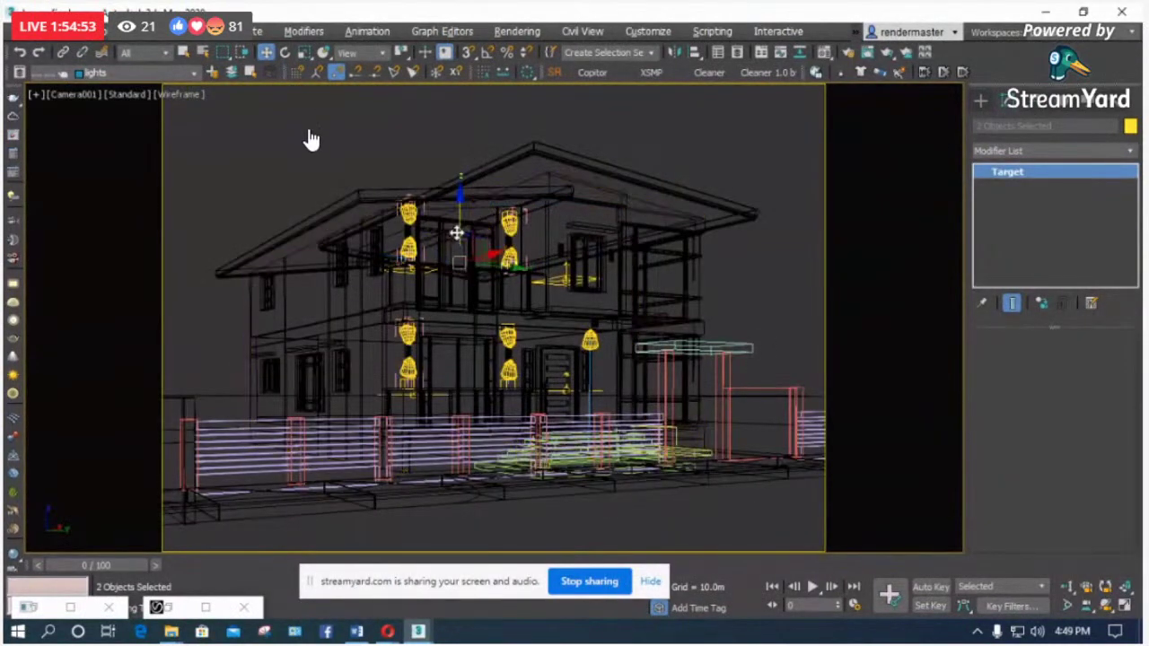
pyautogui.press('F3')
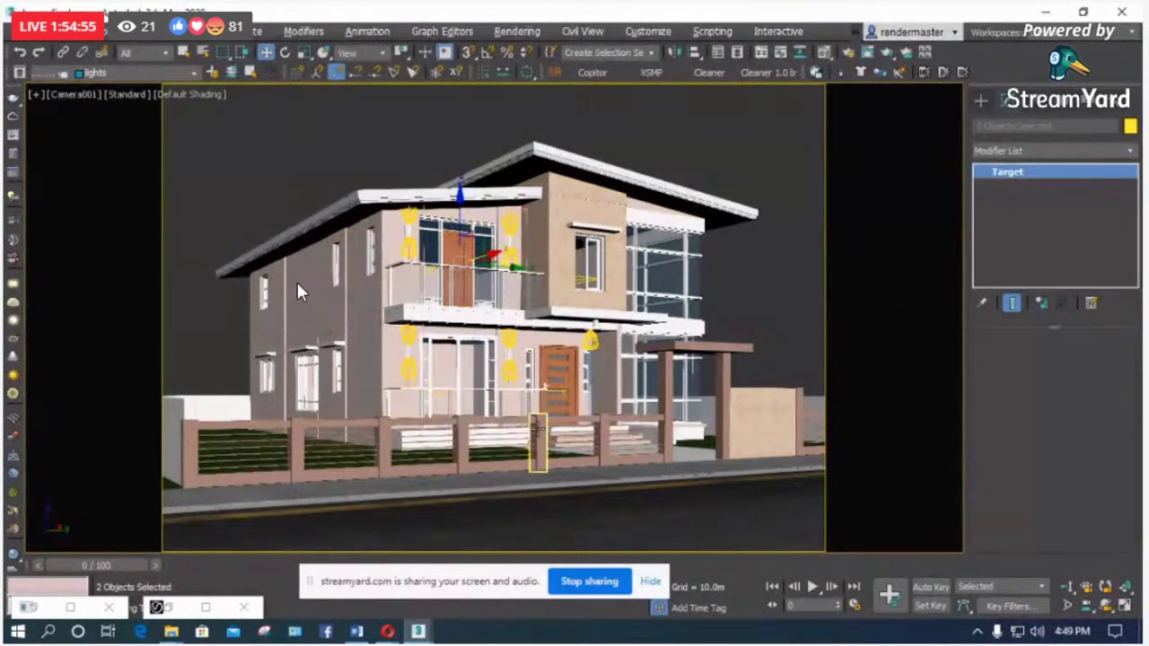
# Step: Select the four fence posts and isolate them in the viewport
pyautogui.hotkey('ctrl', 'z')
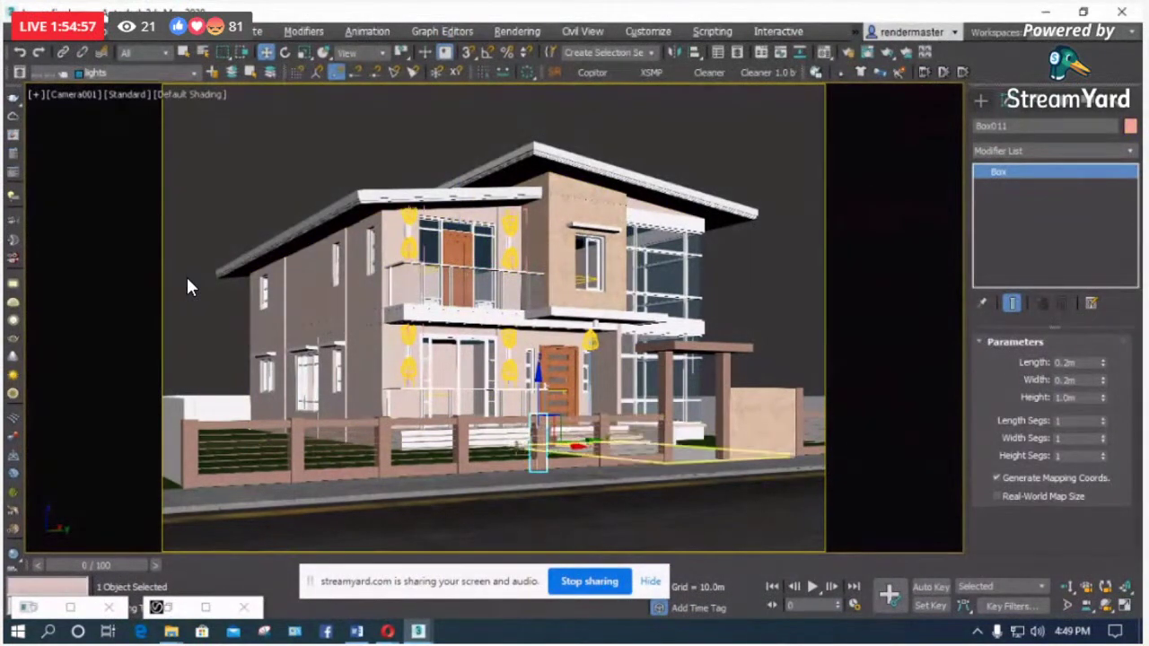
pyautogui.keyDown('ctrl'); pyautogui.click(190, 451); pyautogui.keyUp('ctrl')
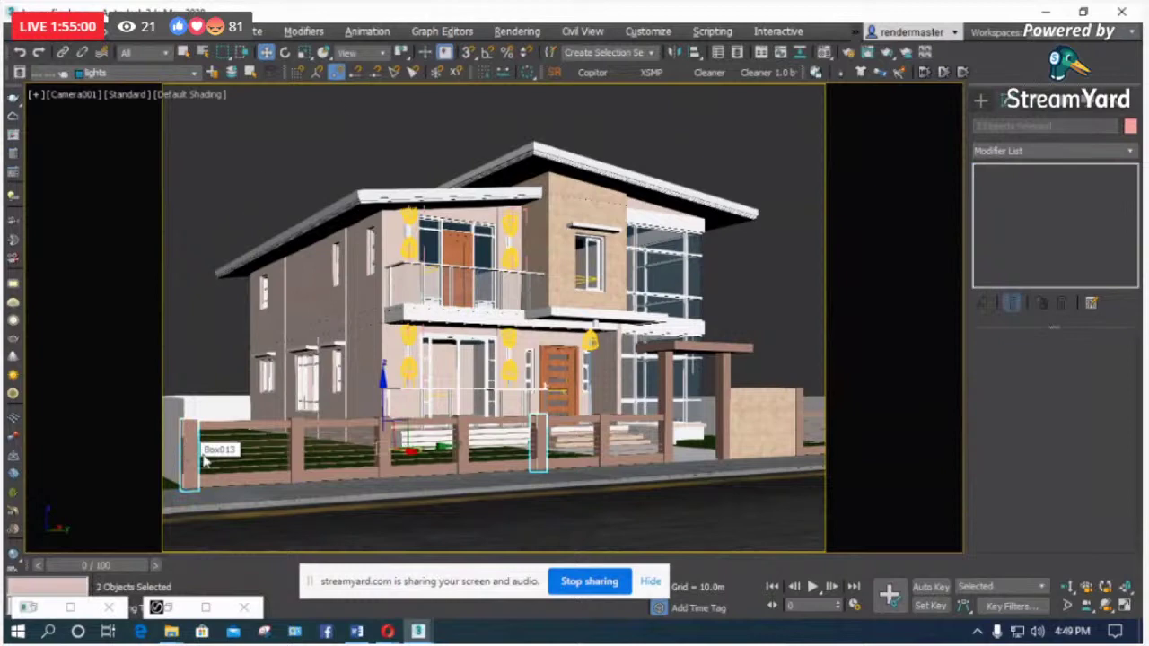
pyautogui.keyDown('alt'); pyautogui.click(384, 444); pyautogui.keyUp('alt')
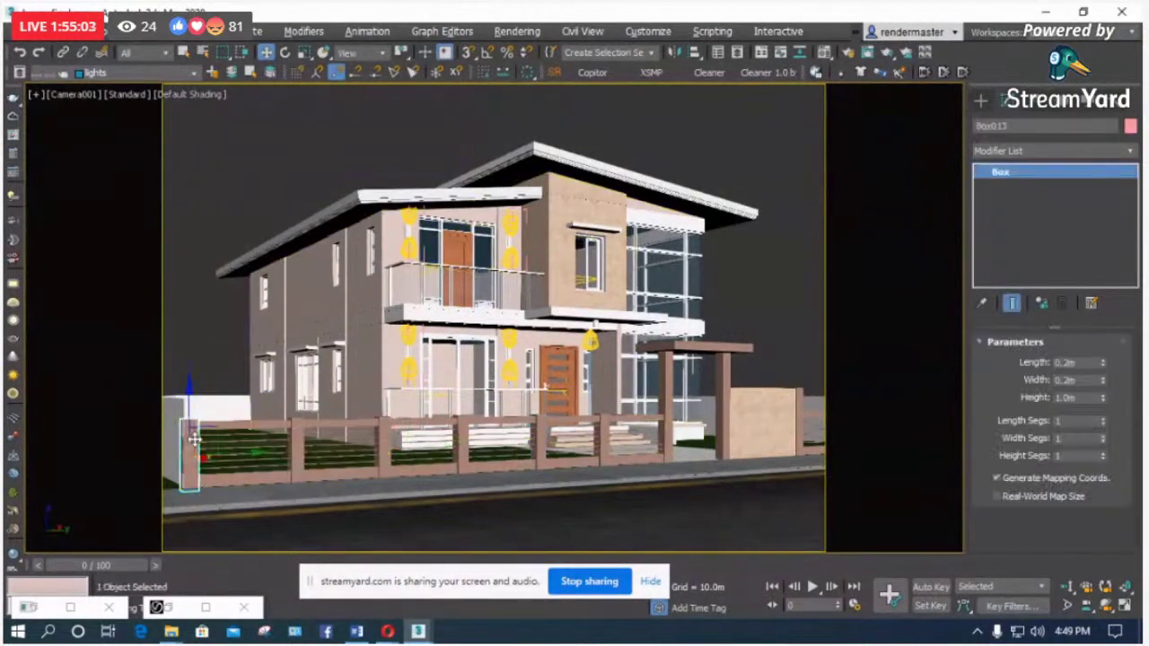
pyautogui.keyDown('ctrl'); pyautogui.click(383, 456); pyautogui.keyUp('ctrl')
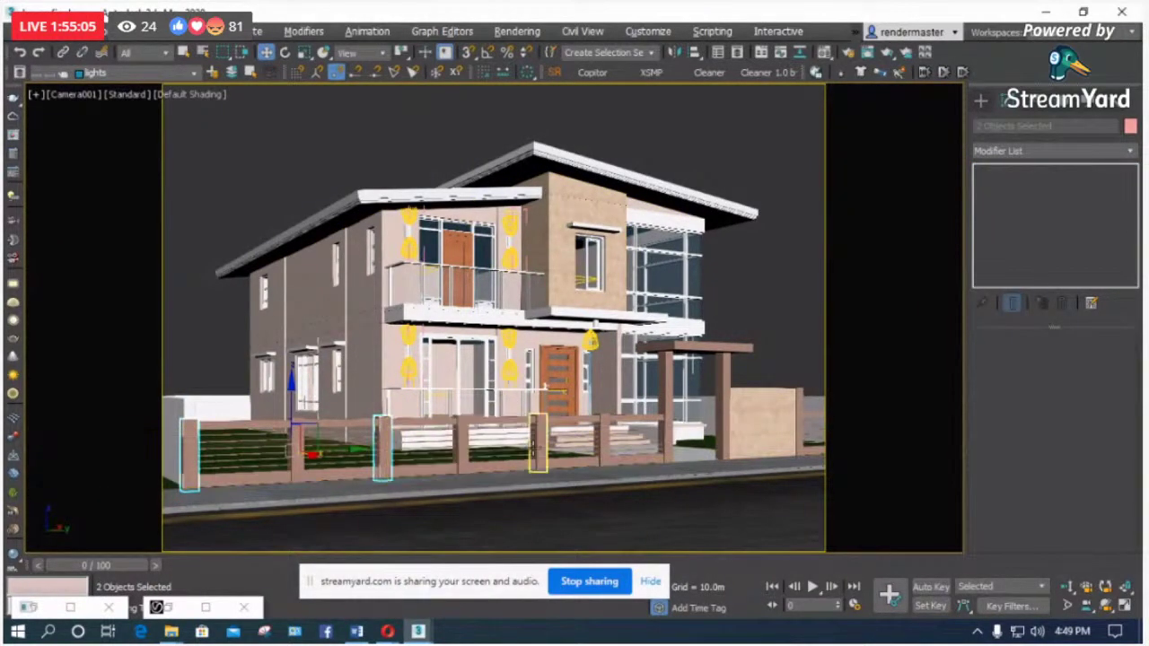
pyautogui.keyDown('ctrl'); pyautogui.click(536, 447); pyautogui.keyUp('ctrl')
pyautogui.keyDown('ctrl'); pyautogui.click(797, 404); pyautogui.keyUp('ctrl')
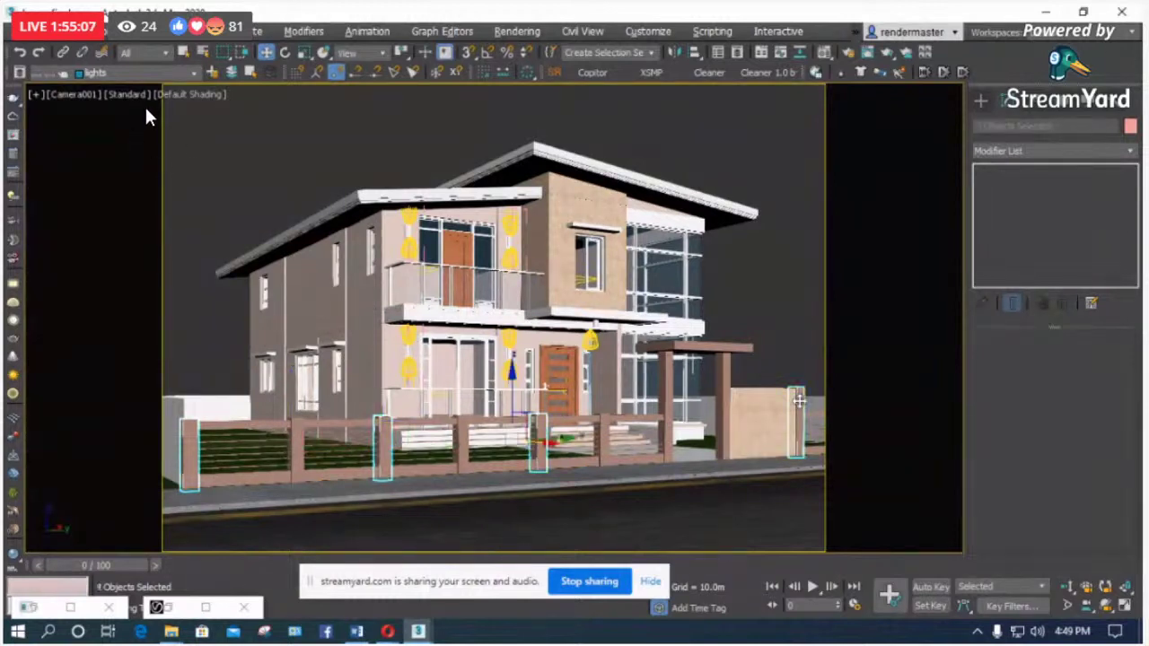
pyautogui.rightClick(799, 401)
pyautogui.click(849, 236)
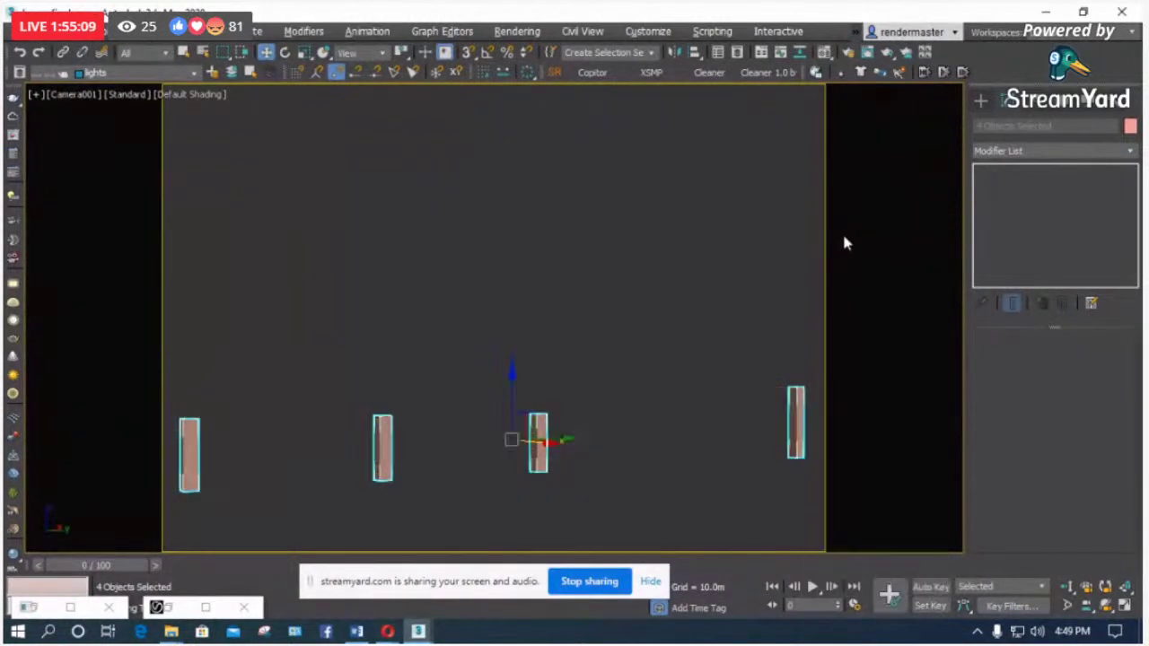
# Step: Switch to the Top view, frame the four posts, and clear the selection
pyautogui.press('t')
pyautogui.press('z')
pyautogui.click(558, 181)
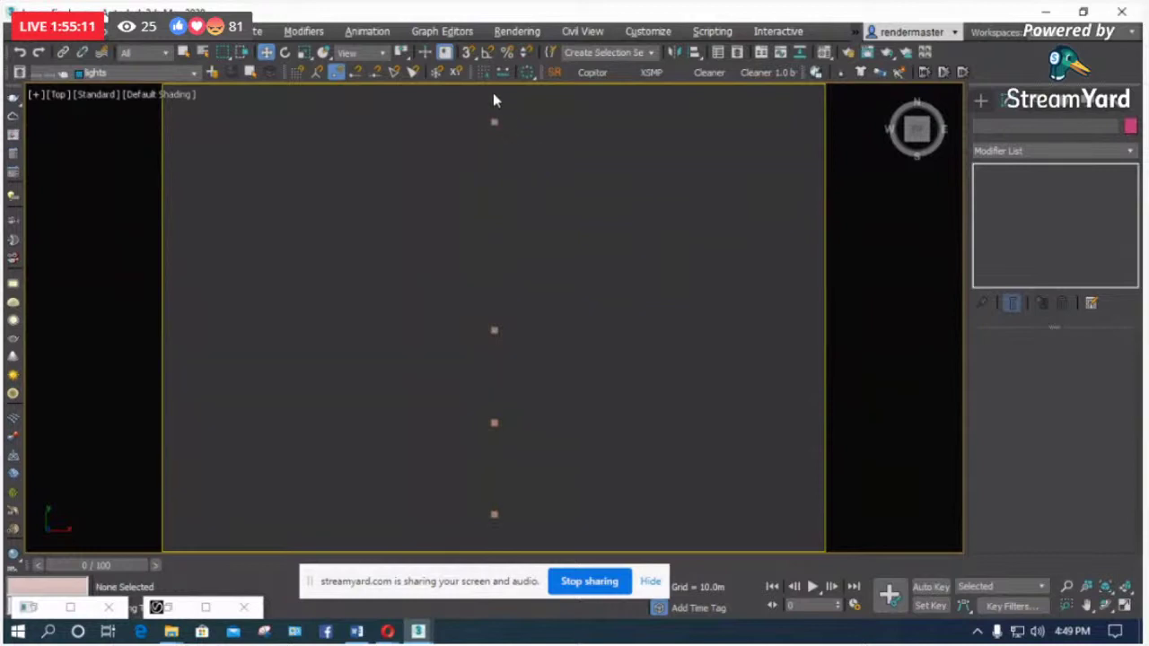
pyautogui.scroll(5, 493, 99)
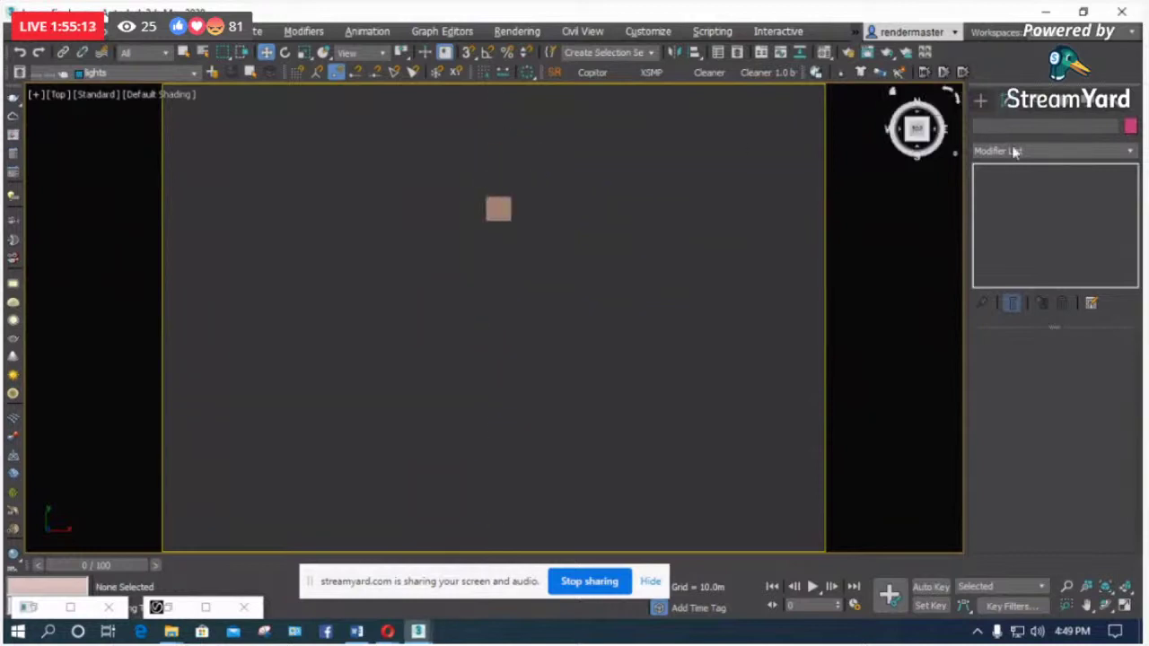
# Step: Start a Box from Create > Geometry > Standard Primitives
pyautogui.click(981, 100)
pyautogui.click(982, 124)
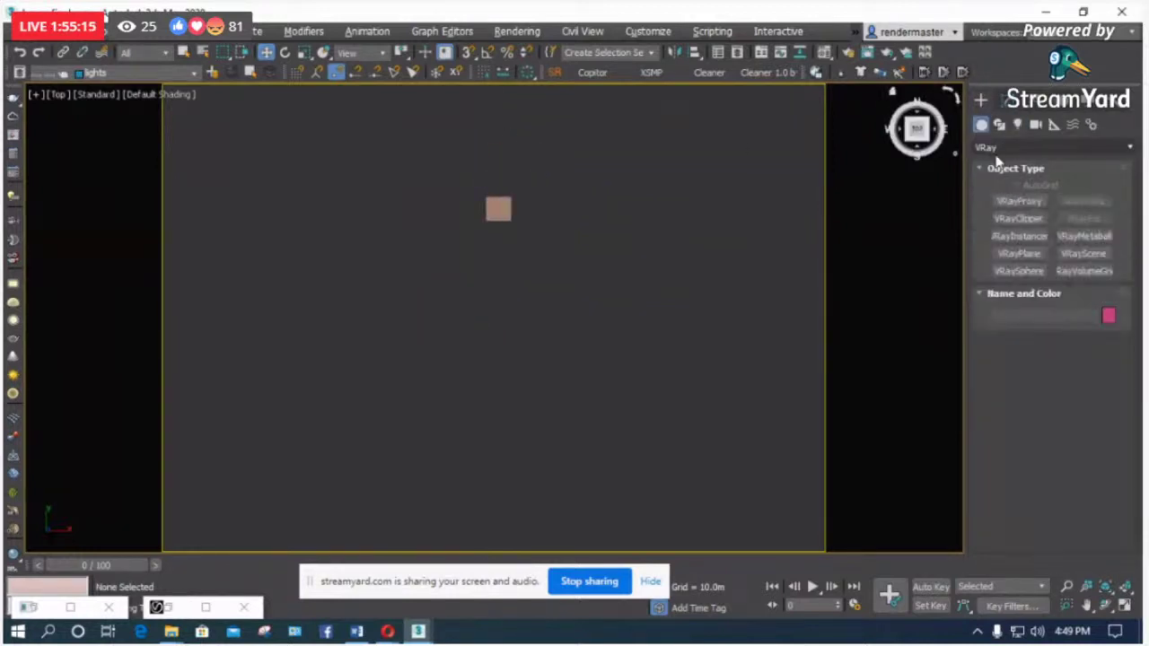
pyautogui.click(1015, 147)
pyautogui.click(1005, 164)
pyautogui.click(1014, 202)
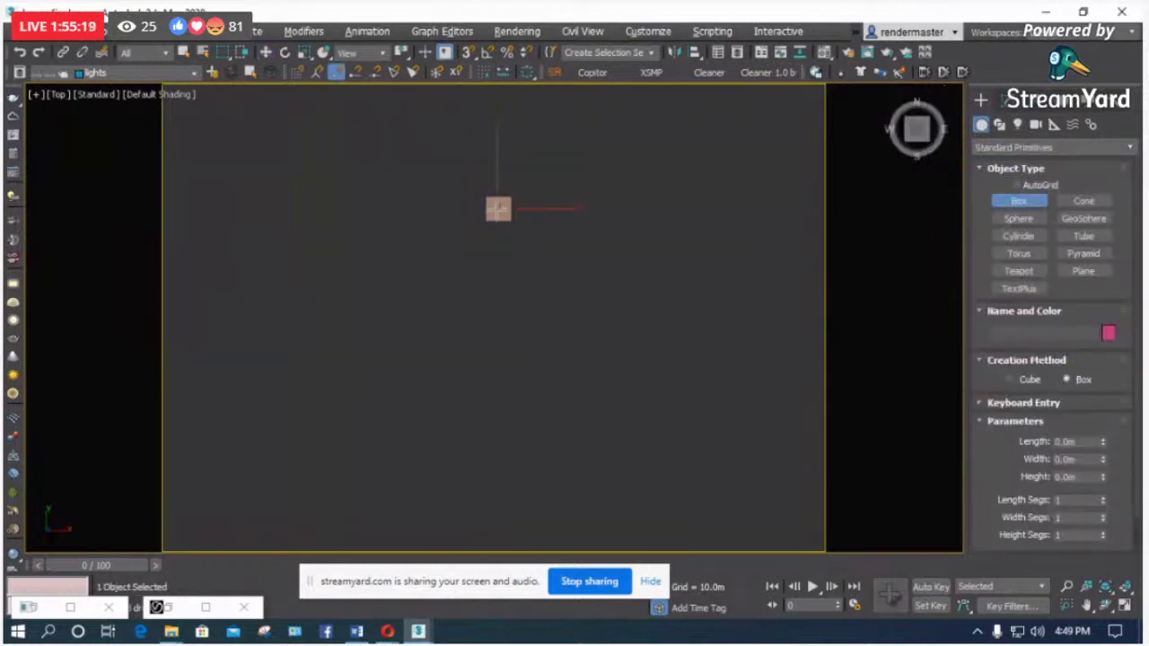
# Step: Create a sphere over the post top in Top view and move it onto the post in Front view
pyautogui.moveTo(498, 208); pyautogui.dragTo(510, 216)
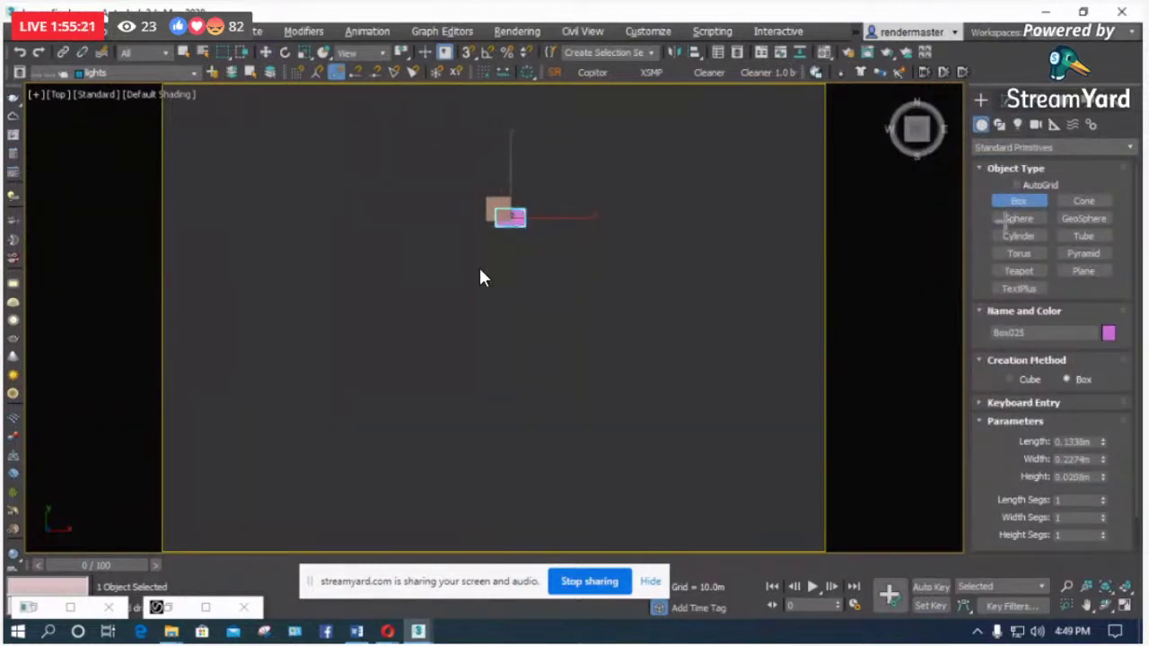
pyautogui.click(1017, 219)
pyautogui.scroll(2, 511, 198)
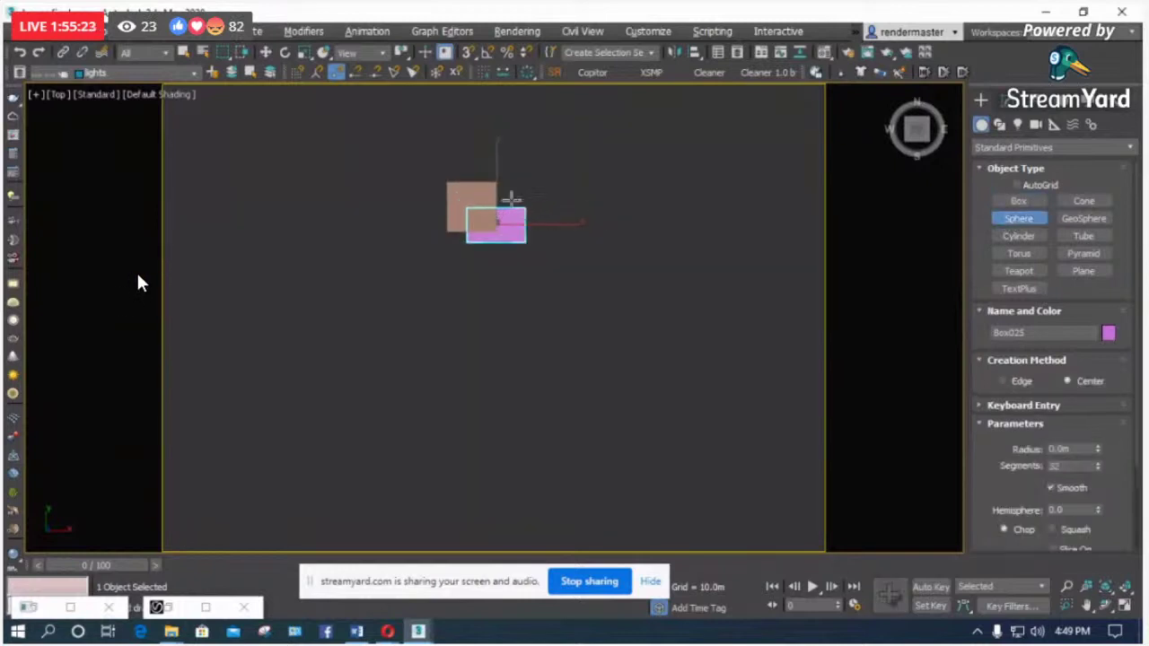
pyautogui.moveTo(474, 203); pyautogui.dragTo(510, 207)
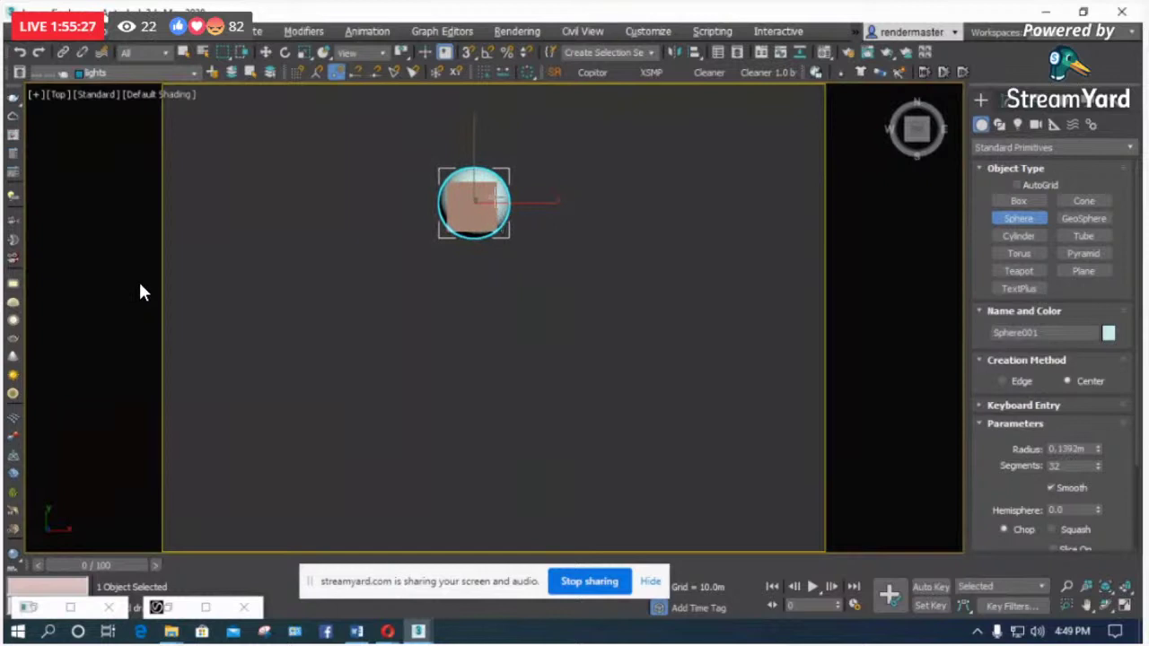
pyautogui.press('f')
pyautogui.press('z')
pyautogui.press('w')
pyautogui.scroll(-5, 54, 336)
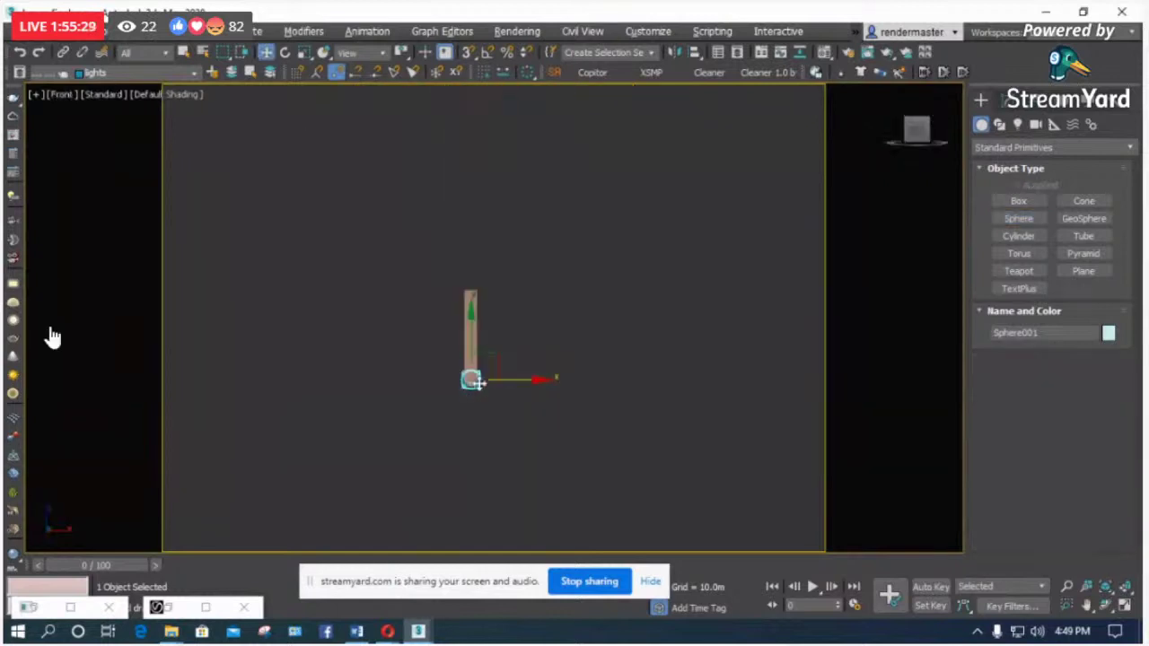
pyautogui.press('z')
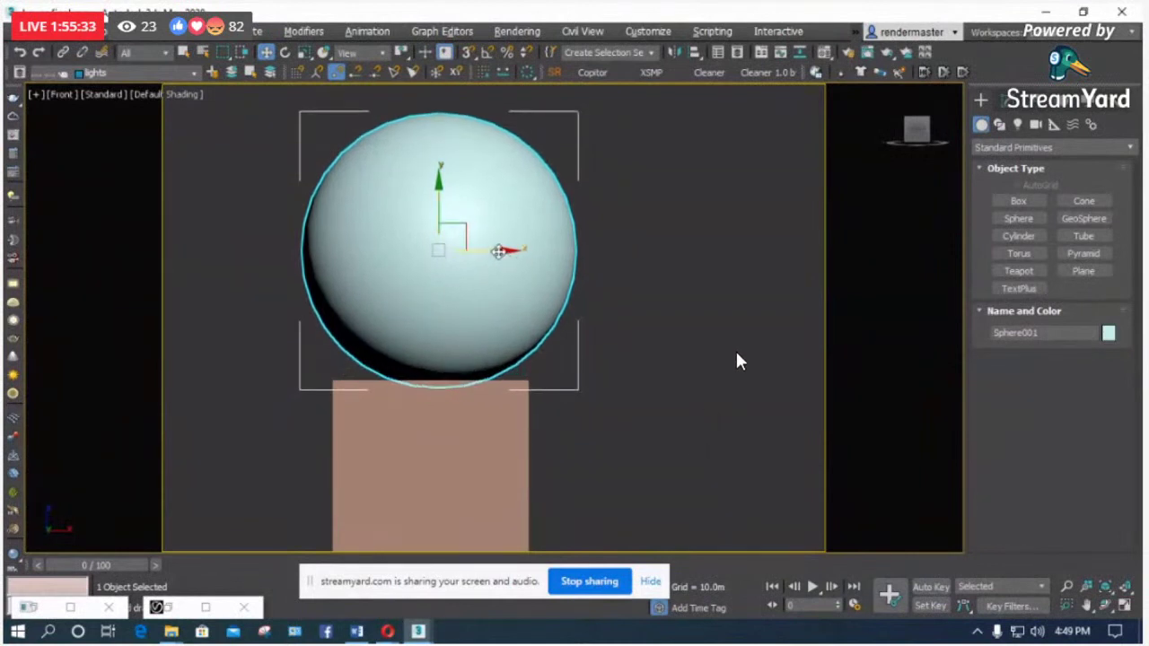
pyautogui.moveTo(499, 251); pyautogui.dragTo(488, 252)
pyautogui.scroll(-3, 433, 273)
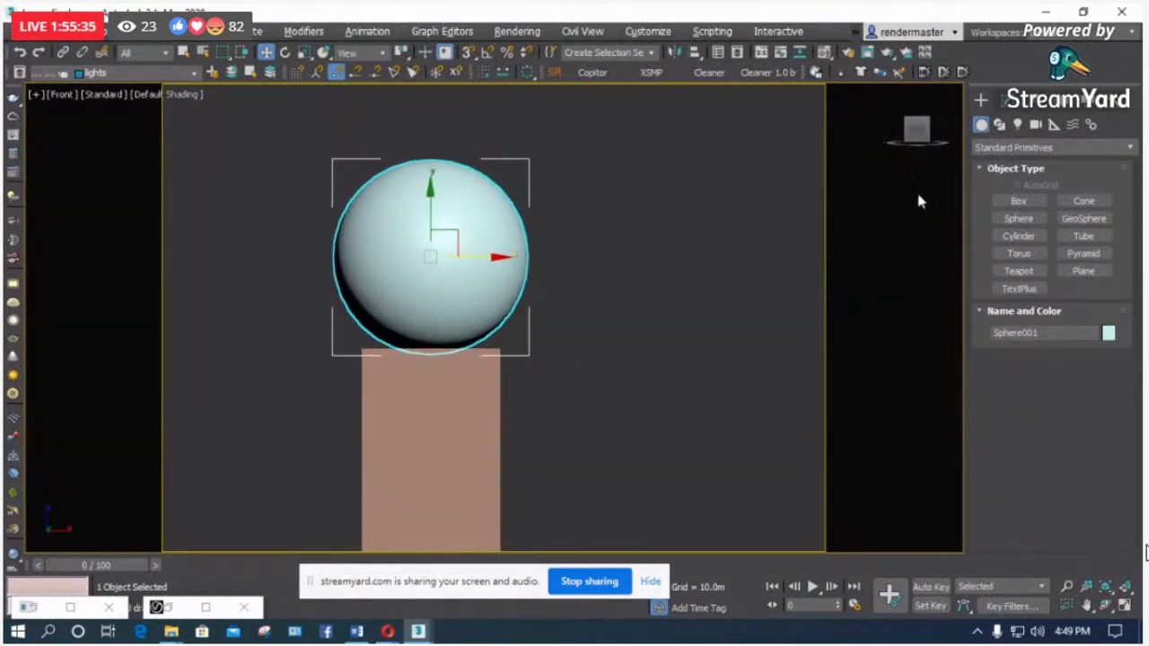
# Step: Set the sphere's radius to 0.1092m, then view the other posts from the left
pyautogui.click(1000, 100)
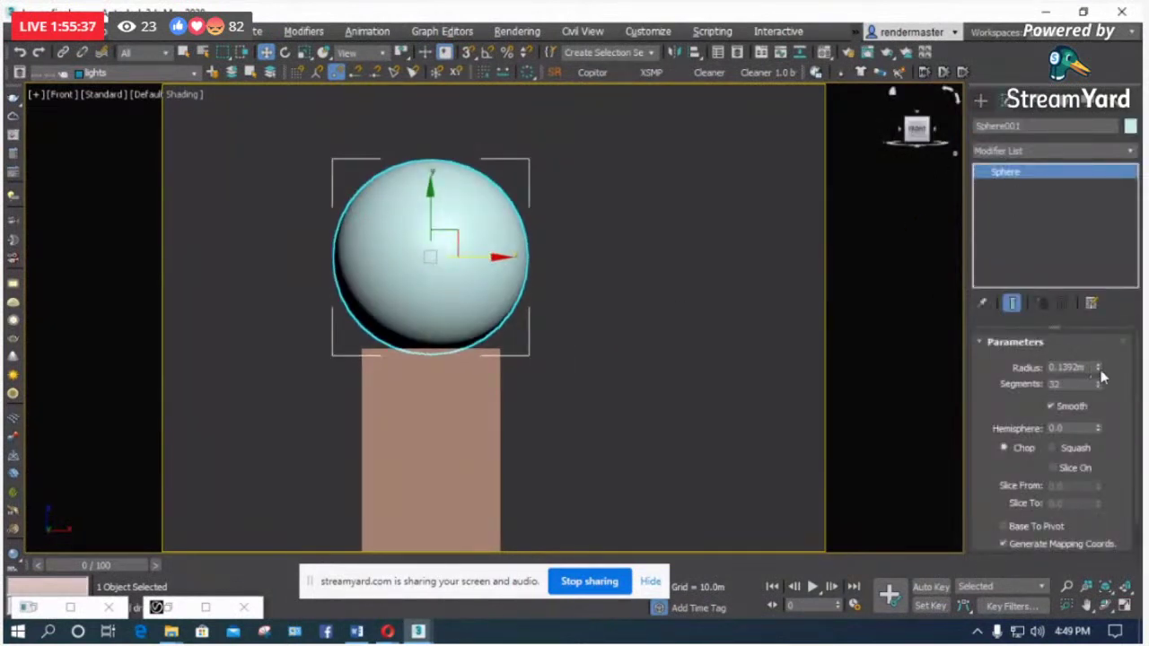
pyautogui.moveTo(1097, 368); pyautogui.dragTo(1097, 386)
pyautogui.scroll(3, 445, 251)
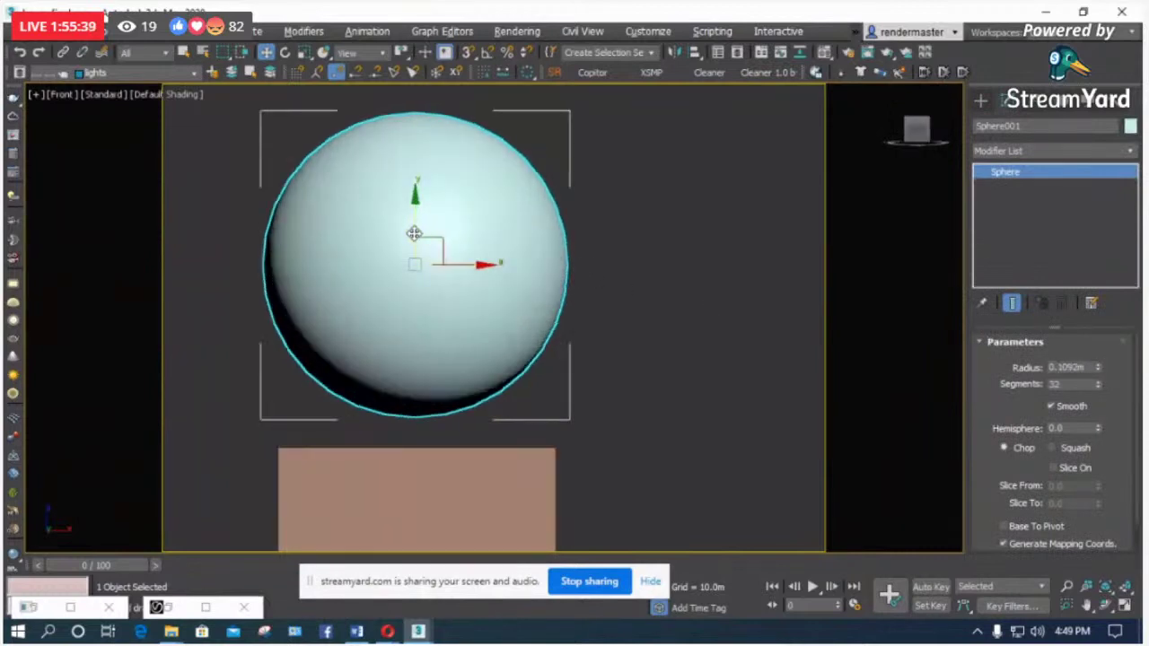
pyautogui.scroll(-1, 414, 234)
pyautogui.scroll(-5, 546, 259)
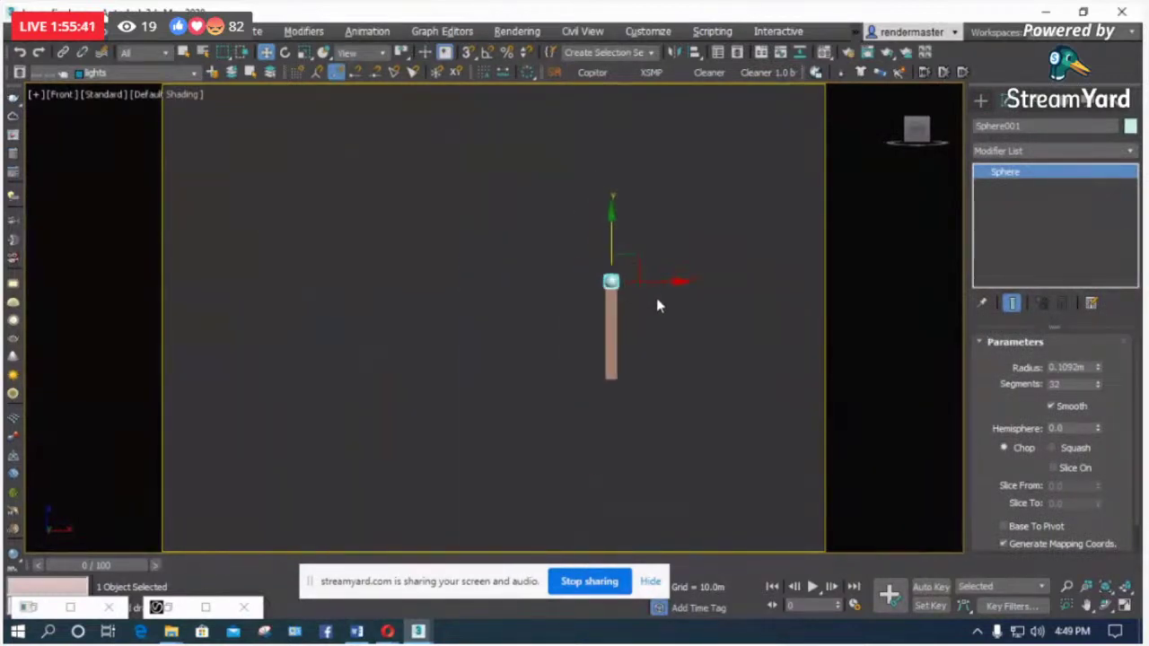
pyautogui.press('l')
pyautogui.scroll(5, 568, 273)
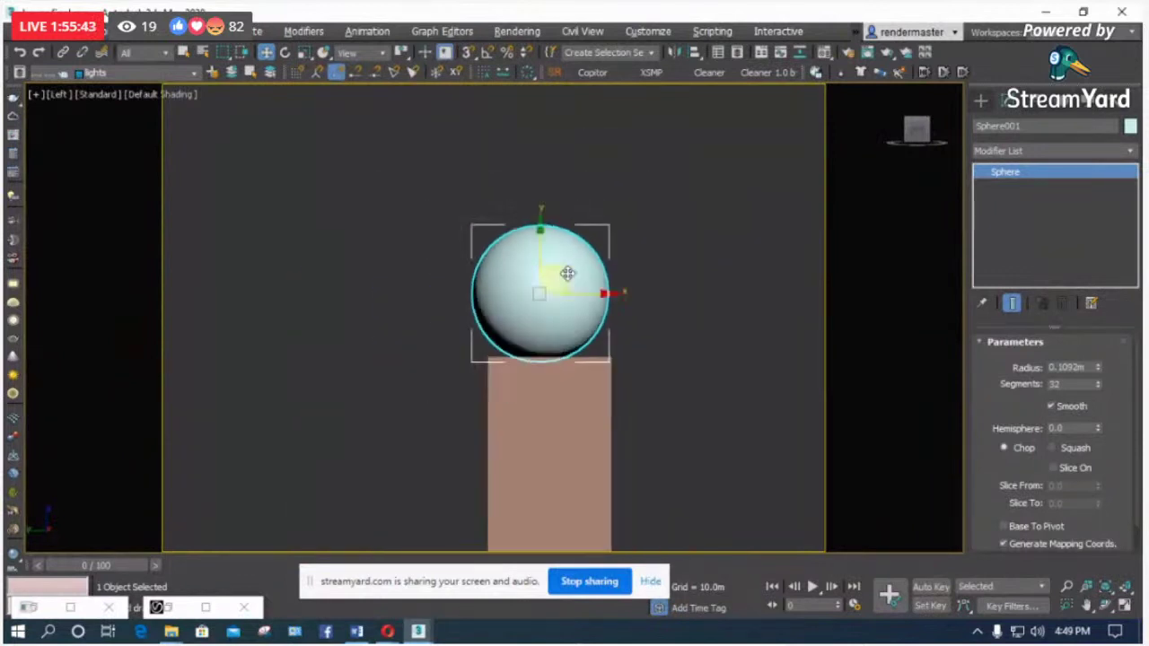
pyautogui.scroll(-5, 568, 273)
pyautogui.moveTo(590, 290); pyautogui.dragTo(463, 311, button='middle')
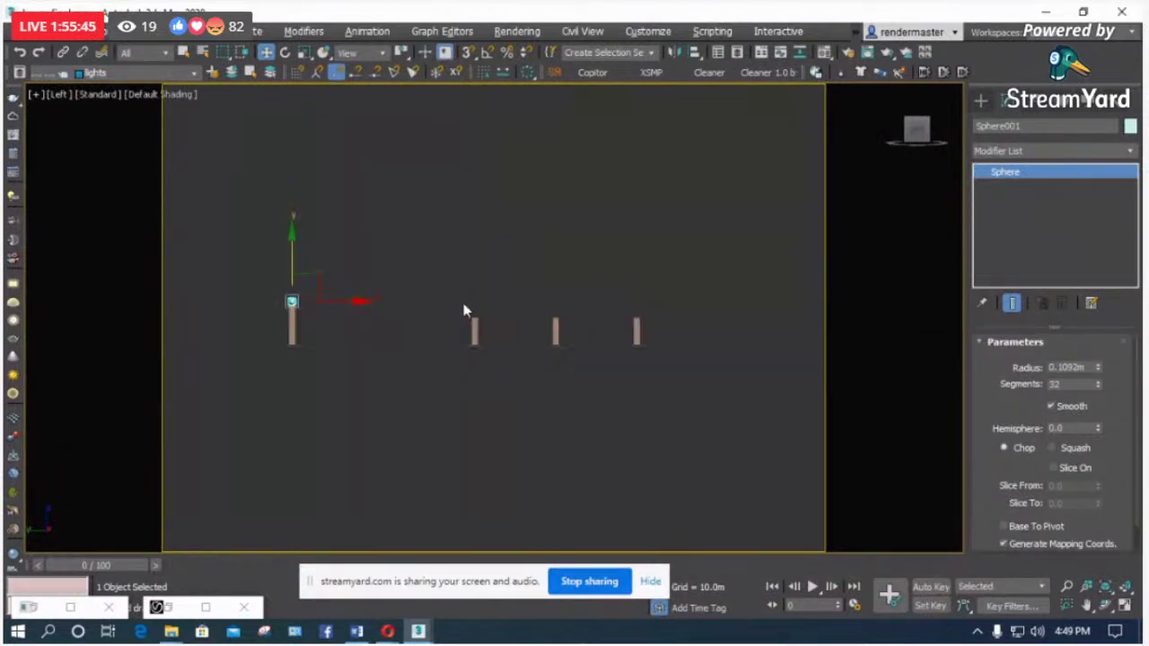
# Step: Make instanced copies Sphere002 and Sphere003 of the sphere on the next two fence posts
pyautogui.keyDown('shift'); pyautogui.moveTo(313, 284); pyautogui.dragTo(503, 296); pyautogui.keyUp('shift')
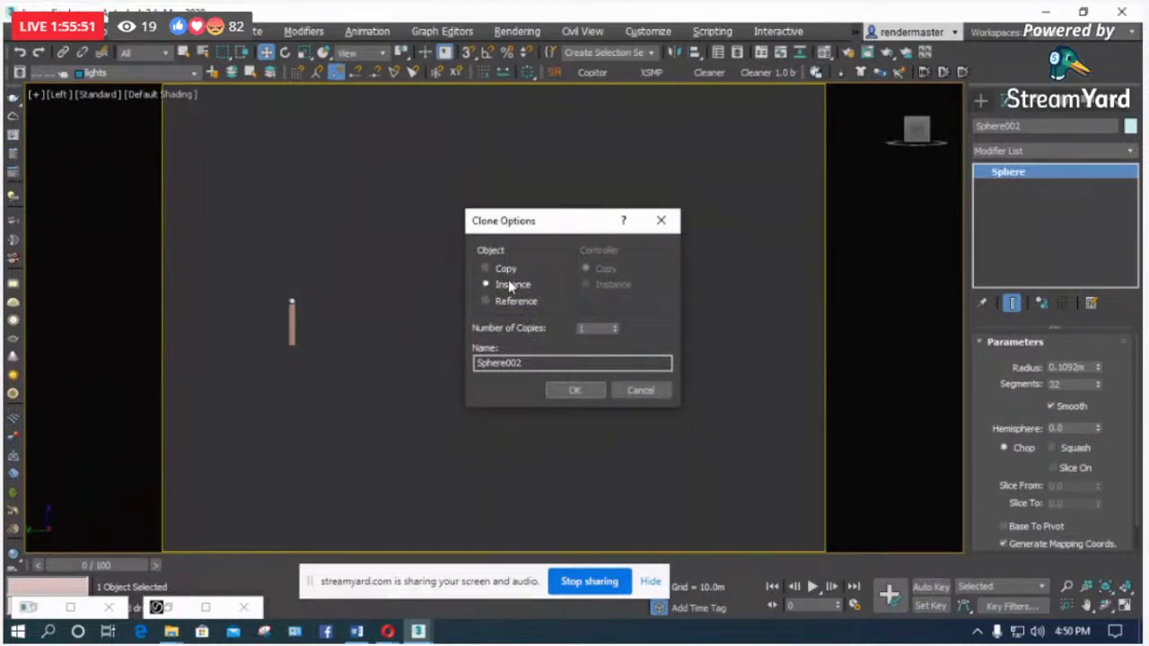
pyautogui.click(573, 392)
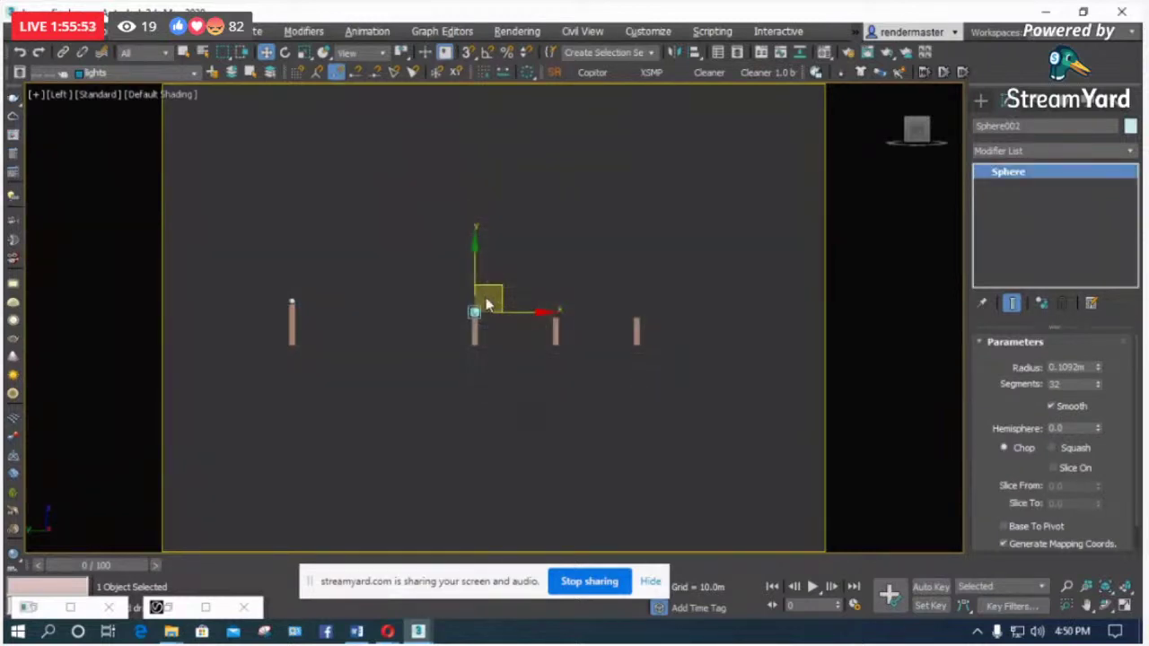
pyautogui.scroll(5, 469, 332)
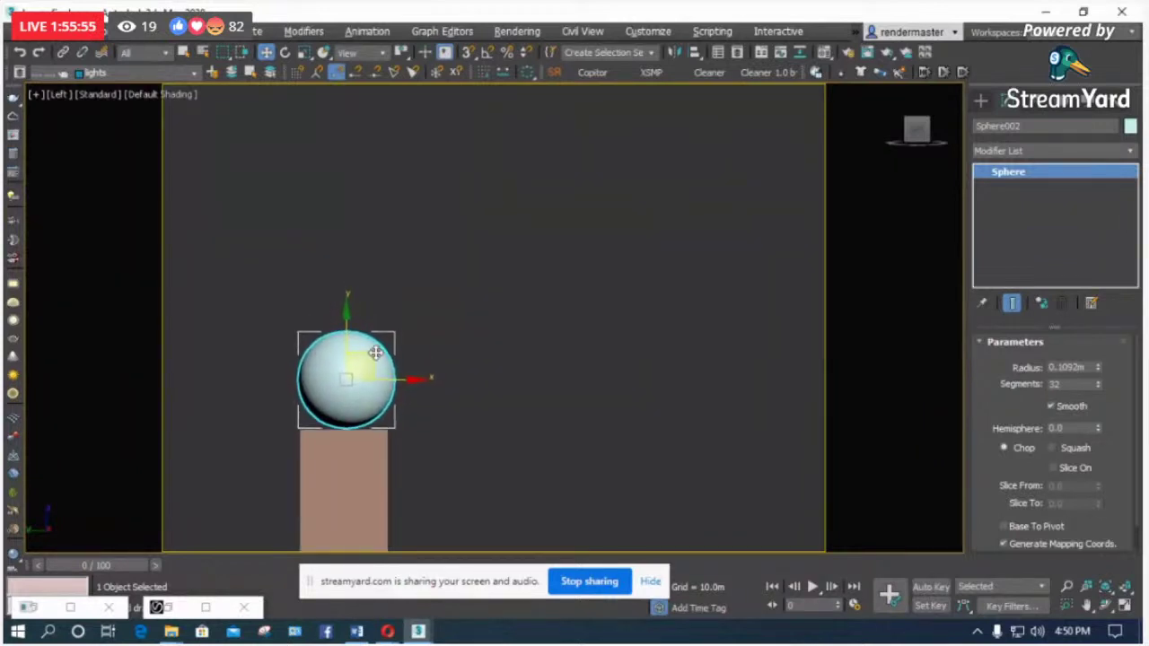
pyautogui.scroll(-5, 182, 333)
pyautogui.moveTo(249, 331); pyautogui.dragTo(411, 331)
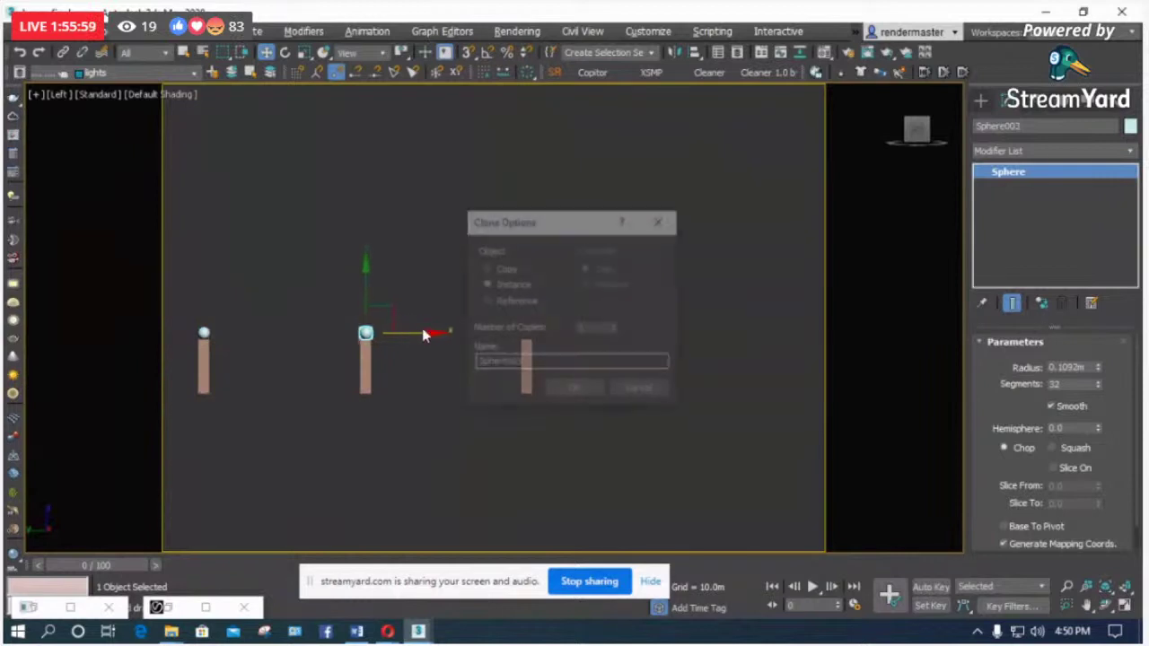
pyautogui.click(576, 390)
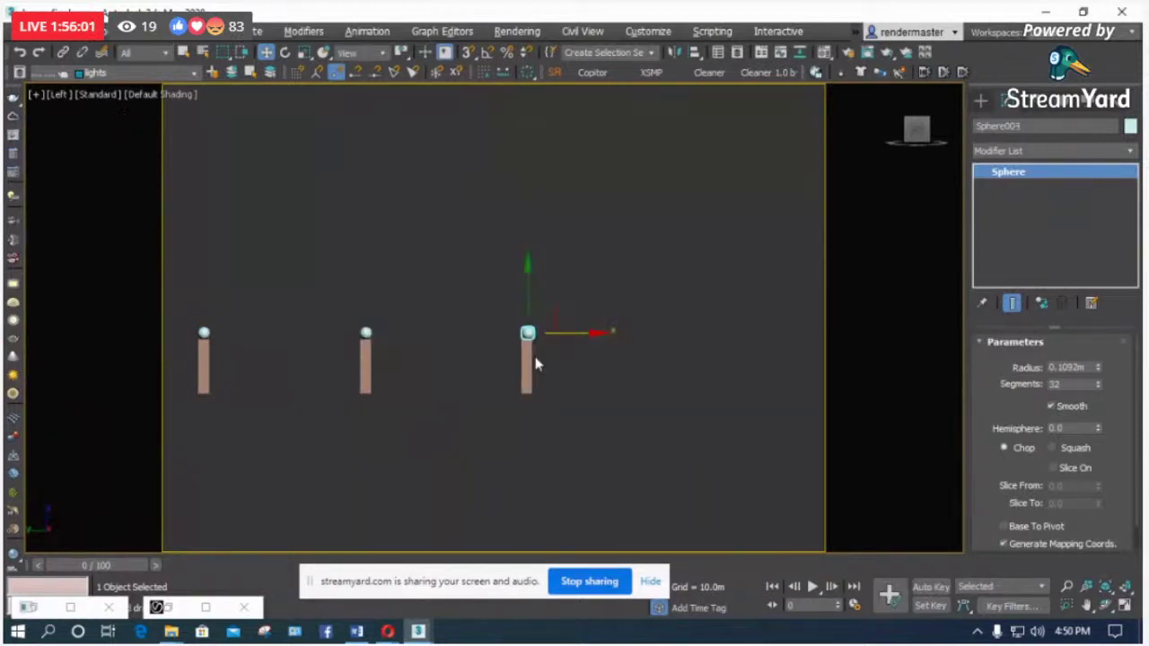
pyautogui.scroll(6, 529, 350)
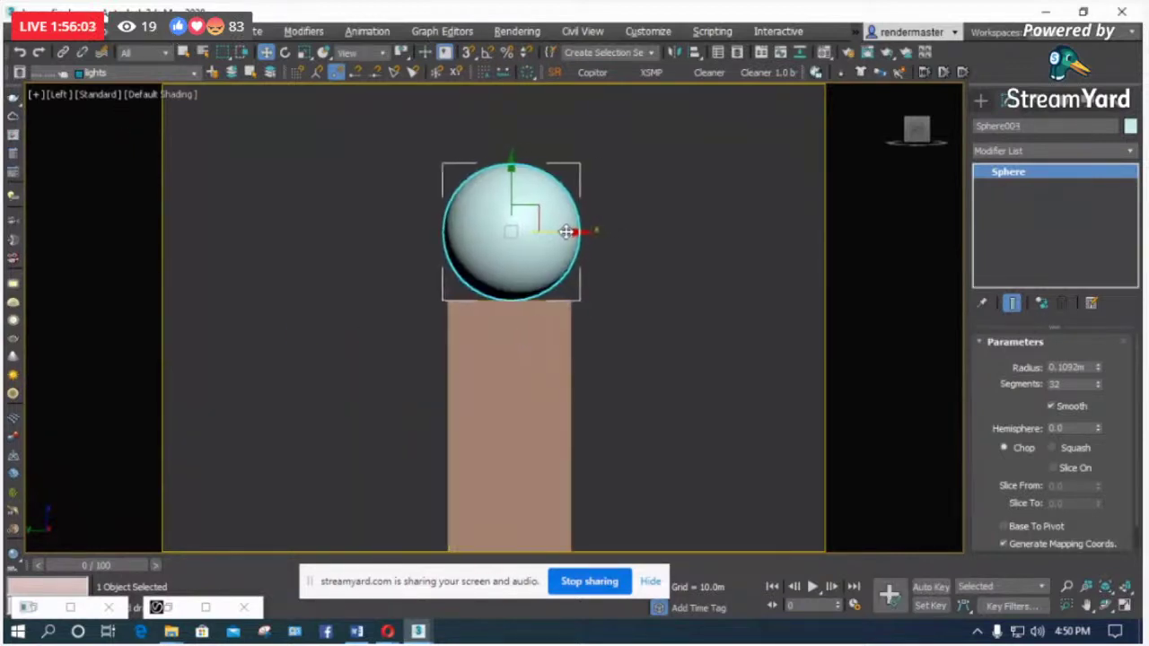
pyautogui.scroll(-8, 416, 287)
pyautogui.scroll(6, 534, 286)
pyautogui.click(585, 283)
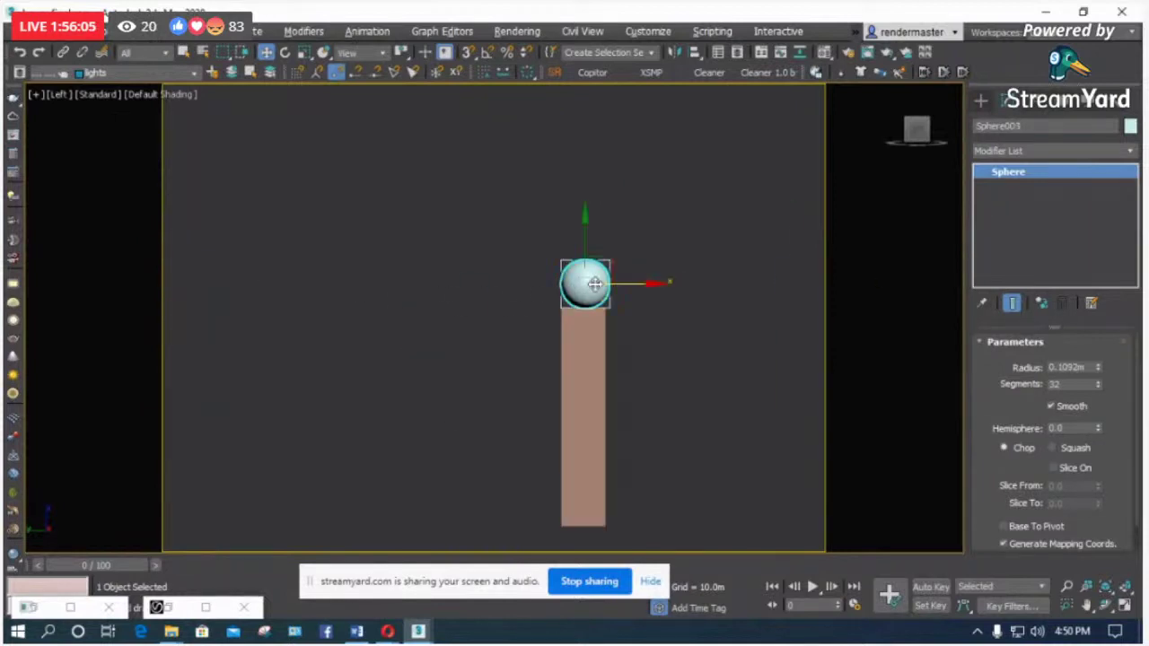
pyautogui.scroll(5, 635, 297)
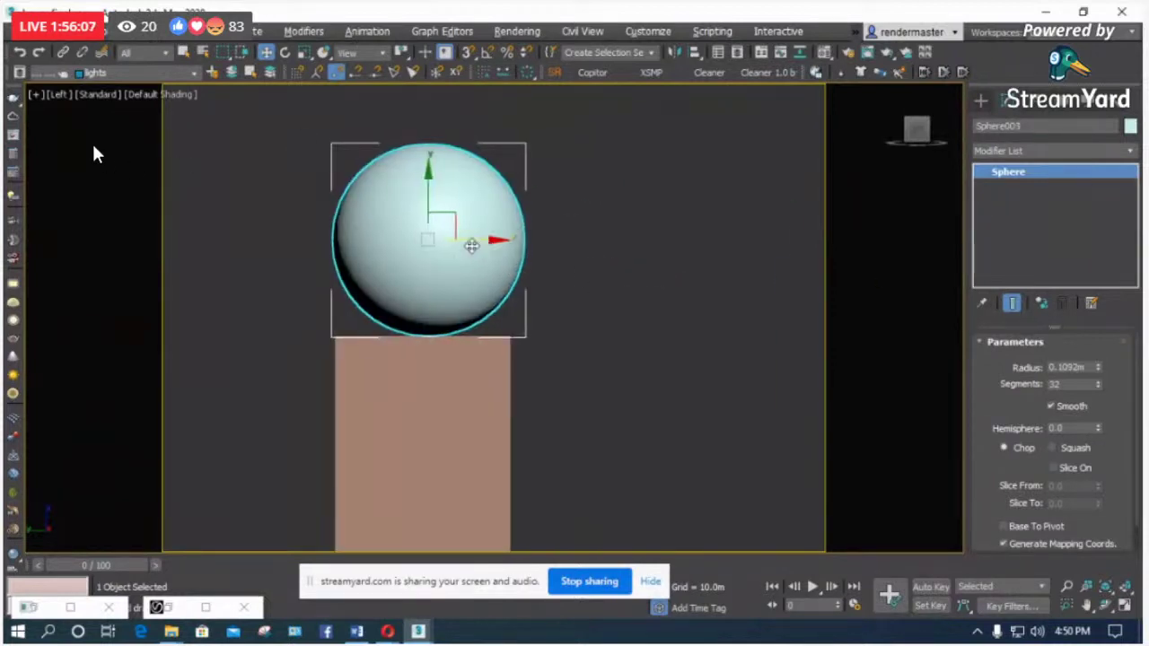
pyautogui.scroll(-8, 488, 243)
# Step: Select the sphere on the leftmost fence post
pyautogui.click(578, 292)
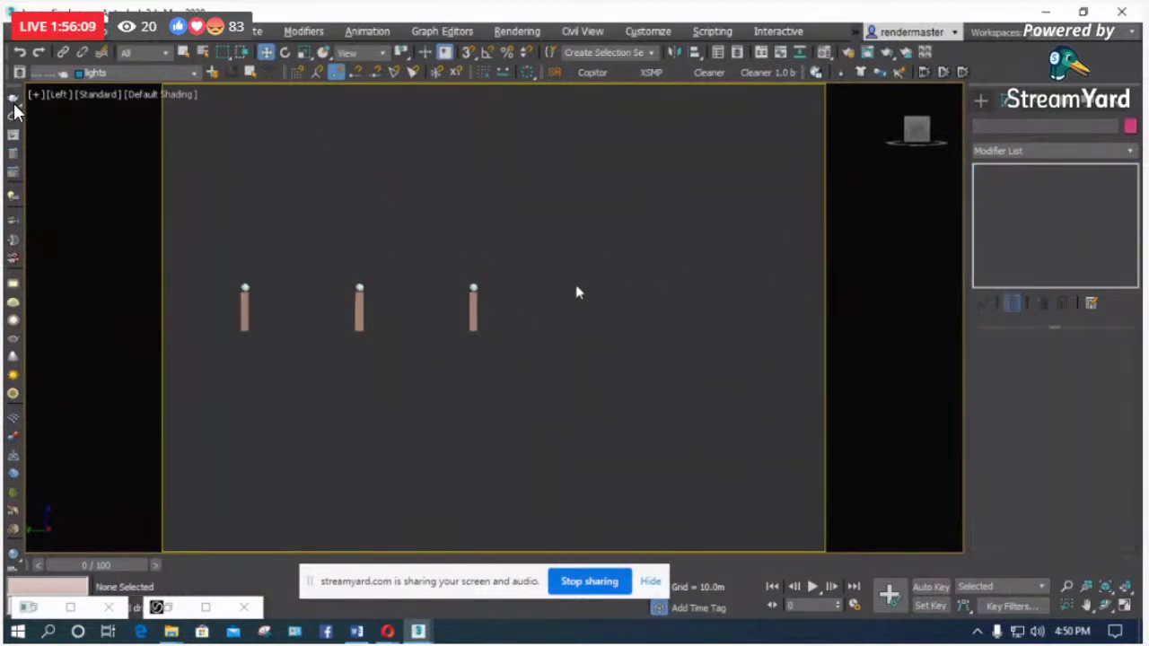
pyautogui.scroll(-3, 633, 263)
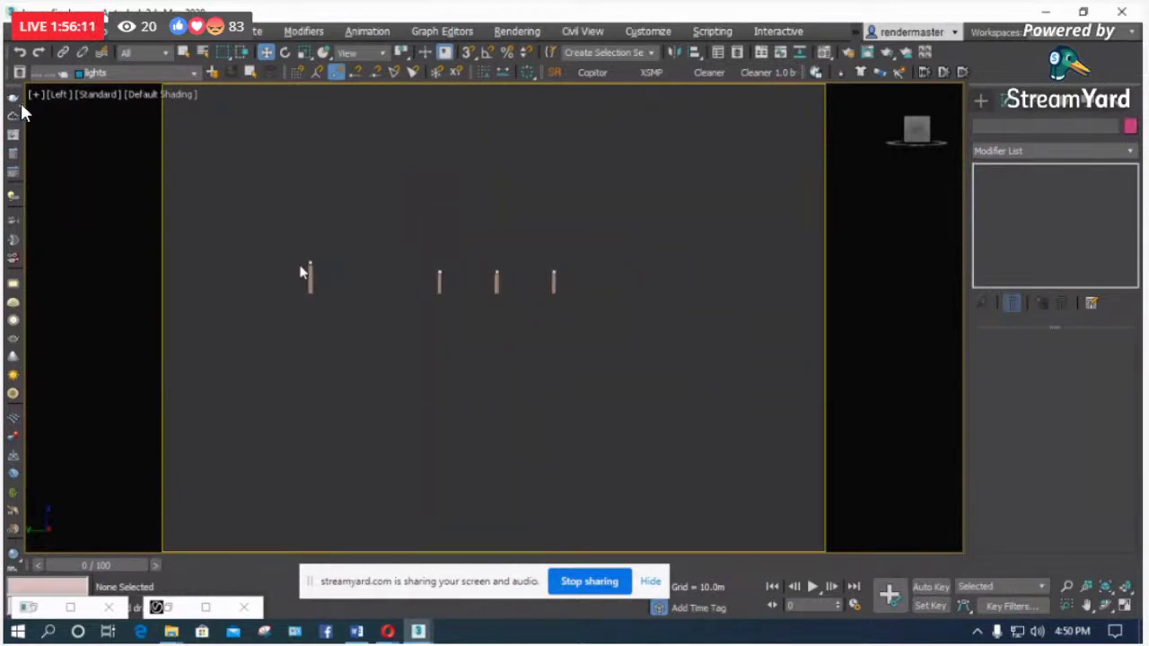
pyautogui.scroll(5, 301, 273)
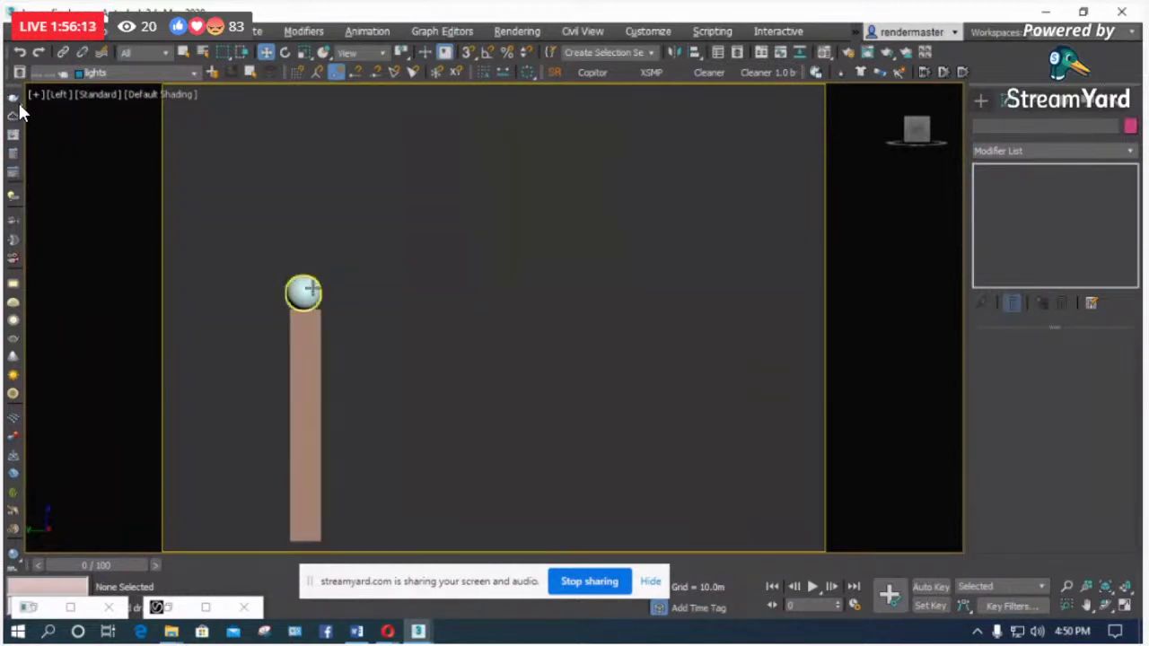
pyautogui.click(307, 289)
# Step: Draw a Plane-type VRayLight in the Top view
pyautogui.click(981, 101)
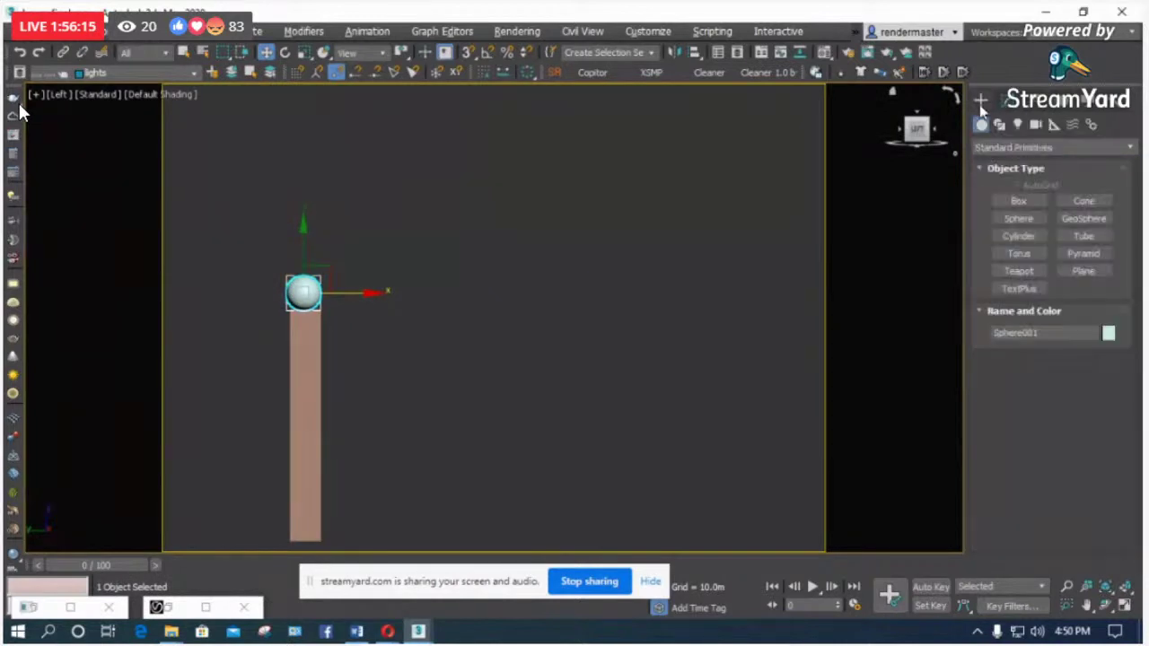
pyautogui.click(1017, 125)
pyautogui.click(1021, 147)
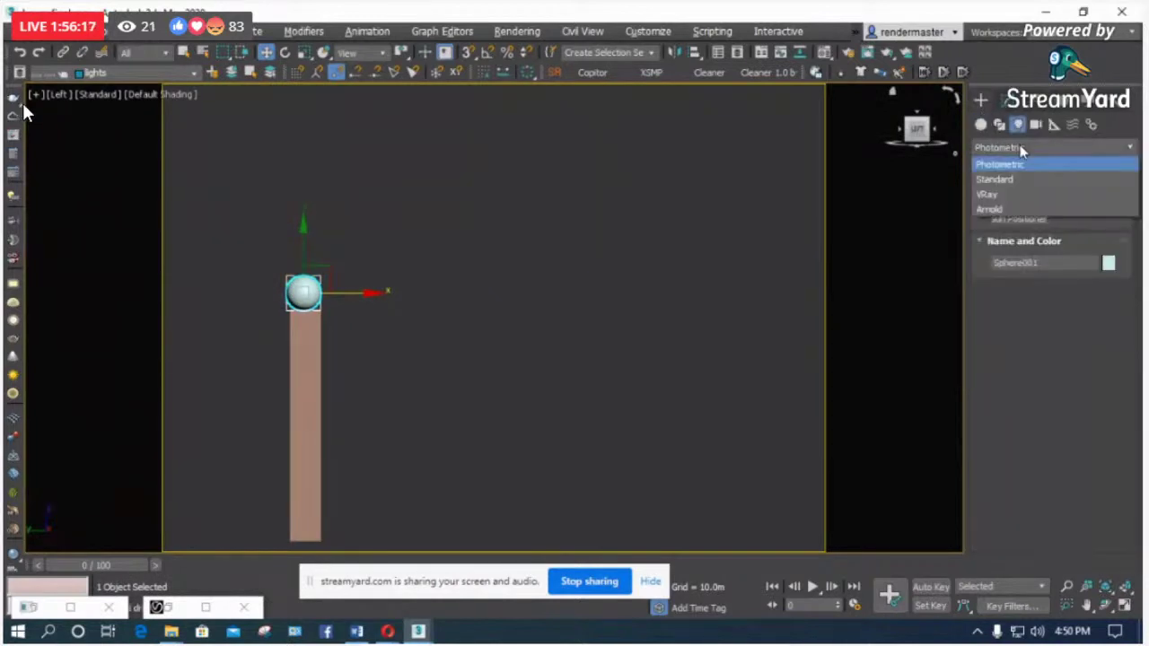
pyautogui.click(1004, 194)
pyautogui.click(1021, 202)
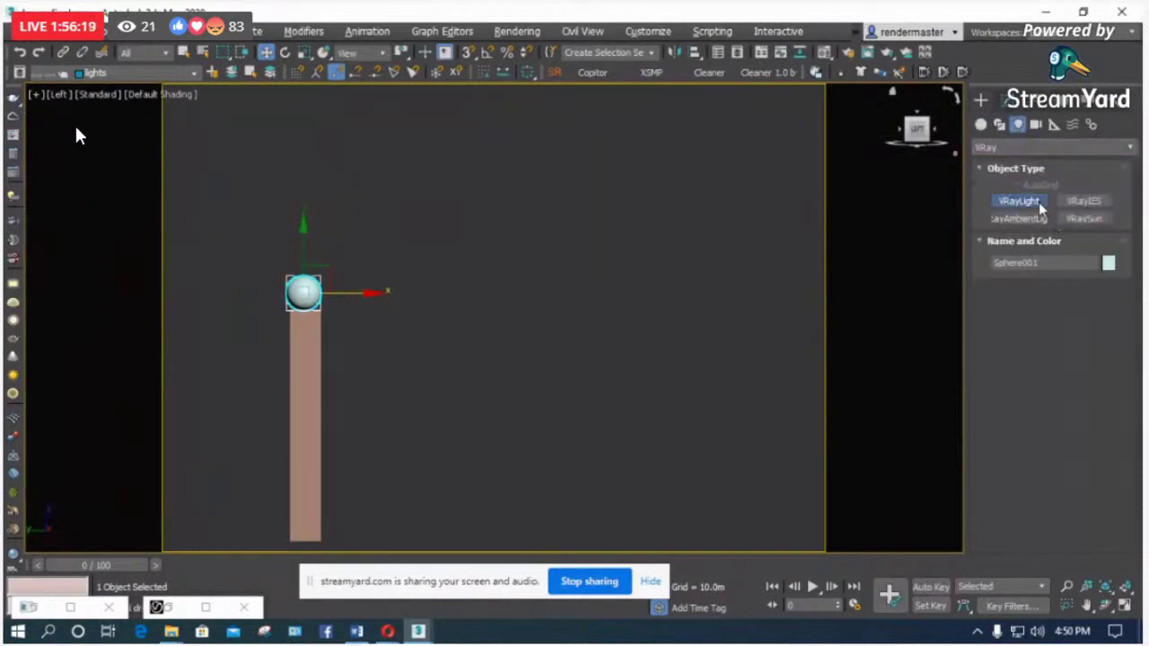
pyautogui.click(1099, 310)
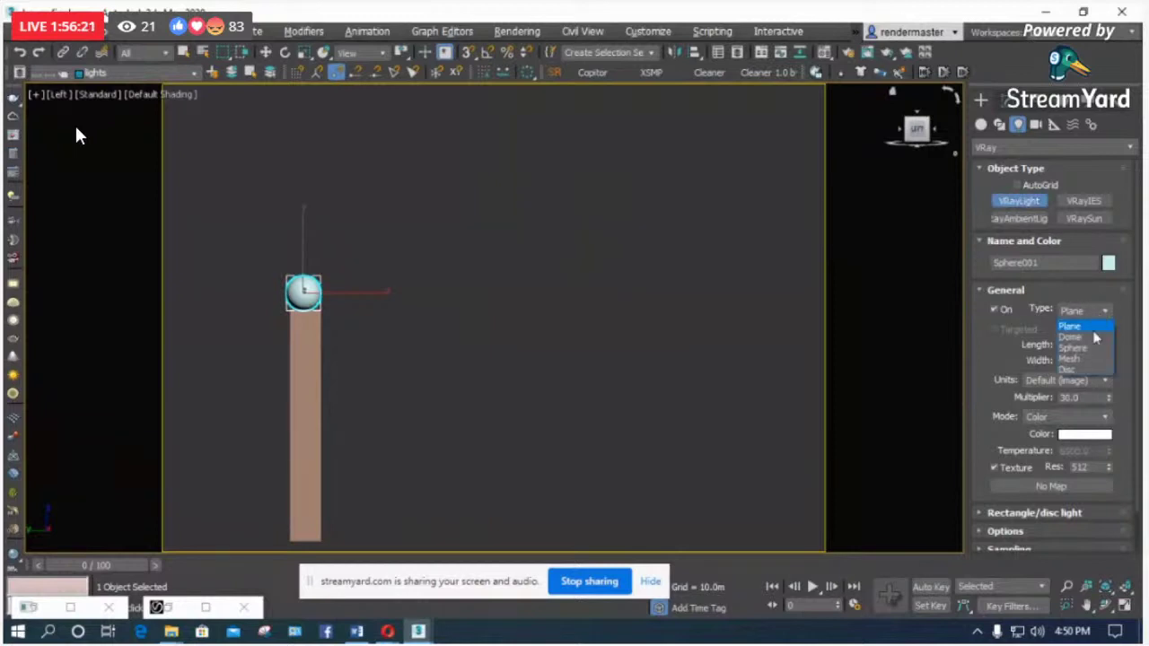
pyautogui.click(909, 244)
pyautogui.press('t')
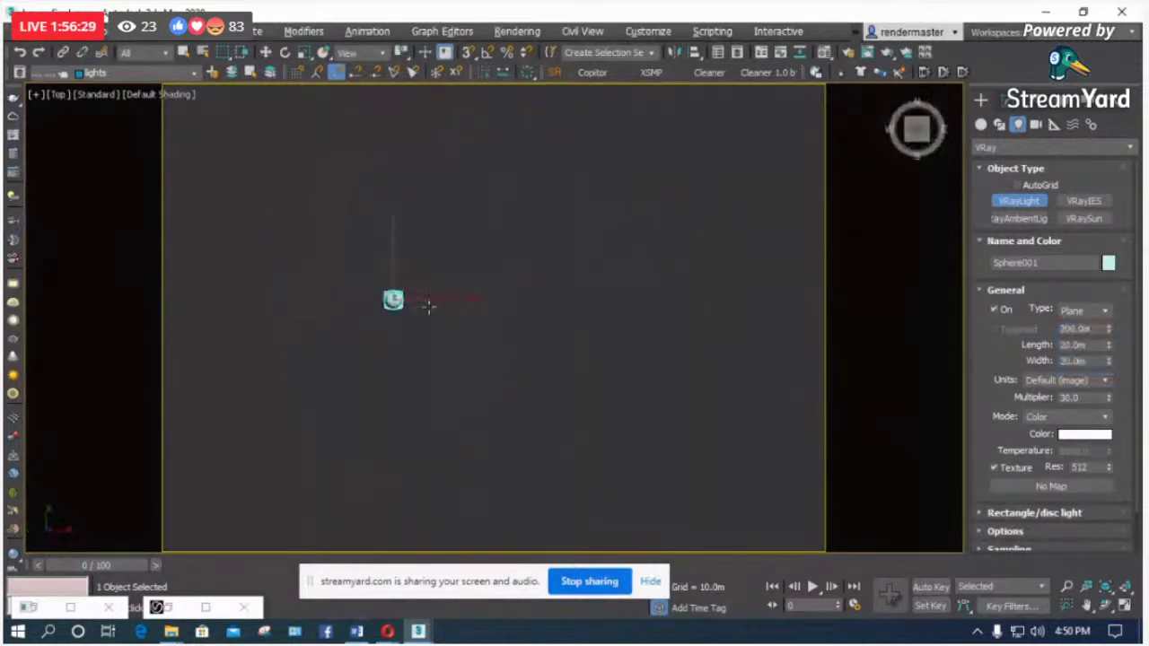
pyautogui.scroll(-3, 428, 306)
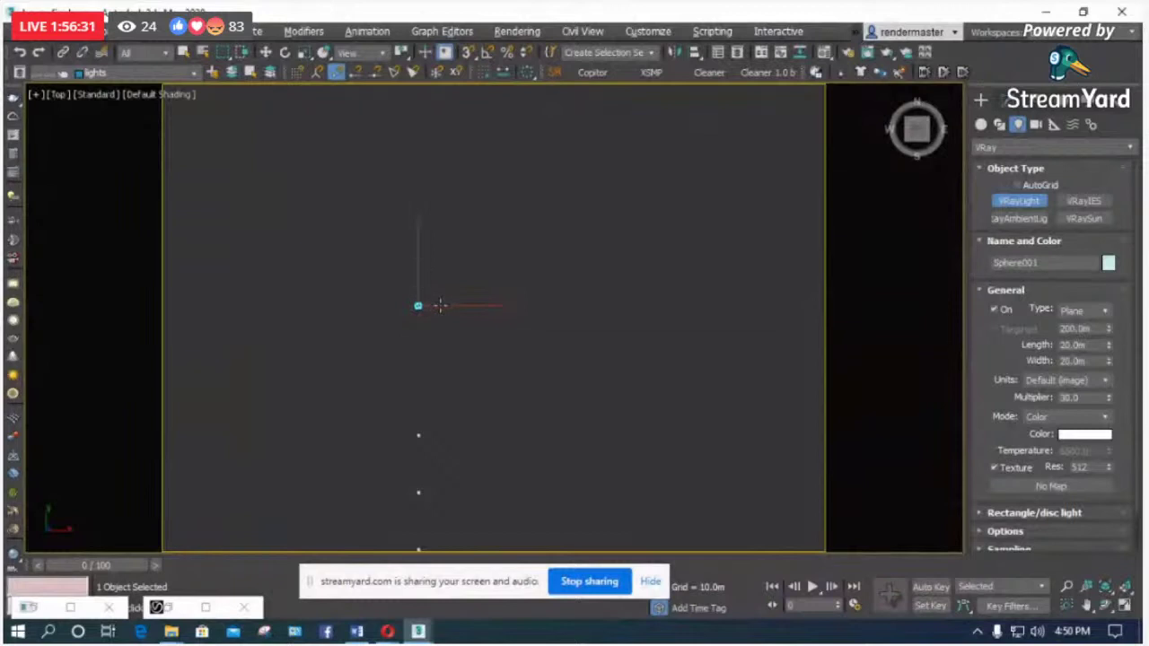
pyautogui.scroll(3, 440, 306)
pyautogui.scroll(5, 407, 311)
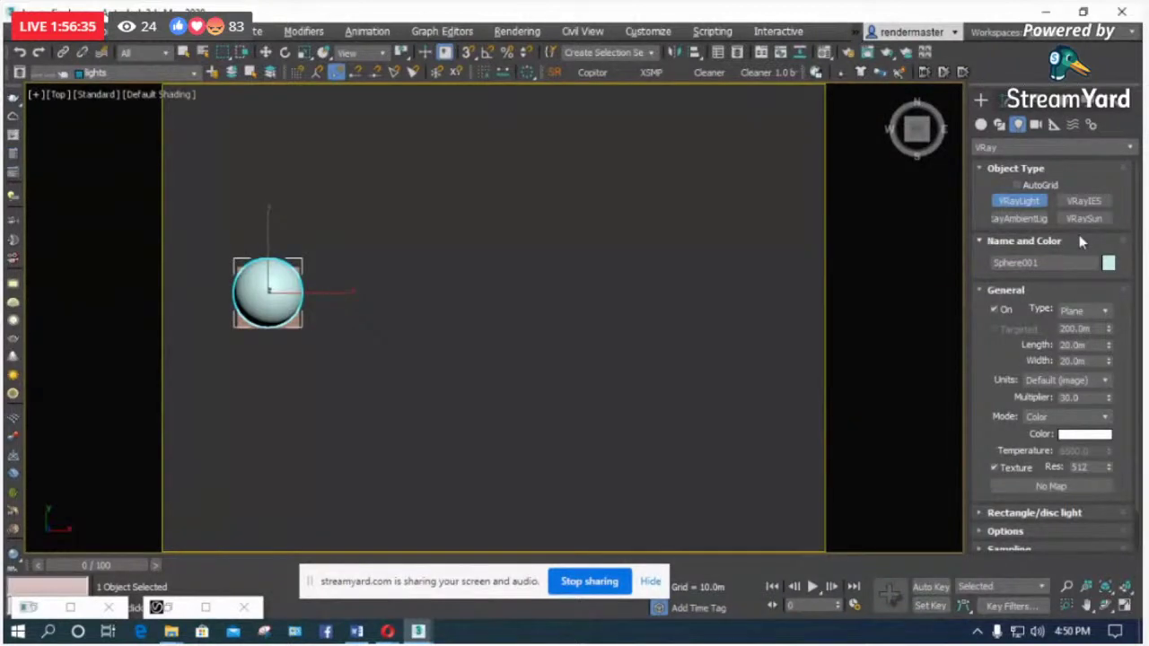
pyautogui.moveTo(459, 306); pyautogui.dragTo(559, 390)
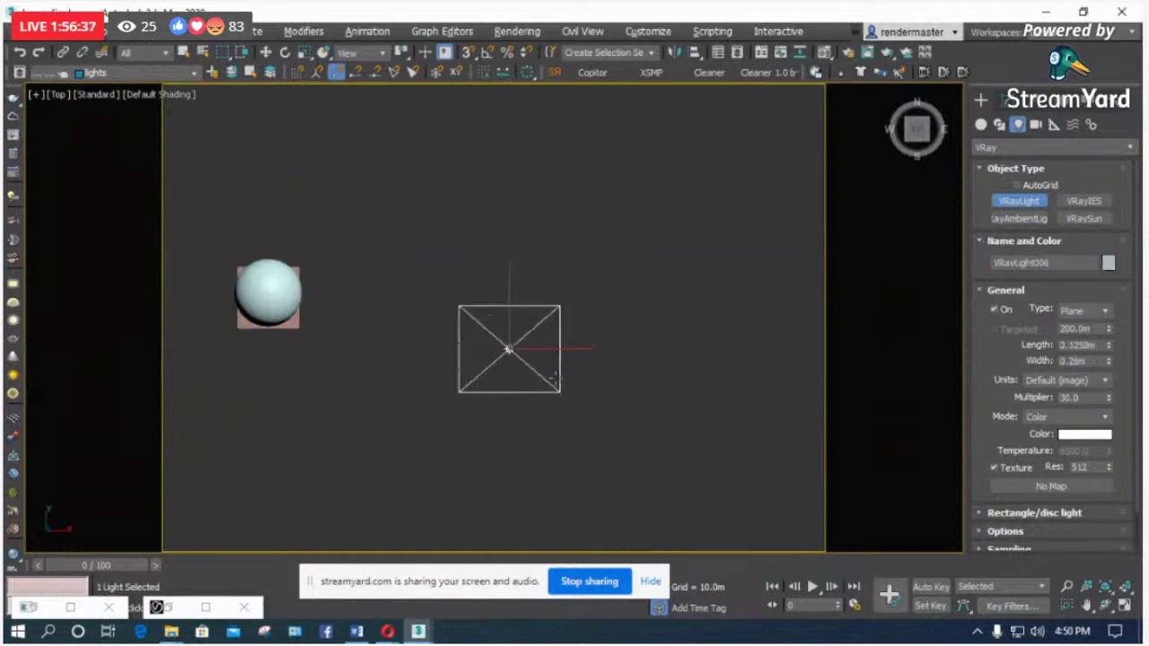
# Step: Change VRayLight006 to Mesh type, flip its normals and untick Replace mesh with light
pyautogui.click(1108, 313)
pyautogui.click(1071, 360)
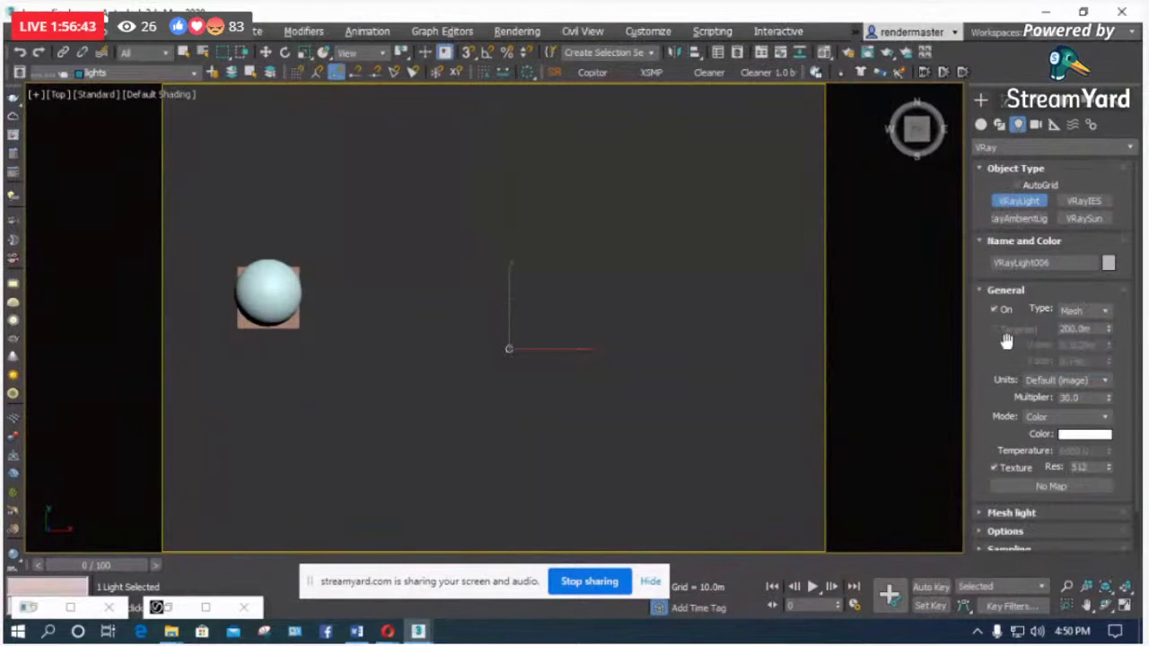
pyautogui.moveTo(1007, 336); pyautogui.dragTo(1011, 289)
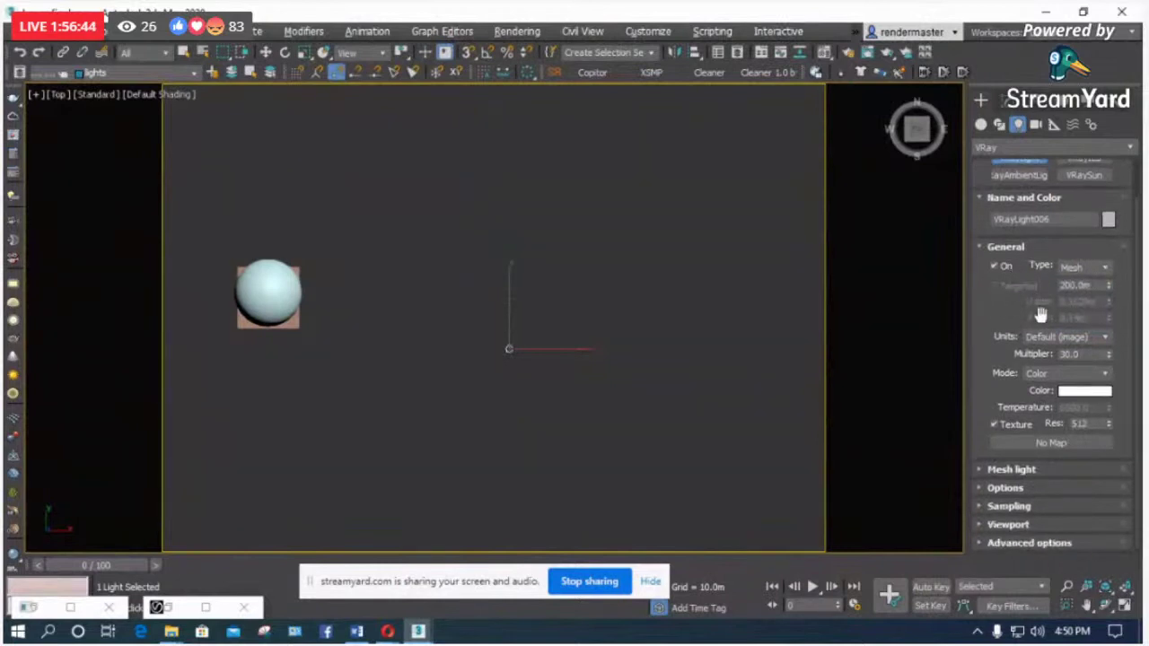
pyautogui.click(993, 472)
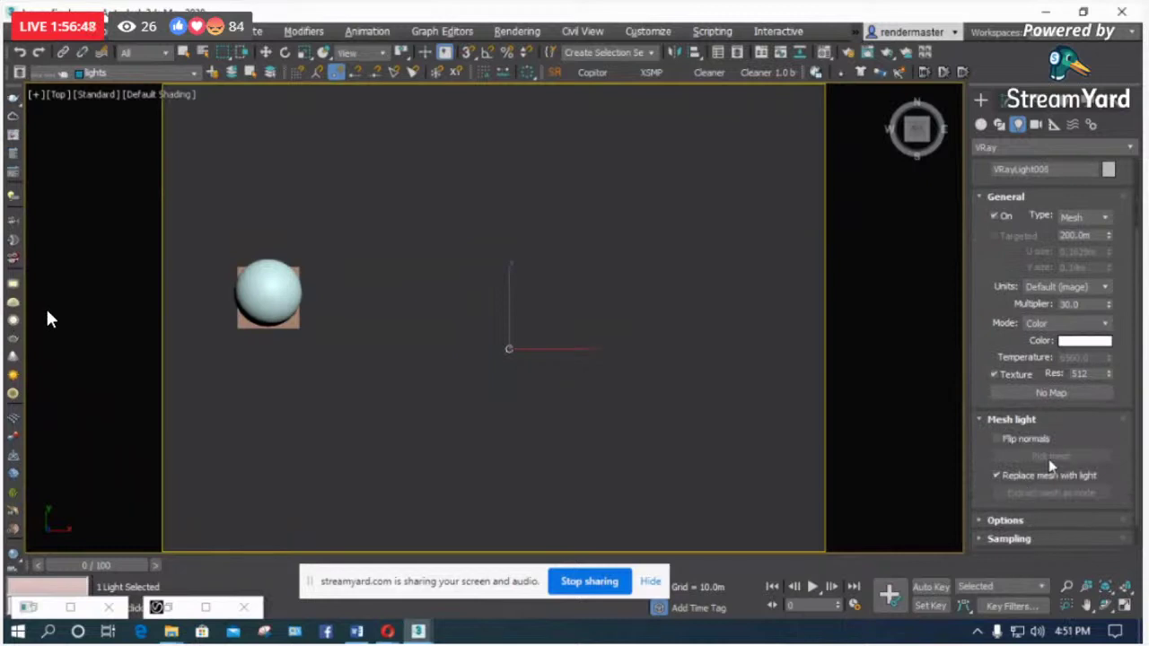
pyautogui.click(1021, 440)
pyautogui.click(1013, 476)
pyautogui.moveTo(998, 347); pyautogui.dragTo(1028, 384)
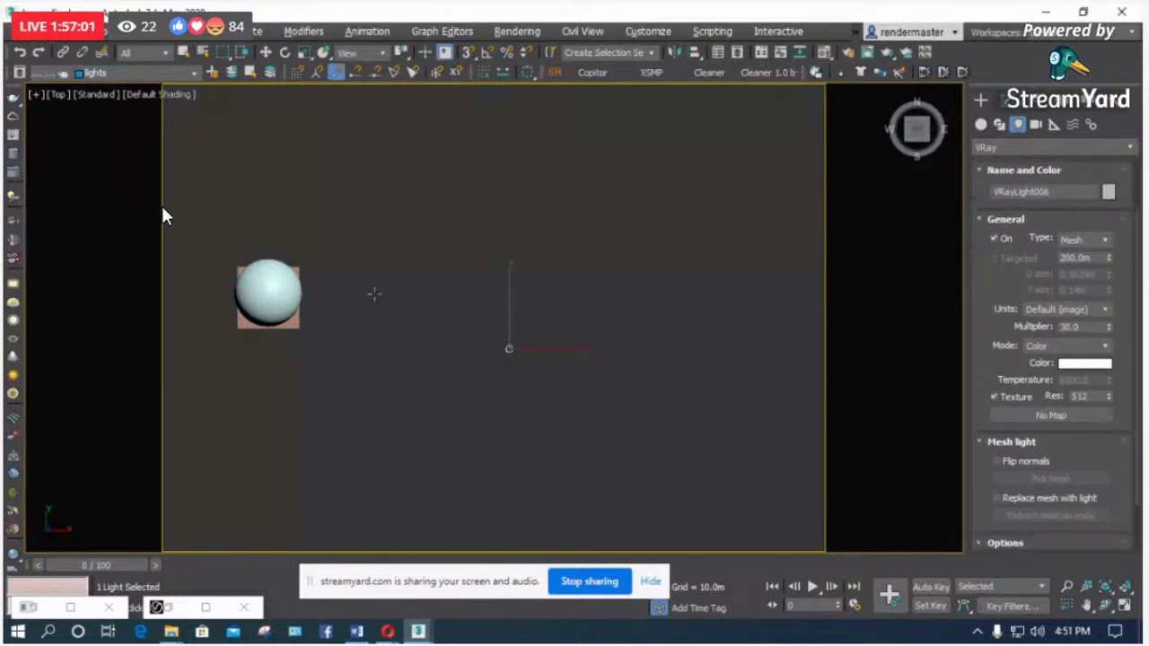
# Step: Re-tick Replace mesh on the first light, then draw VRayLight007 as a mesh light keeping its mesh
pyautogui.click(1002, 498)
pyautogui.moveTo(362, 279); pyautogui.dragTo(414, 334)
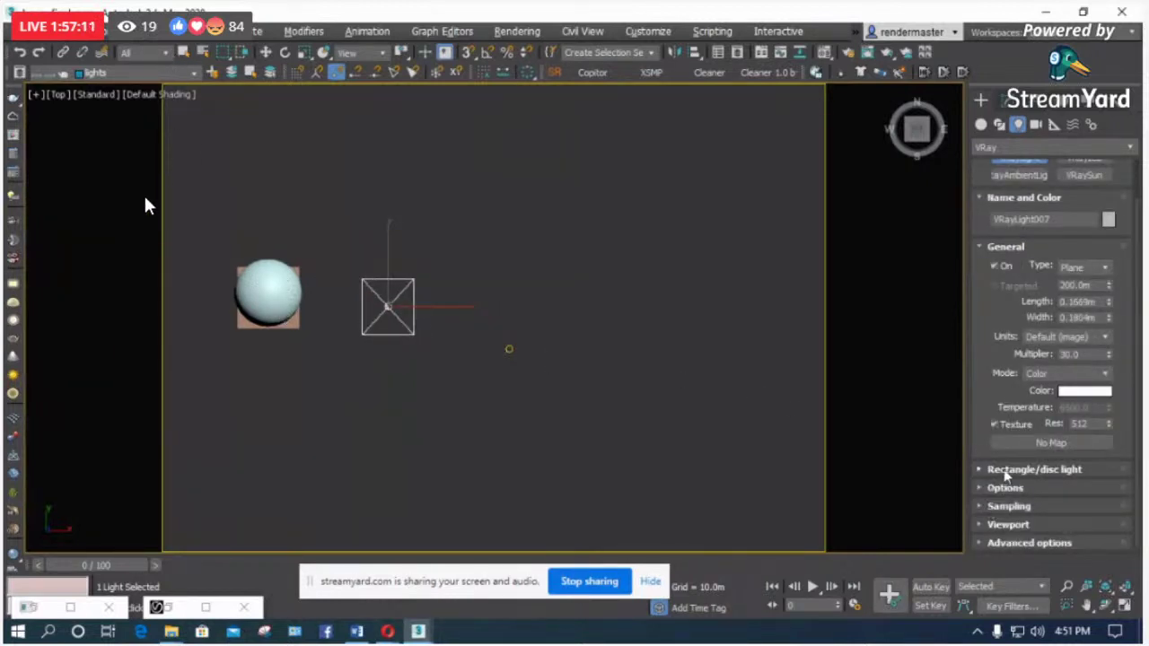
pyautogui.click(1084, 268)
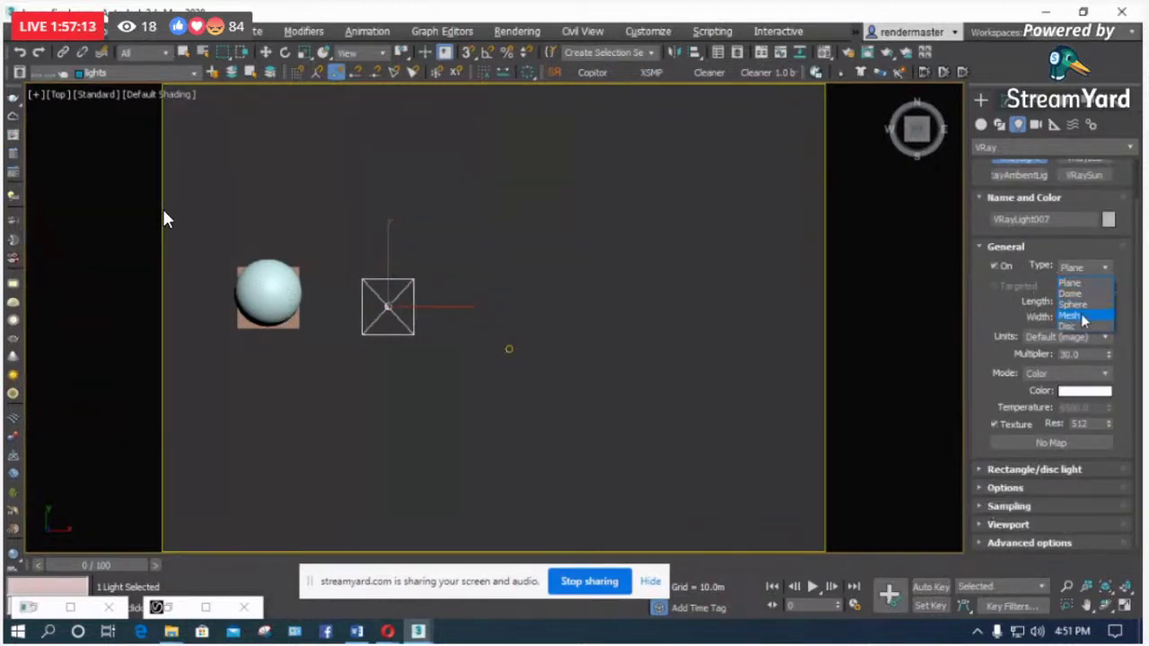
pyautogui.click(1082, 317)
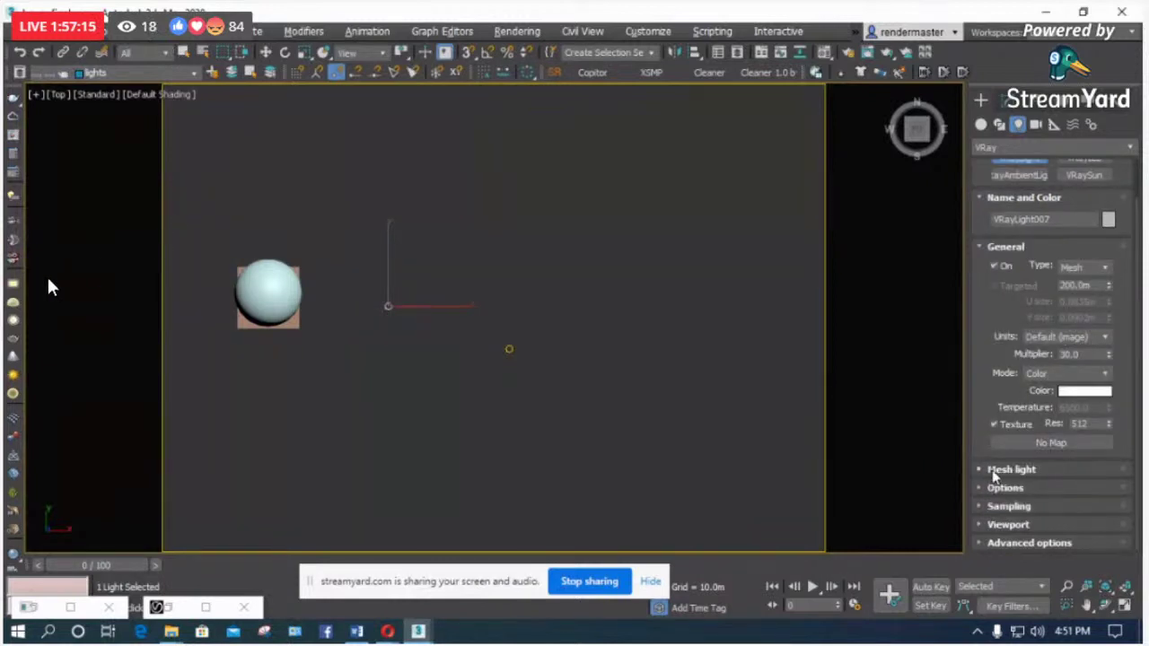
pyautogui.click(1006, 470)
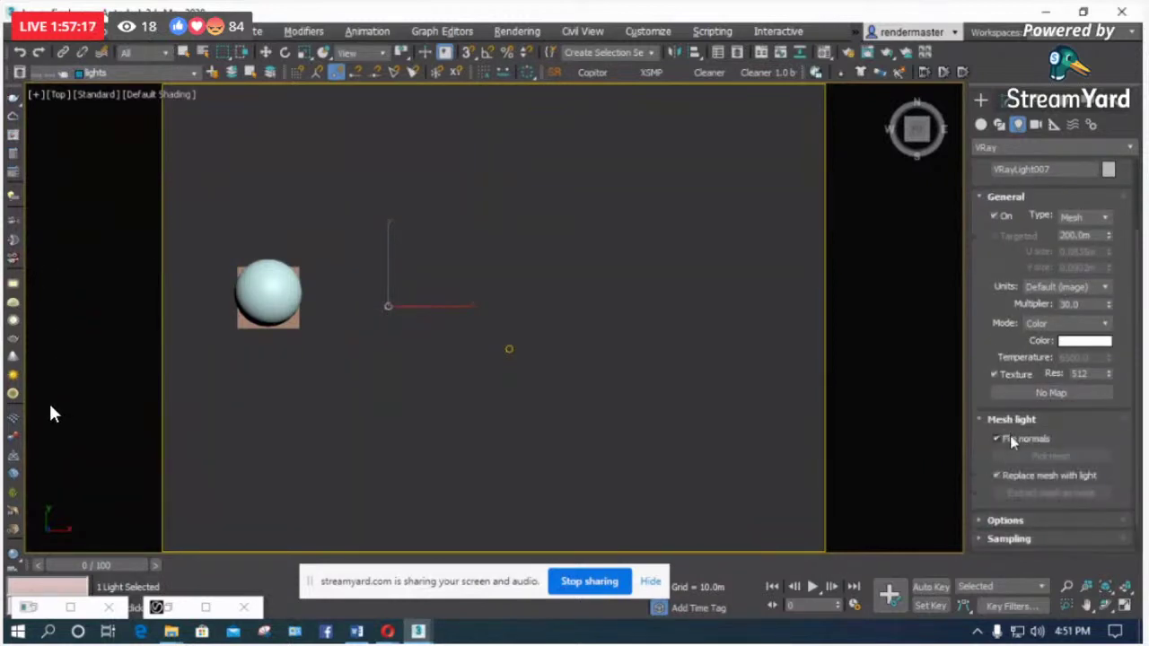
pyautogui.click(1023, 476)
# Step: Check the new light's shadow and visibility options, then clear the selection
pyautogui.scroll(3, 996, 436)
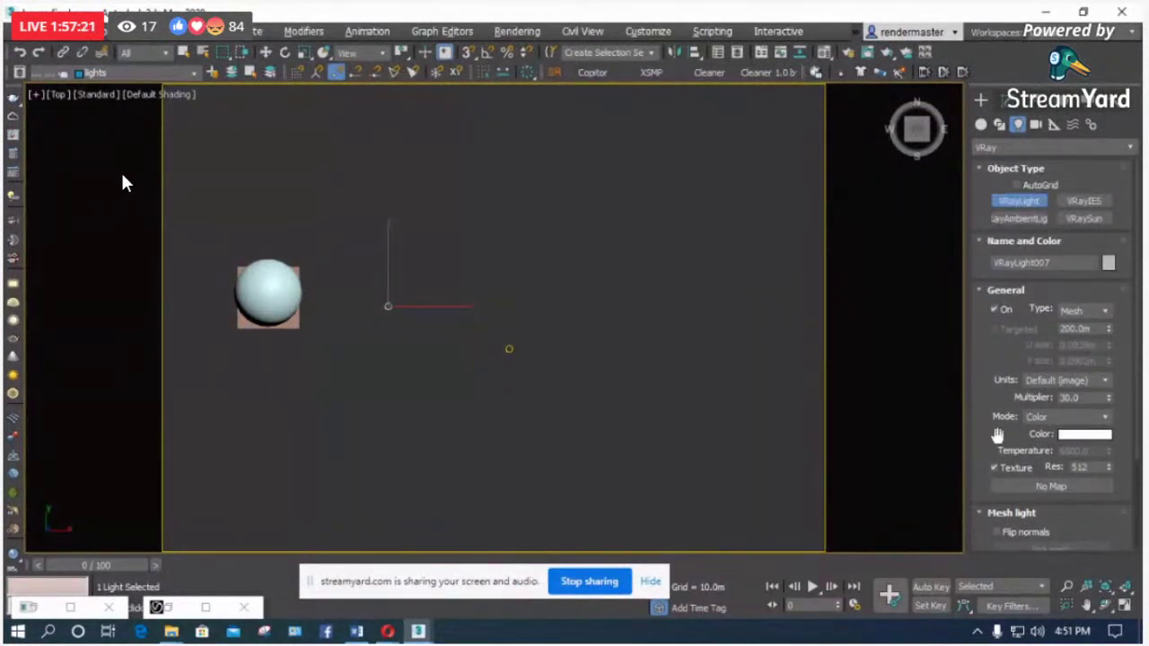
pyautogui.scroll(-3, 1001, 377)
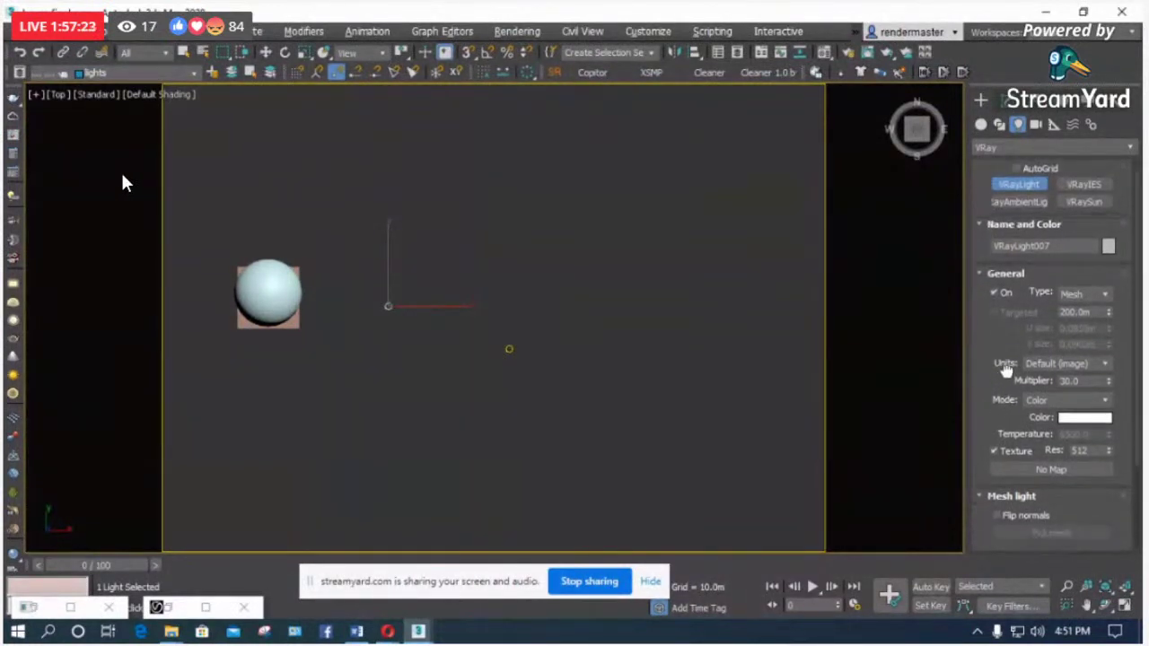
pyautogui.click(1006, 487)
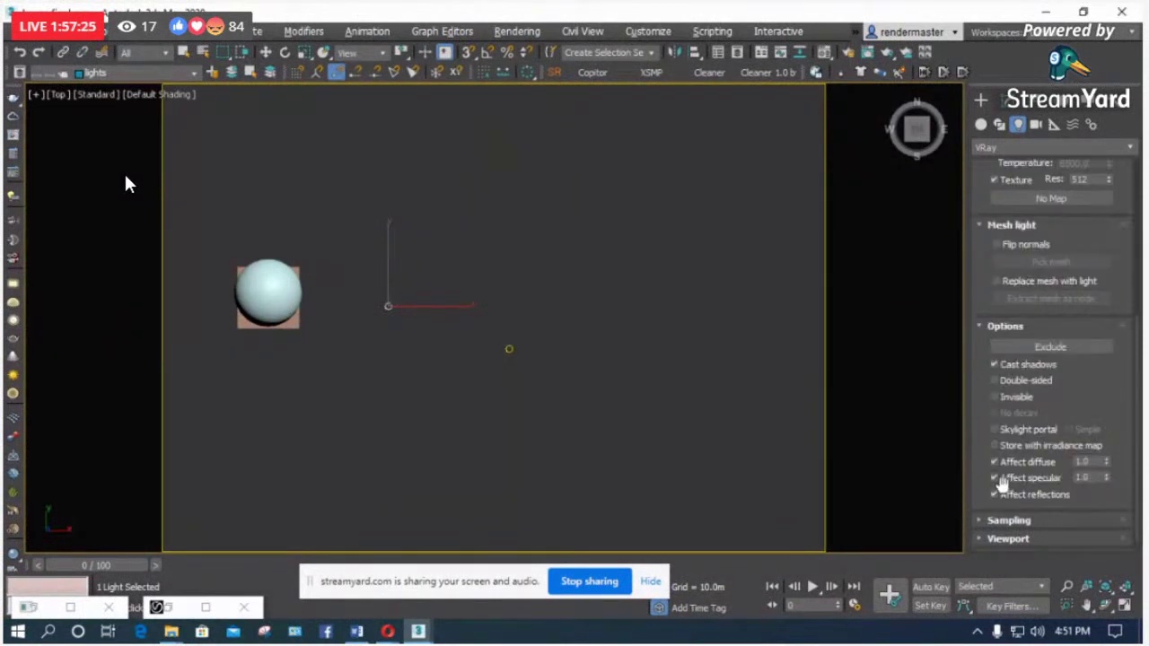
pyautogui.moveTo(987, 289); pyautogui.dragTo(986, 393)
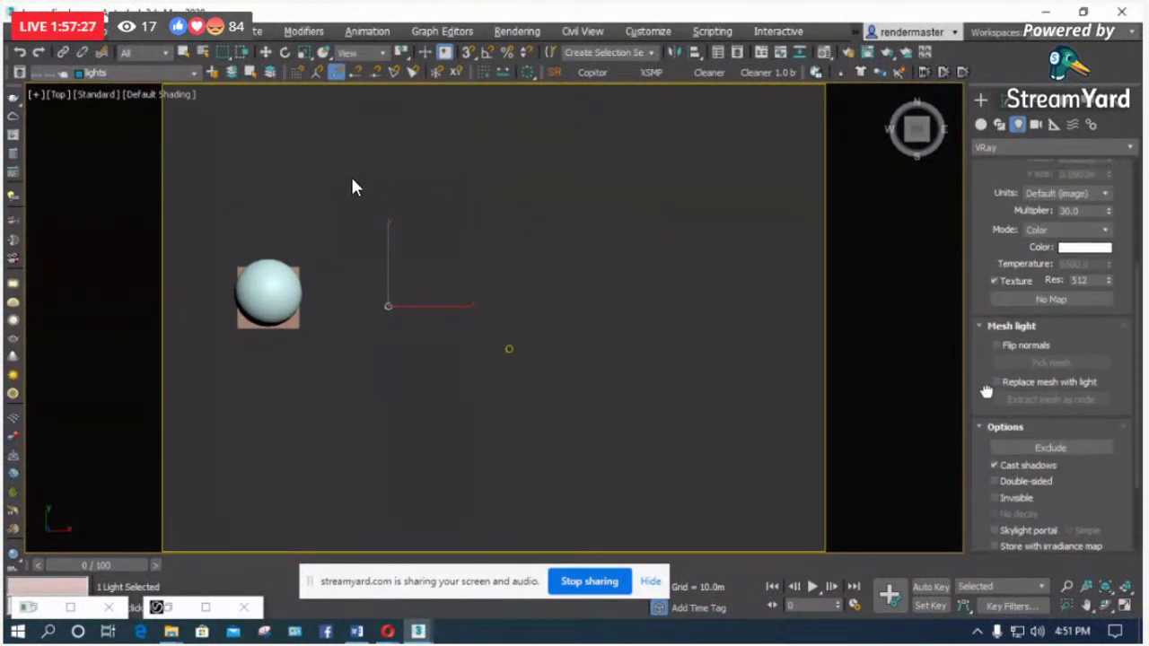
pyautogui.press('w')
pyautogui.moveTo(585, 379); pyautogui.dragTo(373, 243)
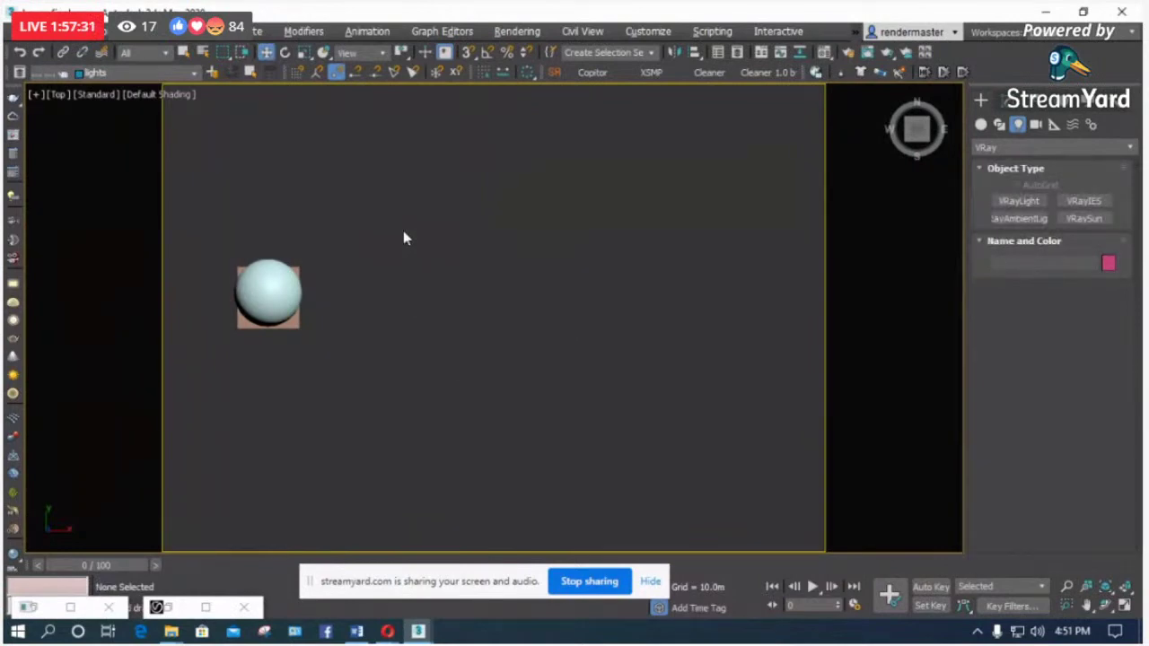
# Step: Change a Material Editor slot to a VRayLightMtl material
pyautogui.press('m')
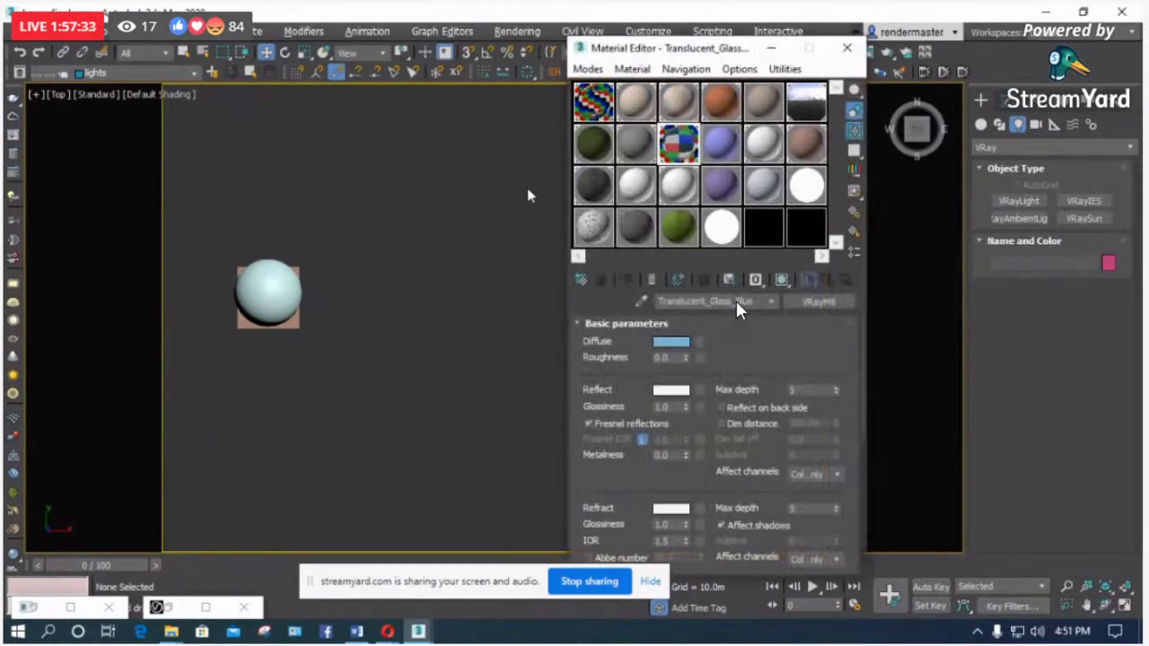
pyautogui.click(636, 101)
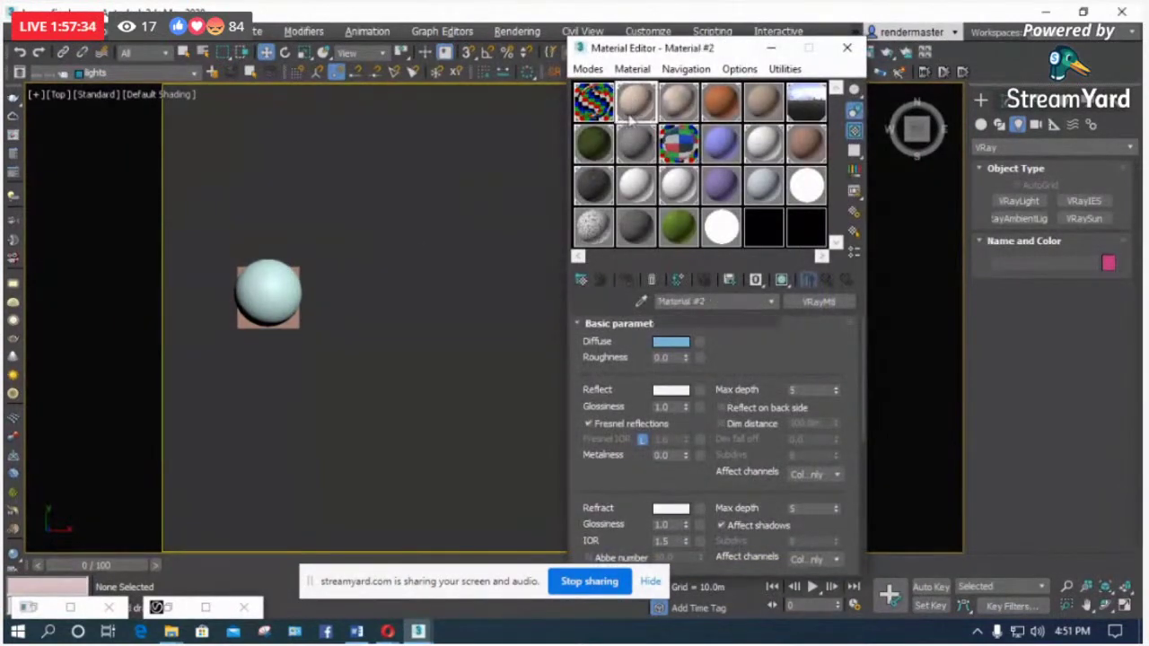
pyautogui.click(709, 151)
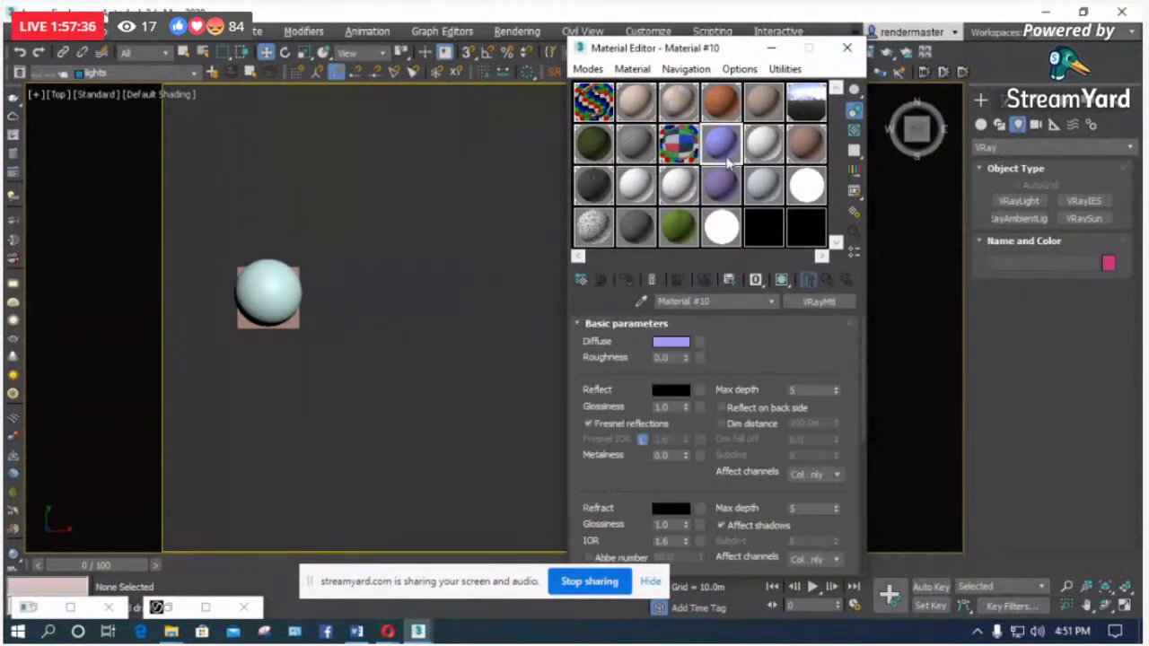
pyautogui.click(822, 303)
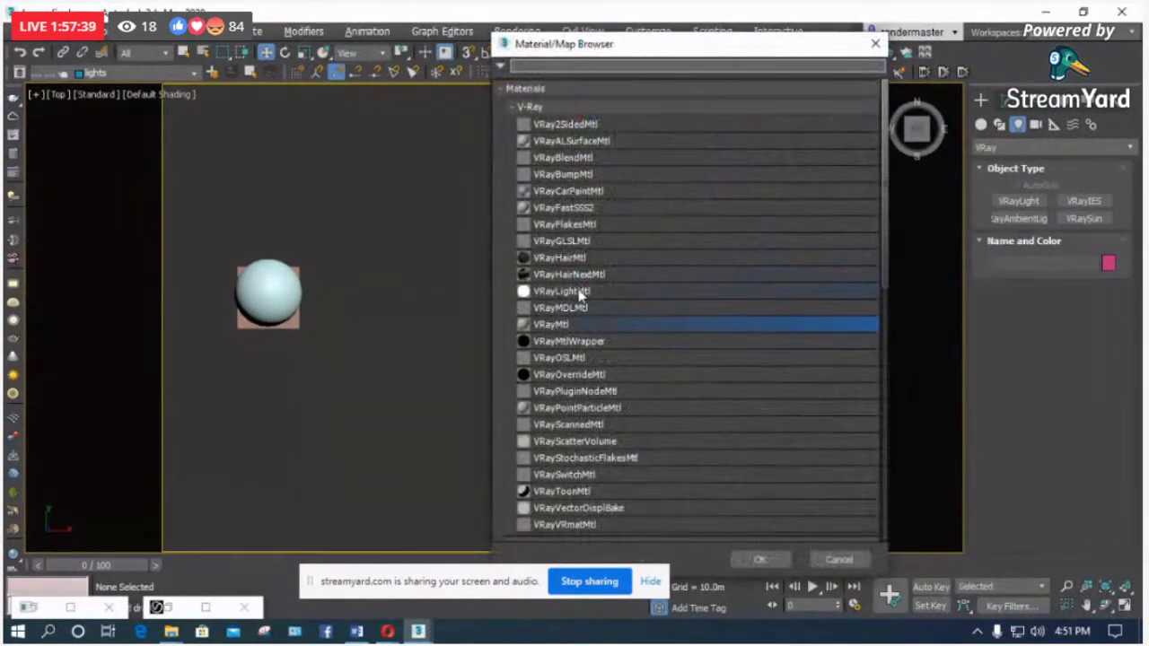
pyautogui.click(572, 292)
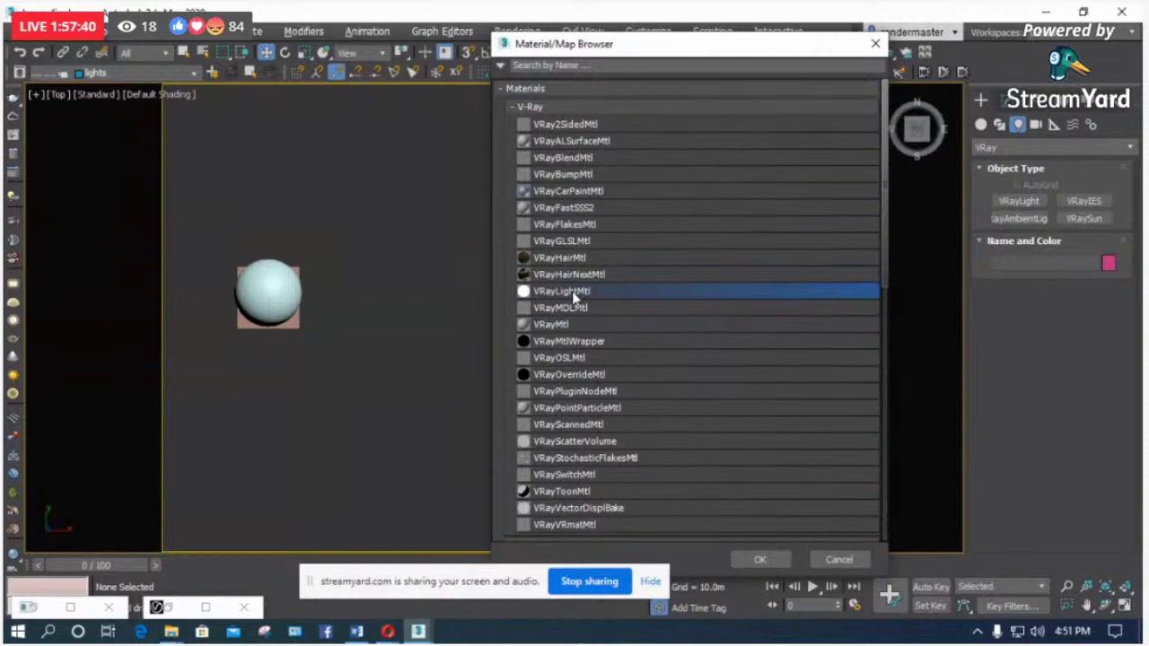
pyautogui.click(760, 560)
# Step: Assign the light material to all similar fence-post spheres and set colour strength to 5.0
pyautogui.click(274, 297)
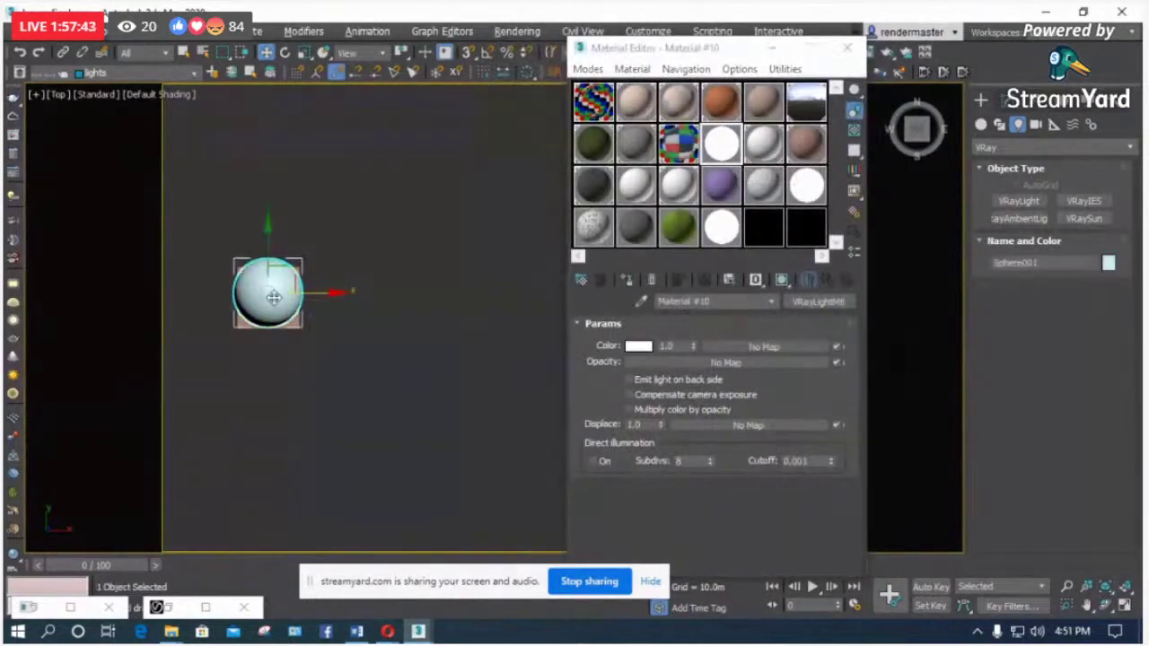
pyautogui.rightClick(262, 271)
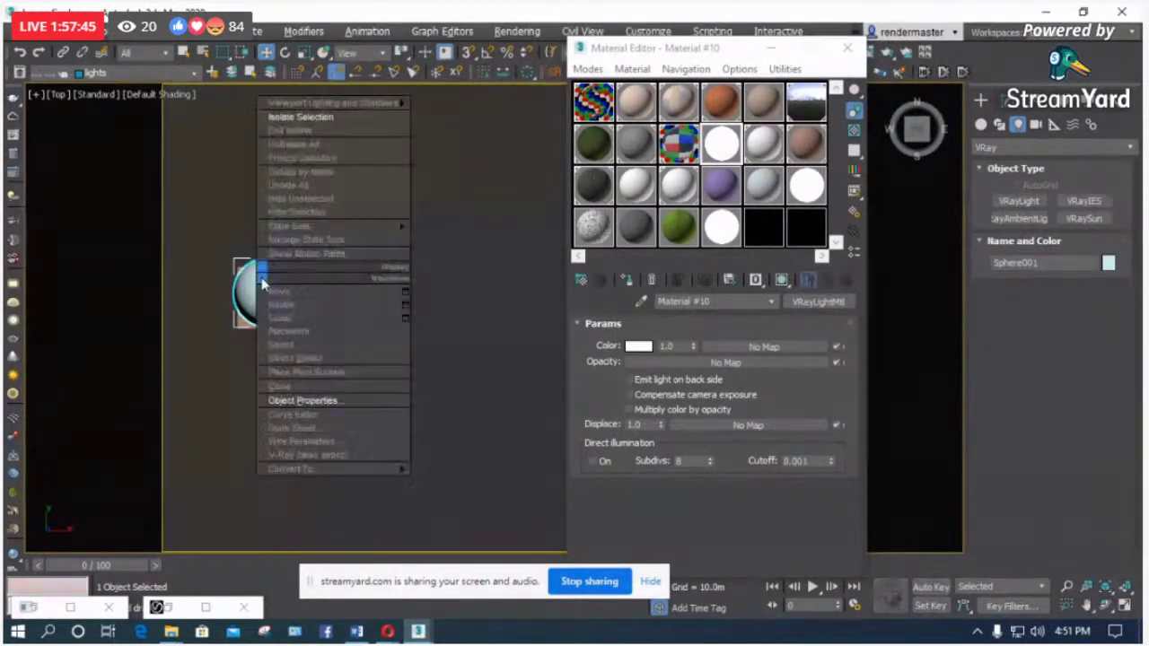
pyautogui.click(309, 358)
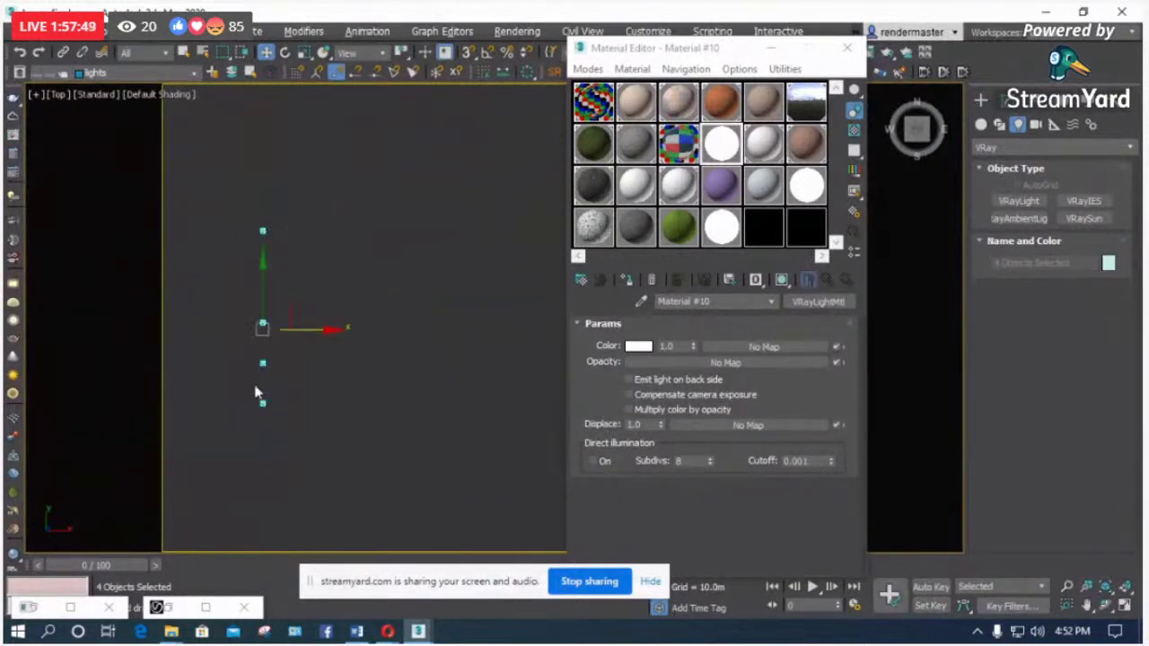
pyautogui.press('f')
pyautogui.scroll(-4, 284, 337)
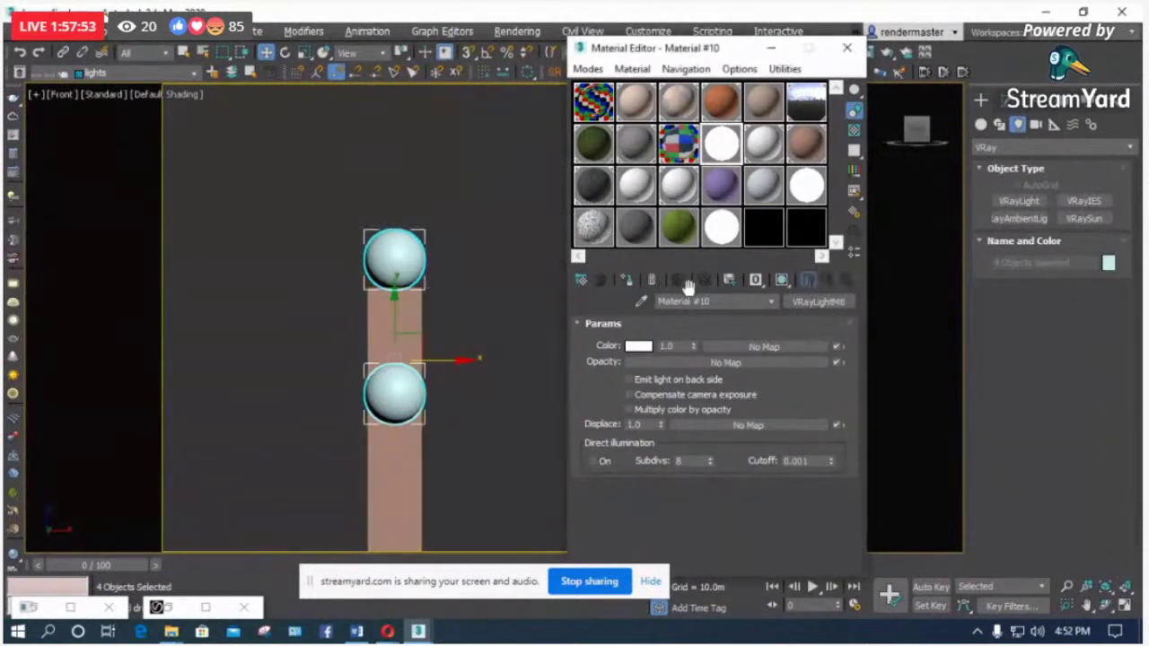
pyautogui.click(626, 280)
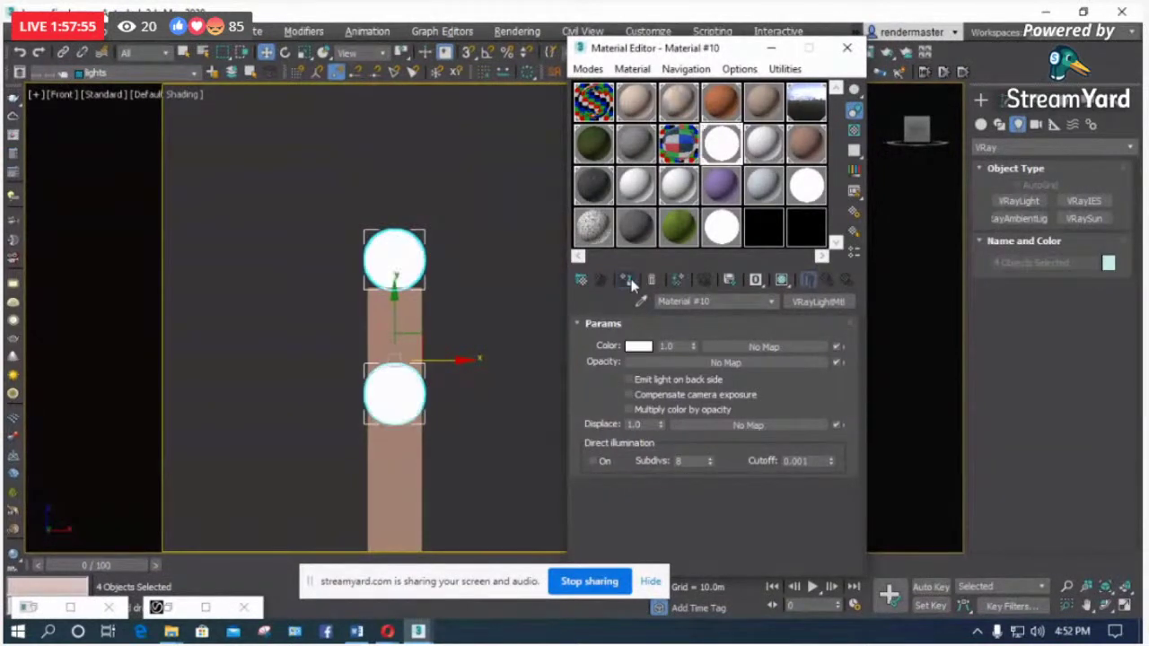
pyautogui.doubleClick(675, 346)
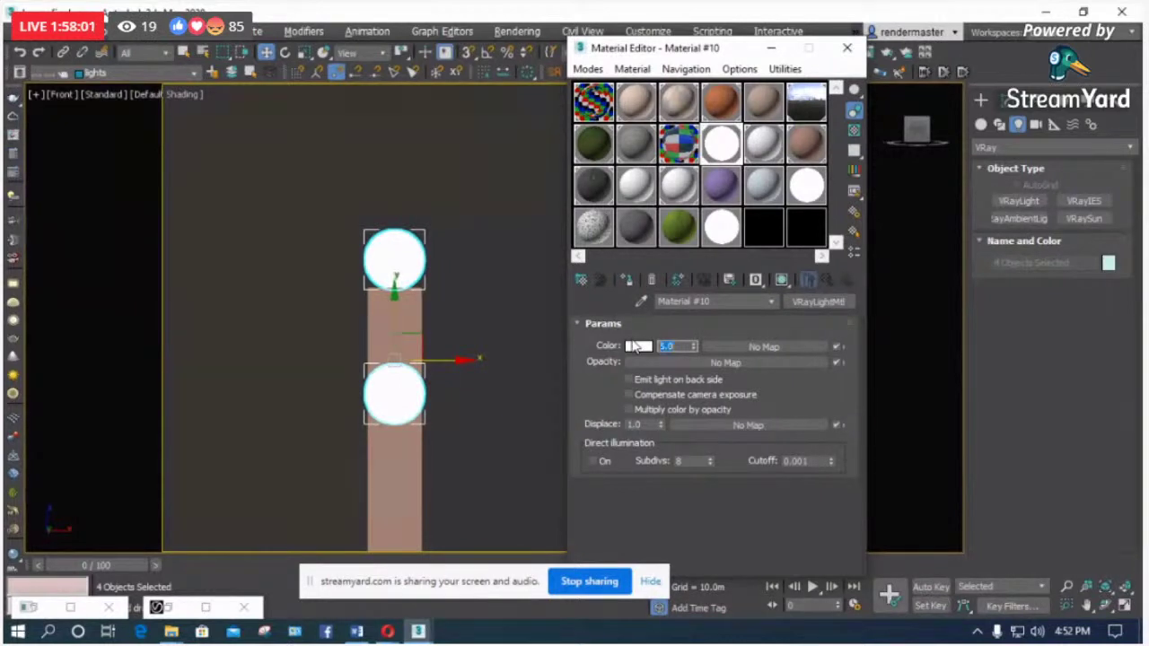
pyautogui.click(505, 329)
# Step: View through Camera001, unhide all house geometry and start a V-Ray production render
pyautogui.press('c')
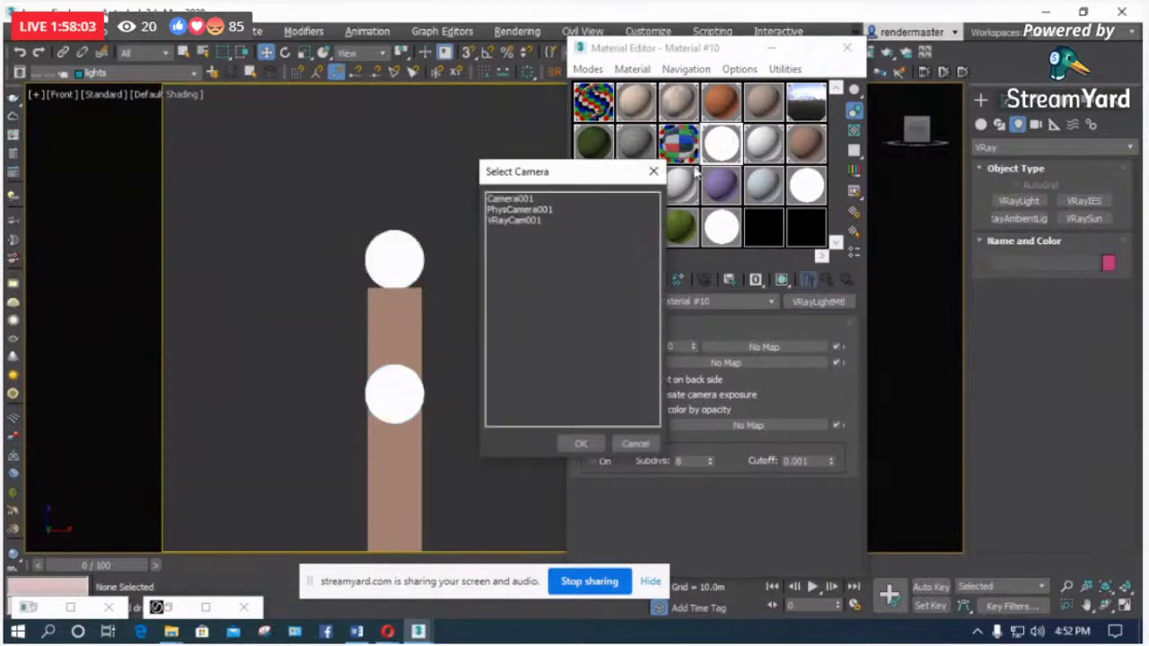
pyautogui.doubleClick(536, 201)
pyautogui.click(847, 47)
pyautogui.rightClick(532, 169)
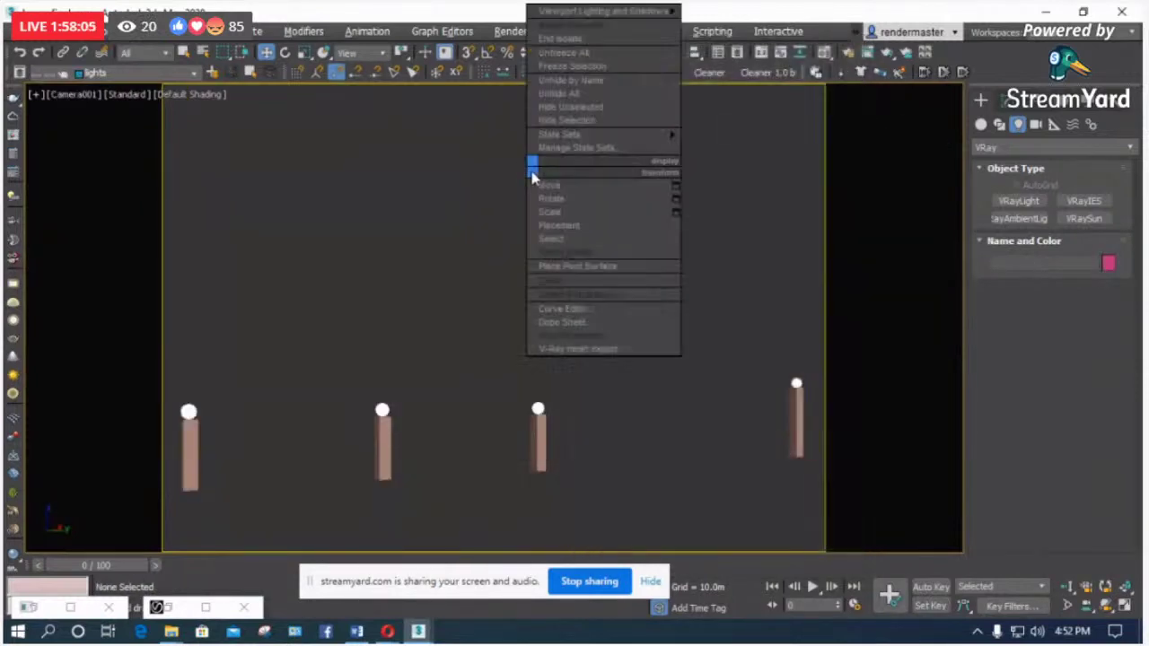
pyautogui.click(575, 94)
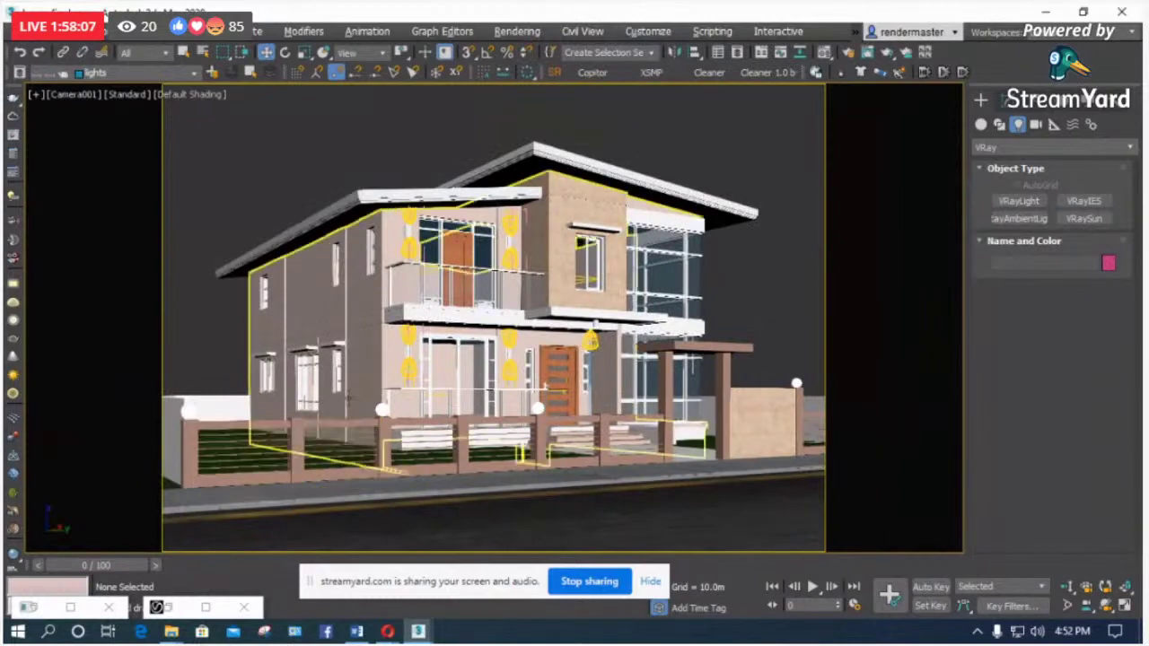
pyautogui.click(893, 56)
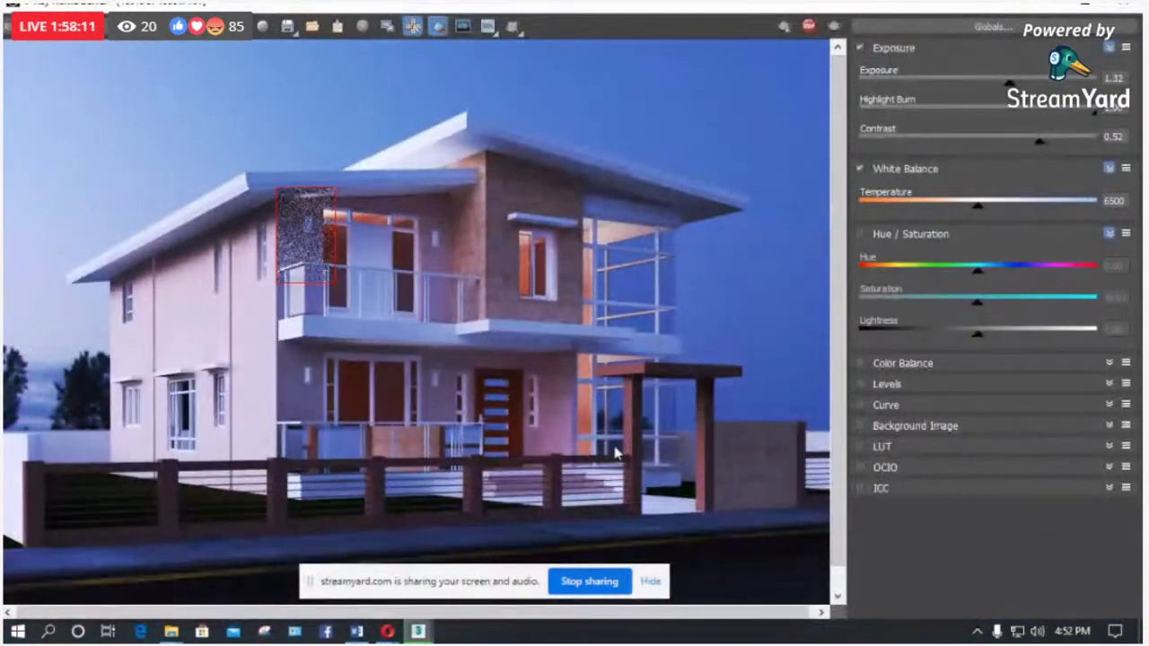
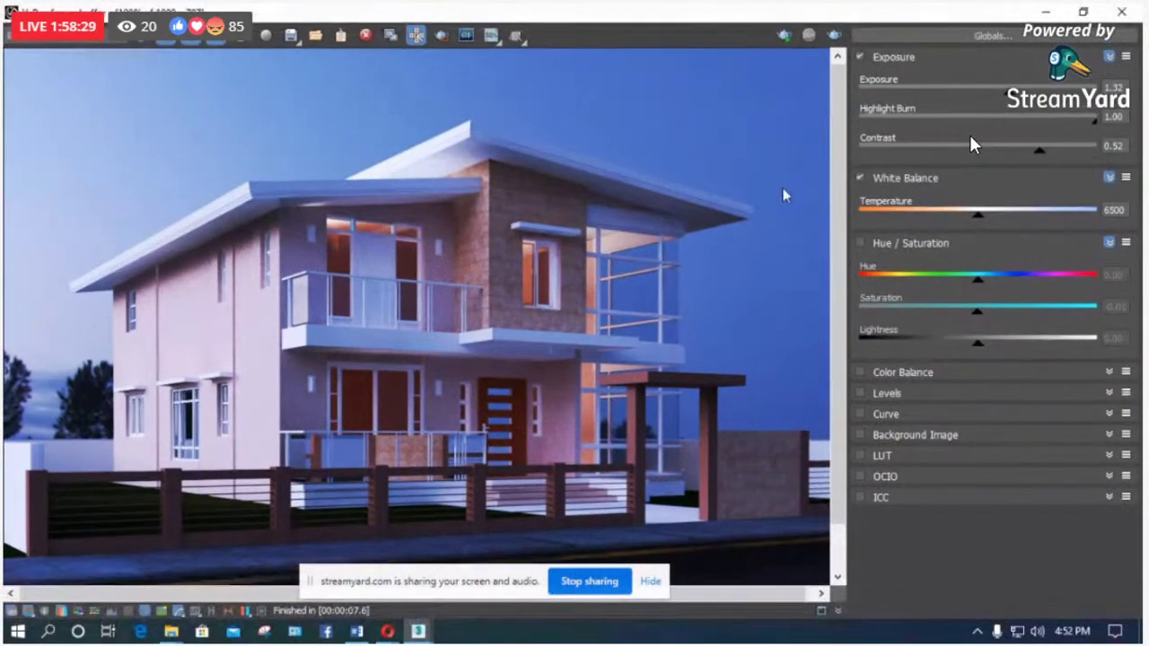
# Step: Leave the night render and select the TPhotometricLight006 wall light in the Modify panel
pyautogui.click(1045, 12)
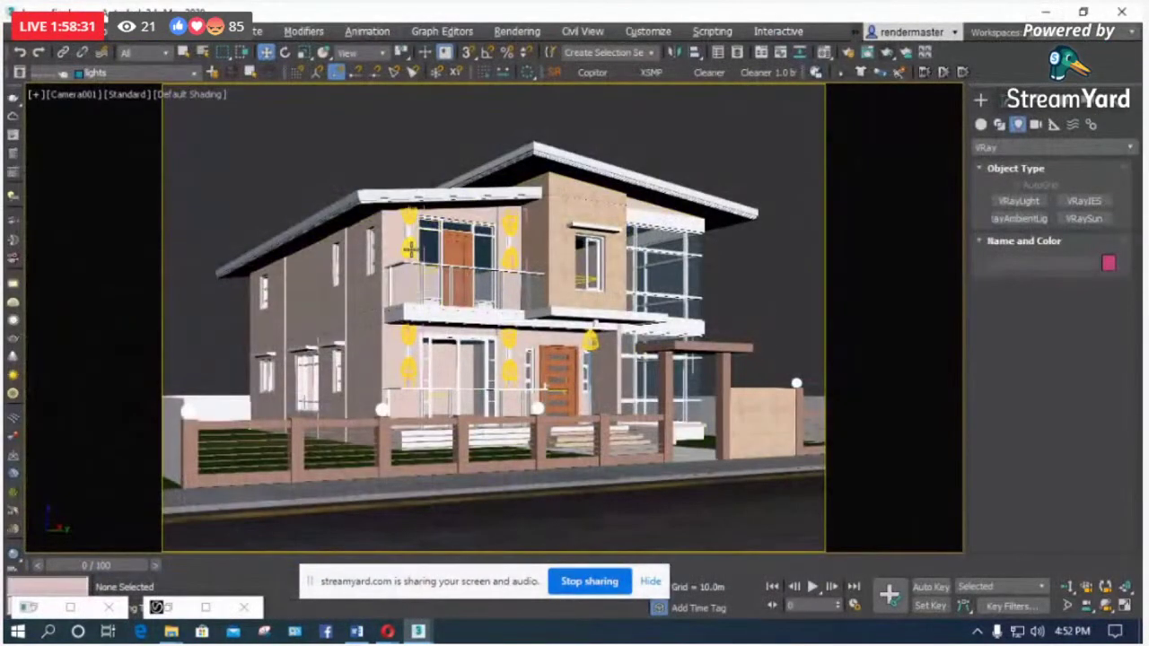
pyautogui.click(410, 250)
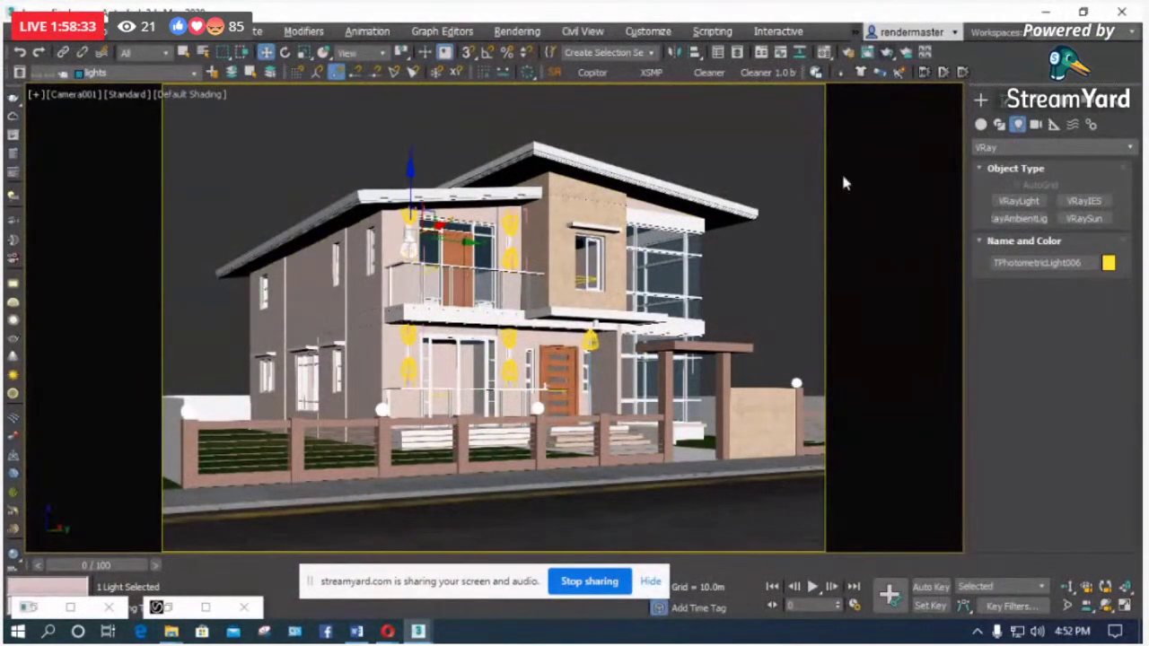
pyautogui.click(1003, 101)
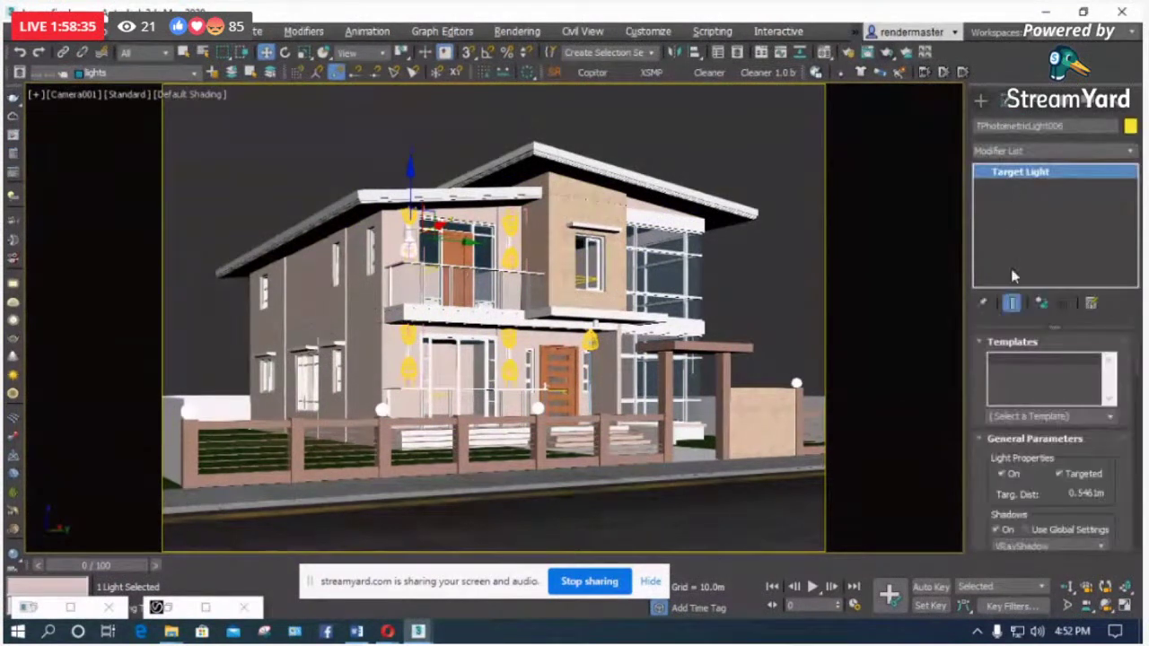
# Step: Toggle its intensity between lx at and lm, leave it at 1000 lm, then deselect
pyautogui.scroll(-3, 978, 447)
pyautogui.scroll(-3, 978, 447)
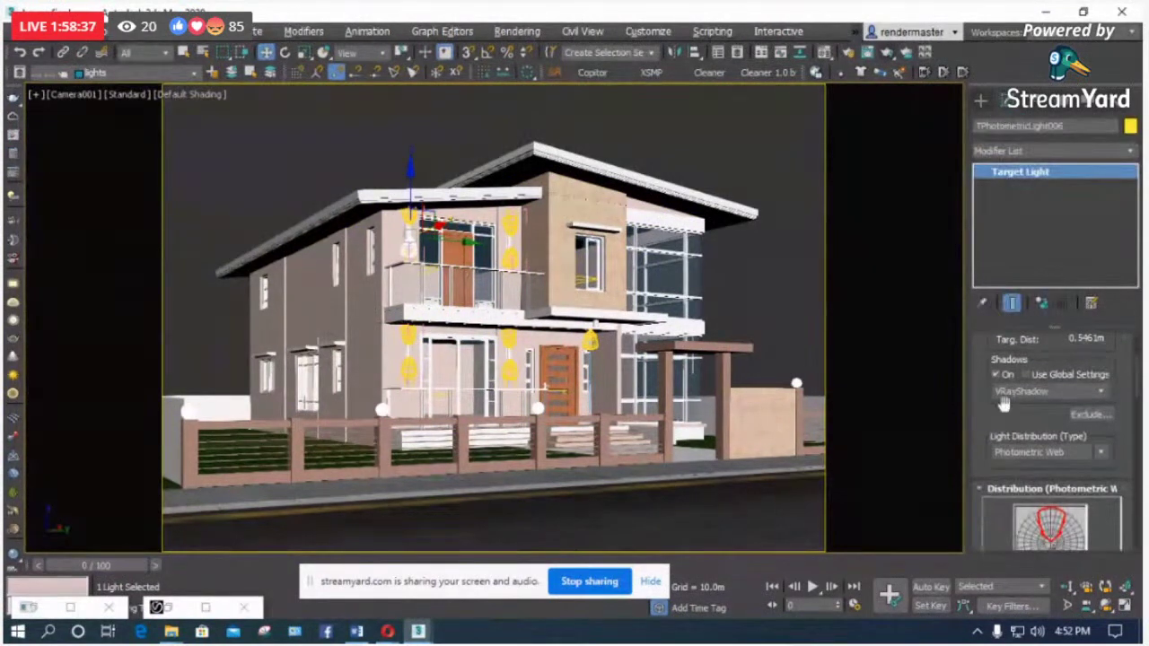
pyautogui.scroll(-3, 997, 404)
pyautogui.scroll(-4, 1002, 435)
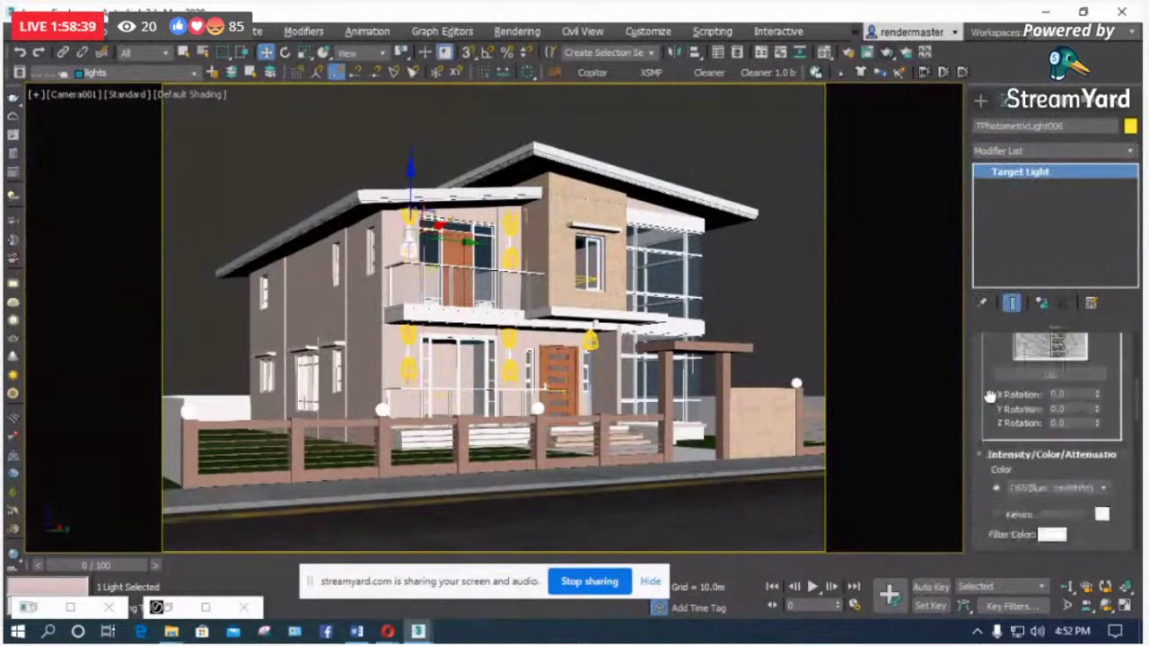
pyautogui.scroll(-1, 984, 500)
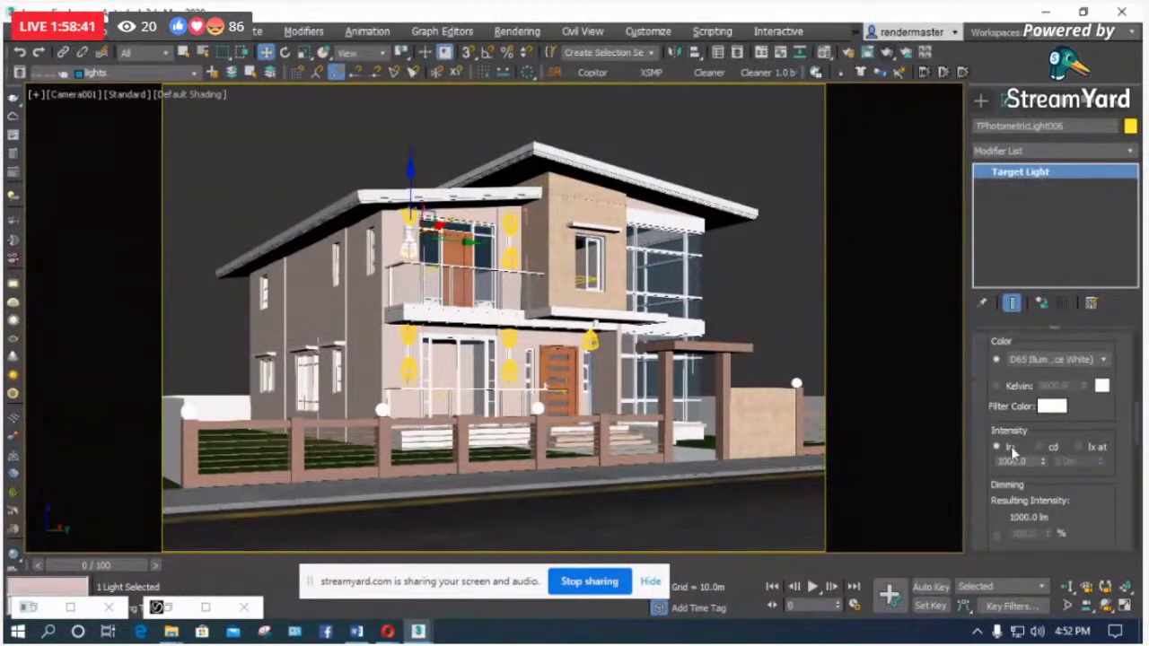
pyautogui.moveTo(1040, 460); pyautogui.dragTo(959, 476)
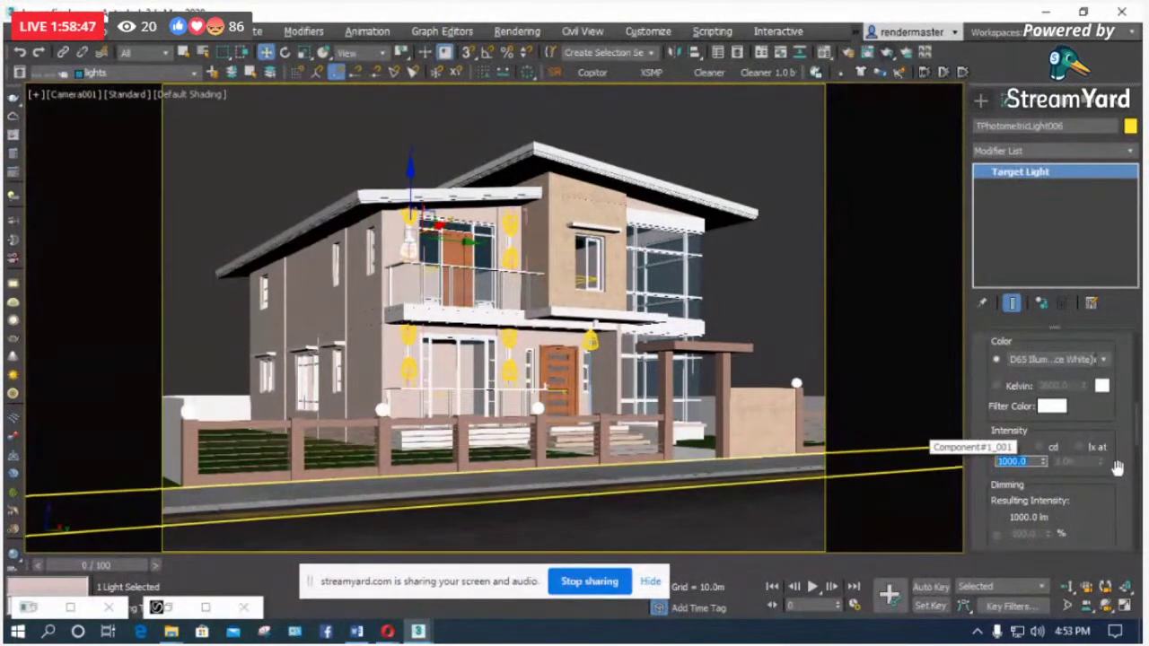
pyautogui.click(1079, 447)
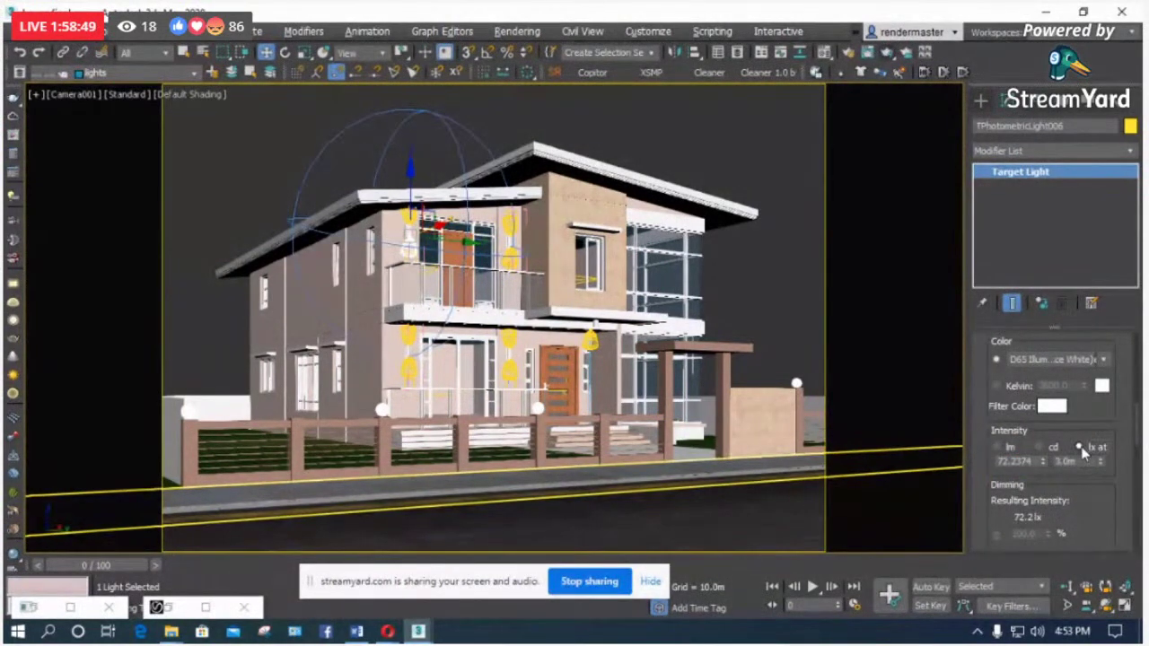
pyautogui.click(996, 447)
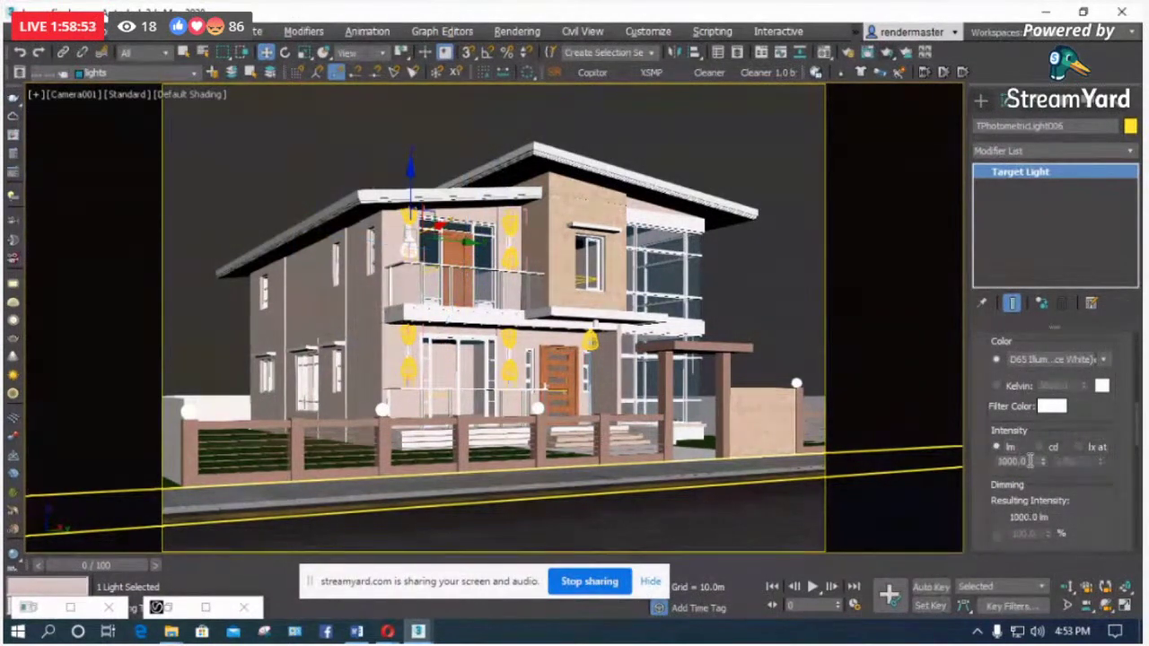
pyautogui.click(339, 158)
# Step: In the wireframe front elevation, select two entrance wall lights and move them right
pyautogui.press('l')
pyautogui.press('F3')
pyautogui.scroll(3, 628, 310)
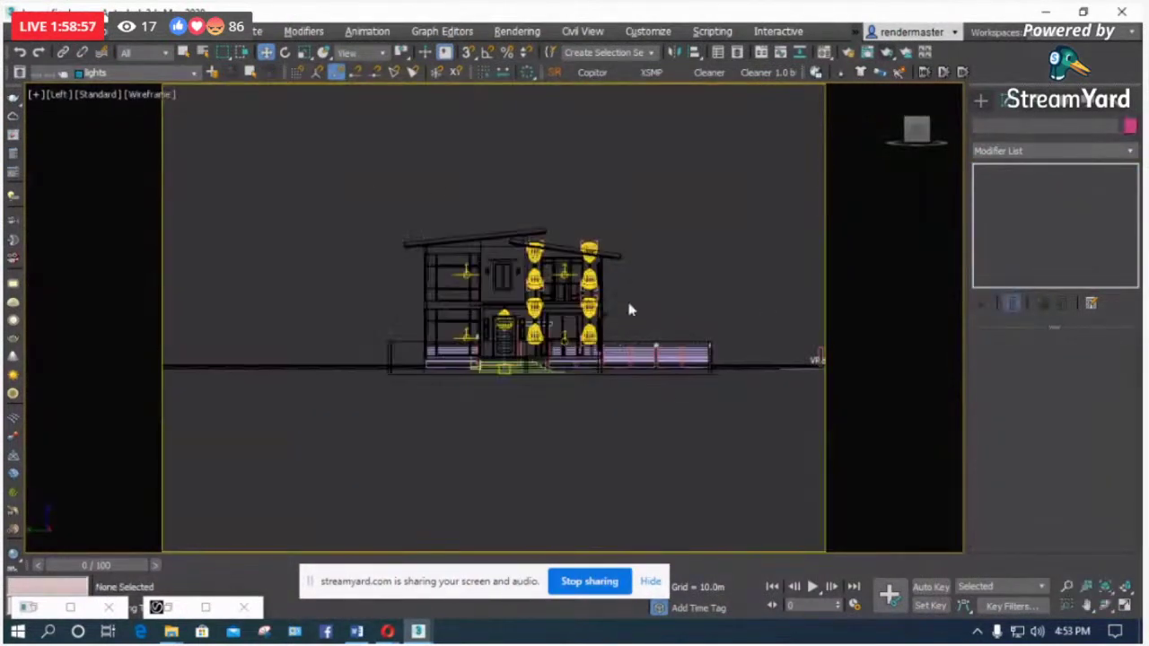
pyautogui.scroll(3, 628, 310)
pyautogui.press('f')
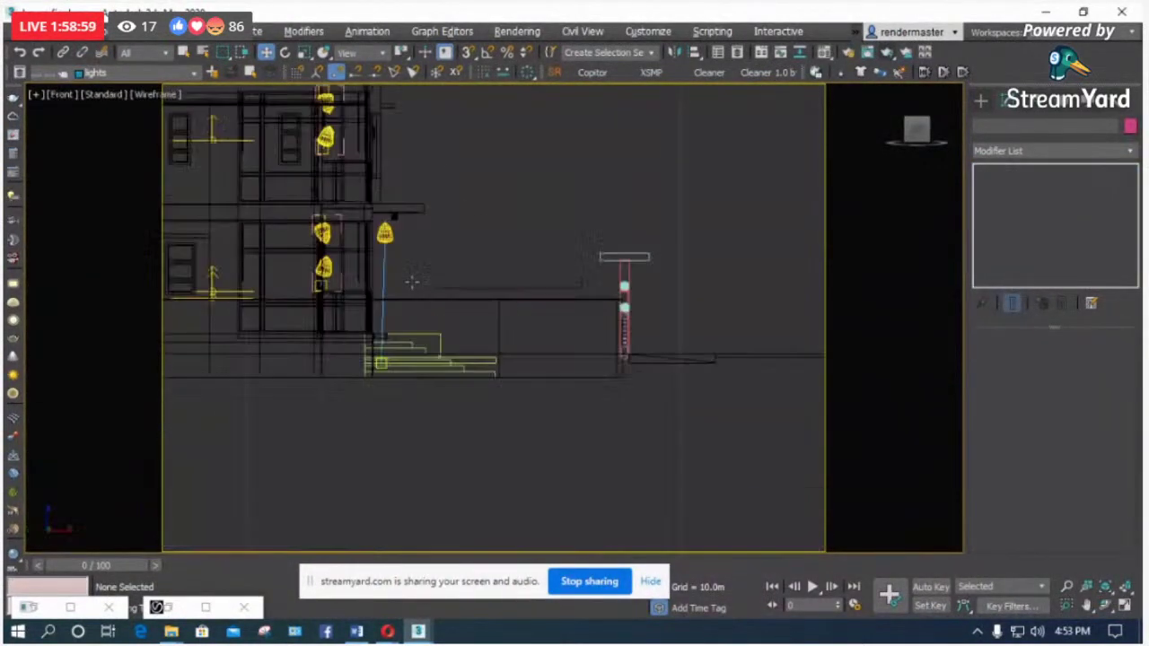
pyautogui.scroll(-5, 412, 282)
pyautogui.scroll(10, 492, 236)
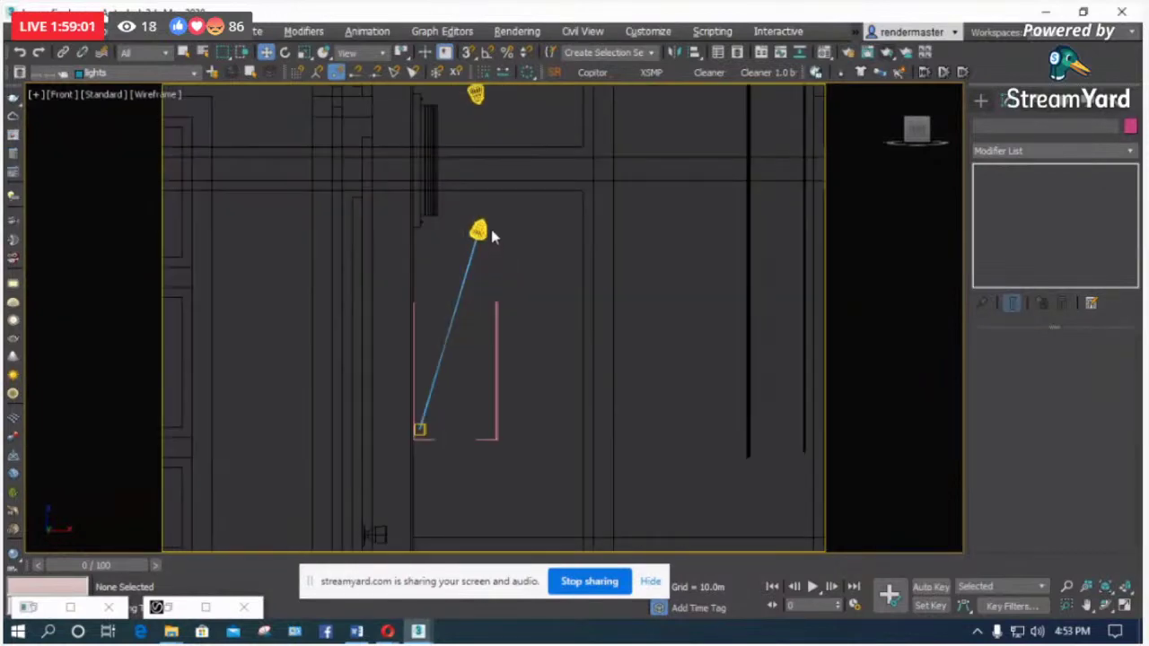
pyautogui.click(482, 230)
pyautogui.scroll(2, 487, 226)
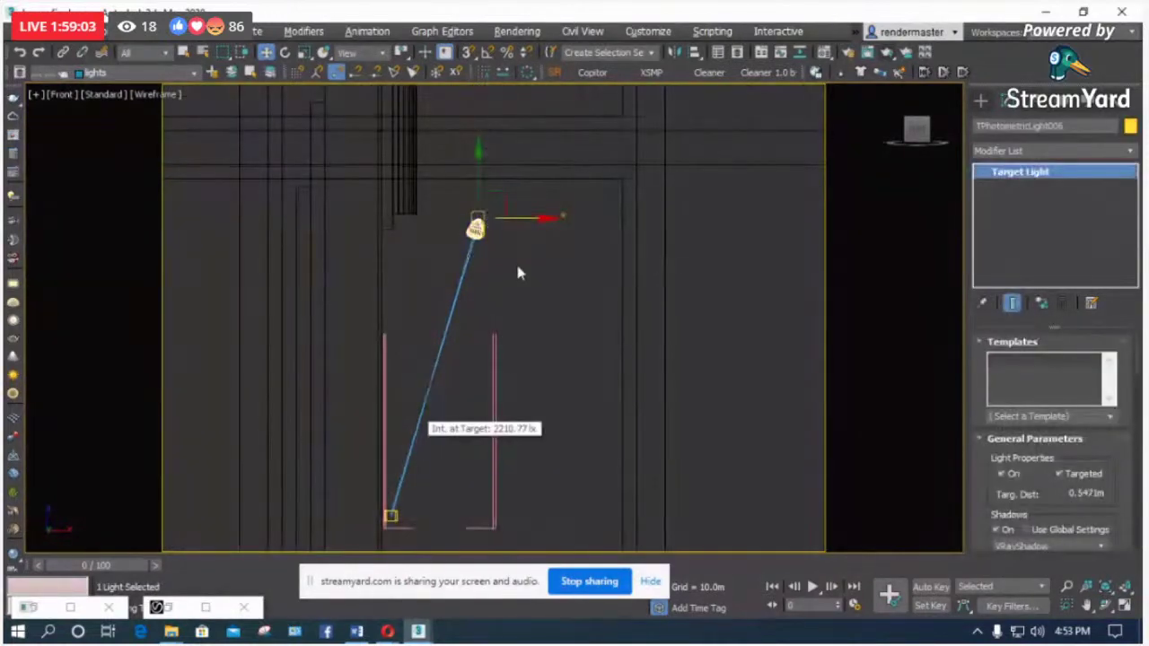
pyautogui.keyDown('ctrl'); pyautogui.click(476, 228); pyautogui.keyUp('ctrl')
pyautogui.moveTo(509, 198); pyautogui.dragTo(567, 208)
# Step: Shift the other wall light slightly to the right
pyautogui.scroll(-3, 509, 200)
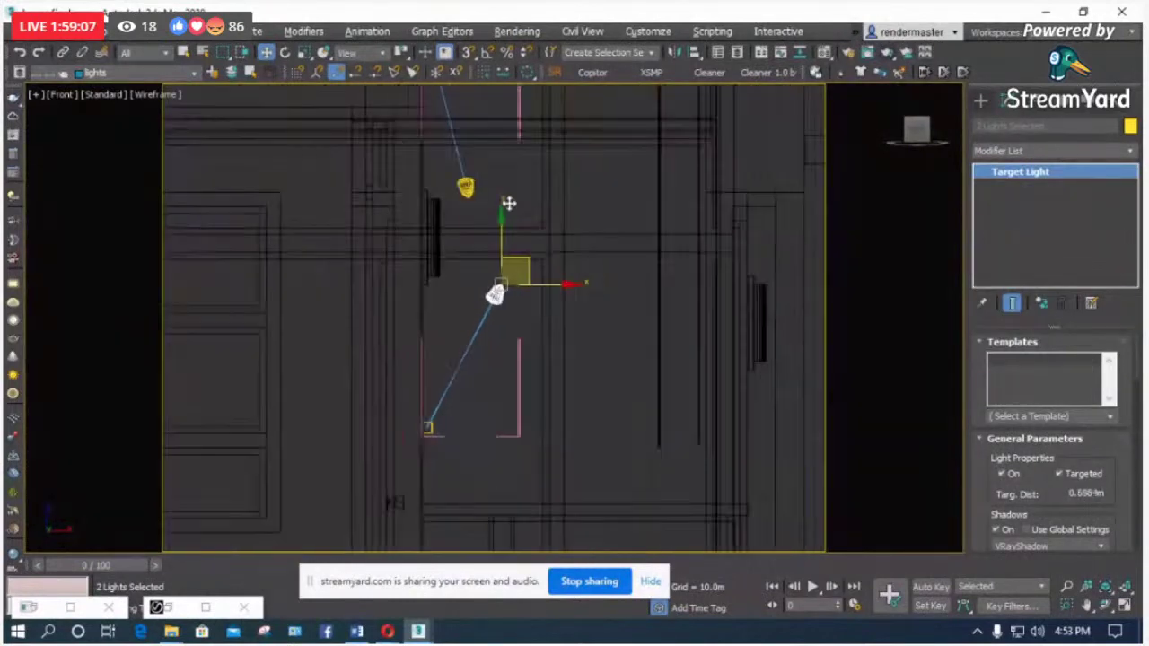
pyautogui.scroll(3, 474, 224)
pyautogui.click(455, 260)
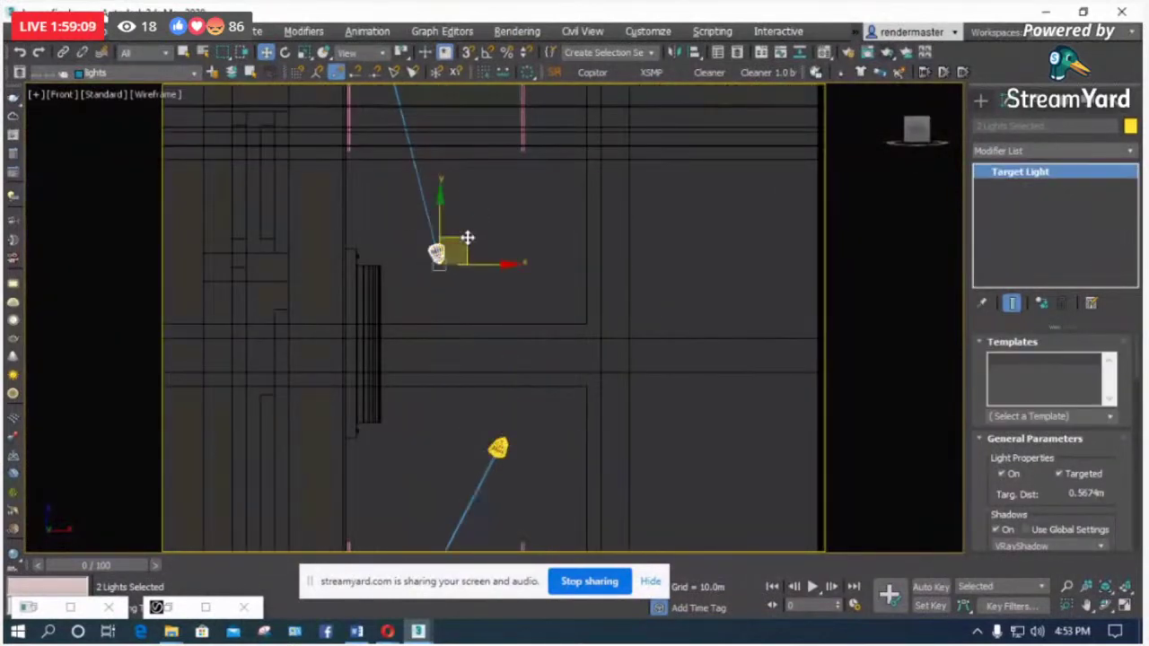
pyautogui.moveTo(469, 239); pyautogui.dragTo(499, 247)
pyautogui.scroll(3, 386, 274)
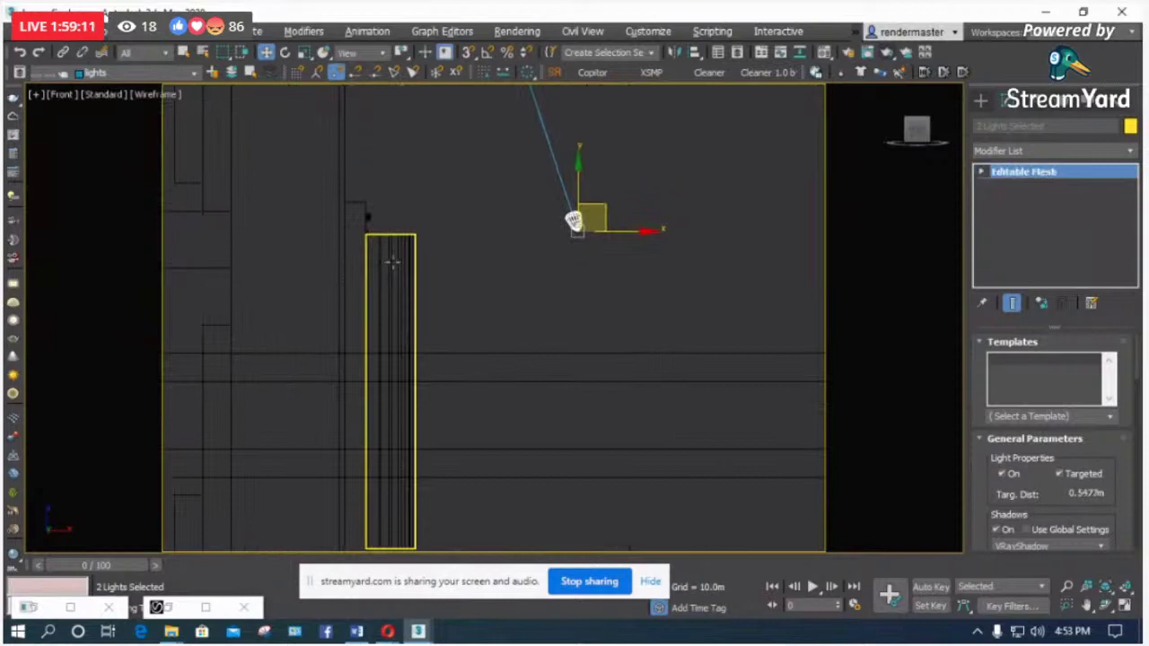
# Step: Select the tall lamp fixture mesh and the nearby lamp fixtures together
pyautogui.click(392, 260)
pyautogui.scroll(-5, 393, 256)
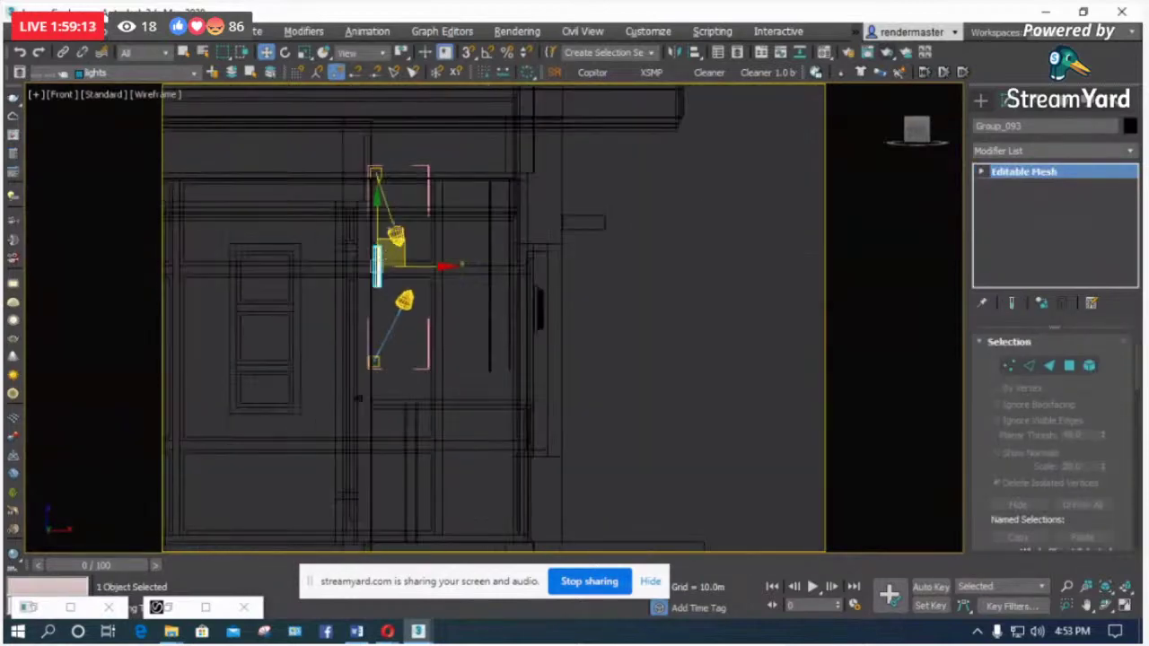
pyautogui.scroll(3, 536, 320)
pyautogui.scroll(2, 580, 284)
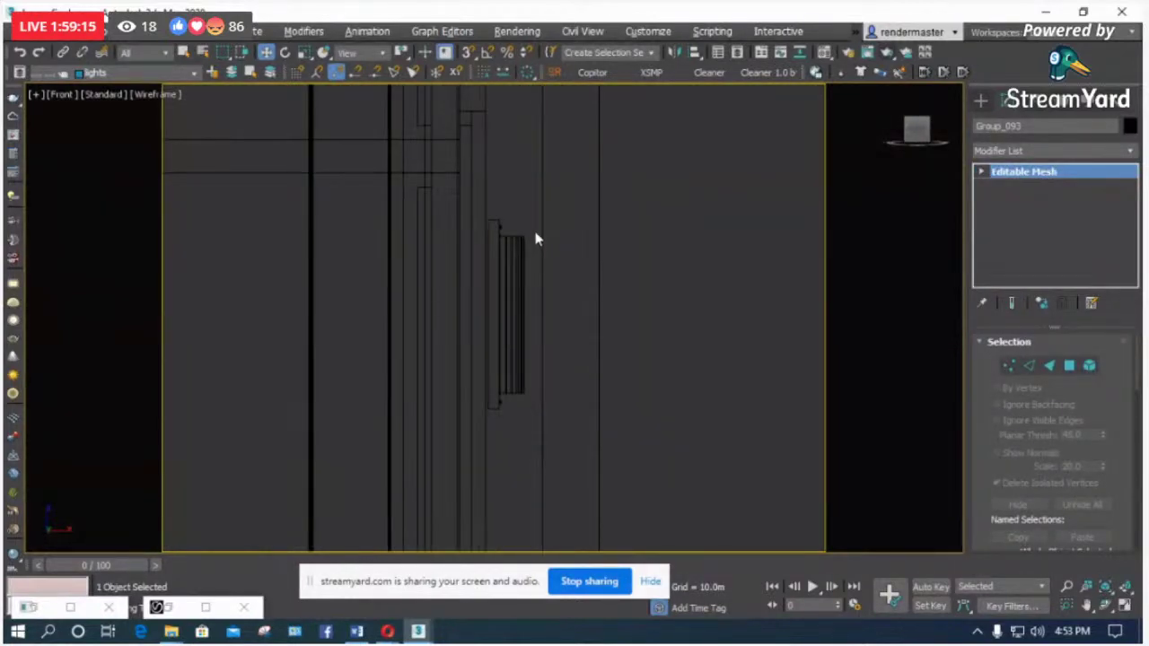
pyautogui.scroll(2, 536, 239)
pyautogui.click(496, 249)
pyautogui.scroll(-5, 507, 224)
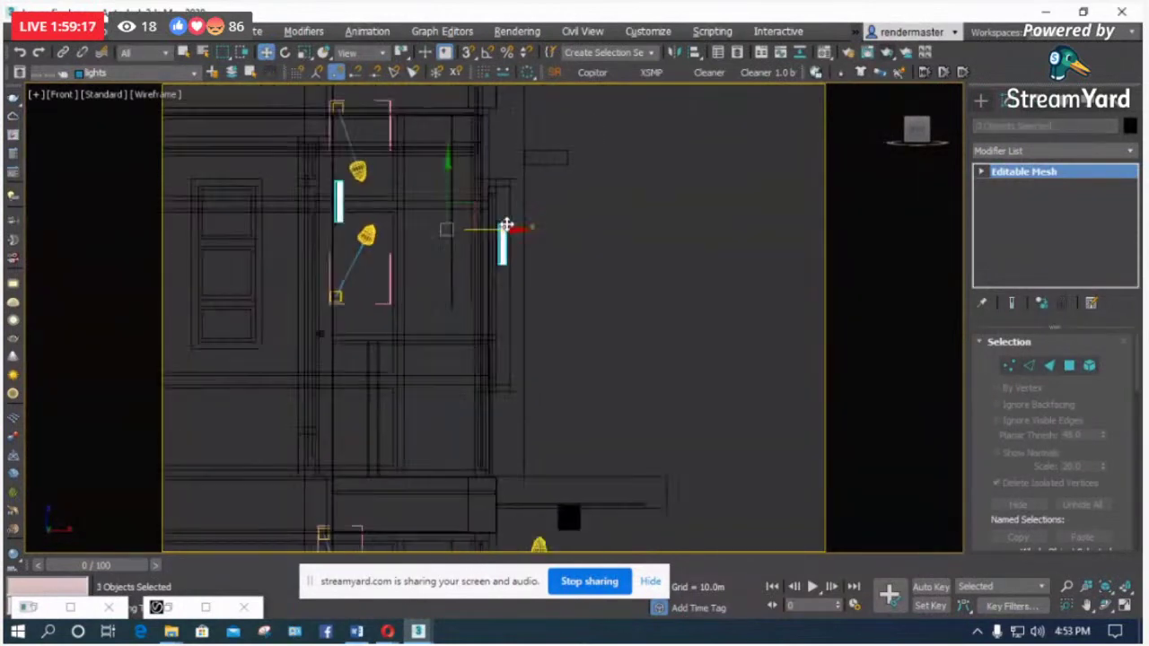
pyautogui.scroll(-2, 508, 225)
pyautogui.scroll(6, 441, 333)
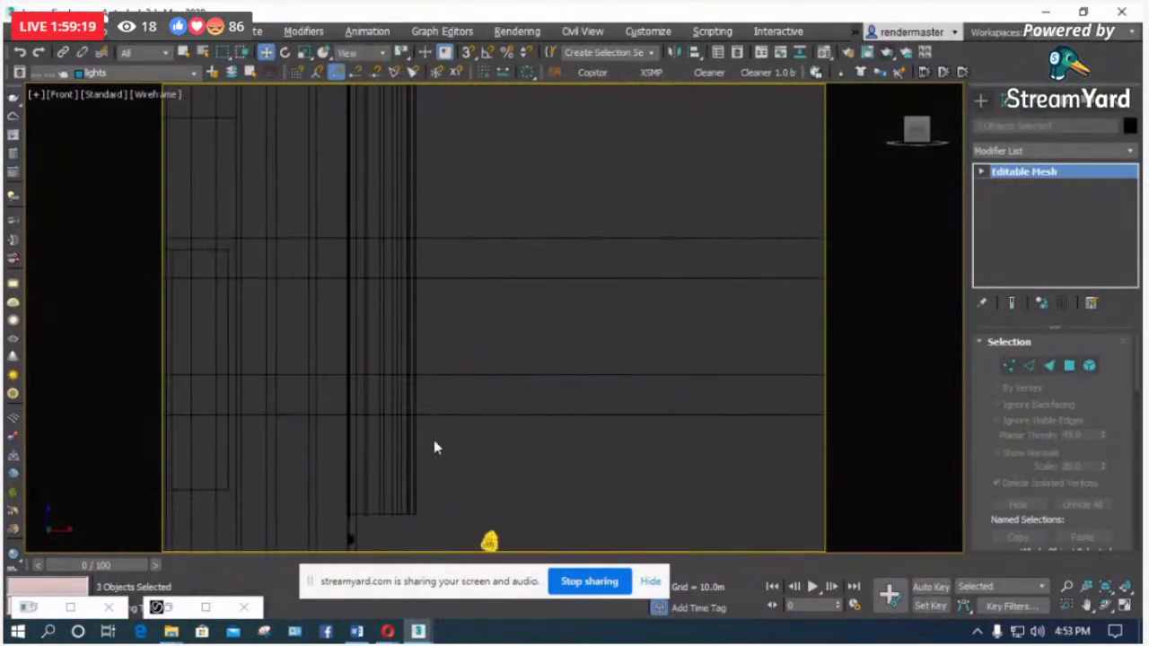
pyautogui.moveTo(440, 462); pyautogui.dragTo(391, 476)
pyautogui.scroll(-6, 404, 440)
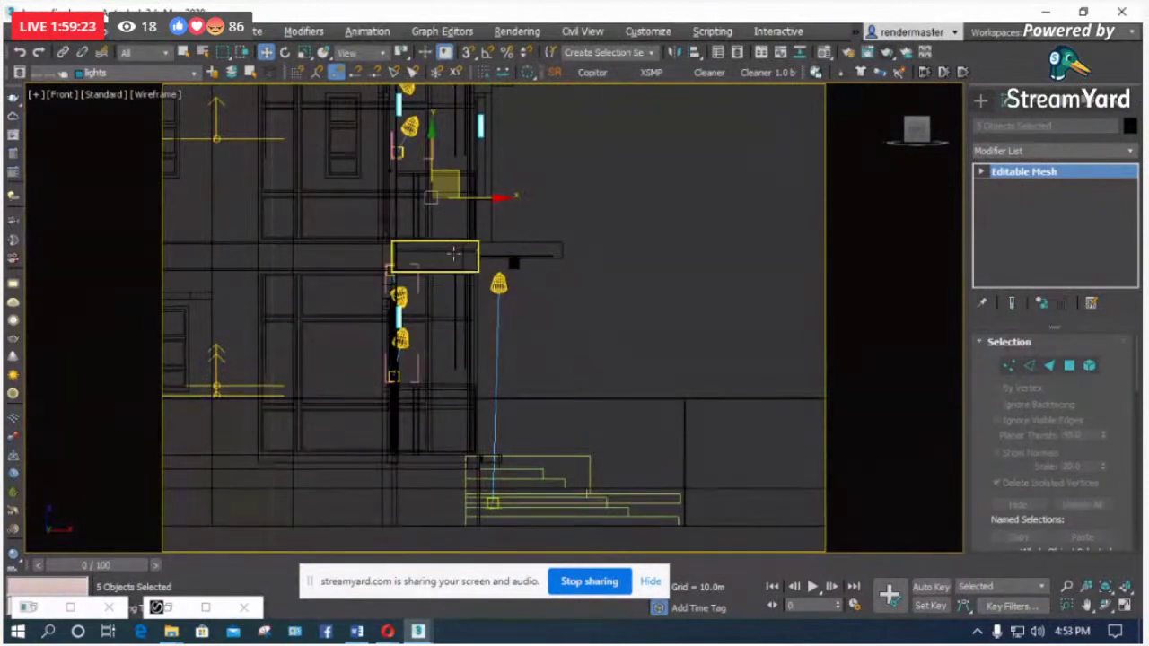
# Step: Switch to the Left elevation and pick the light fixture column
pyautogui.press('l')
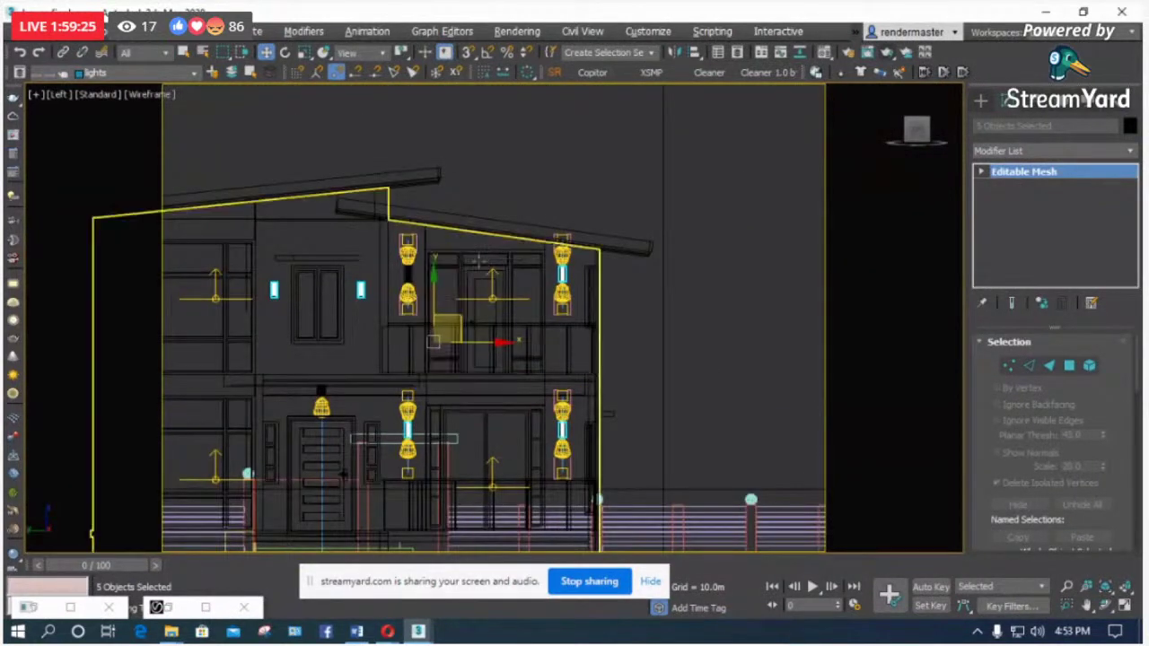
pyautogui.scroll(4, 392, 474)
pyautogui.scroll(-4, 577, 367)
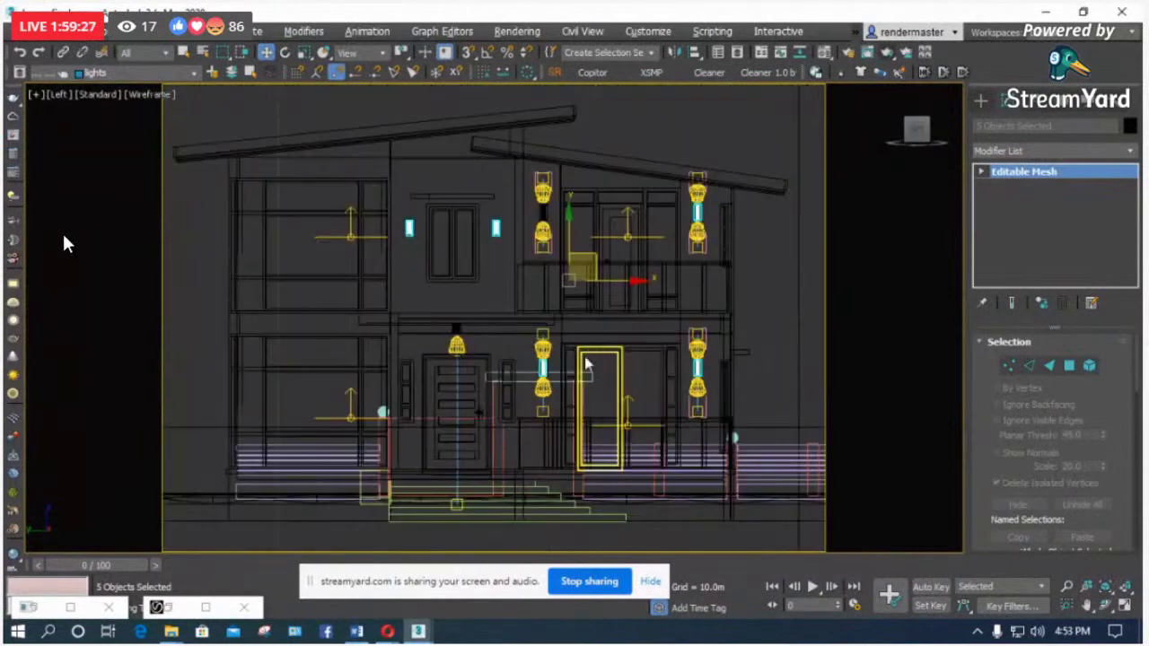
pyautogui.scroll(4, 574, 359)
pyautogui.scroll(-4, 476, 260)
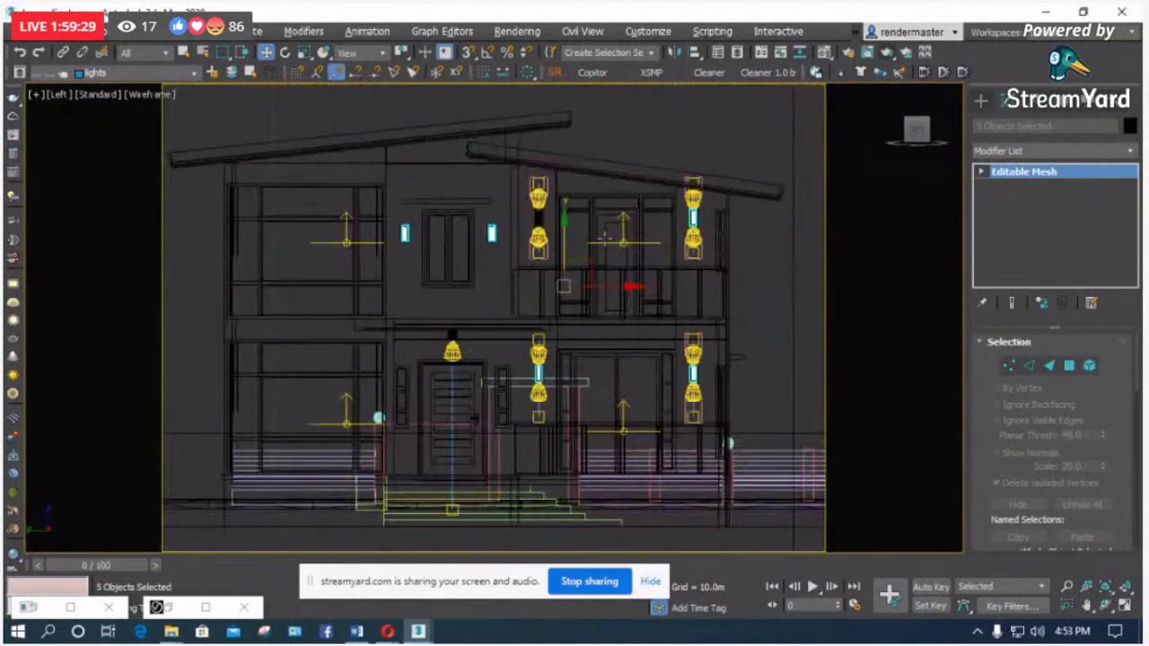
pyautogui.scroll(6, 484, 256)
pyautogui.scroll(2, 443, 175)
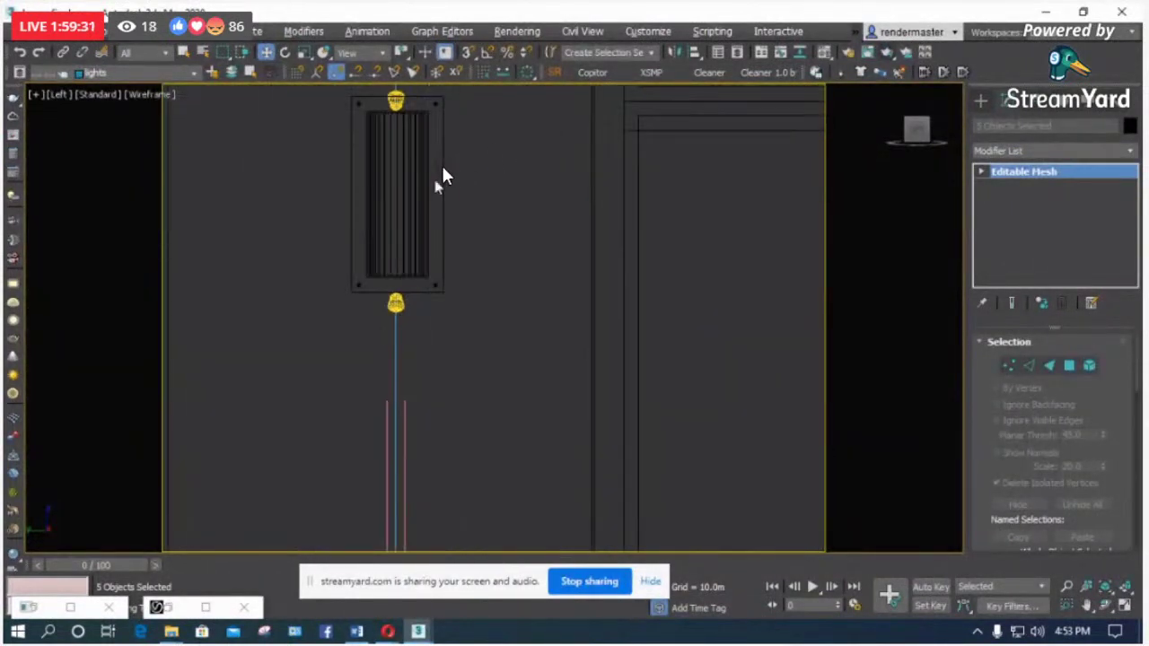
pyautogui.click(403, 196)
# Step: Isolate the selected light fixtures and box-select all six lamp panels
pyautogui.rightClick(400, 191)
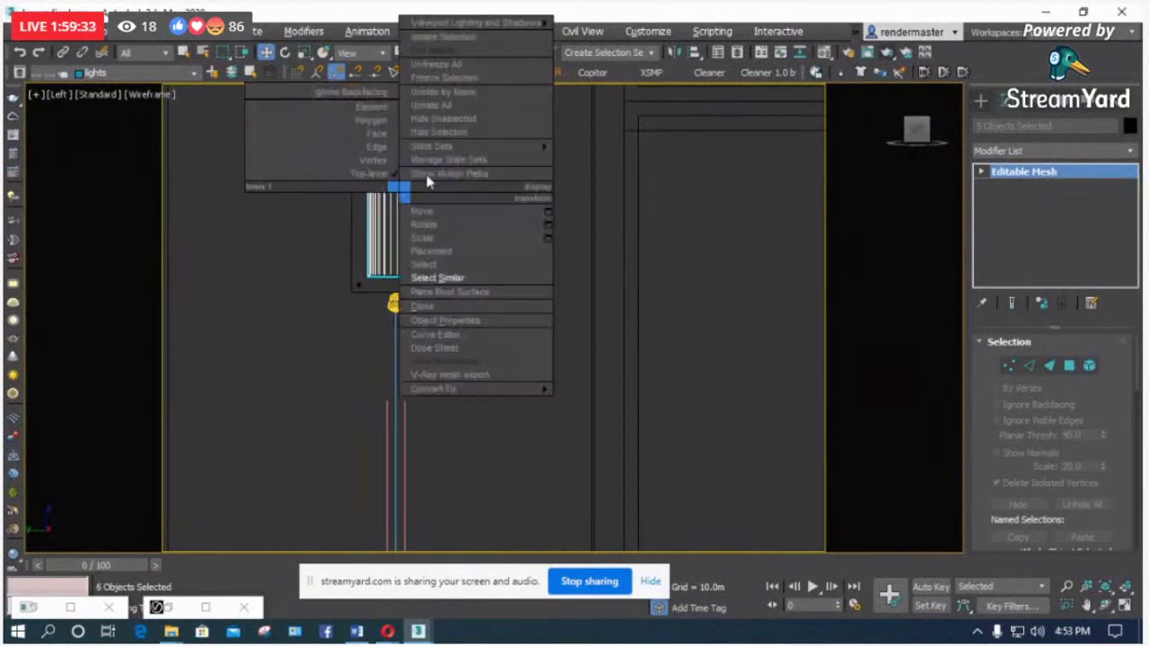
pyautogui.click(444, 40)
pyautogui.click(577, 262)
pyautogui.scroll(-3, 538, 269)
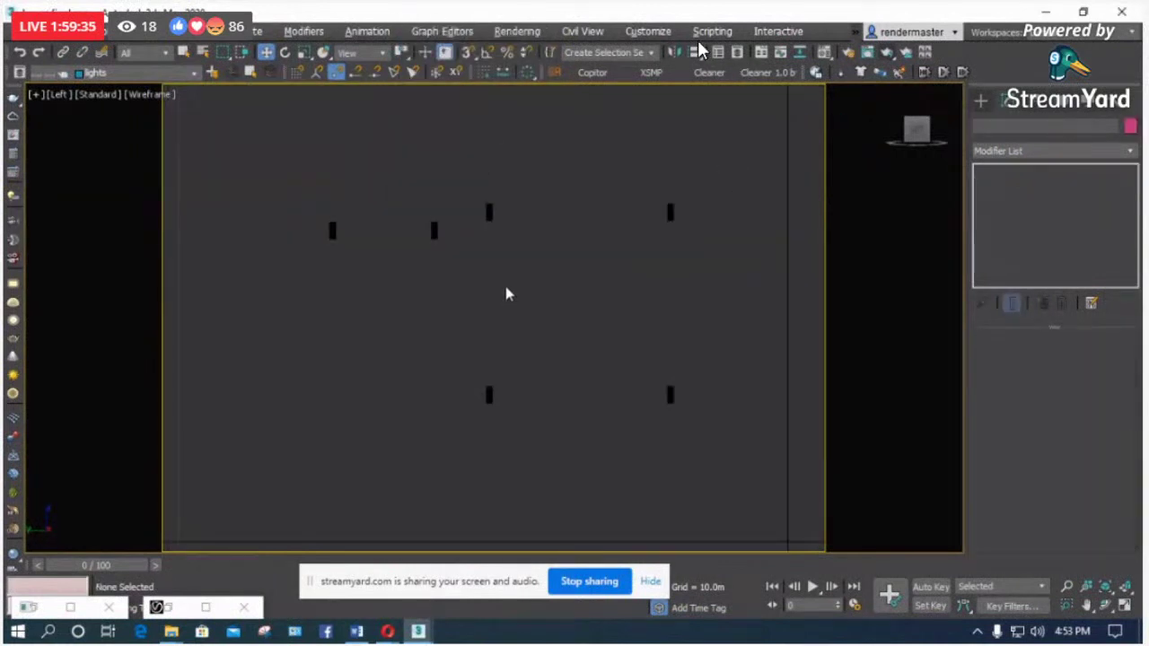
pyautogui.moveTo(315, 168); pyautogui.dragTo(723, 428)
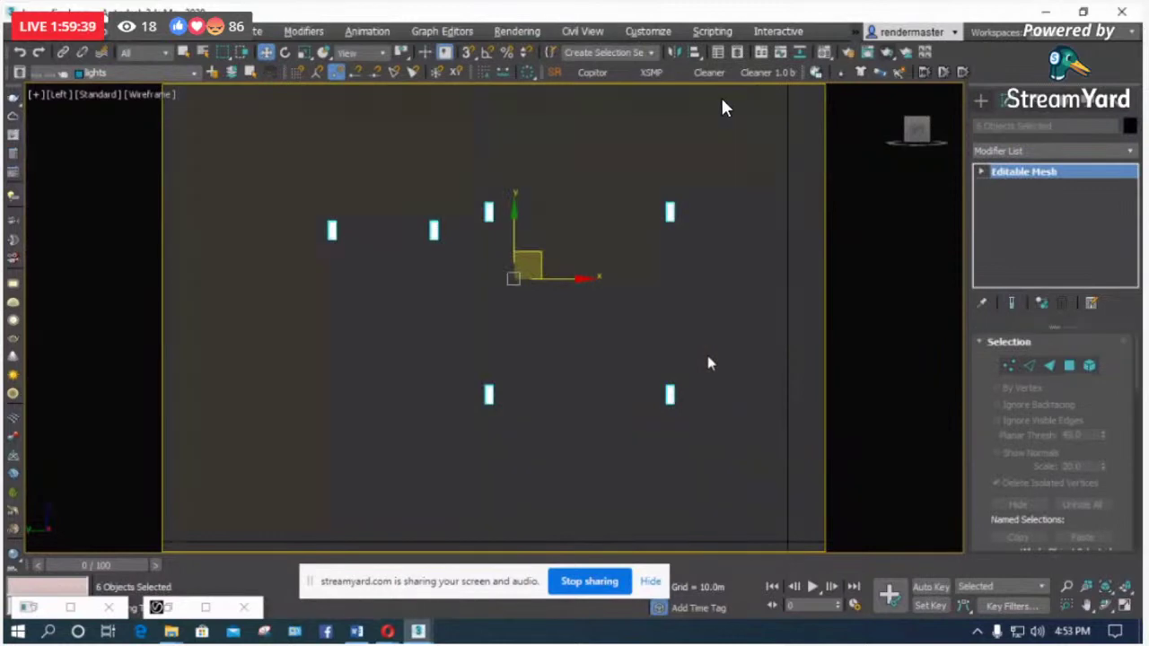
# Step: Set Material #16's diffuse colour to dark grey 31
pyautogui.press('m')
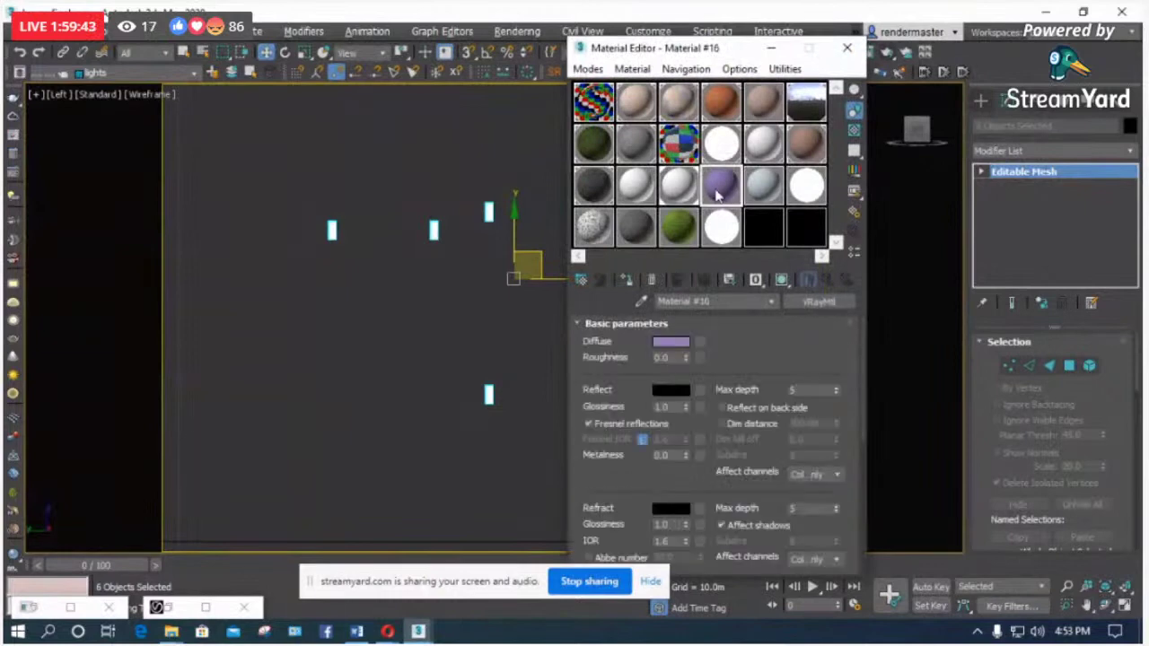
pyautogui.click(681, 342)
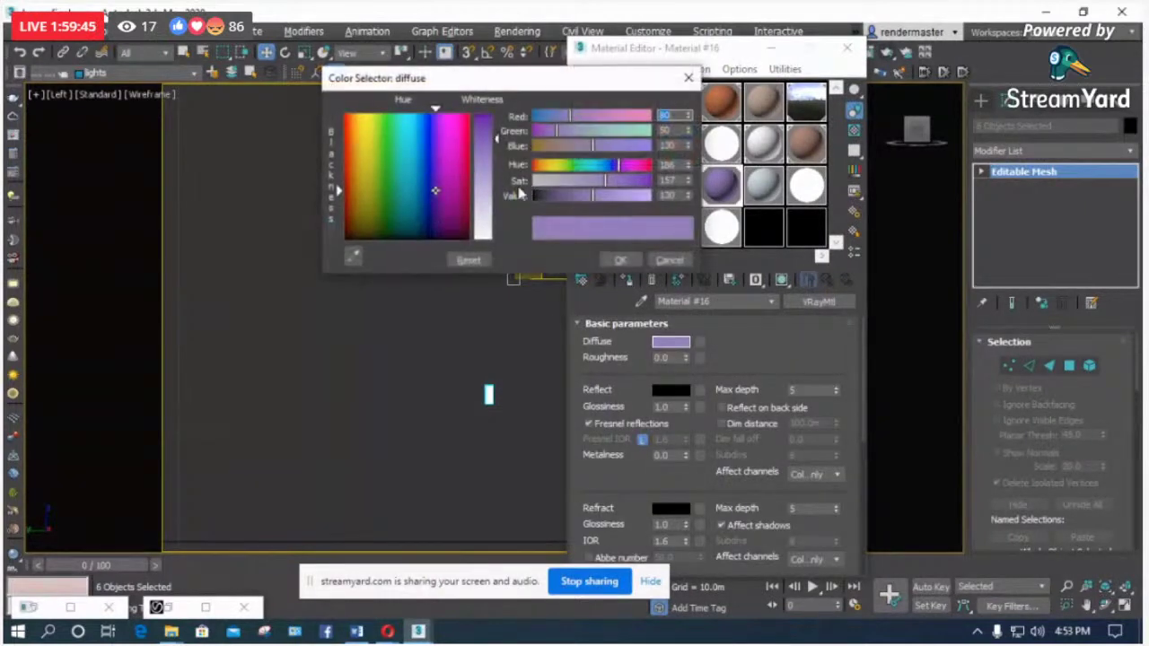
pyautogui.moveTo(490, 225); pyautogui.dragTo(503, 214)
pyautogui.click(552, 198)
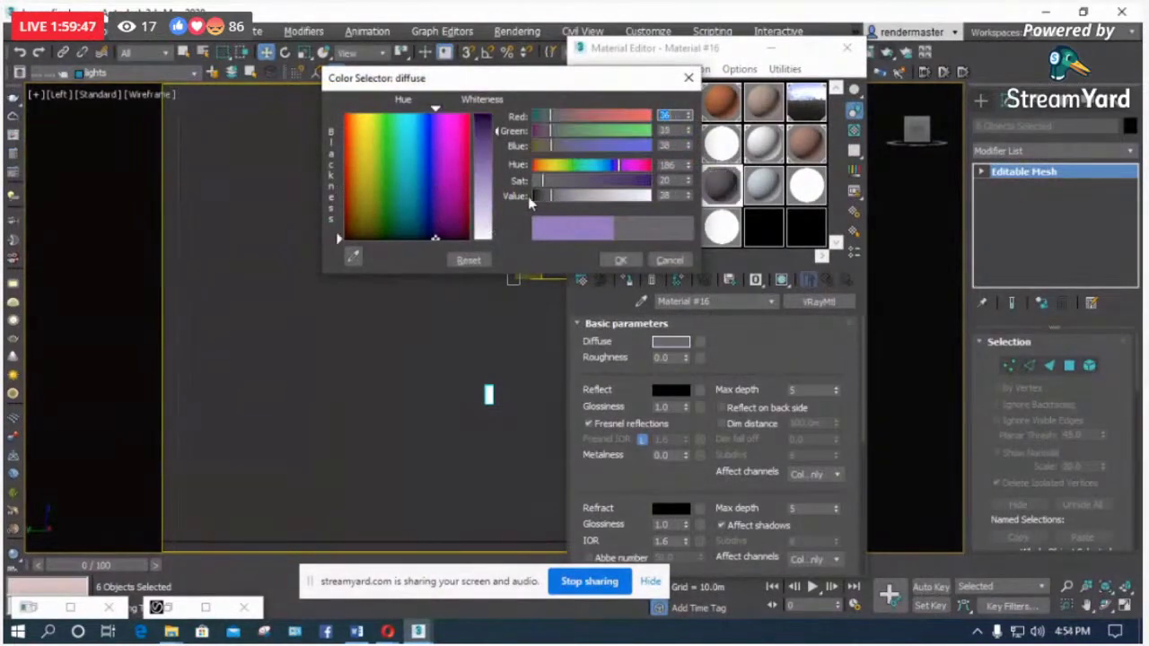
pyautogui.moveTo(540, 194)
pyautogui.mouseDown()
pyautogui.moveTo(551, 199)
pyautogui.moveTo(499, 232)
pyautogui.moveTo(499, 247)
pyautogui.mouseUp()
pyautogui.click(548, 198)
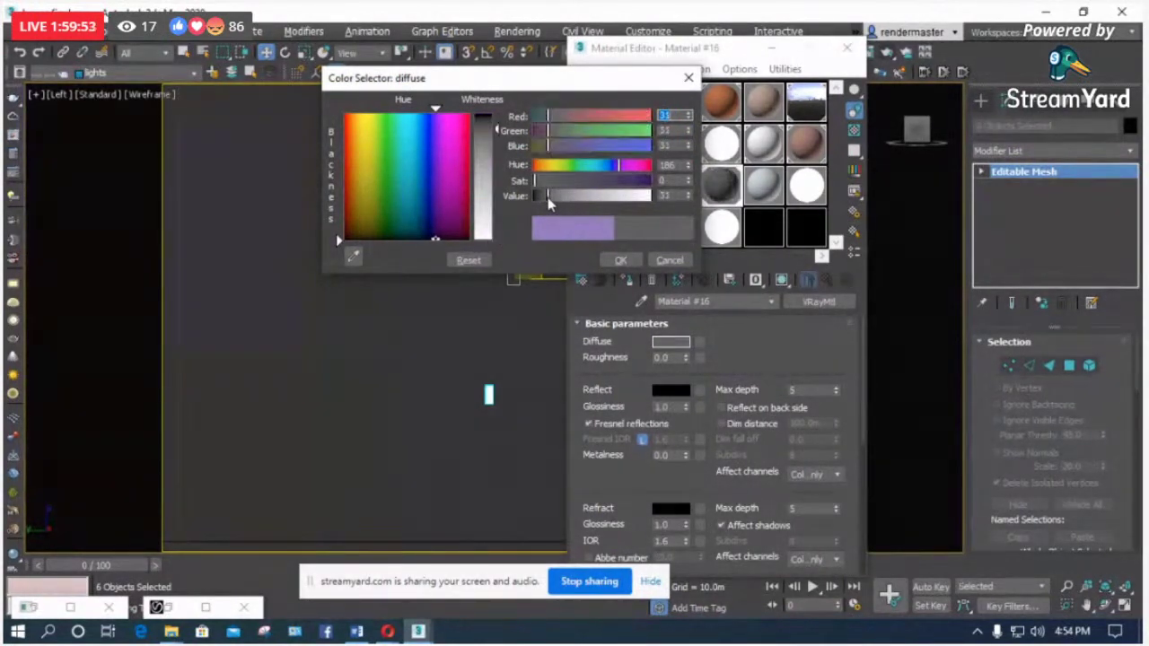
pyautogui.click(611, 260)
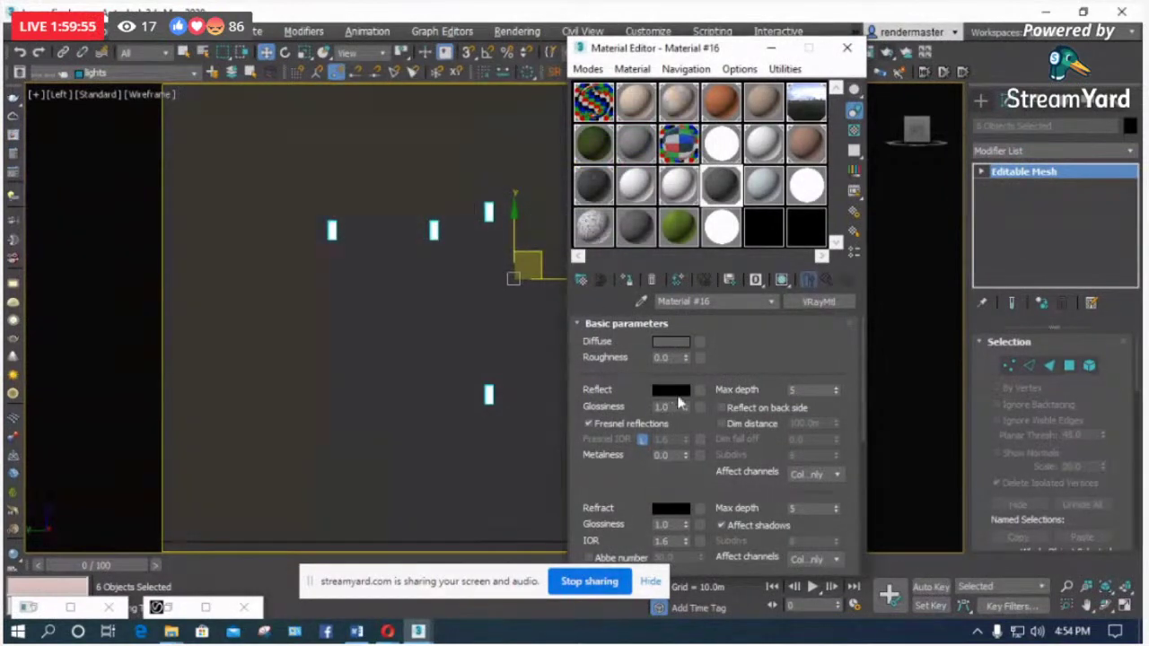
# Step: Set its reflection colour to grey 179 and reflection glossiness to 0.85
pyautogui.click(682, 398)
pyautogui.moveTo(495, 175); pyautogui.dragTo(495, 182)
pyautogui.click(623, 262)
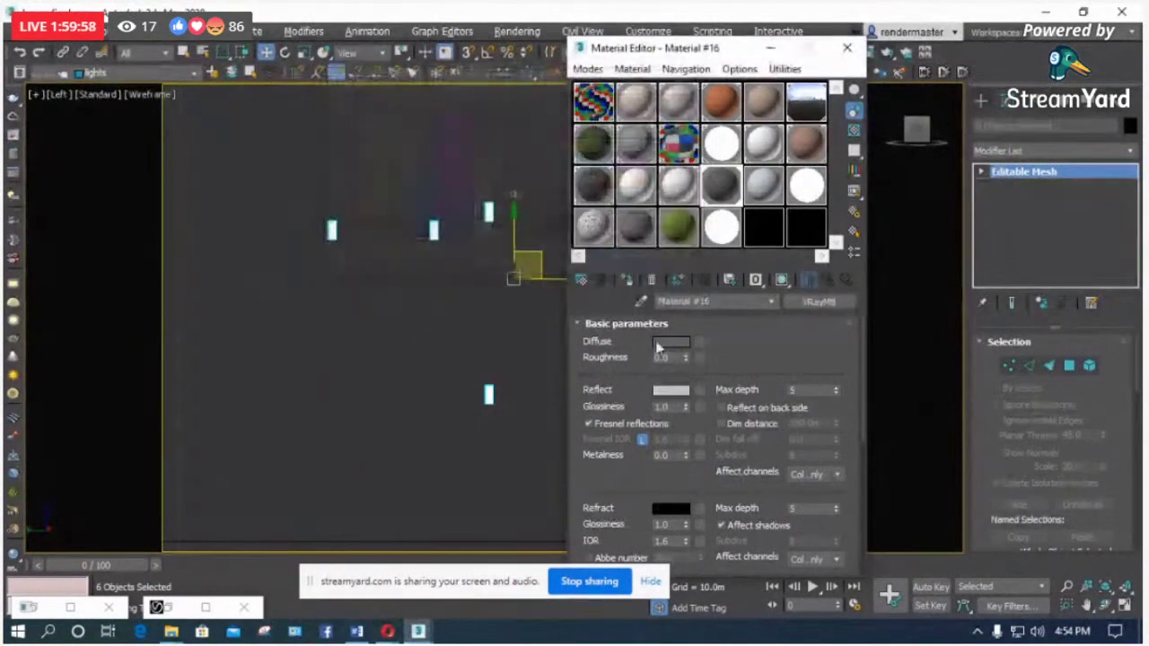
pyautogui.doubleClick(675, 405)
pyautogui.write('0.85')
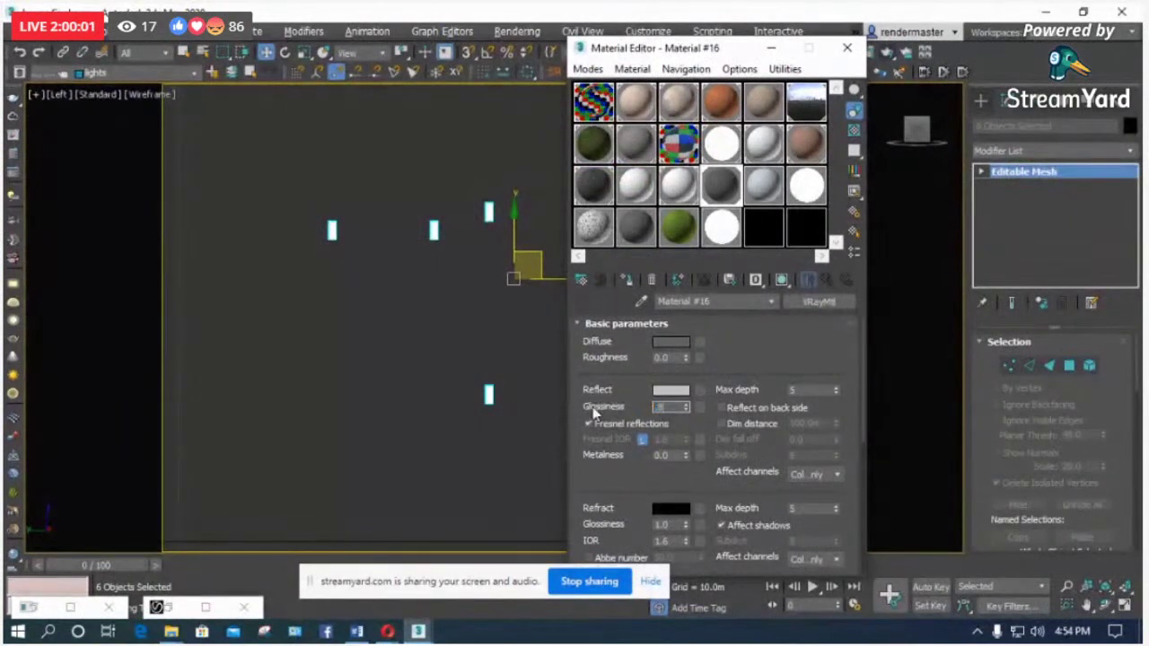
pyautogui.press('Return')
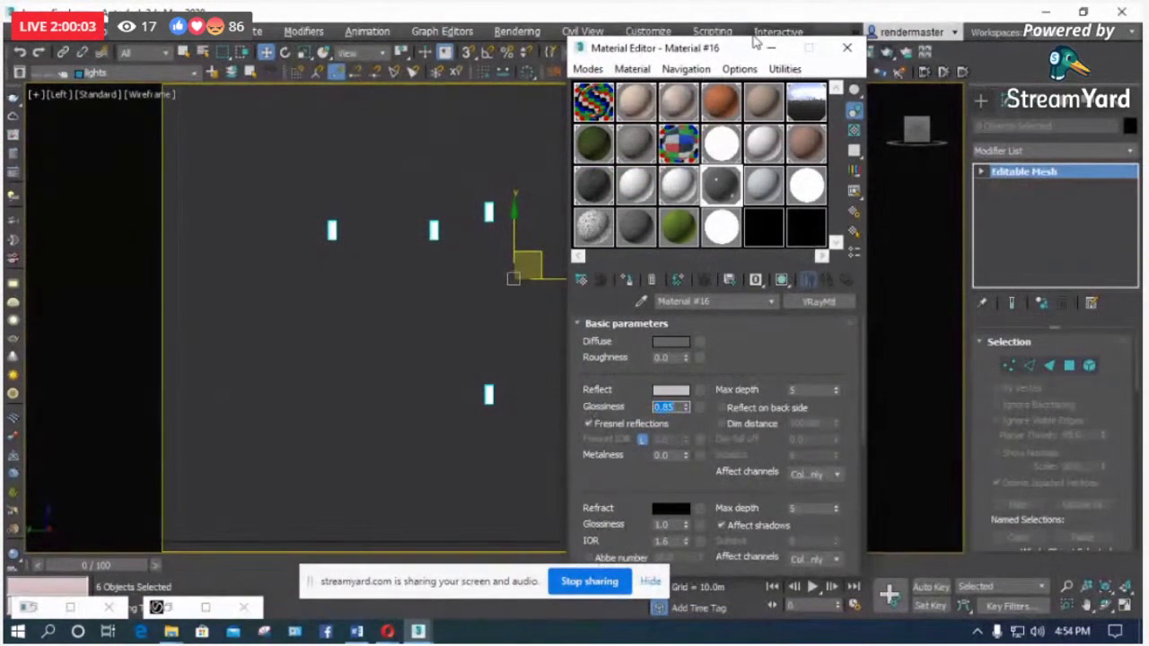
pyautogui.click(847, 48)
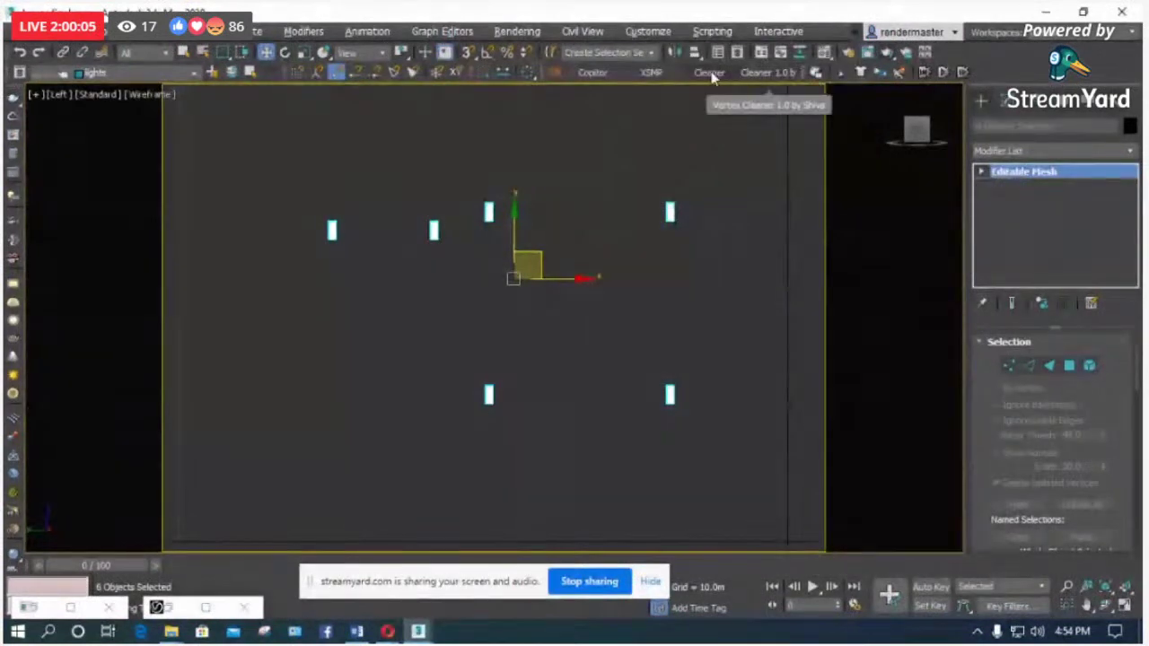
# Step: Browse the XS Material Presets METAL Clean and Jewelry categories, then close it and deselect
pyautogui.click(660, 75)
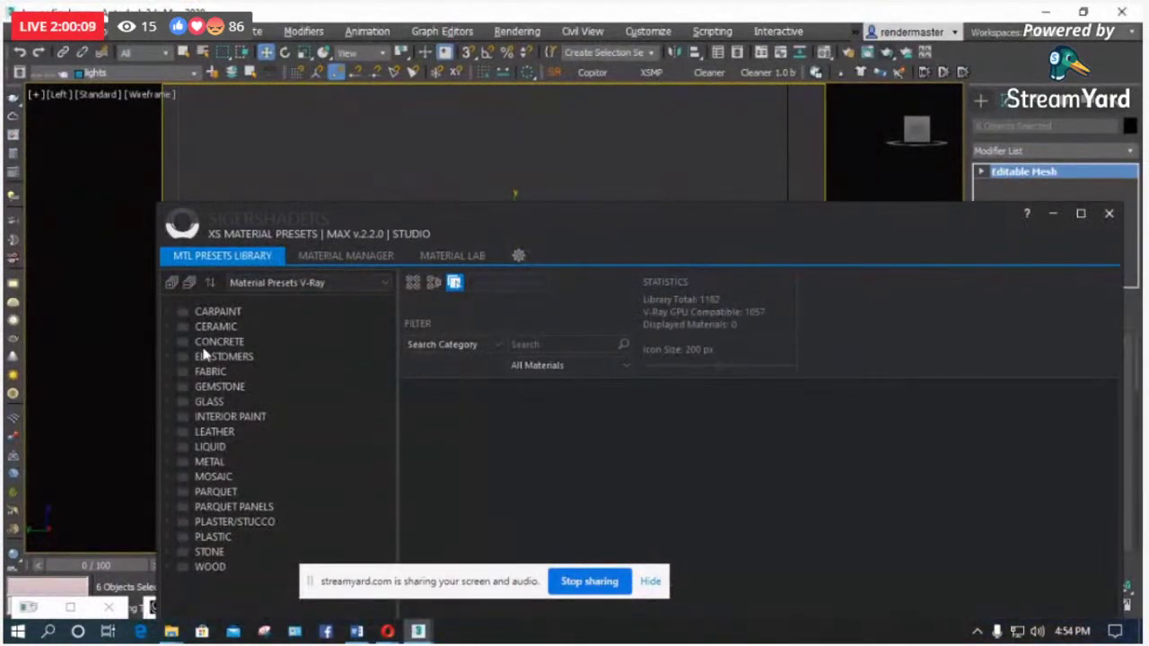
pyautogui.click(176, 463)
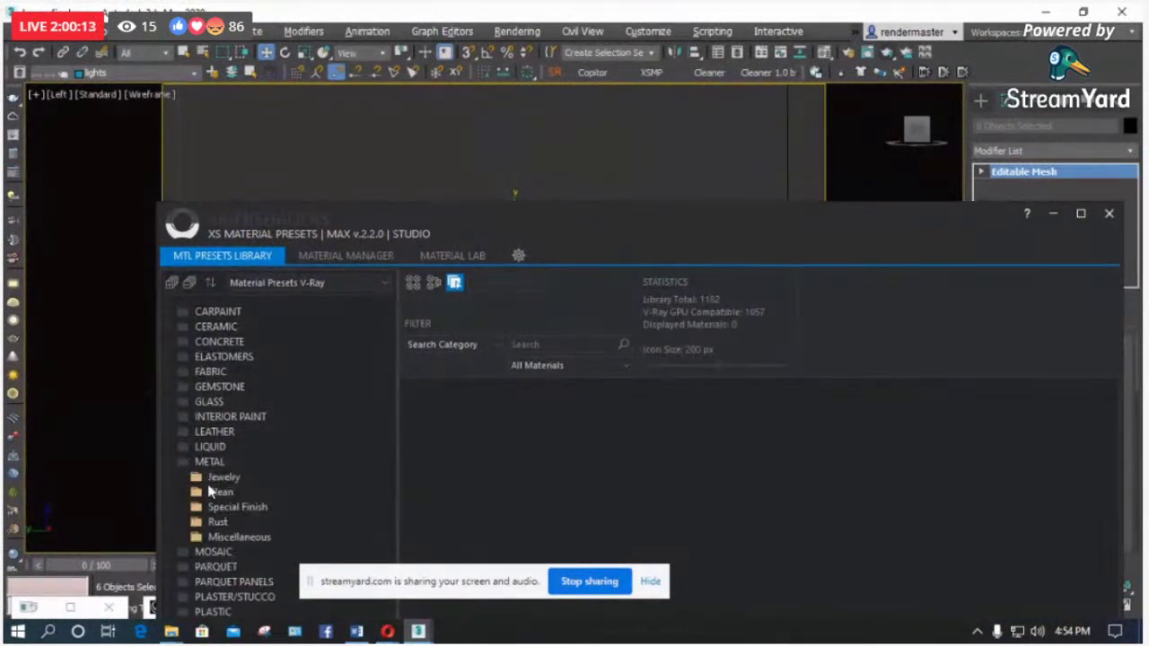
pyautogui.click(212, 492)
pyautogui.click(217, 478)
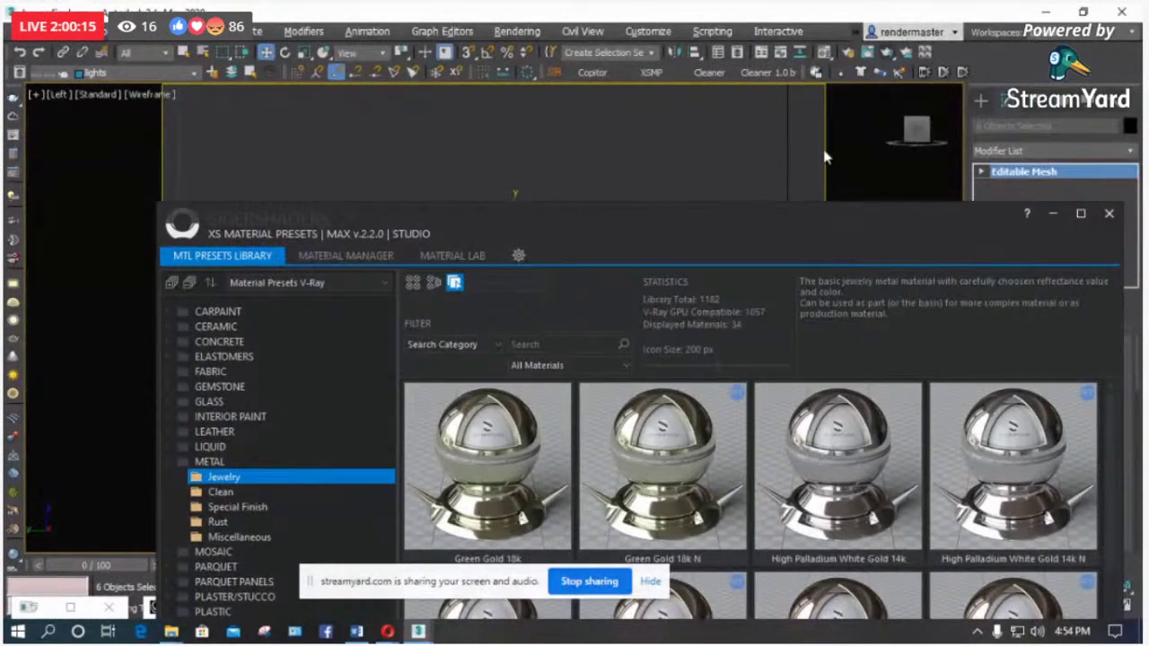
pyautogui.click(1110, 214)
pyautogui.click(606, 310)
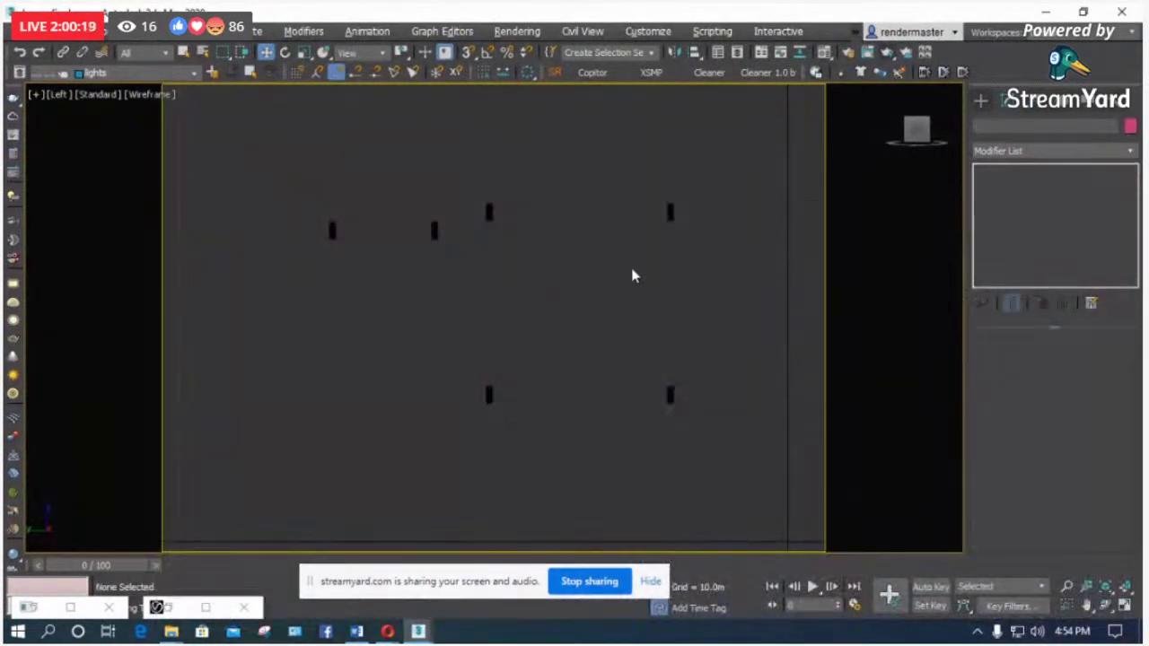
# Step: Switch to shaded display, look through Camera001, and end isolation to show the full house
pyautogui.click(1106, 606)
pyautogui.press('F3')
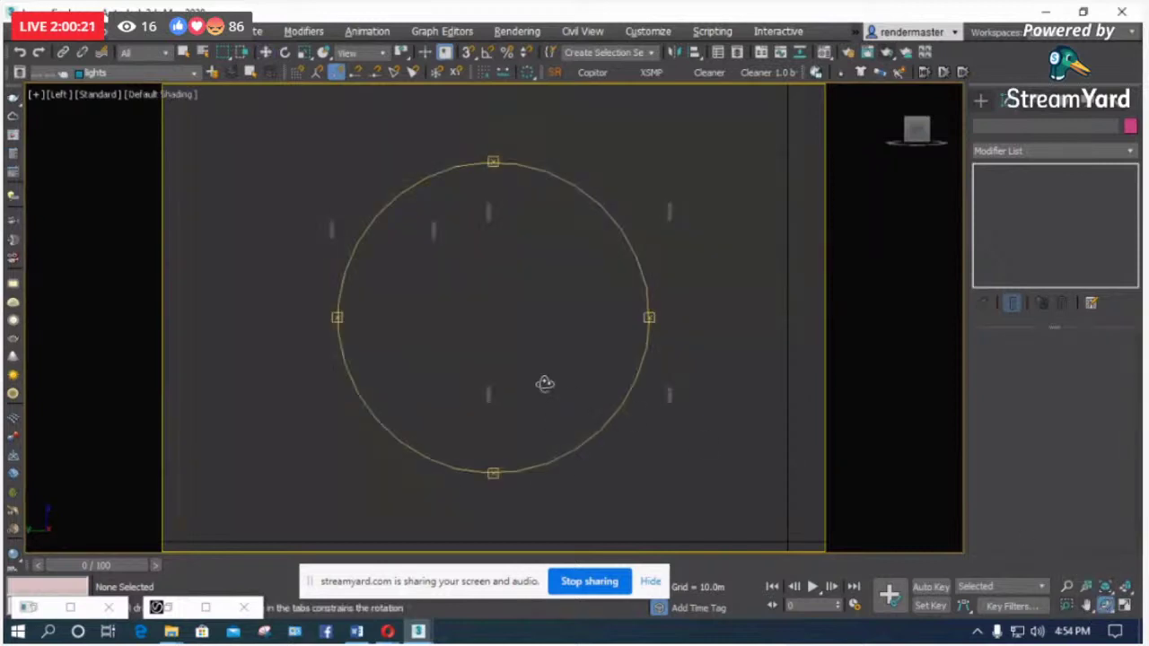
pyautogui.moveTo(471, 312); pyautogui.dragTo(520, 255)
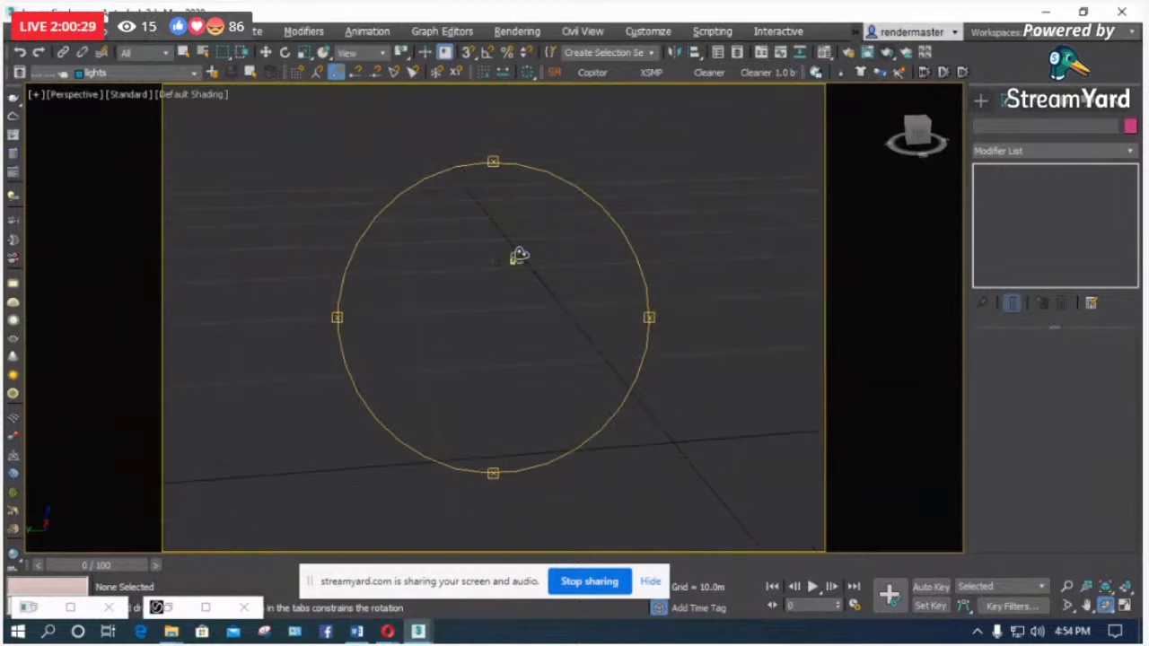
pyautogui.rightClick(520, 256)
pyautogui.press('c')
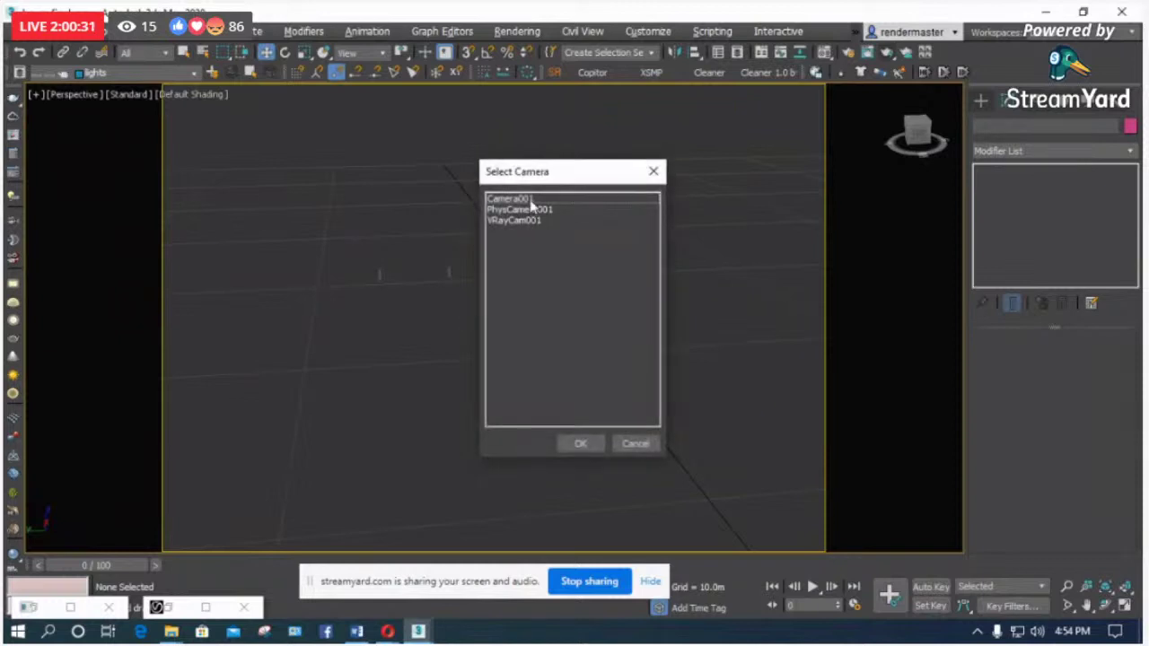
pyautogui.doubleClick(532, 199)
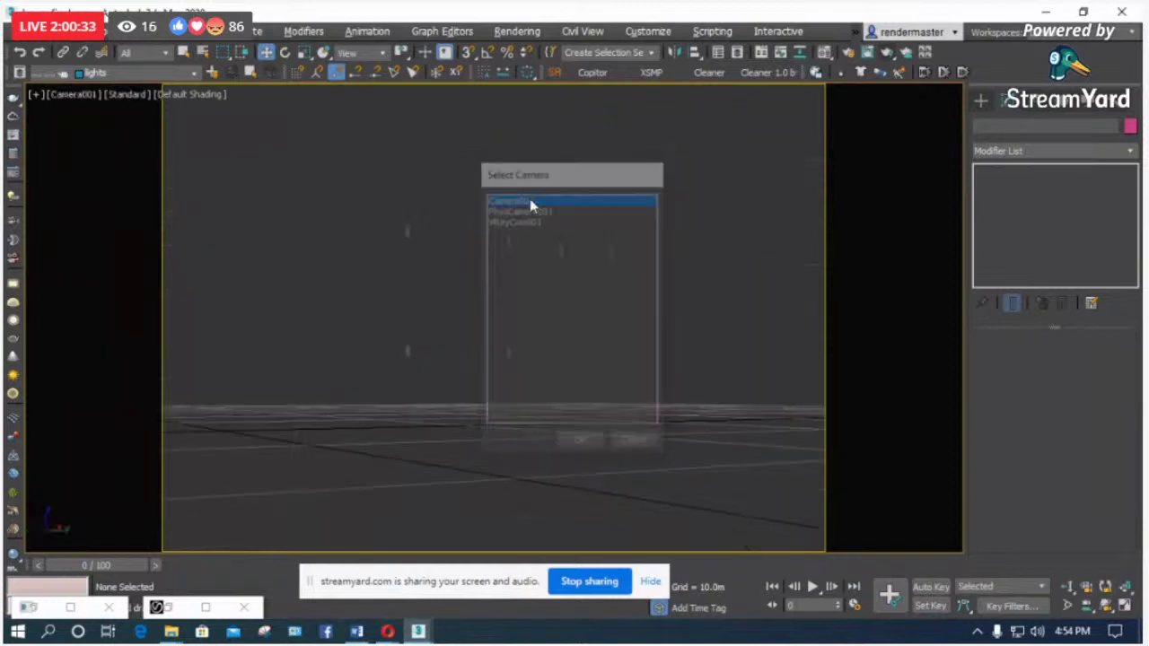
pyautogui.rightClick(507, 184)
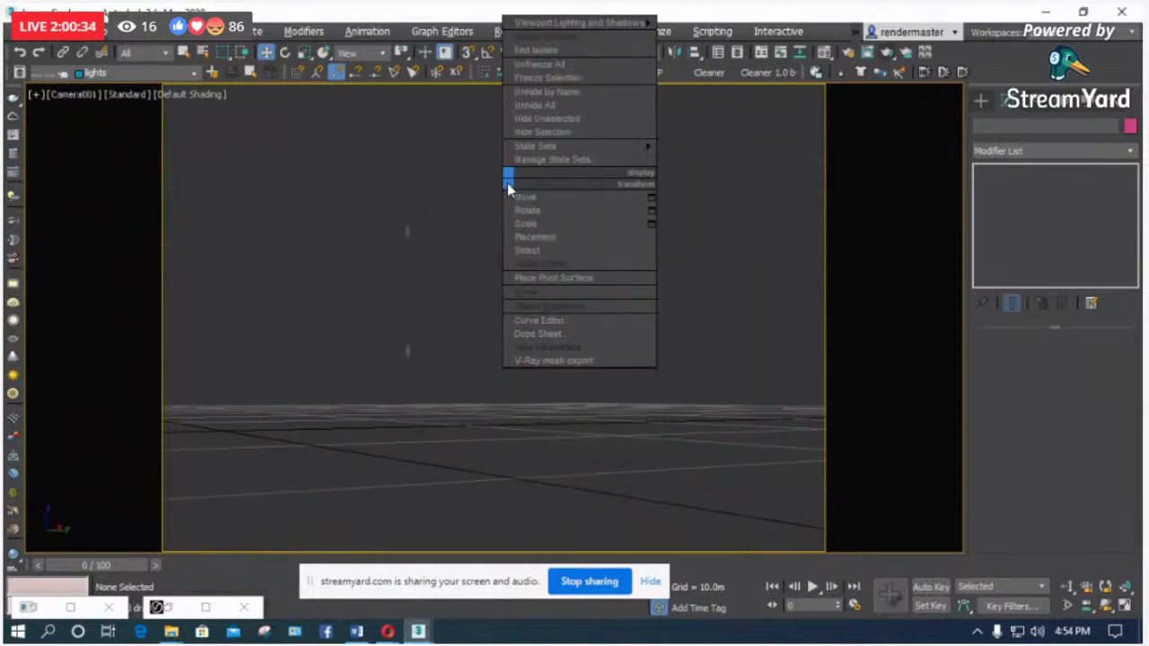
pyautogui.click(550, 56)
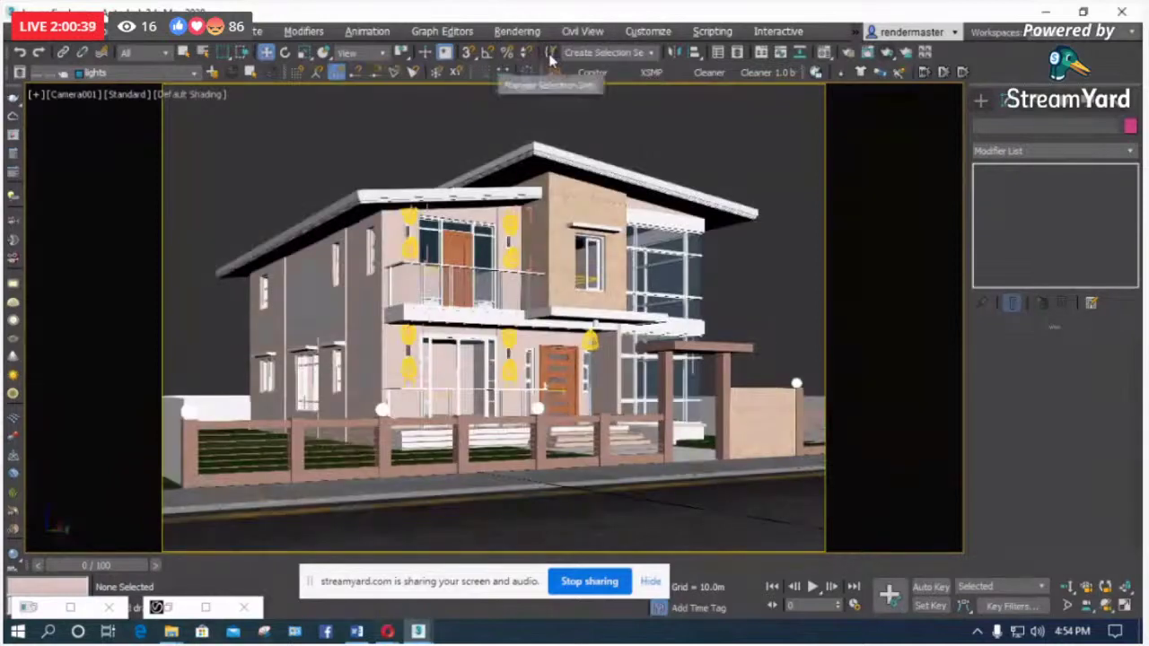
# Step: Render the Camera001 night view in the V-Ray Frame Buffer, review it, and close it
pyautogui.click(868, 52)
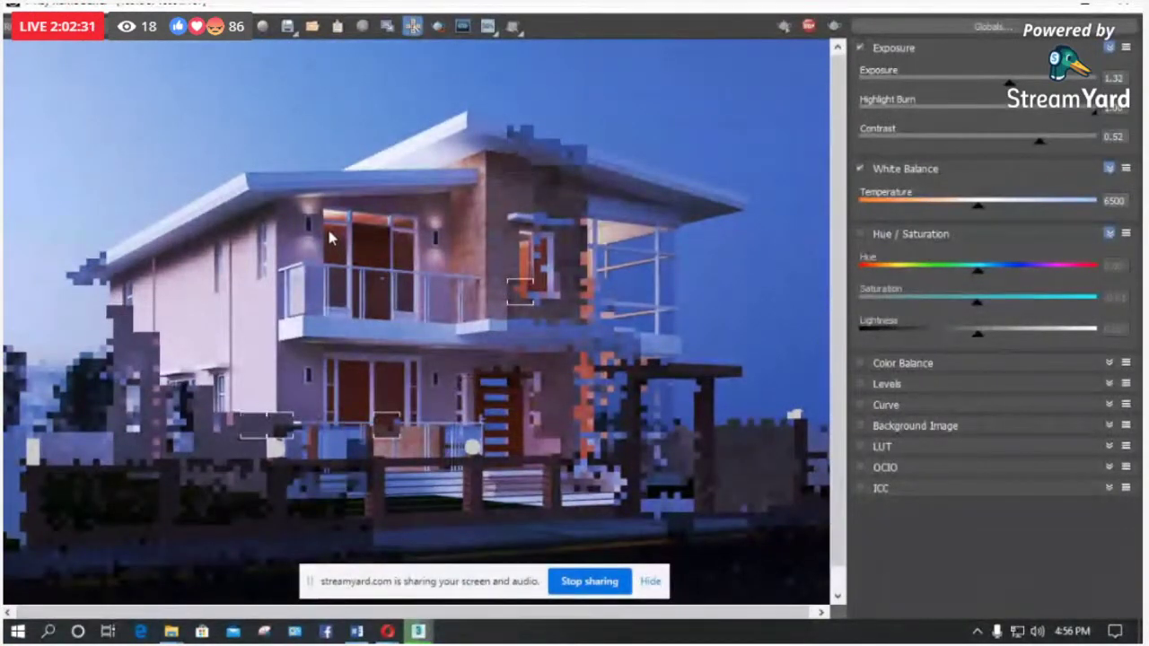
pyautogui.click(1138, 8)
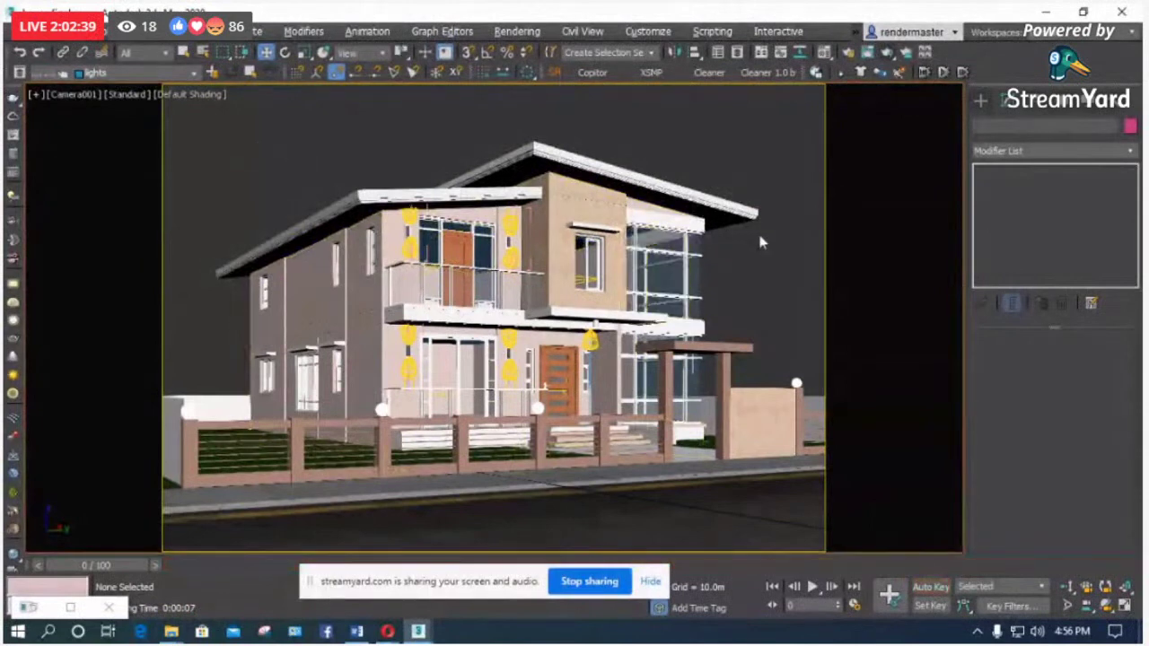
# Step: Keep Material #16's Fresnel reflections off, lighten its diffuse to grey 148, and select Sphere003
pyautogui.press('m')
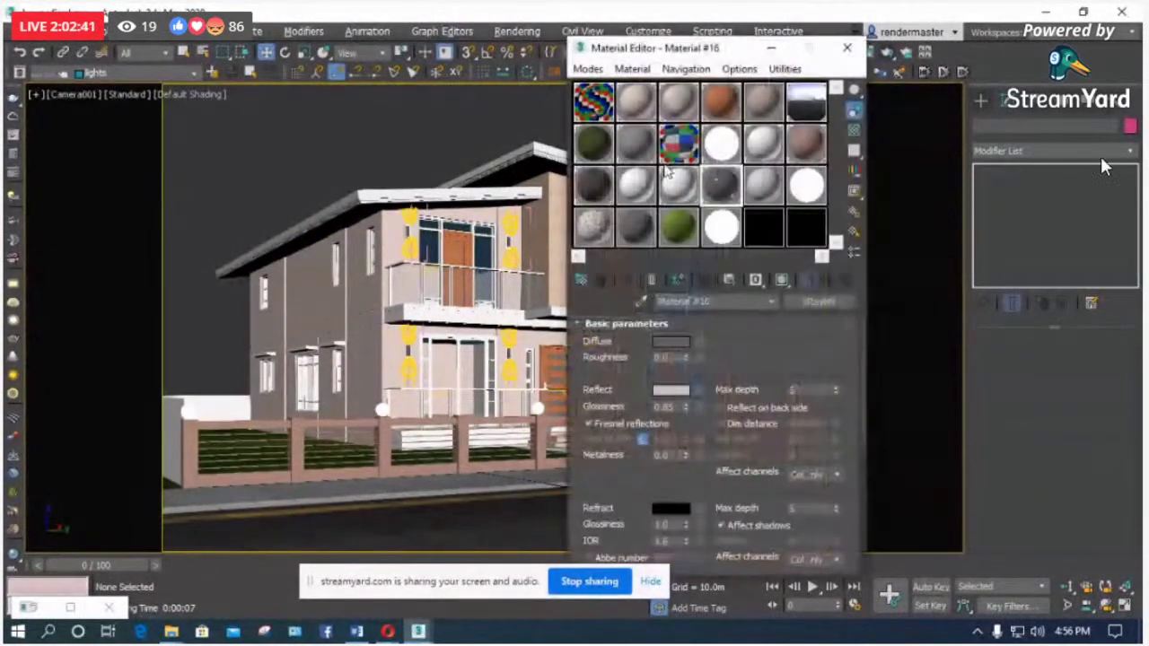
pyautogui.click(672, 342)
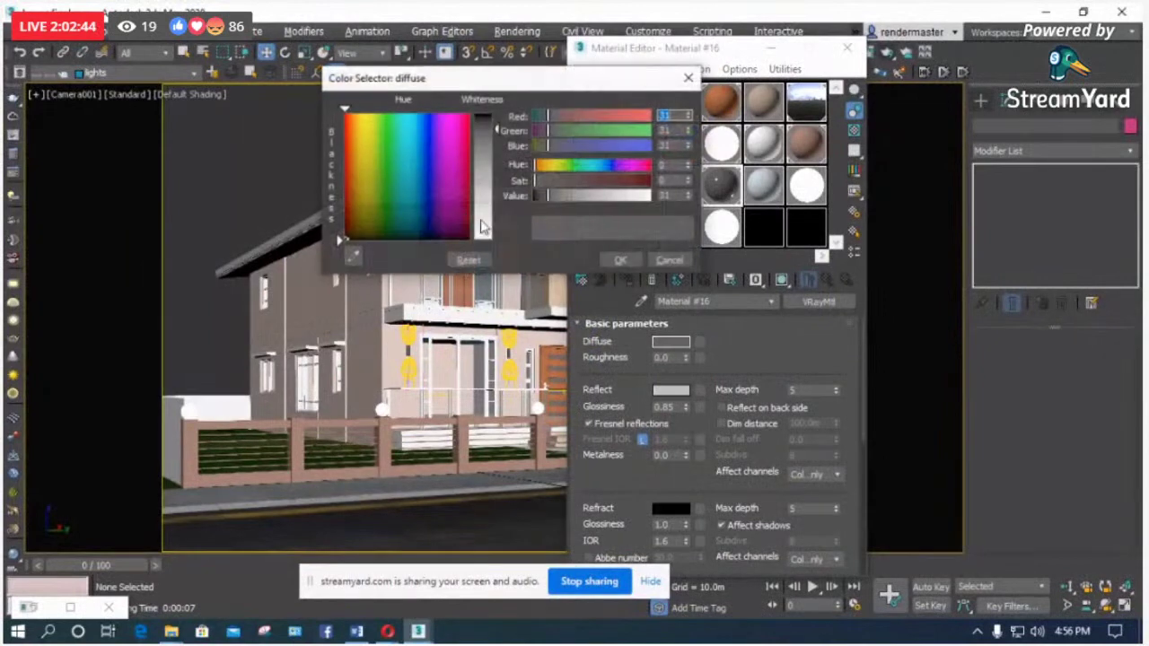
pyautogui.click(673, 260)
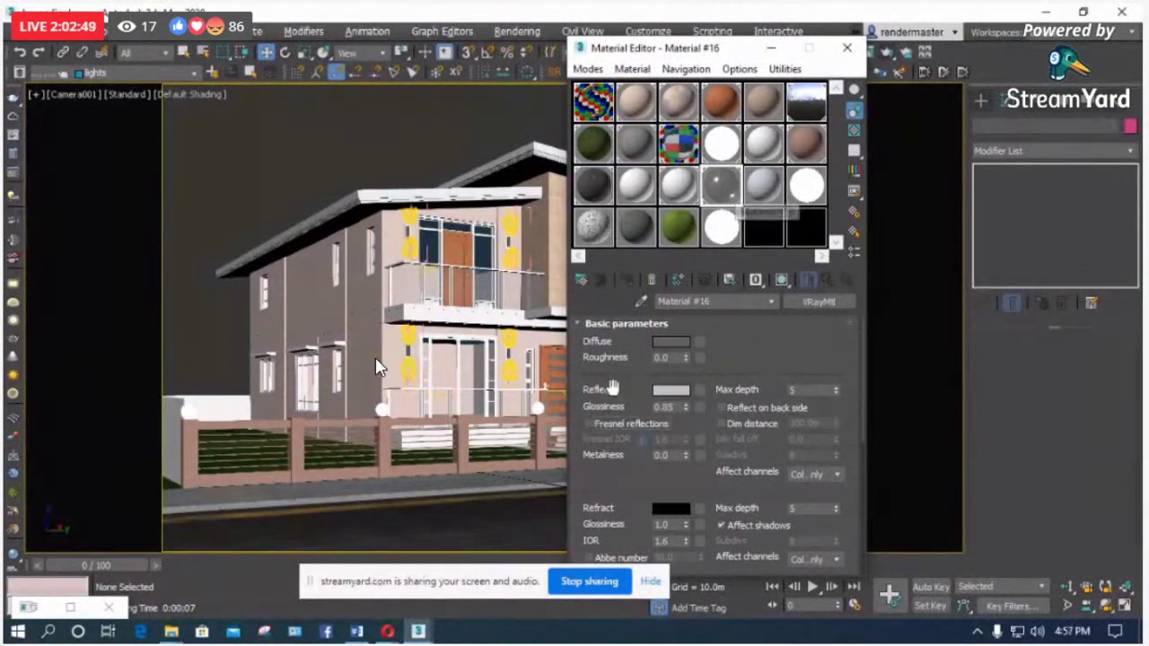
pyautogui.click(598, 424)
pyautogui.click(598, 425)
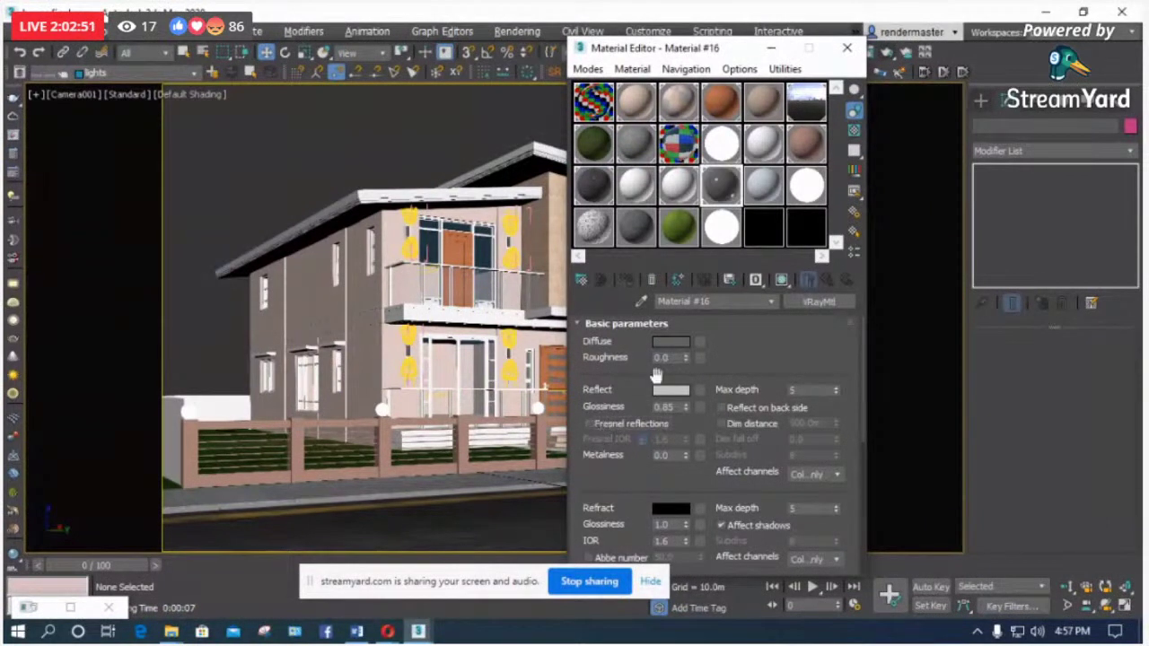
pyautogui.click(671, 342)
pyautogui.click(485, 184)
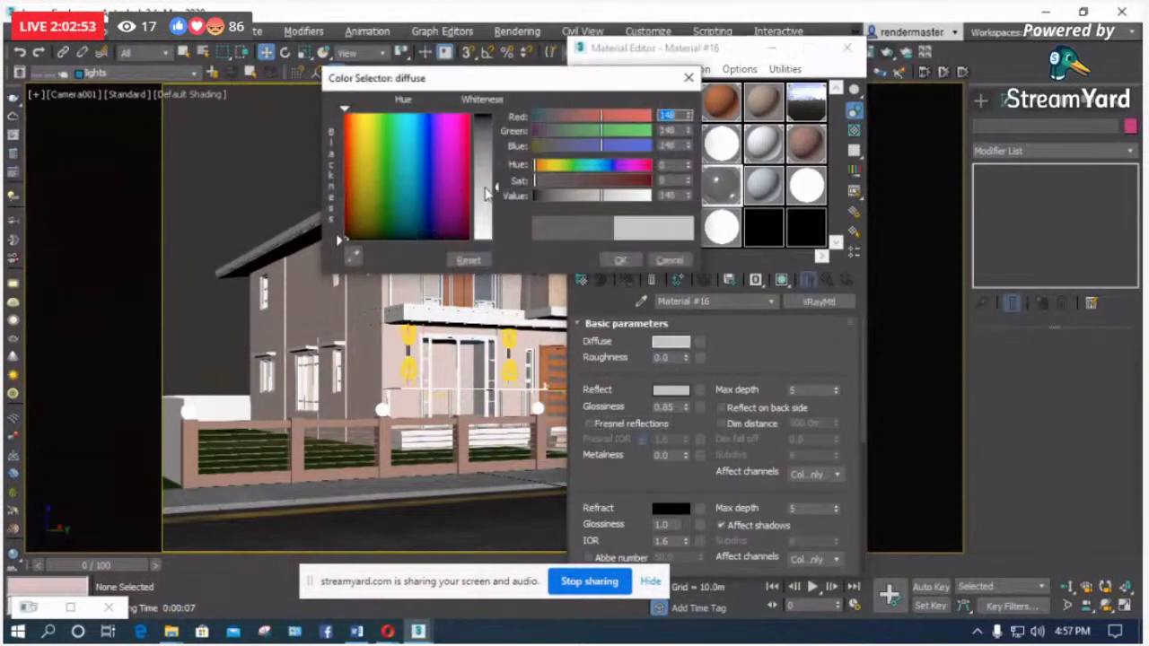
pyautogui.click(621, 259)
pyautogui.click(846, 47)
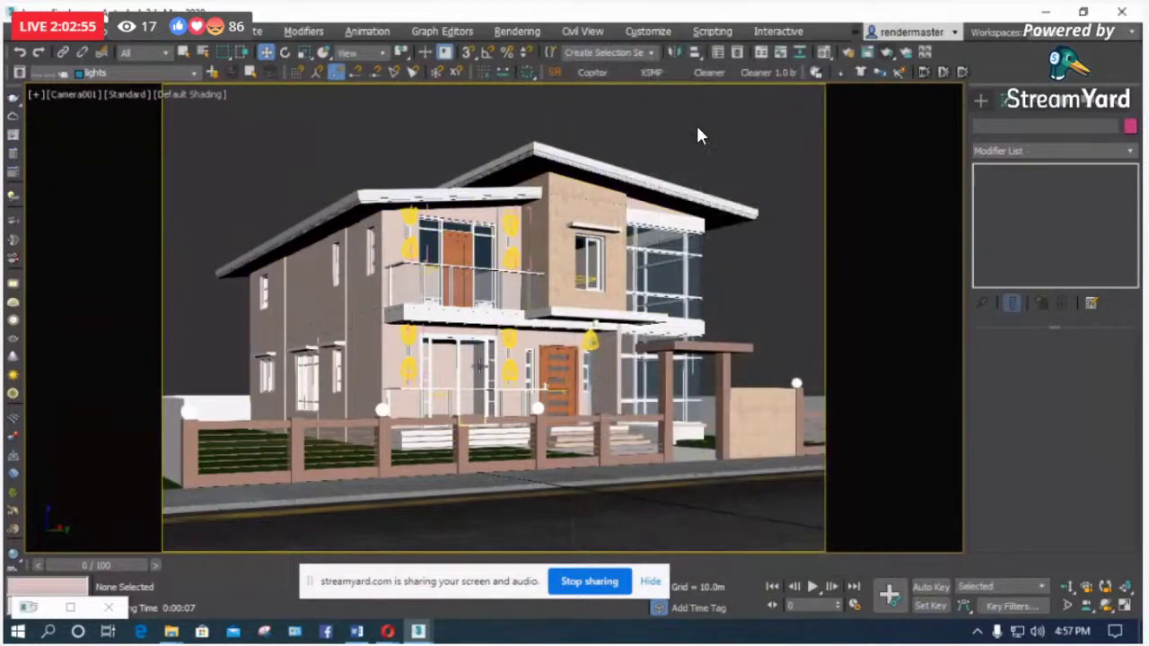
pyautogui.click(381, 409)
# Step: In the wireframe top view, create a Standard Omni light at the sphere's centre
pyautogui.press('t')
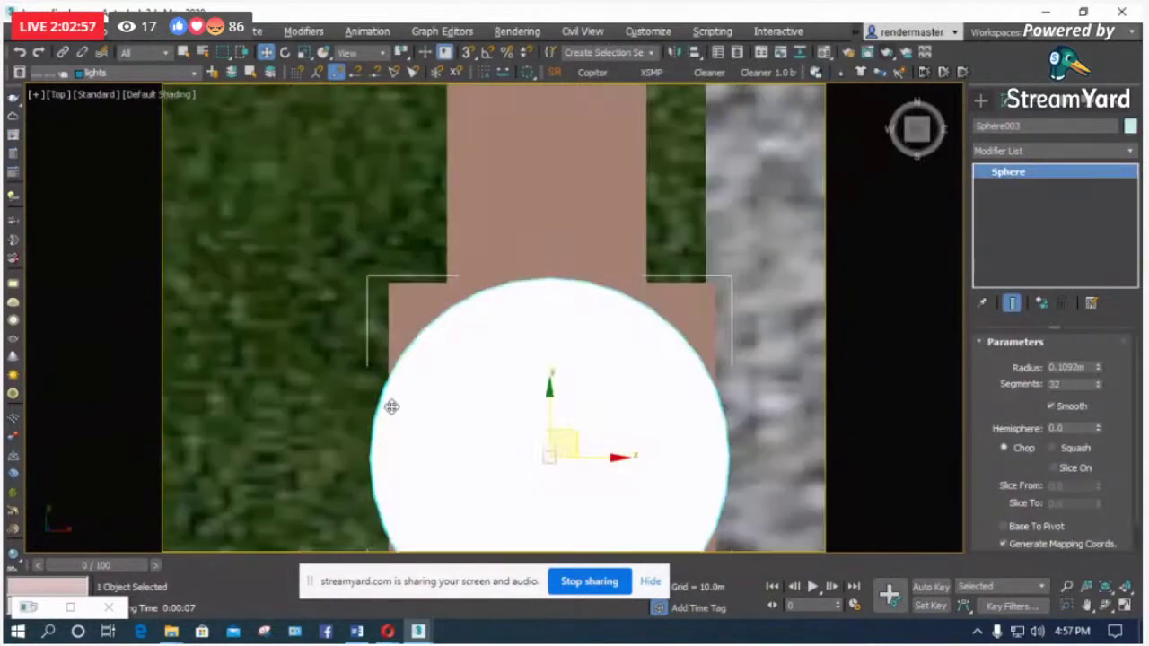
pyautogui.press('F3')
pyautogui.scroll(-3, 616, 380)
pyautogui.scroll(2, 563, 388)
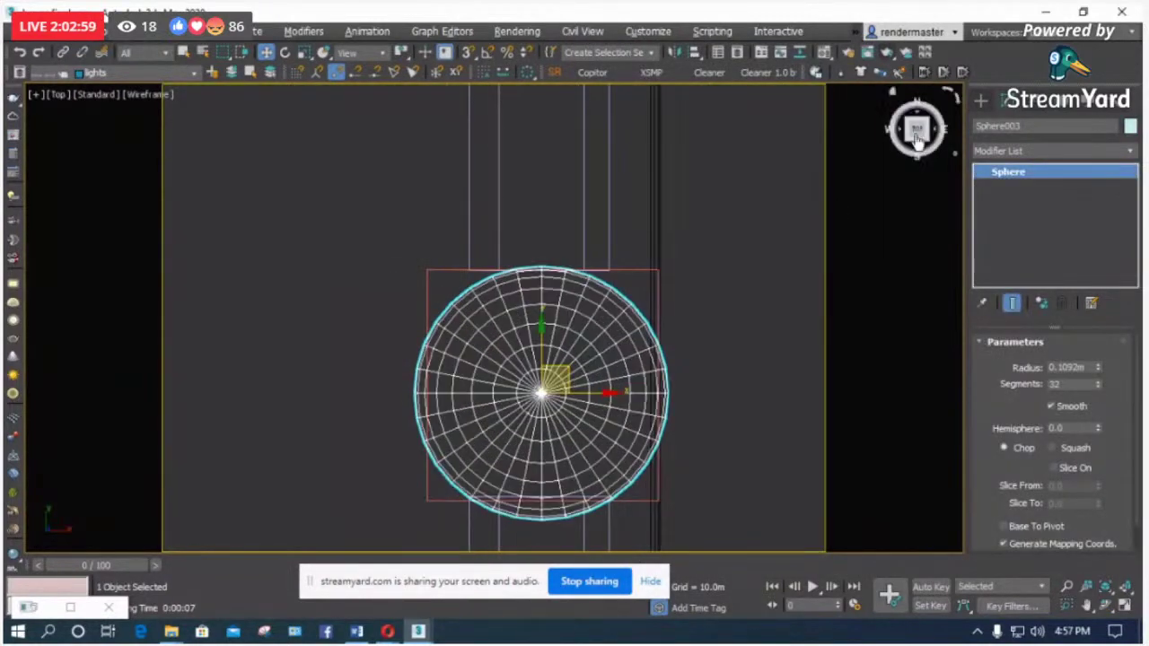
pyautogui.click(982, 99)
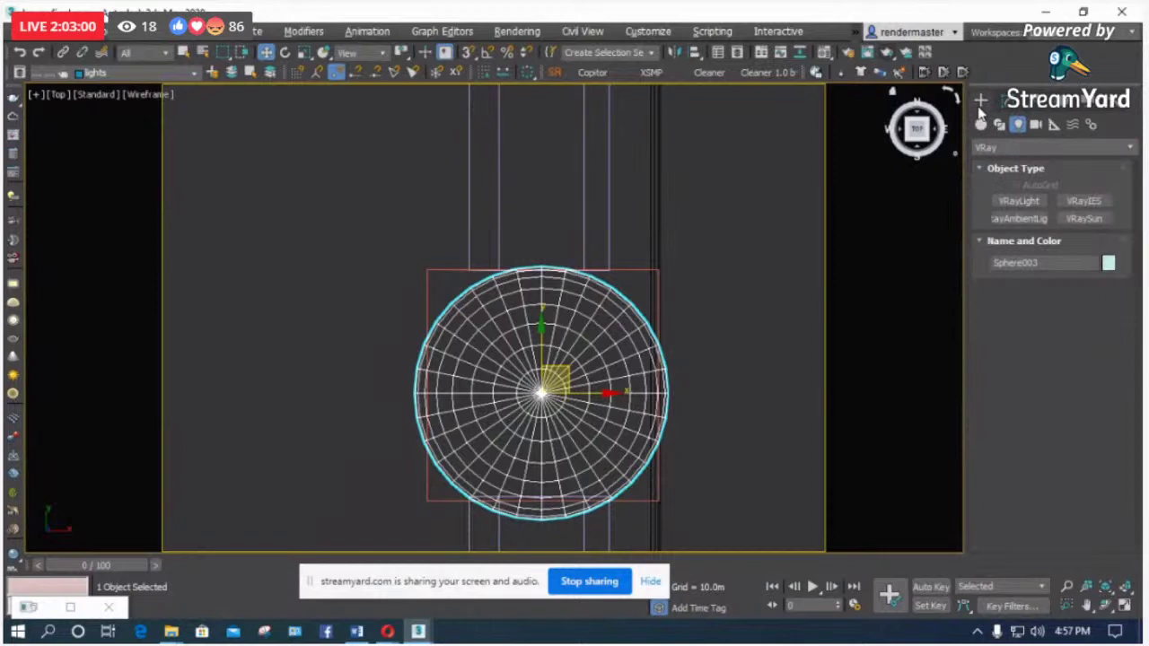
pyautogui.click(1002, 148)
pyautogui.click(983, 126)
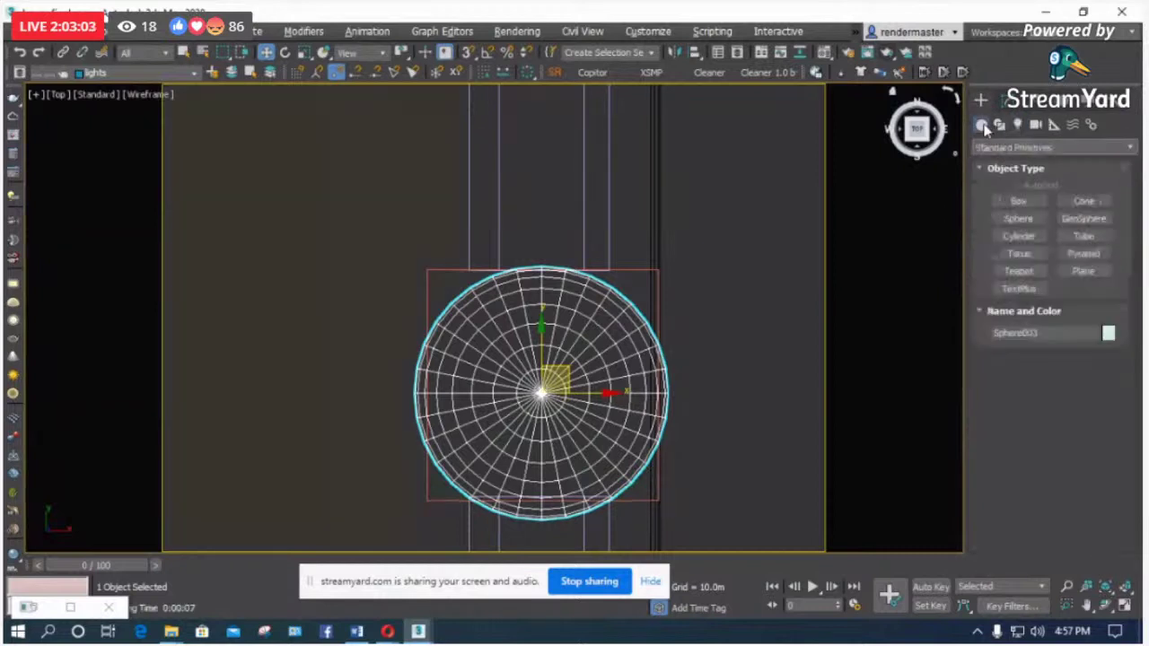
pyautogui.click(1017, 126)
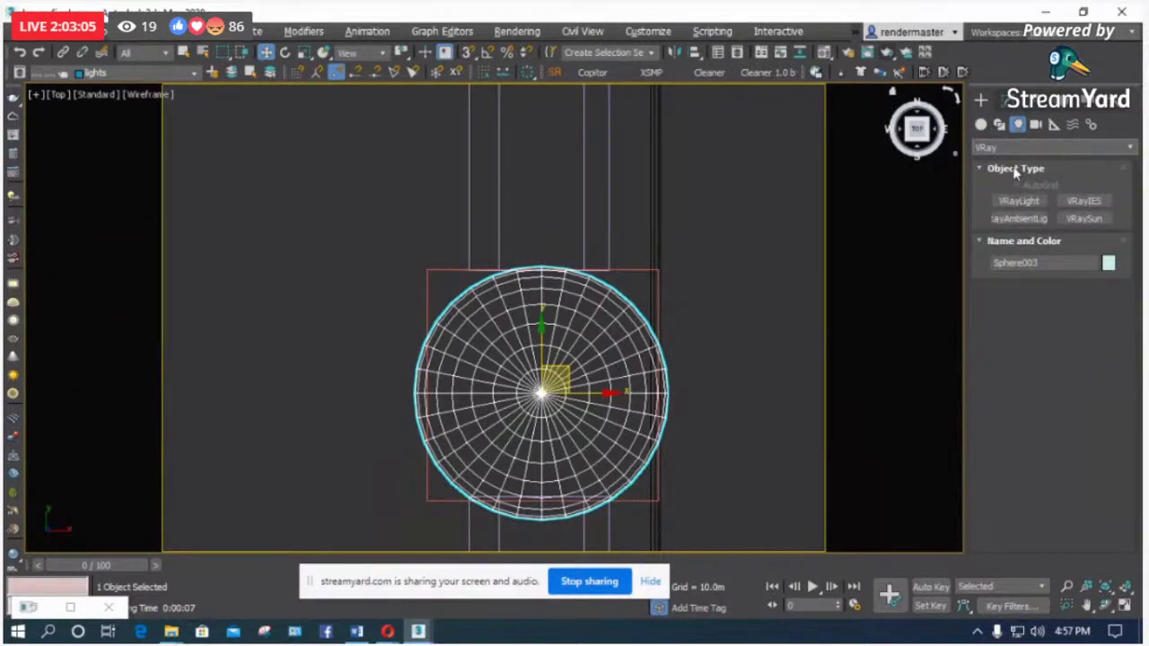
pyautogui.click(1013, 148)
pyautogui.click(1008, 181)
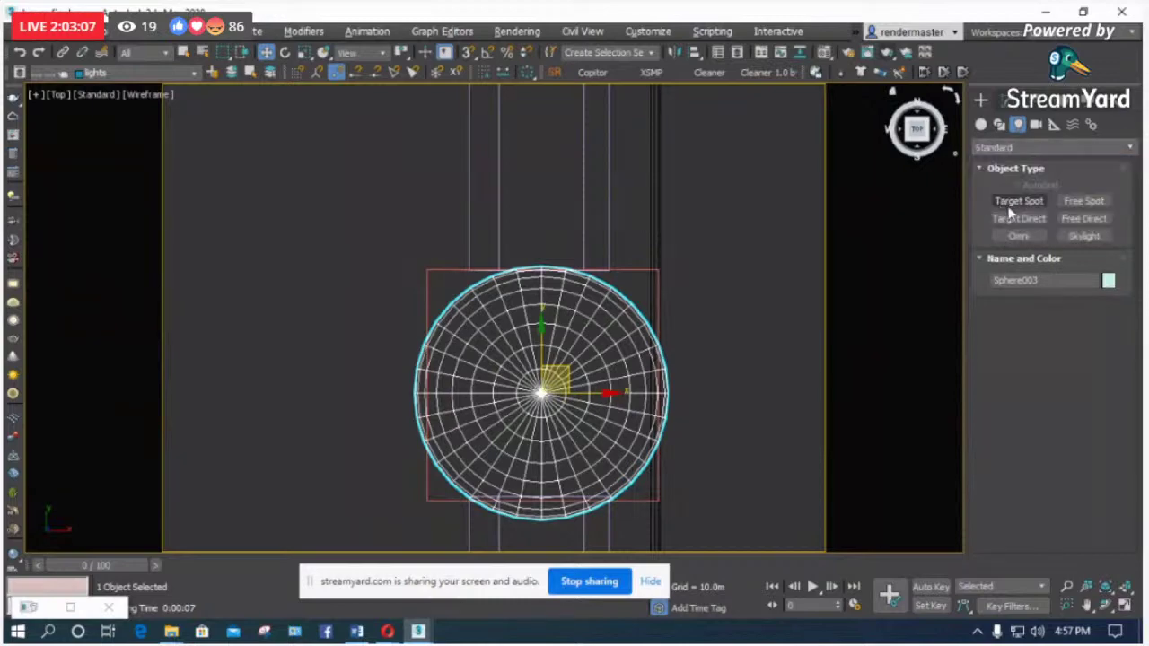
pyautogui.click(1018, 236)
pyautogui.click(539, 393)
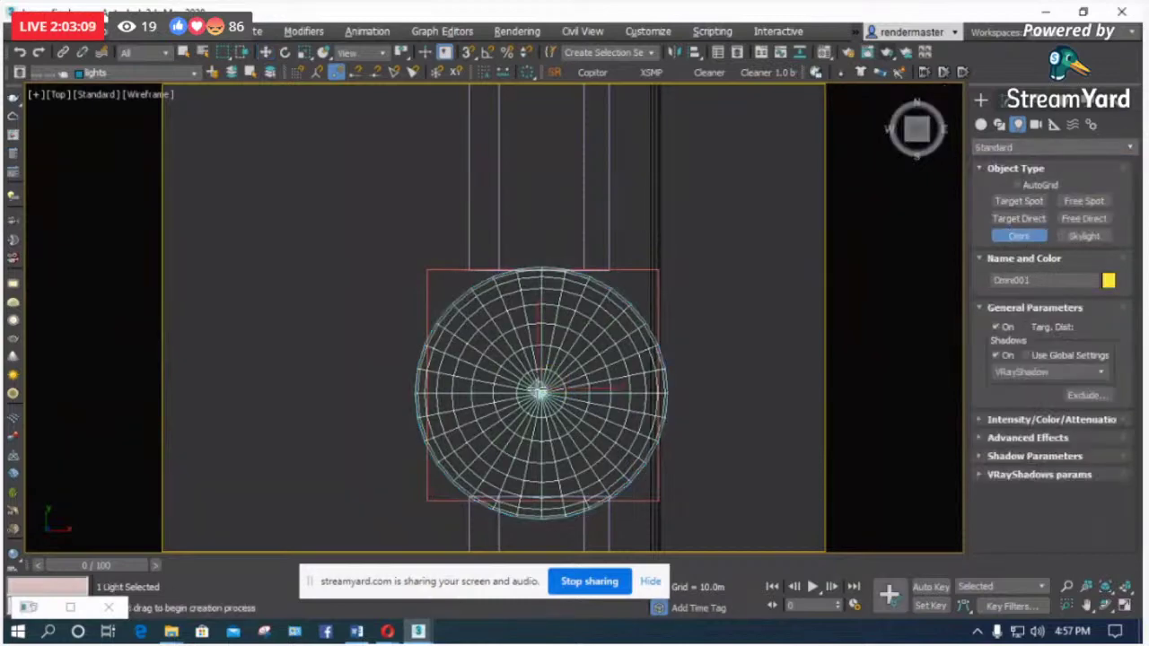
# Step: Raise Omni001 up into the sphere lamp in the Left view and open its Modify parameters
pyautogui.scroll(5, 546, 400)
pyautogui.scroll(-5, 537, 344)
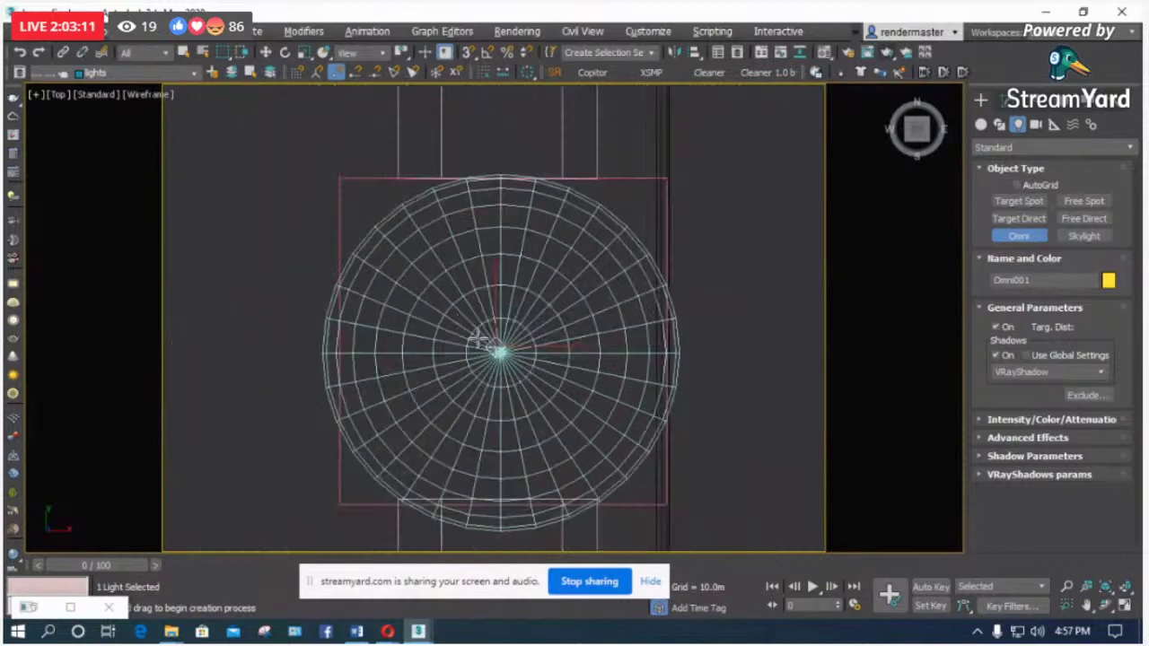
pyautogui.press('f')
pyautogui.scroll(5, 479, 336)
pyautogui.scroll(-4, 506, 318)
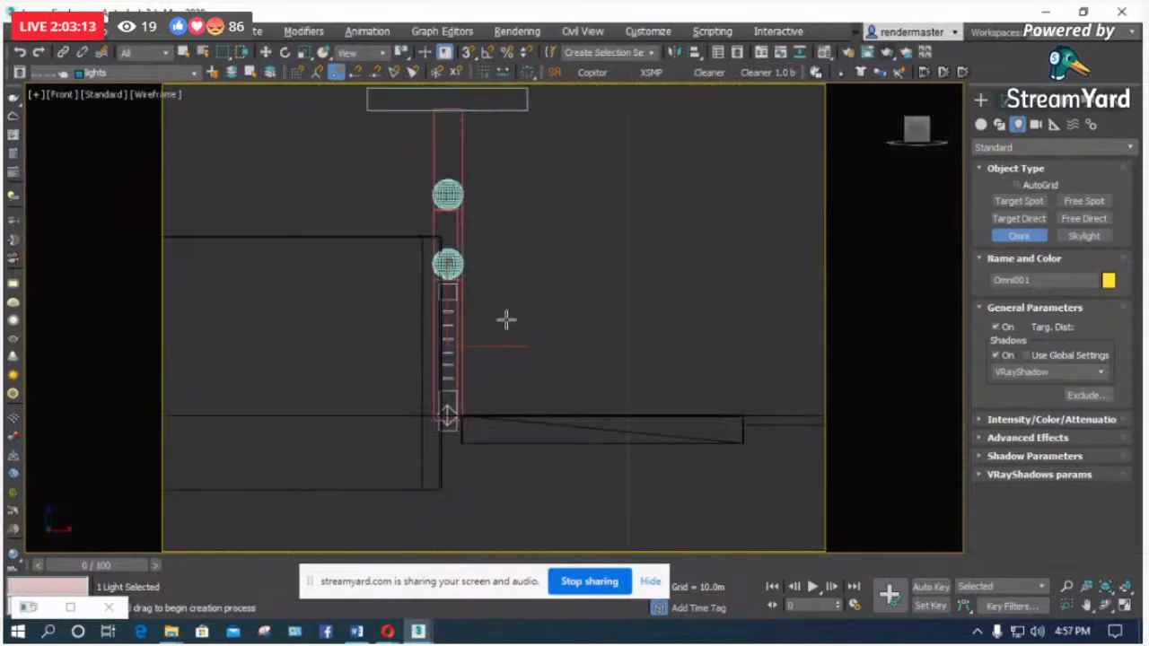
pyautogui.press('l')
pyautogui.scroll(6, 452, 357)
pyautogui.press('w')
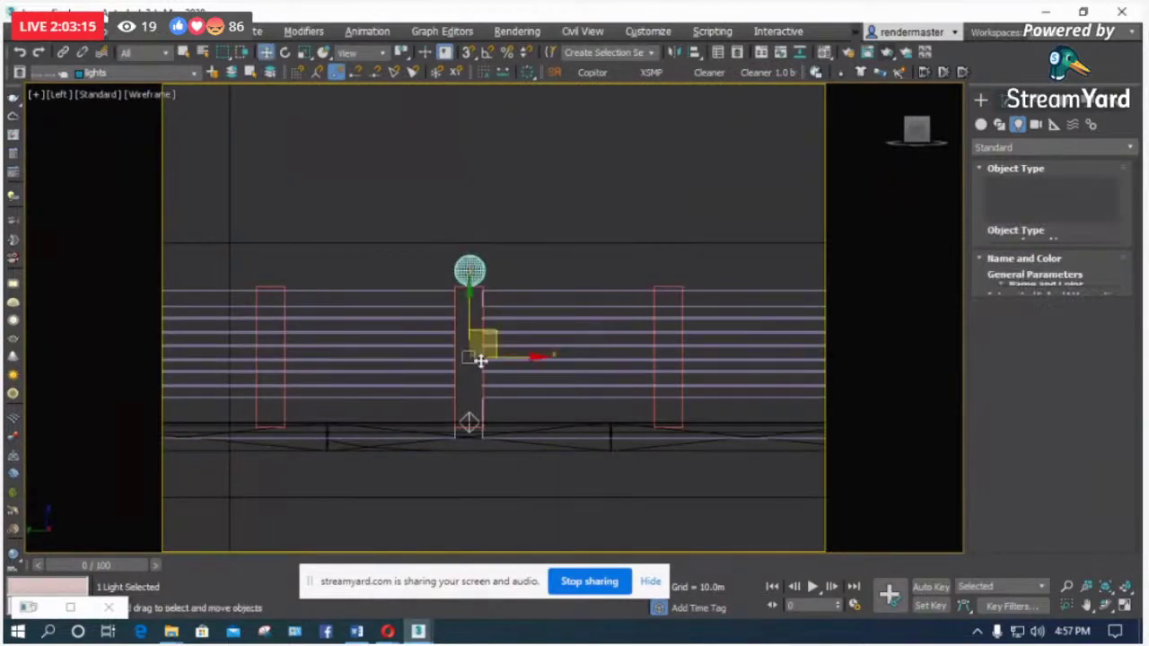
pyautogui.moveTo(472, 318); pyautogui.dragTo(471, 159)
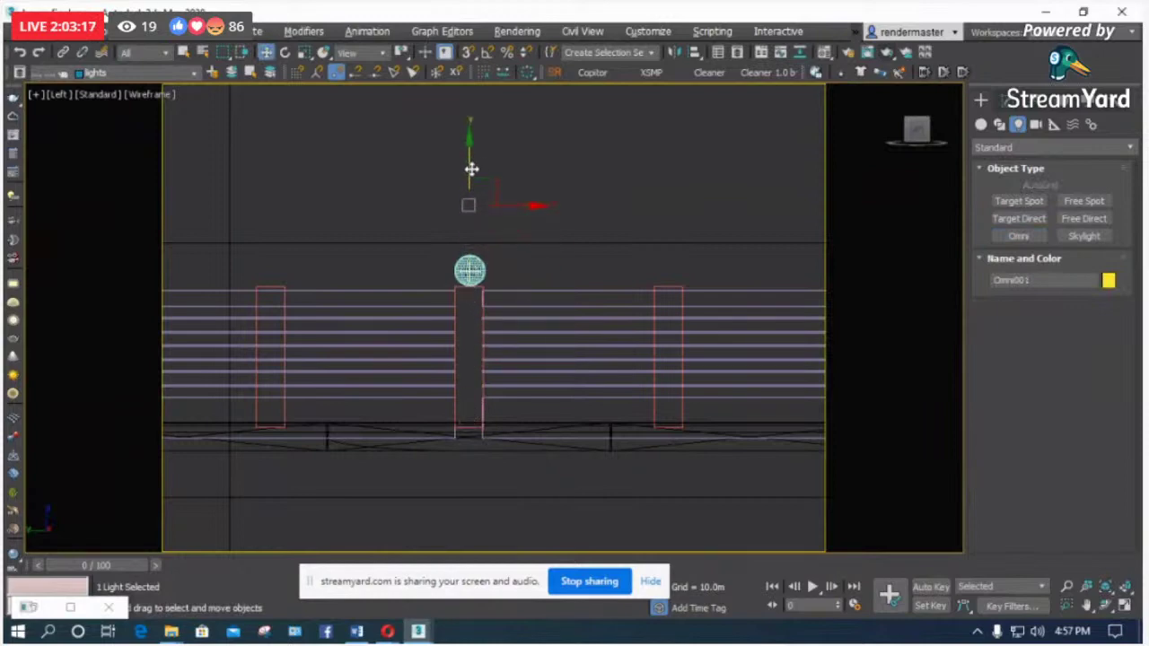
pyautogui.scroll(5, 470, 269)
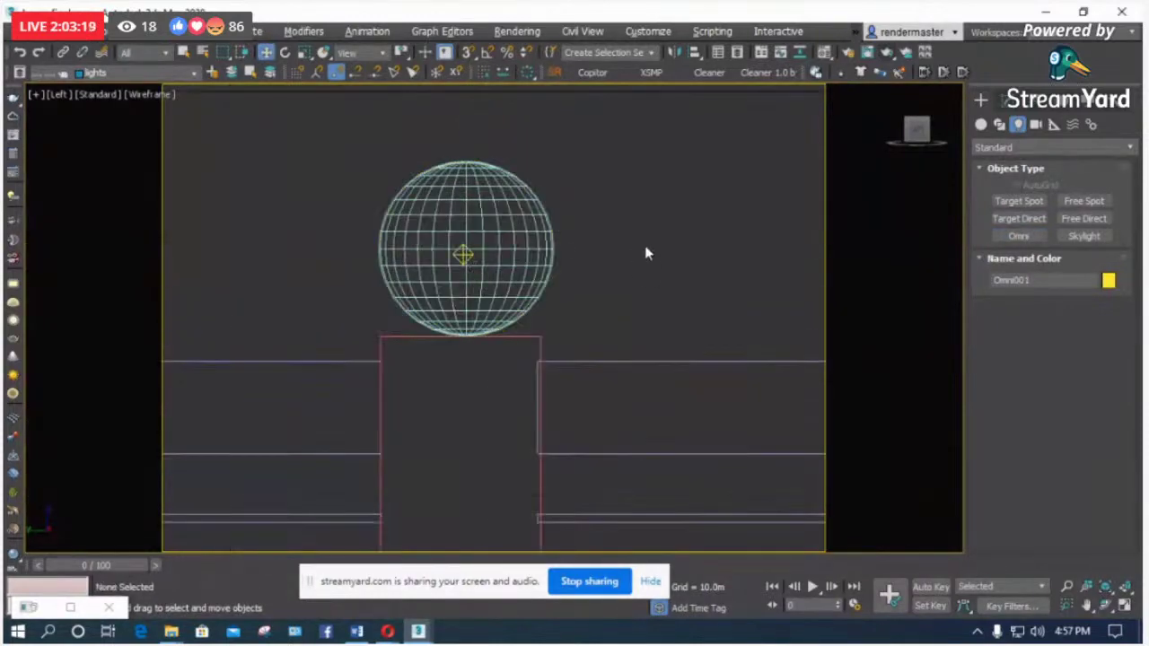
pyautogui.scroll(6, 433, 246)
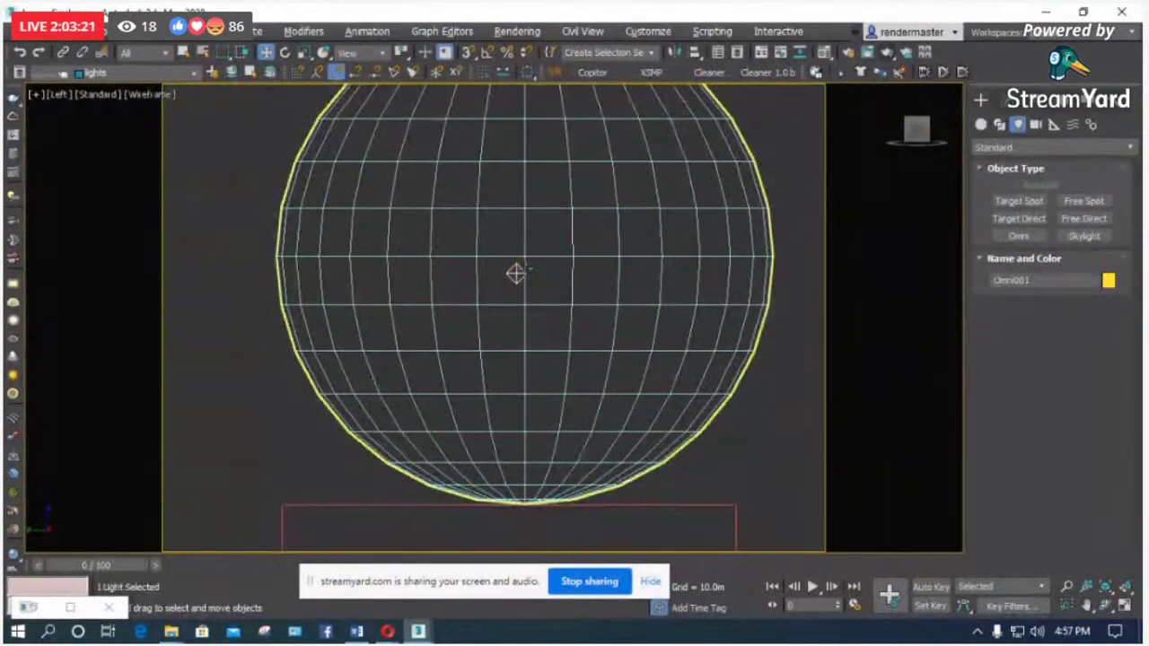
pyautogui.scroll(-4, 503, 285)
pyautogui.scroll(2, 518, 282)
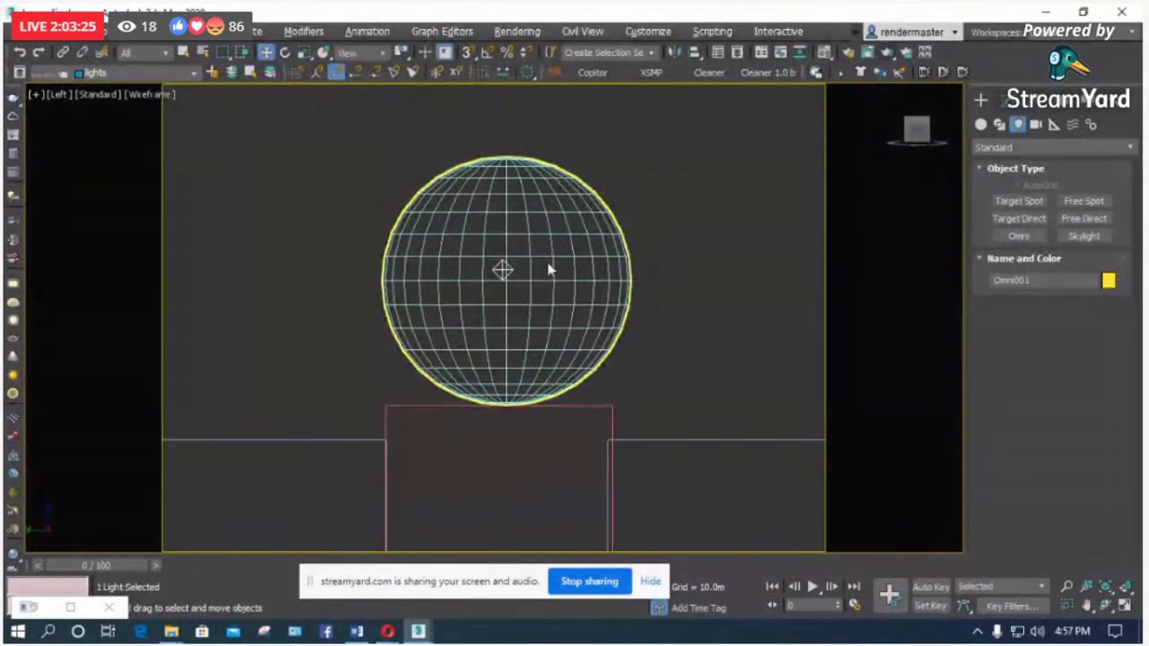
pyautogui.scroll(3, 537, 257)
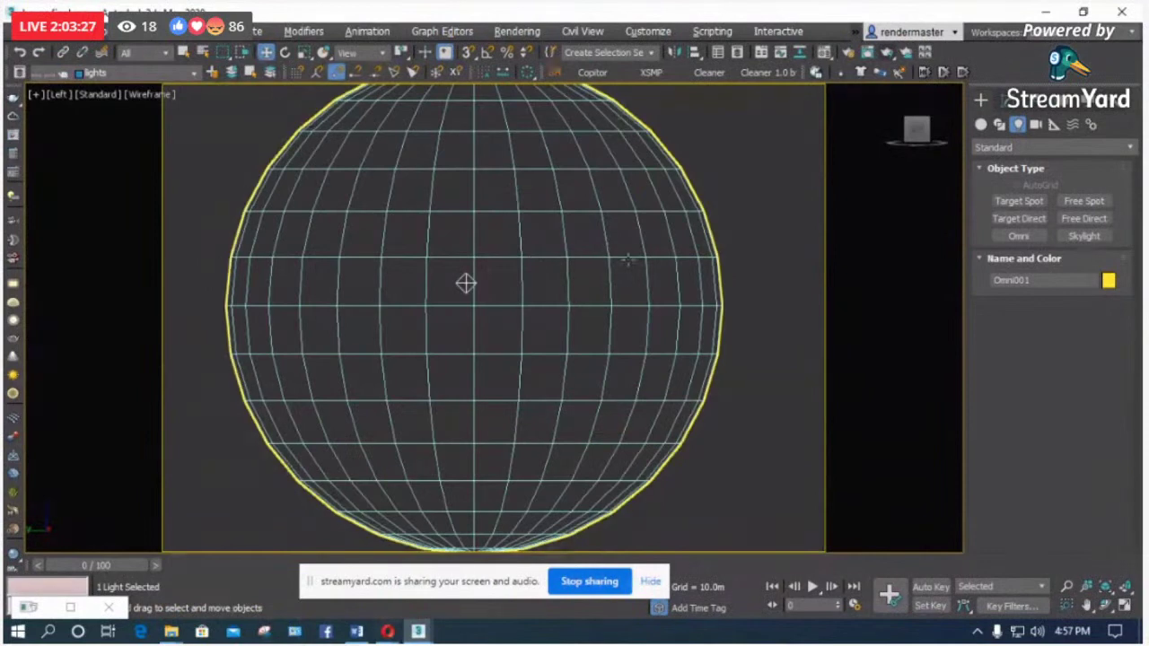
pyautogui.click(630, 259)
pyautogui.click(464, 284)
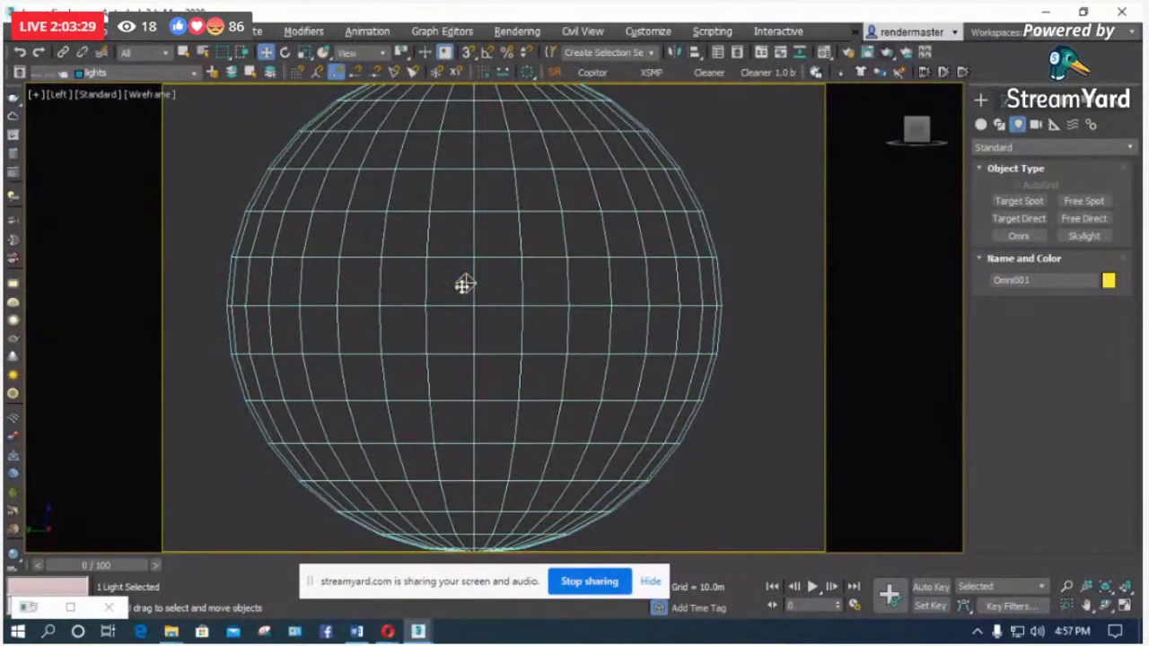
pyautogui.click(1004, 99)
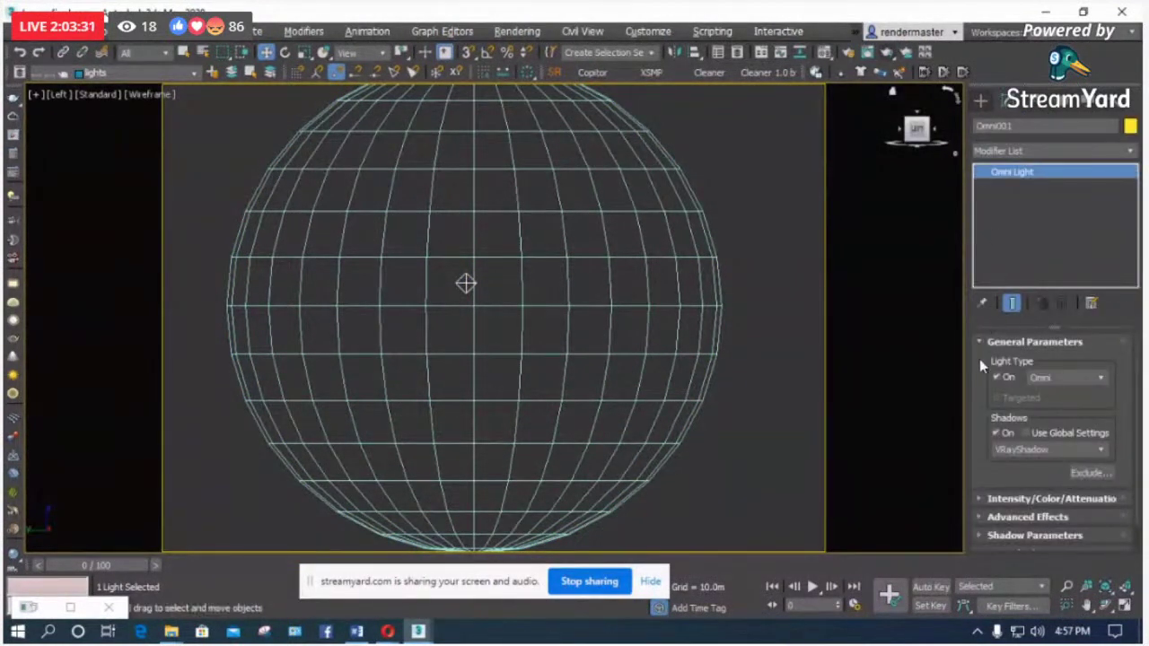
# Step: Exclude Sphere001–Sphere004 from Omni001's illumination and shadows
pyautogui.moveTo(1036, 459); pyautogui.dragTo(1037, 432)
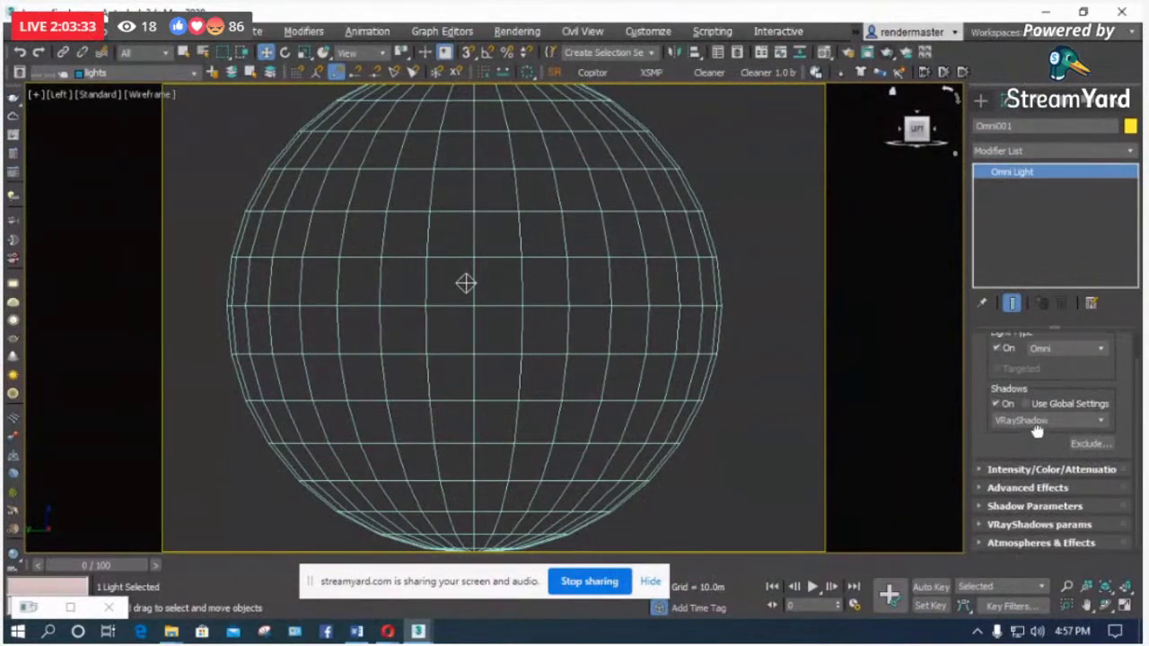
pyautogui.click(1091, 443)
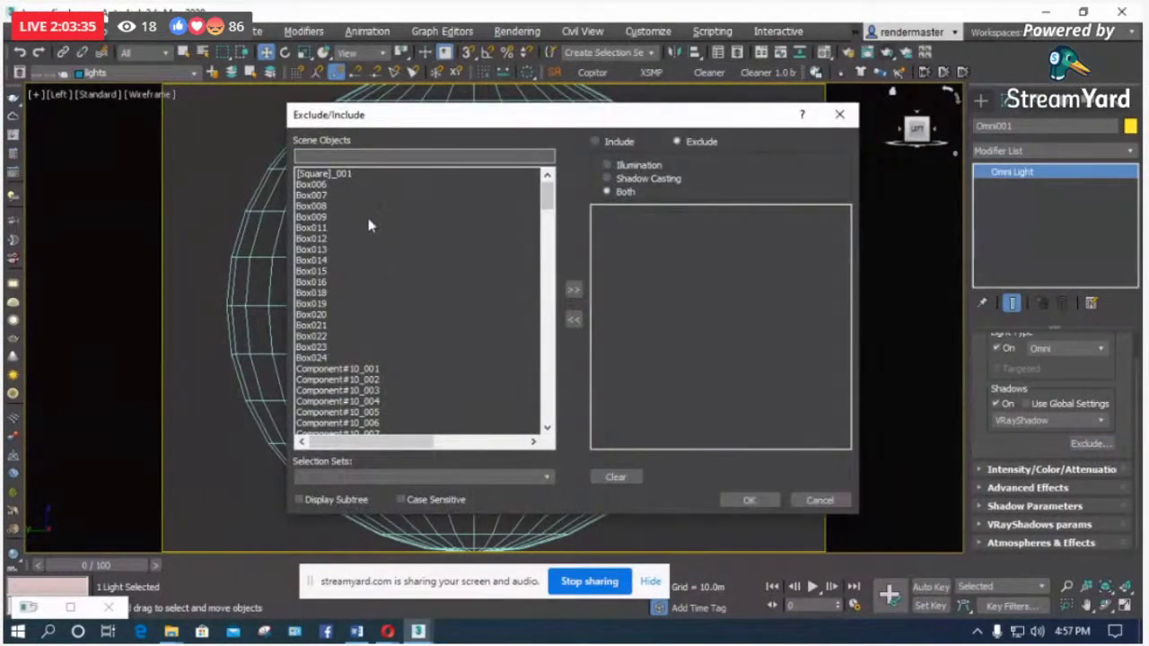
pyautogui.scroll(-15, 369, 323)
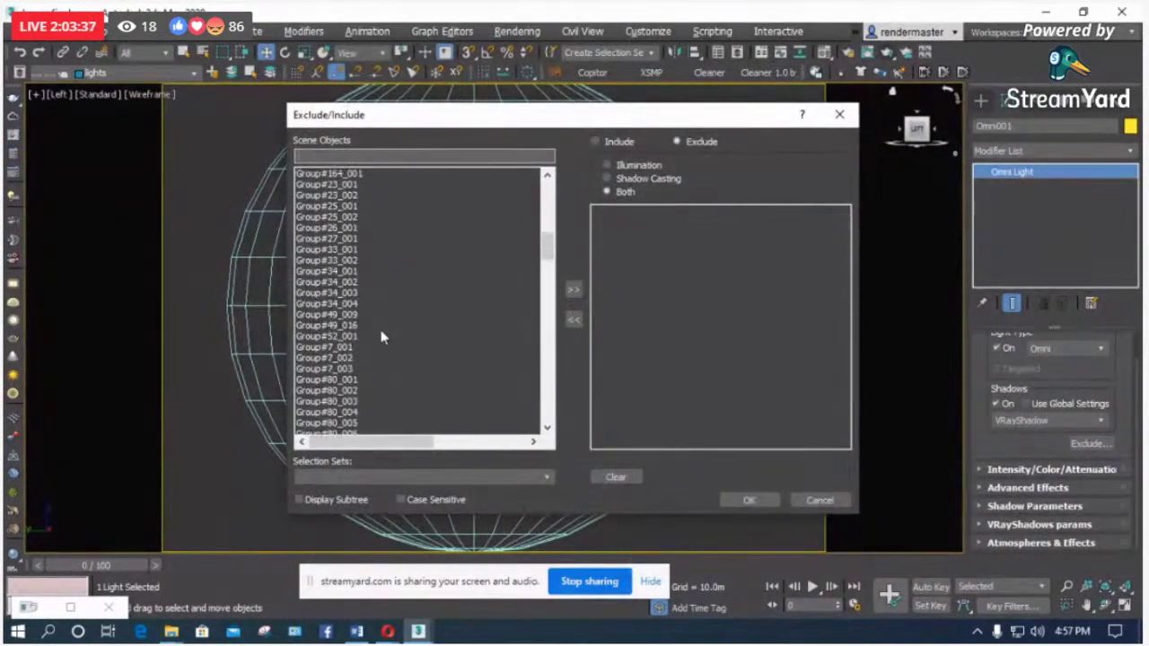
pyautogui.scroll(-12, 378, 338)
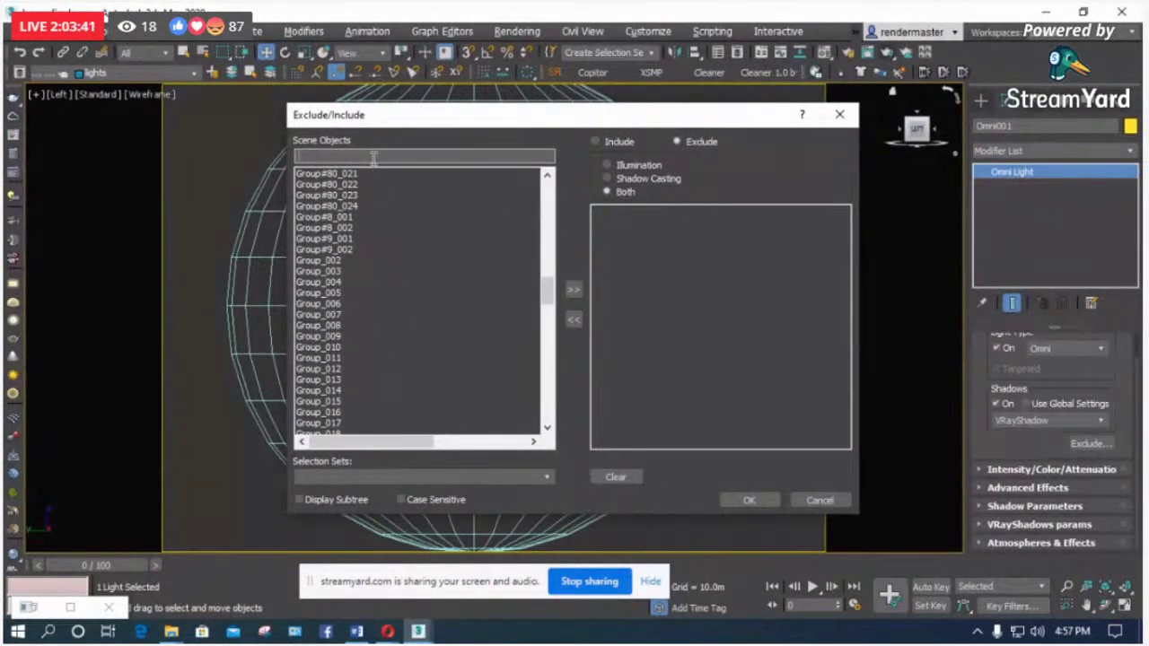
pyautogui.write('sp')
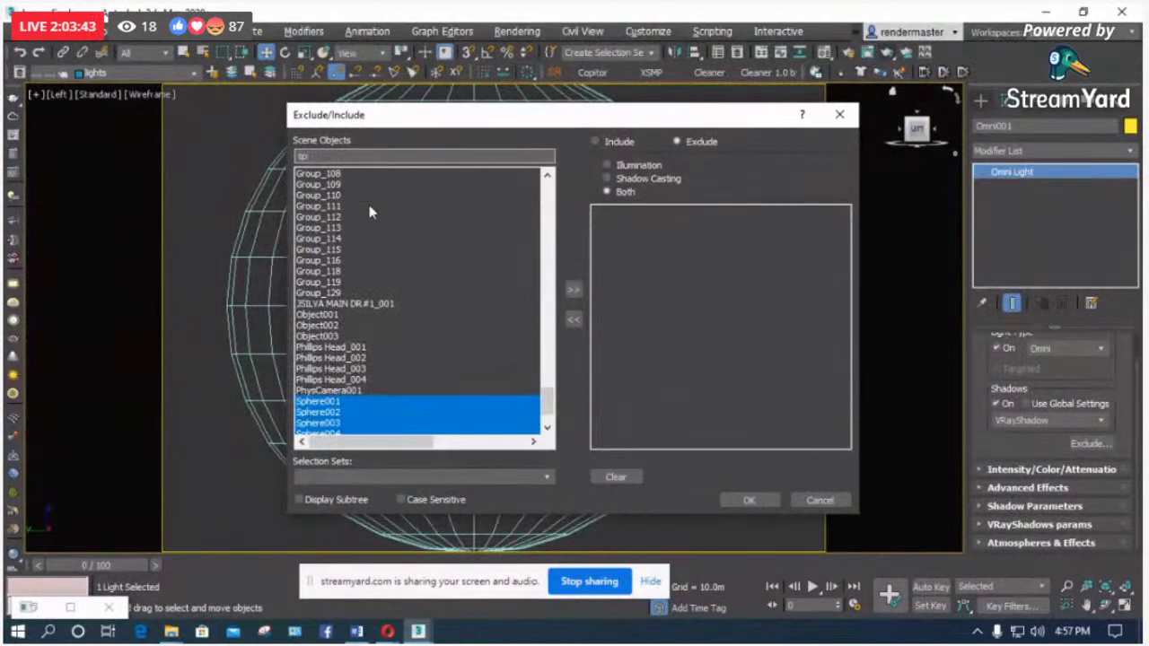
pyautogui.scroll(-2, 392, 422)
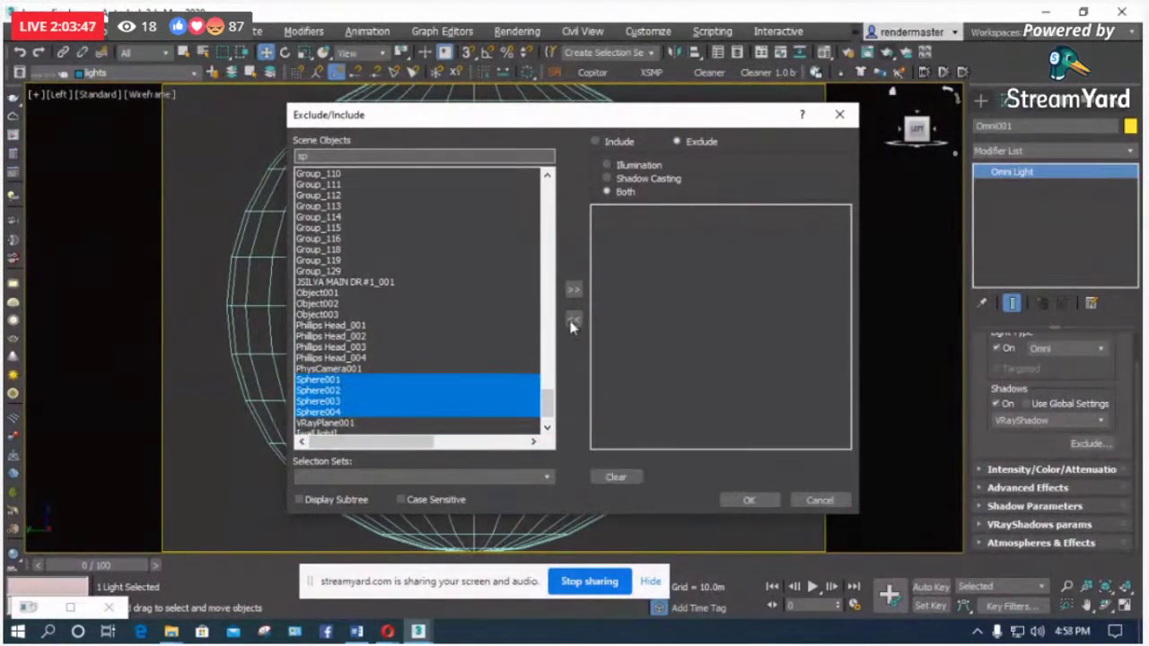
pyautogui.click(573, 289)
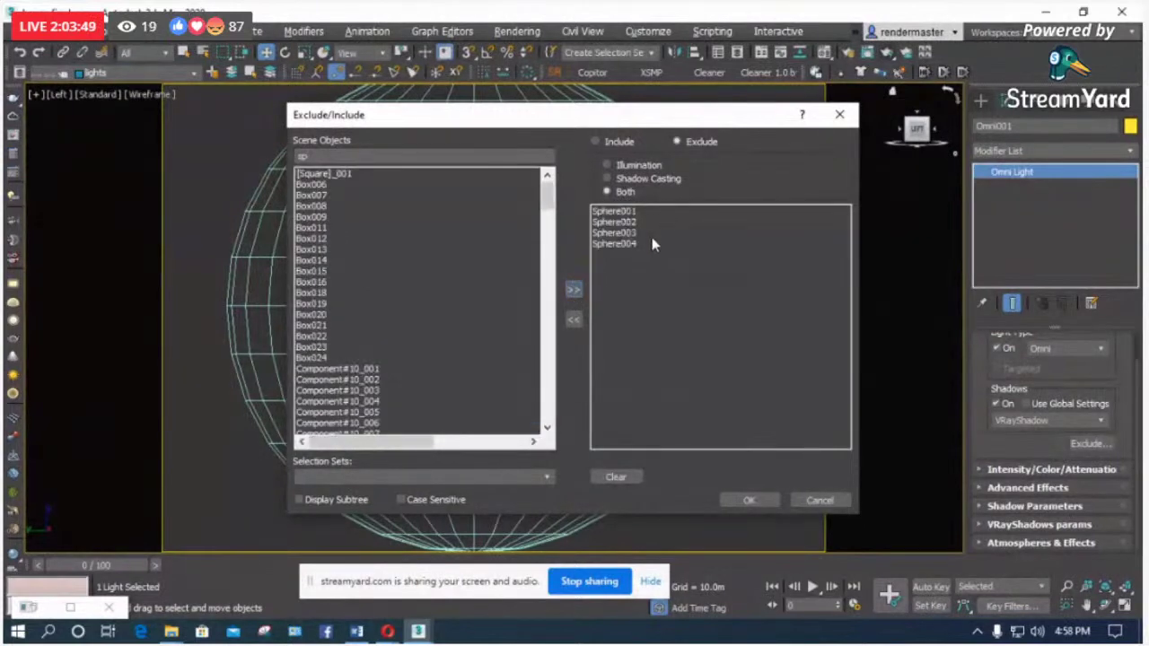
pyautogui.click(750, 500)
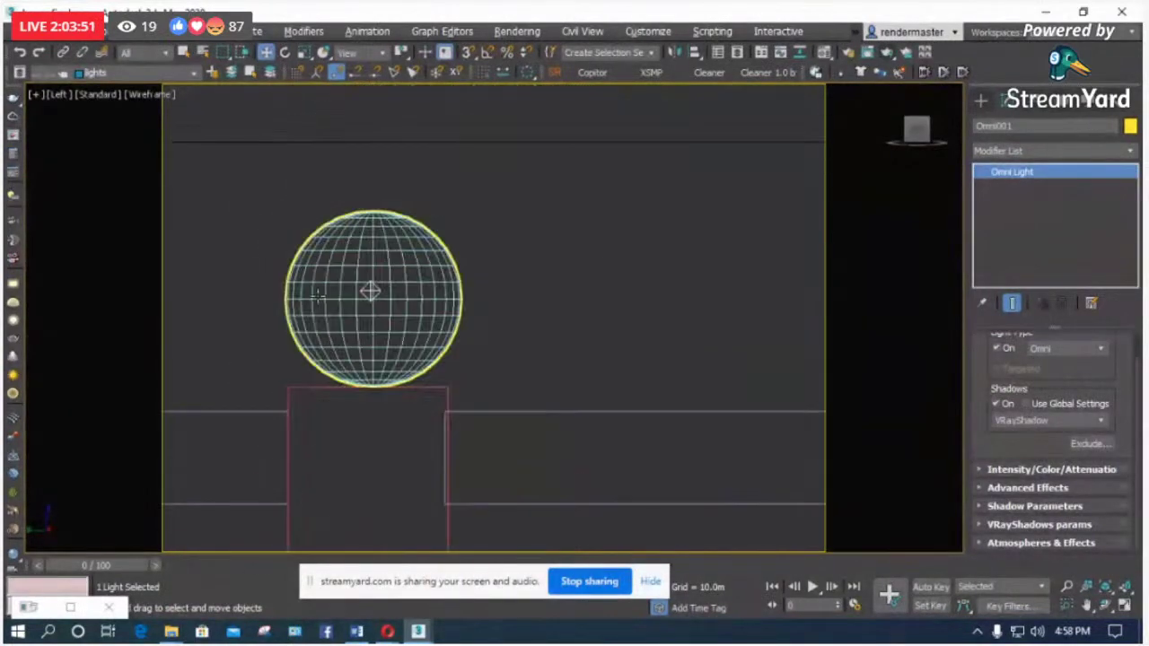
# Step: Reselect Omni001 and lower its intensity Multiplier to 0.2
pyautogui.scroll(-5, 321, 296)
pyautogui.click(386, 261)
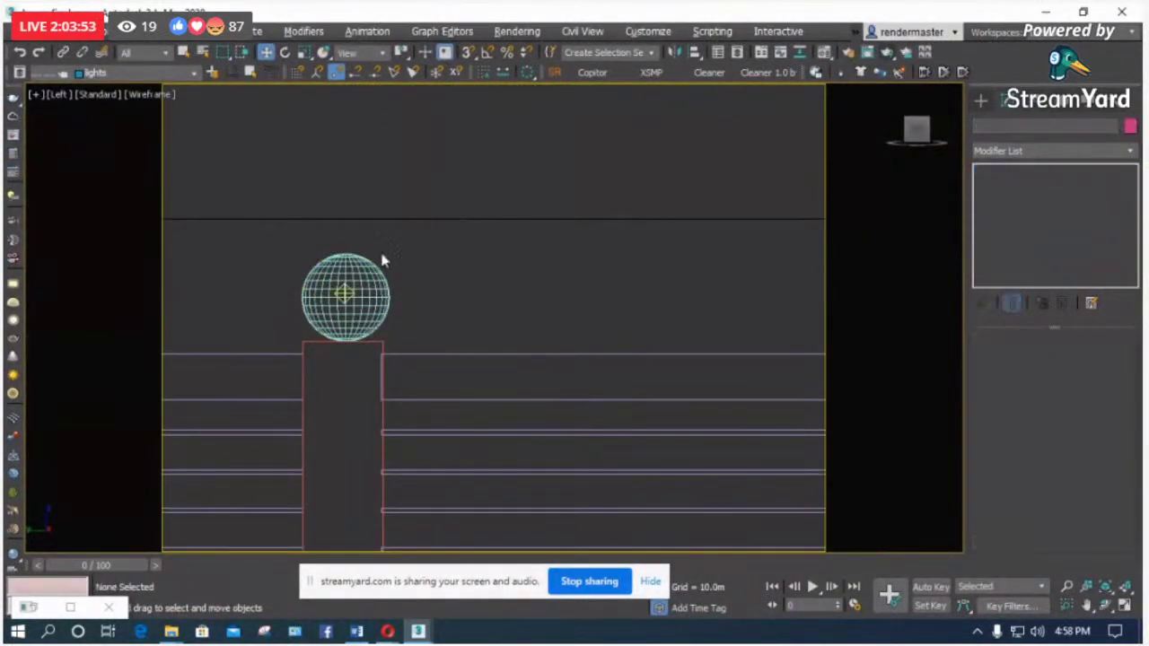
pyautogui.scroll(8, 387, 310)
pyautogui.click(345, 298)
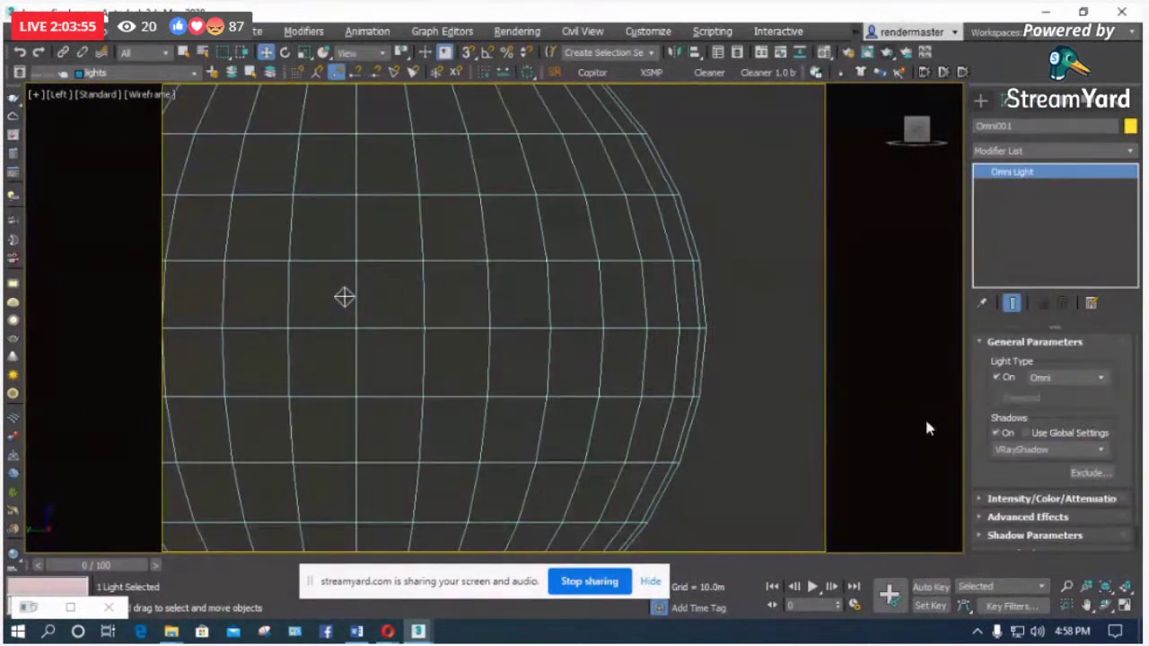
pyautogui.scroll(-1, 993, 461)
pyautogui.click(1015, 472)
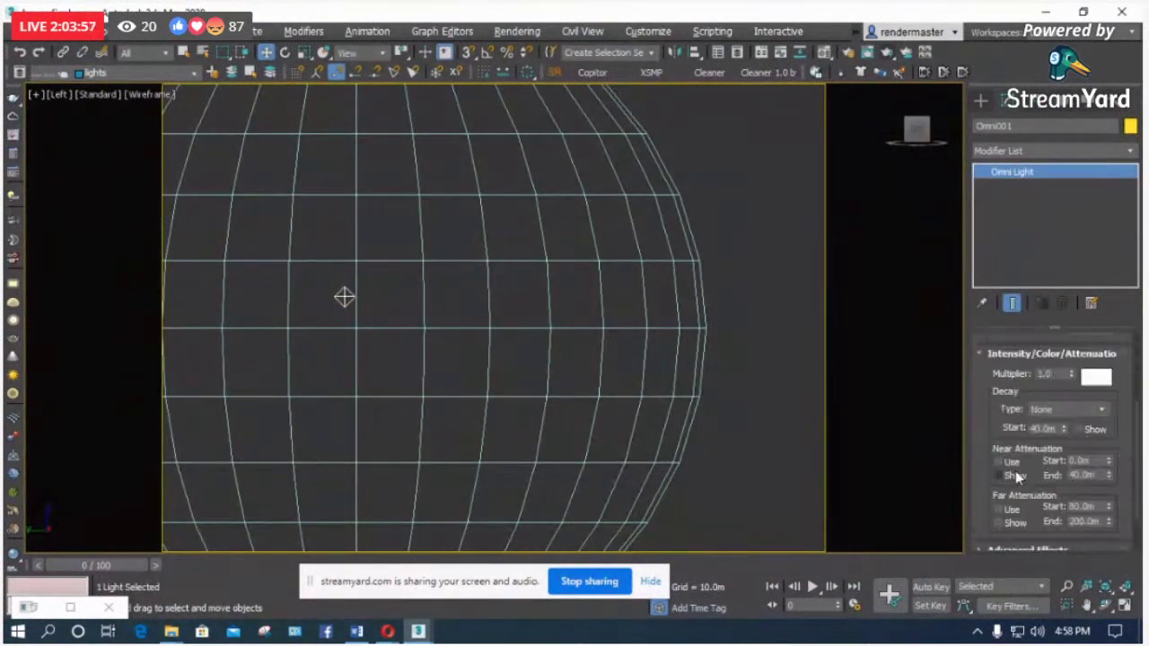
pyautogui.click(1044, 373)
pyautogui.write('2')
pyautogui.scroll(-3, 264, 306)
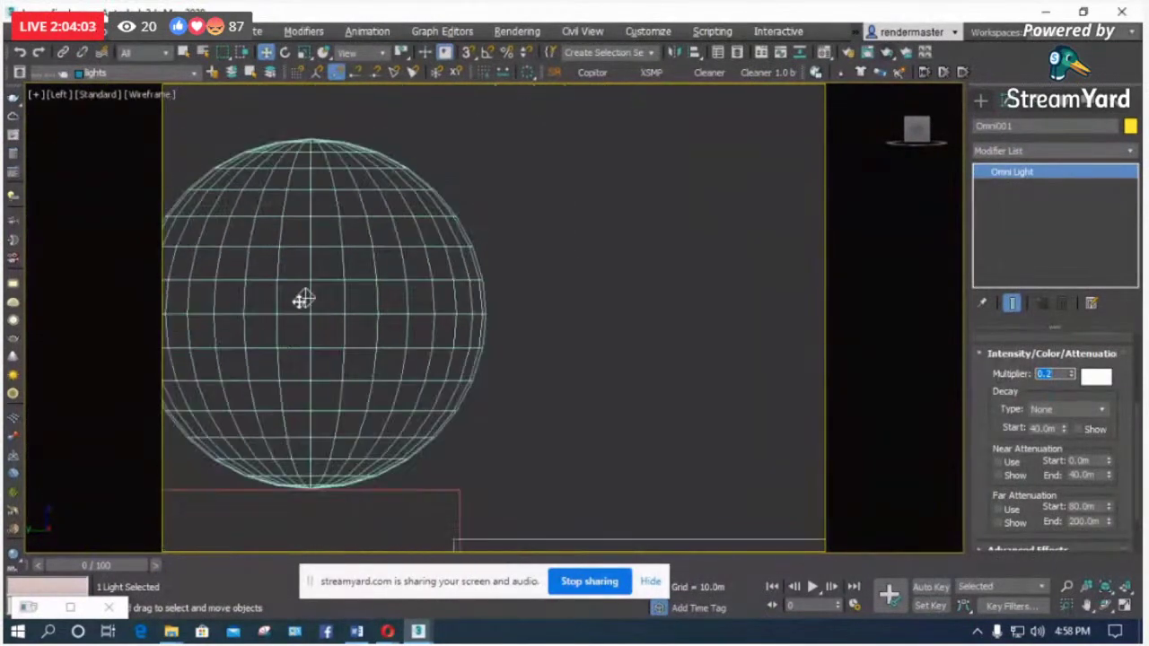
pyautogui.scroll(-5, 303, 300)
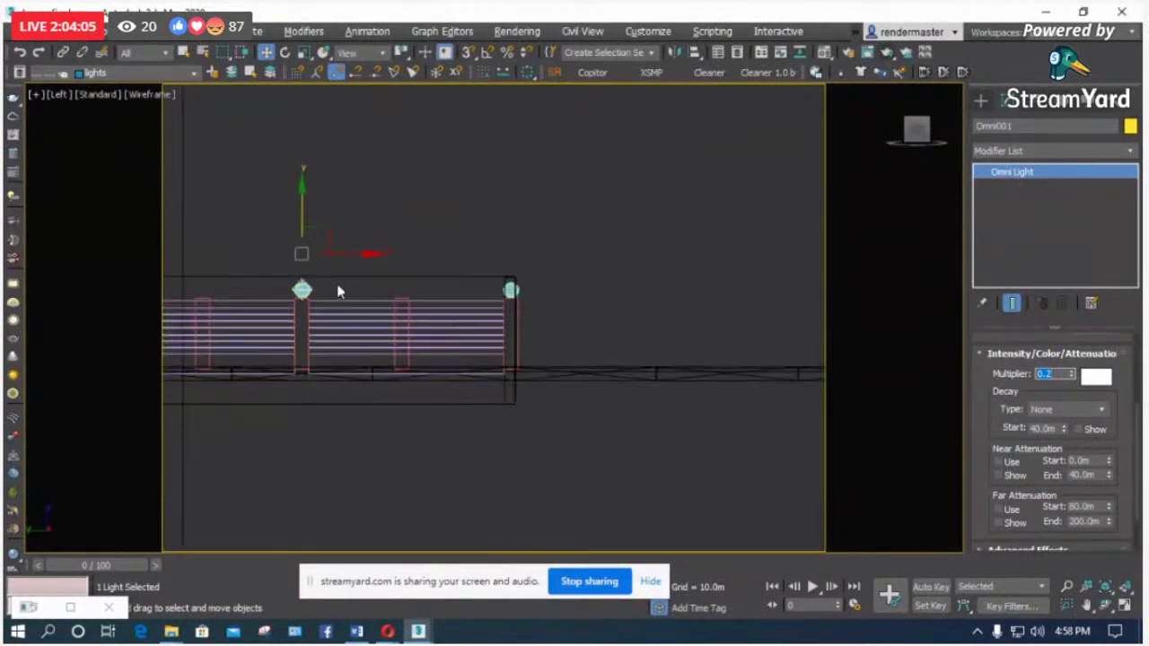
# Step: Clone the omni light onto the neighbouring post and the post further left
pyautogui.keyDown('shift'); pyautogui.moveTo(357, 255); pyautogui.dragTo(562, 254); pyautogui.keyUp('shift')
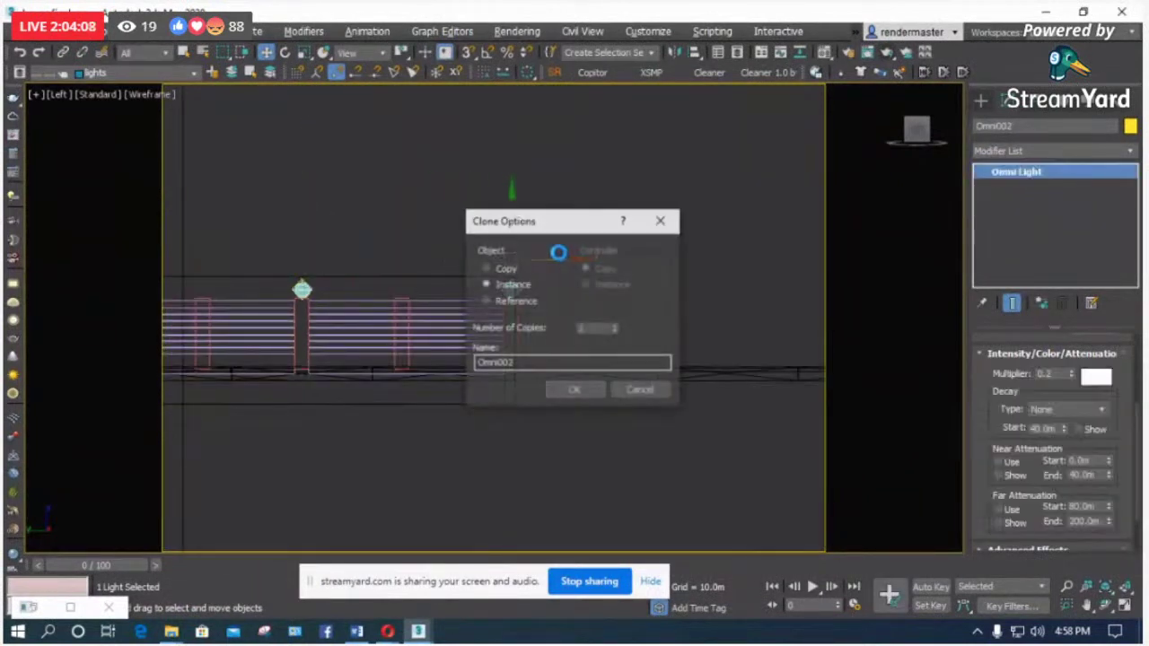
pyautogui.click(574, 389)
pyautogui.scroll(-3, 684, 296)
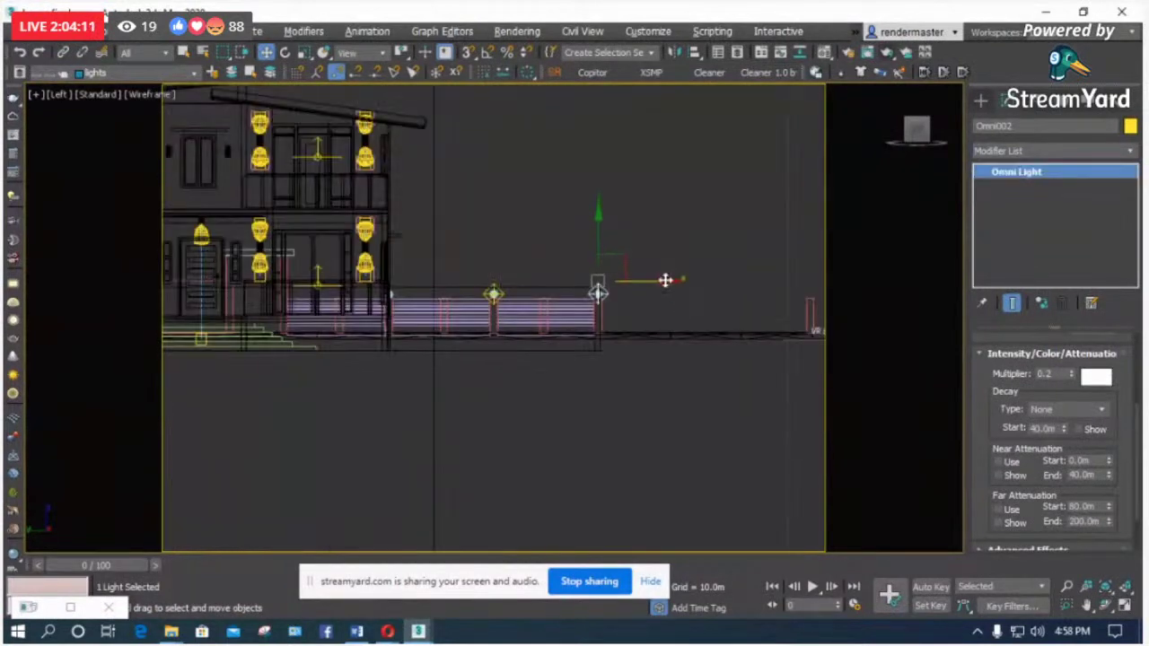
pyautogui.moveTo(665, 280)
pyautogui.keyDown('shift'); pyautogui.mouseDown()
pyautogui.moveTo(454, 277)
pyautogui.moveTo(453, 287)
pyautogui.mouseUp(); pyautogui.keyUp('shift')
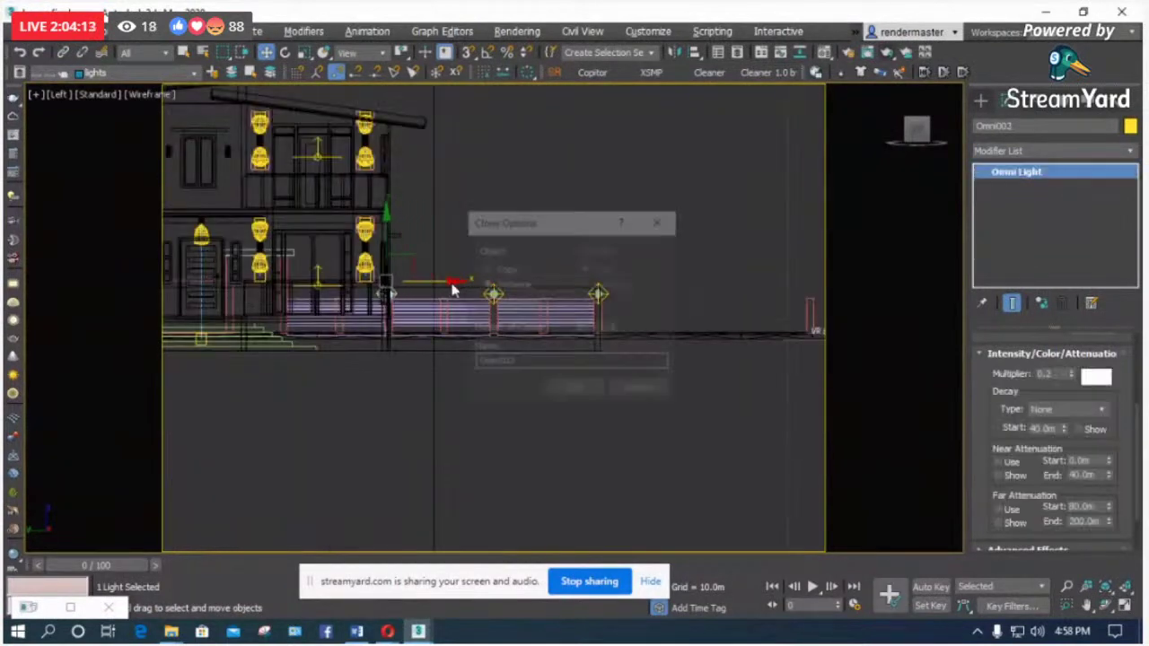
pyautogui.click(575, 388)
pyautogui.scroll(5, 513, 349)
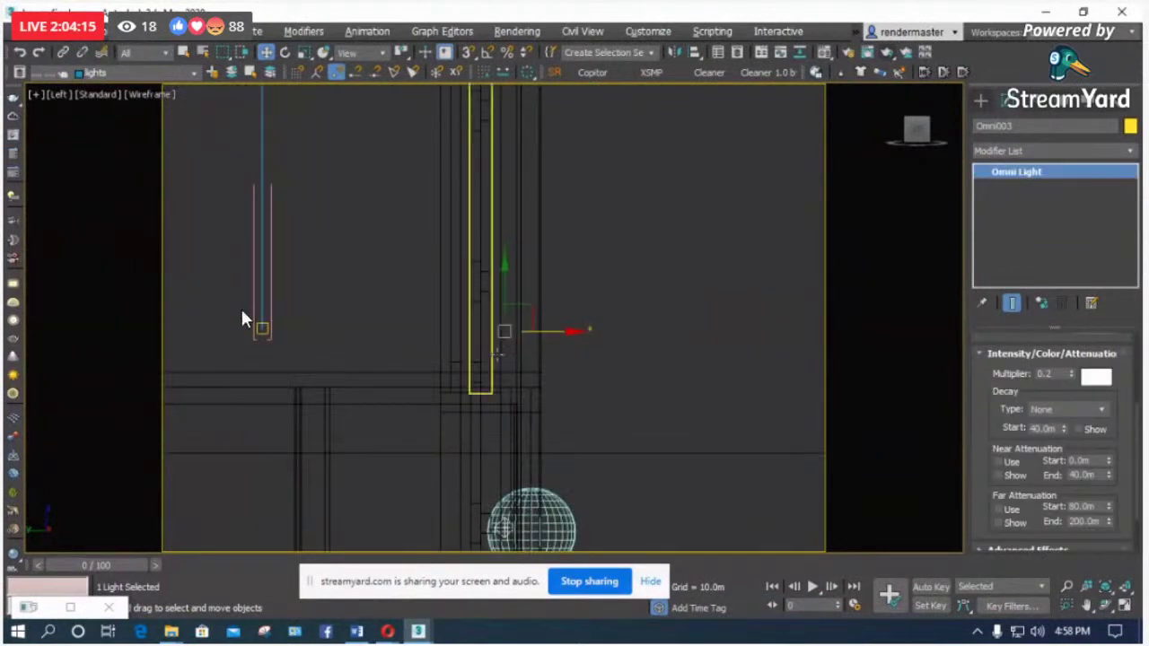
pyautogui.scroll(-3, 496, 340)
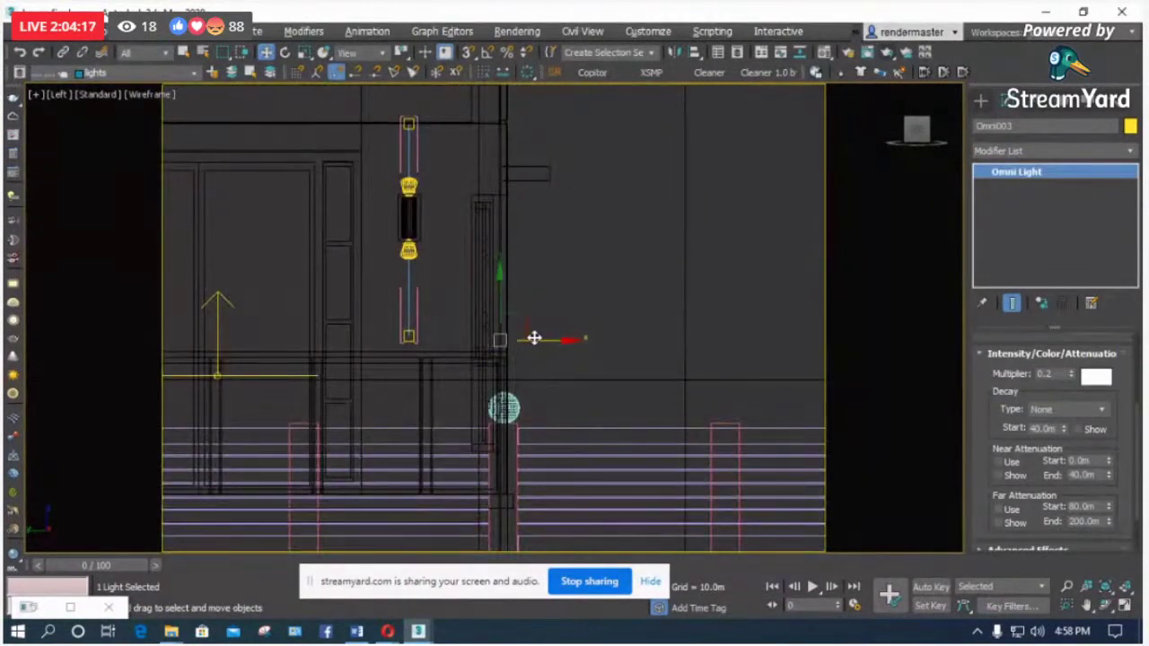
pyautogui.scroll(-5, 530, 337)
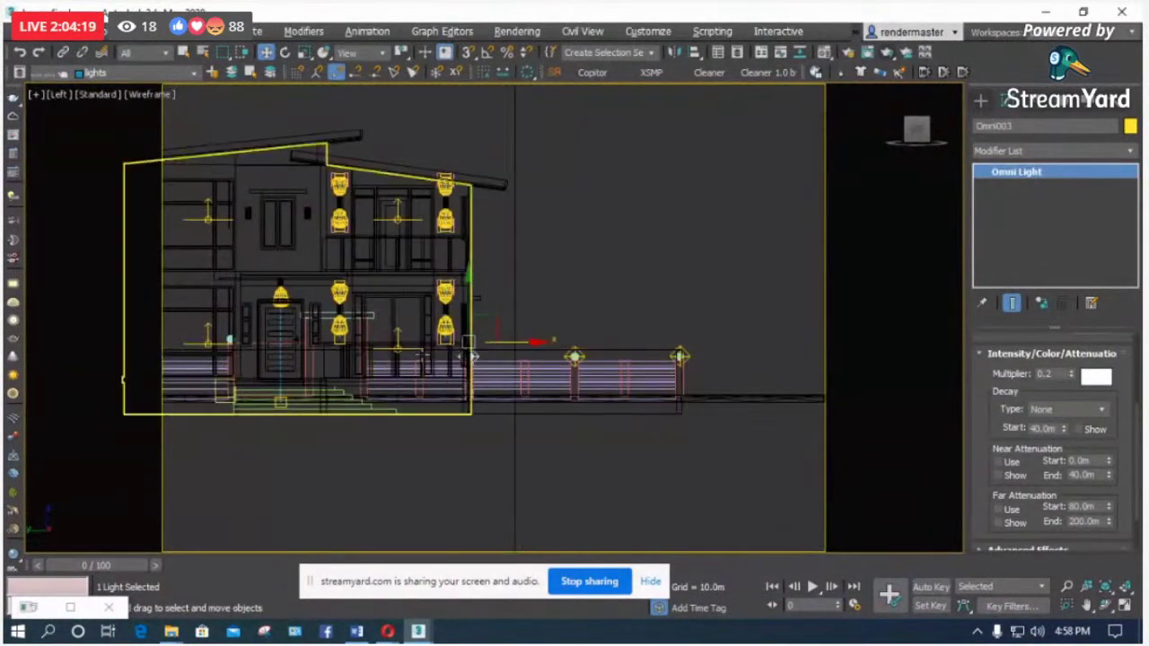
pyautogui.scroll(5, 224, 348)
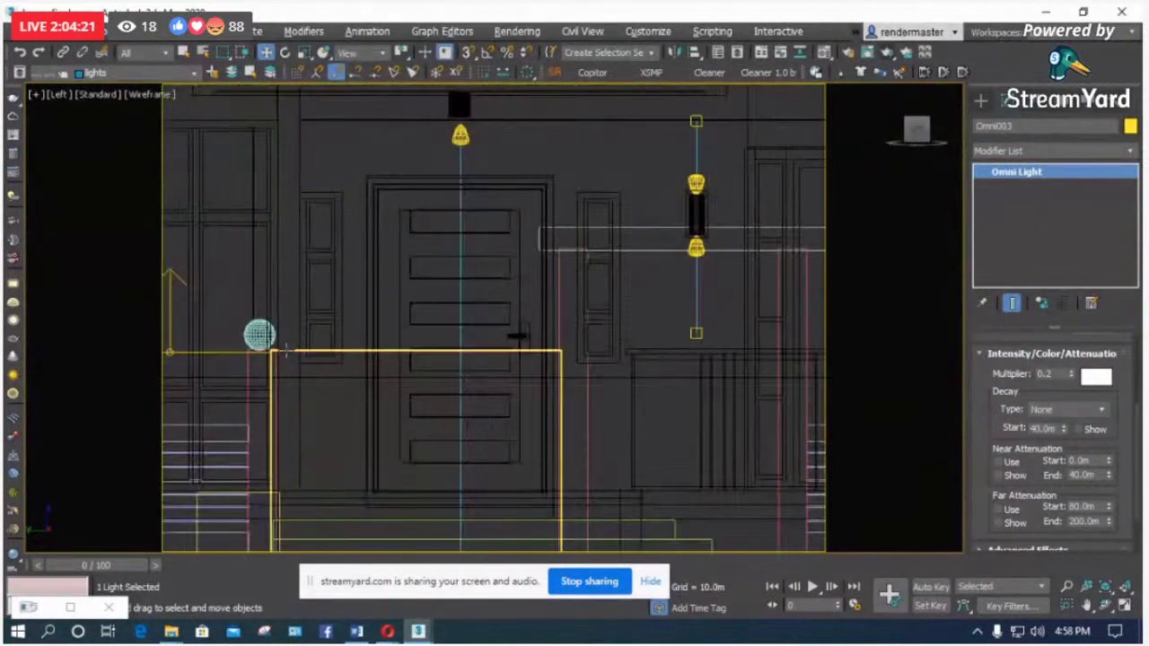
pyautogui.scroll(-5, 286, 353)
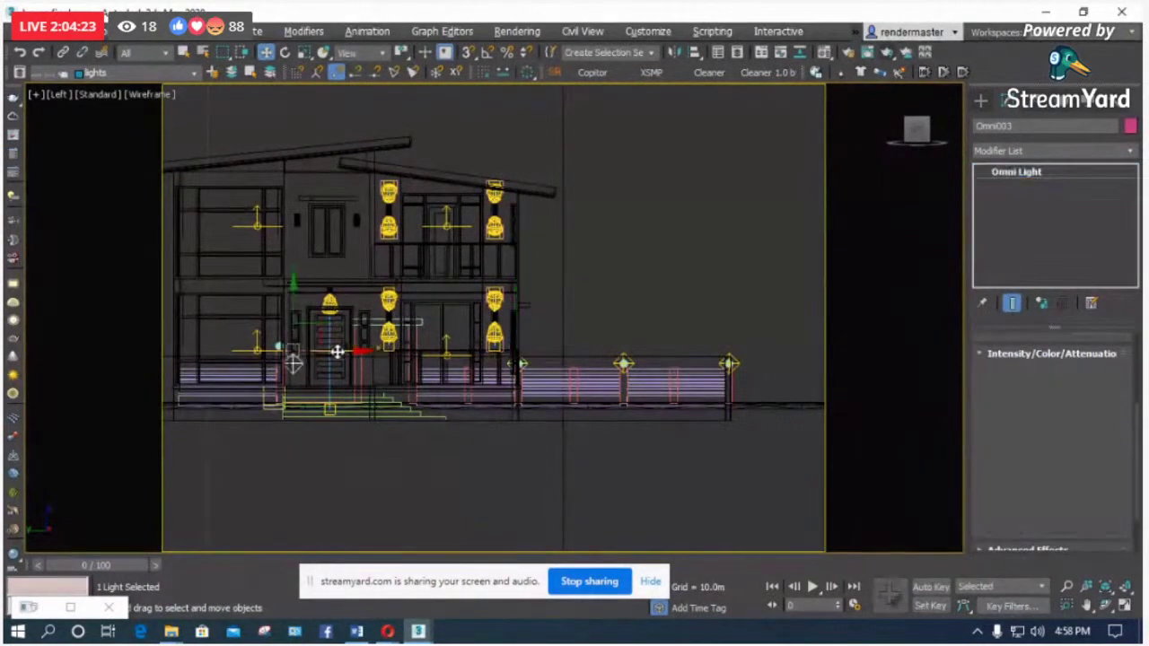
# Step: Create instanced copy Omni004 and raise it along Y beside the front door
pyautogui.keyDown('shift'); pyautogui.moveTo(337, 352); pyautogui.dragTo(321, 352); pyautogui.keyUp('shift')
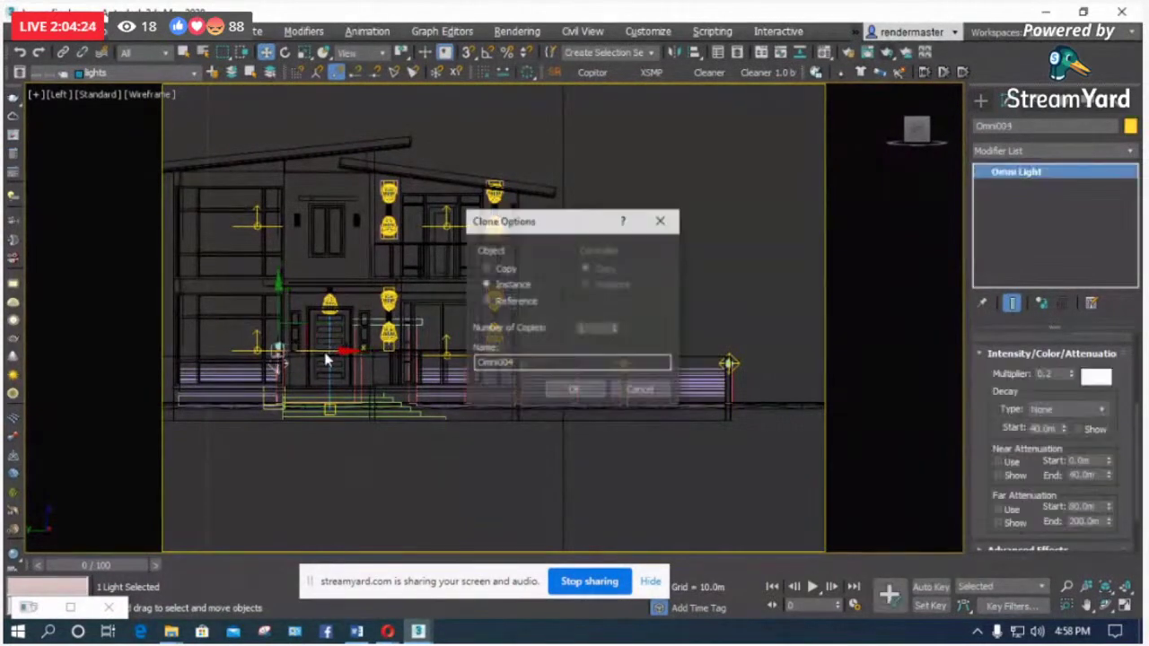
pyautogui.click(572, 391)
pyautogui.scroll(5, 431, 341)
pyautogui.scroll(-3, 493, 404)
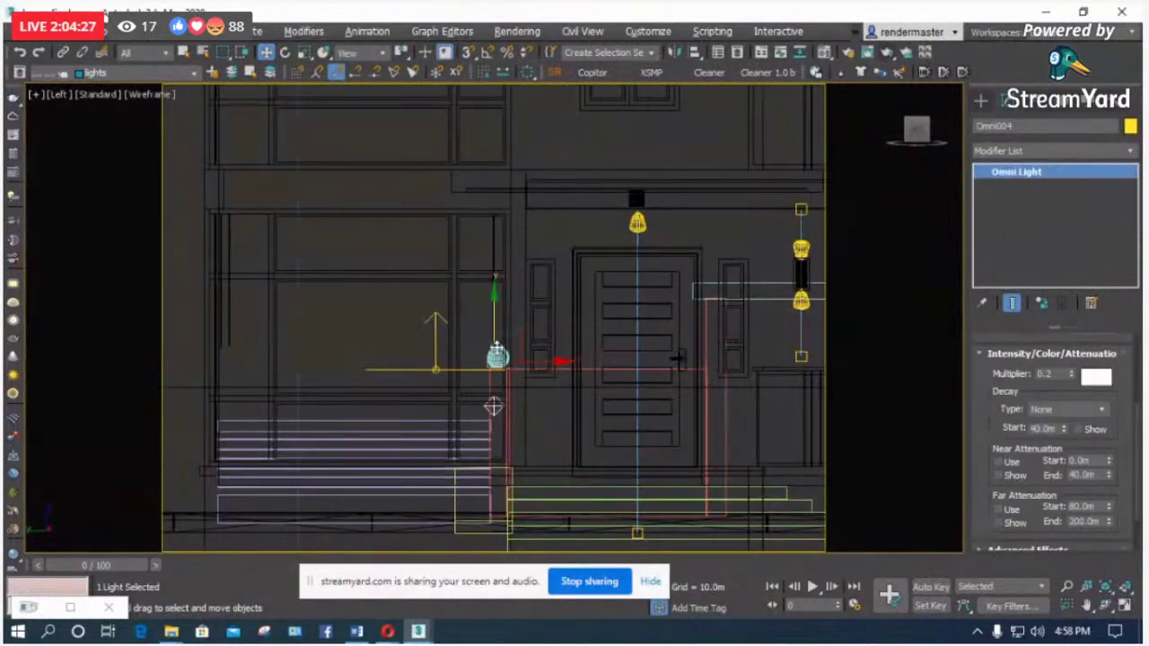
pyautogui.scroll(3, 493, 407)
pyautogui.moveTo(519, 305); pyautogui.dragTo(551, 259)
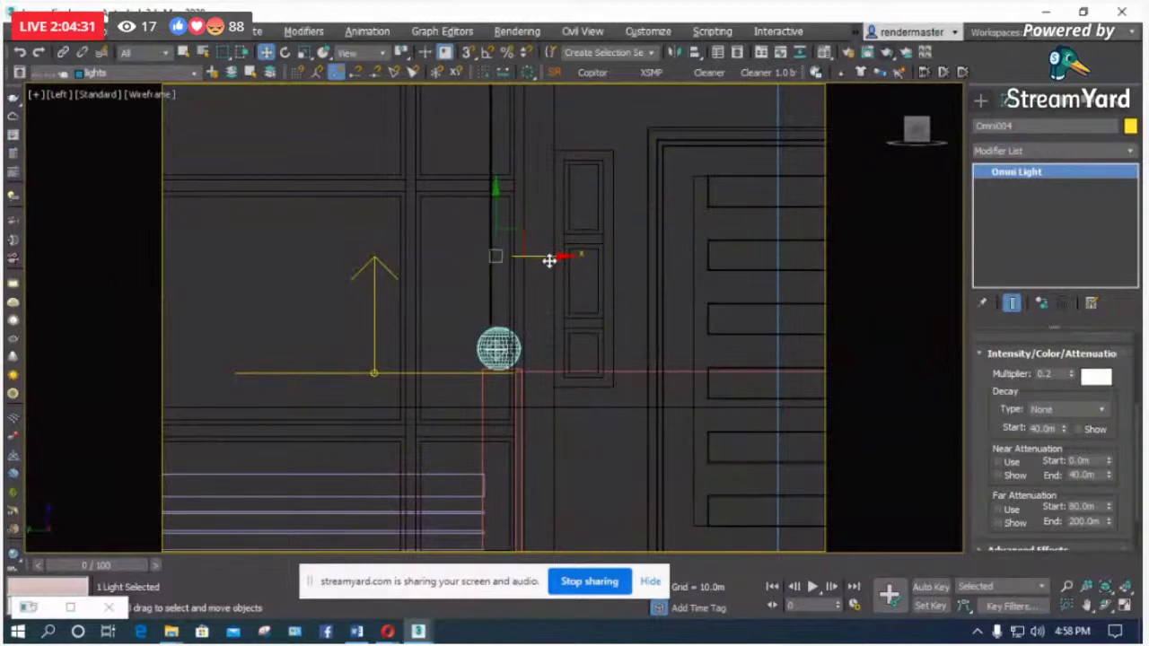
# Step: Switch the viewport to Camera001 and deselect the light
pyautogui.press('c')
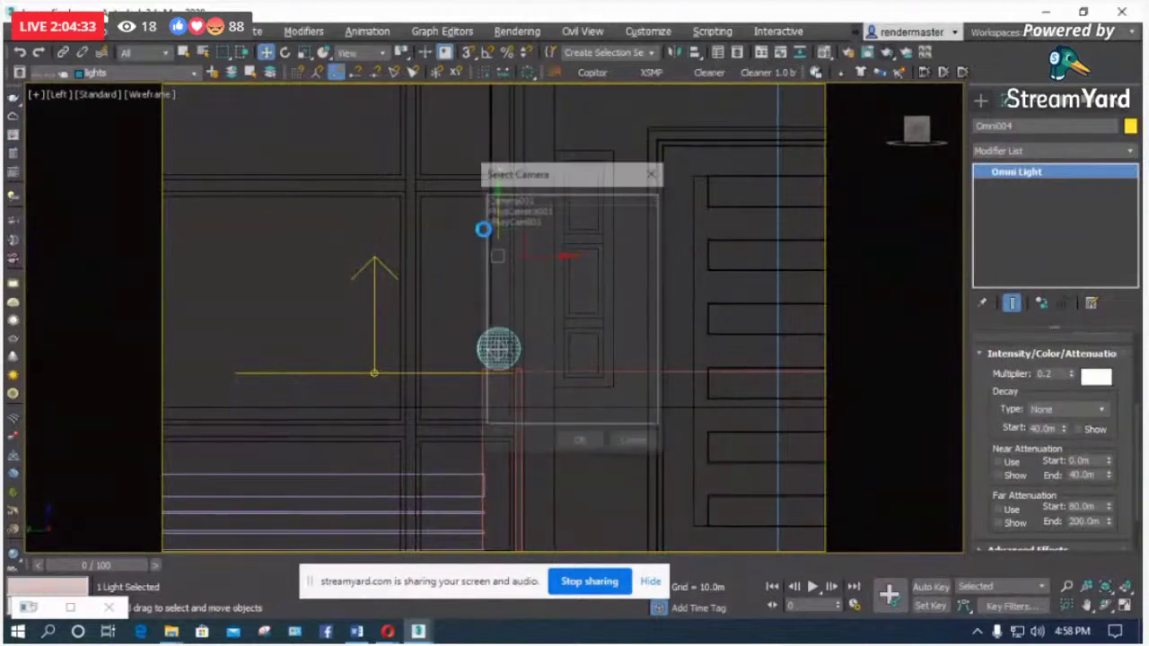
pyautogui.doubleClick(512, 194)
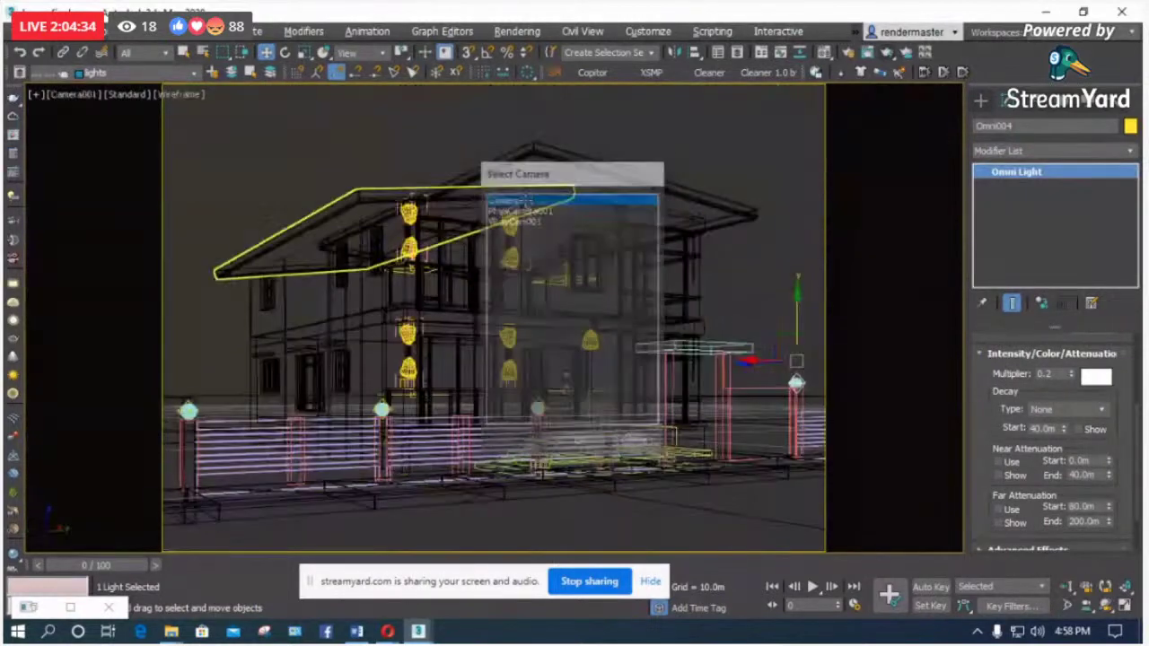
pyautogui.click(713, 162)
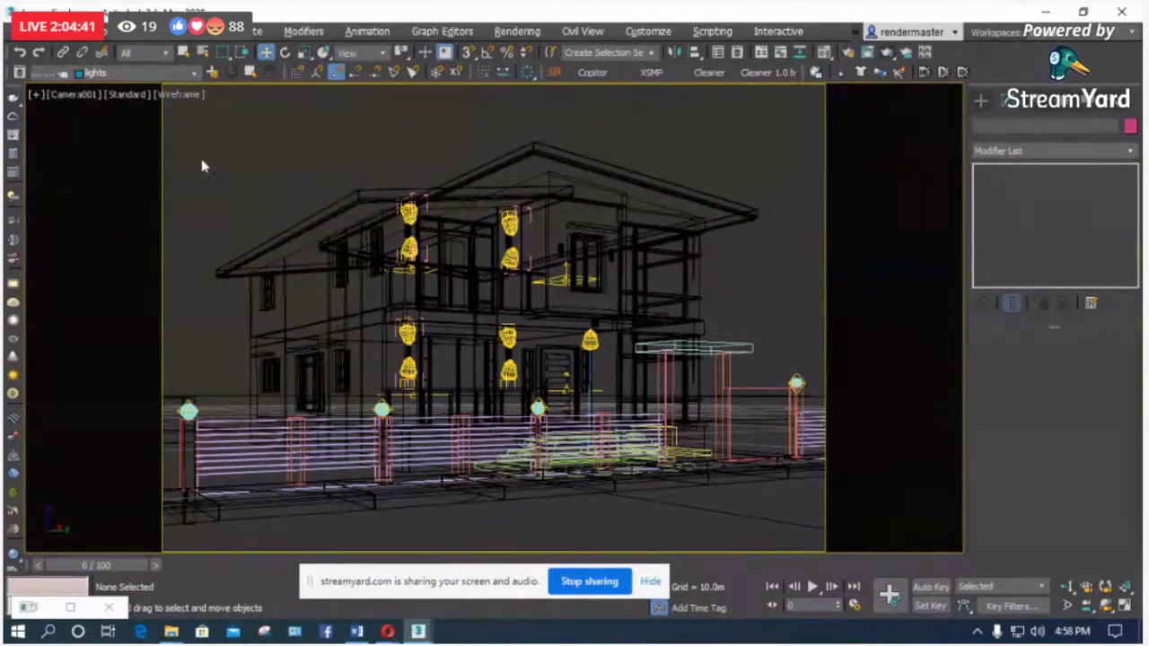
# Step: Save the scene as a new file named 'house final 3'
pyautogui.click(18, 31)
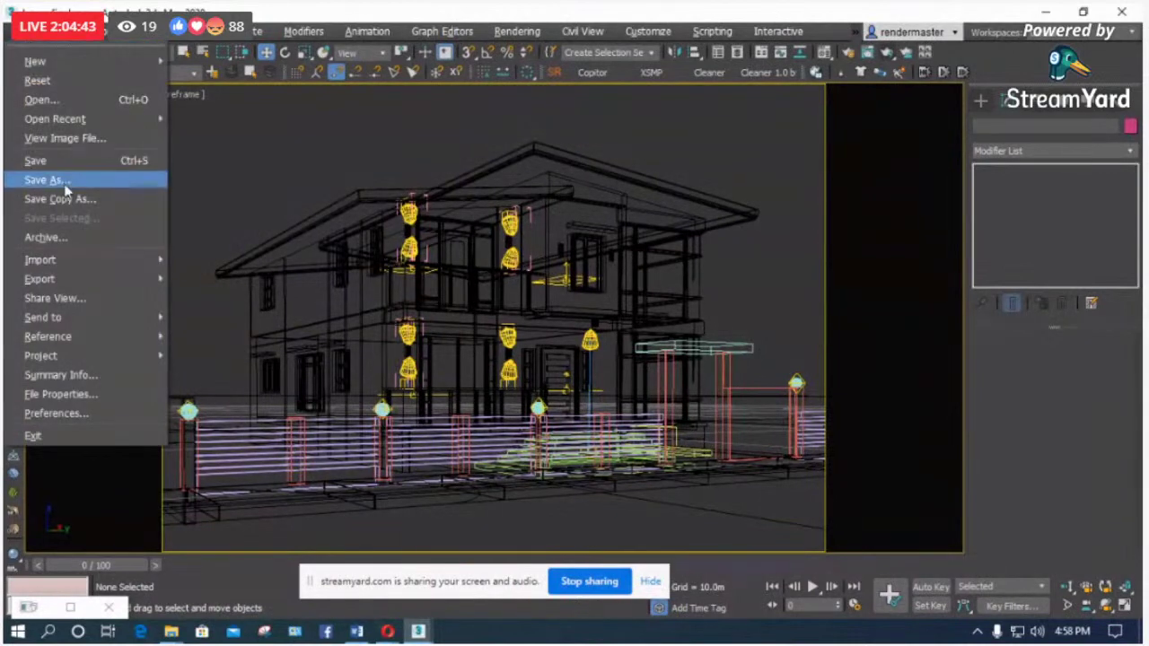
pyautogui.click(99, 179)
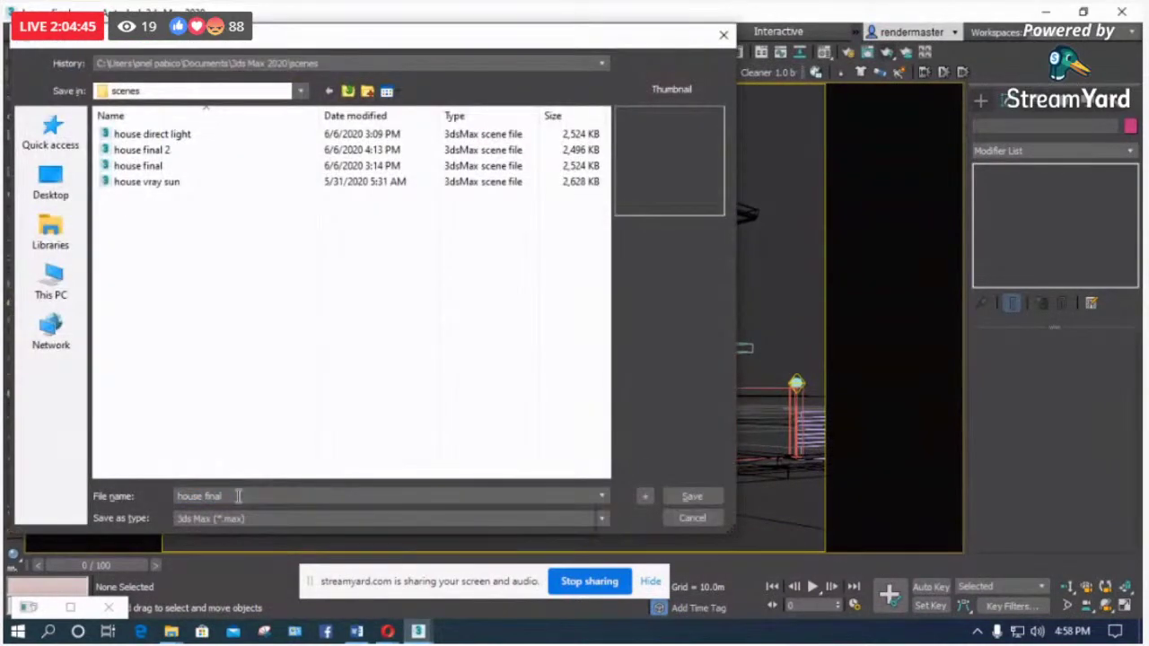
pyautogui.click(238, 496)
pyautogui.press('BackSpace')
pyautogui.write('2')
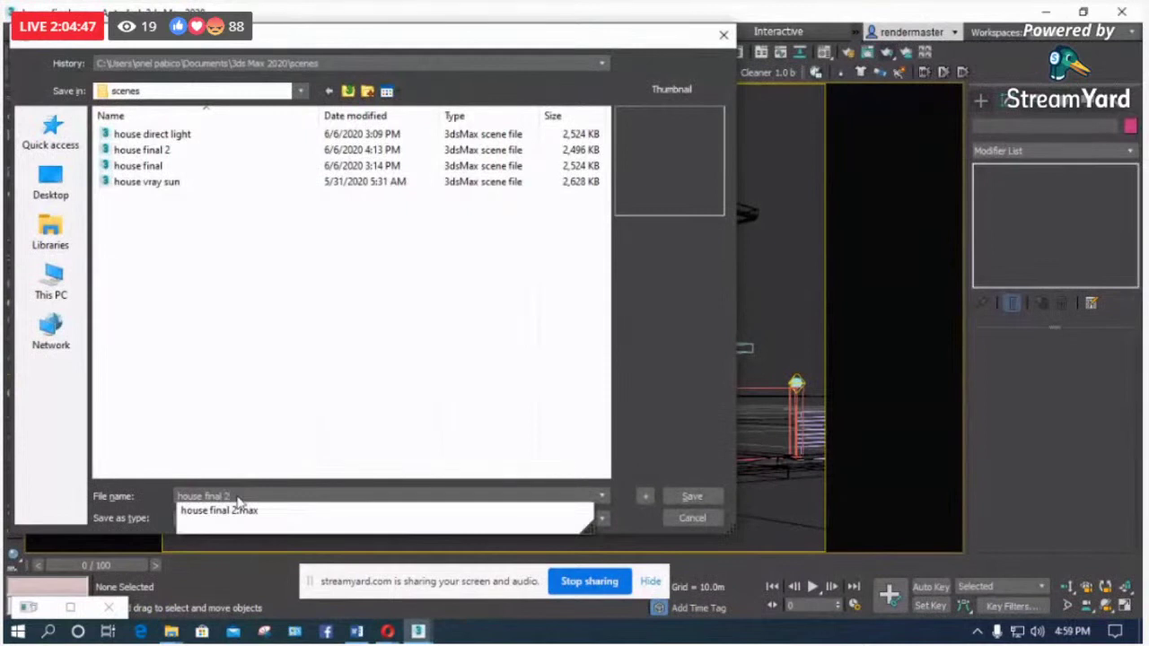
pyautogui.click(259, 406)
pyautogui.press('BackSpace')
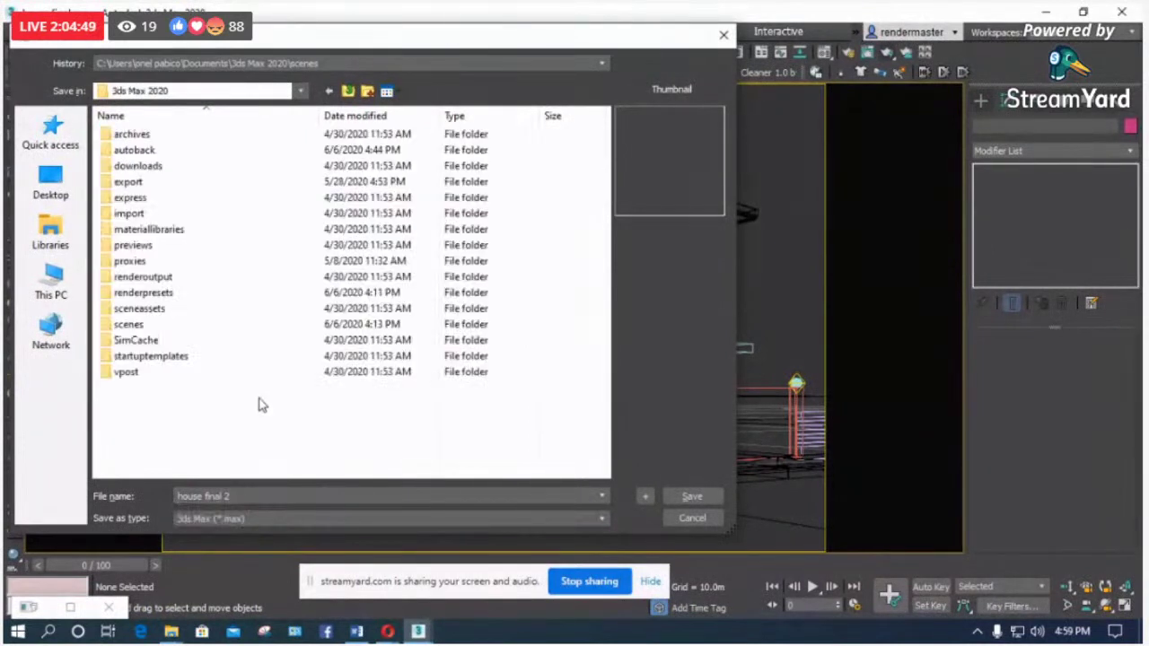
pyautogui.click(244, 496)
pyautogui.press('BackSpace')
pyautogui.write('3')
pyautogui.press('Return')
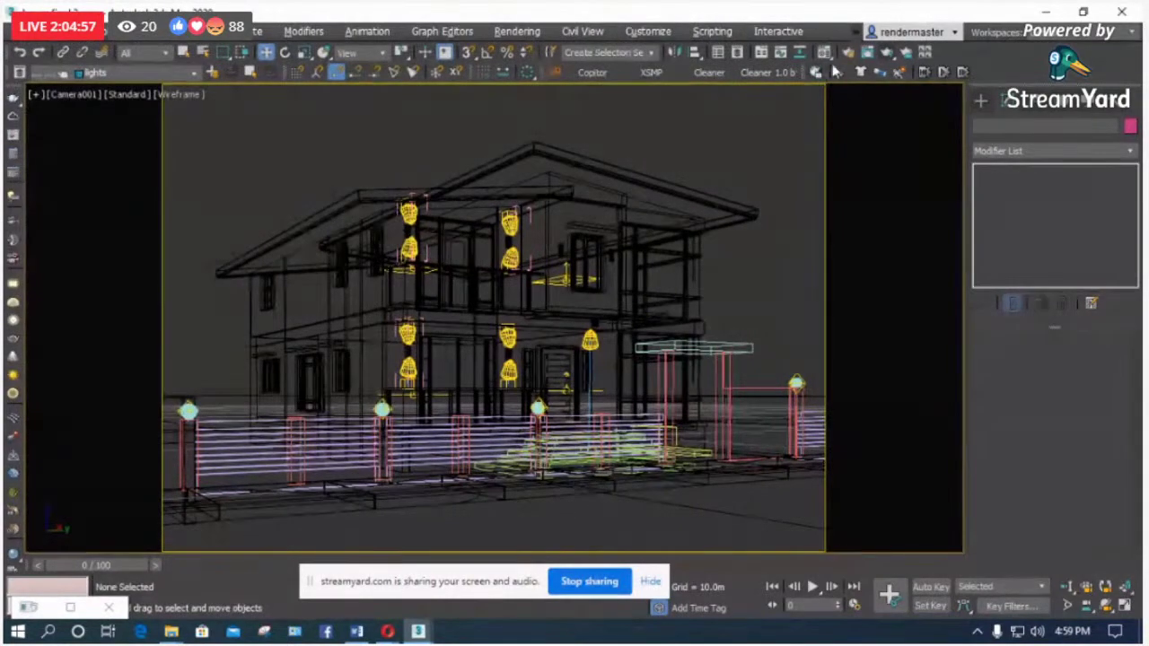
# Step: In Render Setup, review Render Elements, then use Show last VFB under V-Ray Frame buffer
pyautogui.click(849, 53)
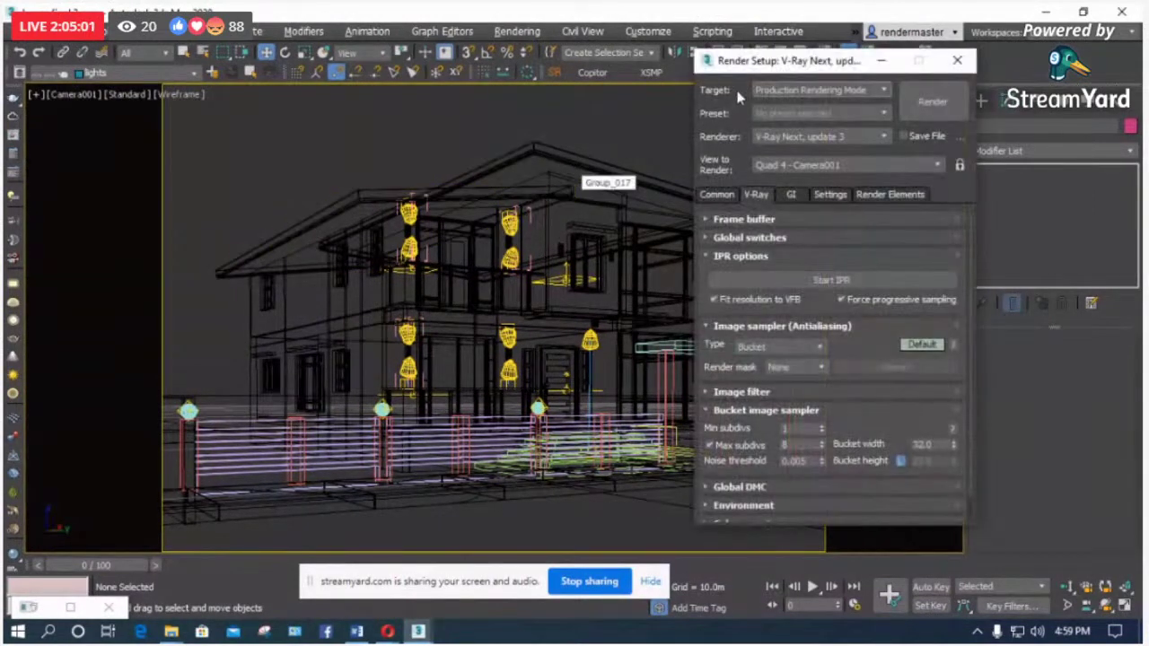
pyautogui.moveTo(760, 68); pyautogui.dragTo(626, 106)
pyautogui.click(745, 232)
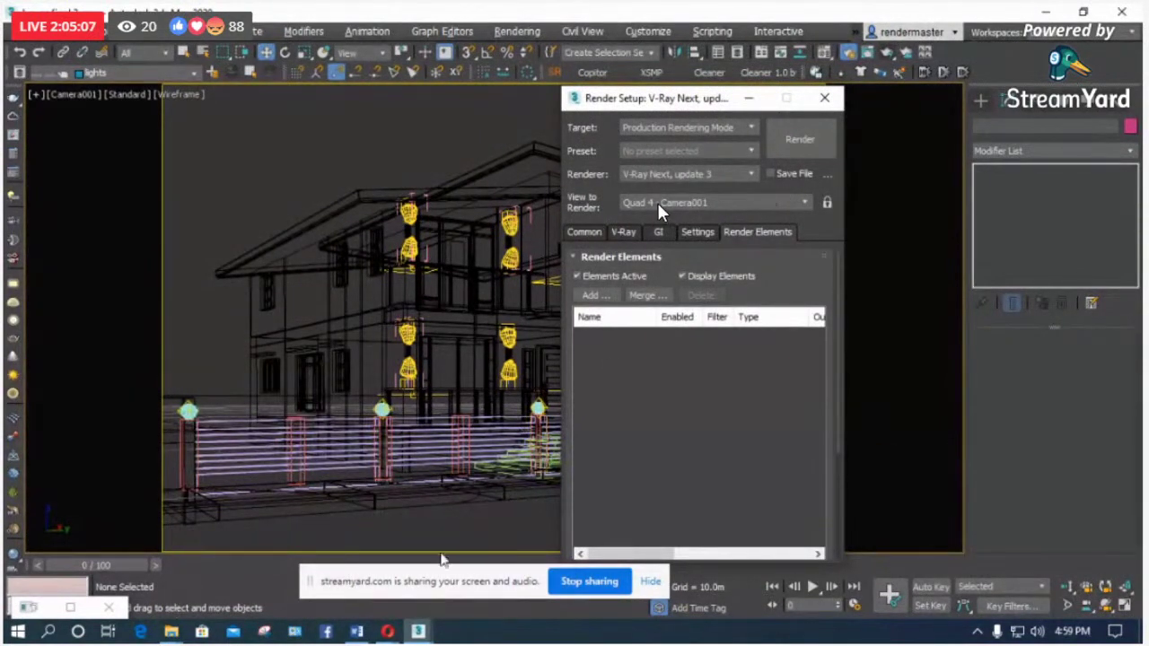
pyautogui.click(623, 231)
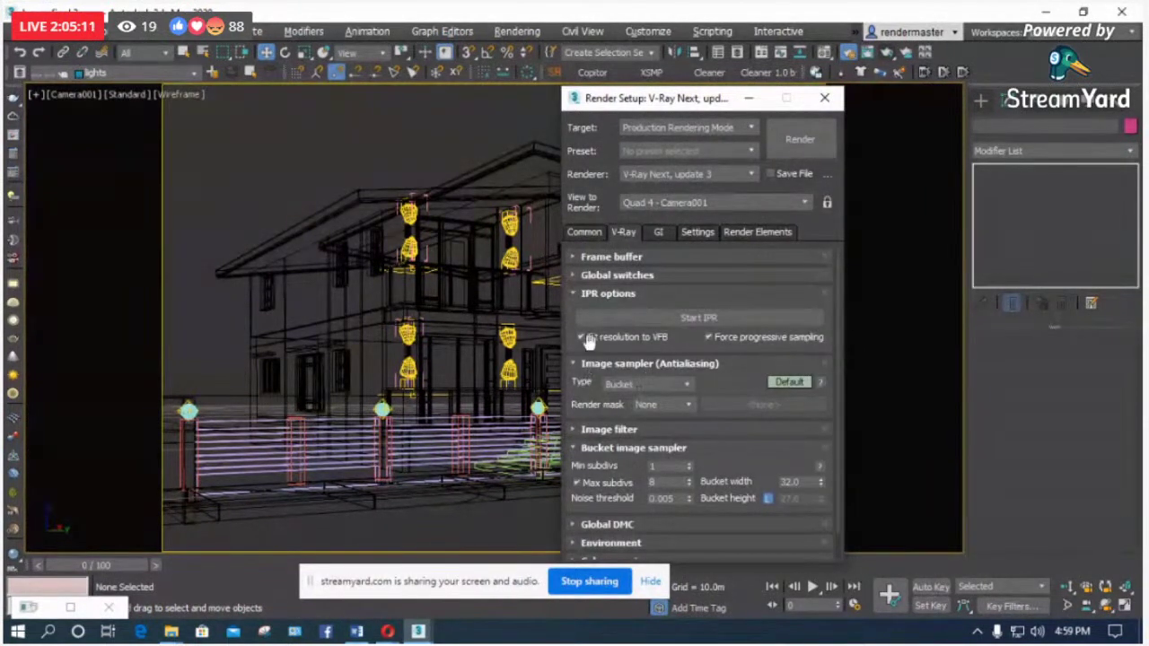
pyautogui.click(585, 256)
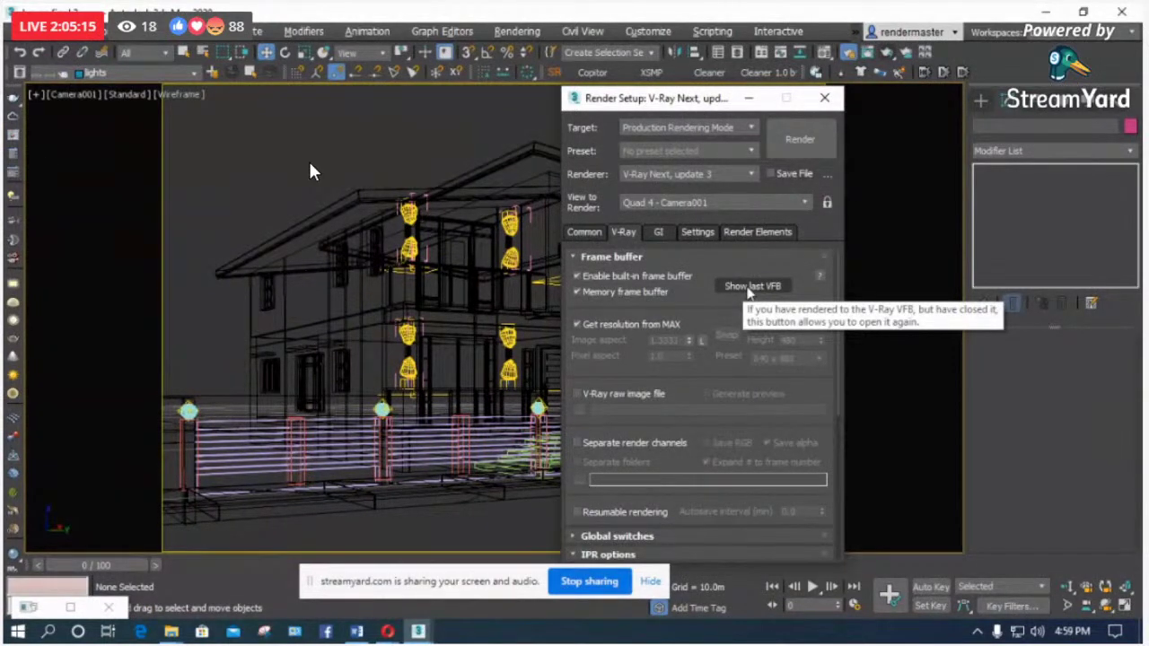
pyautogui.click(749, 288)
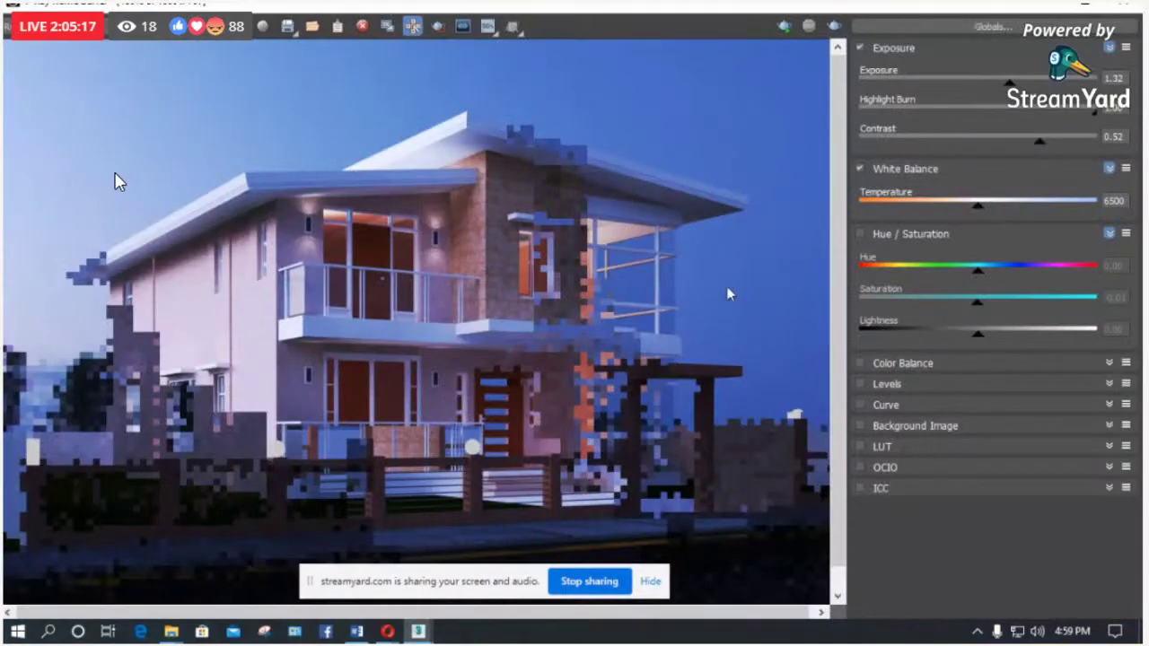
# Step: Zoom in on the render's balcony, eaves and entrance, then minimize the frame buffer
pyautogui.scroll(3, 280, 256)
pyautogui.scroll(-2, 338, 225)
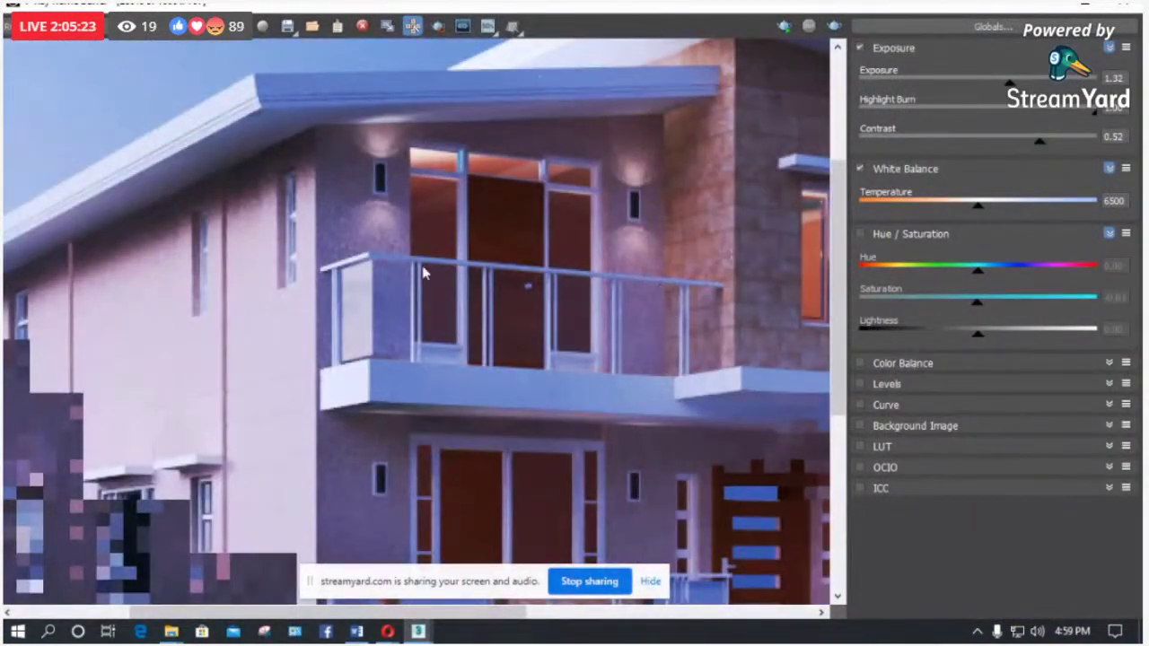
pyautogui.scroll(3, 355, 234)
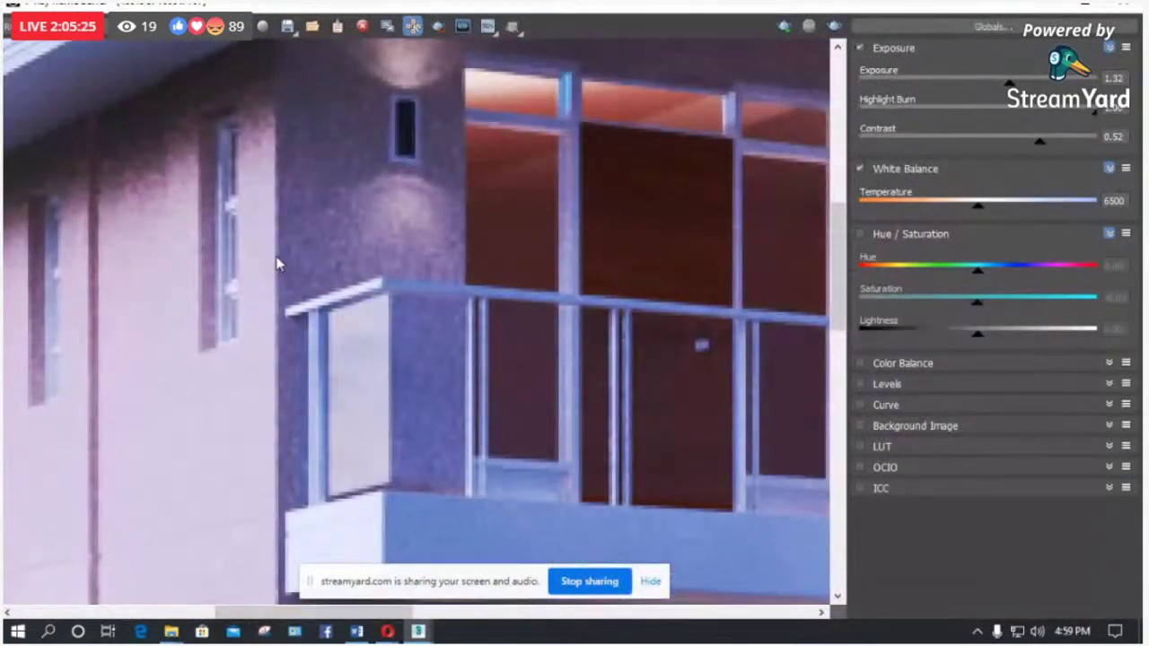
pyautogui.scroll(-2, 277, 259)
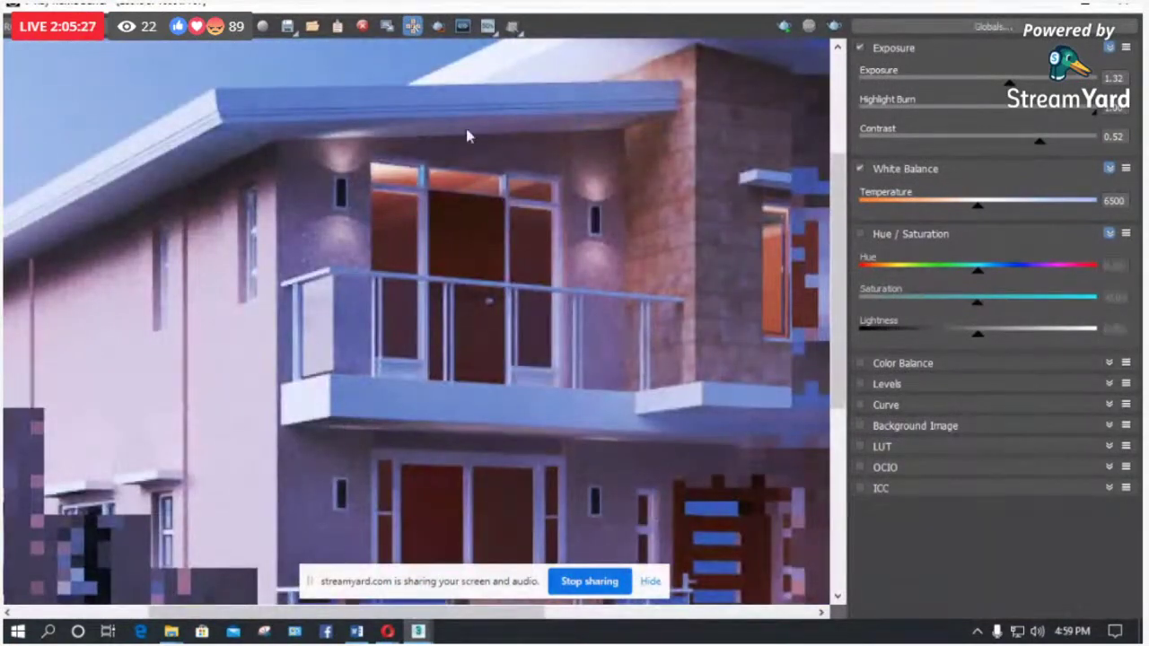
pyautogui.scroll(3, 251, 73)
pyautogui.scroll(-3, 224, 205)
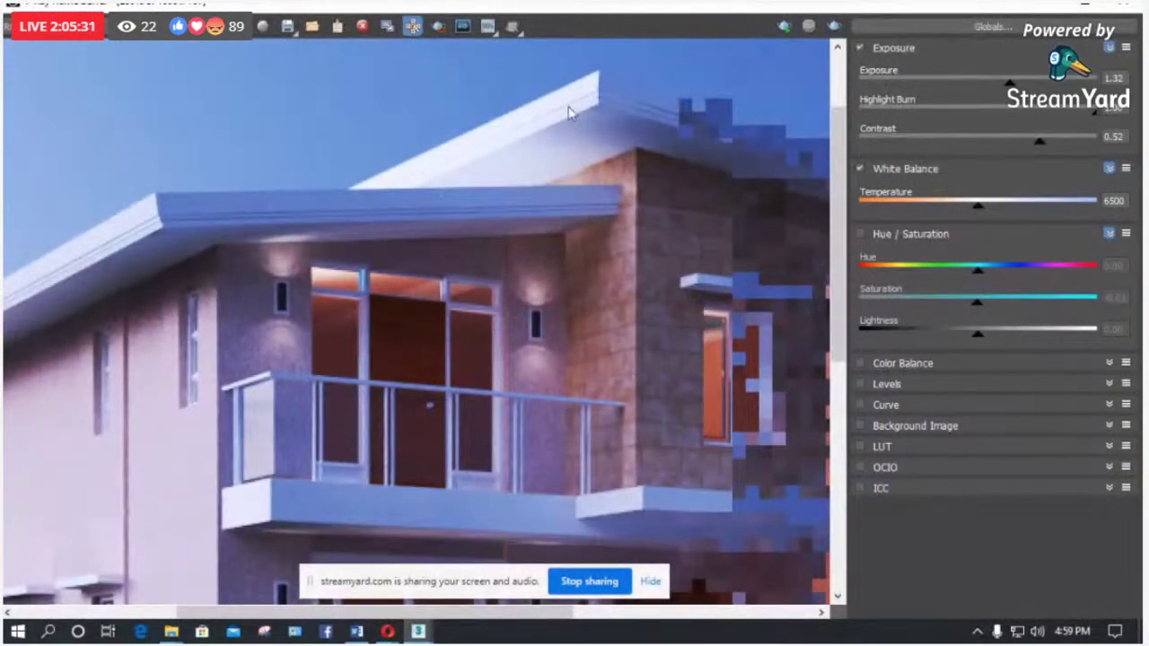
pyautogui.scroll(3, 543, 129)
pyautogui.scroll(-3, 531, 134)
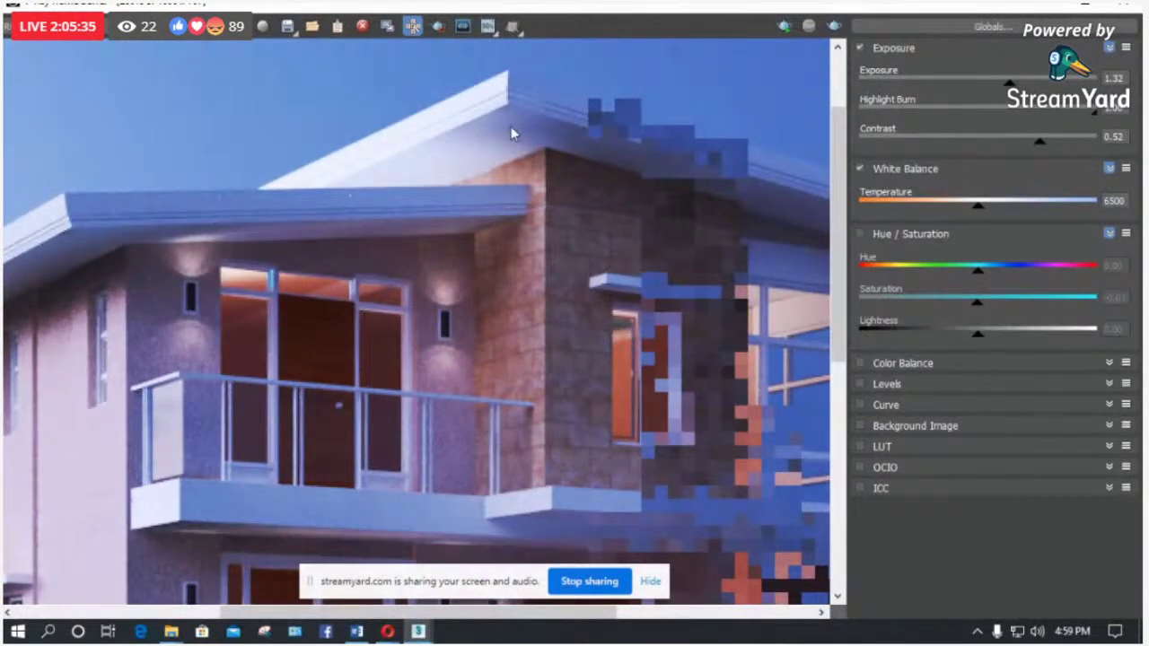
pyautogui.scroll(-5, 466, 144)
pyautogui.scroll(5, 446, 438)
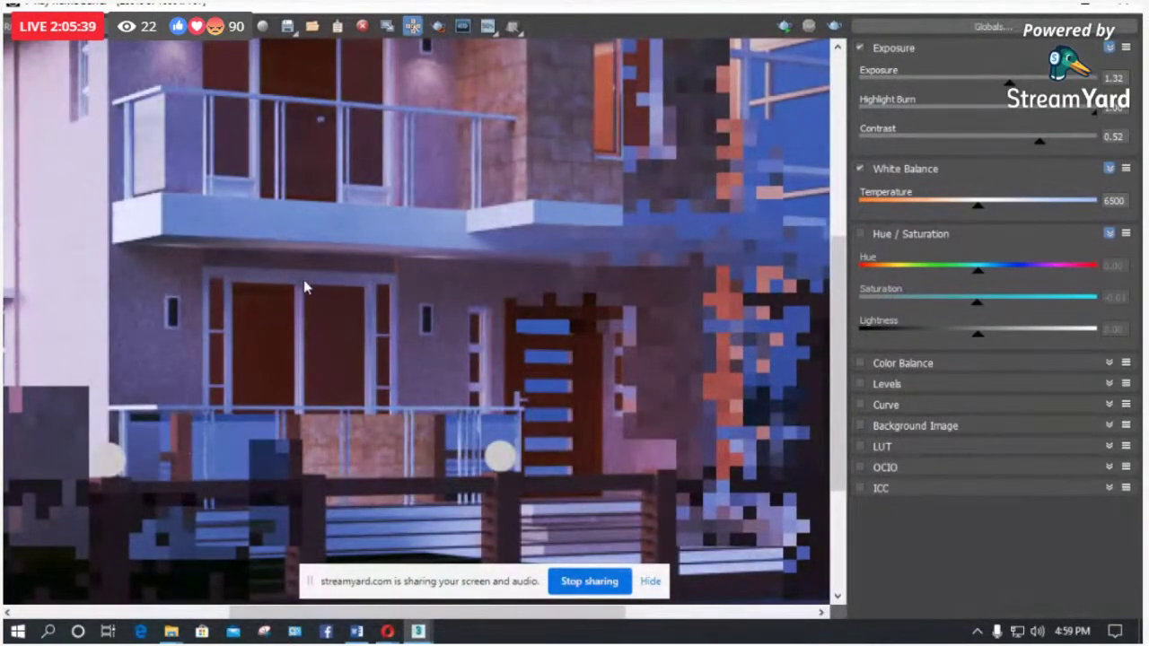
pyautogui.scroll(2, 305, 283)
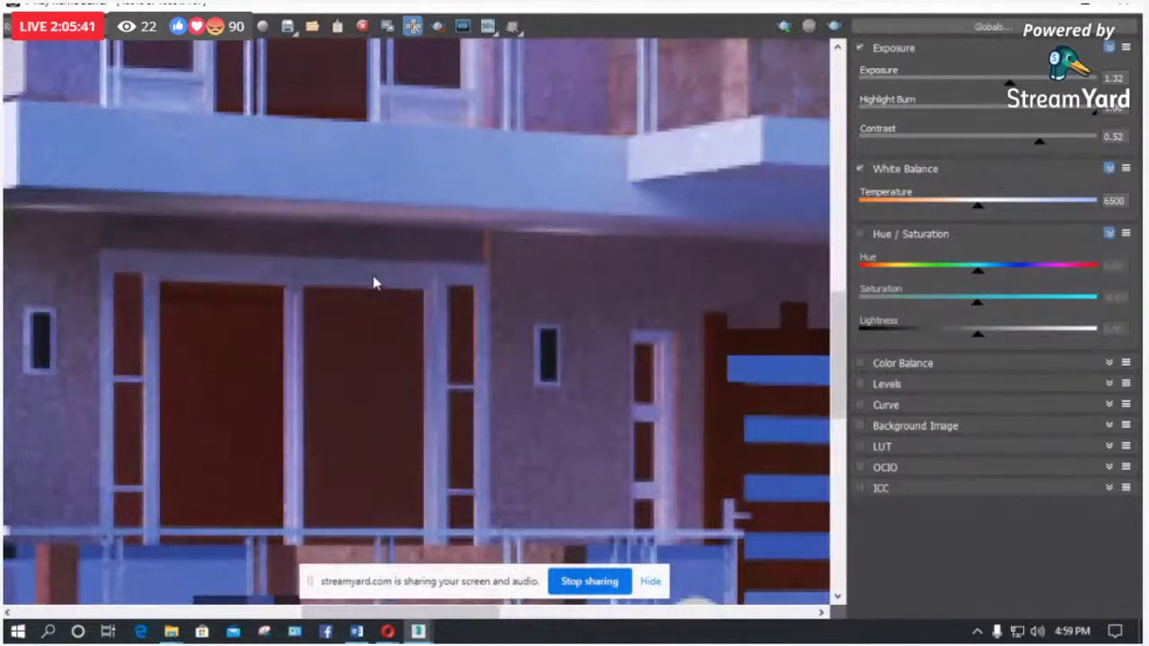
pyautogui.scroll(2, 375, 283)
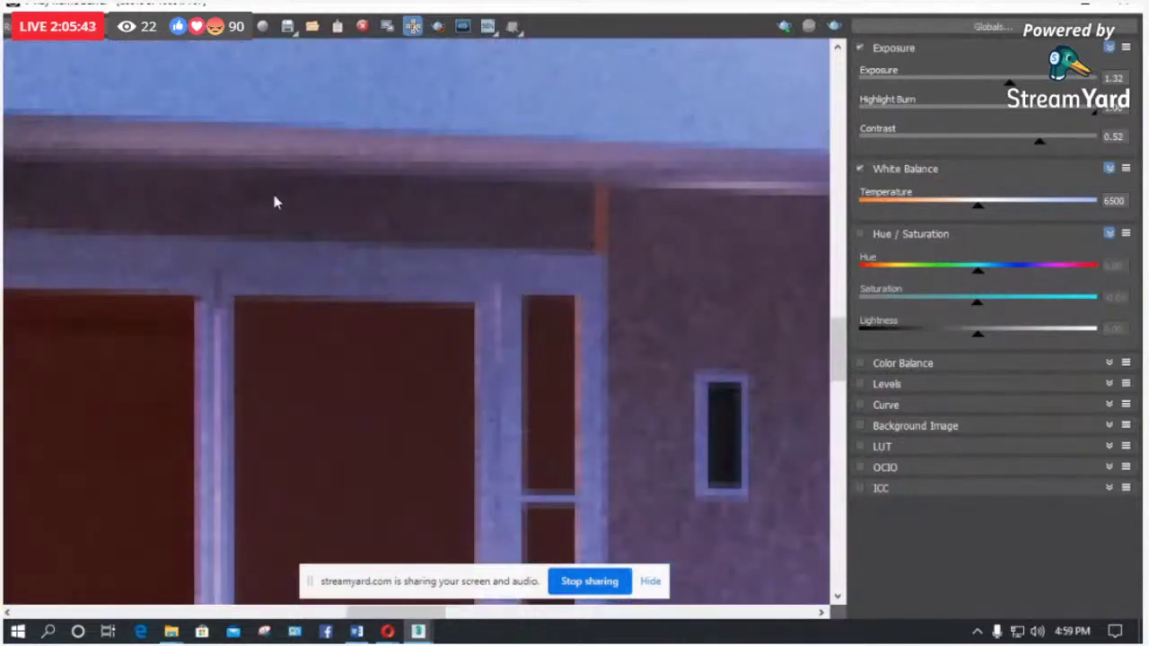
pyautogui.scroll(-4, 36, 286)
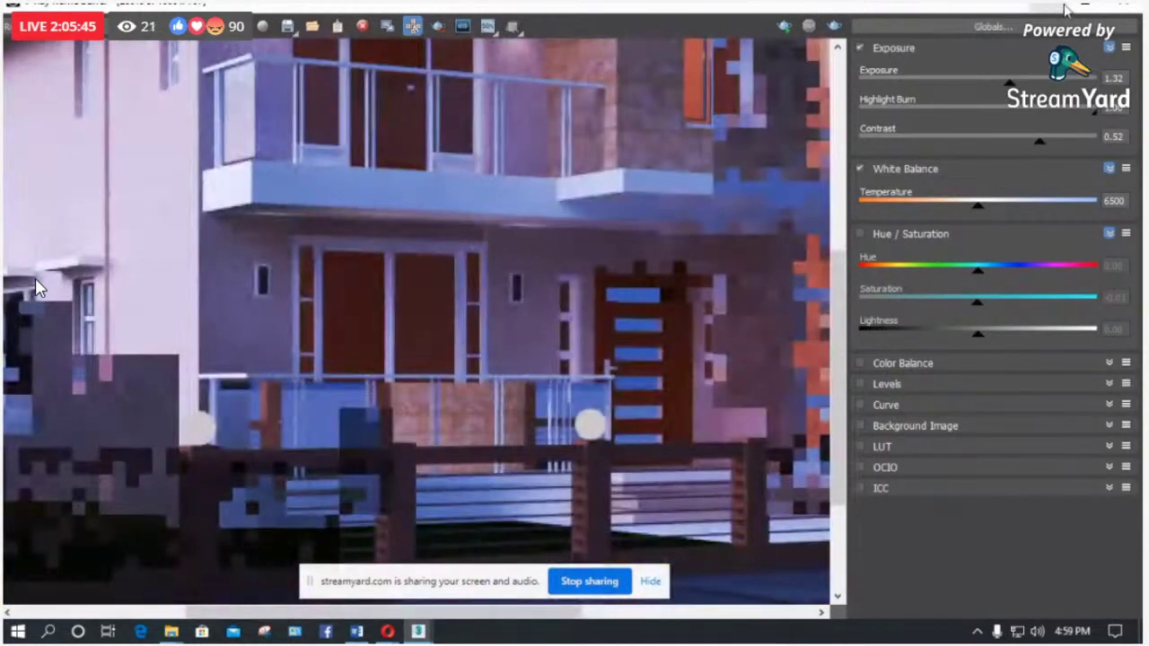
pyautogui.click(1067, 9)
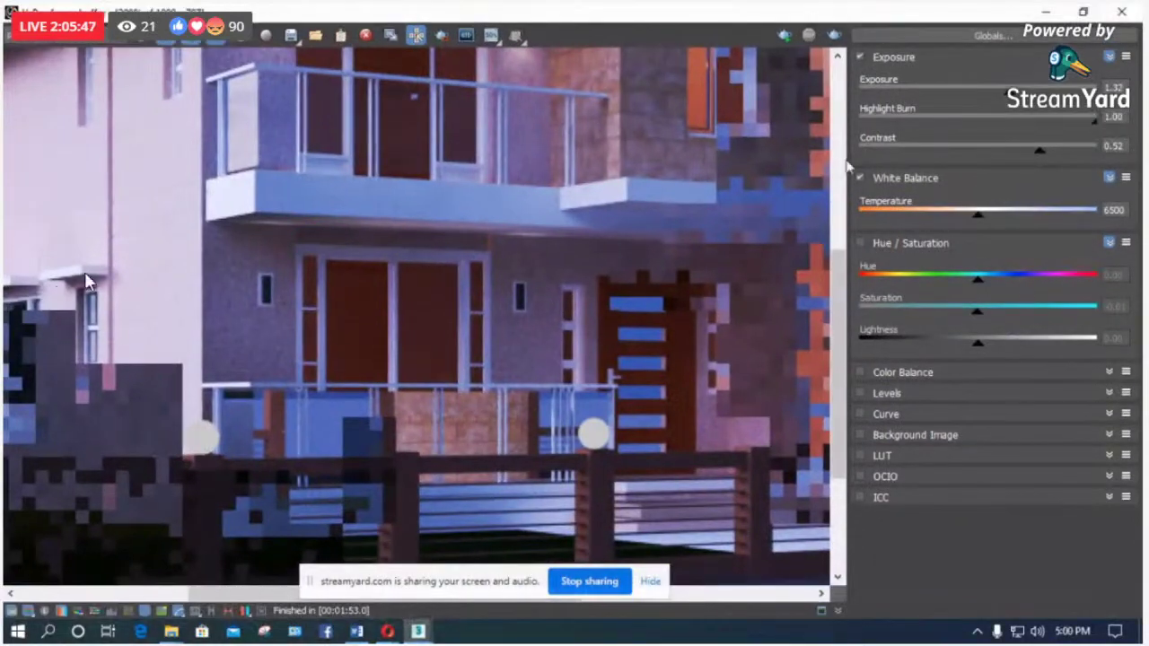
pyautogui.click(1046, 11)
# Step: Open the Render Elements list and select VRayDenoiser
pyautogui.click(745, 231)
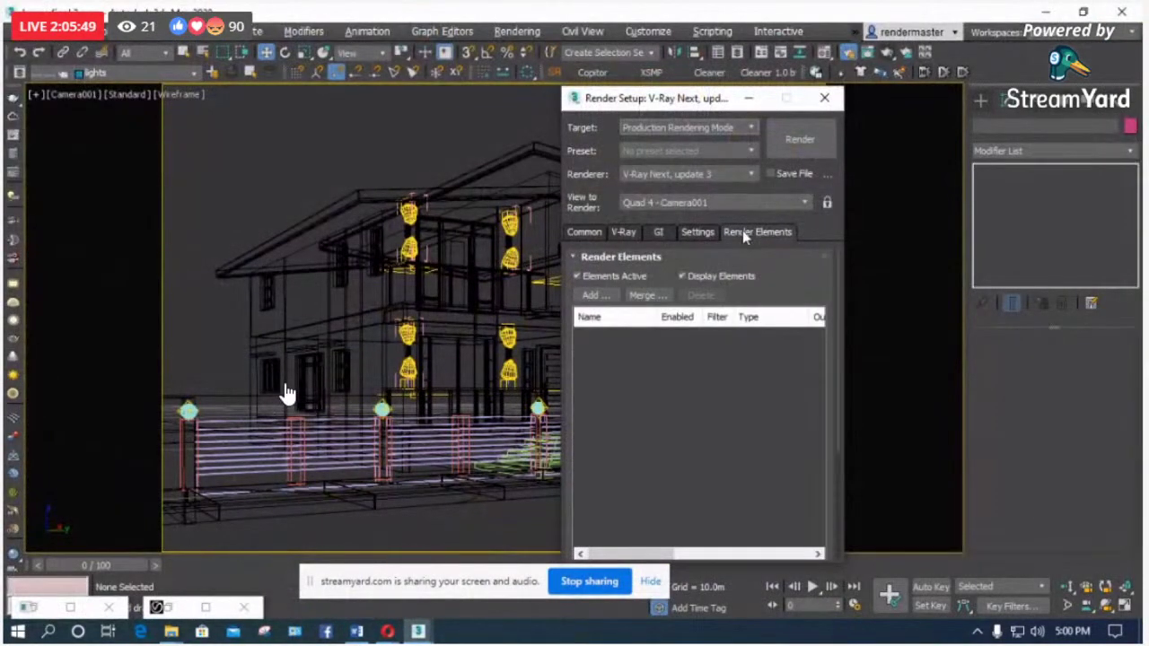
pyautogui.click(593, 297)
pyautogui.moveTo(647, 172); pyautogui.dragTo(296, 150)
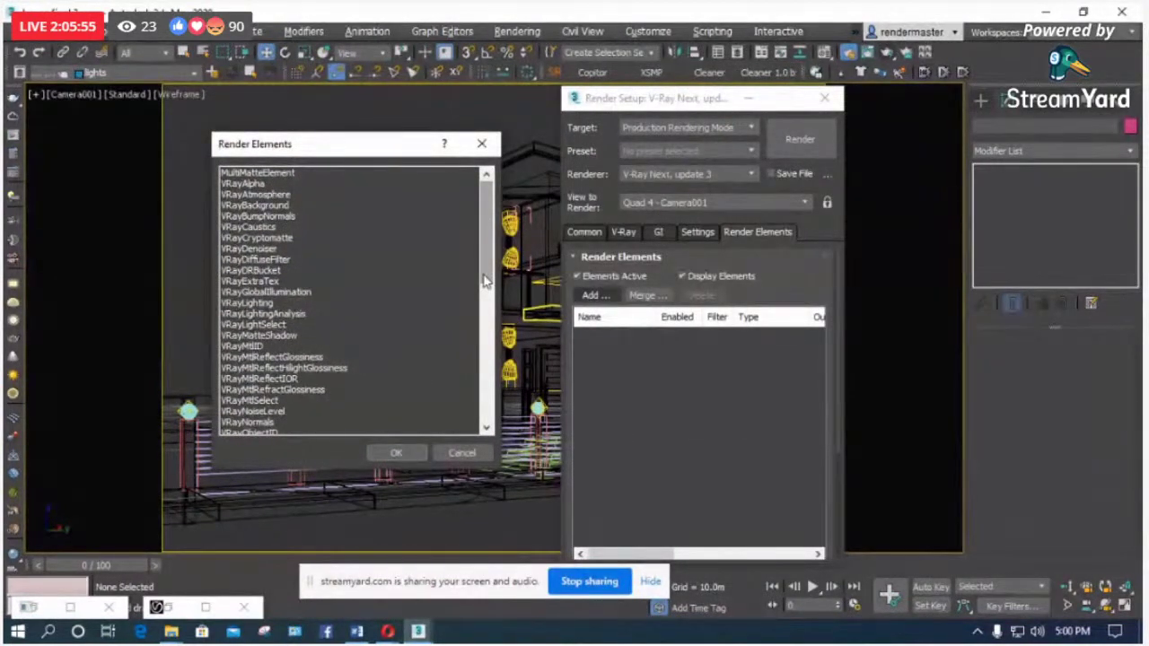
pyautogui.moveTo(485, 281); pyautogui.dragTo(487, 359)
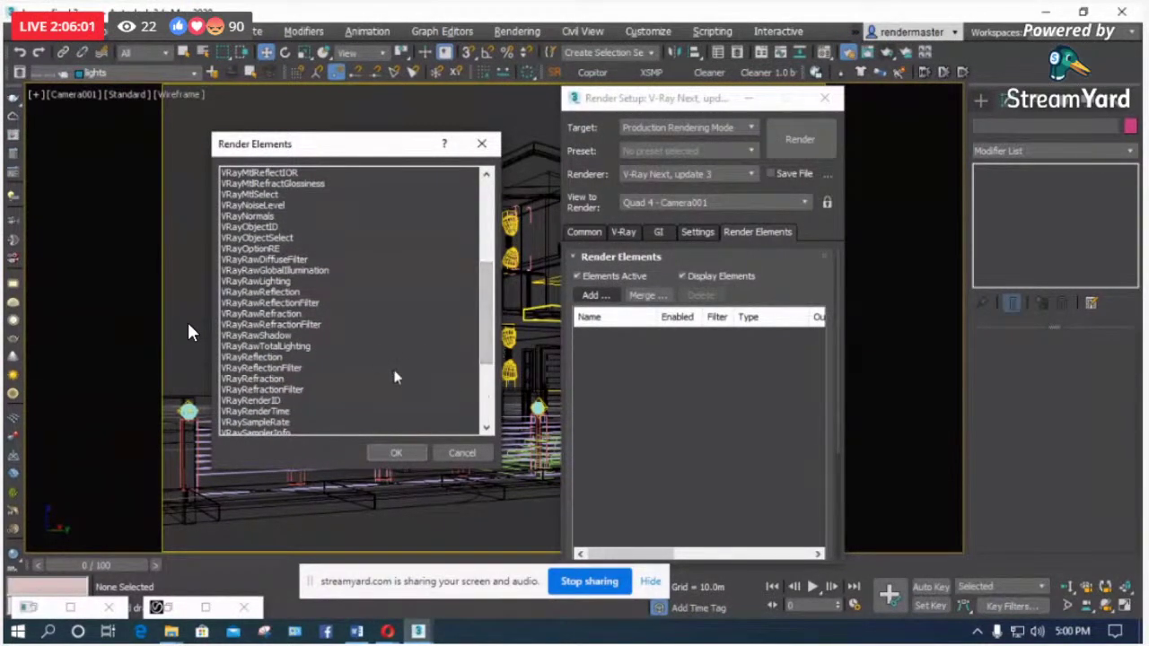
pyautogui.scroll(-1, 238, 348)
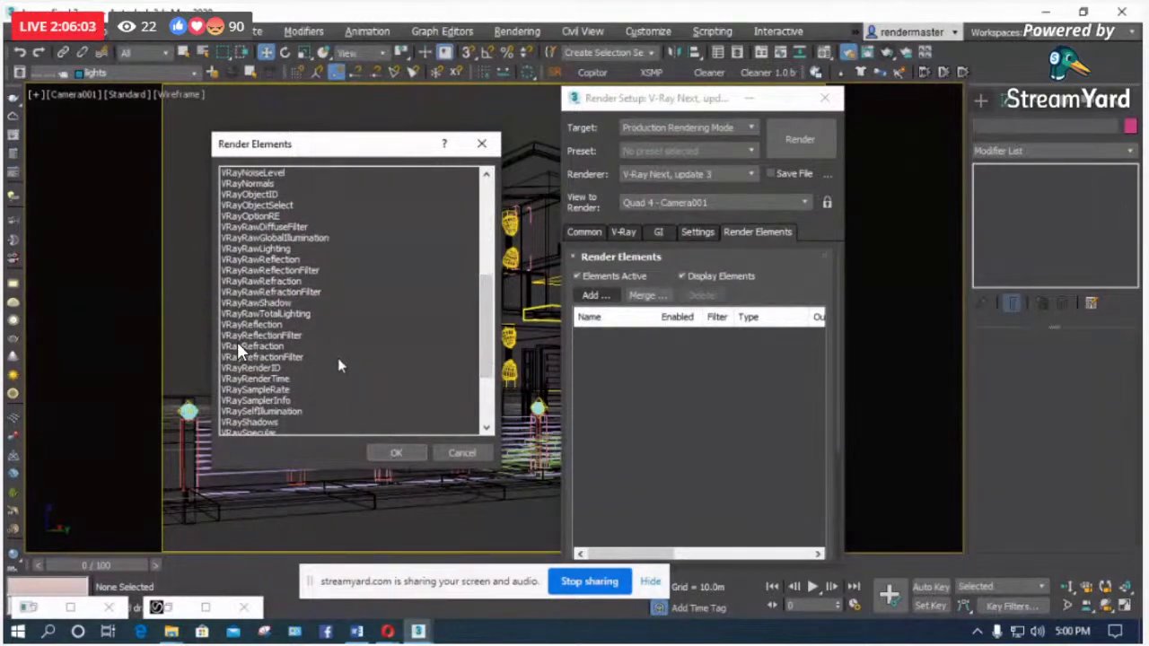
pyautogui.scroll(-3, 251, 352)
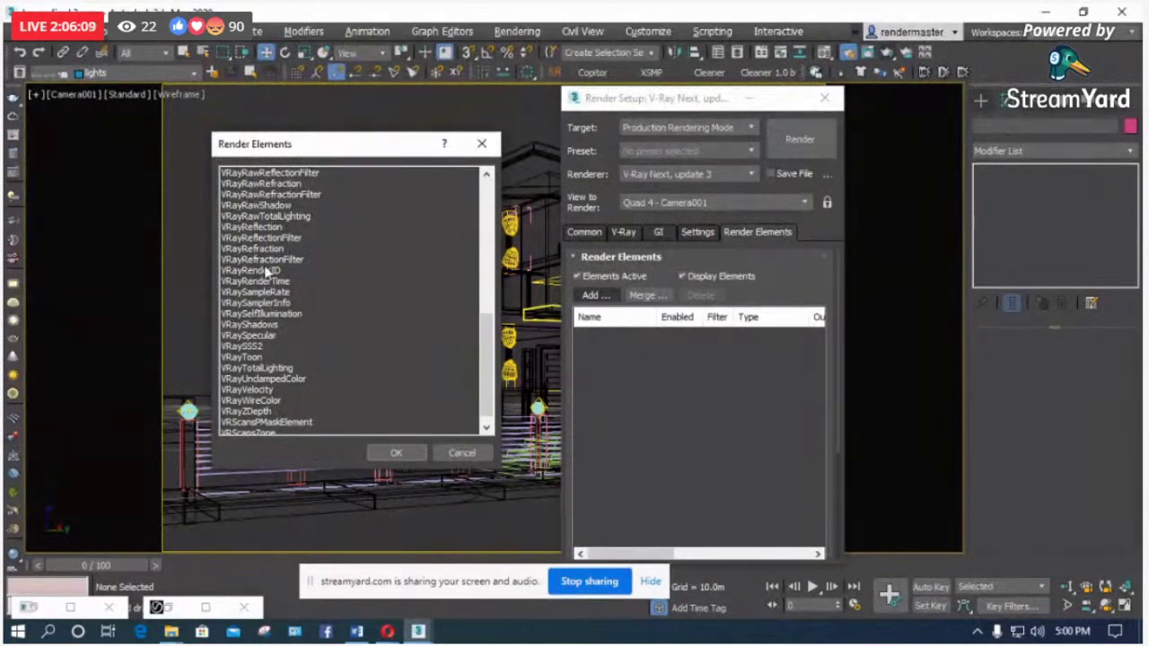
pyautogui.scroll(2, 252, 256)
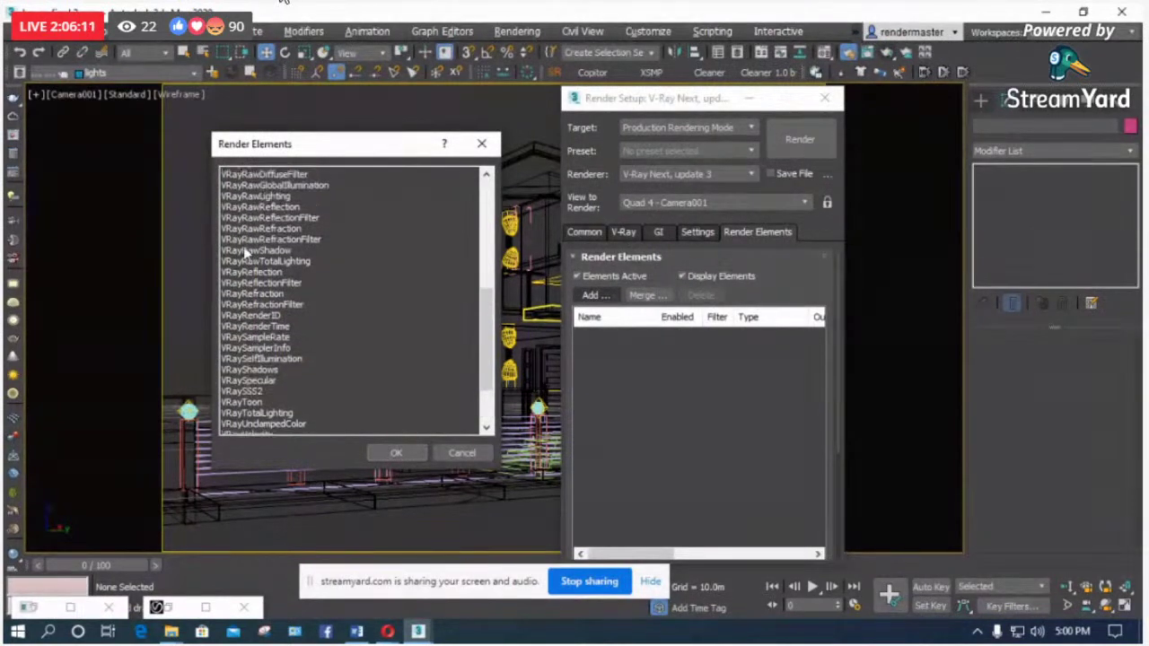
pyautogui.click(279, 195)
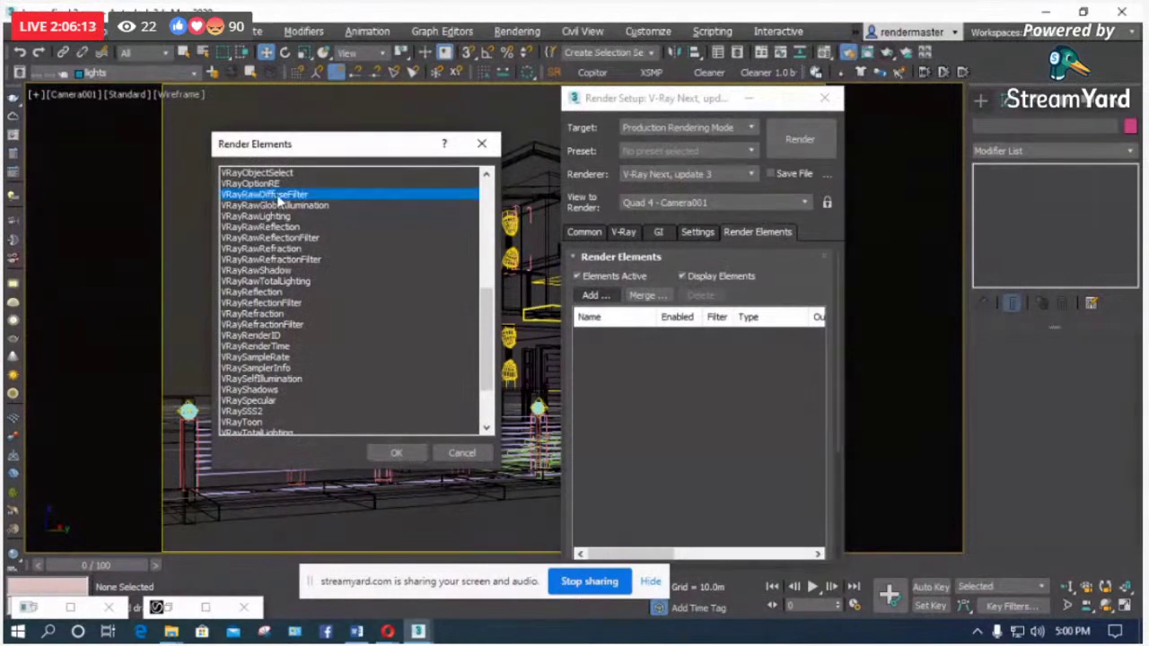
pyautogui.scroll(-3, 306, 323)
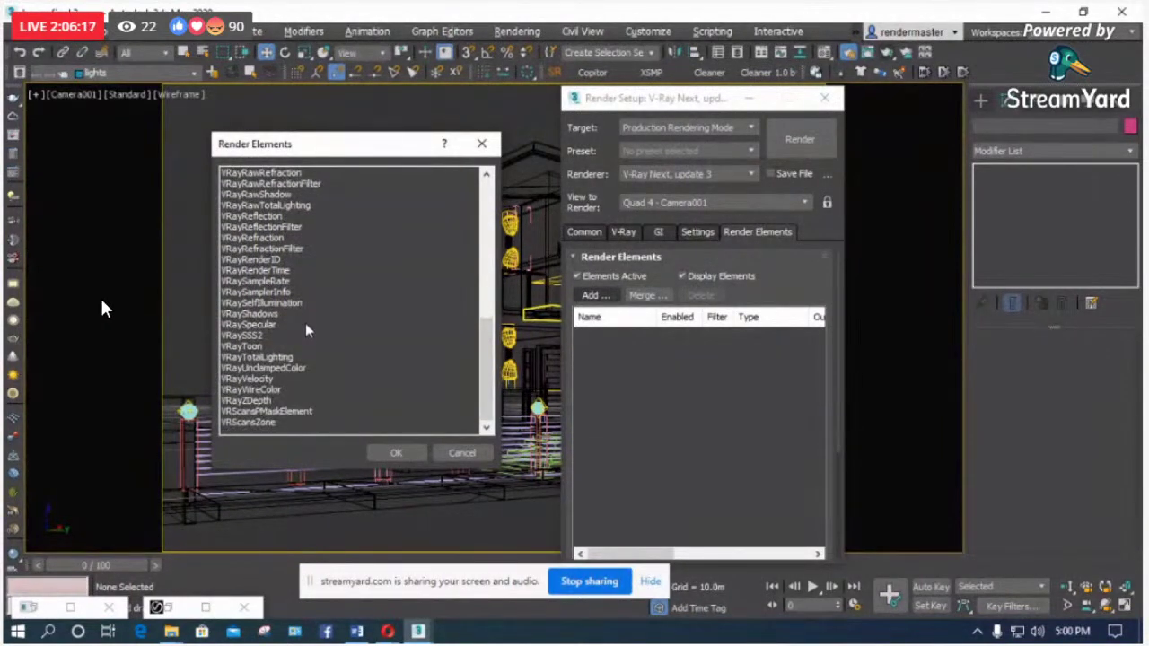
pyautogui.scroll(4, 307, 325)
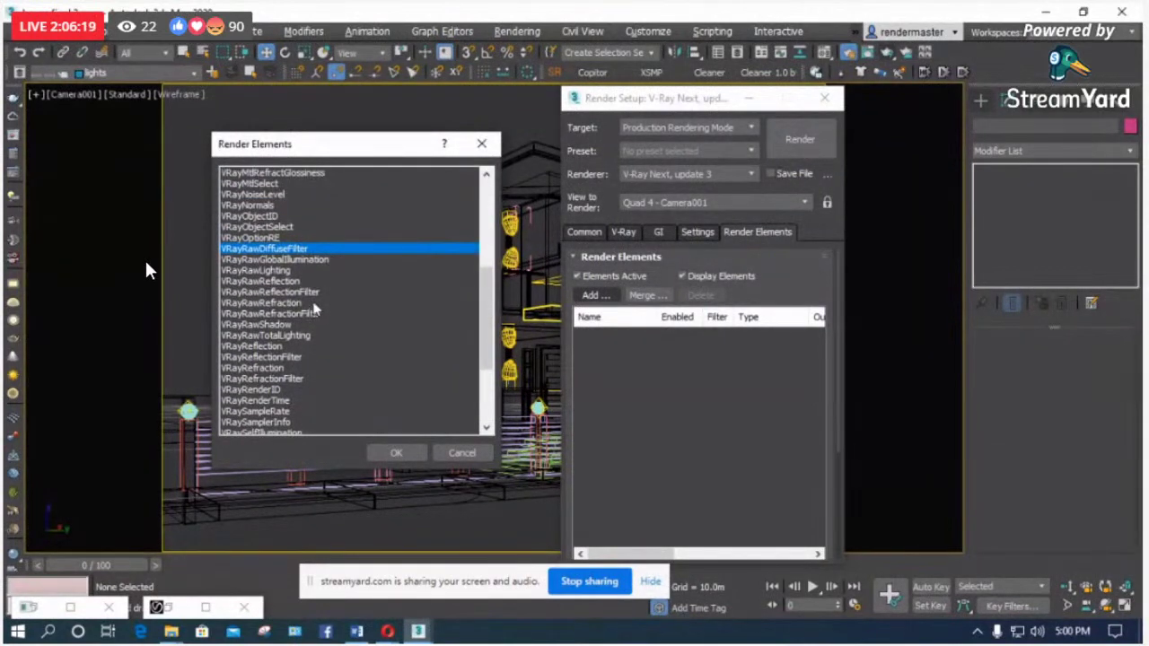
pyautogui.scroll(2, 308, 248)
pyautogui.scroll(2, 305, 249)
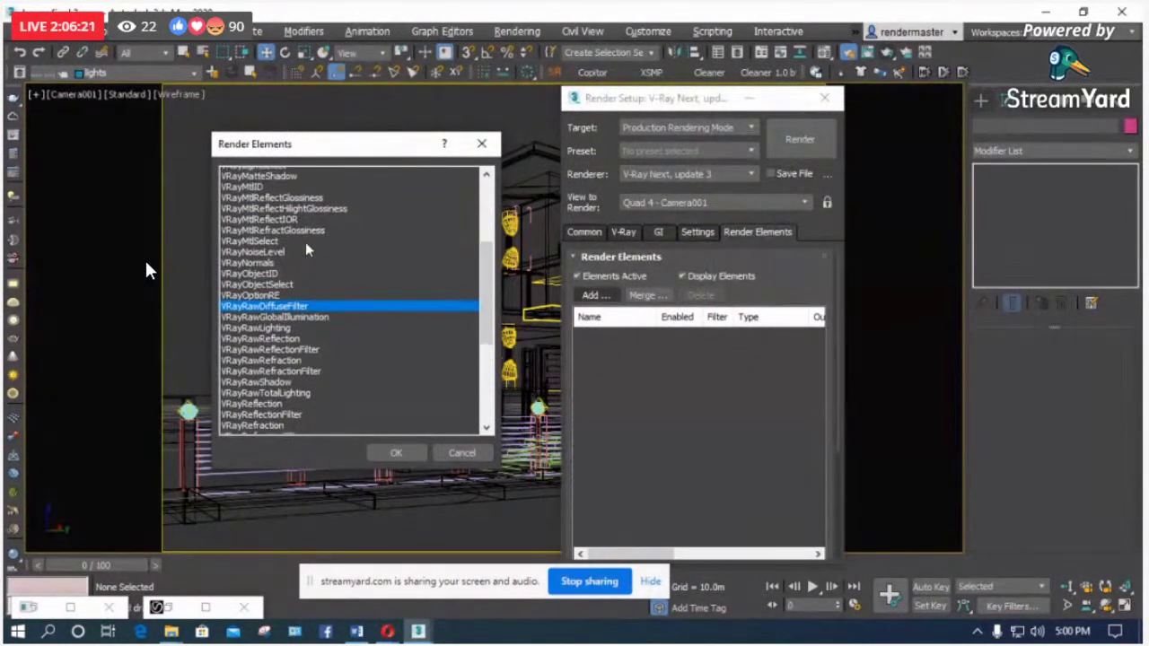
pyautogui.scroll(2, 306, 248)
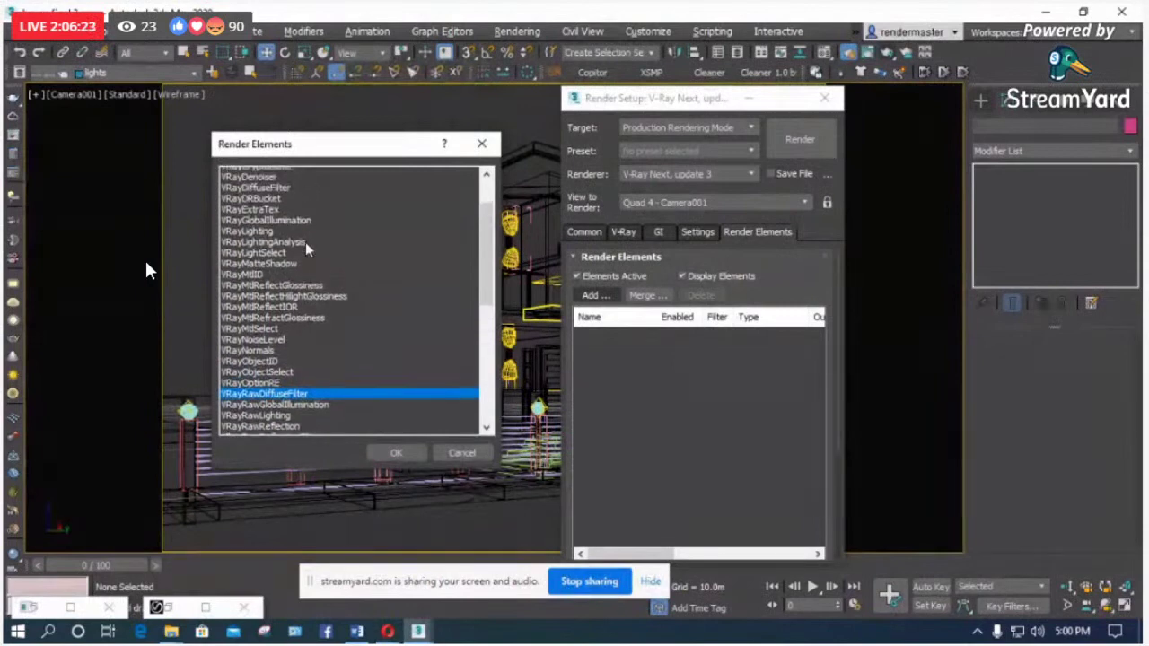
pyautogui.click(261, 195)
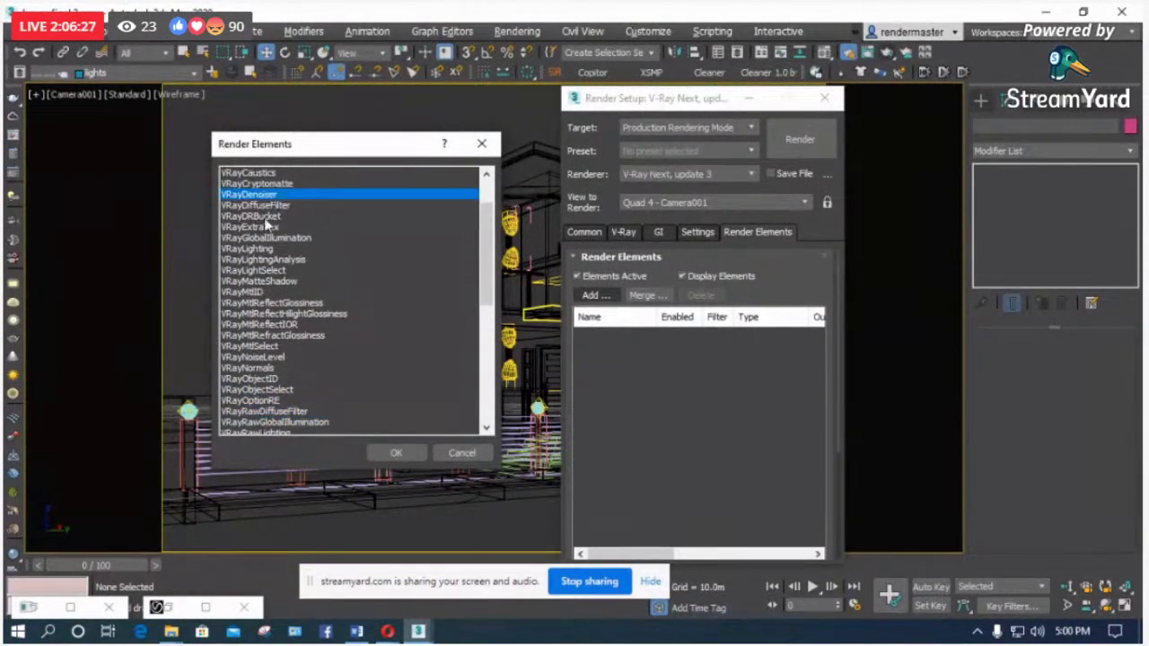
# Step: Add VRayWireColor, VRayRenderID, VRayShadows, VRayReflection, VRayRefraction and VRayObjectID to the selection
pyautogui.moveTo(487, 232); pyautogui.dragTo(493, 334)
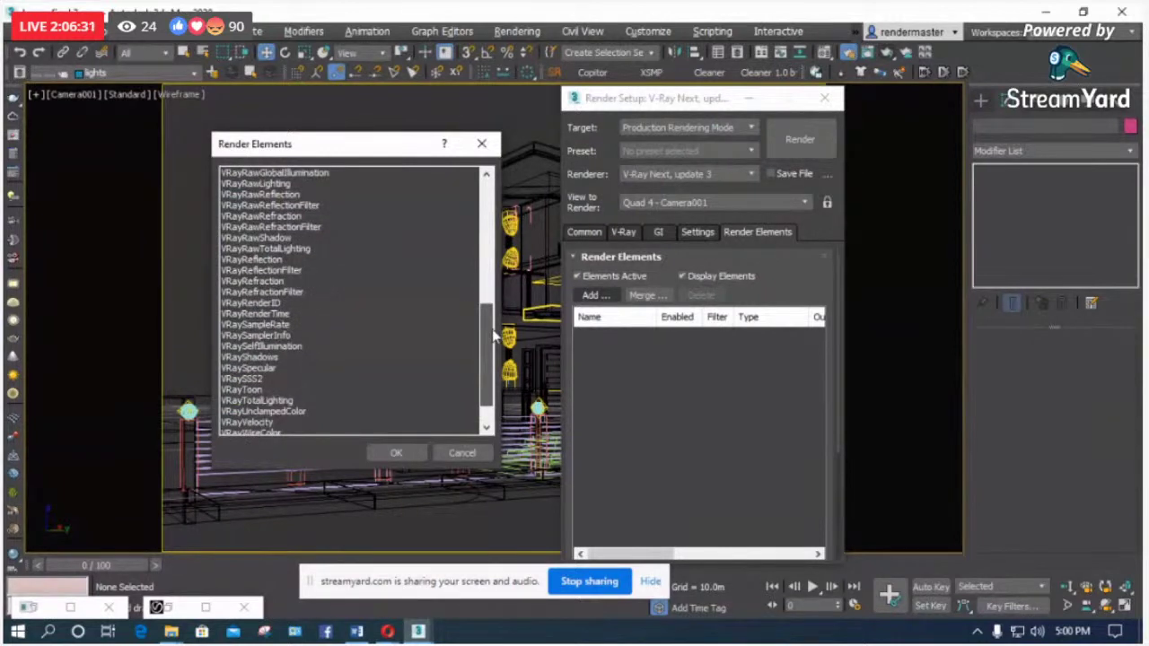
pyautogui.scroll(-2, 359, 378)
pyautogui.click(261, 390)
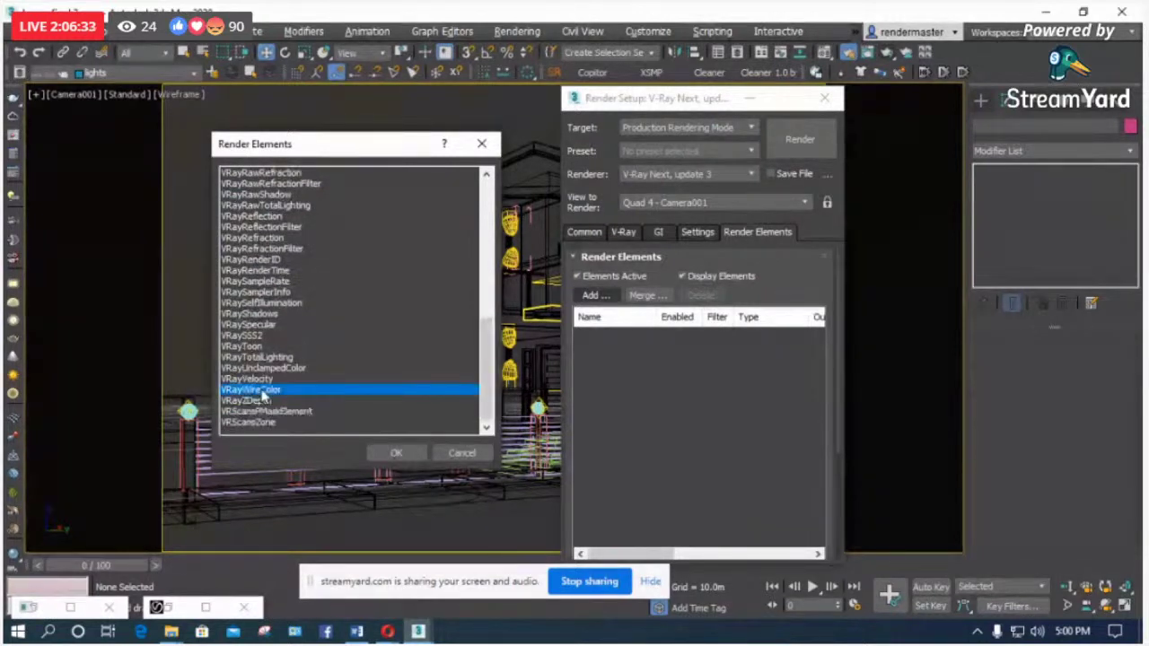
pyautogui.keyDown('ctrl'); pyautogui.click(263, 260); pyautogui.keyUp('ctrl')
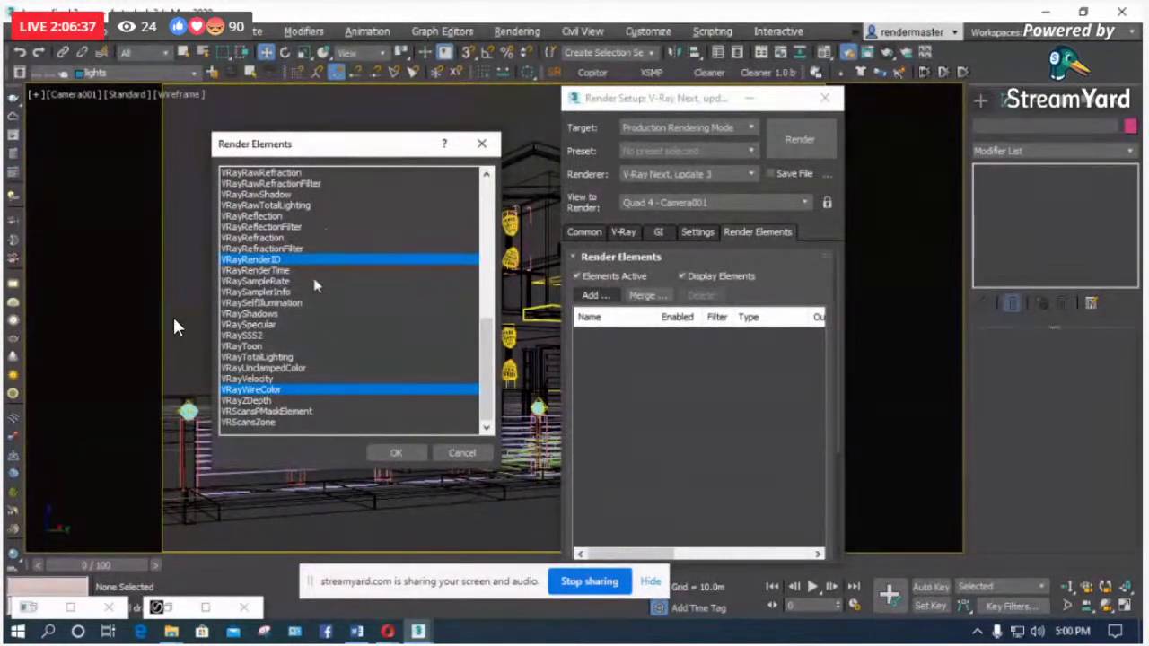
pyautogui.keyDown('ctrl'); pyautogui.click(260, 314); pyautogui.keyUp('ctrl')
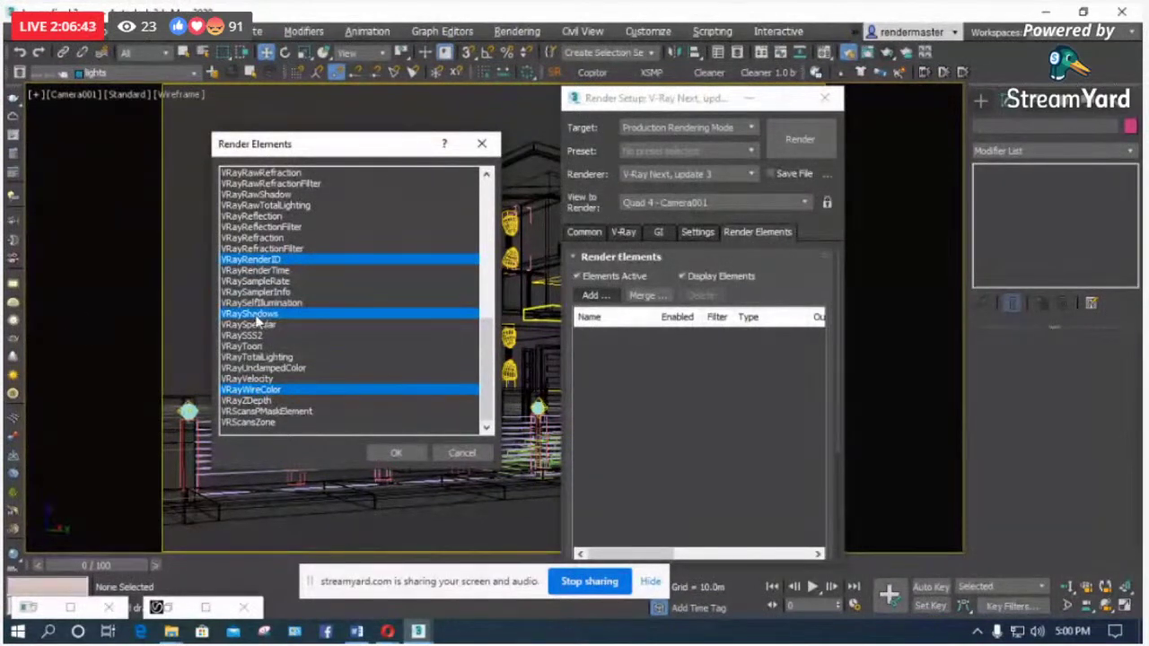
pyautogui.scroll(1, 258, 320)
pyautogui.keyDown('ctrl'); pyautogui.click(278, 249); pyautogui.keyUp('ctrl')
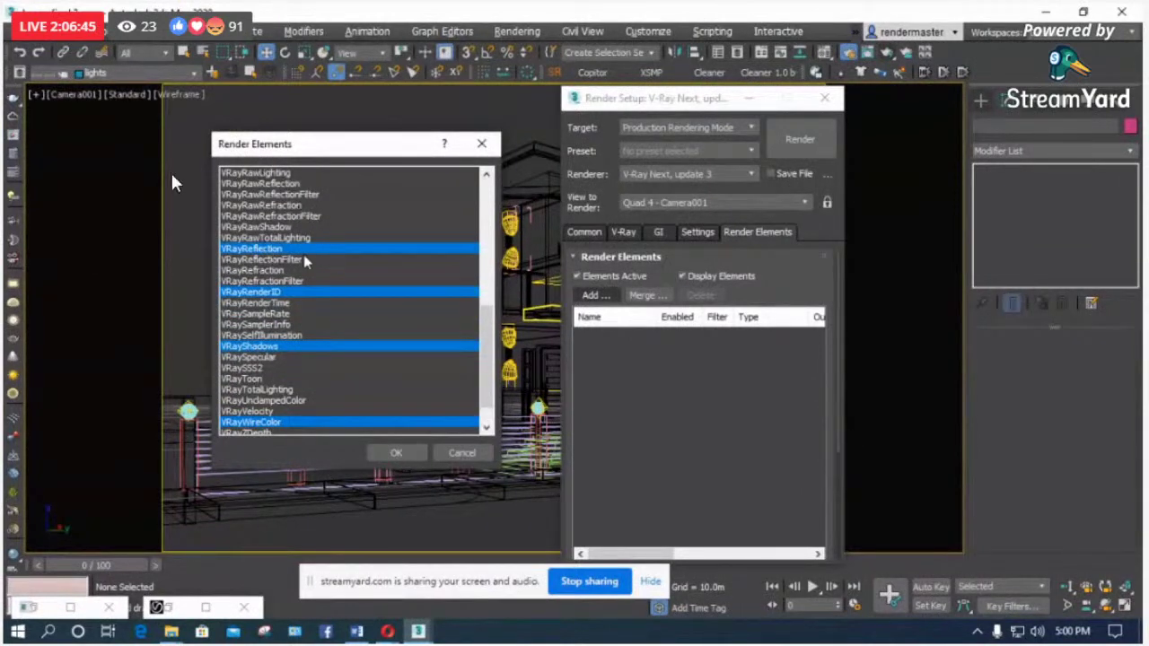
pyautogui.scroll(1, 329, 285)
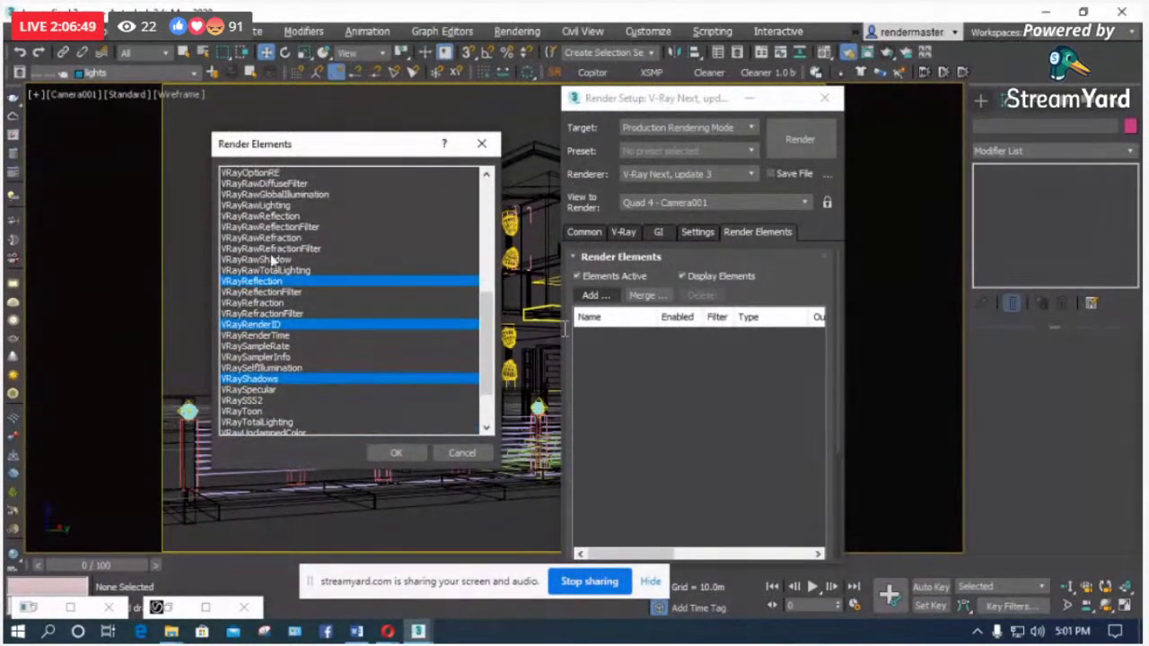
pyautogui.keyDown('ctrl'); pyautogui.click(260, 303); pyautogui.keyUp('ctrl')
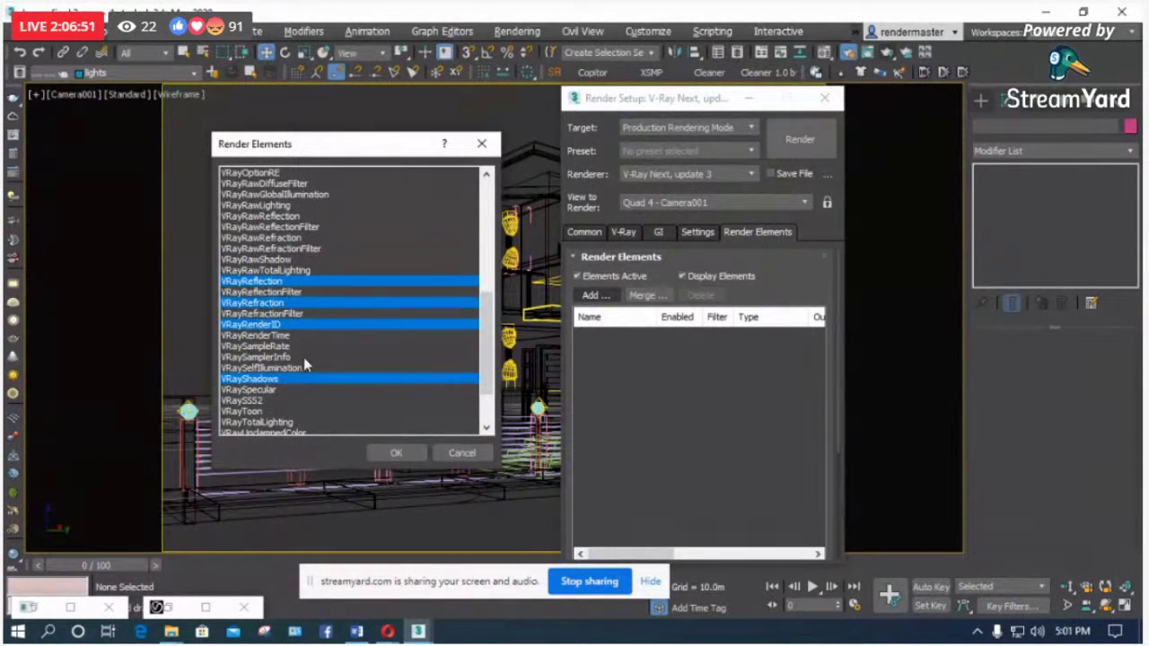
pyautogui.scroll(-1, 278, 392)
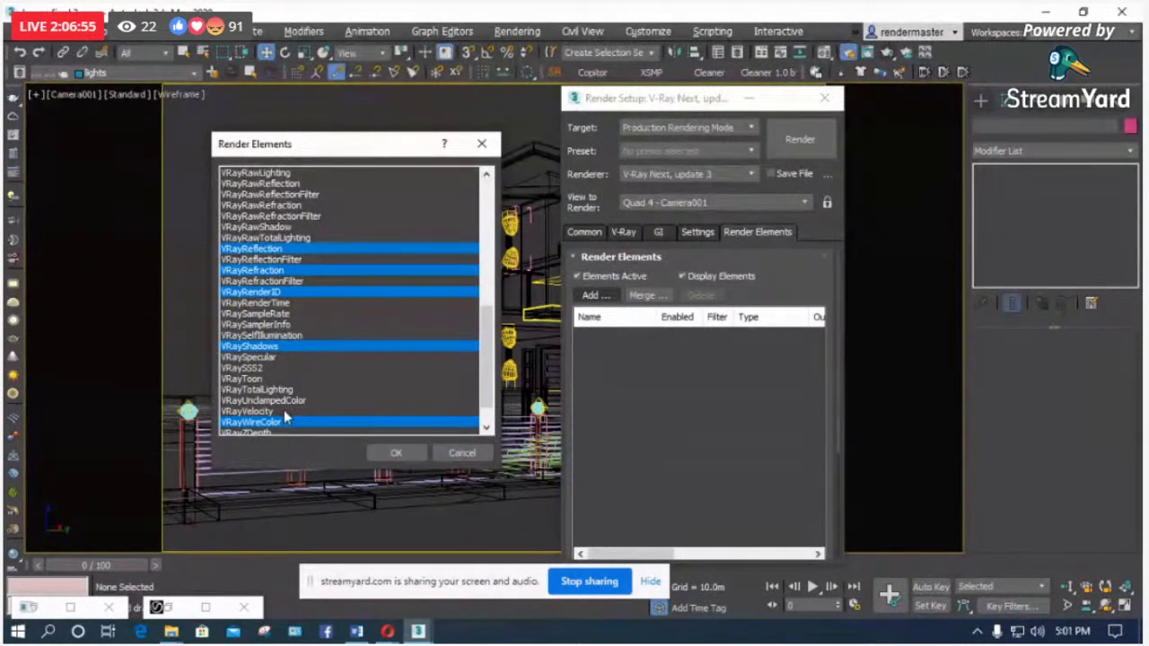
pyautogui.scroll(1, 341, 285)
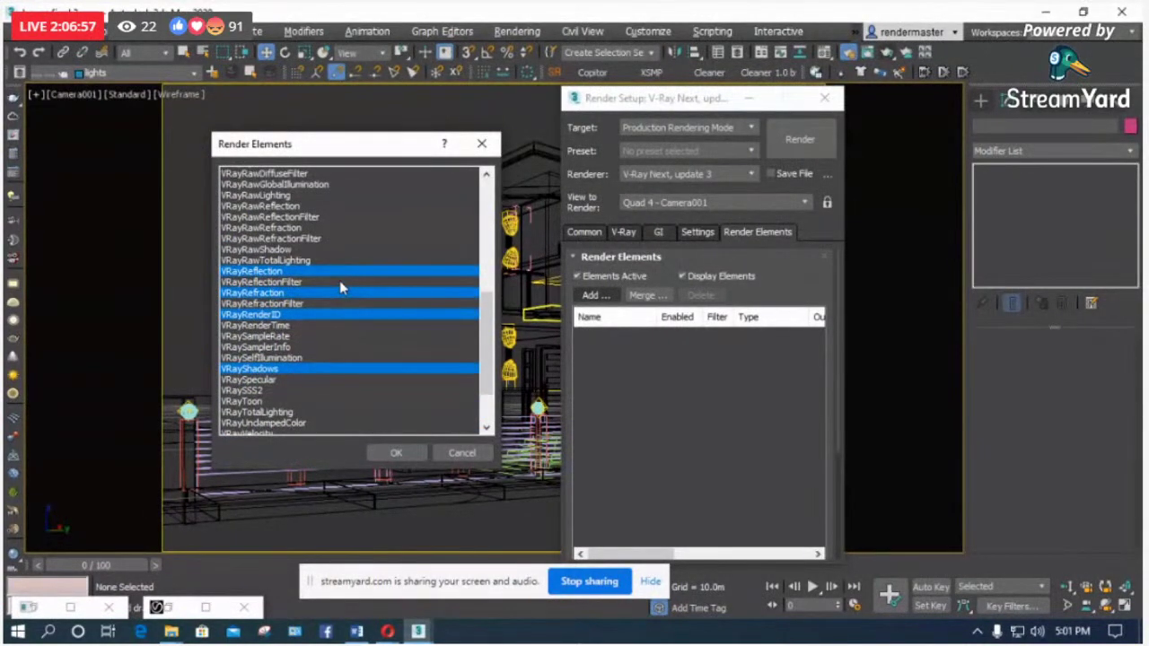
pyautogui.scroll(3, 340, 280)
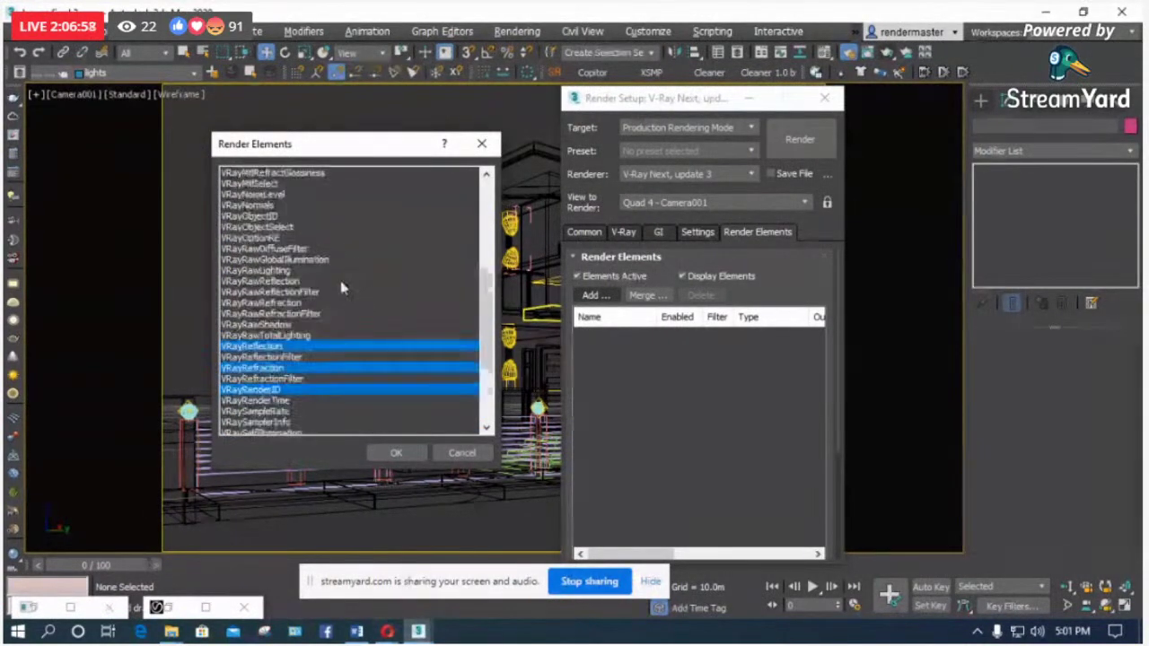
pyautogui.keyDown('ctrl'); pyautogui.click(272, 216); pyautogui.keyUp('ctrl')
pyautogui.scroll(2, 323, 295)
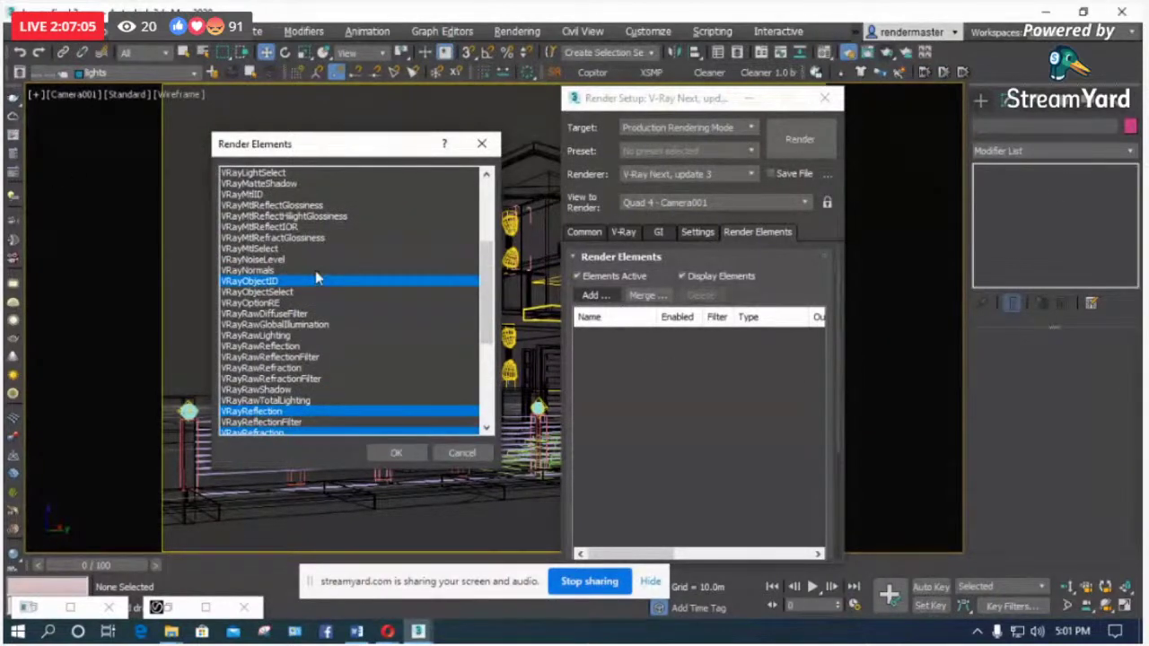
pyautogui.scroll(4, 297, 251)
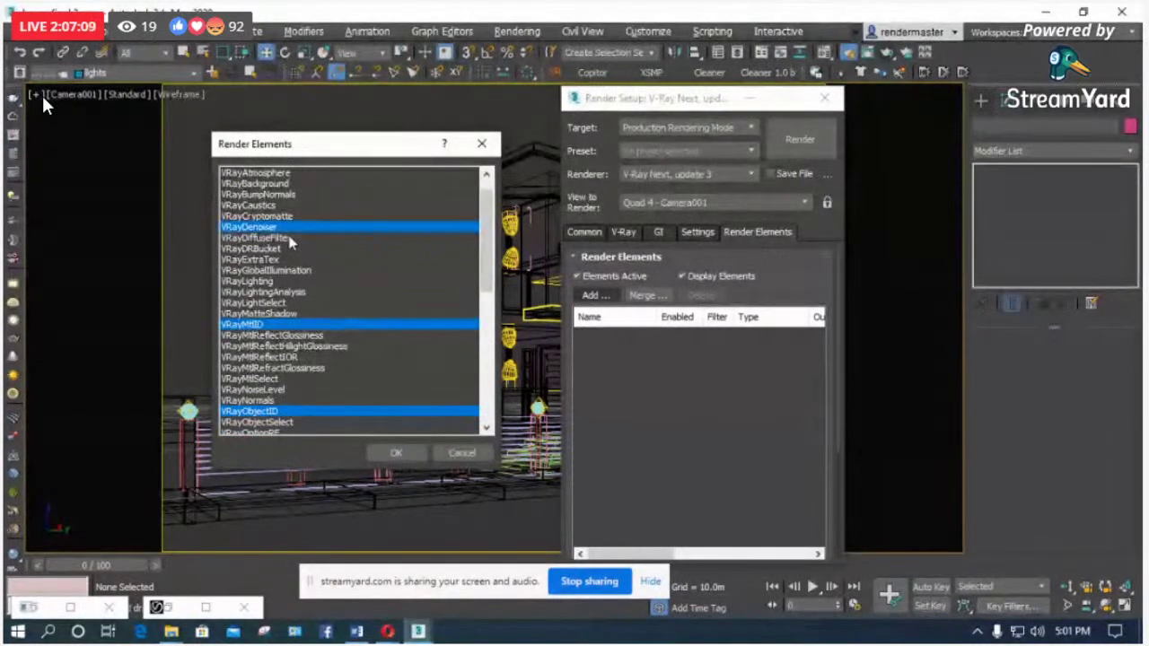
pyautogui.scroll(1, 255, 265)
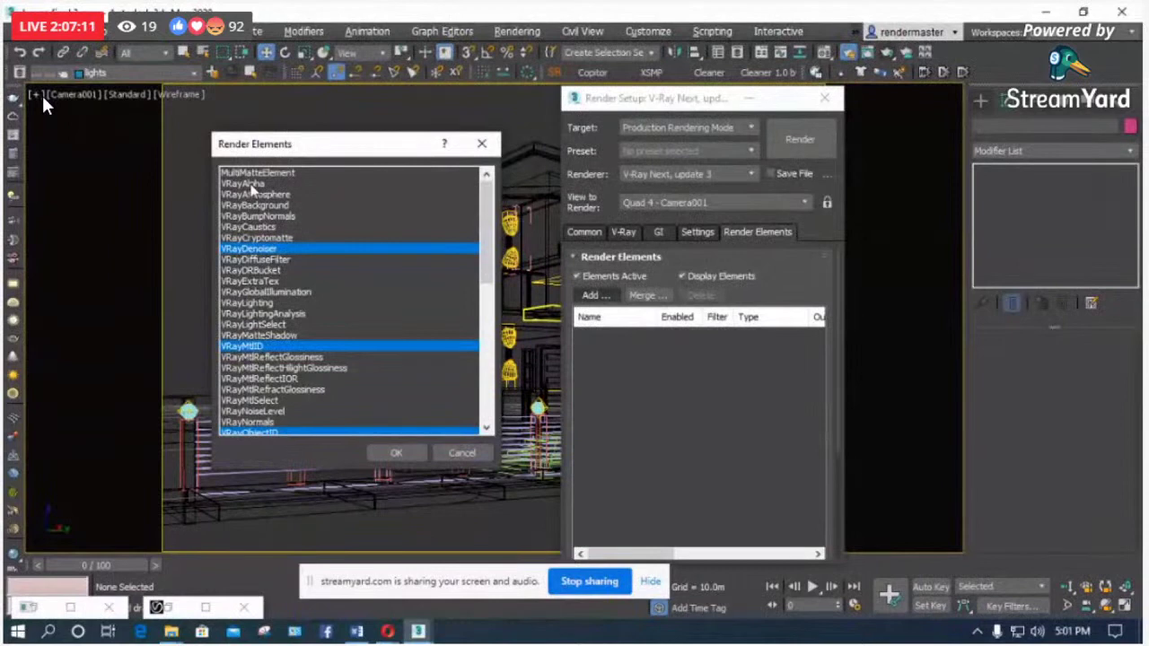
# Step: Add the chosen elements, set output width to 2000 px, and render the camera view
pyautogui.click(396, 453)
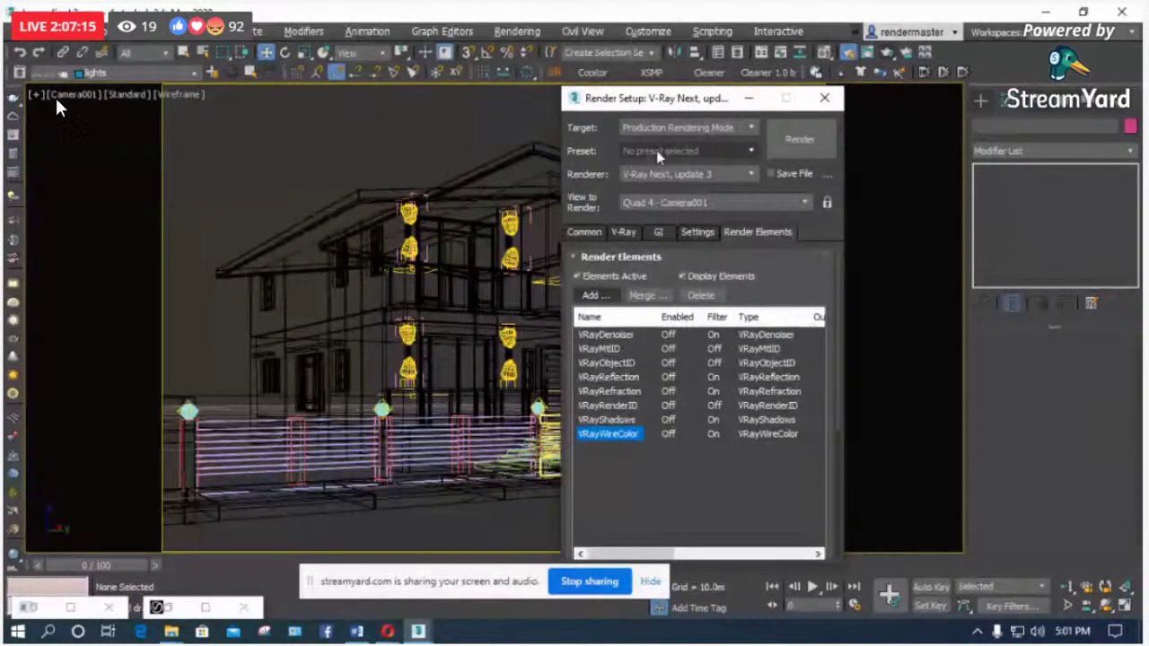
pyautogui.click(584, 232)
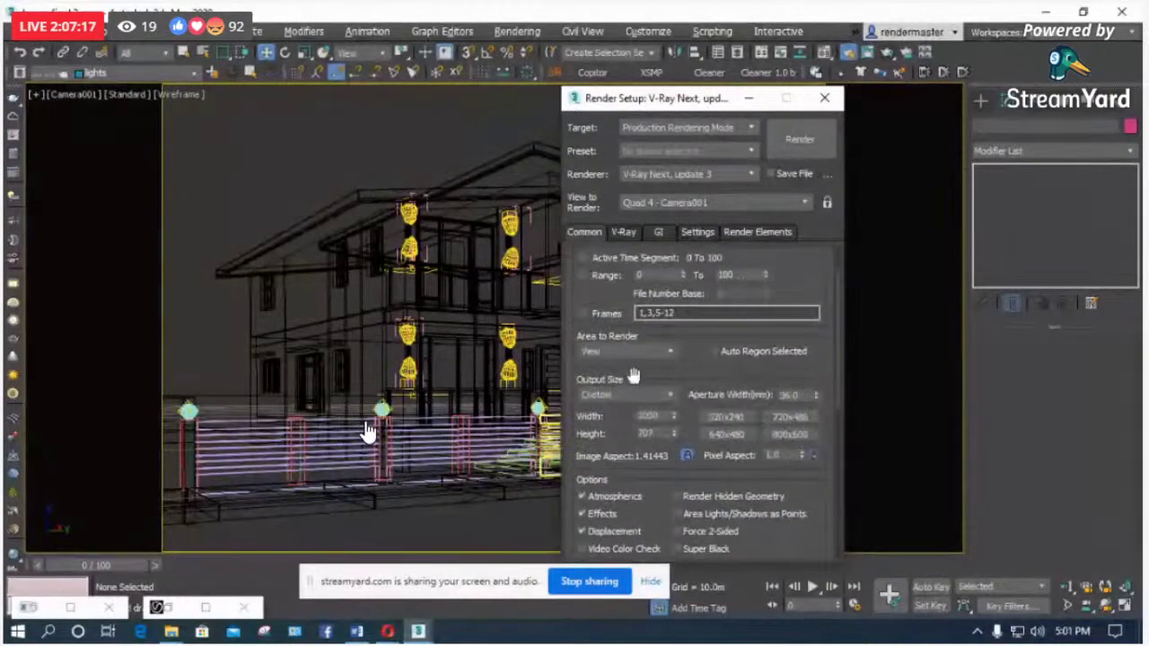
pyautogui.click(654, 416)
pyautogui.write('2')
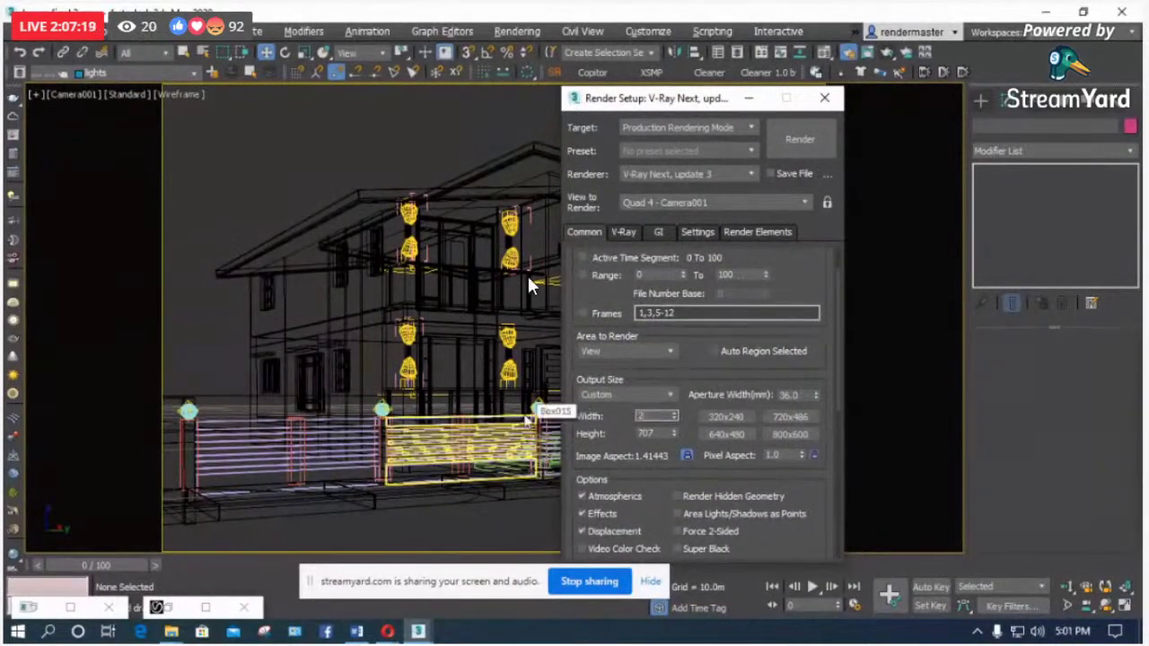
pyautogui.write('000')
pyautogui.press('Return')
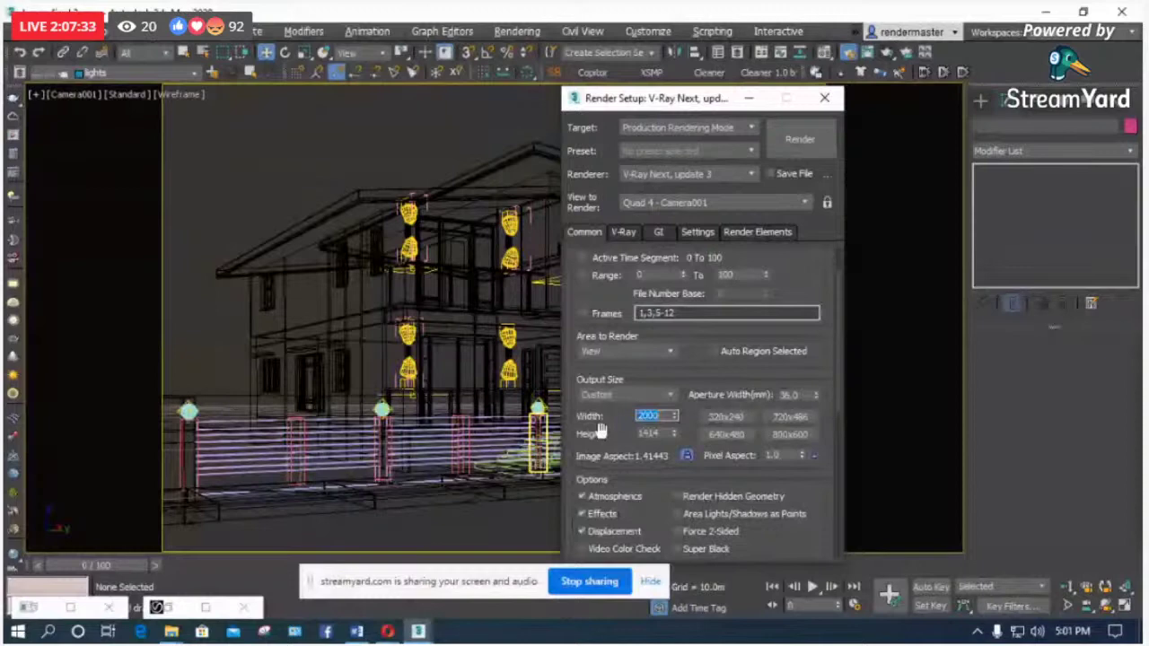
pyautogui.click(801, 144)
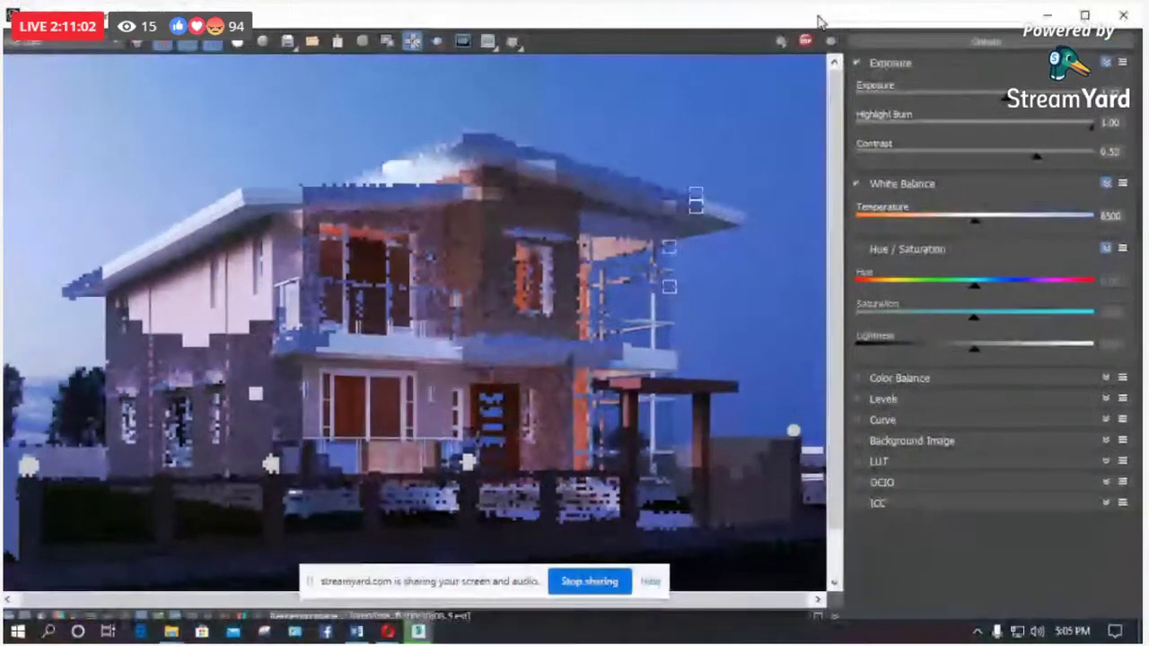
# Step: Rearrange the render and progress windows, maximize the frame buffer, then preview File Explorer windows
pyautogui.moveTo(821, 10); pyautogui.dragTo(586, 164)
pyautogui.click(970, 226)
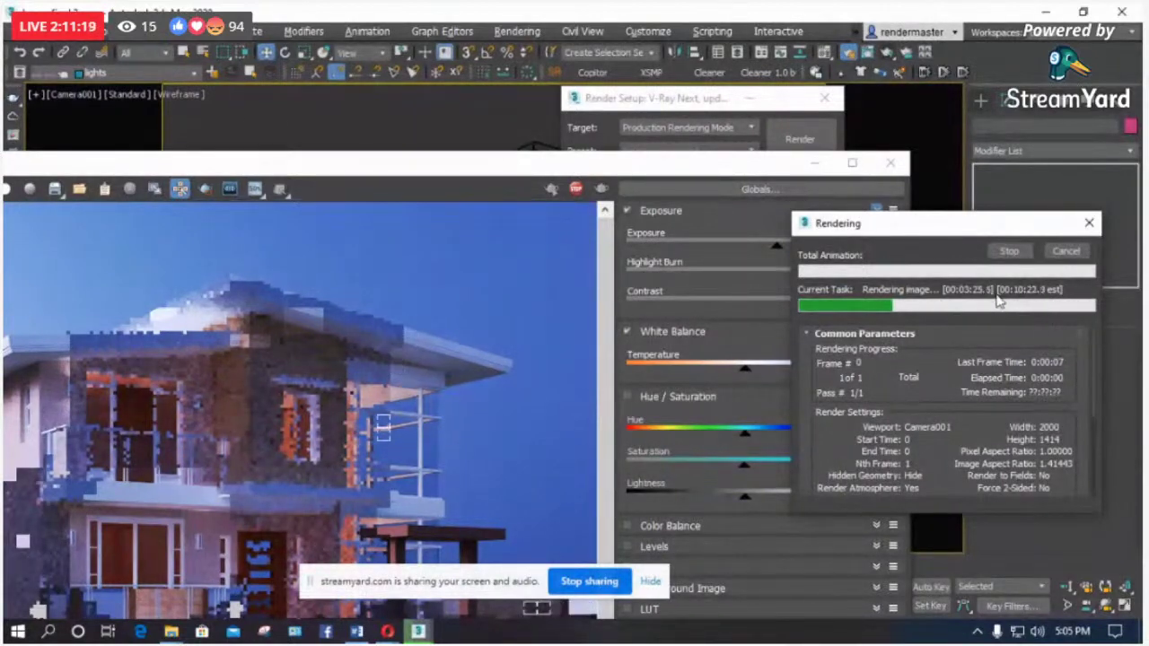
pyautogui.moveTo(866, 230); pyautogui.dragTo(872, 160)
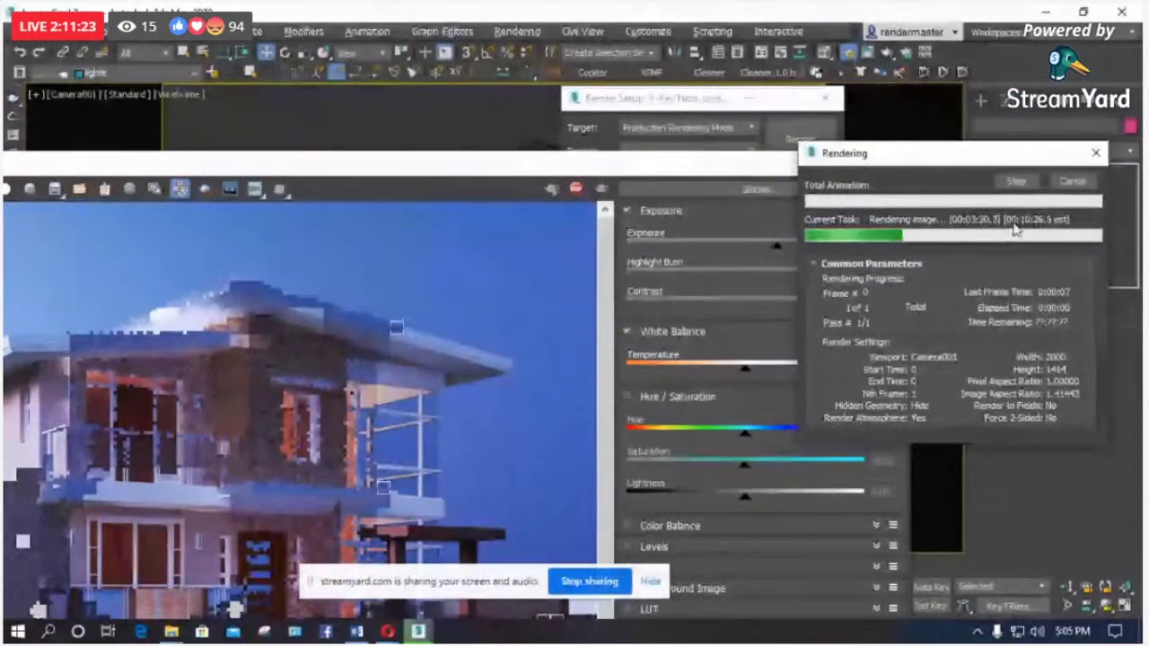
pyautogui.doubleClick(624, 168)
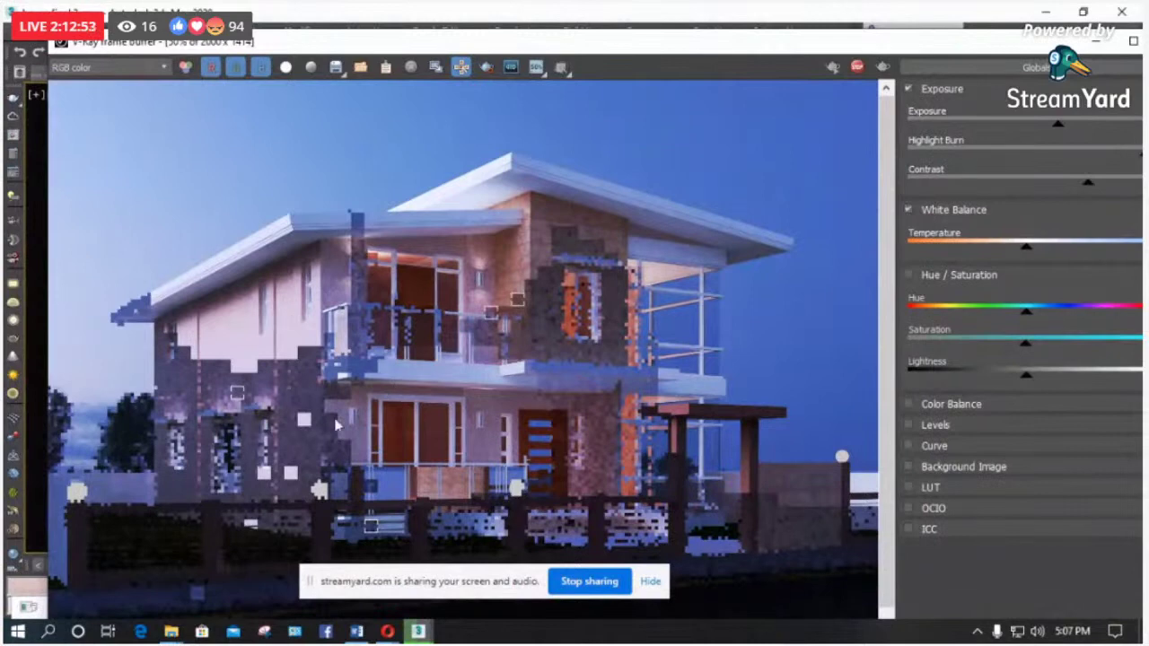
pyautogui.click(170, 631)
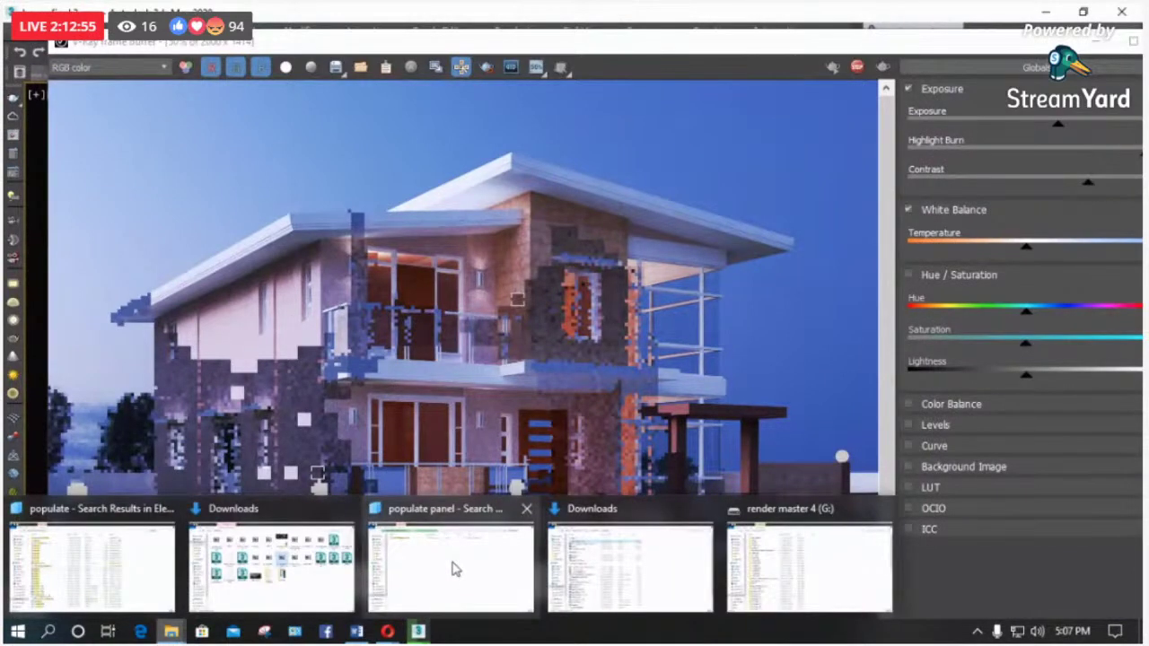
# Step: Bring the File Explorer window forward and navigate back through the folders
pyautogui.click(454, 569)
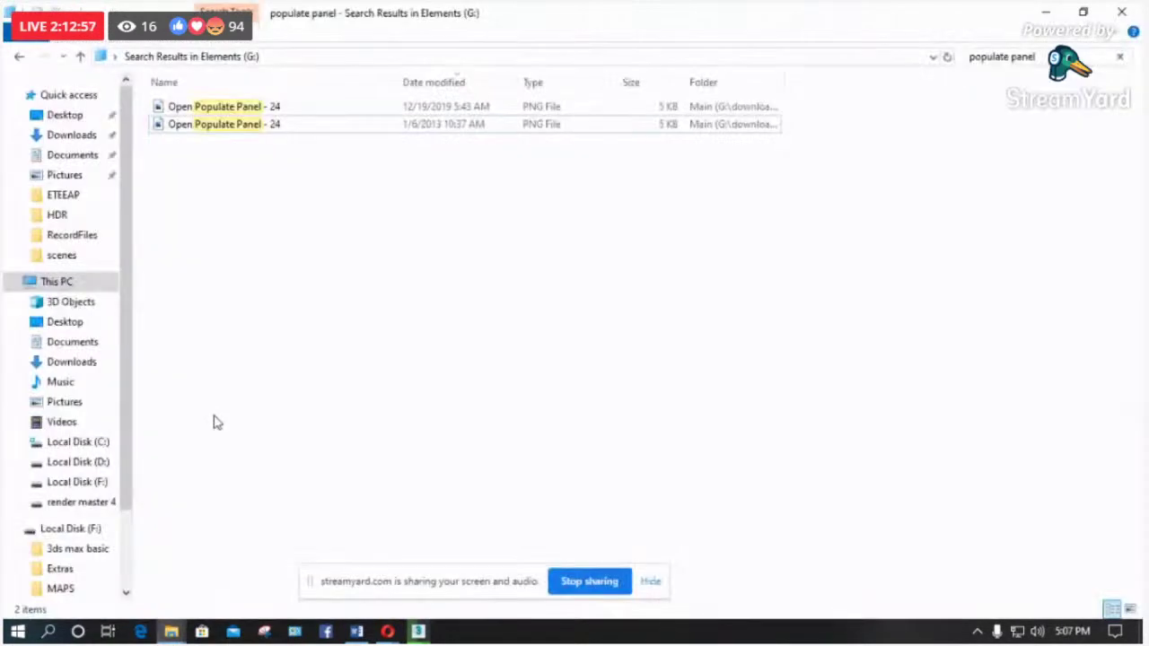
pyautogui.hotkey('alt', 'Left')
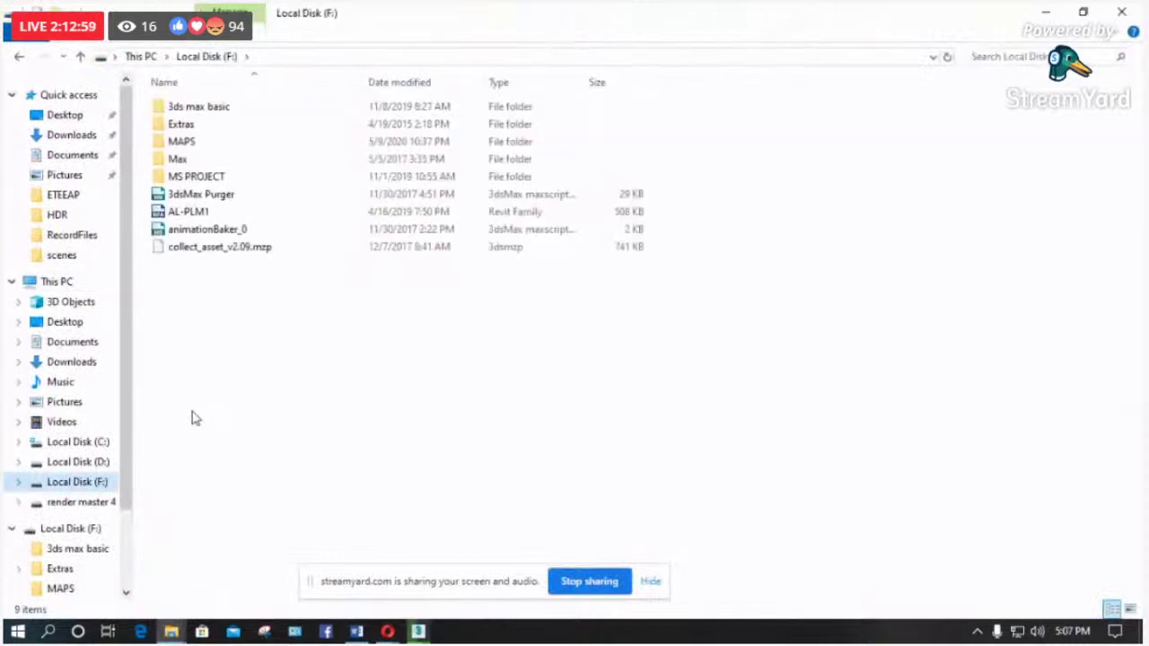
pyautogui.hotkey('alt', 'Left')
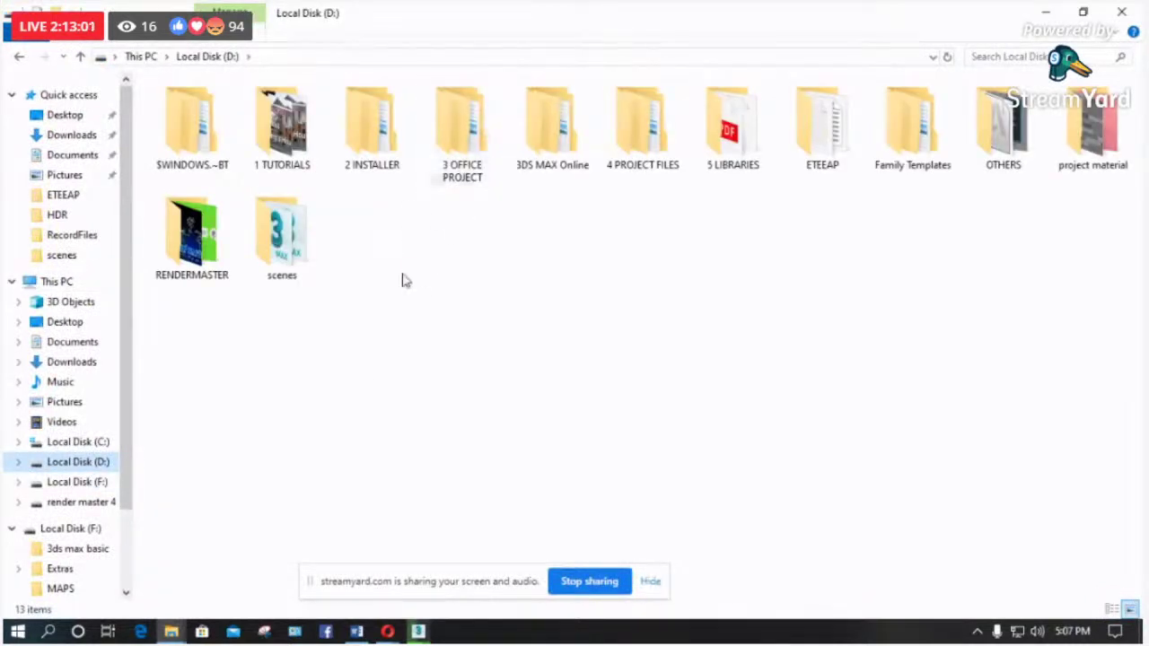
pyautogui.click(81, 529)
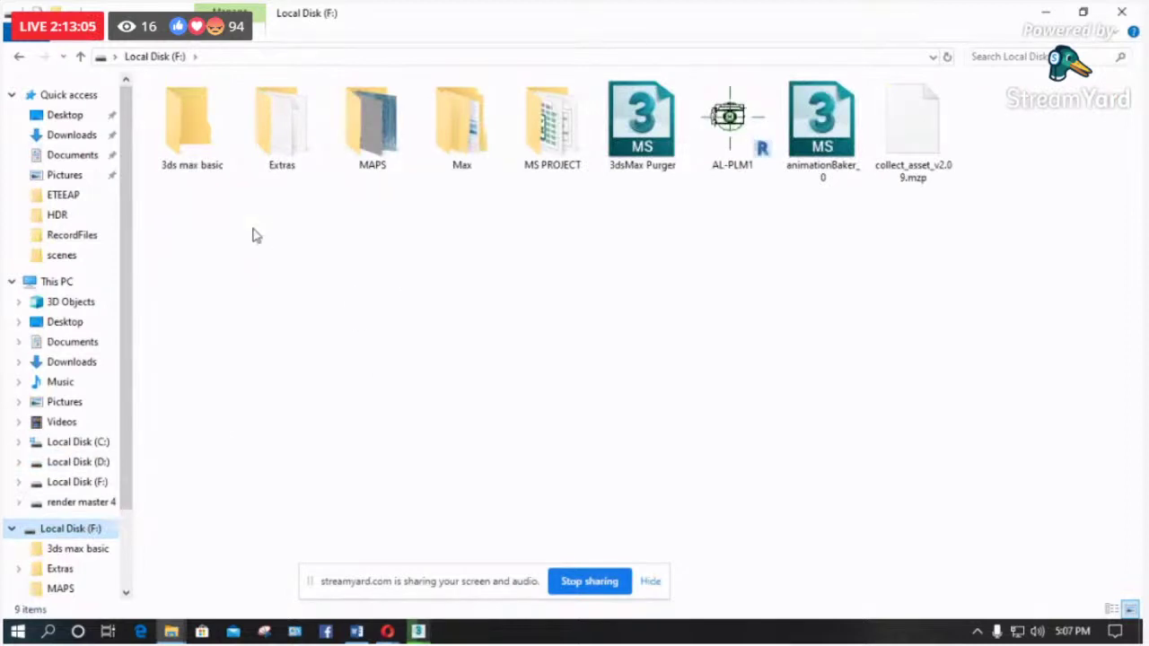
pyautogui.click(11, 529)
# Step: Open render master 4 (G:) > 5 LIBRARIES full-screen and search for 'trees'
pyautogui.click(86, 556)
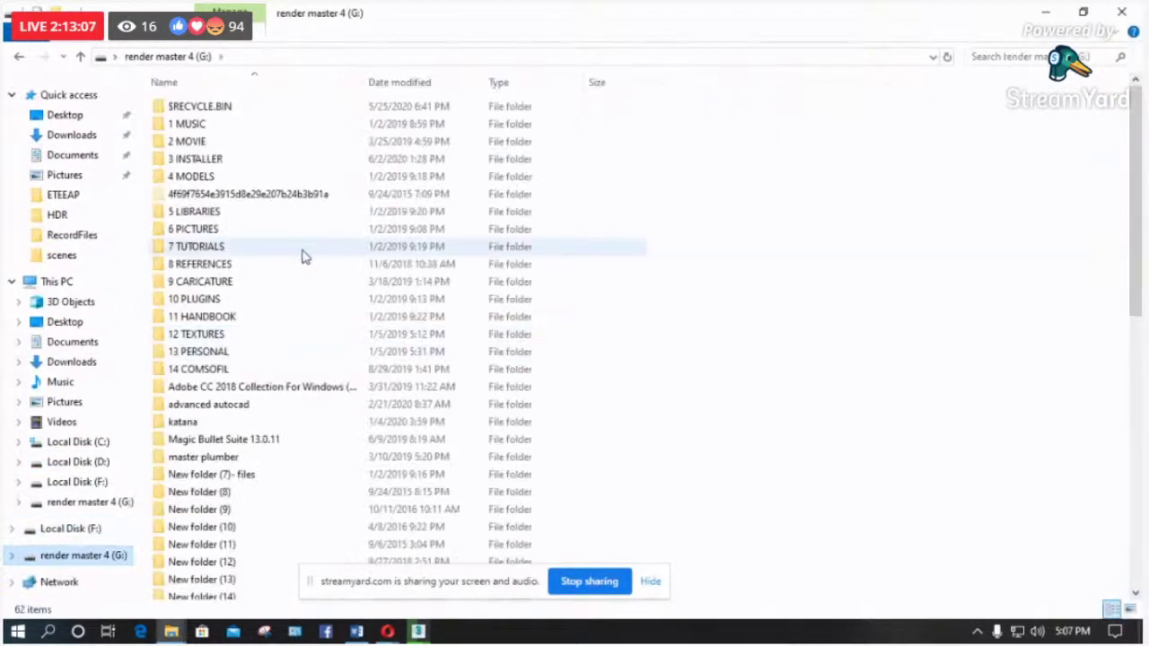
pyautogui.click(209, 213)
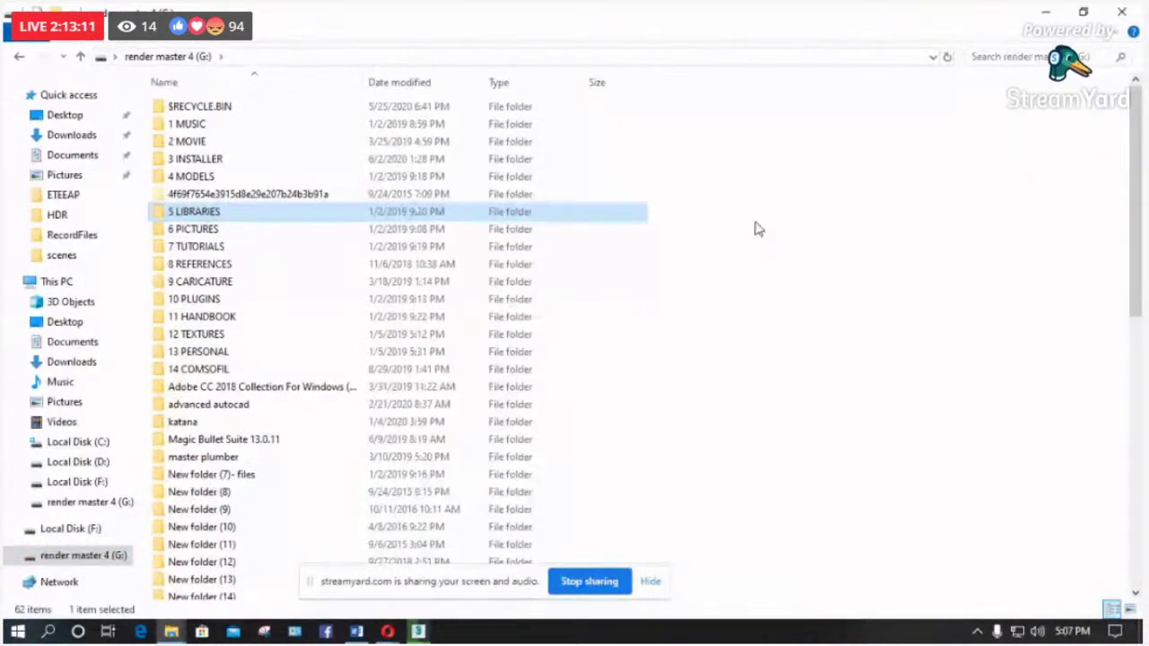
pyautogui.press('Return')
pyautogui.doubleClick(507, 16)
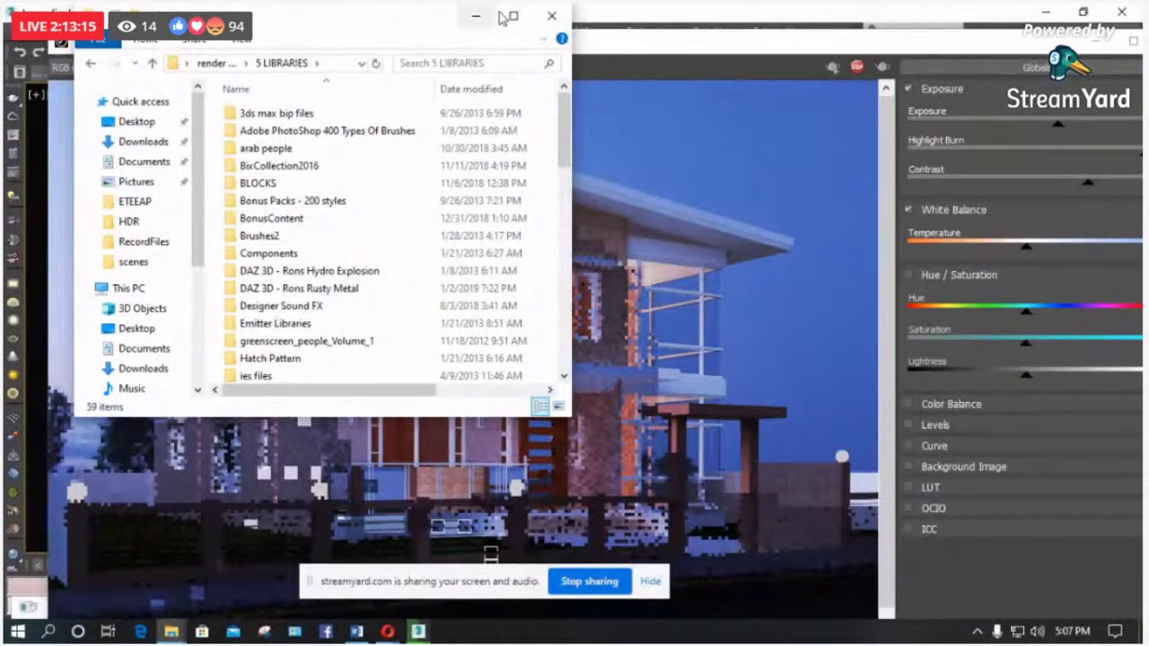
pyautogui.click(509, 16)
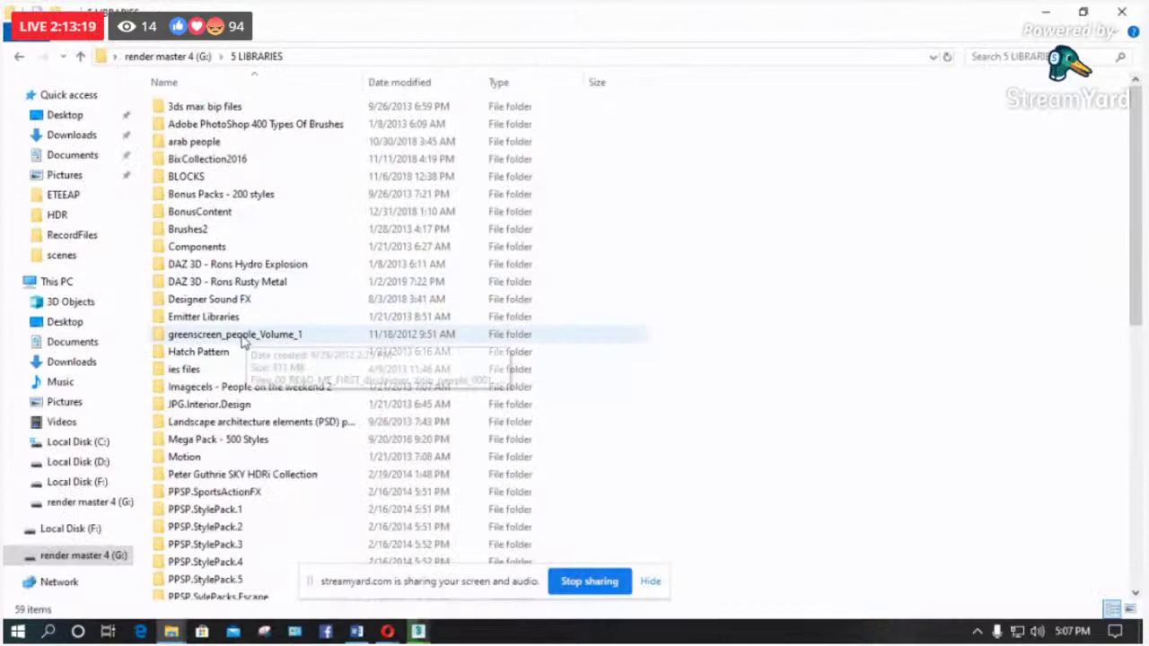
pyautogui.click(241, 337)
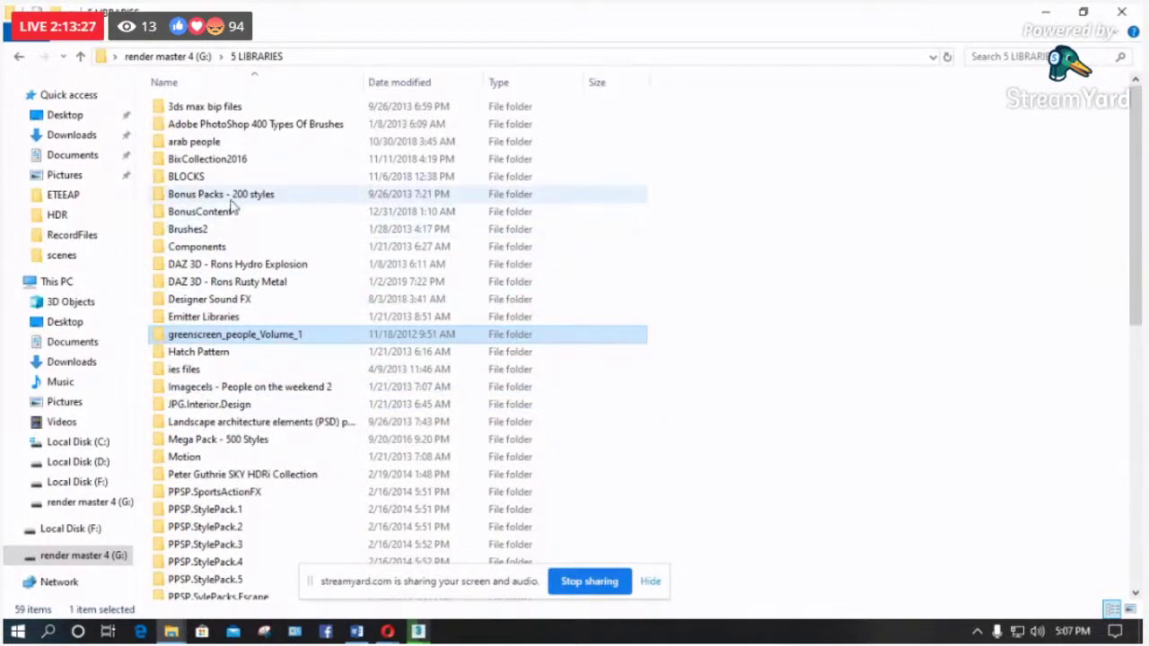
pyautogui.click(1000, 56)
pyautogui.write('tr')
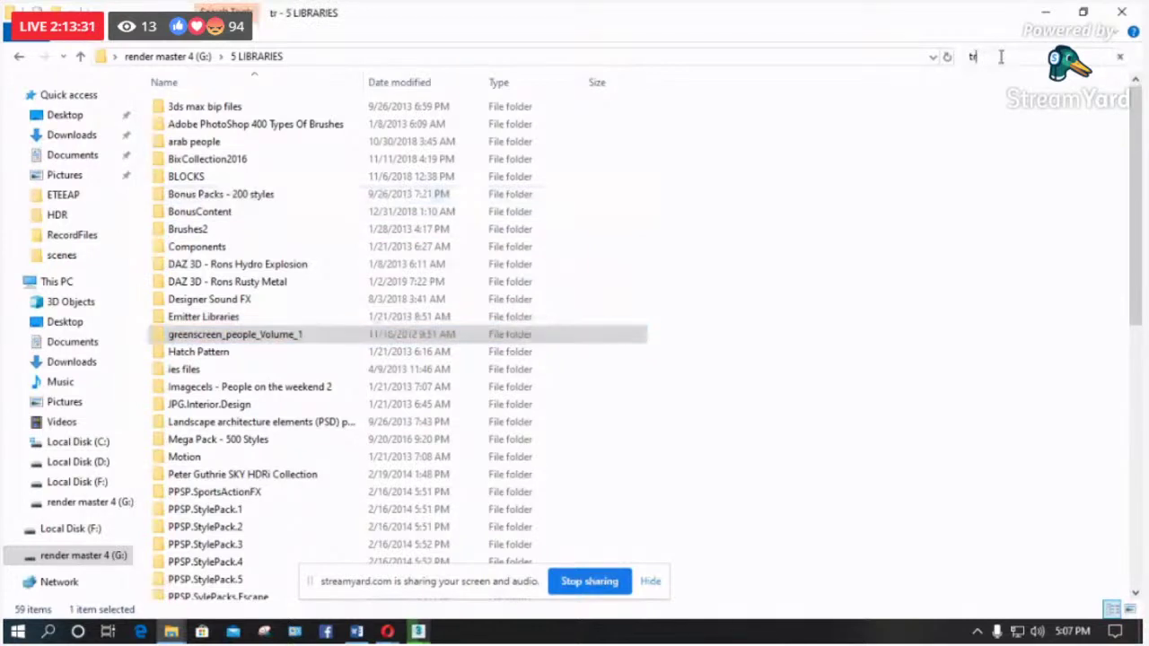
pyautogui.write('ees')
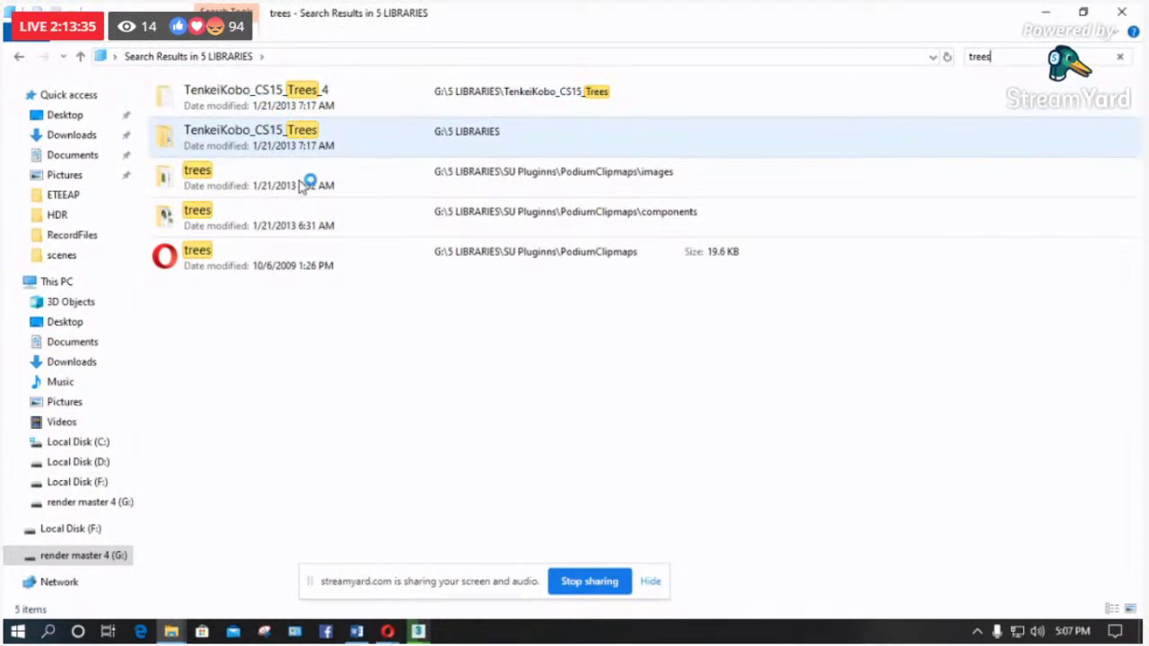
# Step: Minimize File Explorer so the house render in the frame buffer shows again
pyautogui.click(1039, 13)
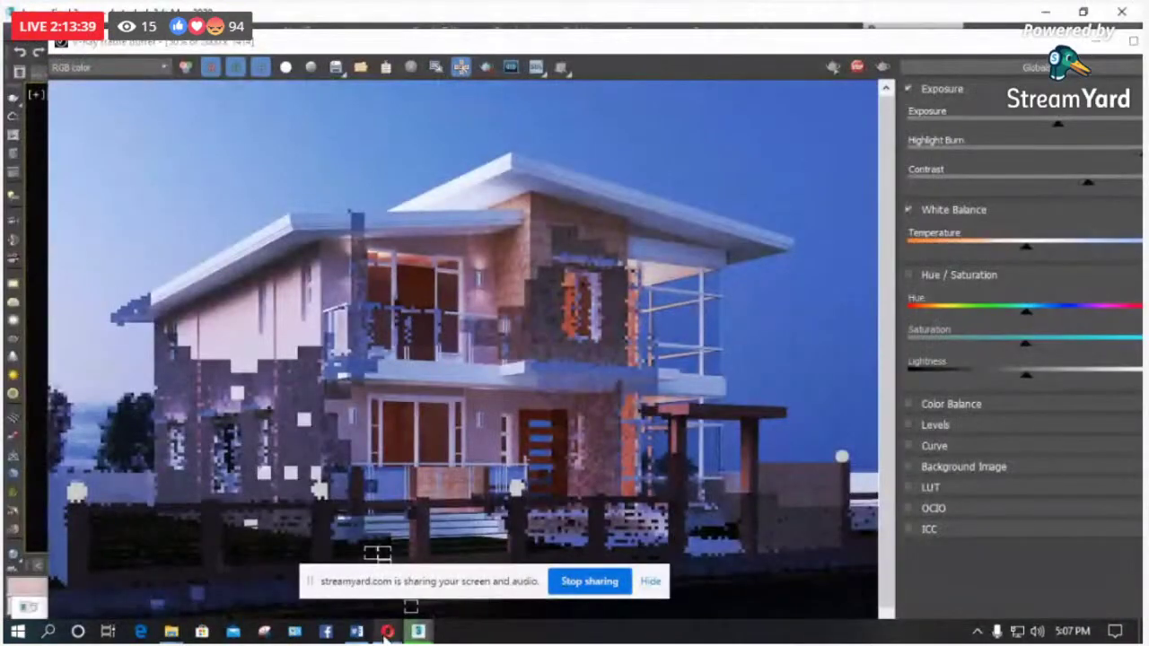
pyautogui.moveTo(386, 632)
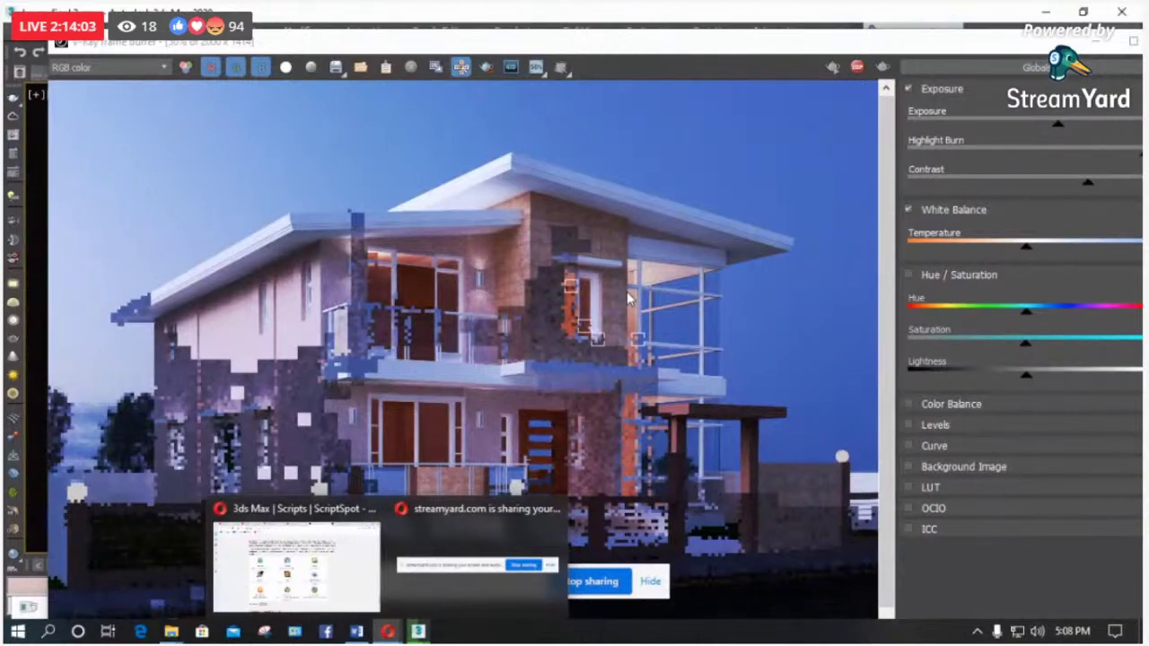
# Step: In Opera's Debris Maker tab, search Google for 'trees png' and filter by architecture
pyautogui.click(325, 510)
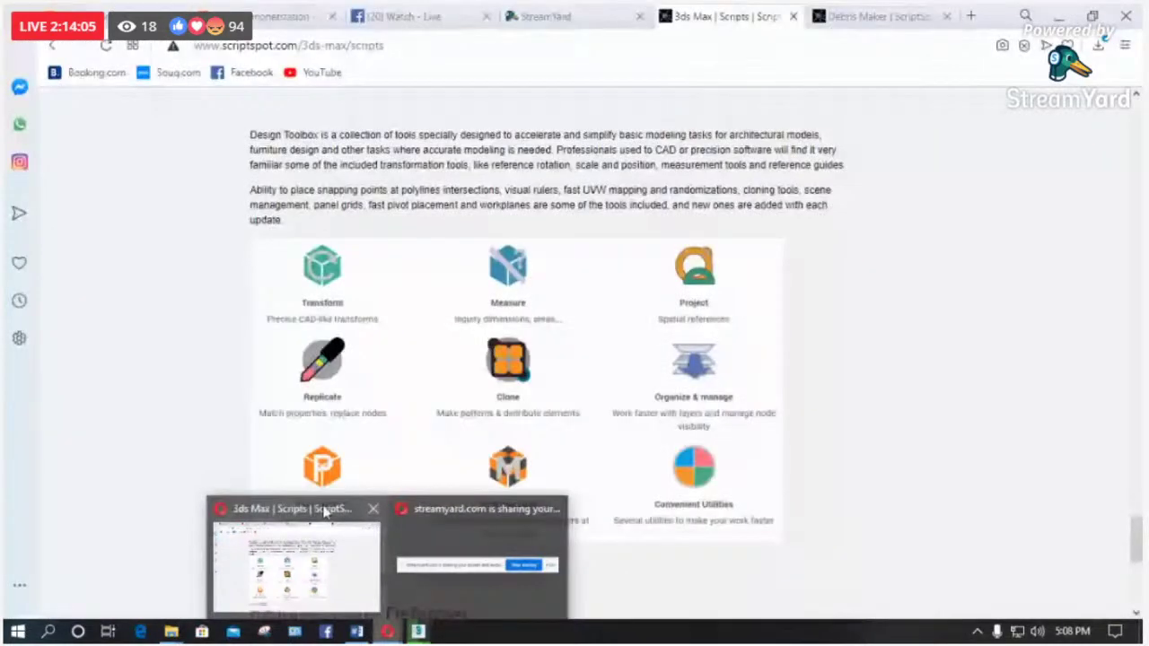
pyautogui.hotkey('ctrl', 'Tab')
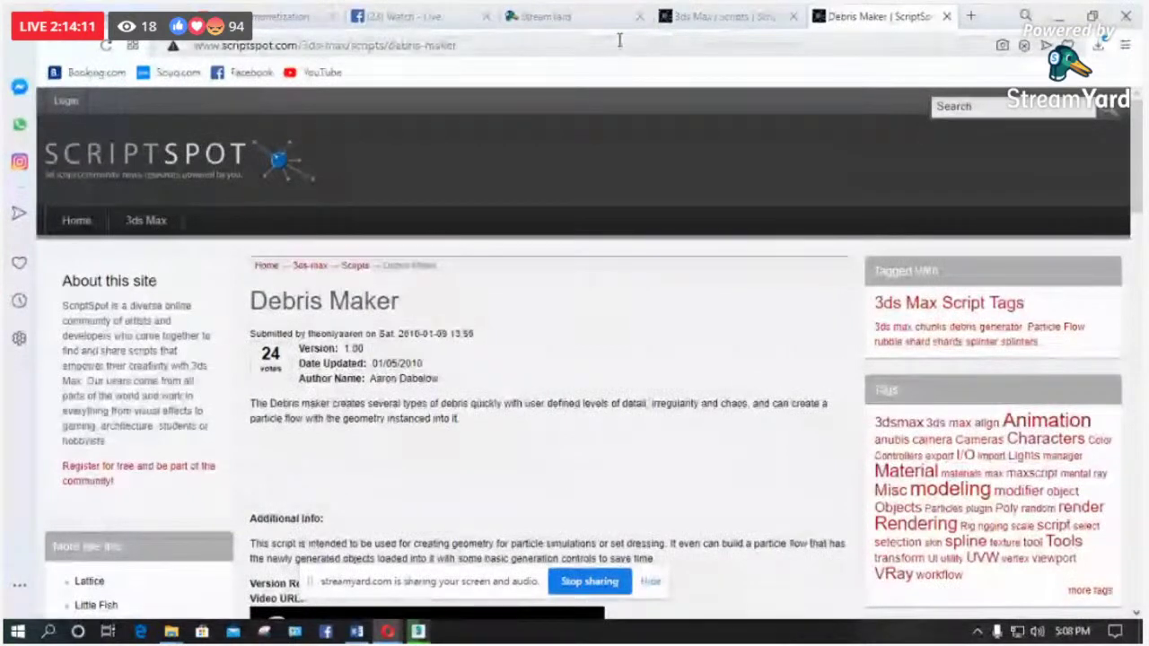
pyautogui.click(551, 44)
pyautogui.write('trees png')
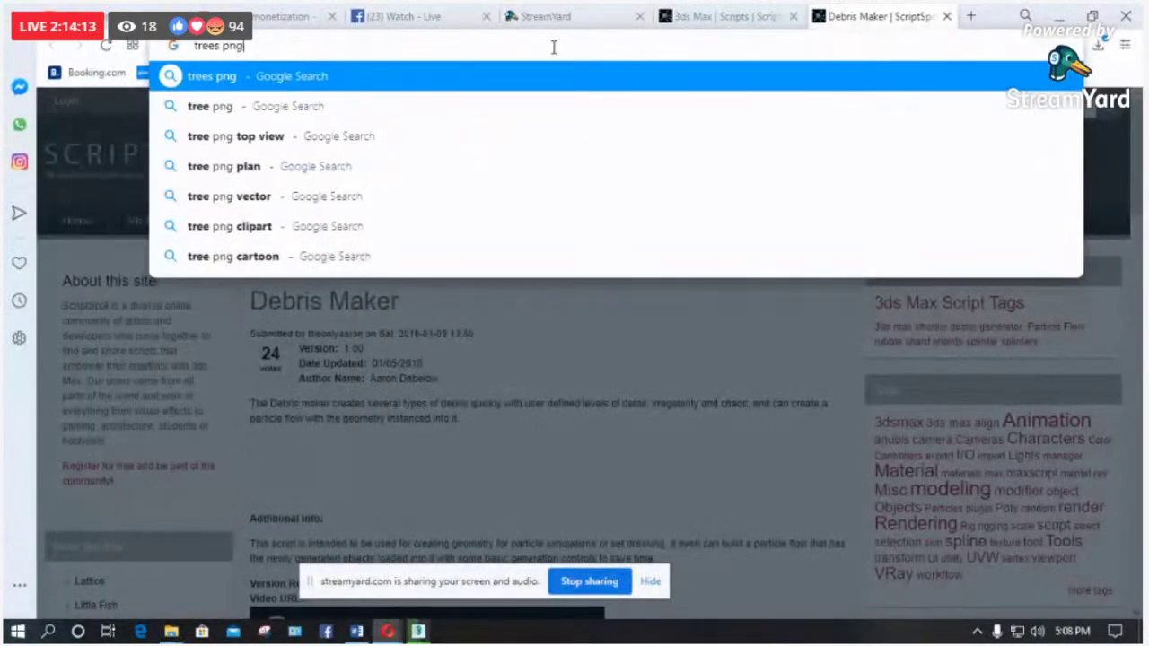
pyautogui.press('Return')
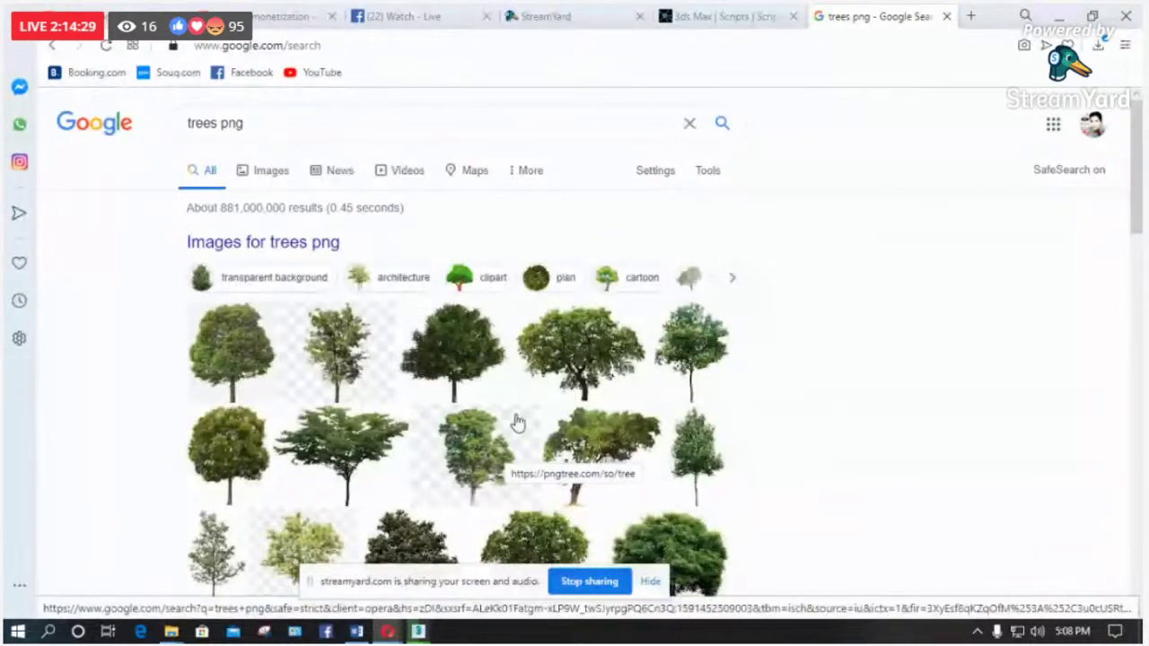
pyautogui.scroll(-3, 517, 422)
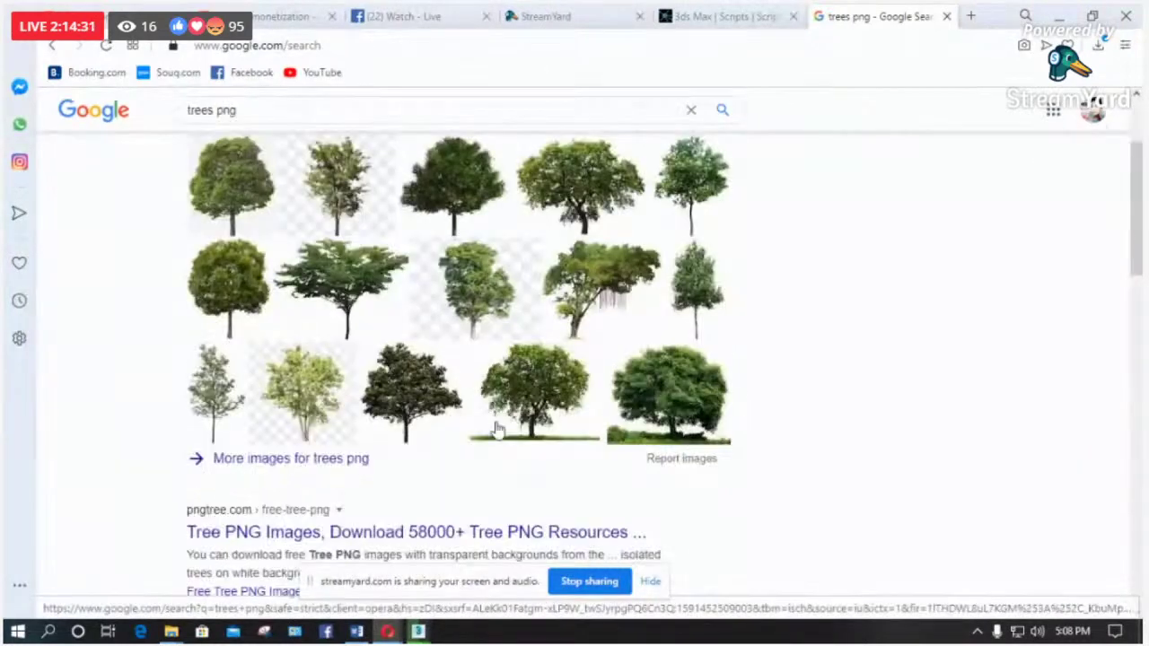
pyautogui.scroll(3, 159, 278)
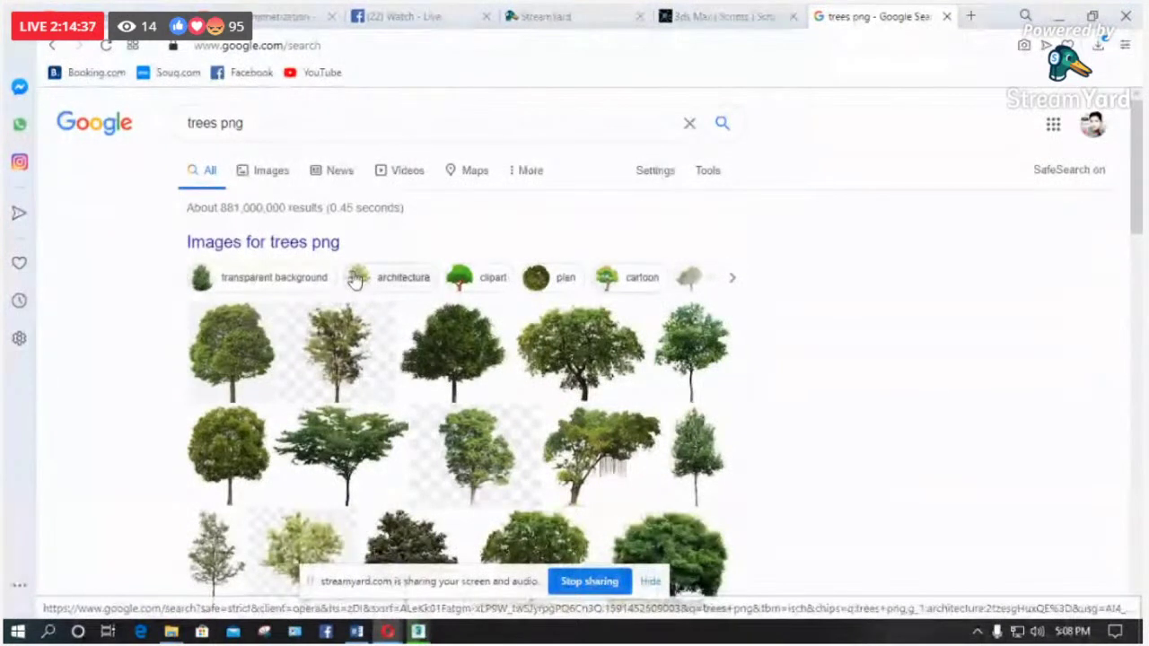
pyautogui.click(356, 278)
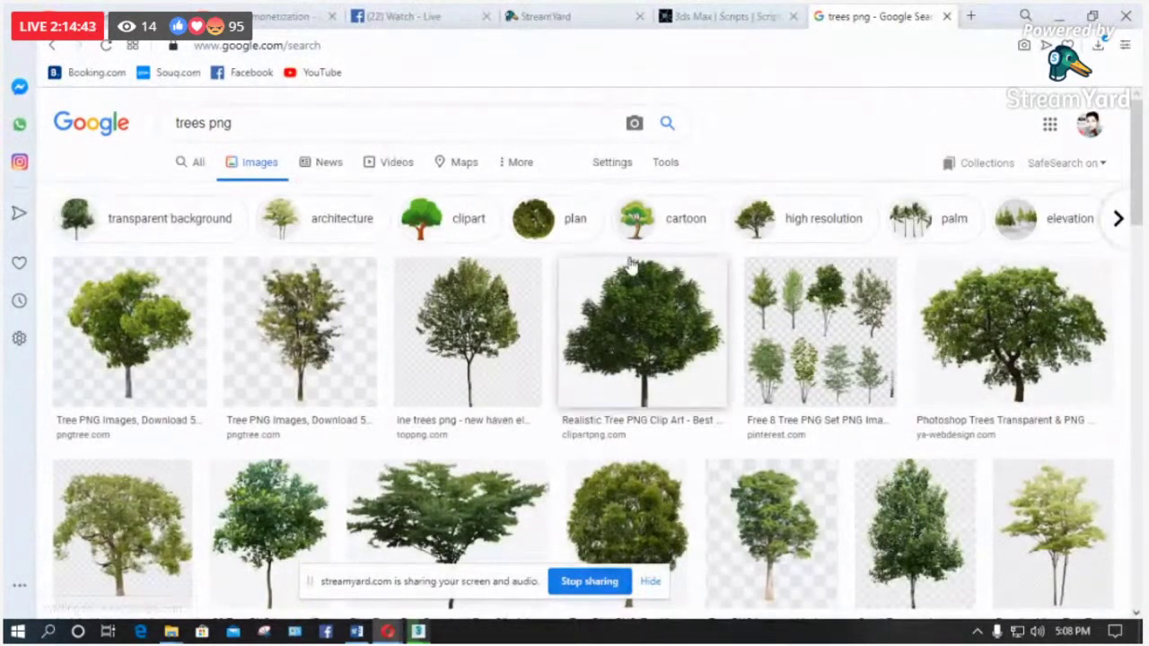
pyautogui.click(805, 221)
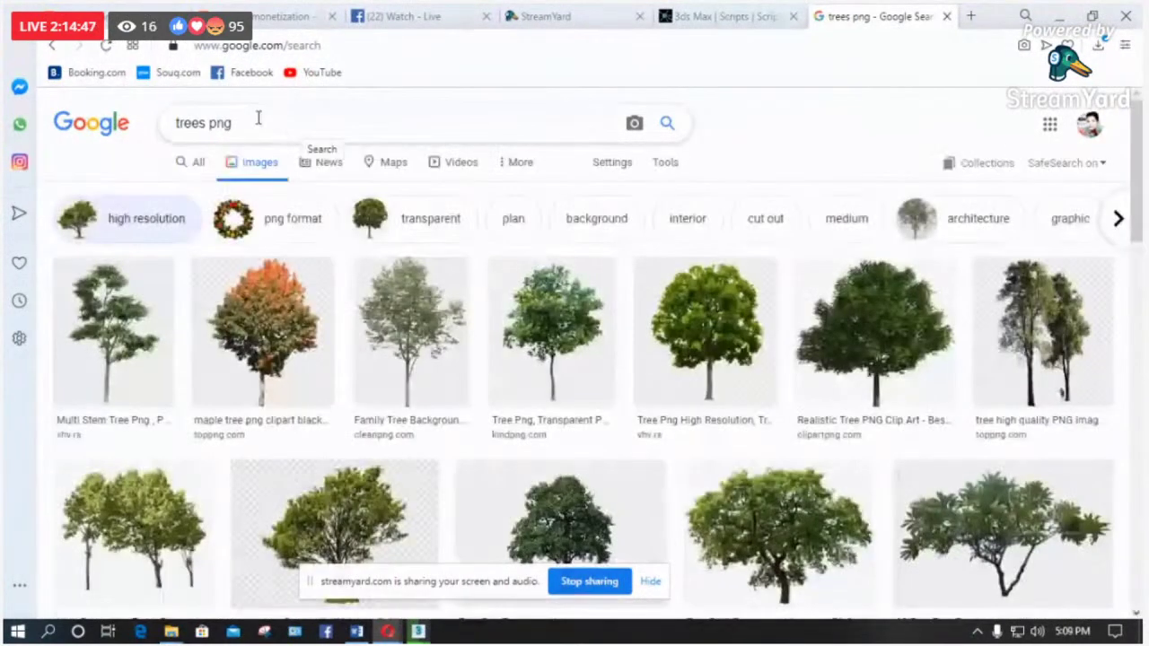
pyautogui.click(258, 118)
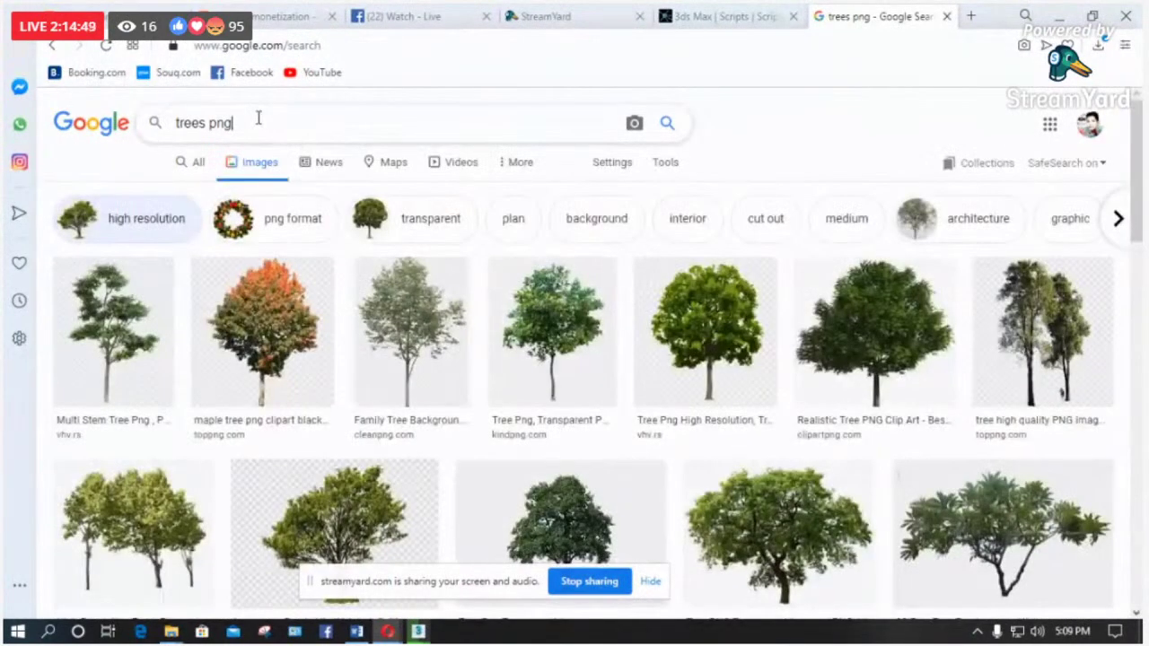
pyautogui.click(662, 170)
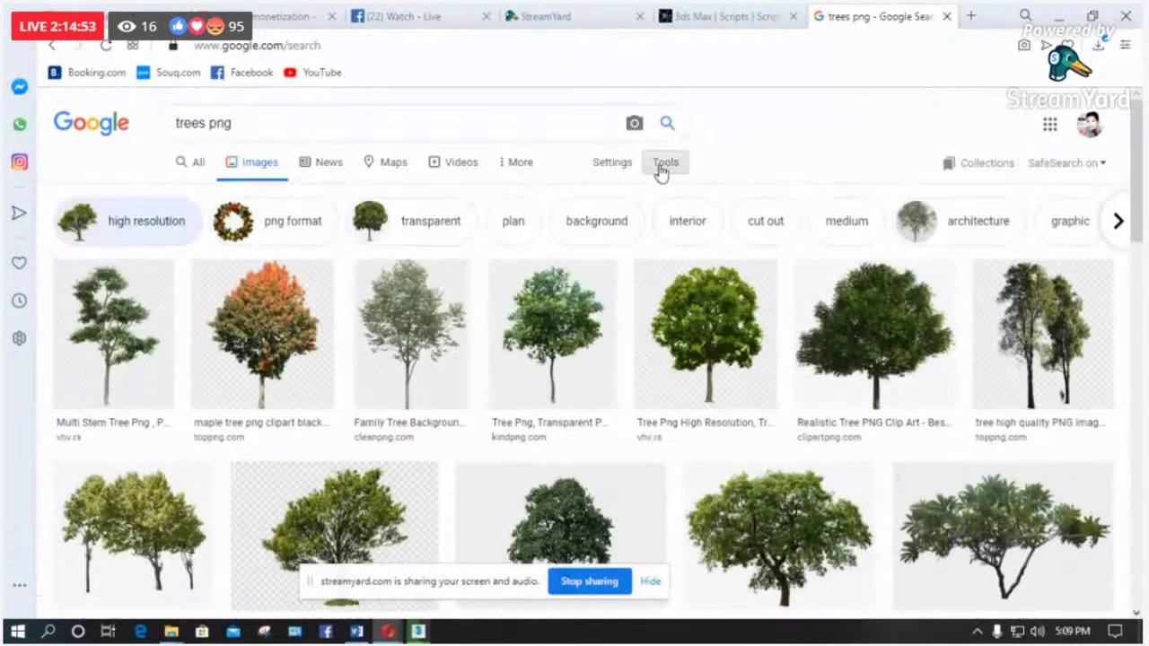
pyautogui.click(184, 192)
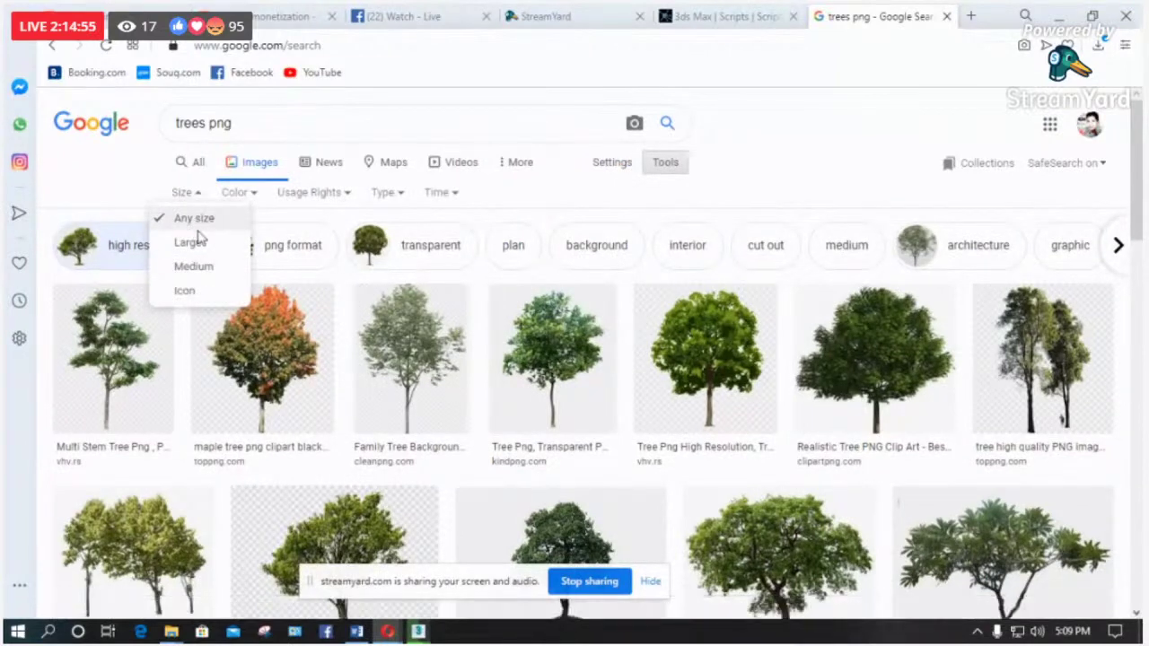
pyautogui.click(187, 244)
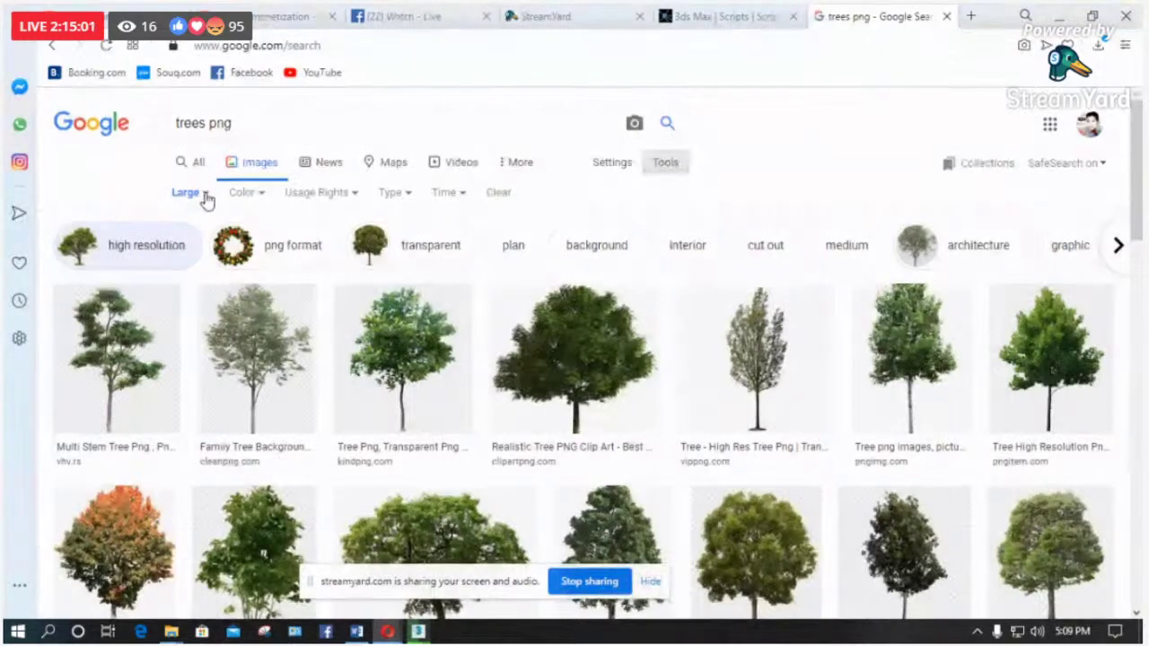
pyautogui.click(666, 163)
pyautogui.click(669, 165)
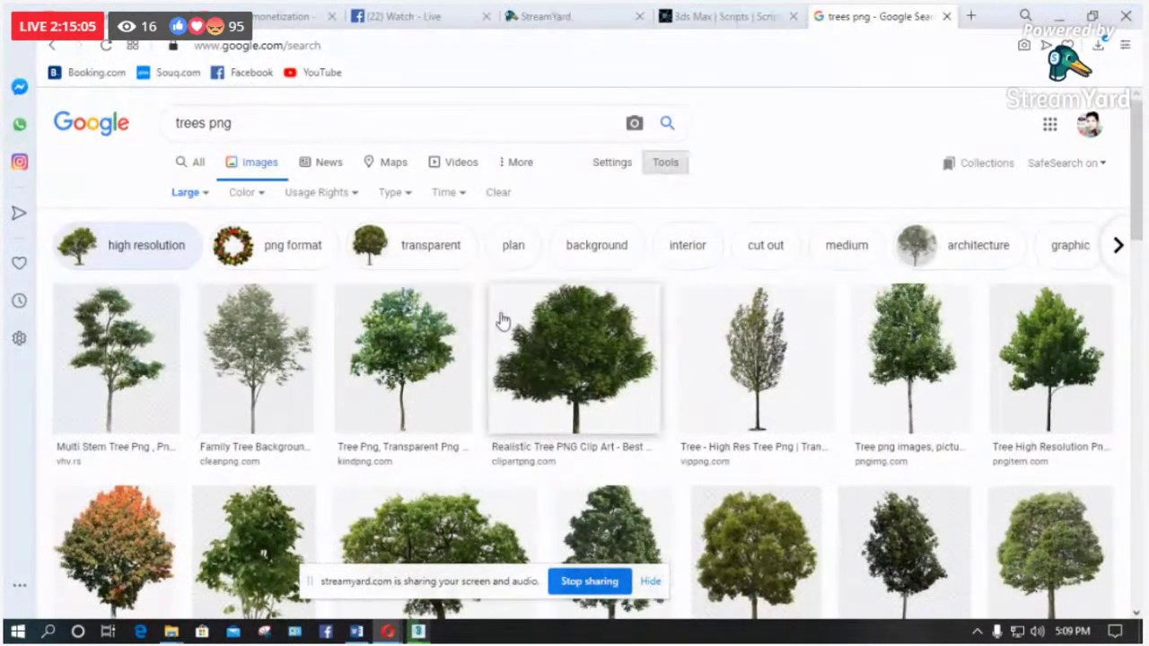
pyautogui.scroll(-2, 501, 325)
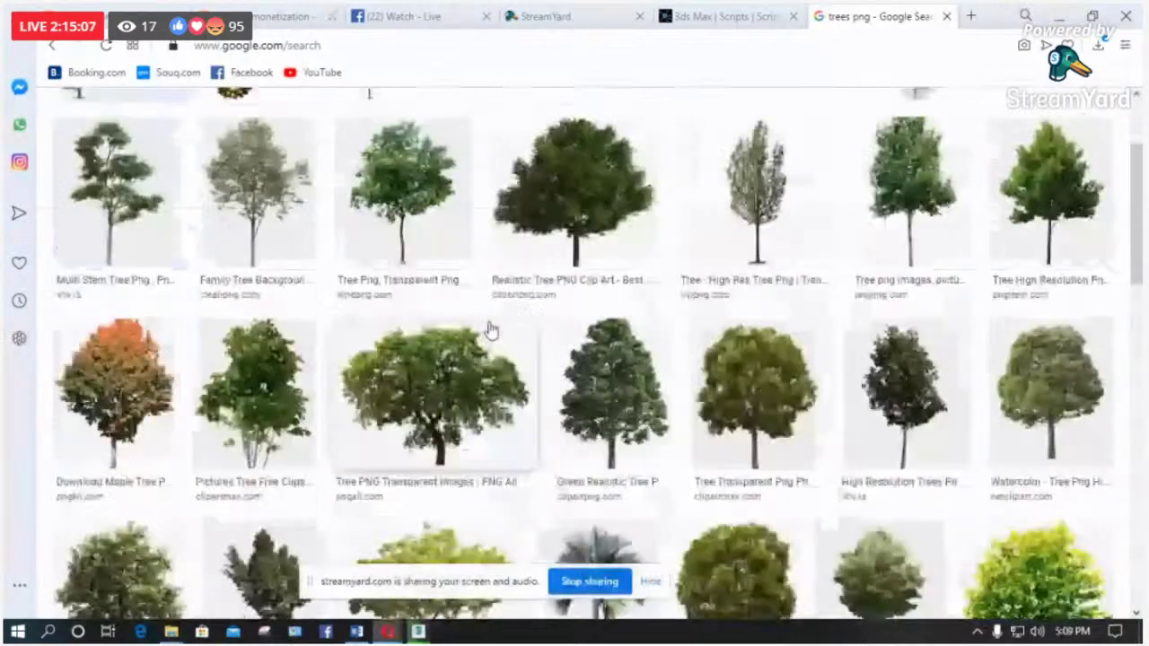
pyautogui.scroll(-3, 579, 339)
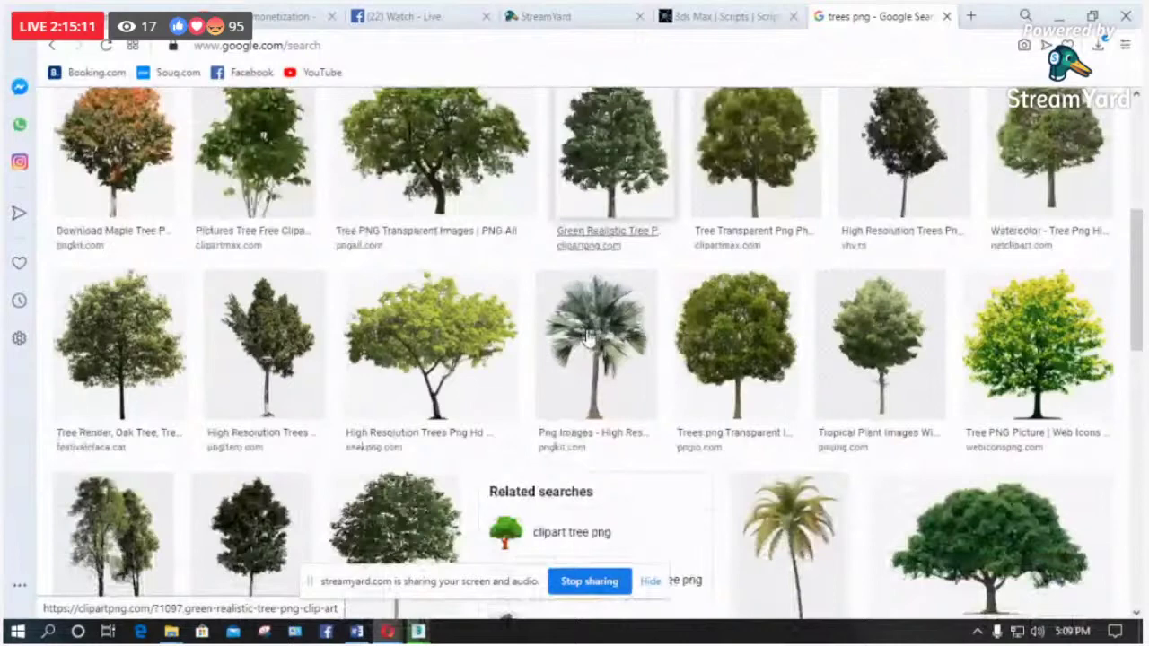
pyautogui.scroll(-1, 588, 337)
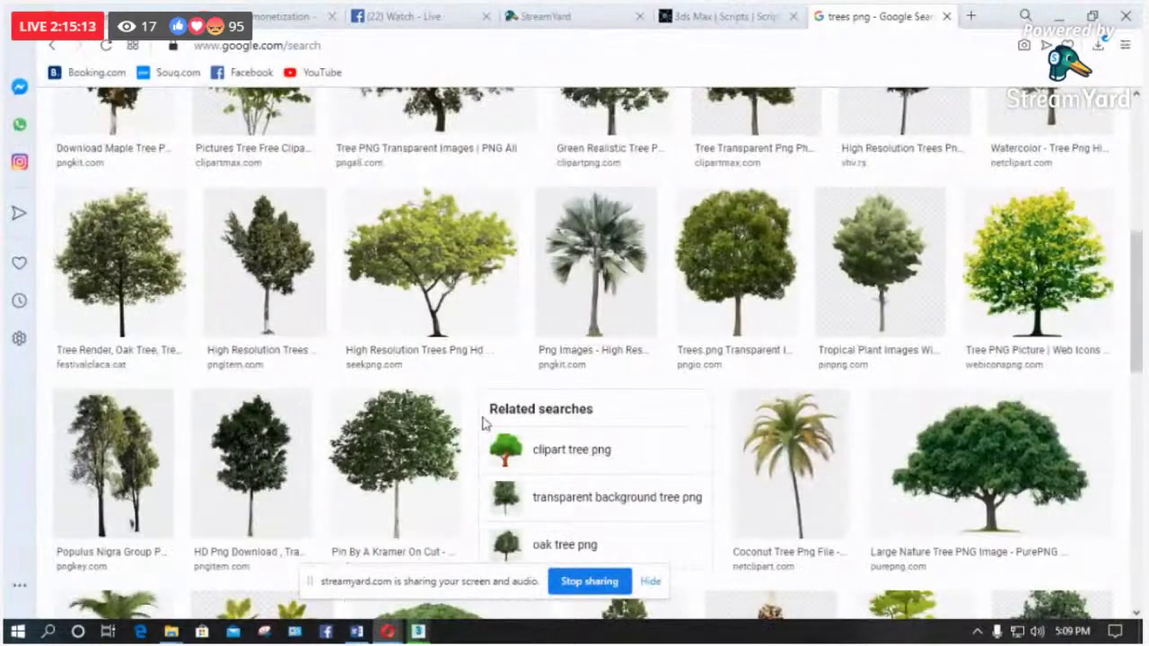
pyautogui.click(417, 632)
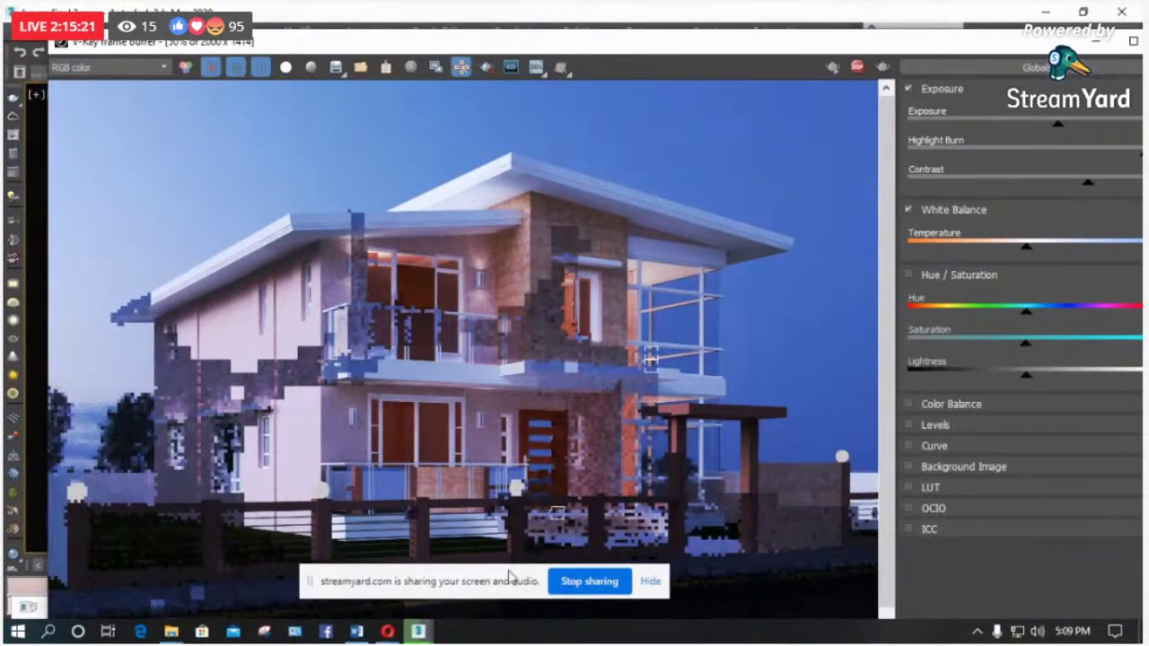
pyautogui.moveTo(388, 626)
pyautogui.click(296, 561)
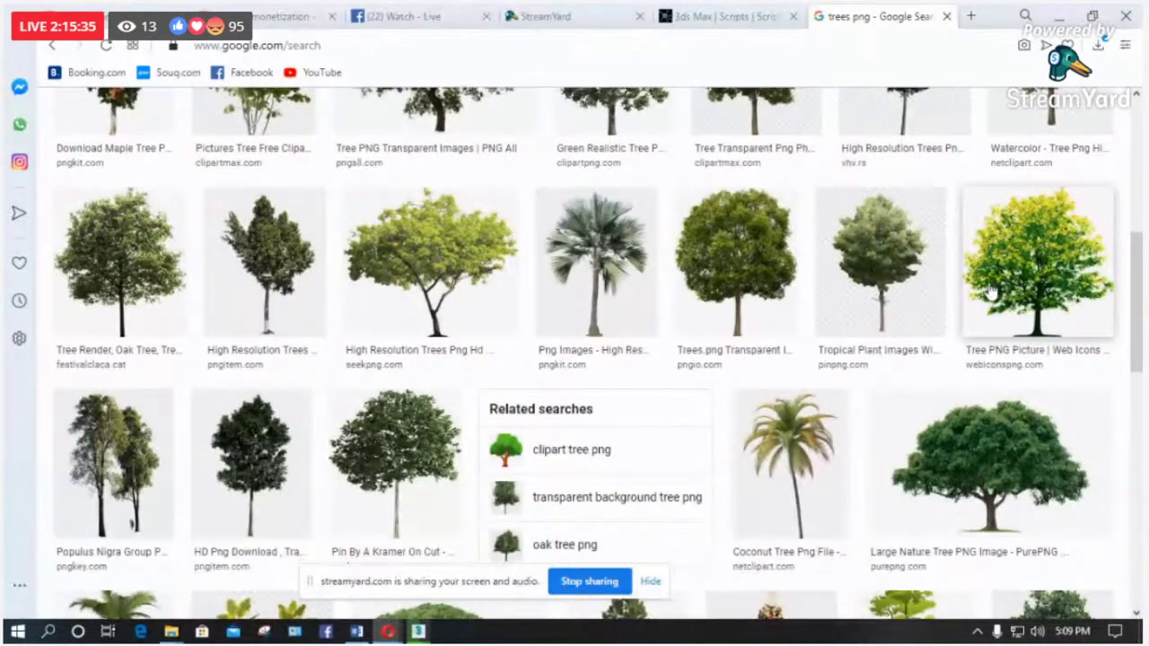
# Step: Scroll through the tree results and open the plumeria tree image in a new tab
pyautogui.scroll(-2, 403, 336)
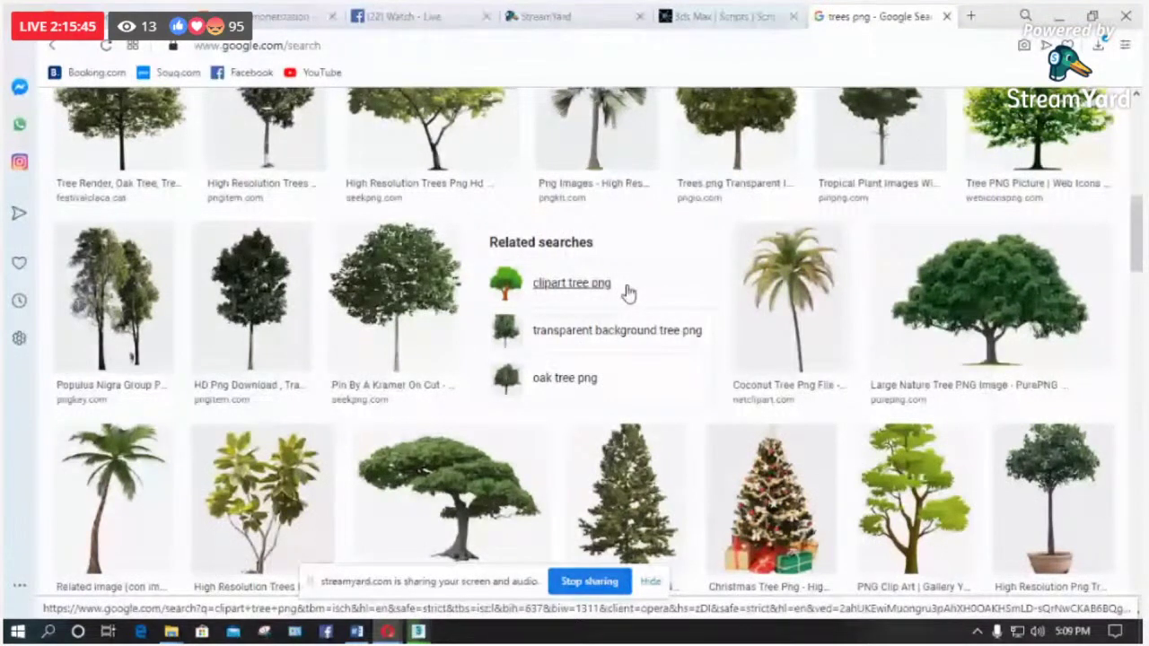
pyautogui.scroll(-4, 357, 366)
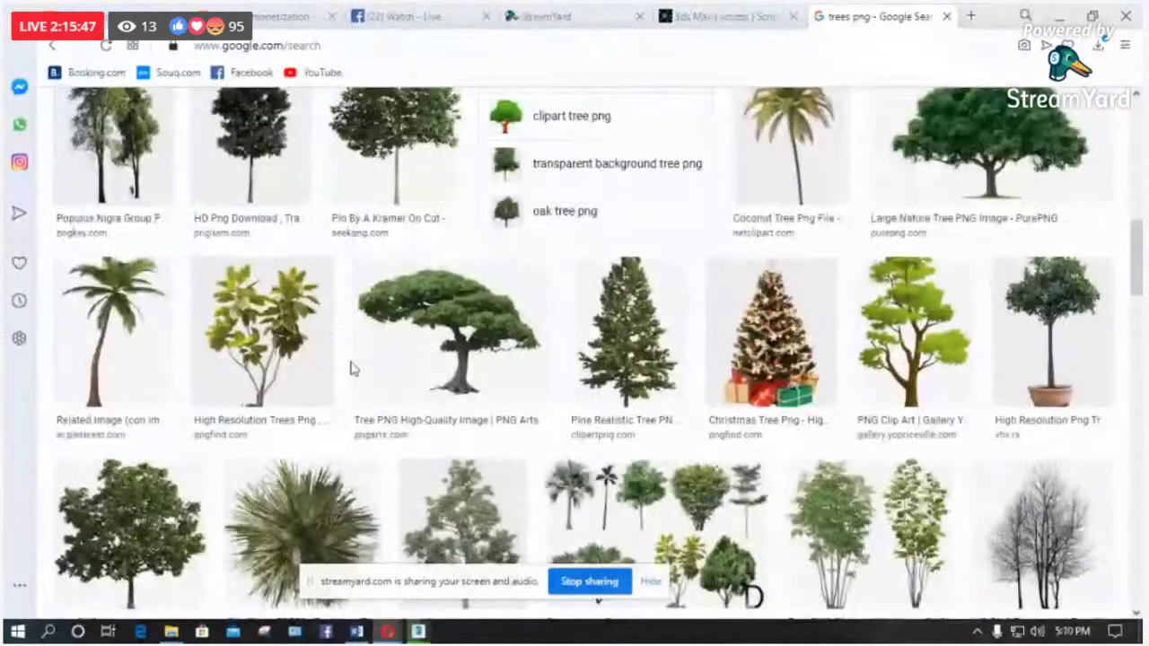
pyautogui.scroll(-5, 164, 325)
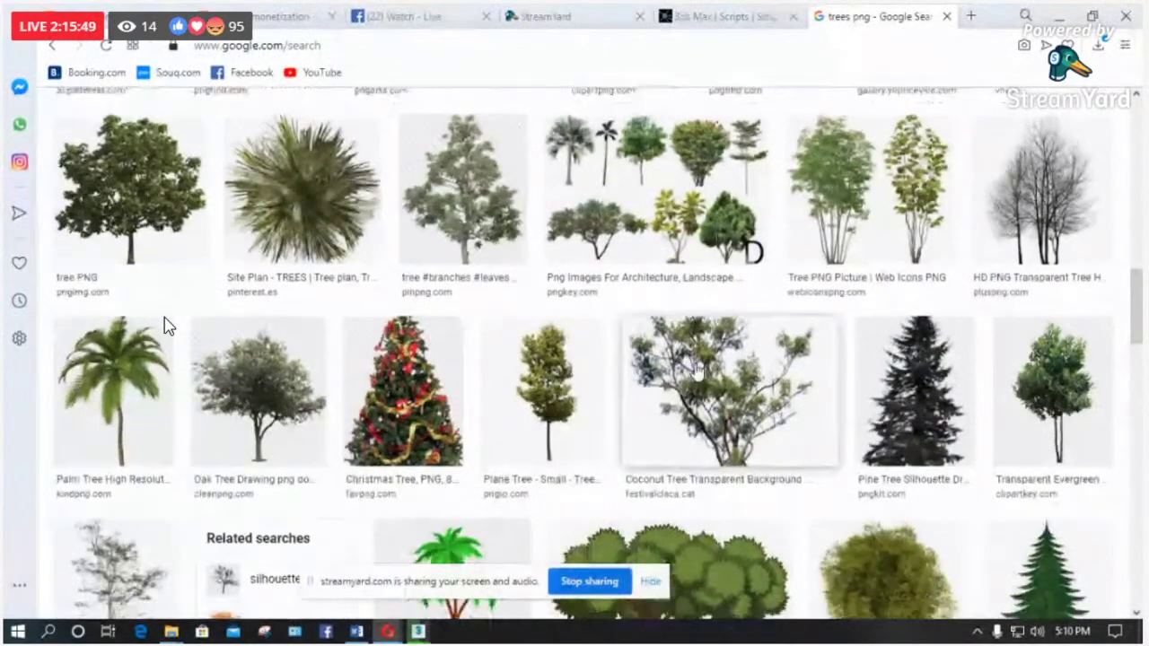
pyautogui.scroll(-3, 165, 325)
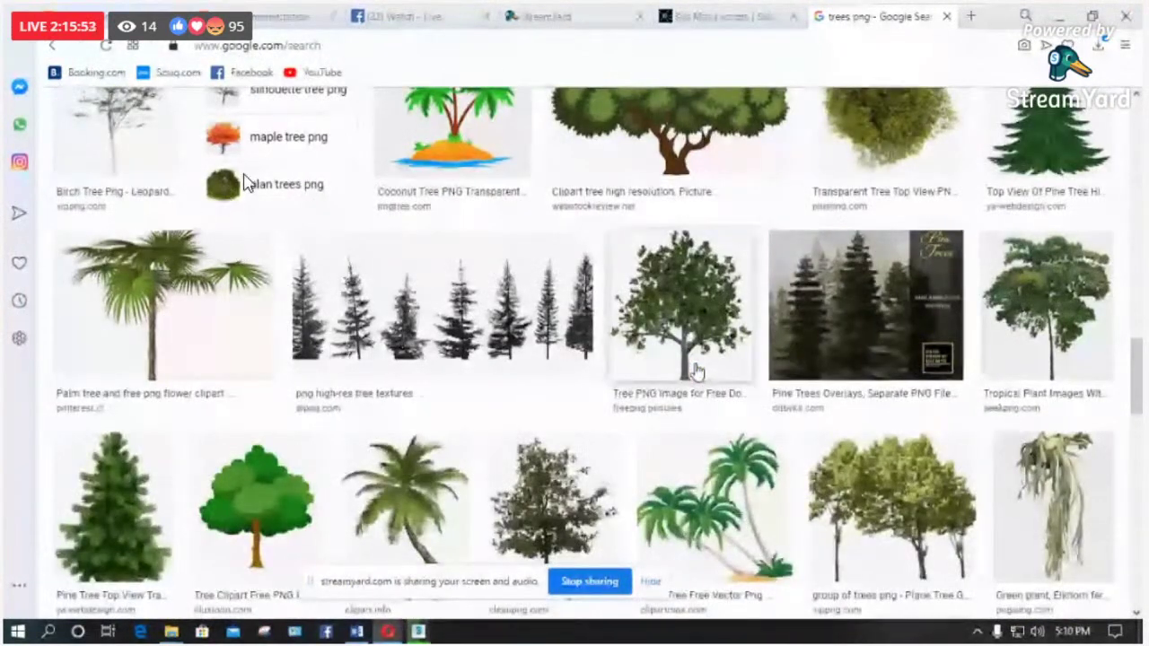
pyautogui.scroll(-1, 244, 135)
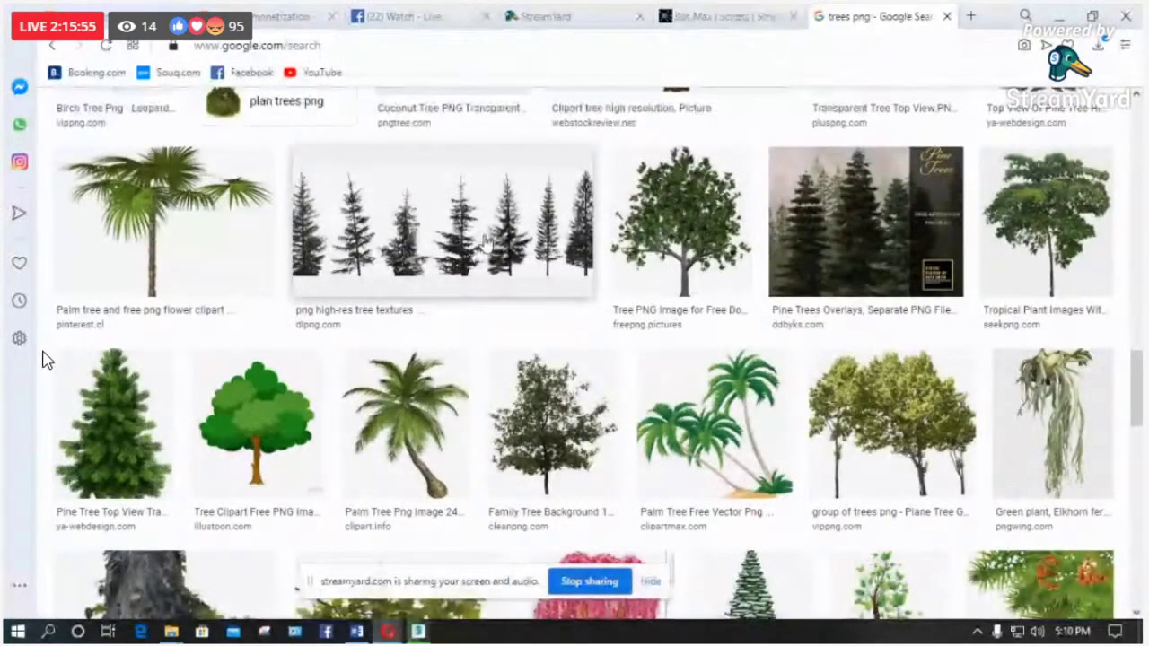
pyautogui.scroll(-2, 51, 284)
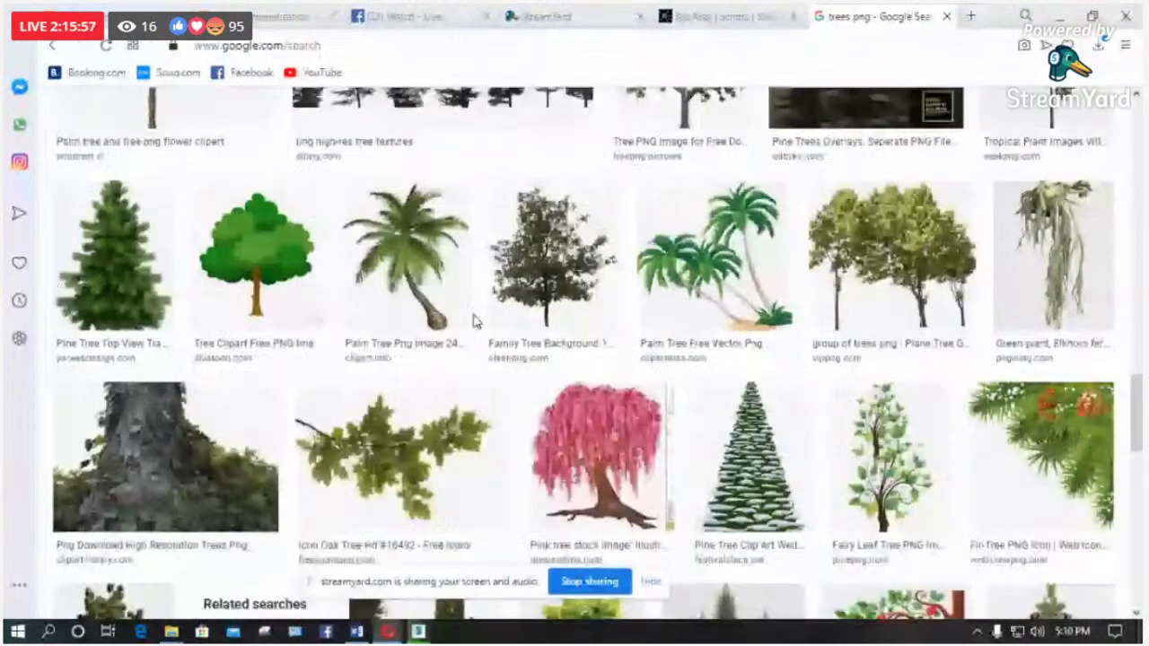
pyautogui.scroll(-6, 878, 348)
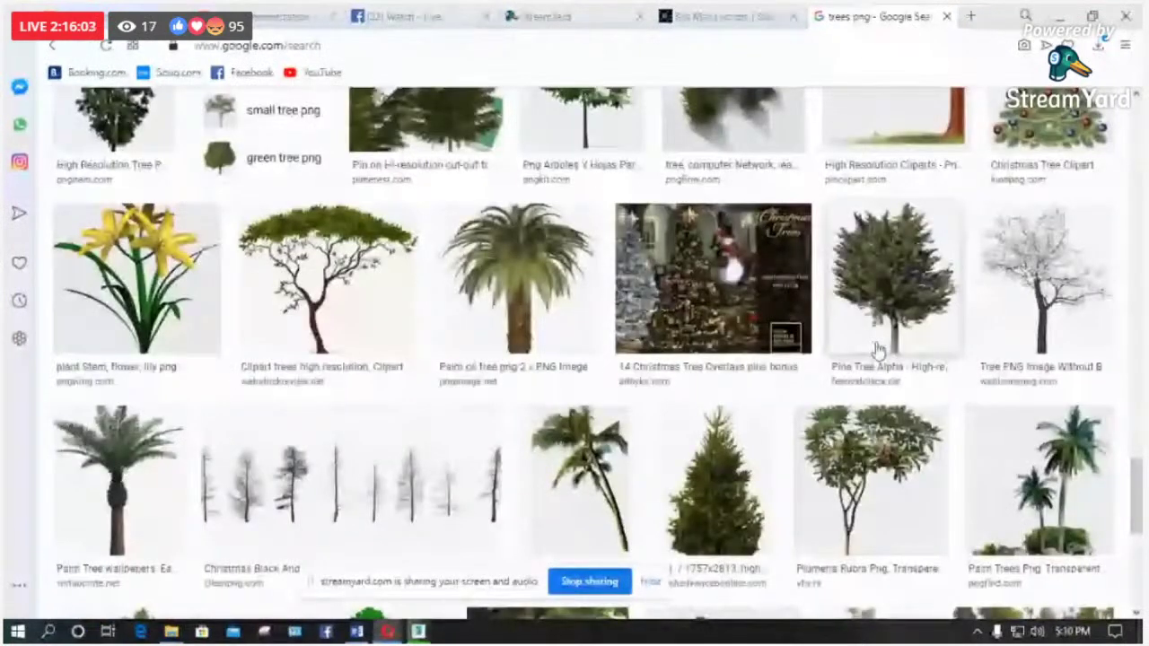
pyautogui.scroll(-1, 878, 348)
pyautogui.rightClick(894, 388)
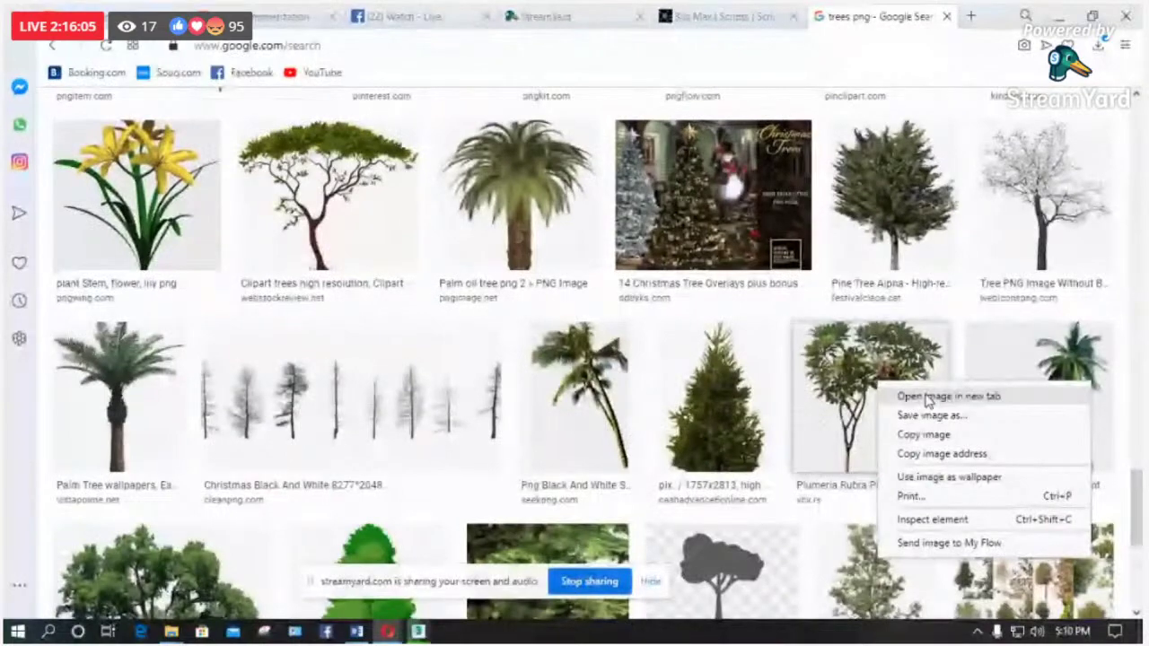
pyautogui.click(927, 396)
# Step: Open the coconut tree and evergreen tree results in new tabs
pyautogui.scroll(-3, 607, 328)
pyautogui.scroll(3, 607, 328)
pyautogui.scroll(-5, 607, 327)
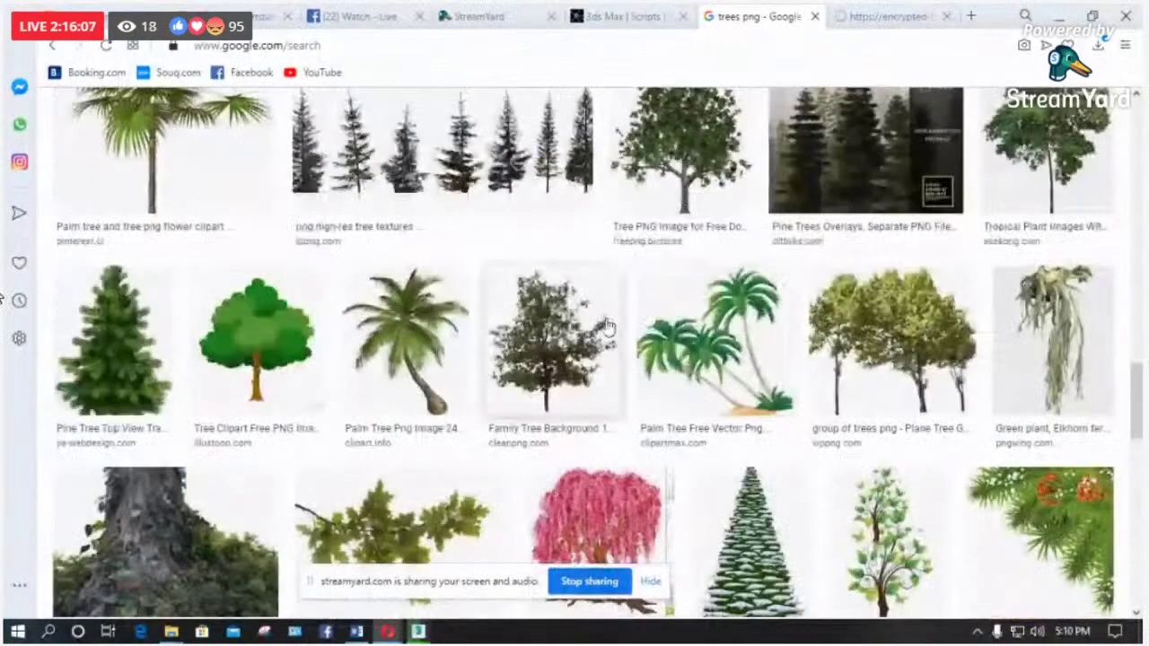
pyautogui.scroll(2, 607, 327)
pyautogui.scroll(4, 400, 403)
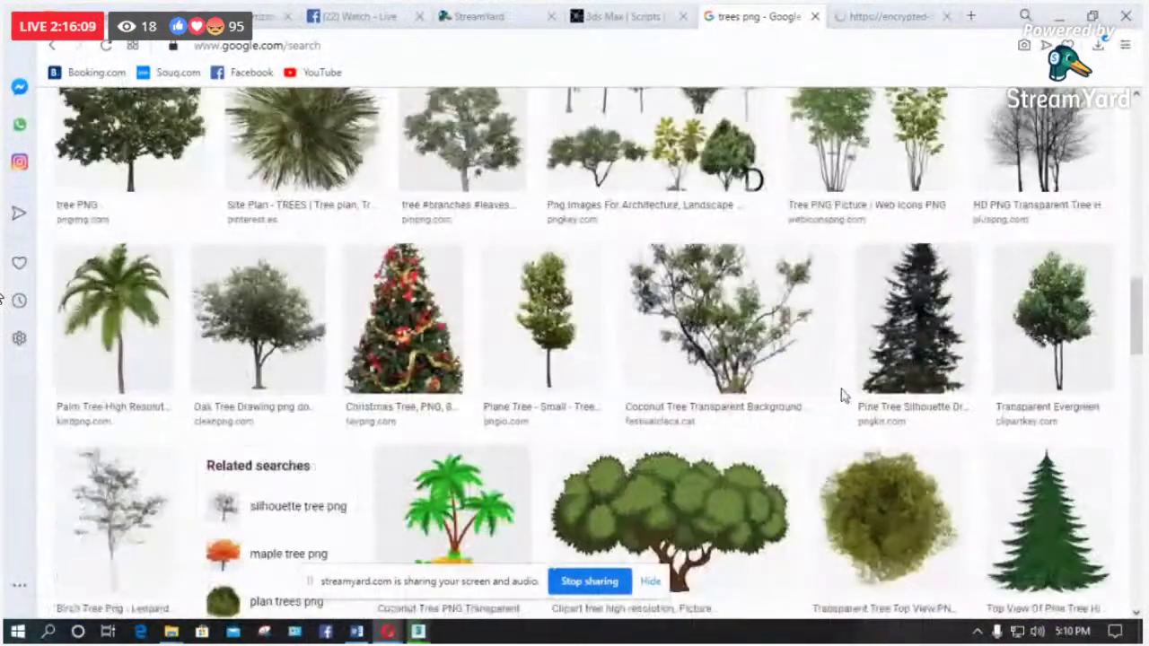
pyautogui.rightClick(710, 334)
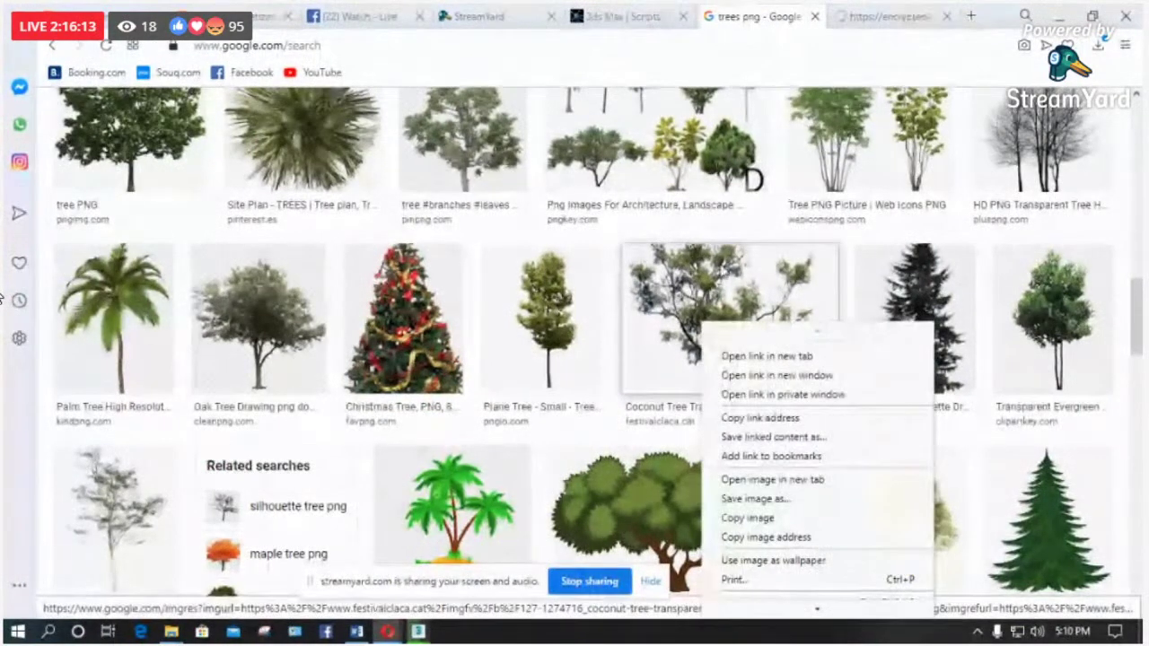
pyautogui.click(764, 356)
pyautogui.rightClick(1039, 334)
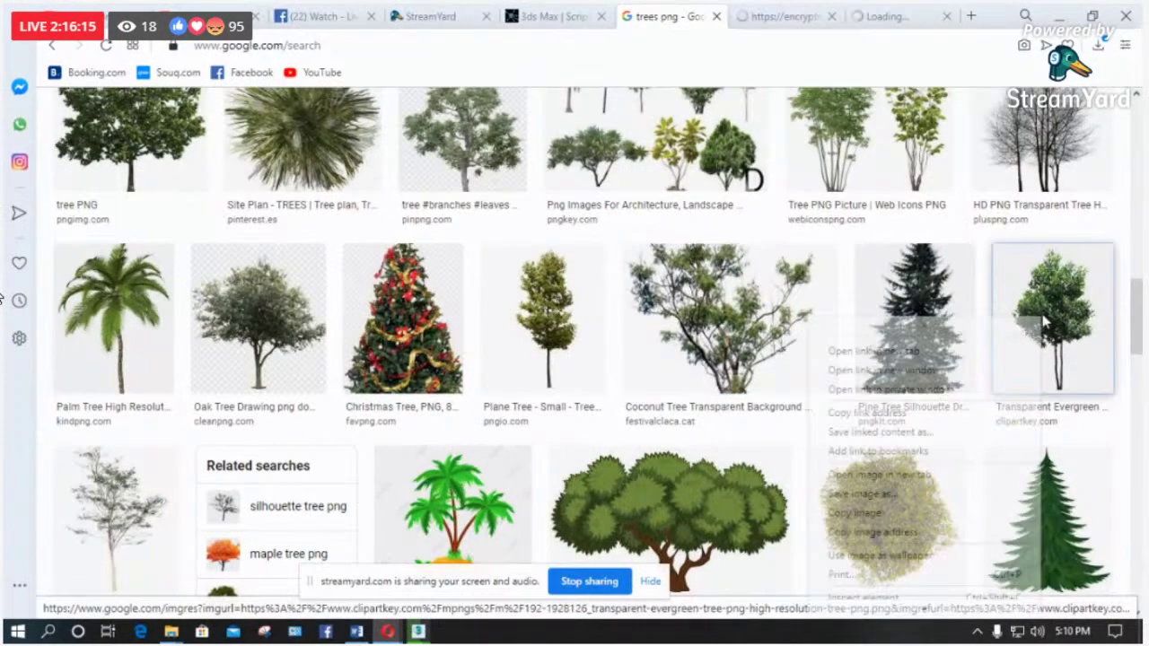
pyautogui.click(884, 350)
# Step: Scroll back up and open the dark leafy tree result in a new tab
pyautogui.scroll(4, 503, 359)
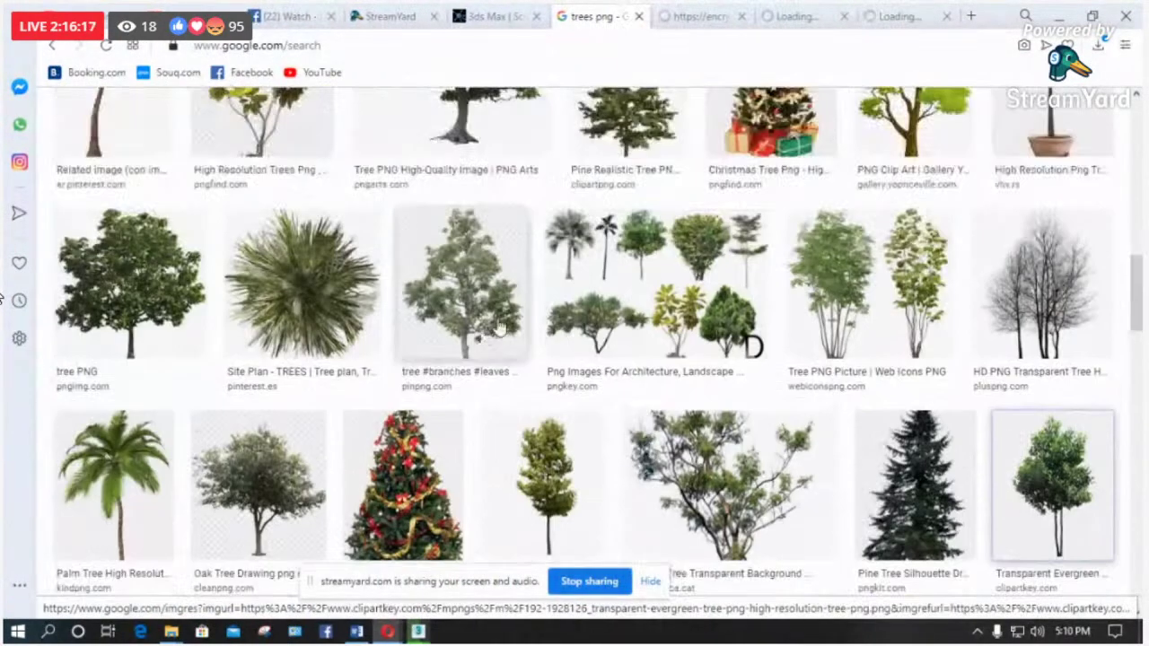
pyautogui.scroll(2, 519, 373)
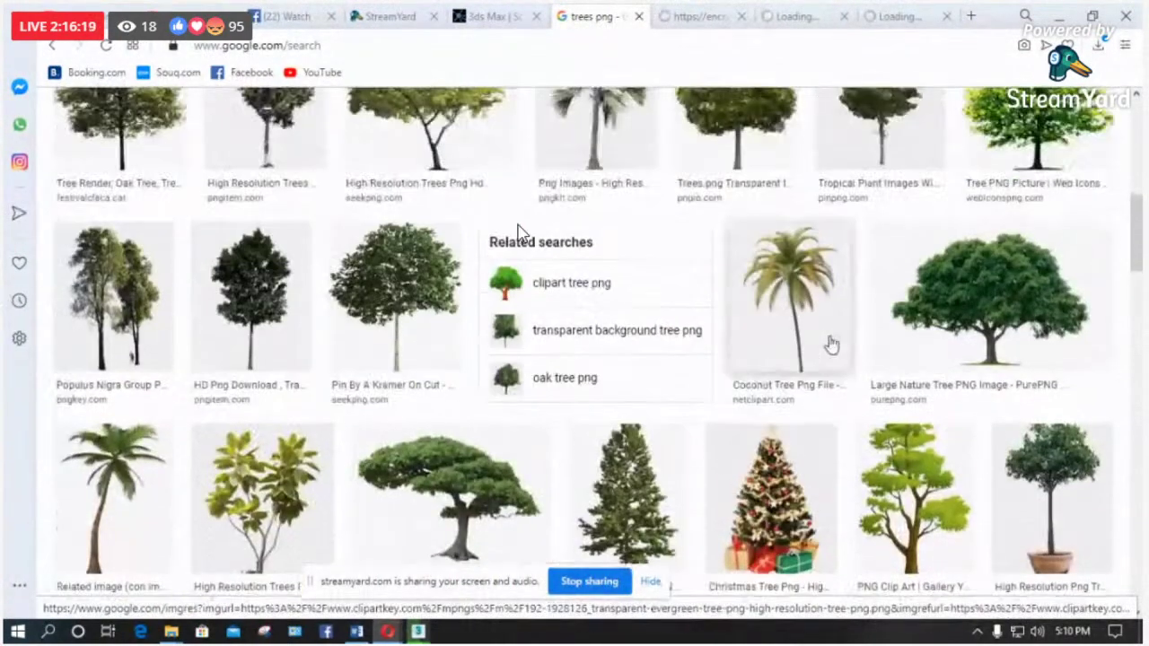
pyautogui.scroll(1, 858, 311)
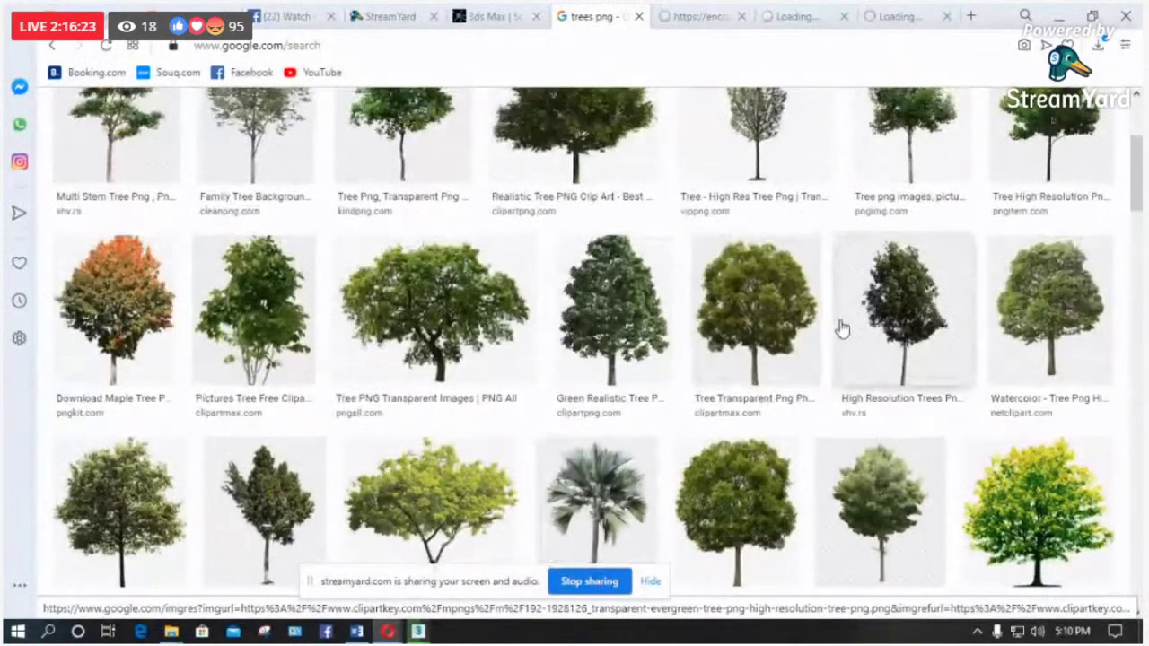
pyautogui.rightClick(934, 328)
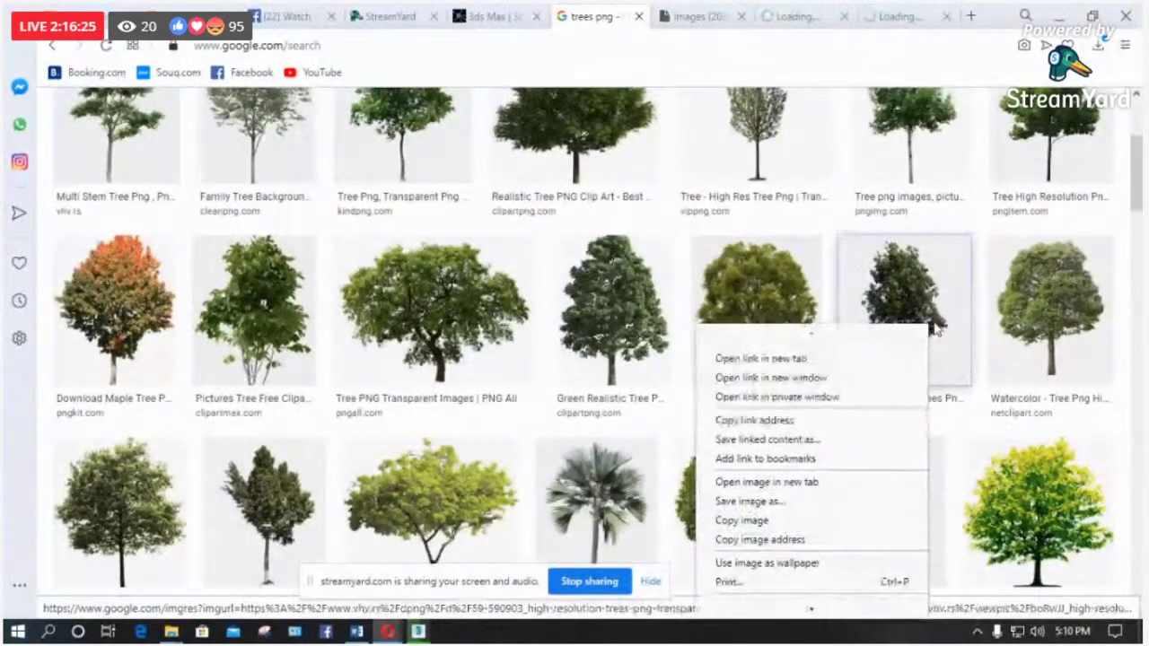
pyautogui.click(795, 359)
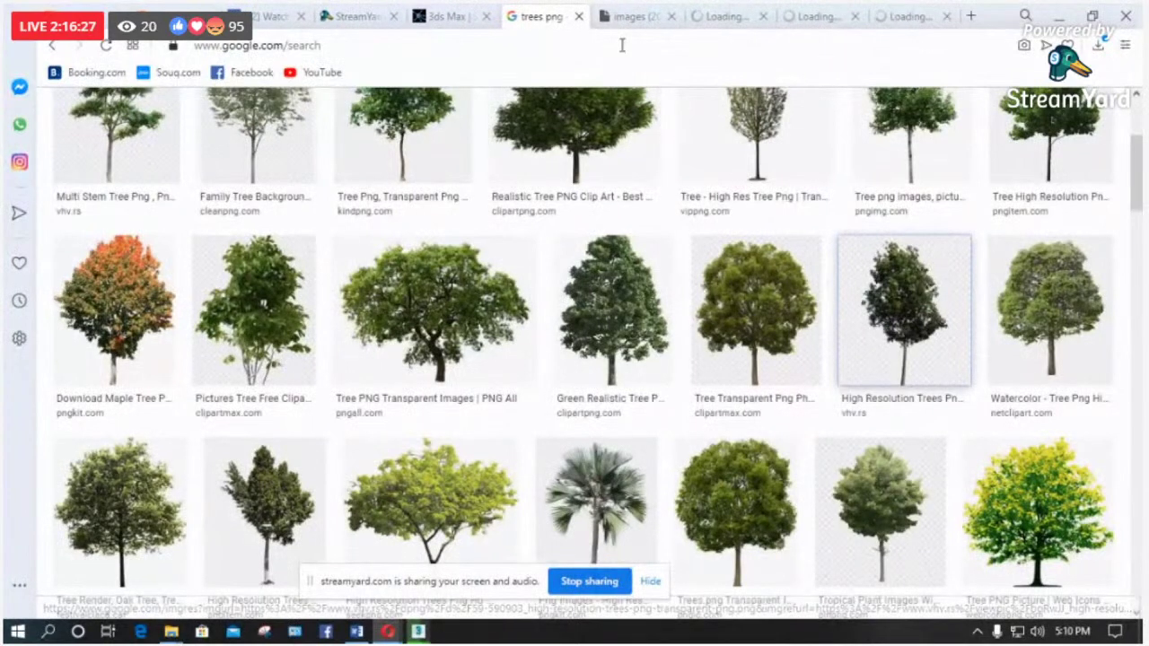
# Step: Save the single tree image to disk and close its tab
pyautogui.hotkey('ctrl', 'Tab')
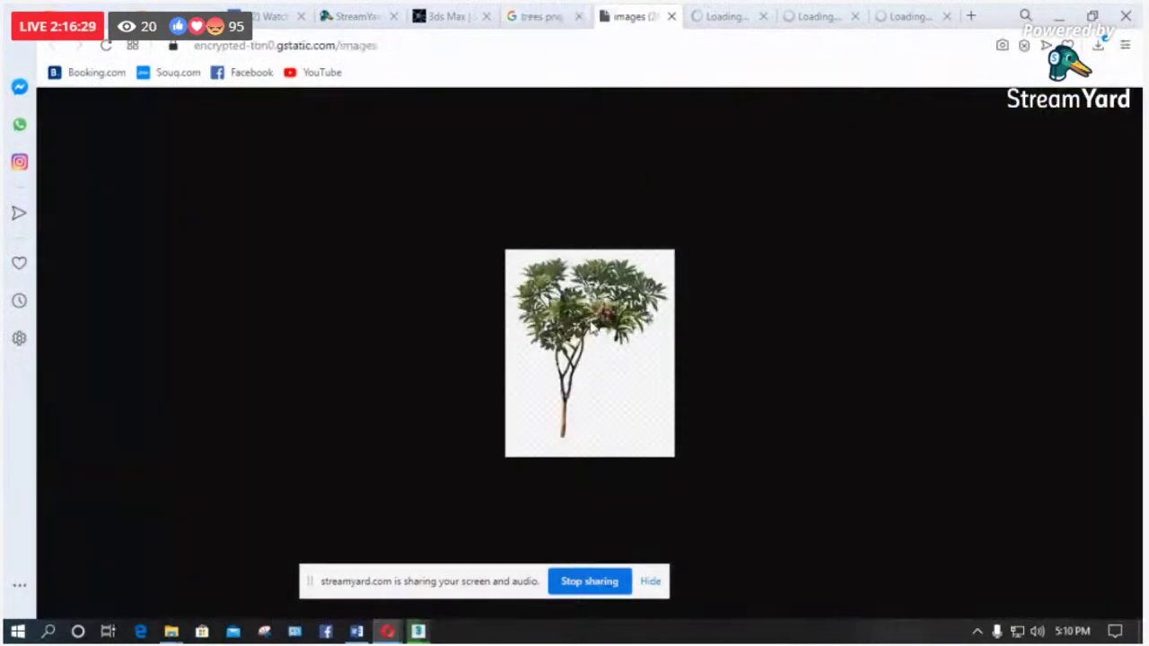
pyautogui.rightClick(593, 320)
pyautogui.click(648, 356)
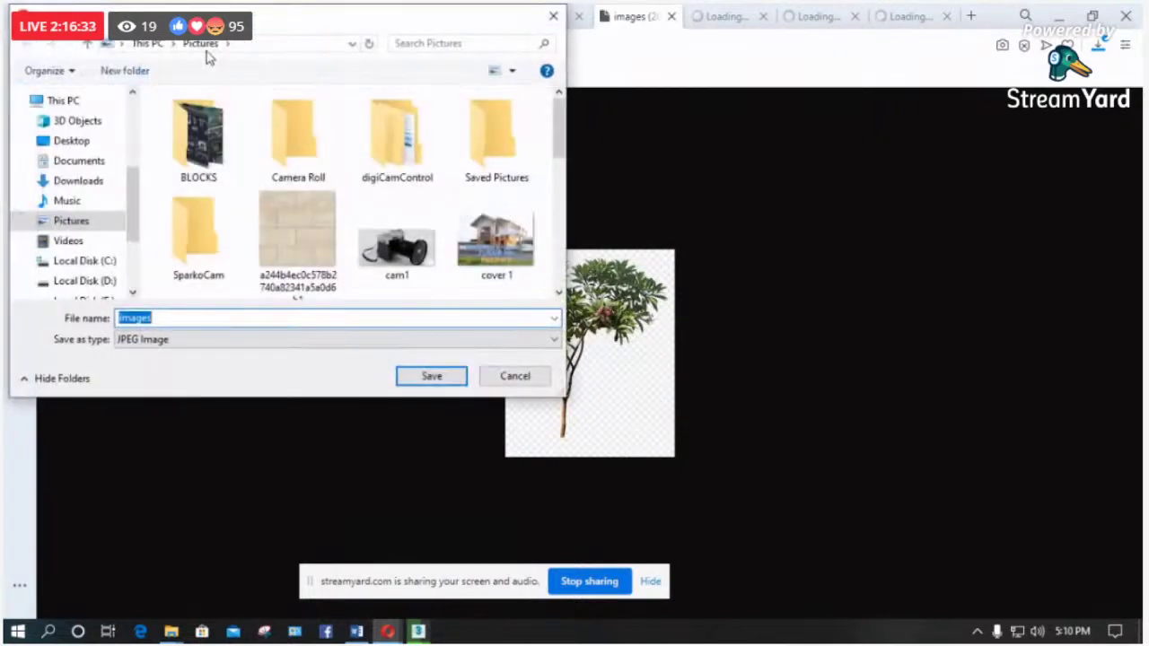
pyautogui.press('Return')
pyautogui.click(671, 16)
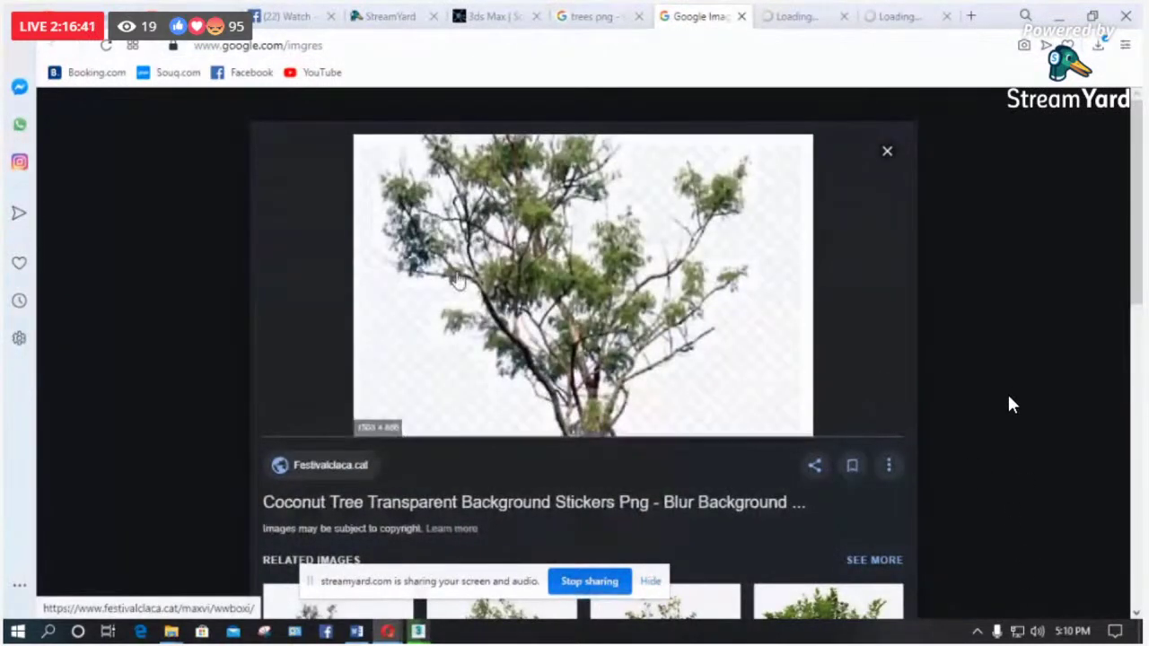
# Step: Save the coconut tree PNG and close the coconut tree tab
pyautogui.rightClick(545, 264)
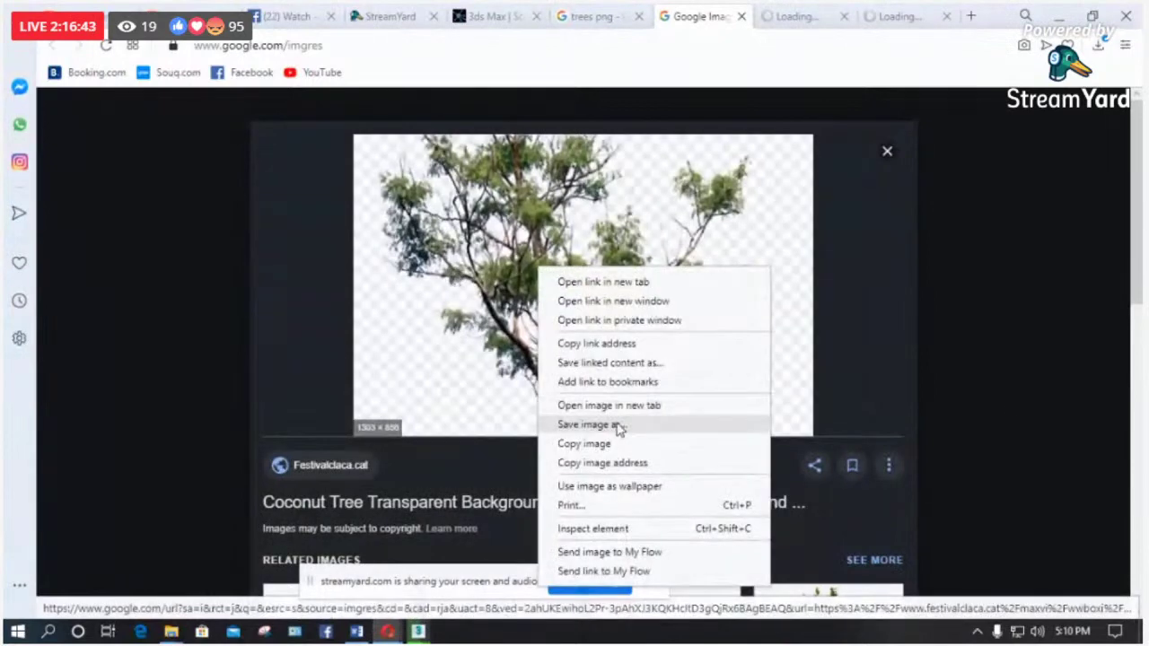
pyautogui.click(592, 426)
pyautogui.press('Return')
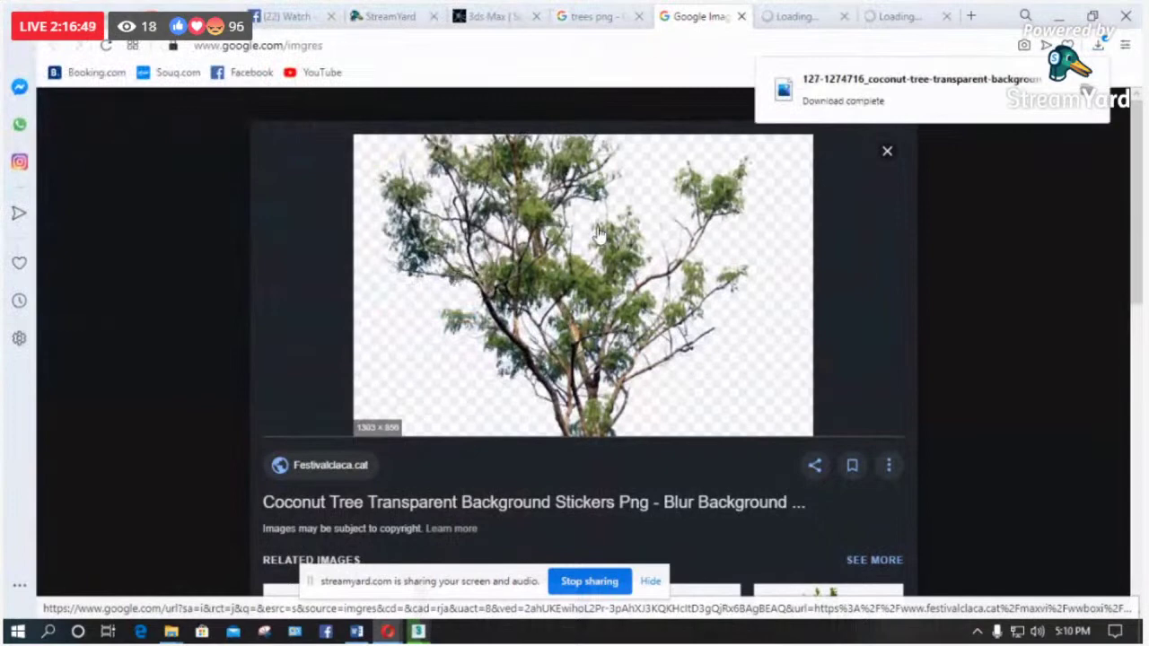
pyautogui.scroll(-10, 513, 267)
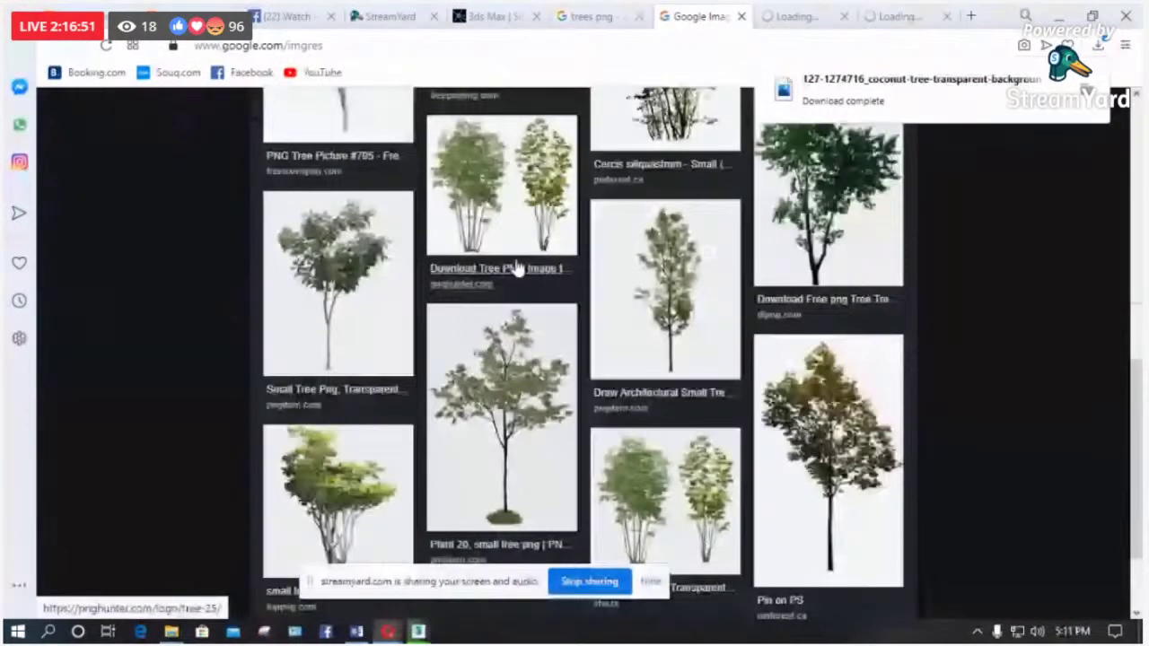
pyautogui.scroll(-2, 516, 267)
pyautogui.scroll(1, 391, 184)
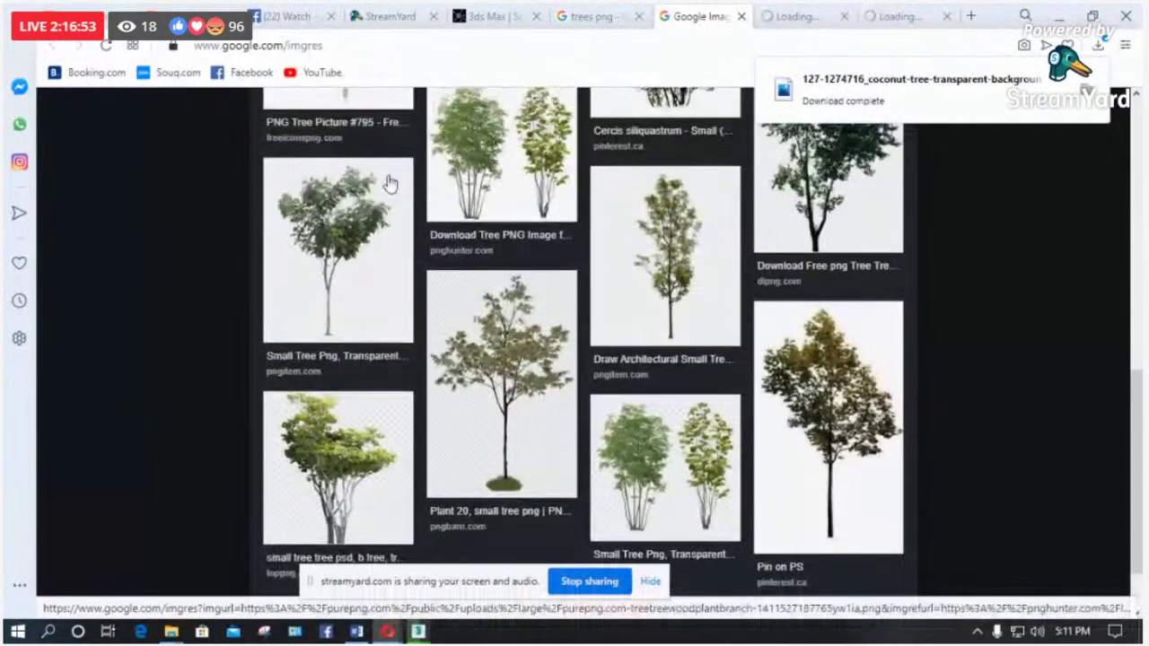
pyautogui.click(391, 184)
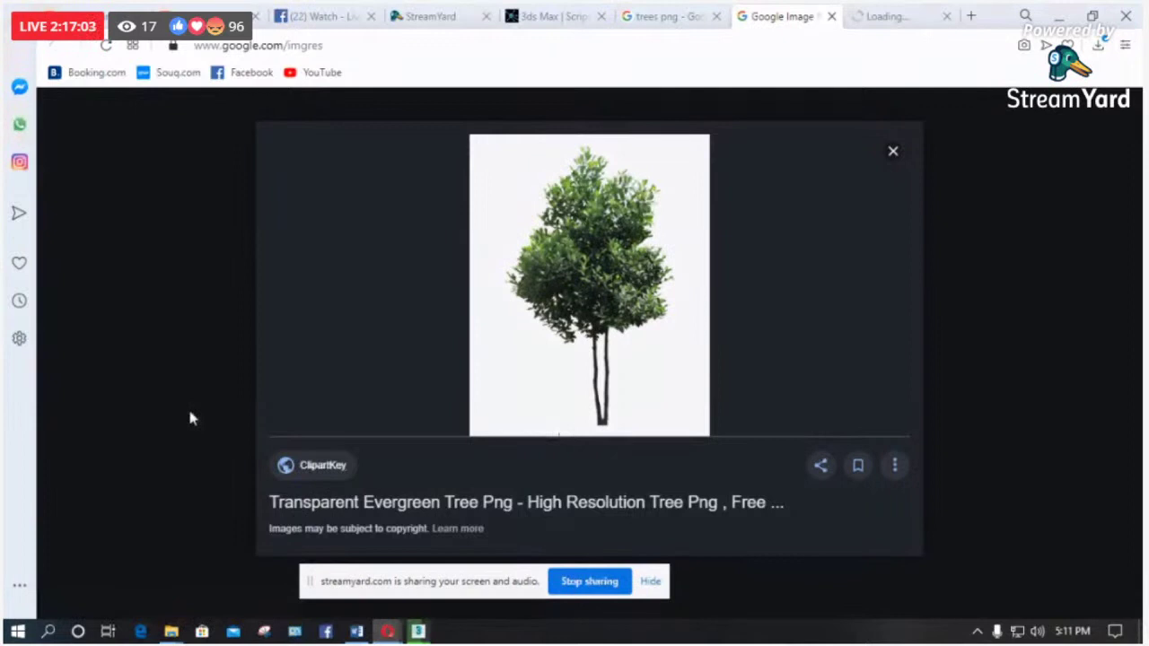
# Step: Save the evergreen tree image to disk
pyautogui.rightClick(614, 255)
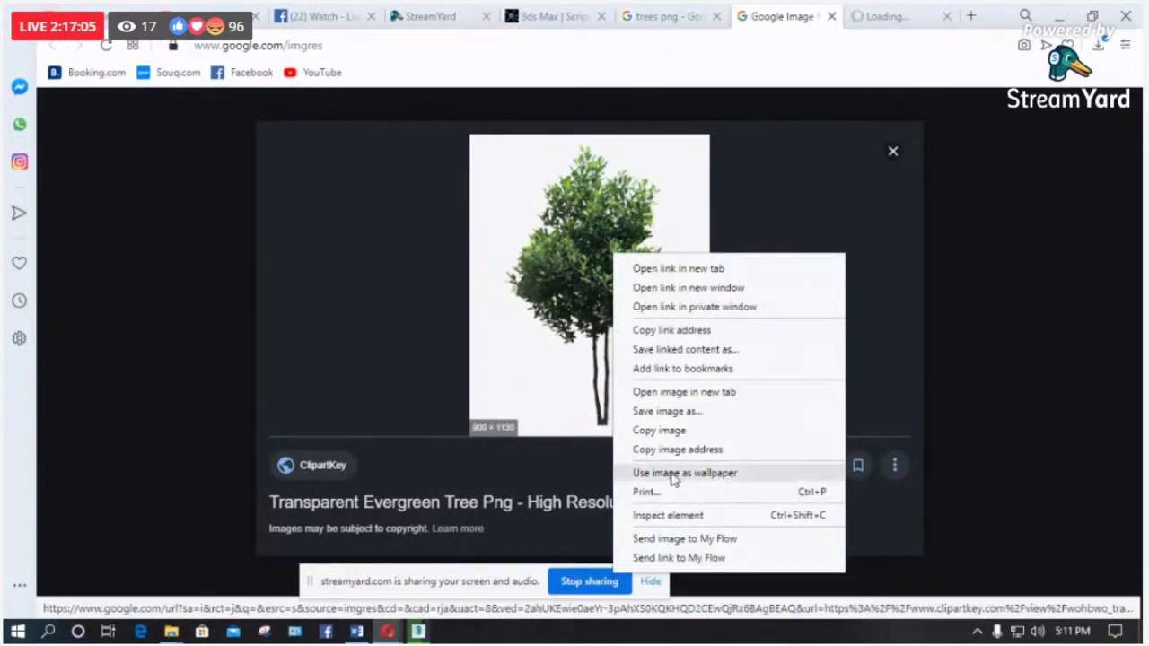
pyautogui.click(669, 411)
pyautogui.press('Return')
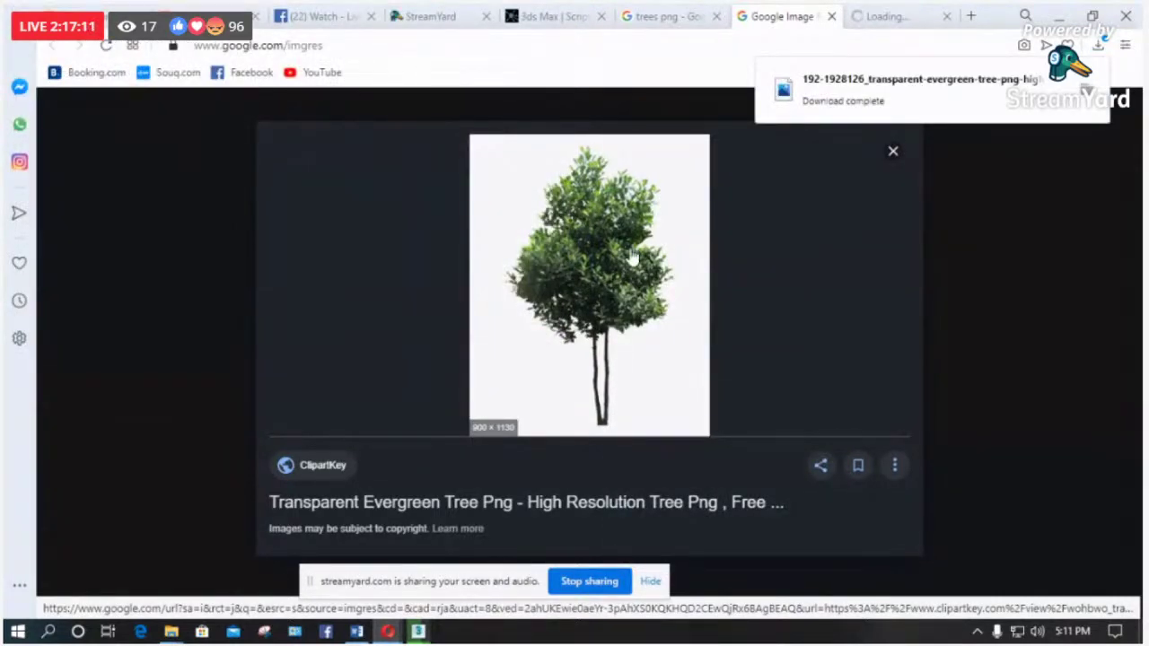
# Step: Save the transparent vhv.rs tree PNG, close the two remaining preview tabs, and return to V-Ray
pyautogui.hotkey('ctrl', 'Tab')
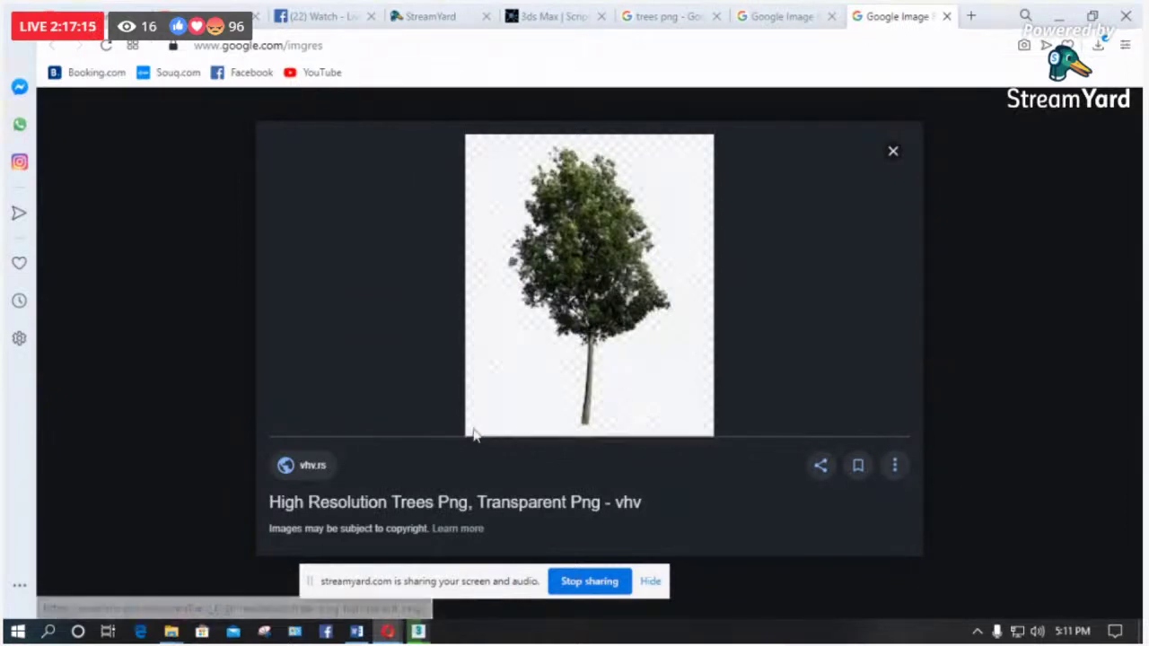
pyautogui.rightClick(588, 271)
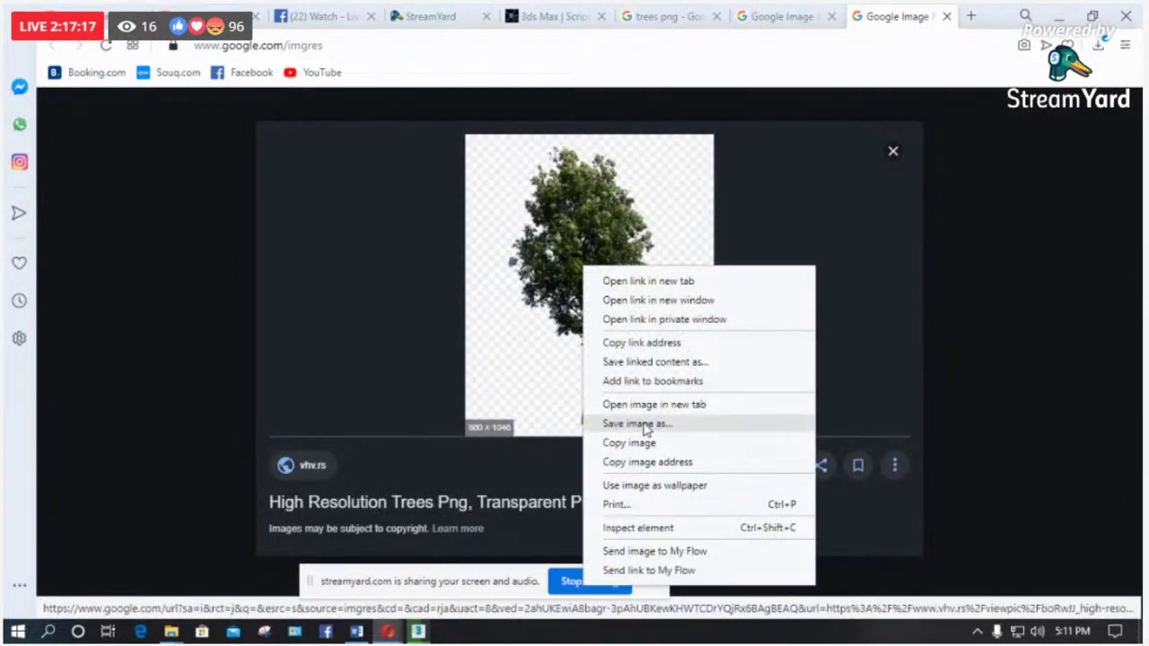
pyautogui.click(88, 300)
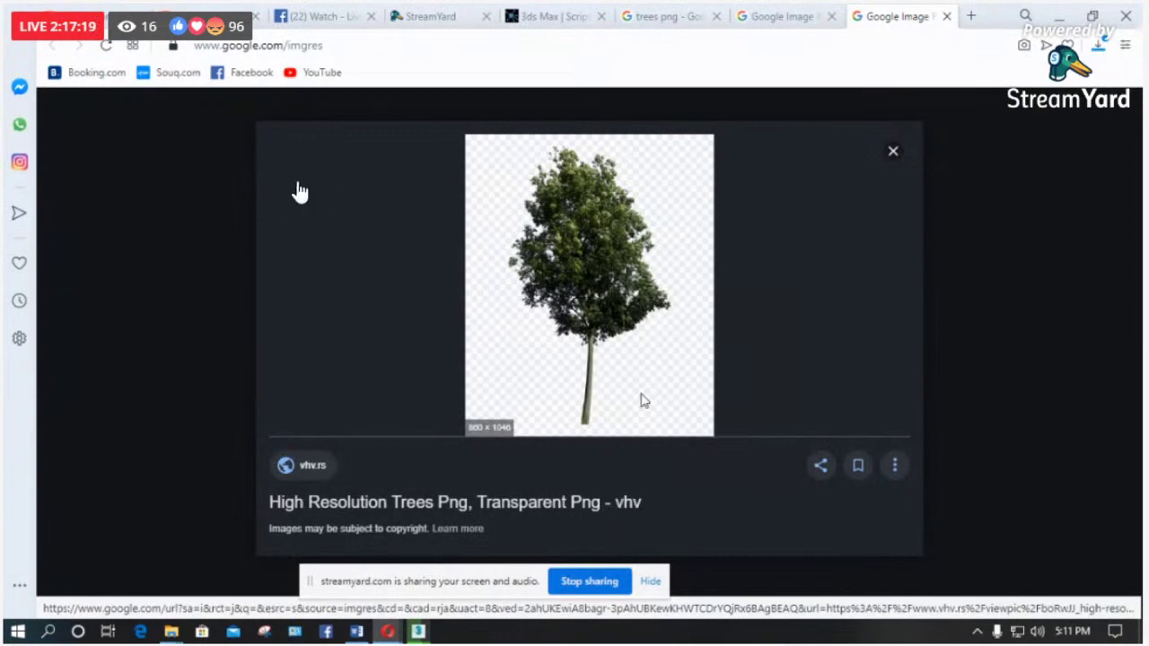
pyautogui.click(449, 380)
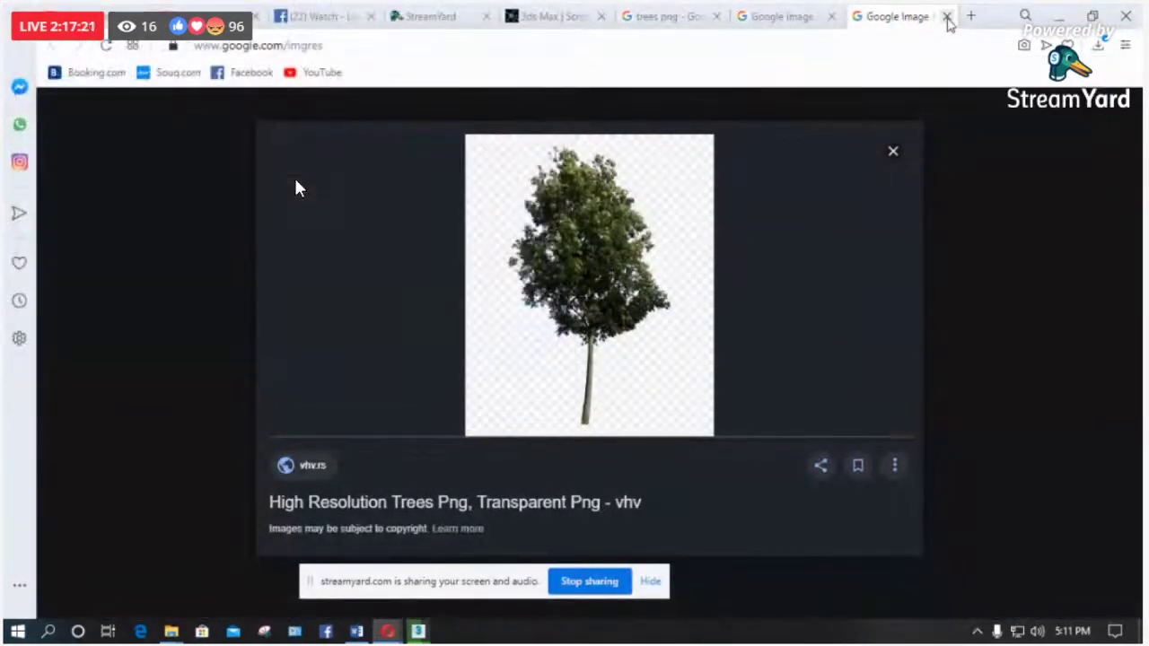
pyautogui.click(946, 16)
pyautogui.click(947, 16)
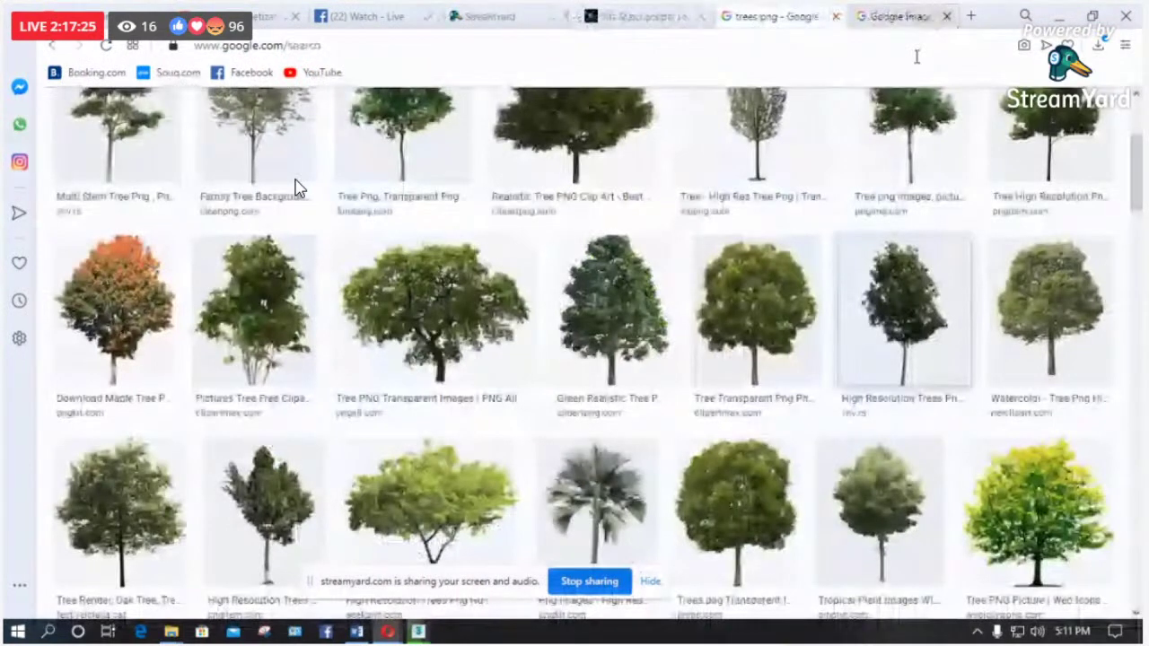
pyautogui.hotkey('alt', 'Tab')
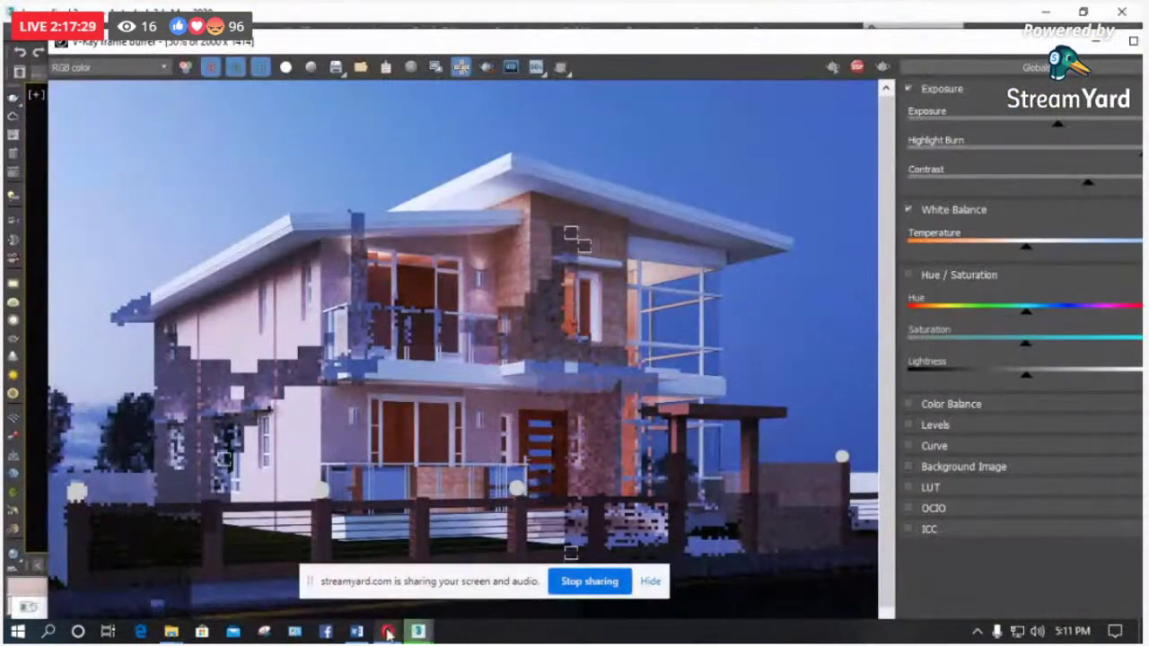
# Step: Close the trees png search tab in Opera and return to the V-Ray Frame Buffer
pyautogui.moveTo(375, 629)
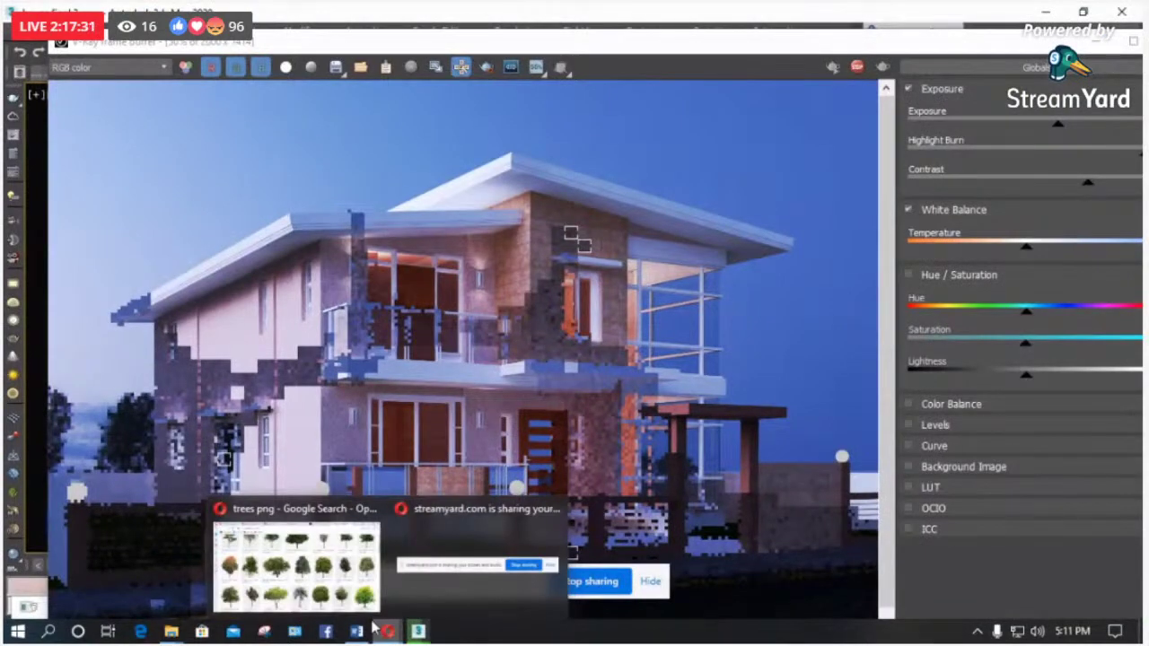
pyautogui.click(346, 566)
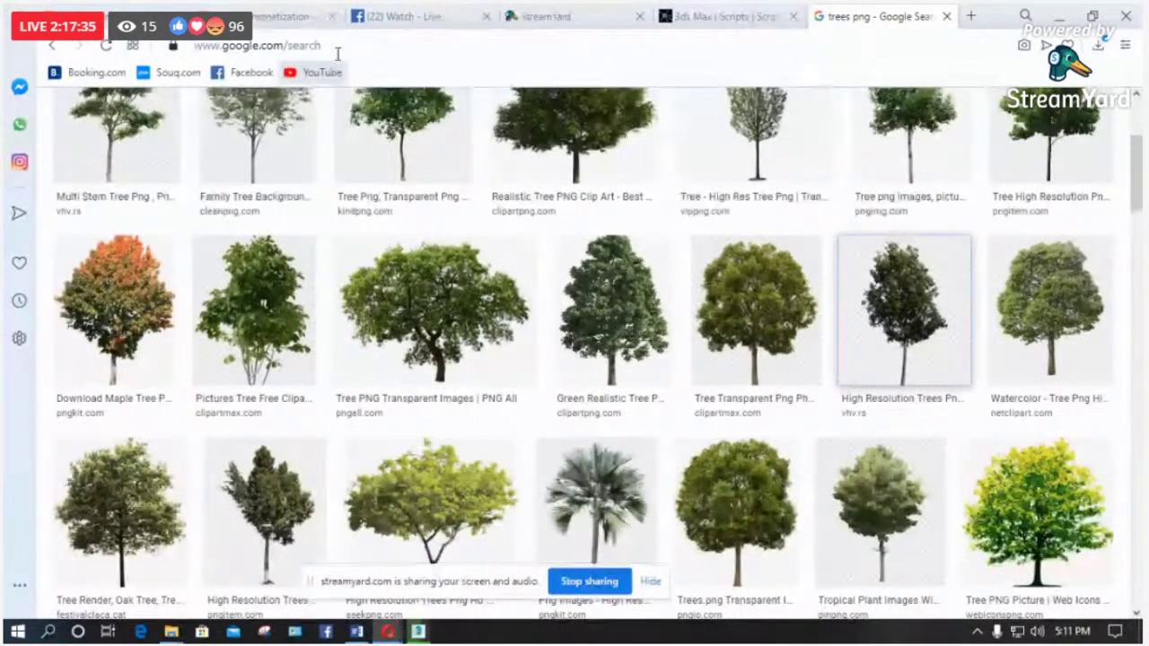
pyautogui.click(947, 17)
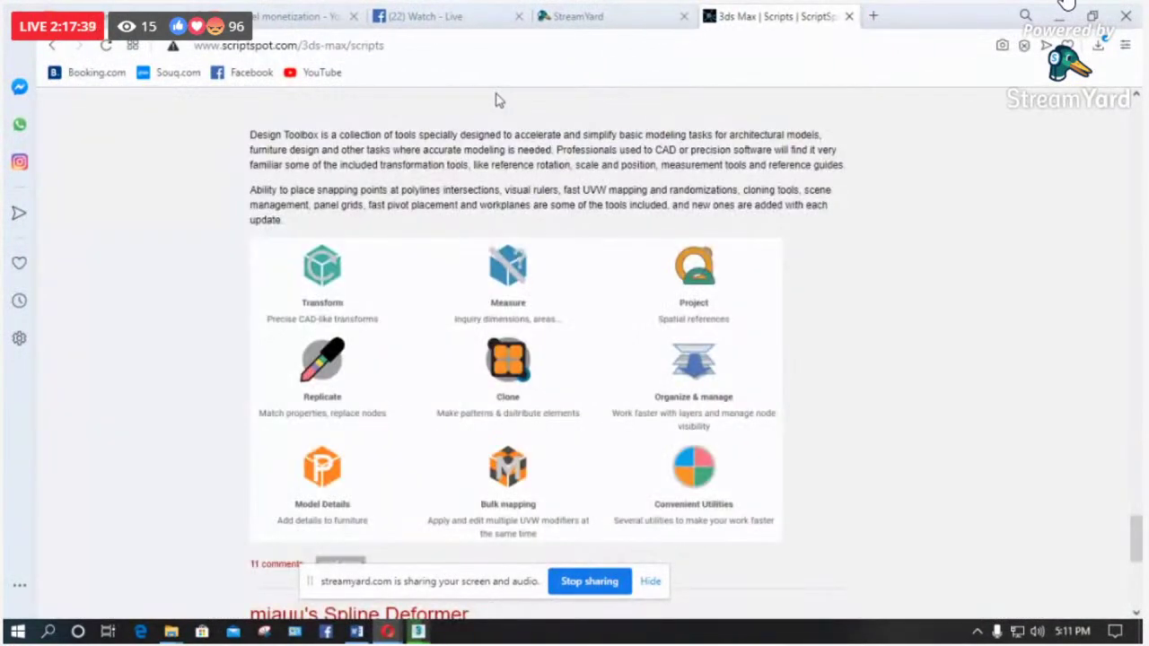
pyautogui.hotkey('ctrl', 'shift', 'Tab')
pyautogui.hotkey('ctrl', 'shift', 'Tab')
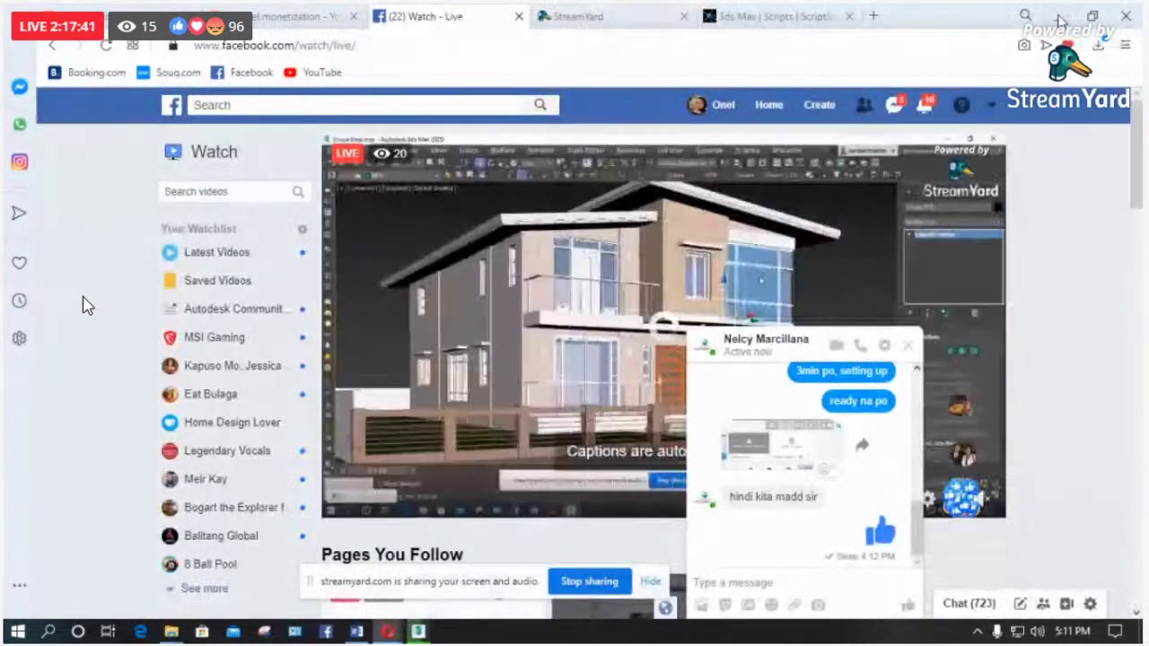
pyautogui.hotkey('alt', 'Tab')
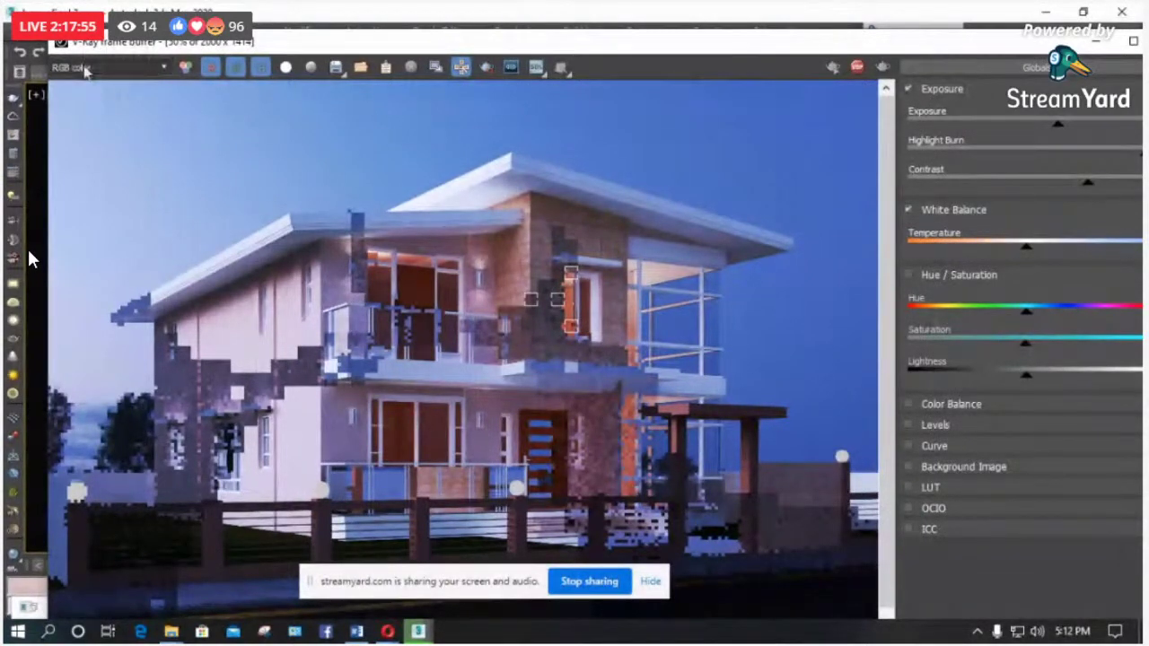
pyautogui.click(86, 68)
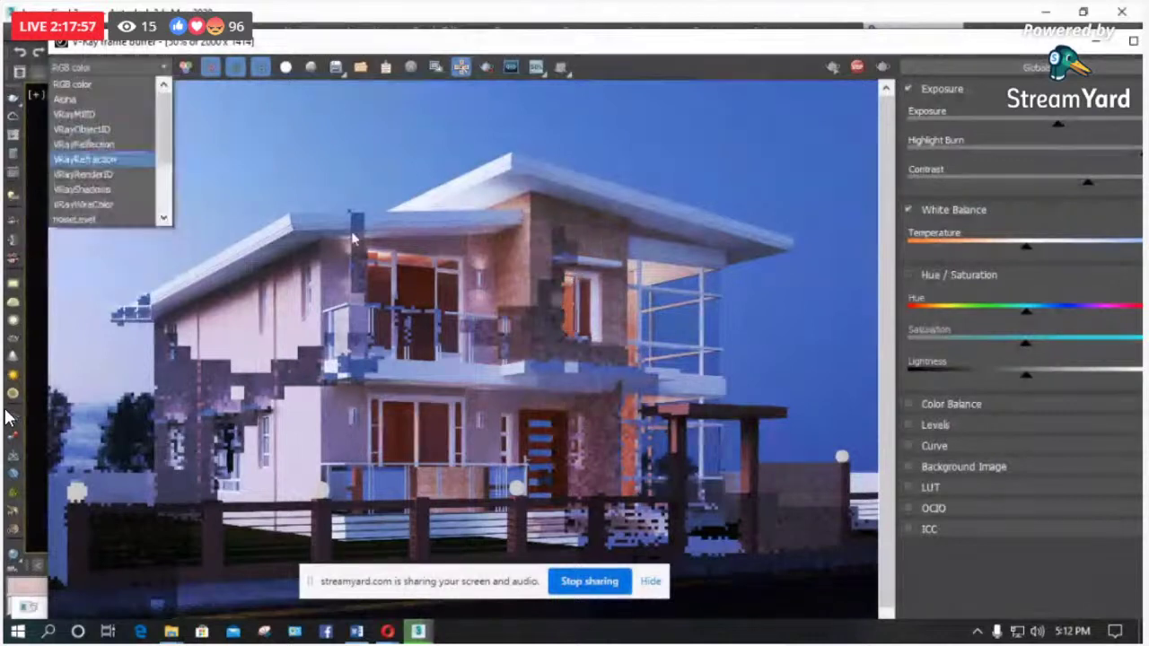
pyautogui.click(107, 130)
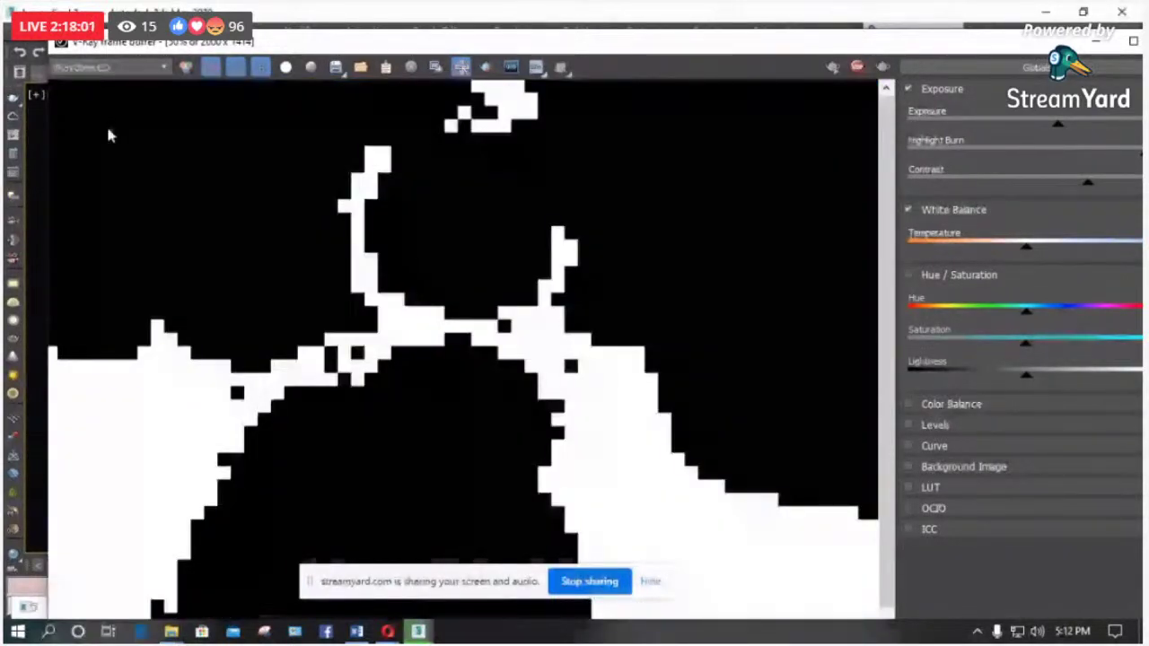
pyautogui.press('Down')
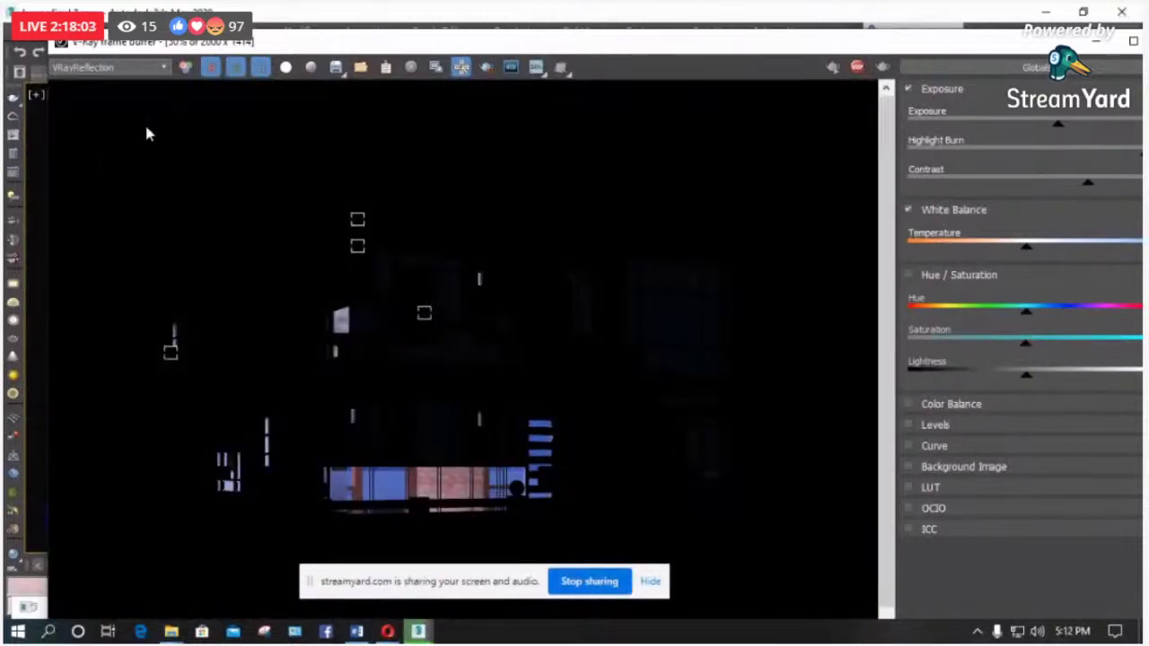
pyautogui.press('Down')
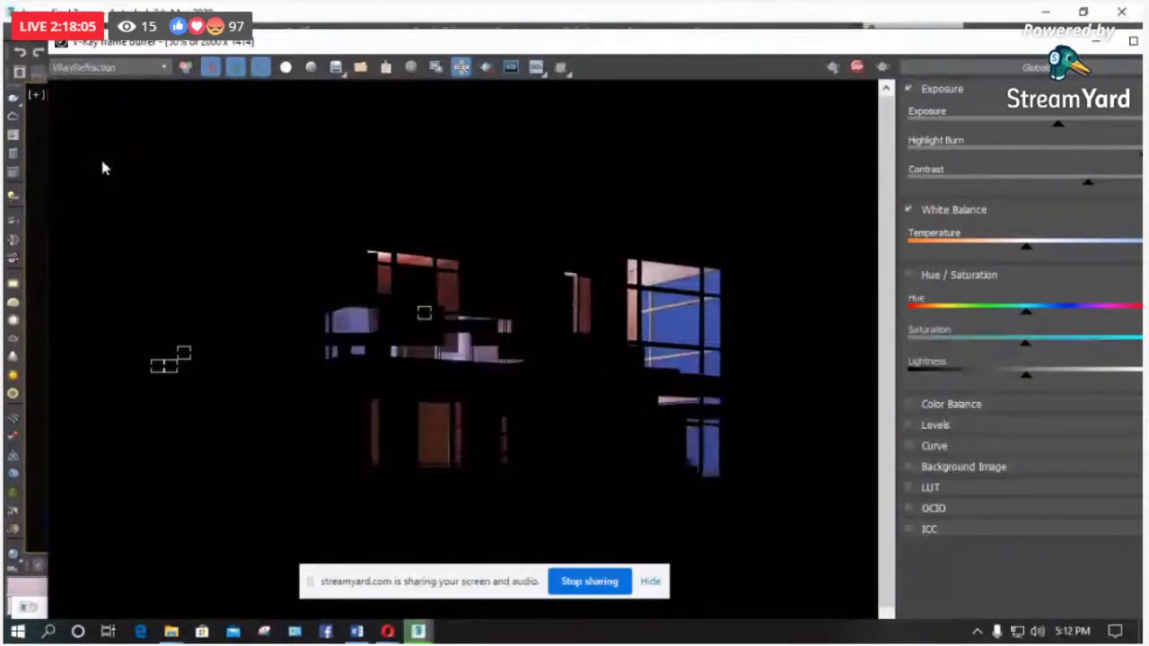
pyautogui.hotkey('alt', 'Down')
pyautogui.click(115, 174)
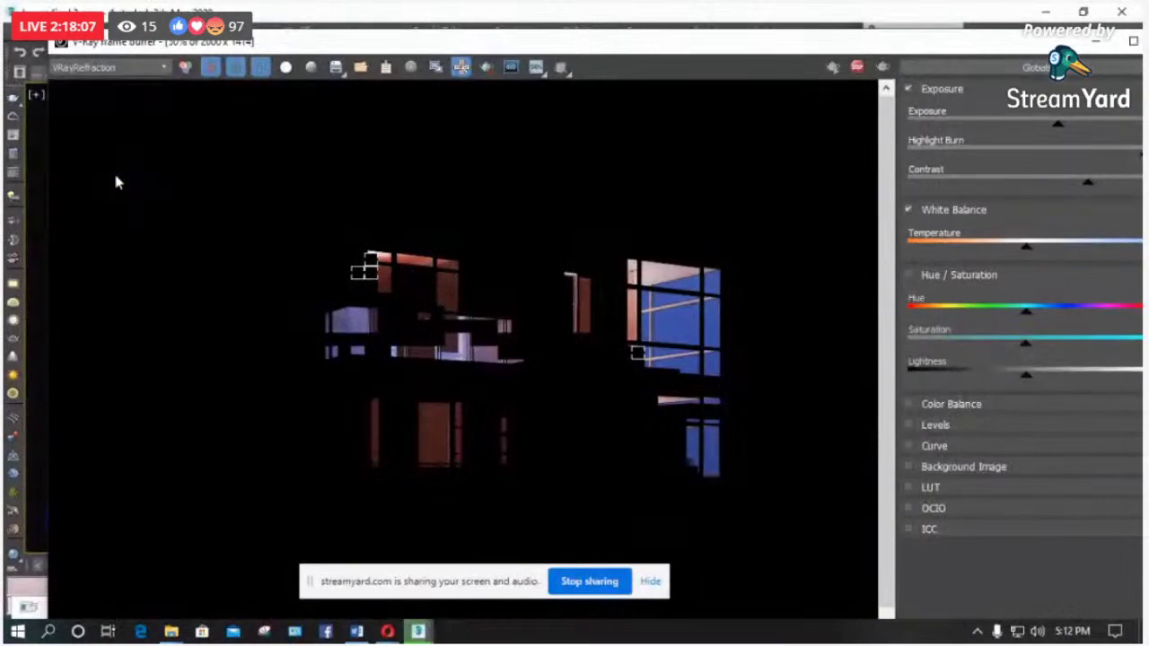
pyautogui.press('Down')
pyautogui.click(132, 70)
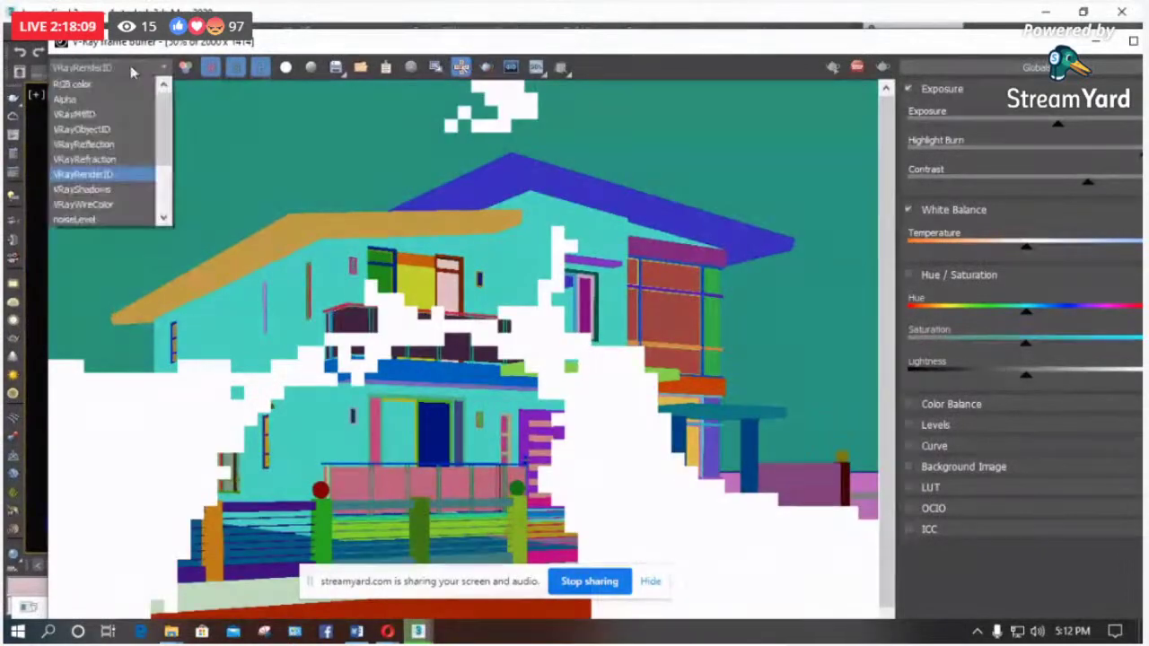
pyautogui.click(99, 190)
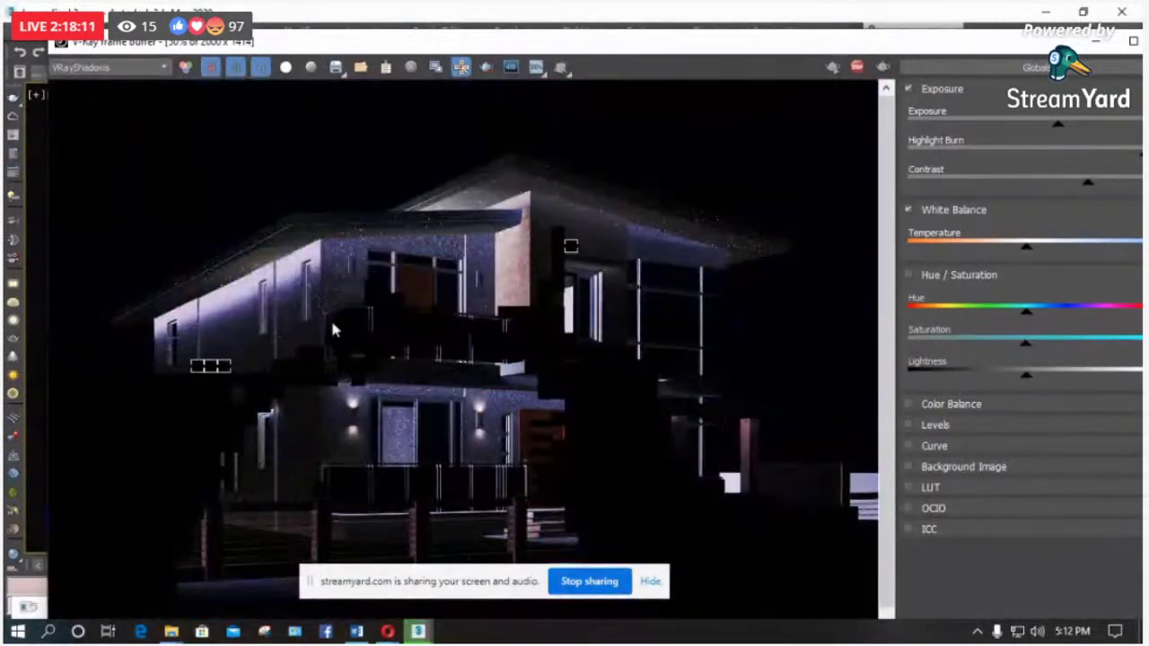
pyautogui.click(108, 67)
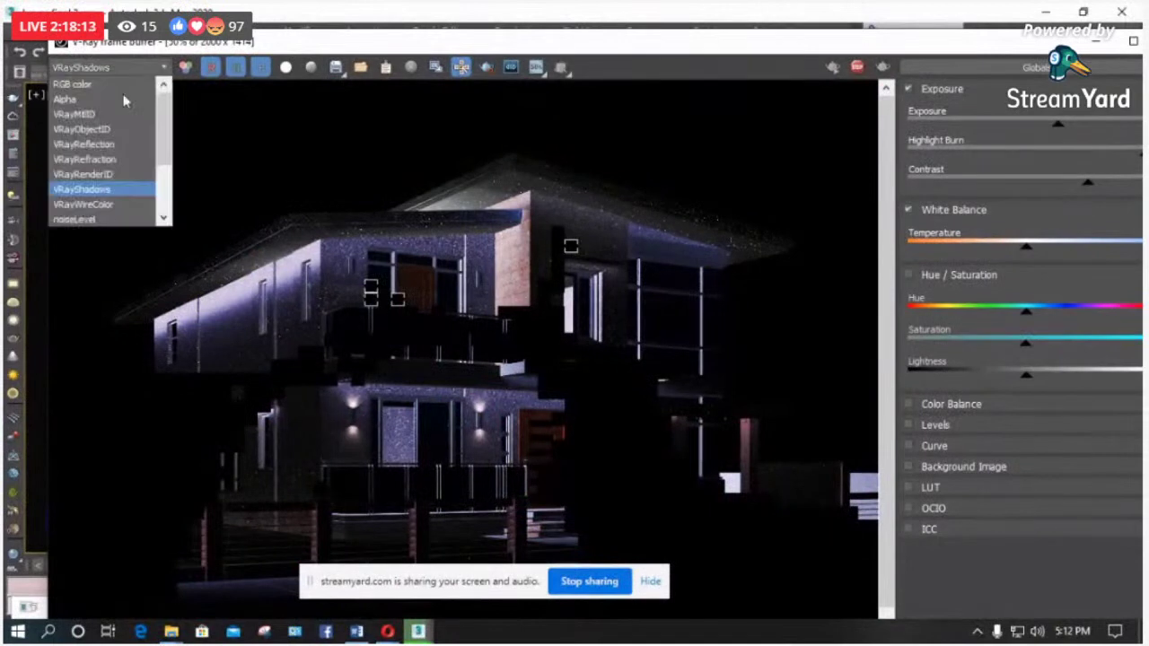
pyautogui.click(99, 204)
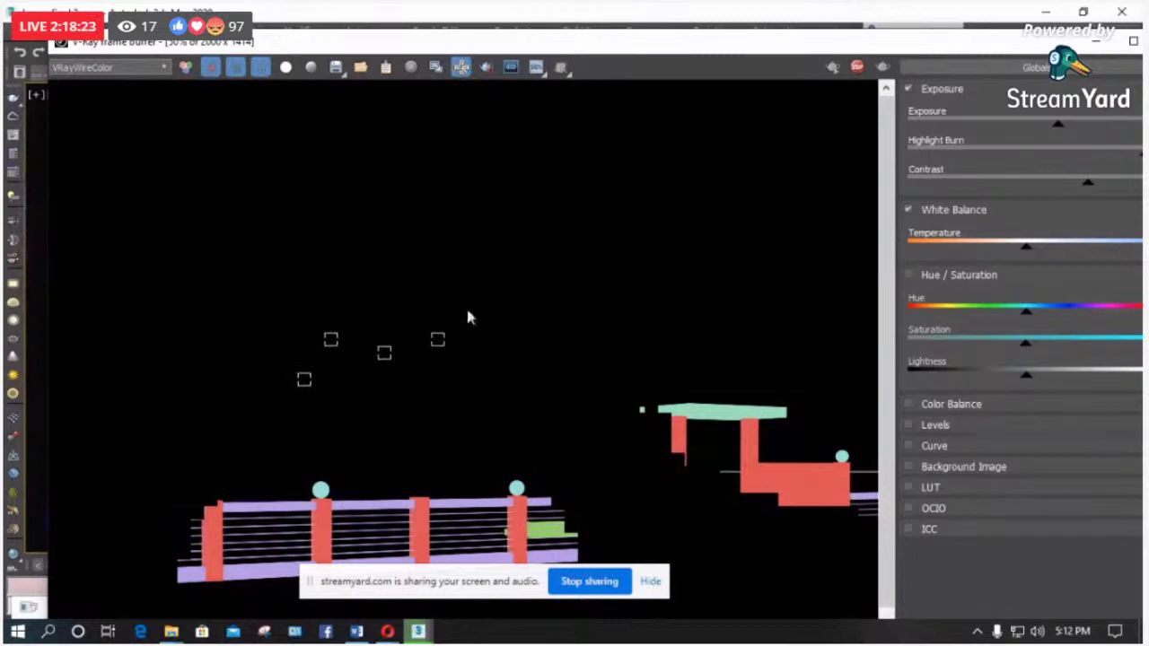
pyautogui.click(107, 69)
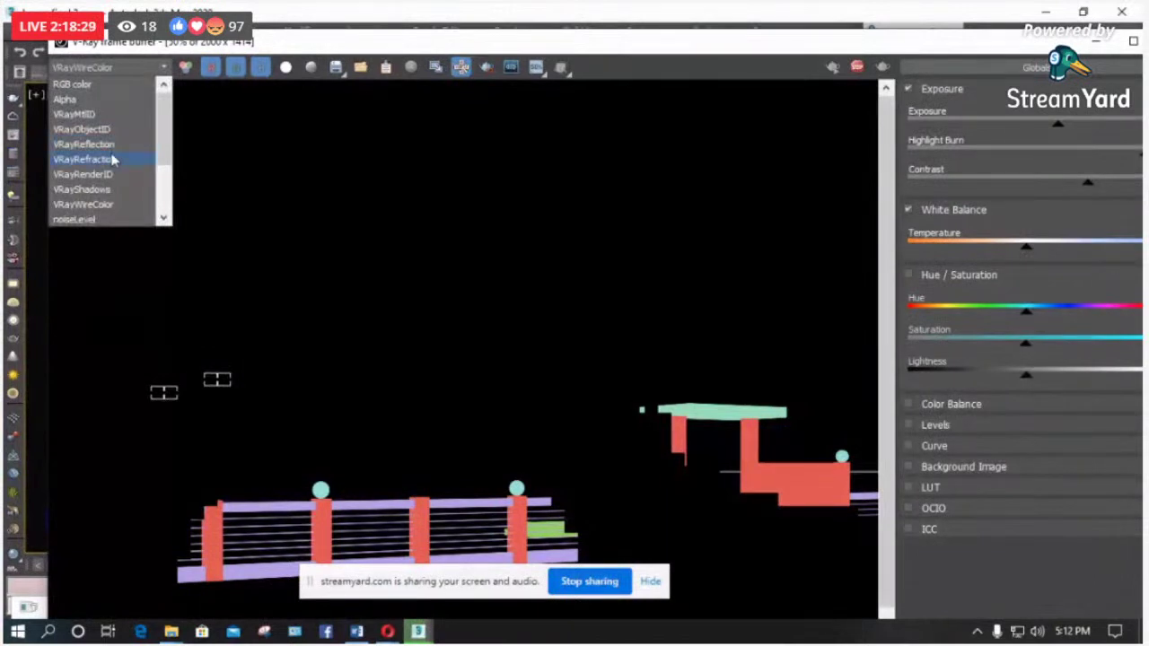
pyautogui.click(85, 174)
pyautogui.click(107, 69)
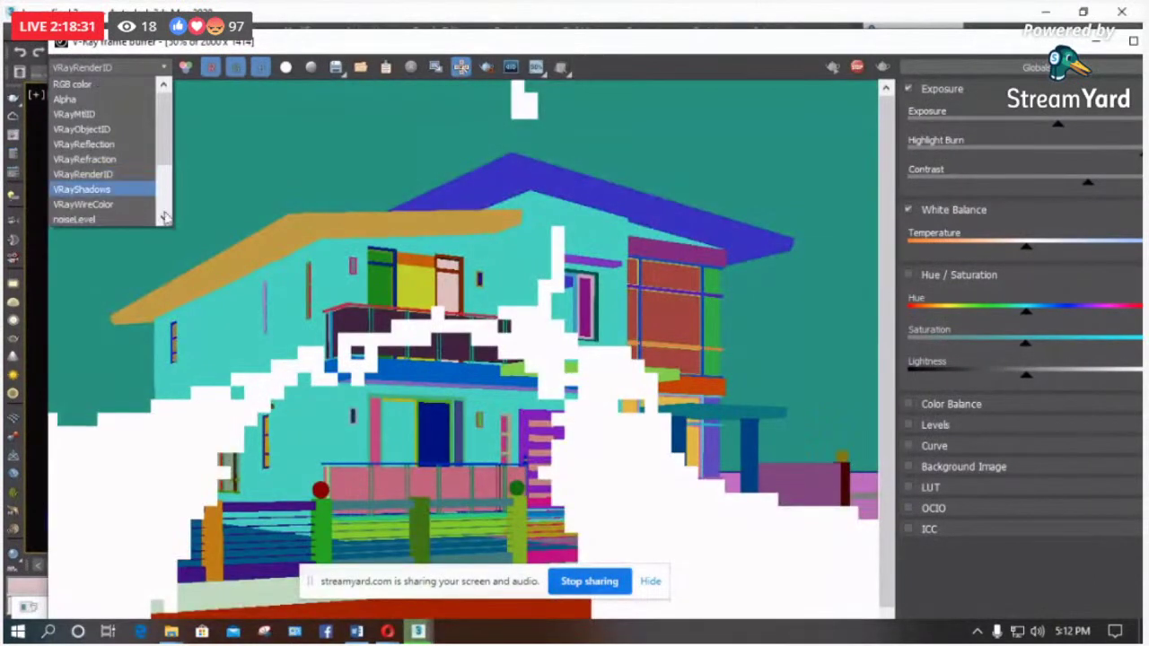
pyautogui.scroll(-2, 171, 209)
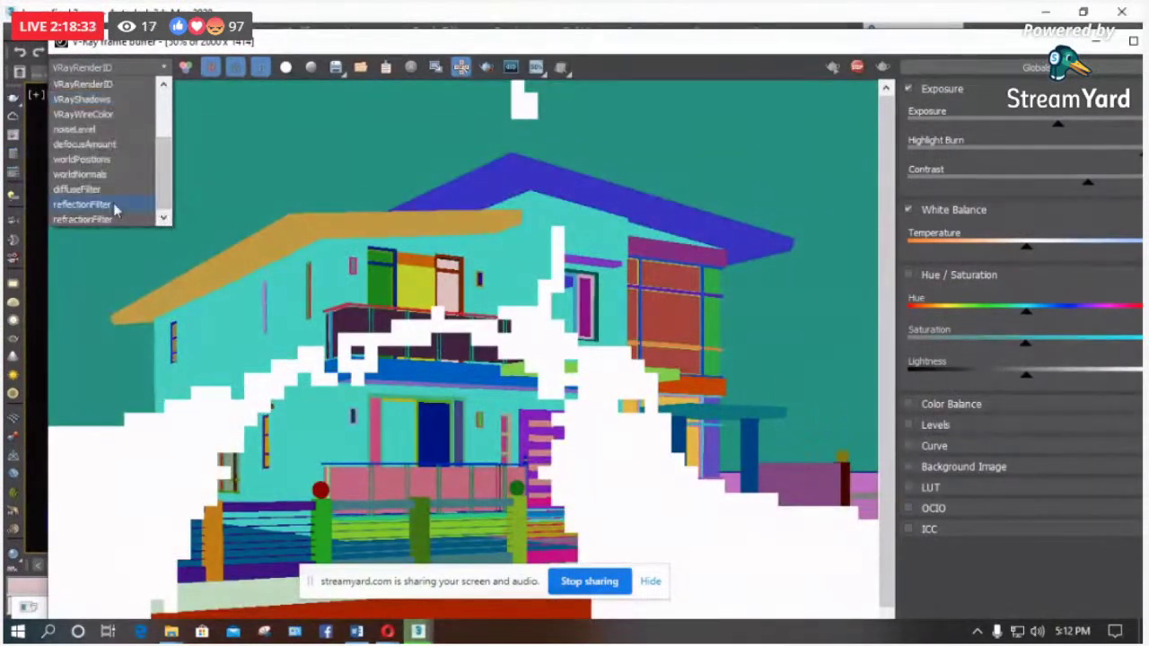
pyautogui.scroll(2, 89, 103)
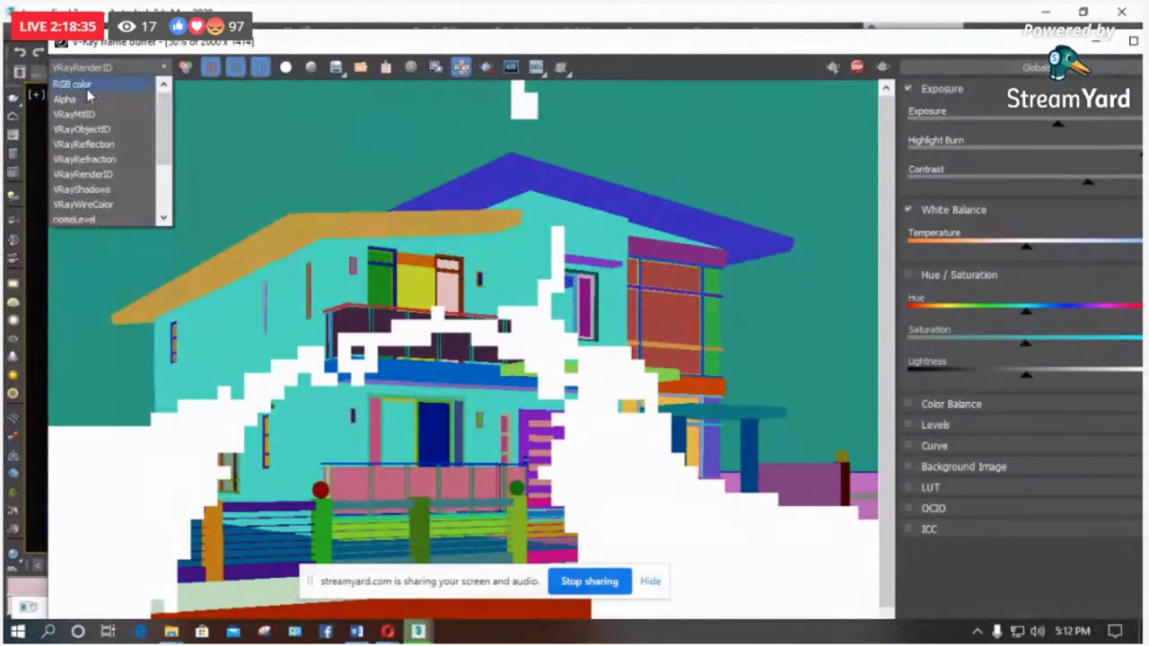
pyautogui.click(88, 98)
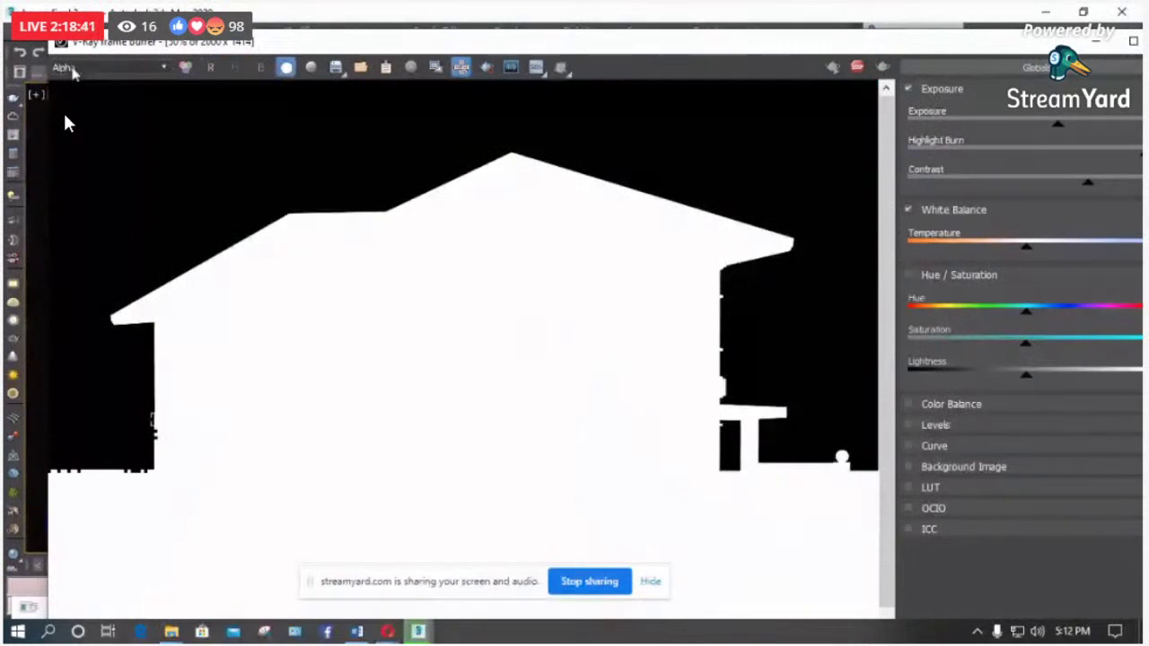
pyautogui.scroll(1, 75, 74)
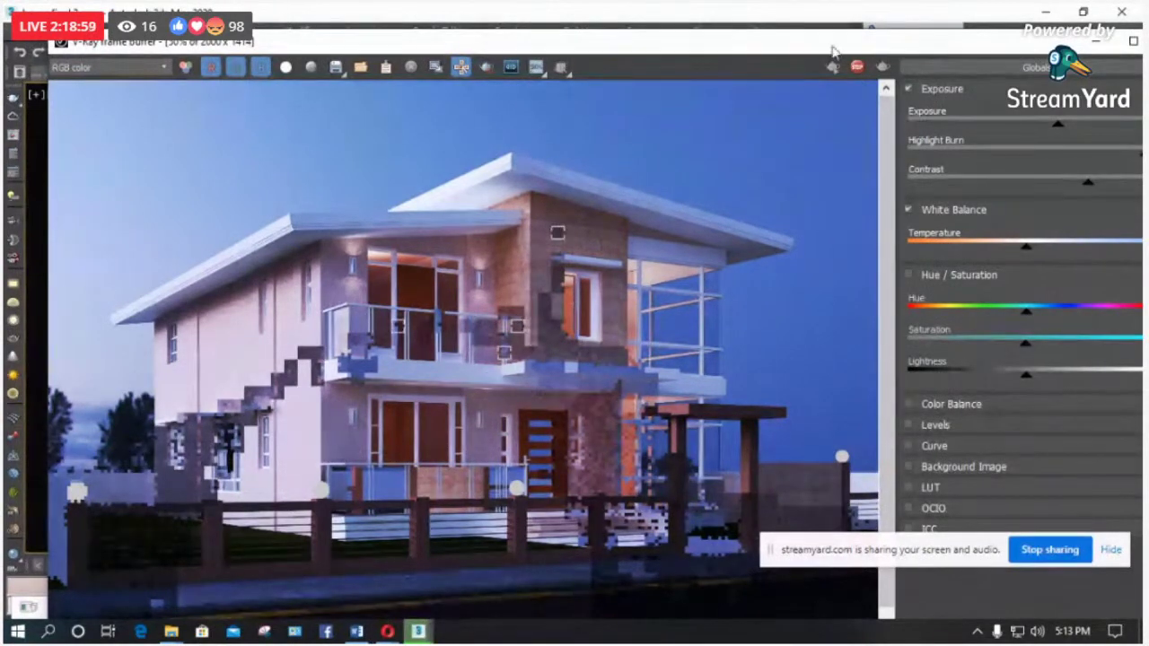
pyautogui.moveTo(829, 43); pyautogui.dragTo(820, 27)
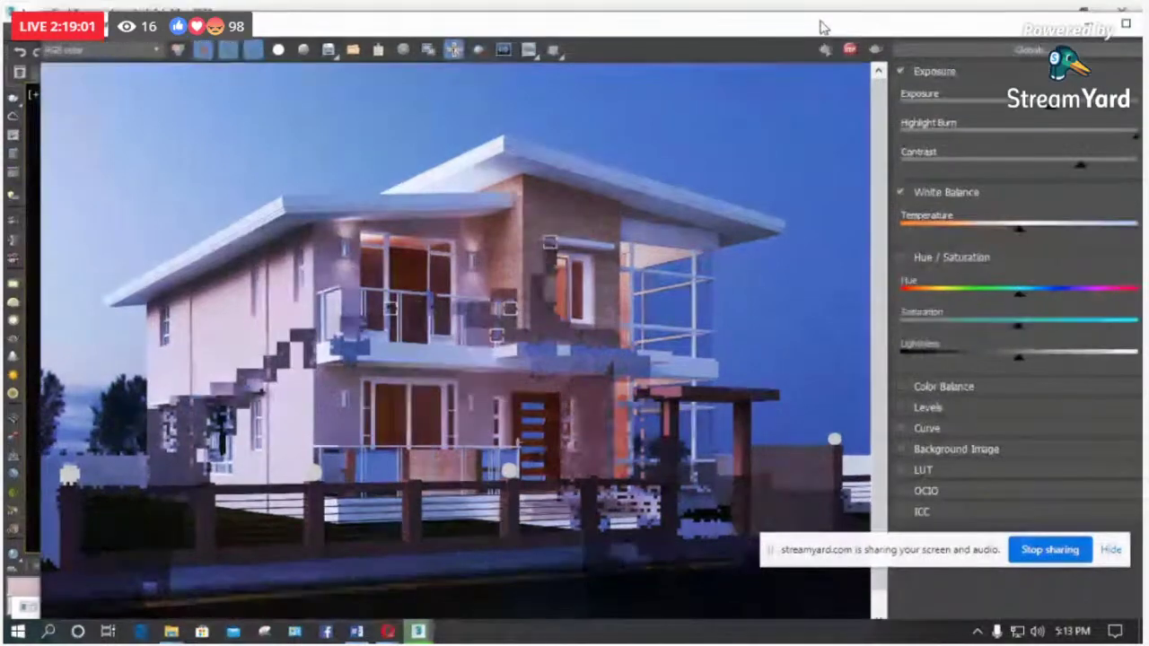
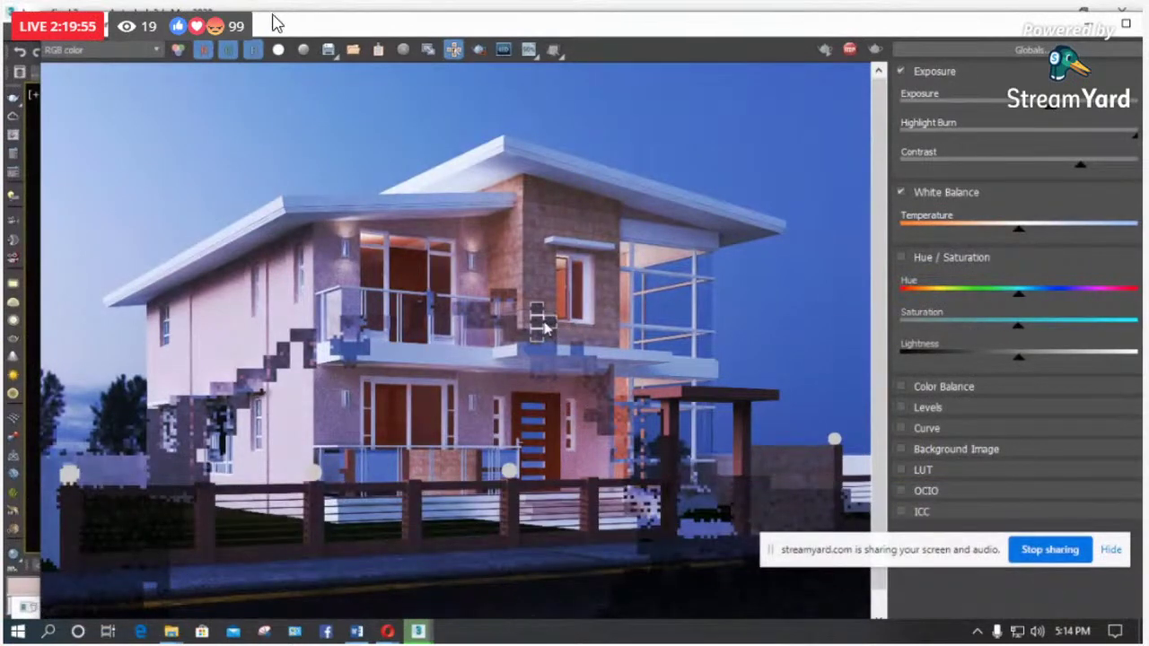
# Step: Run Adobe Photoshop 2020 as administrator from the Start menu, then bring back the V-Ray house render
pyautogui.moveTo(217, 27)
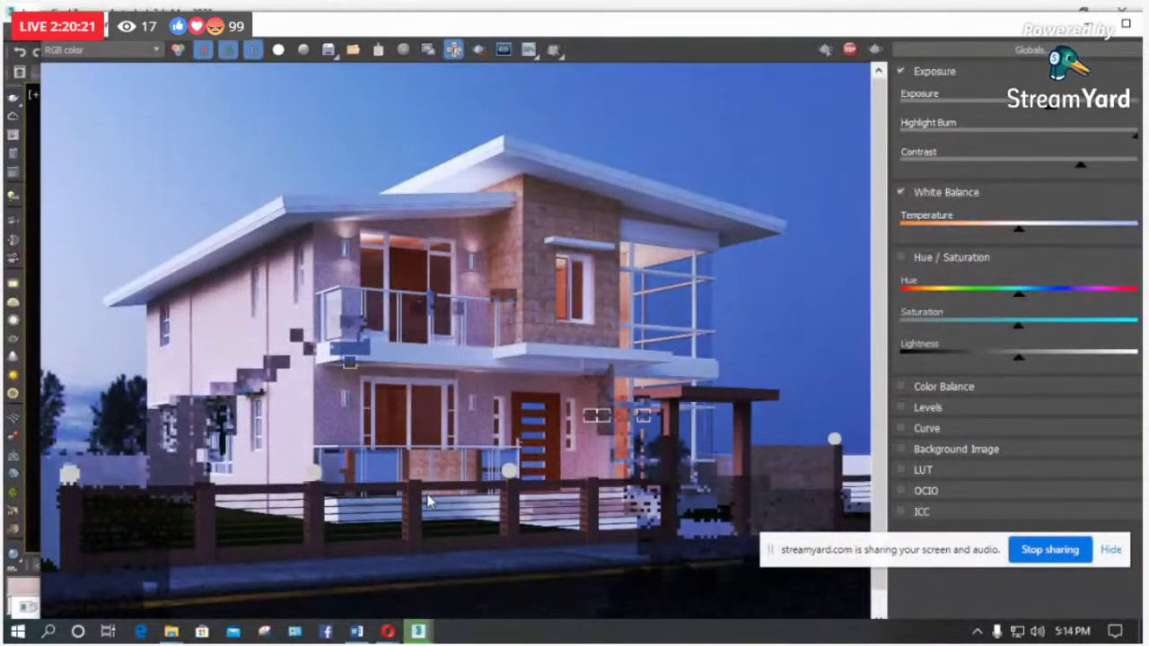
pyautogui.scroll(3, 429, 500)
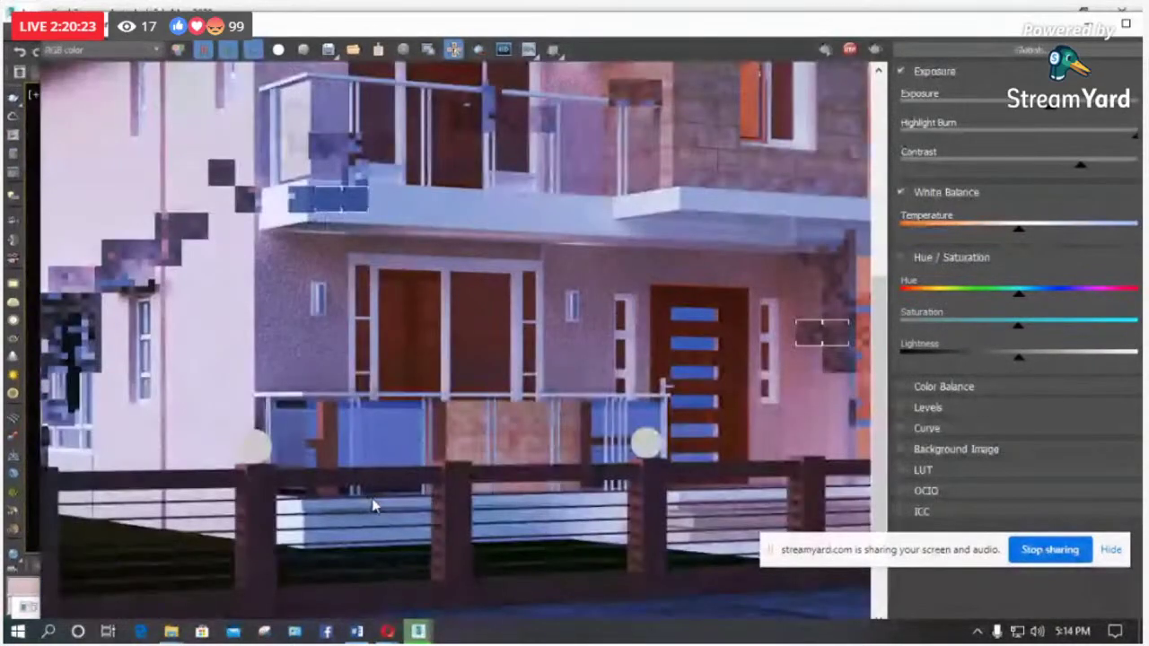
pyautogui.scroll(3, 374, 506)
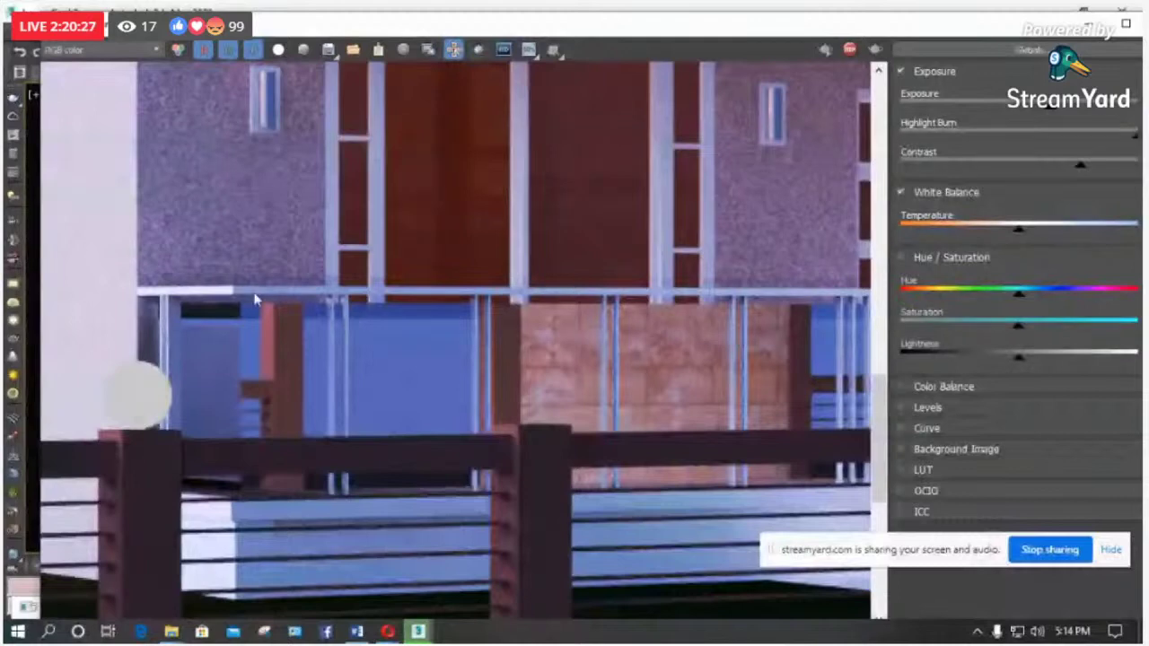
pyautogui.scroll(-3, 255, 299)
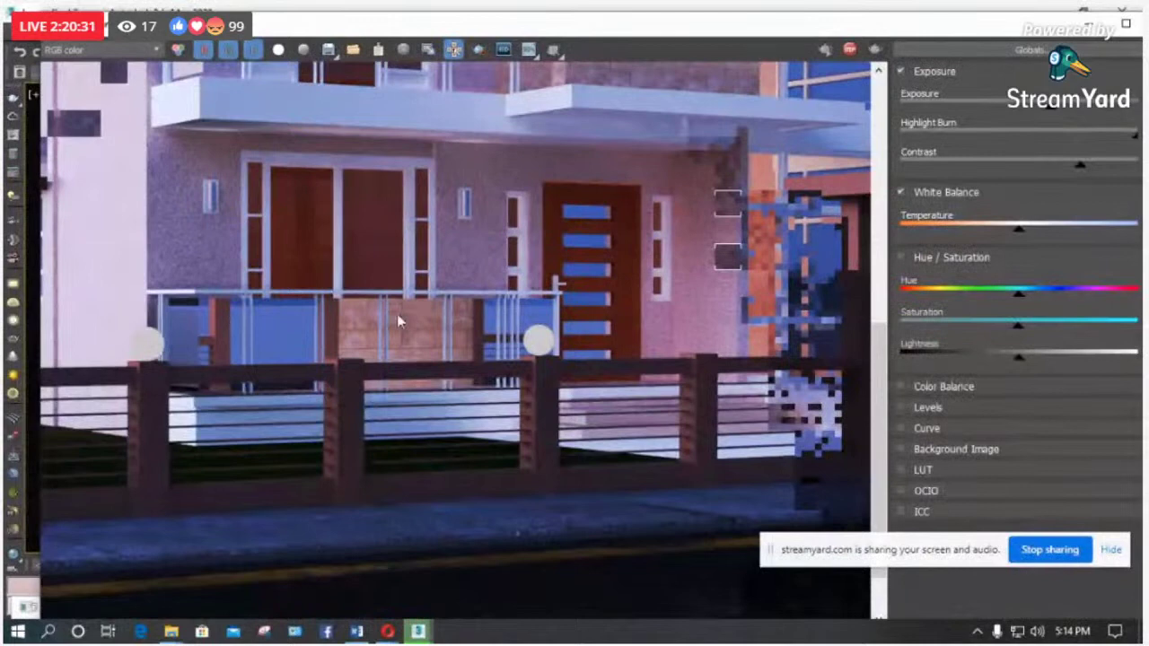
pyautogui.scroll(-3, 397, 314)
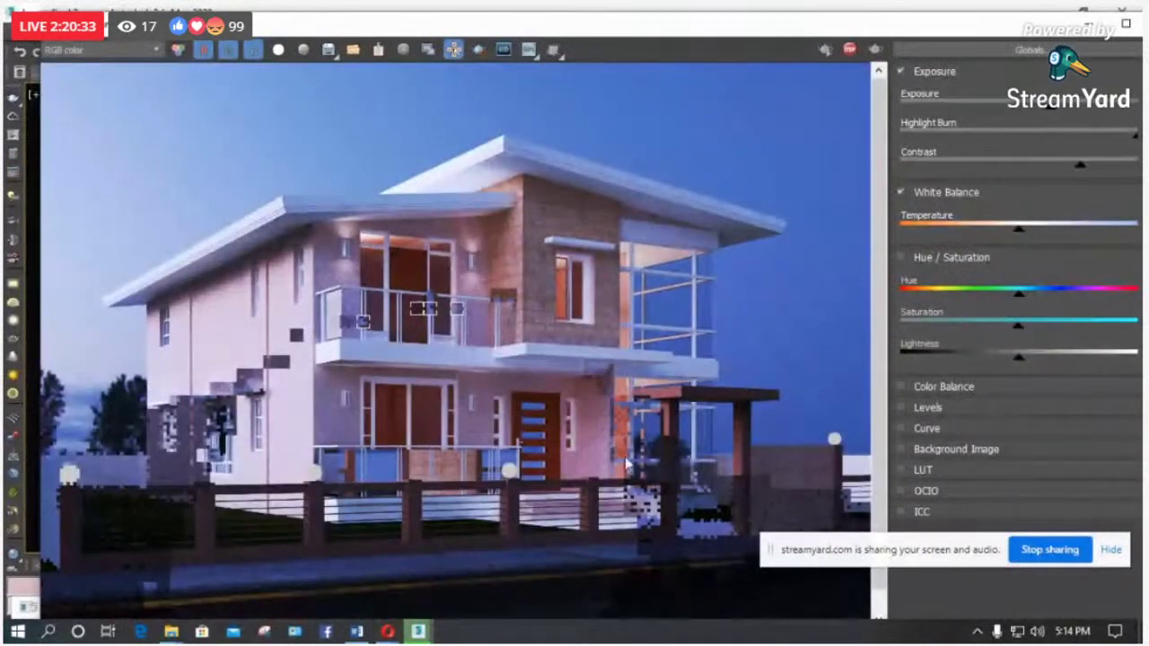
pyautogui.scroll(3, 398, 440)
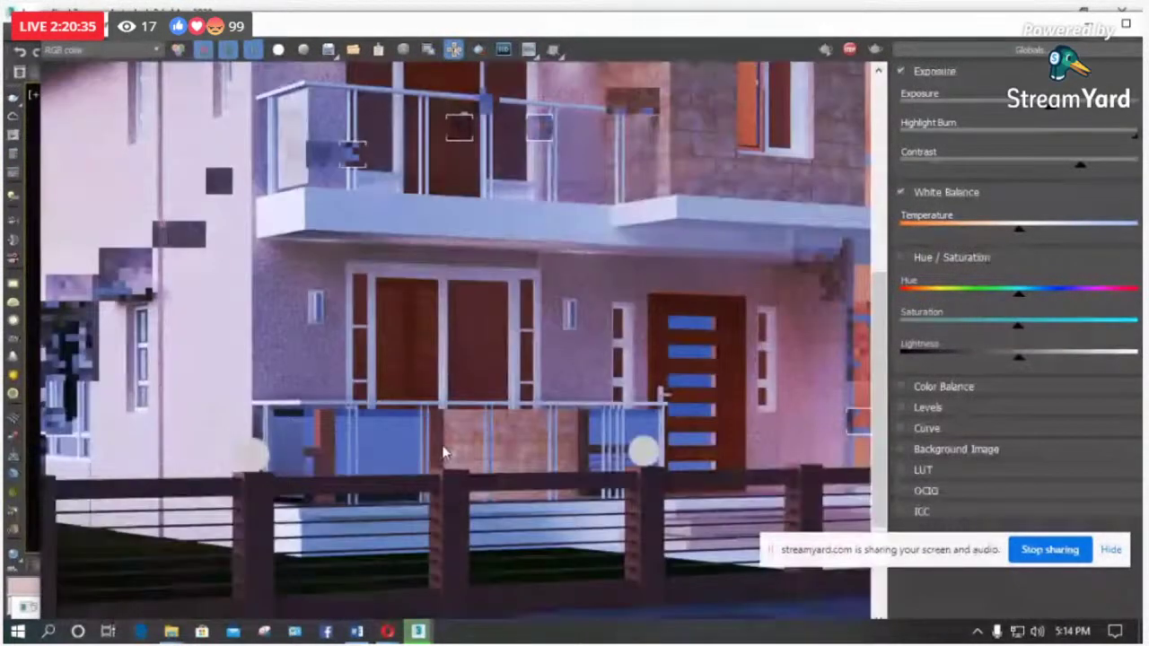
pyautogui.scroll(3, 398, 440)
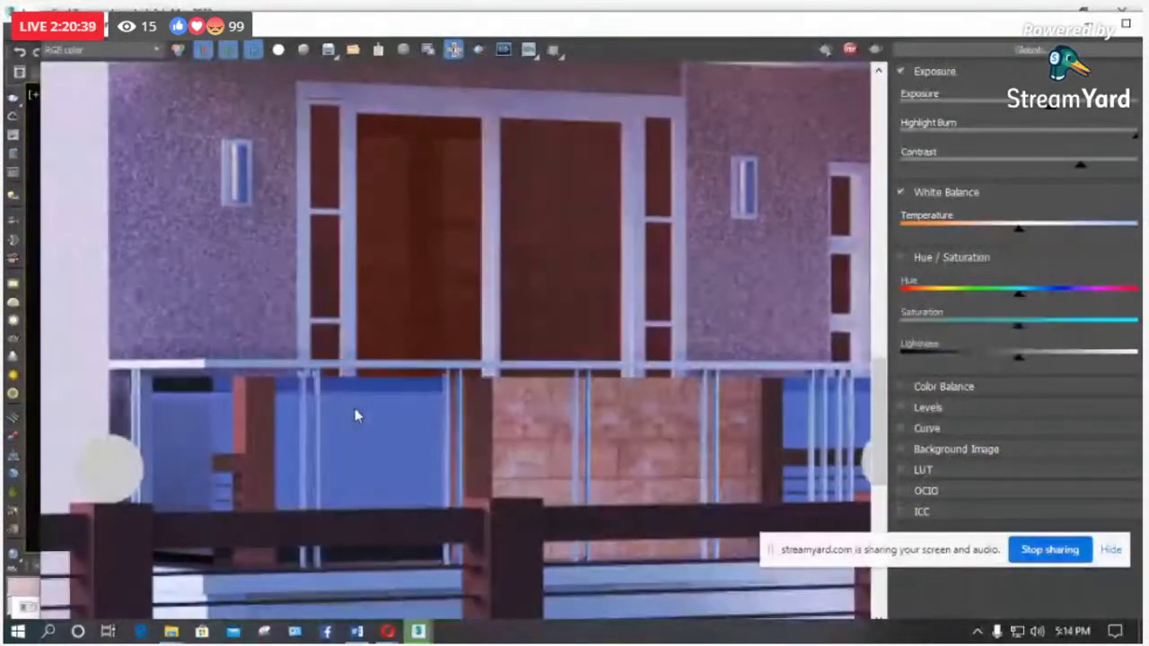
pyautogui.scroll(-3, 376, 392)
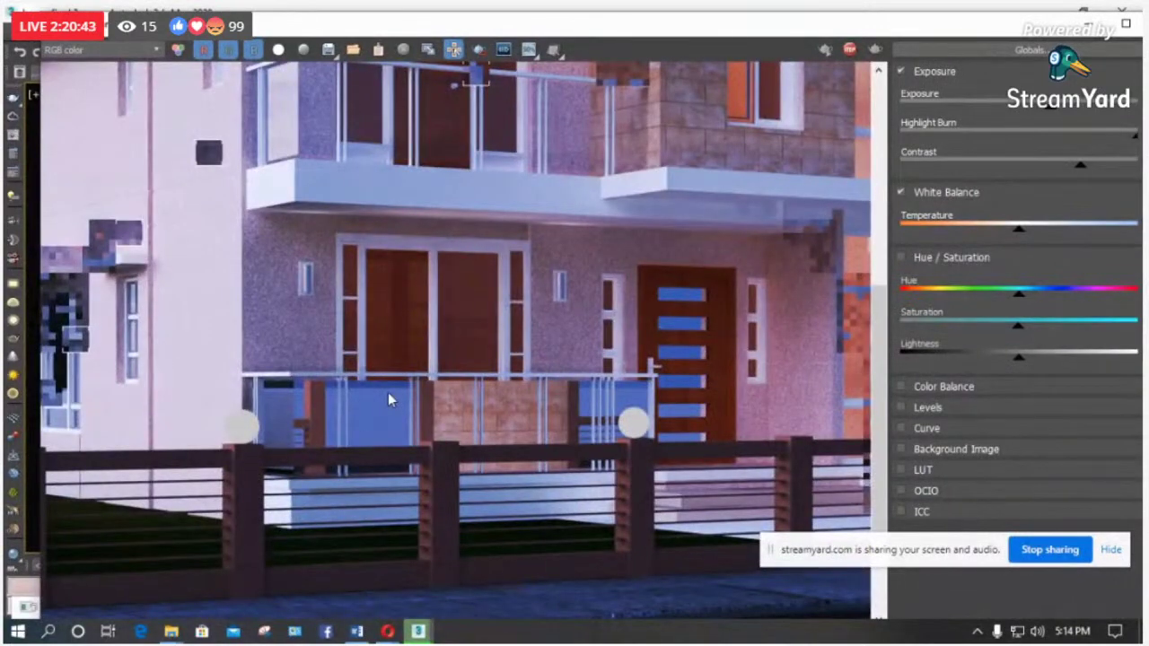
pyautogui.scroll(-3, 388, 392)
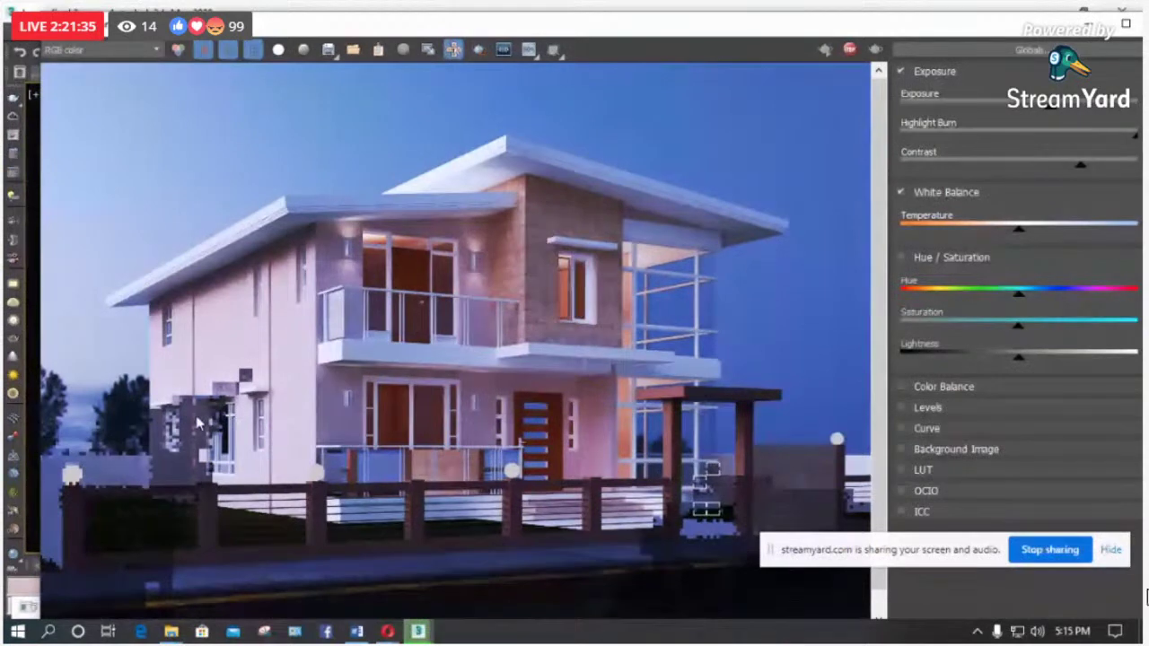
pyautogui.scroll(2, 152, 449)
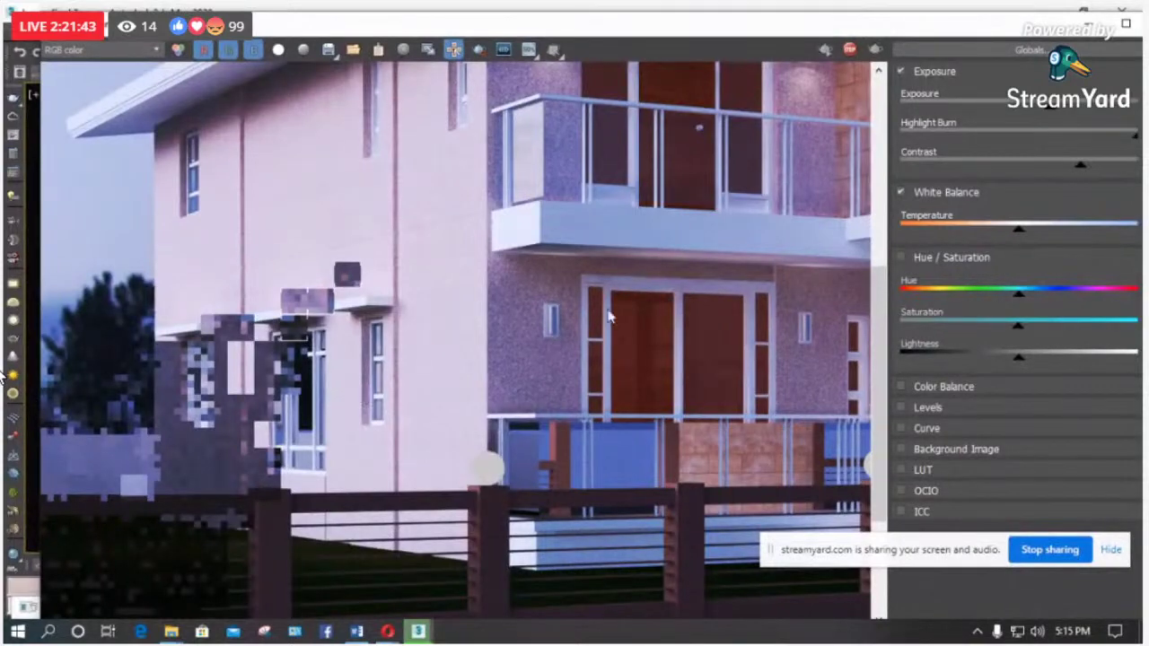
pyautogui.scroll(-3, 441, 300)
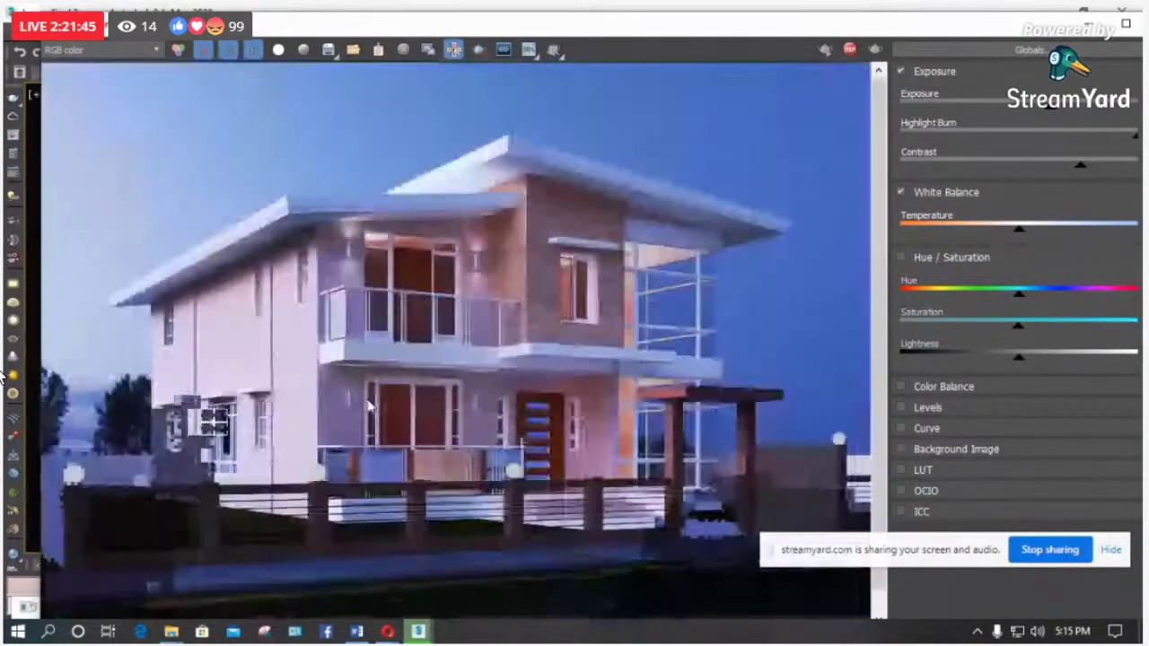
pyautogui.scroll(3, 368, 249)
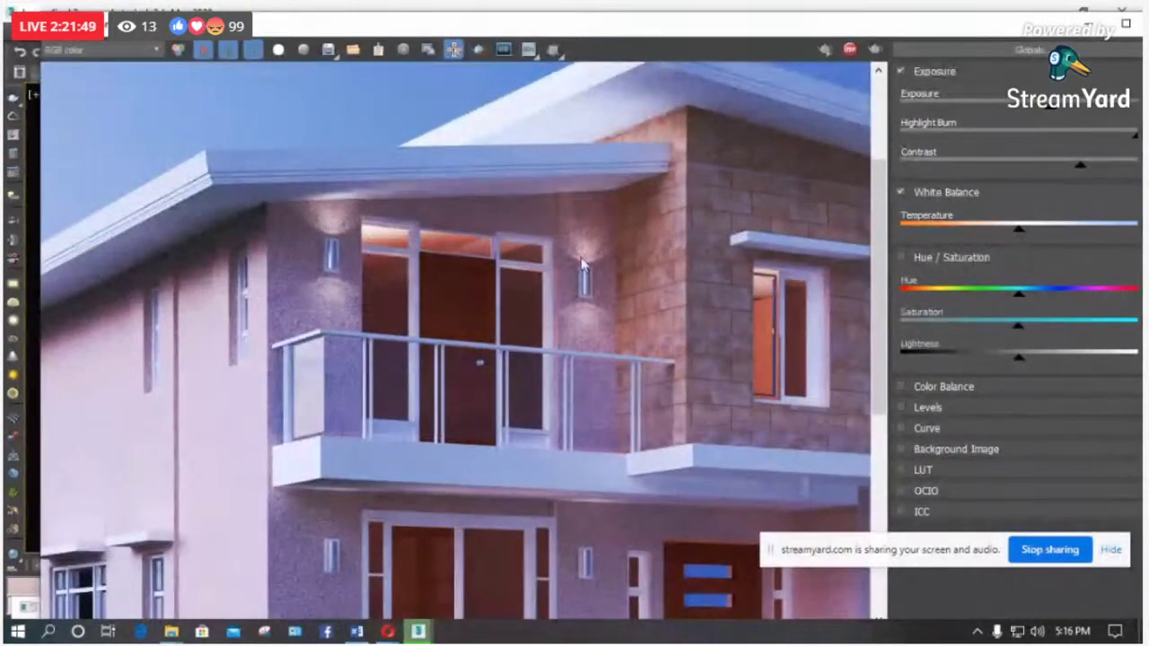
pyautogui.scroll(2, 603, 214)
pyautogui.scroll(-4, 526, 224)
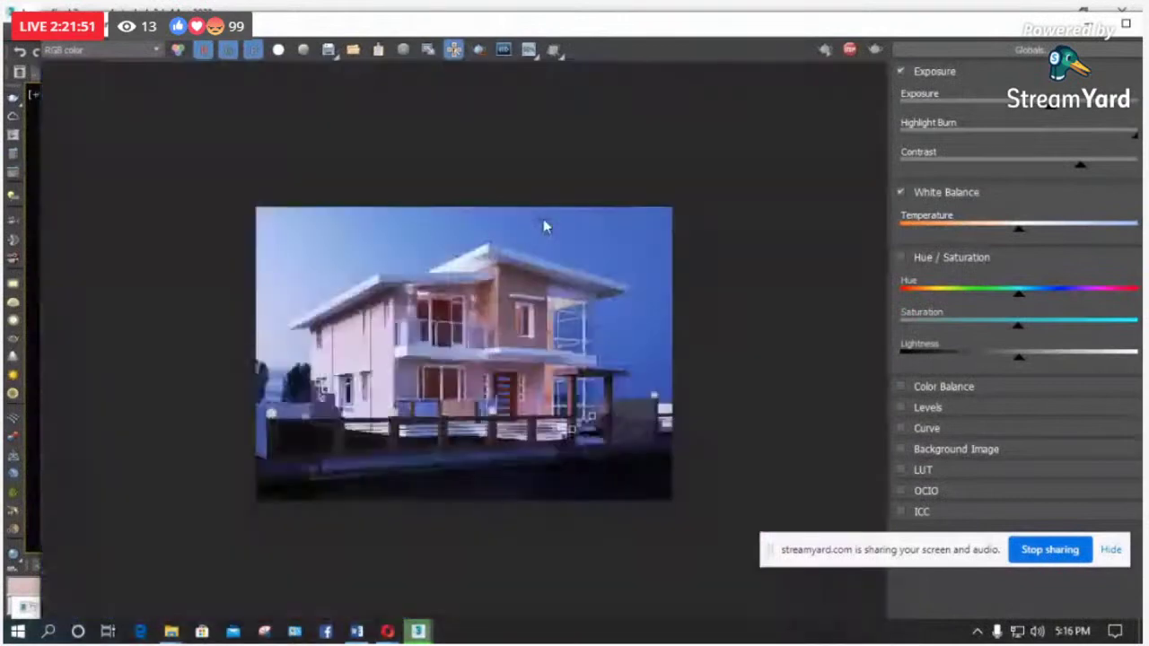
pyautogui.scroll(3, 404, 311)
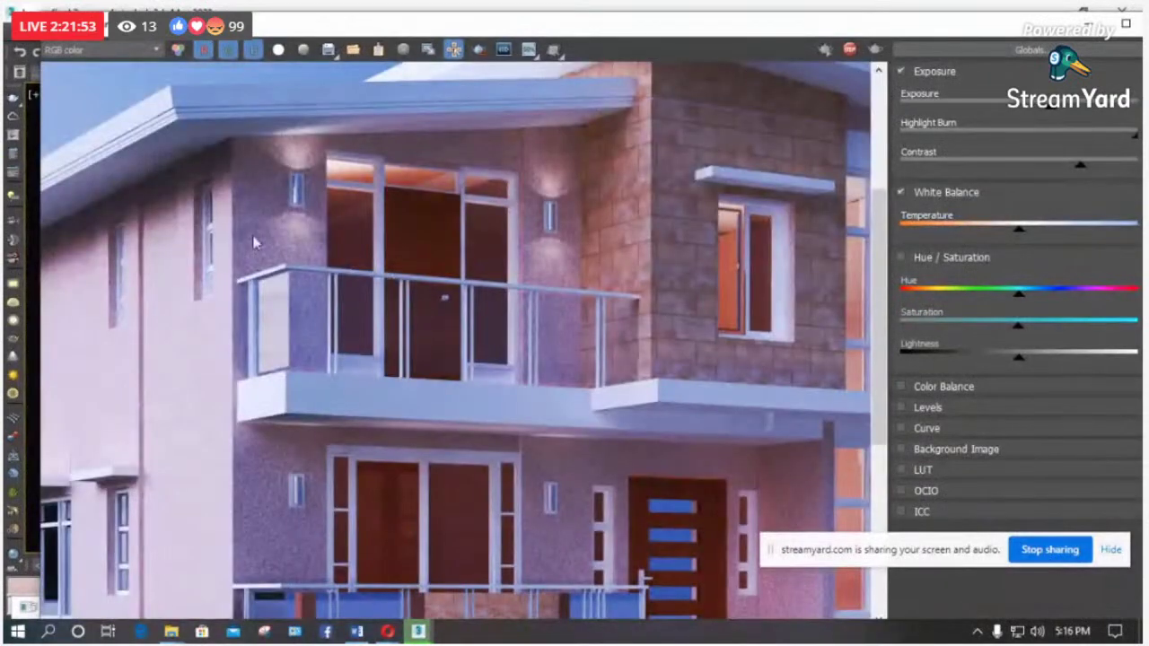
pyautogui.scroll(1, 242, 237)
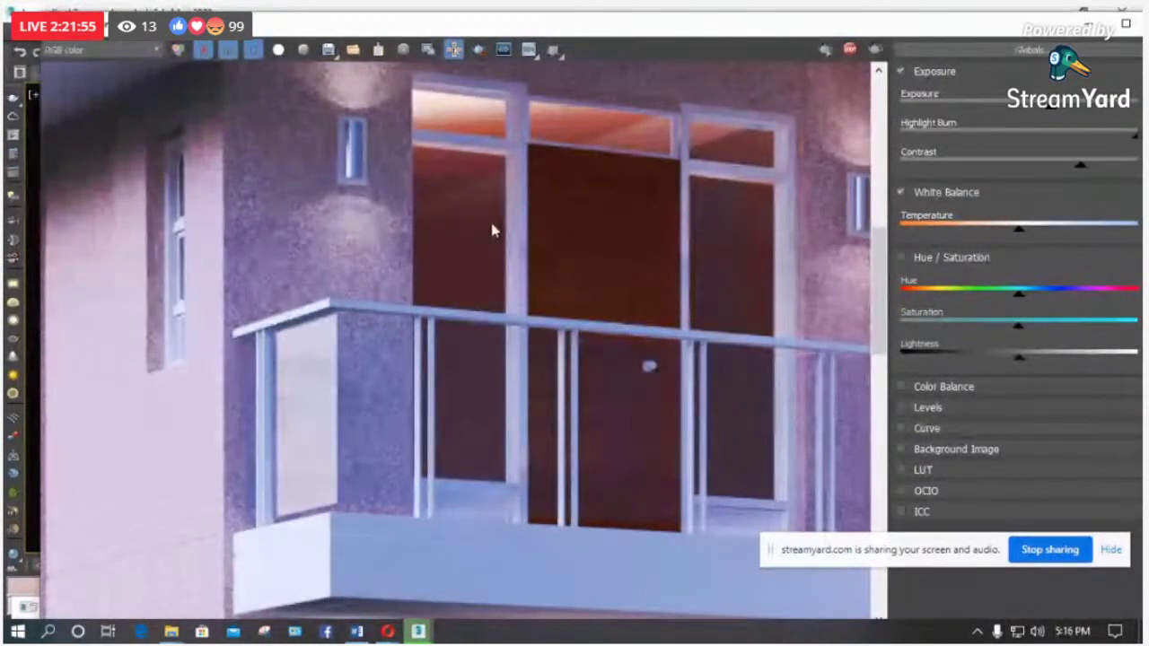
pyautogui.scroll(-1, 397, 192)
pyautogui.scroll(-2, 398, 192)
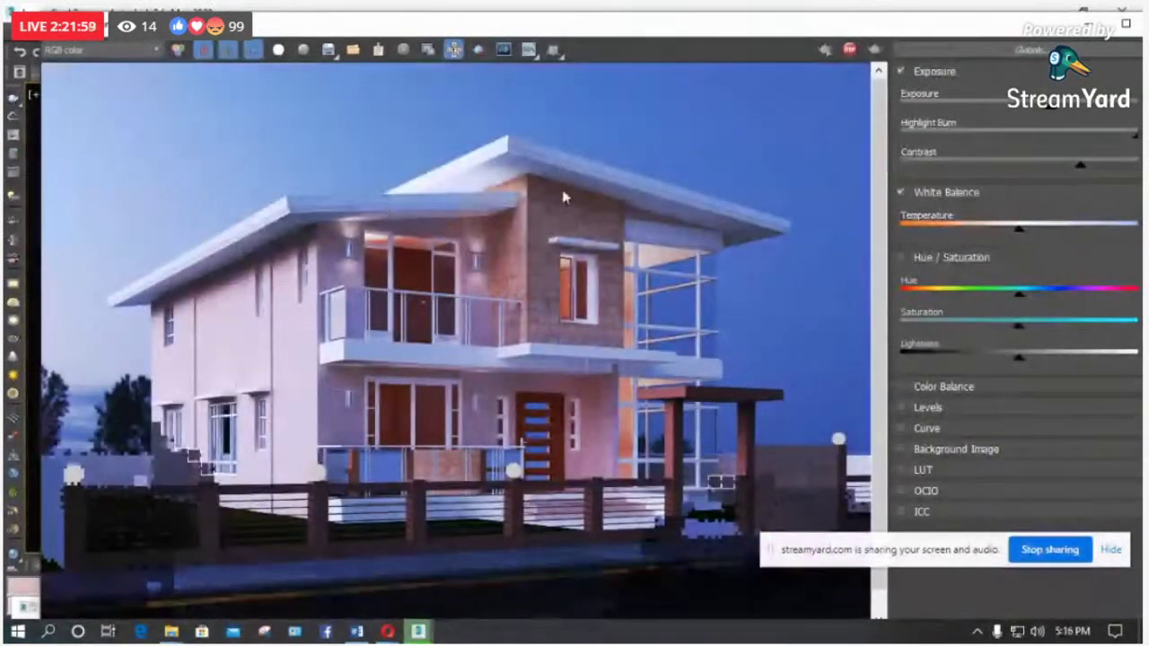
pyautogui.scroll(3, 563, 198)
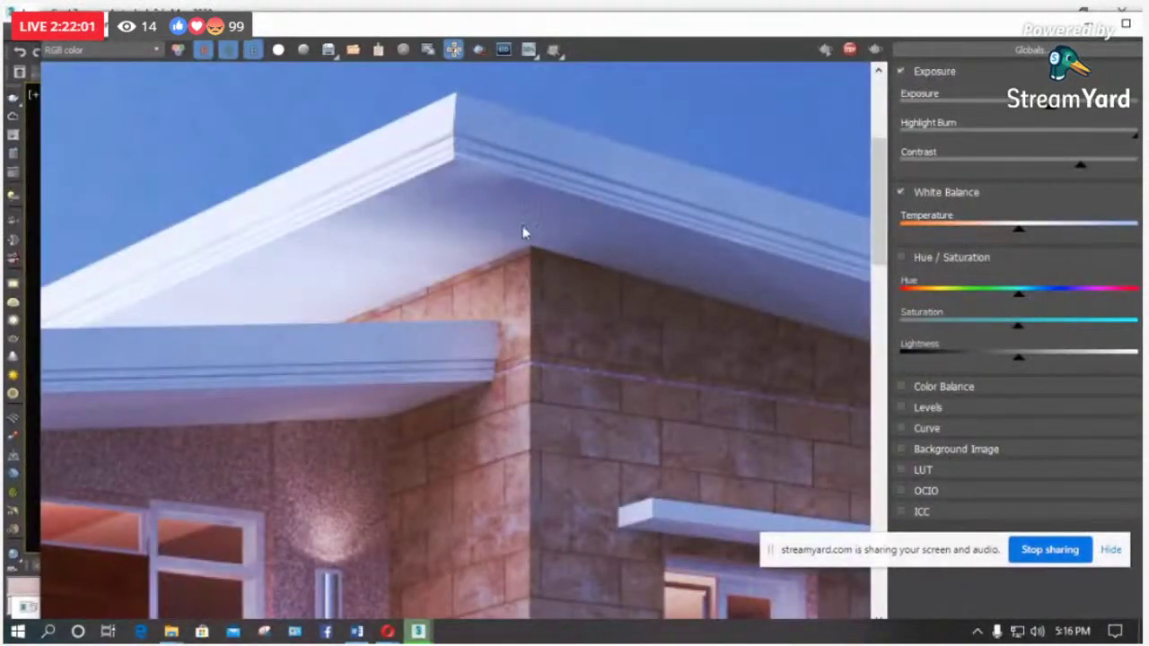
pyautogui.scroll(2, 582, 371)
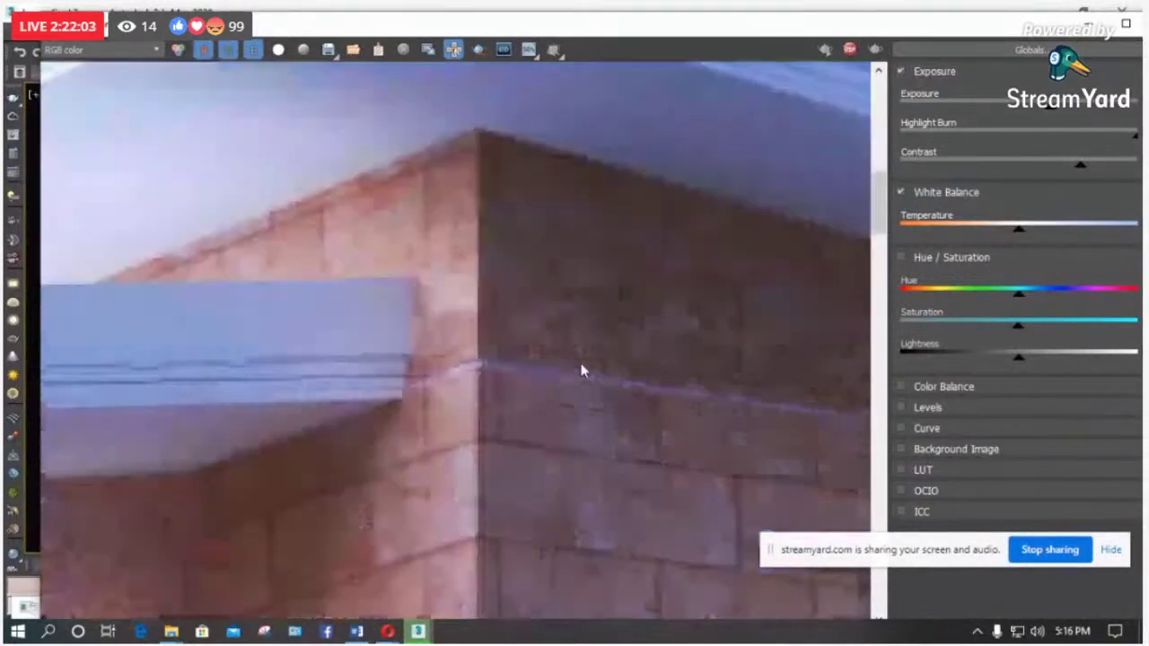
pyautogui.scroll(1, 582, 371)
pyautogui.scroll(-3, 445, 323)
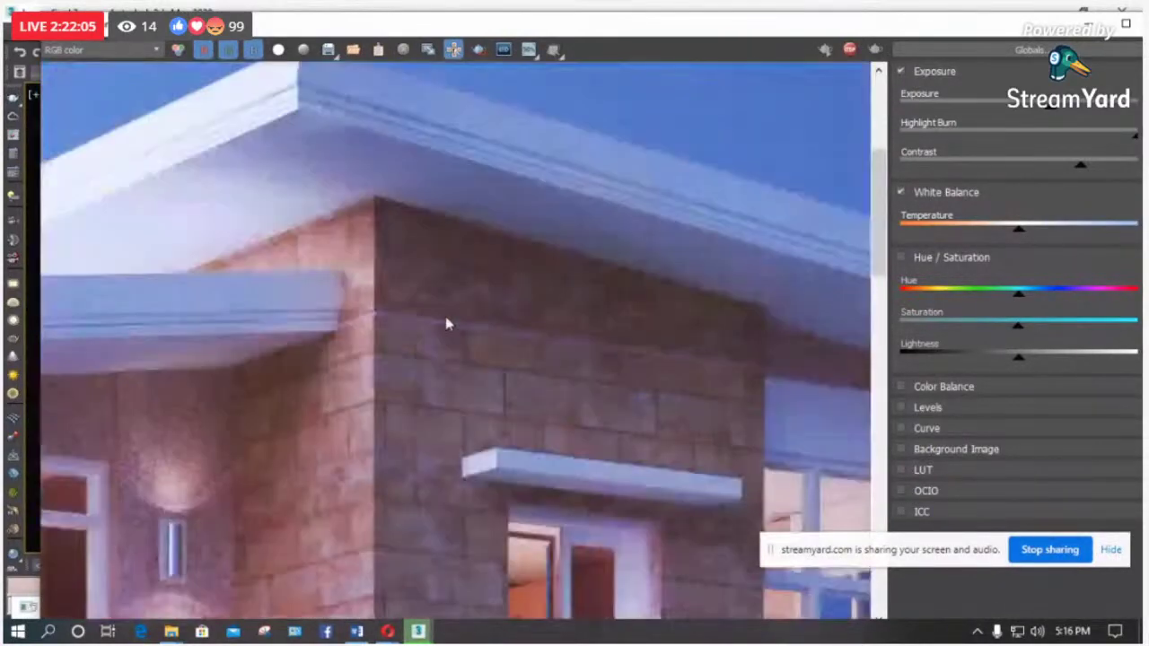
pyautogui.scroll(-2, 475, 326)
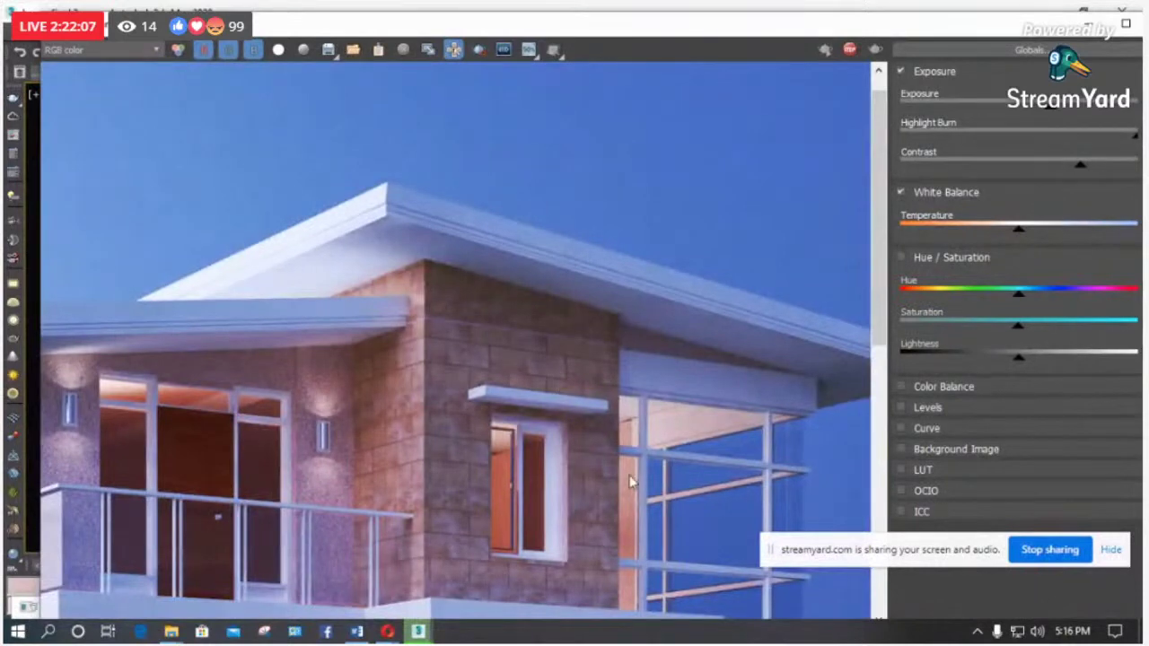
pyautogui.scroll(1, 619, 336)
pyautogui.scroll(-1, 598, 374)
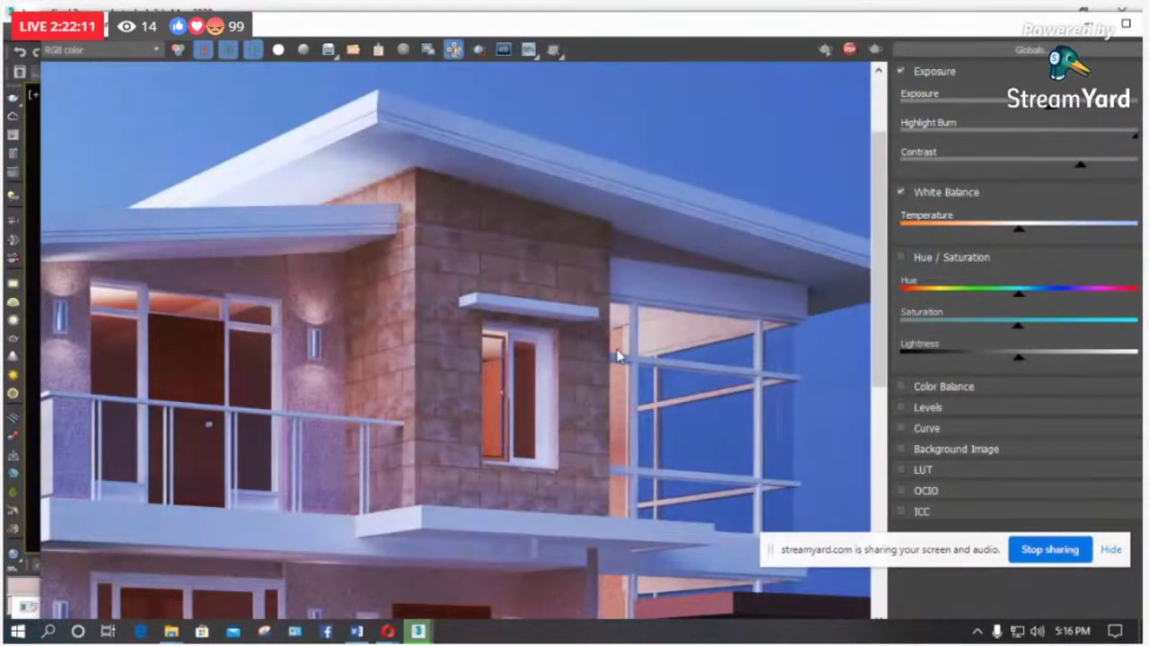
pyautogui.scroll(-2, 618, 356)
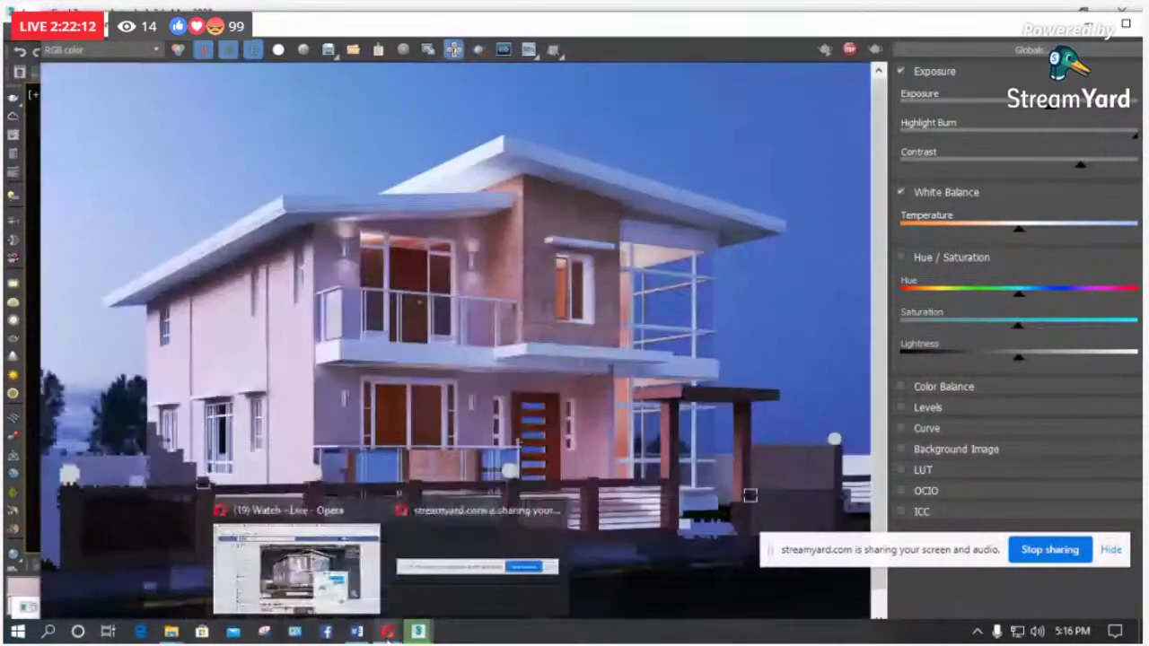
pyautogui.click(20, 633)
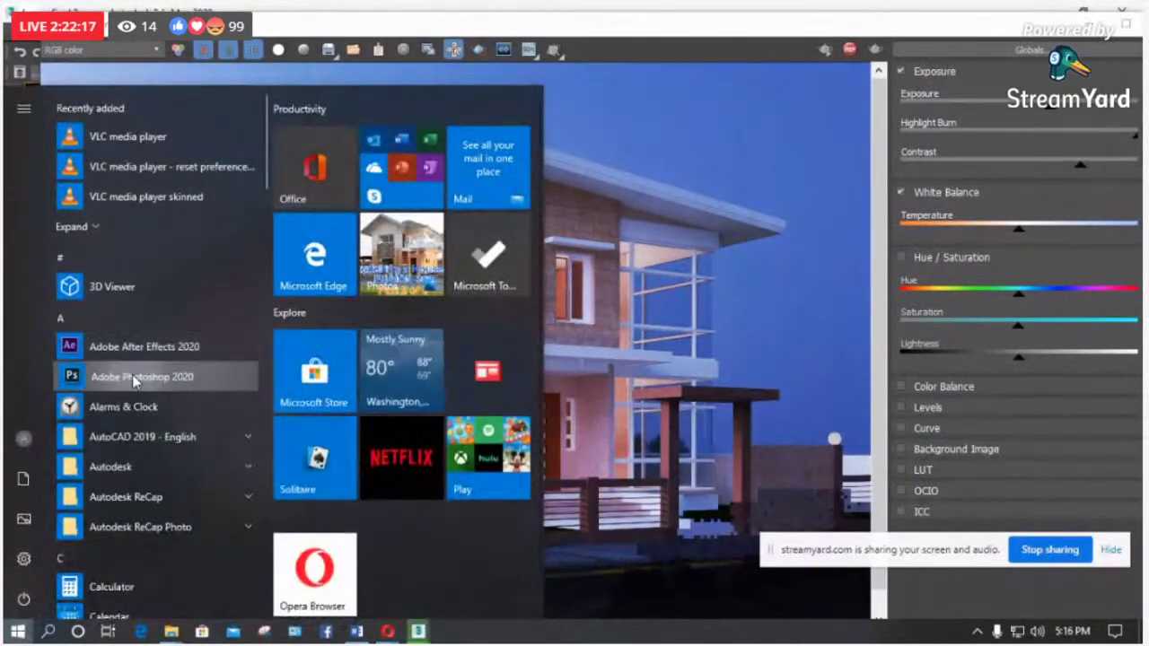
pyautogui.rightClick(134, 376)
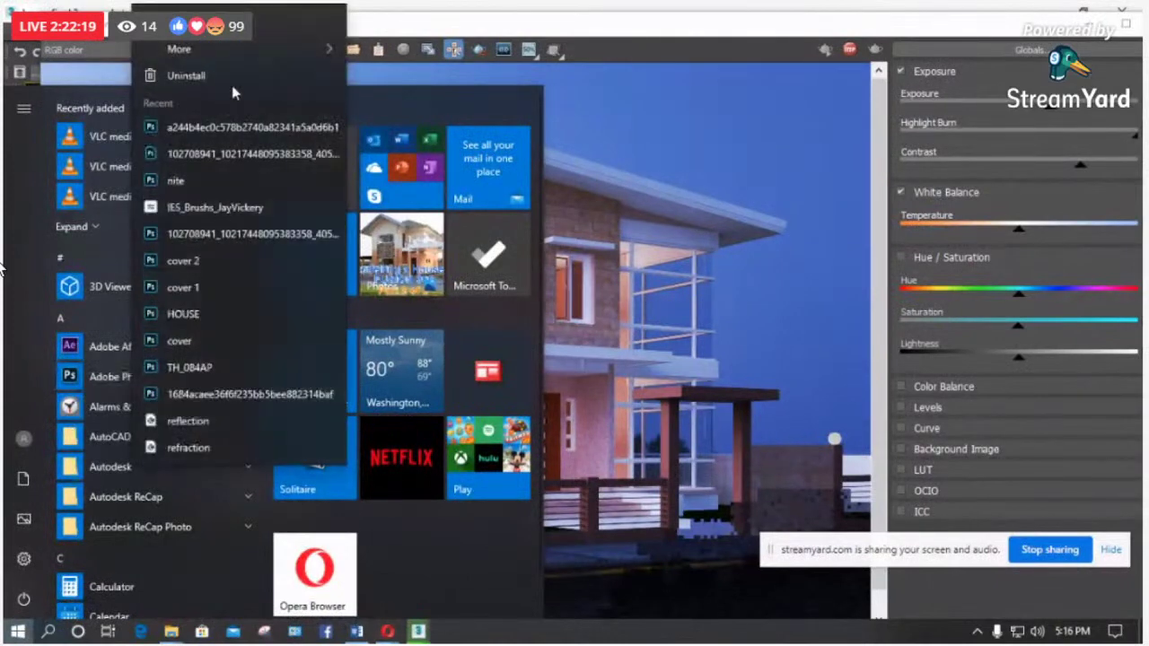
pyautogui.moveTo(243, 48)
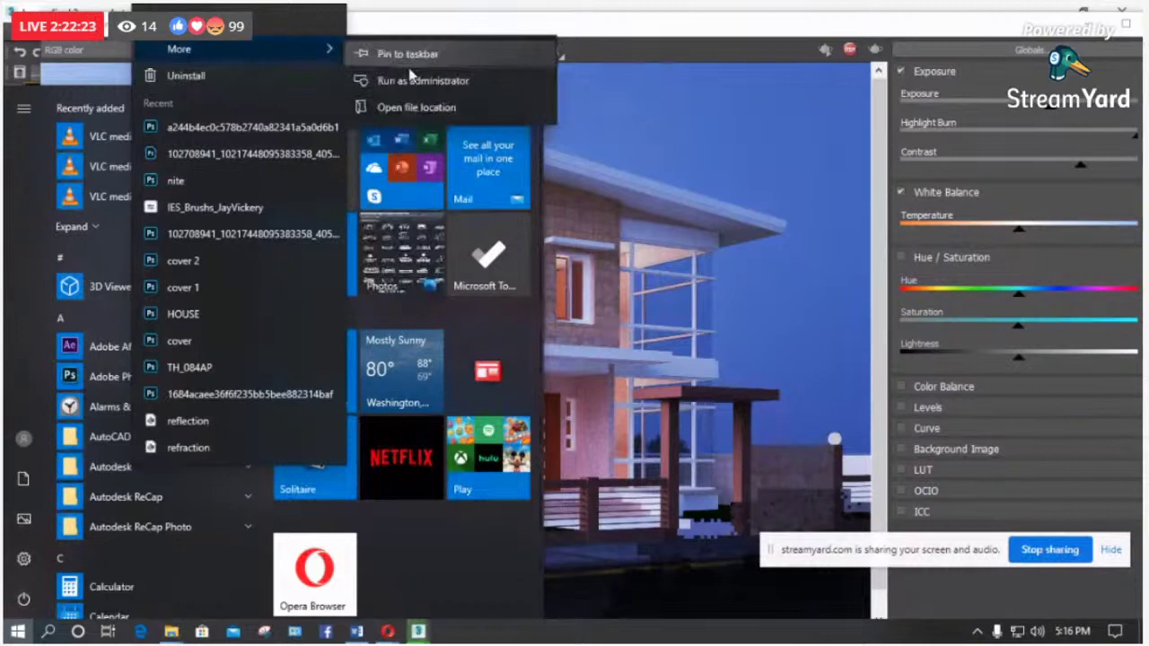
pyautogui.click(517, 224)
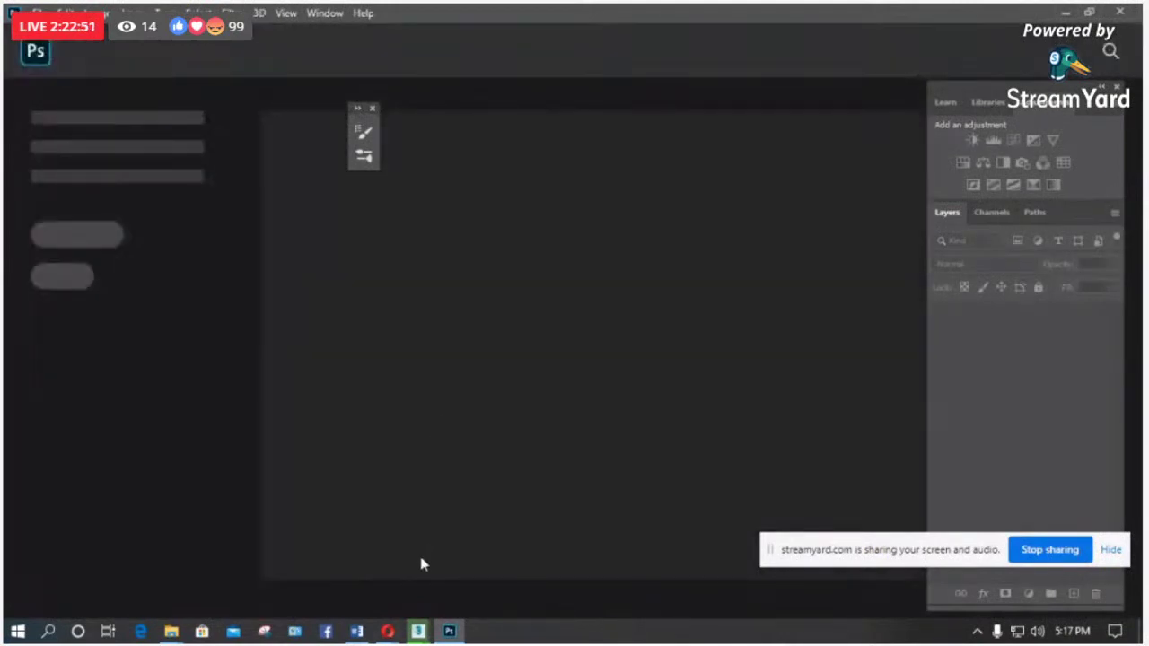
pyautogui.moveTo(419, 631)
pyautogui.click(449, 561)
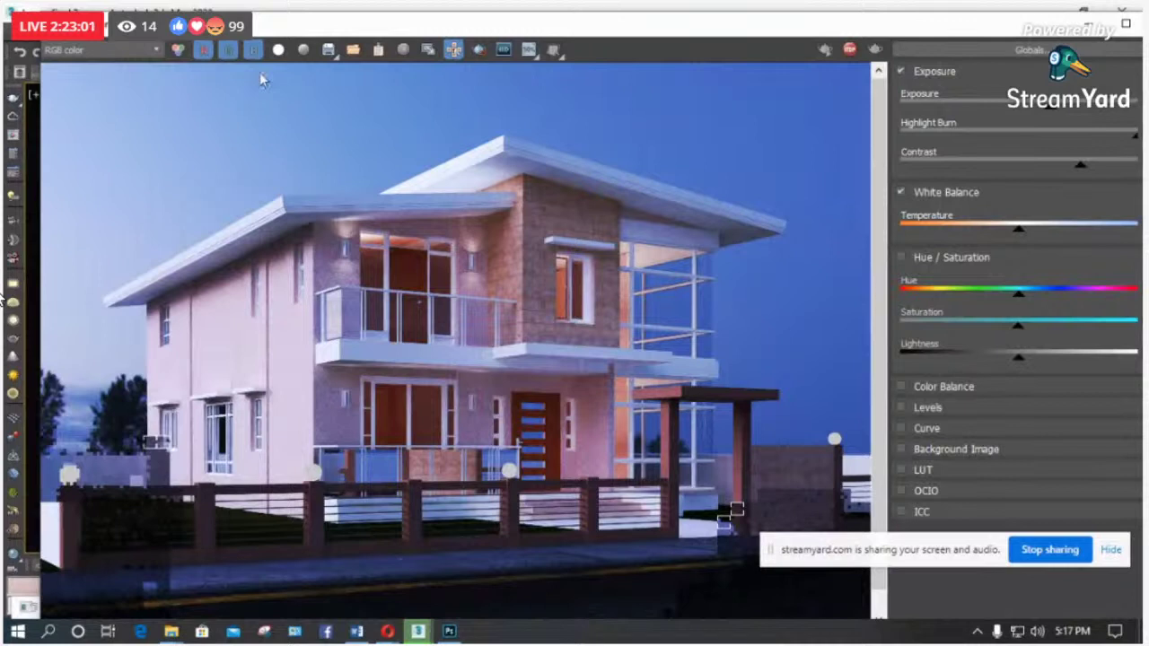
# Step: Start saving the render and create a new Desktop folder named composition
pyautogui.click(328, 51)
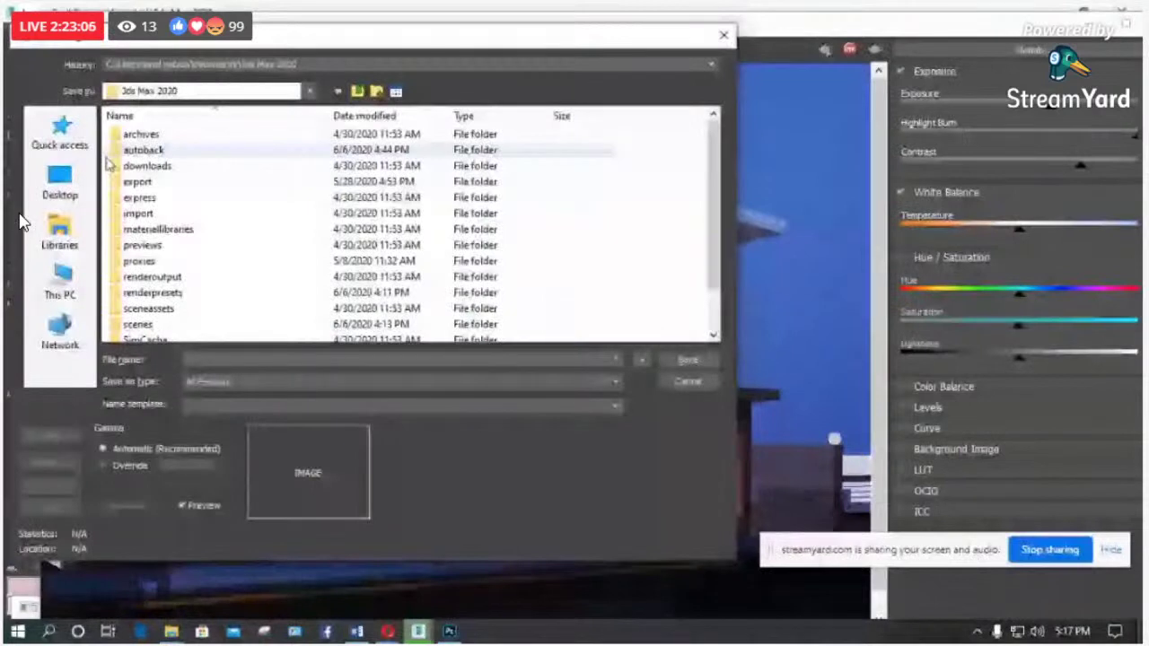
pyautogui.click(60, 185)
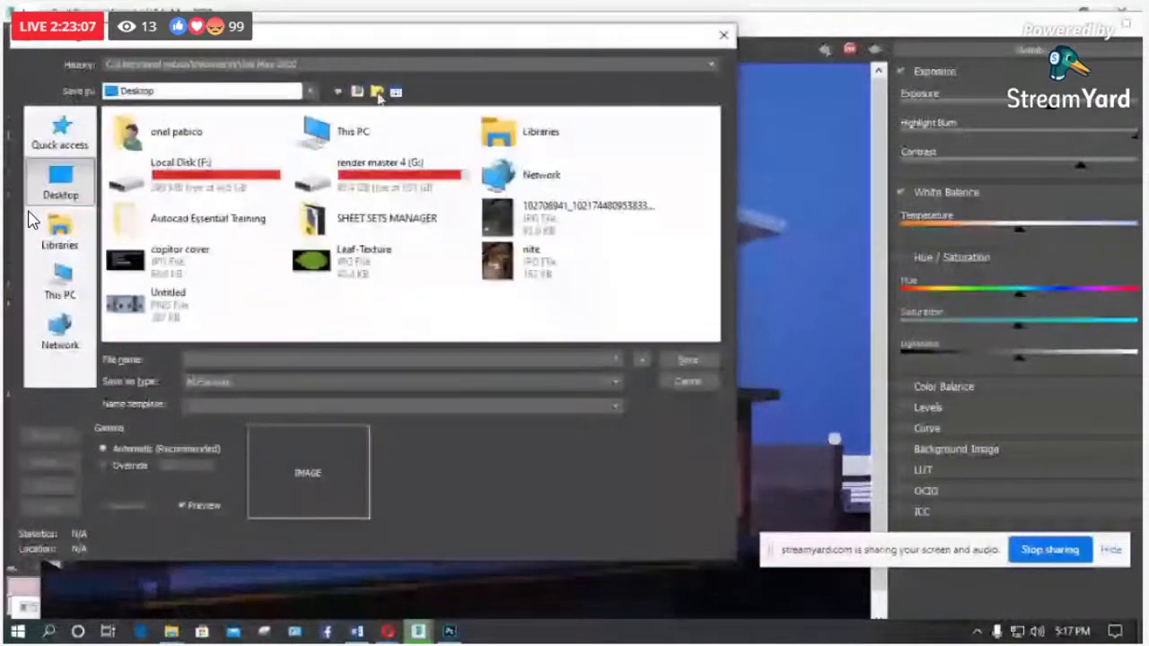
pyautogui.hotkey('ctrl', 'shift', 'n')
pyautogui.write('c')
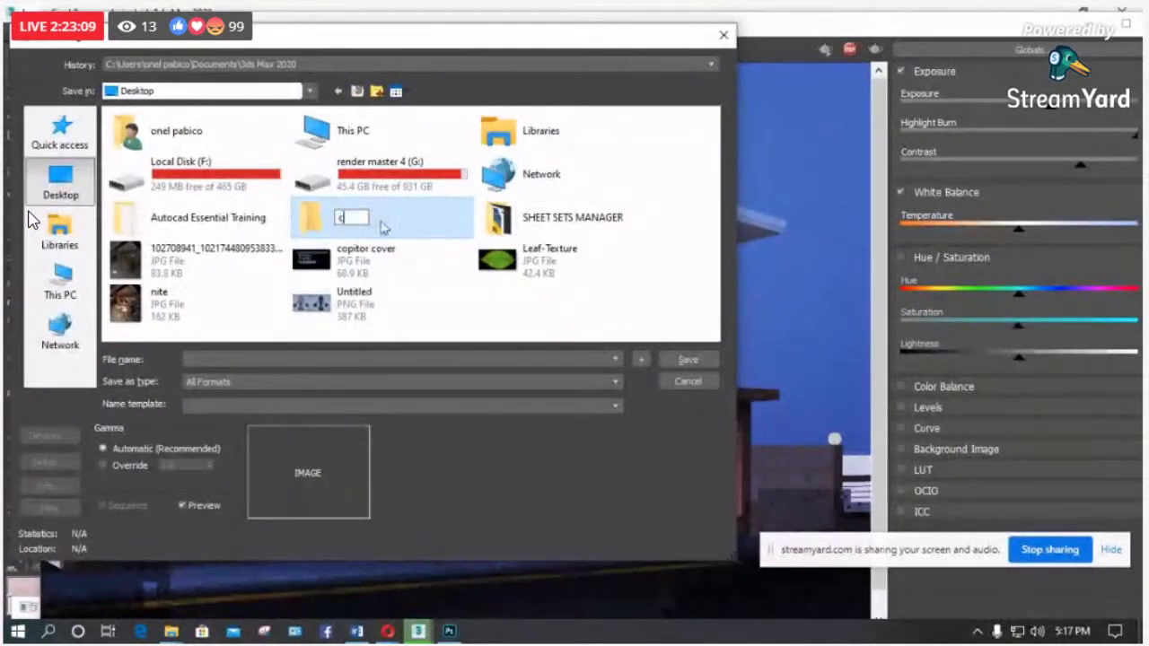
pyautogui.write('omposition')
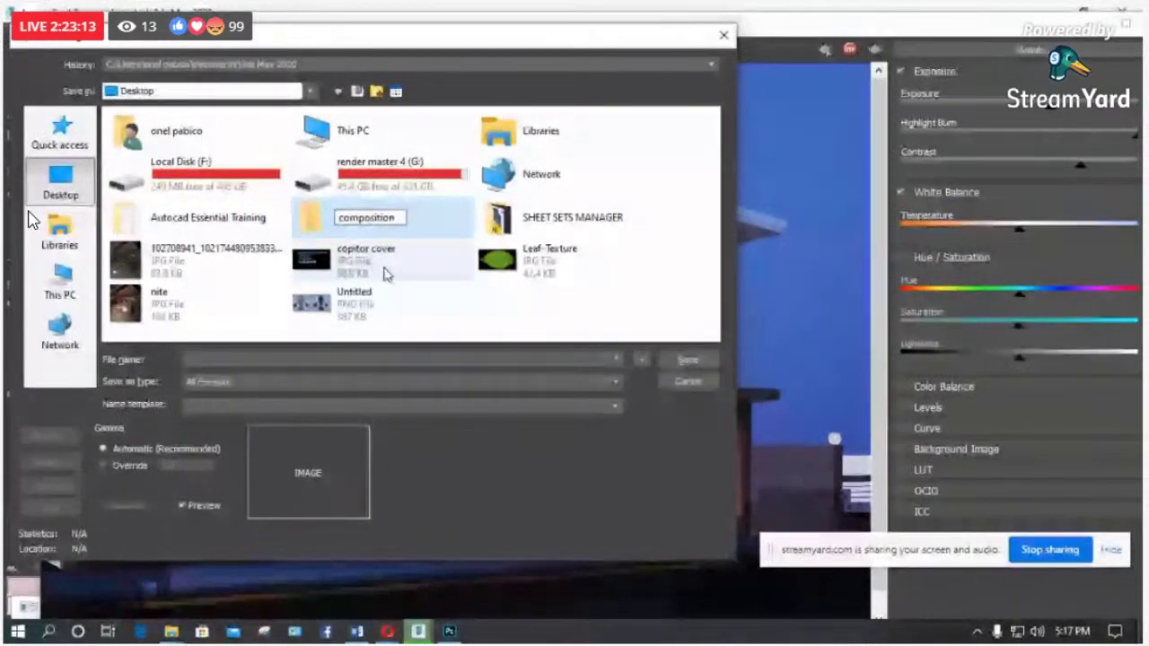
pyautogui.doubleClick(319, 220)
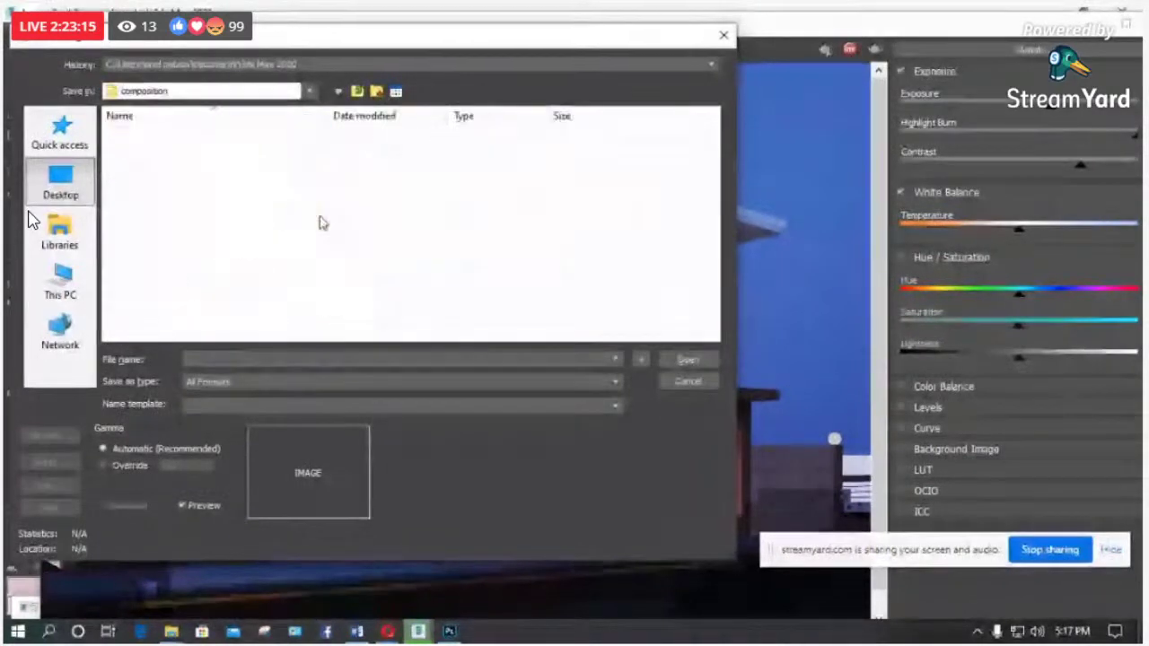
# Step: Save it in that folder as an 8-bit TIF named spare with gamma override 2.2
pyautogui.write('spare')
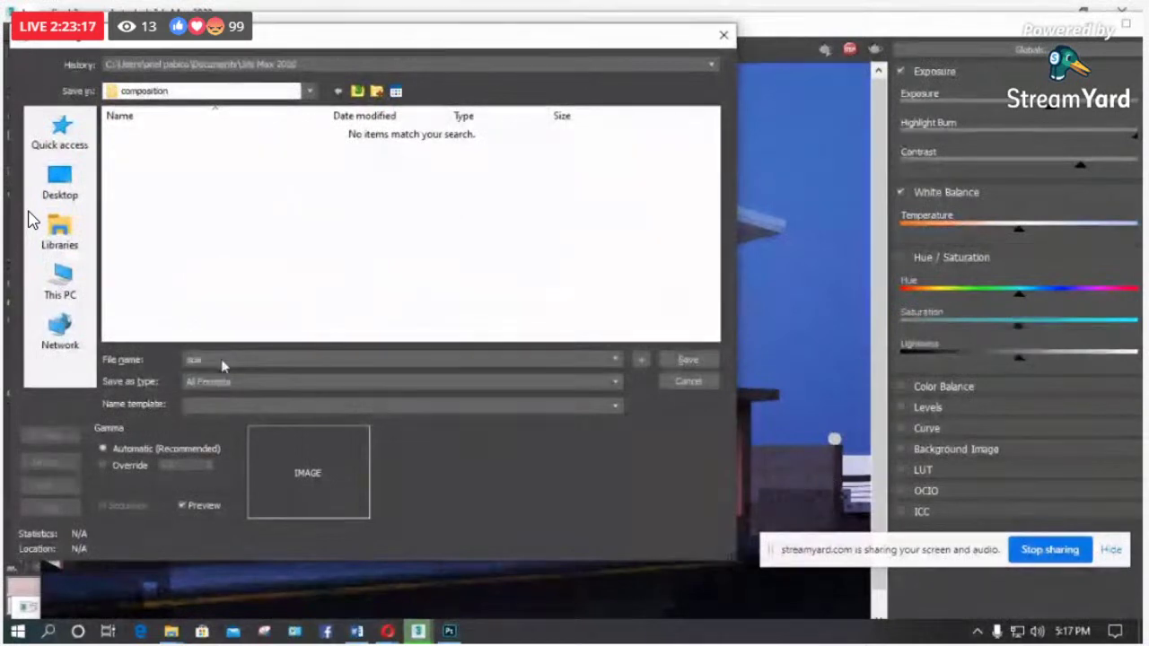
pyautogui.click(229, 382)
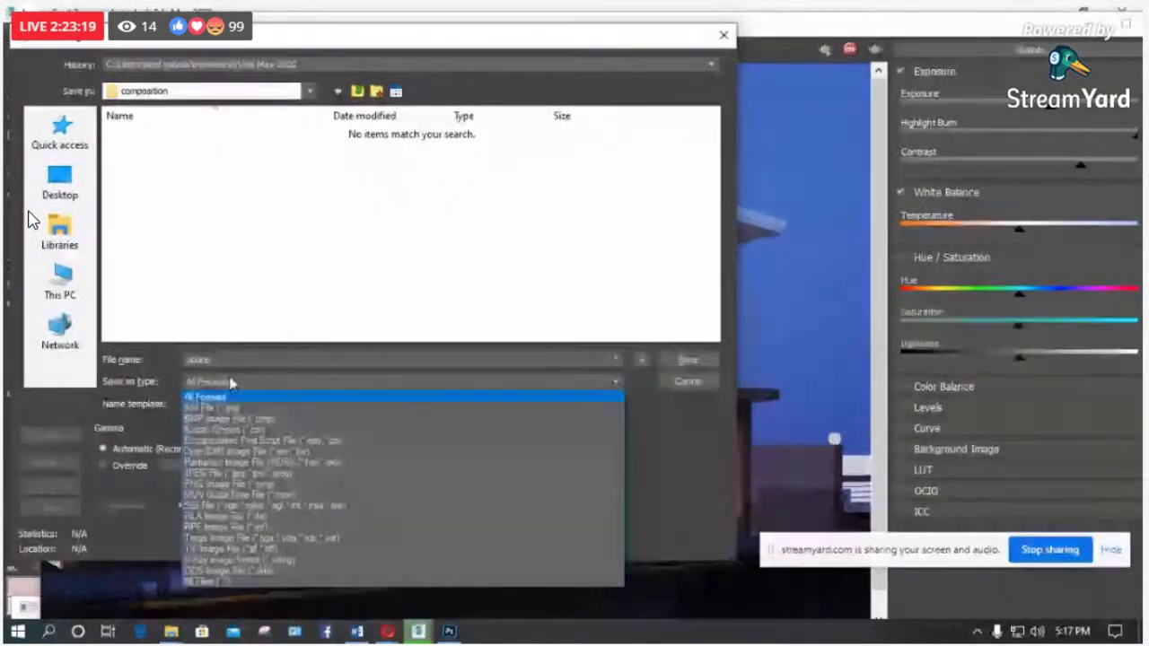
pyautogui.click(204, 550)
pyautogui.click(104, 466)
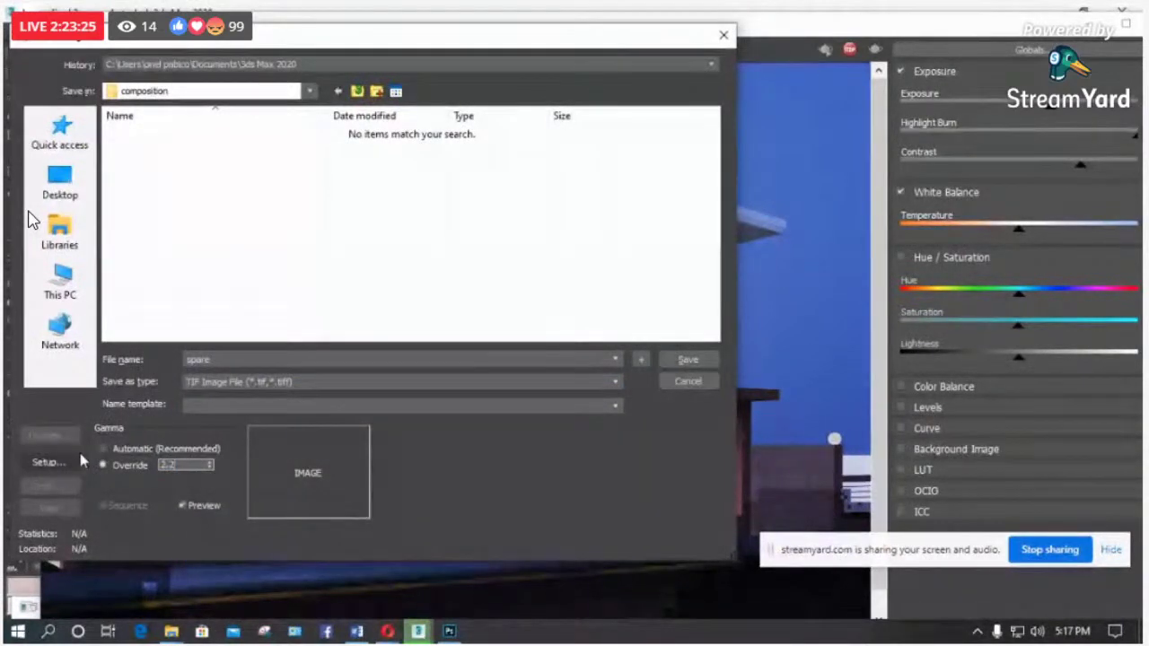
pyautogui.click(682, 360)
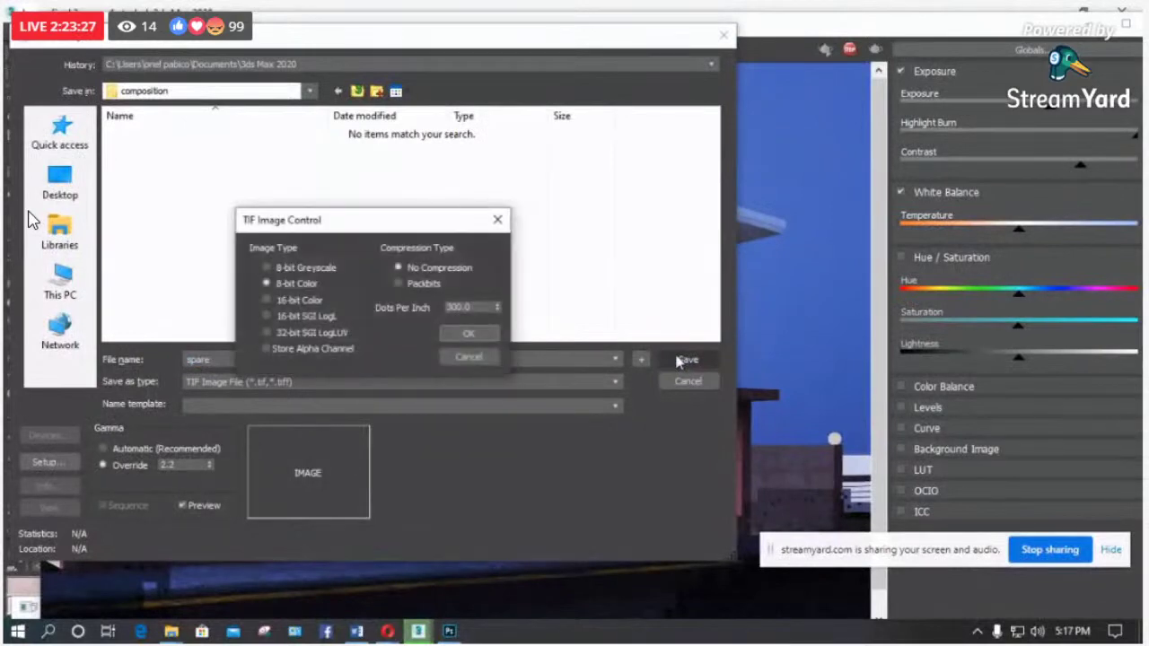
pyautogui.click(465, 334)
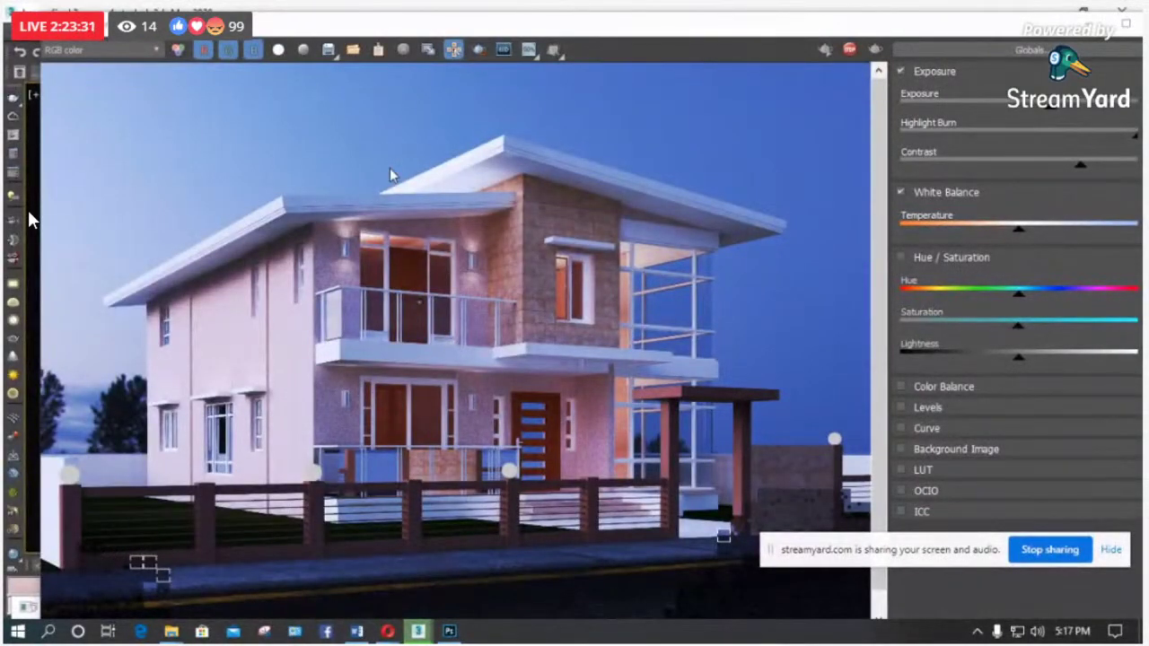
# Step: Save another 8-bit TIF copy named spare 1.8 with gamma 1.8 in the composition folder
pyautogui.click(331, 50)
pyautogui.write('spare')
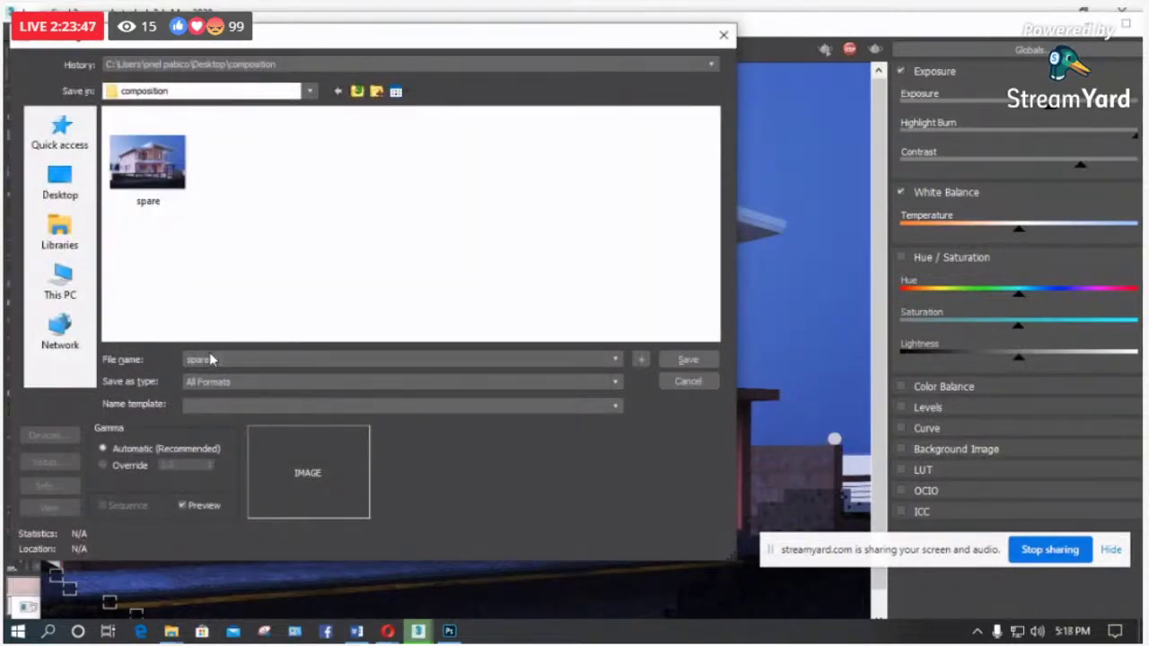
pyautogui.write('_8')
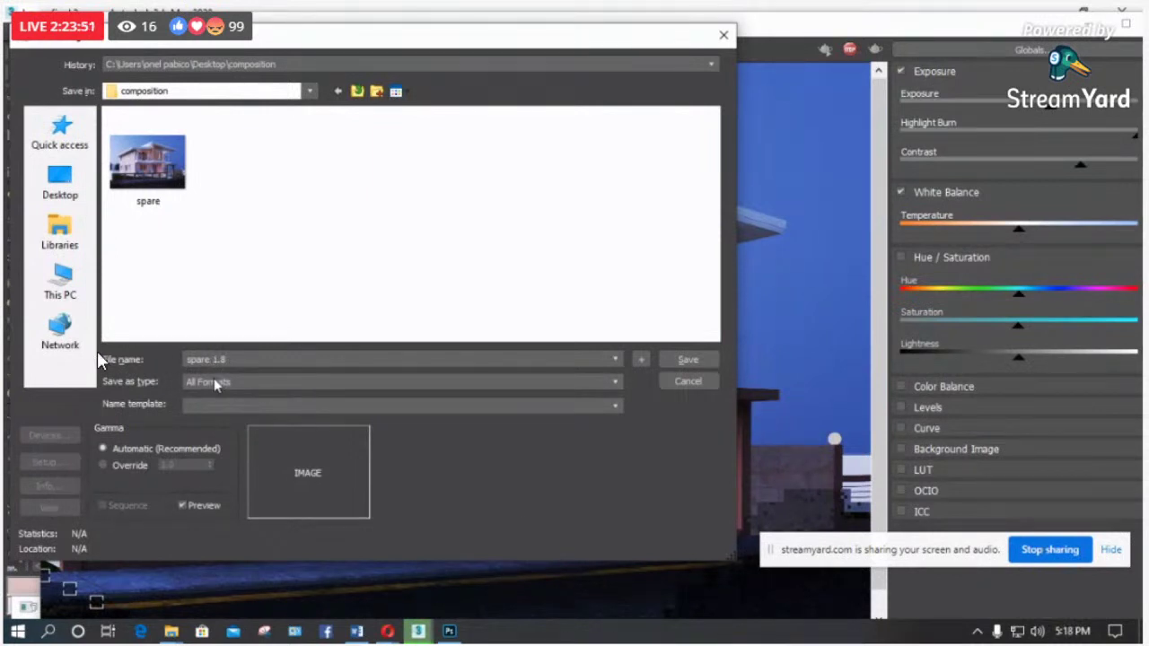
pyautogui.scroll(-5, 214, 382)
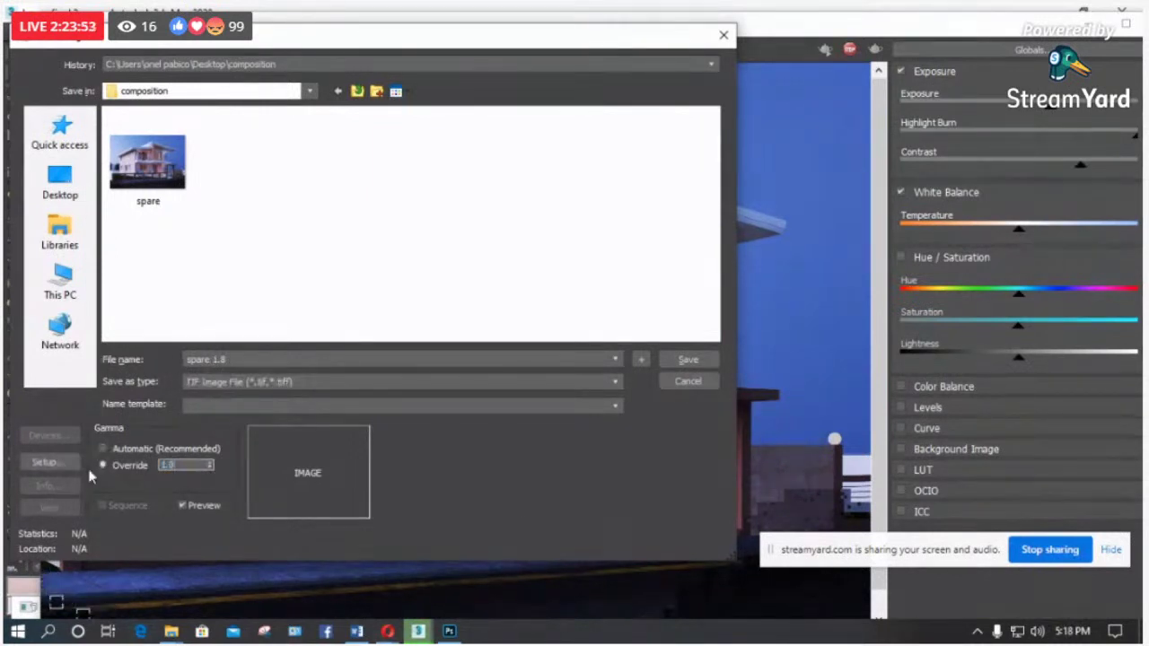
pyautogui.click(682, 360)
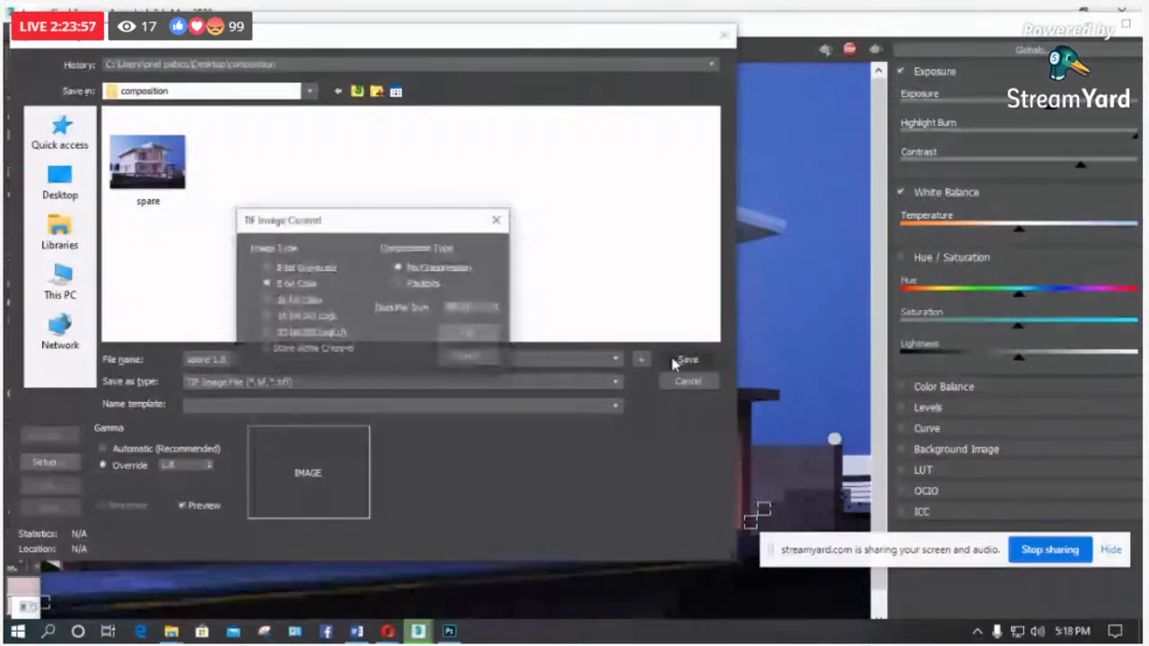
pyautogui.click(454, 335)
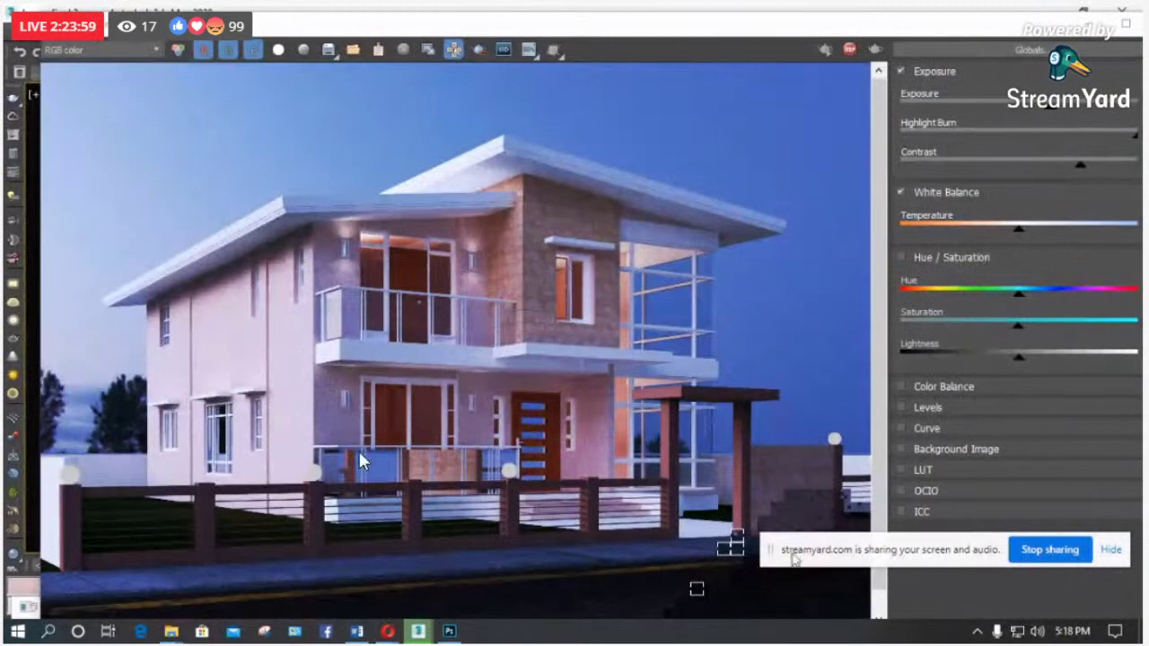
pyautogui.moveTo(803, 554); pyautogui.dragTo(835, 452)
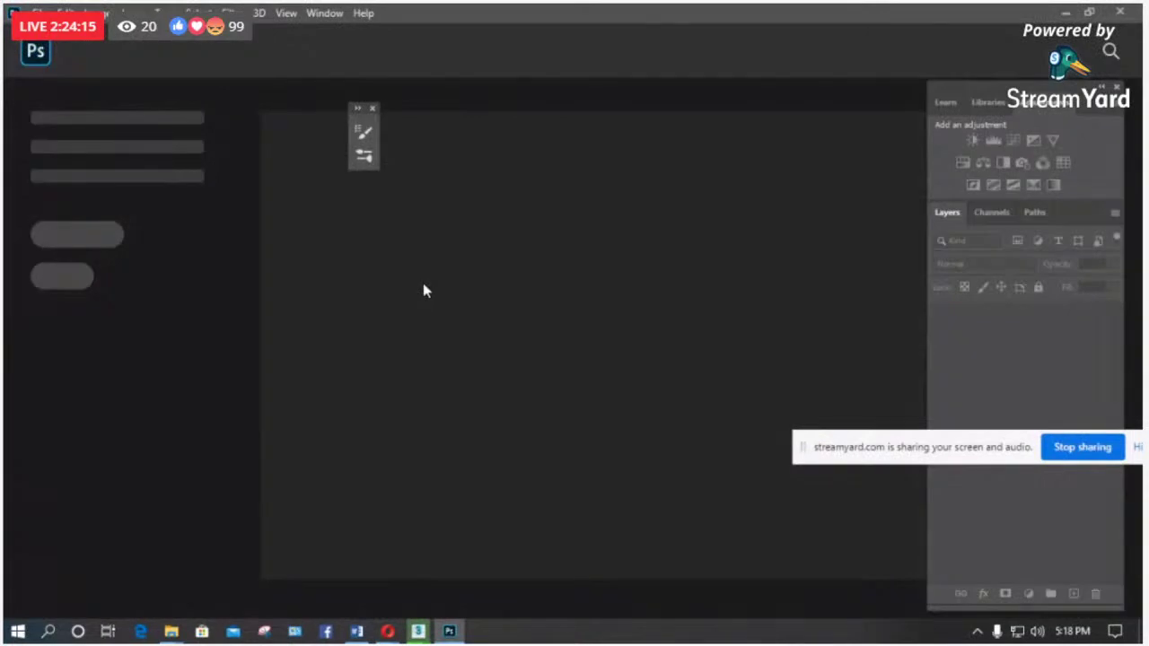
# Step: Open spare.tif and spare 1.8.tif together from composition and check each document tab
pyautogui.hotkey('ctrl', 'o')
pyautogui.moveTo(151, 171); pyautogui.dragTo(329, 205)
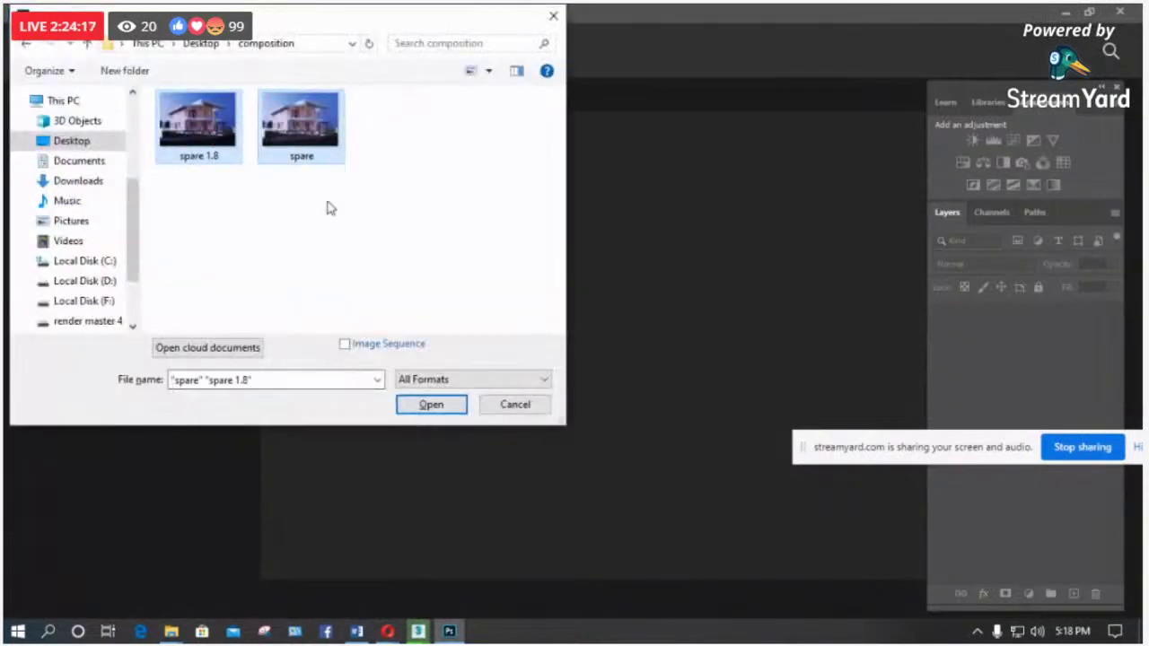
pyautogui.click(429, 405)
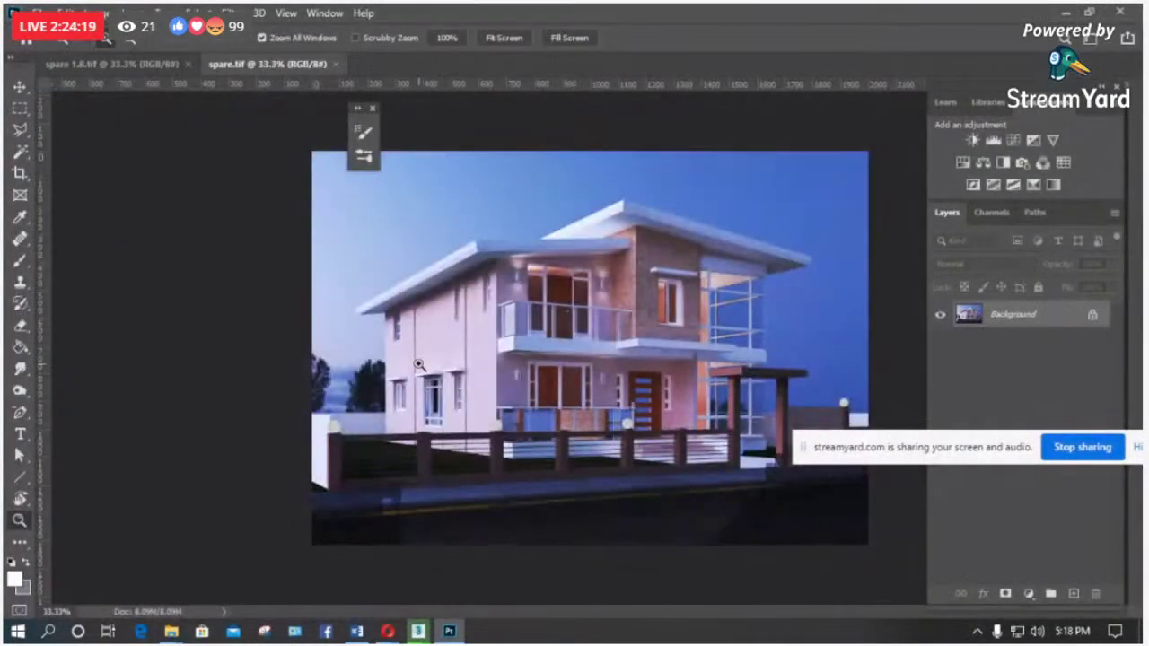
pyautogui.click(126, 66)
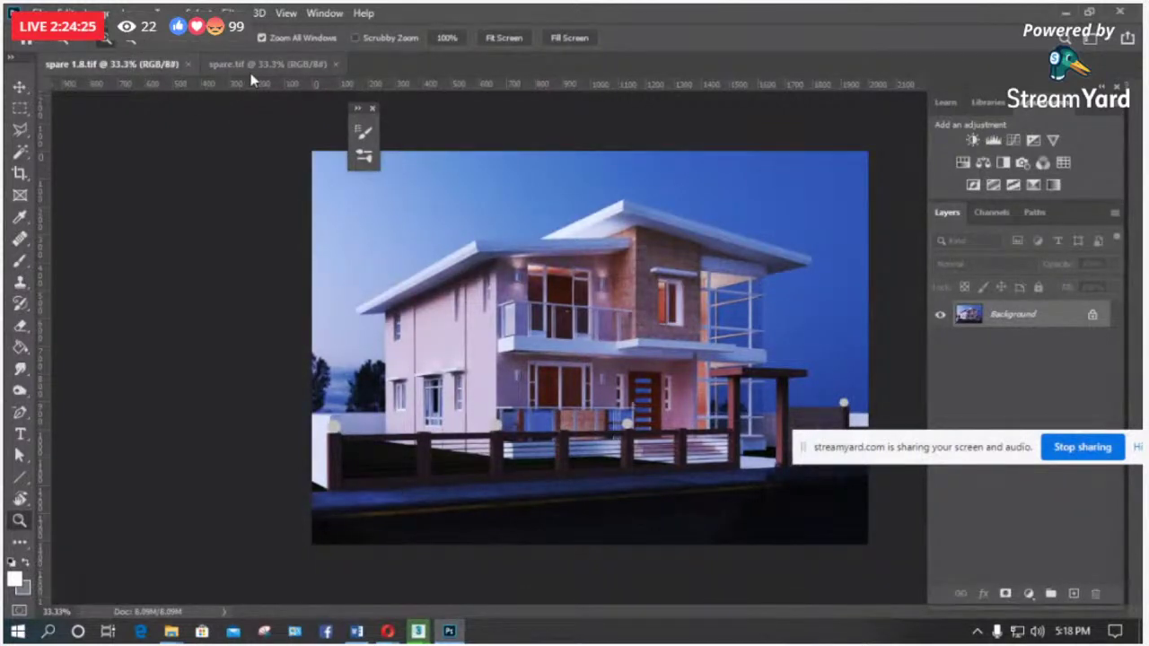
pyautogui.click(237, 64)
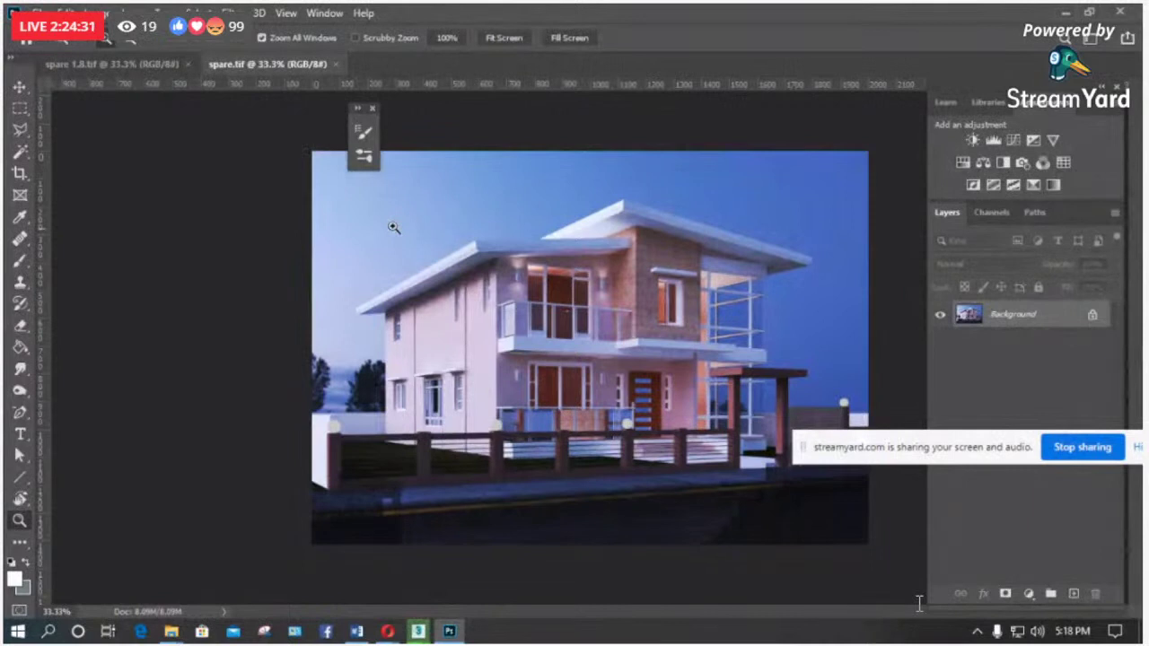
# Step: Copy the whole spare 1.8 image and paste it into spare.tif as Layer 1
pyautogui.click(134, 65)
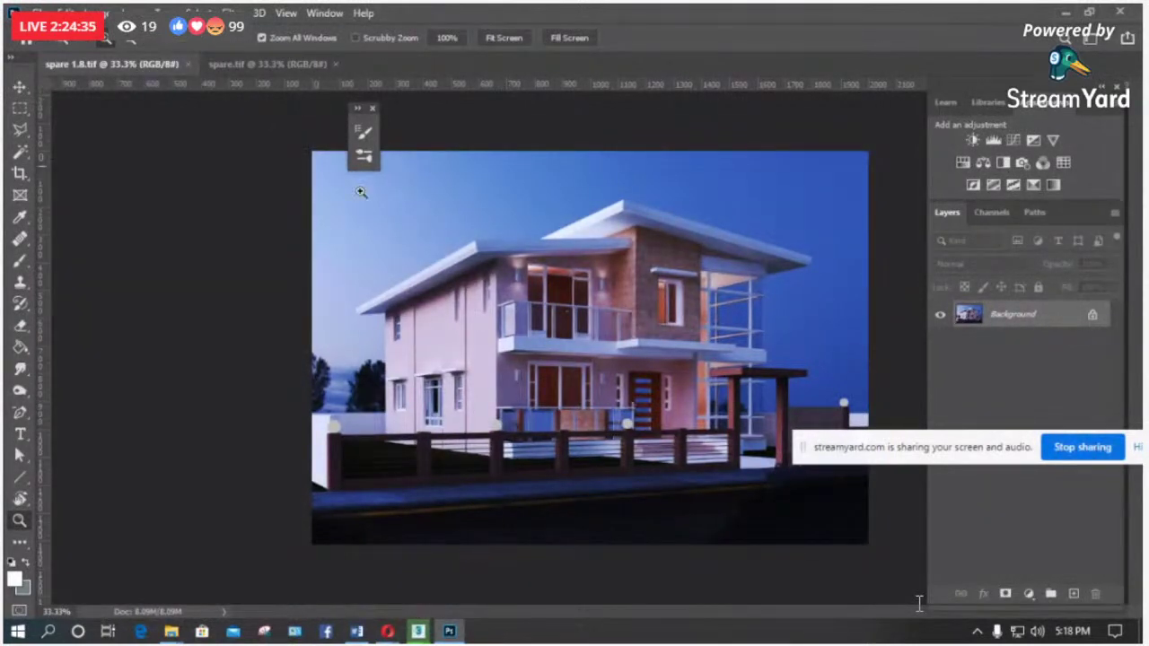
pyautogui.hotkey('ctrl', 'a')
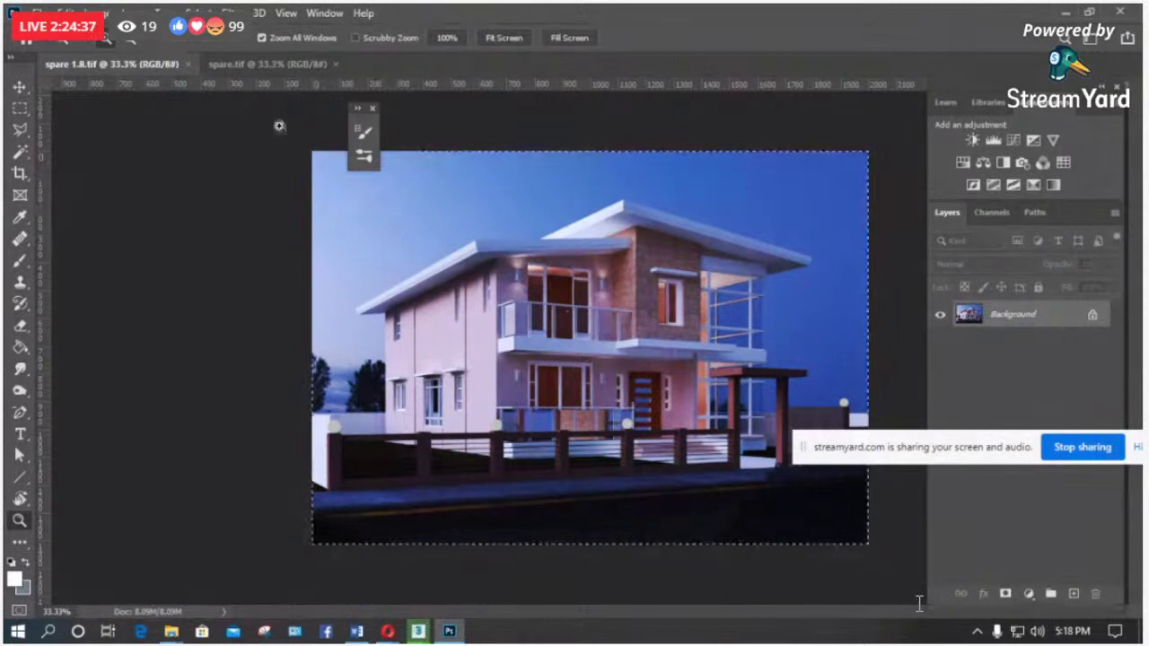
pyautogui.hotkey('ctrl', 'c')
pyautogui.hotkey('ctrl', 'Tab')
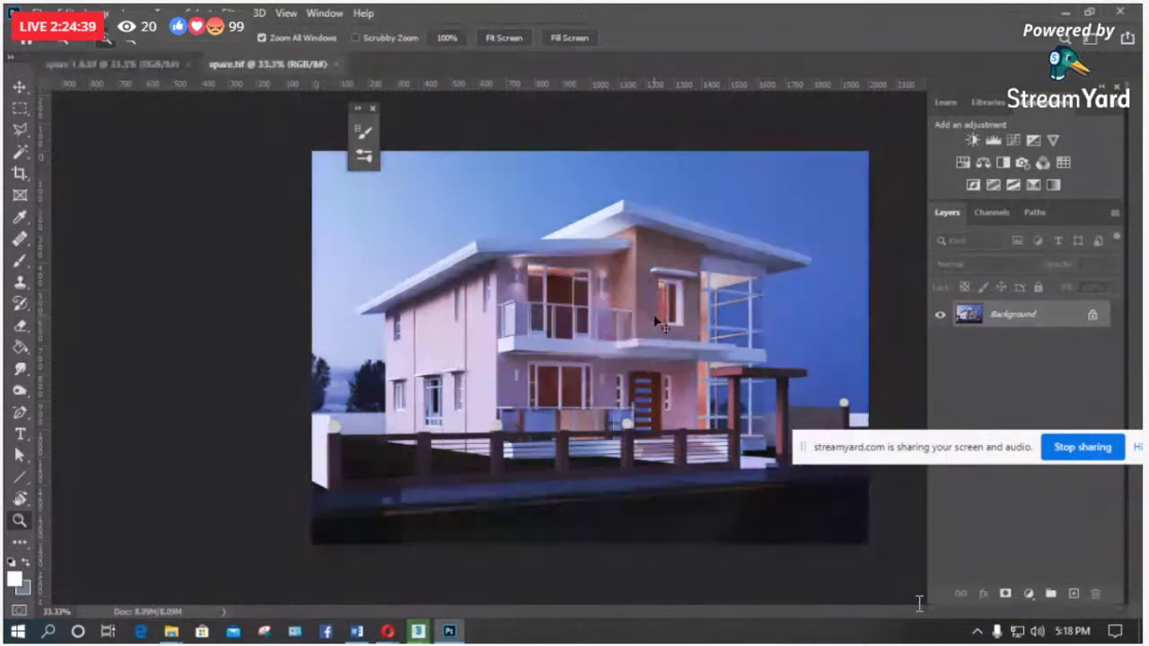
pyautogui.hotkey('ctrl', 'v')
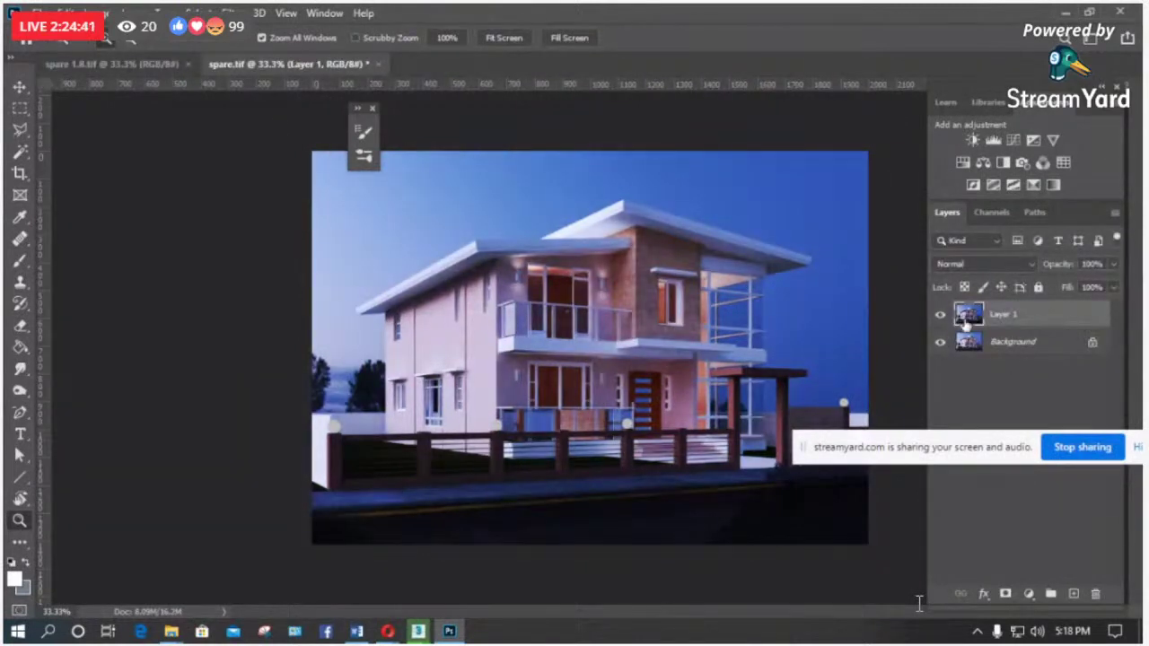
# Step: Review the layer blend mode list without changing it, then return to the V-Ray frame buffer
pyautogui.click(1003, 266)
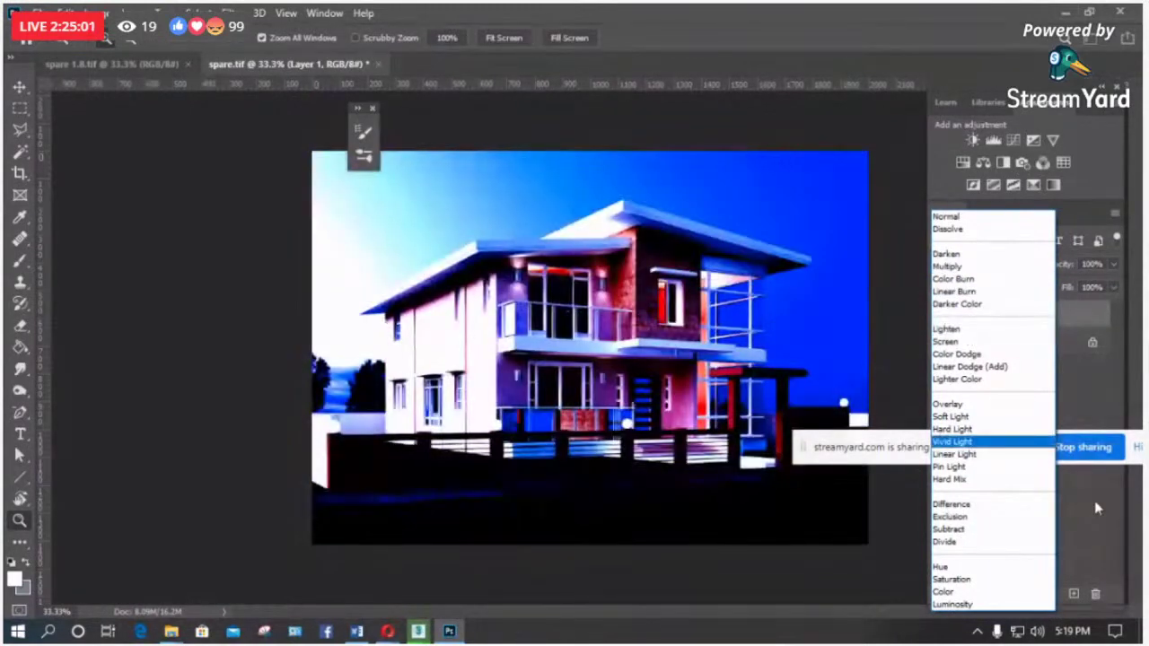
pyautogui.click(417, 631)
pyautogui.click(440, 561)
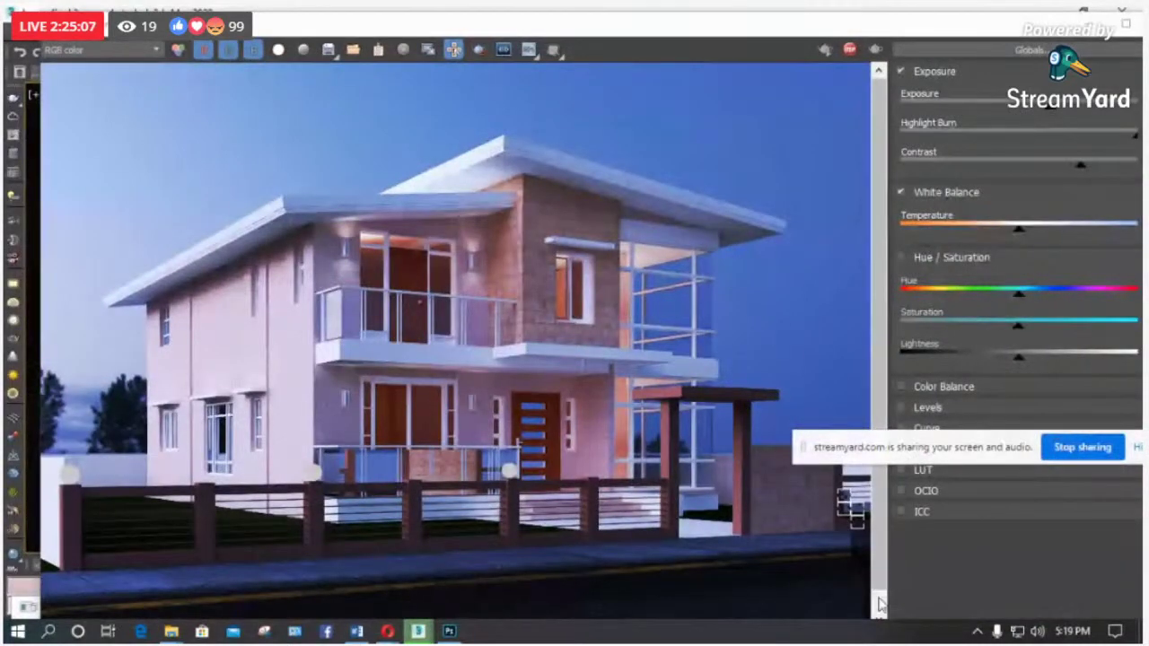
# Step: Re-render Camera001 with Shift+Q, then return to spare.tif in Photoshop
pyautogui.scroll(-1, 880, 606)
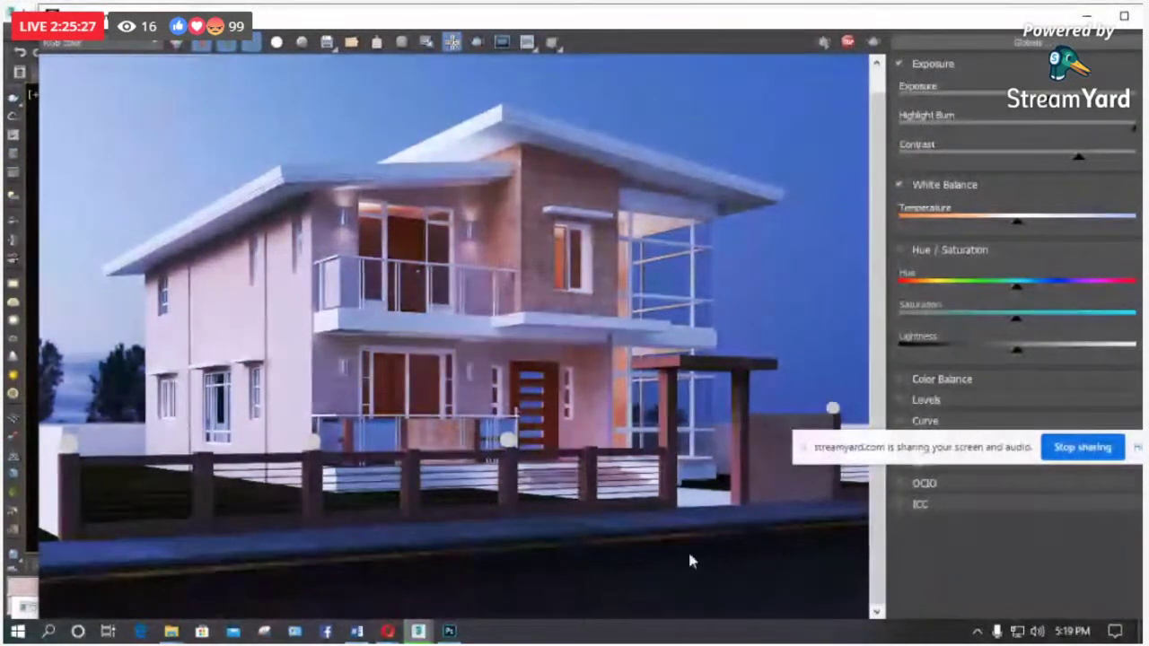
pyautogui.hotkey('shift', 'q')
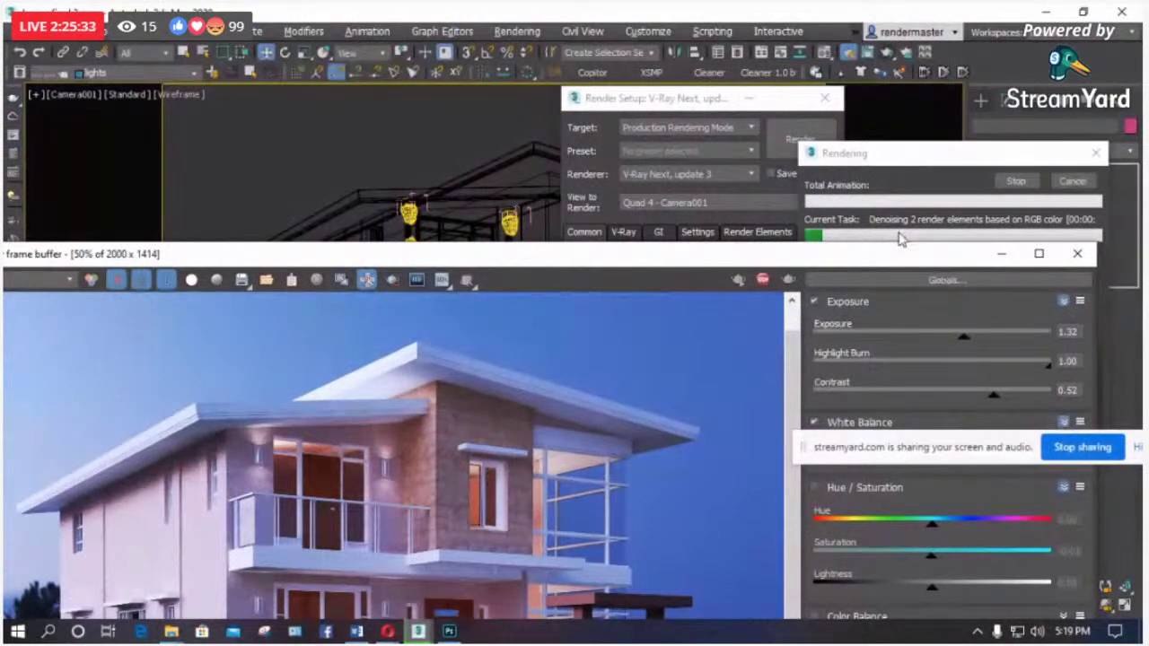
pyautogui.click(935, 239)
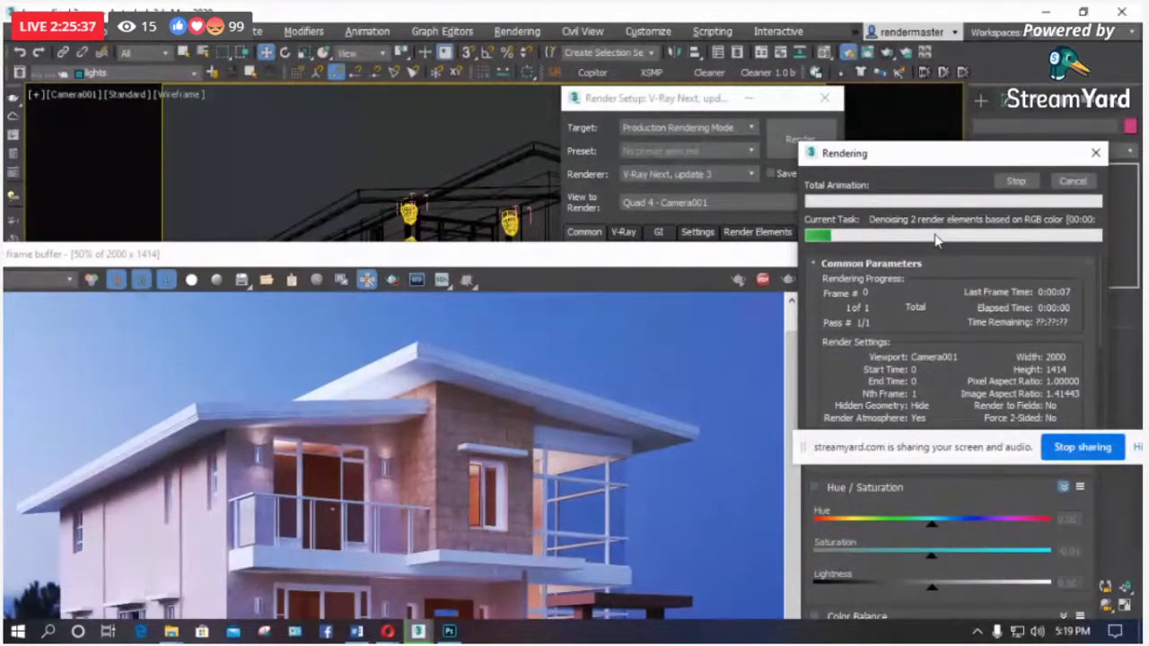
pyautogui.moveTo(449, 632)
pyautogui.click(460, 585)
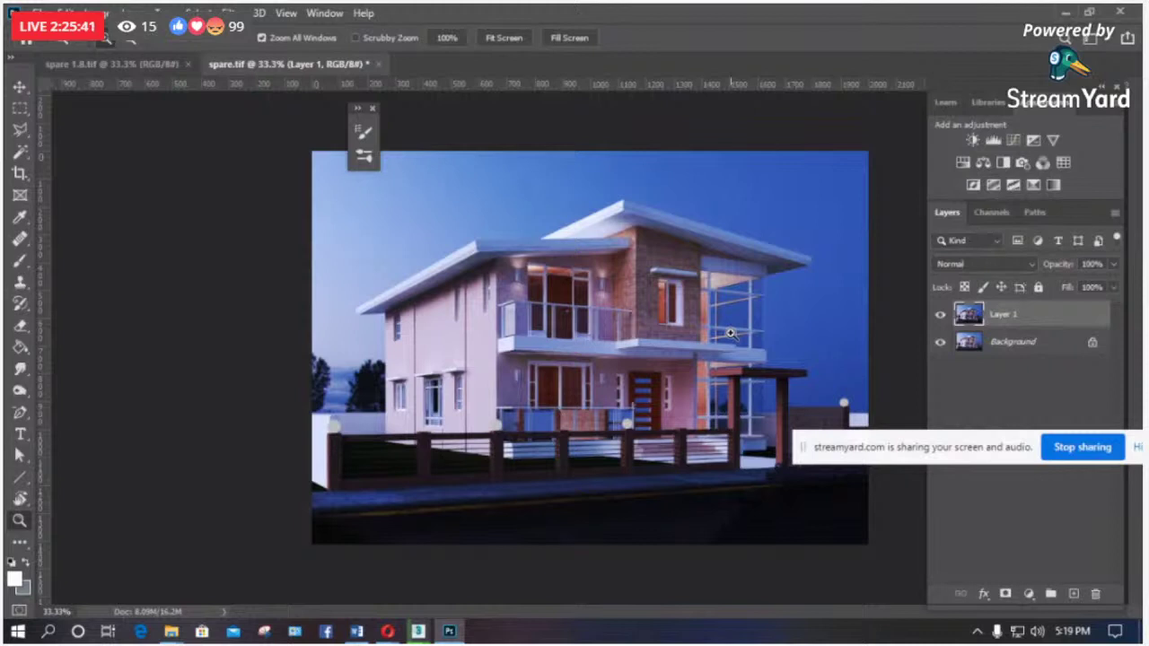
# Step: Show Layer 1 and free-transform it to roughly 400% so it fills the spare.tif canvas
pyautogui.click(731, 333)
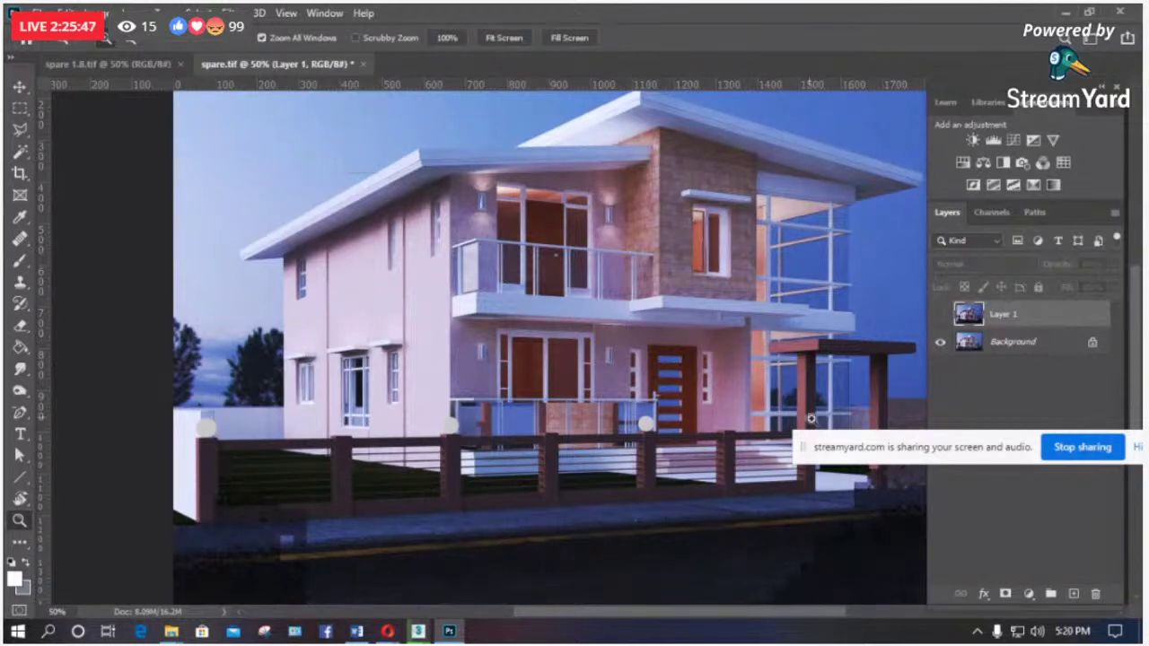
pyautogui.moveTo(848, 456); pyautogui.dragTo(784, 564)
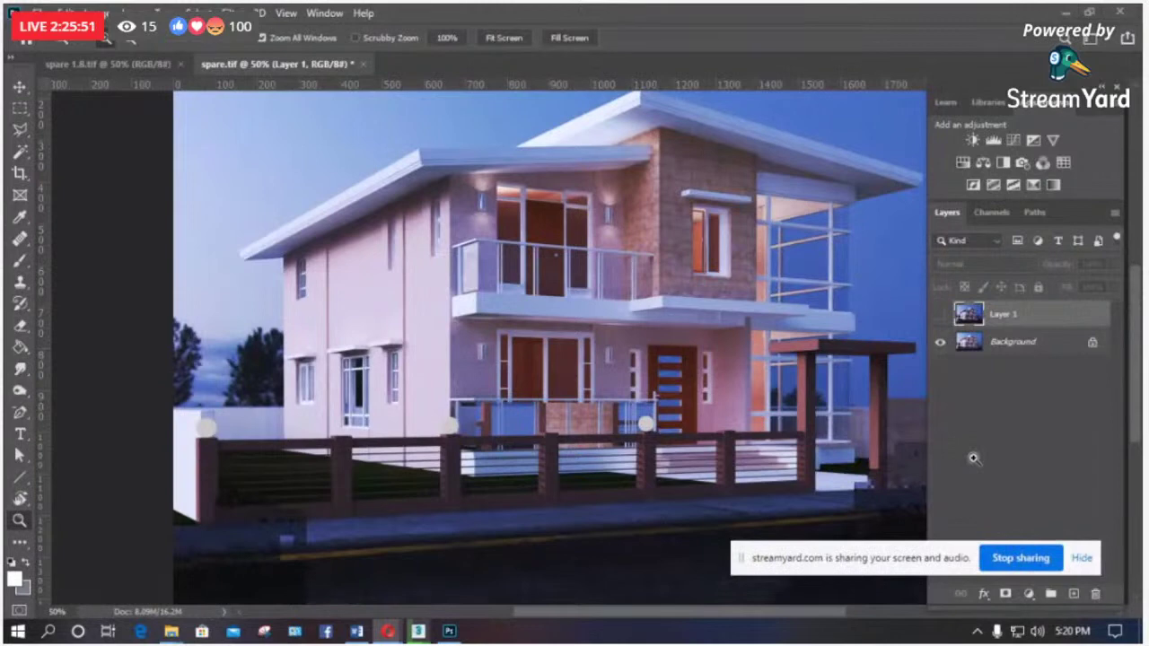
pyautogui.click(940, 314)
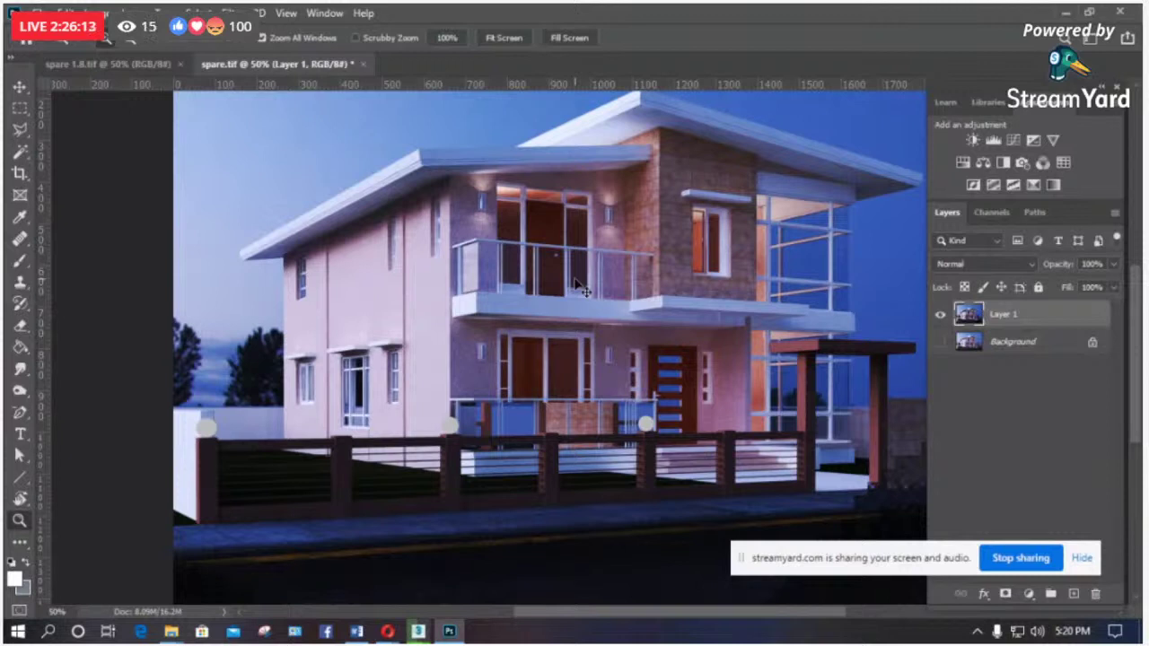
pyautogui.hotkey('ctrl', 't')
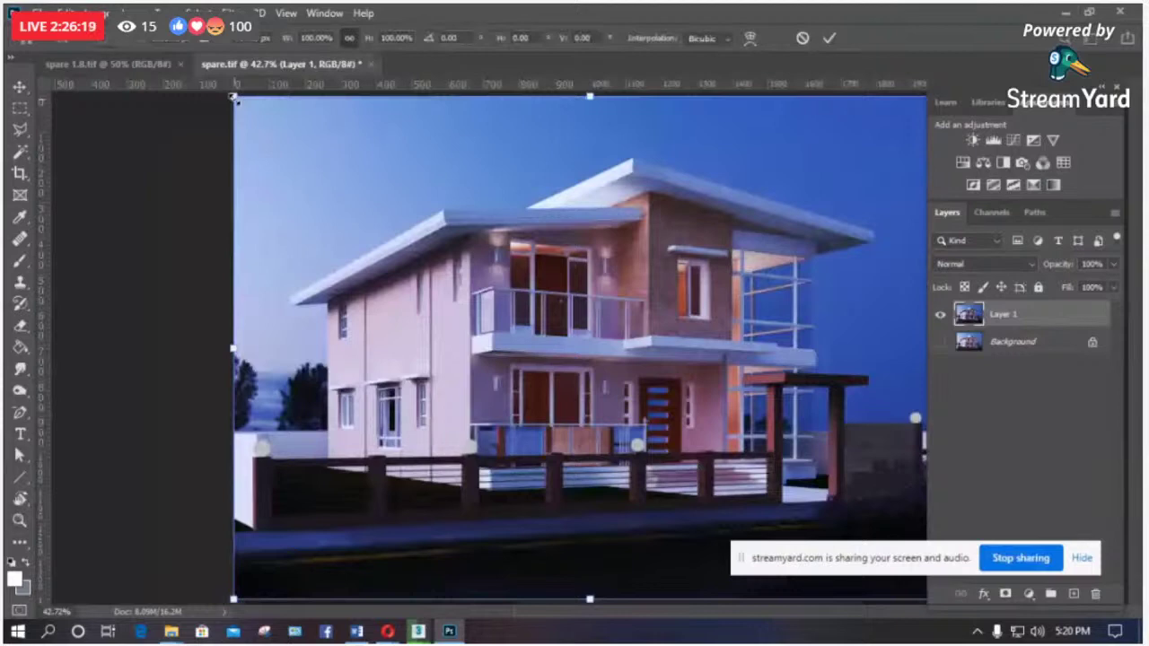
pyautogui.moveTo(235, 99); pyautogui.dragTo(373, 223)
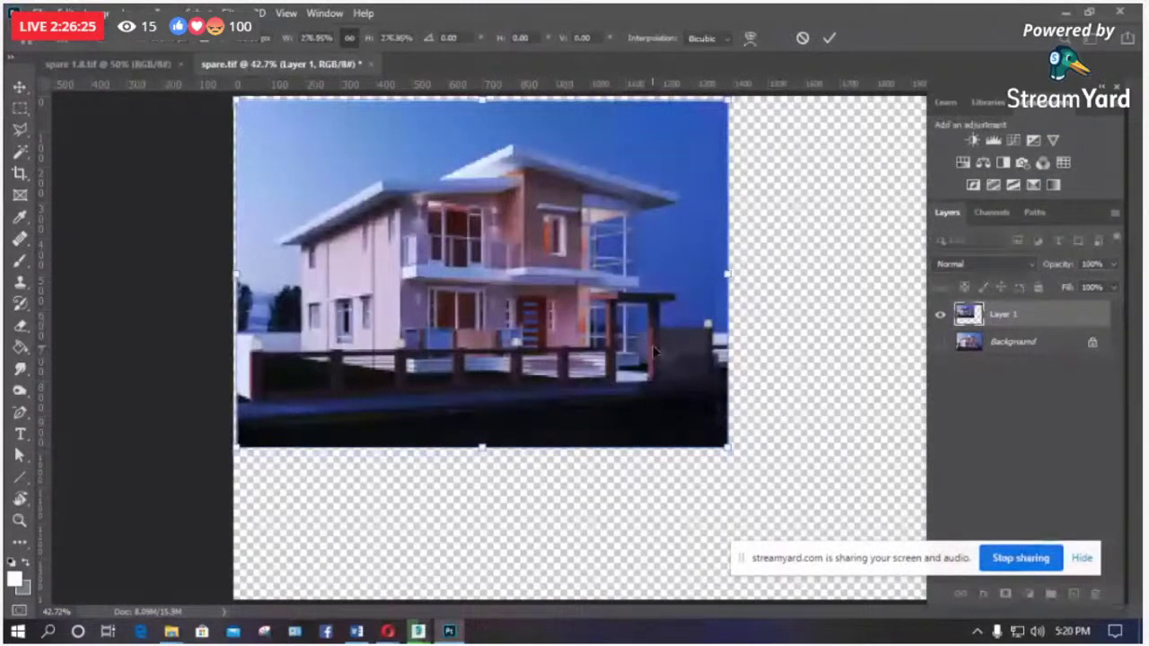
pyautogui.moveTo(728, 446); pyautogui.dragTo(924, 596)
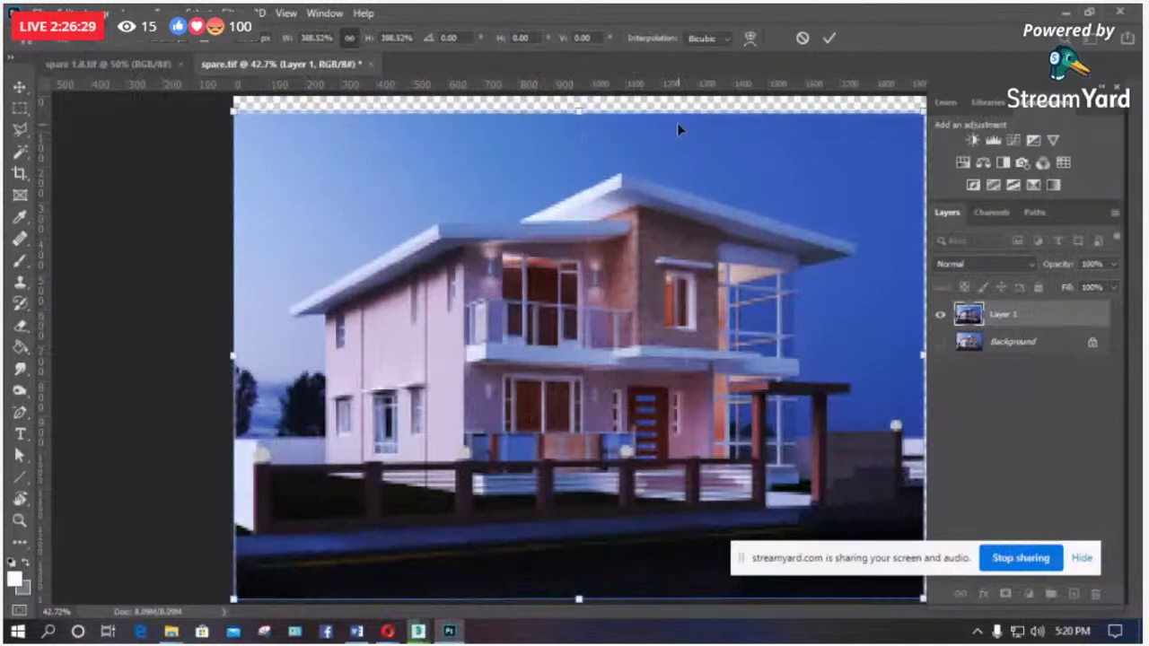
pyautogui.moveTo(579, 108); pyautogui.dragTo(580, 97)
pyautogui.press('Return')
pyautogui.press('z')
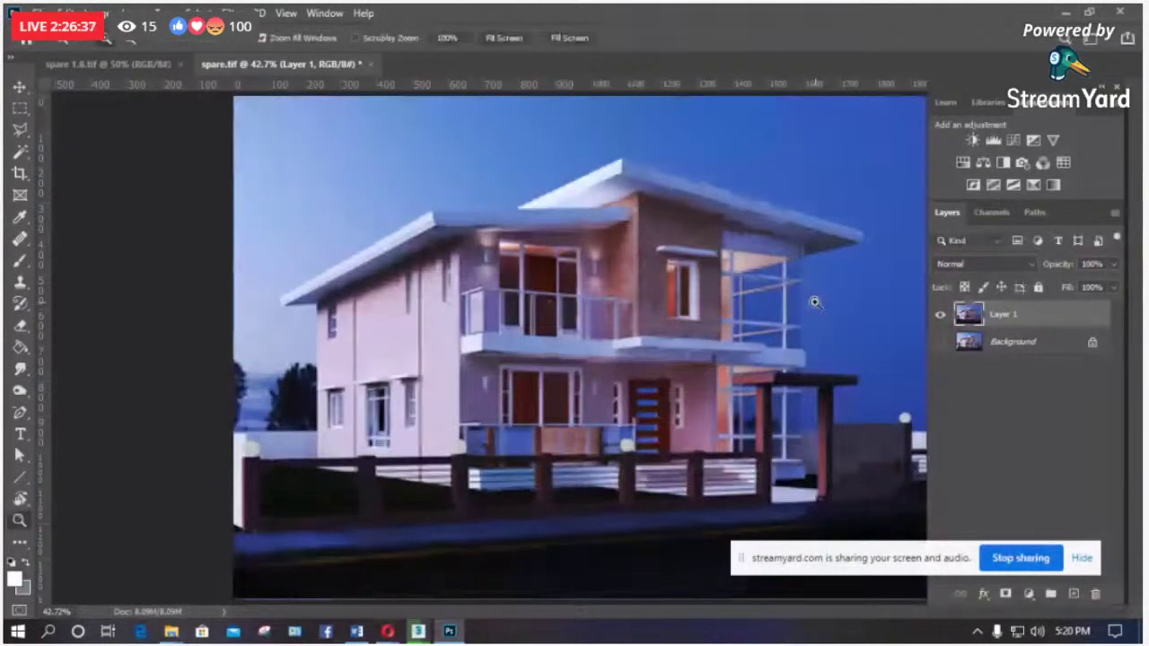
# Step: Zoom into the roof corner and toggle Layer 1's visibility to compare it with the Background
pyautogui.click(940, 314)
pyautogui.click(940, 314)
pyautogui.click(941, 314)
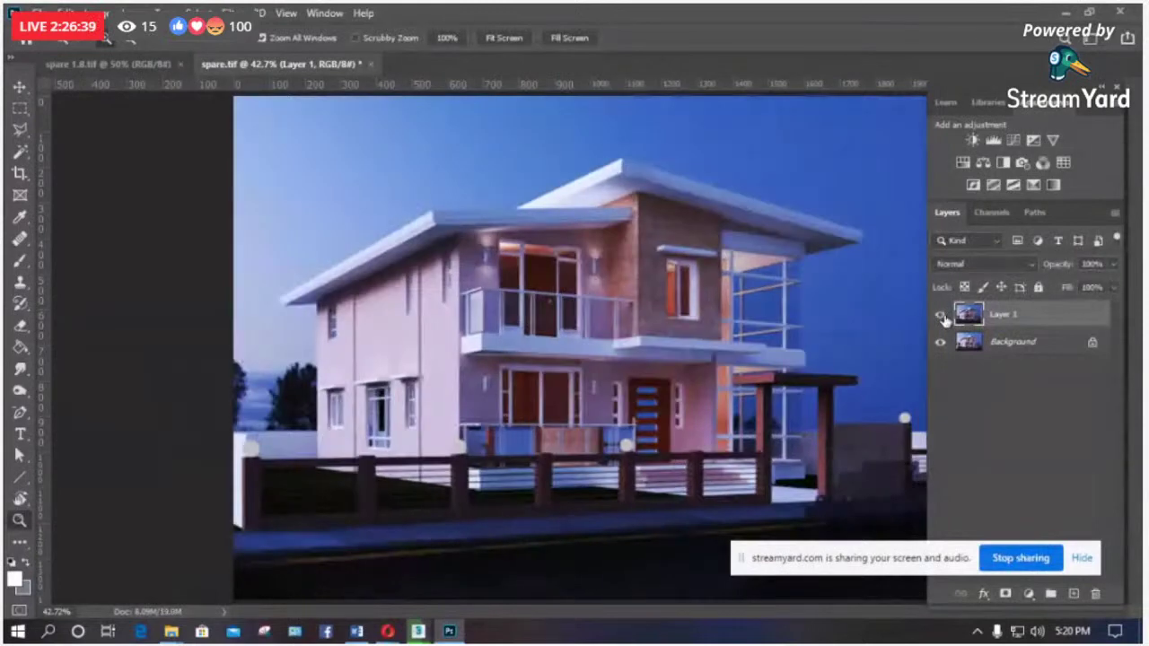
pyautogui.moveTo(655, 135); pyautogui.dragTo(595, 198)
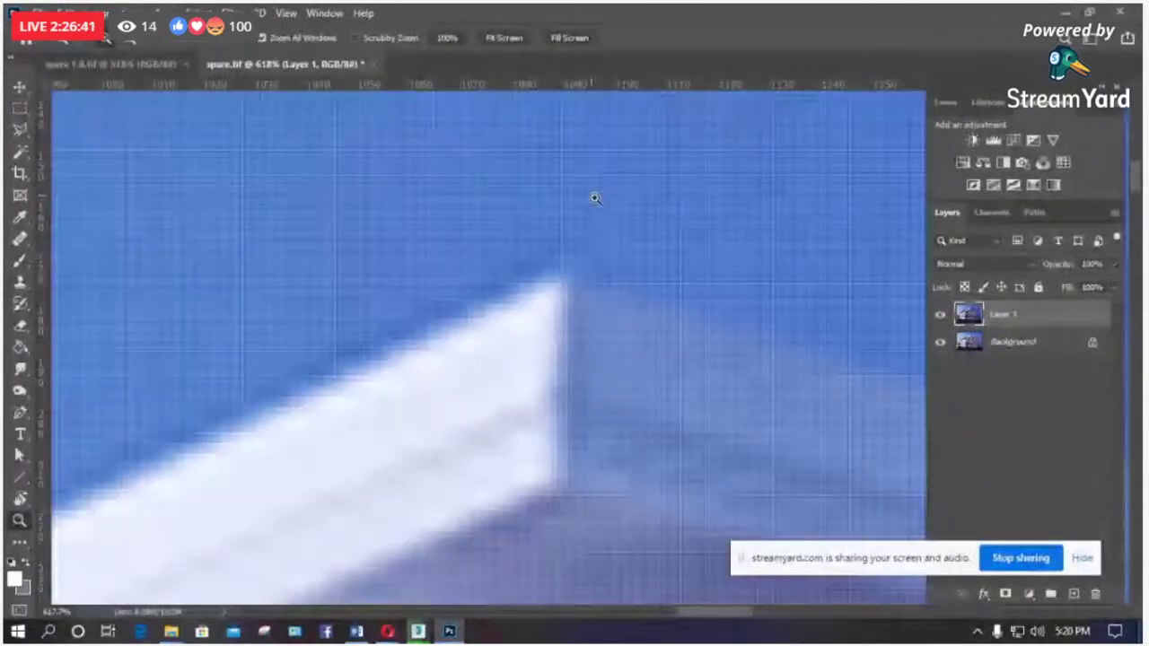
pyautogui.click(942, 314)
pyautogui.click(802, 221)
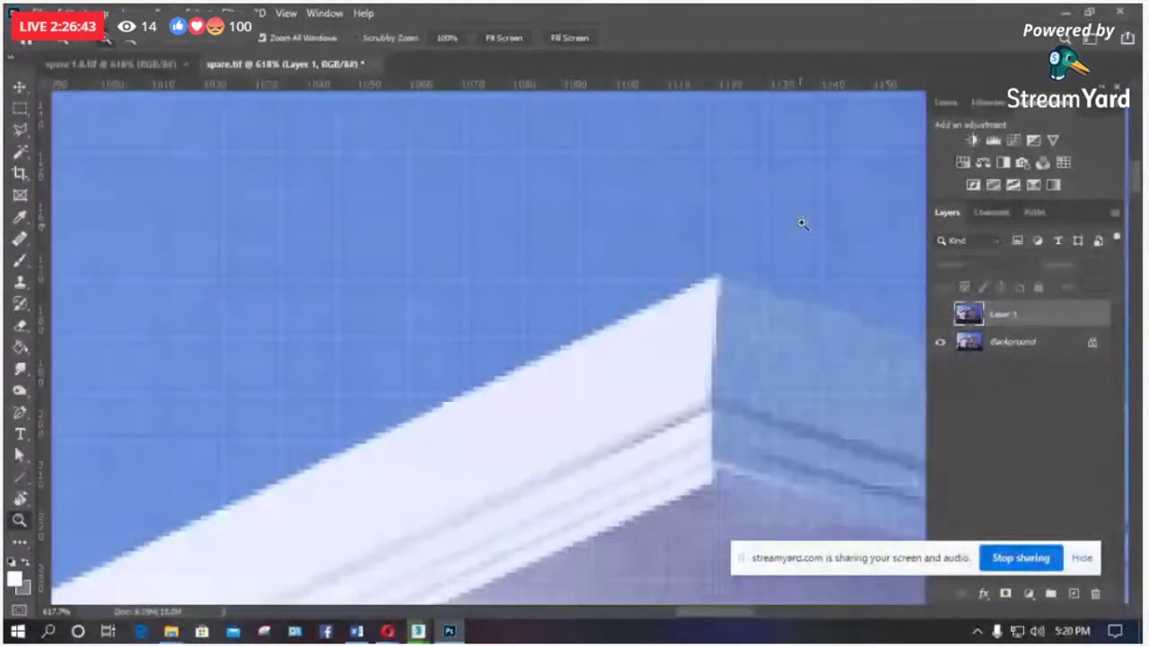
pyautogui.click(617, 353)
pyautogui.click(941, 314)
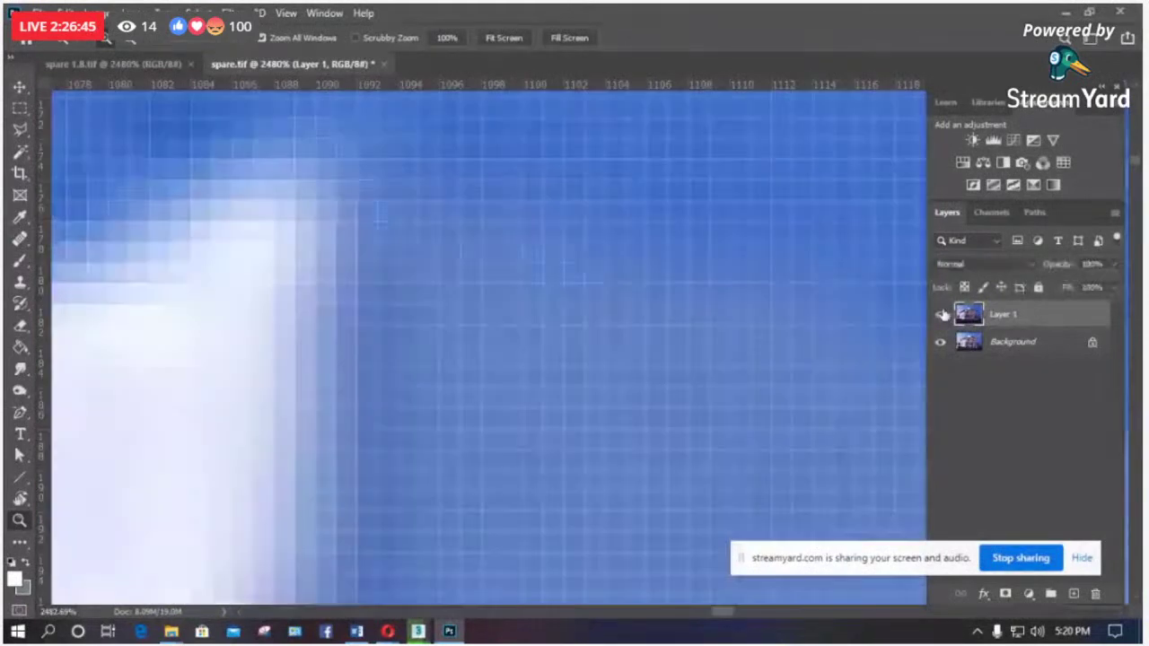
pyautogui.click(490, 39)
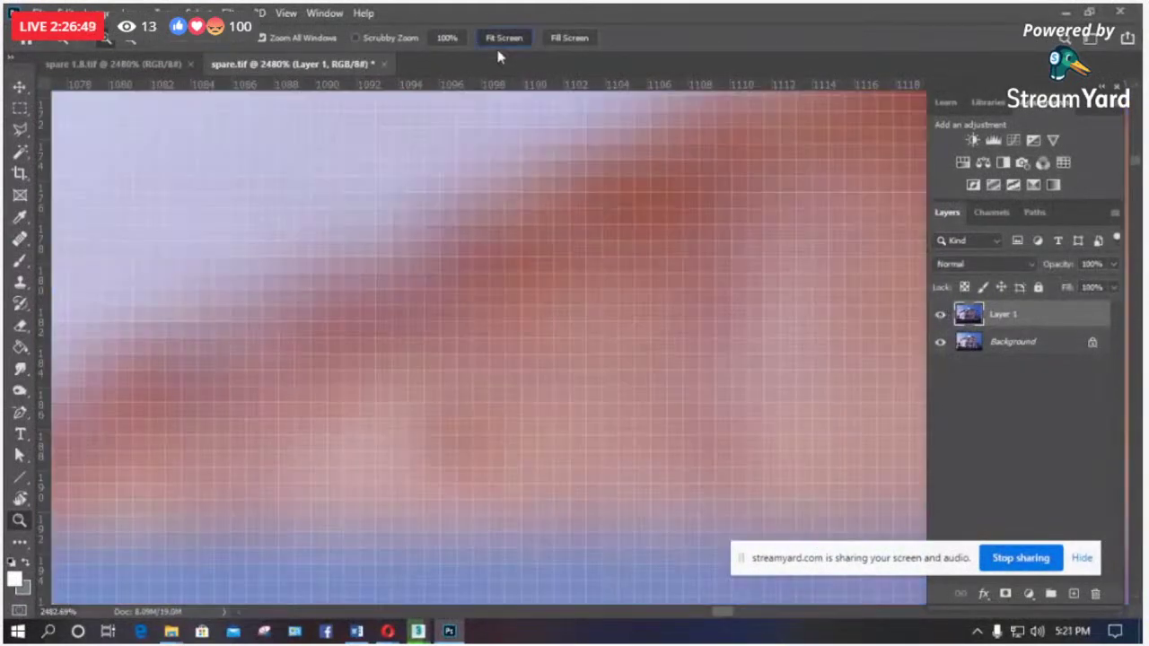
pyautogui.moveTo(657, 137); pyautogui.dragTo(885, 251)
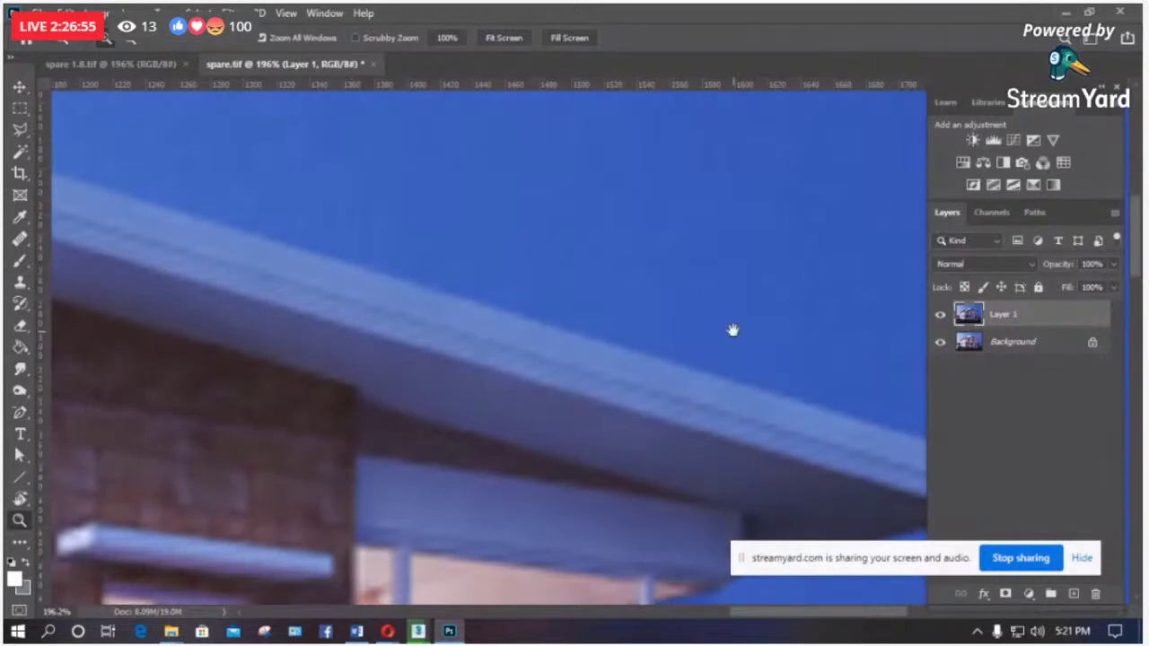
pyautogui.moveTo(733, 331); pyautogui.dragTo(687, 321)
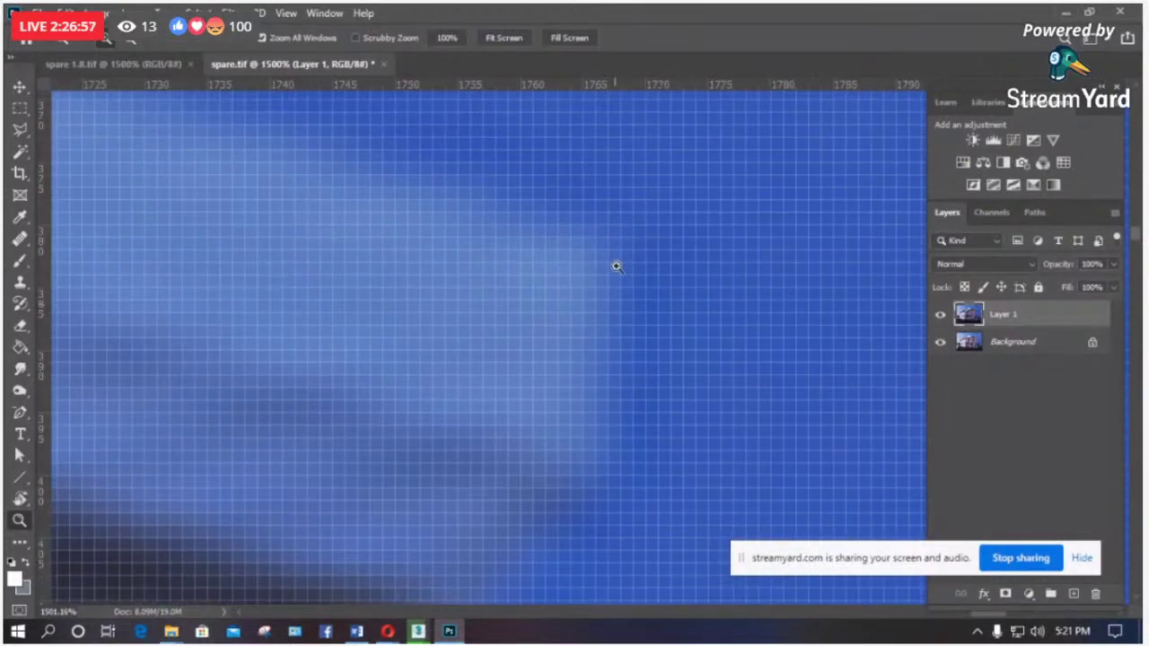
pyautogui.click(939, 316)
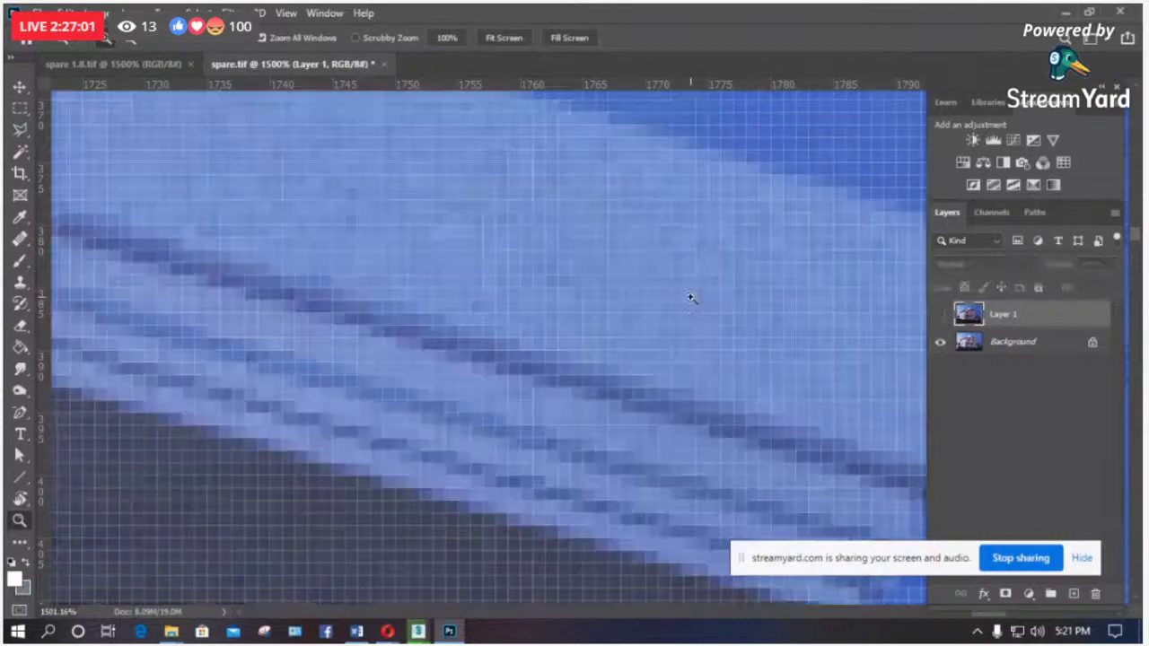
pyautogui.moveTo(687, 296); pyautogui.dragTo(316, 266)
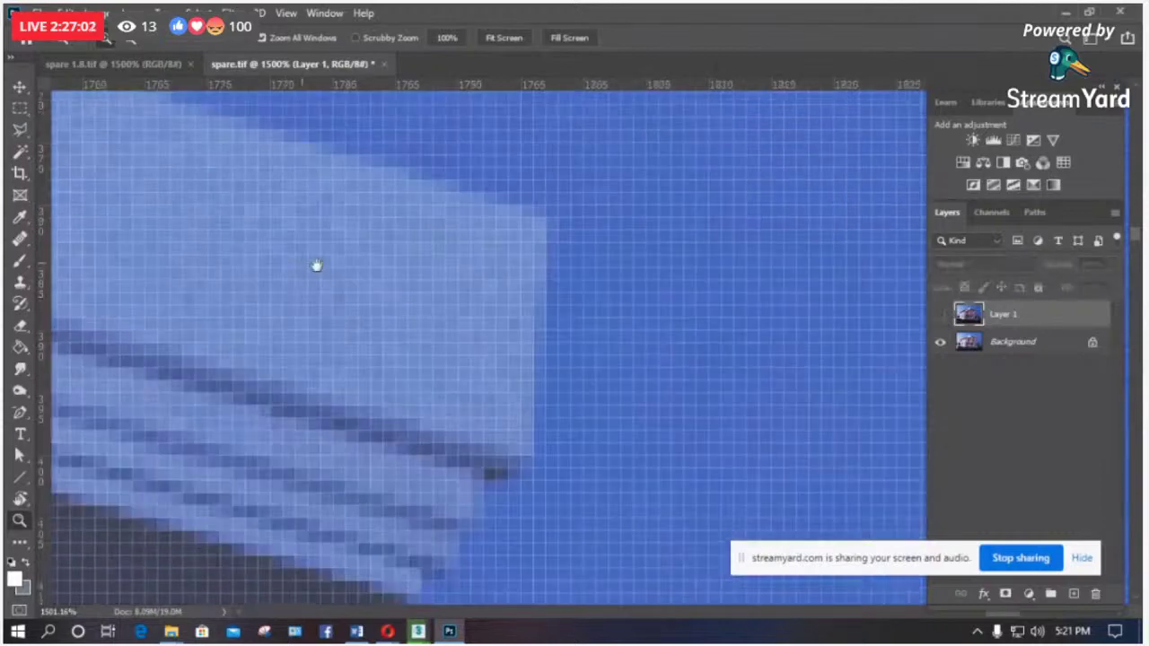
pyautogui.click(940, 316)
# Step: Nudge Layer 1 with the Move tool onto the roof edge and restore its Fill to 100%
pyautogui.press('v')
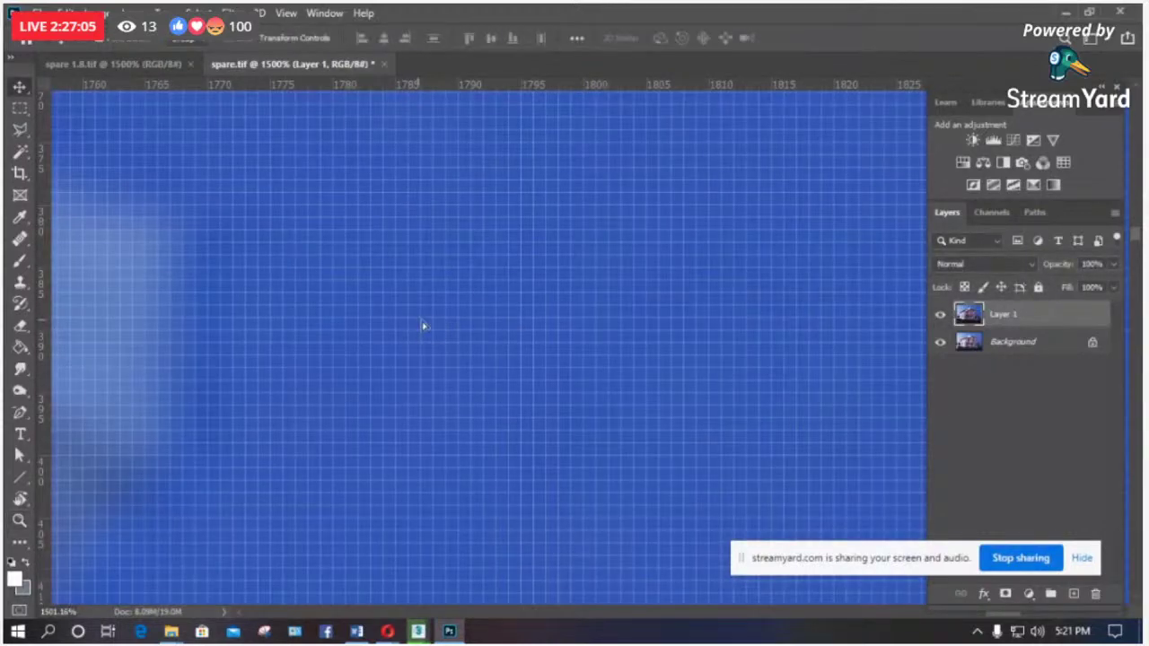
pyautogui.moveTo(422, 326); pyautogui.dragTo(575, 326)
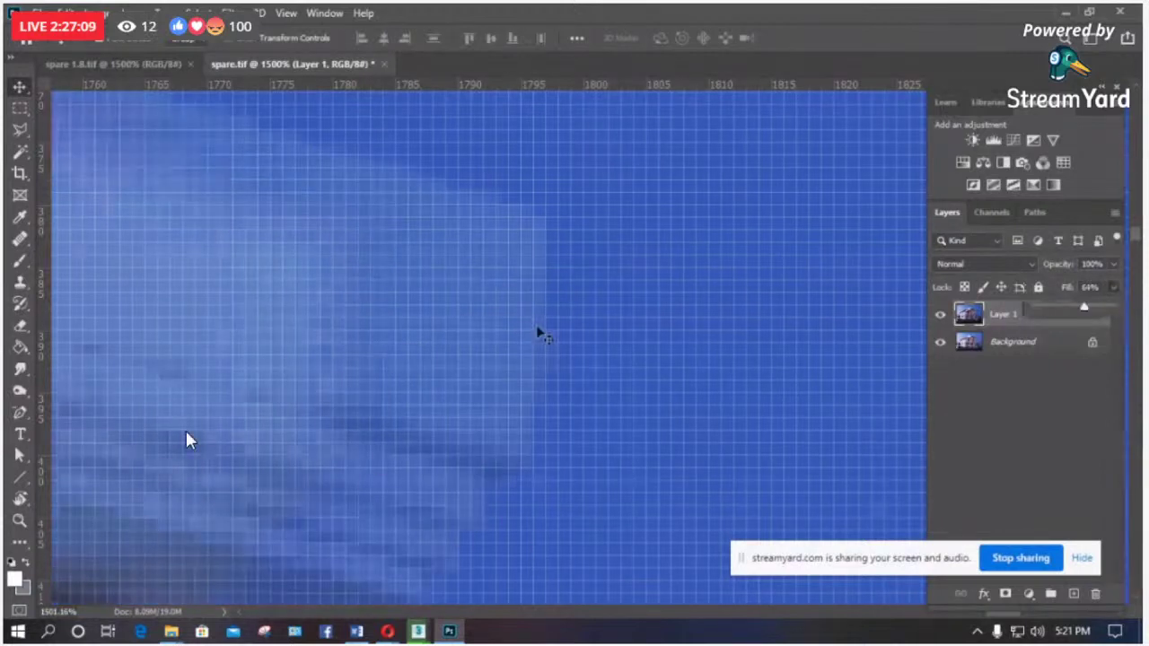
pyautogui.moveTo(536, 329); pyautogui.dragTo(665, 318)
pyautogui.hotkey('shift', '6')
pyautogui.hotkey('shift', '4')
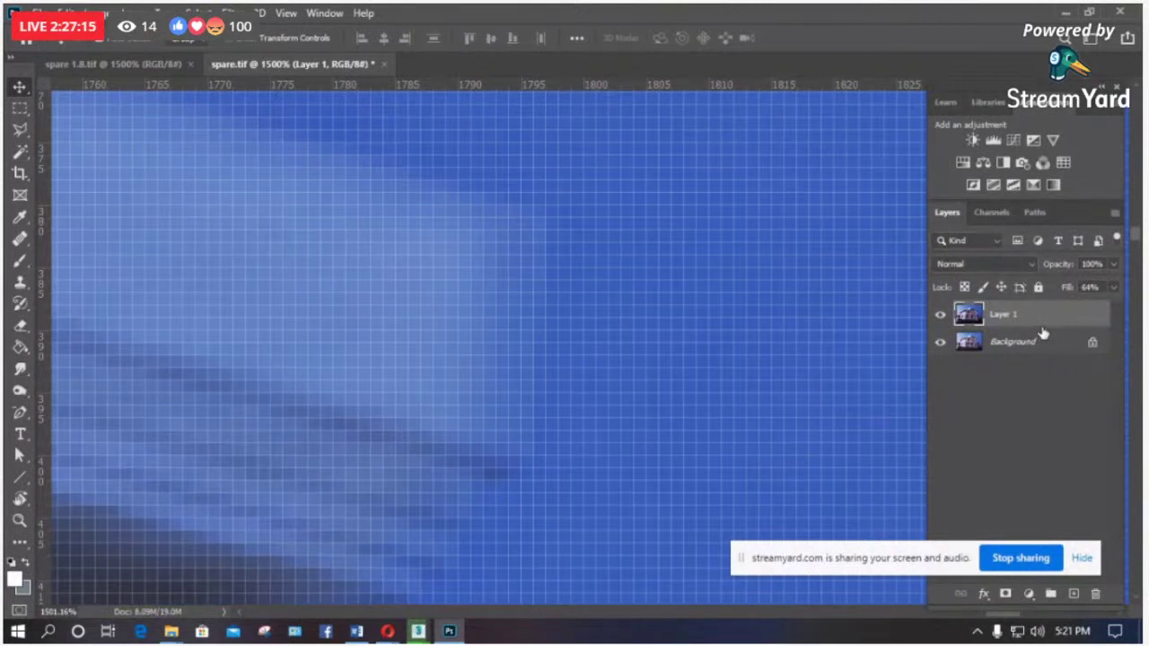
pyautogui.click(1113, 287)
pyautogui.moveTo(1080, 308); pyautogui.dragTo(1112, 308)
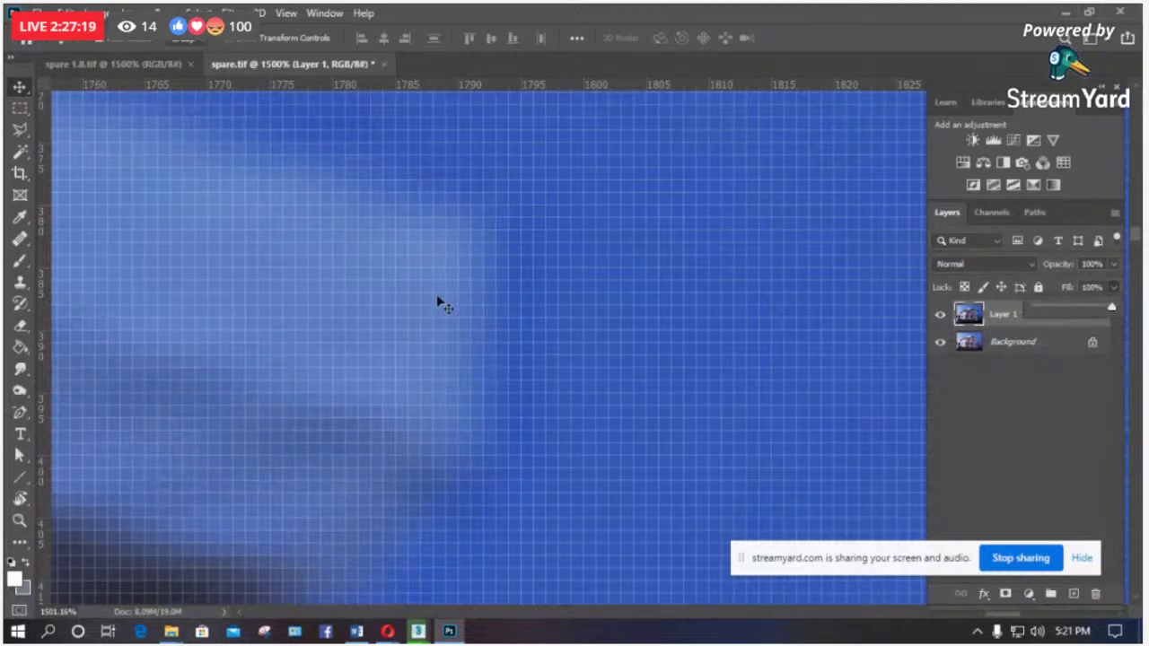
pyautogui.click(966, 391)
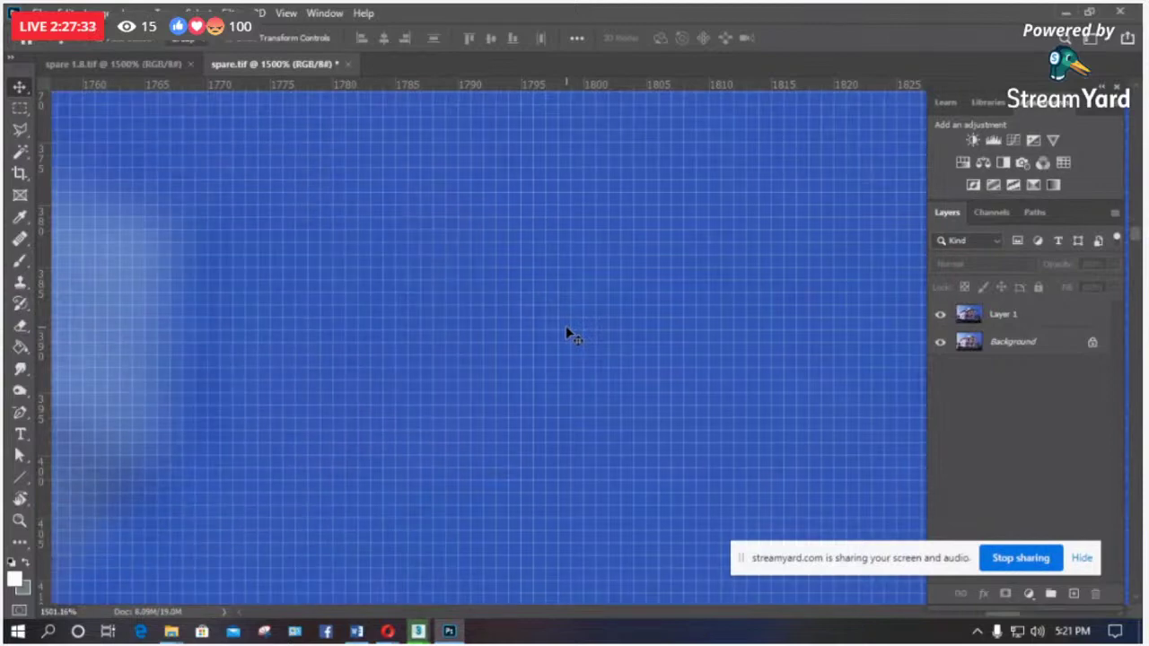
# Step: Recheck the roof-corner alignment up close, then fit the image to the screen
pyautogui.hotkey('ctrl', ',')
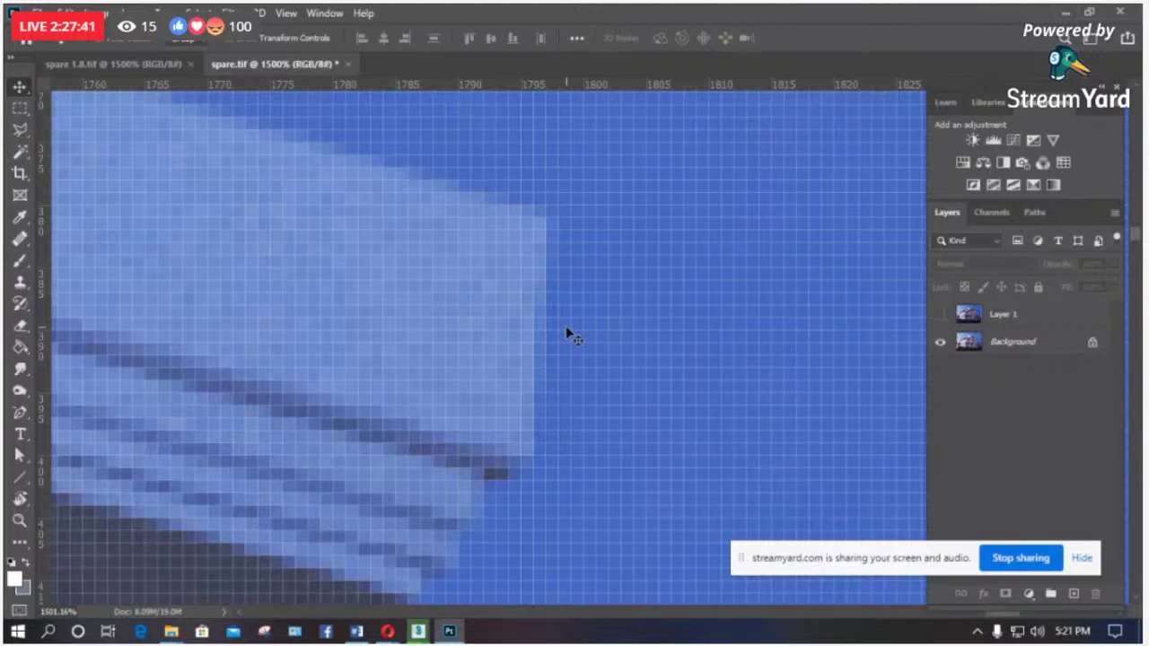
pyautogui.hotkey('ctrl', '0')
pyautogui.press('z')
pyautogui.moveTo(903, 214); pyautogui.dragTo(848, 261)
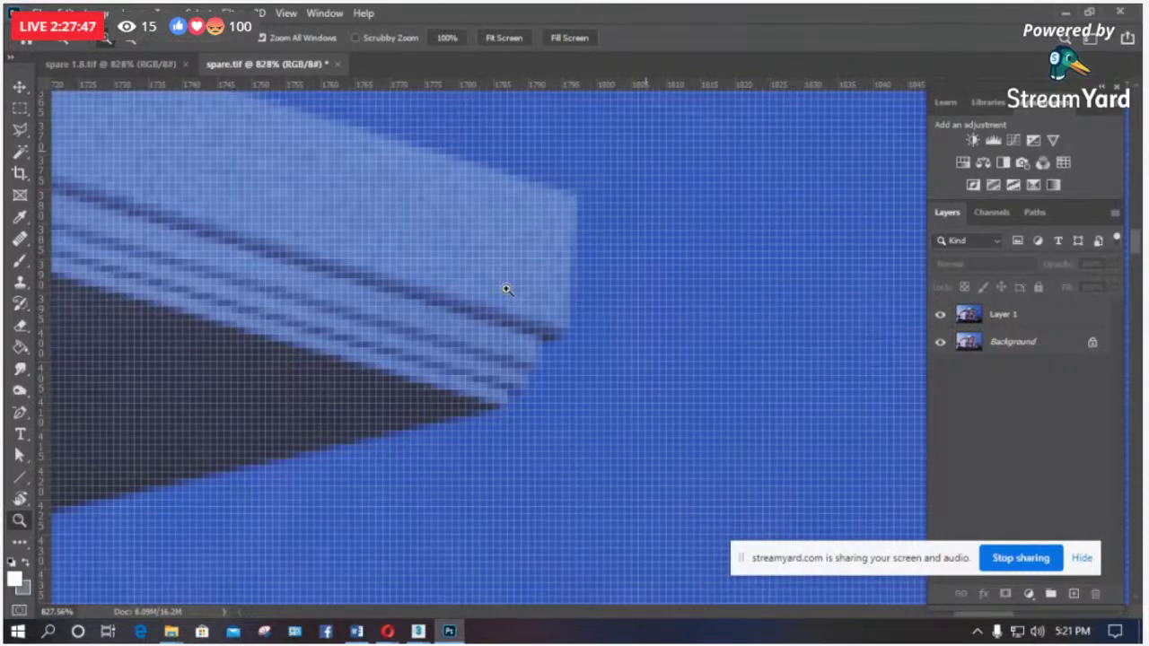
pyautogui.moveTo(508, 289); pyautogui.dragTo(642, 359)
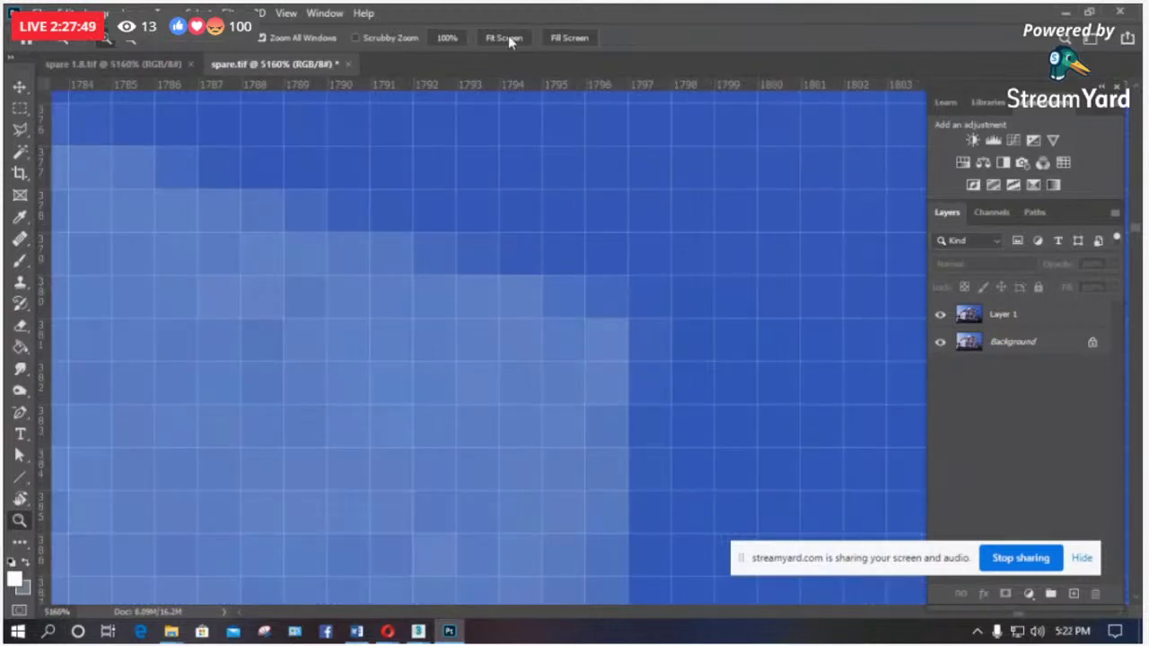
pyautogui.click(504, 38)
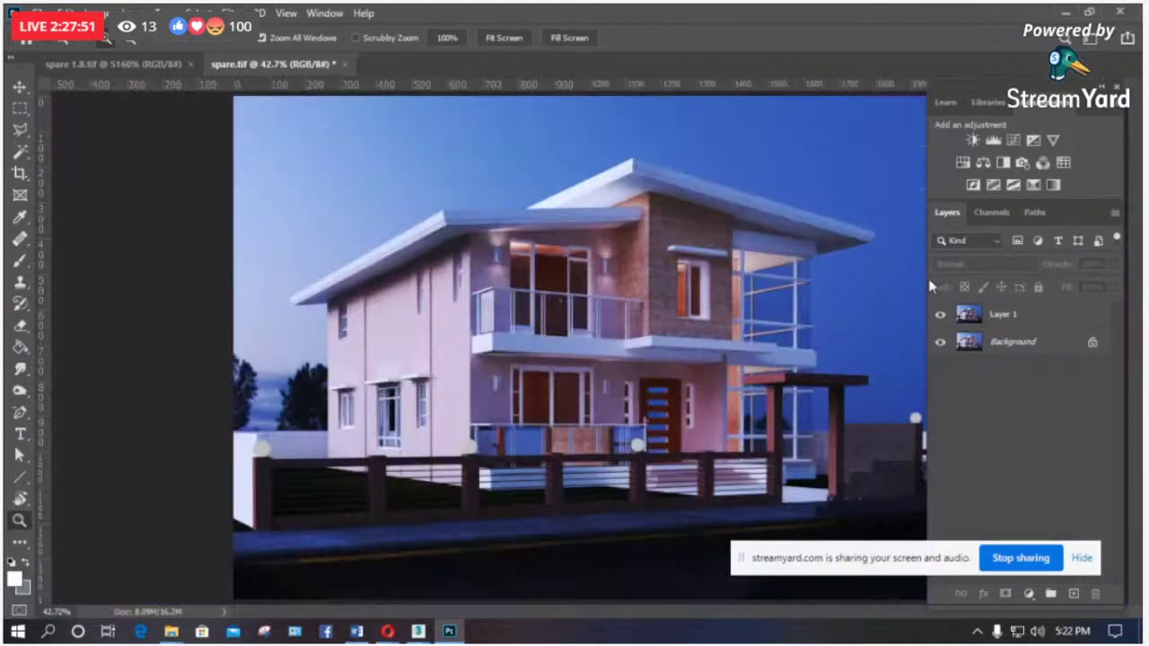
# Step: Convert Layer 1 to a smart object and hide the Background to inspect the roof corner
pyautogui.click(979, 314)
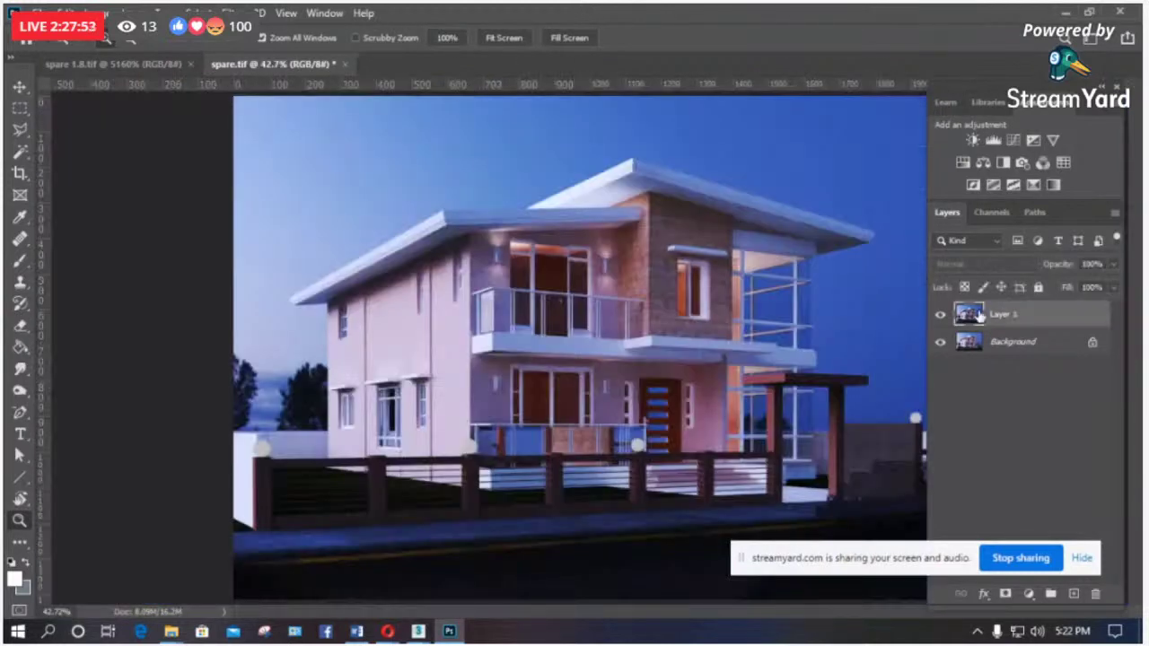
pyautogui.rightClick(980, 315)
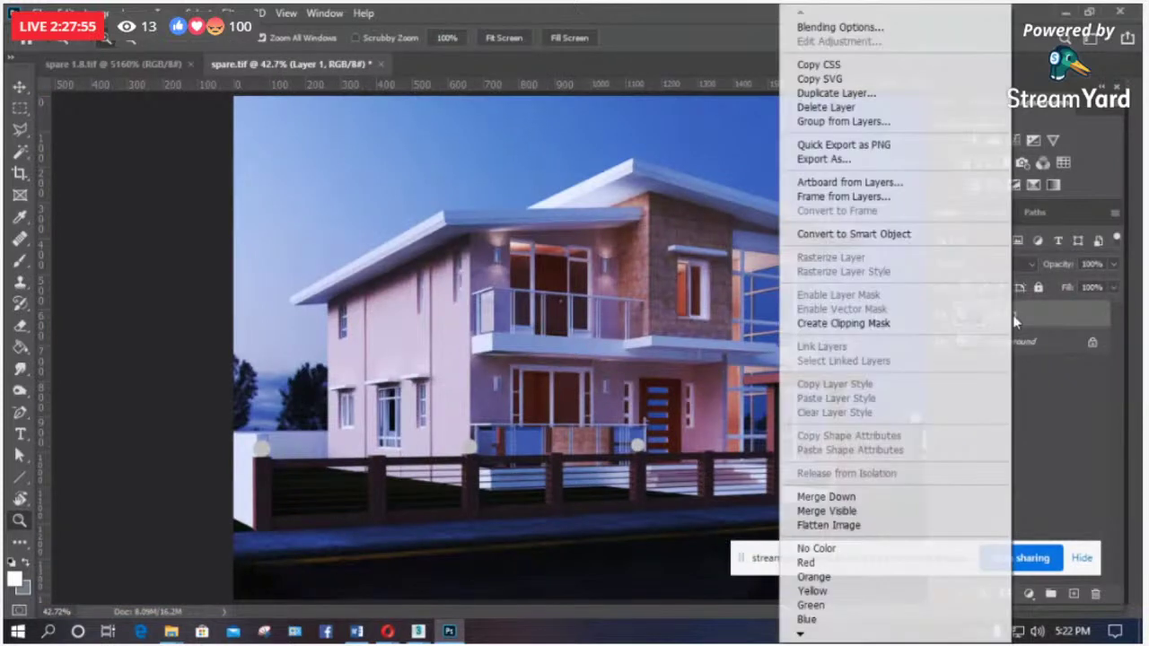
pyautogui.click(862, 233)
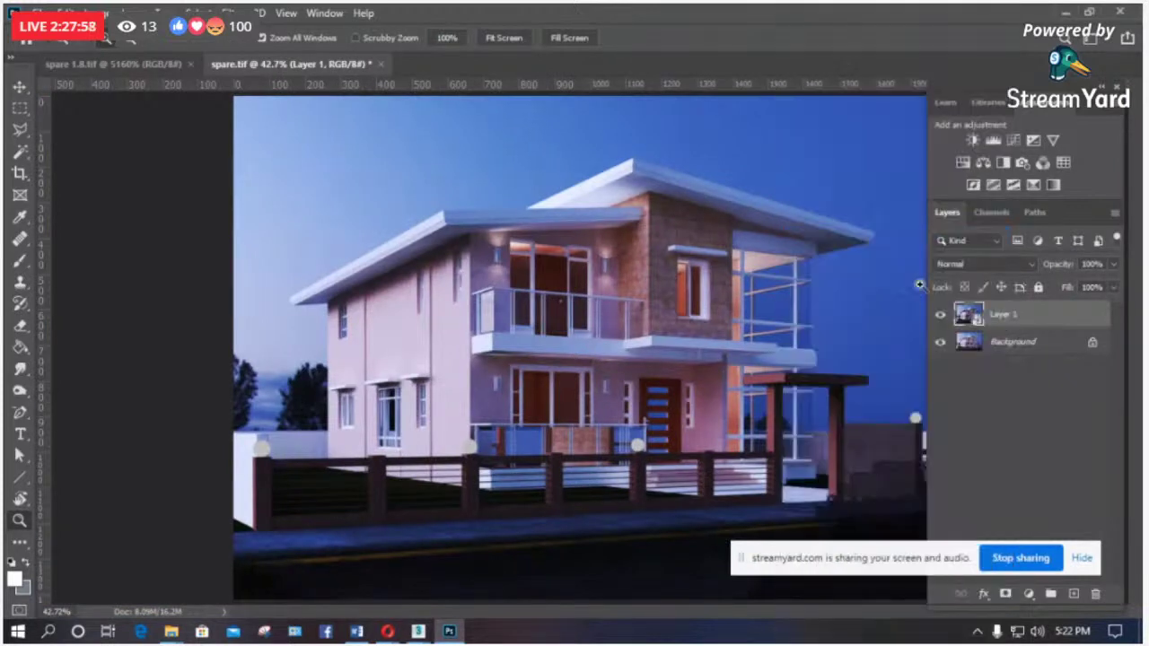
pyautogui.click(941, 341)
pyautogui.moveTo(896, 200); pyautogui.dragTo(641, 300)
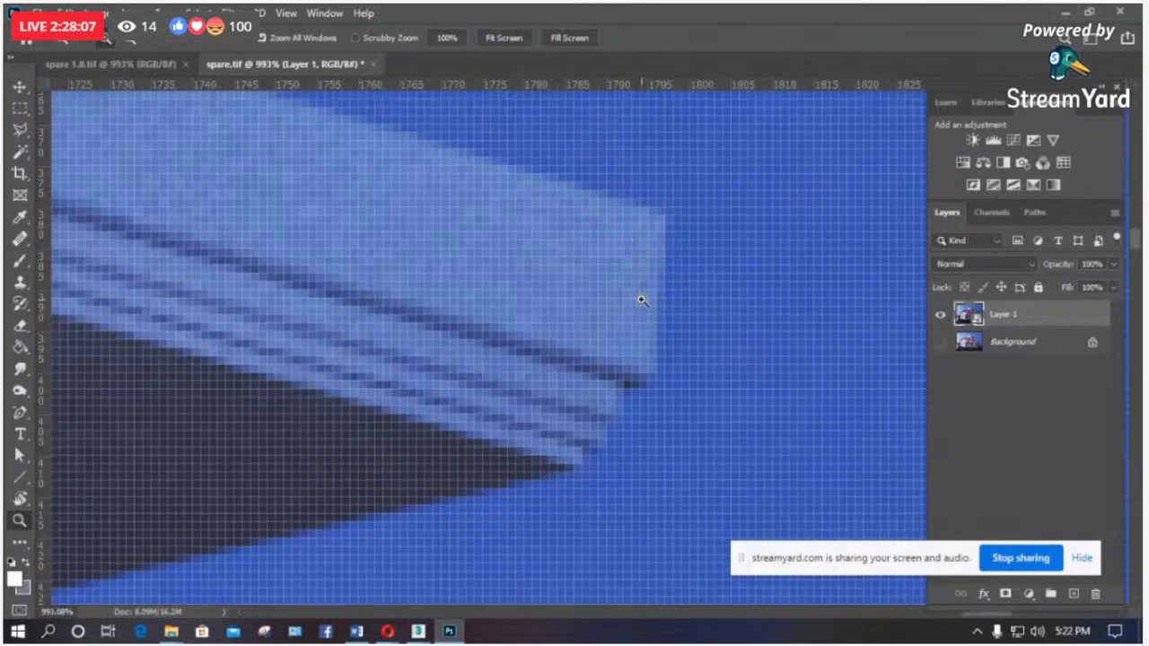
pyautogui.hotkey('ctrl', '0')
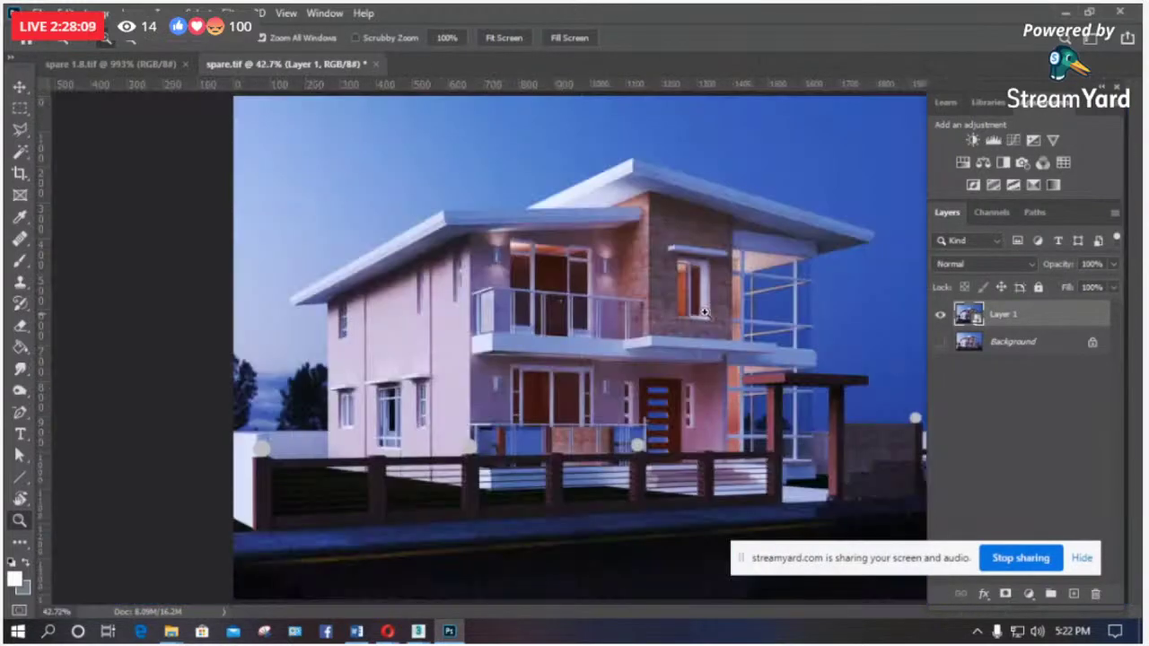
# Step: Rescale Layer 1 with Free Transform so it fills the canvas again
pyautogui.hotkey('ctrl', 't')
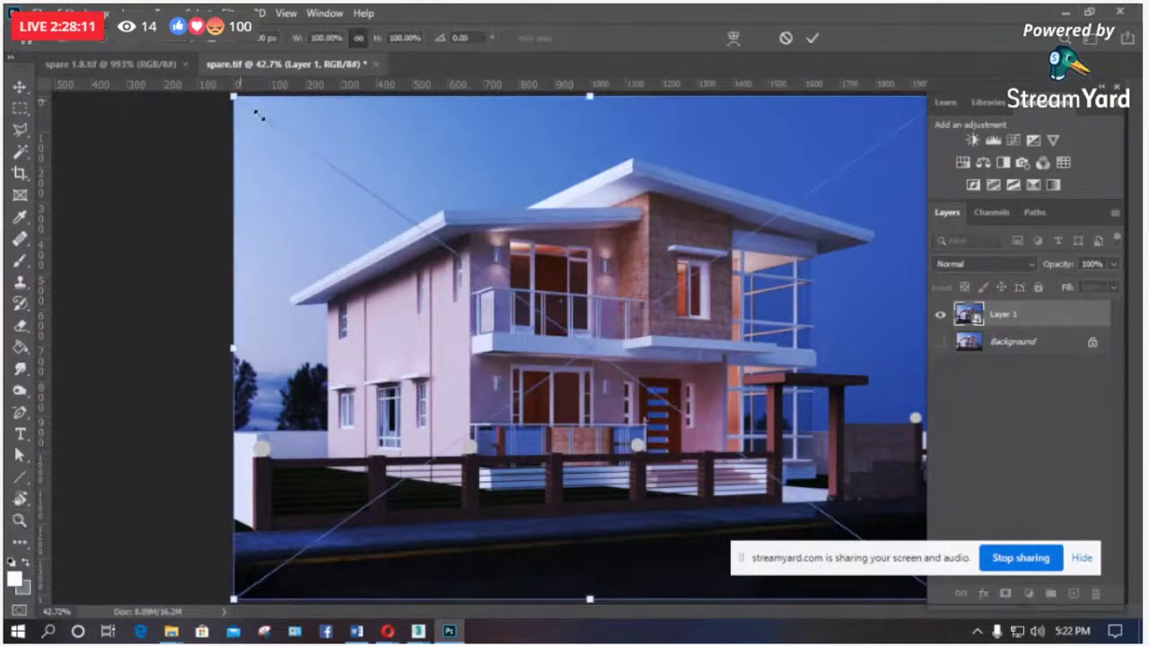
pyautogui.moveTo(258, 114); pyautogui.dragTo(705, 401)
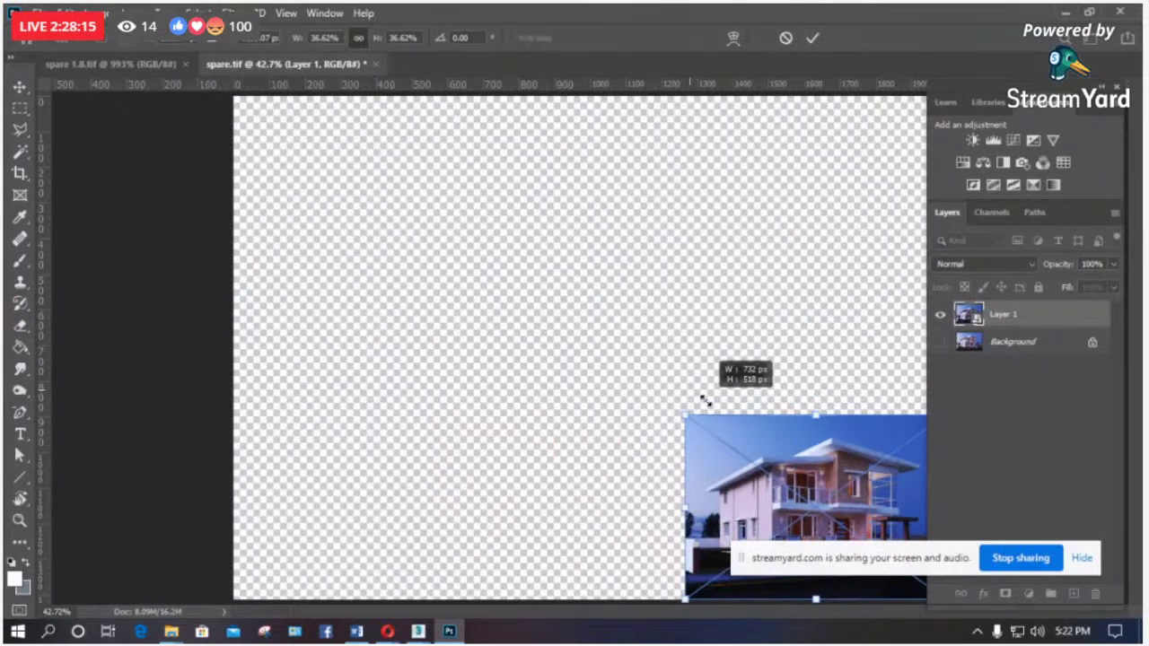
pyautogui.moveTo(705, 402); pyautogui.dragTo(231, 113)
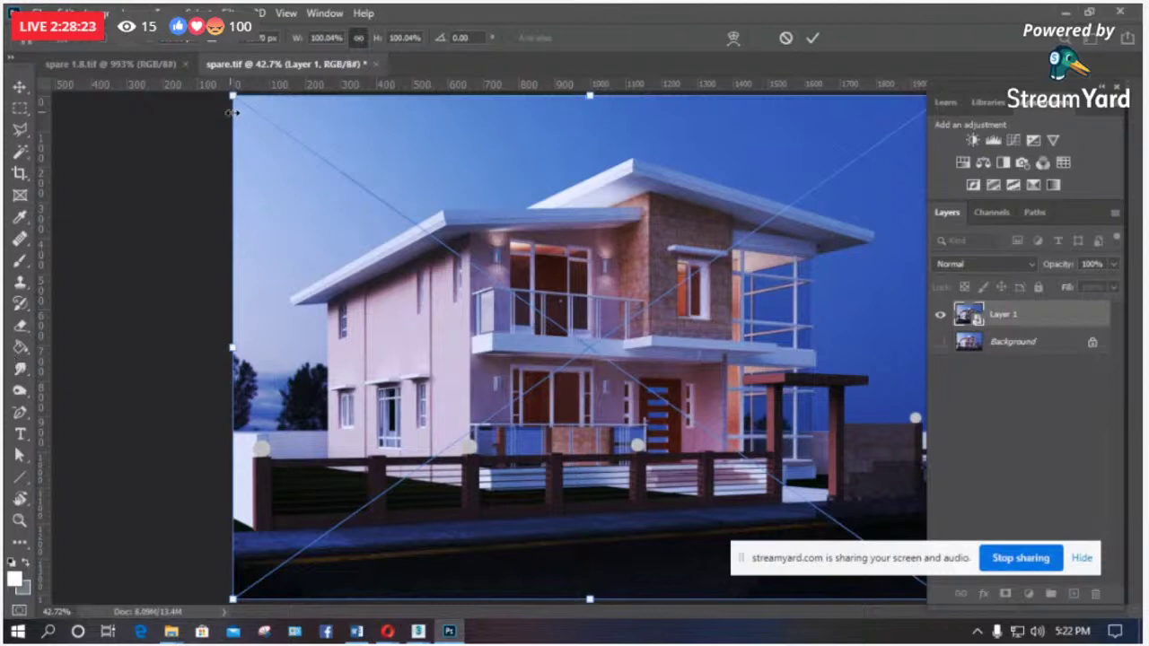
pyautogui.press('Return')
# Step: Compare Layer 1 against the Background at the roof edge, fit to screen, and switch to V-Ray
pyautogui.click(848, 220)
pyautogui.click(940, 314)
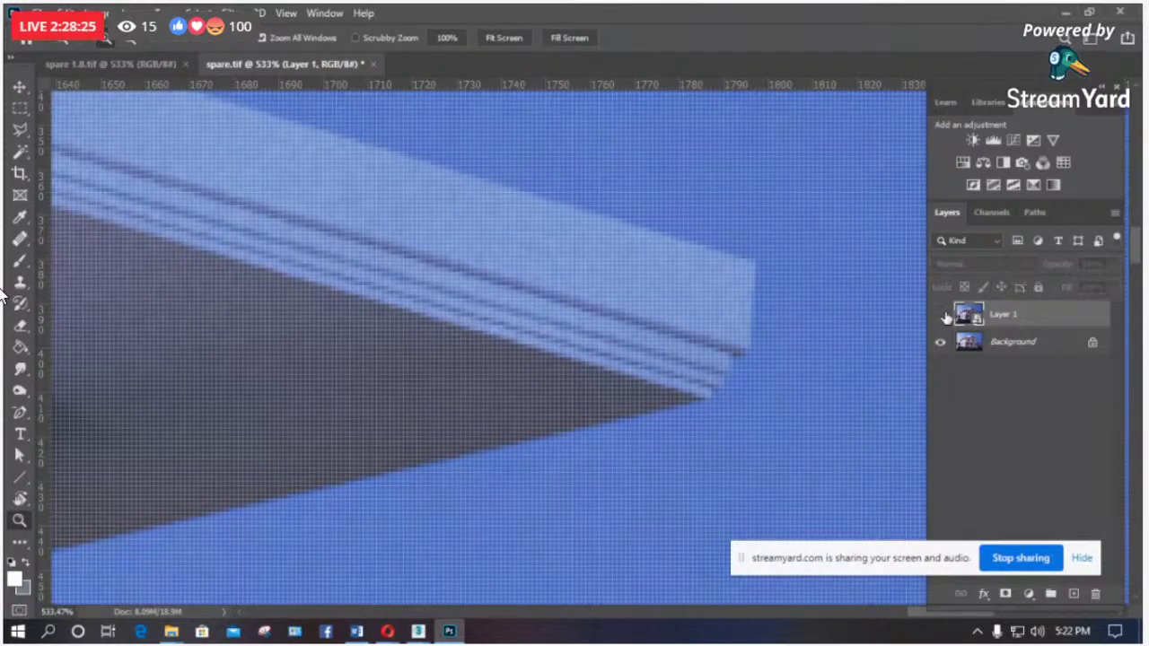
pyautogui.click(941, 316)
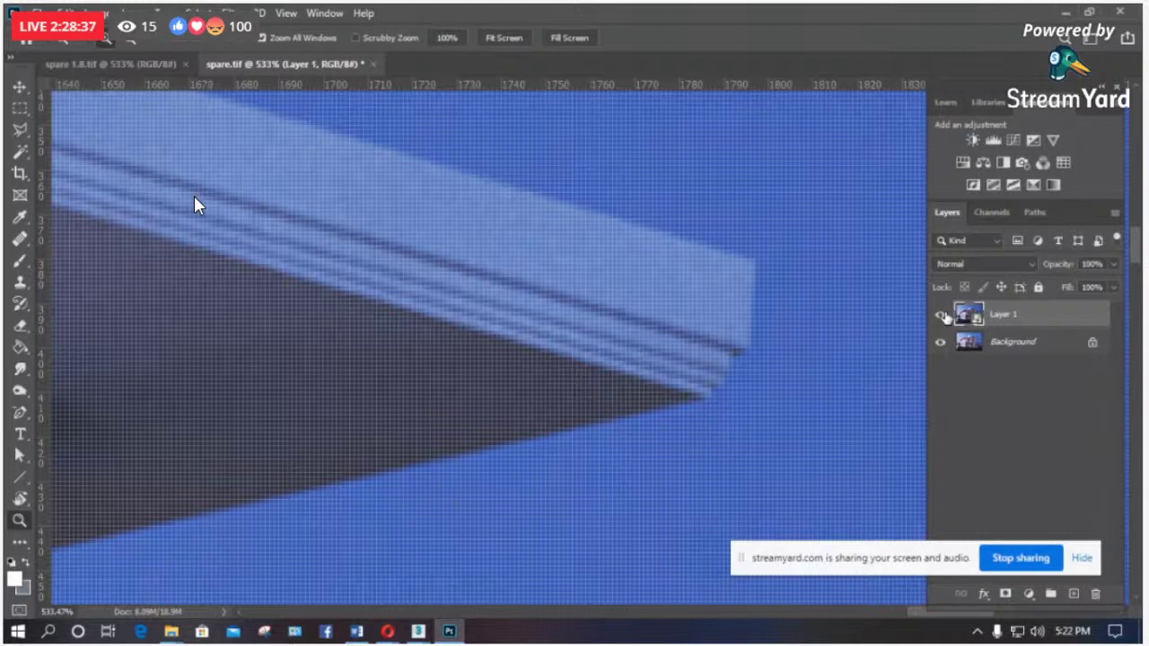
pyautogui.hotkey('ctrl', '0')
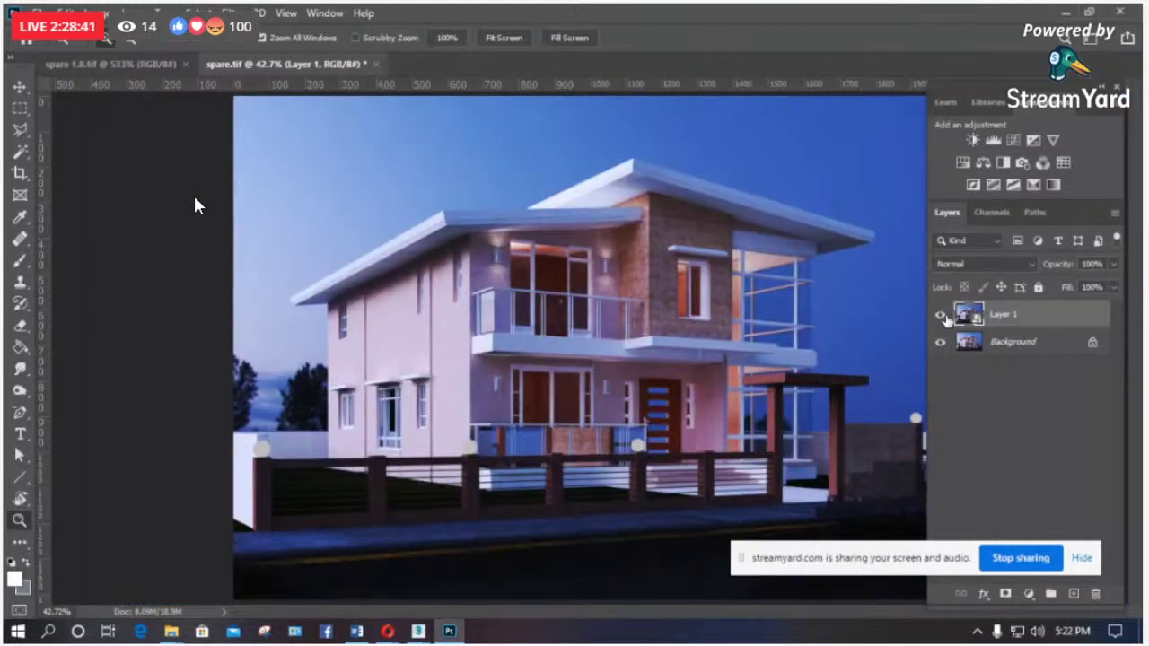
pyautogui.hotkey('alt', 'Tab')
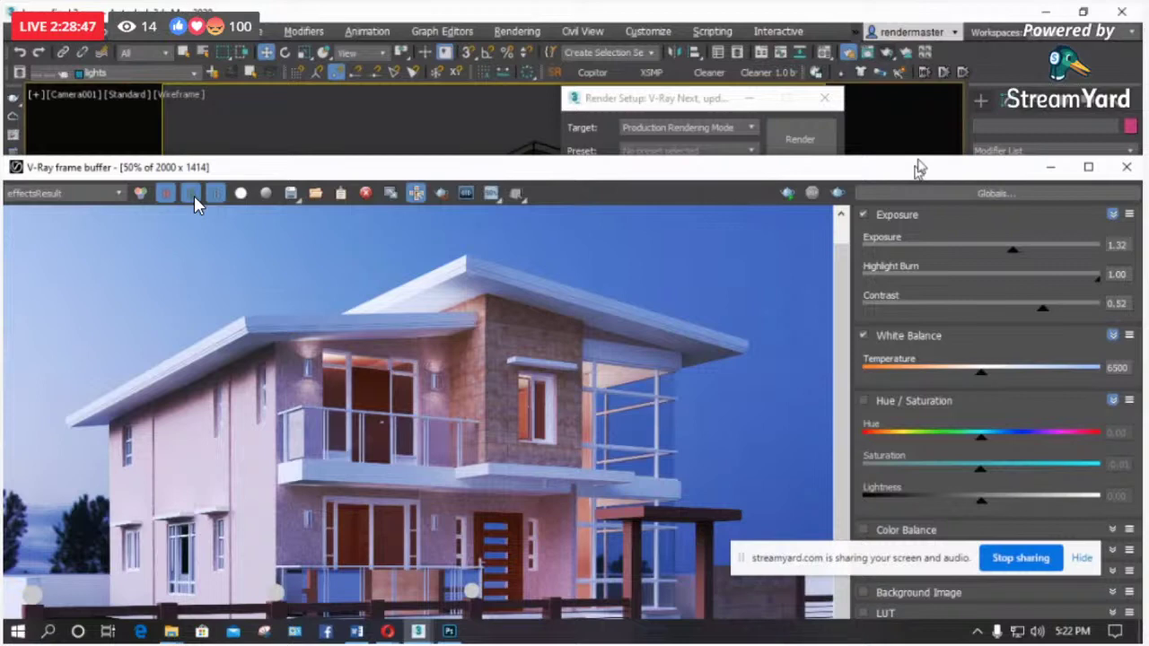
pyautogui.moveTo(918, 168); pyautogui.dragTo(974, 82)
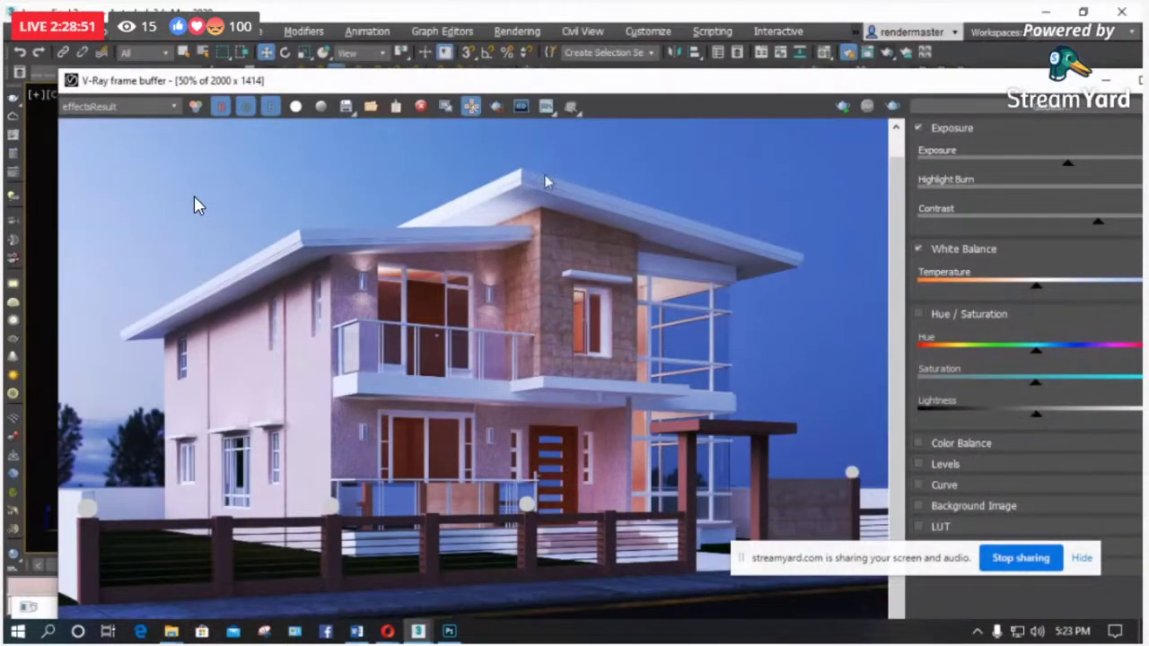
pyautogui.scroll(2, 543, 183)
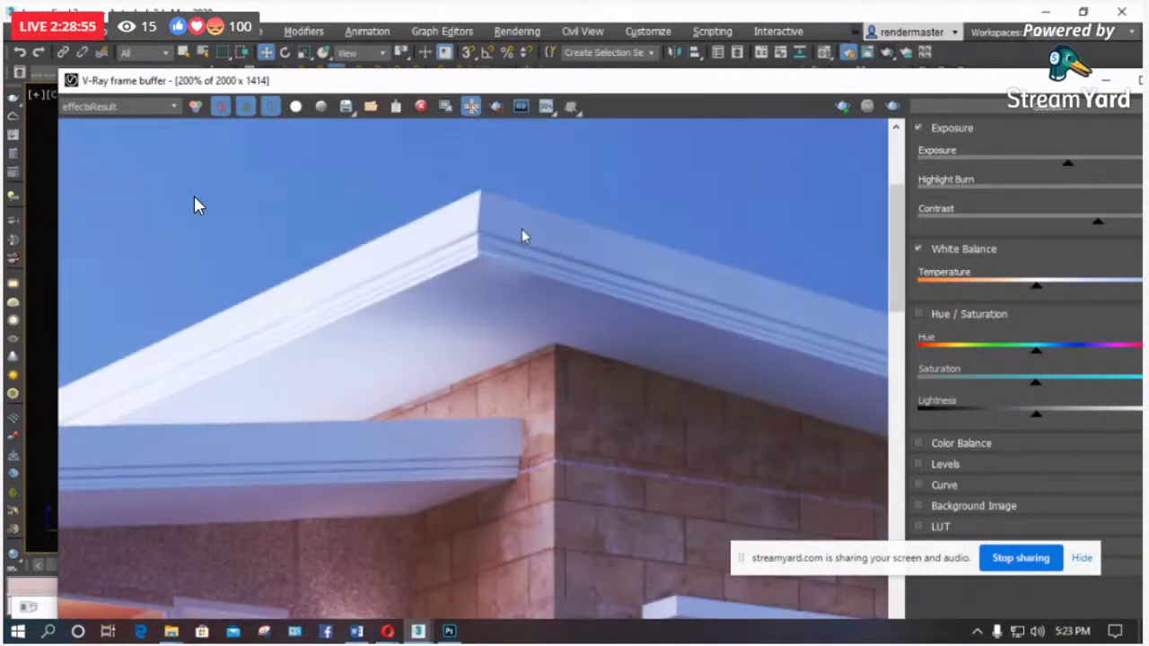
pyautogui.click(116, 106)
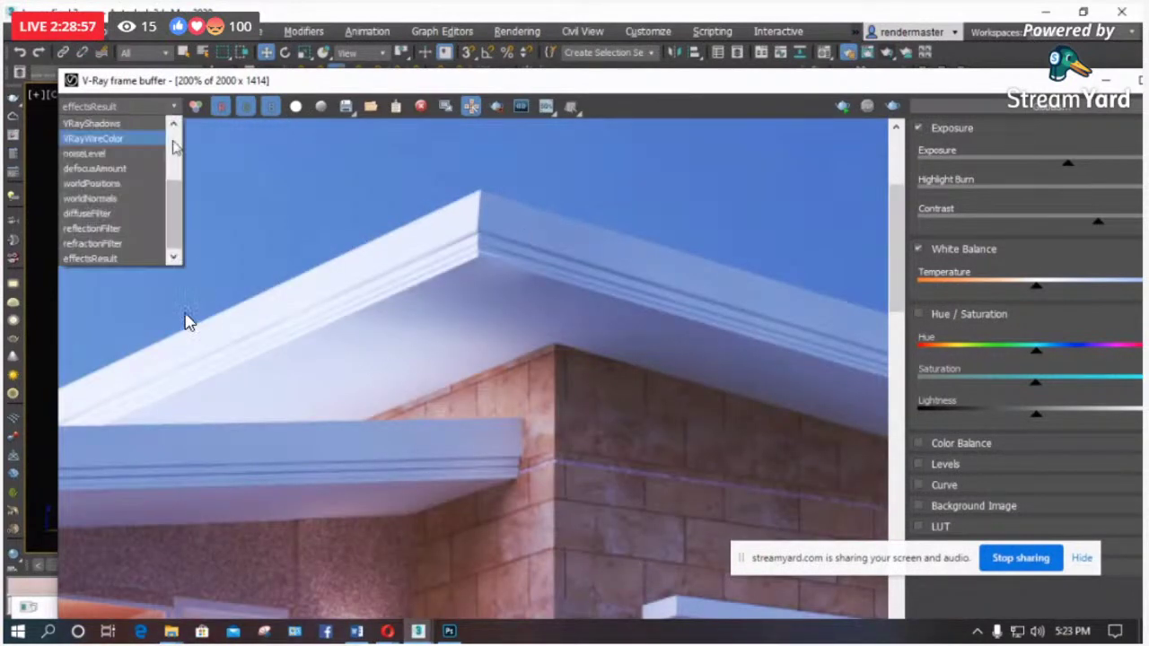
pyautogui.scroll(5, 108, 180)
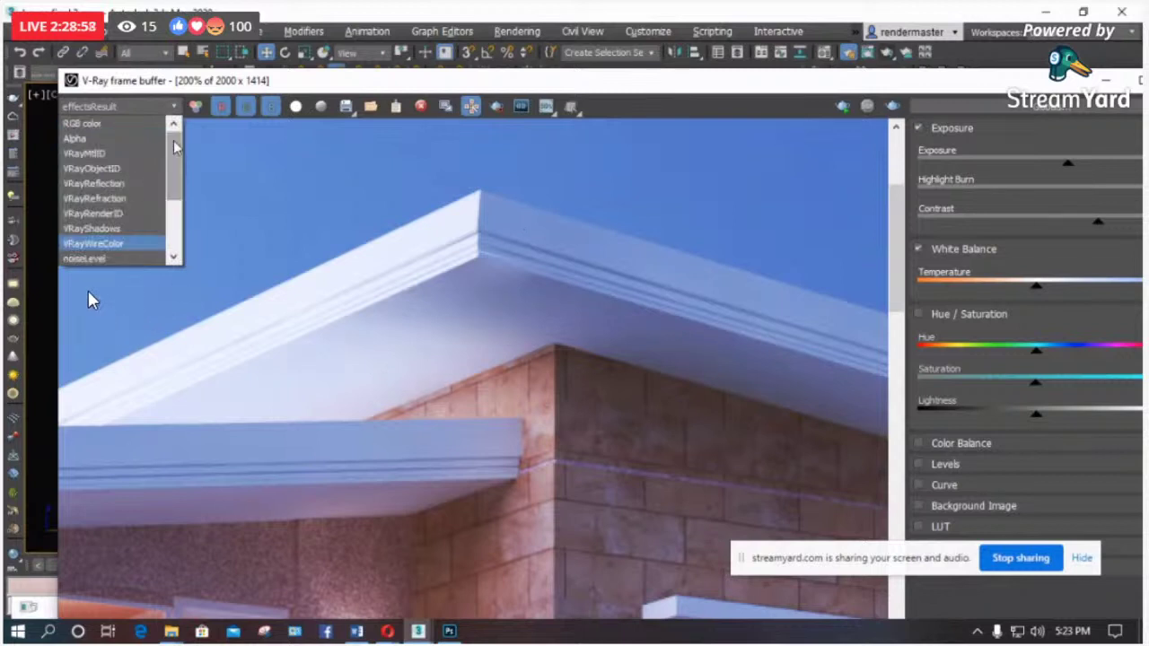
pyautogui.click(108, 123)
pyautogui.scroll(1, 610, 256)
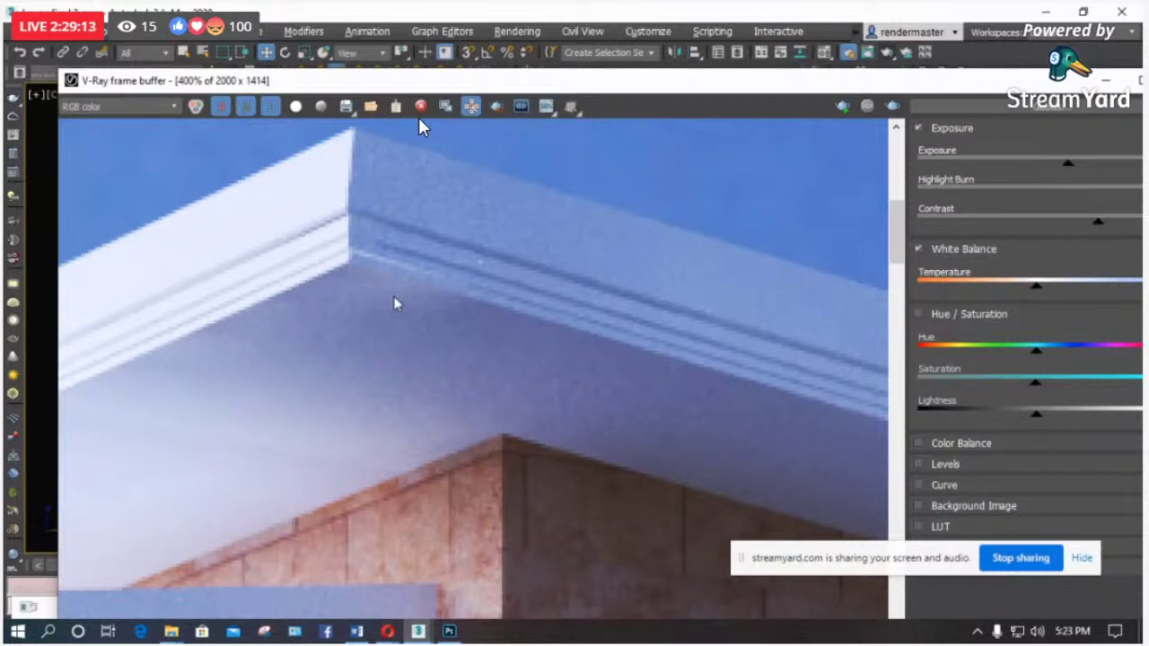
pyautogui.click(116, 106)
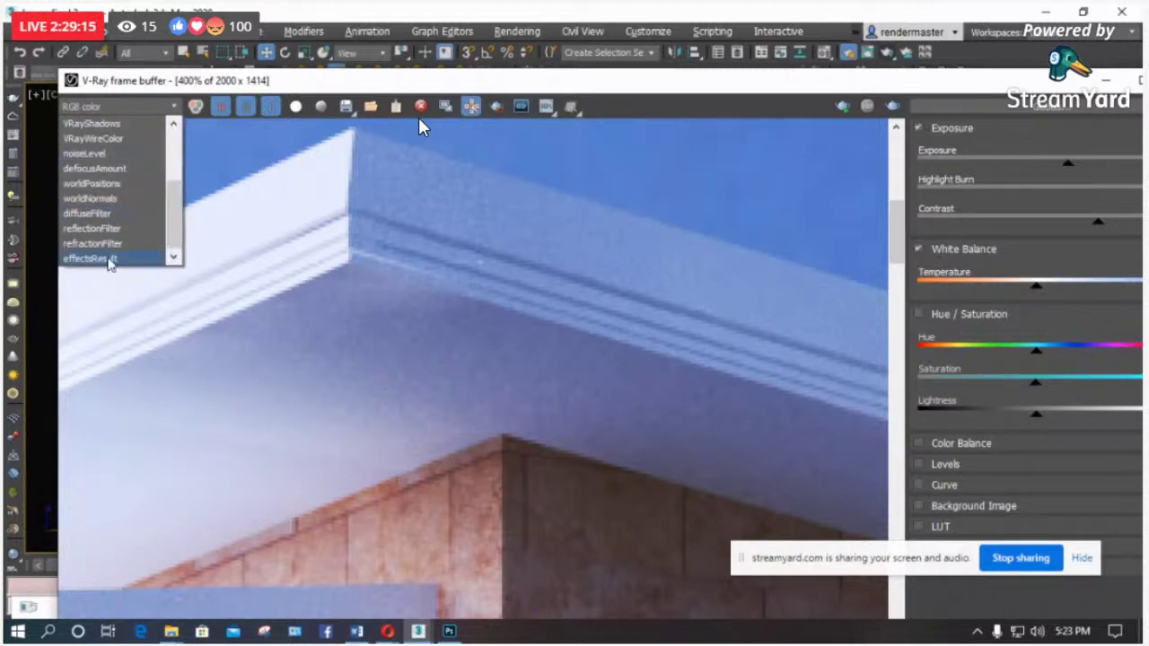
pyautogui.click(108, 260)
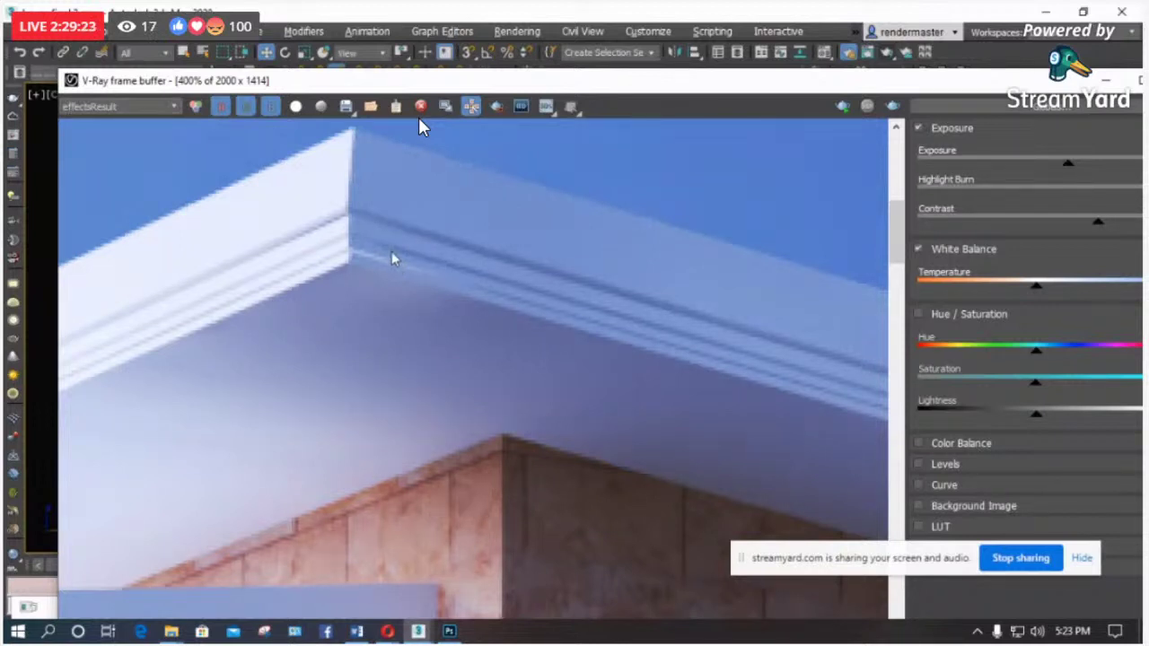
pyautogui.scroll(-2, 522, 205)
pyautogui.scroll(-2, 521, 211)
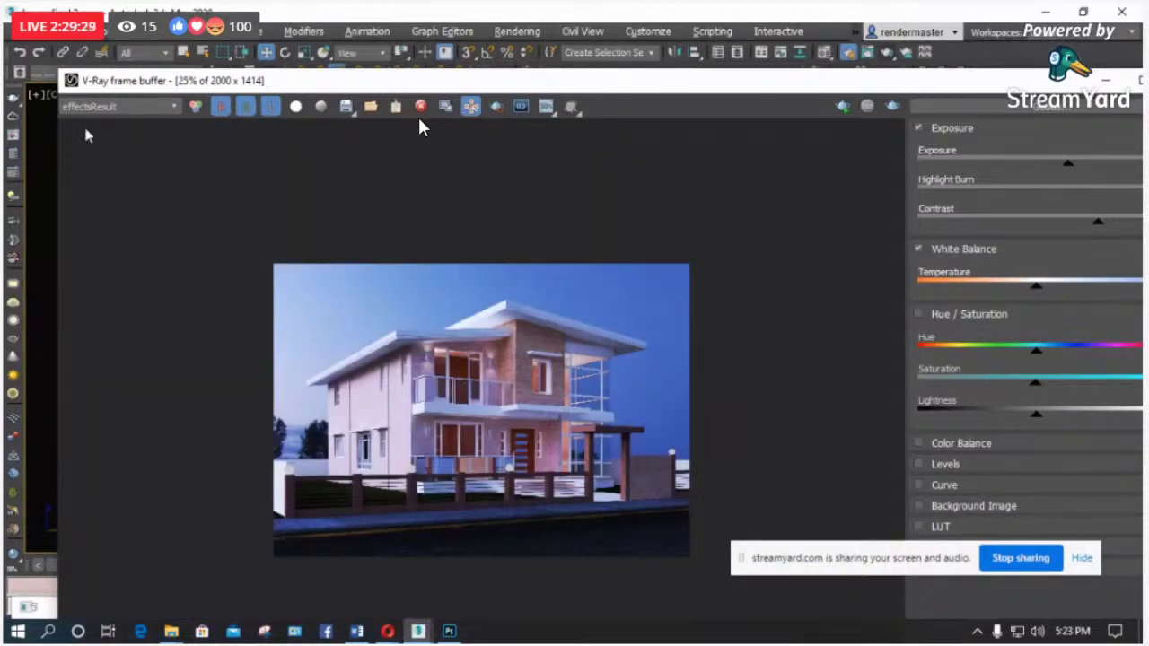
# Step: Use Save to separate files to write every render pass as 8-bit TIF files named house
pyautogui.click(351, 114)
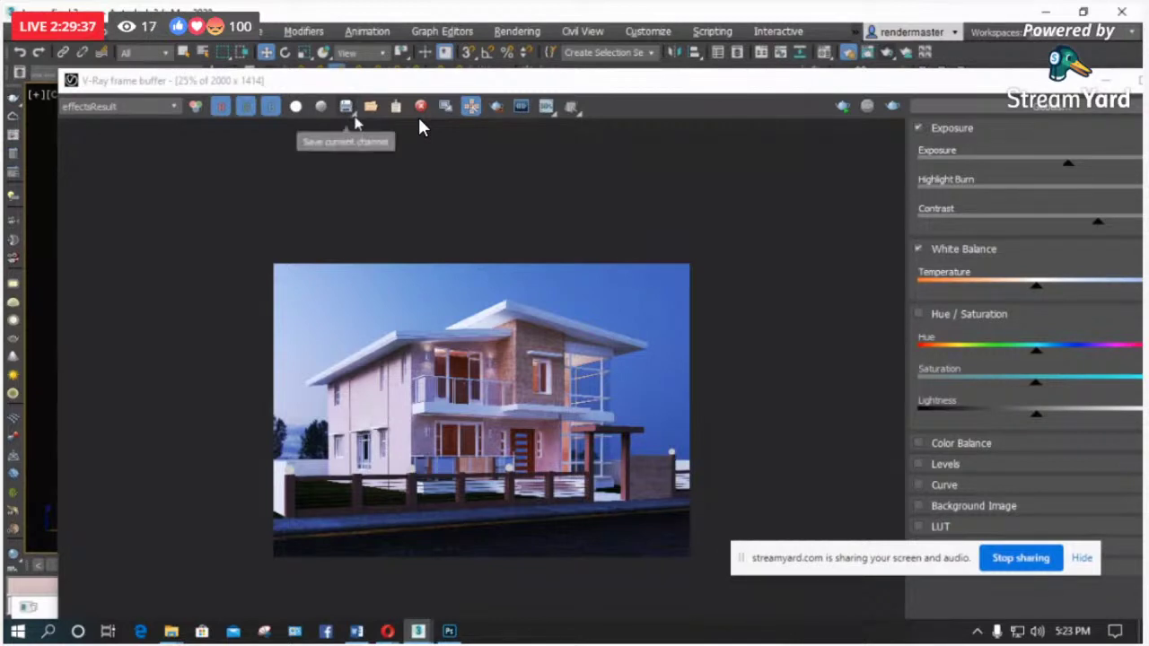
pyautogui.press('Escape')
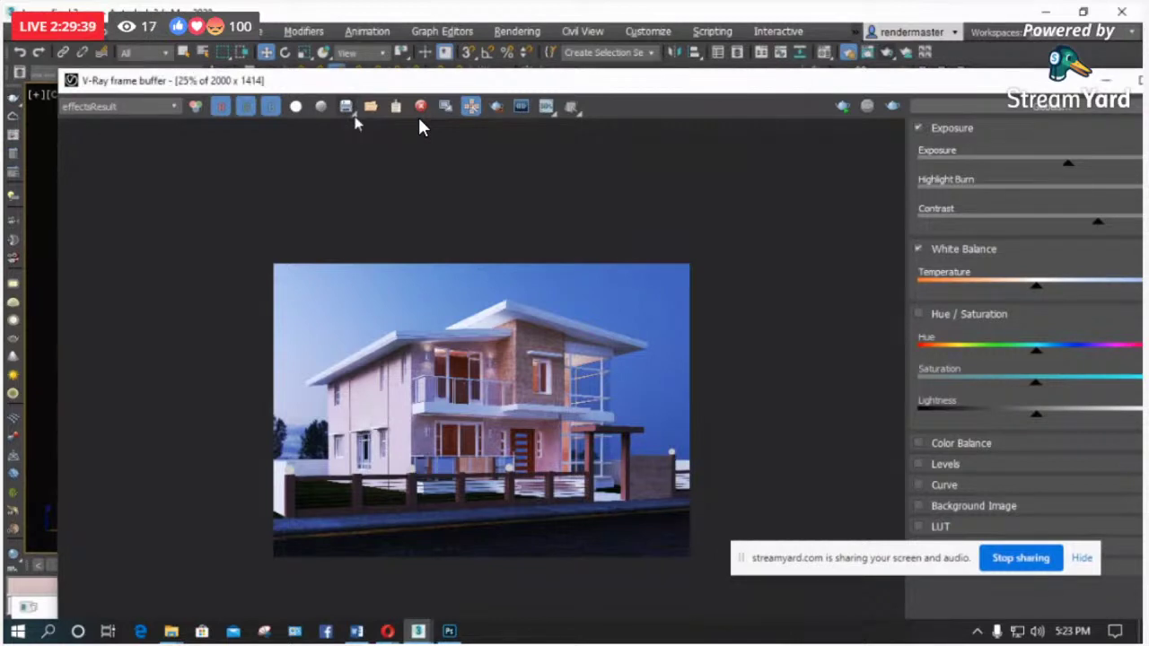
pyautogui.click(347, 106)
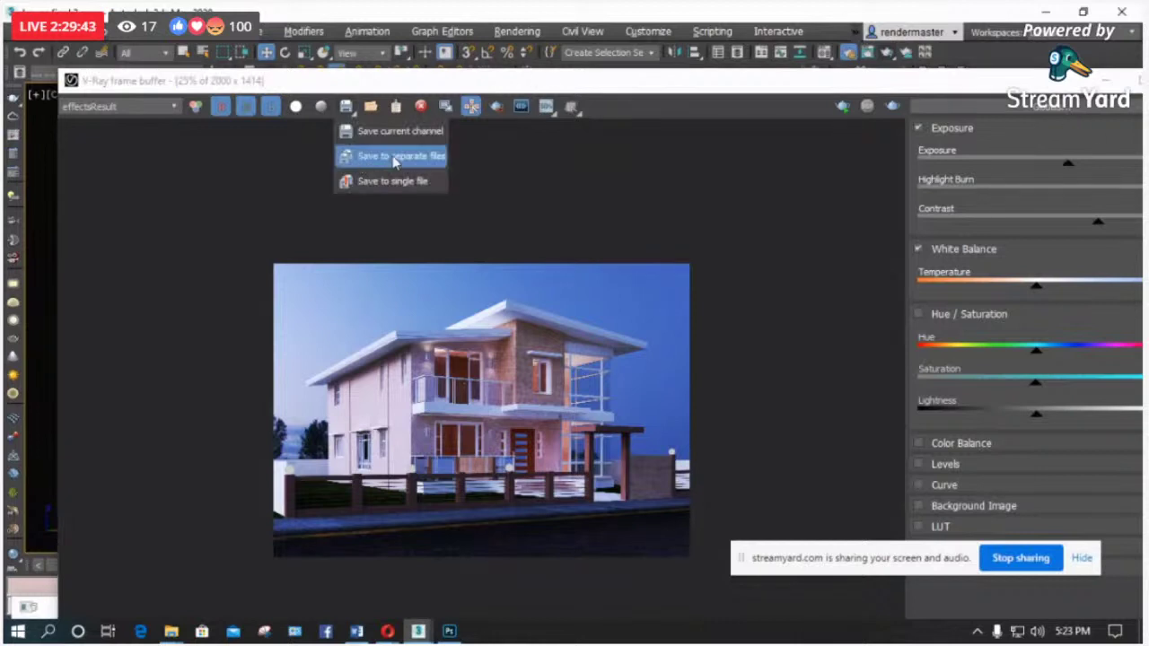
pyautogui.click(393, 157)
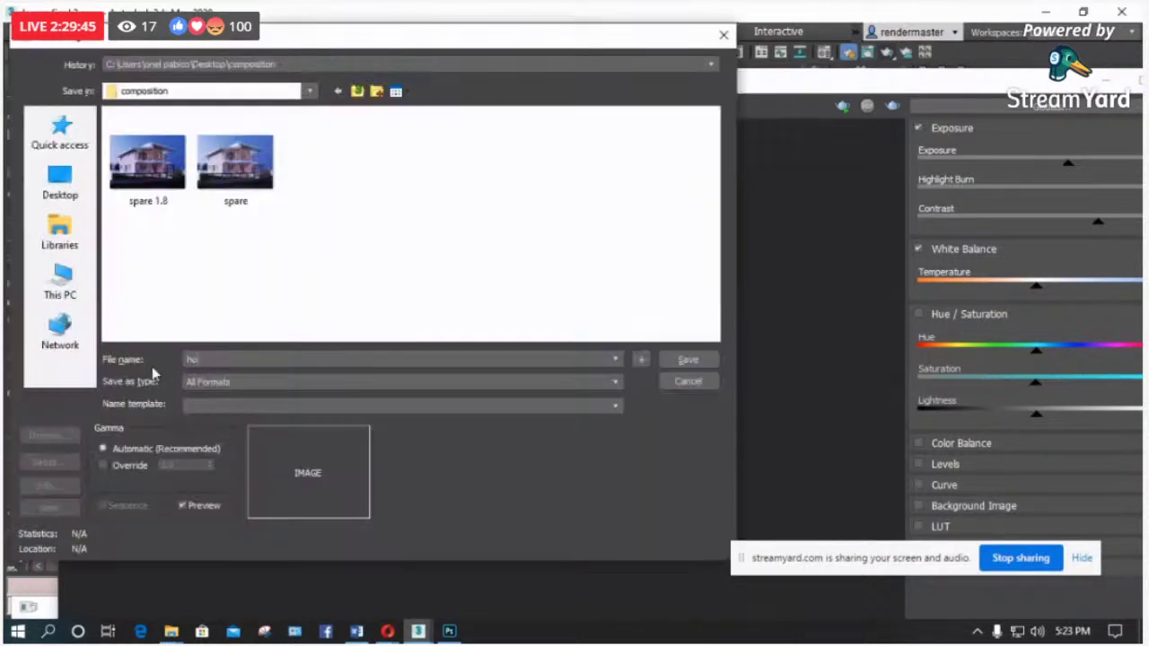
pyautogui.write('house')
pyautogui.click(192, 383)
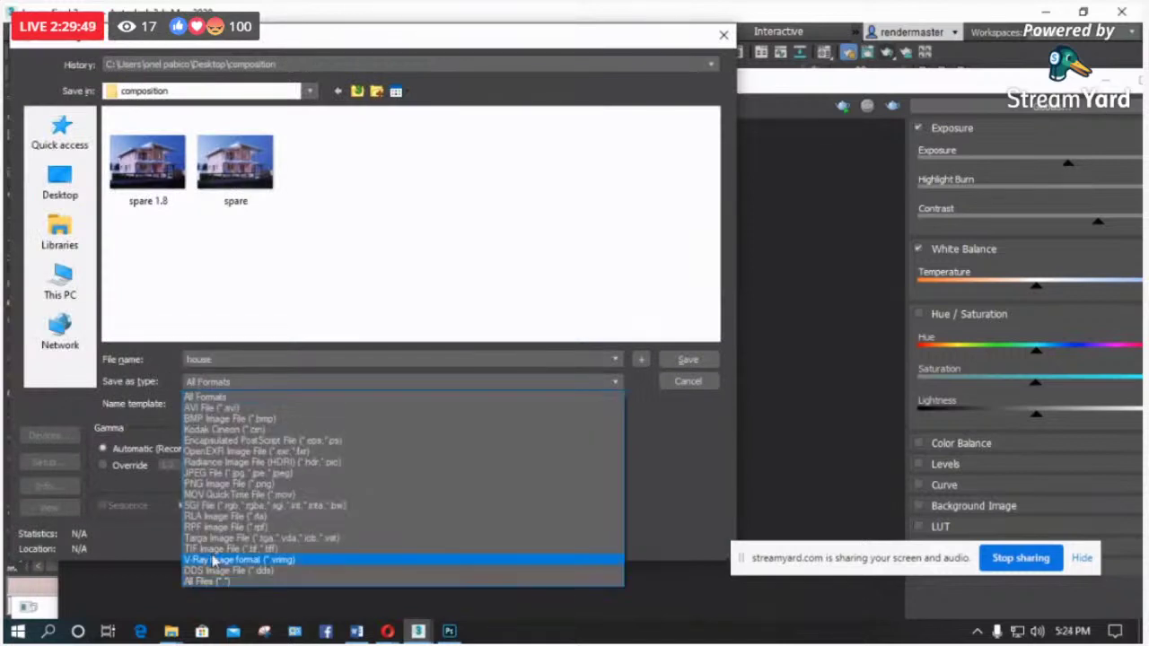
pyautogui.click(243, 542)
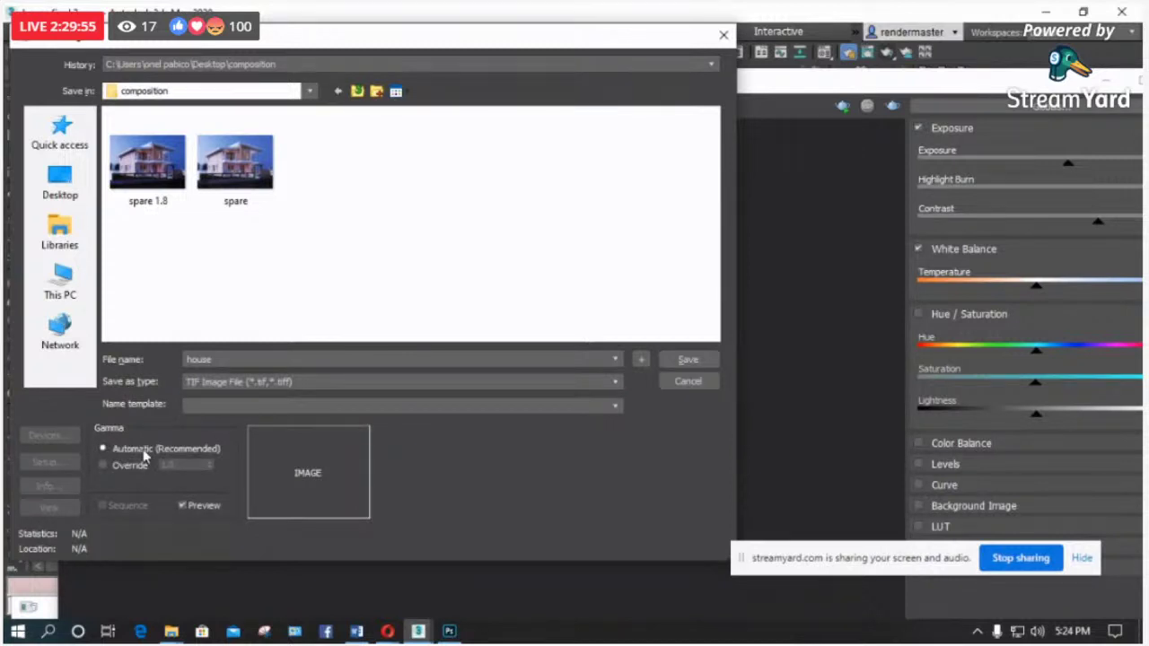
pyautogui.click(675, 360)
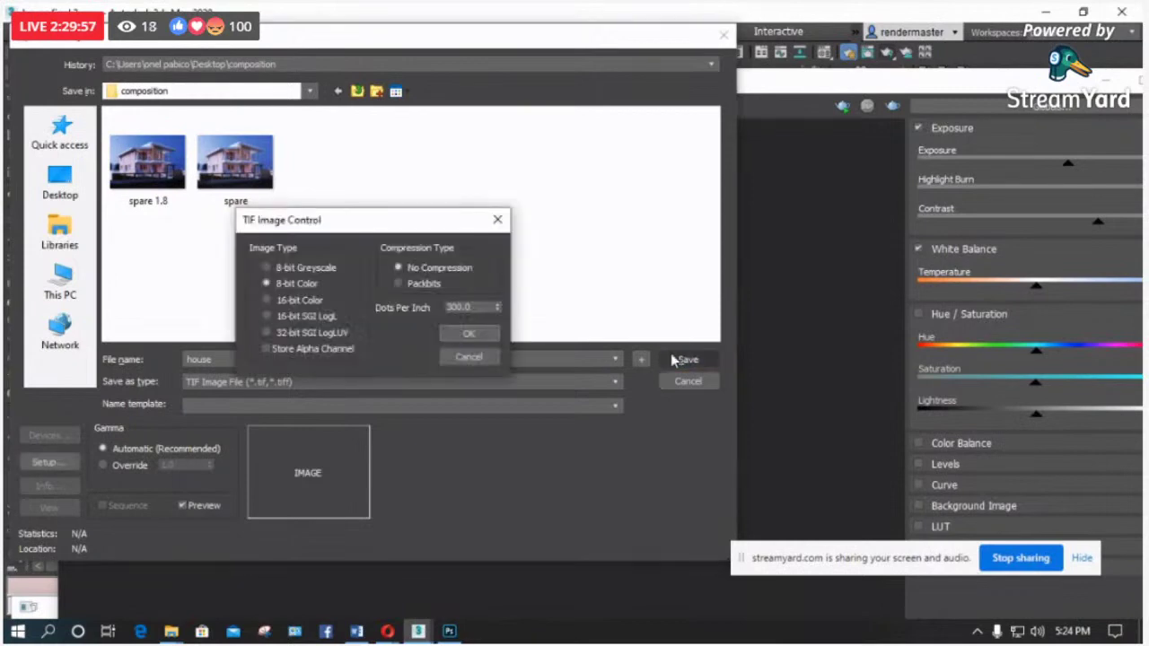
pyautogui.click(485, 335)
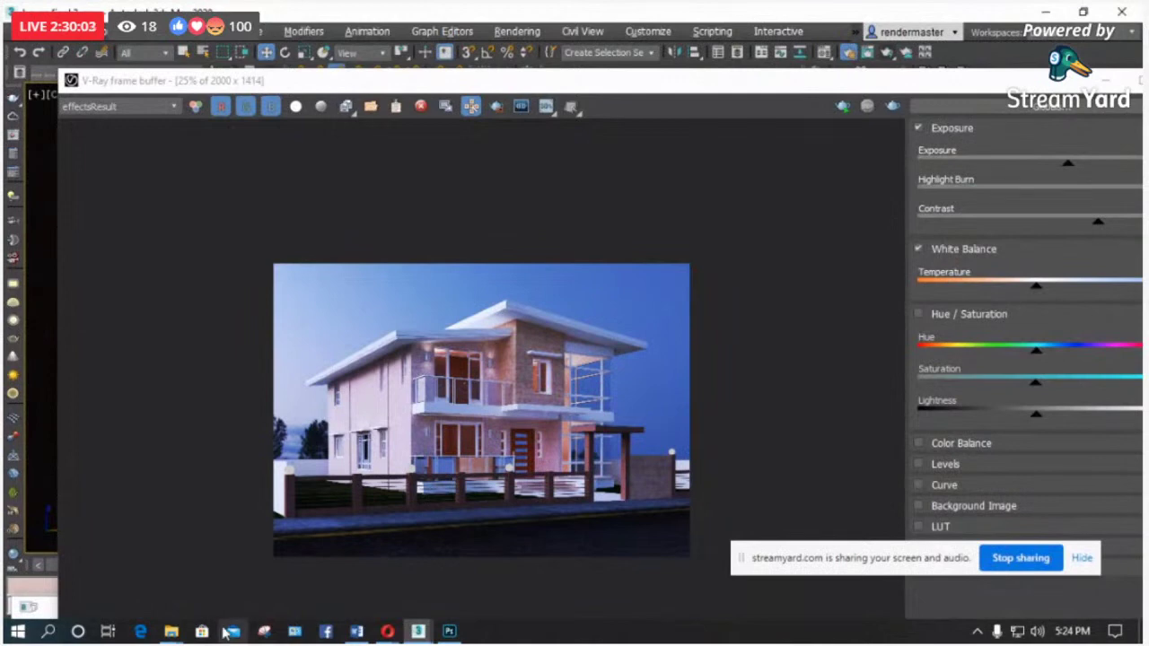
# Step: Open the composition folder on the Desktop in File Explorer
pyautogui.moveTo(171, 632)
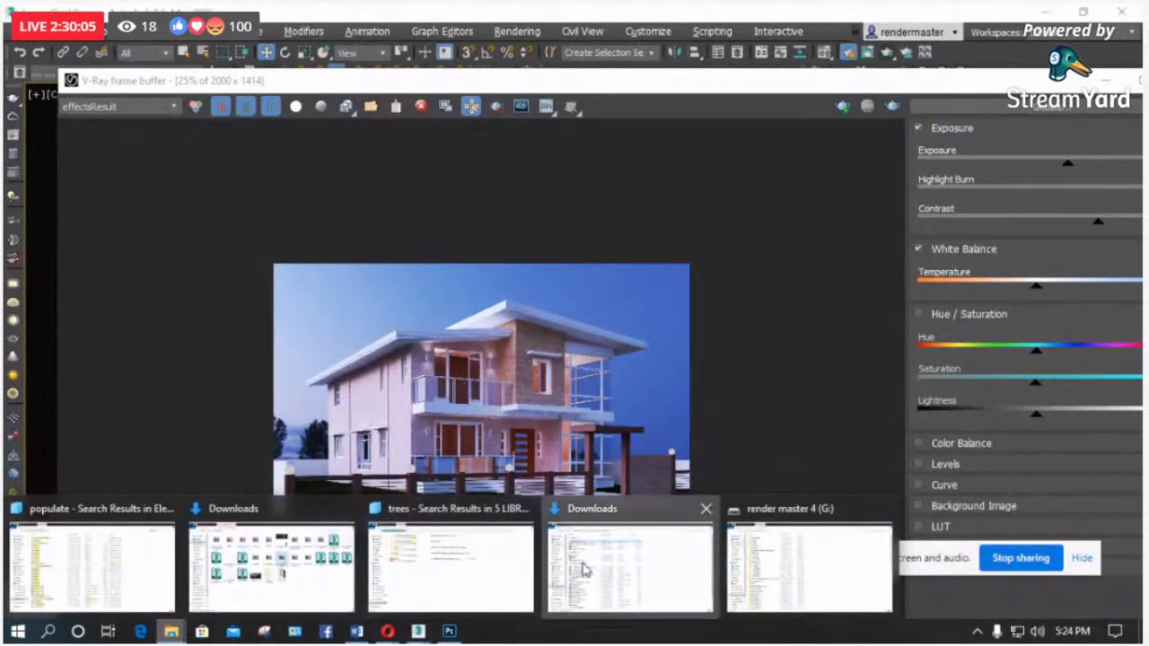
pyautogui.click(629, 566)
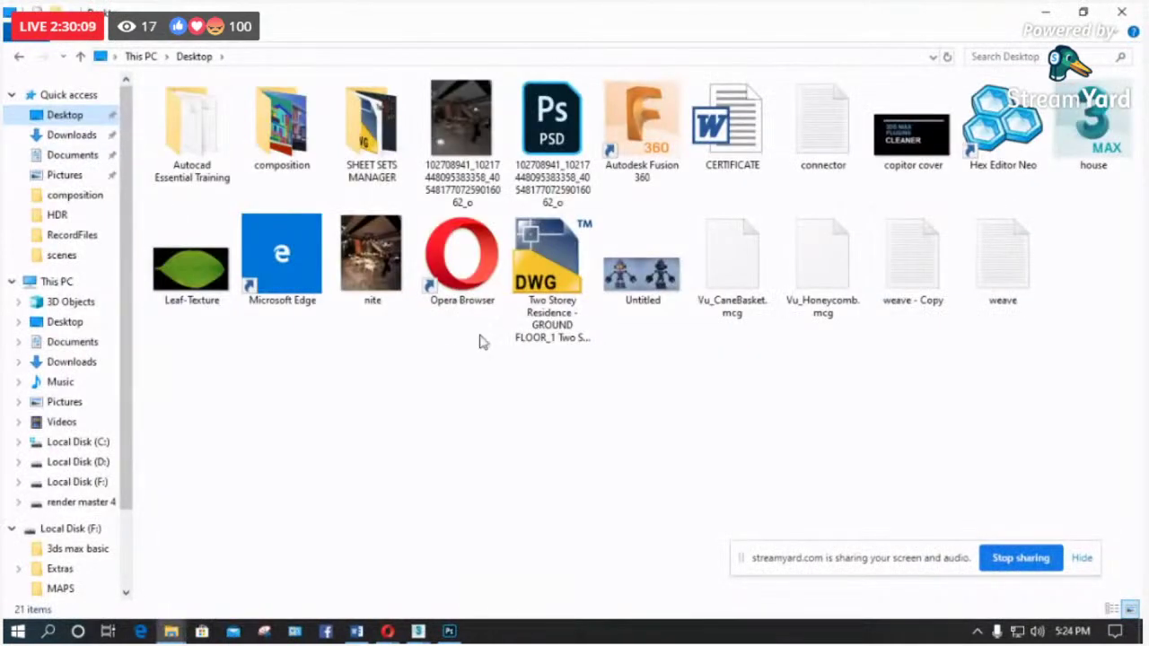
pyautogui.click(299, 139)
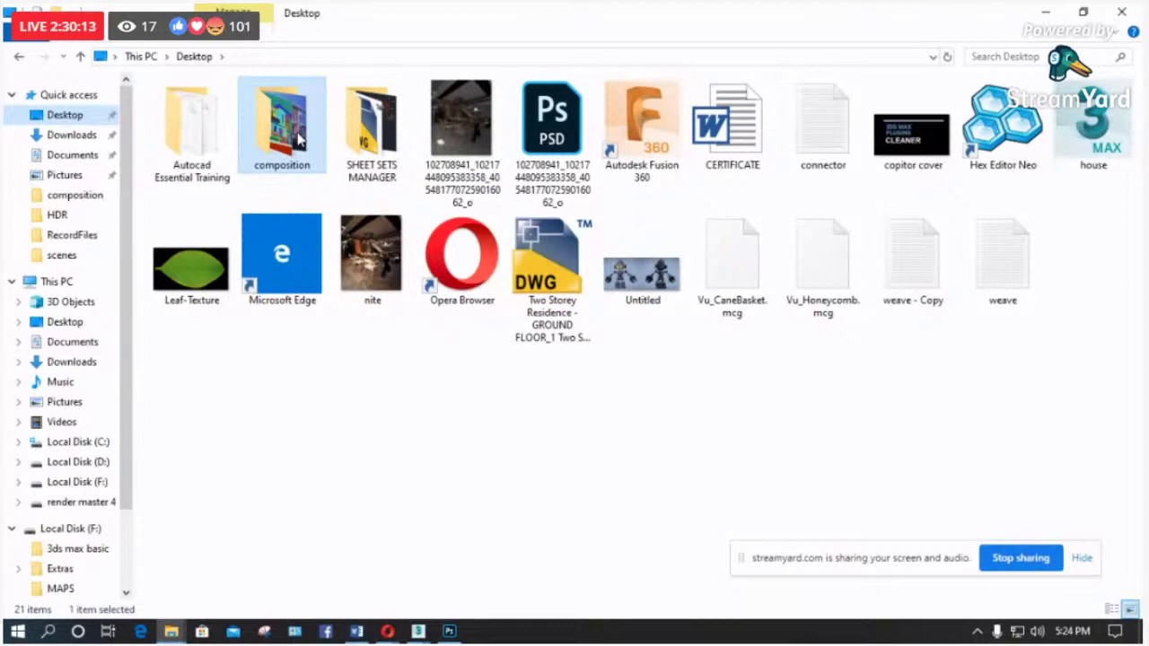
pyautogui.doubleClick(299, 139)
pyautogui.click(418, 631)
# Step: Close the V-Ray frame buffer, dismiss the scene save prompt, and return to Photoshop
pyautogui.click(449, 566)
pyautogui.moveTo(939, 90); pyautogui.dragTo(908, 99)
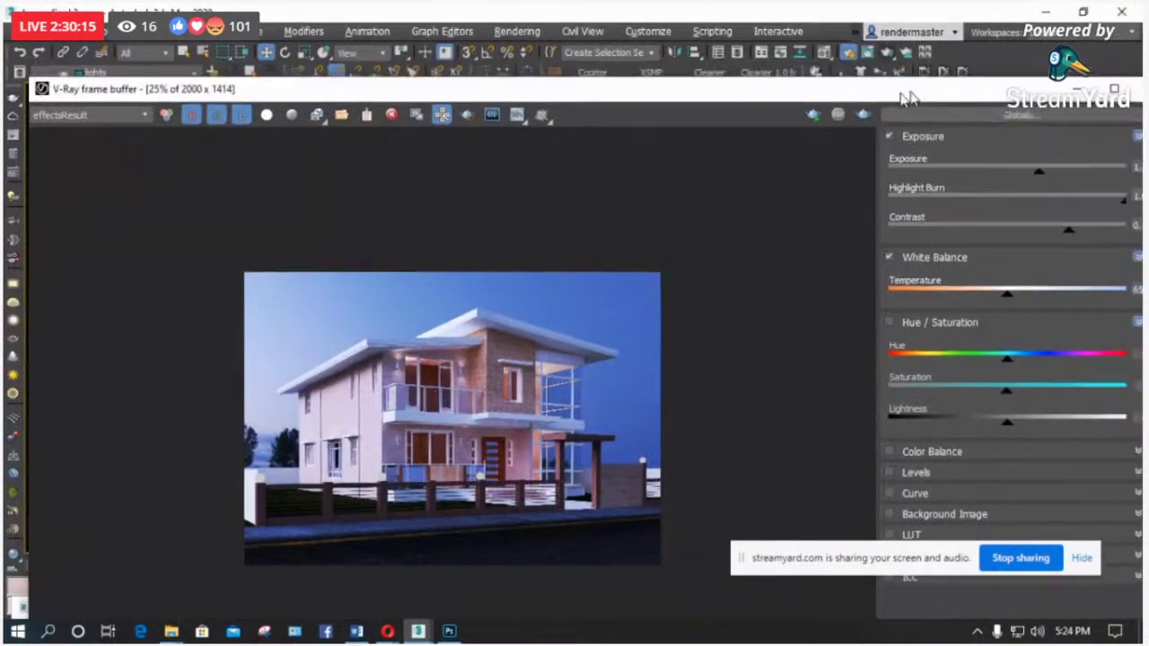
pyautogui.click(955, 96)
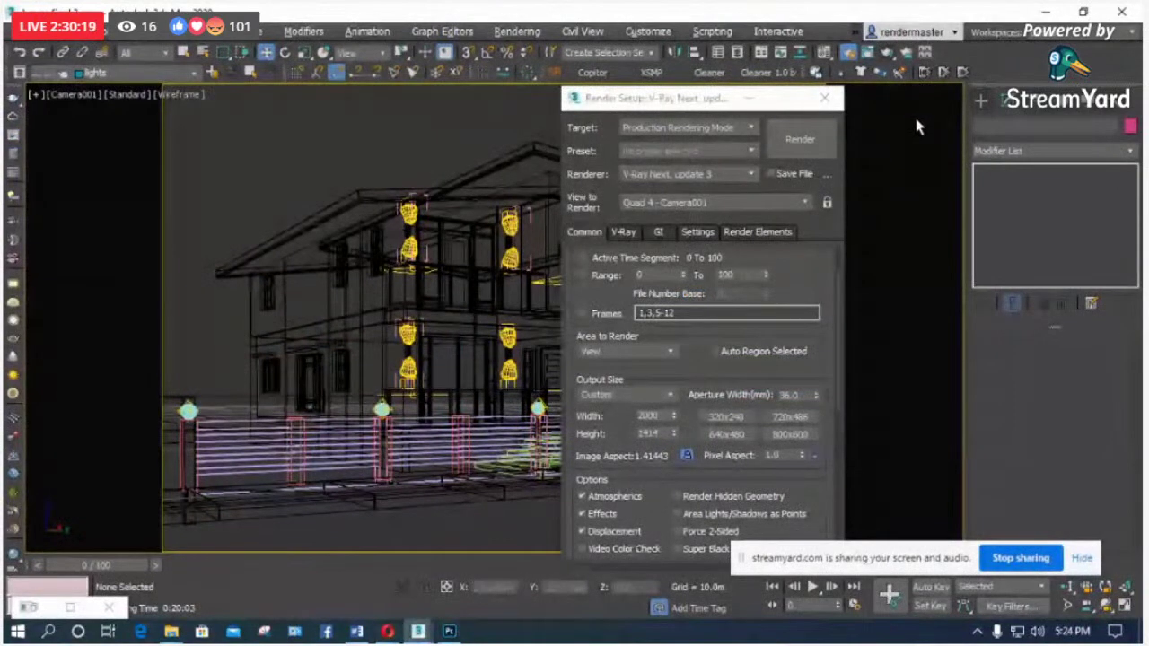
pyautogui.hotkey('ctrl', 'o')
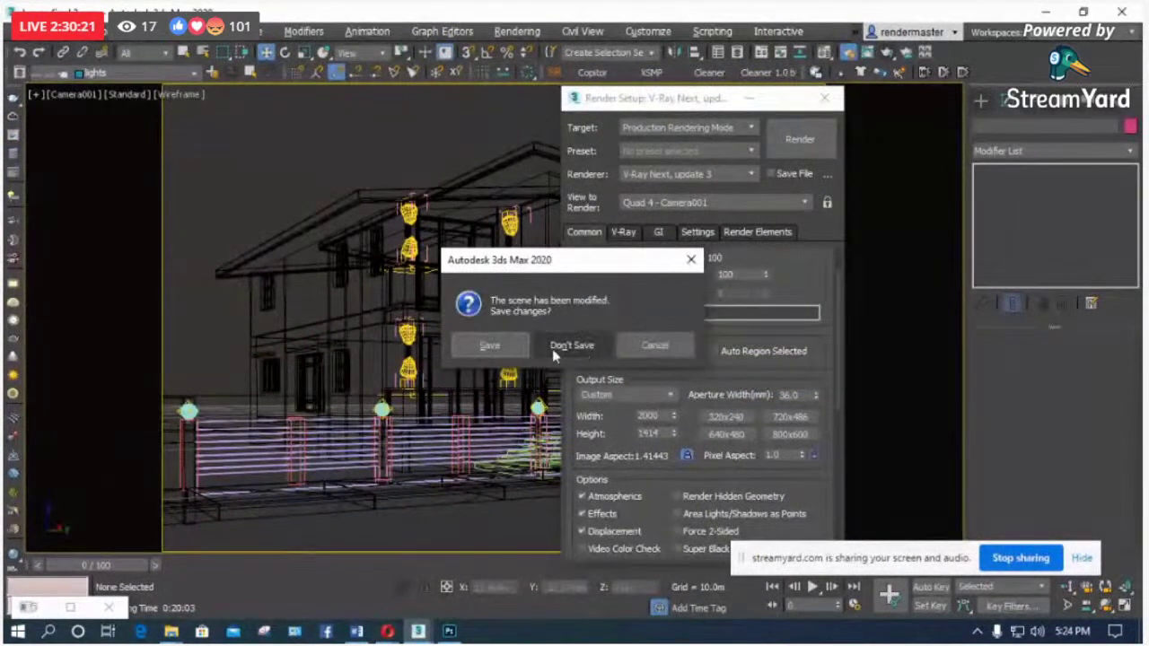
pyautogui.click(498, 350)
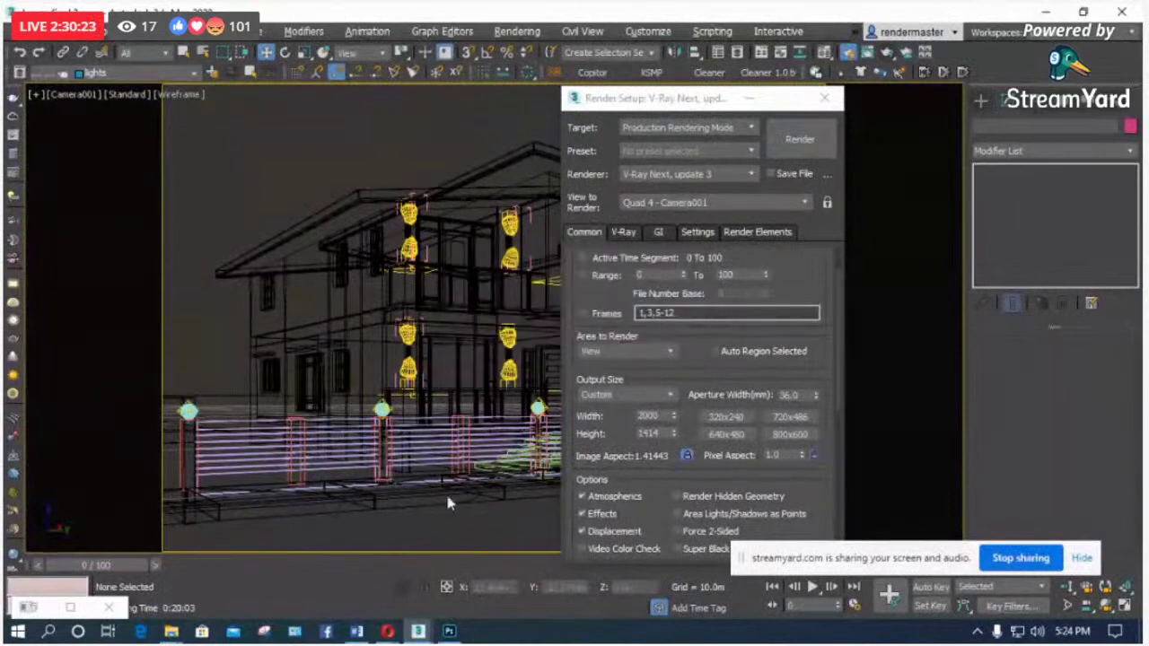
pyautogui.click(450, 631)
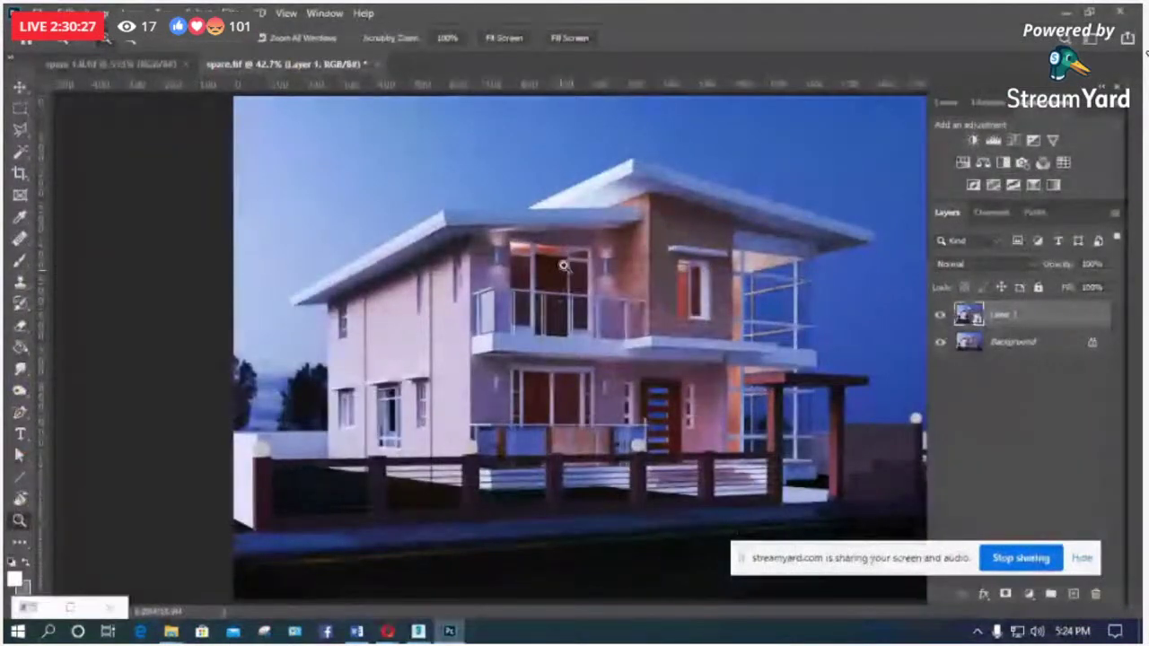
# Step: Close spare.tif without saving changes, and close the spare 1.8 render
pyautogui.click(377, 65)
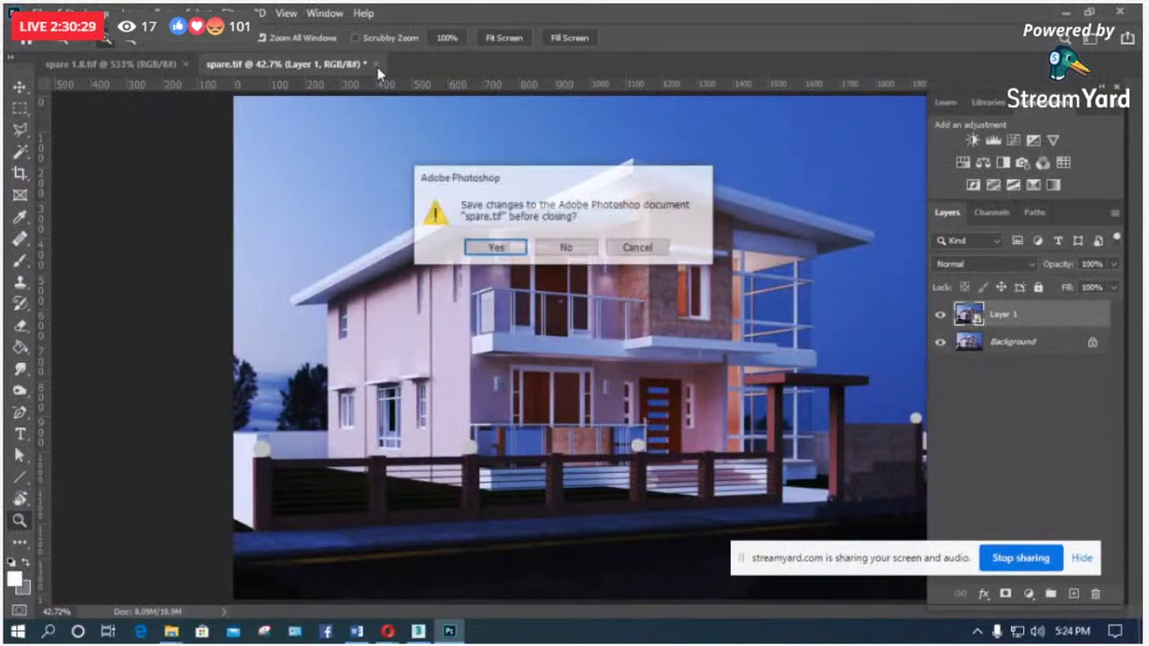
pyautogui.click(563, 248)
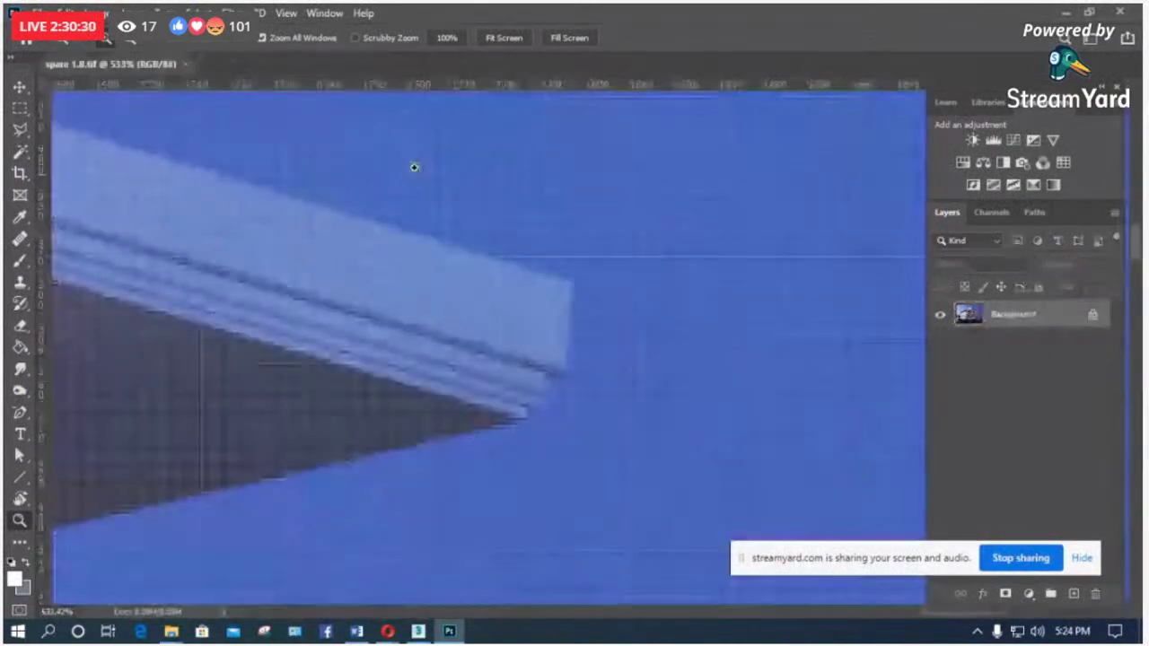
pyautogui.click(186, 64)
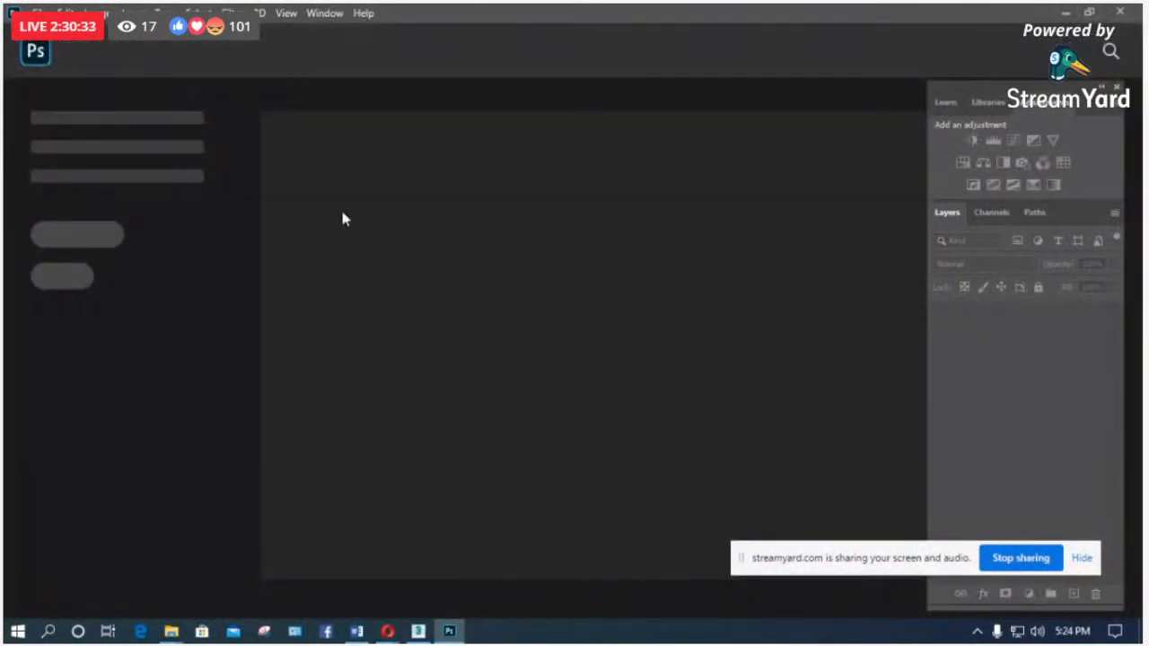
# Step: Delete spare and spare 1.8 from the composition folder and open house.effectsResult.tif
pyautogui.hotkey('ctrl', 'o')
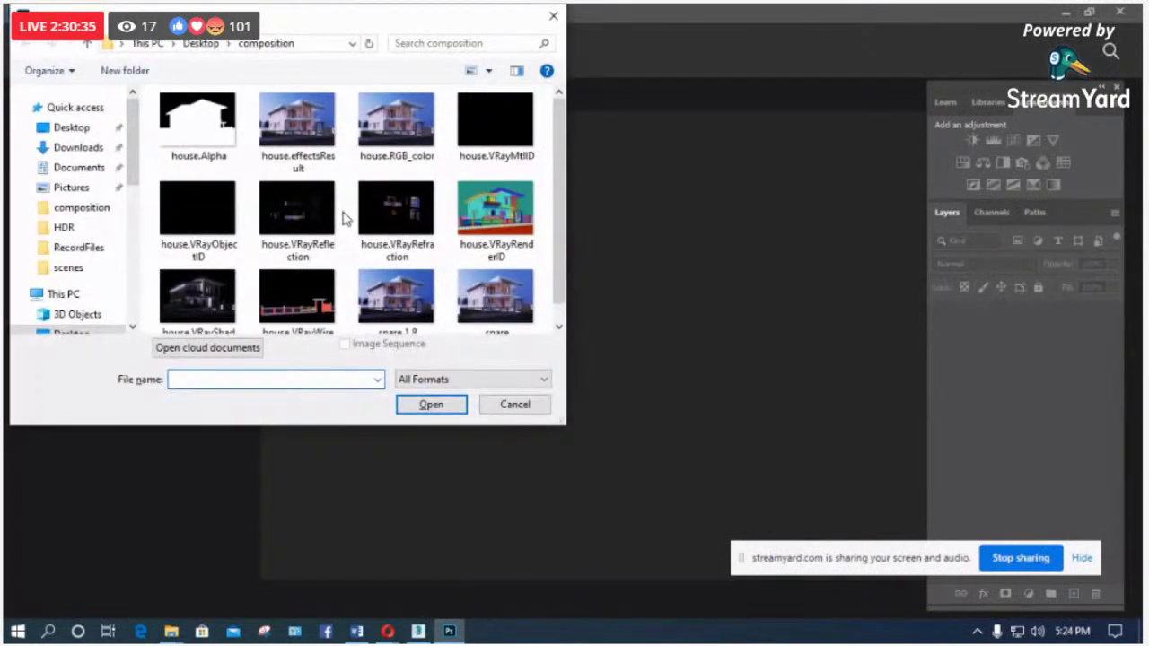
pyautogui.scroll(-1, 386, 188)
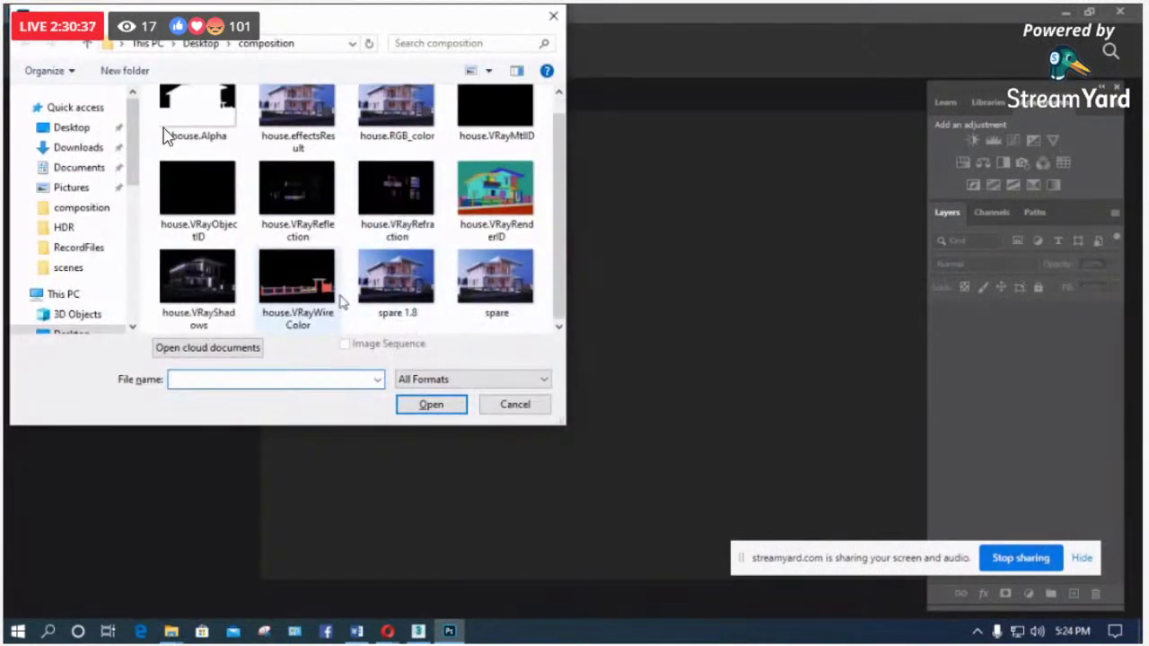
pyautogui.click(526, 292)
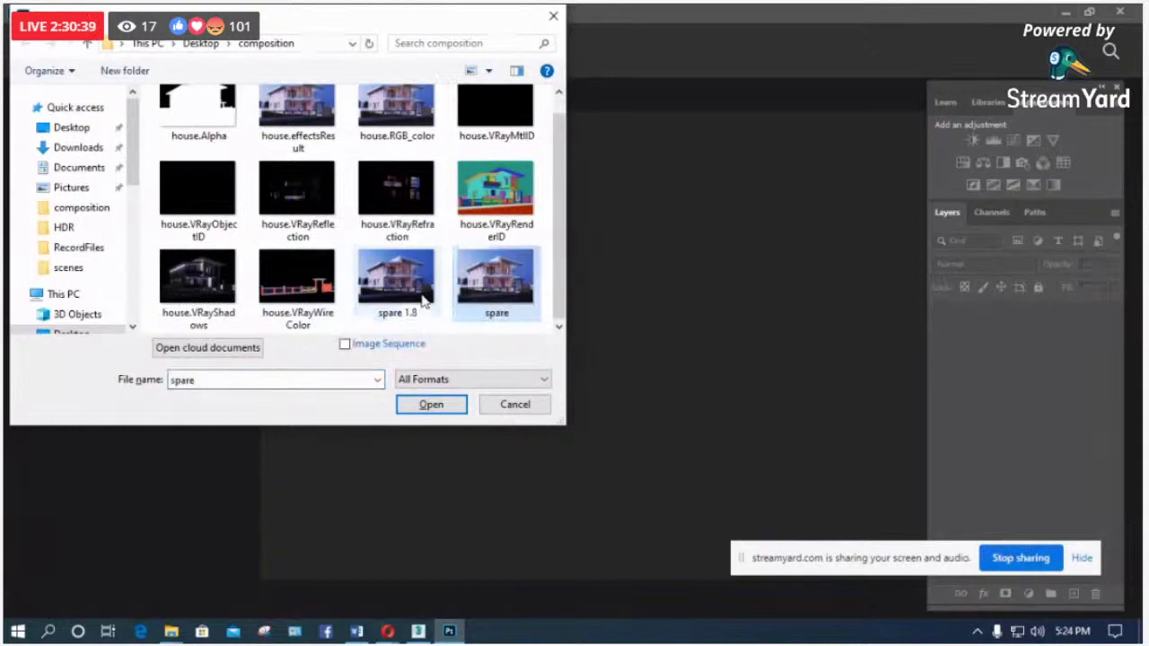
pyautogui.press('Delete')
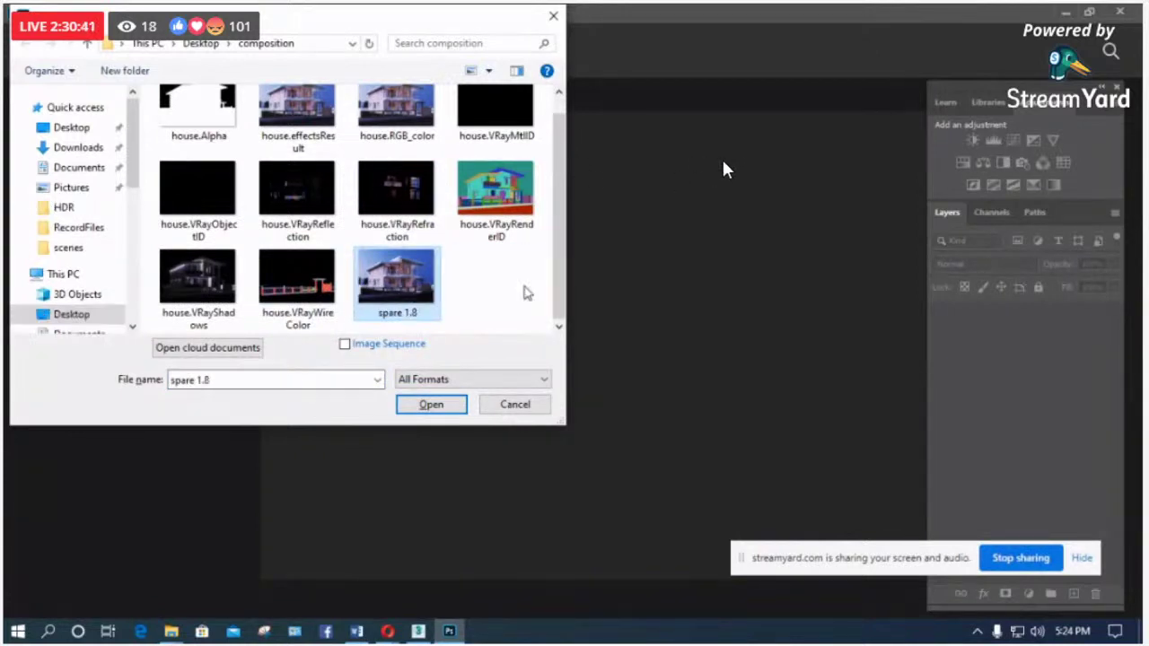
pyautogui.press('Delete')
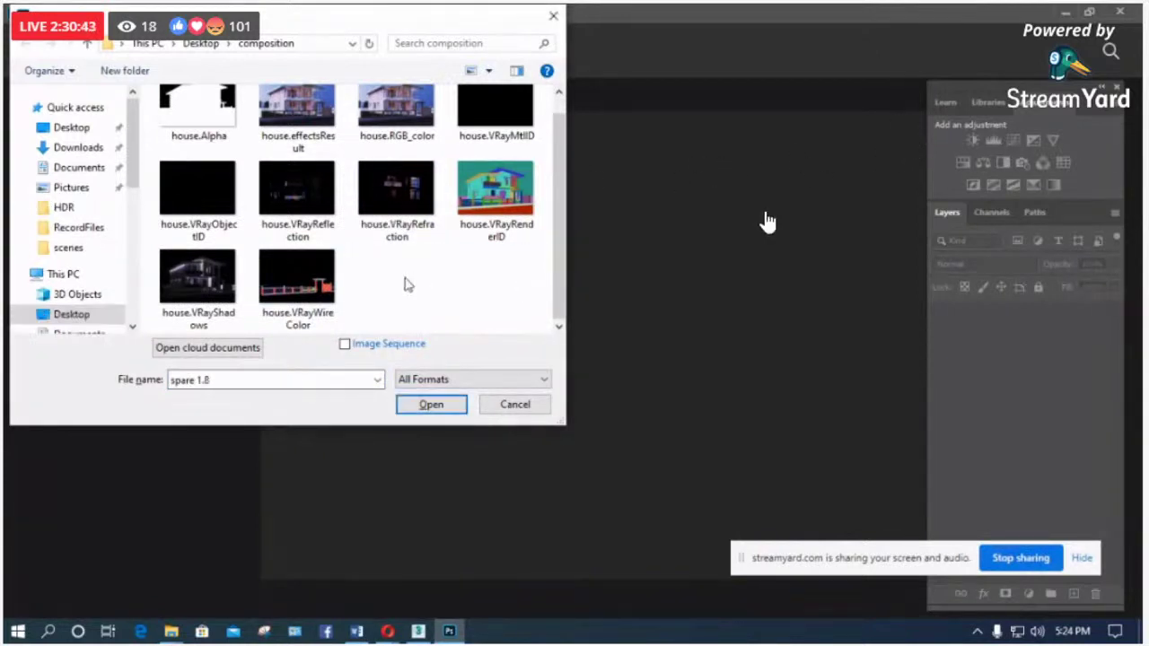
pyautogui.click(304, 133)
pyautogui.click(433, 405)
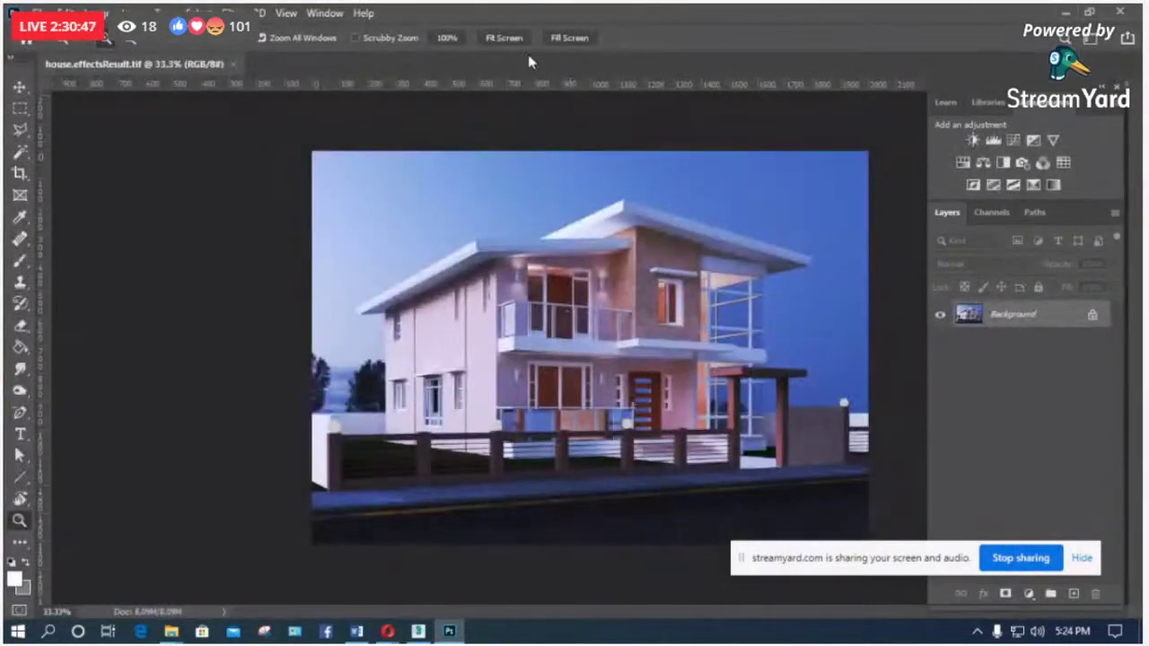
# Step: Fit the render to the screen and open house.VRayRenderID as a new document
pyautogui.click(519, 40)
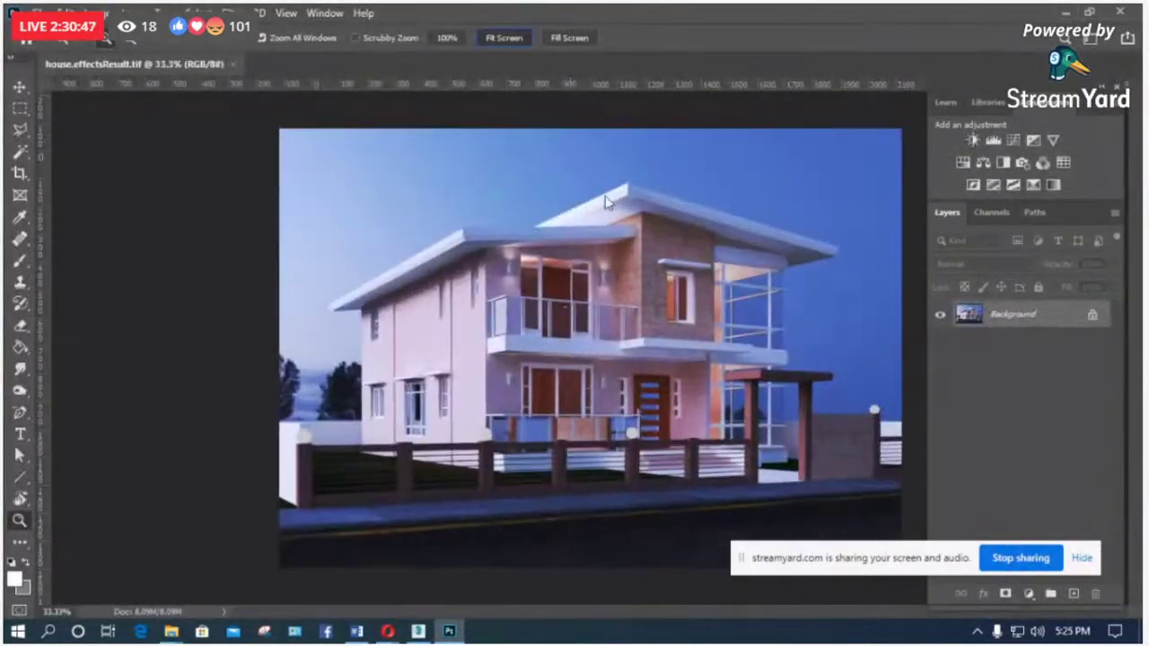
pyautogui.hotkey('ctrl', 'o')
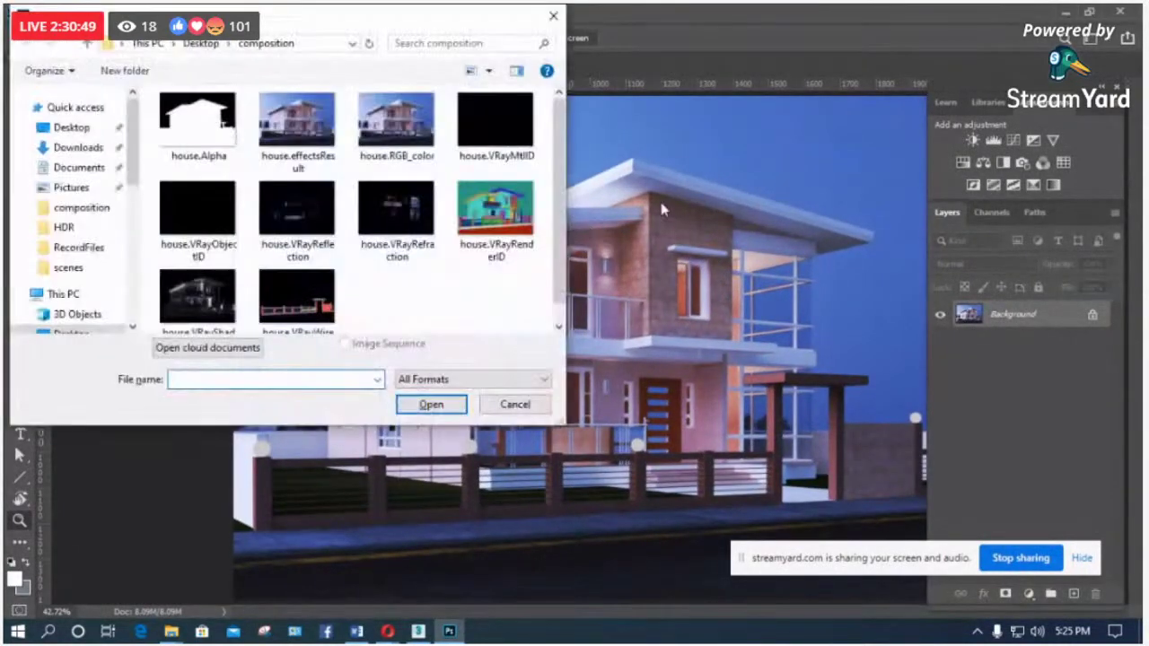
pyautogui.click(495, 216)
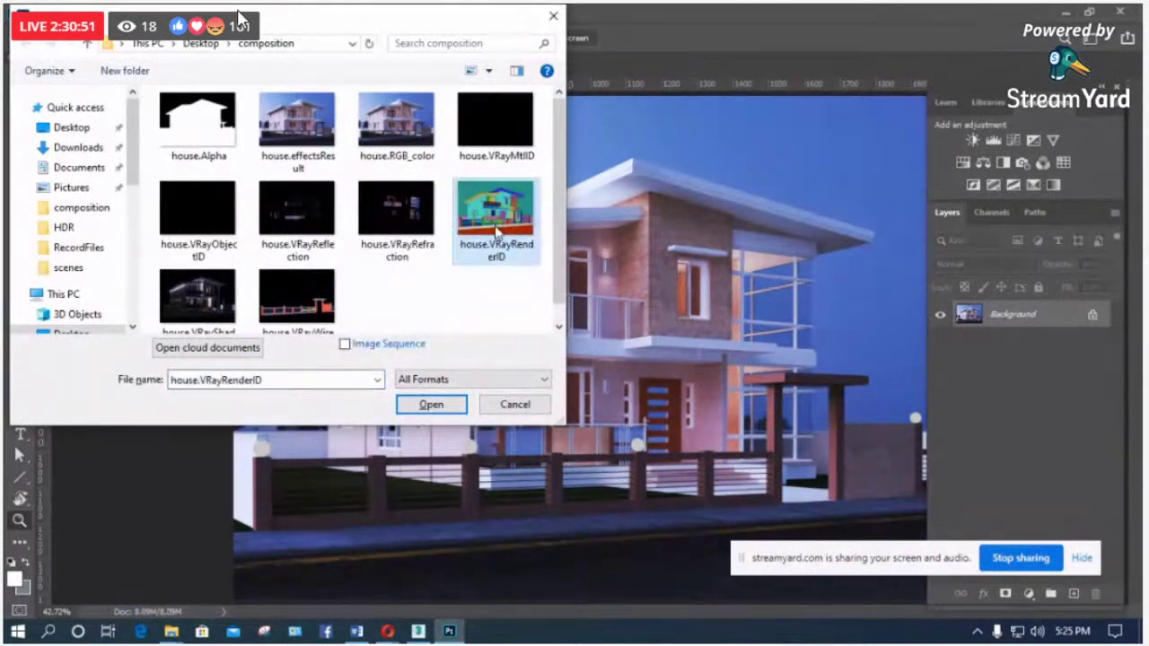
pyautogui.rightClick(498, 233)
pyautogui.click(538, 106)
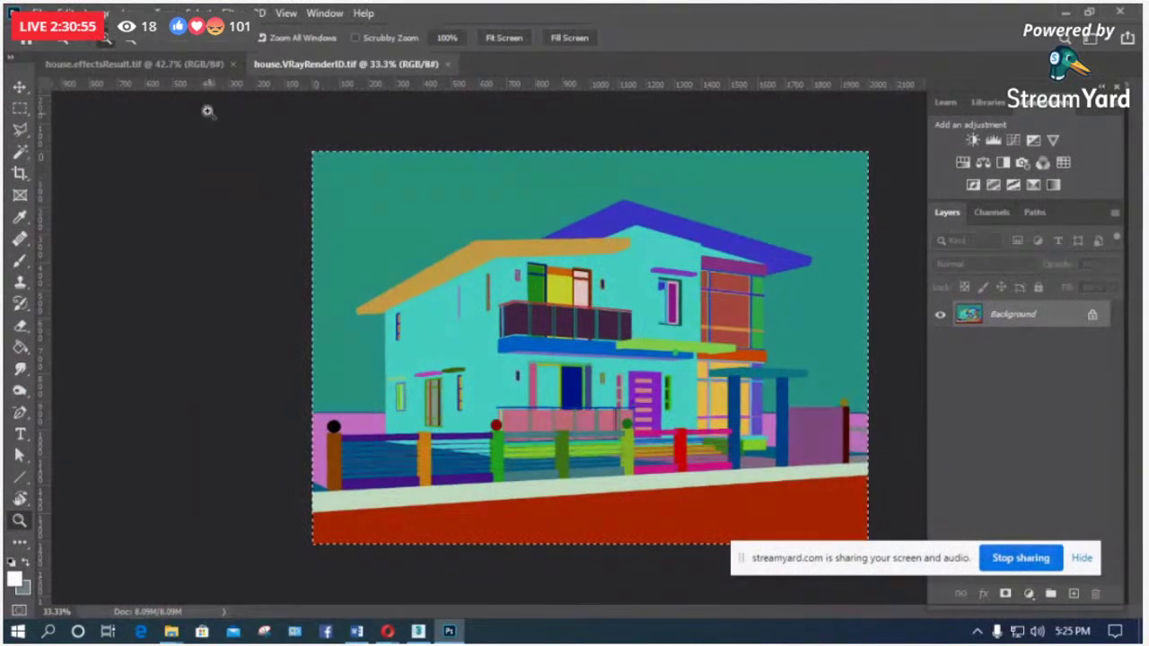
# Step: Paste RenderID into effectsResult as Layer 1, close RenderID, and bring up the composition folder
pyautogui.click(179, 65)
pyautogui.hotkey('ctrl', 'v')
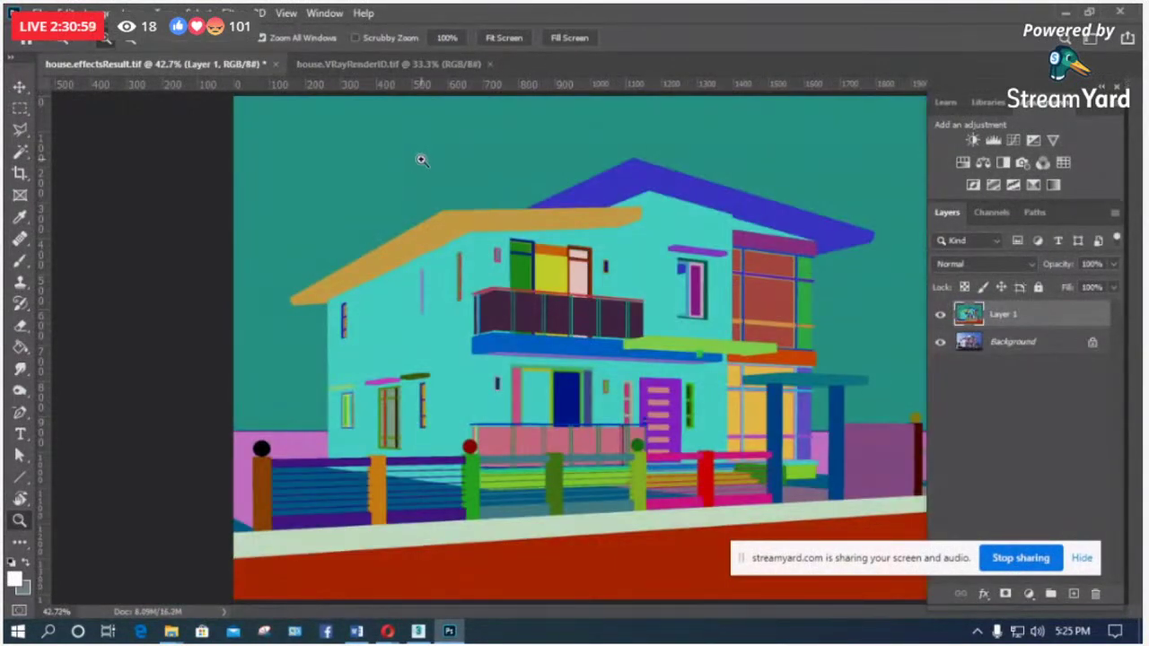
pyautogui.click(395, 64)
pyautogui.click(491, 64)
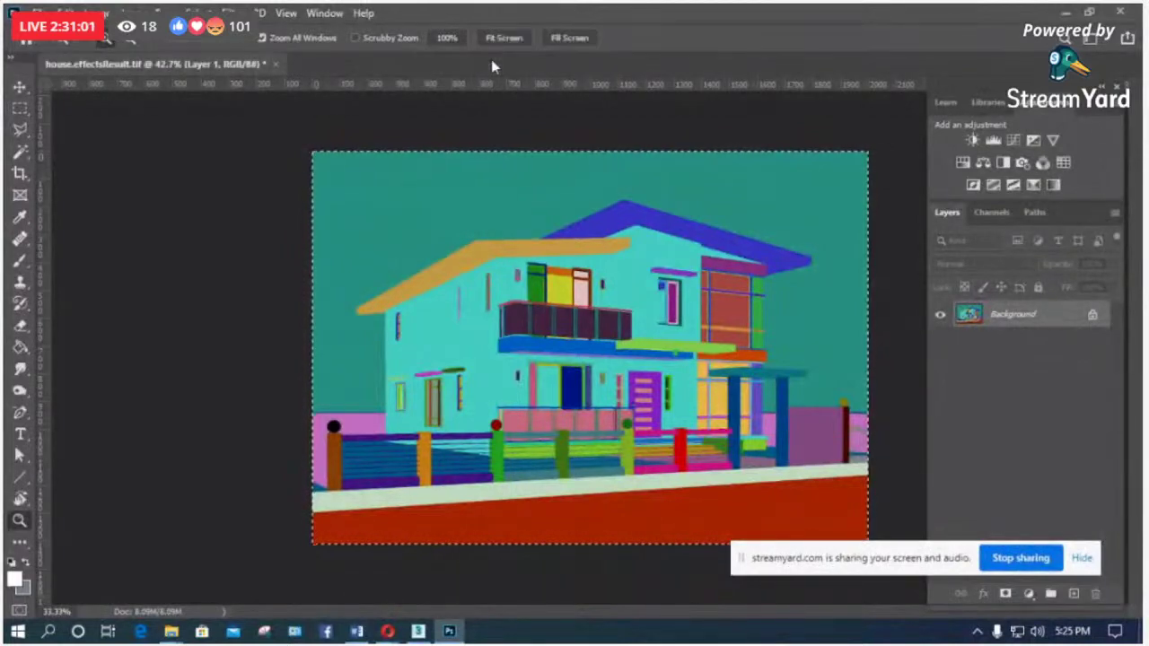
pyautogui.click(170, 631)
pyautogui.click(637, 563)
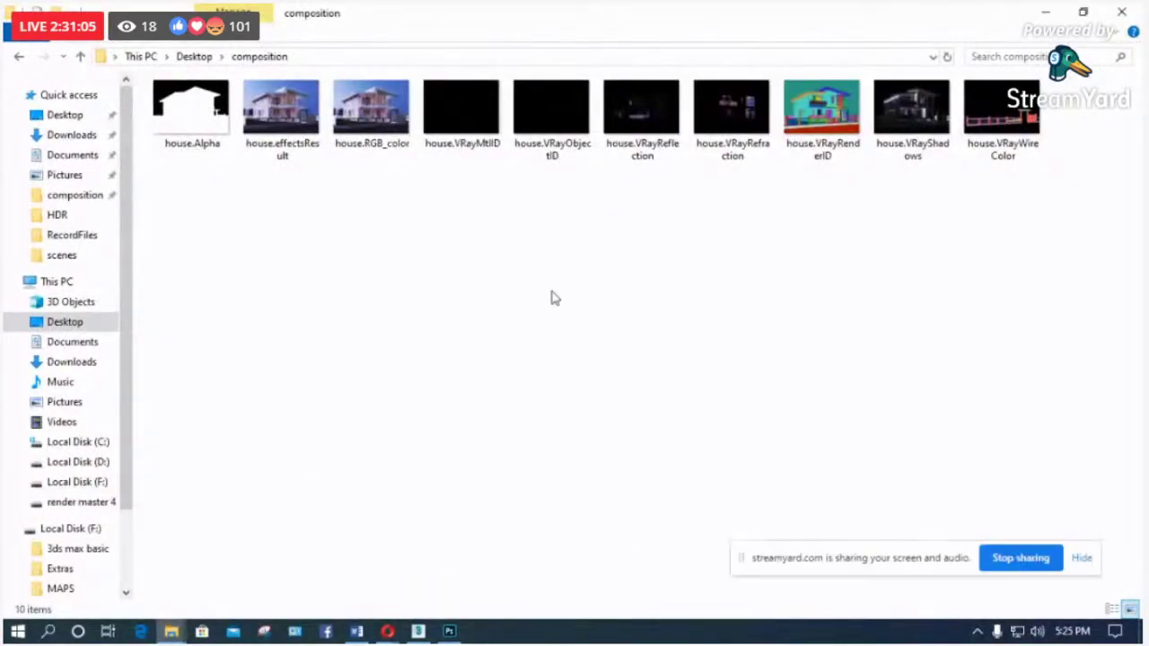
# Step: Select the VRayReflection, VRayRefraction, VRayShadows, VRayRenderID and Alpha passes and drag them to Photoshop
pyautogui.click(648, 121)
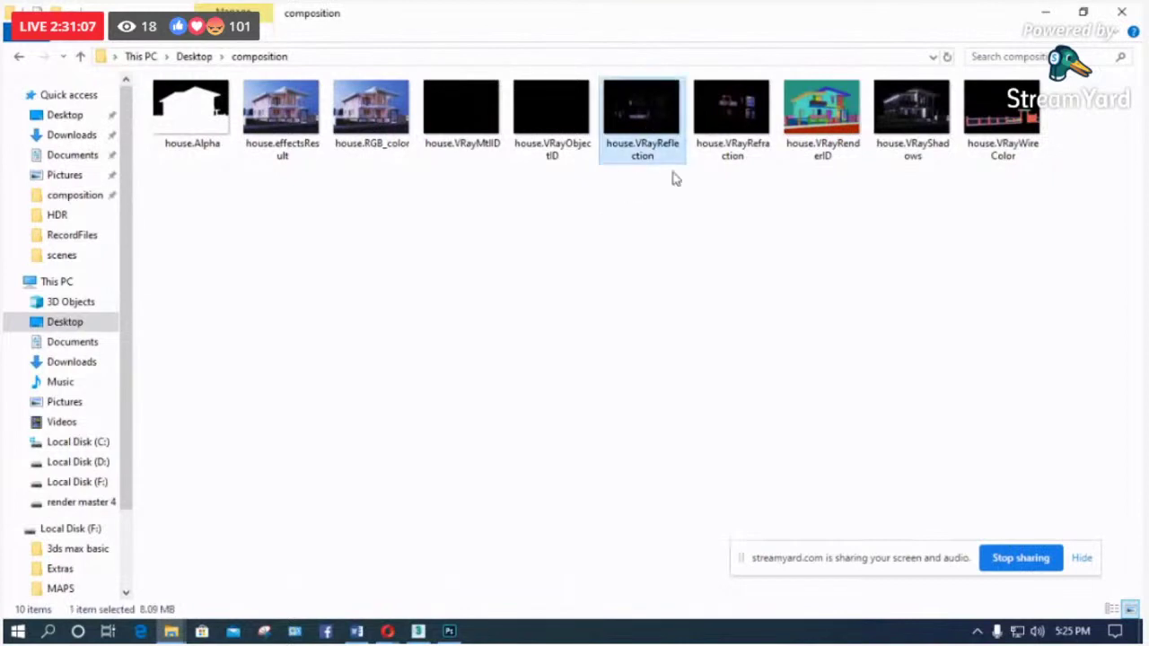
pyautogui.keyDown('ctrl'); pyautogui.click(726, 126); pyautogui.keyUp('ctrl')
pyautogui.keyDown('ctrl'); pyautogui.click(911, 121); pyautogui.keyUp('ctrl')
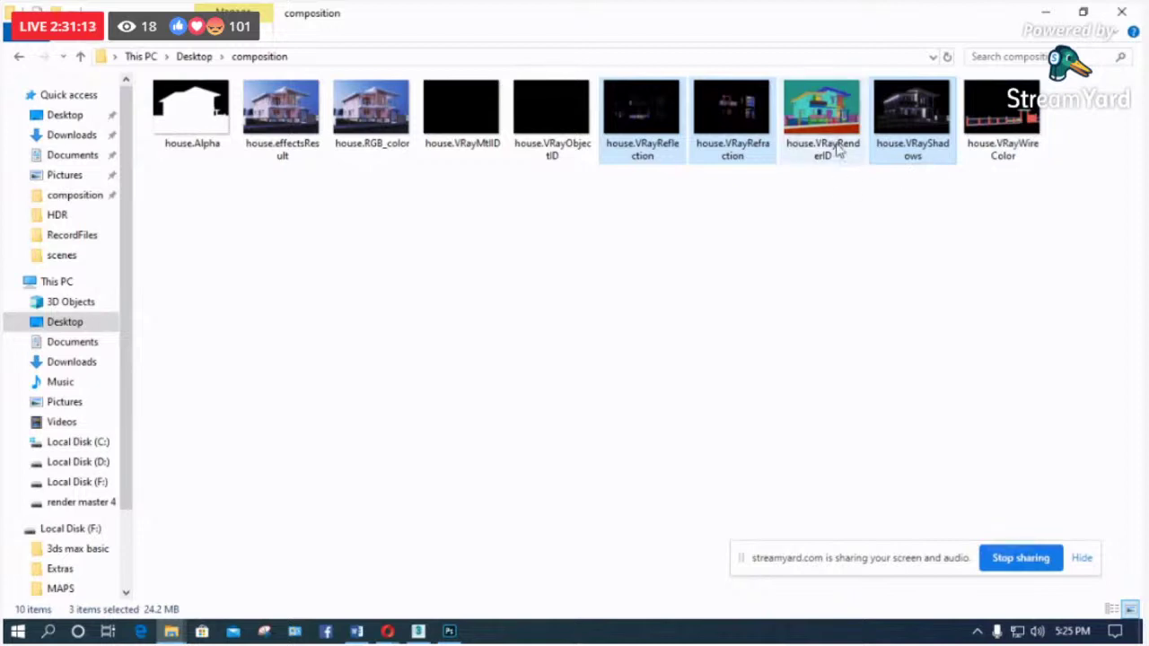
pyautogui.keyDown('ctrl'); pyautogui.click(839, 151); pyautogui.keyUp('ctrl')
pyautogui.keyDown('ctrl'); pyautogui.click(207, 123); pyautogui.keyUp('ctrl')
pyautogui.moveTo(208, 123); pyautogui.dragTo(375, 219)
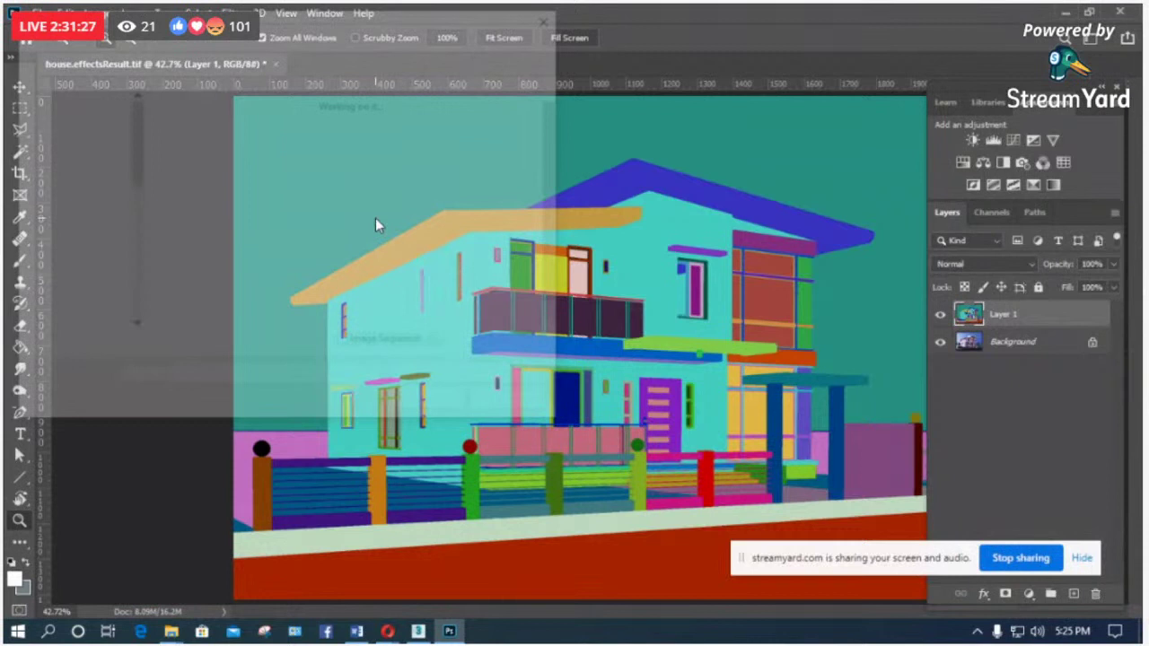
# Step: Multi-select house.Alpha, house.VRayReflection, house.VRayRefraction and house.VRayShadows in the Open dialog
pyautogui.click(367, 216)
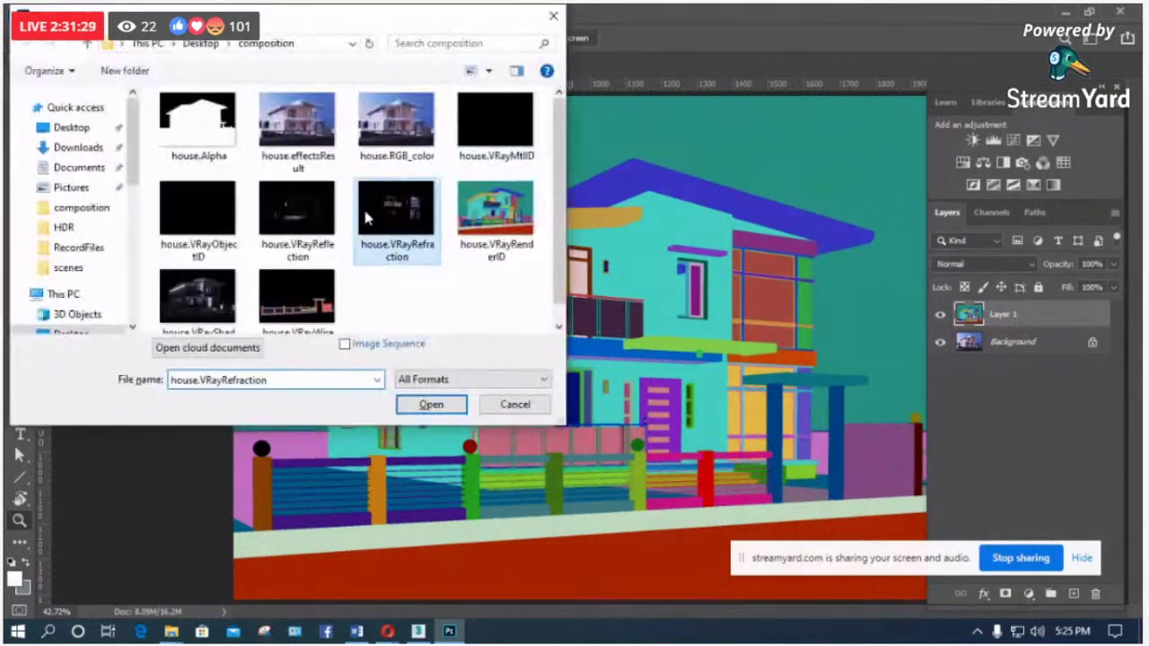
pyautogui.keyDown('ctrl'); pyautogui.click(494, 216); pyautogui.keyUp('ctrl')
pyautogui.click(323, 229)
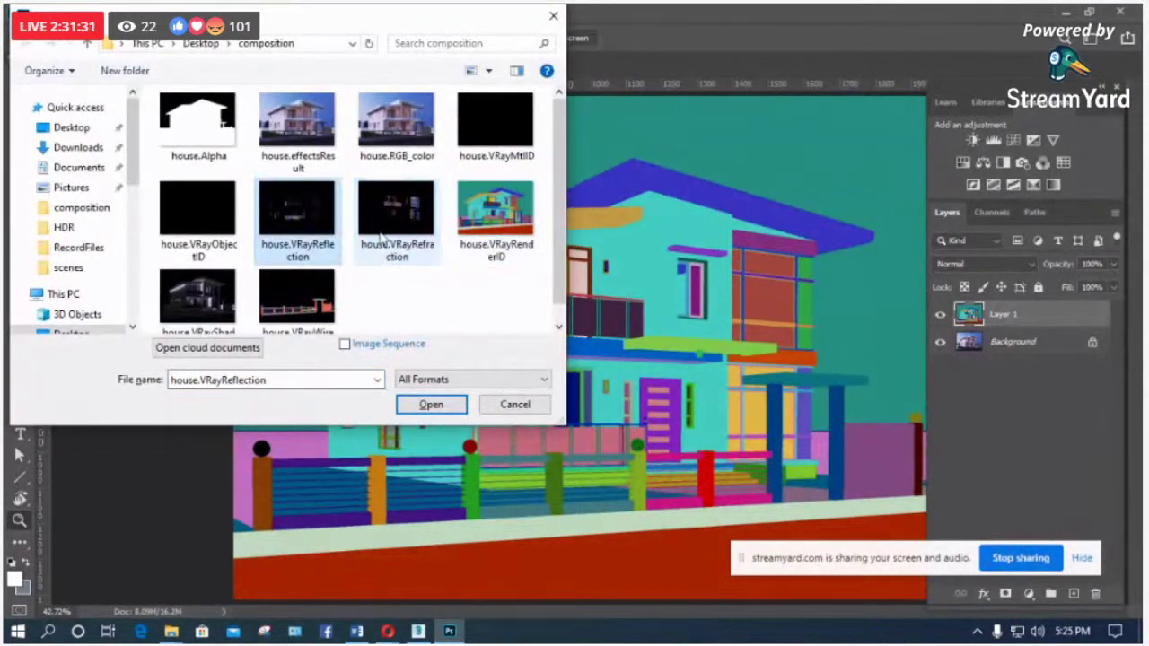
pyautogui.keyDown('ctrl'); pyautogui.click(381, 233); pyautogui.keyUp('ctrl')
pyautogui.keyDown('ctrl'); pyautogui.click(218, 146); pyautogui.keyUp('ctrl')
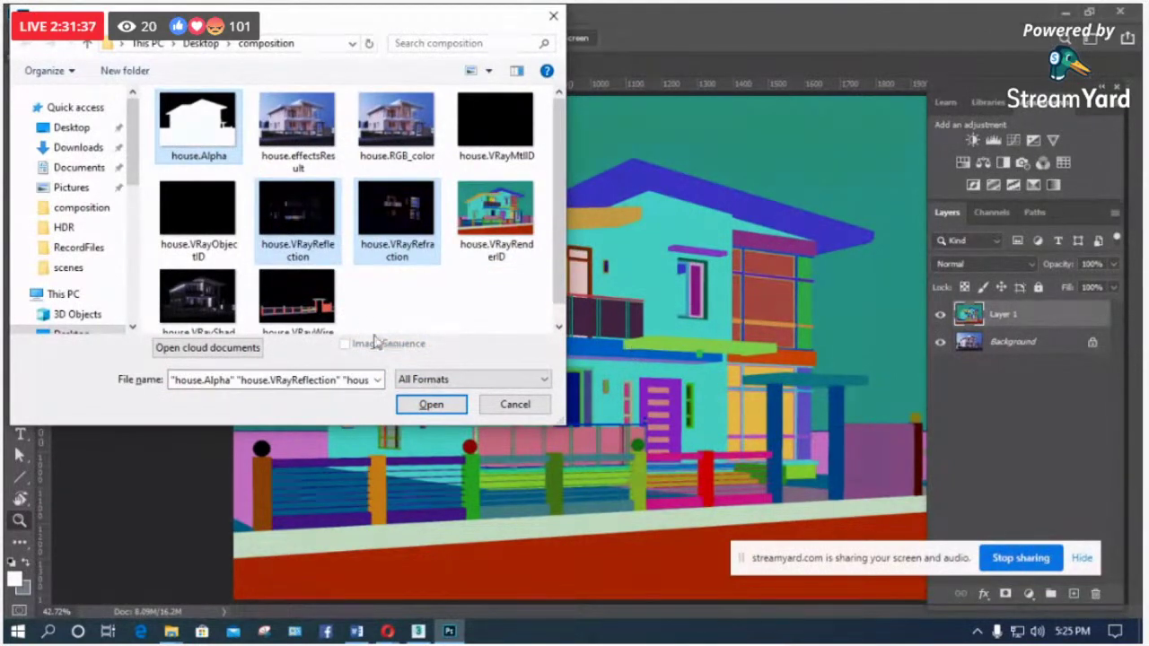
pyautogui.keyDown('ctrl'); pyautogui.click(206, 303); pyautogui.keyUp('ctrl')
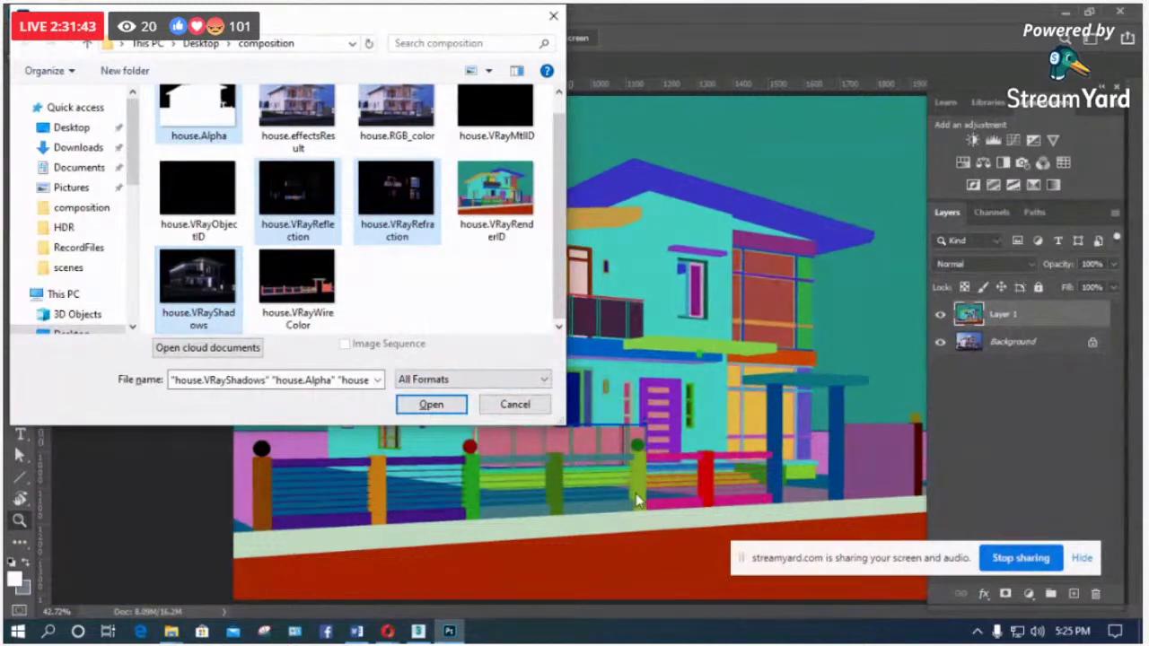
# Step: Open the four pass files and drag the Alpha pass into effectsResult as Layer 2
pyautogui.click(433, 406)
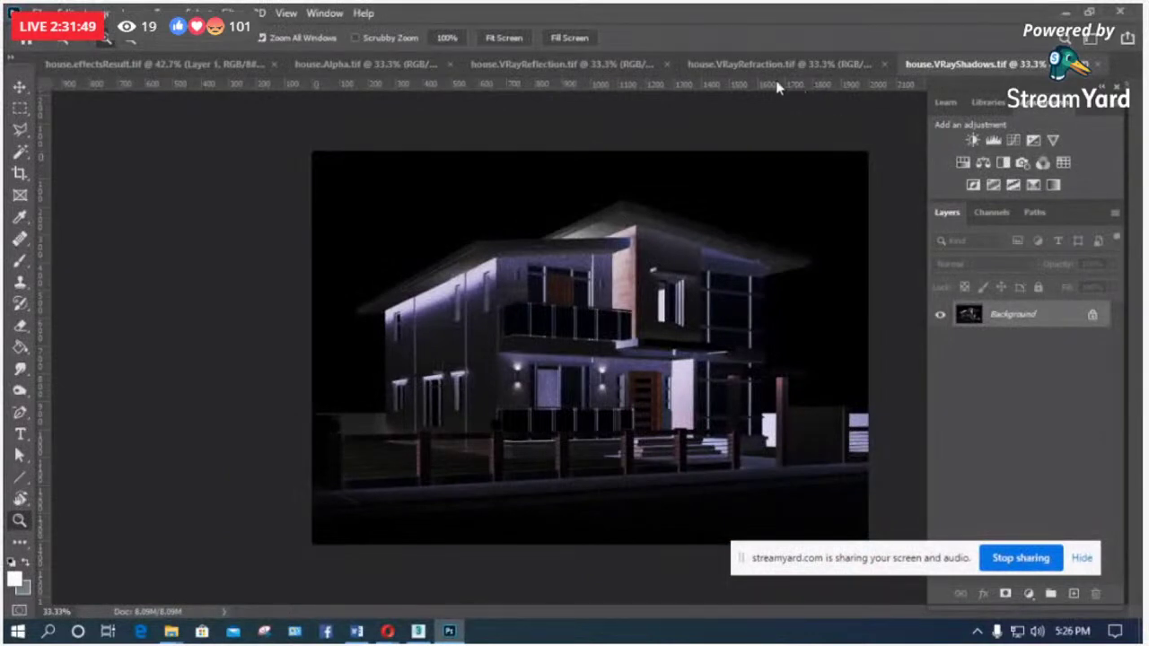
pyautogui.click(149, 69)
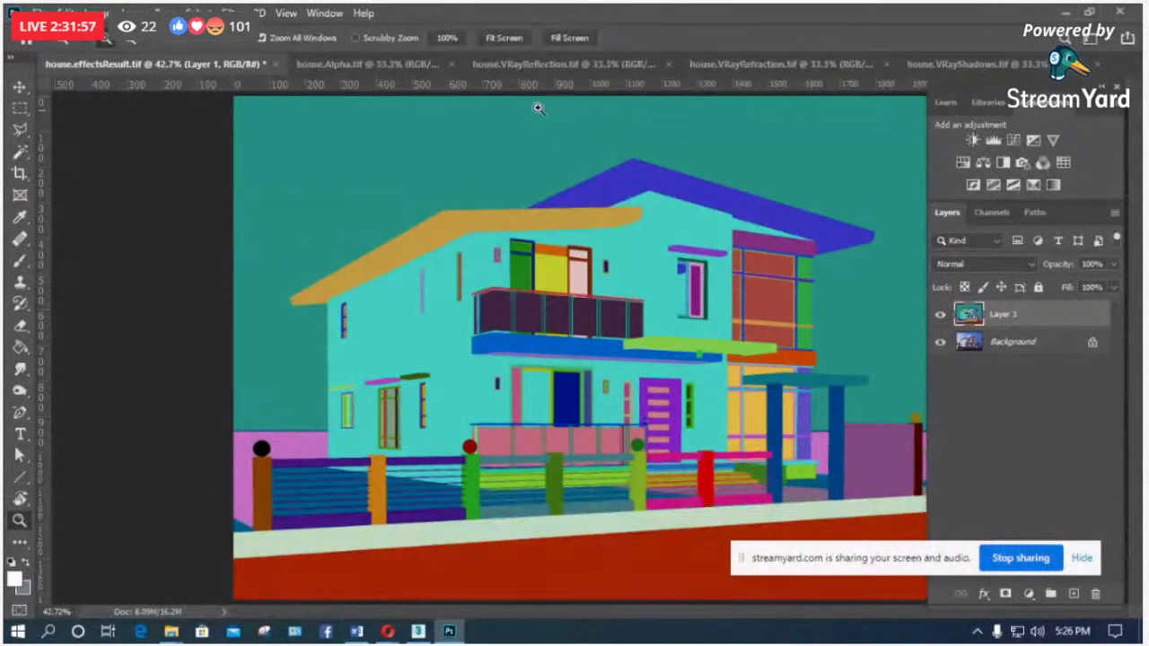
pyautogui.click(368, 64)
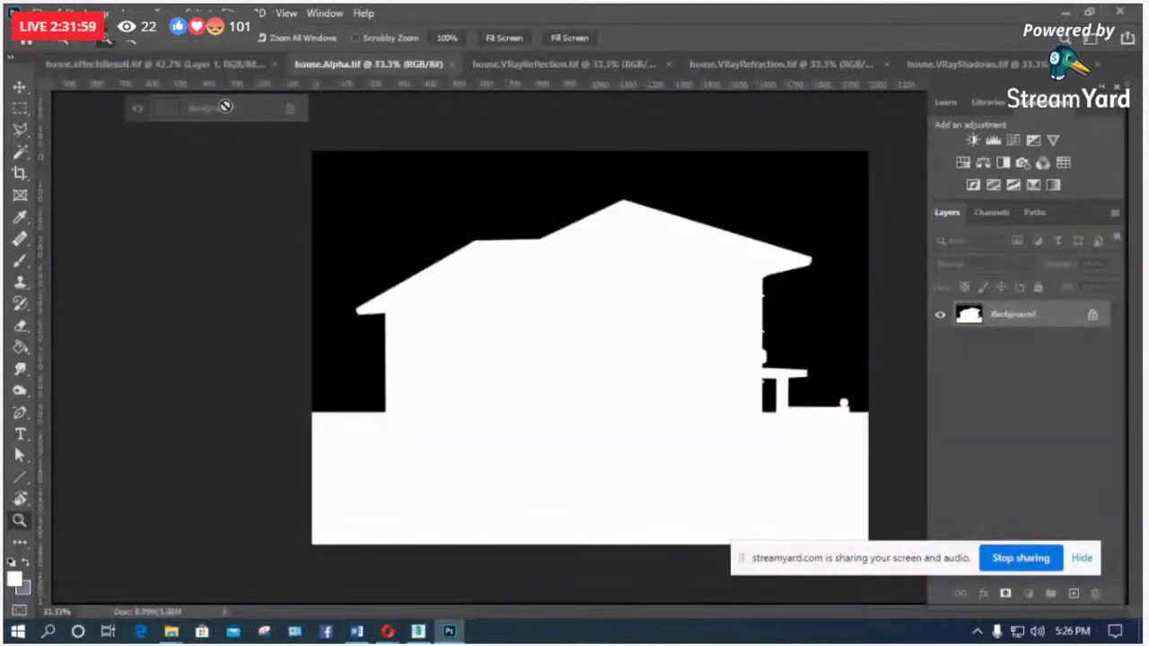
pyautogui.moveTo(777, 508); pyautogui.dragTo(584, 269)
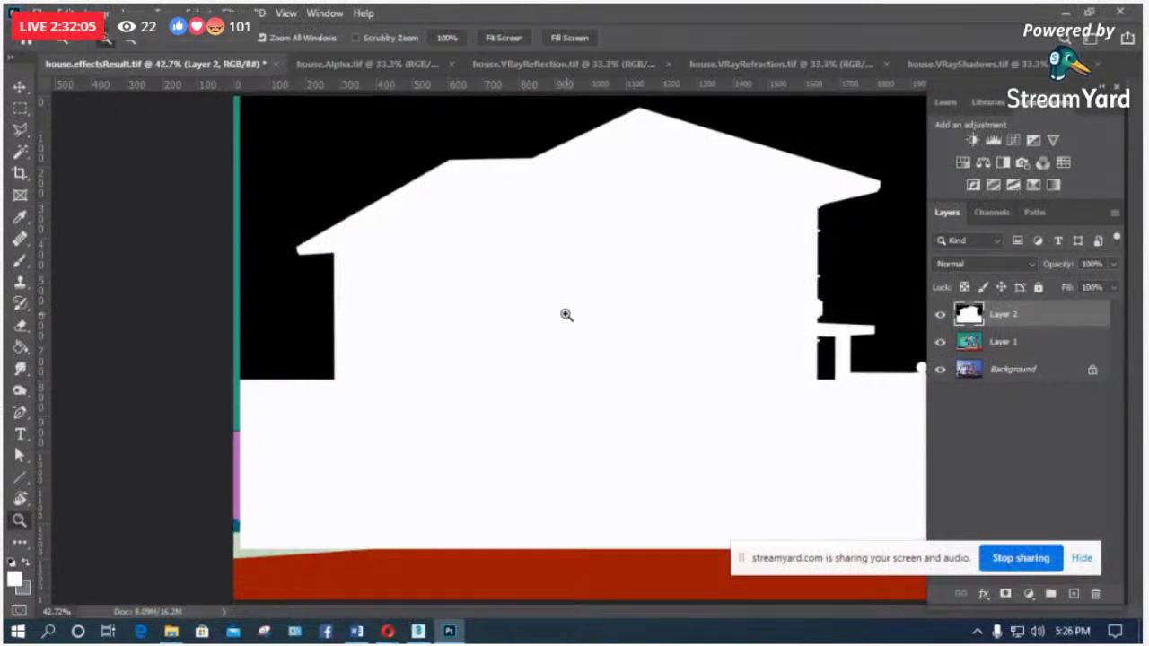
# Step: Align the white Alpha silhouette layer over the house and close the house.Alpha document
pyautogui.press('v')
pyautogui.moveTo(566, 315); pyautogui.dragTo(517, 371)
pyautogui.click(375, 64)
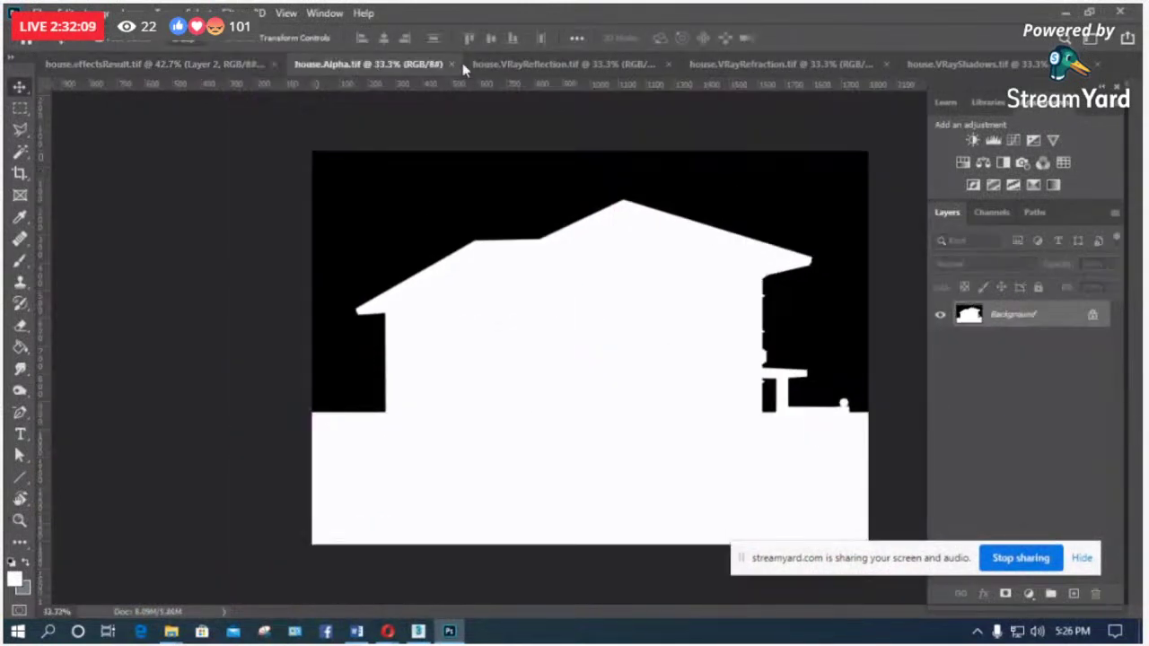
pyautogui.click(454, 64)
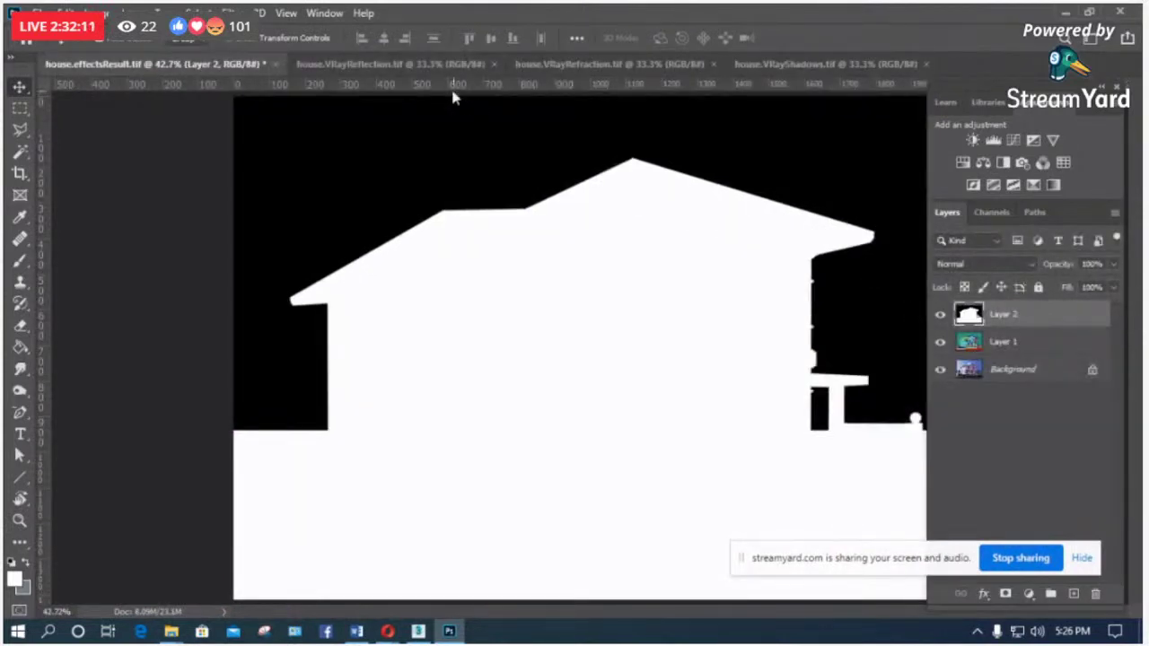
# Step: Bring the VRayReflection pass into effectsResult as a layer and close its document
pyautogui.click(417, 64)
pyautogui.moveTo(1037, 320); pyautogui.dragTo(554, 330)
pyautogui.click(553, 248)
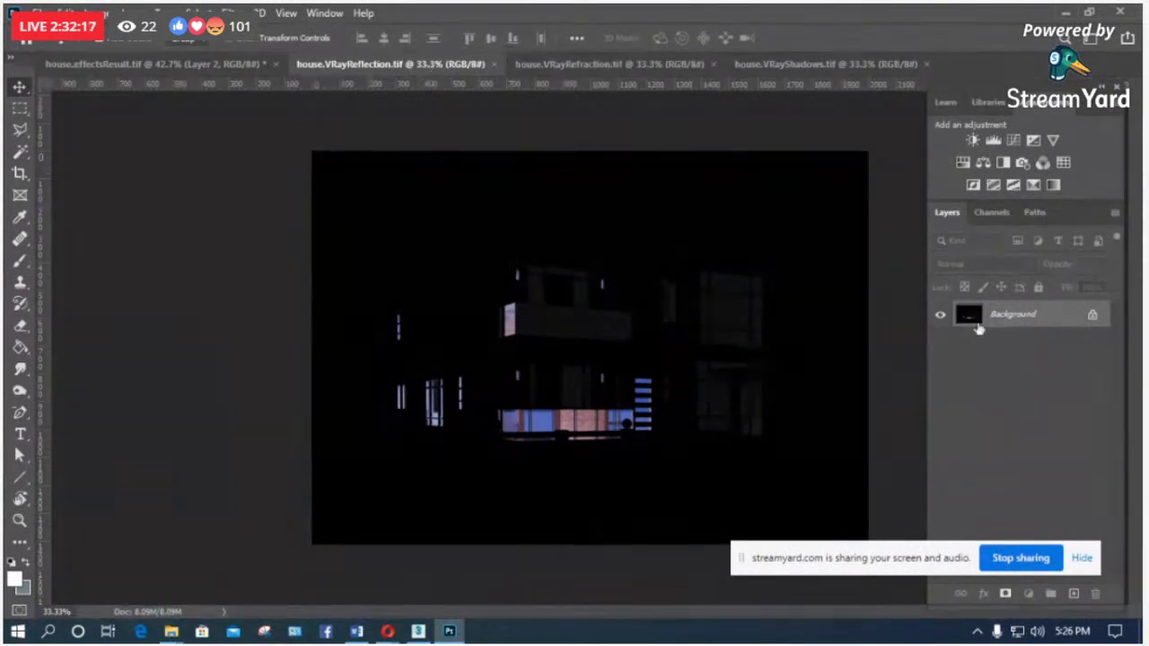
pyautogui.moveTo(1033, 316); pyautogui.dragTo(535, 392)
pyautogui.click(489, 67)
pyautogui.click(495, 65)
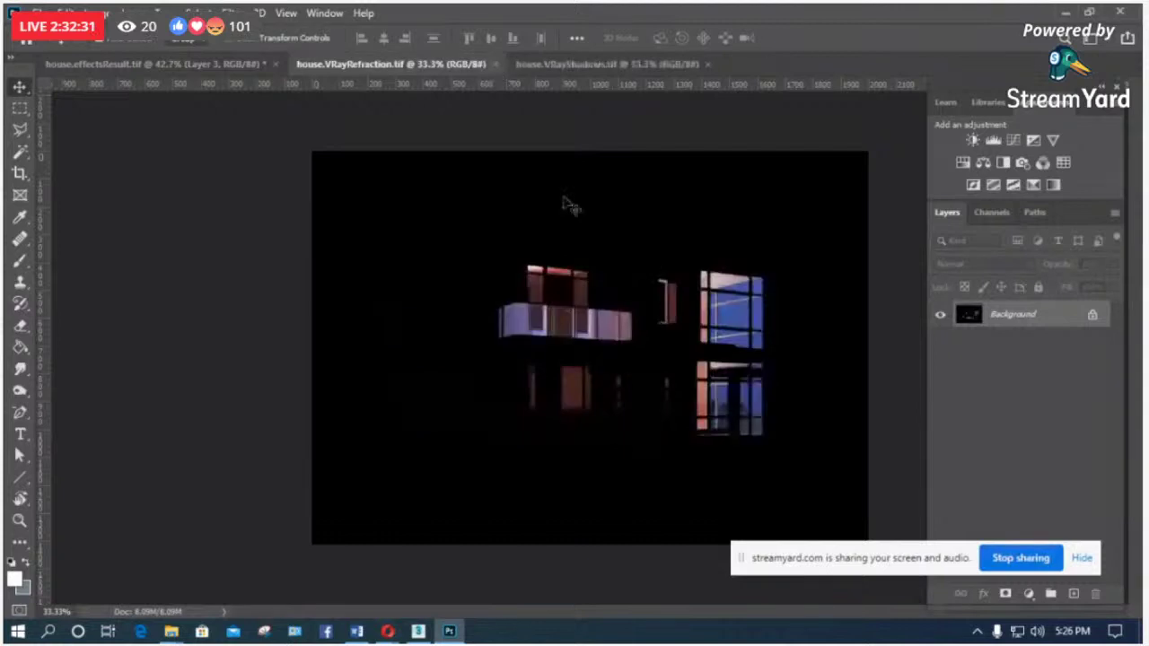
# Step: Add the VRayRefraction pass to effectsResult, close it, and bring in the VRayShadows pass
pyautogui.moveTo(1032, 320); pyautogui.dragTo(752, 342)
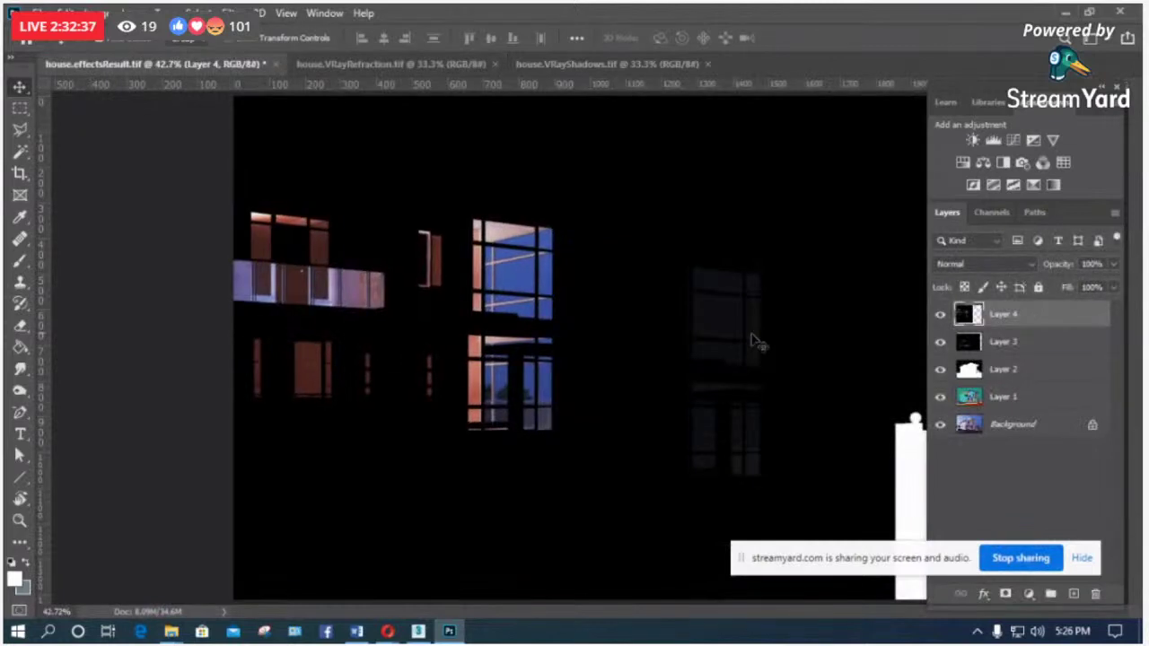
pyautogui.click(493, 71)
pyautogui.click(493, 64)
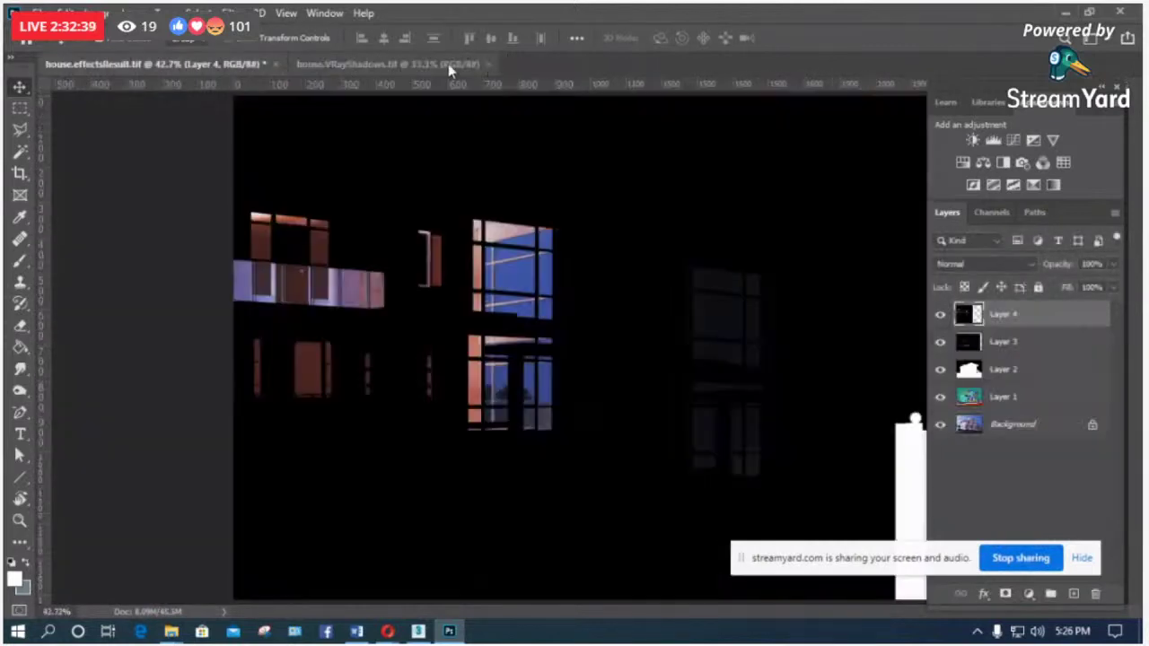
pyautogui.click(448, 66)
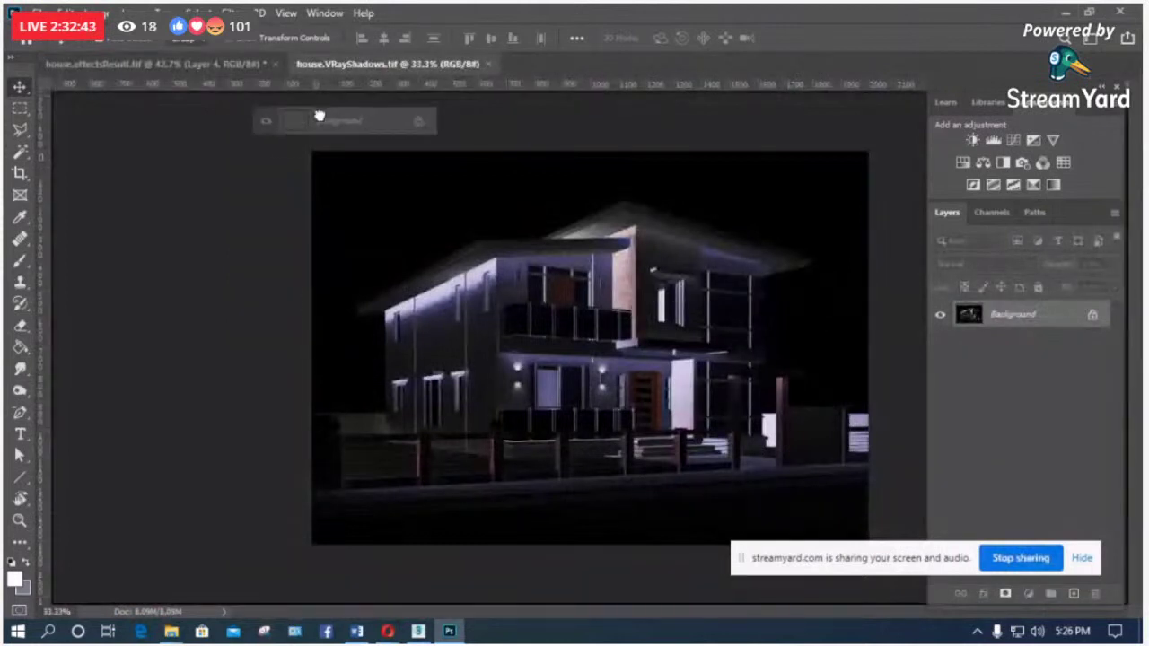
pyautogui.click(206, 65)
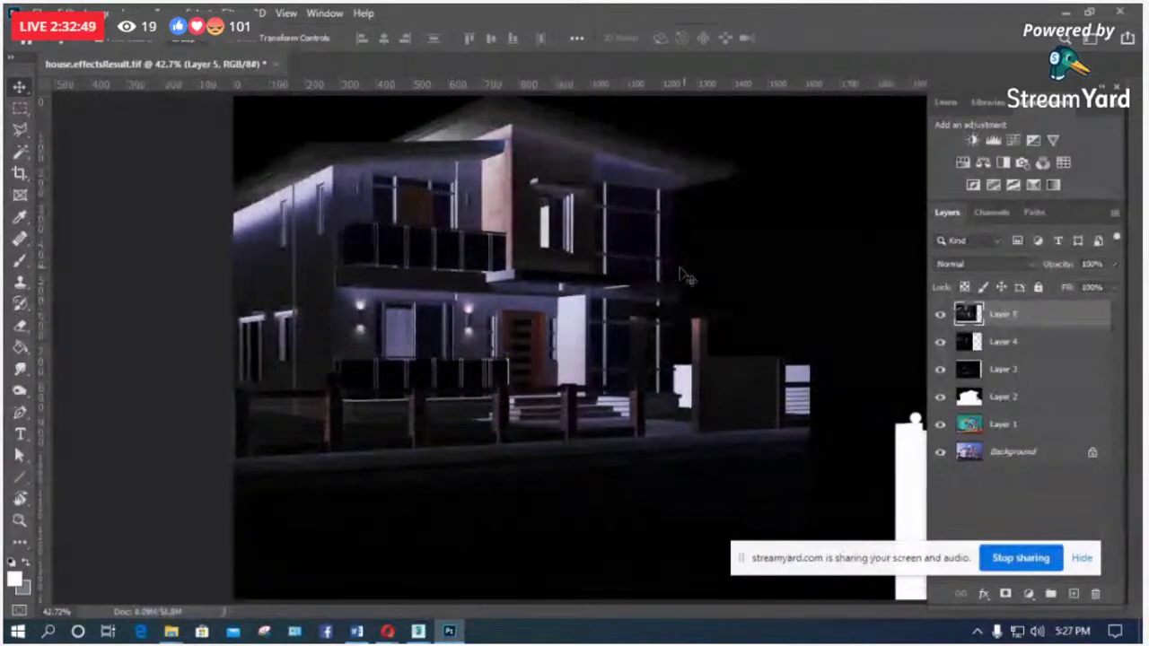
# Step: Unlock the background as Layer 0, duplicate it, and align and shift Layers 5 through Layer 0 copy
pyautogui.click(1093, 452)
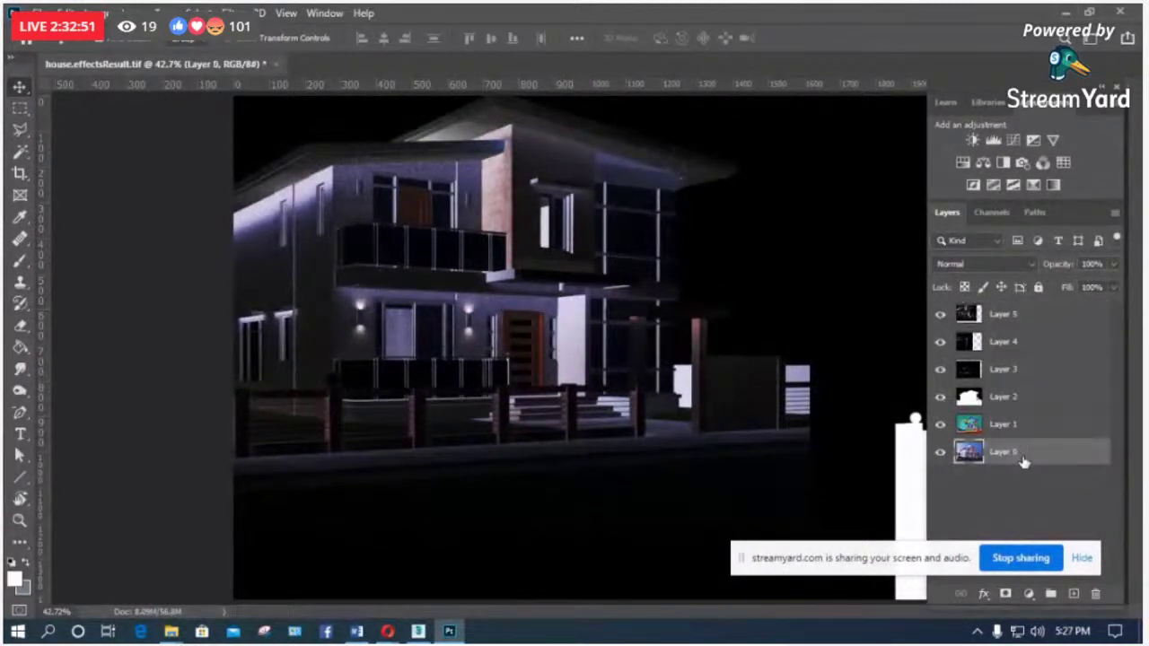
pyautogui.hotkey('ctrl', 'j')
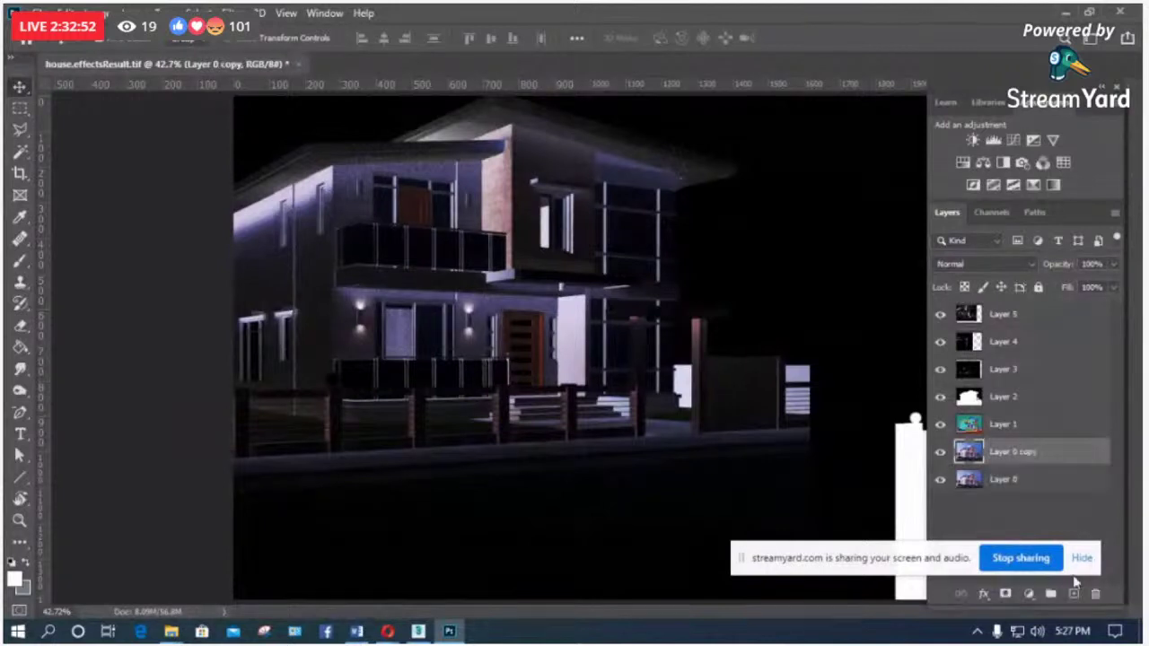
pyautogui.click(1056, 483)
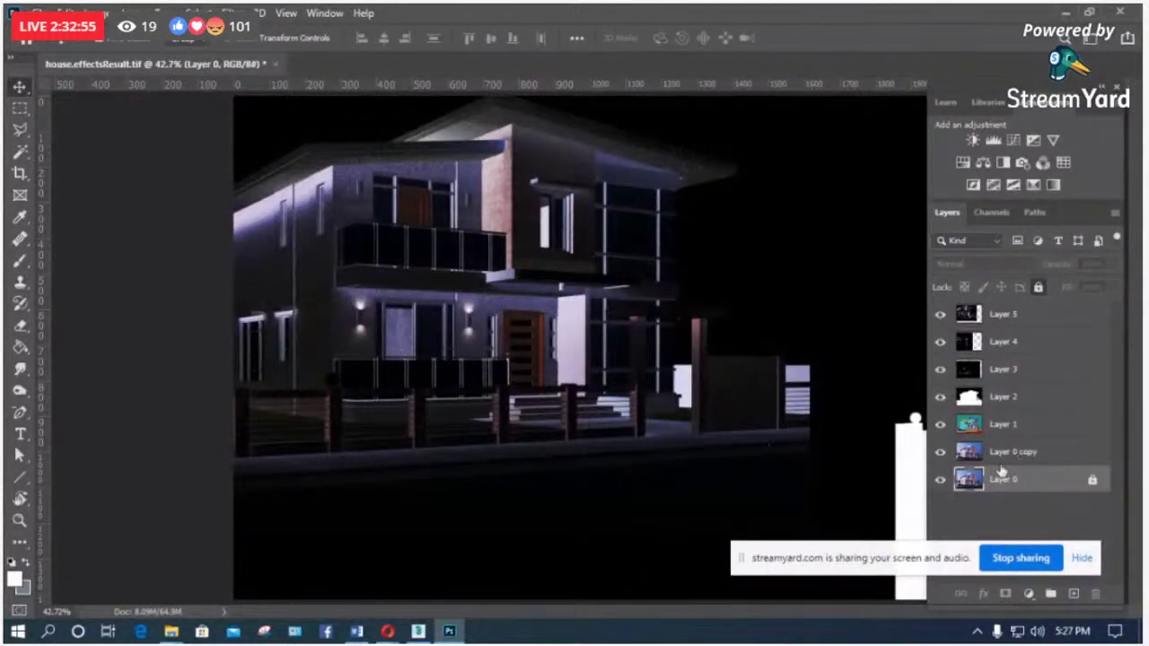
pyautogui.click(940, 480)
pyautogui.click(1041, 451)
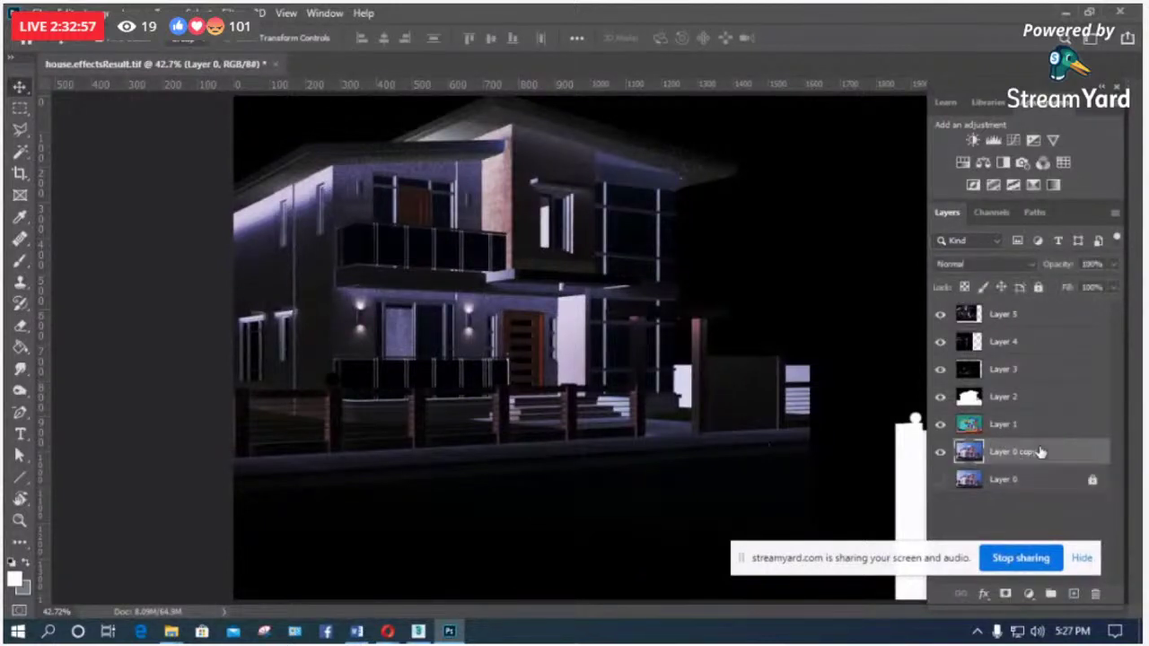
pyautogui.keyDown('shift'); pyautogui.click(1014, 314); pyautogui.keyUp('shift')
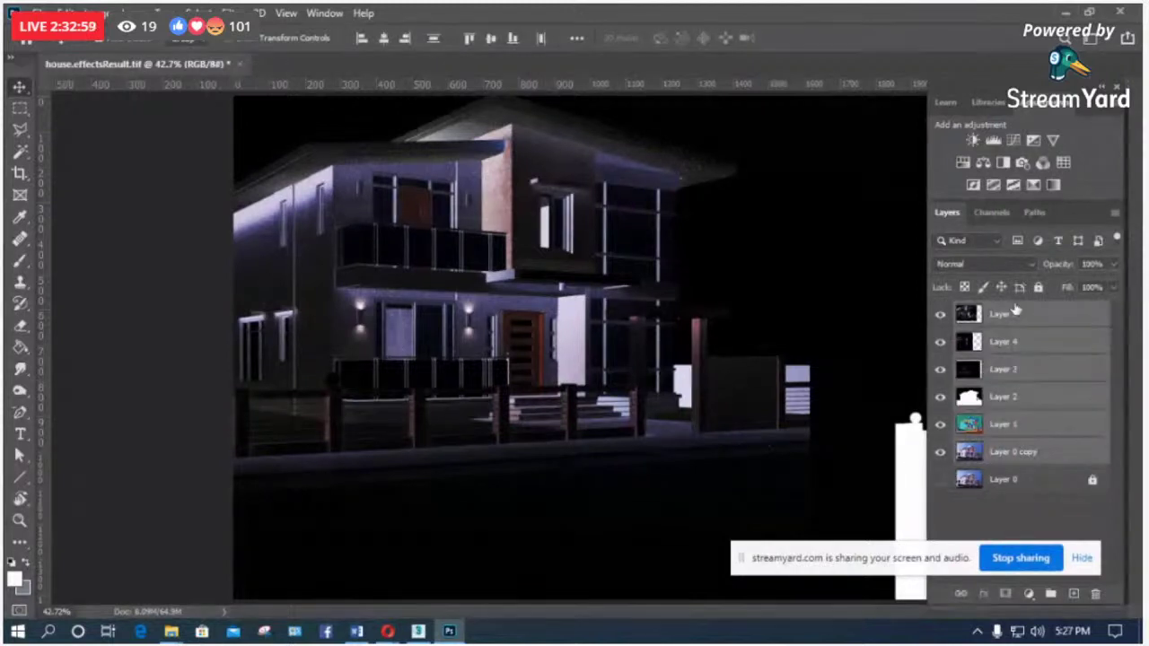
pyautogui.click(491, 41)
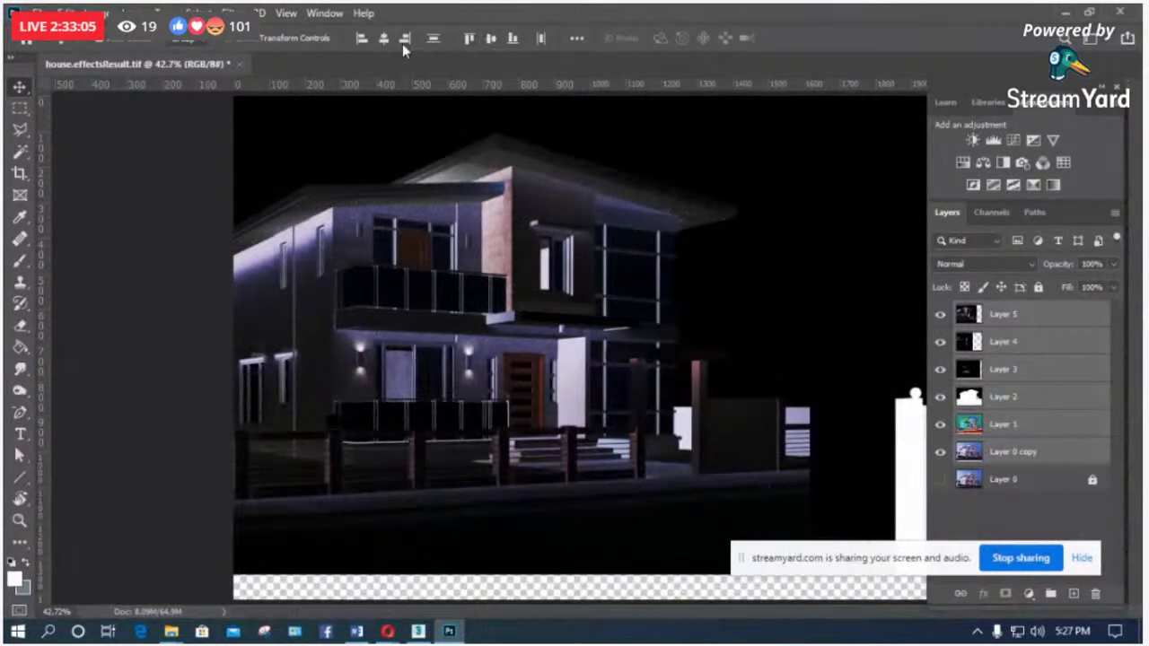
pyautogui.moveTo(724, 380); pyautogui.dragTo(867, 410)
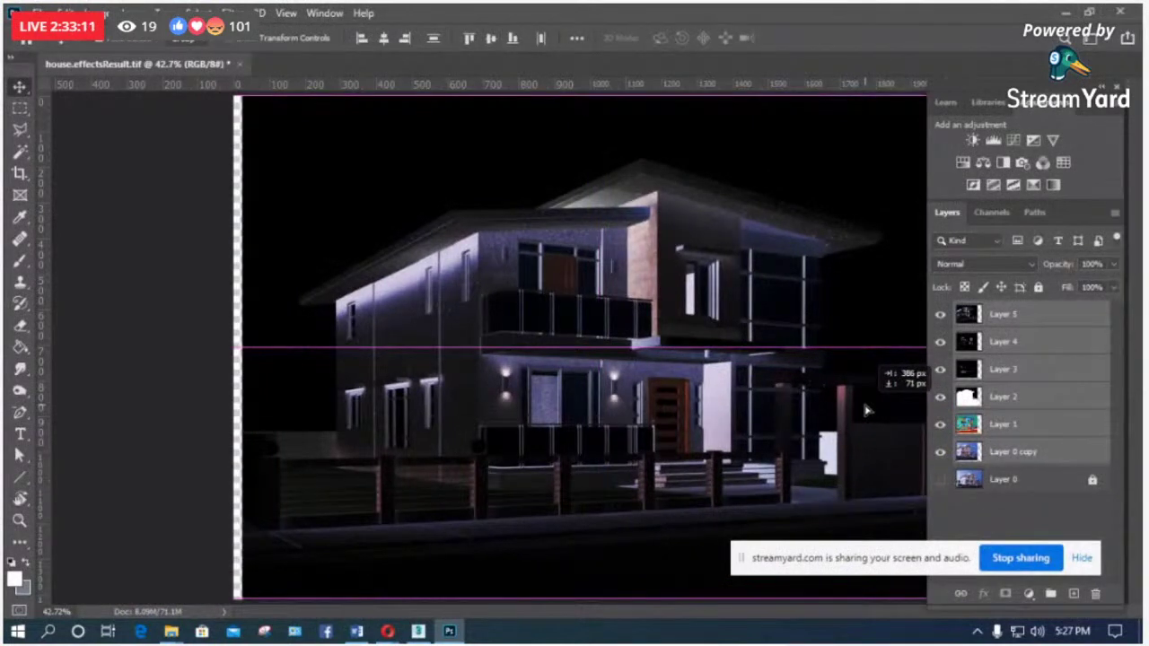
# Step: Hide the pass layers and Magic Wand-select the black sky around Layer 2's white silhouette
pyautogui.click(941, 315)
pyautogui.click(940, 341)
pyautogui.click(940, 369)
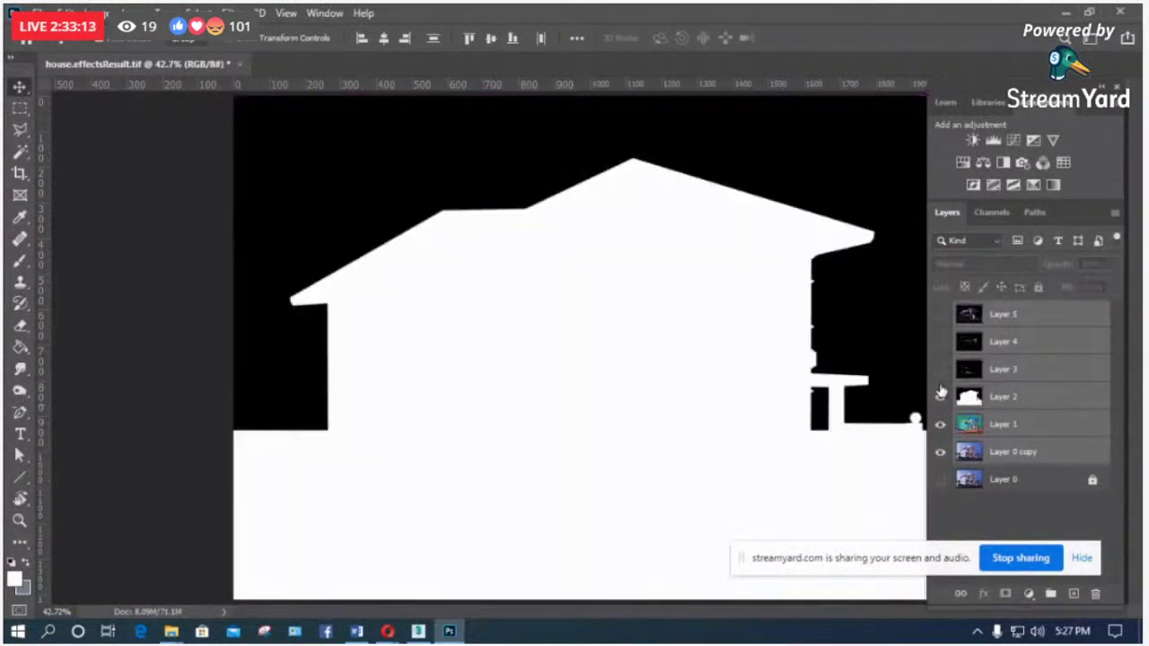
pyautogui.click(940, 396)
pyautogui.click(941, 423)
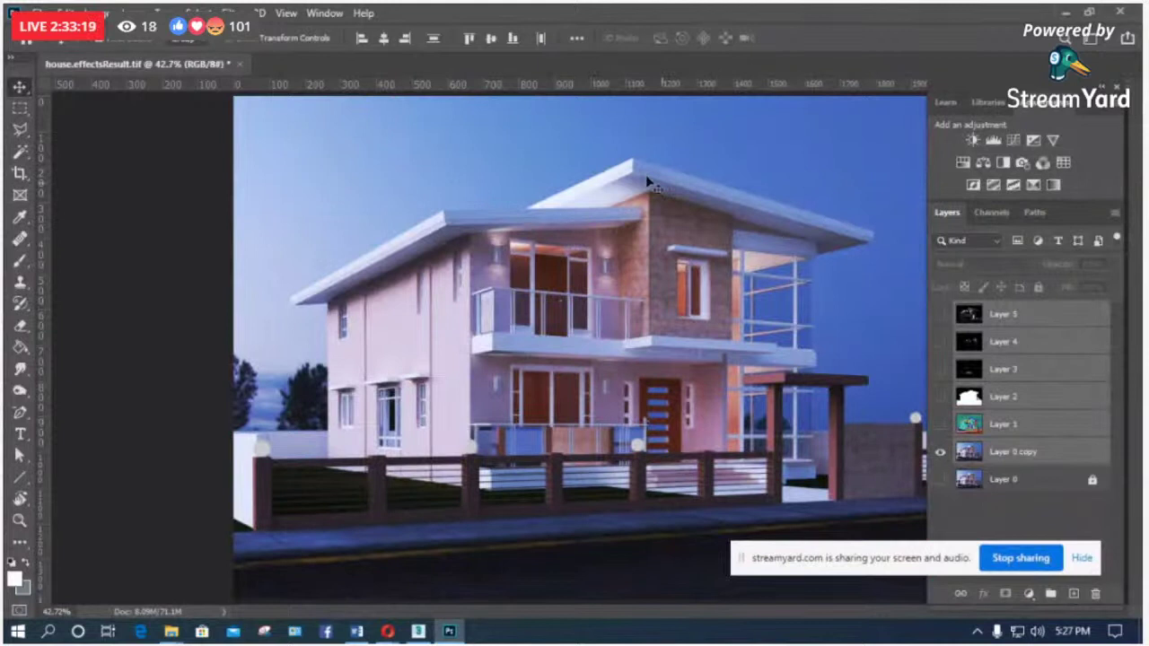
pyautogui.click(940, 397)
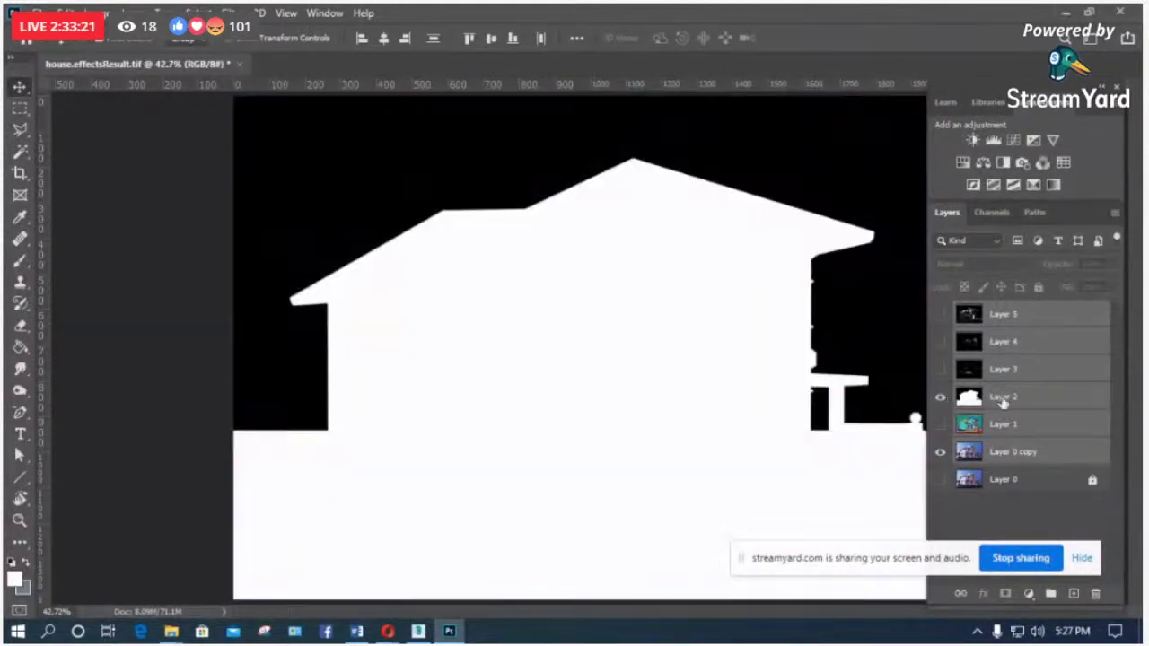
pyautogui.click(1003, 397)
pyautogui.press('w')
pyautogui.click(760, 303)
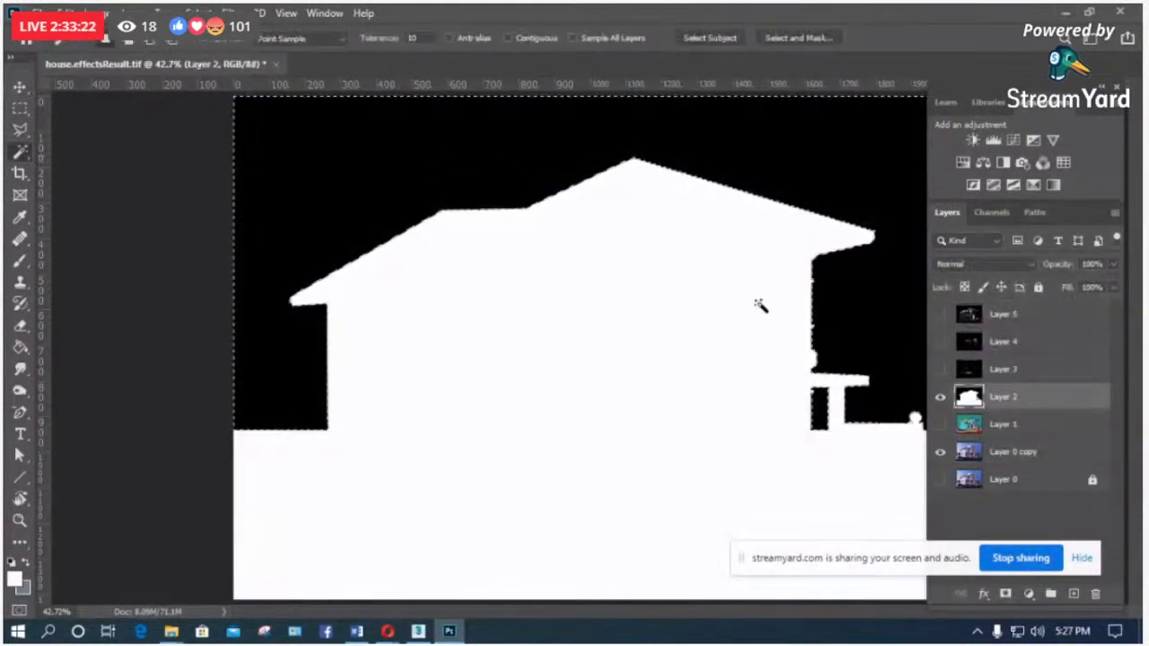
# Step: Hide the pass layers again and mask Layer 0 copy to the selected sky area
pyautogui.click(940, 397)
pyautogui.click(940, 424)
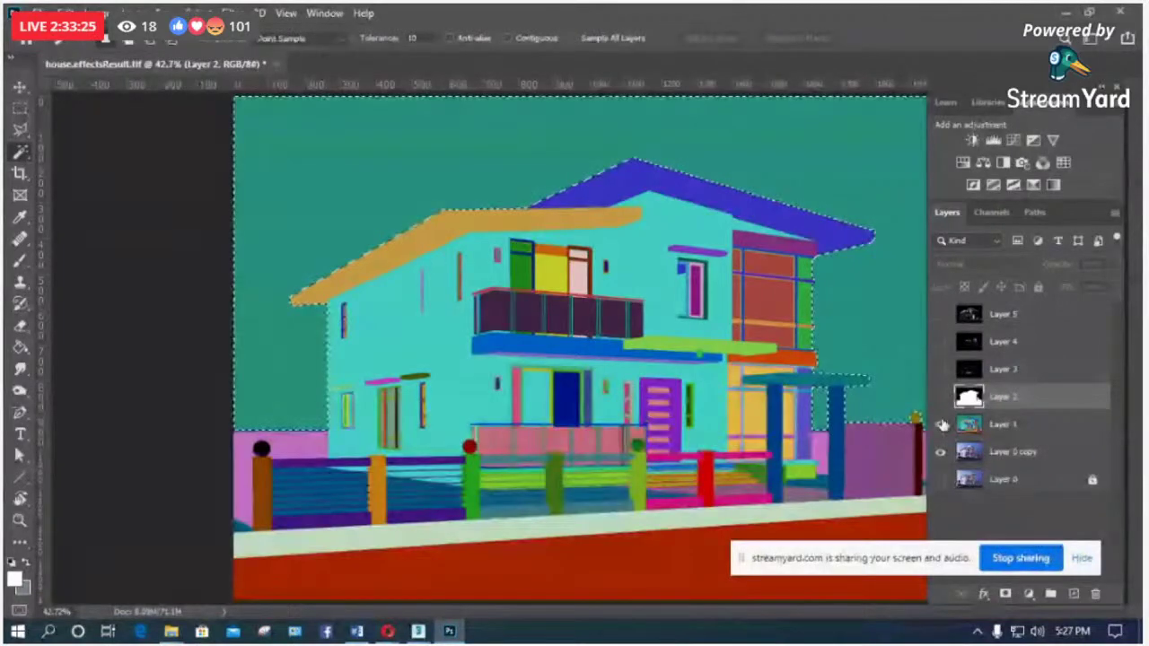
pyautogui.click(941, 425)
pyautogui.click(1013, 452)
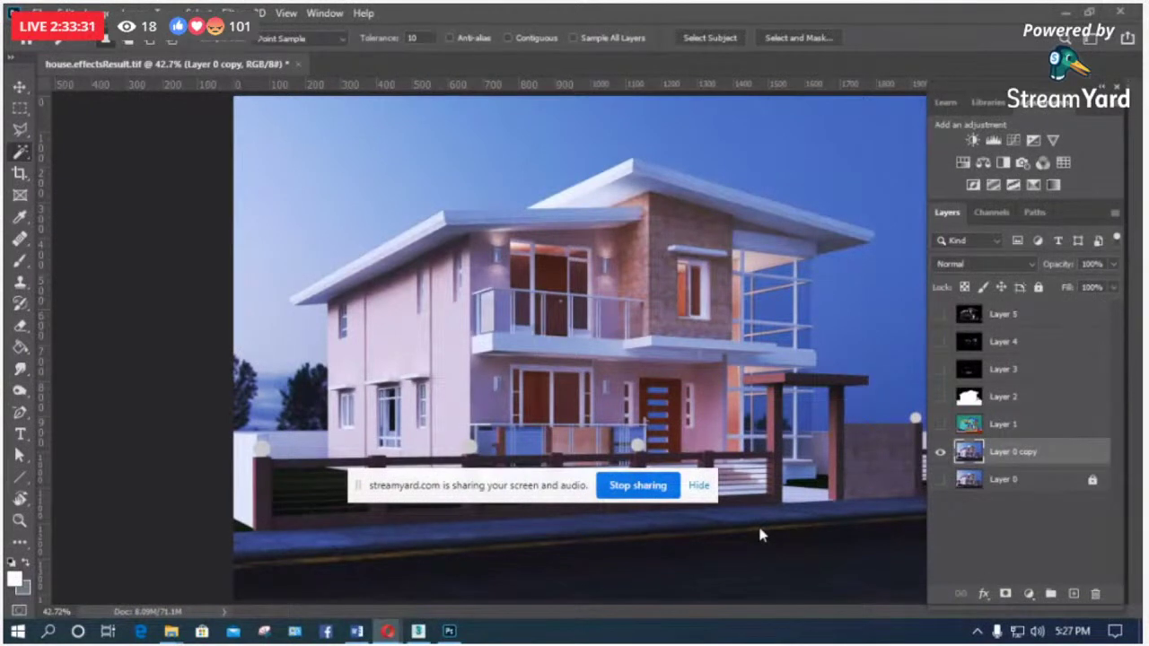
pyautogui.press('F2')
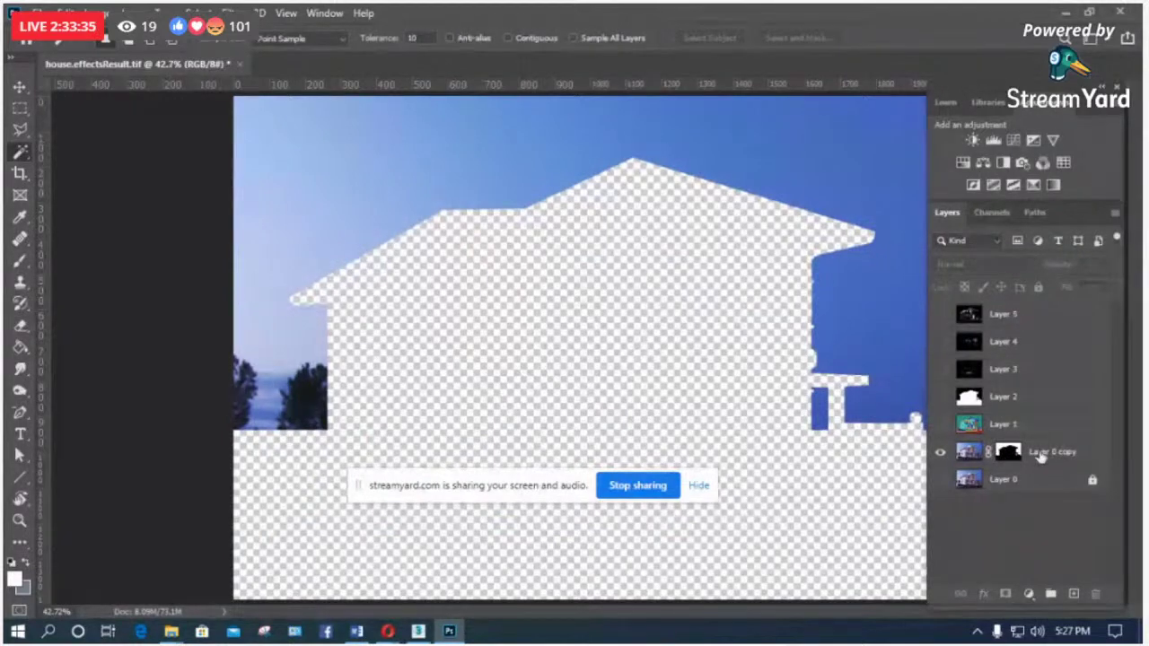
# Step: Duplicate Layer 0 into Layer 0 copy 2, hide both, and target Layer 0 copy's mask
pyautogui.click(1010, 480)
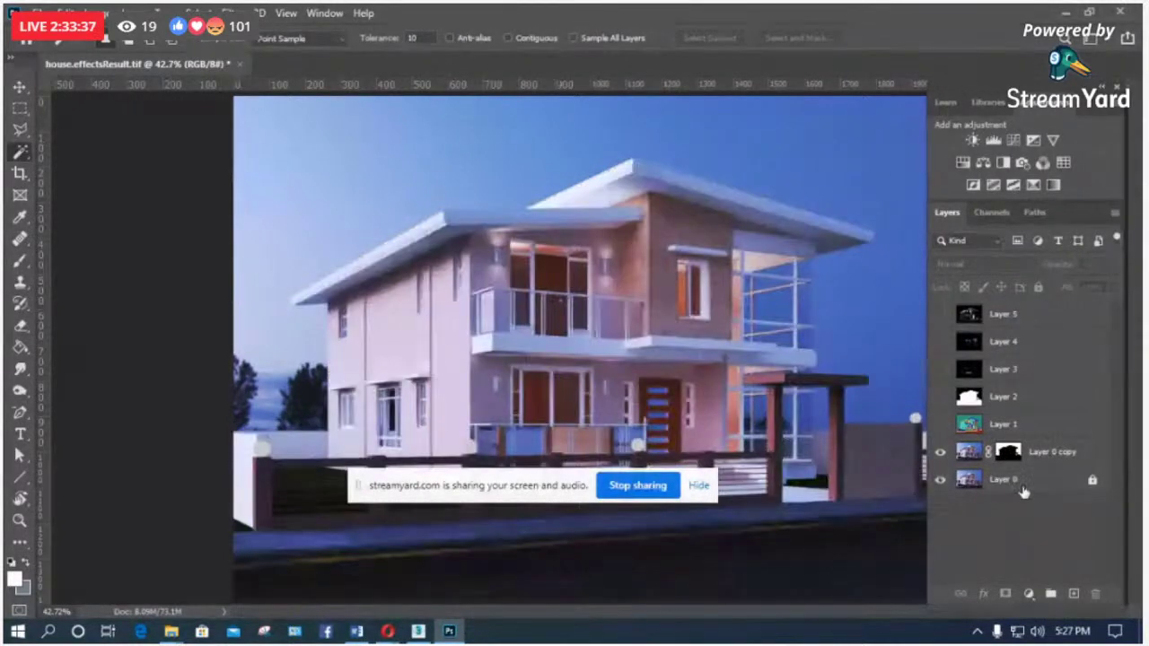
pyautogui.moveTo(1010, 482); pyautogui.dragTo(1073, 593)
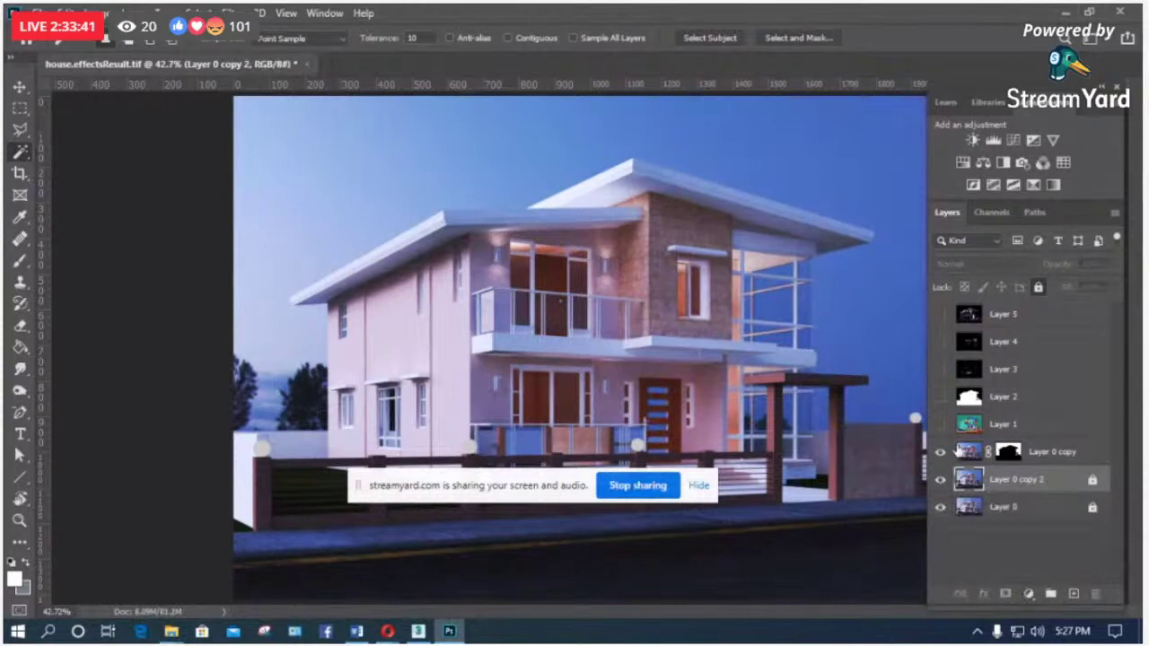
pyautogui.click(940, 480)
pyautogui.click(940, 508)
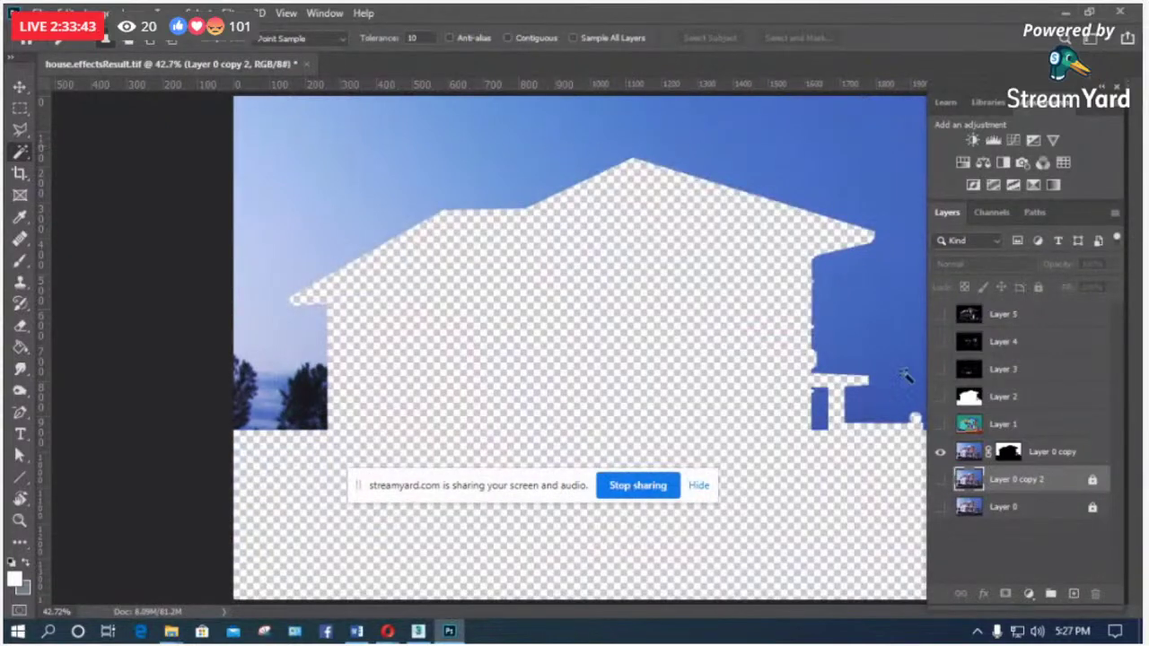
pyautogui.click(1008, 451)
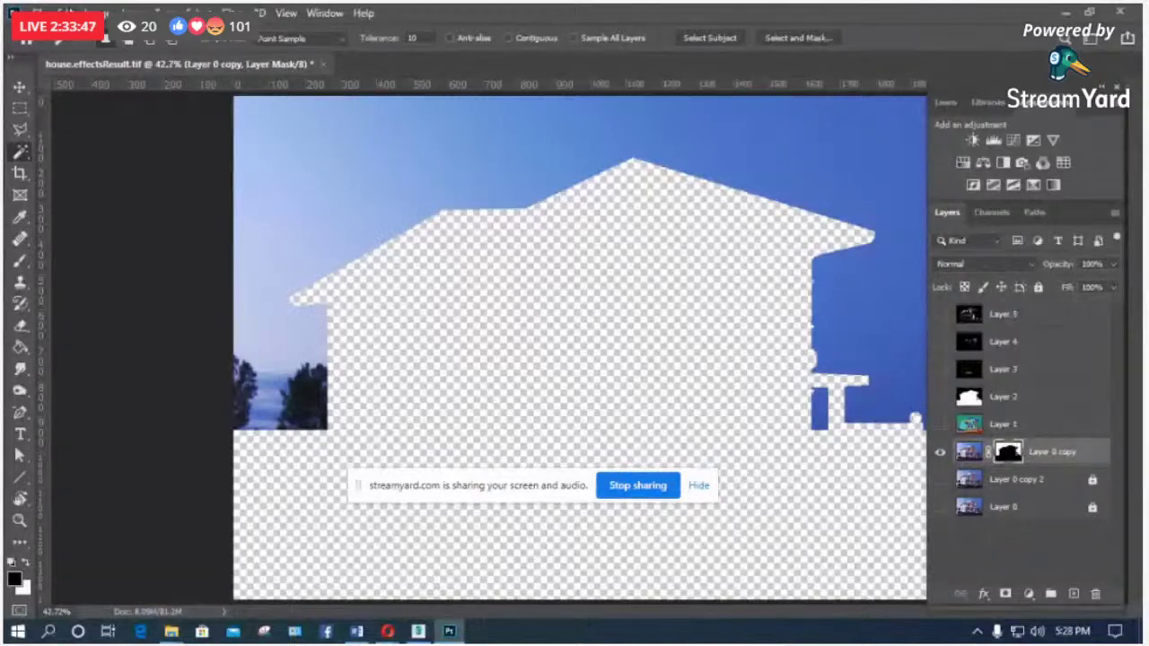
pyautogui.click(99, 12)
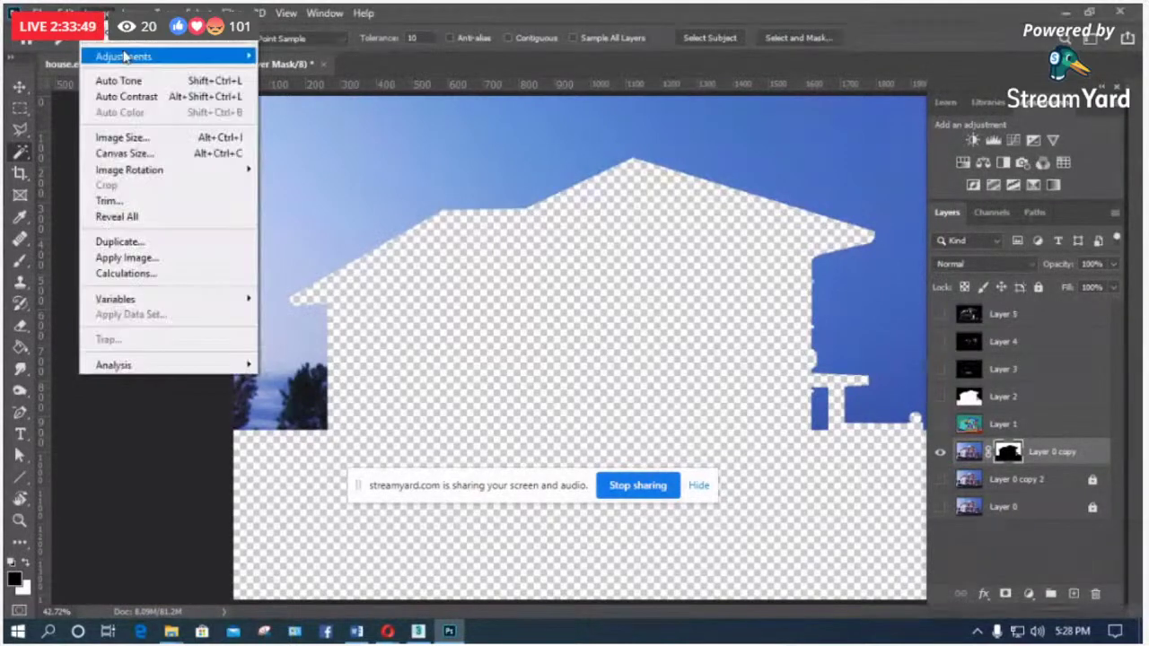
pyautogui.moveTo(247, 56)
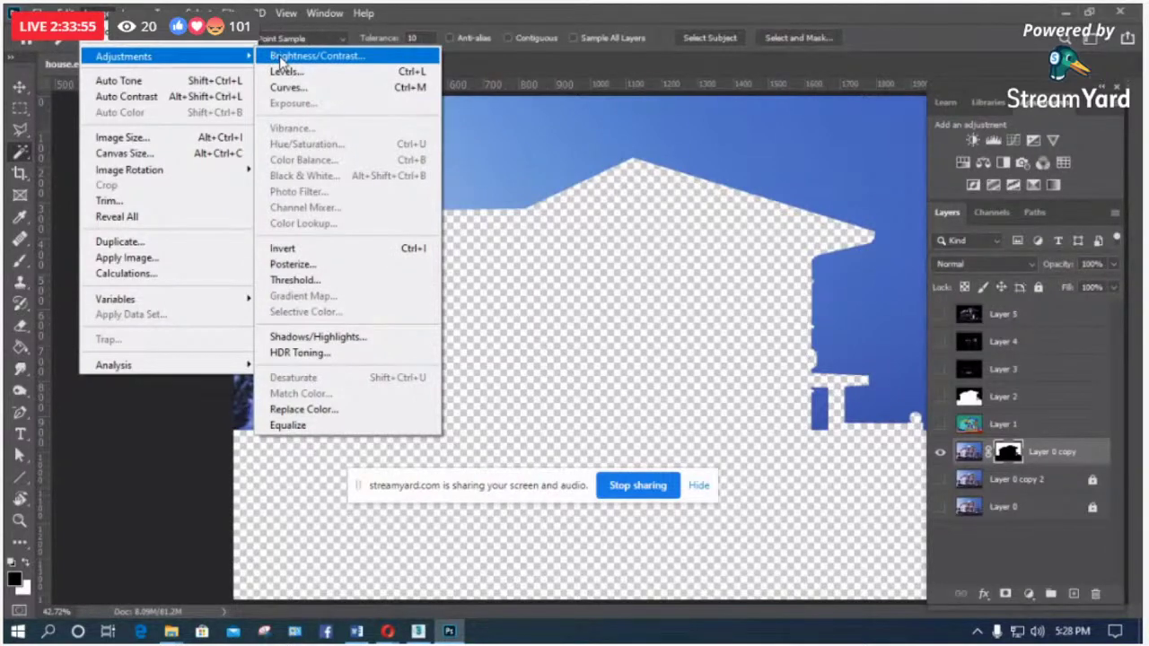
pyautogui.click(281, 56)
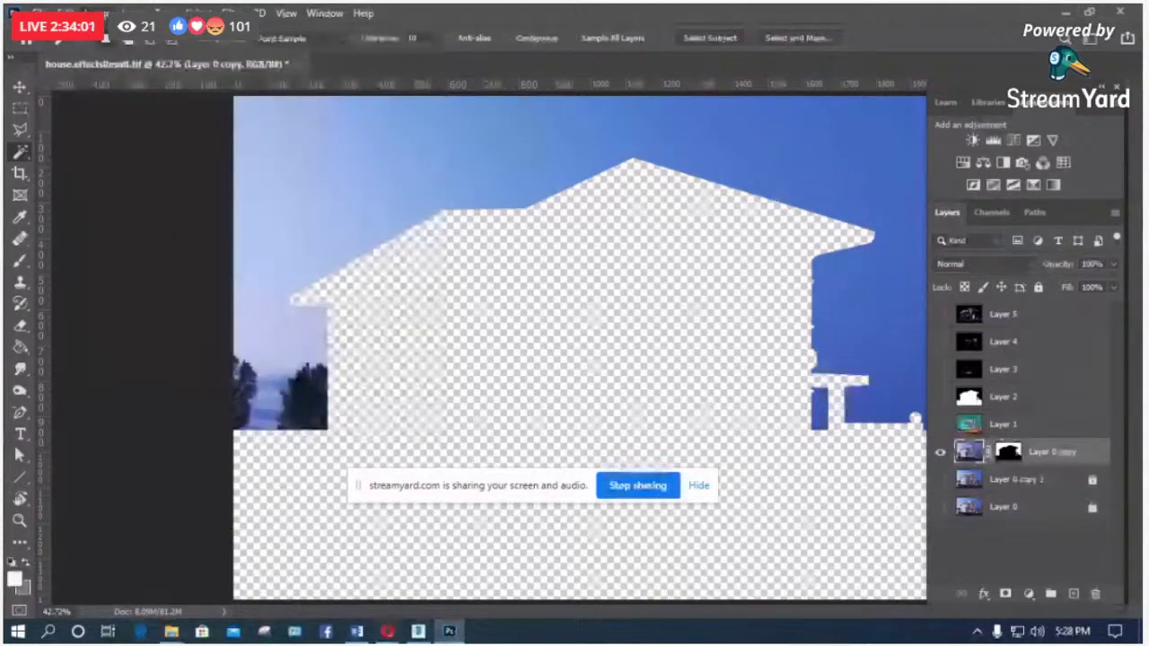
pyautogui.moveTo(593, 273); pyautogui.dragTo(553, 273)
pyautogui.click(726, 256)
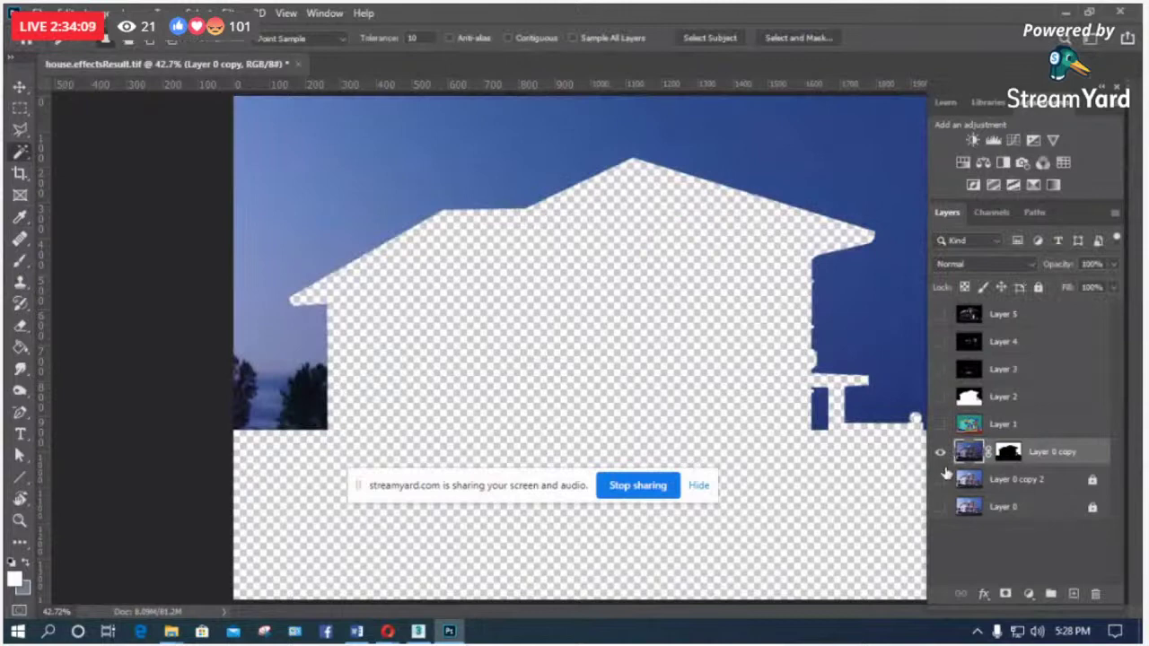
pyautogui.click(940, 479)
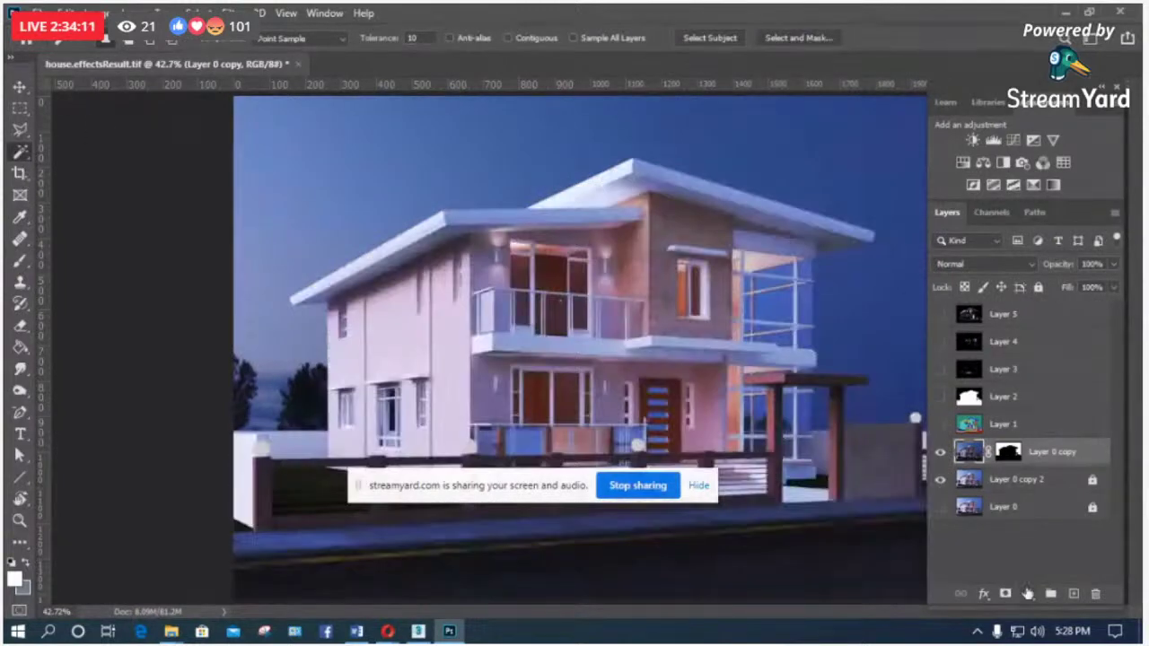
pyautogui.click(1028, 594)
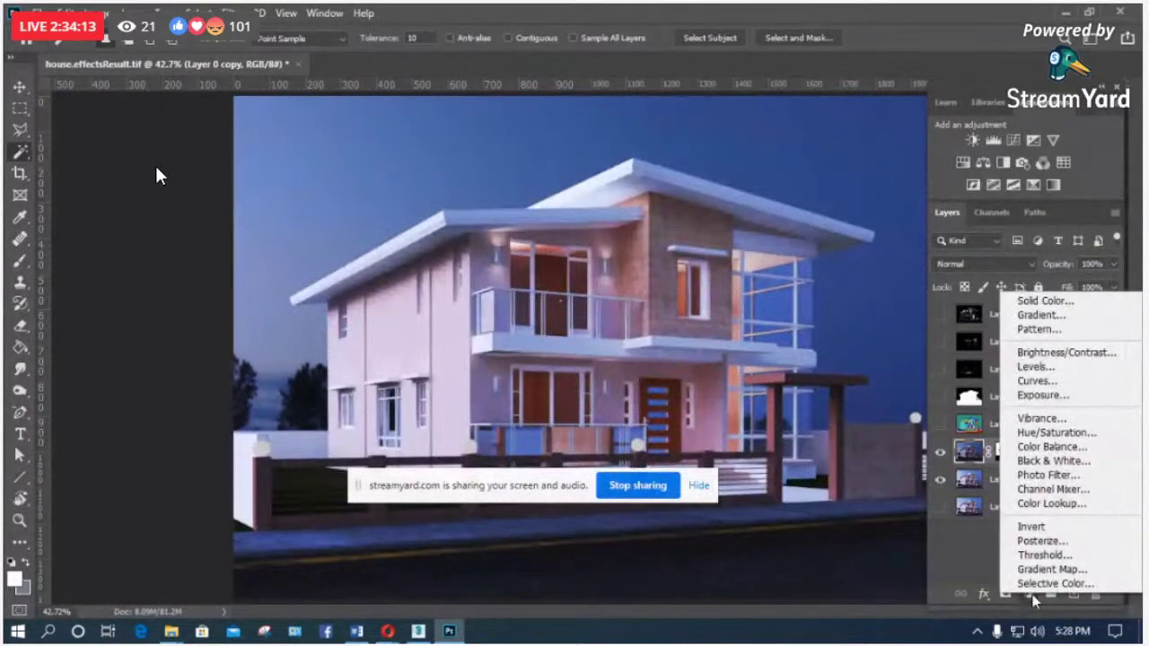
pyautogui.click(977, 554)
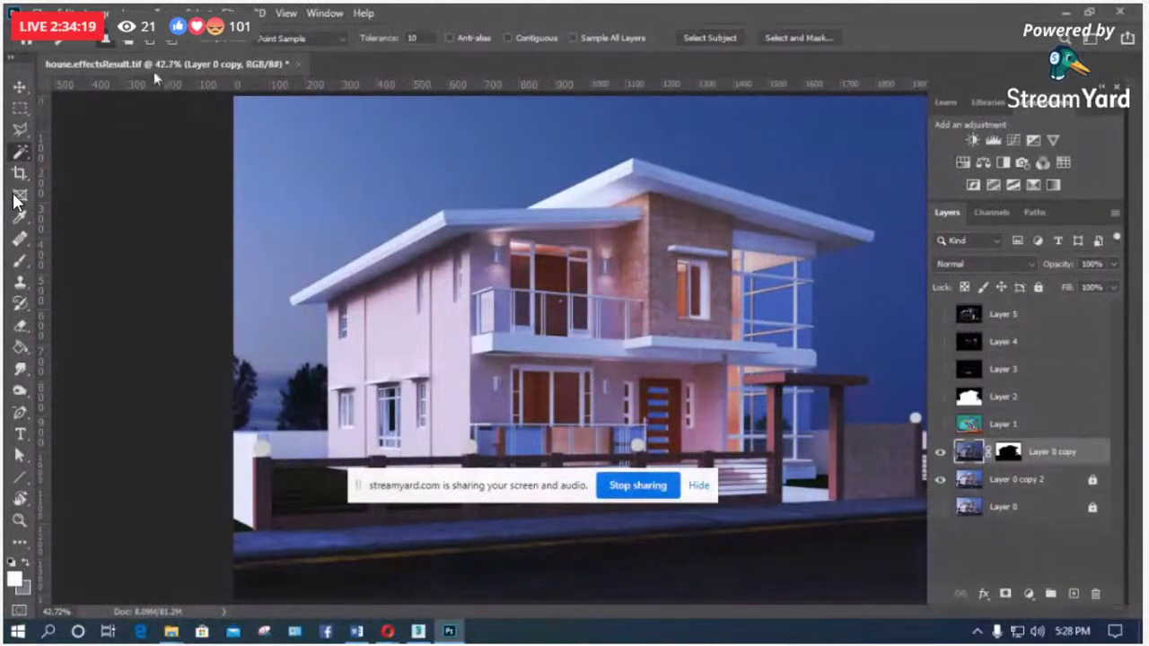
pyautogui.click(102, 13)
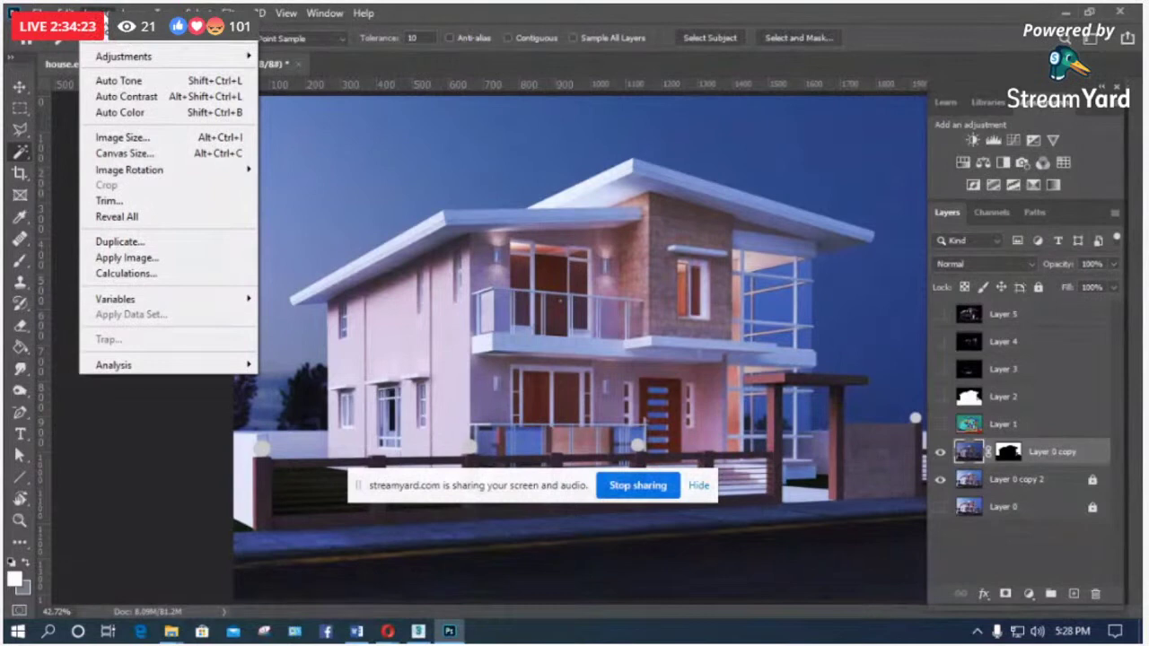
pyautogui.moveTo(124, 56)
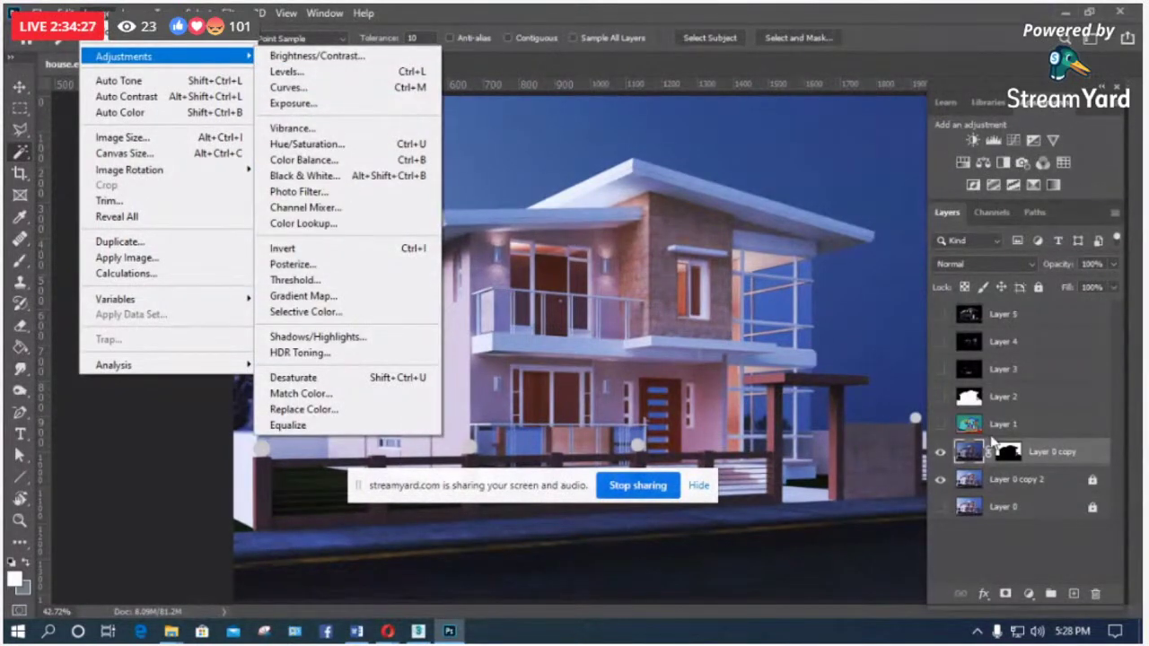
pyautogui.click(1015, 557)
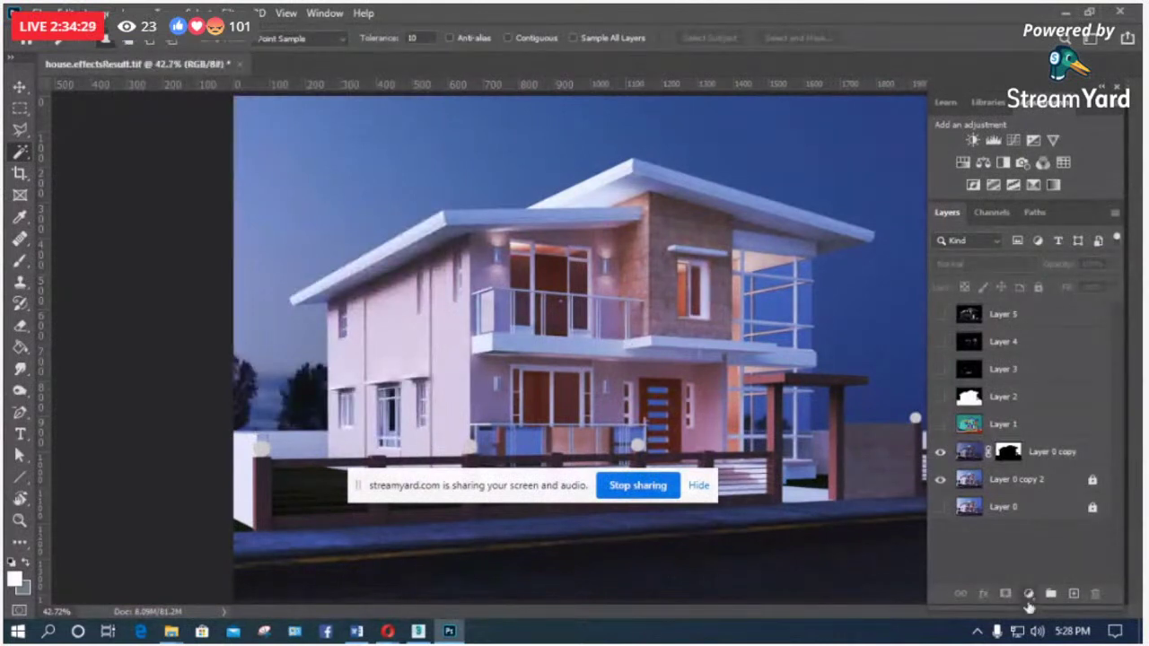
# Step: Add a Brightness/Contrast adjustment layer with brightness 21 and contrast 35
pyautogui.click(1029, 594)
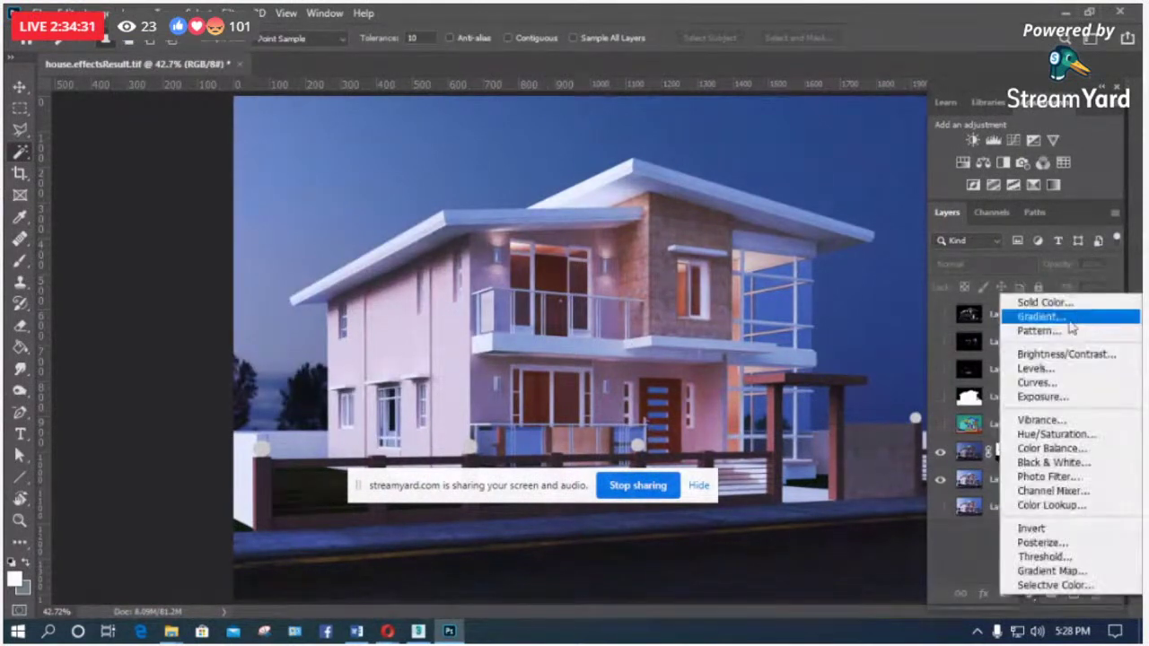
pyautogui.click(1066, 354)
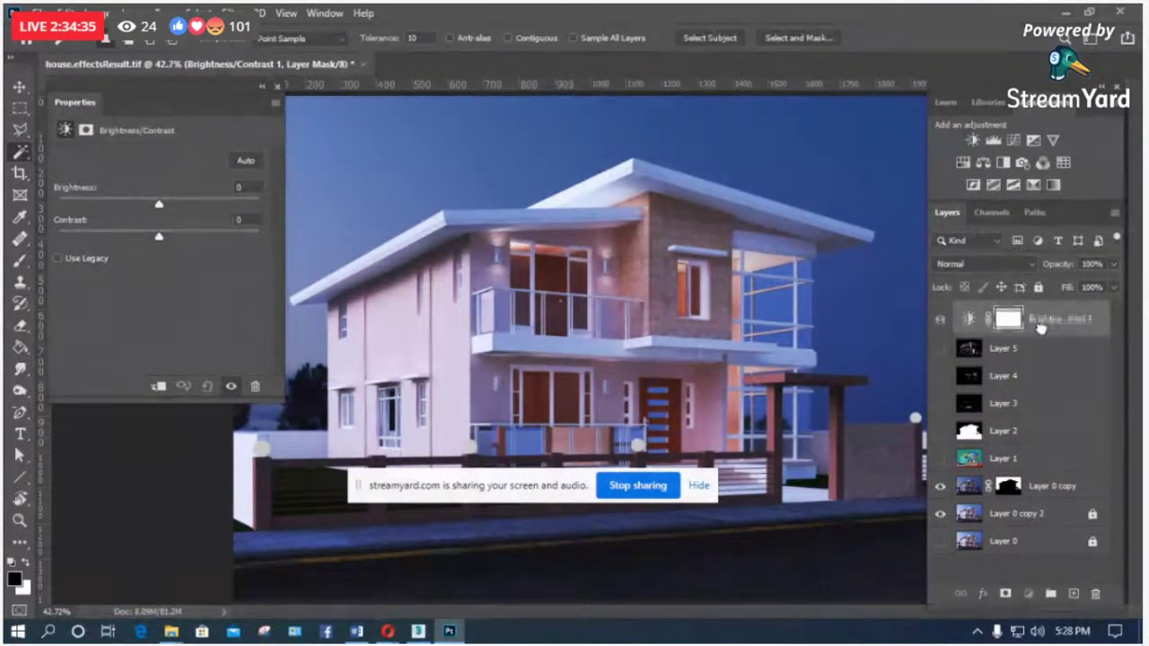
pyautogui.moveTo(1033, 320); pyautogui.dragTo(1038, 465)
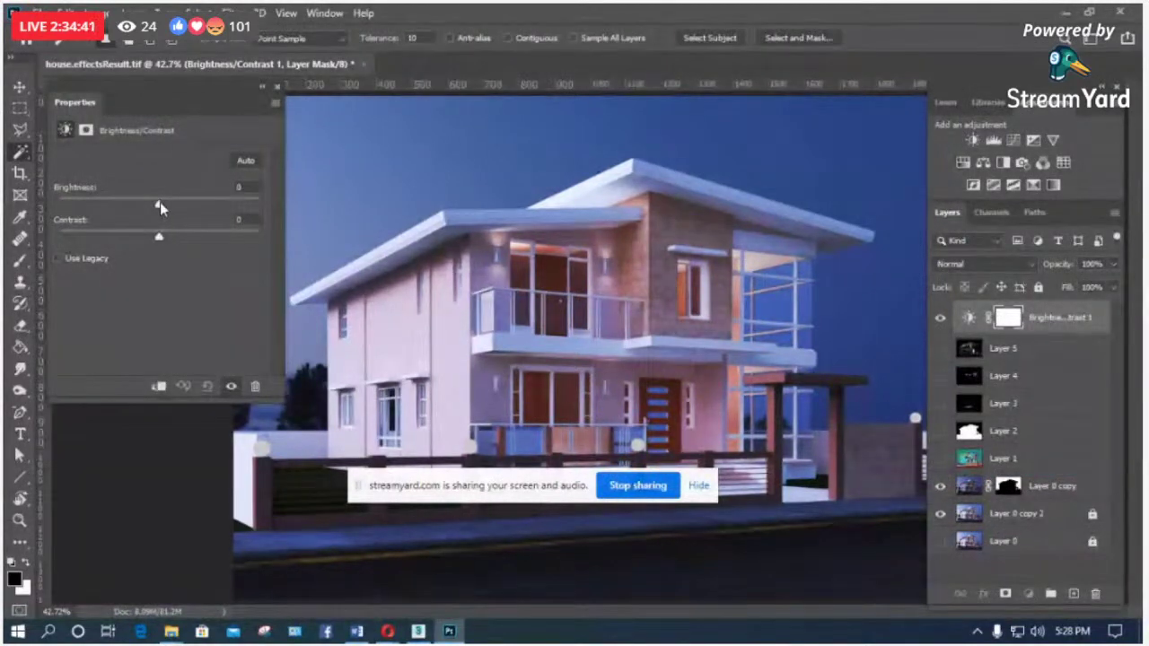
pyautogui.moveTo(160, 204); pyautogui.dragTo(195, 249)
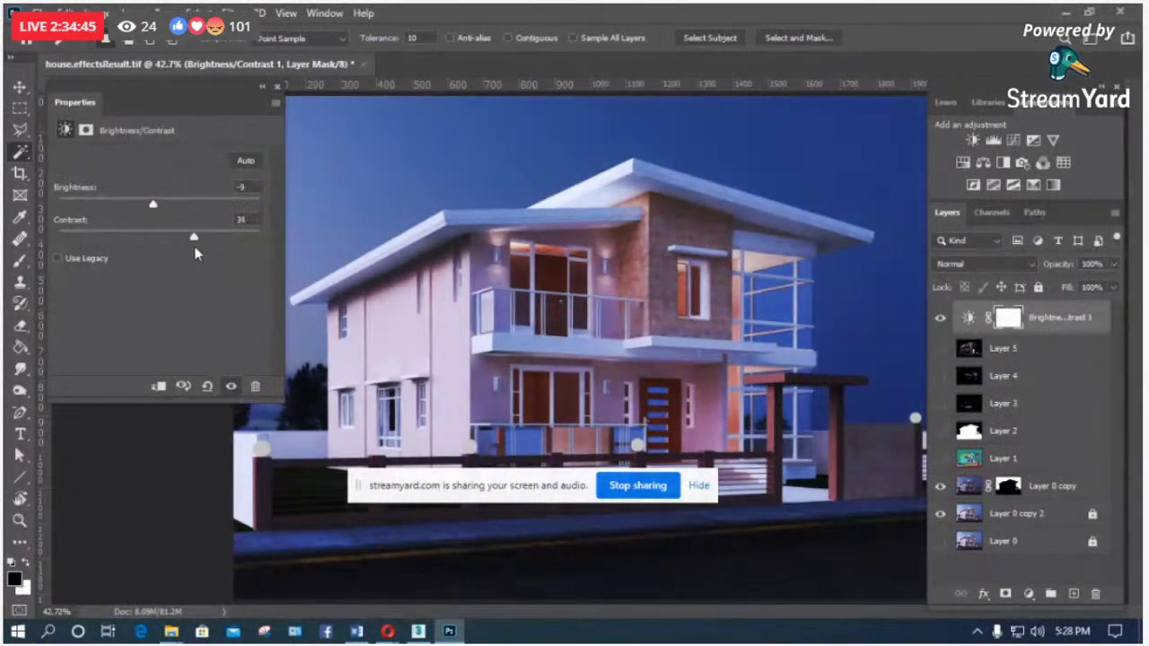
pyautogui.moveTo(154, 205); pyautogui.dragTo(173, 205)
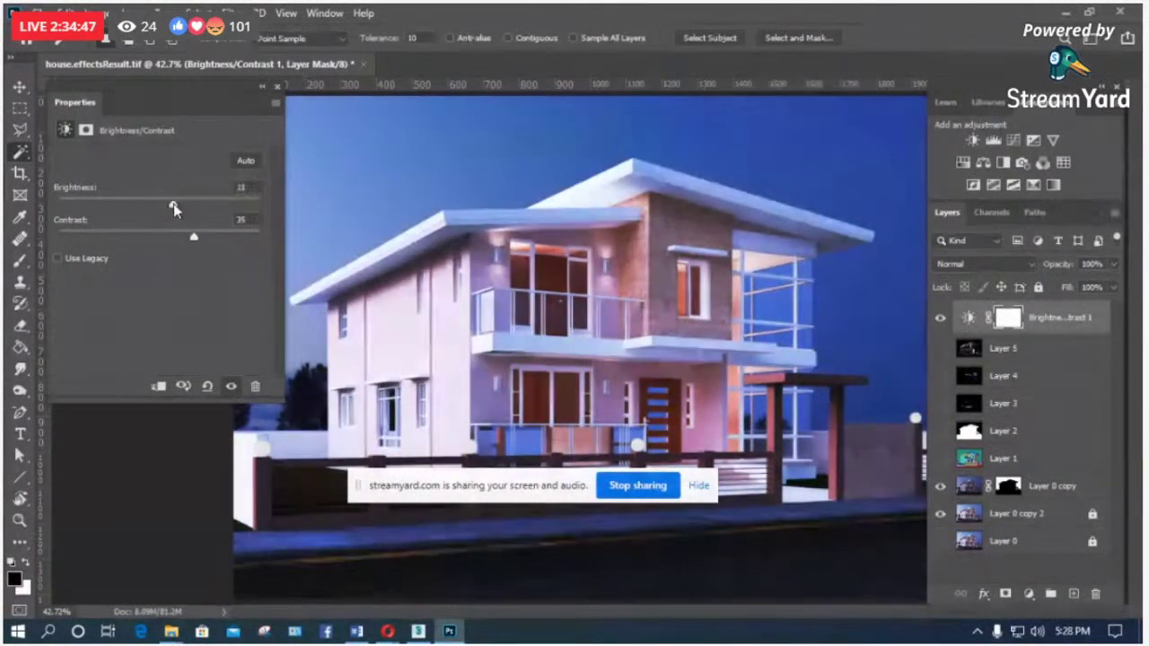
pyautogui.click(263, 86)
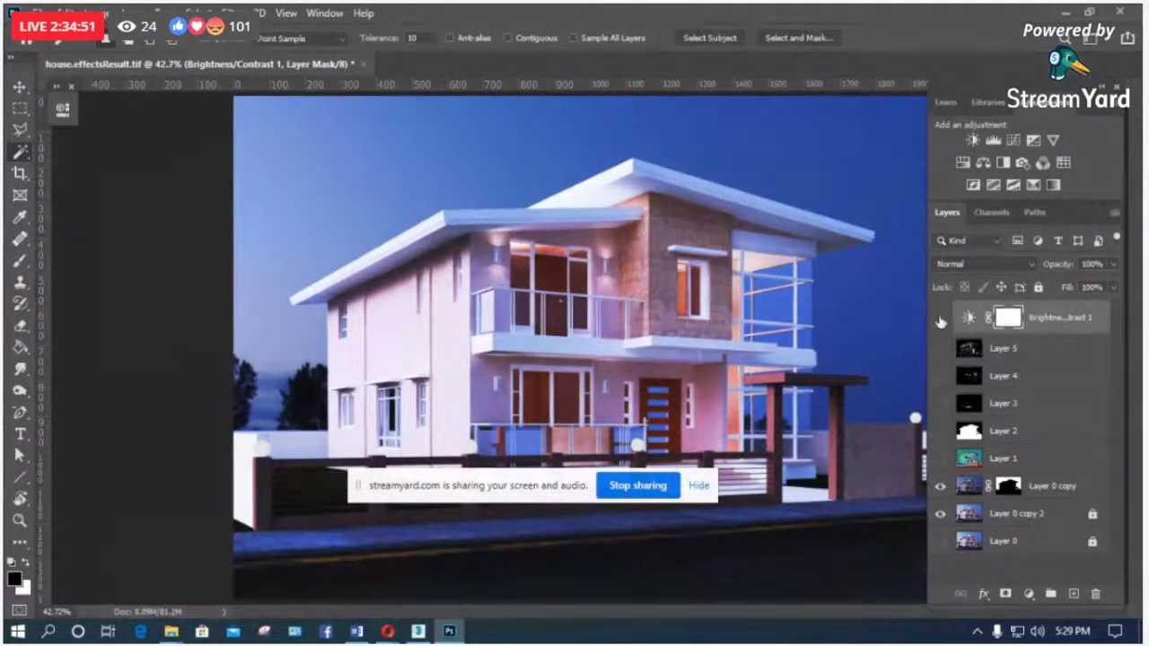
pyautogui.click(940, 318)
pyautogui.click(940, 319)
# Step: Move the Brightness/Contrast layer just above Layer 0 copy and inspect the balcony windows
pyautogui.moveTo(1030, 310); pyautogui.dragTo(992, 483)
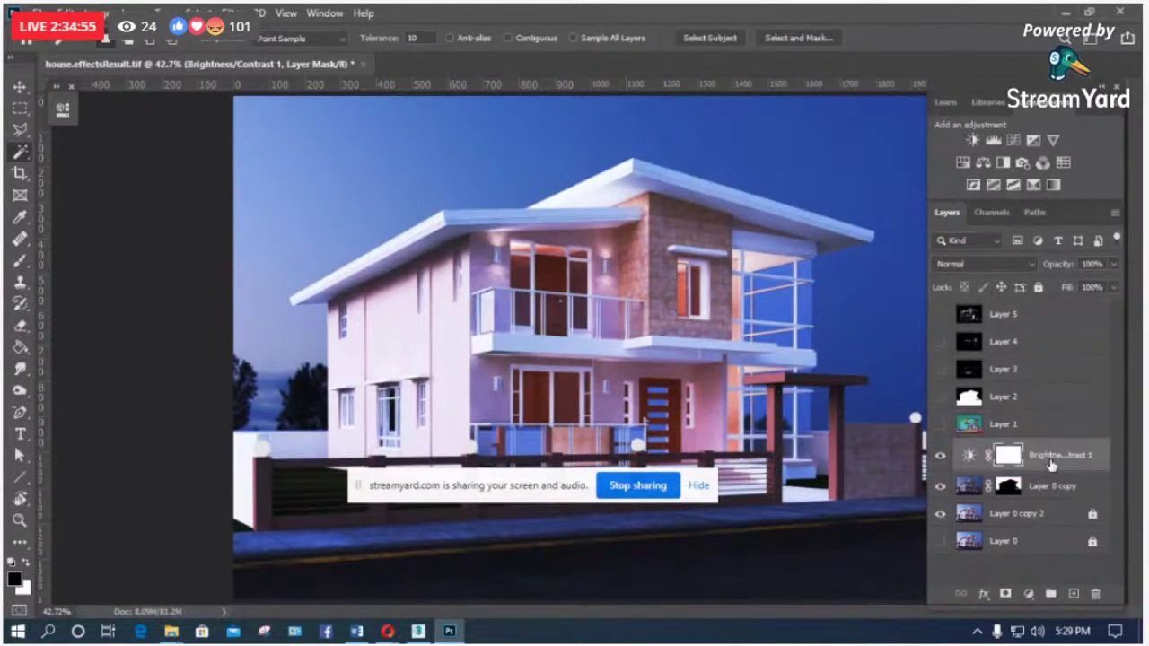
pyautogui.rightClick(1003, 455)
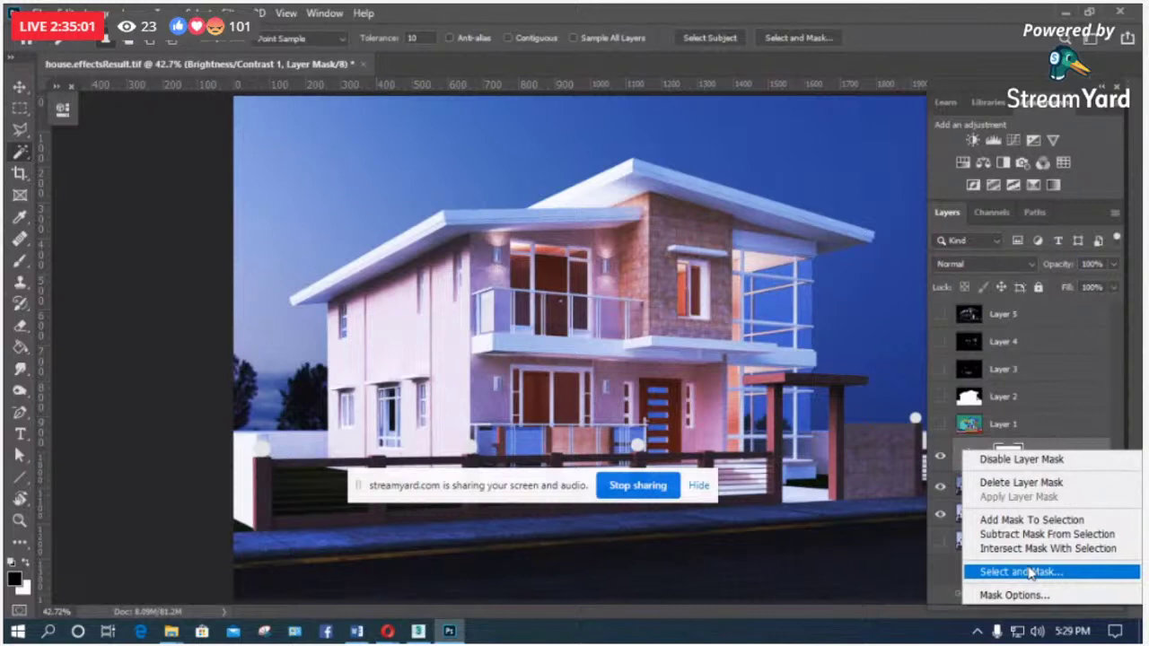
pyautogui.press('Escape')
pyautogui.press('z')
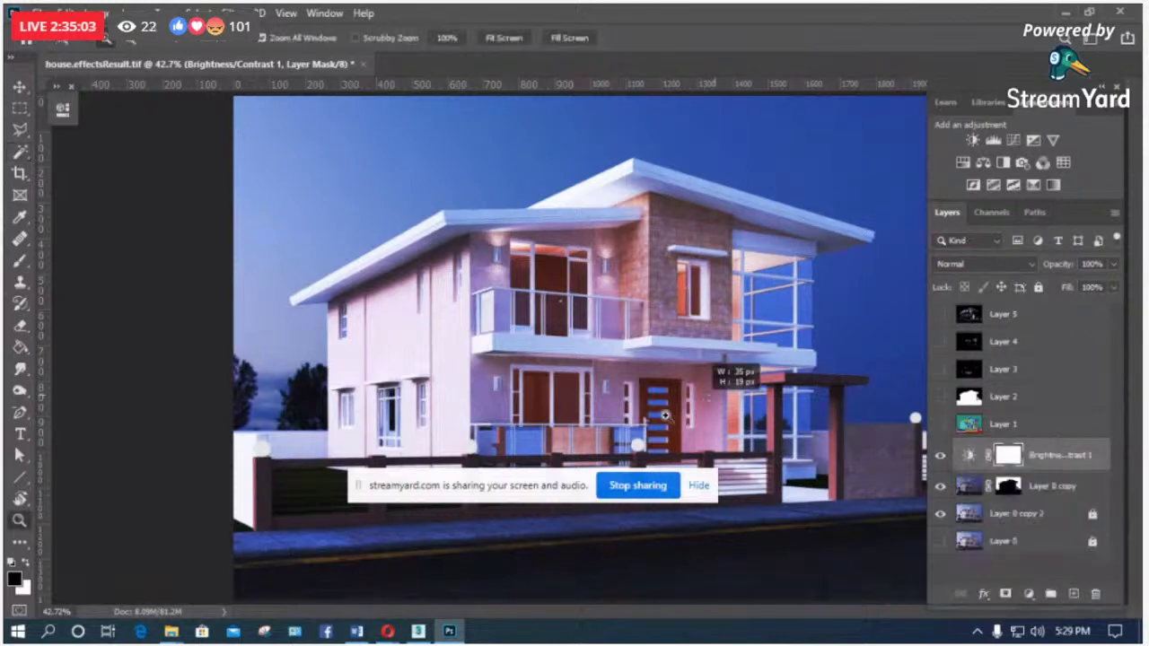
pyautogui.moveTo(655, 384); pyautogui.dragTo(886, 582)
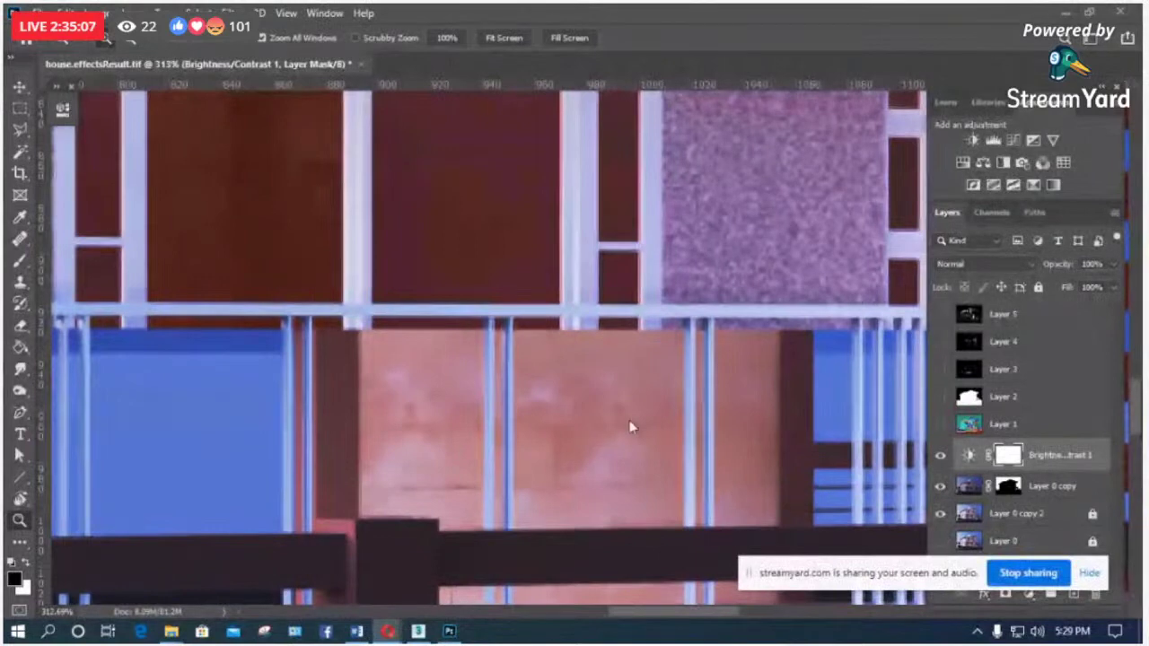
pyautogui.click(504, 38)
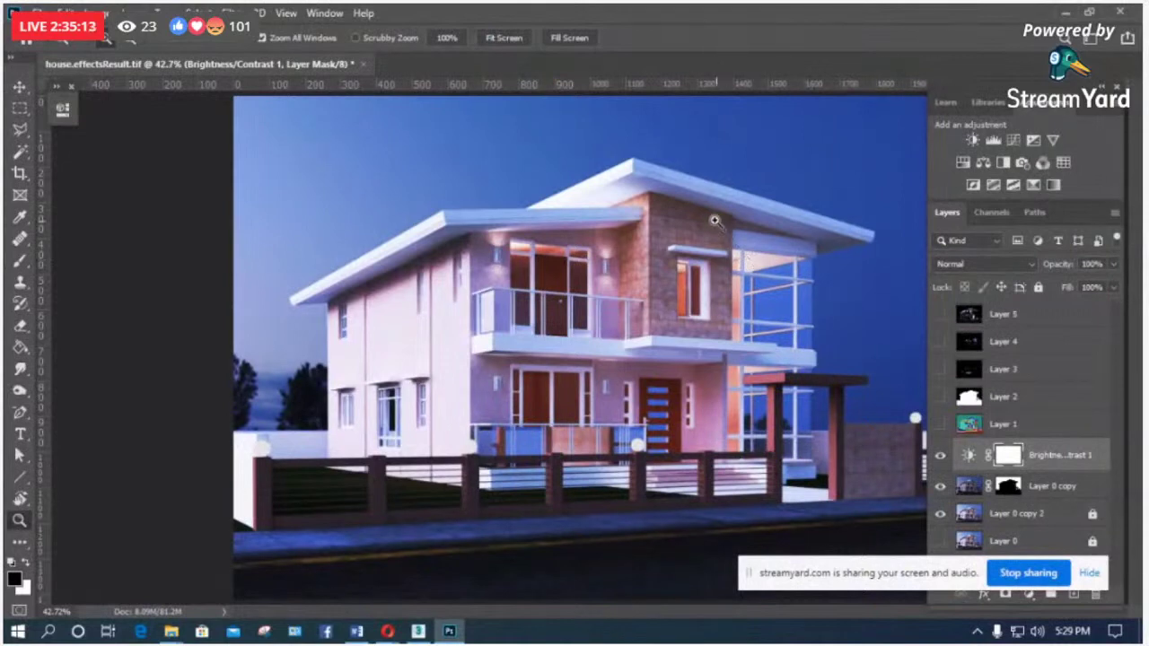
# Step: Compare the right-hand glass window with and without Layer 5, leaving Layer 5 hidden
pyautogui.moveTo(714, 220); pyautogui.dragTo(835, 287)
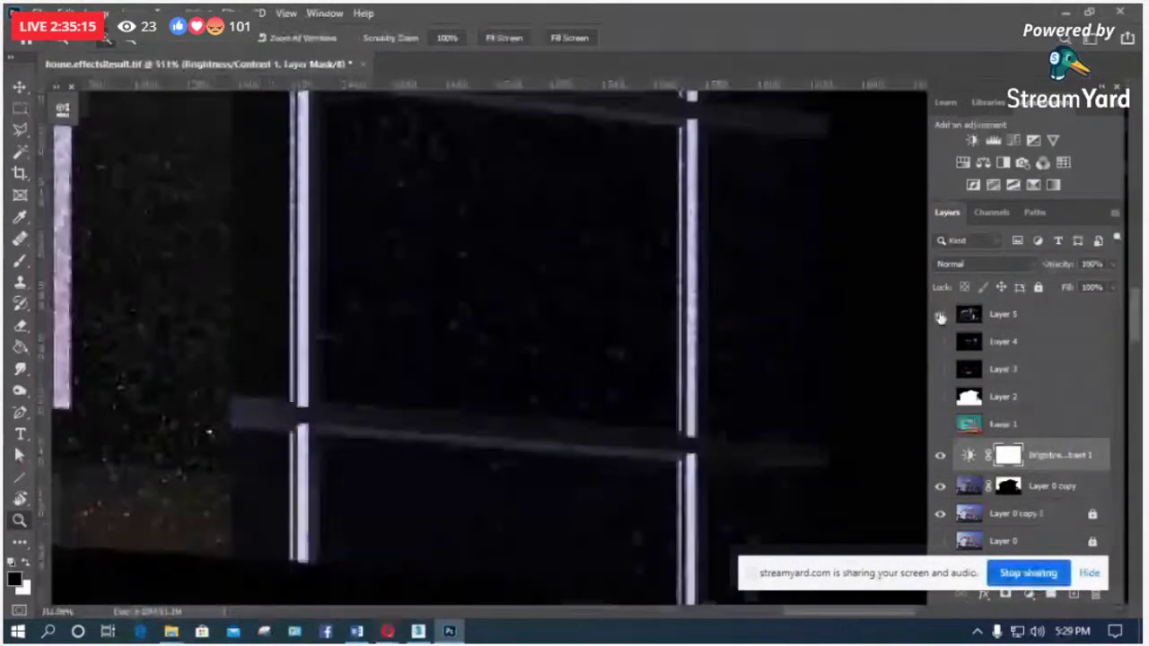
pyautogui.click(941, 314)
pyautogui.click(1006, 315)
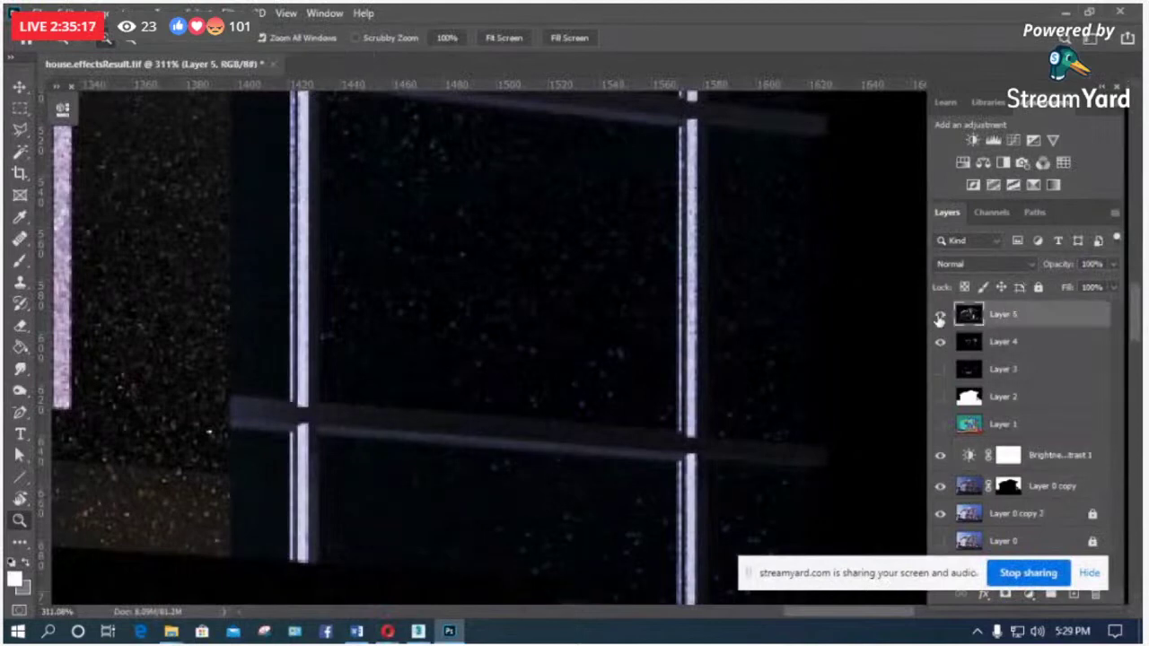
pyautogui.click(940, 314)
pyautogui.click(940, 315)
pyautogui.click(940, 314)
pyautogui.click(516, 39)
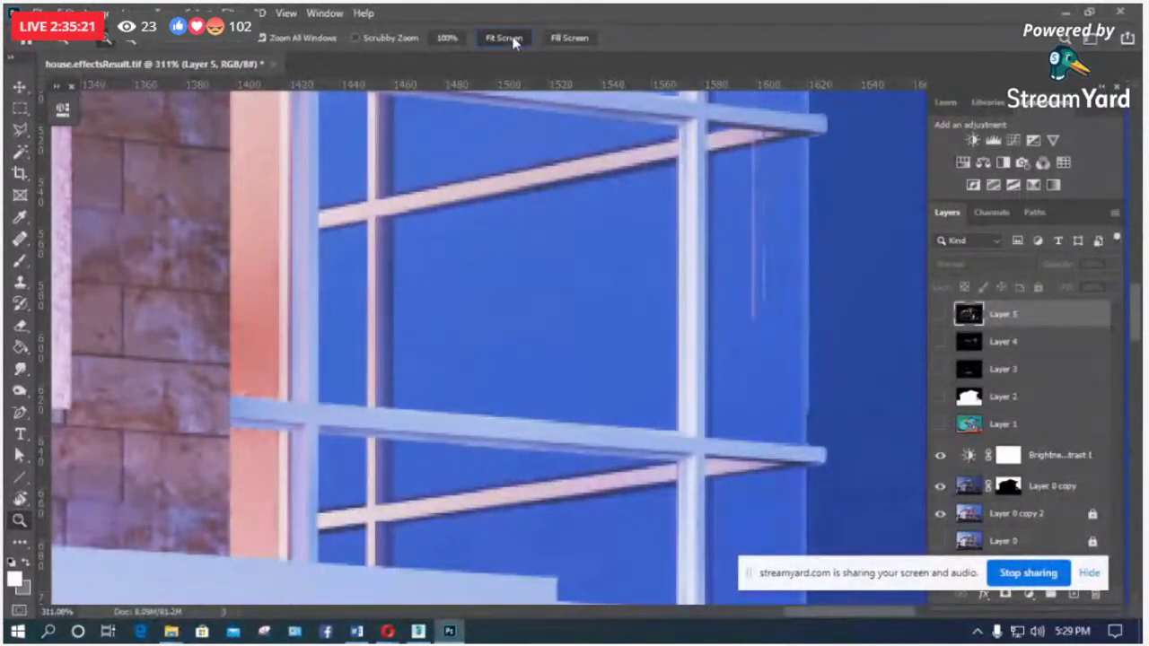
pyautogui.click(504, 38)
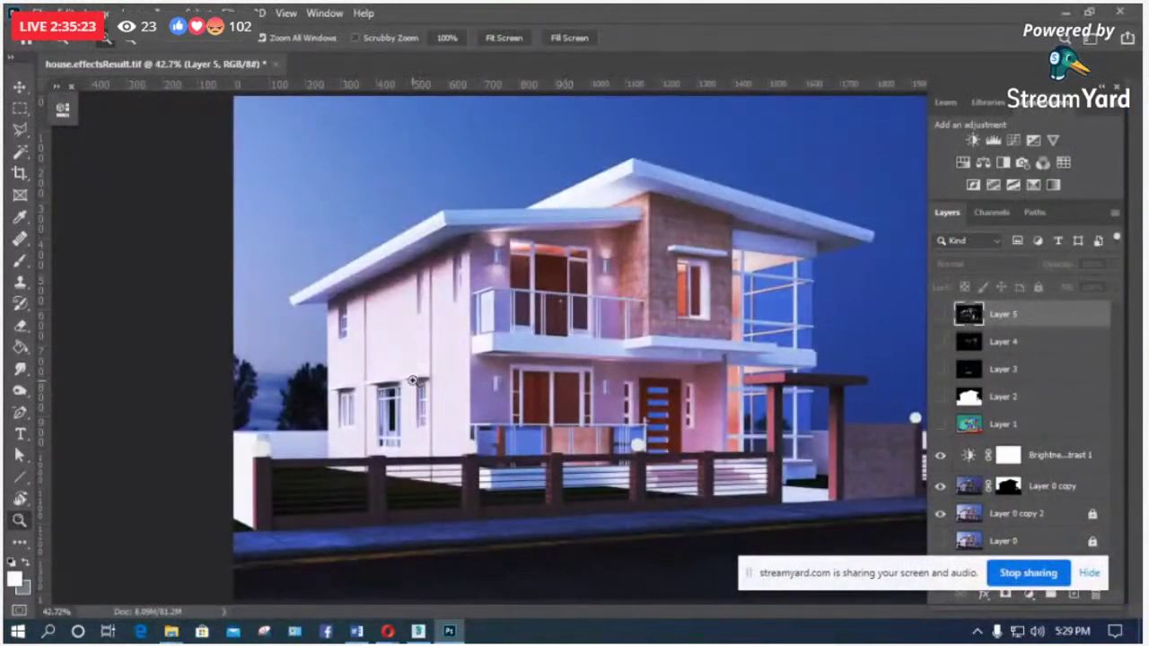
# Step: Hide Brightness/Contrast 1 and Layer 0 copy, then inspect the roof, balcony and right eave
pyautogui.click(940, 457)
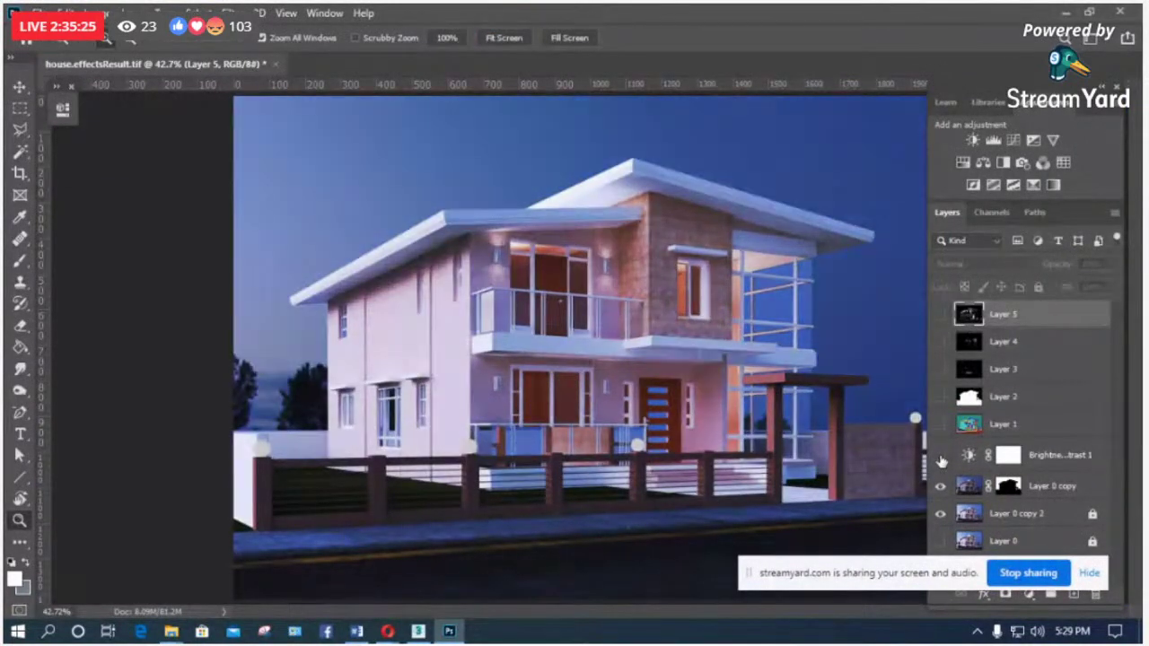
pyautogui.click(940, 456)
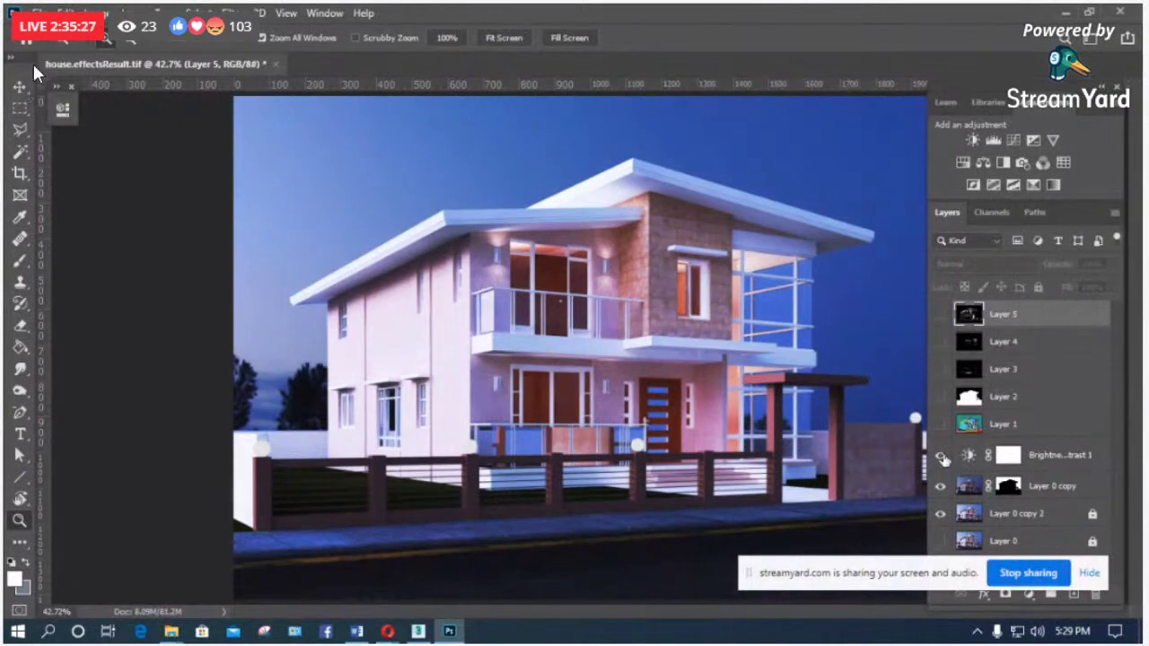
pyautogui.click(940, 457)
pyautogui.click(940, 486)
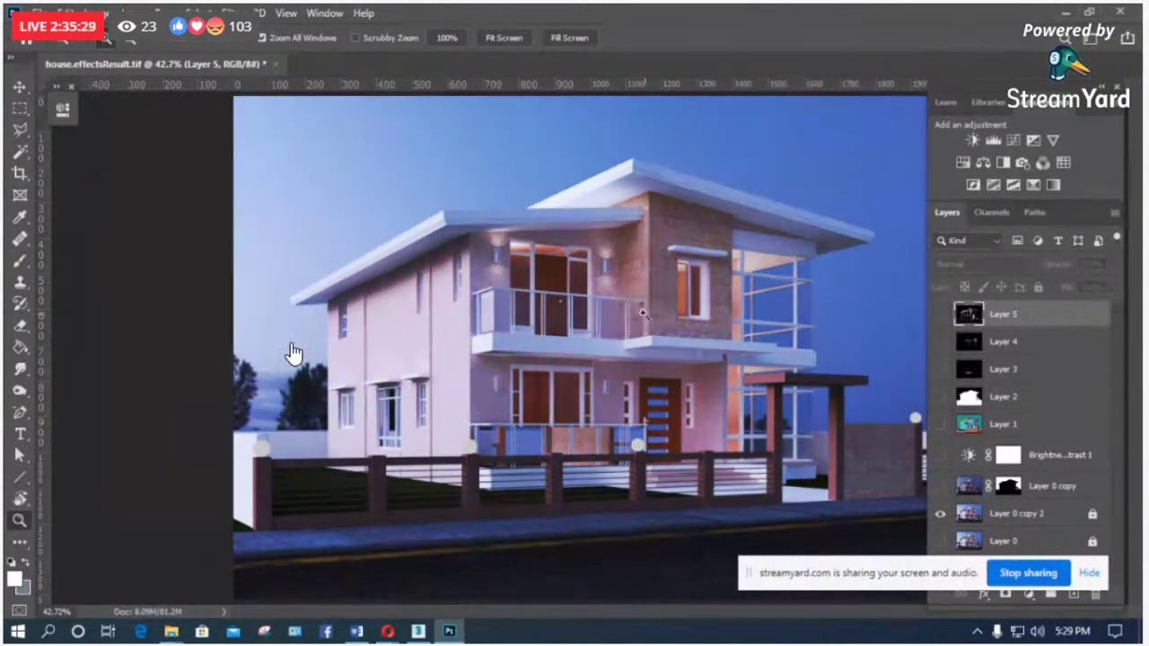
pyautogui.click(457, 207)
pyautogui.click(514, 42)
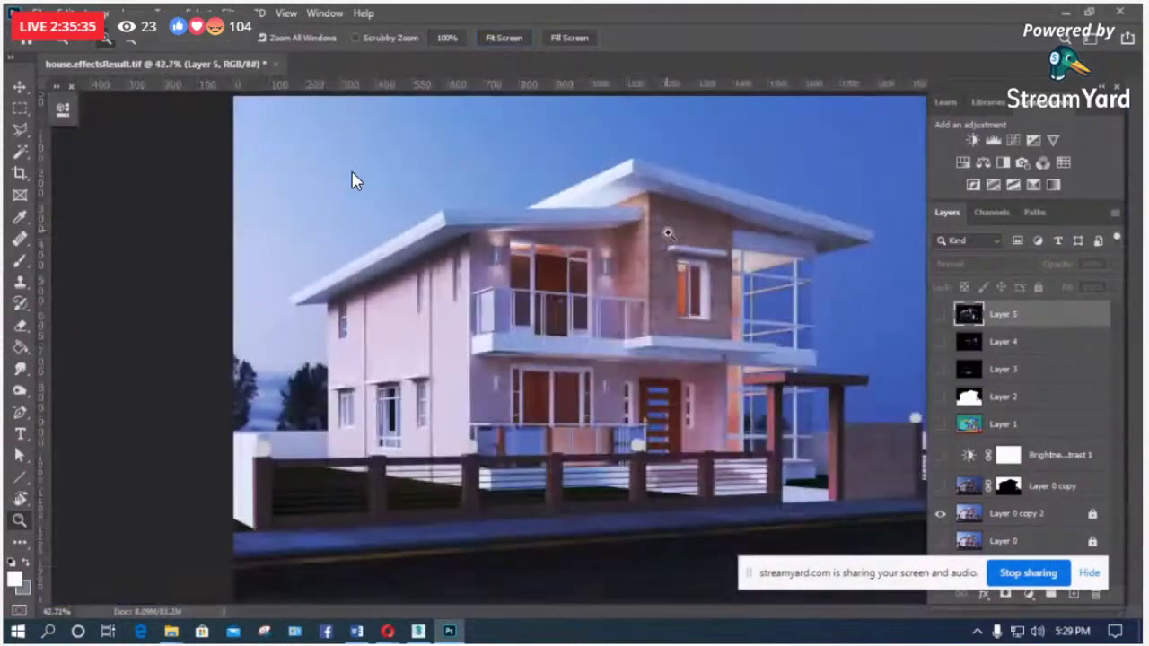
pyautogui.click(785, 306)
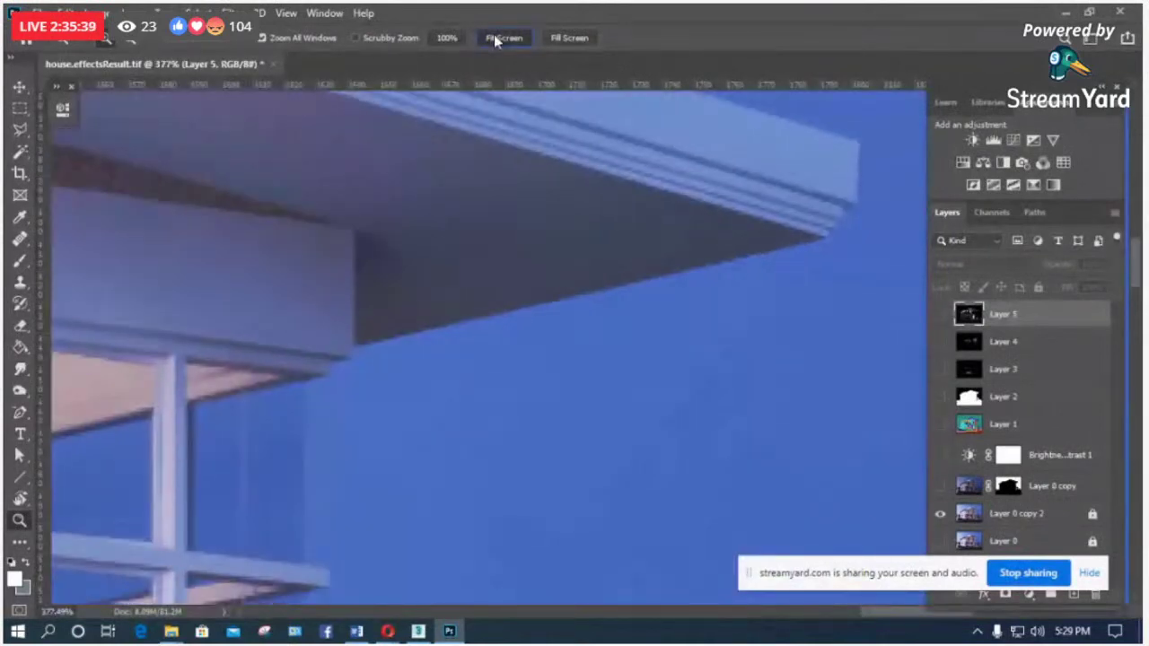
pyautogui.click(495, 37)
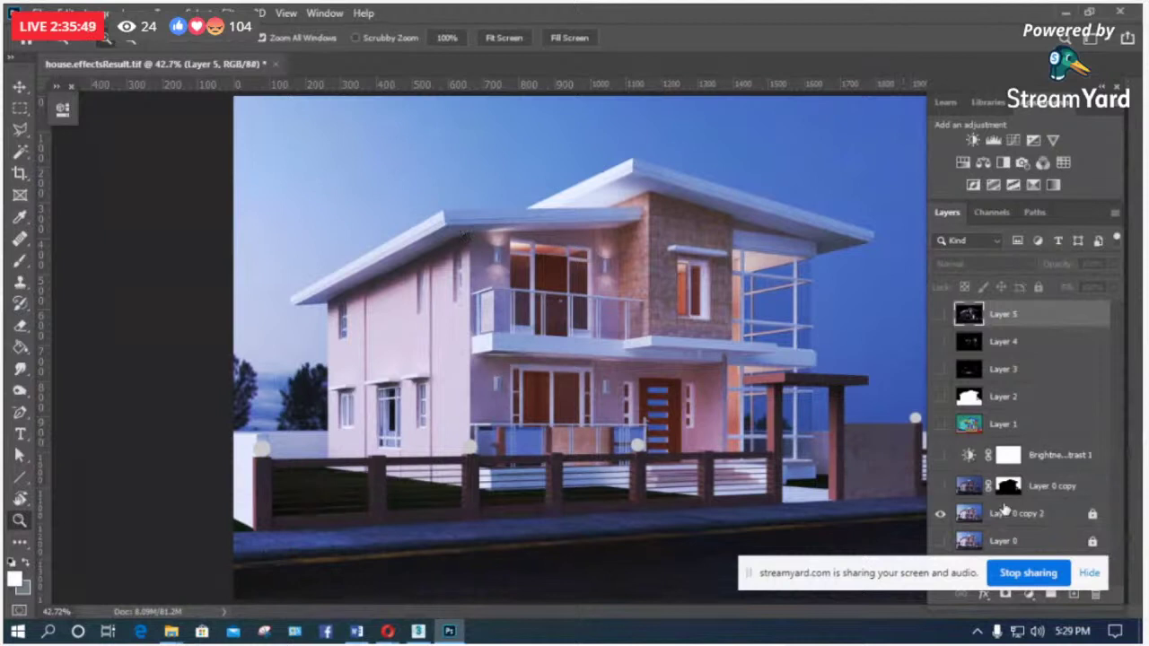
pyautogui.click(962, 163)
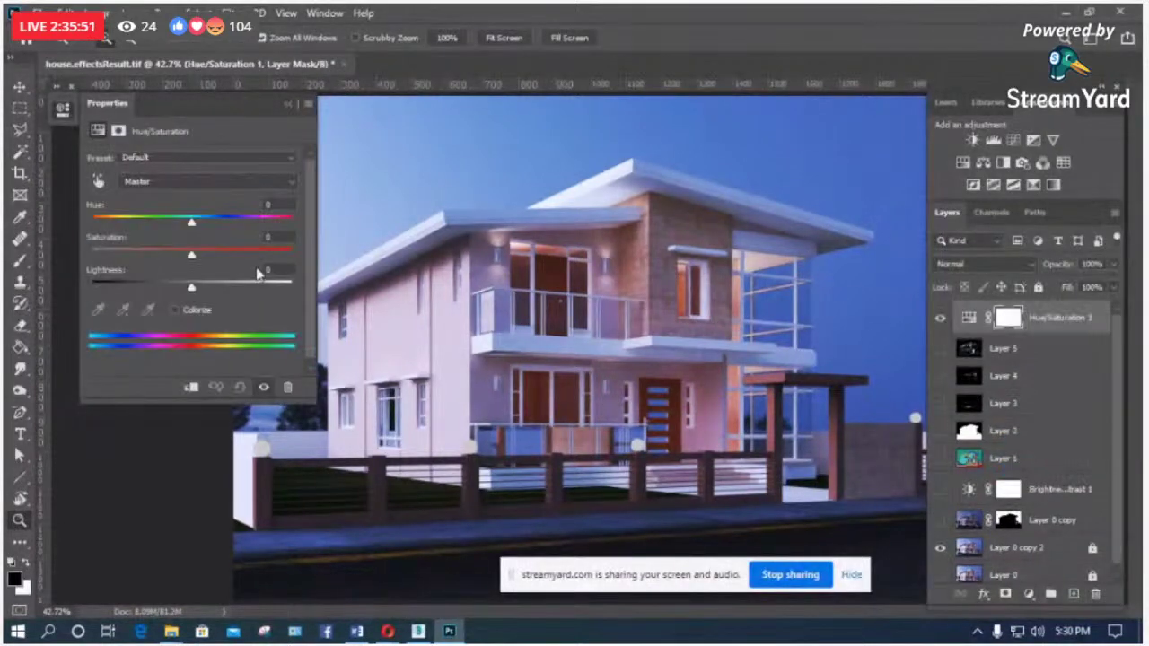
pyautogui.moveTo(191, 255)
pyautogui.mouseDown()
pyautogui.moveTo(180, 259)
pyautogui.moveTo(223, 260)
pyautogui.moveTo(205, 264)
pyautogui.mouseUp()
pyautogui.moveTo(206, 267); pyautogui.dragTo(195, 261)
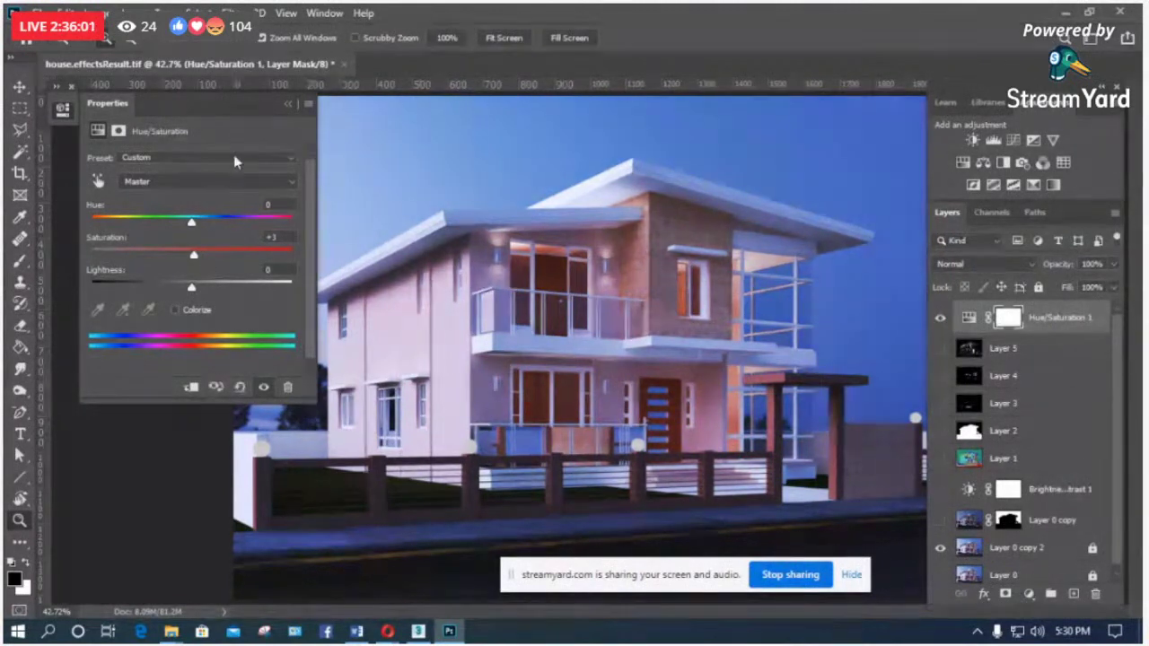
pyautogui.click(287, 389)
pyautogui.click(495, 250)
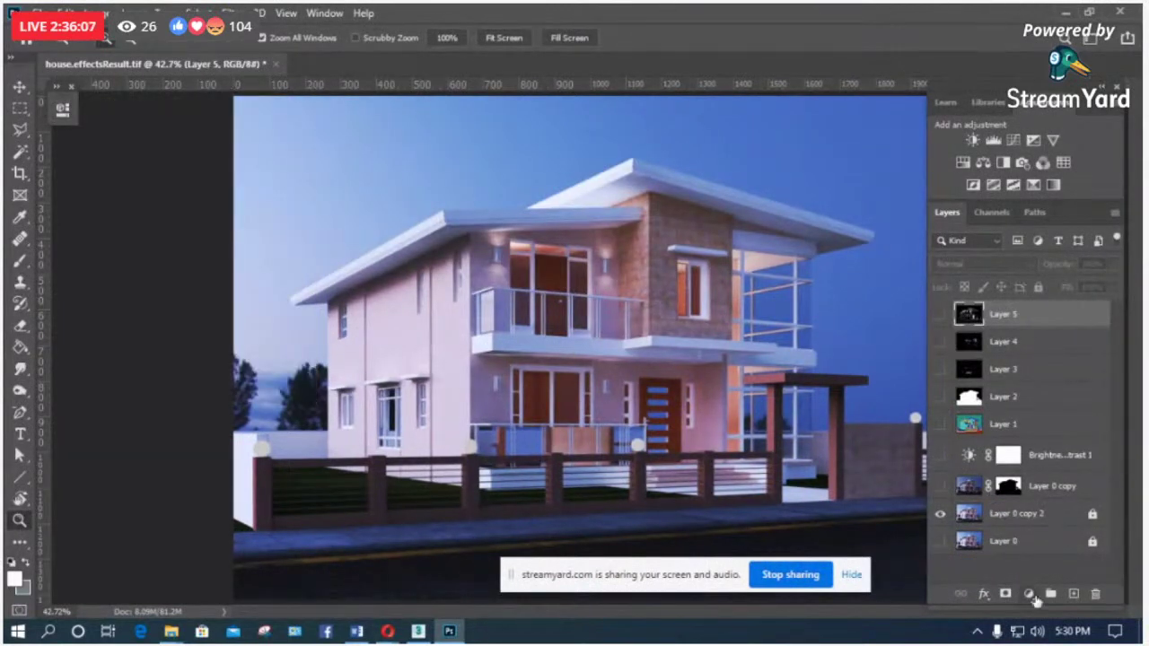
# Step: Add a Levels adjustment layer and pull the white input level down to 223
pyautogui.click(1031, 596)
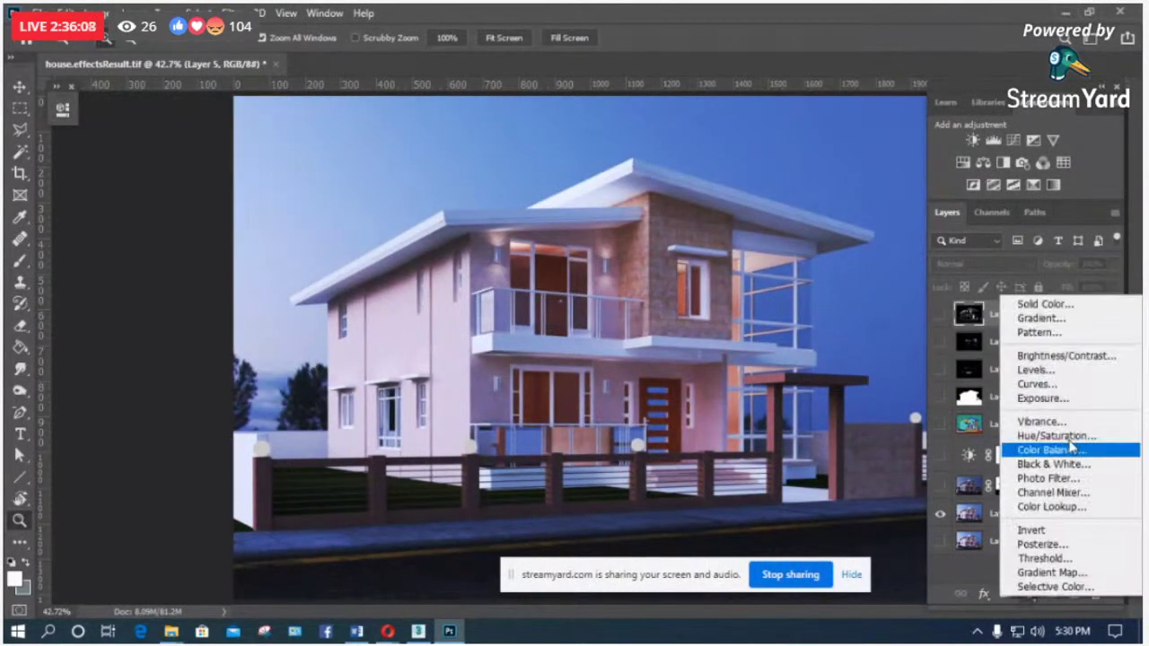
pyautogui.click(1058, 372)
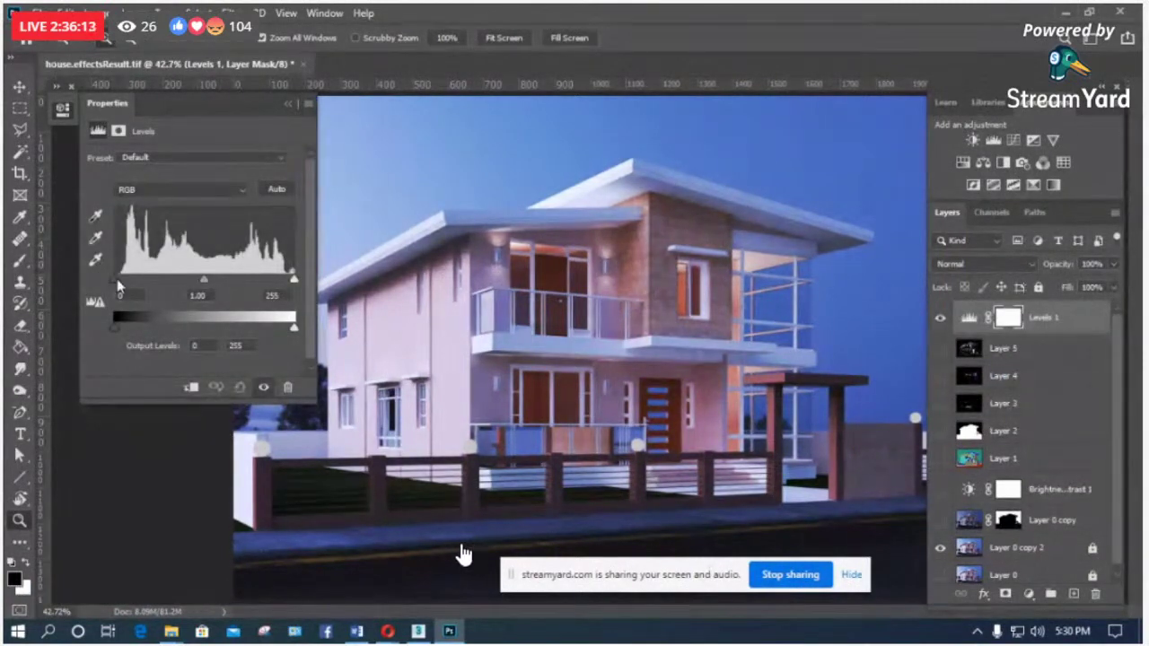
pyautogui.moveTo(205, 286); pyautogui.dragTo(208, 286)
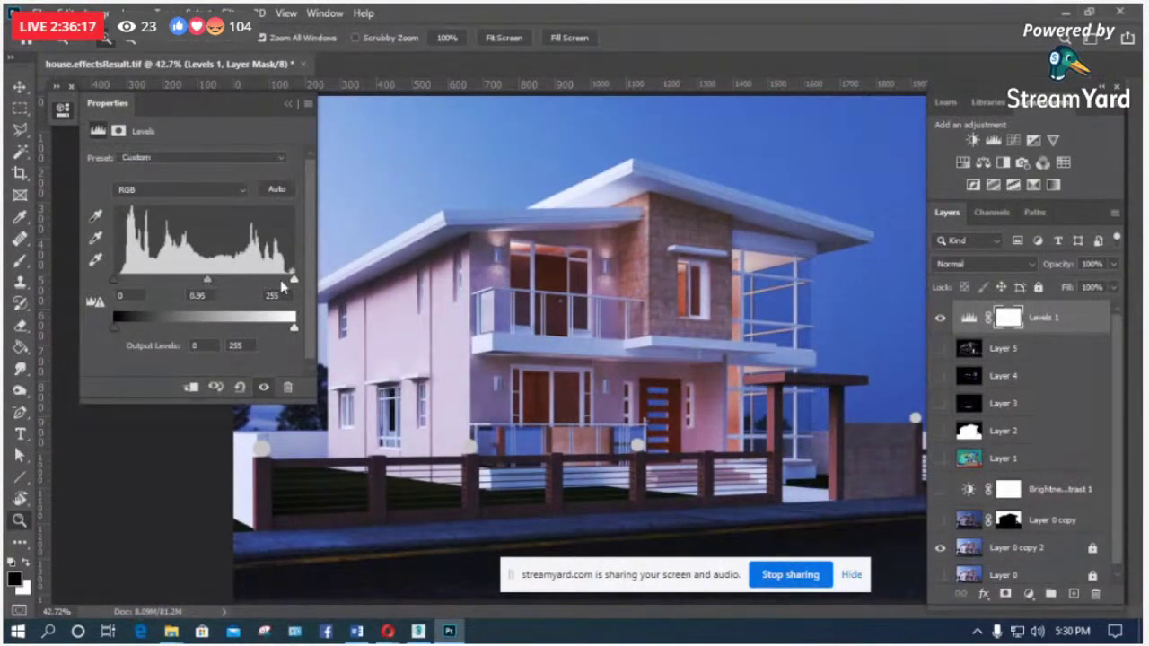
pyautogui.moveTo(293, 280); pyautogui.dragTo(272, 280)
pyautogui.moveTo(194, 285); pyautogui.dragTo(194, 282)
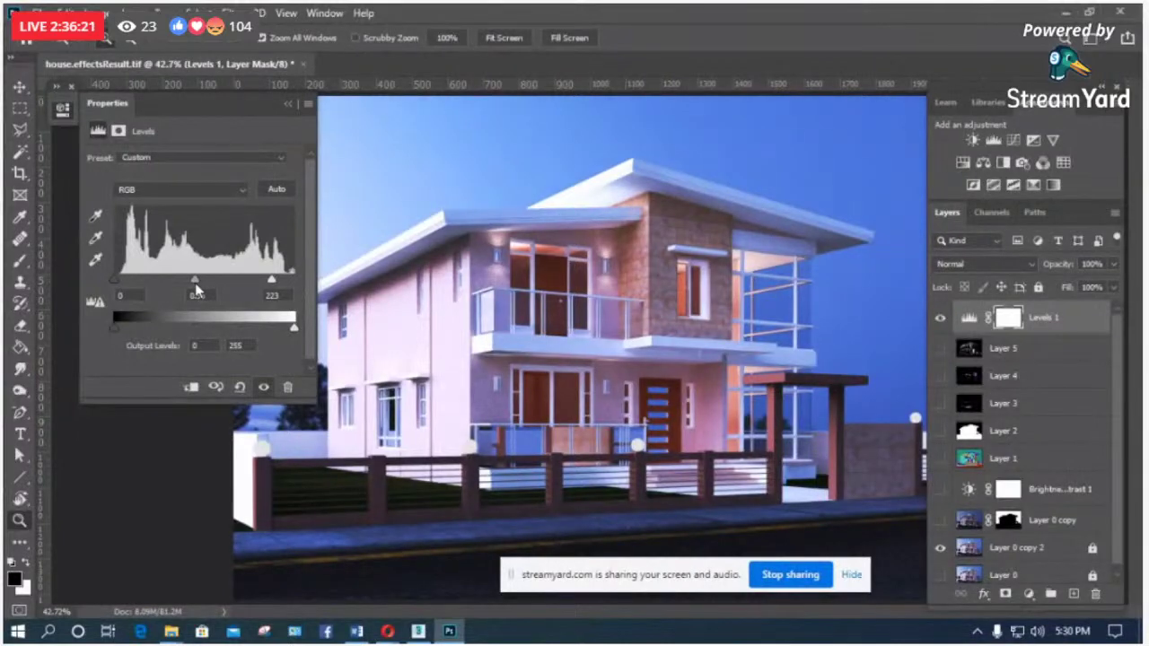
# Step: Float the Levels properties, check the image histogram, then raise the midtones to 1.24
pyautogui.moveTo(207, 143); pyautogui.dragTo(206, 142)
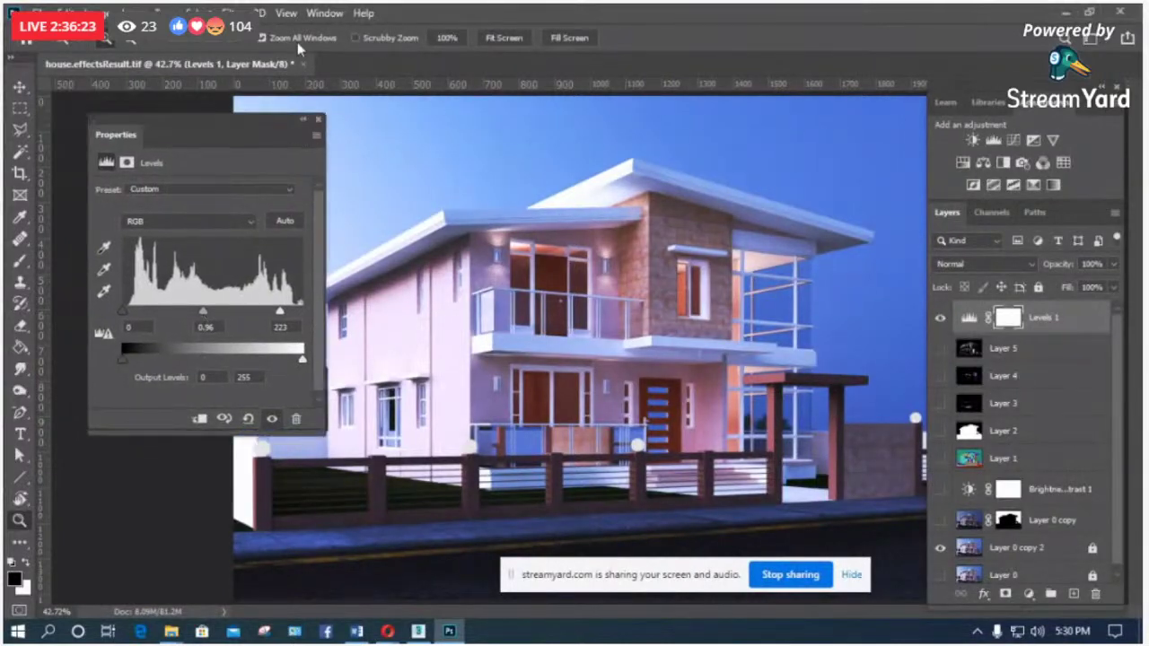
pyautogui.click(286, 13)
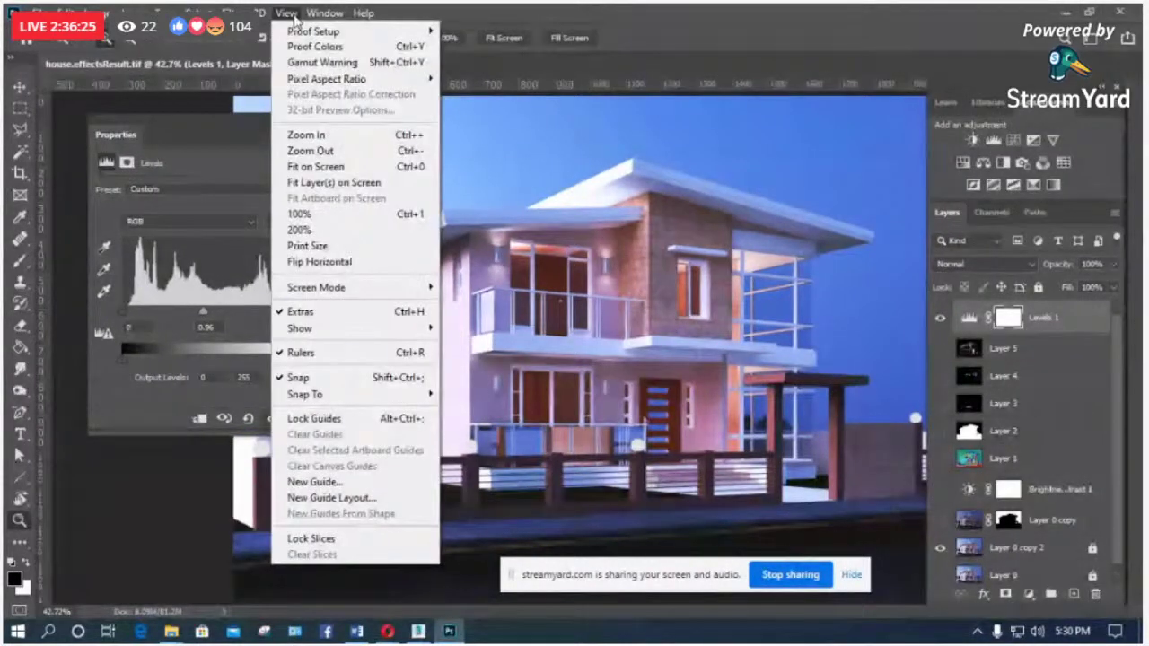
pyautogui.moveTo(324, 14)
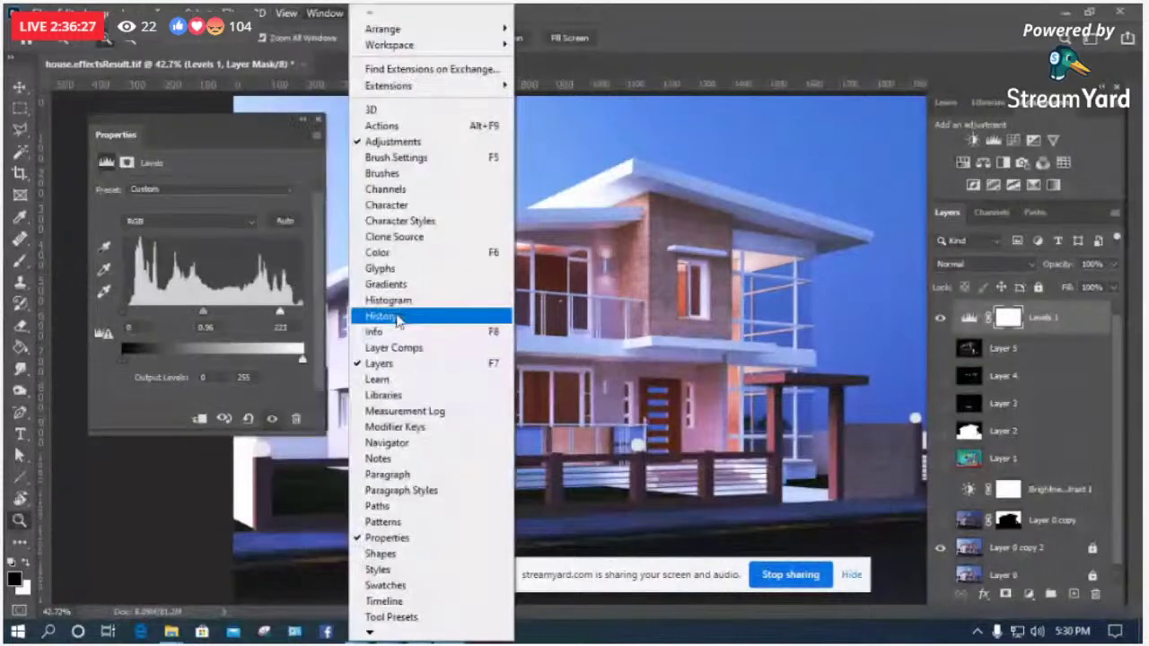
pyautogui.click(399, 317)
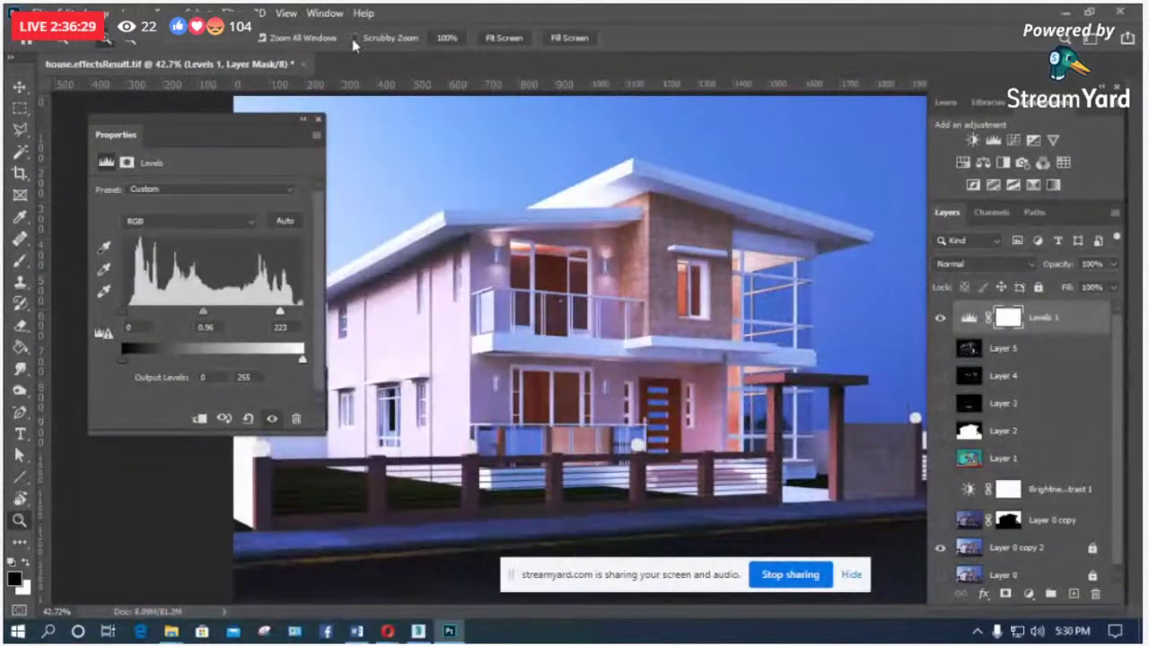
pyautogui.click(324, 13)
pyautogui.click(386, 300)
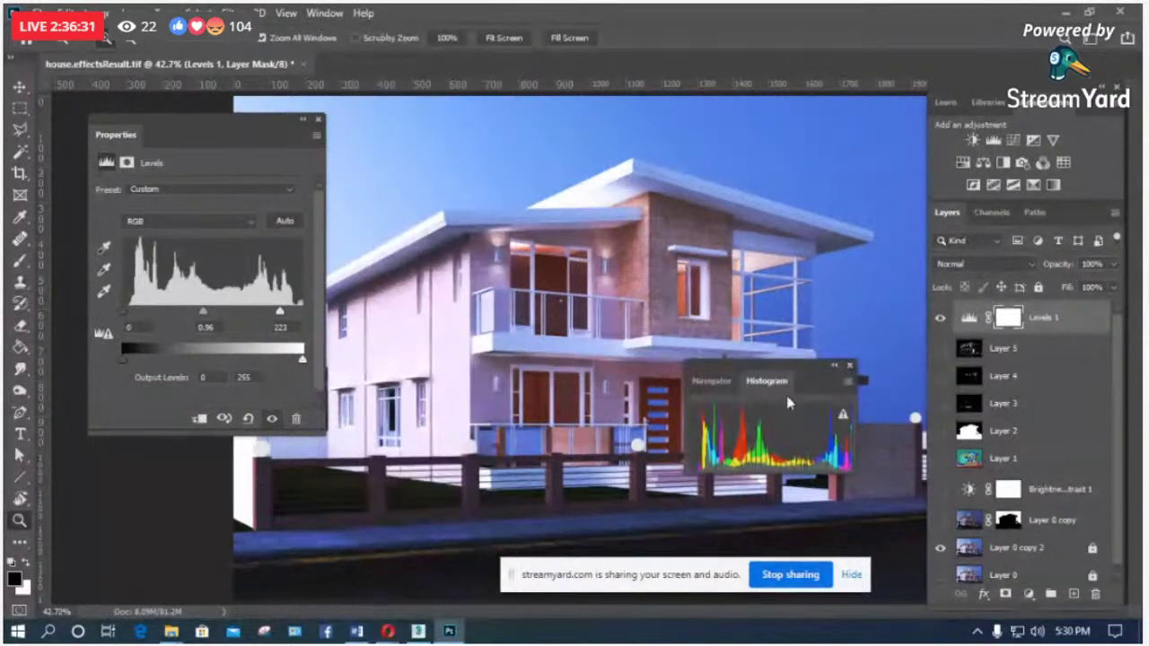
pyautogui.moveTo(785, 381); pyautogui.dragTo(809, 176)
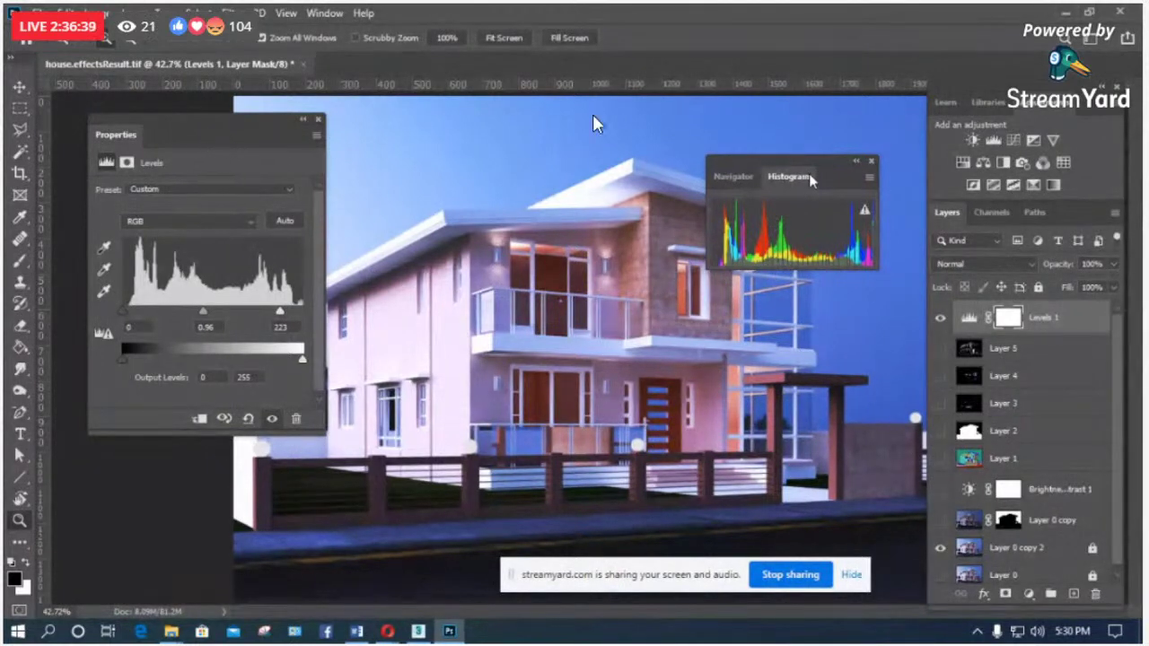
pyautogui.click(870, 161)
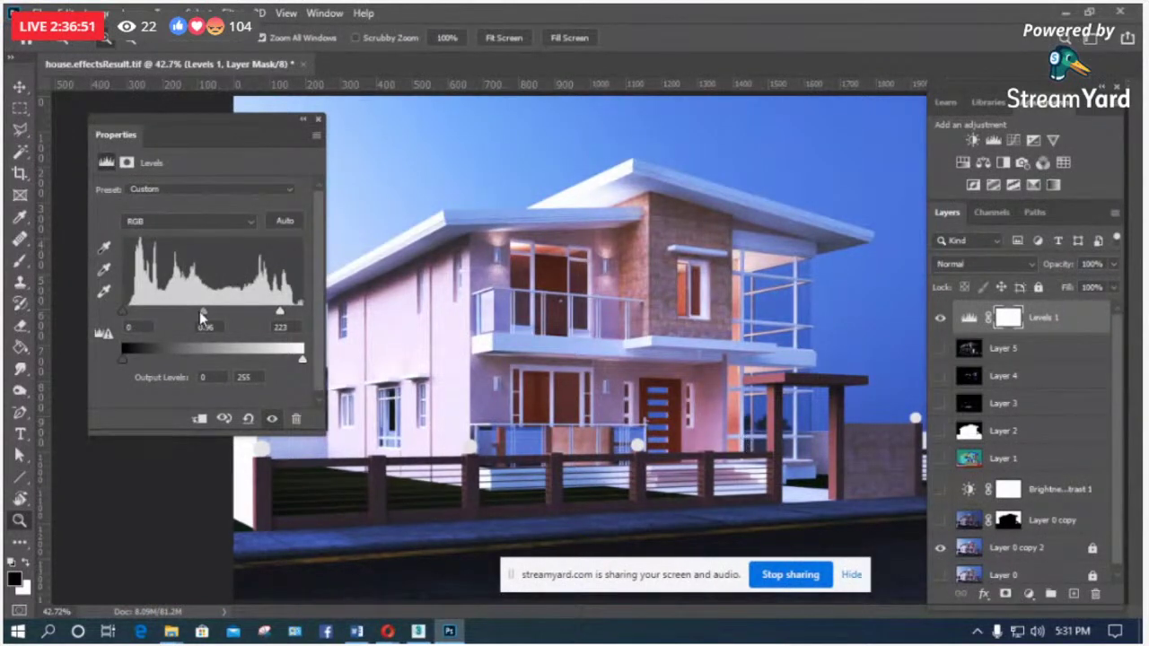
pyautogui.moveTo(201, 314); pyautogui.dragTo(189, 313)
# Step: Add a Brightness/Contrast adjustment layer with brightness 14 and contrast -12
pyautogui.click(318, 120)
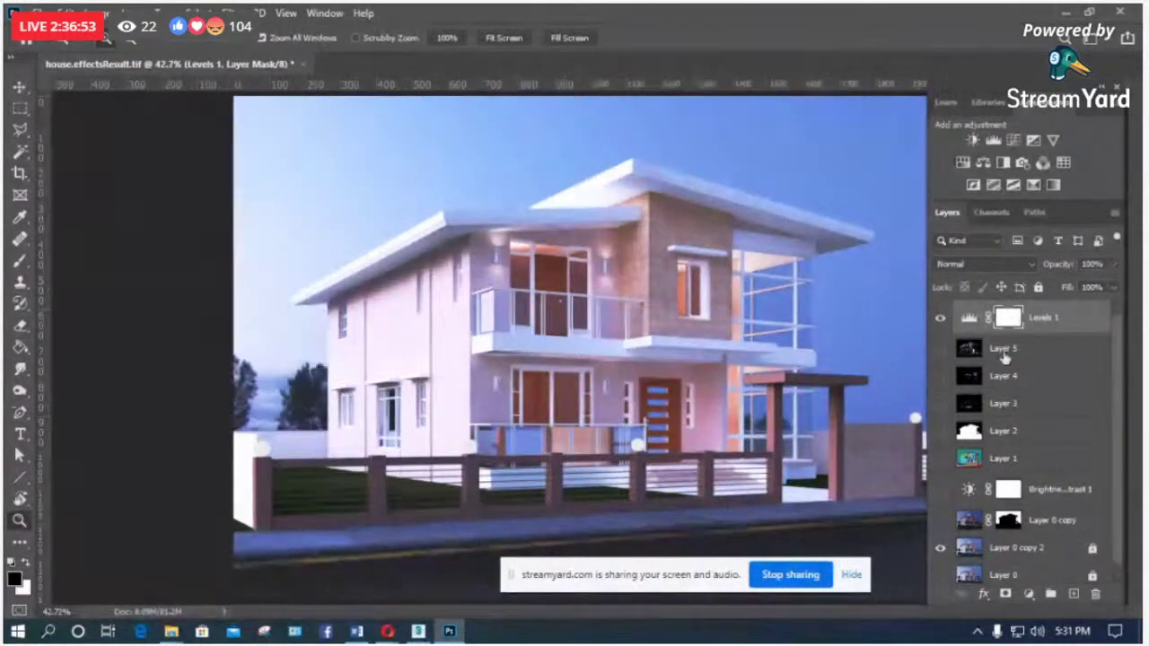
pyautogui.click(1029, 593)
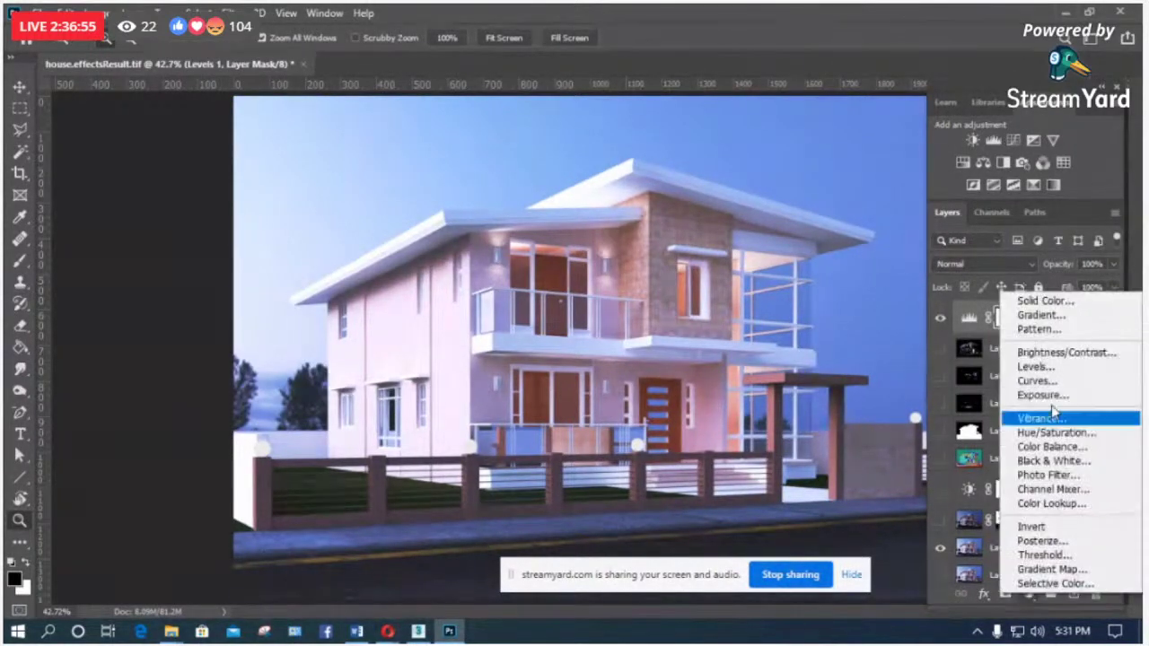
pyautogui.click(1070, 354)
pyautogui.moveTo(199, 231)
pyautogui.mouseDown()
pyautogui.moveTo(220, 239)
pyautogui.moveTo(208, 236)
pyautogui.mouseUp()
pyautogui.moveTo(200, 269)
pyautogui.mouseDown()
pyautogui.moveTo(221, 269)
pyautogui.moveTo(177, 270)
pyautogui.mouseUp()
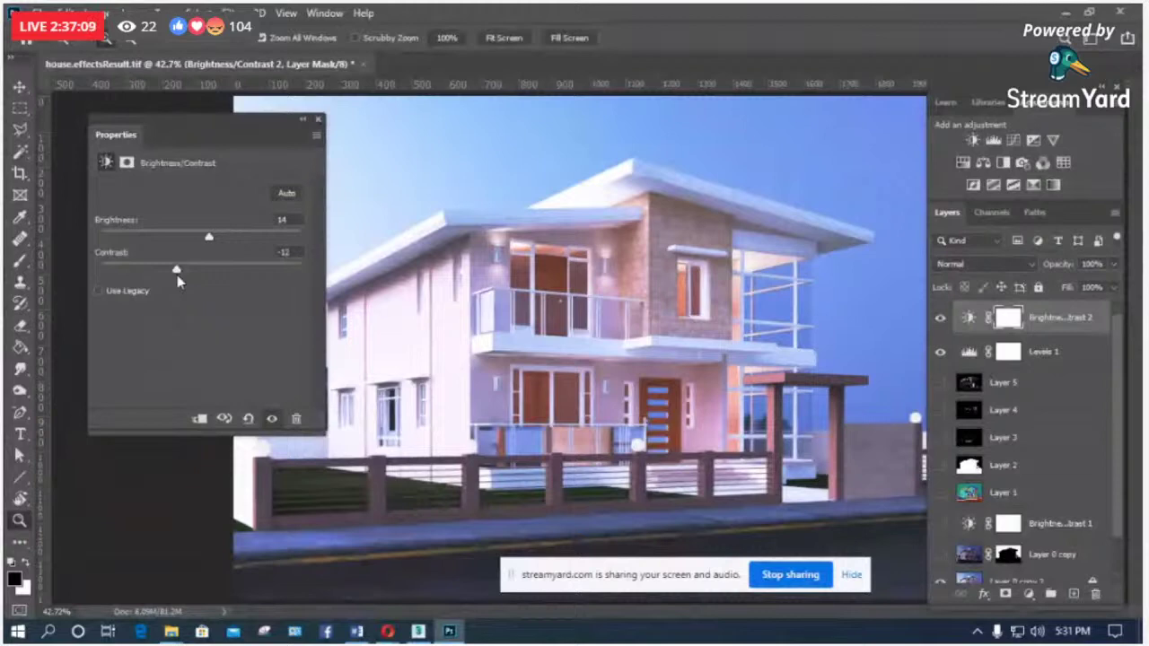
pyautogui.click(318, 118)
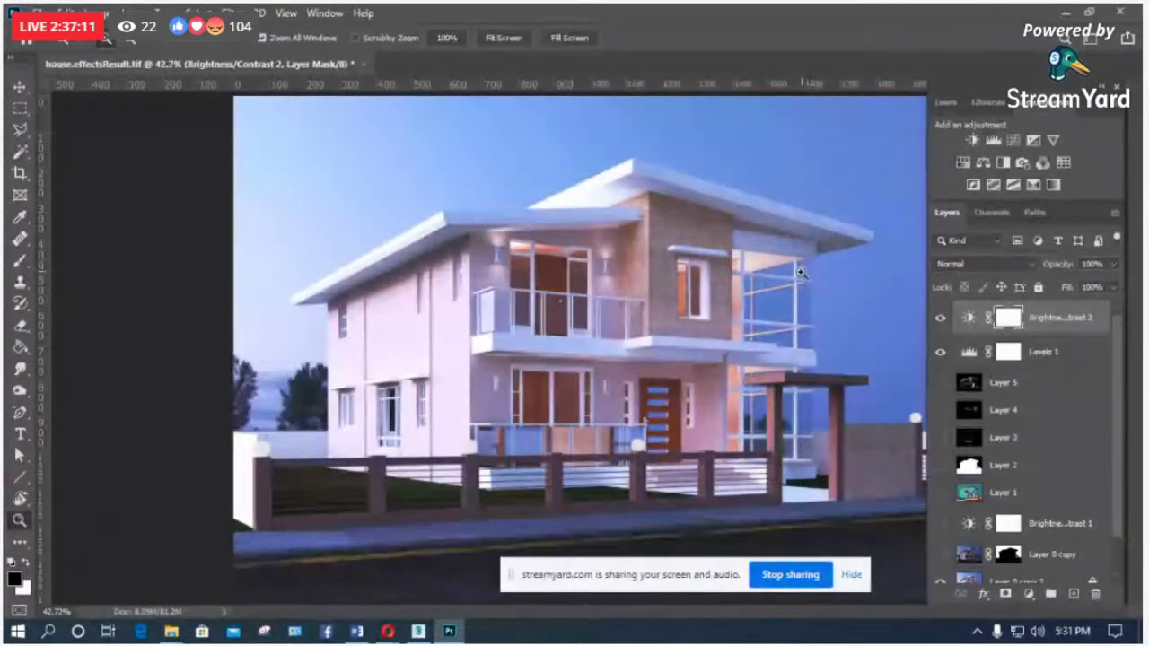
pyautogui.keyDown('alt'); pyautogui.scroll(6, 808, 309); pyautogui.keyUp('alt')
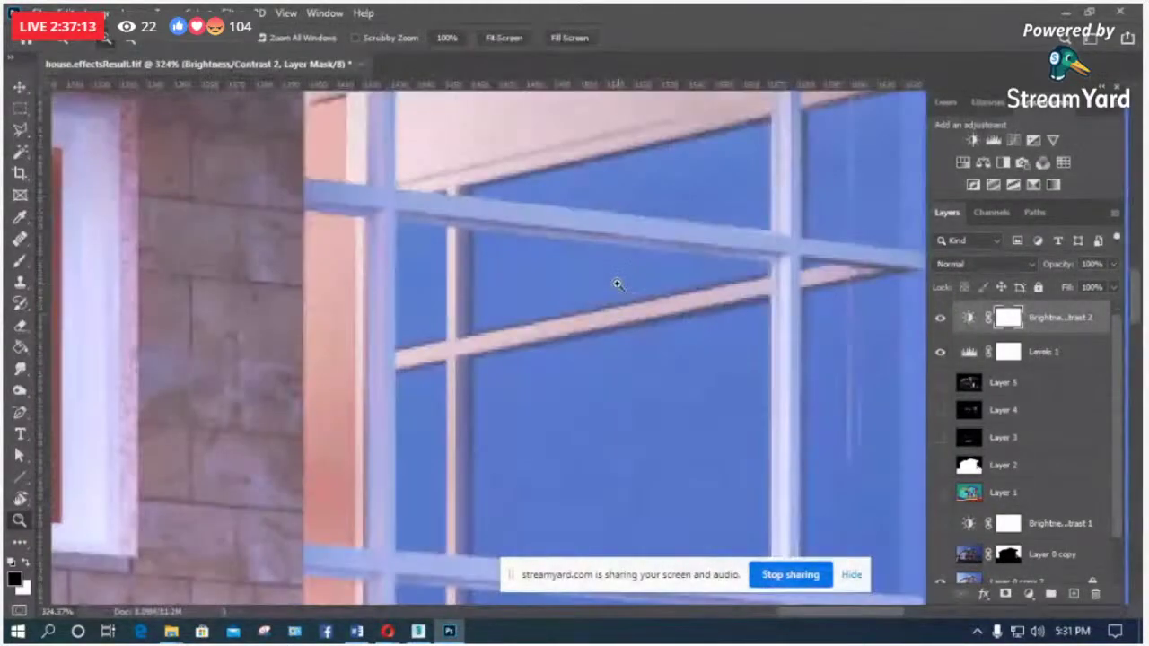
pyautogui.keyDown('alt'); pyautogui.scroll(-6, 618, 301); pyautogui.keyUp('alt')
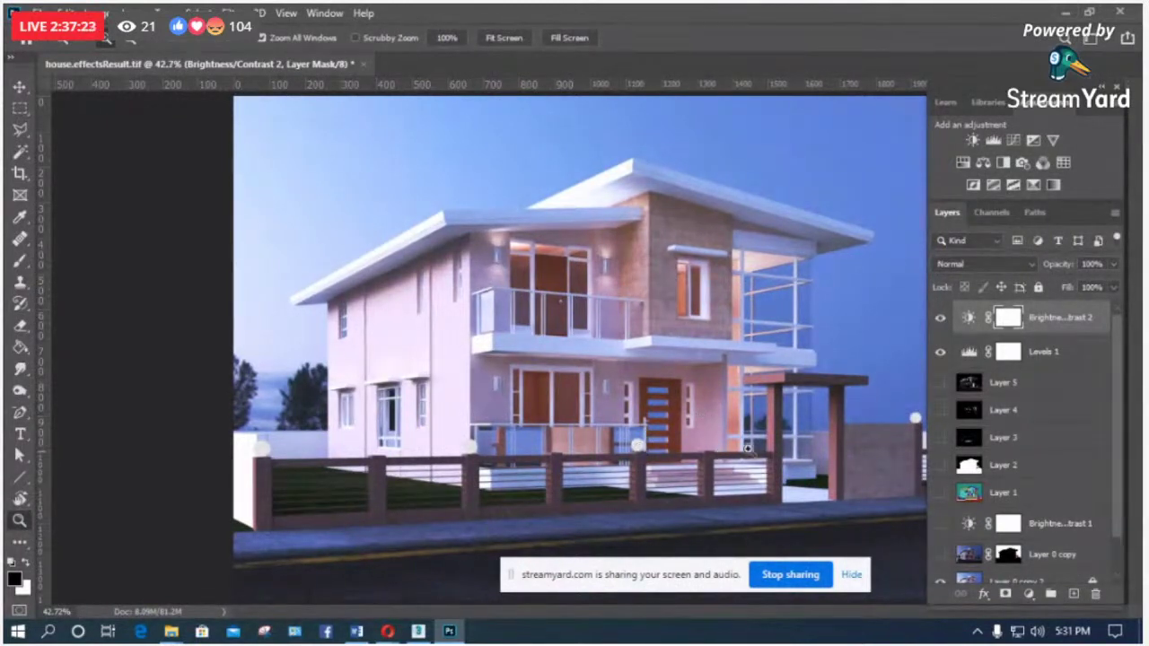
pyautogui.scroll(-1, 1024, 467)
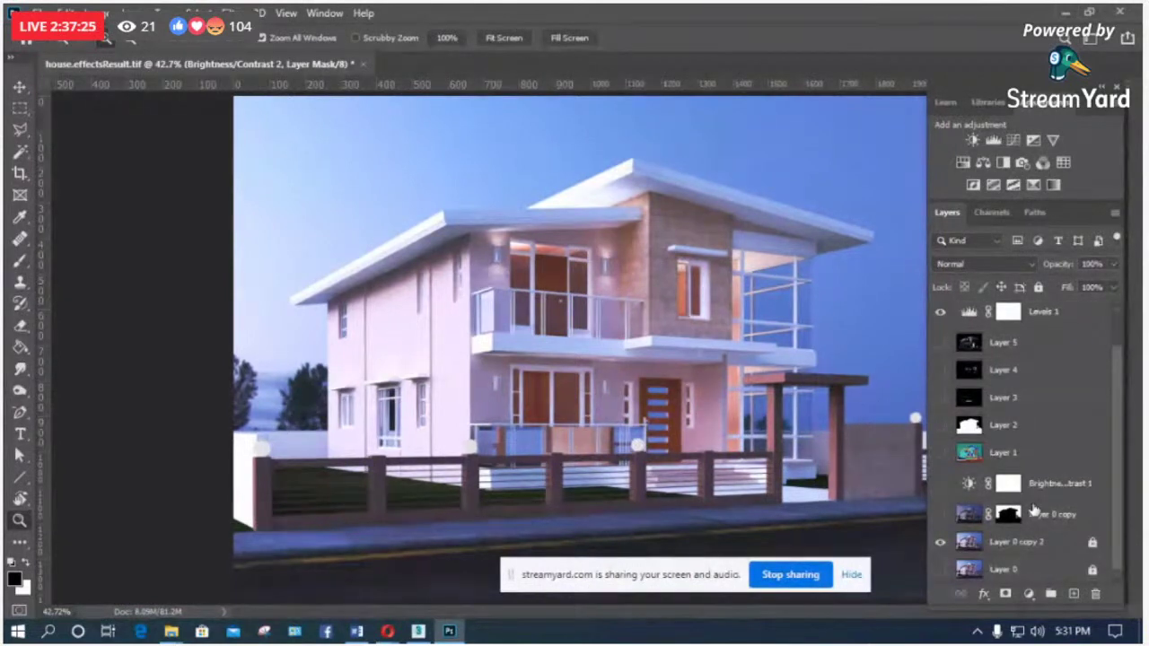
# Step: Create a new empty layer above Layer 0 copy and name it 'fncelight'
pyautogui.click(1035, 515)
pyautogui.hotkey('ctrl', 'shift', 'alt', 'n')
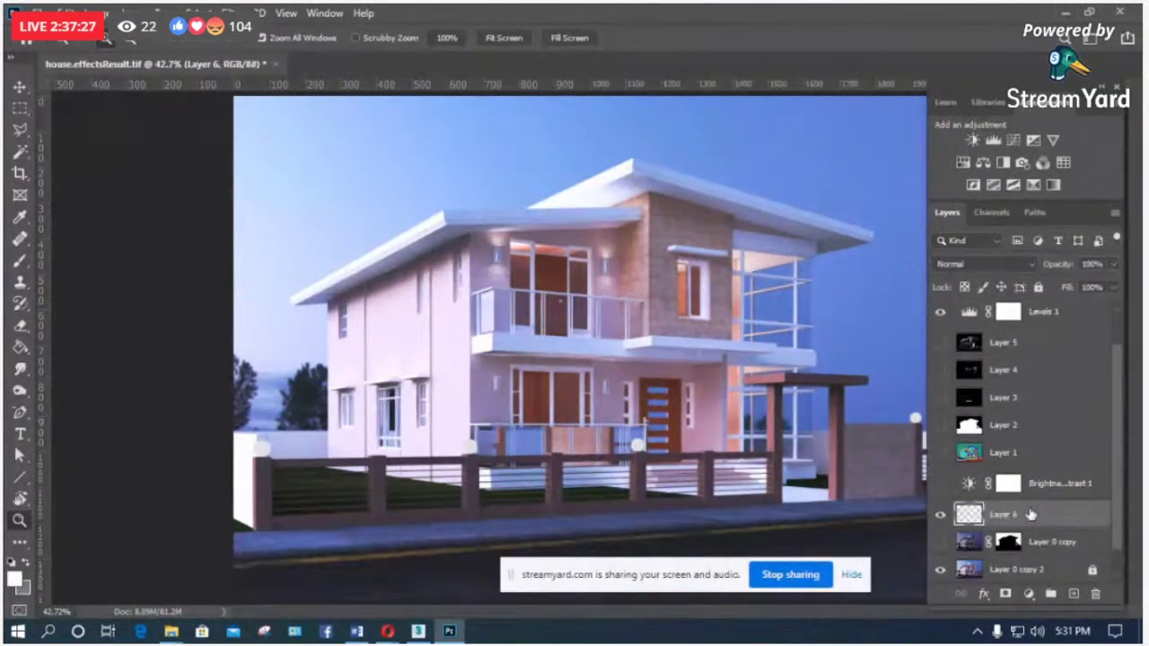
pyautogui.doubleClick(1010, 516)
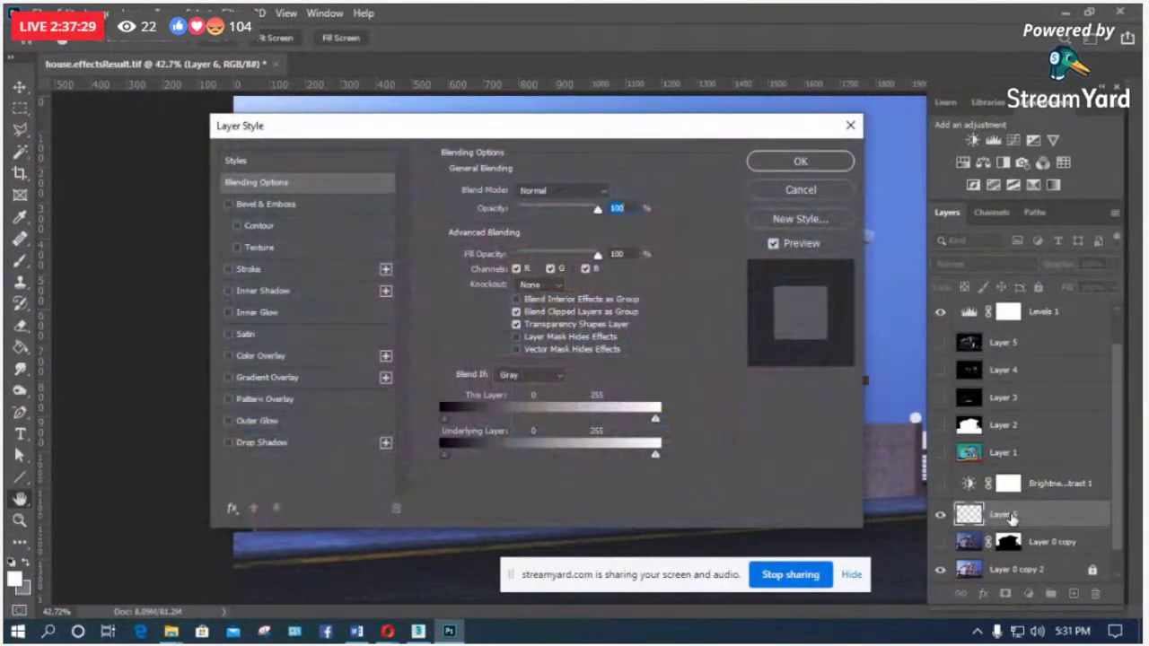
pyautogui.click(819, 195)
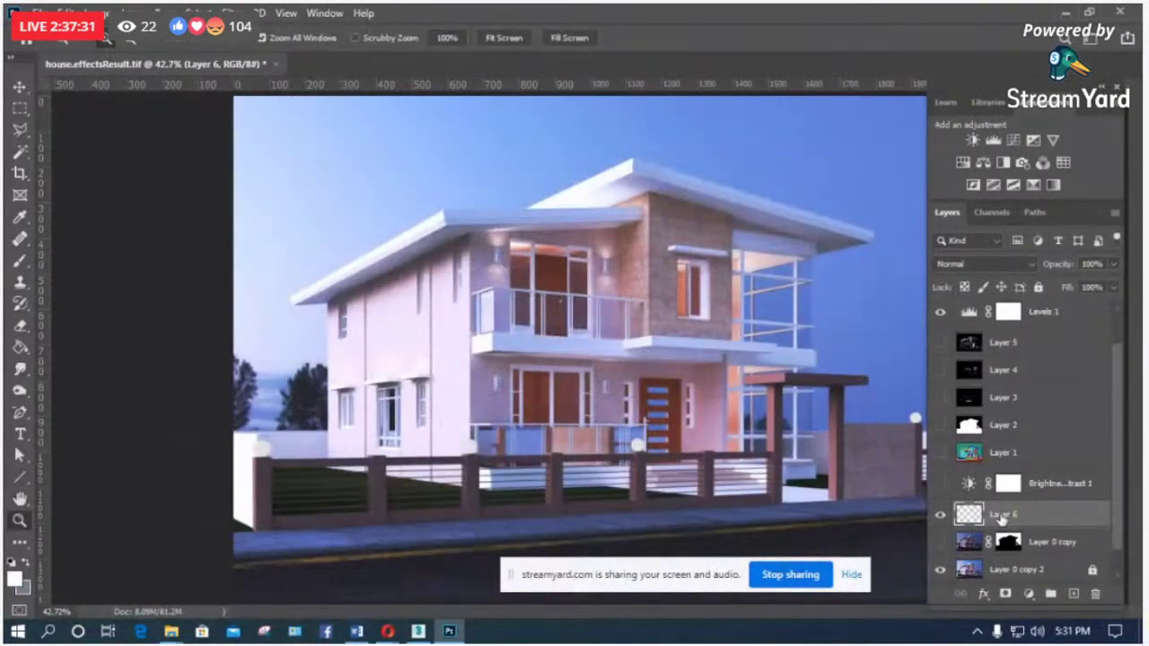
pyautogui.doubleClick(1001, 516)
pyautogui.write('fncel')
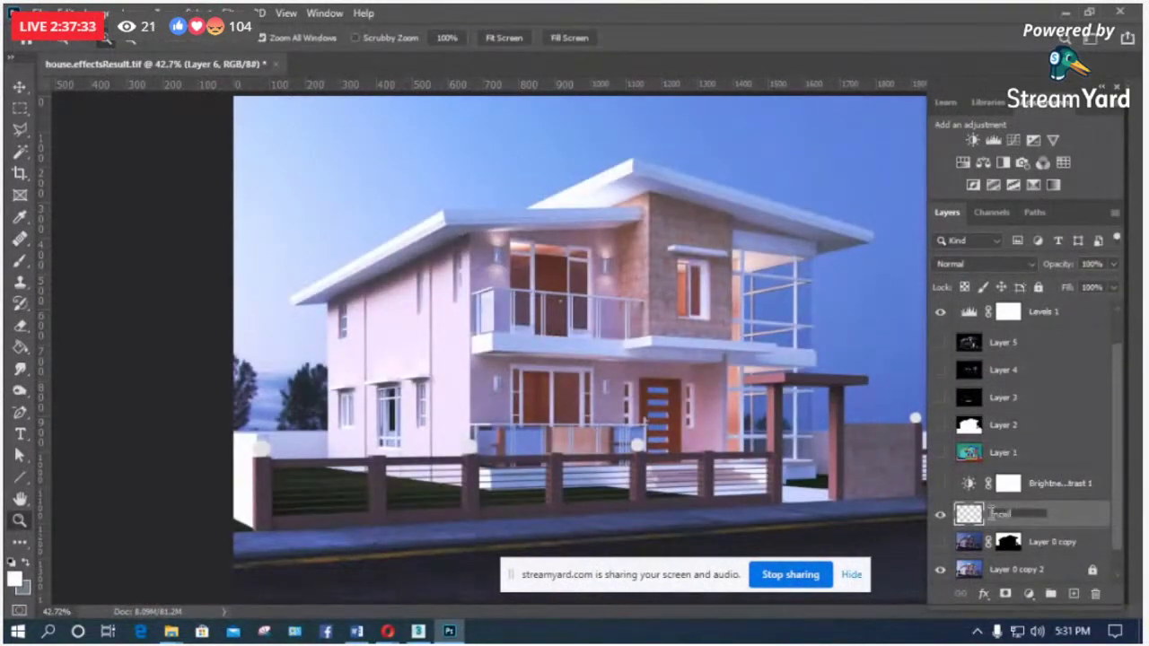
pyautogui.write('ight')
pyautogui.press('Return')
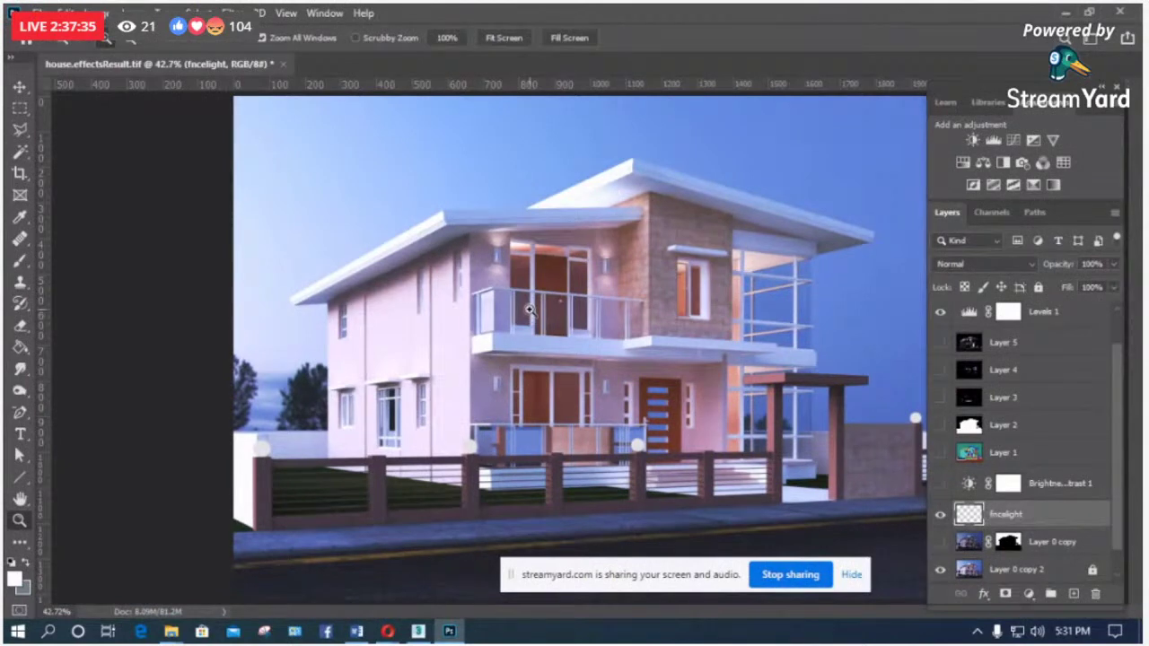
# Step: Set up a flattened, soft 228 px brush painting in white
pyautogui.press('b')
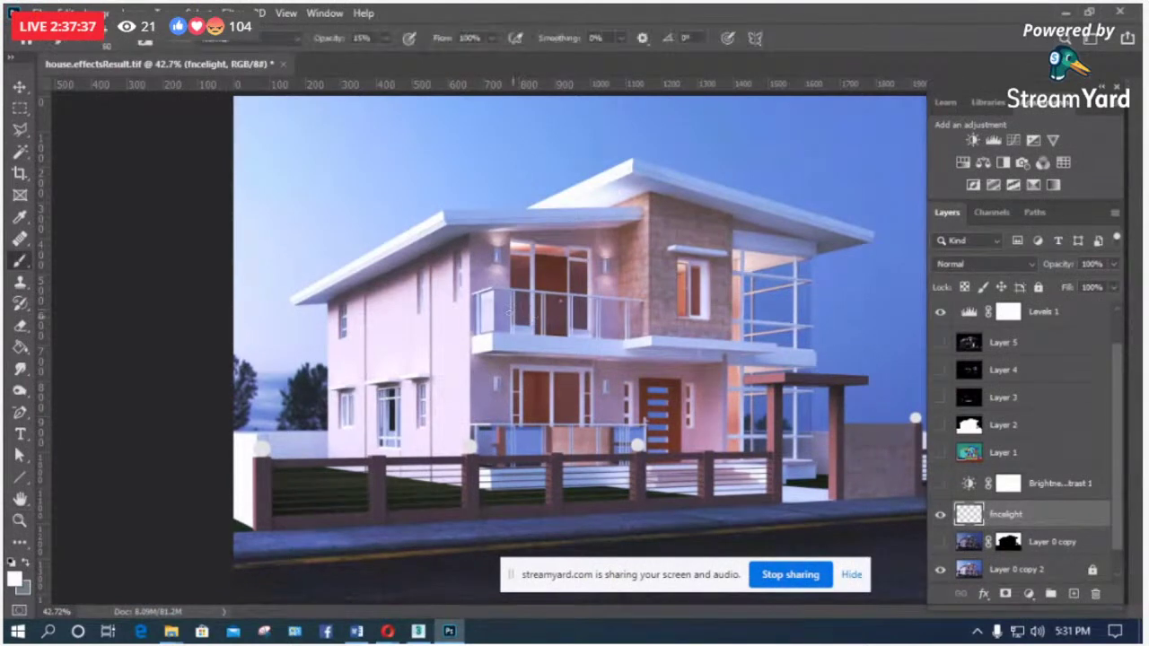
pyautogui.rightClick(509, 311)
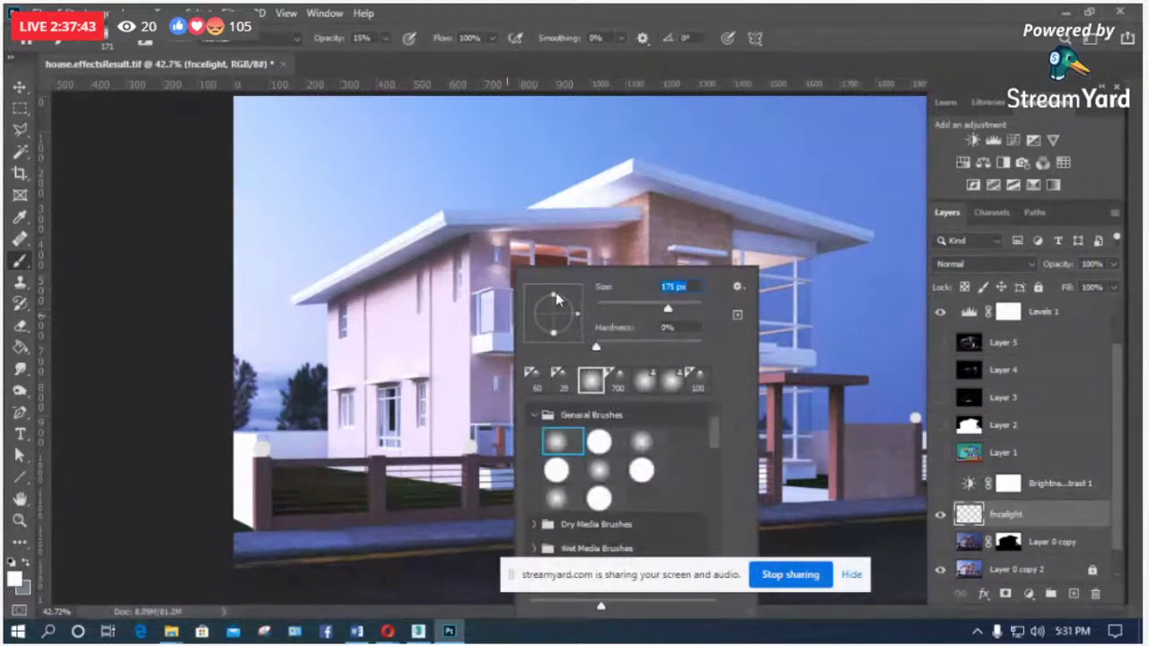
pyautogui.moveTo(553, 295); pyautogui.dragTo(554, 315)
pyautogui.moveTo(668, 308); pyautogui.dragTo(677, 308)
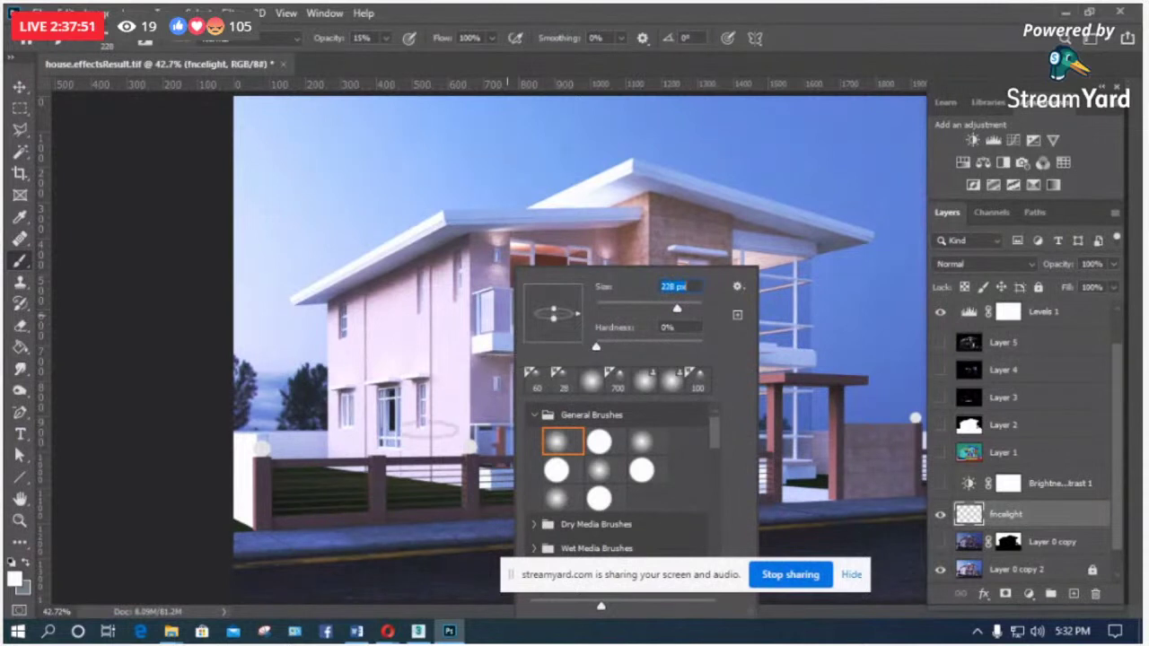
pyautogui.click(404, 346)
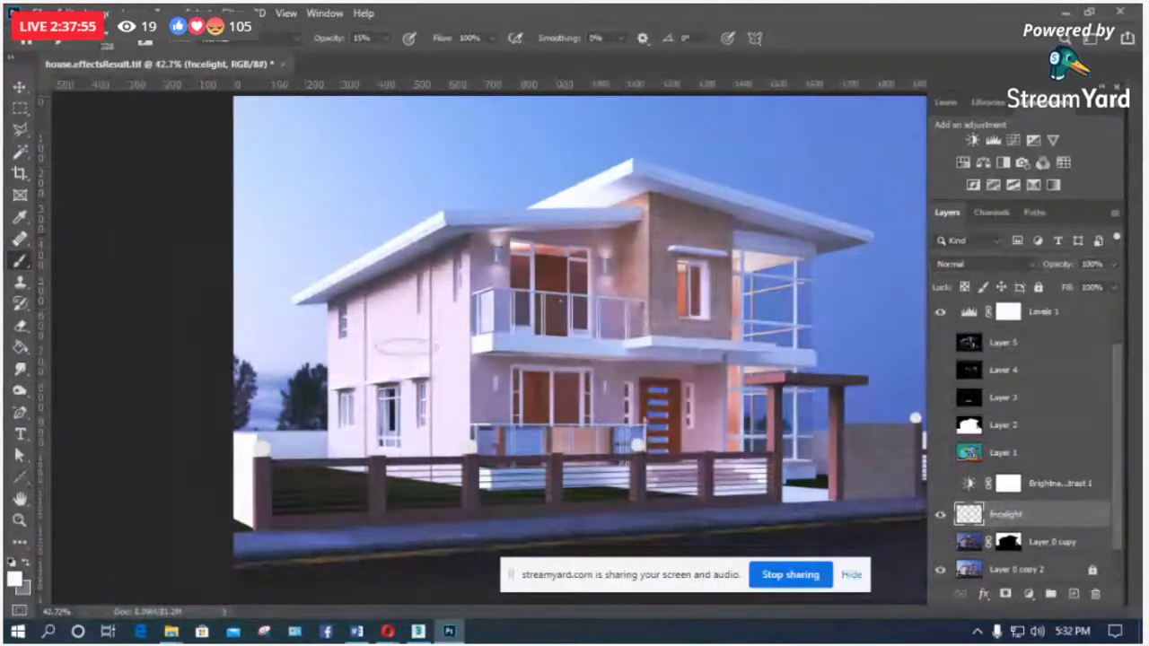
pyautogui.click(13, 579)
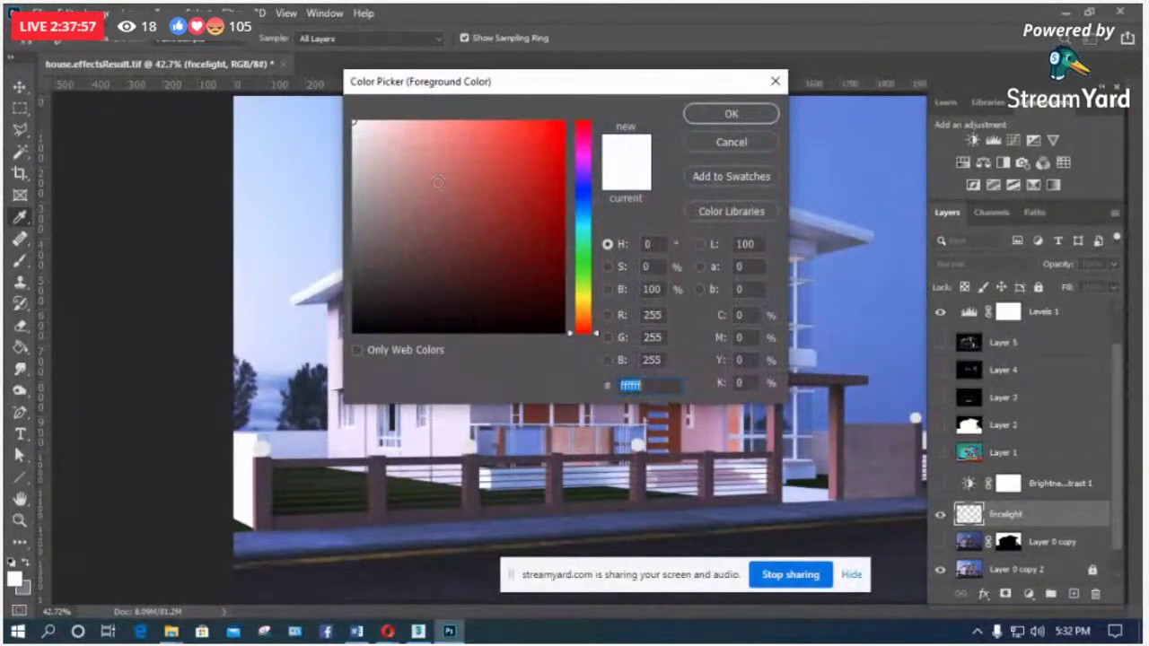
pyautogui.press('Return')
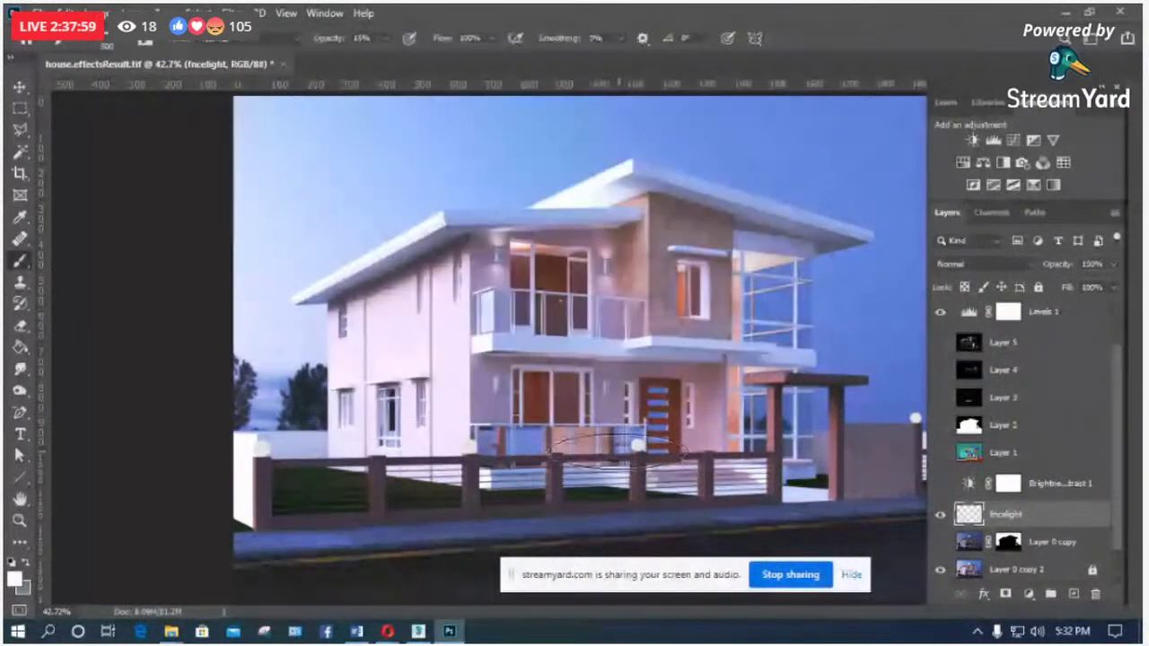
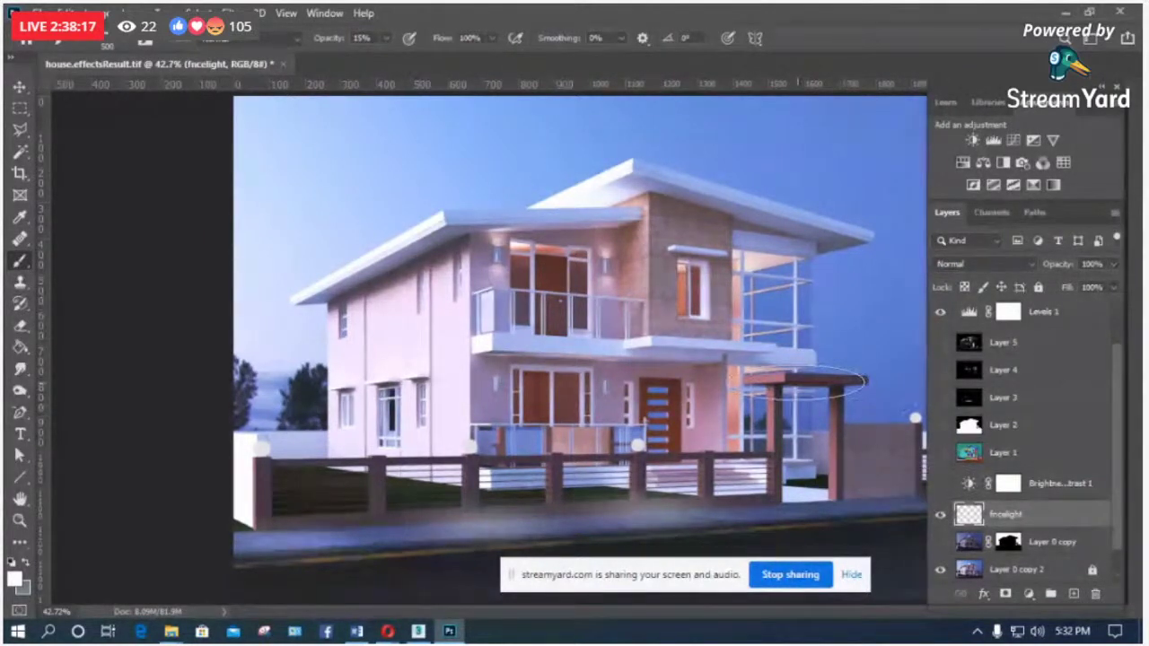
# Step: Show the render in full-screen mode with the menu bar and pan toward the house's left side
pyautogui.press('f')
pyautogui.hscroll(5, 796, 377)
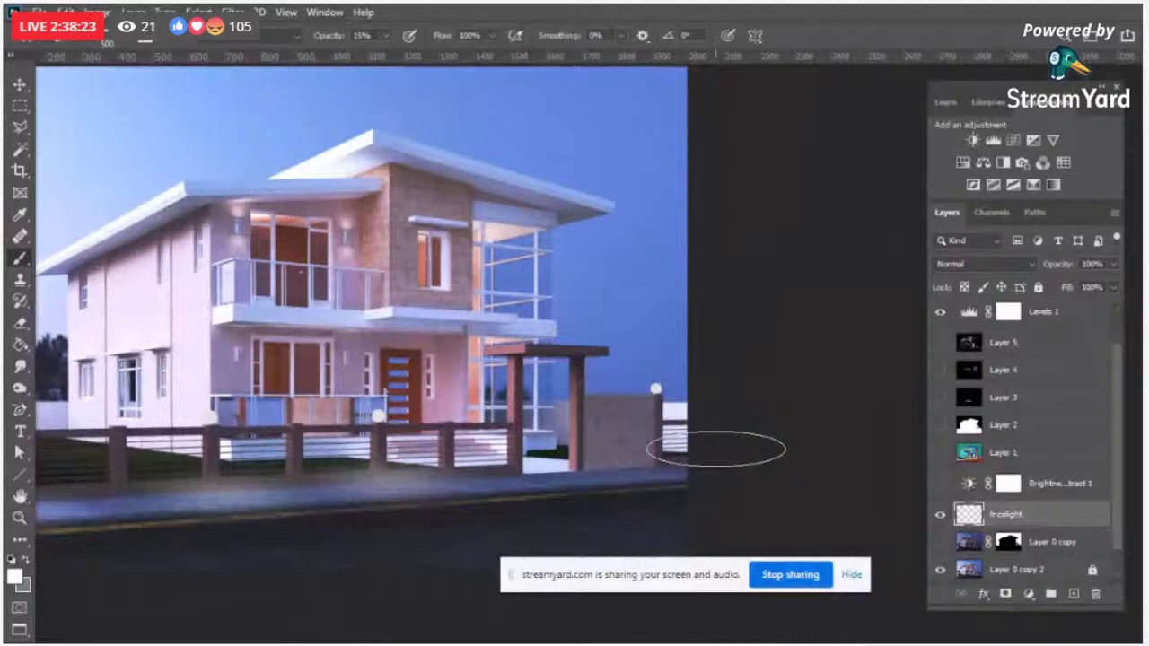
pyautogui.press('l')
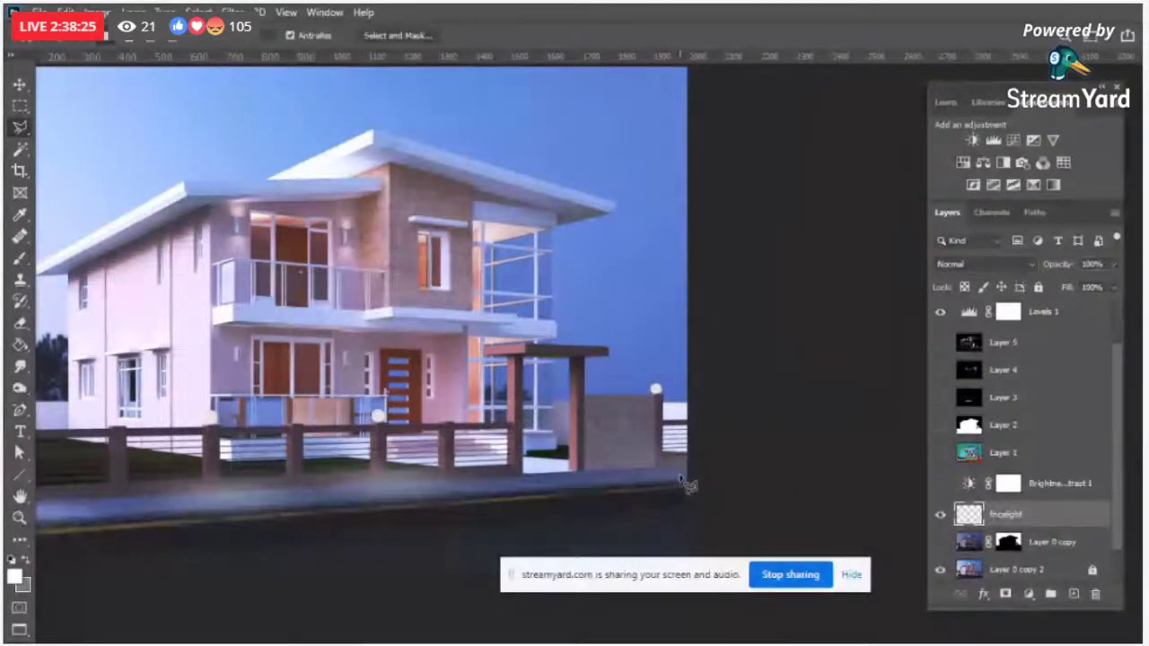
pyautogui.moveTo(687, 485); pyautogui.dragTo(943, 428)
pyautogui.moveTo(778, 388); pyautogui.dragTo(836, 378)
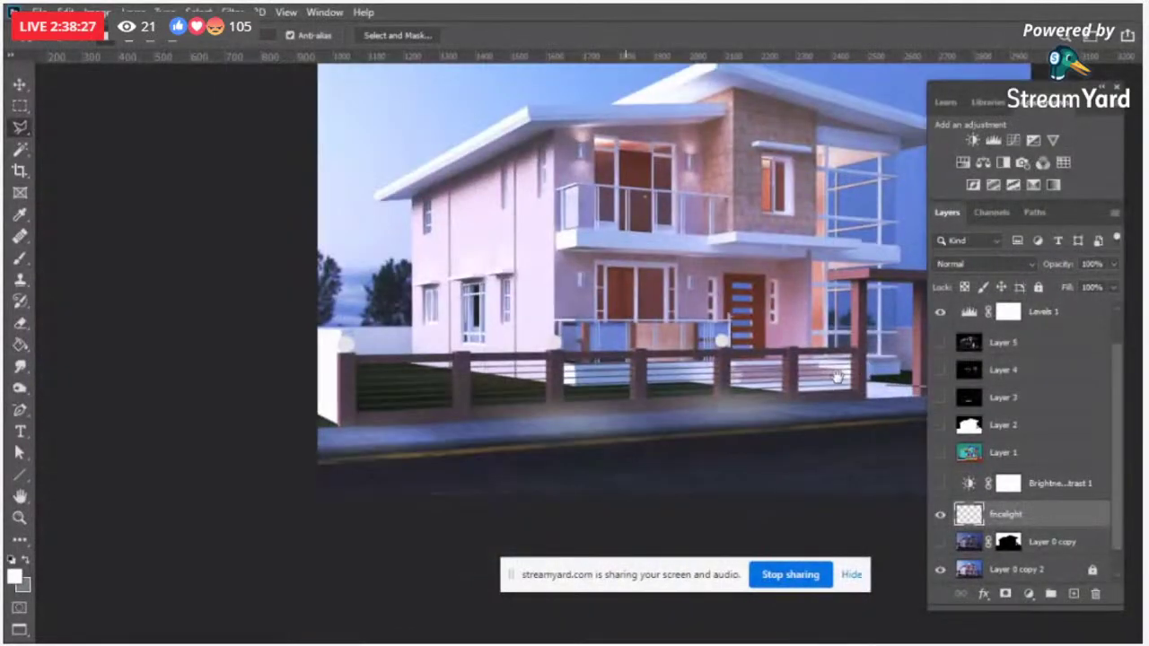
# Step: Start a polygonal outline around the fence area, then abandon the unfinished selection
pyautogui.click(924, 399)
pyautogui.click(305, 429)
pyautogui.click(314, 261)
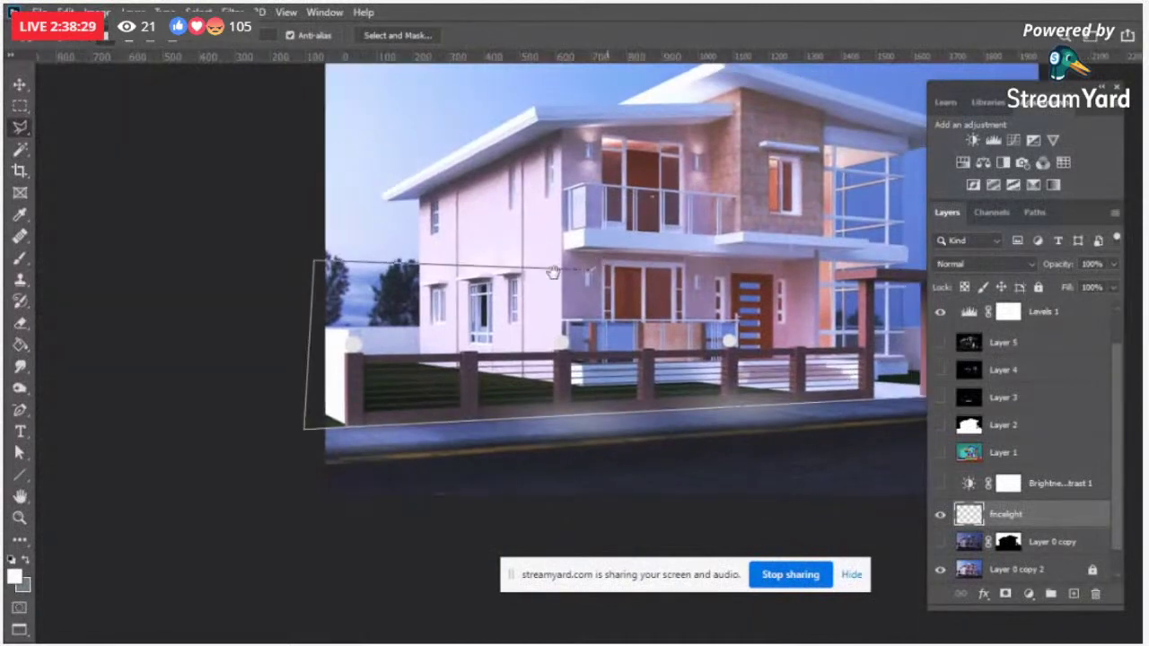
pyautogui.click(723, 256)
pyautogui.click(853, 299)
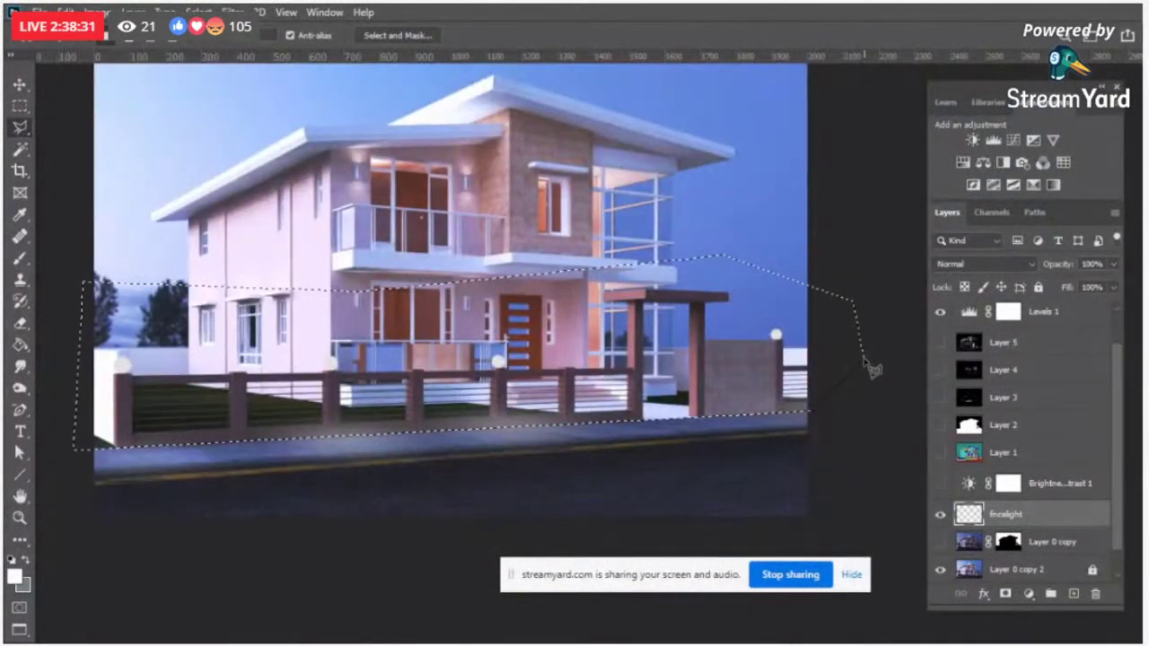
pyautogui.press('Escape')
pyautogui.press('m')
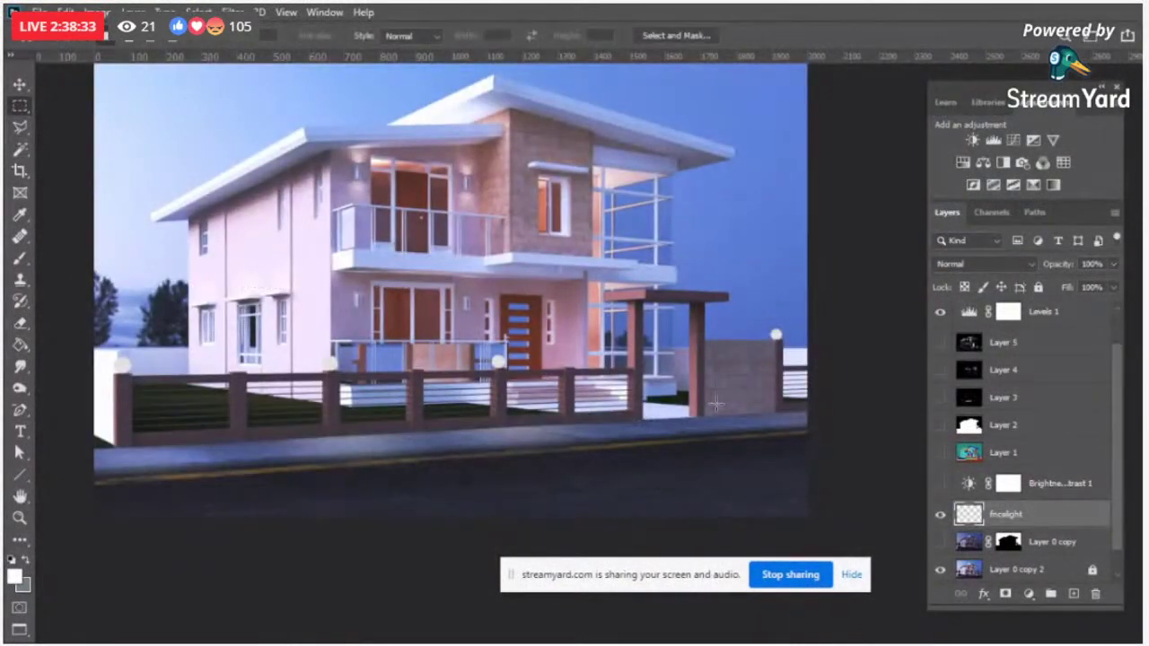
# Step: Try Overlay, Vivid Light and Color Dodge on fncelight, then settle on Linear Dodge (Add)
pyautogui.click(983, 264)
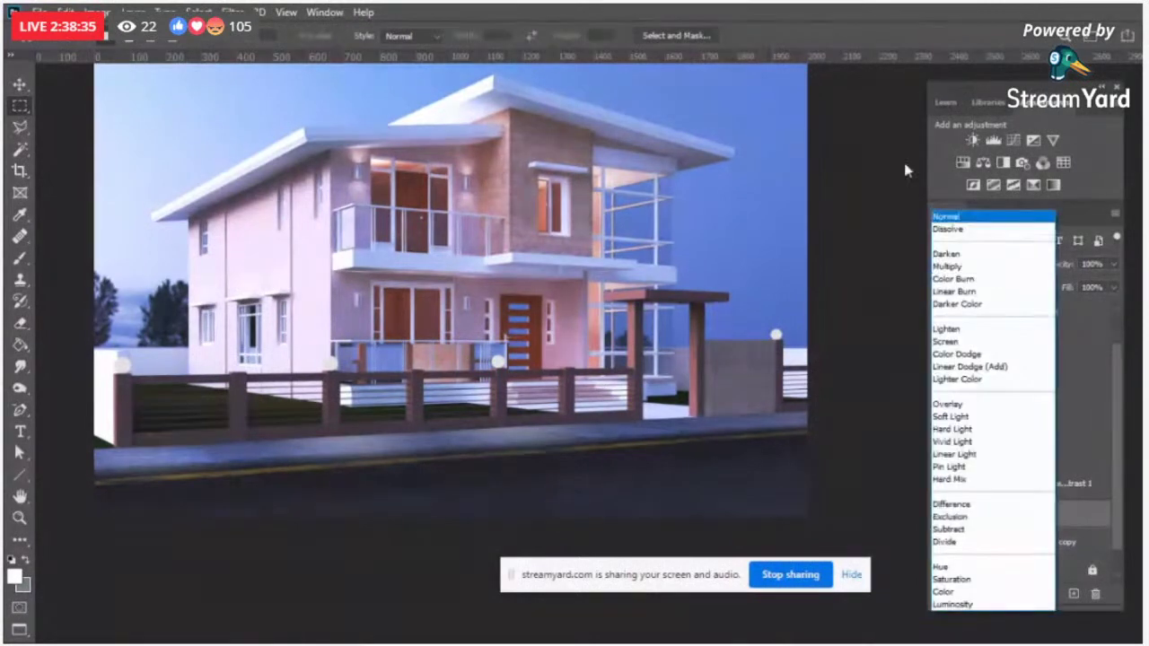
pyautogui.press('Escape')
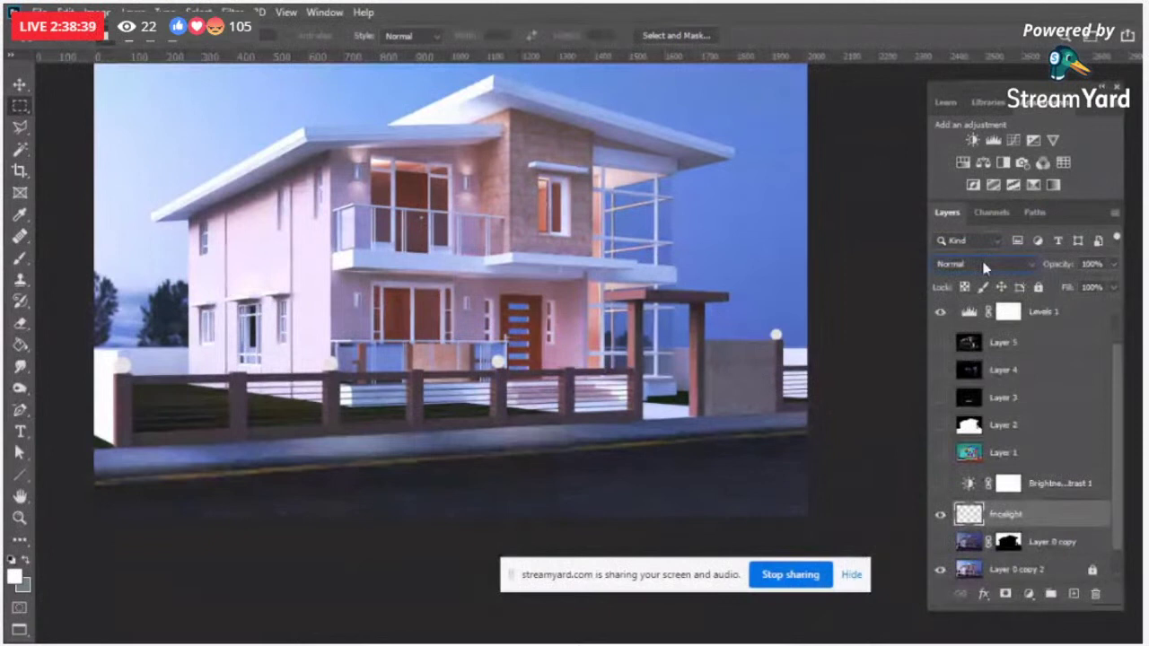
pyautogui.scroll(-4, 979, 264)
pyautogui.scroll(-4, 975, 262)
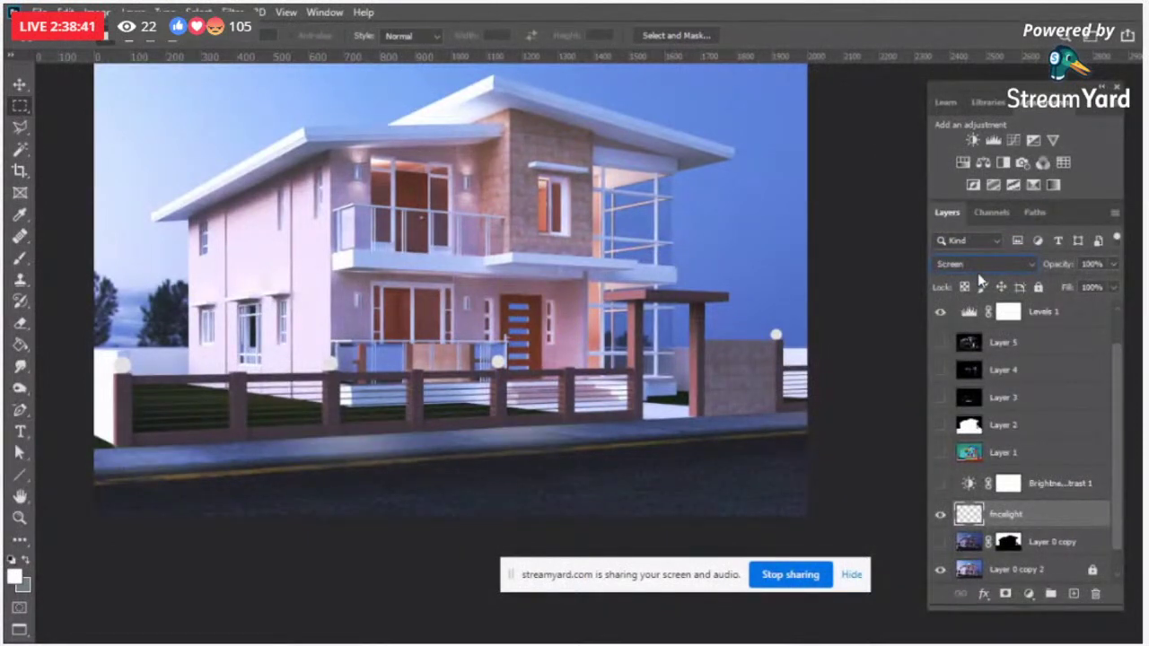
pyautogui.press('Down')
pyautogui.press('Down')
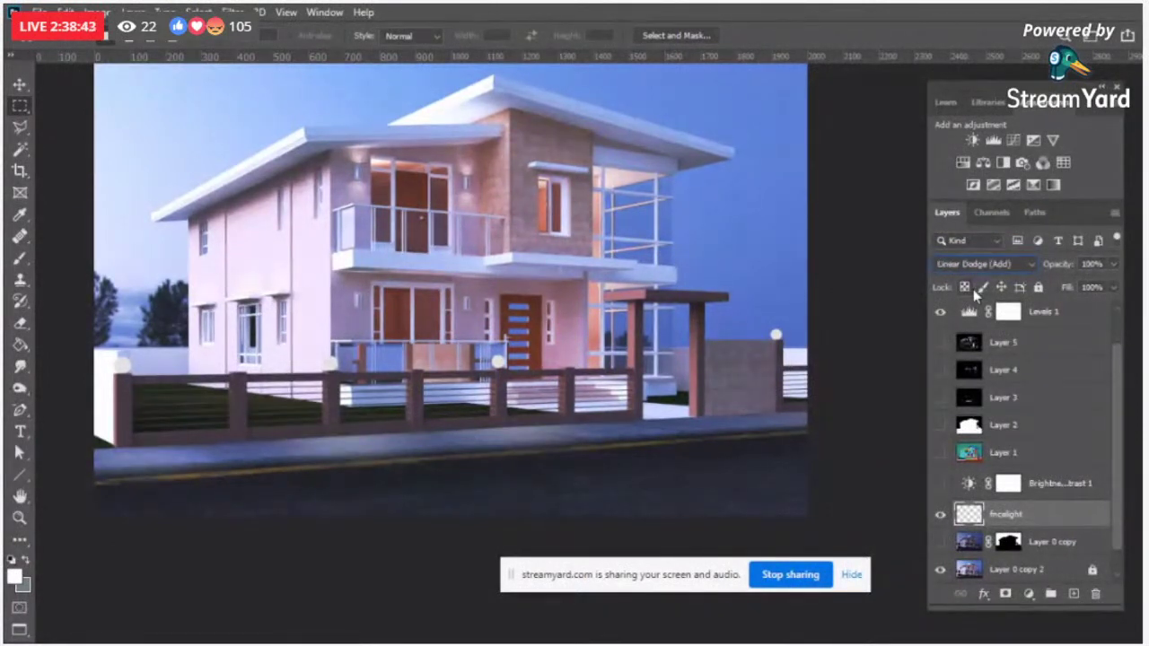
pyautogui.press('Down')
pyautogui.press('Down')
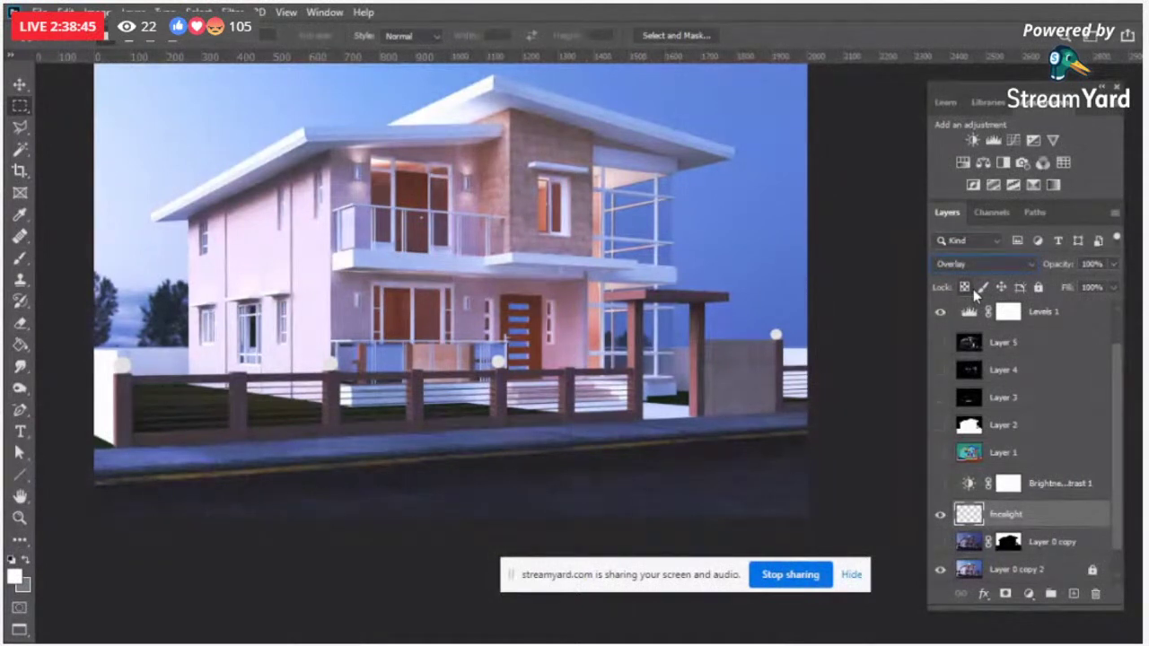
pyautogui.press('Down')
pyautogui.press('Down')
pyautogui.press('Down')
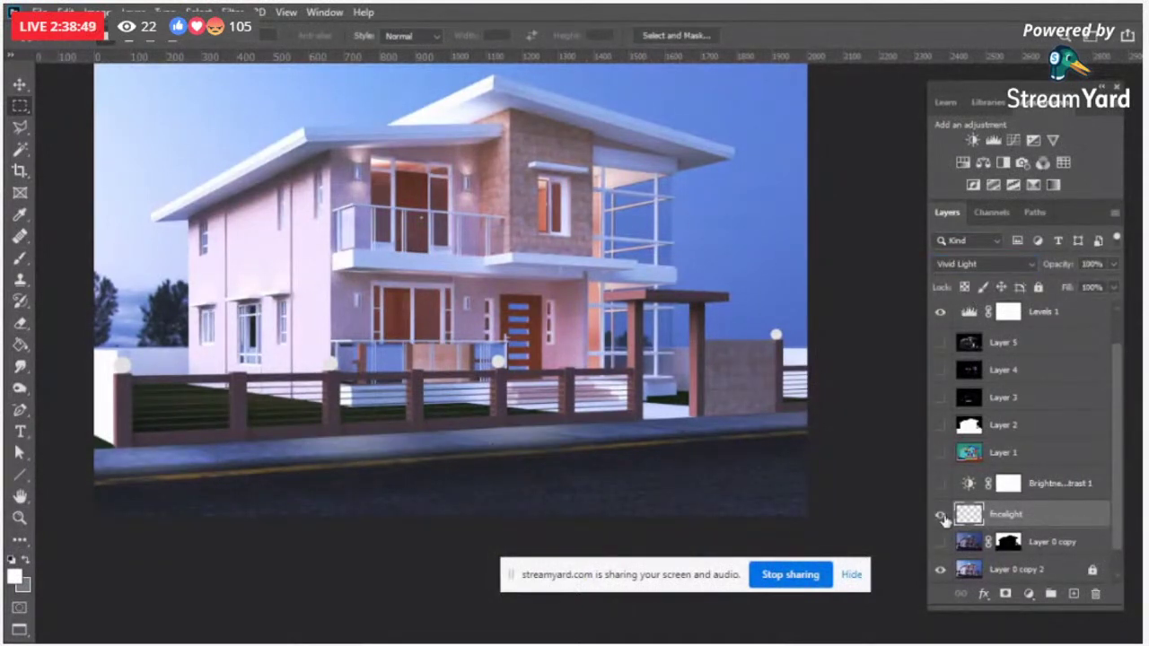
pyautogui.click(996, 264)
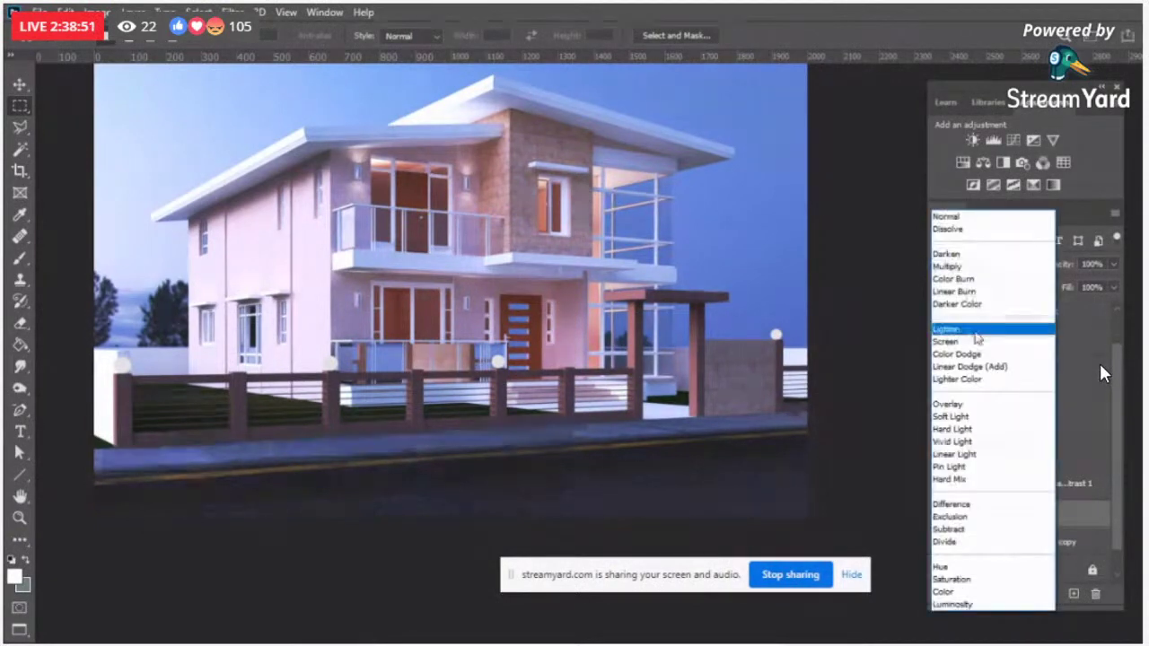
pyautogui.click(970, 405)
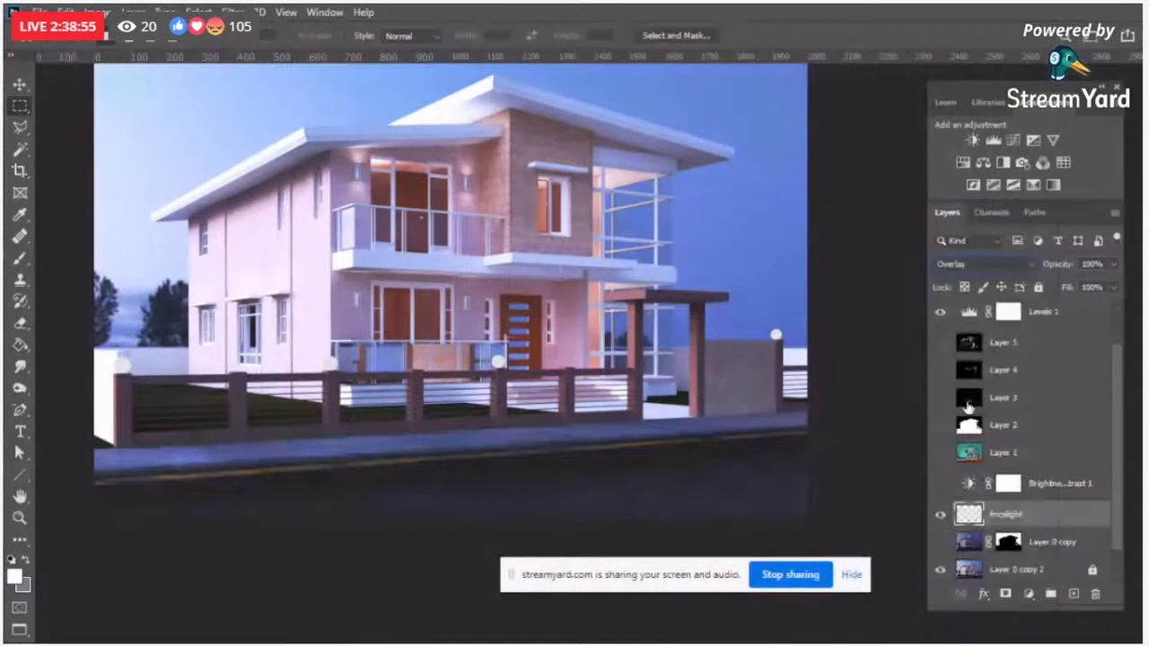
pyautogui.press('Up')
pyautogui.press('Up')
pyautogui.press('Up')
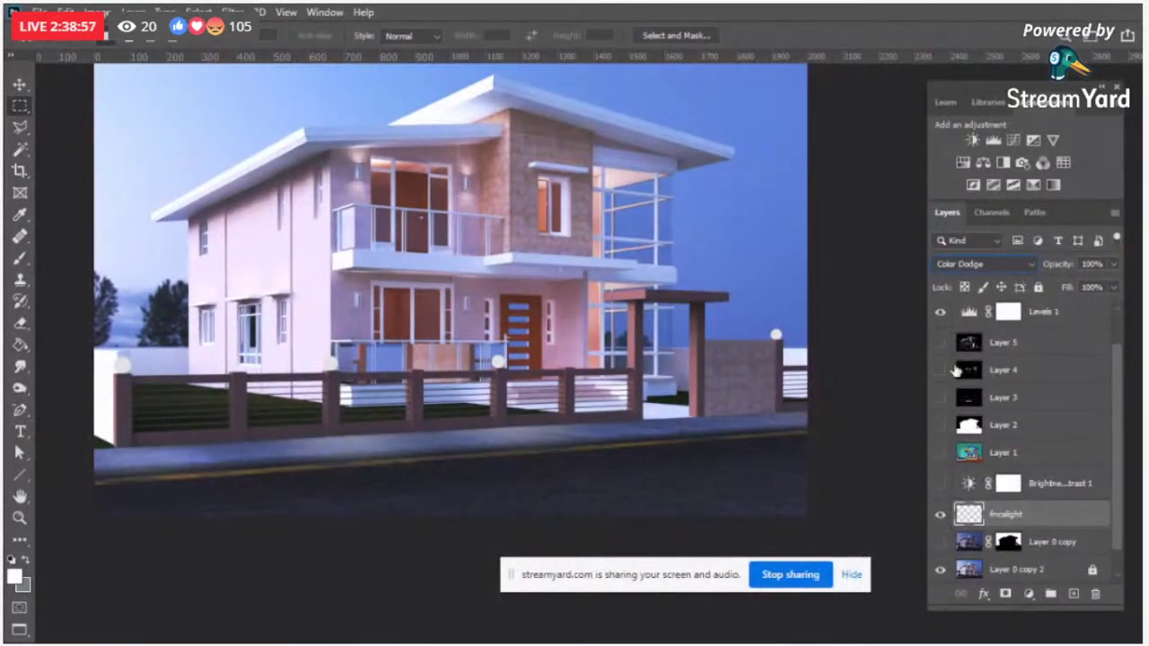
pyautogui.press('Down')
# Step: Lower the fncelight layer's fill to 54%
pyautogui.click(1113, 287)
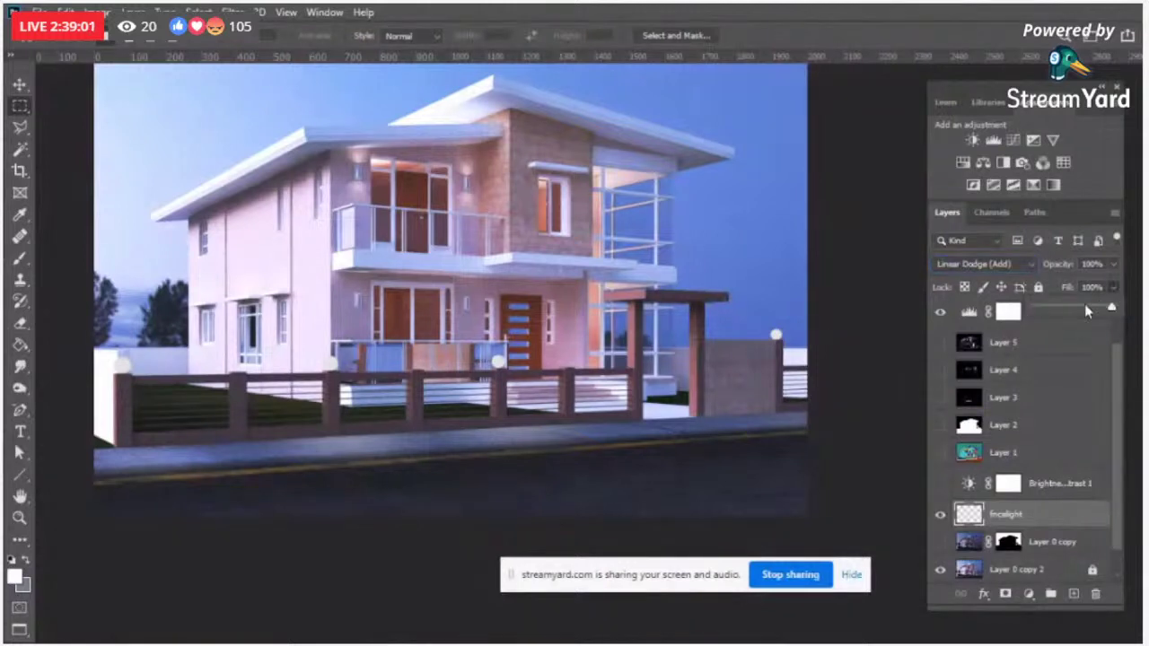
pyautogui.moveTo(1077, 307); pyautogui.dragTo(1083, 310)
pyautogui.press('b')
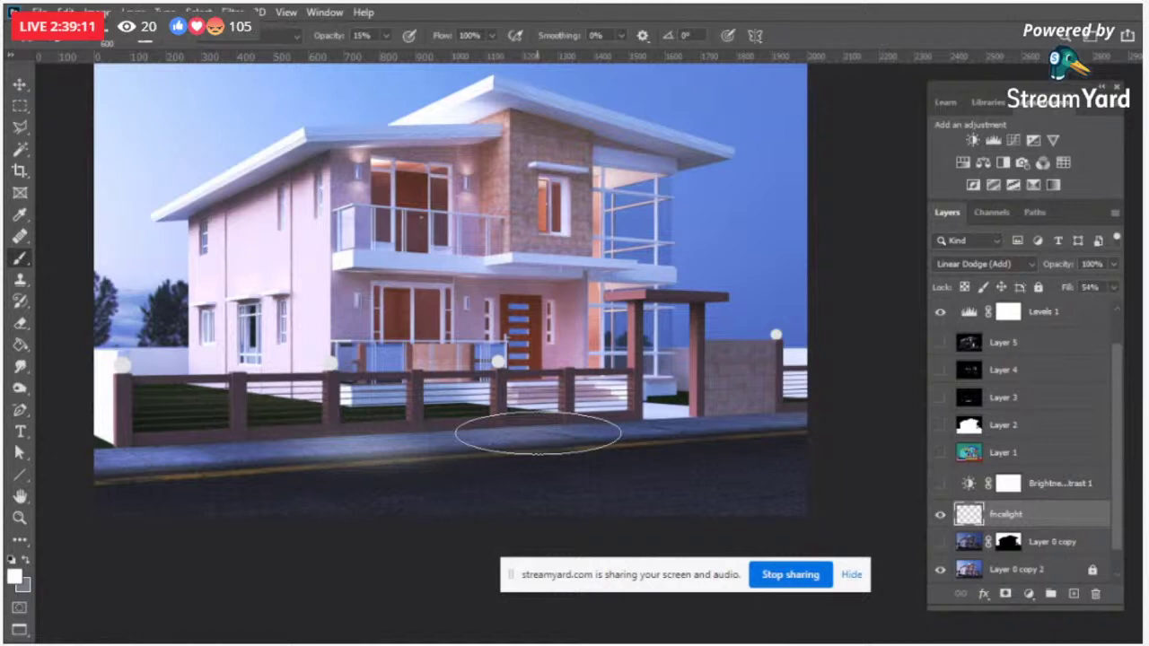
# Step: Set the fncelight glow layer to Overlay and duplicate it three times
pyautogui.click(988, 264)
pyautogui.click(959, 407)
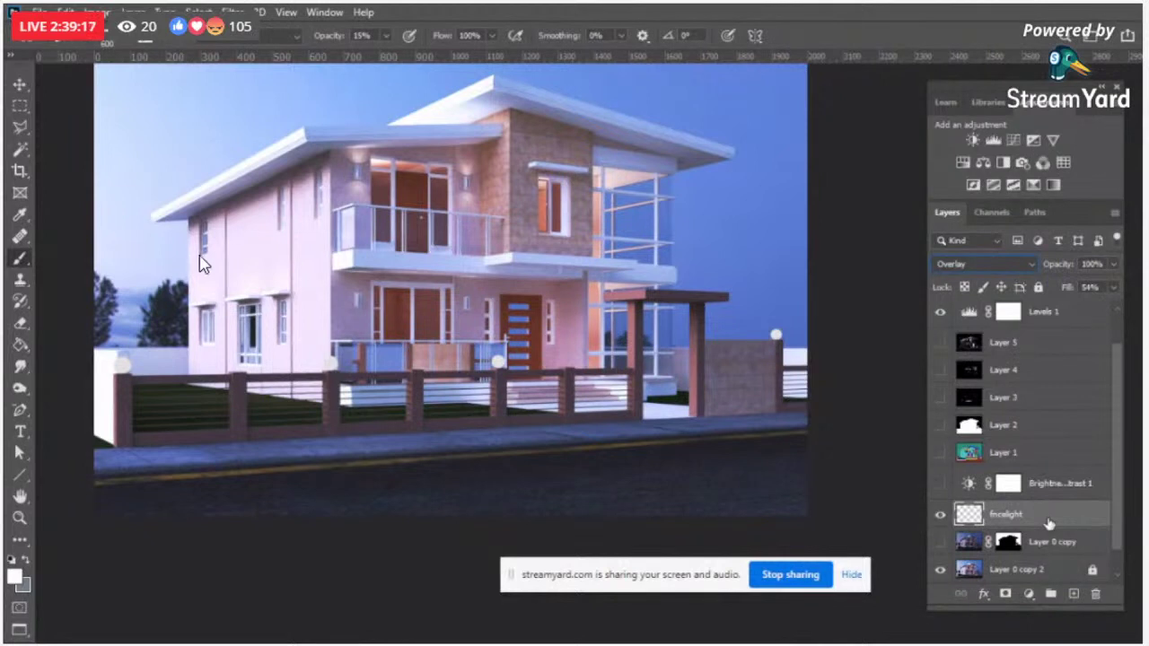
pyautogui.hotkey('ctrl', 'j')
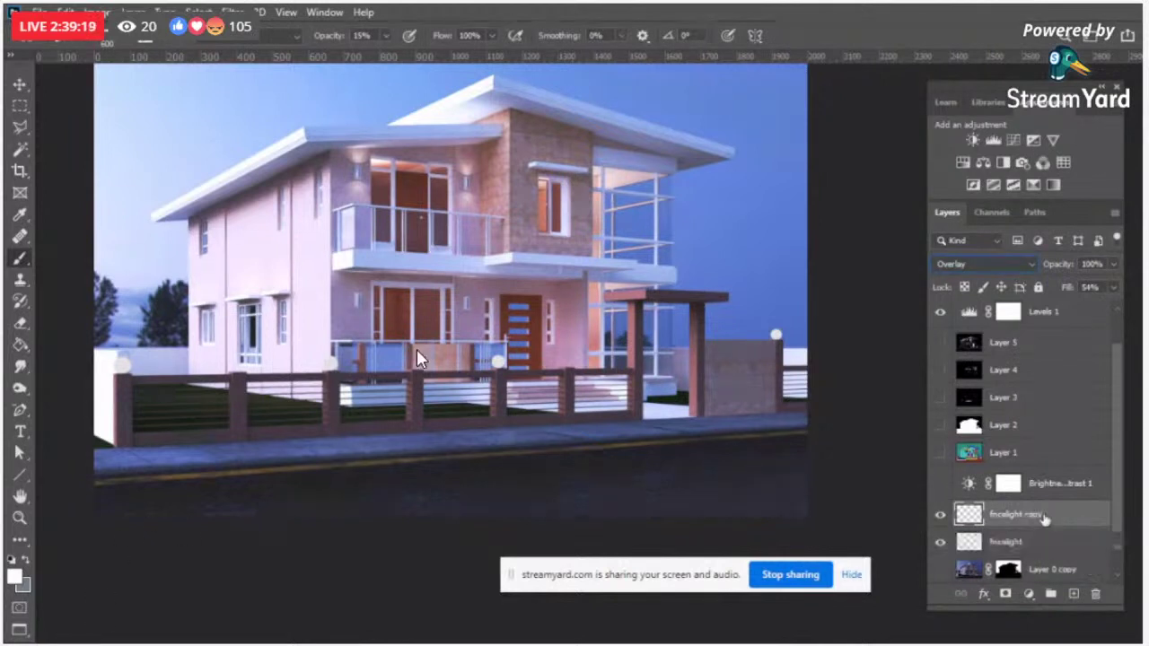
pyautogui.hotkey('ctrl', 'j')
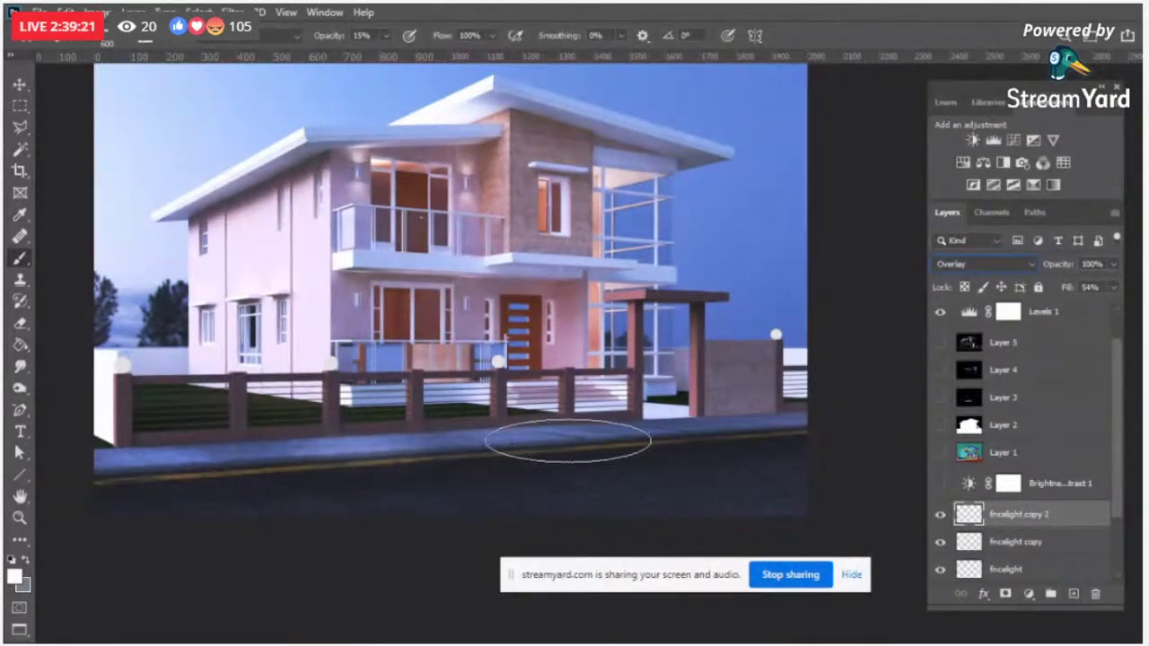
pyautogui.hotkey('ctrl', 'j')
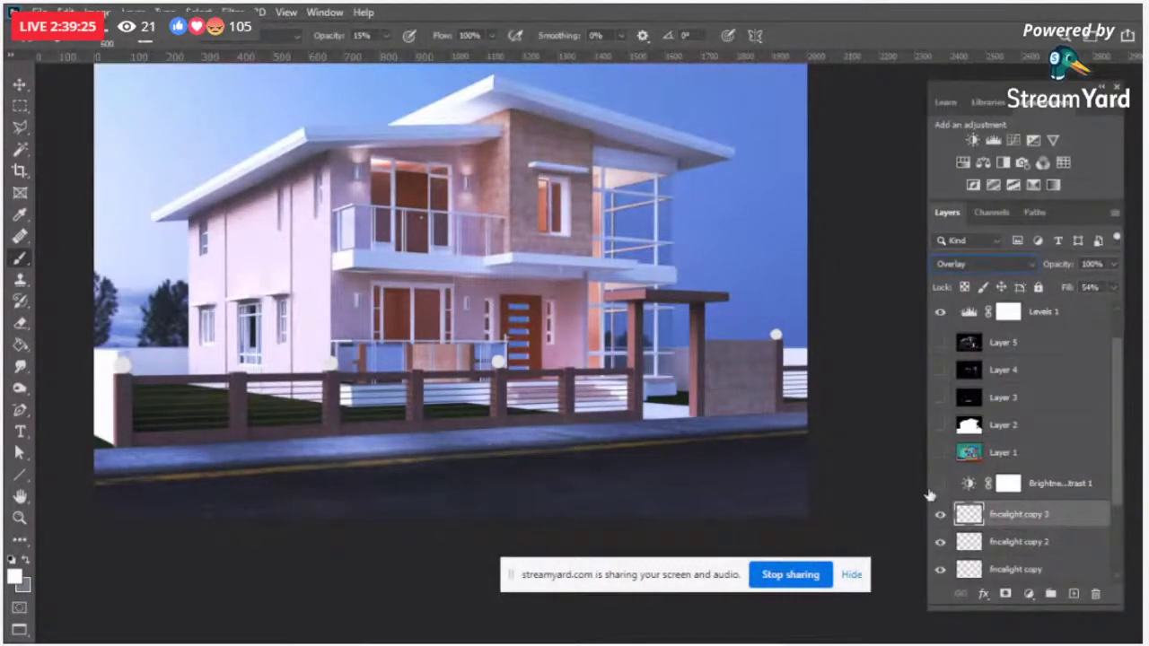
# Step: Merge all fncelight layers into fncelight copy 3 and keep it blending as Overlay
pyautogui.scroll(-3, 1012, 464)
pyautogui.keyDown('shift'); pyautogui.click(1011, 464); pyautogui.keyUp('shift')
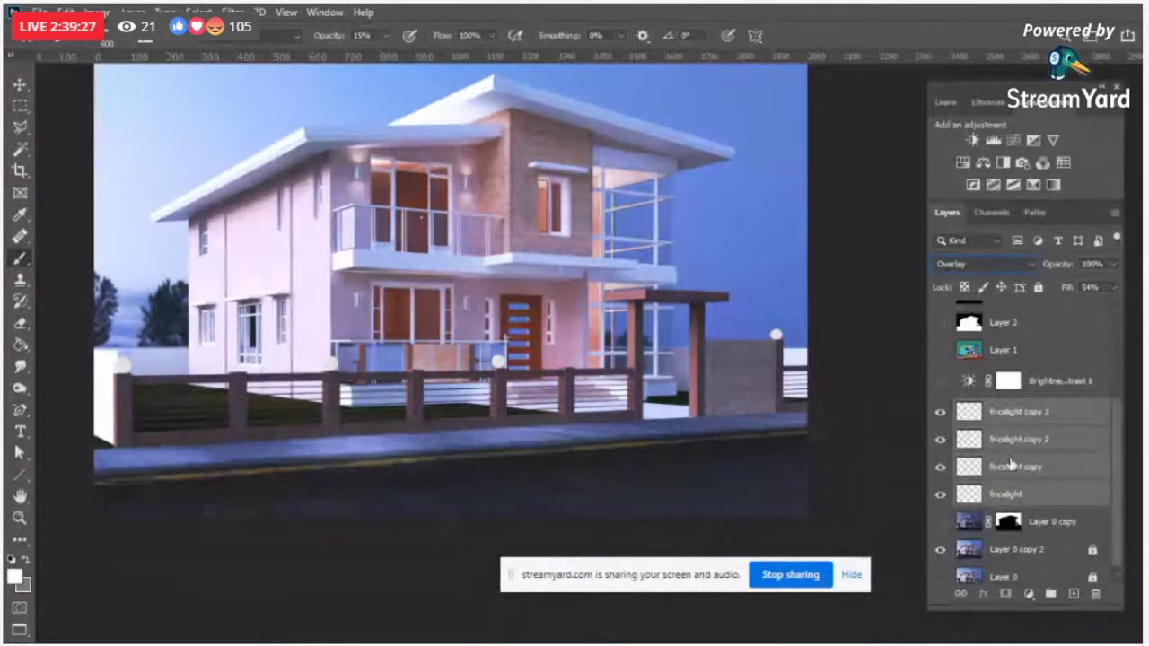
pyautogui.hotkey('ctrl', 'e')
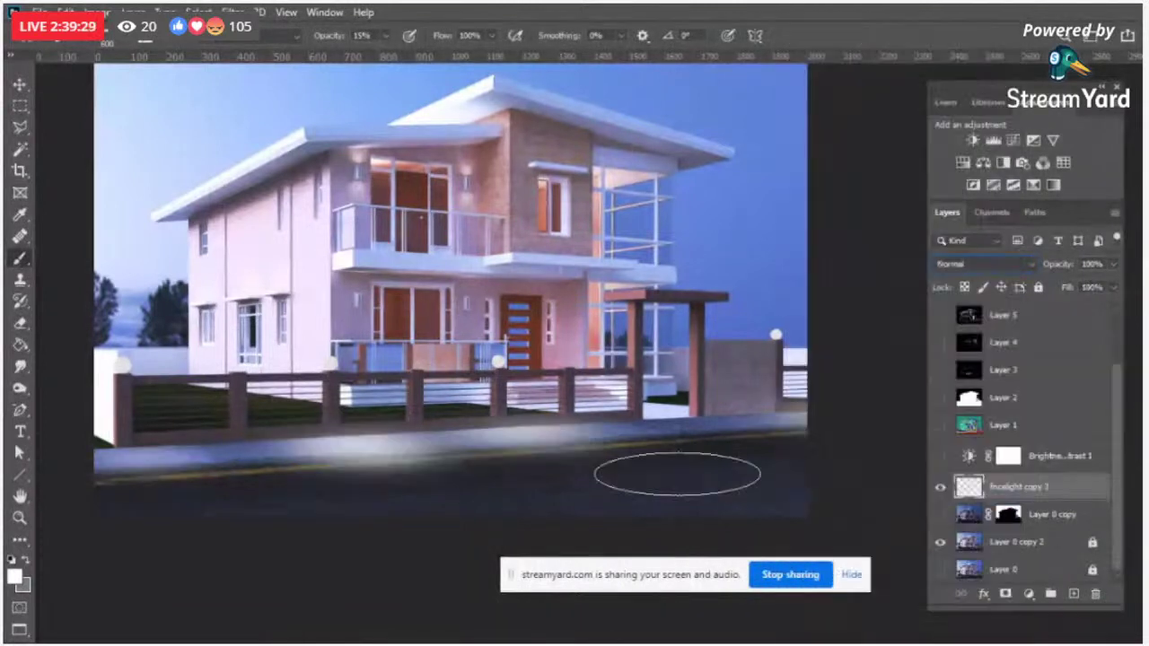
pyautogui.click(985, 264)
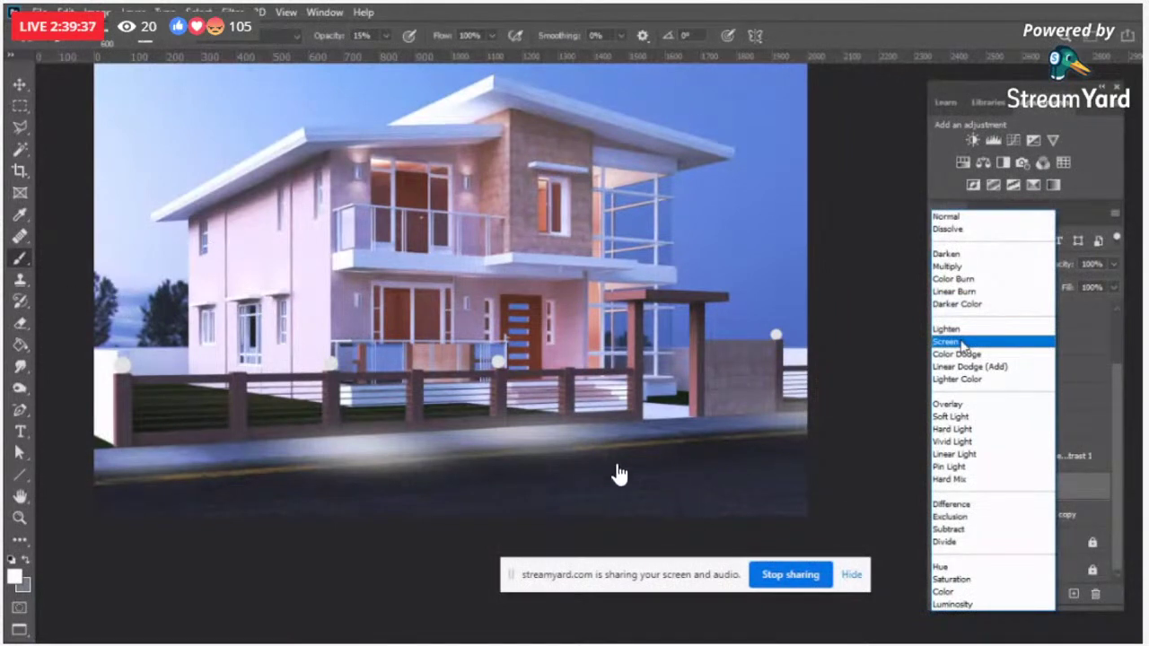
pyautogui.press('z')
pyautogui.click(498, 474)
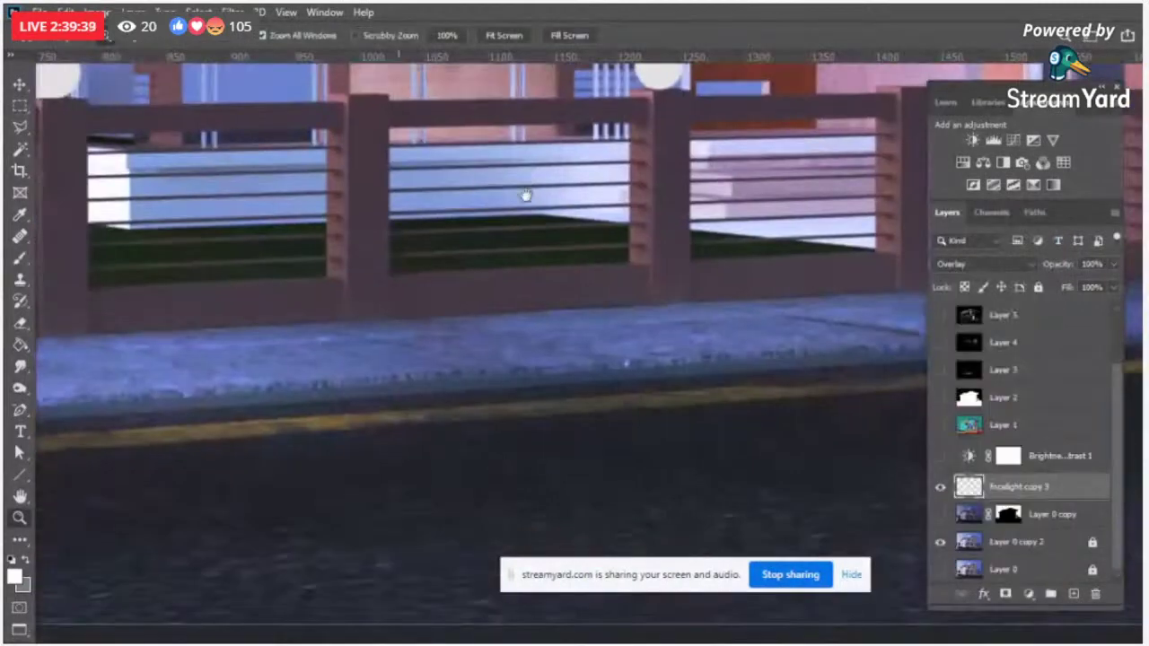
# Step: Fit the view, duplicate fncelight copy 3 into fncelight copy 4, and set its fill to 74%
pyautogui.hotkey('ctrl', '0')
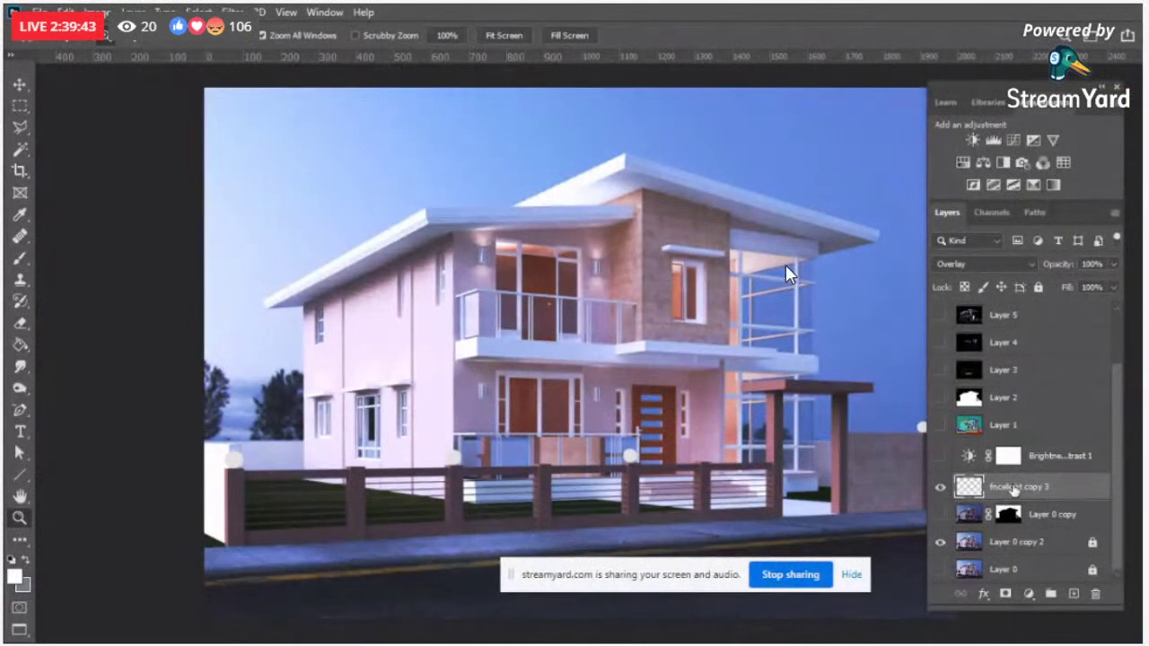
pyautogui.moveTo(1013, 487); pyautogui.dragTo(1073, 593)
pyautogui.click(1114, 287)
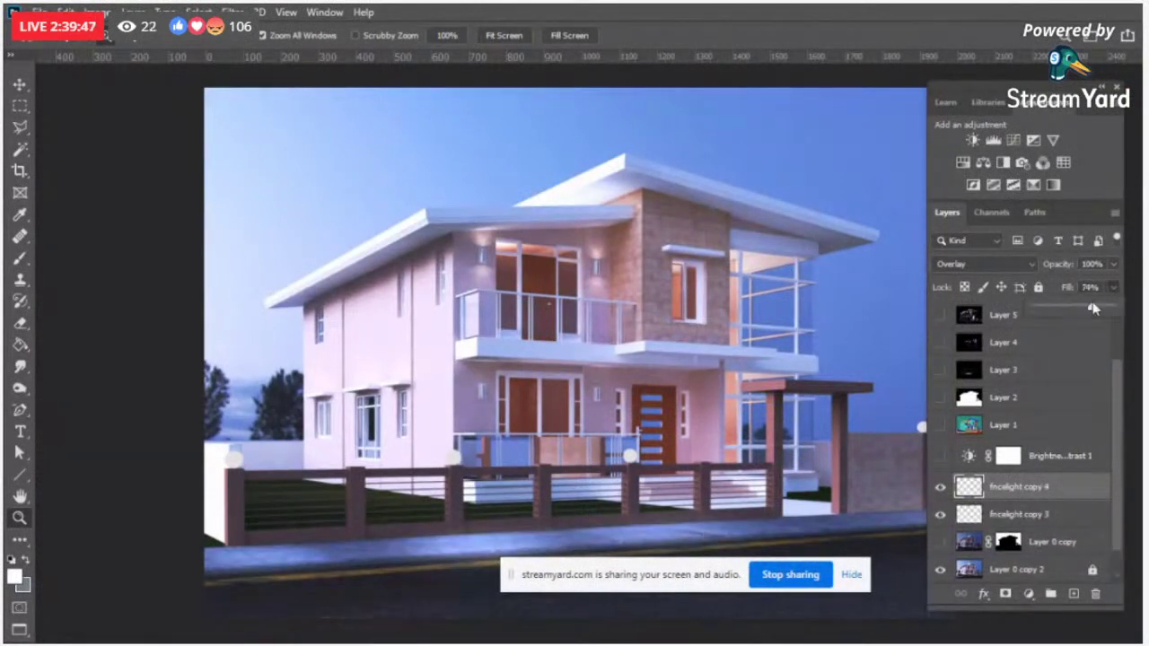
pyautogui.moveTo(1112, 310); pyautogui.dragTo(1093, 309)
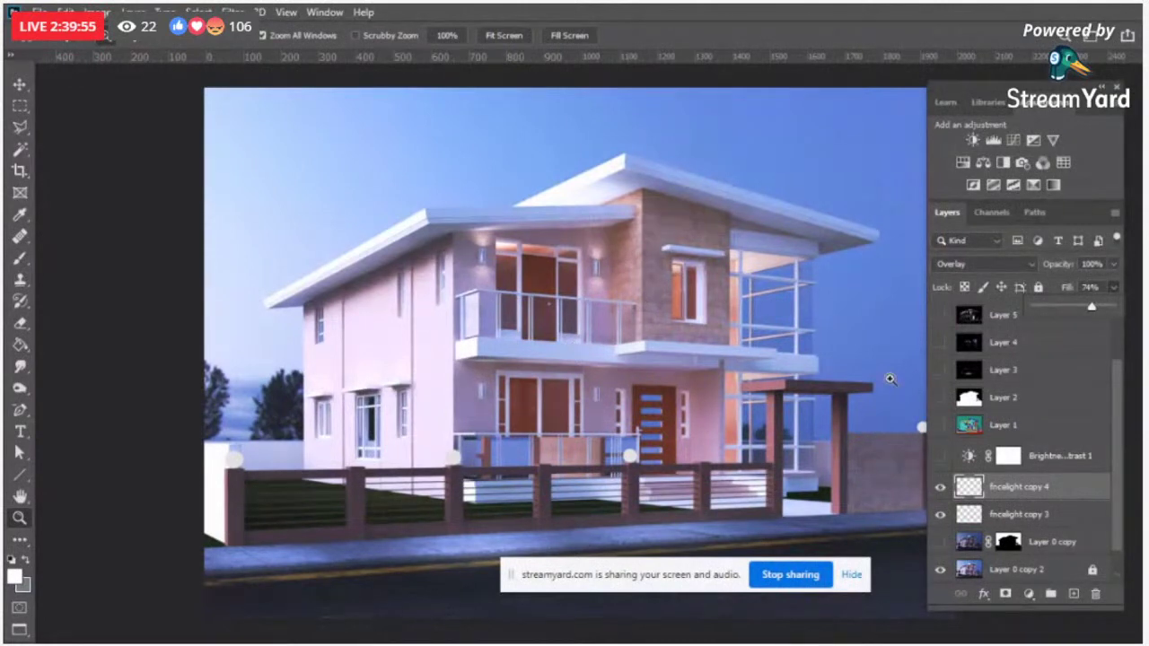
# Step: Hide Layer 1 and copy the wall selection from Layer 0 copy 2 into new Layer 6
pyautogui.click(1008, 428)
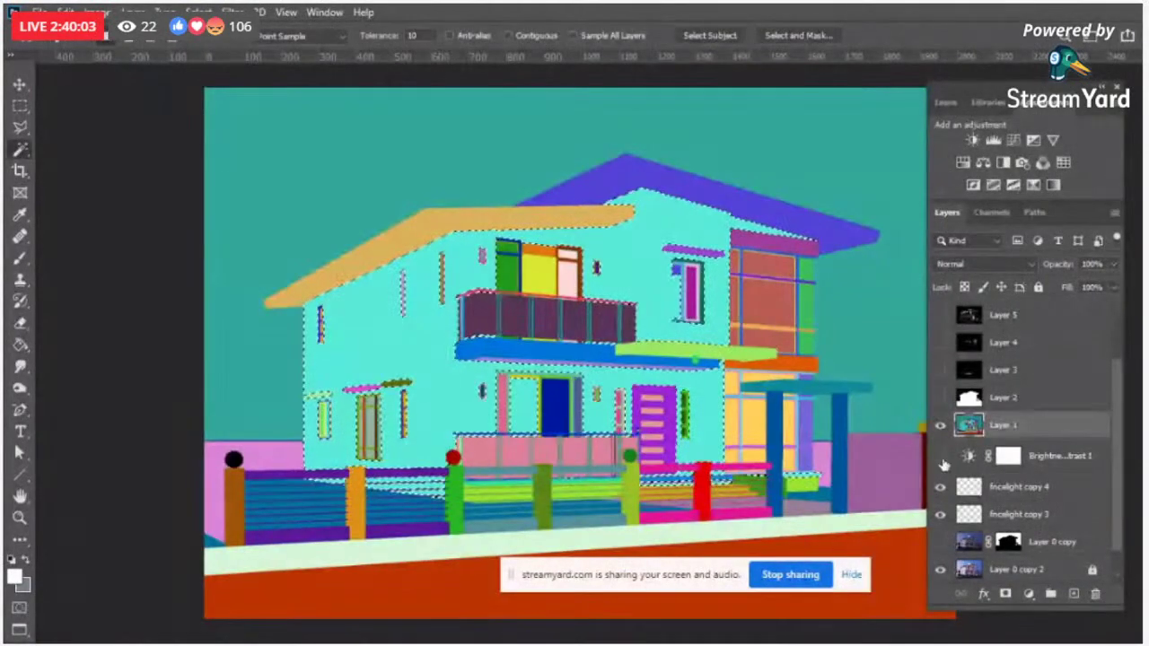
pyautogui.click(942, 428)
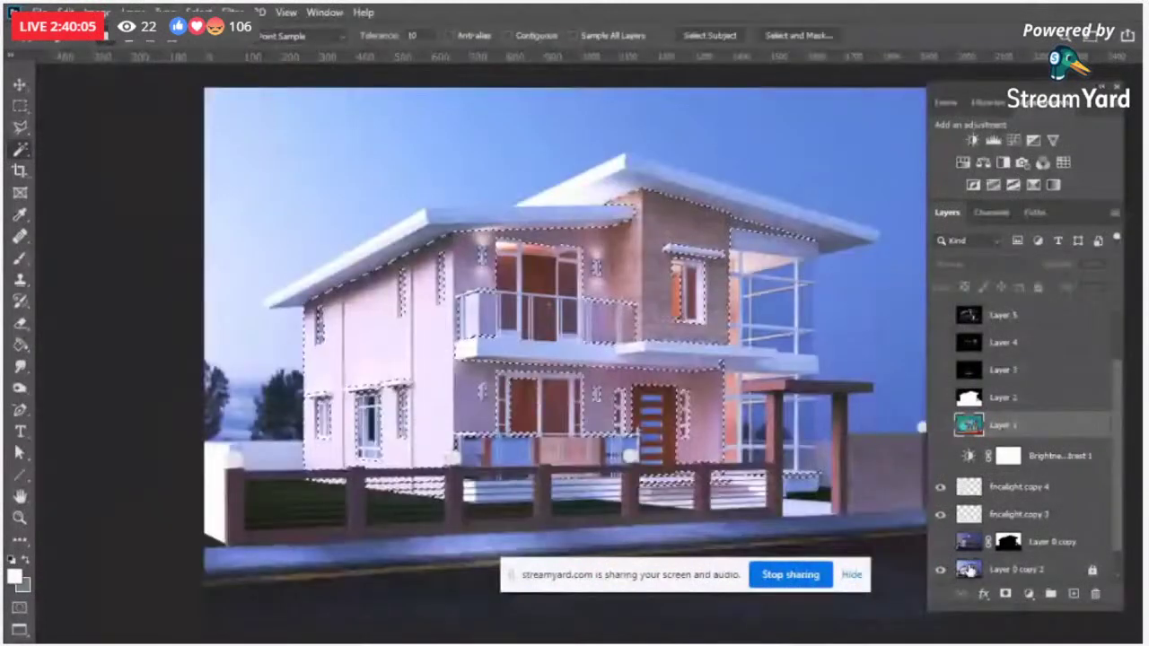
pyautogui.click(972, 569)
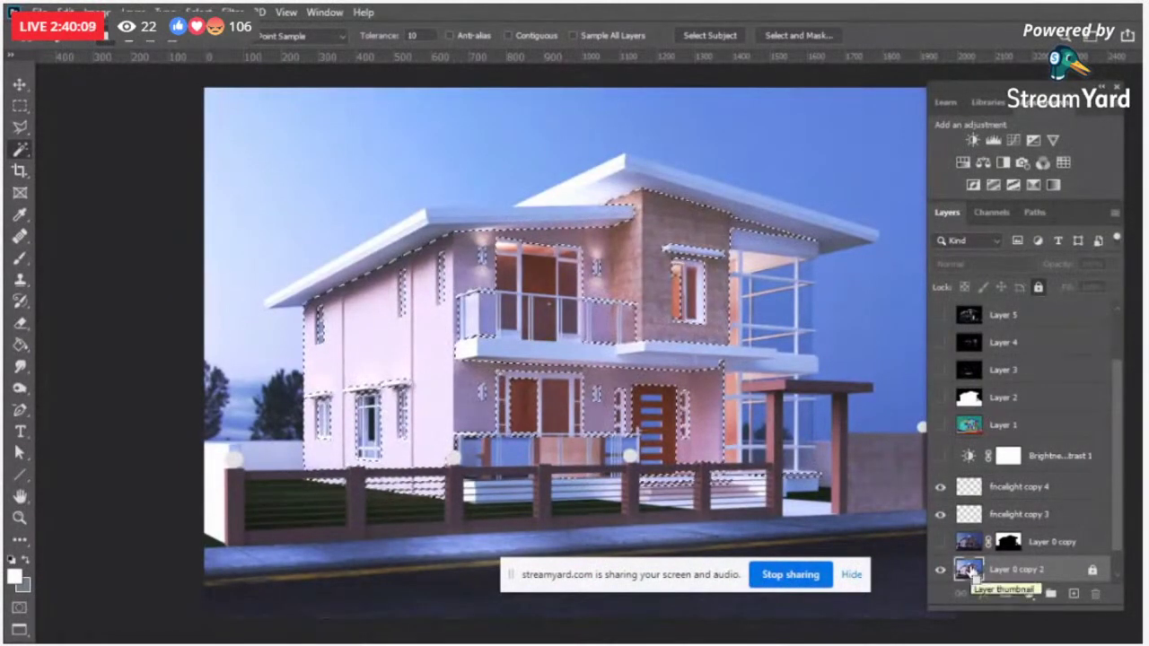
pyautogui.hotkey('ctrl', 'j')
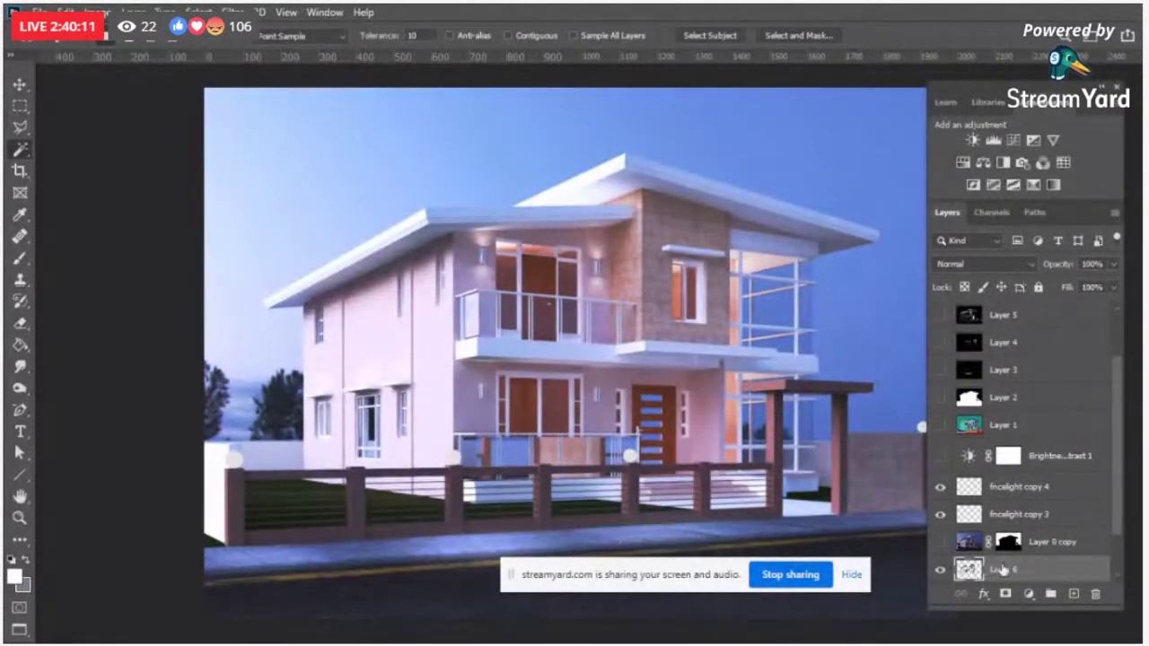
pyautogui.click(97, 11)
# Step: Apply a midtone Color Balance of −5, +36, +4 to the Layer 6 walls
pyautogui.moveTo(112, 54)
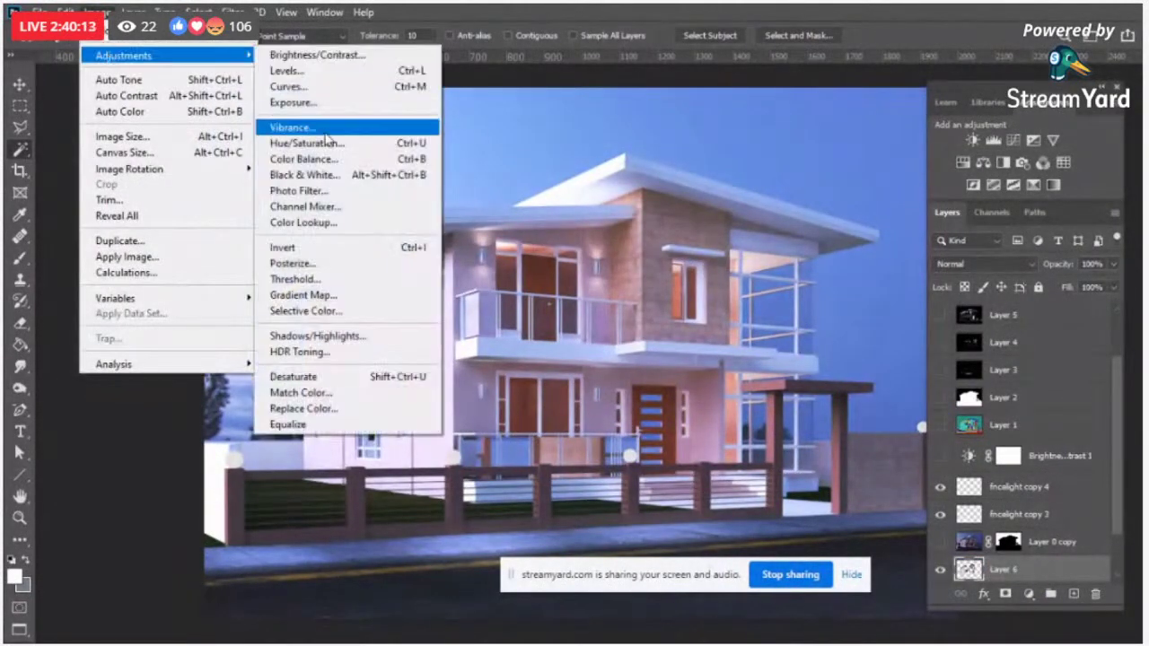
pyautogui.click(329, 160)
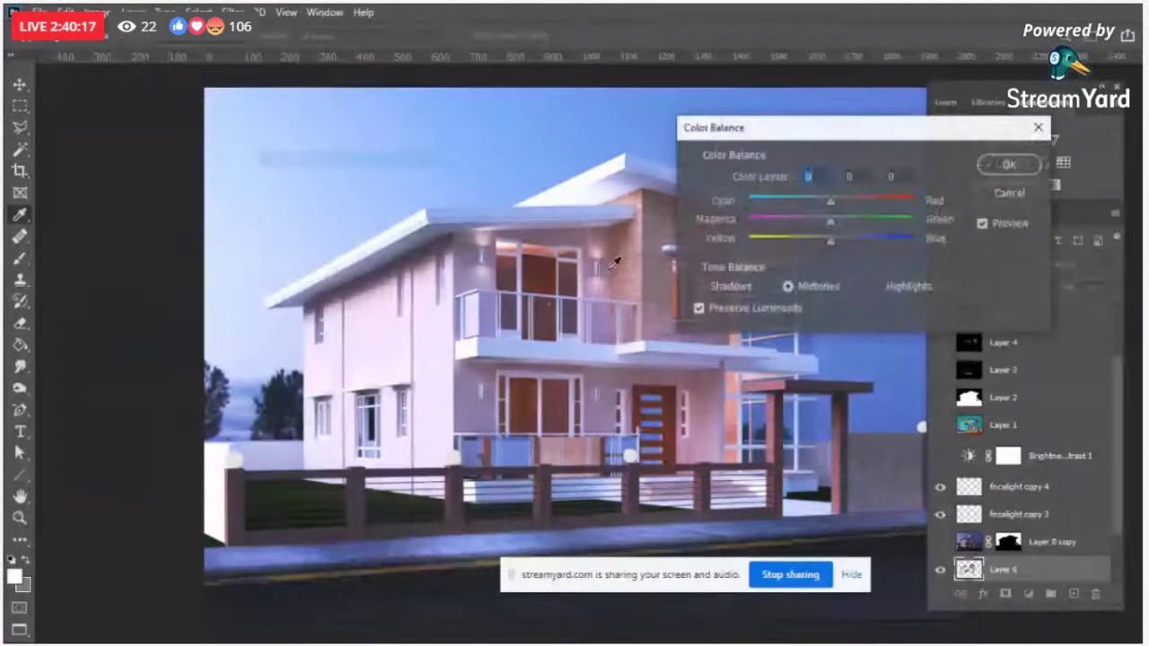
pyautogui.moveTo(830, 220)
pyautogui.mouseDown()
pyautogui.moveTo(862, 226)
pyautogui.moveTo(846, 201)
pyautogui.moveTo(815, 205)
pyautogui.moveTo(822, 242)
pyautogui.mouseUp()
pyautogui.click(826, 201)
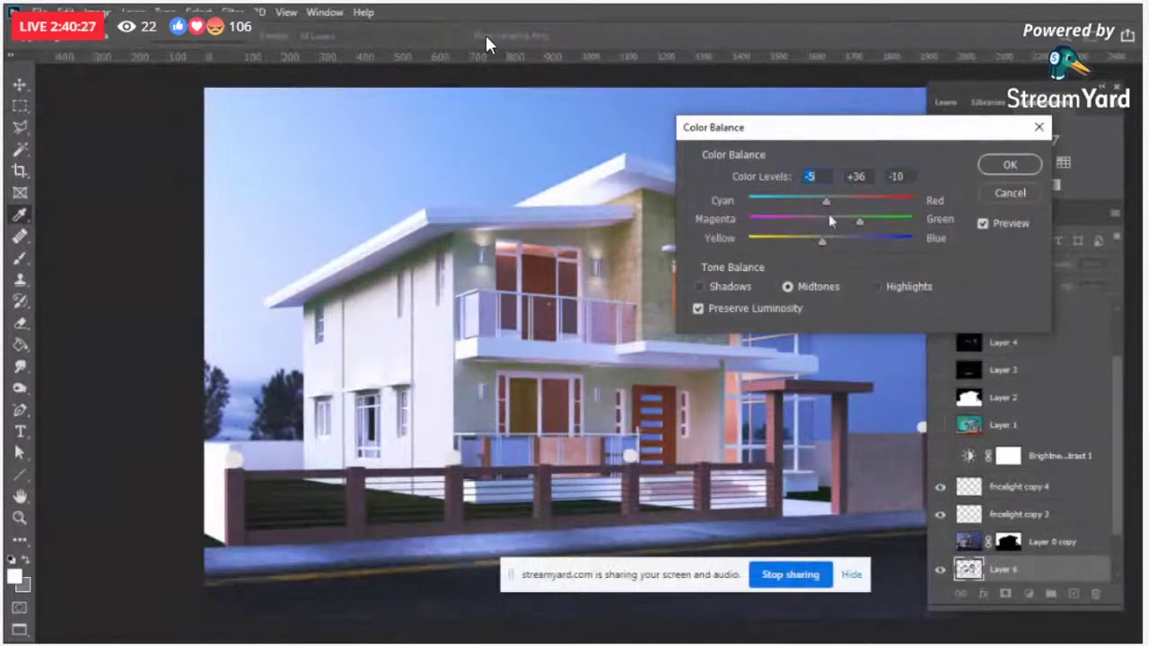
pyautogui.click(834, 244)
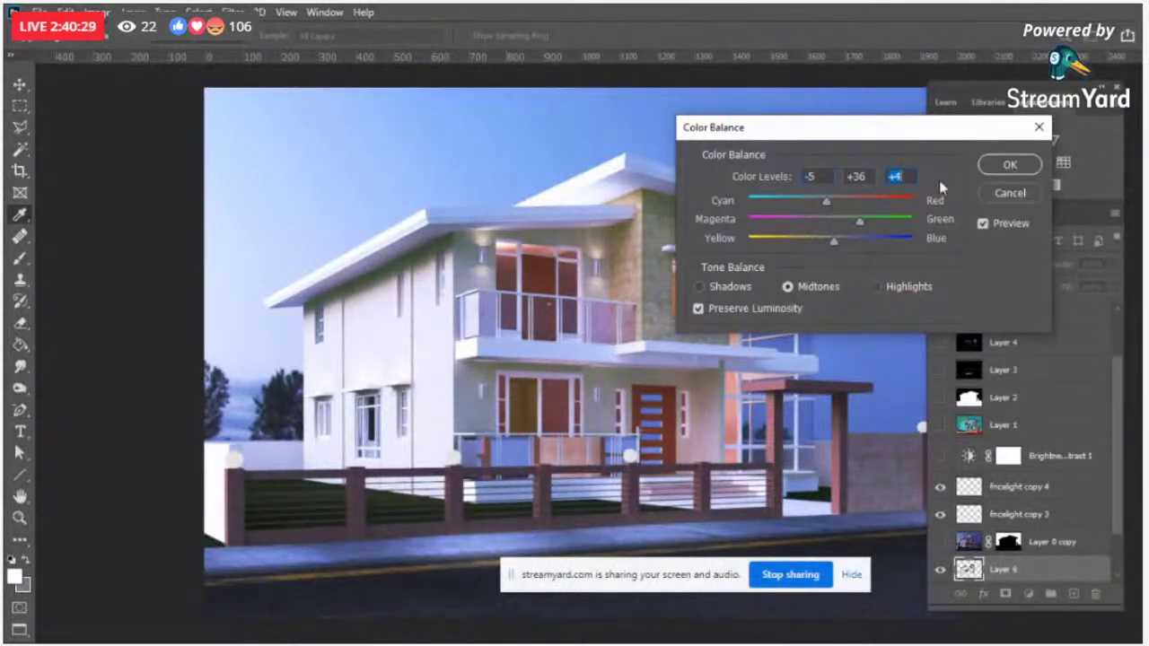
pyautogui.click(1008, 165)
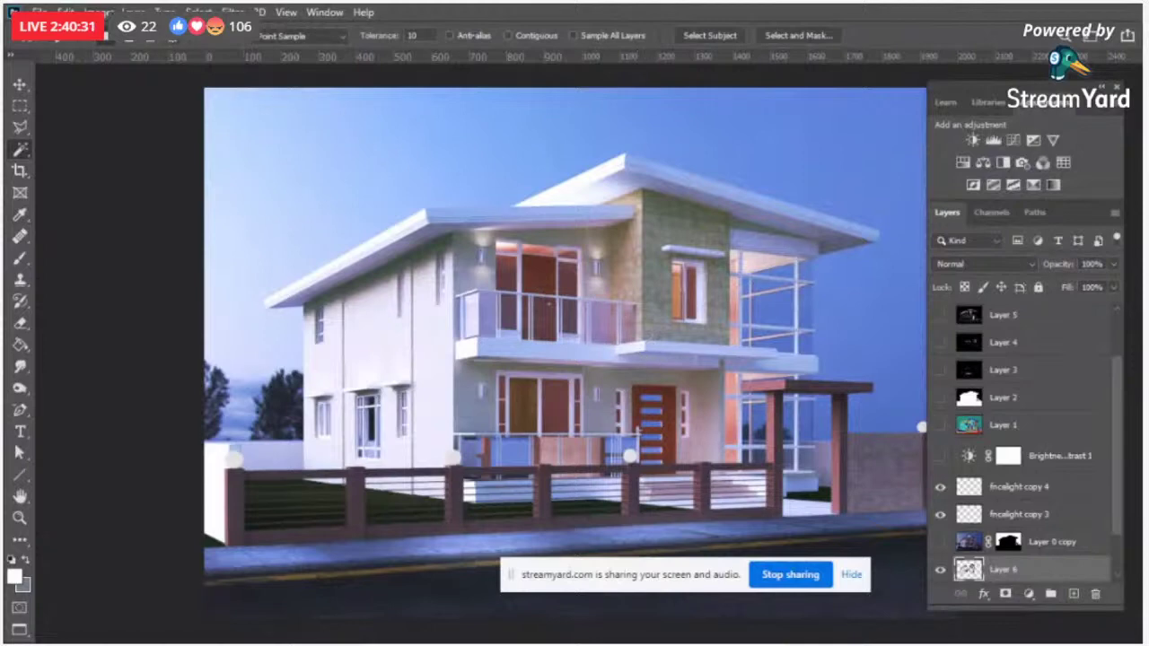
pyautogui.click(100, 12)
# Step: Test Hue/Saturation hue shifts on Layer 6, settling near +3 for soft pink walls
pyautogui.moveTo(117, 55)
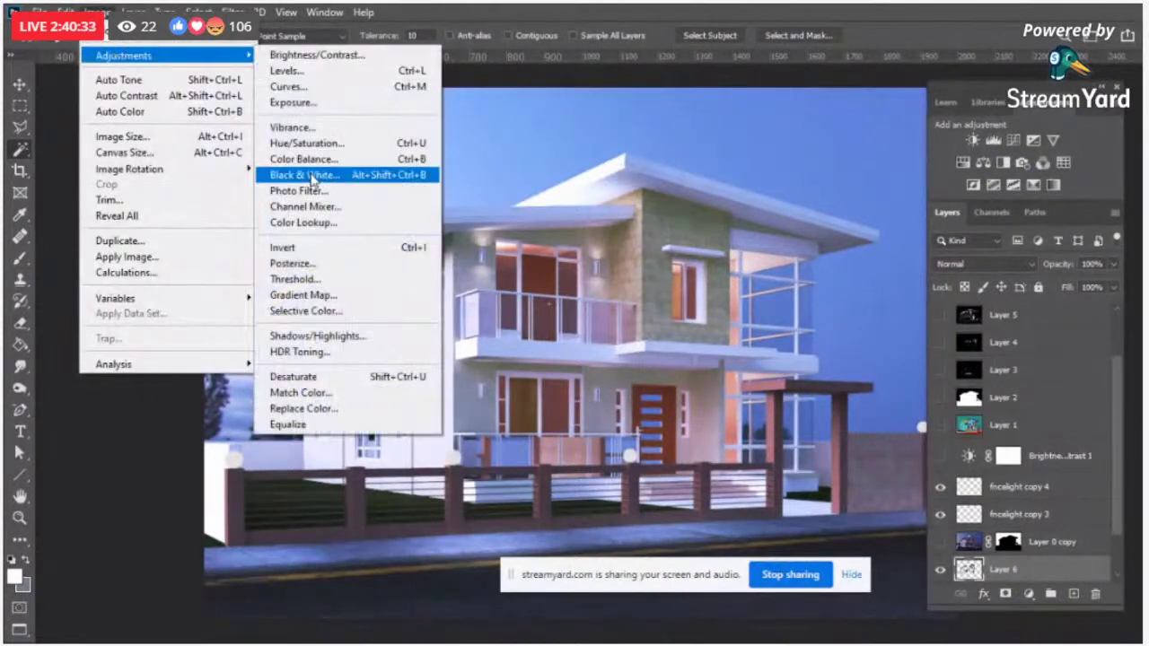
pyautogui.click(327, 145)
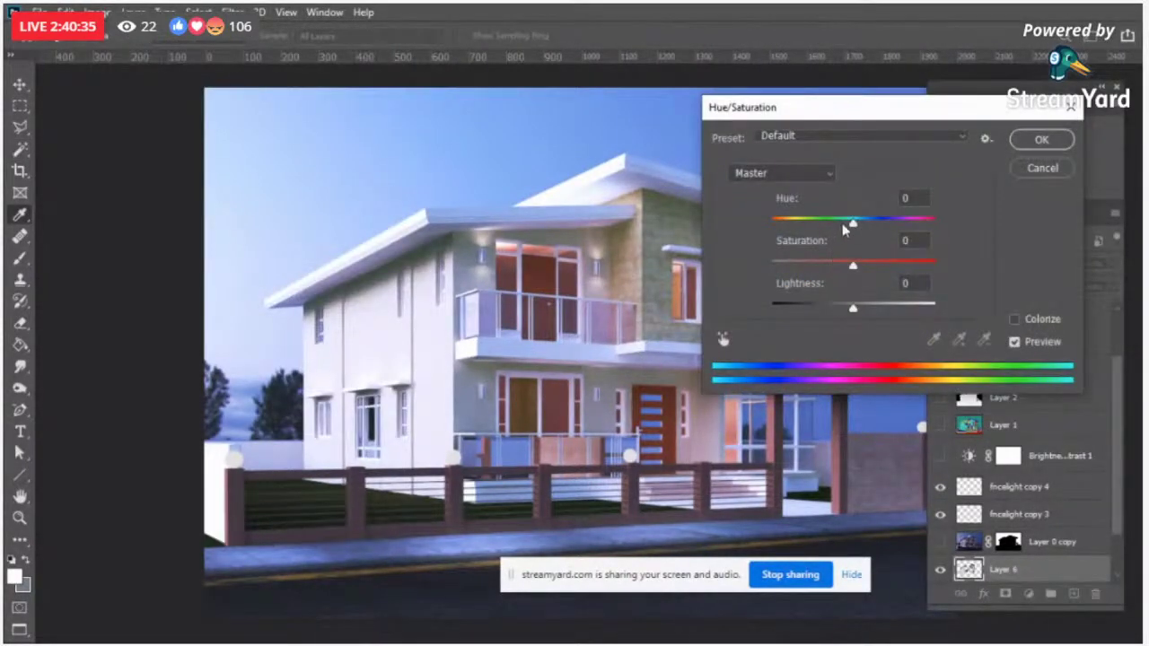
pyautogui.moveTo(854, 227); pyautogui.dragTo(784, 226)
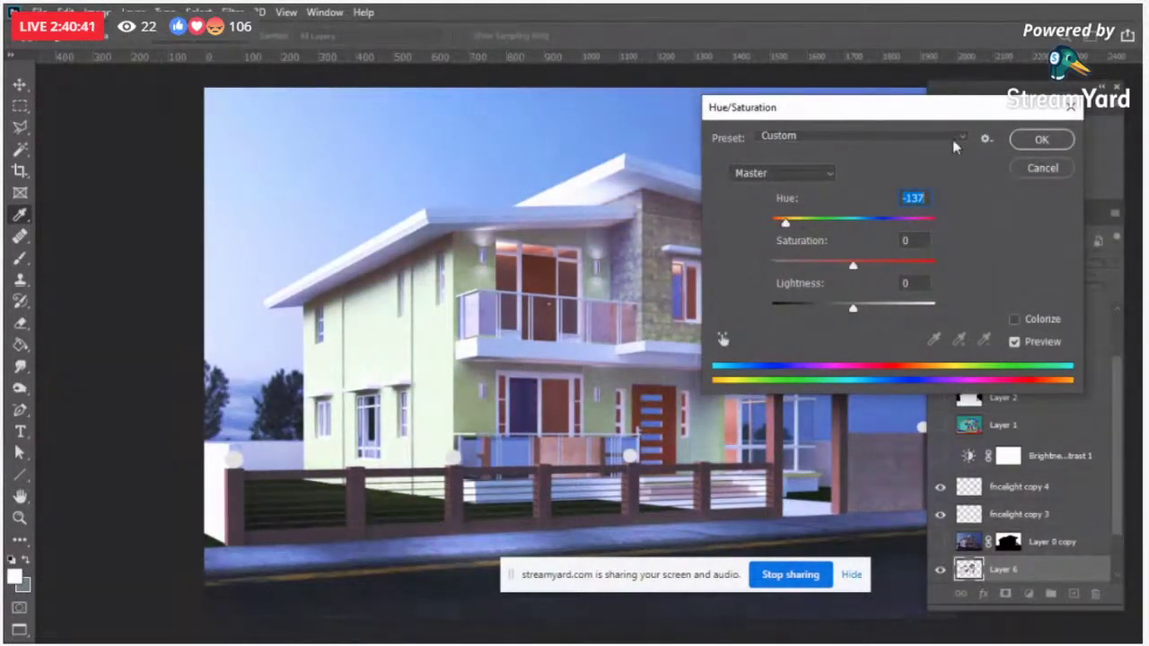
pyautogui.moveTo(988, 111); pyautogui.dragTo(352, 198)
pyautogui.moveTo(318, 308); pyautogui.dragTo(286, 311)
pyautogui.press('Return')
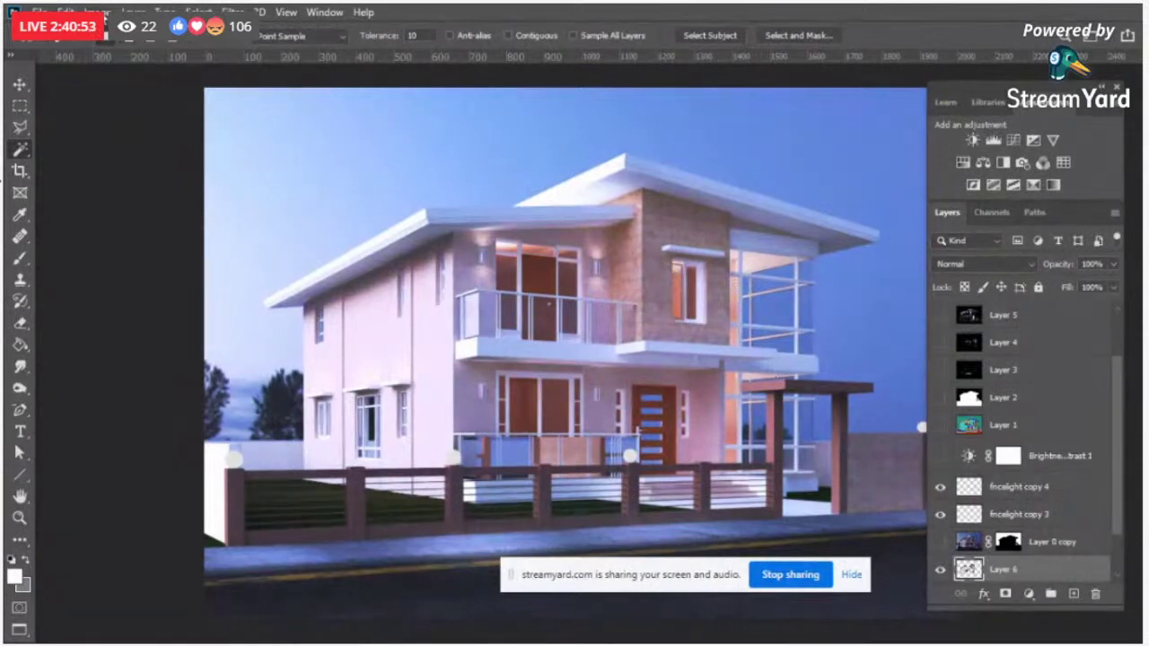
pyautogui.click(97, 11)
pyautogui.moveTo(149, 56)
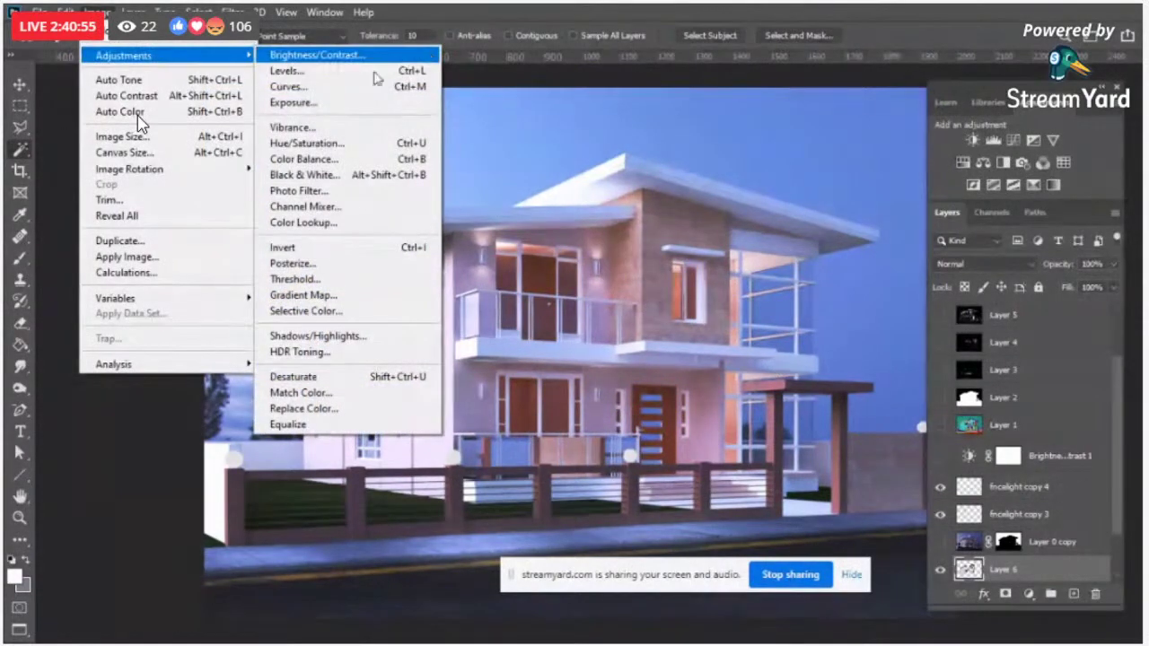
# Step: Apply a midtone Color Balance of −17, 0, −31 to the Layer 6 walls
pyautogui.click(334, 159)
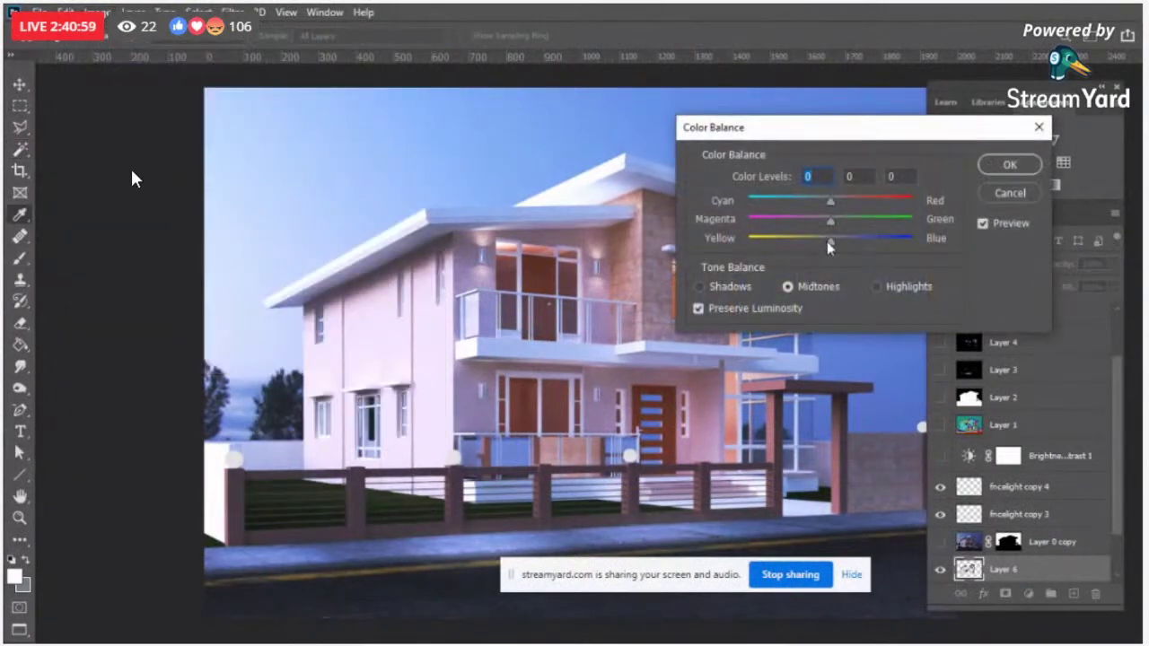
pyautogui.moveTo(830, 240); pyautogui.dragTo(835, 209)
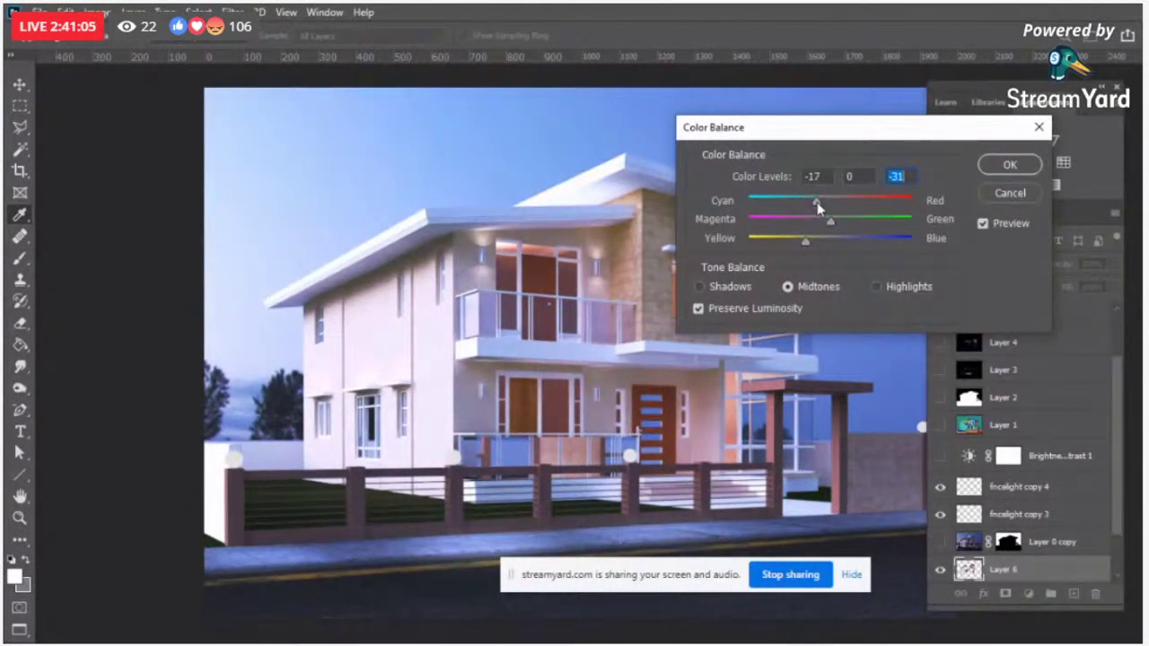
pyautogui.click(1010, 165)
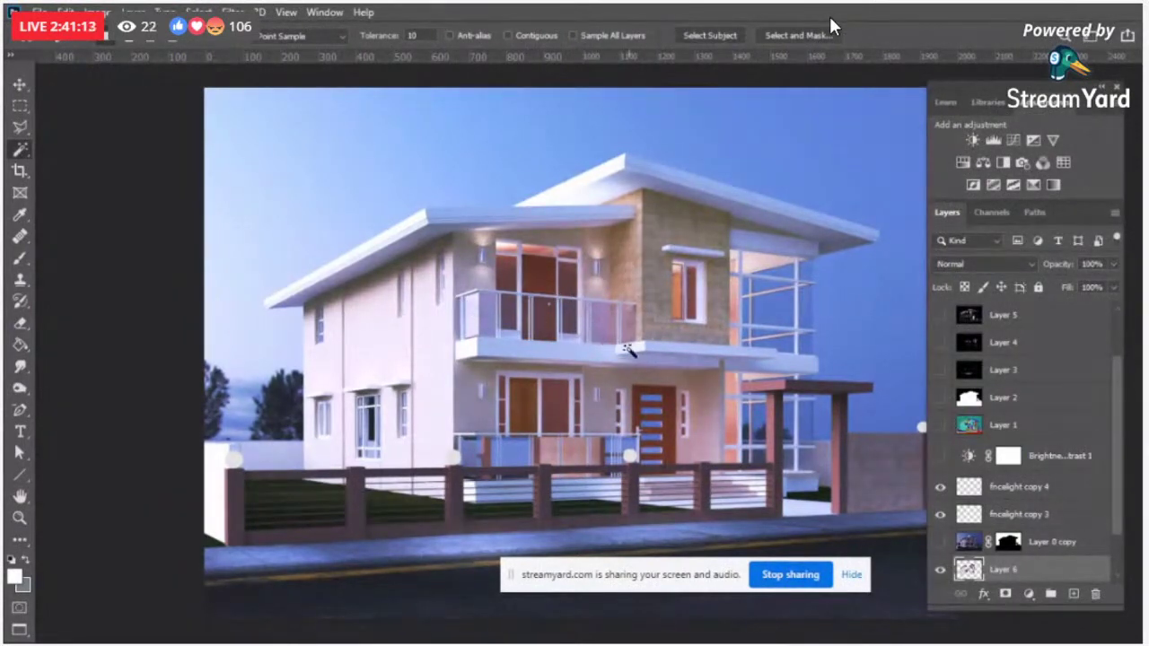
# Step: Hide Layer 6, show window-glow Layer 4 and move it below the fence light layers
pyautogui.click(941, 570)
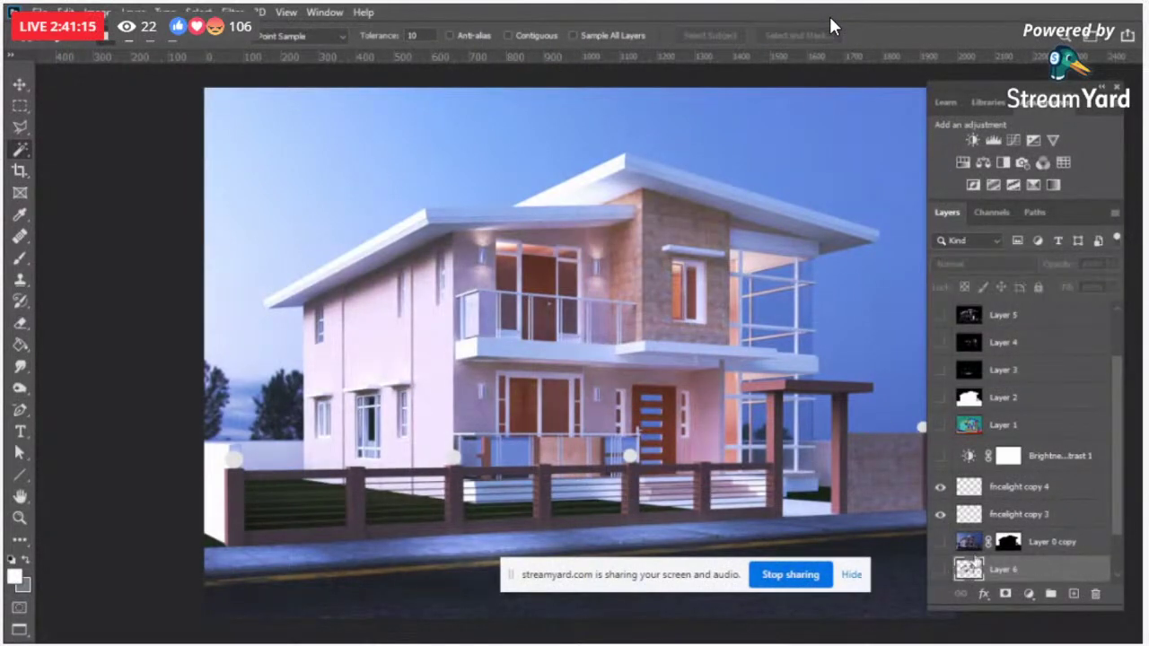
pyautogui.click(940, 425)
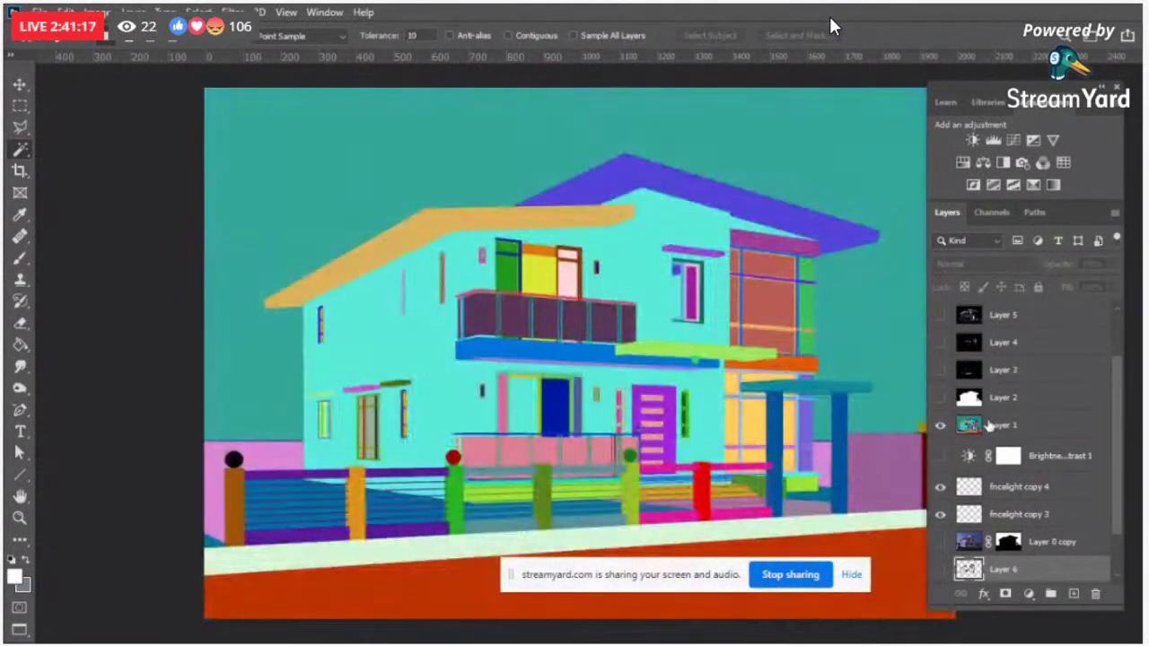
pyautogui.click(940, 425)
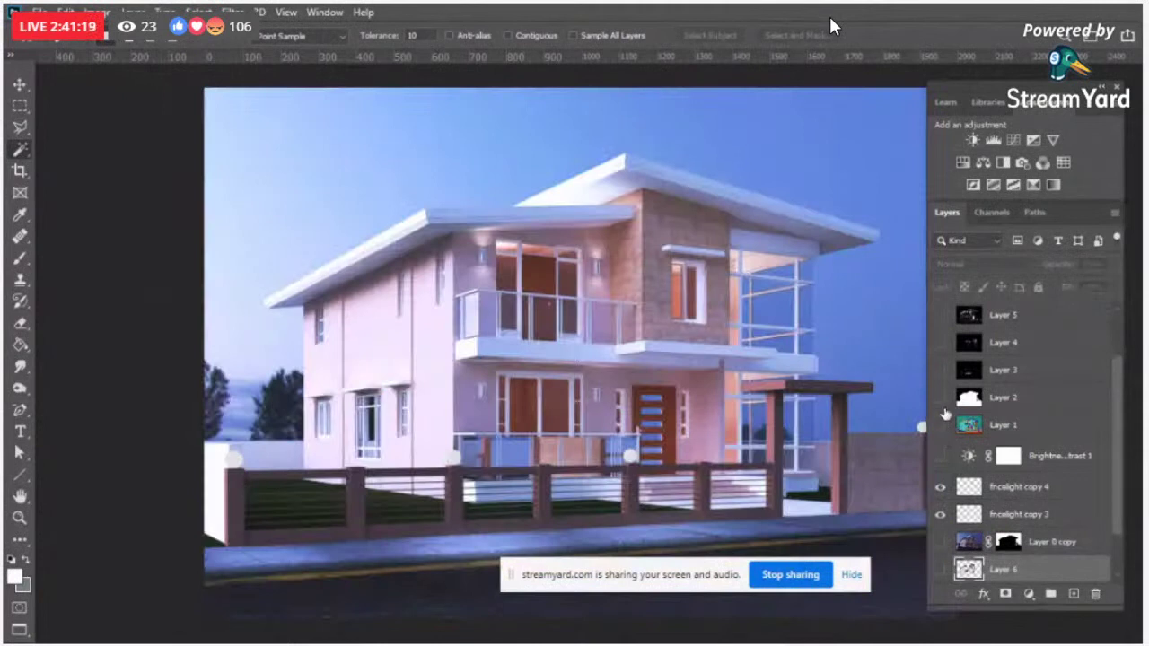
pyautogui.click(941, 343)
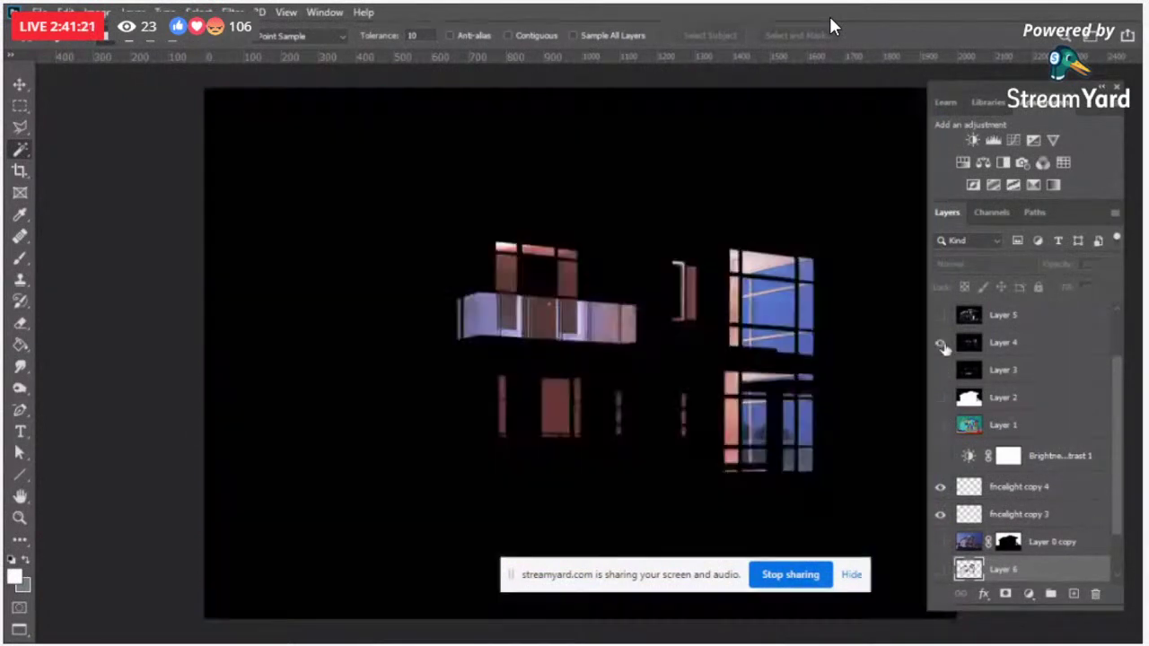
pyautogui.click(974, 344)
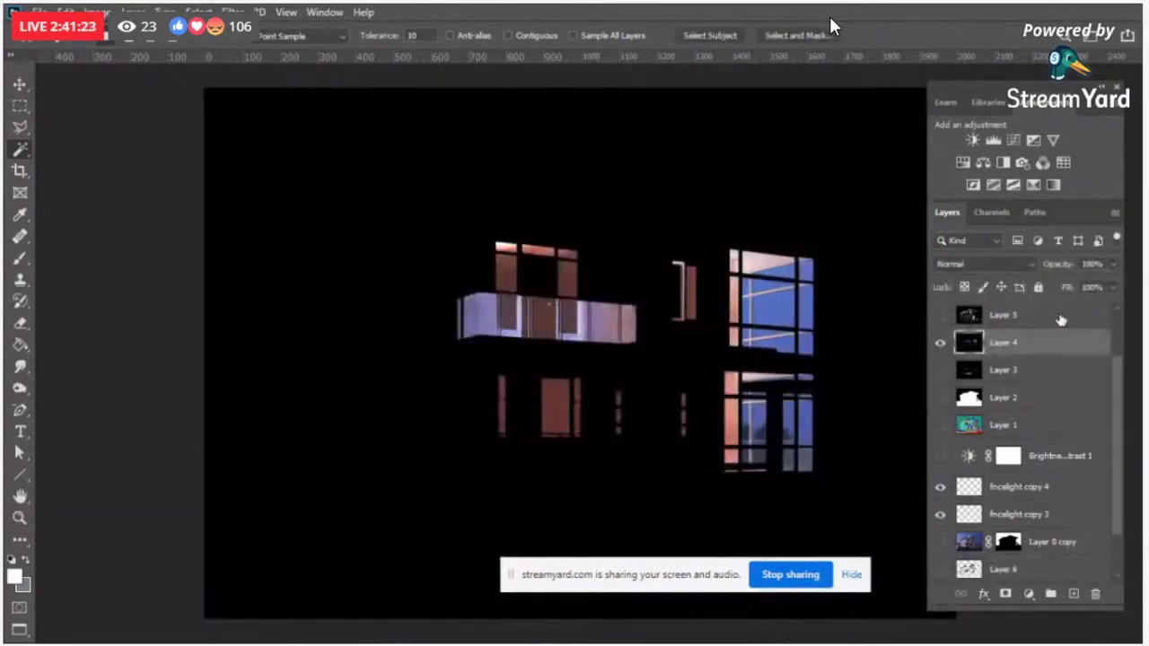
pyautogui.moveTo(1010, 344); pyautogui.dragTo(998, 525)
# Step: Cycle Layer 4's blend modes from Darken and settle on Linear Dodge (Add)
pyautogui.click(981, 266)
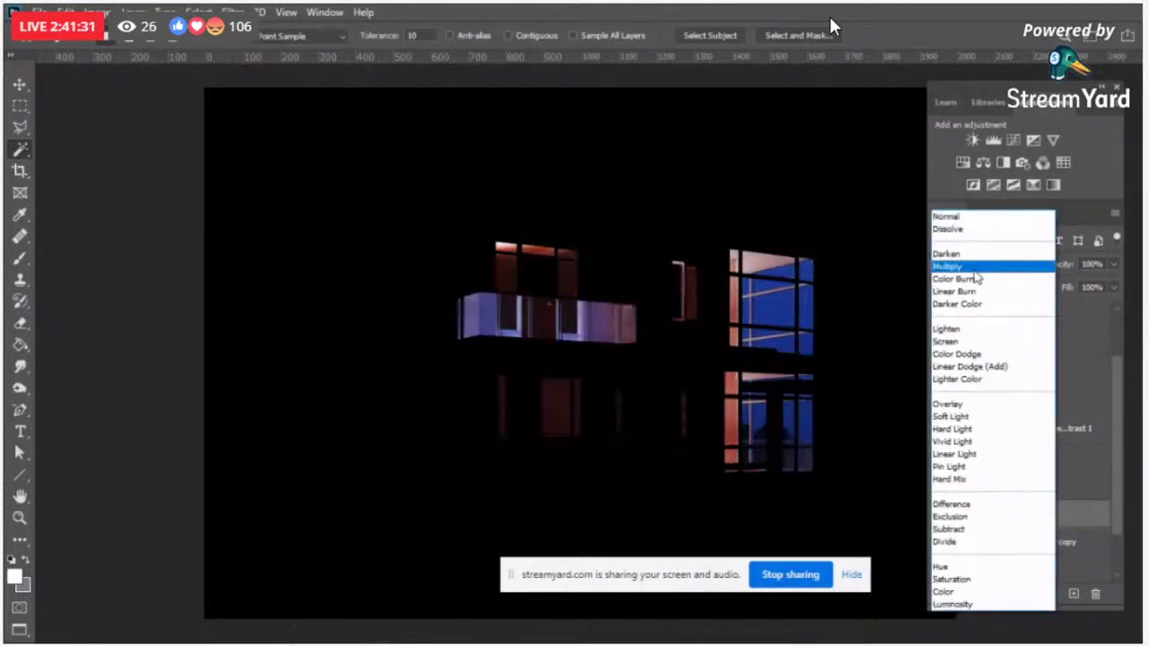
pyautogui.click(970, 255)
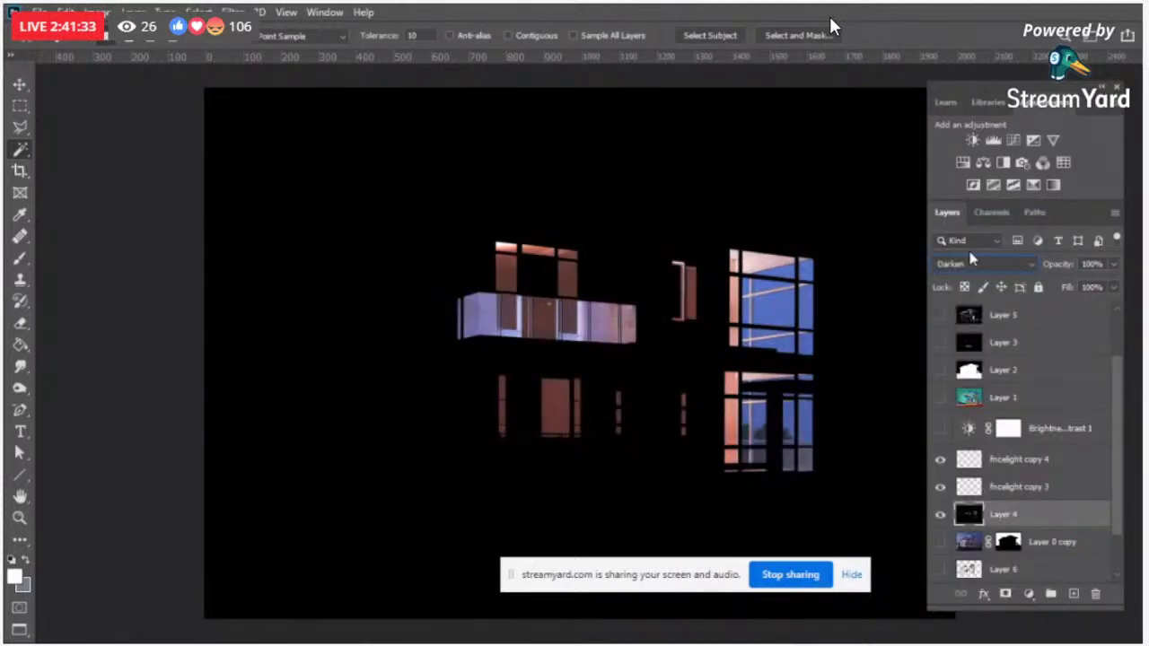
pyautogui.scroll(-5, 970, 258)
pyautogui.scroll(-2, 970, 258)
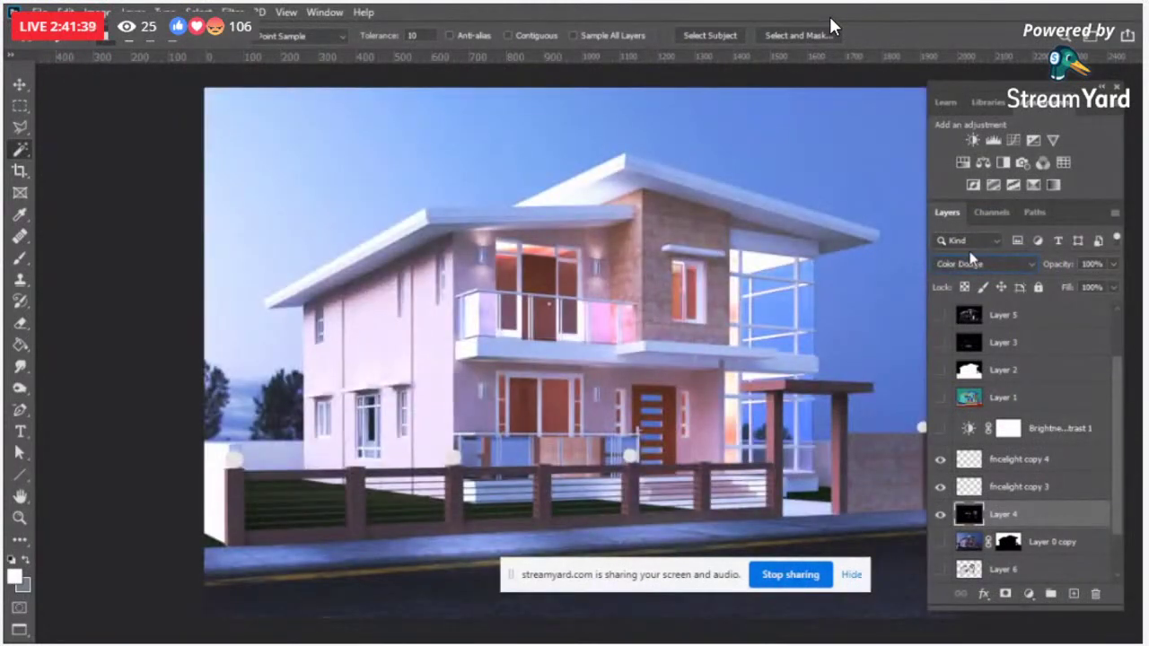
pyautogui.scroll(-2, 971, 259)
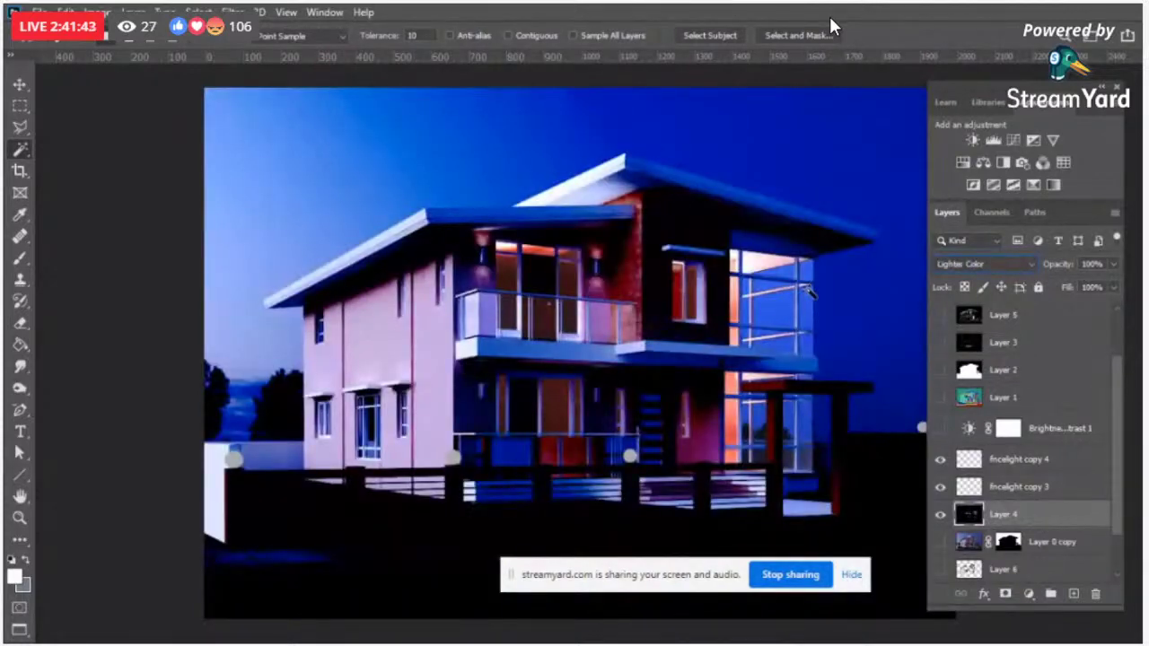
pyautogui.scroll(2, 974, 264)
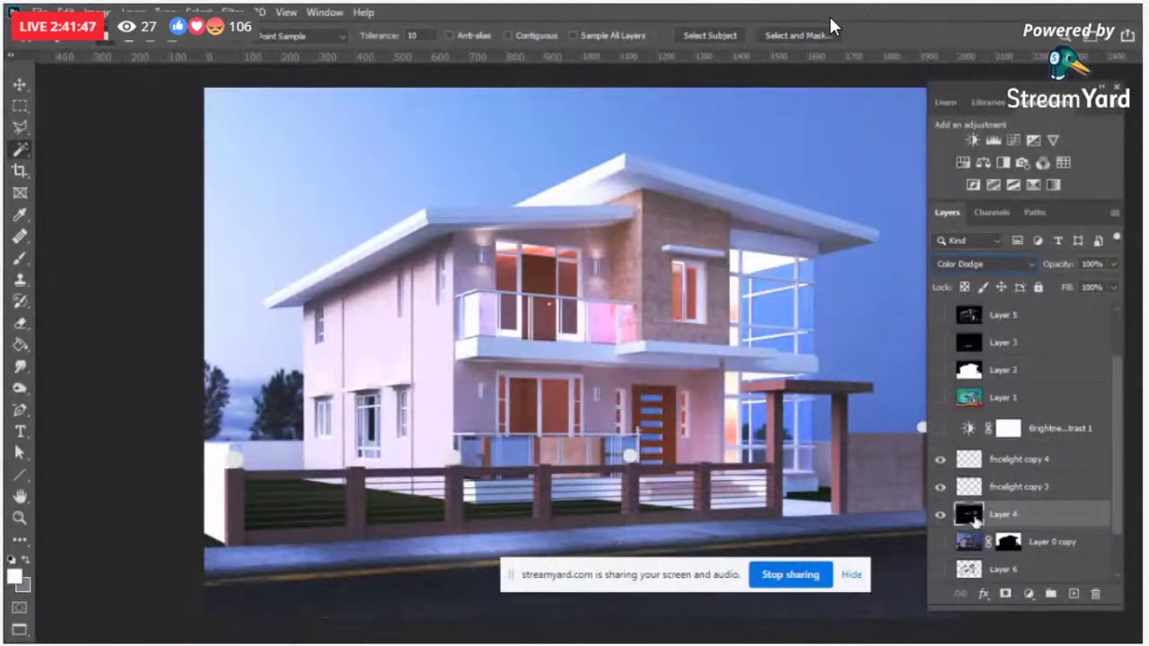
pyautogui.hotkey('shift', '+')
pyautogui.hotkey('shift', '+')
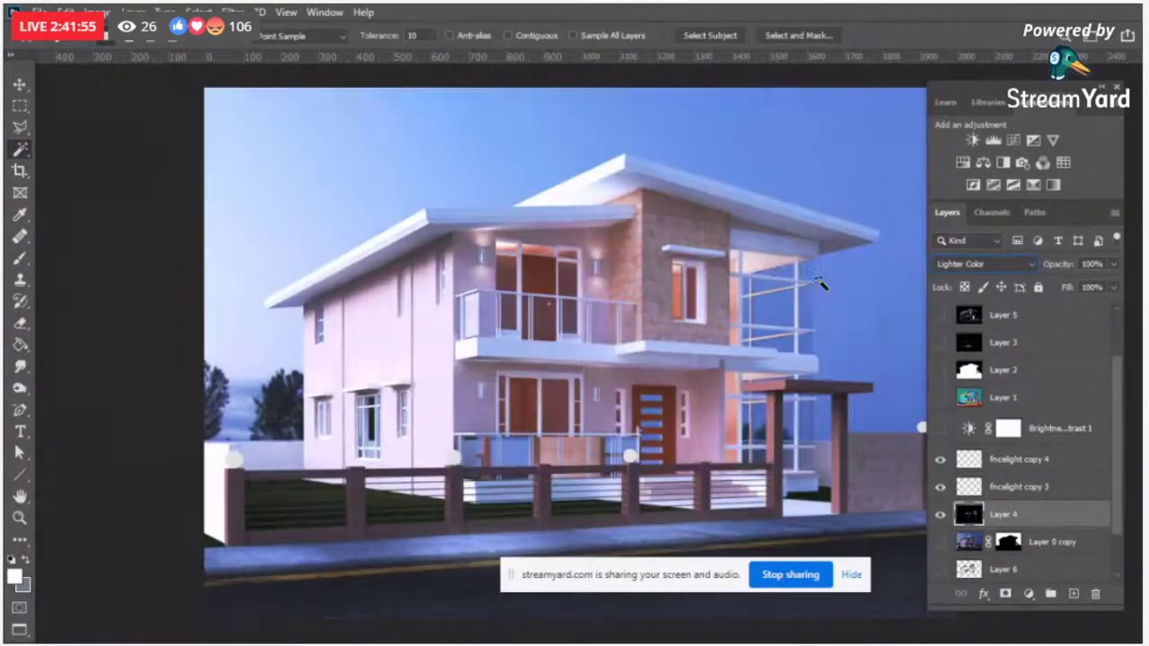
pyautogui.hotkey('shift', '-')
# Step: Set Layer 4's fill to 38% and reveal the night-lit Layer 5
pyautogui.click(1113, 287)
pyautogui.moveTo(1116, 308); pyautogui.dragTo(1064, 310)
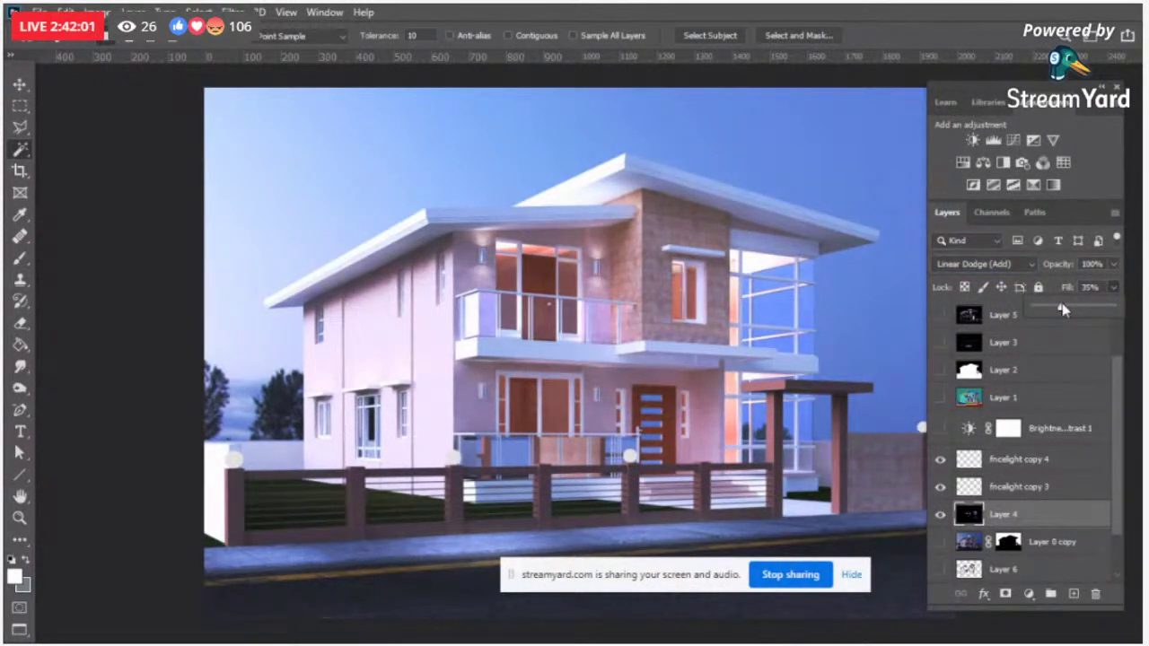
pyautogui.moveTo(1064, 310); pyautogui.dragTo(1097, 307)
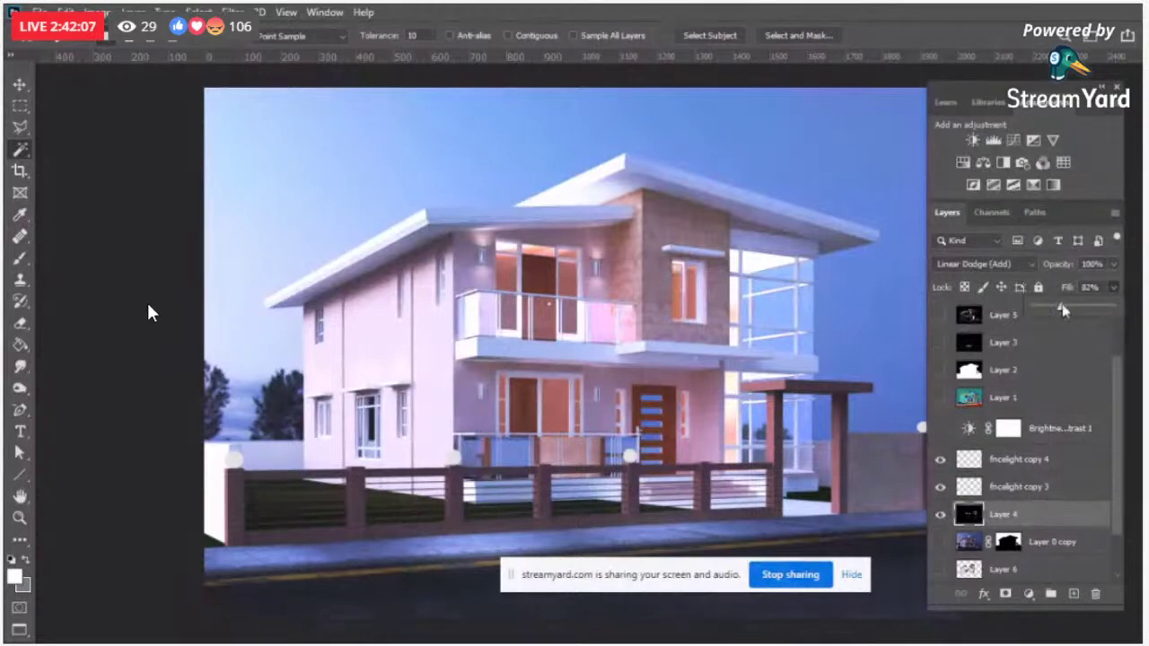
pyautogui.hotkey('shift', '3')
pyautogui.hotkey('shift', '8')
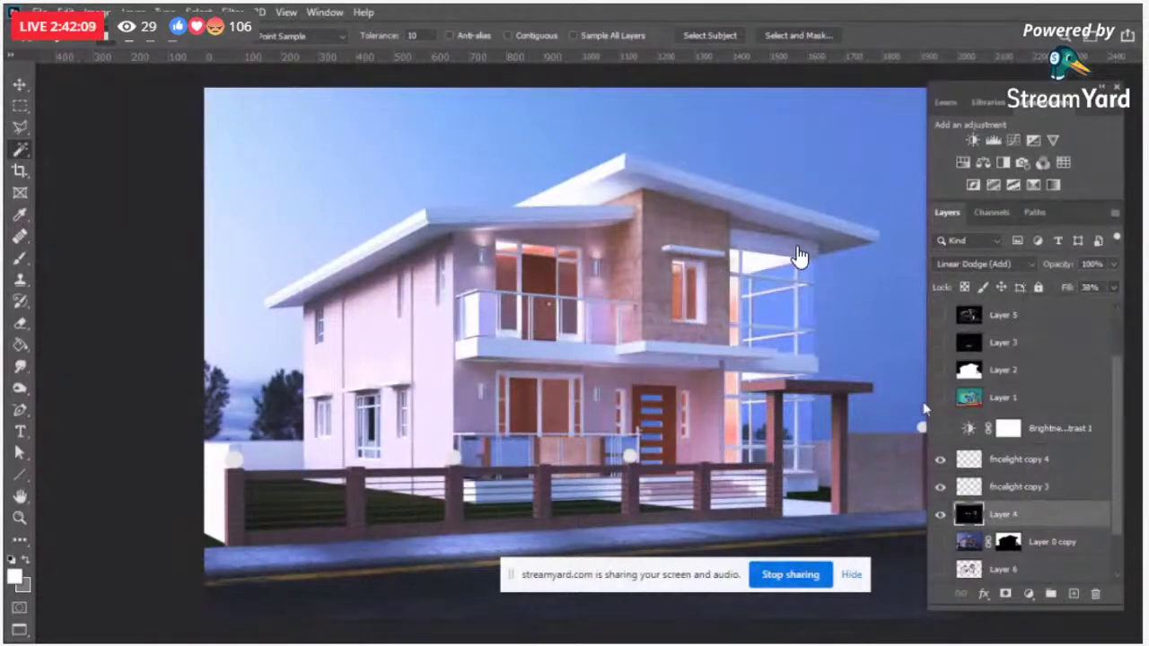
pyautogui.click(941, 316)
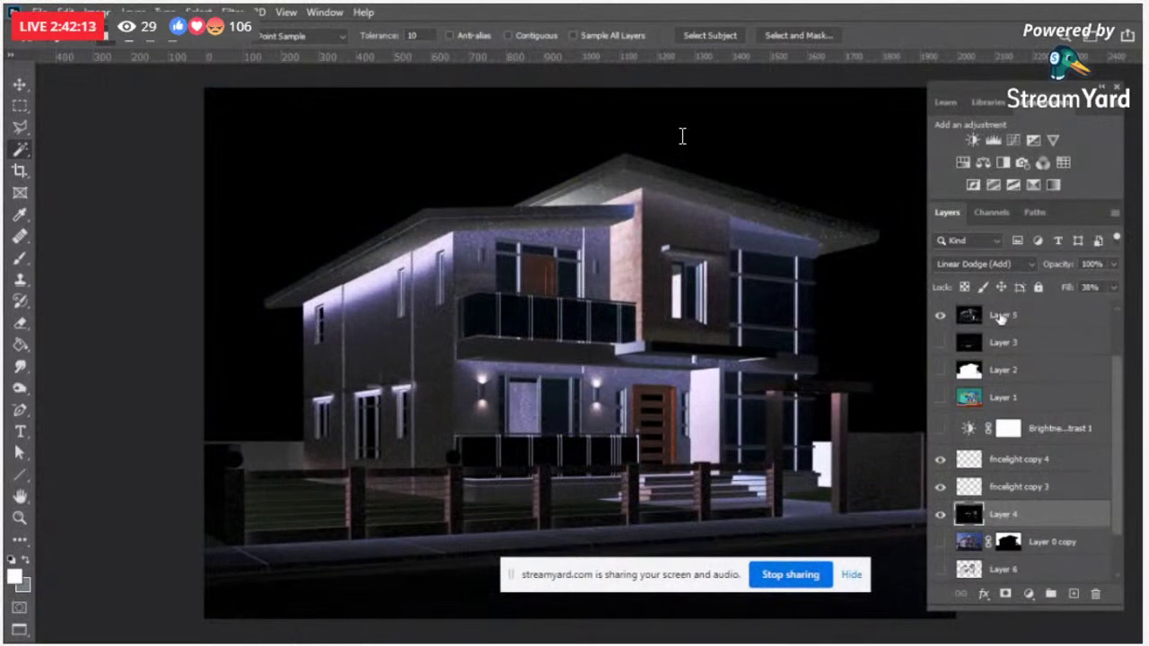
# Step: Drag Layer 3 between fncelight copy 4 and copy 3, then step its blend mode to Screen
pyautogui.click(1001, 316)
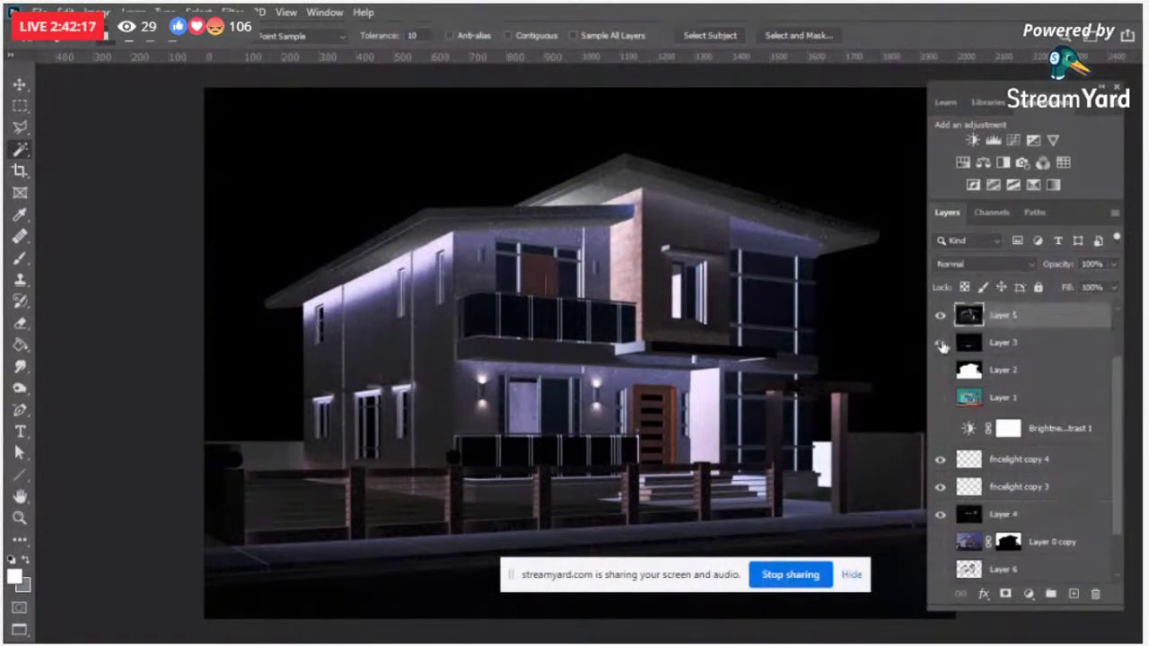
pyautogui.moveTo(942, 347); pyautogui.dragTo(1001, 461)
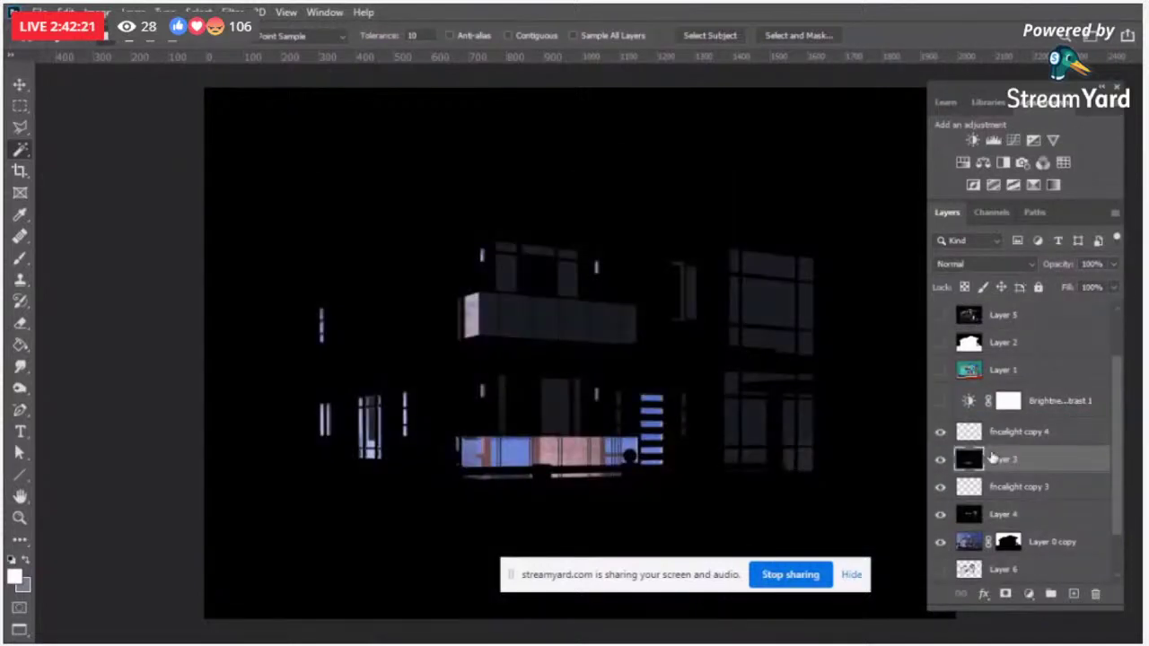
pyautogui.click(997, 264)
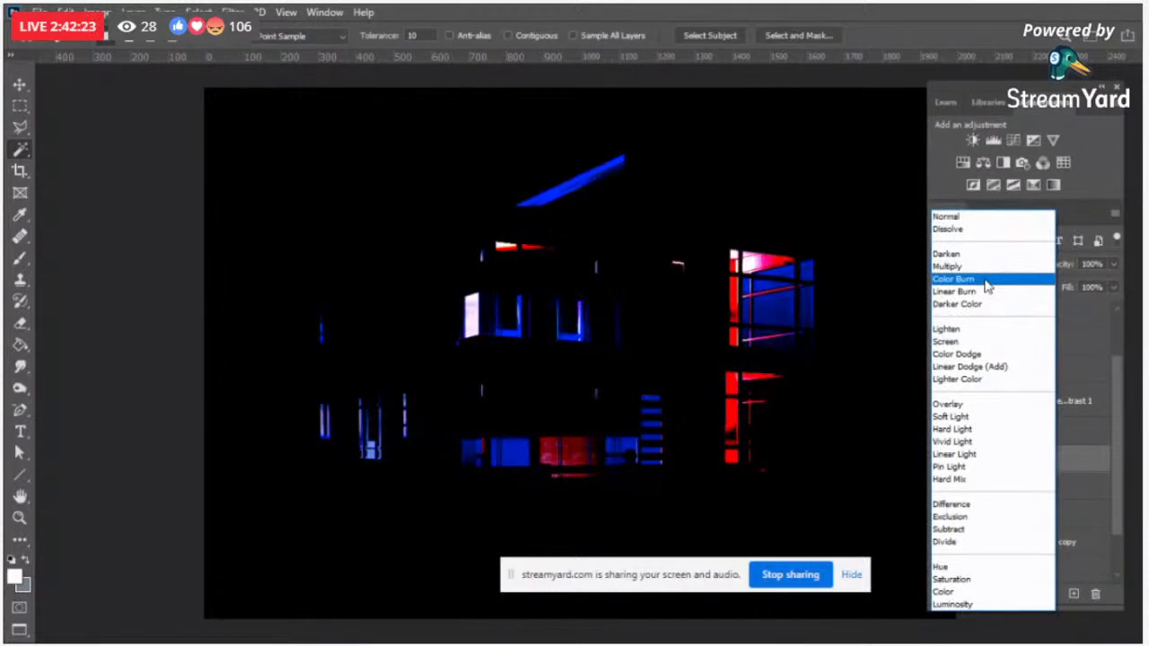
pyautogui.press('Escape')
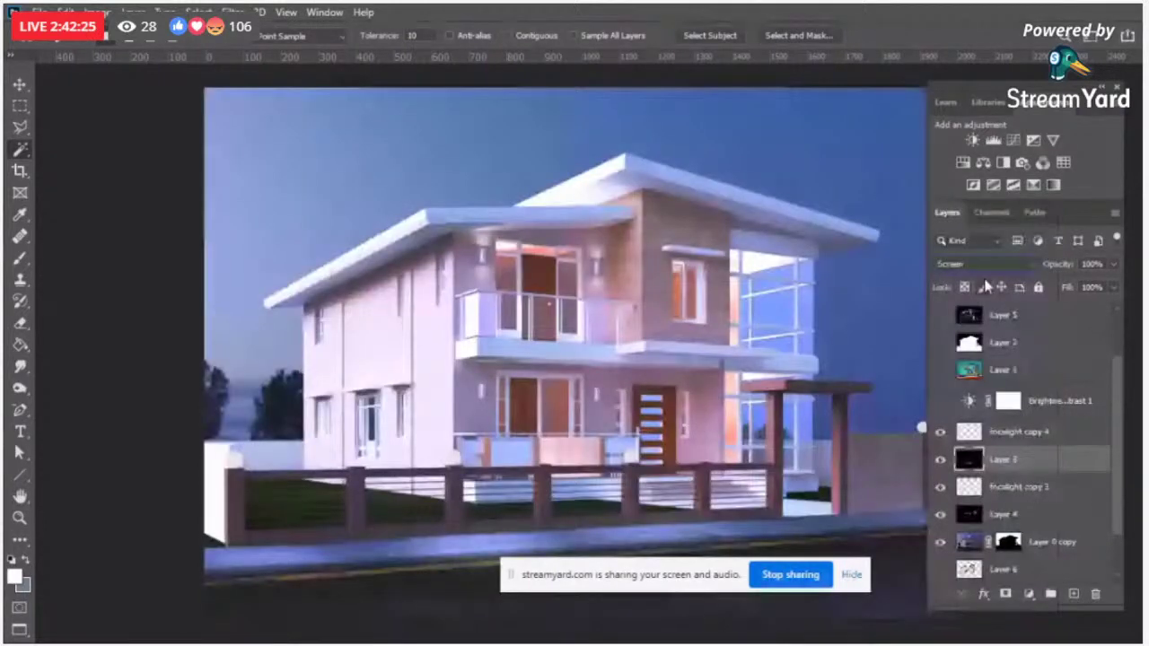
pyautogui.hotkey('shift', '+')
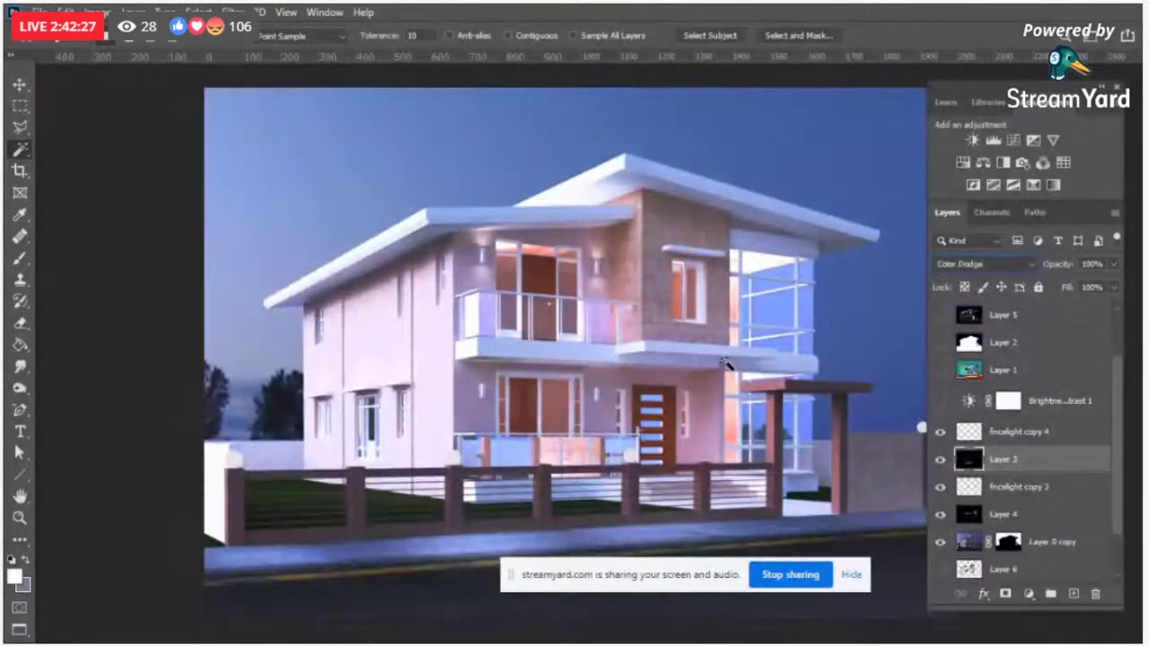
pyautogui.hotkey('shift', '+')
pyautogui.hotkey('shift', '+')
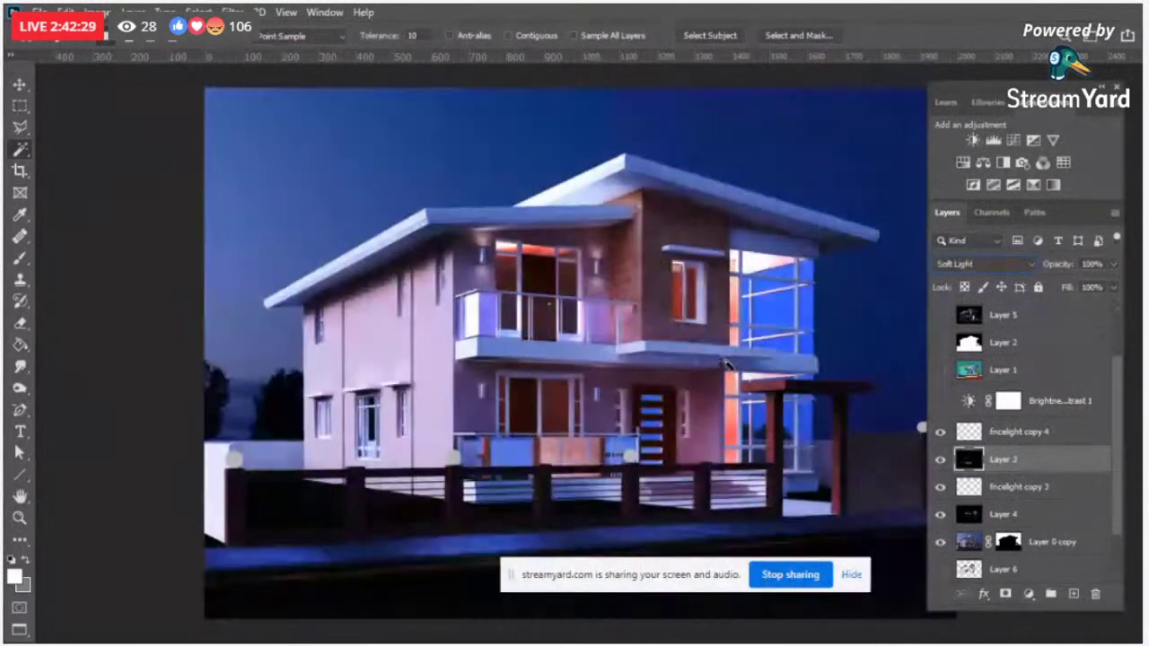
pyautogui.hotkey('shift', '+')
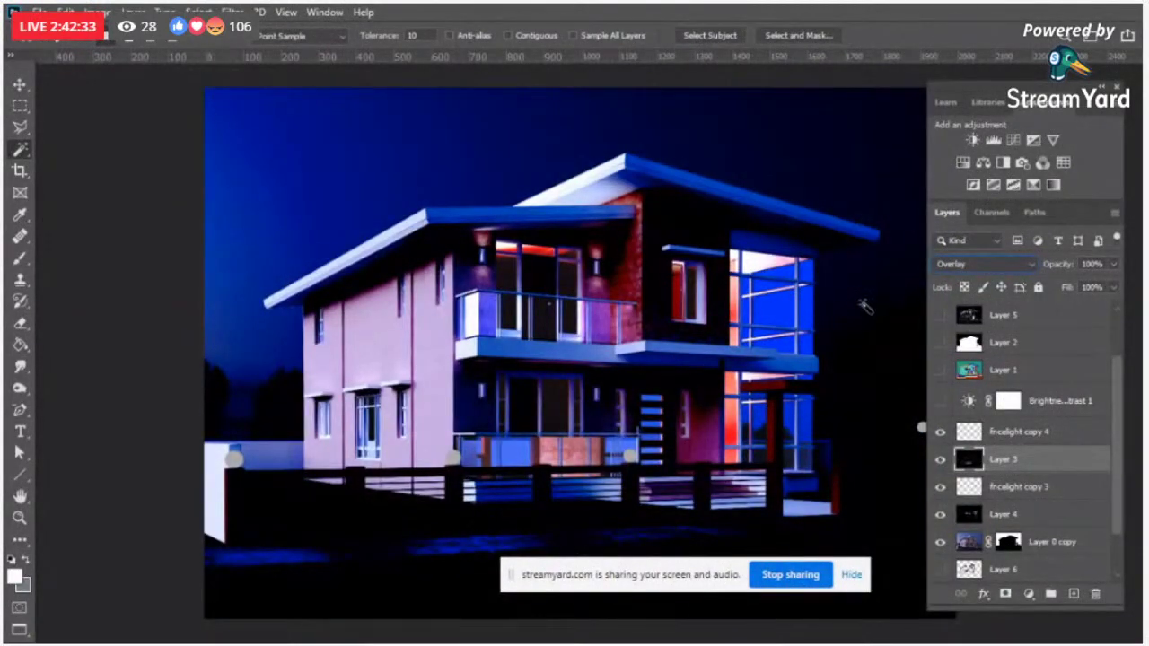
pyautogui.hotkey('shift', '-')
pyautogui.hotkey('shift', '-')
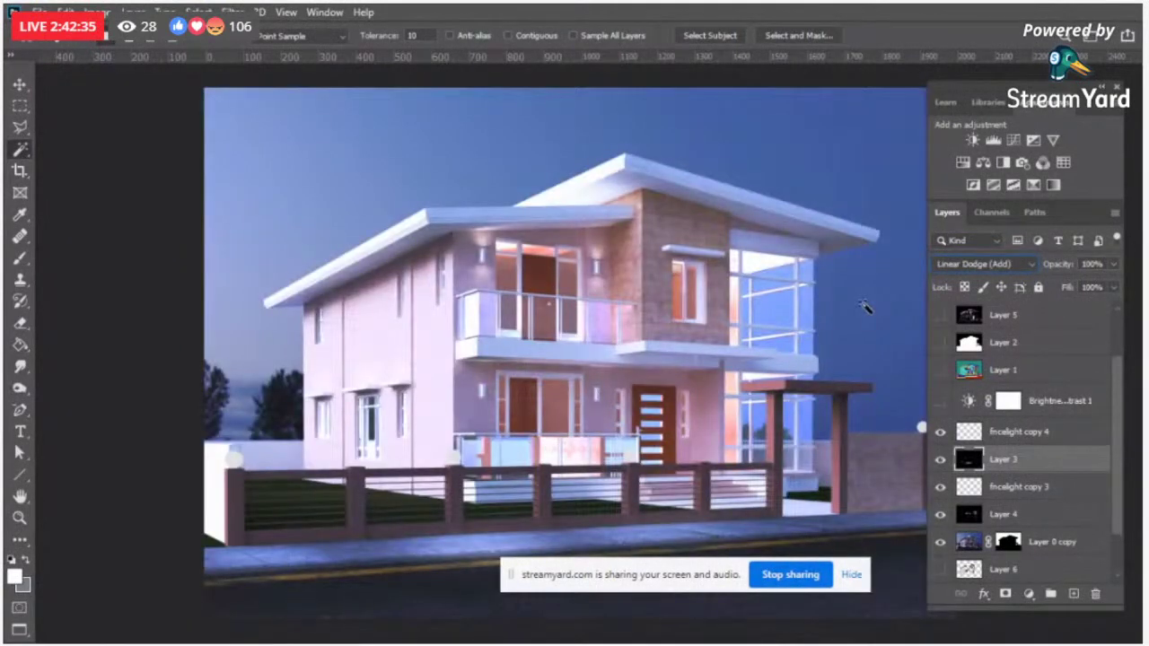
pyautogui.hotkey('shift', '-')
pyautogui.hotkey('shift', '-')
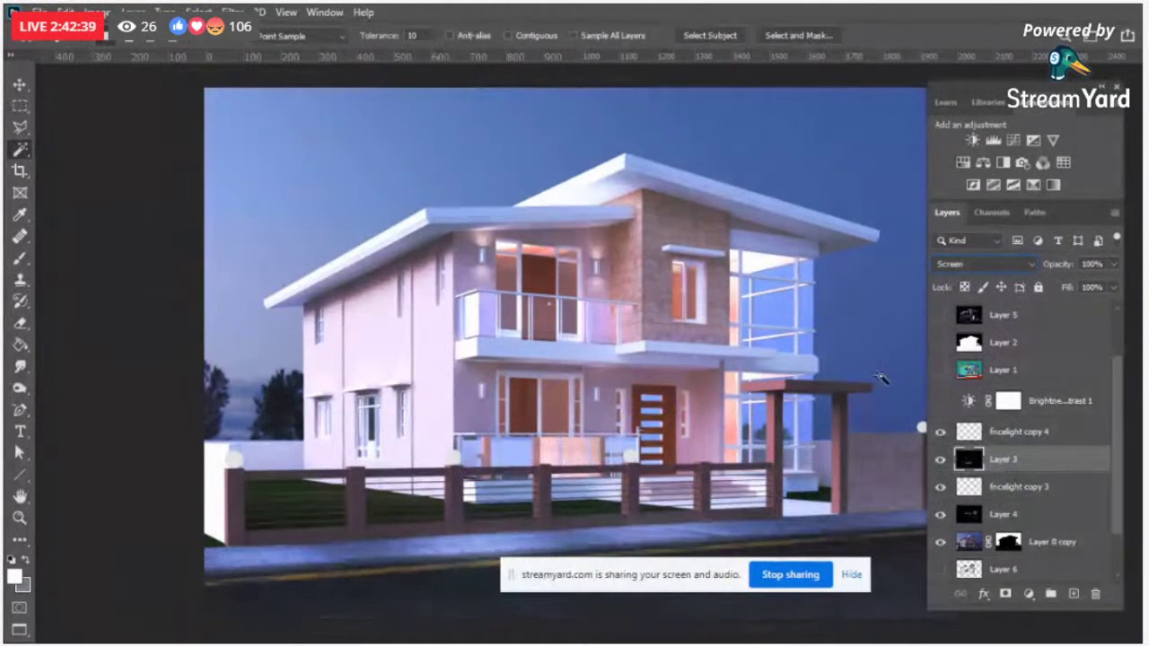
# Step: Hide Layers 3 and 4, briefly showing and re-hiding Layer 1's colour-ID map
pyautogui.click(941, 459)
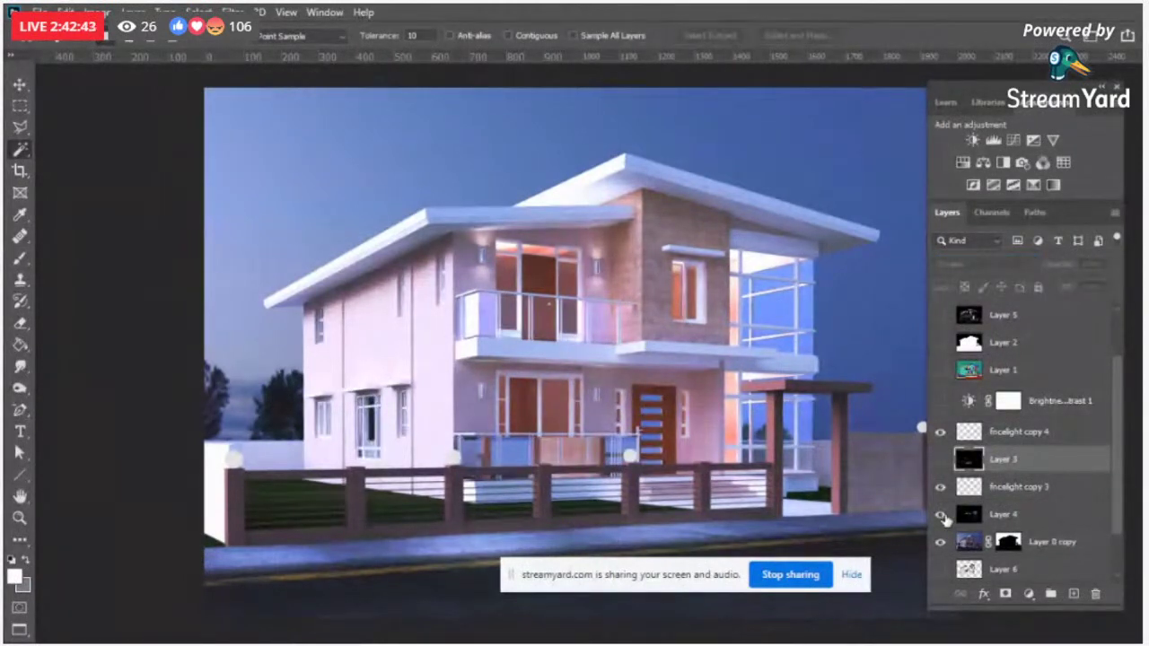
pyautogui.click(940, 515)
pyautogui.click(940, 370)
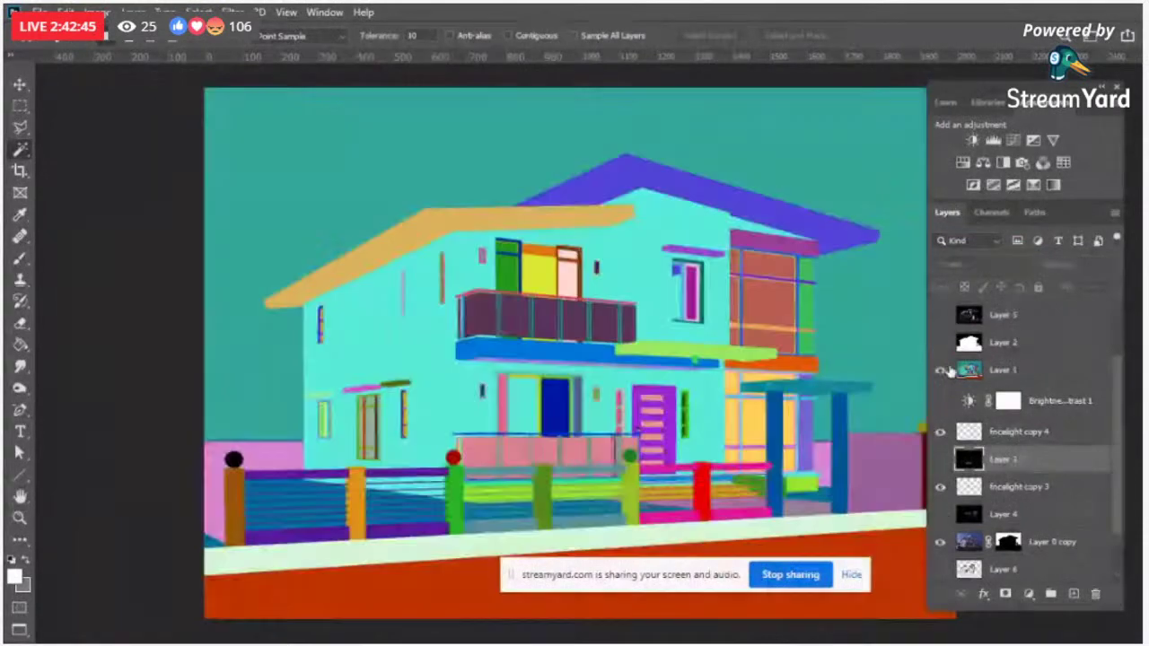
pyautogui.click(940, 370)
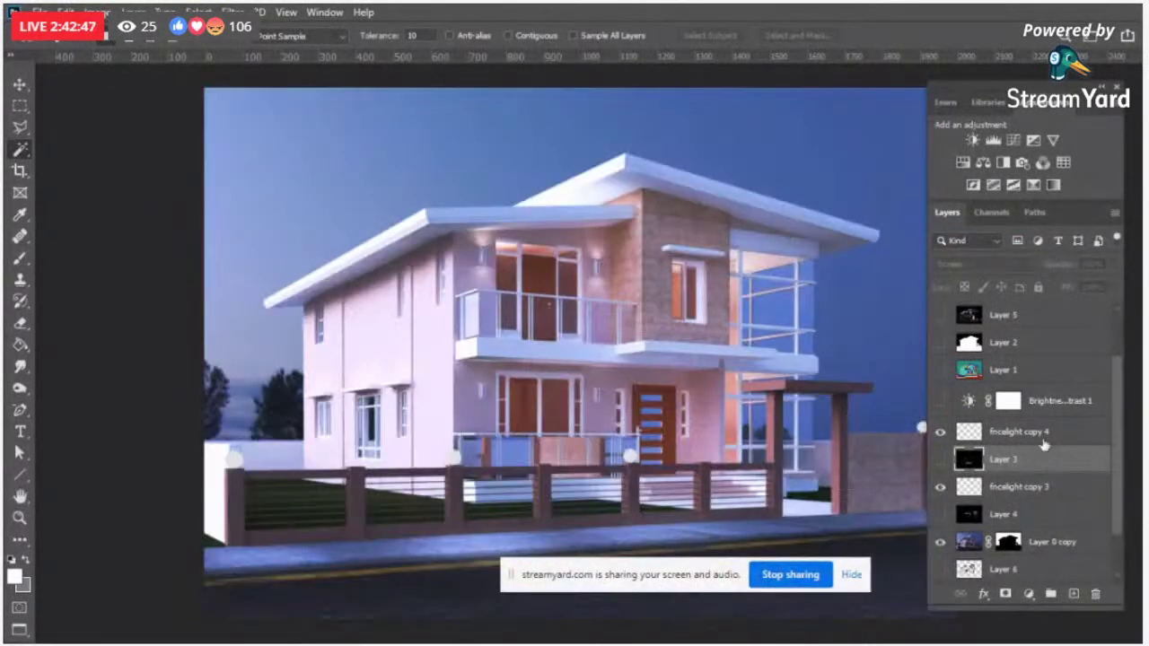
pyautogui.scroll(-2, 1046, 445)
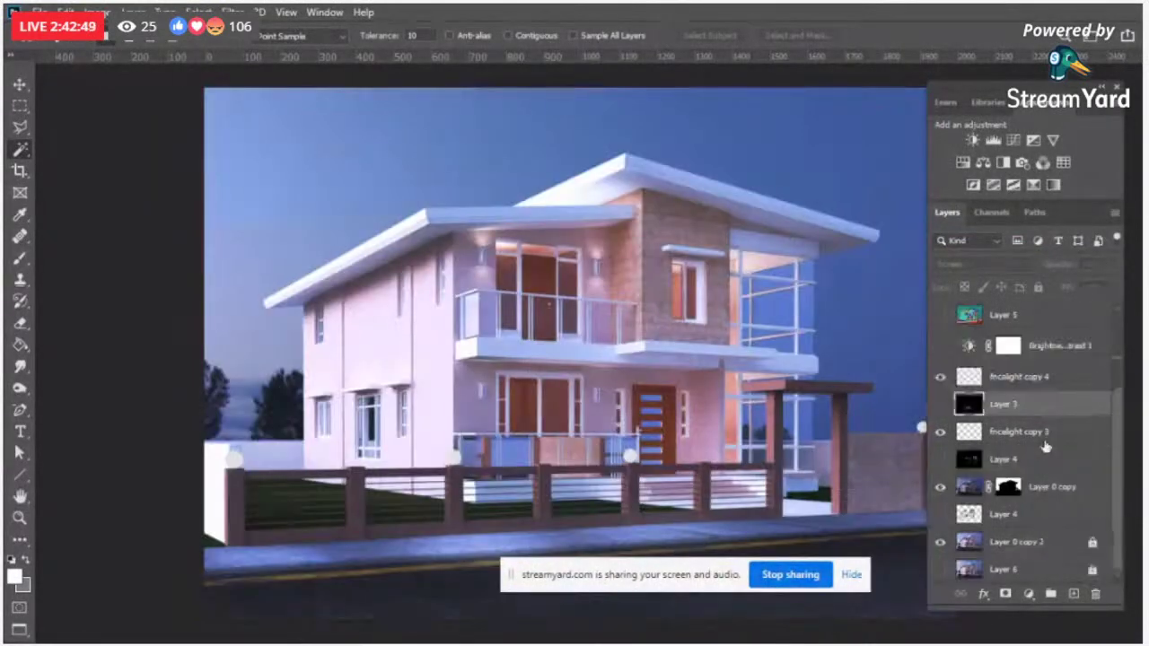
# Step: Delete Layer 0 copy's mask and bring up the Open dialog
pyautogui.click(1001, 542)
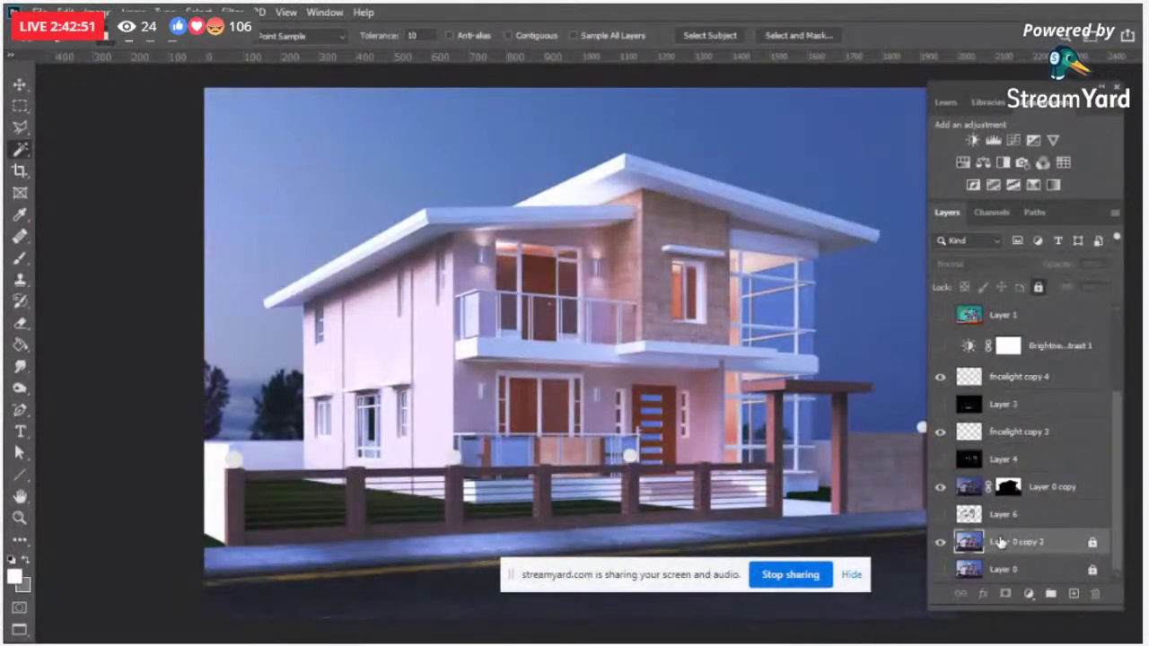
pyautogui.rightClick(1008, 487)
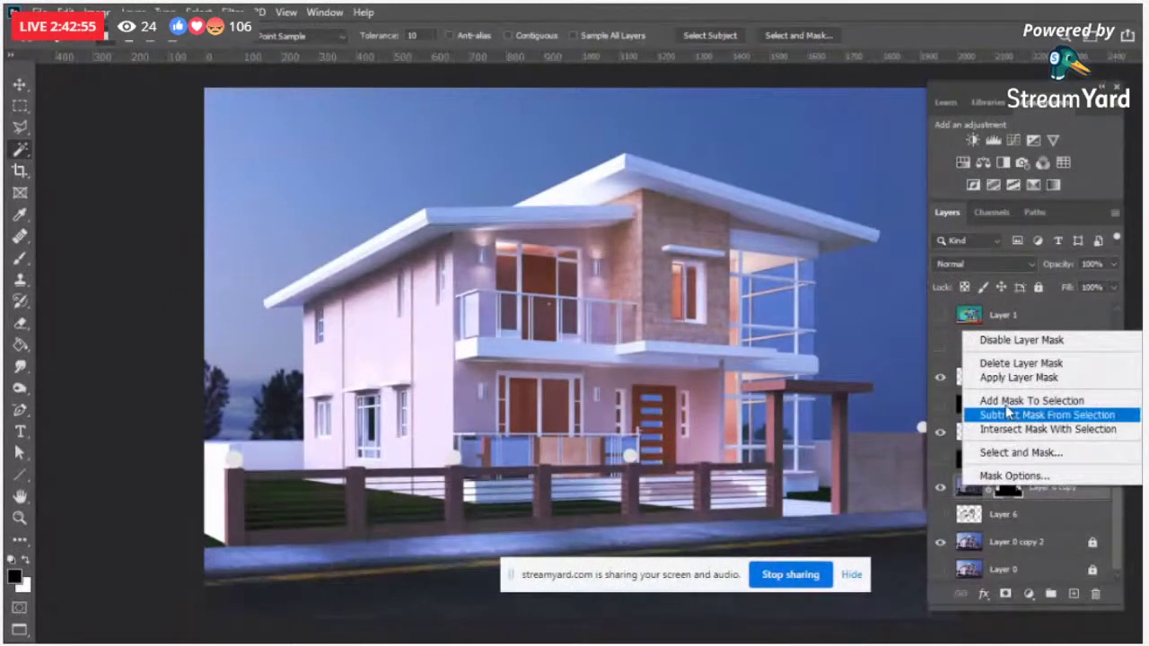
pyautogui.click(1019, 377)
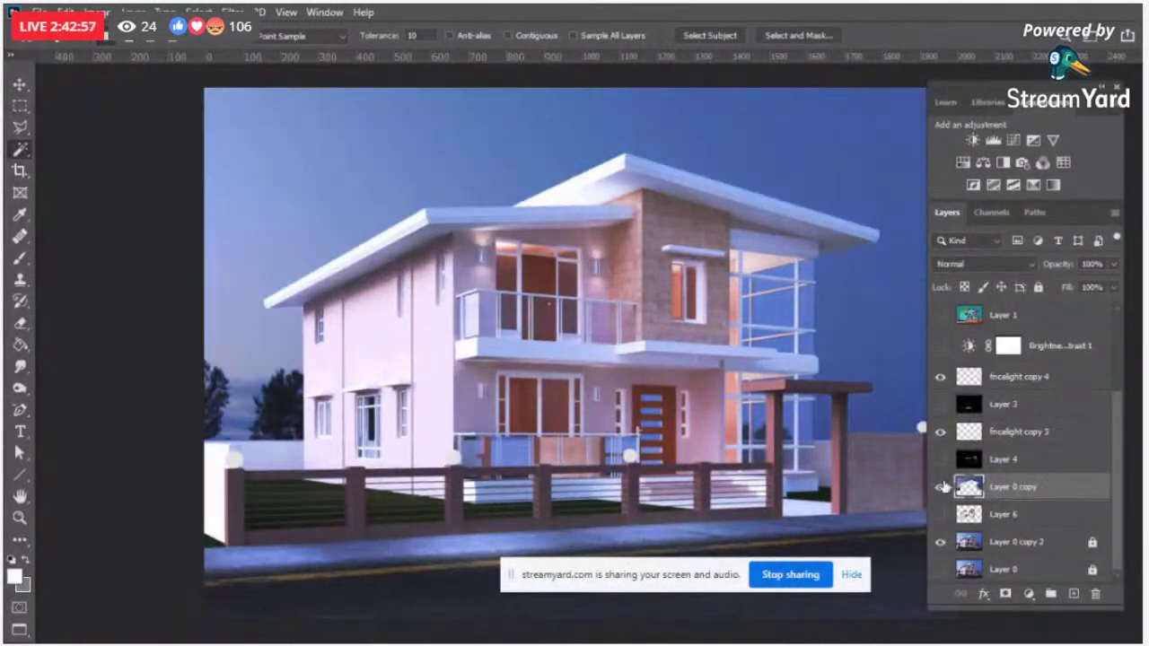
pyautogui.hotkey('ctrl', 'o')
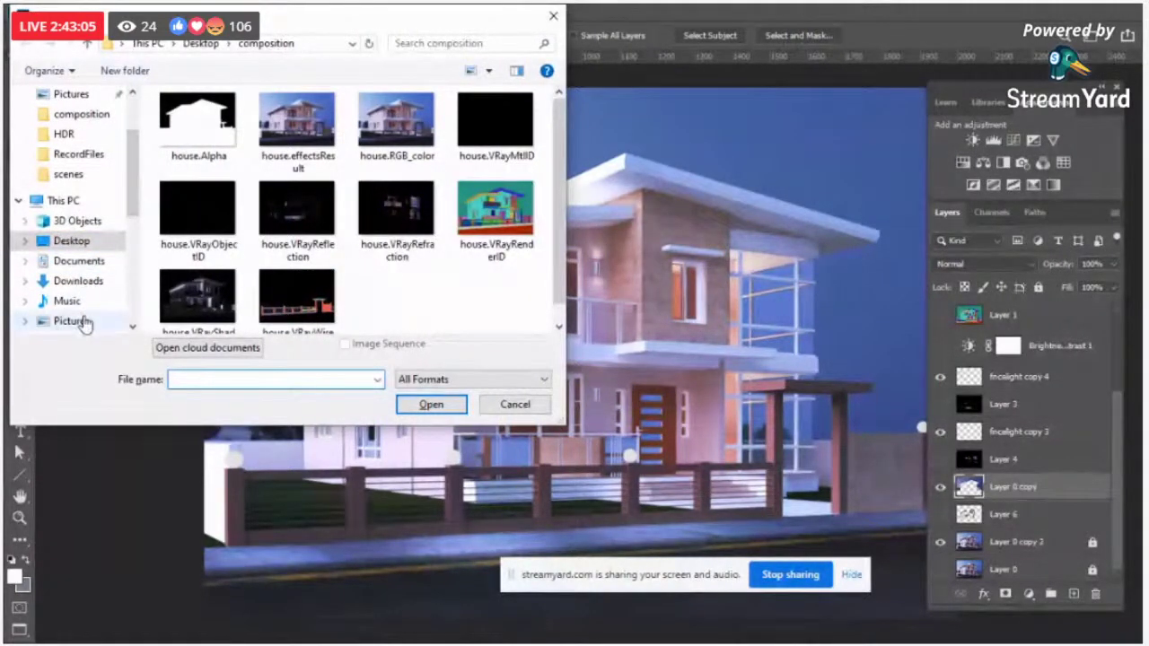
# Step: Open the VizPeople HDR 1_09 sky panorama from the Pictures folder
pyautogui.click(79, 321)
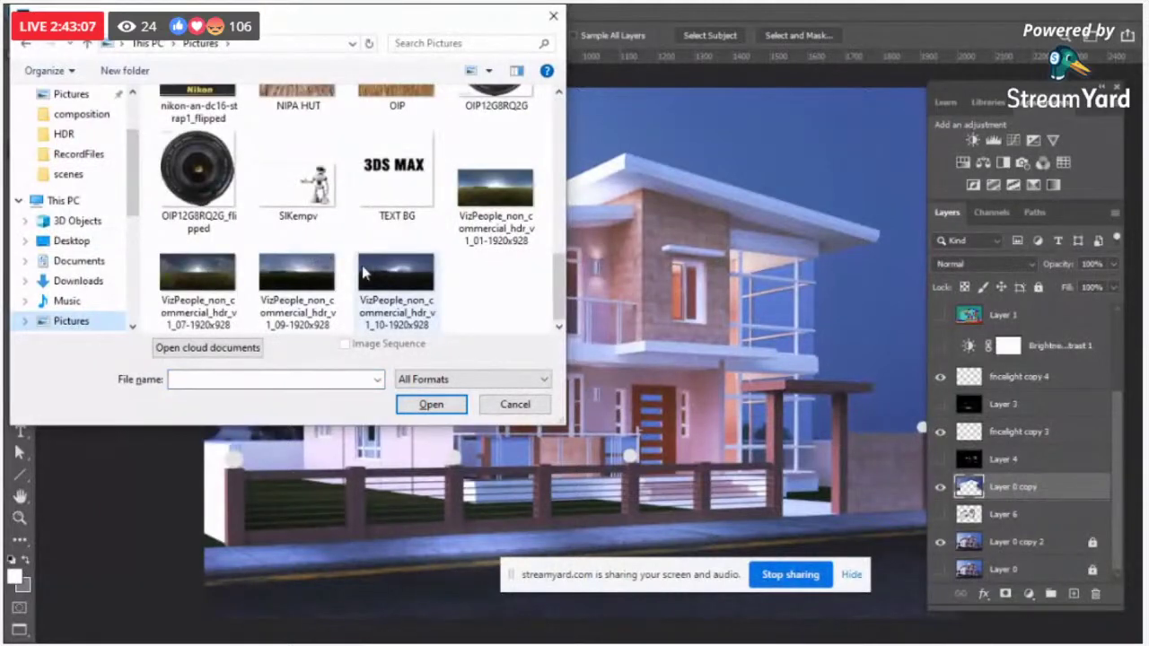
pyautogui.click(296, 274)
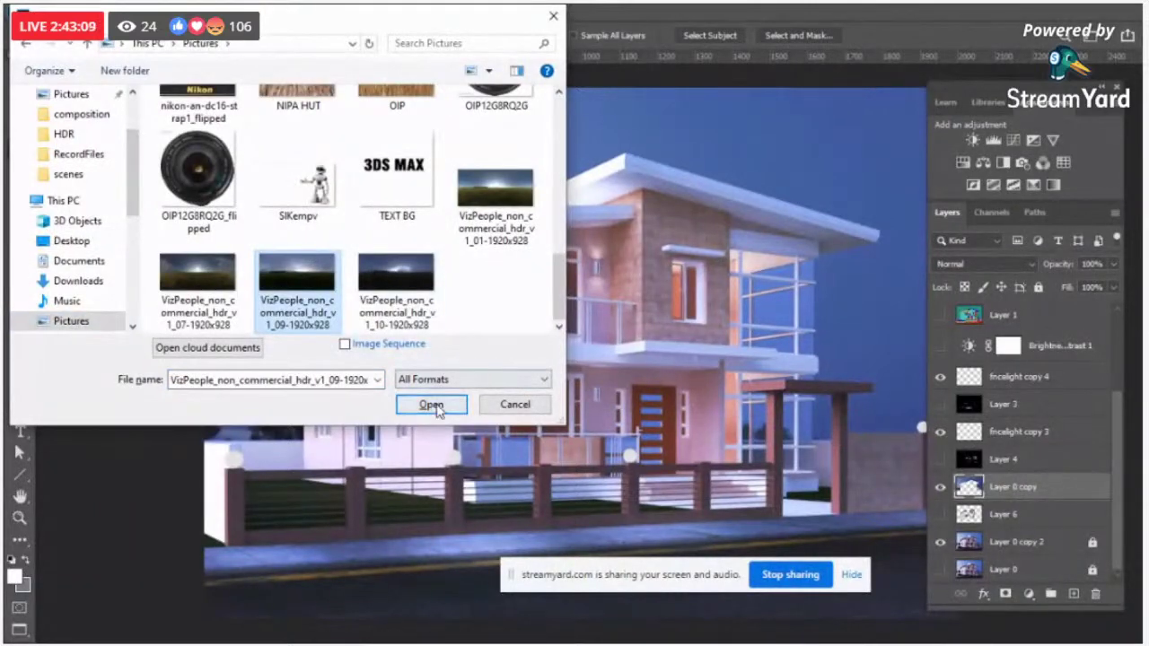
pyautogui.click(431, 405)
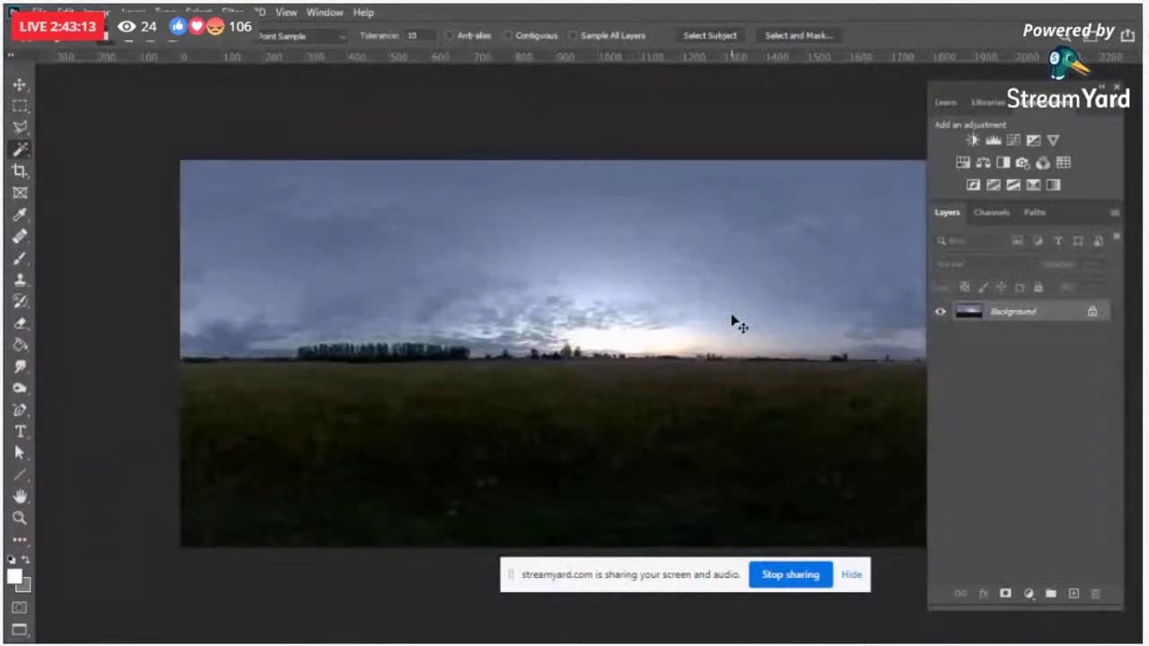
# Step: Copy the whole sky image and return to house.effectsResult.tif
pyautogui.hotkey('ctrl', 'a')
pyautogui.press('f')
pyautogui.press('f')
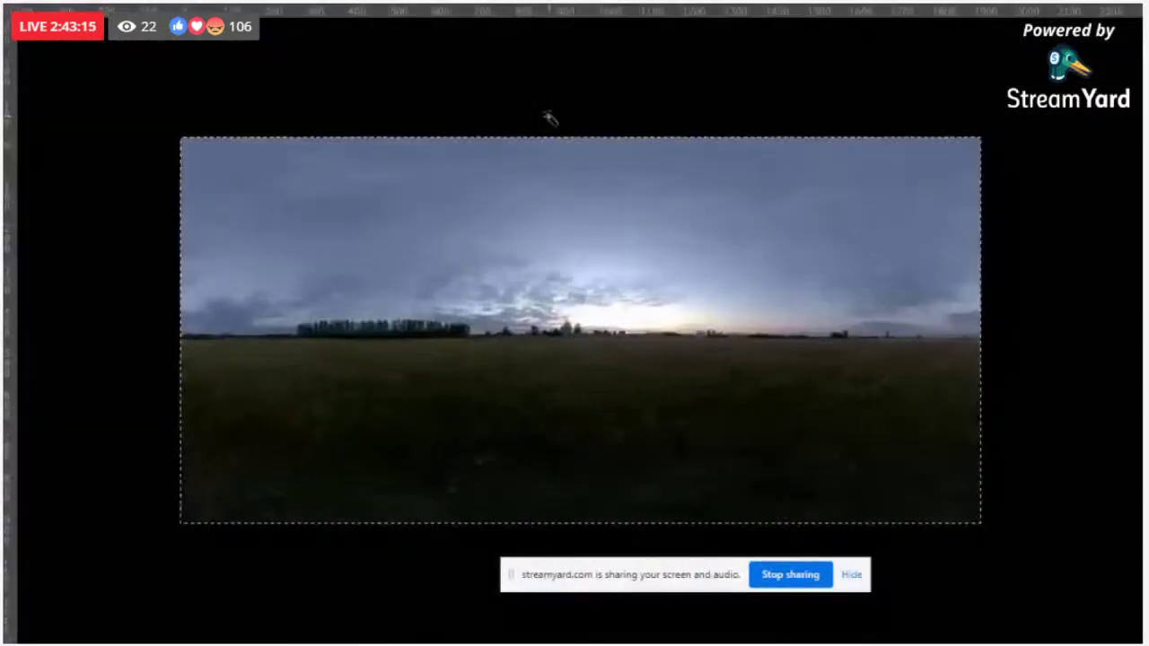
pyautogui.hotkey('ctrl', 'Tab')
pyautogui.press('f')
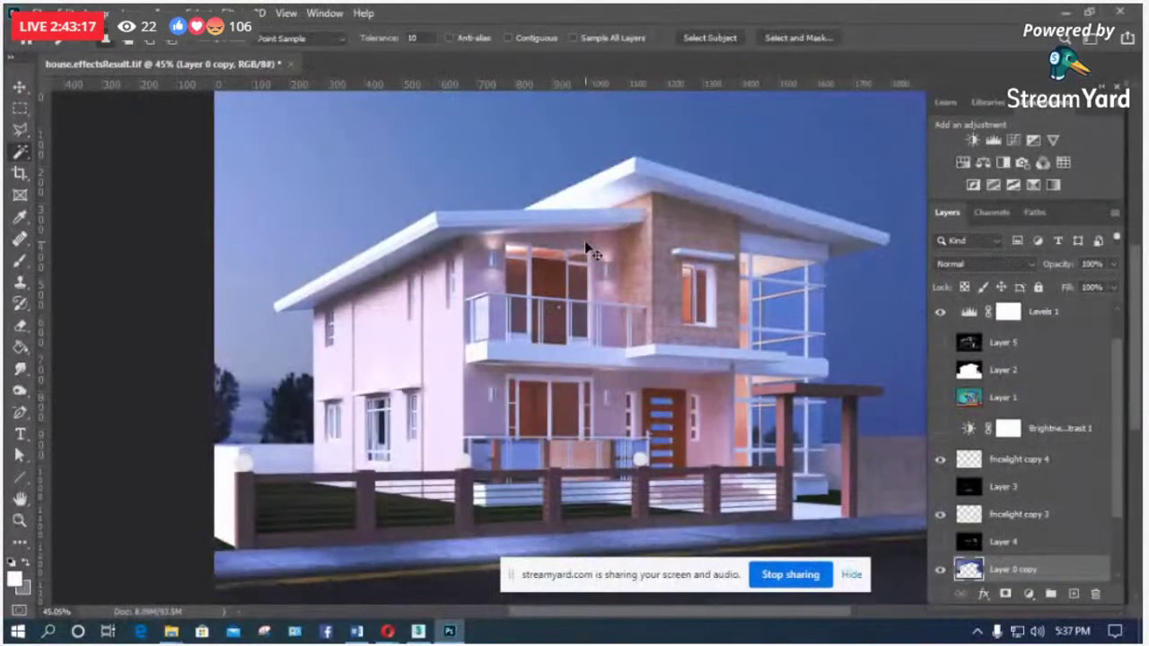
# Step: Paste the sky, remove that trial layer, and invert Layer 0 copy's mask
pyautogui.hotkey('ctrl', 'v')
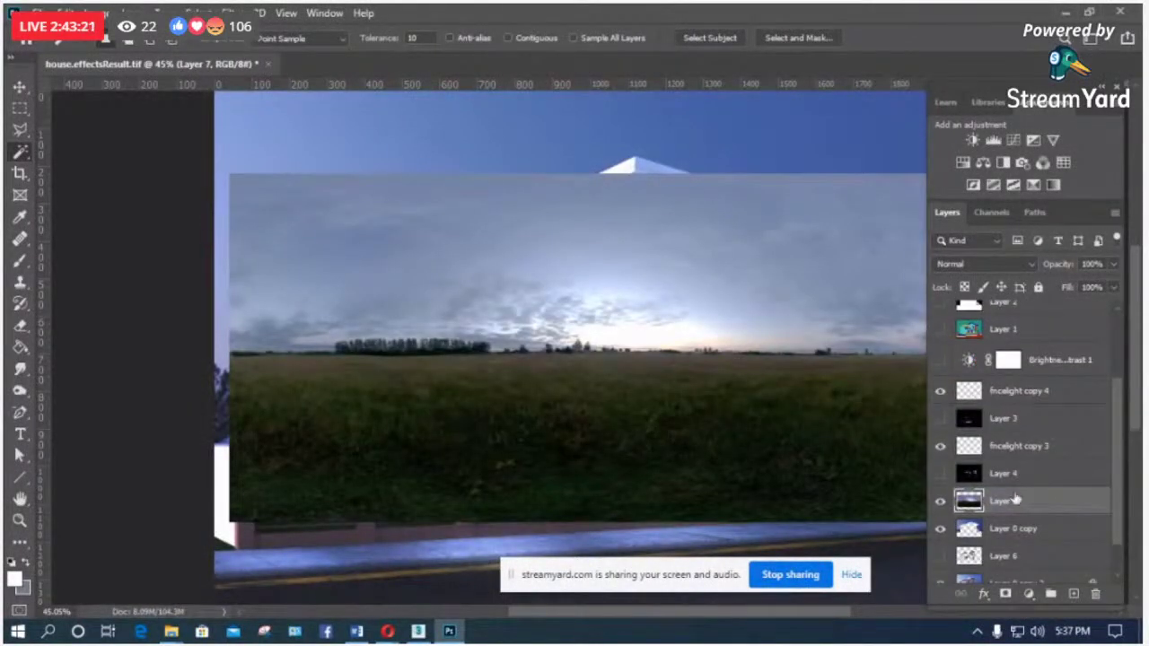
pyautogui.moveTo(1015, 500); pyautogui.dragTo(1022, 550)
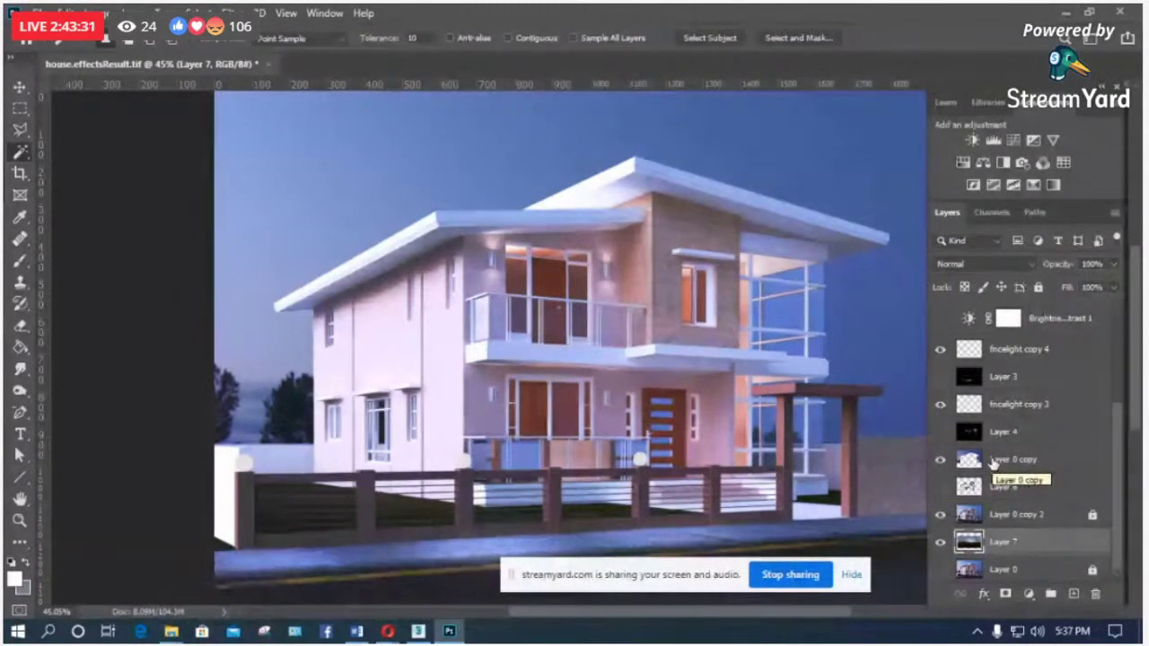
pyautogui.hotkey('ctrl', ']')
pyautogui.hotkey('ctrl', ']')
pyautogui.hotkey('ctrl', ']')
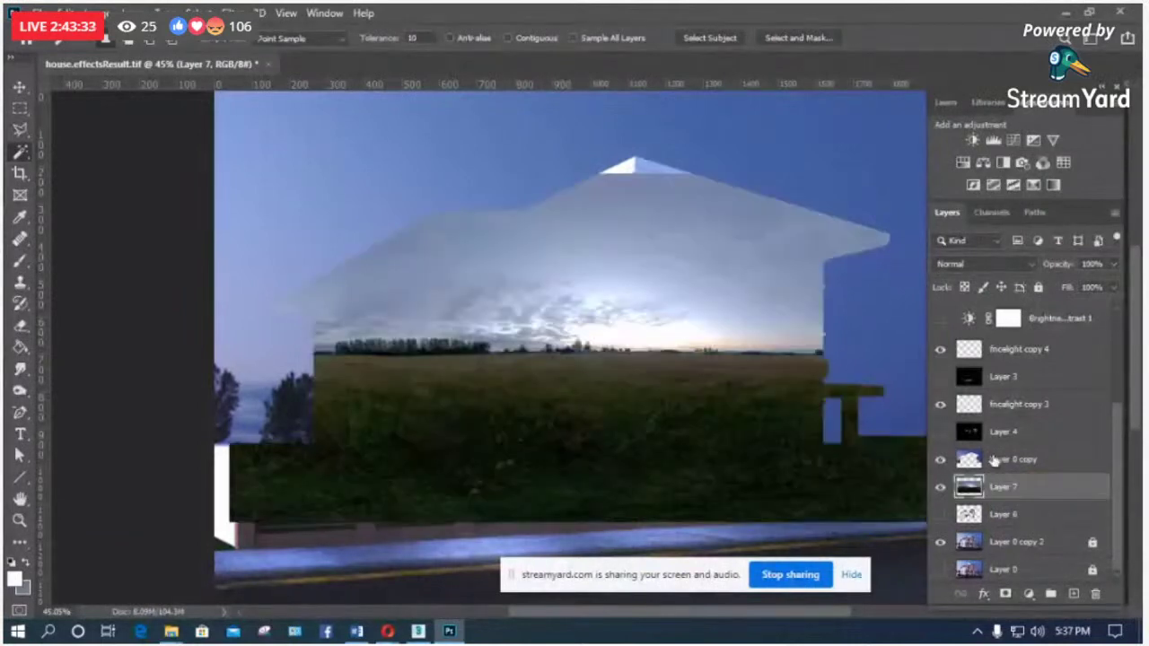
pyautogui.press('Delete')
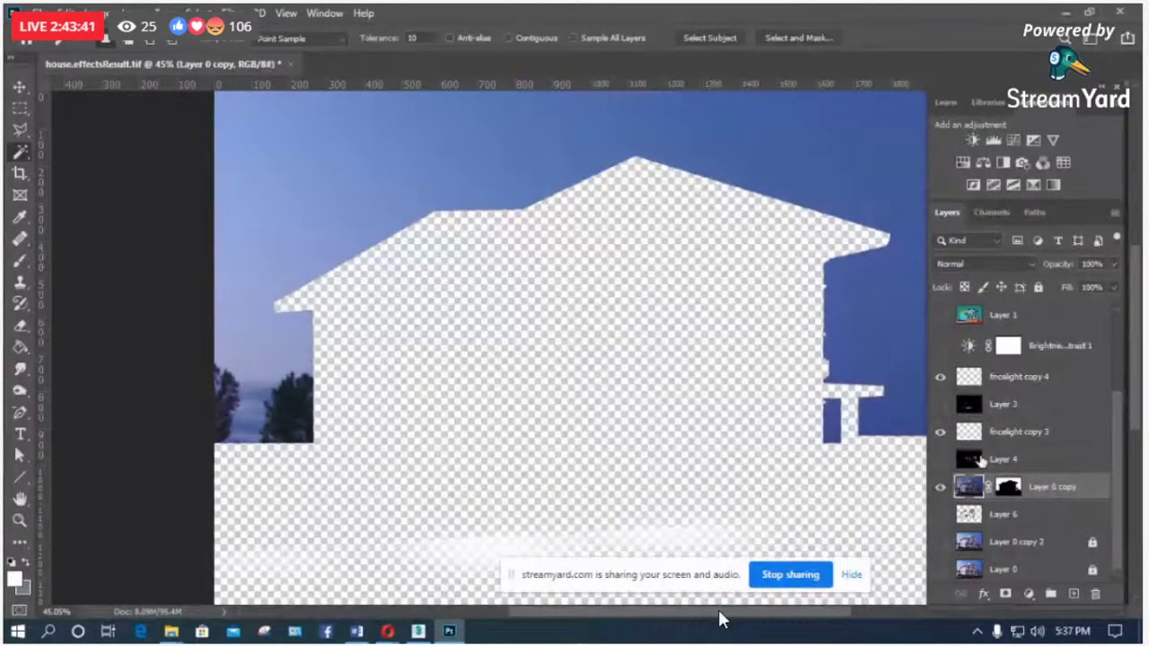
pyautogui.click(1008, 488)
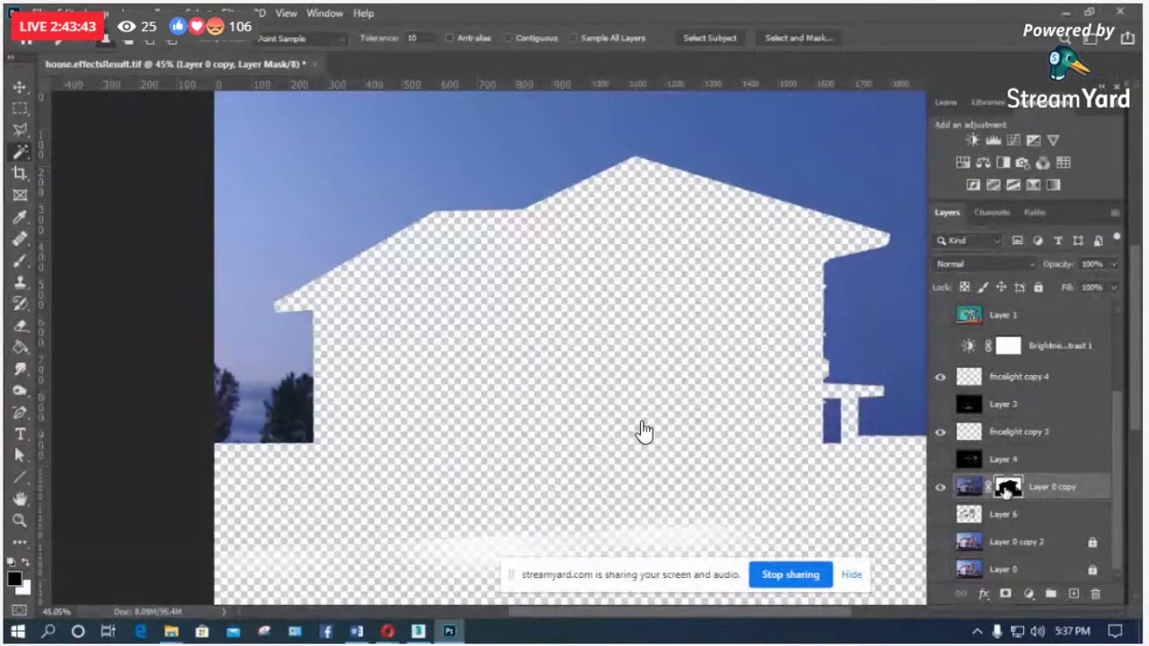
pyautogui.hotkey('ctrl', 'i')
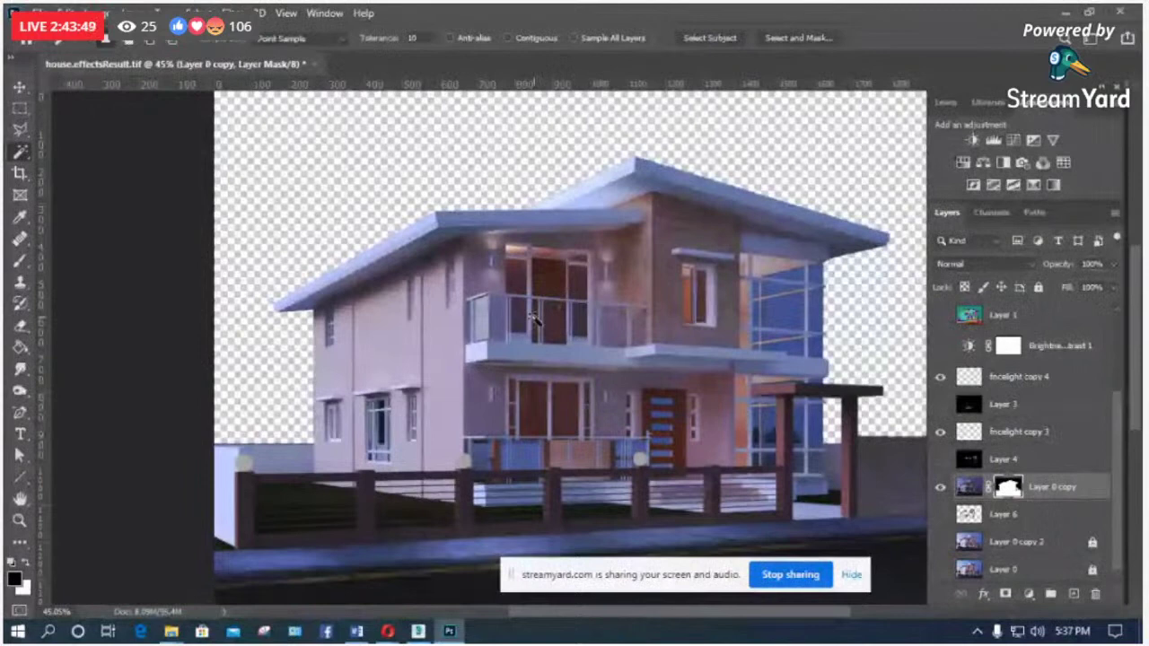
# Step: Paste the sky again beneath the house layer and drag it to fill the canvas
pyautogui.press('v')
pyautogui.hotkey('ctrl', 'v')
pyautogui.hotkey('ctrl', '[')
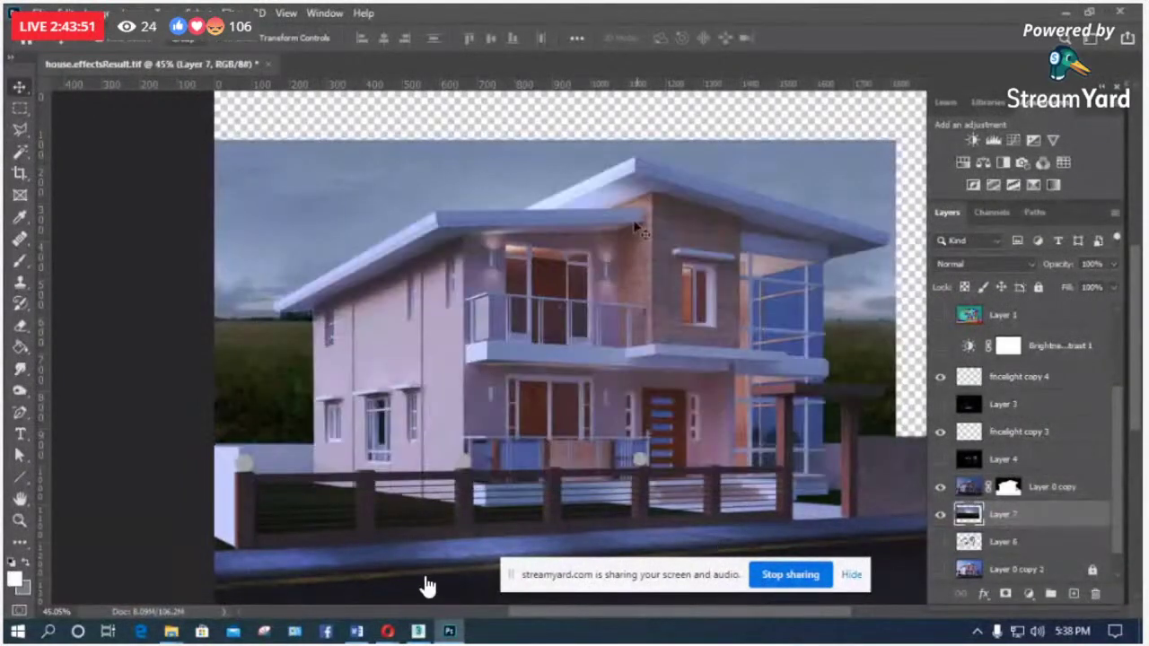
pyautogui.moveTo(526, 177); pyautogui.dragTo(560, 144)
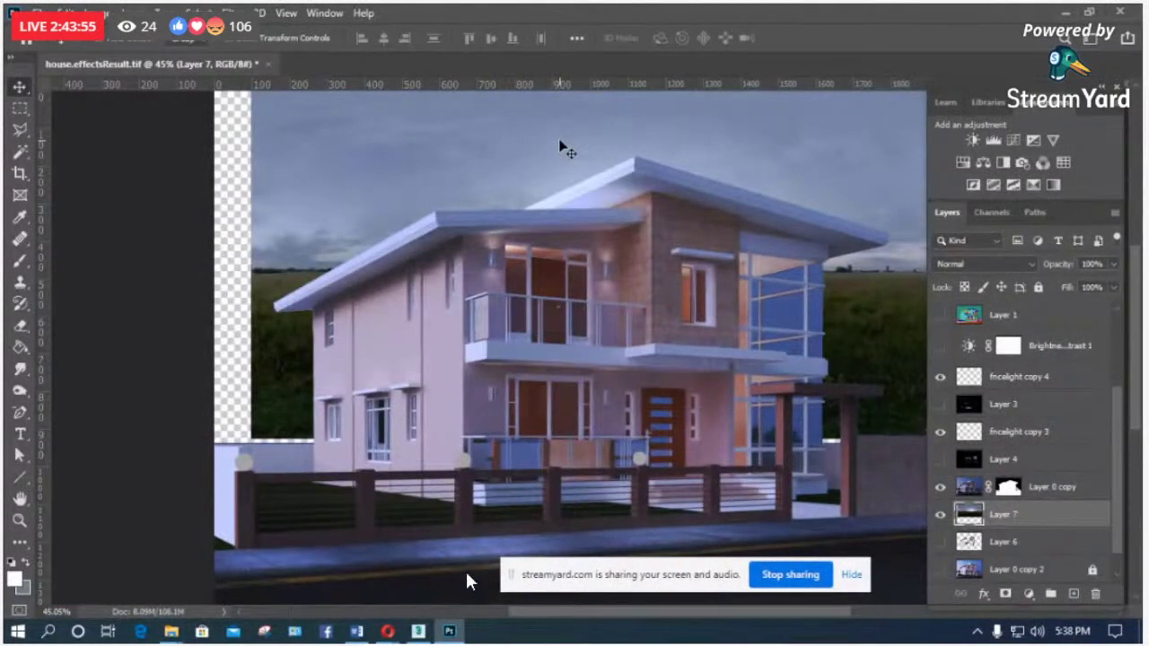
pyautogui.keyDown('alt'); pyautogui.scroll(-1, 564, 146); pyautogui.keyUp('alt')
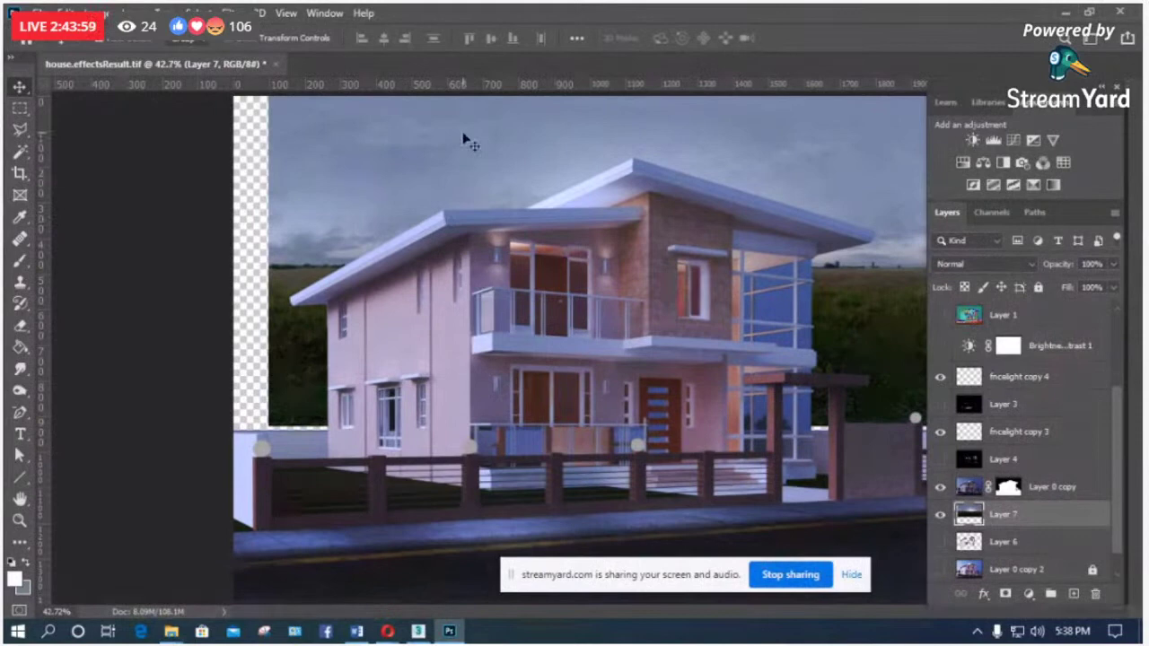
pyautogui.press('f')
pyautogui.moveTo(467, 141); pyautogui.dragTo(487, 278)
# Step: Scale the sky to about 142%, stretch it to about 203% height, and reposition it
pyautogui.hotkey('ctrl', 't')
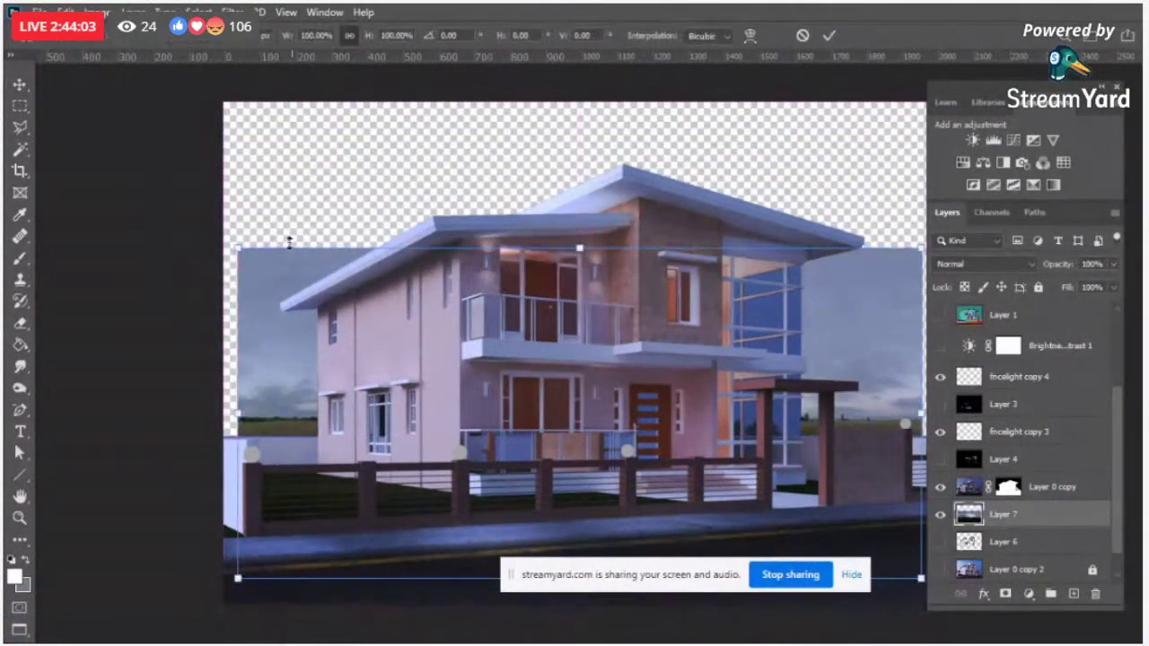
pyautogui.moveTo(289, 242); pyautogui.dragTo(99, 144)
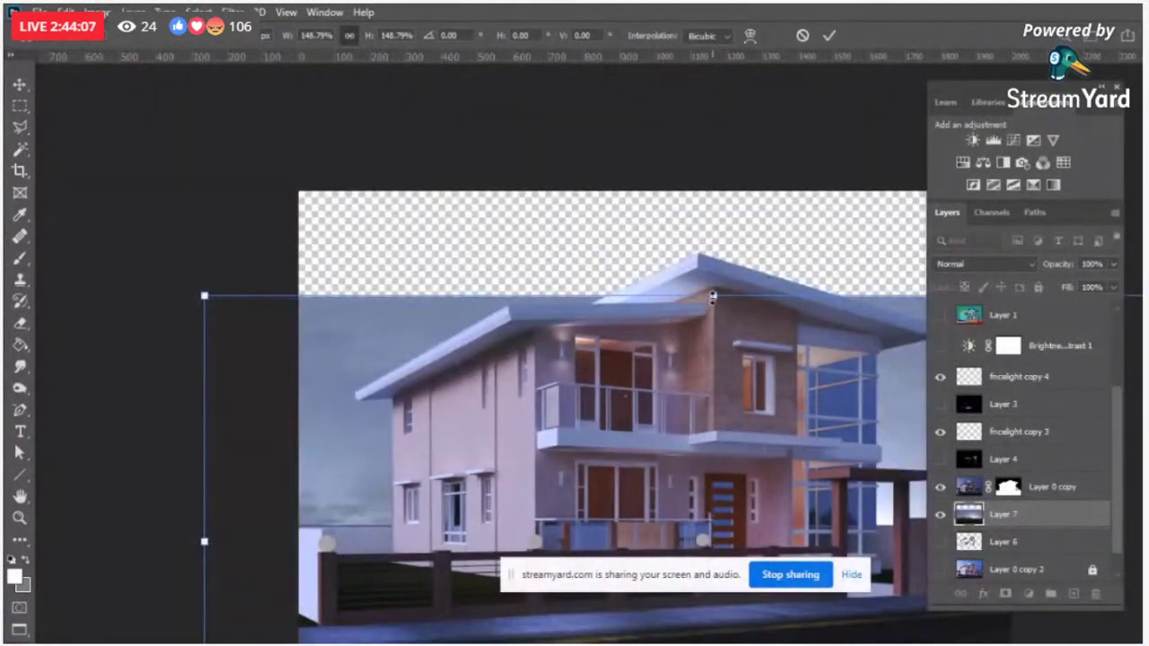
pyautogui.moveTo(710, 296); pyautogui.dragTo(713, 182)
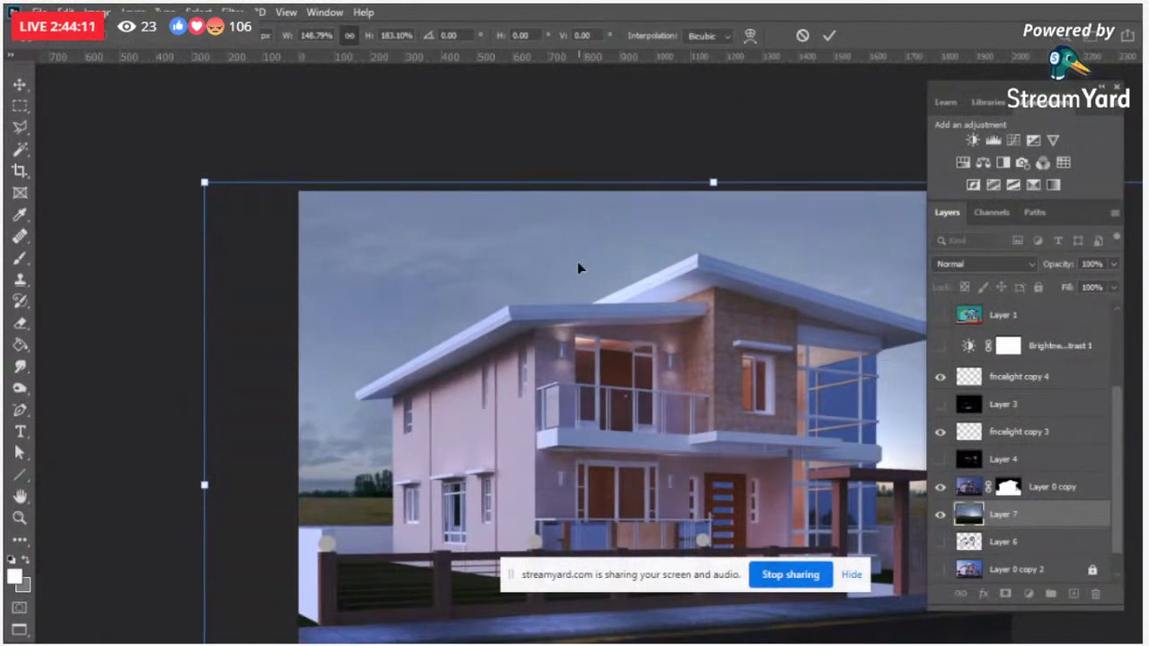
pyautogui.hscroll(5, 578, 262)
pyautogui.moveTo(490, 169); pyautogui.dragTo(476, 131)
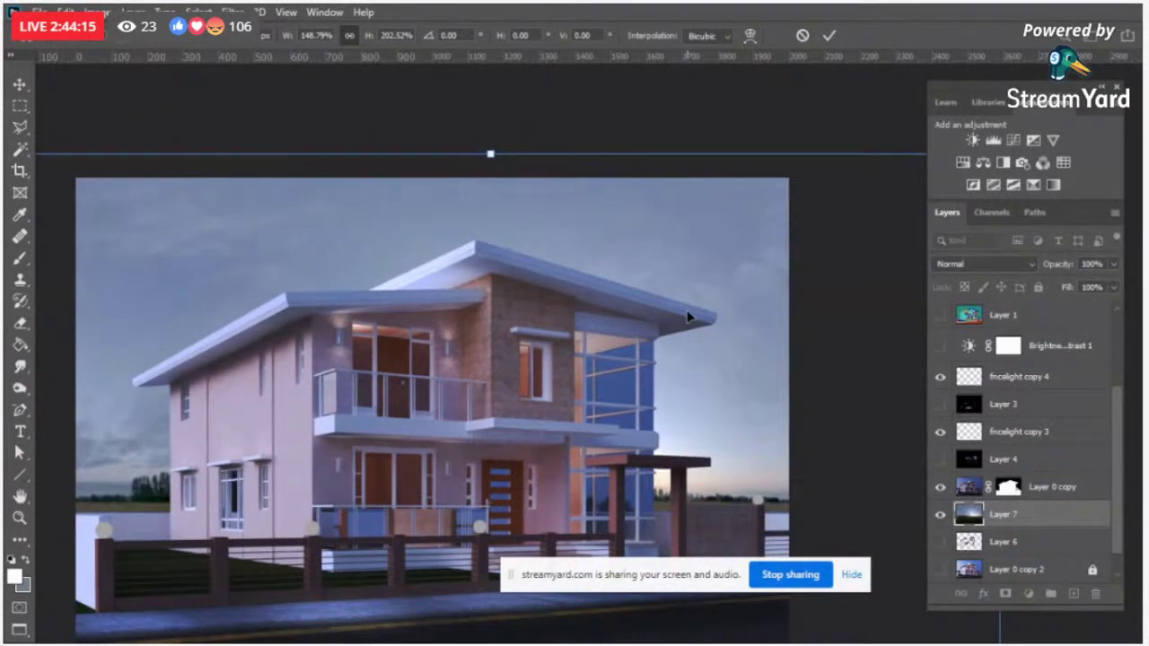
pyautogui.press('Return')
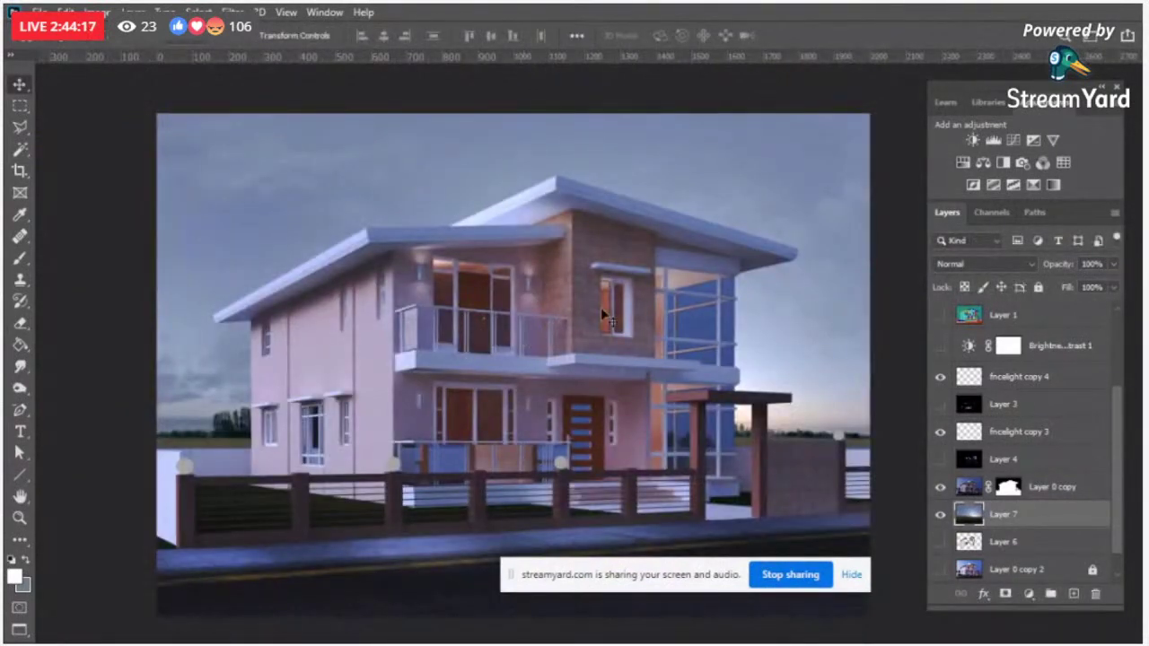
pyautogui.moveTo(820, 350); pyautogui.dragTo(817, 299)
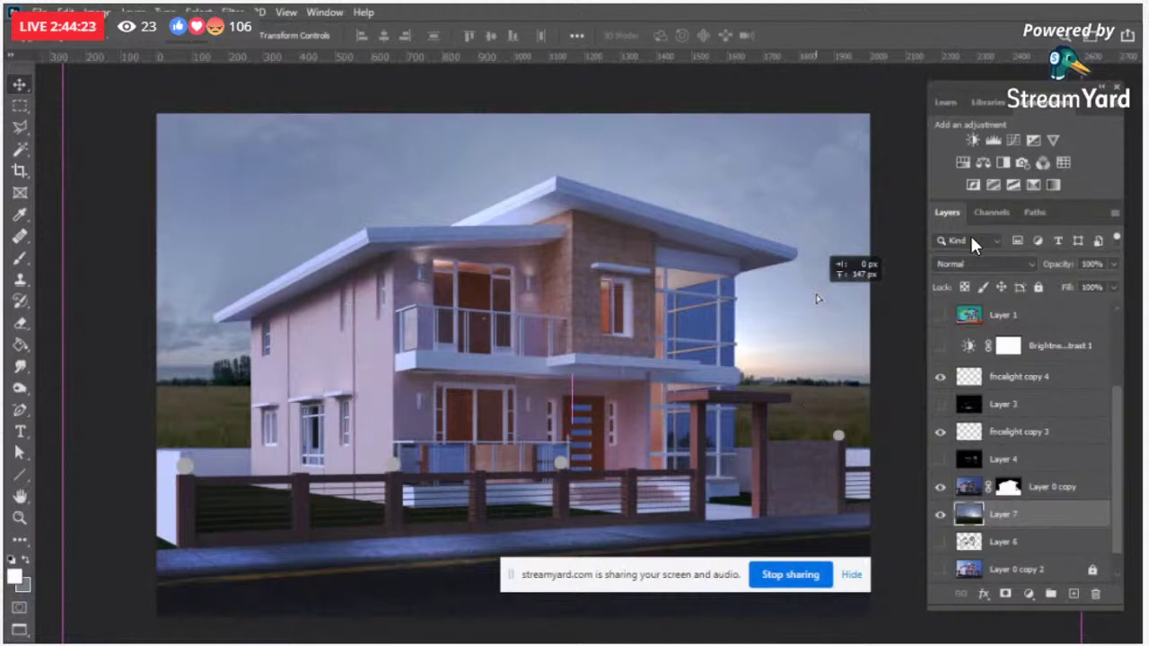
pyautogui.moveTo(817, 299); pyautogui.dragTo(820, 394)
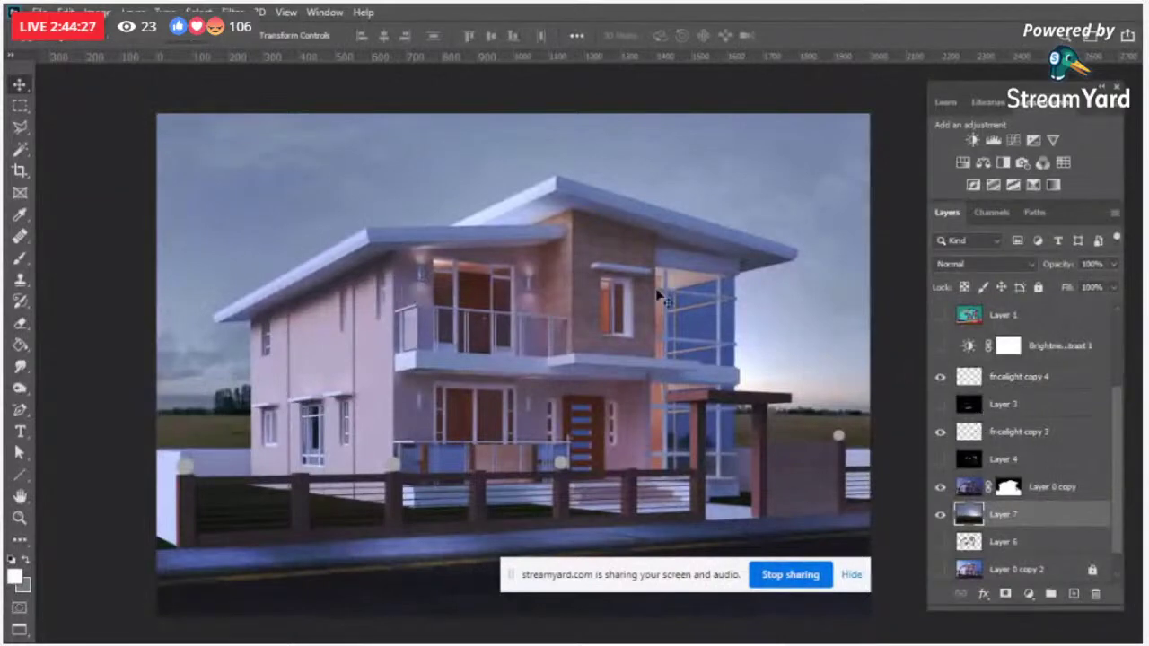
# Step: Flip the sky layer horizontally and shift it to cover the canvas
pyautogui.hotkey('ctrl', 't')
pyautogui.rightClick(494, 209)
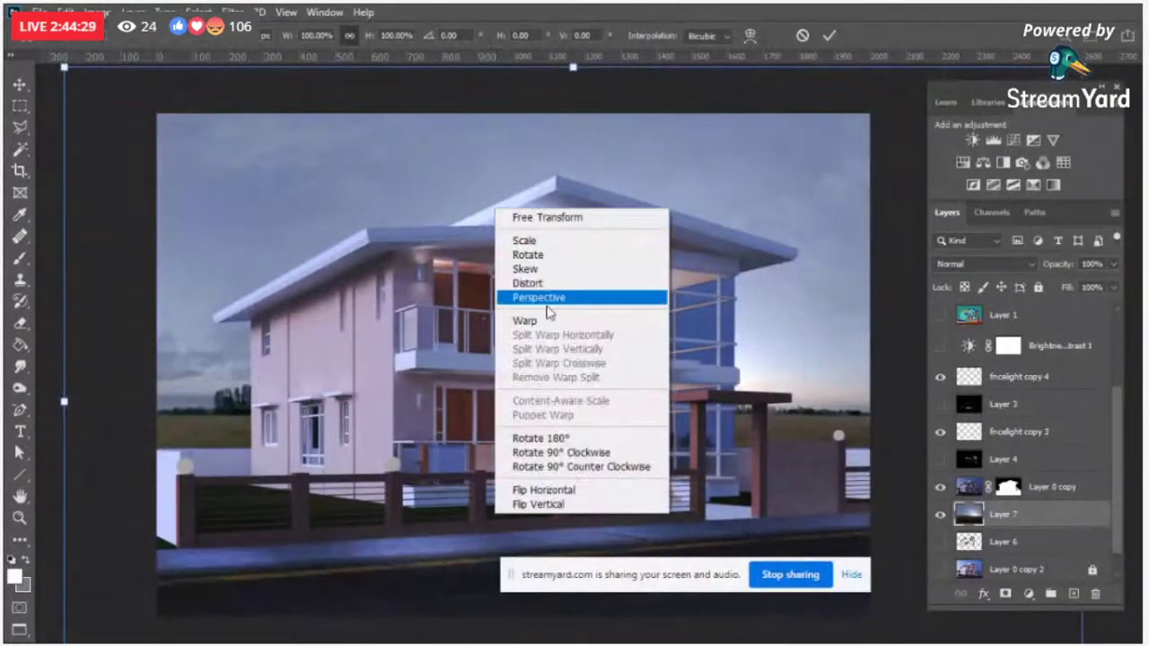
pyautogui.click(543, 491)
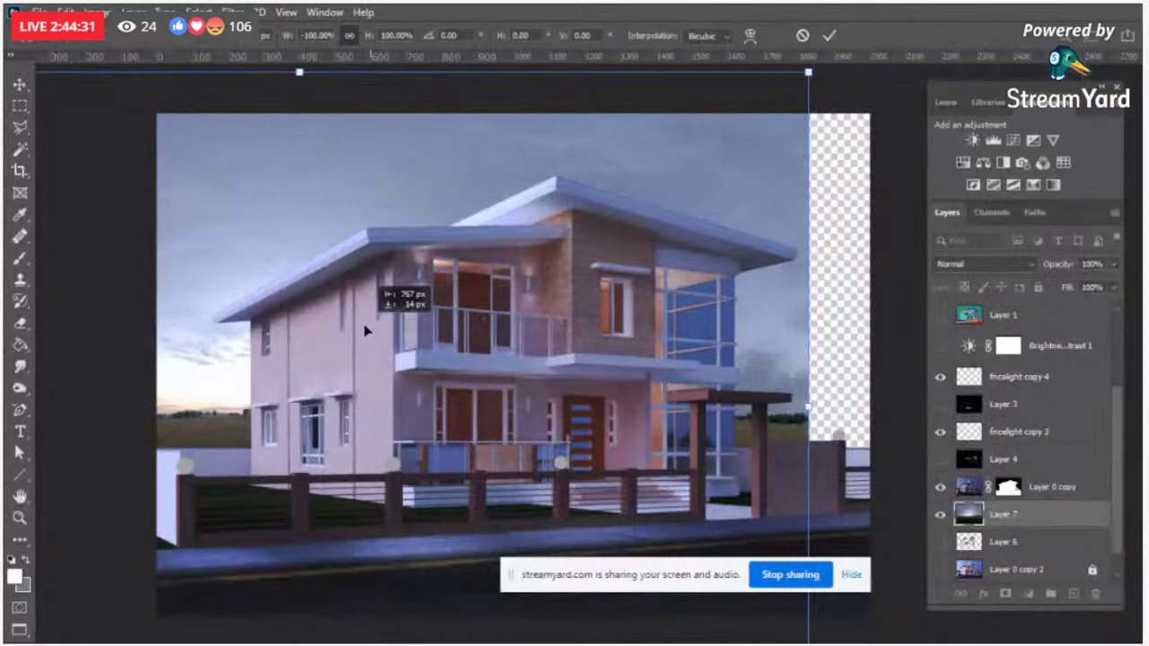
pyautogui.moveTo(365, 331); pyautogui.dragTo(683, 386)
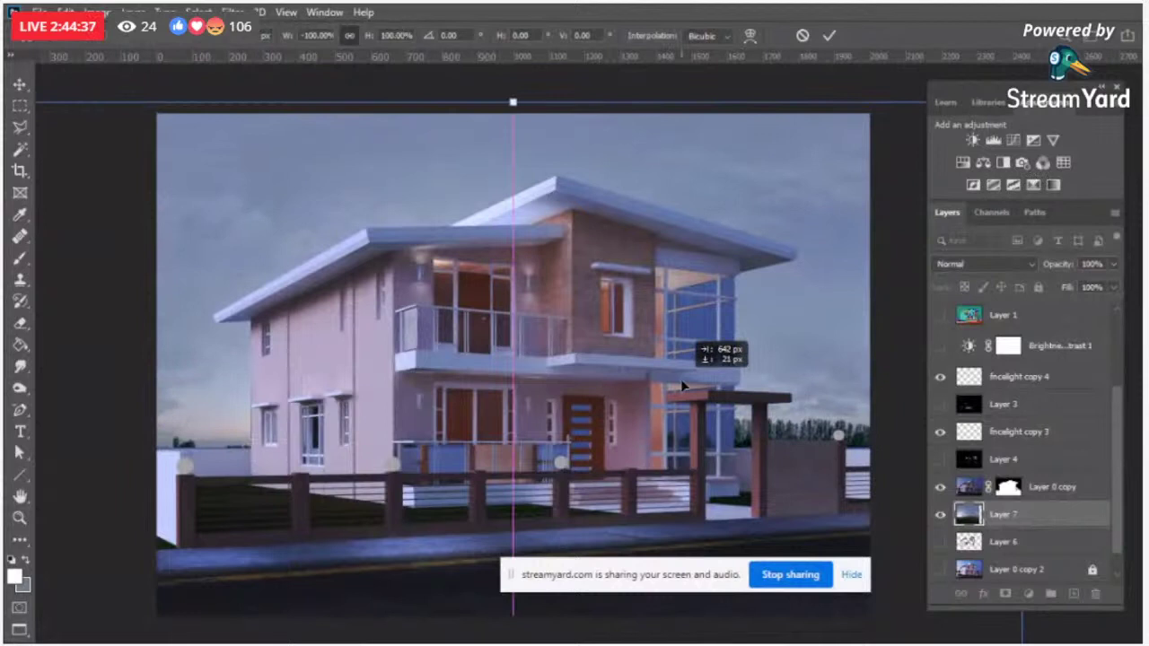
pyautogui.press('Return')
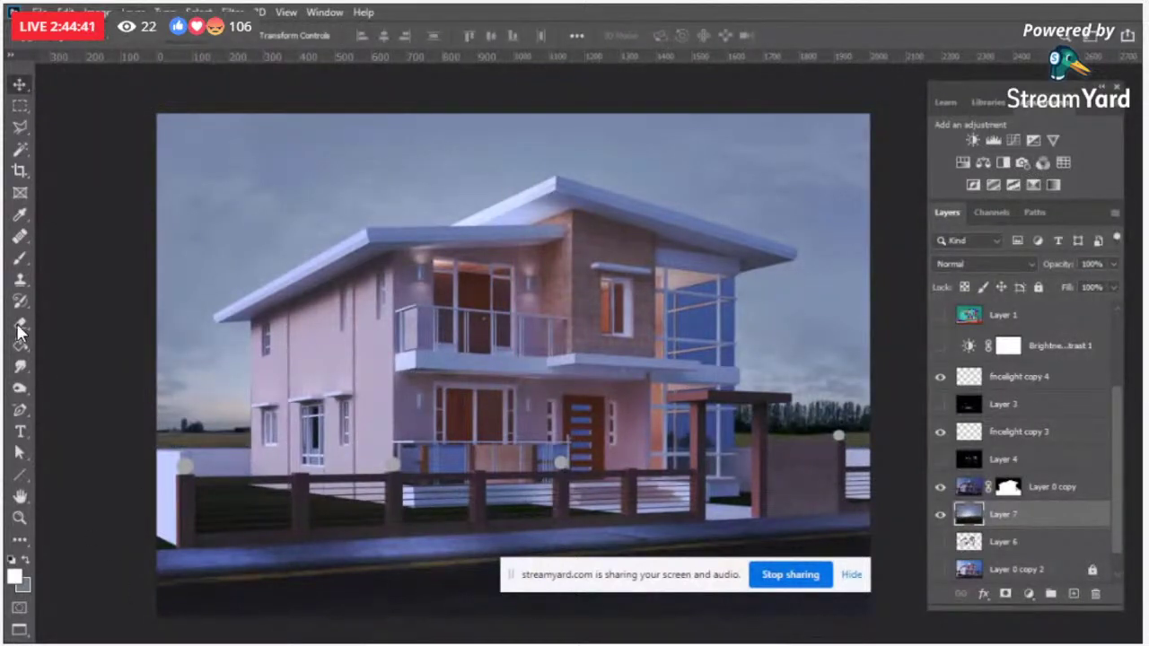
pyautogui.click(84, 12)
# Step: Try an Exposure adjustment with lower gamma, then cancel it
pyautogui.moveTo(134, 55)
pyautogui.click(322, 104)
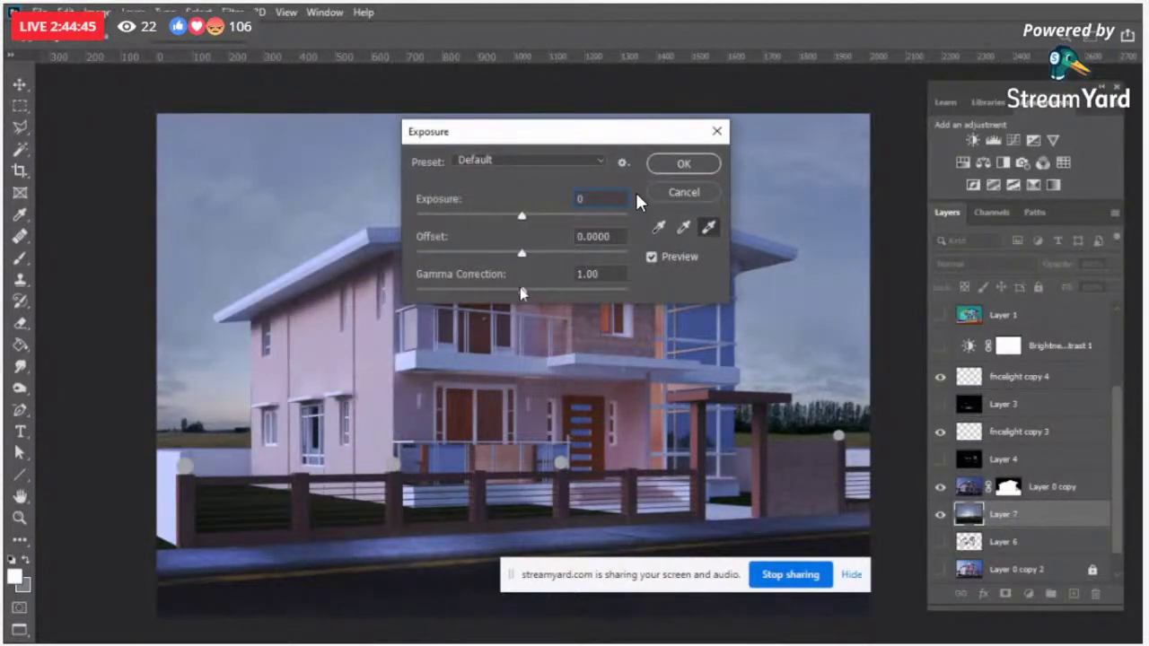
pyautogui.moveTo(520, 289); pyautogui.dragTo(559, 294)
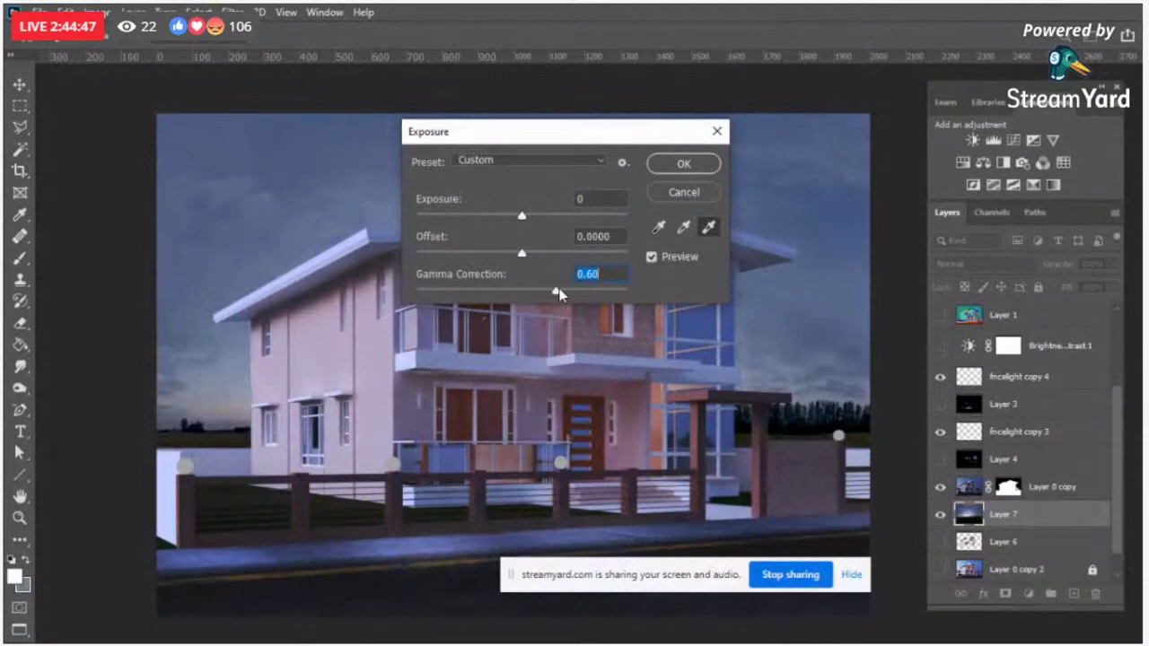
pyautogui.press('Escape')
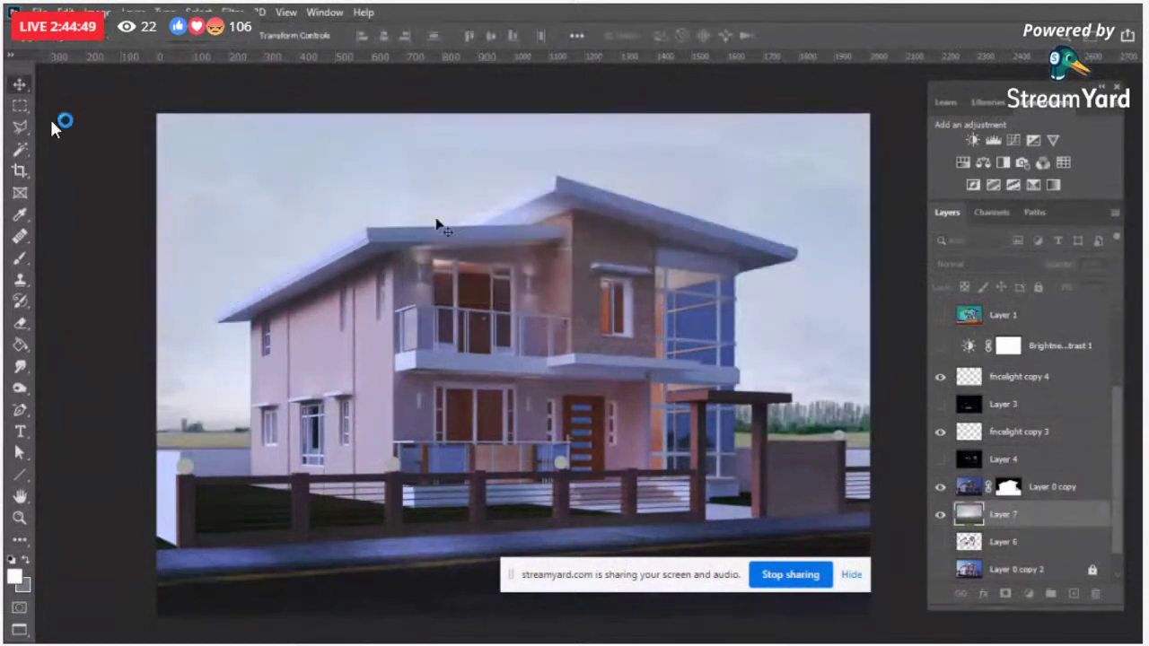
# Step: Apply Brightness 47 to the sky, then hide Layer 7 and show Layer 0 copy 2
pyautogui.click(96, 12)
pyautogui.moveTo(166, 46)
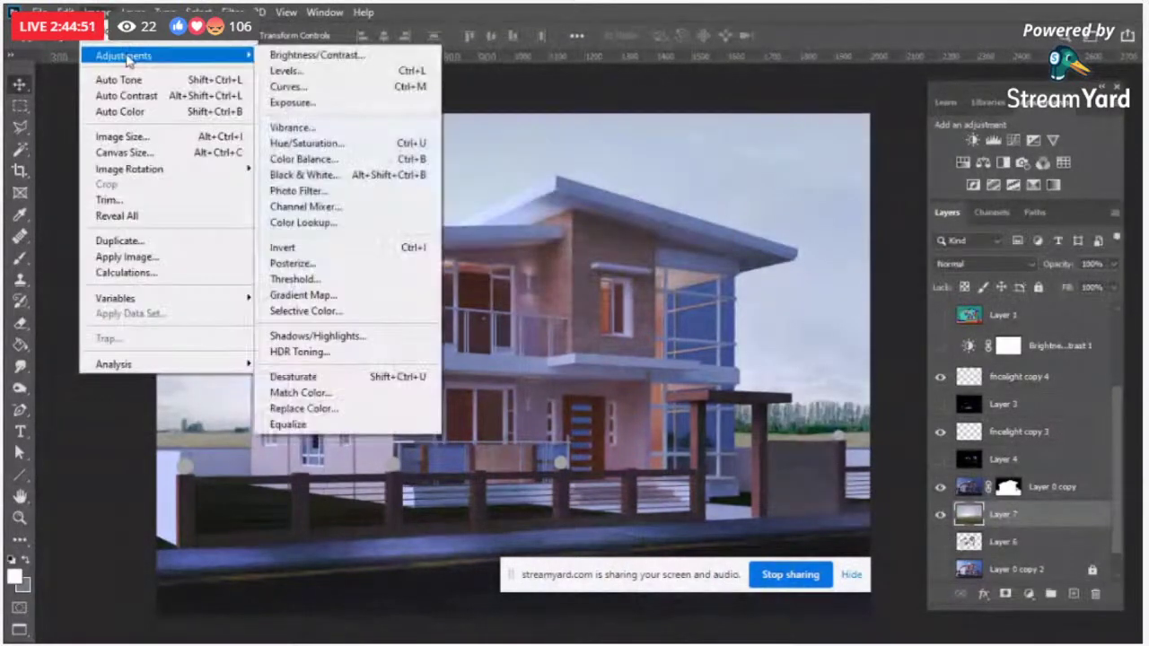
pyautogui.click(501, 49)
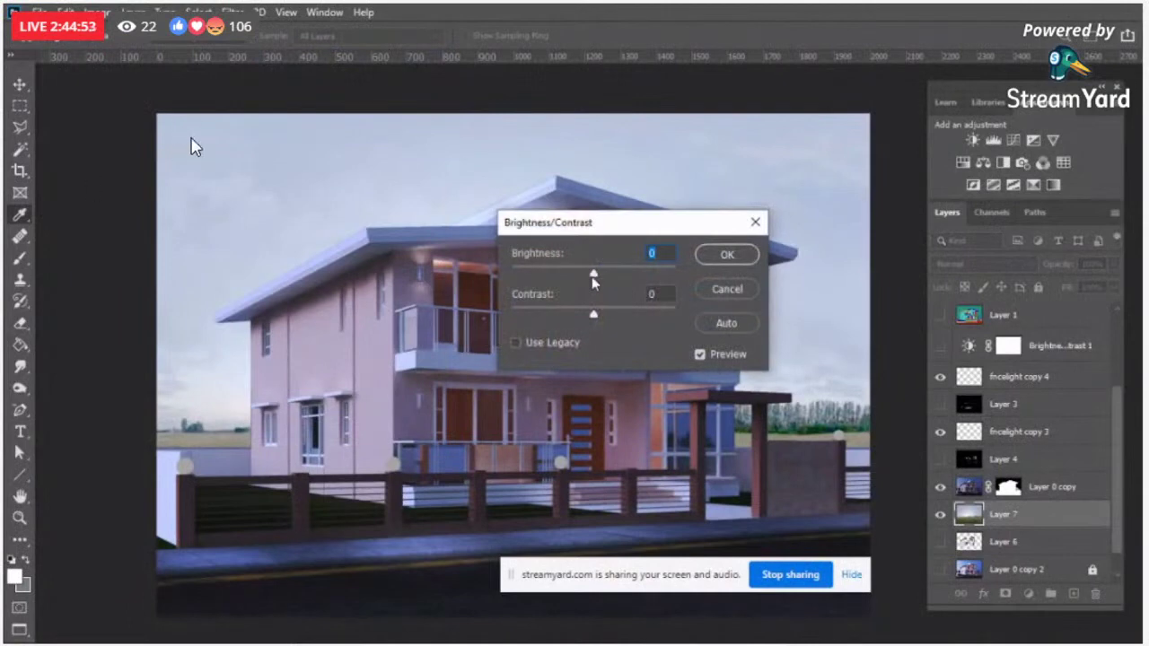
pyautogui.moveTo(591, 275); pyautogui.dragTo(621, 281)
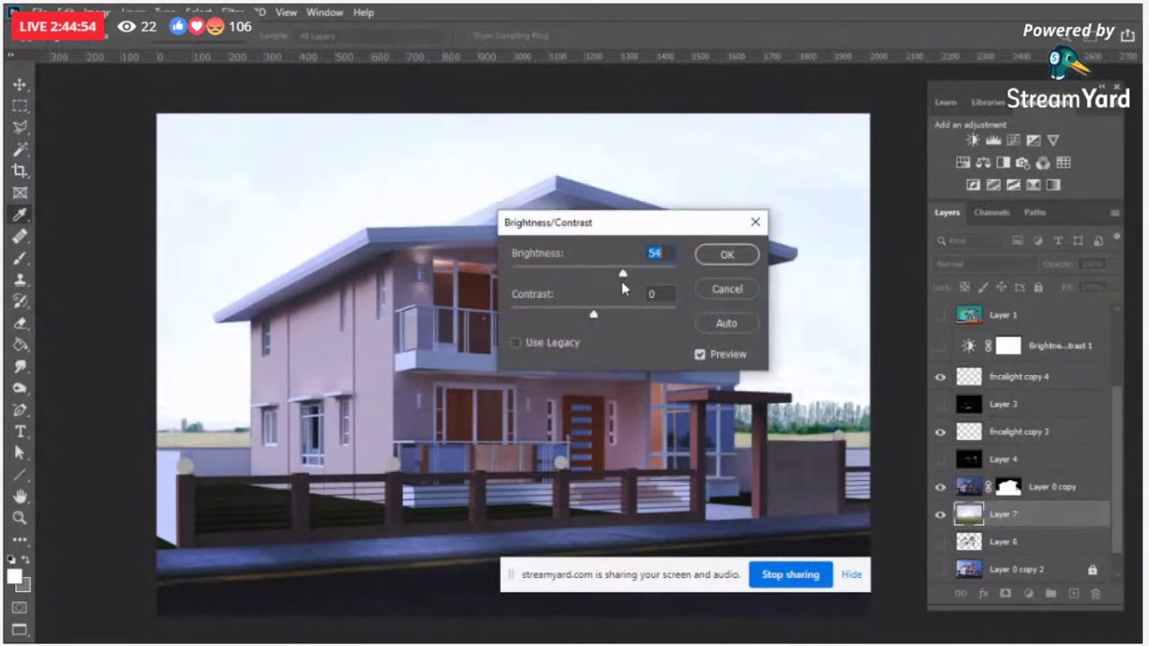
pyautogui.click(726, 255)
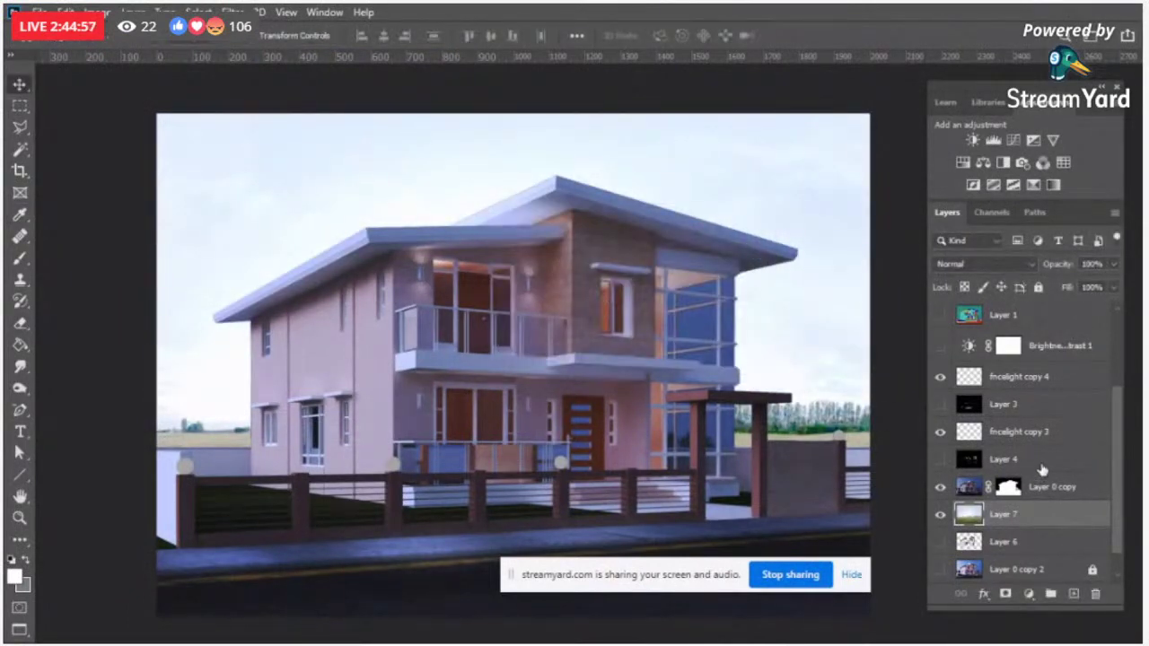
pyautogui.click(940, 515)
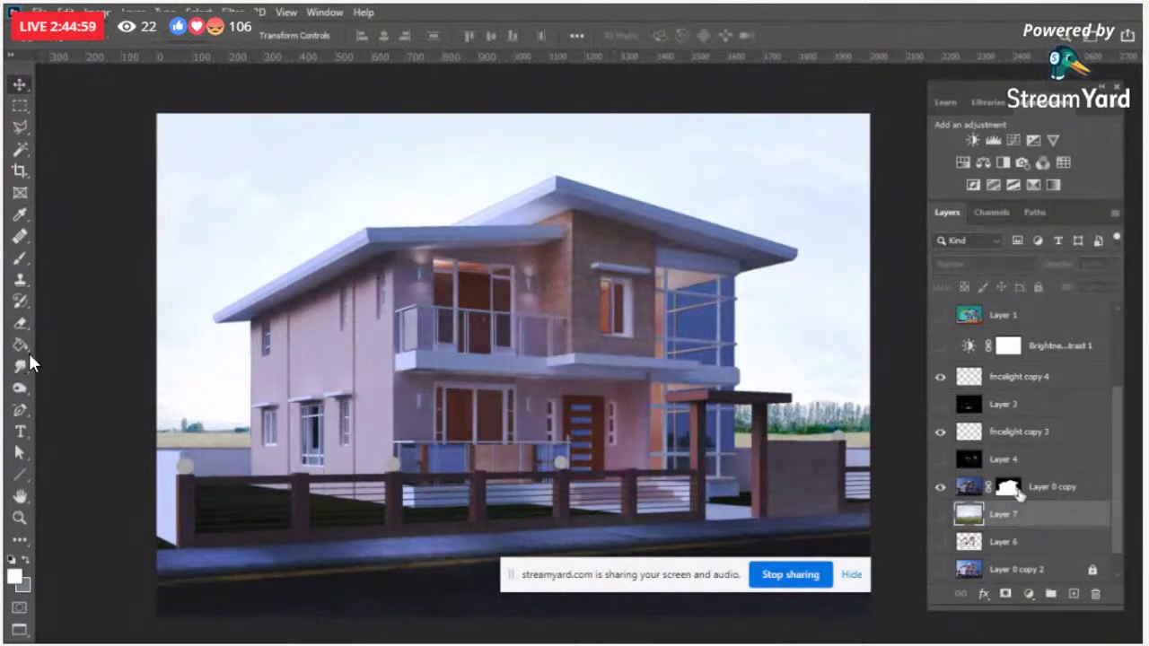
pyautogui.click(940, 569)
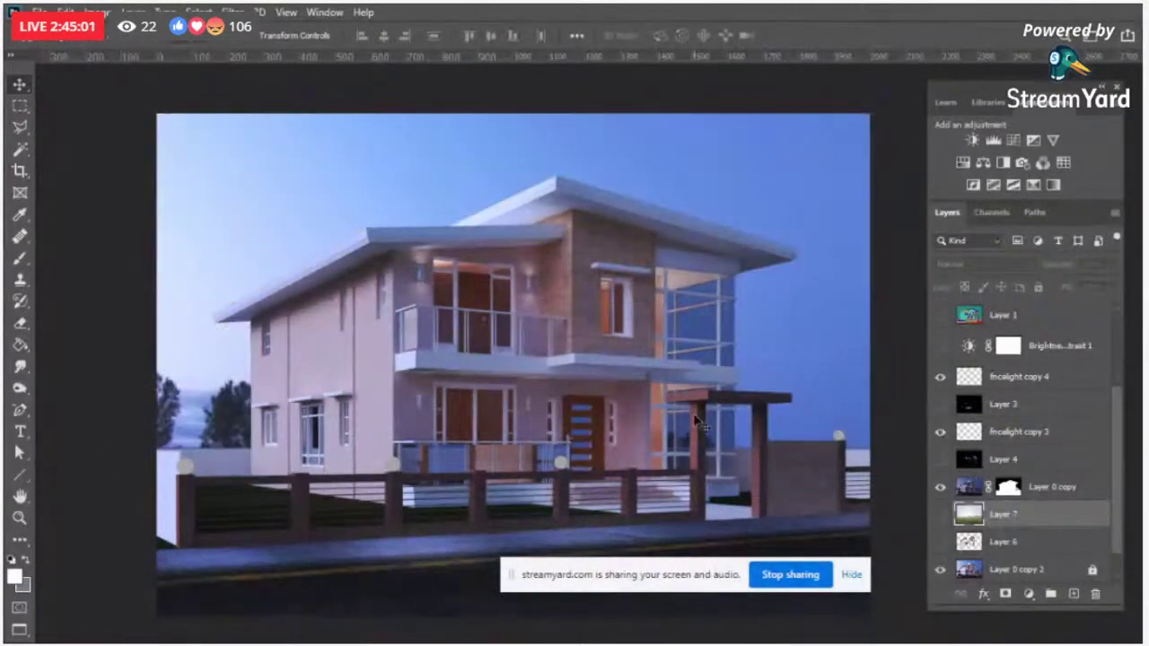
# Step: Open the three tree images
pyautogui.hotkey('ctrl', 'o')
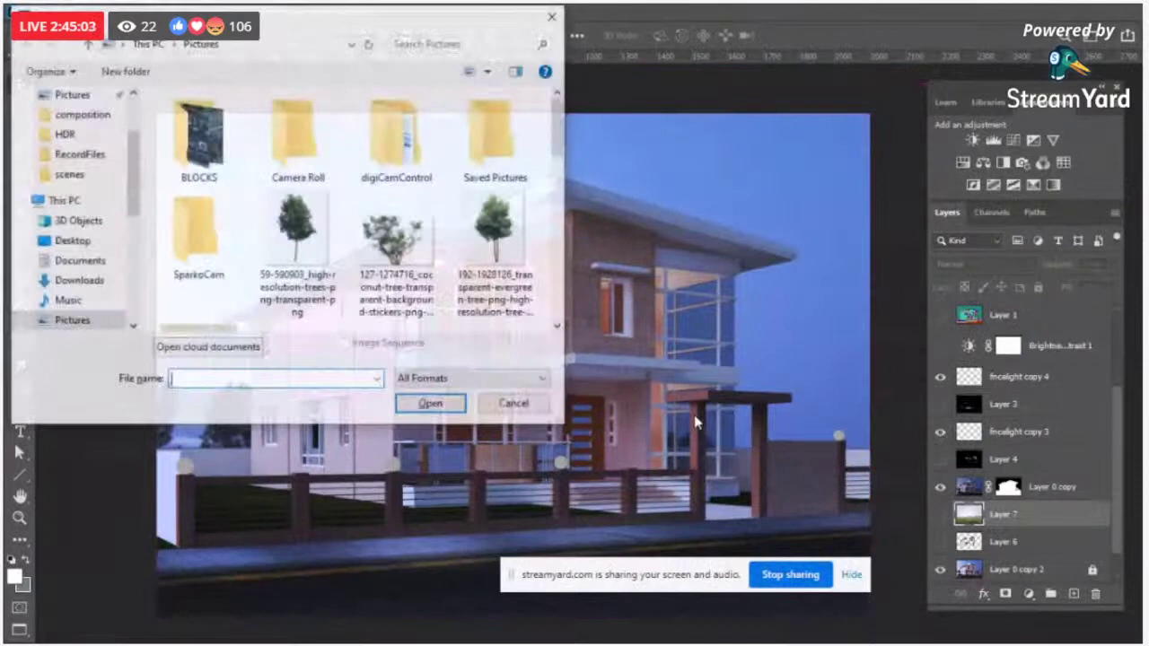
pyautogui.moveTo(260, 319); pyautogui.dragTo(530, 202)
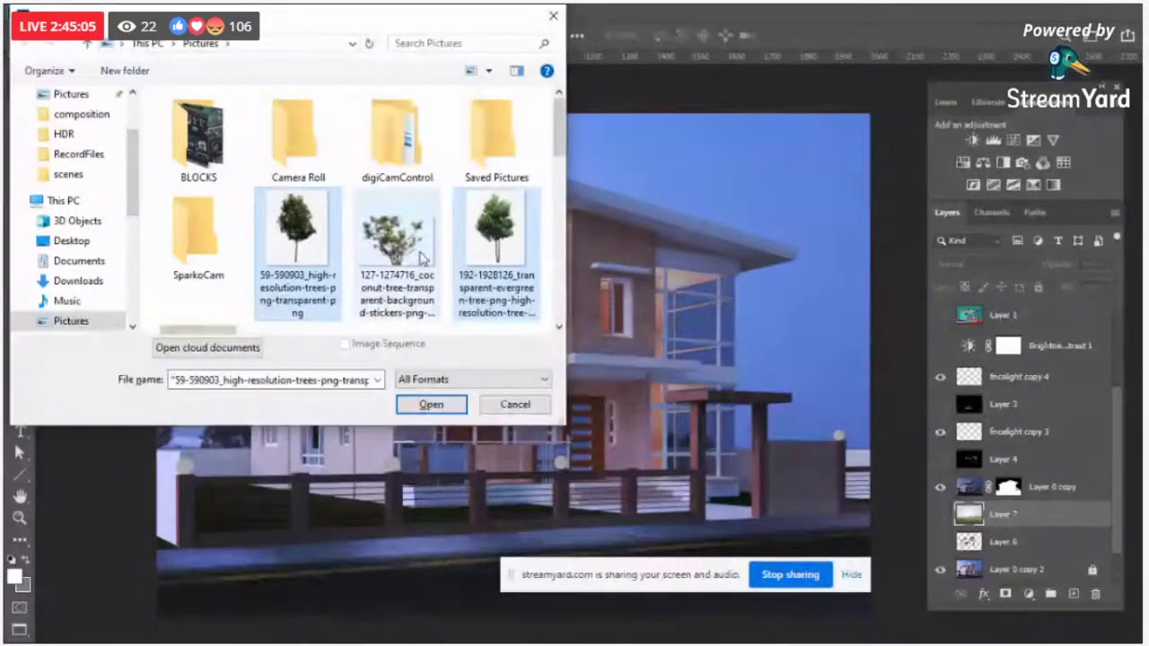
pyautogui.press('Return')
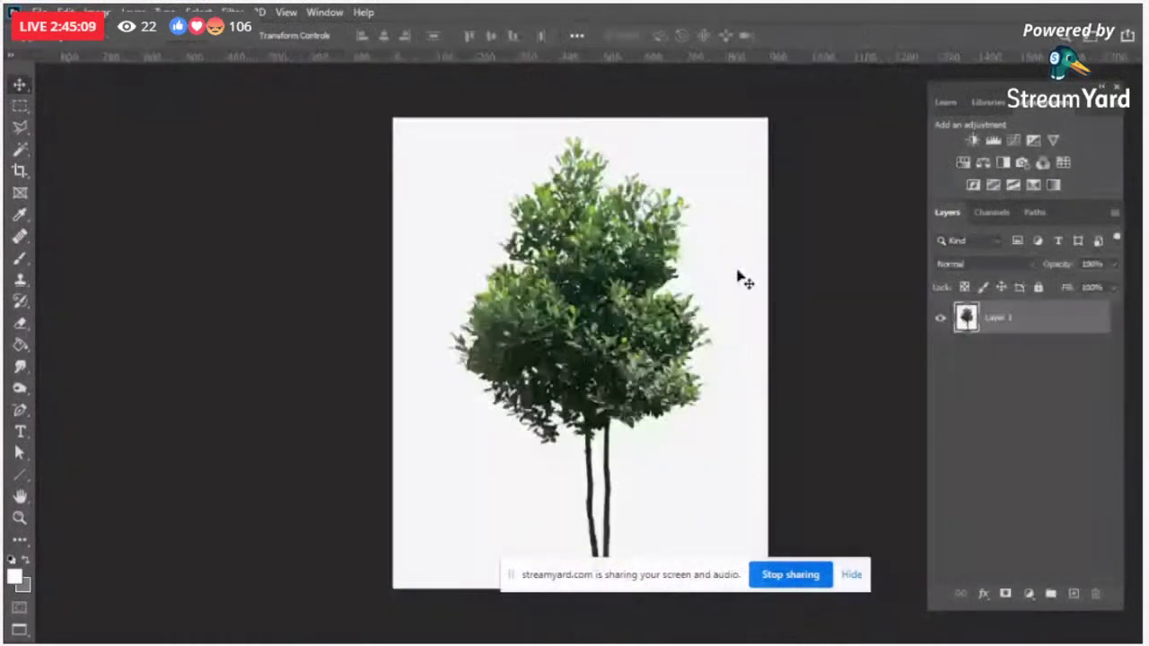
# Step: Delete the white background around the tree with the Magic Wand
pyautogui.press('w')
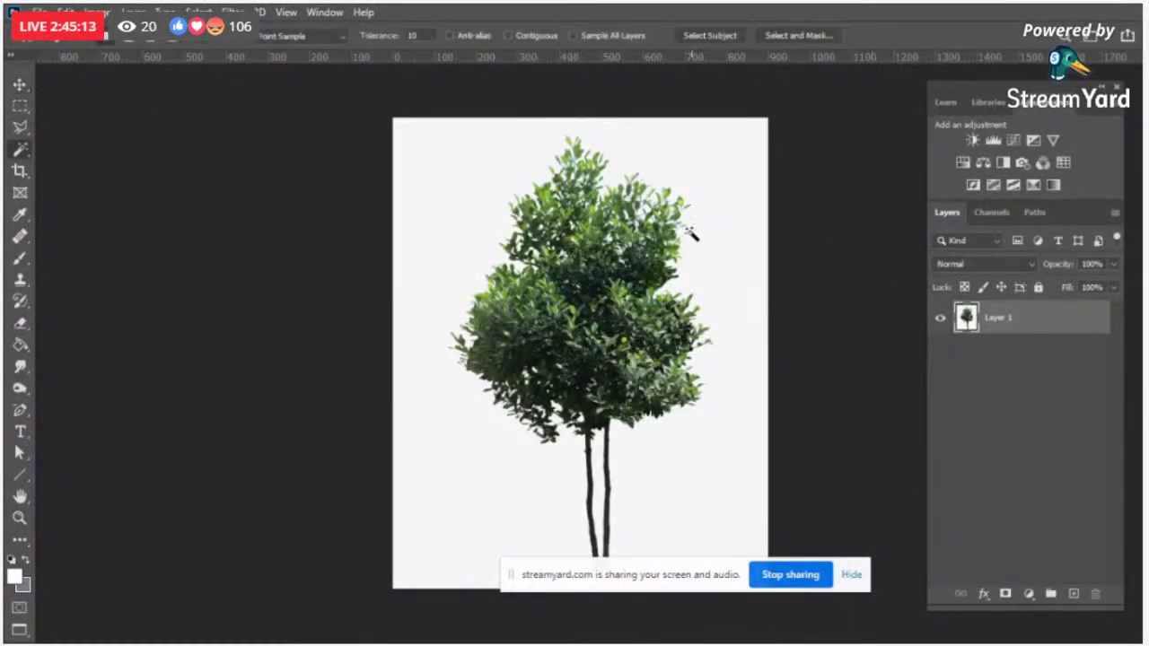
pyautogui.click(691, 234)
pyautogui.press('Delete')
pyautogui.press('m')
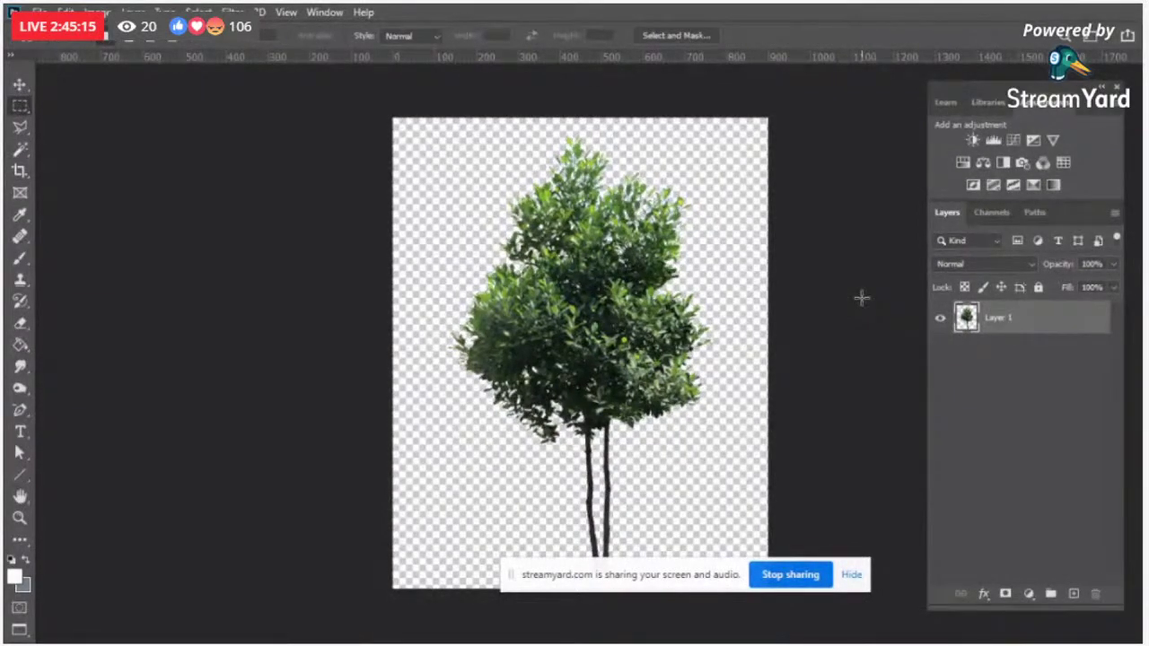
pyautogui.press('f')
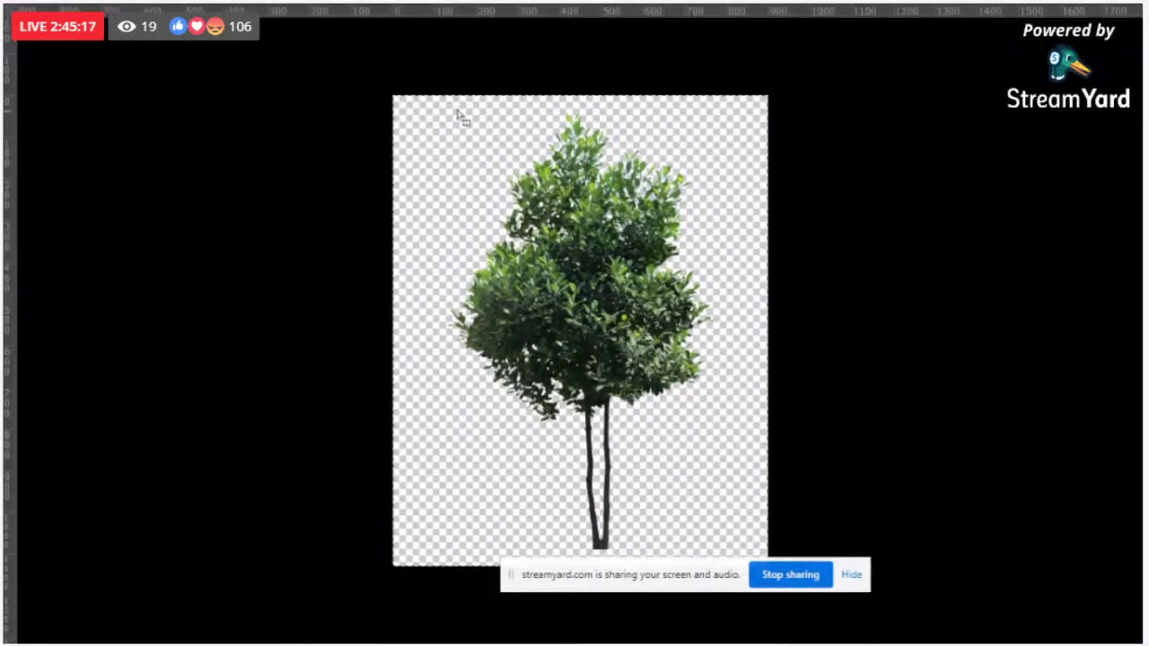
pyautogui.press('f')
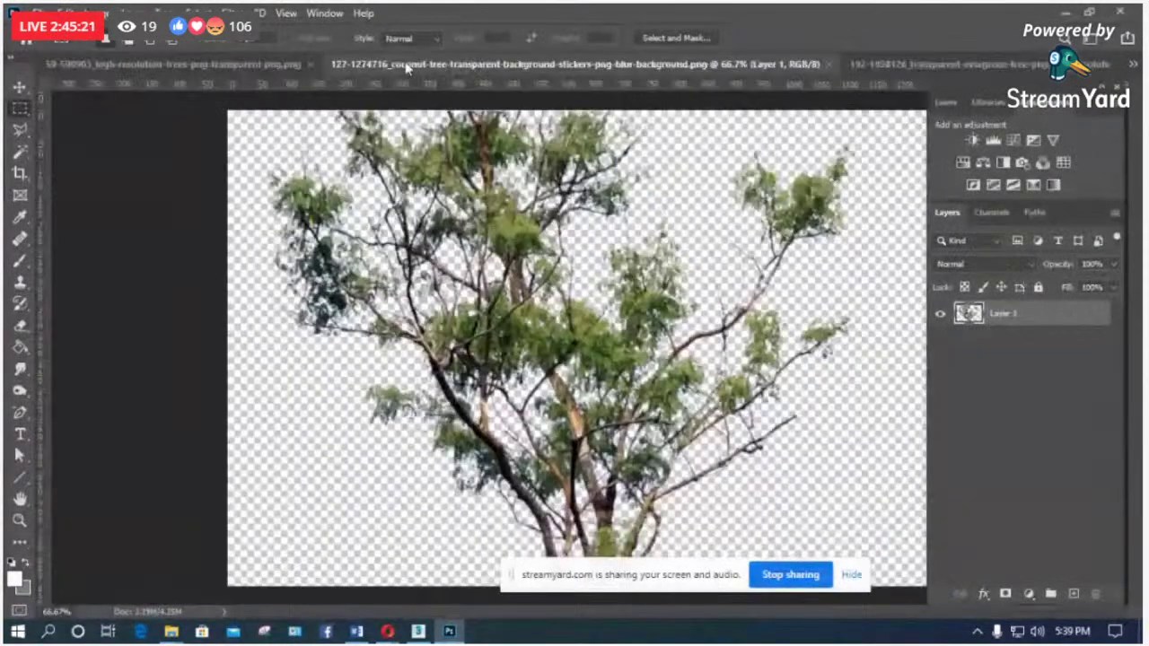
# Step: Look through the tree documents, then return to house.effectsResult.tif
pyautogui.click(409, 65)
pyautogui.click(301, 64)
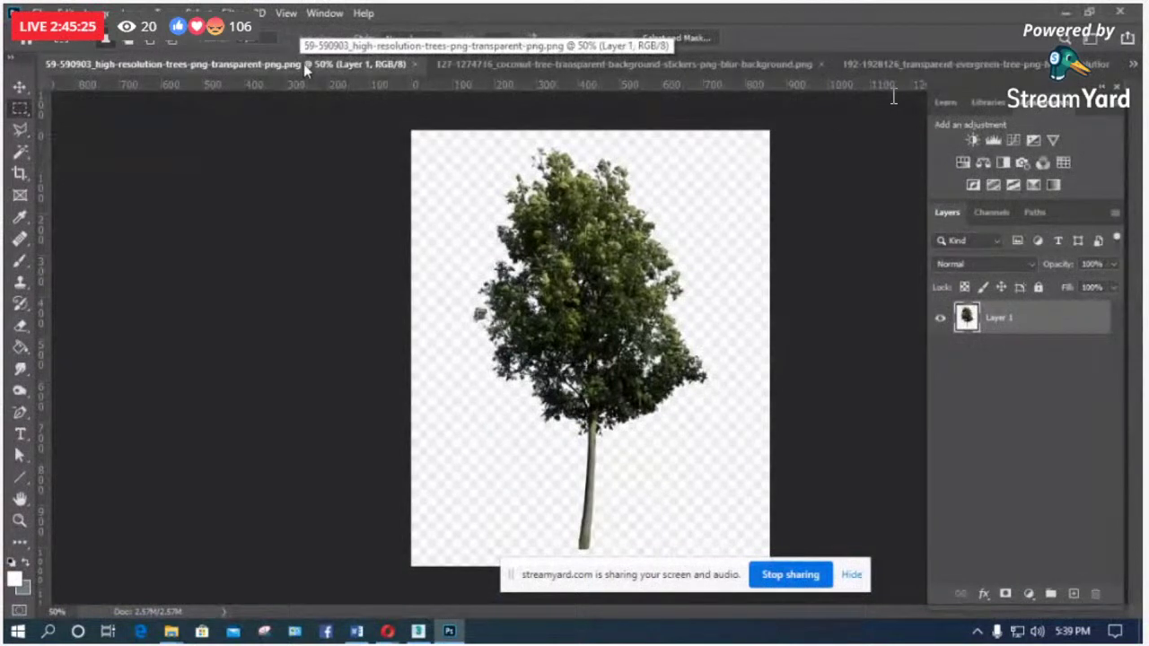
pyautogui.click(1135, 65)
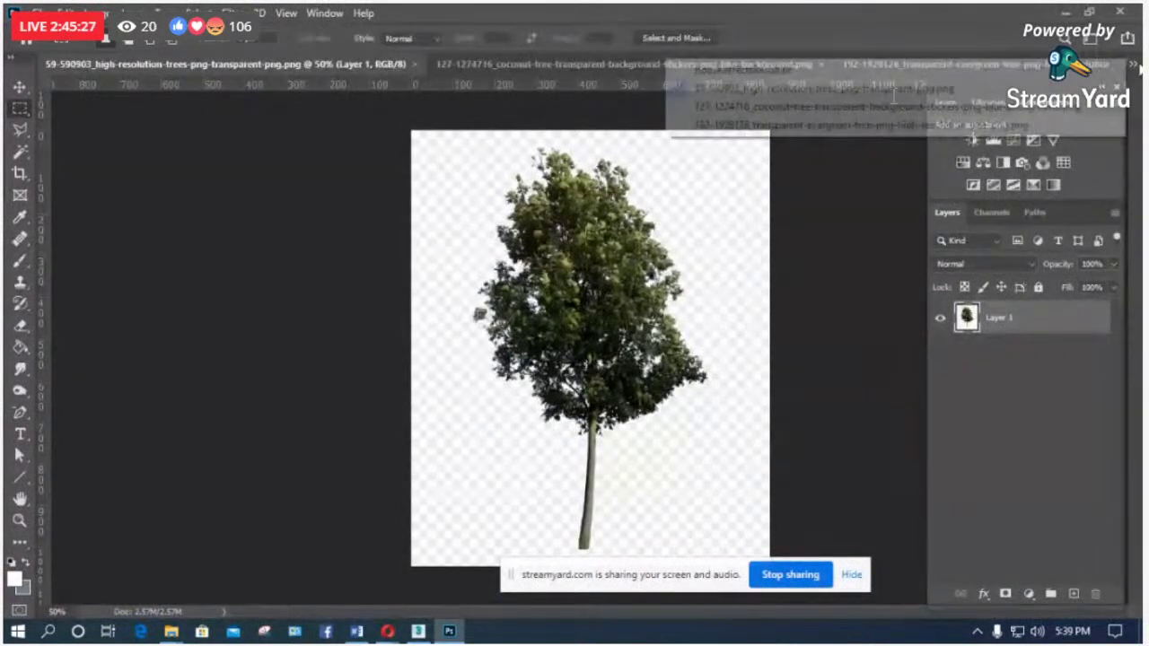
pyautogui.click(718, 71)
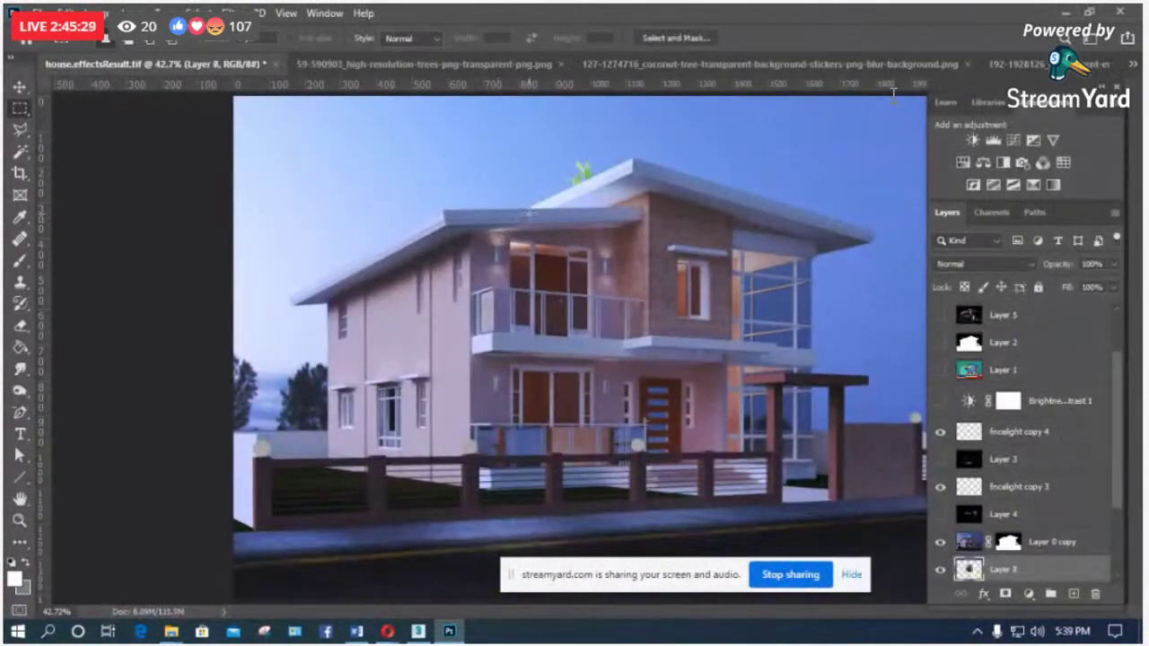
# Step: Move the pasted tree along the house's left side, bring it forward, and shrink it
pyautogui.press('t')
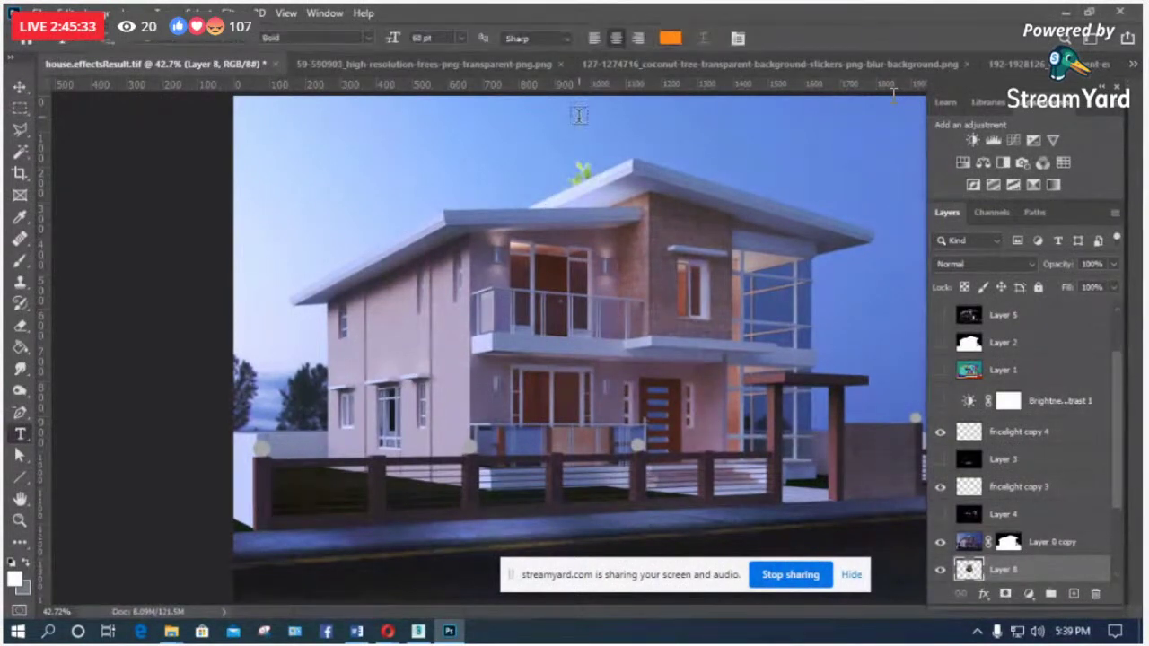
pyautogui.press('v')
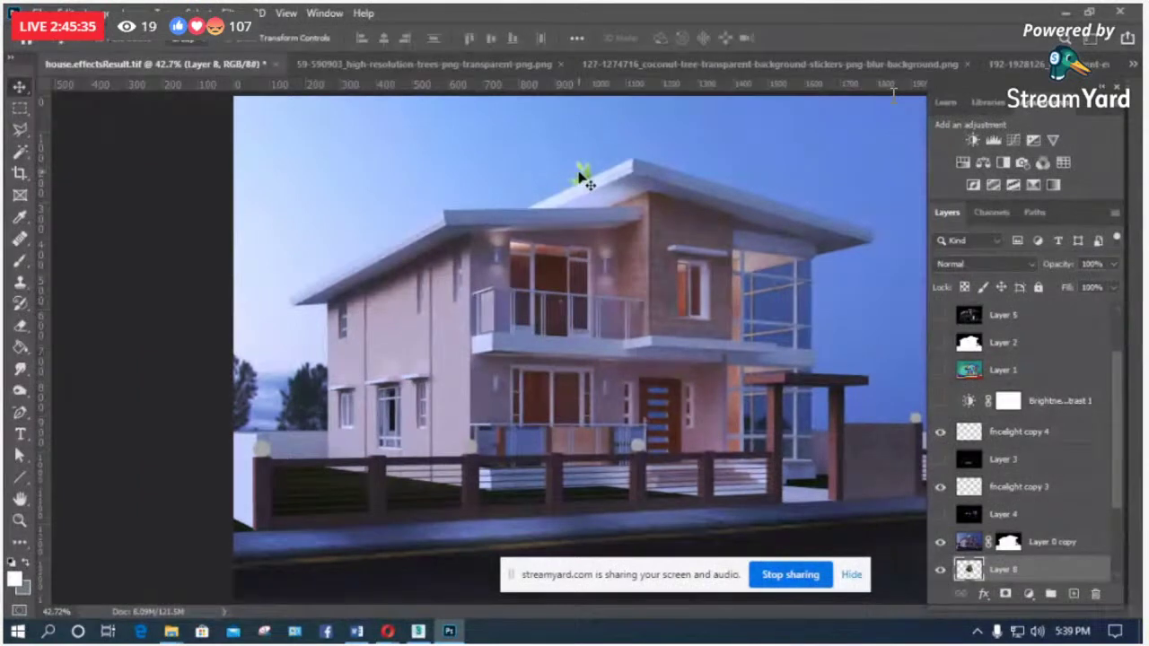
pyautogui.moveTo(585, 175); pyautogui.dragTo(442, 128)
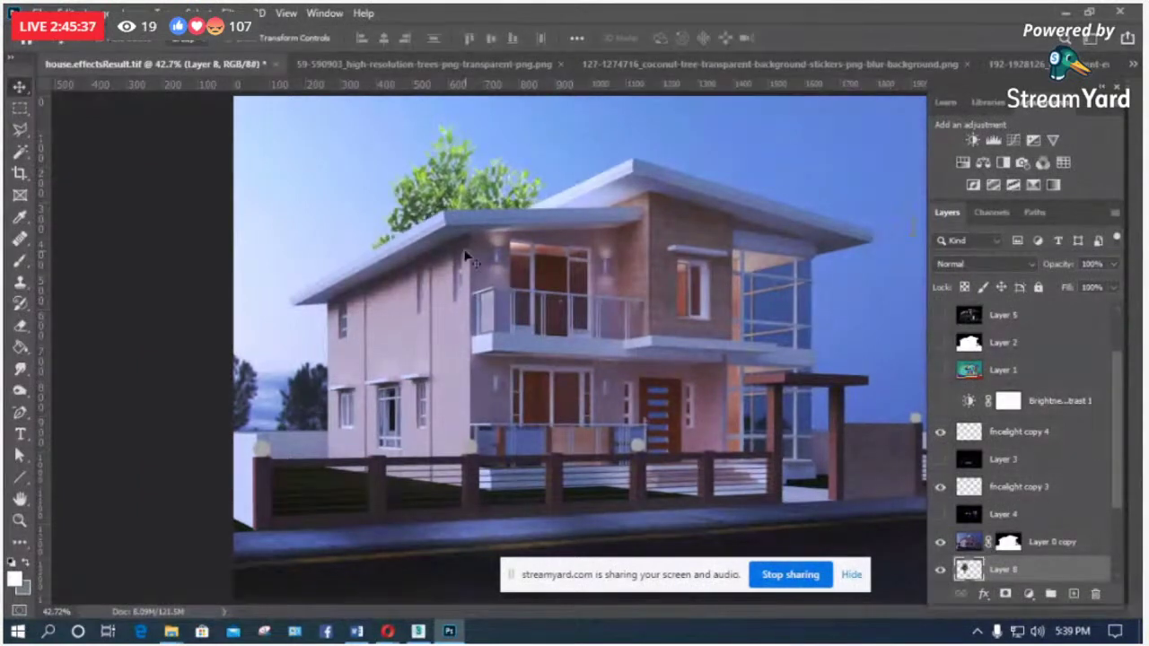
pyautogui.moveTo(453, 193); pyautogui.dragTo(306, 163)
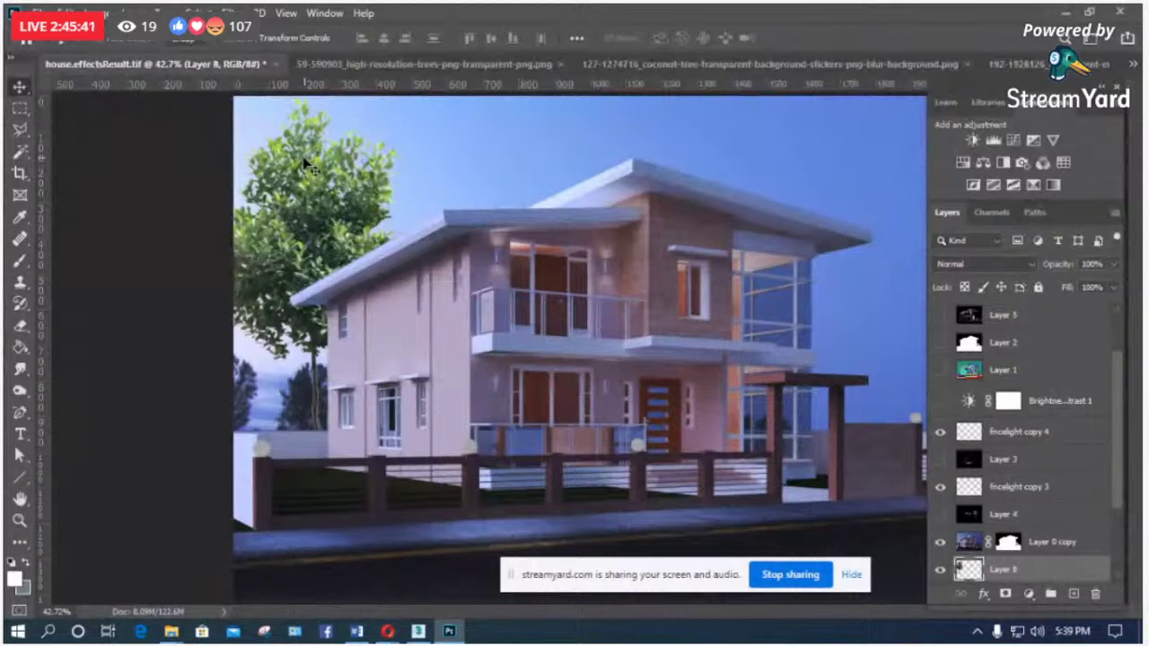
pyautogui.scroll(-2, 1015, 510)
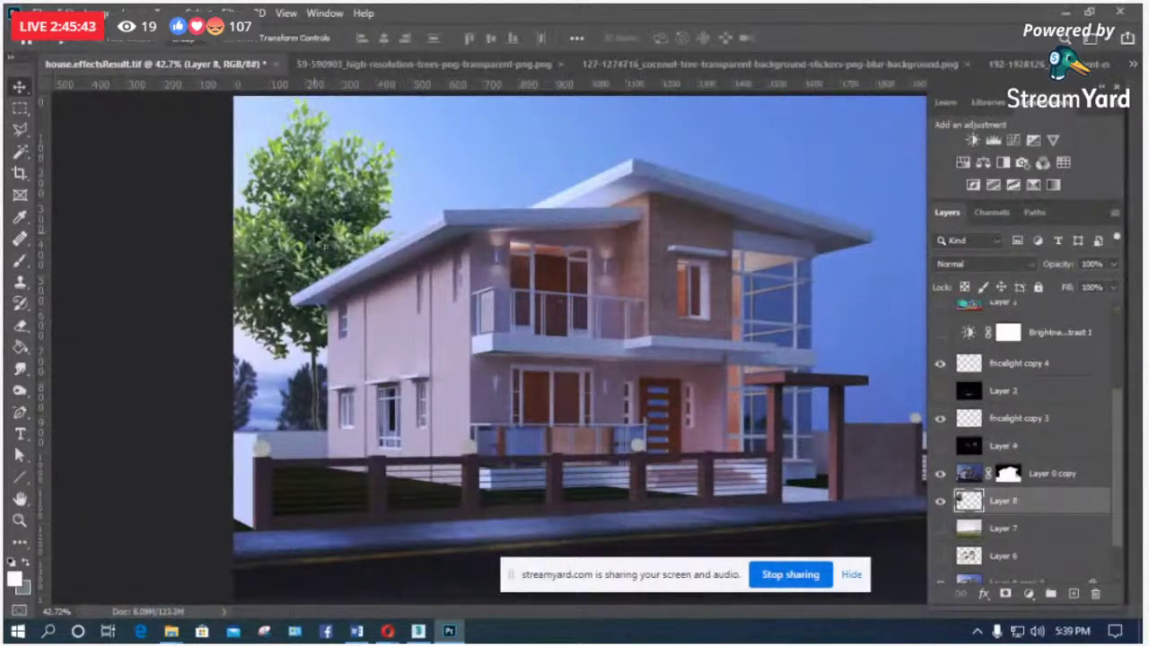
pyautogui.moveTo(320, 241)
pyautogui.mouseDown()
pyautogui.moveTo(275, 216)
pyautogui.moveTo(284, 189)
pyautogui.moveTo(306, 234)
pyautogui.mouseUp()
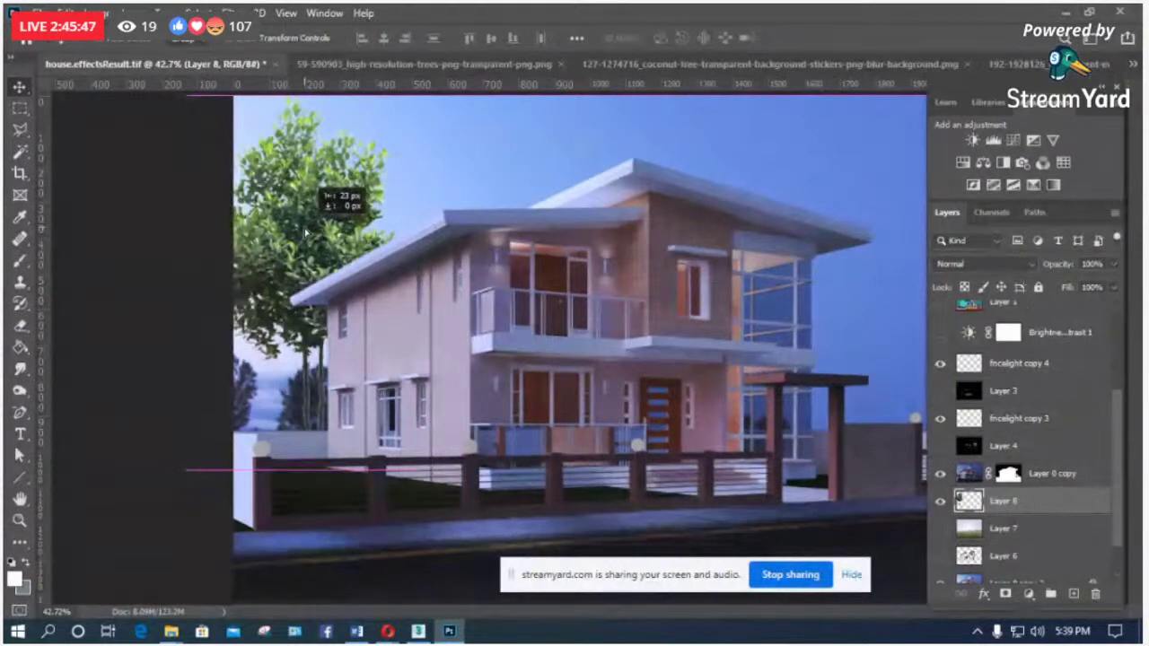
pyautogui.hotkey('ctrl', ']')
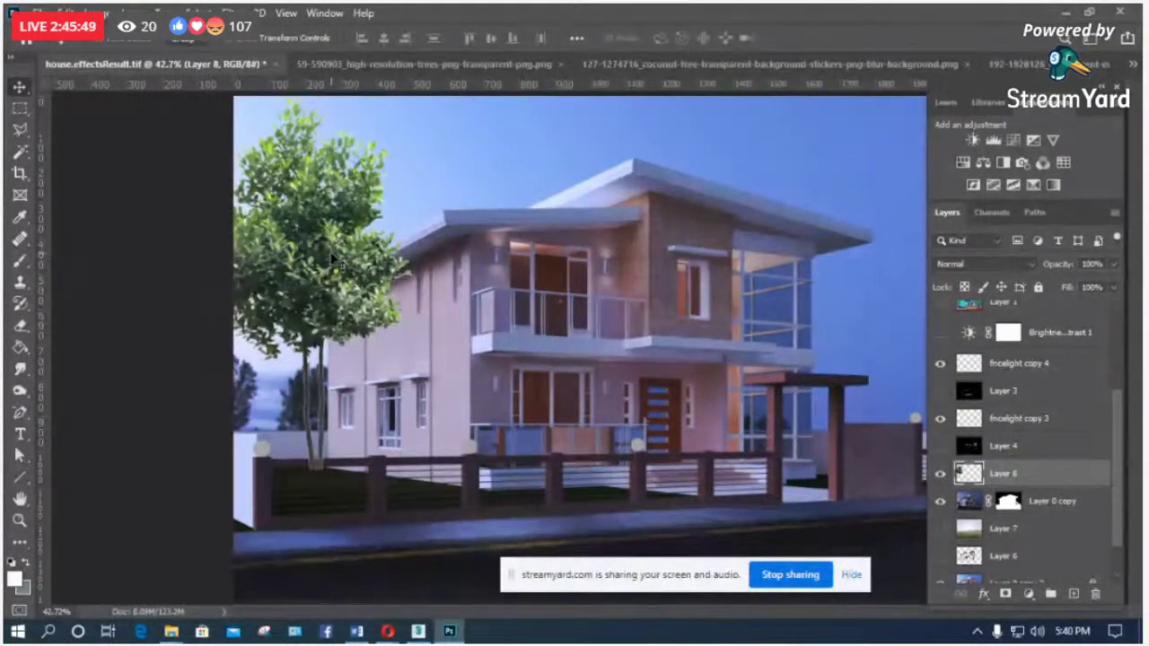
pyautogui.moveTo(306, 233); pyautogui.dragTo(365, 300)
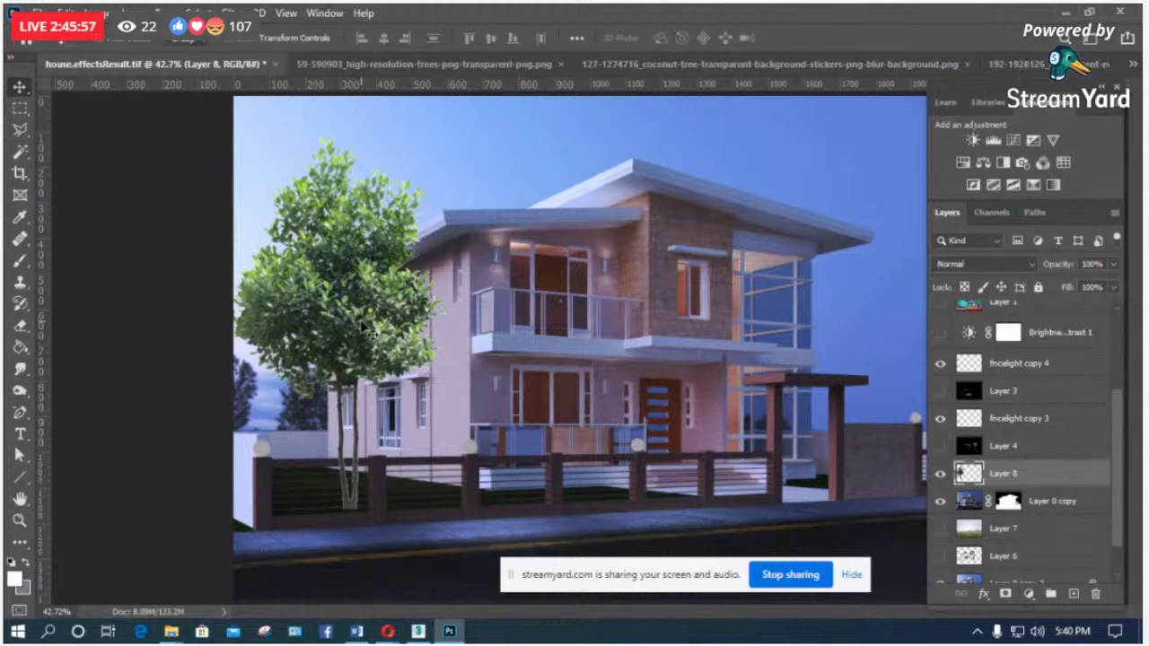
pyautogui.hotkey('ctrl', 't')
pyautogui.moveTo(449, 134); pyautogui.dragTo(375, 294)
pyautogui.moveTo(302, 365)
pyautogui.mouseDown()
pyautogui.moveTo(303, 332)
pyautogui.moveTo(376, 294)
pyautogui.moveTo(297, 365)
pyautogui.mouseUp()
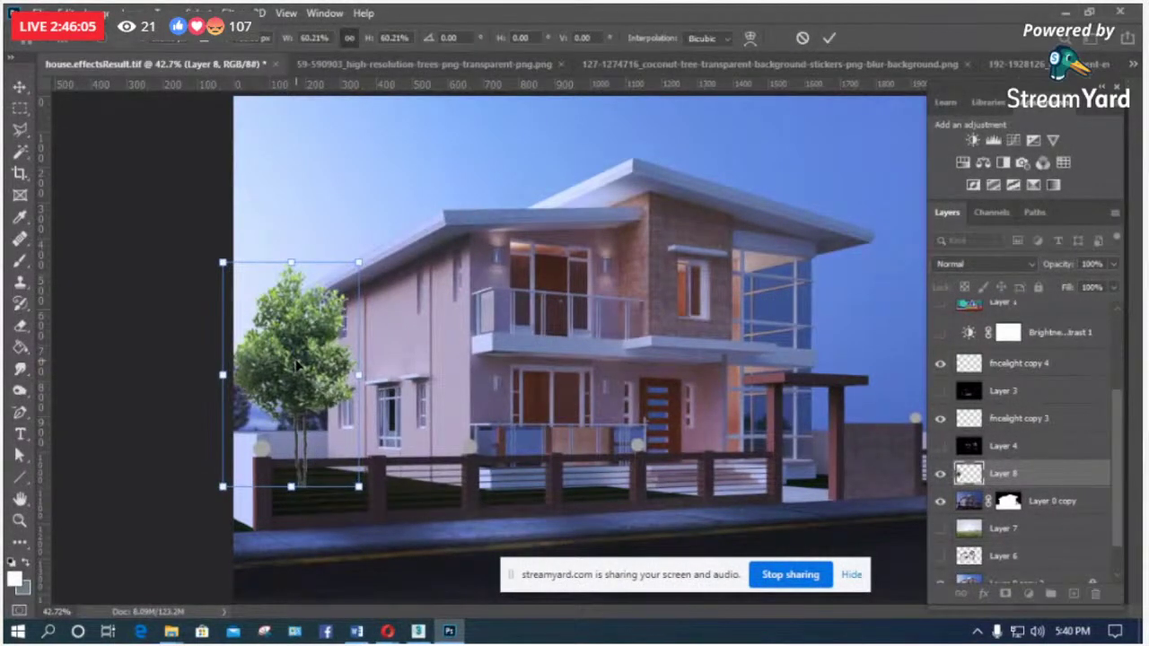
pyautogui.press('Return')
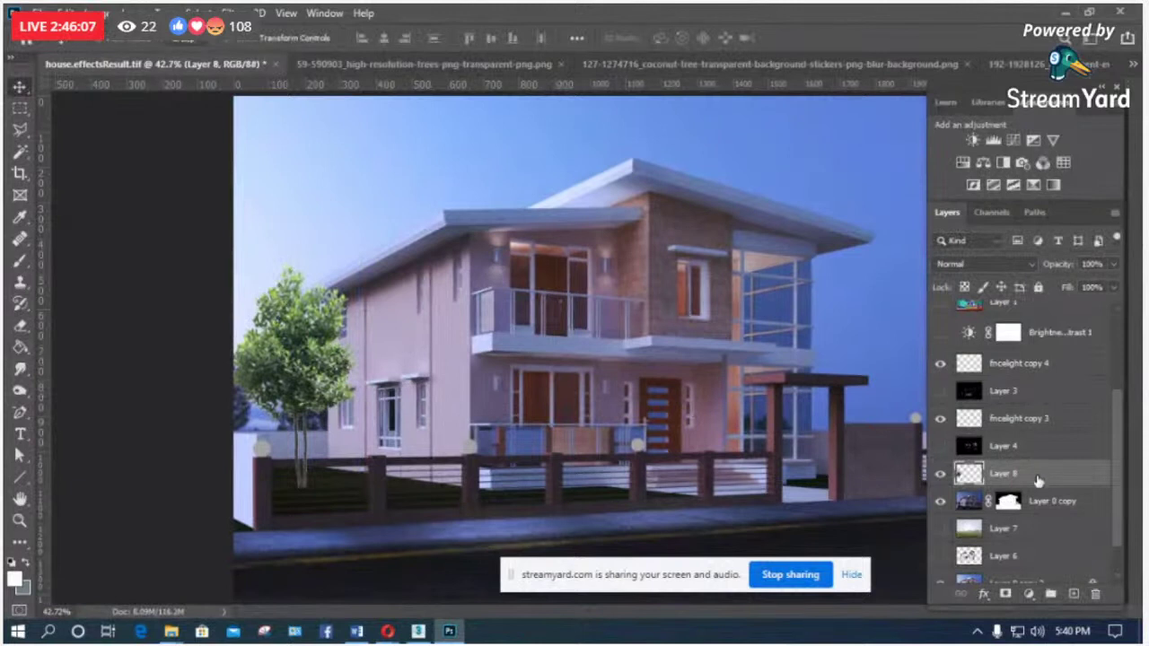
# Step: Put the tree behind the house on its right side, scaled to about 64%
pyautogui.moveTo(1037, 483); pyautogui.dragTo(931, 515)
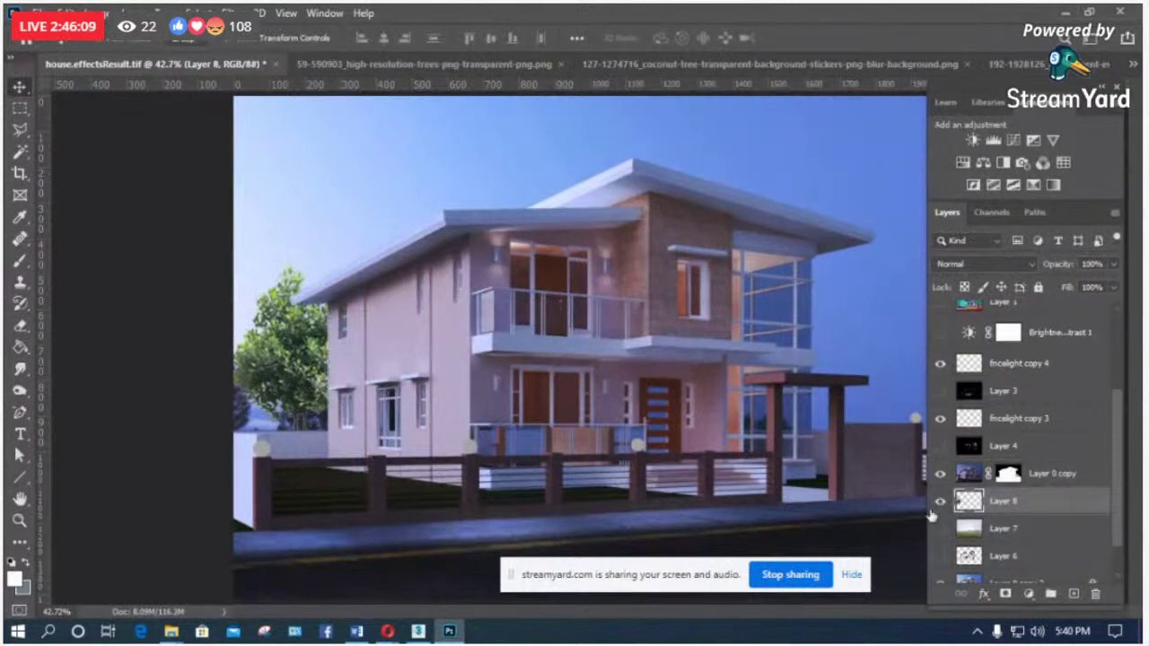
pyautogui.moveTo(258, 365); pyautogui.dragTo(830, 376)
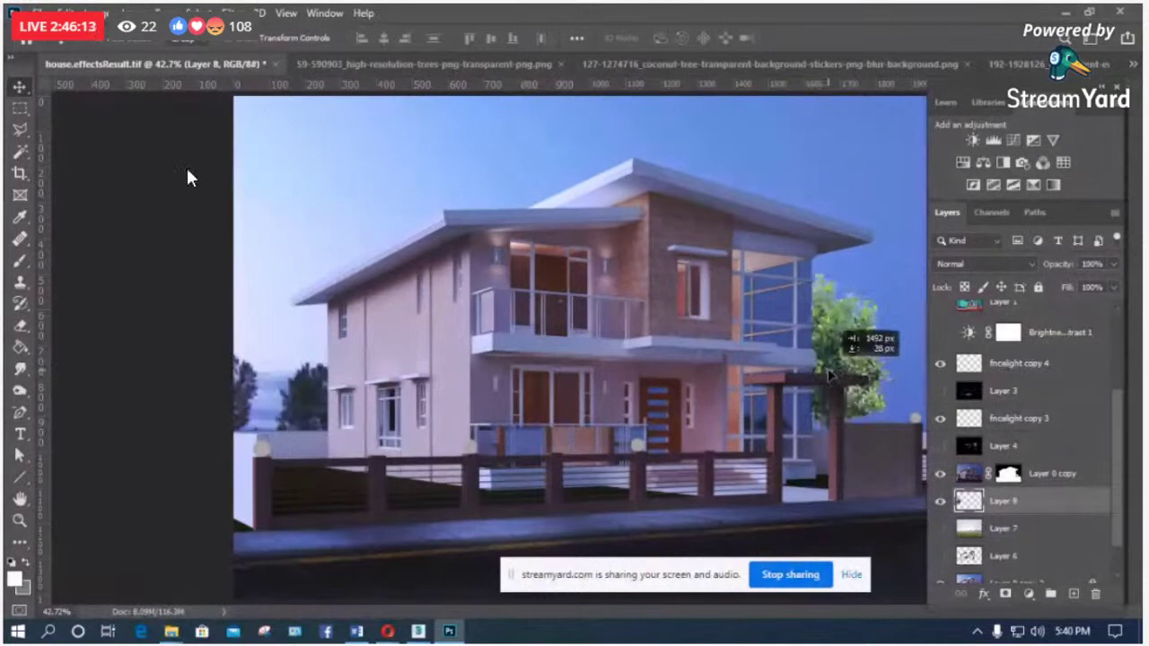
pyautogui.hotkey('ctrl', 't')
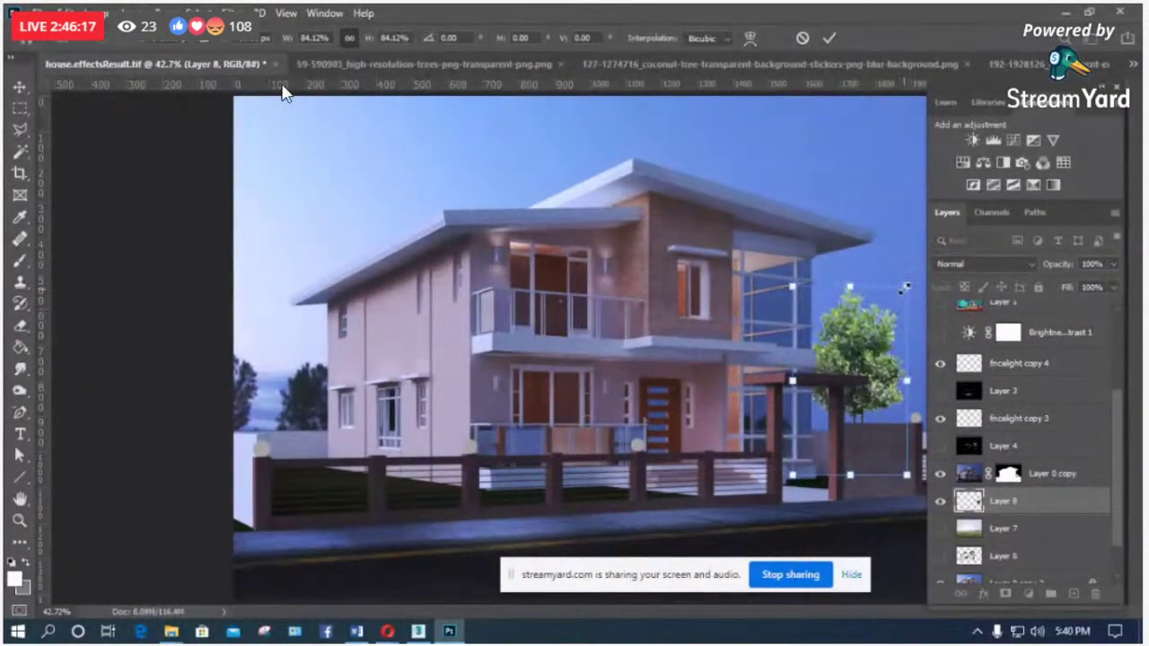
pyautogui.moveTo(903, 284); pyautogui.dragTo(880, 330)
pyautogui.moveTo(847, 368)
pyautogui.mouseDown()
pyautogui.moveTo(881, 369)
pyautogui.moveTo(857, 362)
pyautogui.mouseUp()
pyautogui.press('Return')
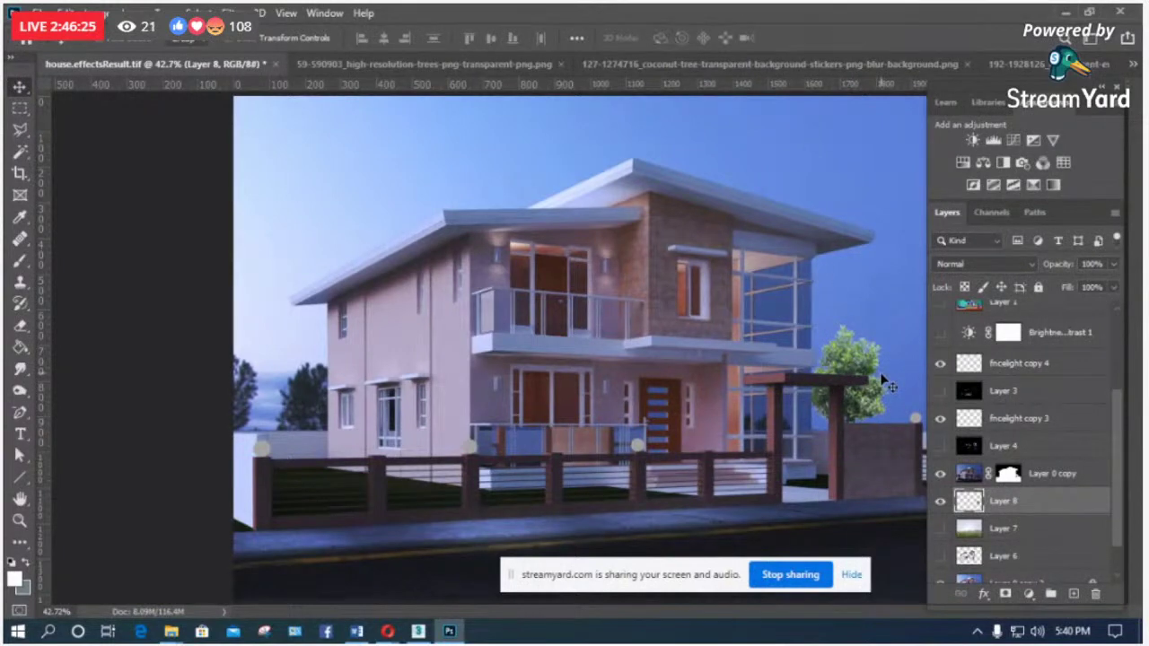
# Step: Duplicate the tree beside the house's left side and turn on the Brightness/Contrast layer
pyautogui.press('o')
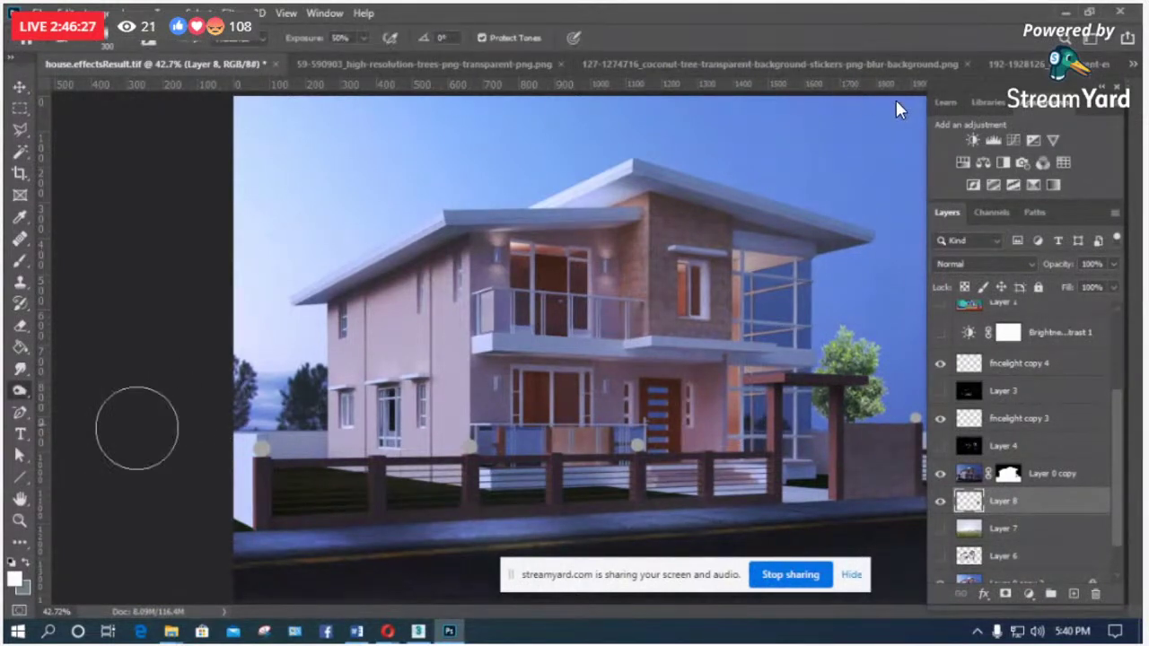
pyautogui.rightClick(18, 392)
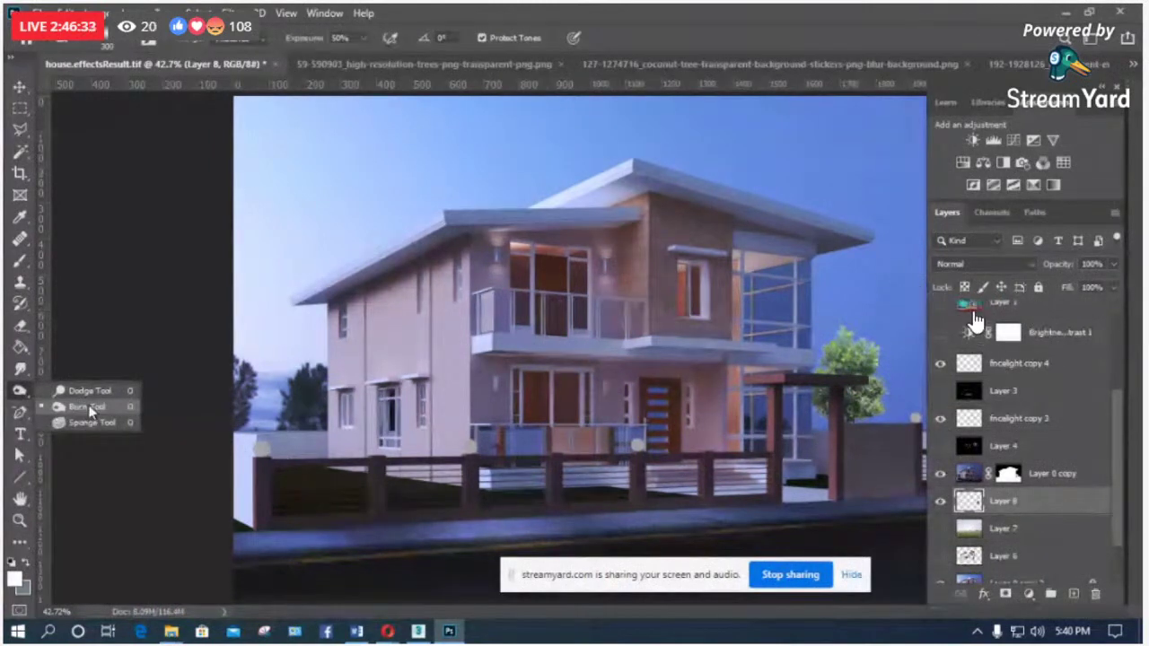
pyautogui.press('v')
pyautogui.moveTo(864, 324)
pyautogui.mouseDown()
pyautogui.moveTo(894, 342)
pyautogui.moveTo(853, 373)
pyautogui.moveTo(494, 408)
pyautogui.moveTo(282, 404)
pyautogui.moveTo(314, 388)
pyautogui.moveTo(288, 409)
pyautogui.mouseUp()
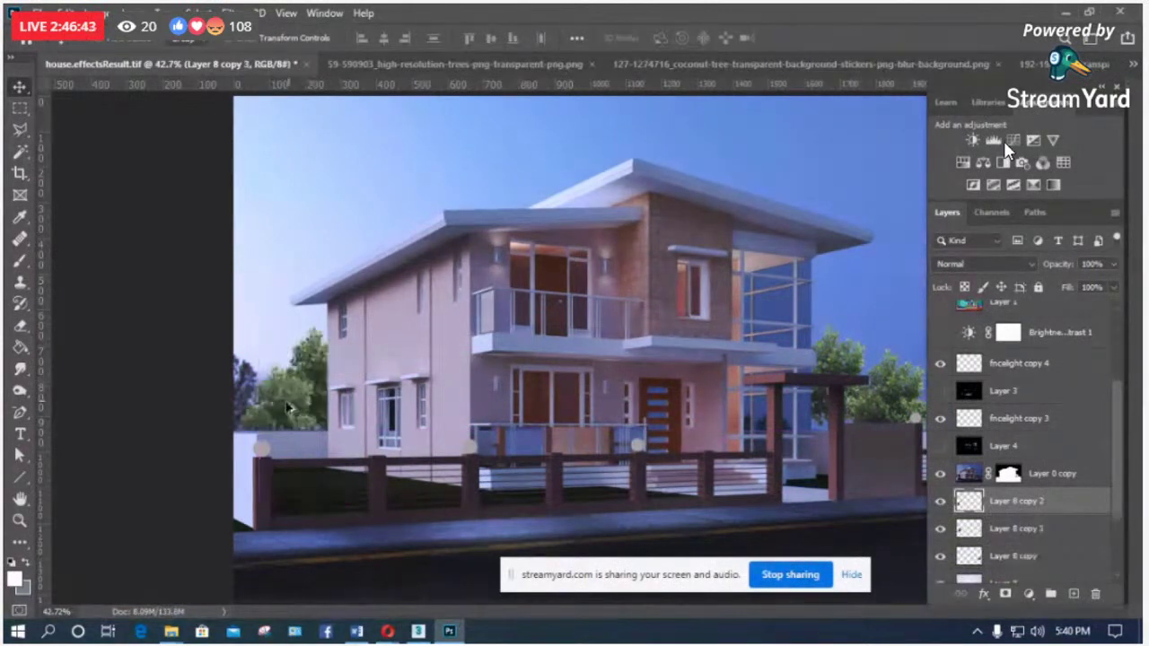
pyautogui.hotkey('ctrl', 'j')
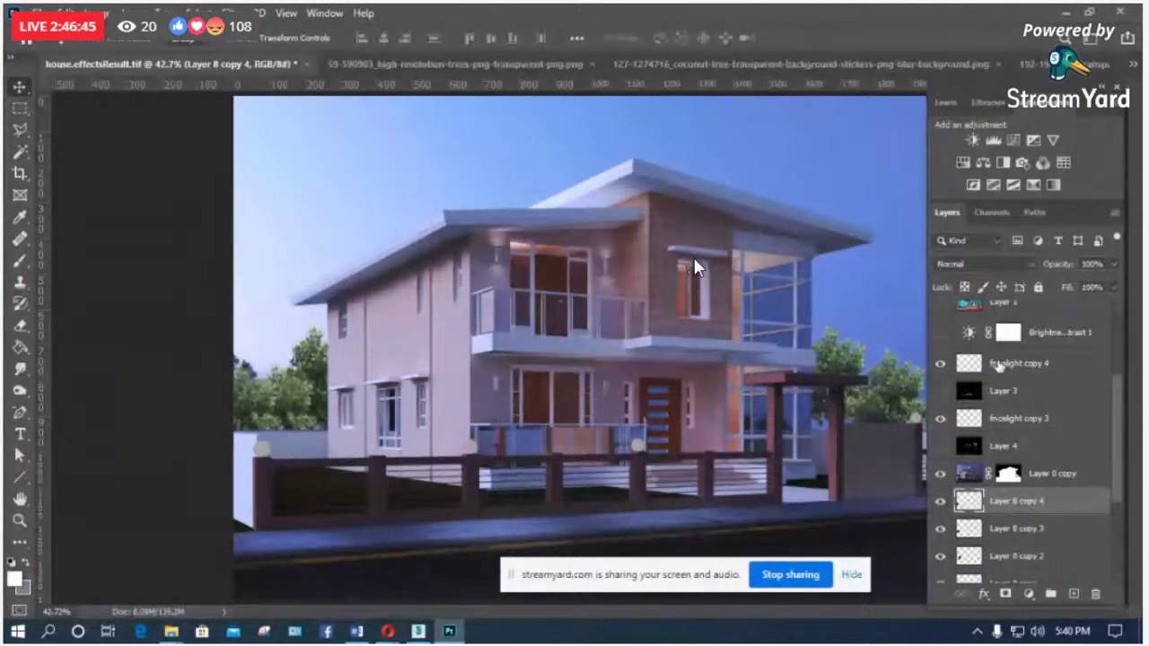
pyautogui.scroll(1, 1000, 366)
pyautogui.click(940, 366)
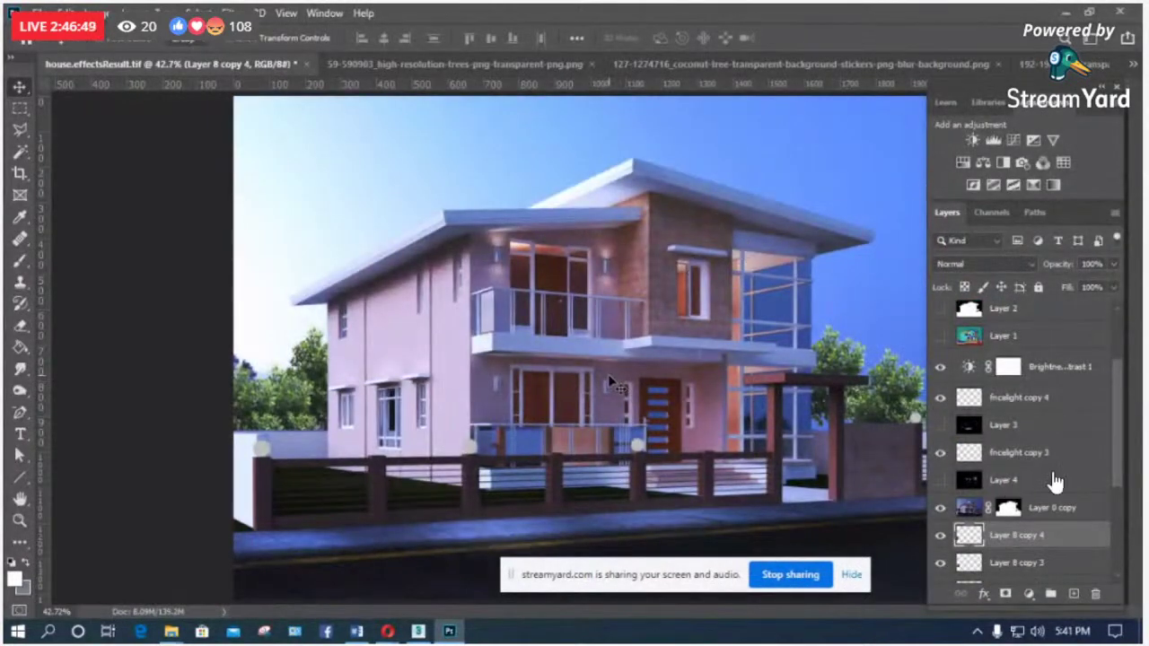
# Step: Zoom in on the coconut tree image, then close it
pyautogui.click(447, 62)
pyautogui.click(737, 65)
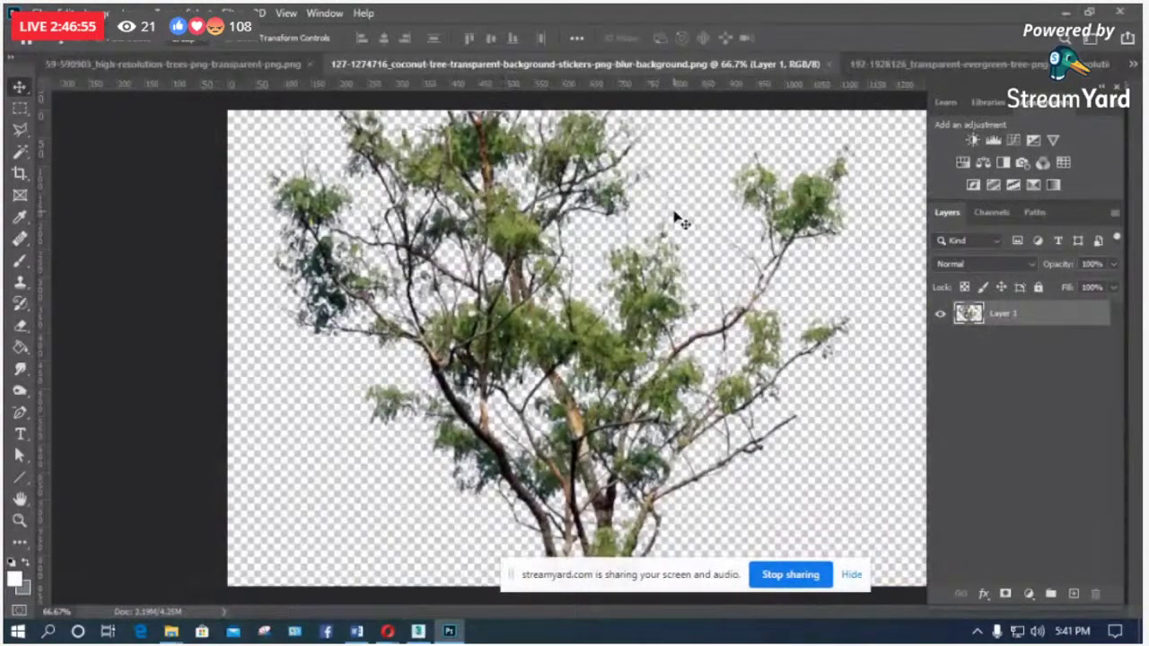
pyautogui.press('z')
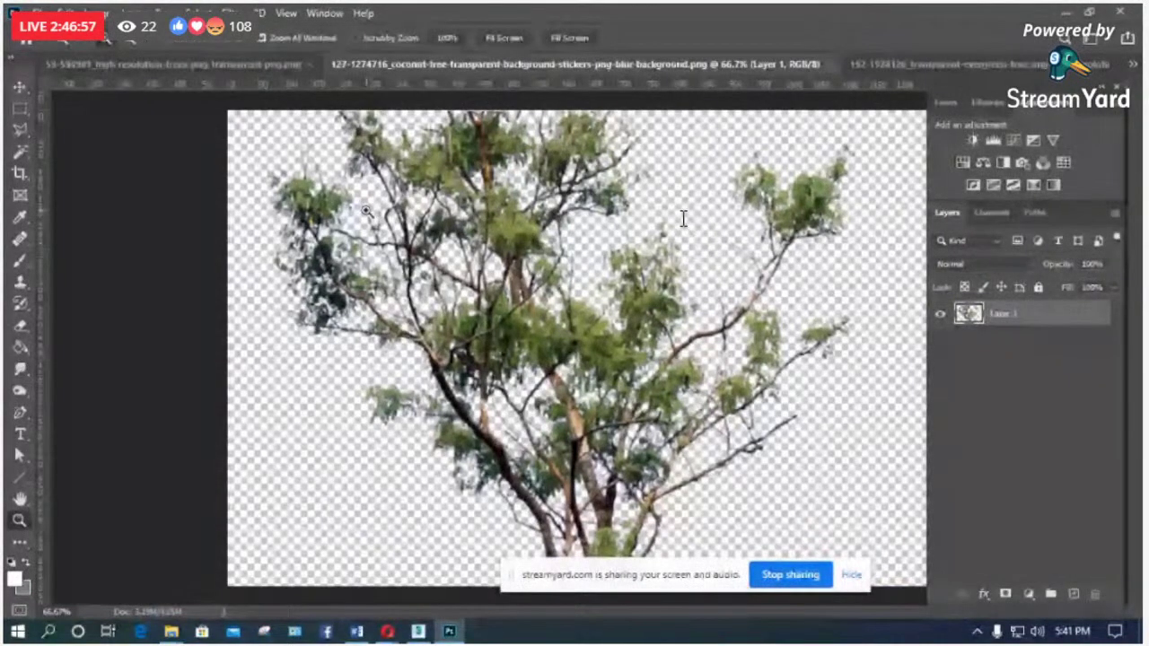
pyautogui.moveTo(367, 210); pyautogui.dragTo(660, 86)
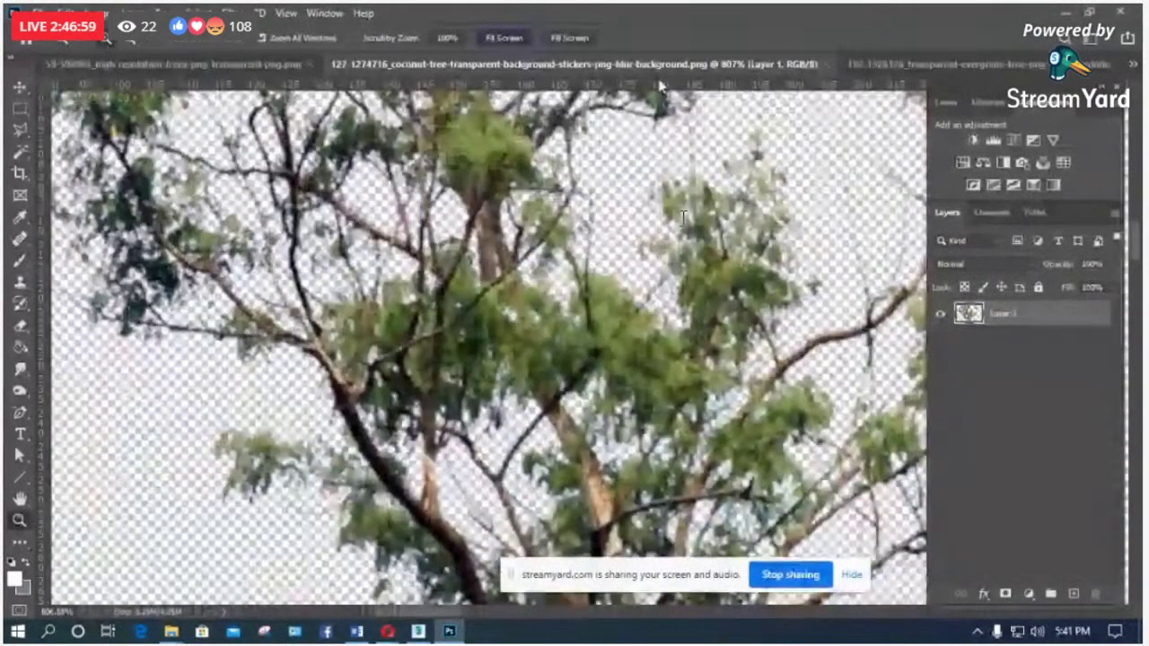
pyautogui.hotkey('ctrl', 'w')
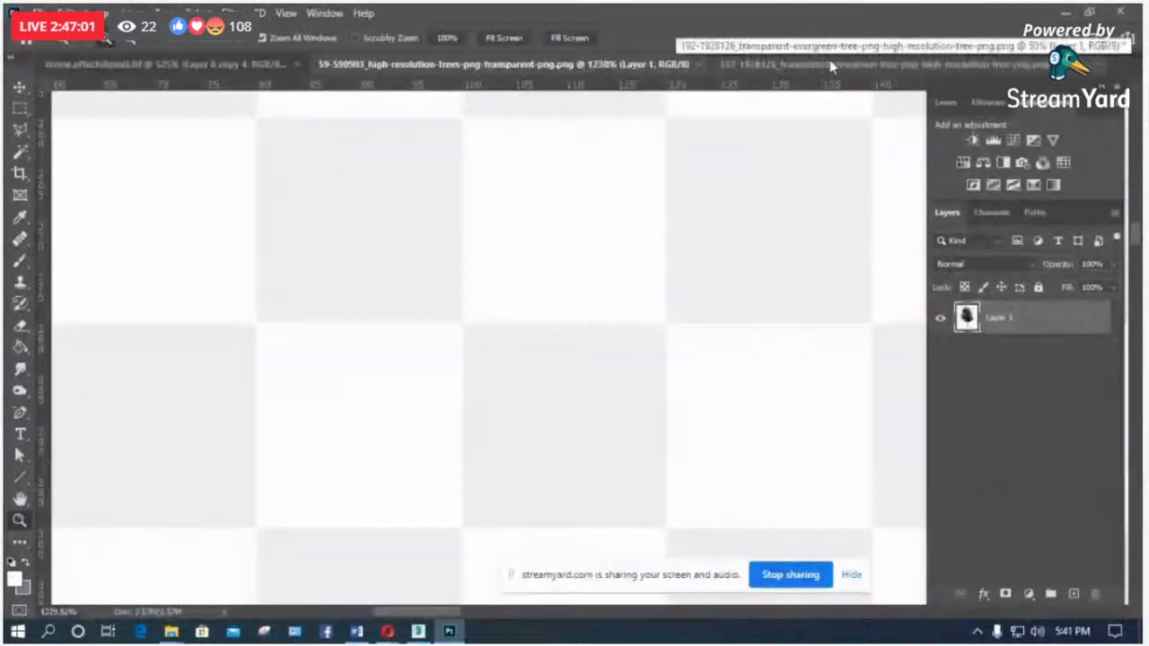
# Step: Close the evergreen and trees images without saving
pyautogui.click(832, 66)
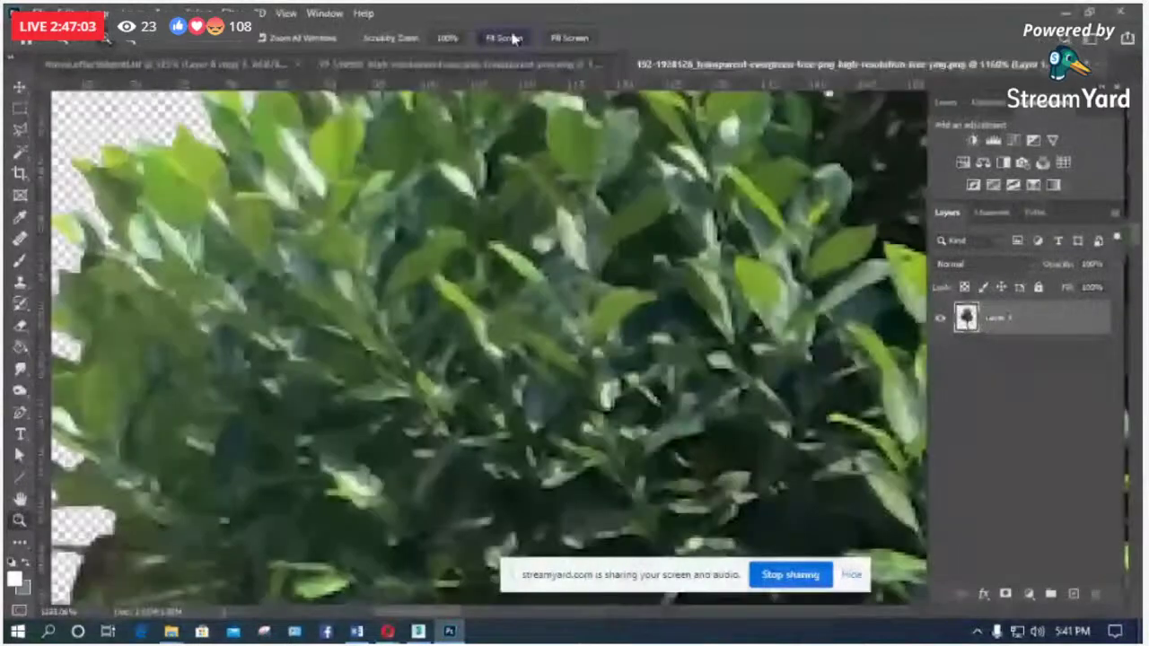
pyautogui.click(503, 38)
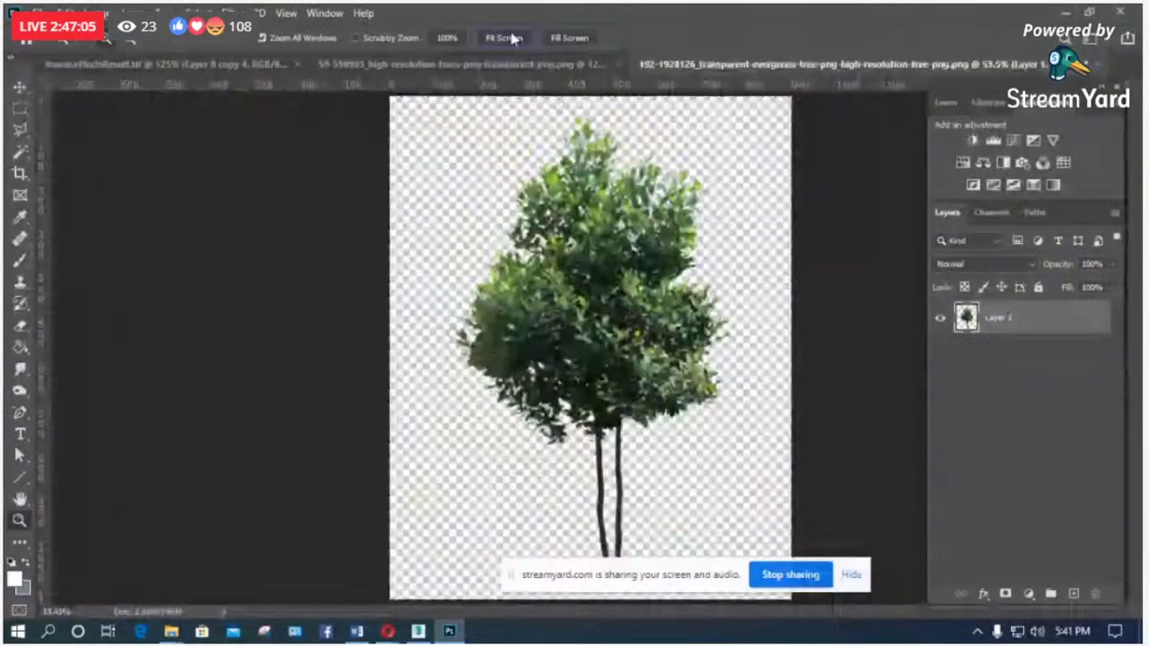
pyautogui.hotkey('ctrl', 'w')
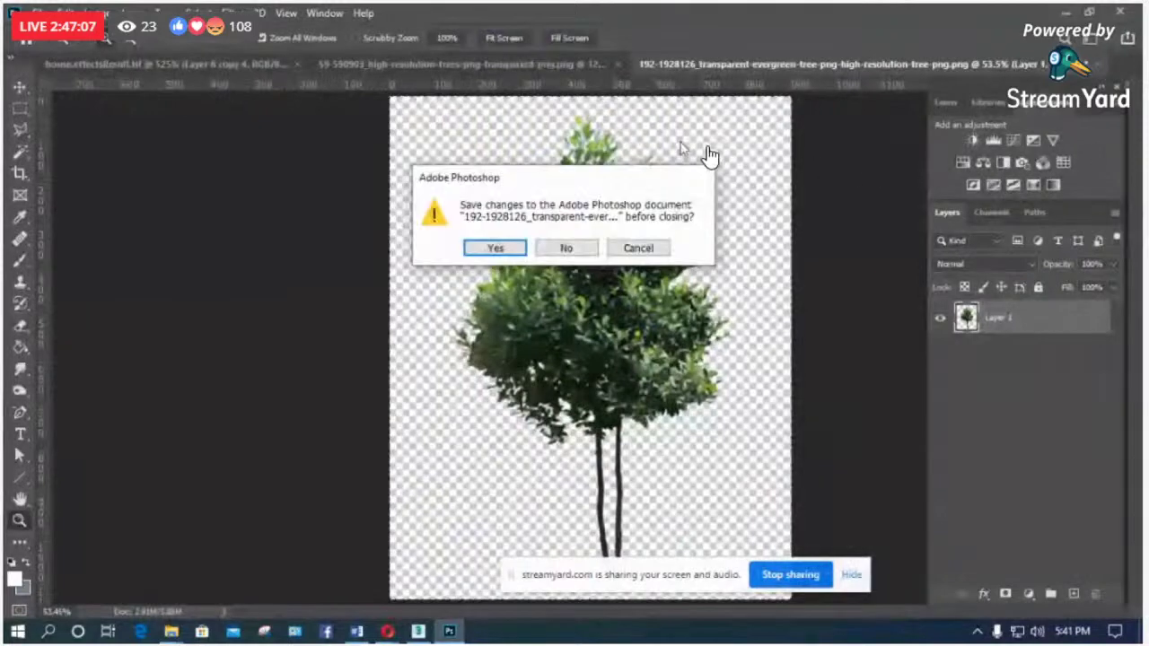
pyautogui.press('n')
pyautogui.click(504, 37)
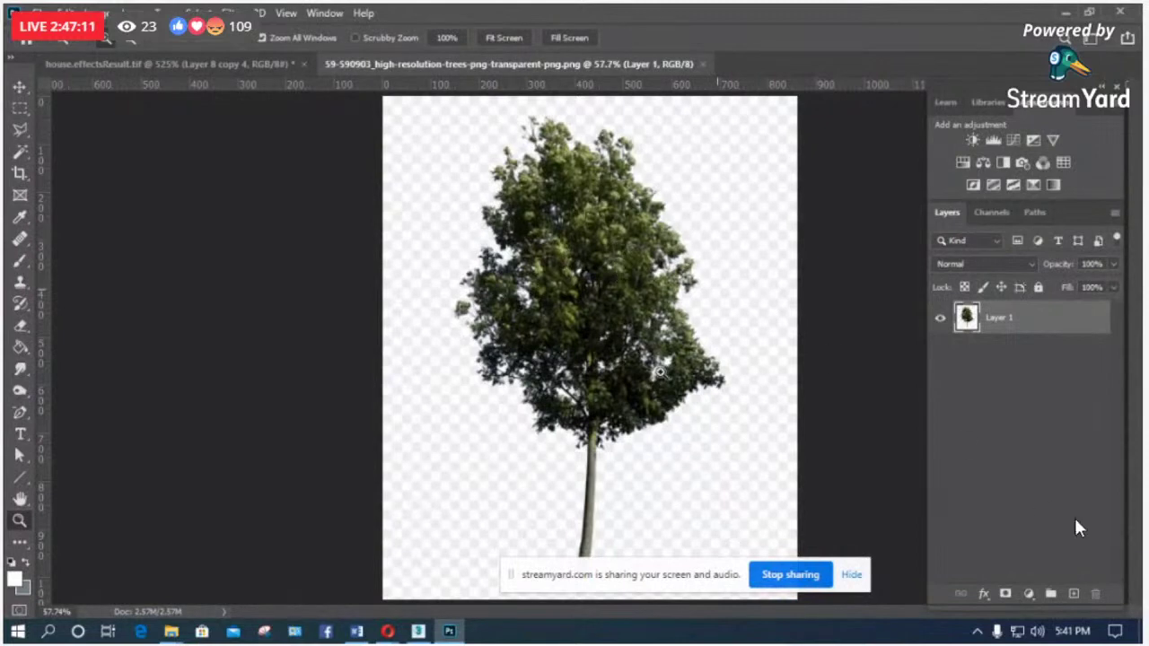
pyautogui.click(709, 296)
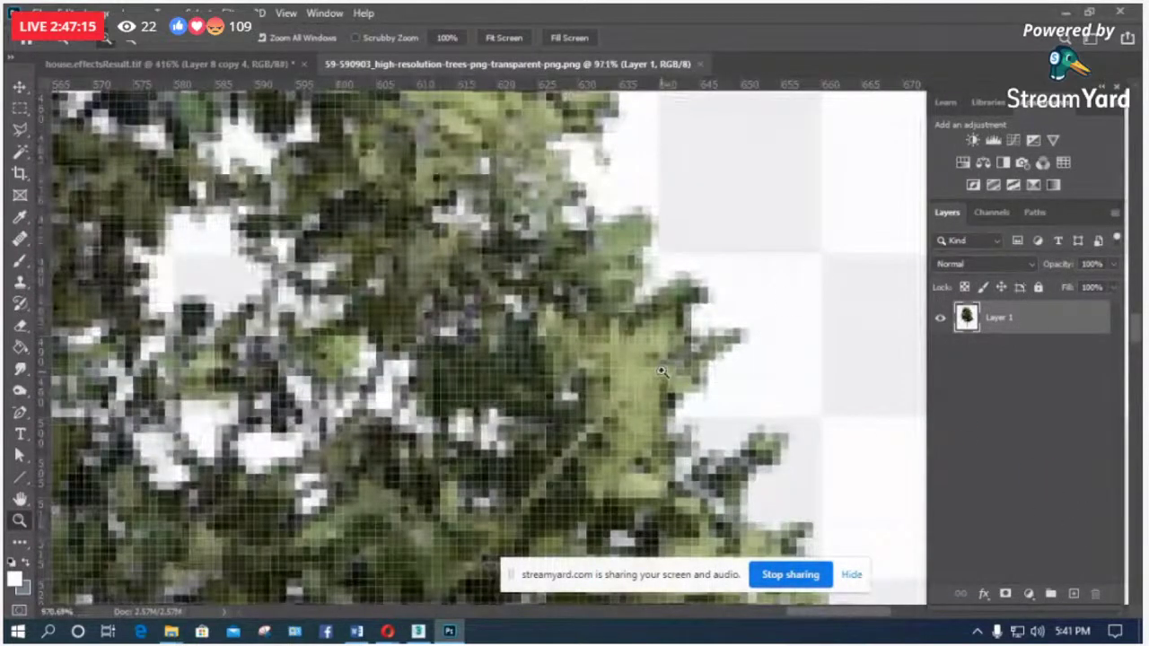
pyautogui.hotkey('ctrl', 'w')
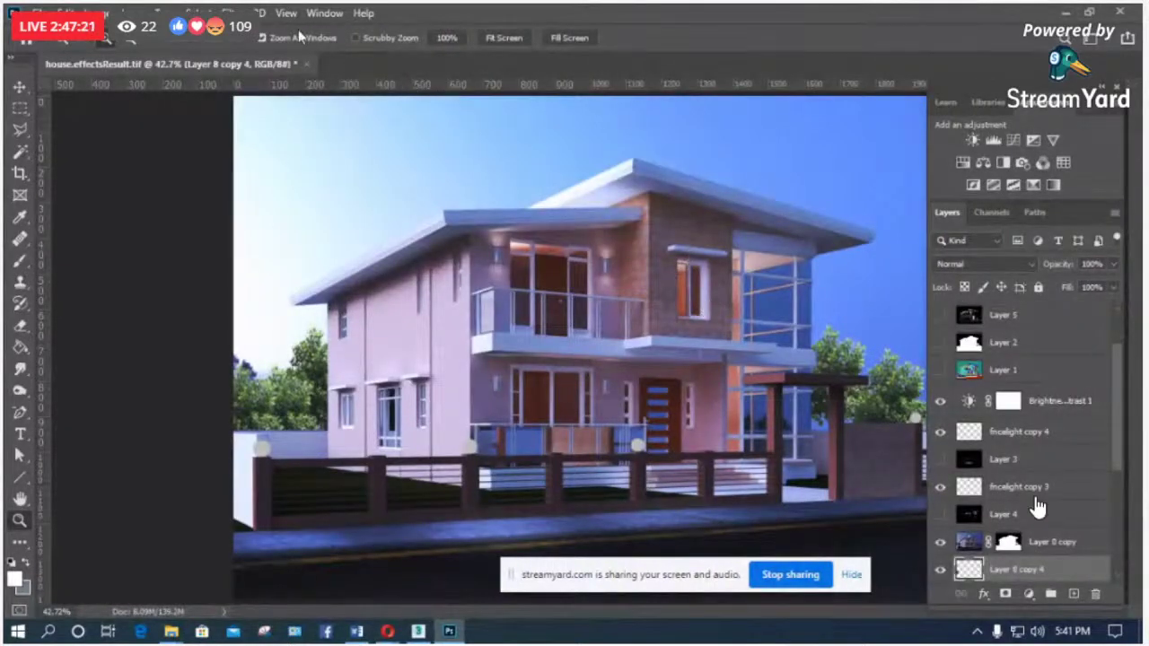
pyautogui.click(232, 12)
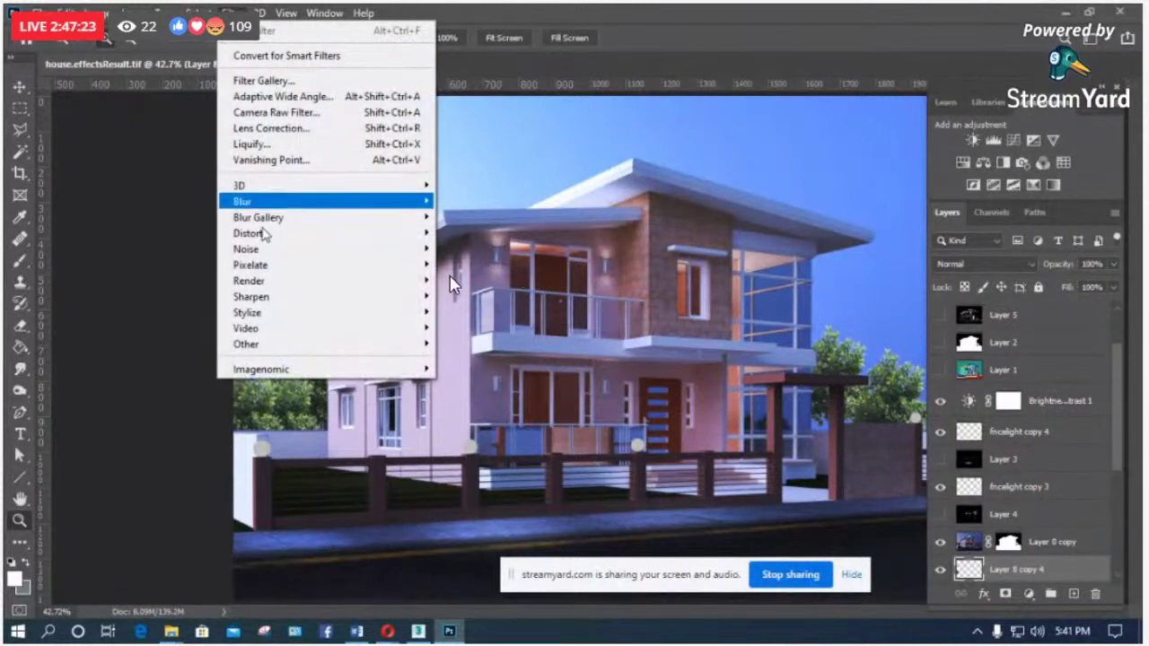
pyautogui.moveTo(269, 282)
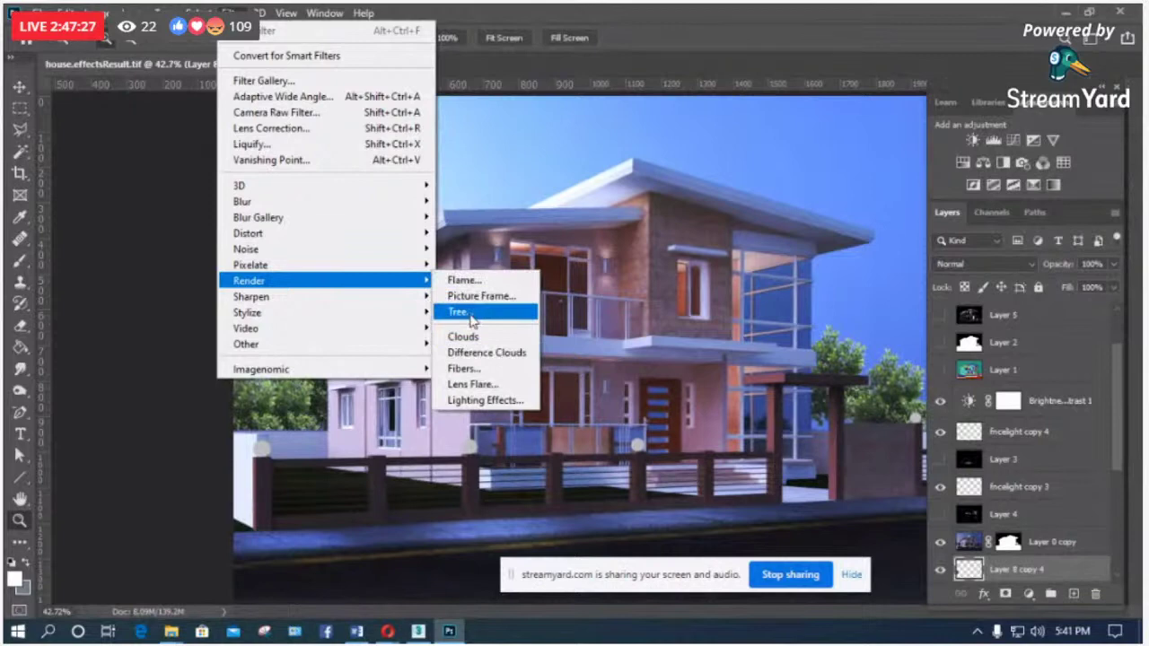
pyautogui.click(470, 314)
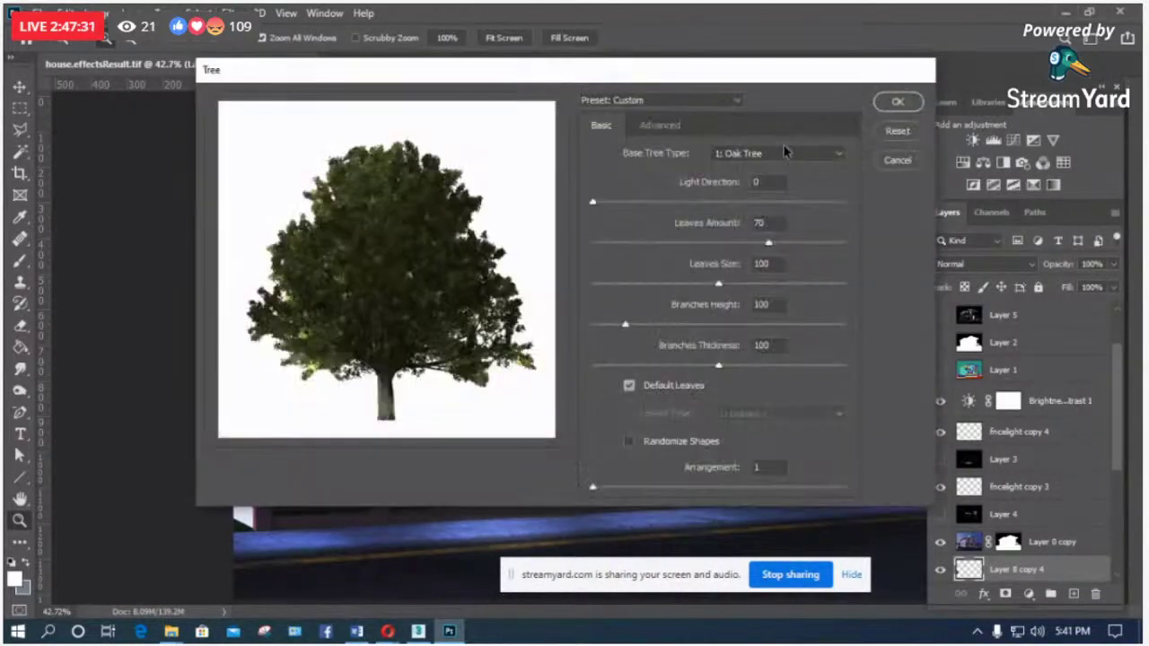
pyautogui.click(792, 157)
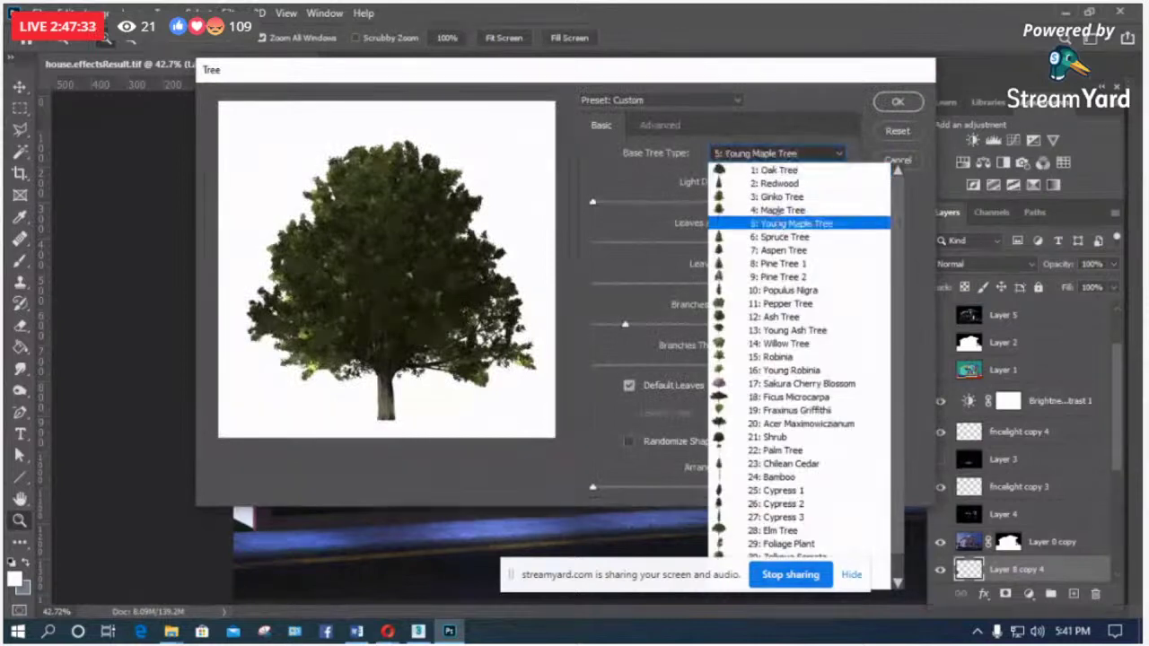
pyautogui.click(767, 221)
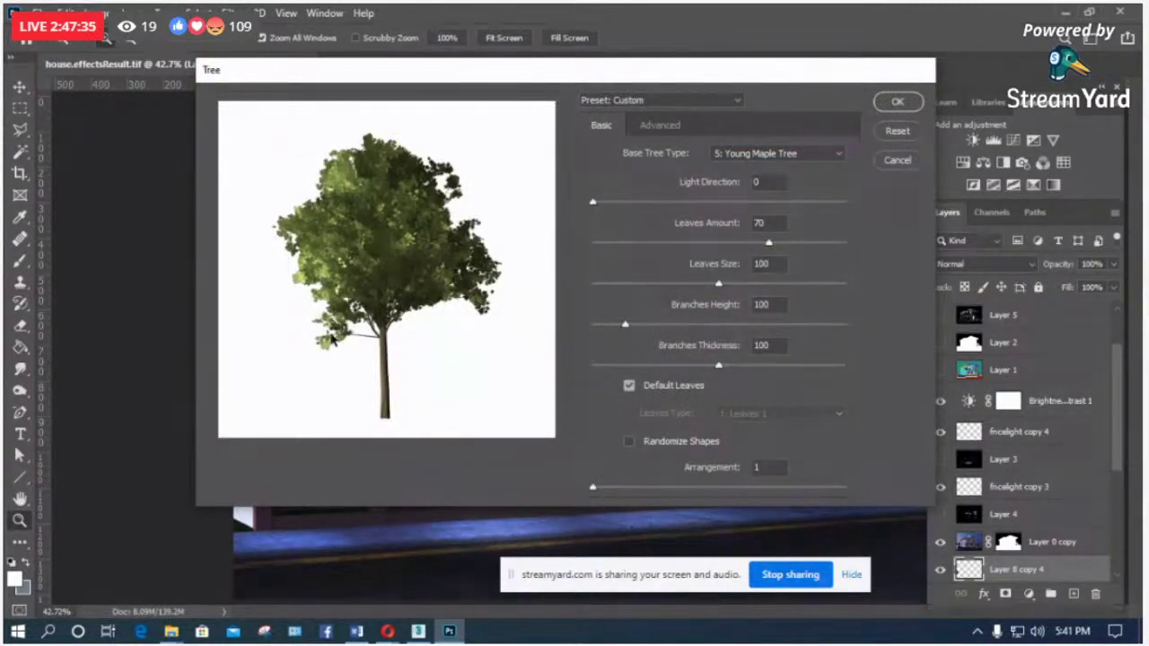
pyautogui.click(790, 157)
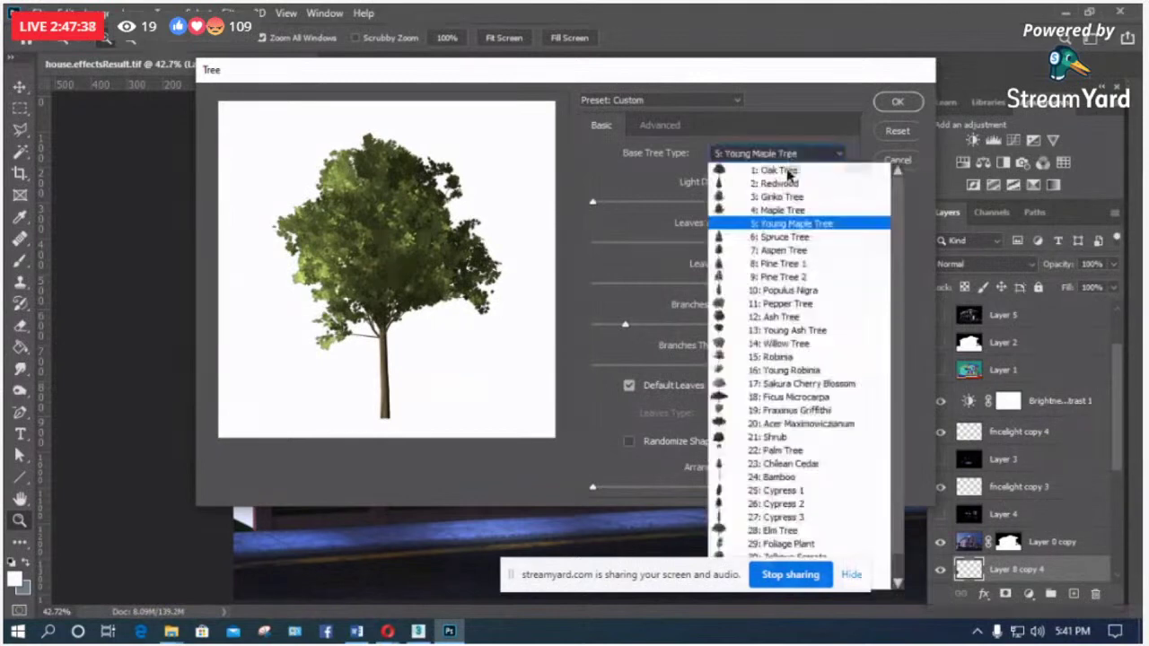
pyautogui.click(777, 356)
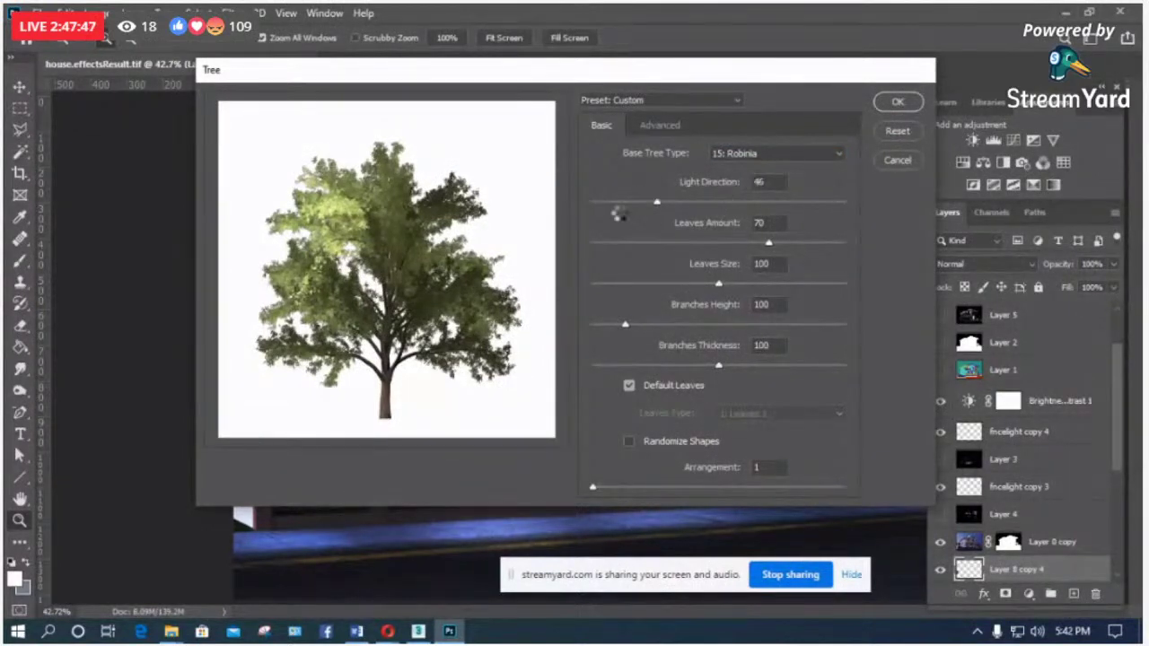
pyautogui.click(626, 201)
pyautogui.click(661, 243)
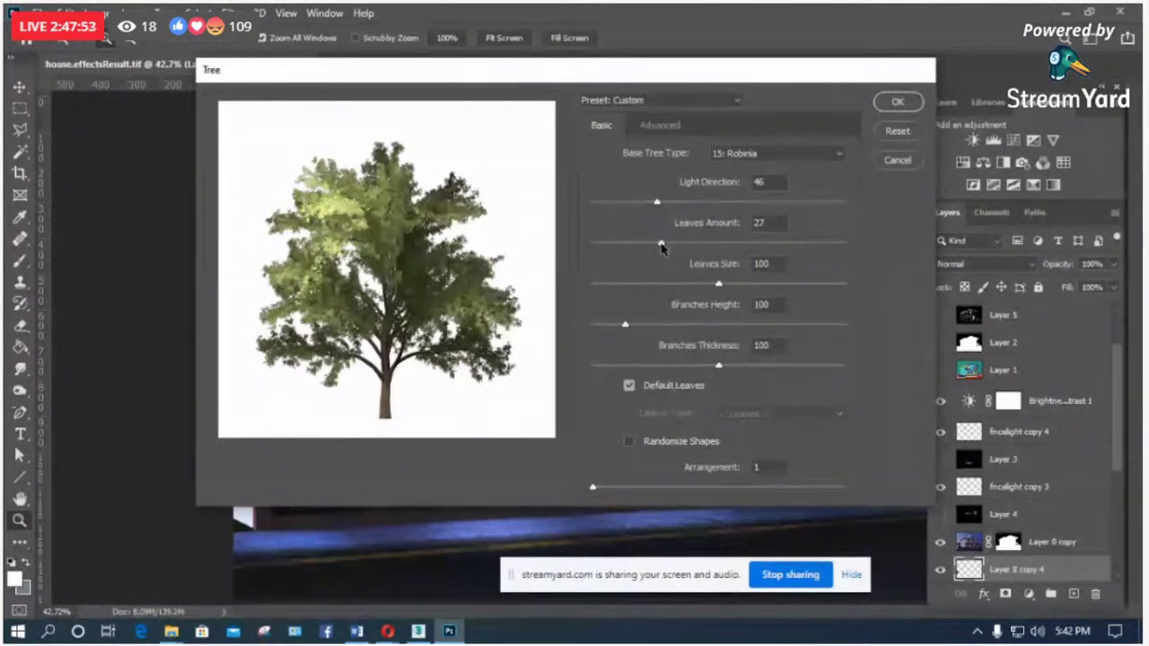
pyautogui.moveTo(661, 243); pyautogui.dragTo(553, 276)
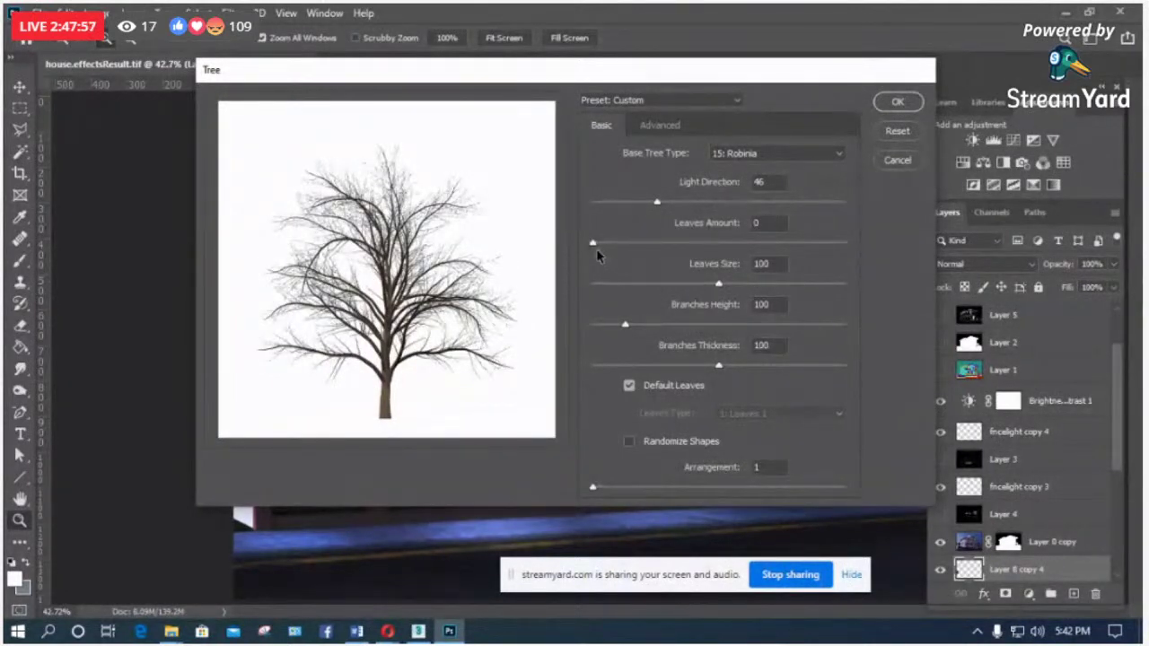
pyautogui.moveTo(718, 284); pyautogui.dragTo(710, 284)
pyautogui.moveTo(710, 285); pyautogui.dragTo(668, 284)
pyautogui.moveTo(593, 242); pyautogui.dragTo(665, 243)
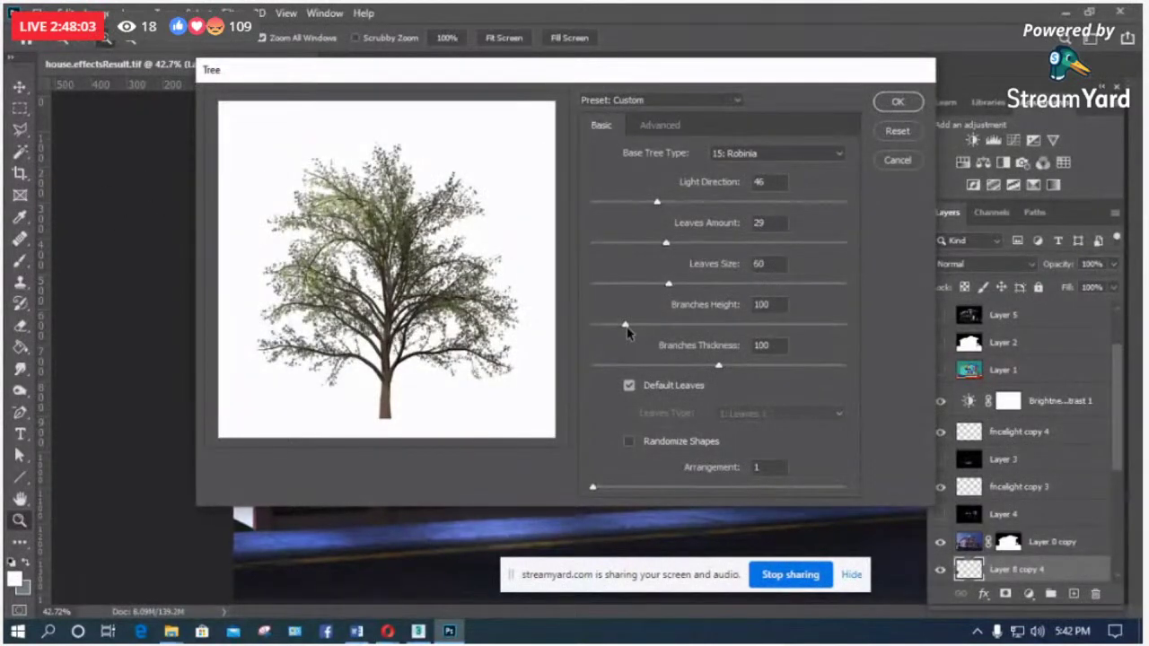
pyautogui.moveTo(626, 325); pyautogui.dragTo(732, 325)
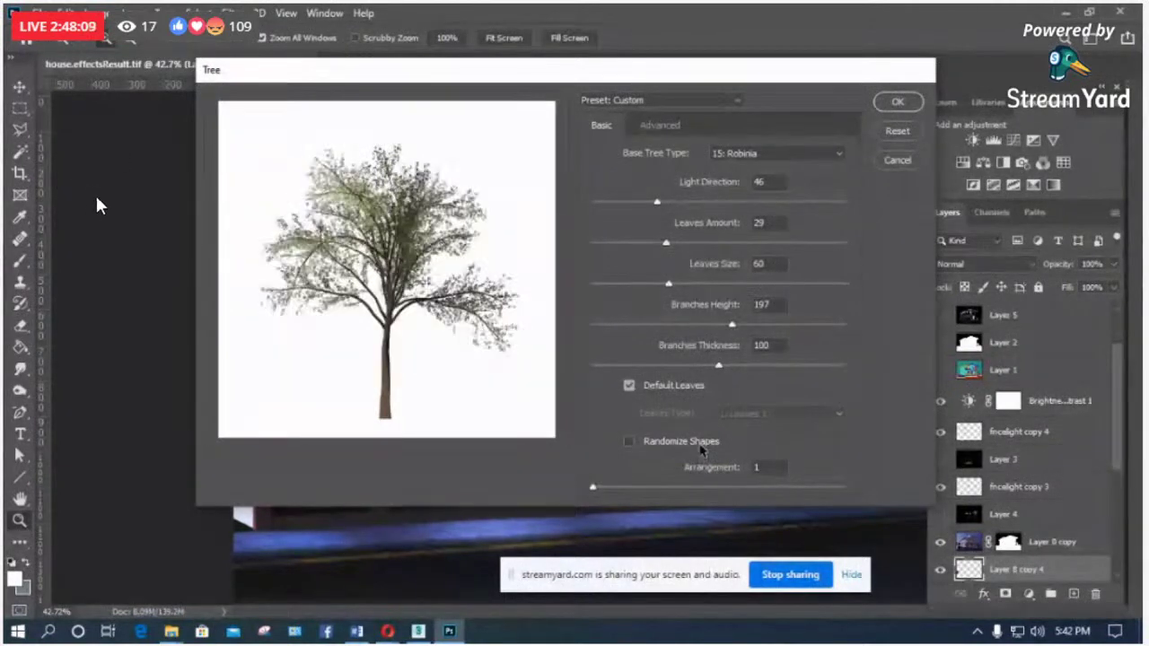
pyautogui.click(908, 103)
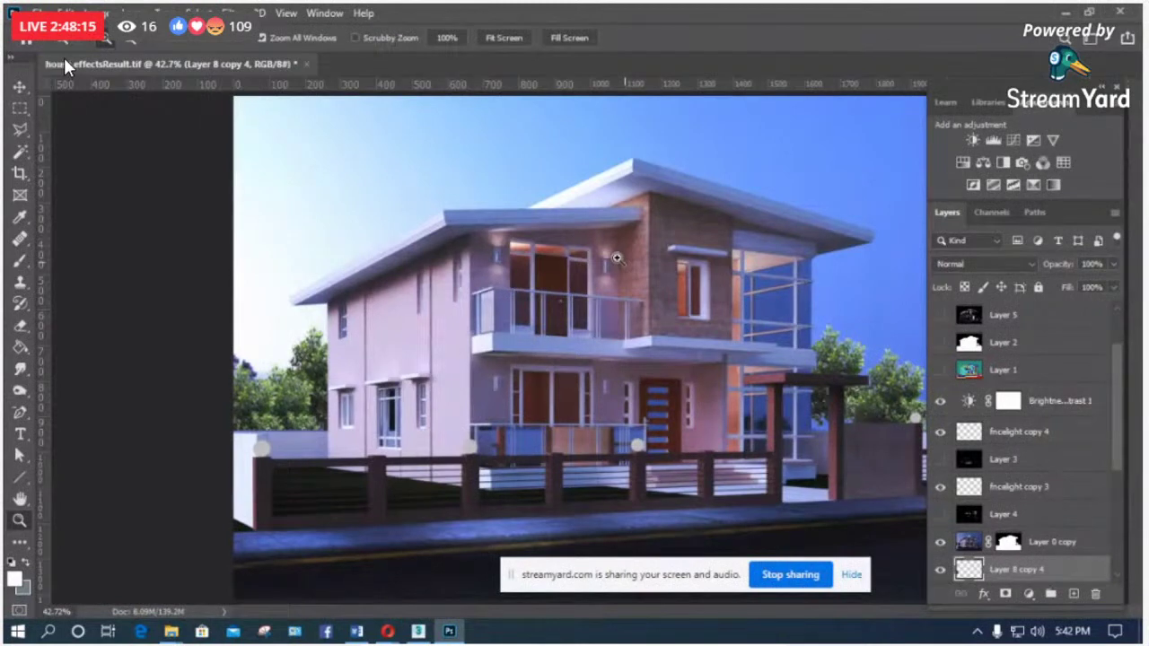
pyautogui.click(232, 12)
pyautogui.moveTo(372, 285)
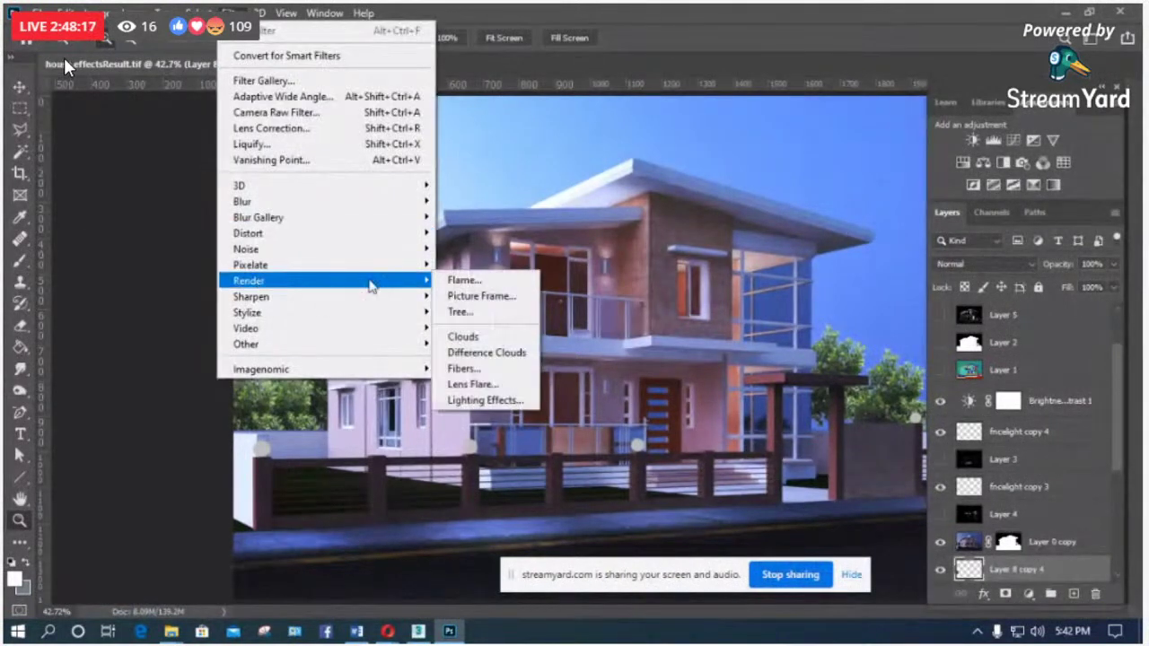
pyautogui.press('Escape')
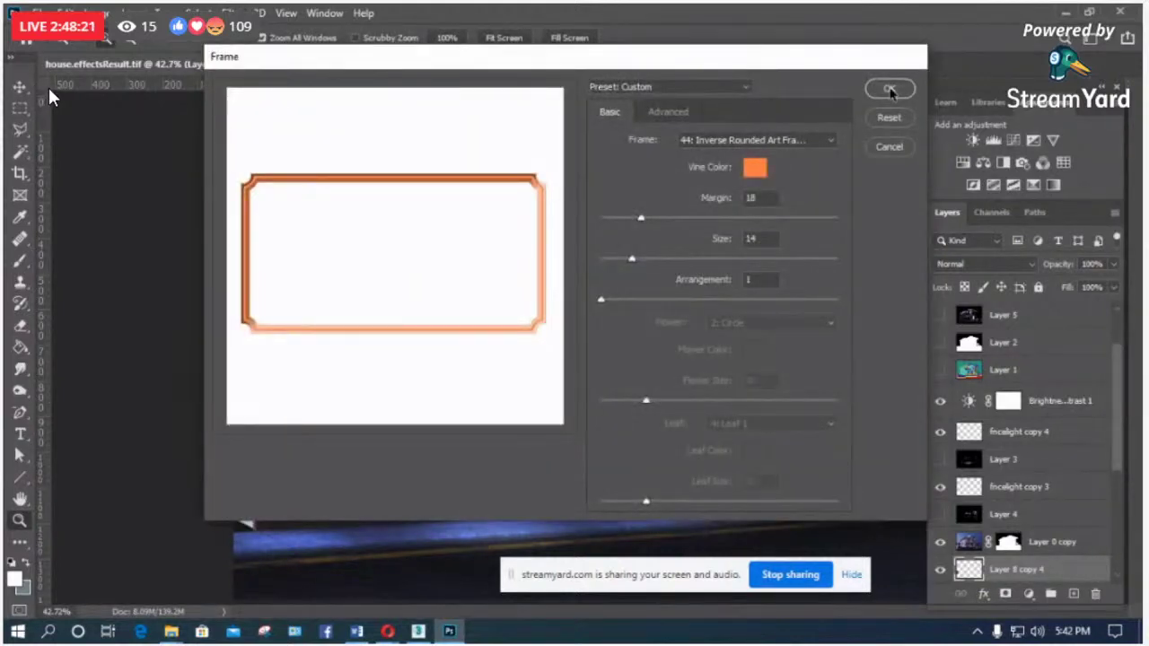
pyautogui.click(899, 147)
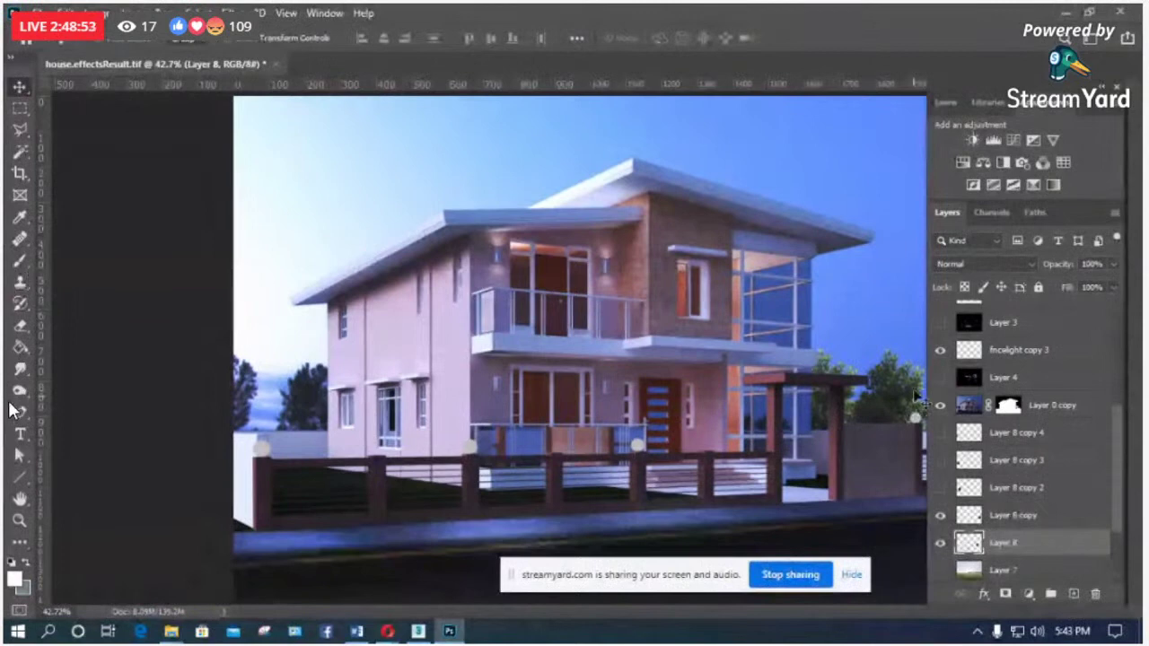
# Step: Delete Layer 8 and start Save As to the computer
pyautogui.press('Delete')
pyautogui.press('o')
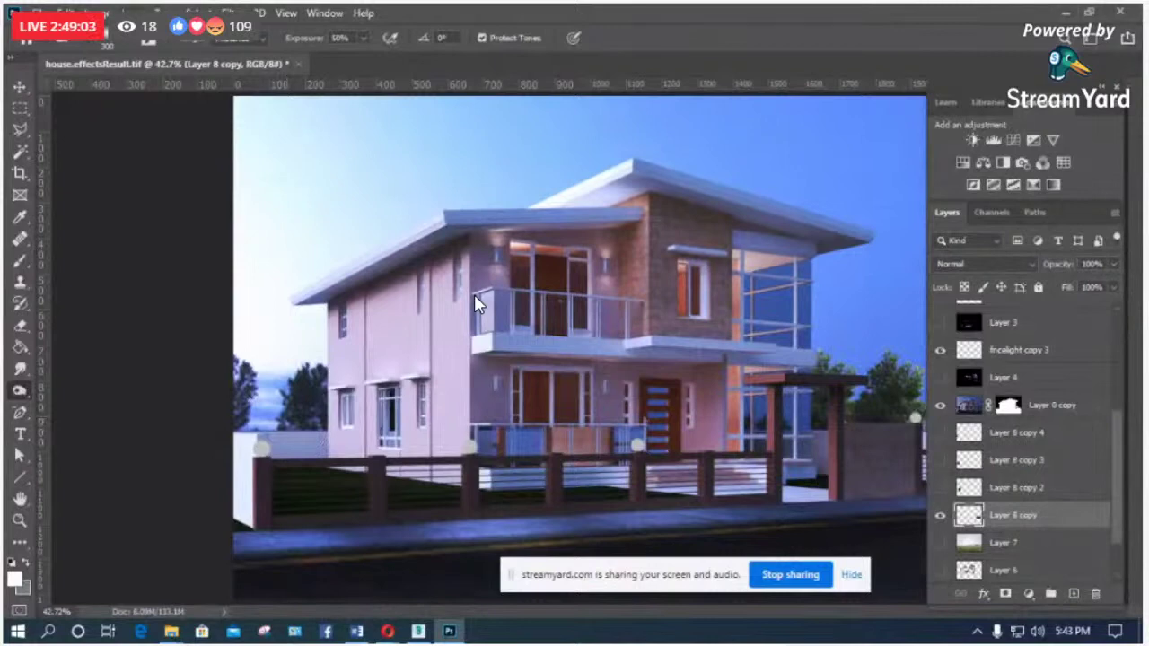
pyautogui.click(41, 13)
pyautogui.click(77, 213)
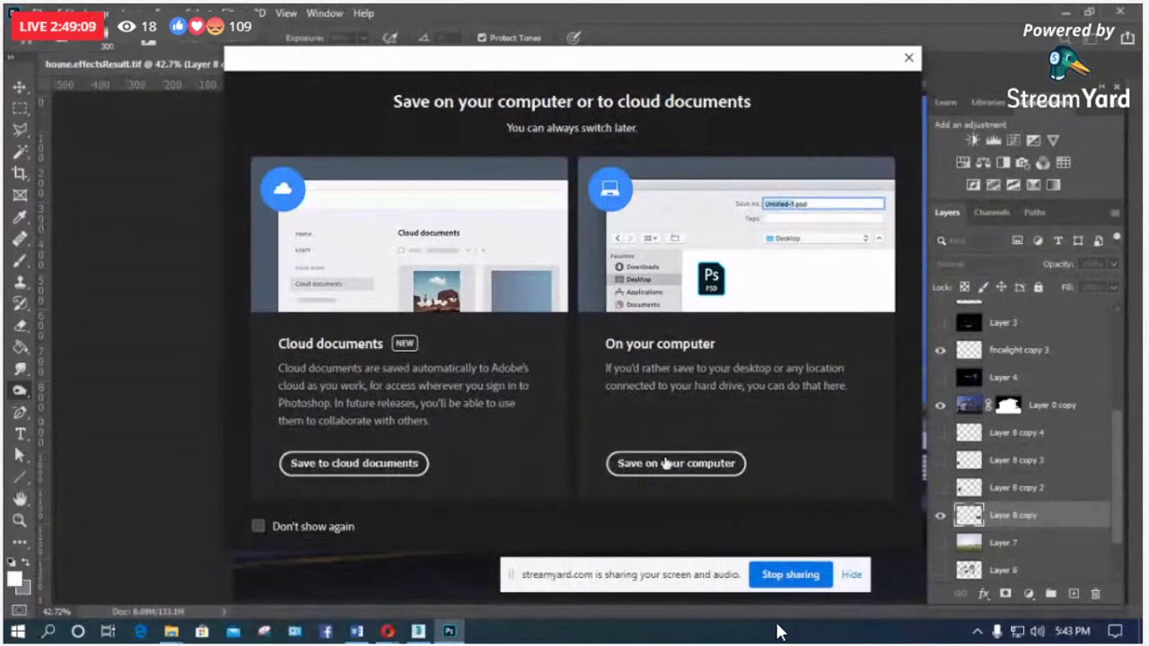
pyautogui.click(666, 463)
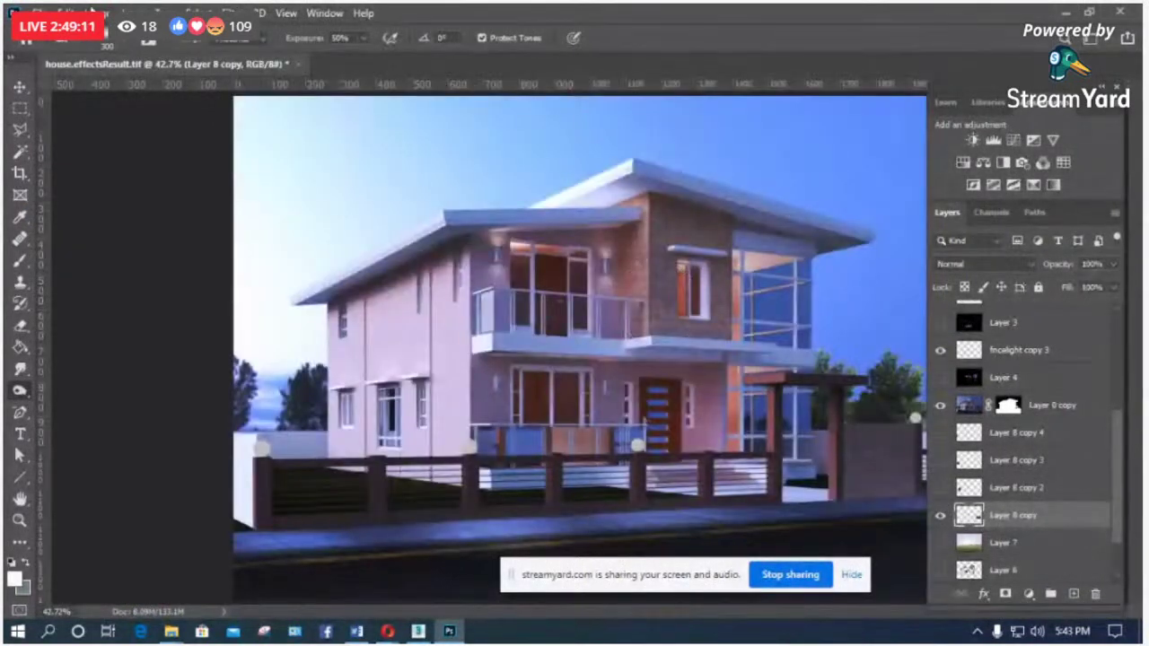
# Step: Try converting the image to the CMYK profile via Convert to Profile
pyautogui.click(92, 13)
pyautogui.click(161, 616)
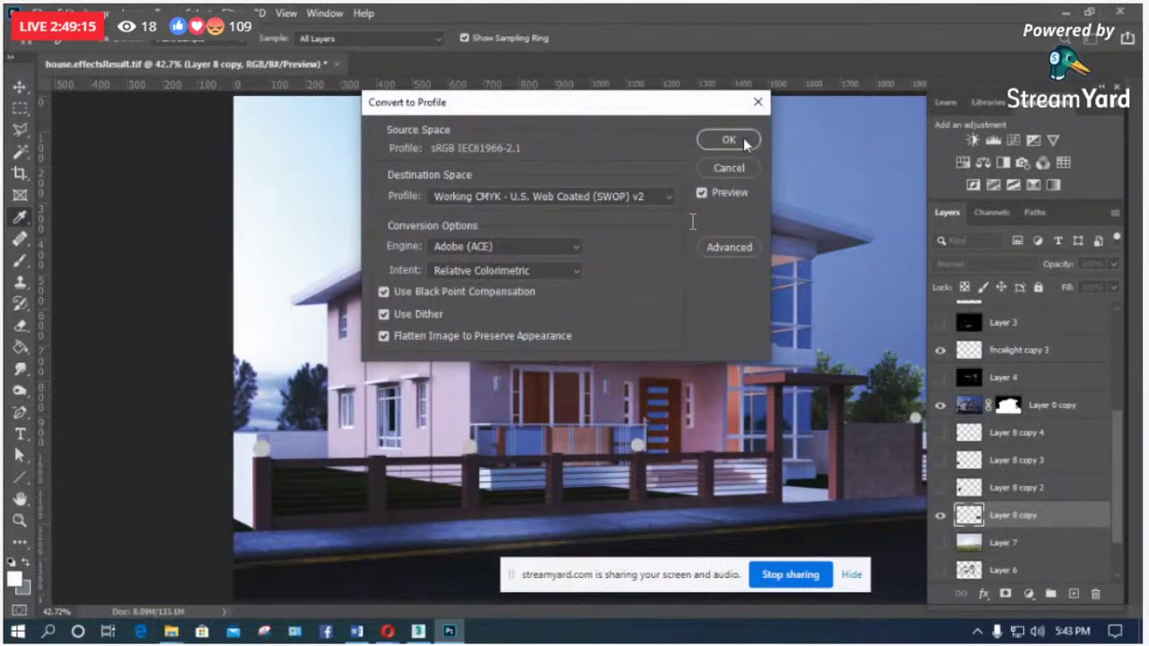
pyautogui.click(729, 141)
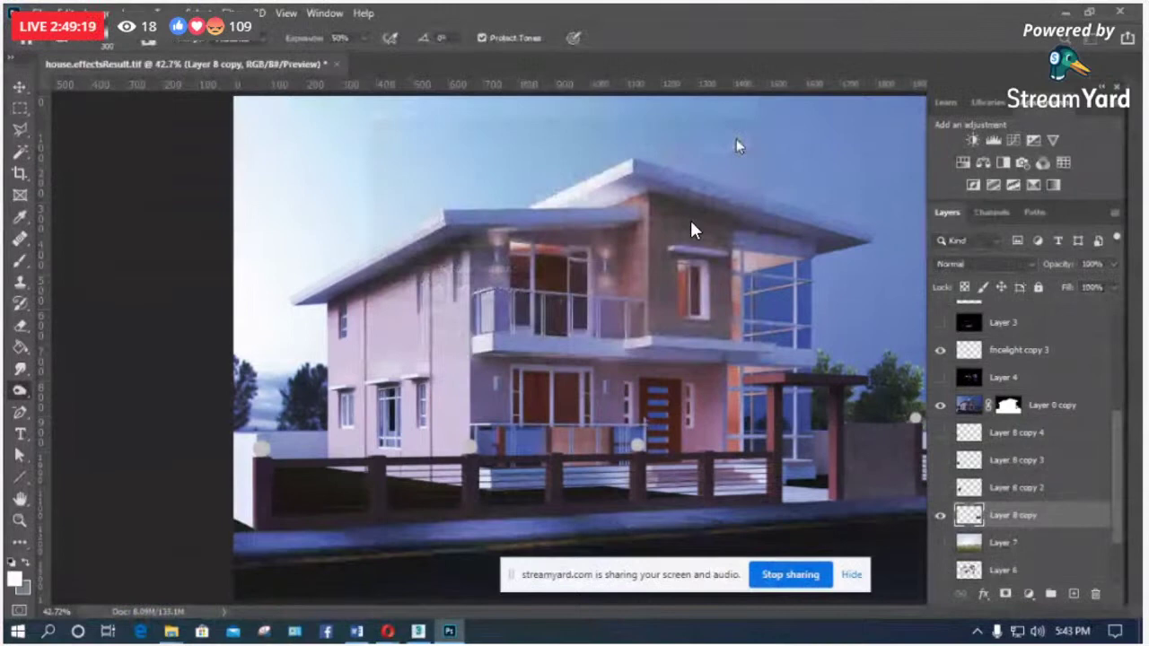
pyautogui.click(40, 13)
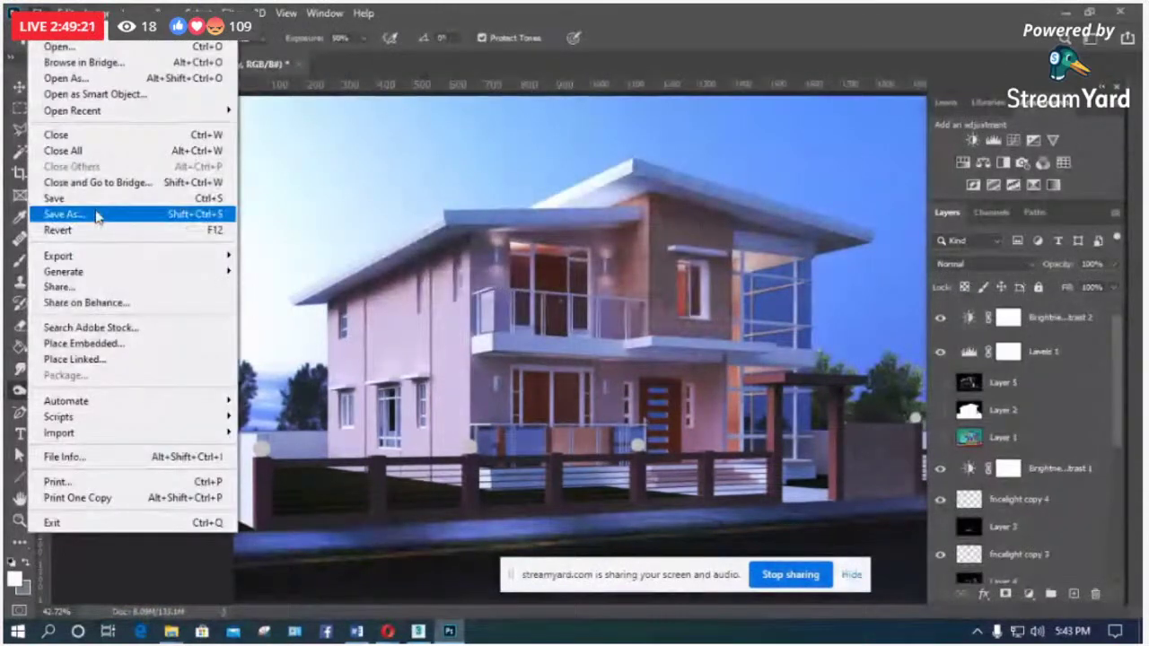
# Step: Save the render as JPEG house.effectsResult, then quit without saving the TIFF
pyautogui.click(97, 216)
pyautogui.click(278, 339)
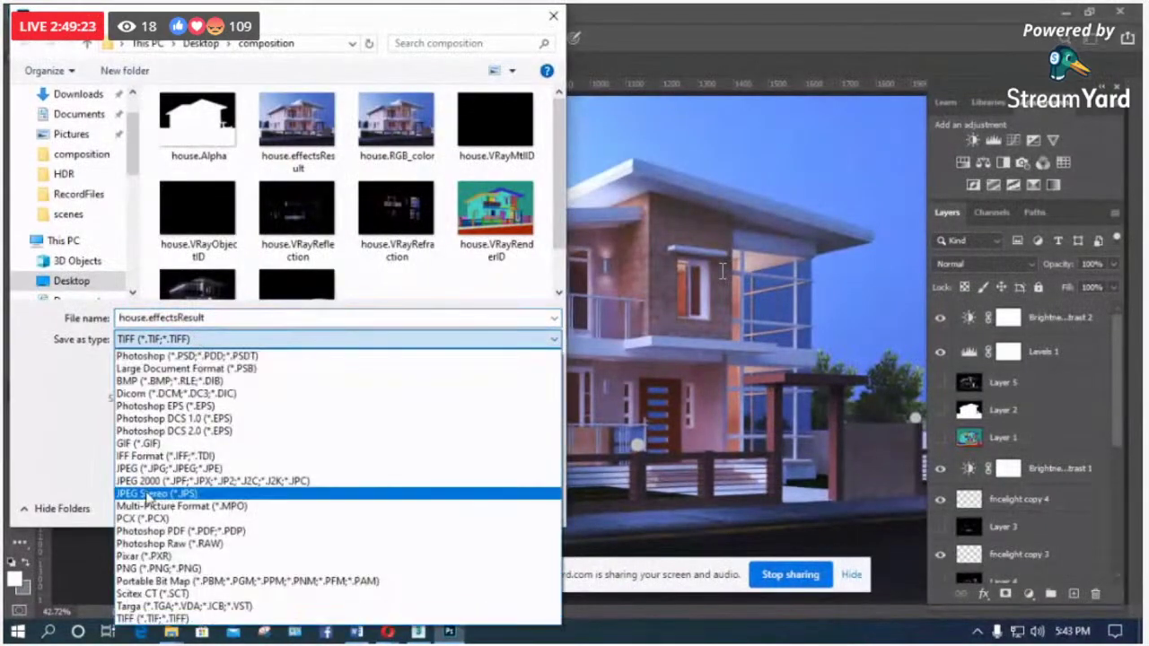
pyautogui.click(148, 469)
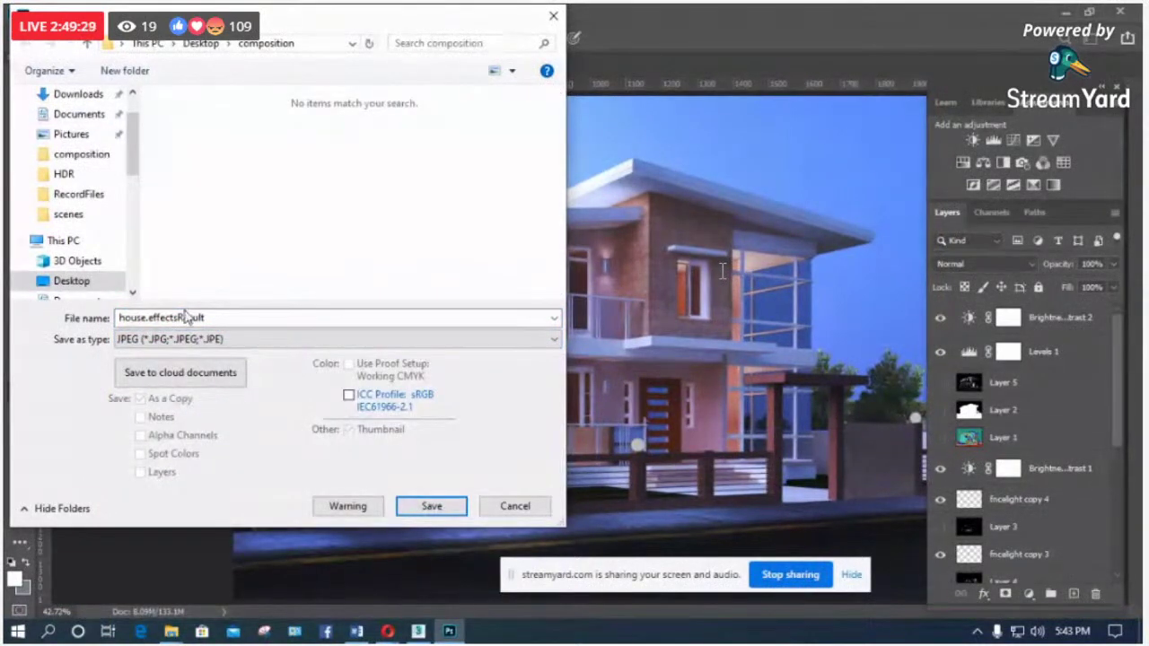
pyautogui.press('Escape')
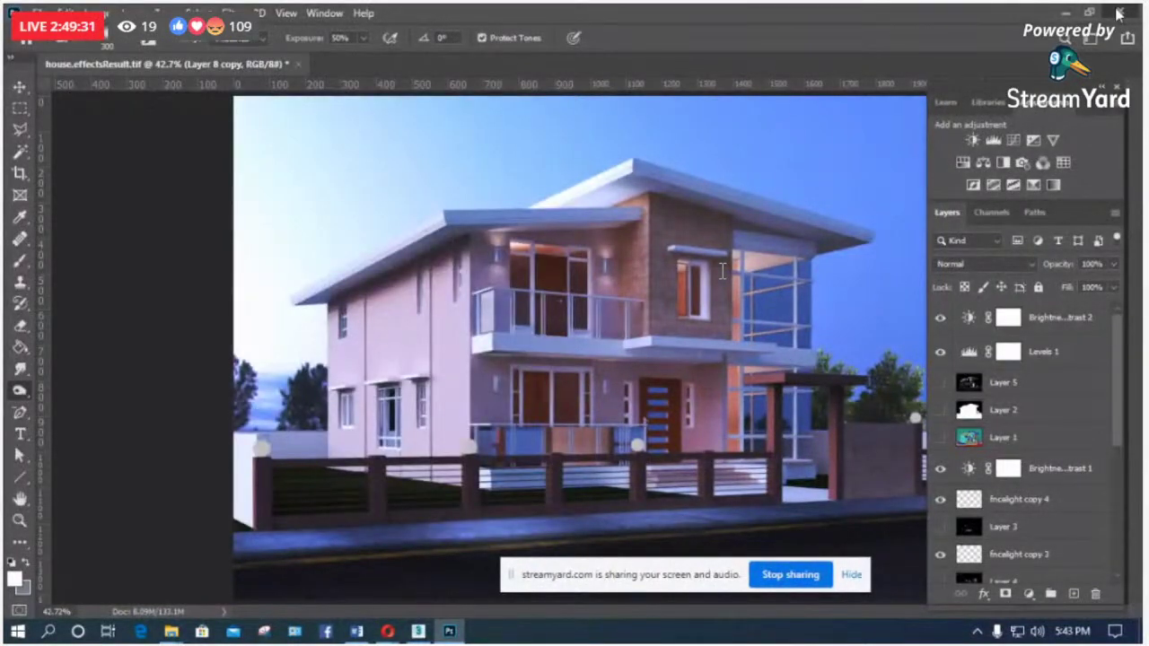
pyautogui.hotkey('ctrl', 'q')
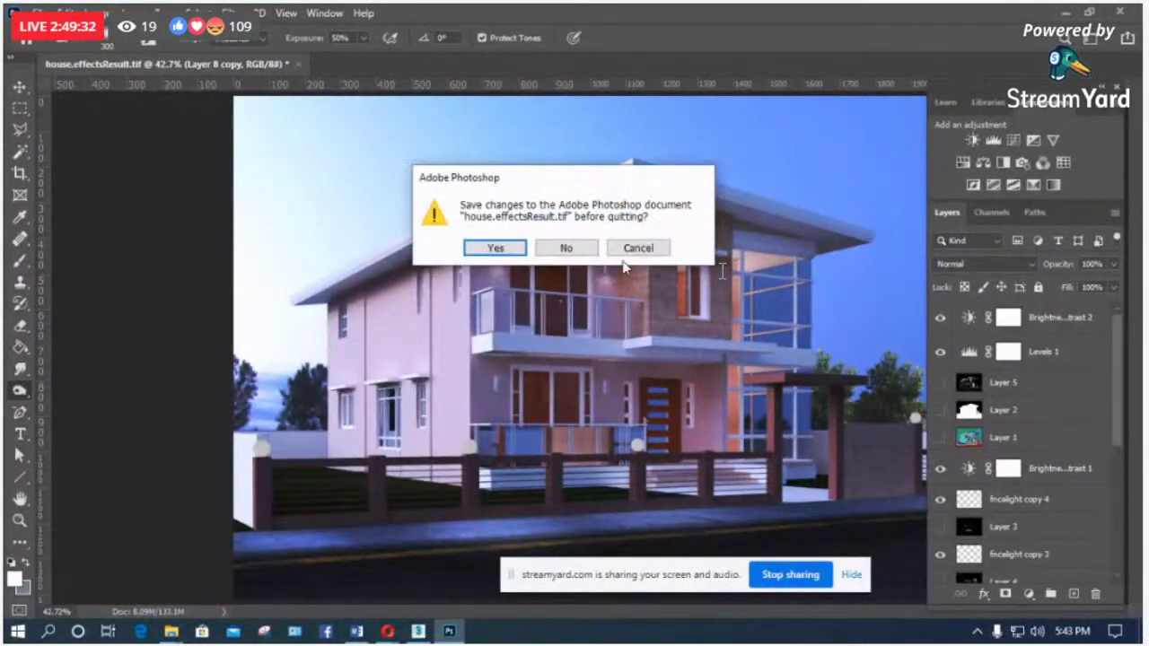
pyautogui.click(567, 249)
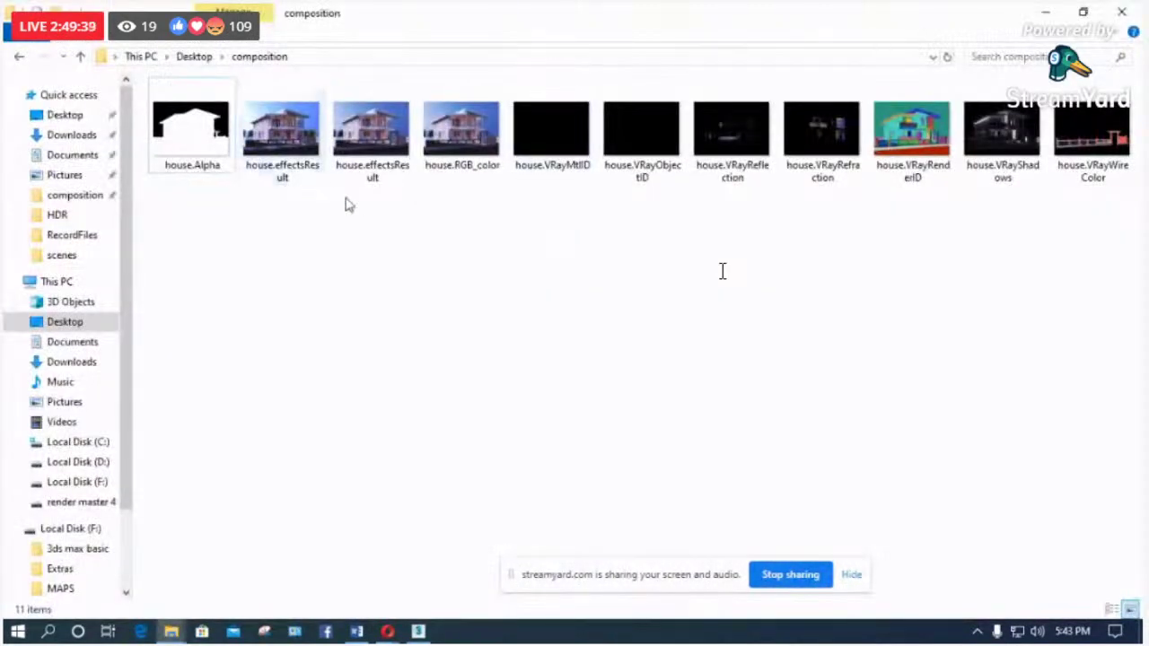
pyautogui.click(480, 156)
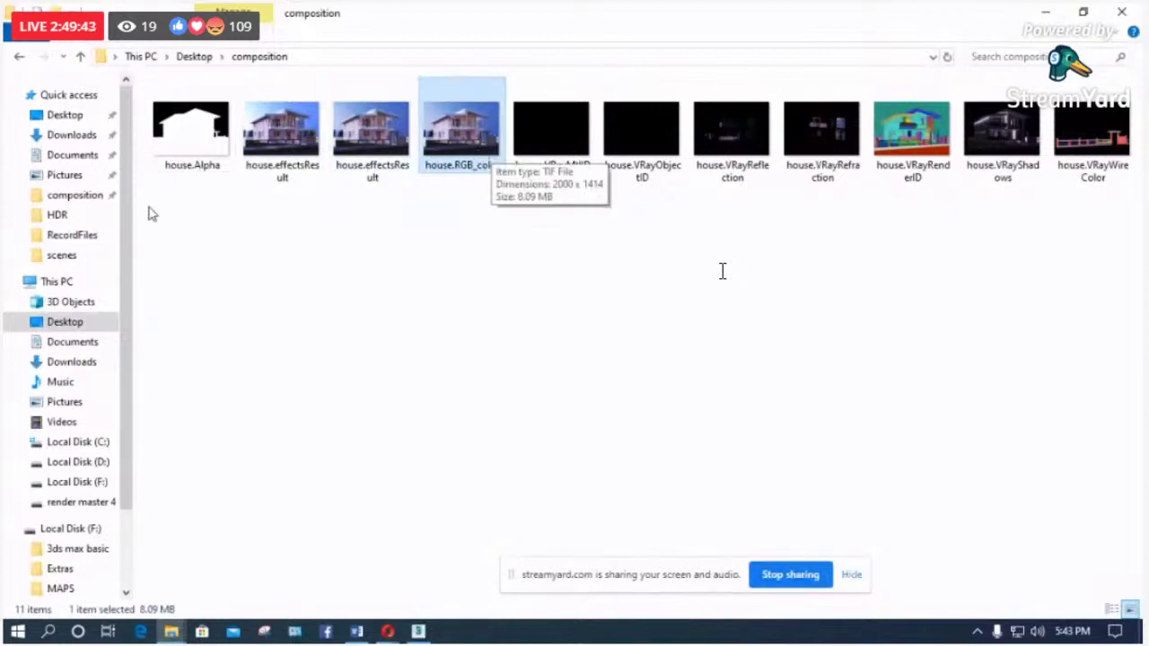
pyautogui.click(78, 325)
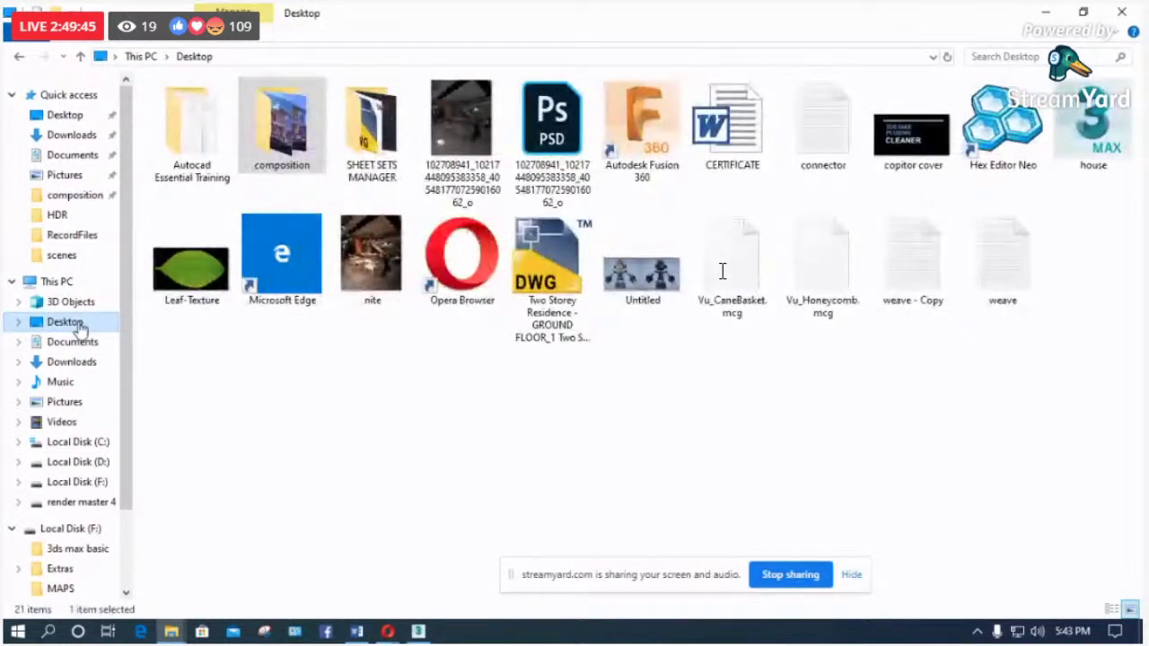
pyautogui.hotkey('alt', 'Left')
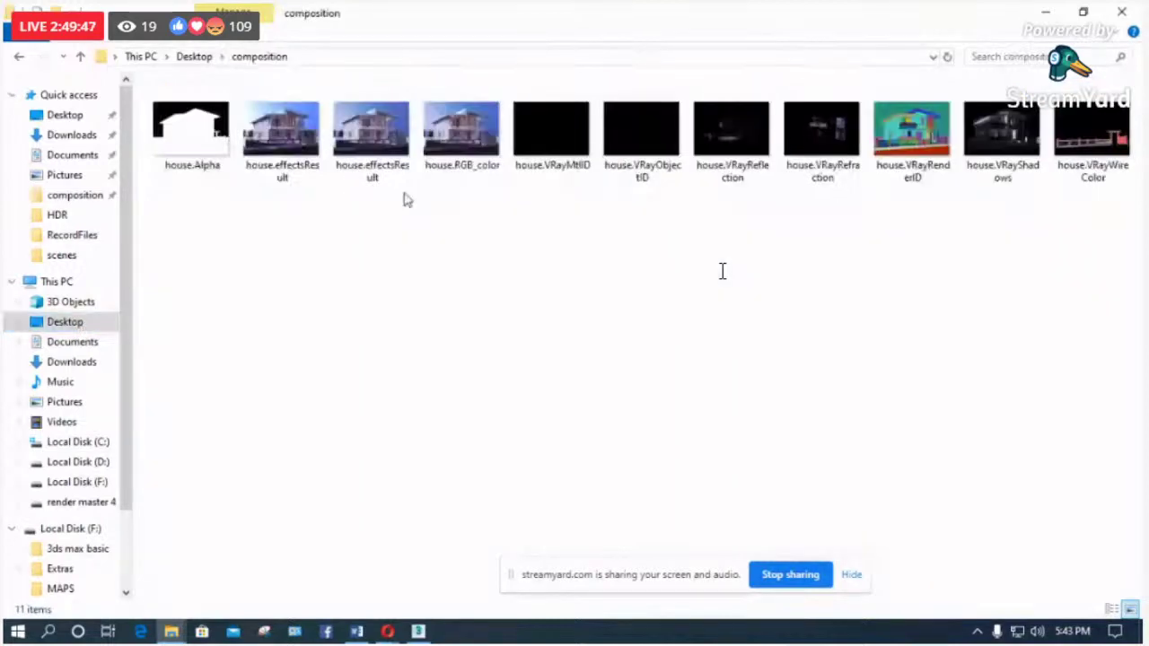
pyautogui.click(456, 148)
# Step: Open the house.effectsResult render in Photos after a brief look at house.RGB_color
pyautogui.doubleClick(456, 148)
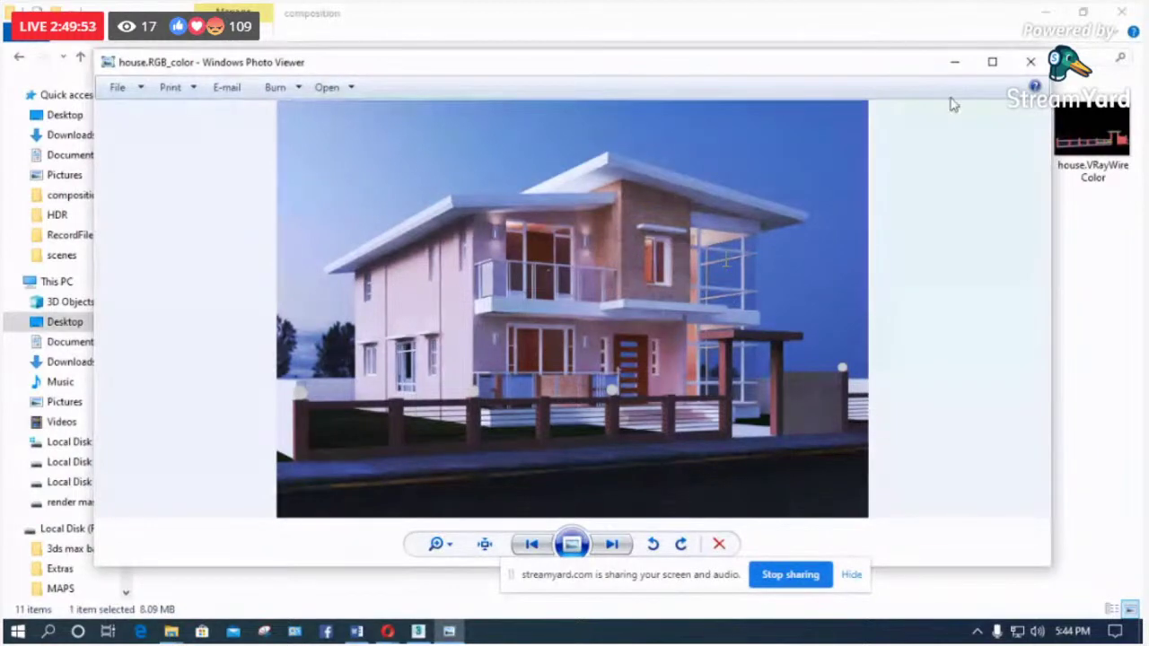
pyautogui.click(1031, 61)
pyautogui.click(282, 134)
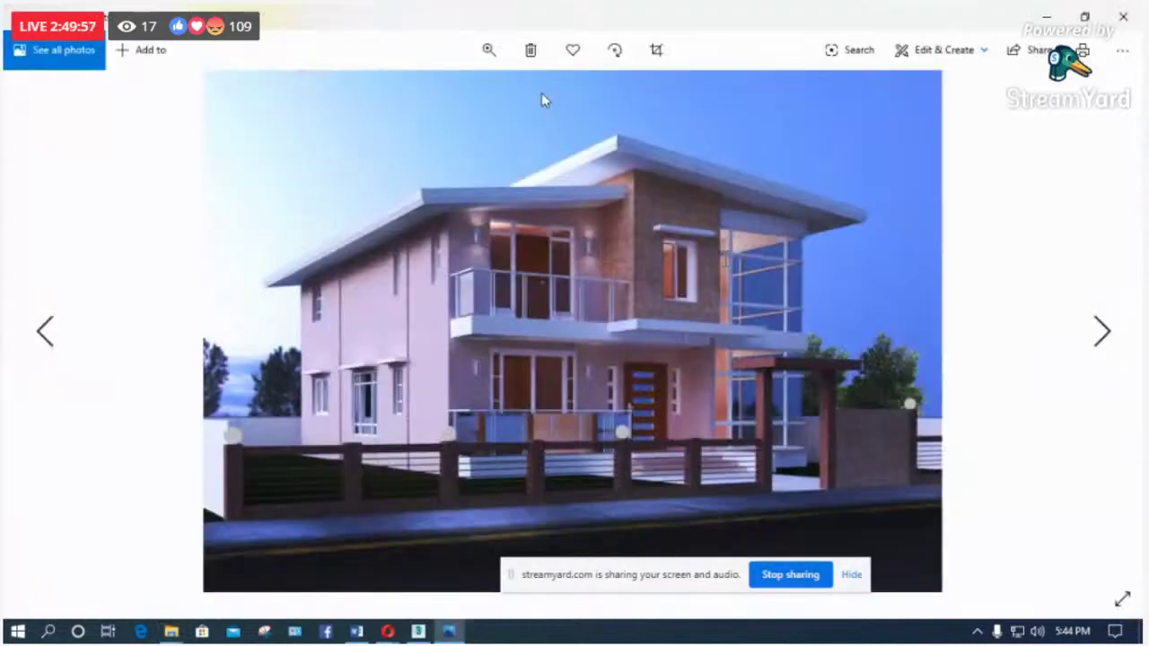
# Step: Zoom in on the render, zoom back out to fit, and bring up the photo's options
pyautogui.click(488, 51)
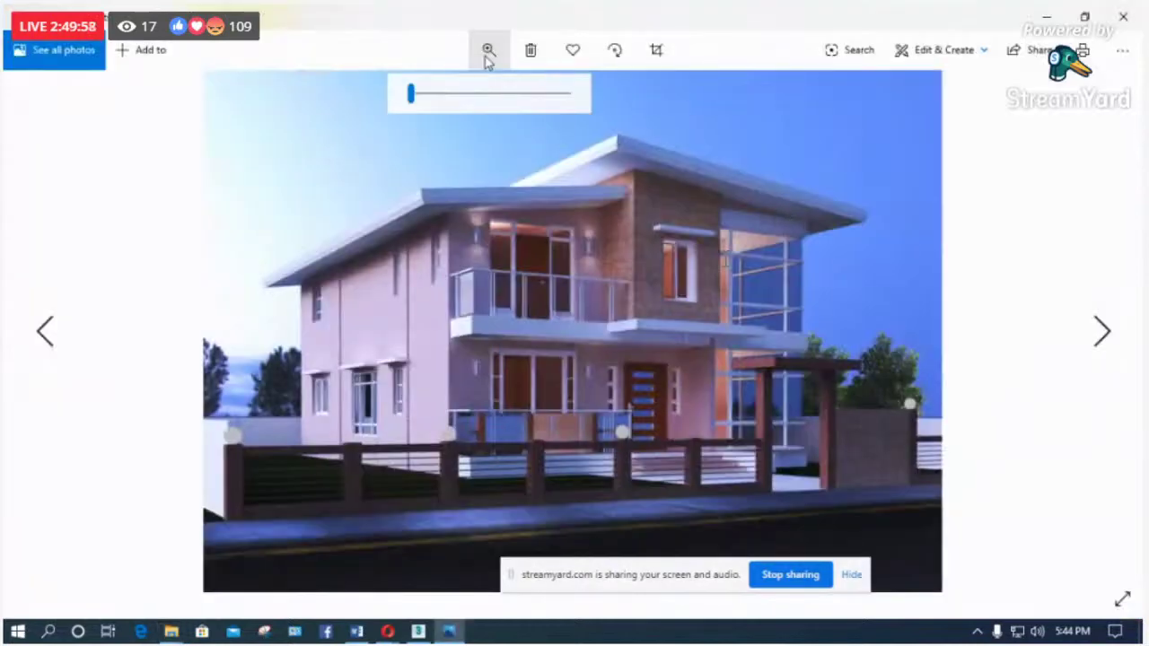
pyautogui.click(445, 94)
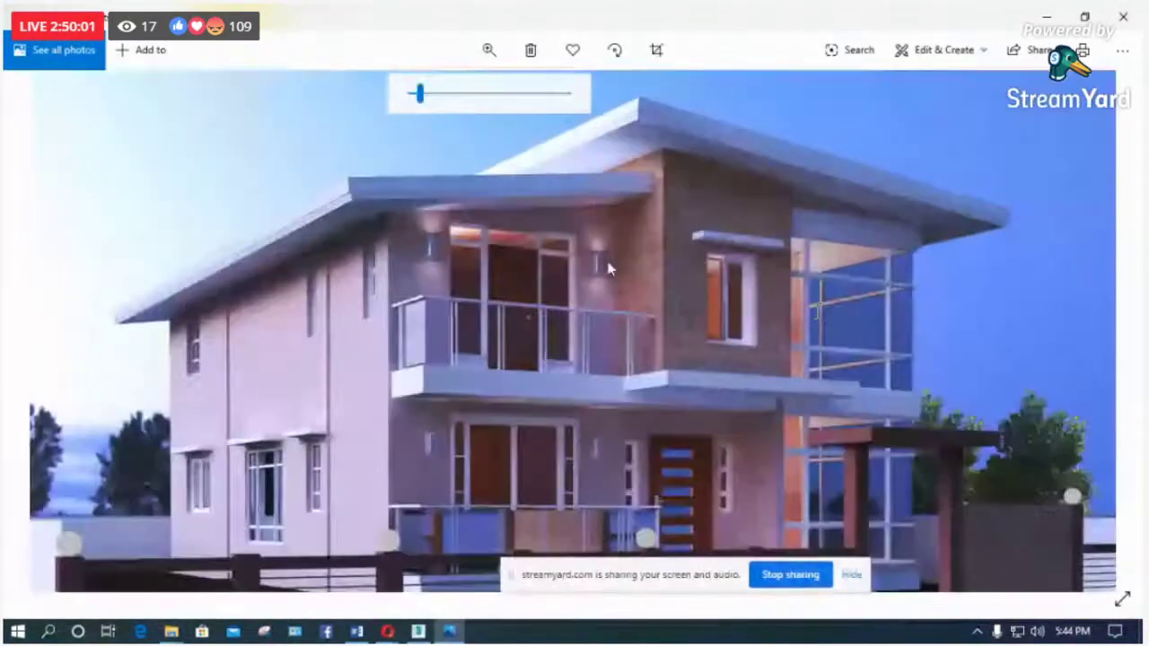
pyautogui.click(490, 54)
pyautogui.click(418, 97)
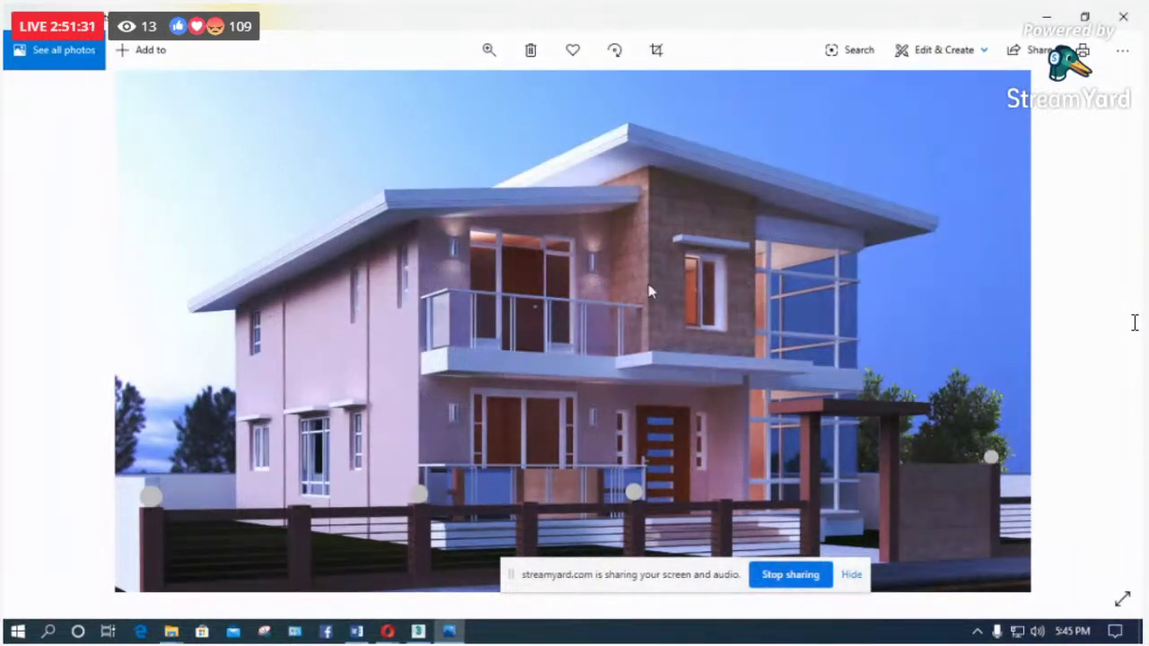
pyautogui.rightClick(624, 290)
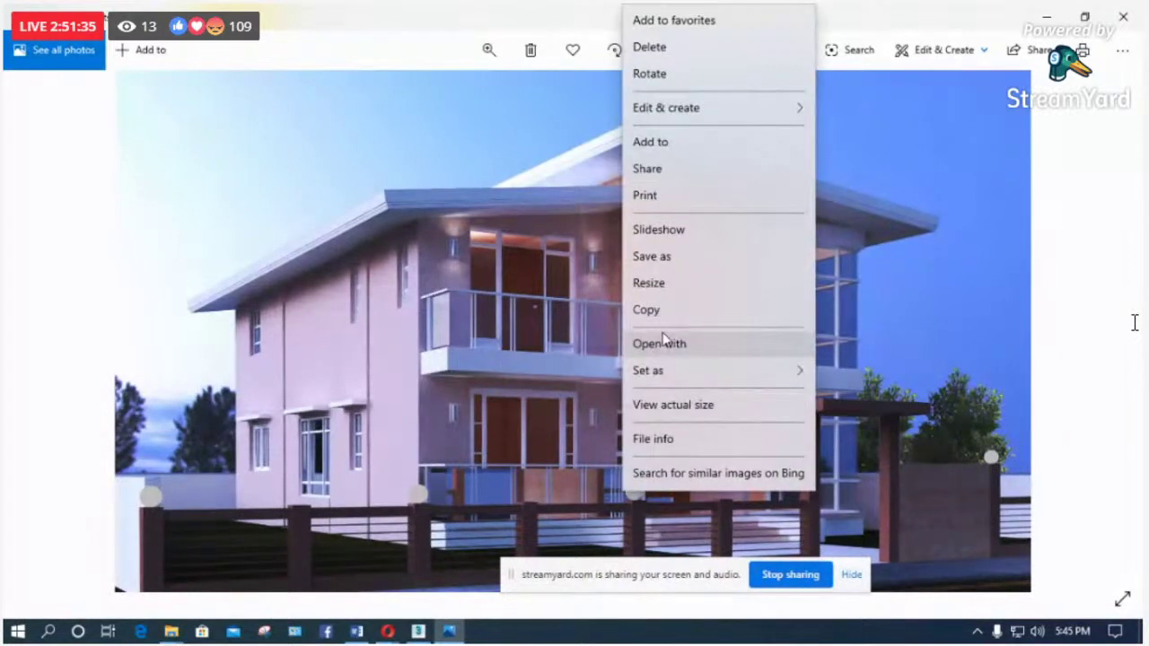
# Step: Close Photos, open house.effectsResult with Adobe Photoshop 2020, and minimize the Opera window
pyautogui.hotkey('alt', 'F4')
pyautogui.rightClick(294, 123)
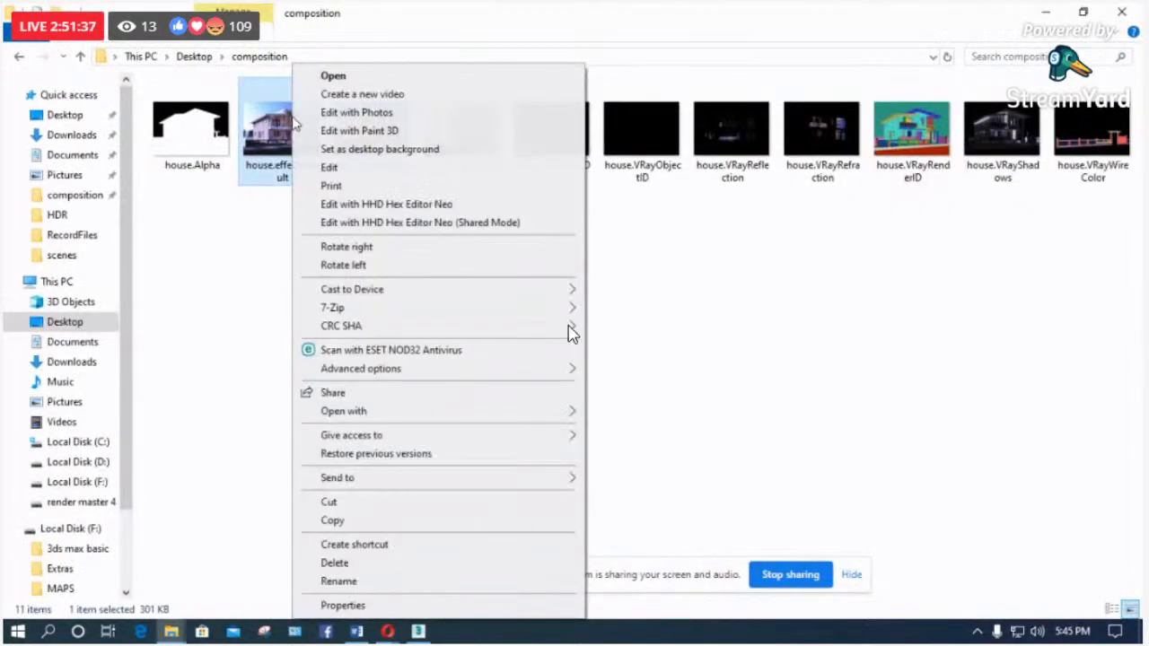
pyautogui.moveTo(363, 412)
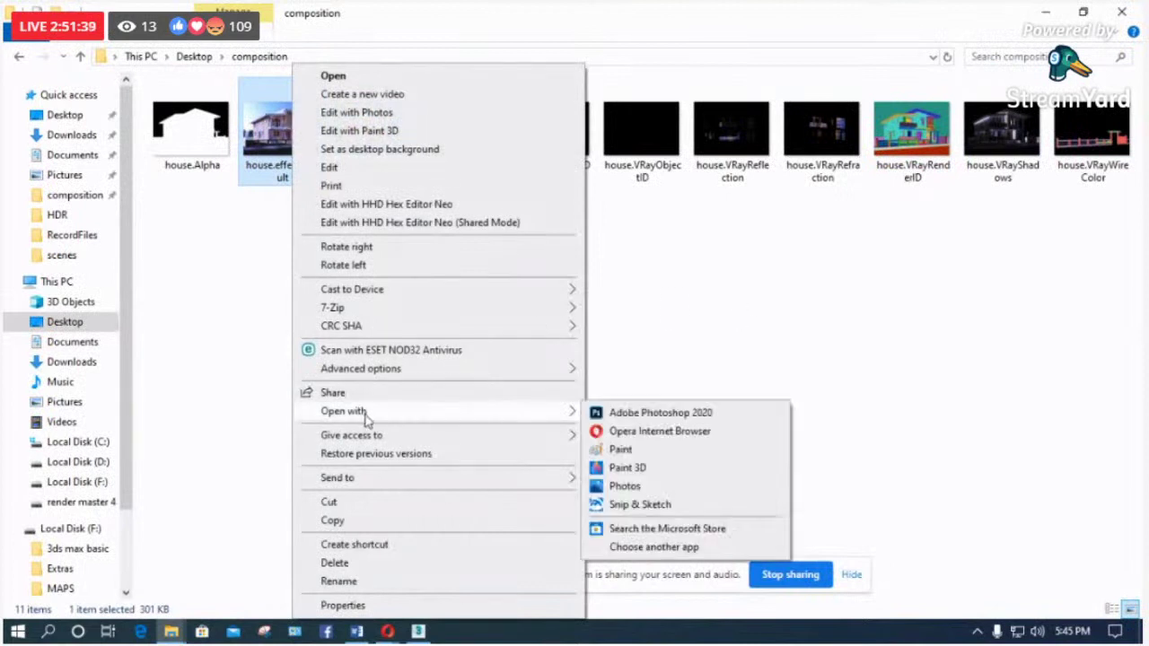
pyautogui.click(680, 415)
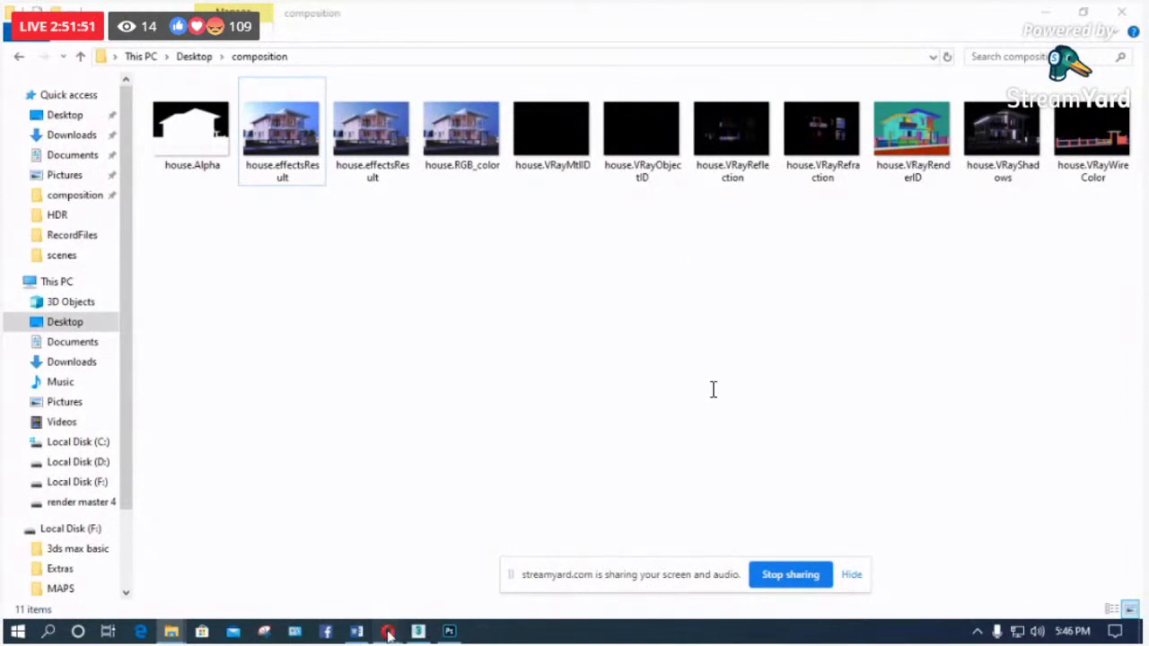
pyautogui.click(388, 633)
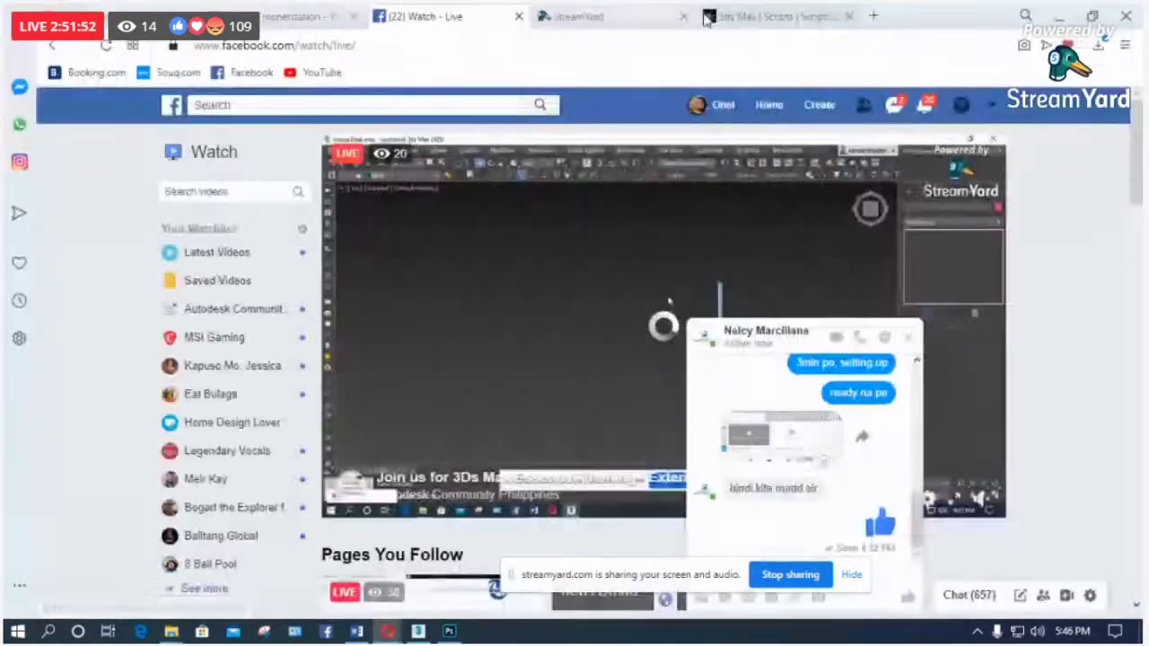
pyautogui.click(1061, 16)
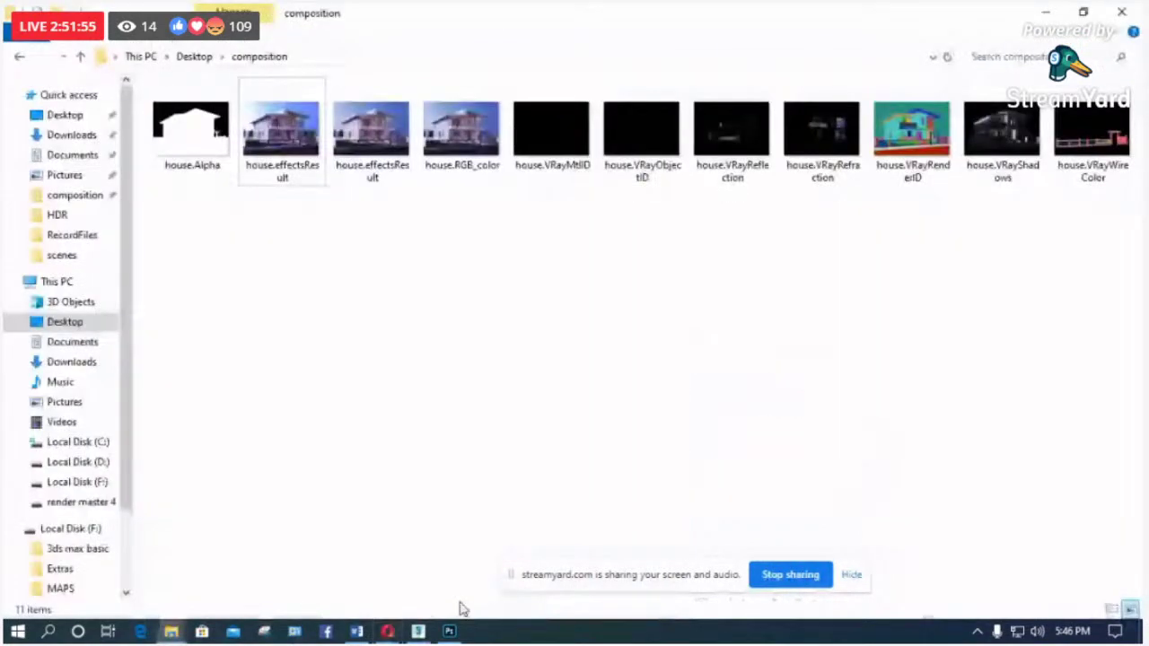
# Step: Zoom in on the ground-floor wall light in house.effectsResult, then fit the whole image on screen
pyautogui.click(448, 632)
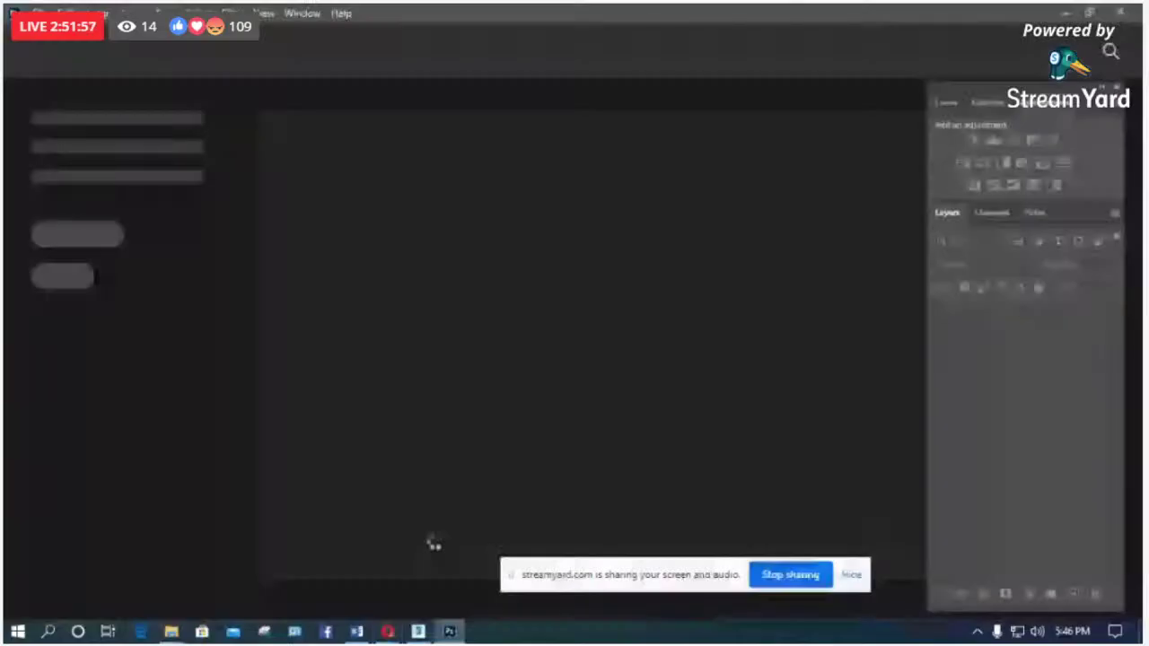
pyautogui.moveTo(482, 318); pyautogui.dragTo(625, 422)
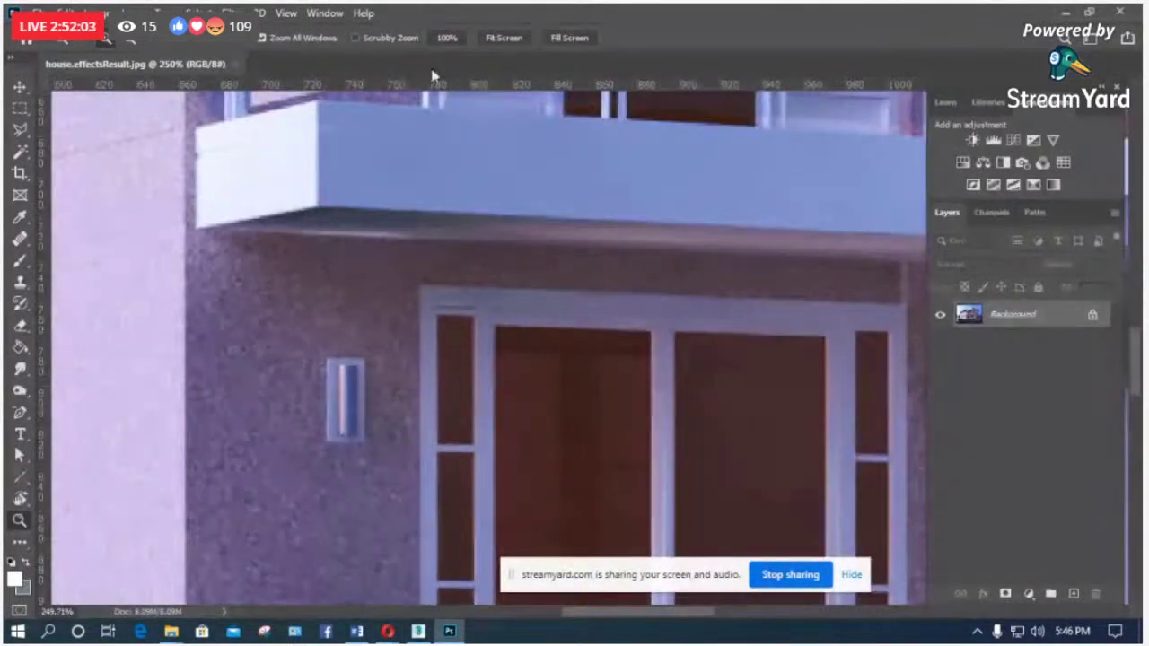
pyautogui.keyDown('alt'); pyautogui.scroll(-2, 747, 240); pyautogui.keyUp('alt')
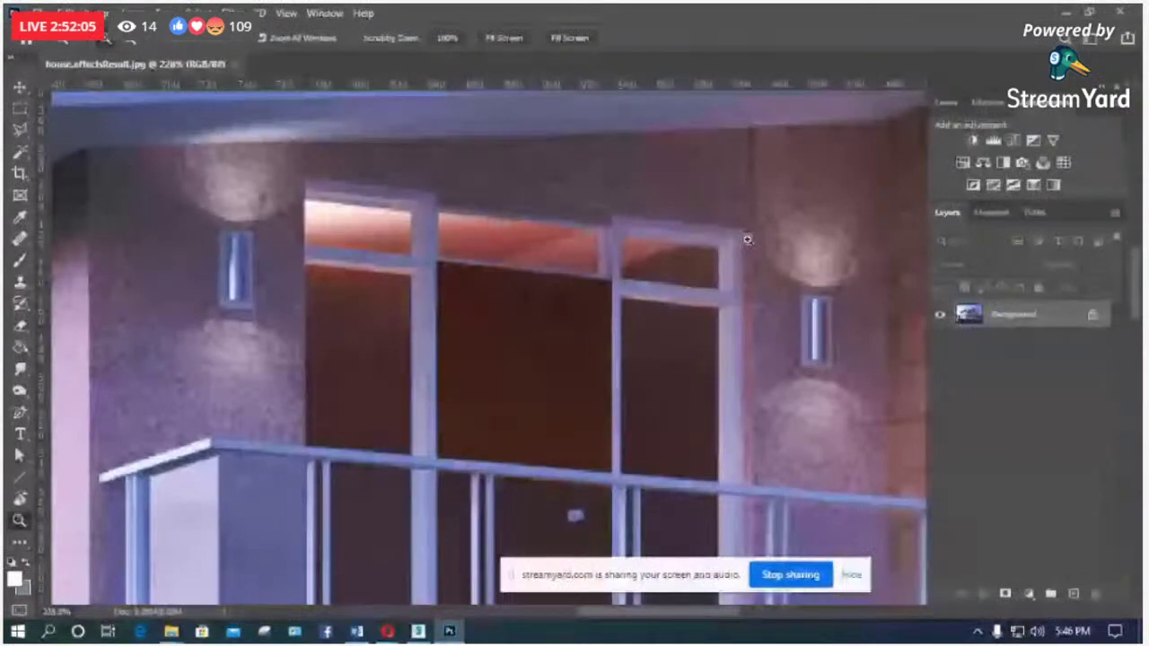
pyautogui.hotkey('ctrl', '0')
# Step: Search the web for 'ies brush' from Opera's ScriptSpot tab
pyautogui.moveTo(387, 631)
pyautogui.click(296, 561)
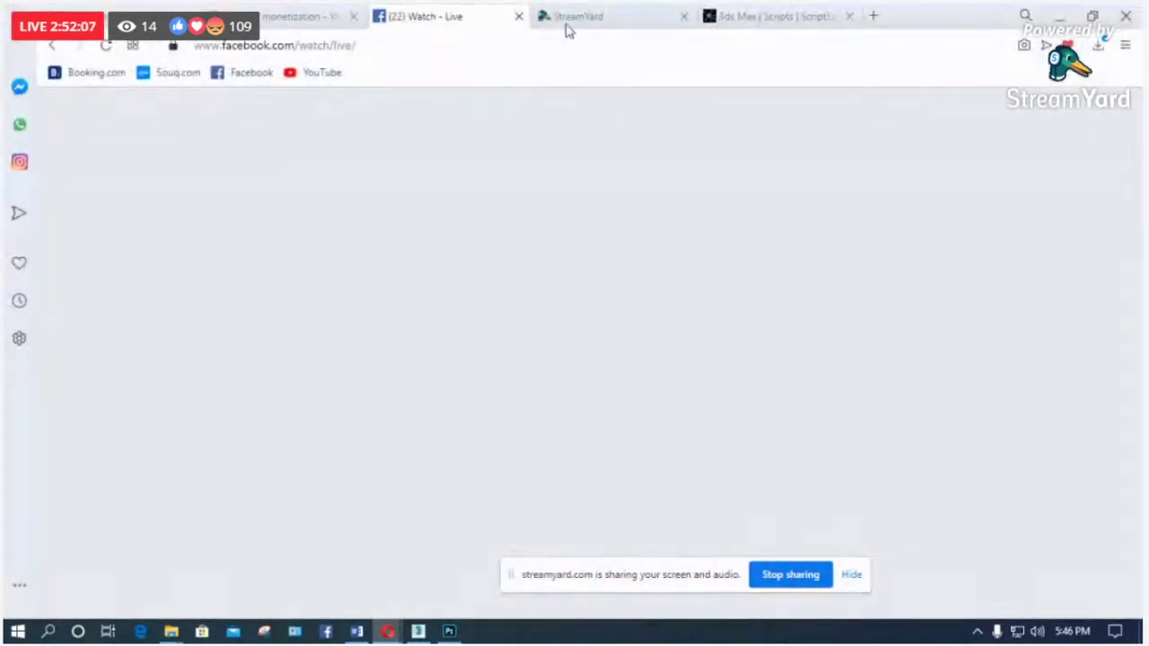
pyautogui.click(790, 15)
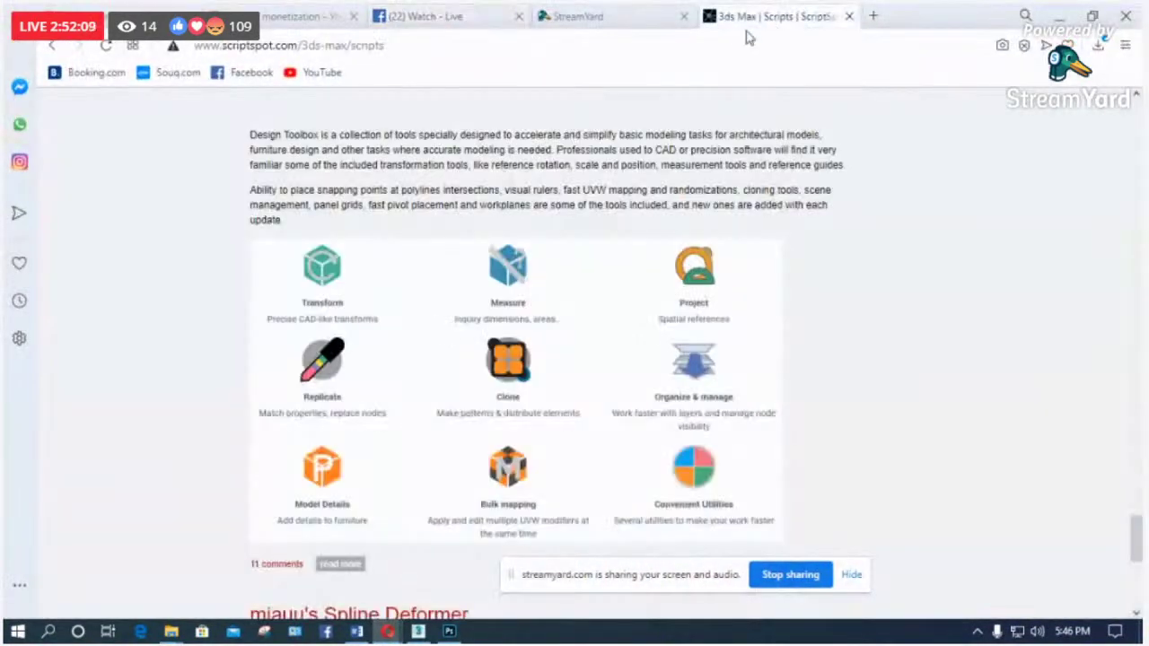
pyautogui.click(583, 54)
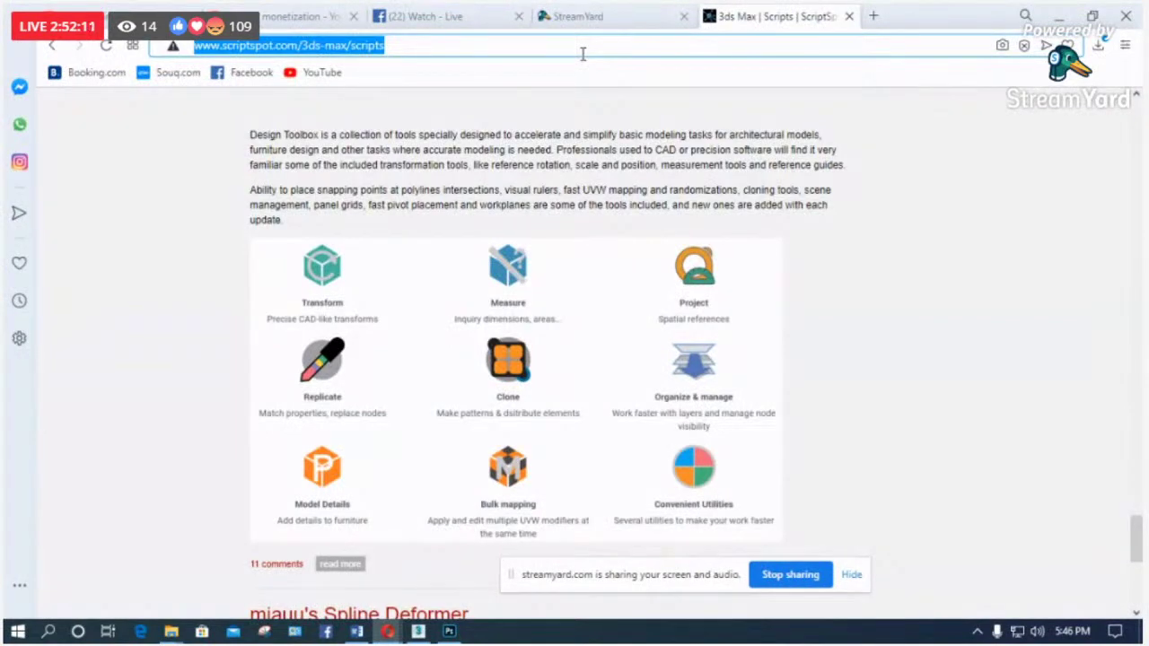
pyautogui.write('ies brush')
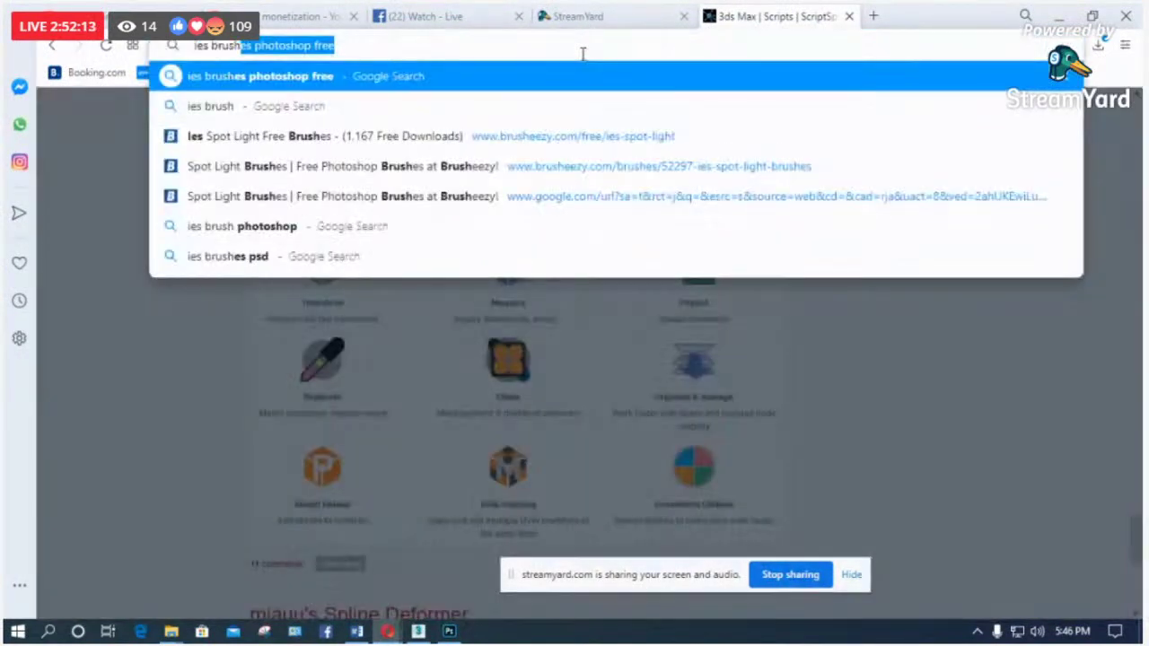
pyautogui.press('Return')
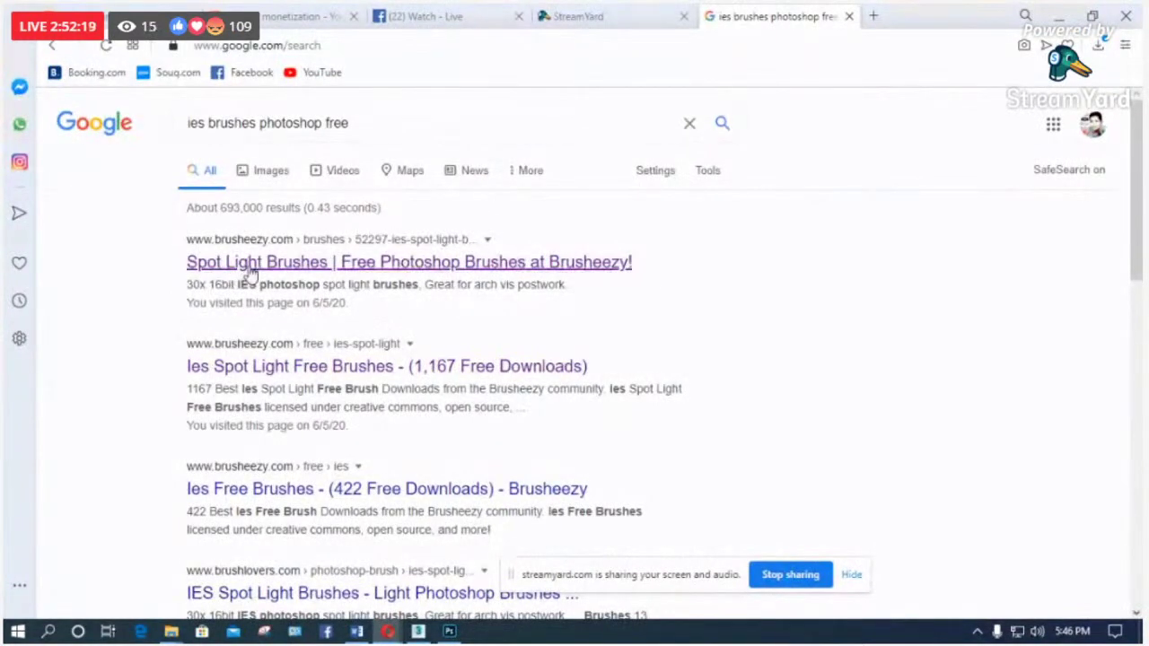
# Step: Open Brusheezy's IES Spot Light Brushes download page from the search results
pyautogui.click(280, 375)
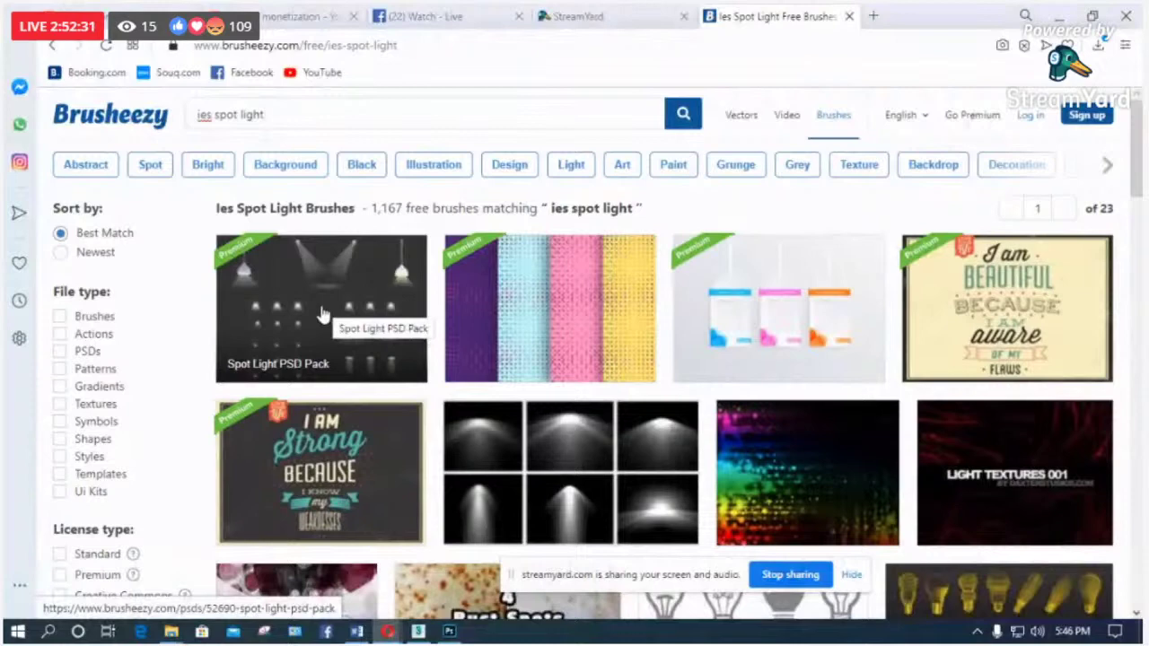
pyautogui.scroll(-3, 322, 312)
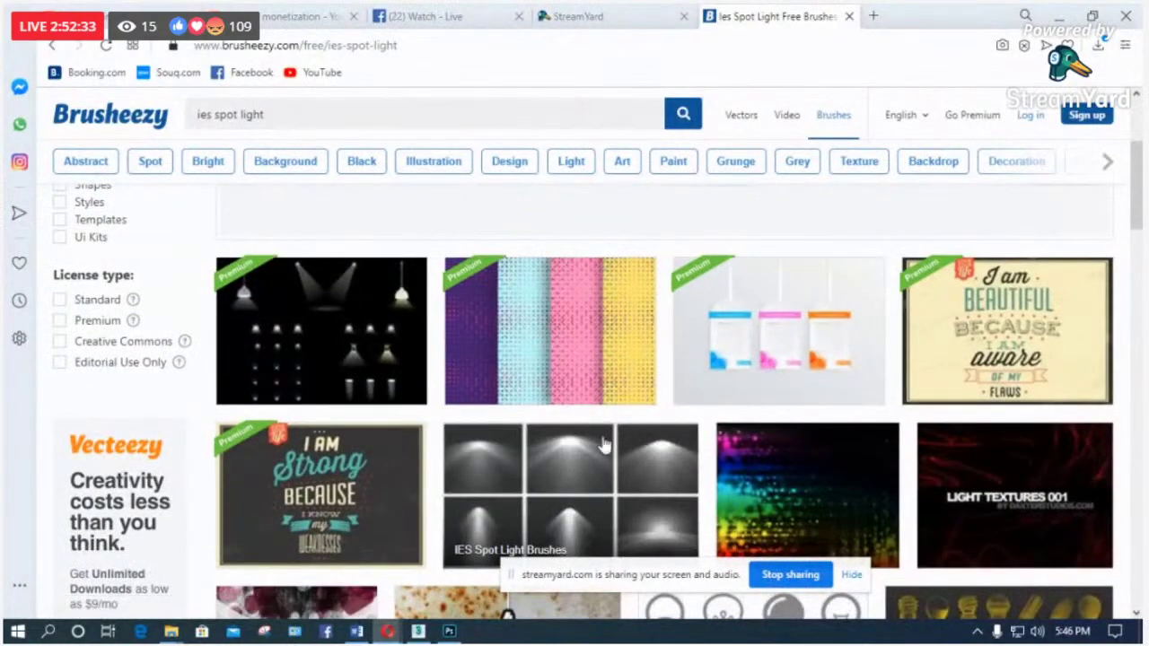
pyautogui.click(595, 443)
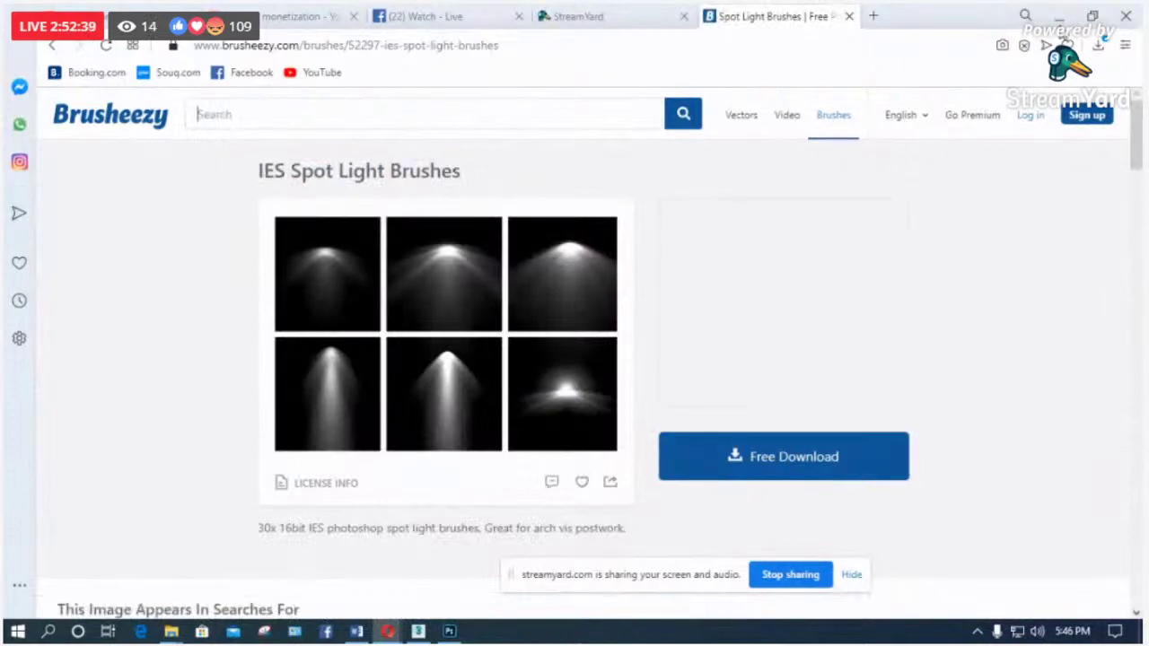
pyautogui.click(171, 632)
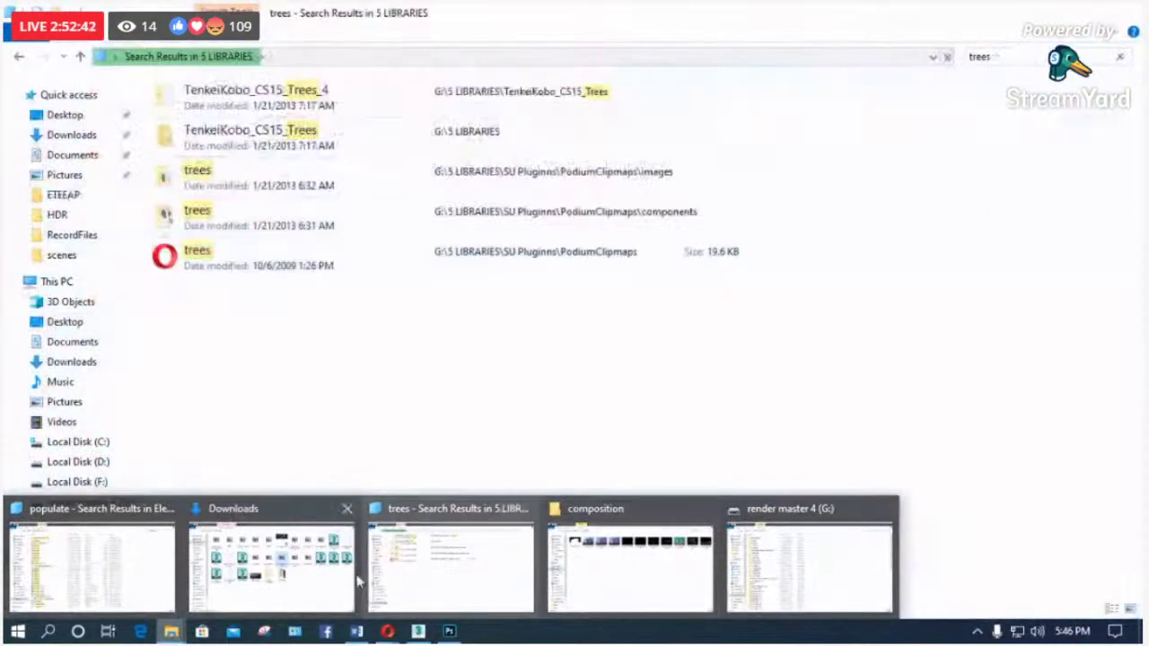
# Step: Extract IES_Brushs_JayVickery.abr from its zip into Downloads with 7-Zip, then return to Photoshop
pyautogui.click(354, 579)
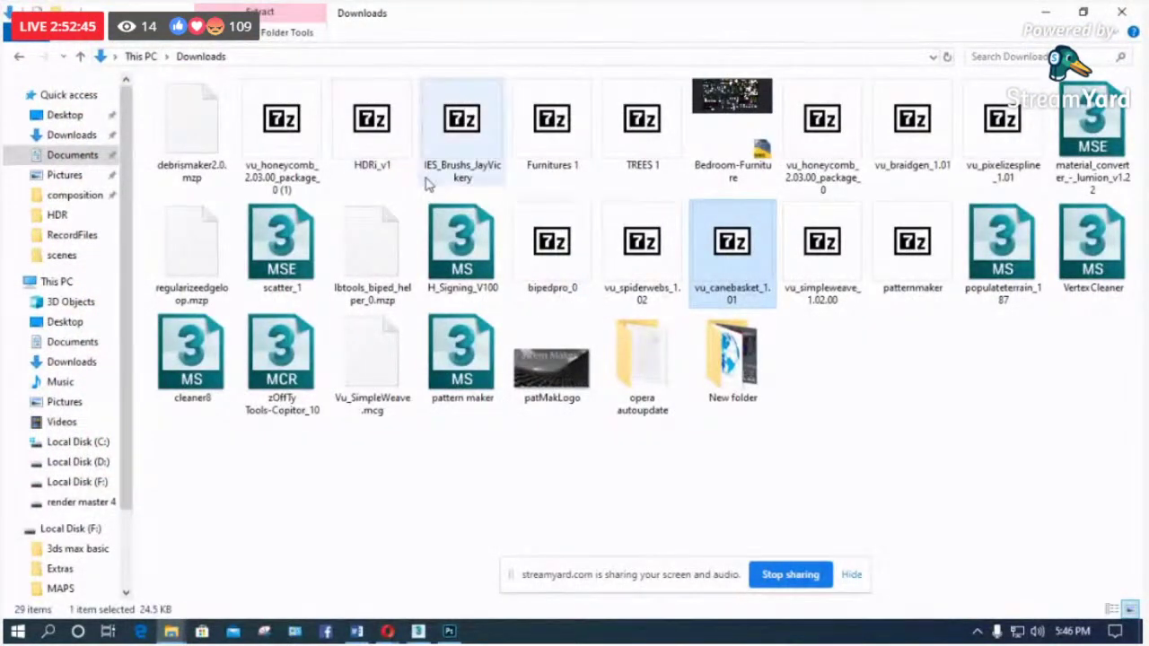
pyautogui.doubleClick(461, 131)
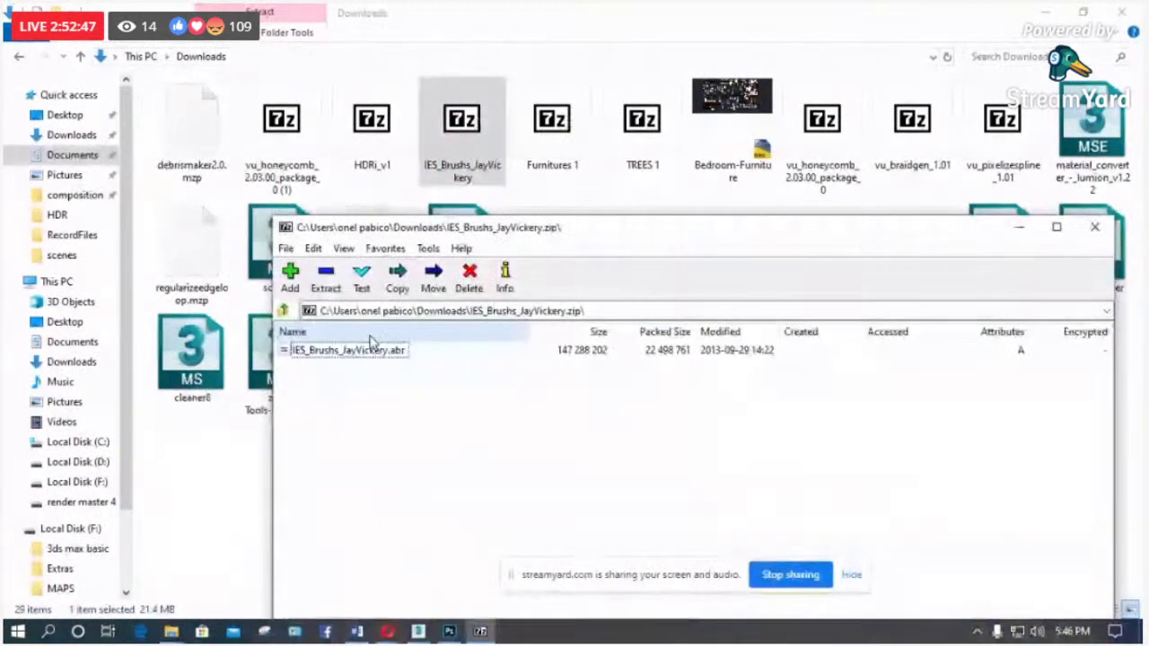
pyautogui.moveTo(370, 344)
pyautogui.mouseDown()
pyautogui.moveTo(341, 351)
pyautogui.moveTo(773, 384)
pyautogui.mouseUp()
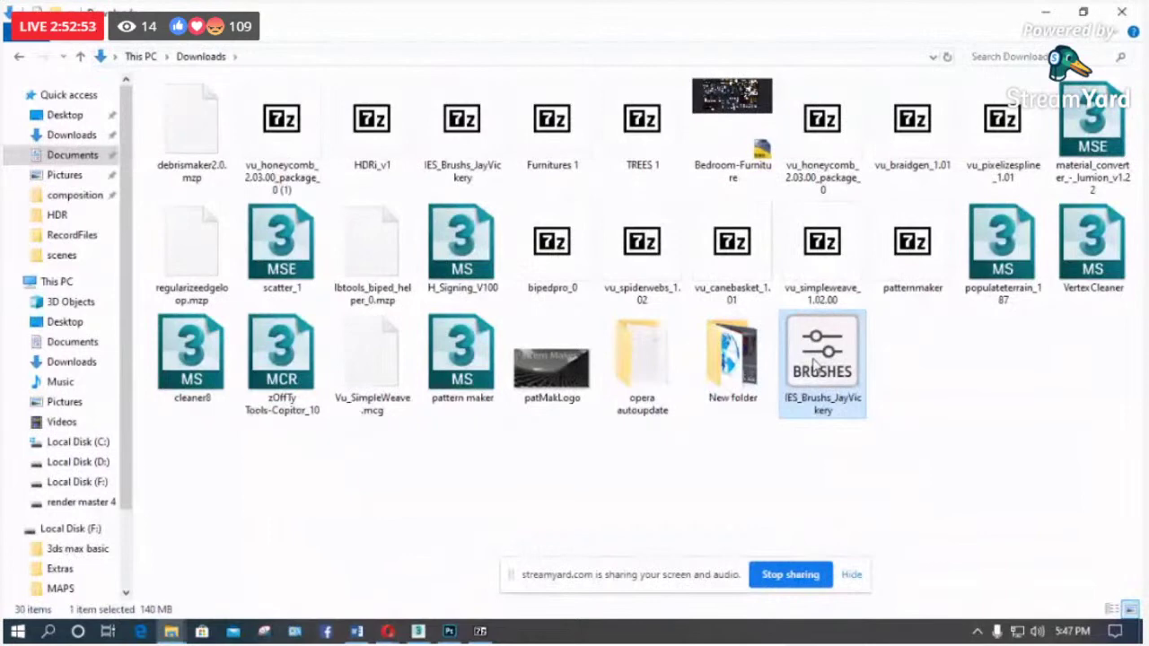
pyautogui.hotkey('alt', 'Tab')
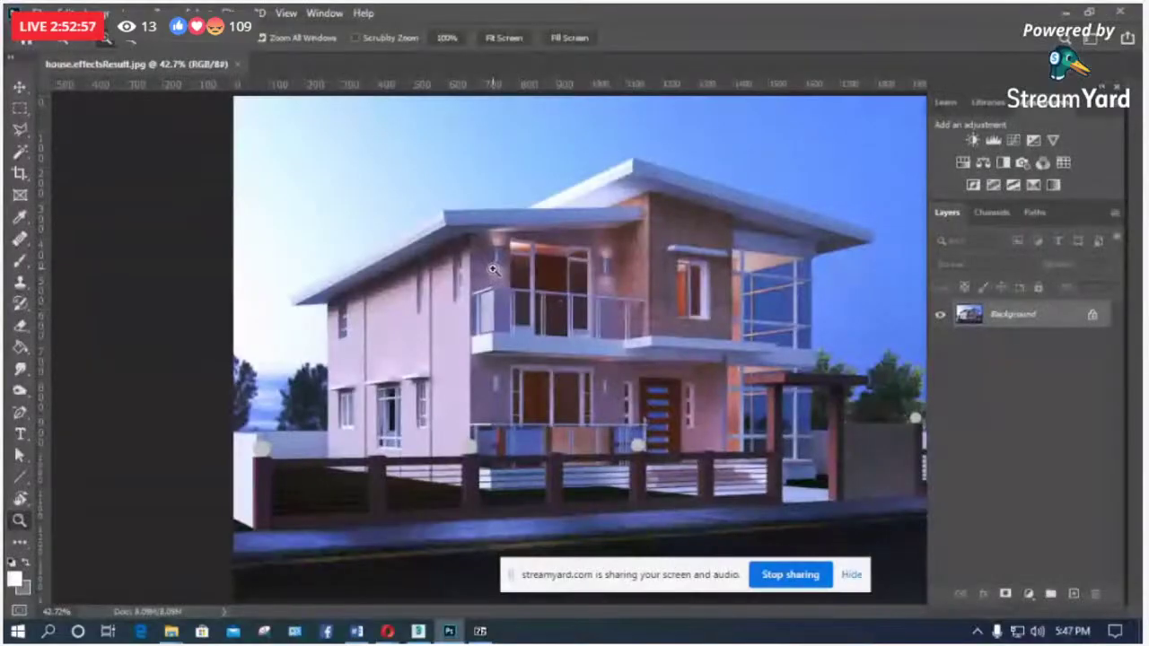
# Step: Add a new empty layer above the background and zoom in on the upper balcony
pyautogui.press('b')
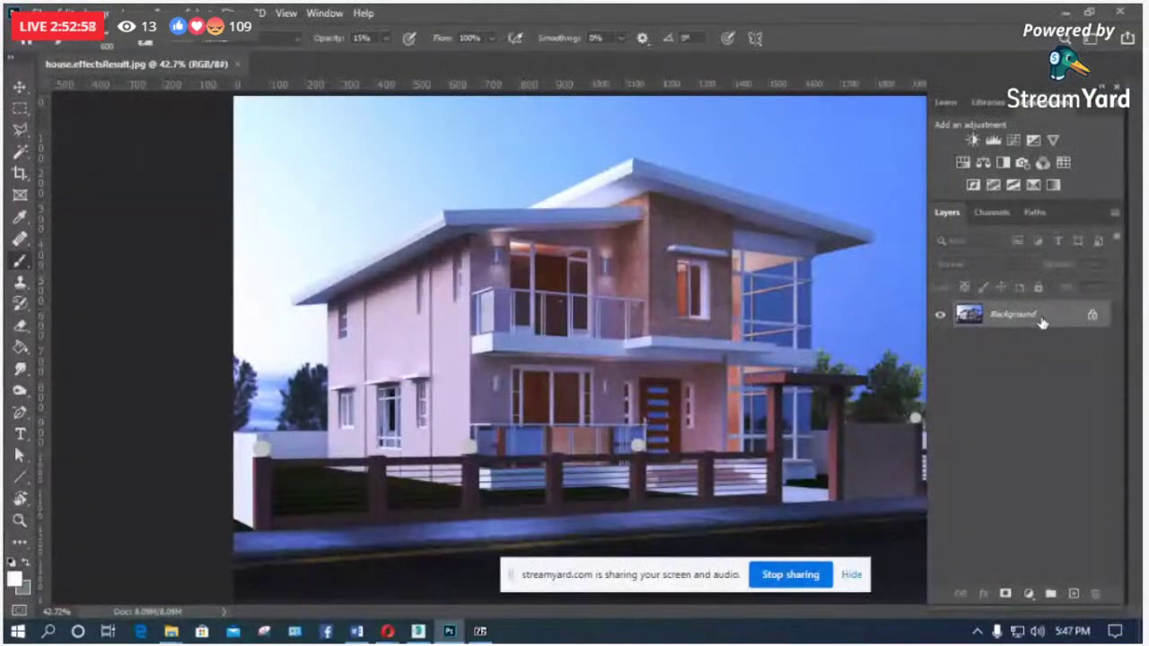
pyautogui.click(1074, 595)
pyautogui.moveTo(545, 329); pyautogui.dragTo(688, 359)
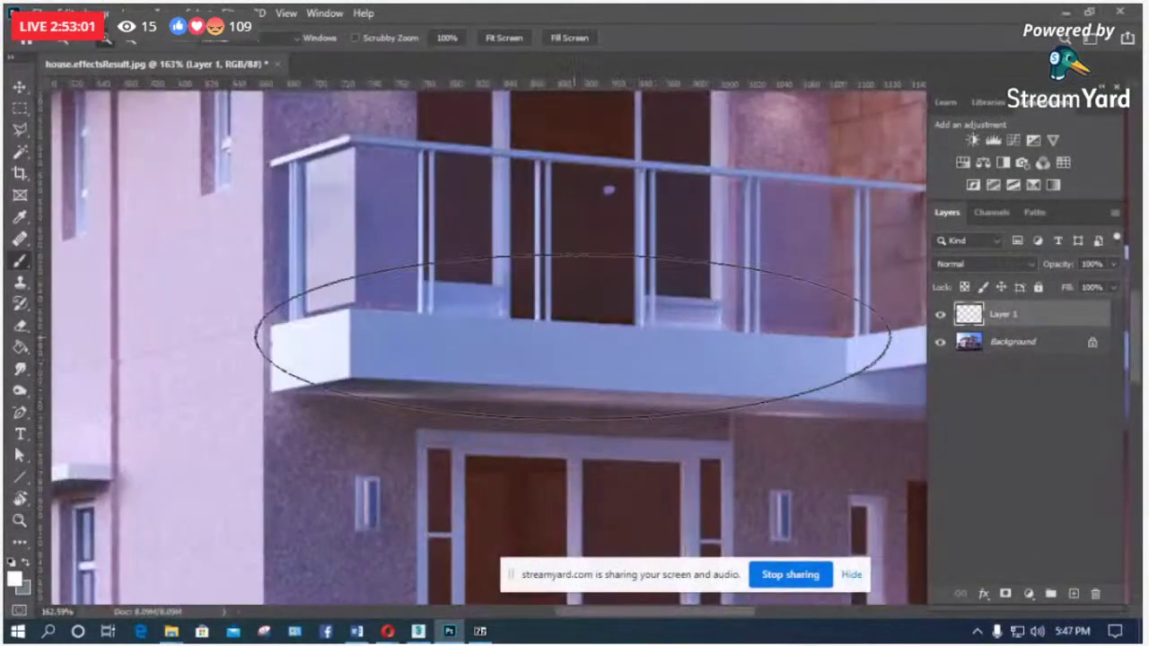
pyautogui.press('b')
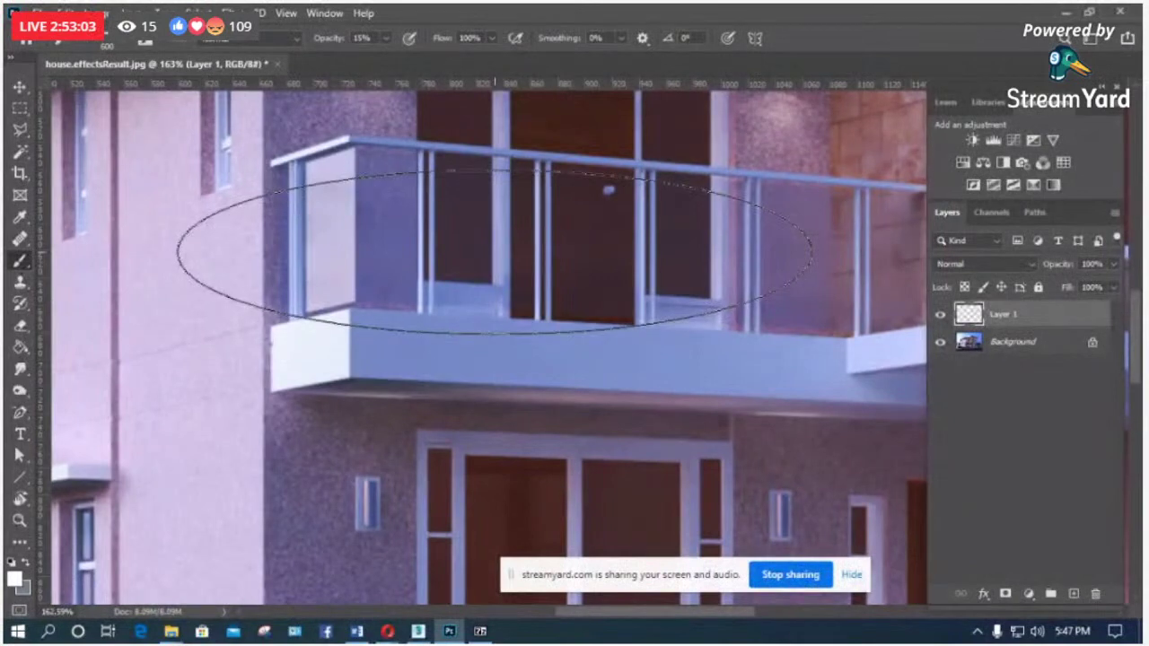
# Step: Import IES_Brushs_JayVickery.abr into the Brush Preset picker
pyautogui.rightClick(501, 253)
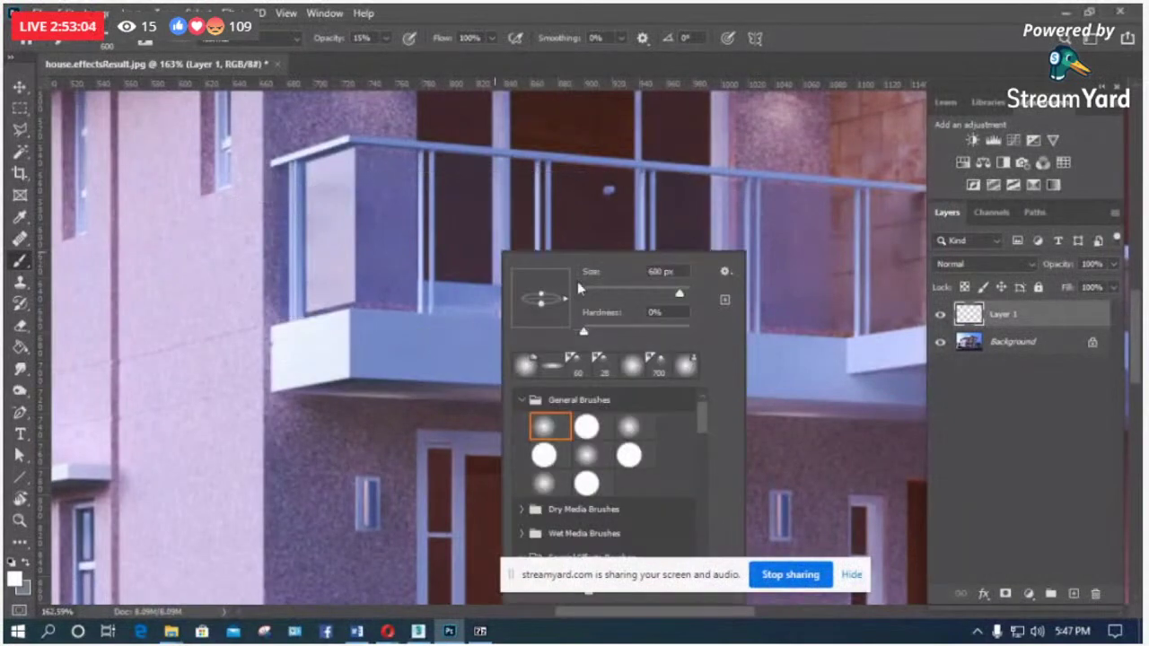
pyautogui.click(726, 272)
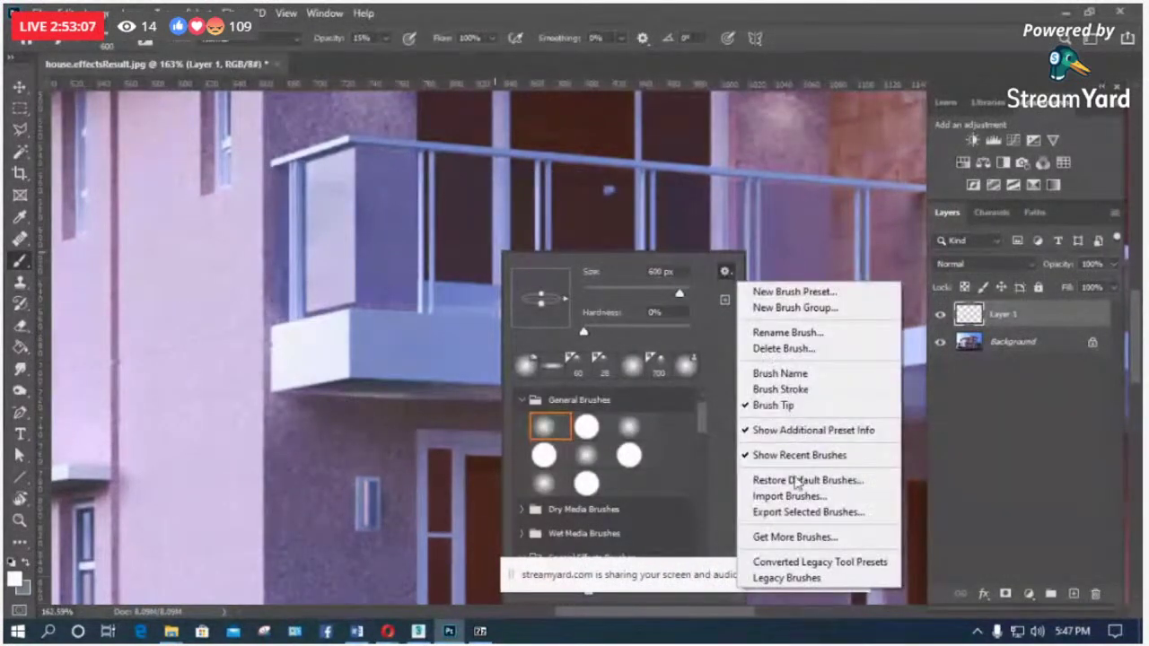
pyautogui.click(579, 327)
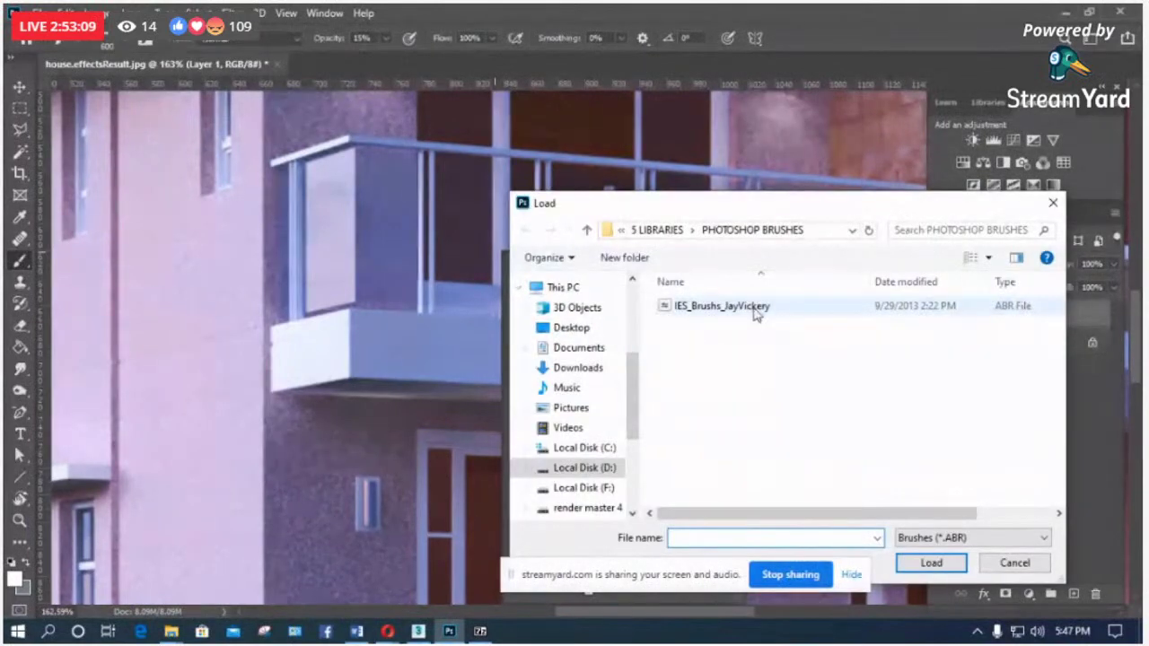
pyautogui.click(706, 308)
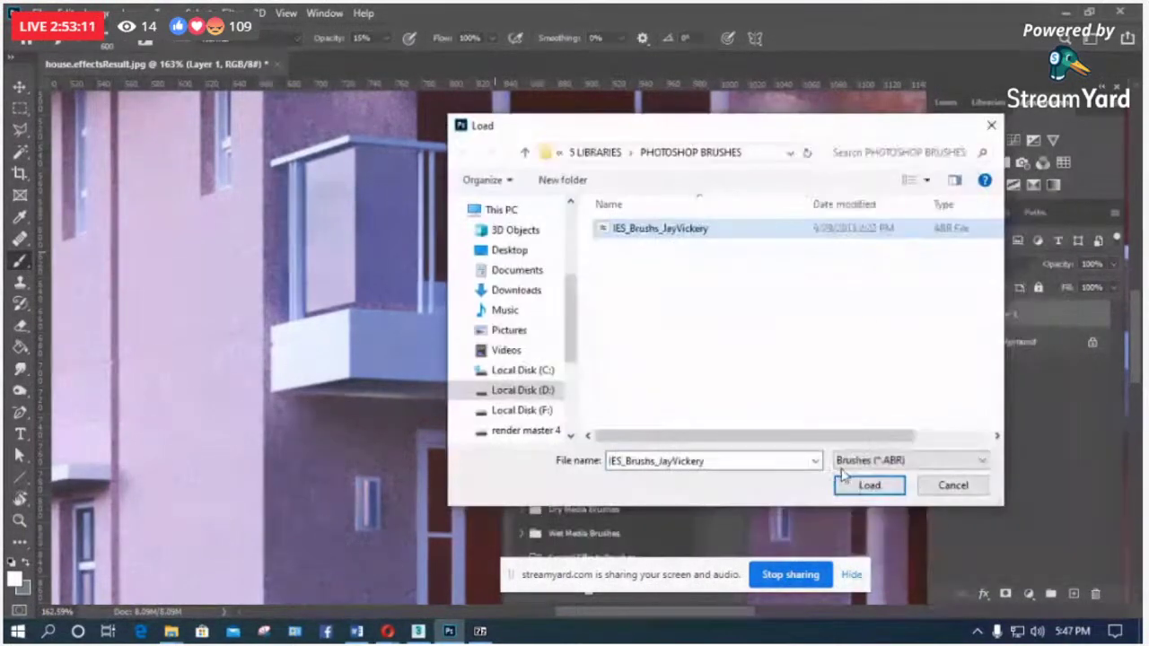
pyautogui.click(954, 488)
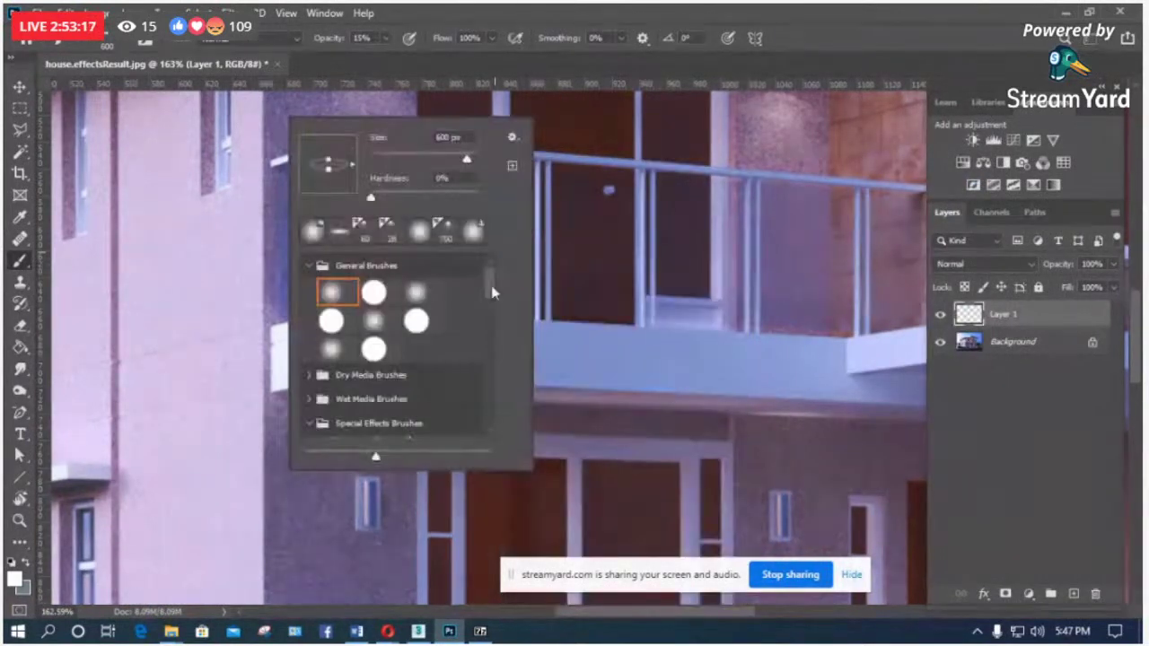
# Step: Try a 2160 brush at 88 px, then dismiss the invalid size warning
pyautogui.moveTo(492, 292); pyautogui.dragTo(490, 408)
pyautogui.click(373, 395)
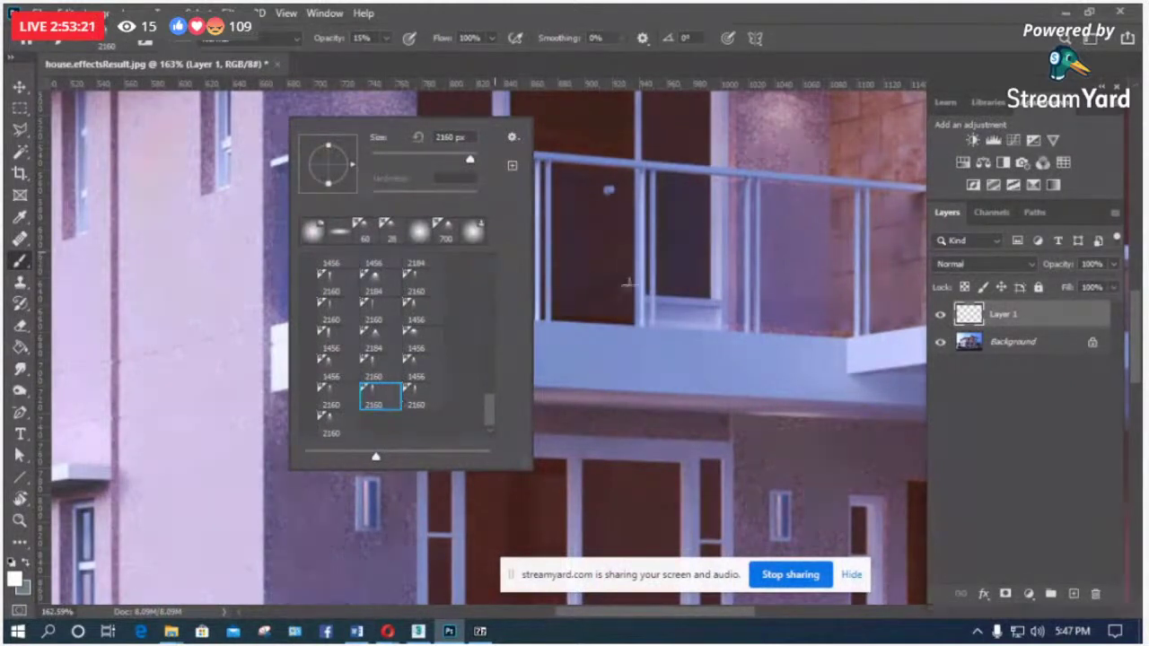
pyautogui.write('88')
pyautogui.press('Return')
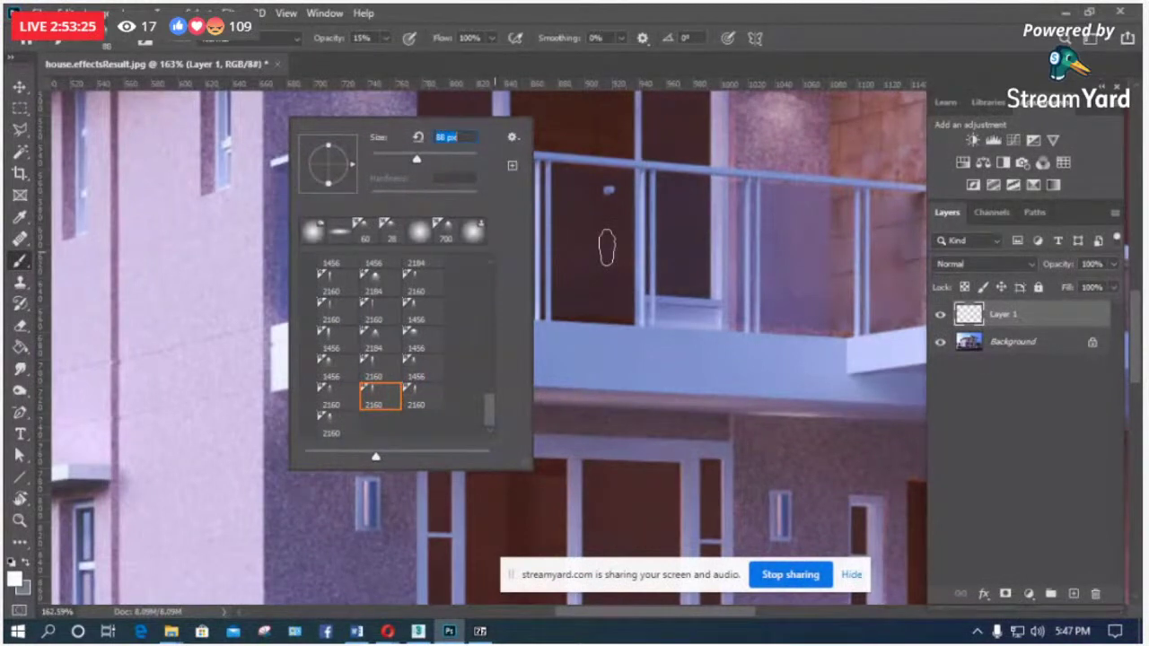
pyautogui.write('1')
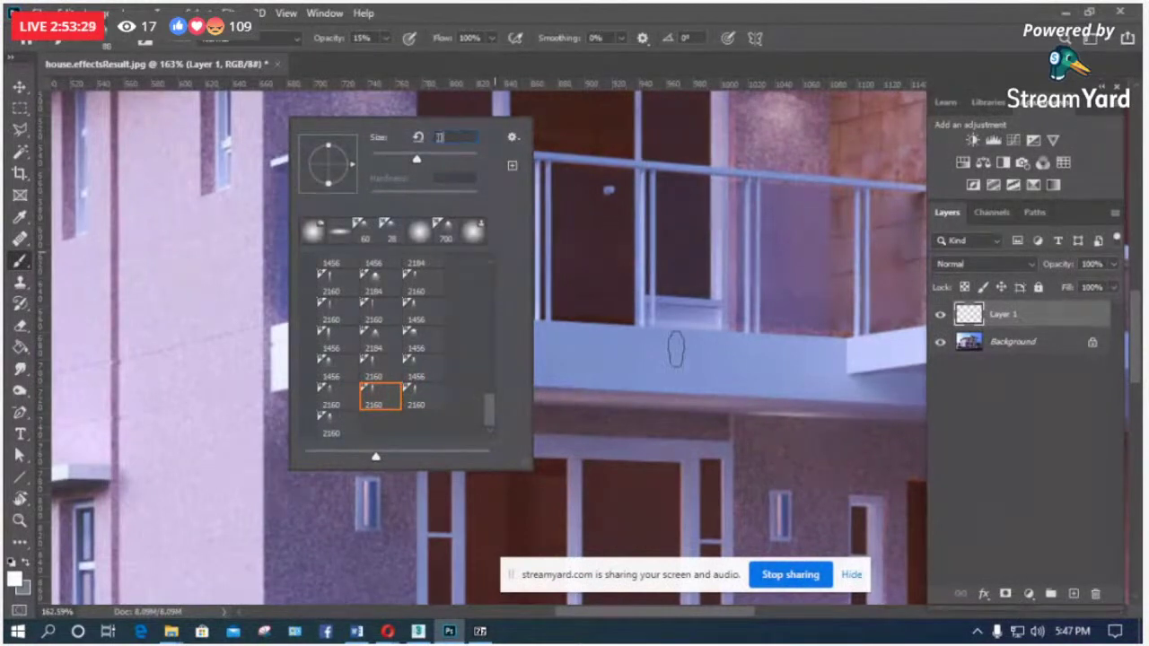
pyautogui.scroll(3, 491, 292)
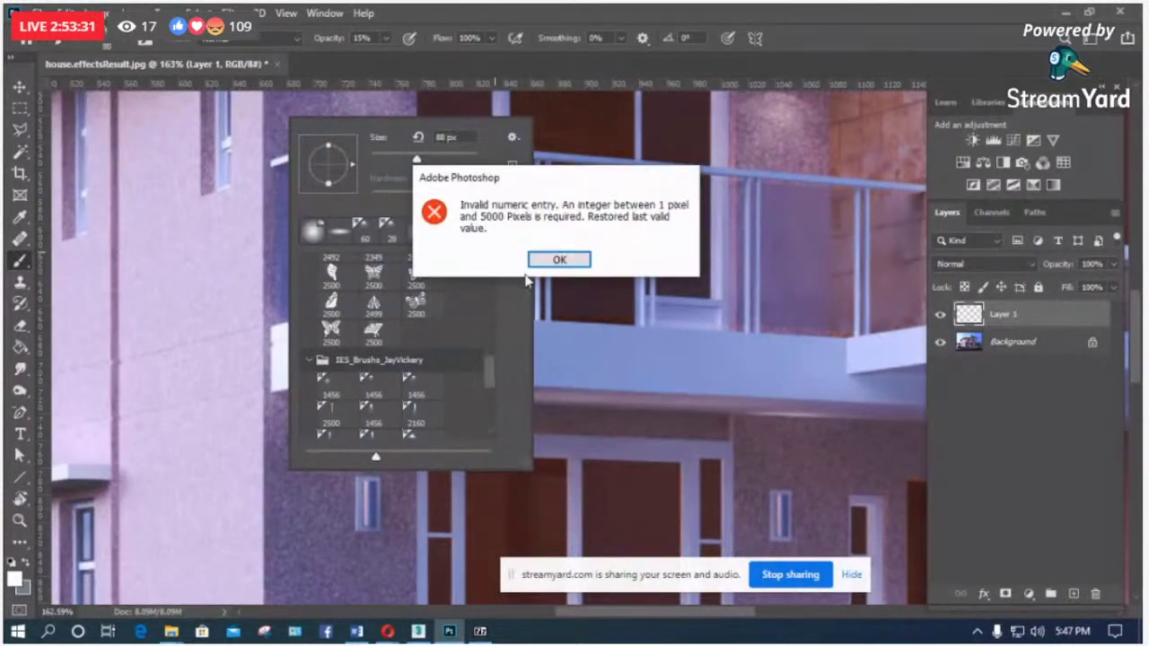
pyautogui.click(558, 260)
# Step: Select the 1456 IES spotlight brush and shrink it to 97 px
pyautogui.click(418, 385)
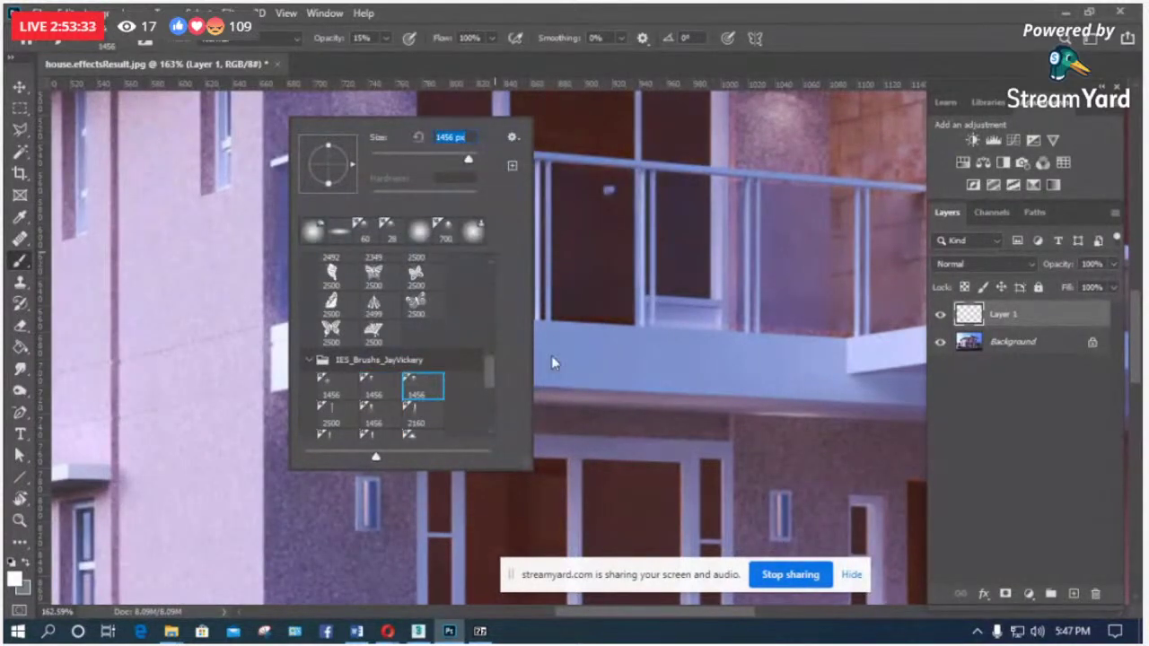
pyautogui.moveTo(454, 163); pyautogui.dragTo(421, 161)
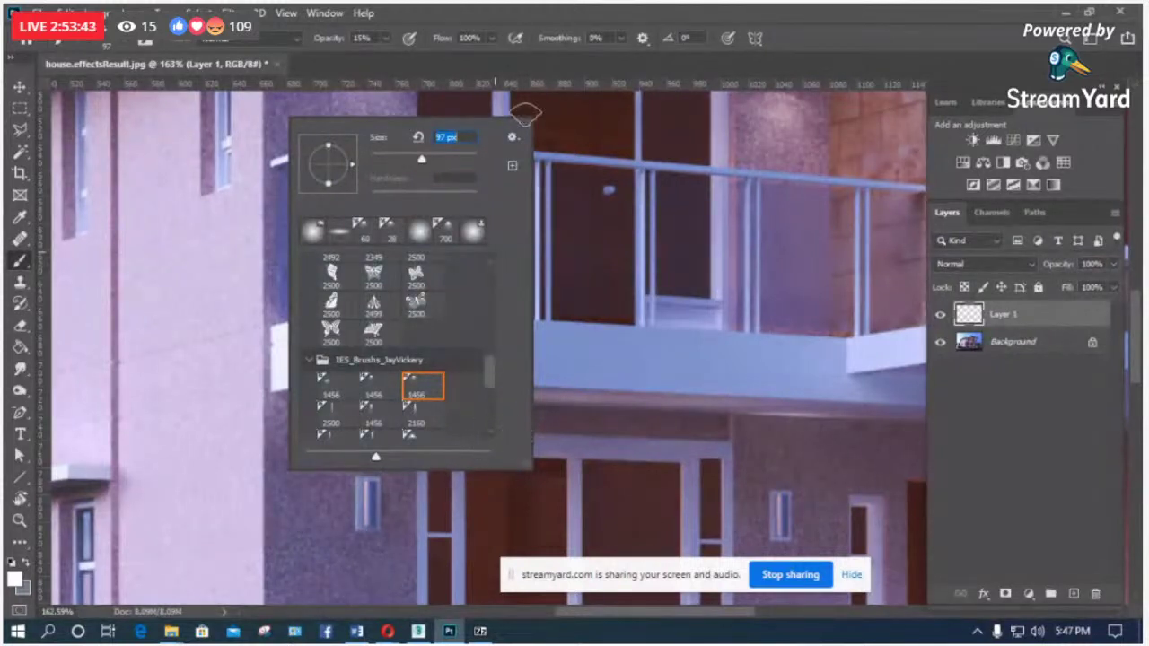
pyautogui.click(512, 136)
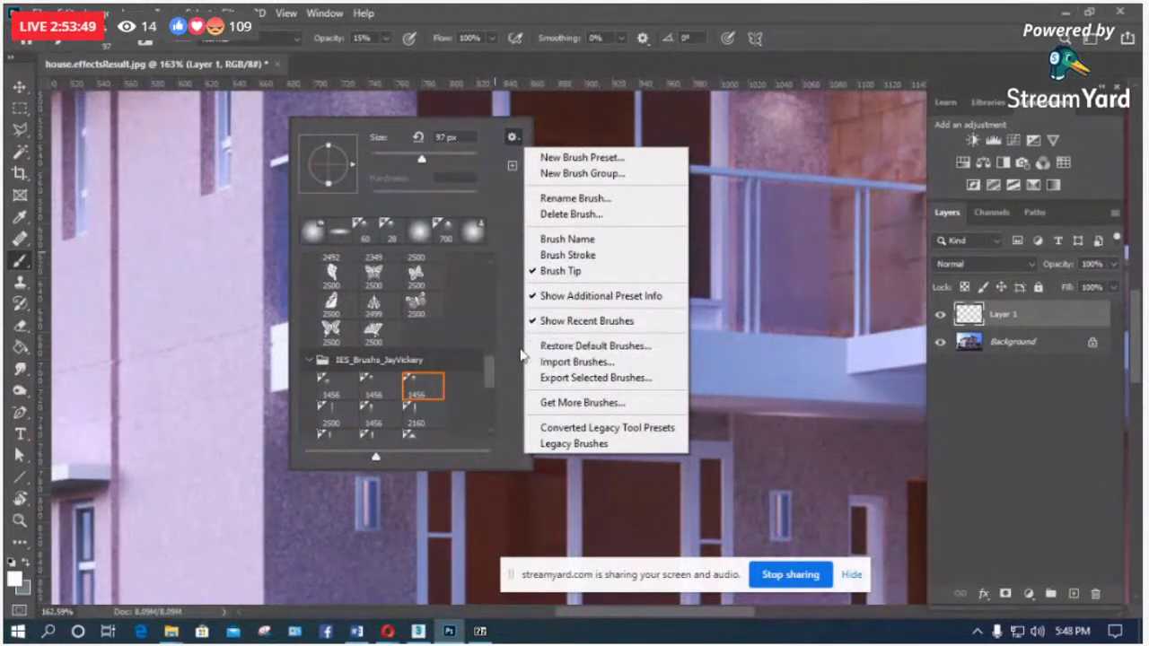
pyautogui.click(462, 298)
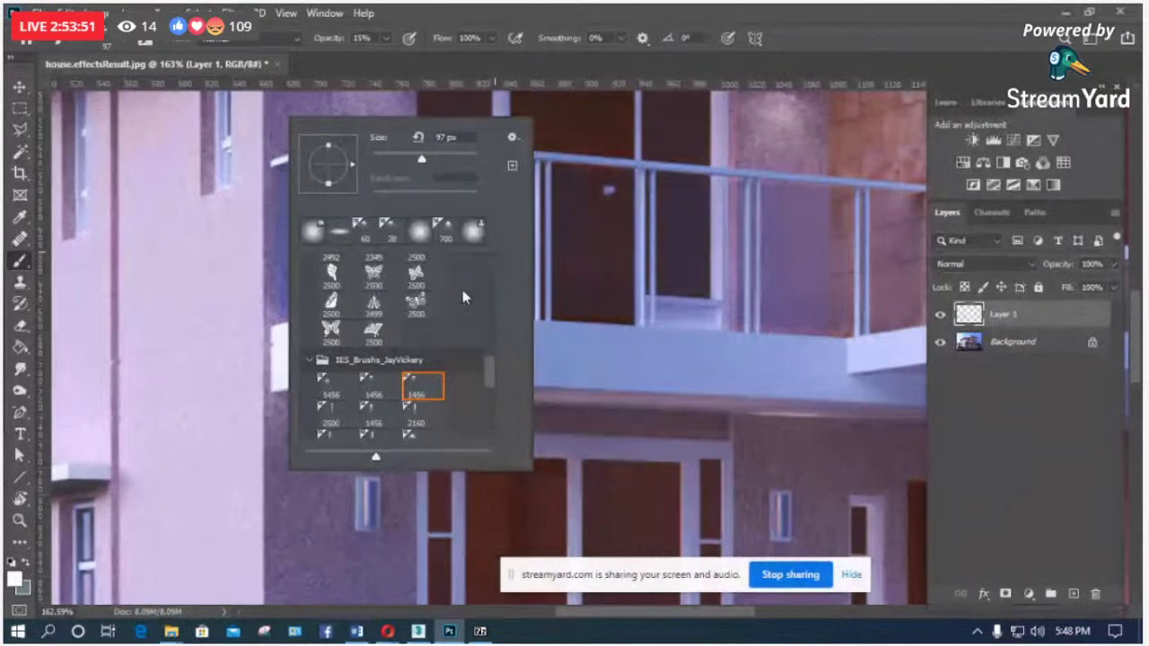
pyautogui.rightClick(422, 306)
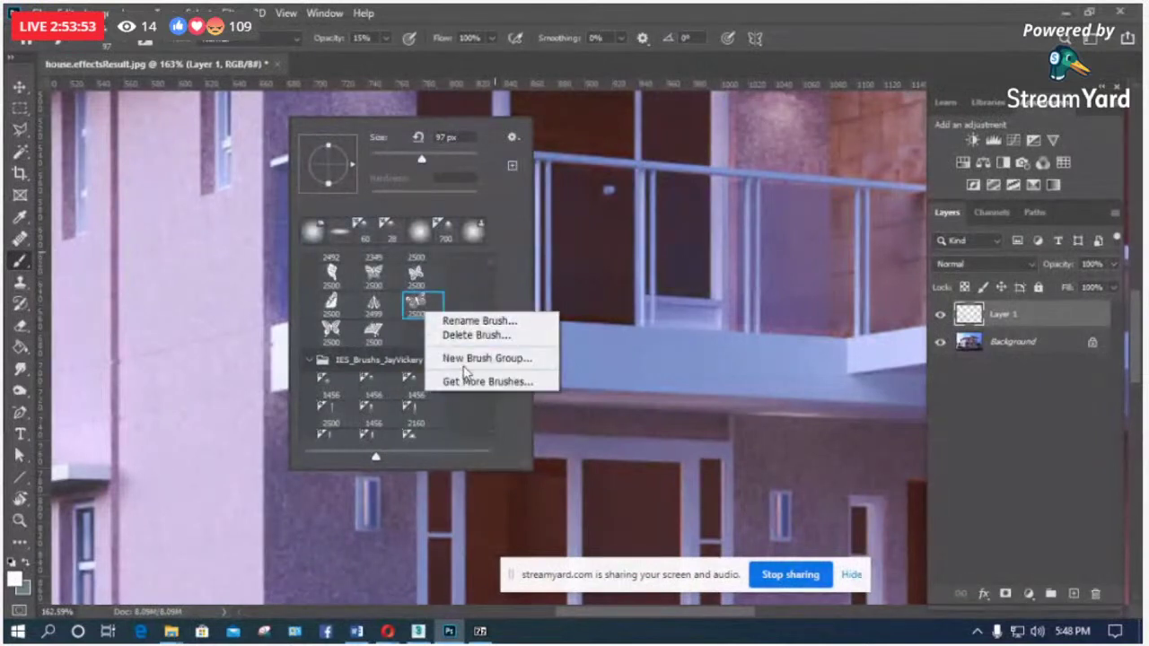
pyautogui.click(514, 259)
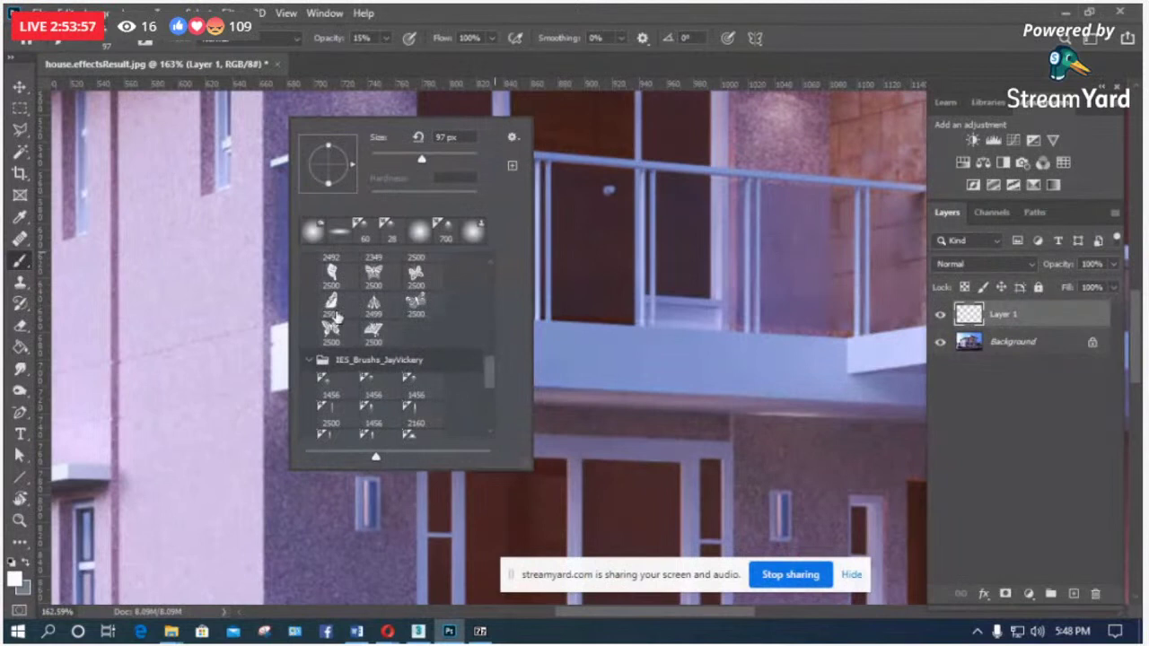
pyautogui.rightClick(415, 384)
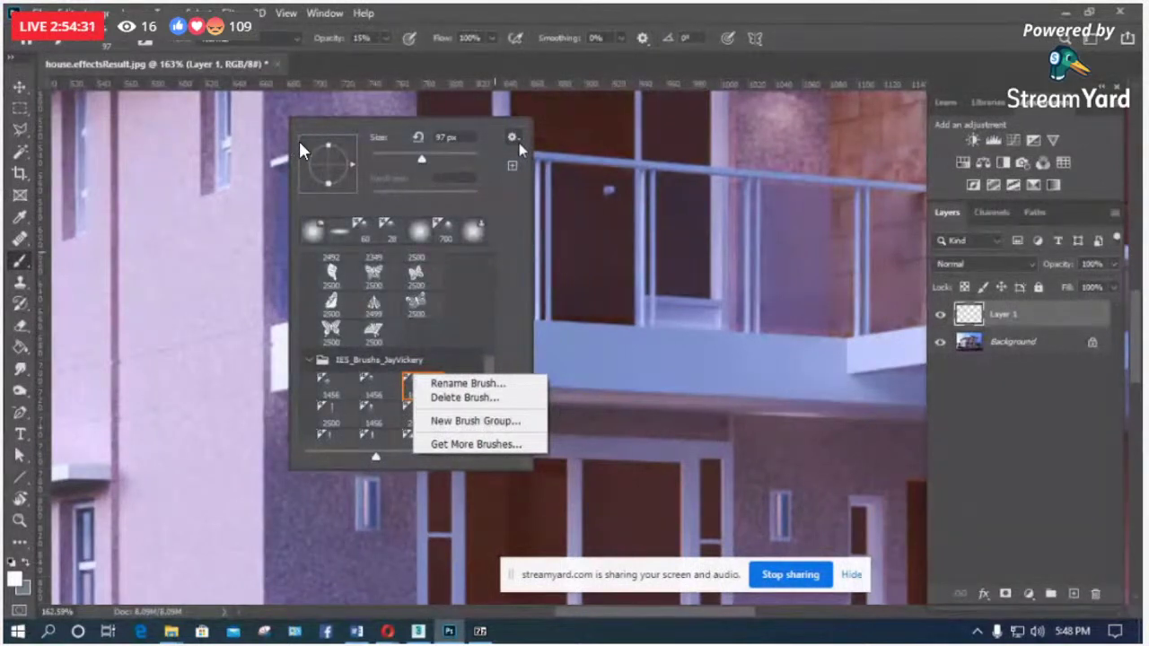
pyautogui.press('Escape')
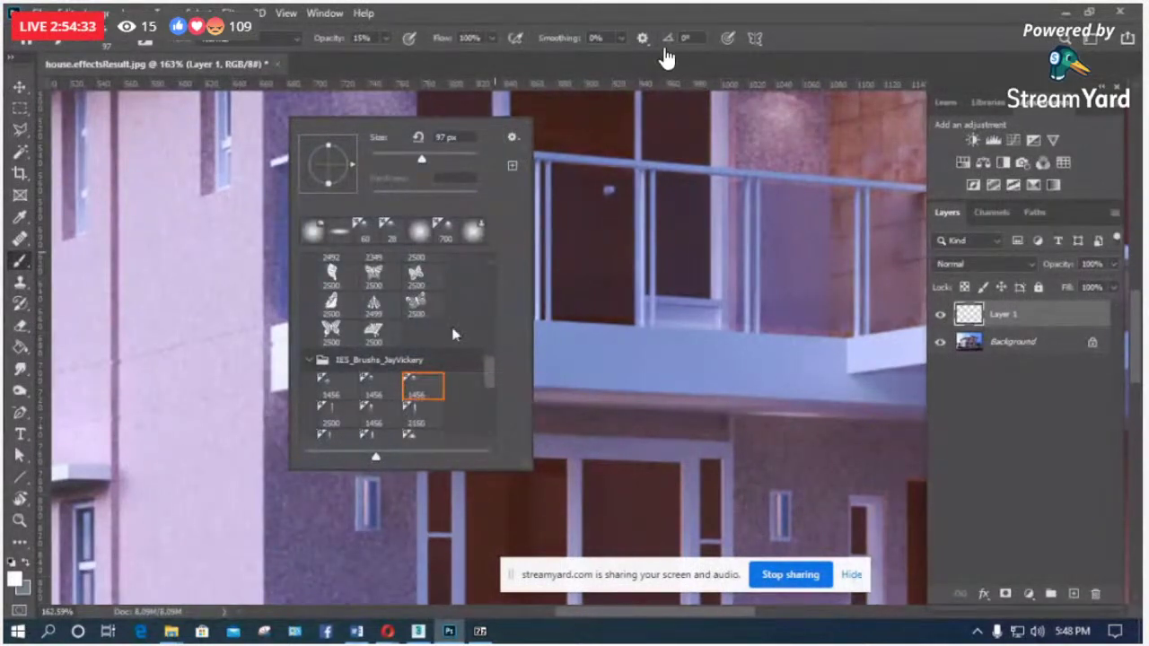
# Step: Set the 1456 IES brush to 30 px and paint a glow beneath one wall lamp
pyautogui.click(422, 386)
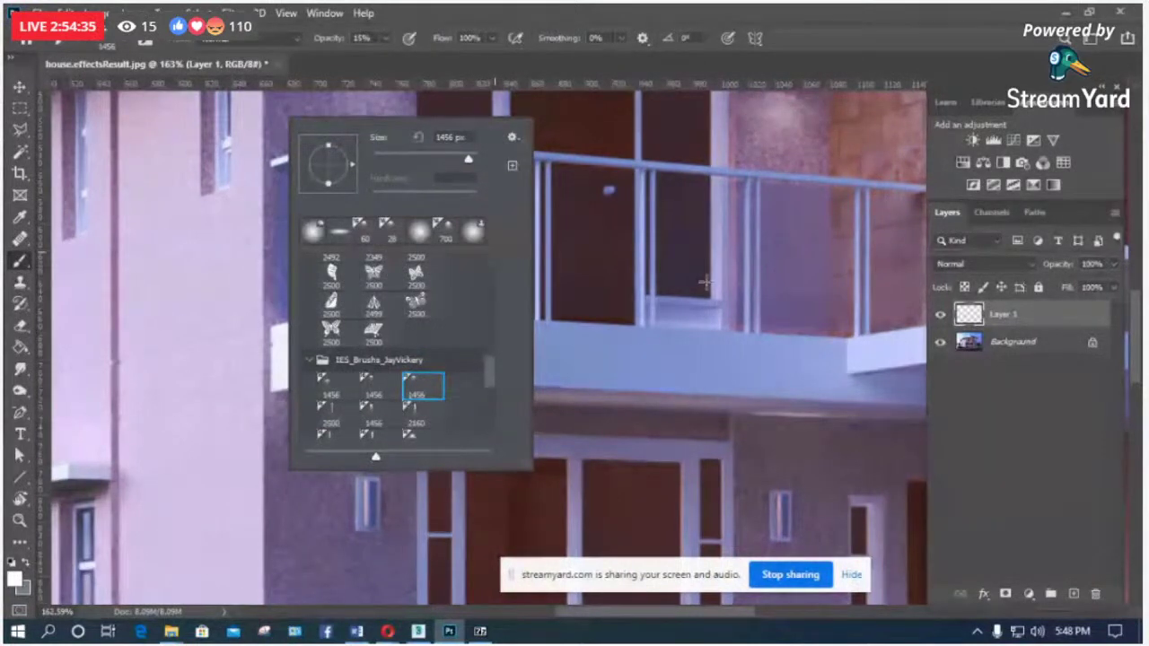
pyautogui.moveTo(467, 159); pyautogui.dragTo(413, 158)
pyautogui.press('Return')
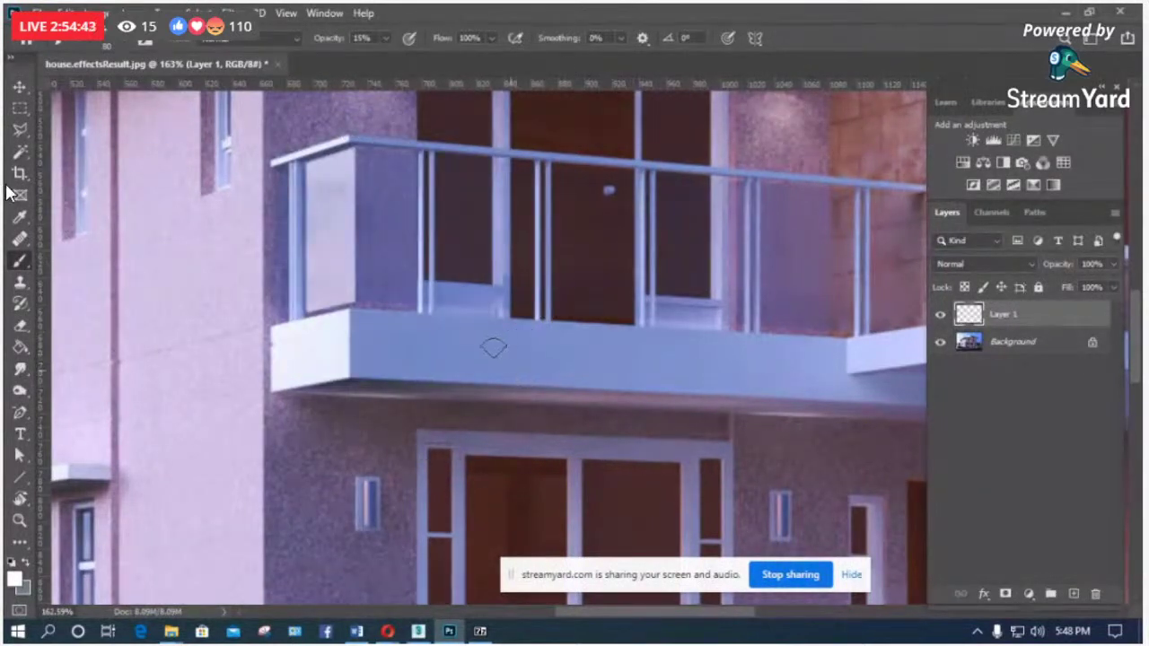
pyautogui.scroll(-5, 494, 348)
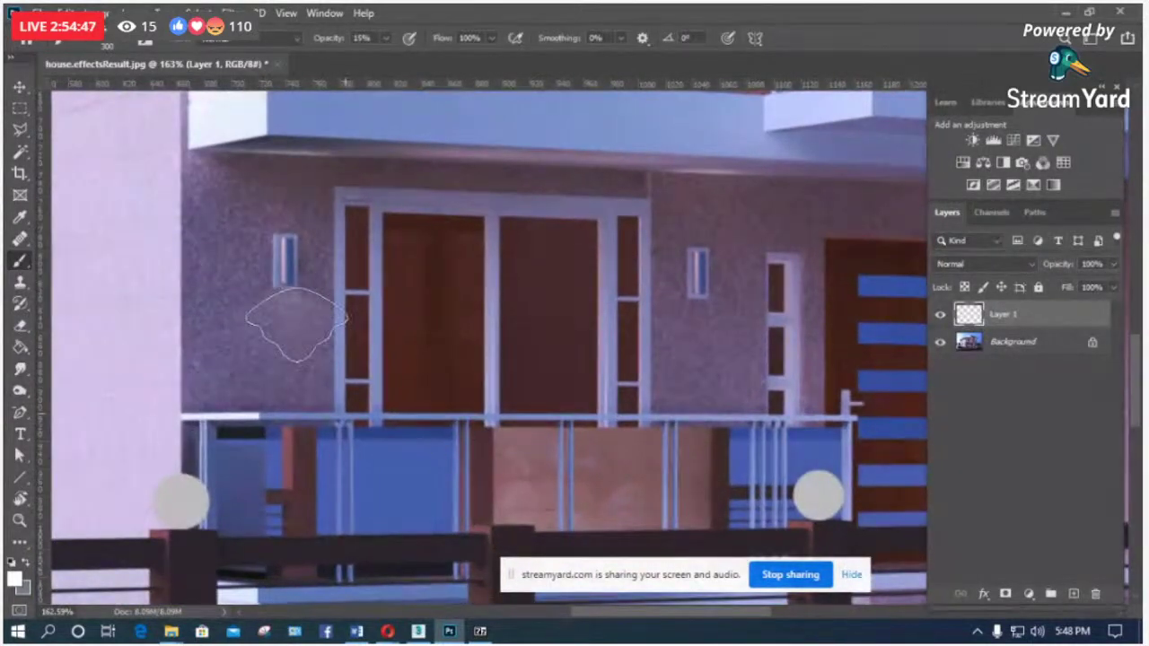
pyautogui.click(696, 328)
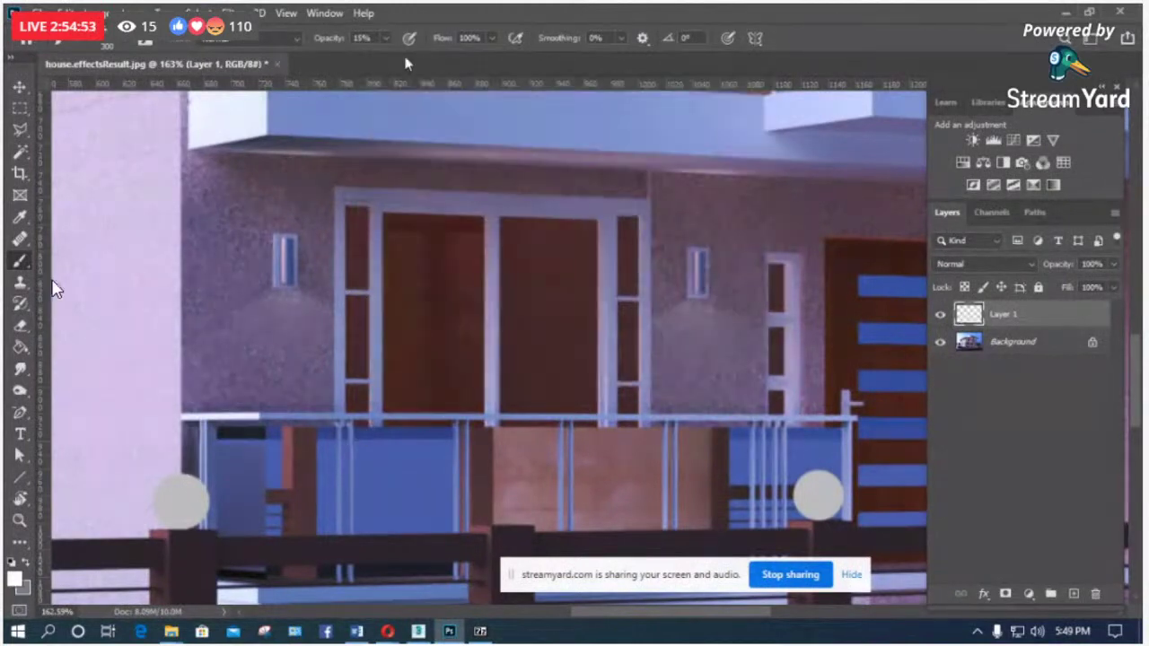
# Step: At 53% opacity, stamp a glow beneath the right wall lamp and duplicate the glow layer
pyautogui.press('5')
pyautogui.press('3')
pyautogui.hotkey('ctrl', 'z')
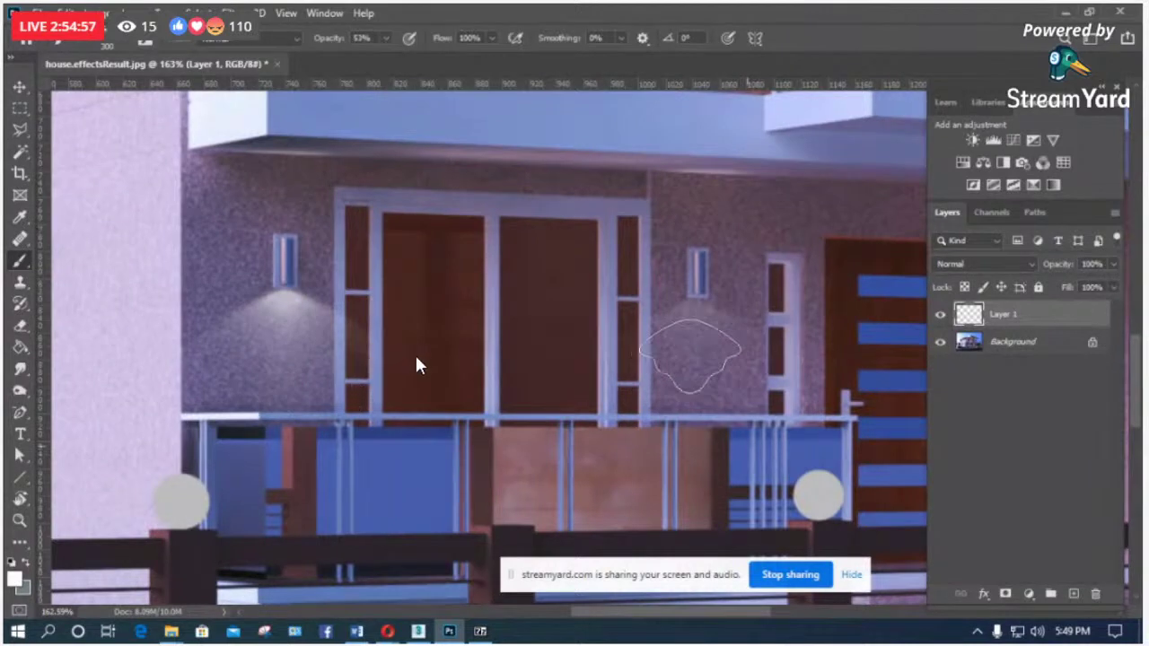
pyautogui.hotkey('ctrl', 'shift', 'z')
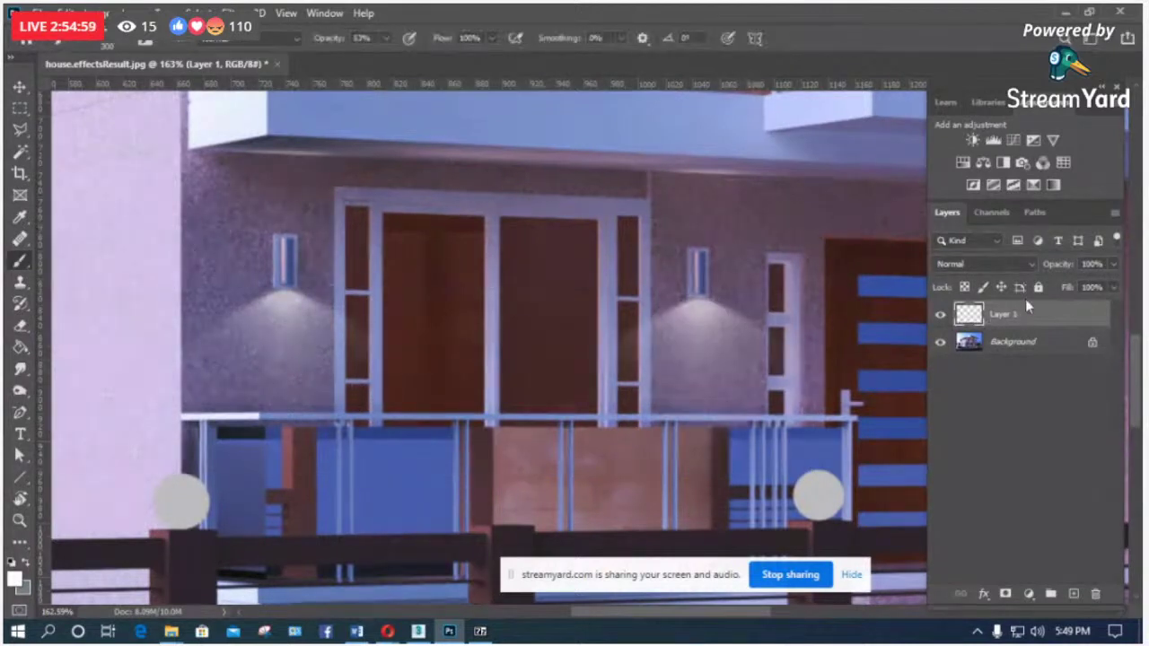
pyautogui.hotkey('ctrl', 'j')
pyautogui.hotkey('ctrl', 't')
# Step: Flip Layer 1 copy vertically, raise it above the wall lamps, and set its fill to 67%
pyautogui.rightClick(337, 350)
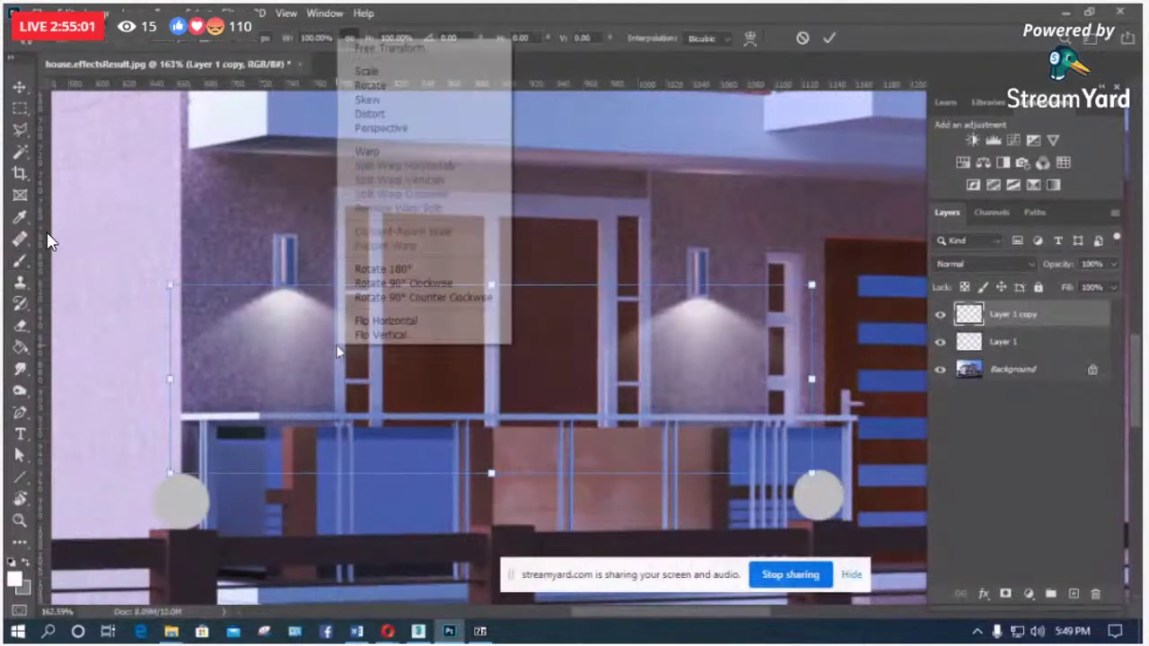
pyautogui.click(396, 335)
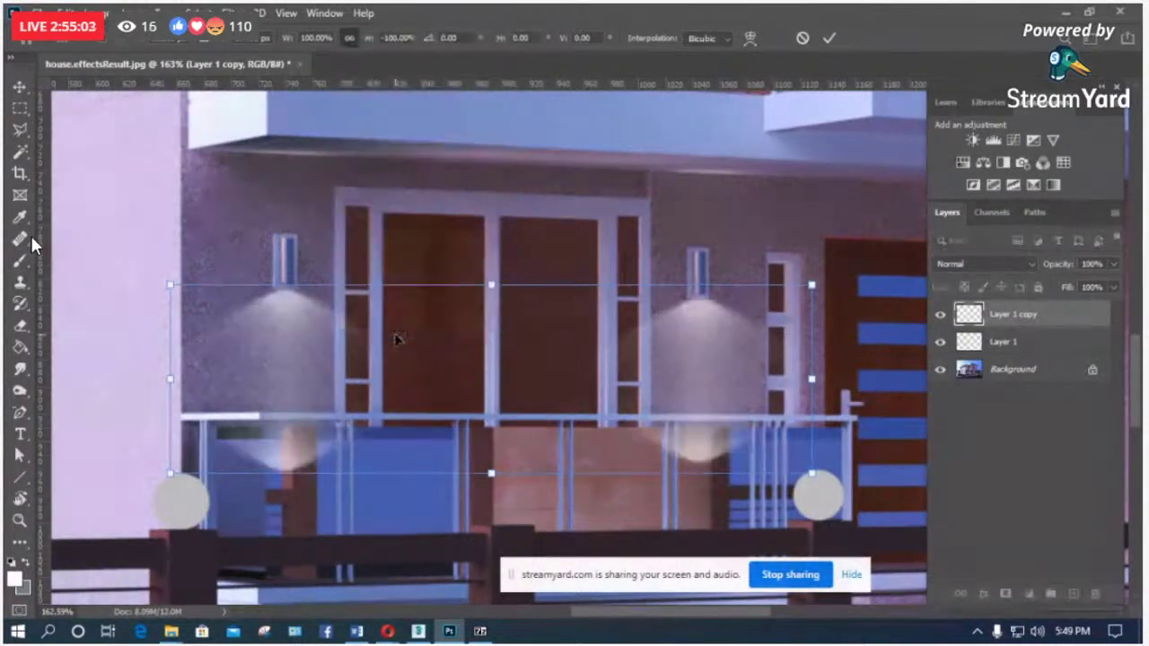
pyautogui.moveTo(397, 340); pyautogui.dragTo(396, 156)
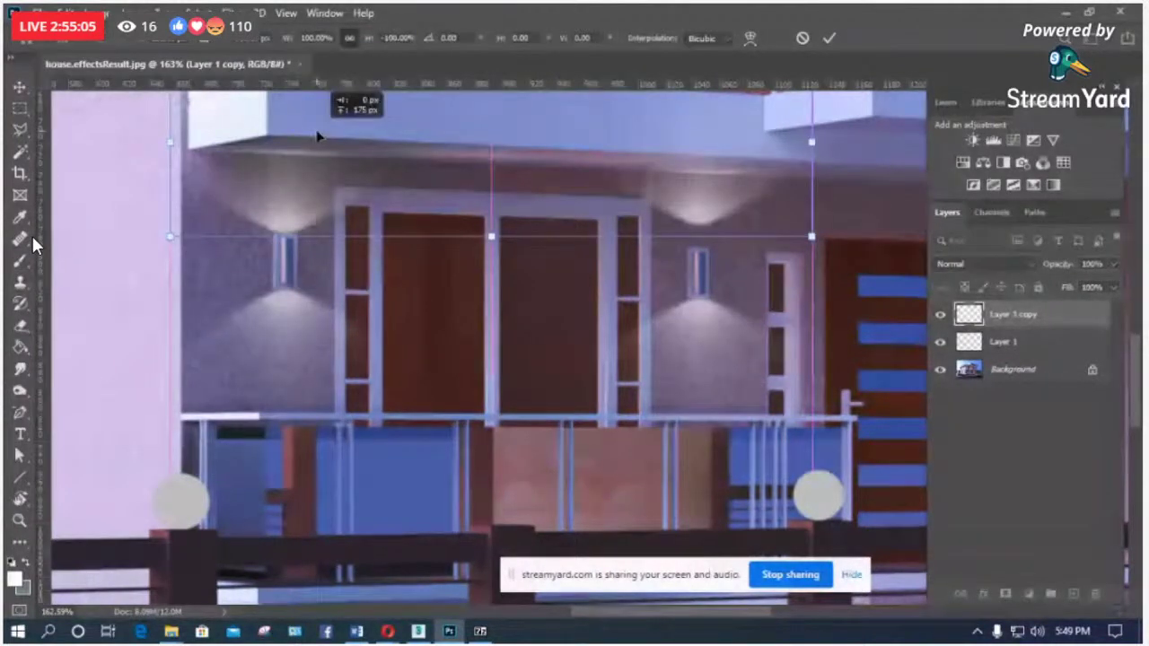
pyautogui.press('Return')
pyautogui.press('b')
pyautogui.click(1112, 288)
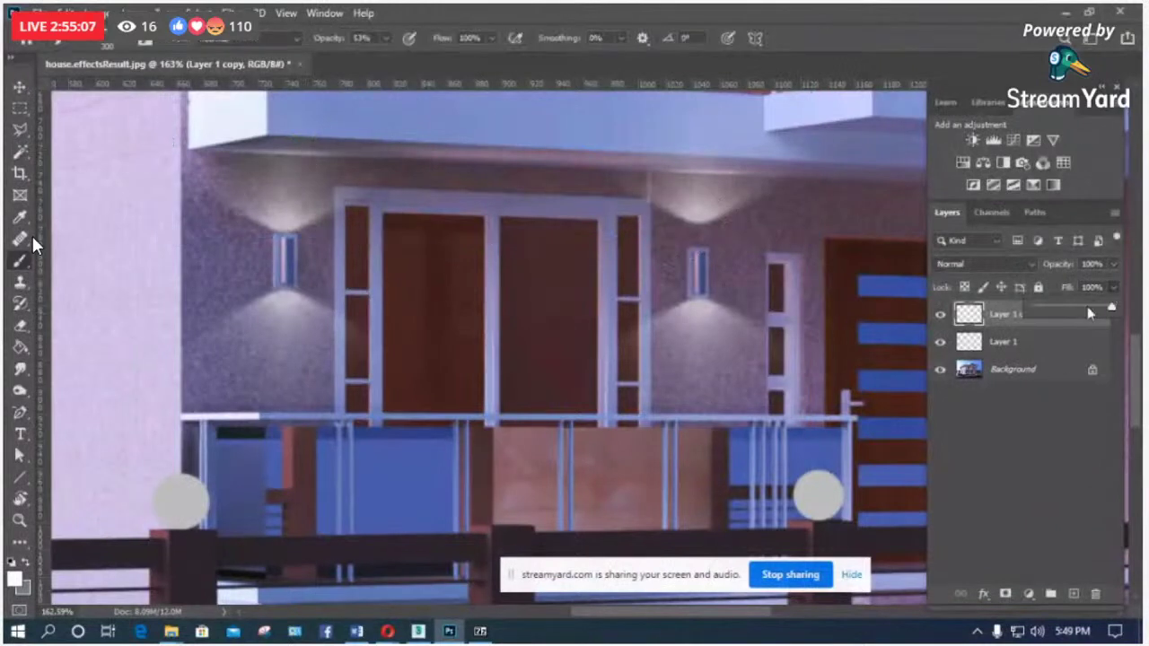
pyautogui.click(1089, 310)
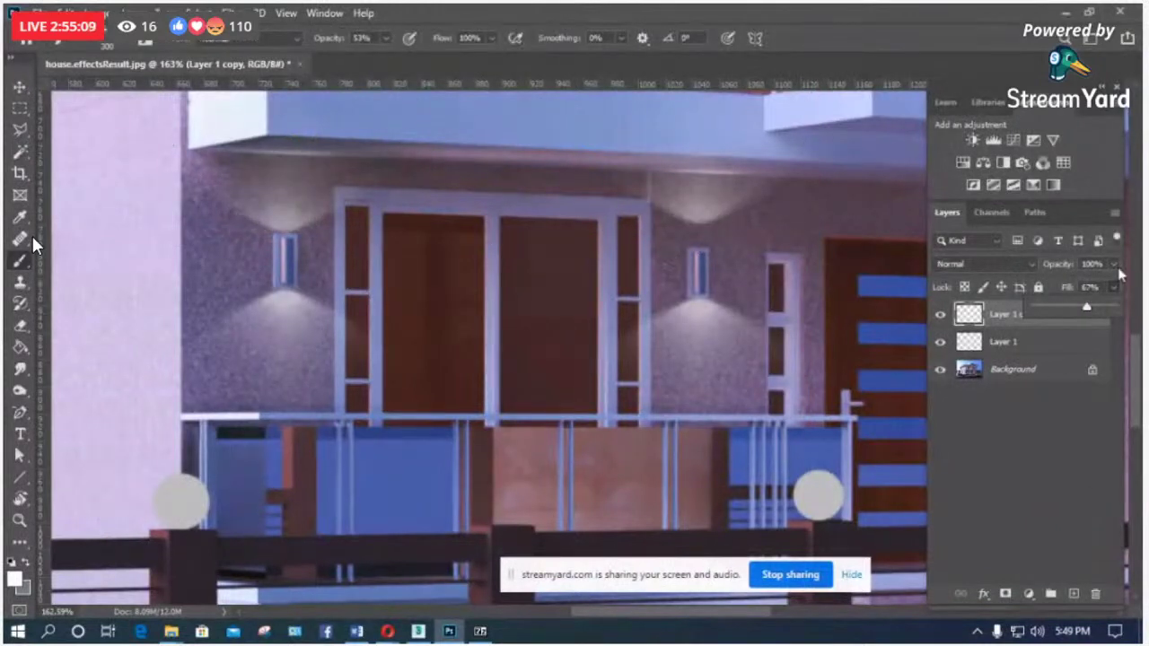
pyautogui.click(1032, 343)
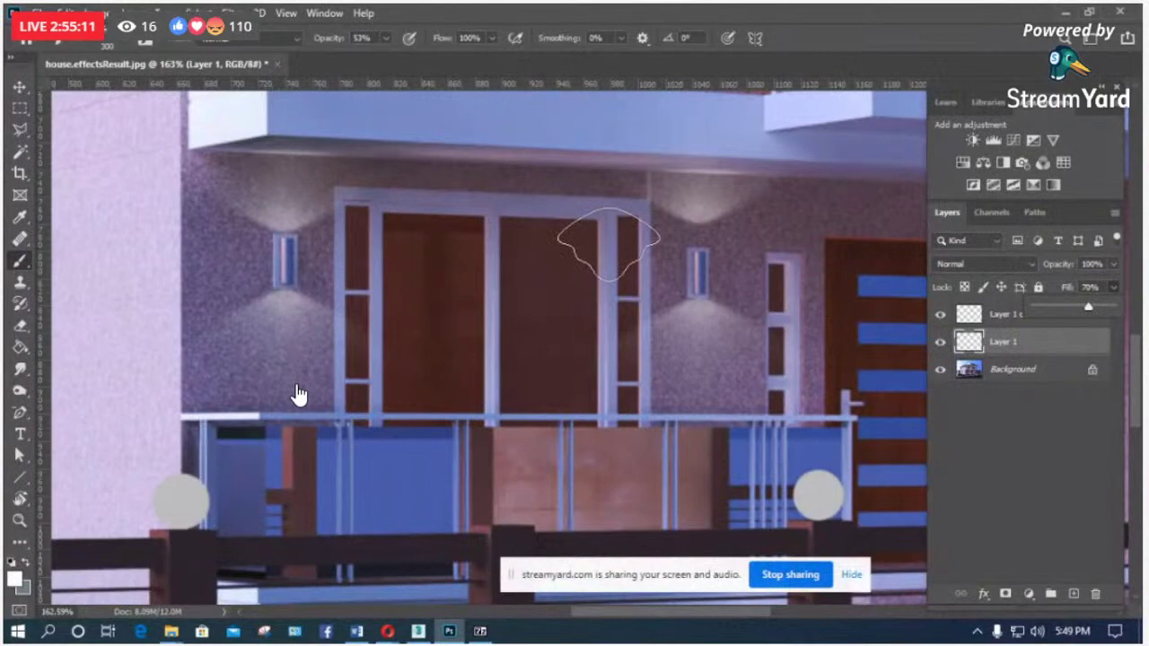
pyautogui.hotkey('ctrl', '0')
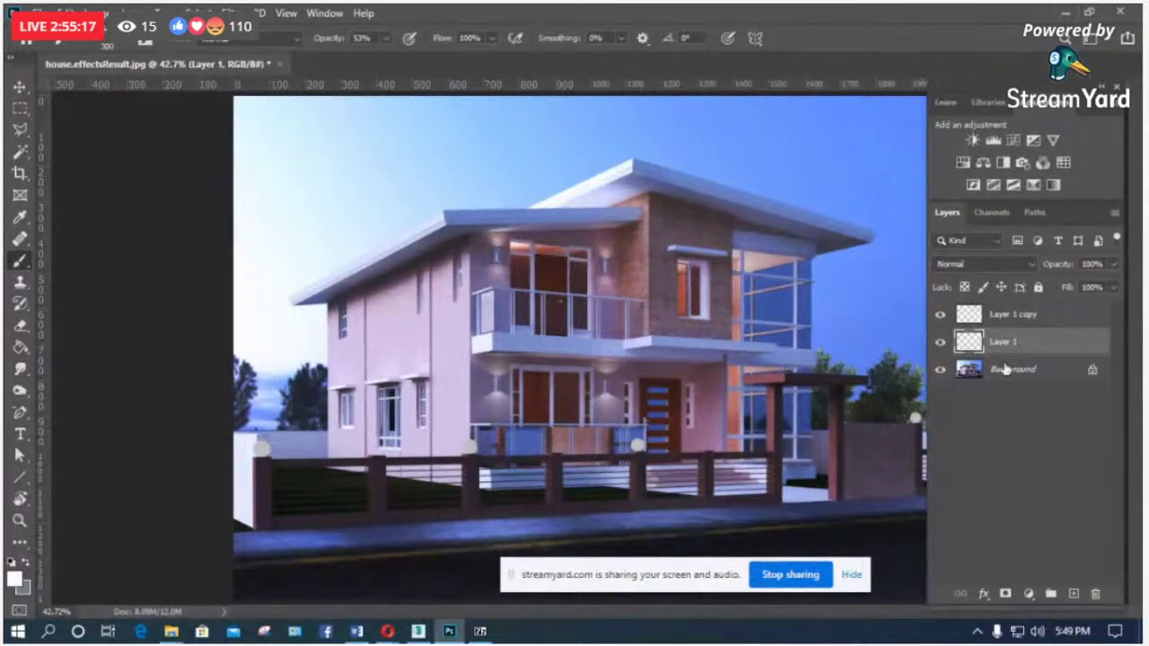
# Step: Zoom in on the entrance wall lamps and nudge the Layer 1 copy glow down
pyautogui.click(1022, 316)
pyautogui.press('v')
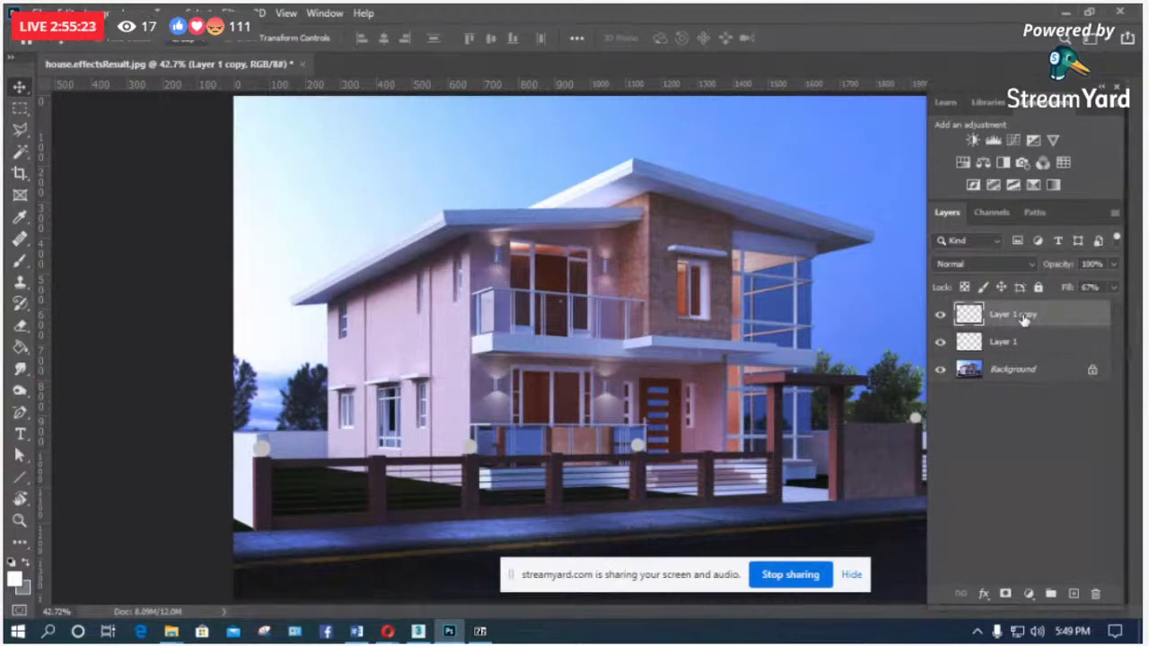
pyautogui.press('z')
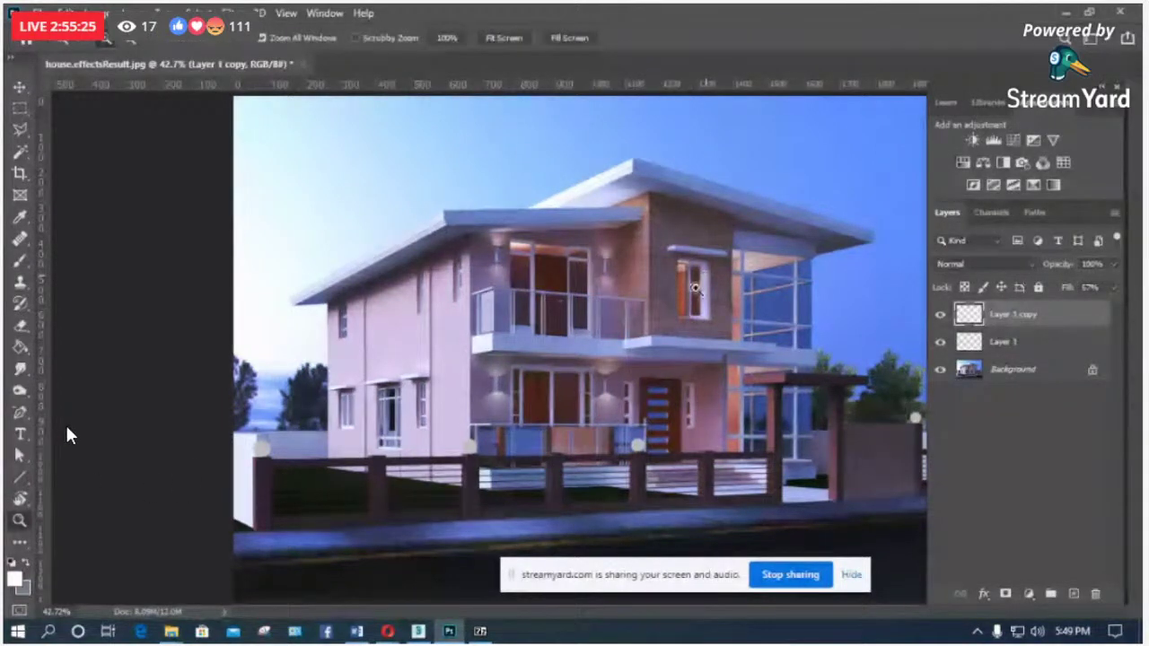
pyautogui.click(696, 287)
pyautogui.press('v')
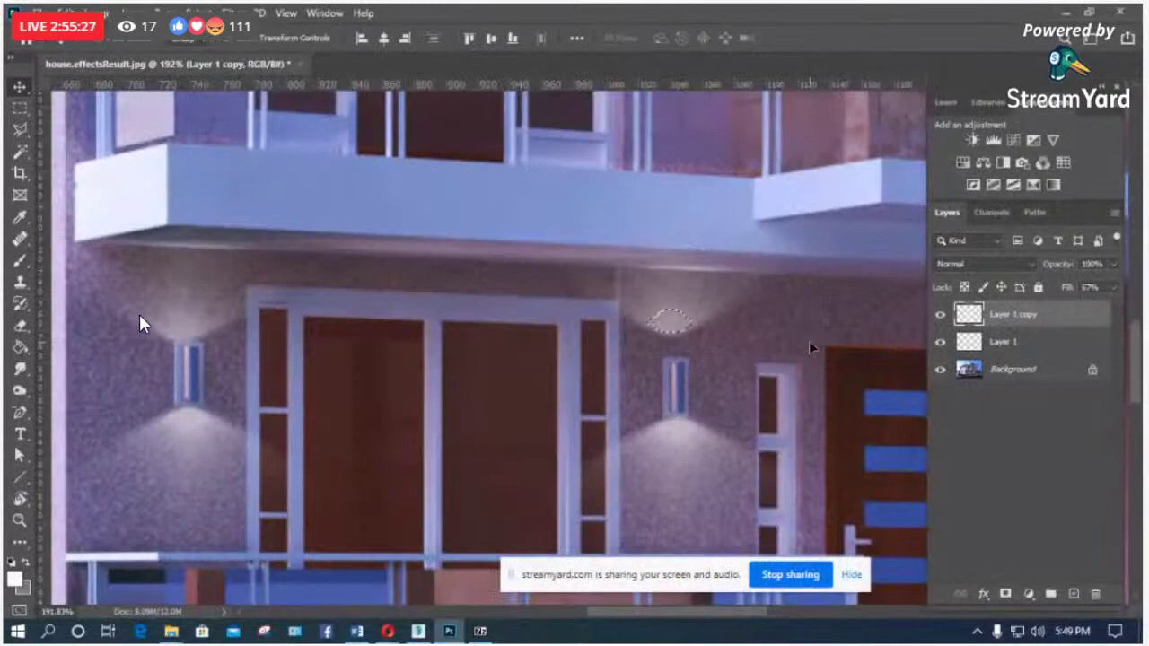
pyautogui.press('Down')
pyautogui.press('Down')
pyautogui.press('Down')
pyautogui.press('Down')
pyautogui.press('Down')
pyautogui.press('Down')
pyautogui.press('Down')
pyautogui.press('Down')
pyautogui.press('Down')
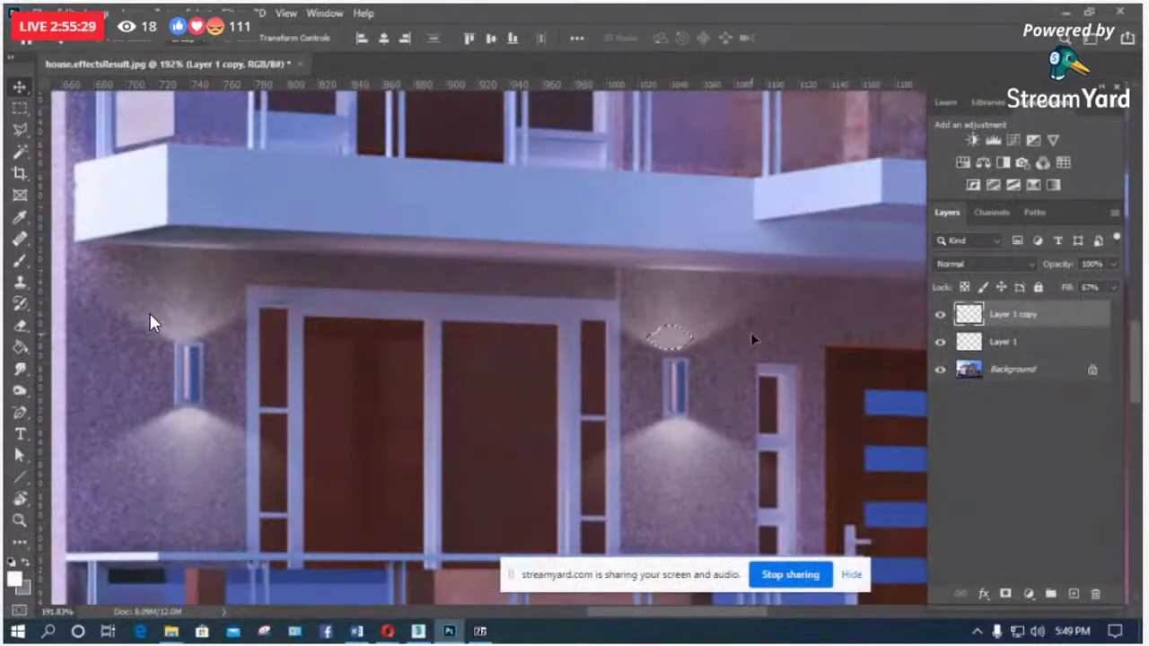
# Step: Merge the two glow layers and set the merged layer's blend mode to Overlay
pyautogui.press('m')
pyautogui.hotkey('ctrl', 'd')
pyautogui.keyDown('shift'); pyautogui.click(1001, 342); pyautogui.keyUp('shift')
pyautogui.rightClick(994, 350)
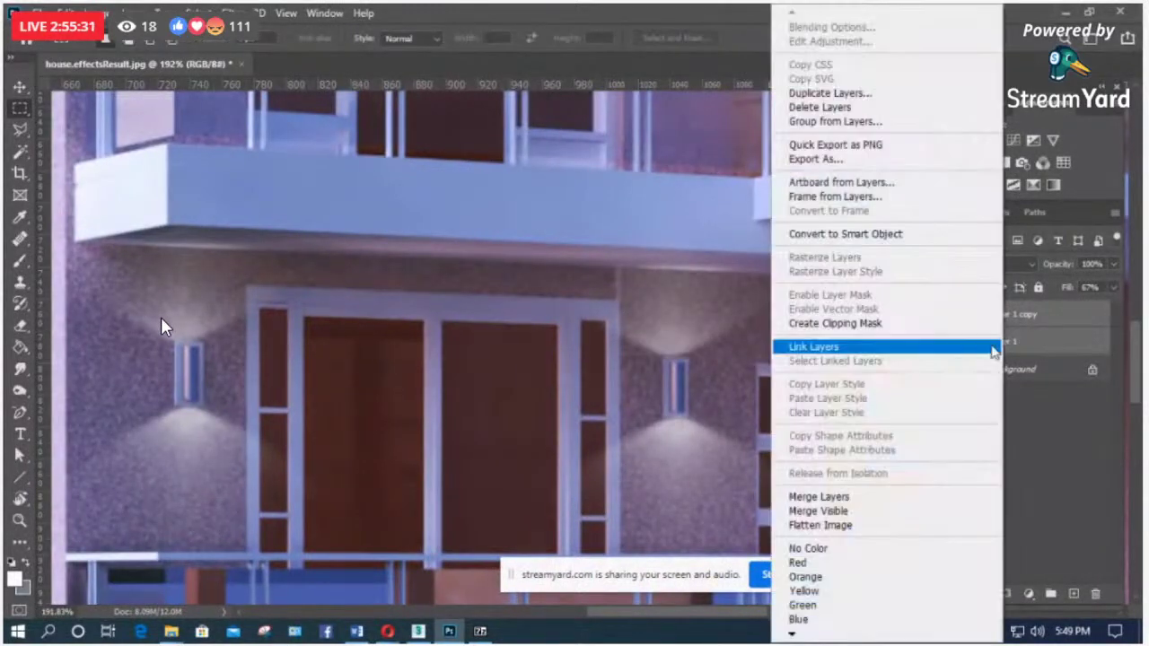
pyautogui.click(819, 497)
pyautogui.click(969, 264)
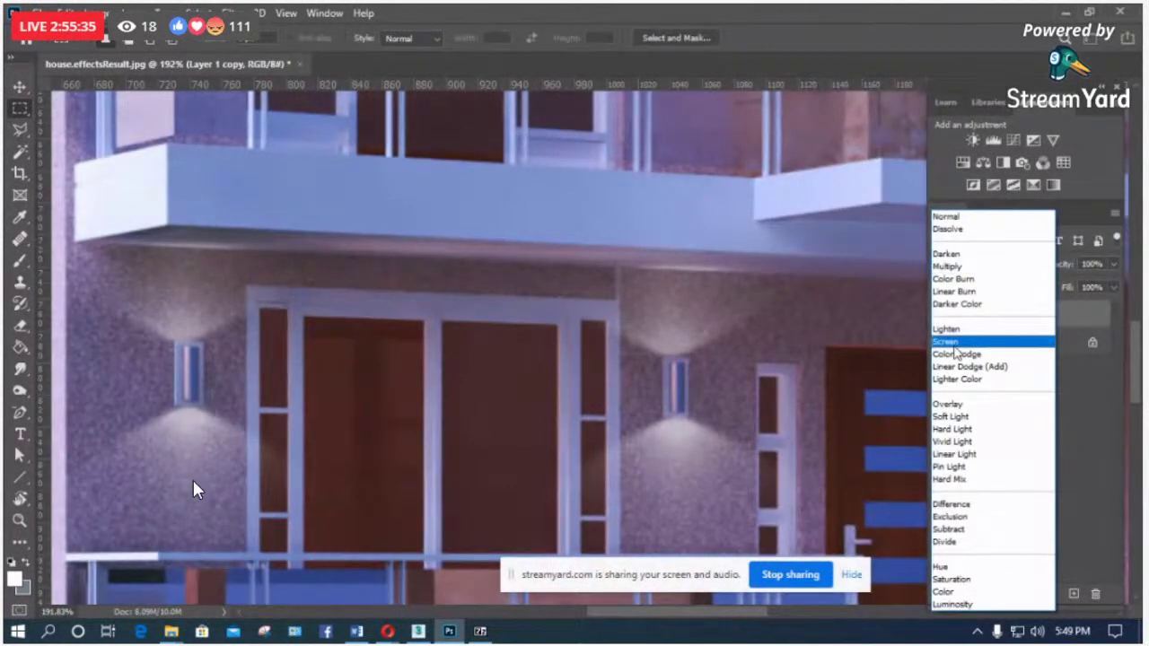
pyautogui.click(948, 404)
# Step: Duplicate the Overlay glow at 34% fill, then flatten the image into one layer
pyautogui.moveTo(571, 197); pyautogui.dragTo(524, 153)
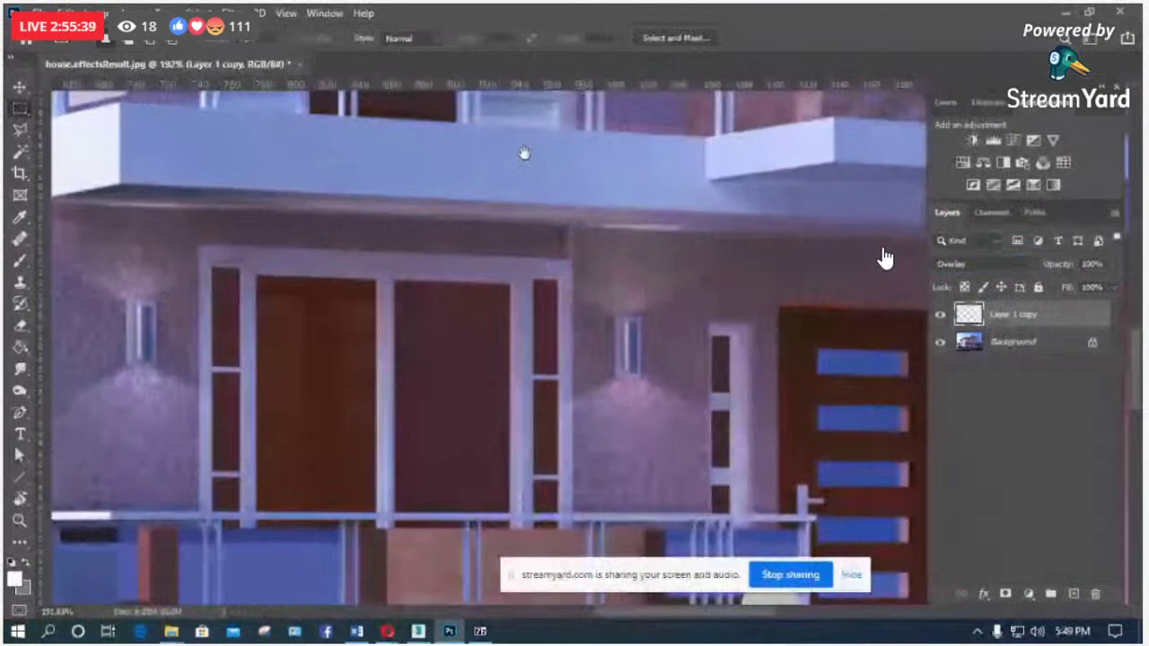
pyautogui.hotkey('ctrl', 'j')
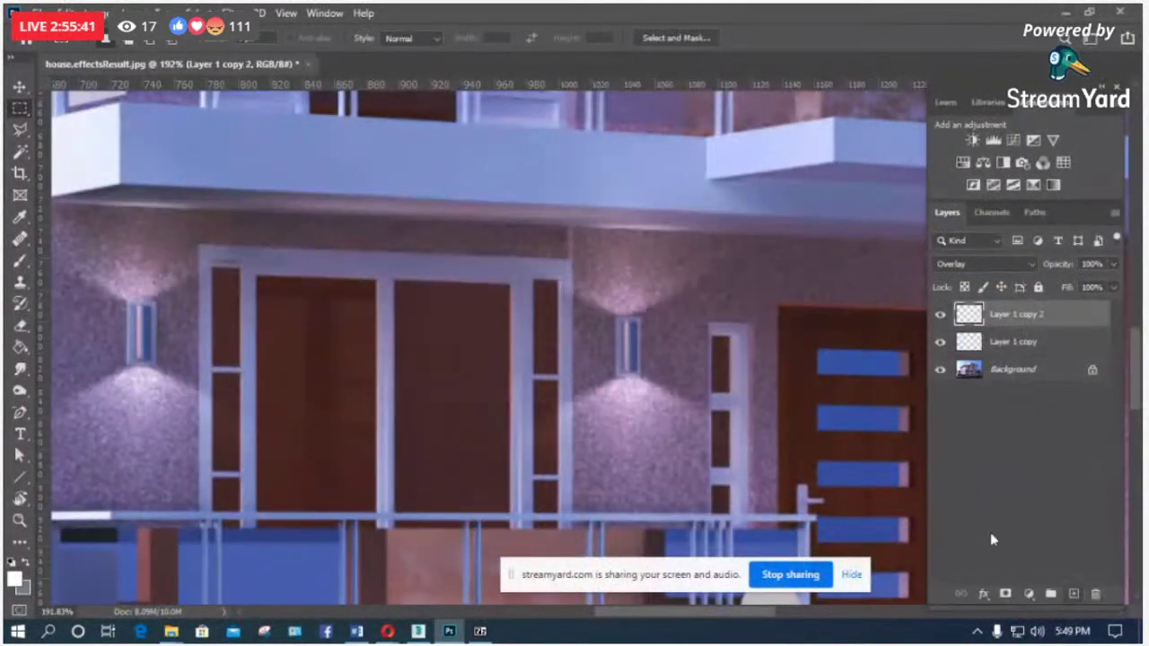
pyautogui.click(1113, 287)
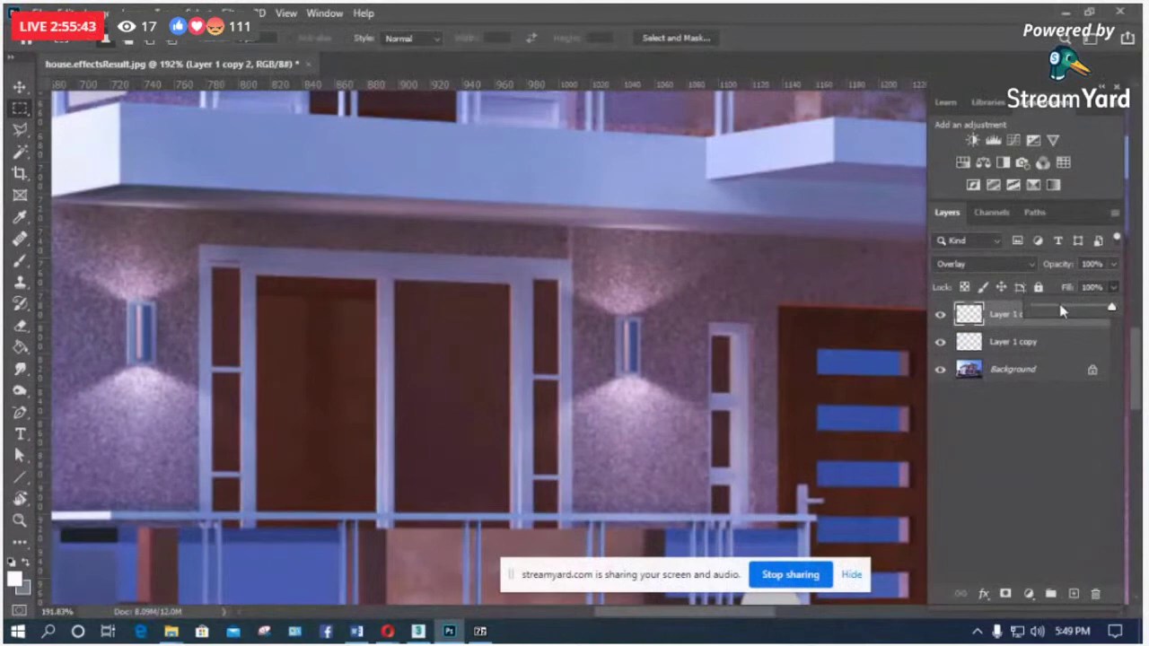
pyautogui.click(1059, 308)
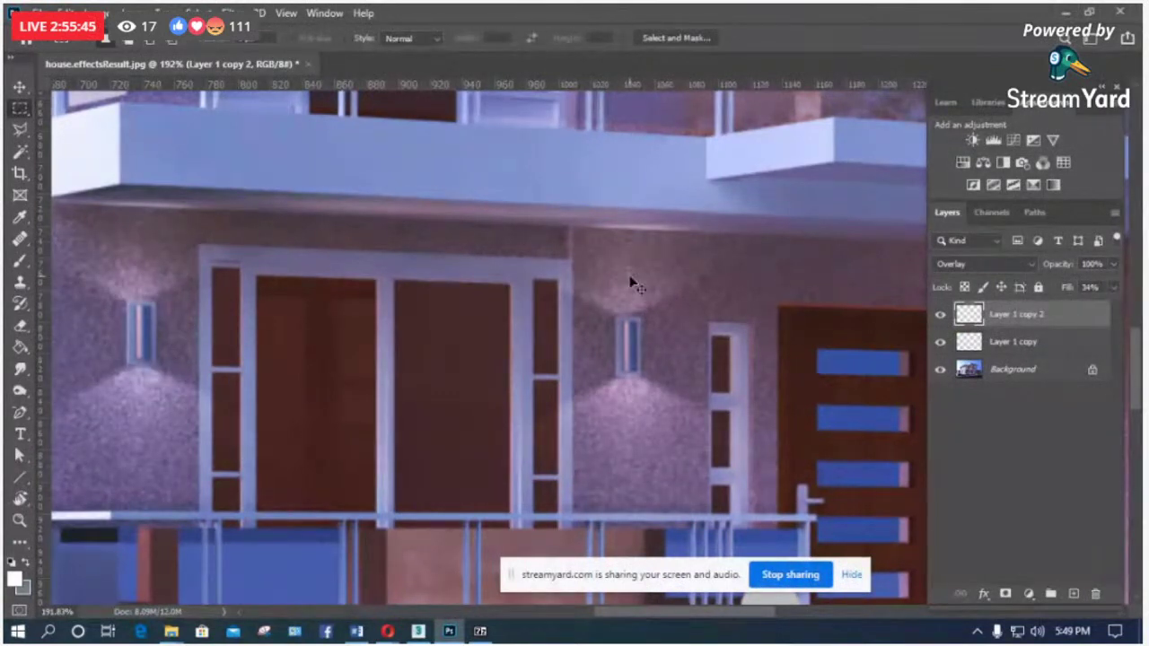
pyautogui.hotkey('ctrl', '0')
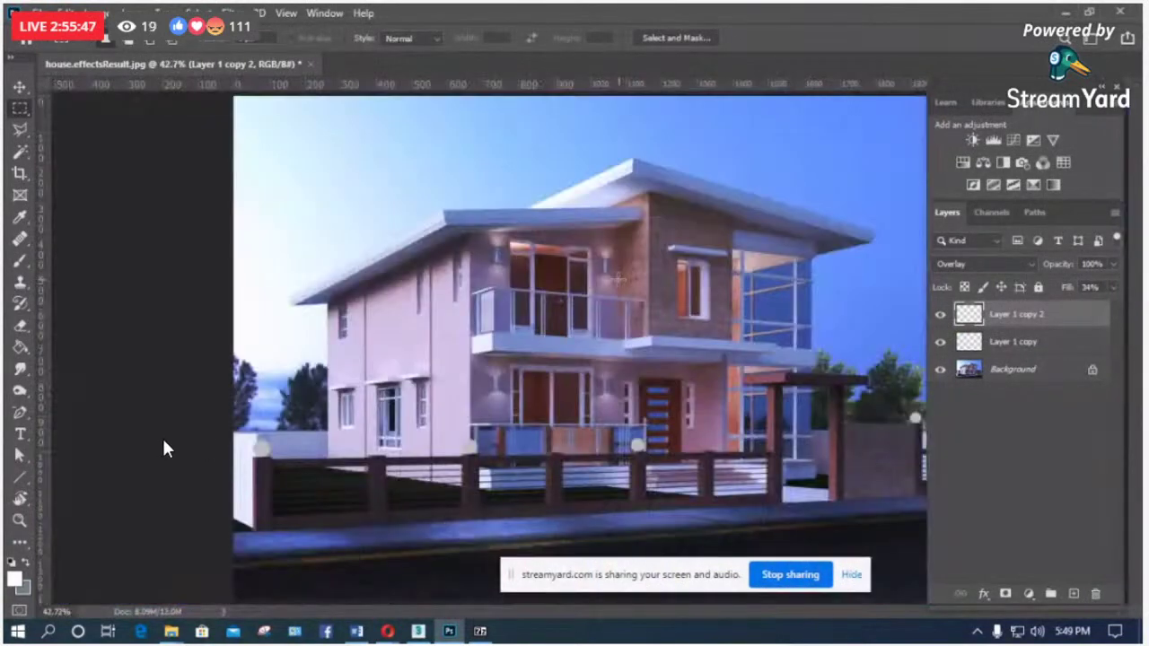
pyautogui.hotkey('alt', 'l')
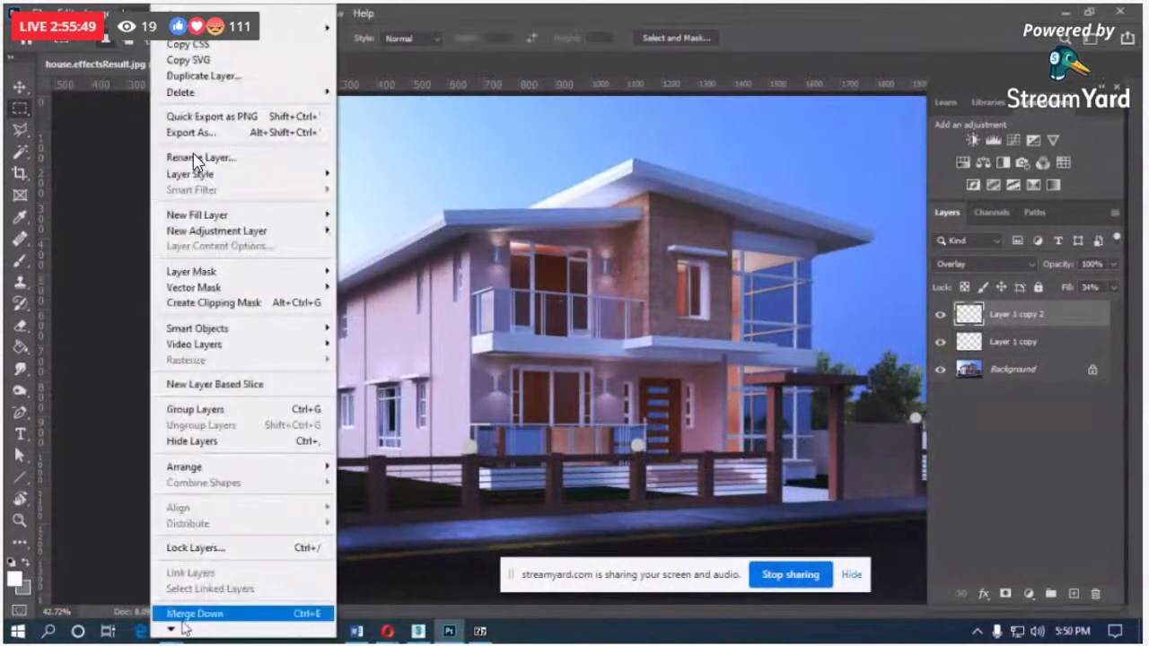
pyautogui.press('Escape')
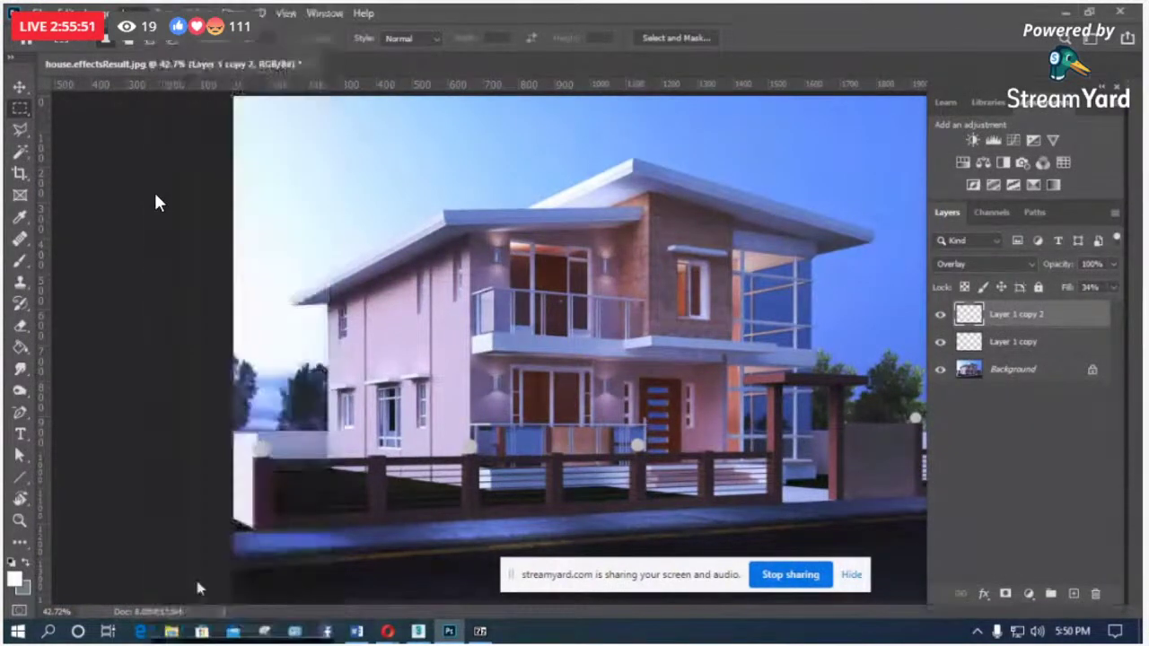
pyautogui.hotkey('ctrl', 'shift', 'e')
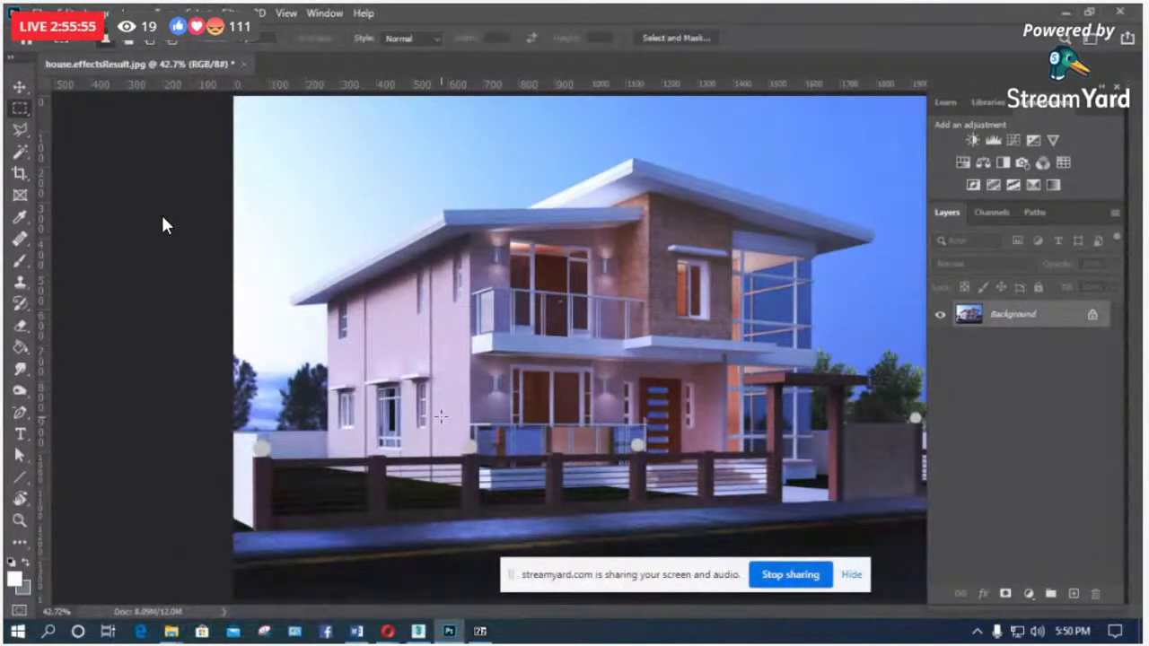
pyautogui.hotkey('alt', 'Tab')
# Step: Preview the updated house.effectsResult render in Photos, then close the viewer
pyautogui.click(288, 166)
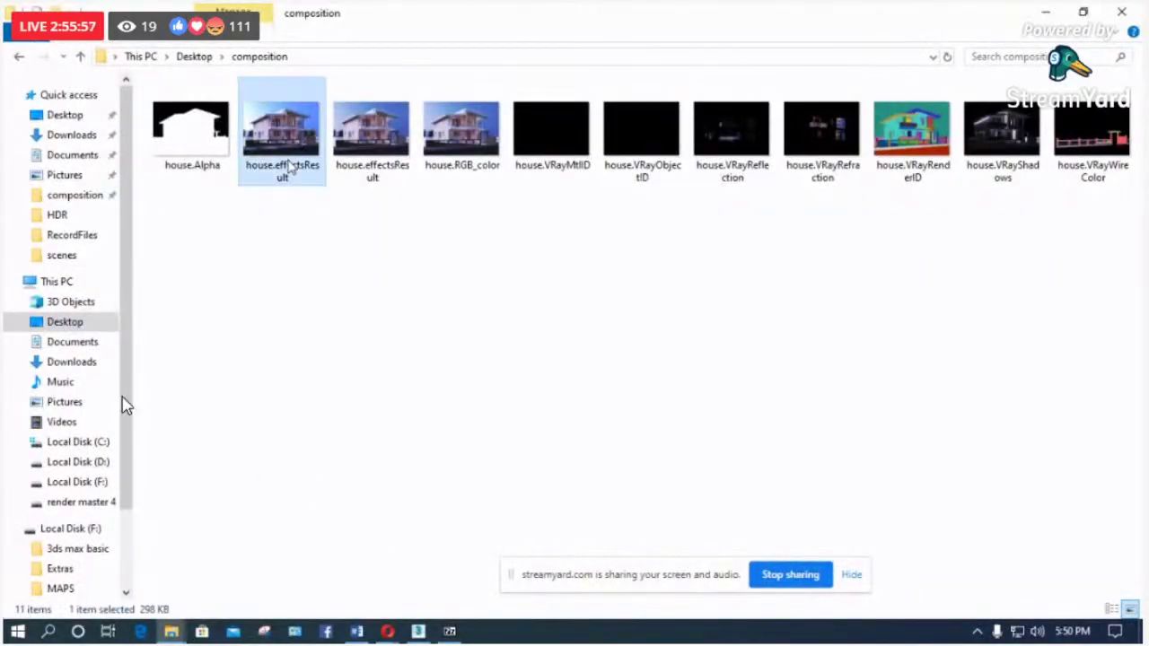
pyautogui.doubleClick(310, 173)
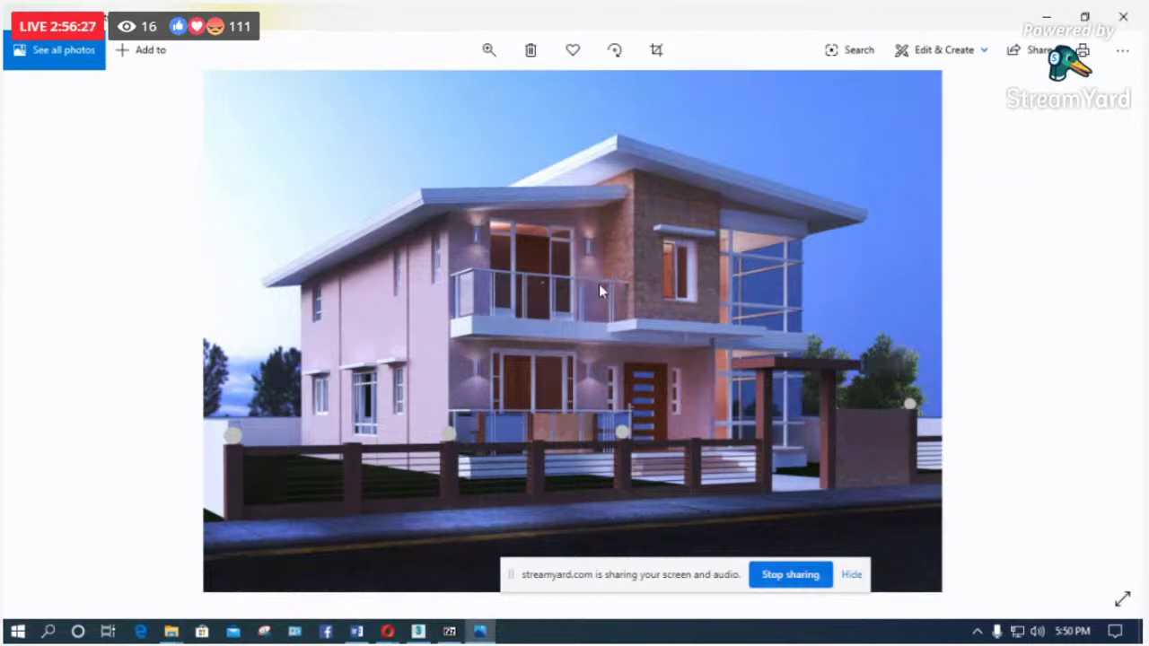
pyautogui.hotkey('alt', 'F4')
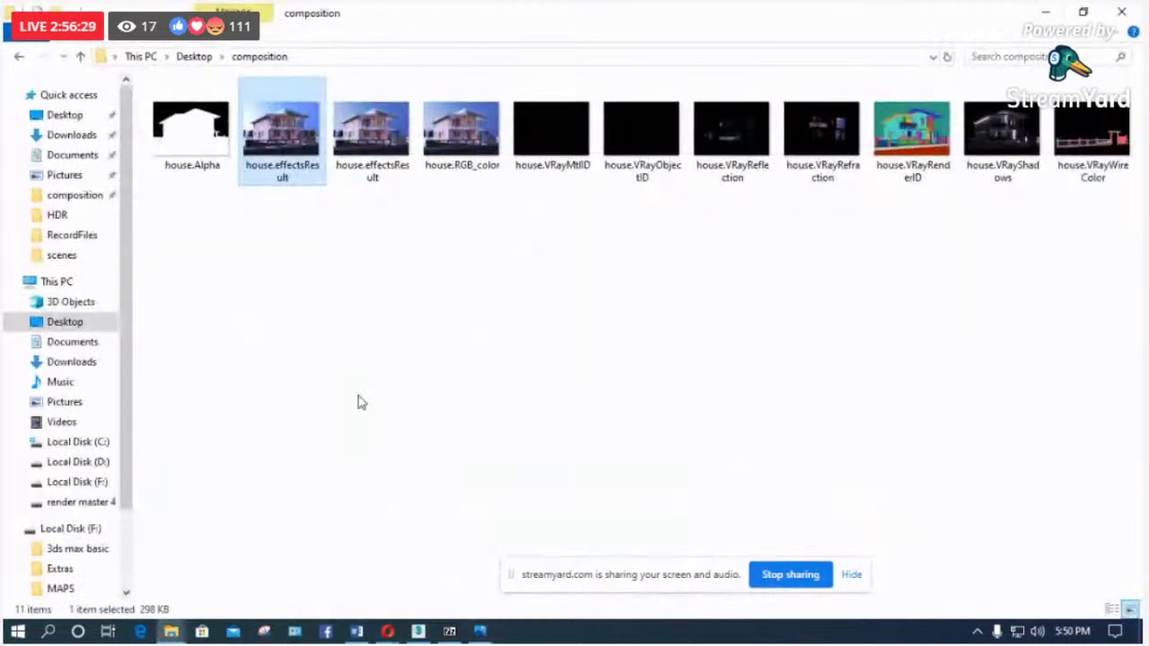
# Step: Post 'hello po' in the StreamYard studio chat
pyautogui.click(387, 631)
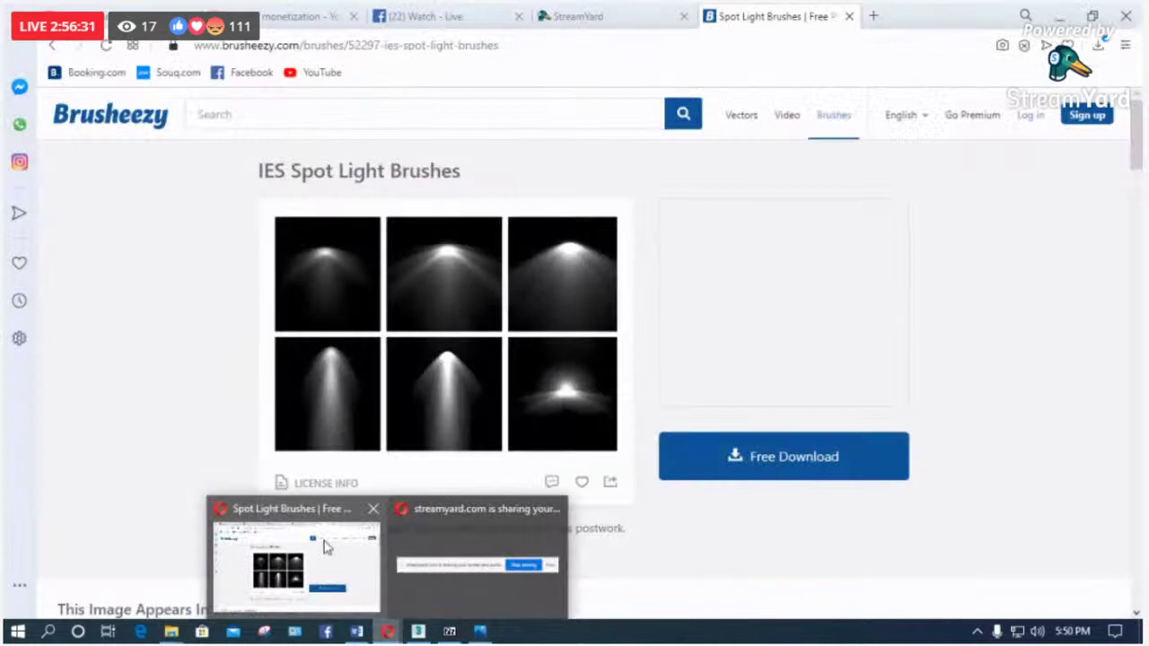
pyautogui.click(564, 18)
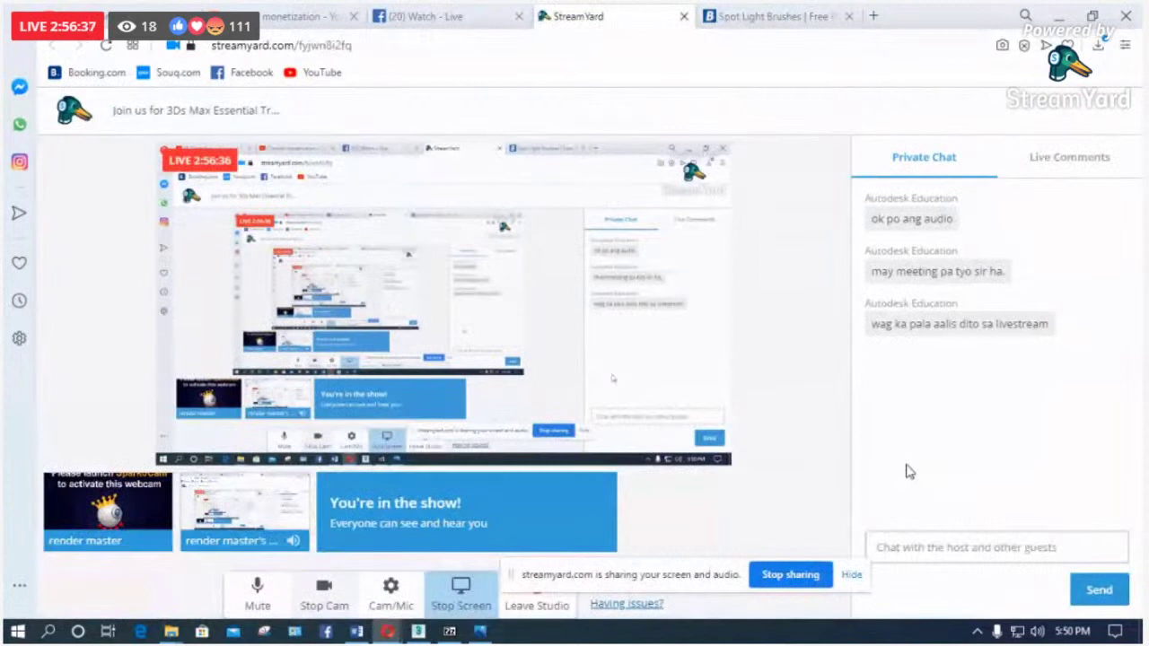
pyautogui.click(913, 549)
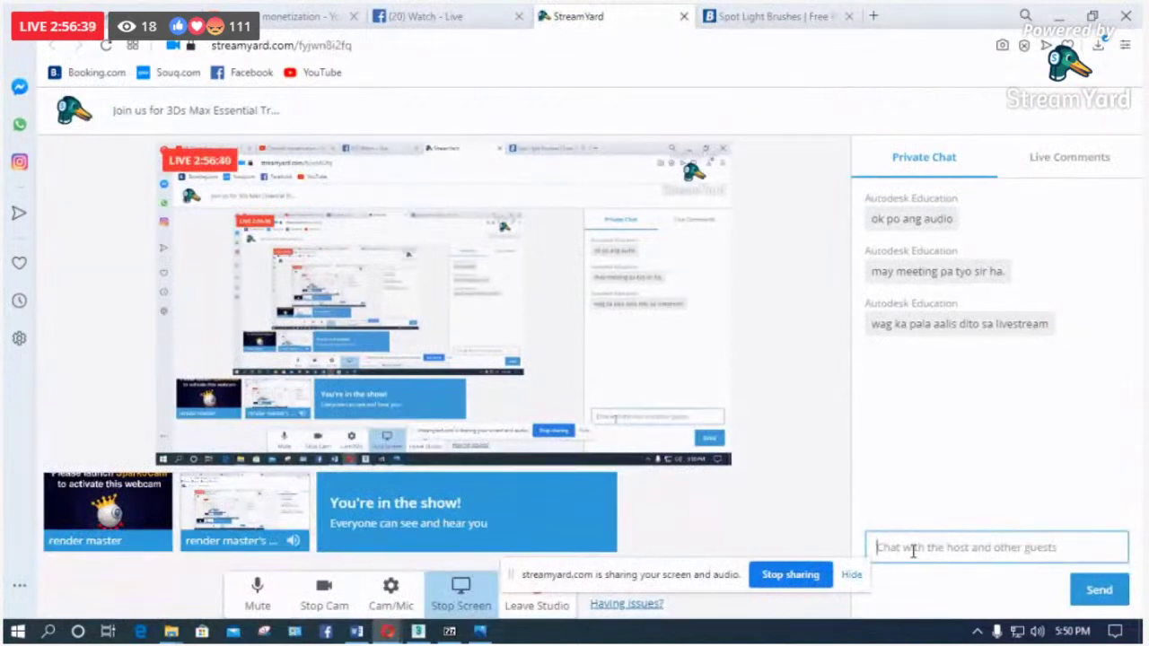
pyautogui.write('hello')
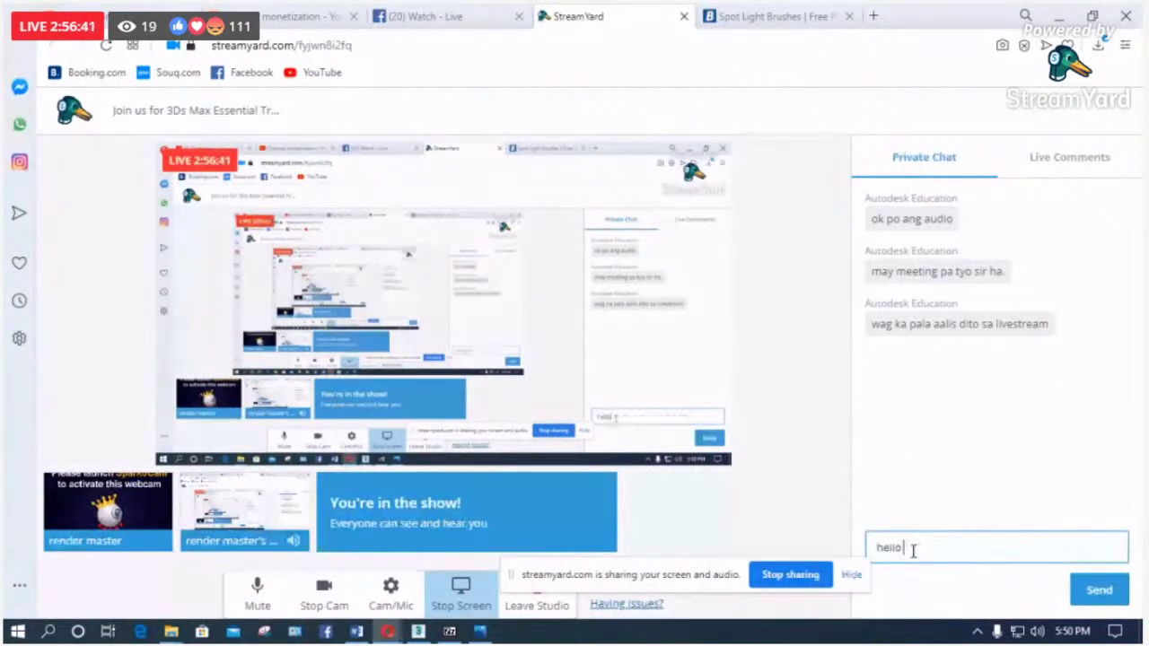
pyautogui.write(' po')
pyautogui.press('Return')
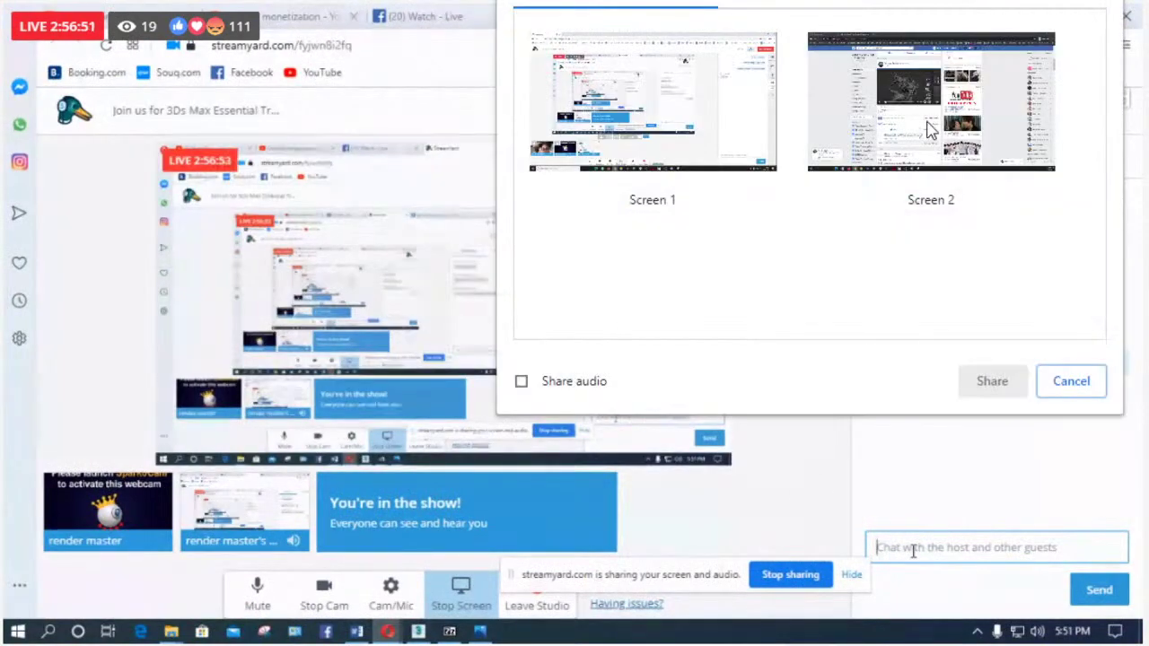
# Step: Choose Screen 2 in the StreamYard screen-share picker and share it
pyautogui.click(931, 125)
pyautogui.click(984, 400)
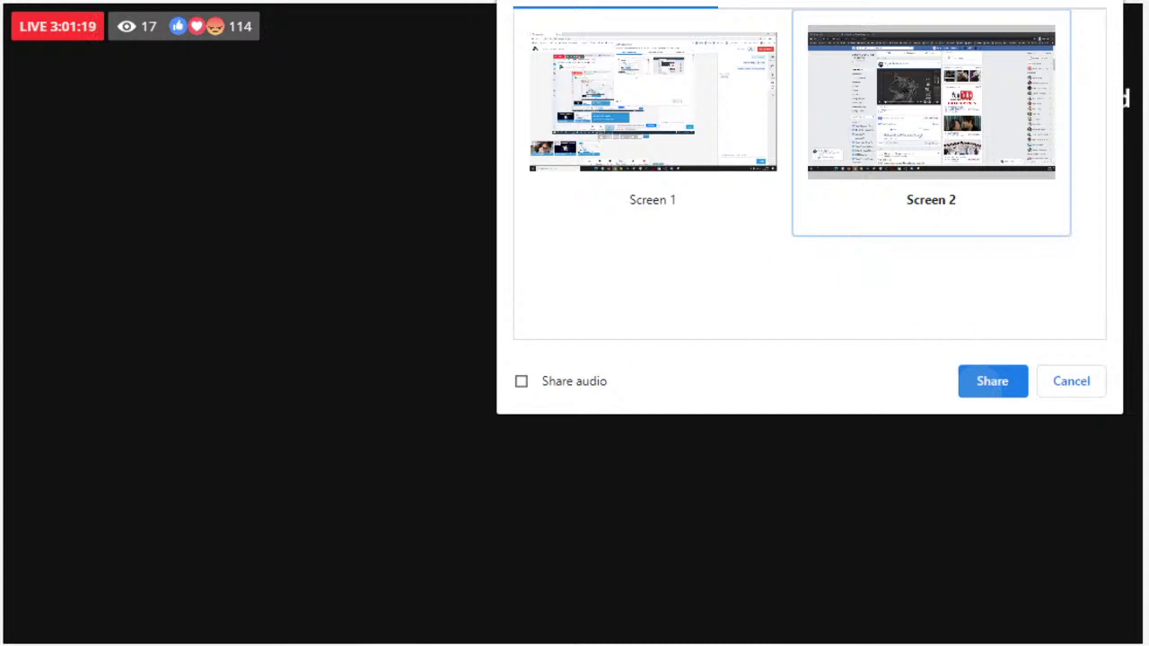
pyautogui.click(1019, 354)
pyautogui.click(973, 294)
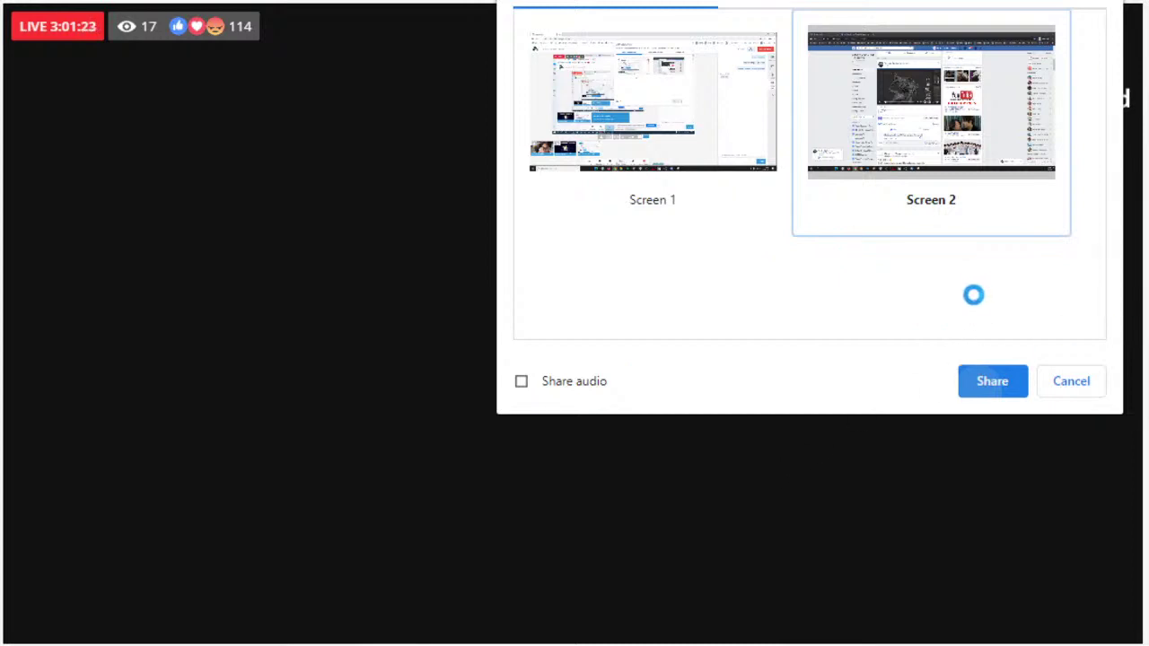